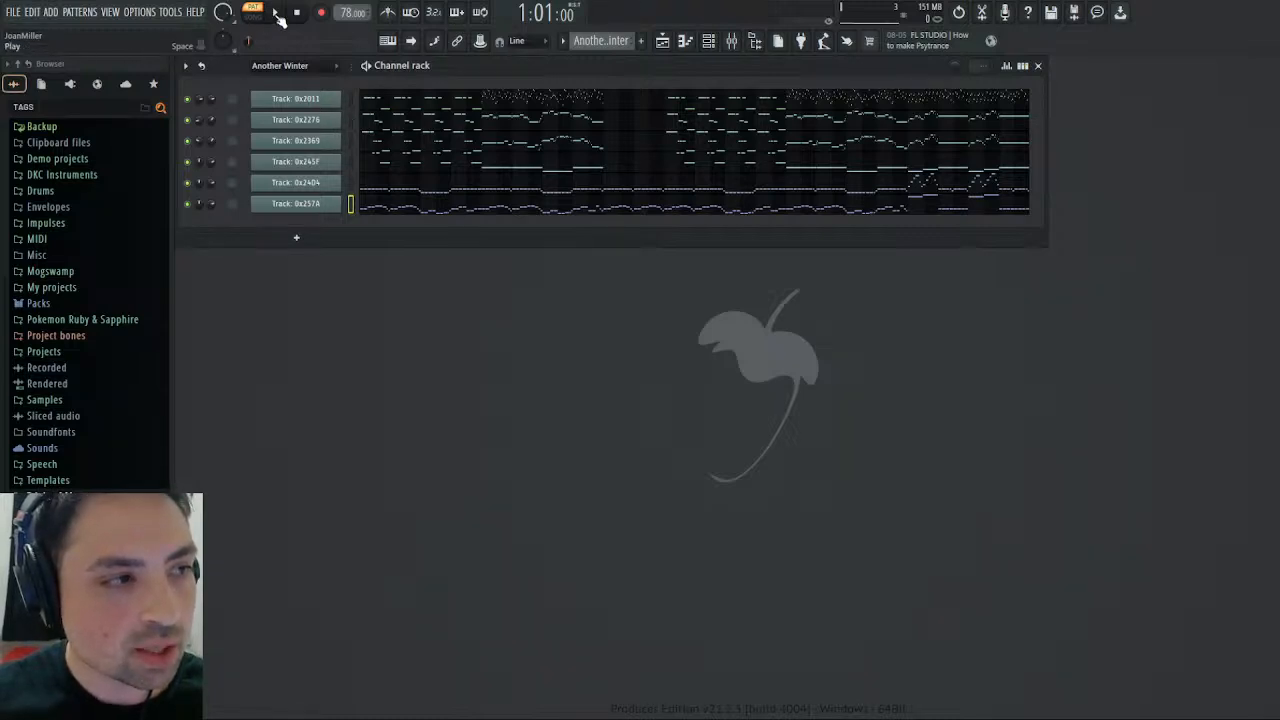
- Play the Another Winter pattern and add a Kontakt instrument channel to the channel rack
{"action": "left_click", "coordinate": [277, 13]}
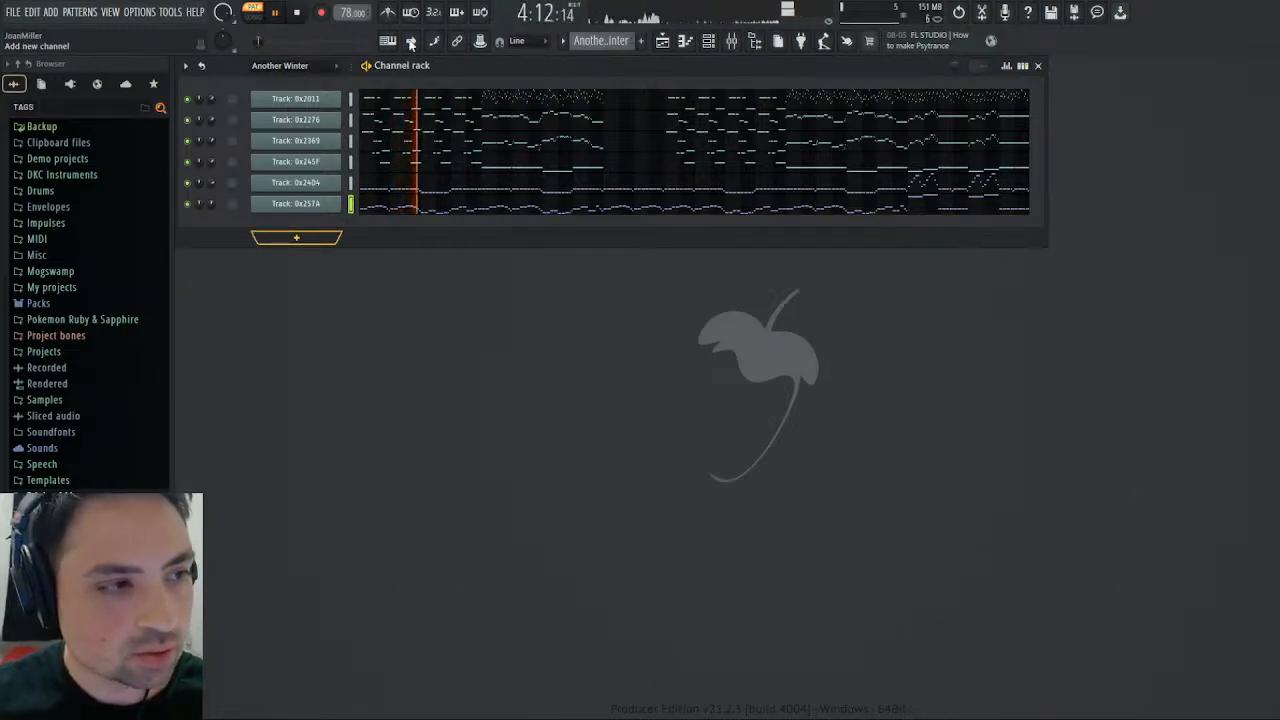
{"action": "left_click", "coordinate": [403, 141]}
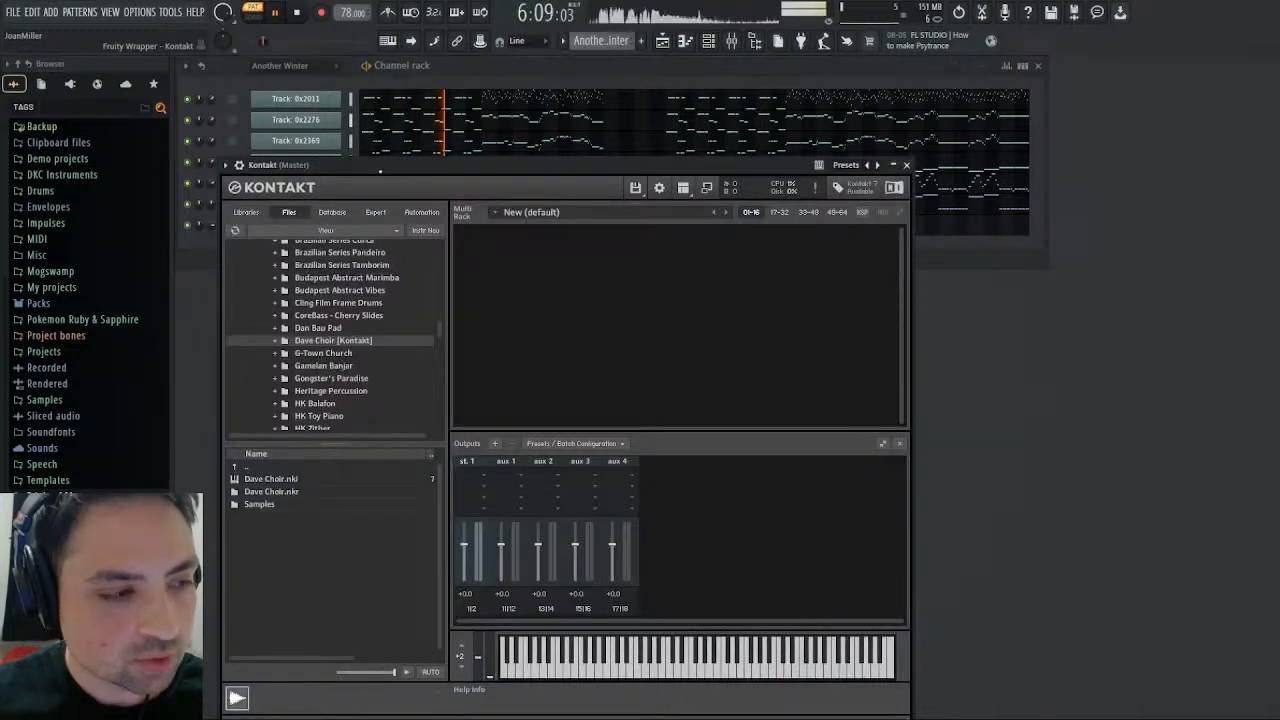
{"action": "left_click_drag", "start_coordinate": [380, 164], "coordinate": [590, 128]}
{"action": "scroll", "coordinate": [549, 293], "scroll_direction": "up", "scroll_amount": 2}
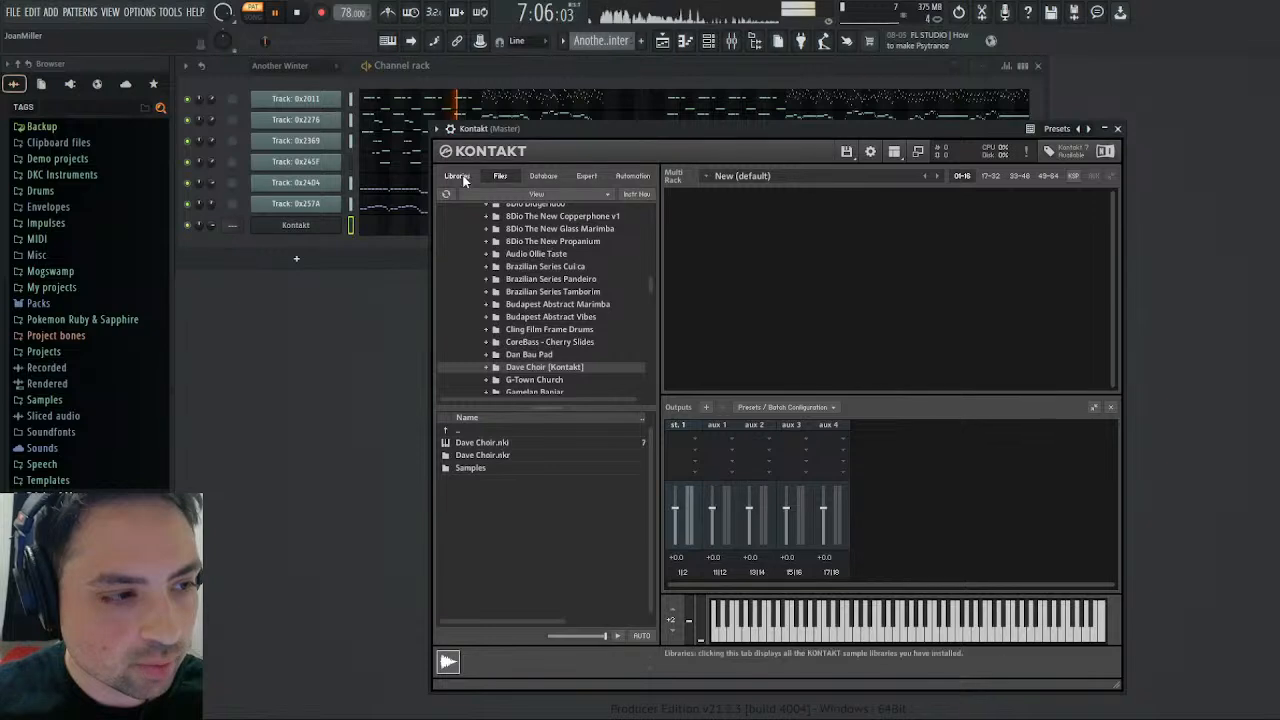
- Browse Kontakt's files to the Instrument Patches folder inside Trials of Mana on the Desktop
{"action": "left_click", "coordinate": [457, 176]}
{"action": "left_click", "coordinate": [503, 175]}
{"action": "left_click", "coordinate": [536, 194]}
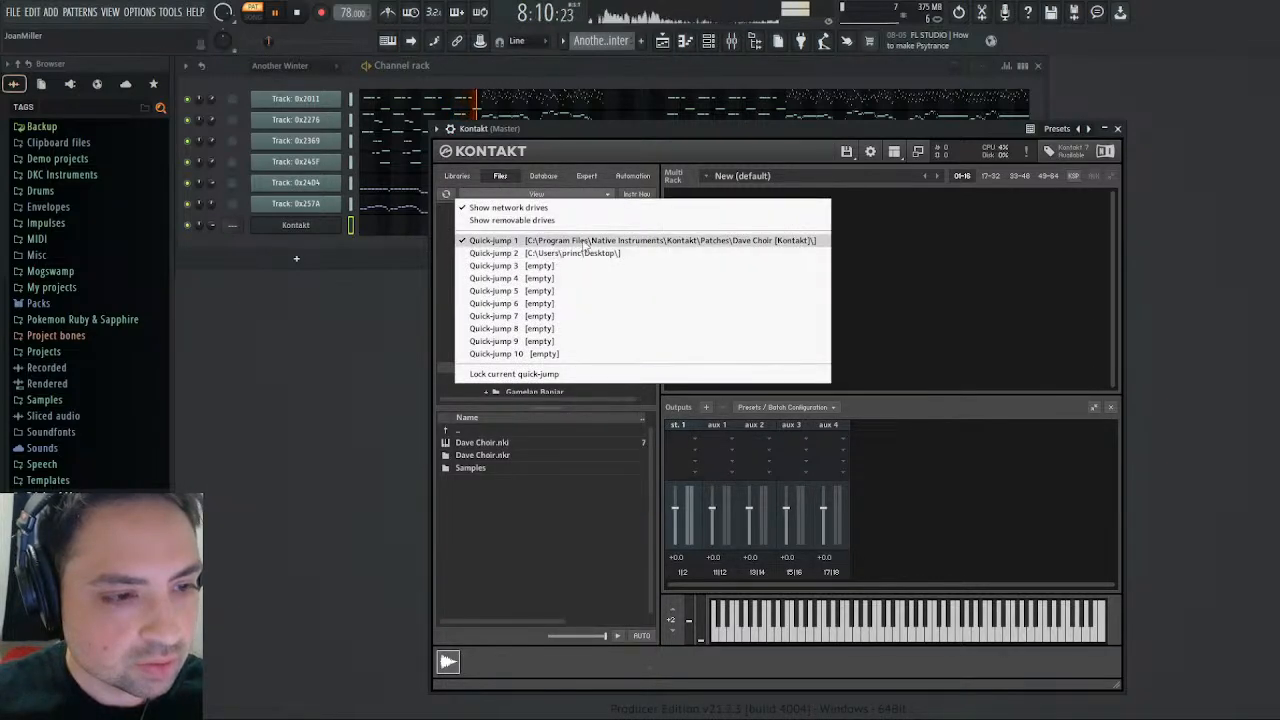
{"action": "left_click", "coordinate": [580, 253]}
{"action": "scroll", "coordinate": [515, 308], "scroll_direction": "down", "scroll_amount": 7}
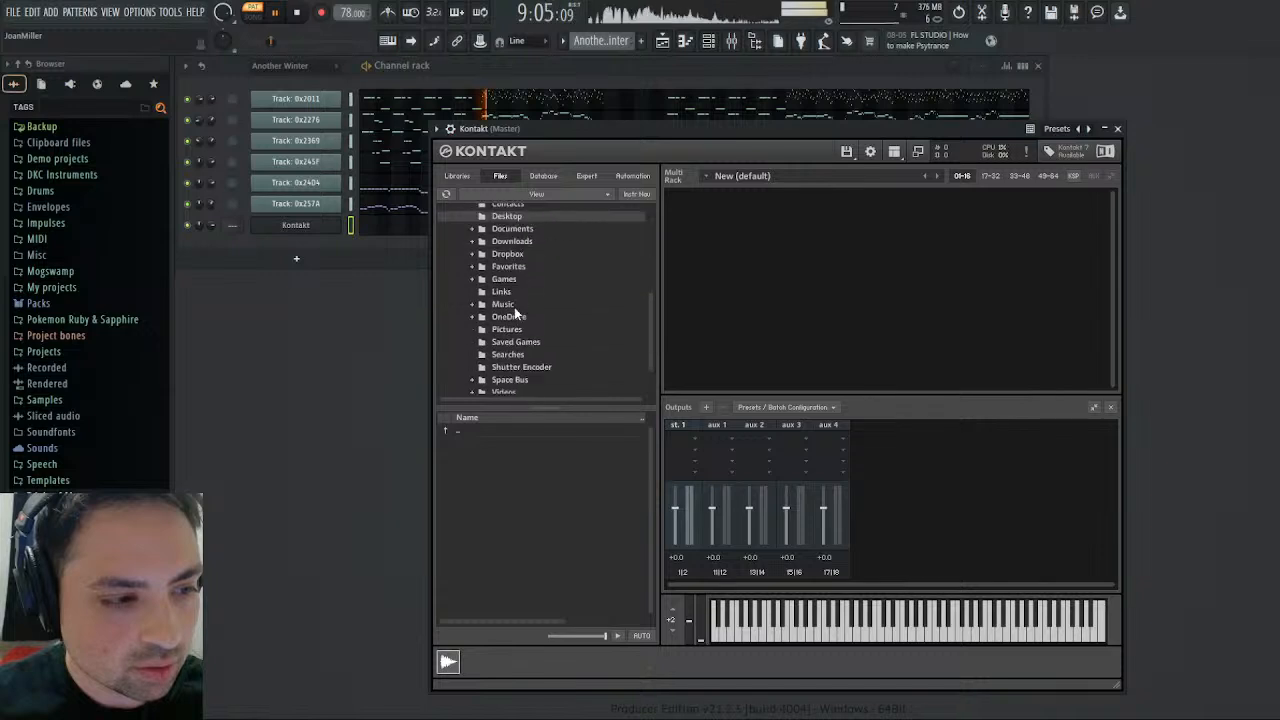
{"action": "scroll", "coordinate": [517, 306], "scroll_direction": "up", "scroll_amount": 3}
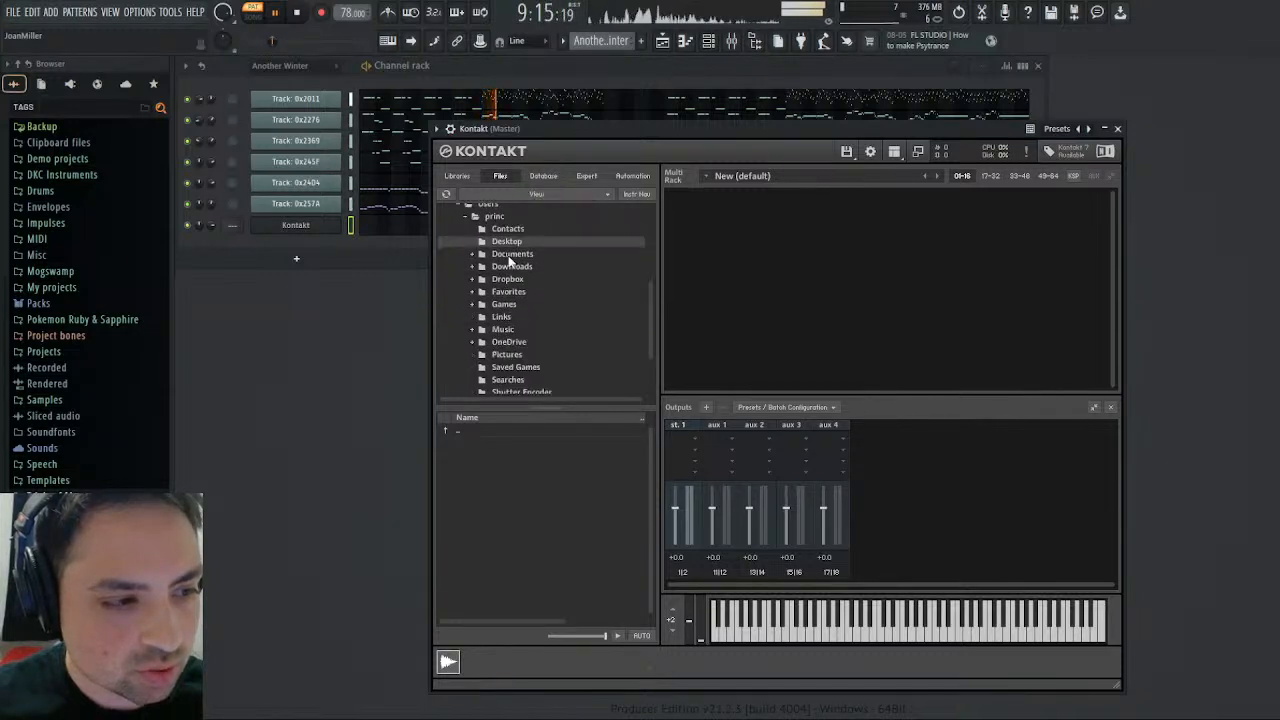
{"action": "scroll", "coordinate": [510, 262], "scroll_direction": "down", "scroll_amount": 3}
{"action": "scroll", "coordinate": [512, 262], "scroll_direction": "up", "scroll_amount": 10}
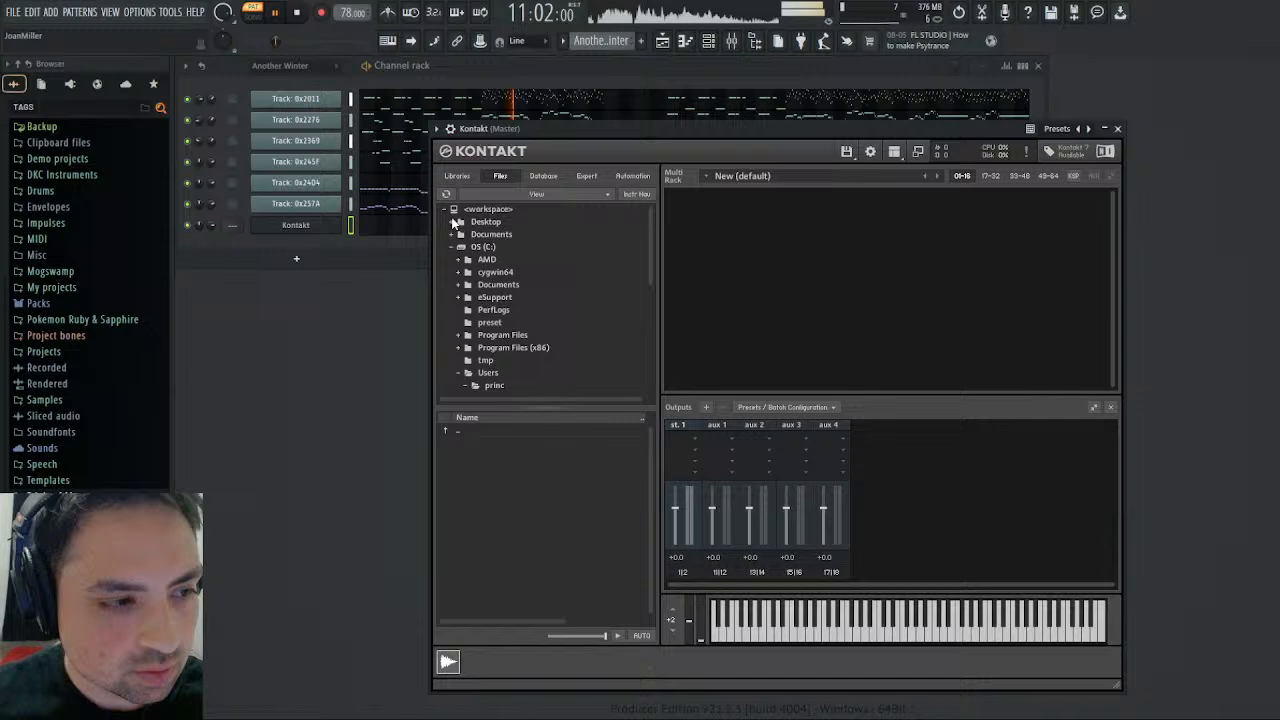
{"action": "left_click", "coordinate": [452, 222]}
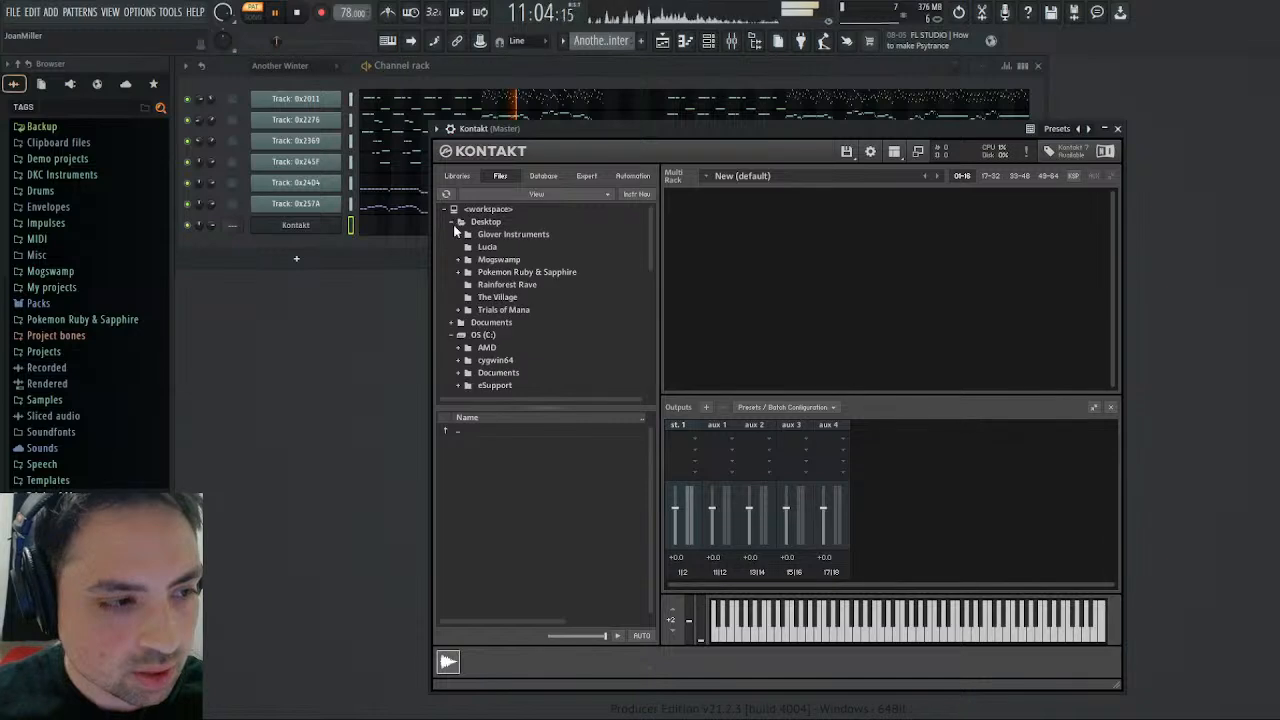
{"action": "left_click", "coordinate": [485, 312]}
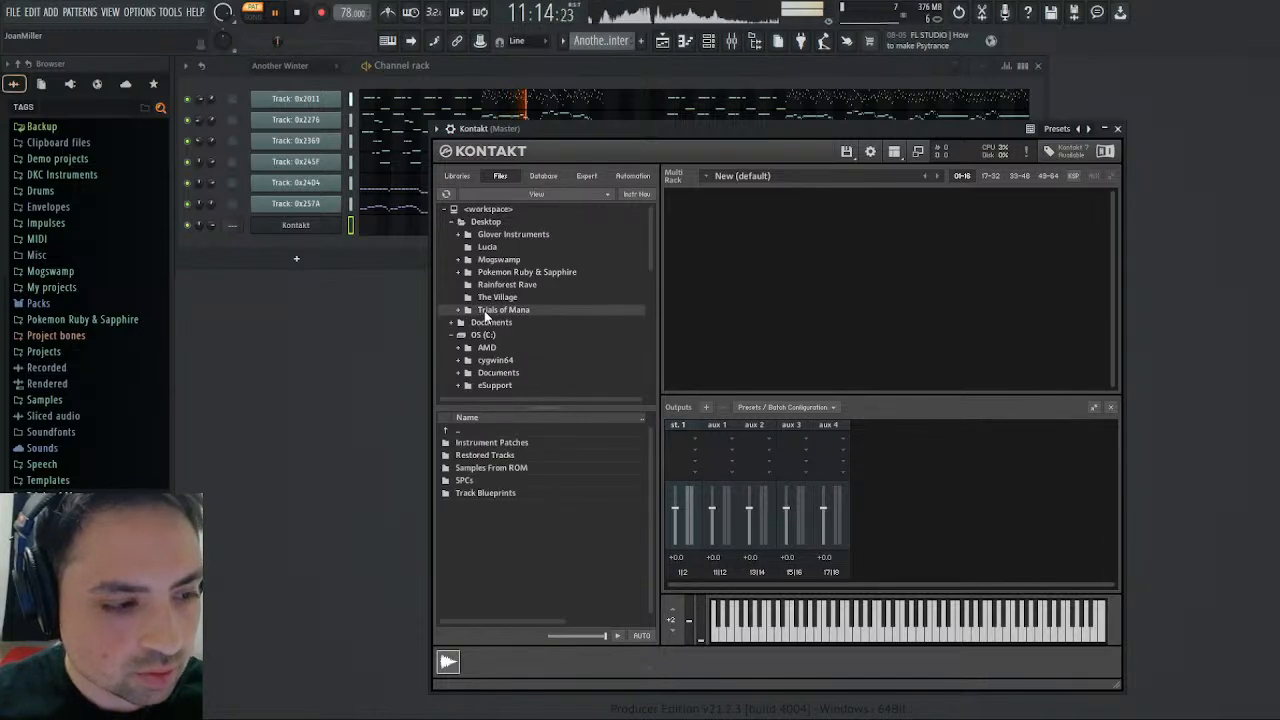
{"action": "double_click", "coordinate": [488, 444]}
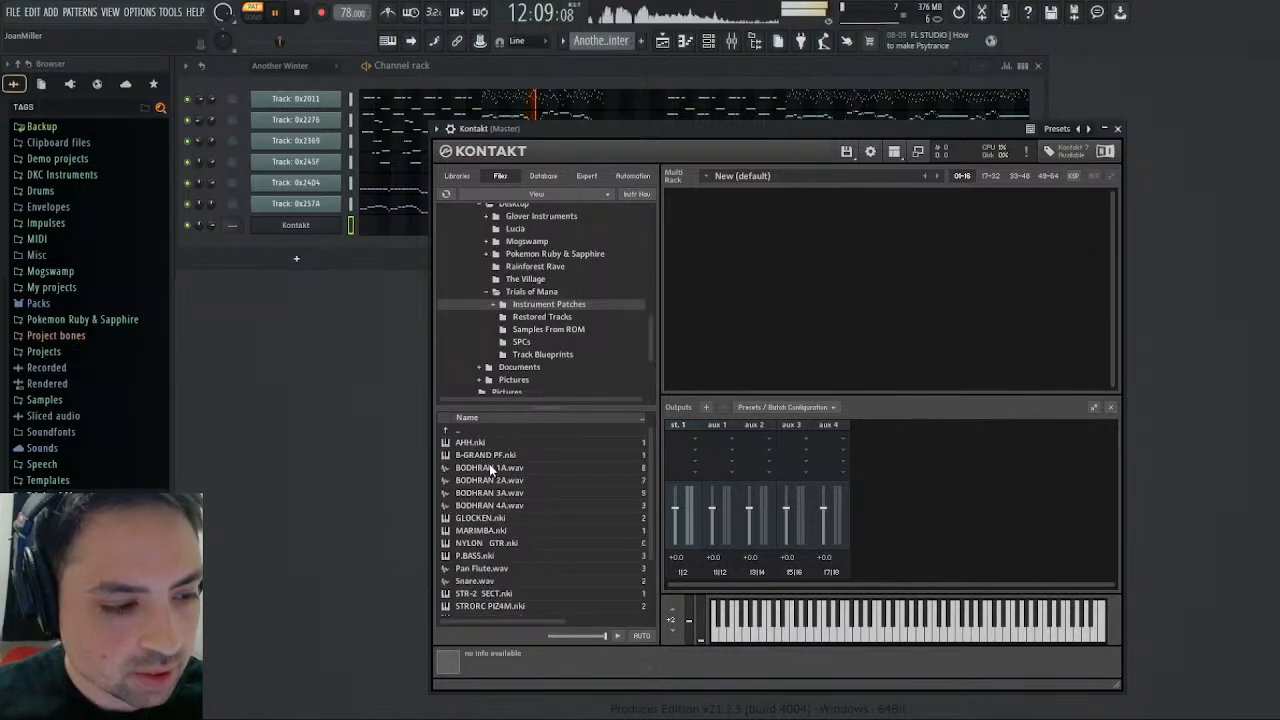
- Load the GLOCKEN.nki patch into the empty Kontakt multi rack
{"action": "scroll", "coordinate": [489, 463], "scroll_direction": "down", "scroll_amount": 1}
{"action": "left_click", "coordinate": [482, 480]}
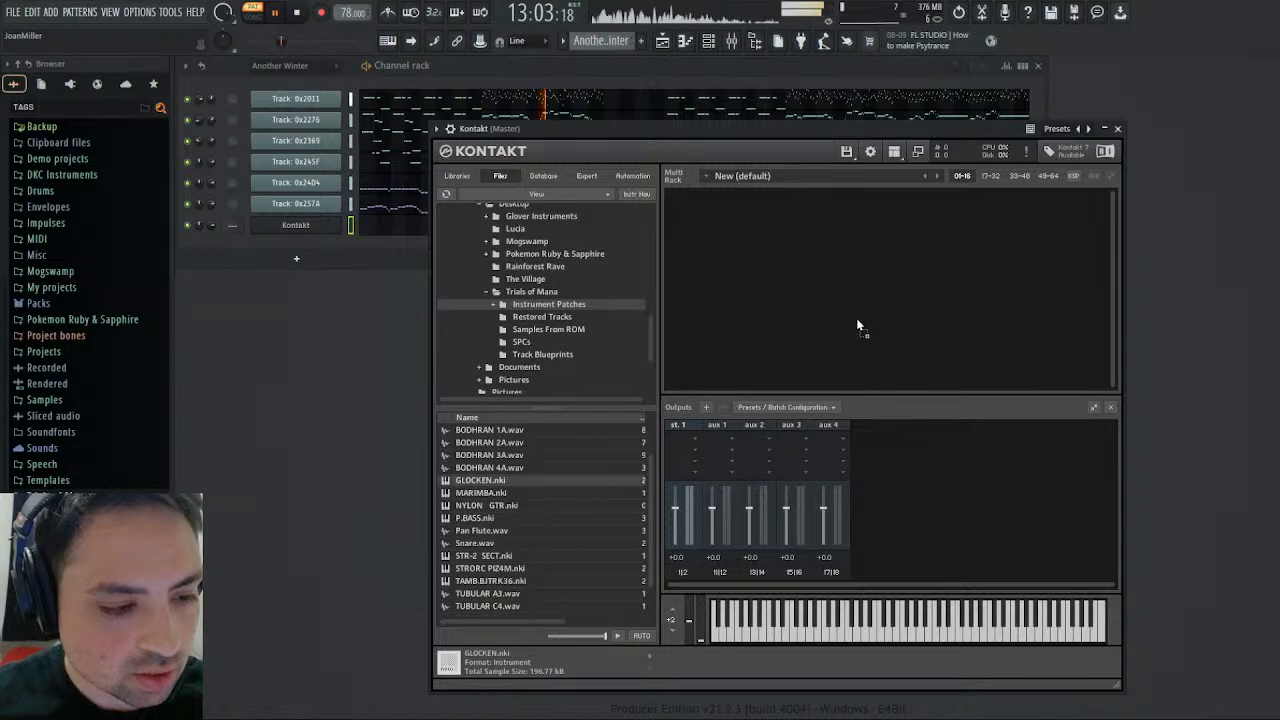
{"action": "left_click_drag", "start_coordinate": [880, 313], "coordinate": [884, 320]}
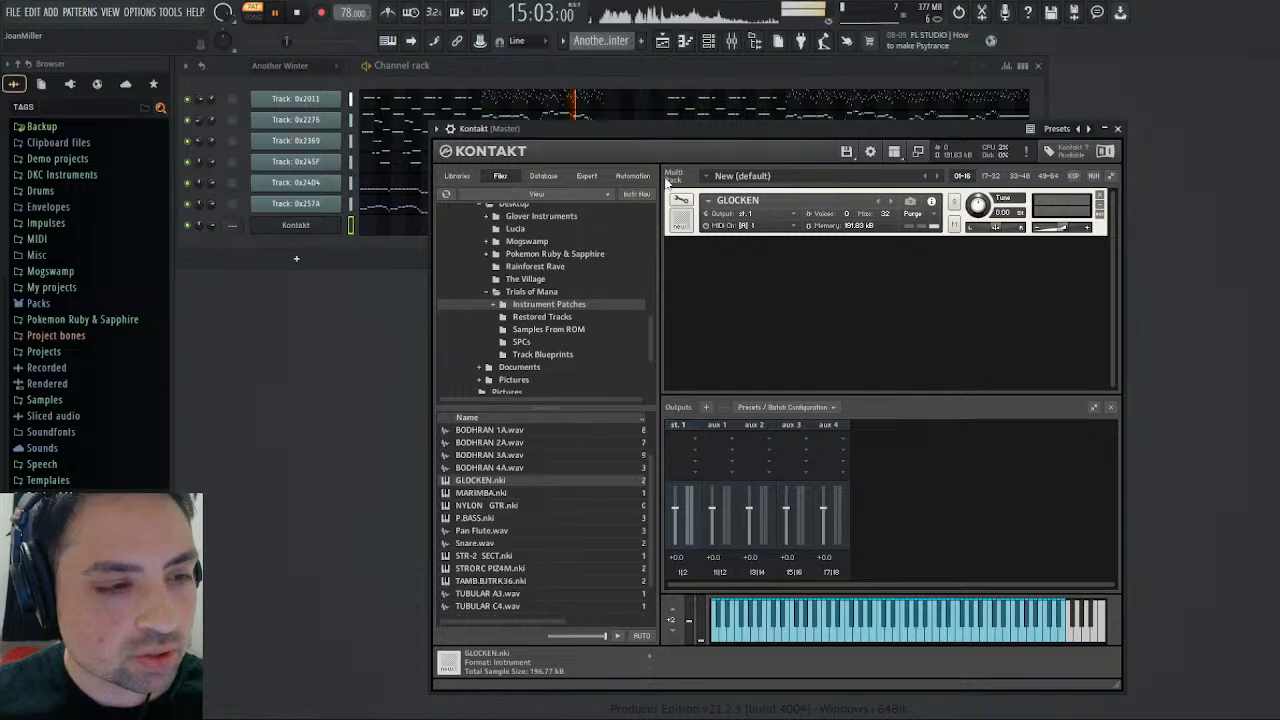
{"action": "left_click_drag", "start_coordinate": [661, 128], "coordinate": [669, 104]}
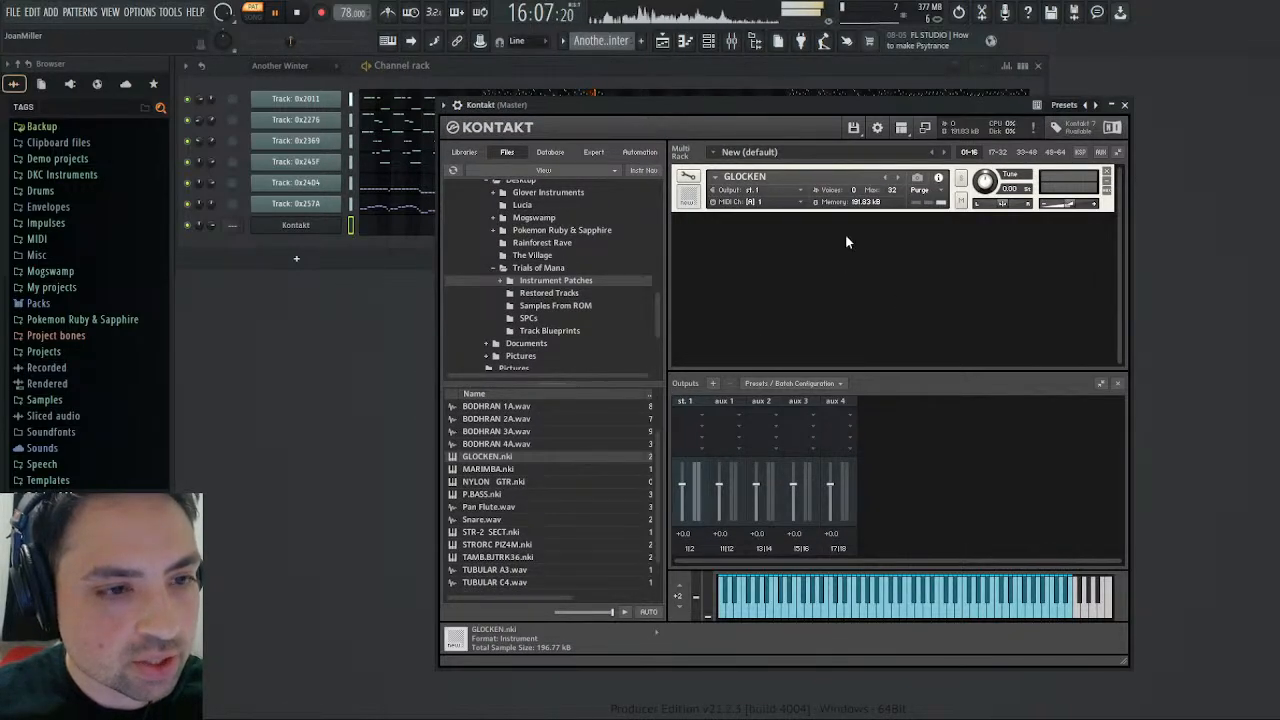
{"action": "left_click", "coordinate": [784, 172]}
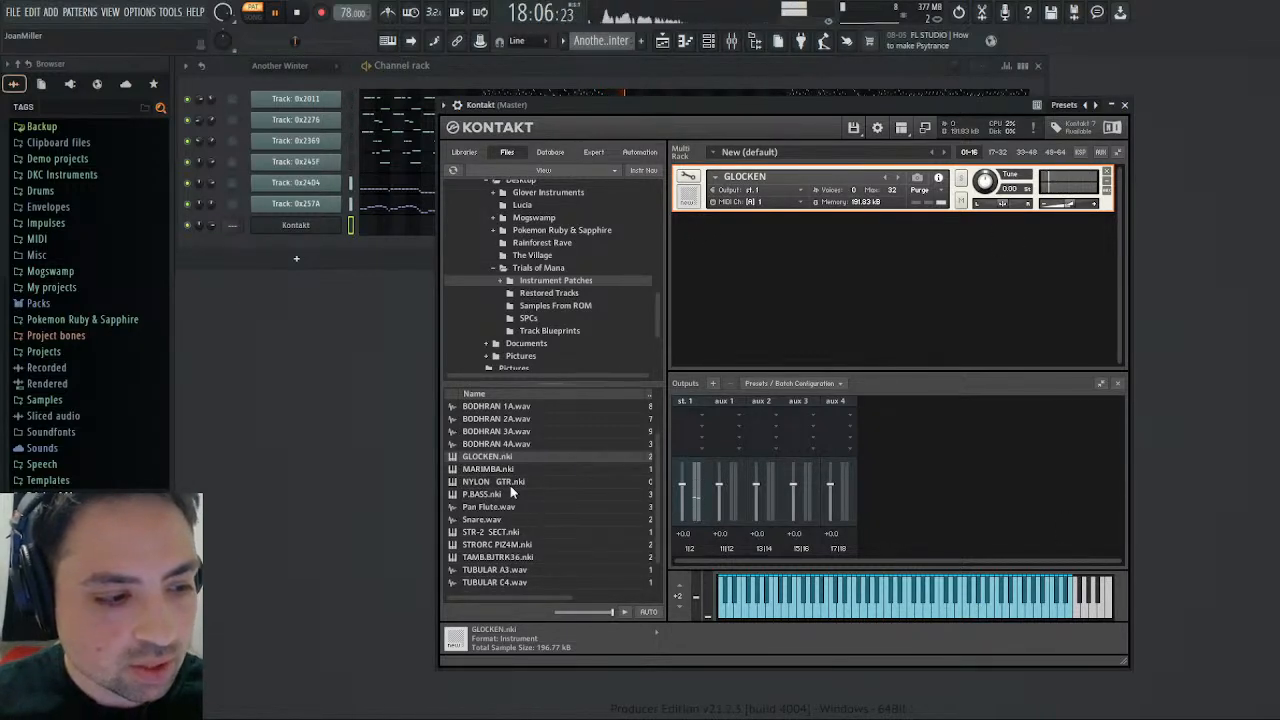
- Load the STRORC PIZ4M.nki patch into the Kontakt rack below GLOCKEN
{"action": "scroll", "coordinate": [510, 525], "scroll_direction": "down", "scroll_amount": 1}
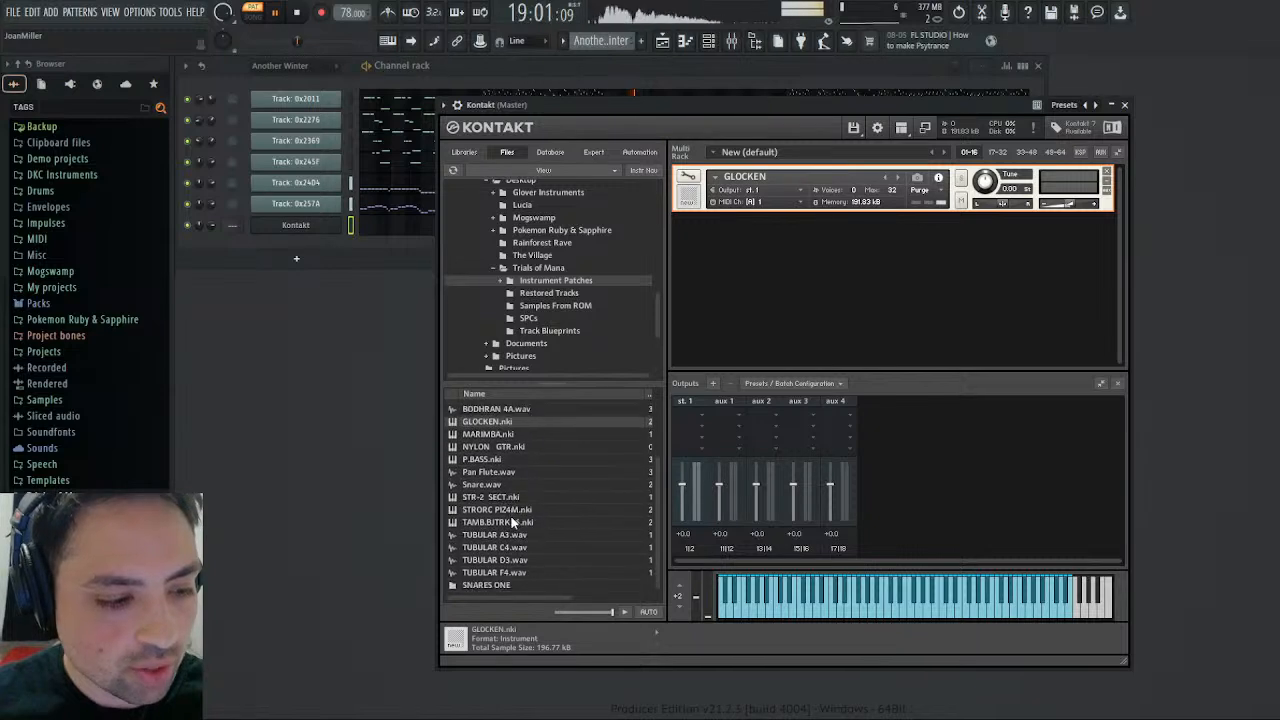
{"action": "left_click", "coordinate": [491, 511]}
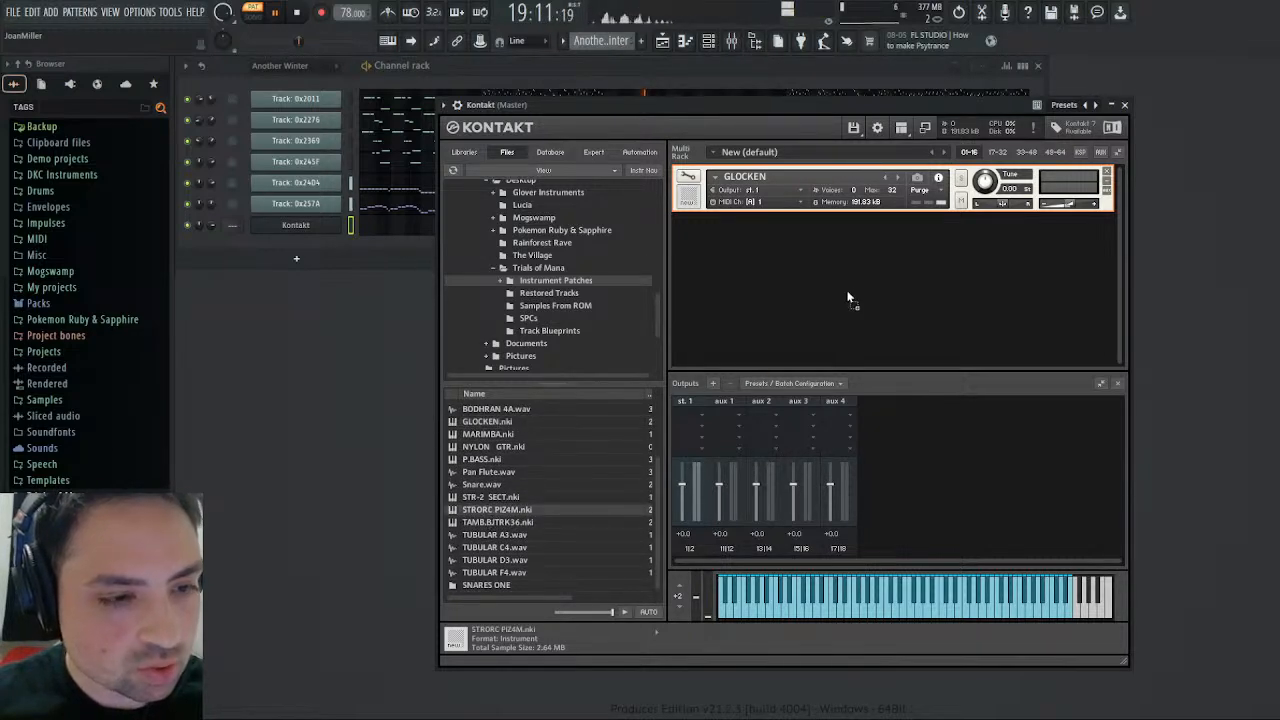
{"action": "left_click_drag", "start_coordinate": [848, 295], "coordinate": [863, 310]}
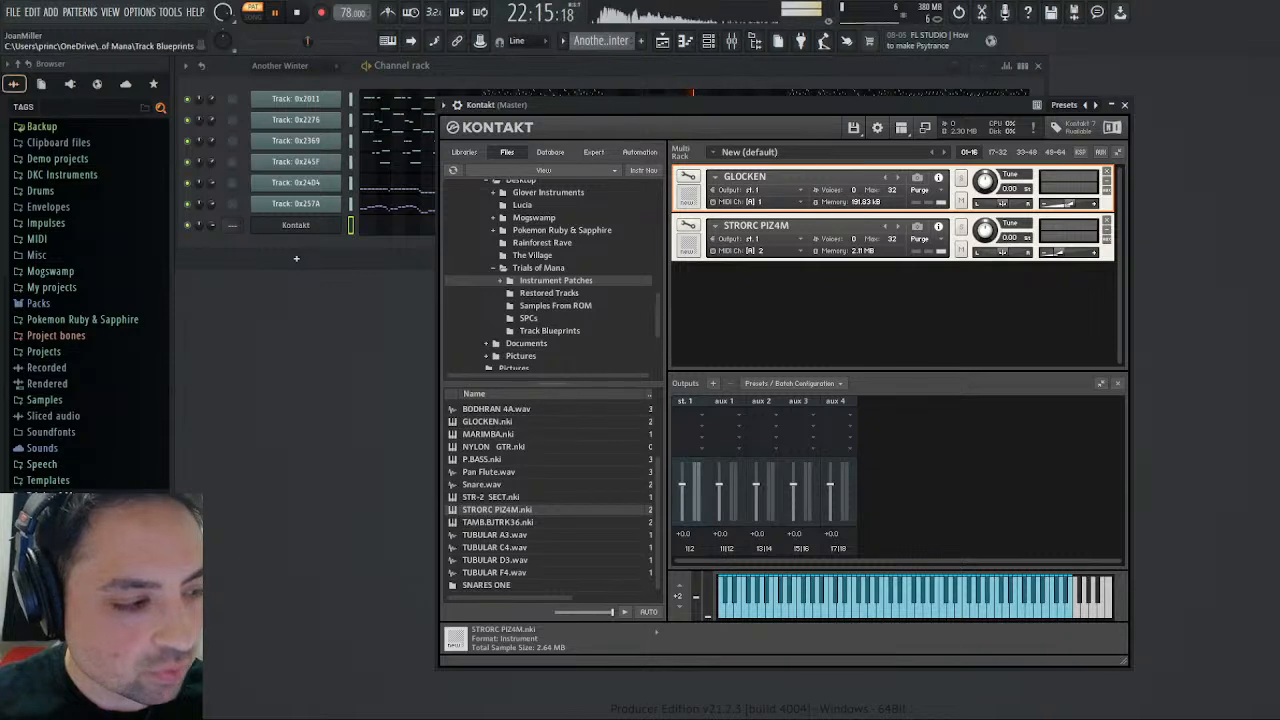
- Add the Pan Flute sample from the Trials of Mana Instrument Patches folder as a new channel
{"action": "scroll", "coordinate": [80, 470], "scroll_direction": "down", "scroll_amount": 4}
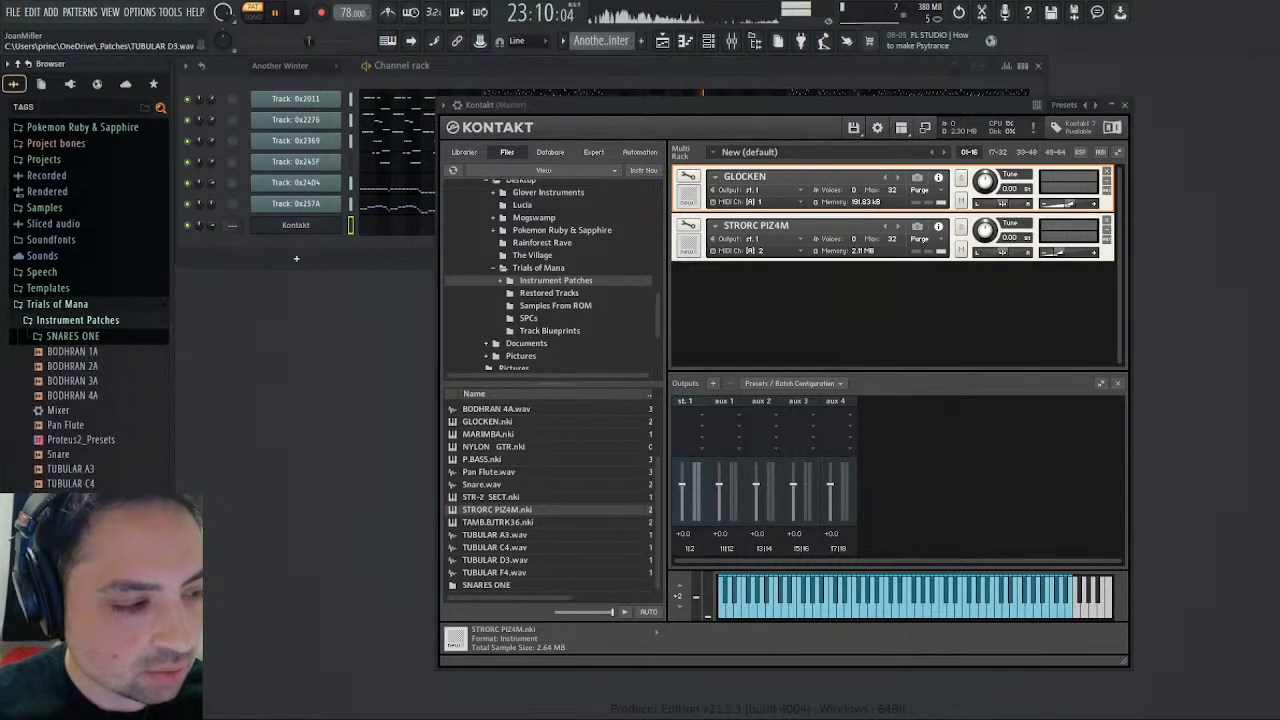
{"action": "left_click_drag", "start_coordinate": [75, 426], "coordinate": [322, 242]}
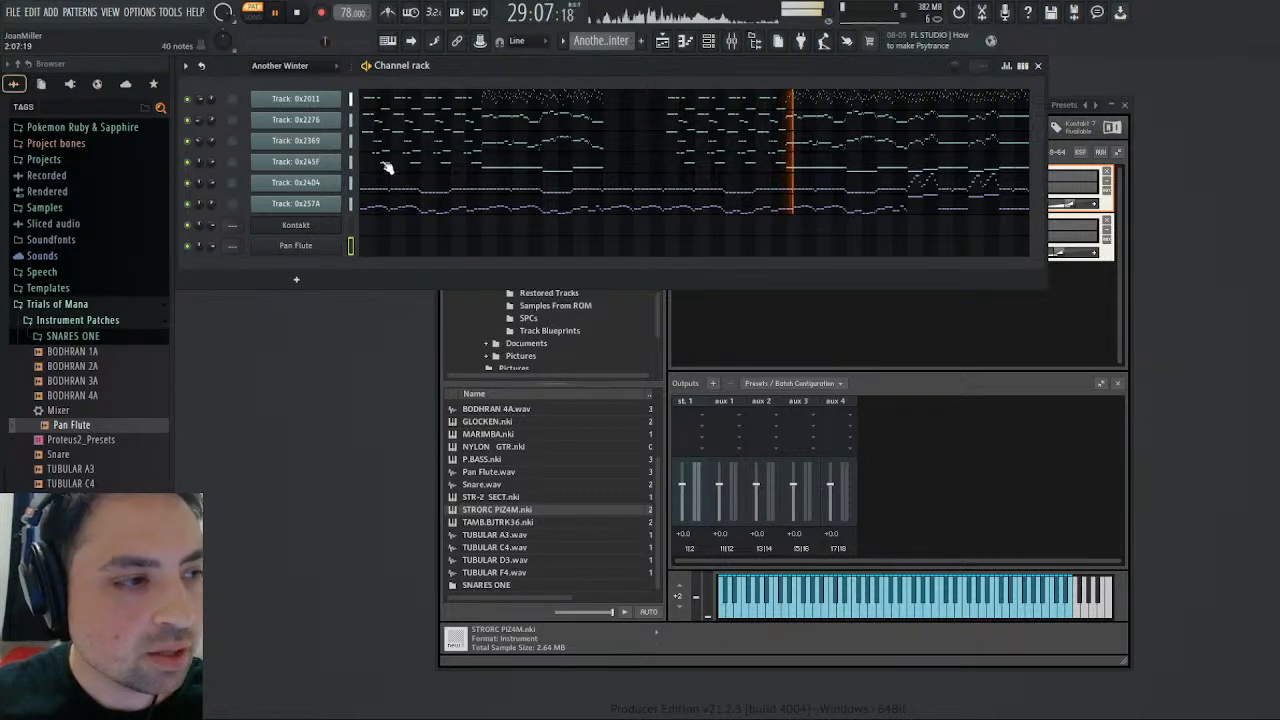
- Load the MARIMBA.nki patch into the Kontakt rack below STRORC PIZ4M
{"action": "left_click", "coordinate": [857, 351]}
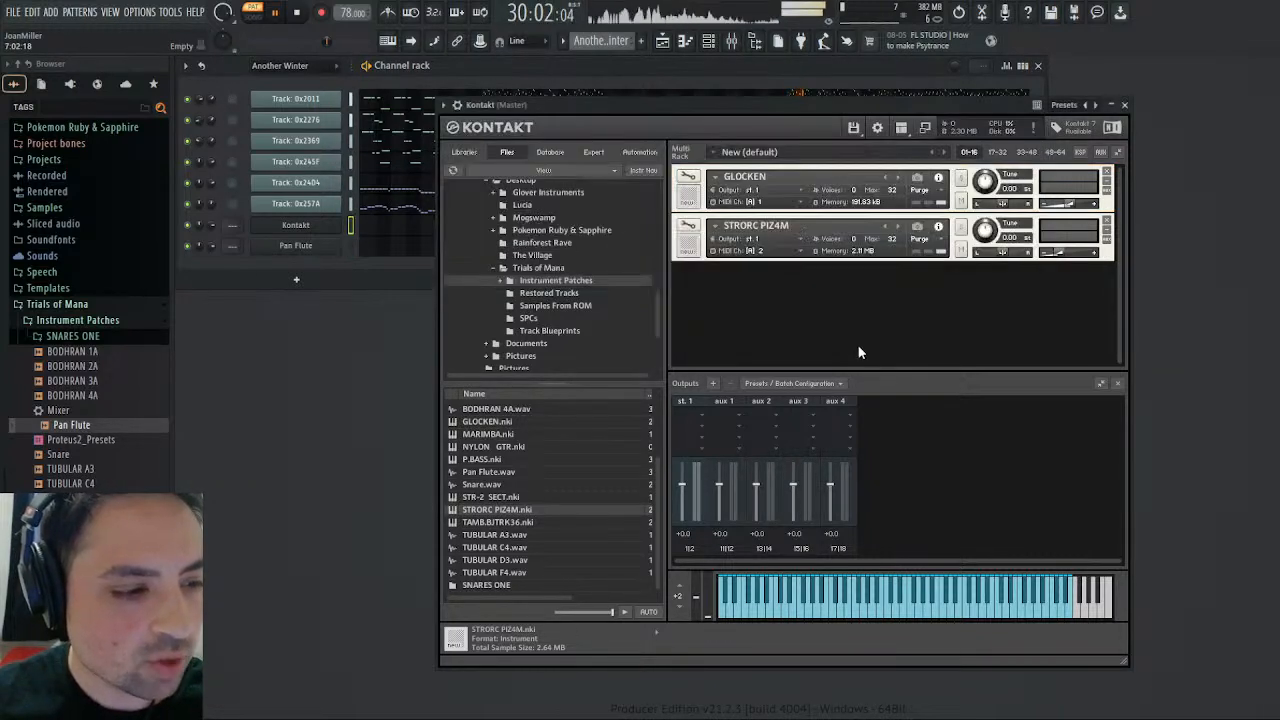
{"action": "left_click", "coordinate": [488, 434]}
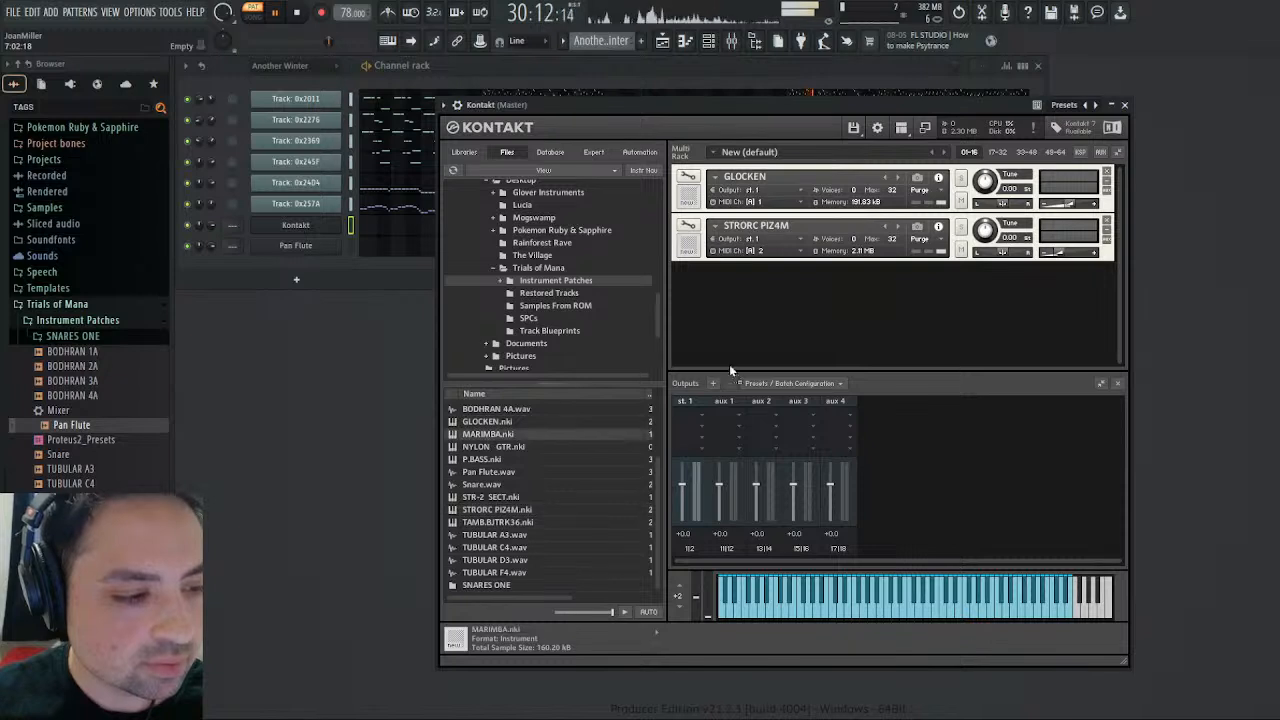
{"action": "left_click_drag", "start_coordinate": [863, 330], "coordinate": [864, 331]}
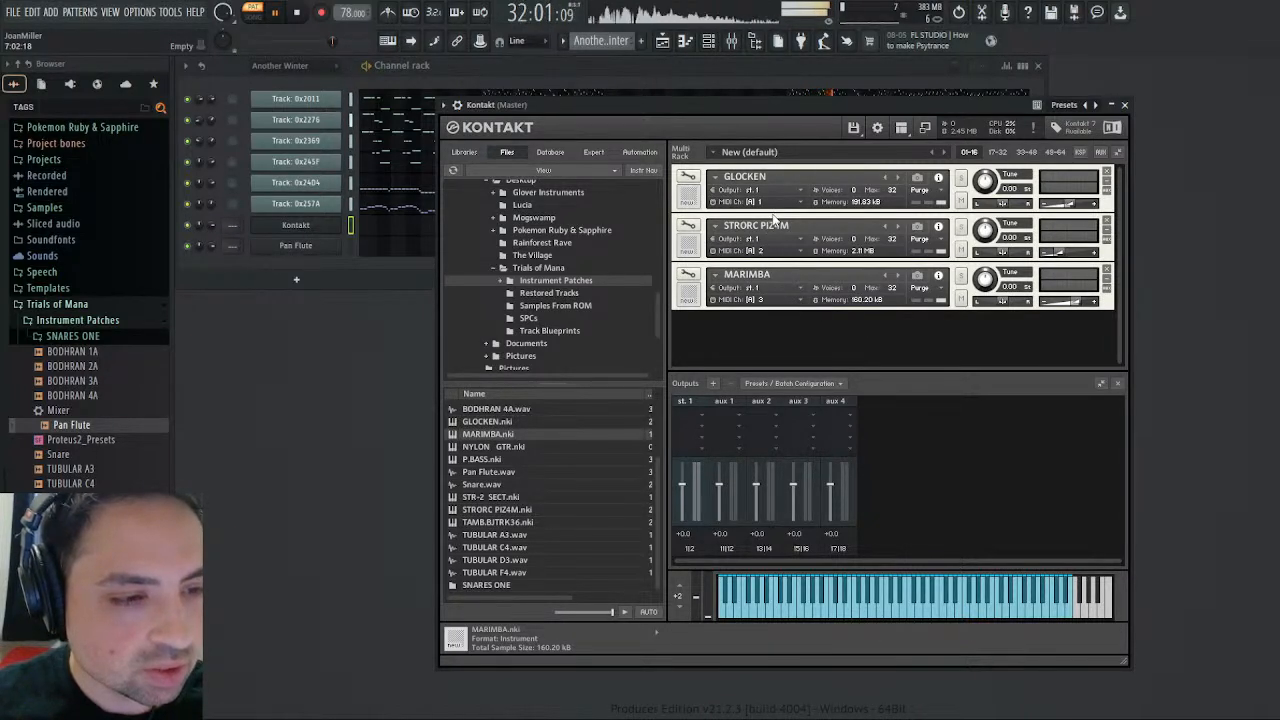
- Examine the sample key zones of STRORC PIZ4M in the Mapping Editor and return to the rack
{"action": "left_click", "coordinate": [773, 221]}
{"action": "left_click", "coordinate": [688, 225]}
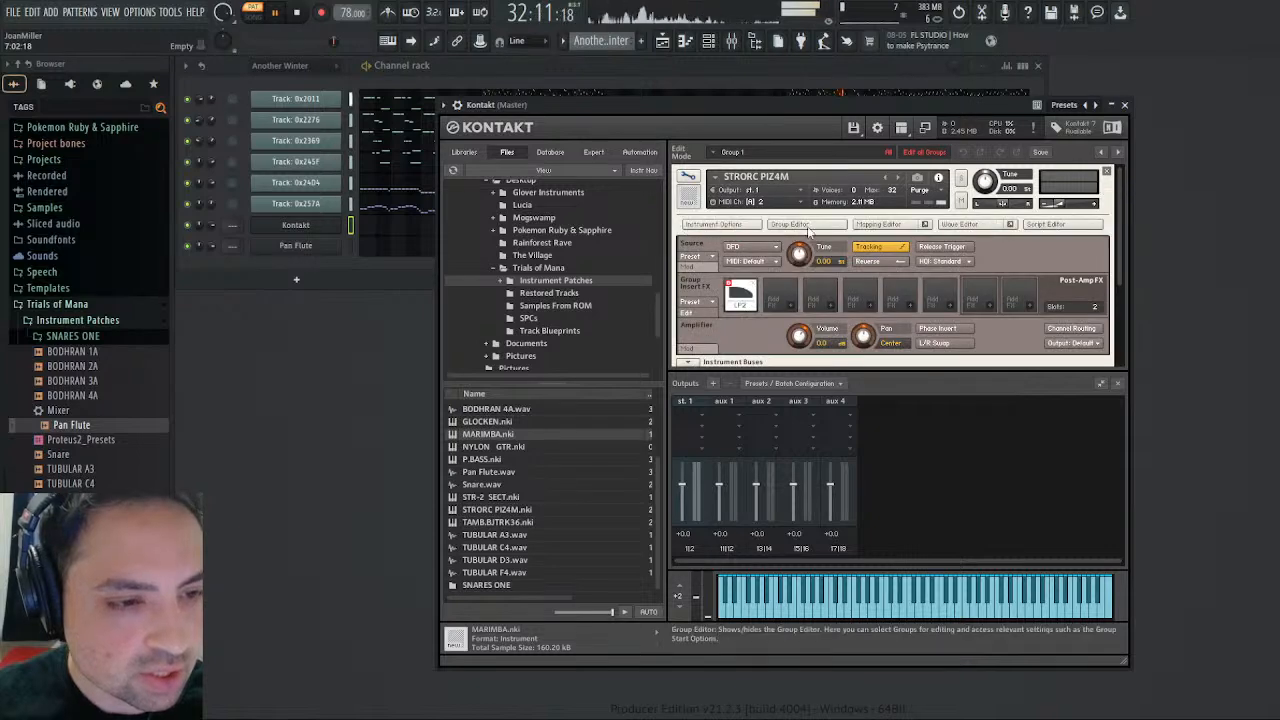
{"action": "left_click", "coordinate": [869, 227]}
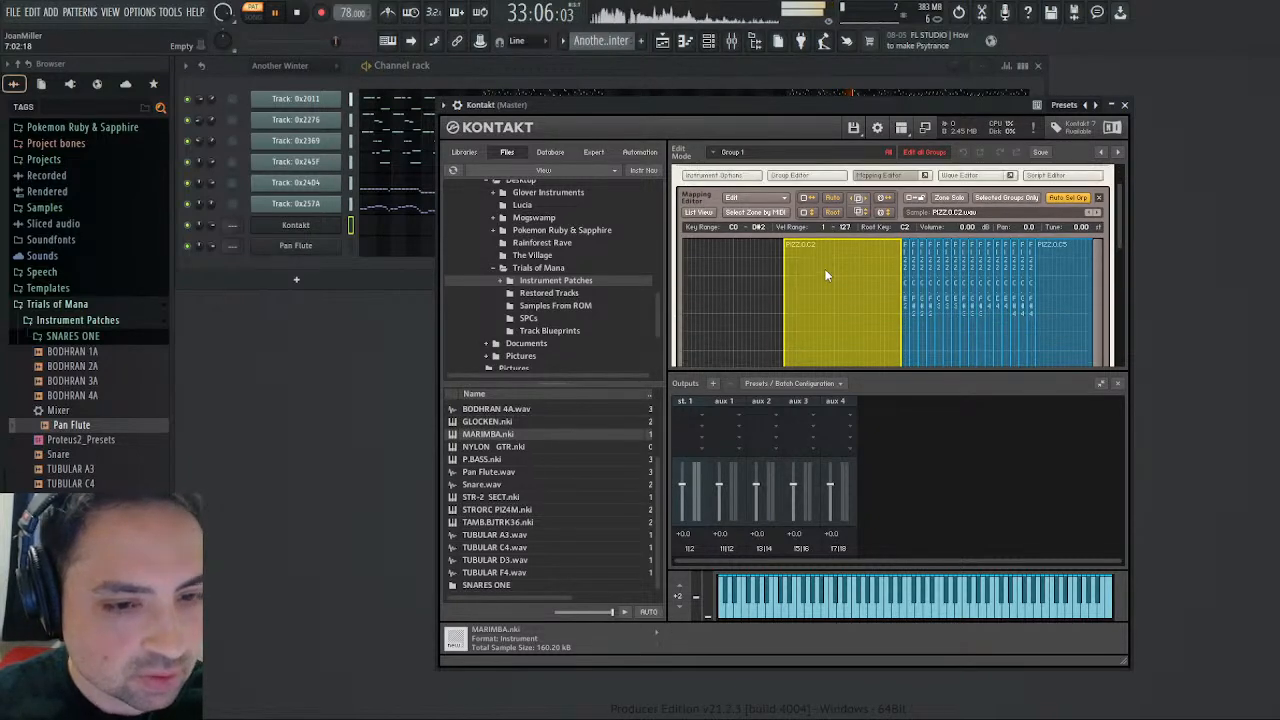
{"action": "left_click", "coordinate": [876, 226]}
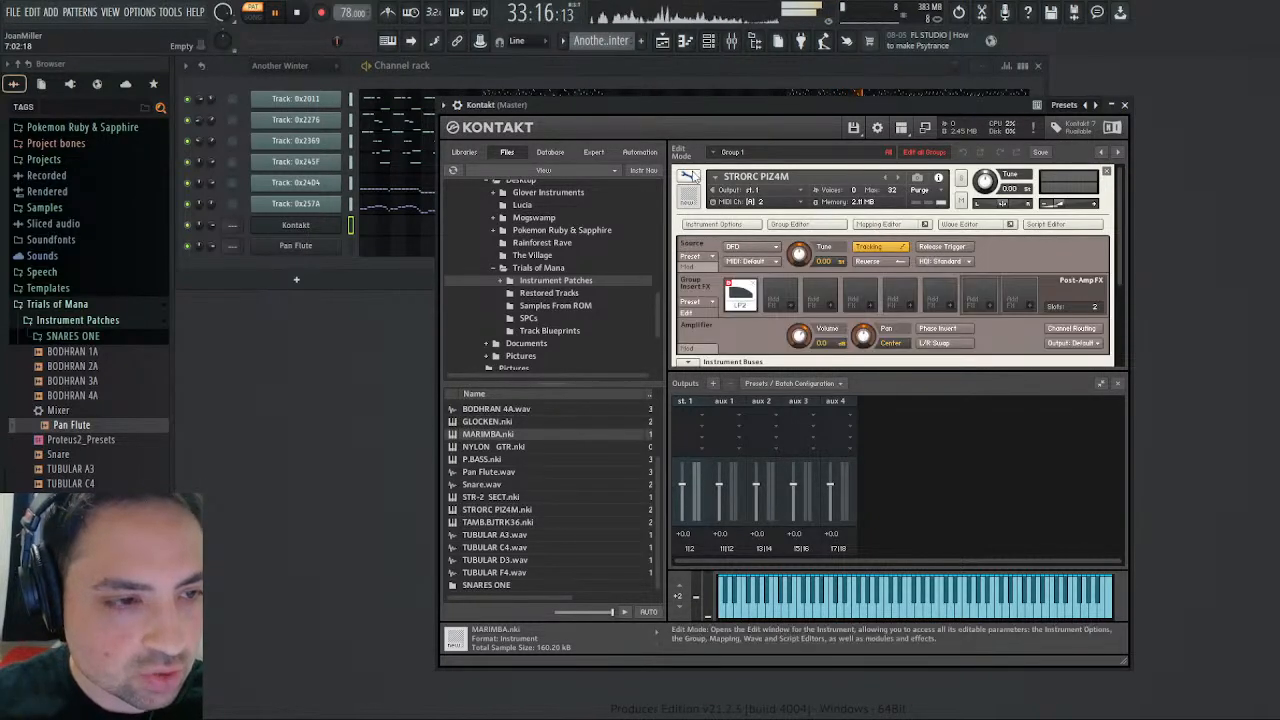
{"action": "left_click", "coordinate": [689, 177]}
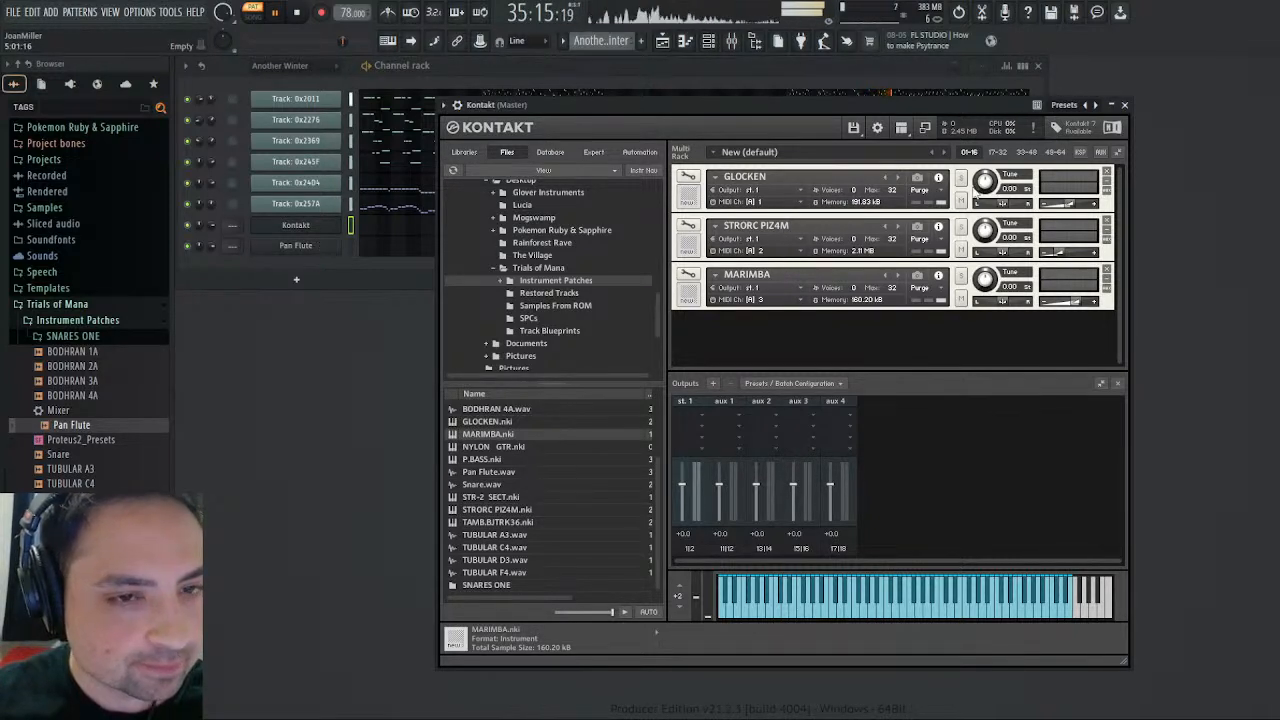
- Close the Kontakt window and stop the pattern playback
{"action": "left_click", "coordinate": [1124, 104]}
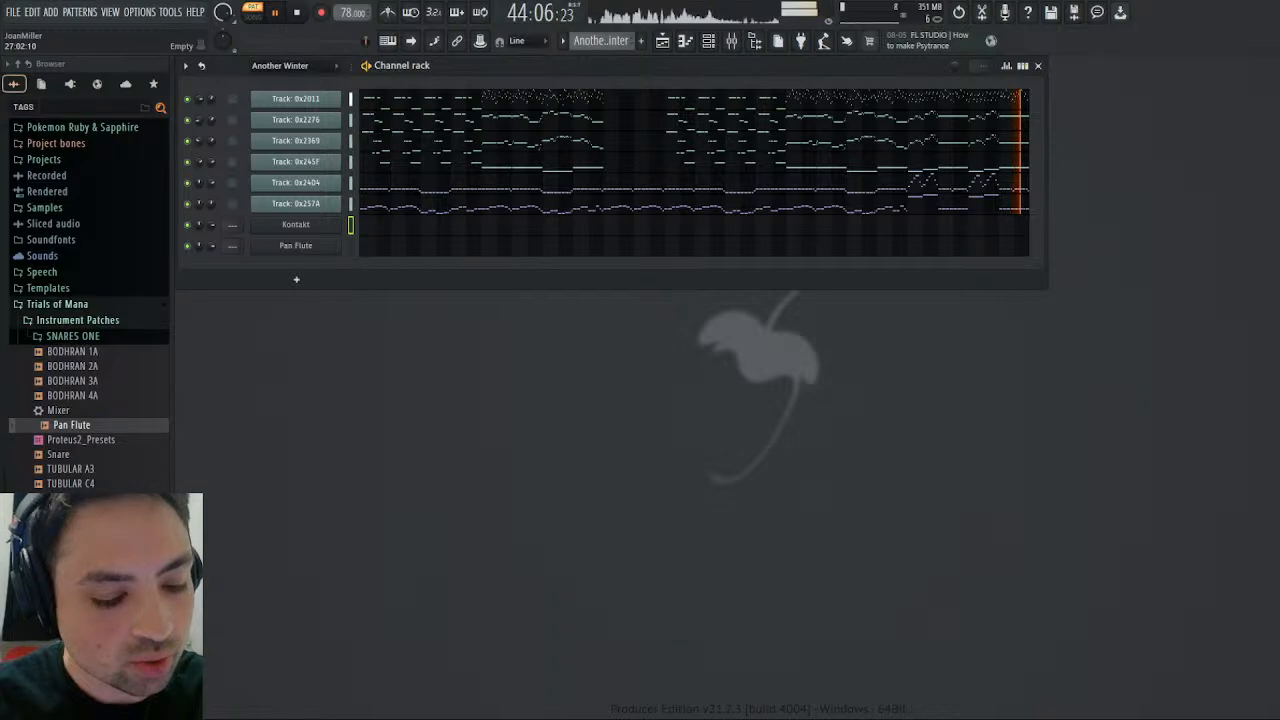
{"action": "left_click", "coordinate": [298, 13]}
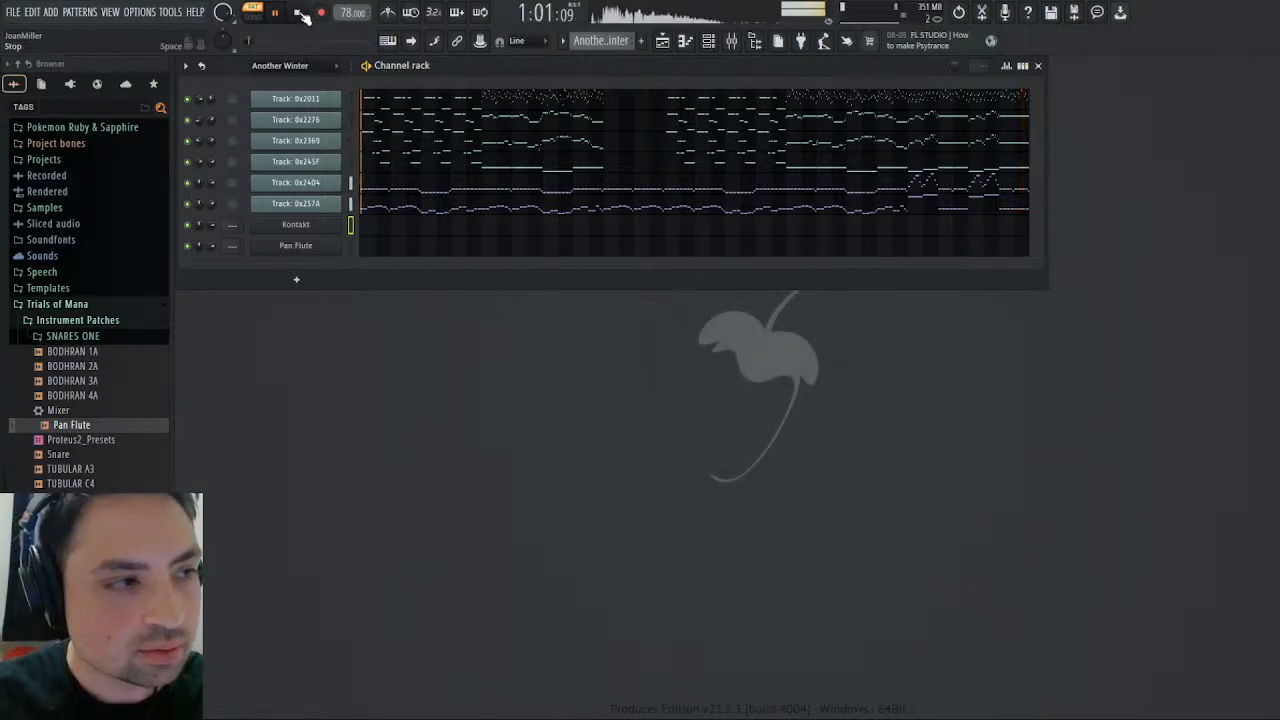
{"action": "left_click", "coordinate": [662, 42]}
{"action": "left_click", "coordinate": [662, 42]}
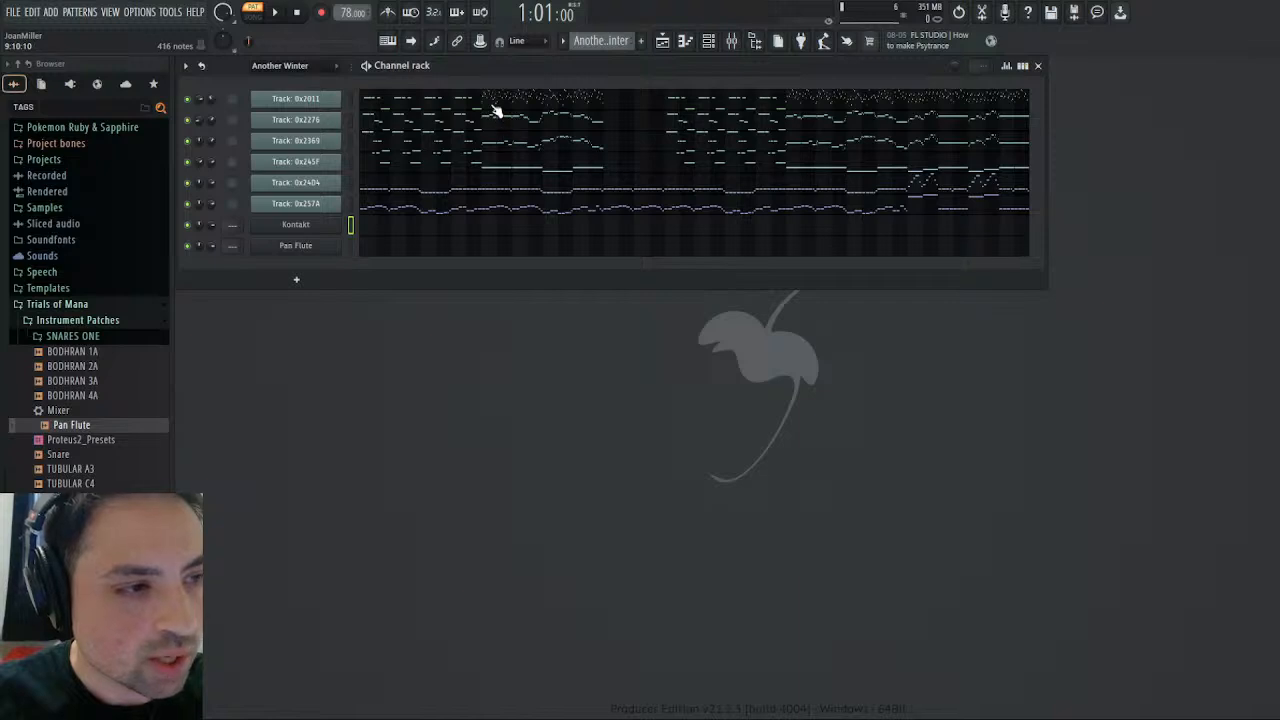
- Open Track: 0x2011 in the piano roll and select all its notes in the first eight bars
{"action": "left_click", "coordinate": [405, 105]}
{"action": "scroll", "coordinate": [547, 331], "scroll_direction": "down", "scroll_amount": 8}
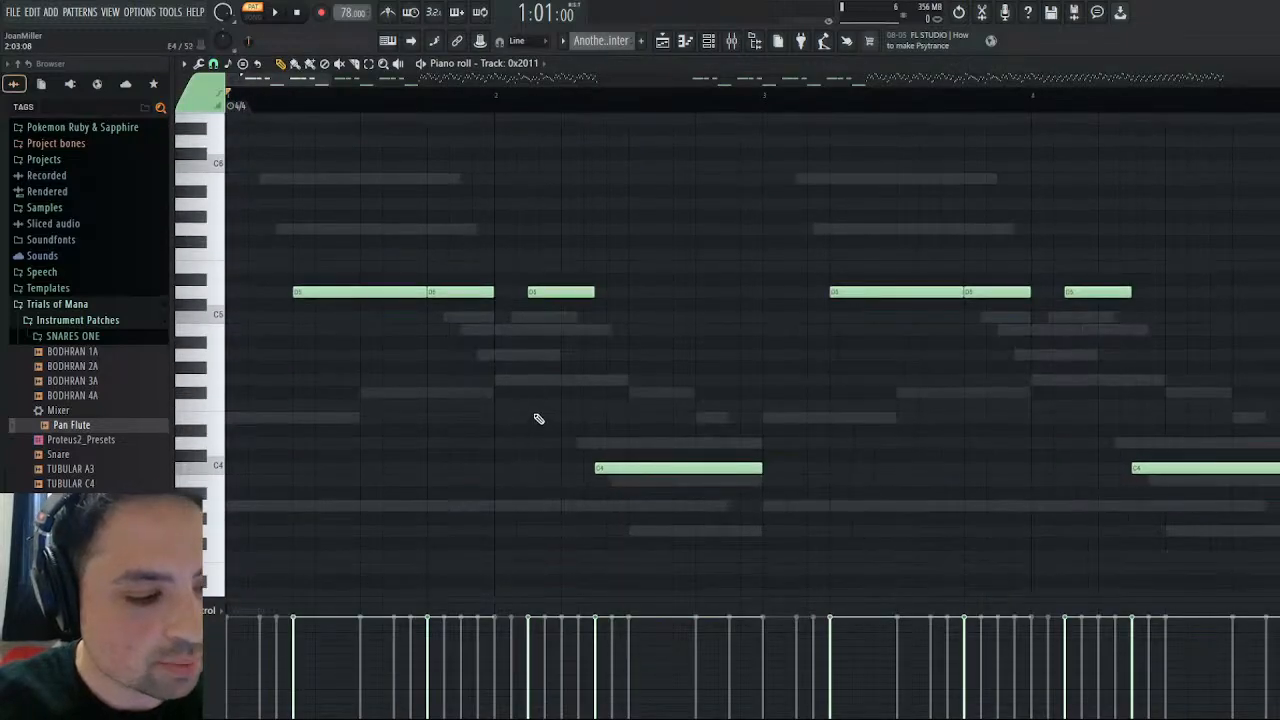
{"action": "left_click_drag", "start_coordinate": [329, 79], "coordinate": [582, 79]}
{"action": "scroll", "coordinate": [489, 266], "scroll_direction": "up", "scroll_amount": 6}
{"action": "scroll", "coordinate": [490, 269], "scroll_direction": "down", "scroll_amount": 3}
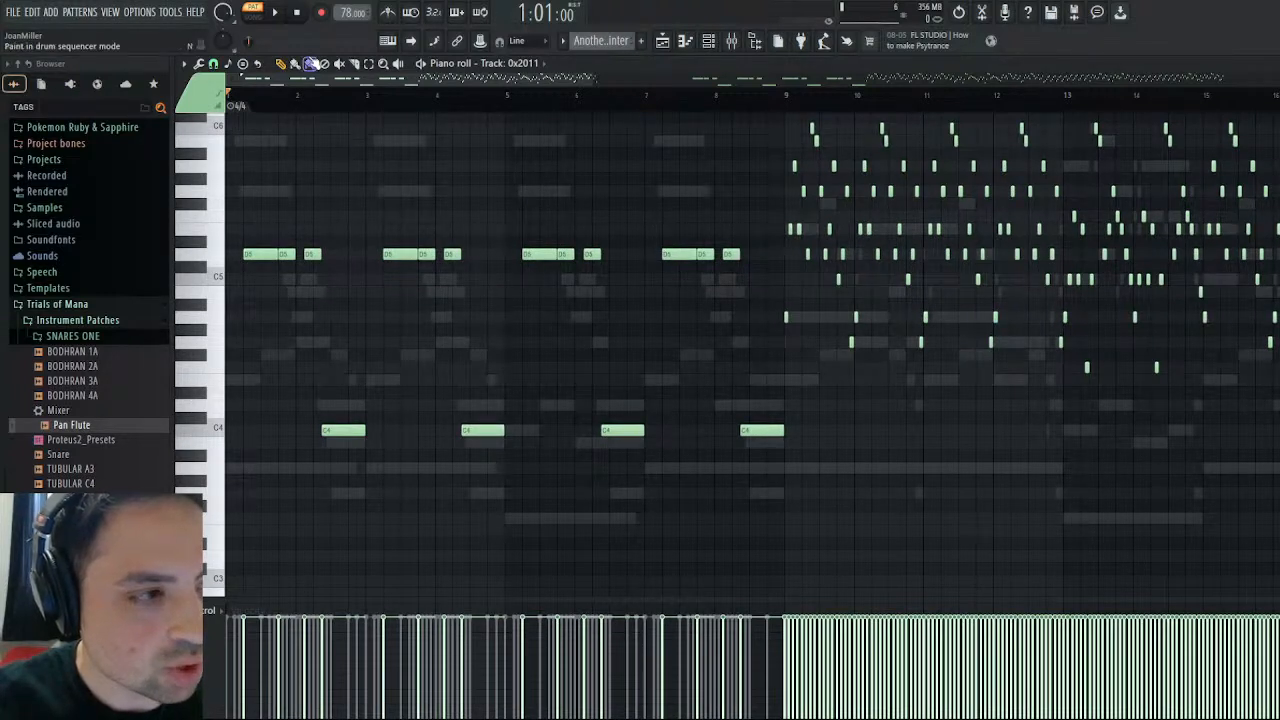
{"action": "left_click", "coordinate": [368, 63]}
{"action": "left_click_drag", "start_coordinate": [366, 223], "coordinate": [200, 550]}
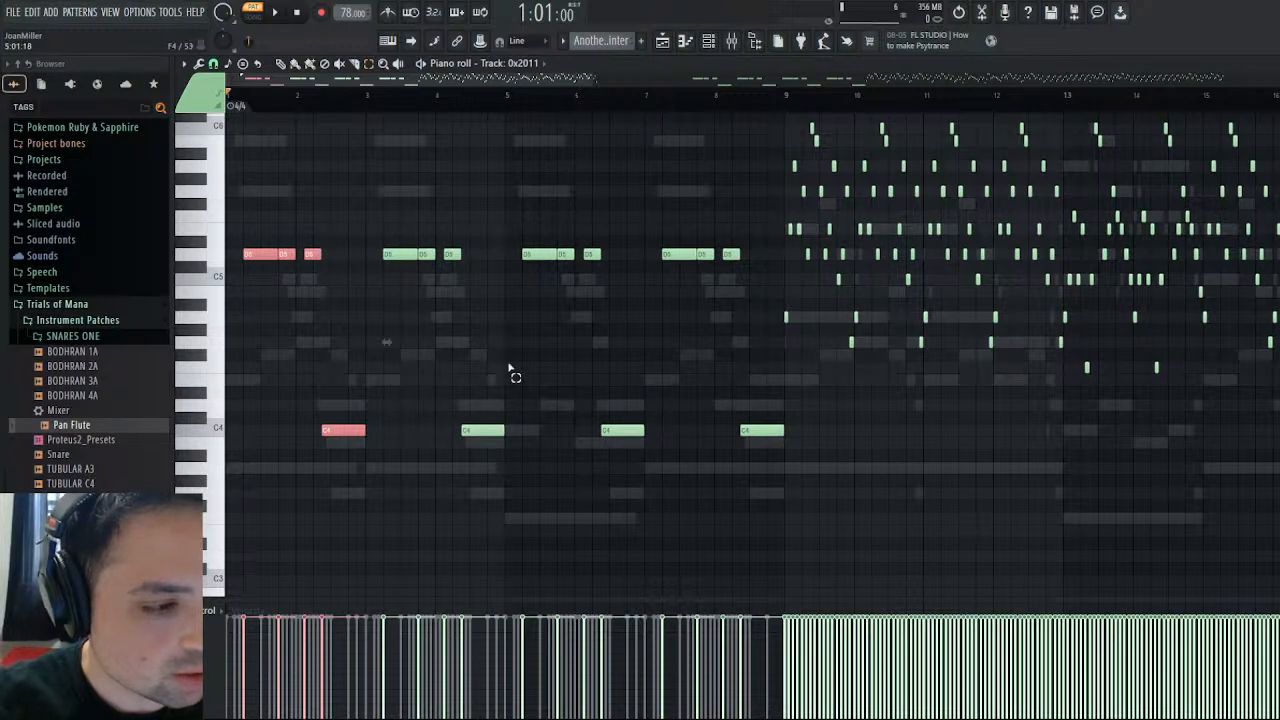
{"action": "left_click_drag", "start_coordinate": [249, 200], "coordinate": [788, 505]}
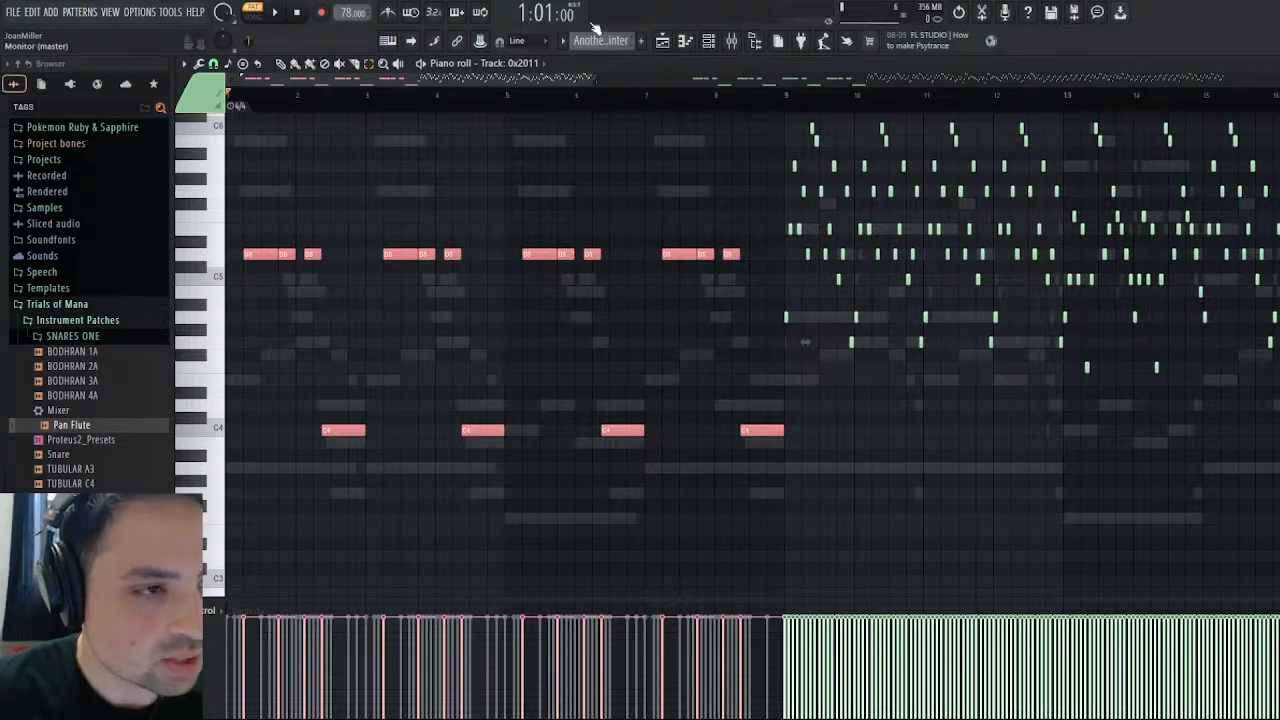
- Create a new pattern named Glockenspiel and return to the channel rack
{"action": "key", "text": "KP_Add"}
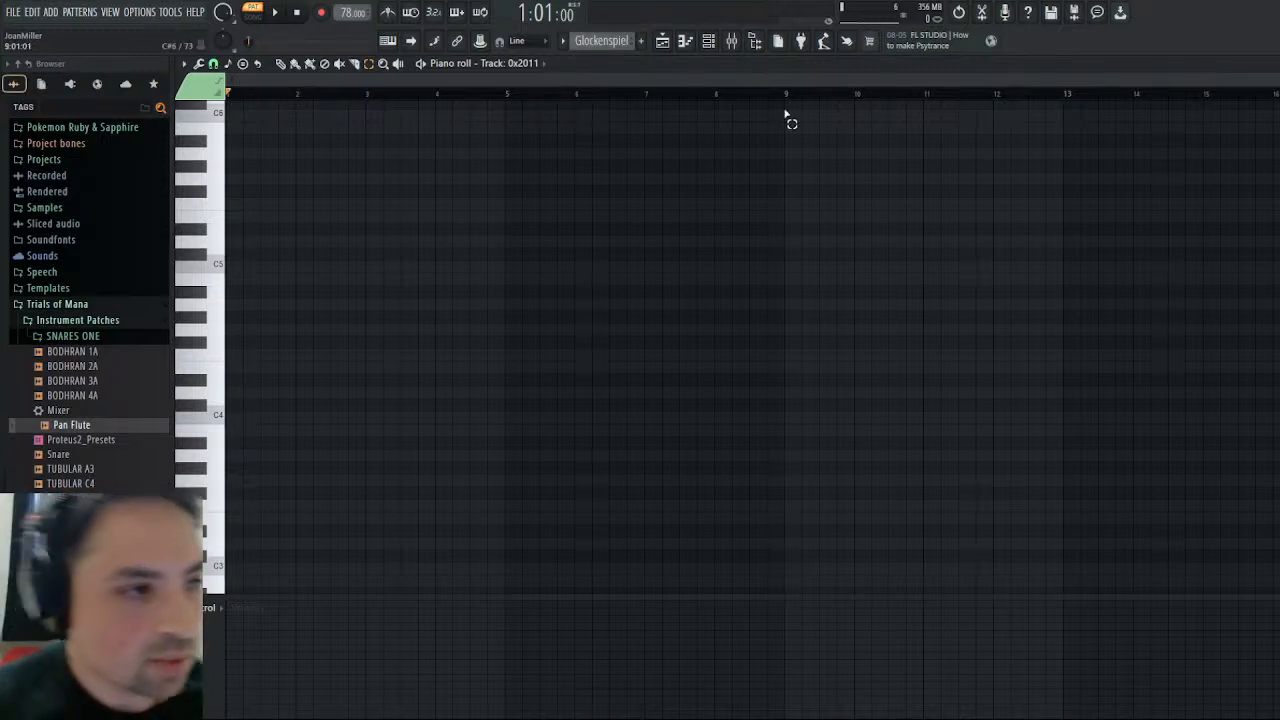
{"action": "left_click", "coordinate": [1270, 64]}
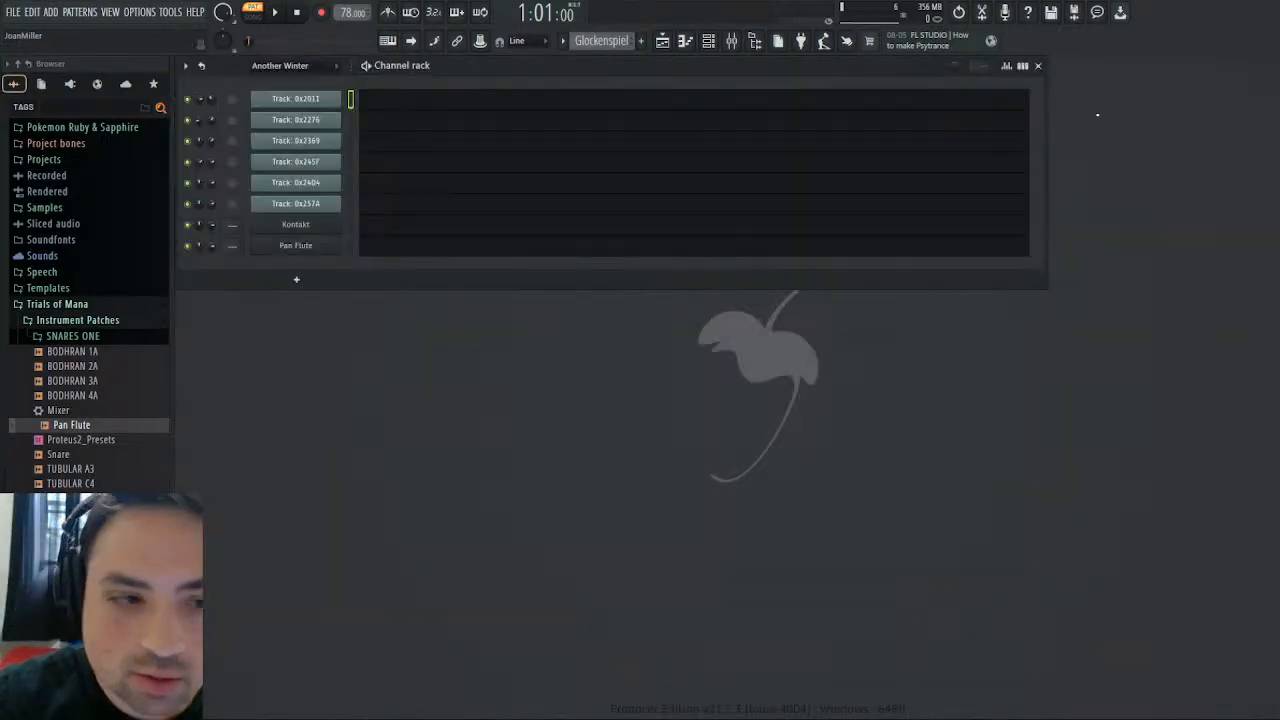
- Paste the copied notes into Kontakt's piano roll in the Glockenspiel pattern and return to the Another Winter pattern
{"action": "left_click", "coordinate": [378, 230]}
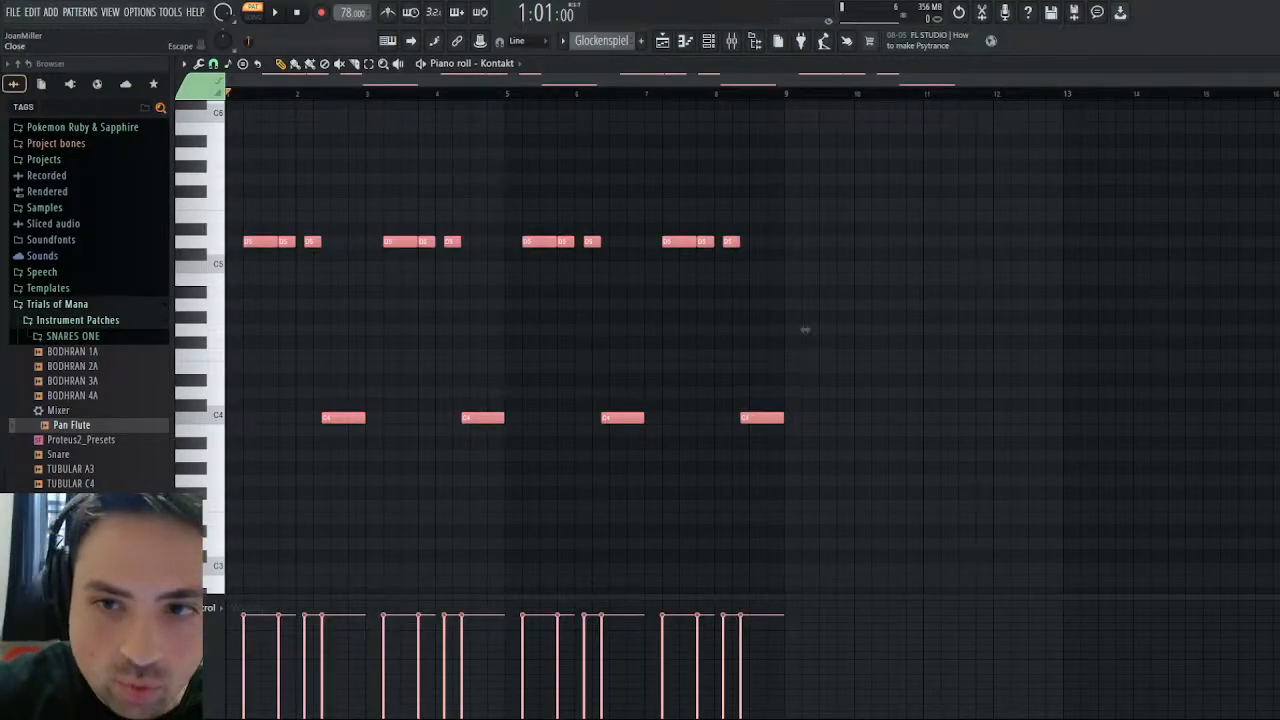
{"action": "key", "text": "Escape"}
{"action": "scroll", "coordinate": [589, 44], "scroll_direction": "up", "scroll_amount": 1}
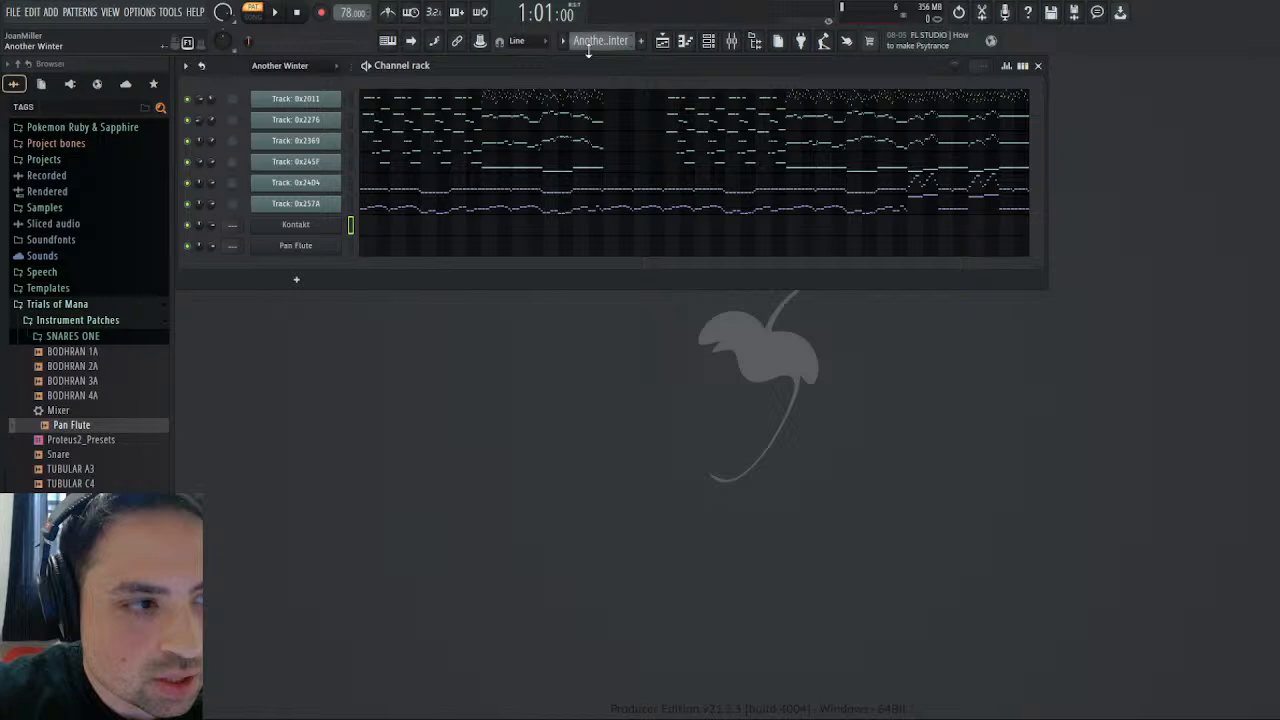
- Copy the first eight bars of Track: 0x2276 into Kontakt's piano roll in the Glockenspiel pattern
{"action": "left_click", "coordinate": [401, 127]}
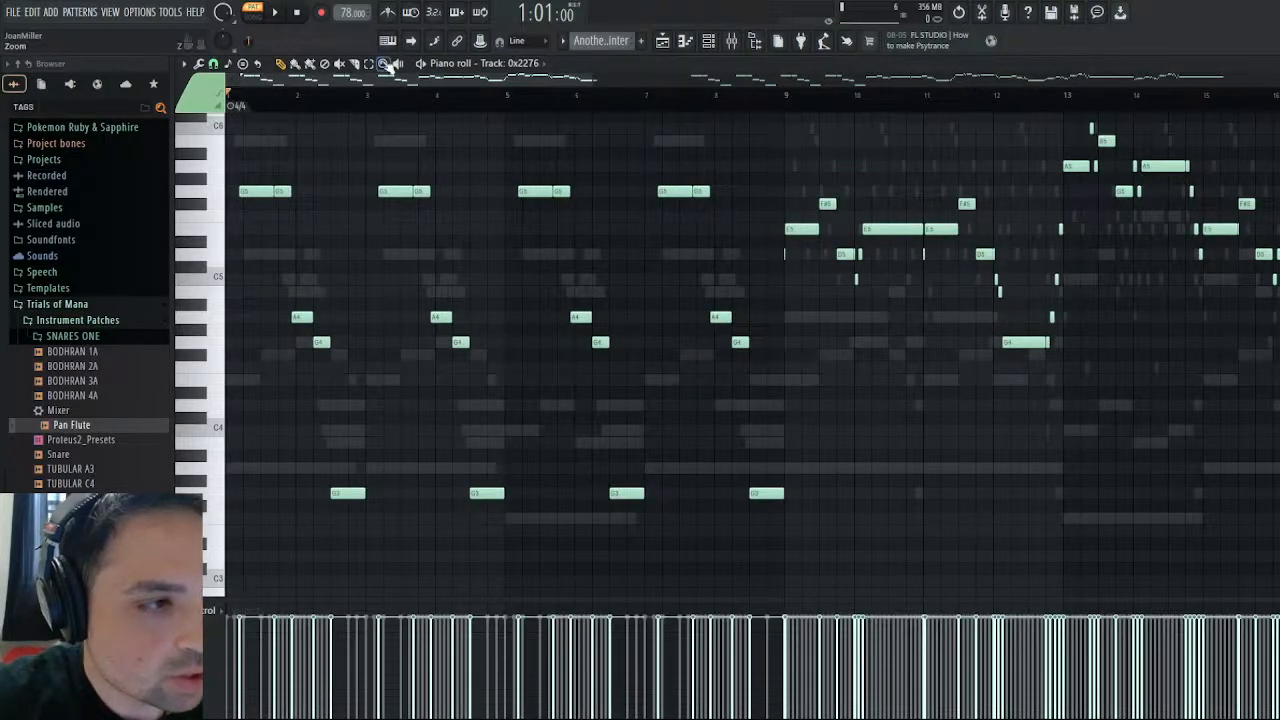
{"action": "left_click_drag", "start_coordinate": [771, 150], "coordinate": [229, 516]}
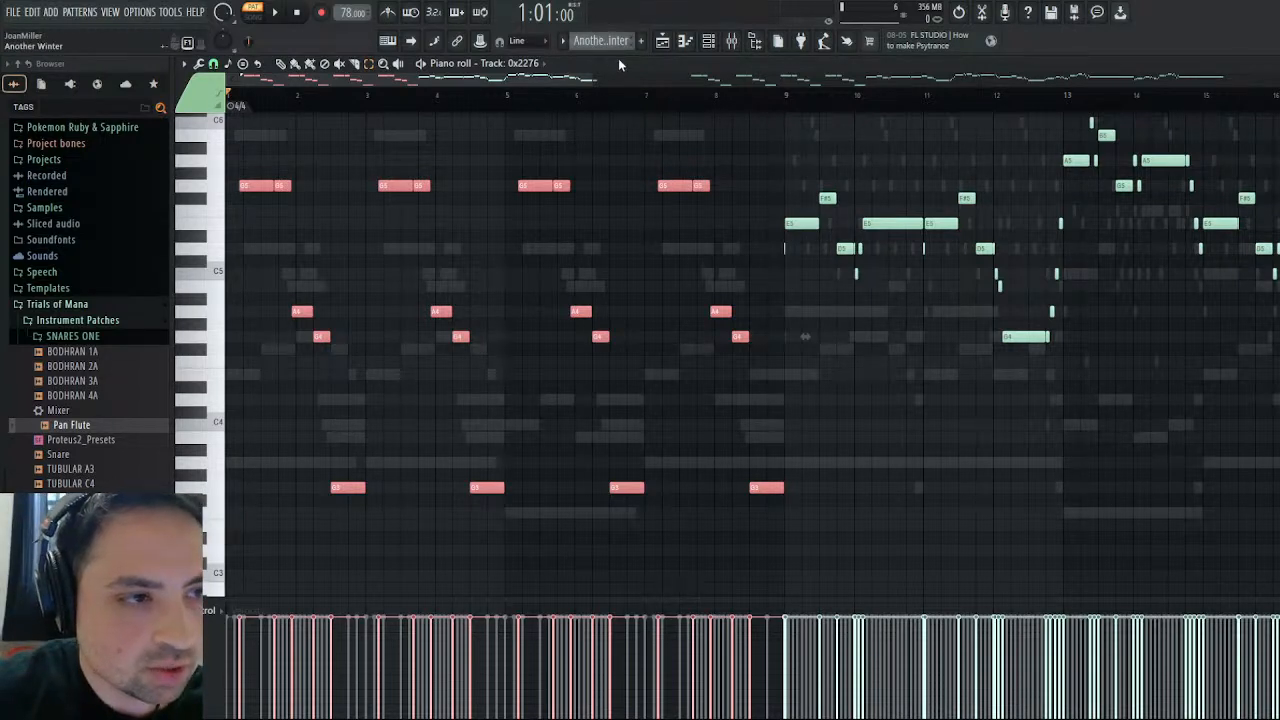
{"action": "scroll", "coordinate": [616, 46], "scroll_direction": "down", "scroll_amount": 1}
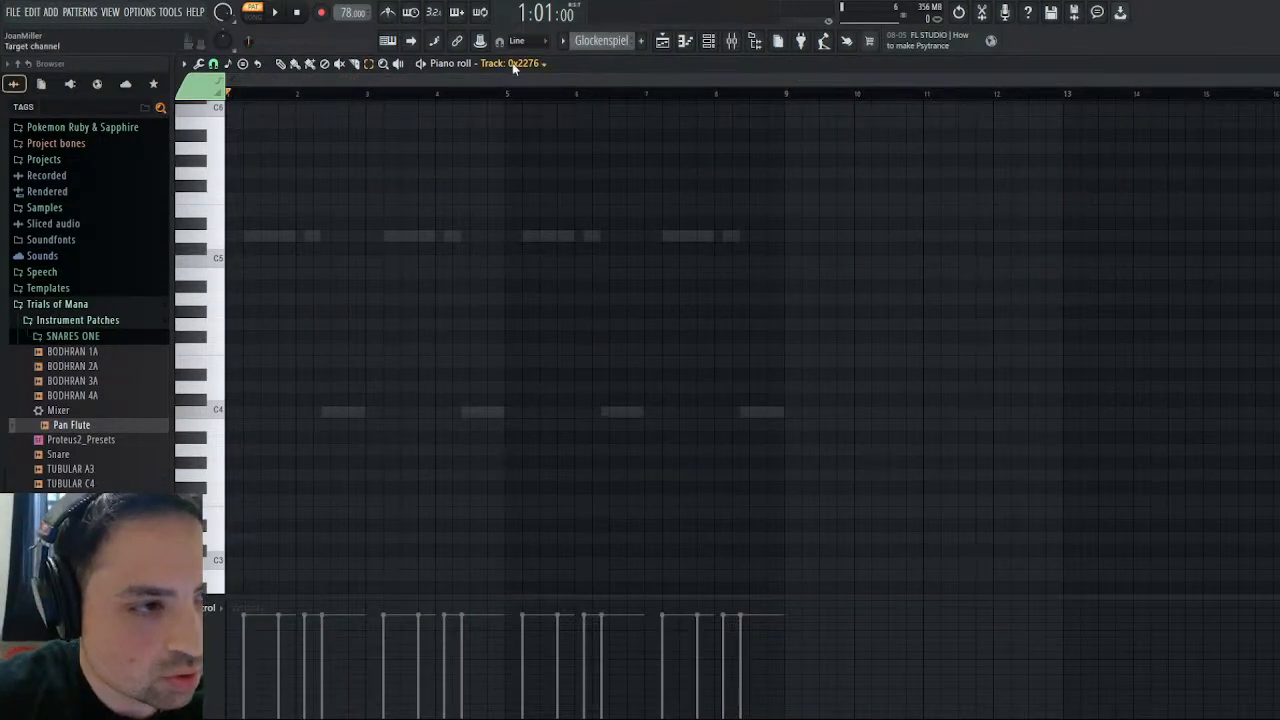
{"action": "right_click", "coordinate": [518, 195], "text": "ctrl"}
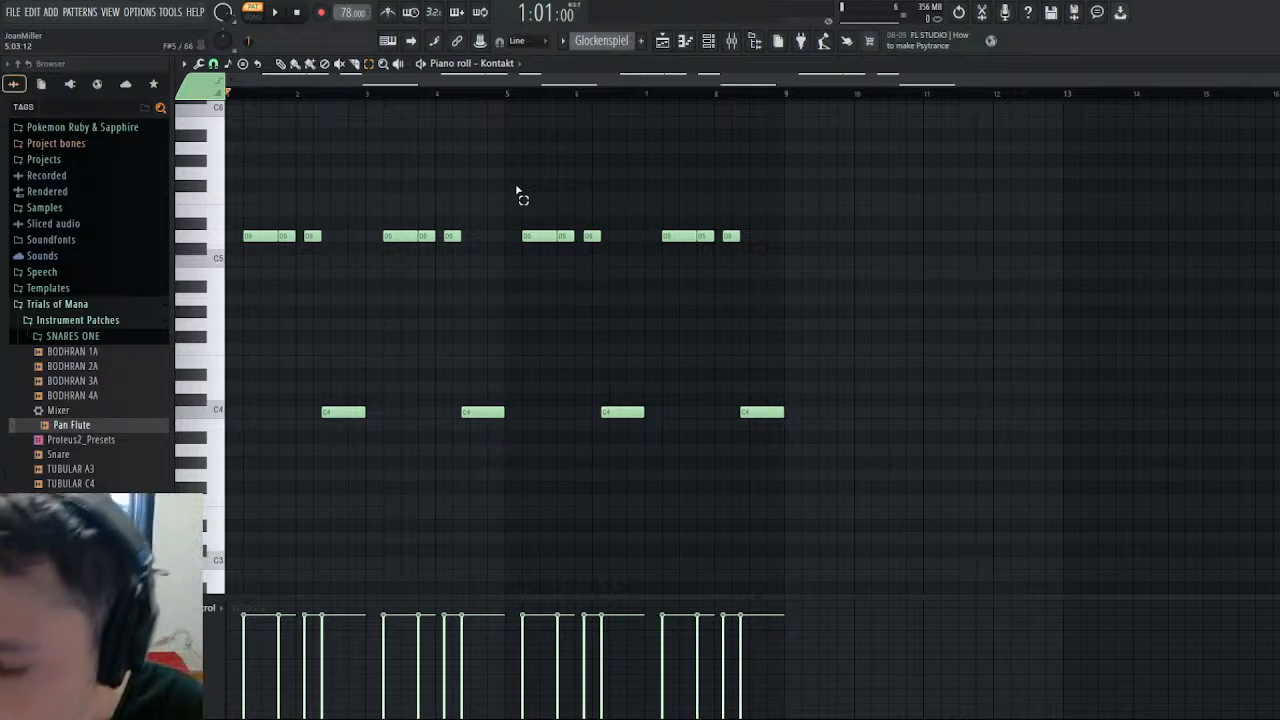
{"action": "key", "text": "ctrl+v"}
- Copy the first eight bars of Track: 0x2369 from Another Winter into Kontakt's piano roll in the Glockenspiel pattern
{"action": "scroll", "coordinate": [600, 42], "scroll_direction": "up", "scroll_amount": 1}
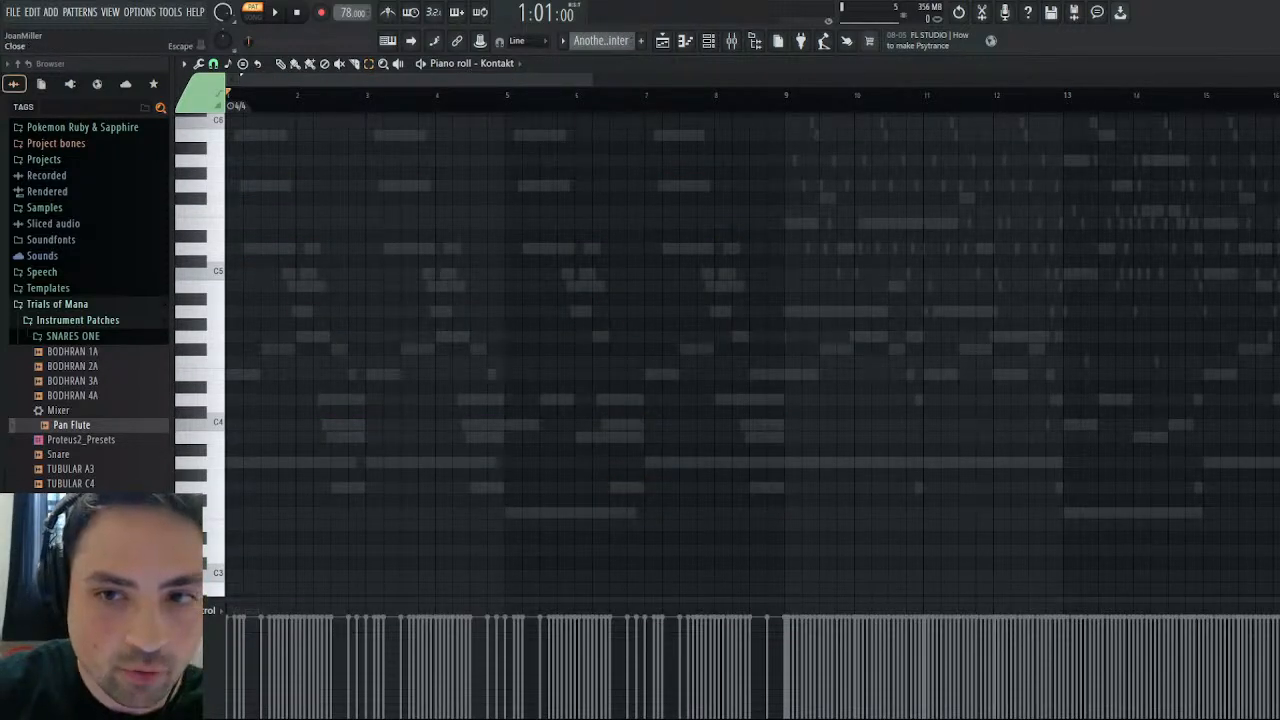
{"action": "key", "text": "Escape"}
{"action": "left_click", "coordinate": [400, 147]}
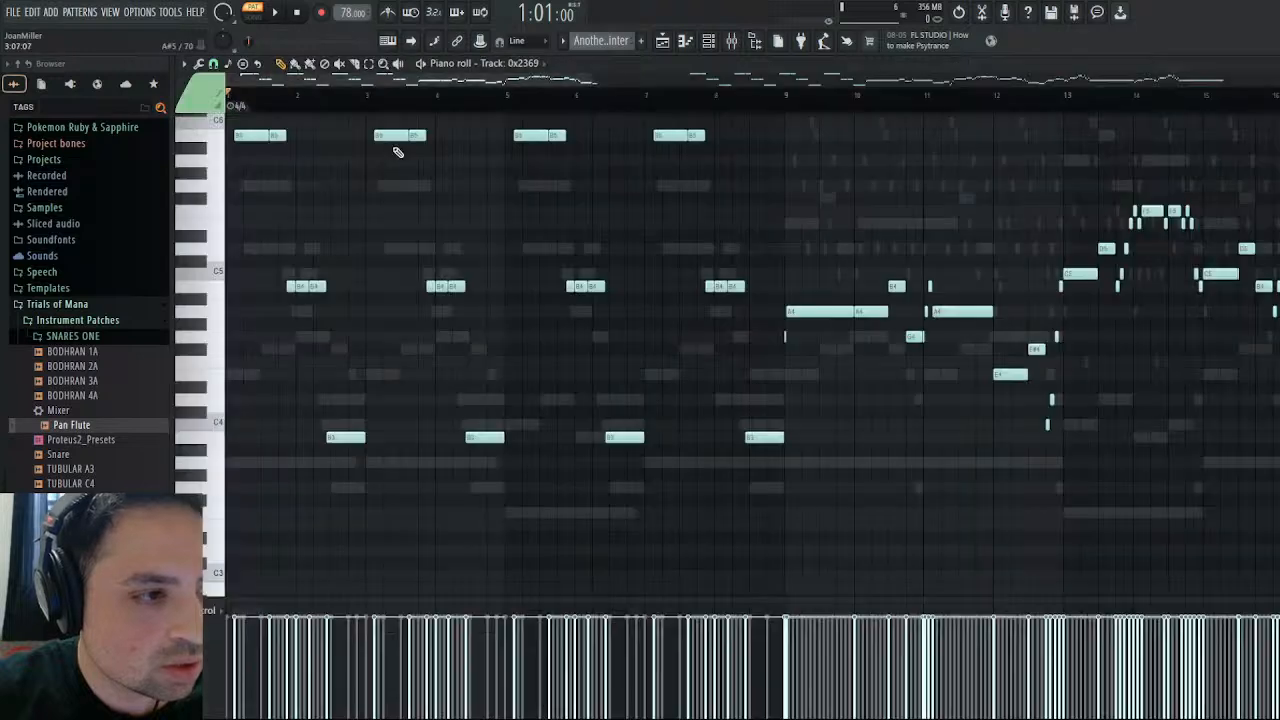
{"action": "scroll", "coordinate": [634, 219], "scroll_direction": "up", "scroll_amount": 3}
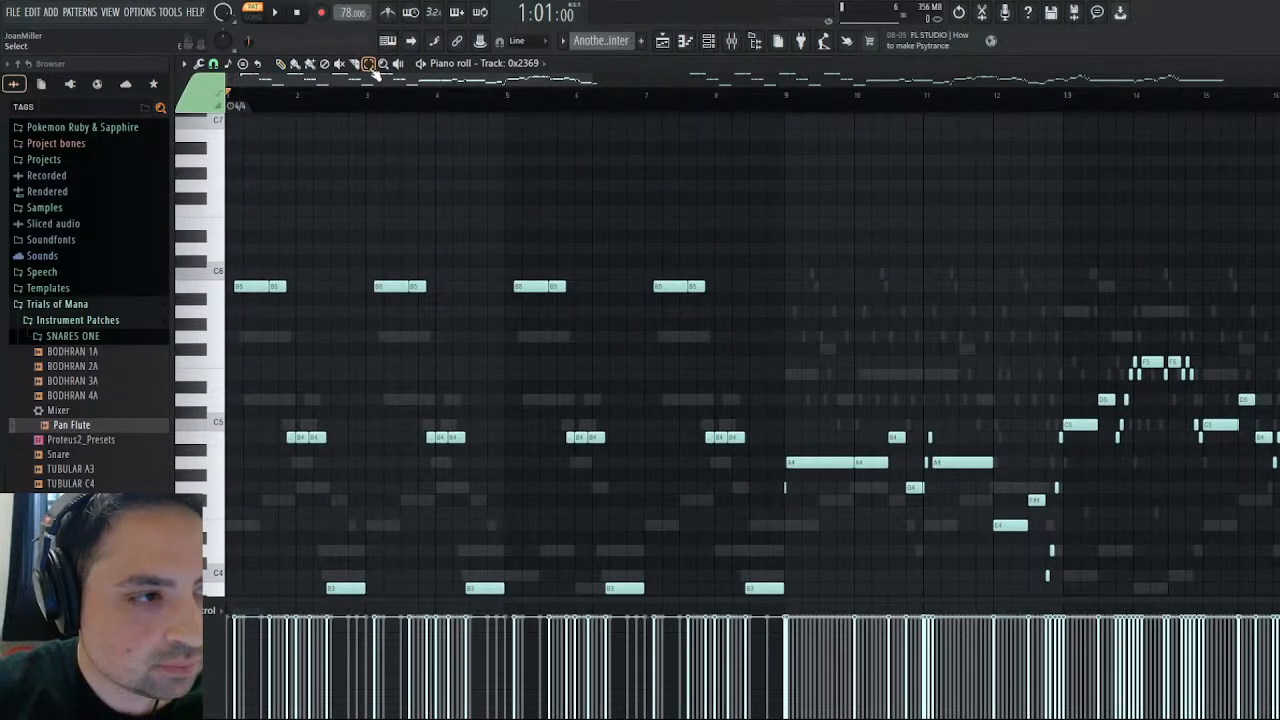
{"action": "left_click_drag", "start_coordinate": [775, 225], "coordinate": [230, 560]}
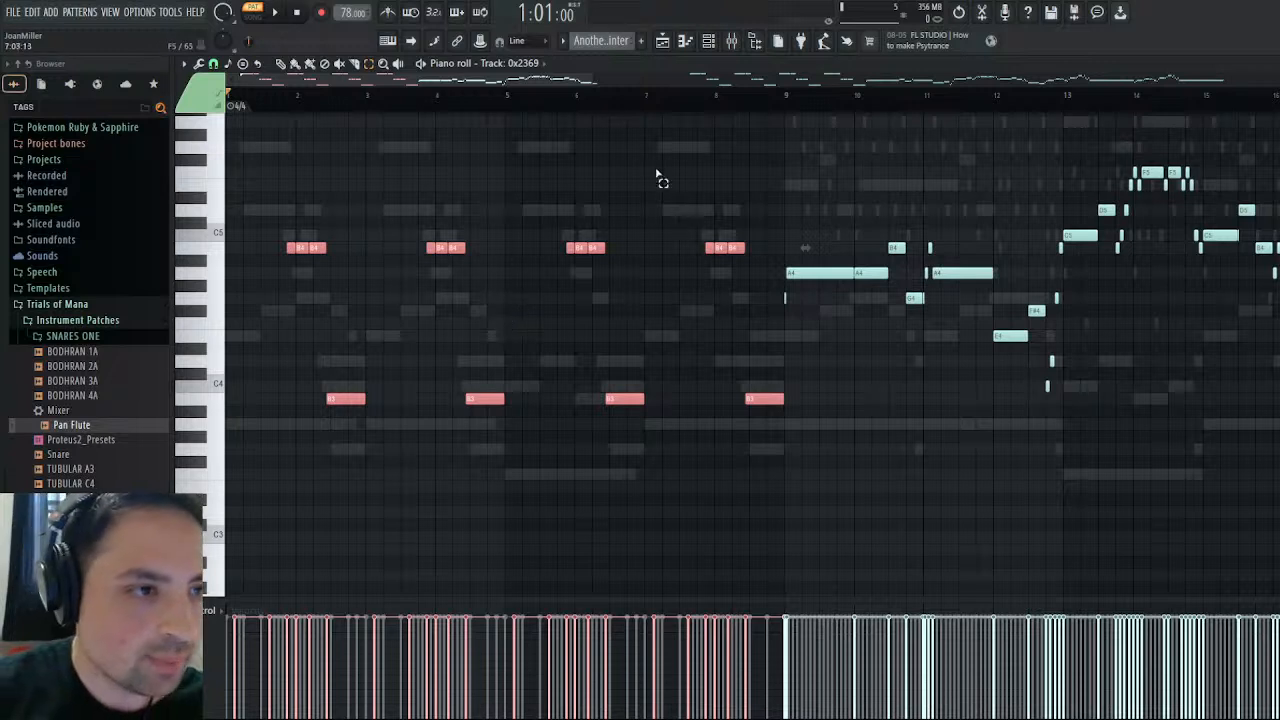
{"action": "scroll", "coordinate": [612, 41], "scroll_direction": "down", "scroll_amount": 1}
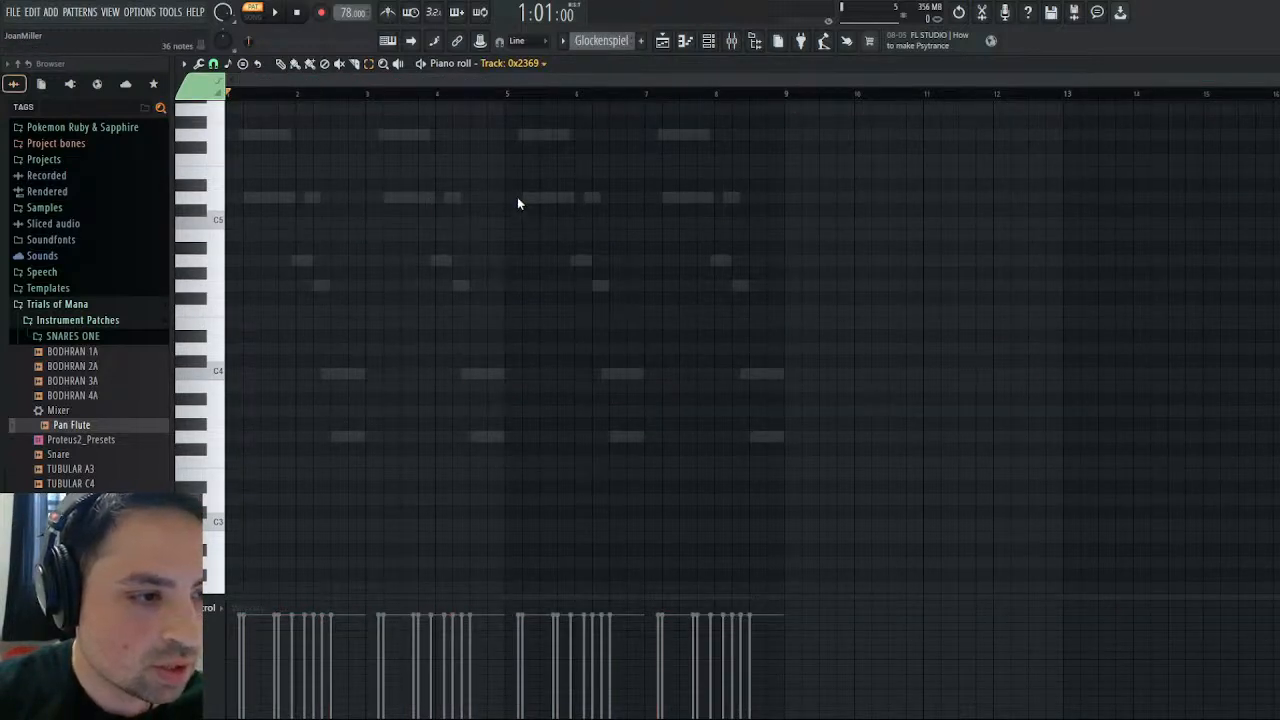
{"action": "double_click", "coordinate": [551, 134]}
{"action": "key", "text": "ctrl+v"}
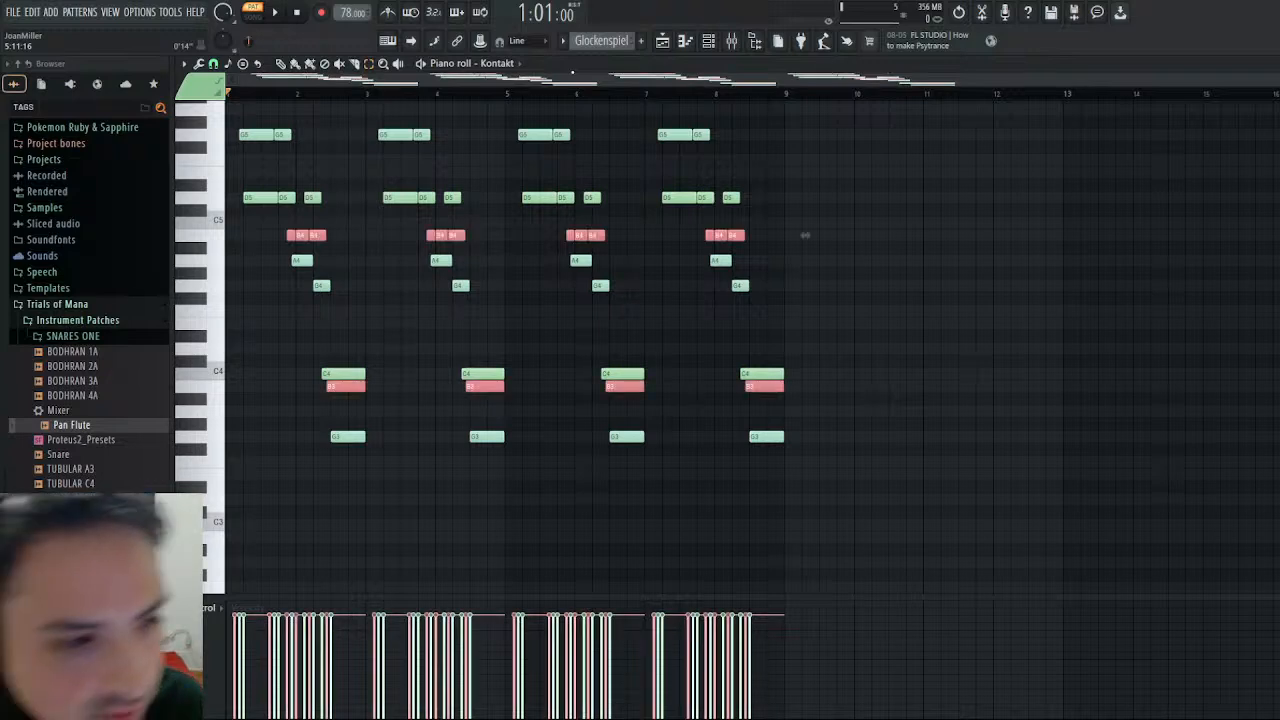
- Compare the Glockenspiel notes with the original Another Winter notes and check Track: 0x24D4, ending at the channel rack
{"action": "scroll", "coordinate": [583, 41], "scroll_direction": "up", "scroll_amount": 1}
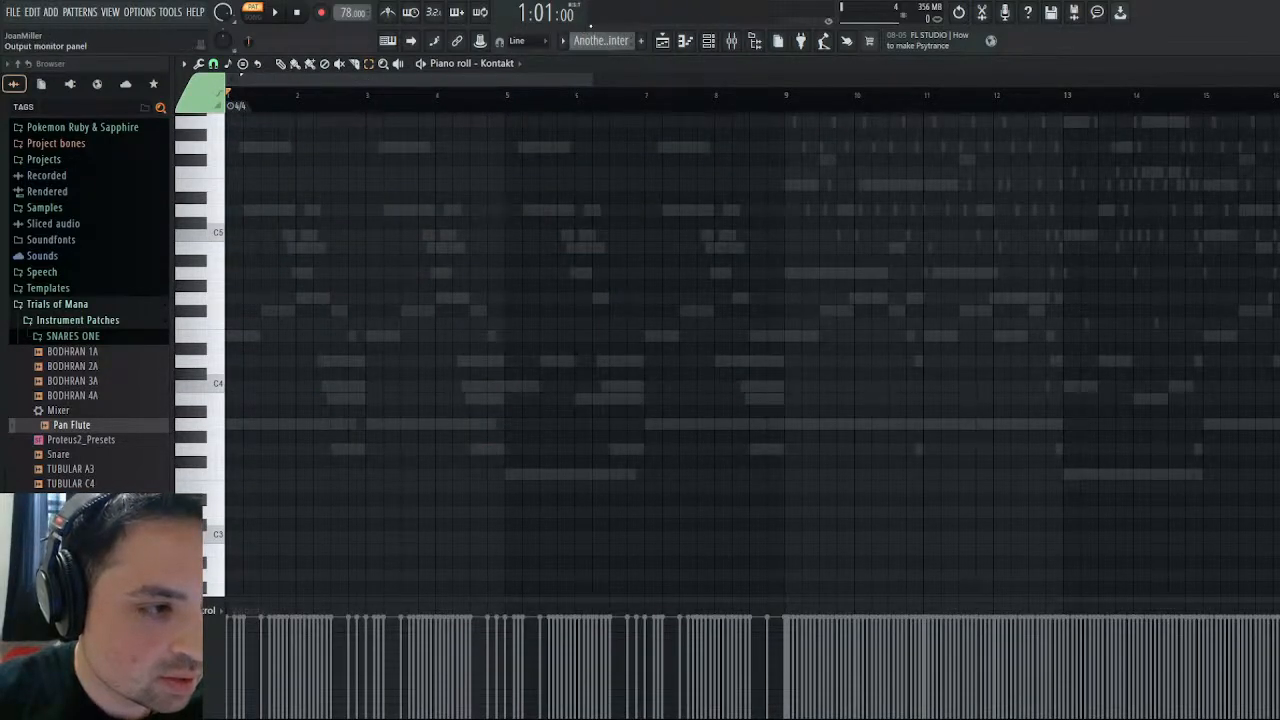
{"action": "scroll", "coordinate": [599, 36], "scroll_direction": "down", "scroll_amount": 1}
{"action": "scroll", "coordinate": [599, 37], "scroll_direction": "up", "scroll_amount": 1}
{"action": "scroll", "coordinate": [599, 37], "scroll_direction": "down", "scroll_amount": 1}
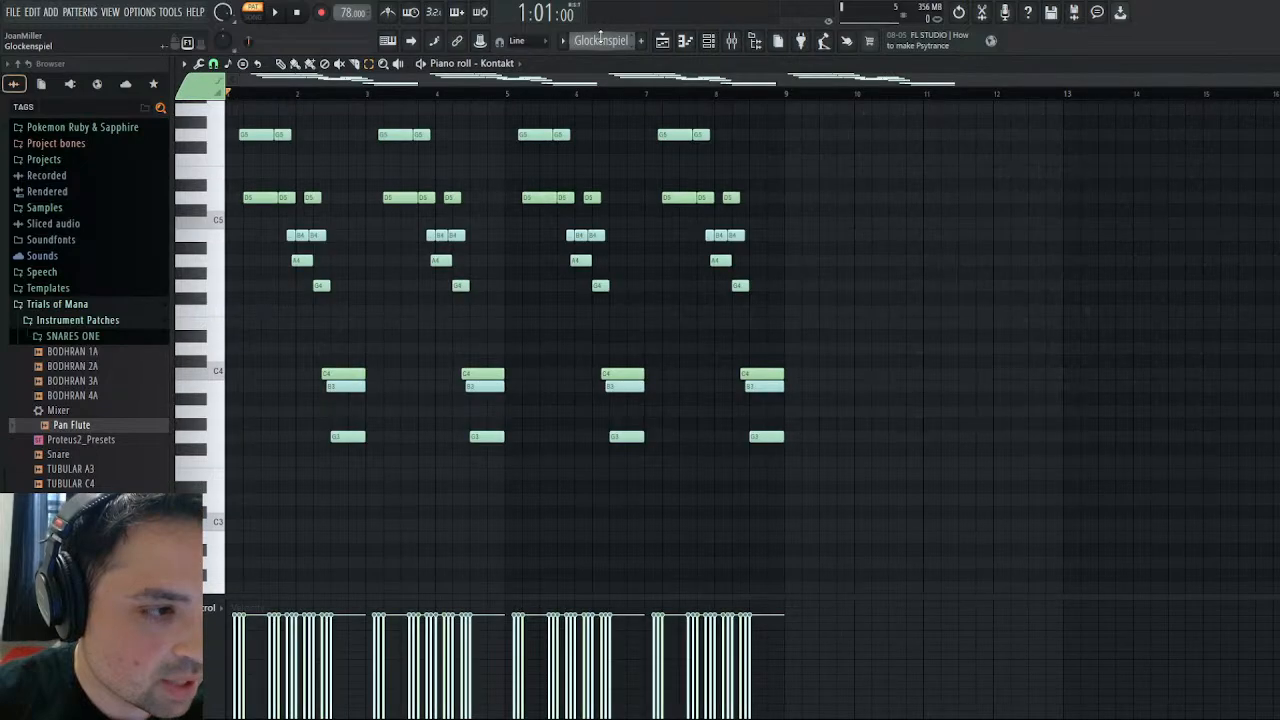
{"action": "scroll", "coordinate": [600, 38], "scroll_direction": "up", "scroll_amount": 1}
{"action": "scroll", "coordinate": [600, 37], "scroll_direction": "down", "scroll_amount": 1}
{"action": "scroll", "coordinate": [600, 37], "scroll_direction": "up", "scroll_amount": 1}
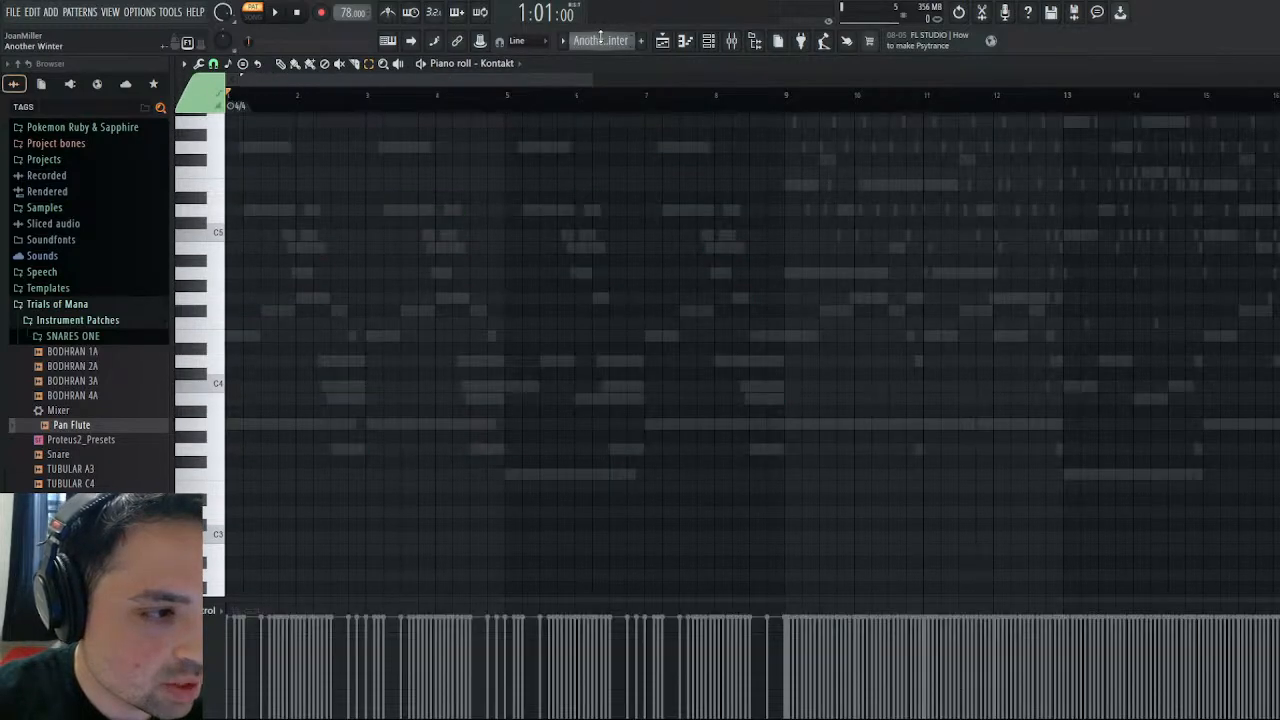
{"action": "scroll", "coordinate": [600, 37], "scroll_direction": "down", "scroll_amount": 1}
{"action": "scroll", "coordinate": [598, 37], "scroll_direction": "up", "scroll_amount": 1}
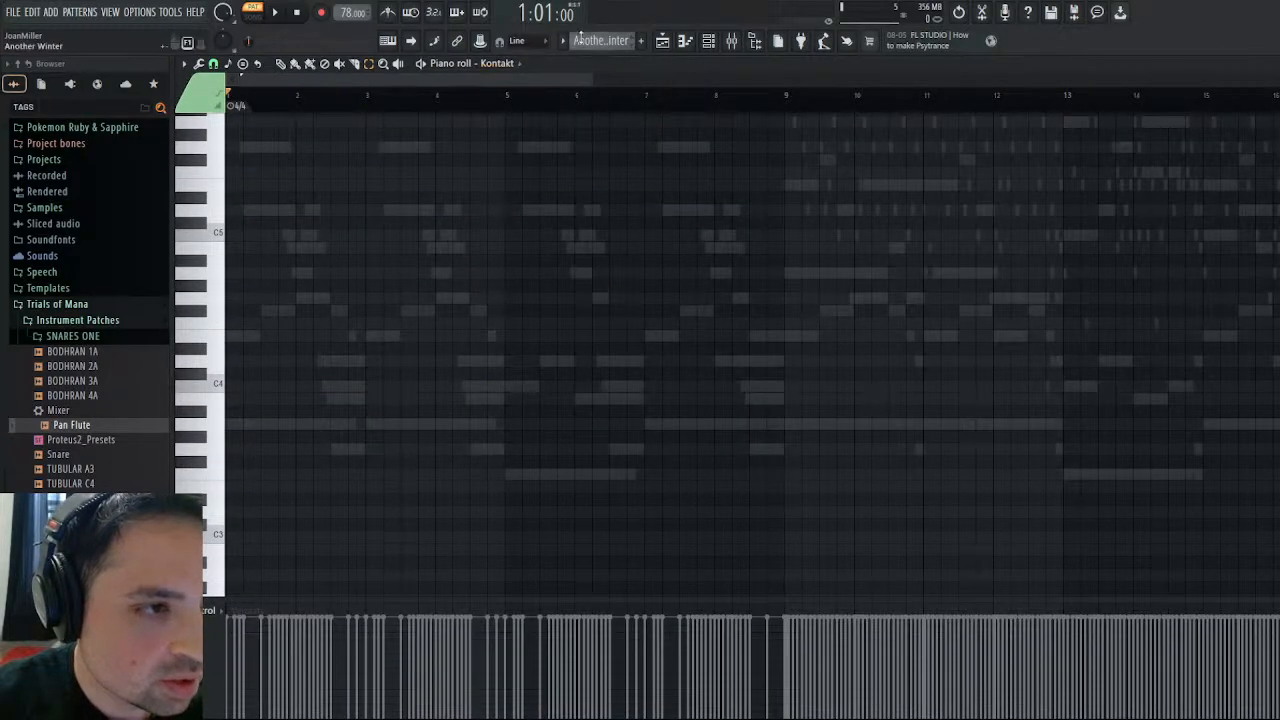
{"action": "left_click", "coordinate": [517, 232]}
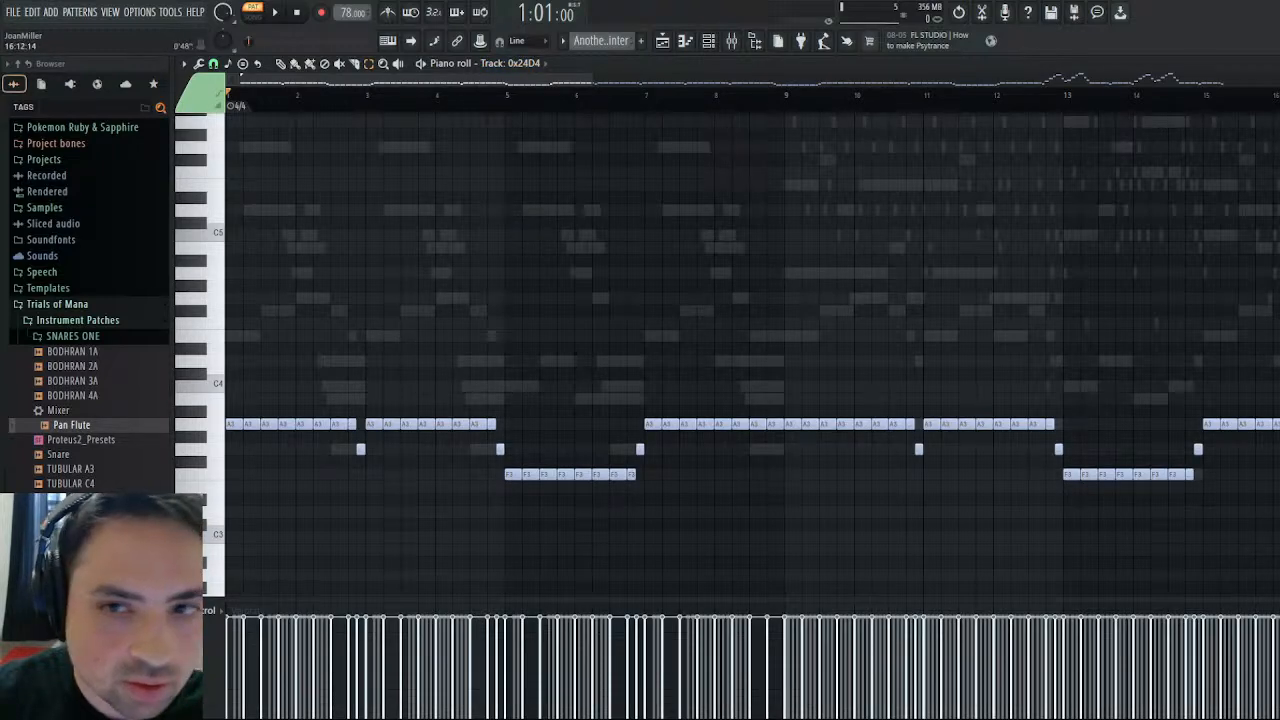
{"action": "key", "text": "F7"}
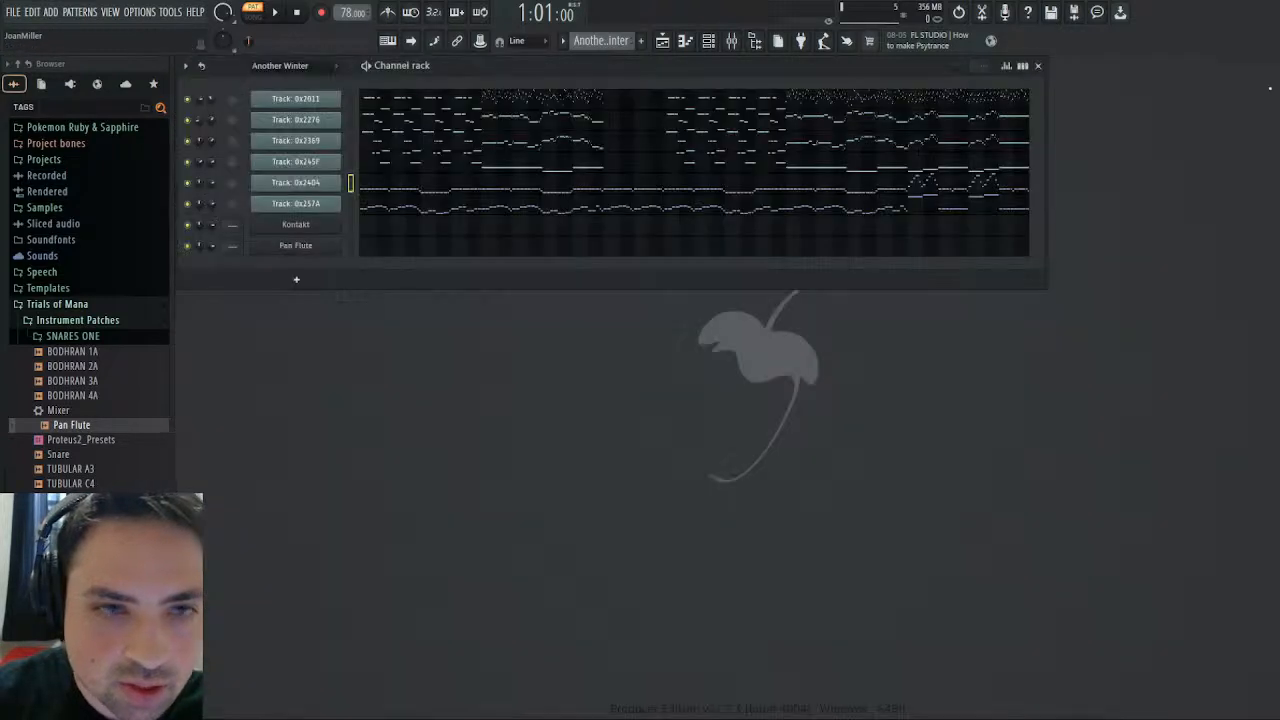
- Copy the first eight bars of Track: 0x245F from Another Winter into Kontakt's piano roll in the Glockenspiel pattern
{"action": "left_click", "coordinate": [394, 166]}
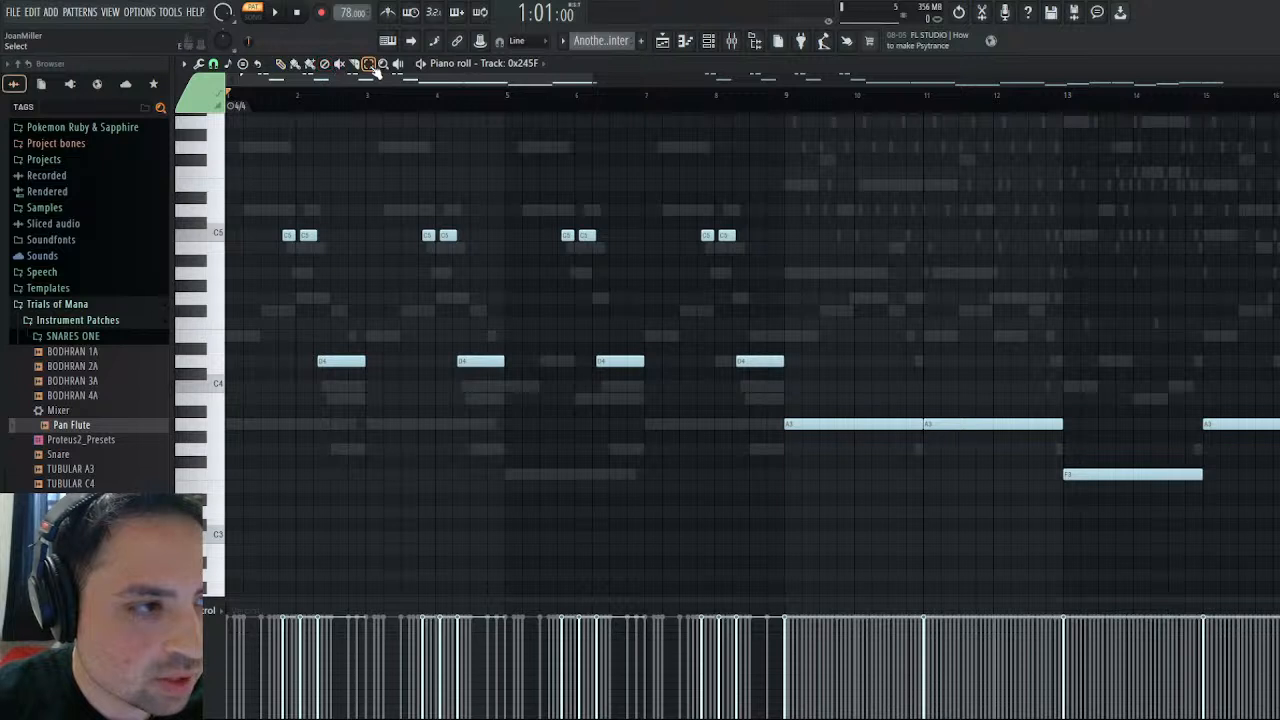
{"action": "left_click_drag", "start_coordinate": [258, 200], "coordinate": [771, 509]}
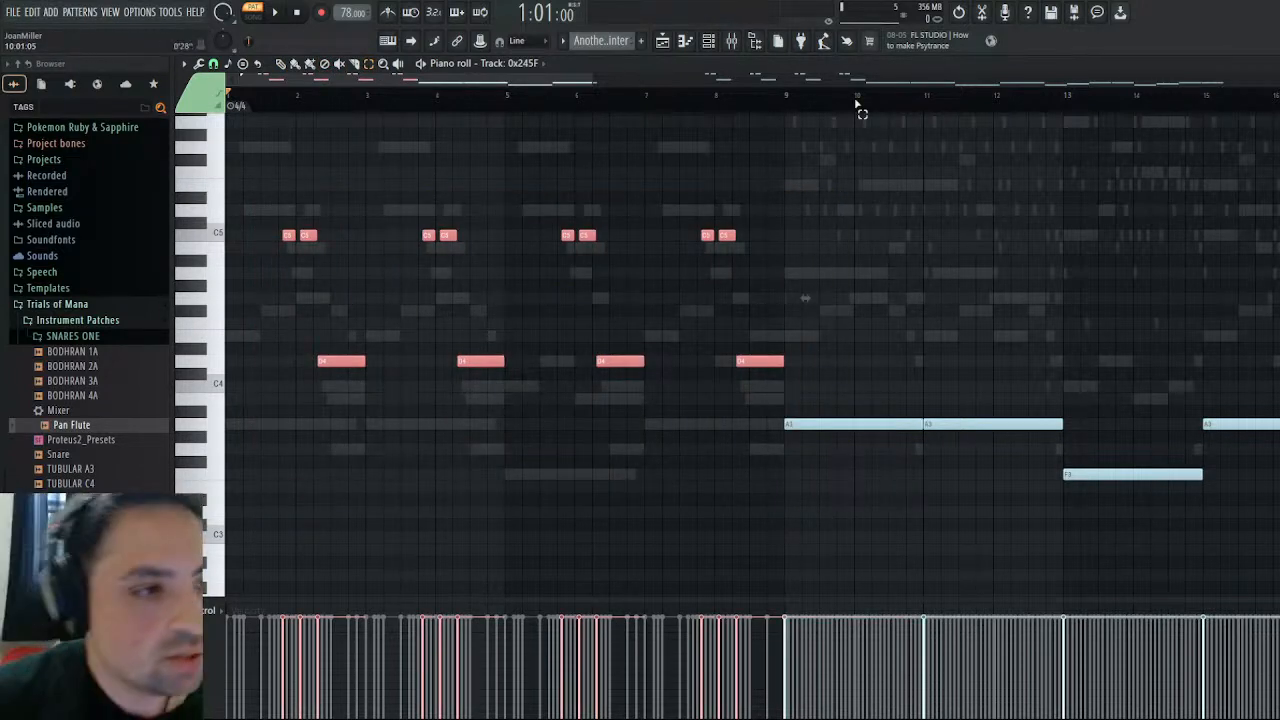
{"action": "left_click", "coordinate": [608, 45]}
{"action": "left_click", "coordinate": [636, 59]}
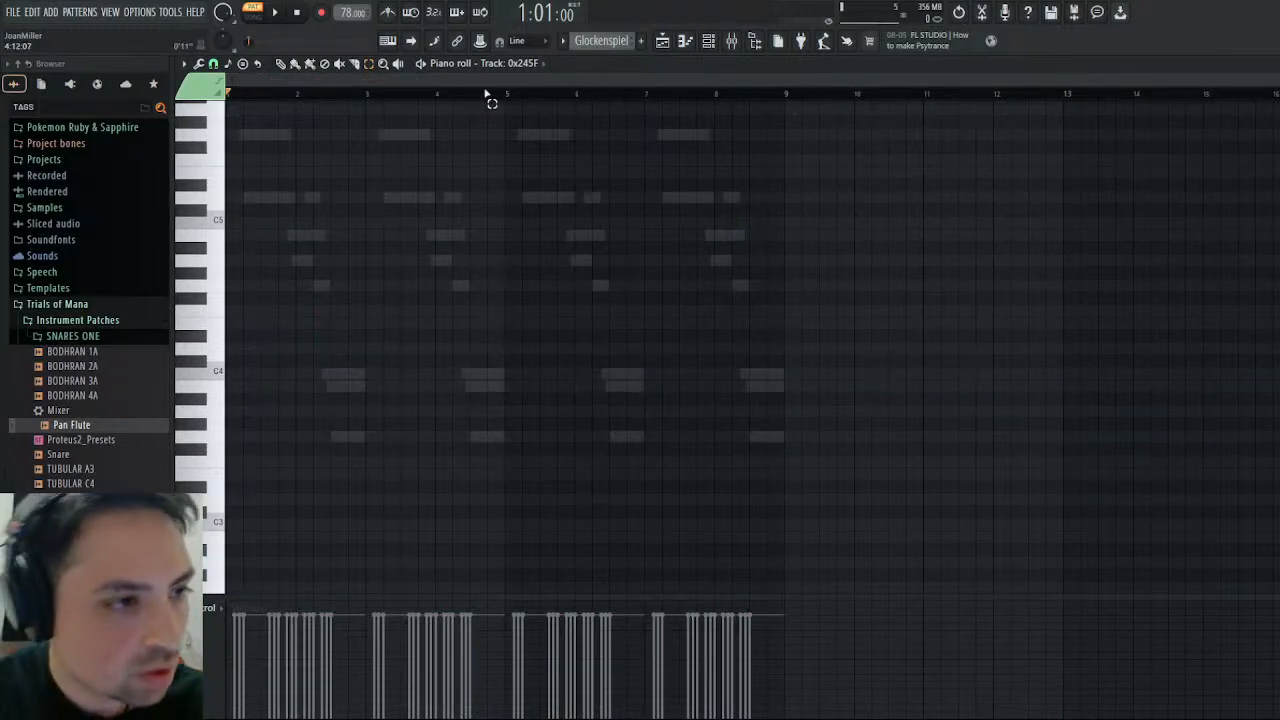
{"action": "left_click", "coordinate": [528, 64]}
{"action": "left_click", "coordinate": [524, 89]}
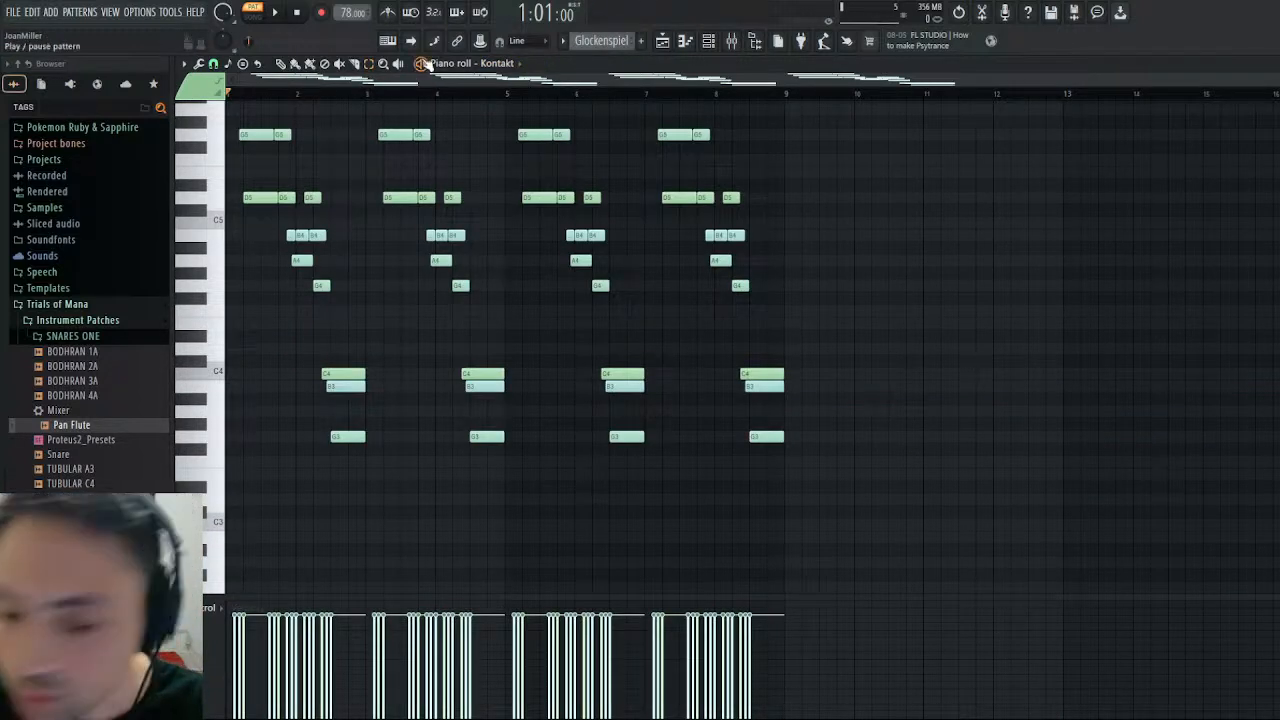
{"action": "key", "text": "ctrl+v"}
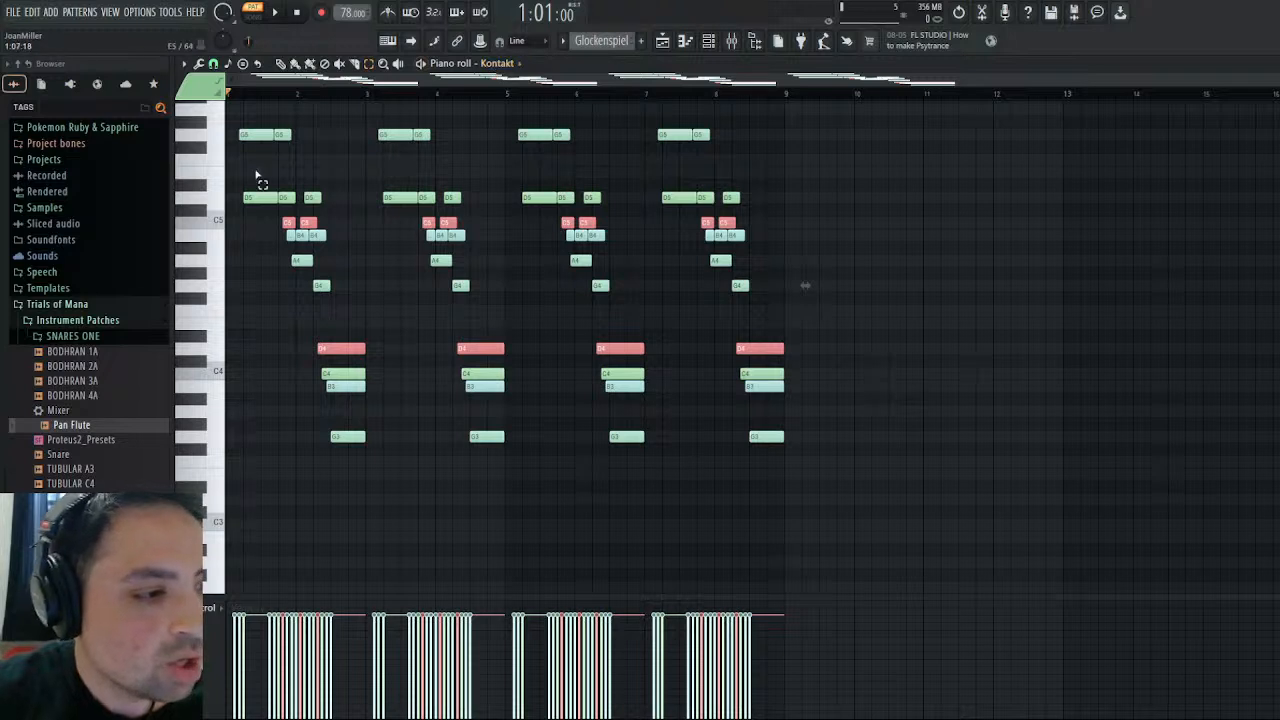
- Give all the pasted Kontakt notes one uniform green note color and start playing the Glockenspiel pattern
{"action": "left_click", "coordinate": [362, 236]}
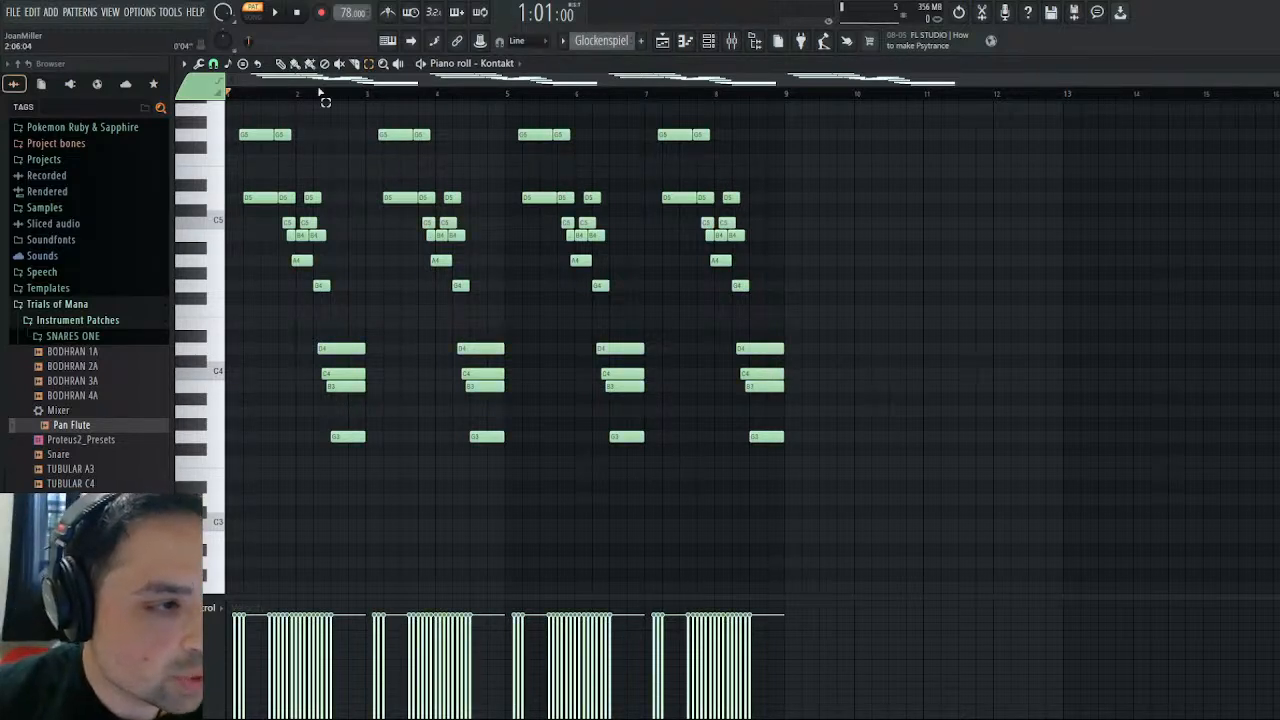
{"action": "key", "text": "space"}
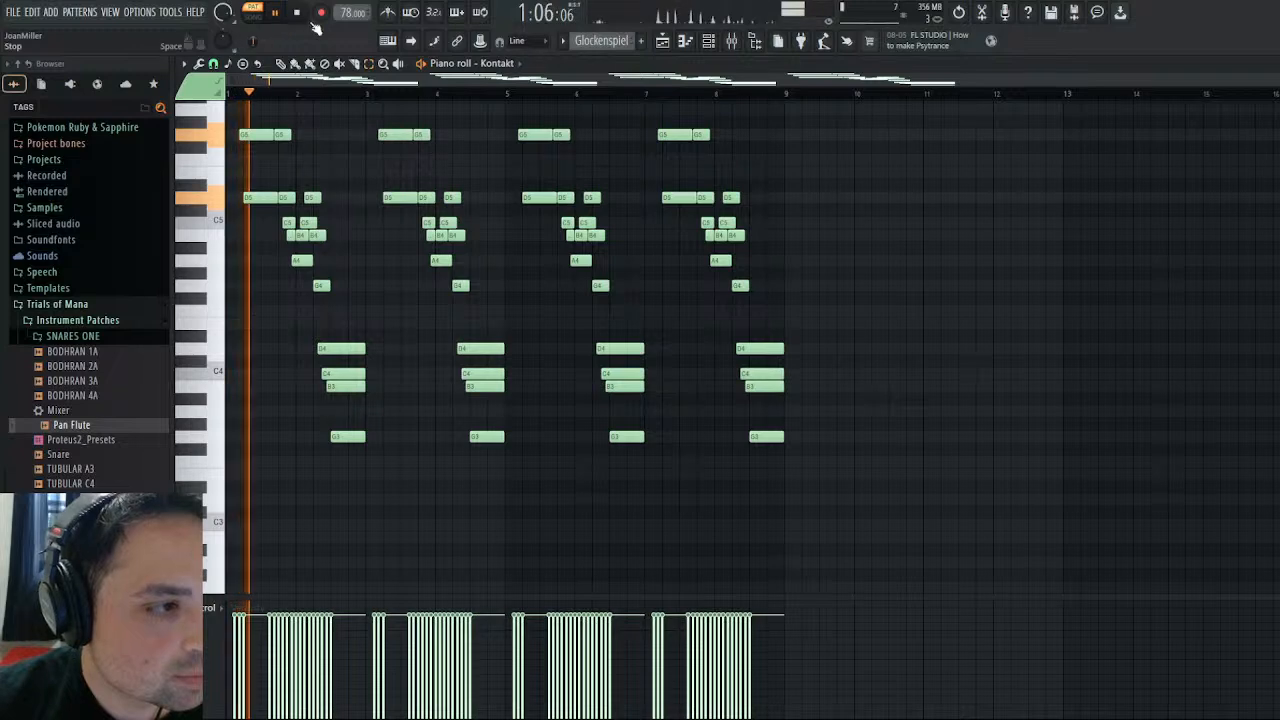
{"action": "scroll", "coordinate": [380, 271], "scroll_direction": "up", "scroll_amount": 5}
{"action": "scroll", "coordinate": [385, 265], "scroll_direction": "down", "scroll_amount": 3}
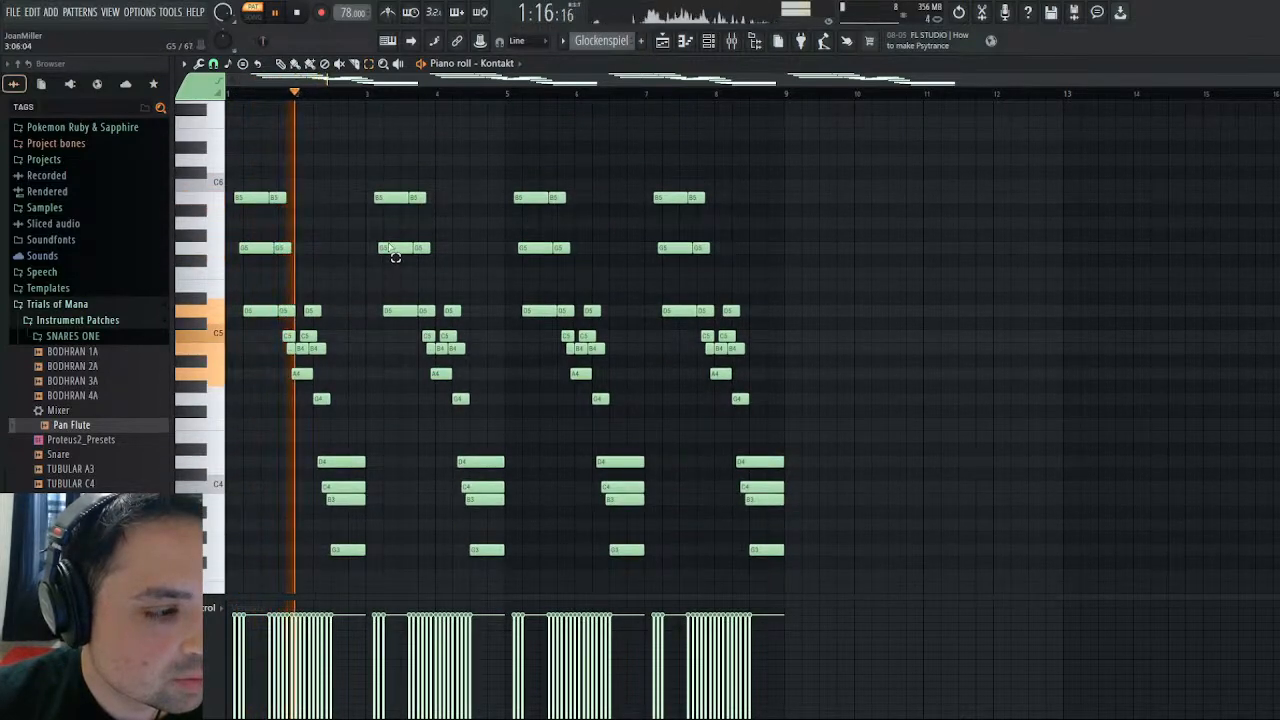
{"action": "scroll", "coordinate": [395, 257], "scroll_direction": "down", "scroll_amount": 3}
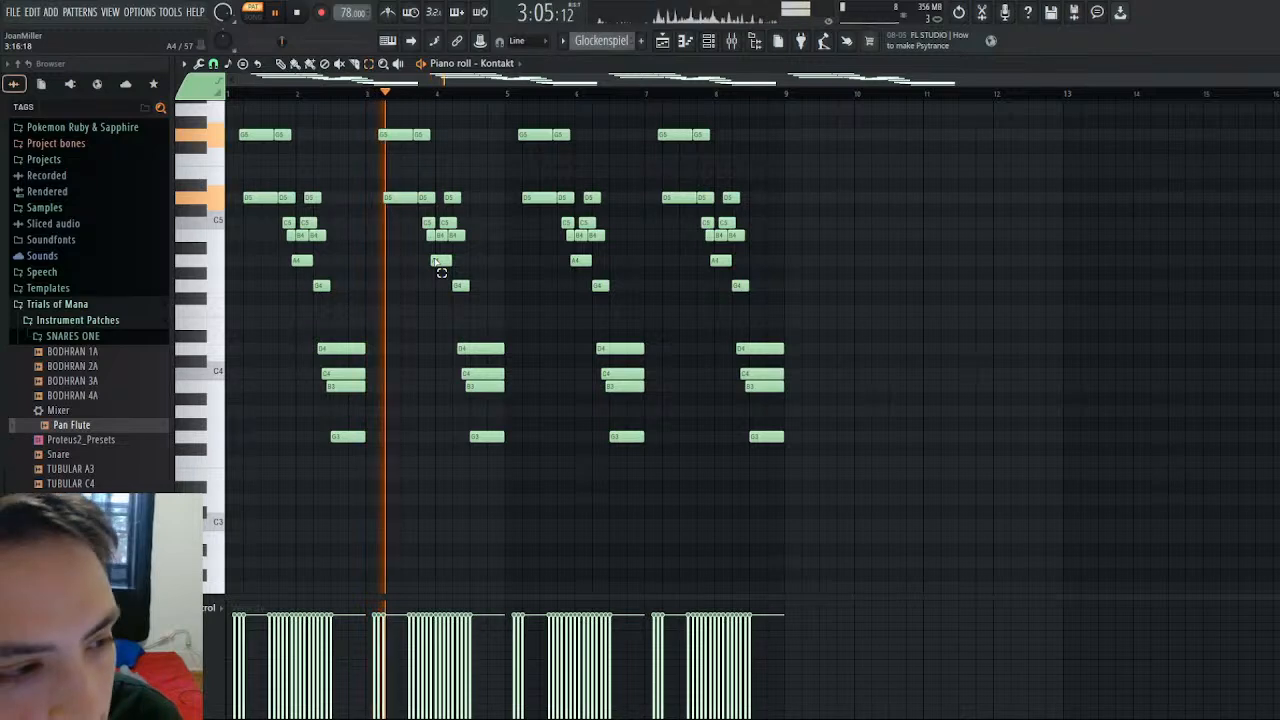
- Transpose all the Glockenspiel notes up one octave, listen to the pattern through its eight bars and stop playback
{"action": "key", "text": "ctrl+Up"}
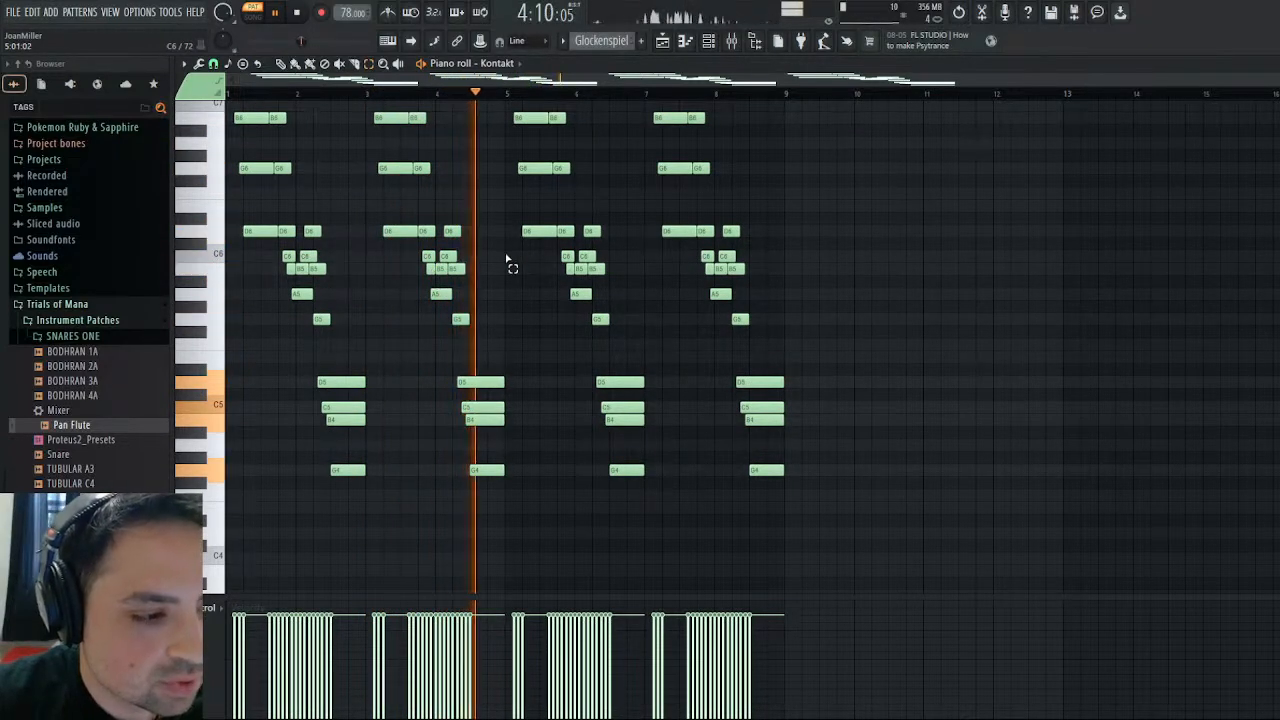
{"action": "scroll", "coordinate": [586, 270], "scroll_direction": "up", "scroll_amount": 4}
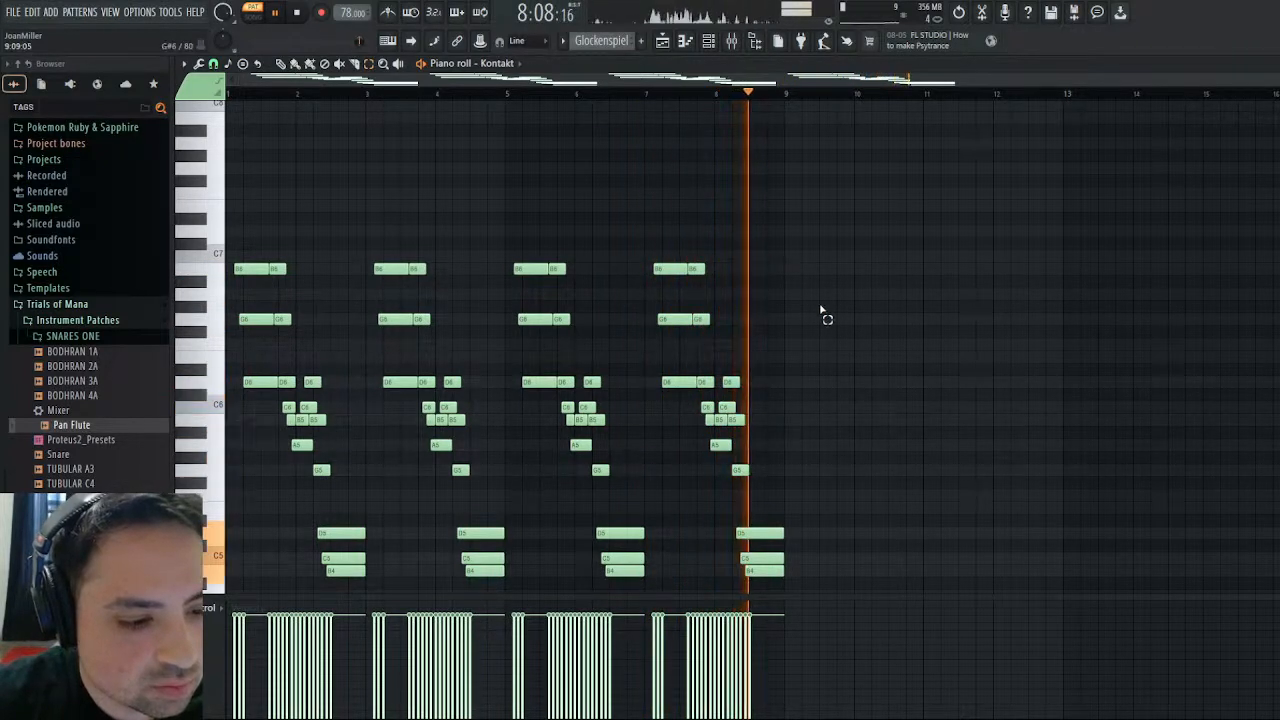
{"action": "scroll", "coordinate": [824, 316], "scroll_direction": "down", "scroll_amount": 3}
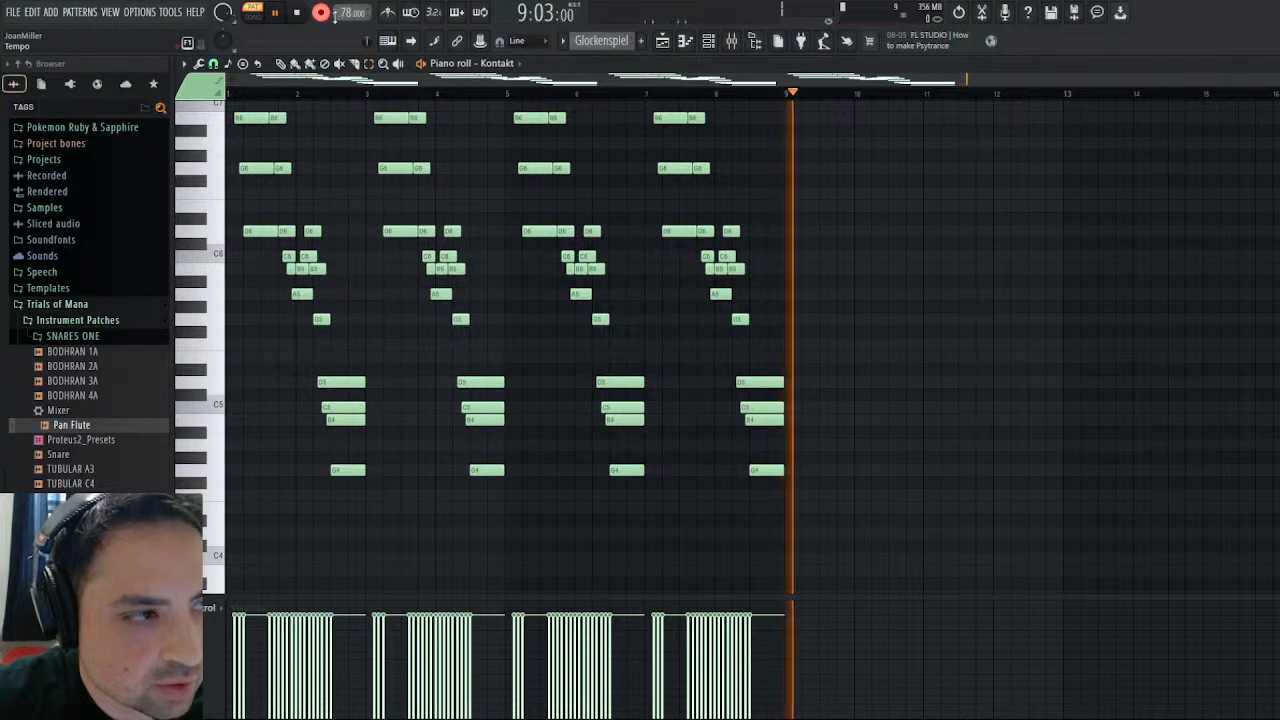
{"action": "left_click", "coordinate": [300, 14]}
- Delete the repeated notes from bar 3 through bar 8 of the Glockenspiel pattern, keeping only the first two bars
{"action": "scroll", "coordinate": [844, 322], "scroll_direction": "up", "scroll_amount": 2}
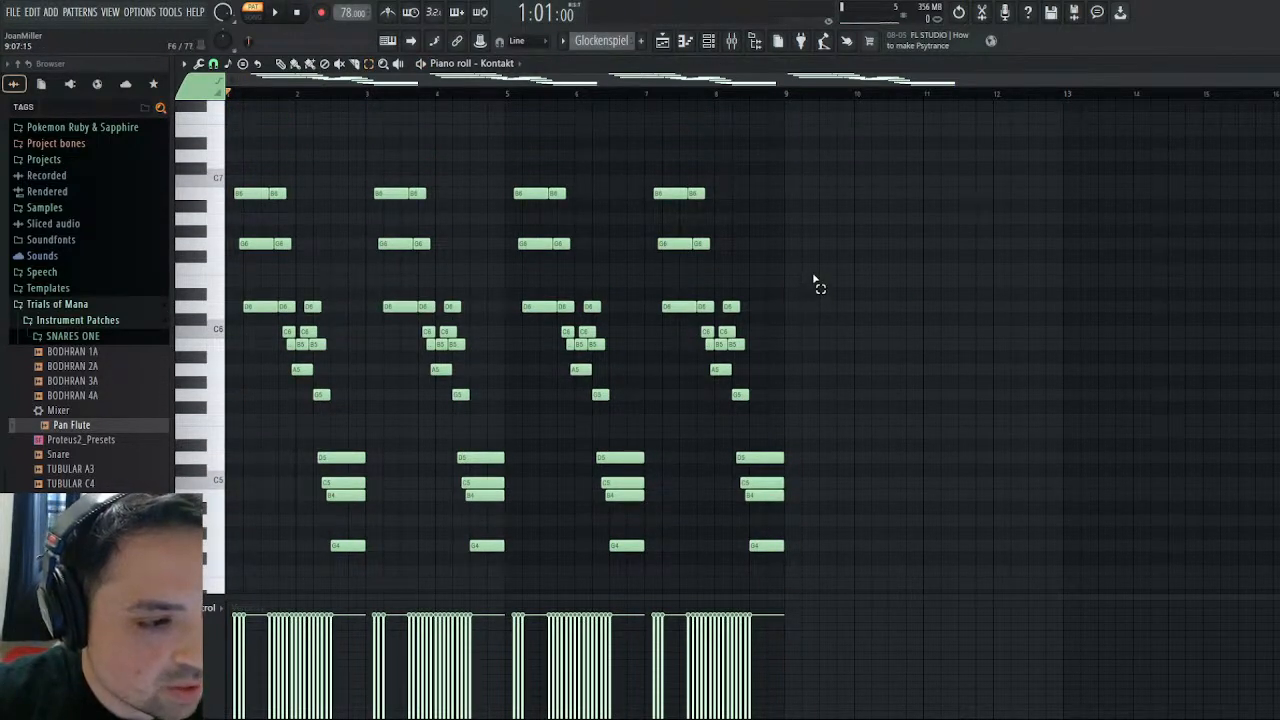
{"action": "scroll", "coordinate": [818, 287], "scroll_direction": "down", "scroll_amount": 1}
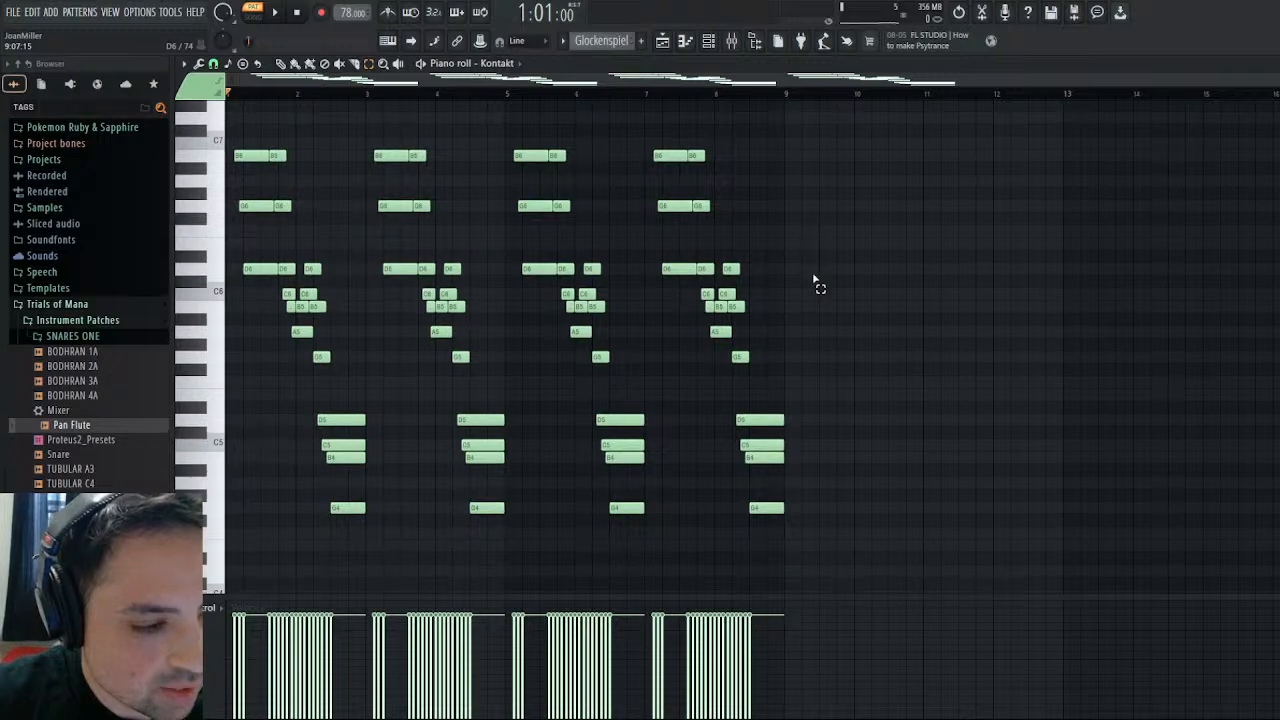
{"action": "scroll", "coordinate": [816, 284], "scroll_direction": "up", "scroll_amount": 1}
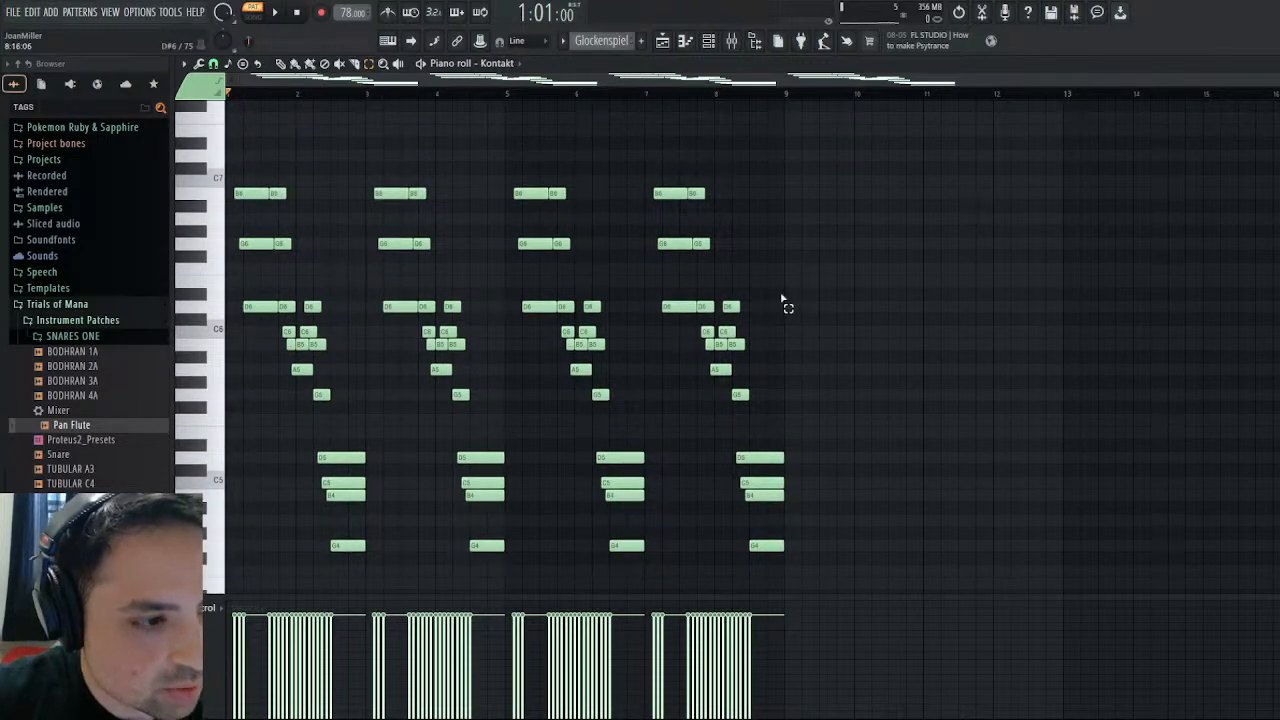
{"action": "left_click_drag", "start_coordinate": [846, 176], "coordinate": [395, 542]}
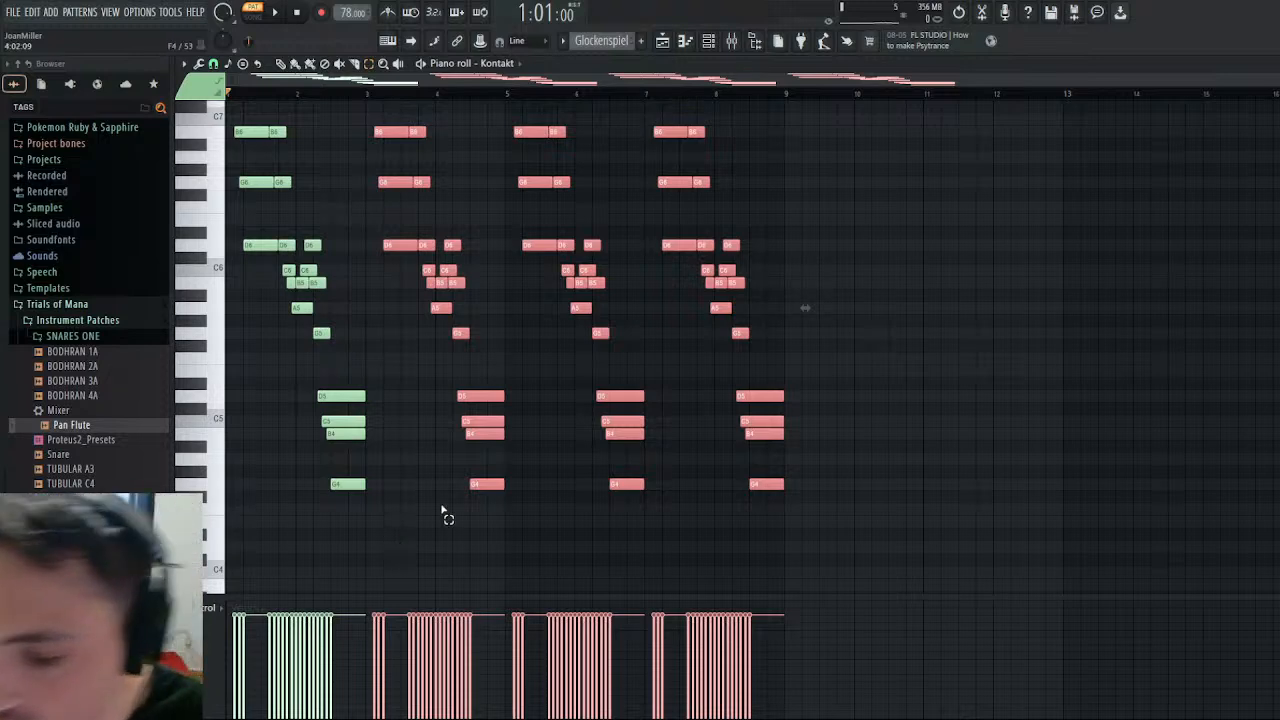
{"action": "key", "text": "Delete"}
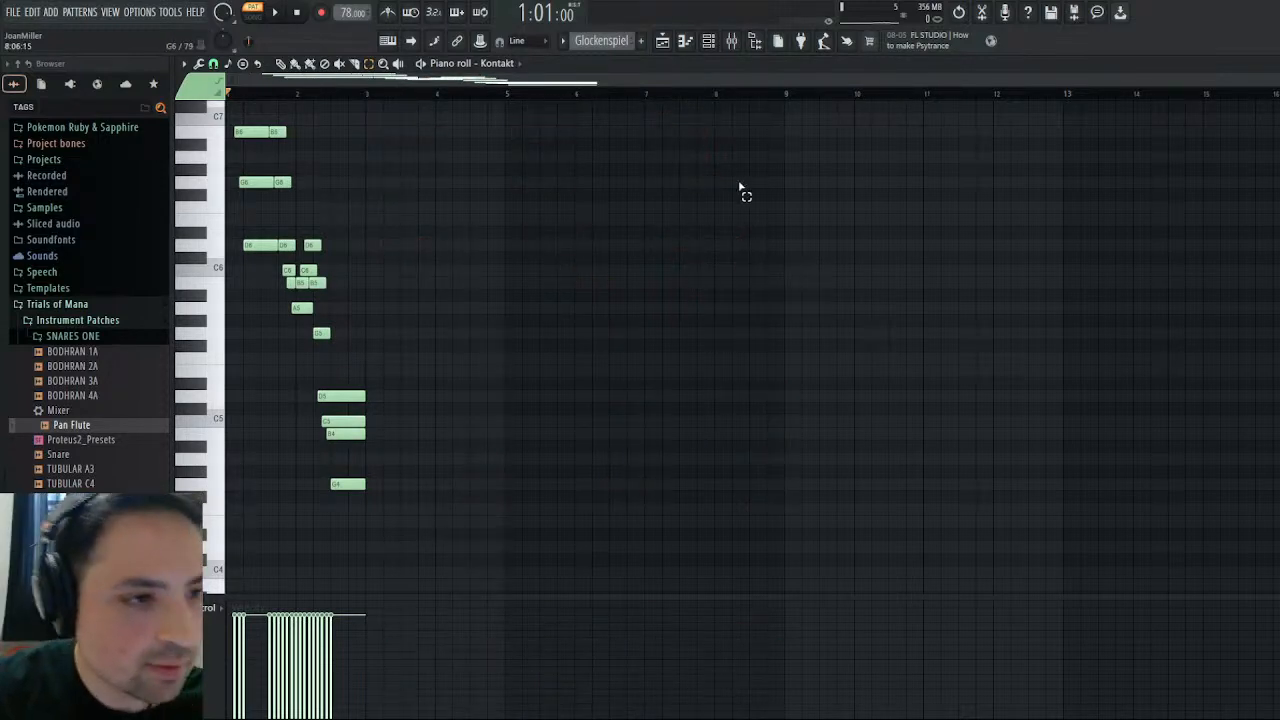
- Open Track: 0x2011 in the Another Winter pattern's piano roll and listen from bar 9, replaying from bar 12
{"action": "key", "text": "Escape"}
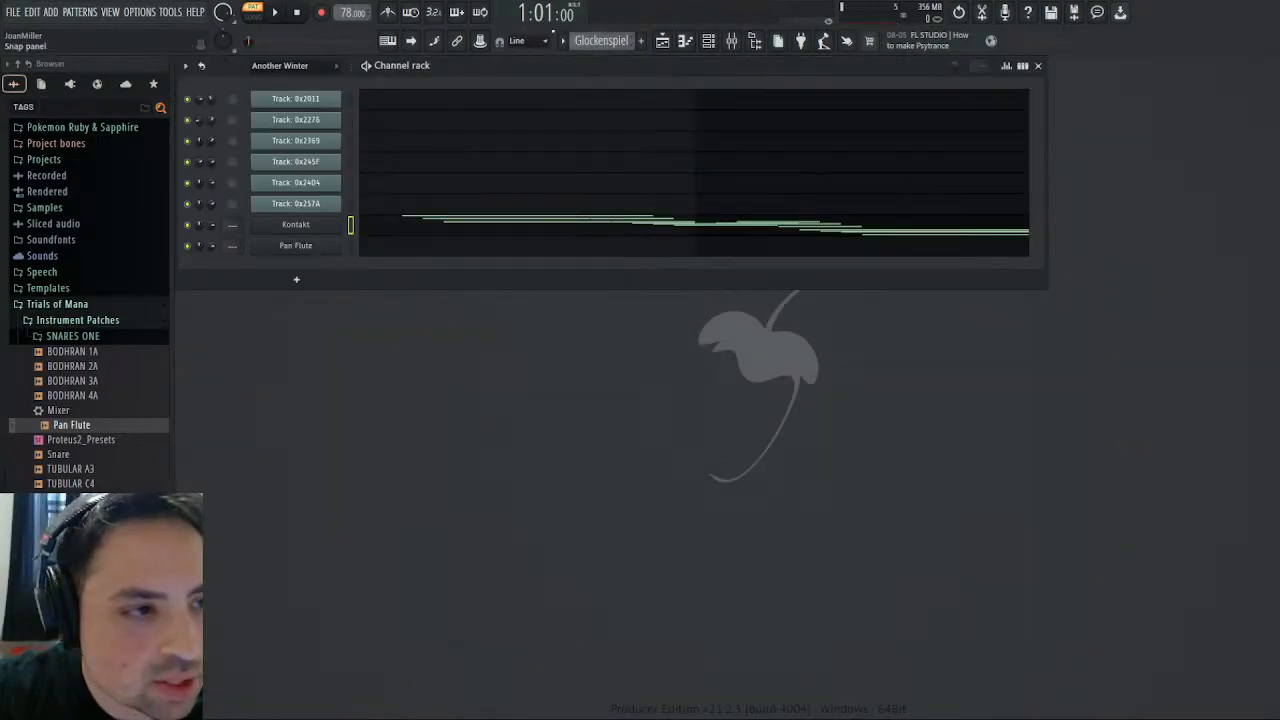
{"action": "scroll", "coordinate": [569, 35], "scroll_direction": "up", "scroll_amount": 1}
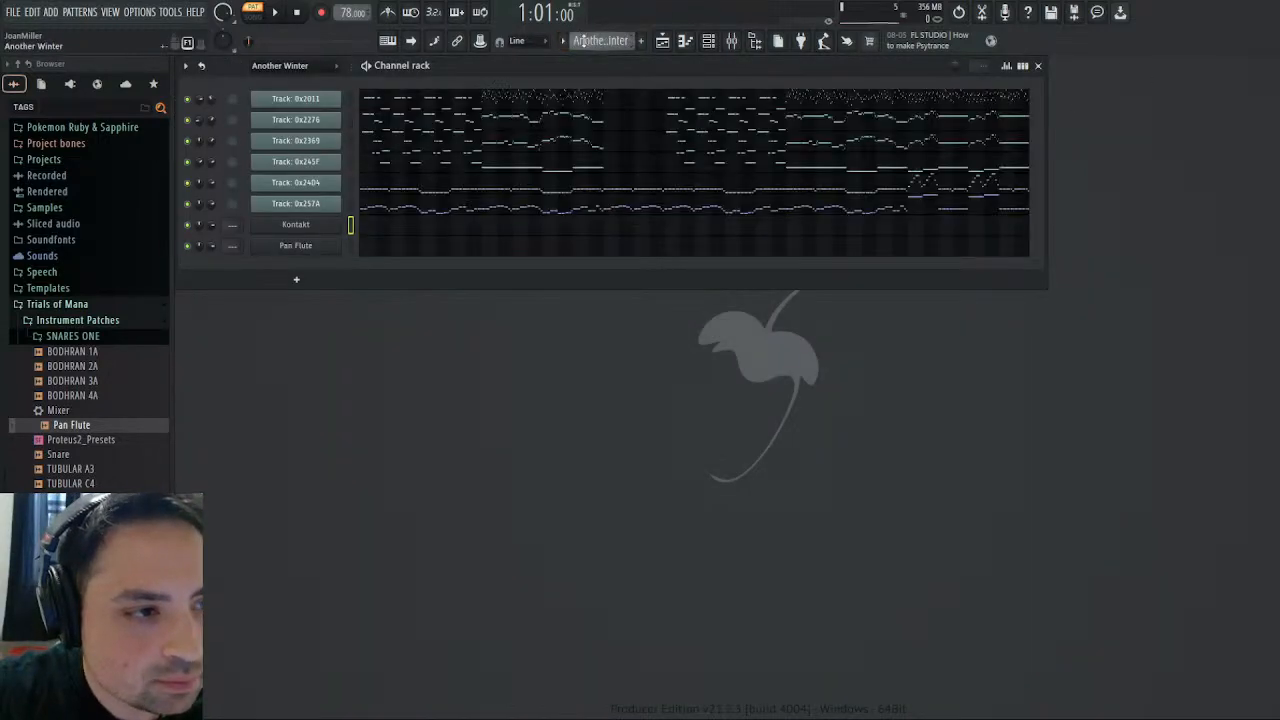
{"action": "left_click", "coordinate": [494, 106]}
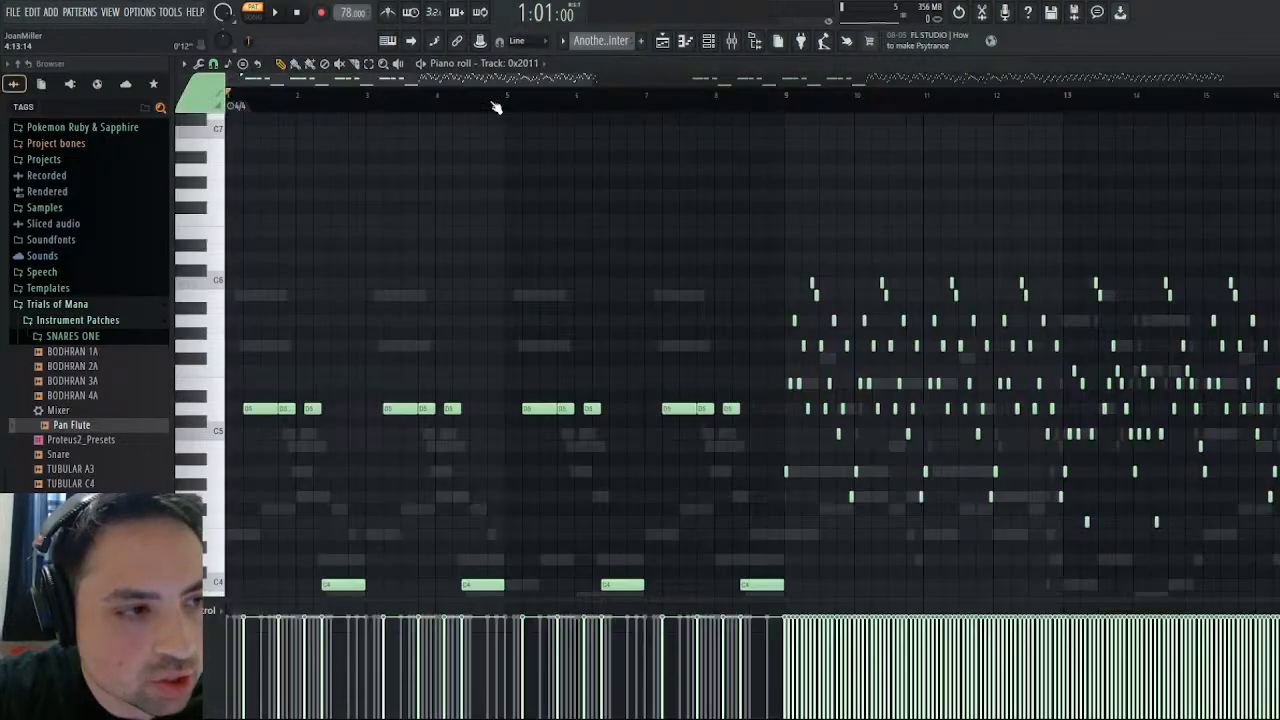
{"action": "left_click", "coordinate": [787, 97]}
{"action": "left_click", "coordinate": [276, 13]}
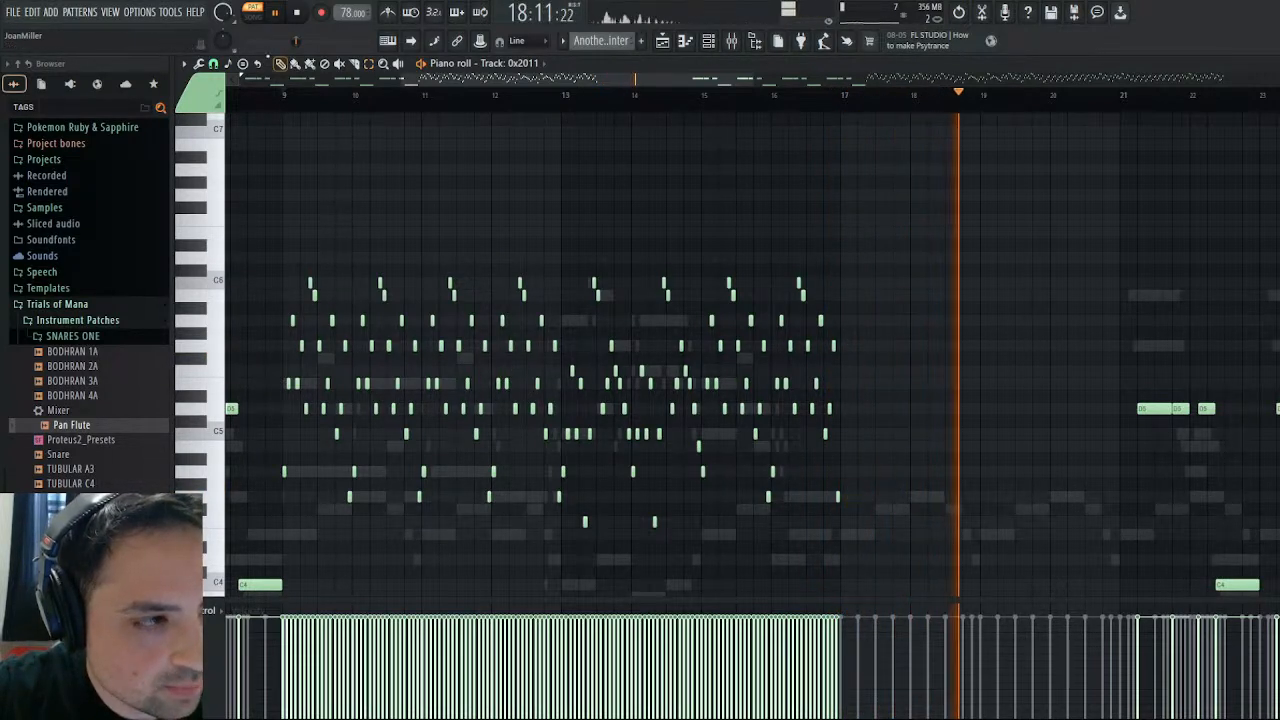
{"action": "left_click", "coordinate": [497, 95]}
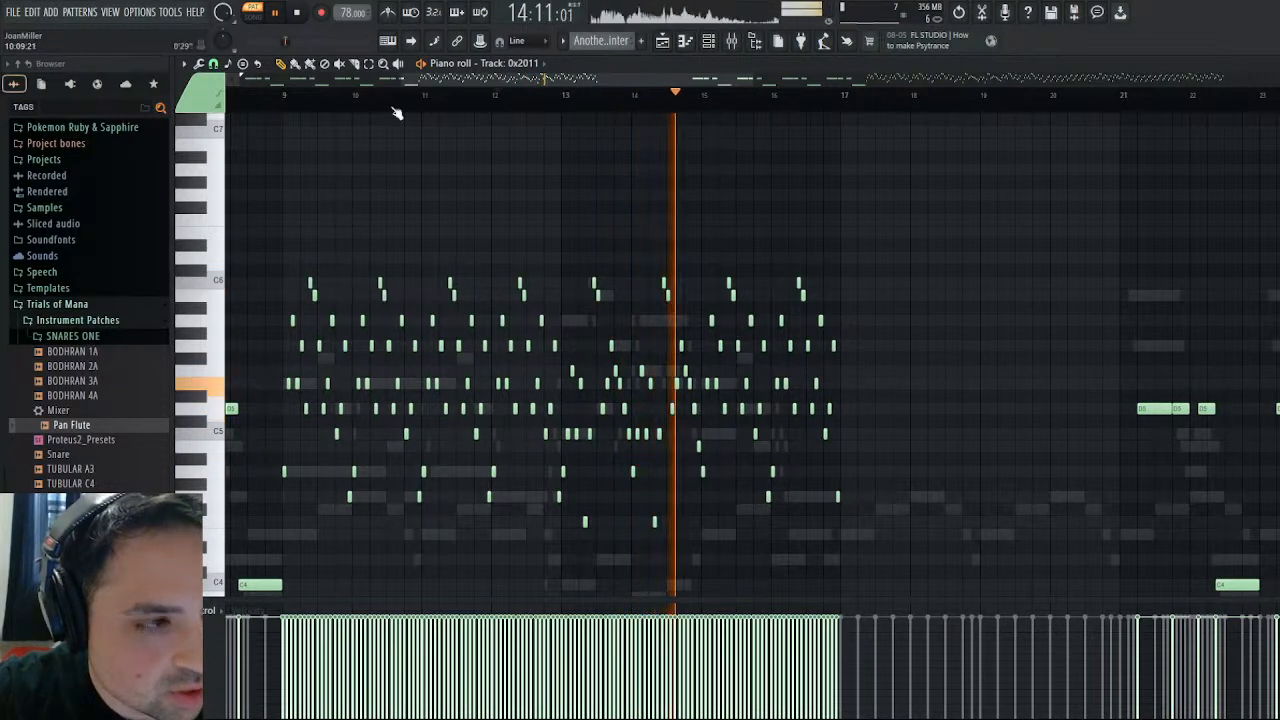
- Copy the bar 12 and 13 notes of Track: 0x2011 into Kontakt's piano roll at bar 1 of a new pattern named Marimba
{"action": "left_click_drag", "start_coordinate": [495, 241], "coordinate": [631, 569]}
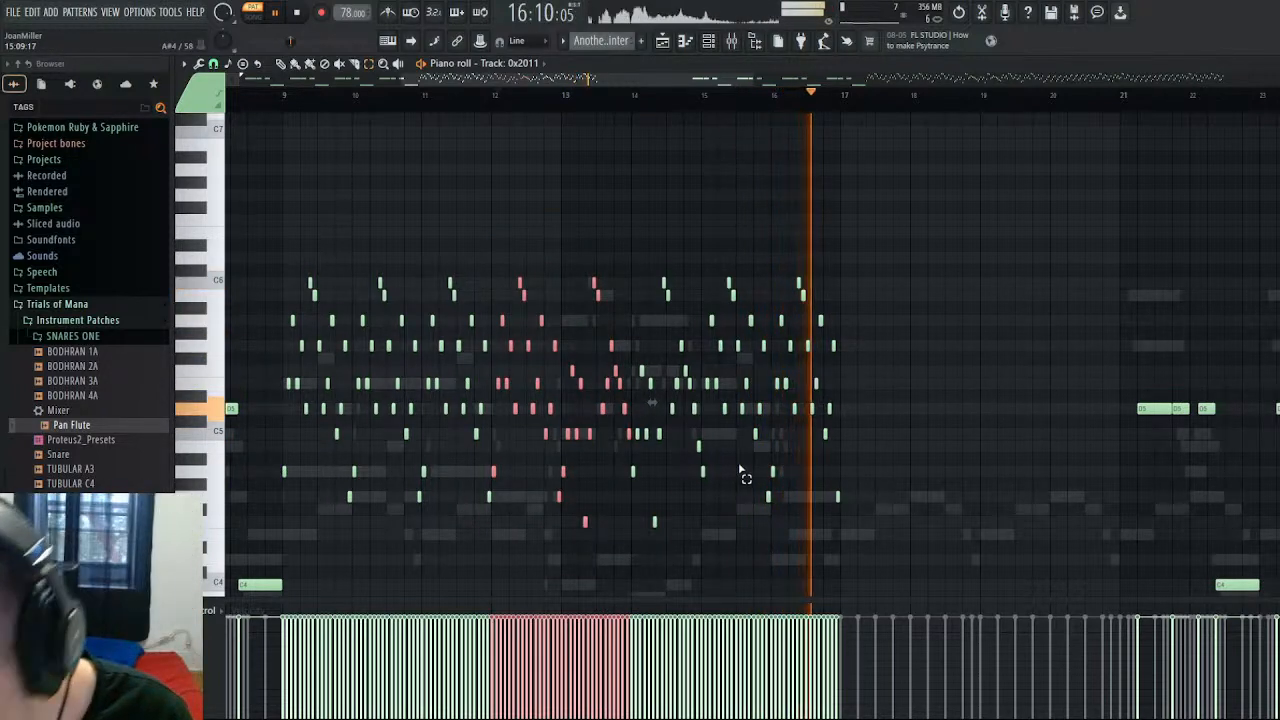
{"action": "left_click", "coordinate": [295, 14]}
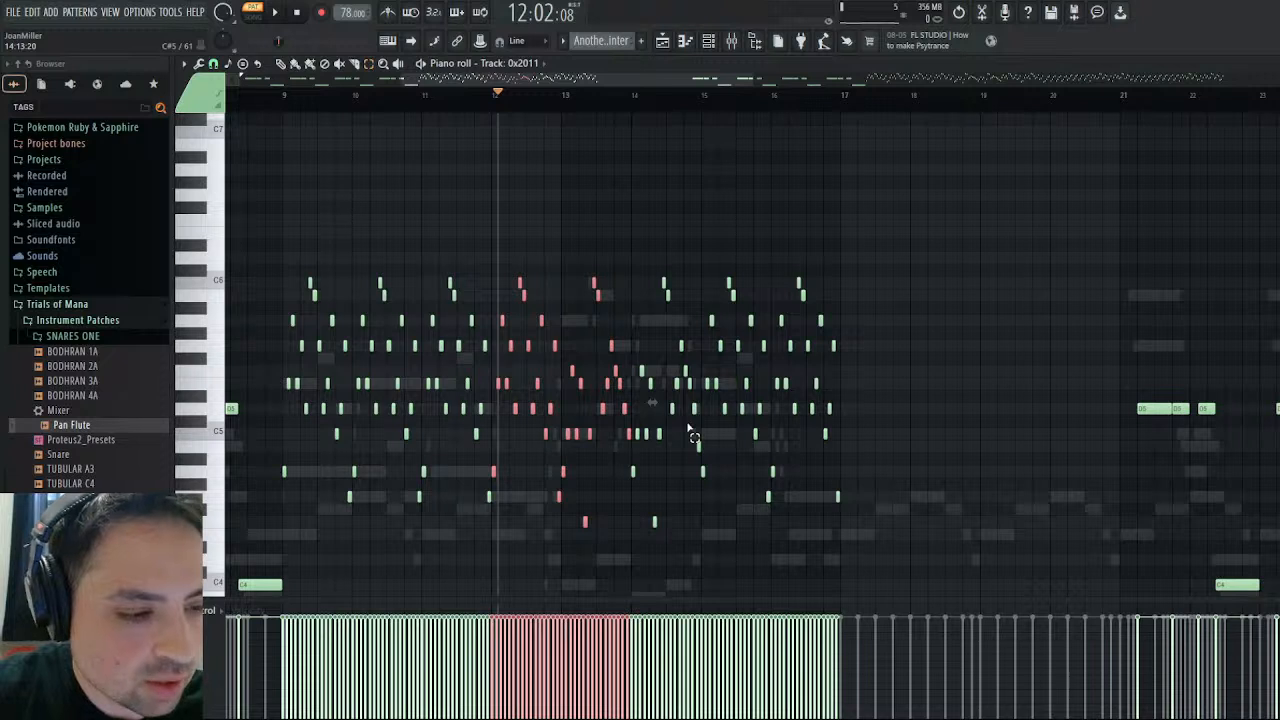
{"action": "scroll", "coordinate": [688, 430], "scroll_direction": "down", "scroll_amount": 5}
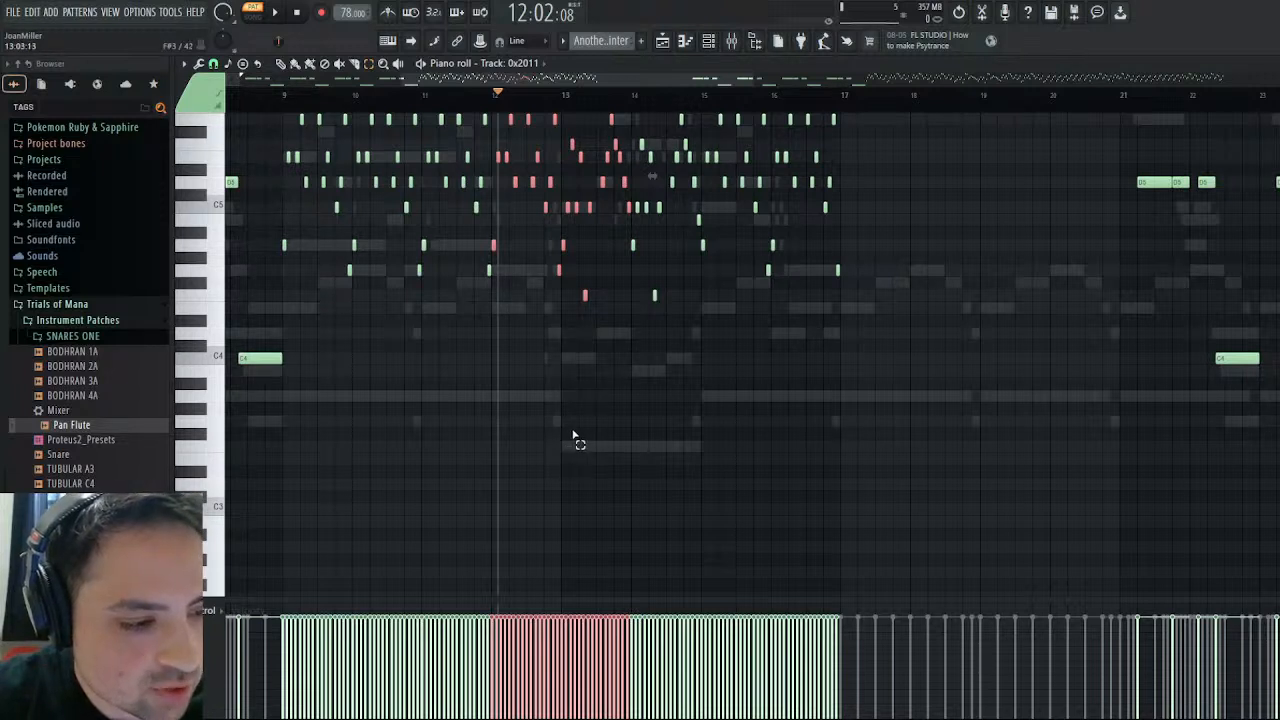
{"action": "scroll", "coordinate": [574, 437], "scroll_direction": "up", "scroll_amount": 3}
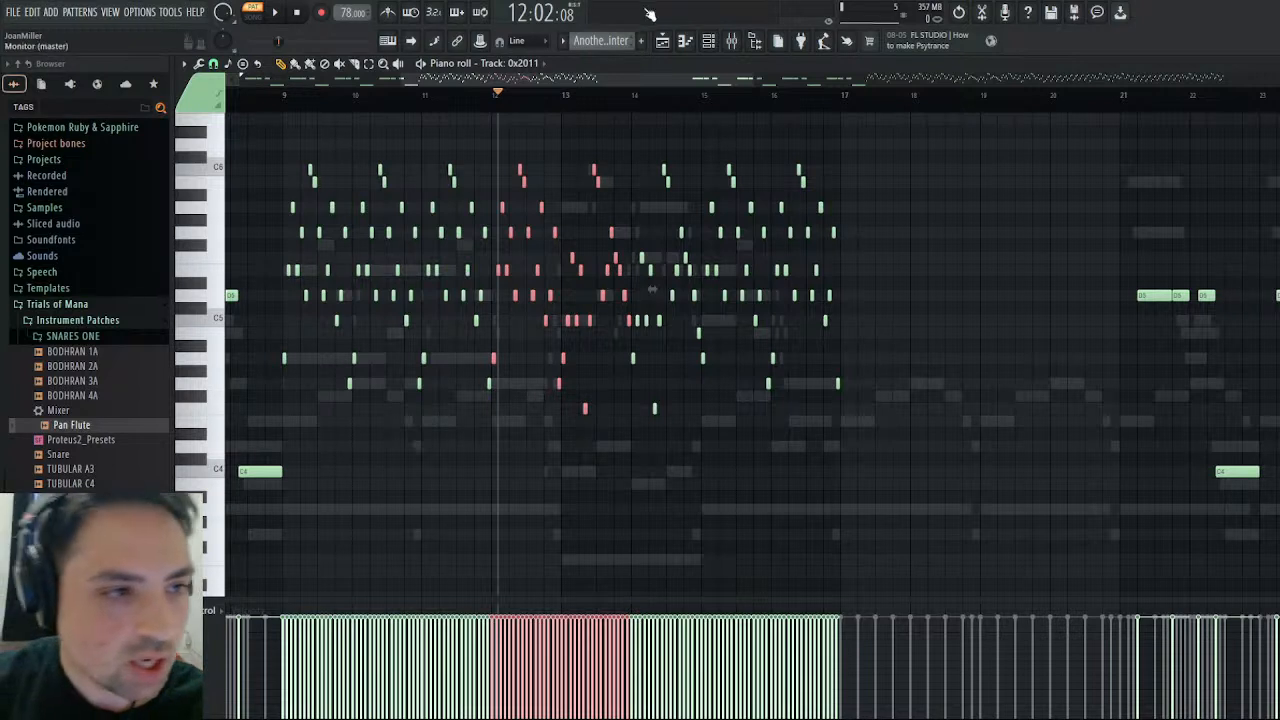
{"action": "key", "text": "F4"}
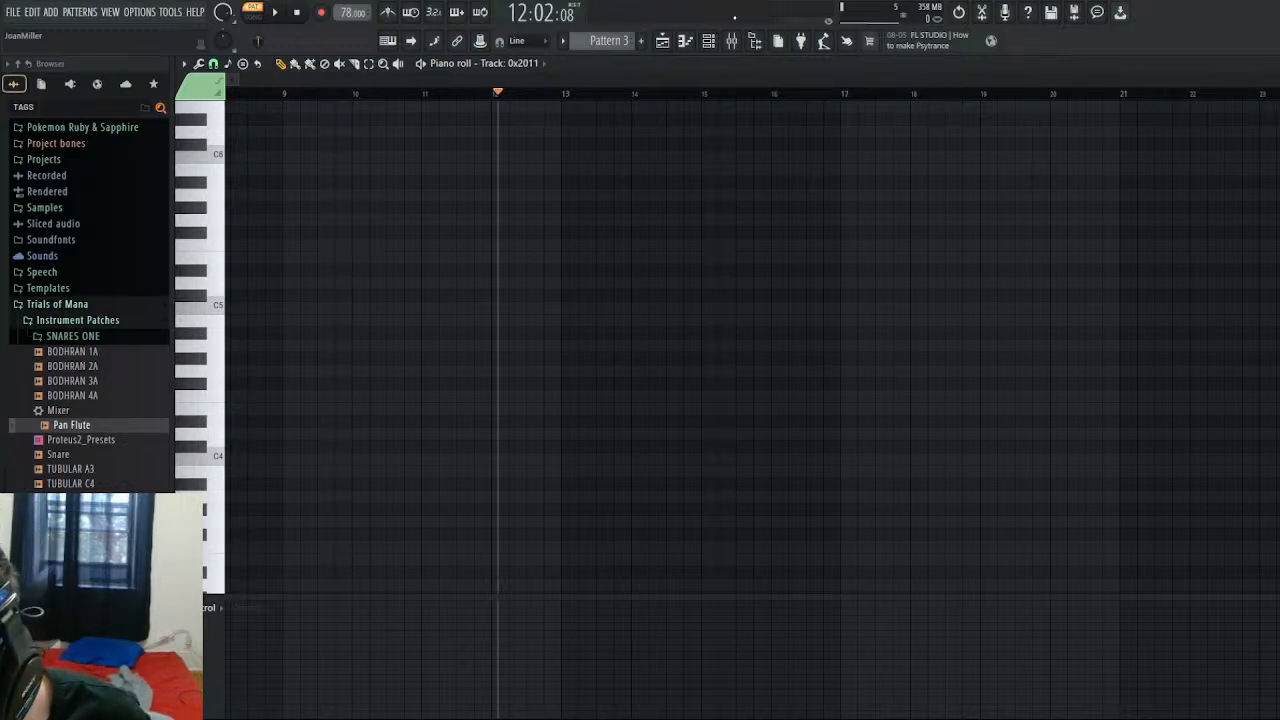
{"action": "key", "text": "Return"}
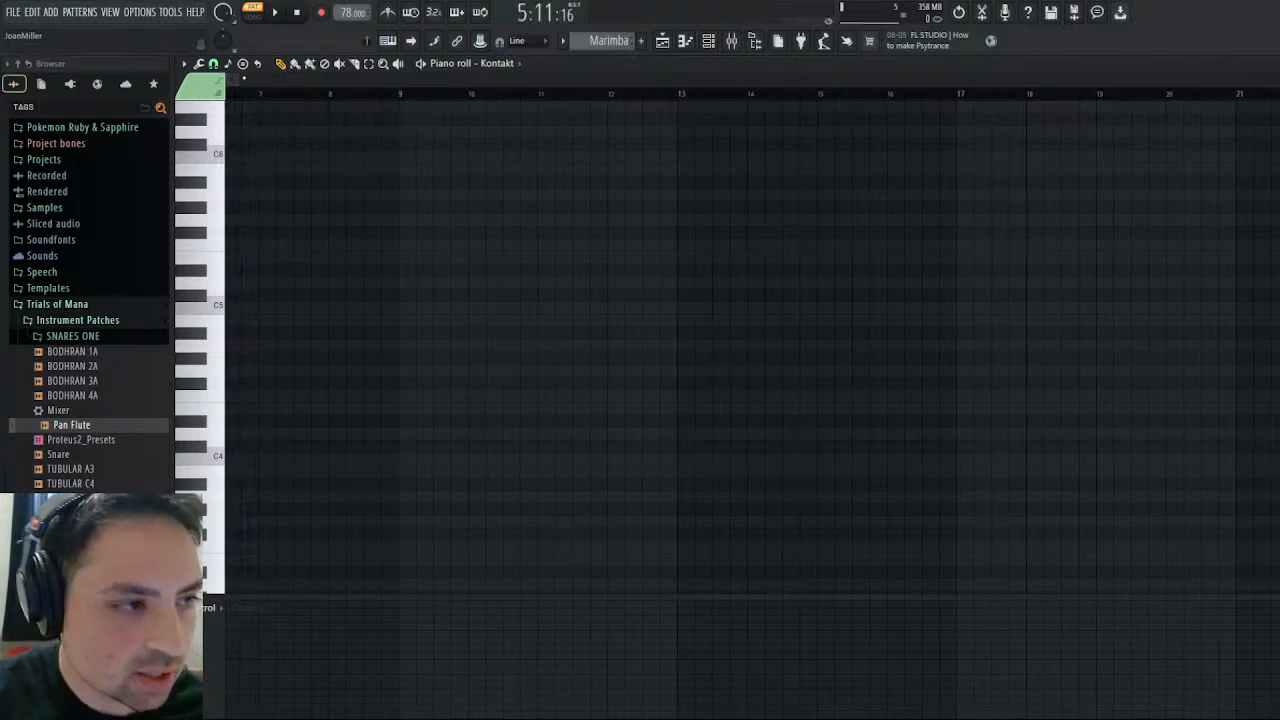
{"action": "left_click_drag", "start_coordinate": [286, 96], "coordinate": [4, 151]}
{"action": "key", "text": "ctrl+v"}
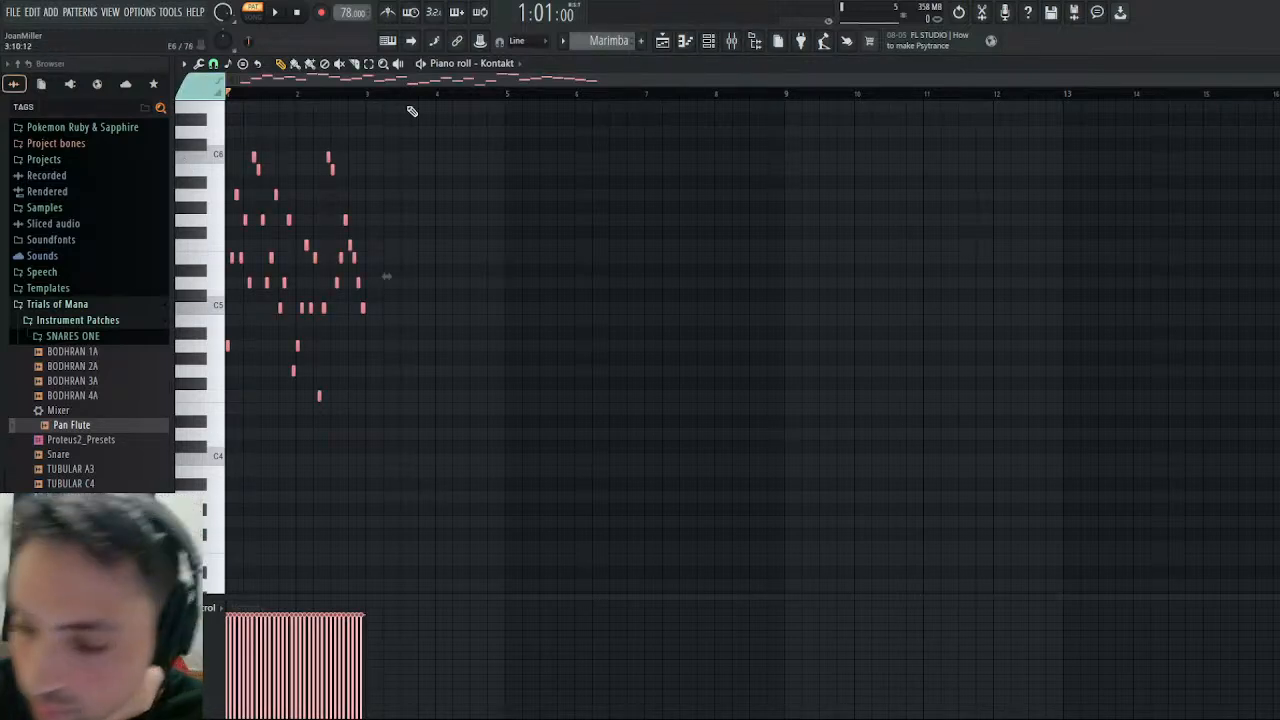
{"action": "key", "text": "ctrl+d"}
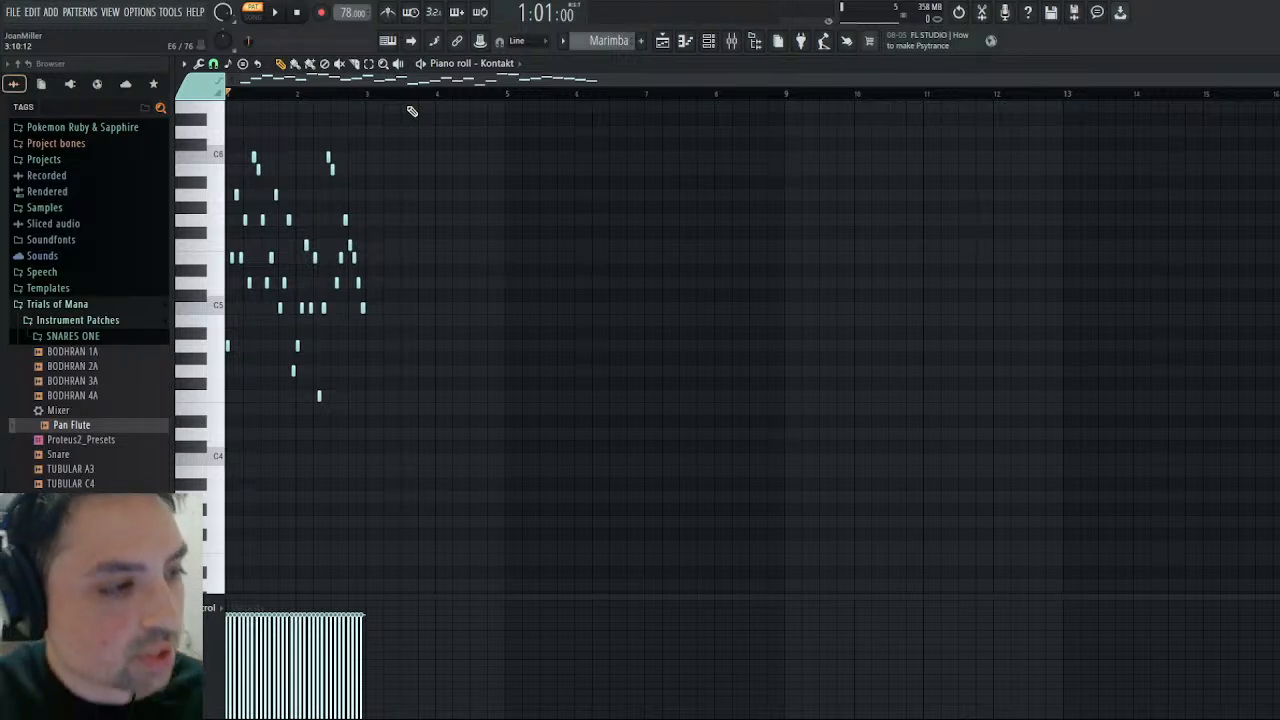
- Play the new Marimba pattern to check how the pasted notes sound in Kontakt
{"action": "left_click", "coordinate": [275, 12]}
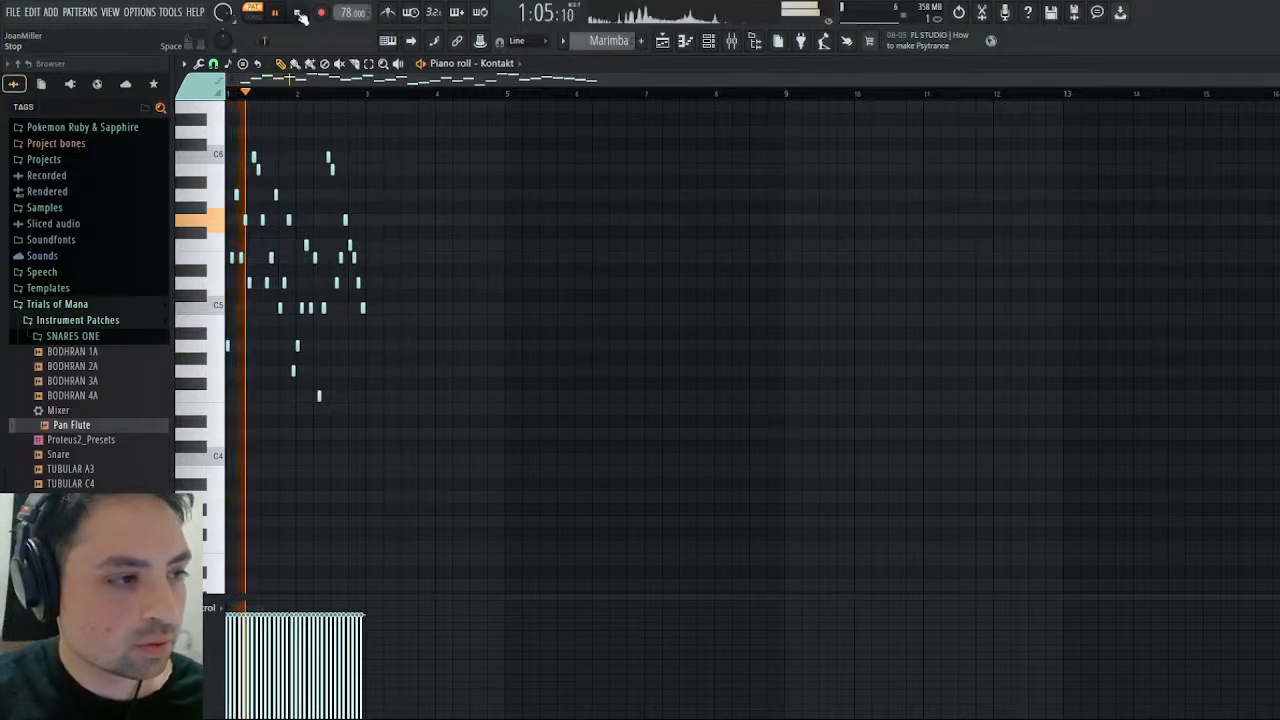
{"action": "left_click", "coordinate": [298, 12]}
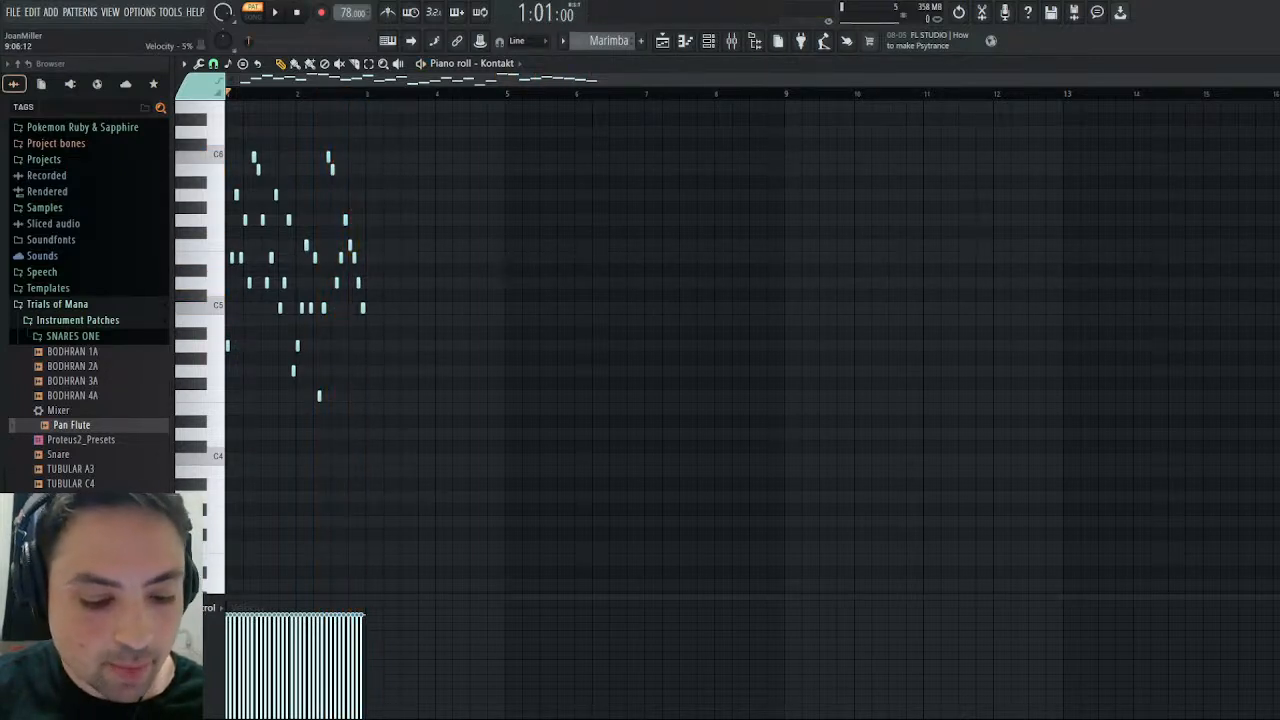
{"action": "left_click", "coordinate": [275, 12]}
{"action": "left_click", "coordinate": [298, 12]}
- Compare the Another Winter pattern from bar 9 with the Marimba pattern by playing both, ending with the channel rack shown and playback stopped
{"action": "scroll", "coordinate": [605, 40], "scroll_direction": "down", "scroll_amount": 2}
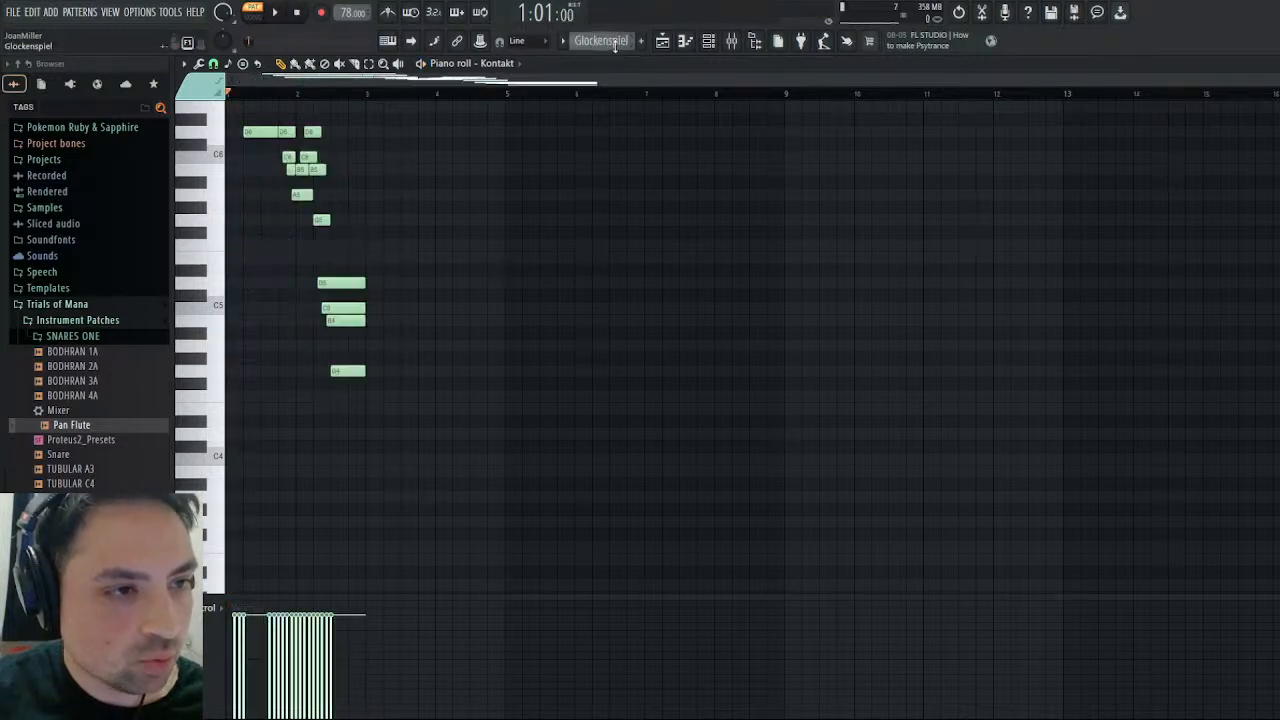
{"action": "left_click", "coordinate": [786, 97]}
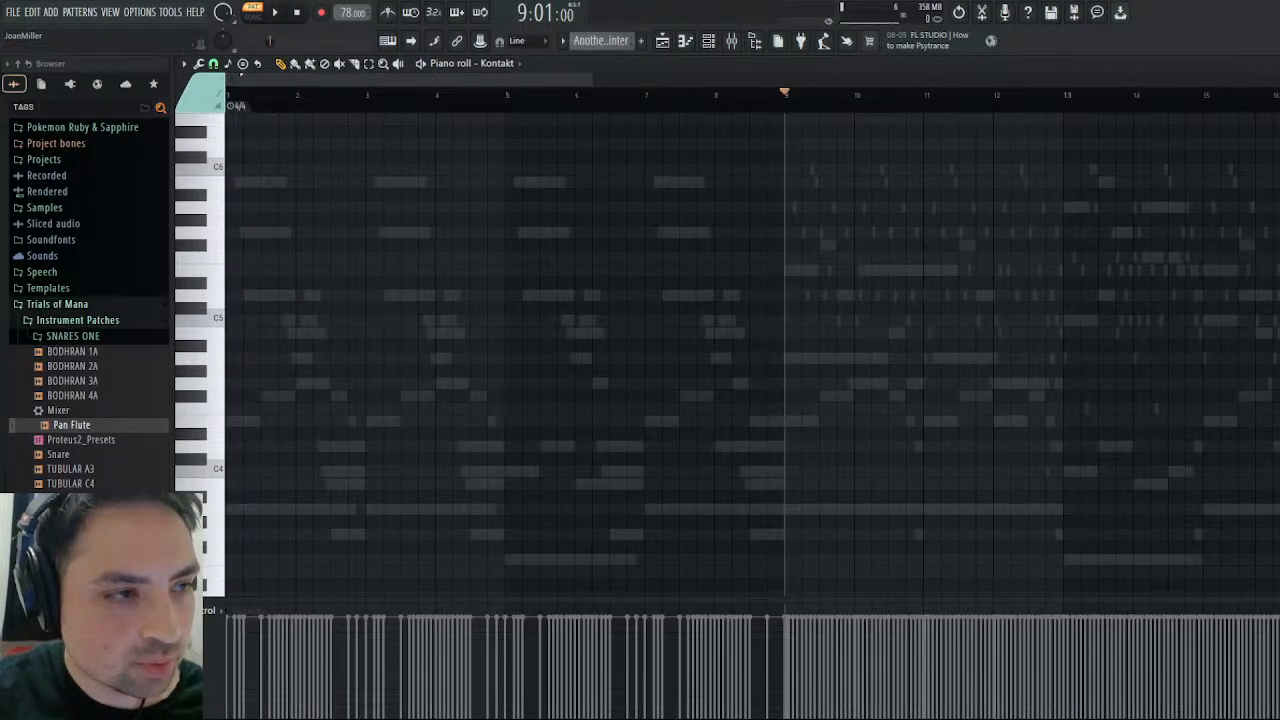
{"action": "left_click", "coordinate": [278, 14]}
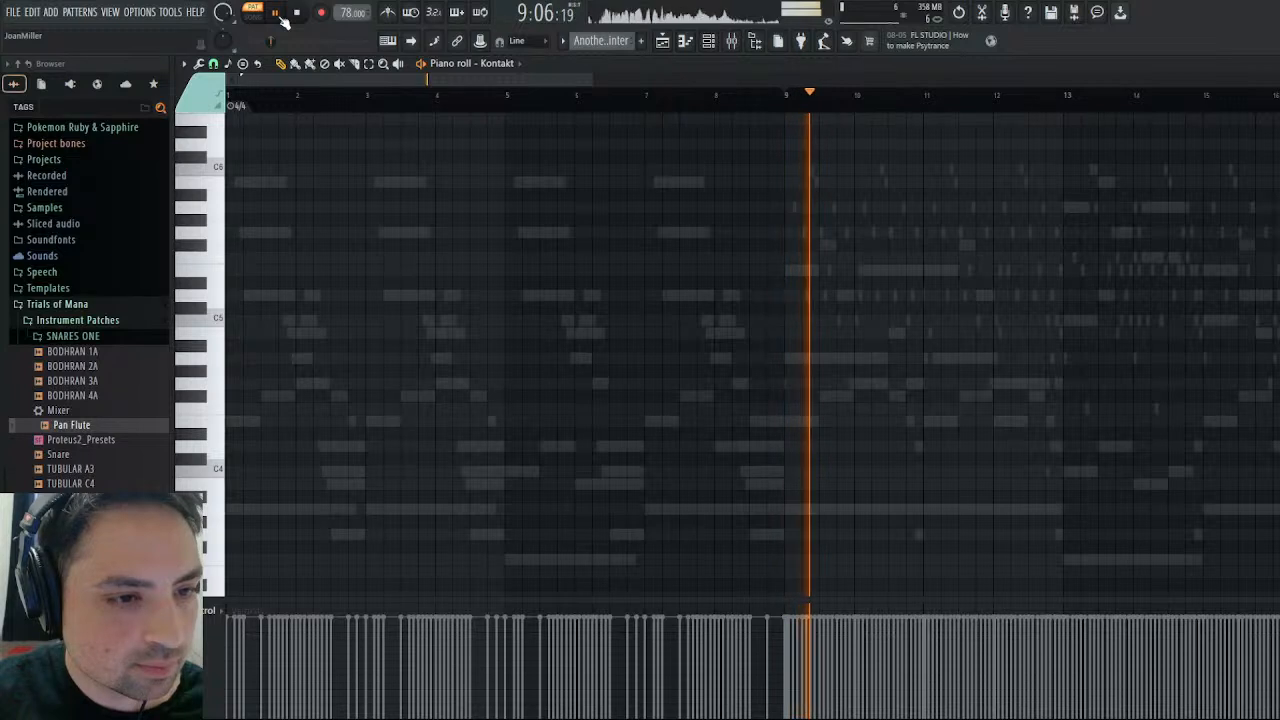
{"action": "left_click", "coordinate": [299, 13]}
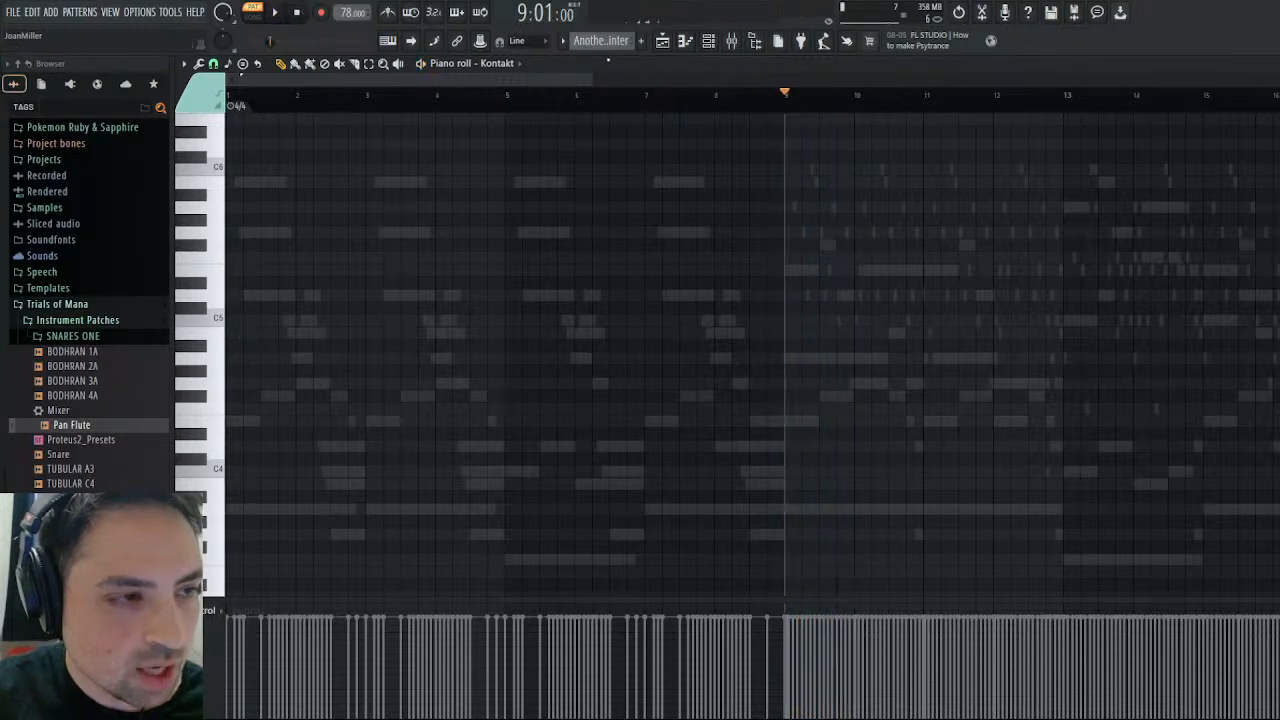
{"action": "scroll", "coordinate": [605, 41], "scroll_direction": "down", "scroll_amount": 1}
{"action": "scroll", "coordinate": [606, 44], "scroll_direction": "down", "scroll_amount": 1}
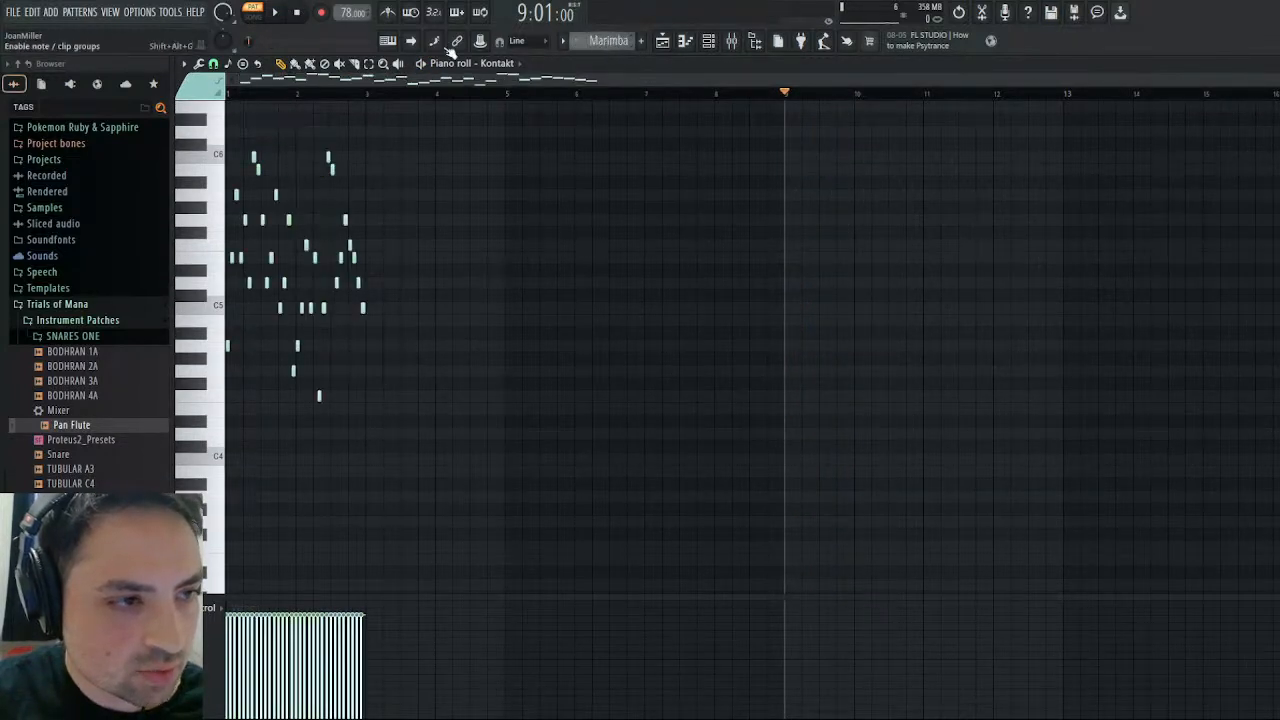
{"action": "left_click", "coordinate": [298, 14]}
{"action": "left_click", "coordinate": [283, 14]}
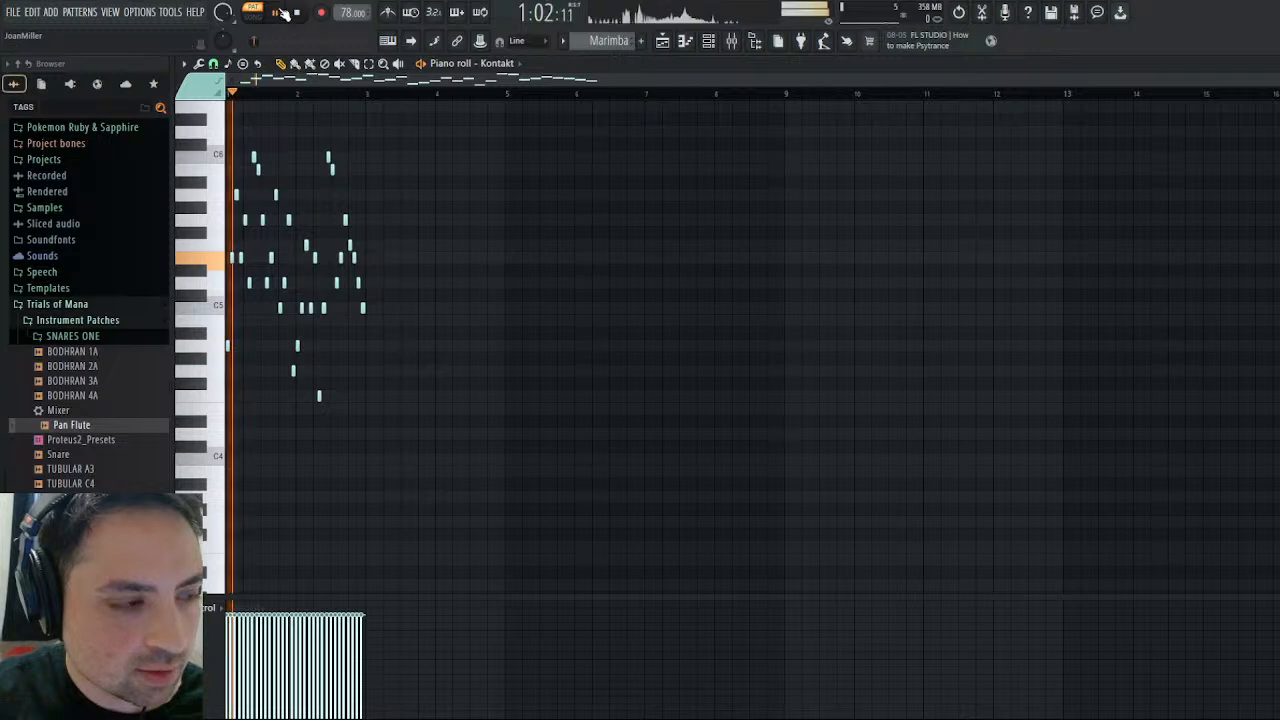
{"action": "left_click", "coordinate": [1270, 64]}
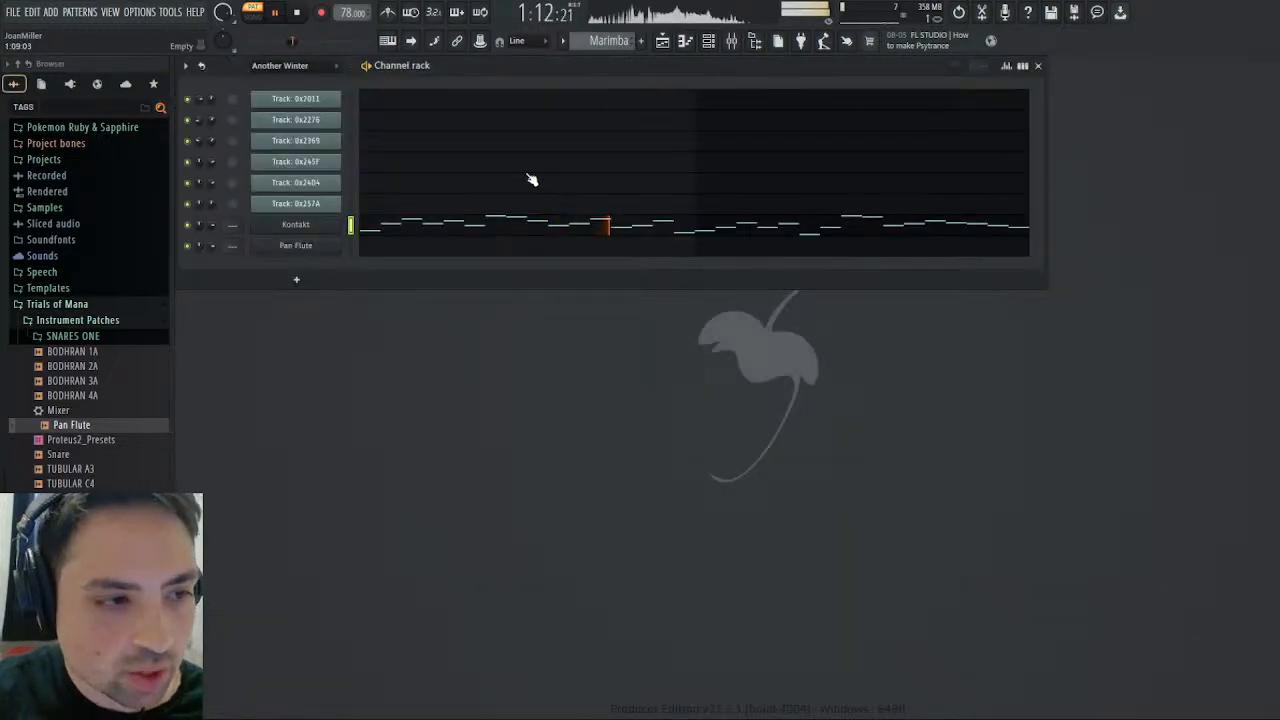
{"action": "left_click", "coordinate": [299, 14]}
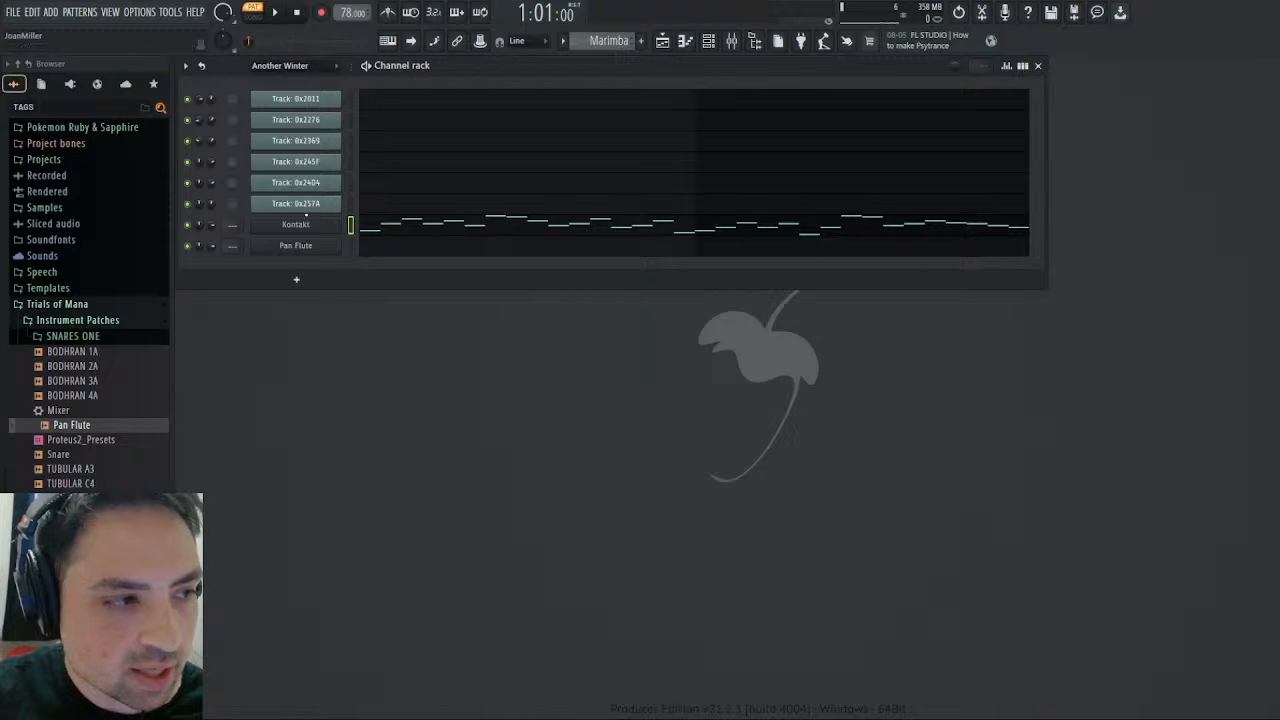
- Shorten the Volume envelope's release of Kontakt's MARIMBA instrument to 11.1 ms and audition the Marimba pattern
{"action": "left_click", "coordinate": [315, 228]}
{"action": "left_click", "coordinate": [688, 278]}
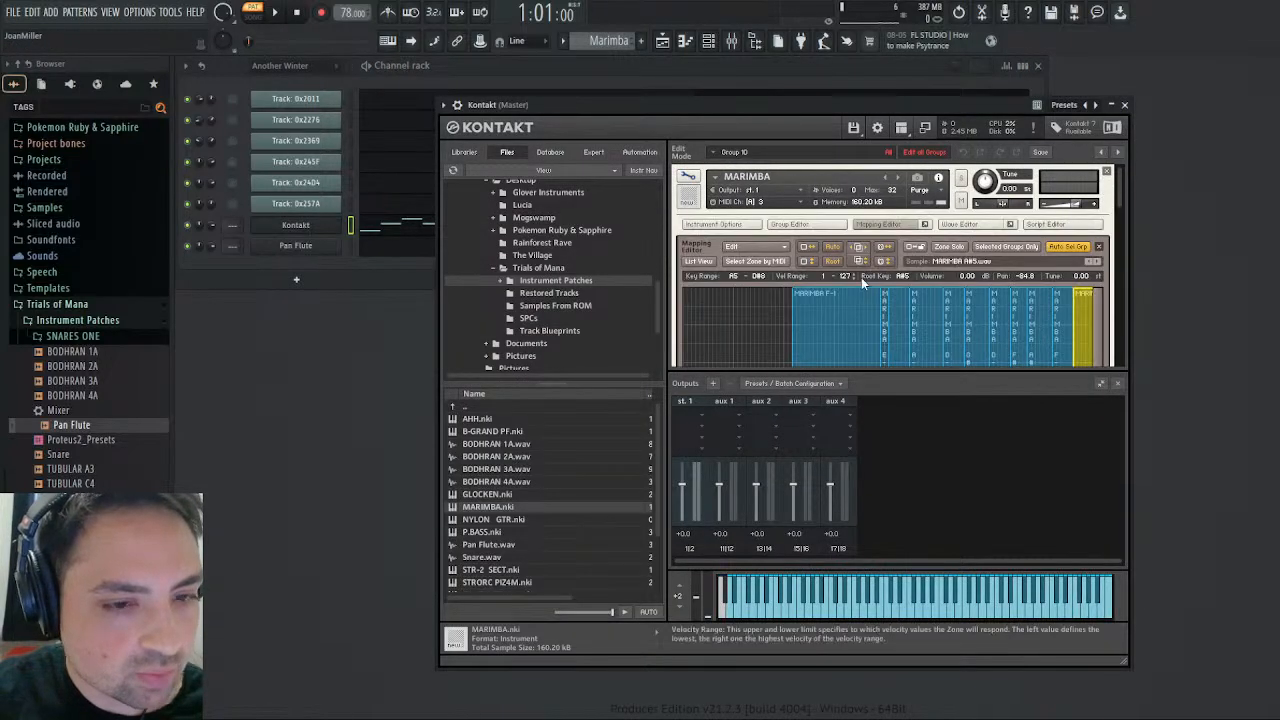
{"action": "left_click_drag", "start_coordinate": [1119, 200], "coordinate": [1128, 412]}
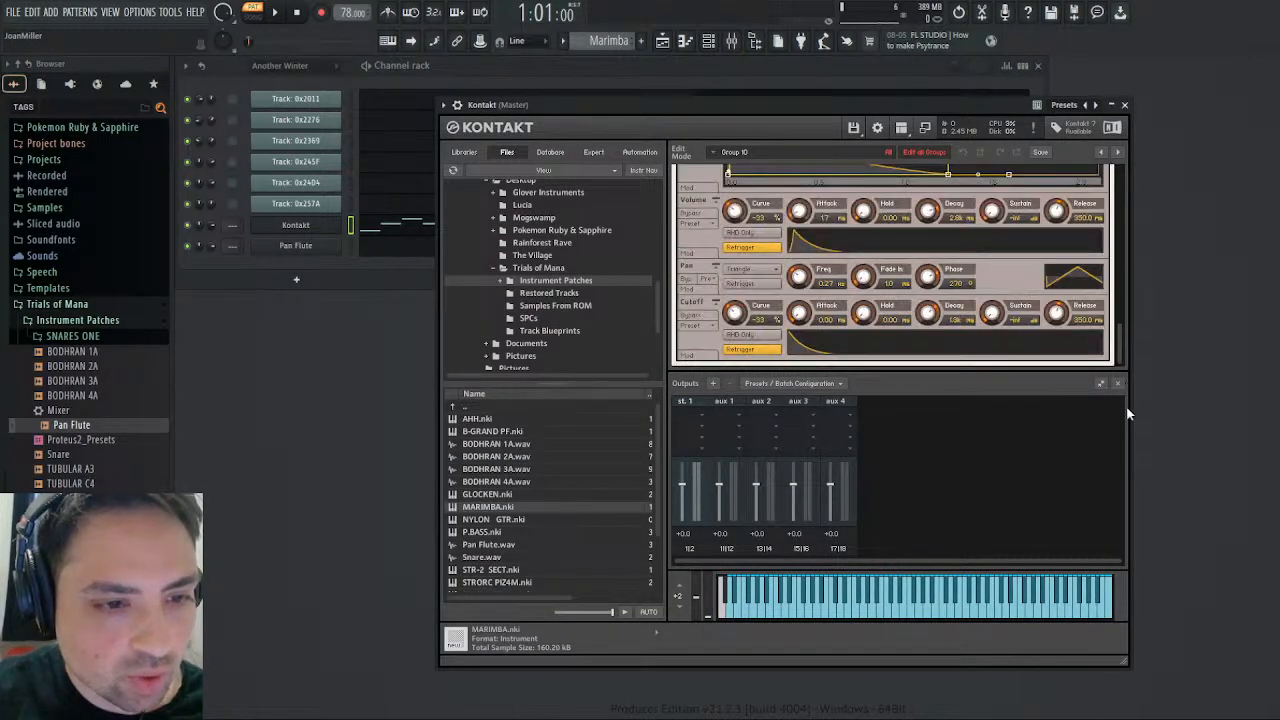
{"action": "left_click_drag", "start_coordinate": [1056, 210], "coordinate": [1058, 222]}
{"action": "left_click", "coordinate": [276, 12]}
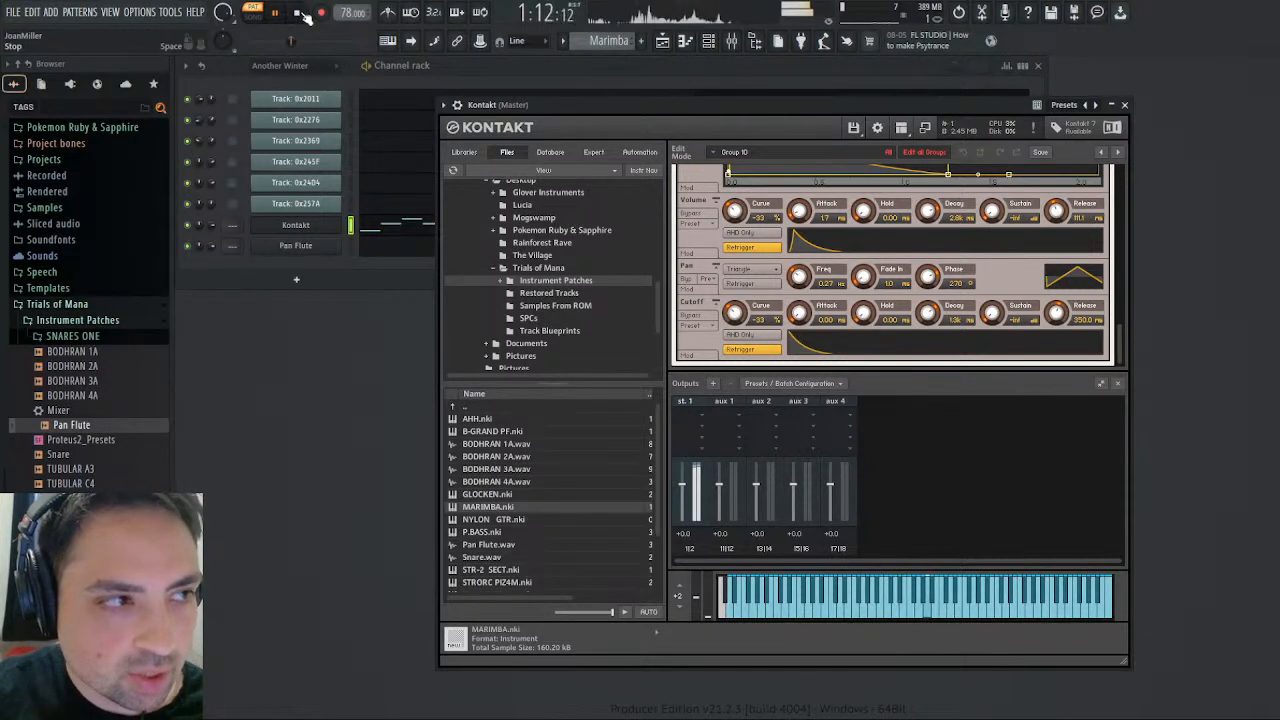
{"action": "left_click", "coordinate": [298, 12]}
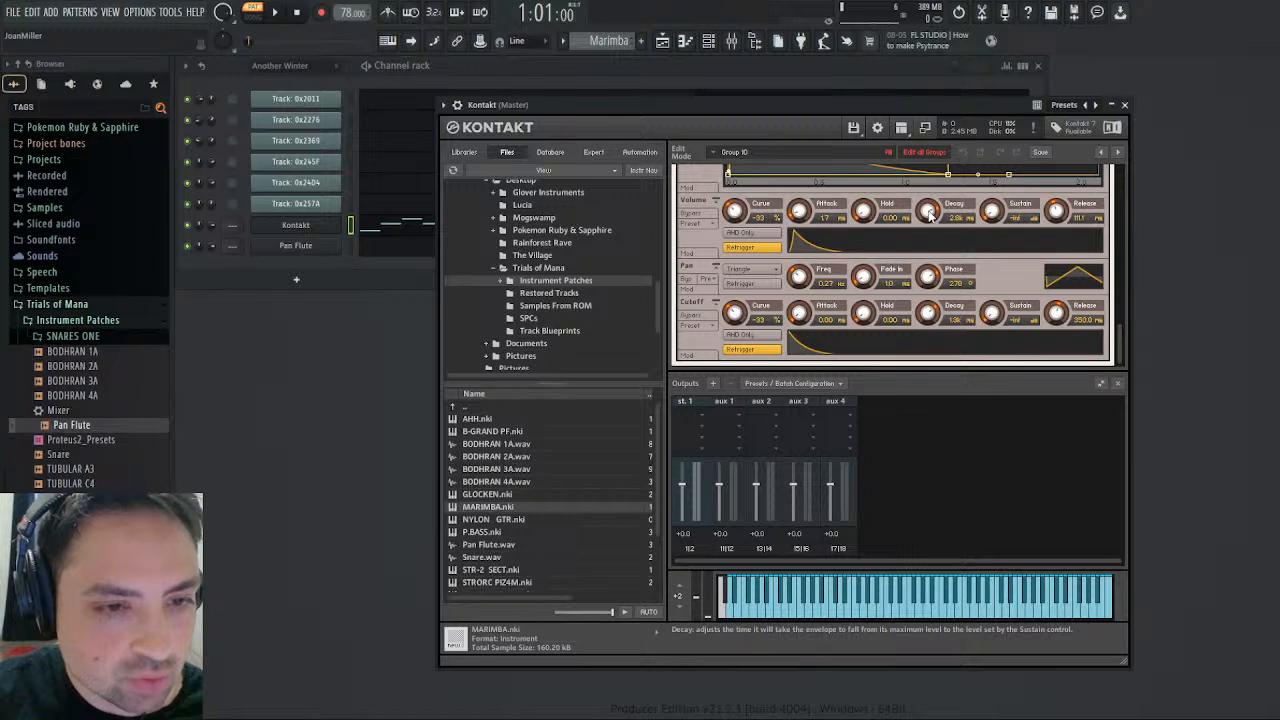
- Set the MARIMBA Volume envelope's decay to about 198 ms and sustain to -17.0 dB while listening to the pattern
{"action": "left_click_drag", "start_coordinate": [930, 220], "coordinate": [943, 259]}
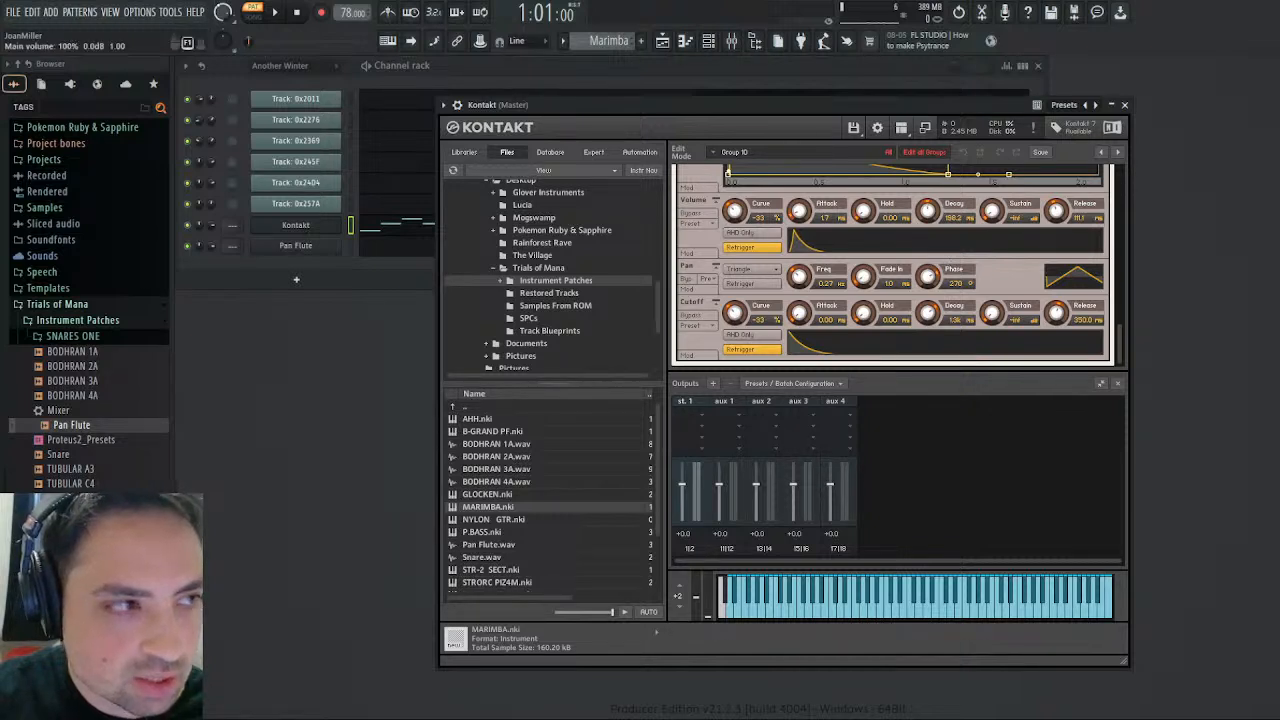
{"action": "key", "text": "space"}
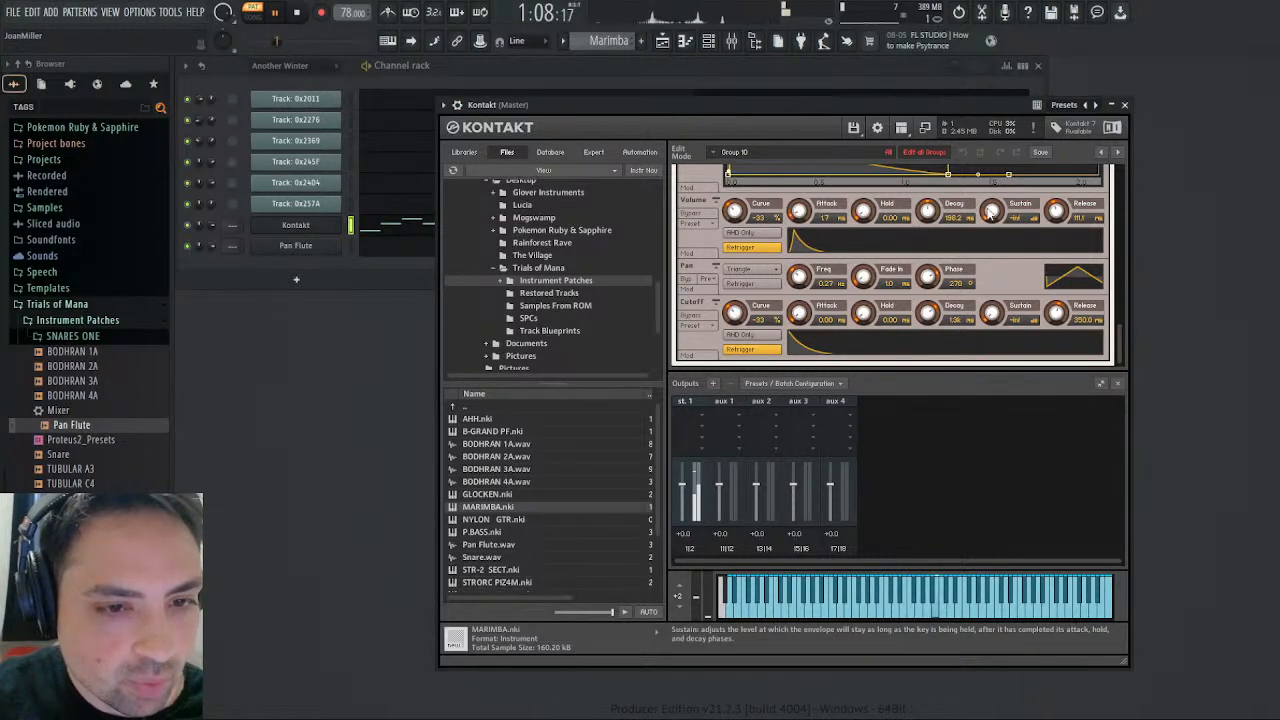
{"action": "left_click_drag", "start_coordinate": [992, 210], "coordinate": [1010, 133]}
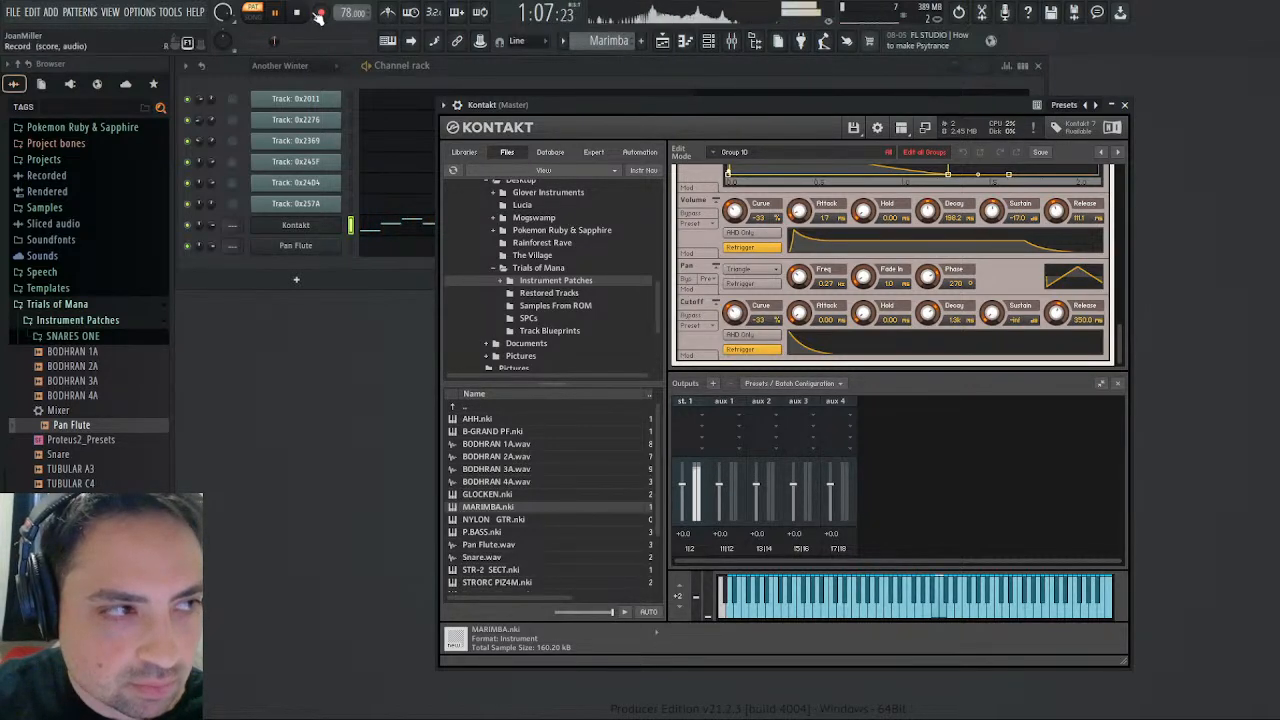
{"action": "key", "text": "space"}
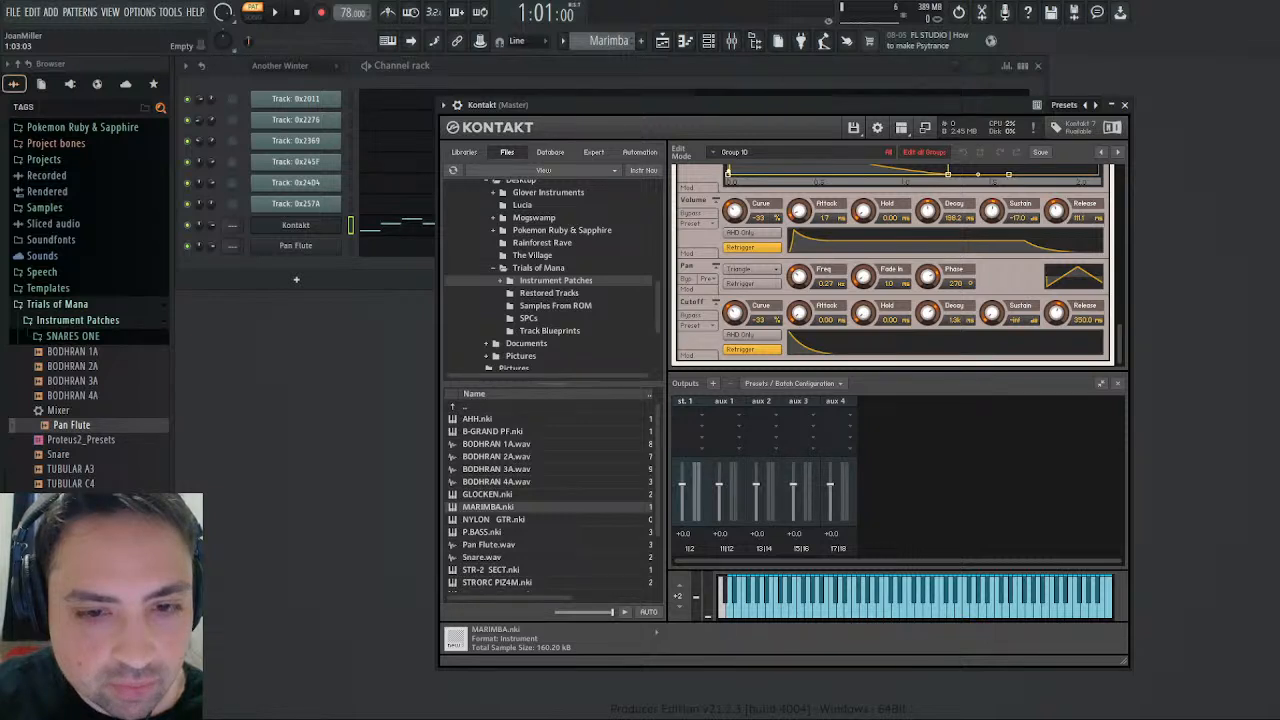
- Listen to the Marimba pattern once more with the adjusted envelope and close the Kontakt window
{"action": "left_click", "coordinate": [276, 13]}
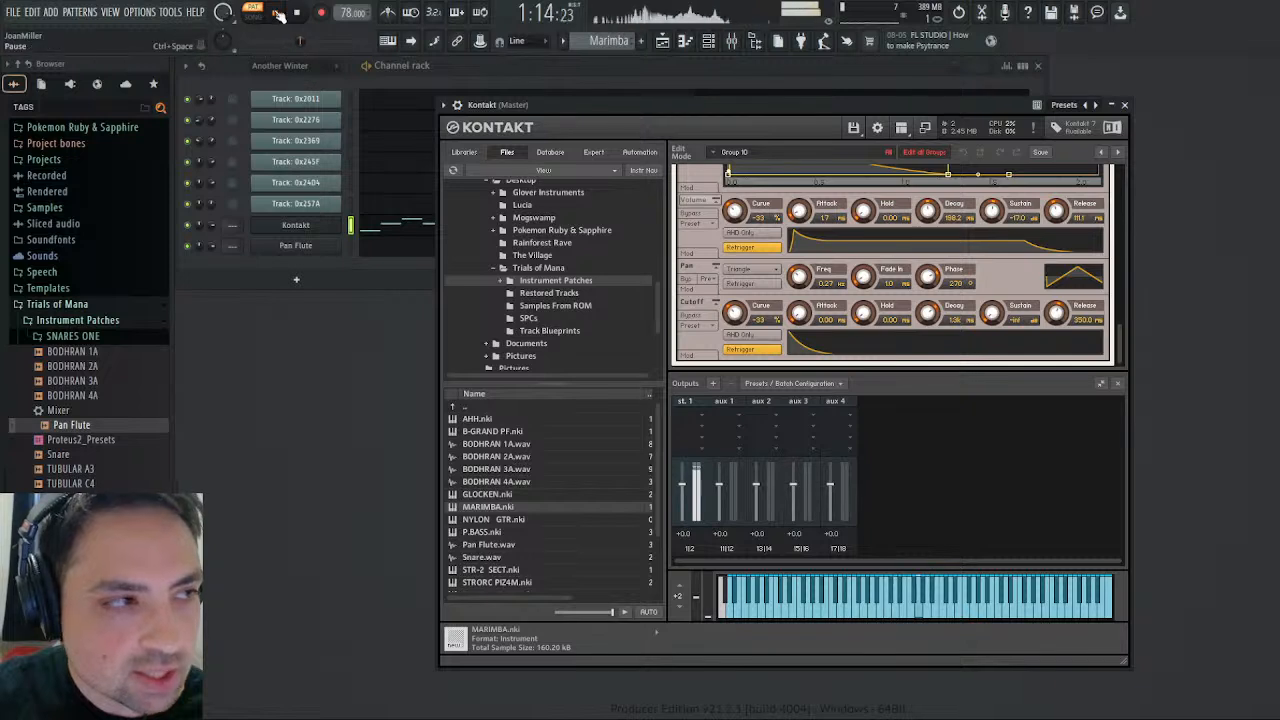
{"action": "left_click", "coordinate": [278, 13]}
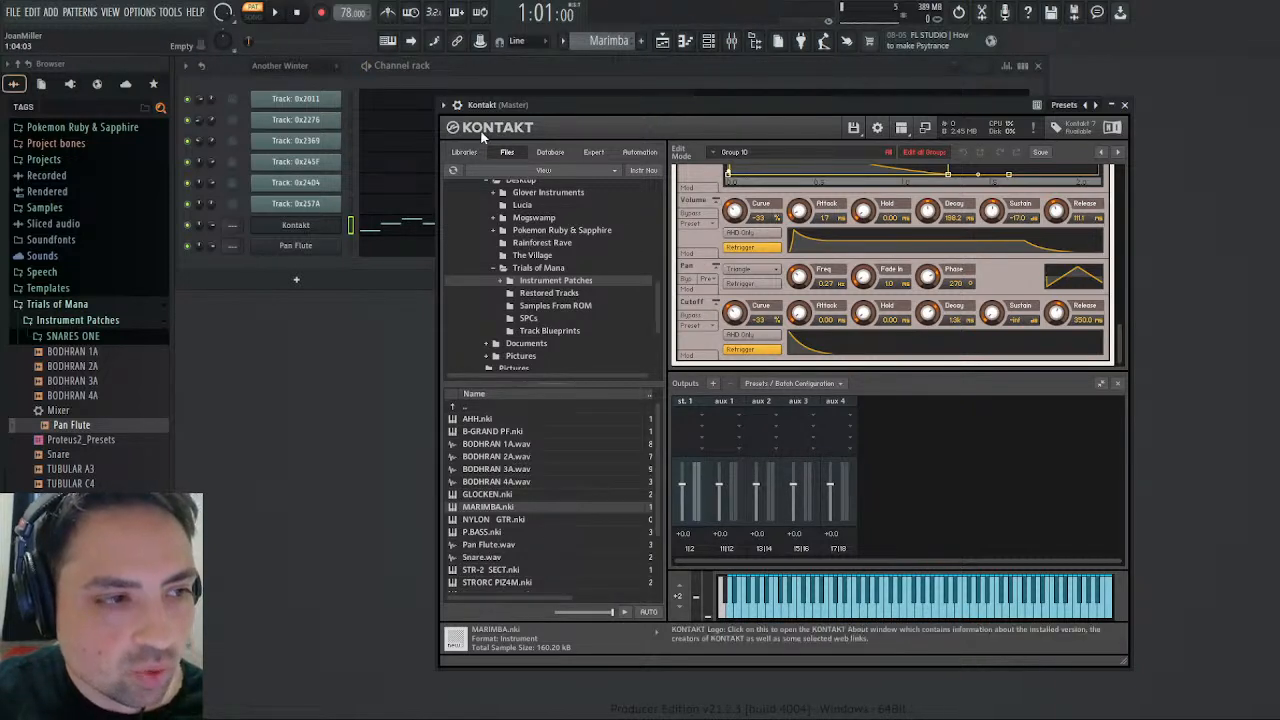
{"action": "left_click", "coordinate": [445, 104]}
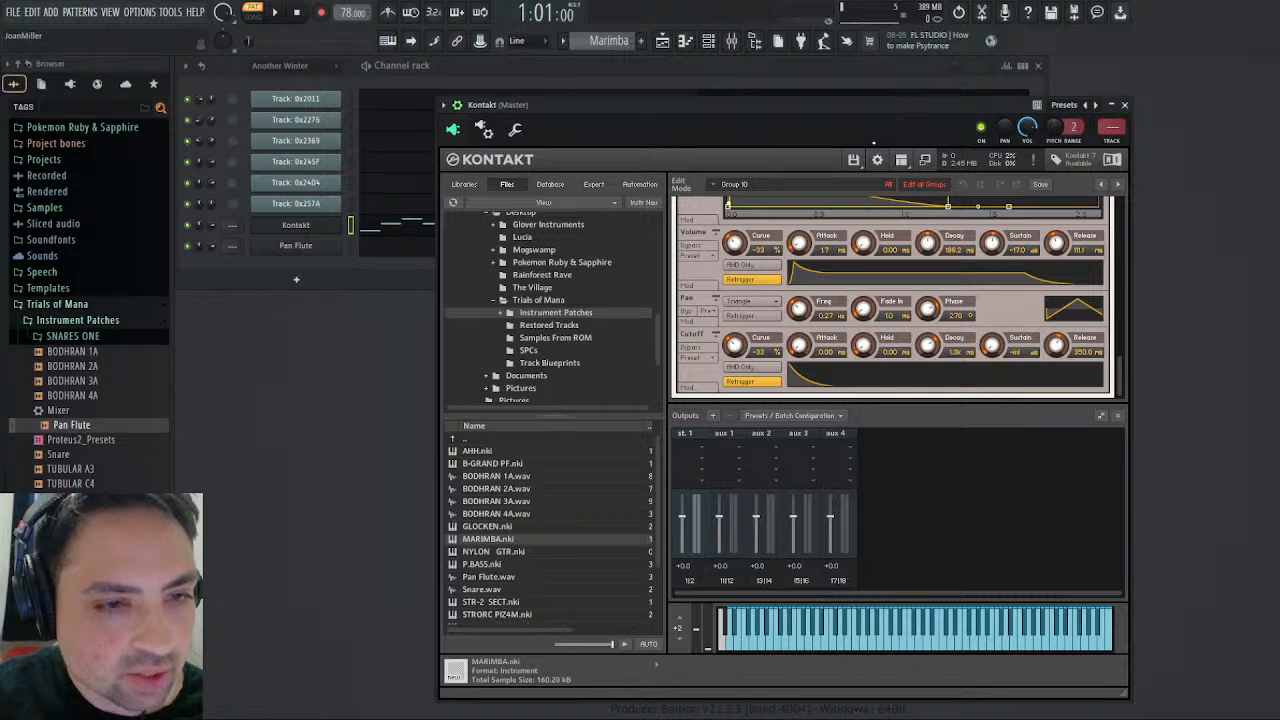
{"action": "left_click", "coordinate": [1124, 104]}
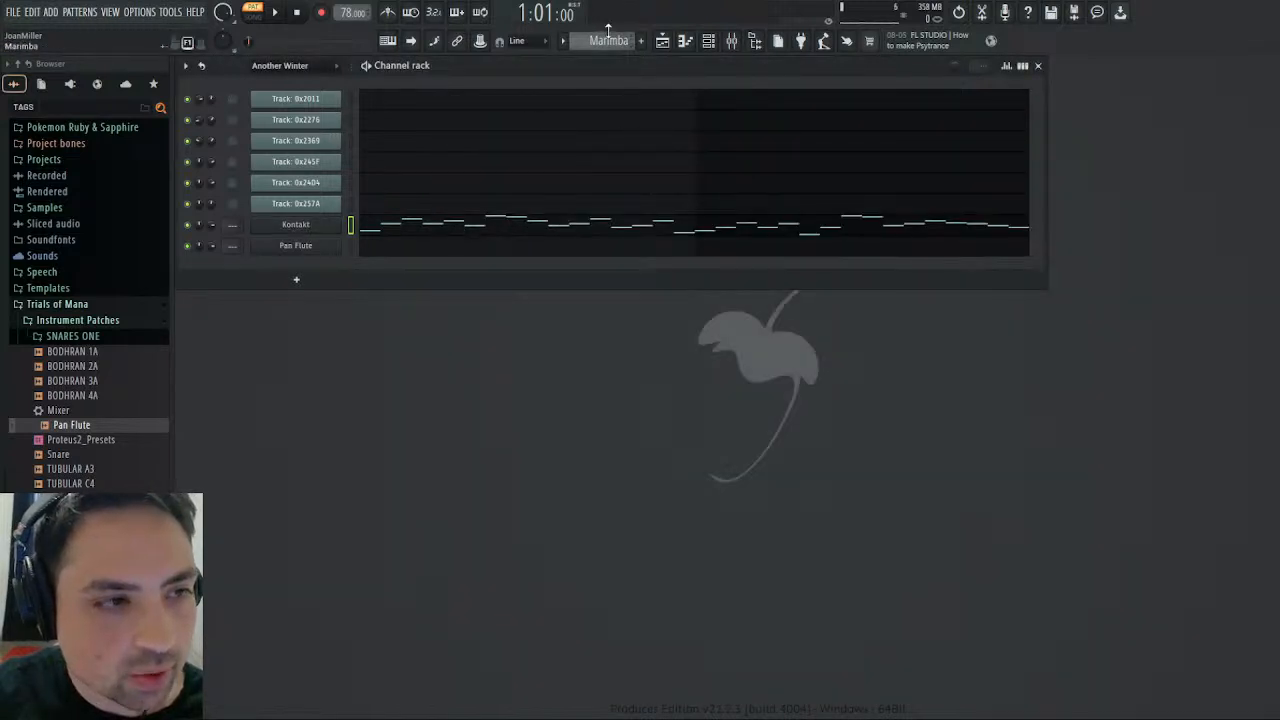
- Open Track: 0x2011 of the Another Winter pattern in the piano roll and listen to it from the end of bar 34
{"action": "scroll", "coordinate": [613, 44], "scroll_direction": "up", "scroll_amount": 2}
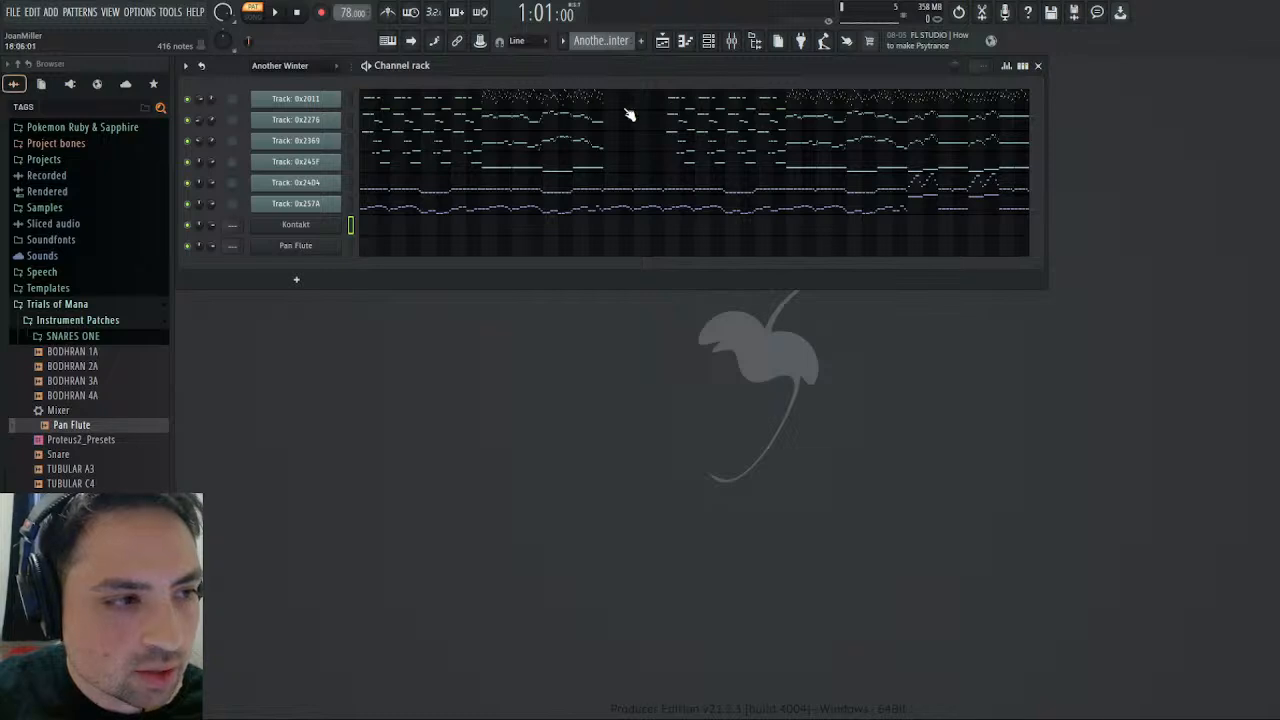
{"action": "left_click", "coordinate": [682, 99]}
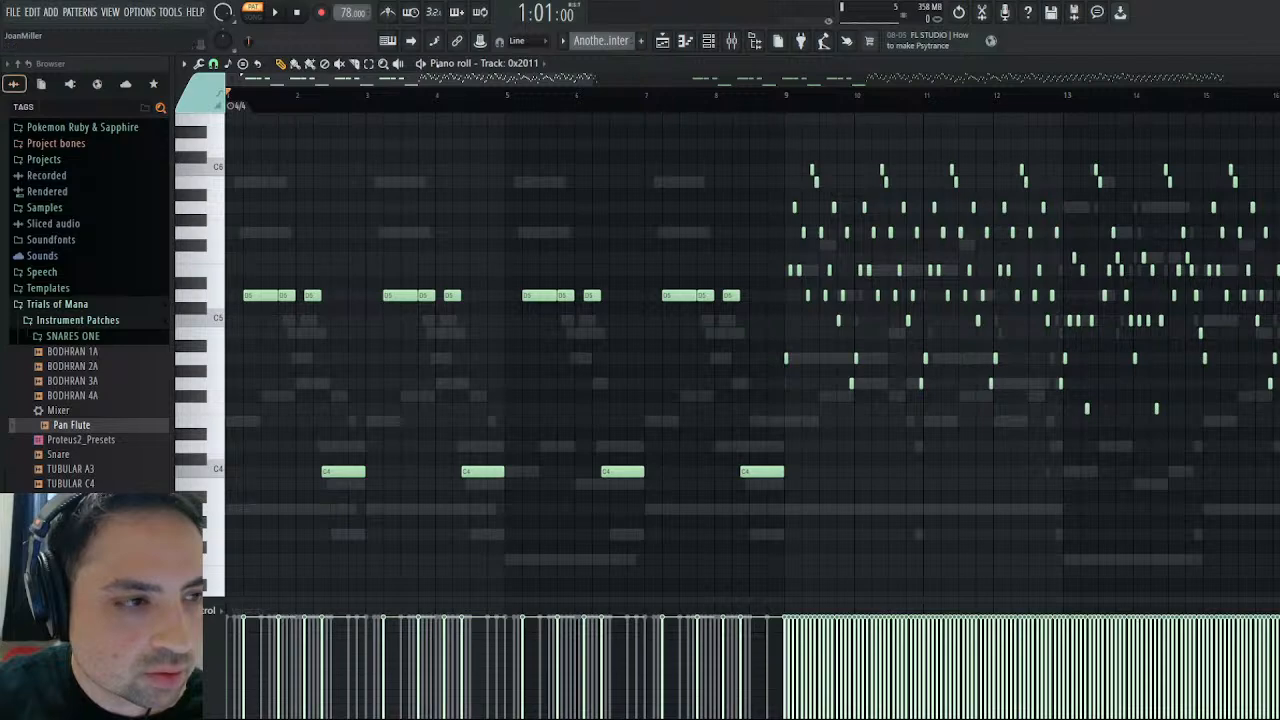
{"action": "mouse_move", "coordinate": [449, 79]}
{"action": "left_mouse_down"}
{"action": "mouse_move", "coordinate": [1050, 102]}
{"action": "mouse_move", "coordinate": [1071, 120]}
{"action": "mouse_move", "coordinate": [1116, 118]}
{"action": "mouse_move", "coordinate": [1012, 114]}
{"action": "left_mouse_up"}
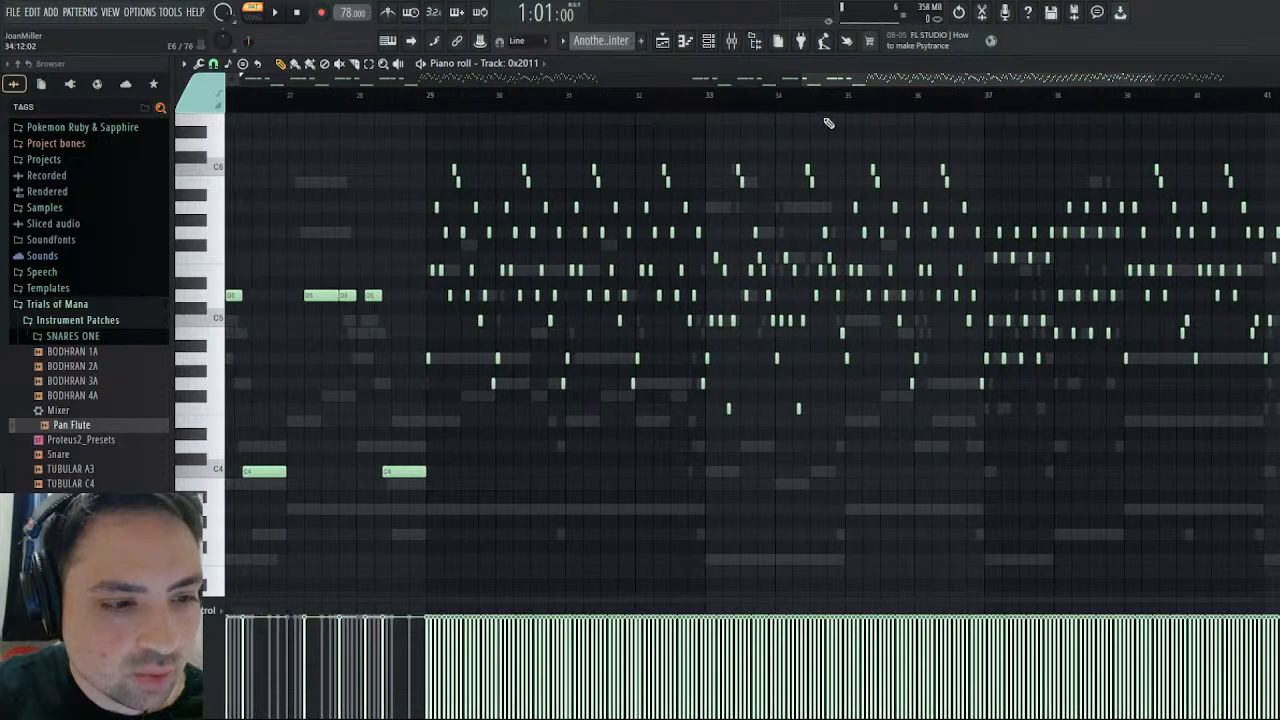
{"action": "left_click", "coordinate": [834, 95]}
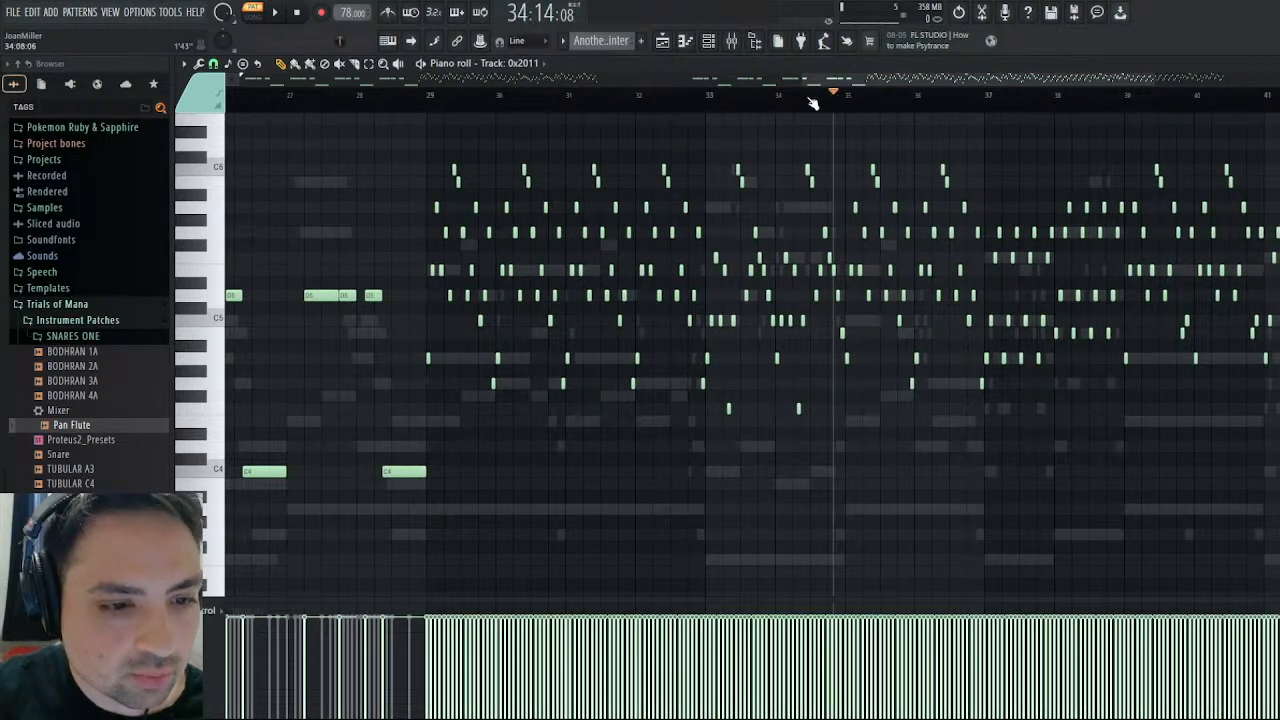
{"action": "left_click", "coordinate": [275, 12]}
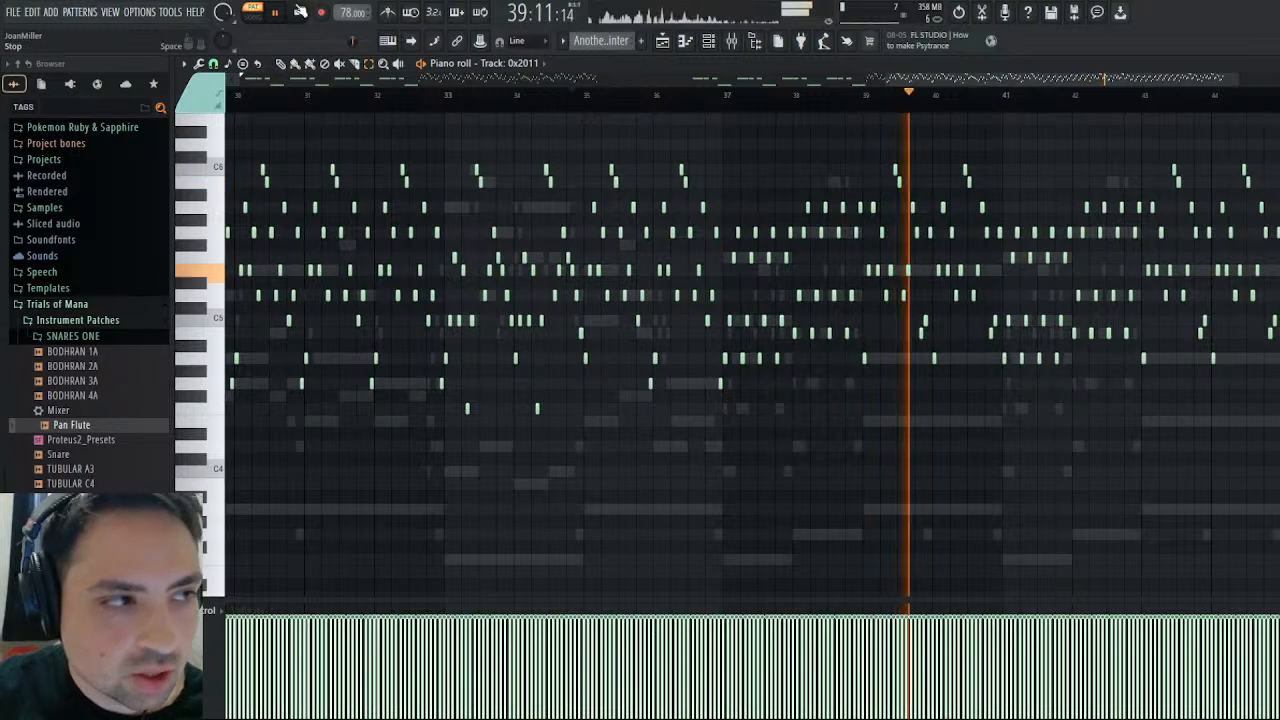
{"action": "key", "text": "space"}
- Play the Another Winter pattern again from around bar 36 and pause it in bar 41
{"action": "scroll", "coordinate": [818, 505], "scroll_direction": "down", "scroll_amount": 2}
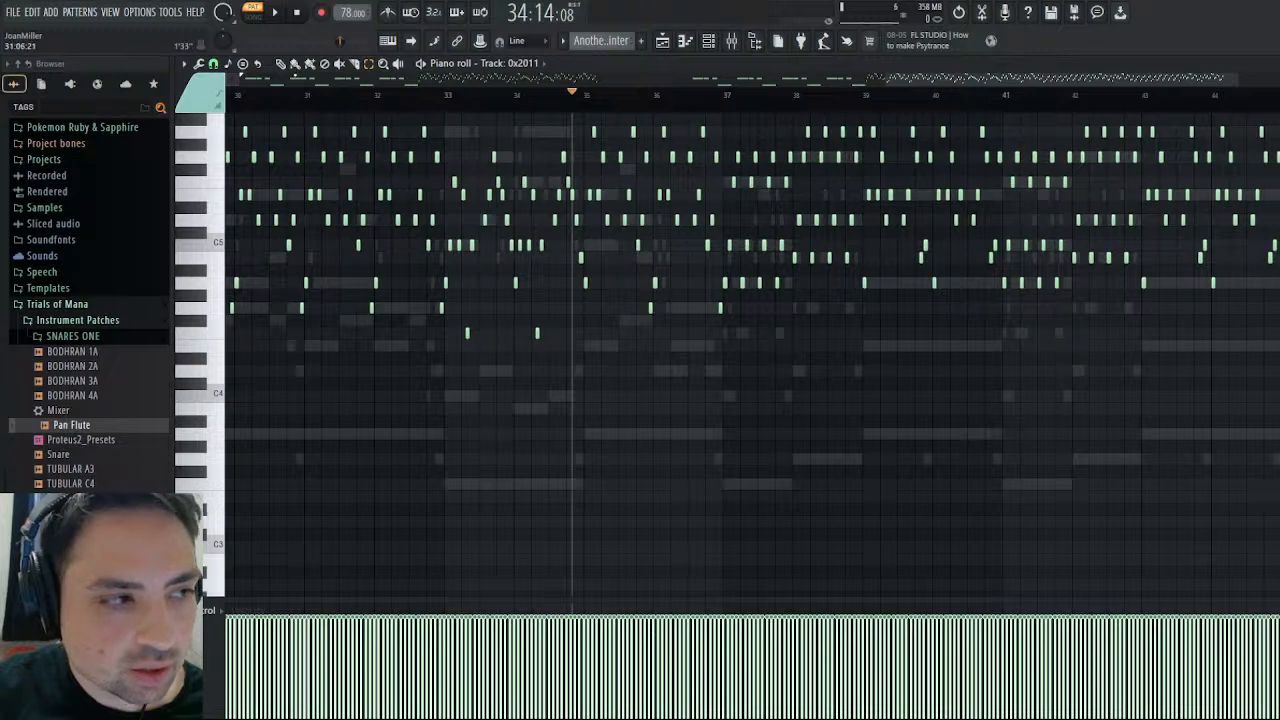
{"action": "left_click", "coordinate": [295, 64]}
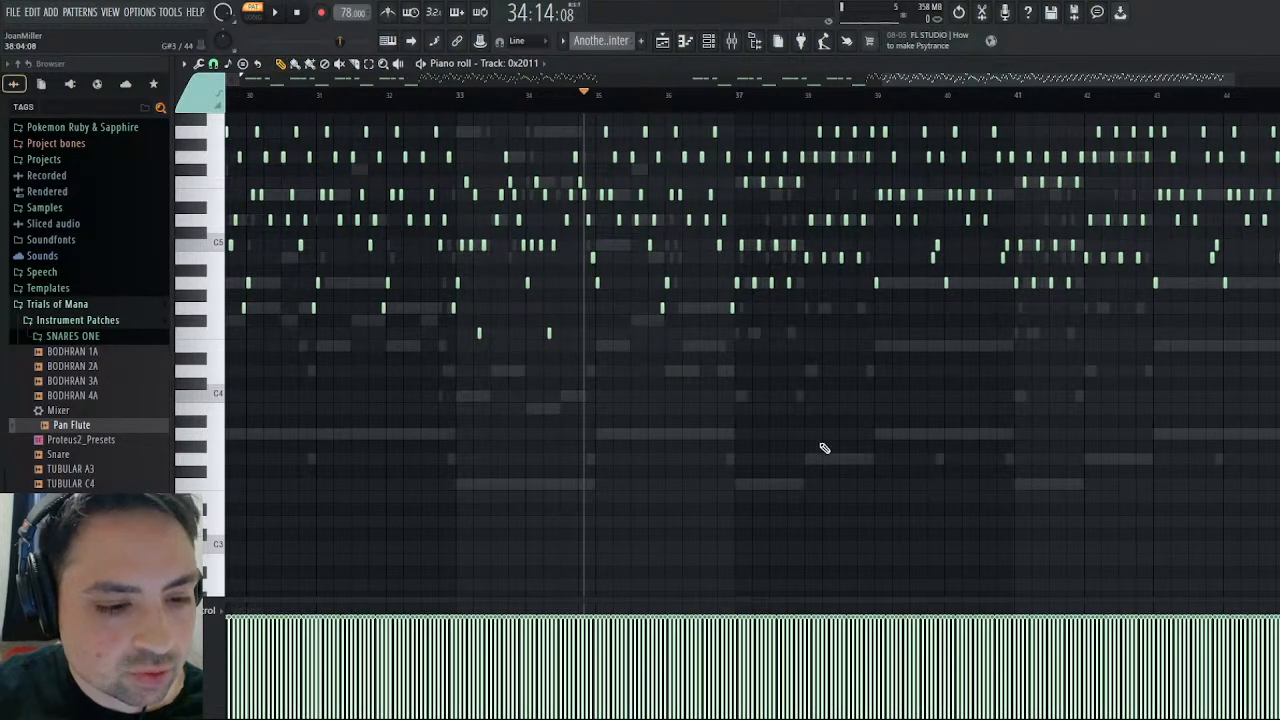
{"action": "left_click", "coordinate": [672, 104]}
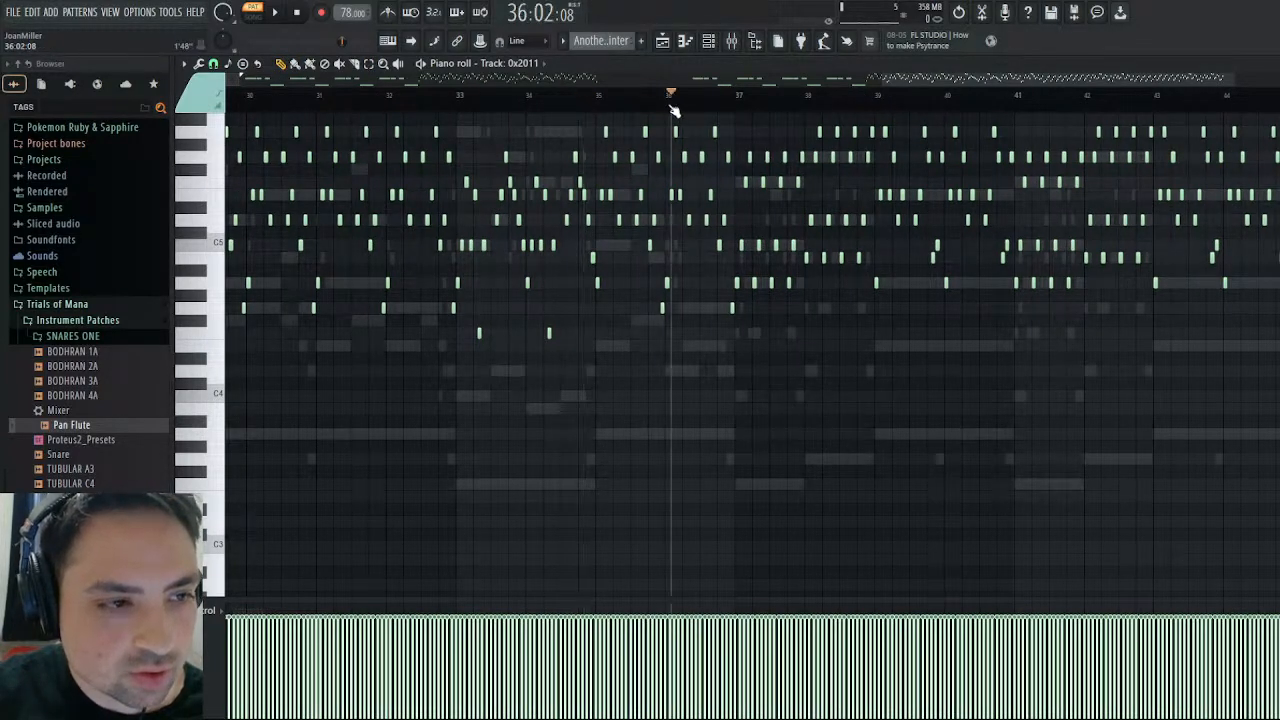
{"action": "left_click_drag", "start_coordinate": [669, 105], "coordinate": [661, 103]}
{"action": "key", "text": "space"}
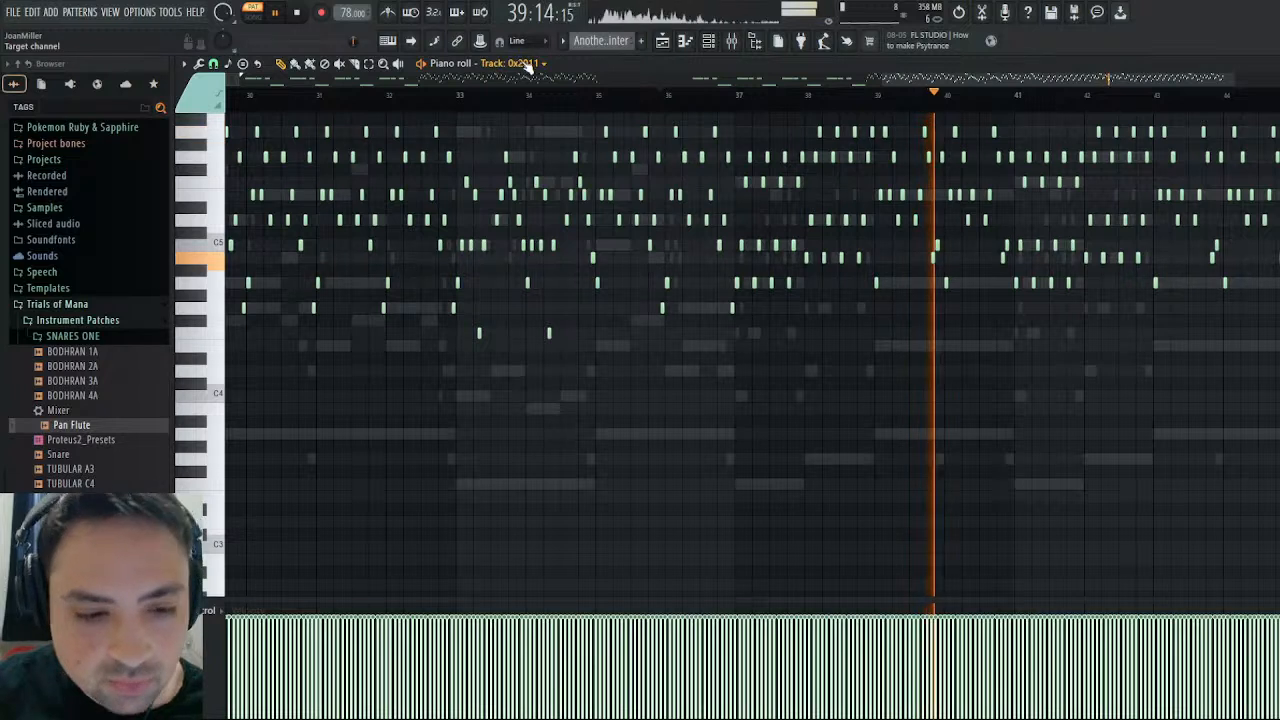
{"action": "left_click", "coordinate": [278, 18]}
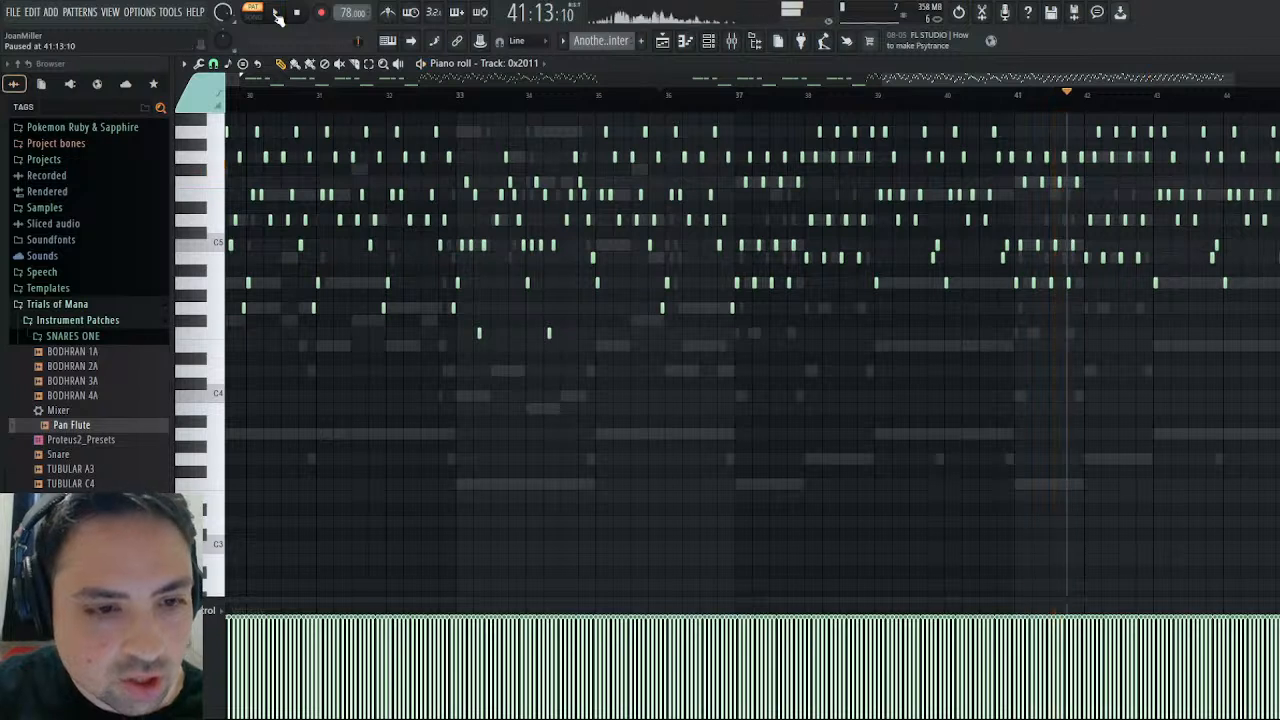
- Select and copy the Track: 0x2011 notes from bar 37 through bar 39
{"action": "scroll", "coordinate": [912, 397], "scroll_direction": "up", "scroll_amount": 3}
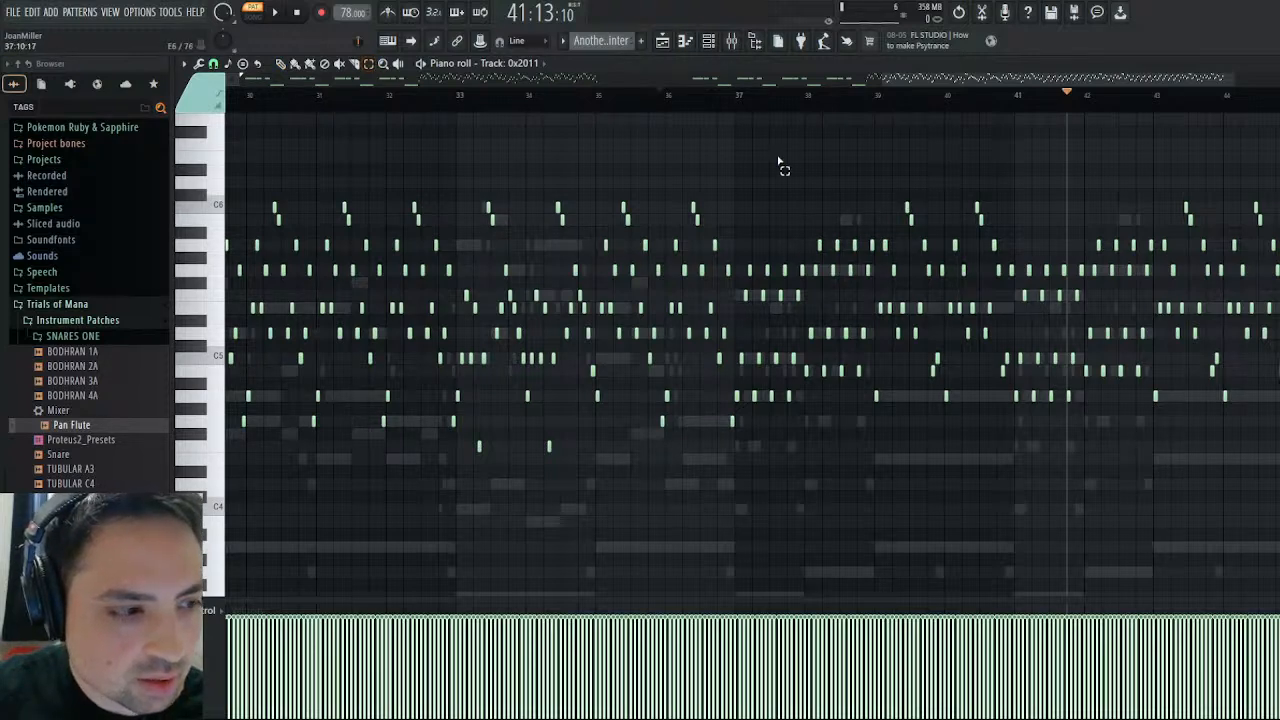
{"action": "scroll", "coordinate": [1074, 349], "scroll_direction": "left", "scroll_amount": 2}
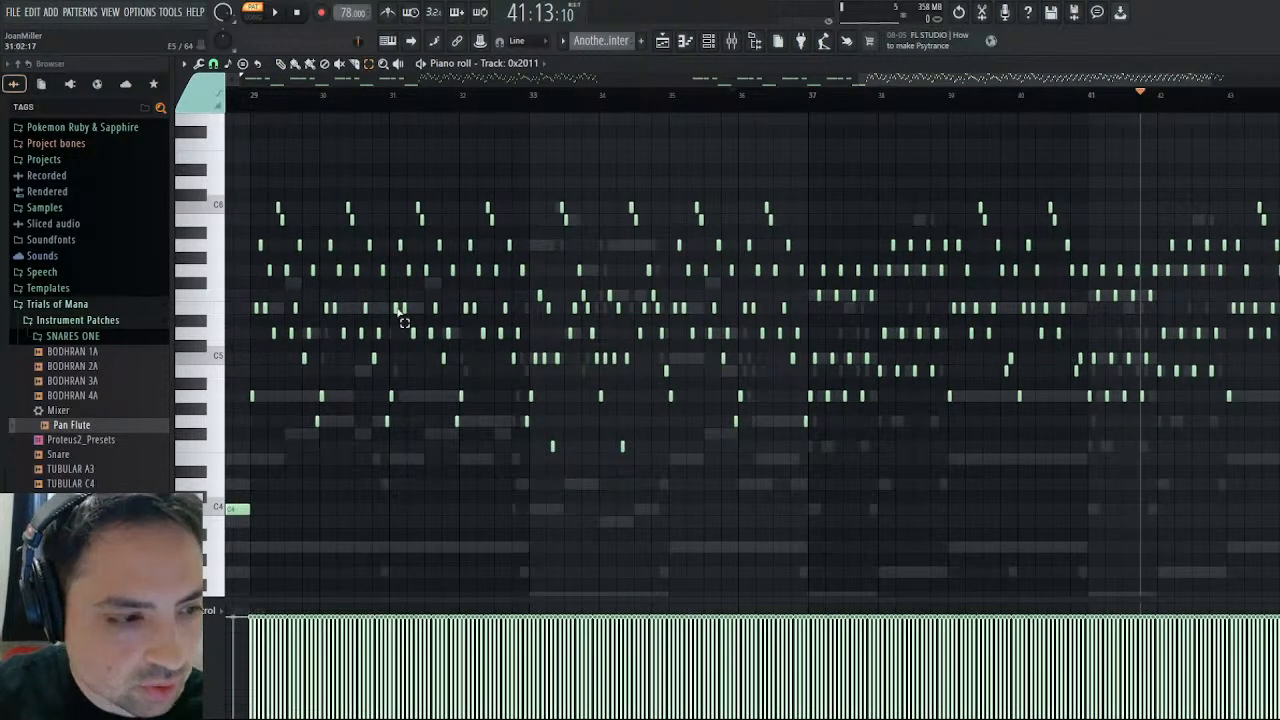
{"action": "scroll", "coordinate": [735, 235], "scroll_direction": "right", "scroll_amount": 4}
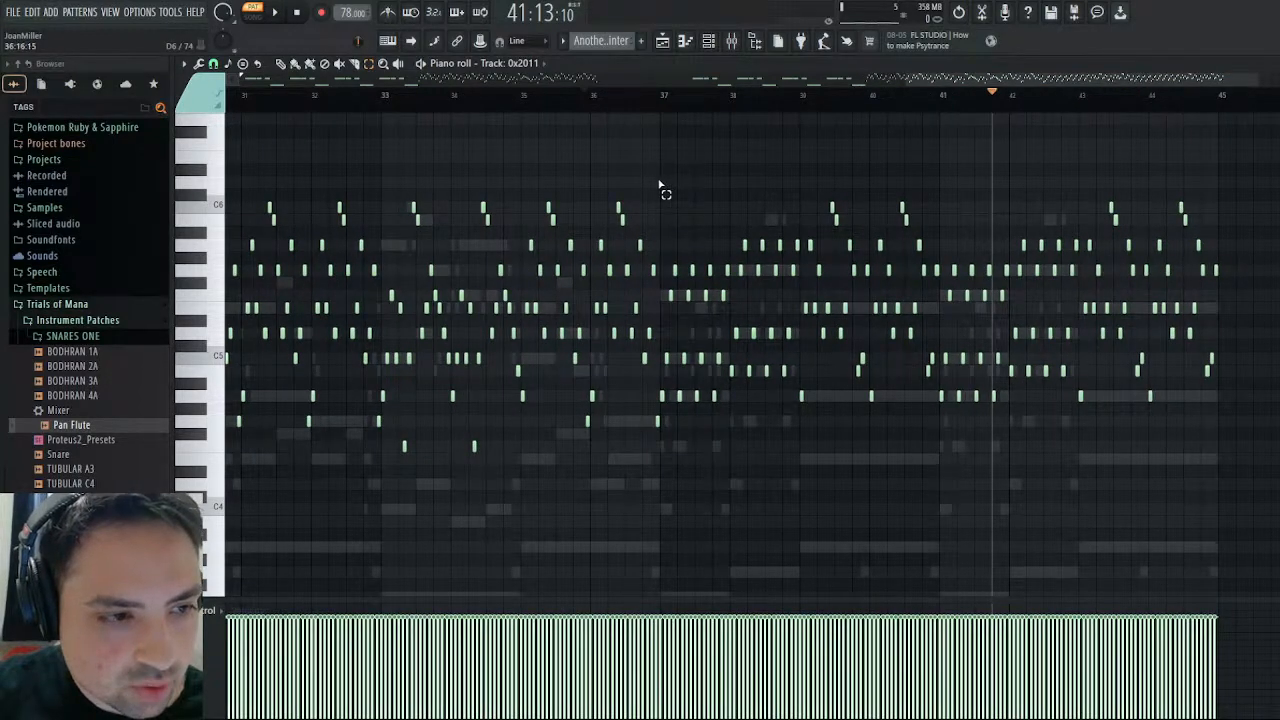
{"action": "left_click_drag", "start_coordinate": [667, 189], "coordinate": [870, 461]}
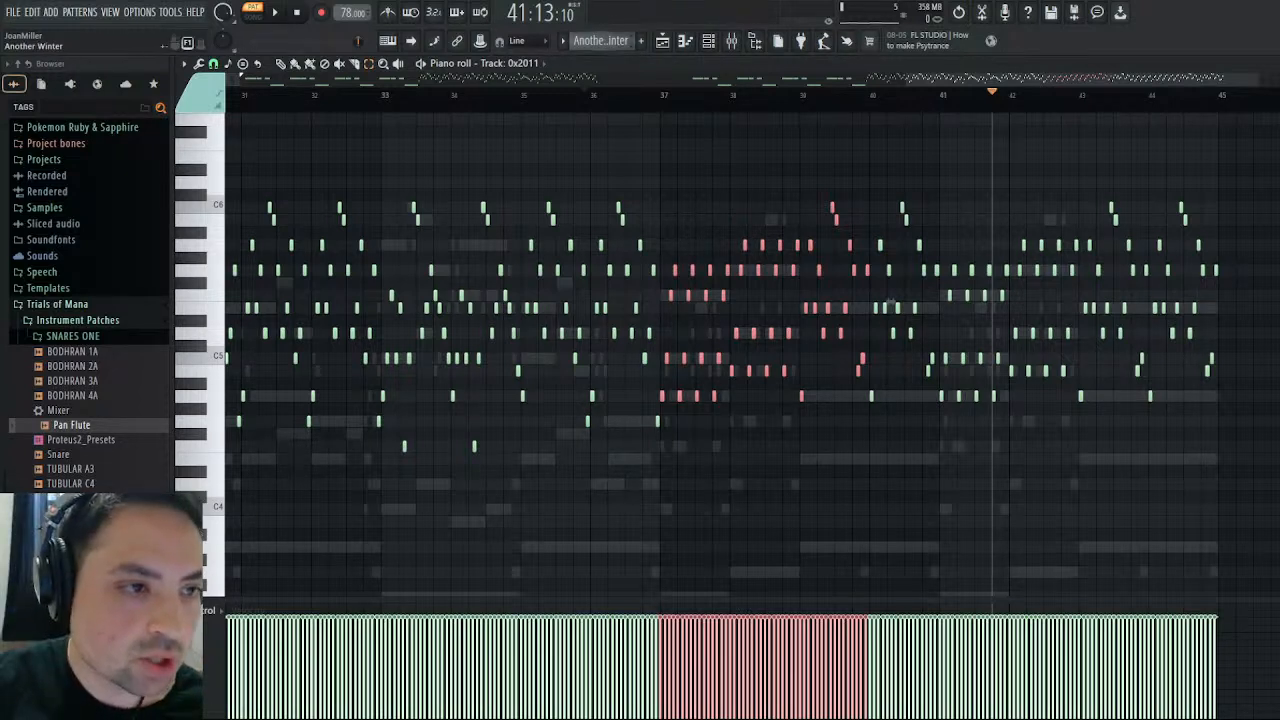
- Paste the copied notes at bar 3 of the Kontakt channel in the Marimba pattern and deselect them
{"action": "key", "text": "KP_Add"}
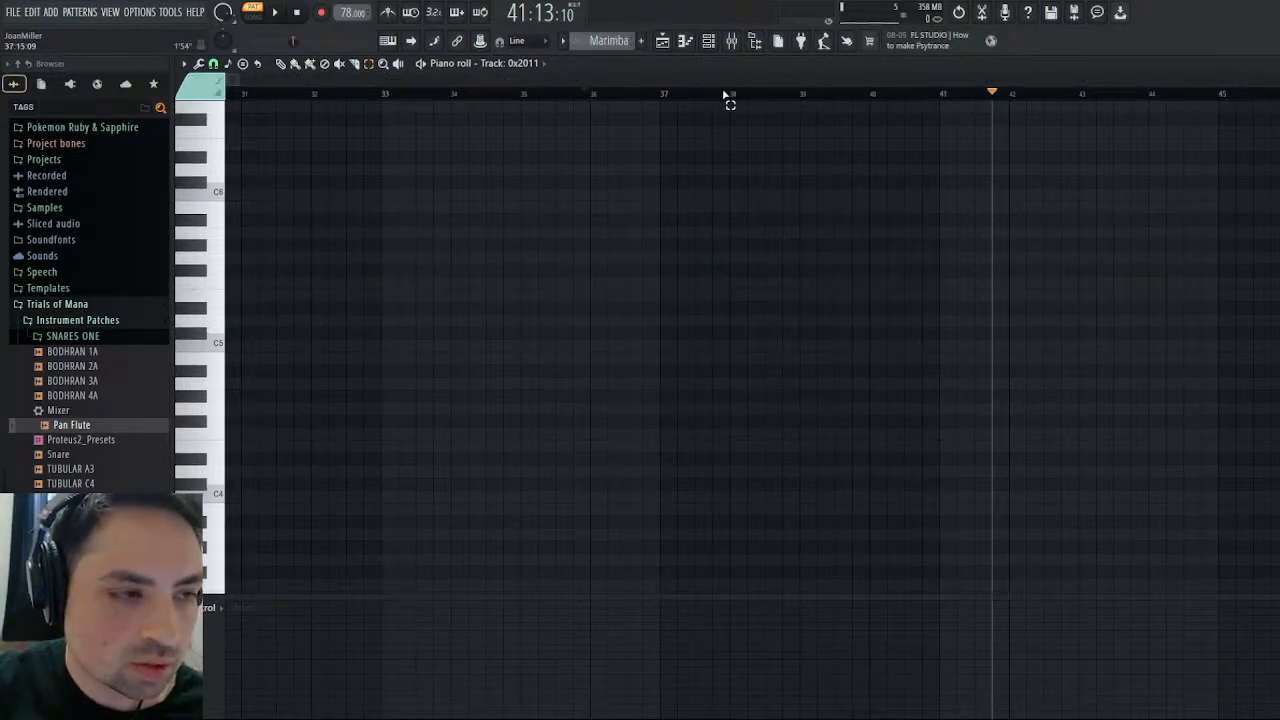
{"action": "key", "text": "Escape"}
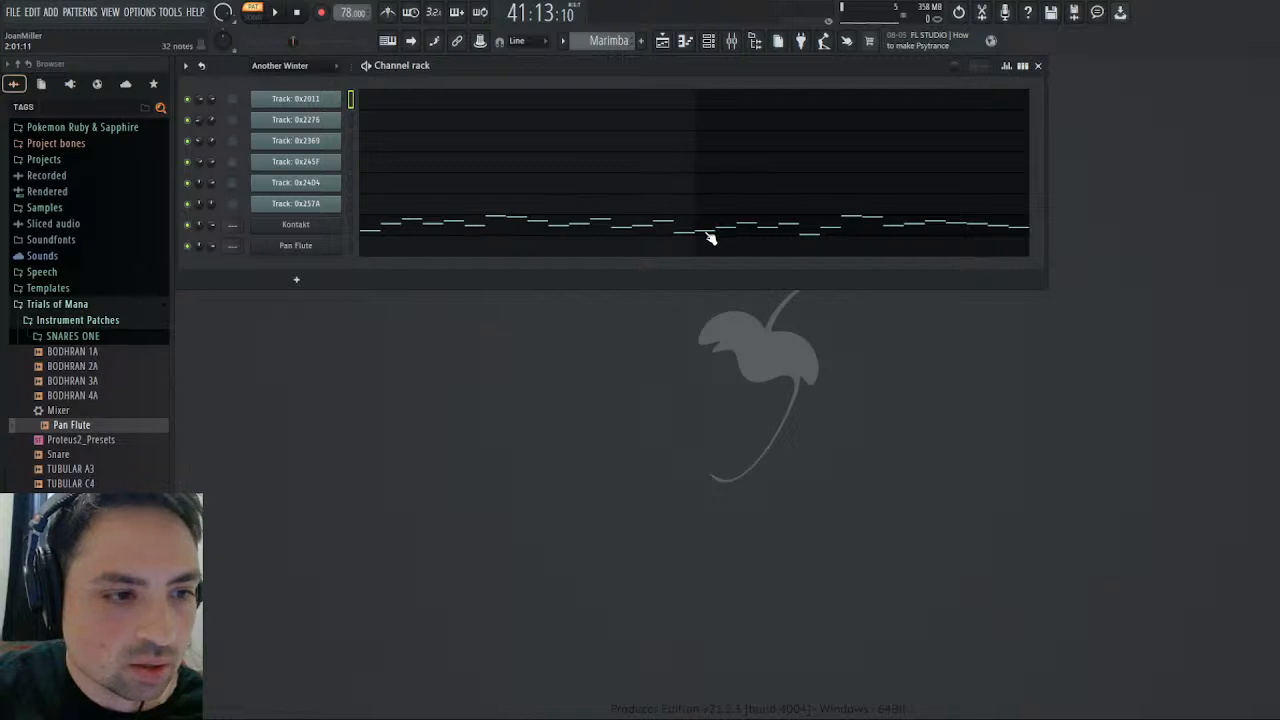
{"action": "left_click", "coordinate": [710, 236]}
{"action": "left_click_drag", "start_coordinate": [434, 83], "coordinate": [715, 94]}
{"action": "key", "text": "ctrl+v"}
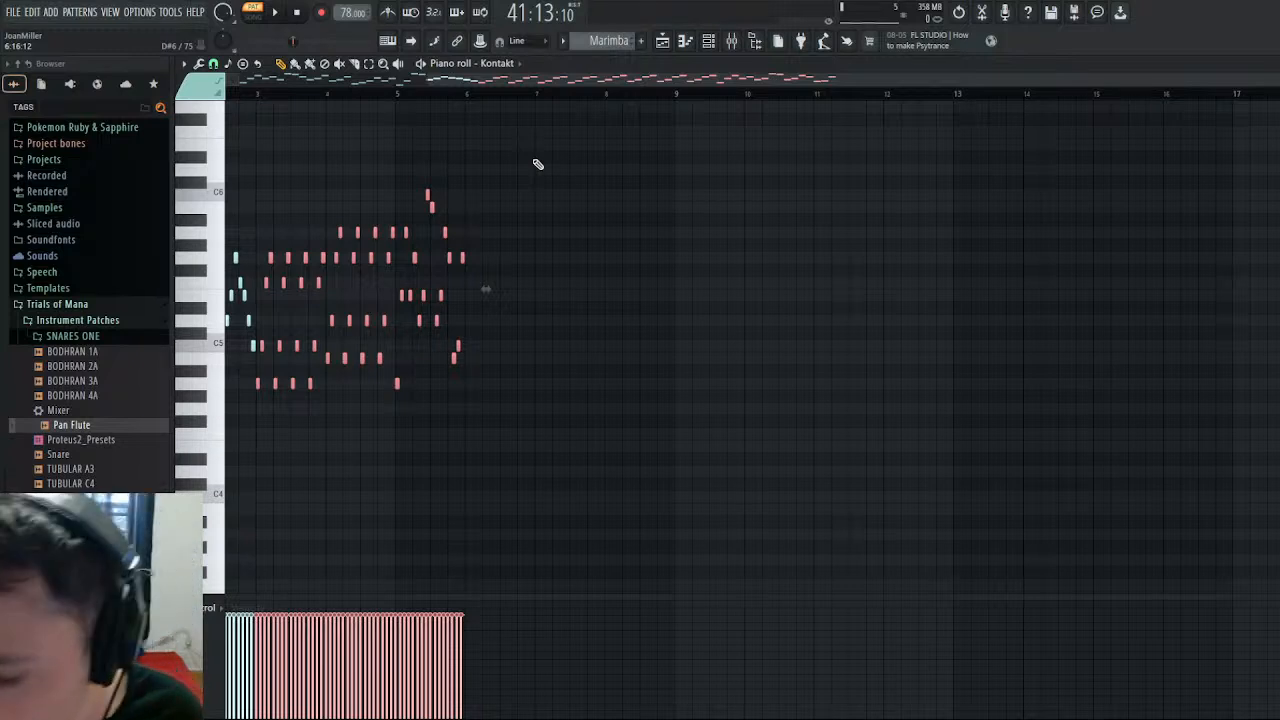
{"action": "key", "text": "ctrl+d"}
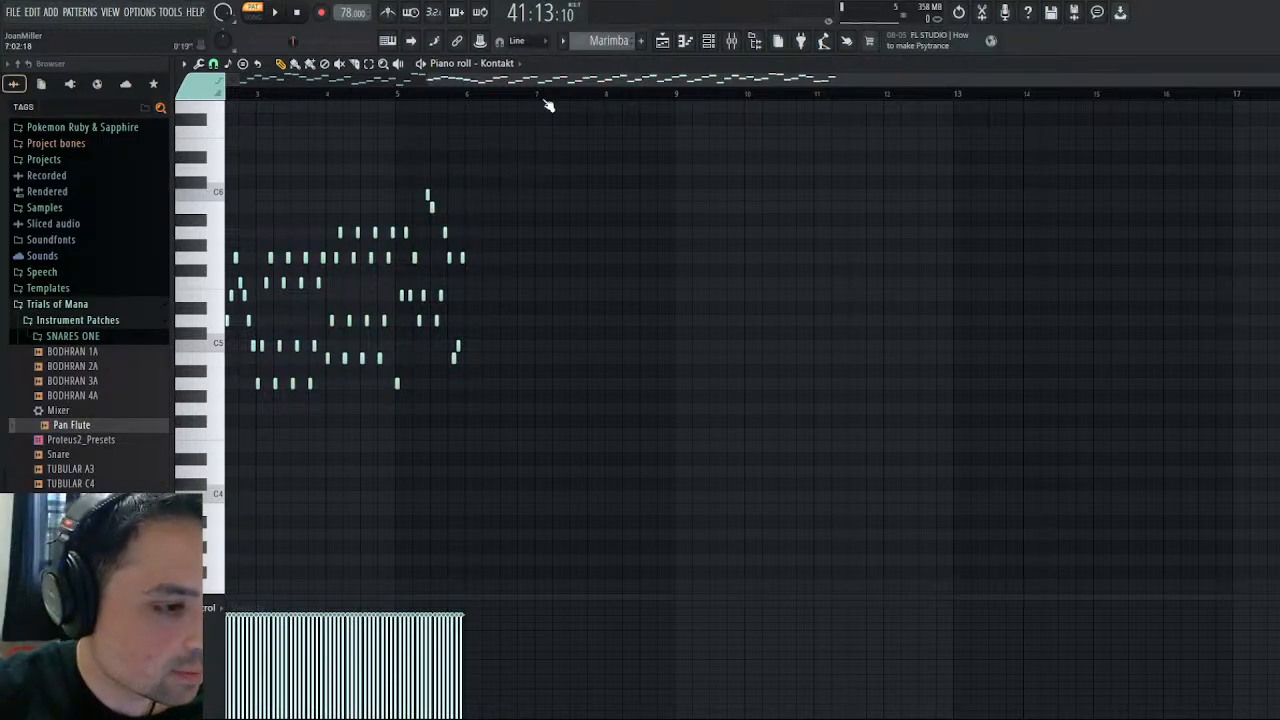
- Listen briefly to the extended Marimba pattern from its start, stop playback and close the piano roll
{"action": "left_click_drag", "start_coordinate": [602, 76], "coordinate": [121, 76]}
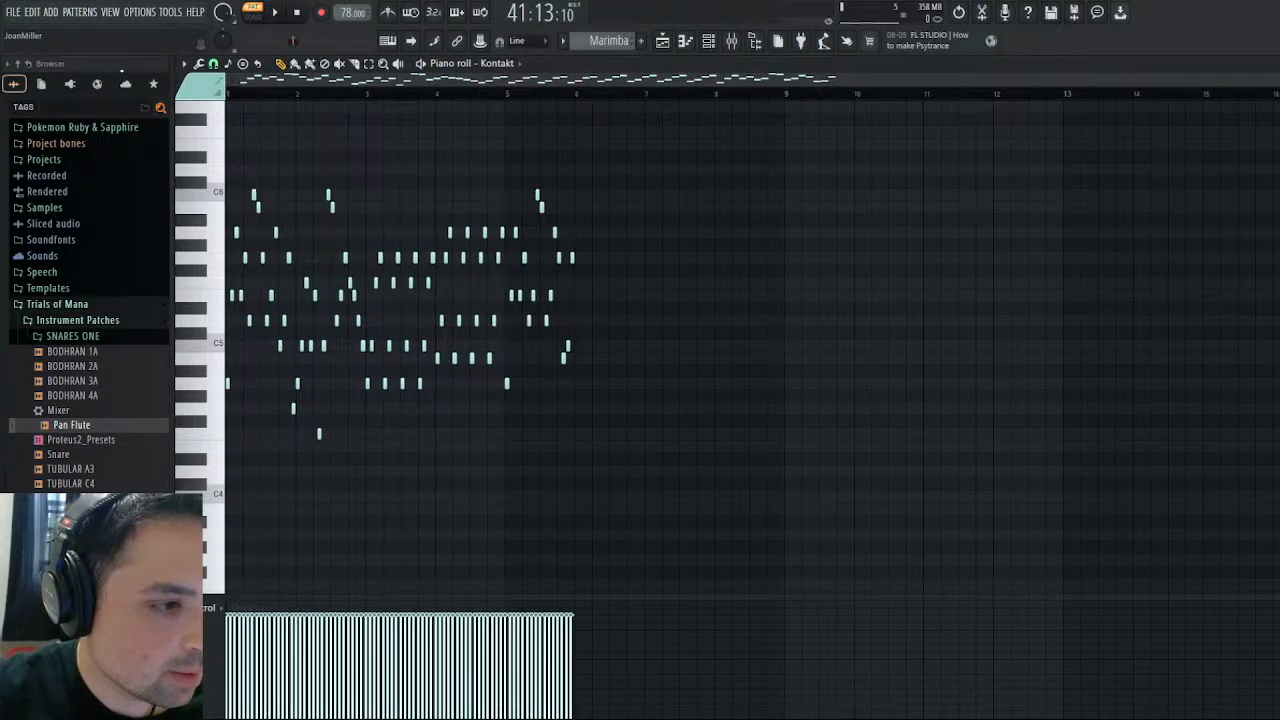
{"action": "left_click", "coordinate": [275, 12]}
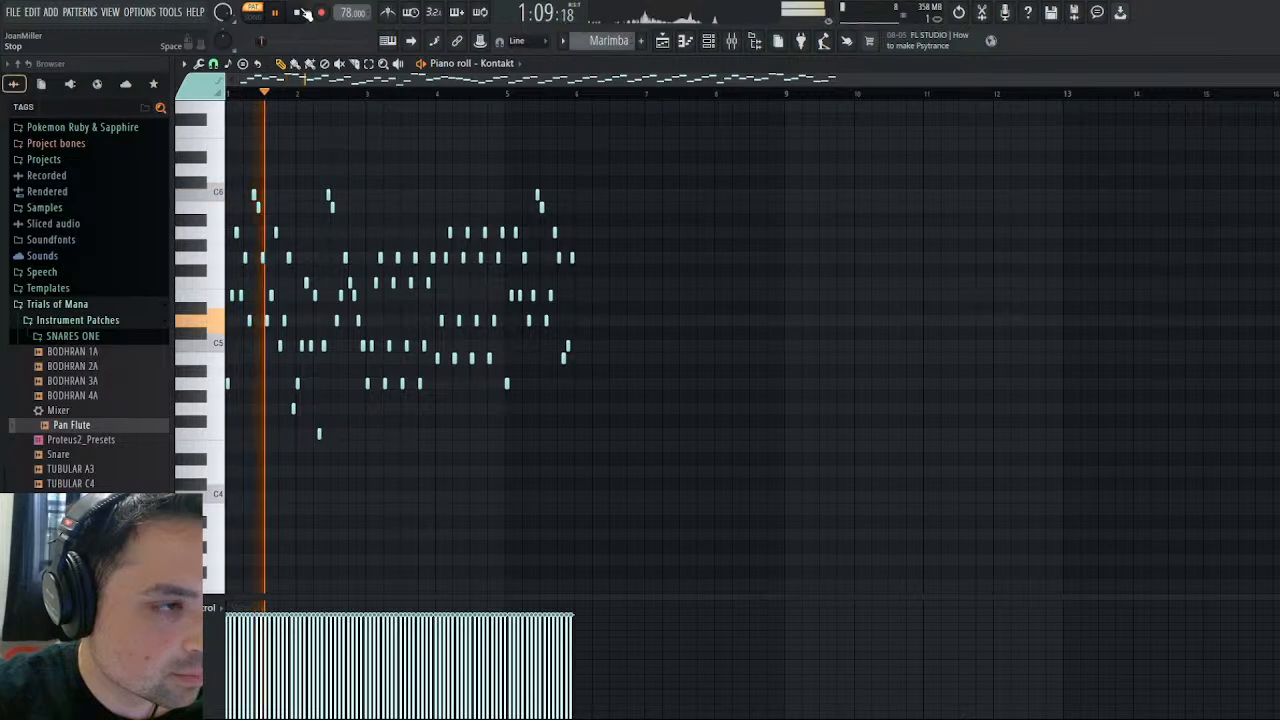
{"action": "left_click", "coordinate": [300, 12]}
{"action": "left_click", "coordinate": [1272, 64]}
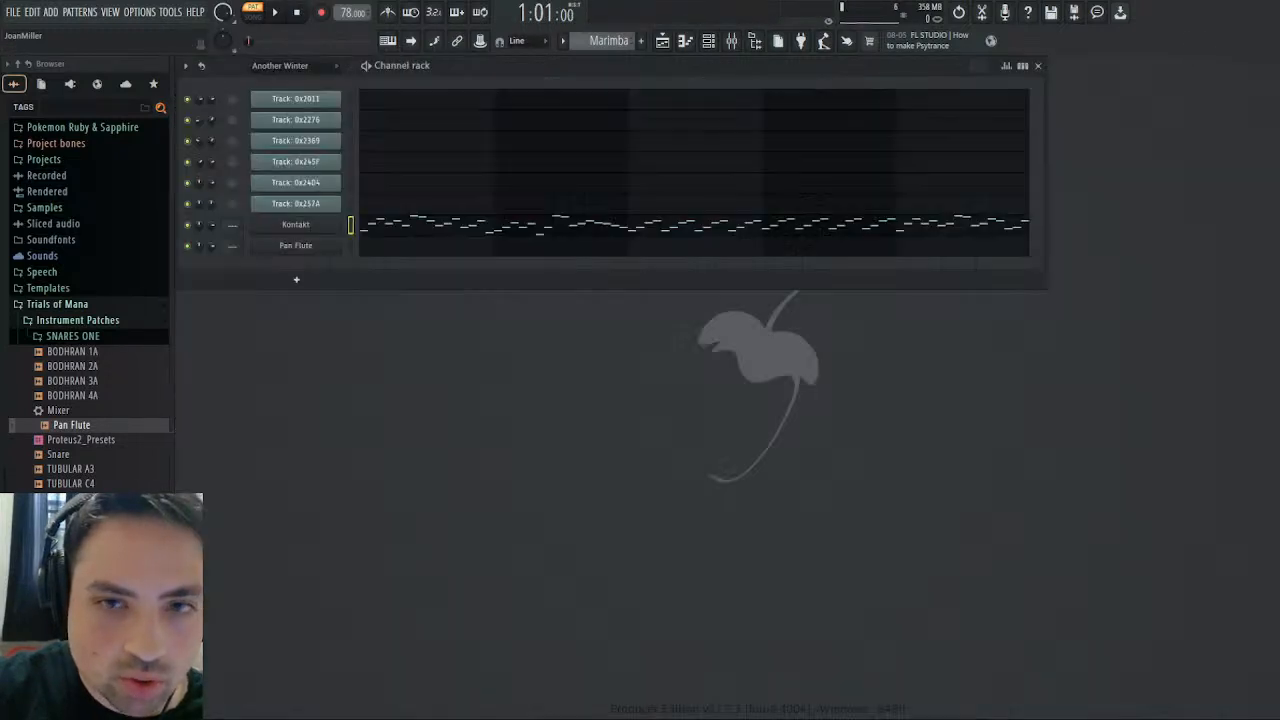
- Play the Another Winter pattern with only Track: 0x2276 and Track: 0x2369 audible, following Track: 0x2276 in the piano roll from bar 9
{"action": "scroll", "coordinate": [609, 40], "scroll_direction": "up", "scroll_amount": 2}
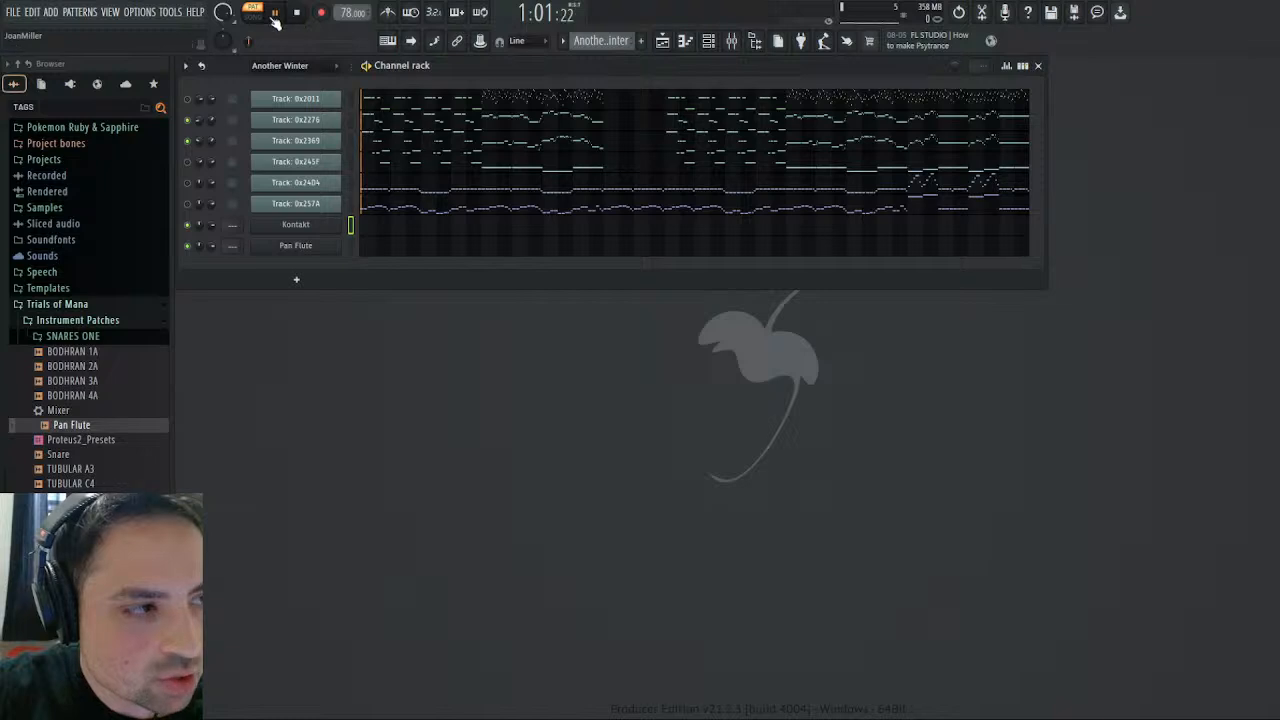
{"action": "left_click_drag", "start_coordinate": [249, 41], "coordinate": [277, 41]}
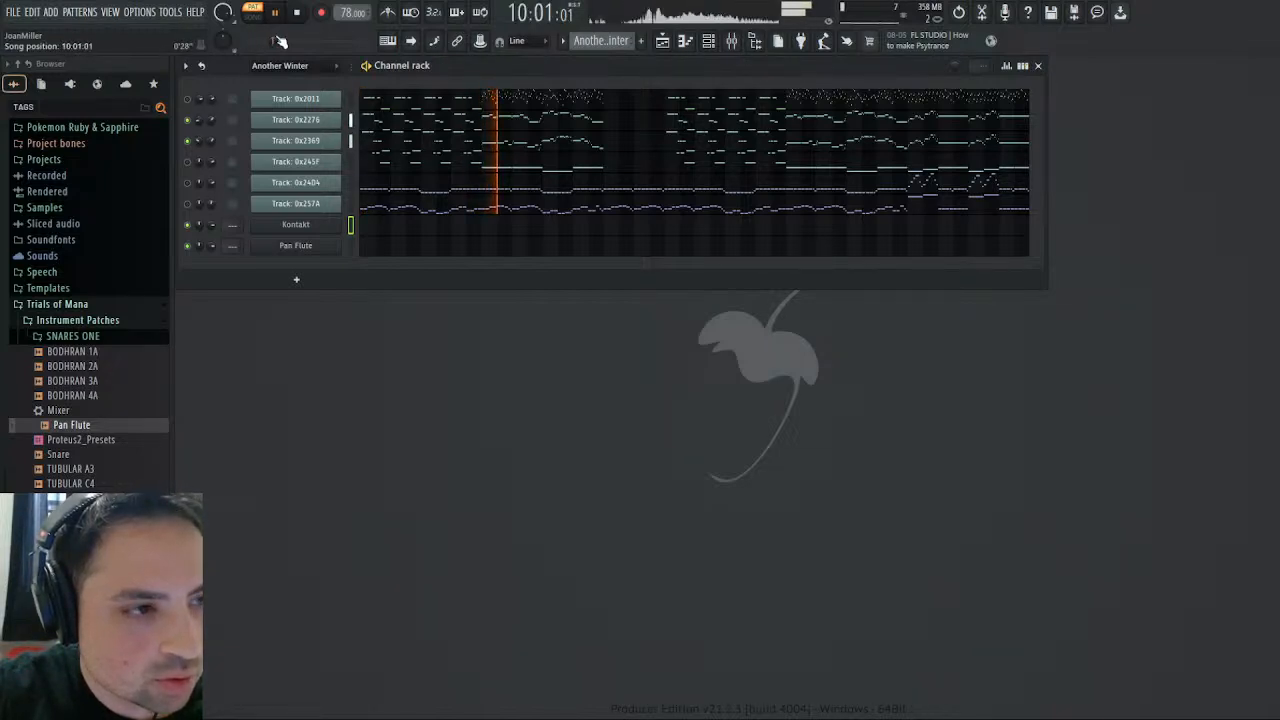
{"action": "left_click", "coordinate": [489, 122]}
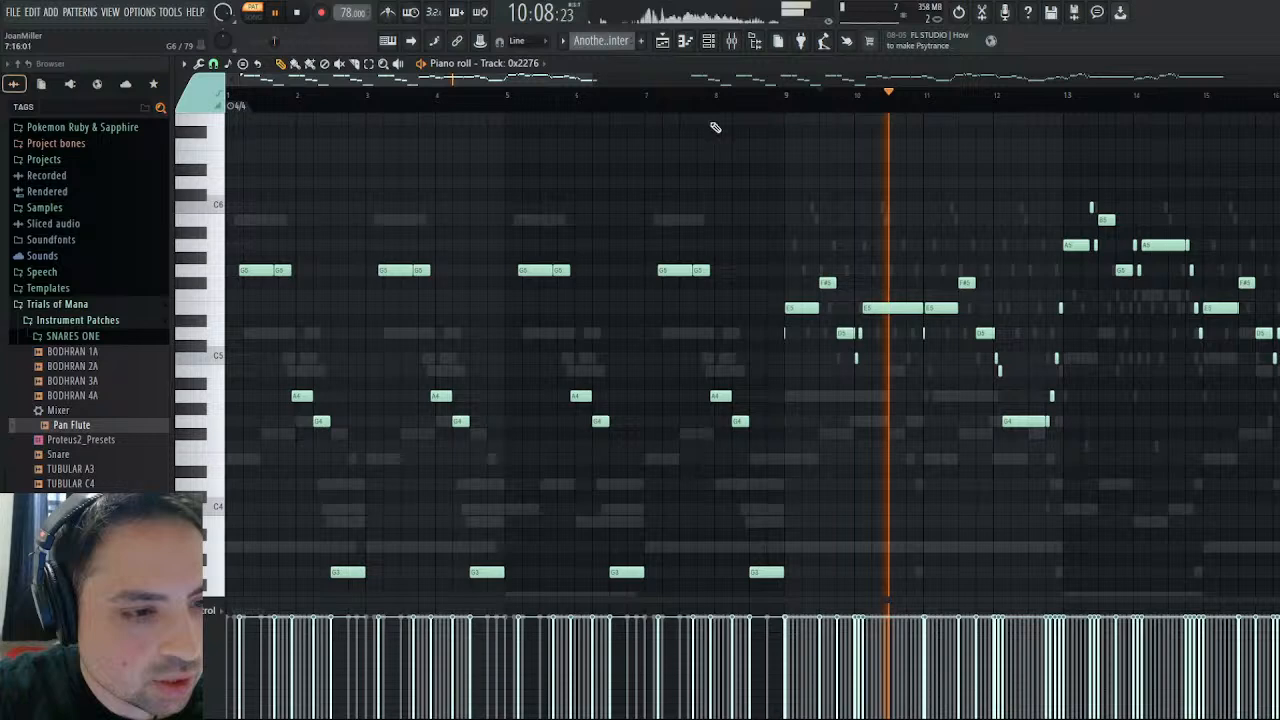
{"action": "left_click", "coordinate": [781, 96]}
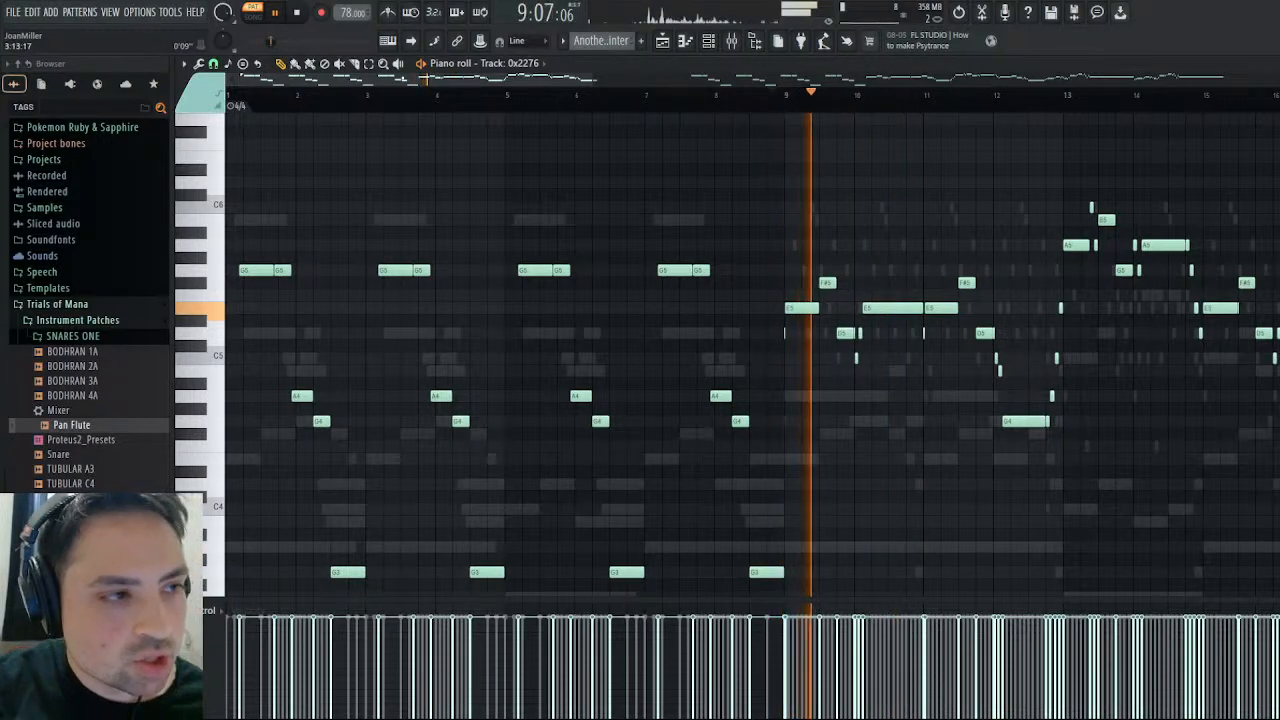
- Select the Track: 0x2276 melody notes of bars 9 to 16 and compare them with the passage from bar 29, playing its ending
{"action": "left_click", "coordinate": [370, 64]}
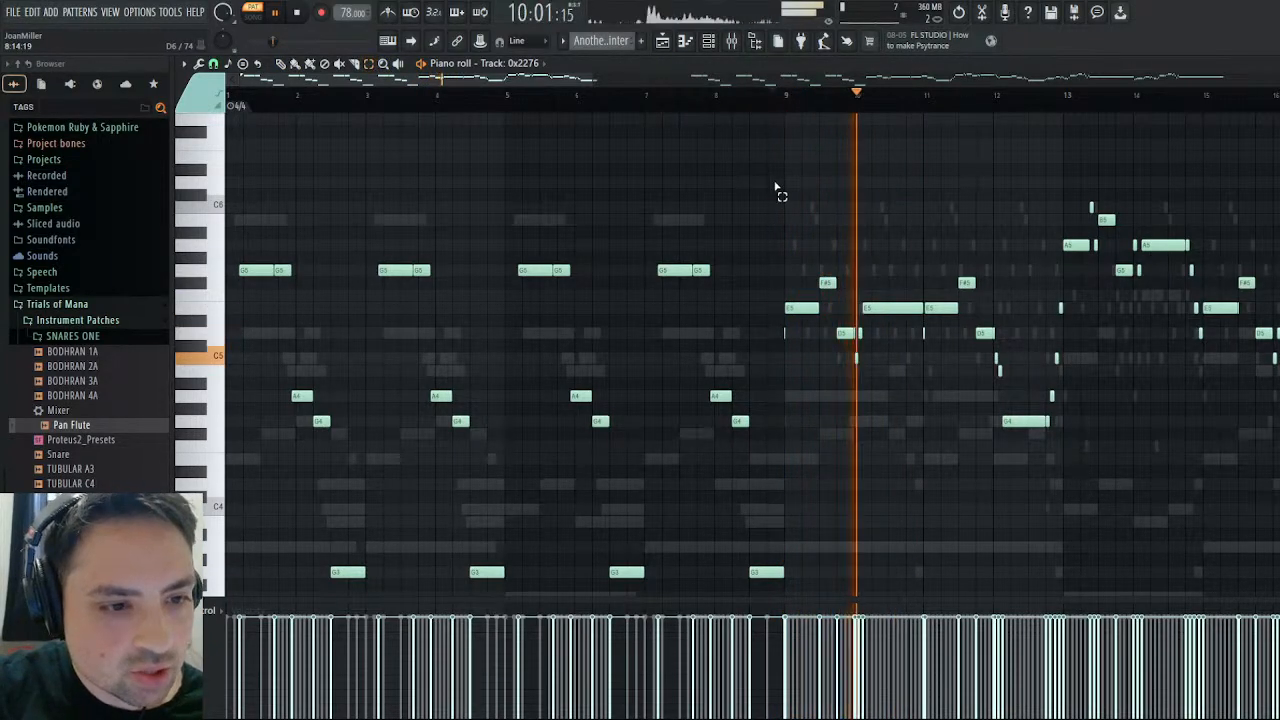
{"action": "left_click_drag", "start_coordinate": [772, 180], "coordinate": [1060, 534]}
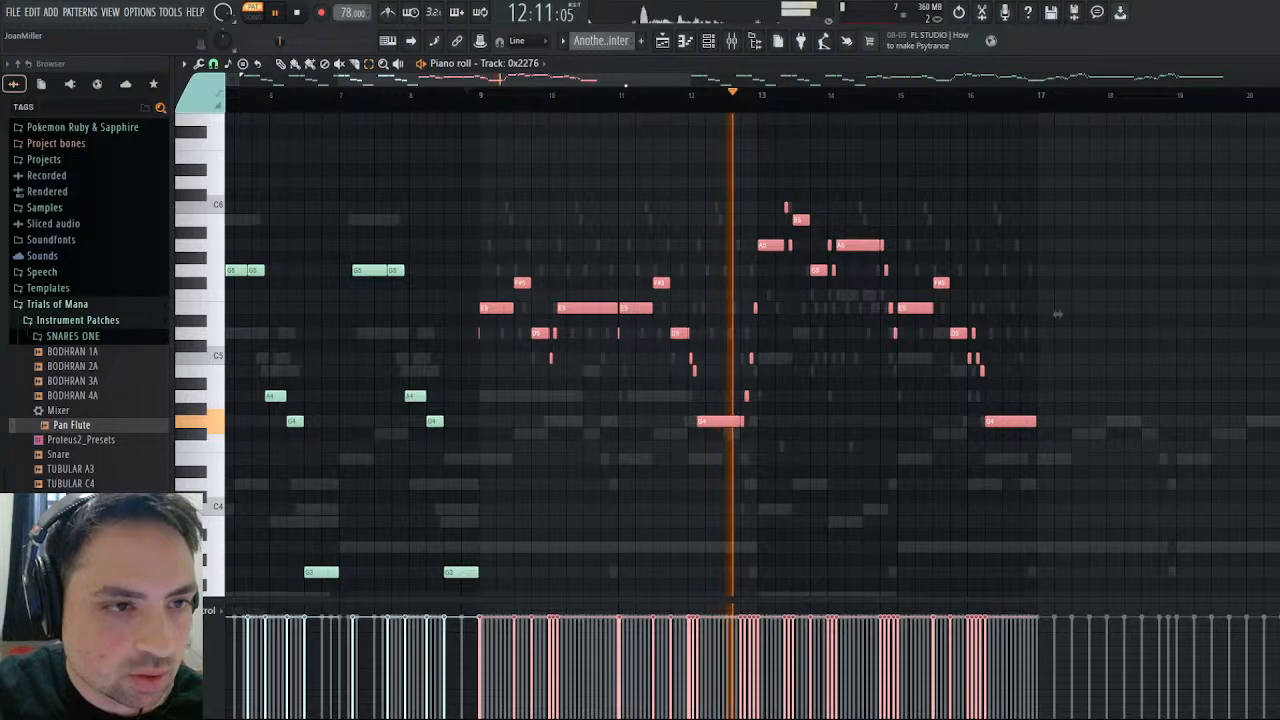
{"action": "left_click_drag", "start_coordinate": [1079, 317], "coordinate": [0, 315]}
{"action": "mouse_move", "coordinate": [1088, 113]}
{"action": "left_mouse_down"}
{"action": "mouse_move", "coordinate": [1061, 111]}
{"action": "mouse_move", "coordinate": [1098, 113]}
{"action": "left_mouse_up"}
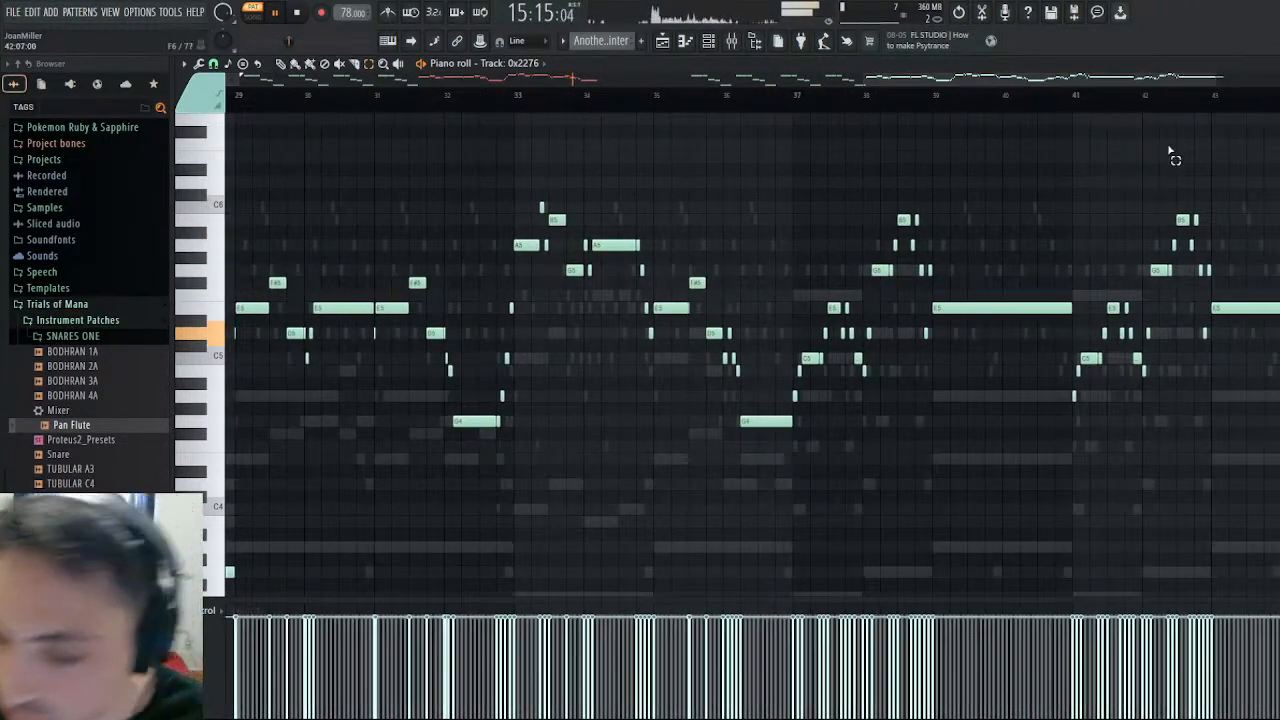
{"action": "key", "text": "ctrl+v"}
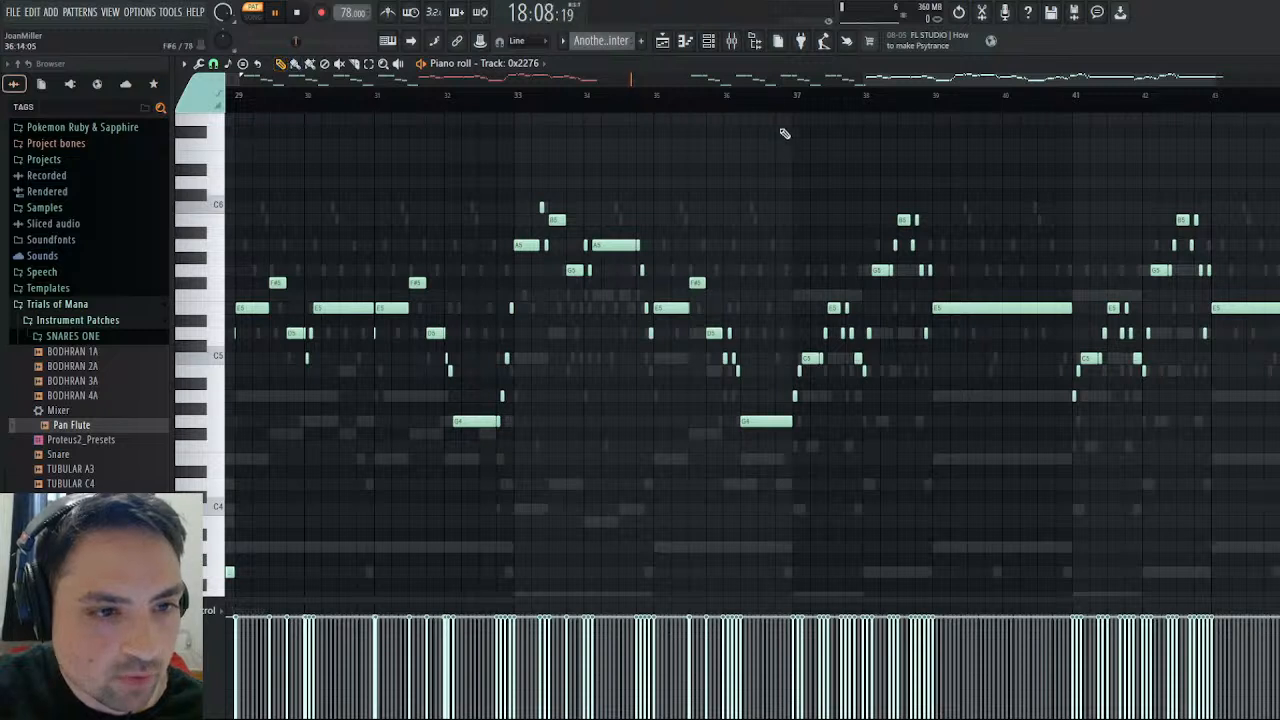
{"action": "left_click", "coordinate": [784, 95]}
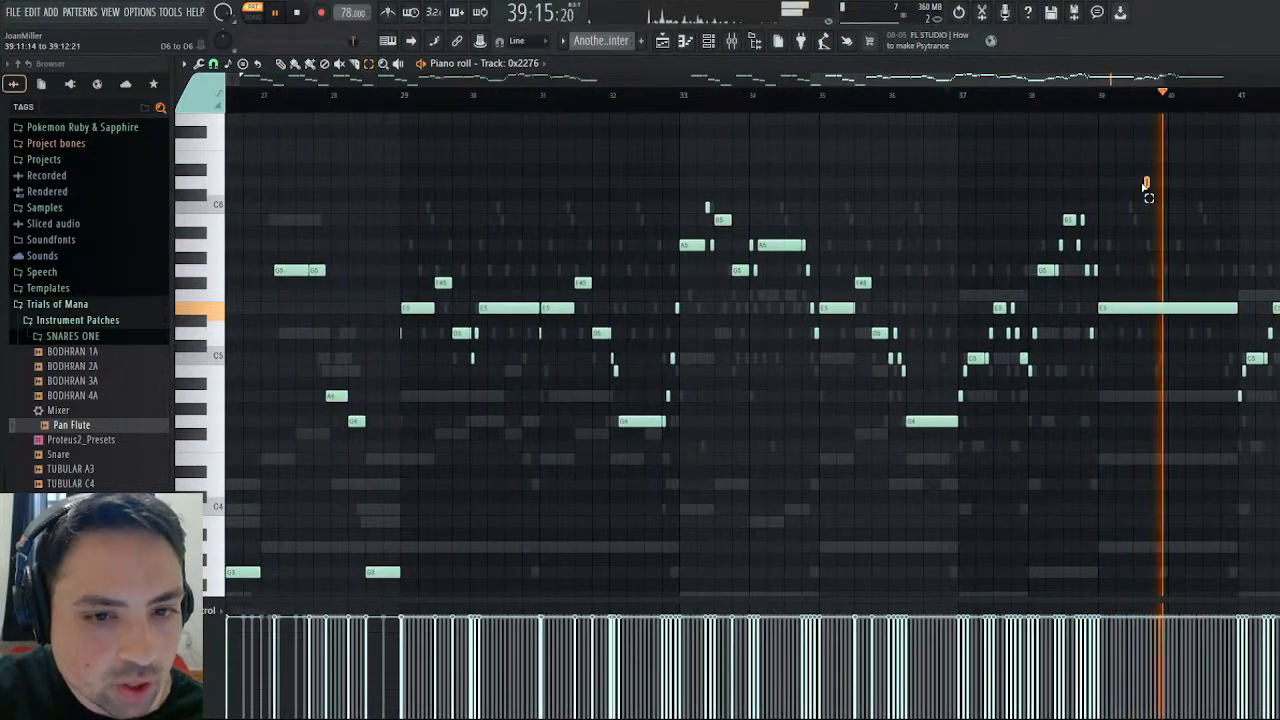
- Copy the Track: 0x2276 melody notes starting in bars 29 to 39 and create a new pattern named Pan Flute
{"action": "left_click_drag", "start_coordinate": [1147, 185], "coordinate": [400, 492]}
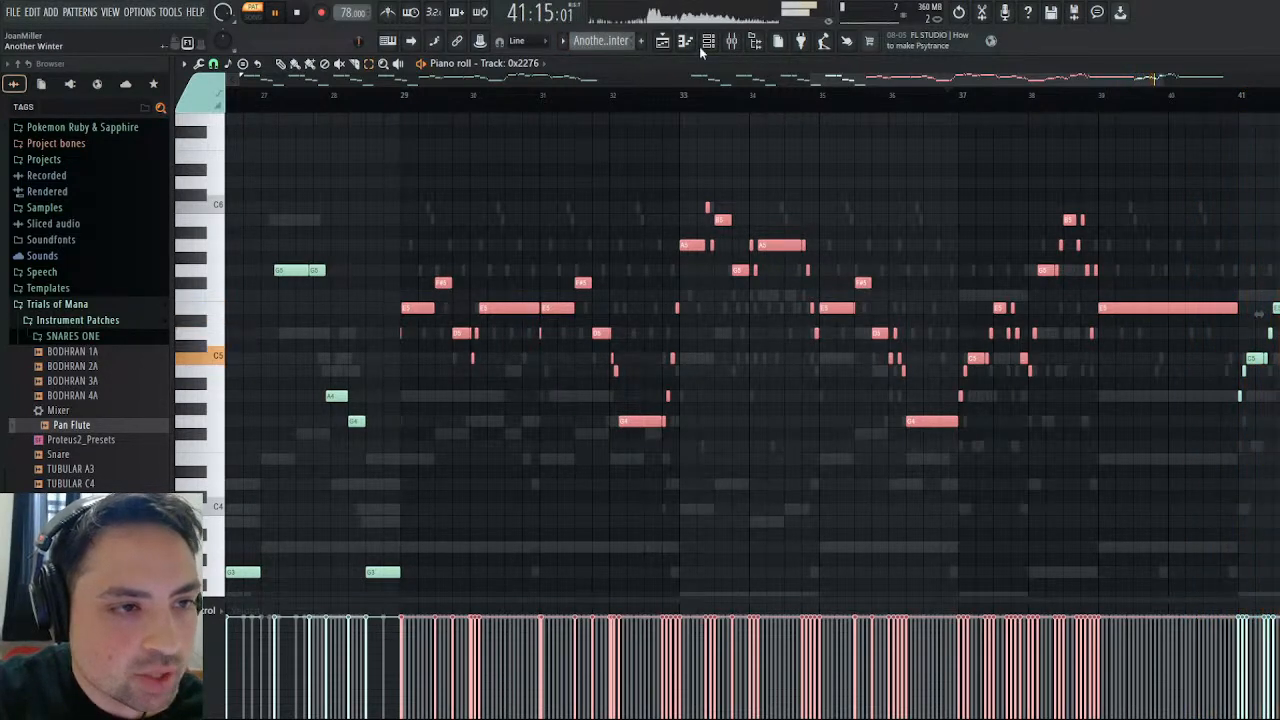
{"action": "key", "text": "F4"}
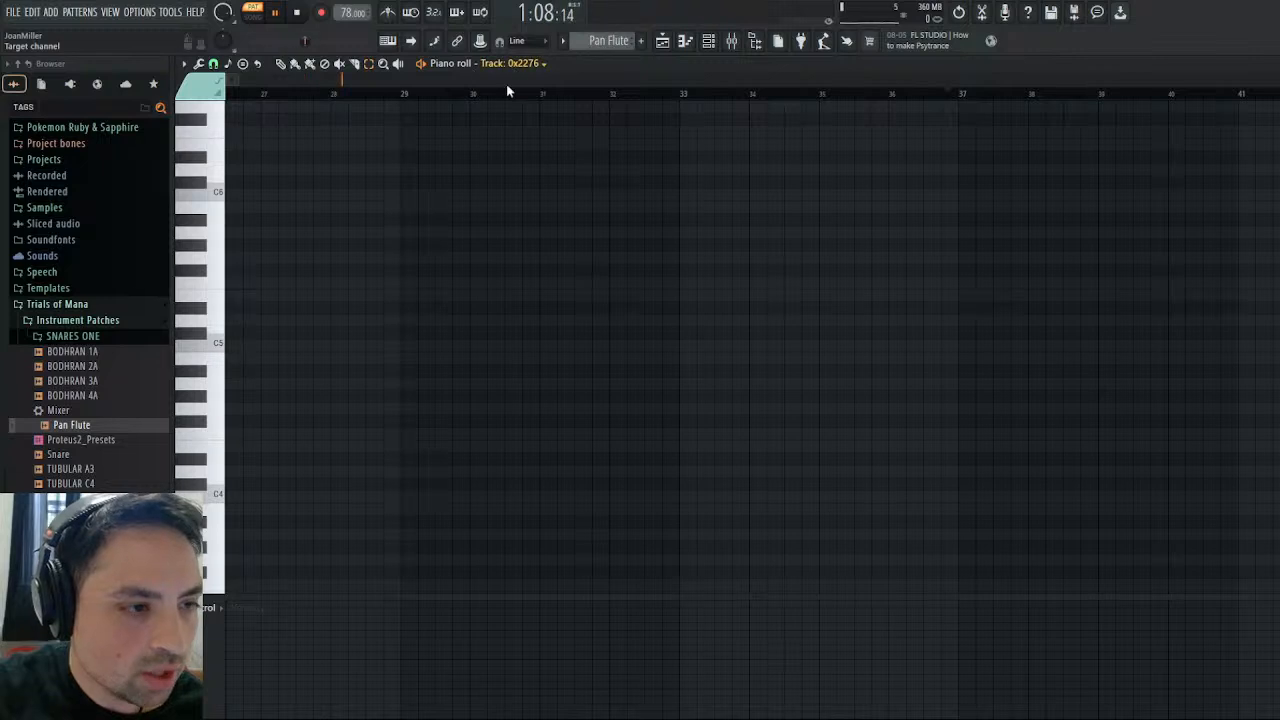
- Paste the copied melody at the start of the Pan Flute channel in the Pan Flute pattern and transpose it up one octave
{"action": "left_click", "coordinate": [1270, 64]}
{"action": "left_click", "coordinate": [454, 248]}
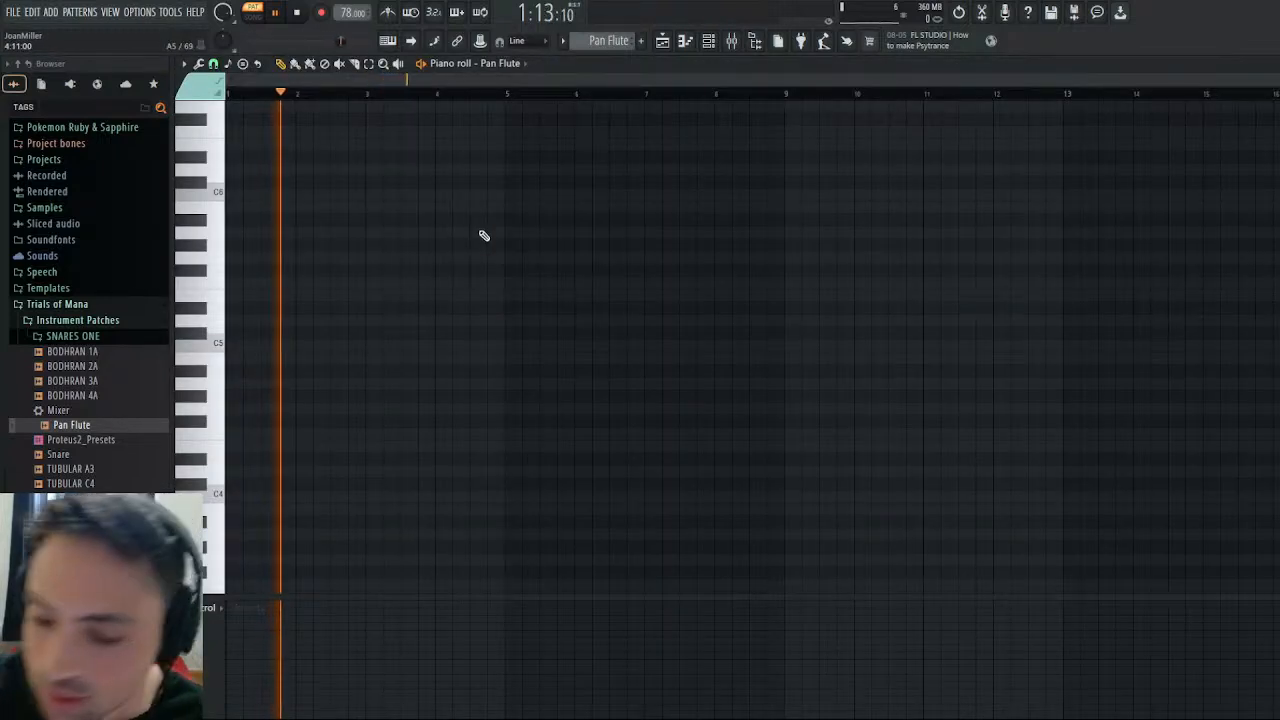
{"action": "key", "text": "ctrl+v"}
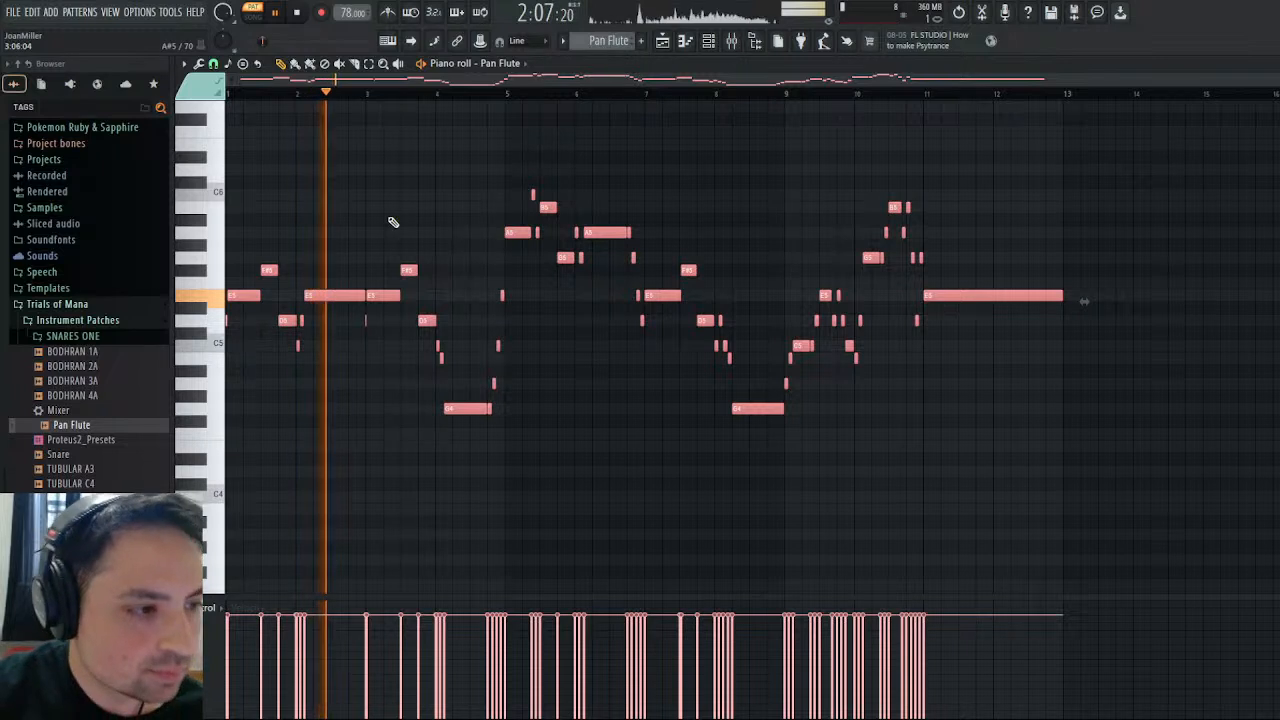
{"action": "key", "text": "ctrl+Up"}
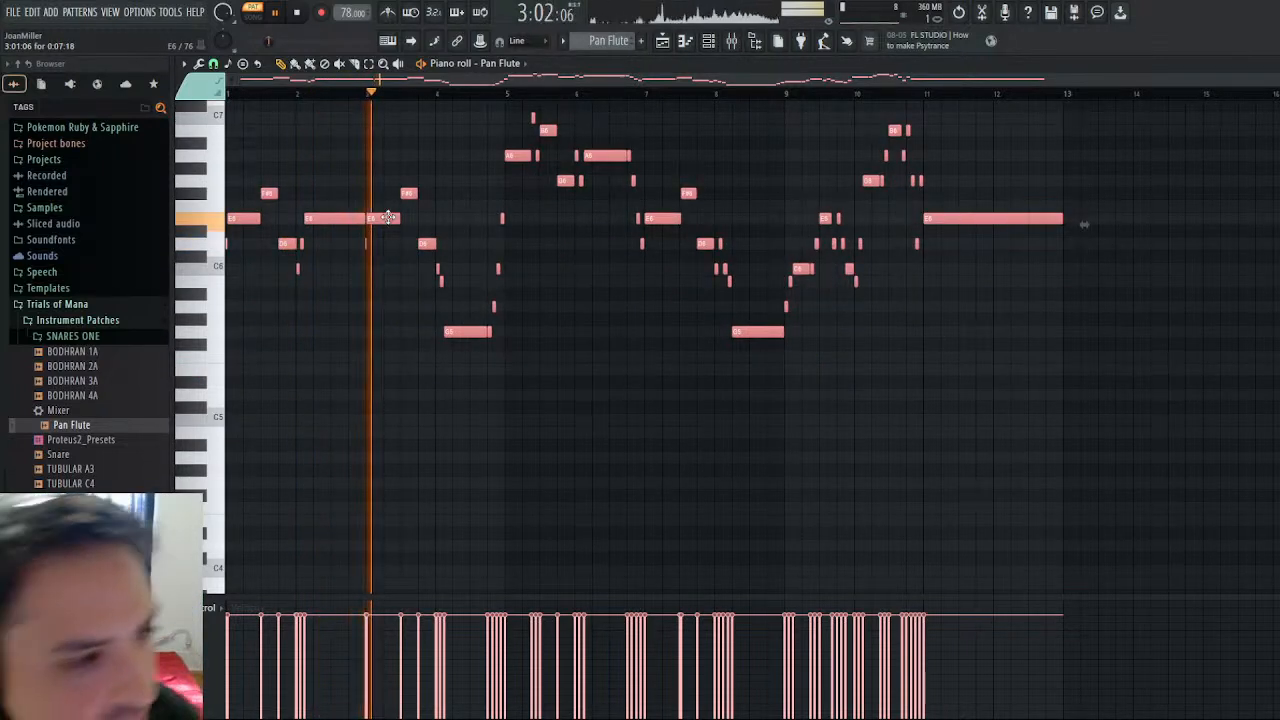
- Play the Pan Flute pattern again from its start and leave the piano roll for the channel rack
{"action": "left_click", "coordinate": [296, 13]}
{"action": "left_click", "coordinate": [277, 13]}
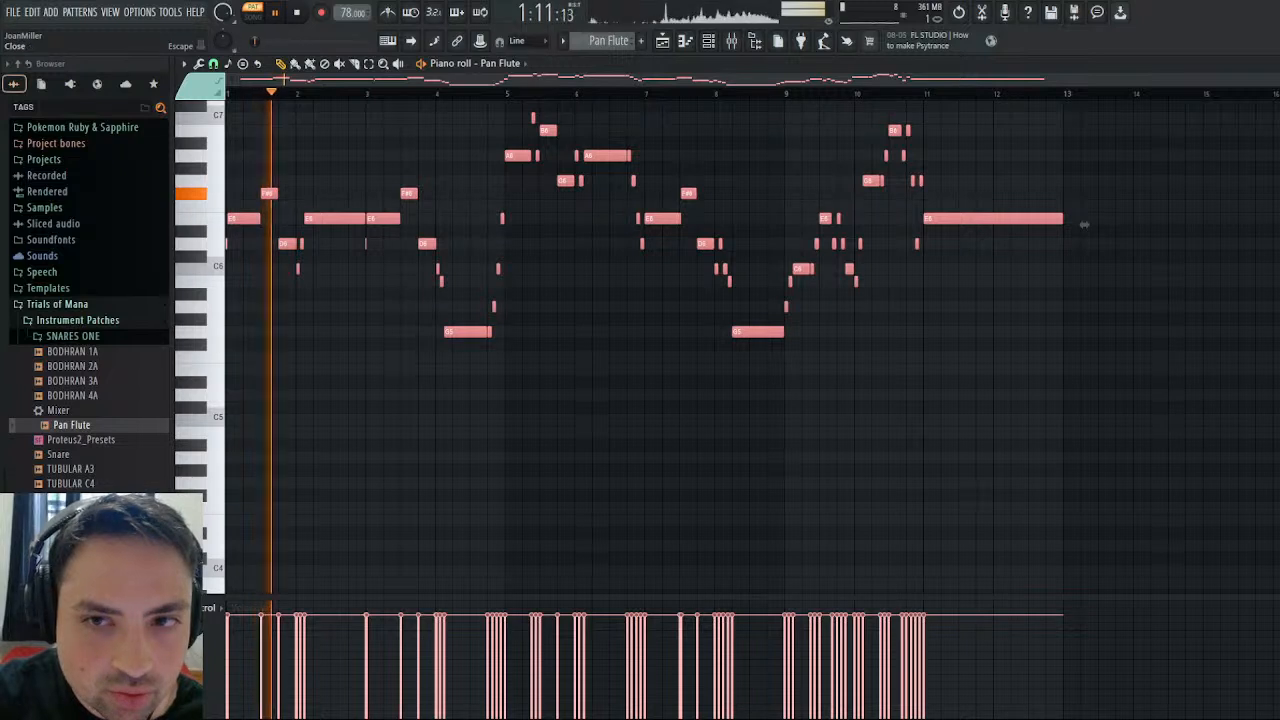
{"action": "left_click", "coordinate": [1274, 64]}
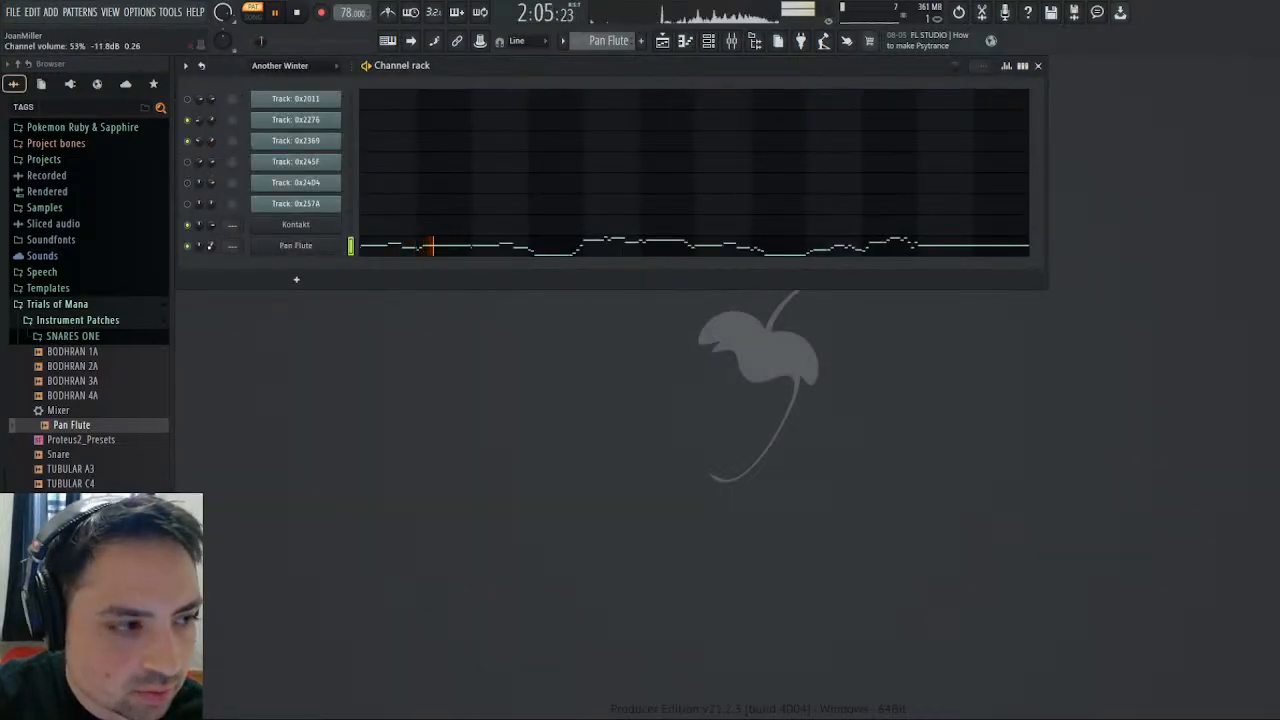
- Switch to the Another Winter pattern, play it from just before bar 9 and examine Track: 0x2369's notes from bar 27 onward
{"action": "scroll", "coordinate": [601, 44], "scroll_direction": "up", "scroll_amount": 1}
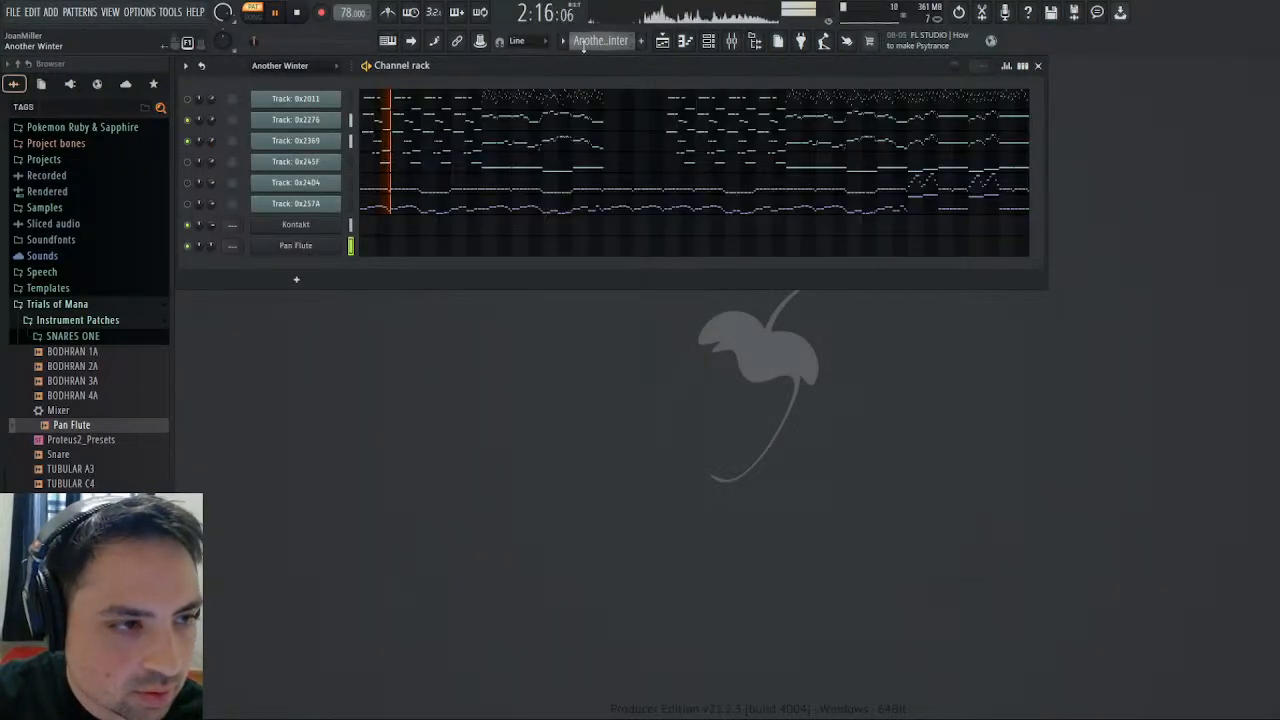
{"action": "left_click_drag", "start_coordinate": [256, 42], "coordinate": [270, 42]}
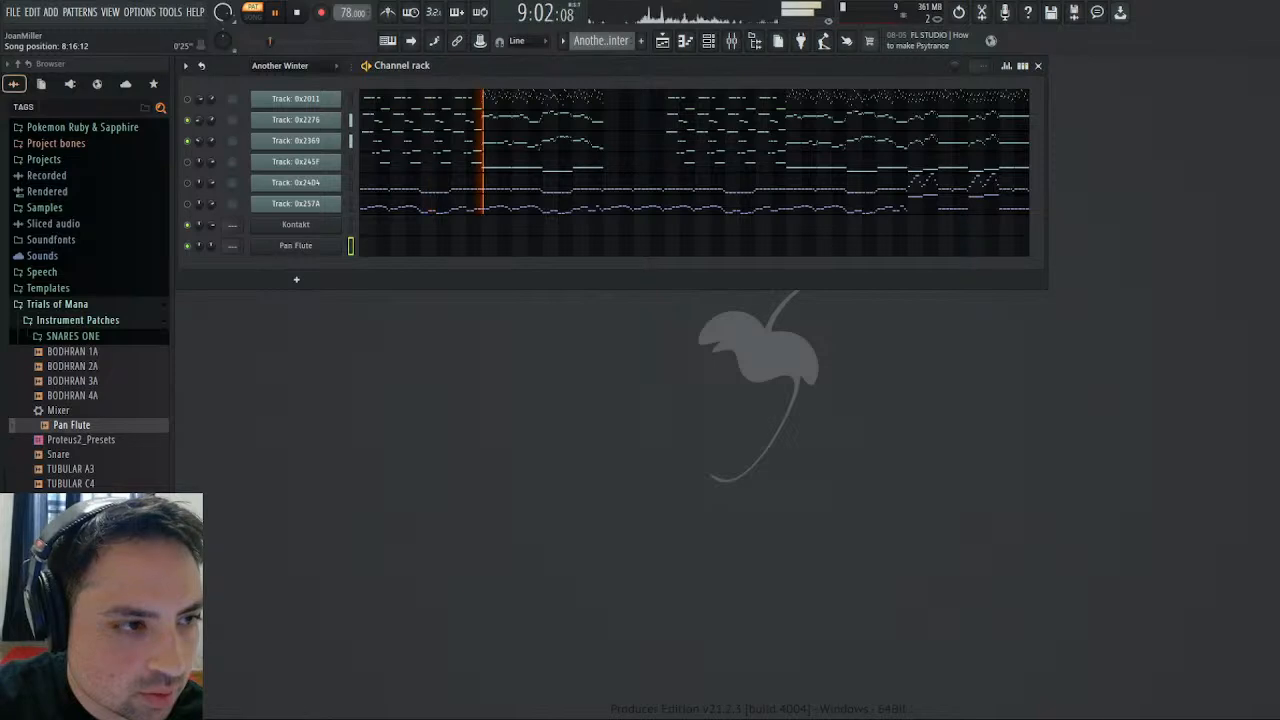
{"action": "left_click", "coordinate": [551, 147]}
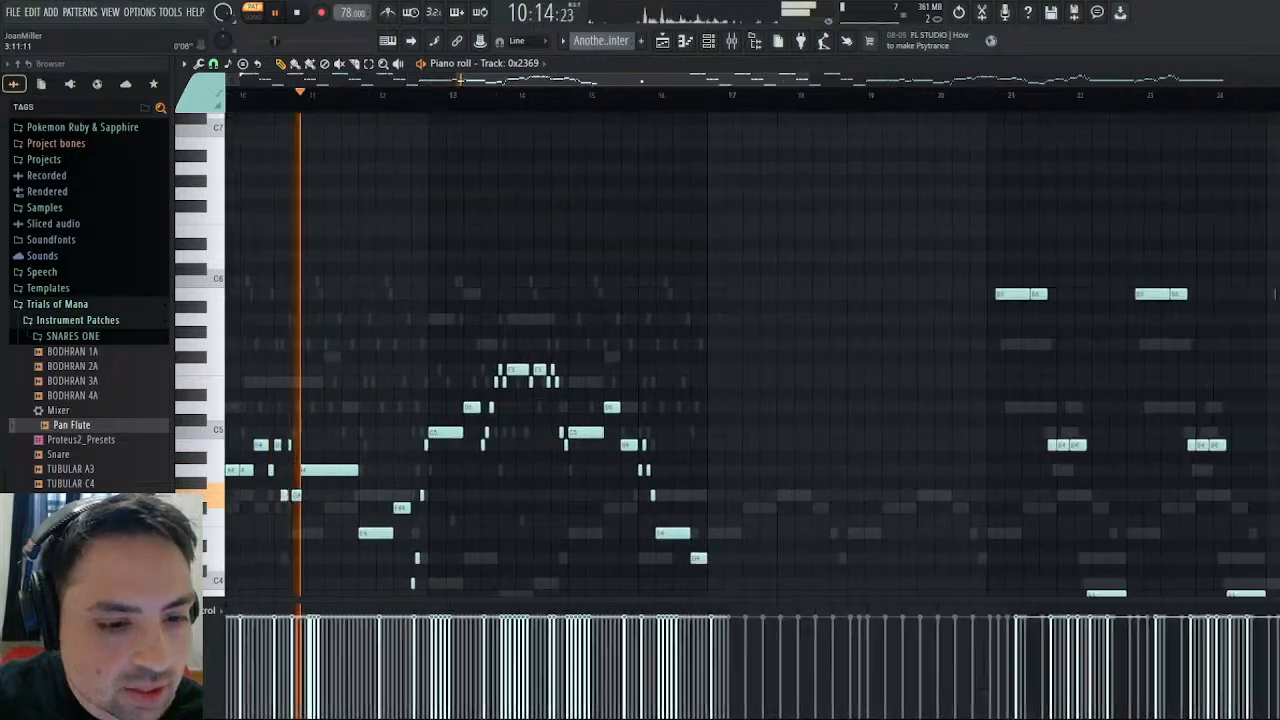
{"action": "left_click_drag", "start_coordinate": [642, 81], "coordinate": [950, 90]}
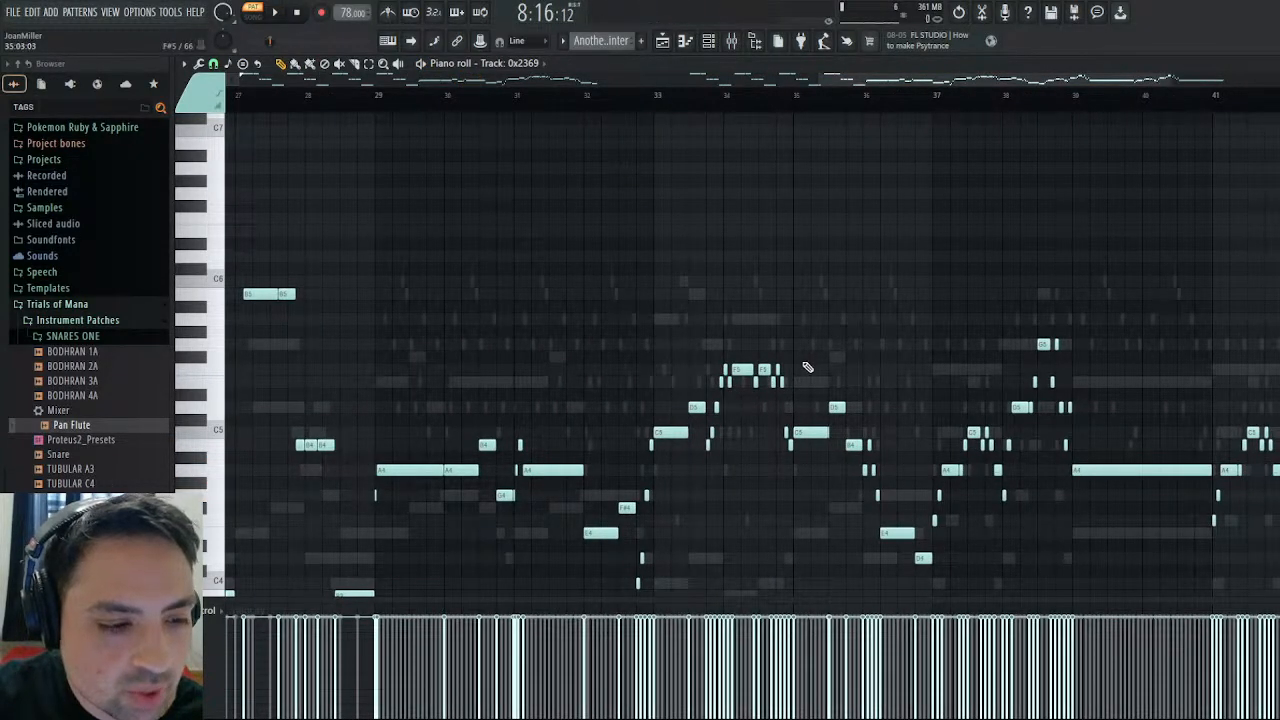
{"action": "key", "text": "Escape"}
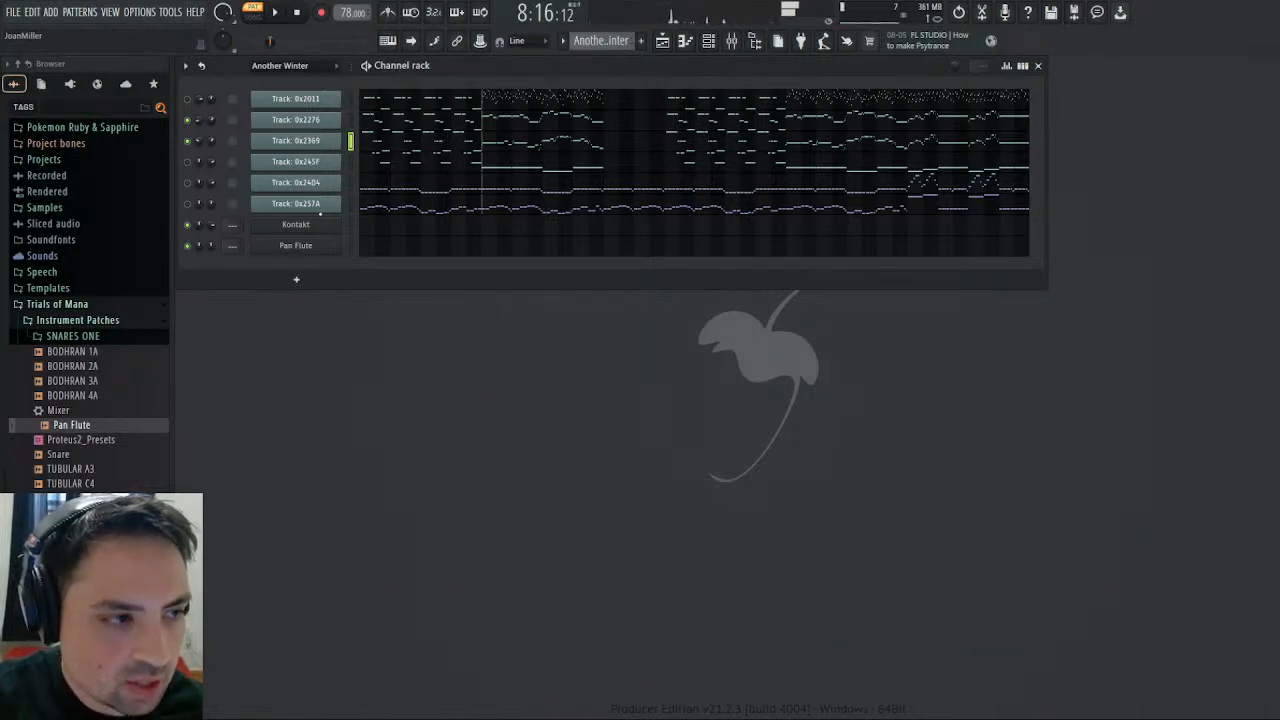
- Open the Pan Flute channel's volume envelope settings and compare its sound with Track: 0x2369
{"action": "left_click", "coordinate": [313, 247]}
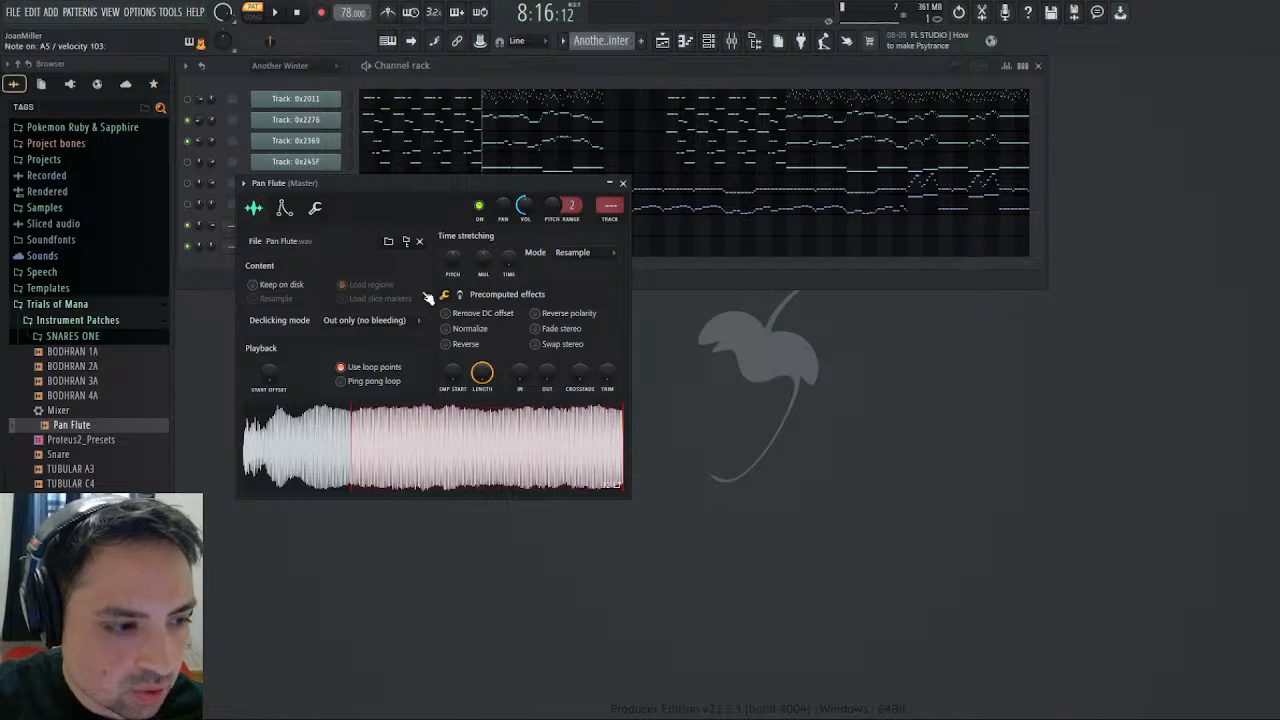
{"action": "left_click", "coordinate": [284, 207]}
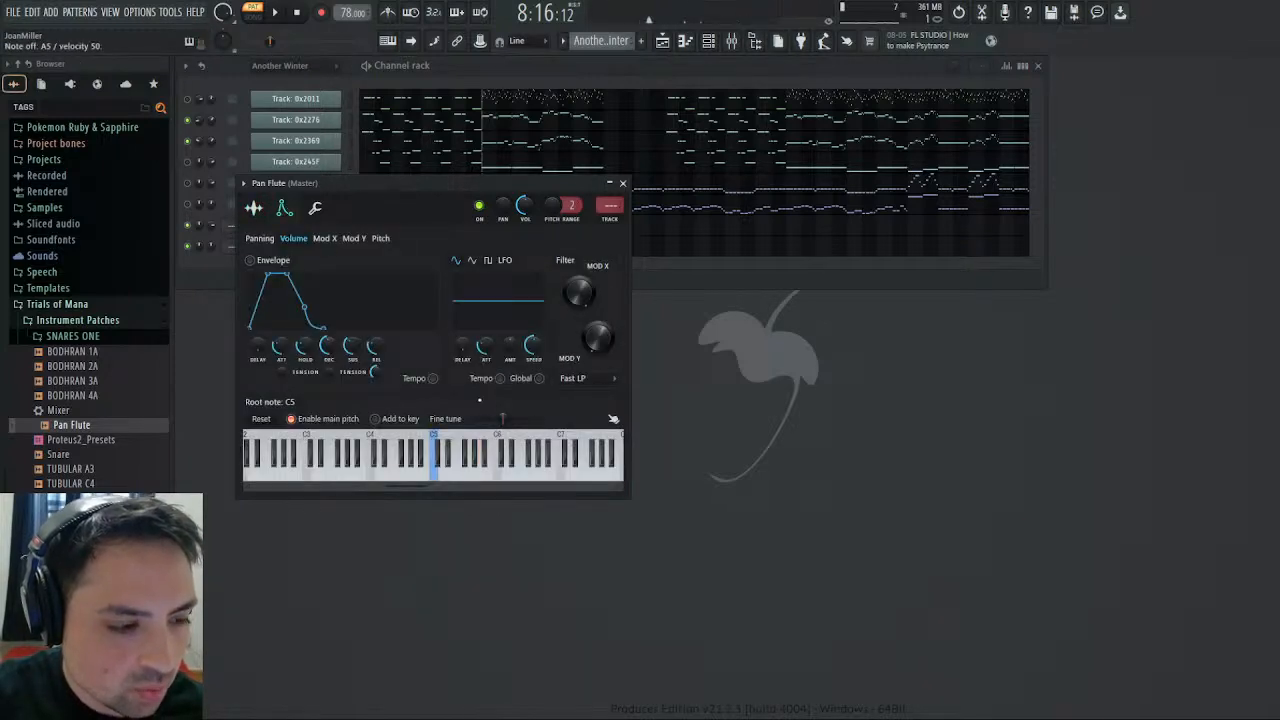
{"action": "left_click", "coordinate": [352, 140]}
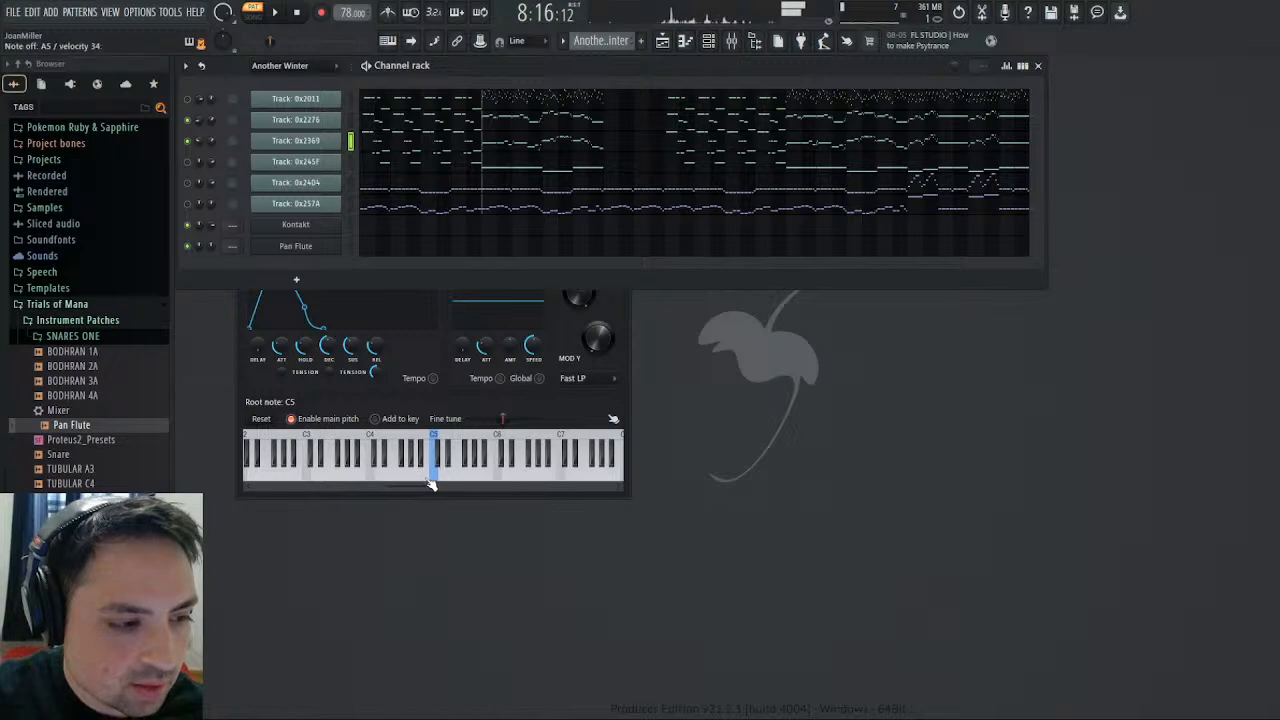
{"action": "left_click", "coordinate": [438, 487]}
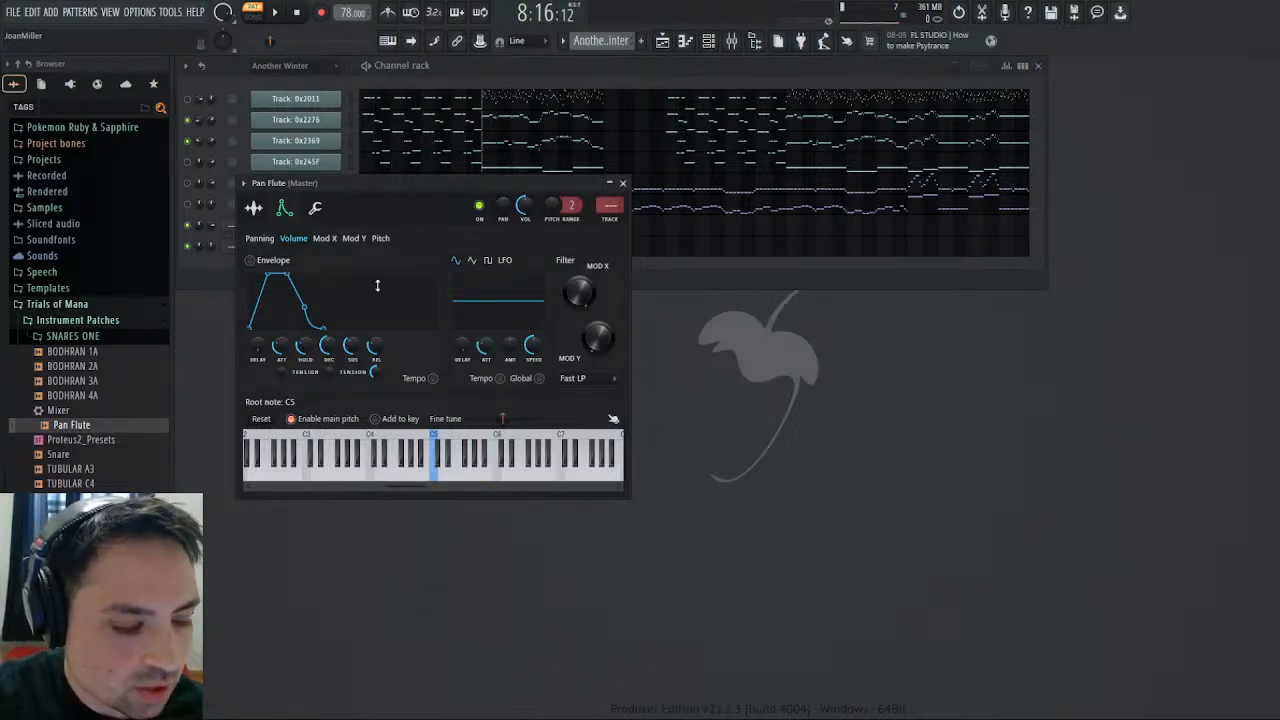
- Shape the Pan Flute's volume envelope with zero attack, hold and sustain, a lengthened decay and a 7% release
{"action": "left_click_drag", "start_coordinate": [281, 346], "coordinate": [305, 400]}
{"action": "left_click_drag", "start_coordinate": [352, 346], "coordinate": [352, 400]}
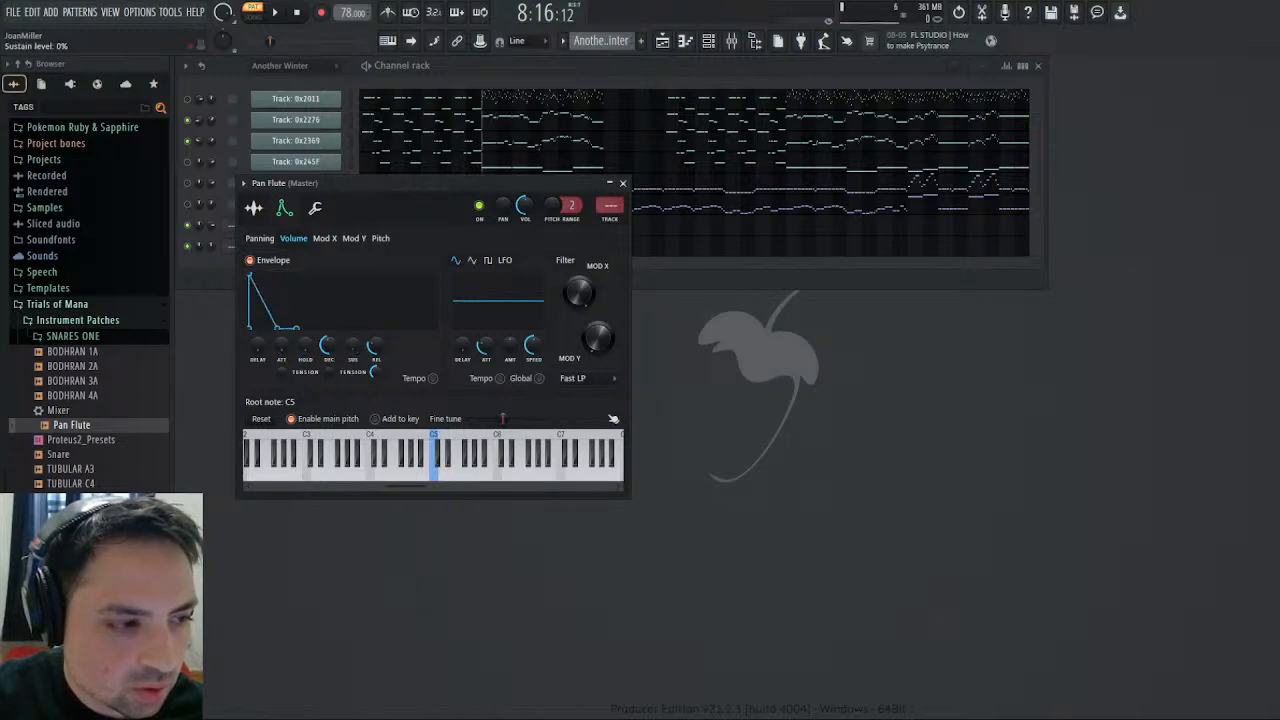
{"action": "left_click_drag", "start_coordinate": [327, 346], "coordinate": [327, 302]}
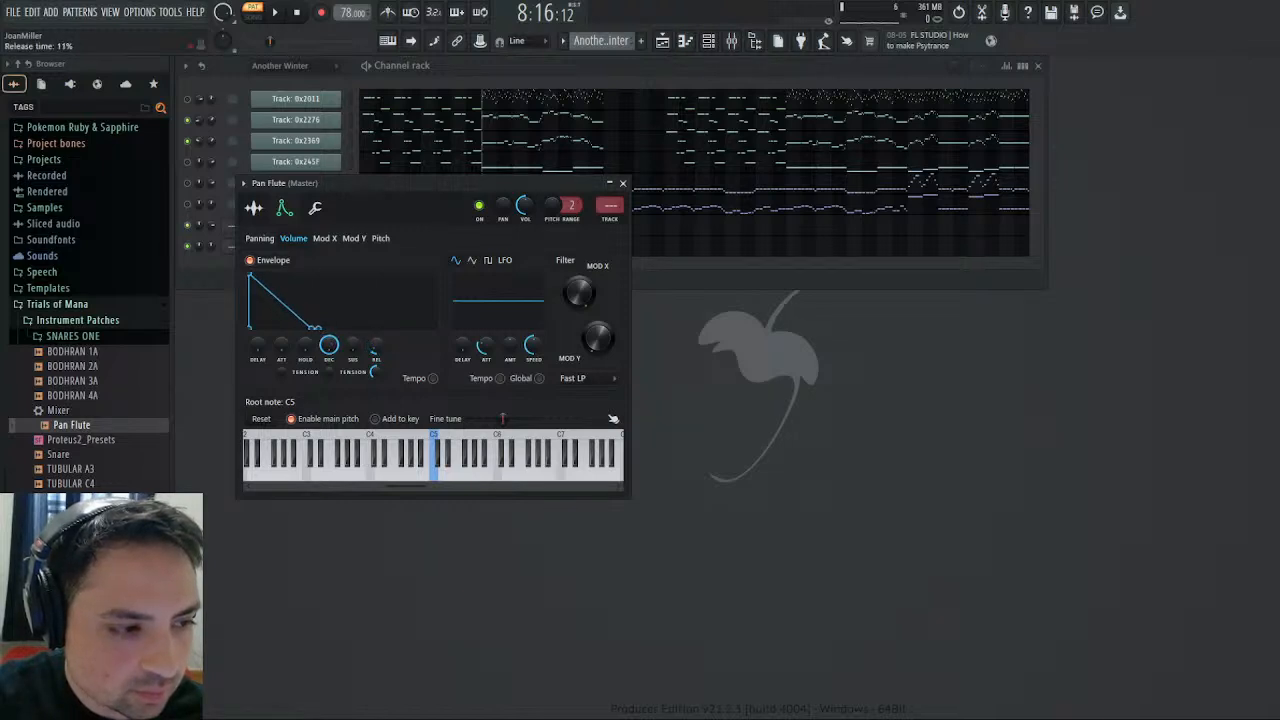
{"action": "key", "text": "y"}
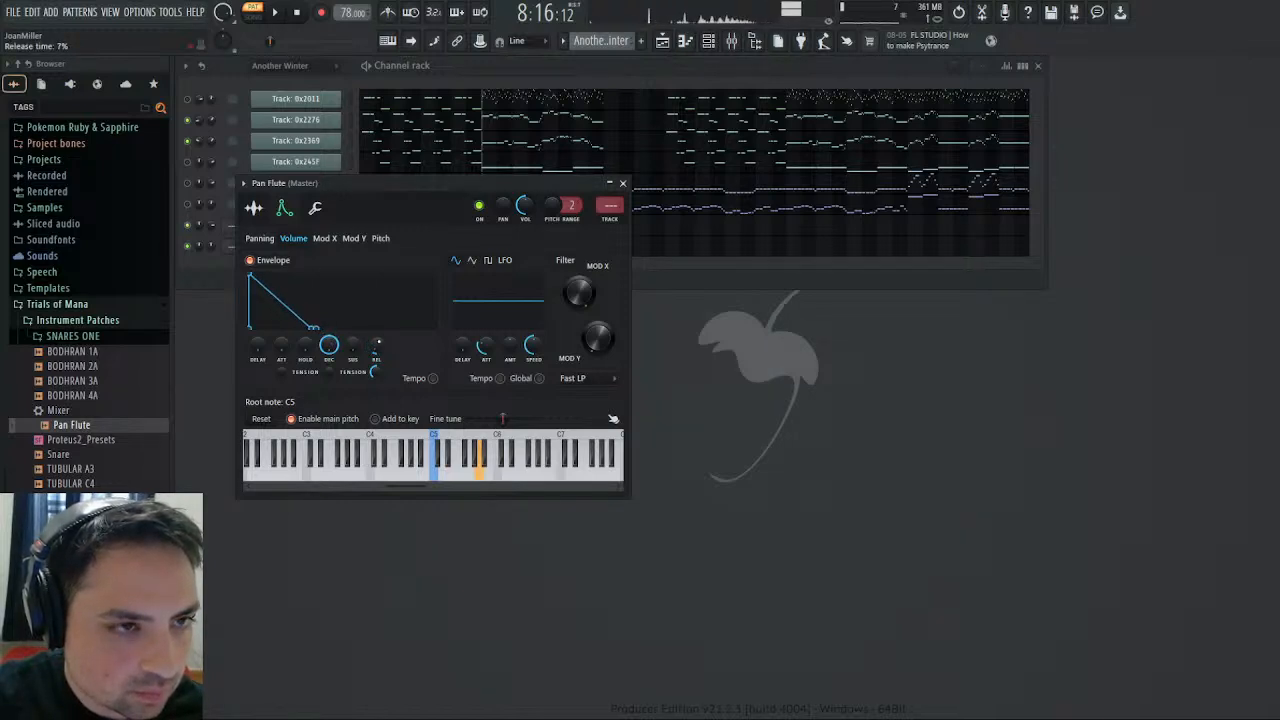
{"action": "left_click_drag", "start_coordinate": [329, 345], "coordinate": [329, 363]}
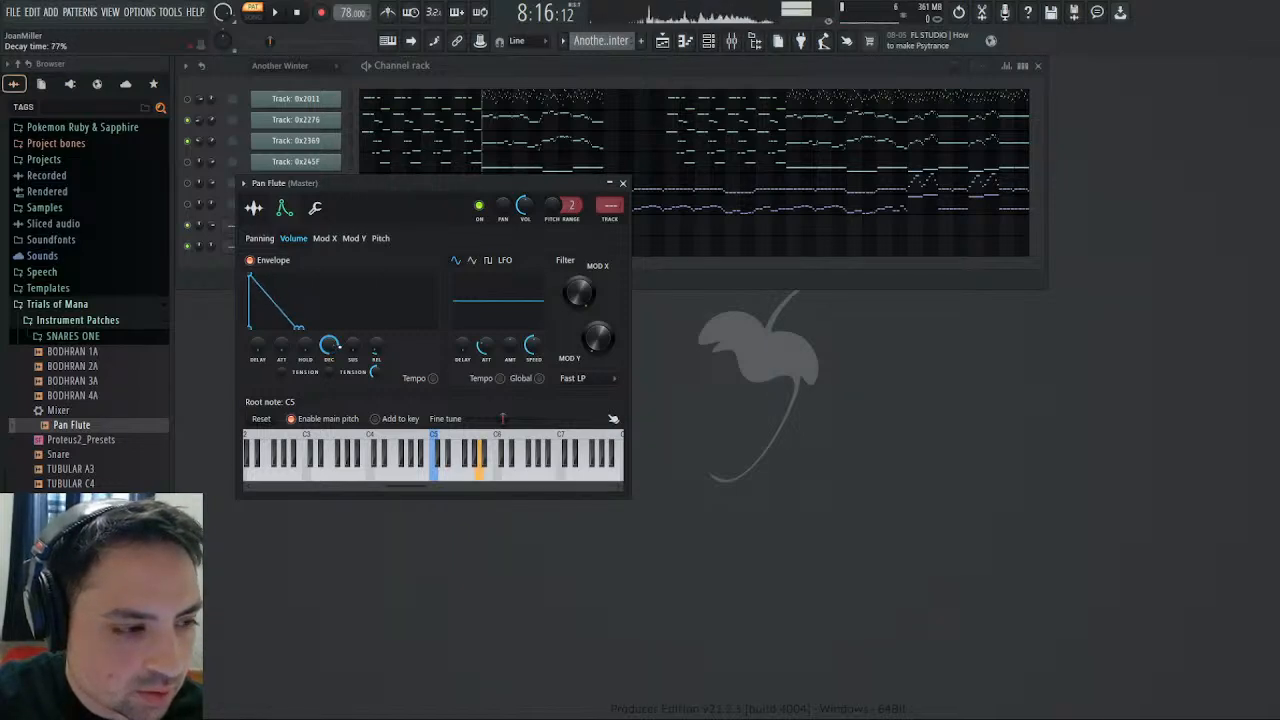
{"action": "left_click", "coordinate": [622, 184]}
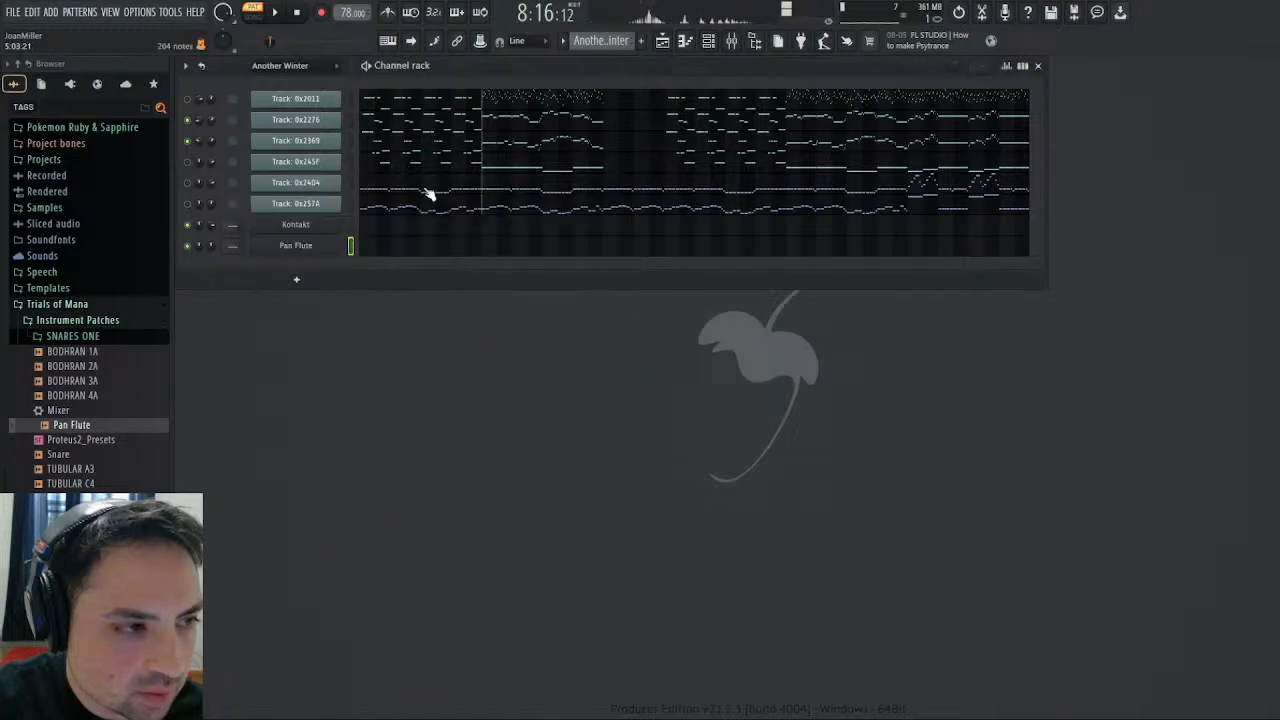
- Select Track: 0x2369, Track: 0x2276 and Pan Flute alternately to compare the original instrument sounds with the flute sample
{"action": "left_click", "coordinate": [296, 140]}
{"action": "left_click", "coordinate": [335, 141]}
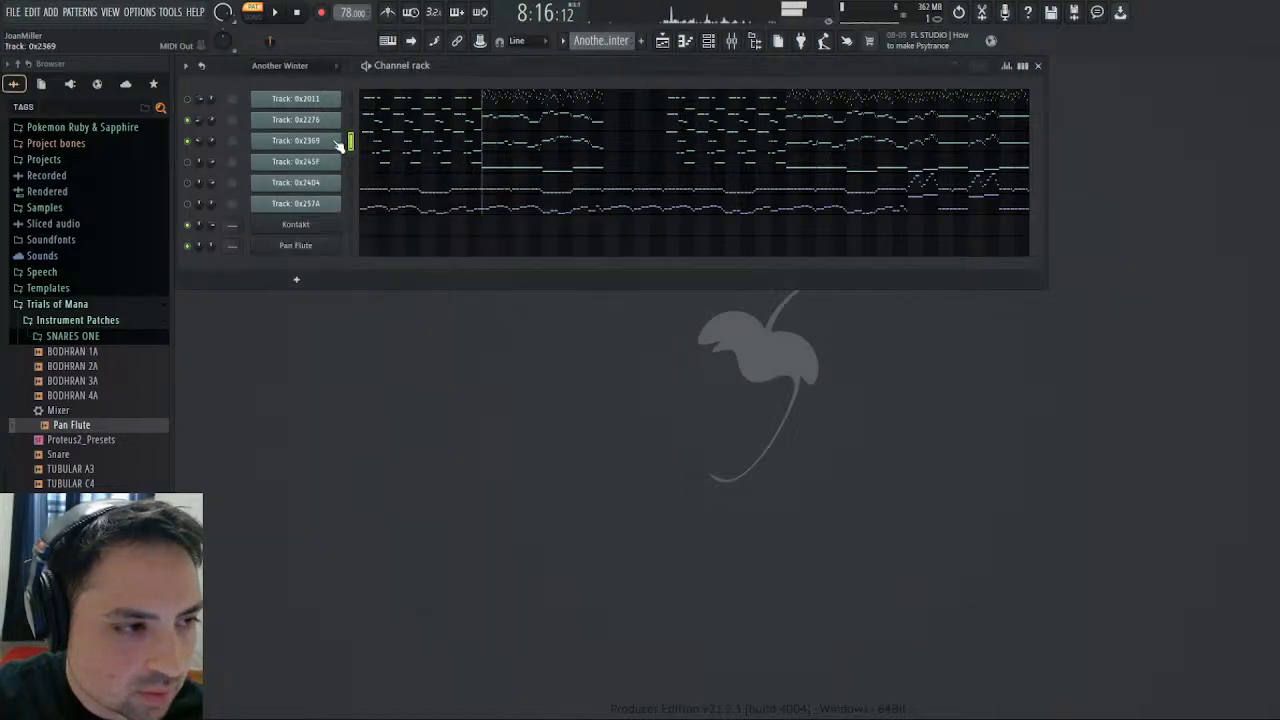
{"action": "left_click", "coordinate": [350, 120]}
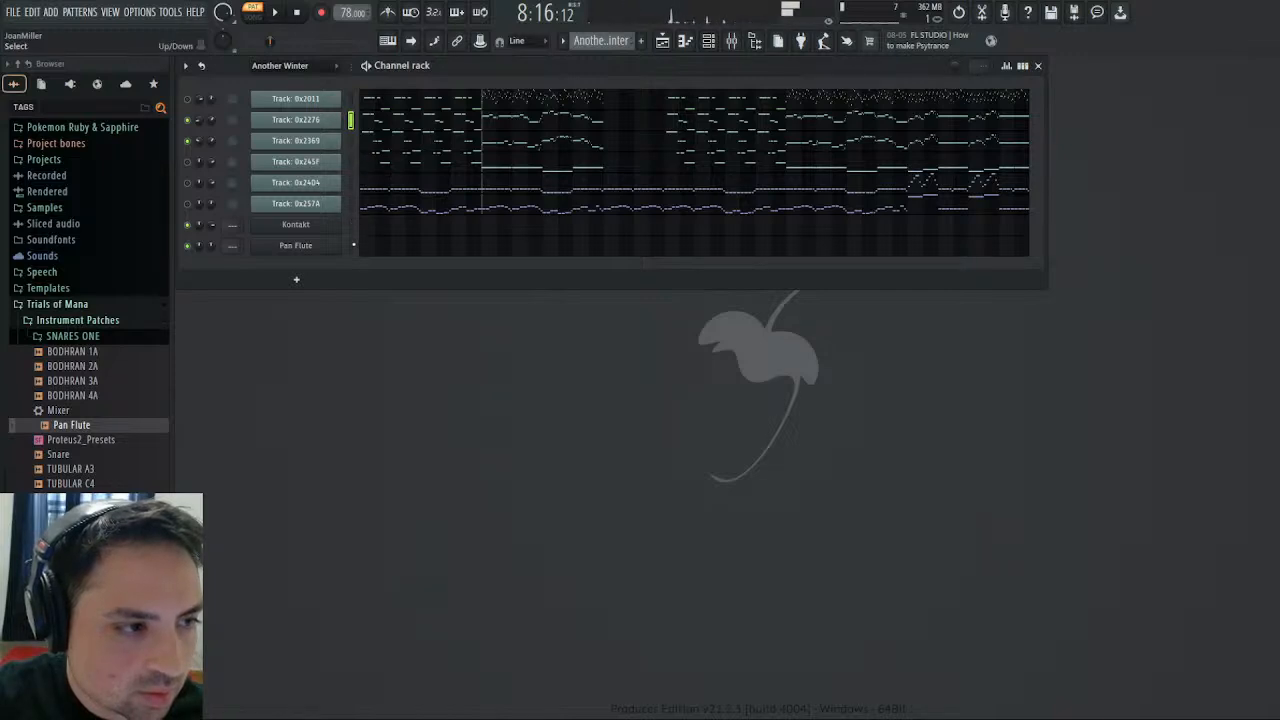
{"action": "left_click", "coordinate": [351, 245]}
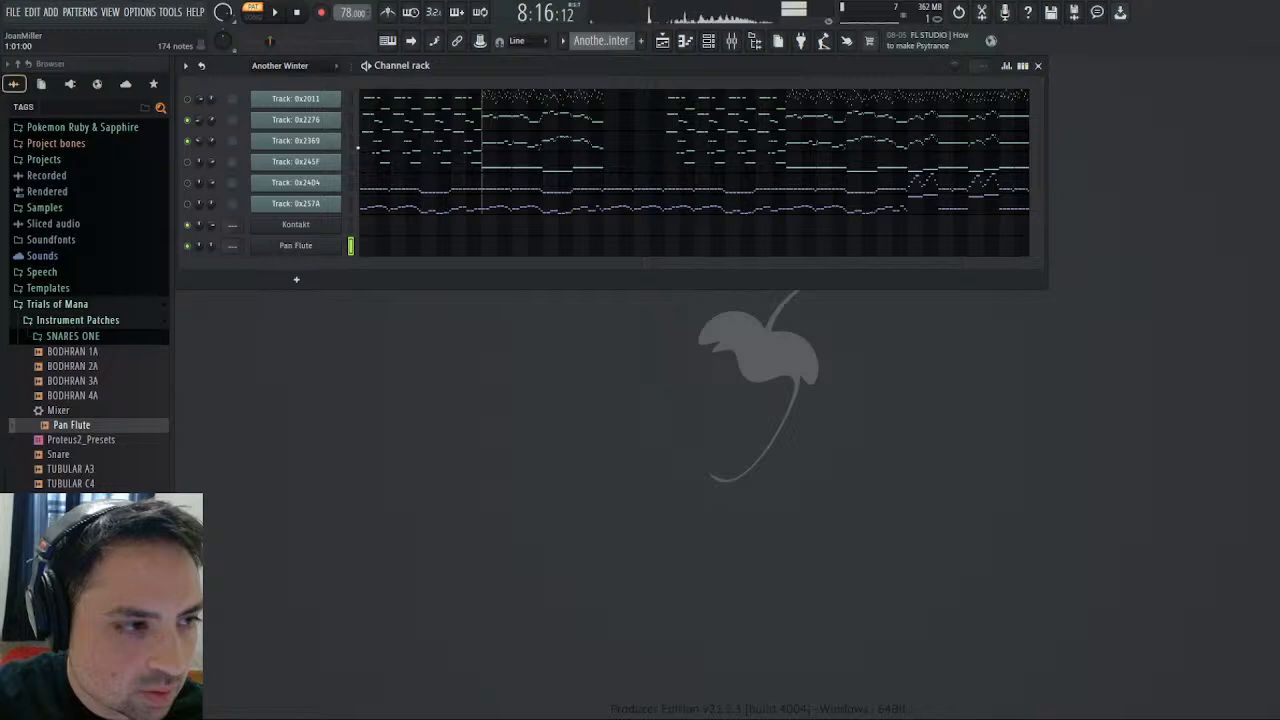
{"action": "left_click", "coordinate": [350, 119]}
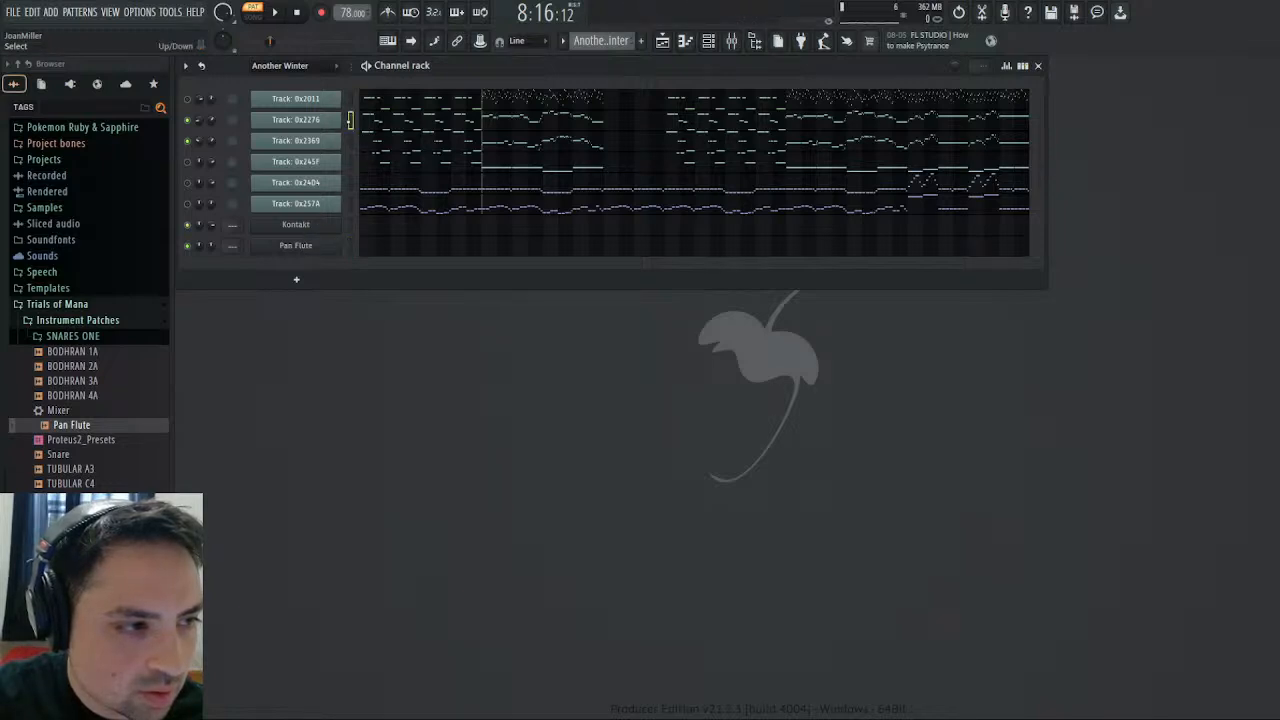
{"action": "left_click", "coordinate": [350, 119]}
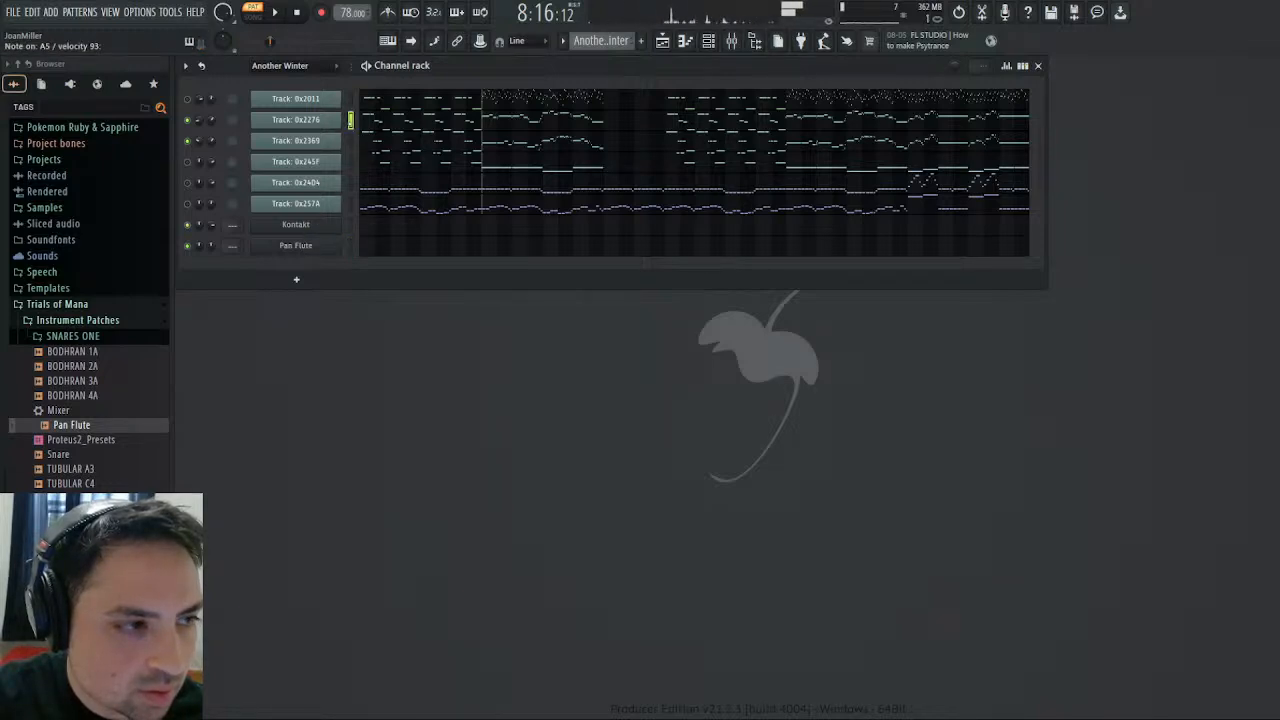
- Unmute Track: 0x2011 and Track: 0x245F and play the Another Winter pattern from the start
{"action": "left_click", "coordinate": [297, 13]}
{"action": "left_click", "coordinate": [275, 13]}
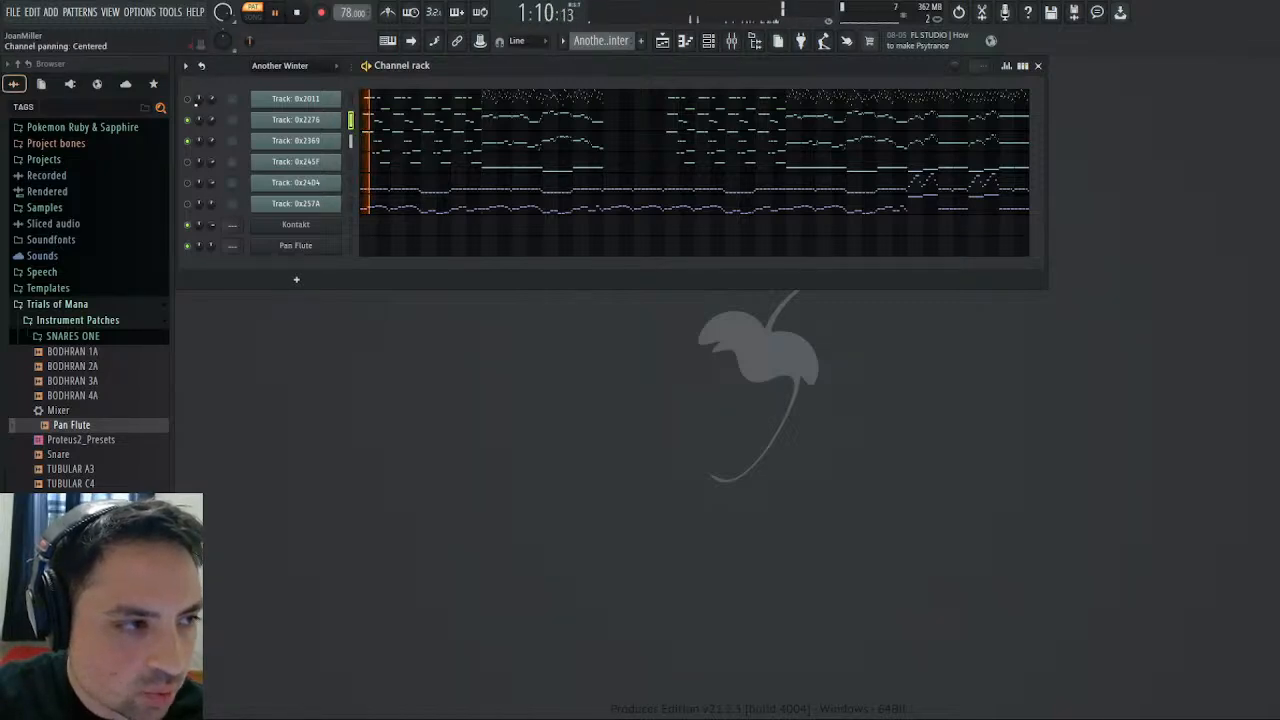
{"action": "left_click", "coordinate": [185, 100]}
{"action": "left_click", "coordinate": [187, 161]}
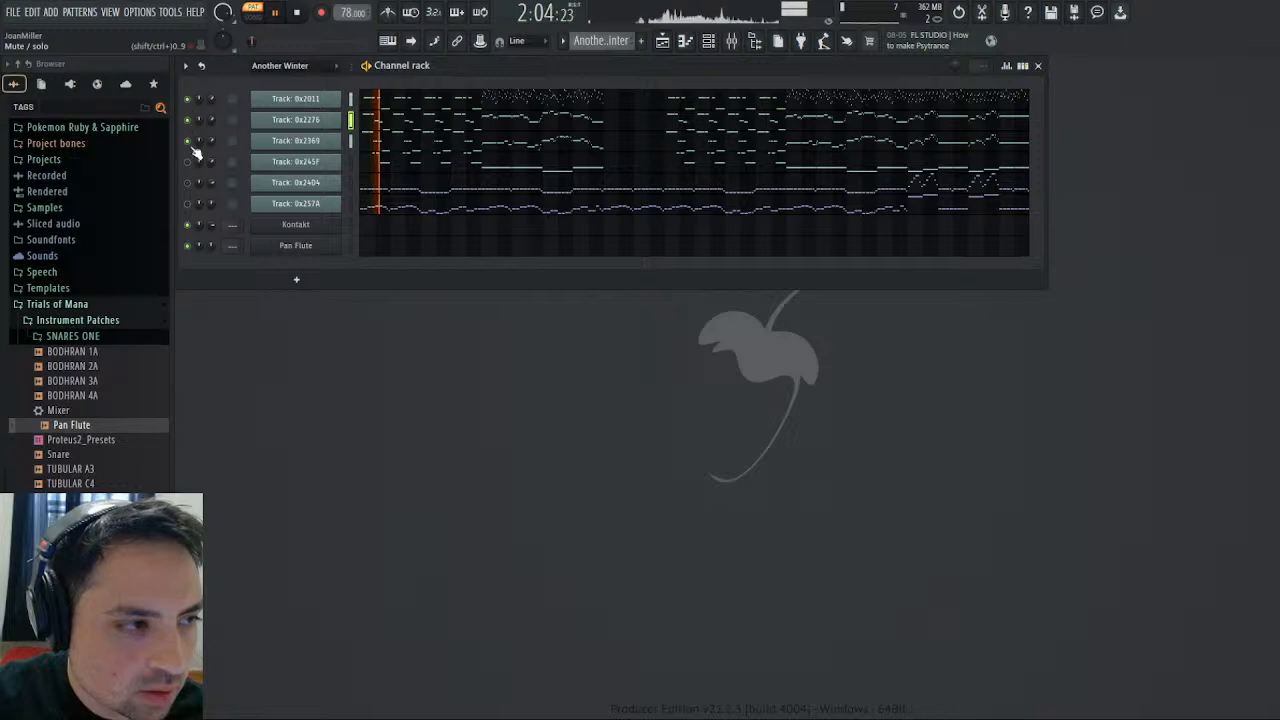
{"action": "left_click", "coordinate": [282, 12]}
{"action": "left_click", "coordinate": [282, 13]}
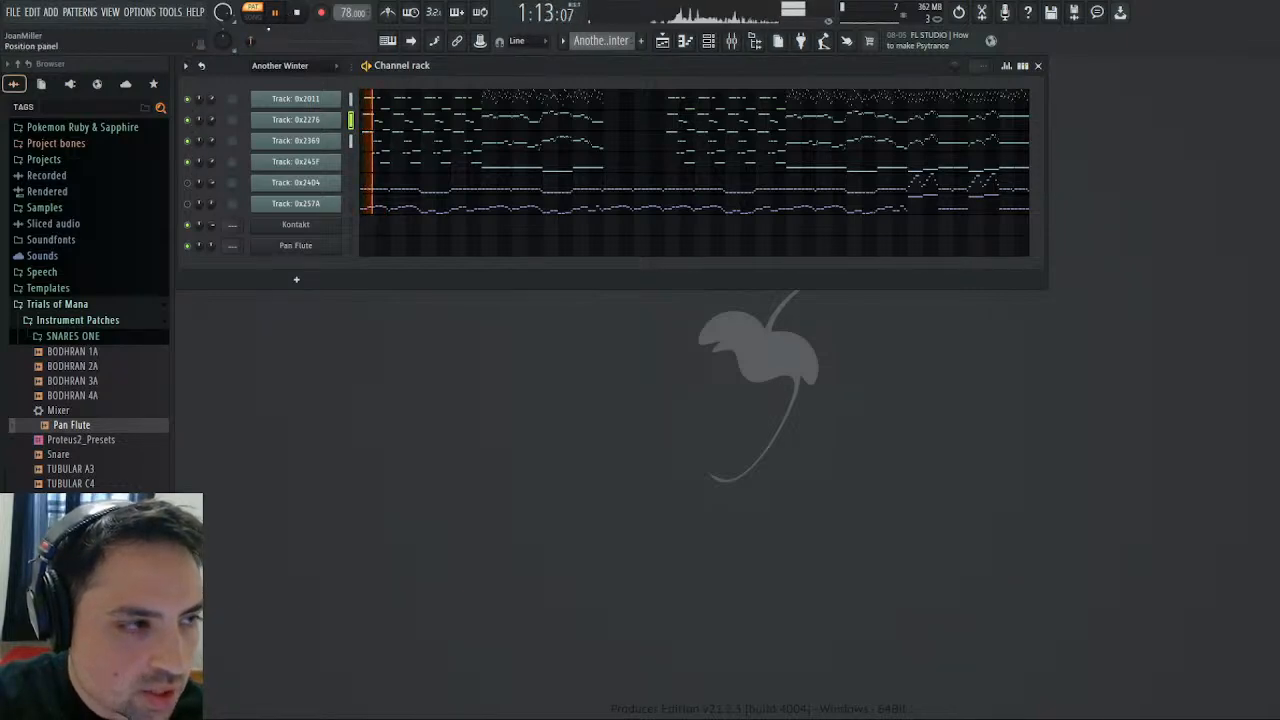
- Jump playback to near the end of bar 8 and mute Track: 0x2276, Track: 0x2369 and Track: 0x245F, leaving Track: 0x2011 audible
{"action": "left_click", "coordinate": [270, 42]}
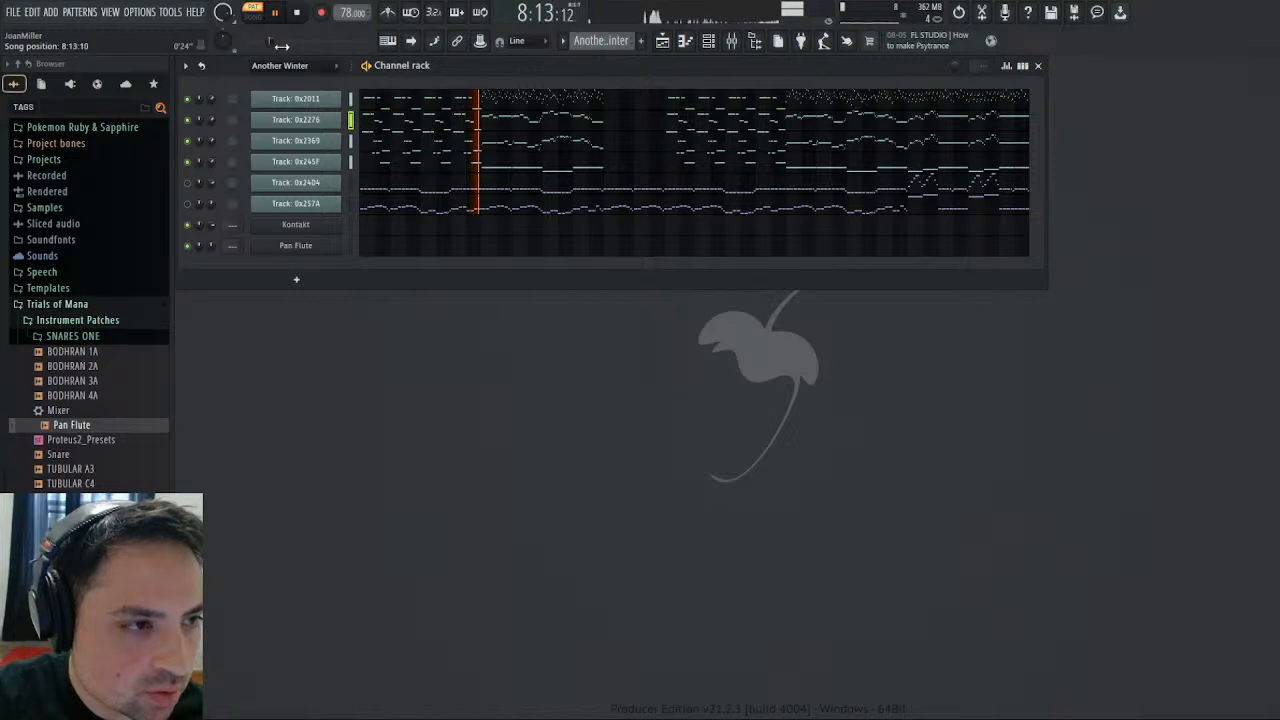
{"action": "left_click", "coordinate": [187, 120]}
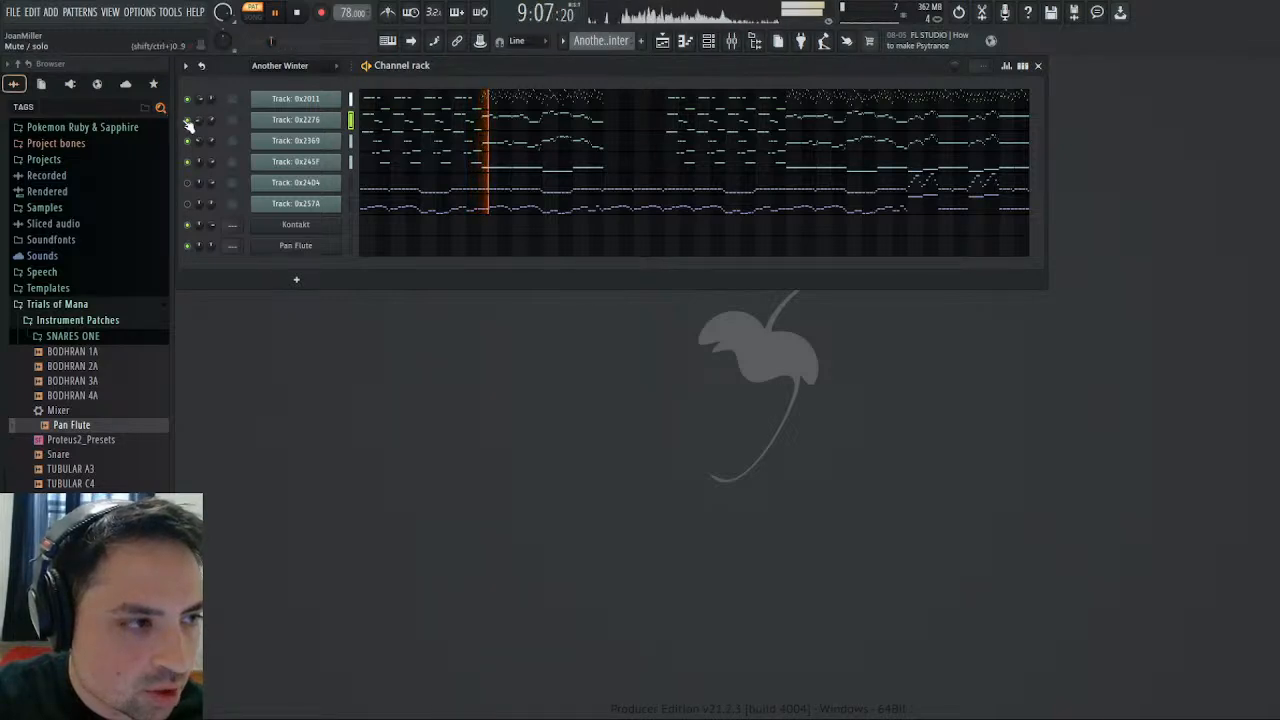
{"action": "left_click", "coordinate": [187, 142]}
{"action": "left_click", "coordinate": [188, 162]}
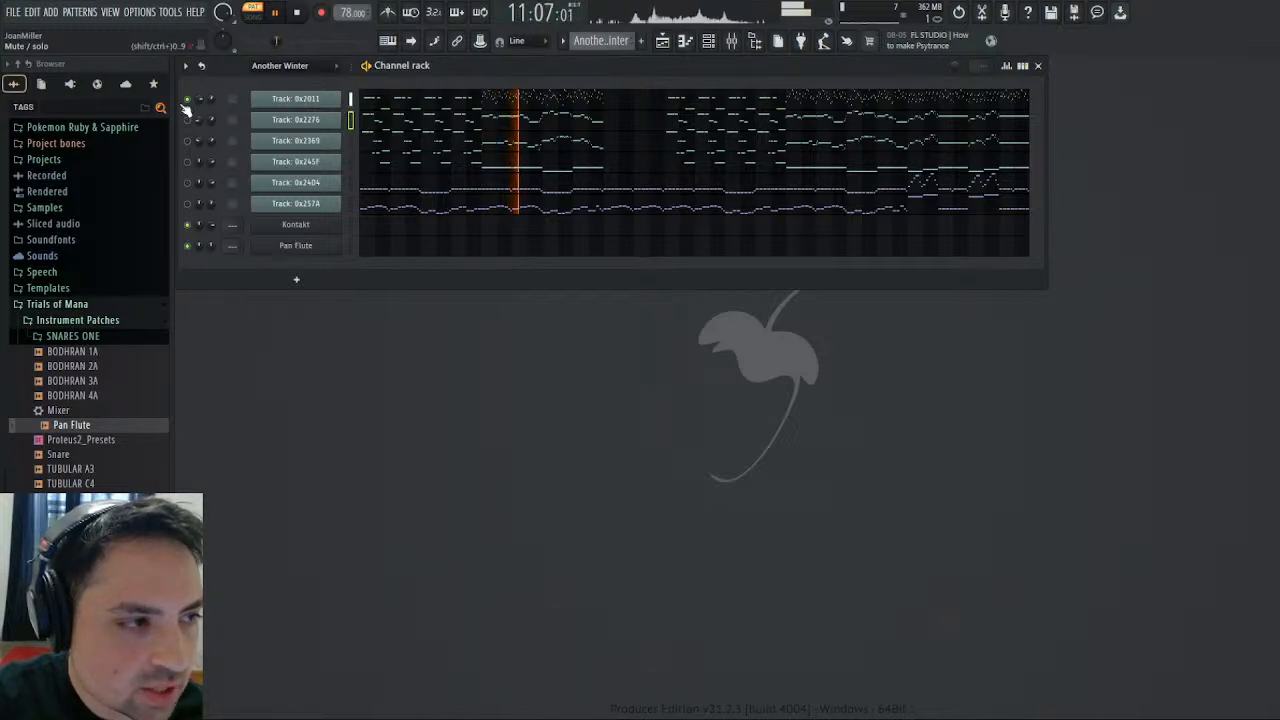
- Check the MARIMBA instrument's pan in Kontakt and return from its editor to the instrument rack before closing the plugin
{"action": "left_click", "coordinate": [306, 225]}
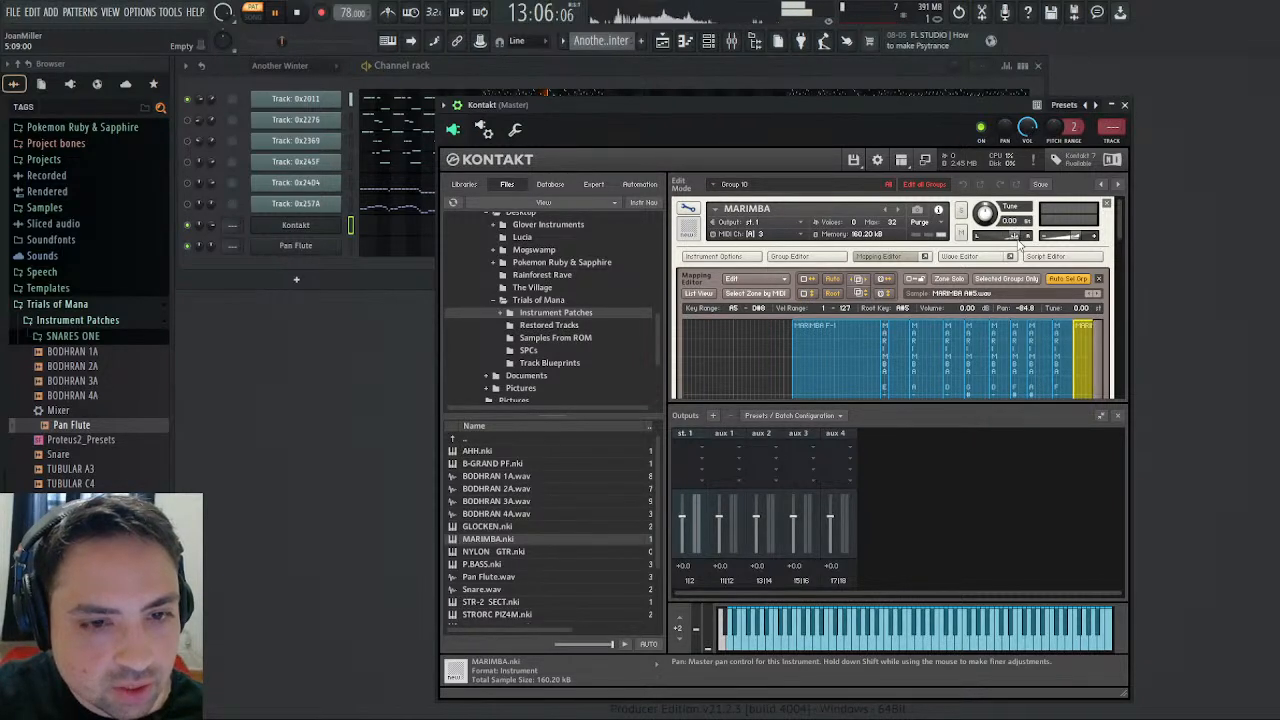
{"action": "left_click_drag", "start_coordinate": [1033, 244], "coordinate": [1014, 243]}
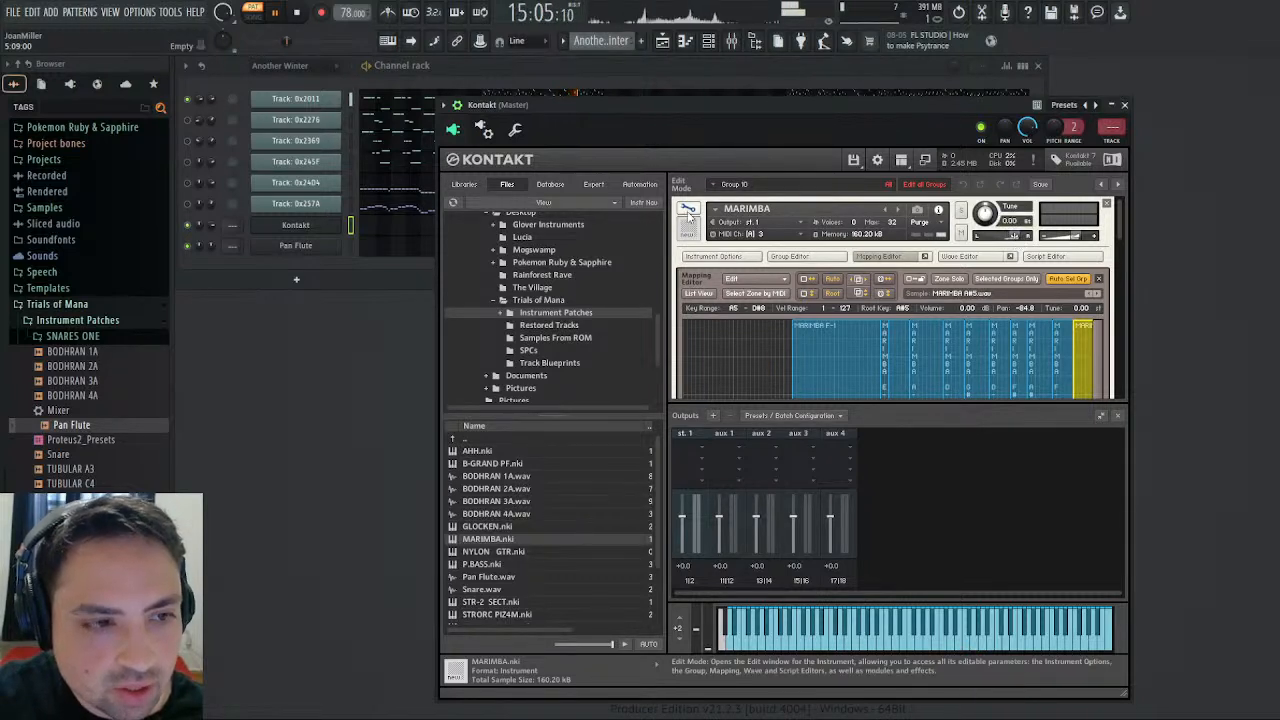
{"action": "left_click", "coordinate": [688, 209]}
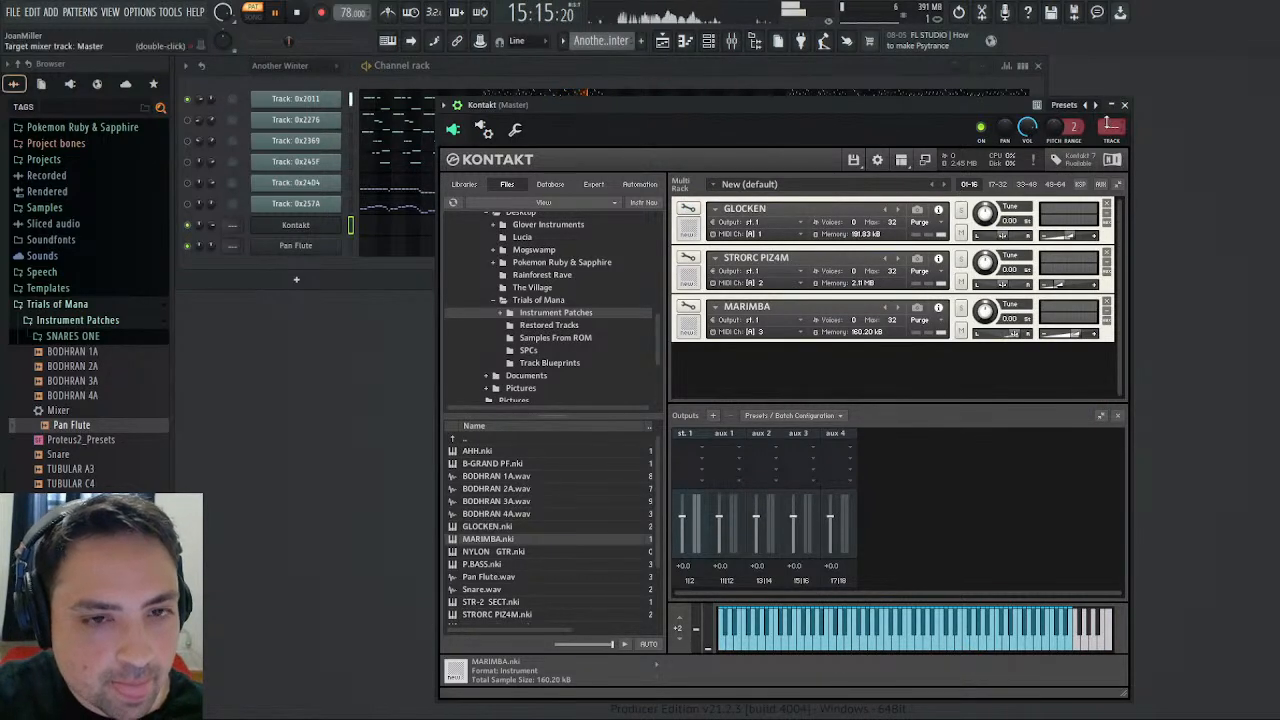
{"action": "left_click", "coordinate": [1124, 104]}
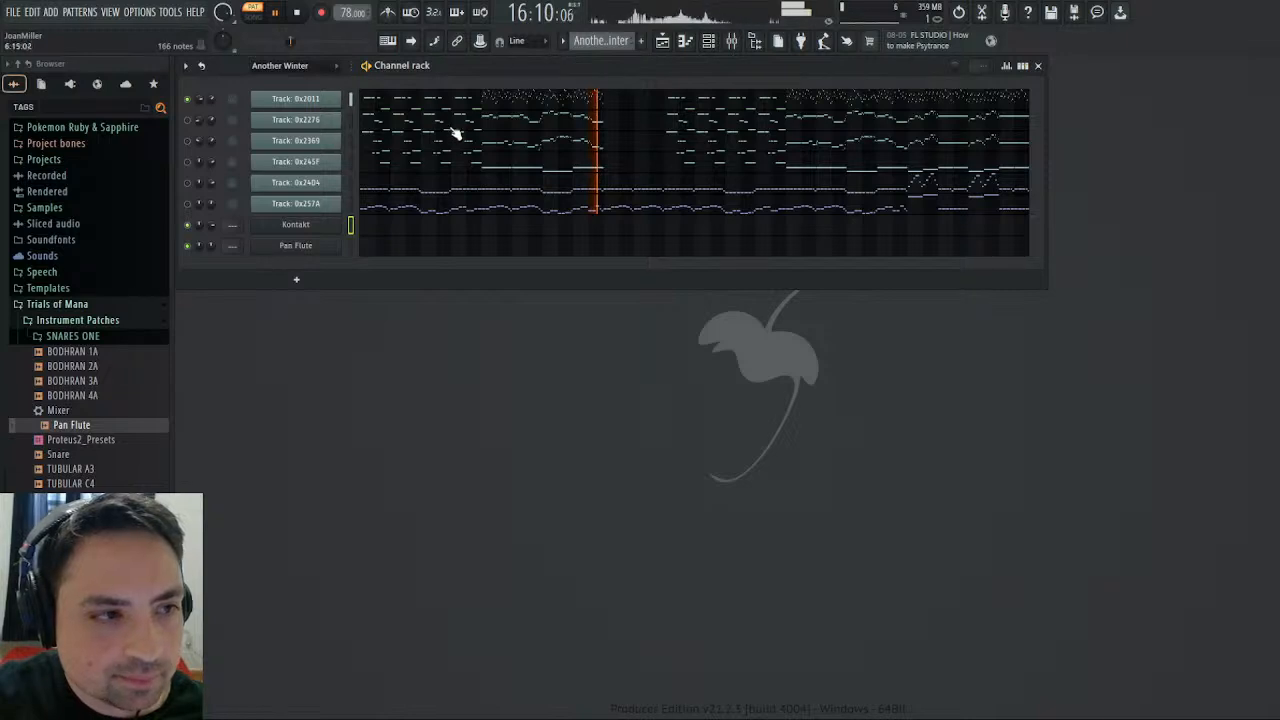
- Replay Track: 0x2011 alone around bar 9, stop playback and inspect the channel panning events of Track: 0x2276
{"action": "left_click", "coordinate": [296, 12]}
{"action": "left_click", "coordinate": [275, 12]}
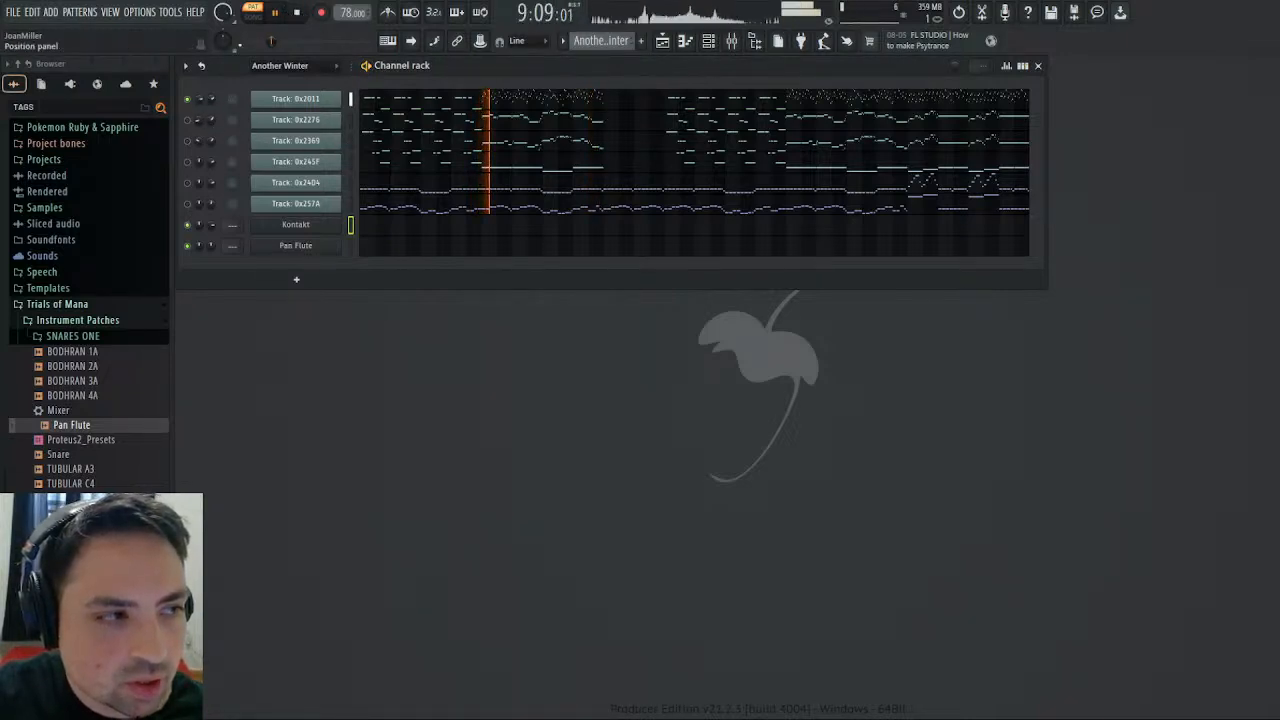
{"action": "key", "text": "space"}
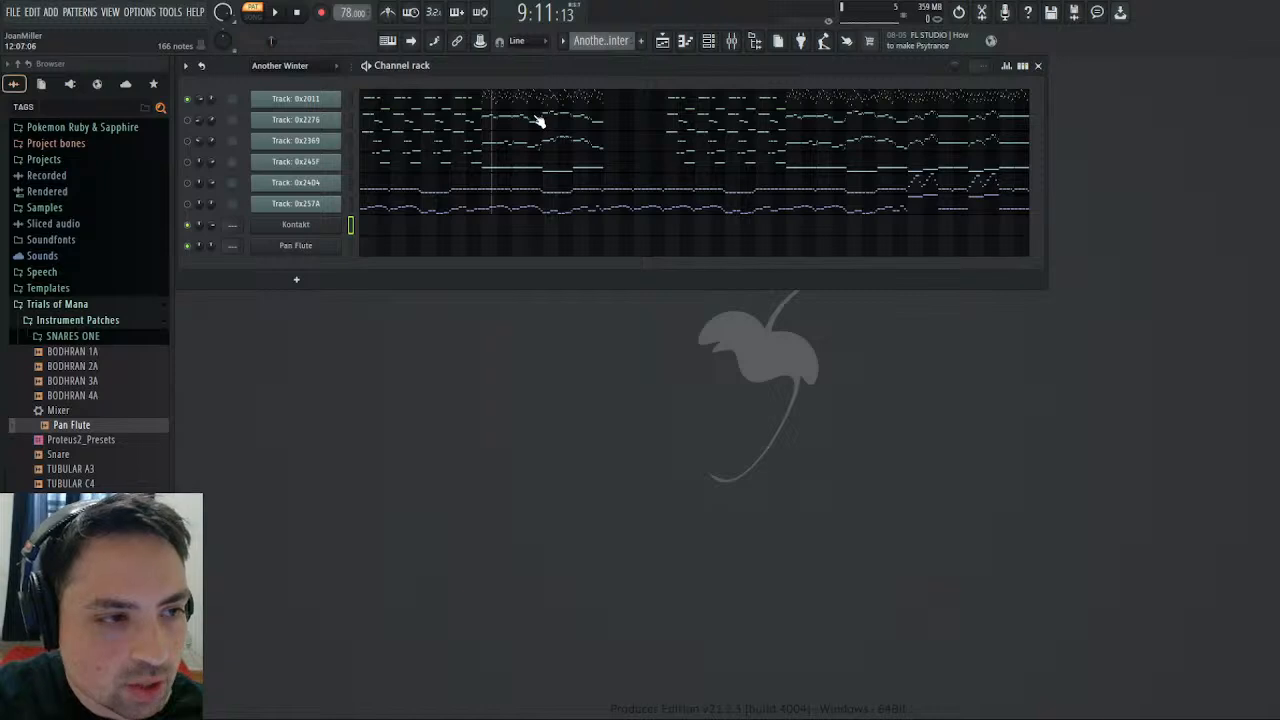
{"action": "left_click", "coordinate": [231, 158]}
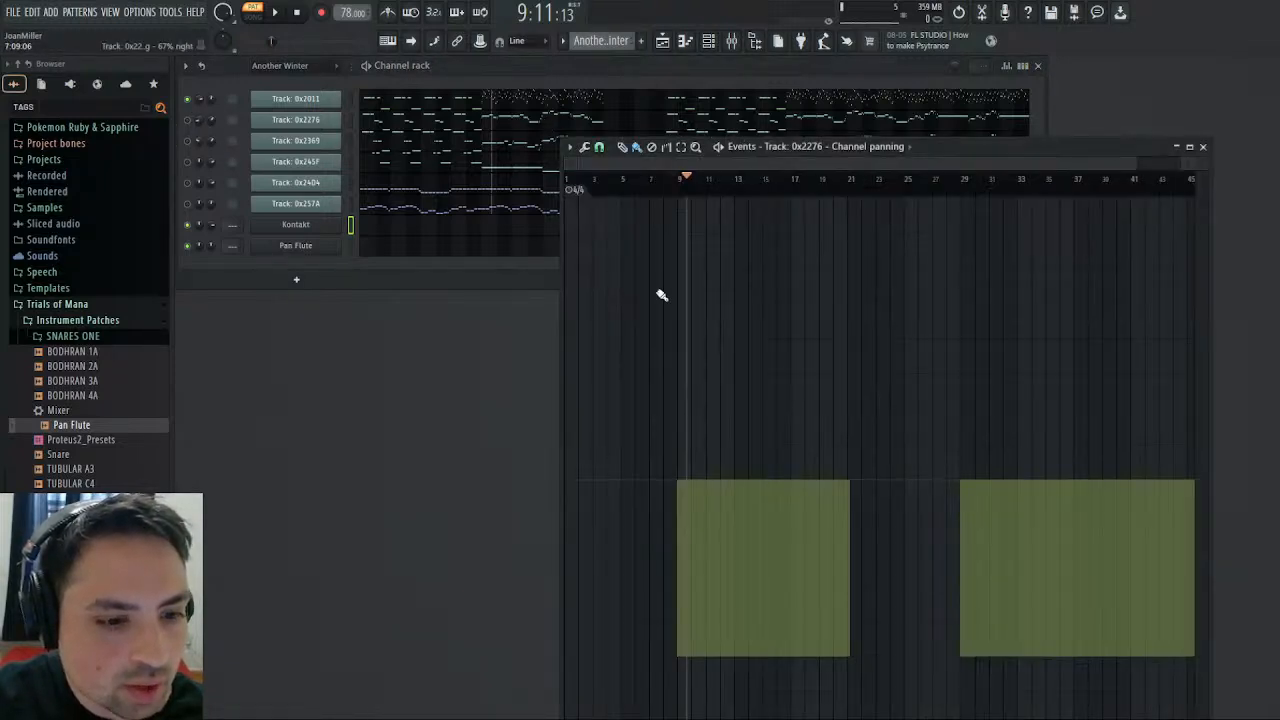
{"action": "left_click", "coordinate": [1205, 147]}
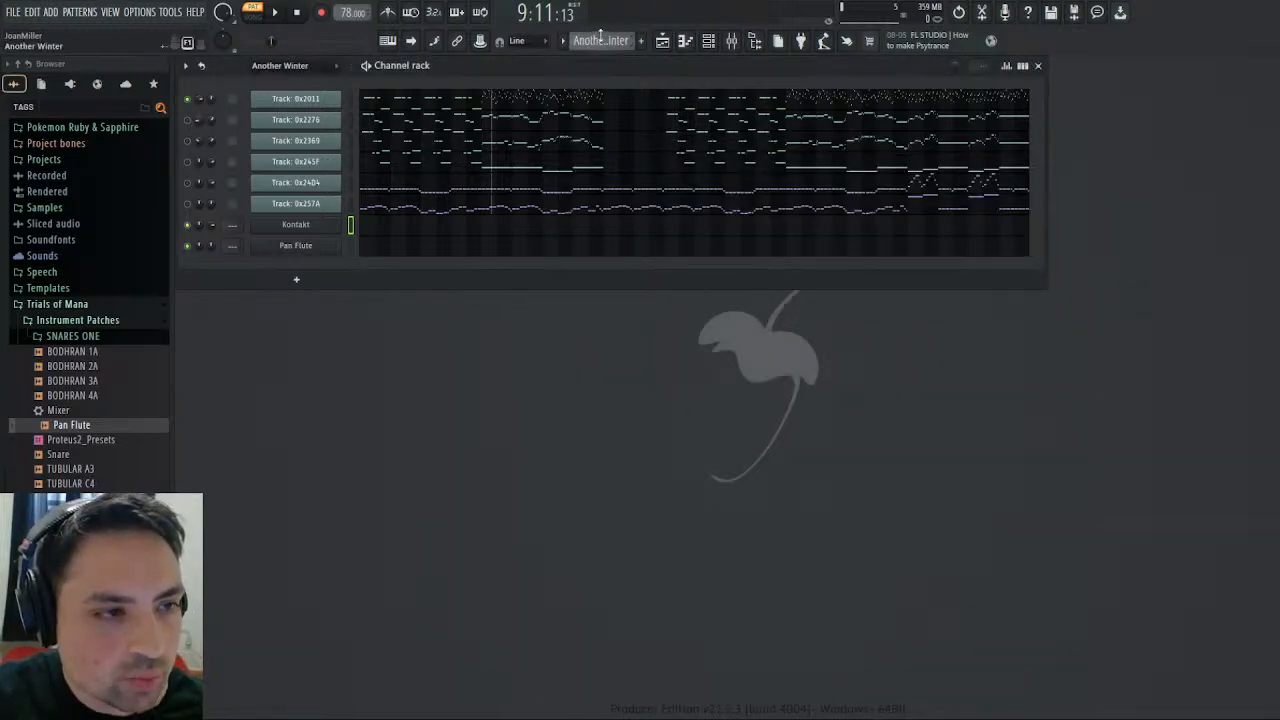
- Open the Pan Flute pattern's notes in the piano roll and show note panning in the control lane
{"action": "left_click", "coordinate": [630, 103]}
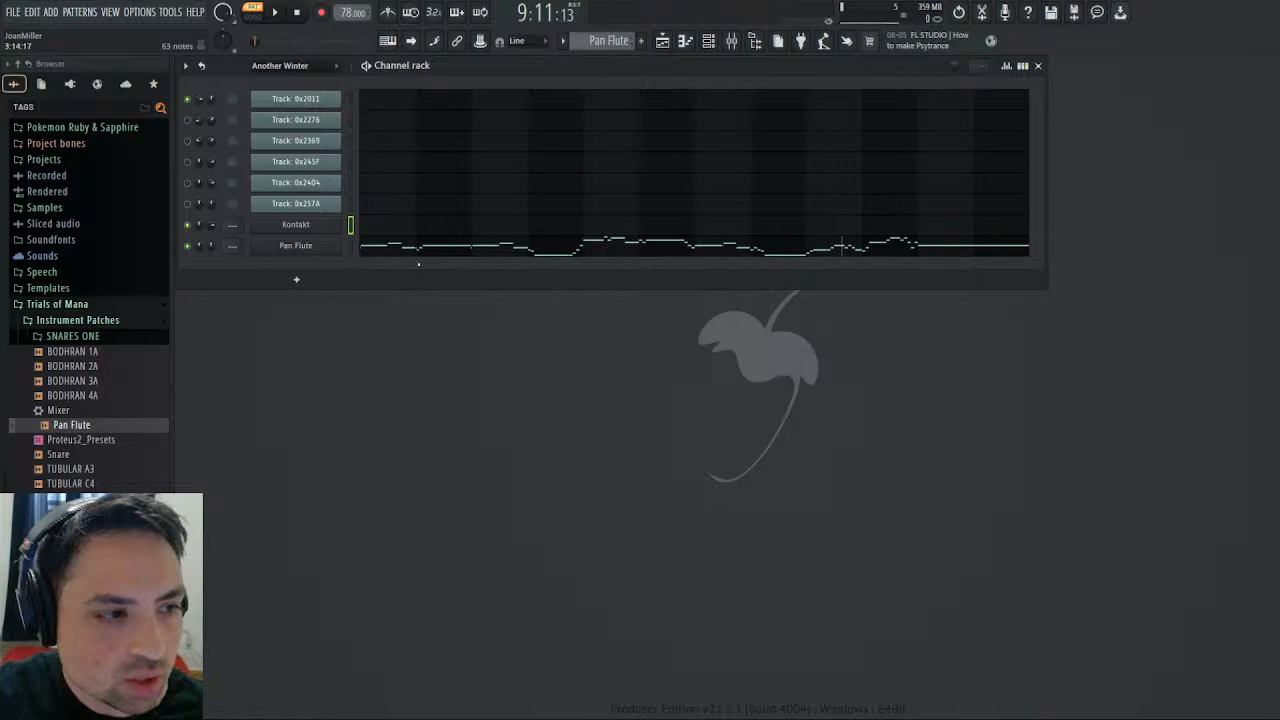
{"action": "left_click", "coordinate": [424, 249]}
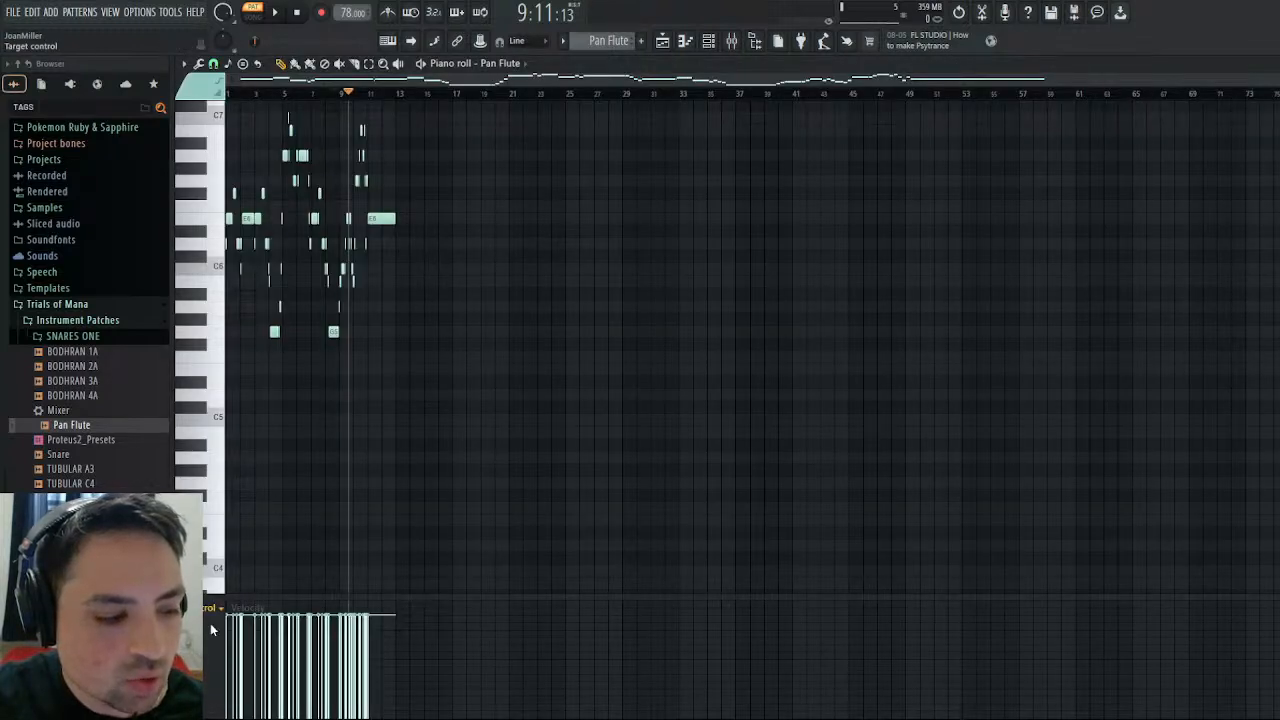
{"action": "scroll", "coordinate": [211, 630], "scroll_direction": "up", "scroll_amount": 1}
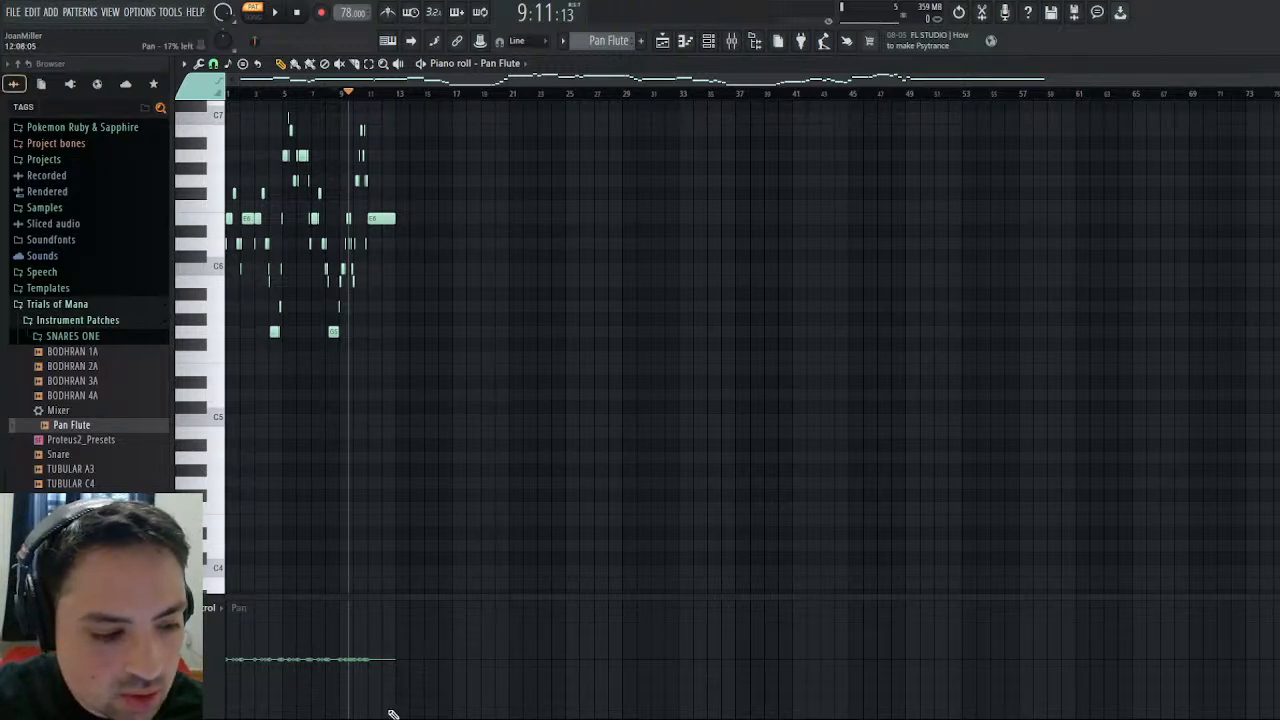
{"action": "scroll", "coordinate": [1202, 680], "scroll_direction": "up", "scroll_amount": 4}
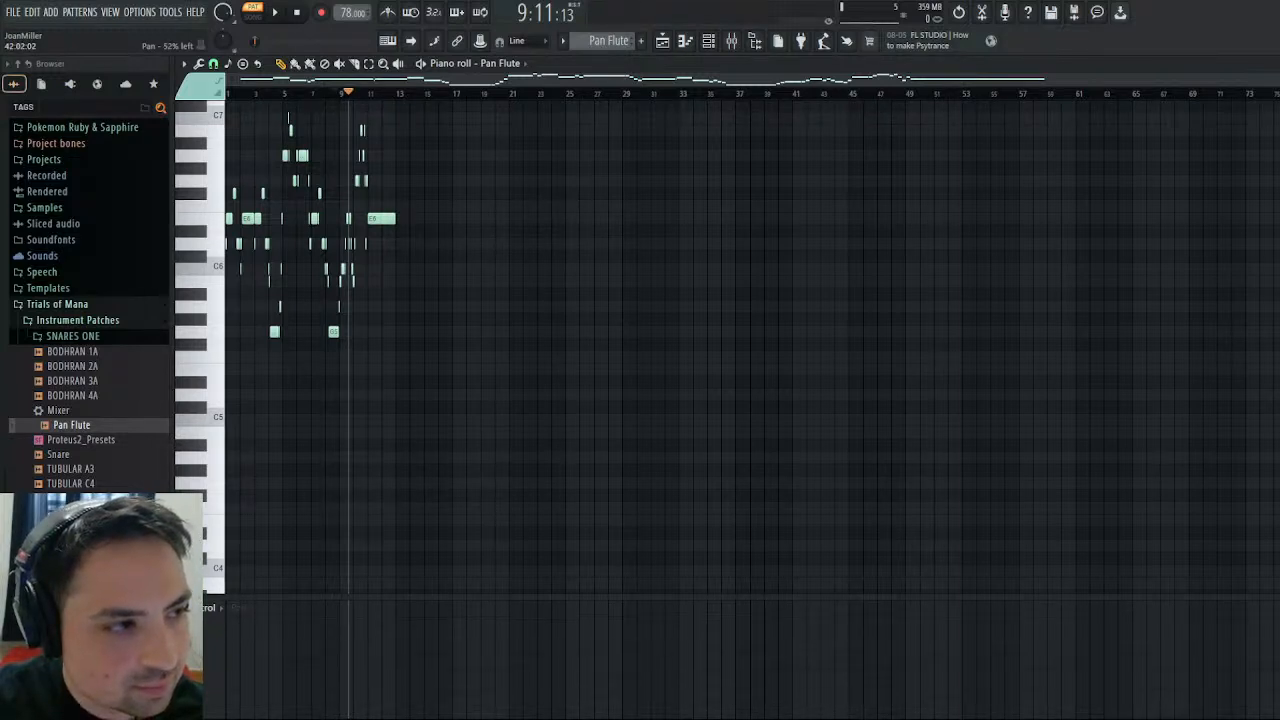
- Set the panning of all Pan Flute notes to a uniform level of about 64% left and close the piano roll
{"action": "left_click", "coordinate": [343, 686]}
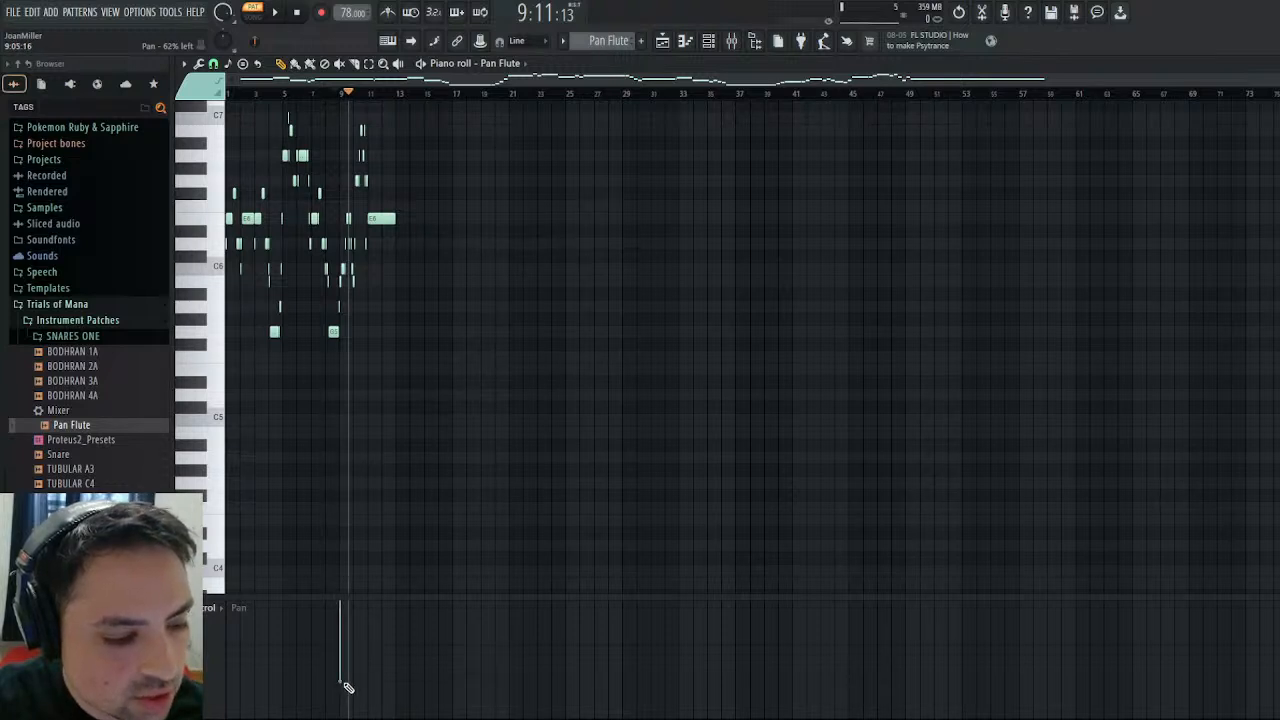
{"action": "mouse_move", "coordinate": [347, 686]}
{"action": "left_mouse_down"}
{"action": "mouse_move", "coordinate": [374, 691]}
{"action": "mouse_move", "coordinate": [226, 686]}
{"action": "left_mouse_up"}
{"action": "key", "text": "ctrl+z"}
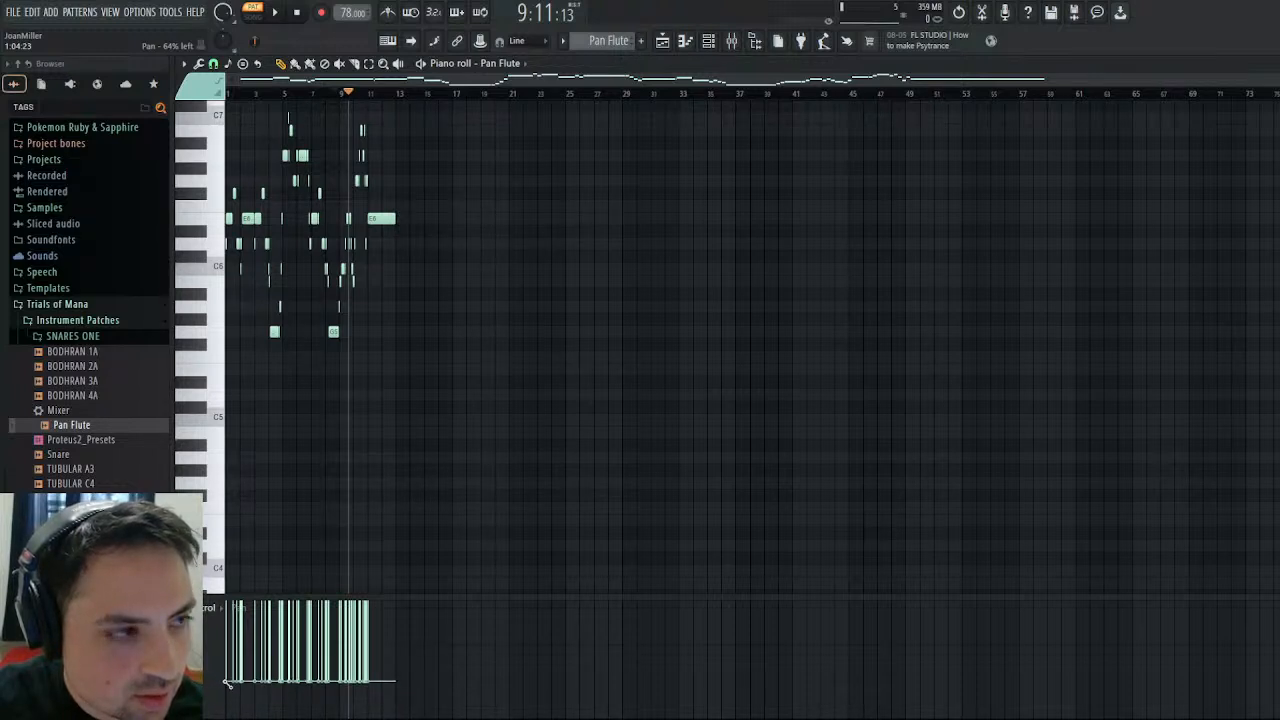
{"action": "mouse_move", "coordinate": [226, 680]}
{"action": "left_mouse_down"}
{"action": "mouse_move", "coordinate": [226, 668]}
{"action": "mouse_move", "coordinate": [364, 674]}
{"action": "left_mouse_up"}
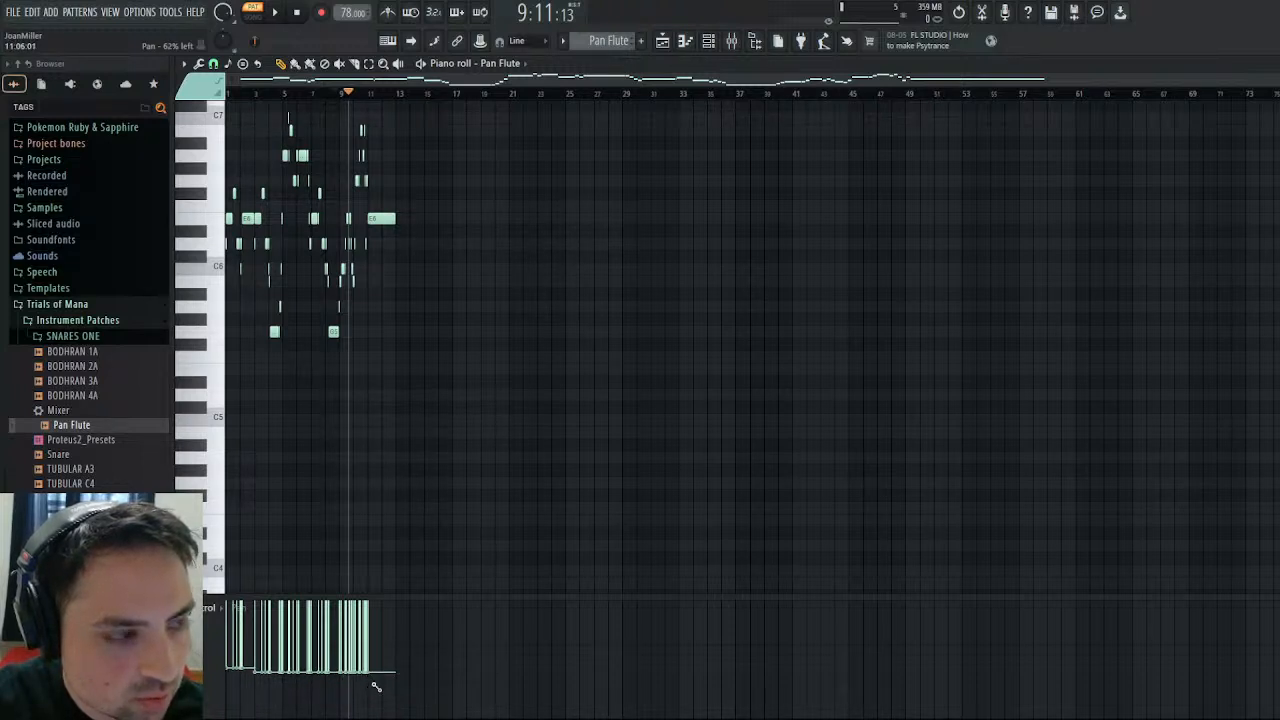
{"action": "left_click_drag", "start_coordinate": [376, 686], "coordinate": [324, 690]}
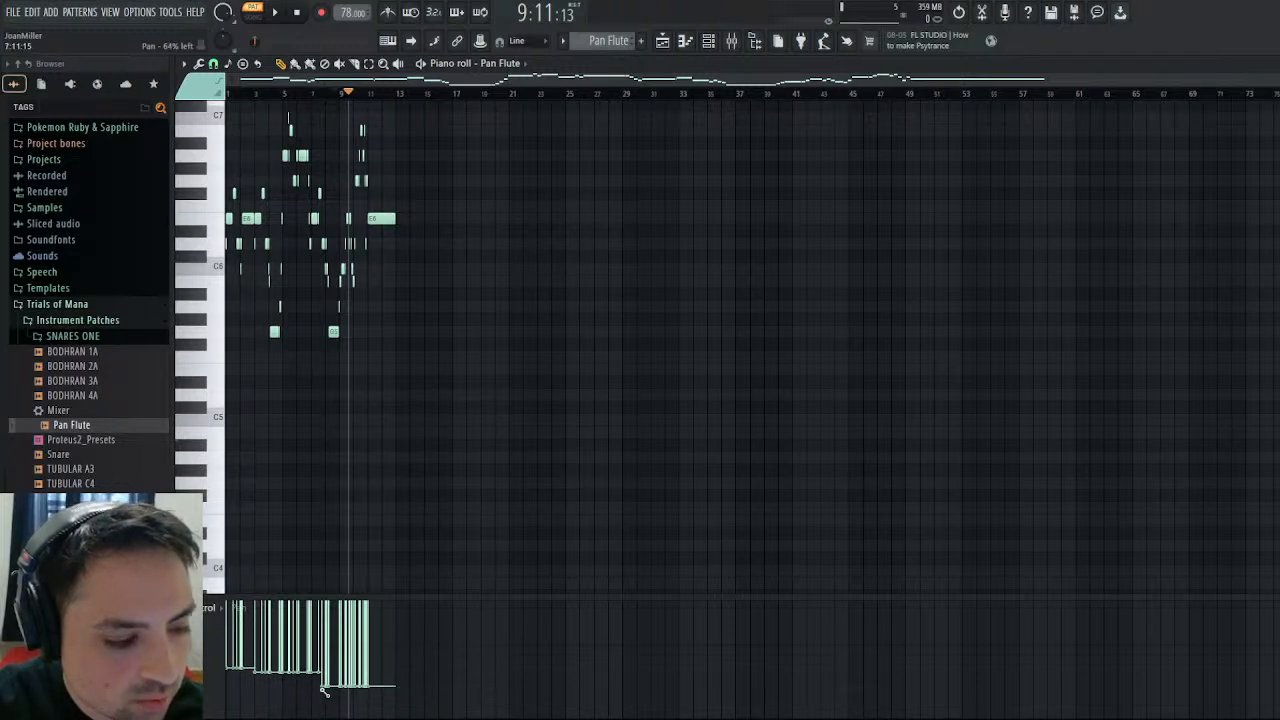
{"action": "left_click", "coordinate": [377, 675]}
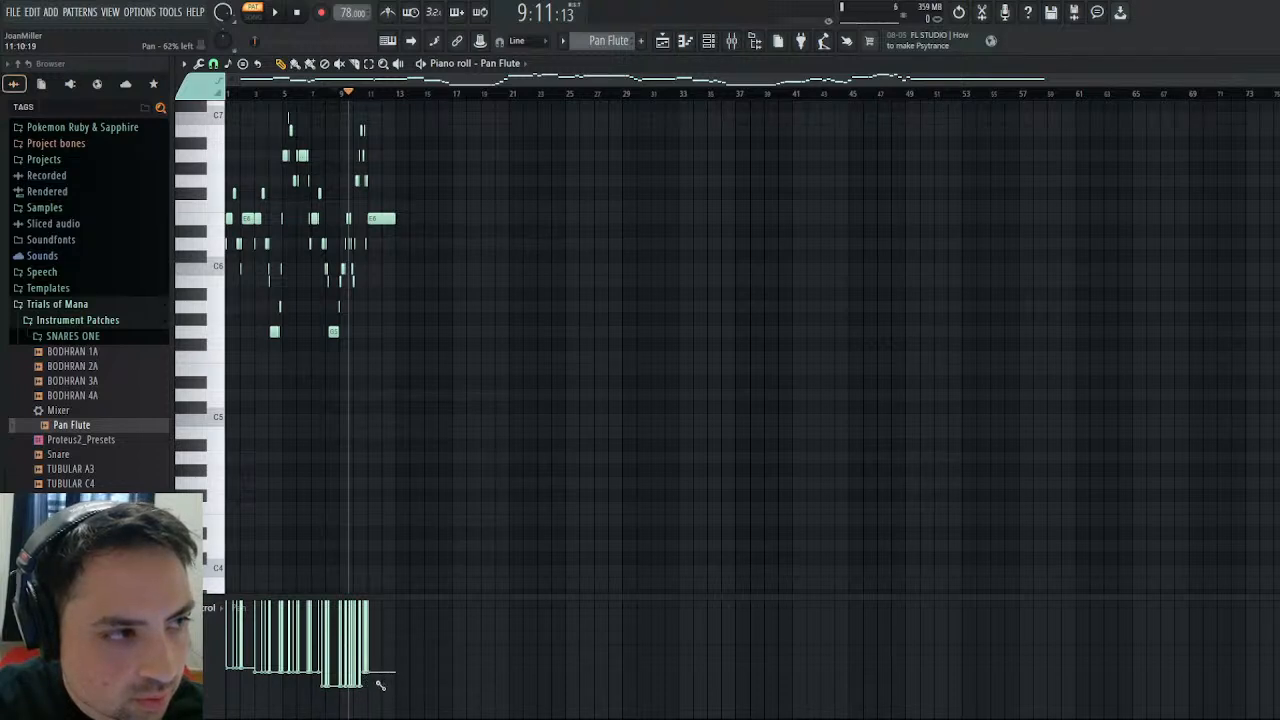
{"action": "left_click_drag", "start_coordinate": [372, 685], "coordinate": [224, 680]}
{"action": "left_click", "coordinate": [296, 11]}
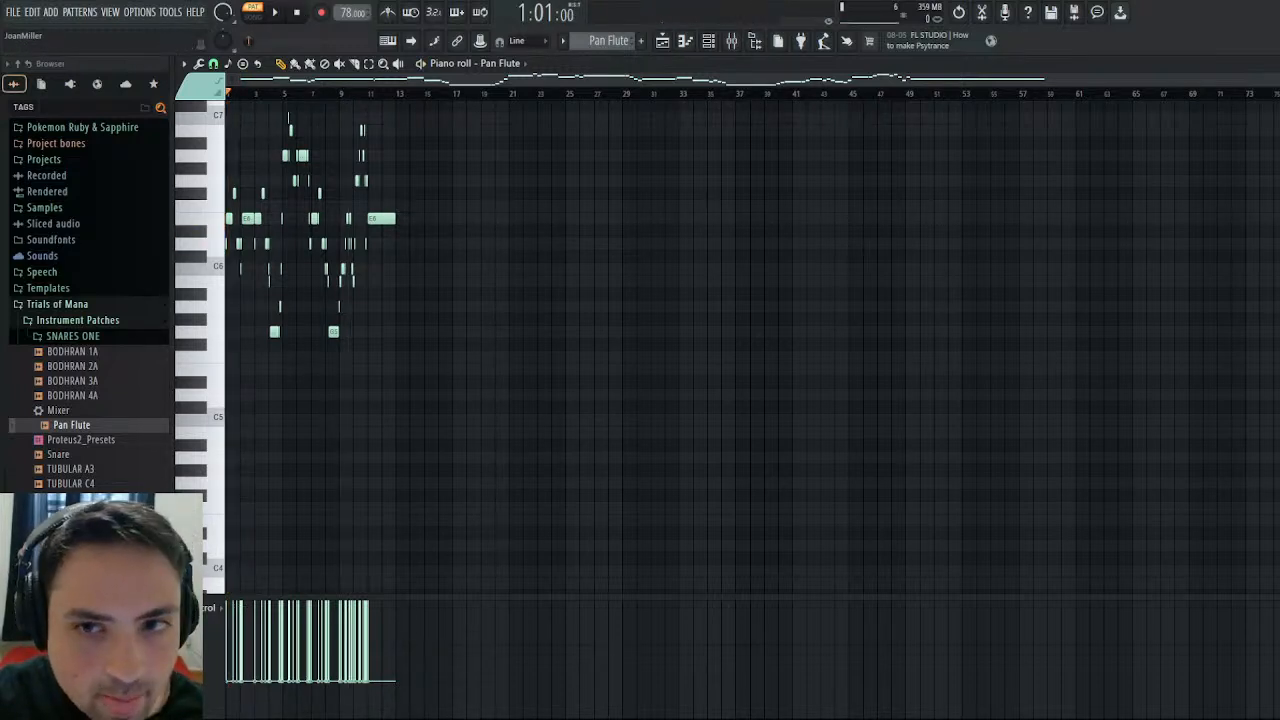
{"action": "left_click", "coordinate": [1270, 64]}
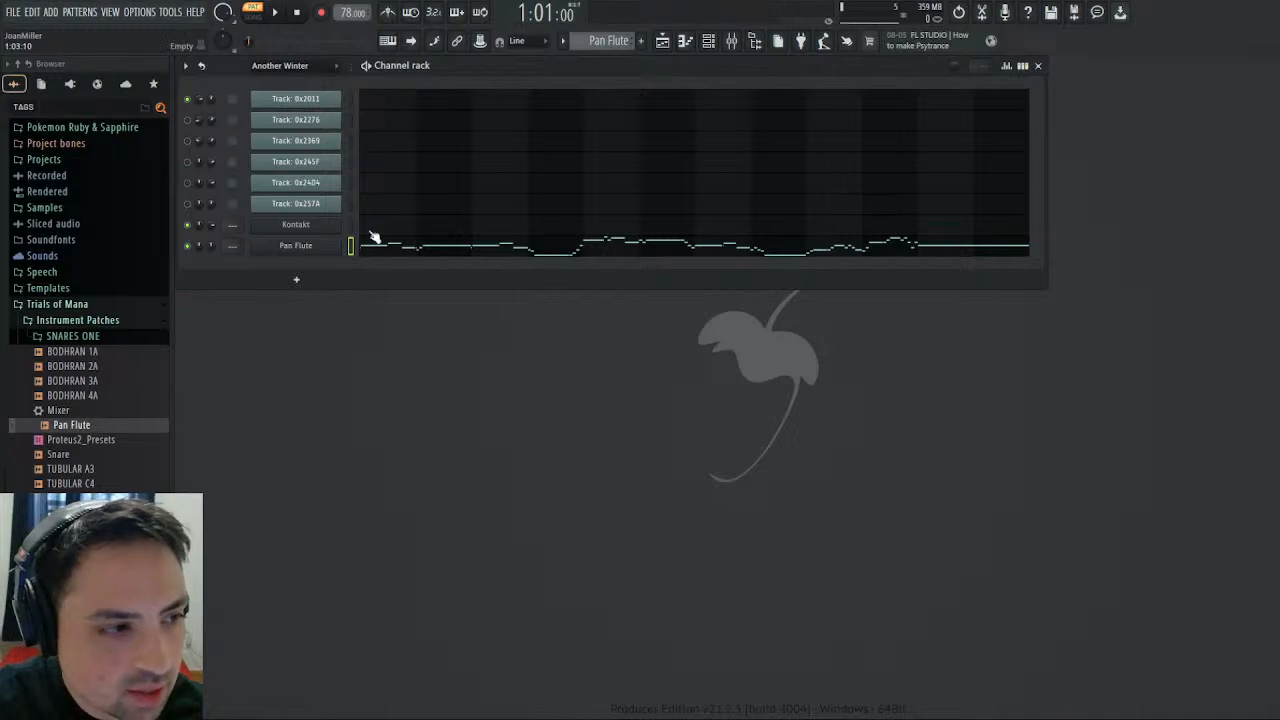
- Compare Track: 0x2369 with the Pan Flute channel and slightly shorten the Pan Flute's volume envelope decay
{"action": "left_click", "coordinate": [351, 141]}
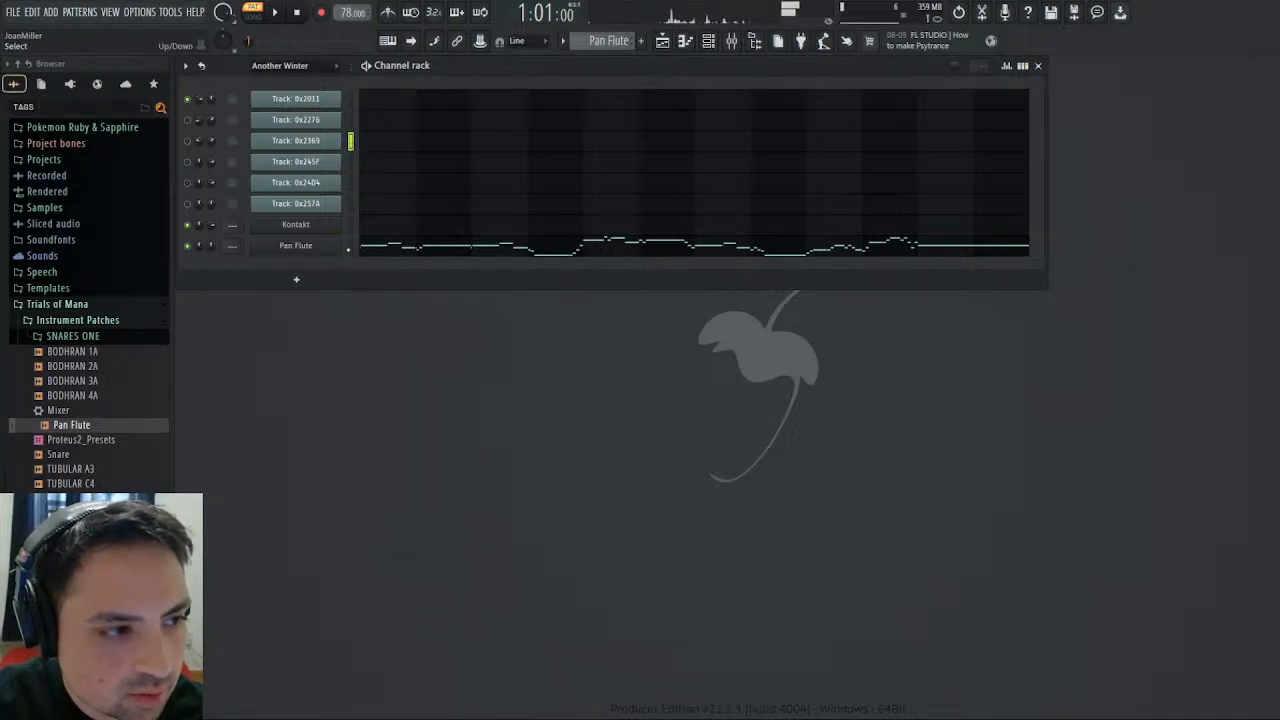
{"action": "left_click", "coordinate": [351, 246]}
{"action": "left_click", "coordinate": [314, 248]}
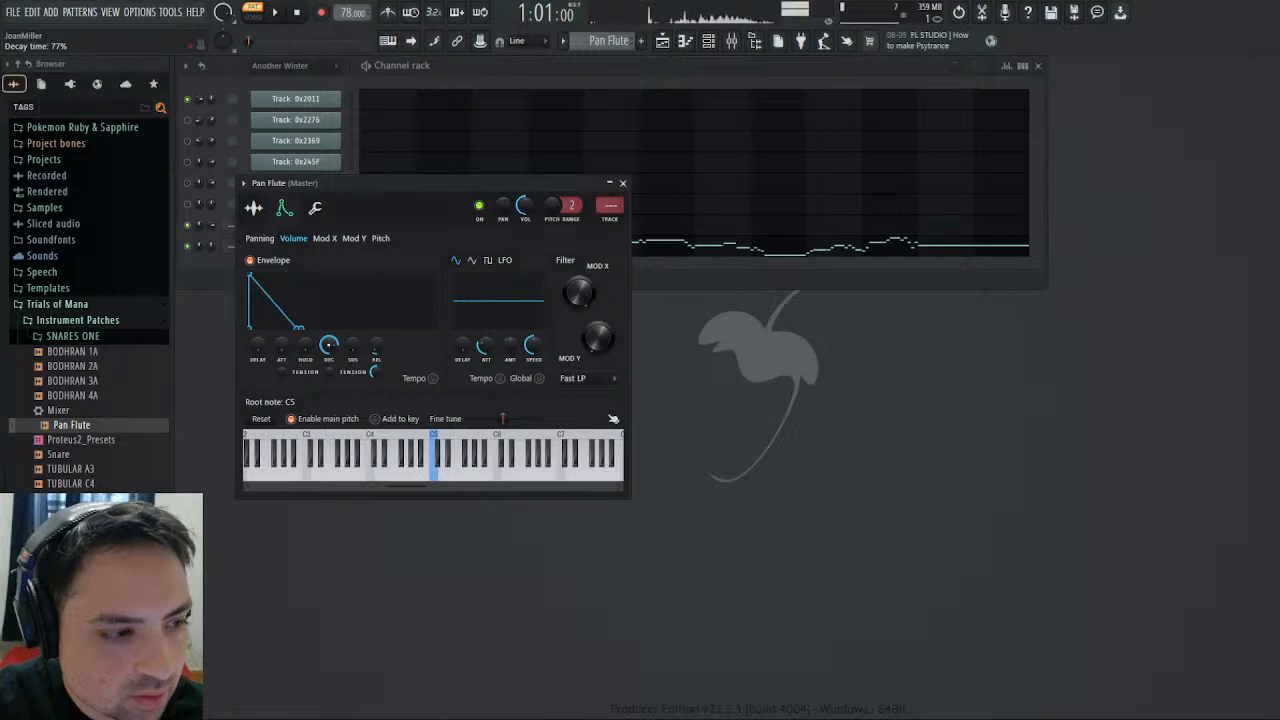
{"action": "mouse_move", "coordinate": [327, 346]}
{"action": "left_mouse_down"}
{"action": "mouse_move", "coordinate": [327, 370]}
{"action": "mouse_move", "coordinate": [327, 358]}
{"action": "left_mouse_up"}
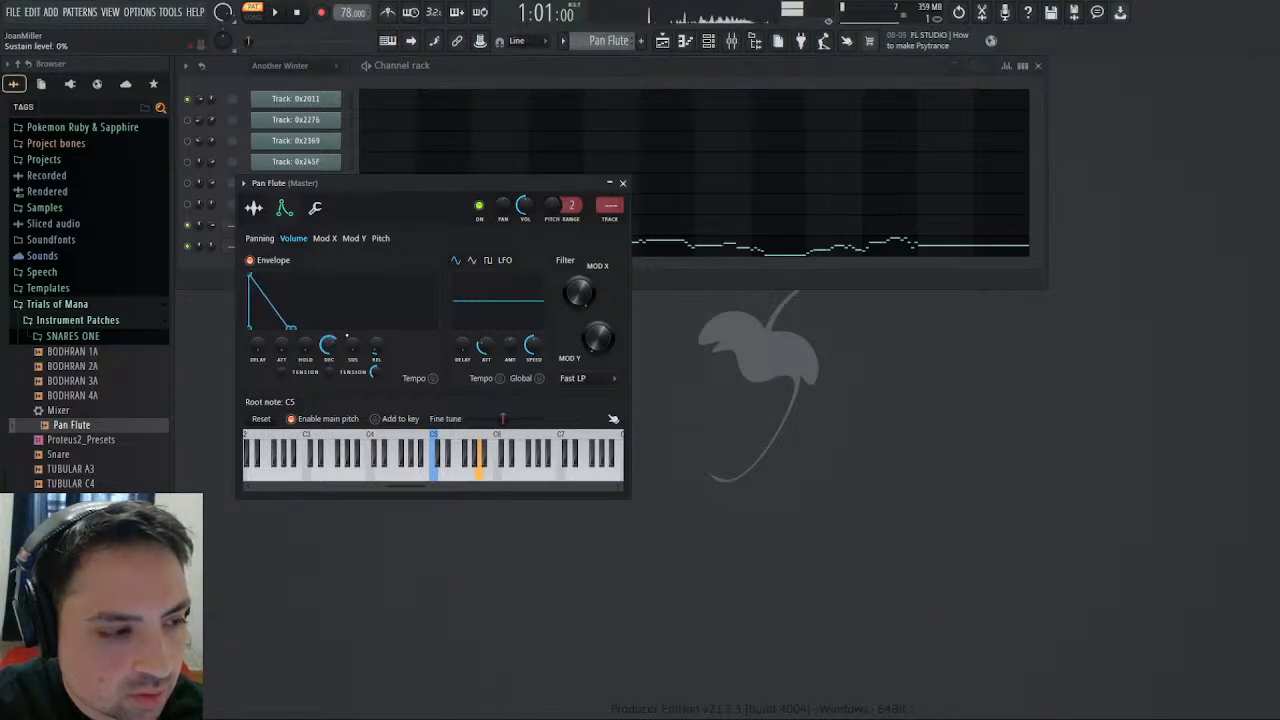
{"action": "left_click", "coordinate": [622, 183]}
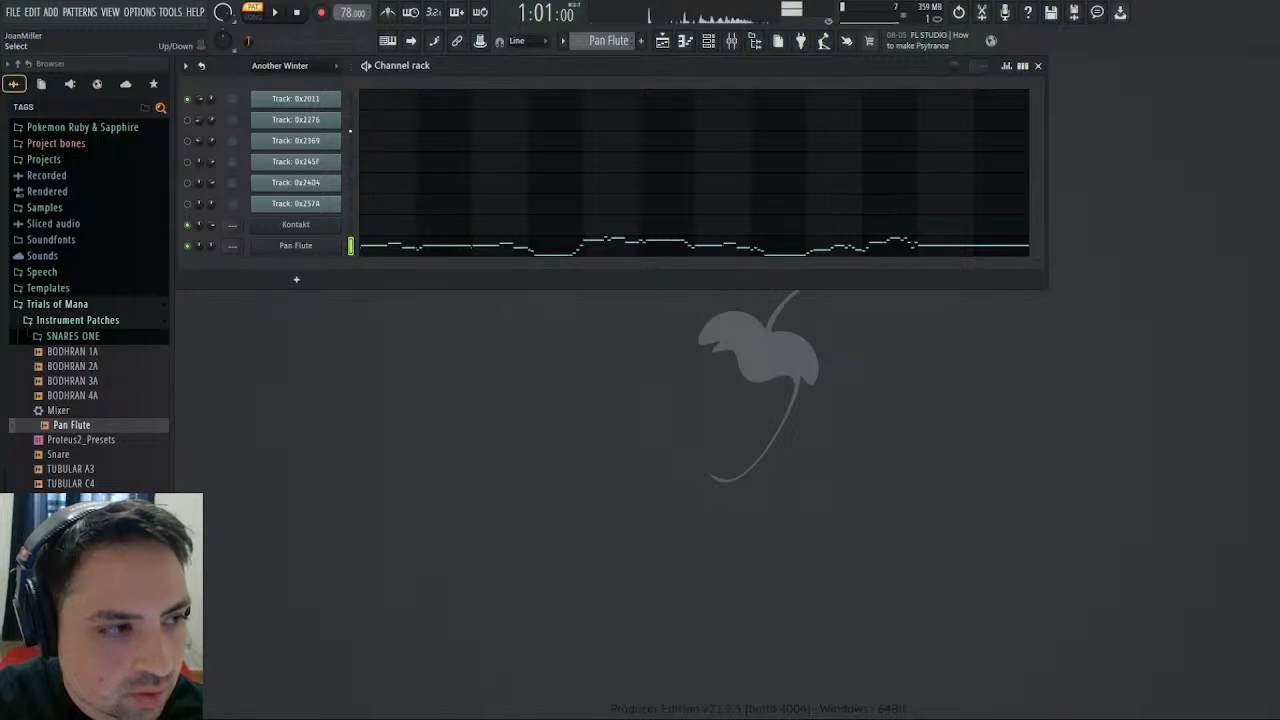
- Compare Track: 0x2276 with Pan Flute, then set the Pan Flute's pitch LFO amount to 1% and adjust its attack
{"action": "left_click", "coordinate": [350, 120]}
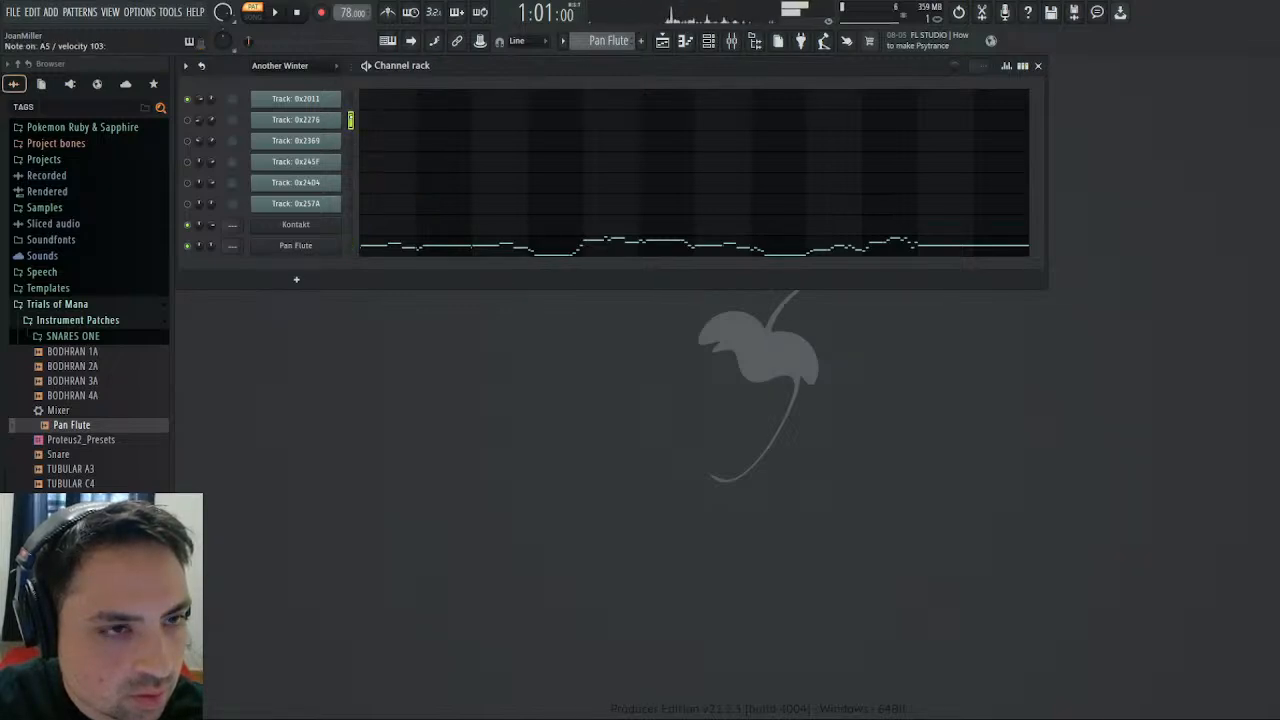
{"action": "left_click", "coordinate": [350, 245]}
{"action": "left_click", "coordinate": [326, 247]}
{"action": "left_click", "coordinate": [380, 238]}
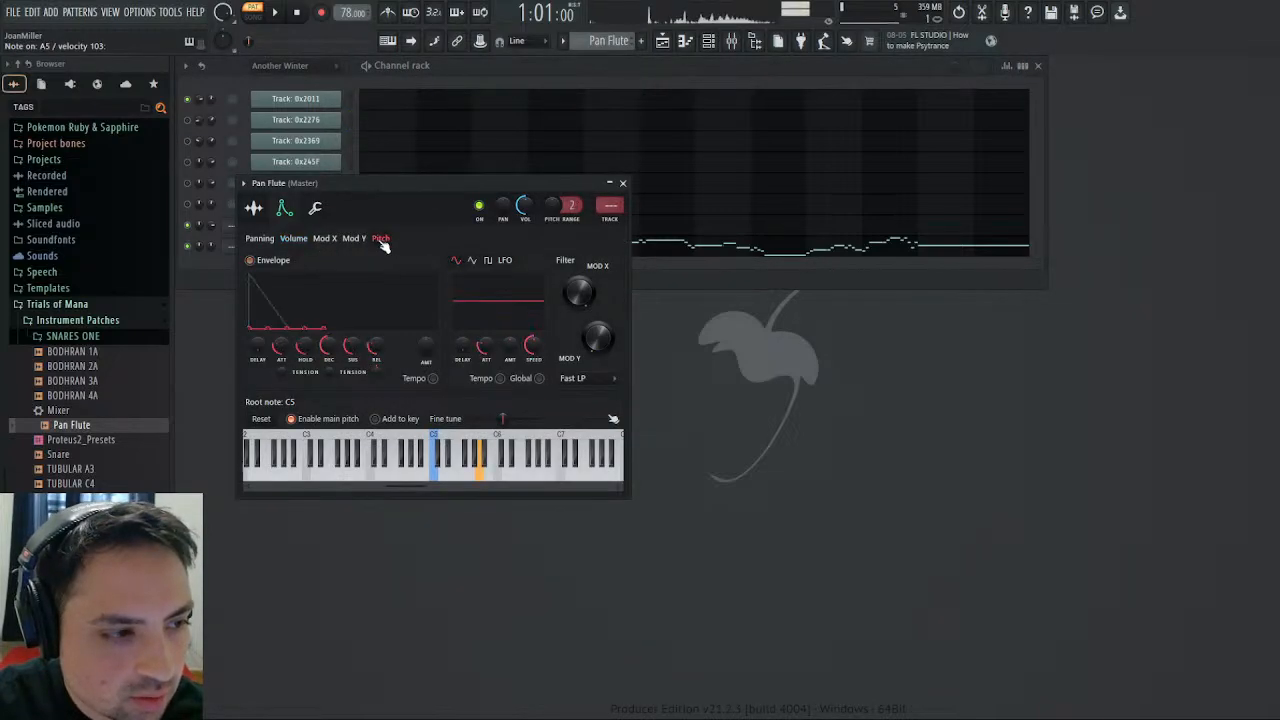
{"action": "mouse_move", "coordinate": [486, 347]}
{"action": "left_mouse_down"}
{"action": "mouse_move", "coordinate": [486, 385]}
{"action": "mouse_move", "coordinate": [510, 340]}
{"action": "left_mouse_up"}
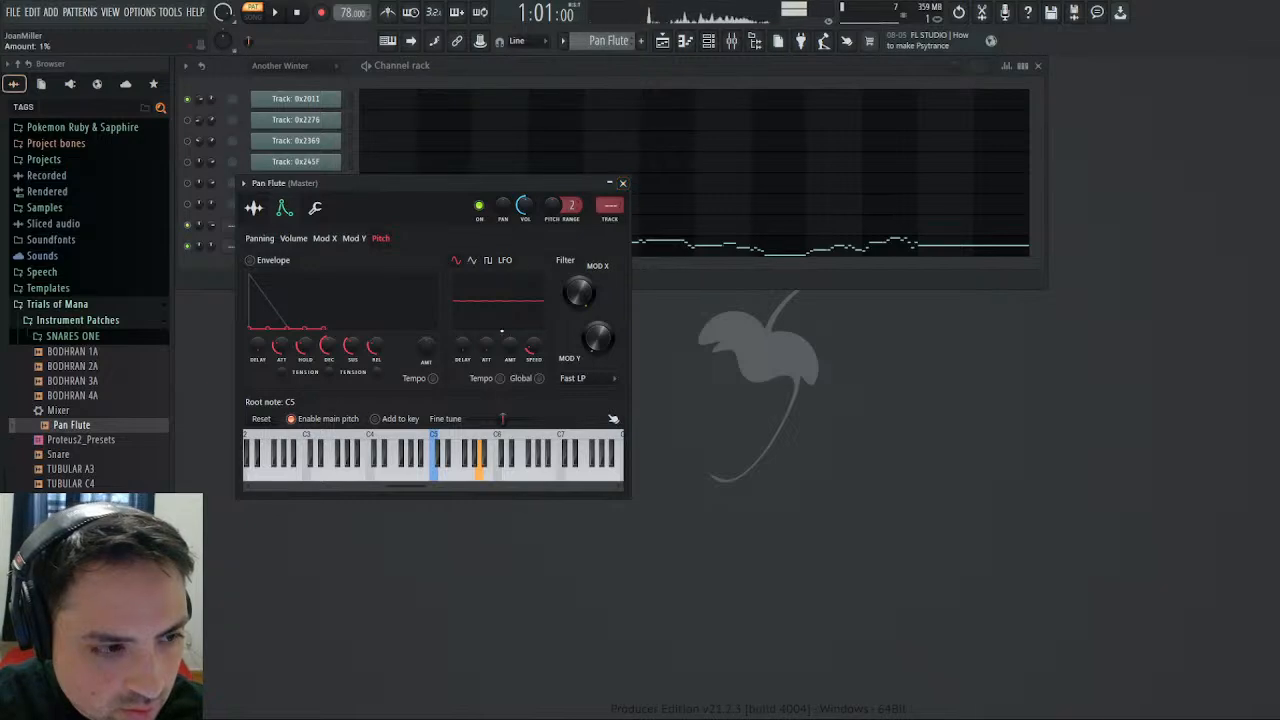
{"action": "left_click_drag", "start_coordinate": [486, 345], "coordinate": [486, 335]}
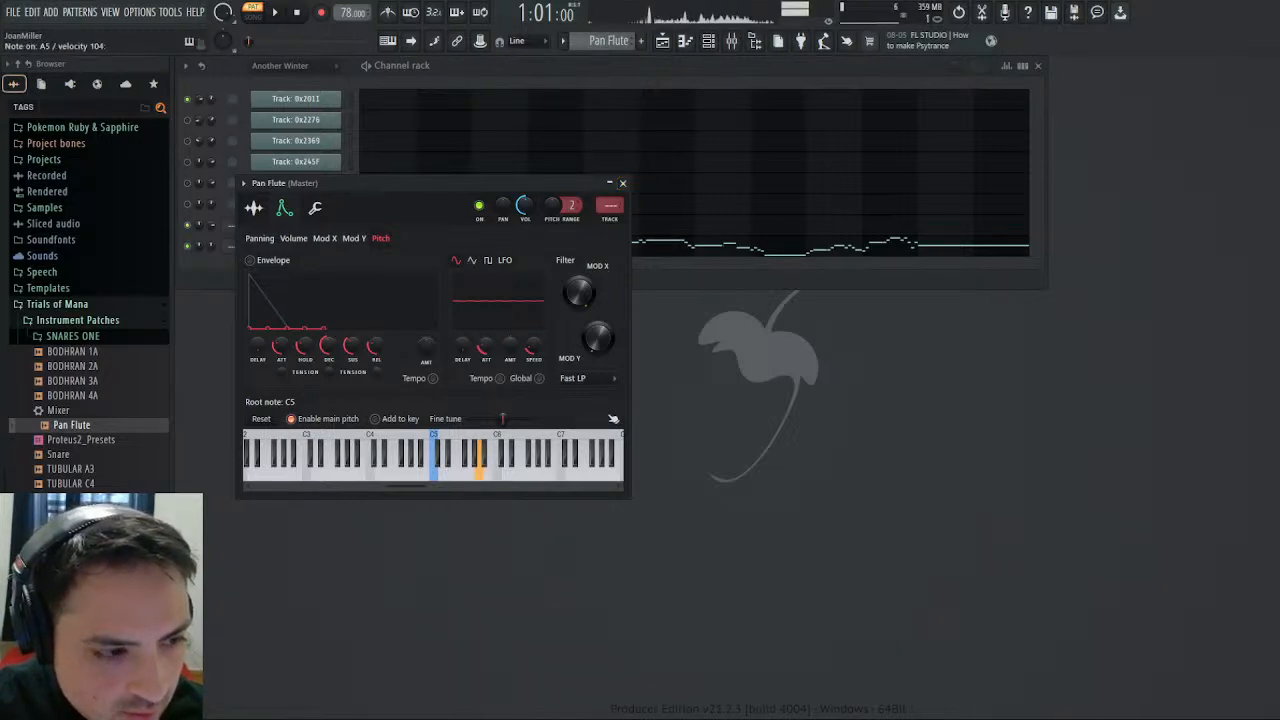
{"action": "left_click", "coordinate": [622, 183]}
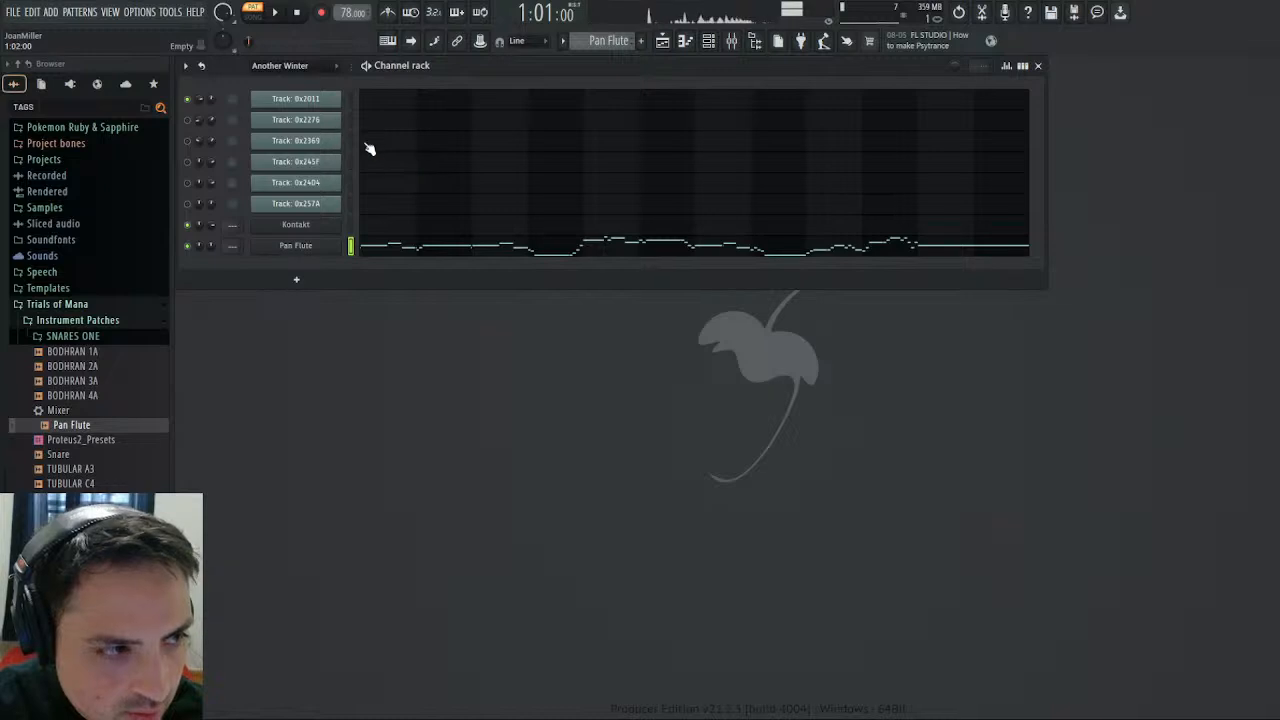
- Compare Track: 0x2369 with Pan Flute and try a triangle shape for its pitch LFO before returning to sine
{"action": "left_click", "coordinate": [298, 247]}
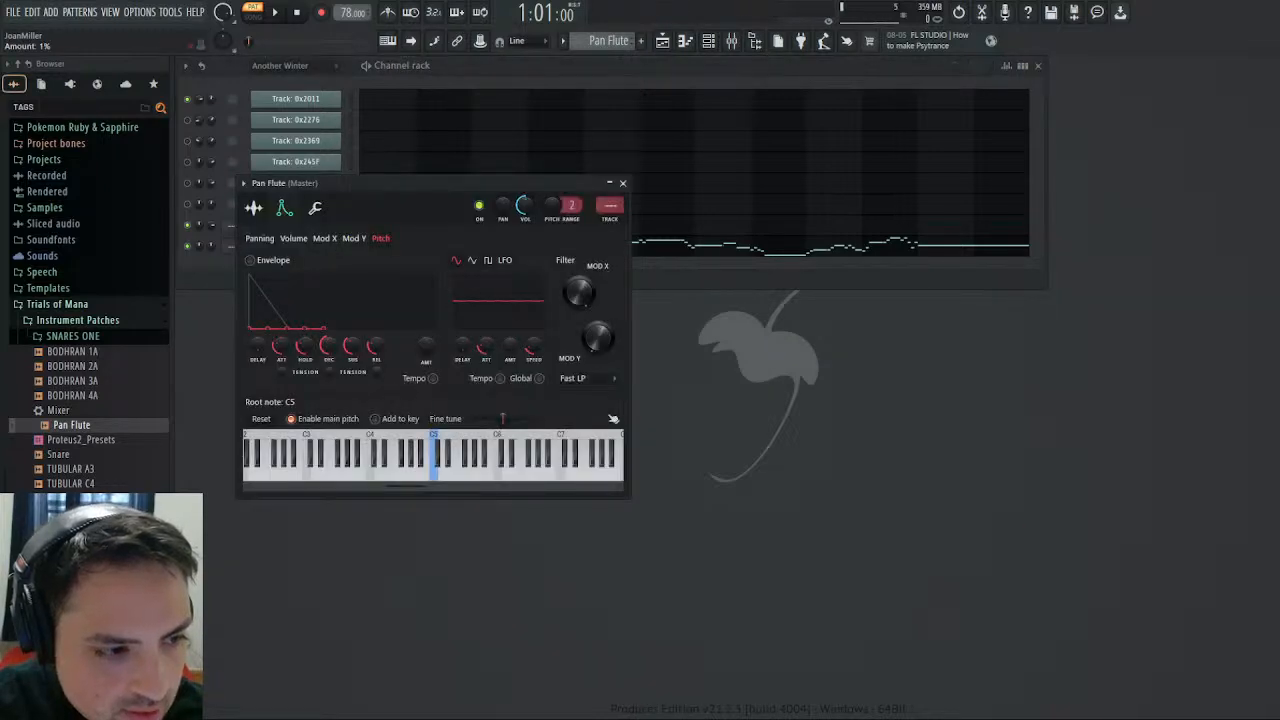
{"action": "left_click", "coordinate": [623, 185]}
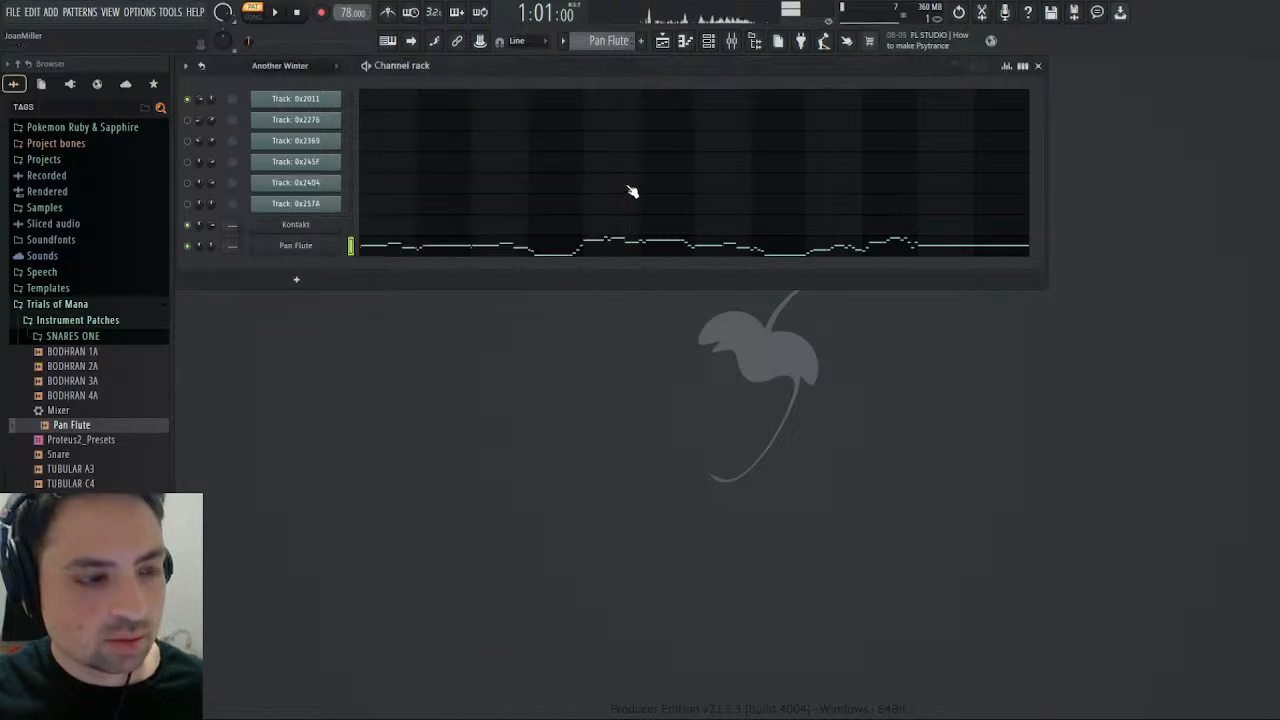
{"action": "left_click", "coordinate": [351, 143]}
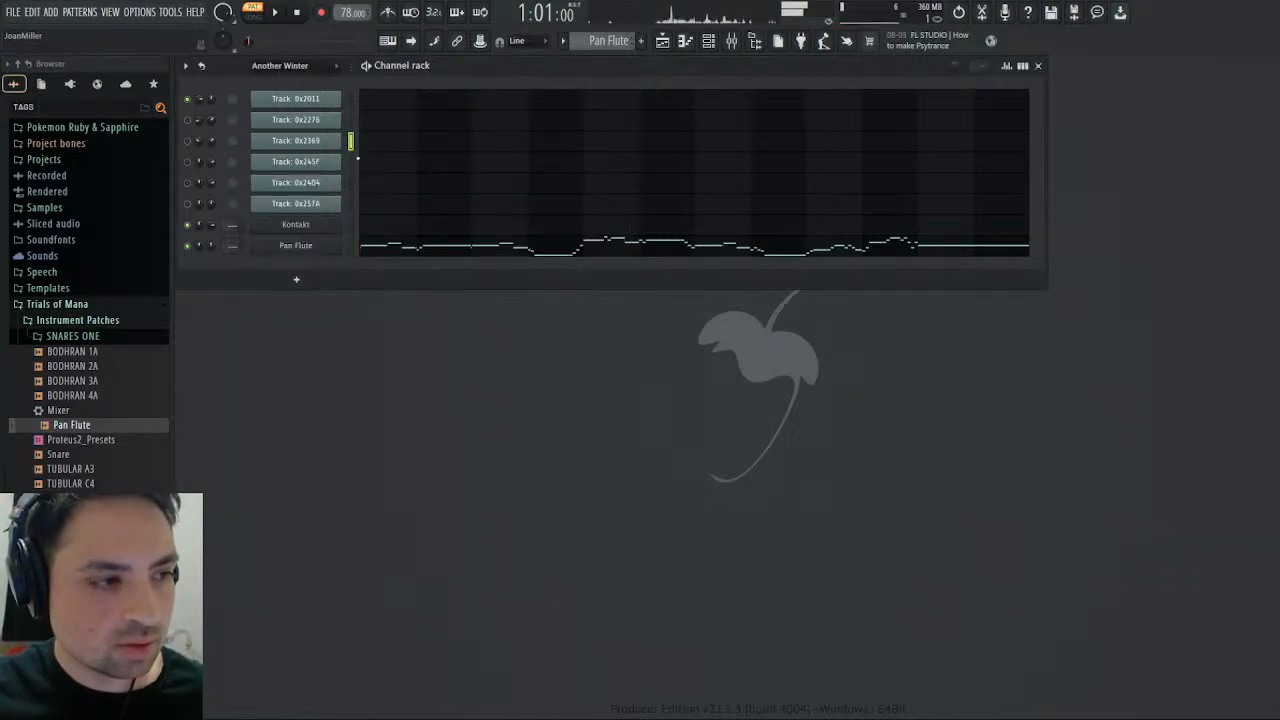
{"action": "left_click", "coordinate": [351, 246]}
{"action": "left_click", "coordinate": [314, 250]}
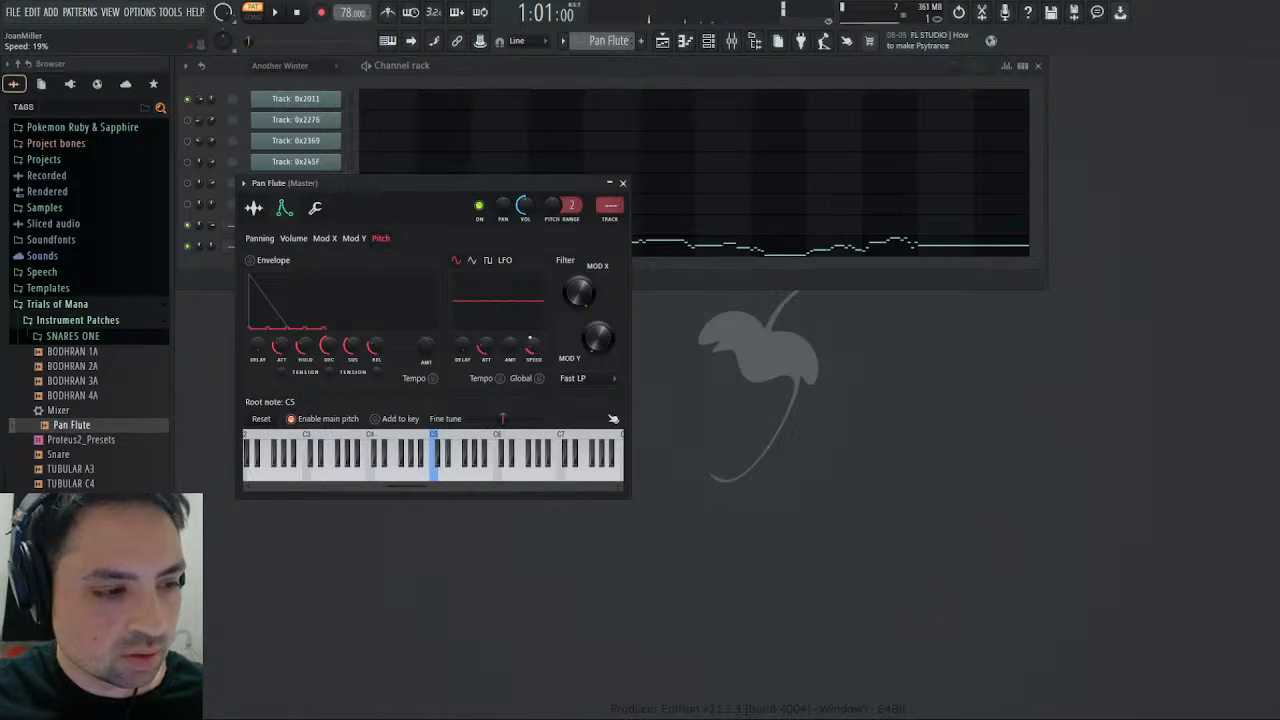
{"action": "left_click", "coordinate": [476, 263]}
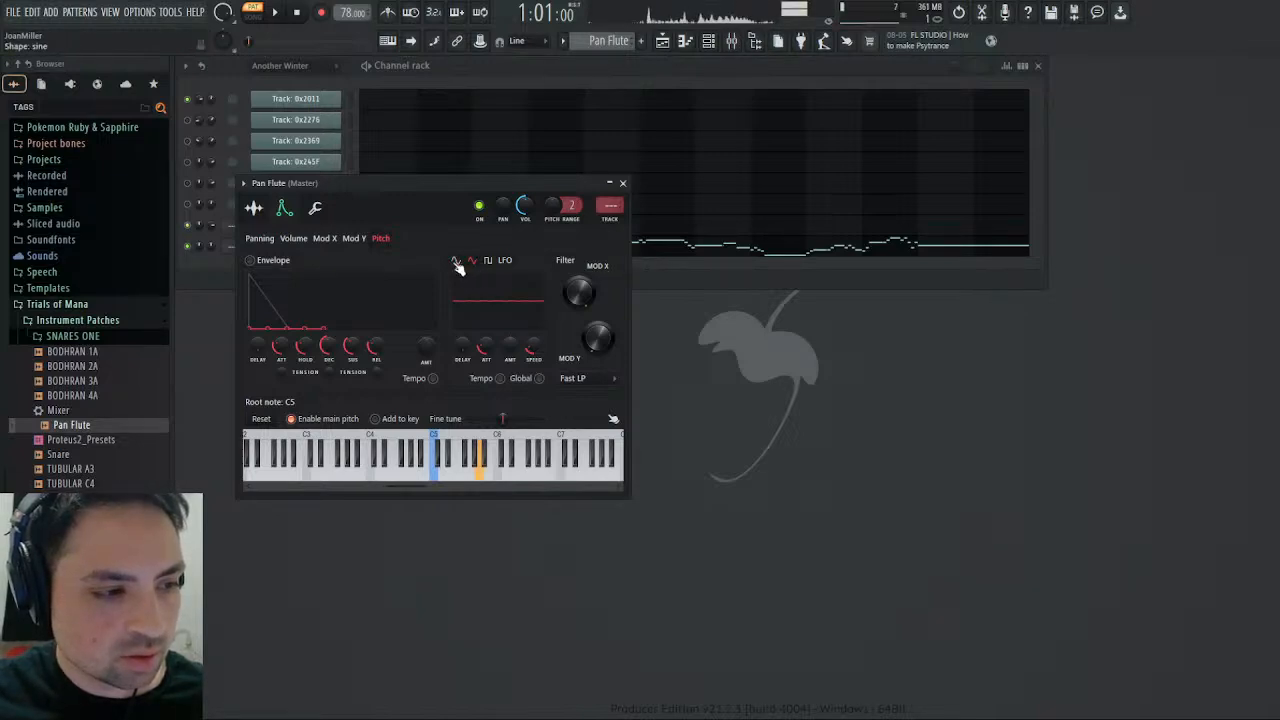
{"action": "left_click", "coordinate": [456, 262]}
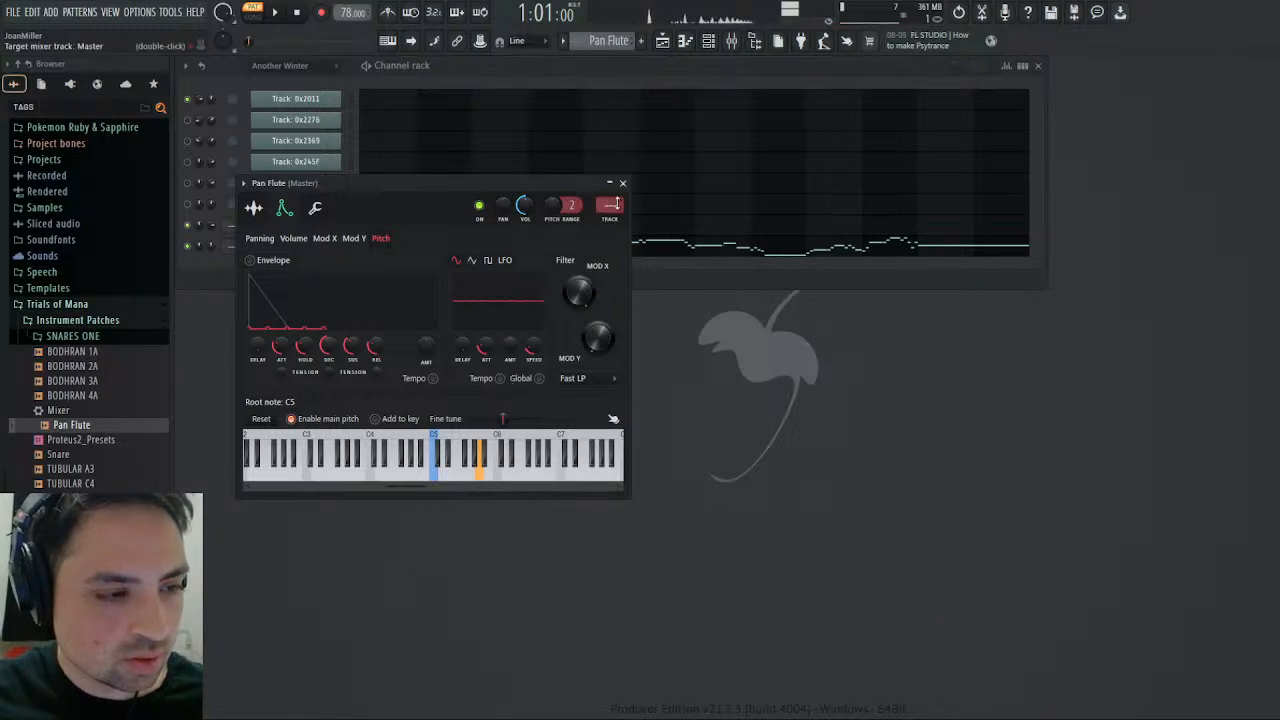
{"action": "left_click", "coordinate": [622, 183]}
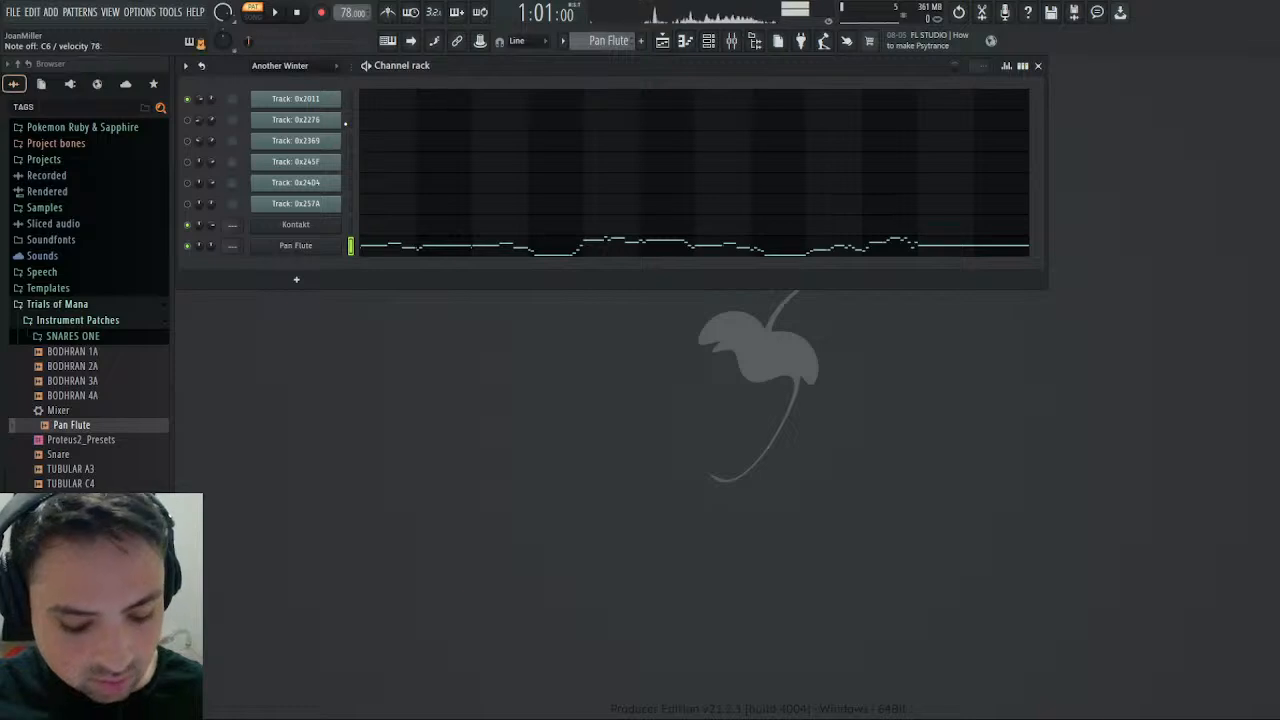
- Audition Track: 0x2369 and Track: 0x2276 against Pan Flute and review the Pan Flute's pitch LFO settings
{"action": "left_click", "coordinate": [351, 141]}
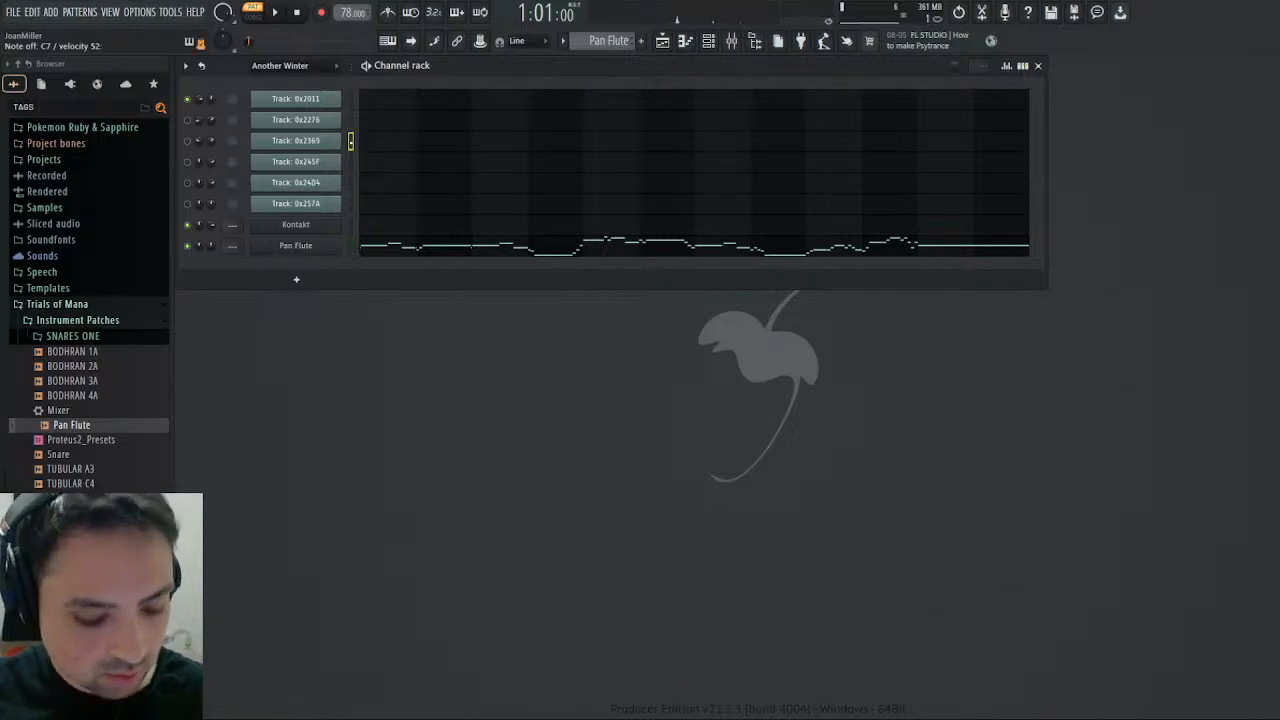
{"action": "left_click", "coordinate": [351, 245]}
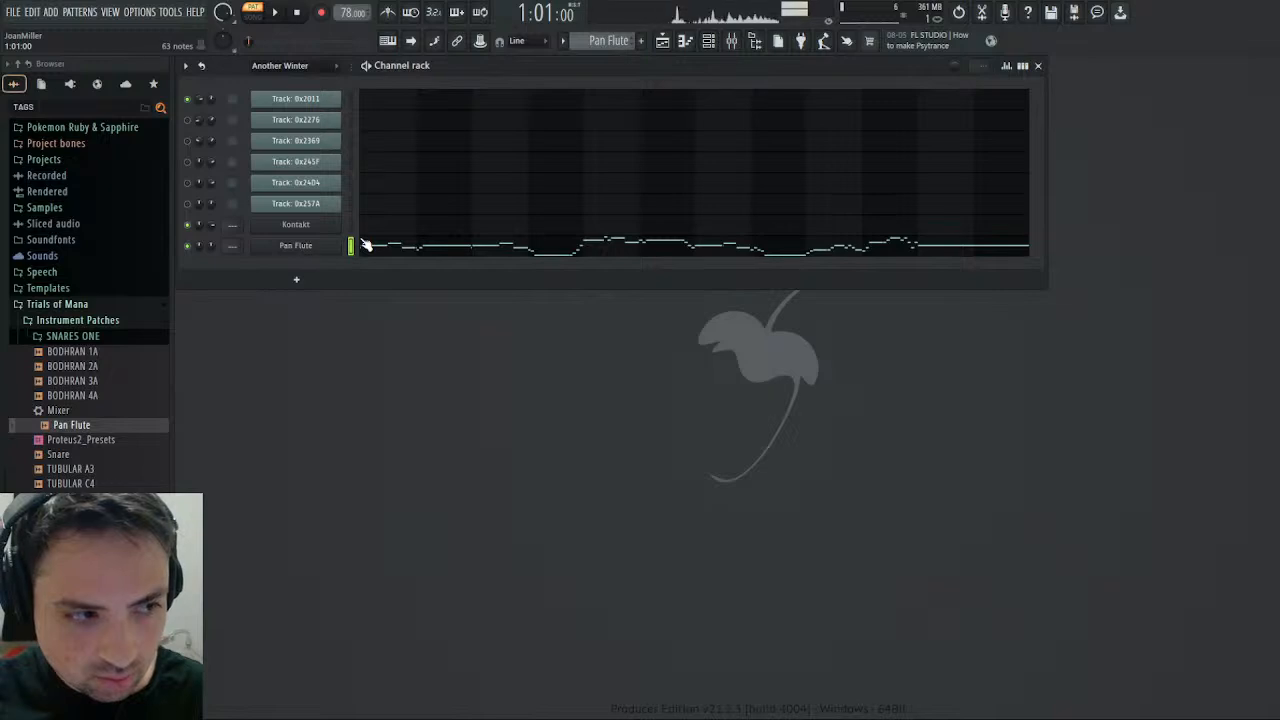
{"action": "left_click", "coordinate": [350, 121]}
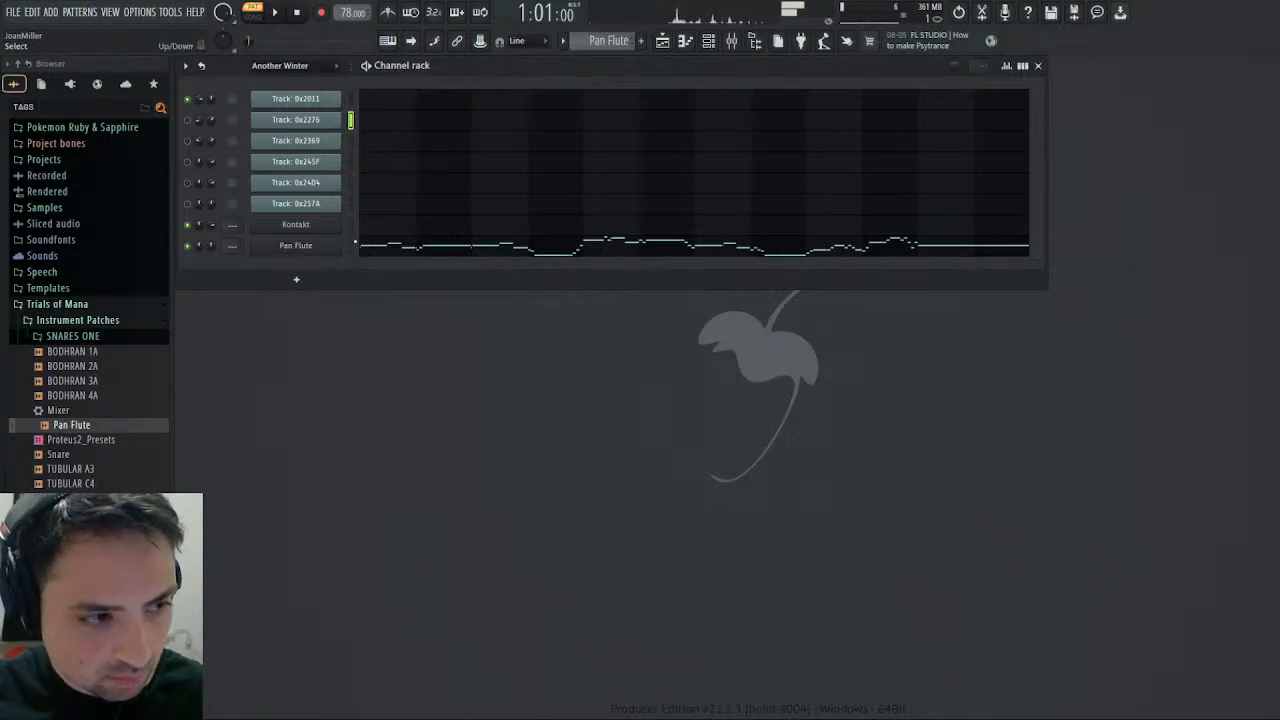
{"action": "left_click", "coordinate": [351, 245]}
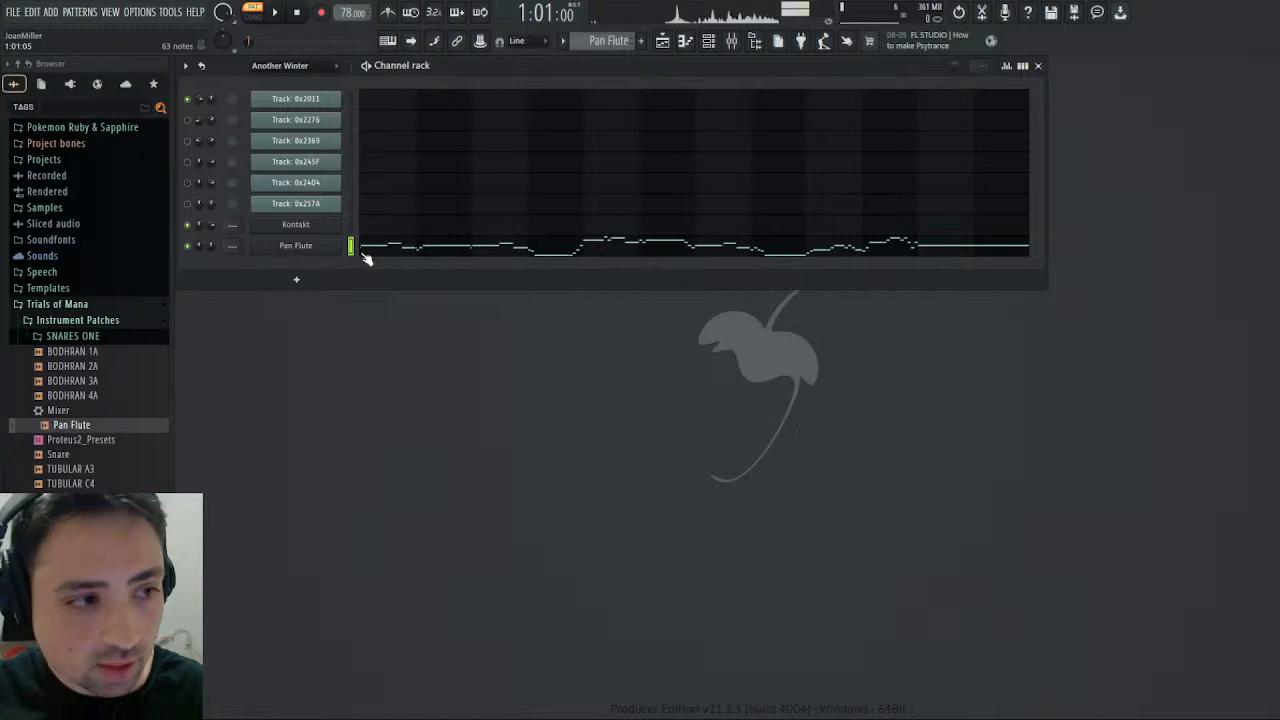
{"action": "left_click", "coordinate": [303, 244]}
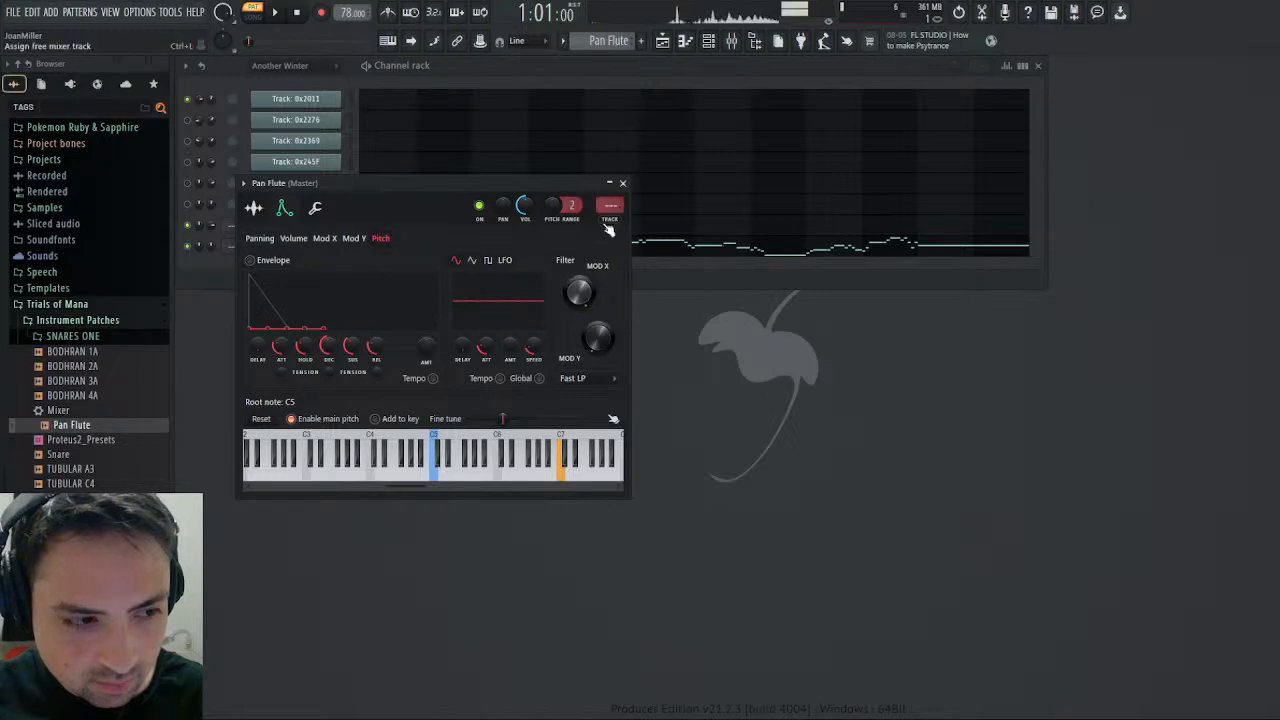
{"action": "left_click", "coordinate": [622, 183]}
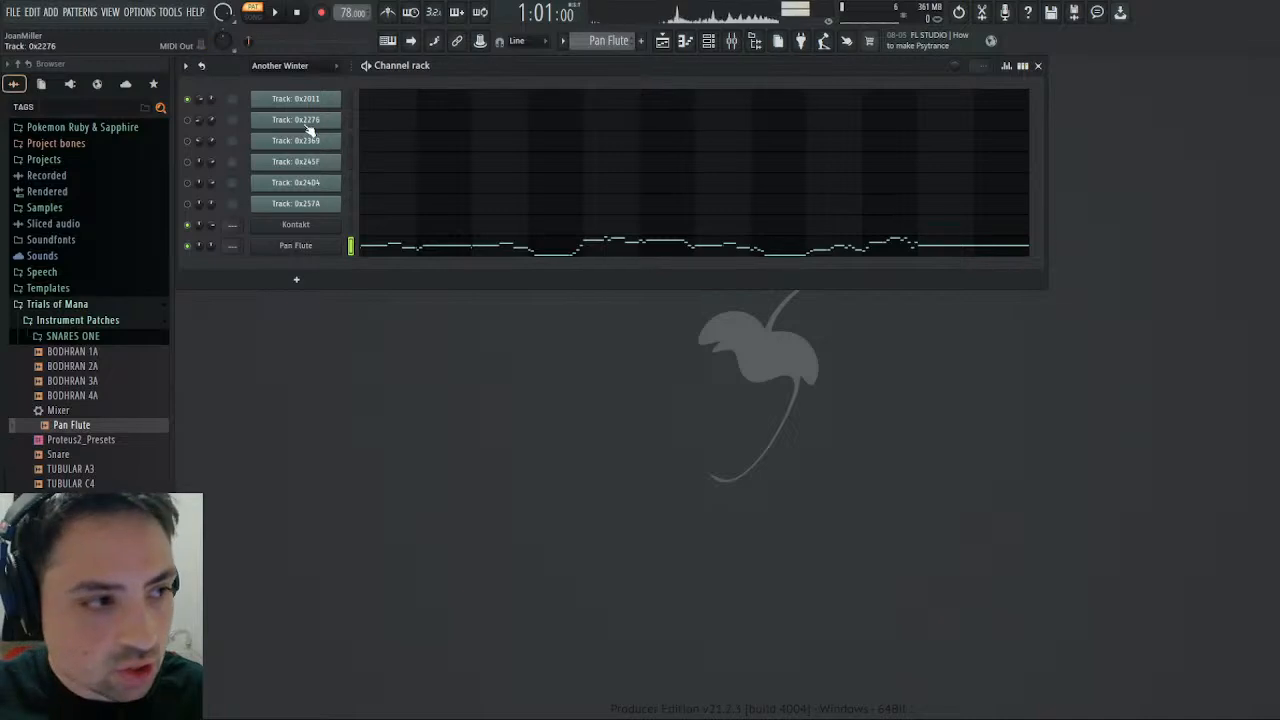
- Increase the volume LFO amount of the Pan Flute channel
{"action": "left_click", "coordinate": [326, 246]}
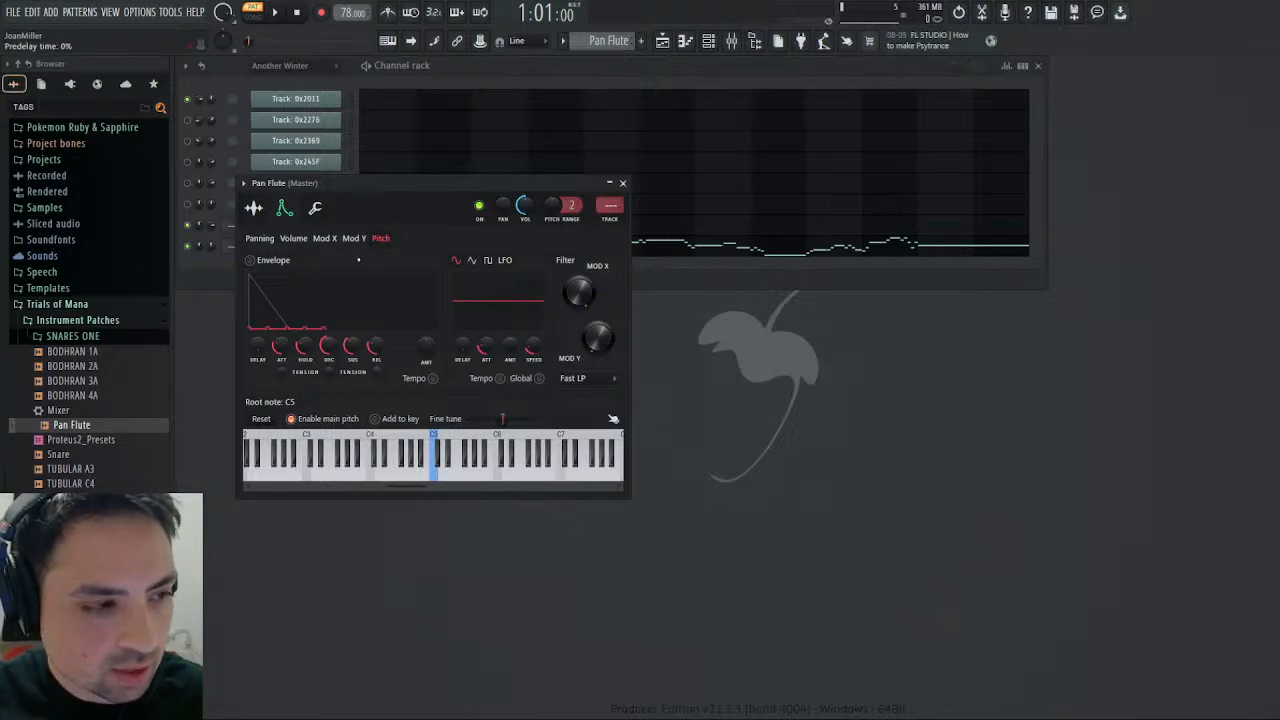
{"action": "left_click", "coordinate": [296, 238]}
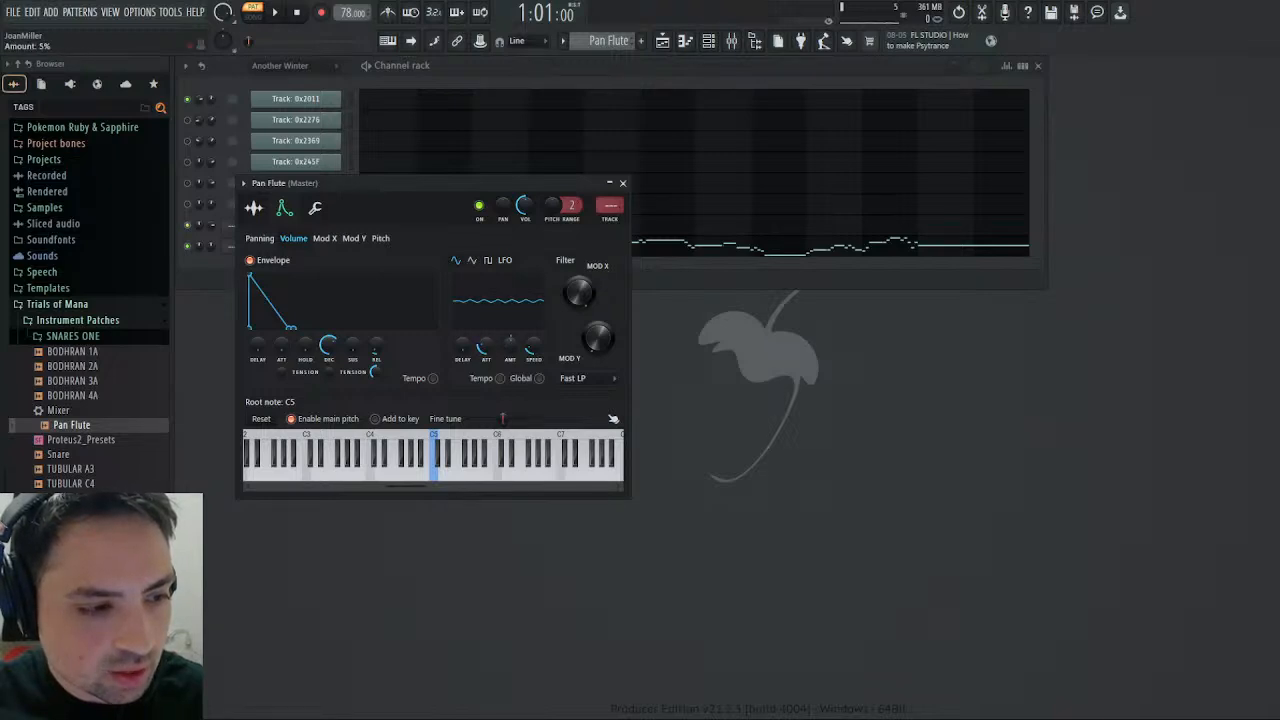
{"action": "left_click_drag", "start_coordinate": [510, 345], "coordinate": [510, 335]}
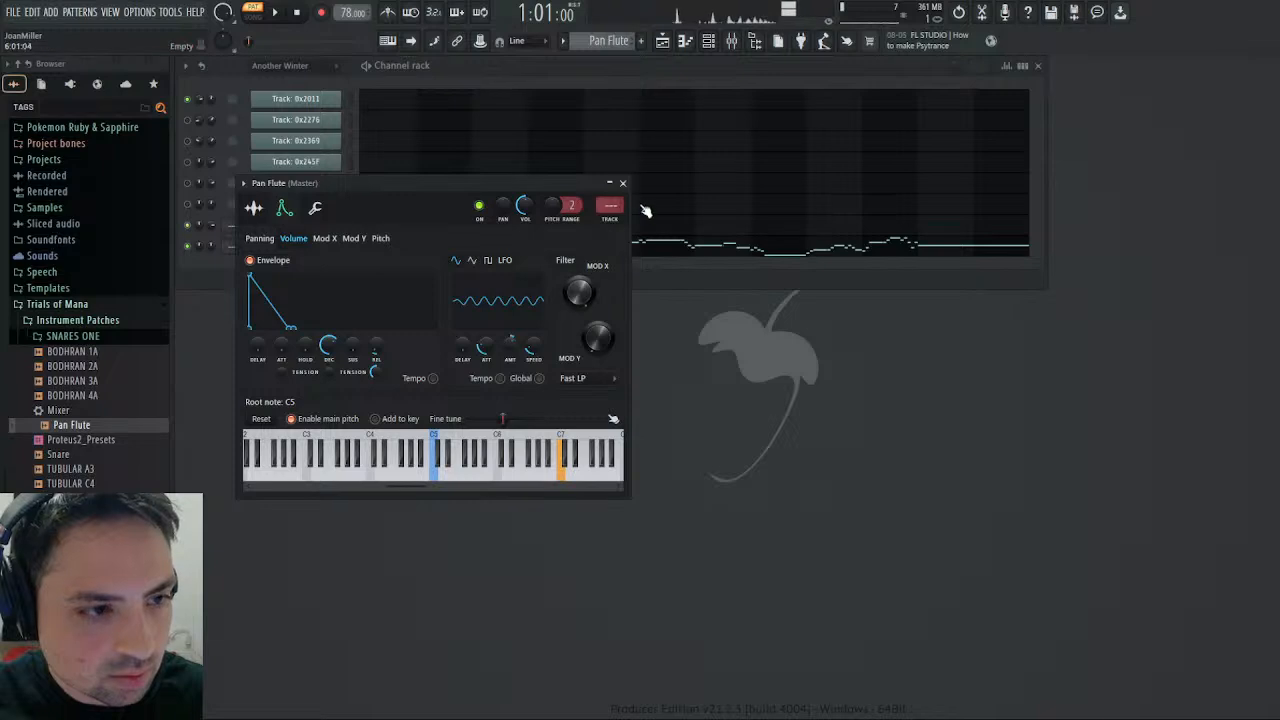
{"action": "left_click", "coordinate": [622, 183]}
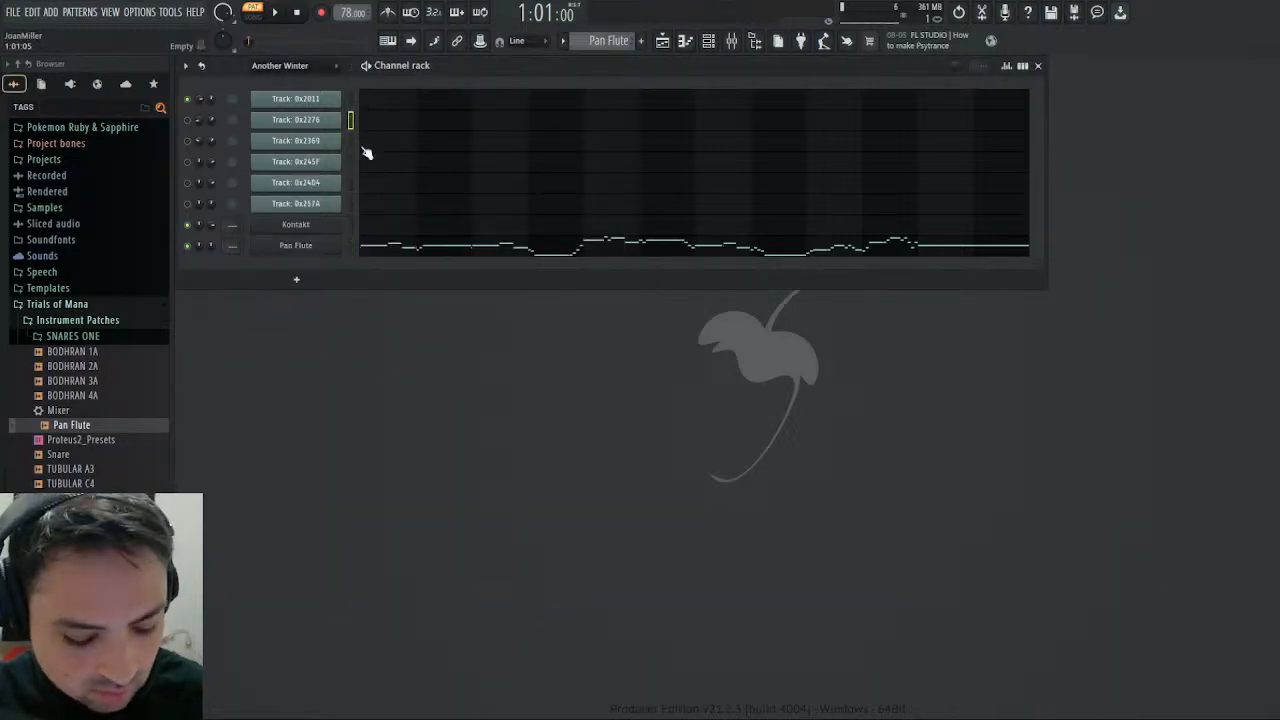
- Audition the Pan Flute, then set its pitch LFO speed to 19%
{"action": "left_click", "coordinate": [350, 245]}
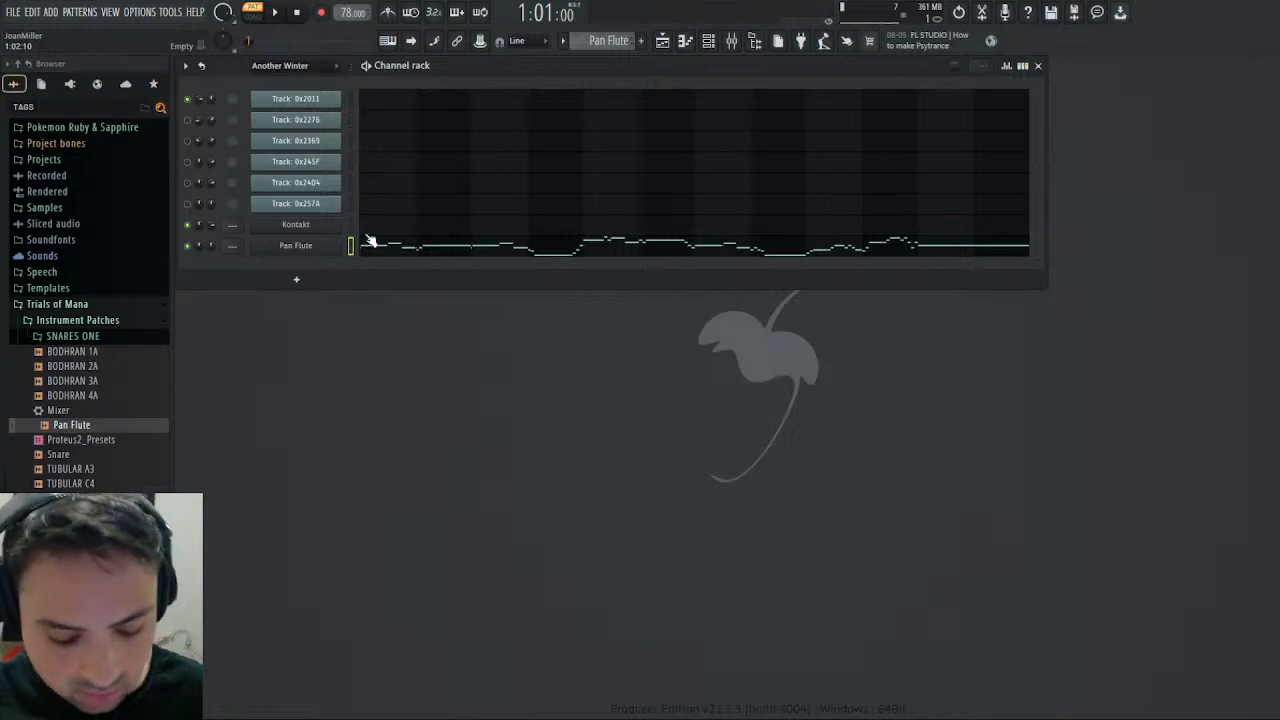
{"action": "left_click", "coordinate": [331, 248]}
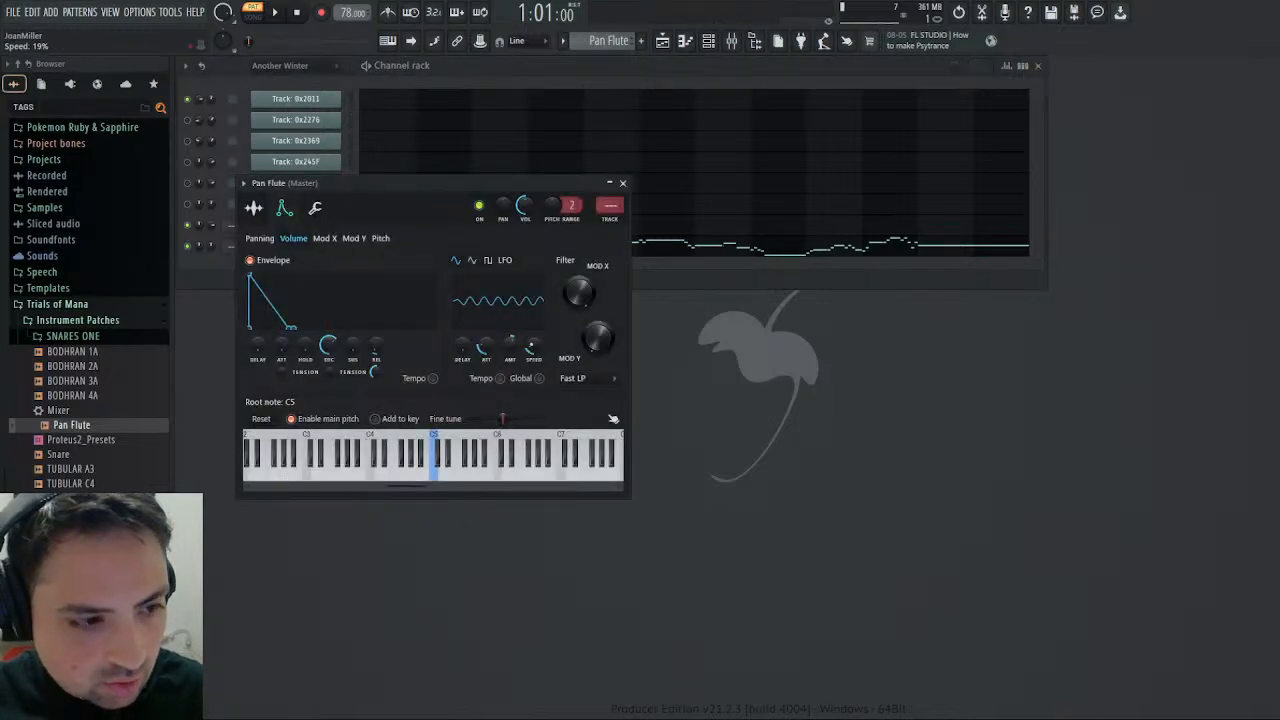
{"action": "left_click", "coordinate": [381, 238]}
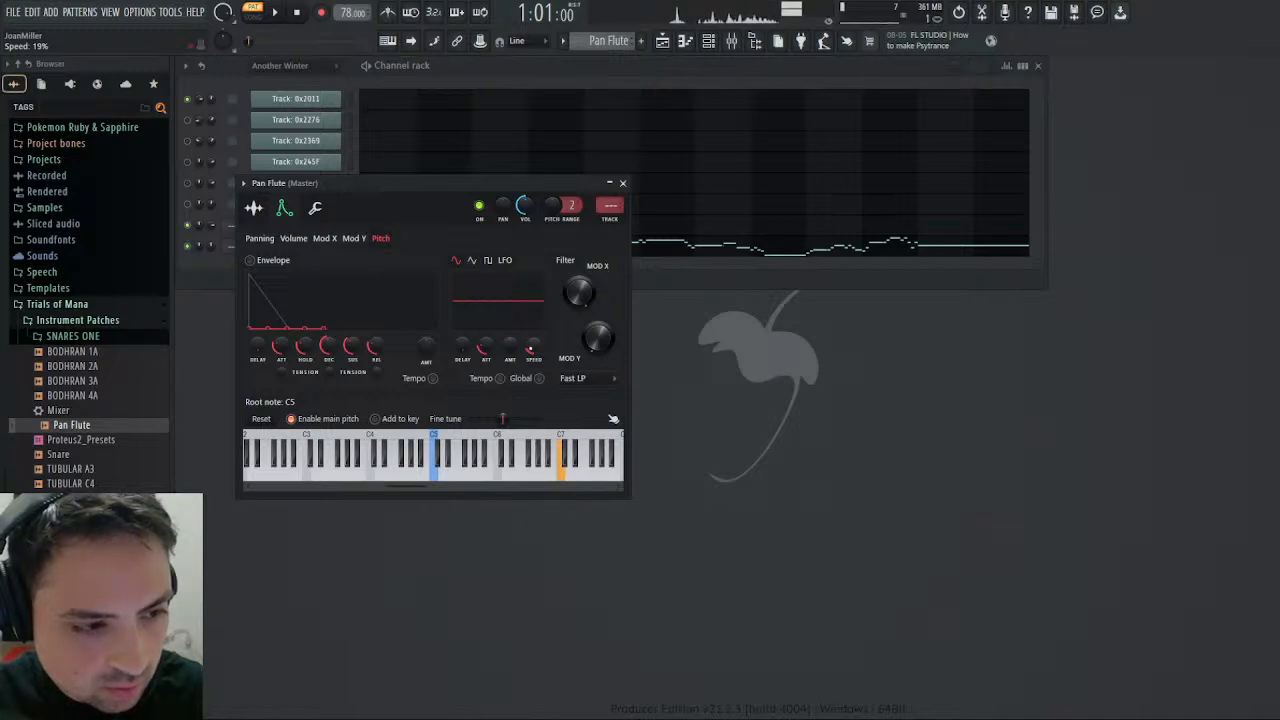
{"action": "left_click", "coordinate": [622, 183]}
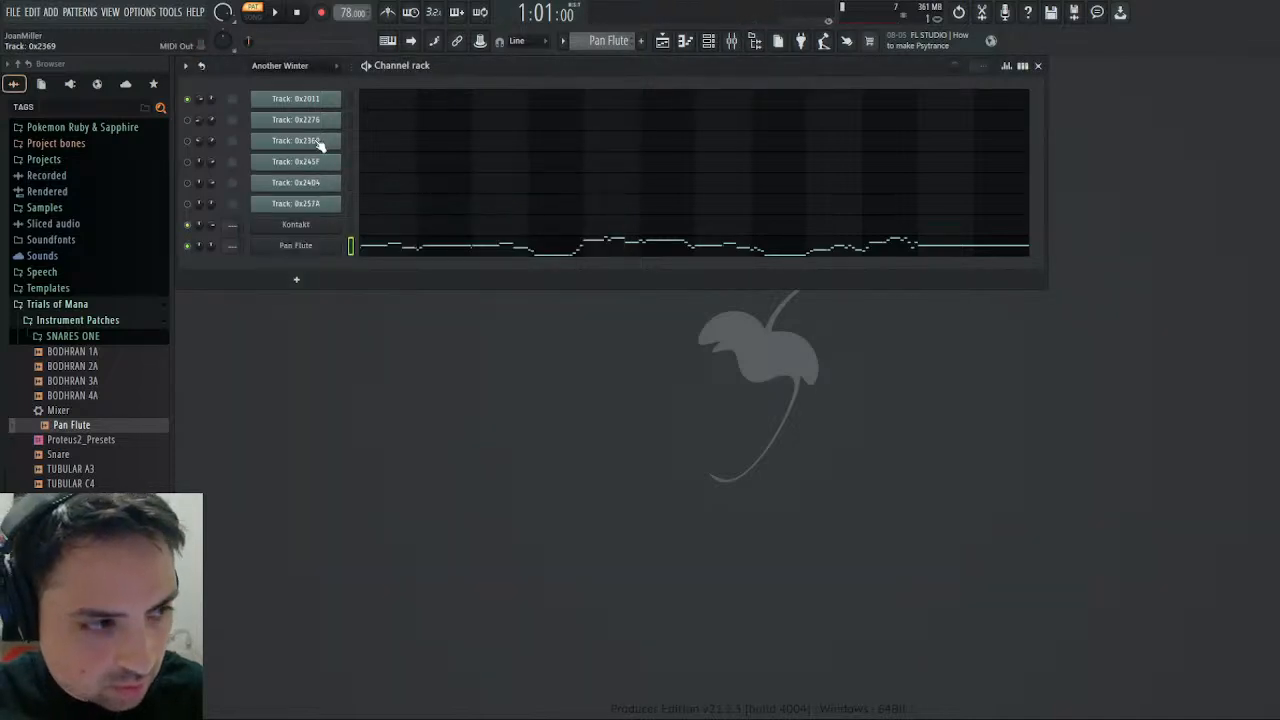
- Compare the sound of Track: 0x2276 and Track: 0x2369 with the Pan Flute channel by playing each one
{"action": "left_click", "coordinate": [366, 128]}
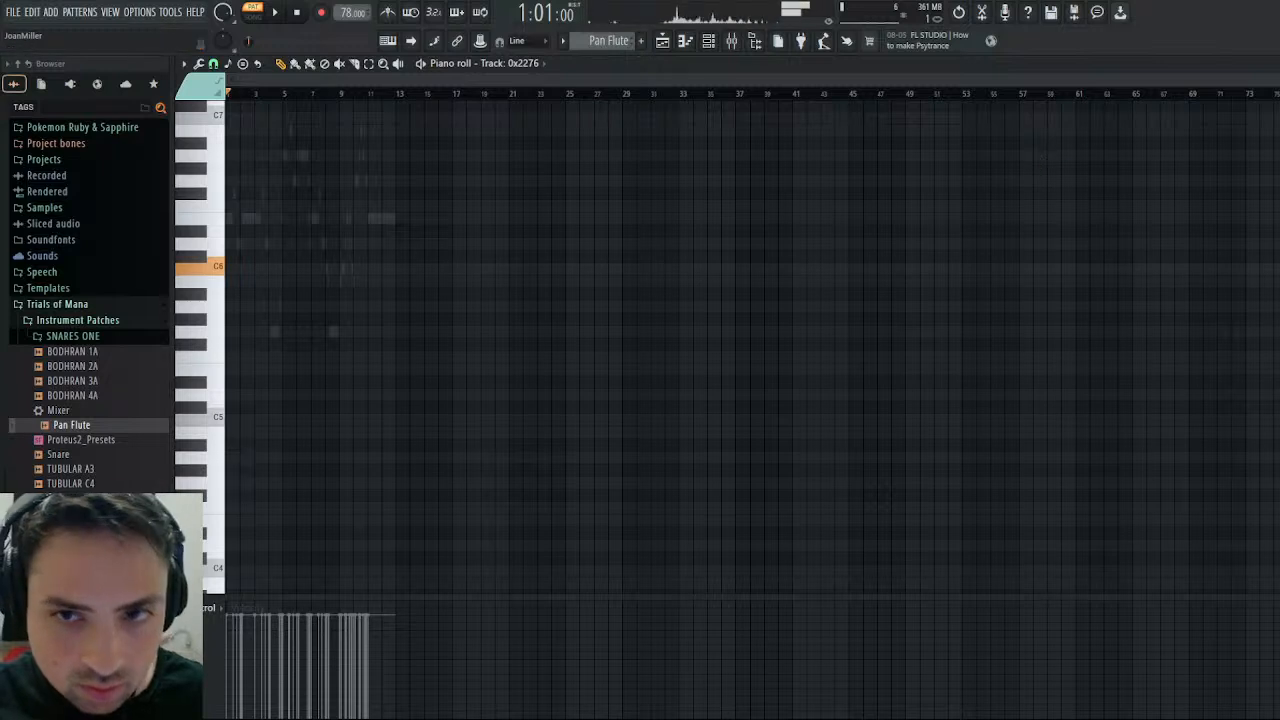
{"action": "left_click", "coordinate": [1270, 64]}
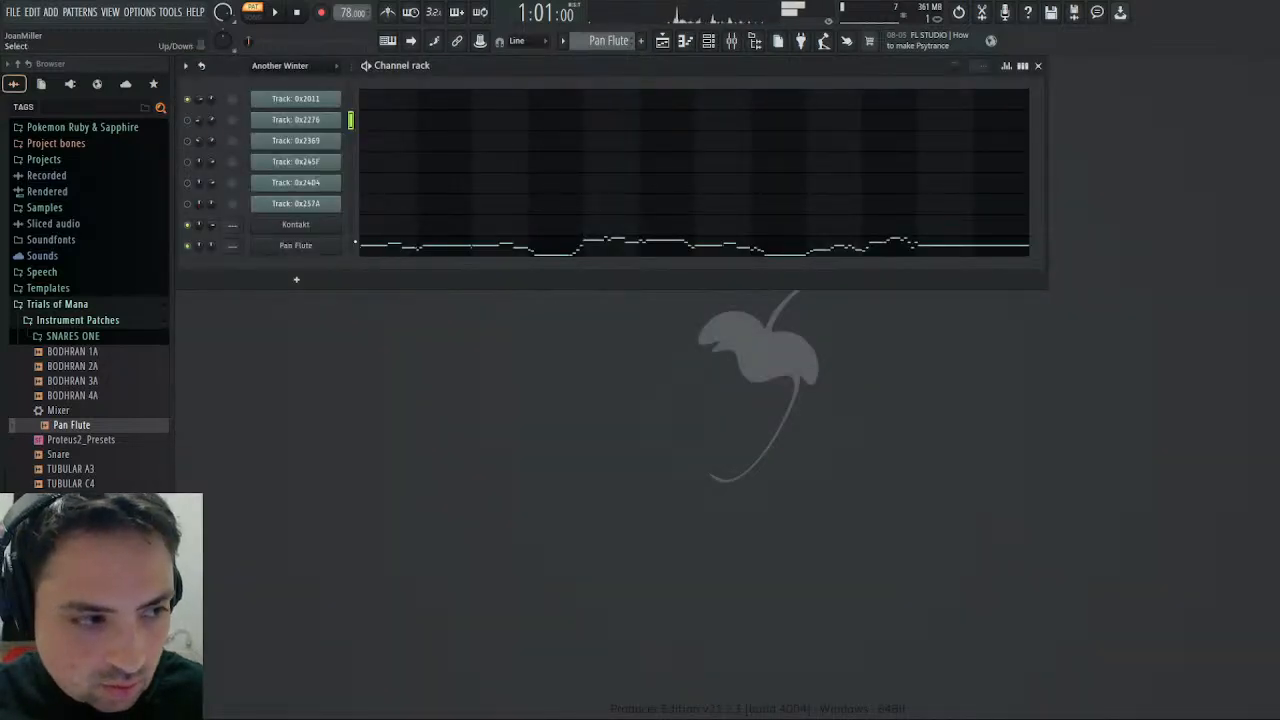
{"action": "left_click", "coordinate": [354, 243]}
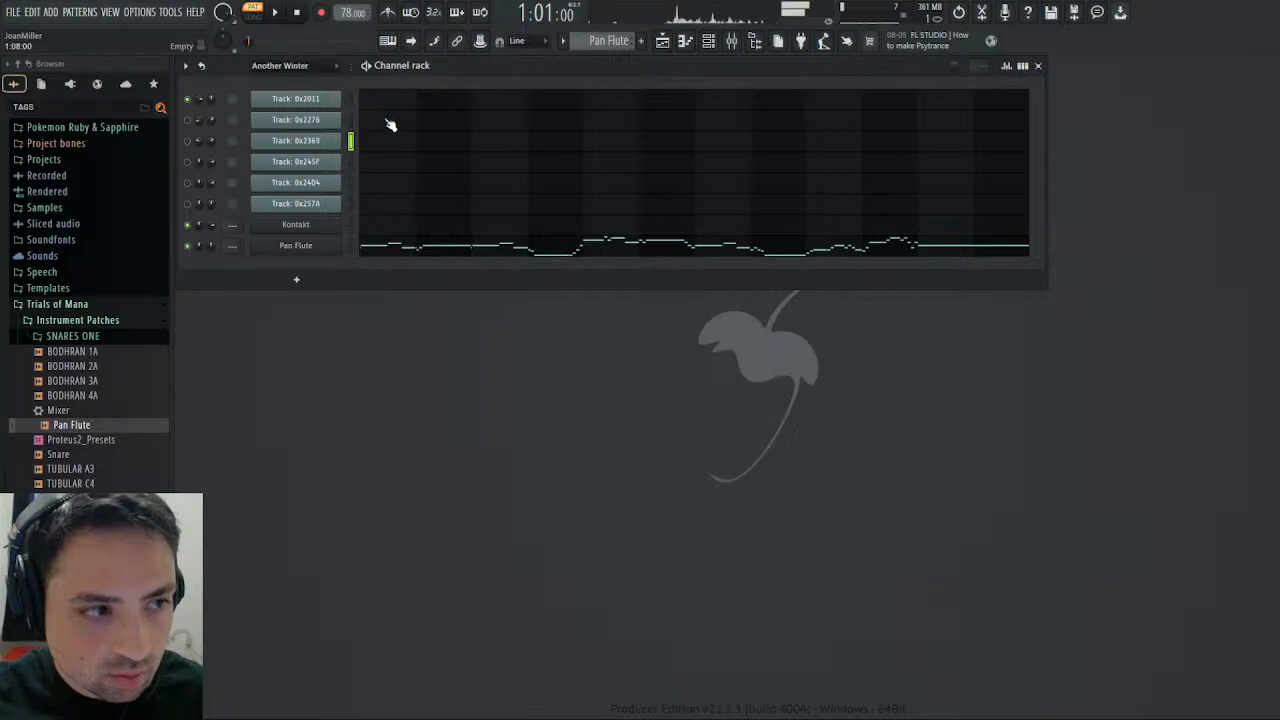
{"action": "left_click", "coordinate": [351, 245]}
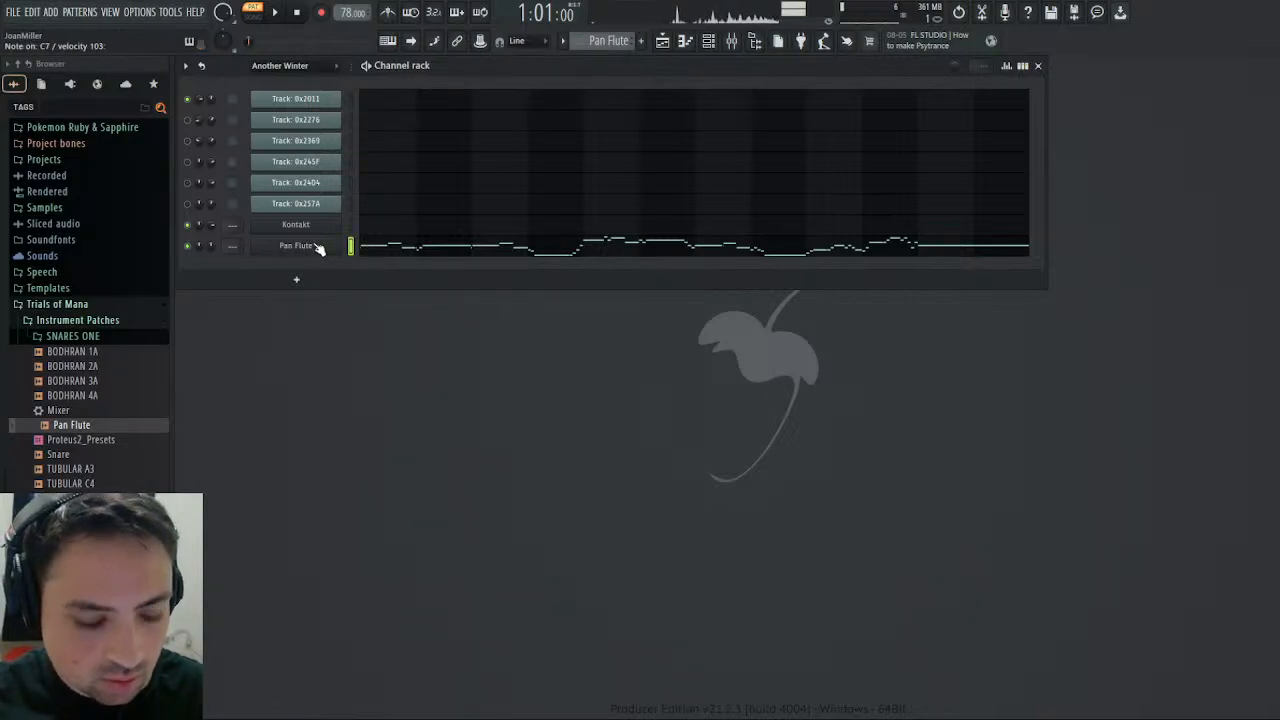
{"action": "left_click", "coordinate": [351, 142]}
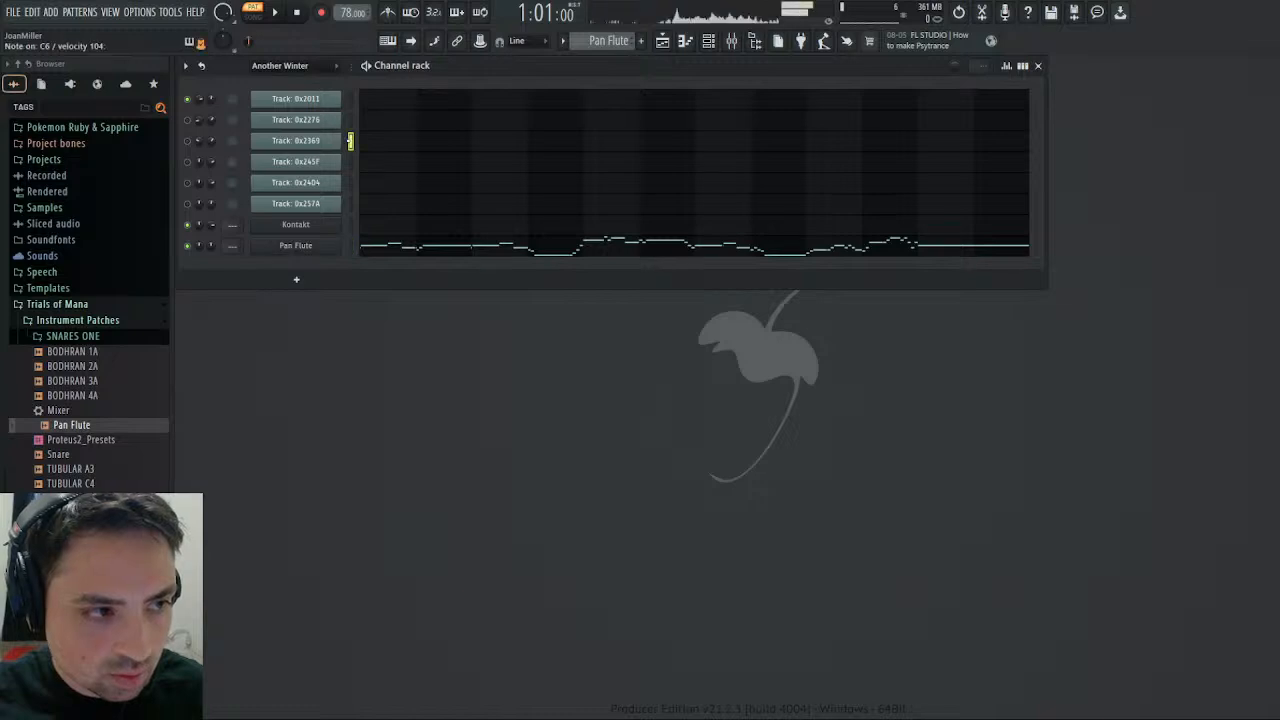
{"action": "left_click", "coordinate": [351, 245]}
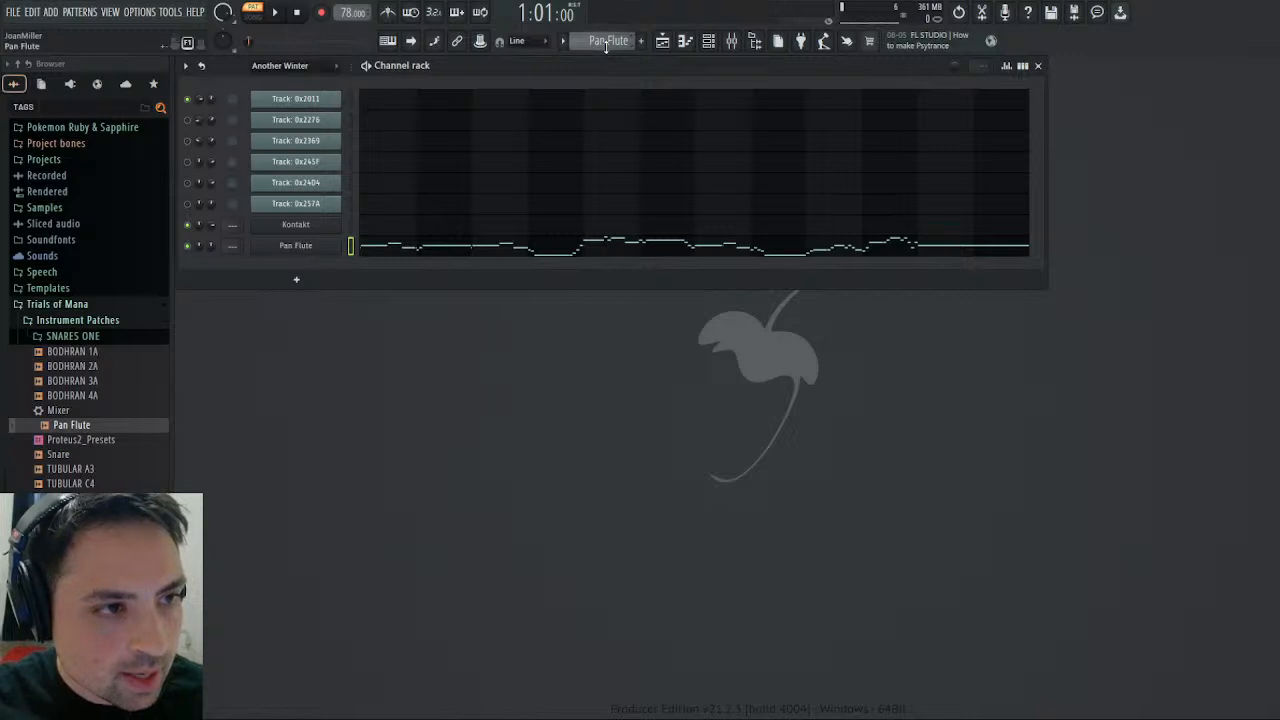
- Open the notes of Track: 0x2369 in the Another Winter pattern and save the project
{"action": "scroll", "coordinate": [606, 47], "scroll_direction": "up", "scroll_amount": 1}
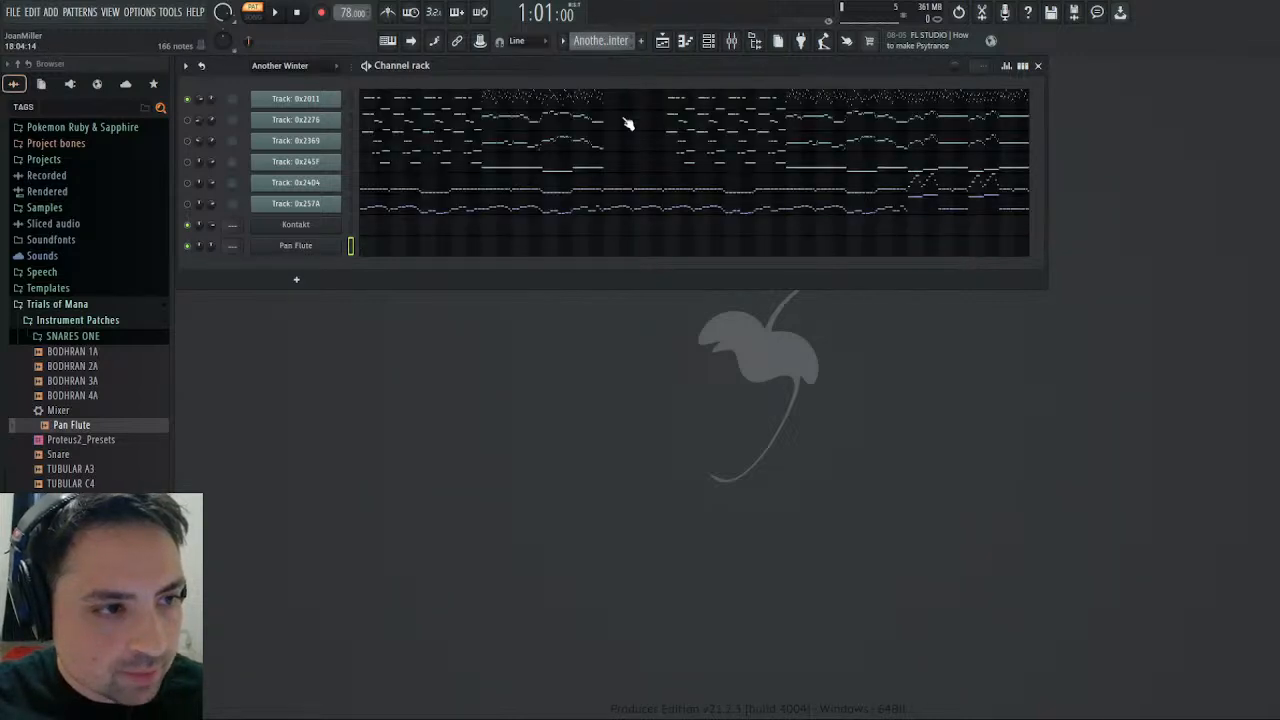
{"action": "left_click", "coordinate": [760, 147]}
{"action": "scroll", "coordinate": [774, 215], "scroll_direction": "down", "scroll_amount": 5}
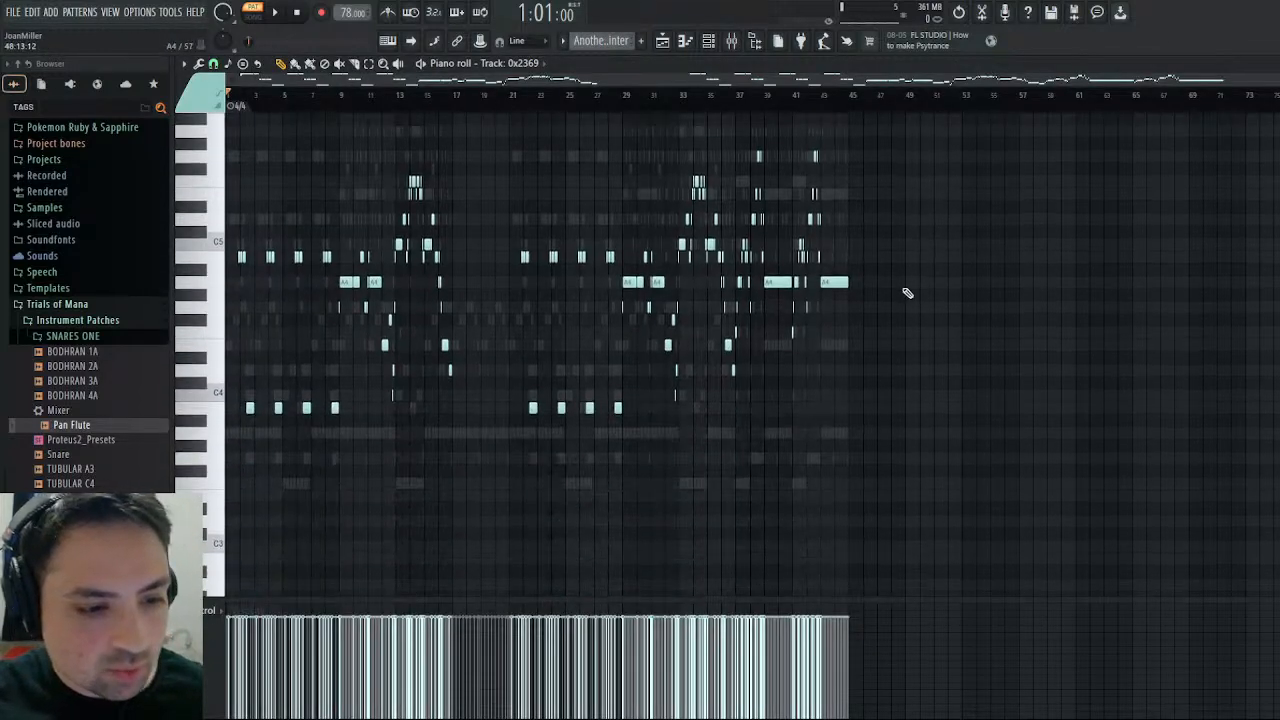
{"action": "key", "text": "ctrl+s"}
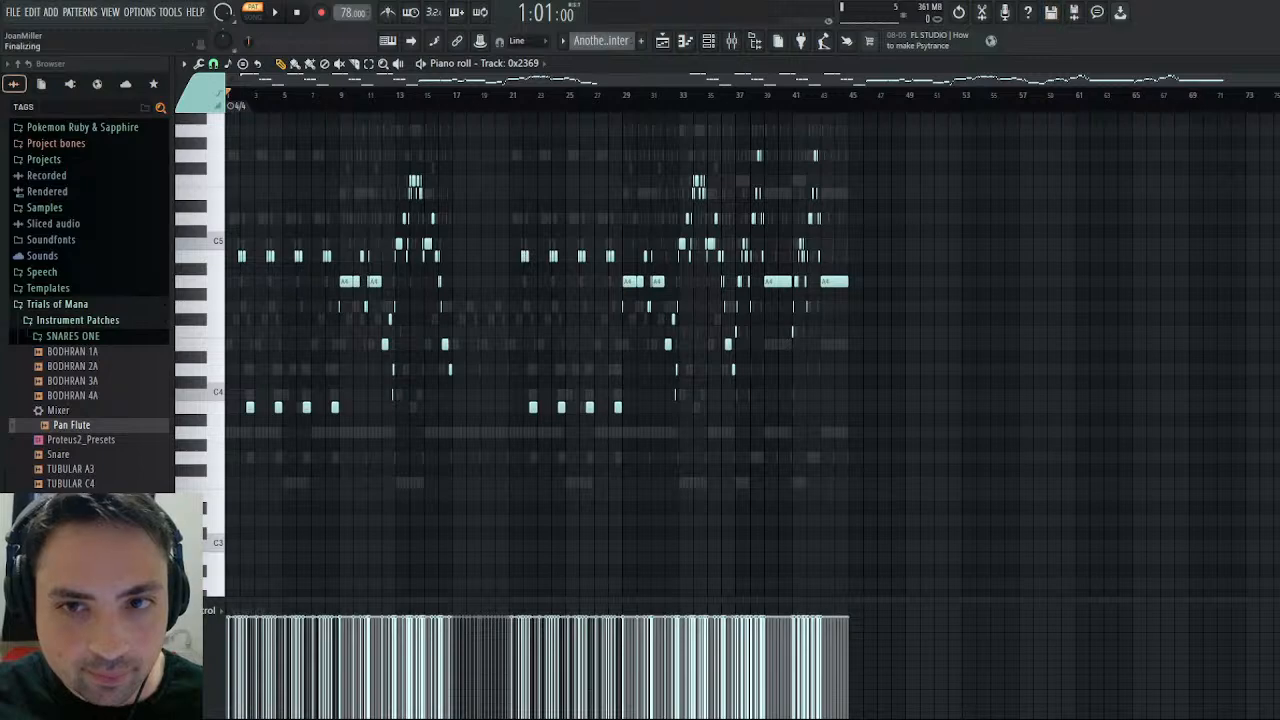
- Play the Another Winter pattern from bar 33 with the Track: 0x2369 notes in view
{"action": "left_click_drag", "start_coordinate": [1276, 80], "coordinate": [1265, 114]}
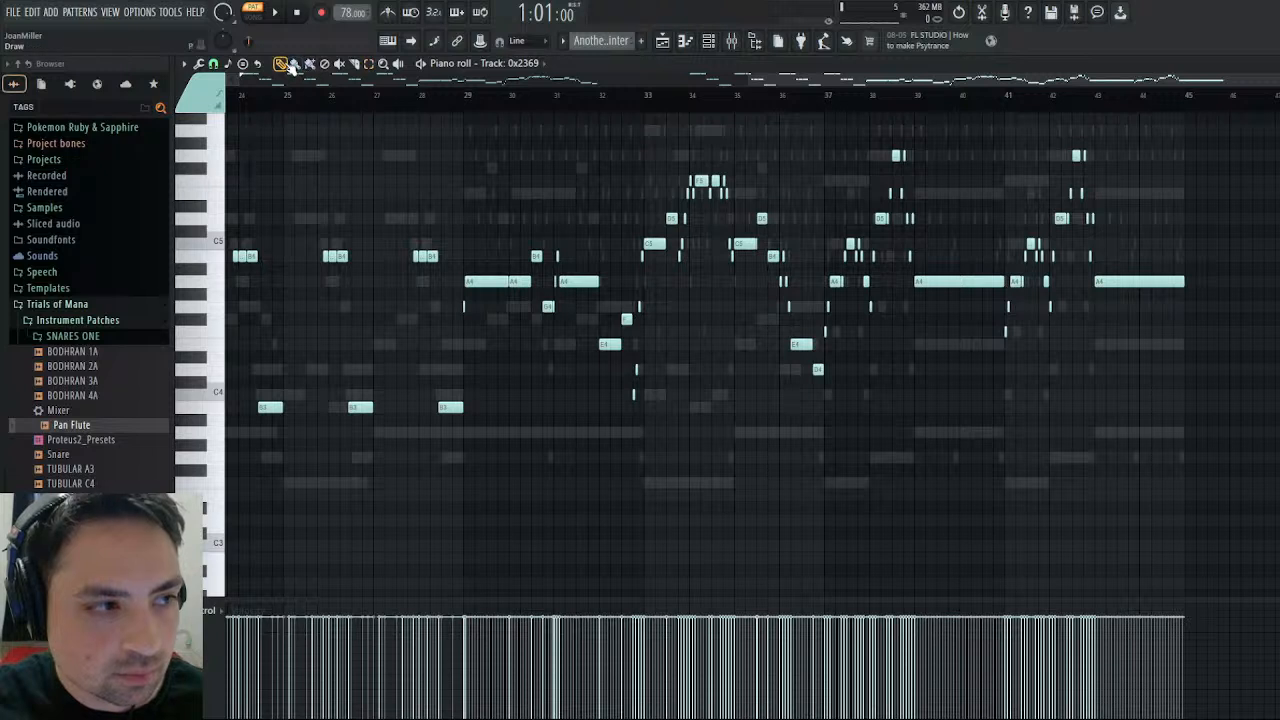
{"action": "left_click", "coordinate": [648, 100]}
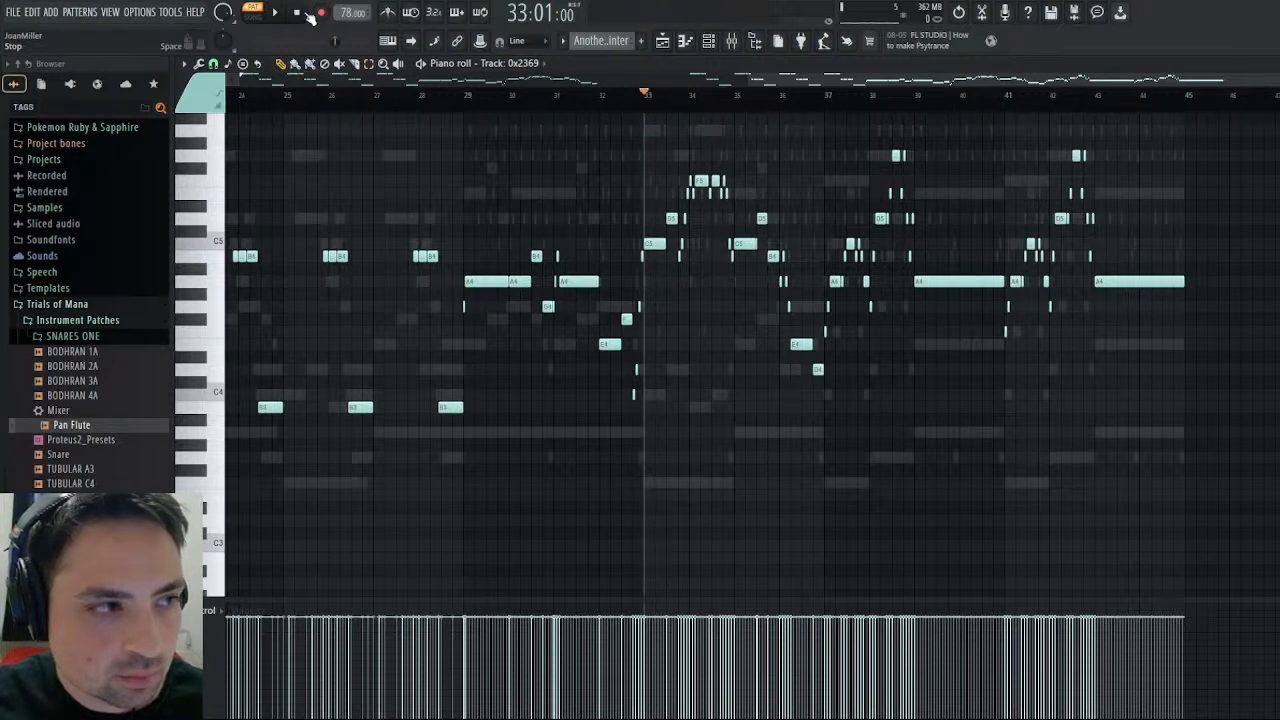
{"action": "left_click", "coordinate": [296, 12]}
{"action": "left_click", "coordinate": [648, 97]}
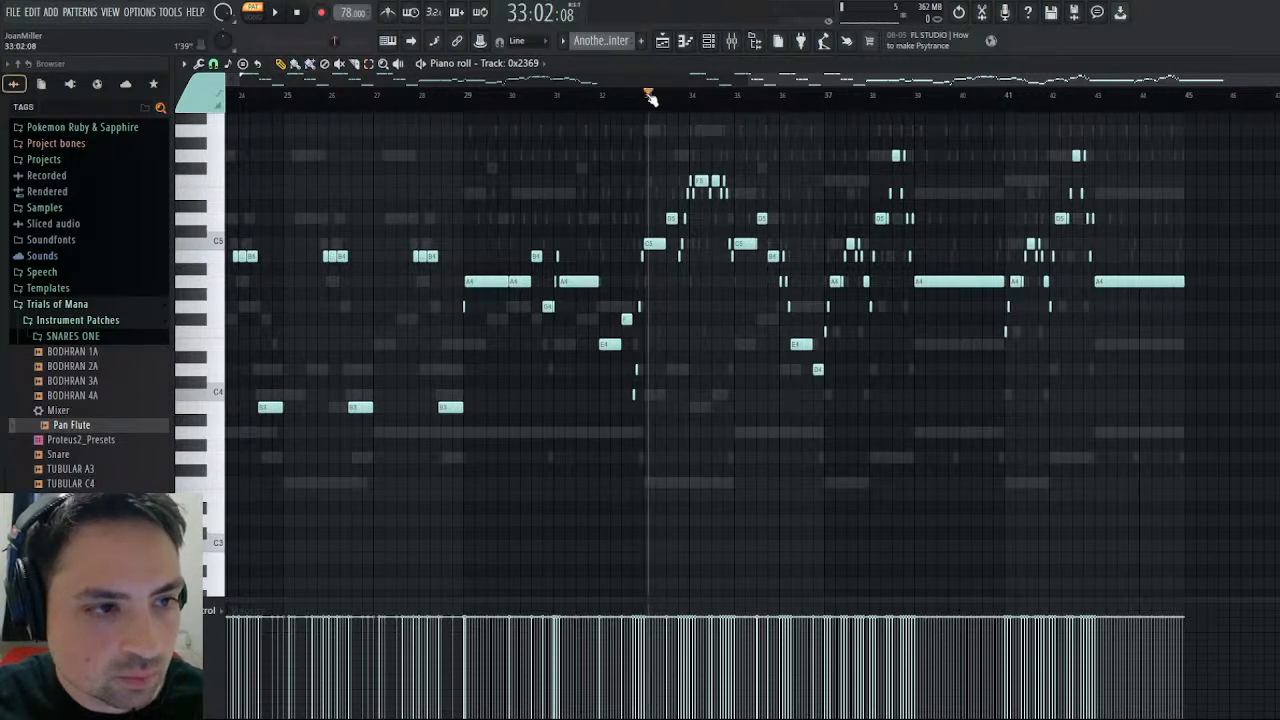
{"action": "key", "text": "space"}
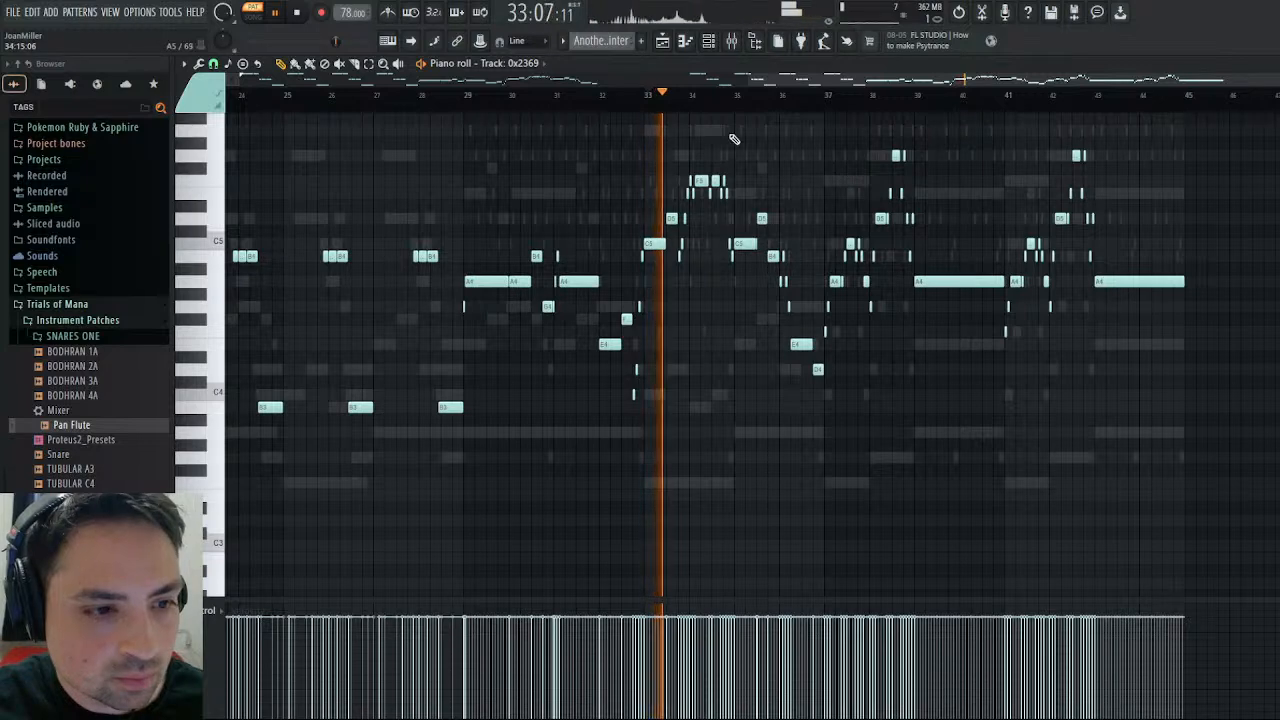
- Unmute Track: 0x2276 and Track: 0x2369 and mute Track: 0x2011 during playback
{"action": "left_click", "coordinate": [1270, 64]}
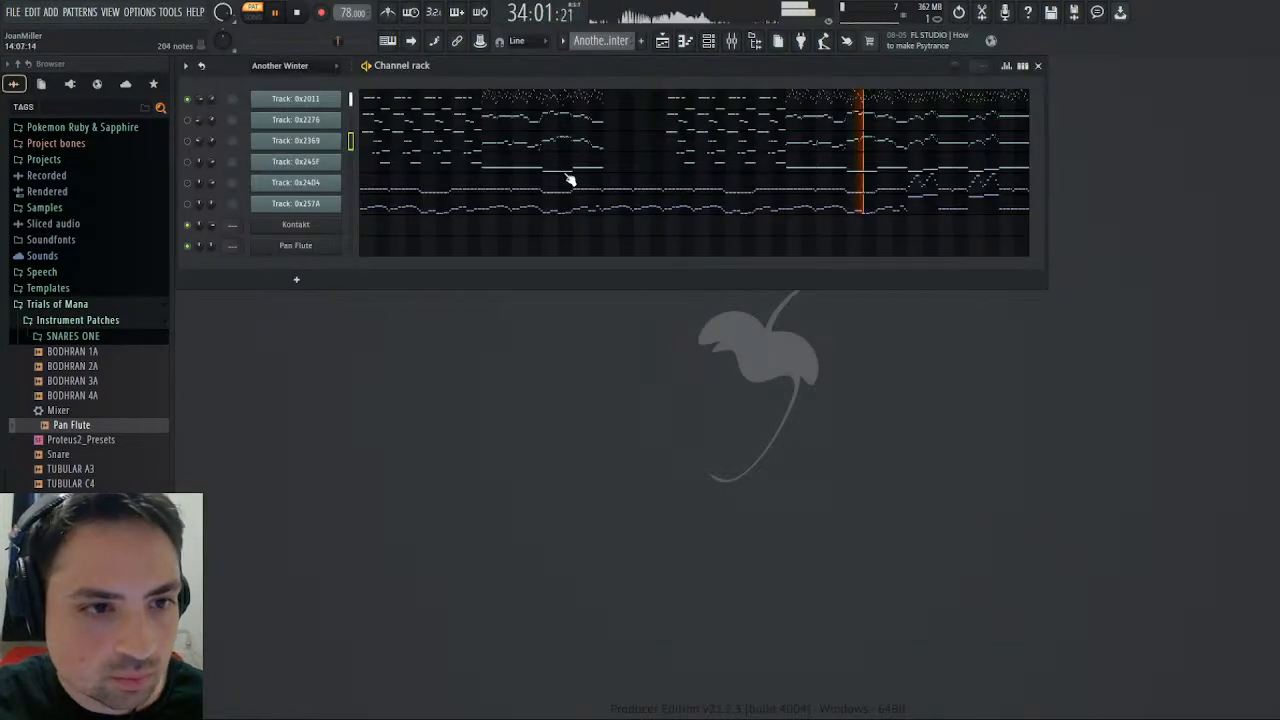
{"action": "left_click", "coordinate": [187, 120]}
{"action": "left_click", "coordinate": [187, 141]}
{"action": "left_click", "coordinate": [187, 99]}
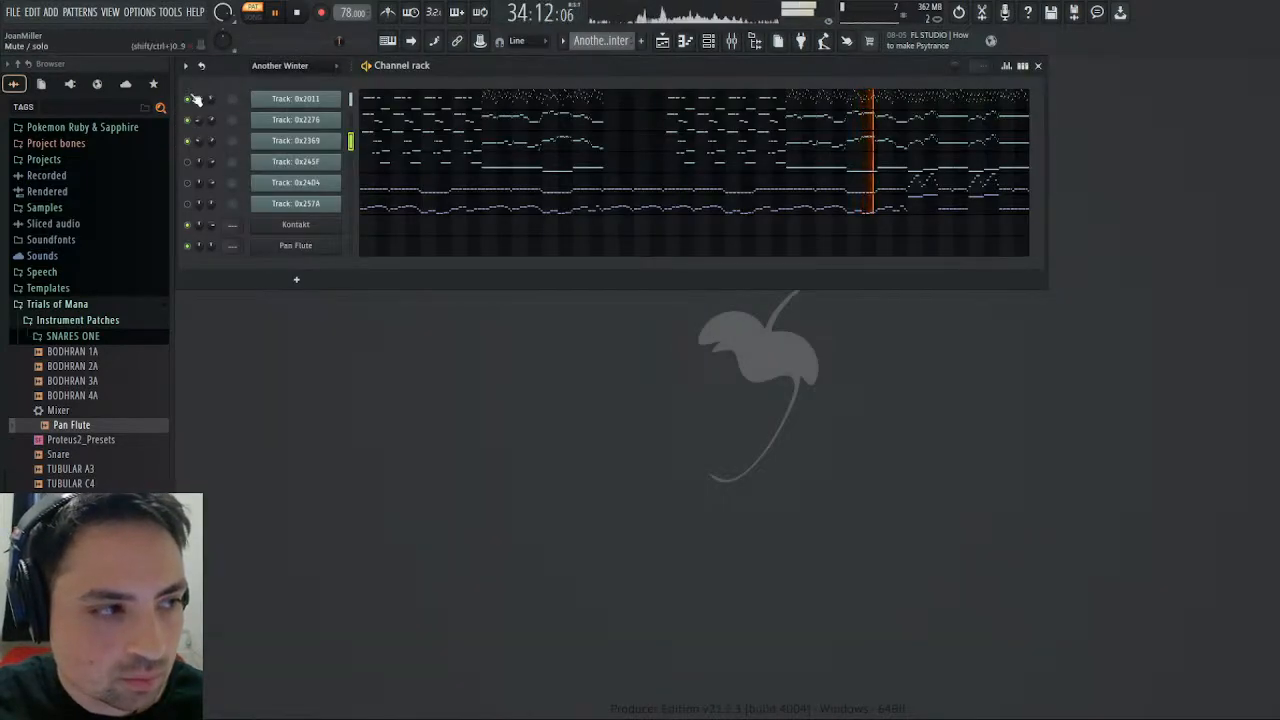
- Select and copy the Track: 0x2369 notes spanning bars 29 to 40, and stop playback
{"action": "left_click", "coordinate": [913, 146]}
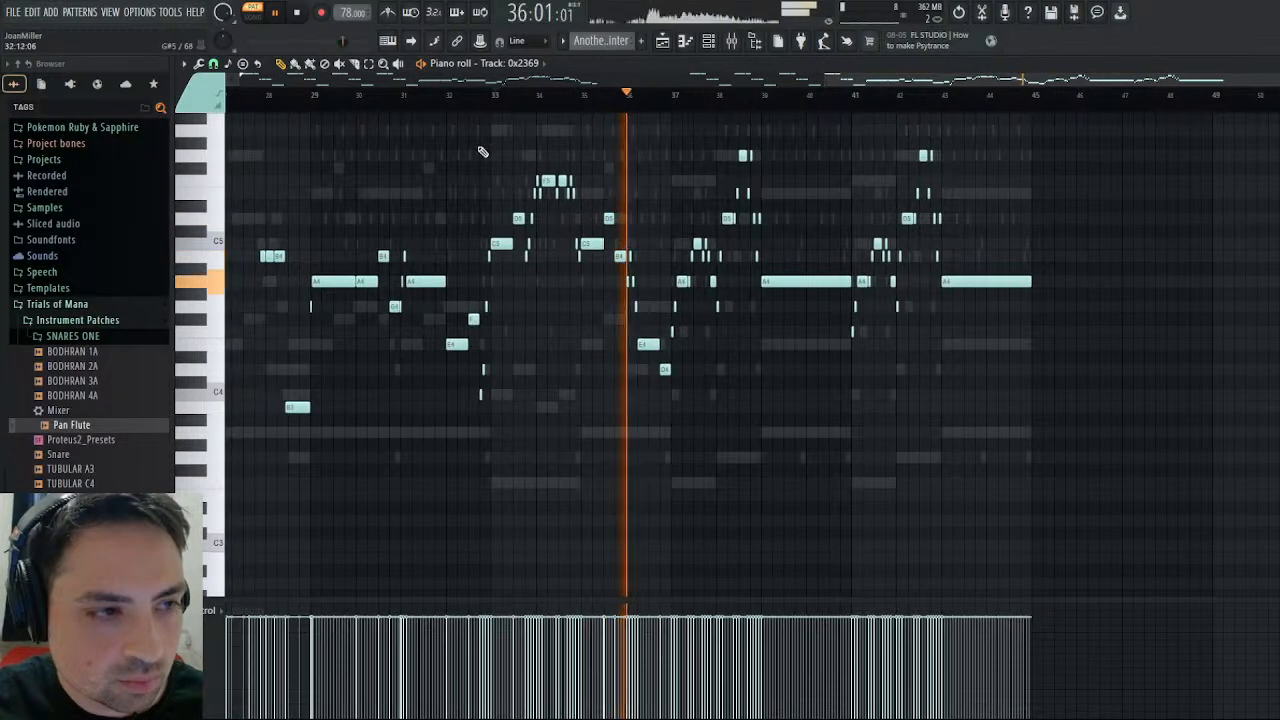
{"action": "left_click_drag", "start_coordinate": [812, 125], "coordinate": [320, 451]}
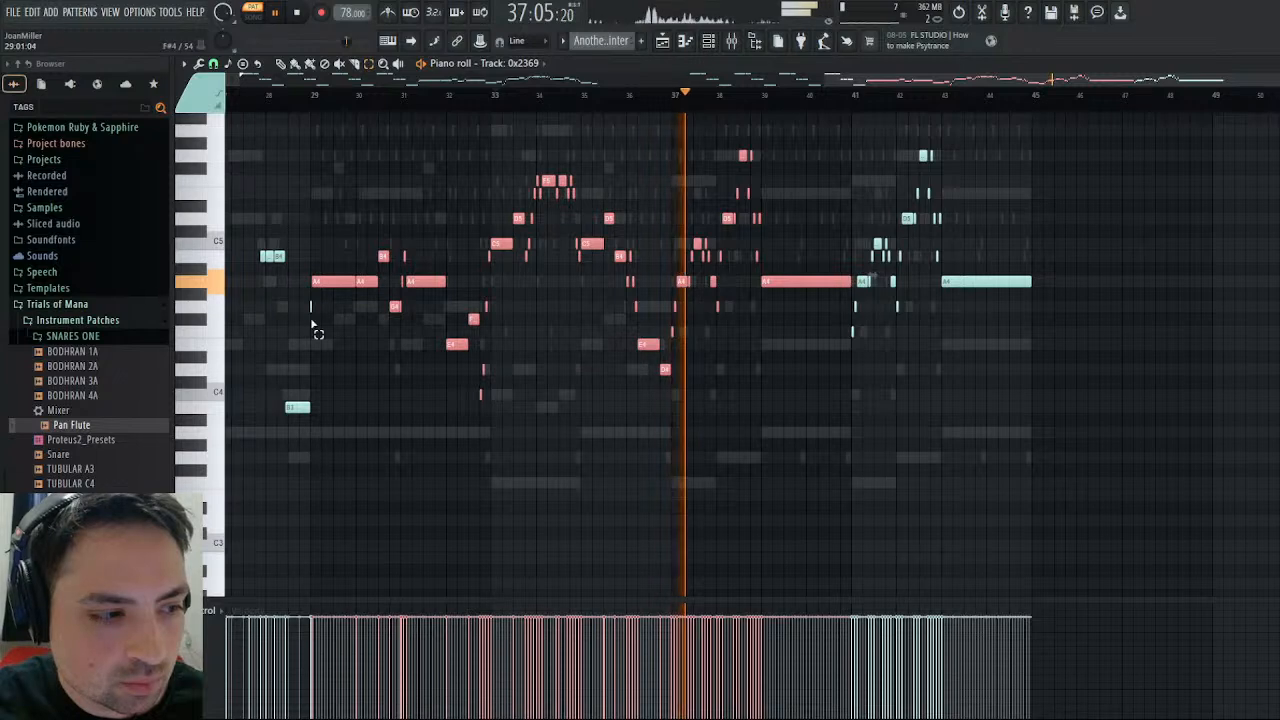
{"action": "left_click_drag", "start_coordinate": [806, 155], "coordinate": [320, 476]}
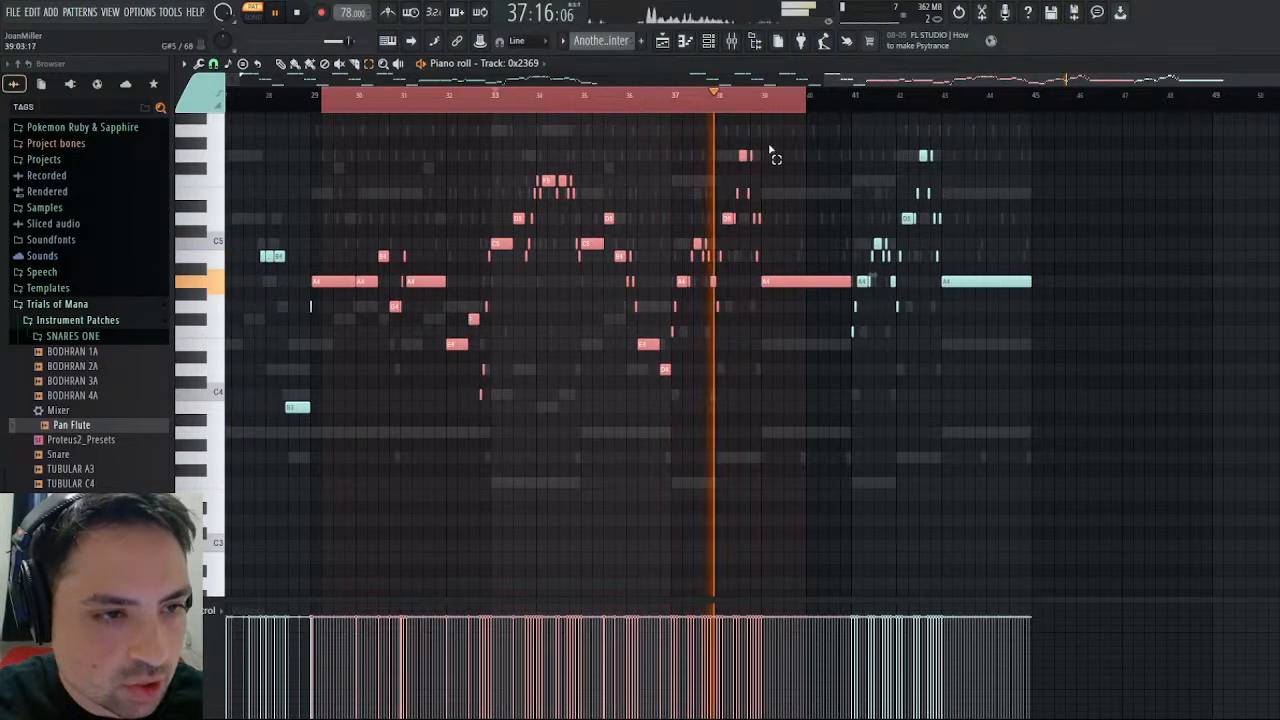
{"action": "left_click", "coordinate": [770, 152]}
{"action": "left_click_drag", "start_coordinate": [804, 151], "coordinate": [314, 451]}
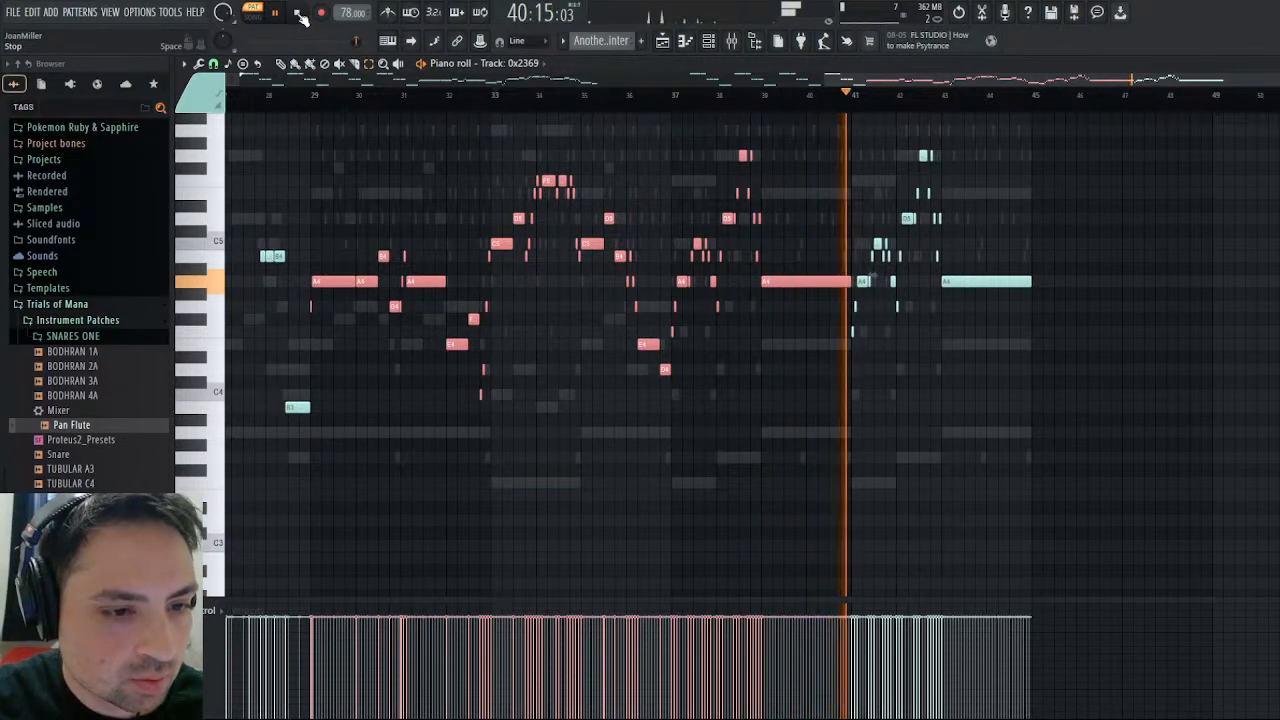
{"action": "left_click", "coordinate": [298, 13]}
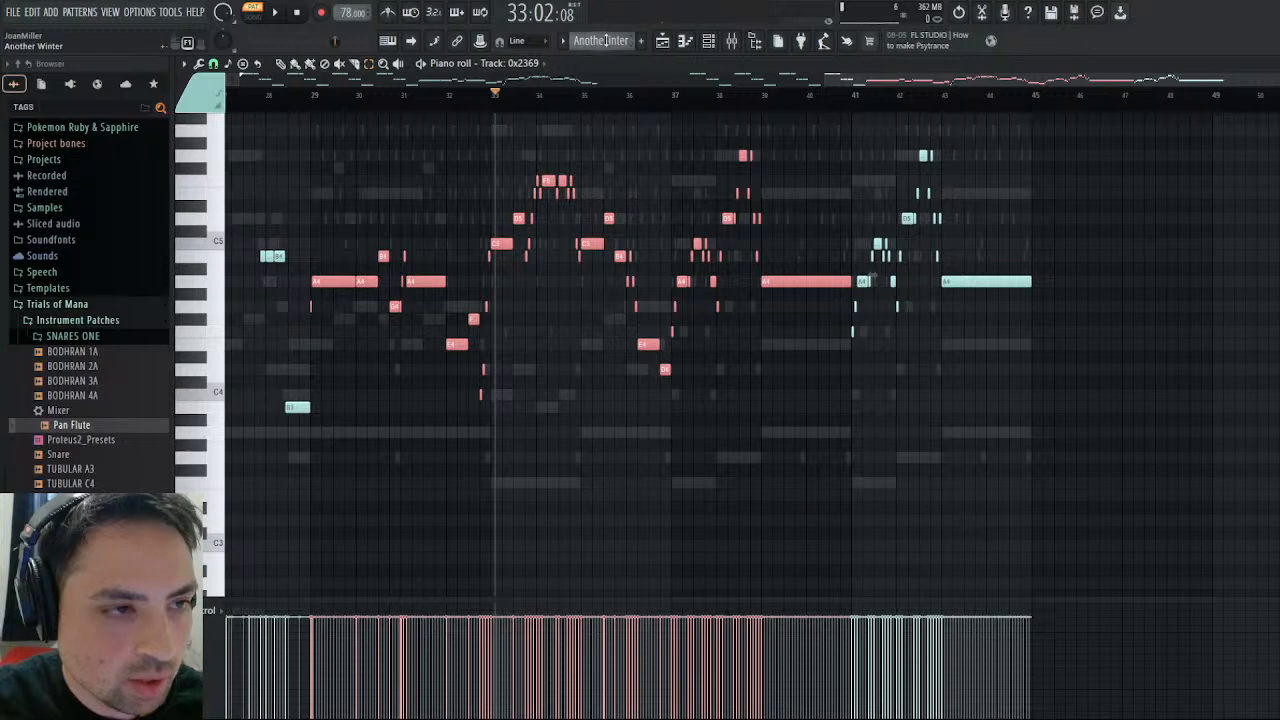
- Paste the copied notes into the Pan Flute channel of the Pan Flute pattern
{"action": "left_click", "coordinate": [618, 78]}
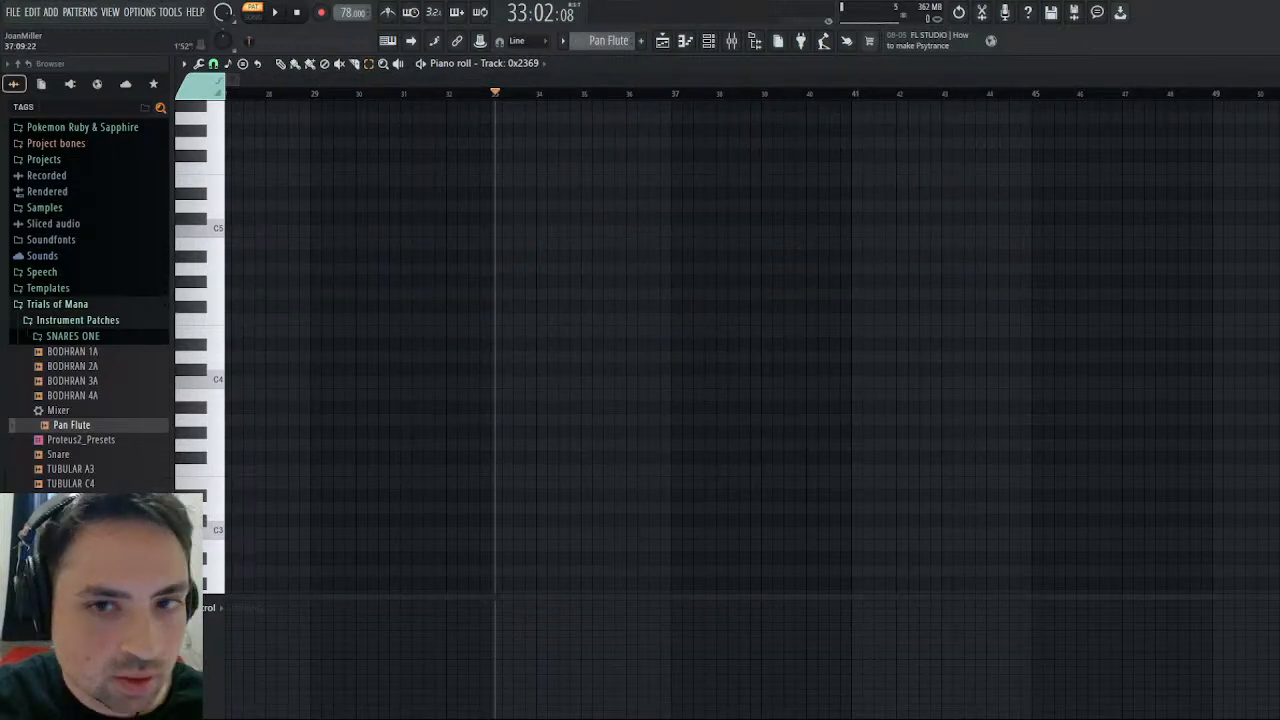
{"action": "left_click", "coordinate": [1270, 64]}
{"action": "left_click", "coordinate": [564, 247]}
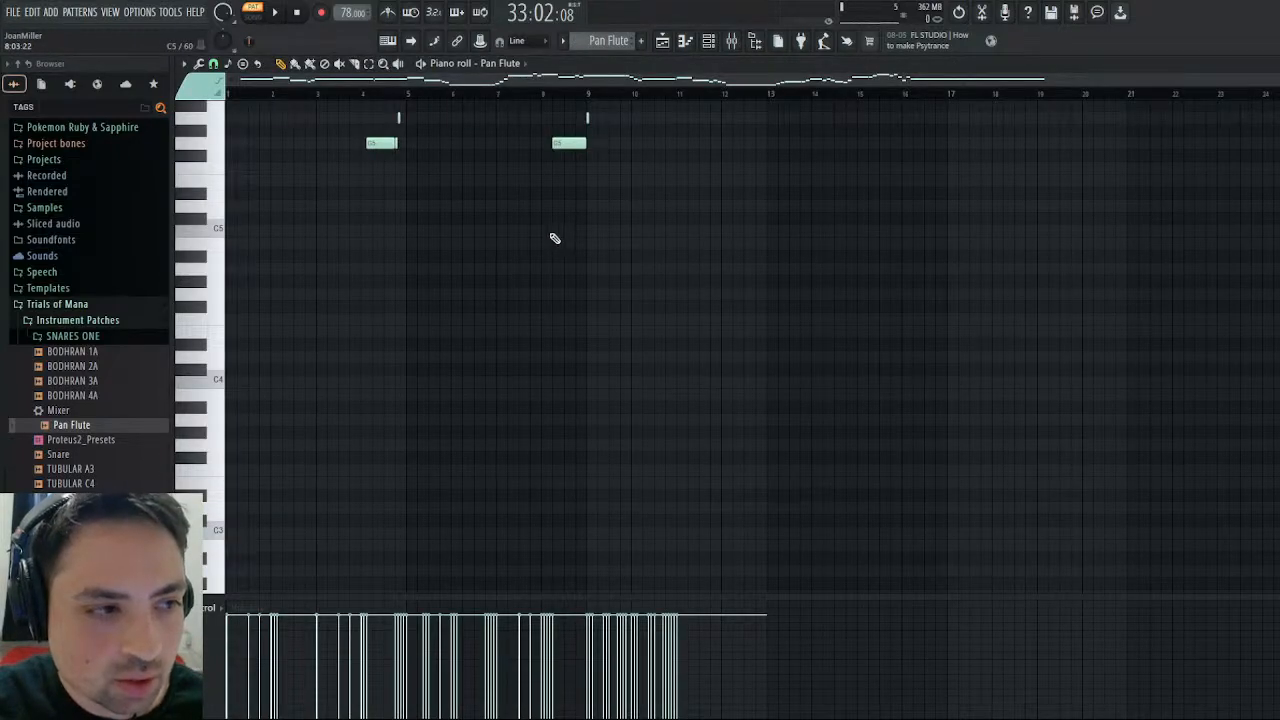
{"action": "key", "text": "ctrl+v"}
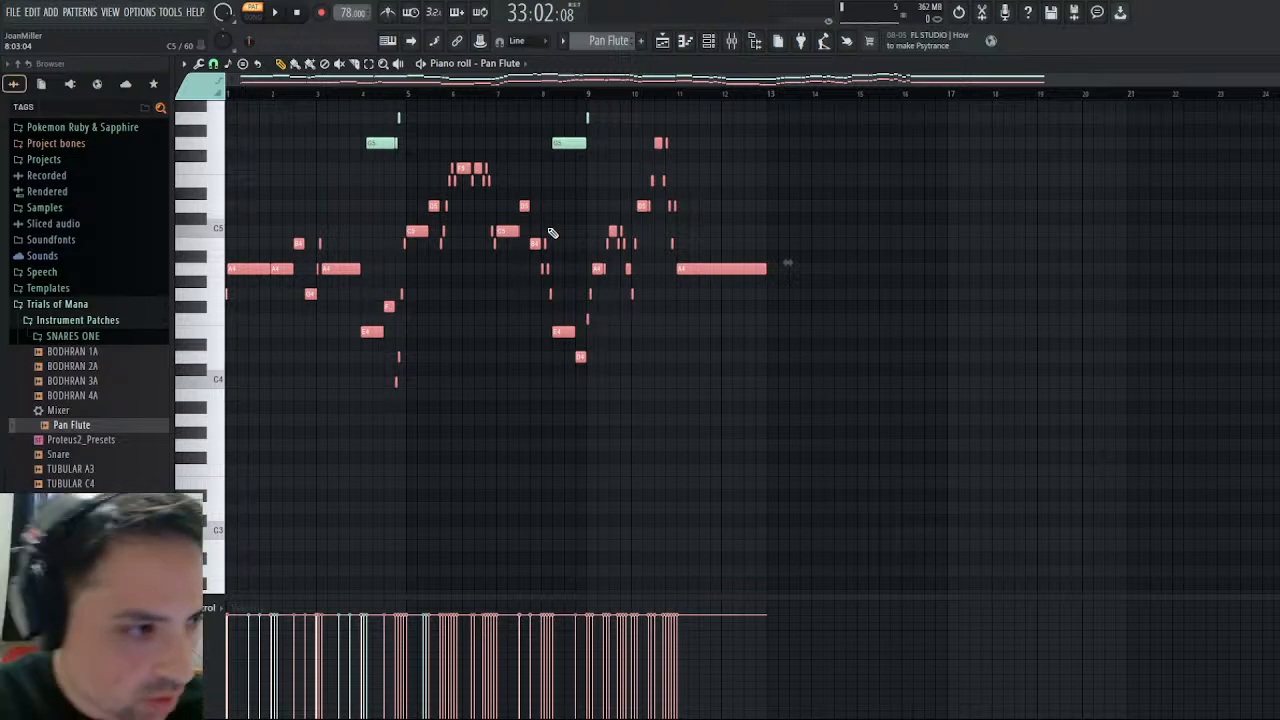
- Transpose the pasted Pan Flute notes up one octave, deselect them and show note panning in the control lane
{"action": "scroll", "coordinate": [600, 225], "scroll_direction": "up", "scroll_amount": 3}
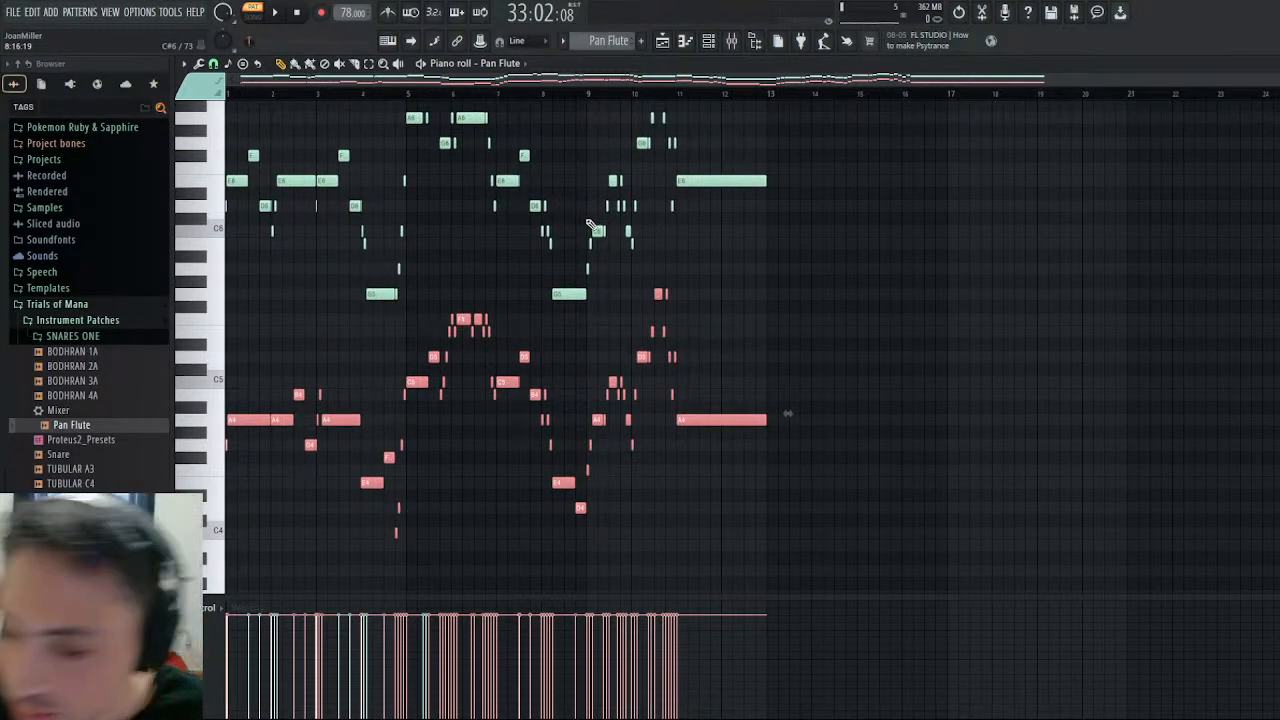
{"action": "key", "text": "ctrl+Up"}
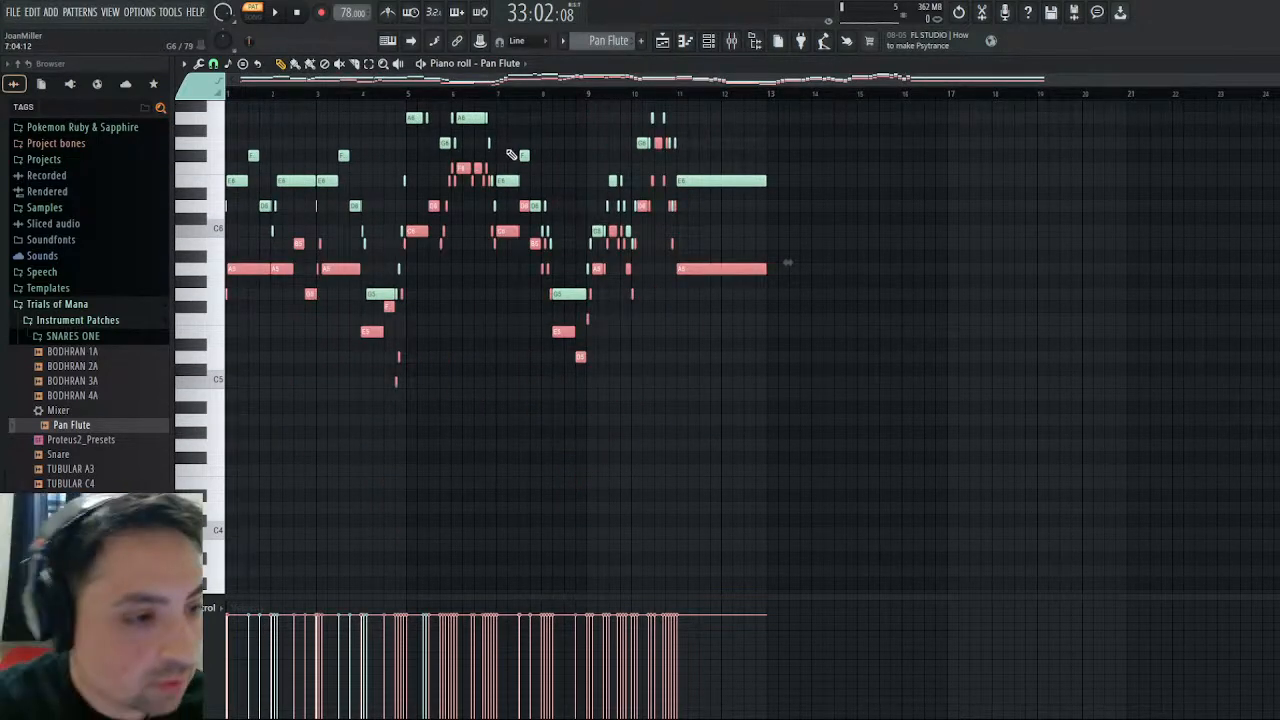
{"action": "key", "text": "ctrl+d"}
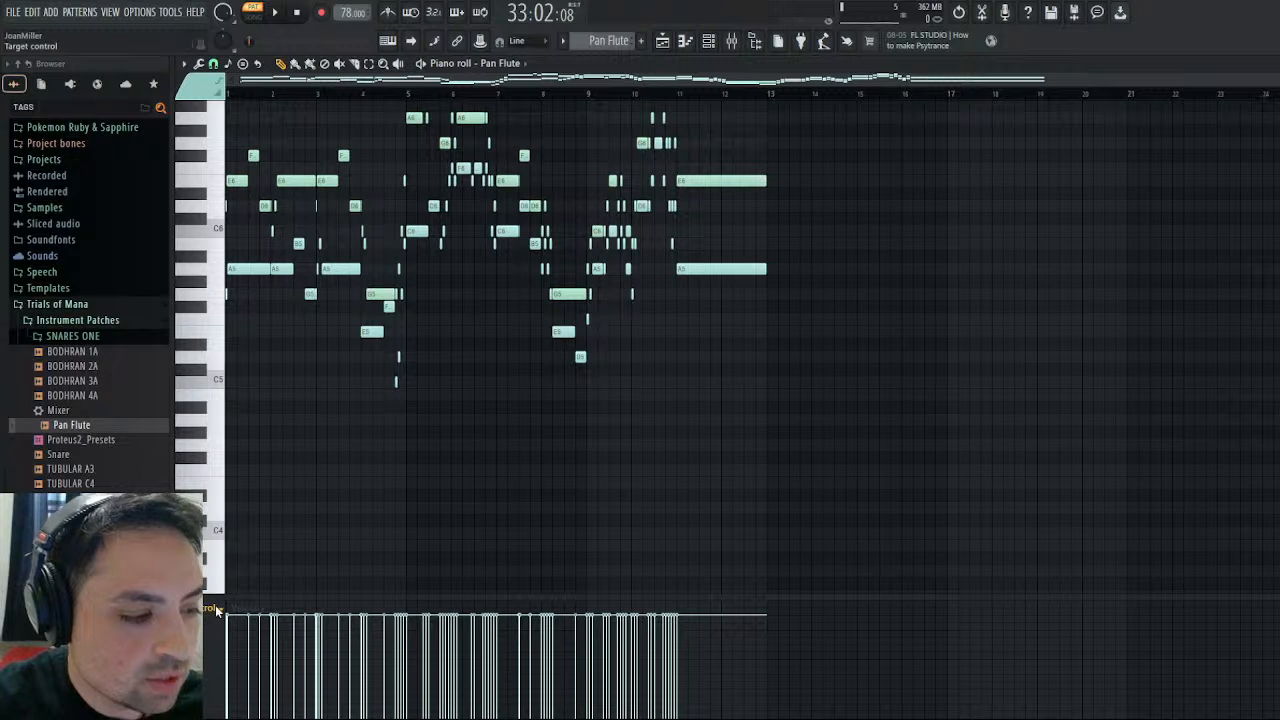
{"action": "left_click", "coordinate": [239, 633]}
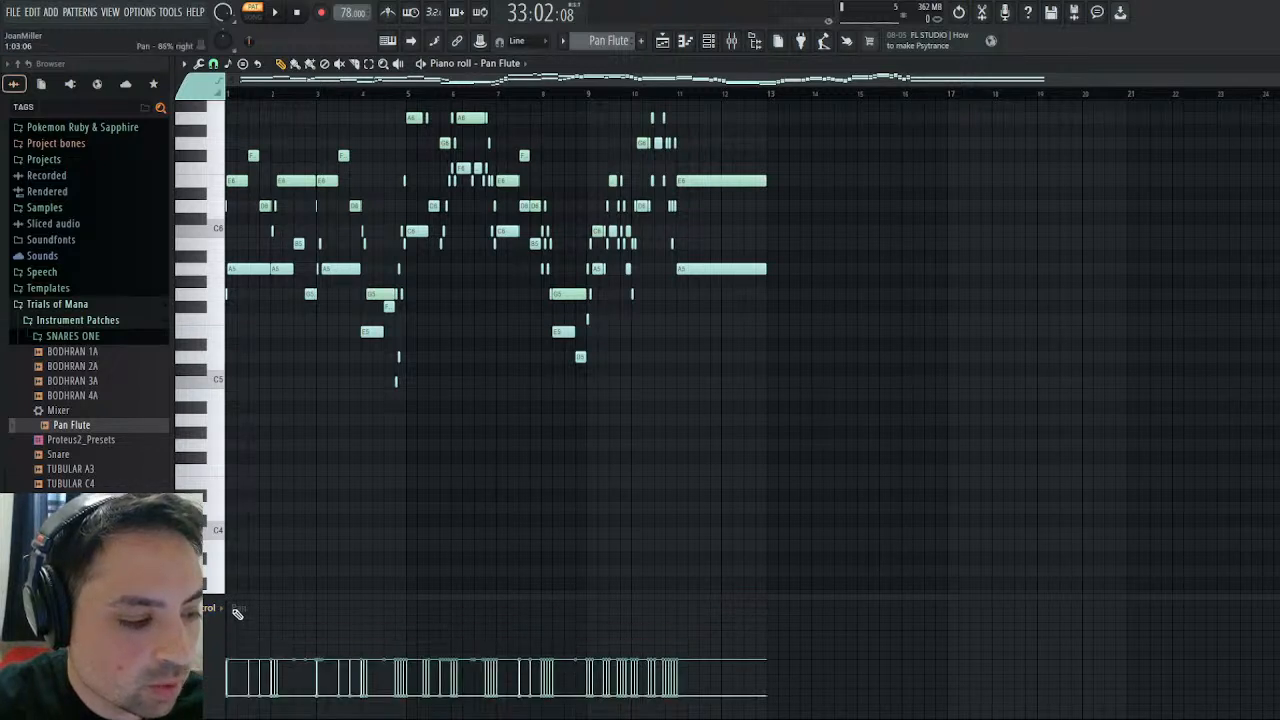
- Select all Pan Flute notes sharing the low opening A5 note's color and set their panning to one uniform, moderately left level
{"action": "left_click", "coordinate": [246, 270]}
{"action": "key", "text": "shift+c"}
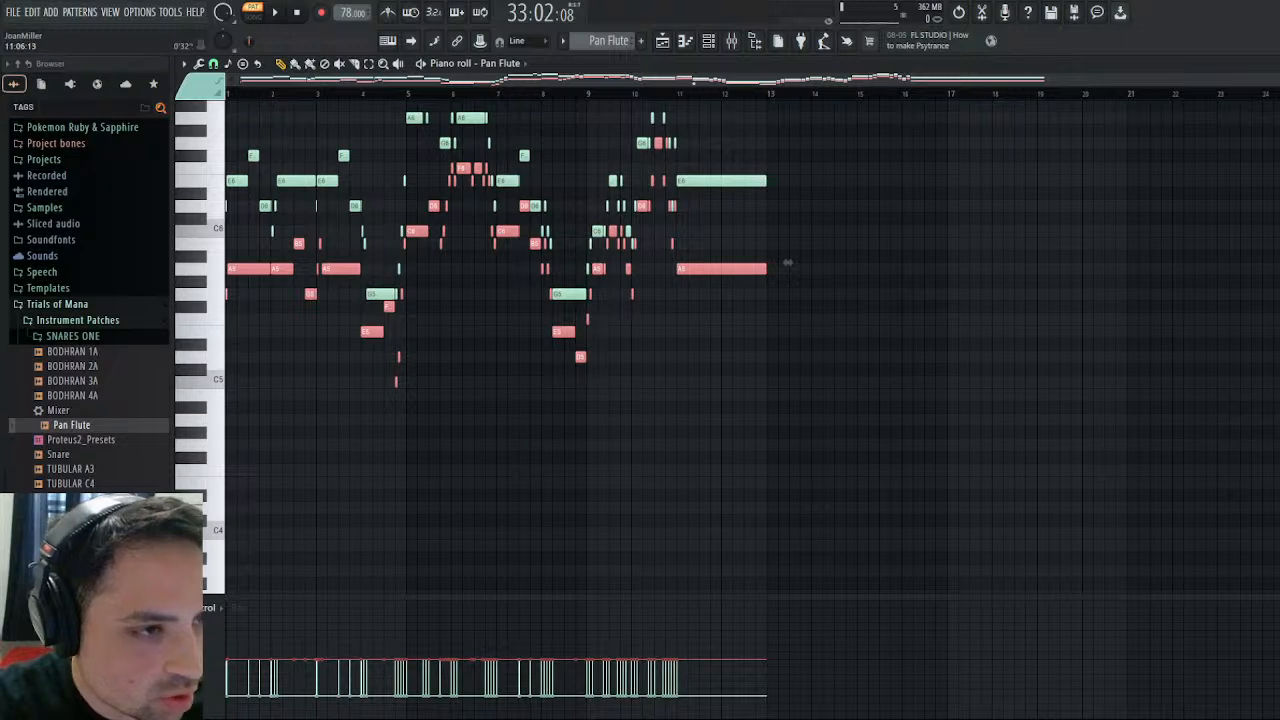
{"action": "key", "text": "Return"}
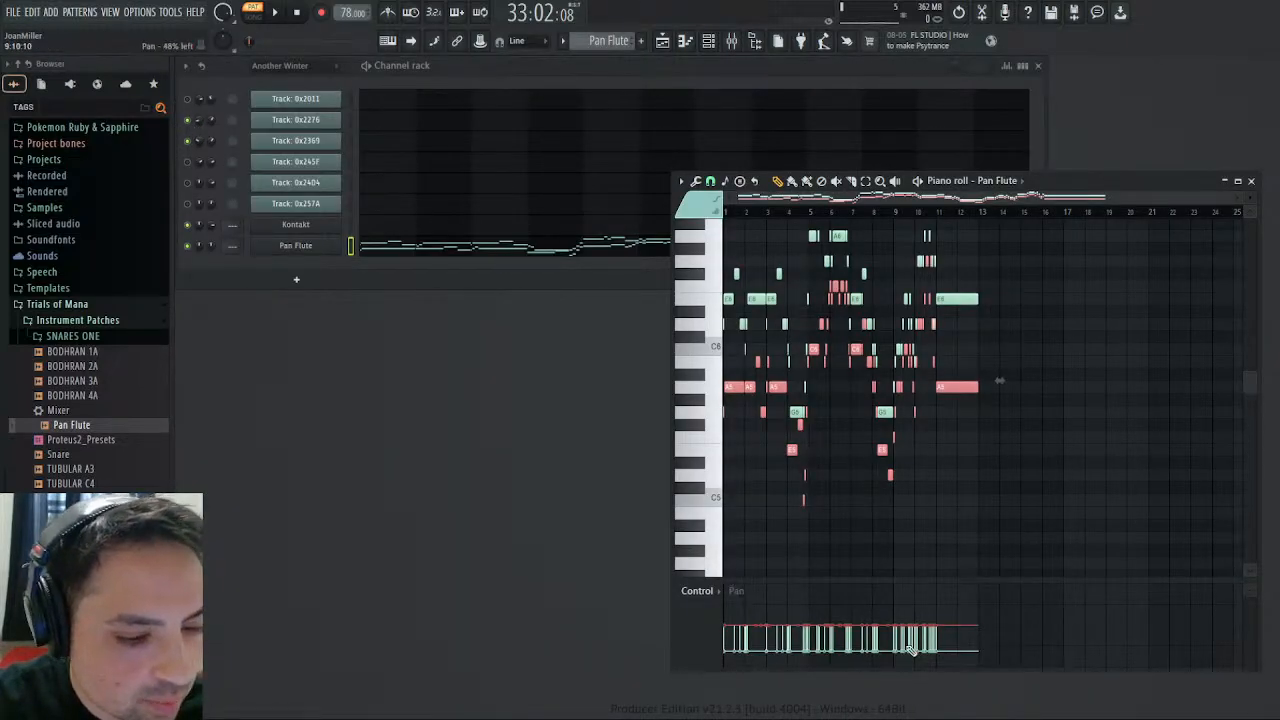
{"action": "double_click", "coordinate": [1128, 180]}
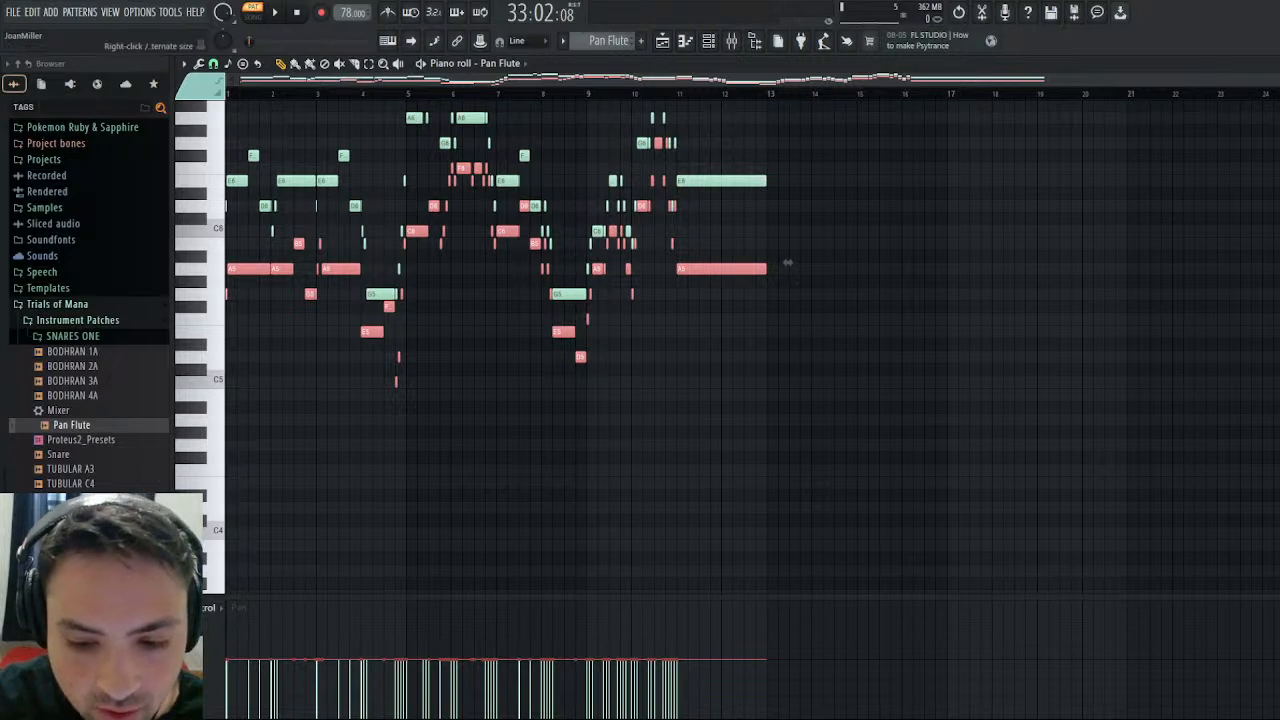
{"action": "key", "text": "ctrl+z"}
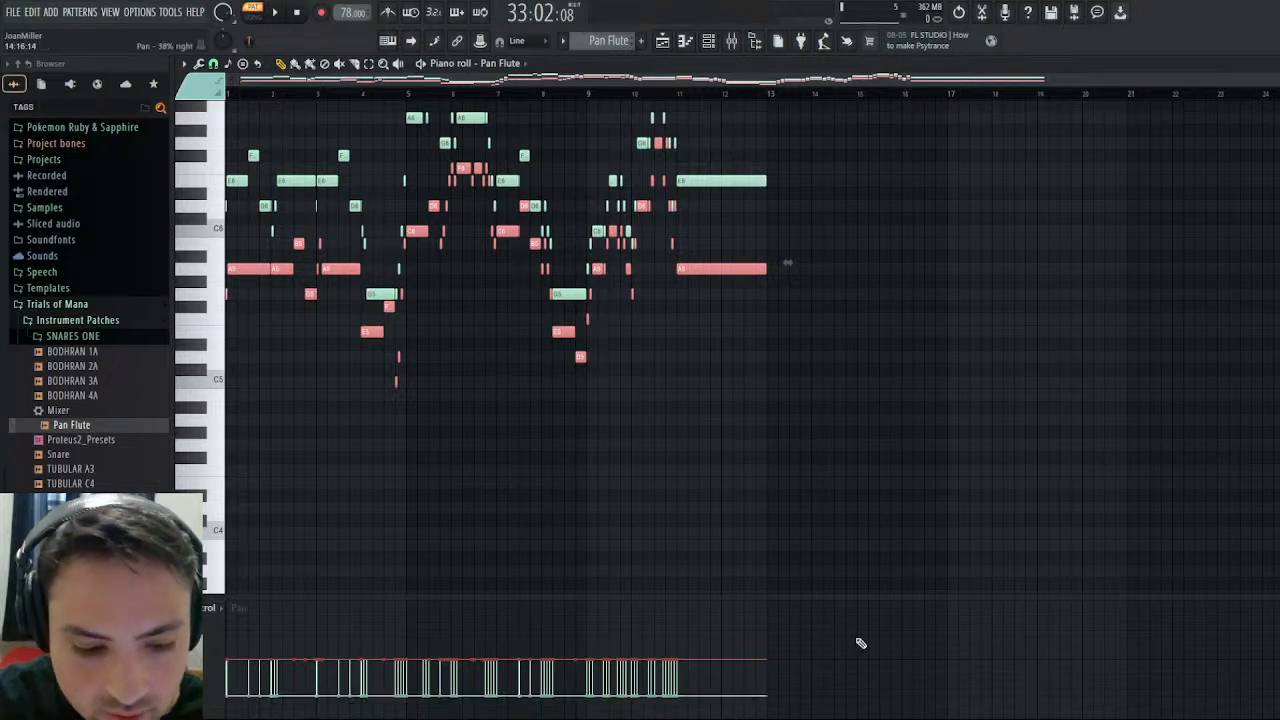
{"action": "left_click", "coordinate": [684, 686]}
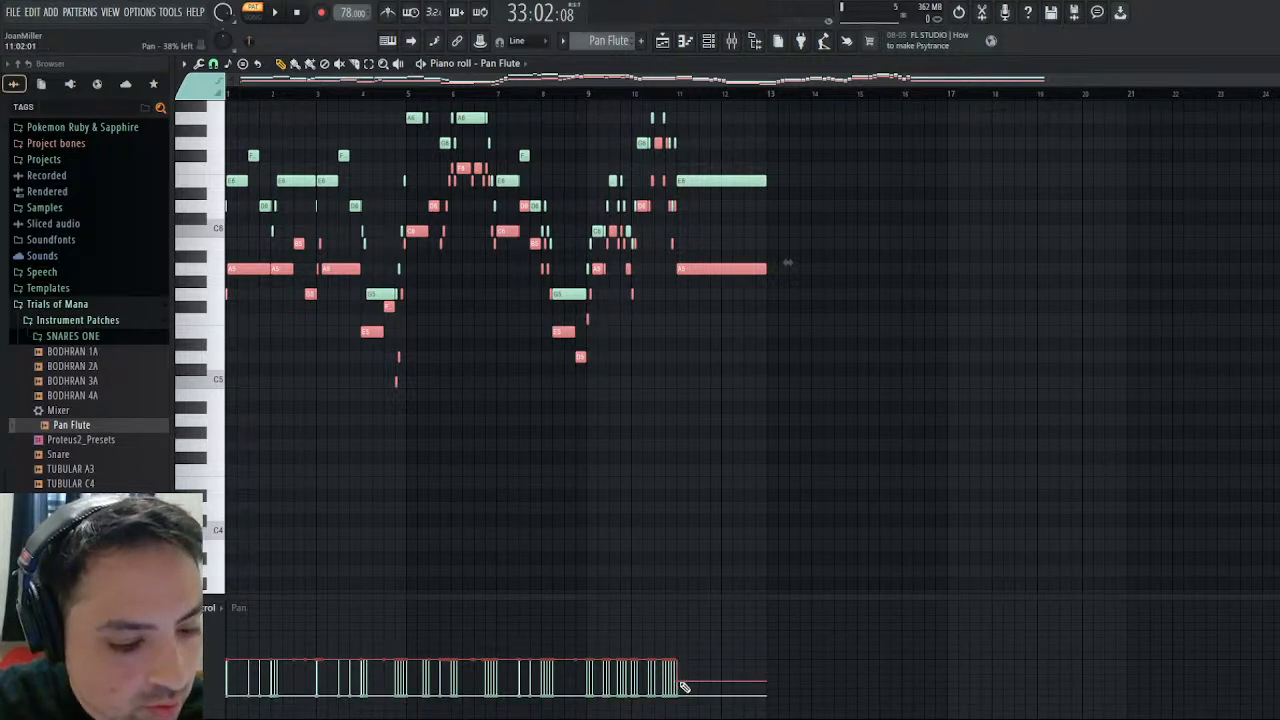
{"action": "left_click_drag", "start_coordinate": [684, 686], "coordinate": [222, 690]}
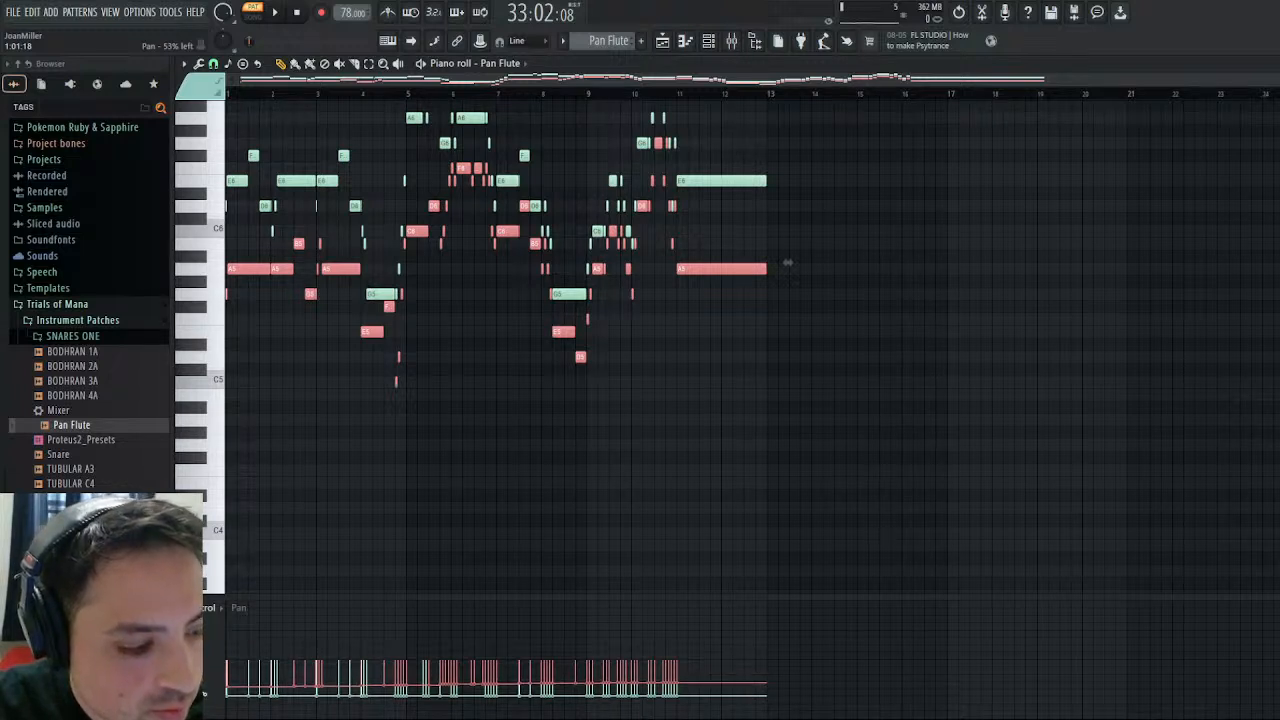
{"action": "left_click_drag", "start_coordinate": [684, 684], "coordinate": [230, 680]}
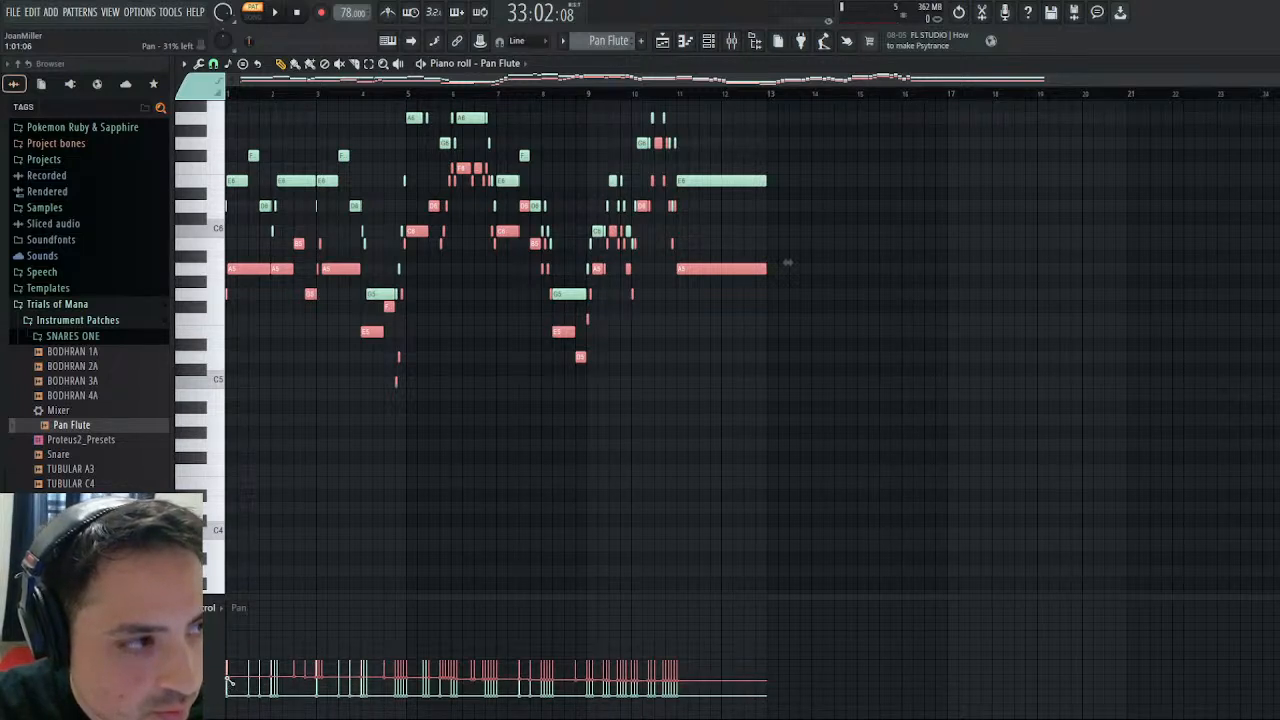
{"action": "left_click_drag", "start_coordinate": [229, 690], "coordinate": [232, 684]}
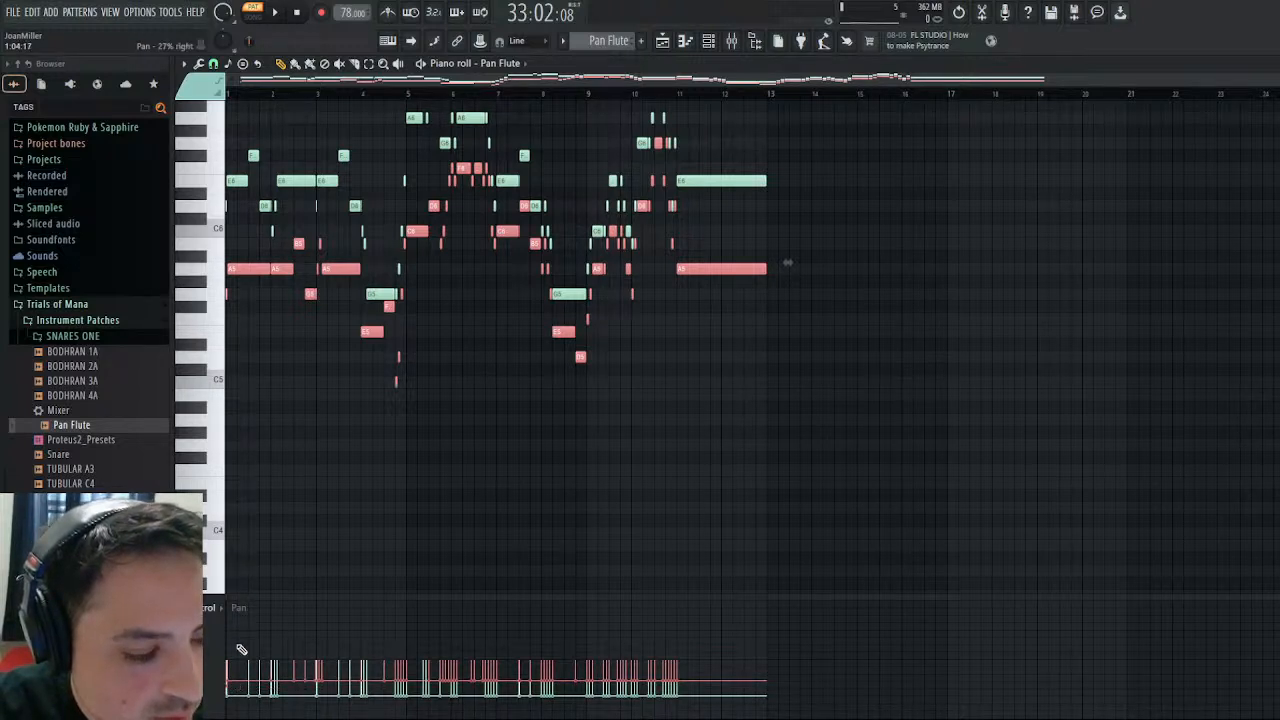
- During pattern playback, set the Pan Flute channel's pitch LFO amount to 0% and its volume LFO amount to 6%
{"action": "left_click", "coordinate": [284, 9]}
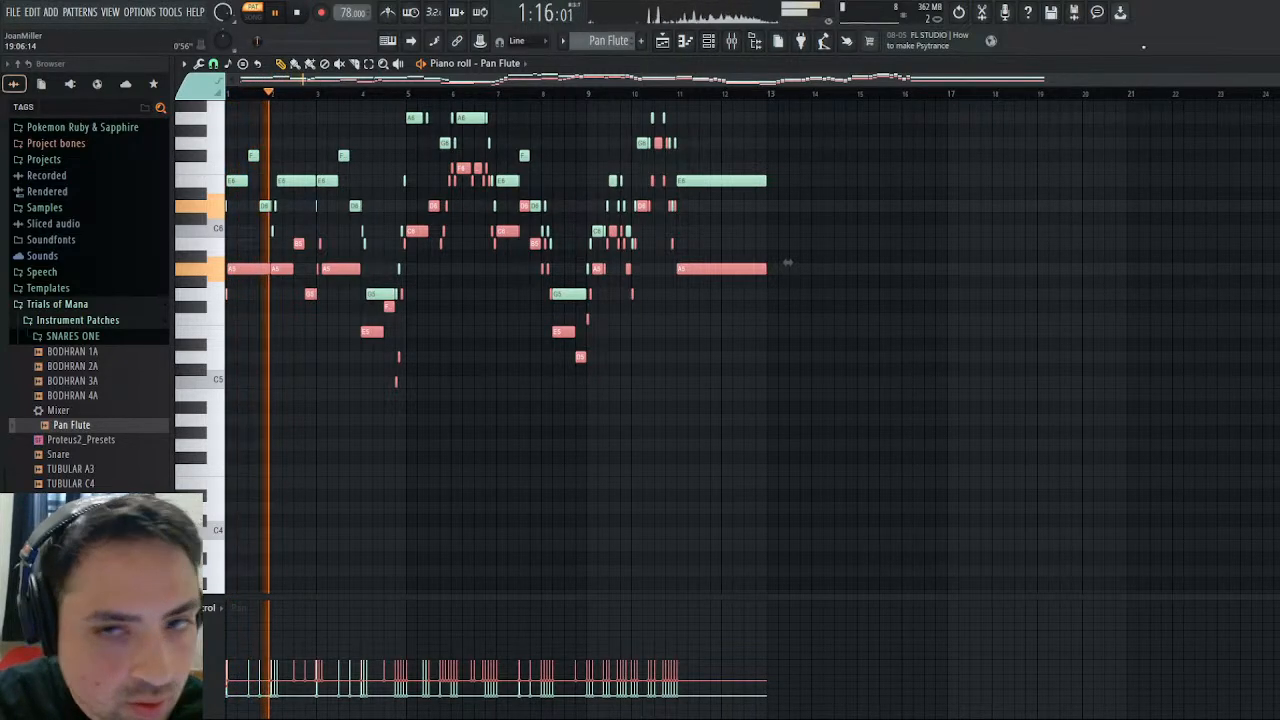
{"action": "key", "text": "Escape"}
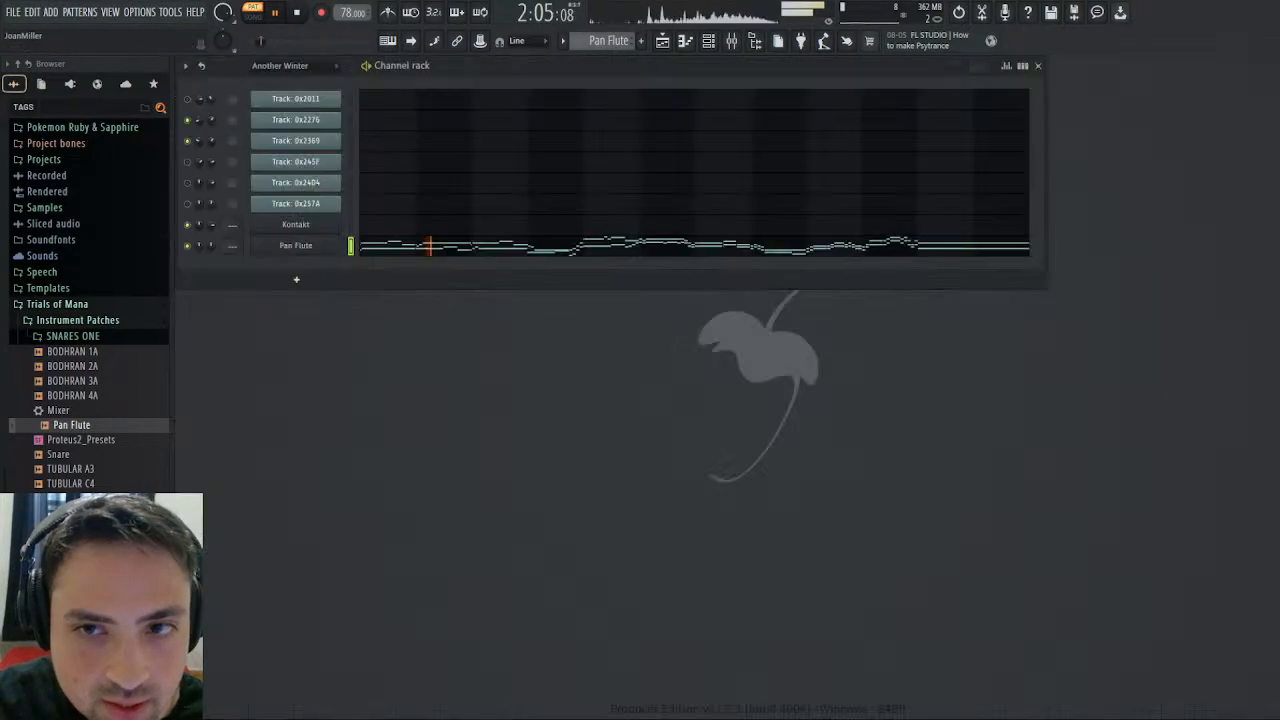
{"action": "left_click", "coordinate": [322, 246]}
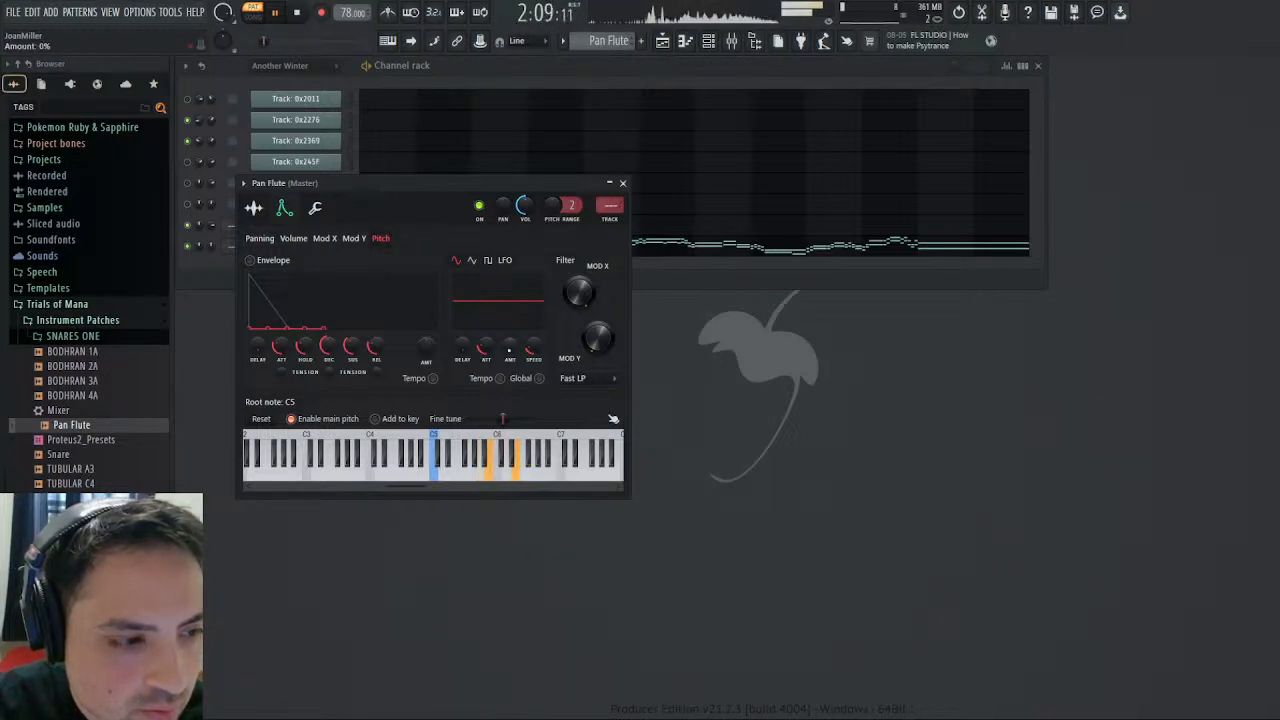
{"action": "left_click", "coordinate": [293, 238]}
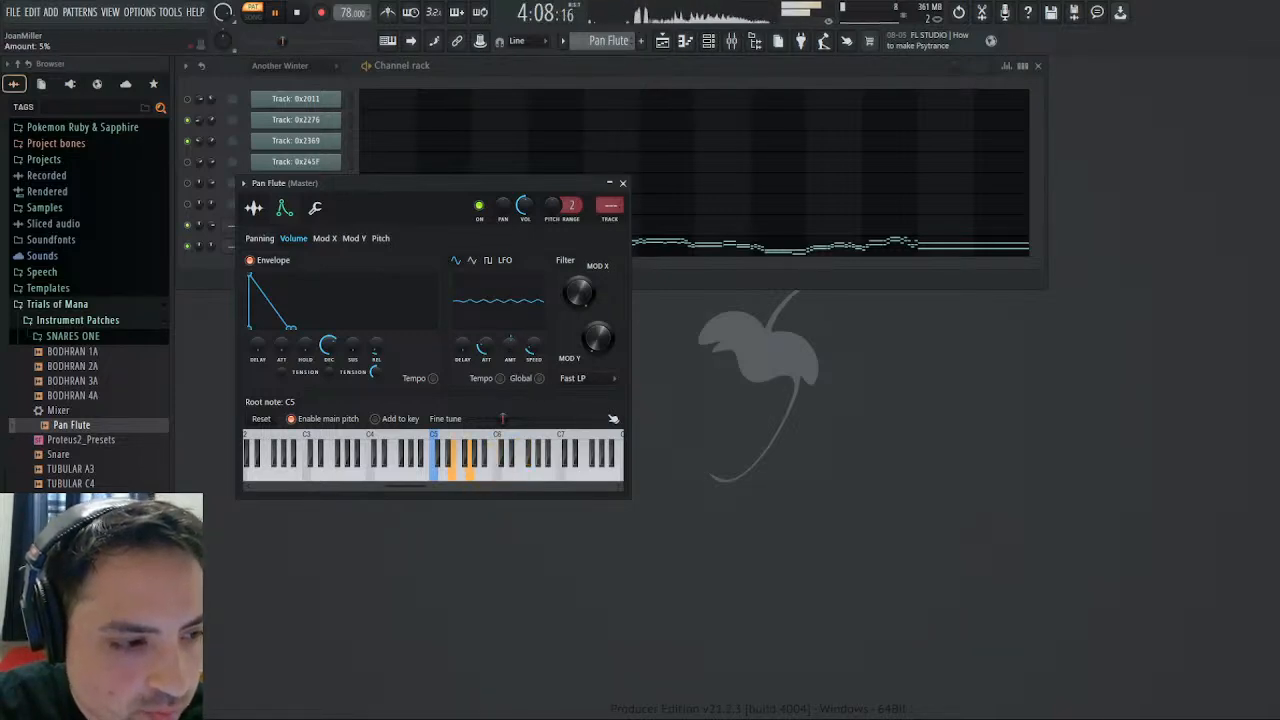
{"action": "left_click_drag", "start_coordinate": [511, 345], "coordinate": [511, 342]}
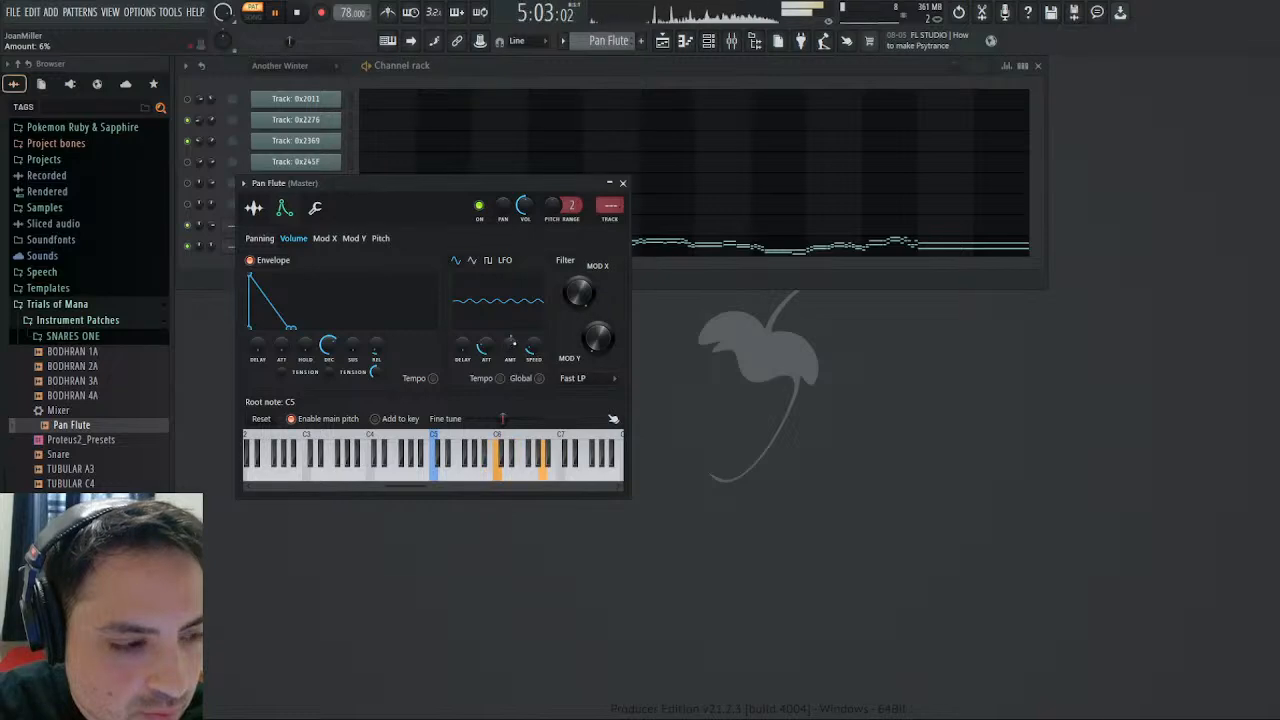
{"action": "left_click", "coordinate": [622, 183]}
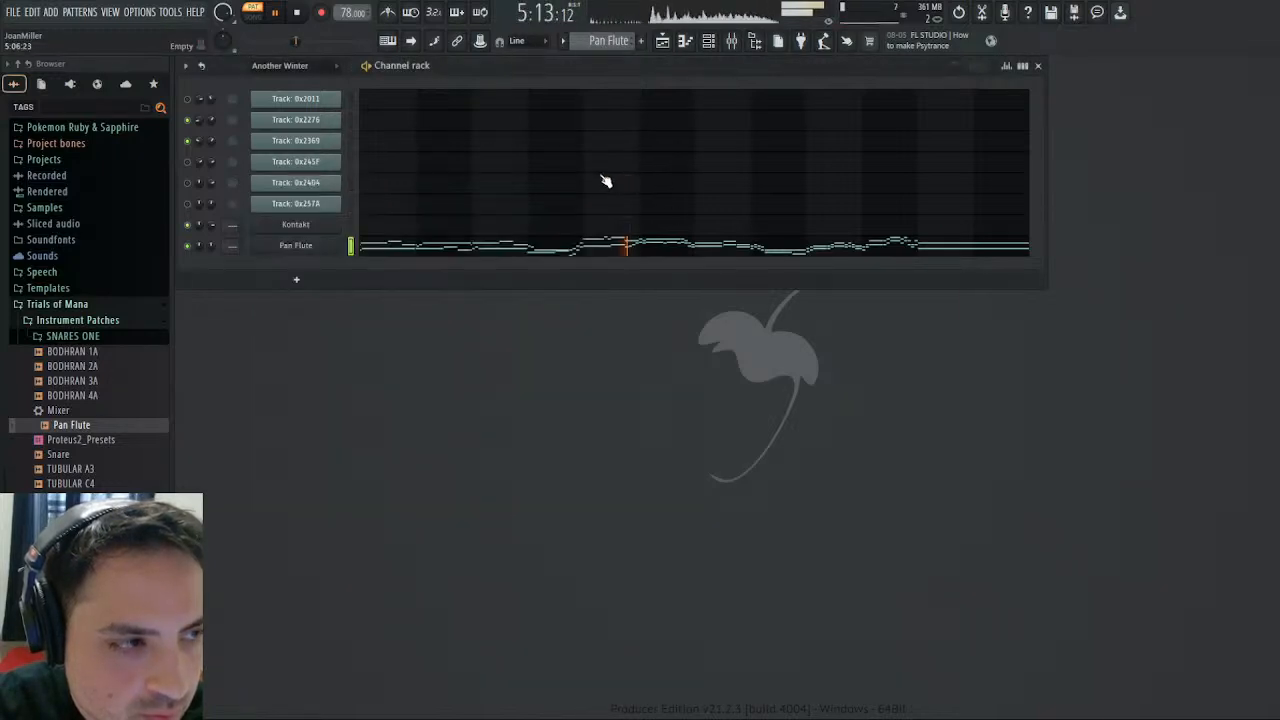
- Replay the Pan Flute pattern from the start to check the sound, and stop playback
{"action": "left_click", "coordinate": [299, 13]}
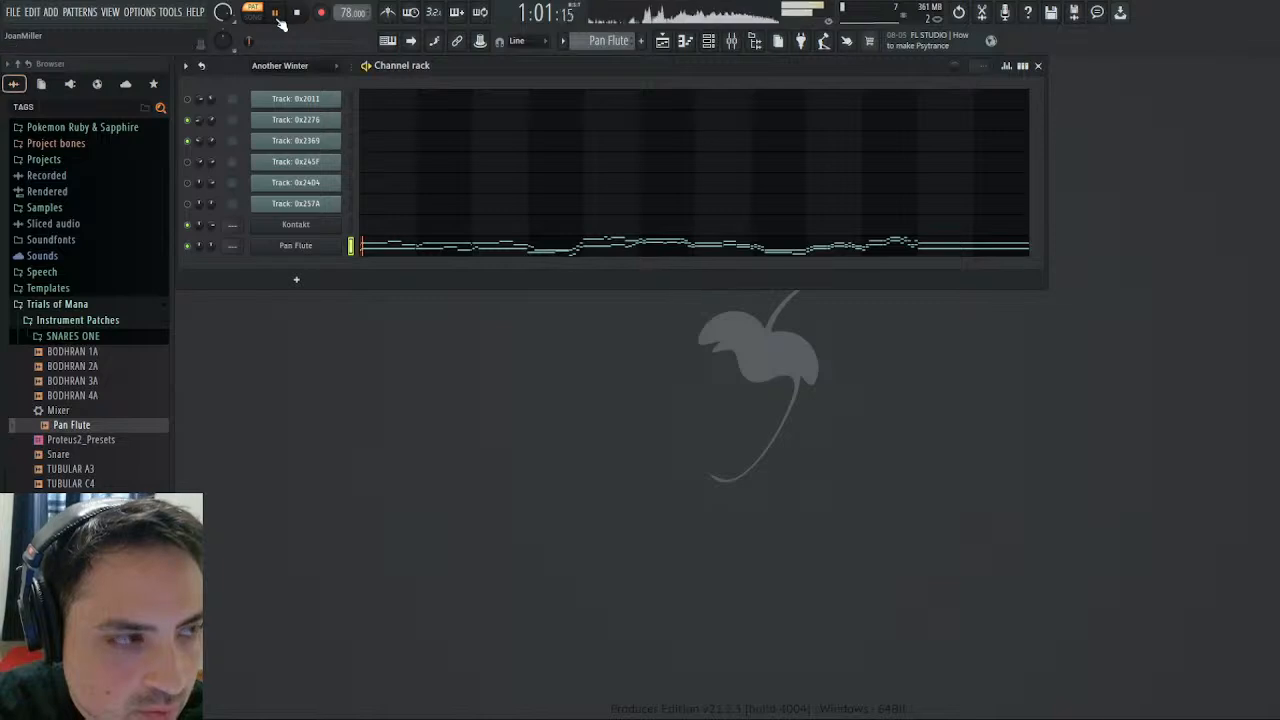
{"action": "left_click", "coordinate": [278, 14]}
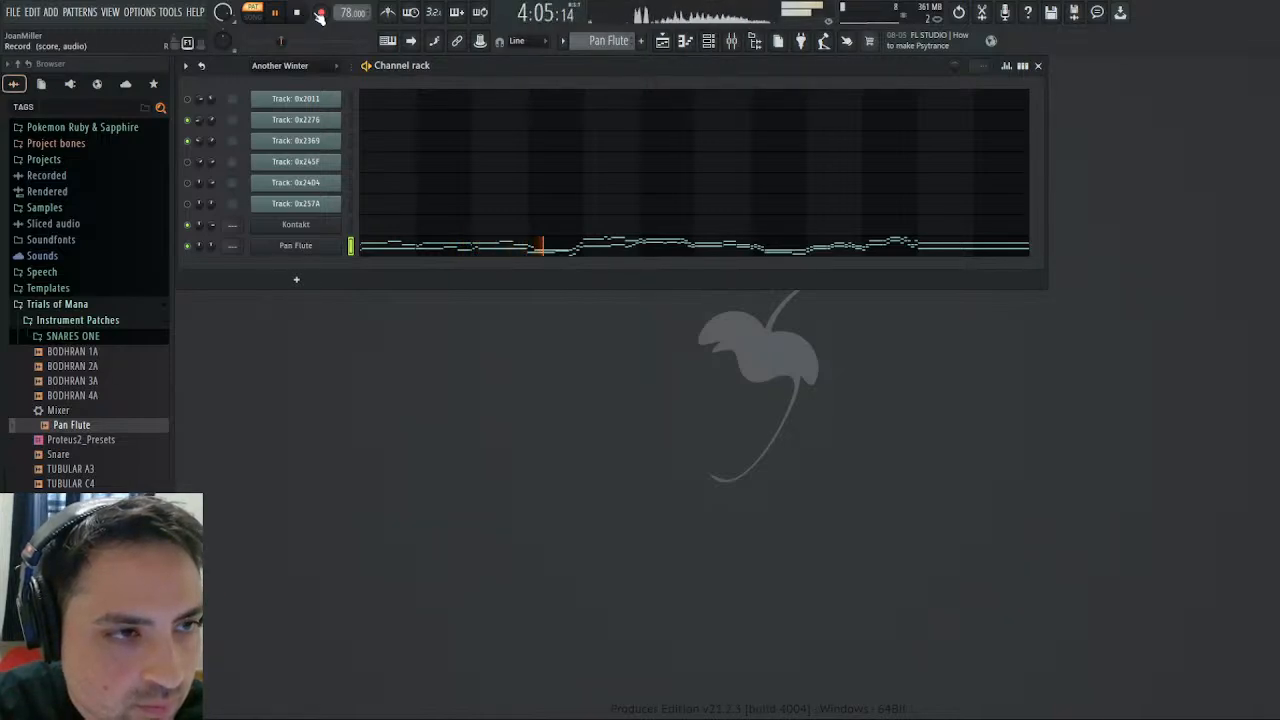
{"action": "left_click", "coordinate": [298, 13]}
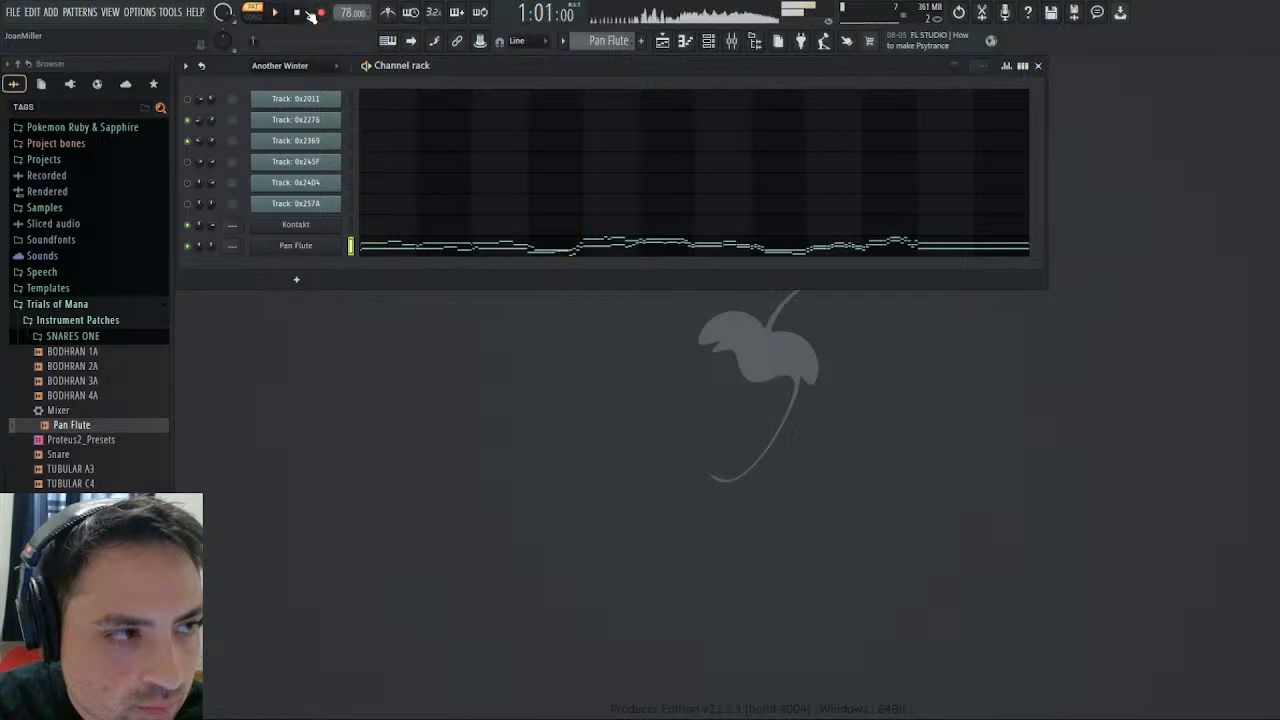
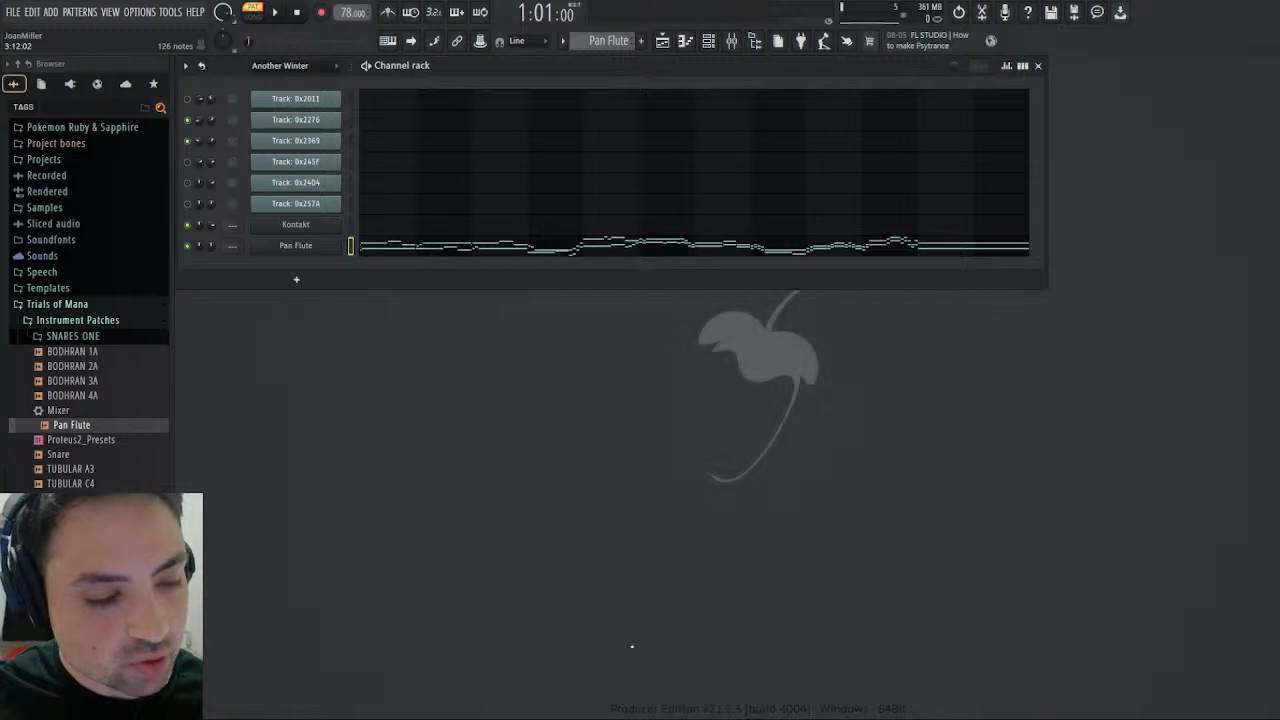
- Play the Pan Flute pattern briefly and stop it
{"action": "left_click", "coordinate": [277, 17]}
{"action": "left_click", "coordinate": [296, 12]}
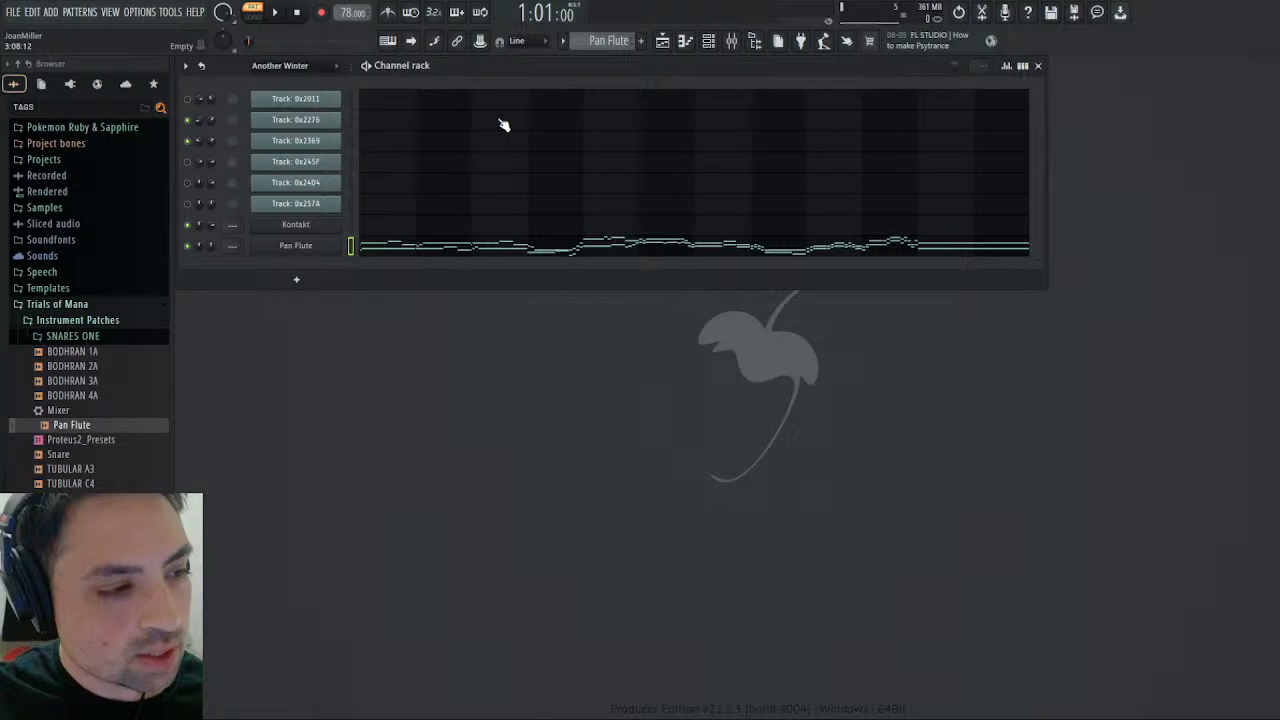
- Make 0x245F the only audible MIDI track in the Another Winter pattern and play its part from bar 9
{"action": "scroll", "coordinate": [620, 42], "scroll_direction": "up", "scroll_amount": 1}
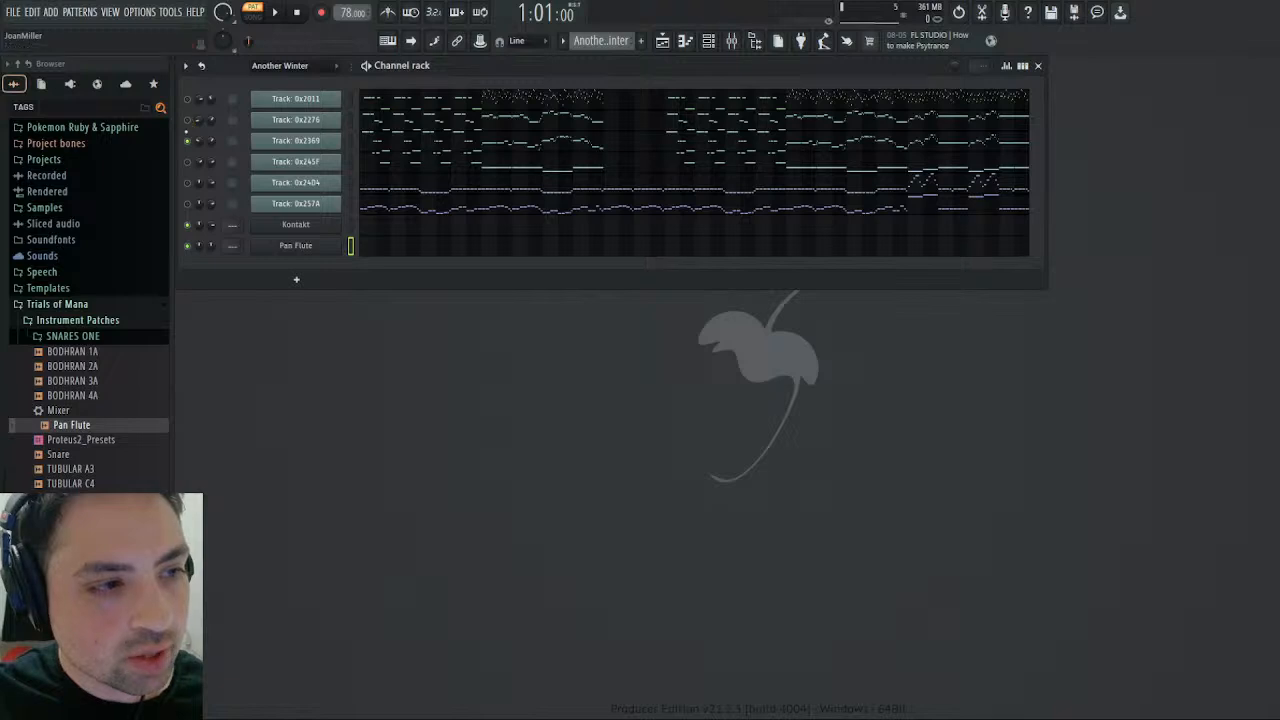
{"action": "left_click", "coordinate": [188, 162]}
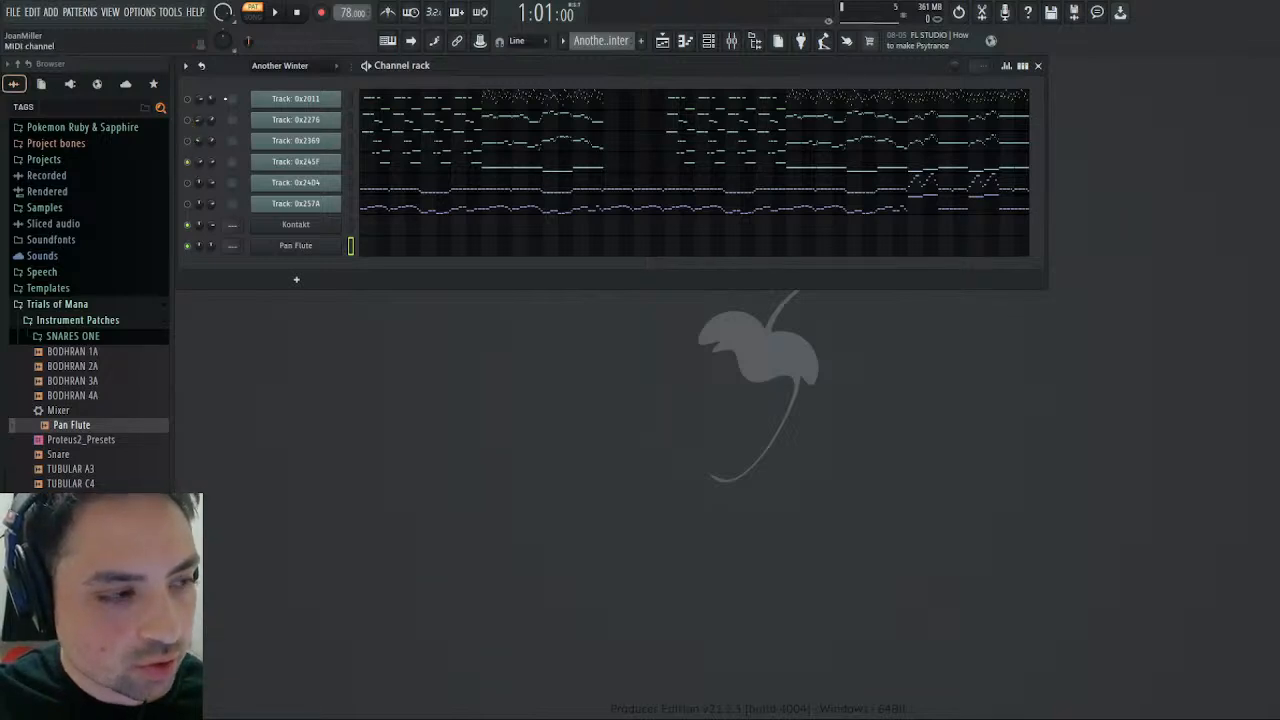
{"action": "left_click", "coordinate": [519, 165]}
{"action": "left_click", "coordinate": [589, 95]}
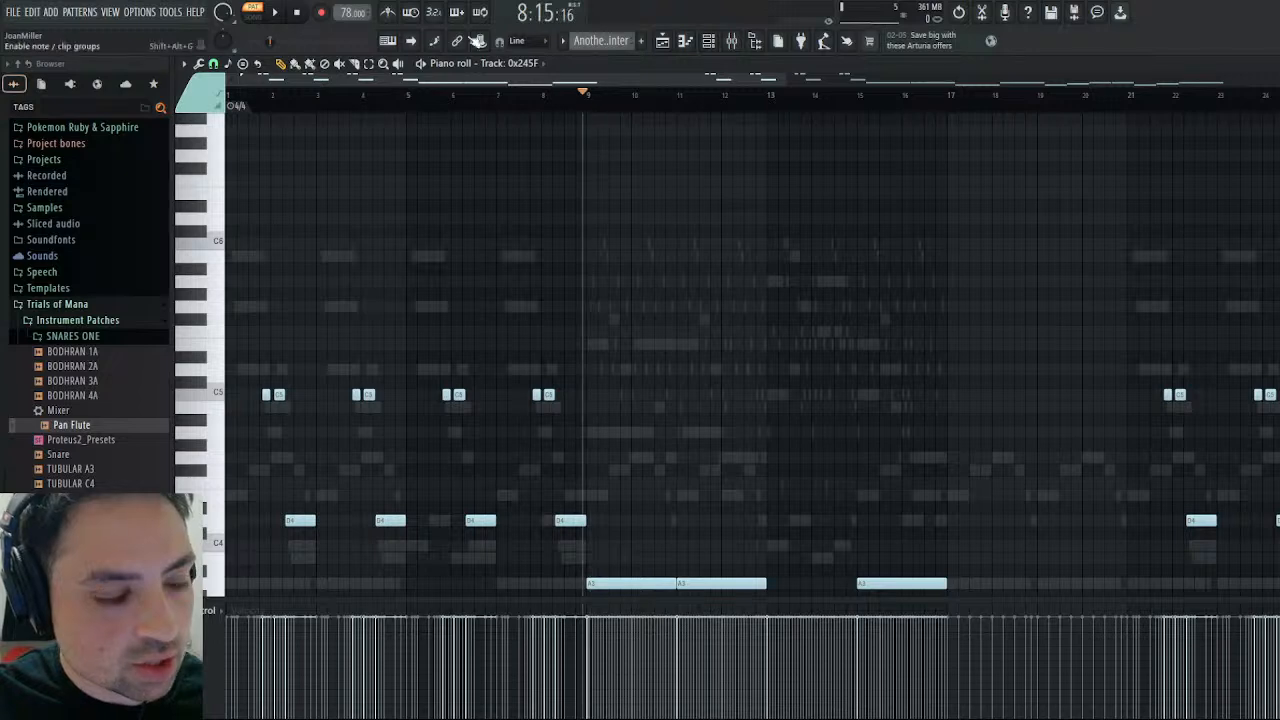
{"action": "key", "text": "space"}
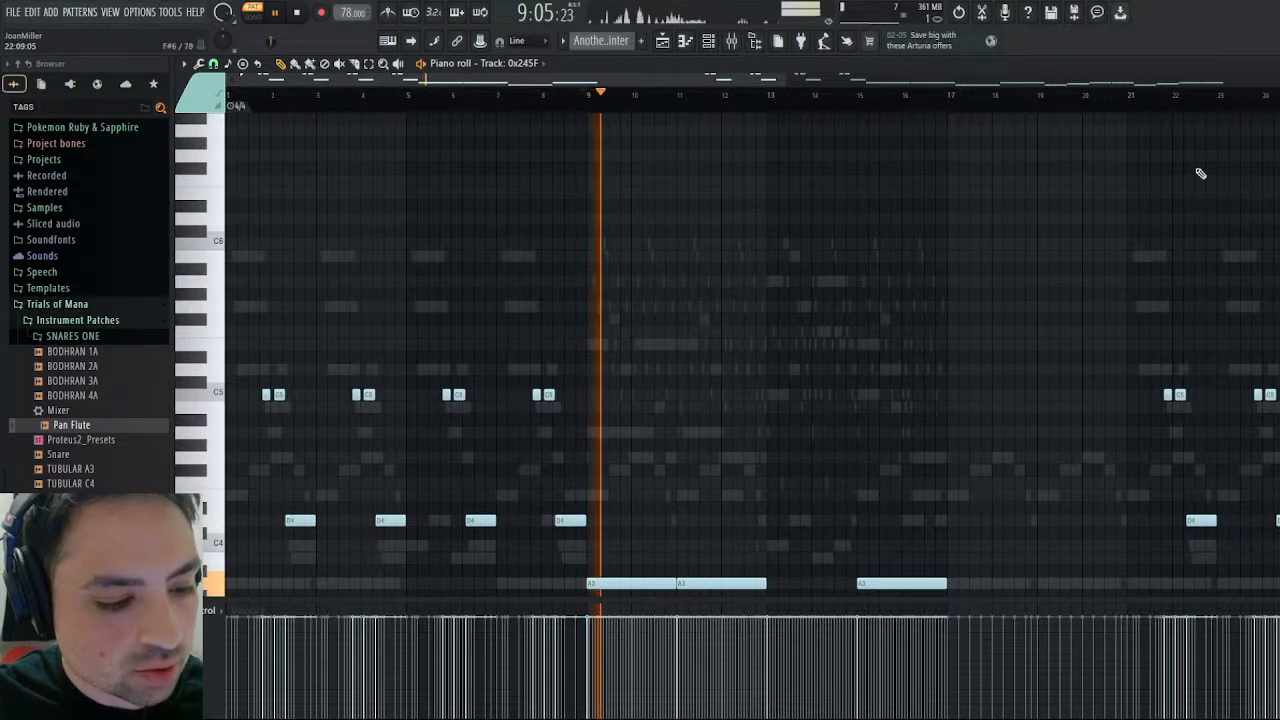
{"action": "scroll", "coordinate": [1023, 251], "scroll_direction": "down", "scroll_amount": 3}
{"action": "left_click", "coordinate": [1270, 65]}
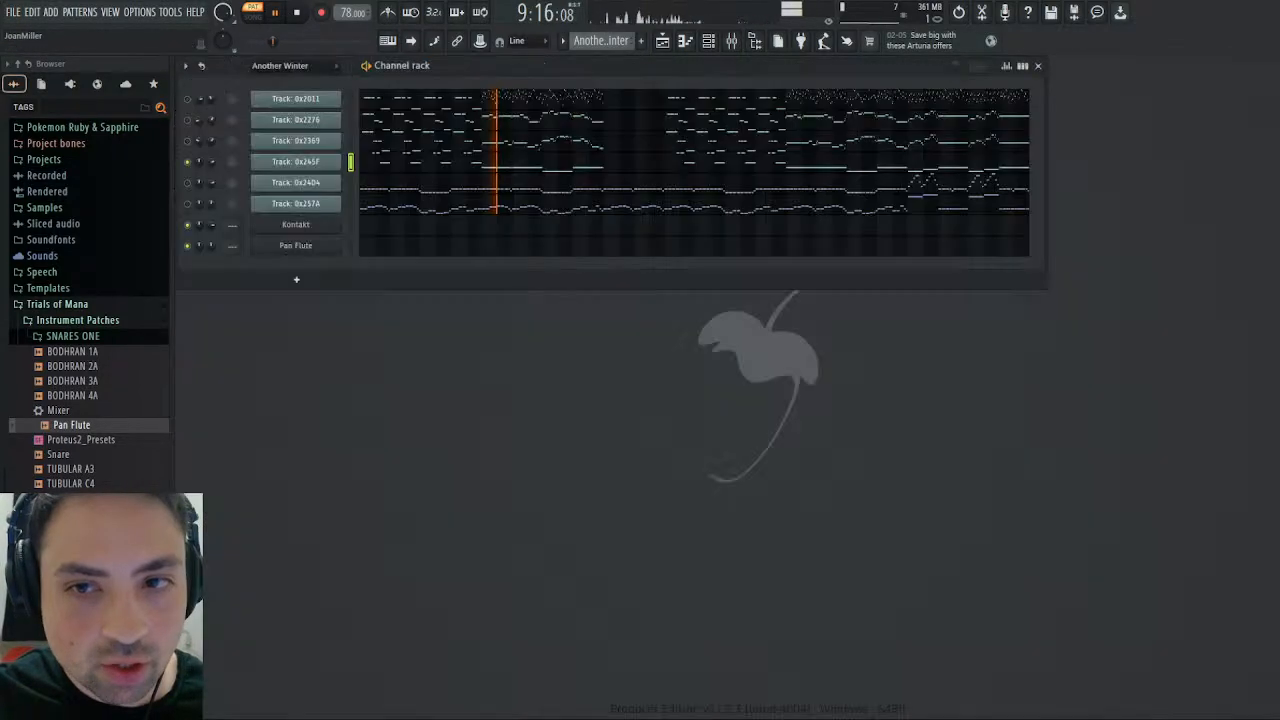
- Load the AHH.nki instrument from the Instrument Patches folder into the Kontakt rack below MARIMBA
{"action": "left_click", "coordinate": [296, 224]}
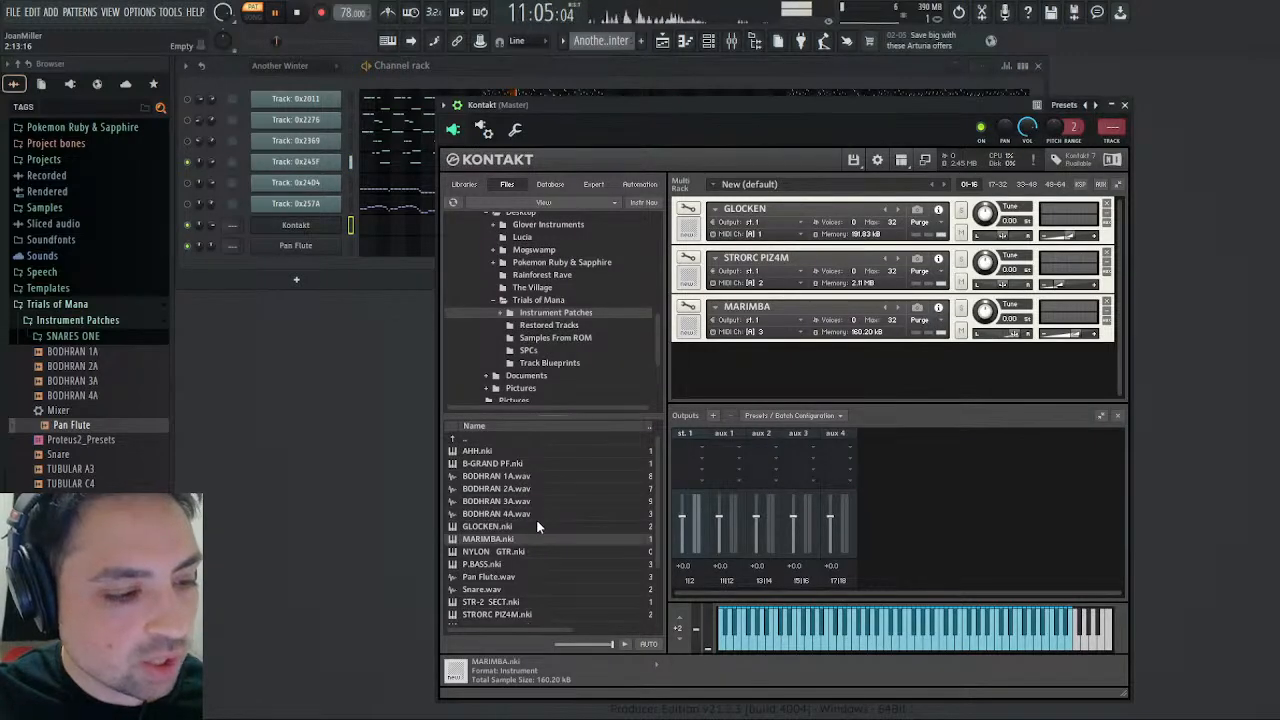
{"action": "scroll", "coordinate": [536, 519], "scroll_direction": "down", "scroll_amount": 2}
{"action": "scroll", "coordinate": [542, 520], "scroll_direction": "up", "scroll_amount": 2}
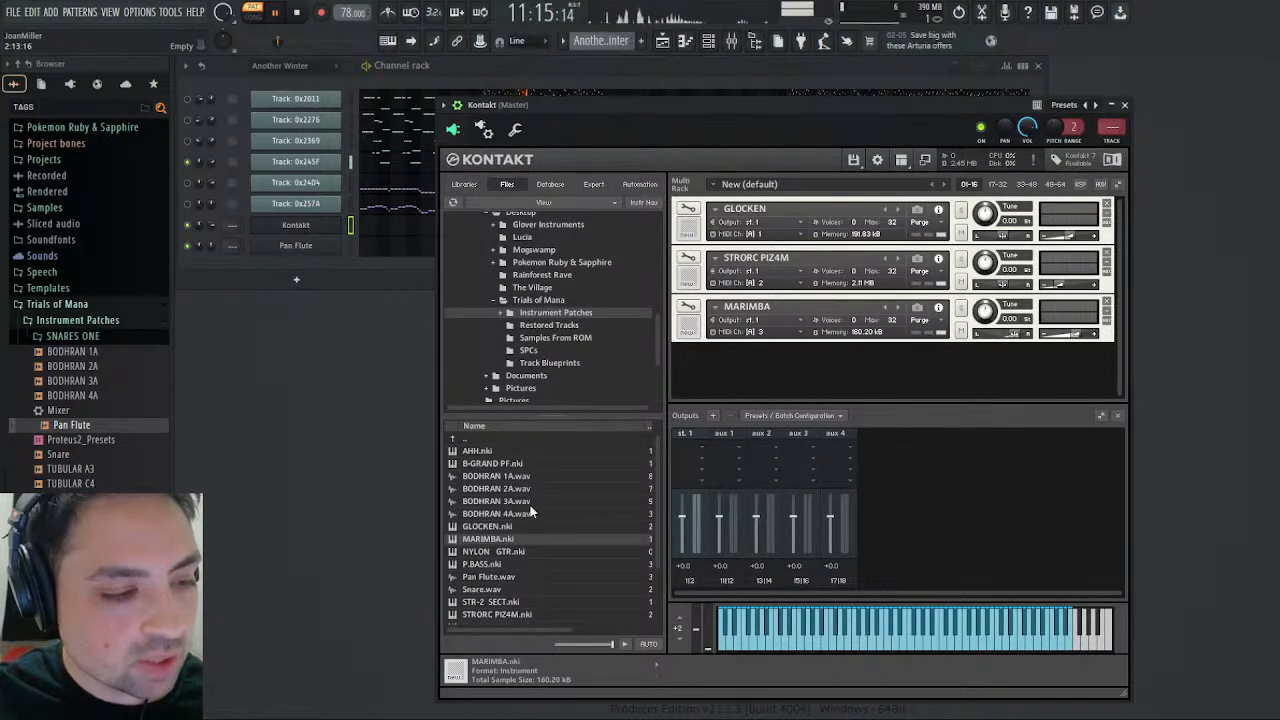
{"action": "left_click", "coordinate": [481, 454]}
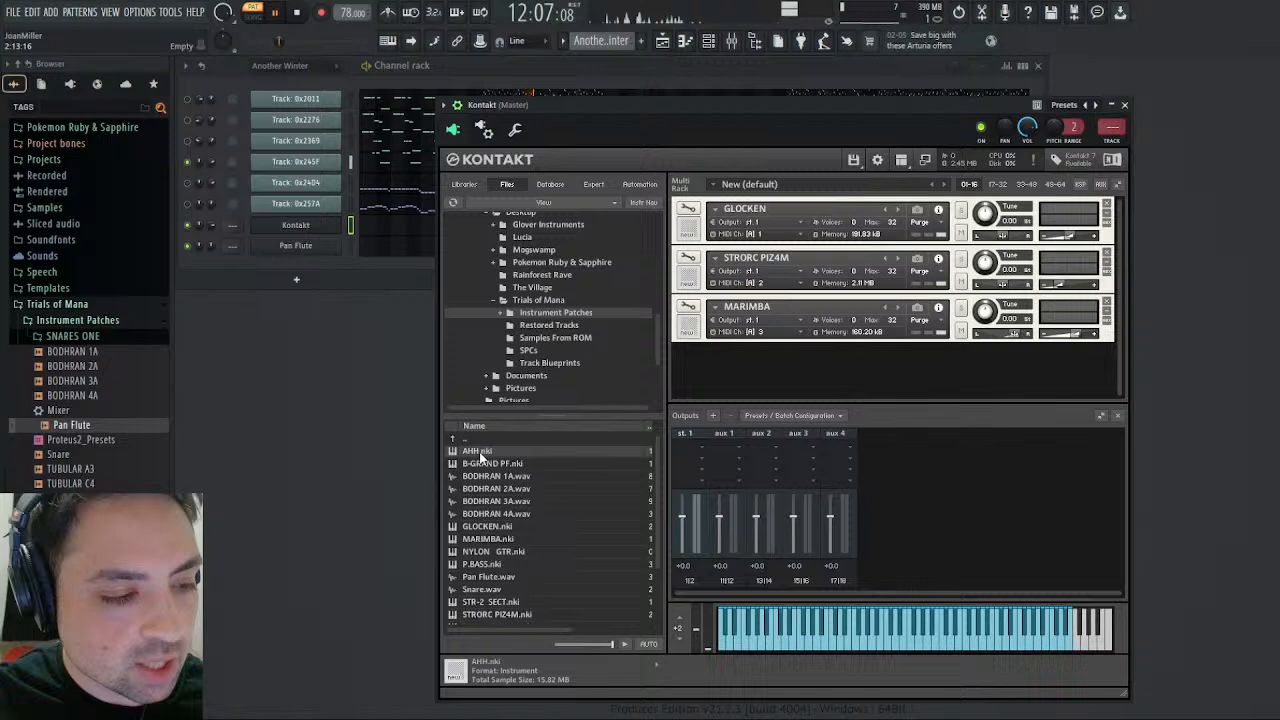
{"action": "left_click_drag", "start_coordinate": [813, 378], "coordinate": [813, 378]}
{"action": "left_click", "coordinate": [810, 351]}
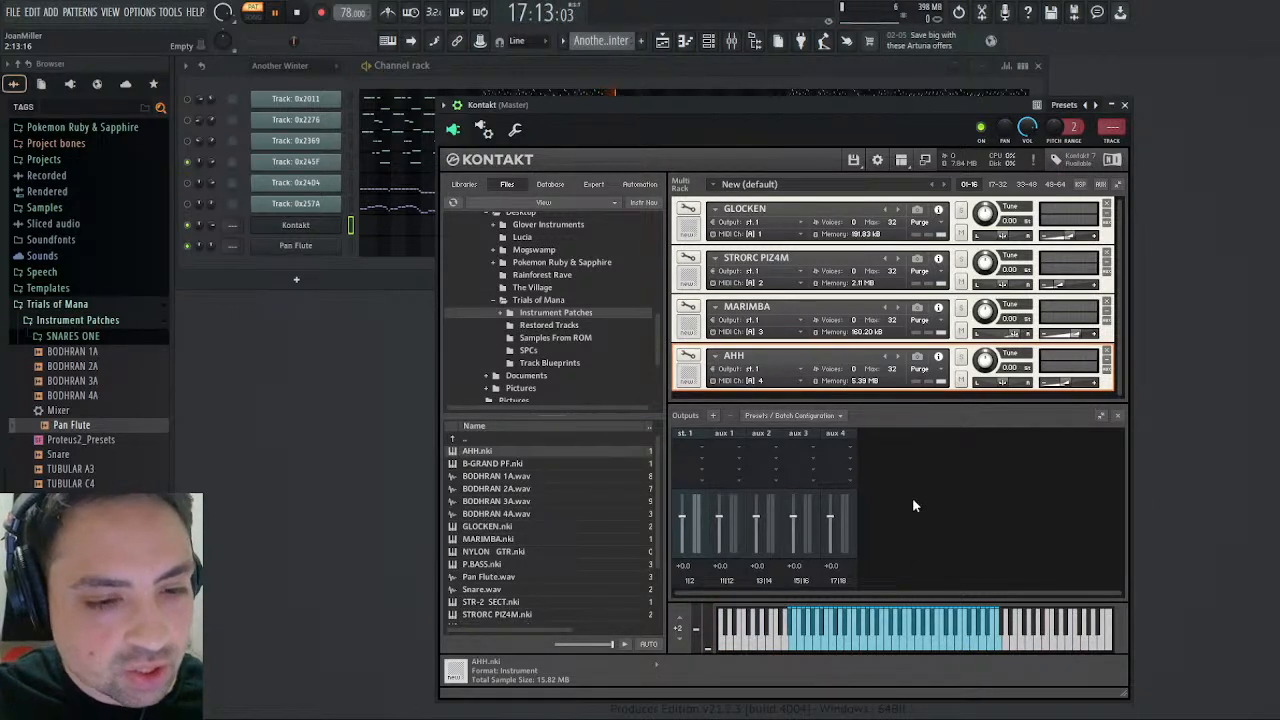
- Audition several notes of the AHH instrument on Kontakt's keyboard
{"action": "left_click", "coordinate": [887, 651]}
{"action": "left_click", "coordinate": [837, 650]}
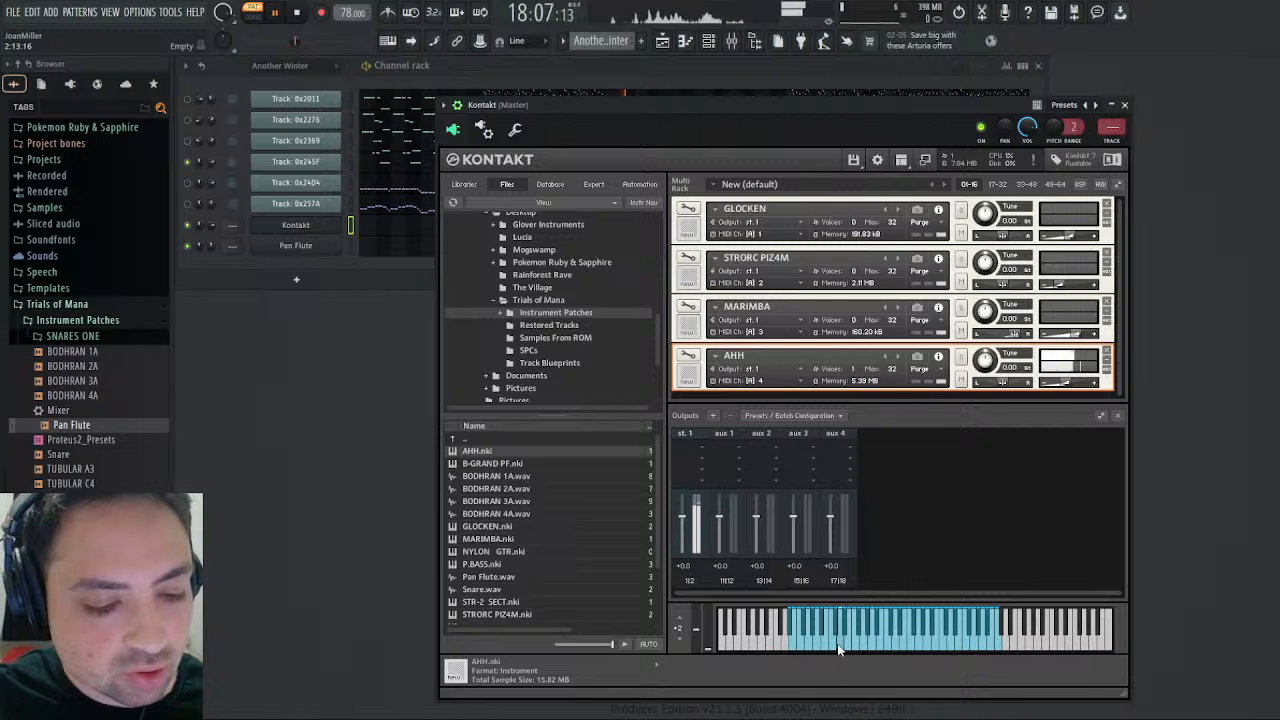
{"action": "left_click", "coordinate": [805, 650]}
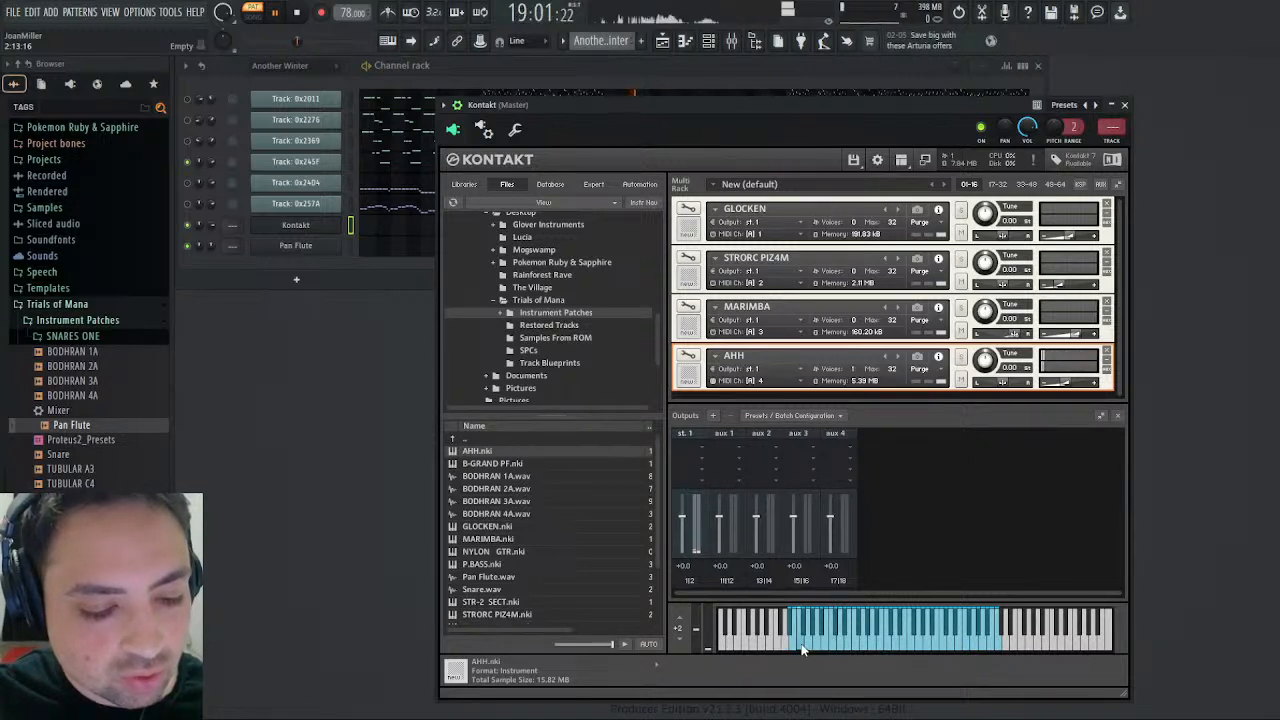
{"action": "left_click", "coordinate": [814, 650]}
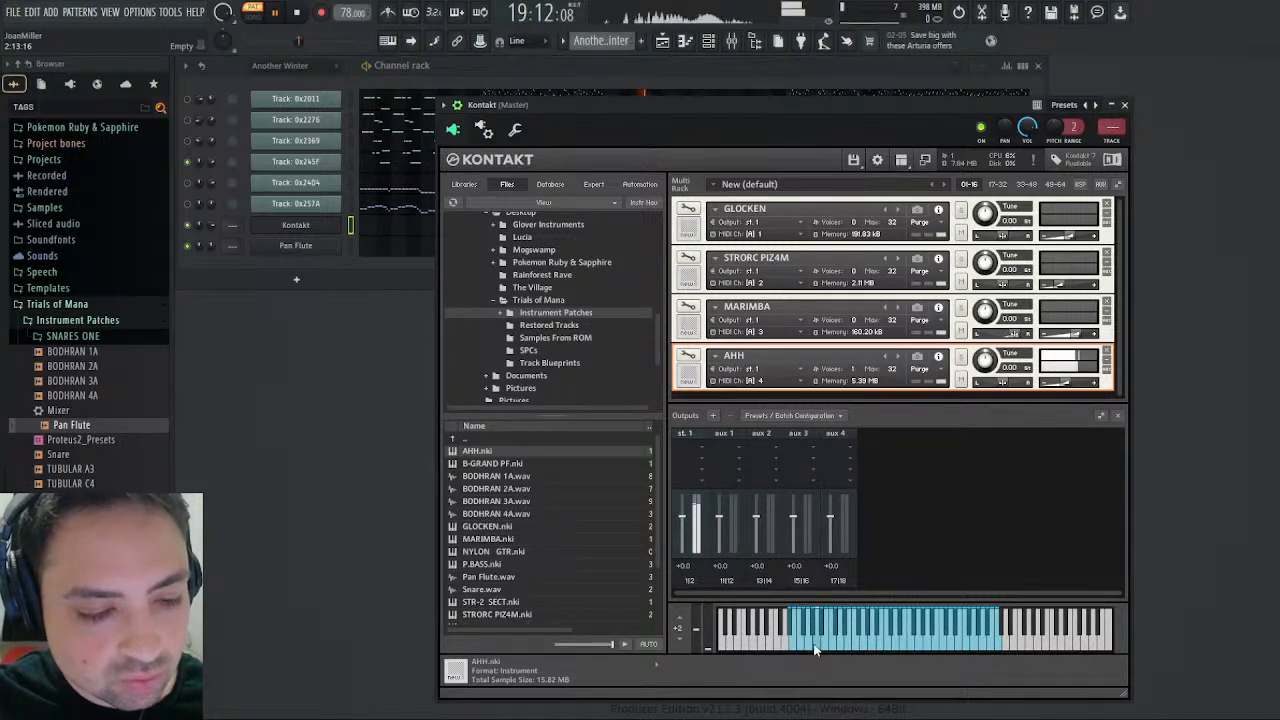
- Look through the AHH instrument's editing sections, return to the multi rack and close Kontakt
{"action": "left_click", "coordinate": [687, 355]}
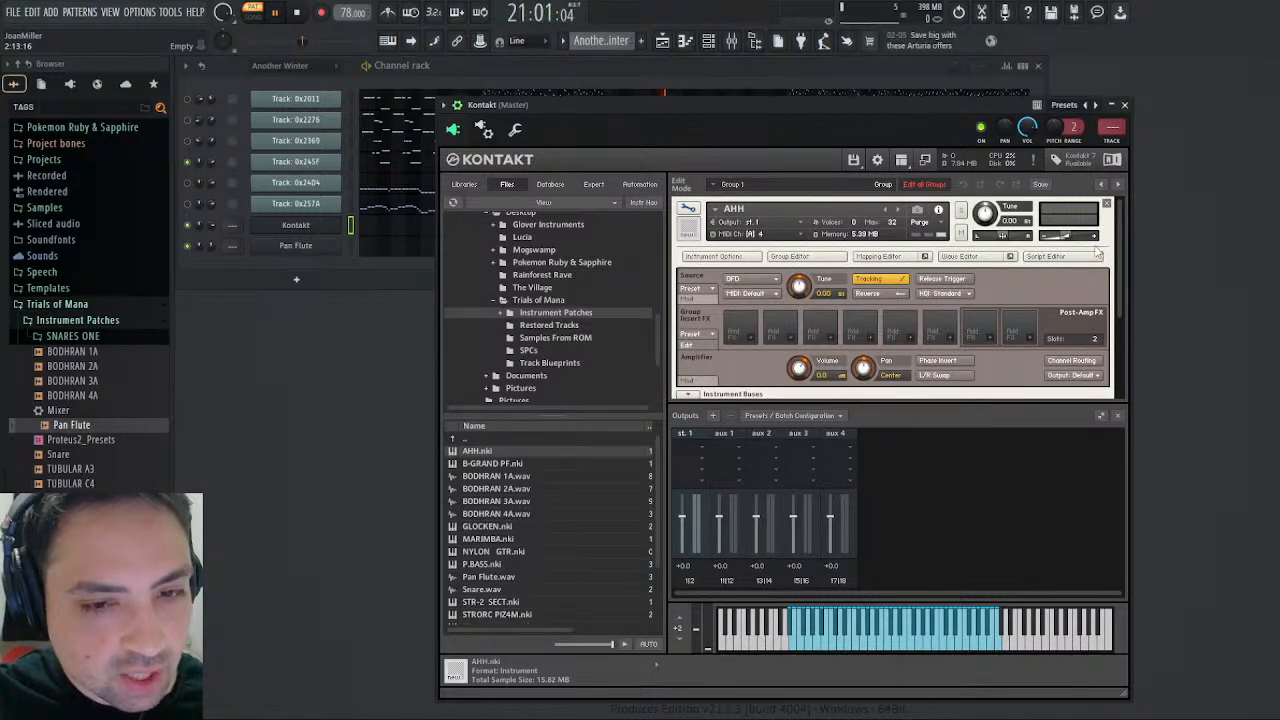
{"action": "scroll", "coordinate": [1121, 247], "scroll_direction": "down", "scroll_amount": 5}
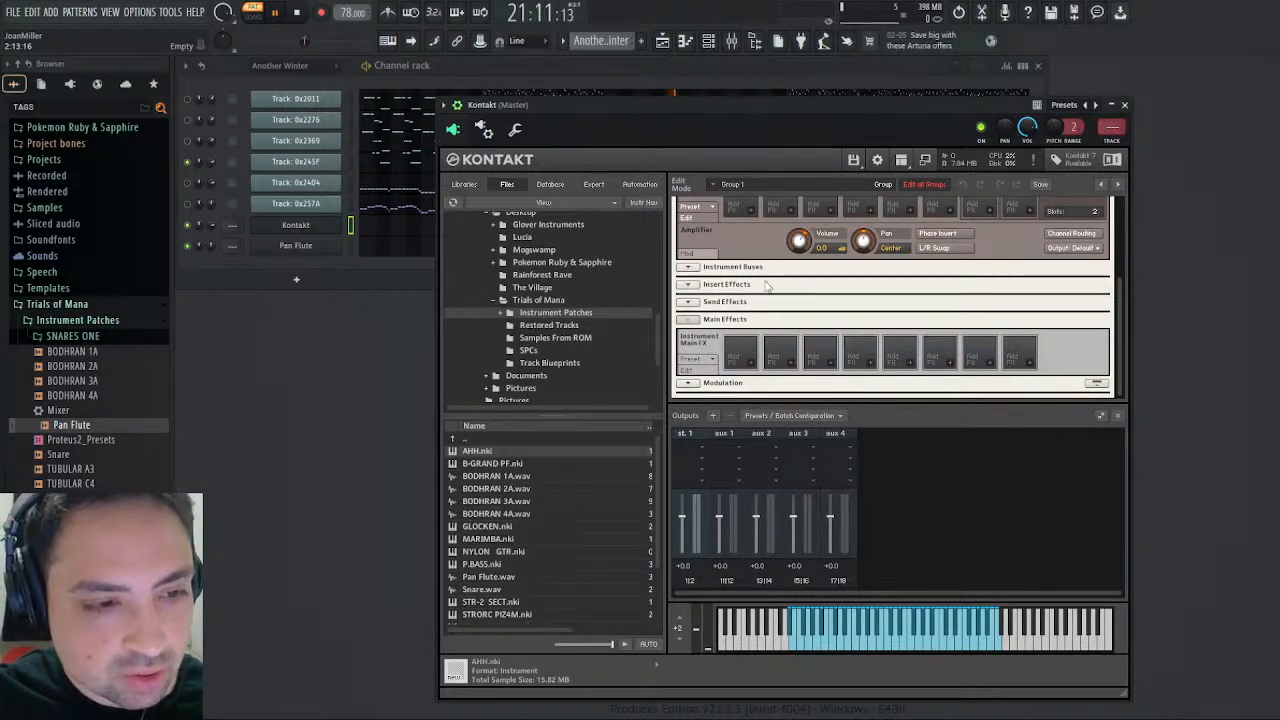
{"action": "scroll", "coordinate": [1113, 220], "scroll_direction": "up", "scroll_amount": 5}
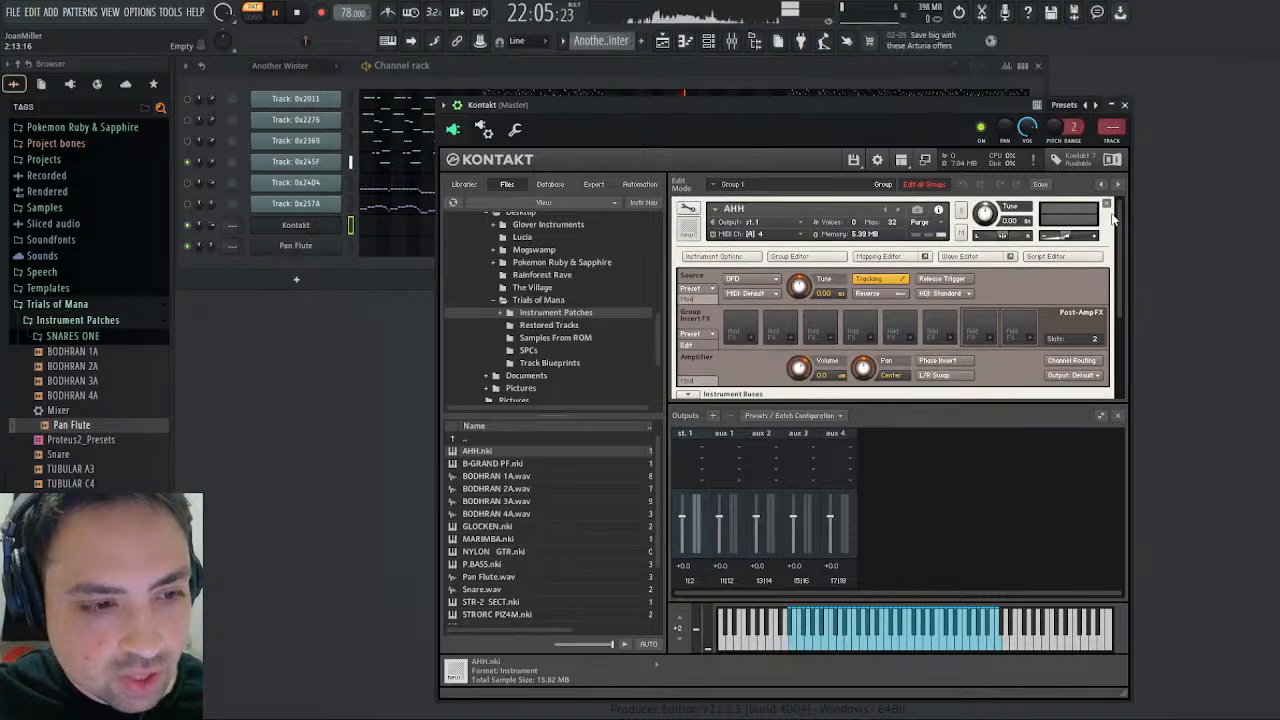
{"action": "left_click", "coordinate": [688, 209]}
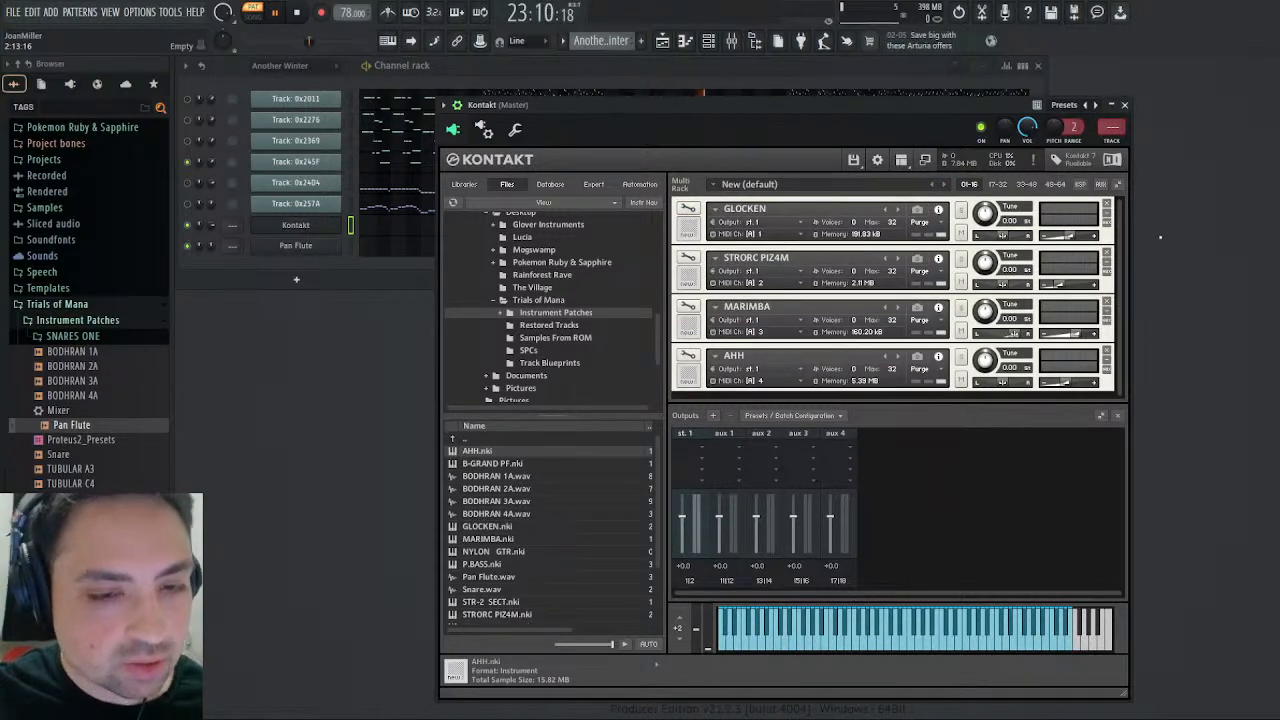
{"action": "left_click", "coordinate": [1124, 104]}
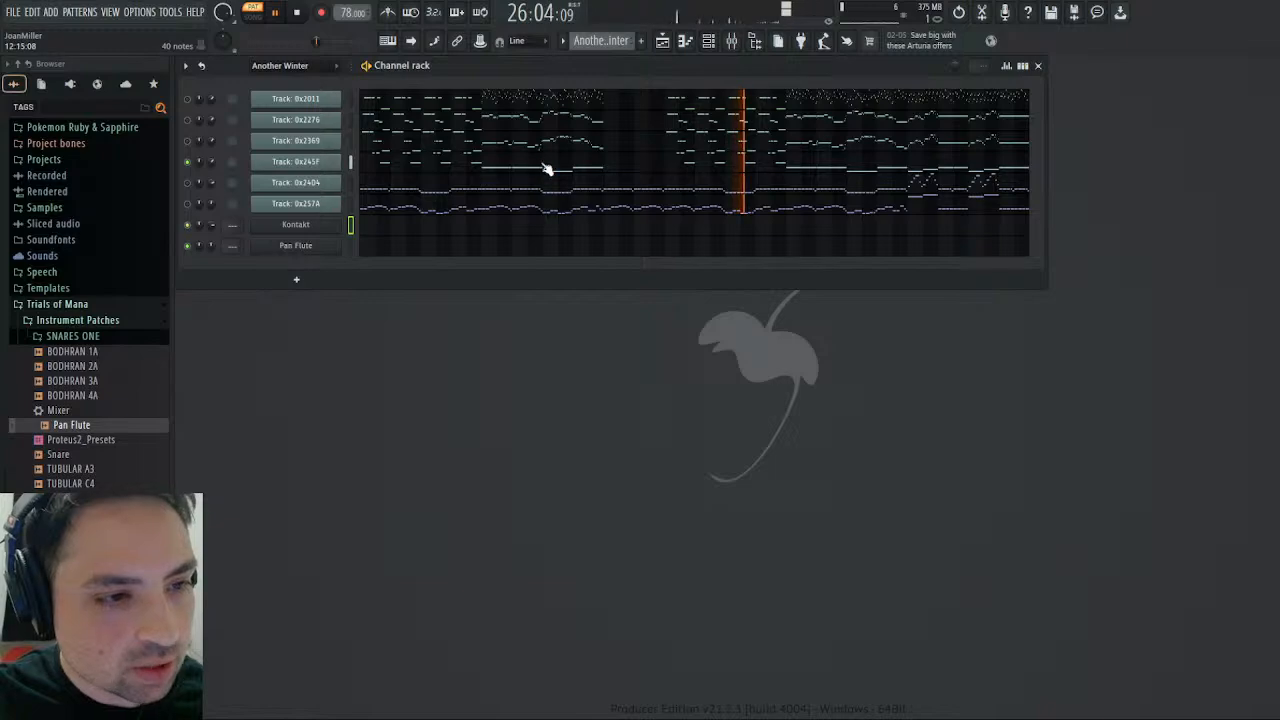
- Copy the five track 0x245F notes from bar 33 to the start of bar 40, and create a new pattern named Choir
{"action": "left_click", "coordinate": [905, 167]}
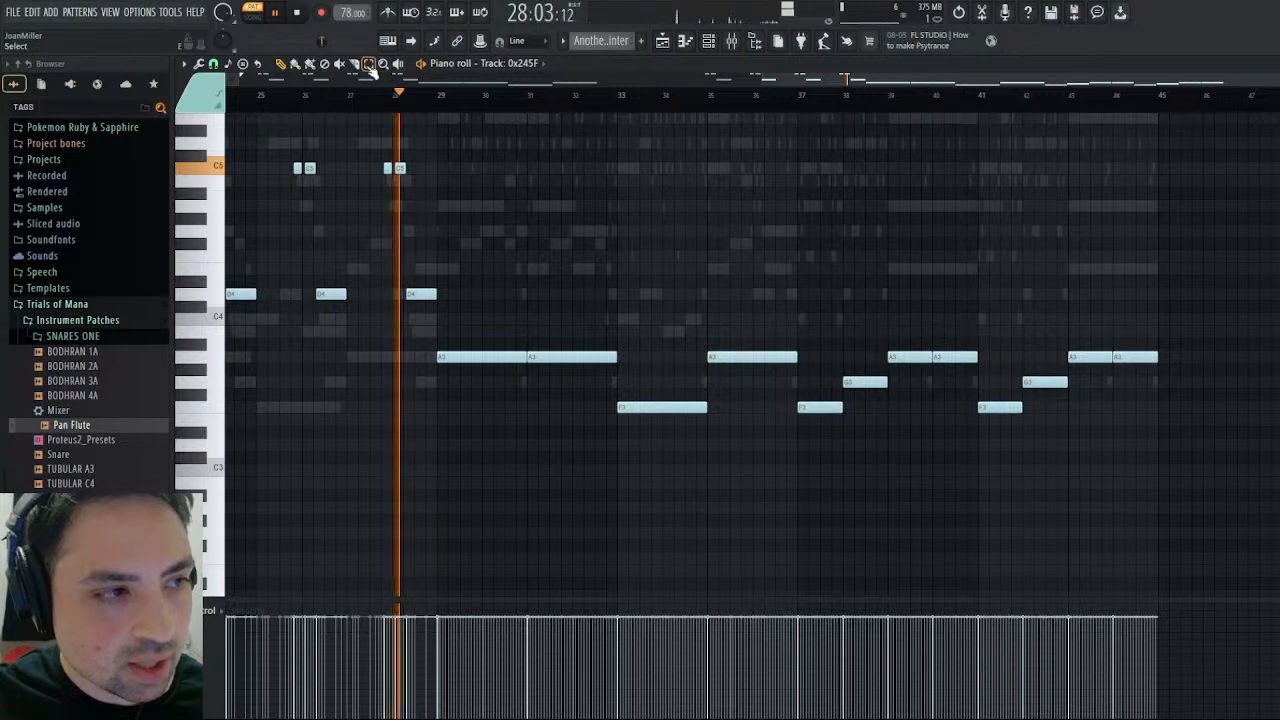
{"action": "left_click_drag", "start_coordinate": [667, 302], "coordinate": [909, 490]}
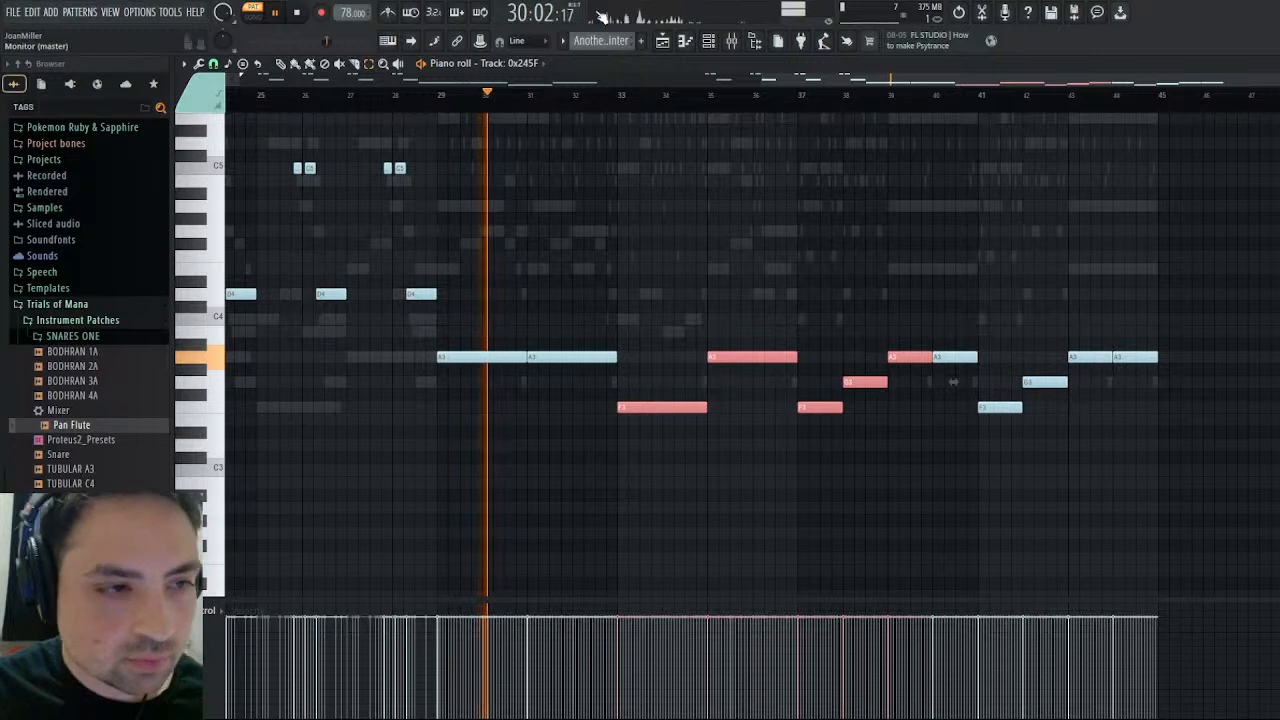
{"action": "scroll", "coordinate": [614, 41], "scroll_direction": "down", "scroll_amount": 1}
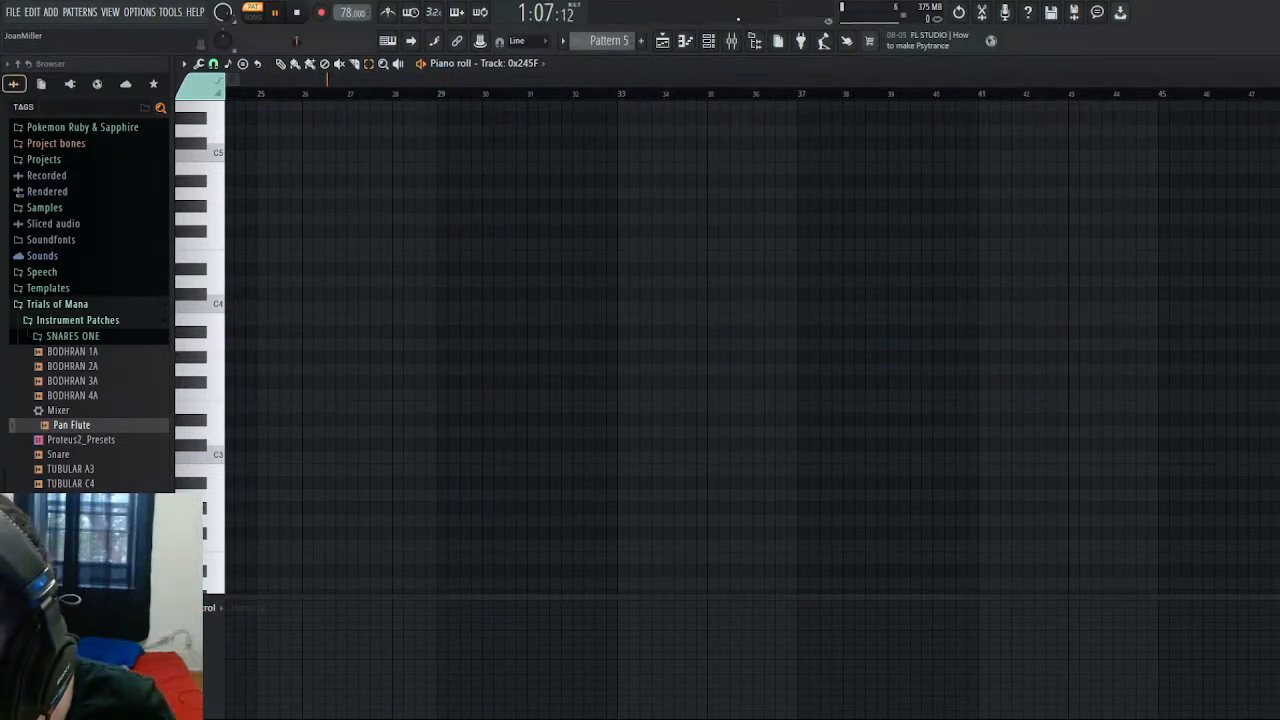
{"action": "key", "text": "KP_Add"}
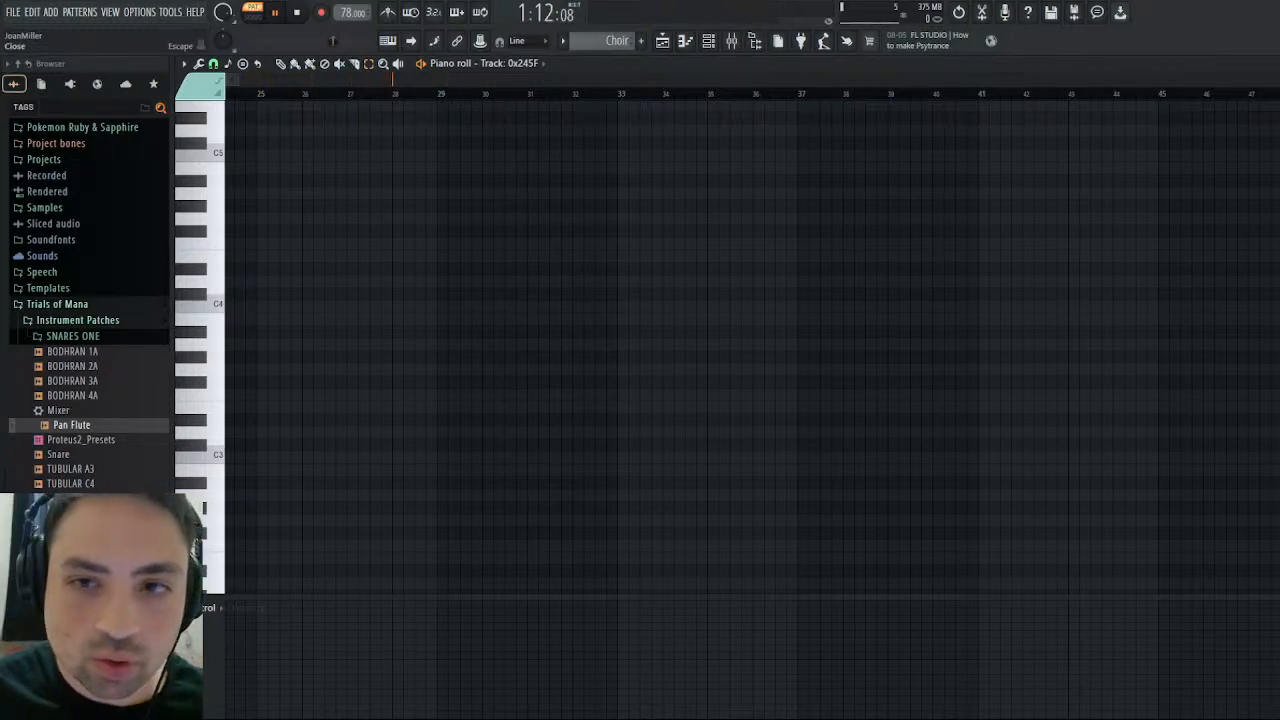
- Paste the copied notes at the start of the Kontakt channel in the Choir pattern and deselect them
{"action": "left_click", "coordinate": [1271, 64]}
{"action": "left_click", "coordinate": [381, 224]}
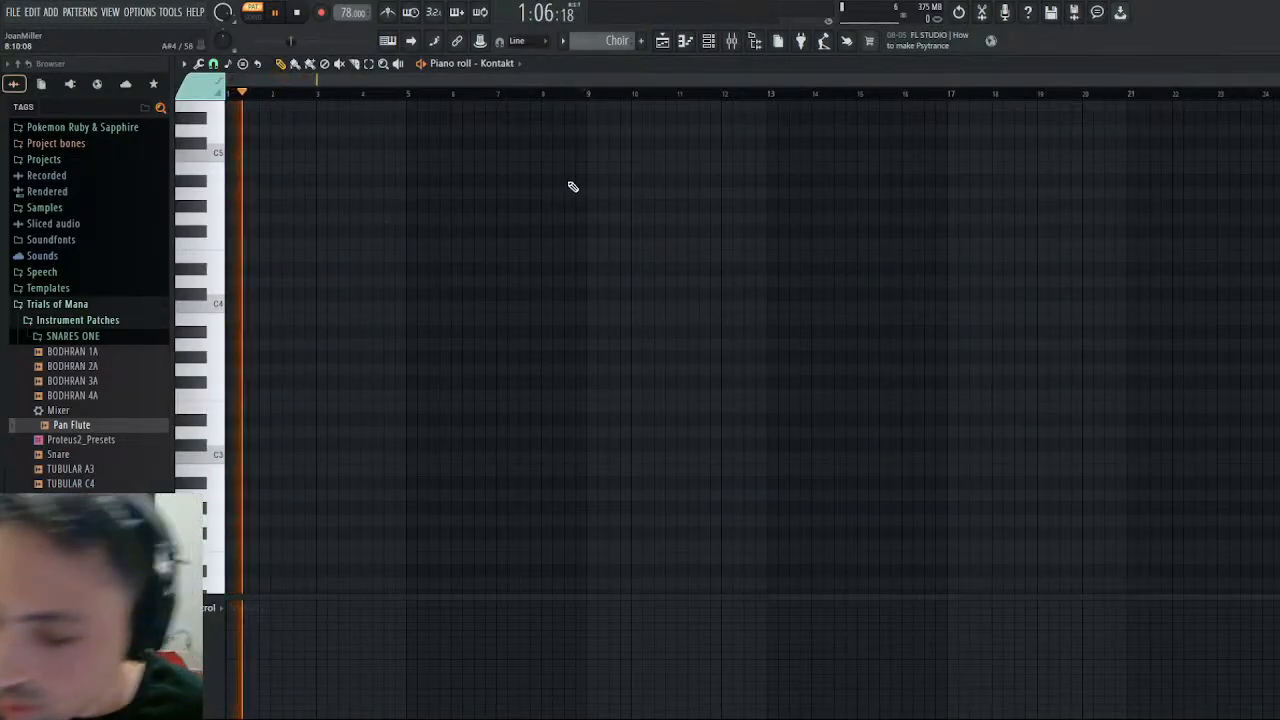
{"action": "key", "text": "ctrl+v"}
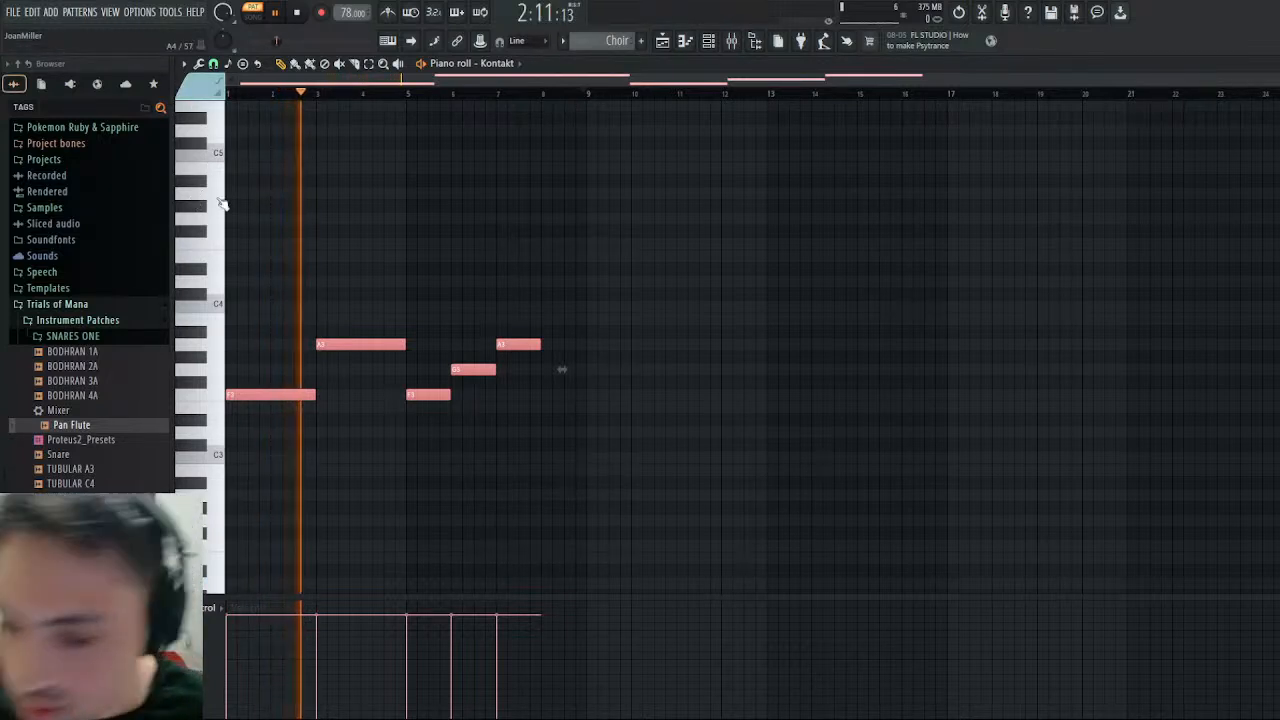
{"action": "key", "text": "ctrl+d"}
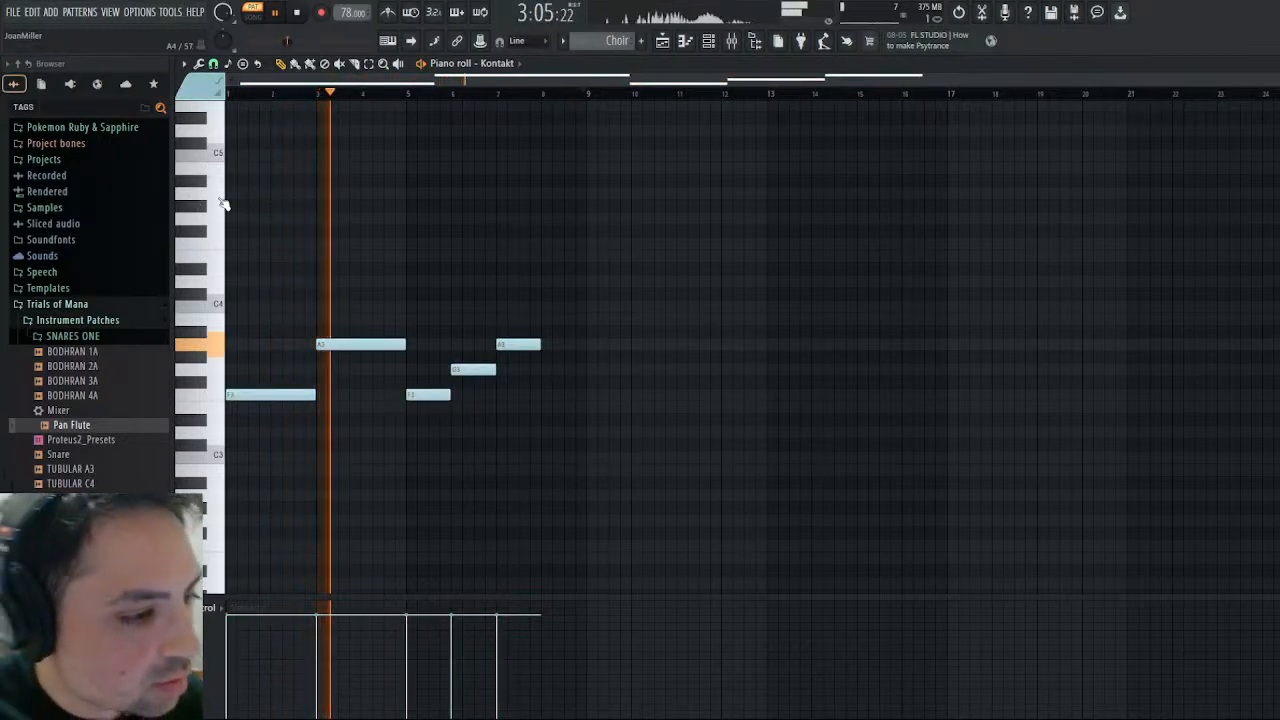
- Try the Choir notes one octave lower and return them to their original octave
{"action": "key", "text": "ctrl+Down"}
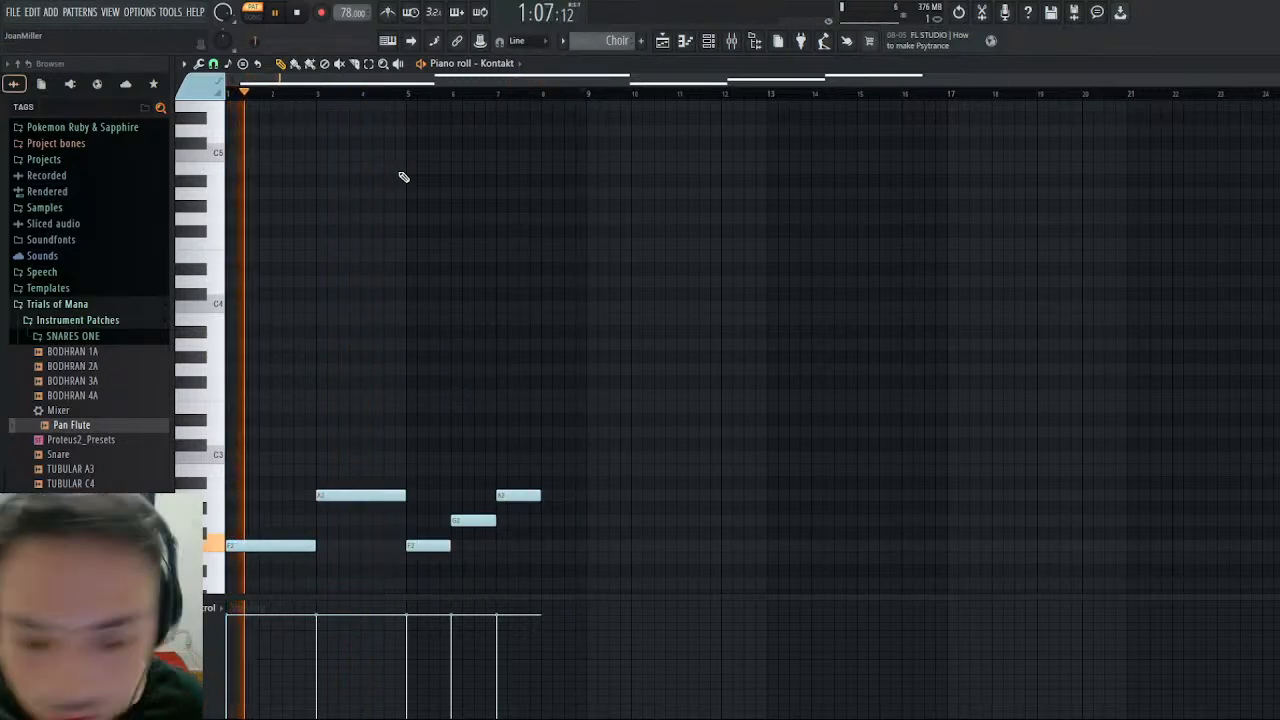
{"action": "key", "text": "ctrl+Up"}
- Listen to the Choir pattern from the start and compare it with reference track 0x245F in Another Winter from bar 9
{"action": "key", "text": "space"}
{"action": "key", "text": "space"}
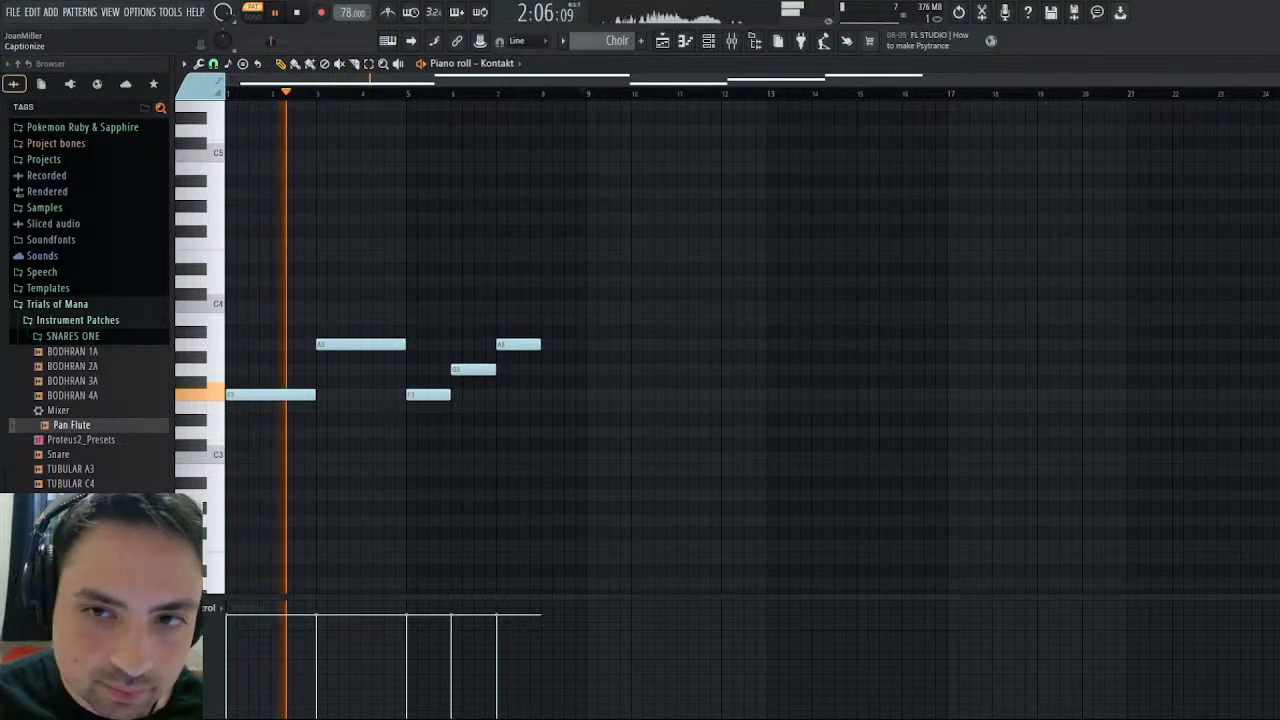
{"action": "left_click", "coordinate": [1270, 64]}
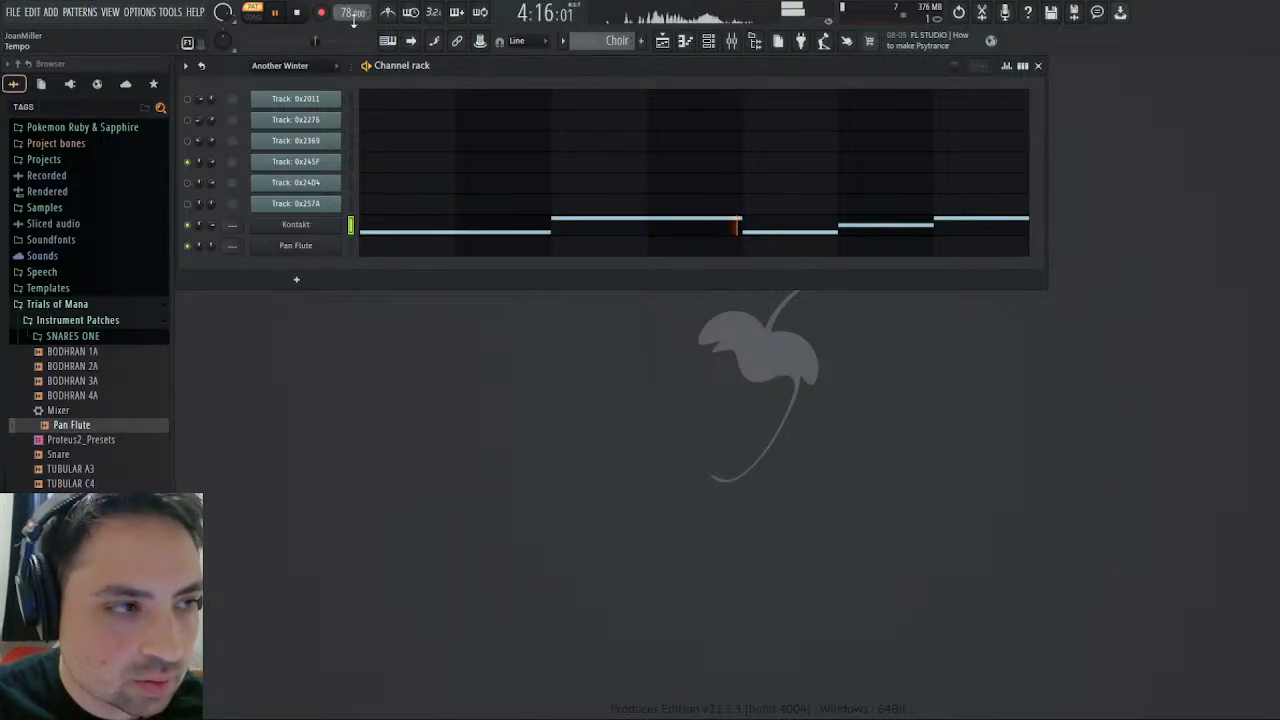
{"action": "key", "text": "space"}
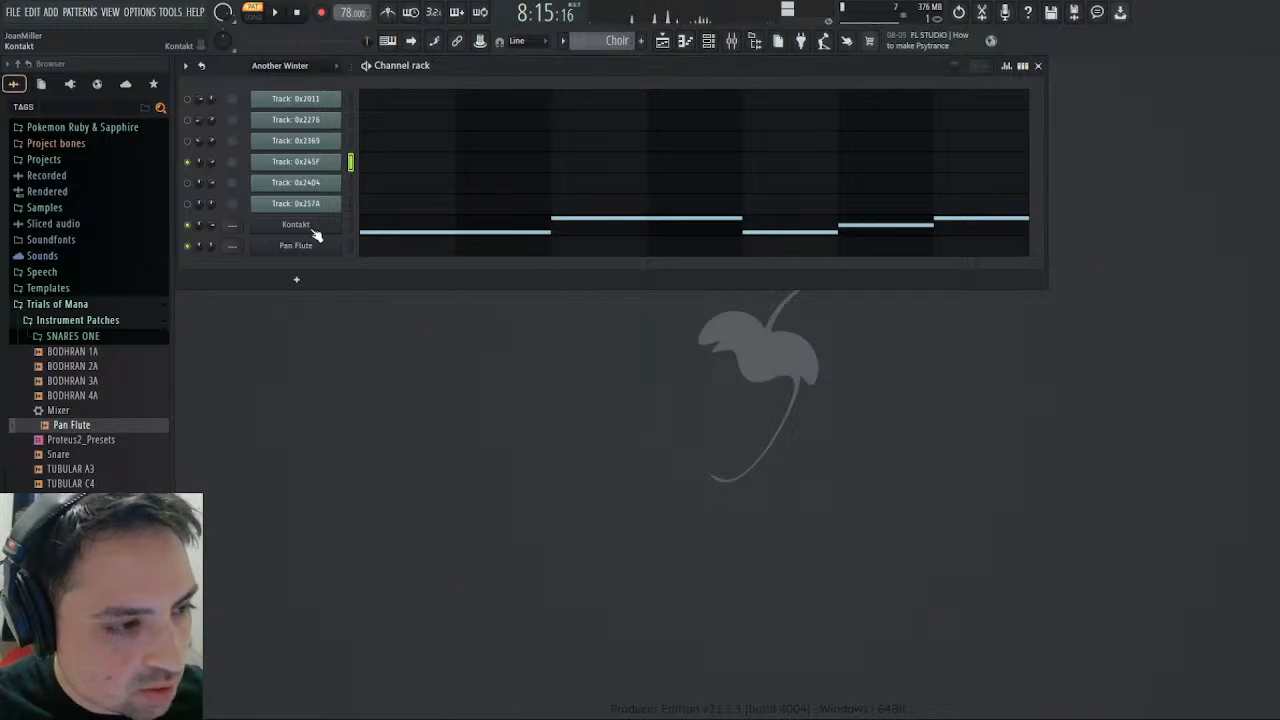
{"action": "scroll", "coordinate": [571, 42], "scroll_direction": "up", "scroll_amount": 2}
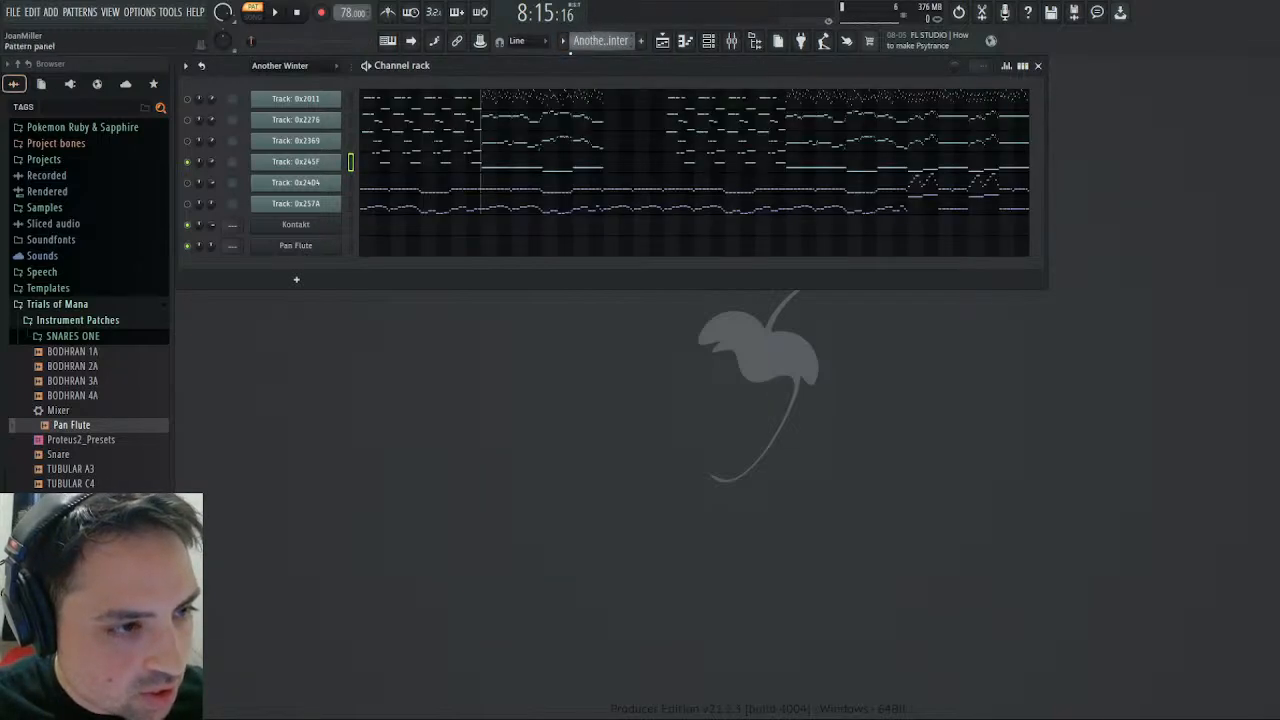
{"action": "left_click", "coordinate": [272, 18]}
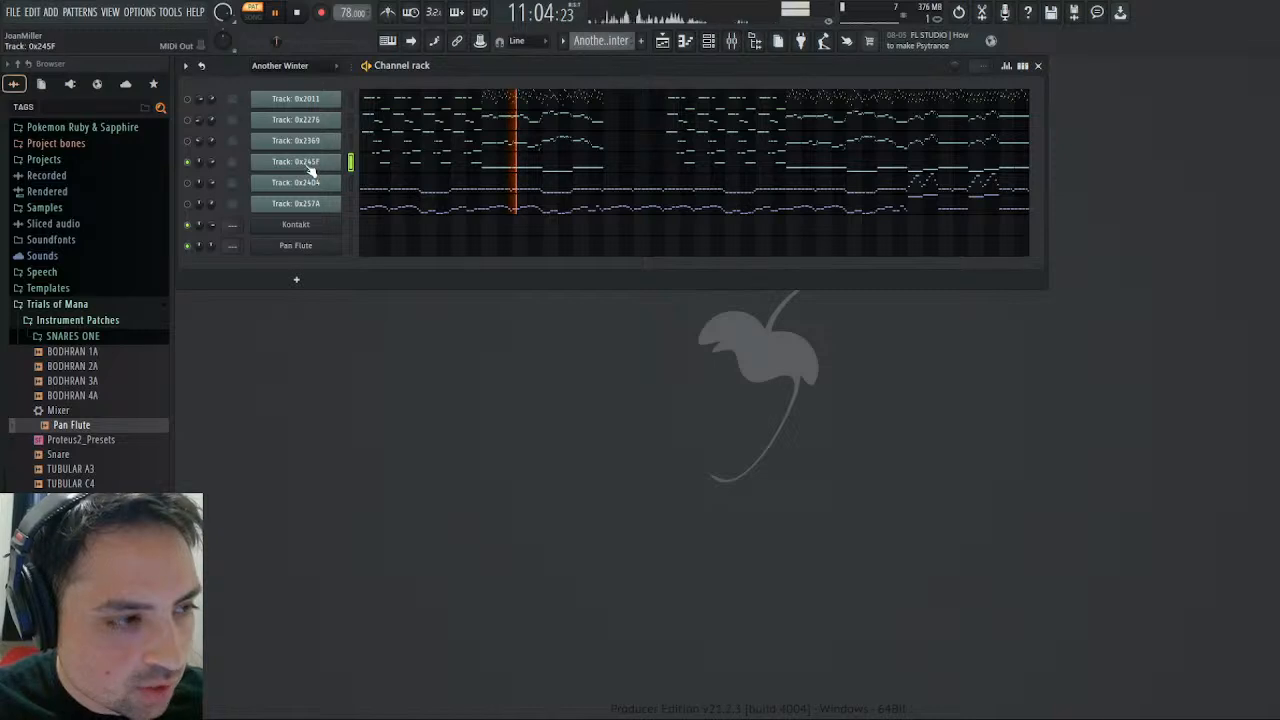
- In Kontakt, set the AHH patch's volume envelope to a sustain of -inf and a decay of about 8.4k ms
{"action": "left_click", "coordinate": [310, 224]}
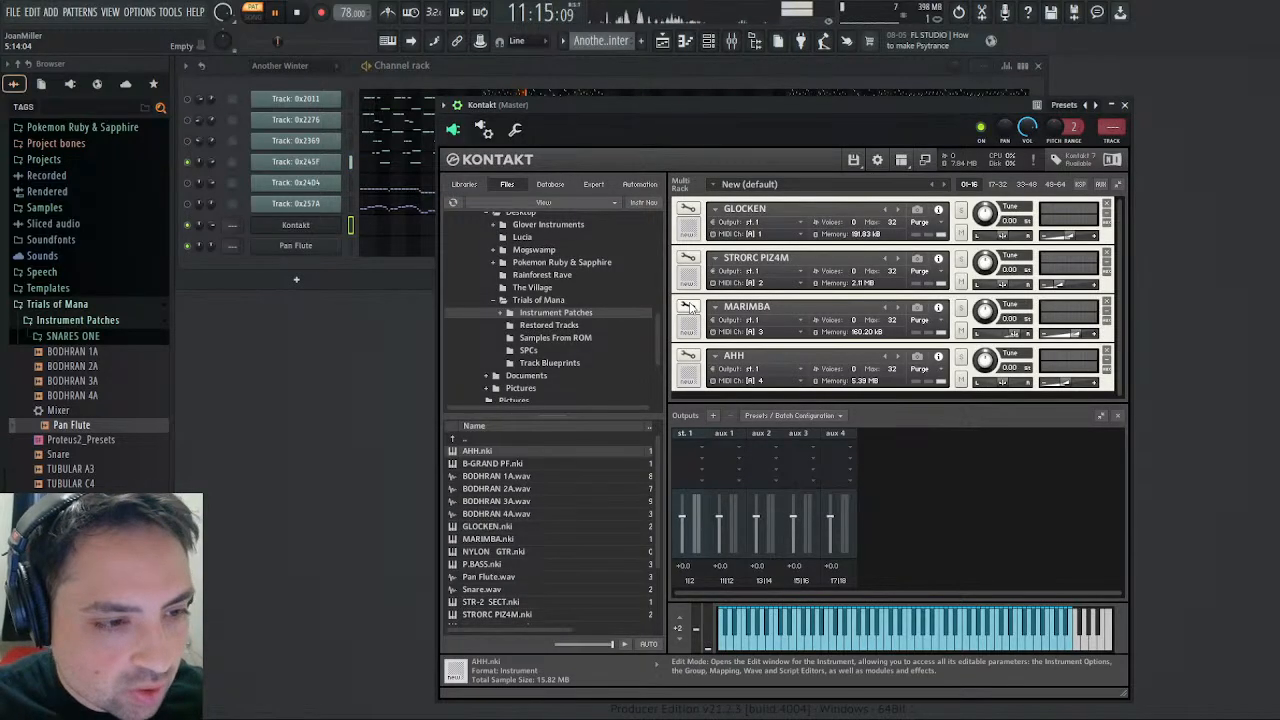
{"action": "left_click", "coordinate": [695, 355]}
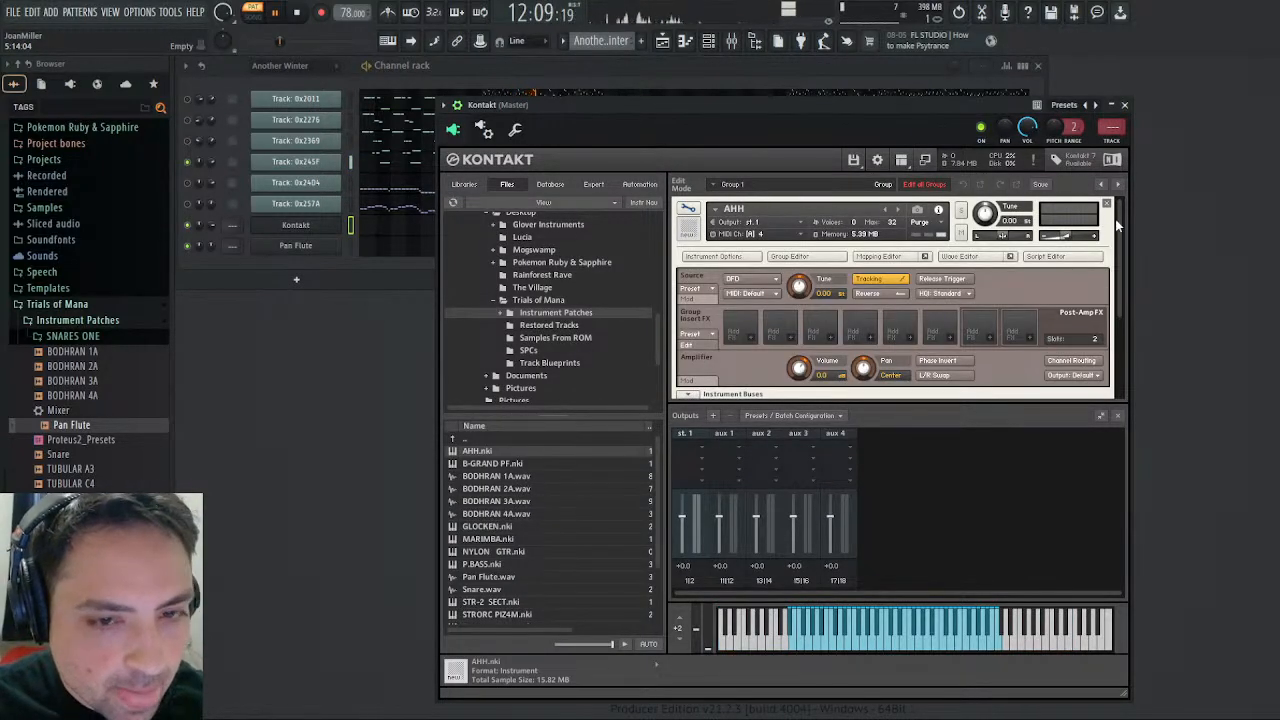
{"action": "left_click_drag", "start_coordinate": [1119, 240], "coordinate": [1129, 395]}
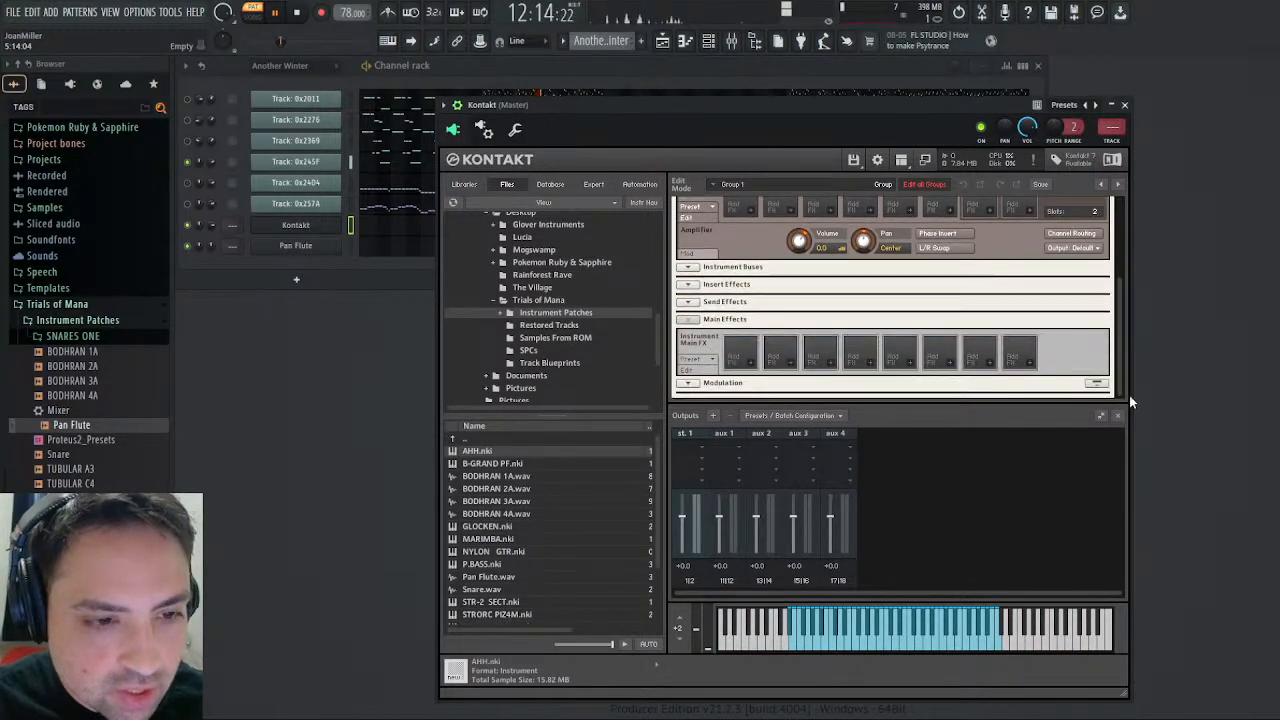
{"action": "left_click", "coordinate": [690, 384]}
{"action": "left_click_drag", "start_coordinate": [1121, 298], "coordinate": [1123, 421]}
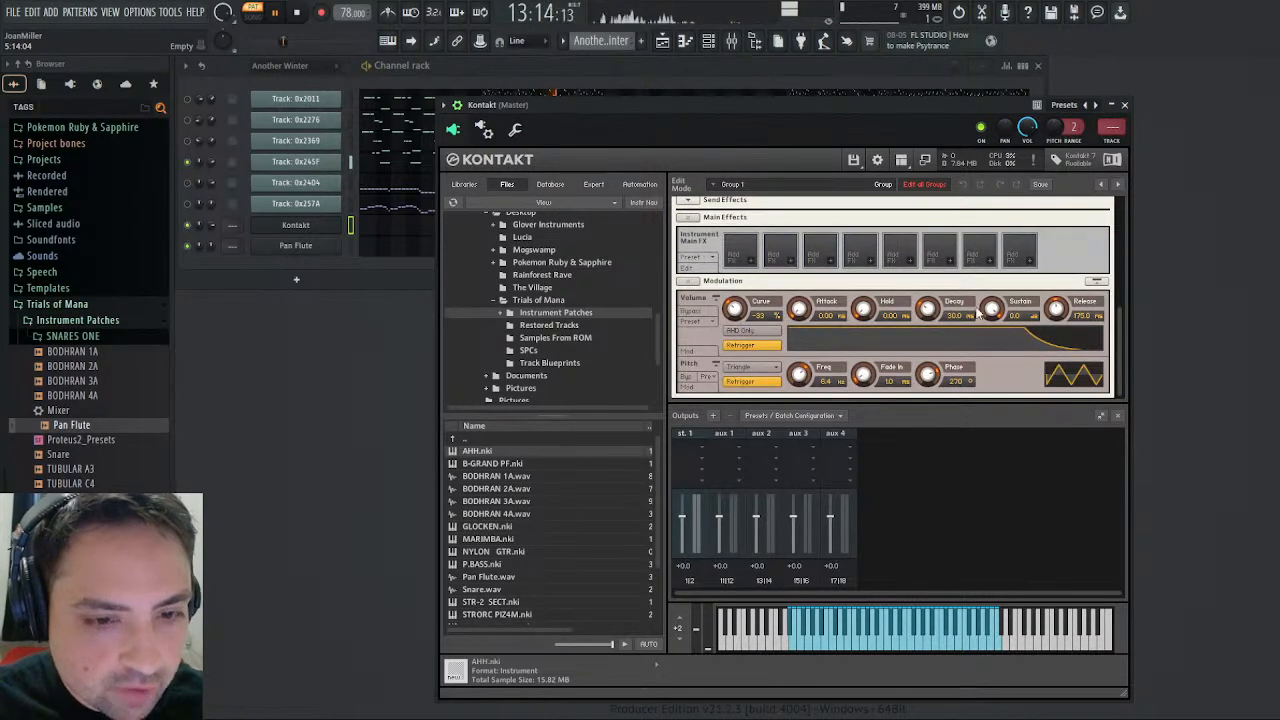
{"action": "left_click_drag", "start_coordinate": [979, 314], "coordinate": [968, 438]}
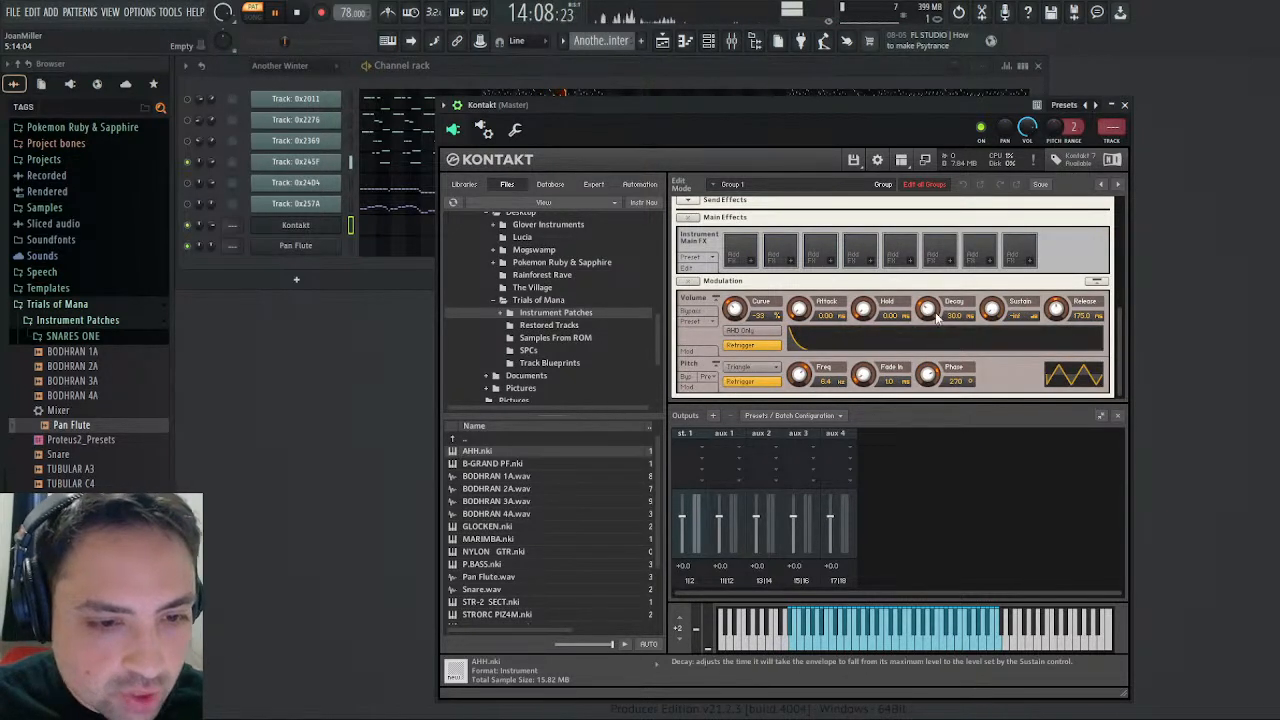
{"action": "left_click_drag", "start_coordinate": [938, 289], "coordinate": [948, 271]}
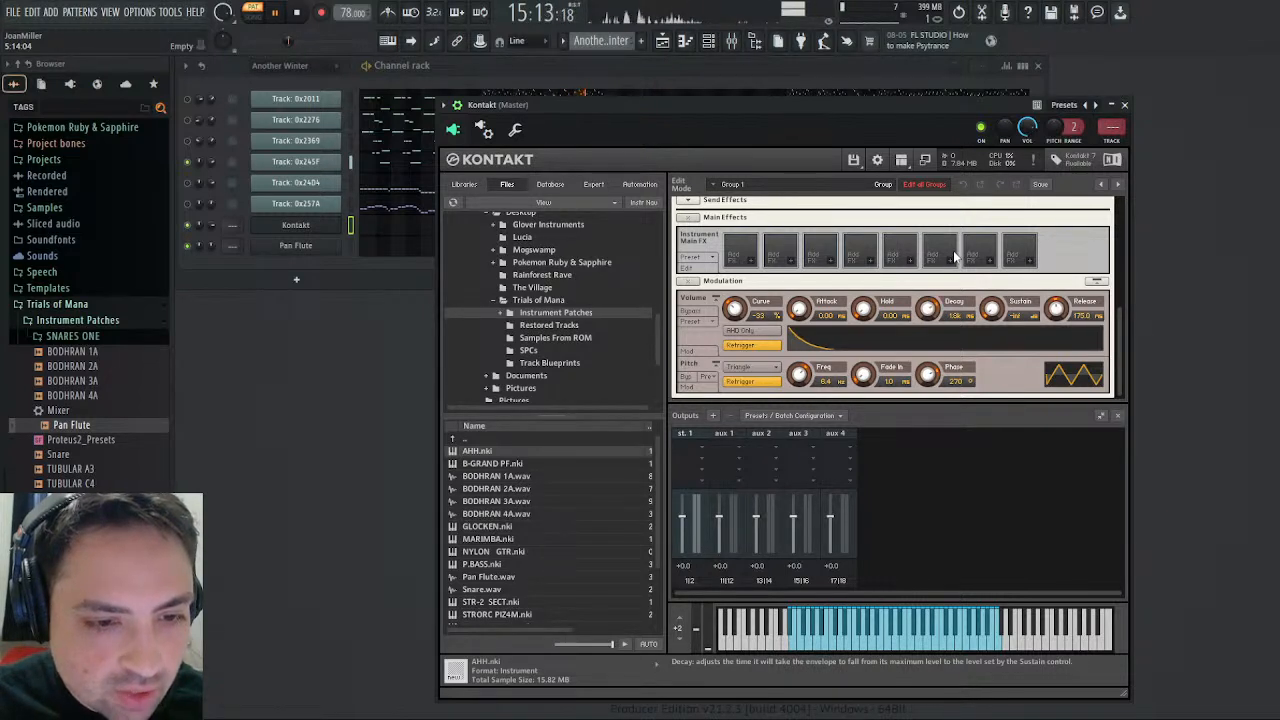
{"action": "left_click", "coordinate": [298, 12]}
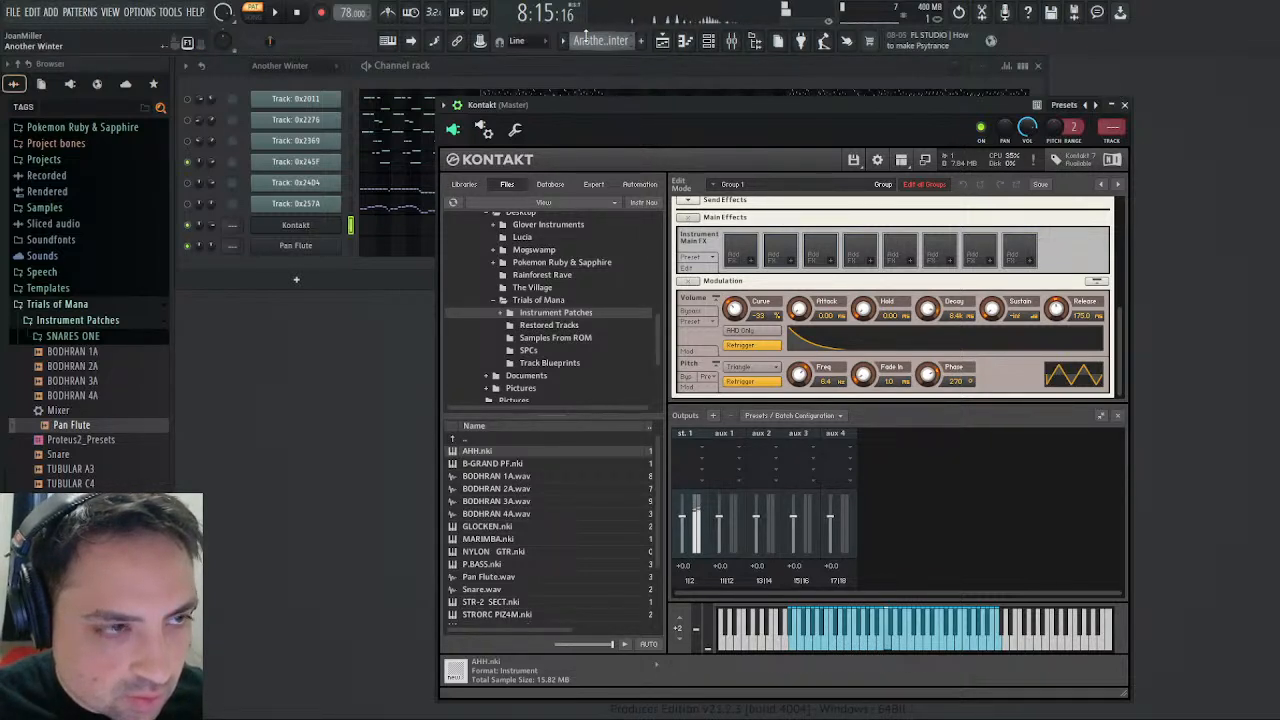
- Play the Choir pattern and lengthen the AHH volume envelope's decay to 10.0k ms while listening
{"action": "left_click", "coordinate": [613, 99]}
{"action": "left_click", "coordinate": [277, 14]}
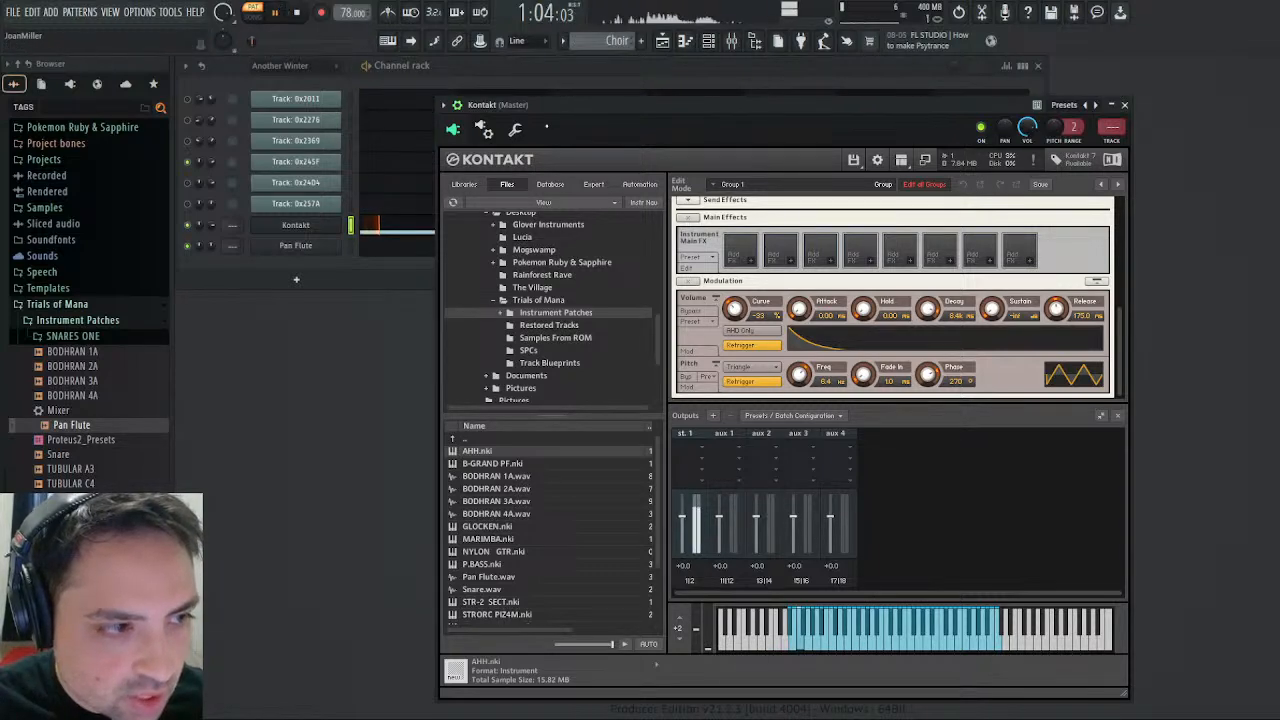
{"action": "left_click_drag", "start_coordinate": [547, 128], "coordinate": [742, 144]}
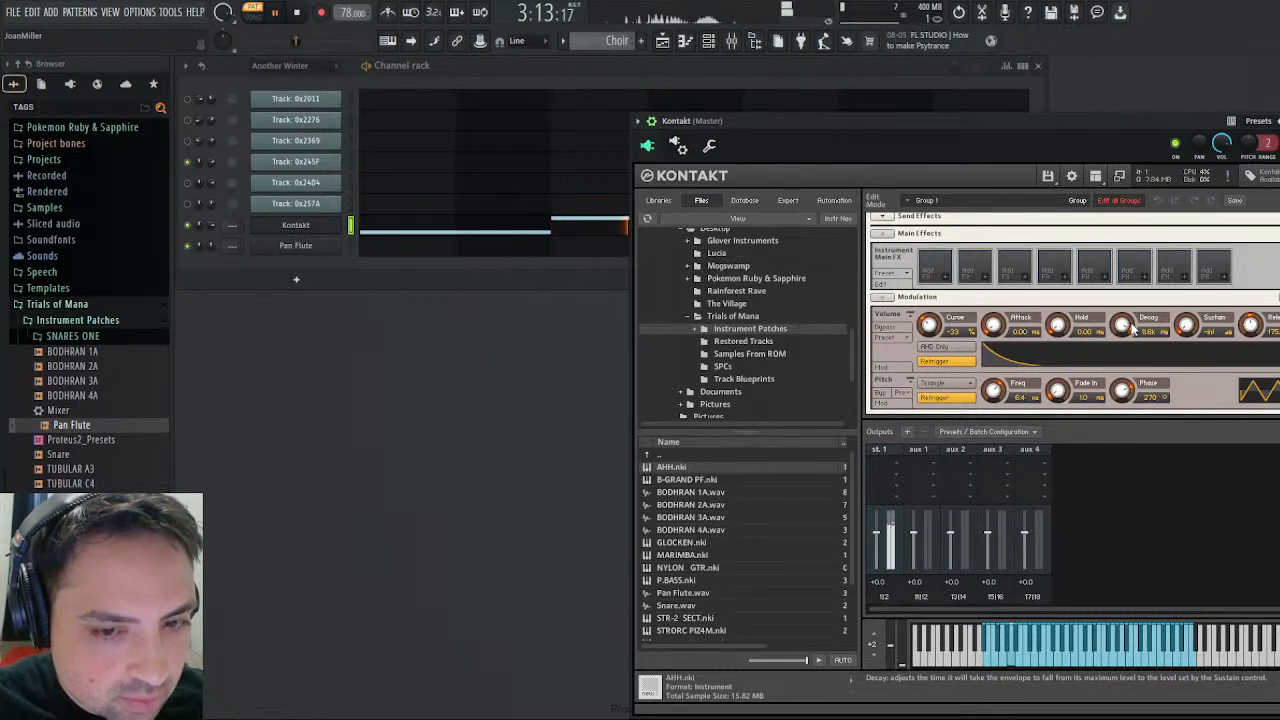
{"action": "left_click_drag", "start_coordinate": [1131, 325], "coordinate": [1133, 327]}
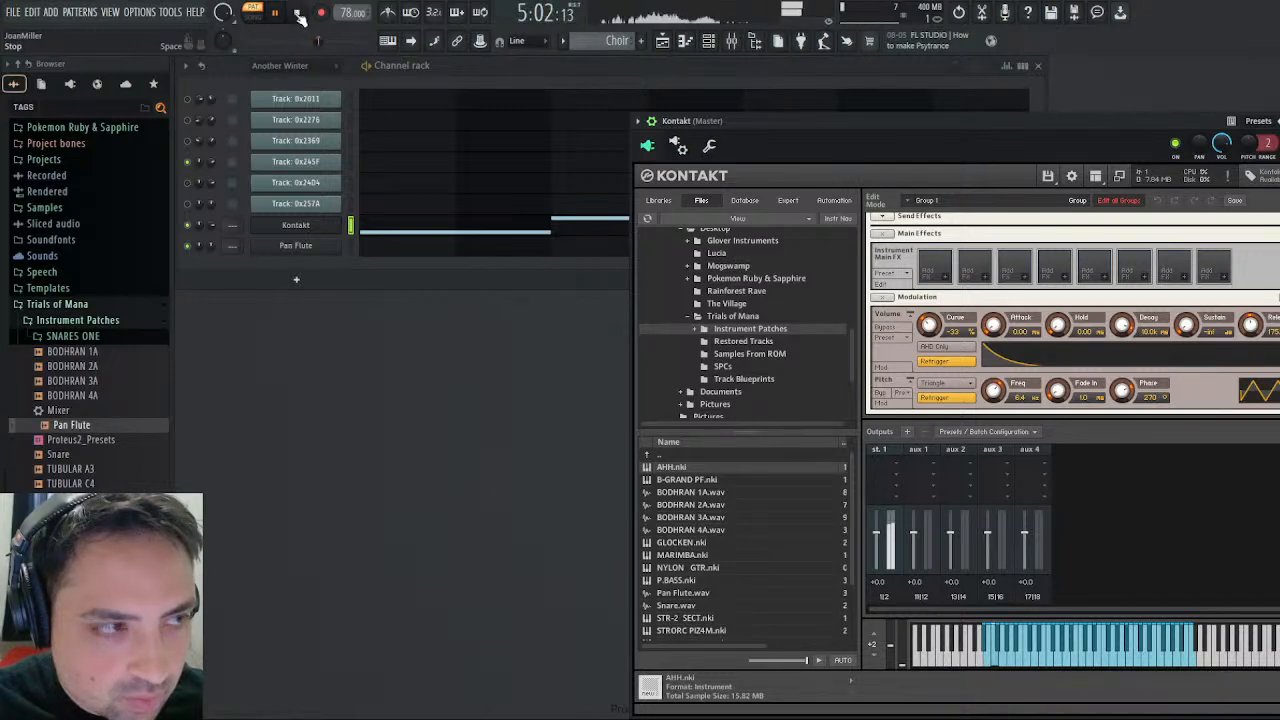
{"action": "left_click_drag", "start_coordinate": [764, 121], "coordinate": [922, 155]}
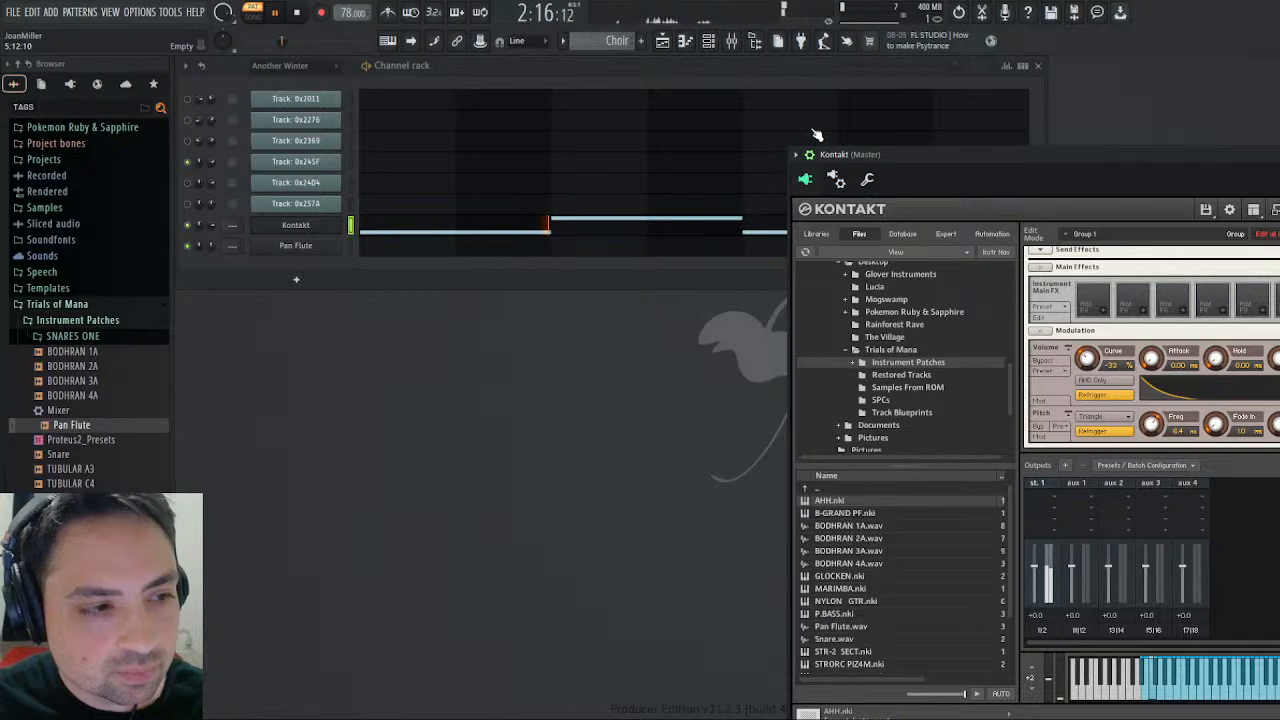
{"action": "key", "text": "space"}
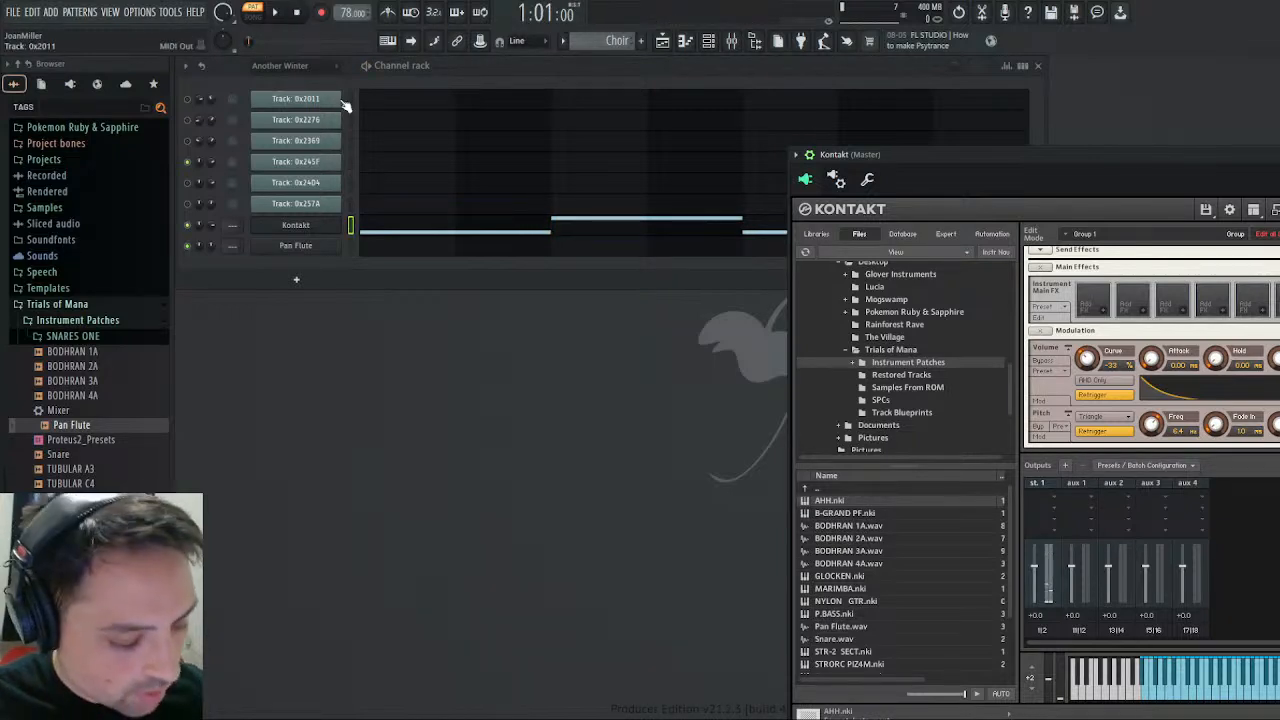
- Audition notes alternately on the track 0x245F and Kontakt channels to compare their sounds
{"action": "left_click", "coordinate": [351, 163]}
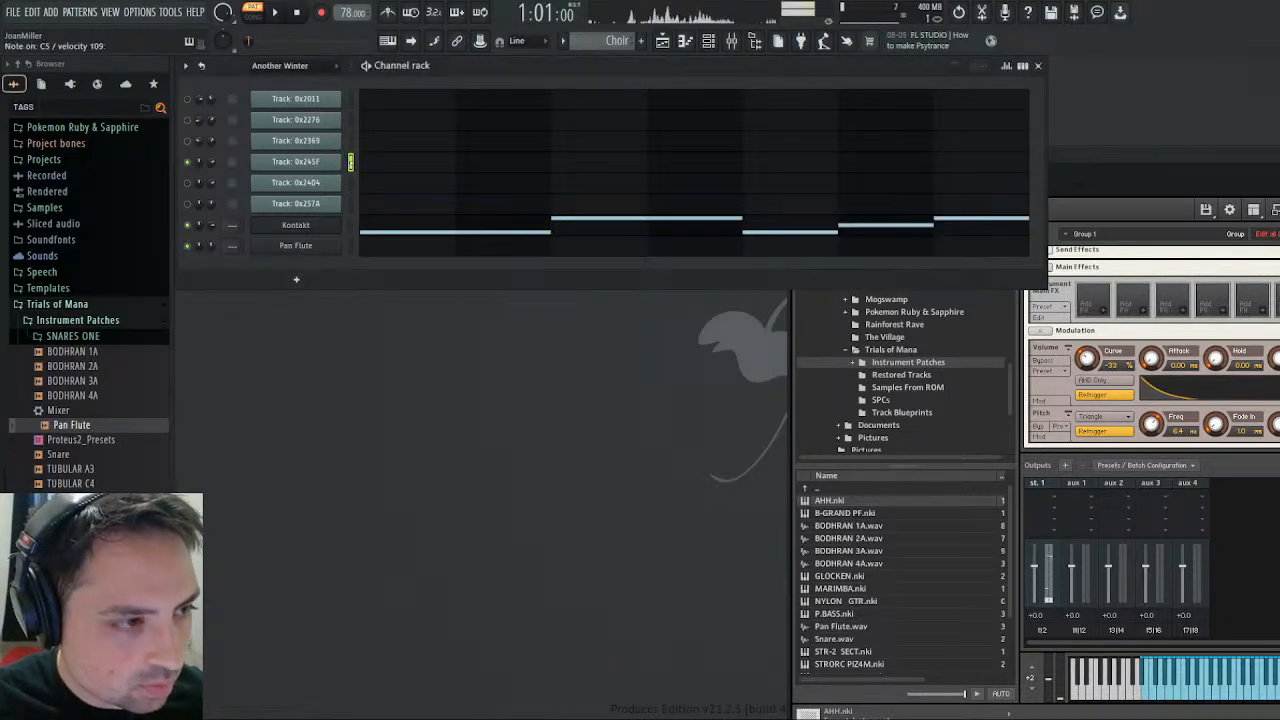
{"action": "left_click", "coordinate": [351, 225]}
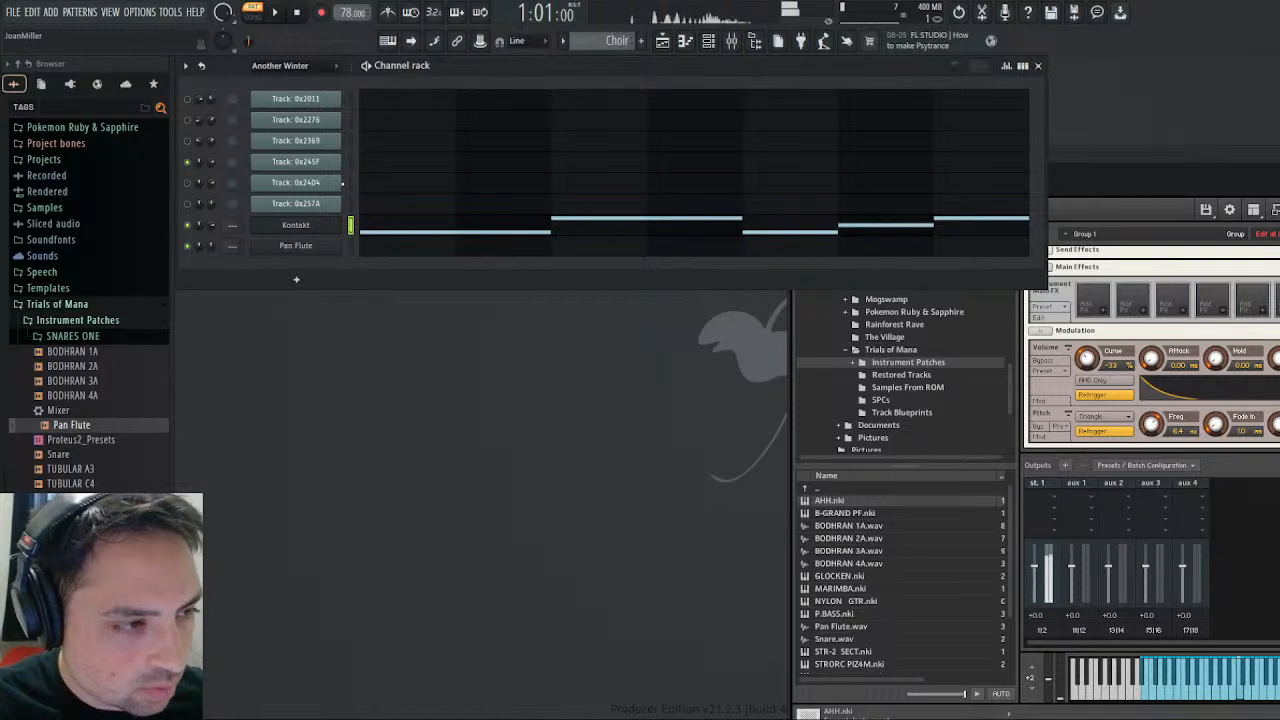
{"action": "left_click", "coordinate": [350, 164]}
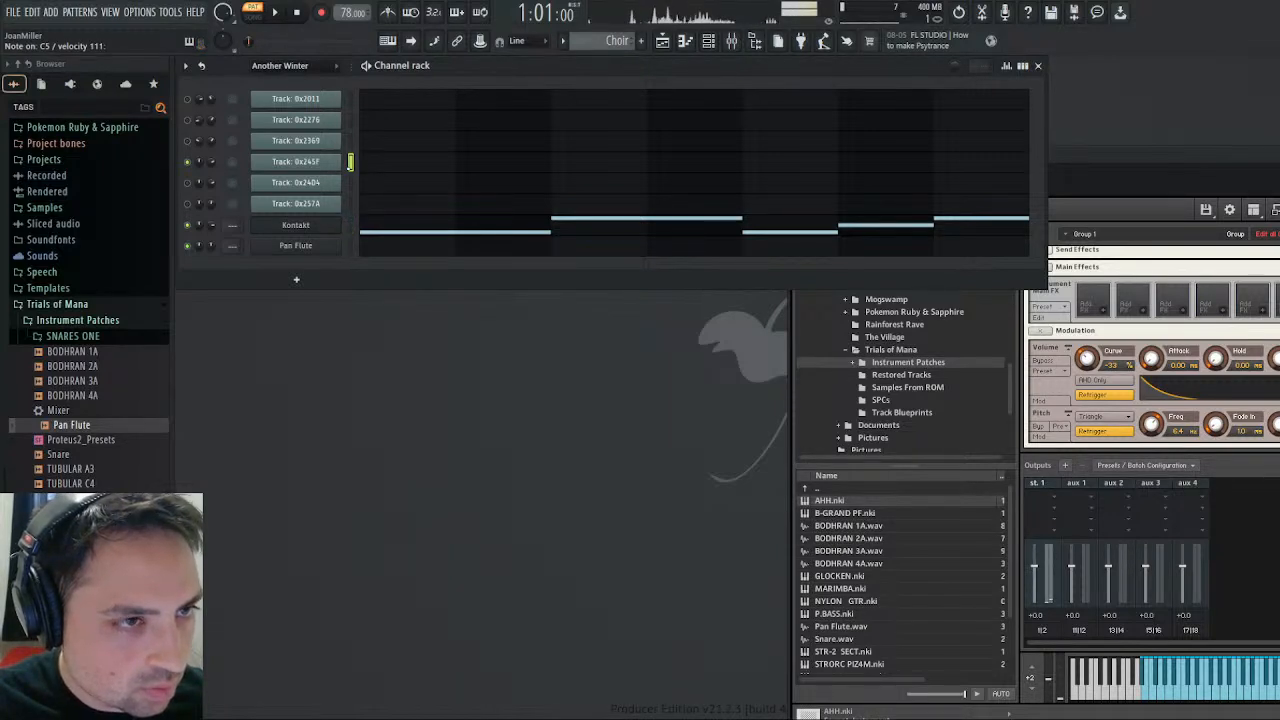
{"action": "left_click", "coordinate": [351, 225]}
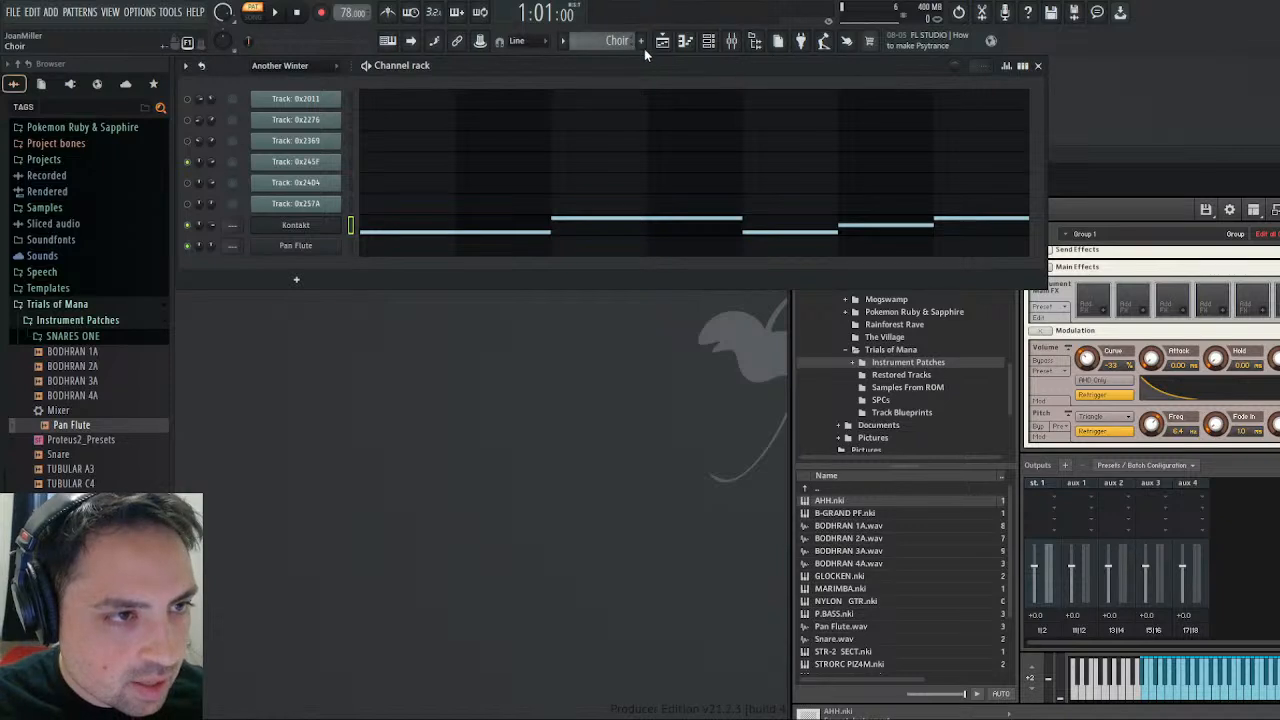
- Inspect track 0x257A in the Another Winter pattern's piano roll and listen from bar 37
{"action": "scroll", "coordinate": [644, 48], "scroll_direction": "up", "scroll_amount": 1}
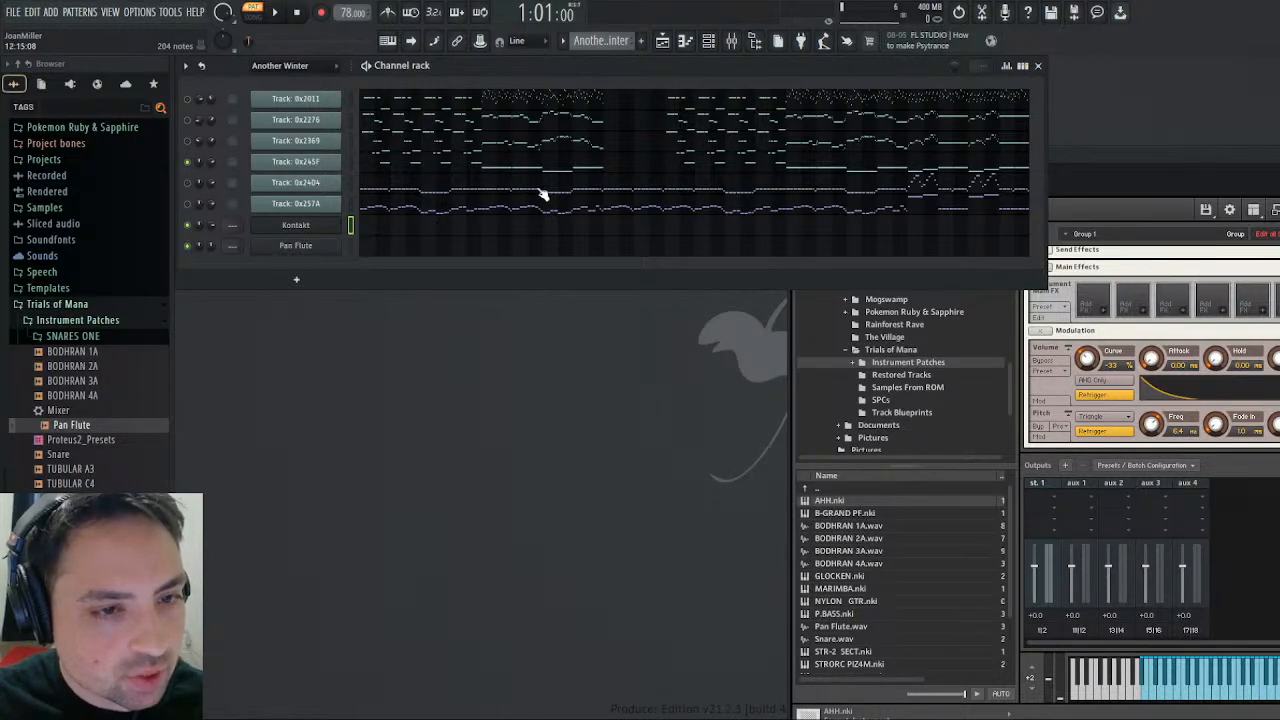
{"action": "left_click", "coordinate": [933, 210]}
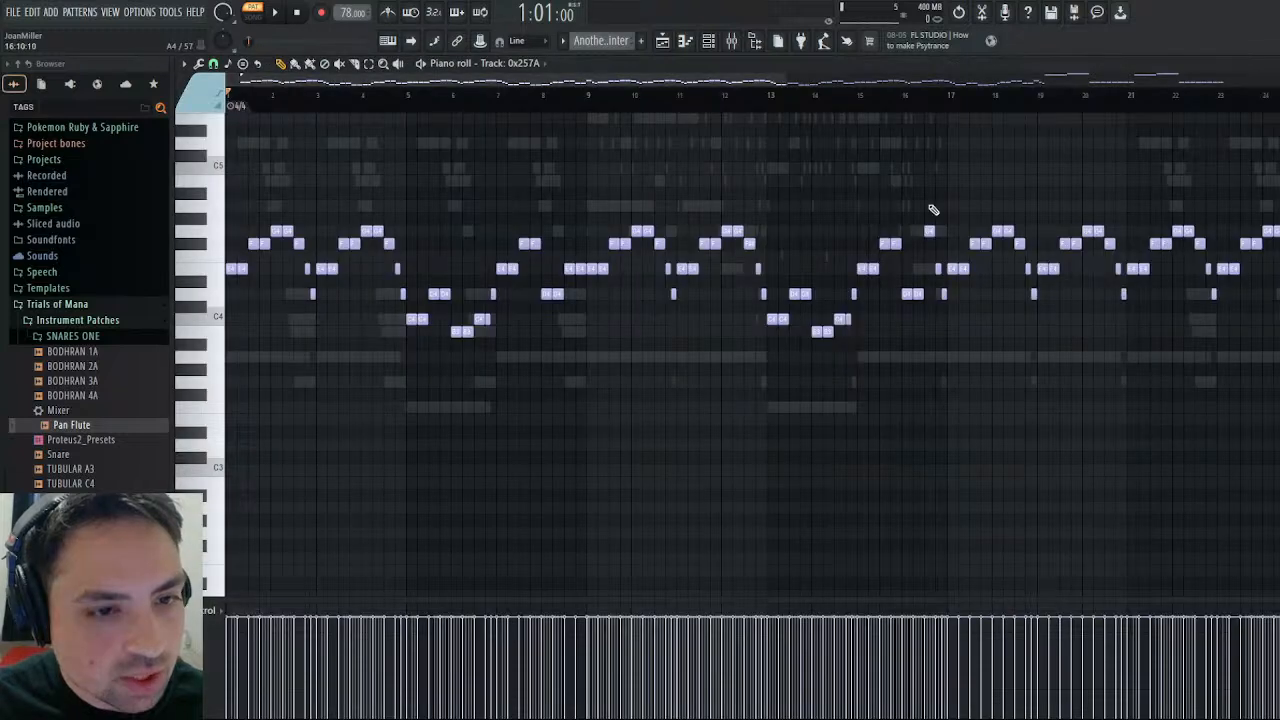
{"action": "scroll", "coordinate": [681, 192], "scroll_direction": "right", "scroll_amount": 8}
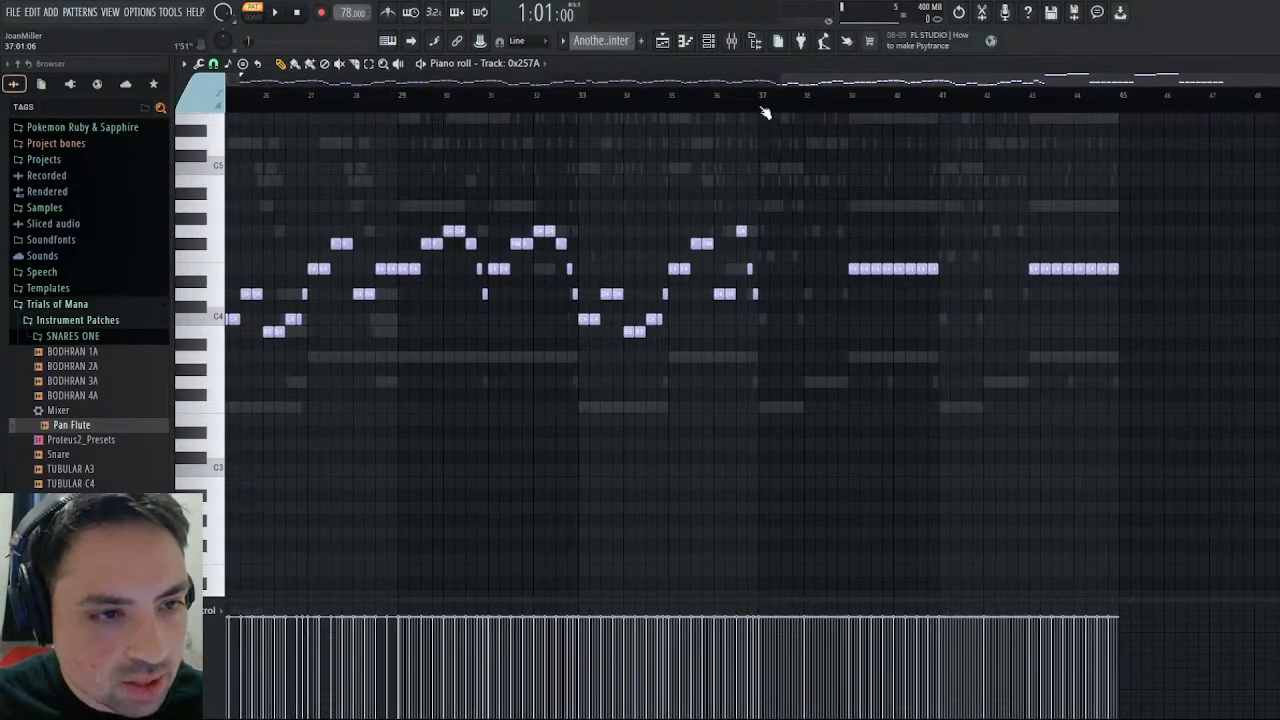
{"action": "left_click", "coordinate": [763, 95]}
{"action": "key", "text": "space"}
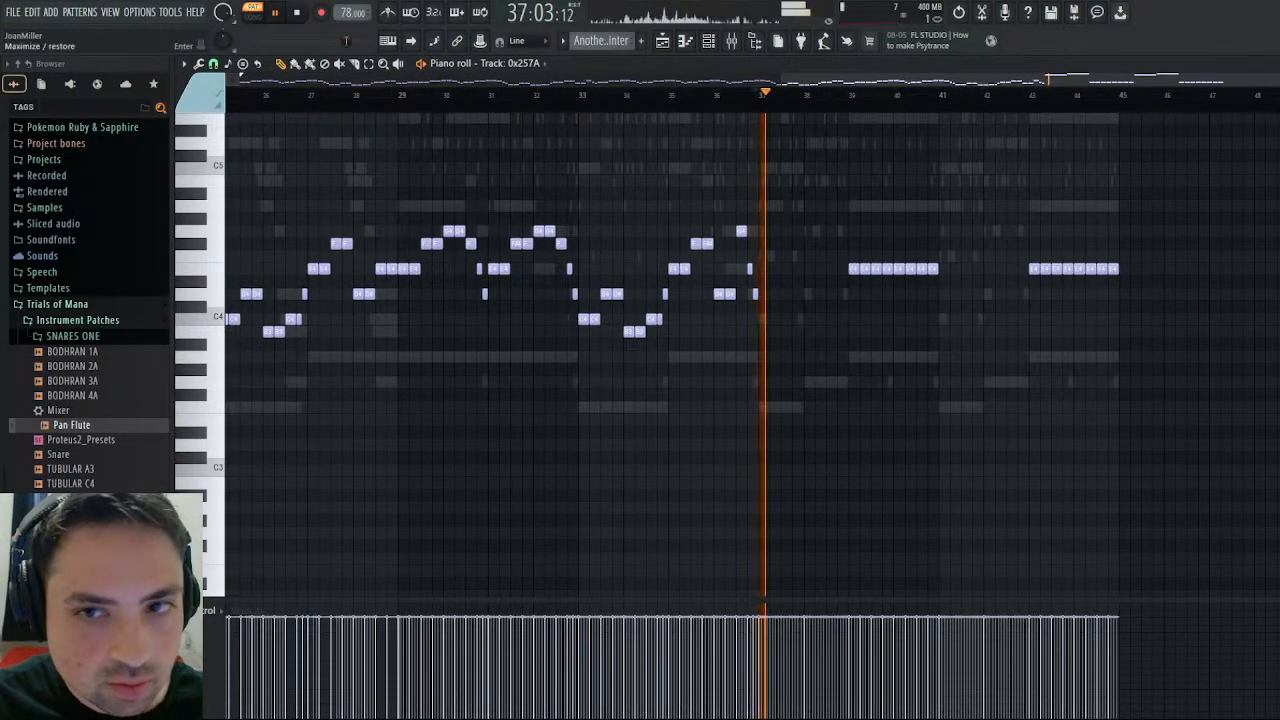
{"action": "left_click", "coordinate": [1278, 63]}
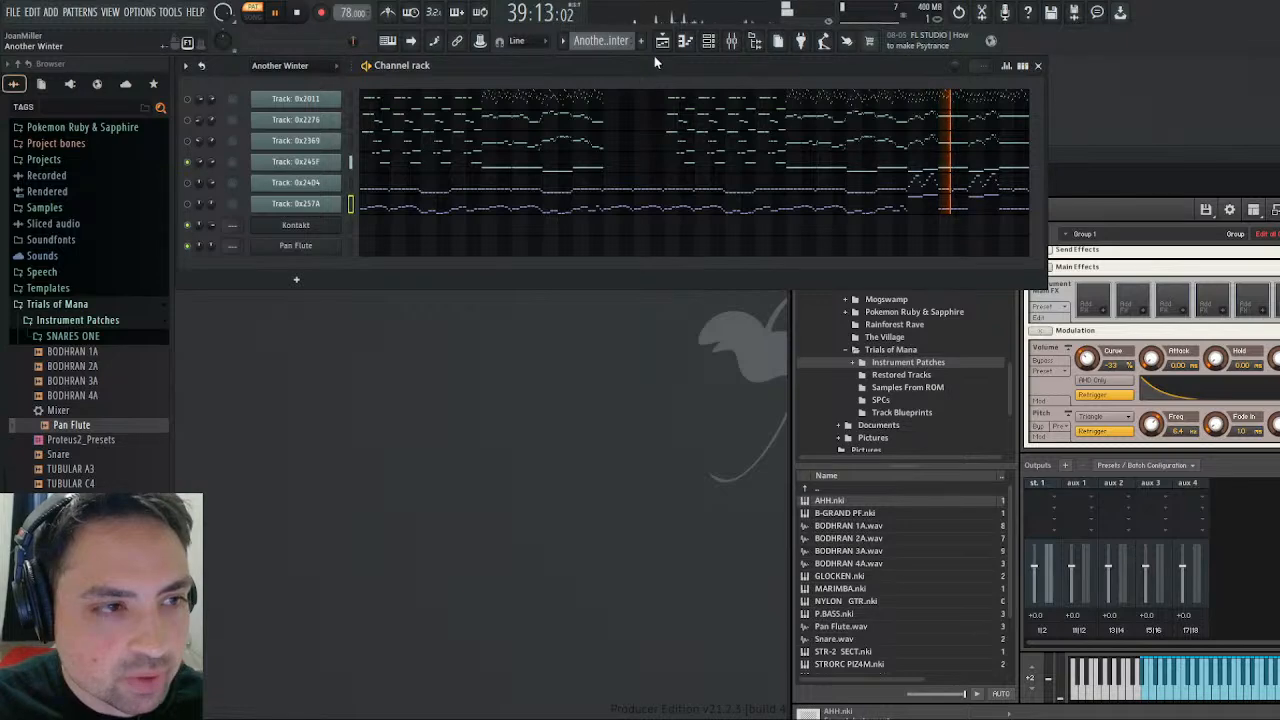
- Delete the three Kontakt notes from bar 5 onward in the Choir pattern, keeping only the first two long notes
{"action": "key", "text": "KP_Add"}
{"action": "left_click", "coordinate": [775, 229]}
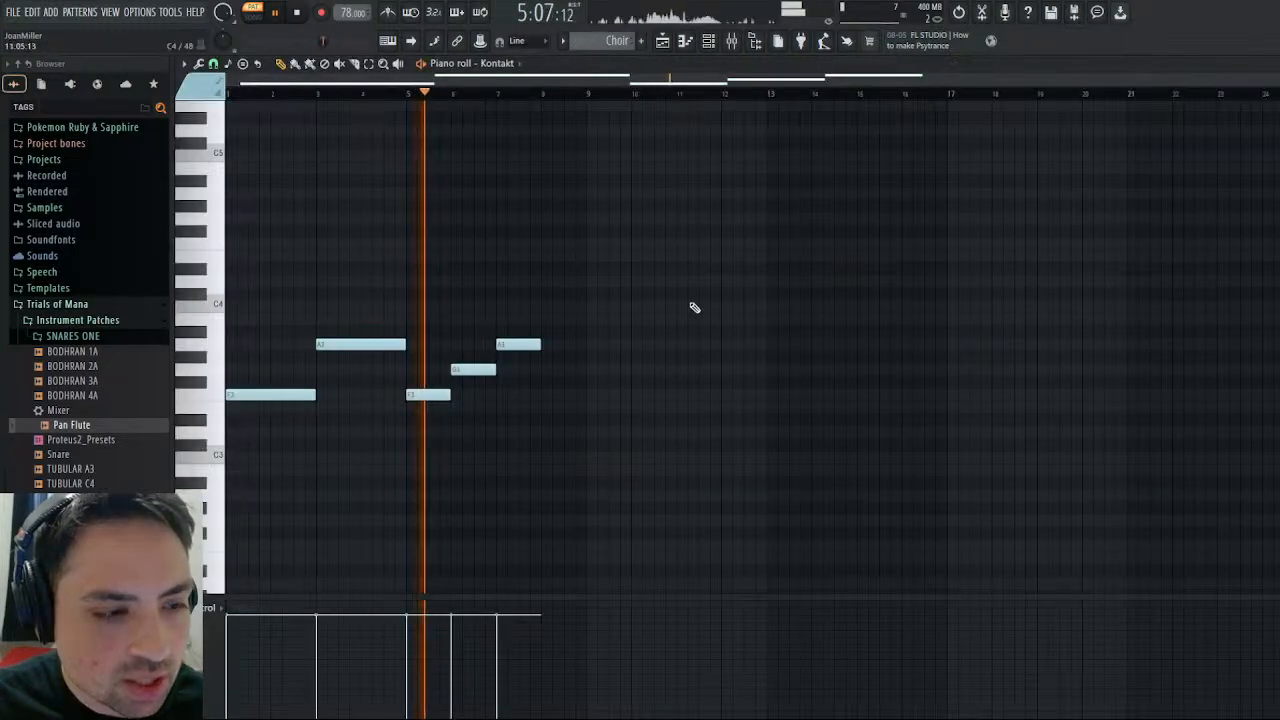
{"action": "right_click", "coordinate": [430, 396]}
{"action": "right_click", "coordinate": [473, 370]}
{"action": "right_click", "coordinate": [518, 345]}
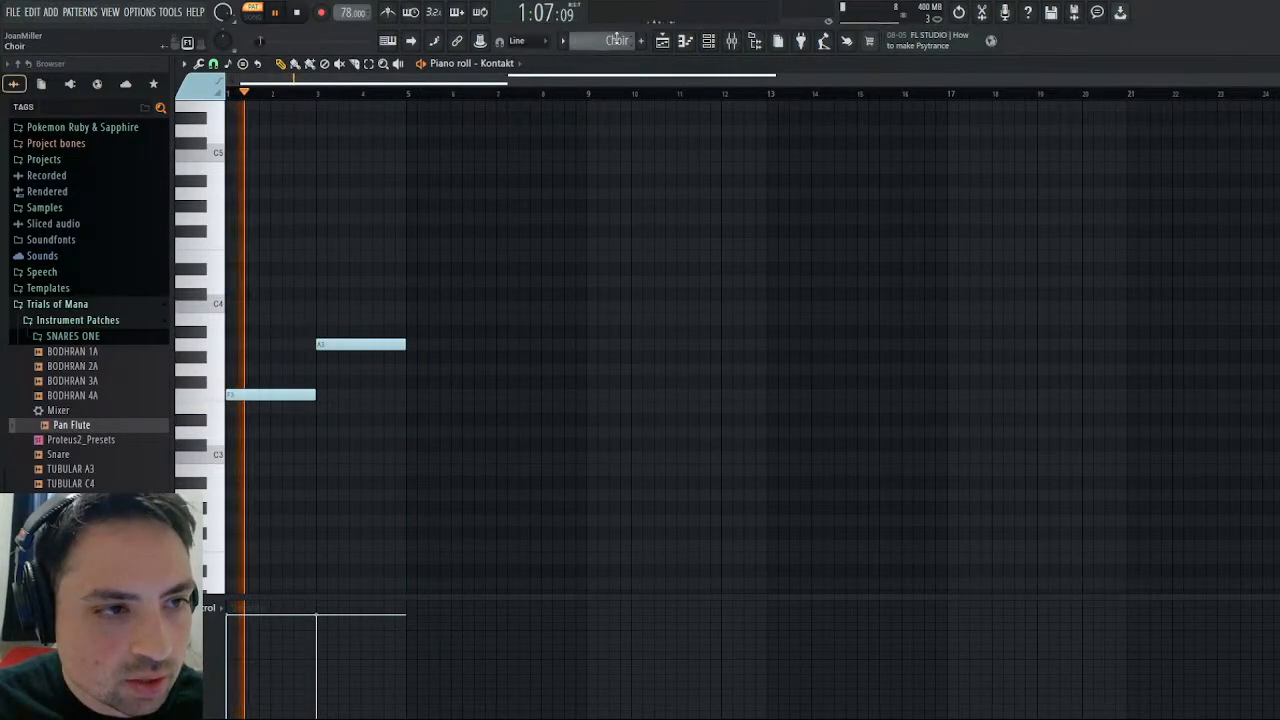
- Examine track 0x245F in Another Winter around bar 37, playing it briefly and auditioning its piano keys up to C5
{"action": "scroll", "coordinate": [617, 39], "scroll_direction": "up", "scroll_amount": 1}
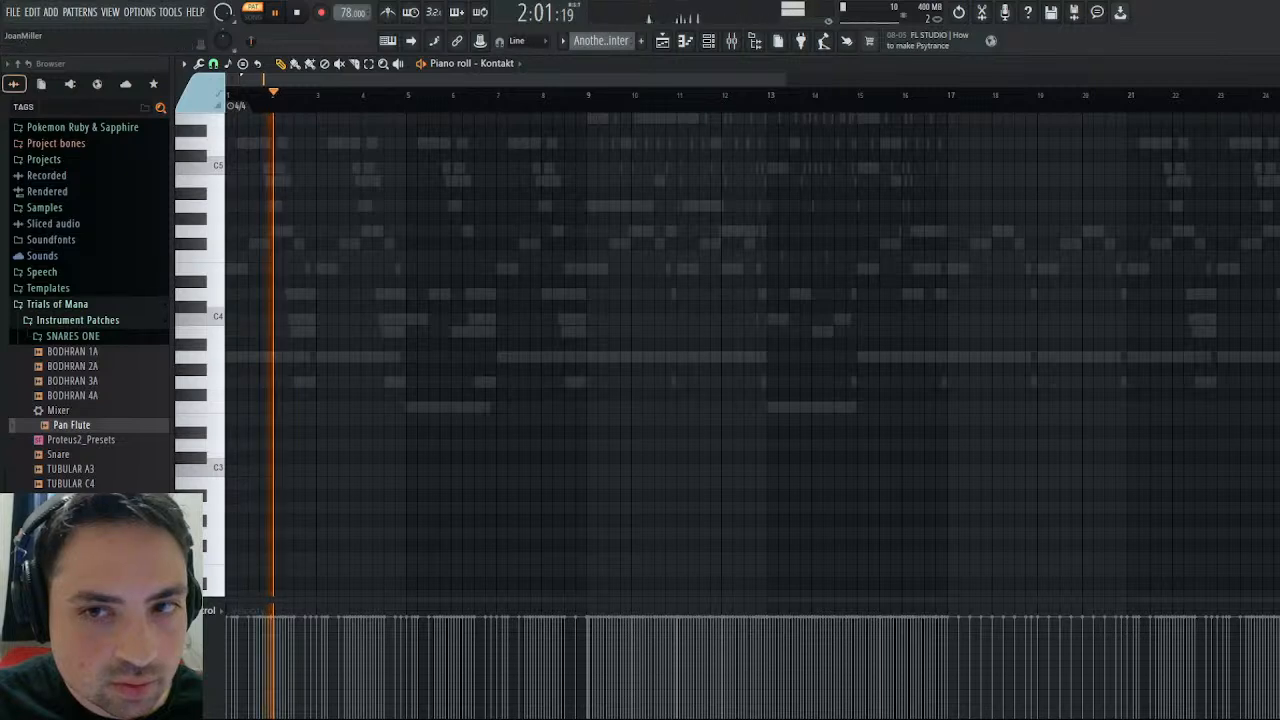
{"action": "key", "text": "Escape"}
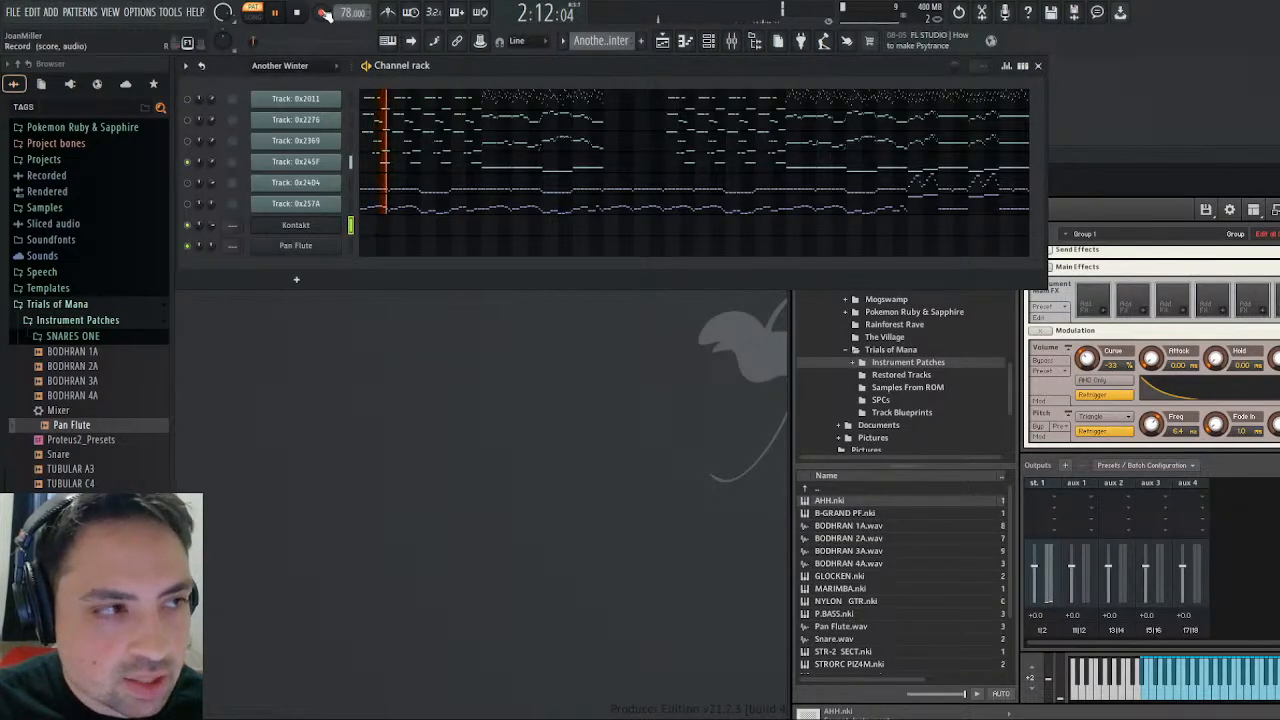
{"action": "left_click", "coordinate": [323, 13]}
{"action": "left_click", "coordinate": [919, 172]}
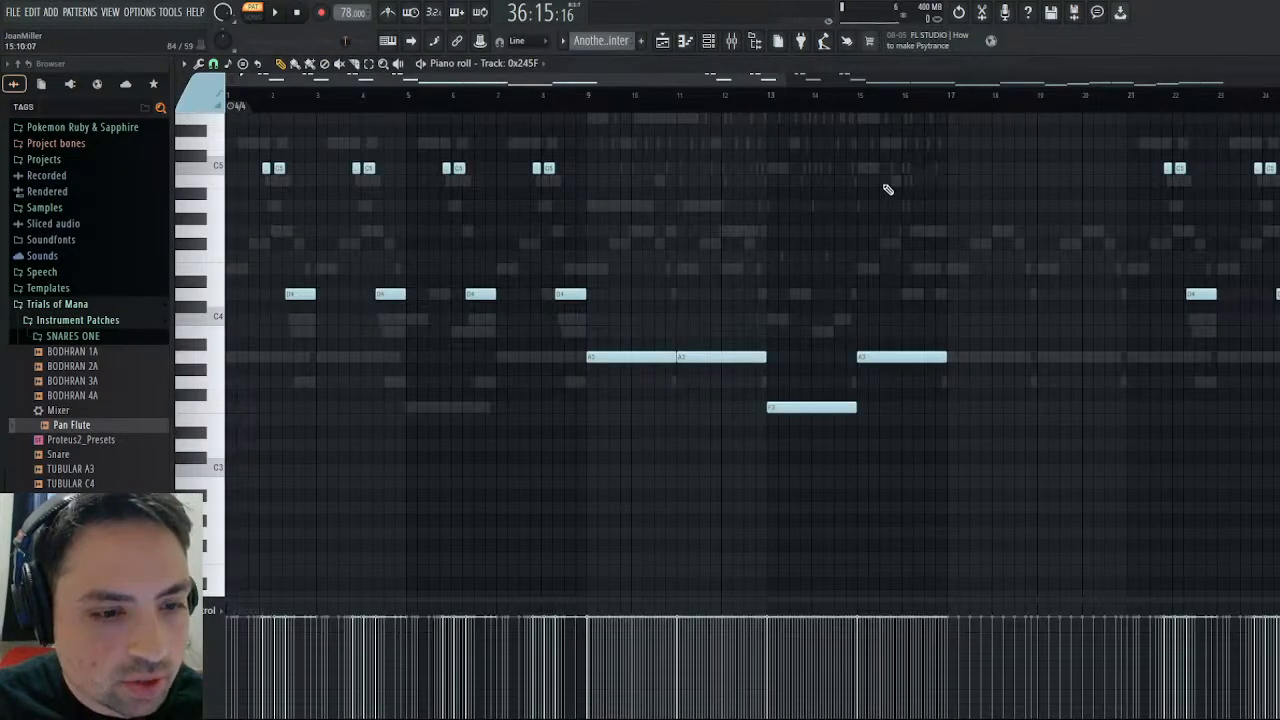
{"action": "left_click_drag", "start_coordinate": [420, 81], "coordinate": [950, 82]}
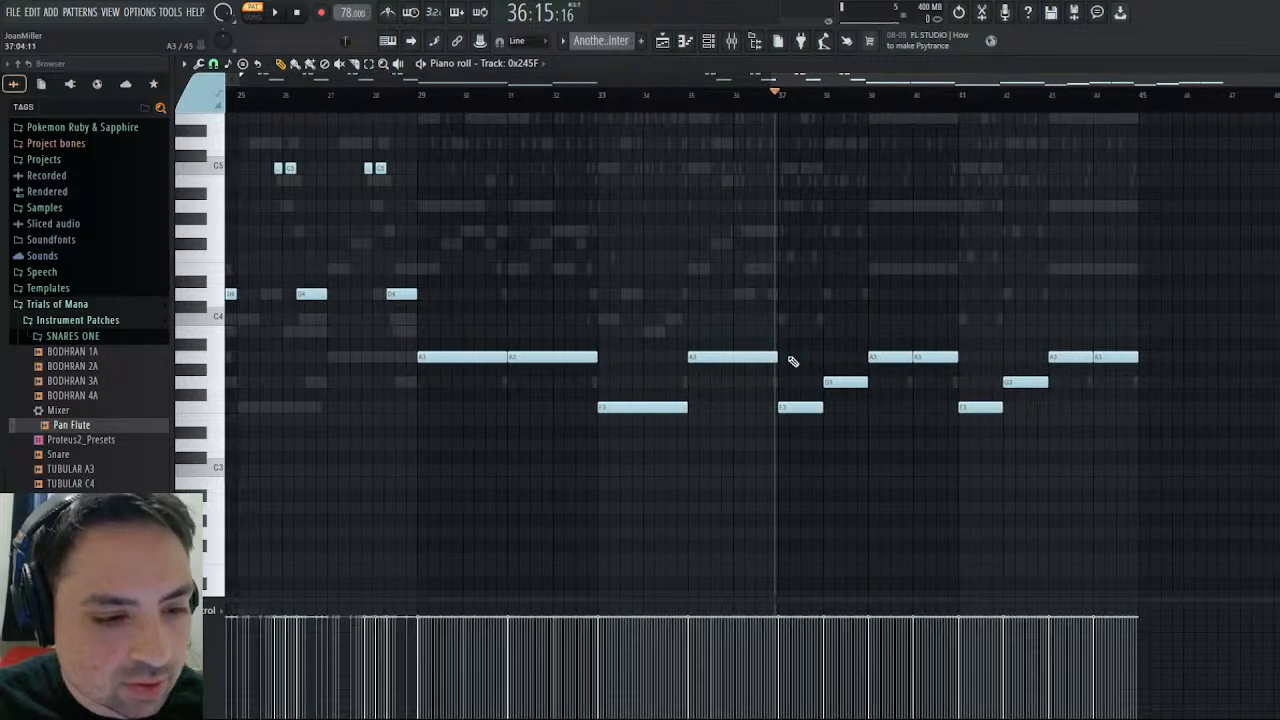
{"action": "left_click", "coordinate": [275, 12]}
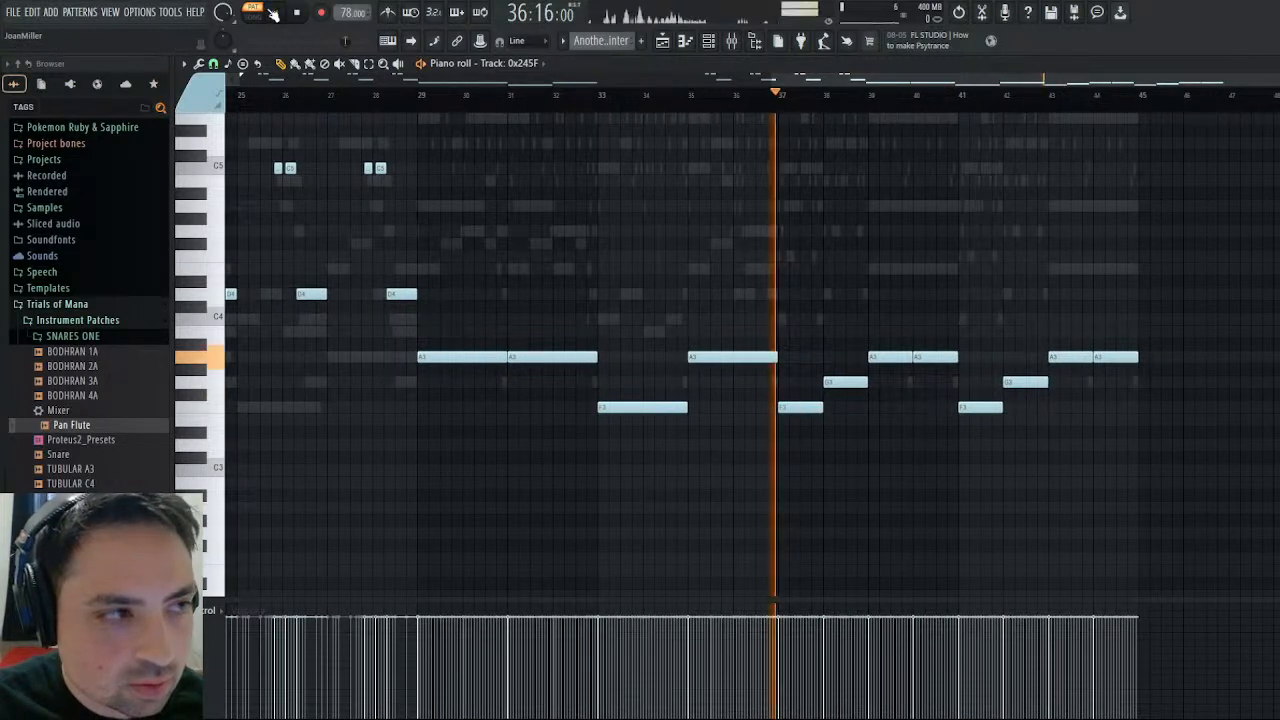
{"action": "left_click", "coordinate": [310, 14]}
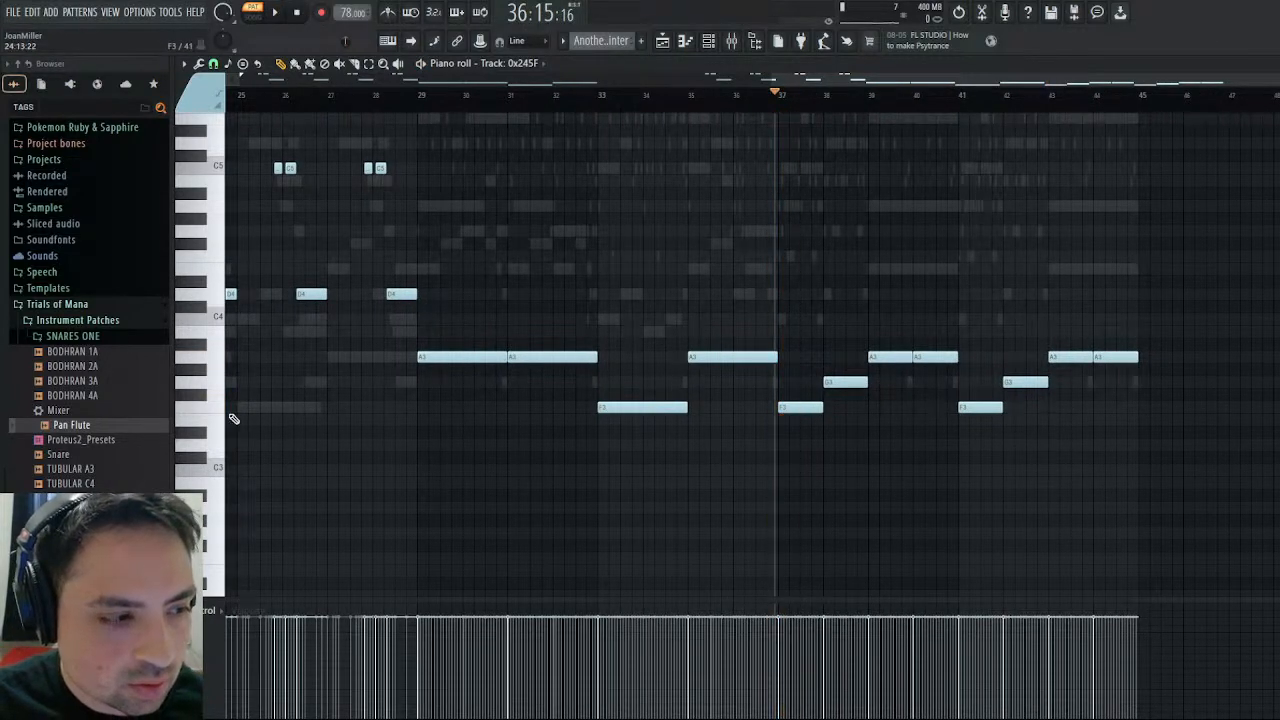
{"action": "left_click_drag", "start_coordinate": [222, 414], "coordinate": [217, 171]}
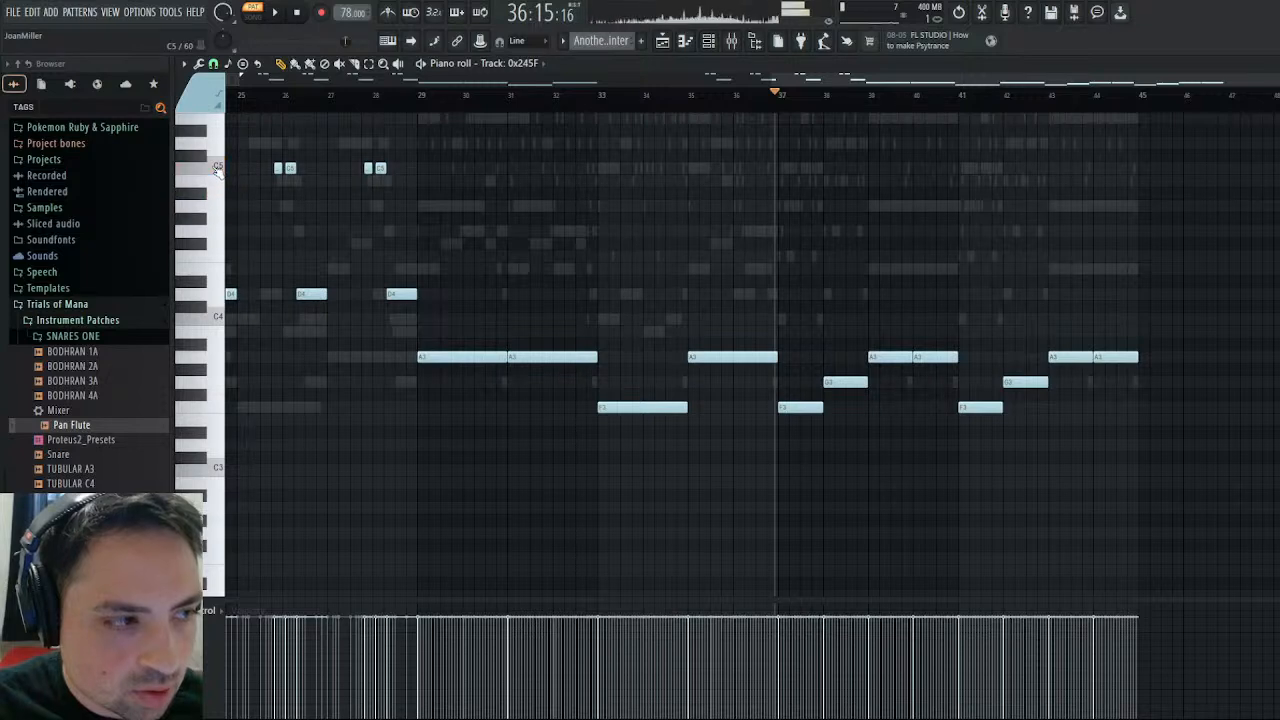
{"action": "key", "text": "Escape"}
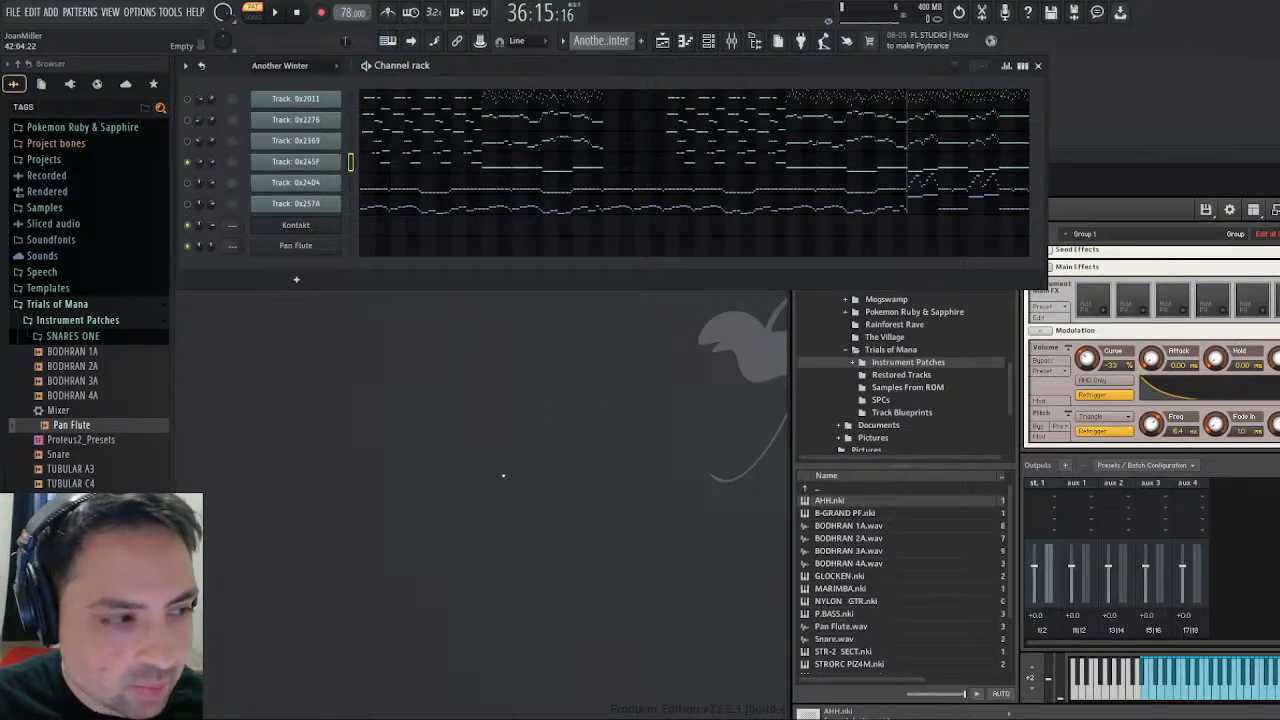
- Select TUBULAR A3.wav in Kontakt's Instrument Patches folder and move the Kontakt window clear of the channel list
{"action": "scroll", "coordinate": [905, 601], "scroll_direction": "down", "scroll_amount": 2}
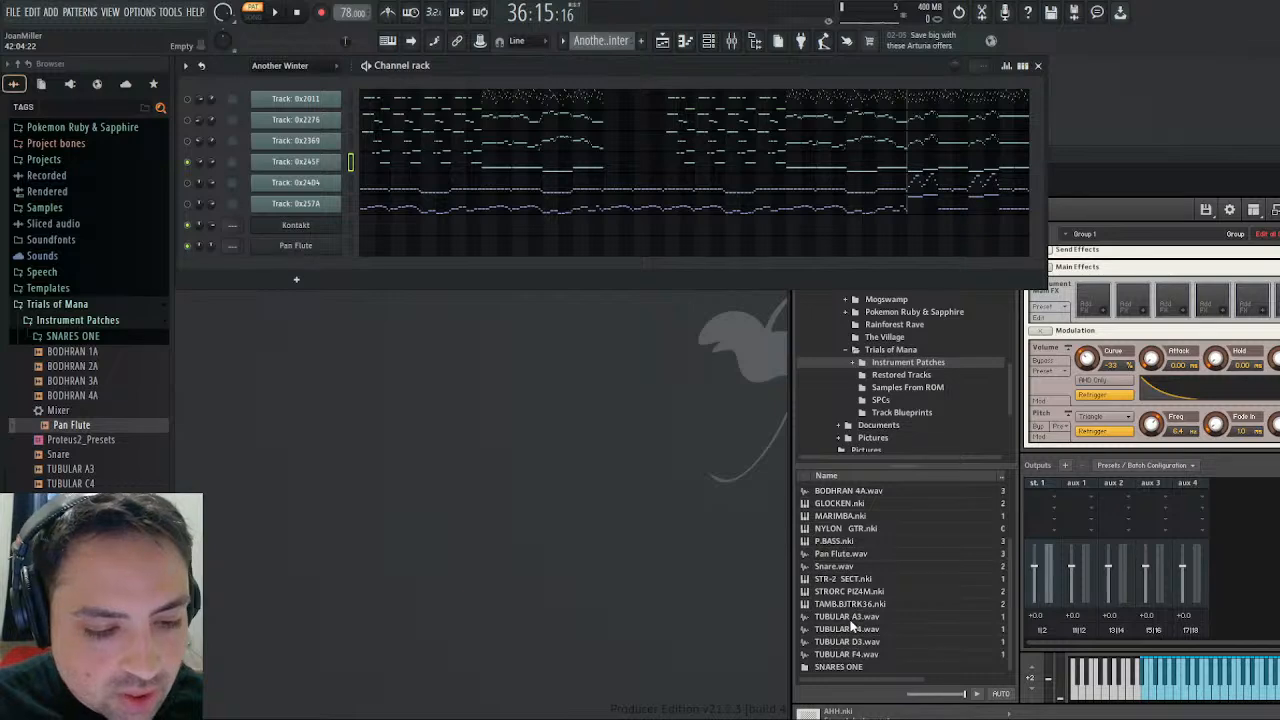
{"action": "left_click", "coordinate": [851, 619]}
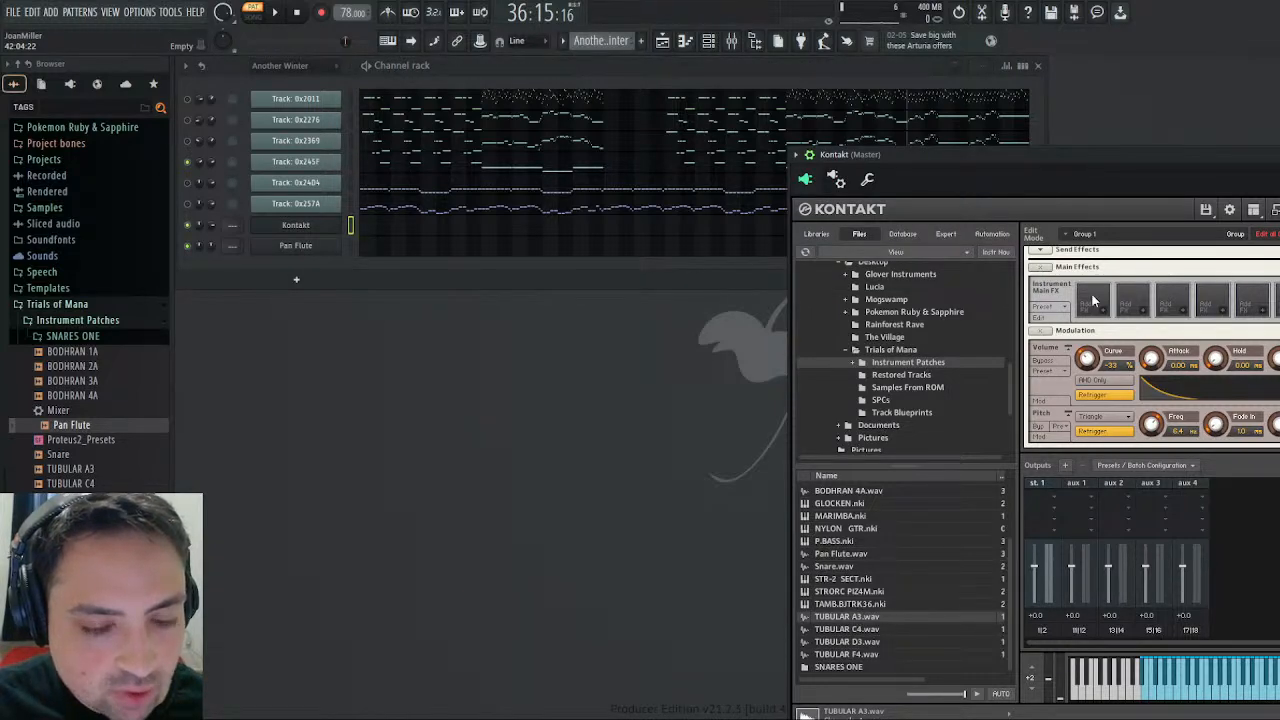
{"action": "left_click_drag", "start_coordinate": [1127, 155], "coordinate": [816, 96]}
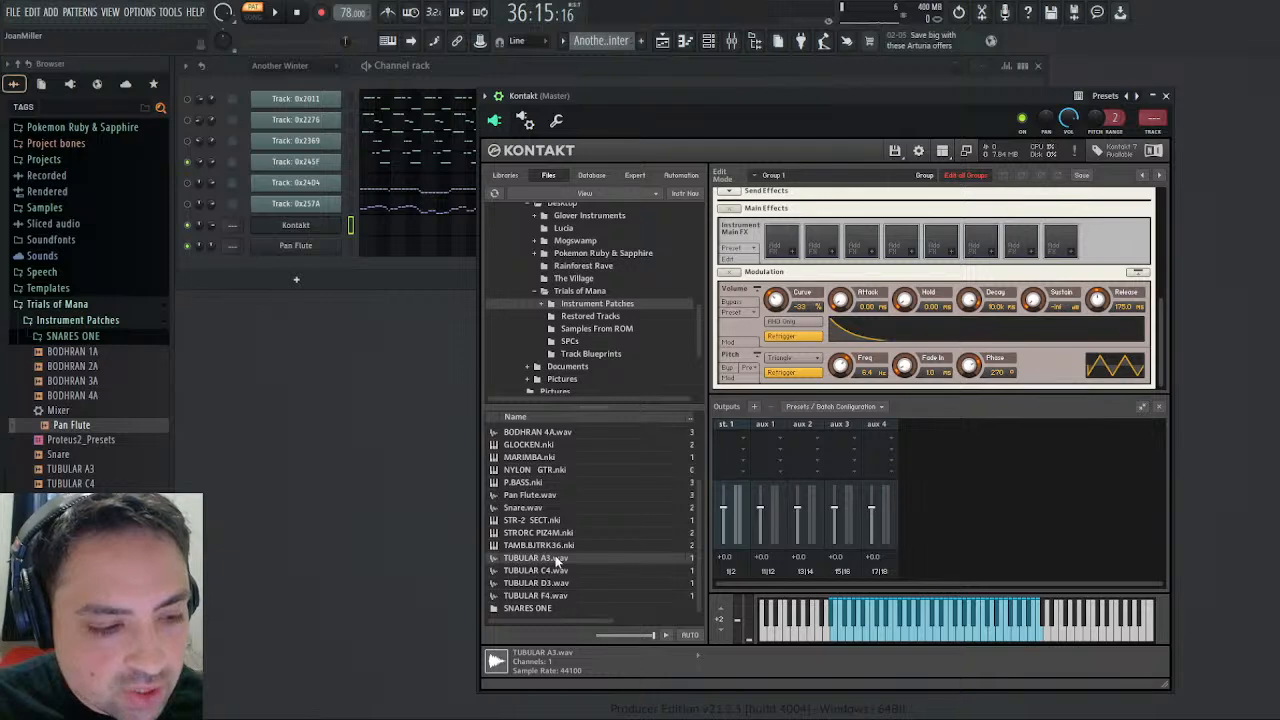
{"action": "left_click_drag", "start_coordinate": [590, 96], "coordinate": [791, 137]}
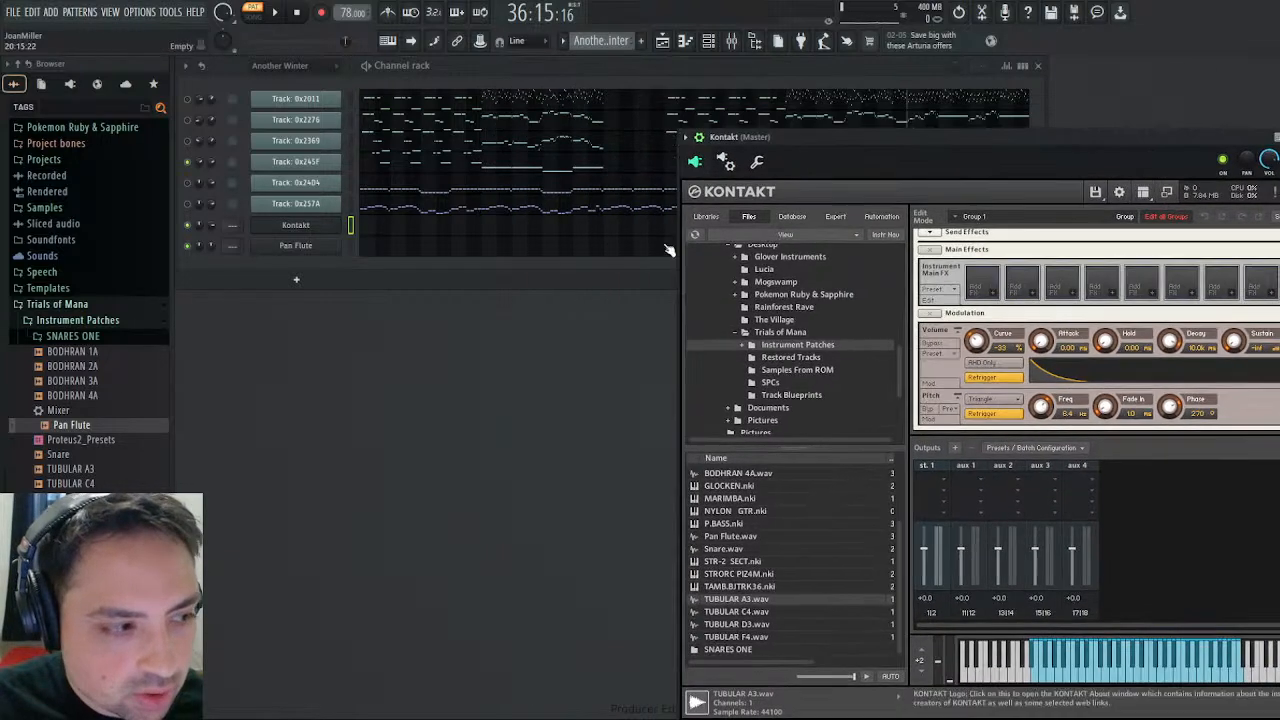
- Audition the TUBULAR A3 sample and examine track 0x2276's piano roll notes around bar 37
{"action": "left_click", "coordinate": [72, 468]}
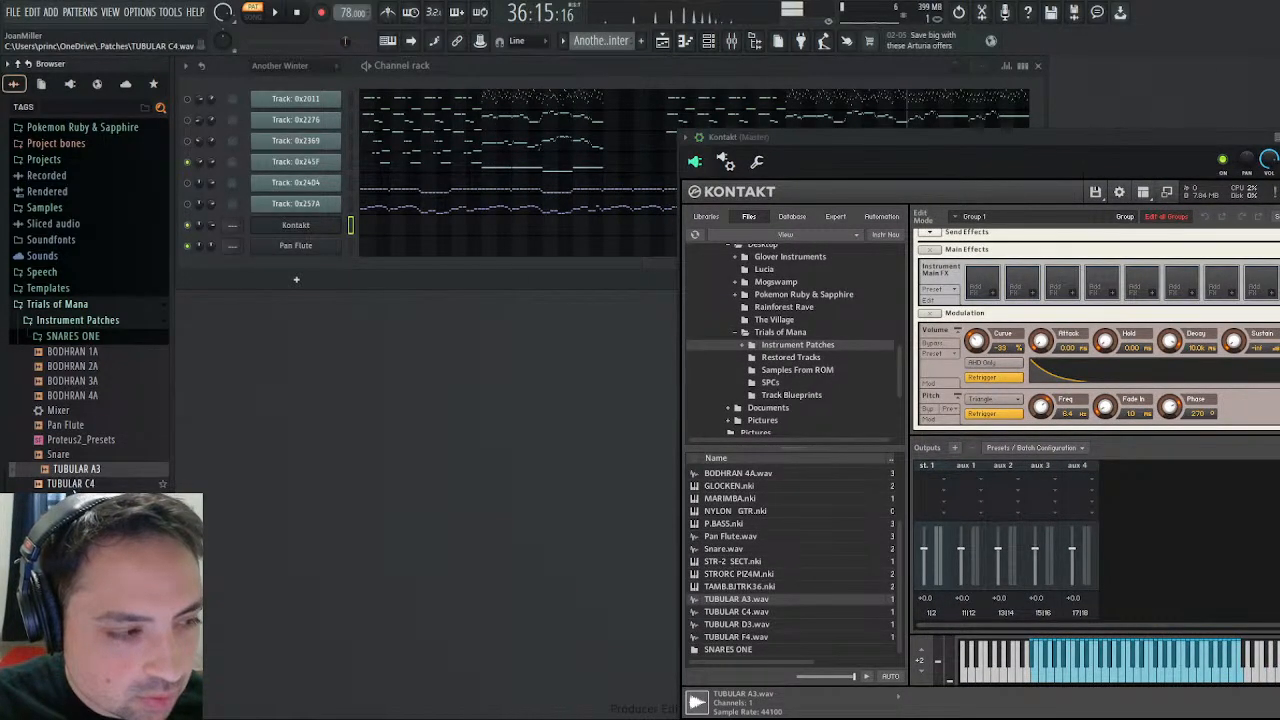
{"action": "left_click", "coordinate": [522, 120]}
{"action": "left_click_drag", "start_coordinate": [448, 79], "coordinate": [977, 79]}
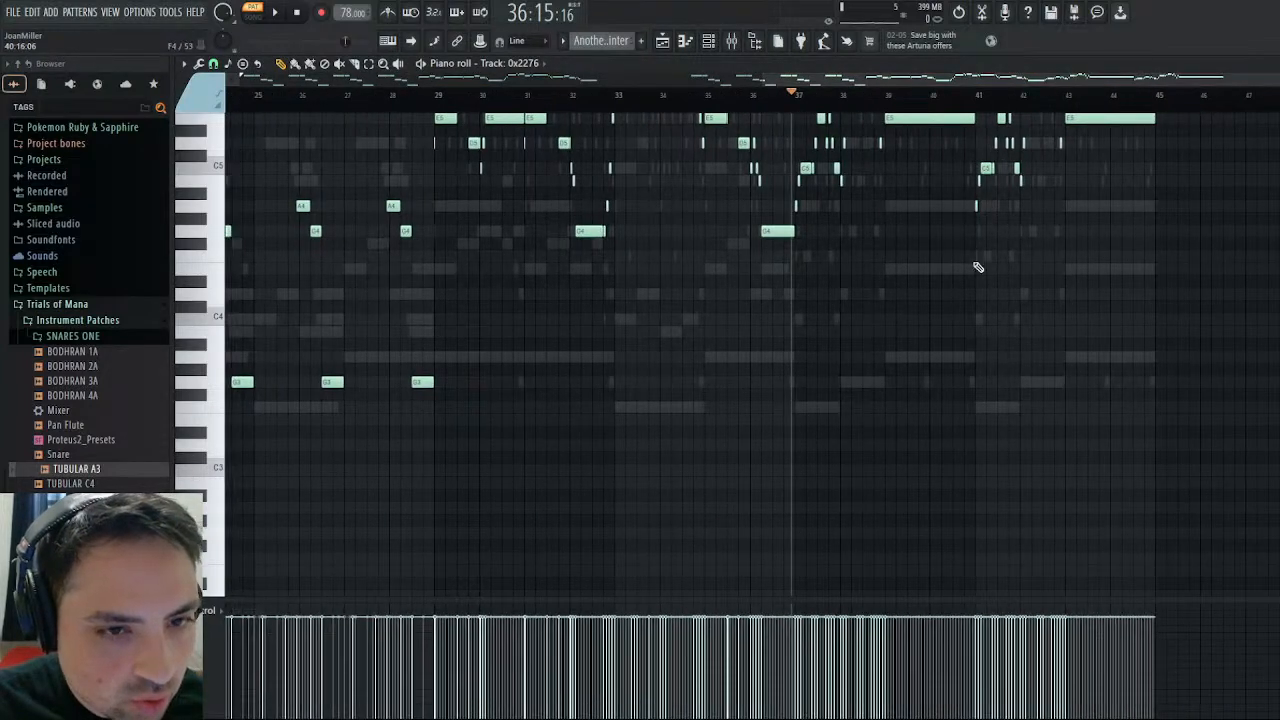
{"action": "scroll", "coordinate": [982, 285], "scroll_direction": "up", "scroll_amount": 3}
{"action": "scroll", "coordinate": [986, 304], "scroll_direction": "down", "scroll_amount": 3}
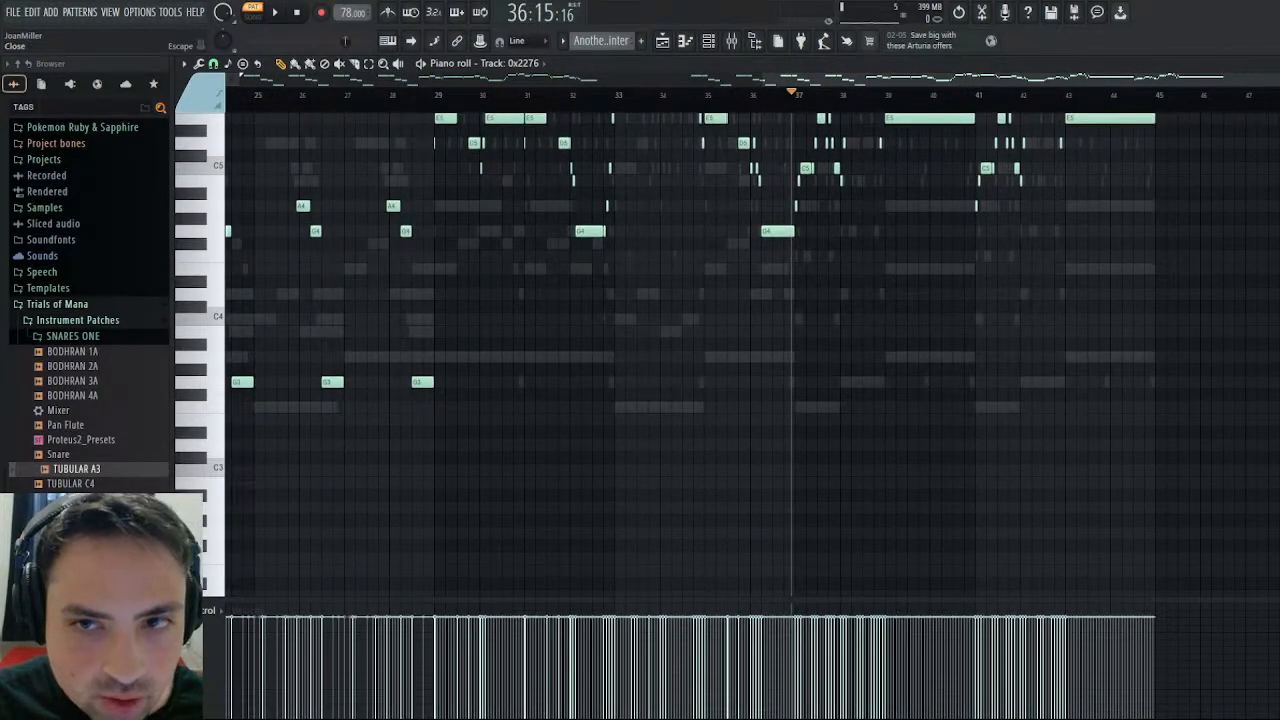
{"action": "left_click", "coordinate": [1270, 64]}
- Move the Kontakt window below the channel list and compare the TUBULAR A3 and C4 samples with track 0x245F's notes after bar 37
{"action": "left_click_drag", "start_coordinate": [784, 139], "coordinate": [821, 276]}
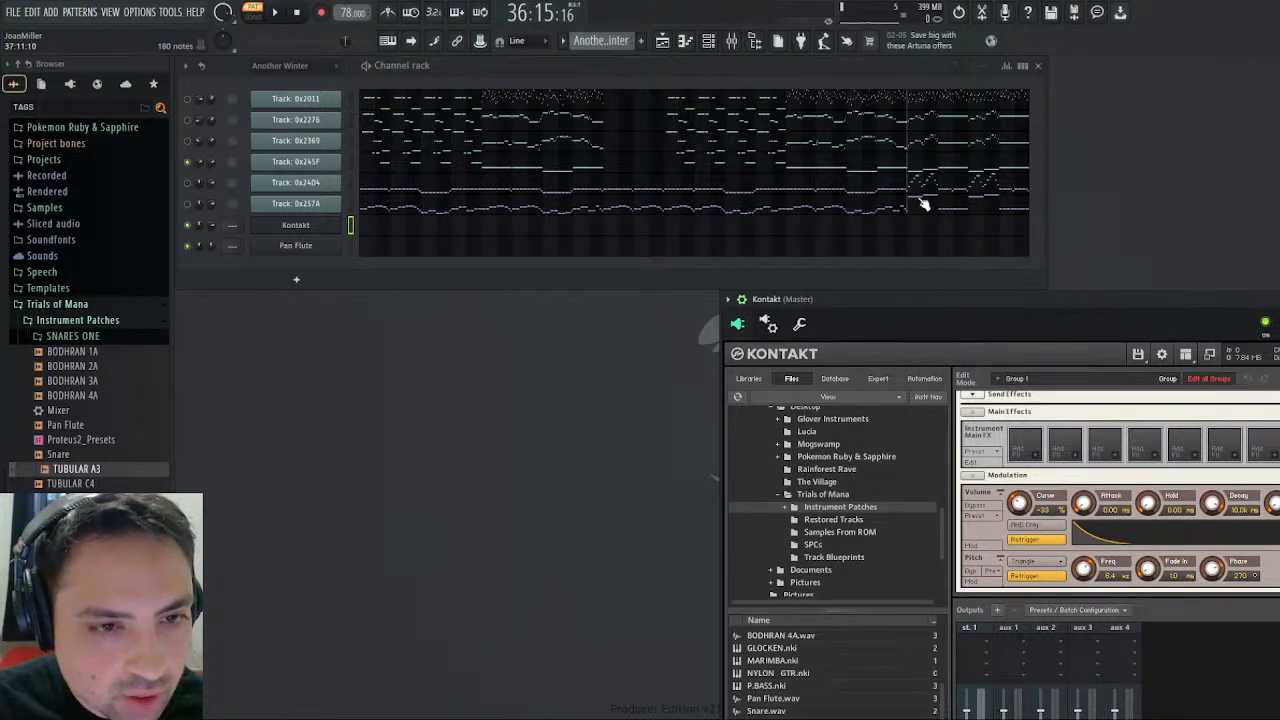
{"action": "left_click", "coordinate": [927, 165]}
{"action": "scroll", "coordinate": [899, 182], "scroll_direction": "right", "scroll_amount": 10}
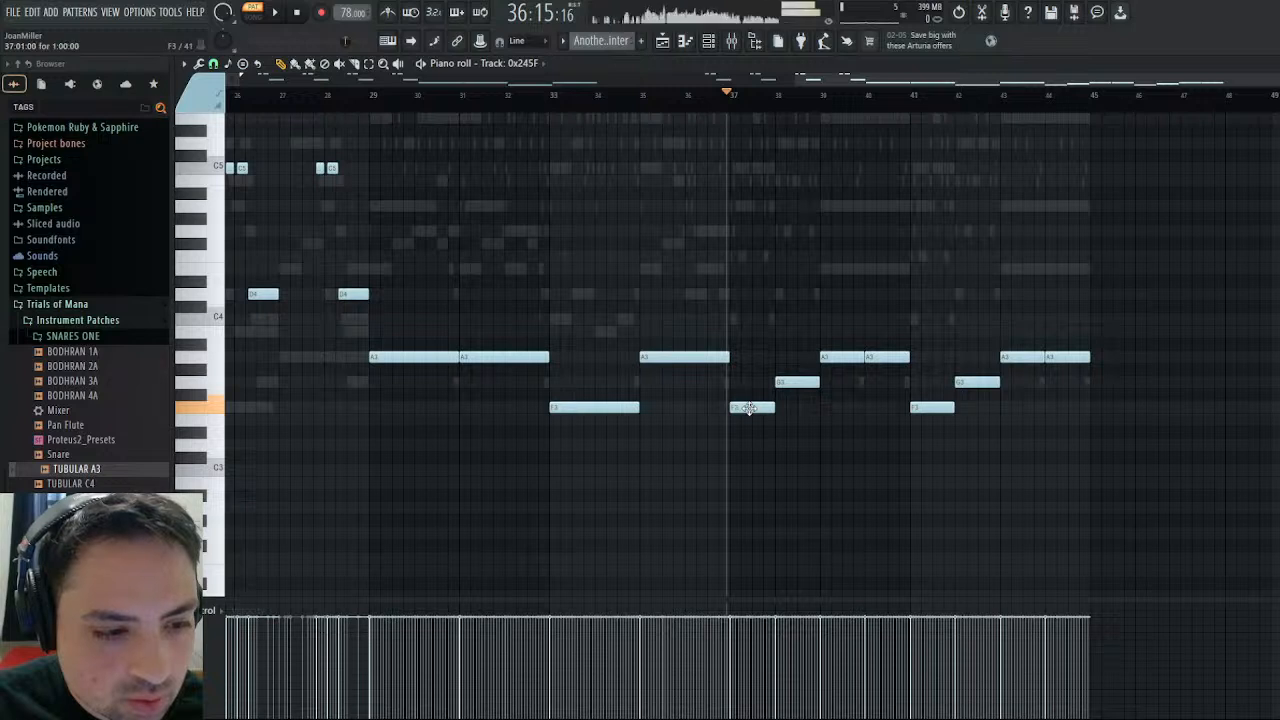
{"action": "left_click", "coordinate": [88, 498]}
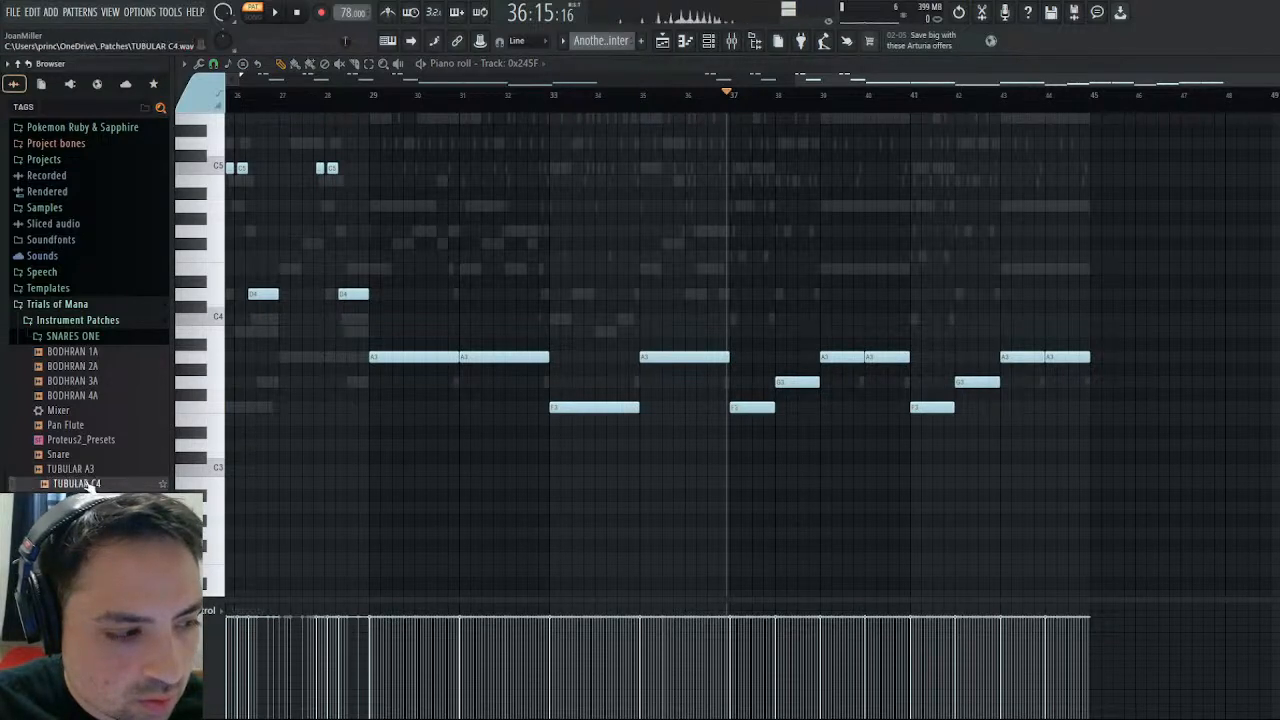
{"action": "left_click", "coordinate": [88, 485]}
{"action": "left_click", "coordinate": [88, 498]}
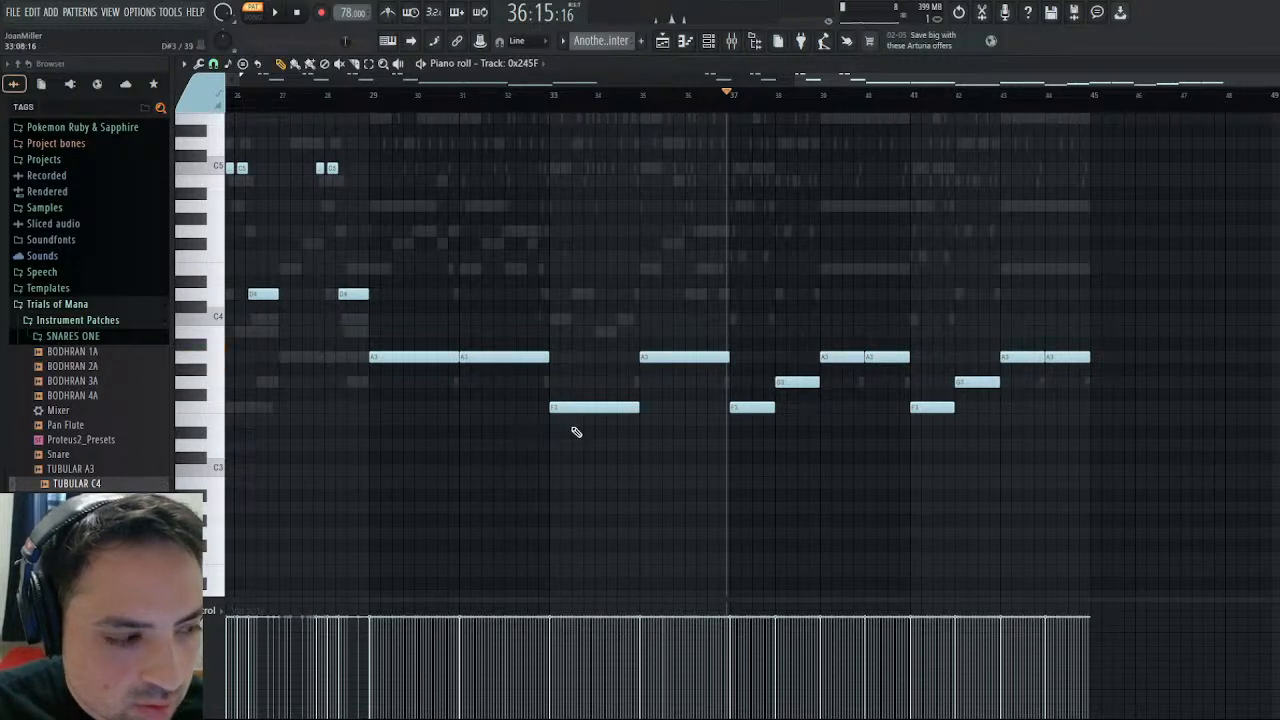
{"action": "key", "text": "Up"}
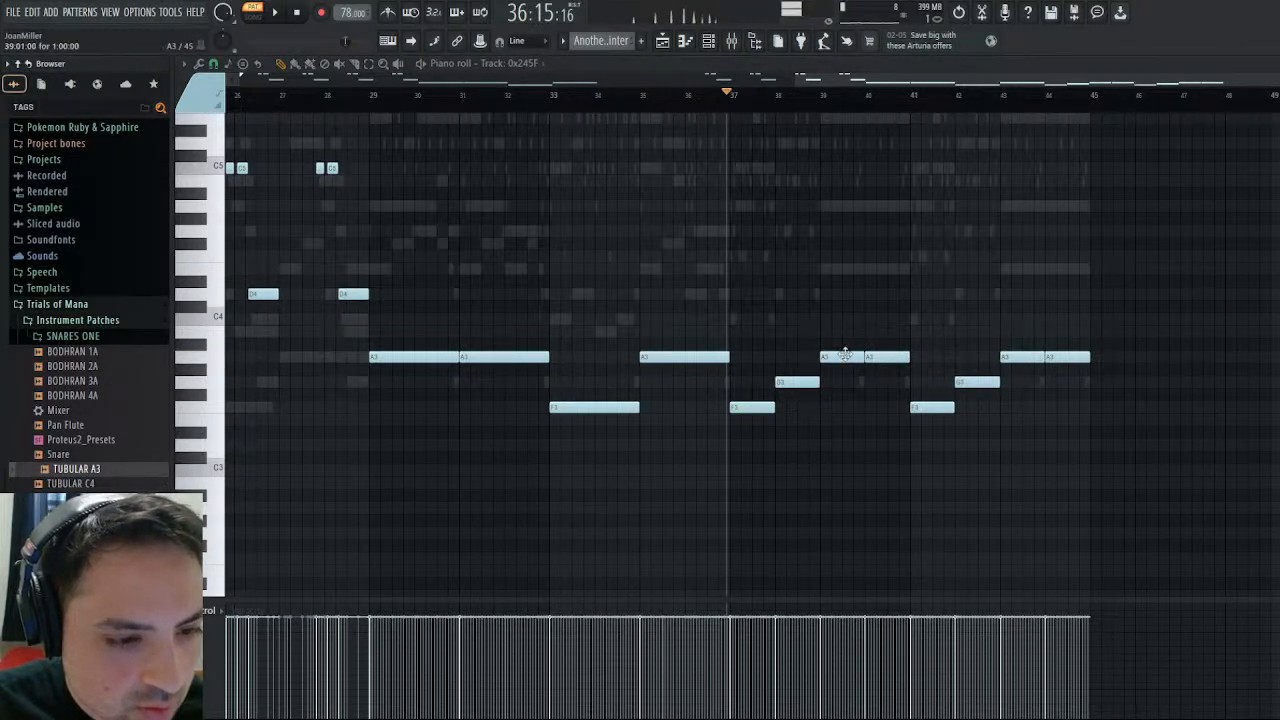
{"action": "left_click", "coordinate": [845, 355]}
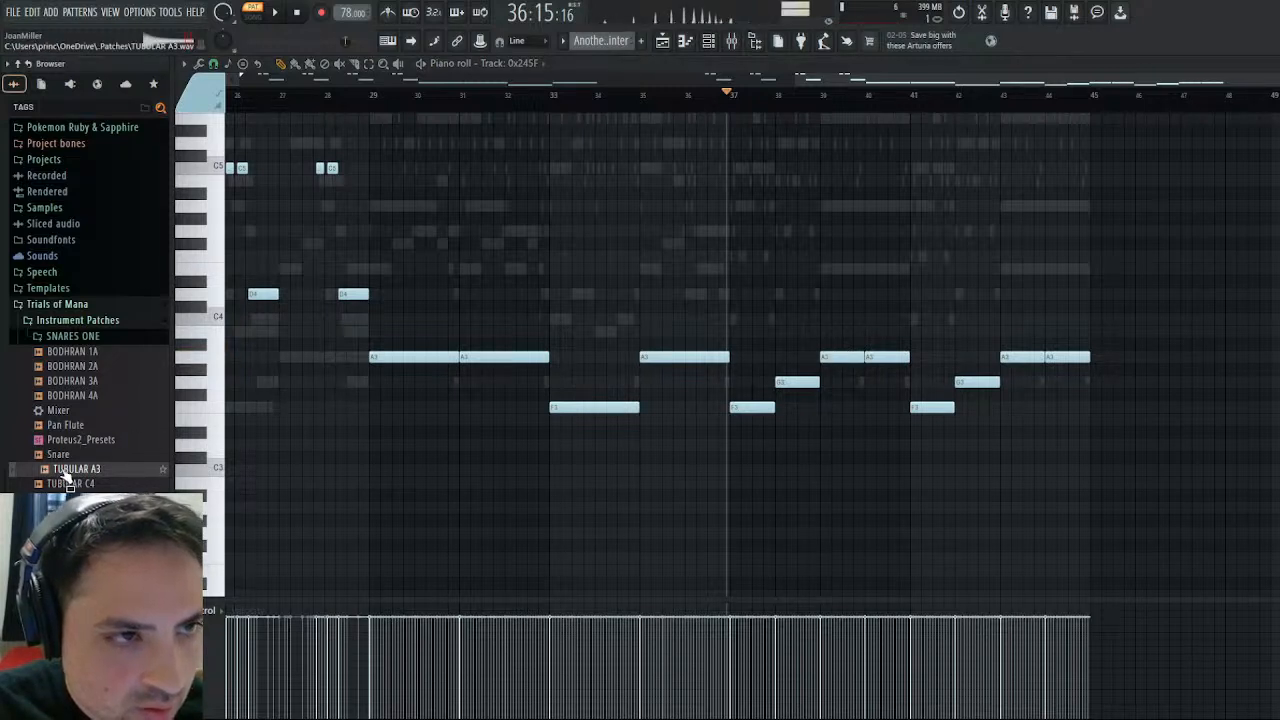
{"action": "left_click", "coordinate": [840, 360]}
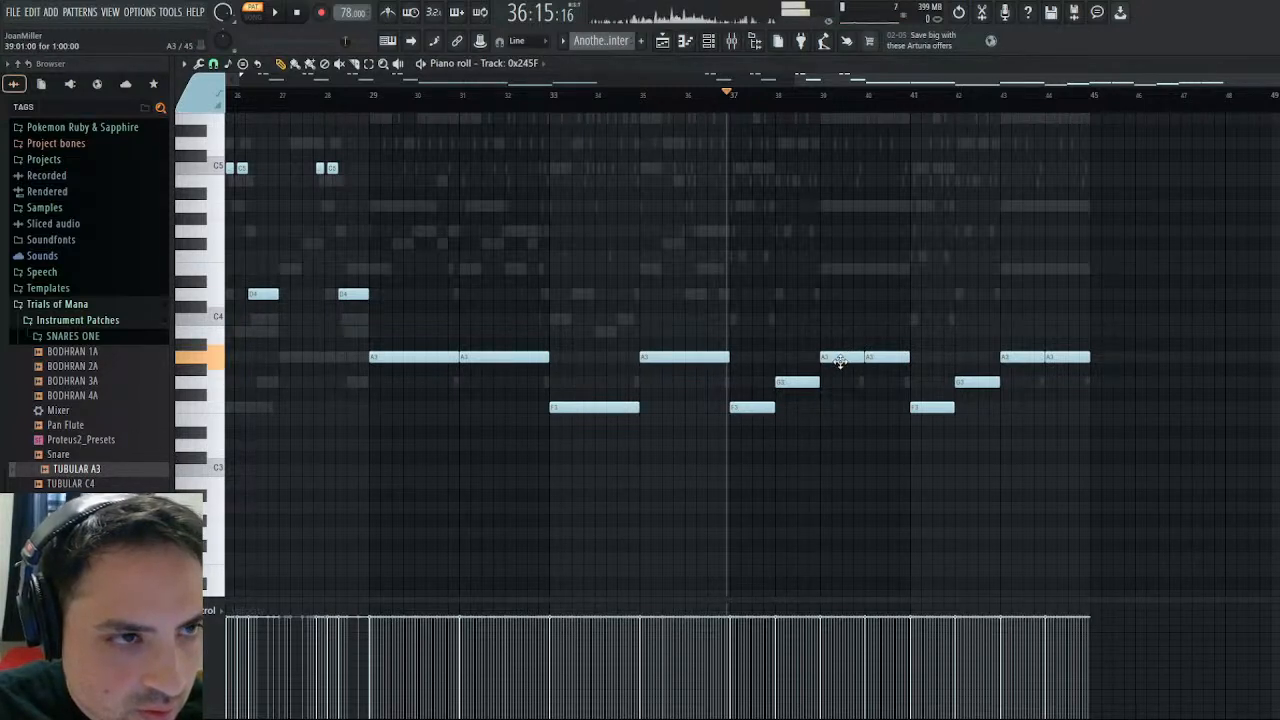
{"action": "left_click", "coordinate": [106, 484]}
{"action": "left_click", "coordinate": [106, 499]}
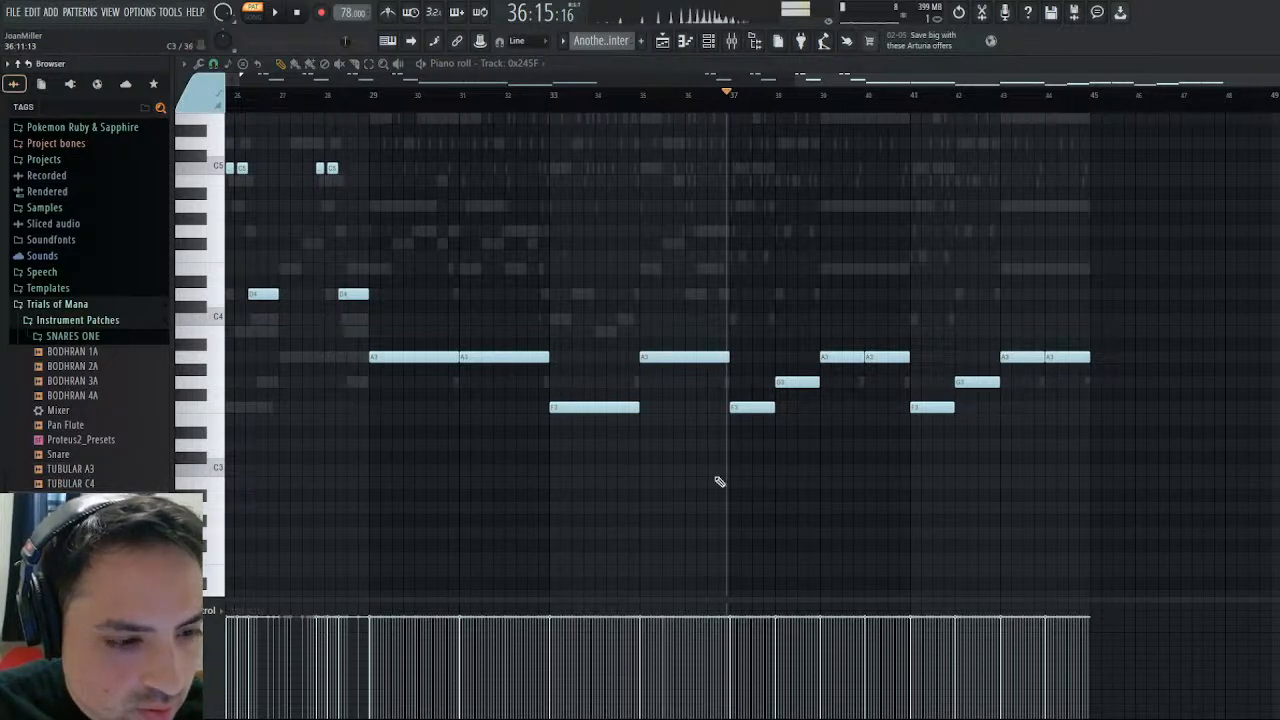
- Audition track 0x245F's D3, A3 and C4 piano keys against the TUBULAR C4 sample
{"action": "left_click", "coordinate": [214, 453]}
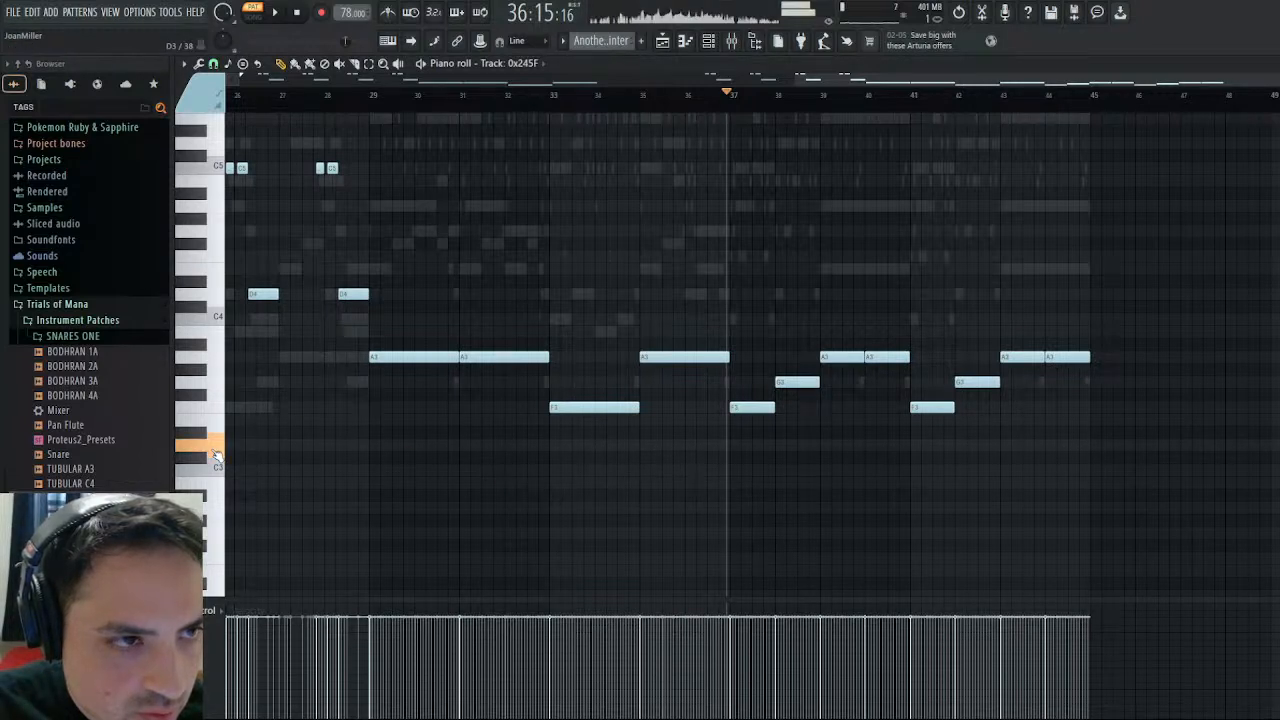
{"action": "left_click", "coordinate": [218, 356]}
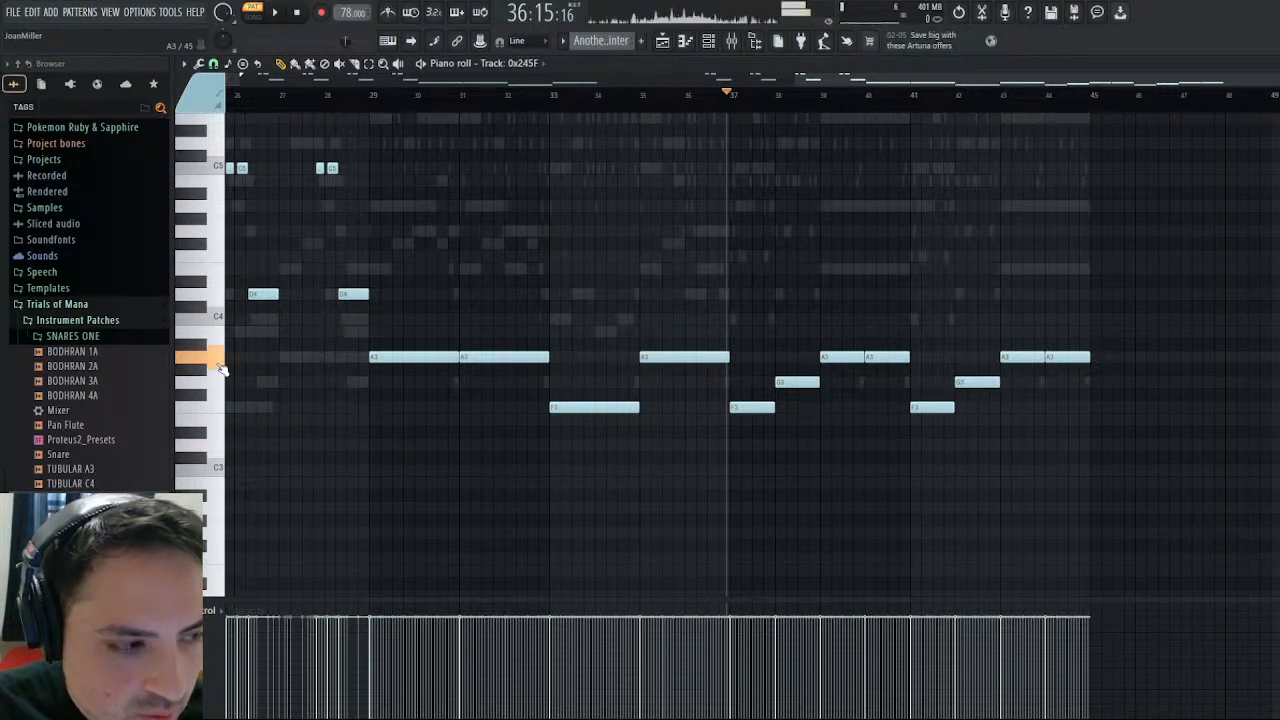
{"action": "left_click", "coordinate": [72, 483]}
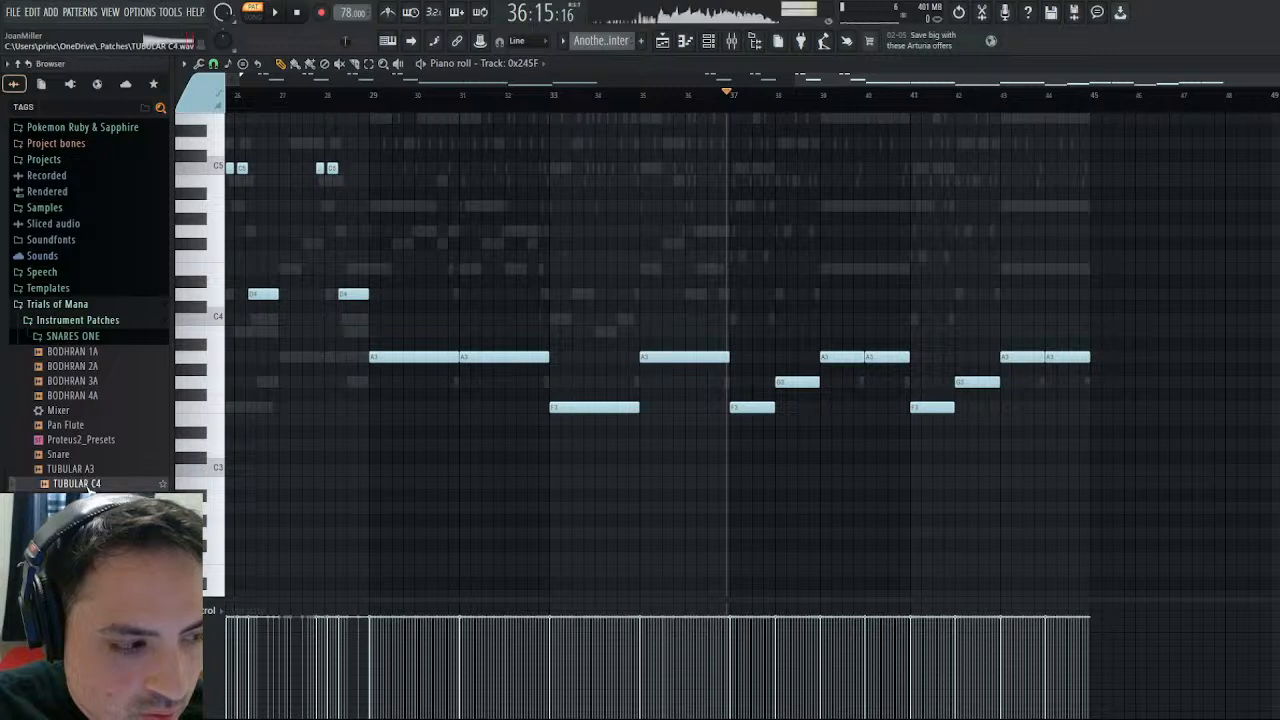
{"action": "left_click", "coordinate": [219, 319]}
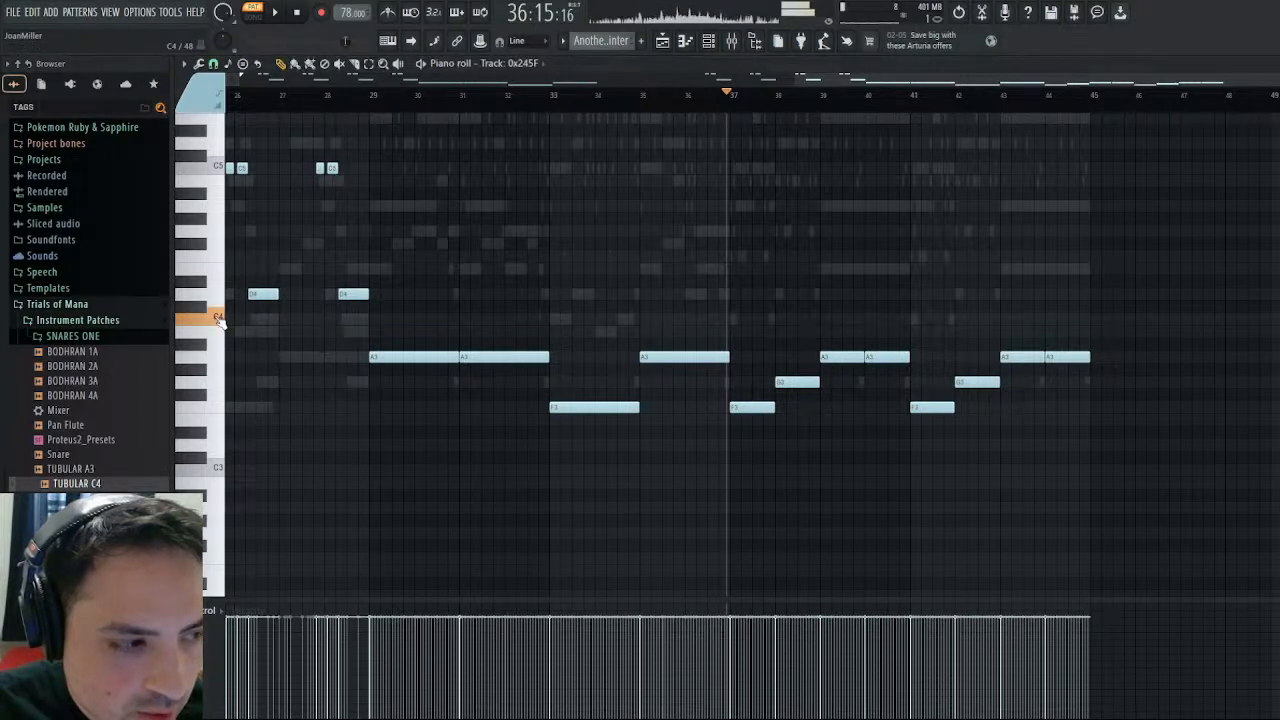
{"action": "left_click", "coordinate": [219, 319]}
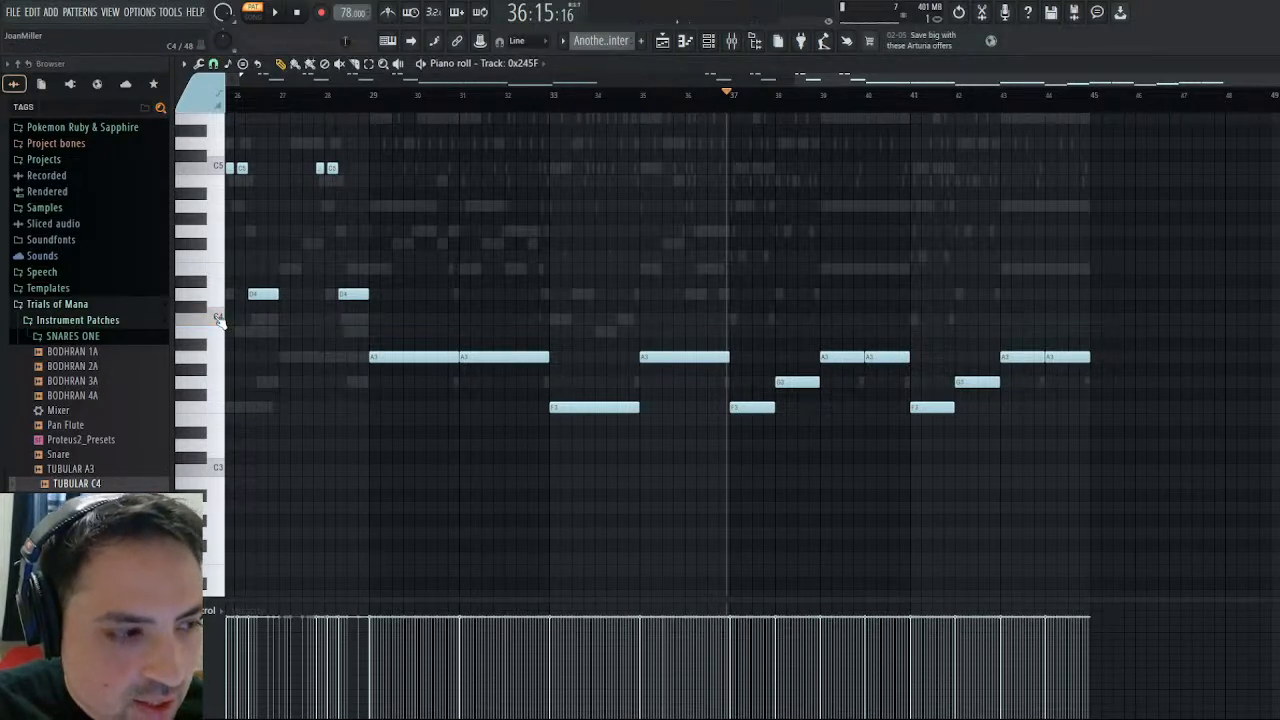
{"action": "left_click", "coordinate": [219, 319]}
{"action": "left_click", "coordinate": [219, 319]}
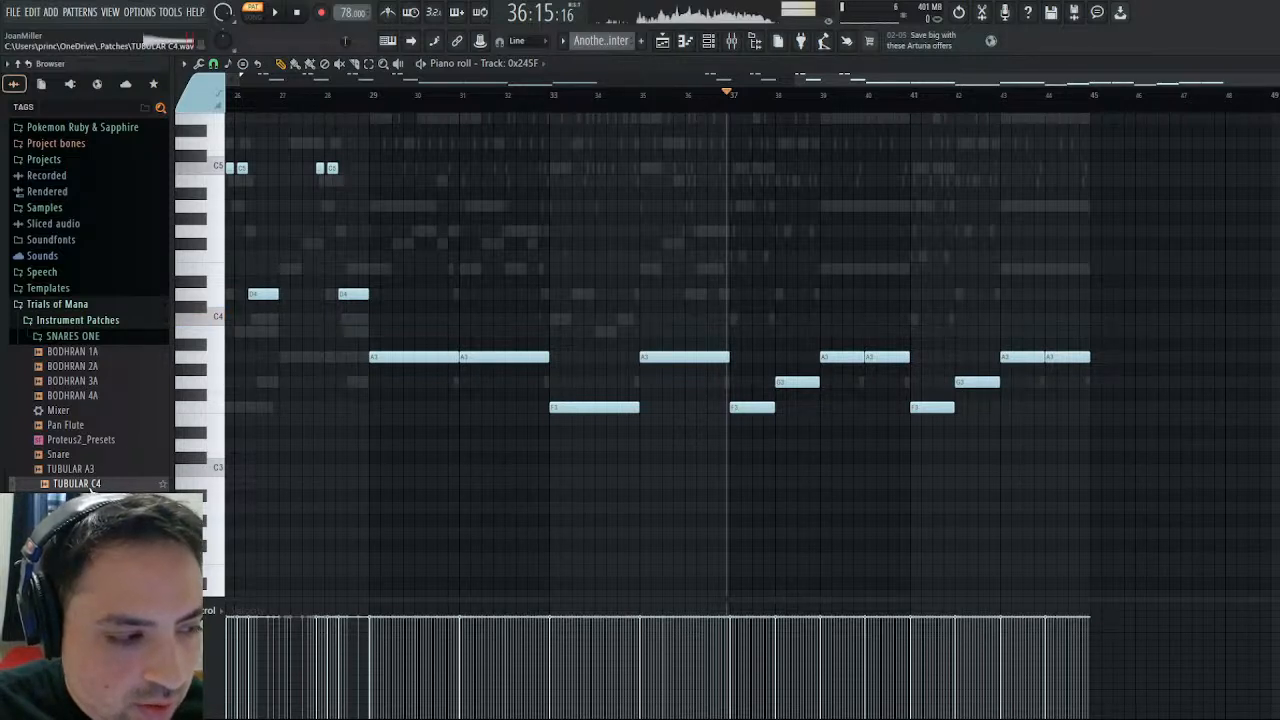
- Audition TUBULAR A3 and TUBULAR C4 once more and add TUBULAR C4 to the channel rack as a new channel
{"action": "left_click", "coordinate": [92, 470]}
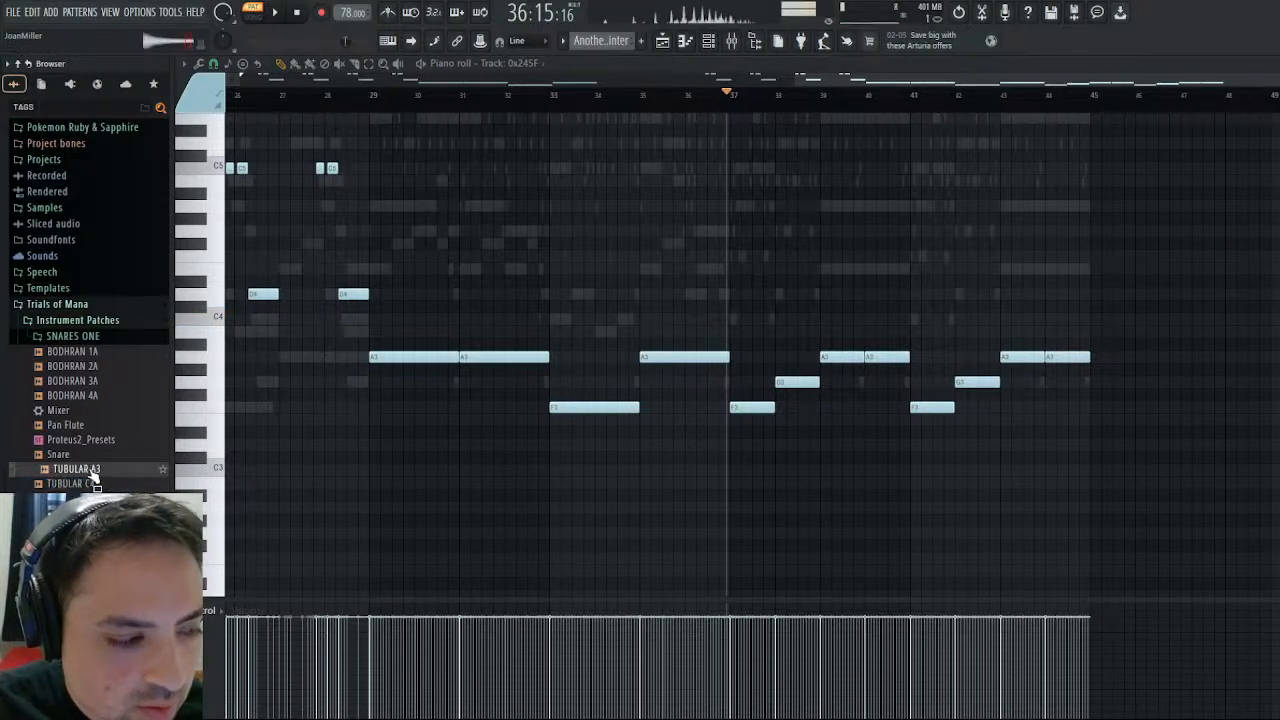
{"action": "left_click", "coordinate": [93, 483]}
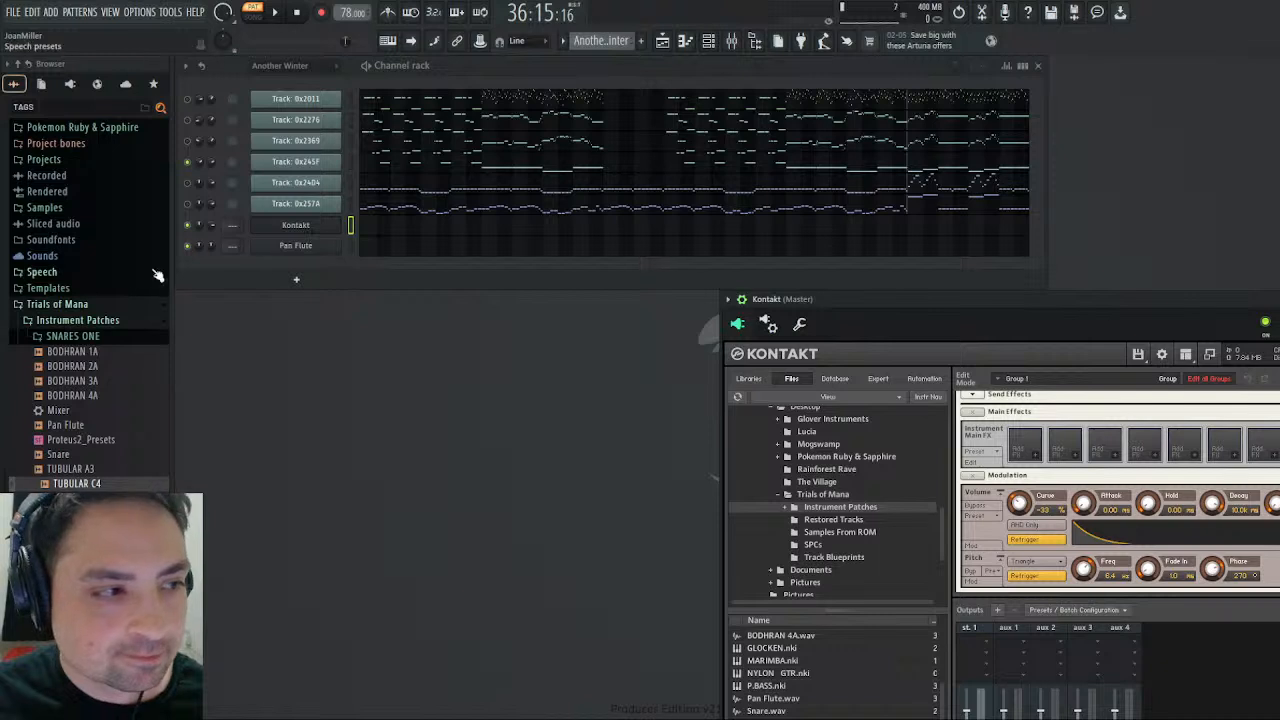
{"action": "left_click", "coordinate": [73, 472]}
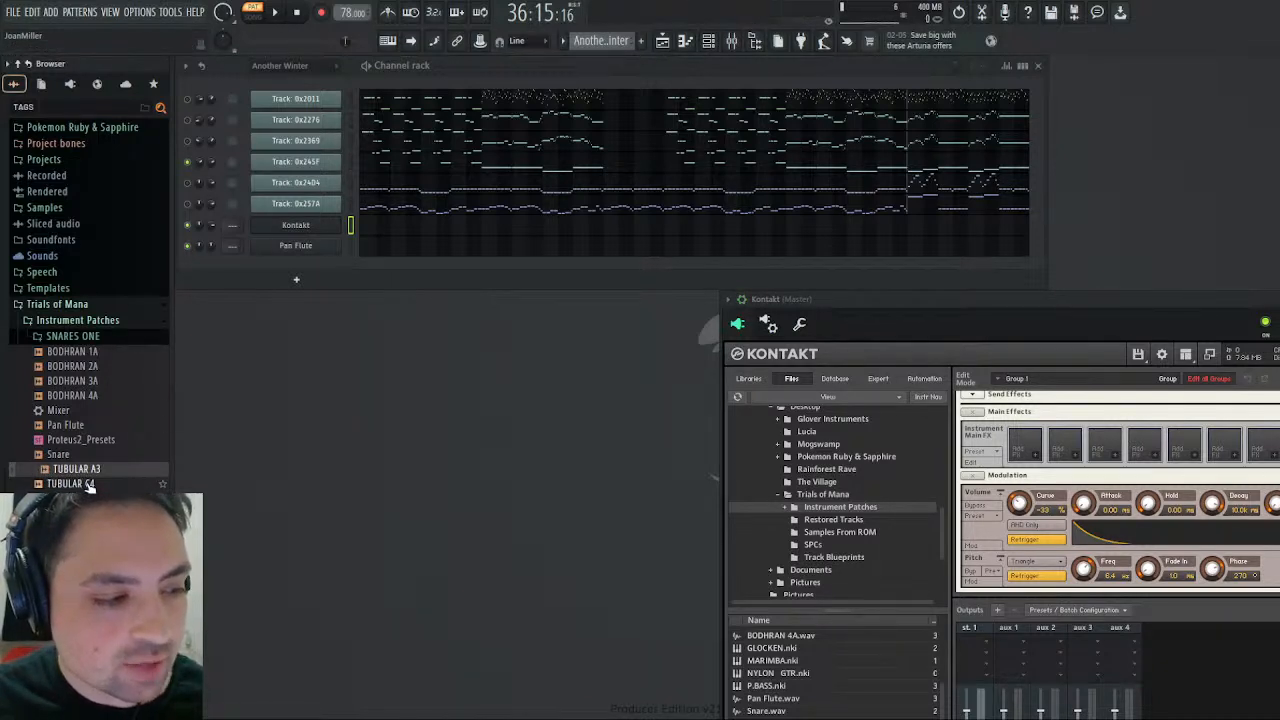
{"action": "left_click_drag", "start_coordinate": [89, 486], "coordinate": [314, 262]}
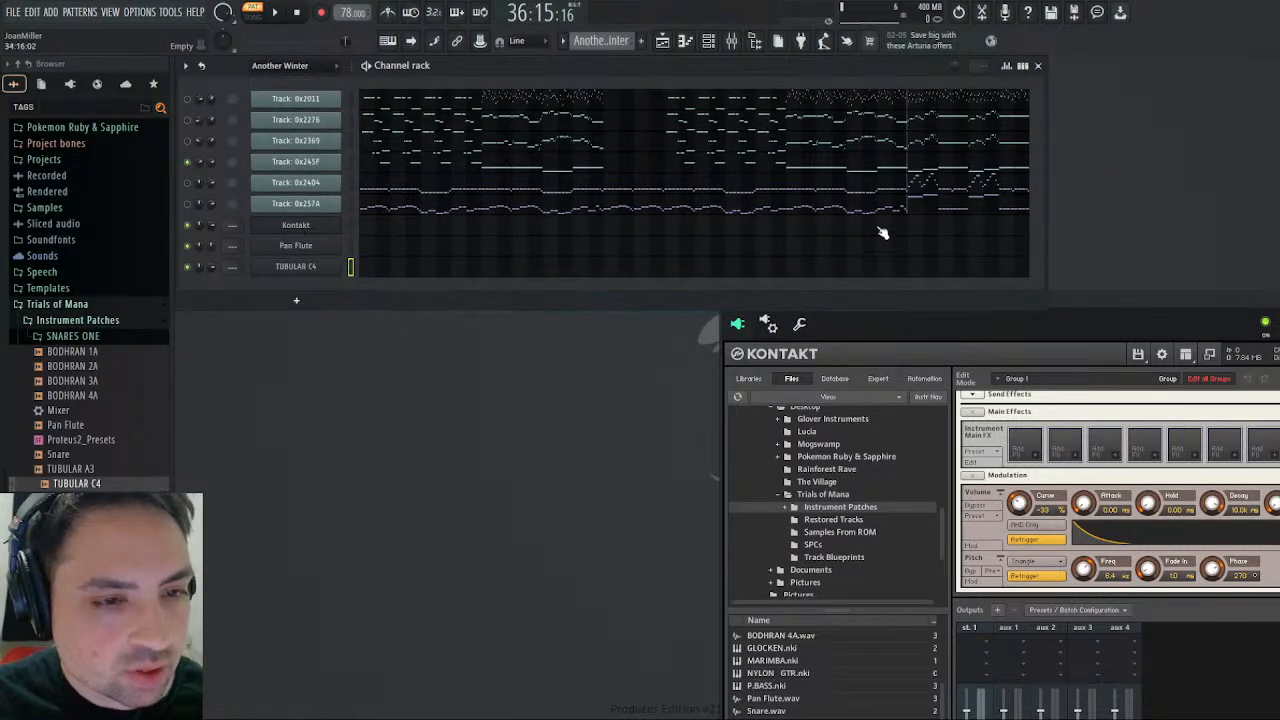
- Copy the four notes in bars 37 to 40 of track 0x245F in Another Winter
{"action": "left_click", "coordinate": [916, 170]}
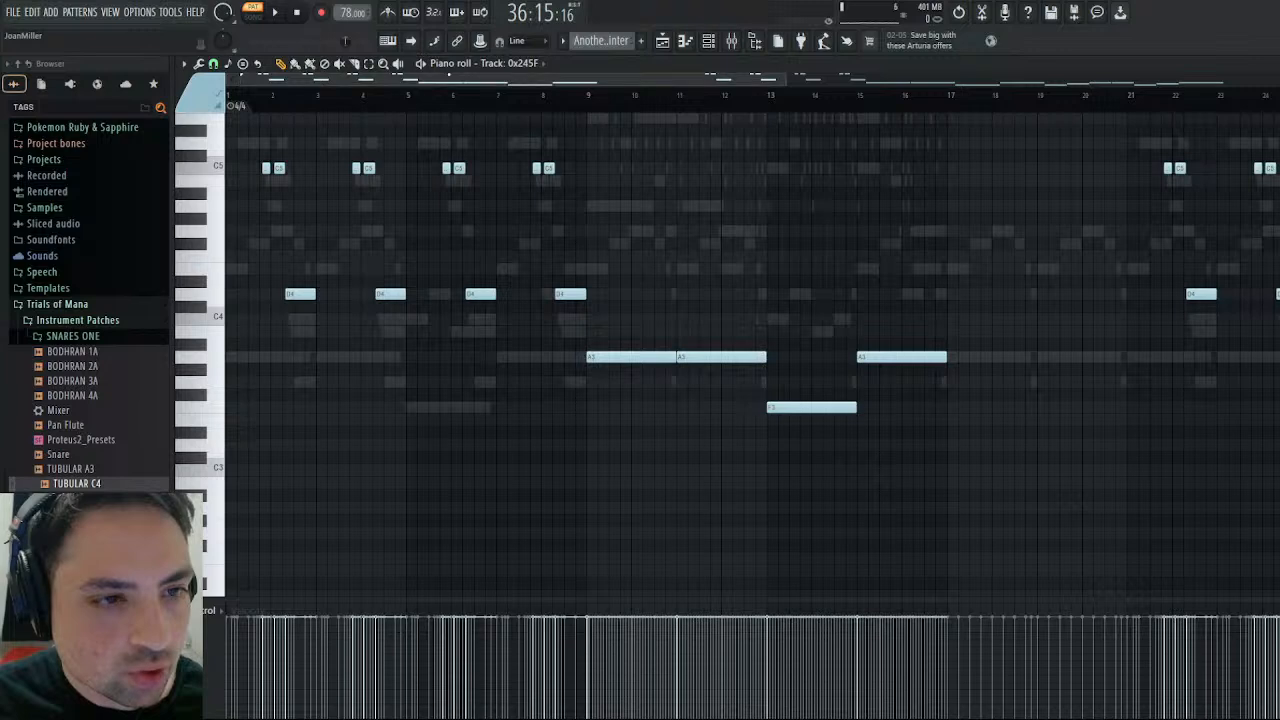
{"action": "left_click_drag", "start_coordinate": [480, 80], "coordinate": [1039, 80]}
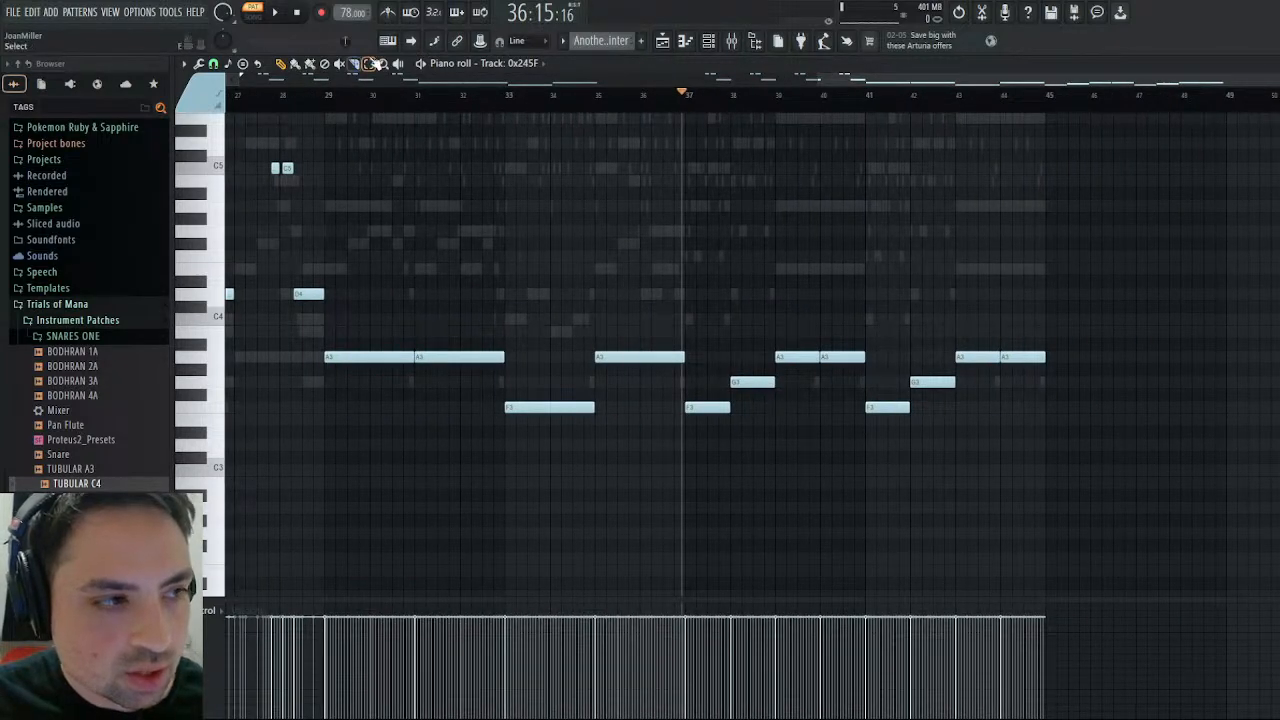
{"action": "left_click_drag", "start_coordinate": [714, 300], "coordinate": [855, 480]}
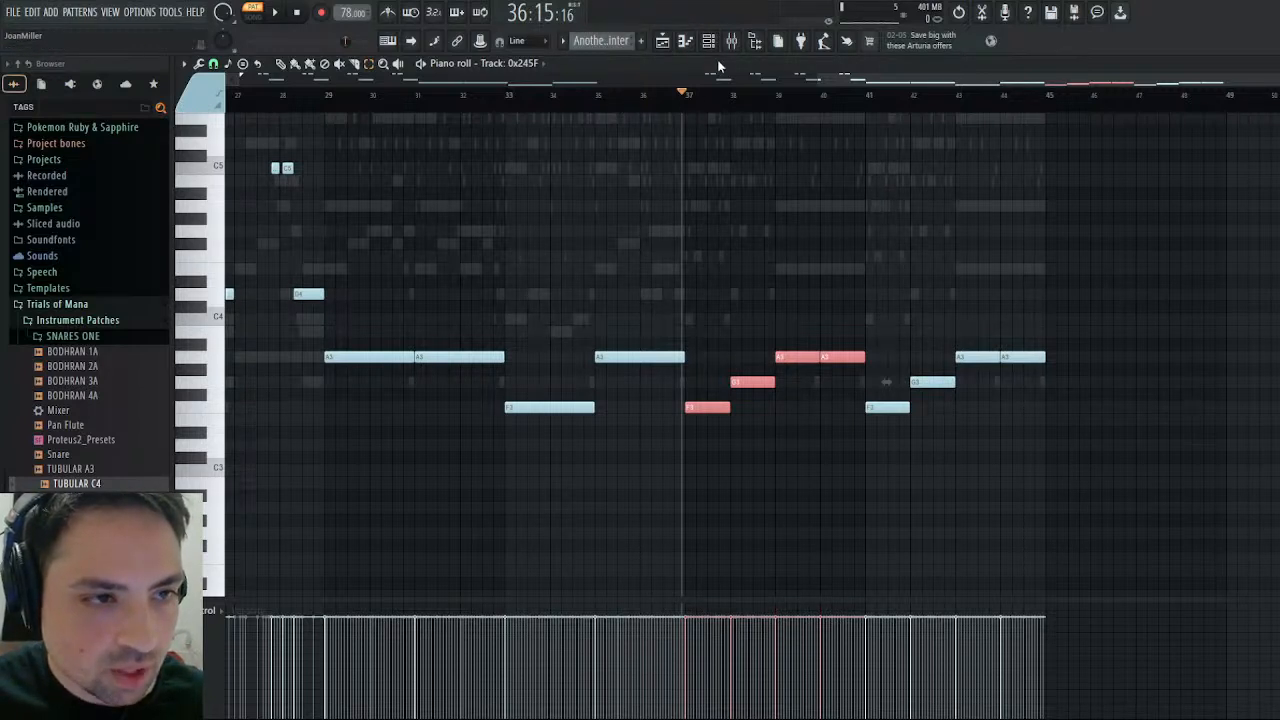
- Create a new pattern named Tubular Bells and paste the copied notes at bar 1 of its TUBULAR C4 channel
{"action": "key", "text": "F4"}
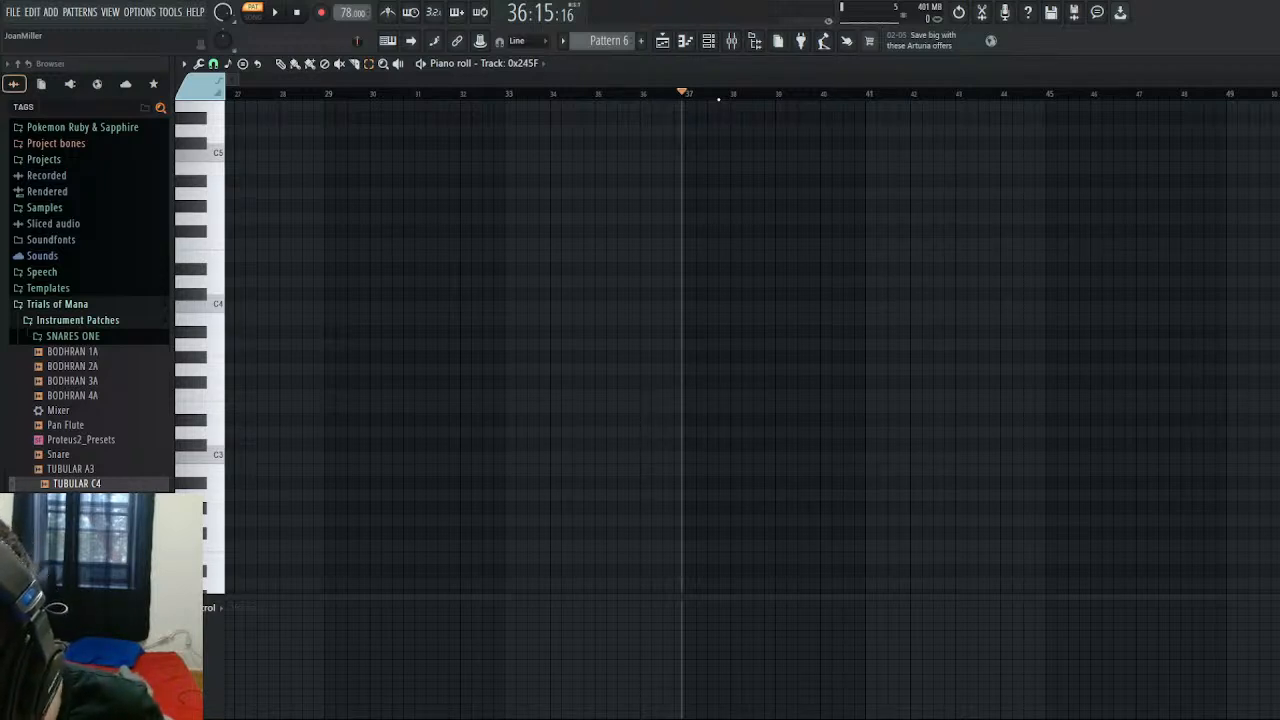
{"action": "key", "text": "Return"}
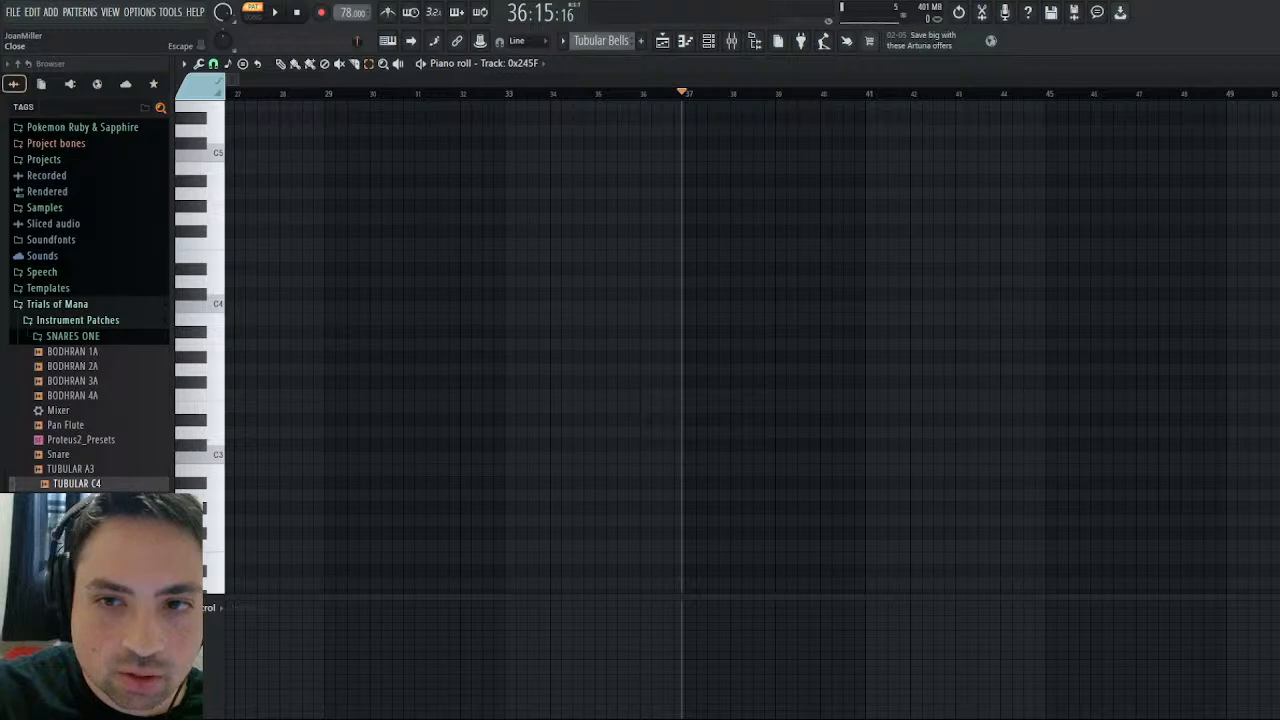
{"action": "left_click", "coordinate": [1279, 63]}
{"action": "left_click", "coordinate": [414, 270]}
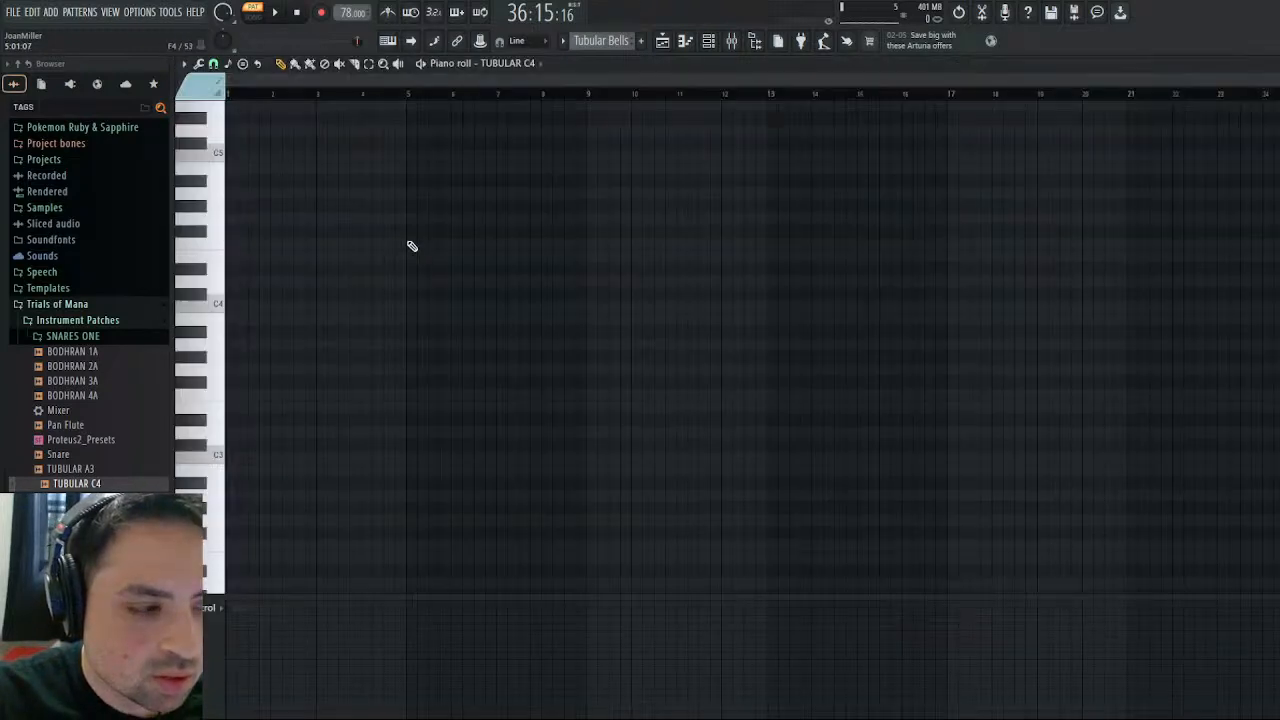
{"action": "key", "text": "ctrl+v"}
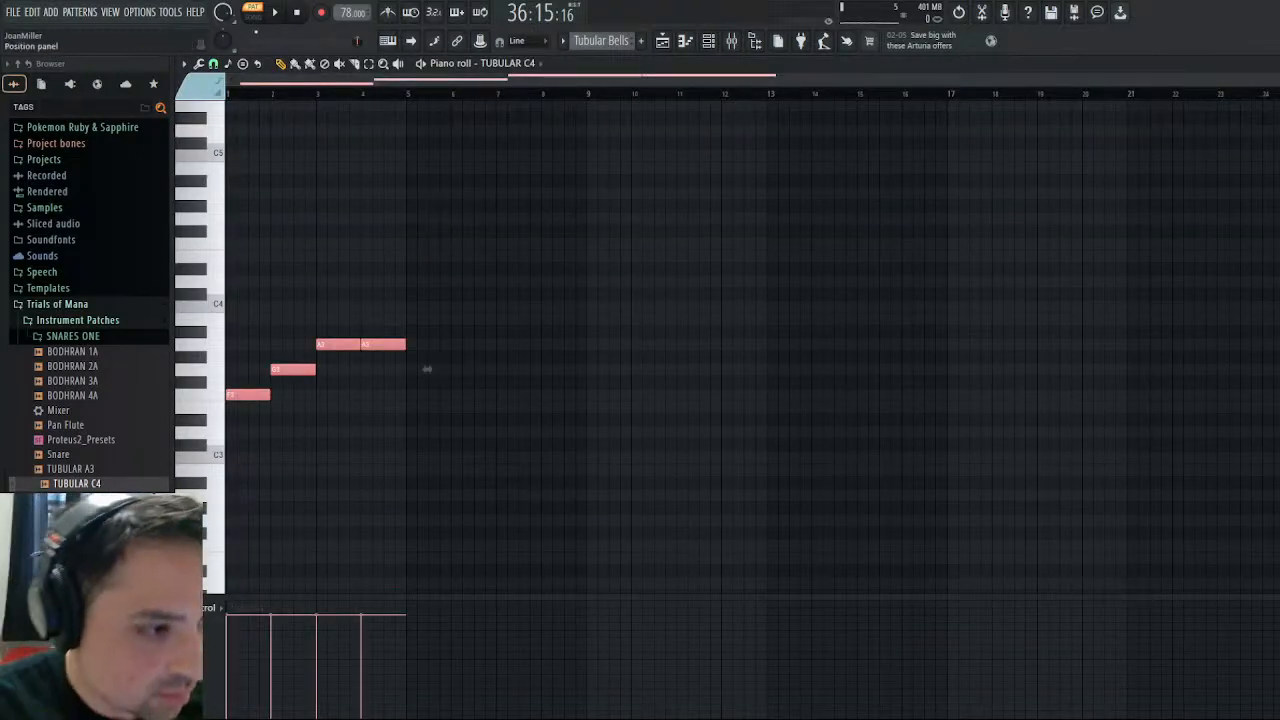
{"action": "left_click", "coordinate": [1277, 63]}
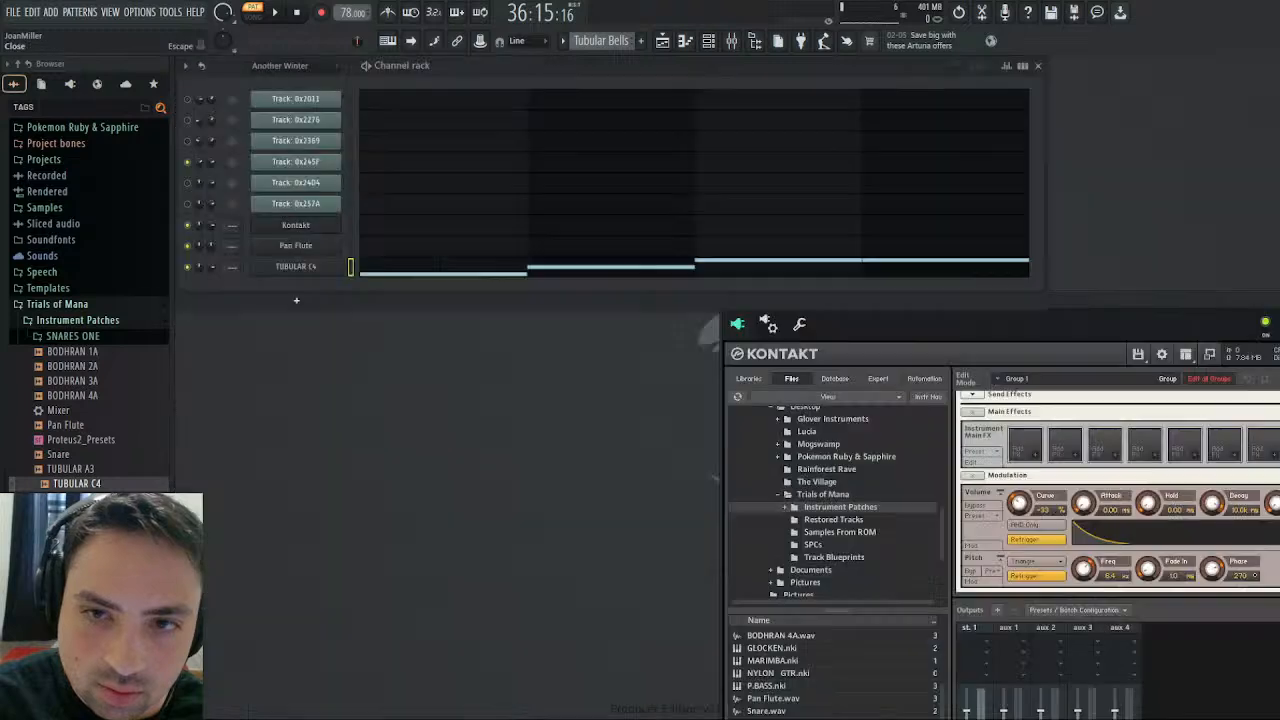
- Set the TUBULAR C4 channel's root note to C4
{"action": "left_click", "coordinate": [296, 267]}
{"action": "left_click", "coordinate": [333, 224]}
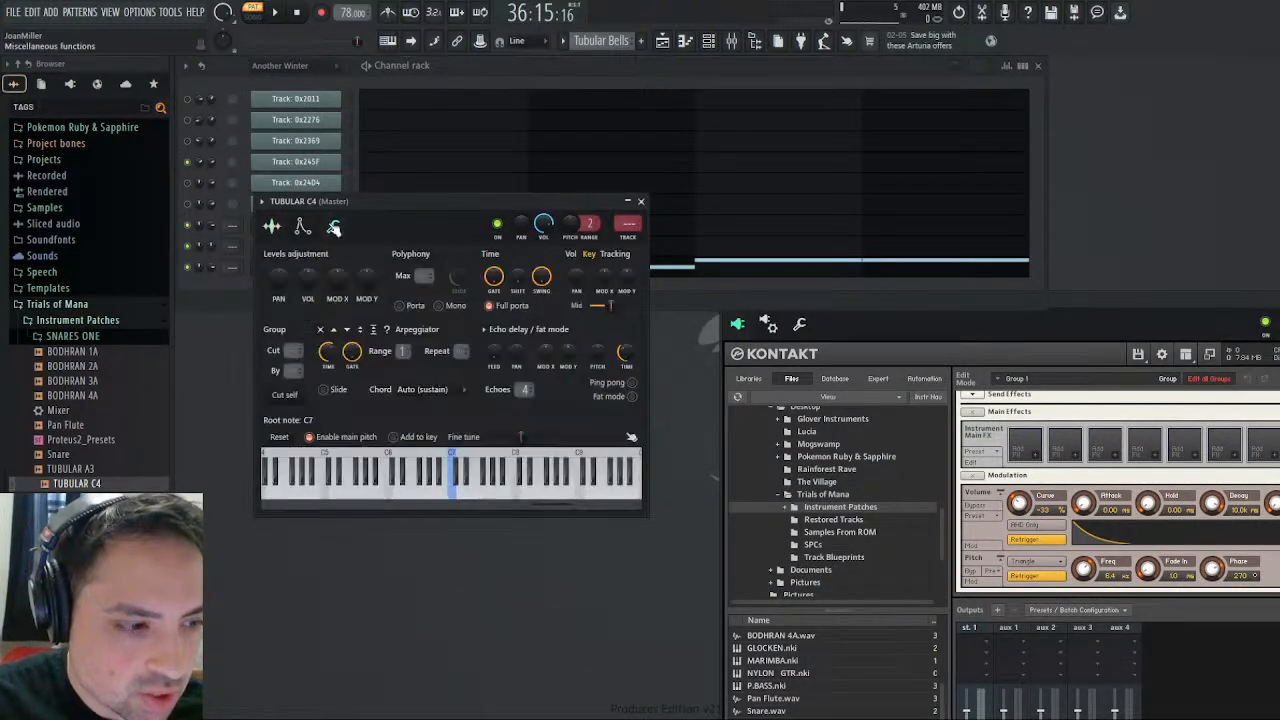
{"action": "right_click", "coordinate": [326, 492]}
{"action": "left_click_drag", "start_coordinate": [581, 505], "coordinate": [320, 512]}
{"action": "right_click", "coordinate": [520, 488]}
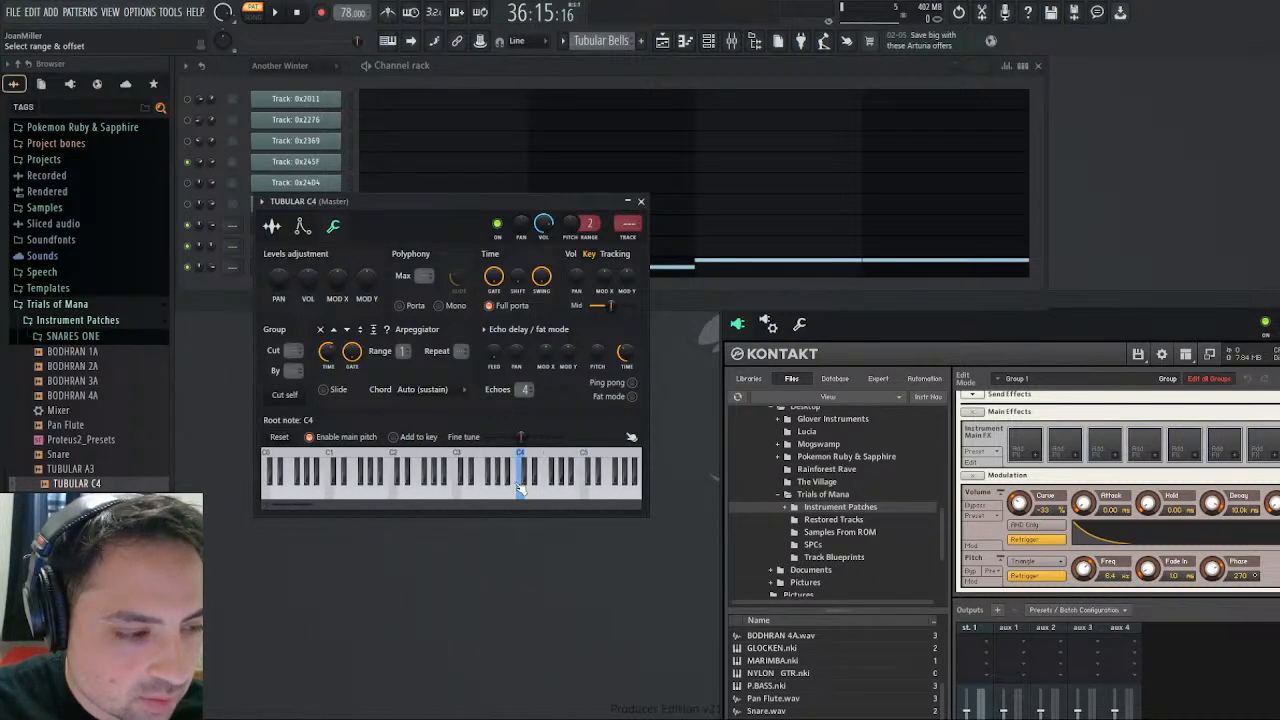
- Play the Tubular Bells pattern to hear the TUBULAR C4 notes, closing the channel's settings
{"action": "left_click", "coordinate": [284, 12]}
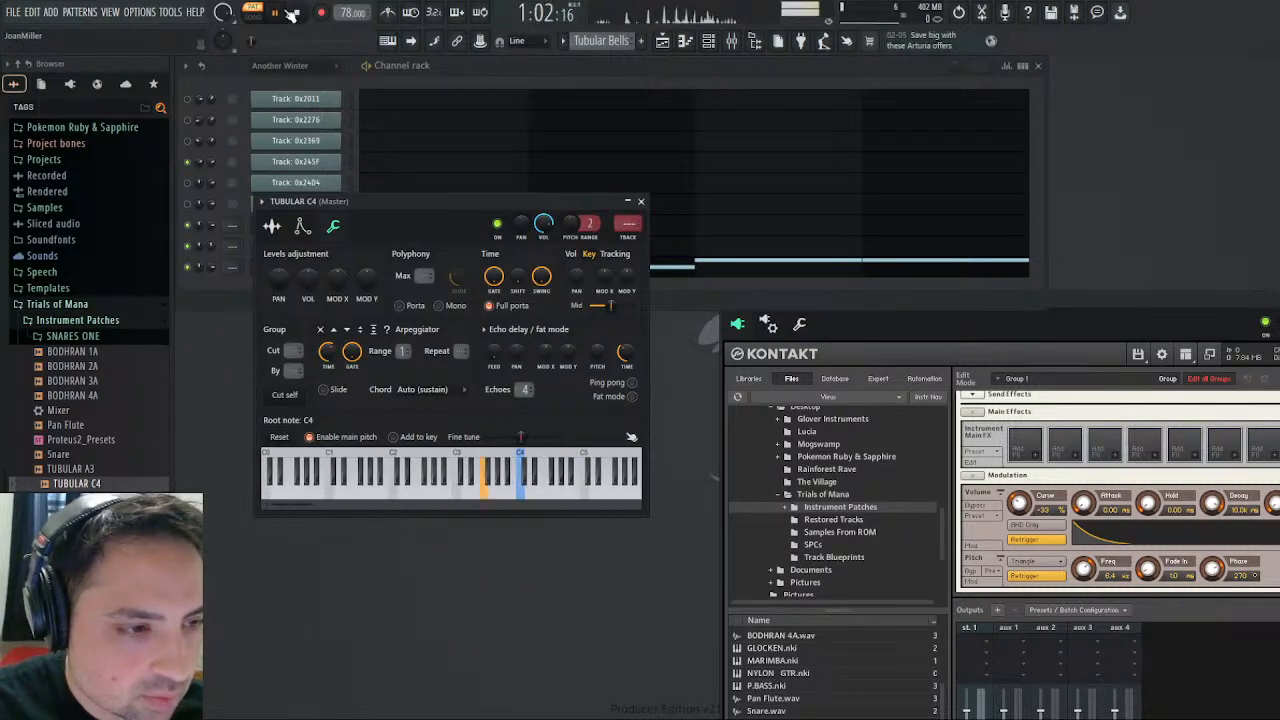
{"action": "left_click", "coordinate": [641, 202]}
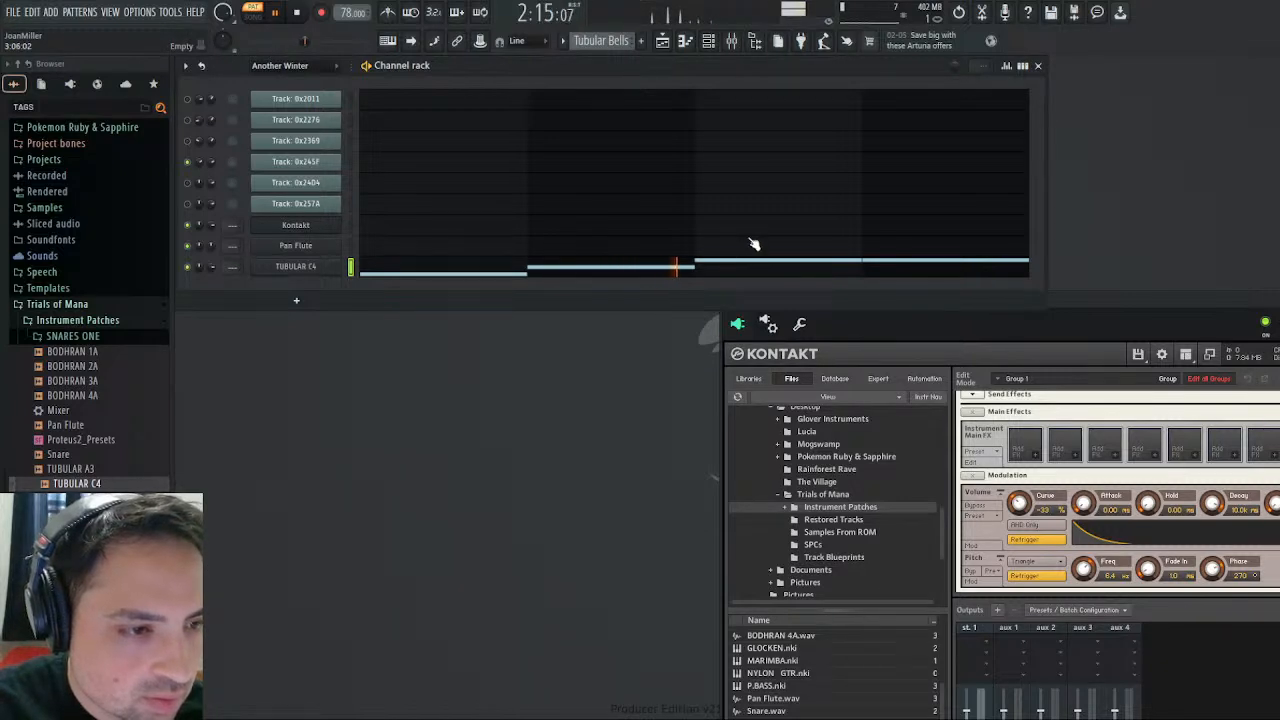
{"action": "left_click", "coordinate": [297, 15]}
- Switch back to the Another Winter pattern and play its reference track briefly around bar 37
{"action": "scroll", "coordinate": [609, 42], "scroll_direction": "up", "scroll_amount": 2}
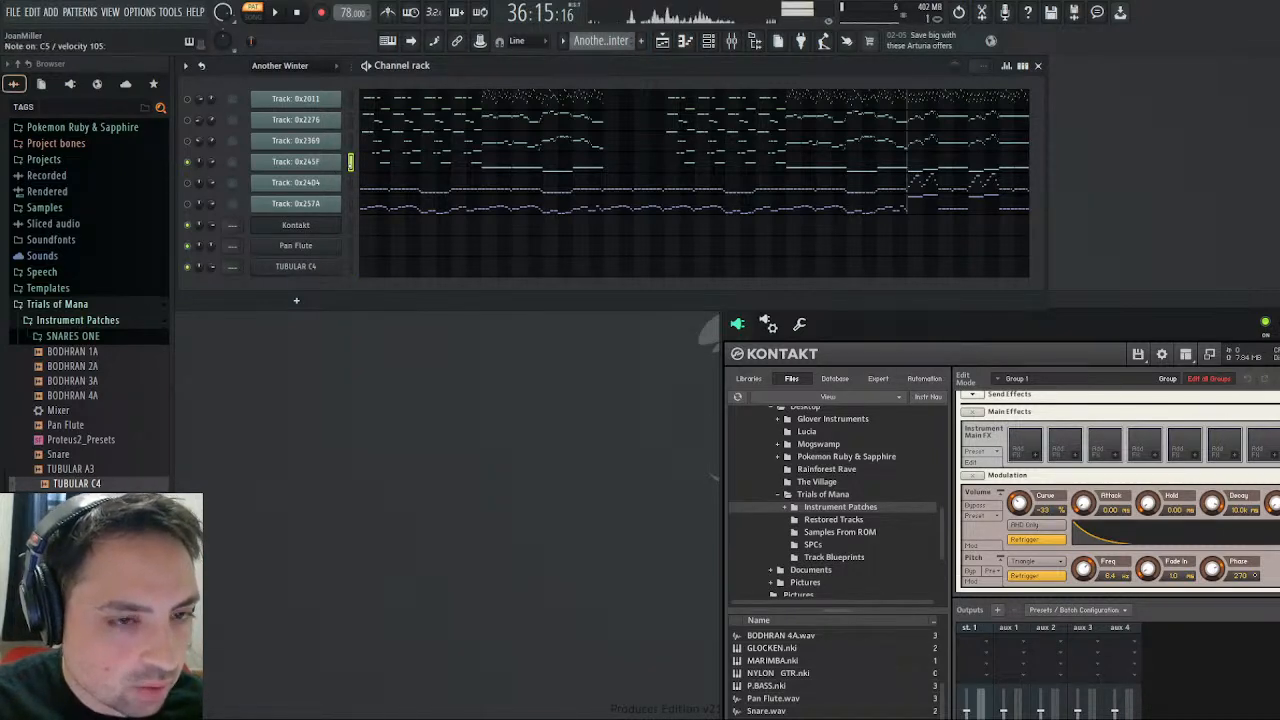
{"action": "left_click", "coordinate": [276, 13]}
{"action": "left_click", "coordinate": [278, 15]}
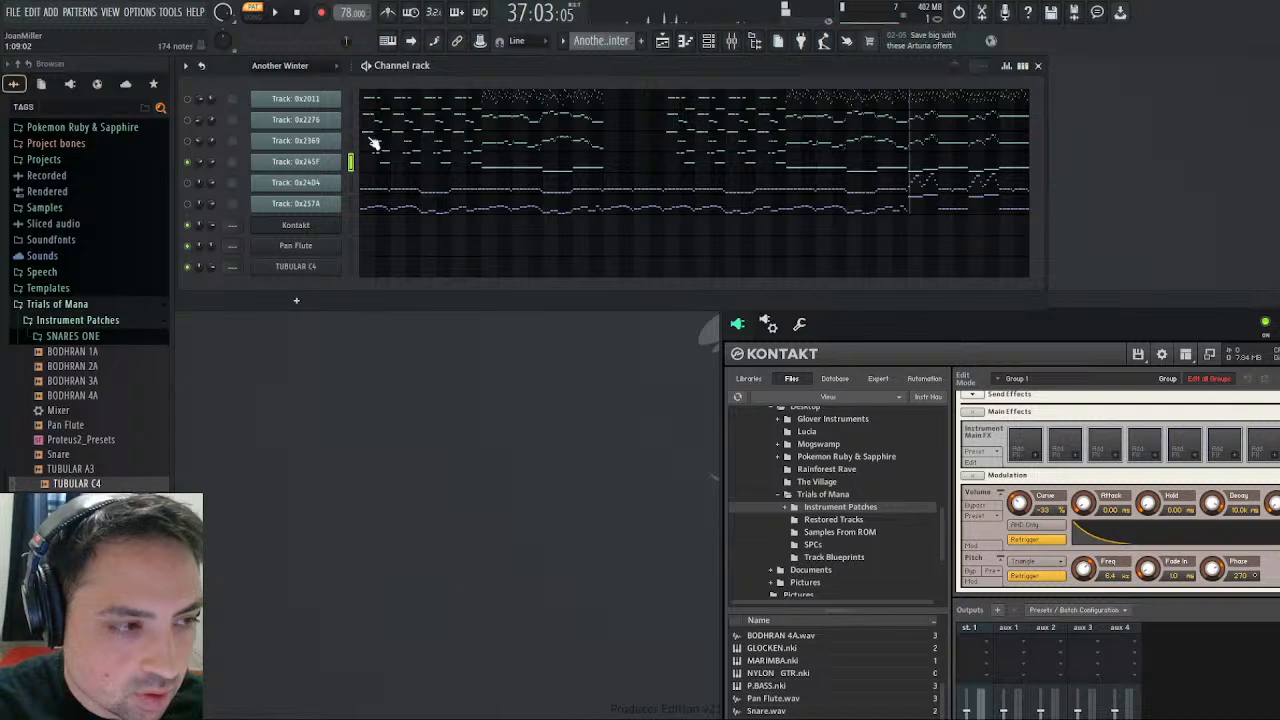
- Reshape the TUBULAR C4 channel's volume envelope into a plain decay with no hold and 0% sustain, closing the channel's settings
{"action": "left_click", "coordinate": [315, 266]}
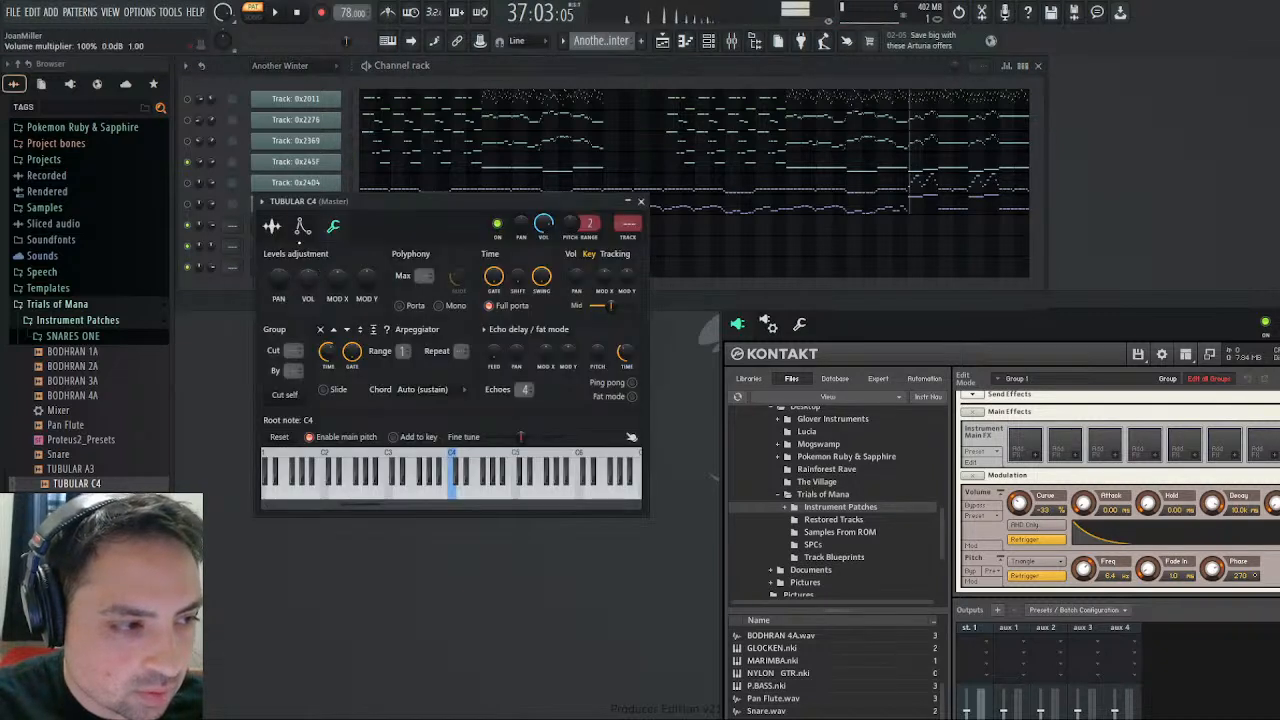
{"action": "left_click", "coordinate": [302, 226]}
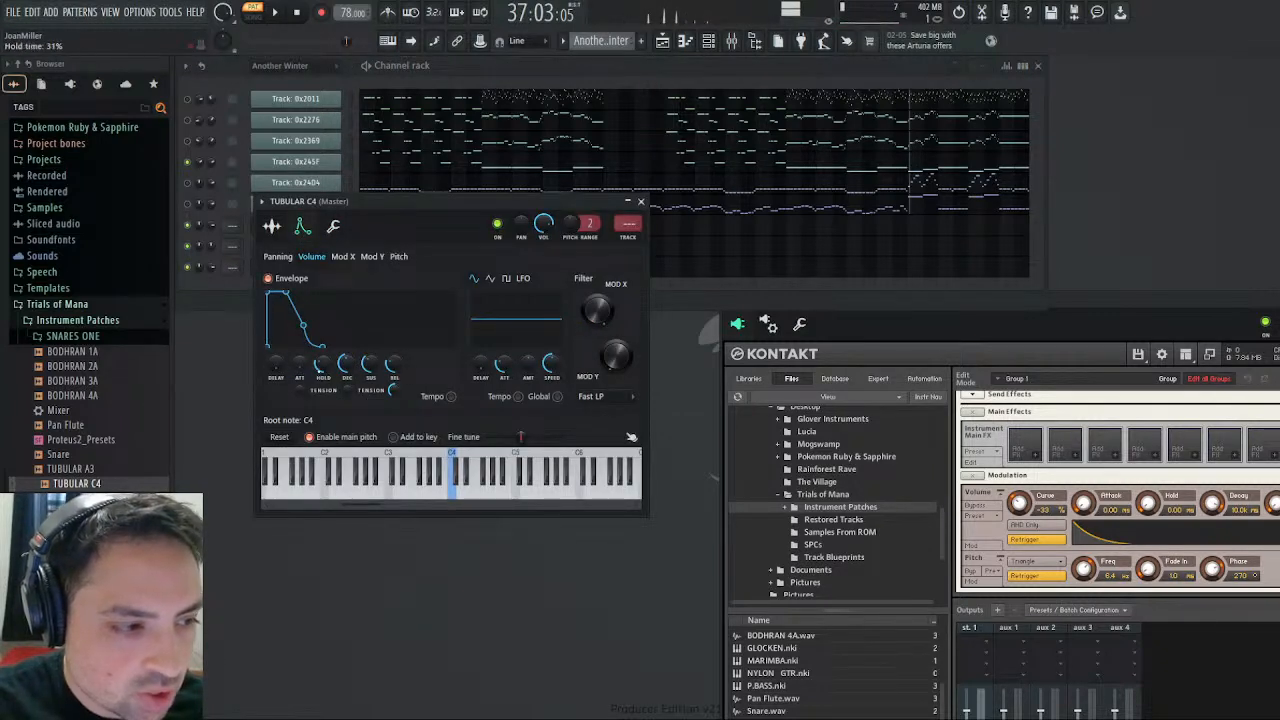
{"action": "left_click_drag", "start_coordinate": [323, 365], "coordinate": [324, 368]}
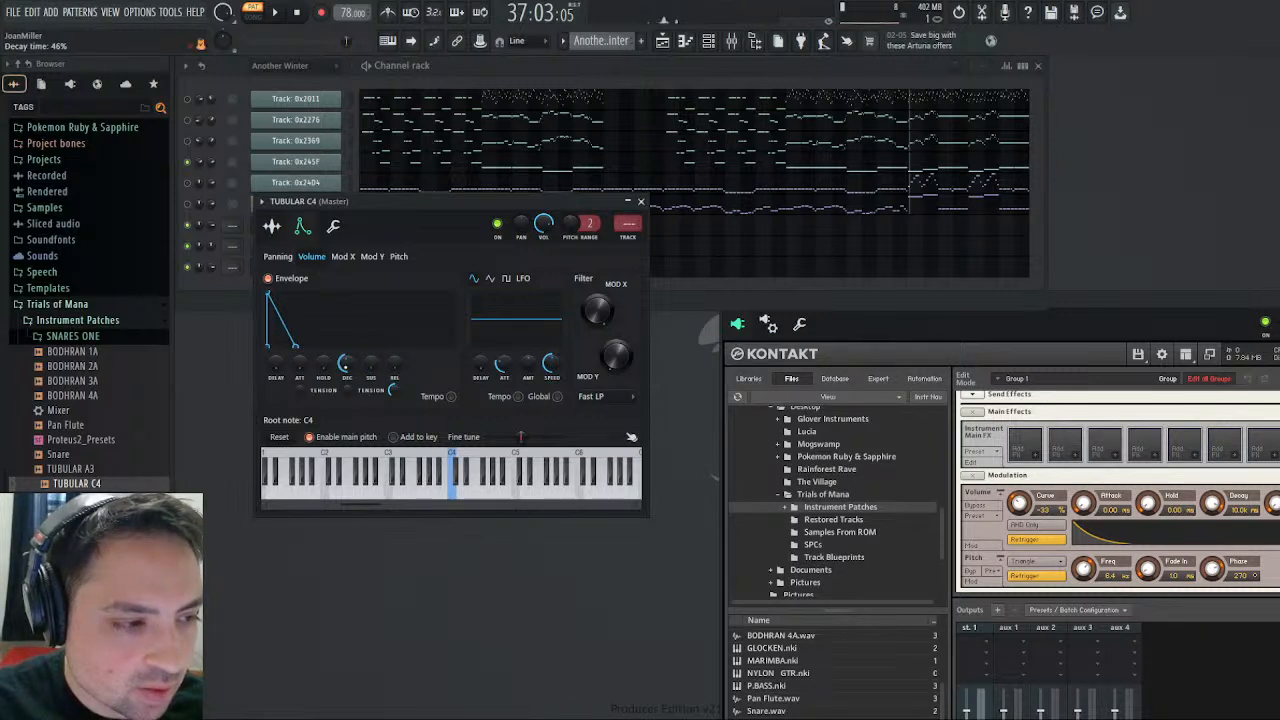
{"action": "left_click_drag", "start_coordinate": [346, 365], "coordinate": [346, 353]}
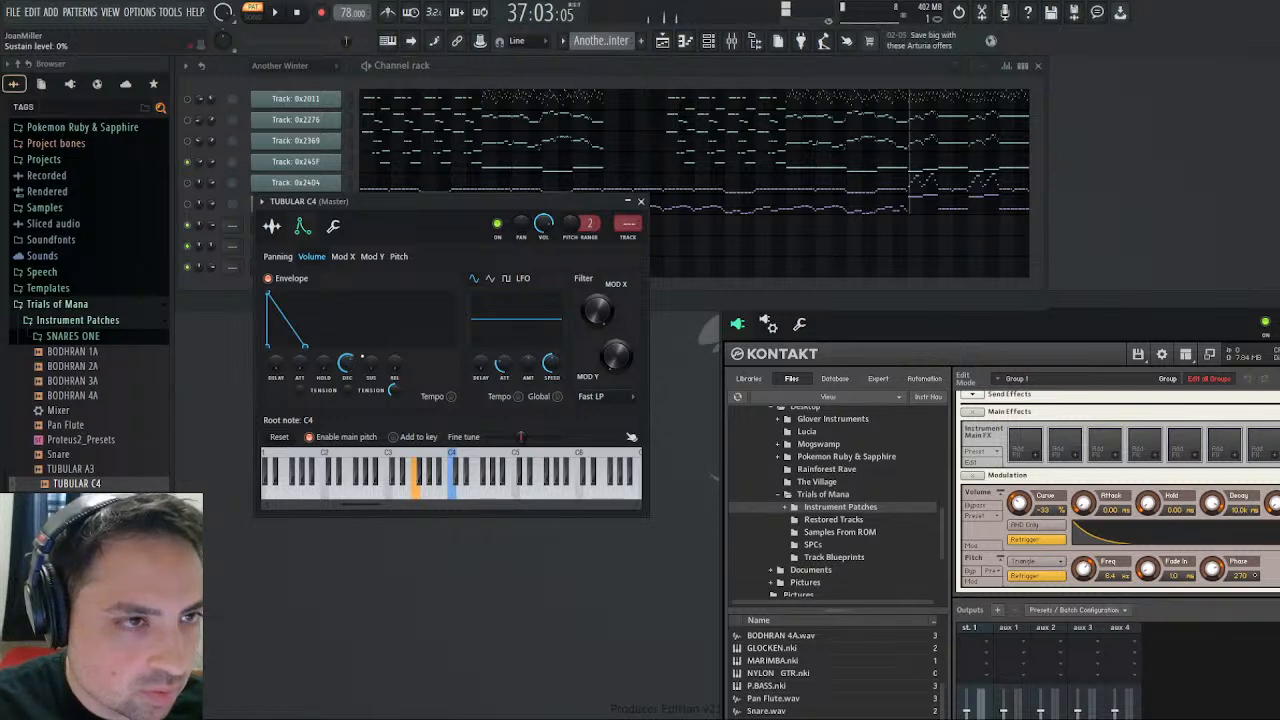
{"action": "left_click", "coordinate": [641, 201]}
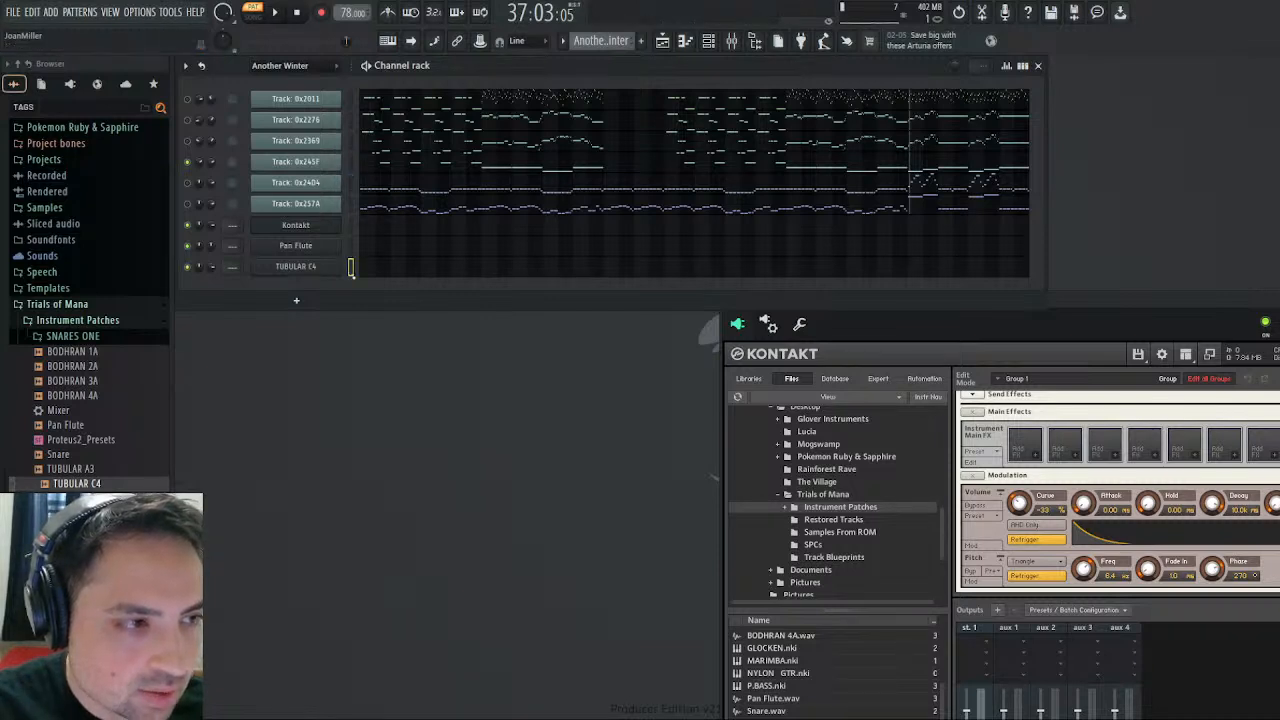
- Select the TUBULAR C4 channel and play the Another Winter reference track briefly from around bar 12
{"action": "left_click", "coordinate": [351, 267]}
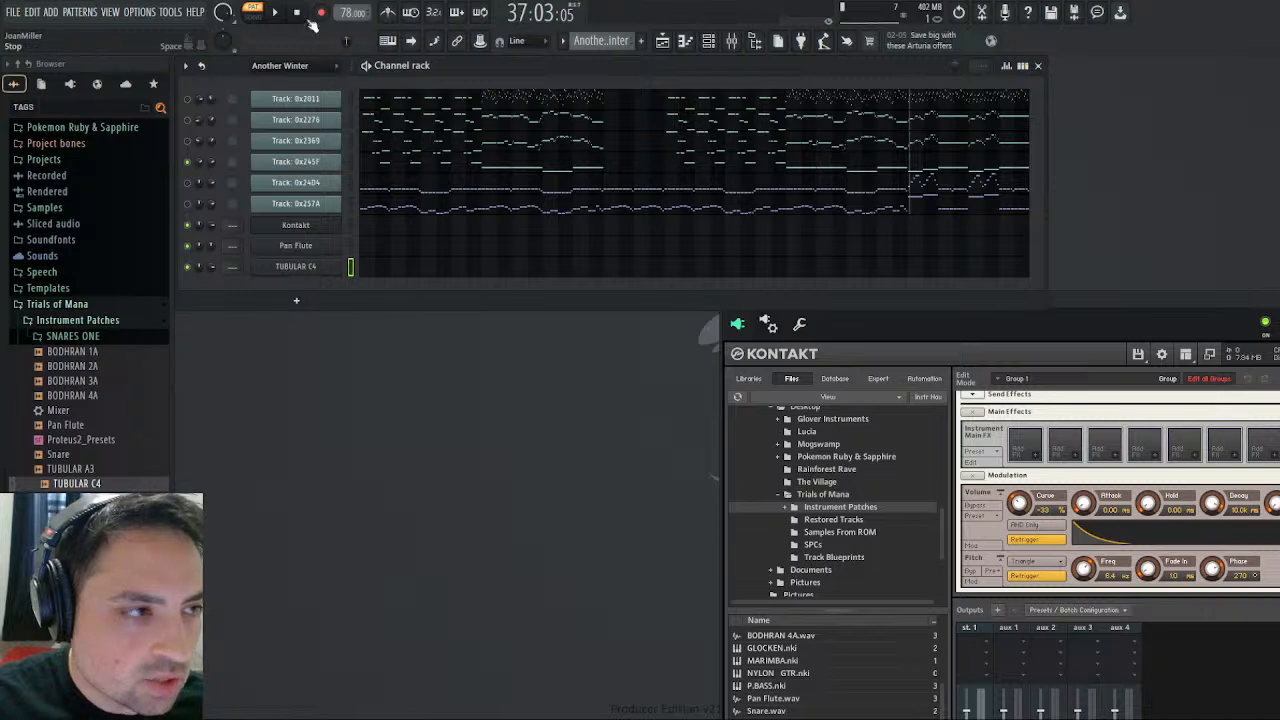
{"action": "left_click_drag", "start_coordinate": [345, 42], "coordinate": [280, 40]}
{"action": "left_click", "coordinate": [274, 18]}
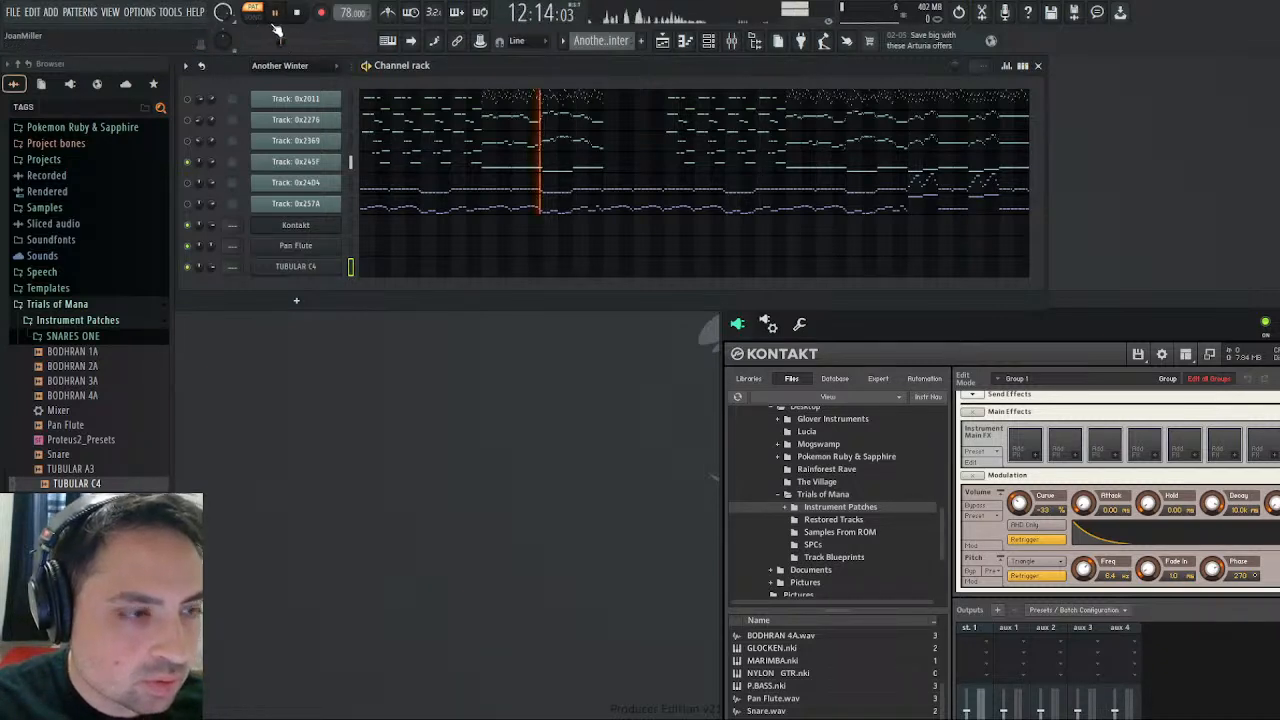
{"action": "left_click", "coordinate": [275, 20]}
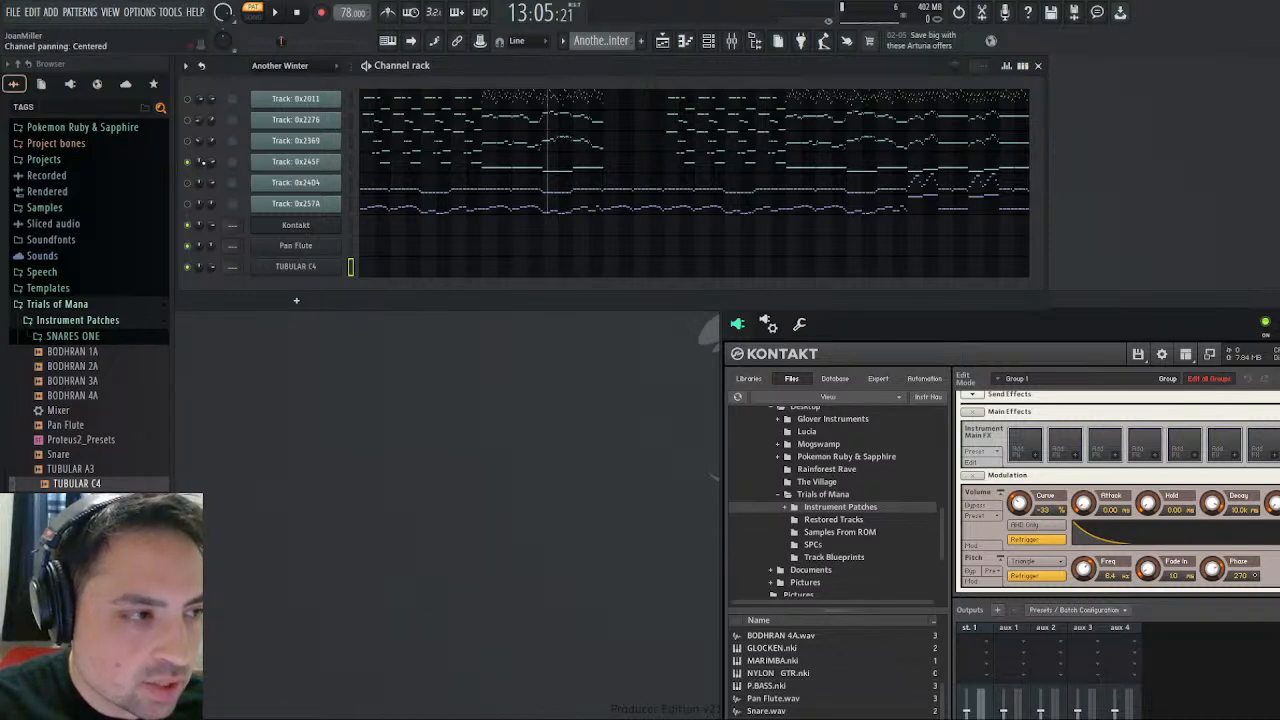
- Examine the channel volume events of Track 0x245F and Track 0x2369, moving the playhead to about bar 9
{"action": "left_click", "coordinate": [234, 200]}
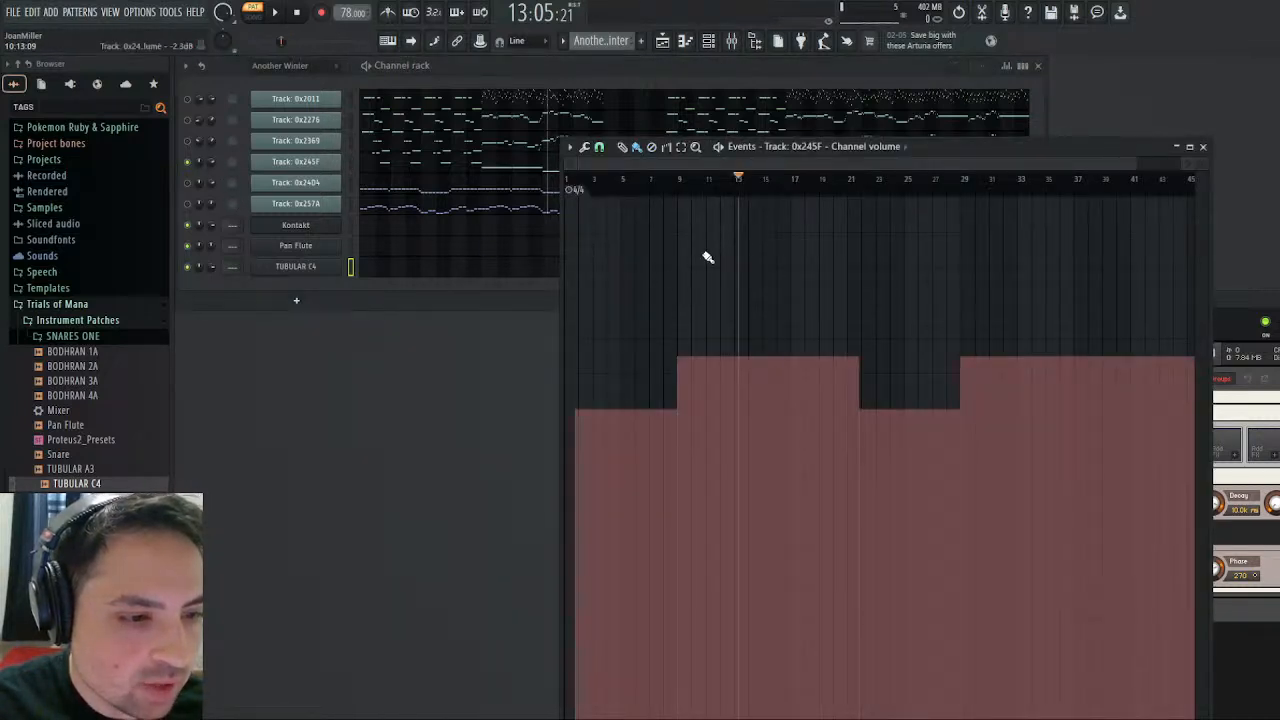
{"action": "left_click", "coordinate": [685, 178]}
{"action": "mouse_move", "coordinate": [687, 181]}
{"action": "left_mouse_down"}
{"action": "mouse_move", "coordinate": [994, 178]}
{"action": "mouse_move", "coordinate": [590, 195]}
{"action": "mouse_move", "coordinate": [603, 190]}
{"action": "left_mouse_up"}
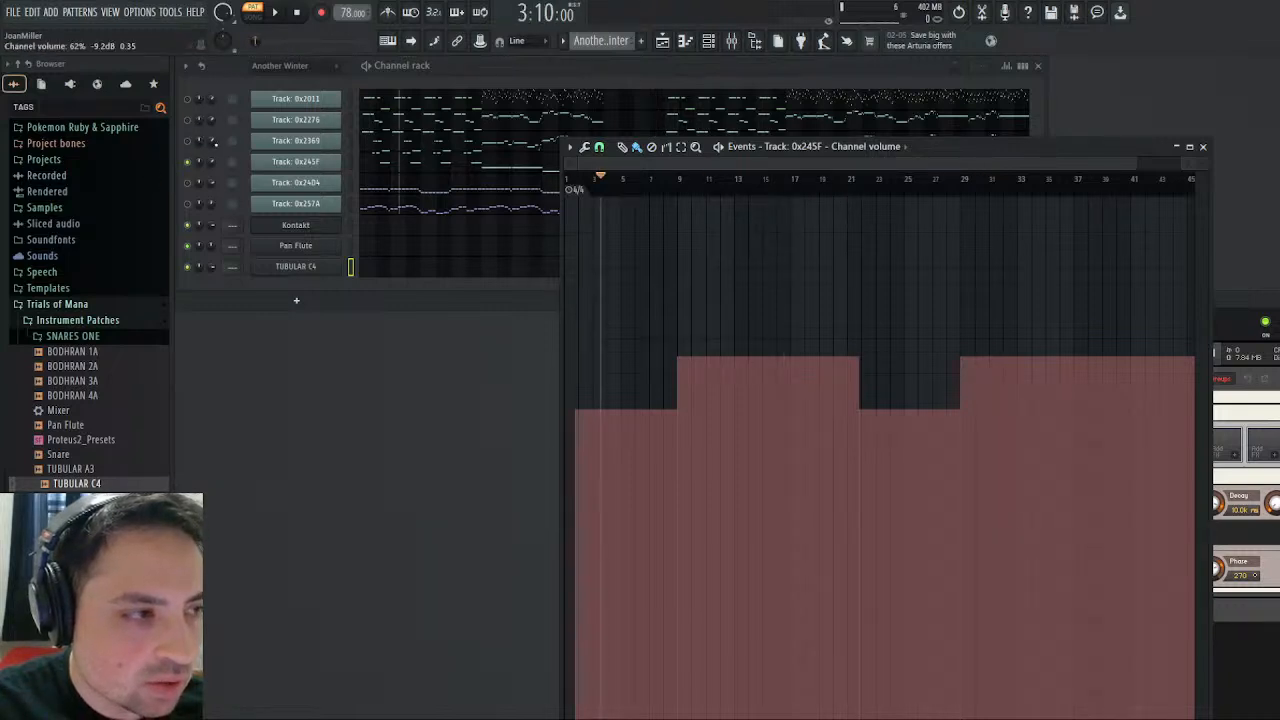
{"action": "right_click", "coordinate": [211, 141]}
{"action": "left_click", "coordinate": [232, 179]}
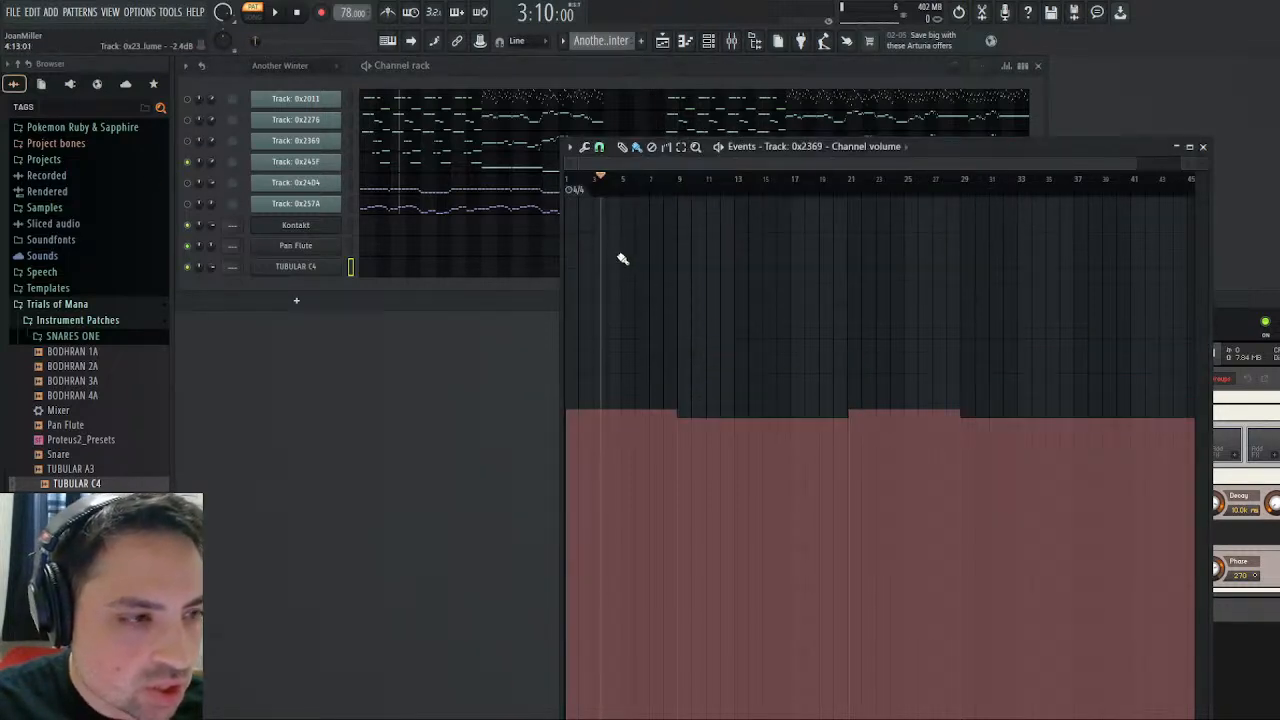
{"action": "left_click_drag", "start_coordinate": [597, 178], "coordinate": [695, 188]}
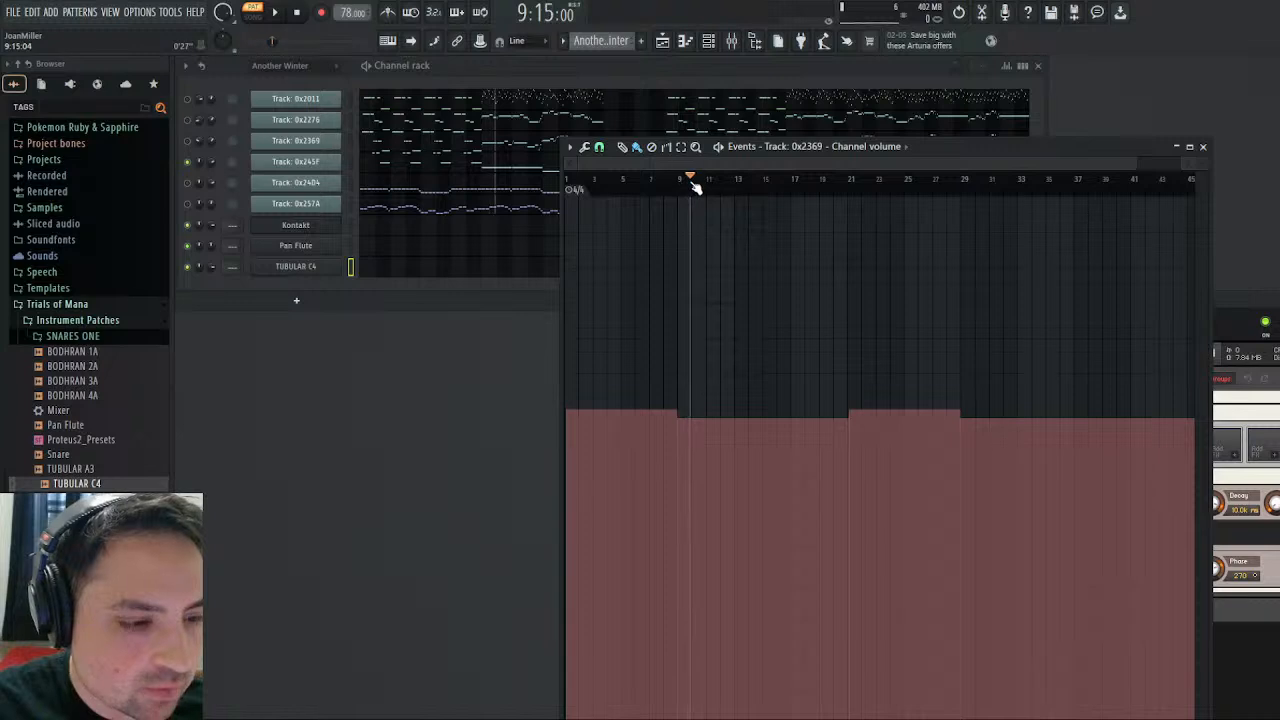
- Examine the channel volume events of Track 0x2276 and Track 0x2011, placing the playhead at bar 9
{"action": "left_click", "coordinate": [208, 121]}
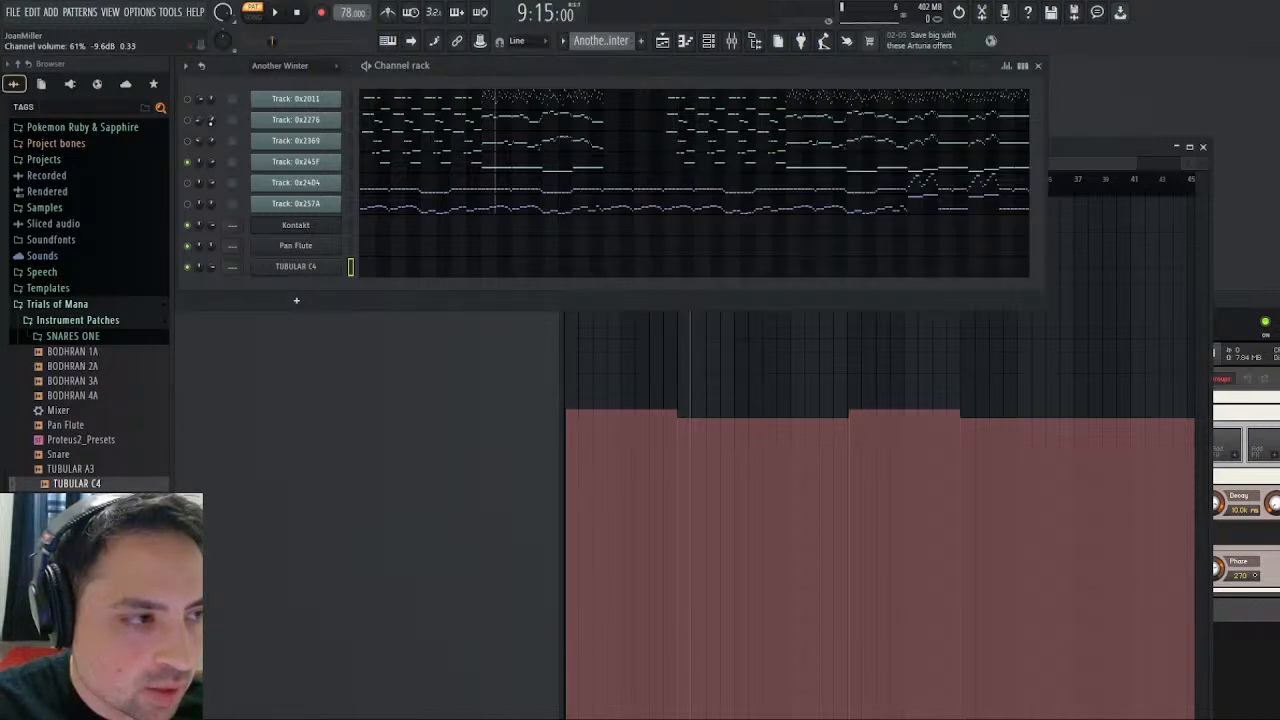
{"action": "left_click", "coordinate": [277, 164]}
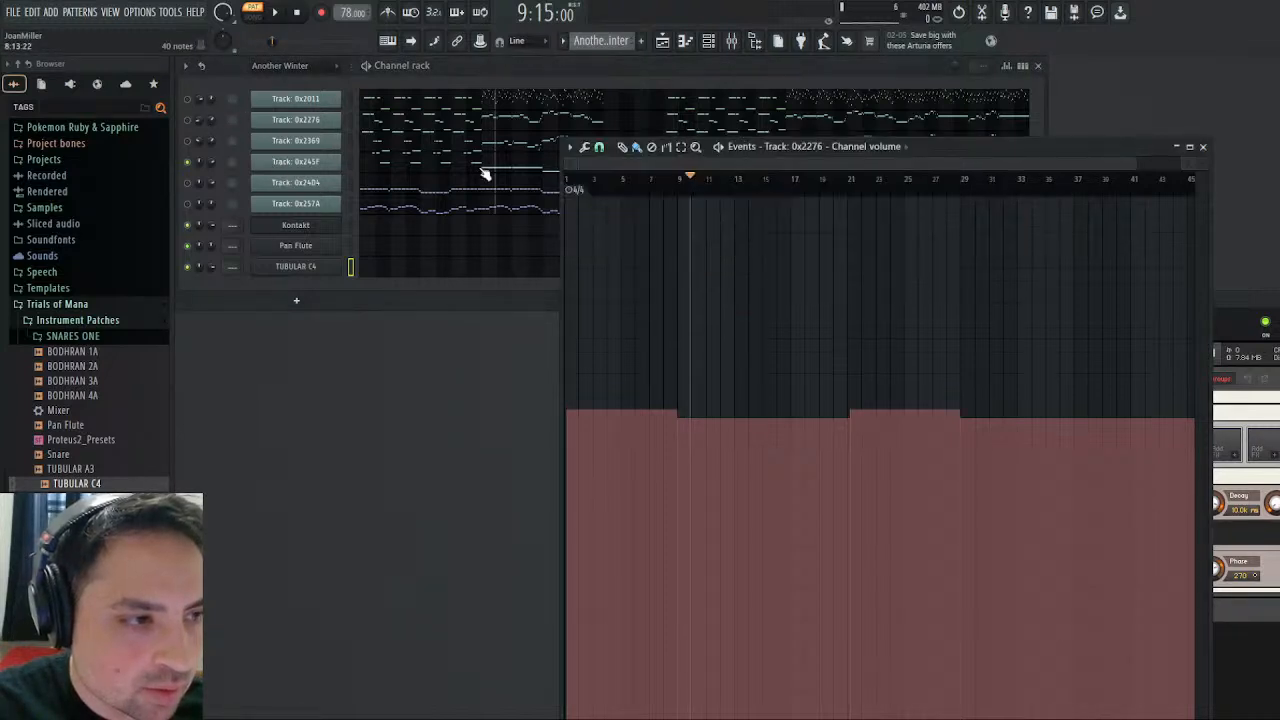
{"action": "left_click", "coordinate": [266, 145]}
{"action": "left_click", "coordinate": [277, 140]}
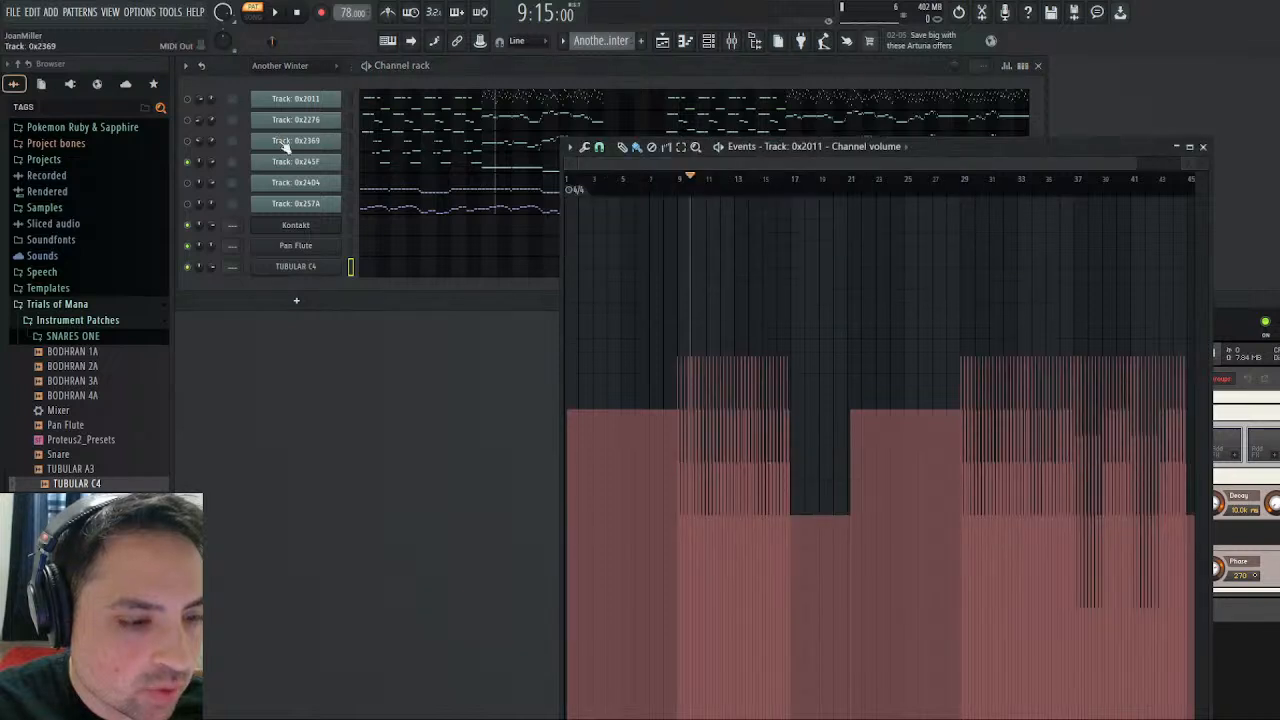
{"action": "left_click_drag", "start_coordinate": [686, 188], "coordinate": [681, 186]}
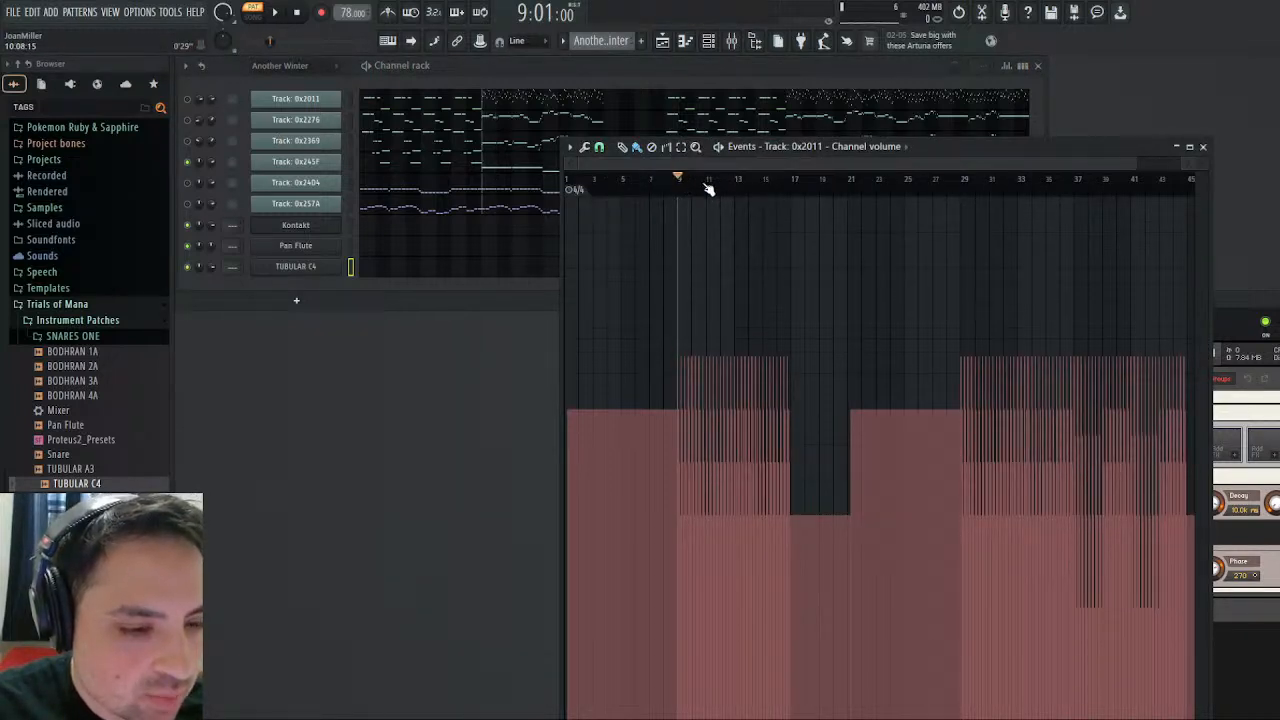
- Solo Track 0x2011 among the reference tracks and play it from bar 36 and from bar 29 while following its volume events
{"action": "left_click", "coordinate": [1072, 180]}
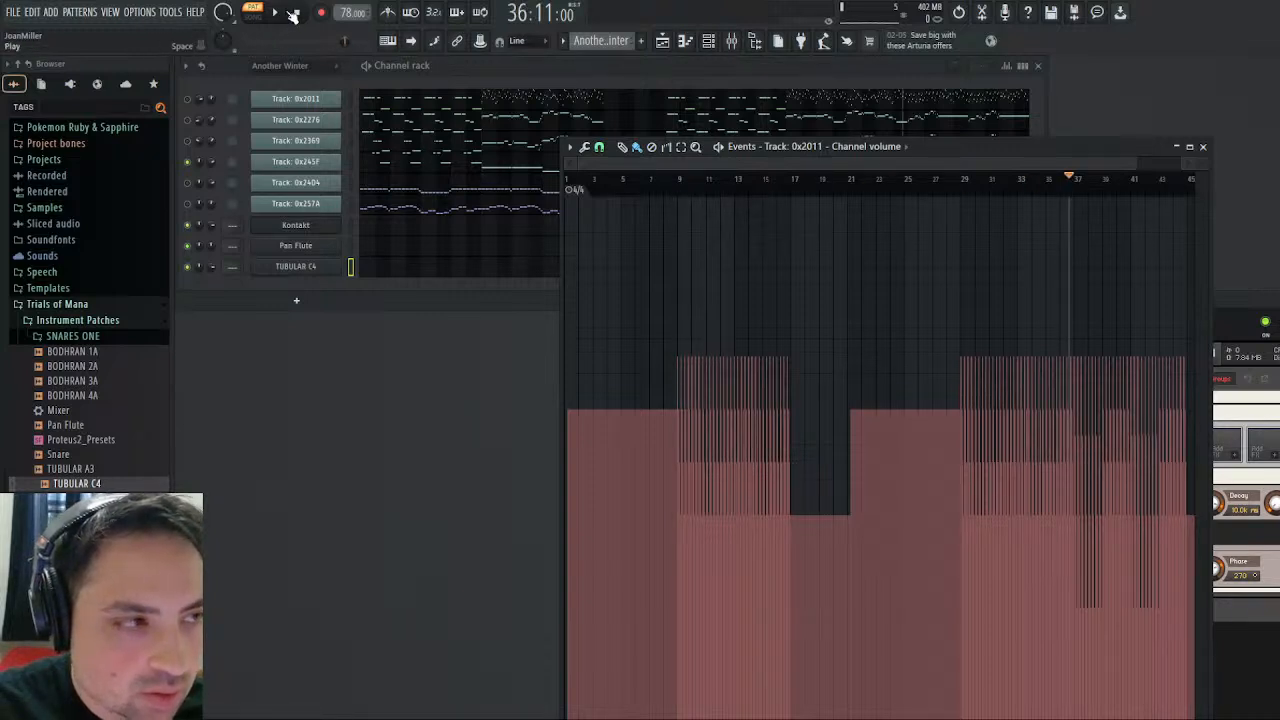
{"action": "left_click", "coordinate": [290, 13]}
{"action": "left_click", "coordinate": [192, 106]}
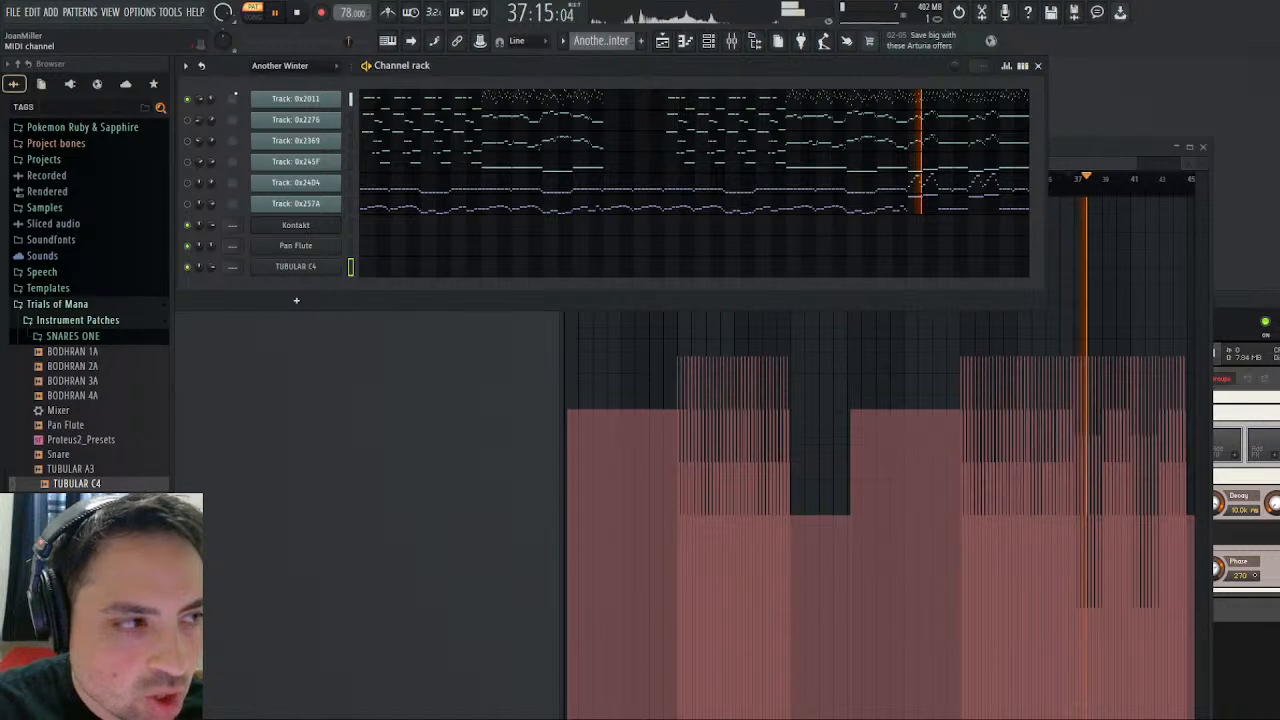
{"action": "left_click", "coordinate": [1100, 148]}
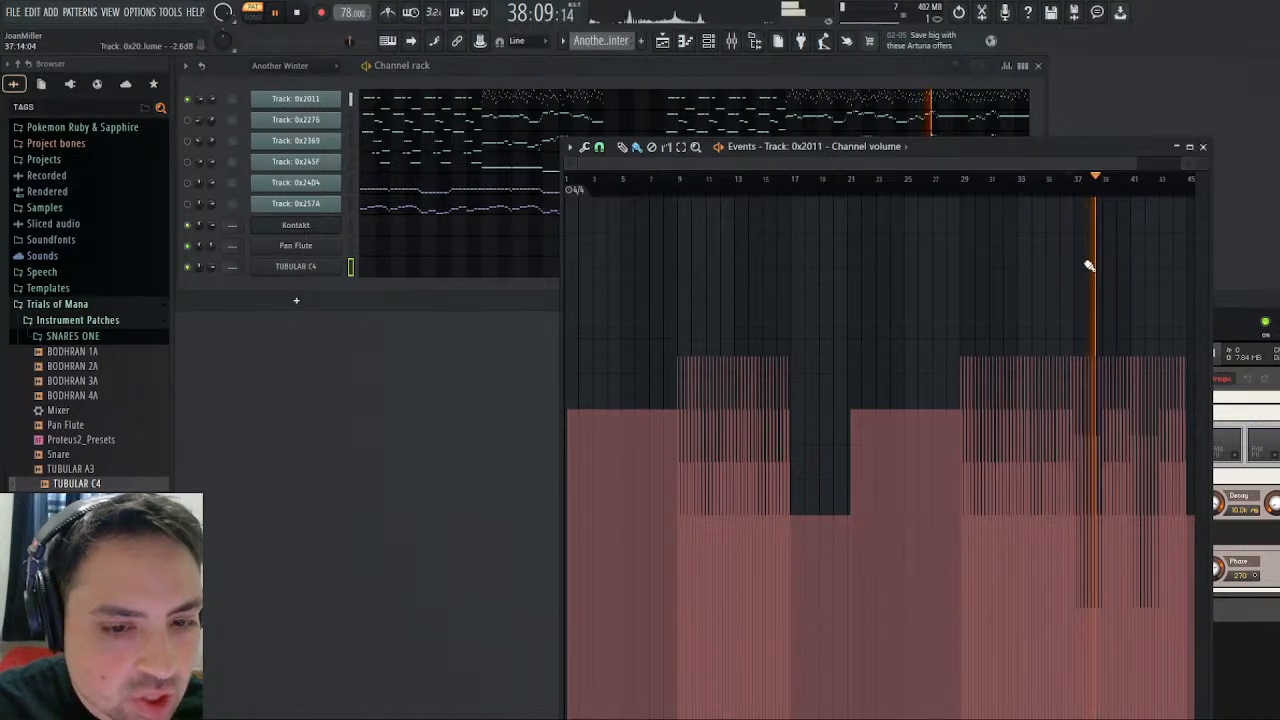
{"action": "left_click", "coordinate": [962, 182]}
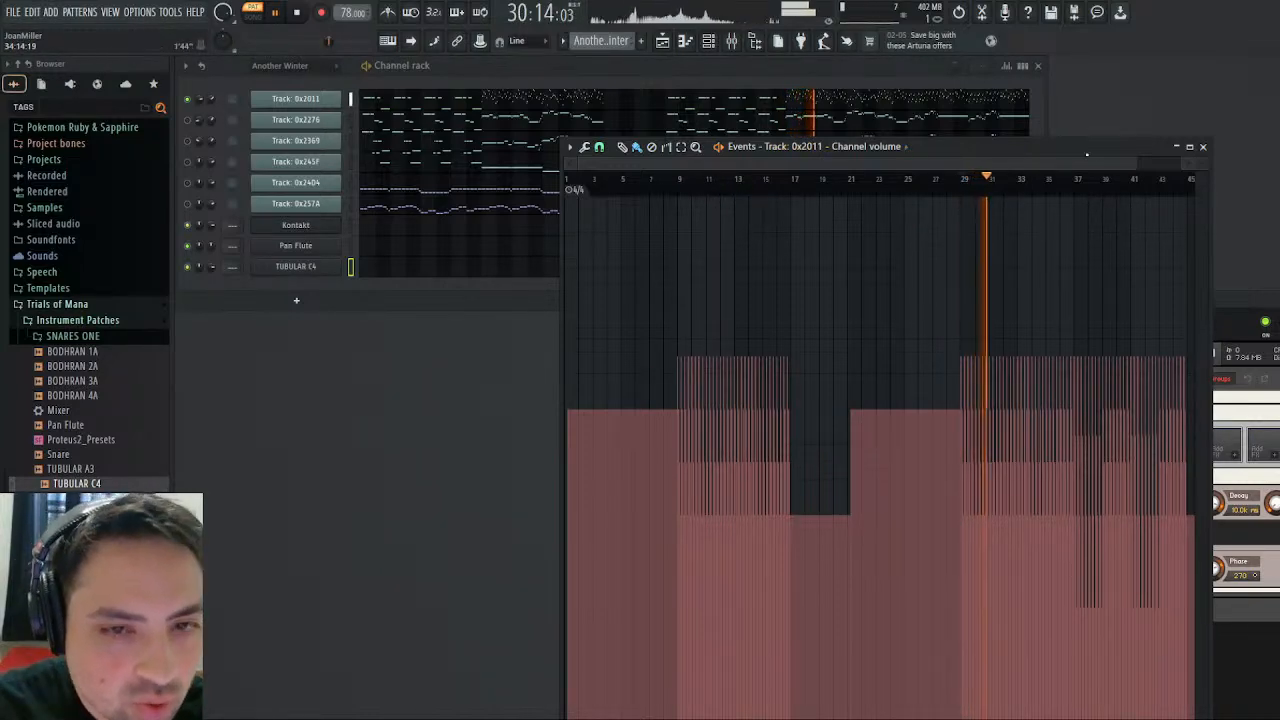
- Select bars 12 to 13 in Track 0x2011's volume events, play that section and stop playback
{"action": "mouse_move", "coordinate": [1134, 163]}
{"action": "left_mouse_down"}
{"action": "mouse_move", "coordinate": [883, 166]}
{"action": "mouse_move", "coordinate": [697, 203]}
{"action": "left_mouse_up"}
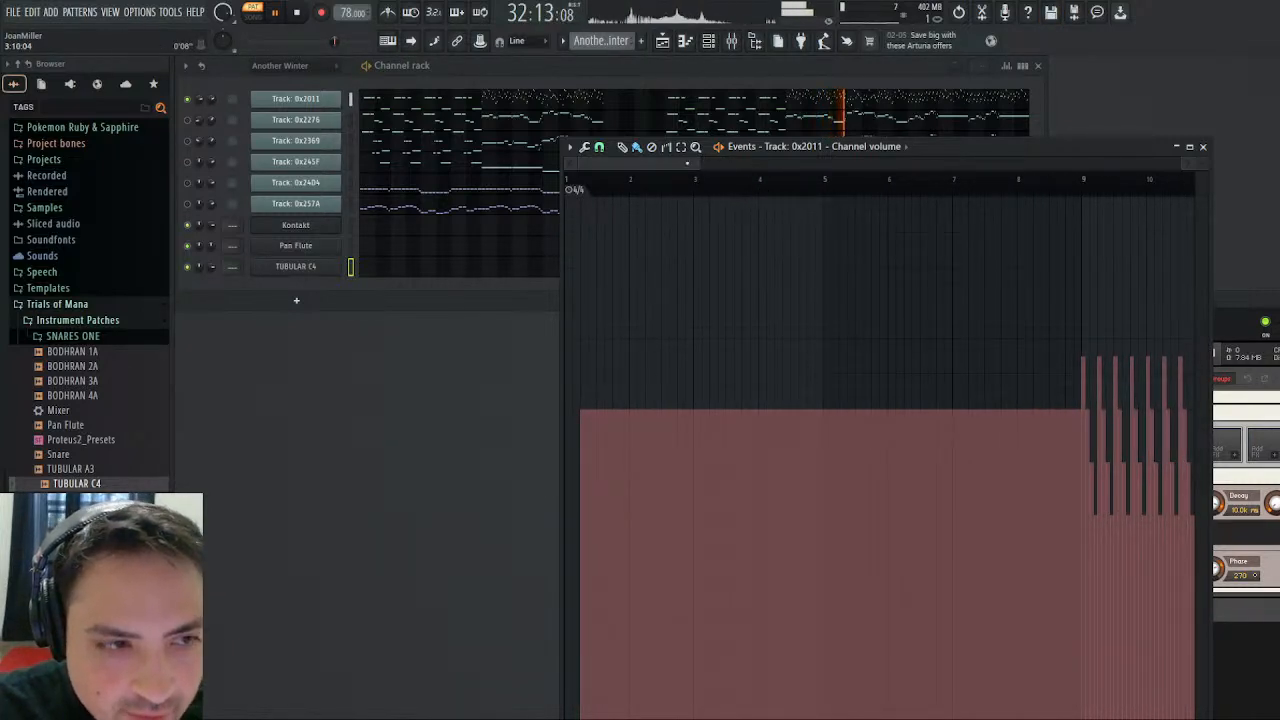
{"action": "left_click_drag", "start_coordinate": [687, 163], "coordinate": [768, 163]}
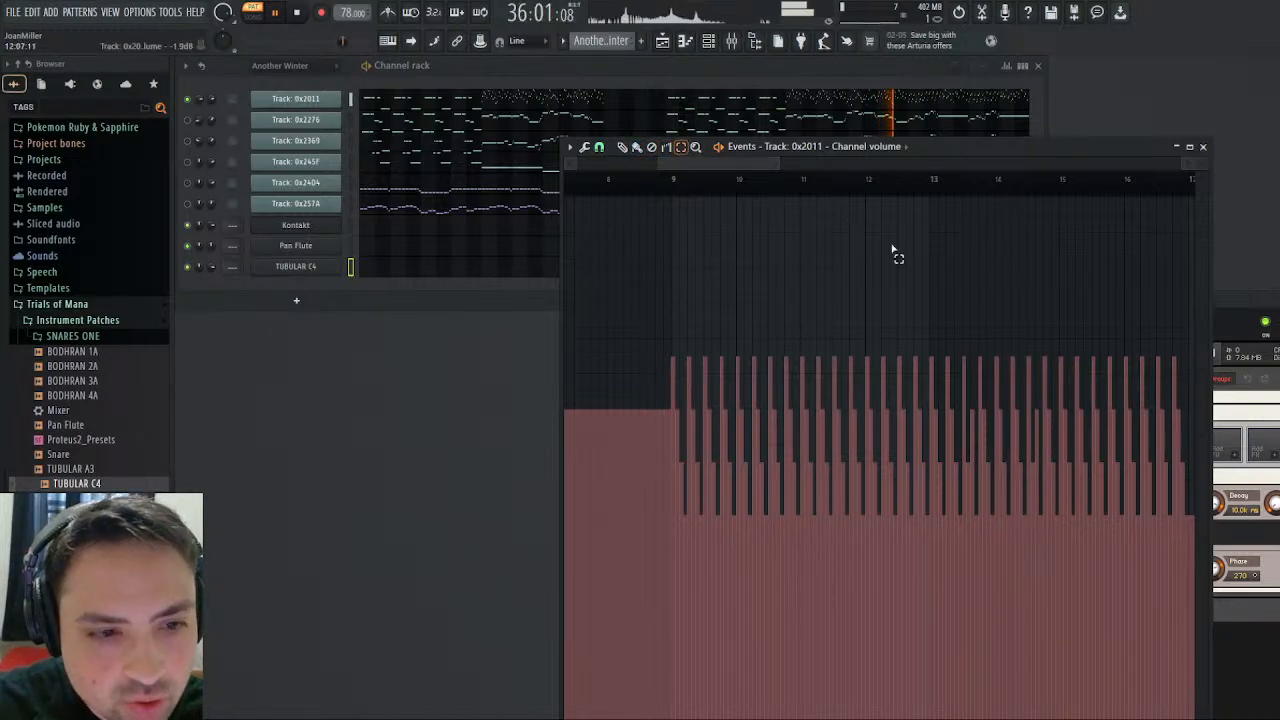
{"action": "left_click_drag", "start_coordinate": [869, 190], "coordinate": [994, 200]}
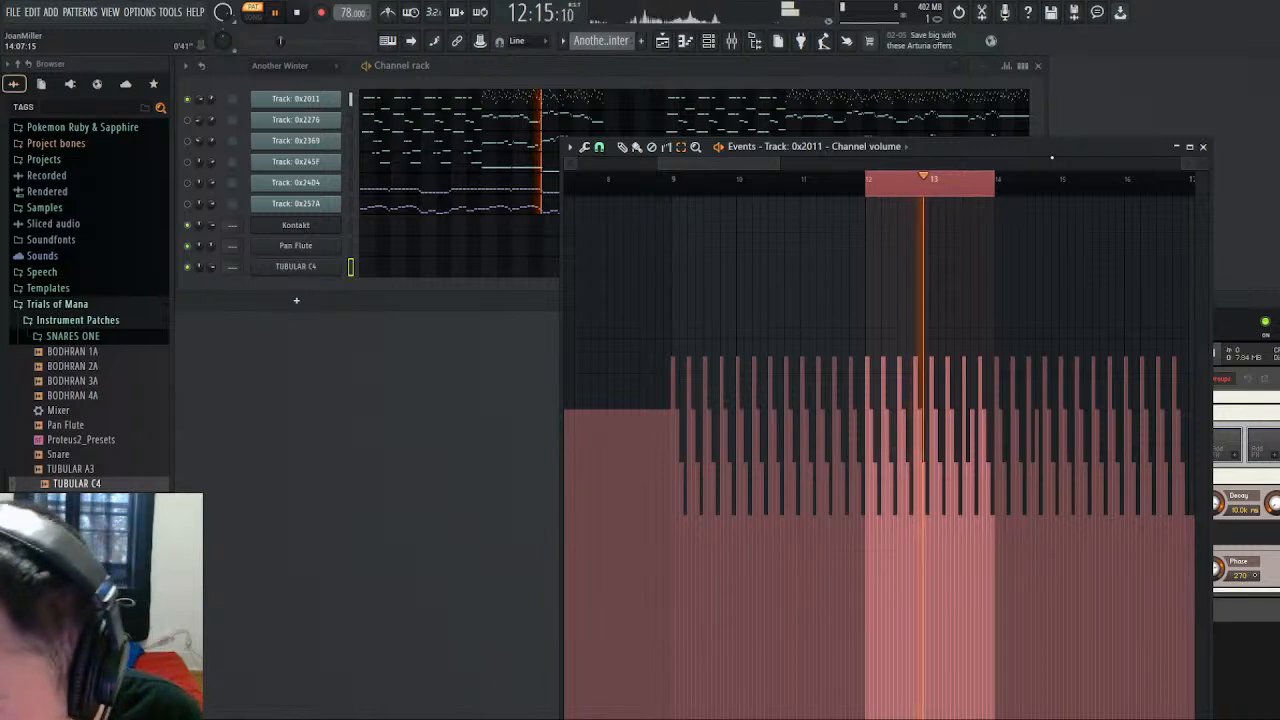
{"action": "left_click", "coordinate": [295, 18]}
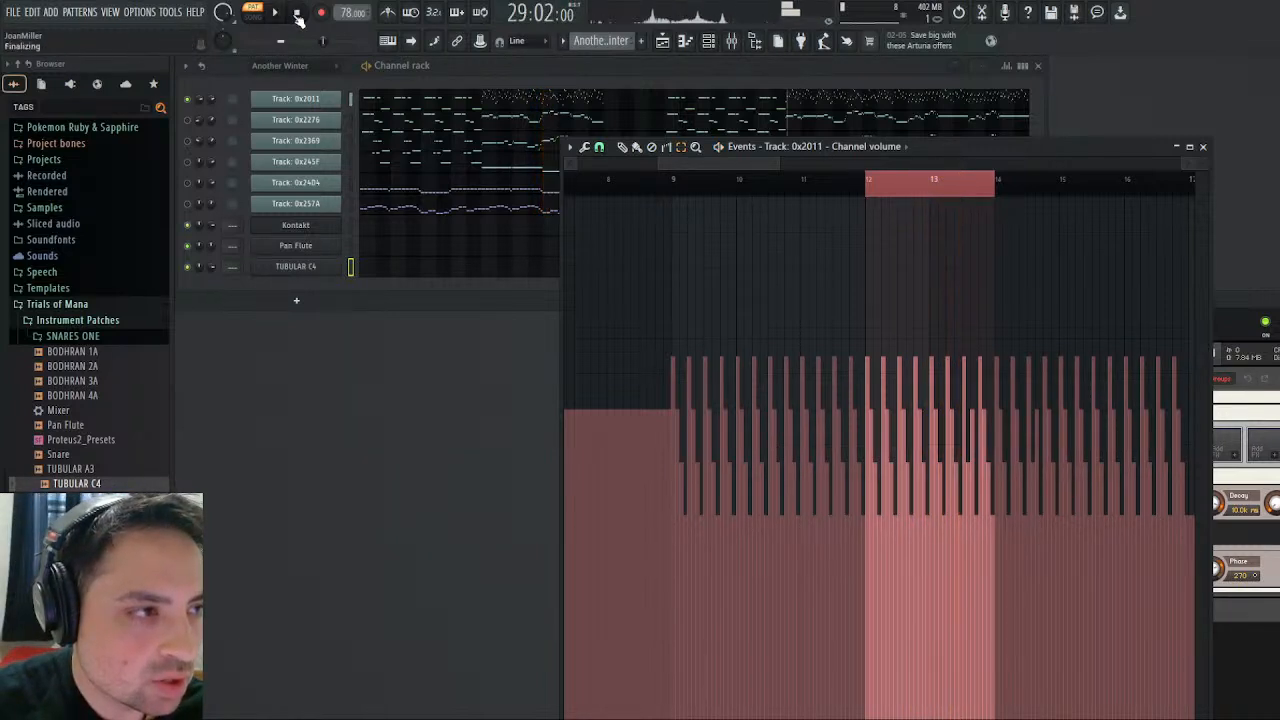
- Clear the time selection and examine Track 0x2011's volume events around bar 13 with the playhead
{"action": "left_click", "coordinate": [927, 190]}
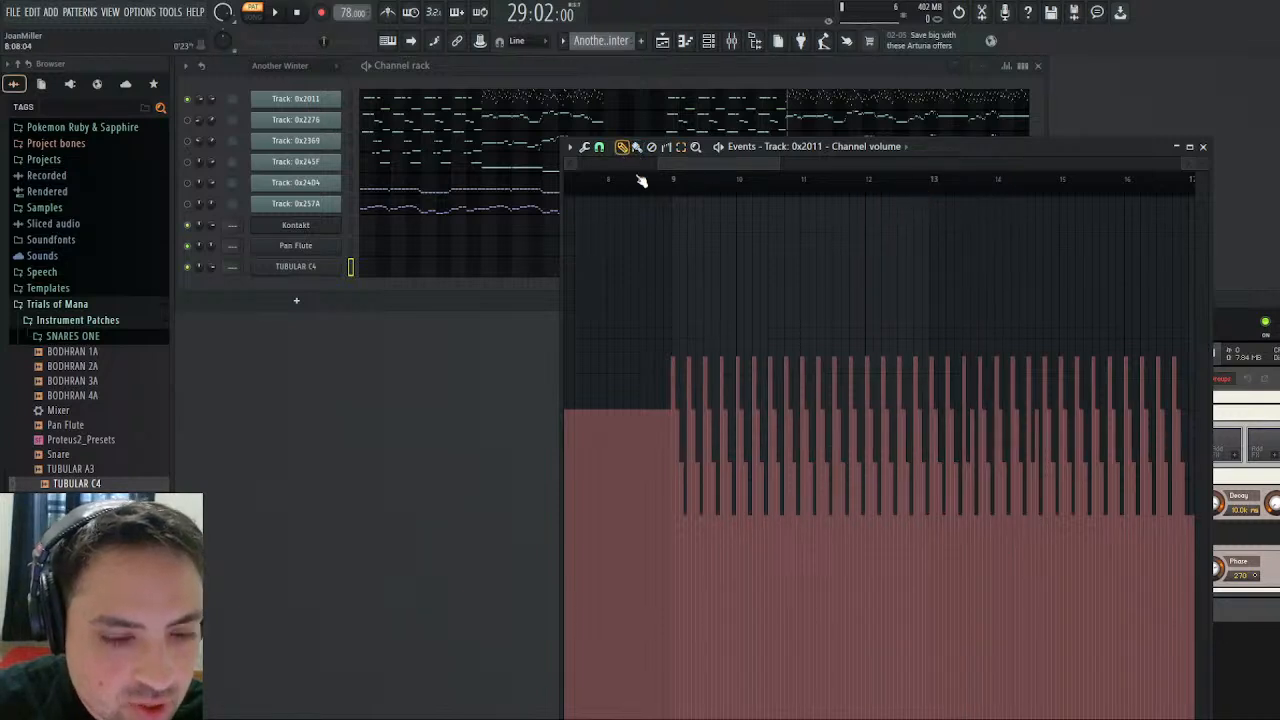
{"action": "left_click", "coordinate": [929, 180]}
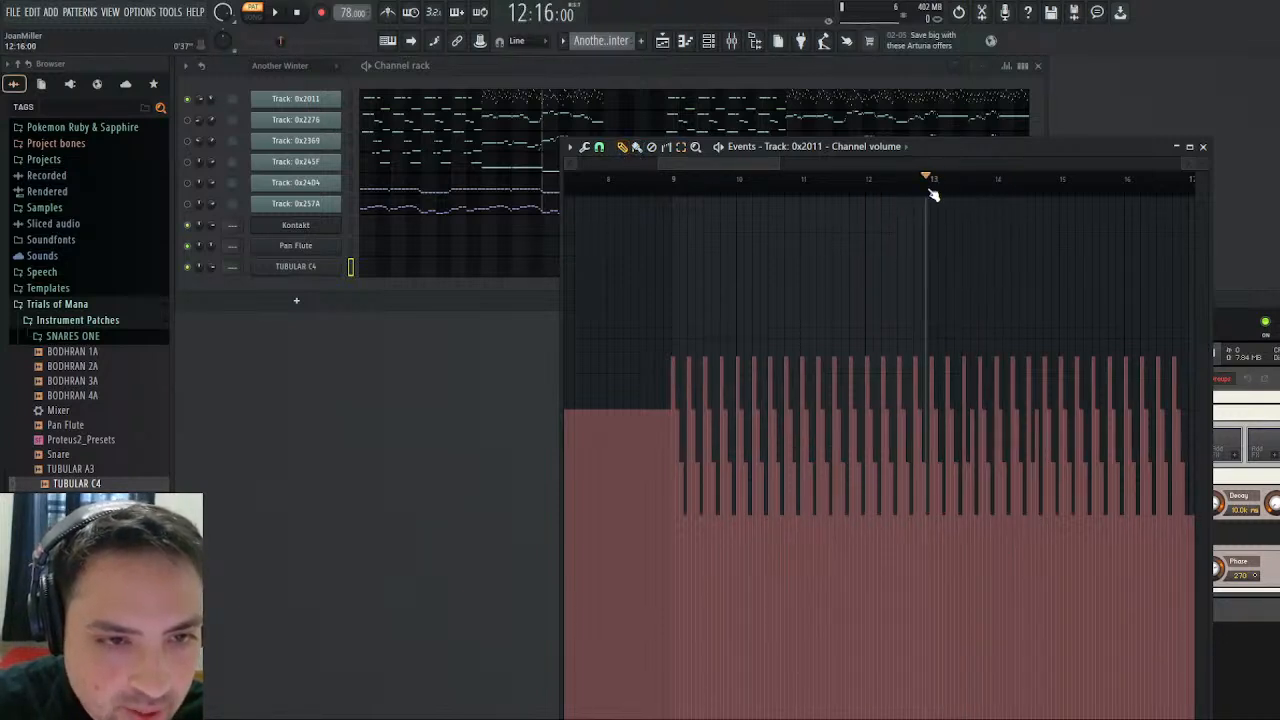
{"action": "left_click_drag", "start_coordinate": [928, 189], "coordinate": [932, 189]}
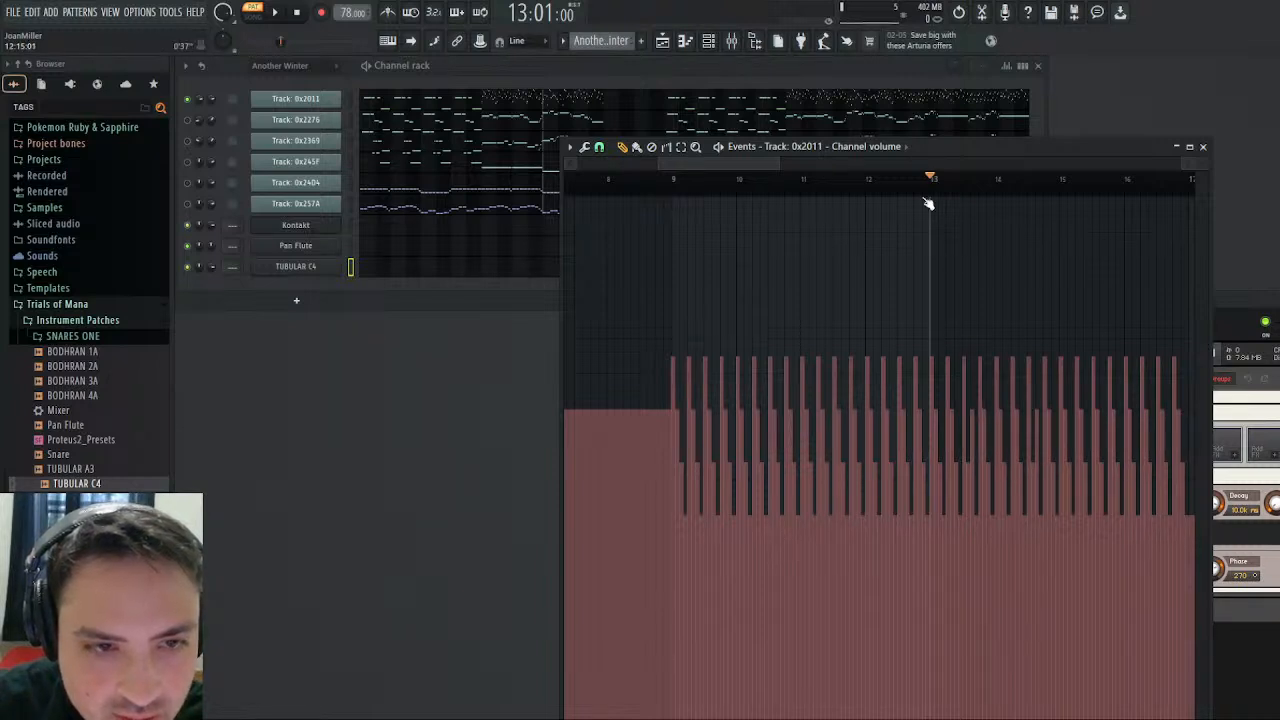
{"action": "left_click_drag", "start_coordinate": [880, 183], "coordinate": [967, 190]}
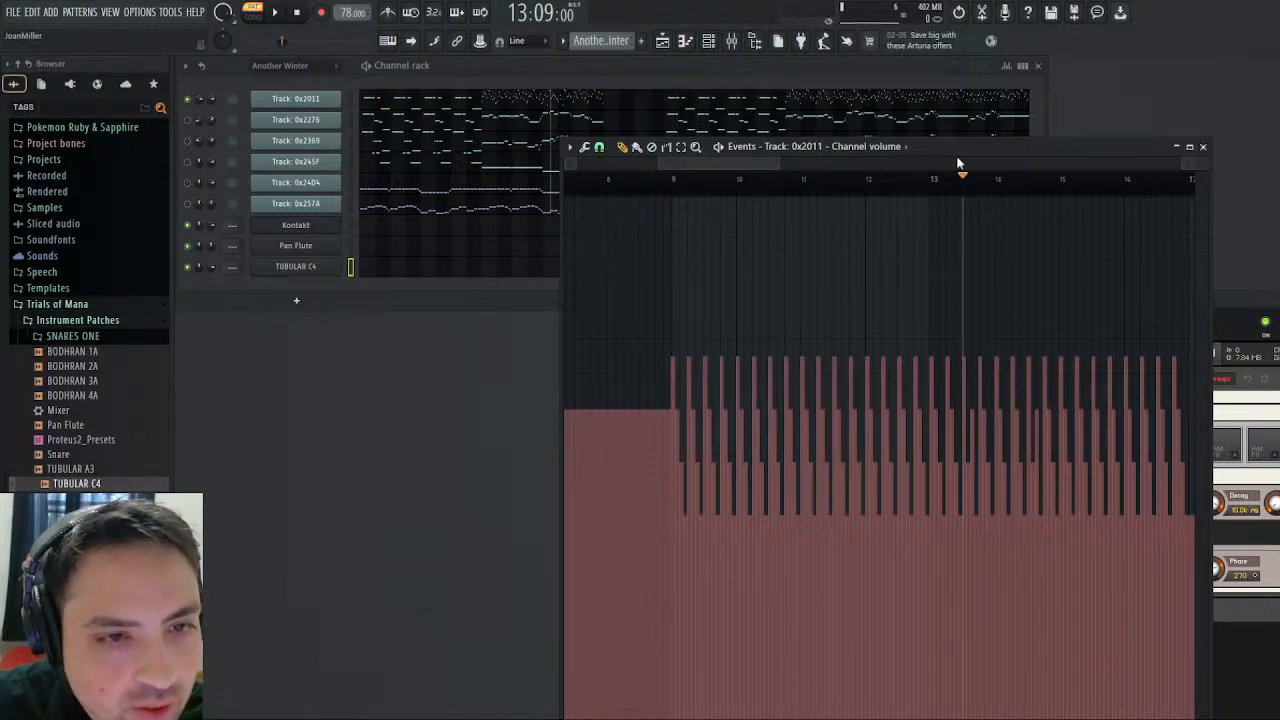
- Play Track 0x2011 from bar 37 and again from bar 33 to compare its volume events, stopping playback
{"action": "left_click_drag", "start_coordinate": [753, 156], "coordinate": [848, 160]}
{"action": "left_click_drag", "start_coordinate": [1064, 163], "coordinate": [1066, 163]}
{"action": "left_click", "coordinate": [804, 186]}
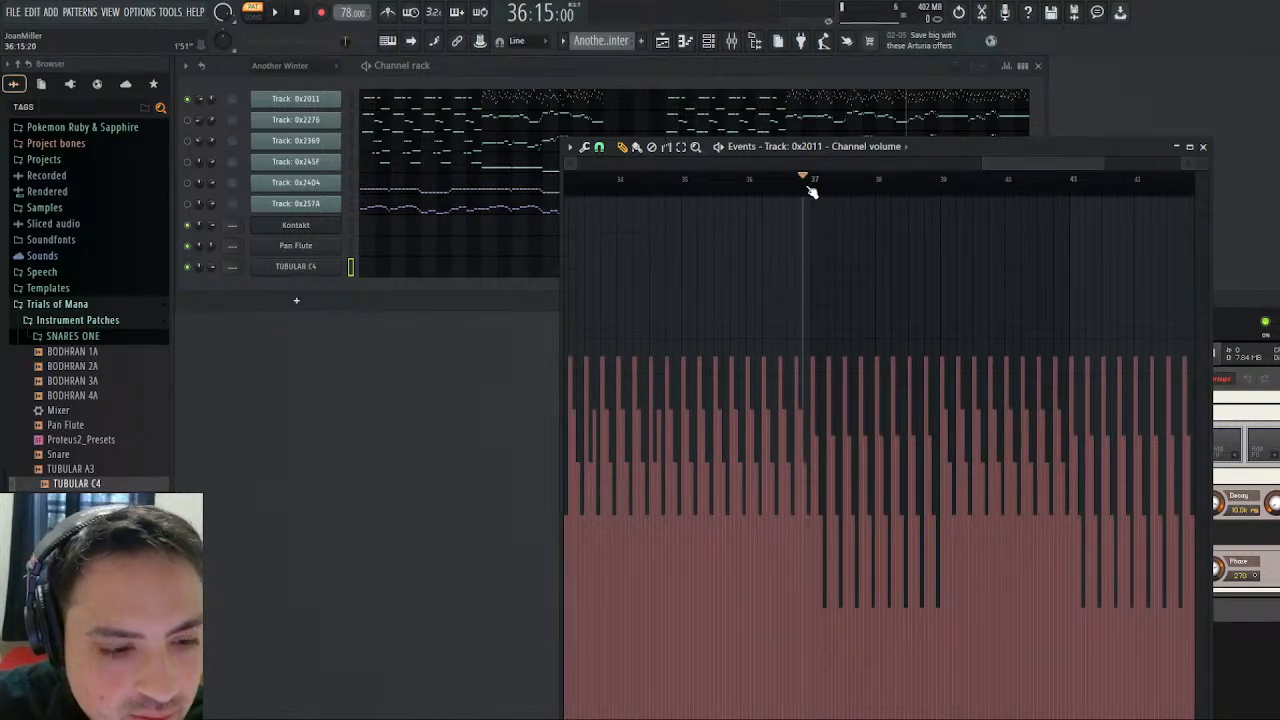
{"action": "left_click_drag", "start_coordinate": [812, 190], "coordinate": [1085, 204]}
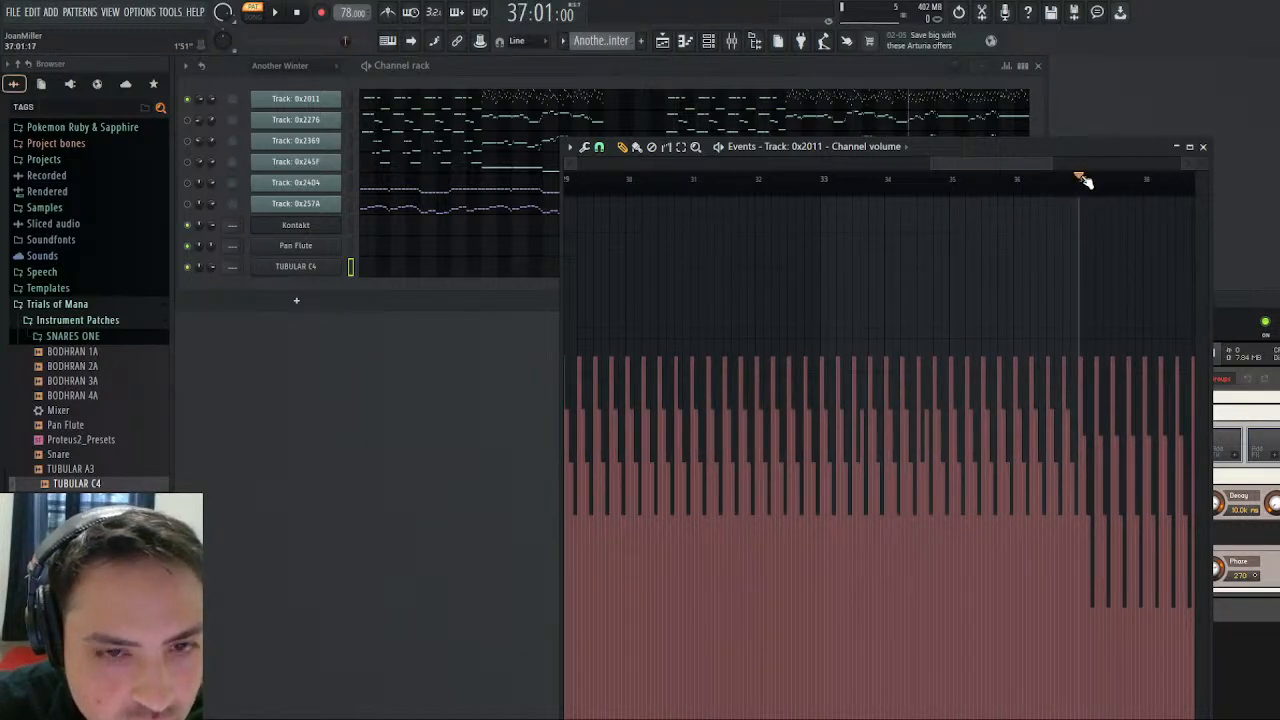
{"action": "left_click", "coordinate": [278, 14]}
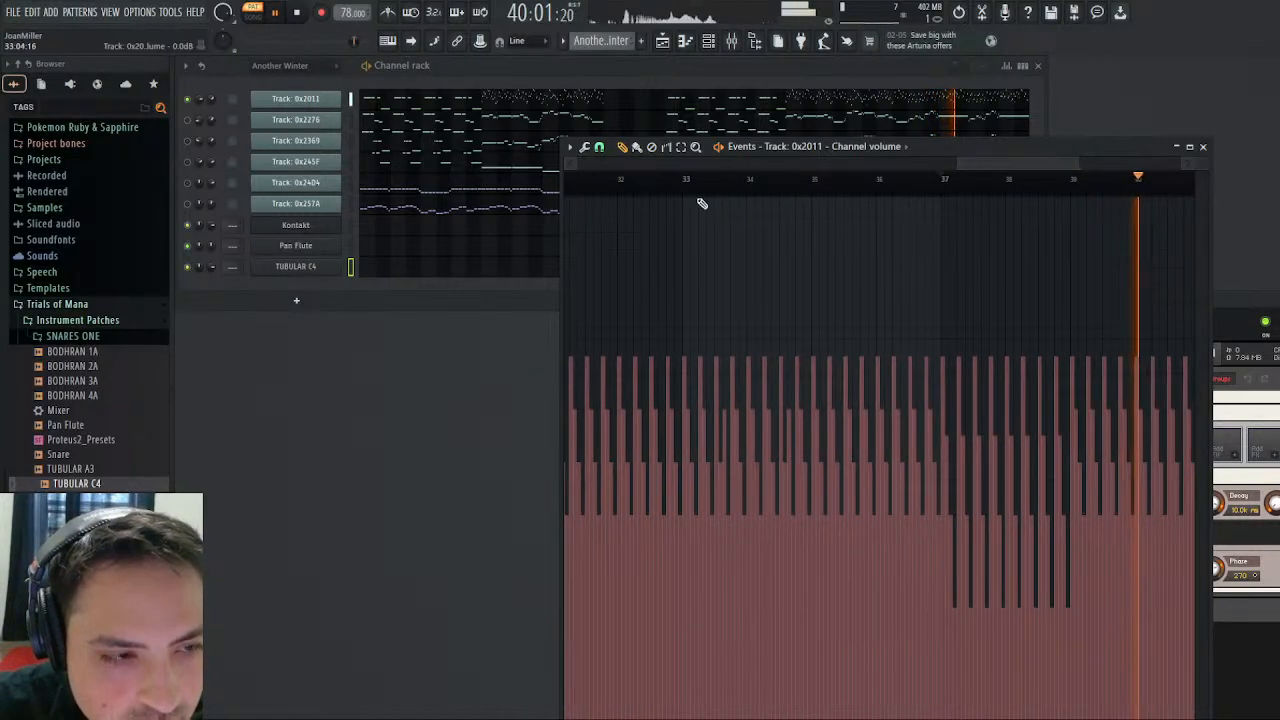
{"action": "left_click", "coordinate": [683, 190]}
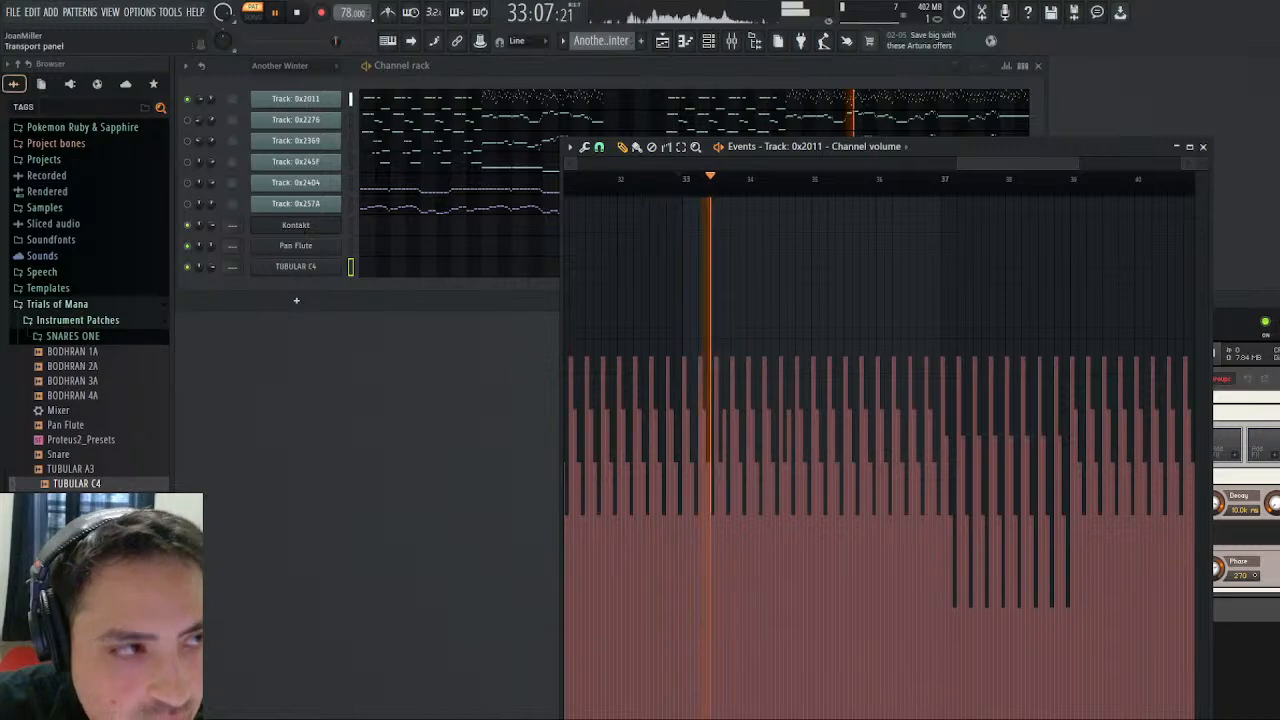
{"action": "left_click", "coordinate": [297, 13]}
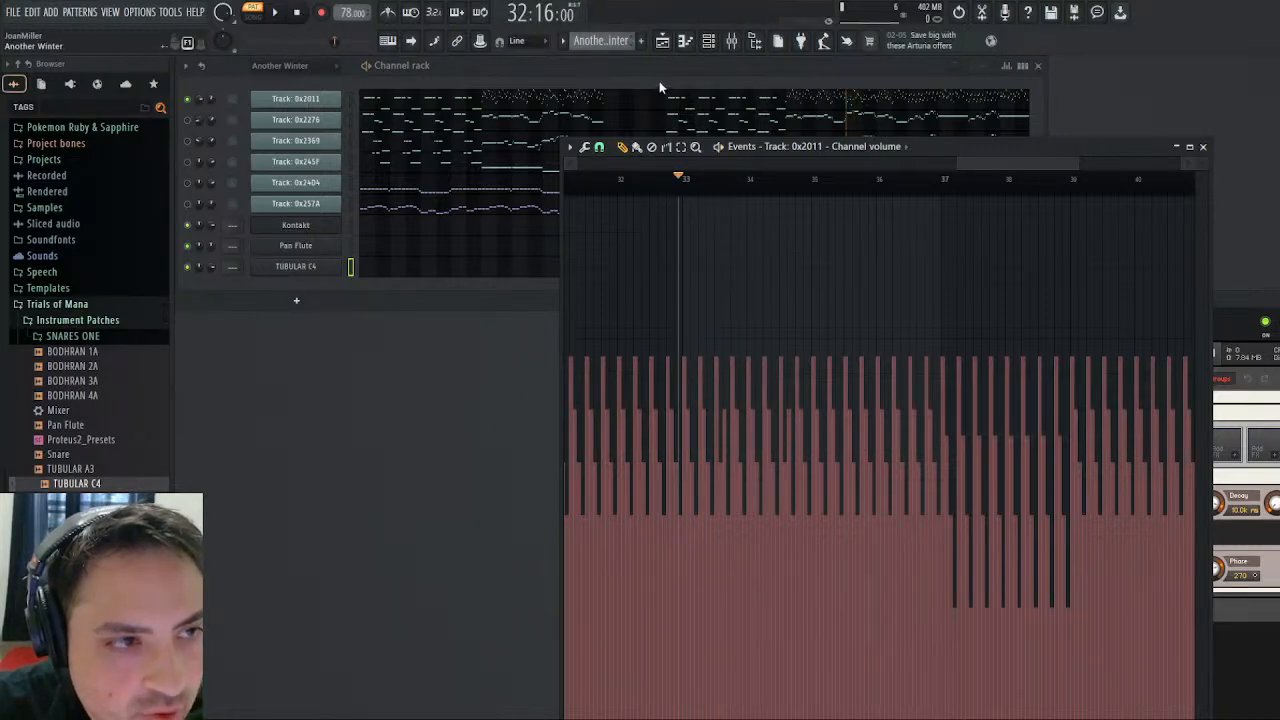
- Close the volume events editor and open the Marimba pattern's Kontakt notes in the piano roll
{"action": "key", "text": "KP_Add"}
{"action": "left_click", "coordinate": [1205, 147]}
{"action": "left_click", "coordinate": [1204, 147]}
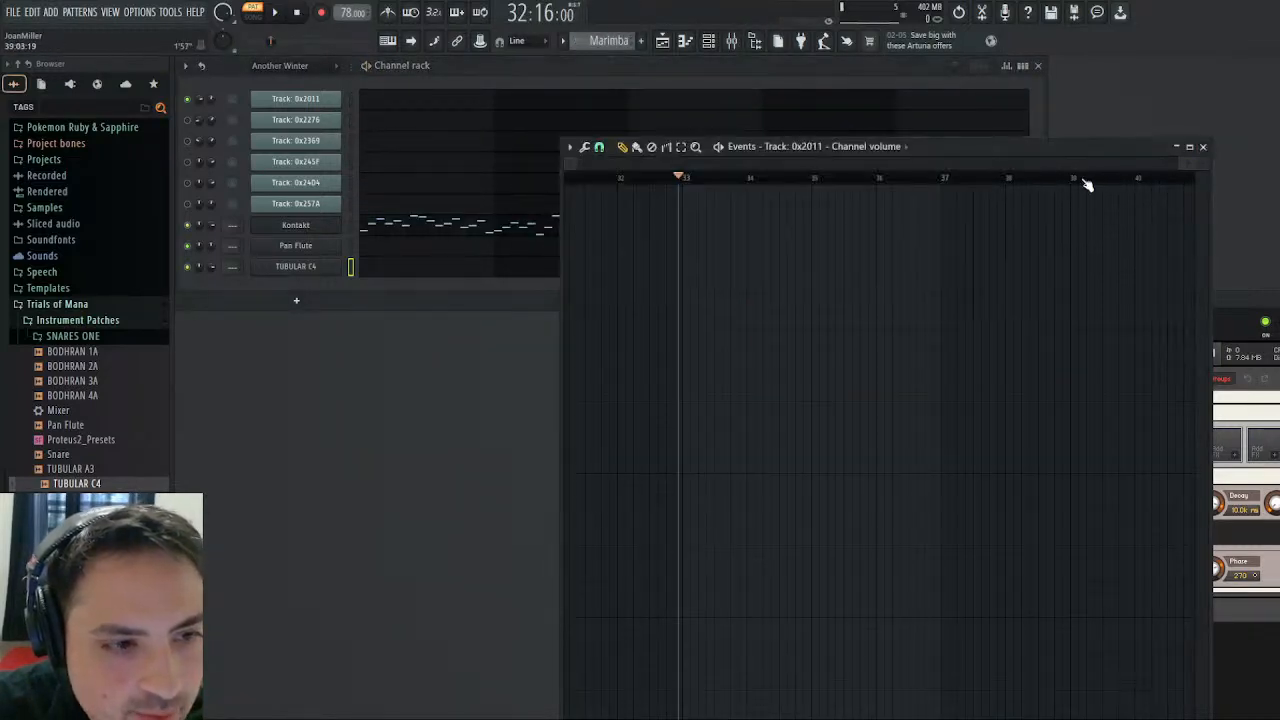
{"action": "left_click", "coordinate": [1205, 147]}
{"action": "left_click", "coordinate": [524, 236]}
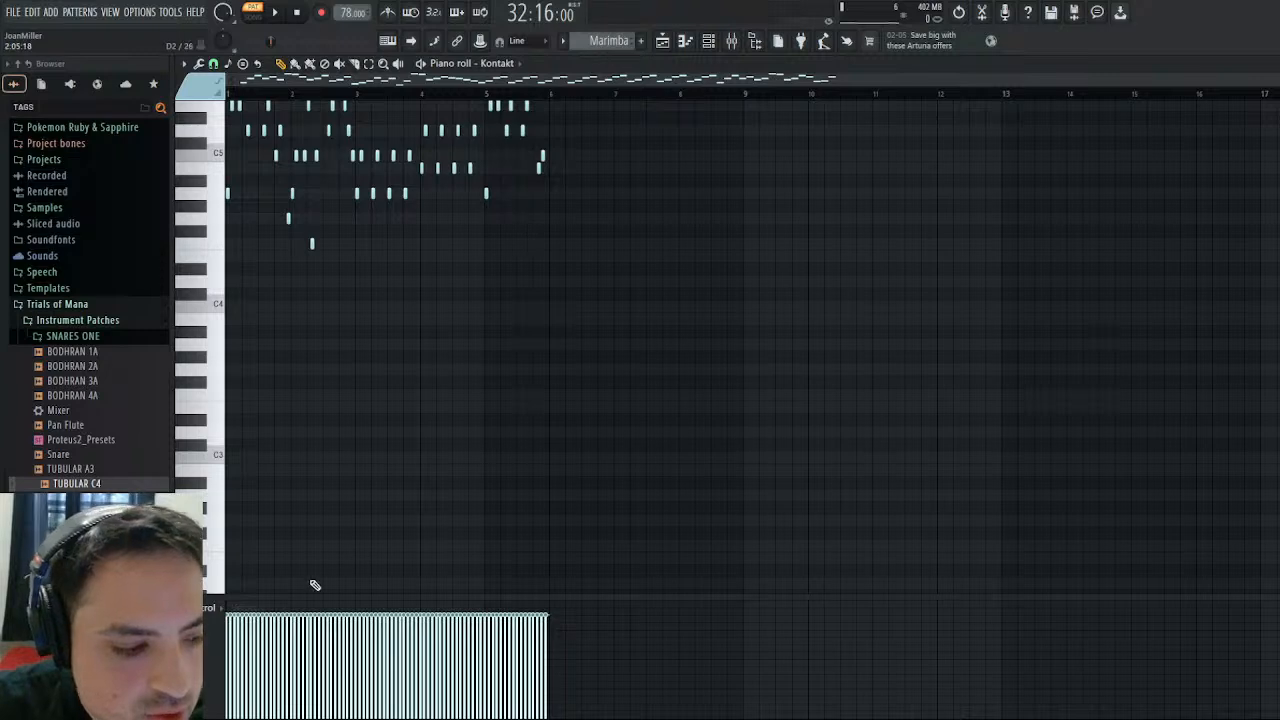
- Shape the Marimba note velocities in bars 1 and 2 into repeating four-note groups that step down from full level
{"action": "scroll", "coordinate": [771, 191], "scroll_direction": "up", "scroll_amount": 5}
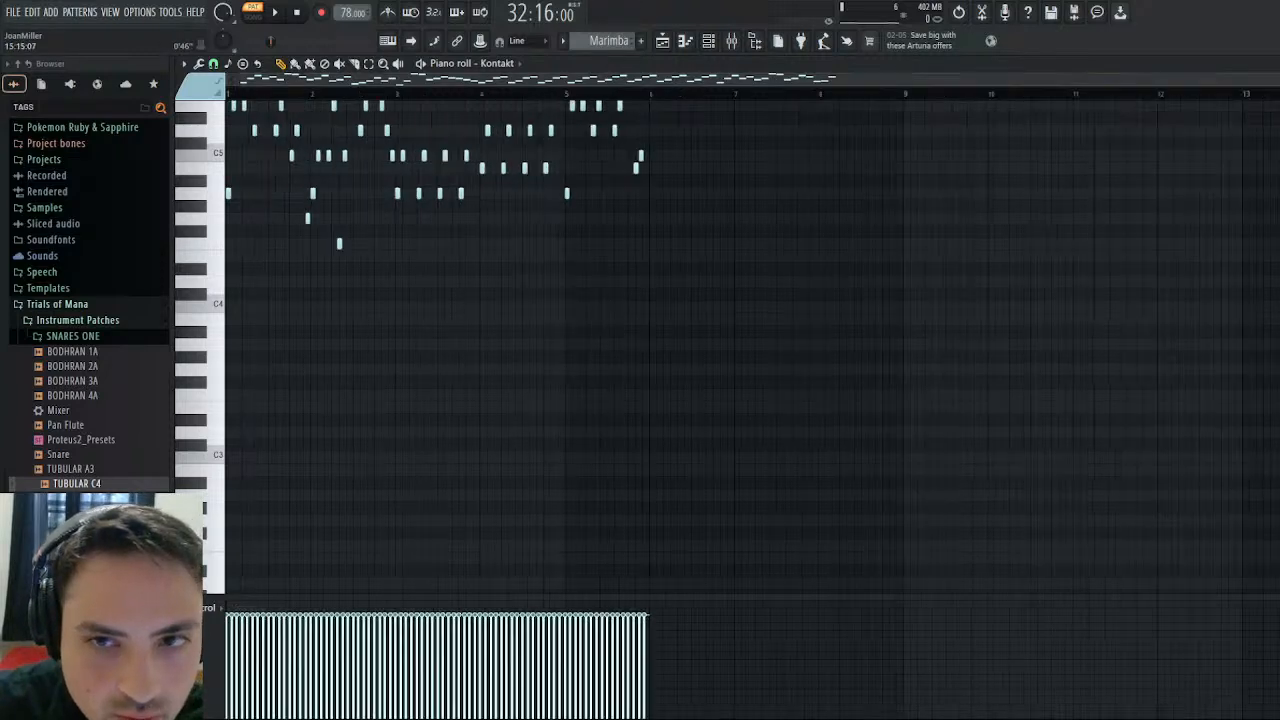
{"action": "scroll", "coordinate": [766, 249], "scroll_direction": "up", "scroll_amount": 3}
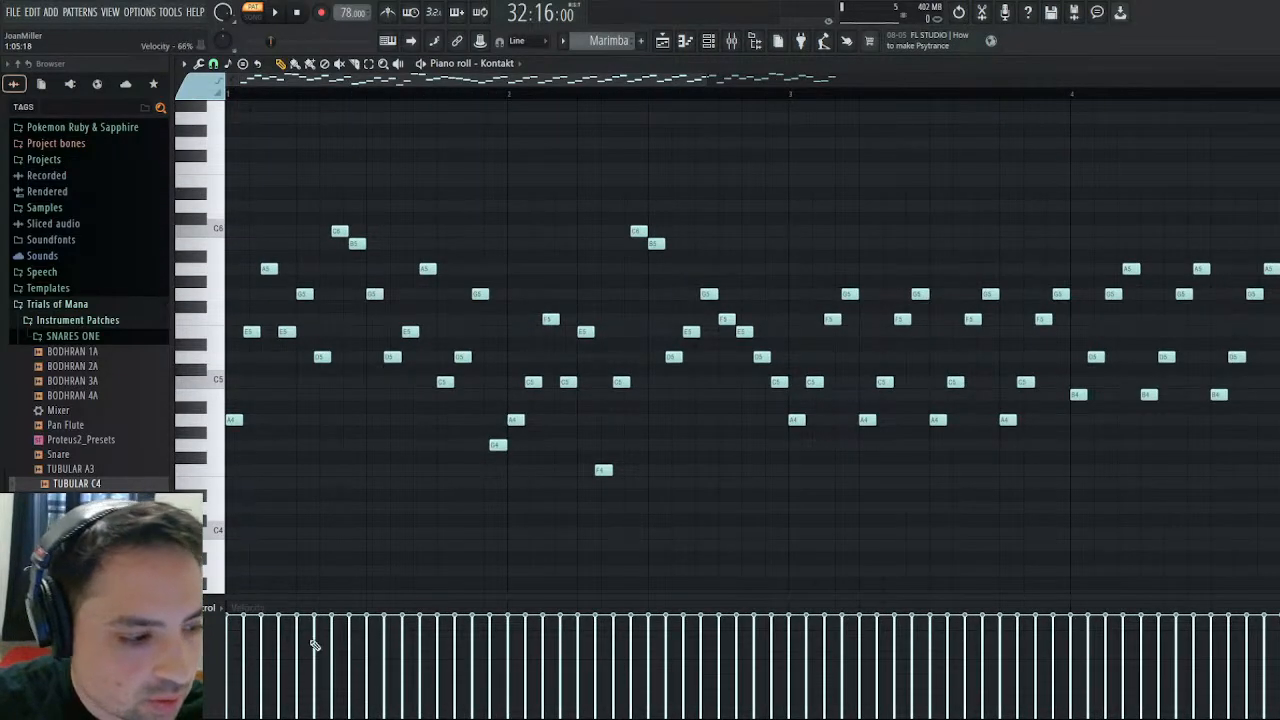
{"action": "mouse_move", "coordinate": [238, 622]}
{"action": "left_mouse_down"}
{"action": "mouse_move", "coordinate": [265, 675]}
{"action": "mouse_move", "coordinate": [293, 686]}
{"action": "left_mouse_up"}
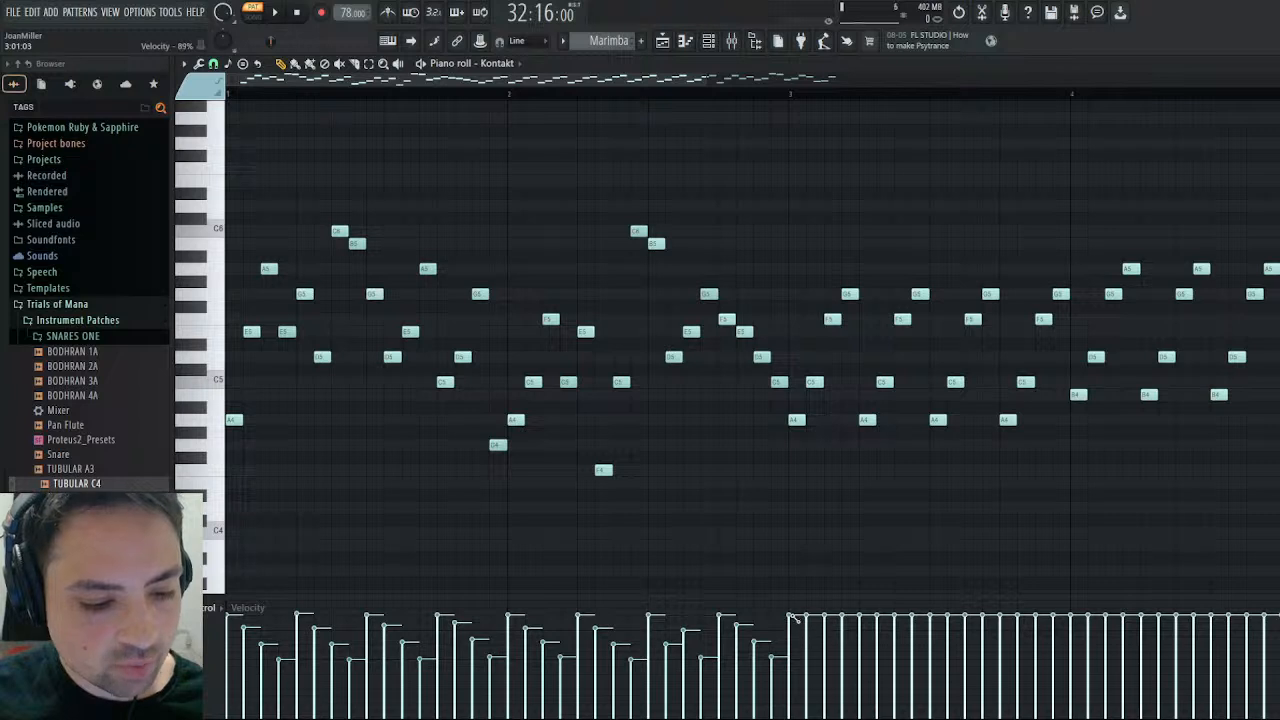
- Shape bar 3's Marimba velocities into repeating four-note groups with a steeper drop to a very low fourth note, playing the pattern alongside
{"action": "left_click_drag", "start_coordinate": [792, 617], "coordinate": [852, 700]}
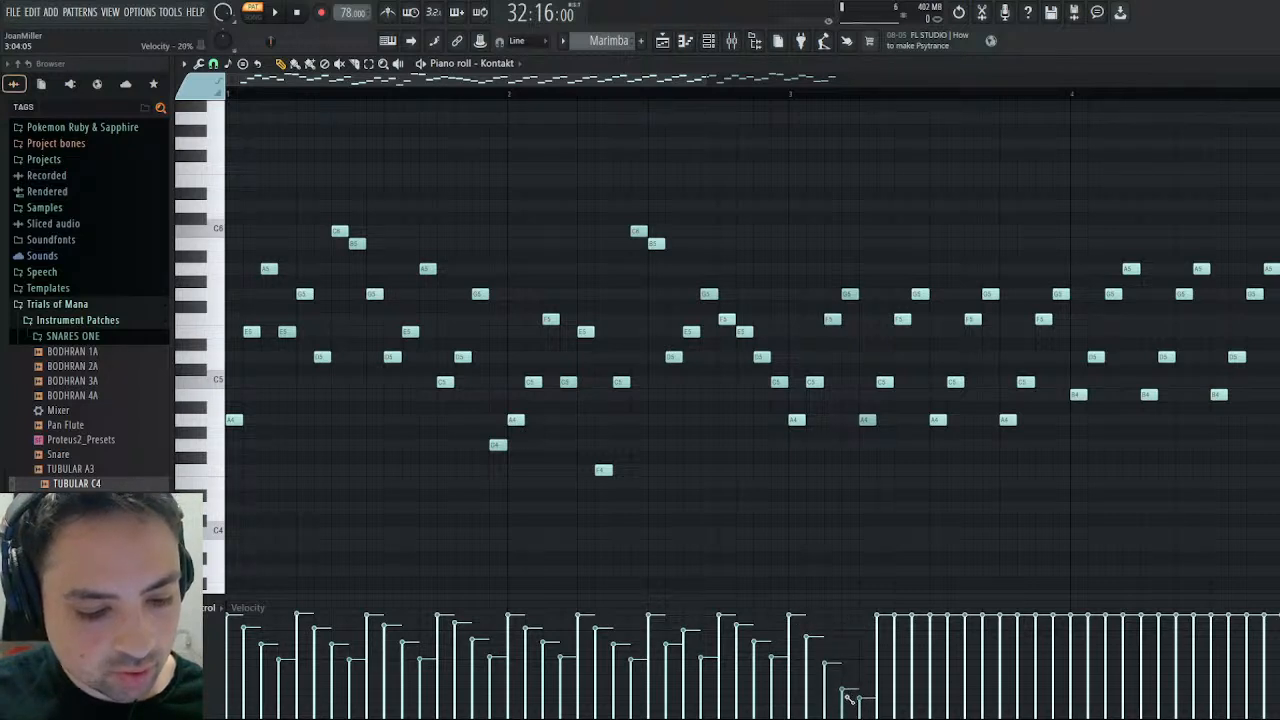
{"action": "left_click_drag", "start_coordinate": [868, 618], "coordinate": [901, 698]}
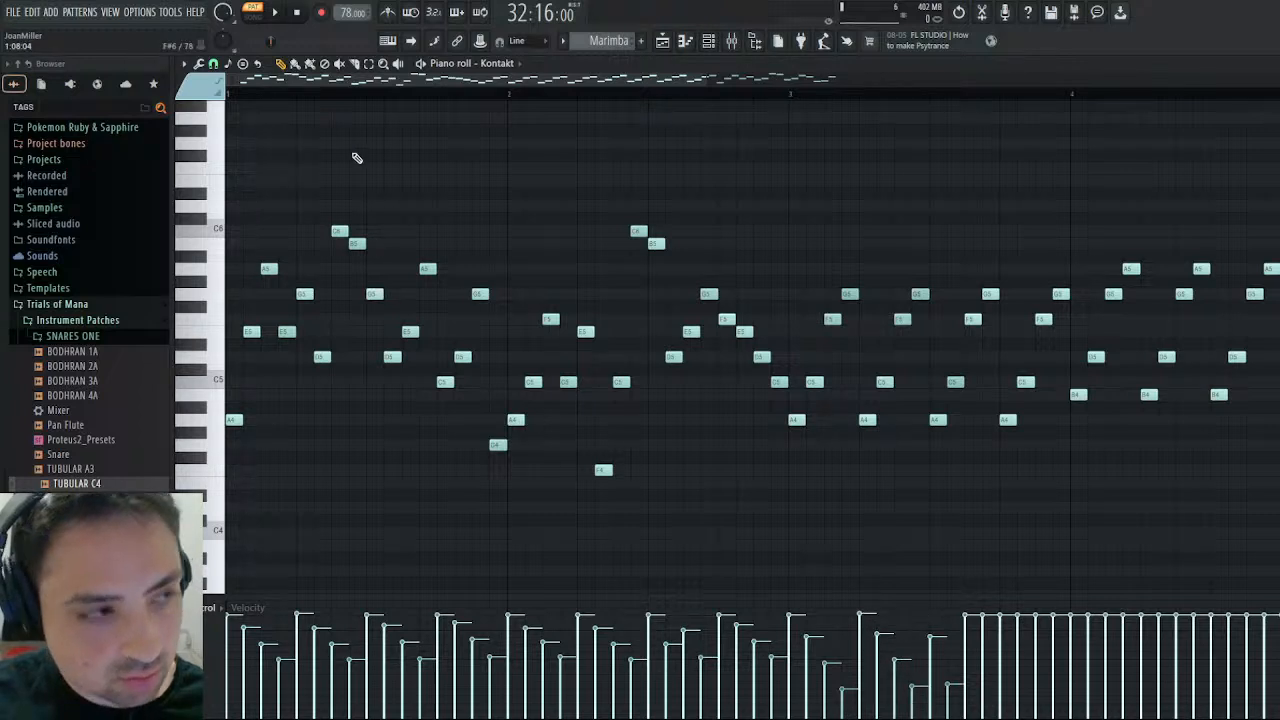
{"action": "left_click", "coordinate": [275, 14]}
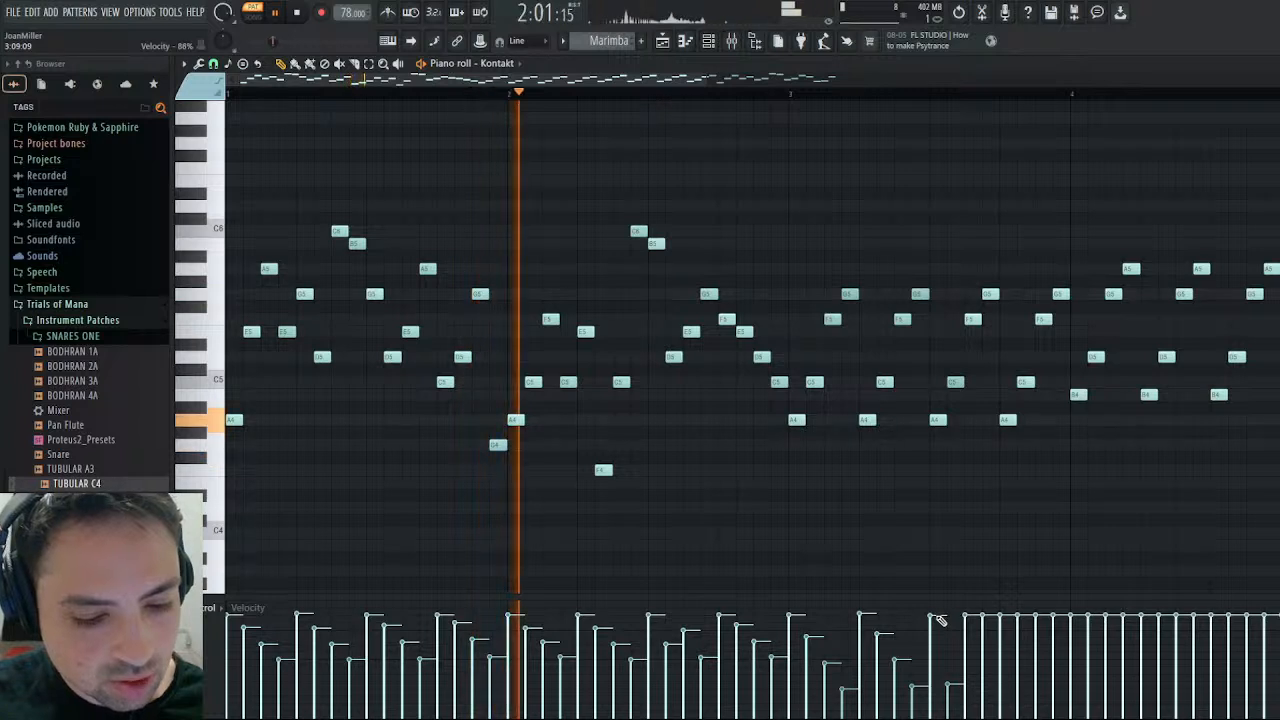
{"action": "mouse_move", "coordinate": [938, 628]}
{"action": "left_mouse_down"}
{"action": "mouse_move", "coordinate": [985, 712]}
{"action": "mouse_move", "coordinate": [1010, 665]}
{"action": "mouse_move", "coordinate": [1062, 697]}
{"action": "left_mouse_up"}
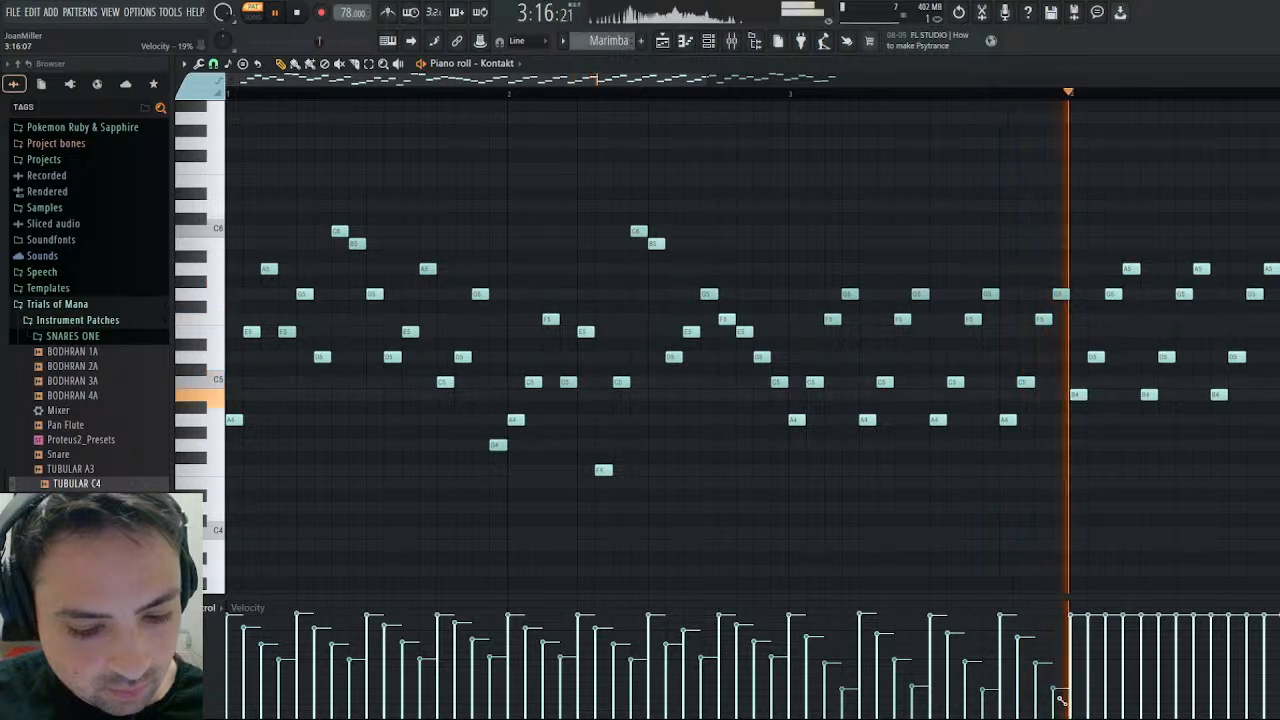
- Continue the steep four-note descending velocity groups through bar 4 of the Marimba part, restarting playback to check them
{"action": "left_click_drag", "start_coordinate": [1079, 616], "coordinate": [1114, 682]}
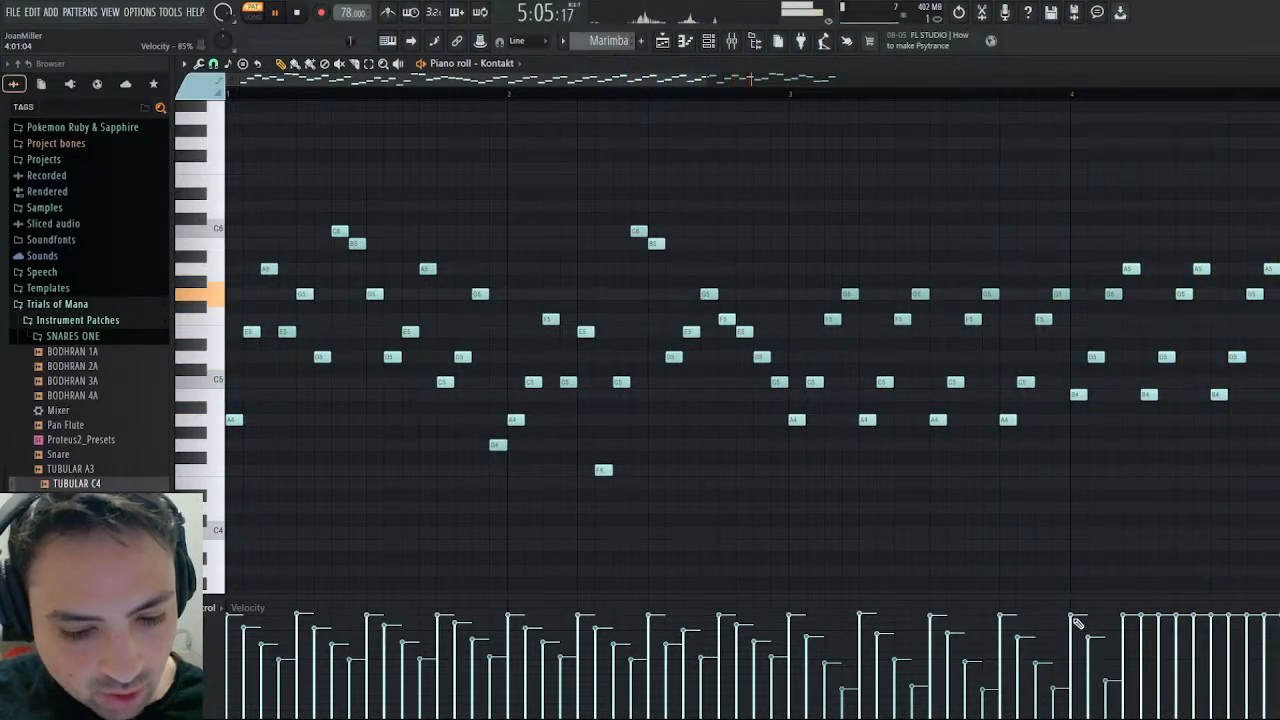
{"action": "left_click_drag", "start_coordinate": [1077, 617], "coordinate": [1131, 696]}
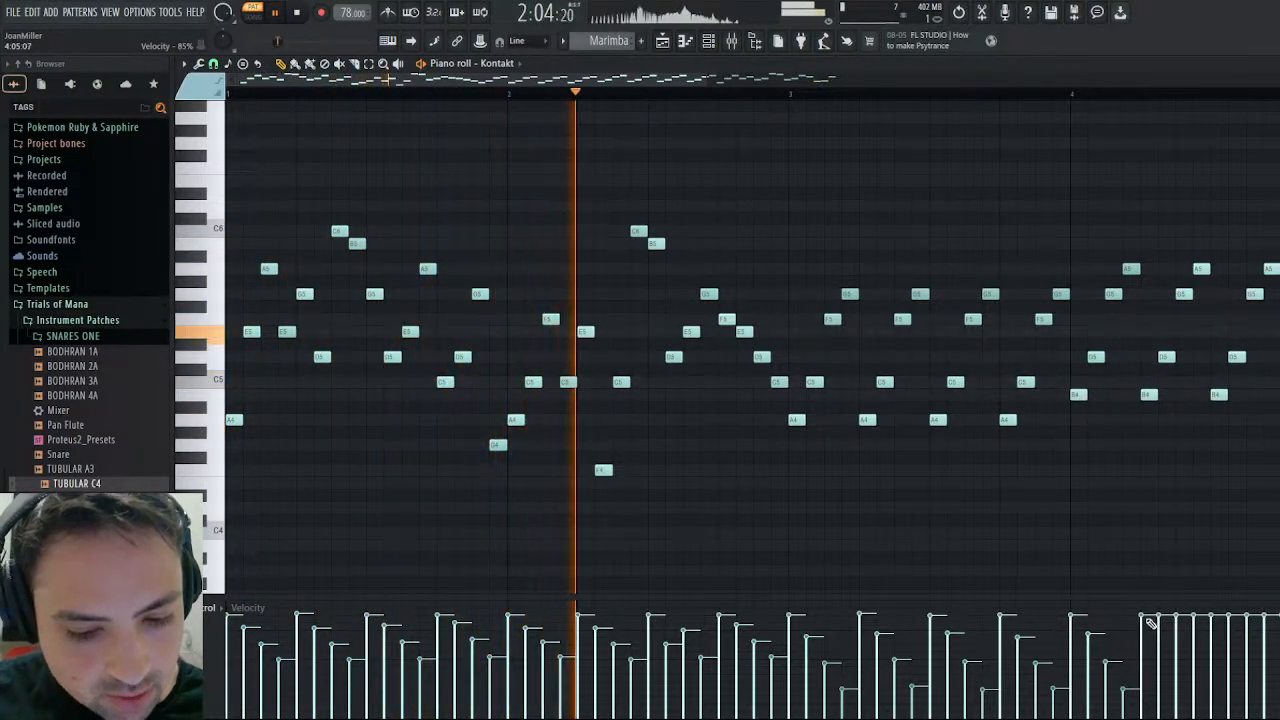
{"action": "left_click_drag", "start_coordinate": [1148, 620], "coordinate": [1200, 697]}
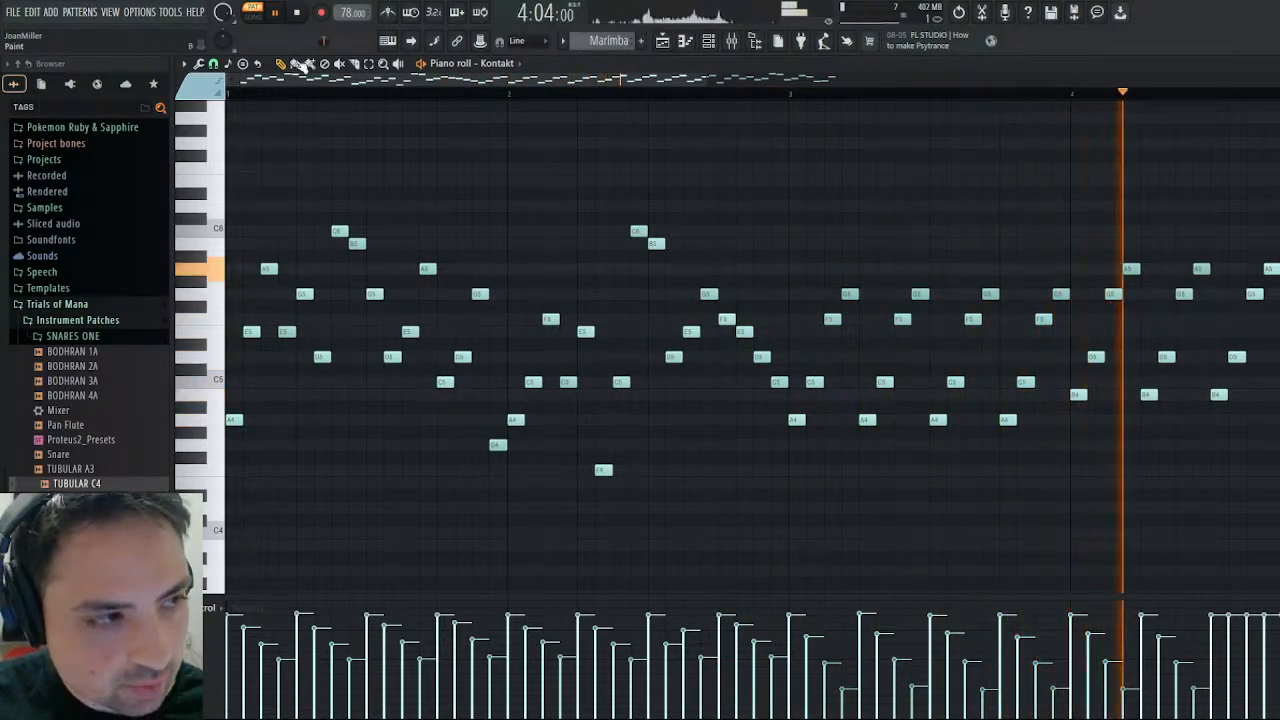
{"action": "left_click", "coordinate": [299, 12]}
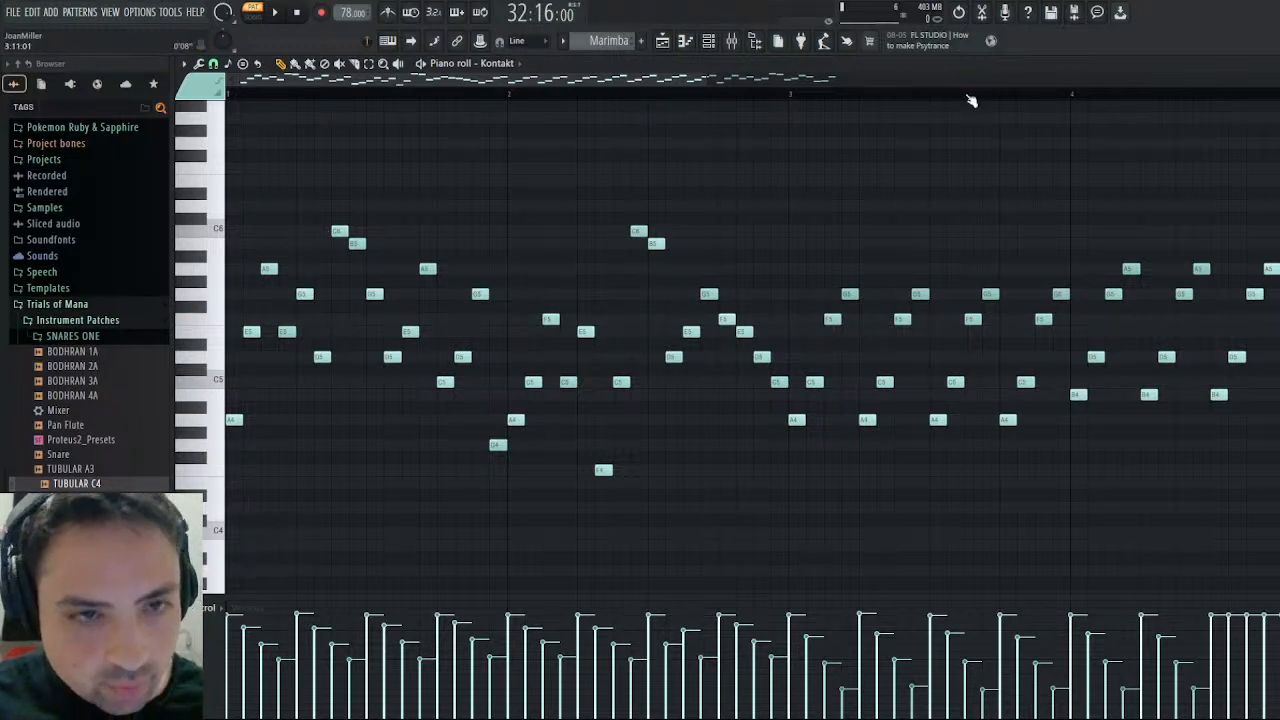
{"action": "left_click", "coordinate": [275, 14]}
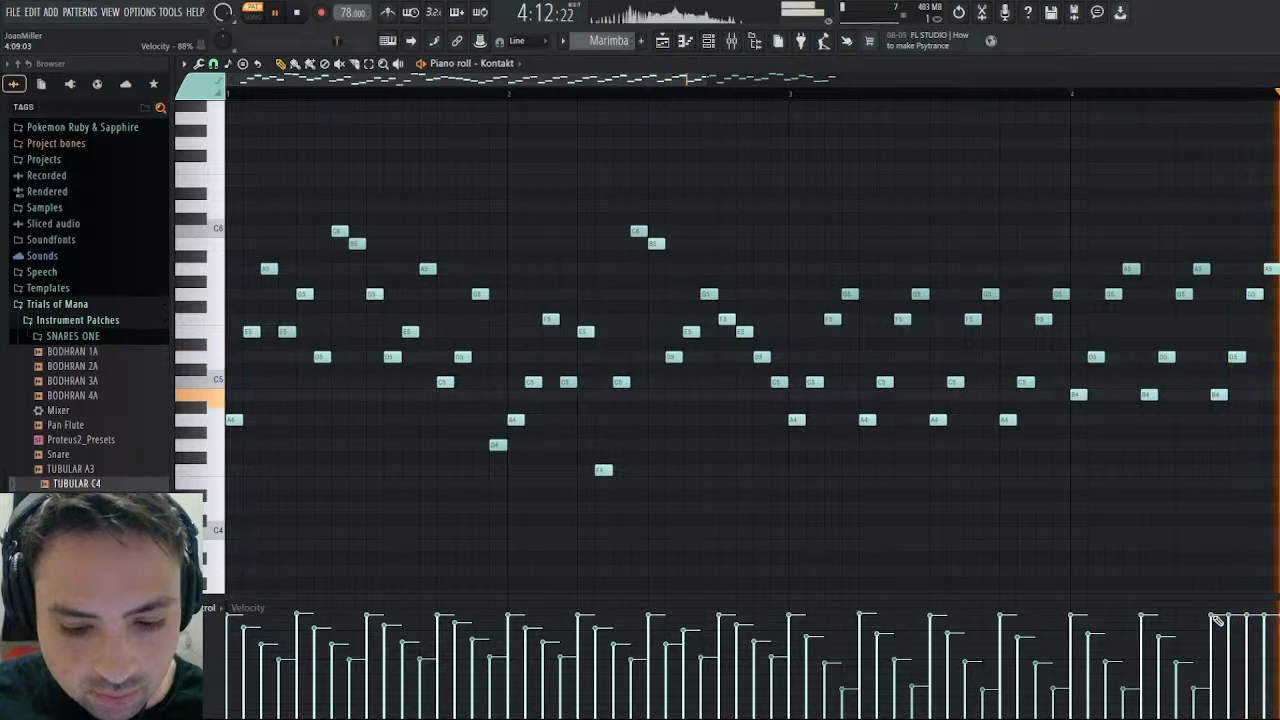
{"action": "left_click_drag", "start_coordinate": [1216, 622], "coordinate": [1272, 700]}
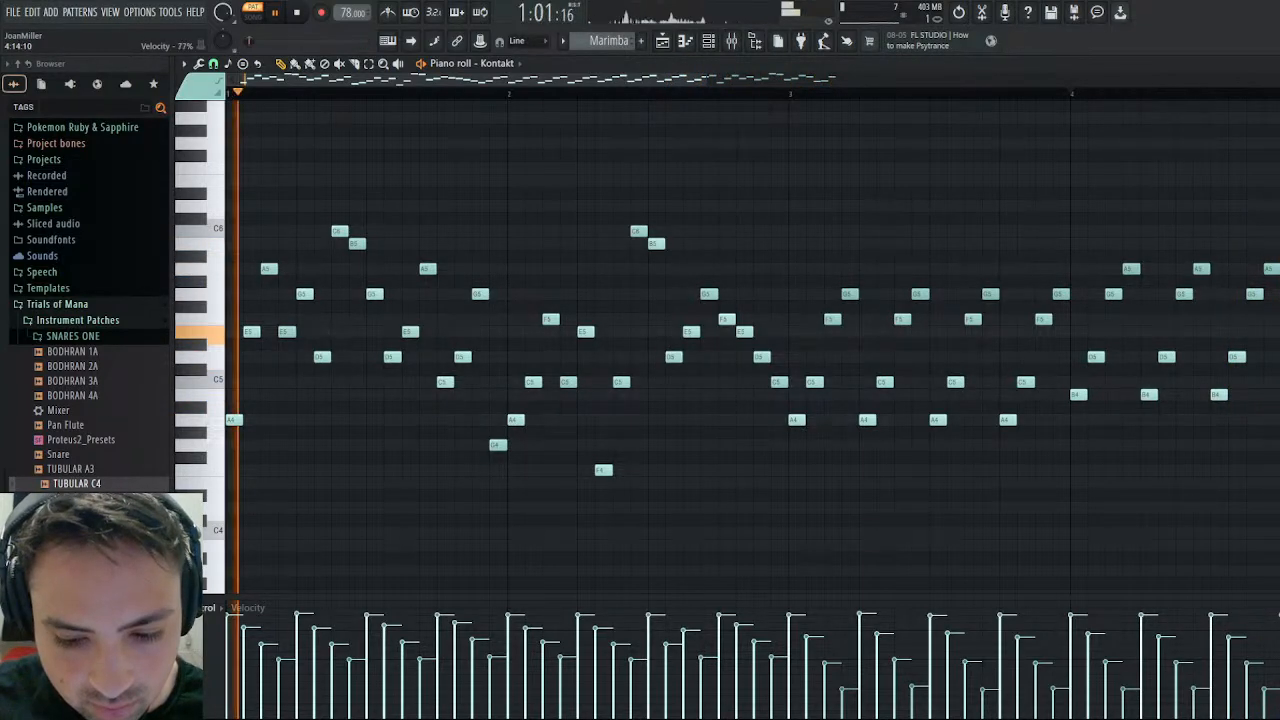
{"action": "mouse_move", "coordinate": [1279, 618]}
{"action": "left_mouse_down"}
{"action": "mouse_move", "coordinate": [1236, 694]}
{"action": "mouse_move", "coordinate": [1093, 691]}
{"action": "left_mouse_up"}
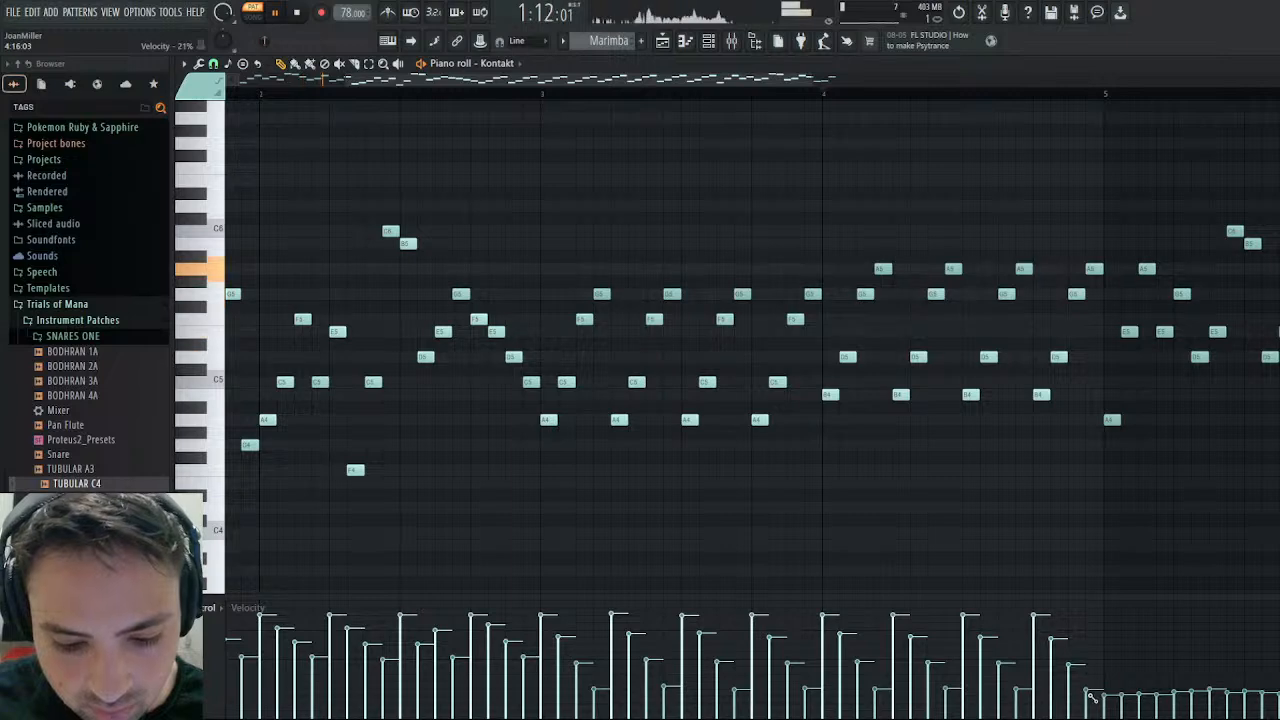
- Shape bar 5's Marimba velocities into the gentler four-note descending groups used in bars 1 and 2, check the whole pattern and stop playback
{"action": "left_click_drag", "start_coordinate": [815, 77], "coordinate": [1105, 80]}
{"action": "left_click", "coordinate": [768, 617]}
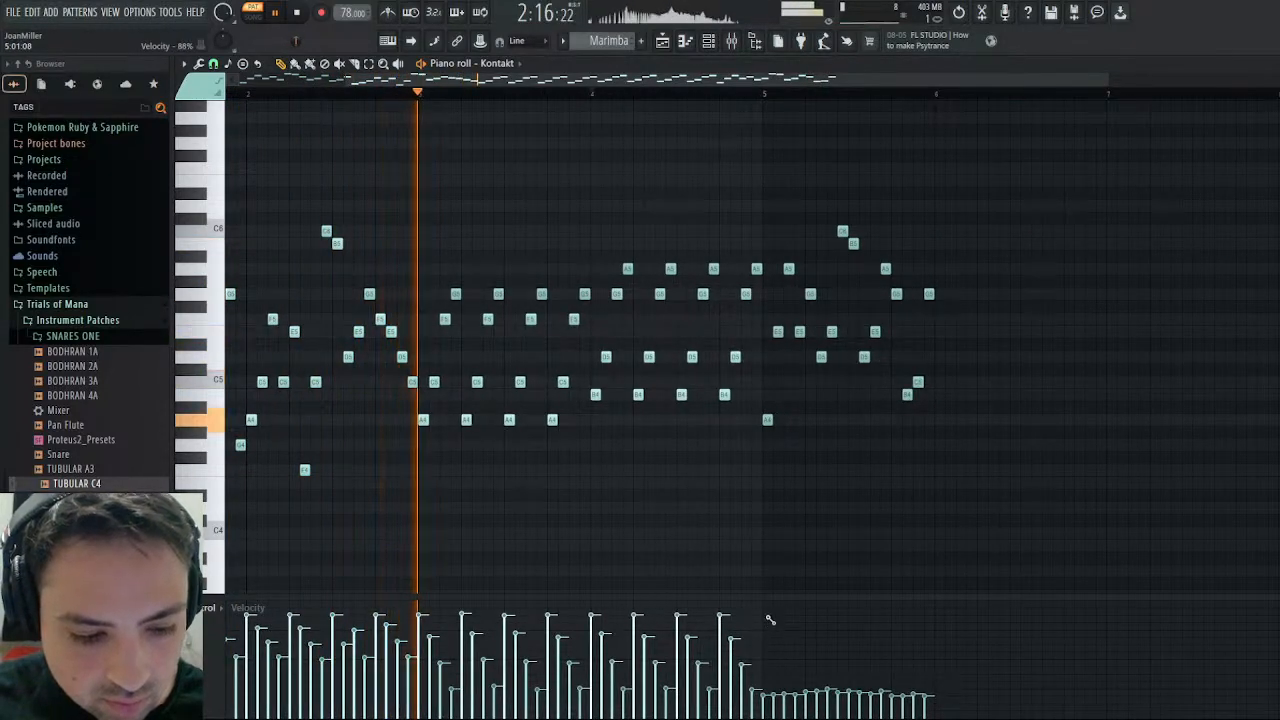
{"action": "left_click_drag", "start_coordinate": [768, 615], "coordinate": [769, 618]}
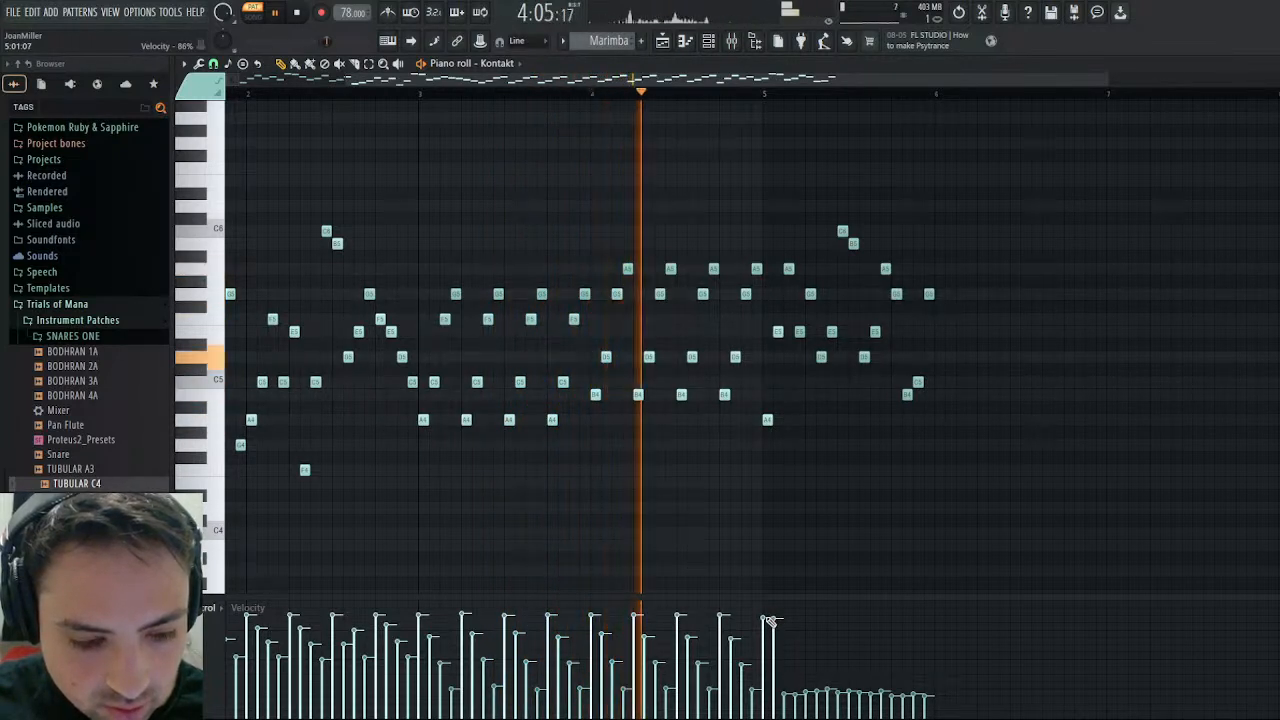
{"action": "mouse_move", "coordinate": [768, 618]}
{"action": "left_mouse_down"}
{"action": "mouse_move", "coordinate": [808, 684]}
{"action": "mouse_move", "coordinate": [786, 644]}
{"action": "mouse_move", "coordinate": [798, 659]}
{"action": "left_mouse_up"}
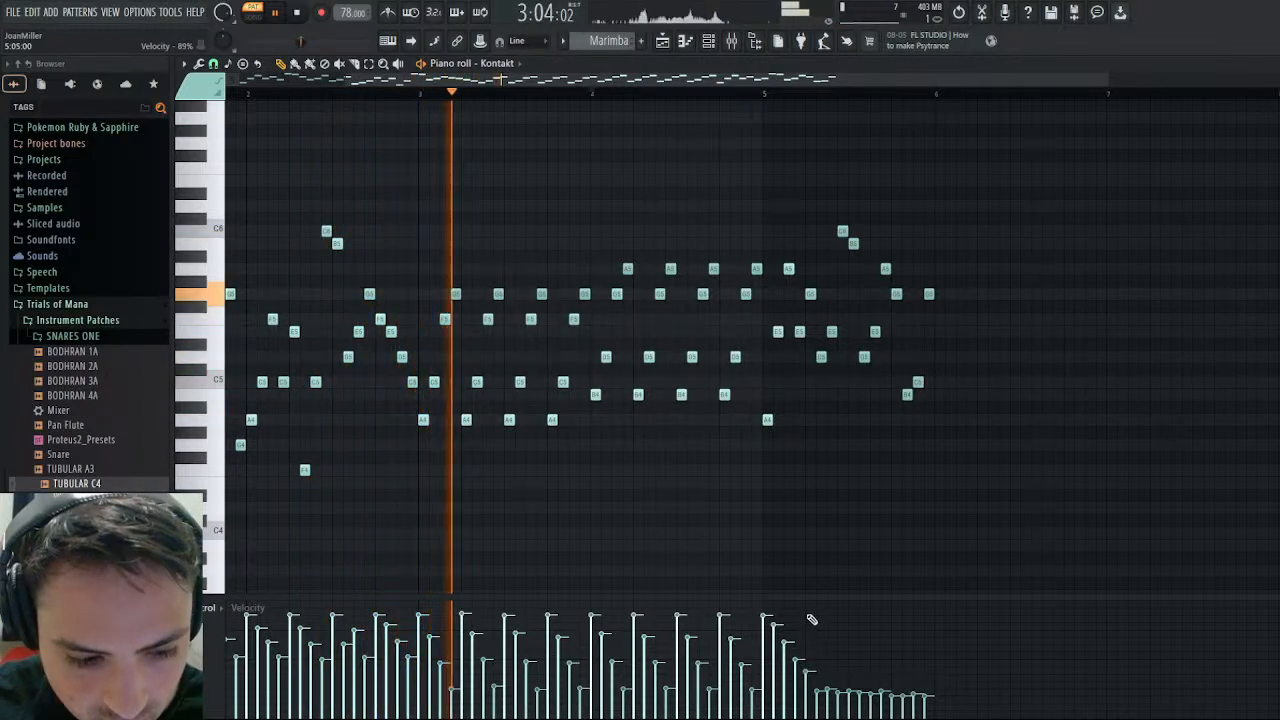
{"action": "left_click_drag", "start_coordinate": [809, 615], "coordinate": [847, 666]}
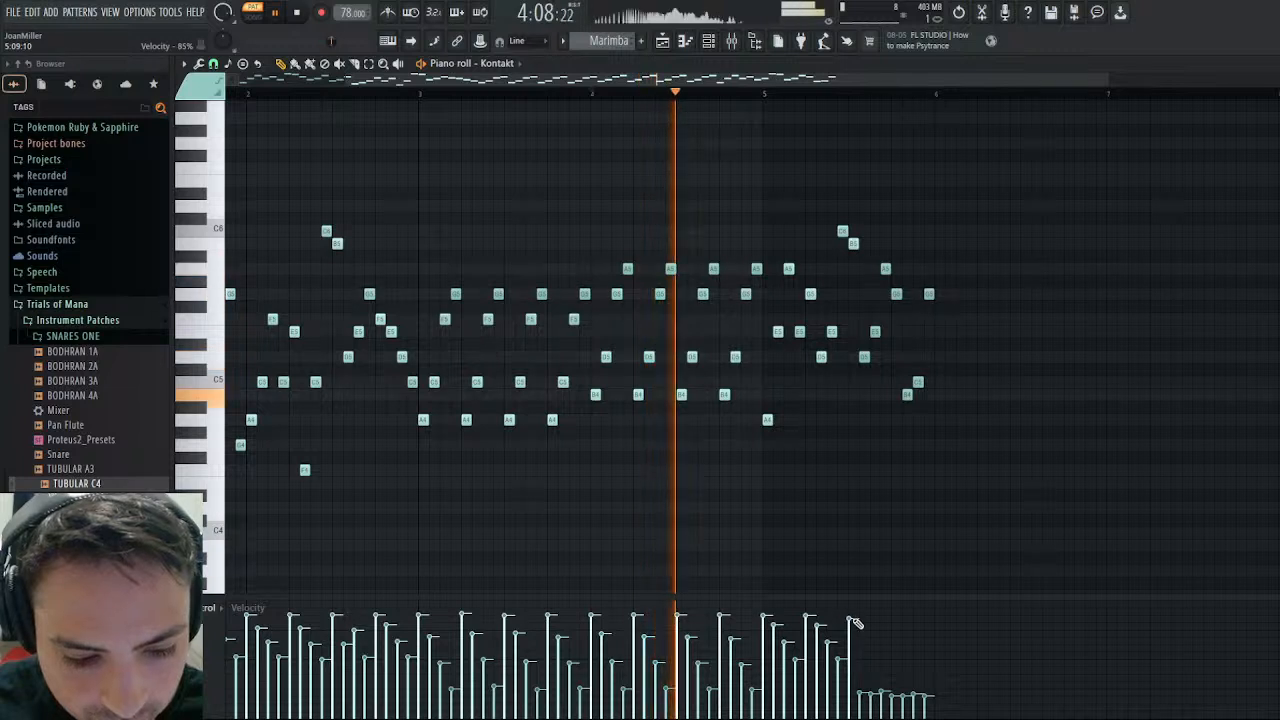
{"action": "left_click", "coordinate": [851, 617]}
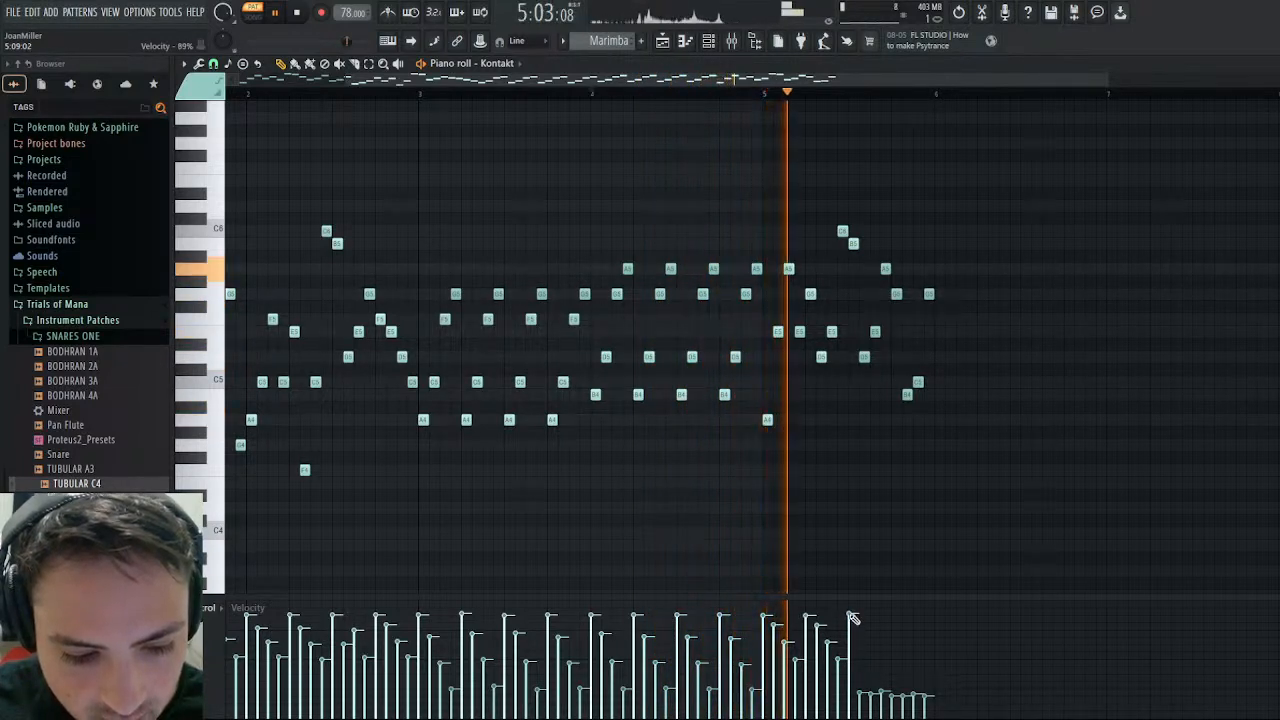
{"action": "mouse_move", "coordinate": [853, 619]}
{"action": "left_mouse_down"}
{"action": "mouse_move", "coordinate": [885, 662]}
{"action": "mouse_move", "coordinate": [899, 620]}
{"action": "mouse_move", "coordinate": [914, 665]}
{"action": "mouse_move", "coordinate": [933, 663]}
{"action": "left_mouse_up"}
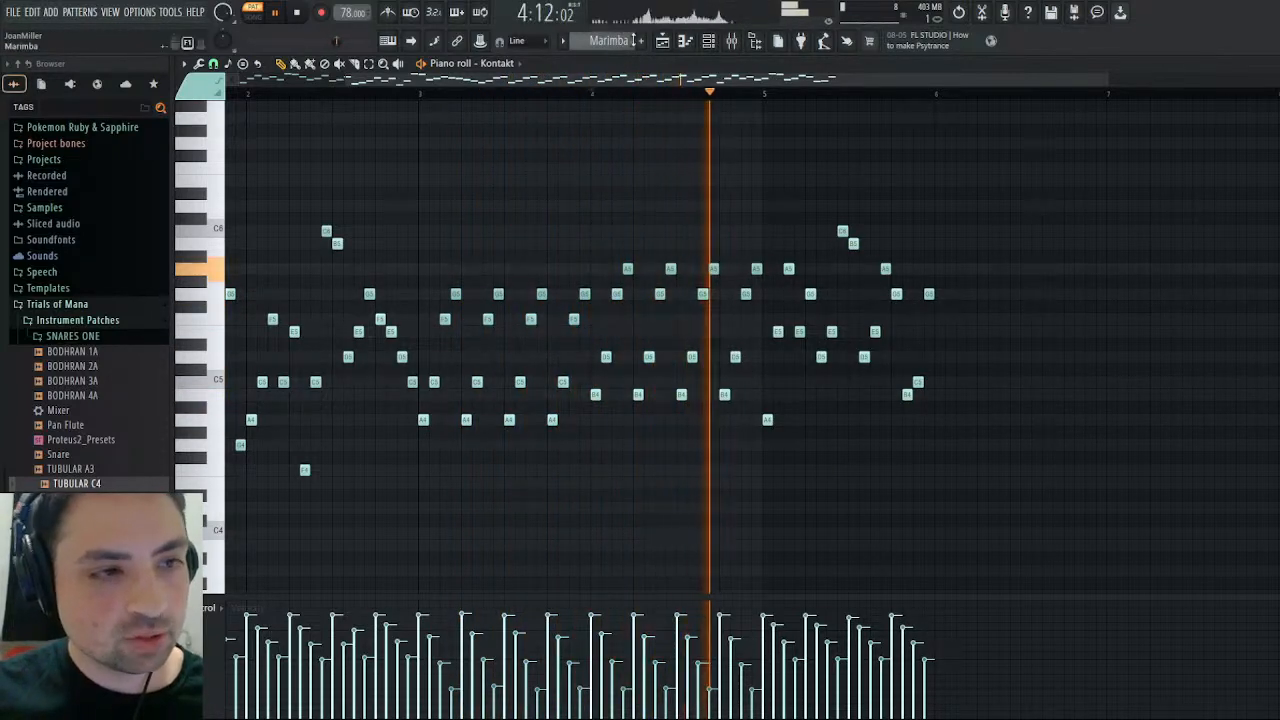
{"action": "left_click_drag", "start_coordinate": [540, 79], "coordinate": [427, 67]}
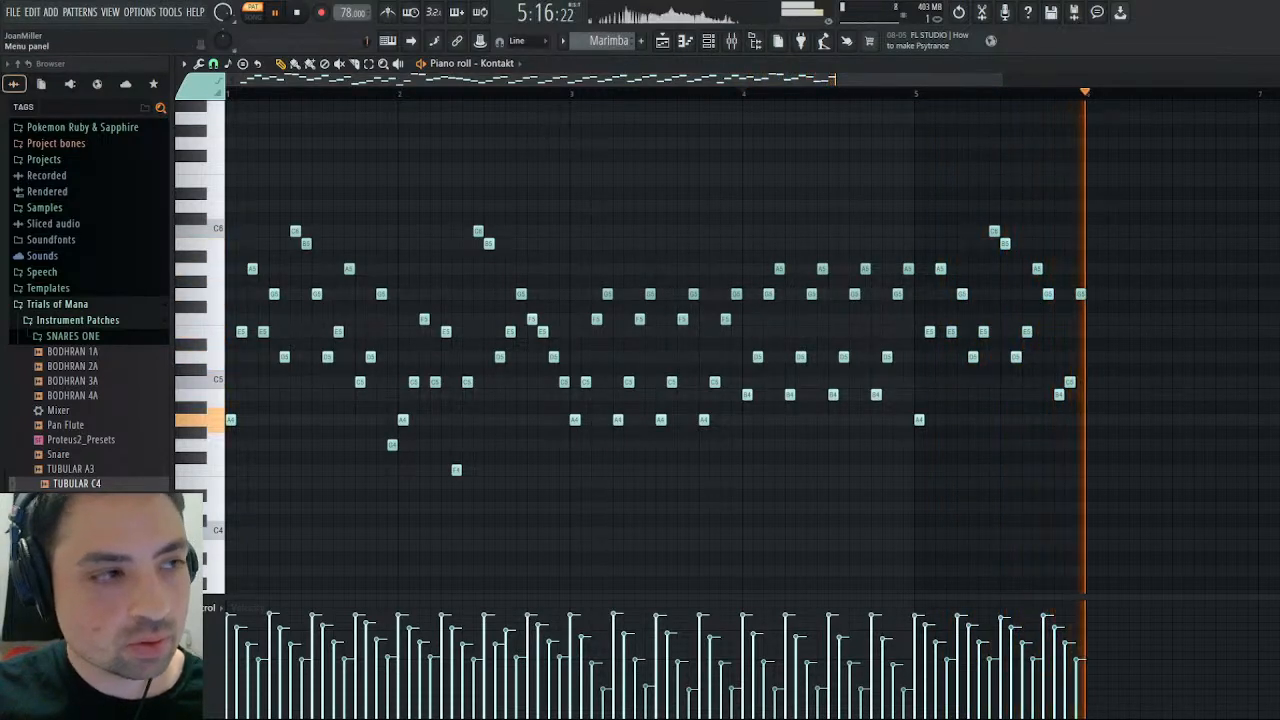
{"action": "left_click", "coordinate": [297, 14]}
{"action": "left_click", "coordinate": [297, 14]}
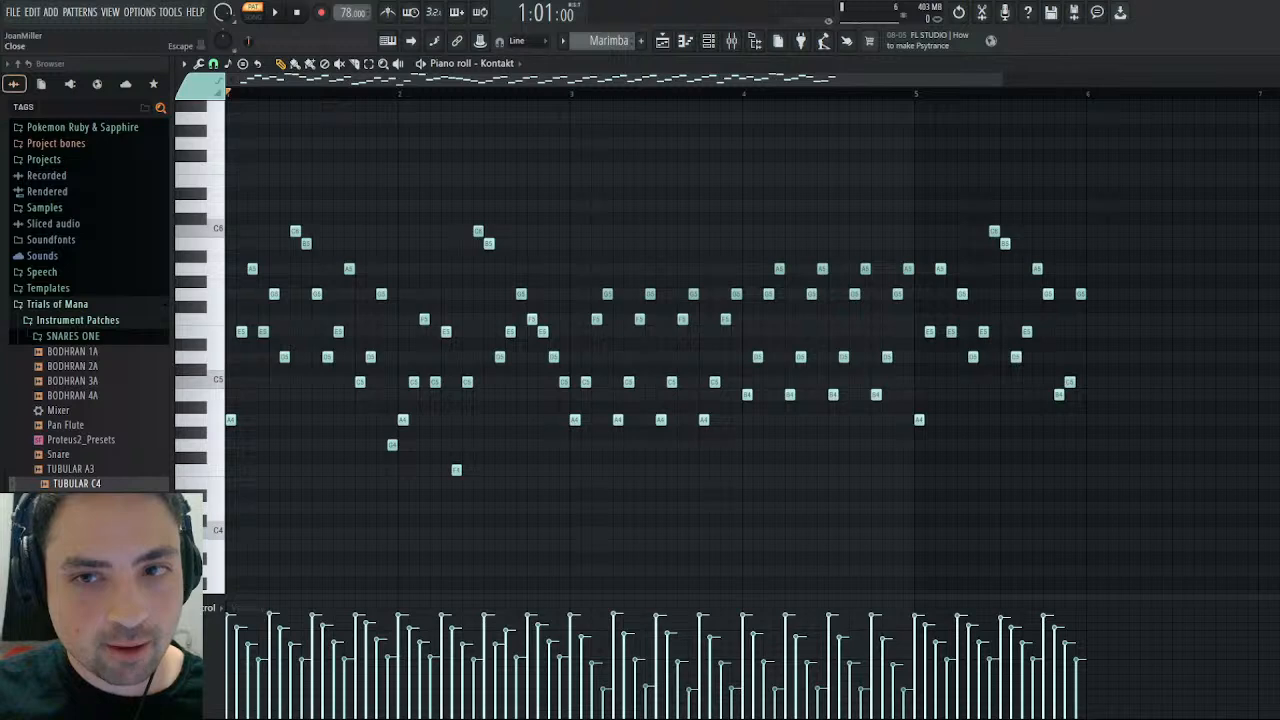
- Close the piano roll and play Another Winter from bar 37 with only reference Track 0x24D4 unmuted, following its channel volume events
{"action": "key", "text": "Escape"}
{"action": "scroll", "coordinate": [596, 37], "scroll_direction": "up", "scroll_amount": 1}
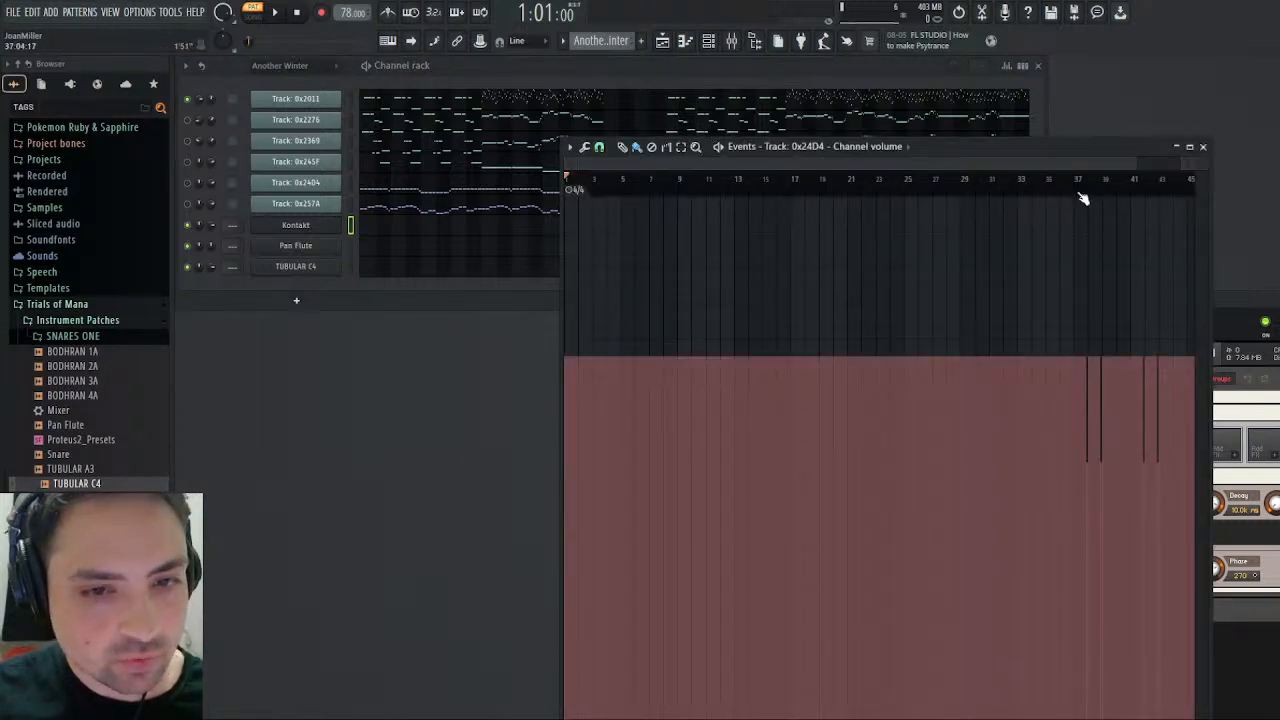
{"action": "left_click", "coordinate": [1080, 192]}
{"action": "left_click_drag", "start_coordinate": [1111, 141], "coordinate": [758, 223]}
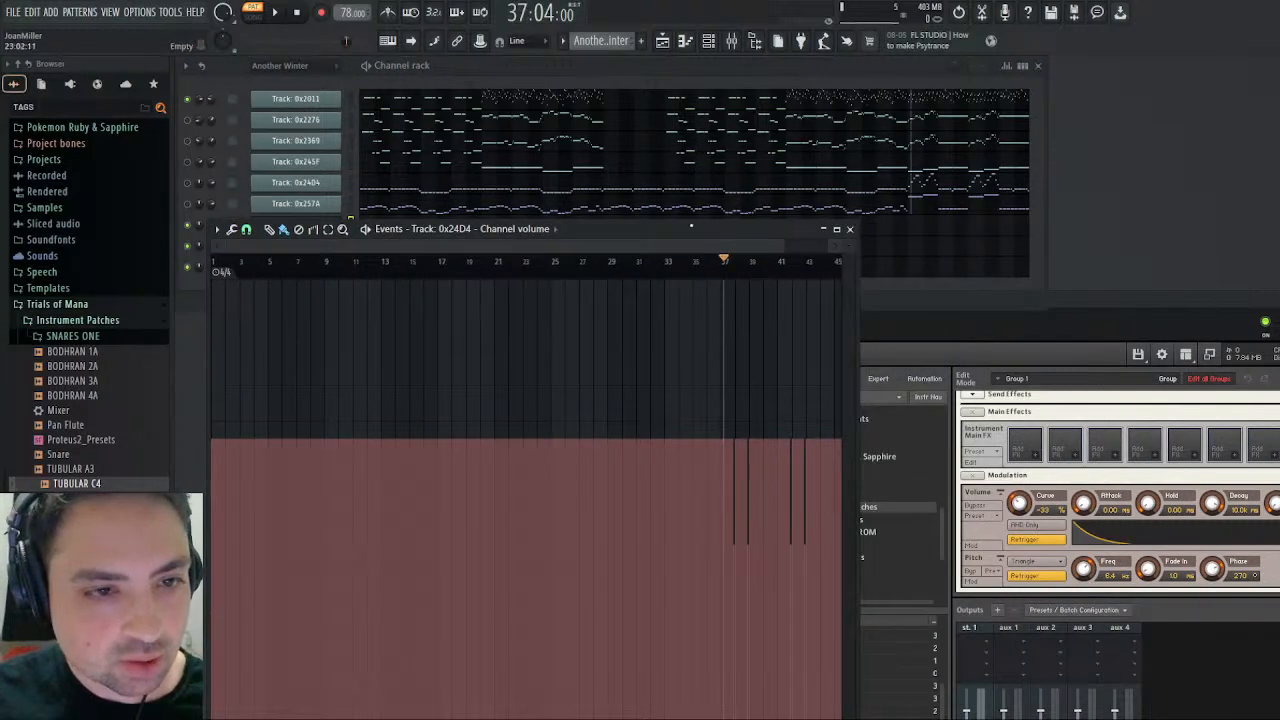
{"action": "key", "text": "space"}
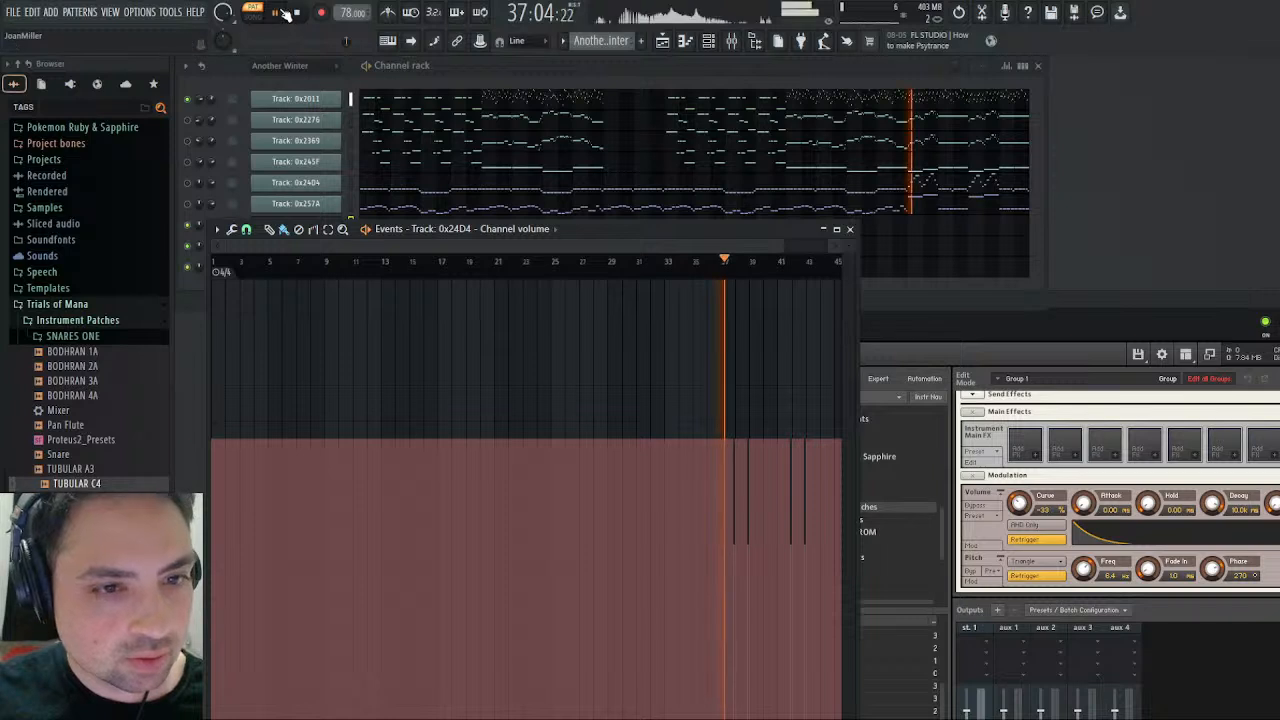
{"action": "left_click", "coordinate": [188, 190]}
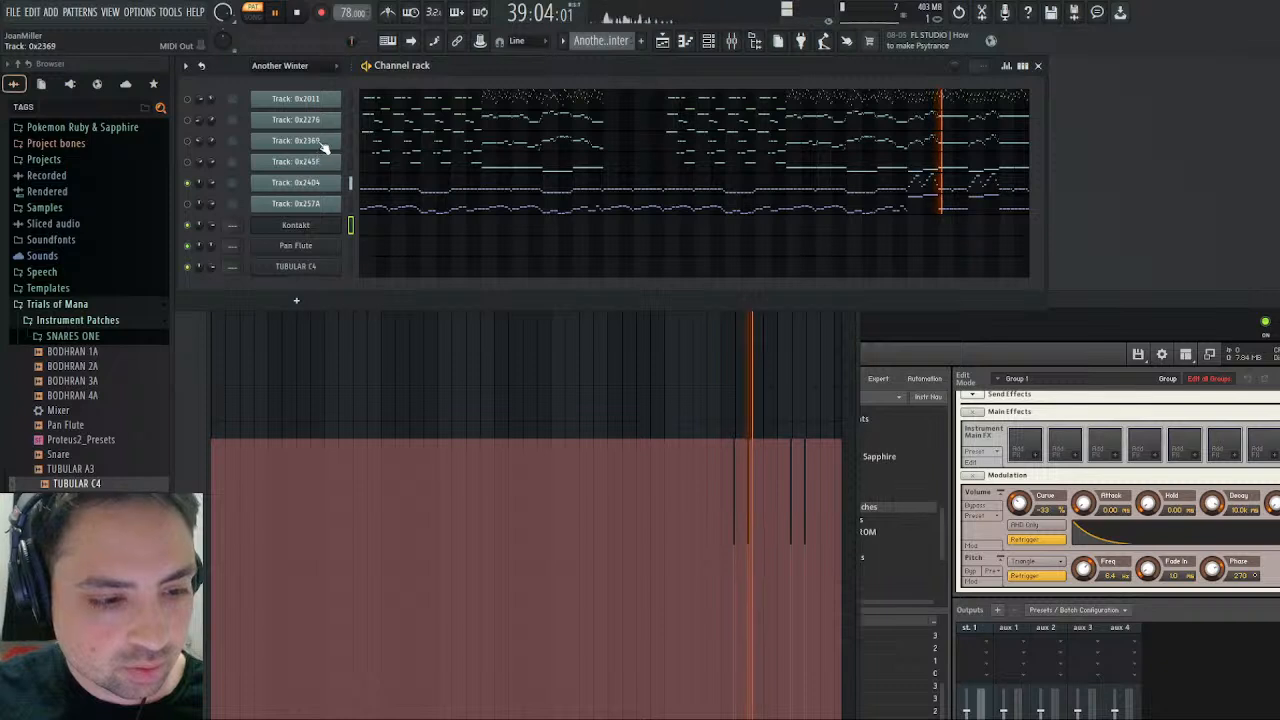
{"action": "left_click", "coordinate": [845, 344]}
{"action": "left_click", "coordinate": [727, 264]}
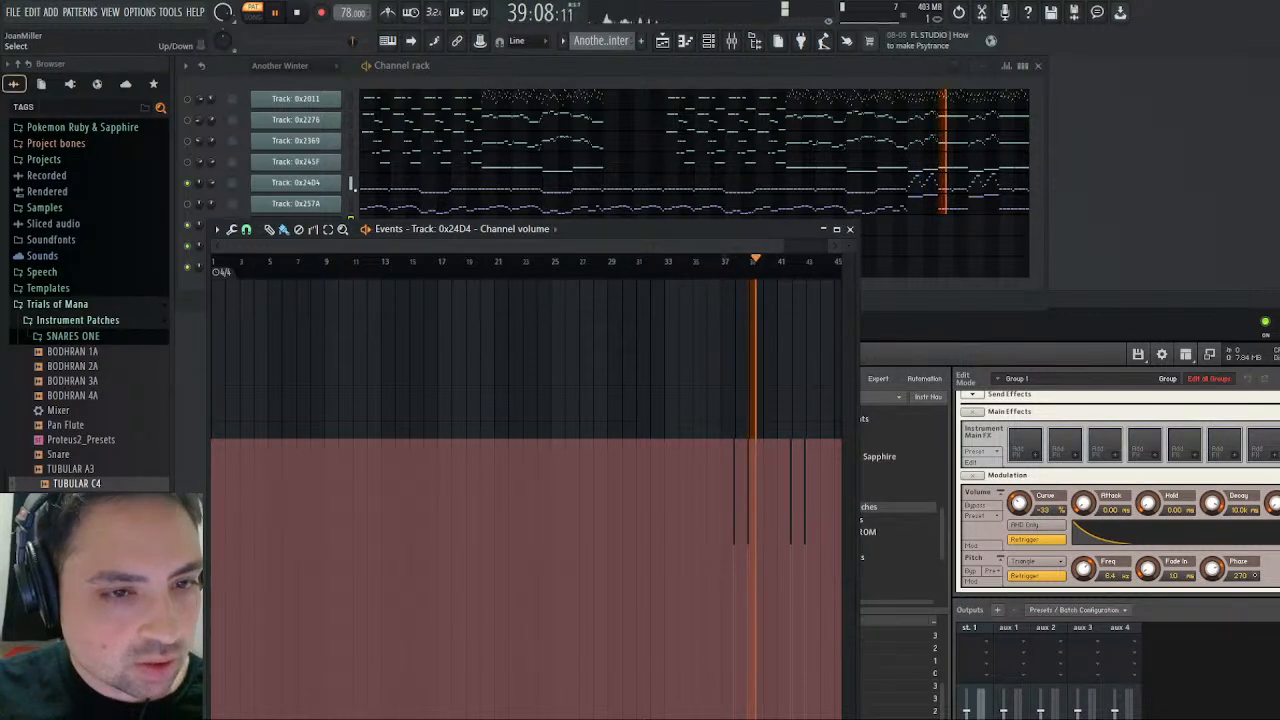
- Open Track 0x24D4's settings, examine its General MIDI patch events and close the events editor
{"action": "left_click", "coordinate": [325, 183]}
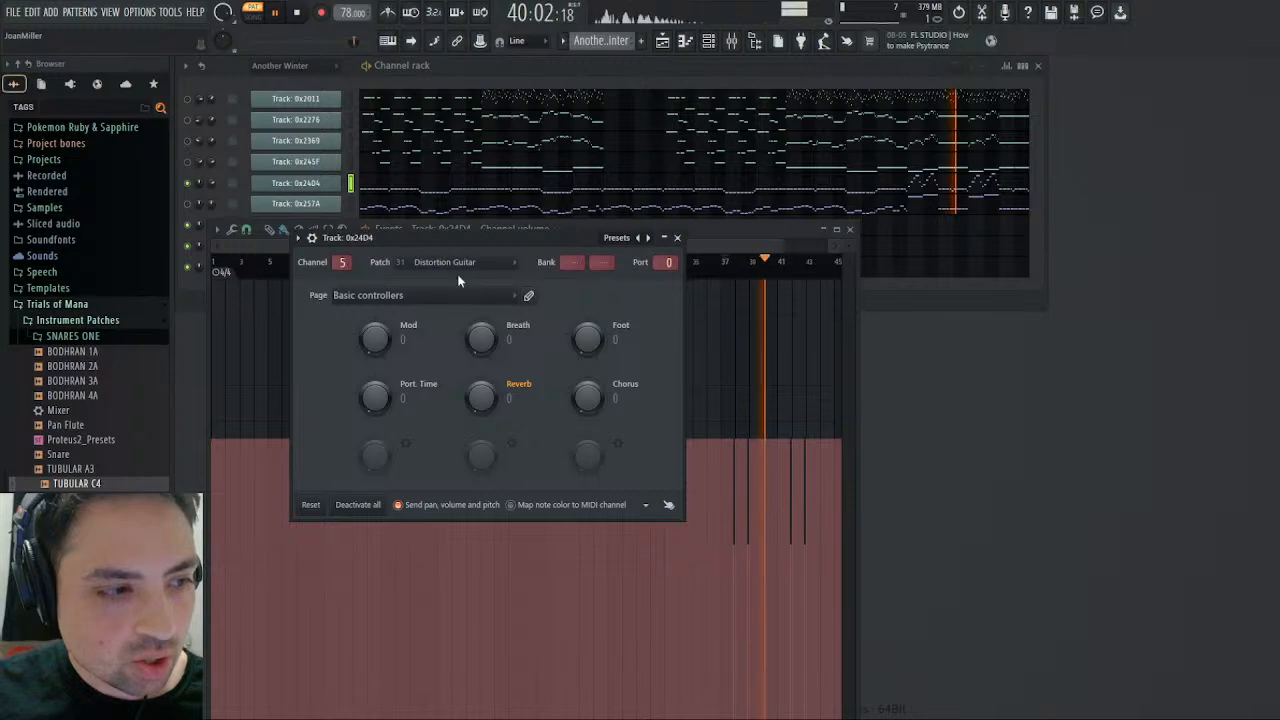
{"action": "key", "text": "Escape"}
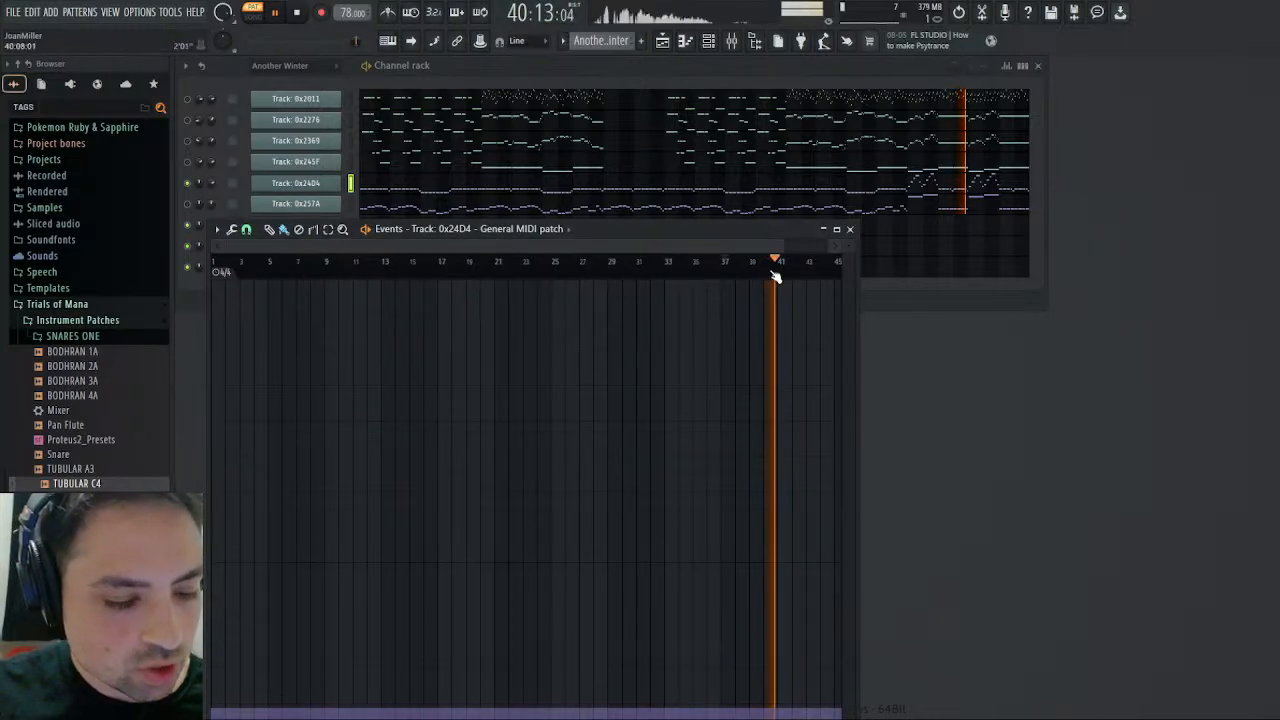
{"action": "left_click", "coordinate": [851, 231]}
- Open Track 0x257A's settings, unmute the track and display its General MIDI patch events
{"action": "left_click", "coordinate": [295, 204]}
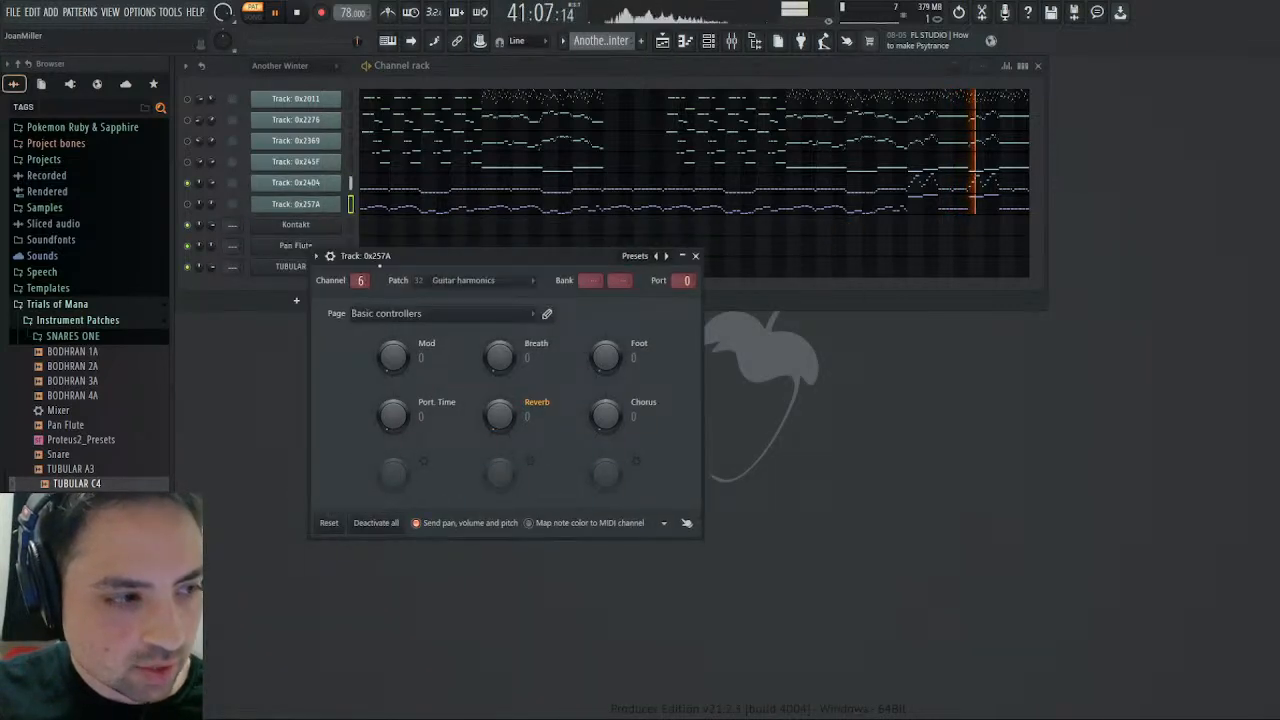
{"action": "left_click", "coordinate": [298, 205]}
{"action": "left_click", "coordinate": [298, 207]}
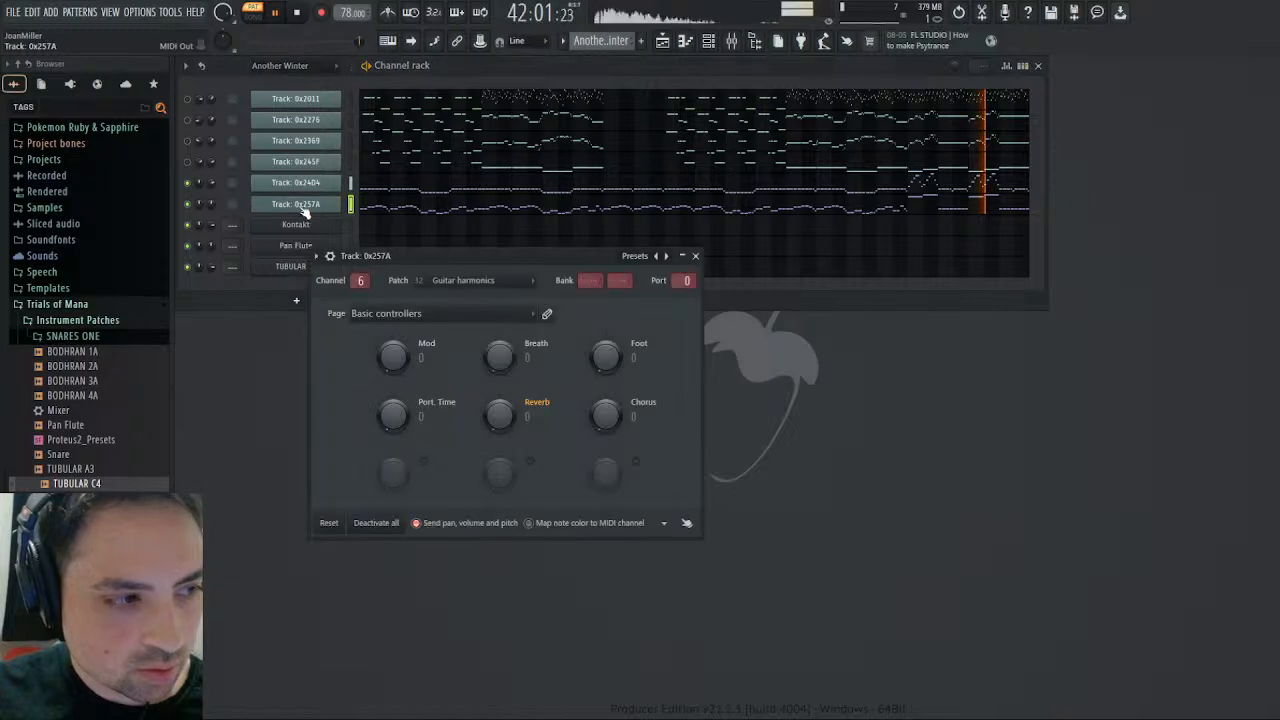
{"action": "right_click", "coordinate": [458, 284]}
{"action": "left_click", "coordinate": [474, 316]}
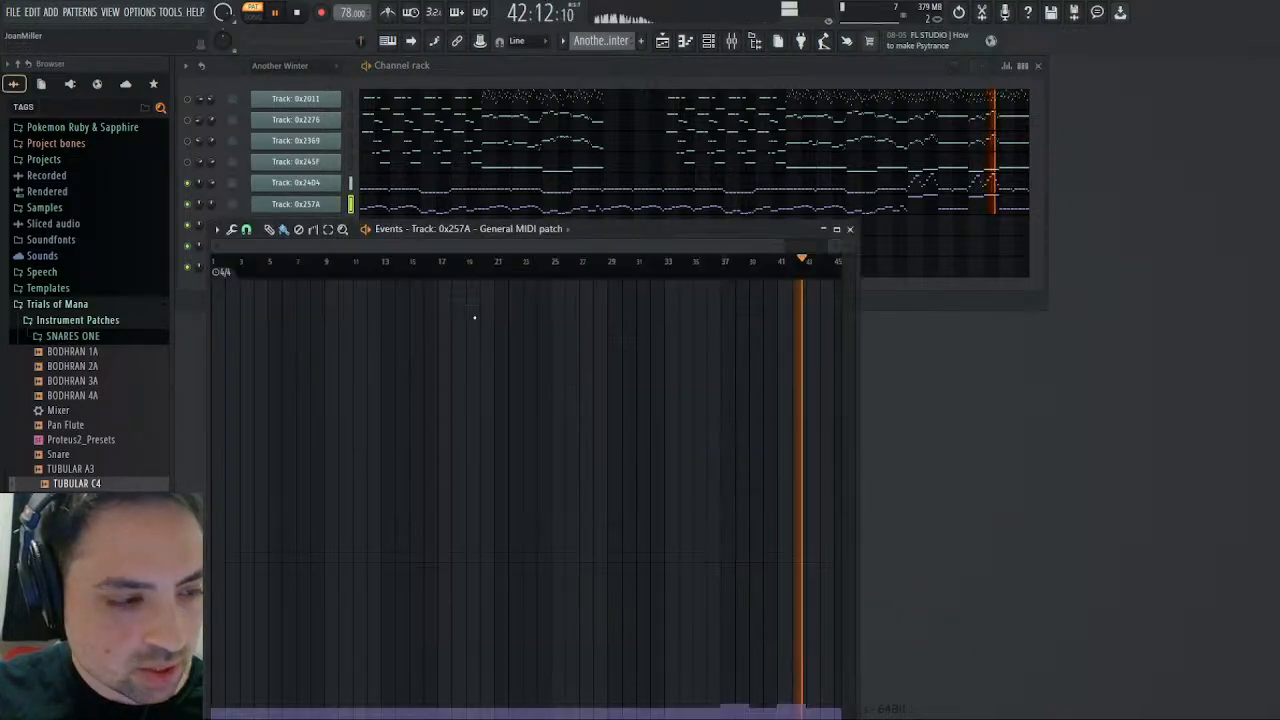
- Play Tracks 0x24D4 and 0x257A from around bar 37 against the patch events, and close the events editor
{"action": "left_click", "coordinate": [722, 262]}
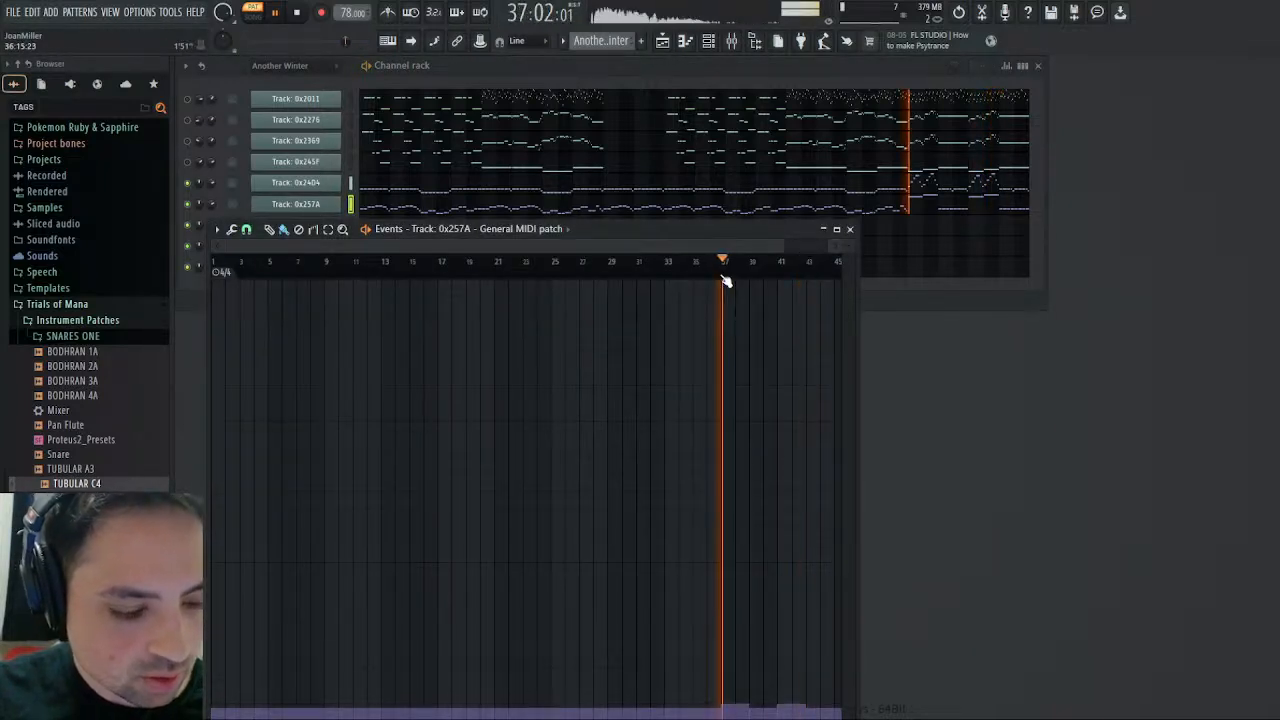
{"action": "left_click", "coordinate": [714, 273]}
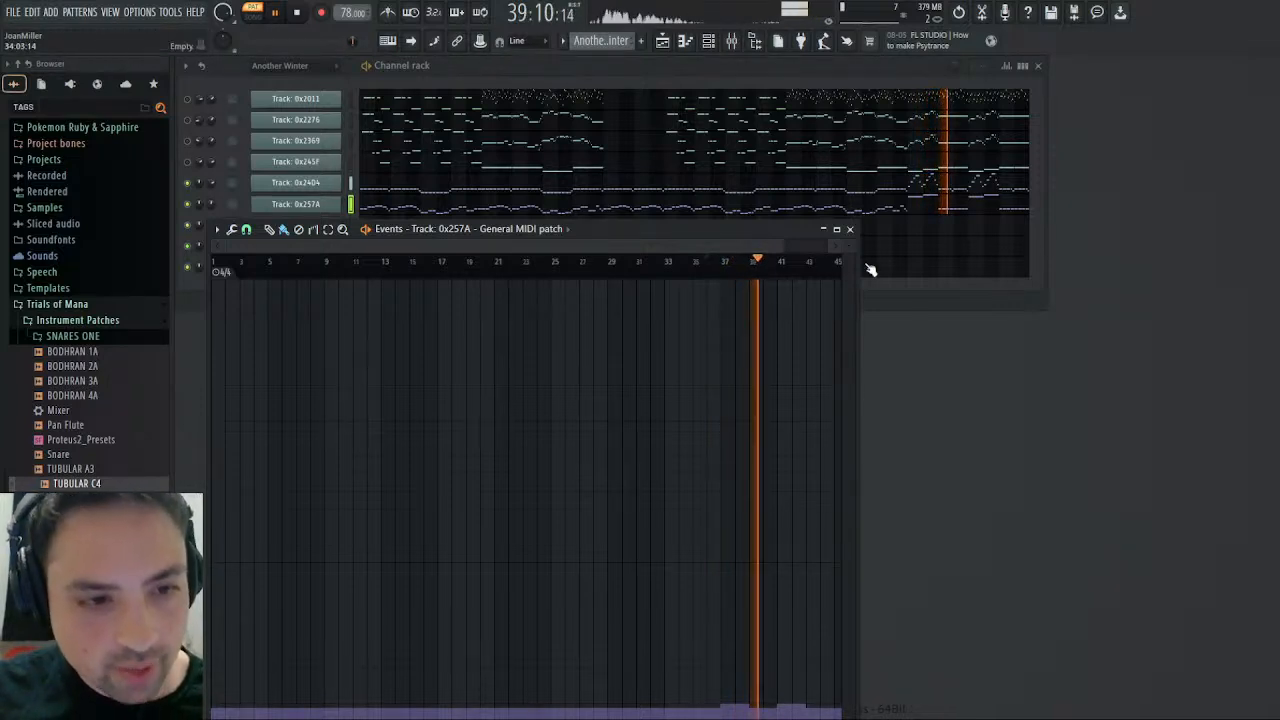
{"action": "left_click", "coordinate": [850, 229]}
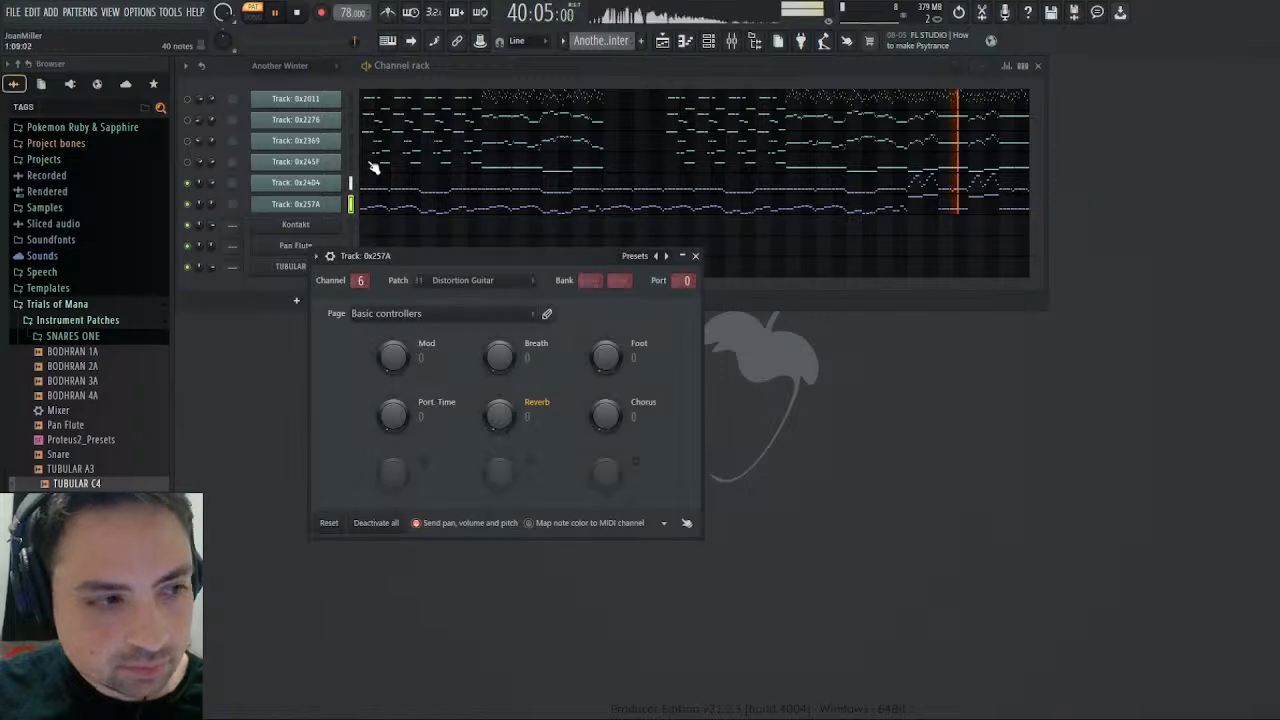
- Open Track 0x24D4's channel volume events and play the section from about bar 37 against them
{"action": "left_click", "coordinate": [345, 183]}
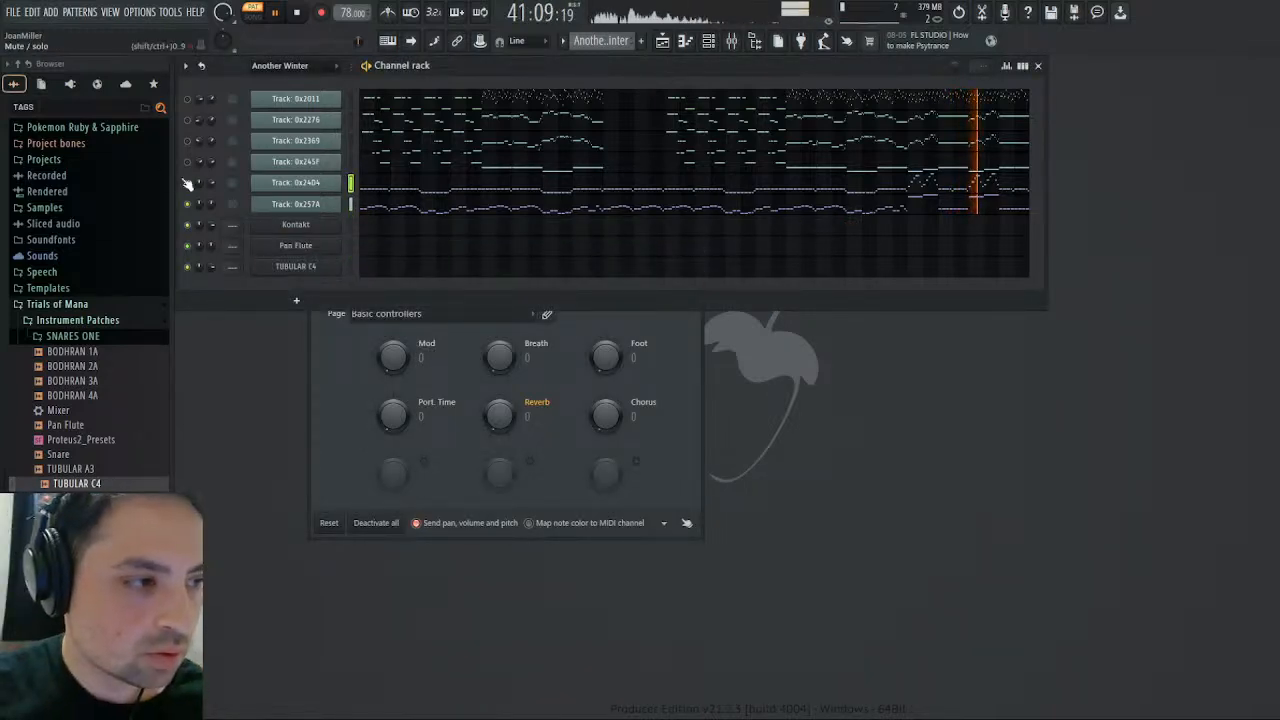
{"action": "left_click", "coordinate": [239, 212]}
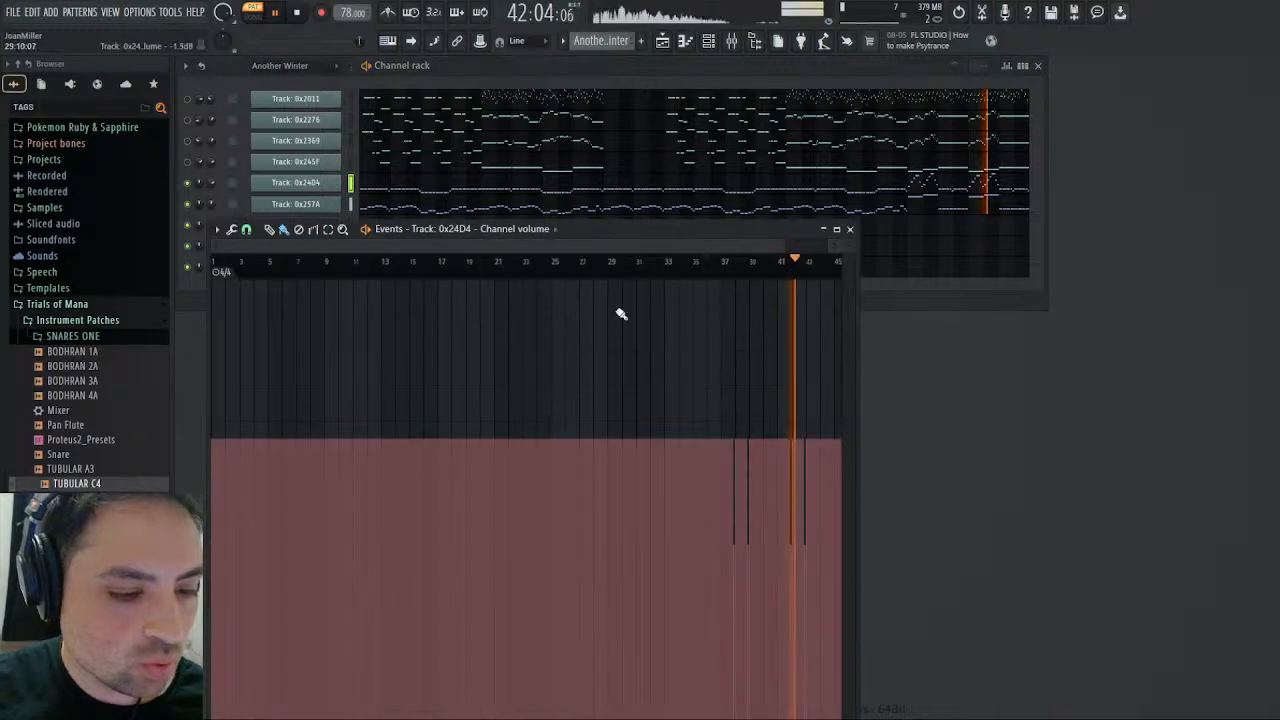
{"action": "left_click_drag", "start_coordinate": [226, 243], "coordinate": [668, 245]}
{"action": "left_click", "coordinate": [254, 262]}
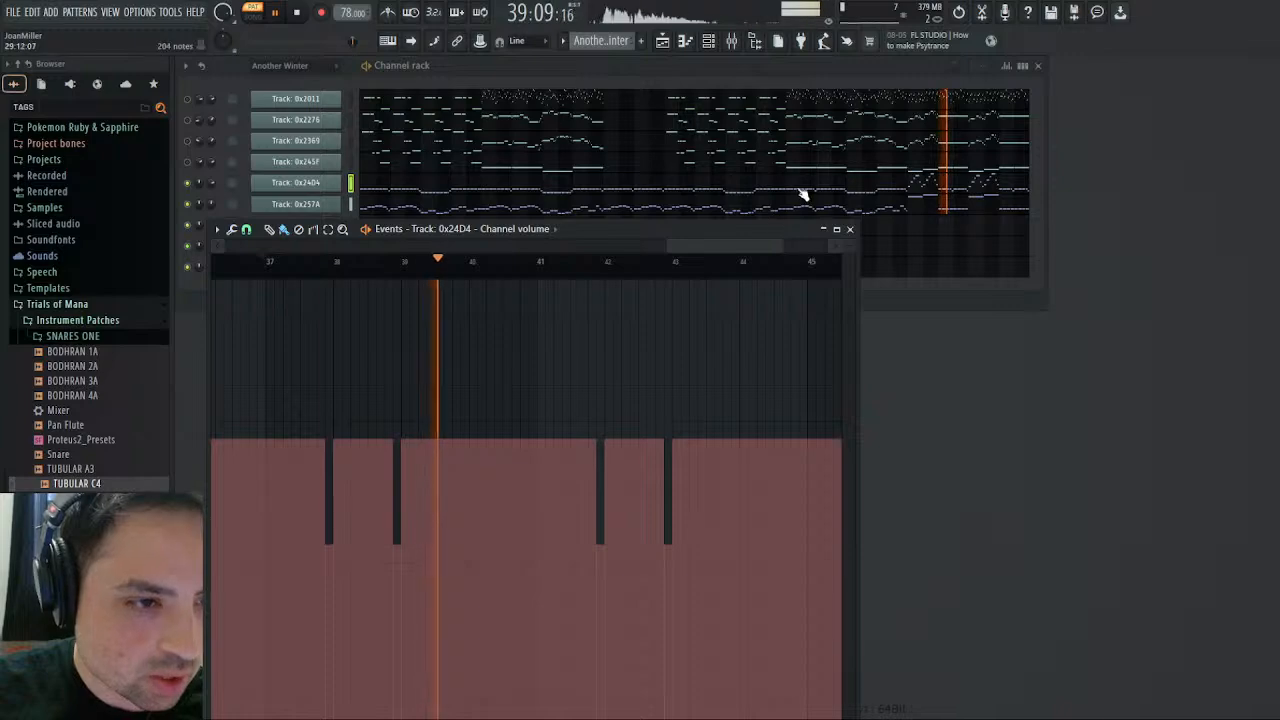
- Stop playback and, in Track 0x24D4's piano roll, select and copy the notes of bars 1 to 8
{"action": "left_click", "coordinate": [581, 190]}
{"action": "scroll", "coordinate": [689, 329], "scroll_direction": "down", "scroll_amount": 6}
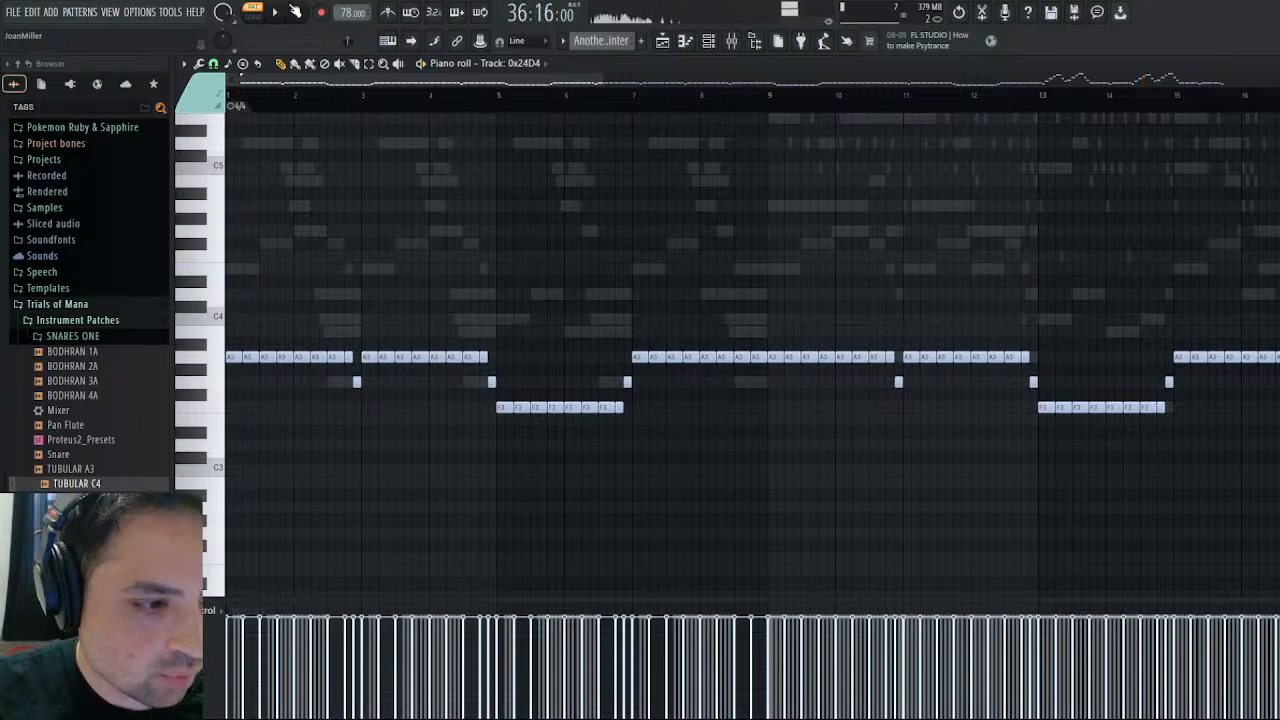
{"action": "key", "text": "space"}
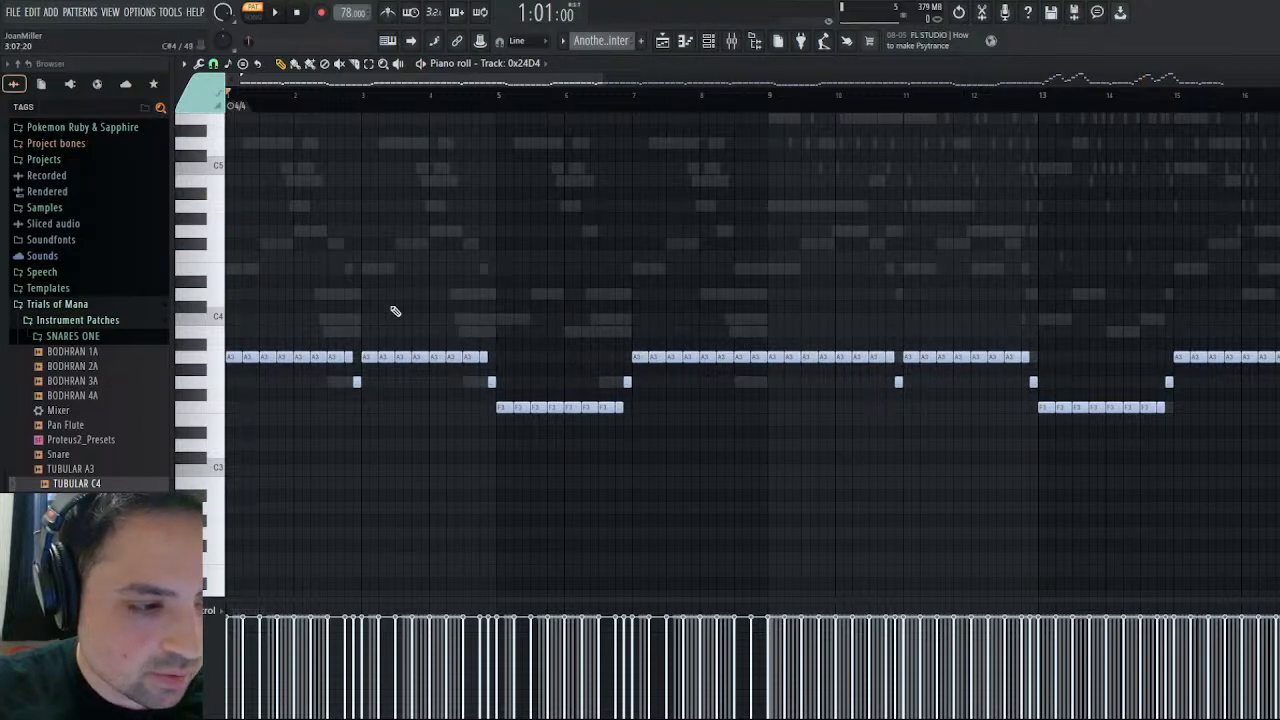
{"action": "left_click", "coordinate": [368, 63]}
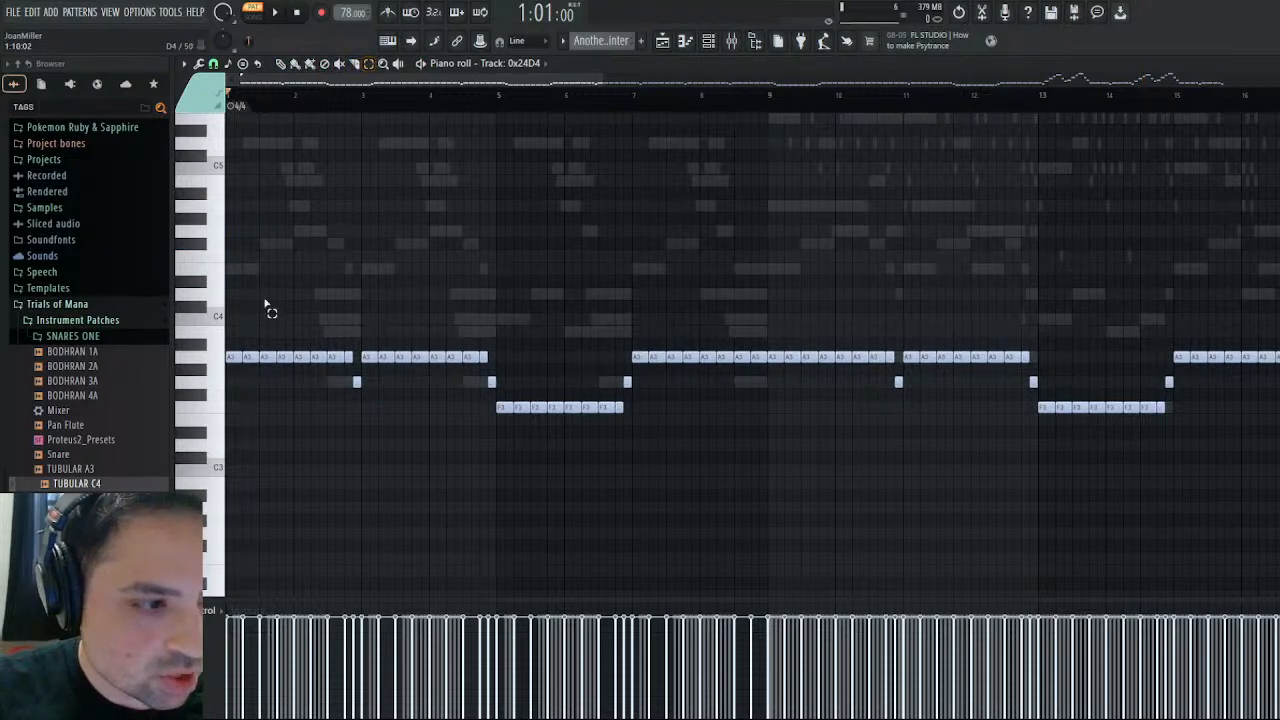
{"action": "left_click_drag", "start_coordinate": [235, 304], "coordinate": [766, 474]}
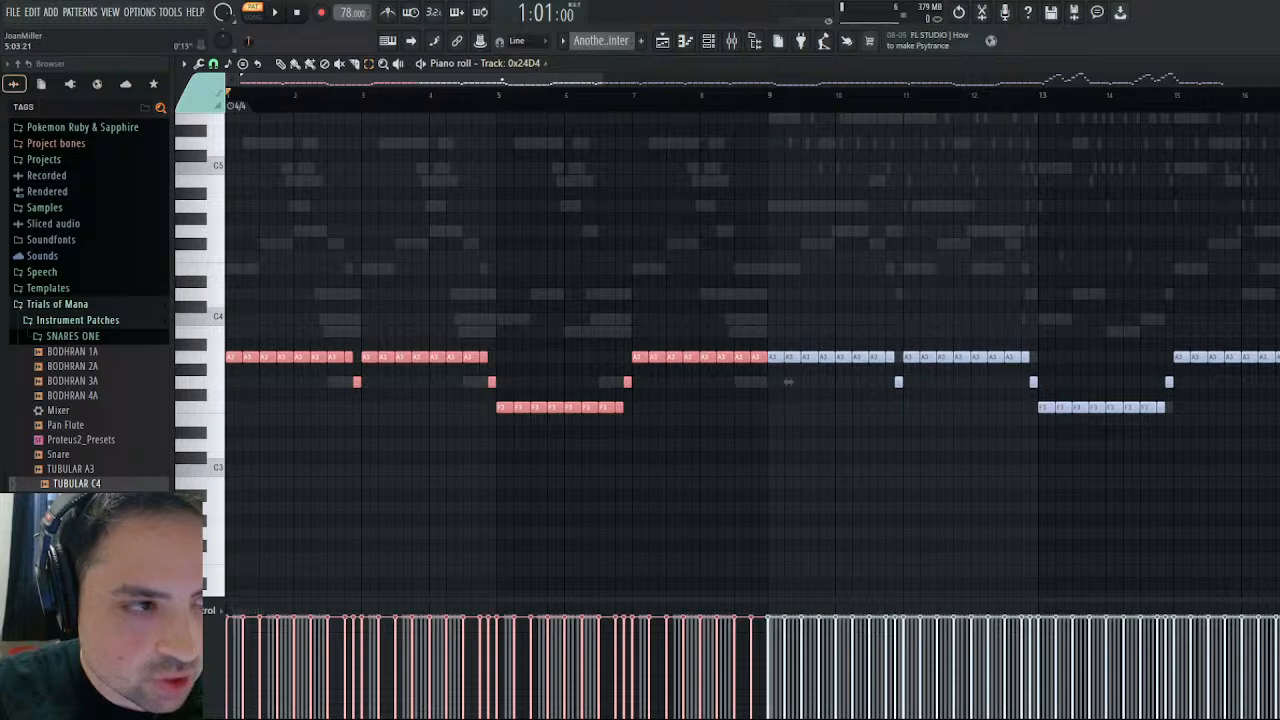
{"action": "left_click_drag", "start_coordinate": [502, 80], "coordinate": [1104, 155]}
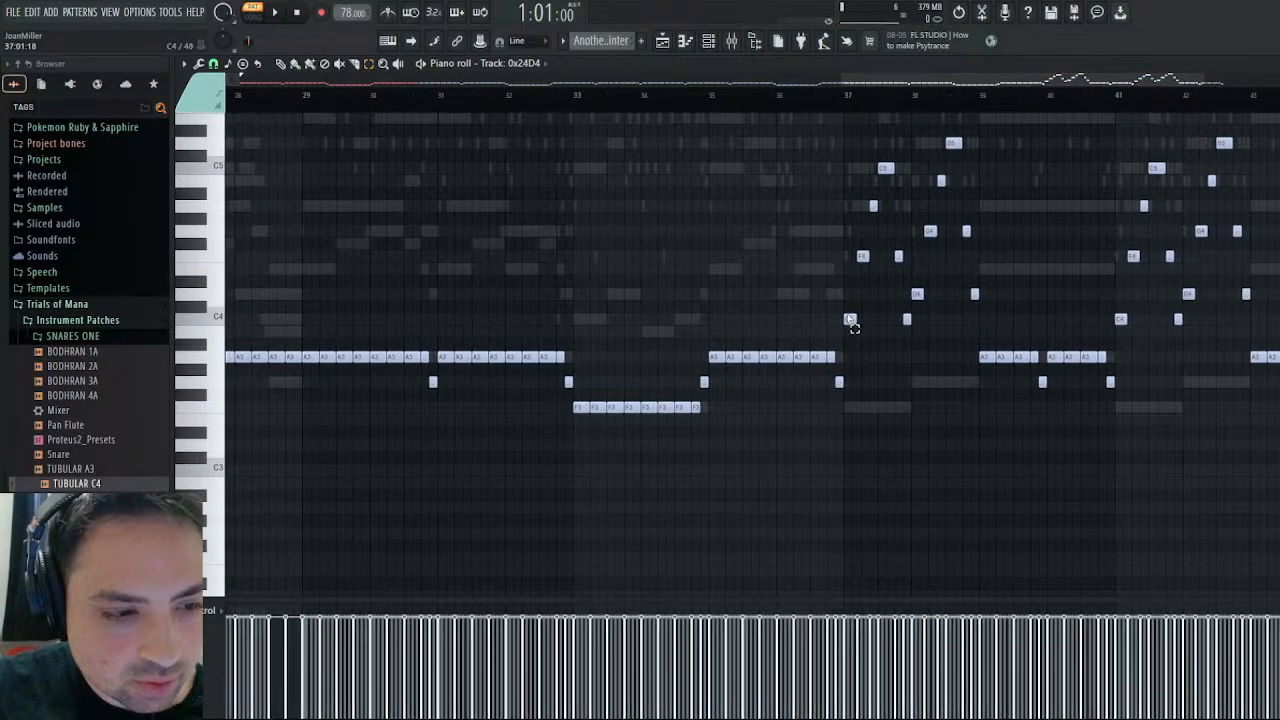
{"action": "left_click_drag", "start_coordinate": [890, 85], "coordinate": [941, 86]}
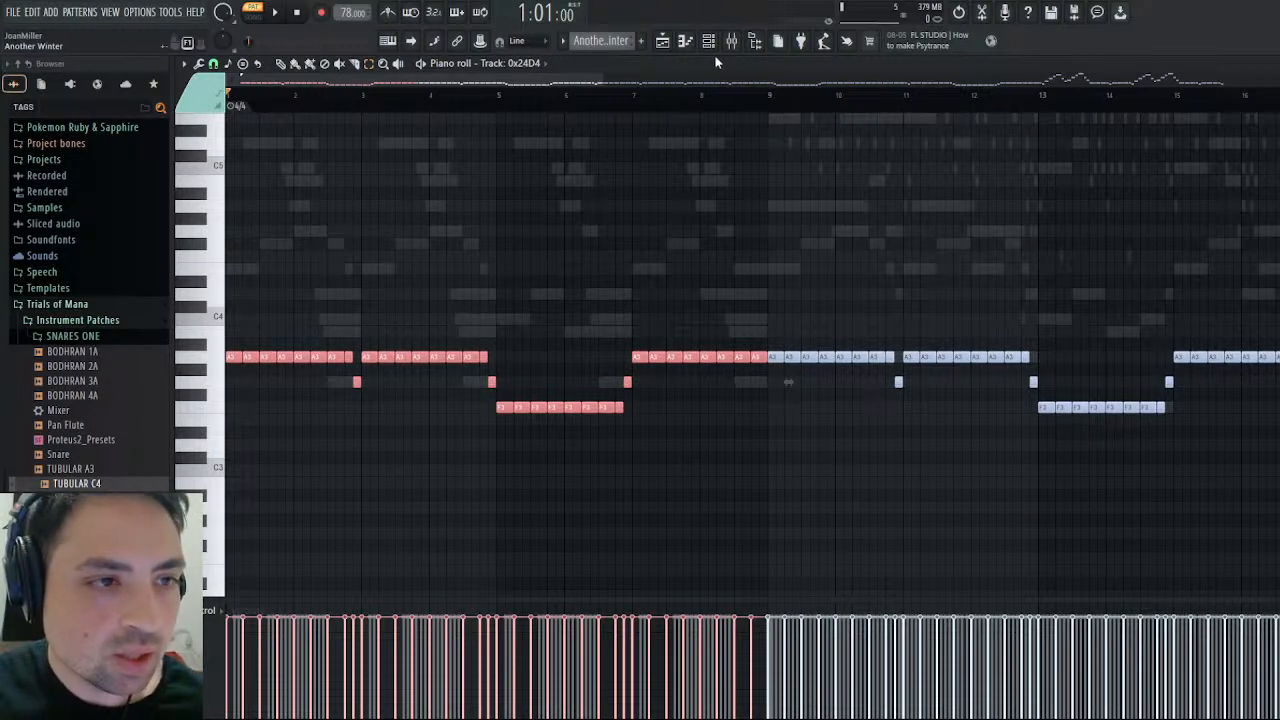
- Create a new pattern named Pizzicato and close the piano roll, events editor and Track 0x257A settings
{"action": "key", "text": "F4"}
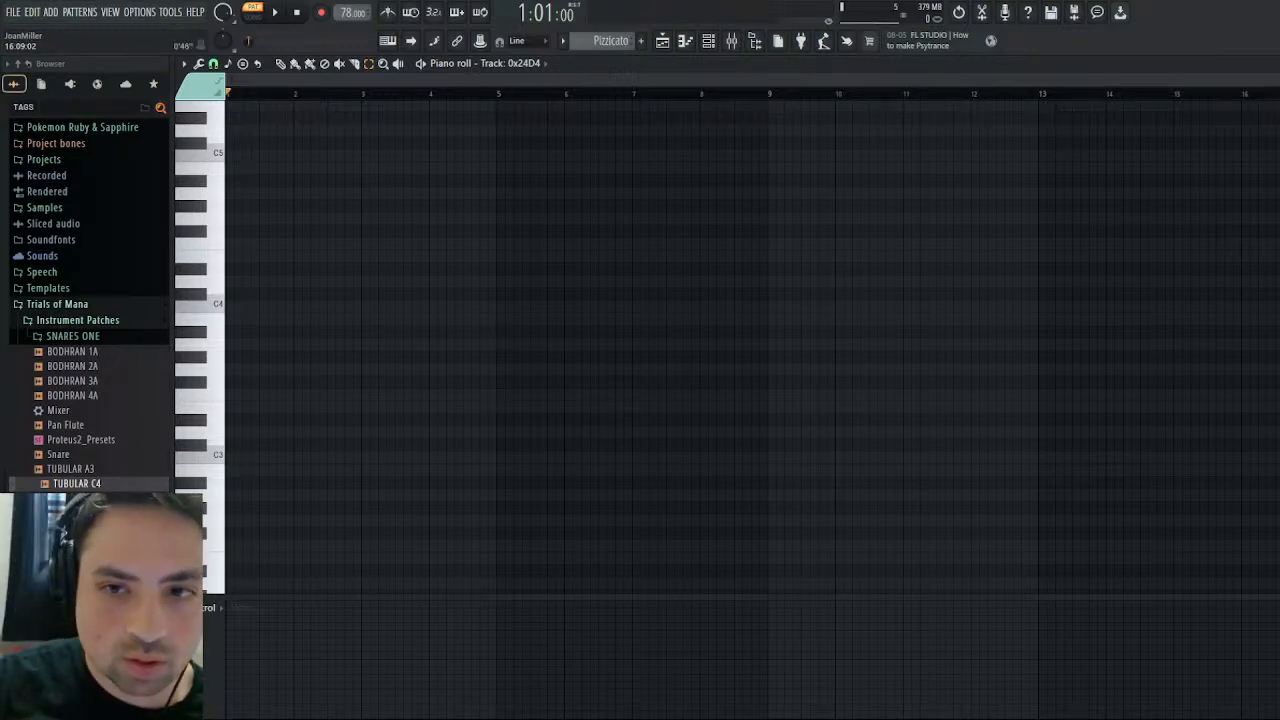
{"action": "key", "text": "Escape"}
{"action": "left_click", "coordinate": [850, 230]}
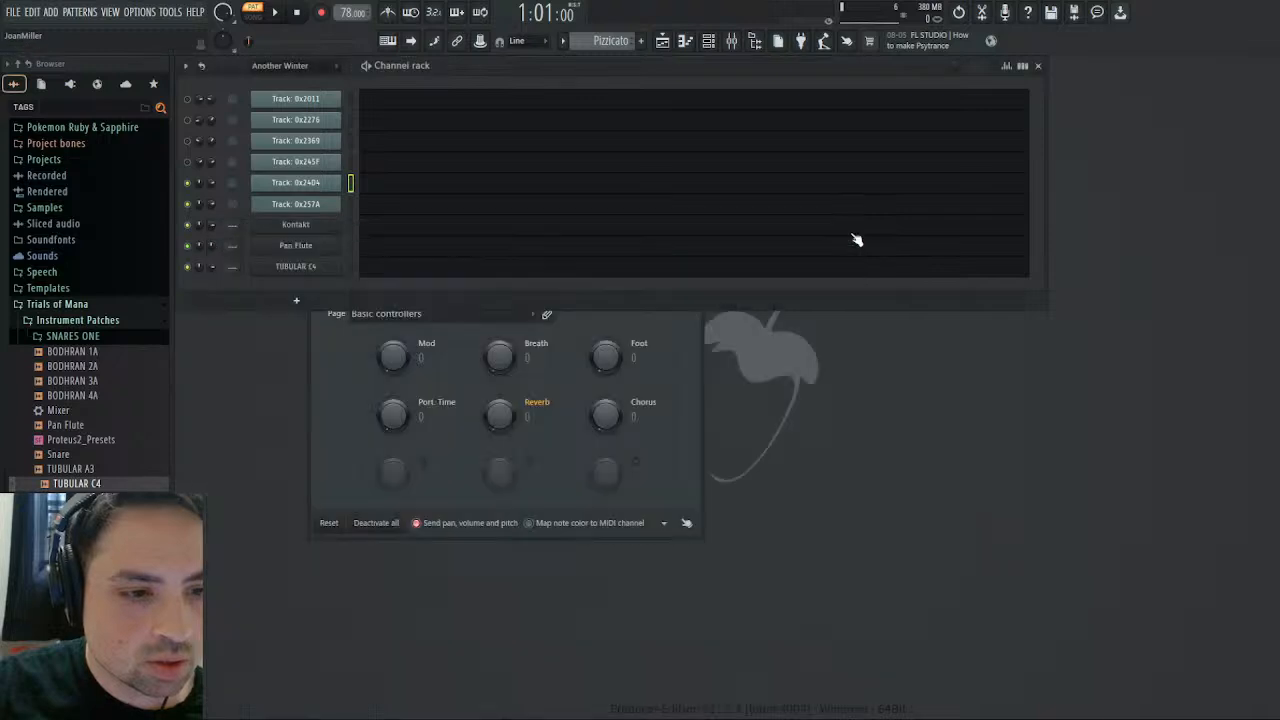
{"action": "left_click", "coordinate": [296, 204]}
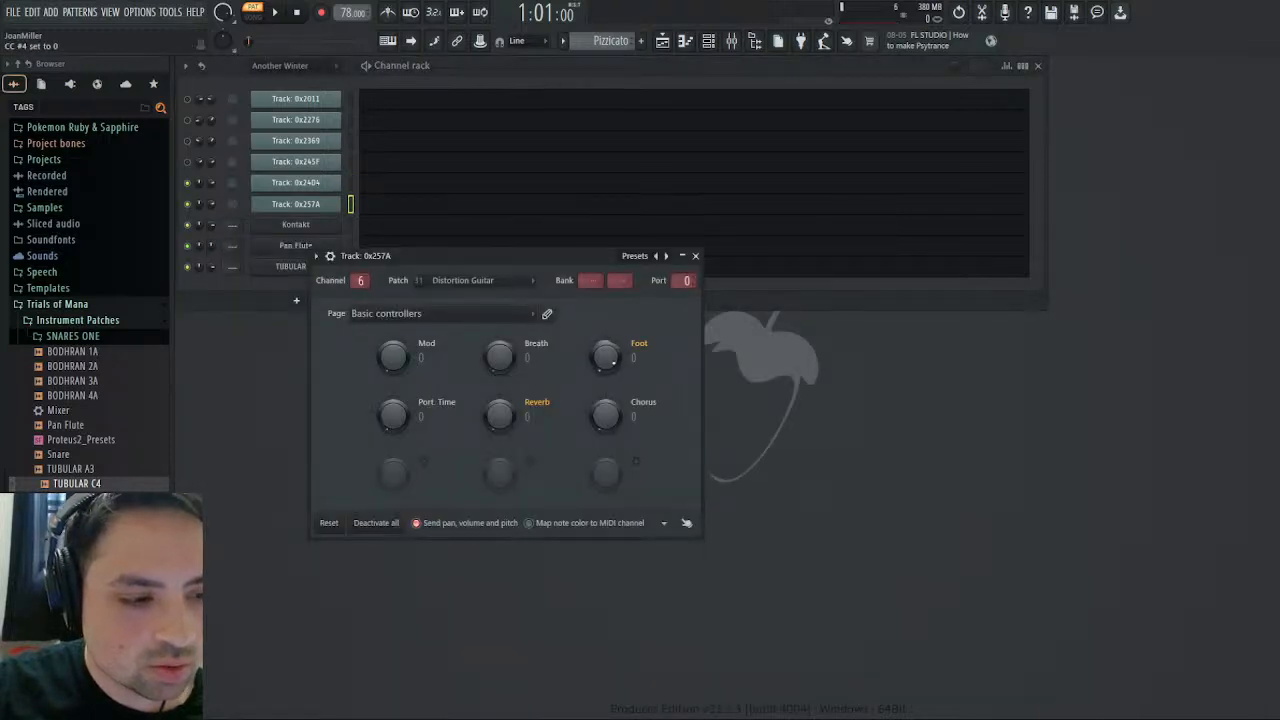
{"action": "left_click", "coordinate": [695, 256]}
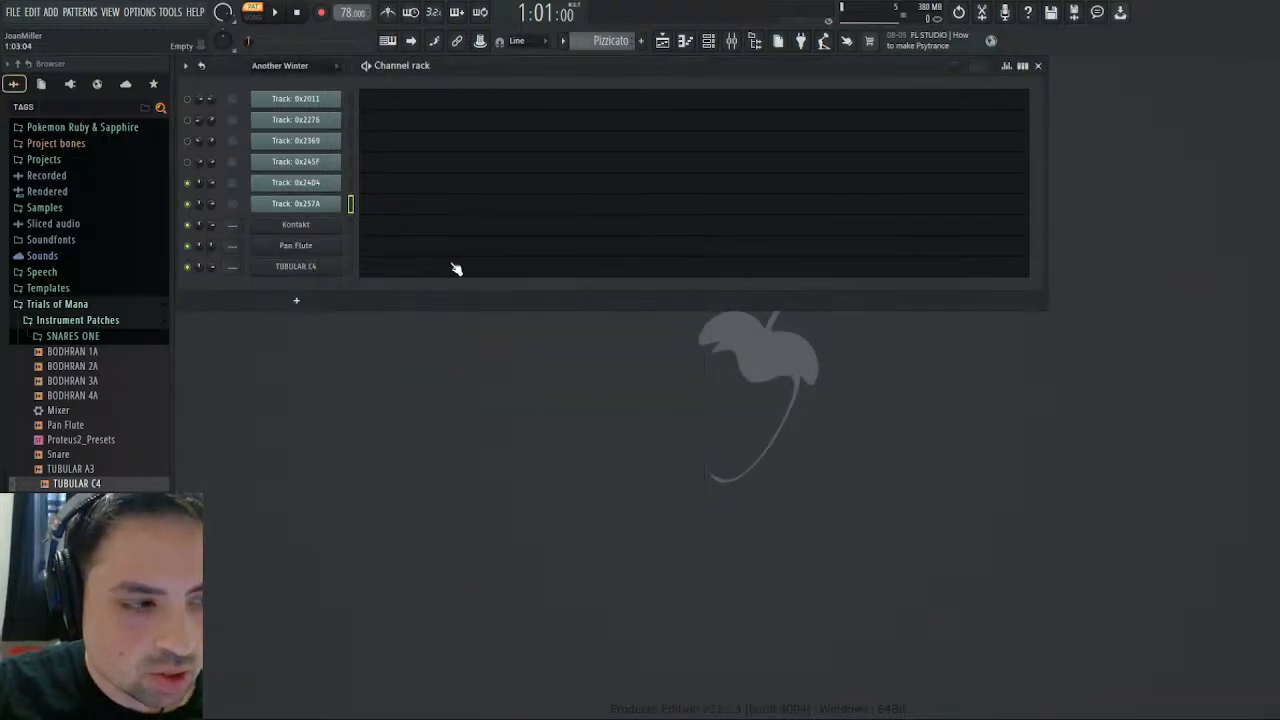
- Paste the copied notes at bar 1 of the Kontakt channel and transpose them up one octave during playback
{"action": "left_click", "coordinate": [373, 230]}
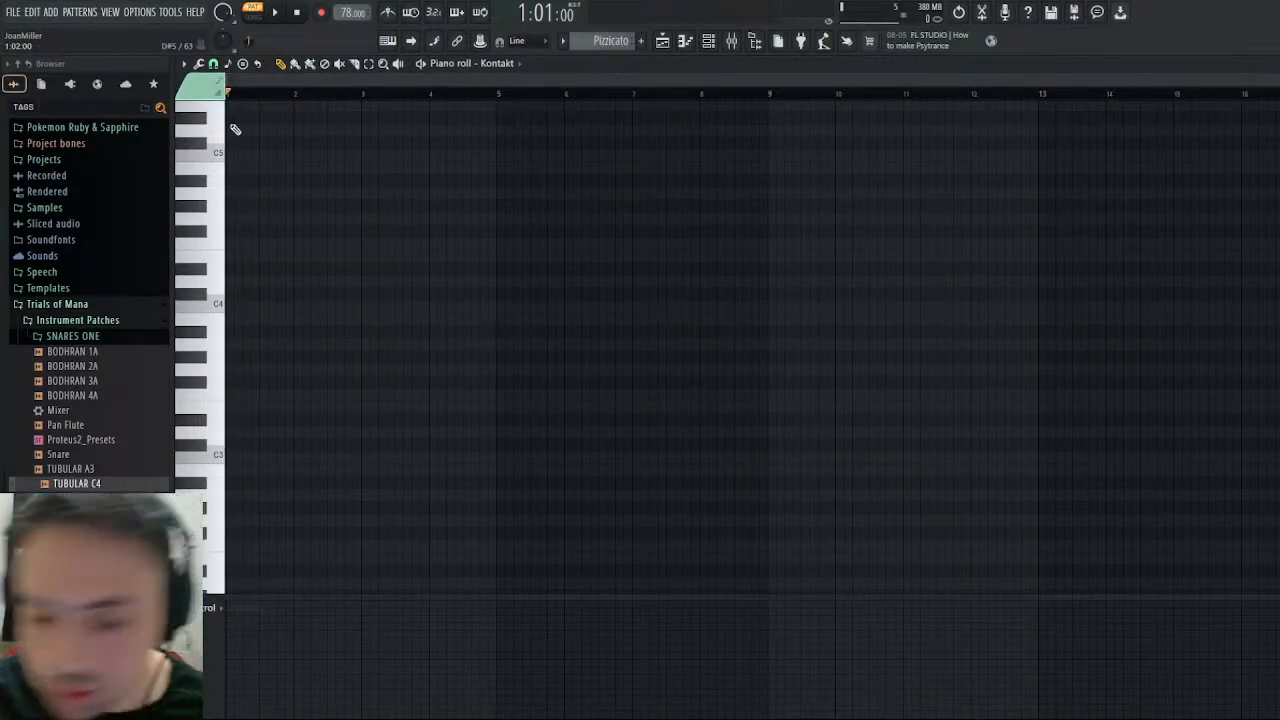
{"action": "key", "text": "ctrl+v"}
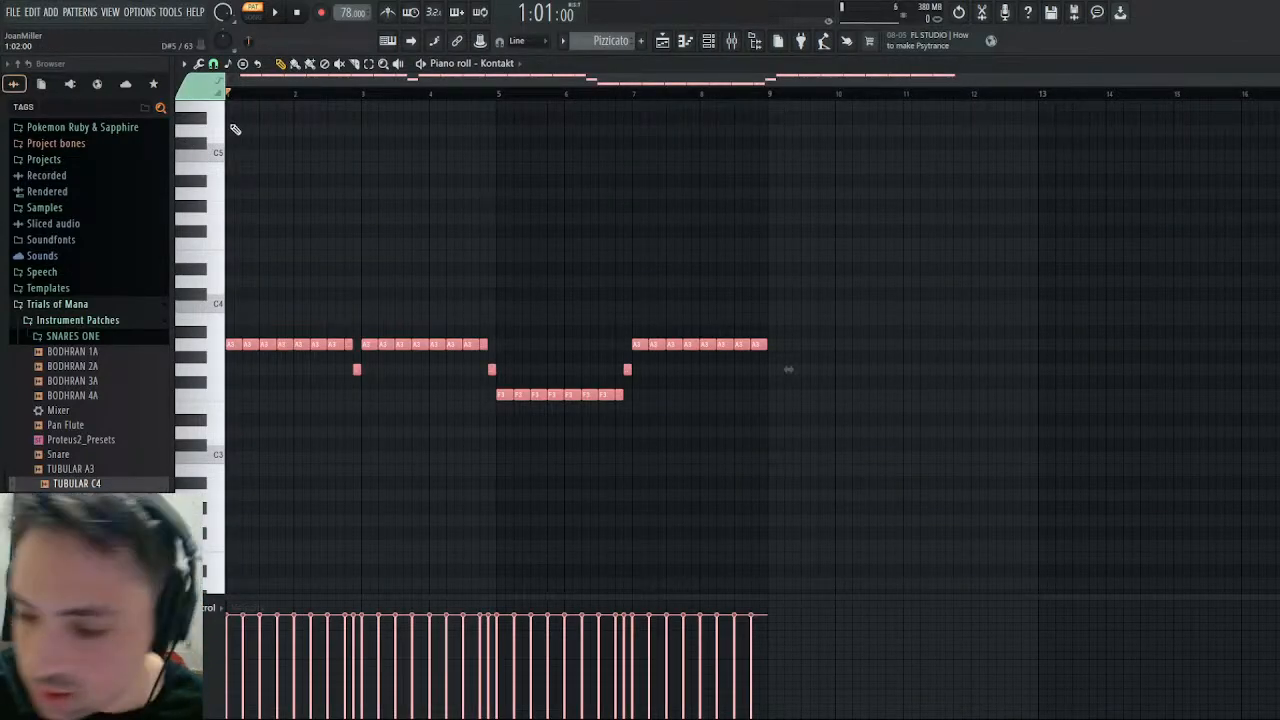
{"action": "key", "text": "ctrl+d"}
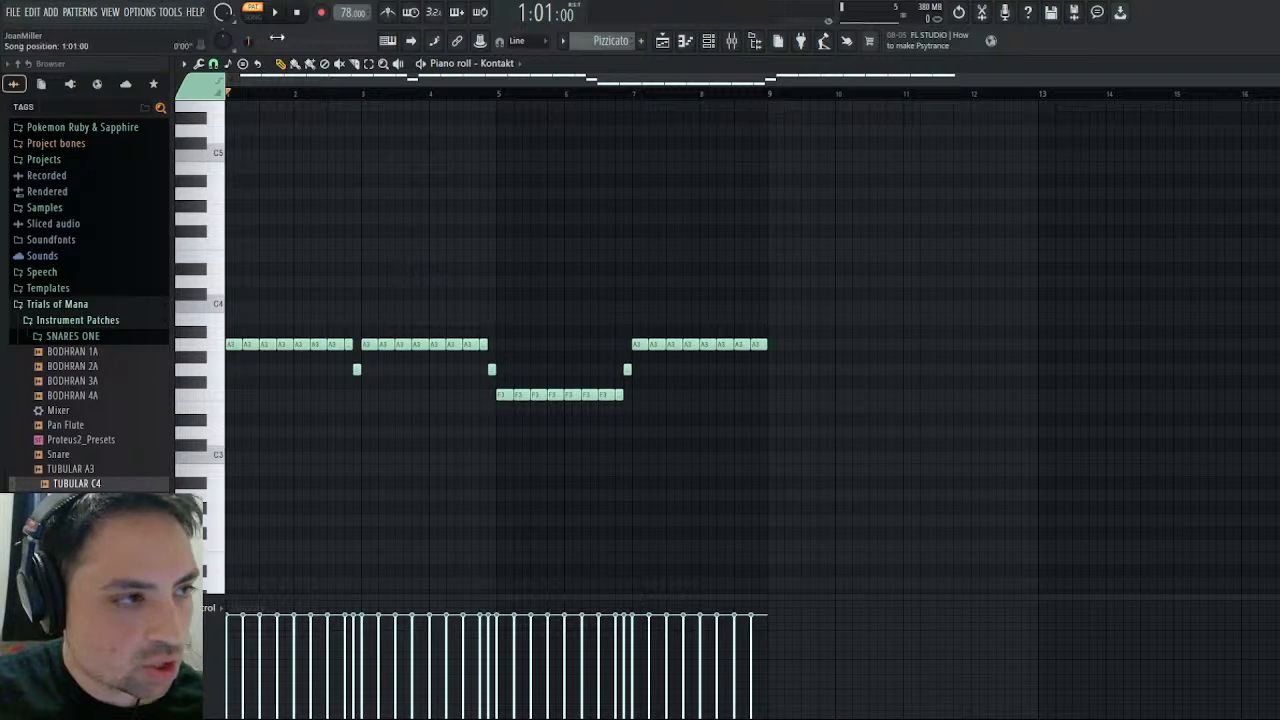
{"action": "key", "text": "space"}
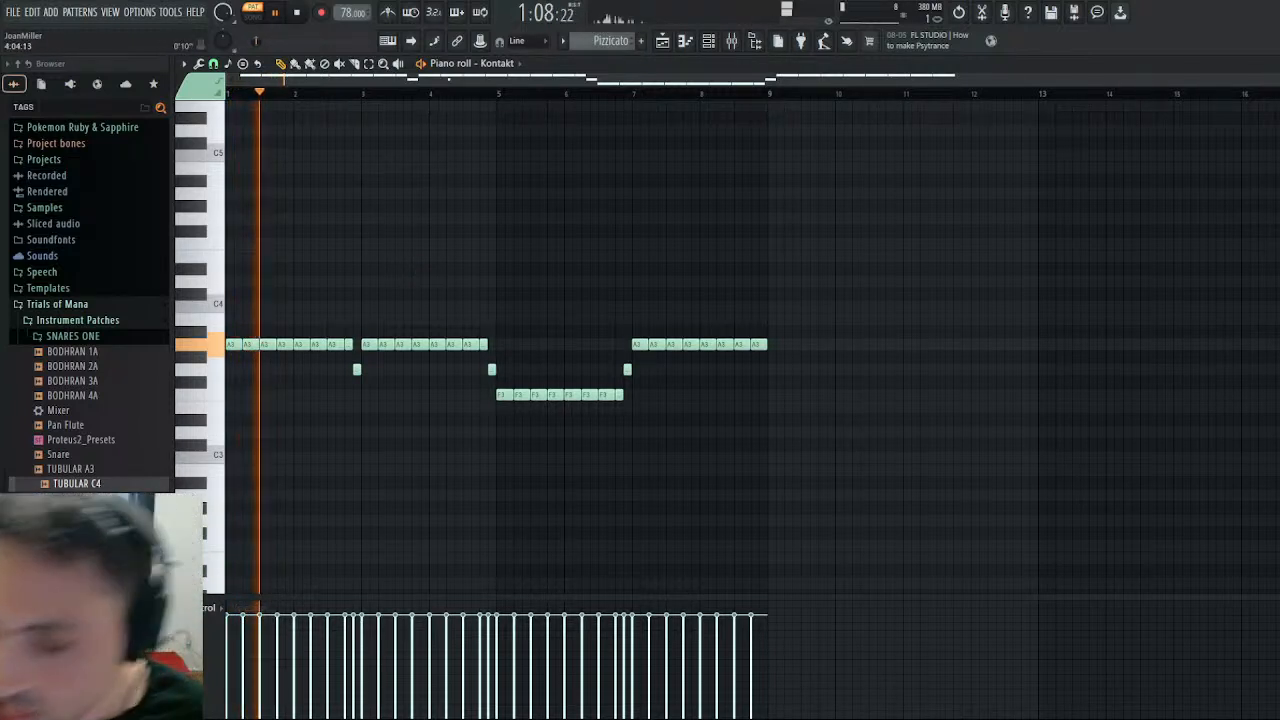
{"action": "key", "text": "ctrl+Up"}
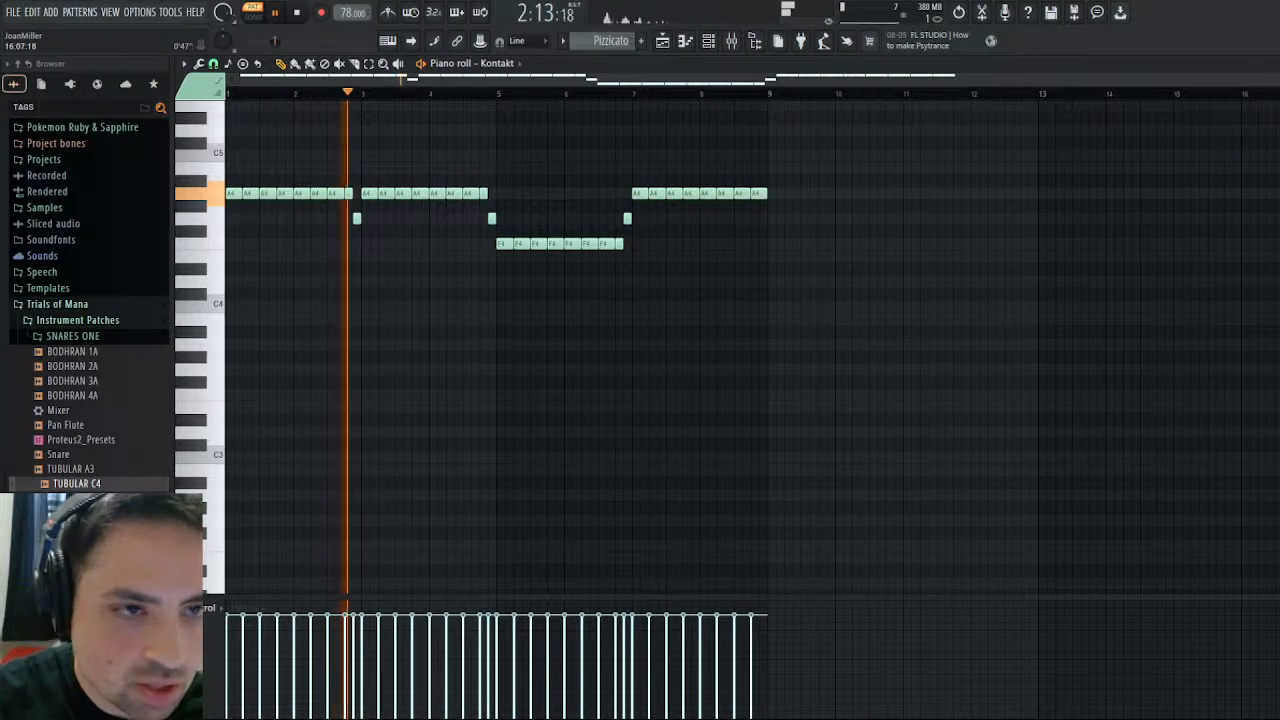
- Return Kontakt to its multi rack, adjust the STRORC PIZ4M instrument's volume while the pattern plays, and close Kontakt
{"action": "left_click", "coordinate": [1270, 64]}
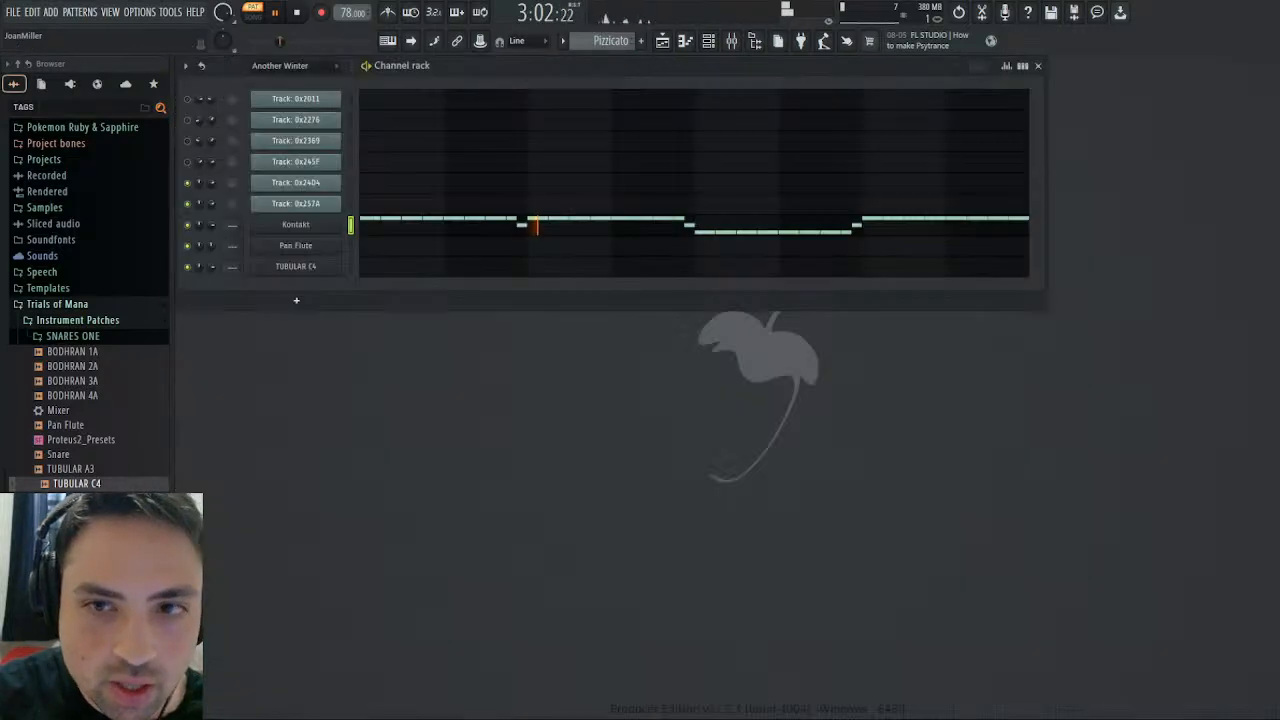
{"action": "left_click", "coordinate": [300, 226]}
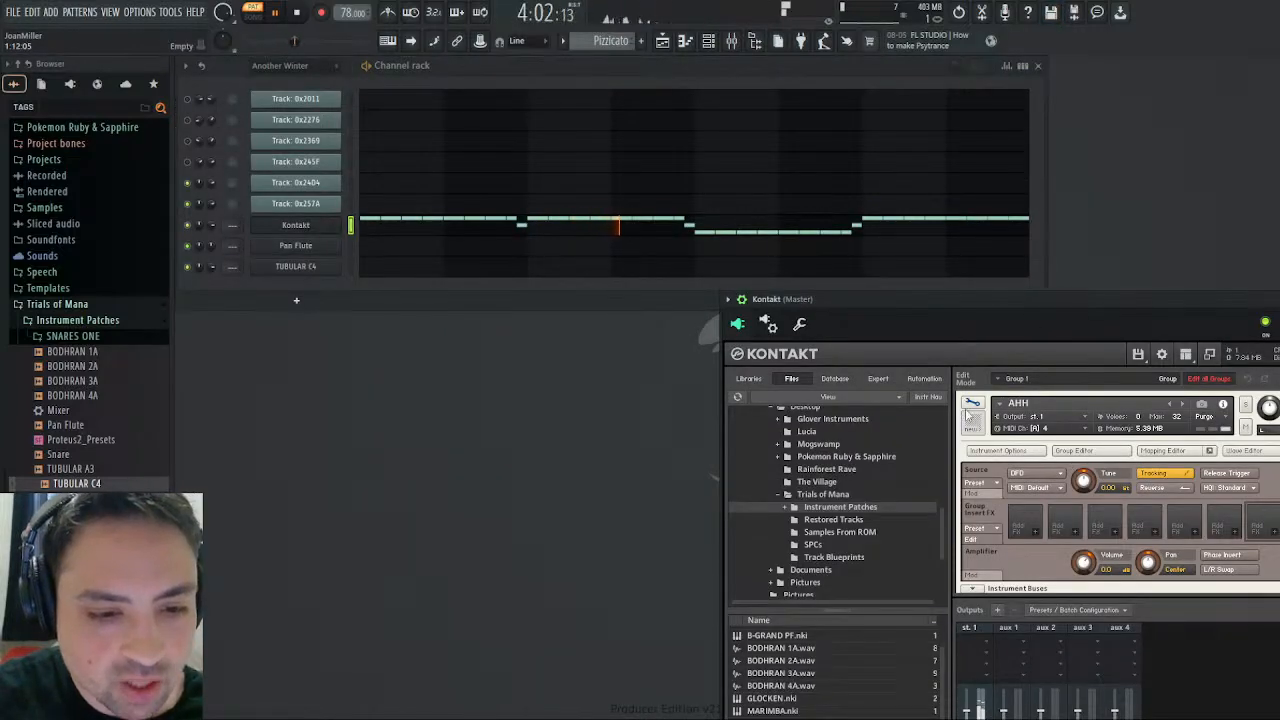
{"action": "left_click", "coordinate": [971, 404]}
{"action": "left_click_drag", "start_coordinate": [1140, 307], "coordinate": [755, 199]}
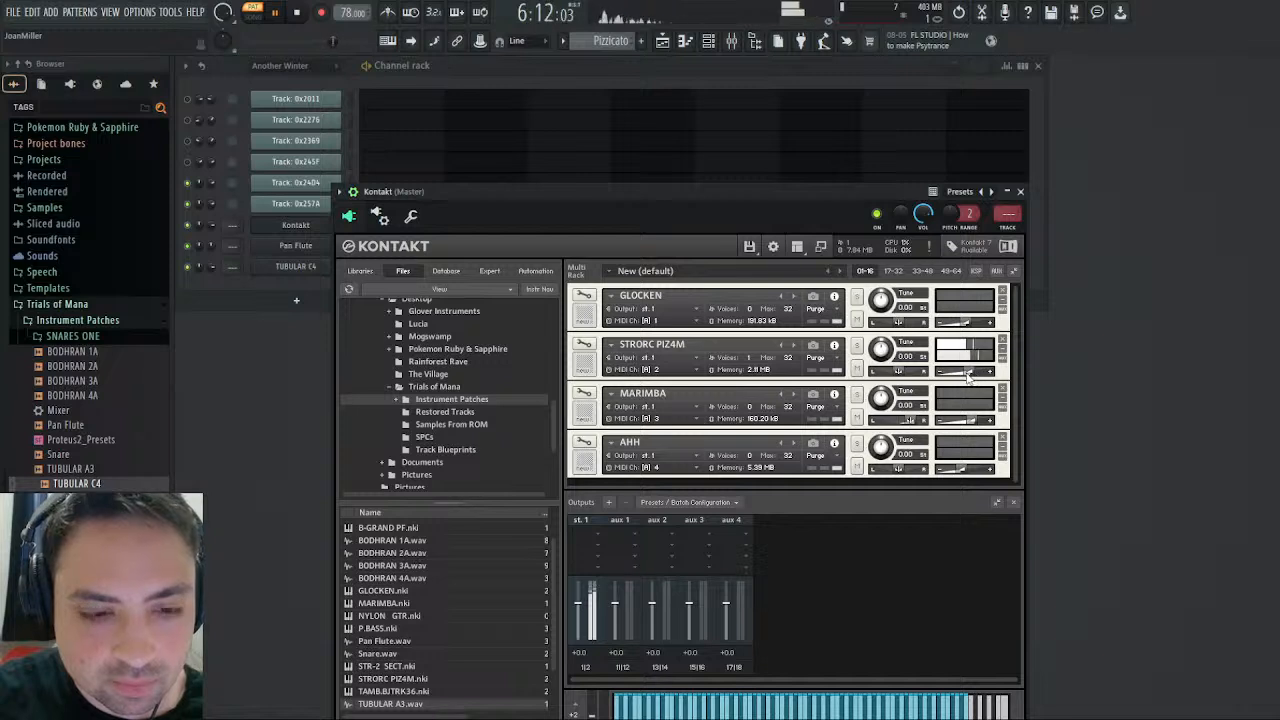
{"action": "left_click_drag", "start_coordinate": [968, 372], "coordinate": [965, 373]}
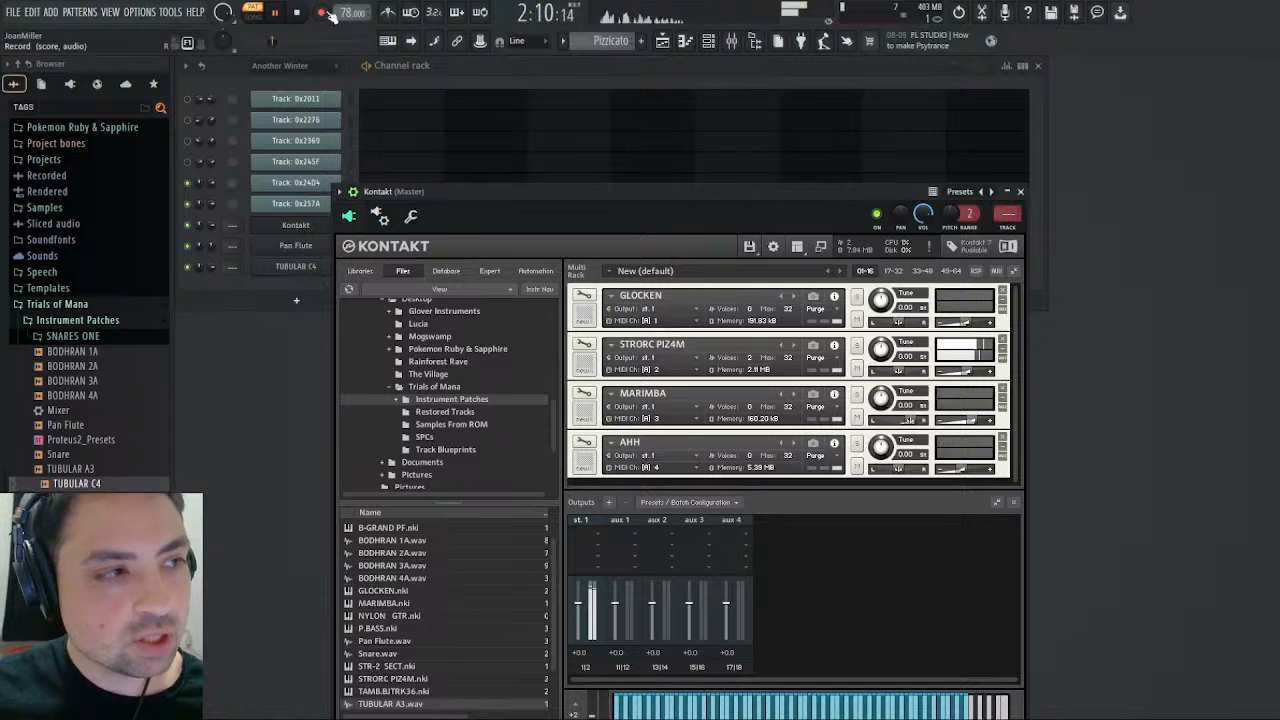
{"action": "left_click", "coordinate": [297, 12]}
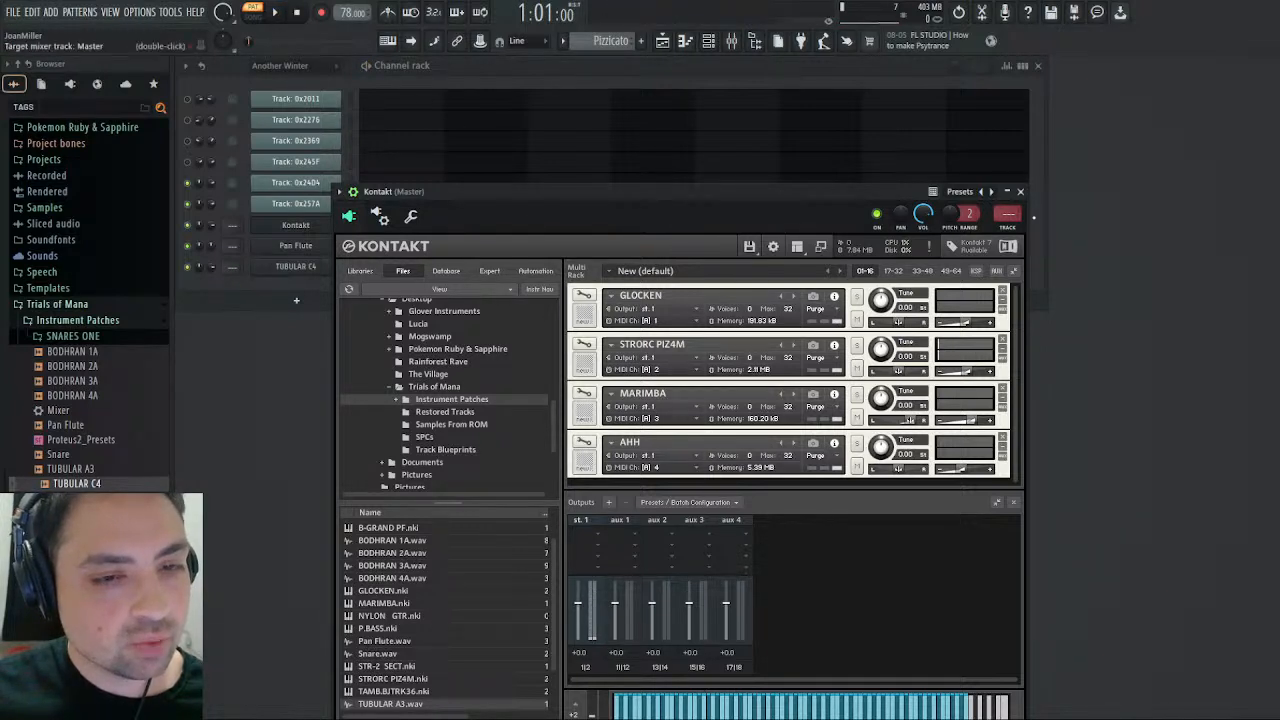
{"action": "left_click", "coordinate": [1020, 191]}
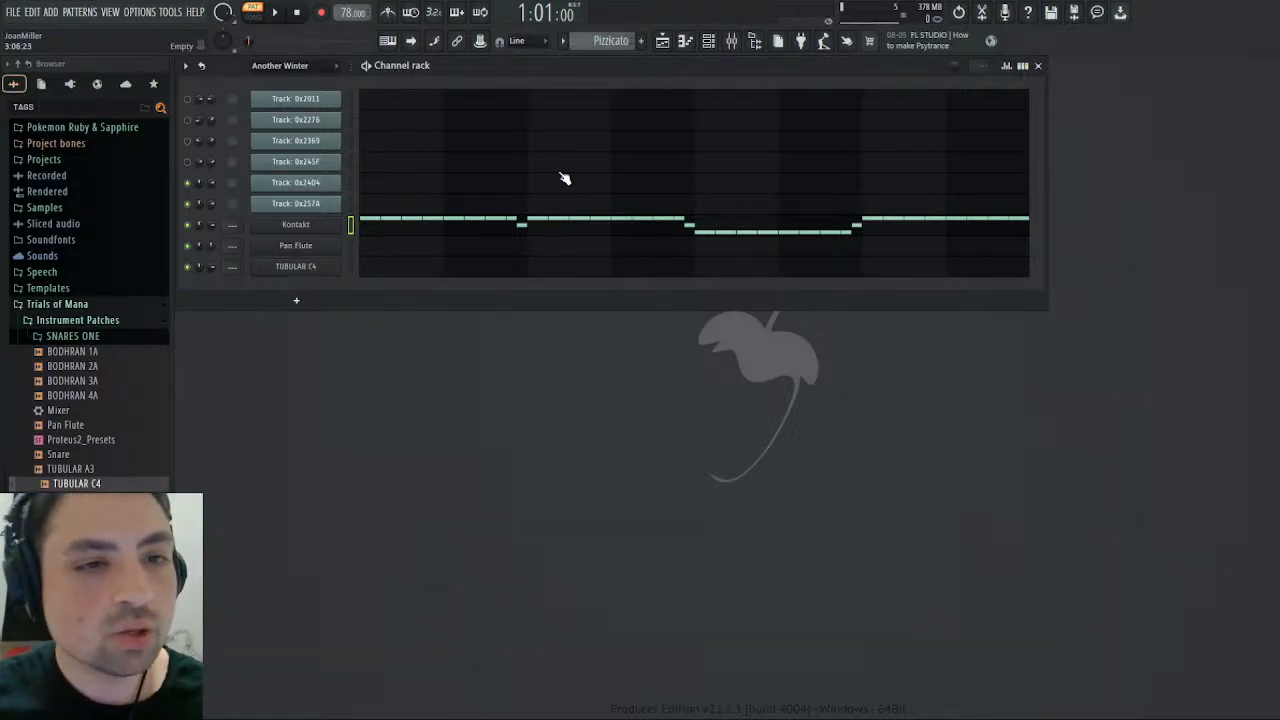
- Play the Pizzicato and Glockenspiel patterns, and examine Track 0x24D4's notes in the Another Winter pattern
{"action": "left_click", "coordinate": [280, 13]}
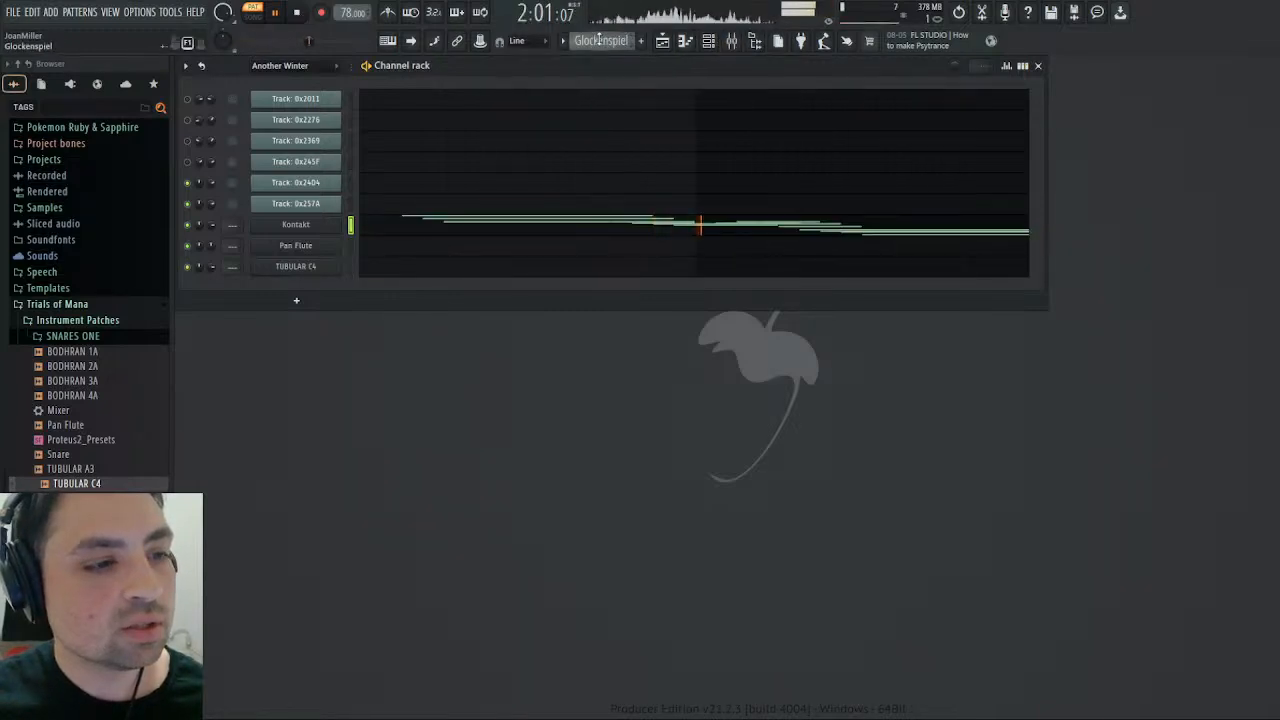
{"action": "key", "text": "space"}
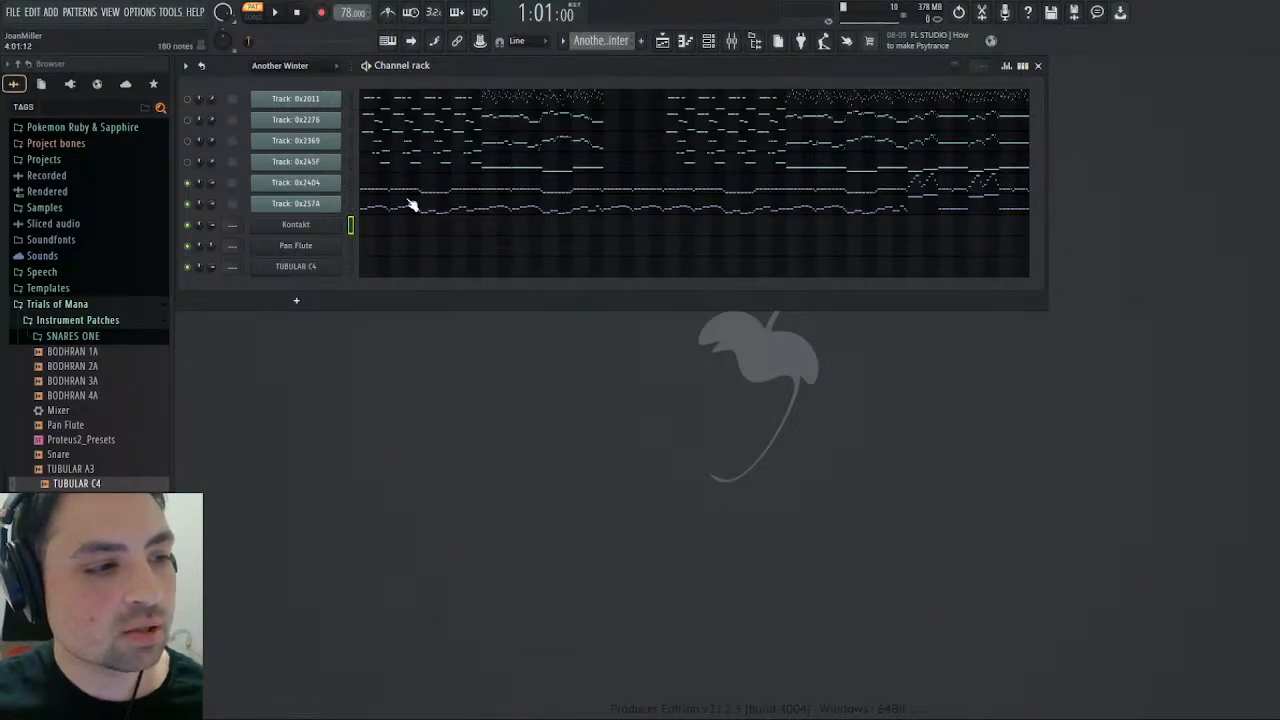
{"action": "left_click", "coordinate": [933, 186]}
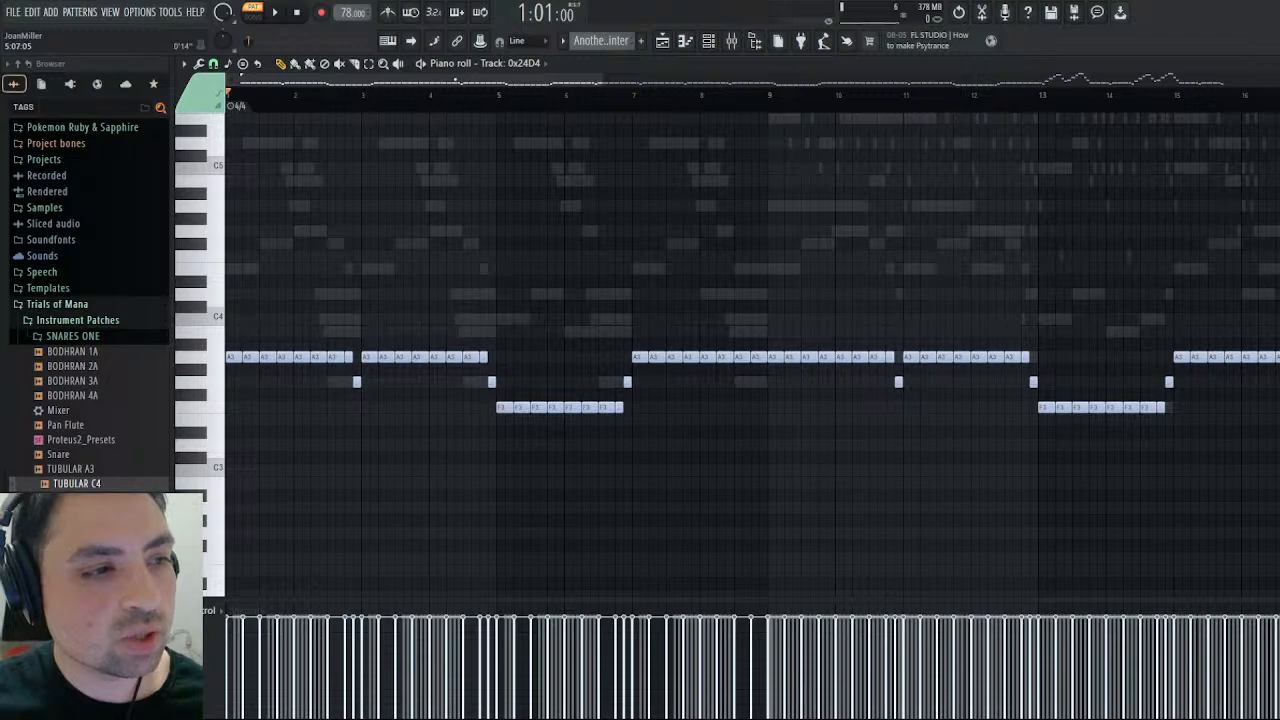
{"action": "left_click_drag", "start_coordinate": [617, 85], "coordinate": [621, 89]}
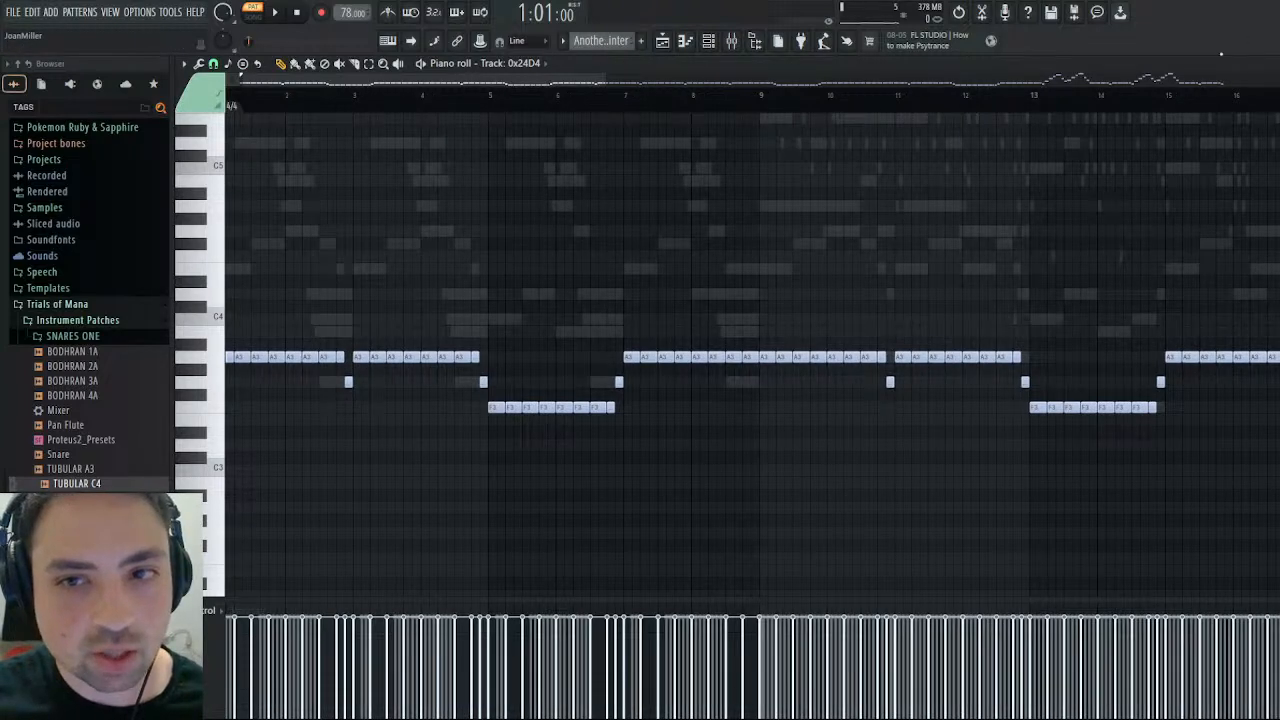
{"action": "key", "text": "Escape"}
- Examine Track 0x257A's piano roll, select its notes from late bar 4 through bar 12, and close it
{"action": "left_click", "coordinate": [463, 210]}
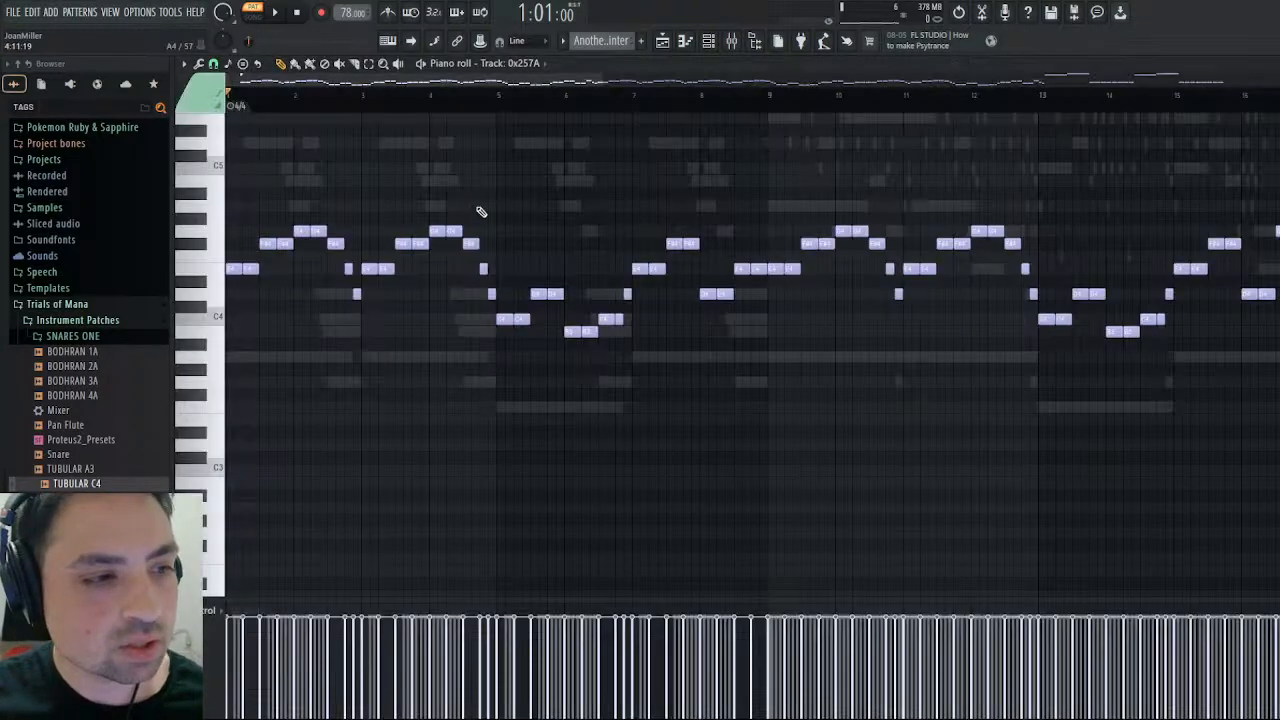
{"action": "scroll", "coordinate": [605, 263], "scroll_direction": "up", "scroll_amount": 3}
{"action": "scroll", "coordinate": [605, 262], "scroll_direction": "down", "scroll_amount": 2}
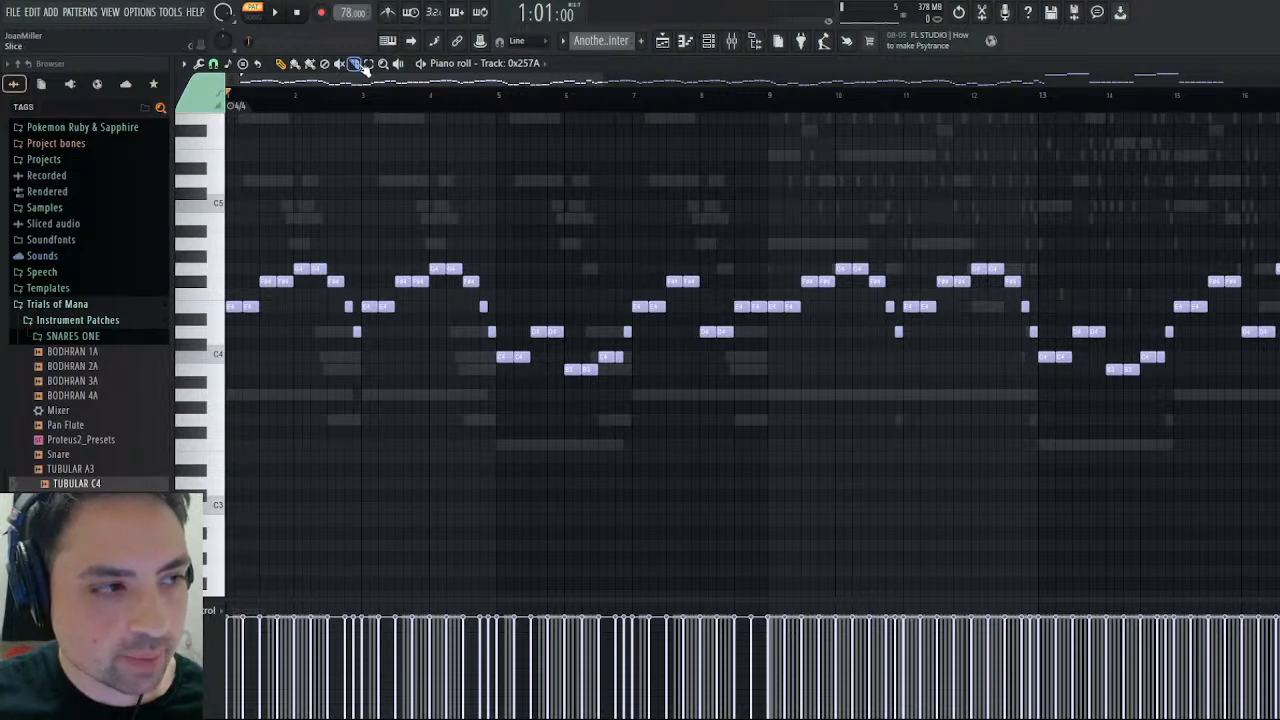
{"action": "left_click_drag", "start_coordinate": [1034, 218], "coordinate": [570, 456]}
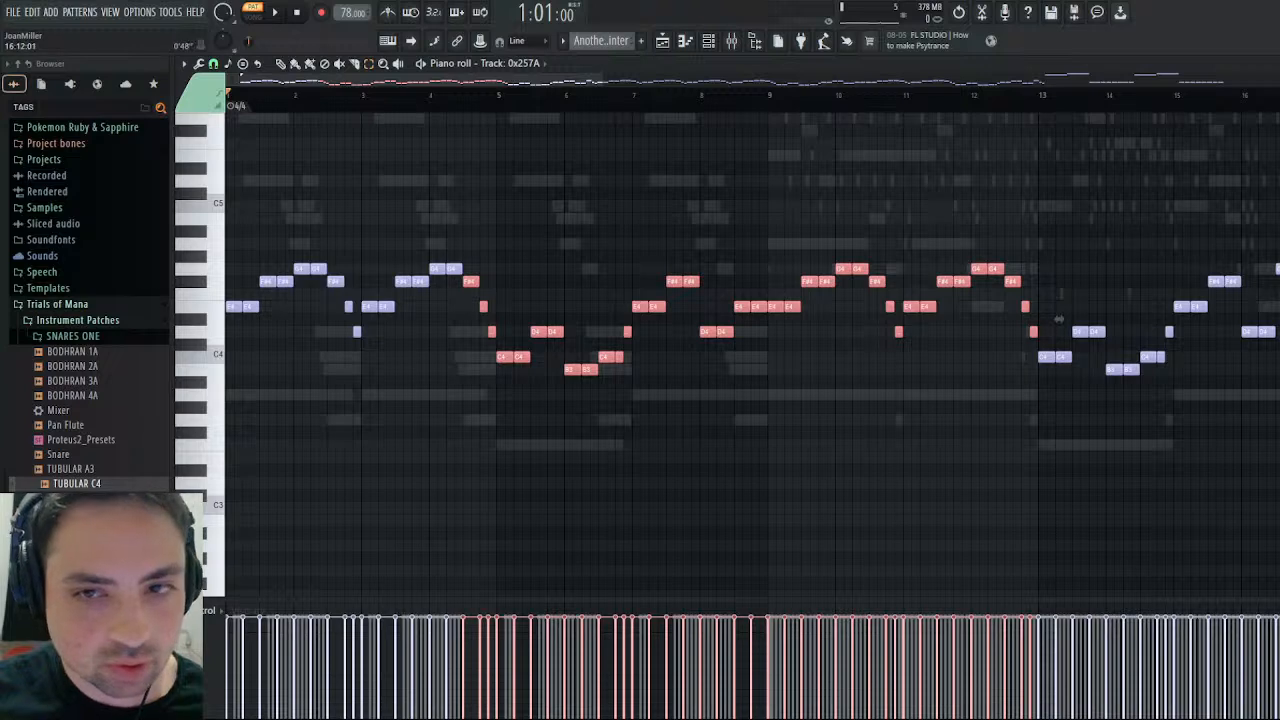
{"action": "key", "text": "Escape"}
- Open Track 0x24D4's piano roll, compare it with the Tubular Bells and Pizzicato patterns, and return to Another Winter
{"action": "left_click", "coordinate": [483, 188]}
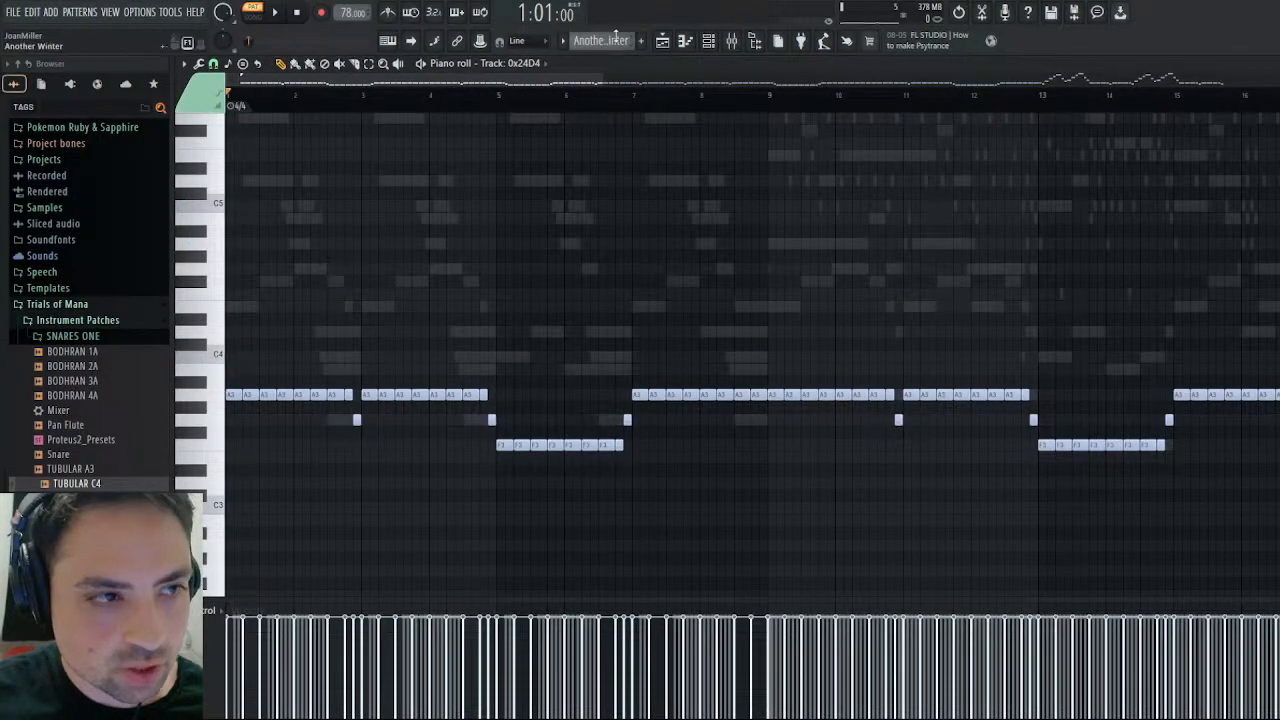
{"action": "scroll", "coordinate": [615, 40], "scroll_direction": "down", "scroll_amount": 1}
{"action": "scroll", "coordinate": [615, 40], "scroll_direction": "down", "scroll_amount": 2}
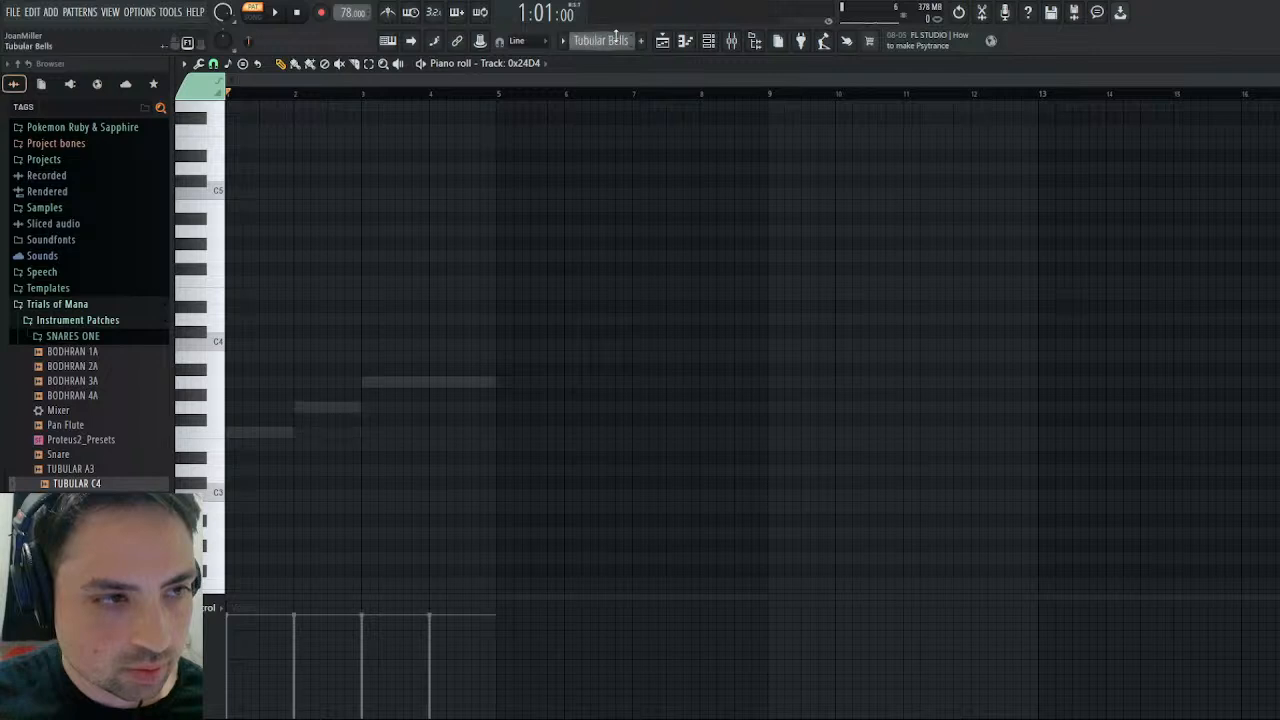
{"action": "scroll", "coordinate": [615, 40], "scroll_direction": "down", "scroll_amount": 1}
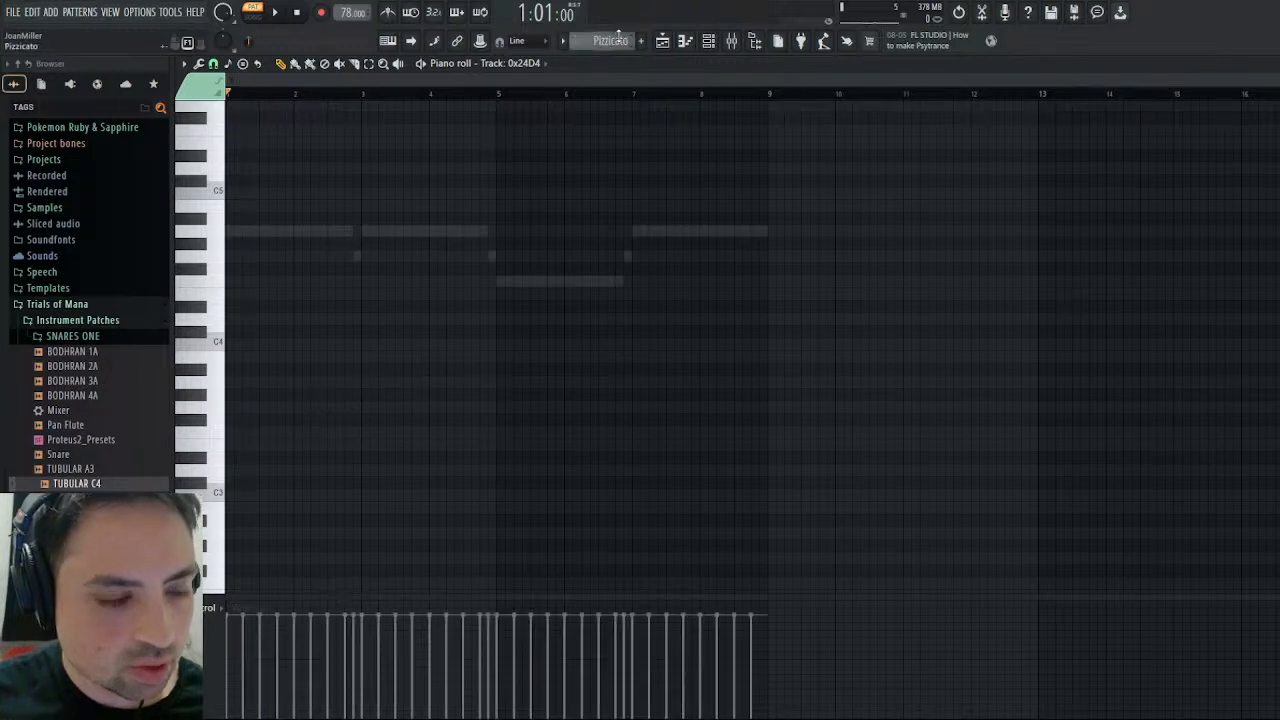
{"action": "scroll", "coordinate": [618, 35], "scroll_direction": "up", "scroll_amount": 4}
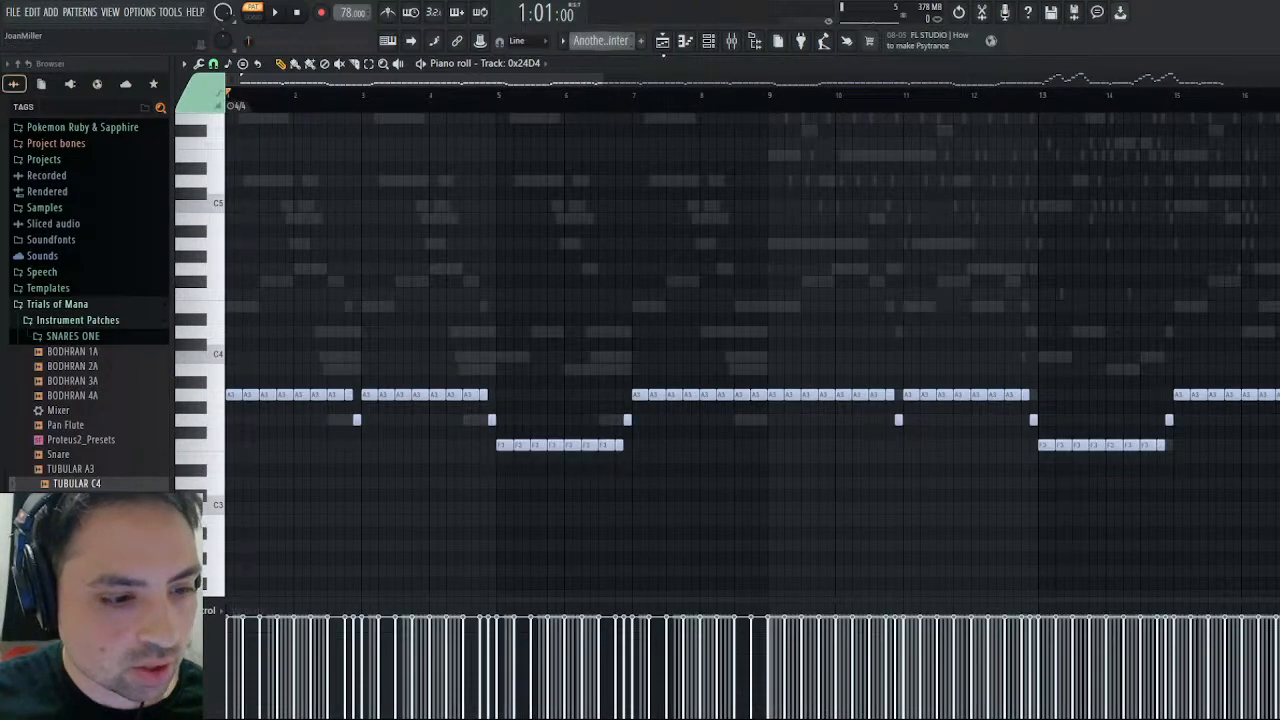
- Open Track 0x257A's piano roll, select its notes in bars 1 through 8, compare them with the following bars, and close it
{"action": "key", "text": "Escape"}
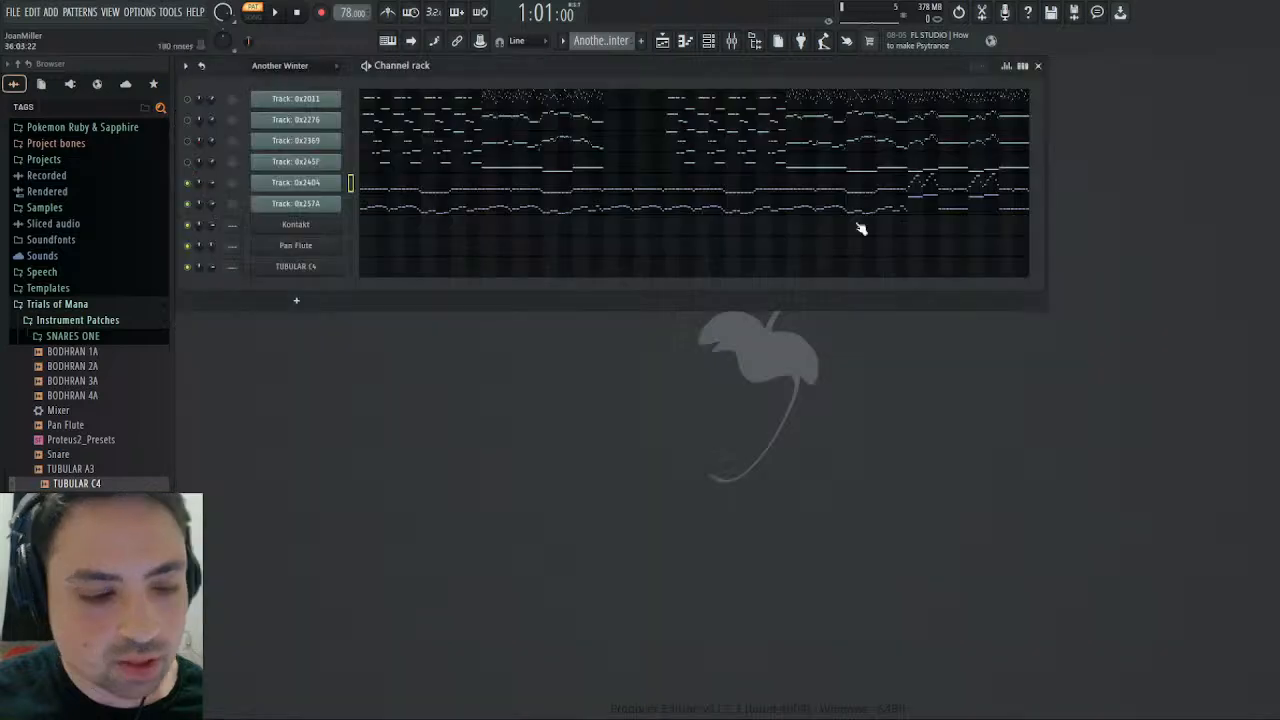
{"action": "left_click", "coordinate": [555, 211]}
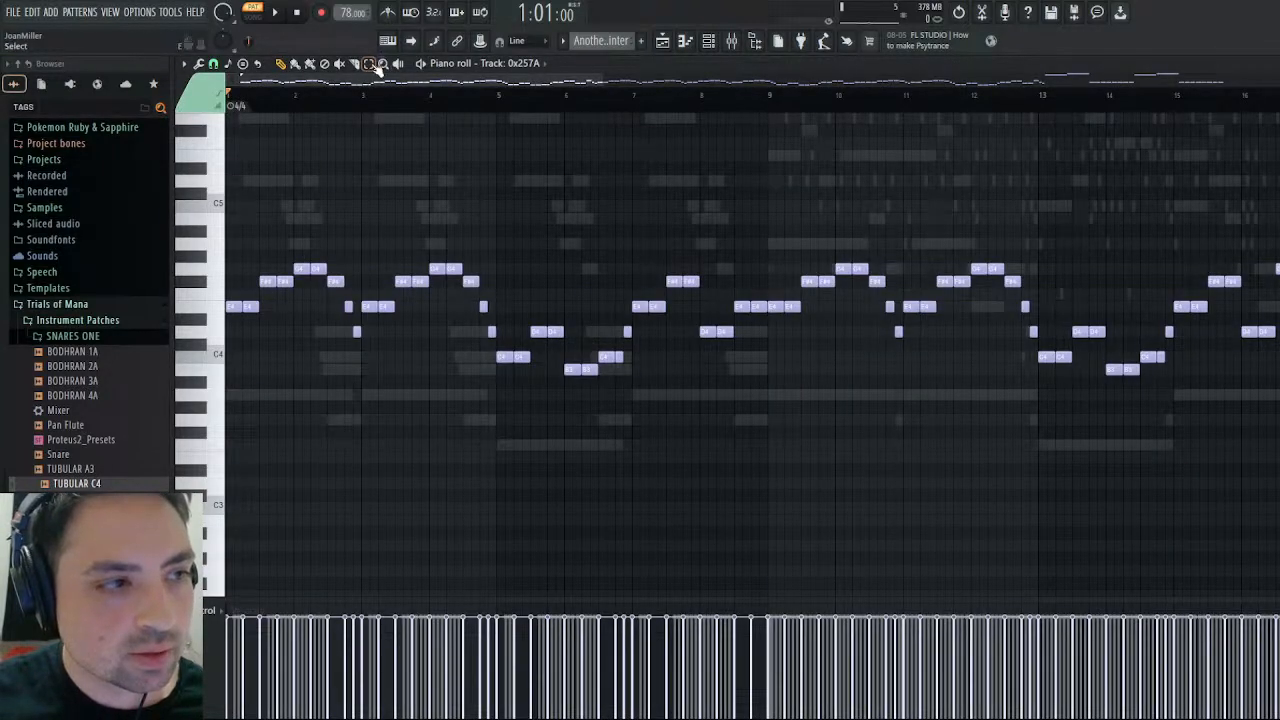
{"action": "left_click_drag", "start_coordinate": [766, 212], "coordinate": [226, 516]}
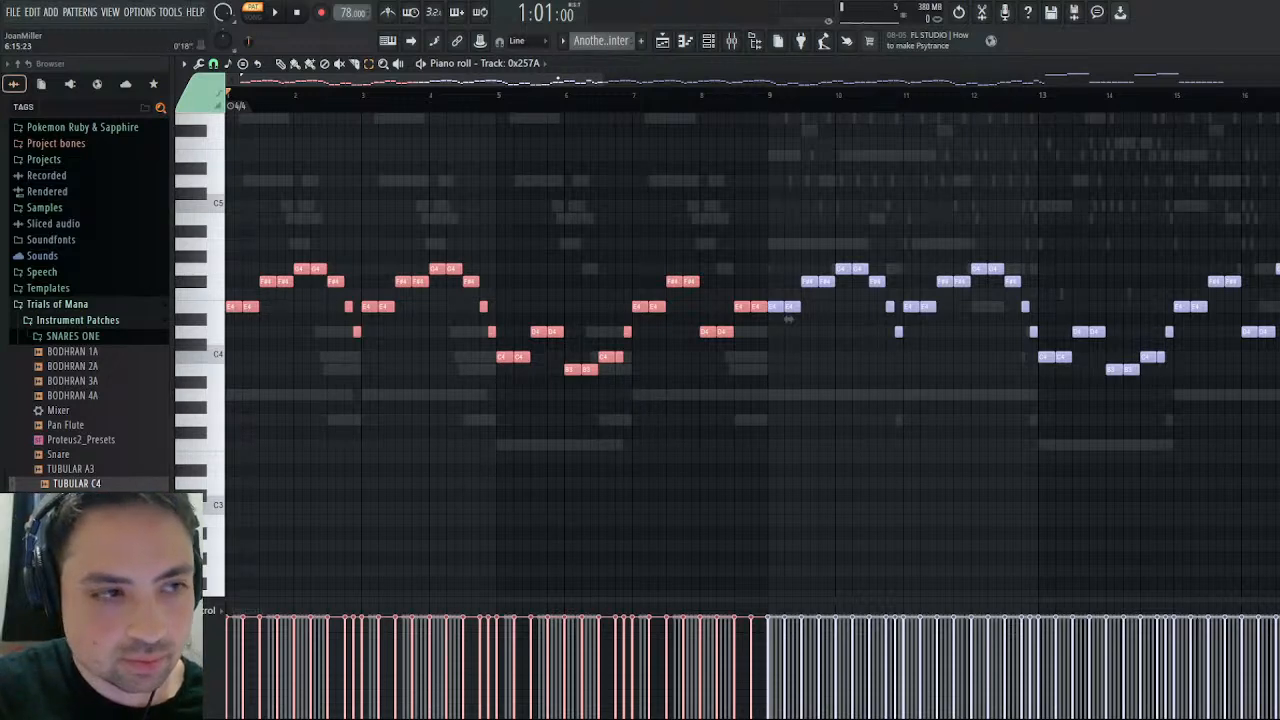
{"action": "left_click_drag", "start_coordinate": [788, 319], "coordinate": [547, 325]}
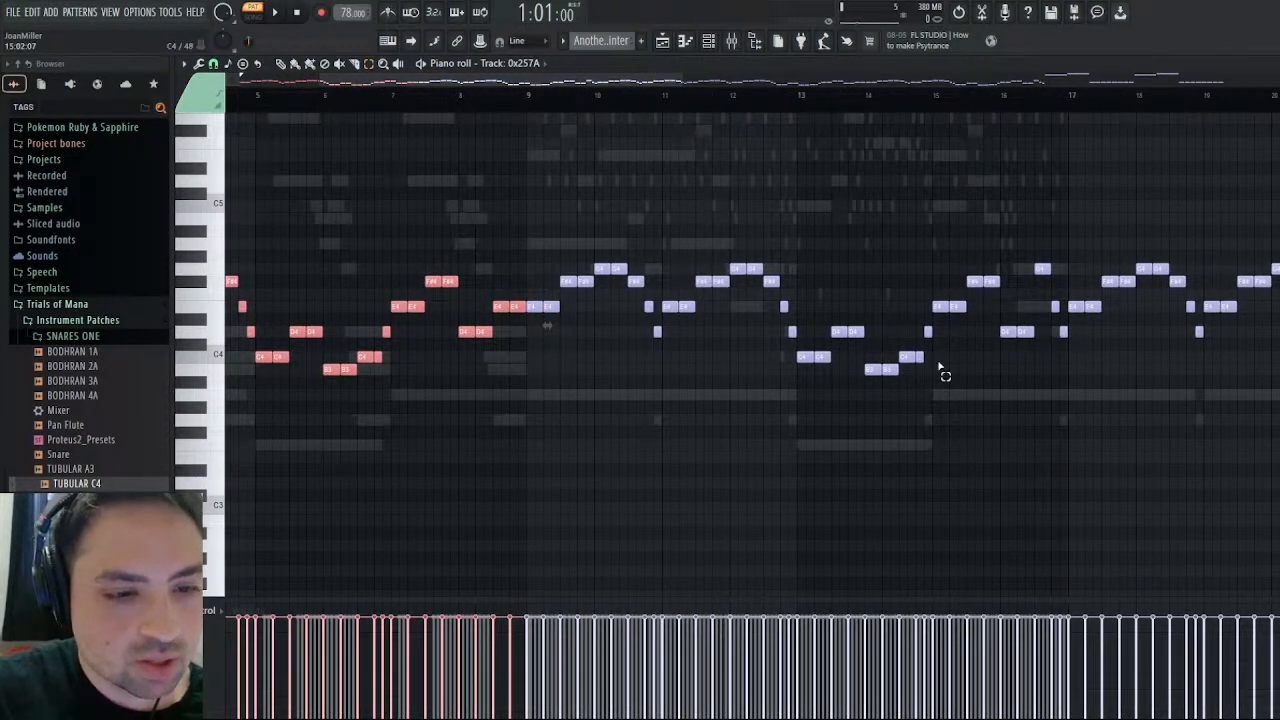
{"action": "left_click_drag", "start_coordinate": [662, 82], "coordinate": [543, 118]}
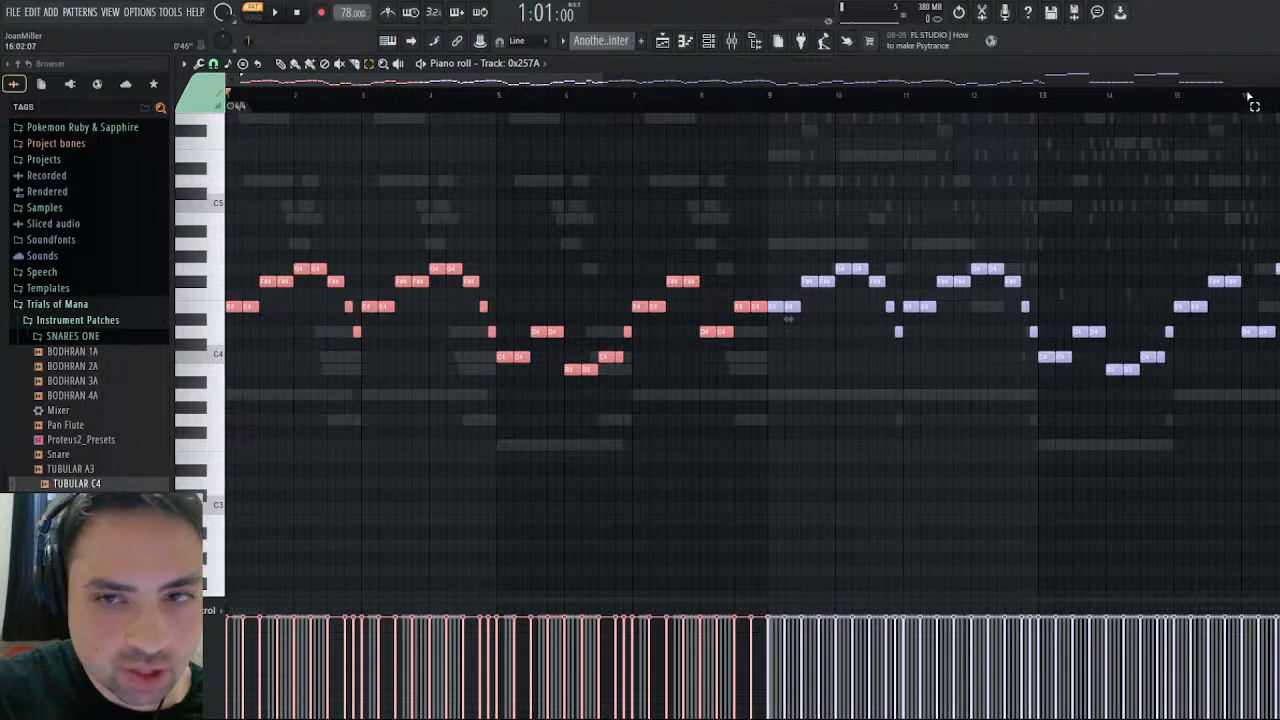
{"action": "key", "text": "Escape"}
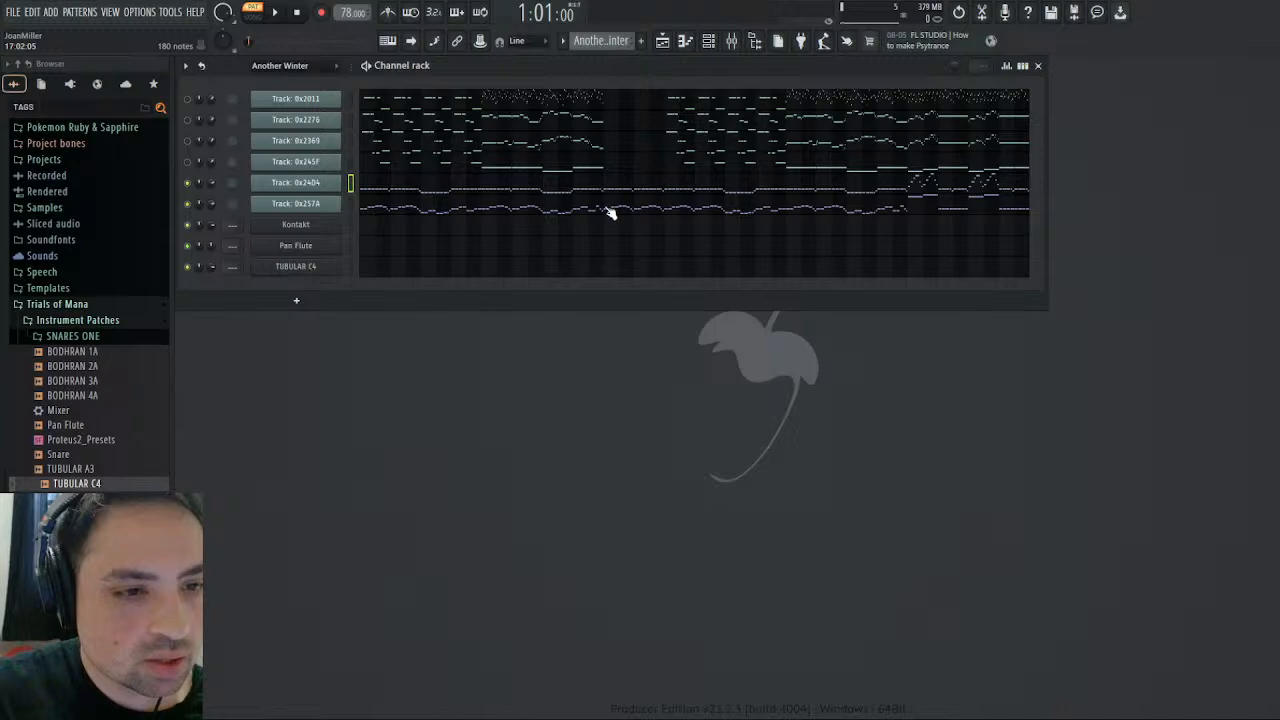
- Copy Track 0x257A's notes from bars 1 through 16 into the Kontakt channel of the Pizzicato pattern
{"action": "left_click", "coordinate": [610, 210]}
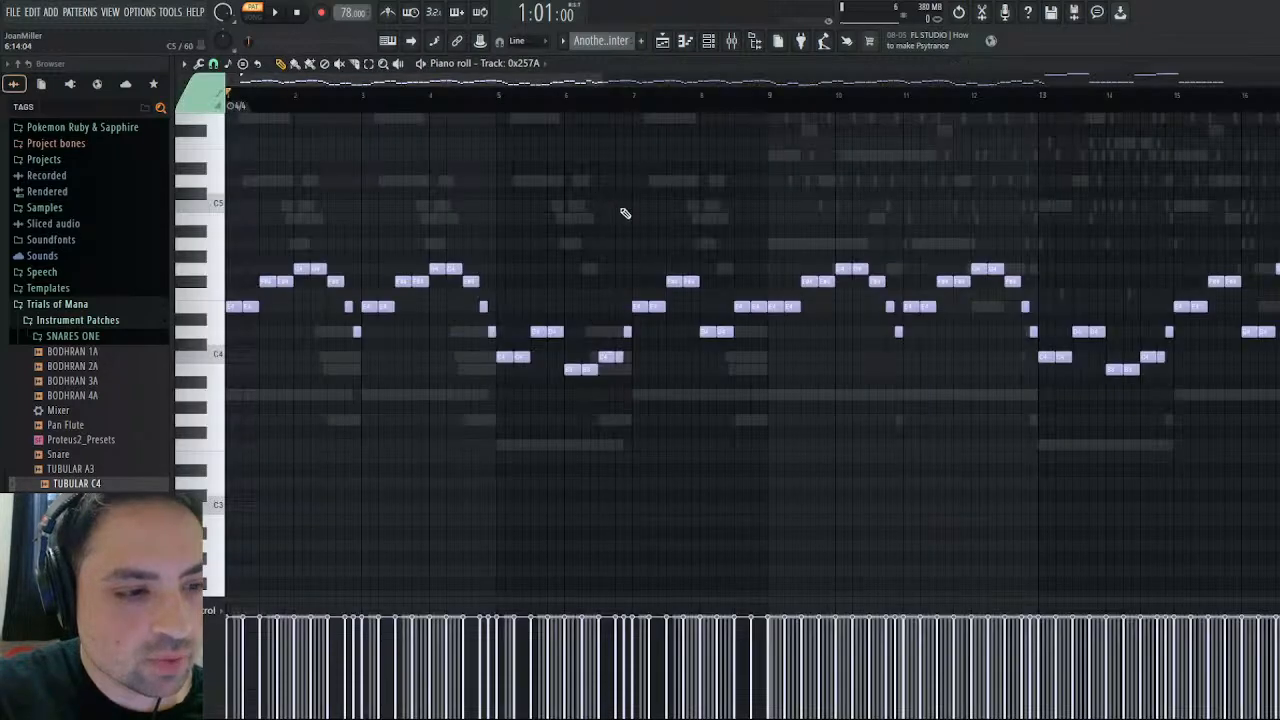
{"action": "left_click_drag", "start_coordinate": [525, 80], "coordinate": [688, 80]}
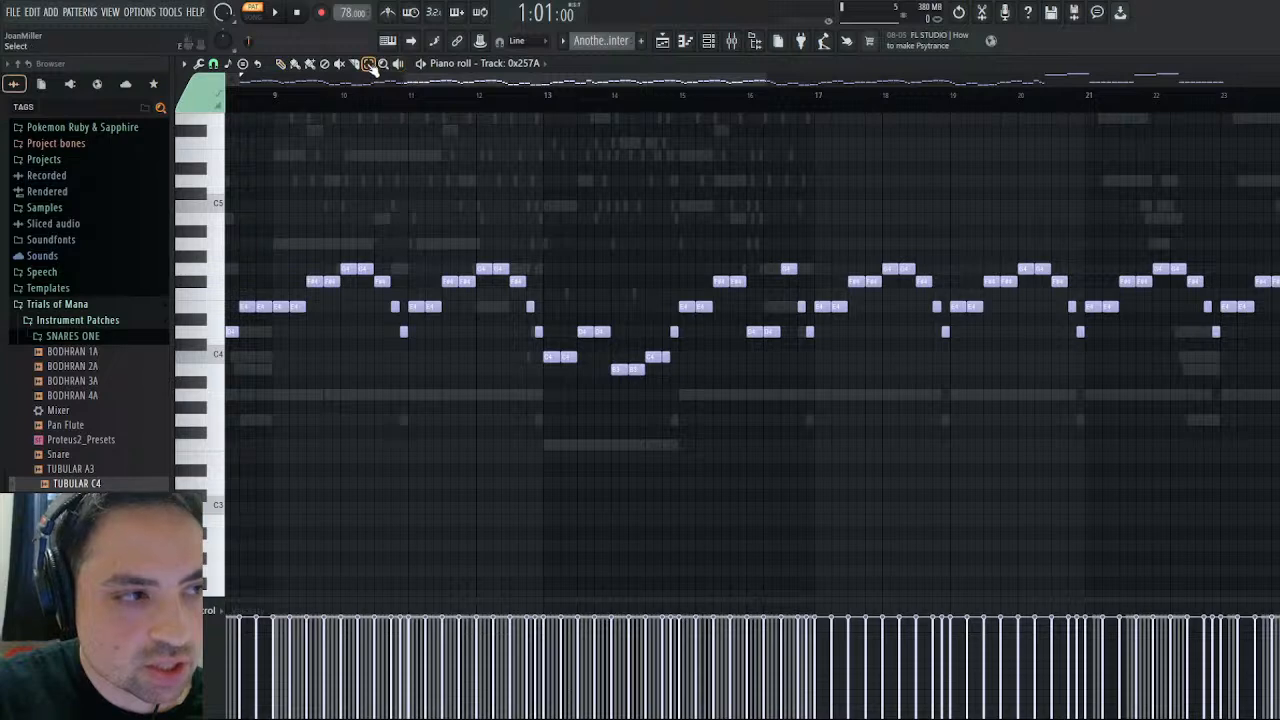
{"action": "left_click_drag", "start_coordinate": [815, 234], "coordinate": [5, 478]}
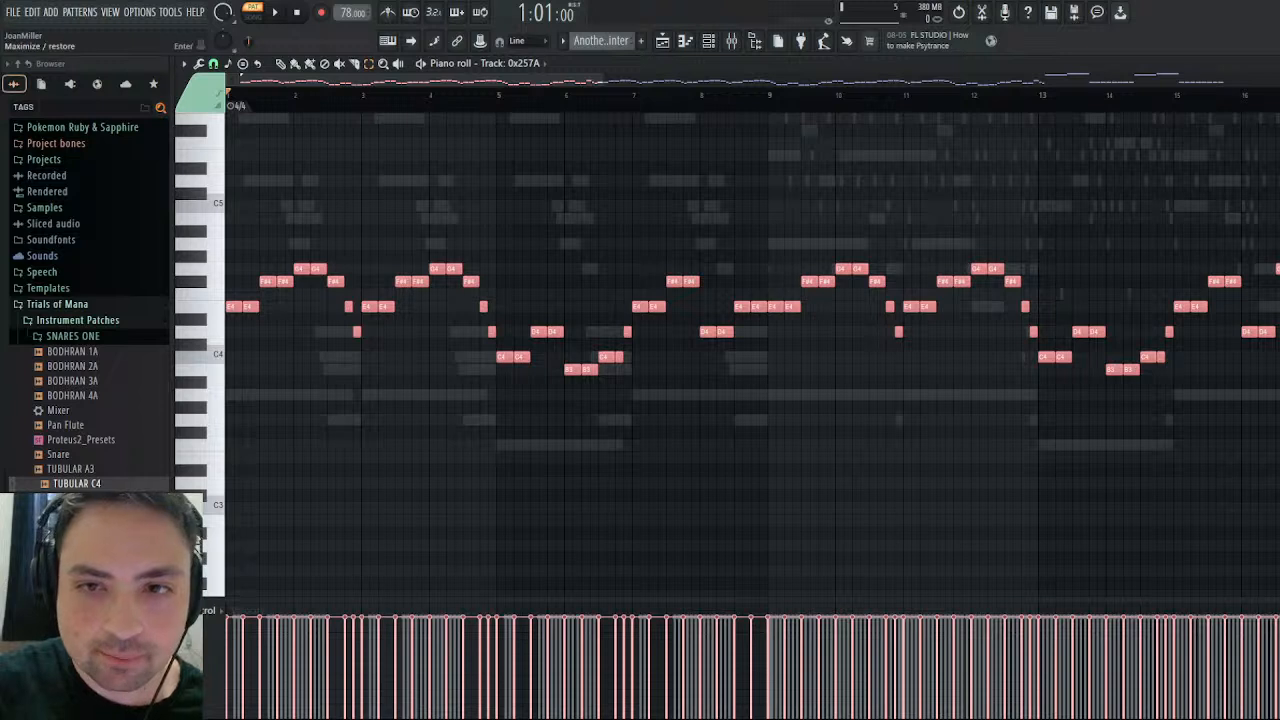
{"action": "key", "text": "Escape"}
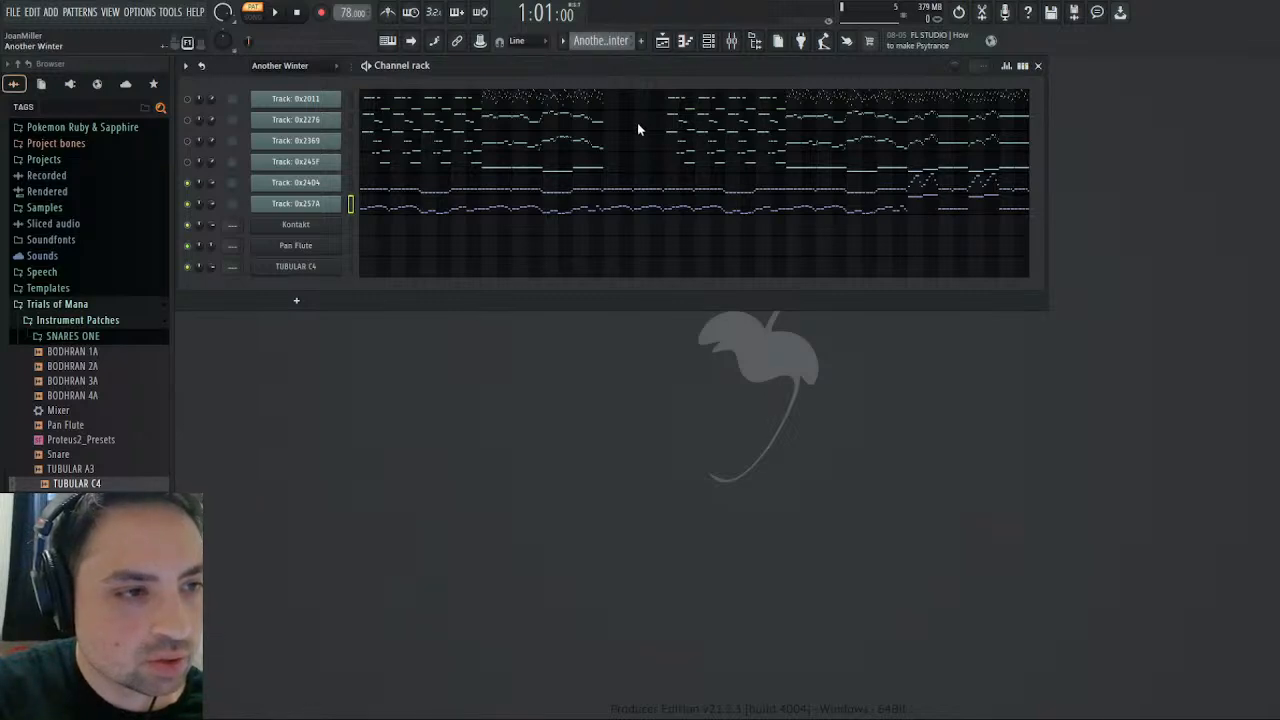
{"action": "left_click", "coordinate": [586, 234]}
{"action": "left_click", "coordinate": [570, 233]}
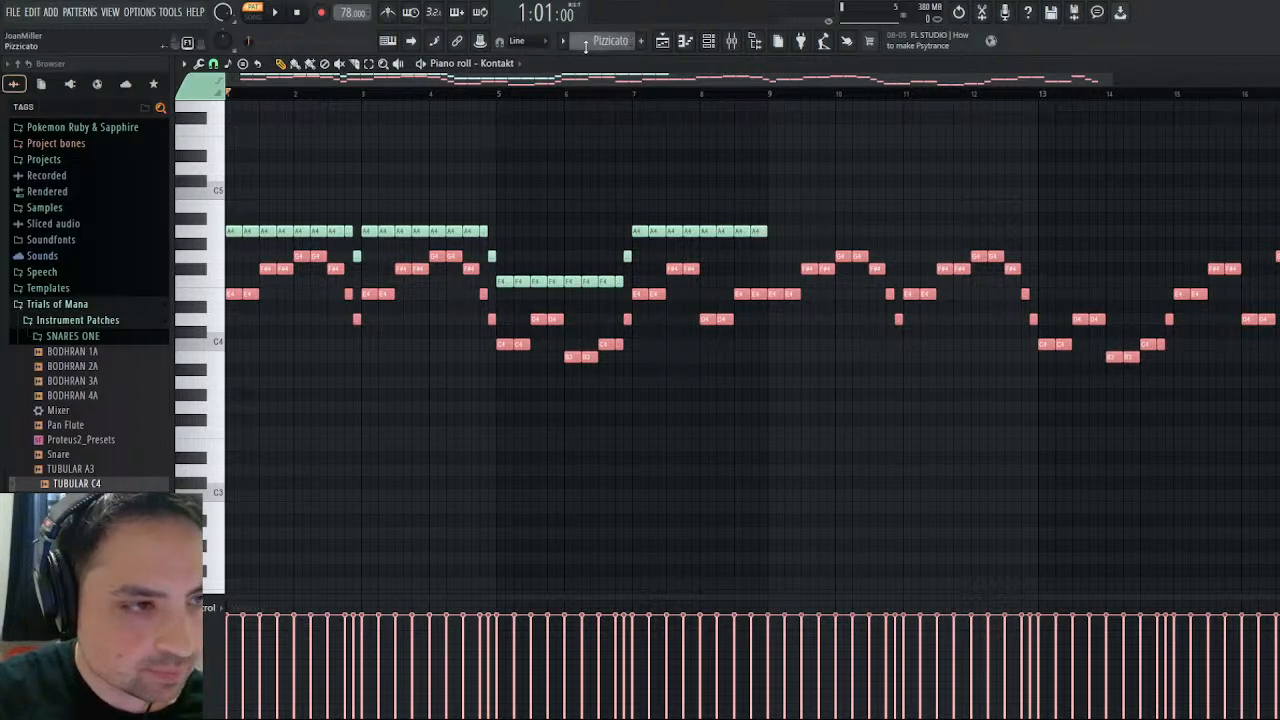
- Return to the Another Winter pattern, examine Track 0x24D4's notes in its piano roll, and close it
{"action": "scroll", "coordinate": [588, 41], "scroll_direction": "up", "scroll_amount": 1}
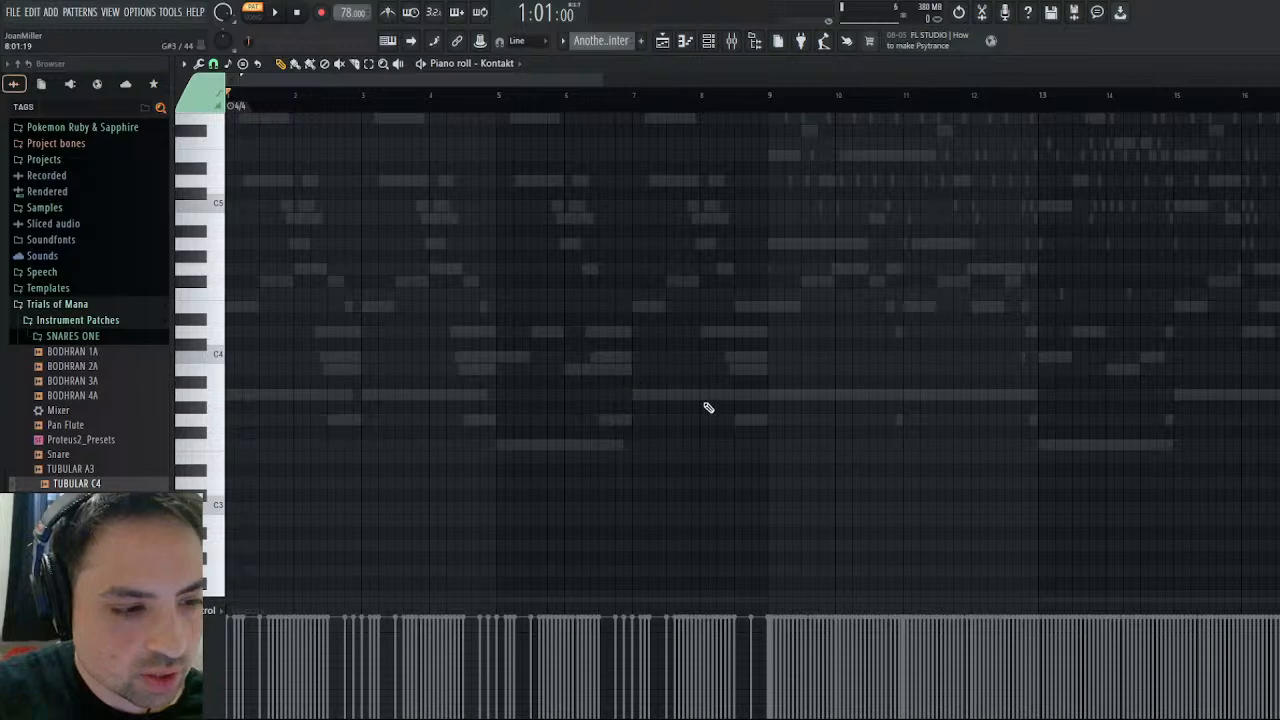
{"action": "key", "text": "F7"}
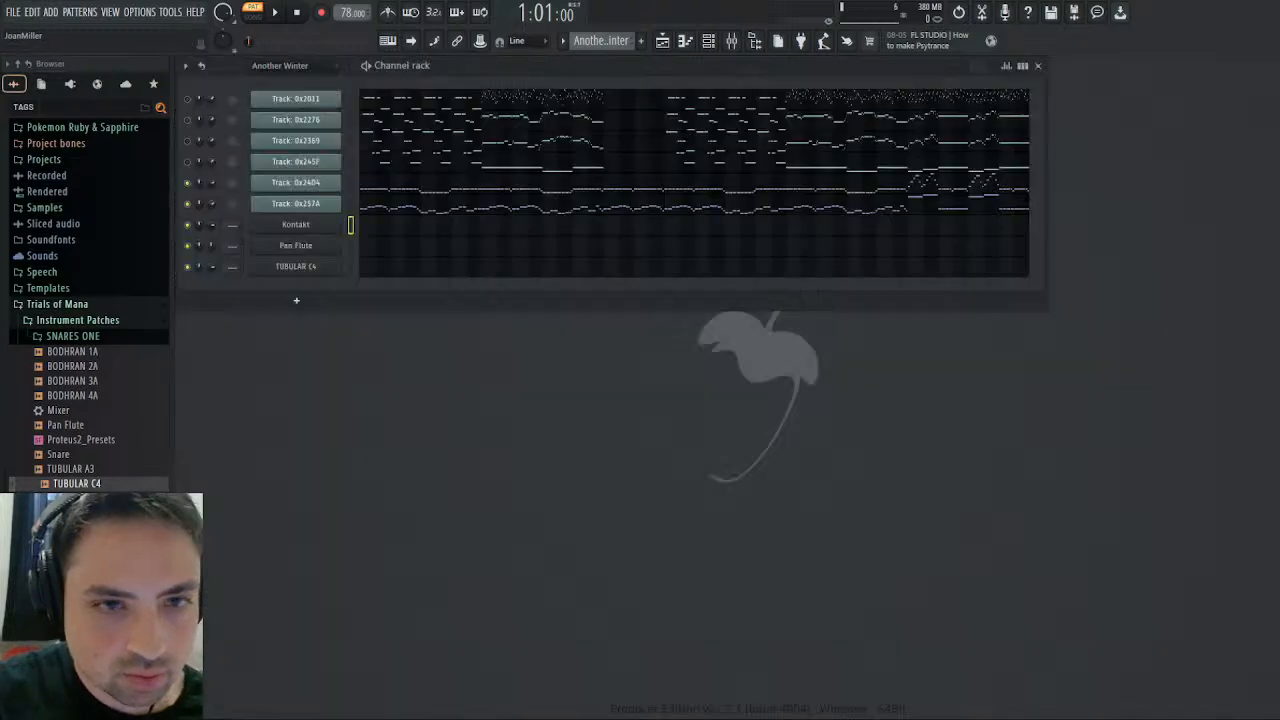
{"action": "left_click", "coordinate": [537, 202]}
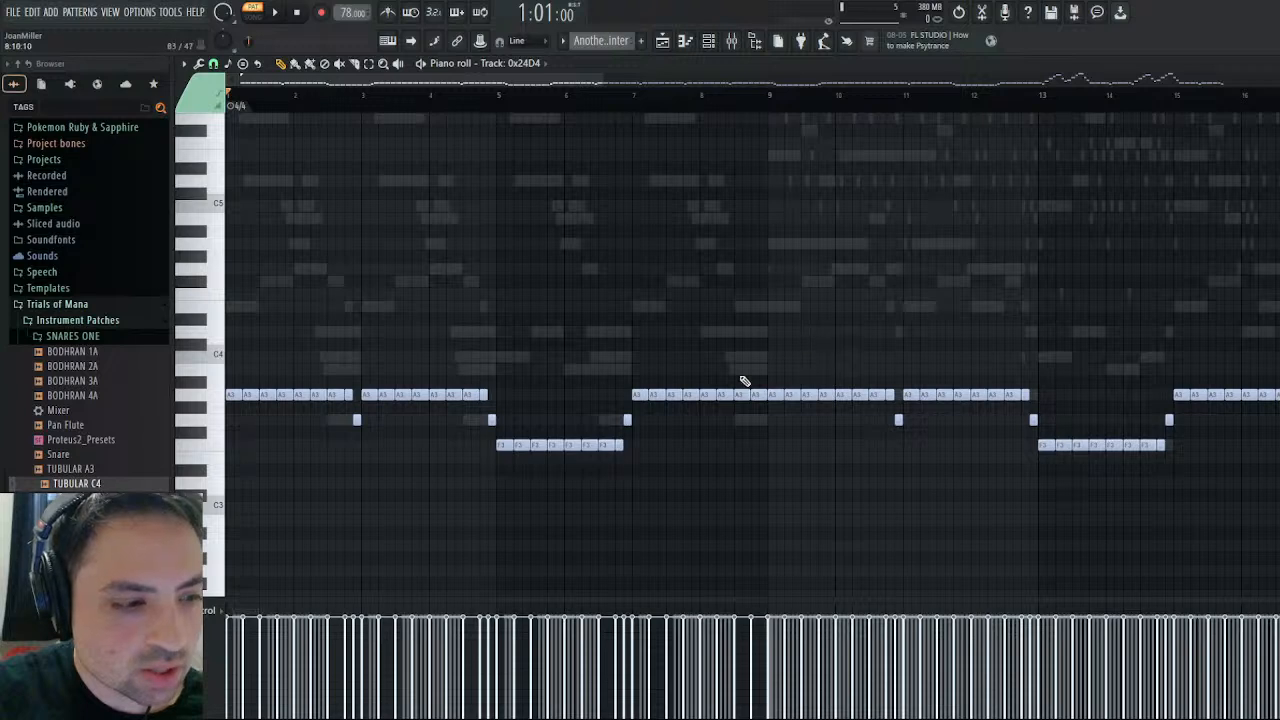
{"action": "left_click_drag", "start_coordinate": [538, 82], "coordinate": [394, 113]}
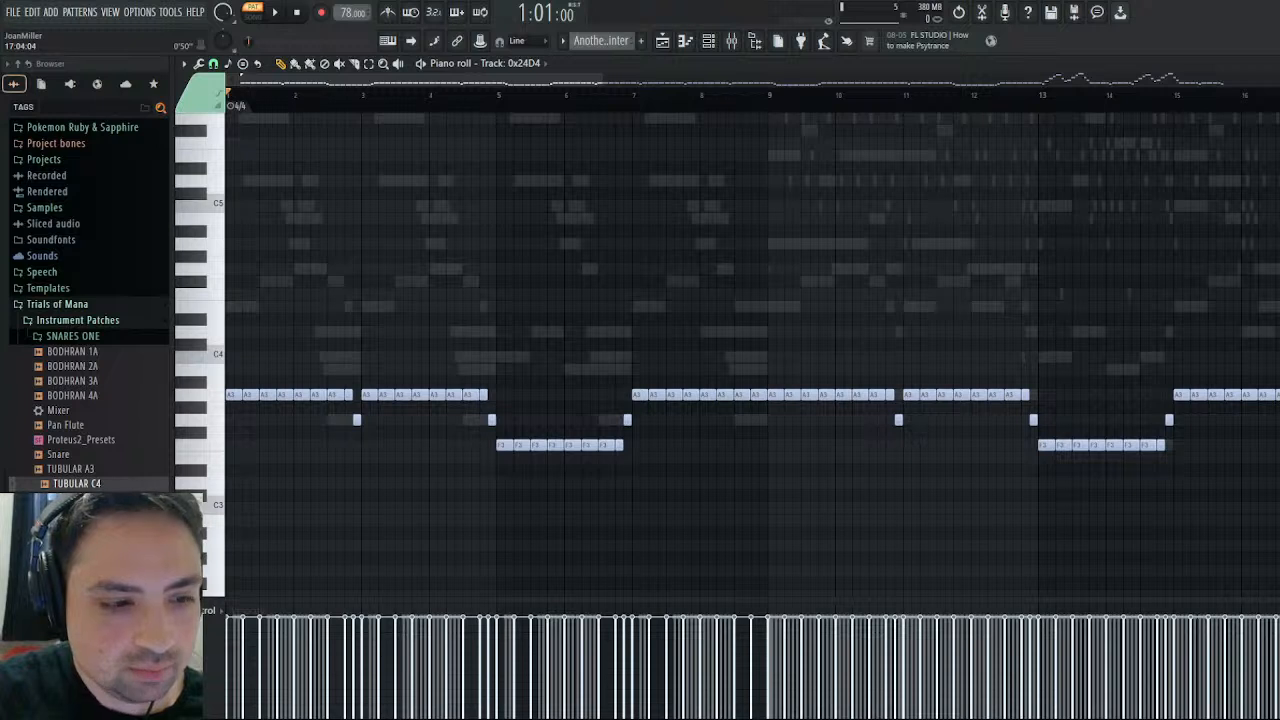
{"action": "key", "text": "Escape"}
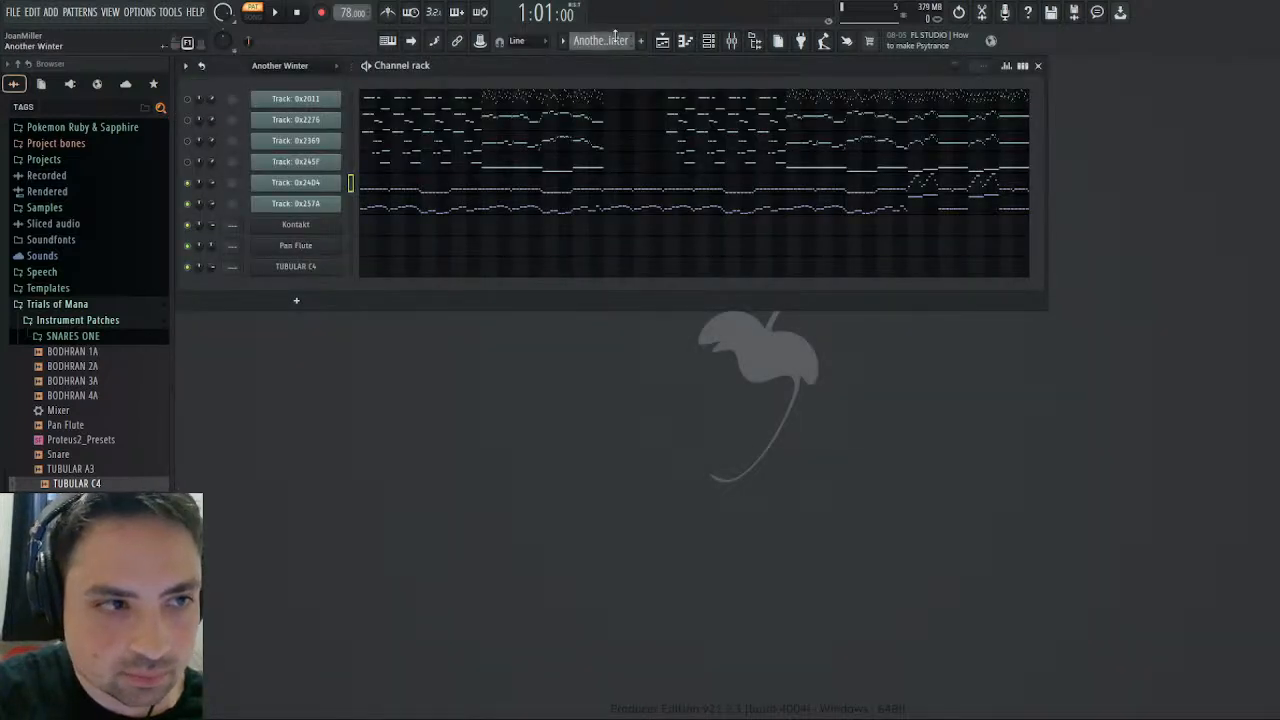
- Play Another Winter while inspecting Track 0x257A's channel volume events, stop playback, and close the event editor
{"action": "left_click", "coordinate": [277, 12]}
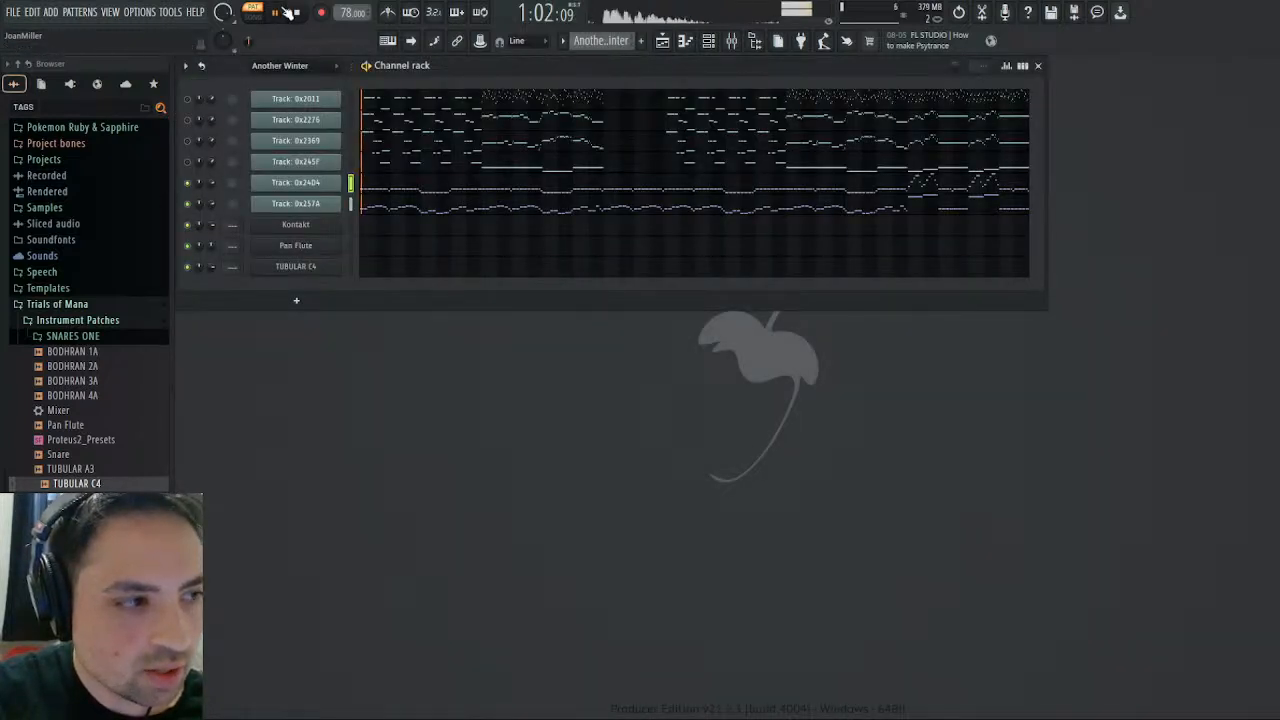
{"action": "left_click", "coordinate": [217, 216]}
{"action": "left_click", "coordinate": [851, 230]}
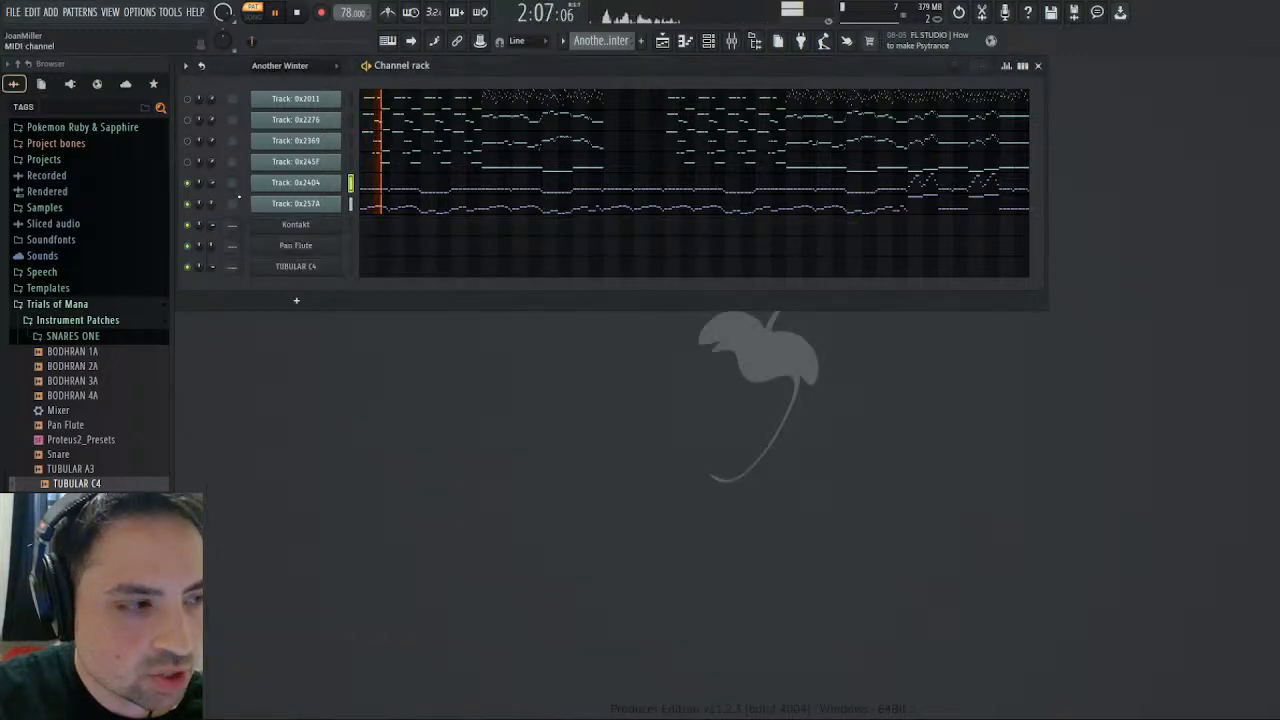
{"action": "right_click", "coordinate": [211, 204]}
{"action": "left_click", "coordinate": [220, 225]}
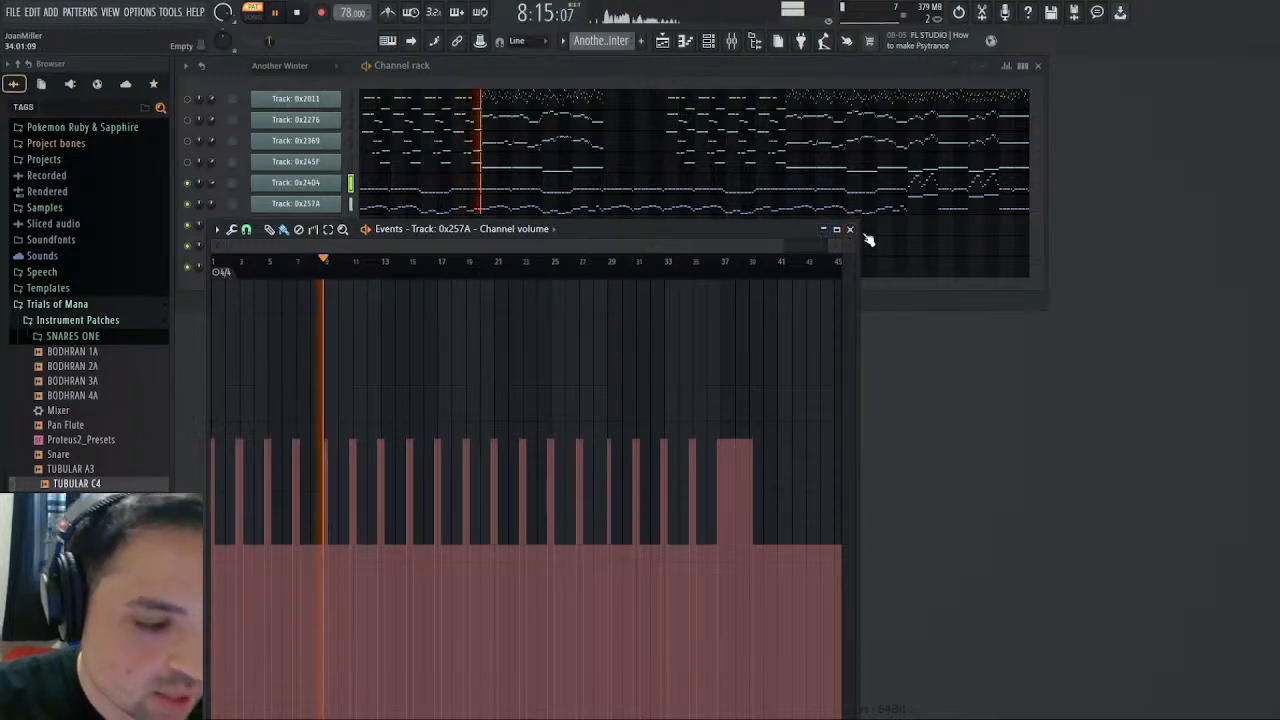
{"action": "left_click_drag", "start_coordinate": [781, 246], "coordinate": [457, 247]}
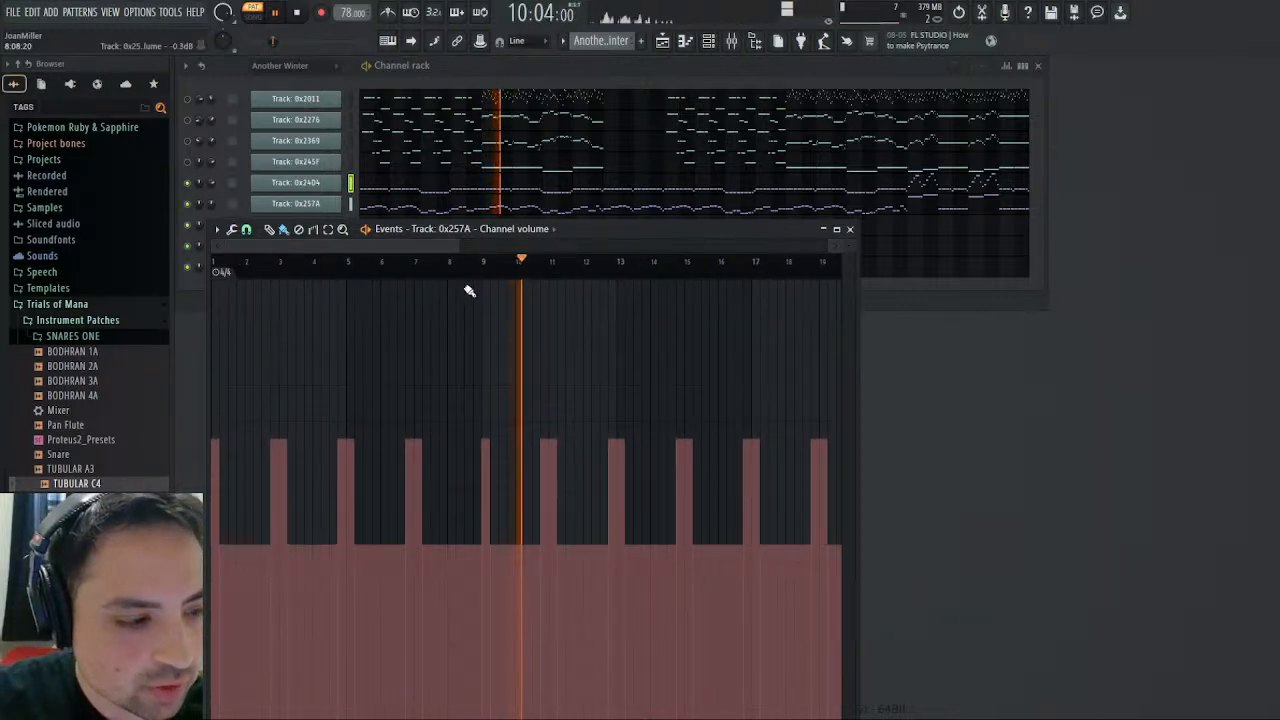
{"action": "left_click", "coordinate": [298, 12]}
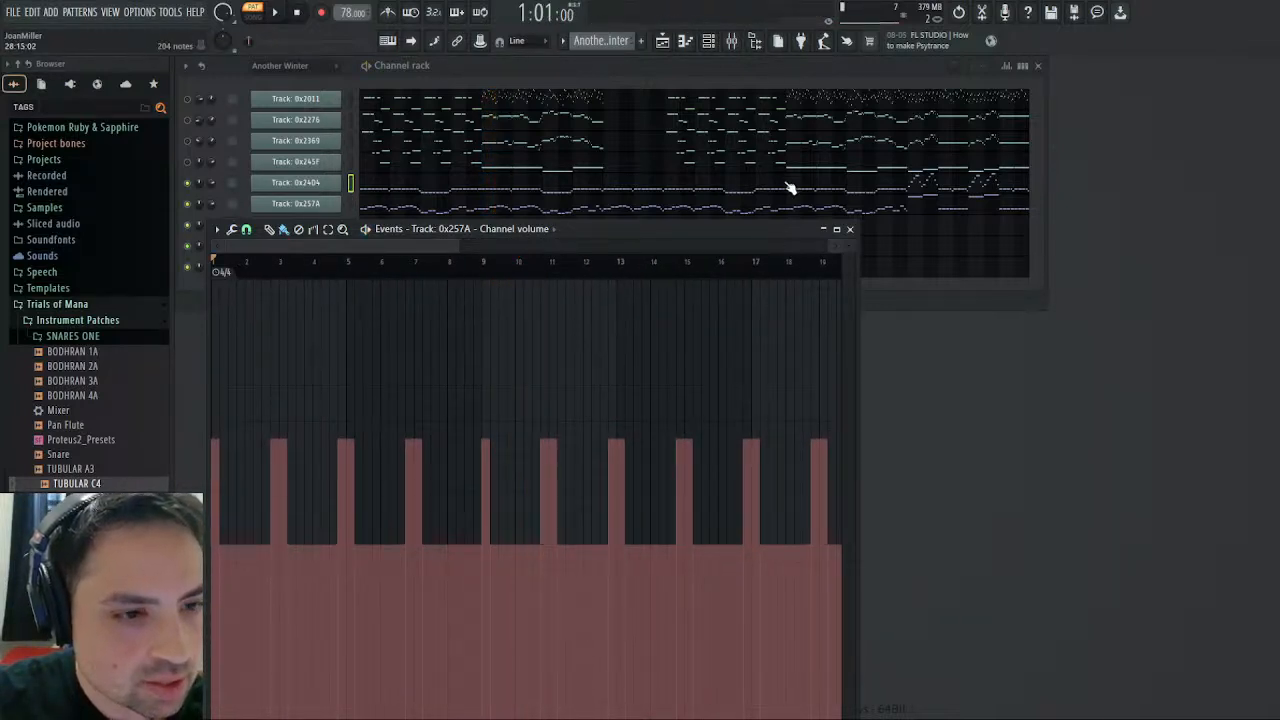
{"action": "left_click", "coordinate": [850, 229]}
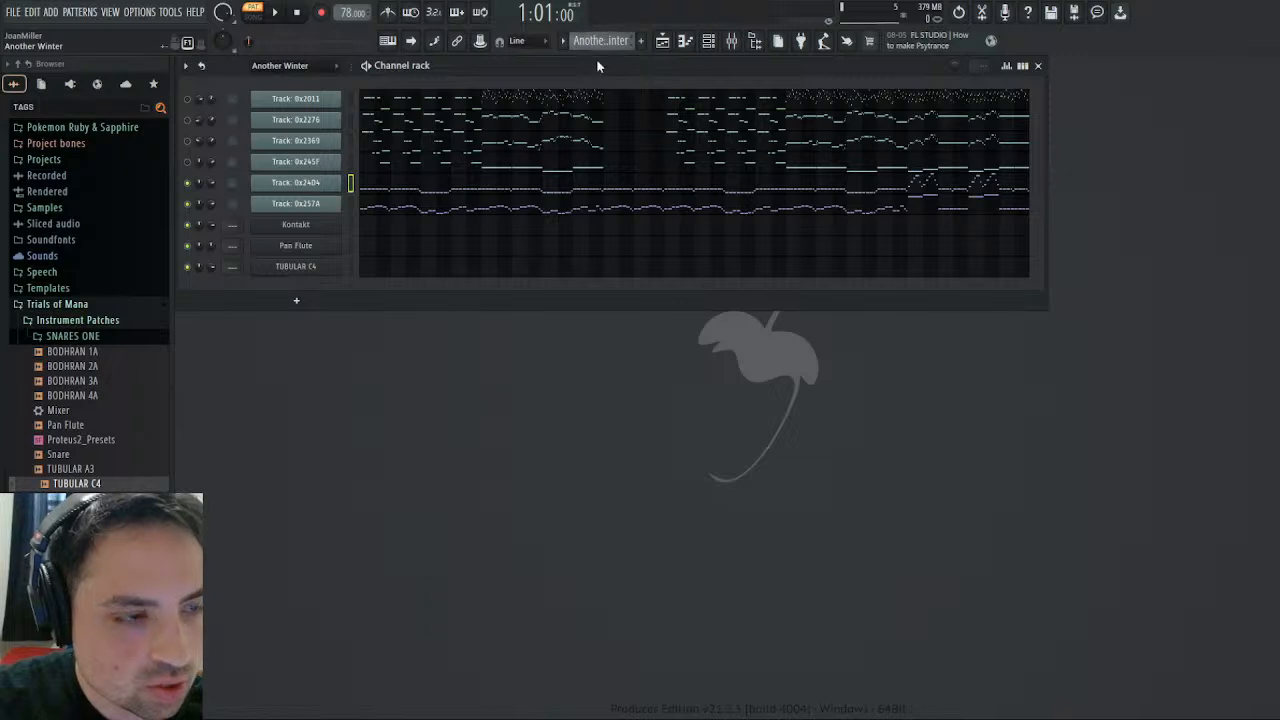
- In the Pizzicato pattern, select only the green notes in bars 1 through 8 and duplicate them into bars 9 through 16
{"action": "key", "text": "KP_Add"}
{"action": "left_click", "coordinate": [573, 229]}
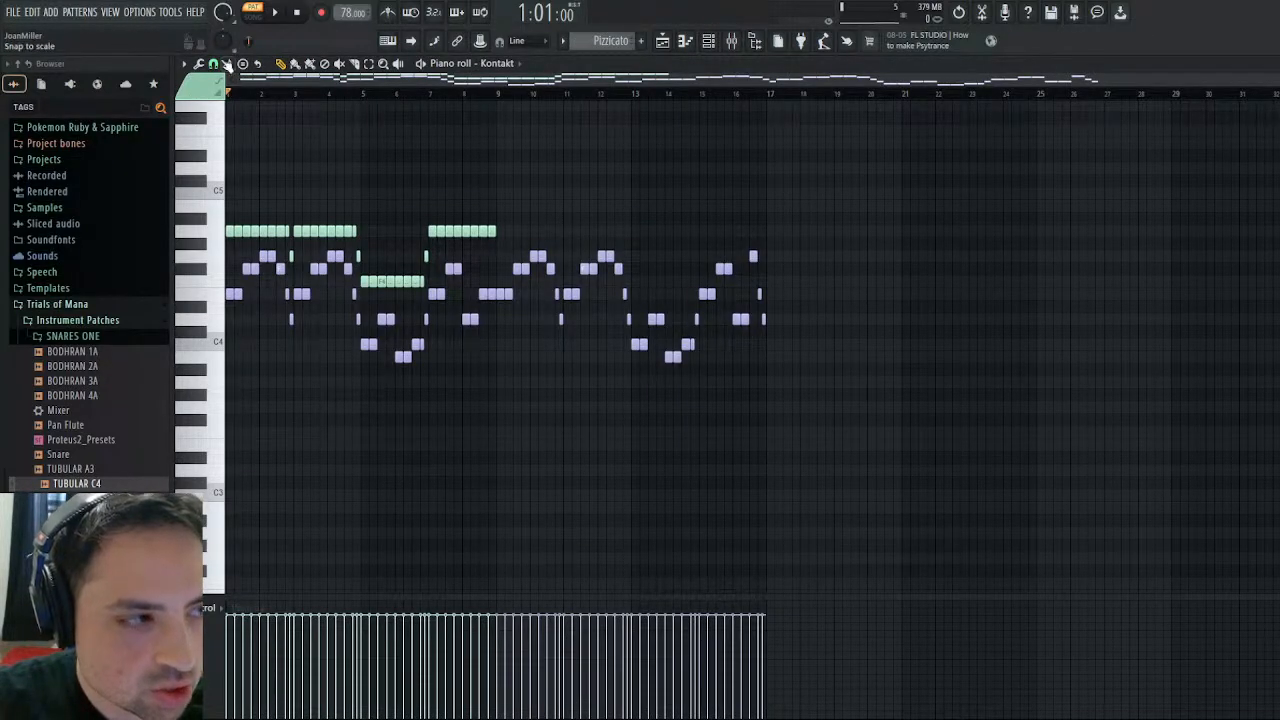
{"action": "key", "text": "alt+c"}
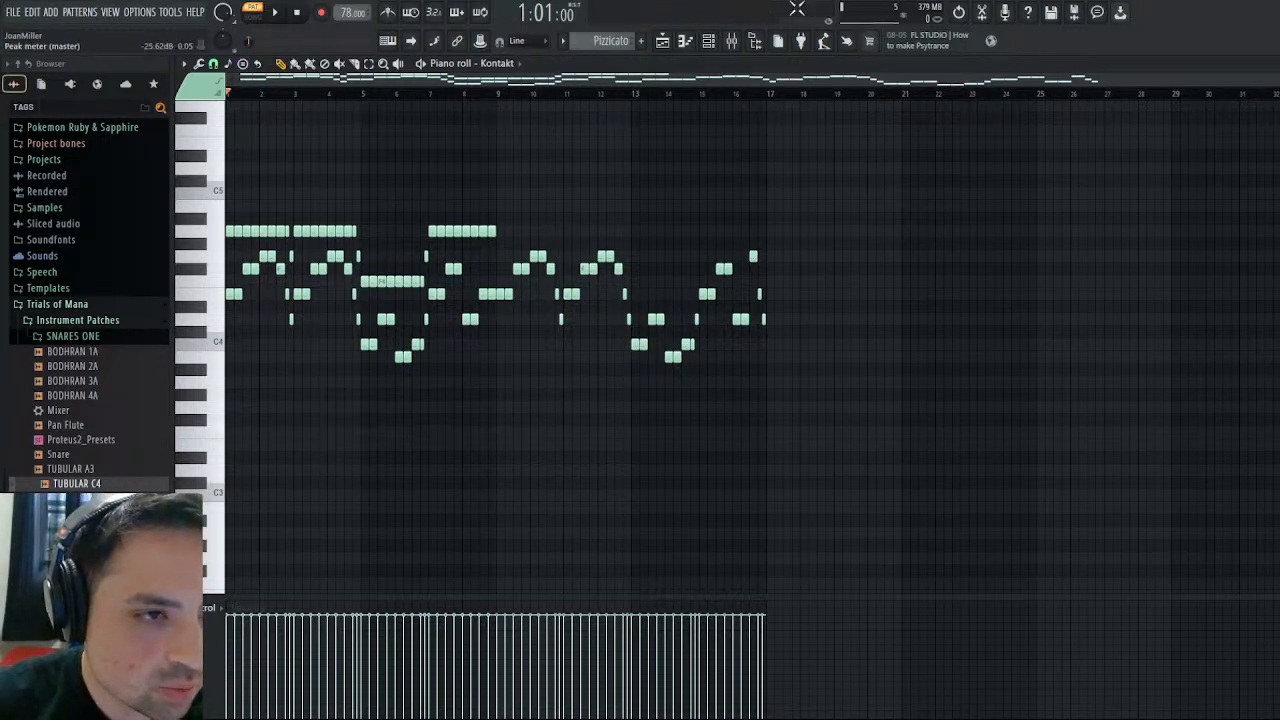
{"action": "left_click", "coordinate": [958, 14]}
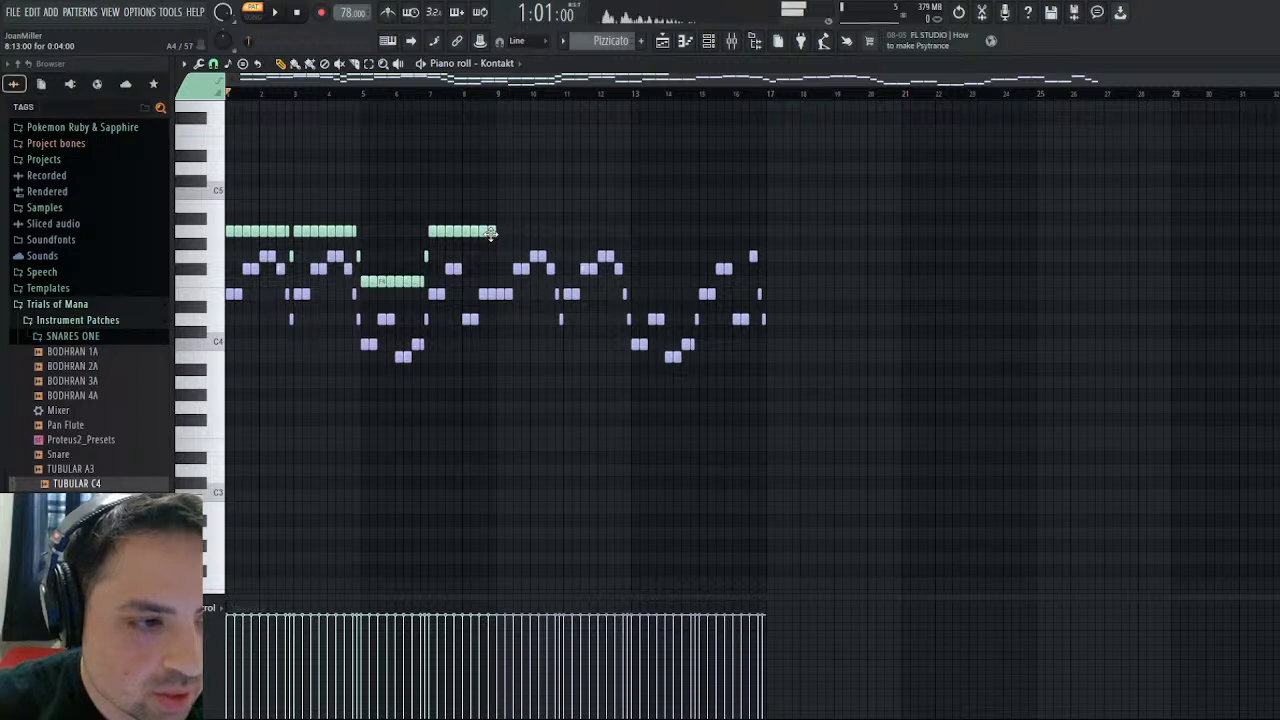
{"action": "key", "text": "shift+c"}
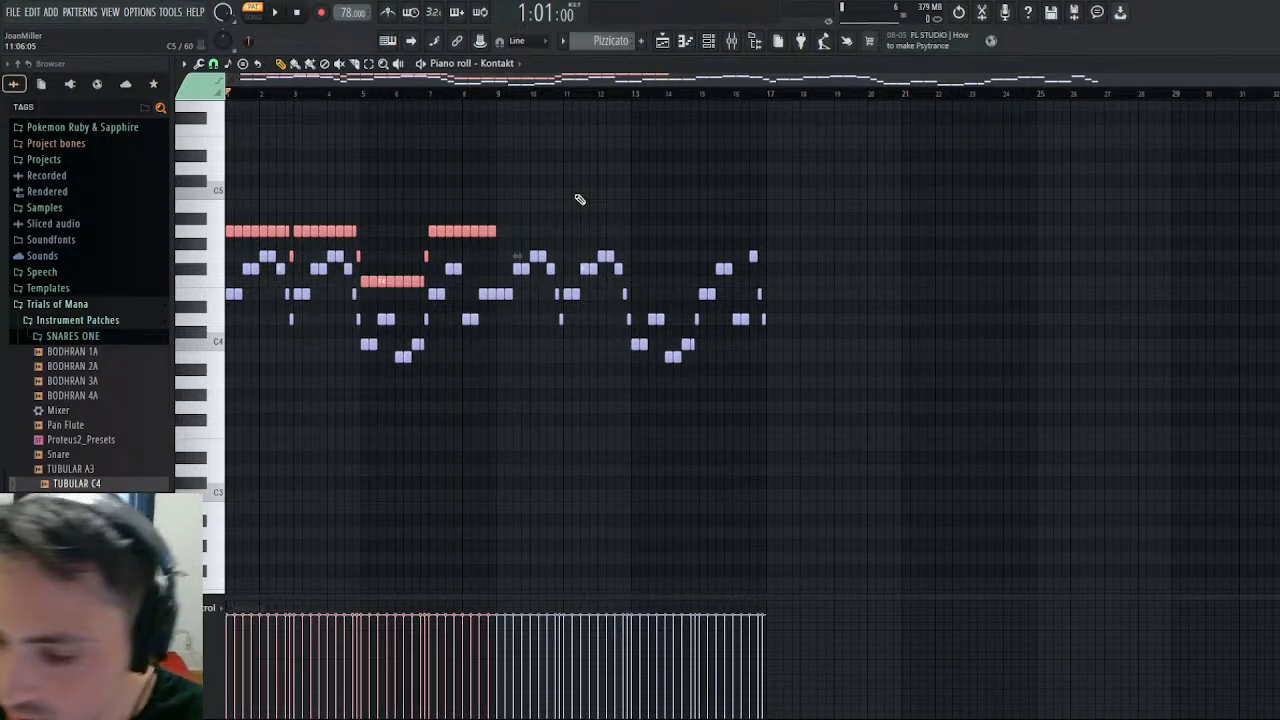
{"action": "key", "text": "ctrl+b"}
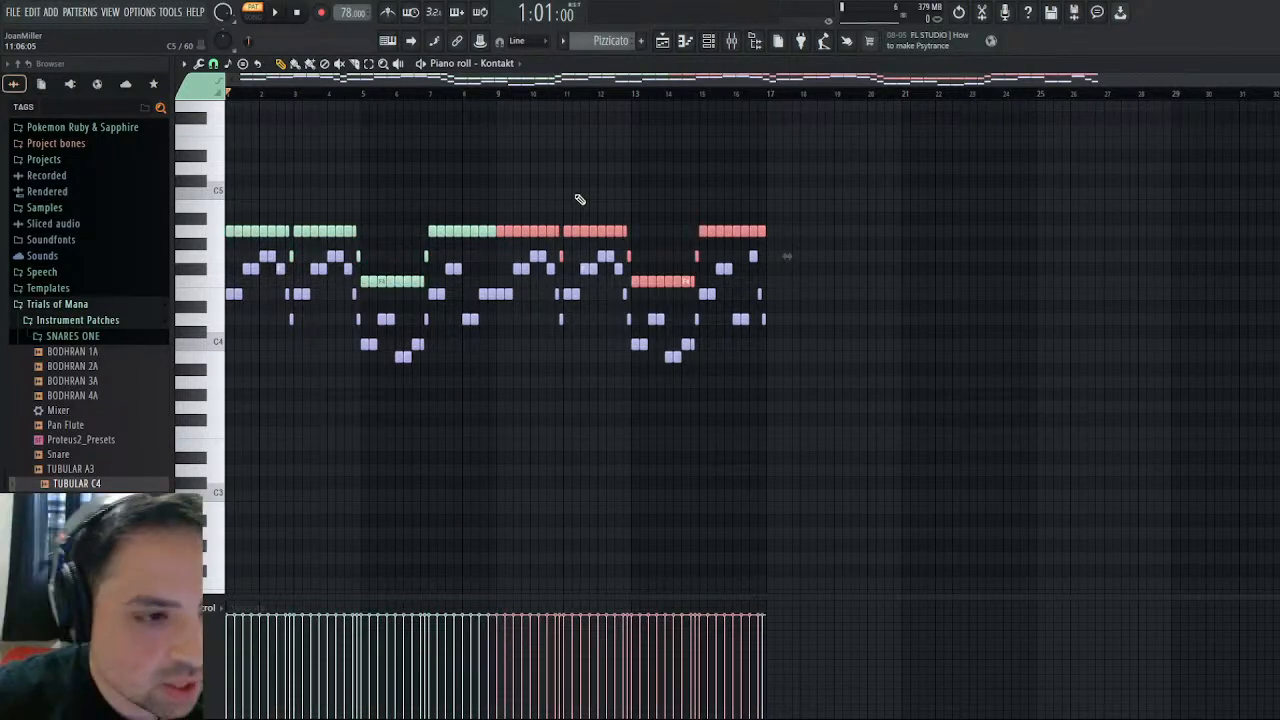
{"action": "key", "text": "ctrl+d"}
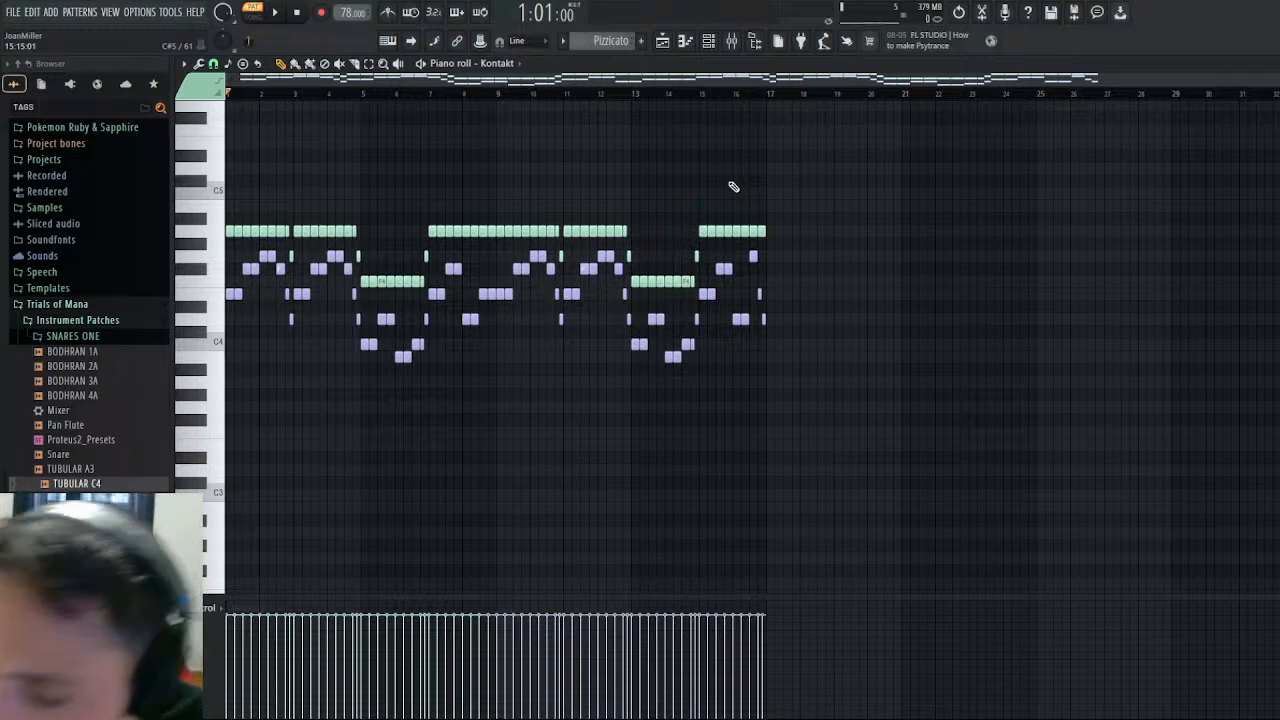
- While the Pizzicato pattern plays, transpose only its purple melody notes up one octave and give them the green note color
{"action": "key", "text": "alt+c"}
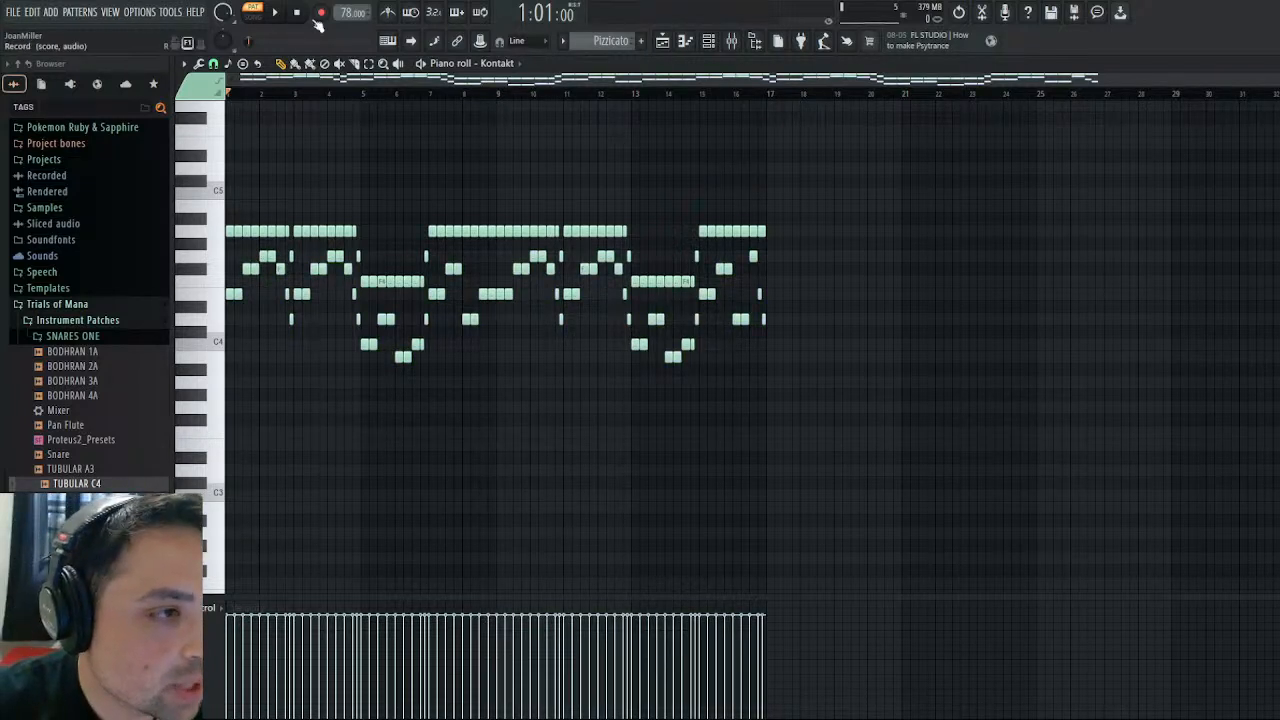
{"action": "key", "text": "space"}
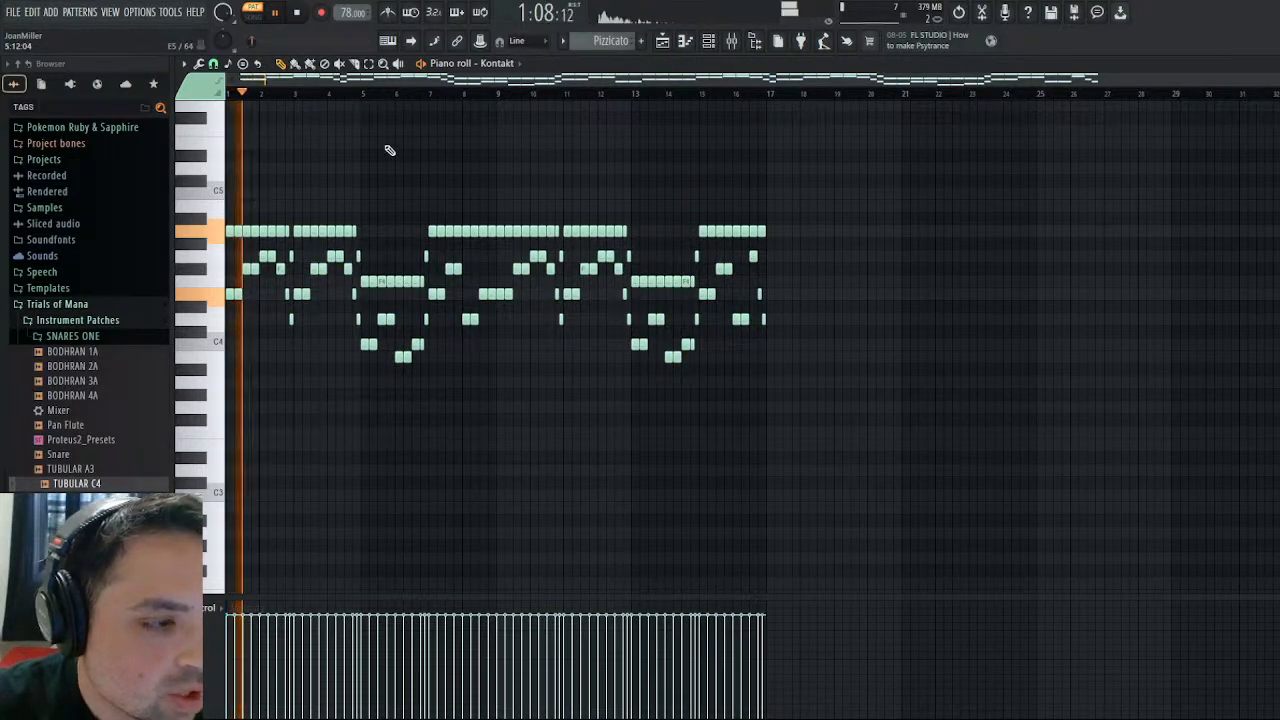
{"action": "left_click", "coordinate": [970, 14]}
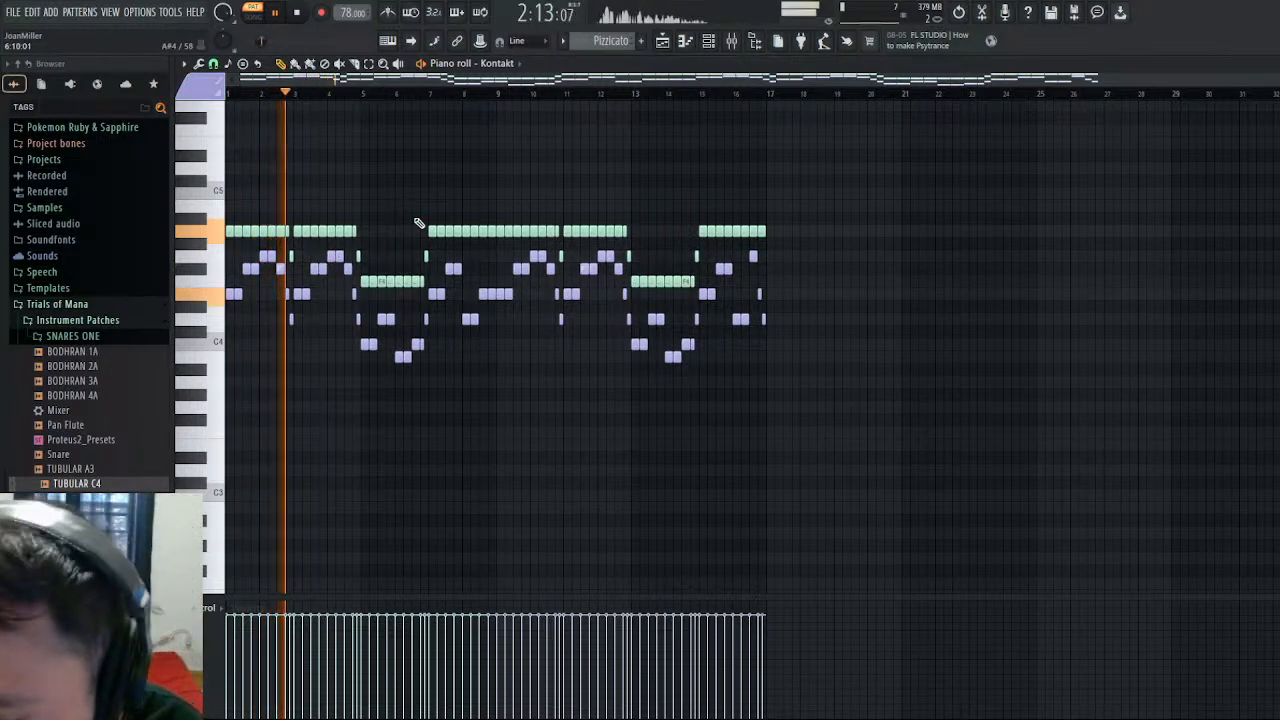
{"action": "key", "text": "ctrl+a"}
{"action": "key", "text": "ctrl+Up"}
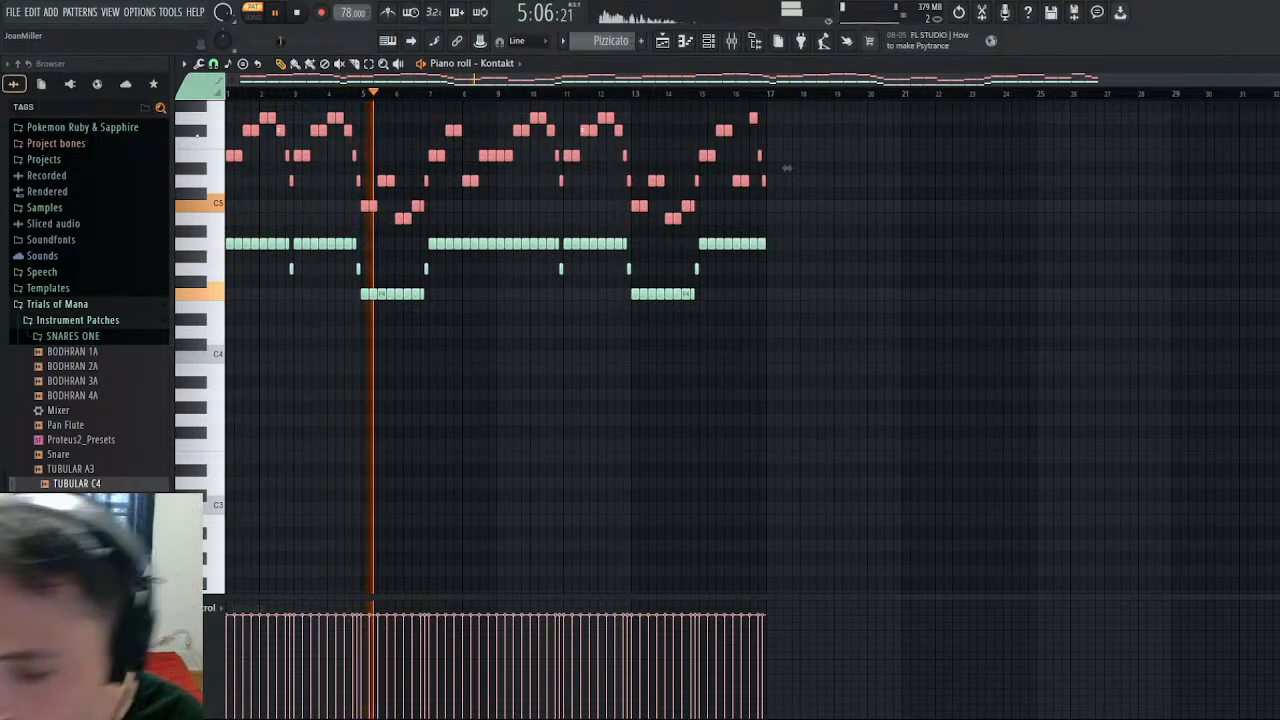
{"action": "key", "text": "ctrl+d"}
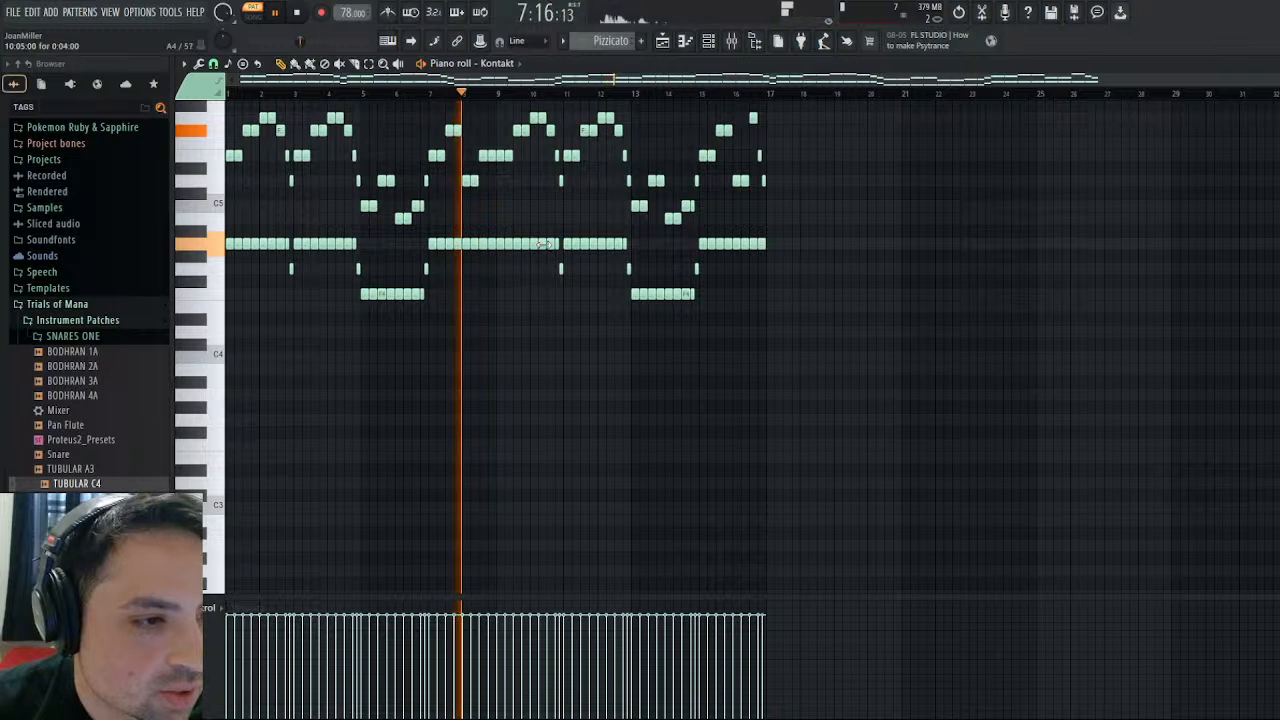
- Select only the upper melody notes across bars 1 through 16 of the Pizzicato pattern, leaving them unchanged, and close the piano roll
{"action": "scroll", "coordinate": [575, 250], "scroll_direction": "up", "scroll_amount": 3}
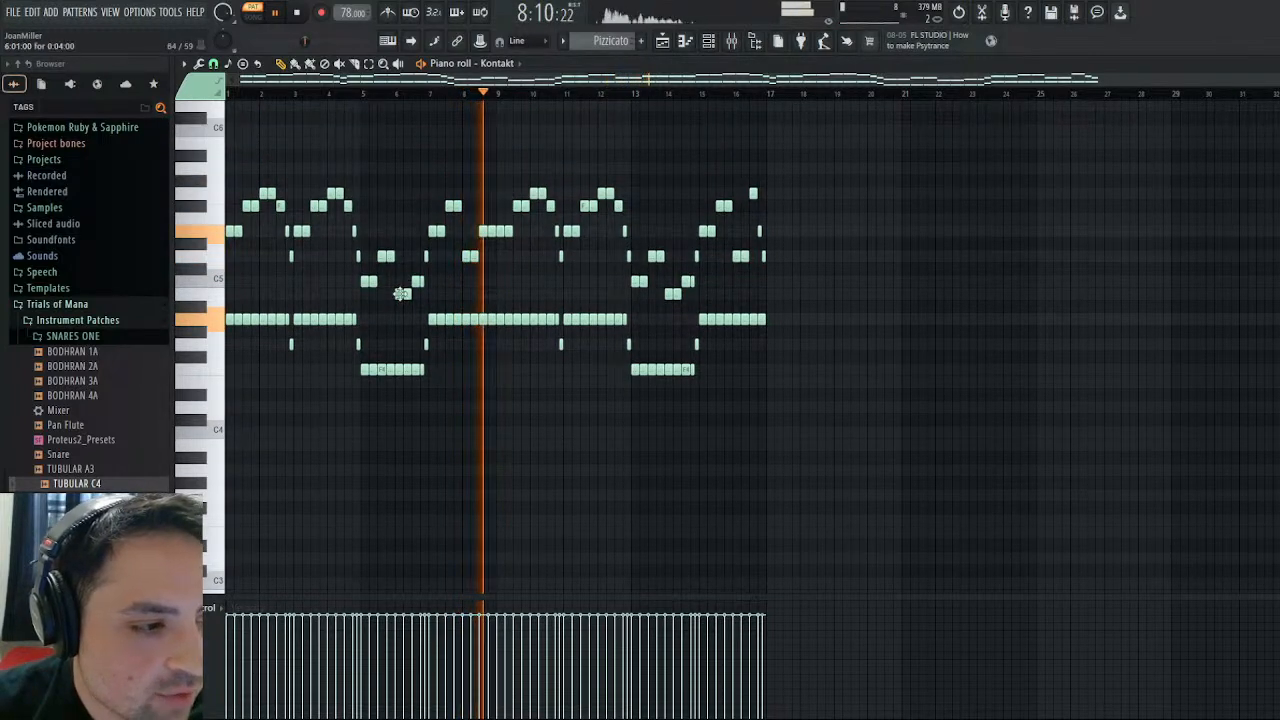
{"action": "left_click", "coordinate": [355, 65]}
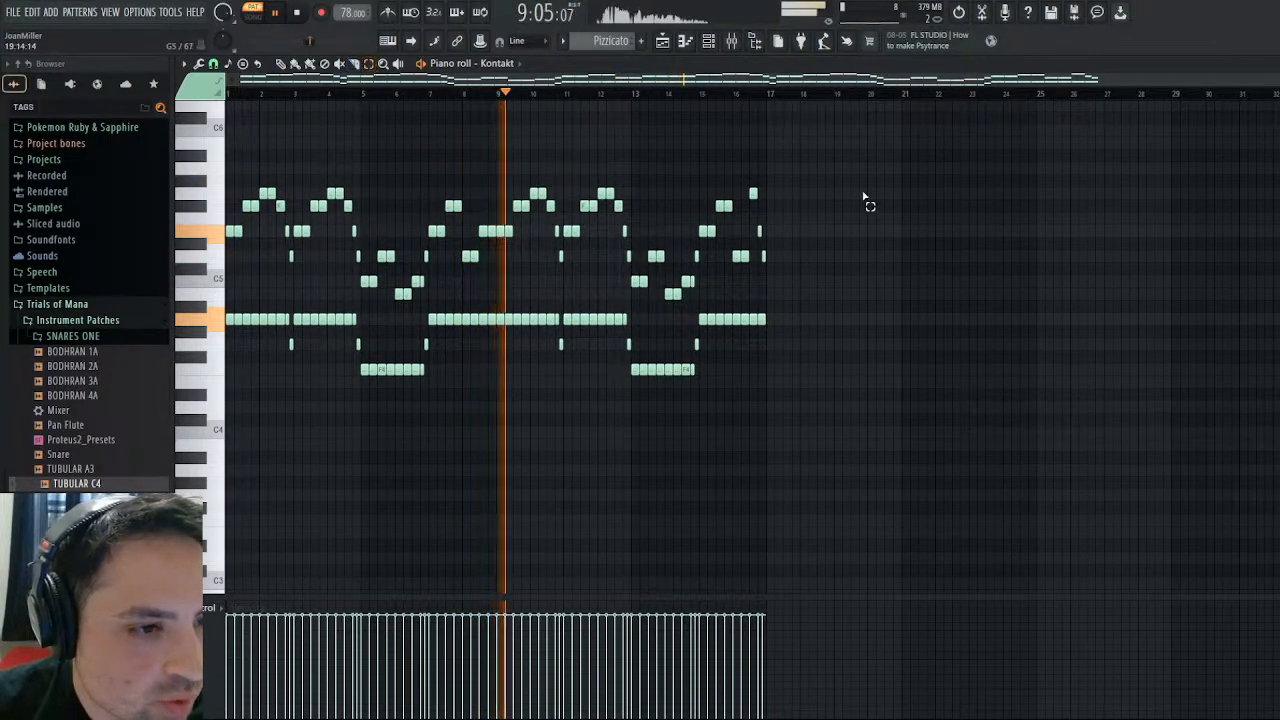
{"action": "left_click_drag", "start_coordinate": [867, 164], "coordinate": [95, 300]}
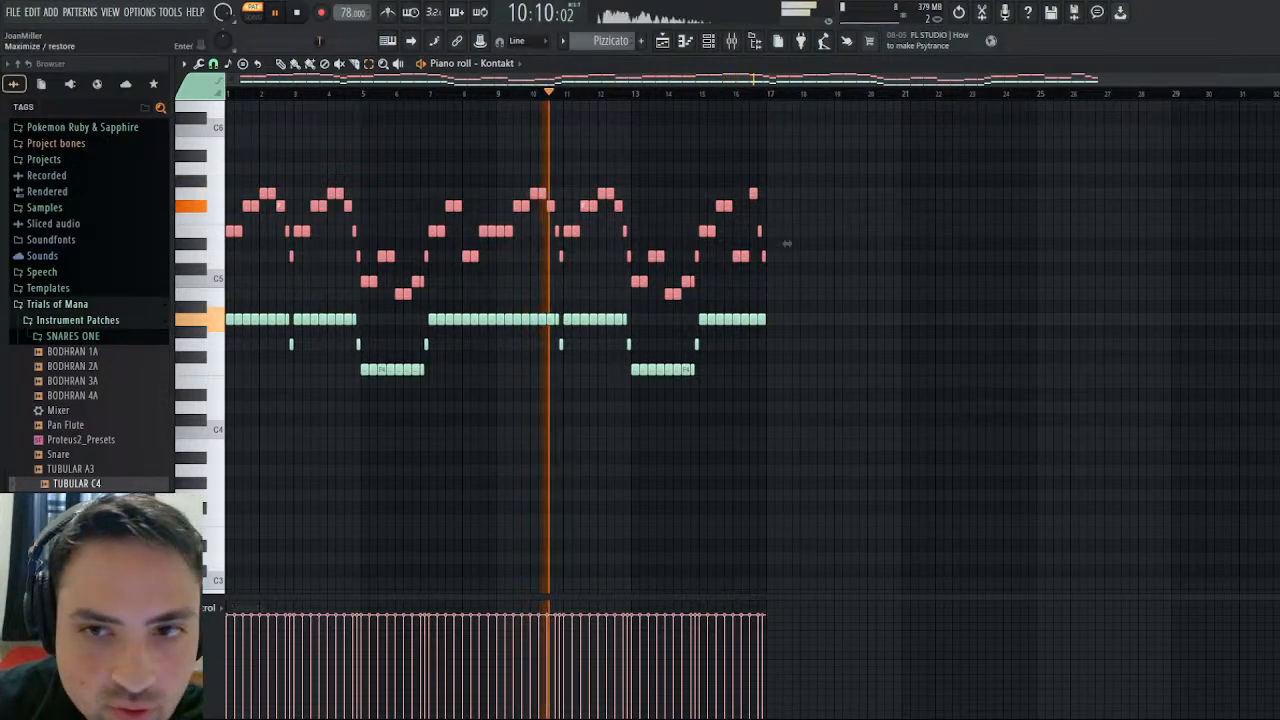
{"action": "left_click", "coordinate": [1269, 64]}
- In the Another Winter pattern, play Track 0x24D4 from bar 37 and inspect its notes and channel volume events
{"action": "scroll", "coordinate": [617, 40], "scroll_direction": "down", "scroll_amount": 4}
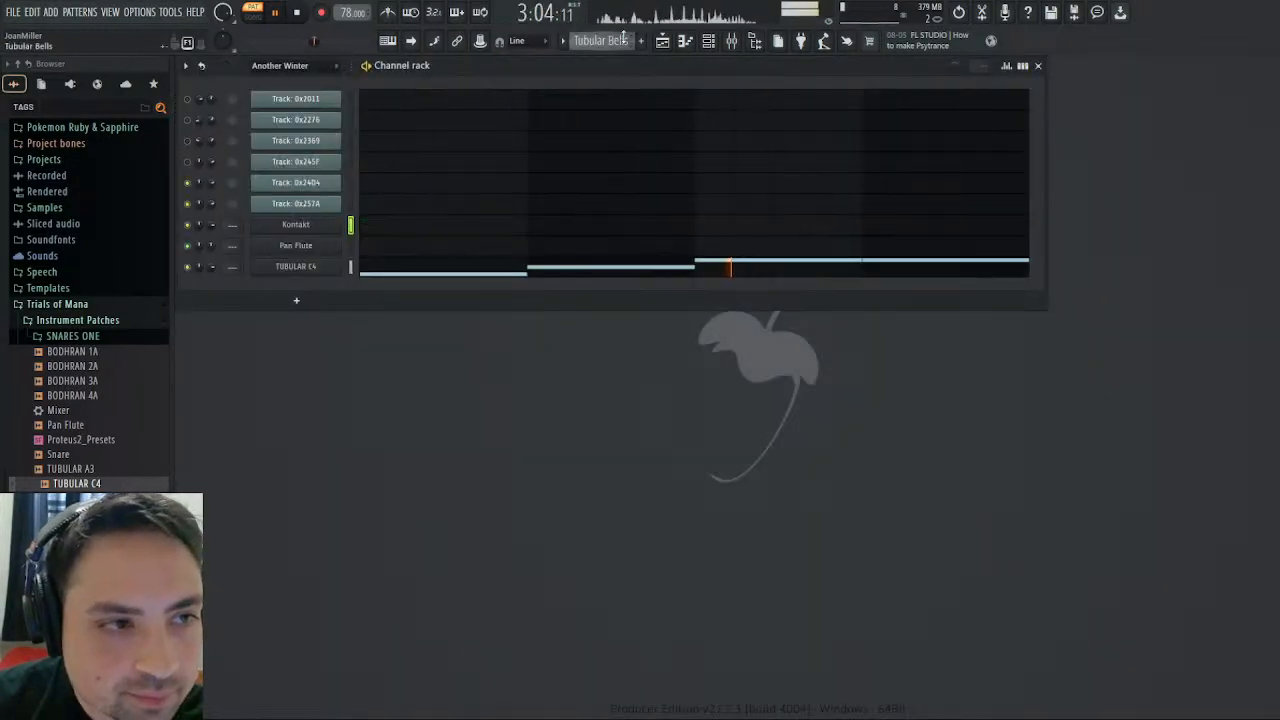
{"action": "scroll", "coordinate": [617, 40], "scroll_direction": "up", "scroll_amount": 3}
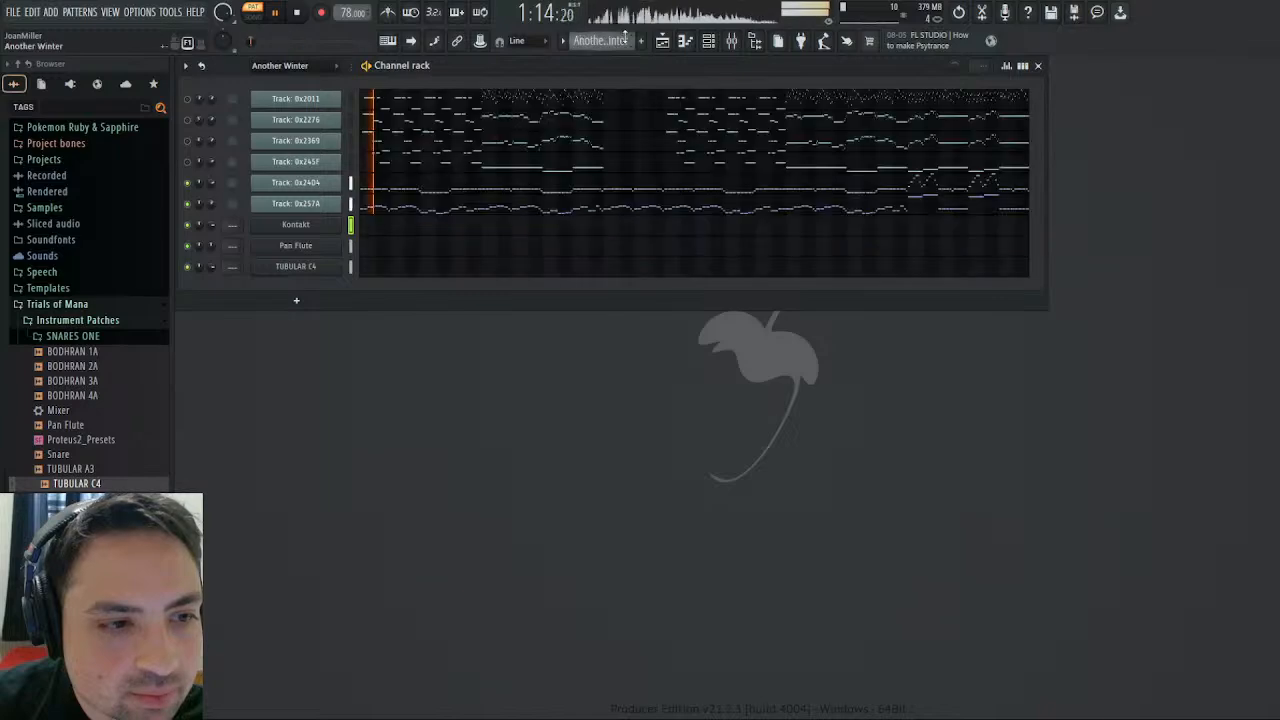
{"action": "left_click", "coordinate": [921, 188]}
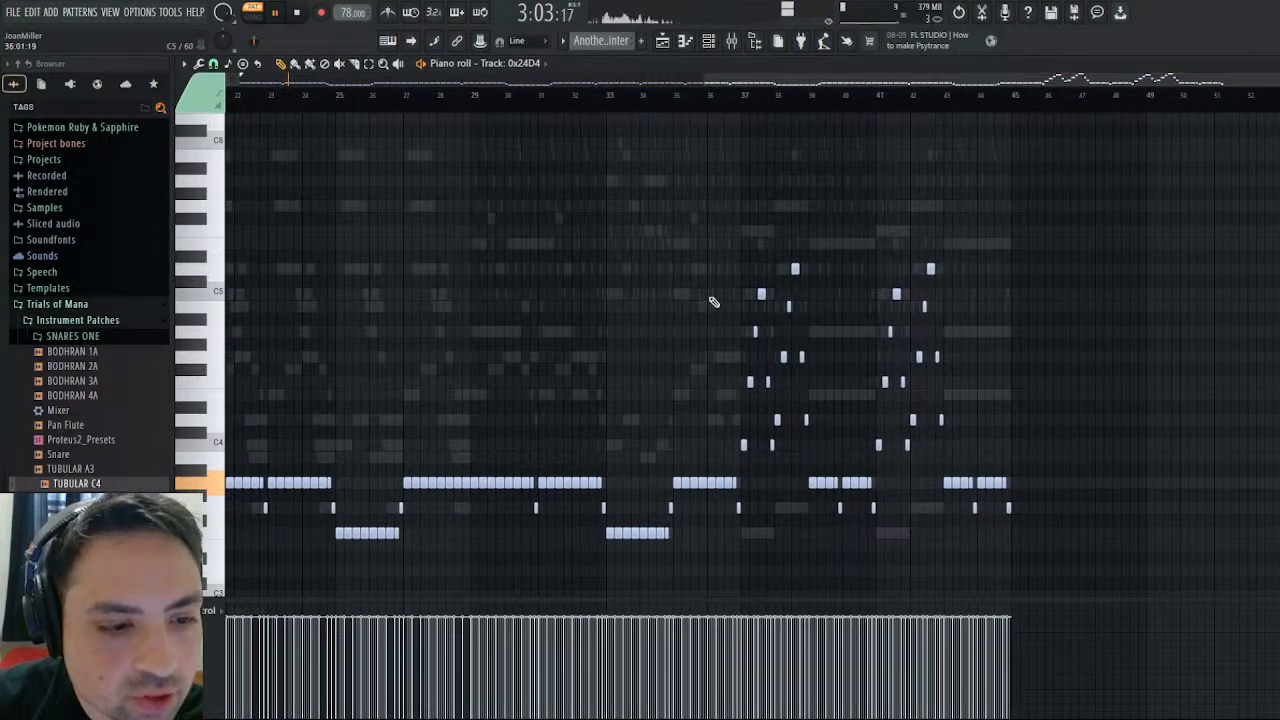
{"action": "left_click", "coordinate": [747, 97]}
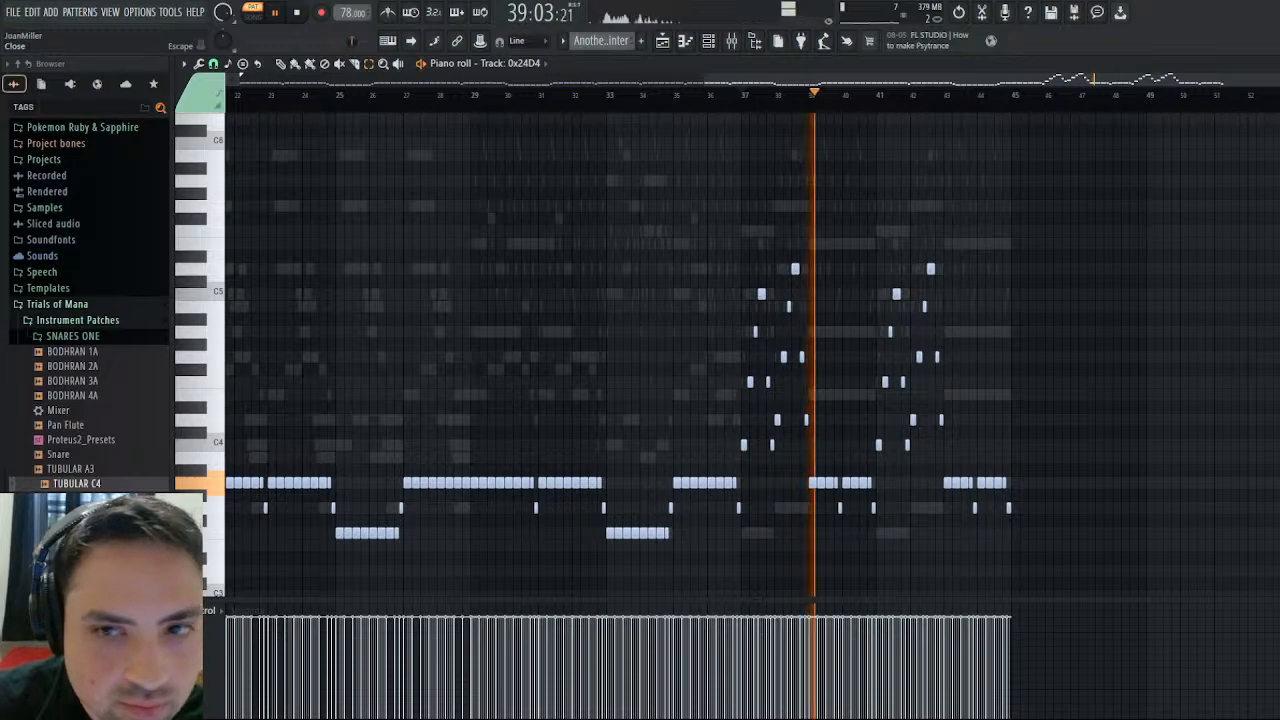
{"action": "left_click", "coordinate": [1270, 64]}
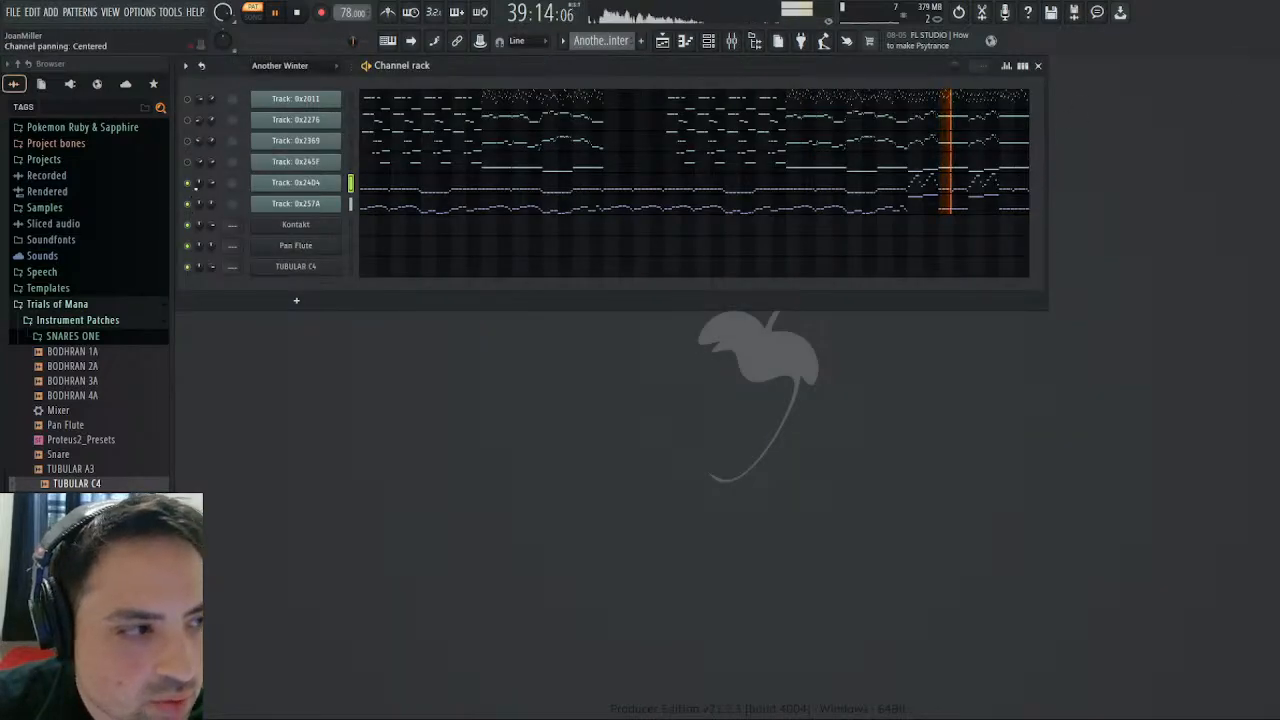
{"action": "left_click", "coordinate": [245, 220]}
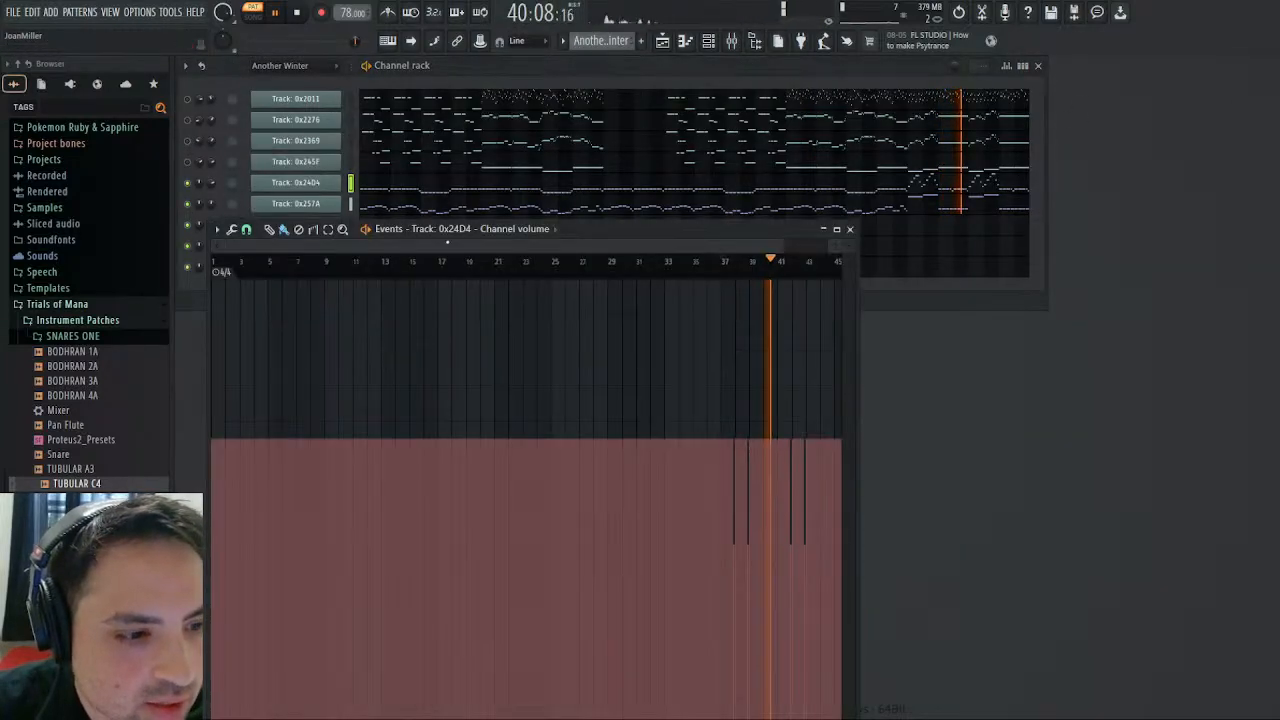
{"action": "left_click", "coordinate": [850, 230]}
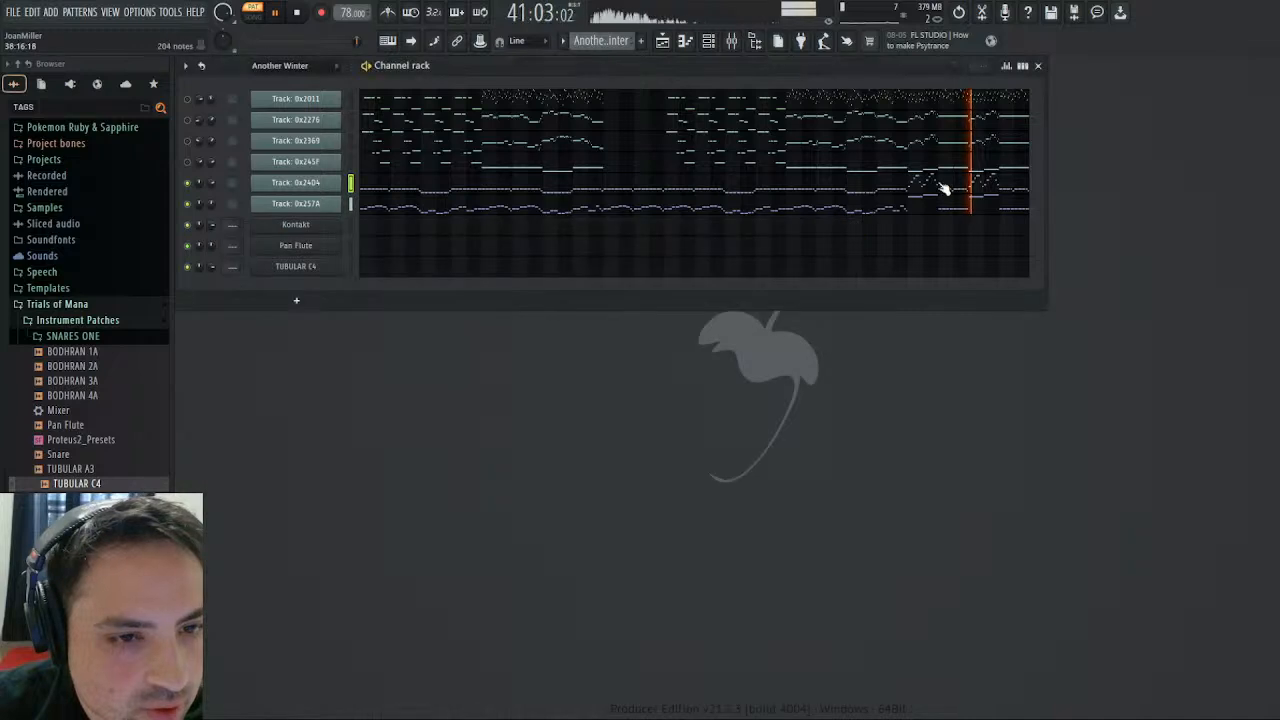
- Copy all of Track 0x24D4's notes in bars 37 through 44 and return to the Pizzicato pattern
{"action": "left_click", "coordinate": [940, 188]}
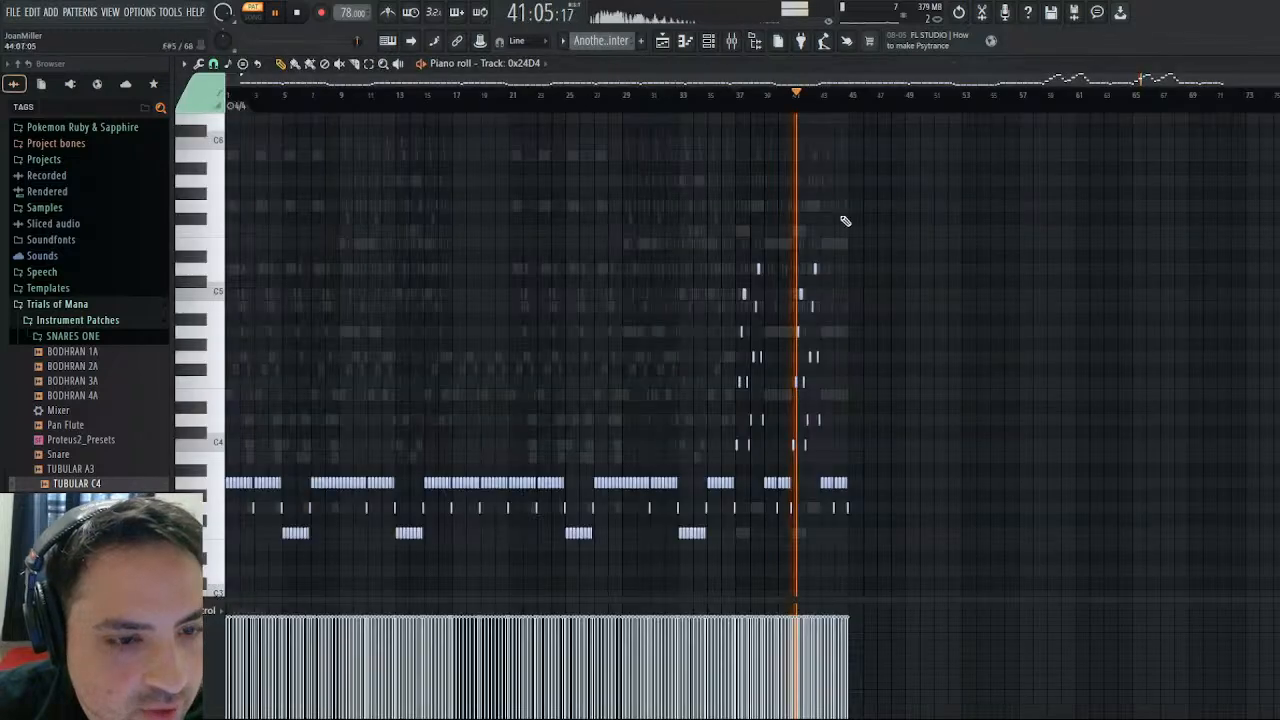
{"action": "left_click", "coordinate": [372, 64]}
{"action": "left_click_drag", "start_coordinate": [694, 238], "coordinate": [963, 481]}
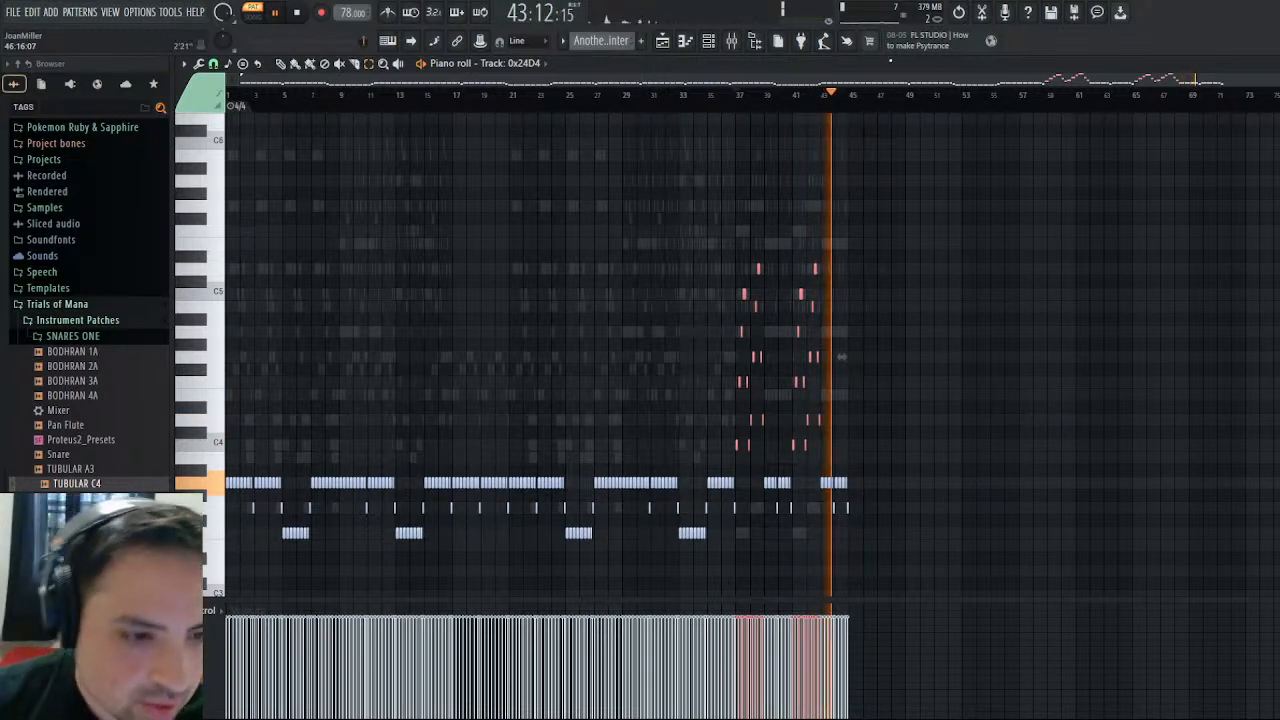
{"action": "left_click_drag", "start_coordinate": [940, 226], "coordinate": [738, 548]}
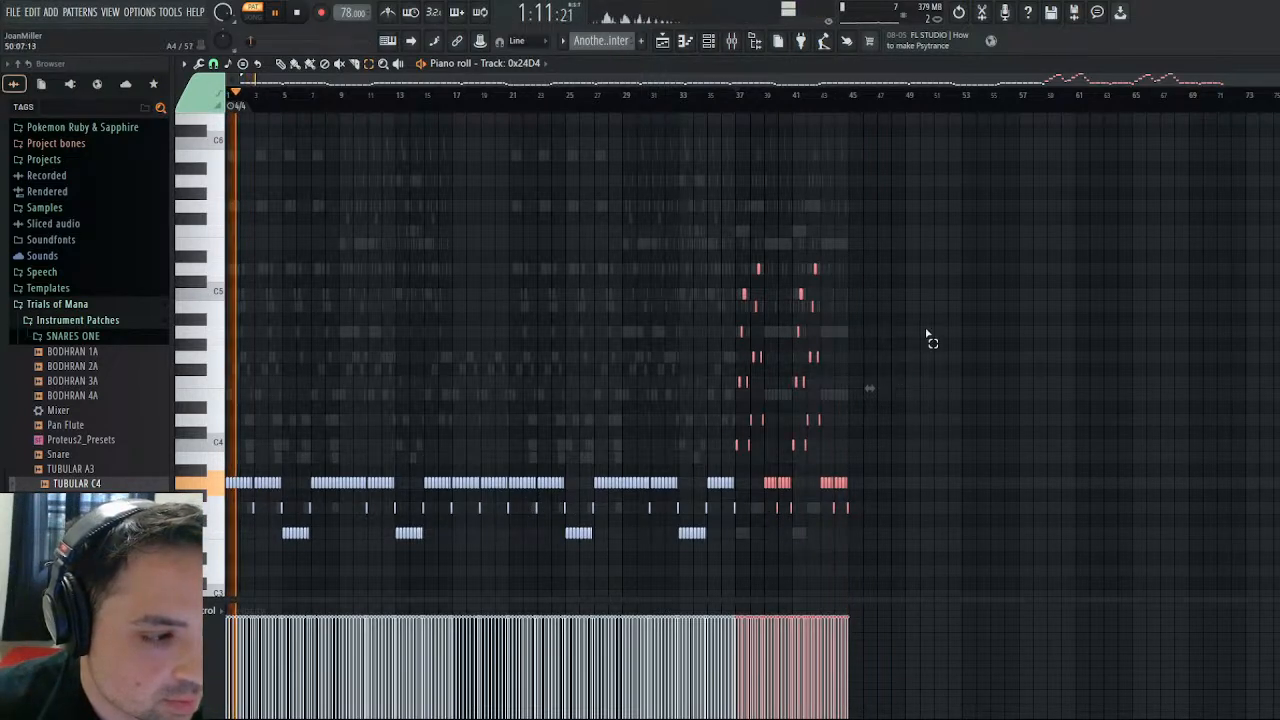
{"action": "left_click", "coordinate": [641, 128]}
{"action": "left_click", "coordinate": [1271, 64]}
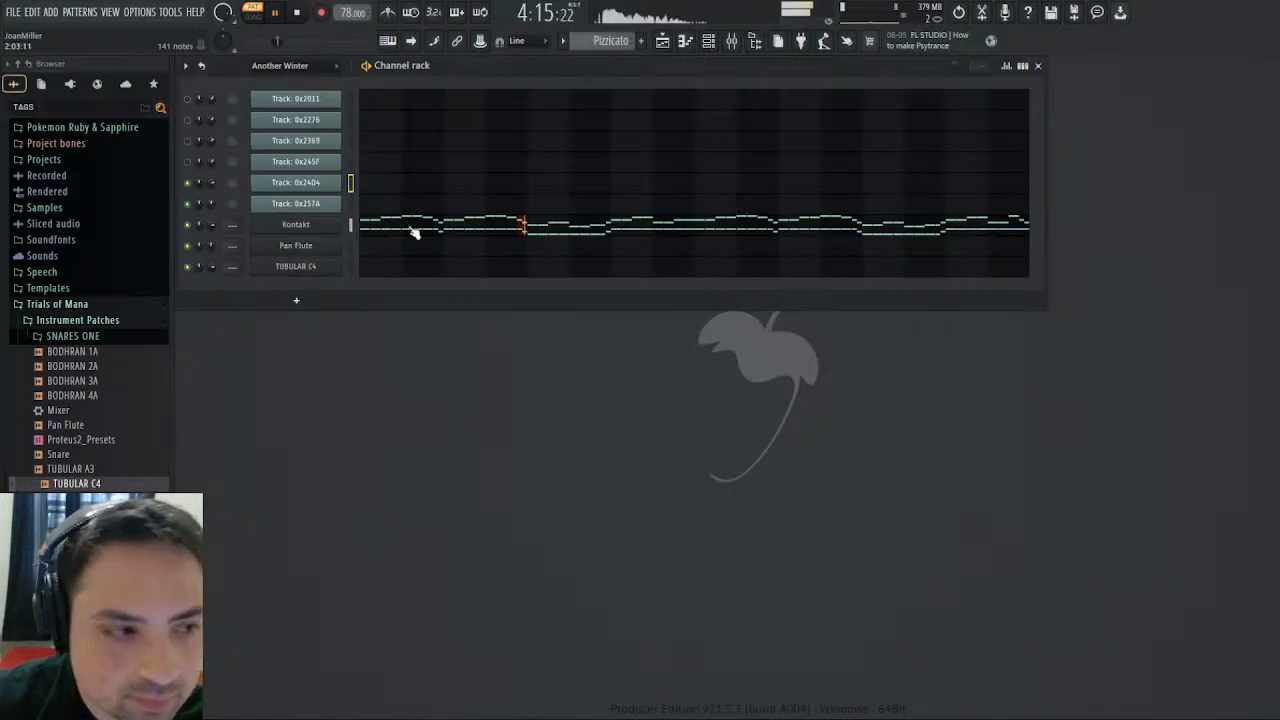
- Paste the copied notes into the Kontakt channel of Pizzicato at bars 17 through 24, one octave higher, and deselect them
{"action": "left_click", "coordinate": [573, 224]}
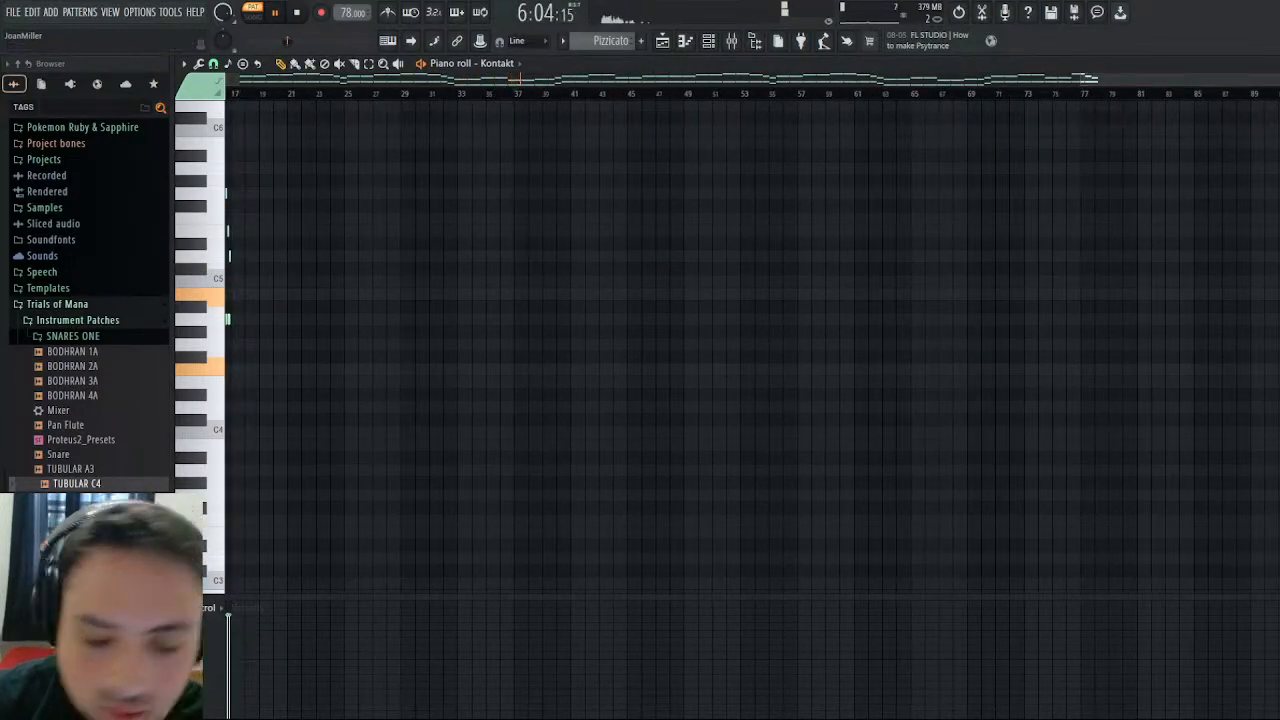
{"action": "key", "text": "ctrl+v"}
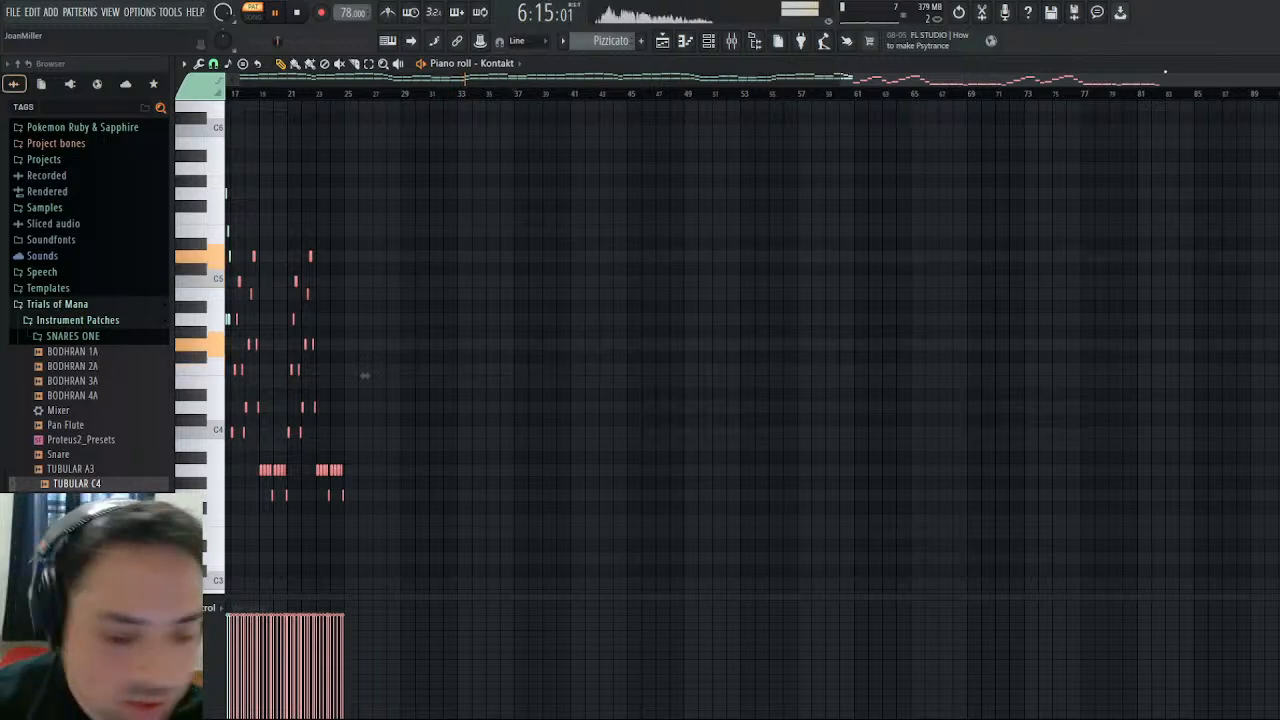
{"action": "key", "text": "ctrl+Up"}
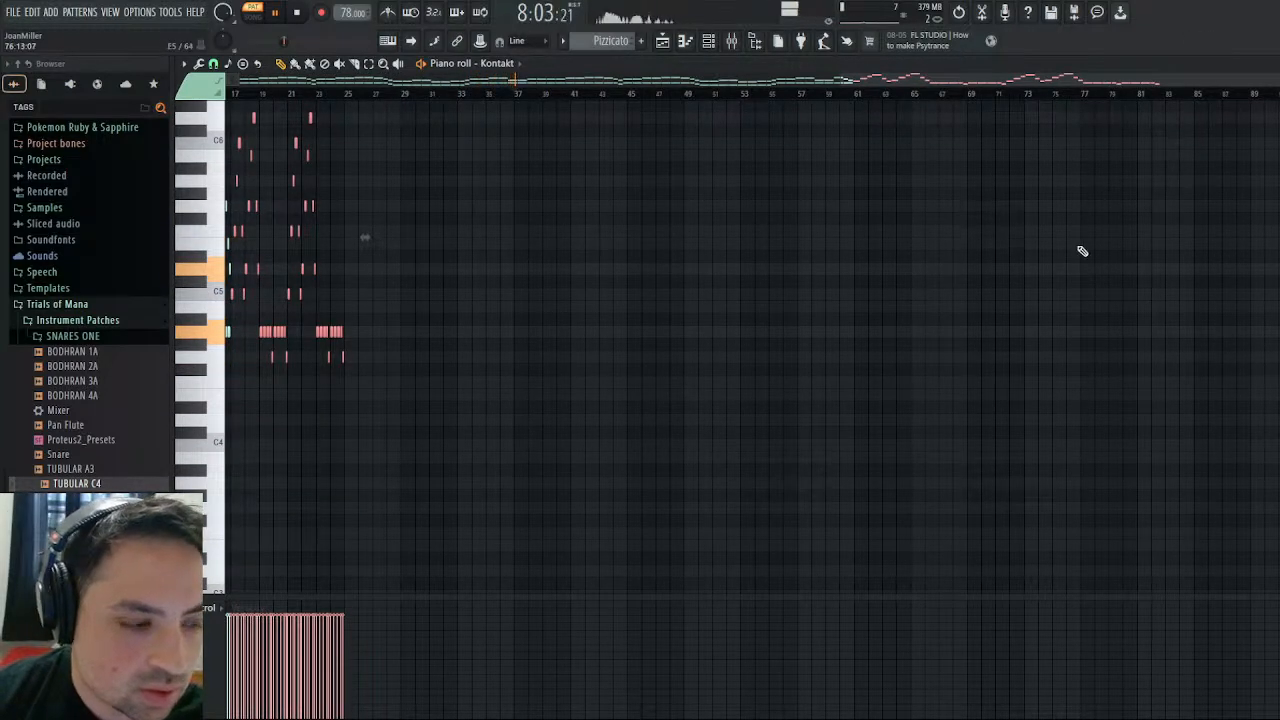
{"action": "left_click_drag", "start_coordinate": [365, 237], "coordinate": [471, 237]}
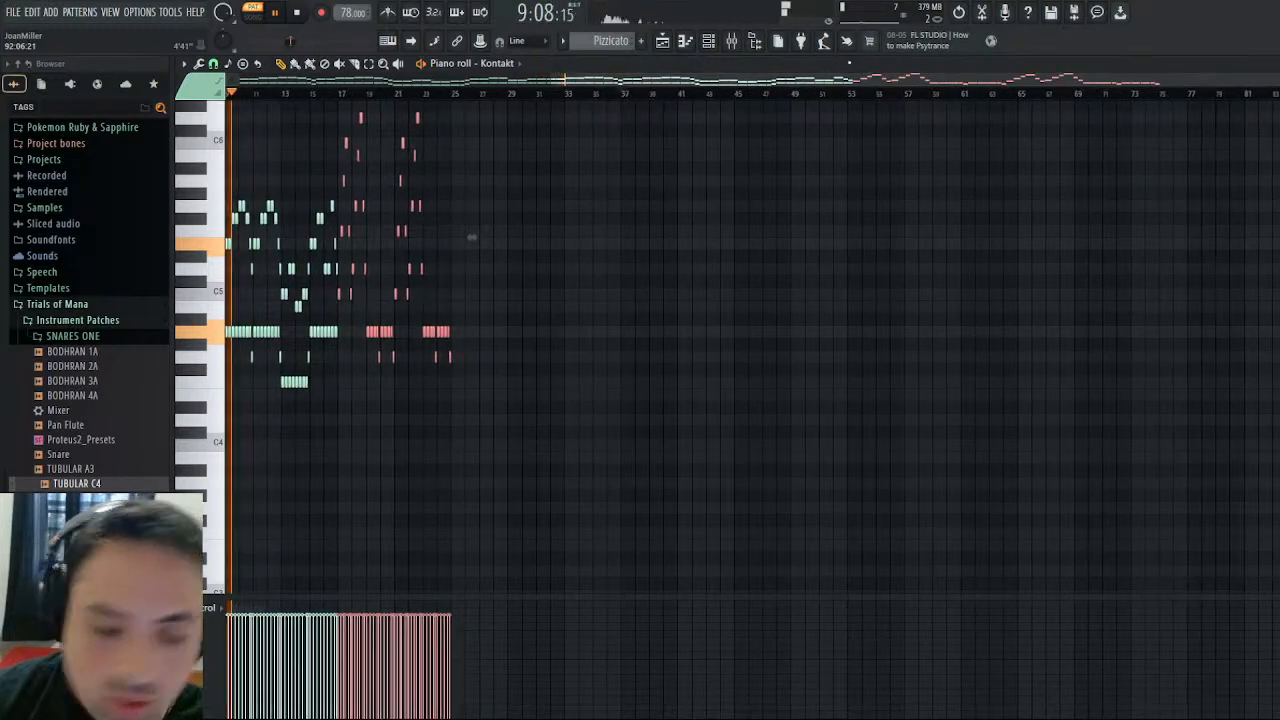
{"action": "key", "text": "ctrl+d"}
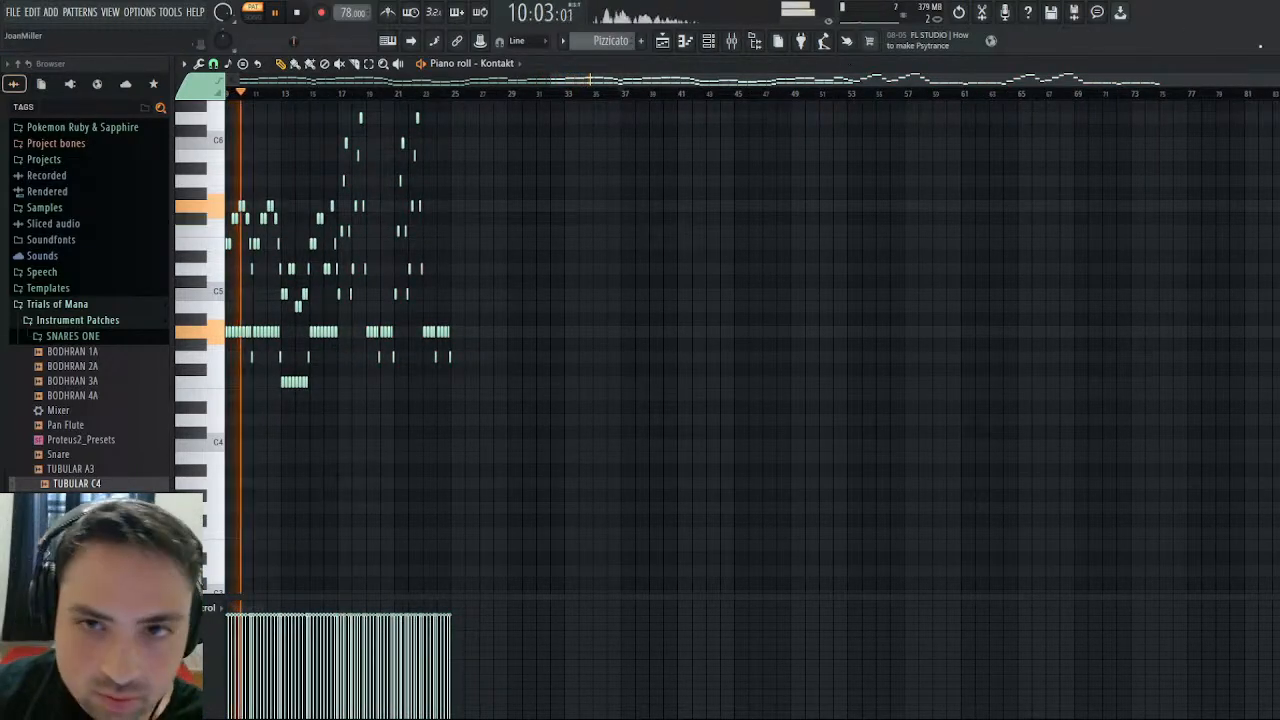
- Lower the velocity of the last C5 in bar 17 and last D5 in bar 18, delete bars 21 through 24, and save
{"action": "left_click_drag", "start_coordinate": [1270, 84], "coordinate": [1232, 91]}
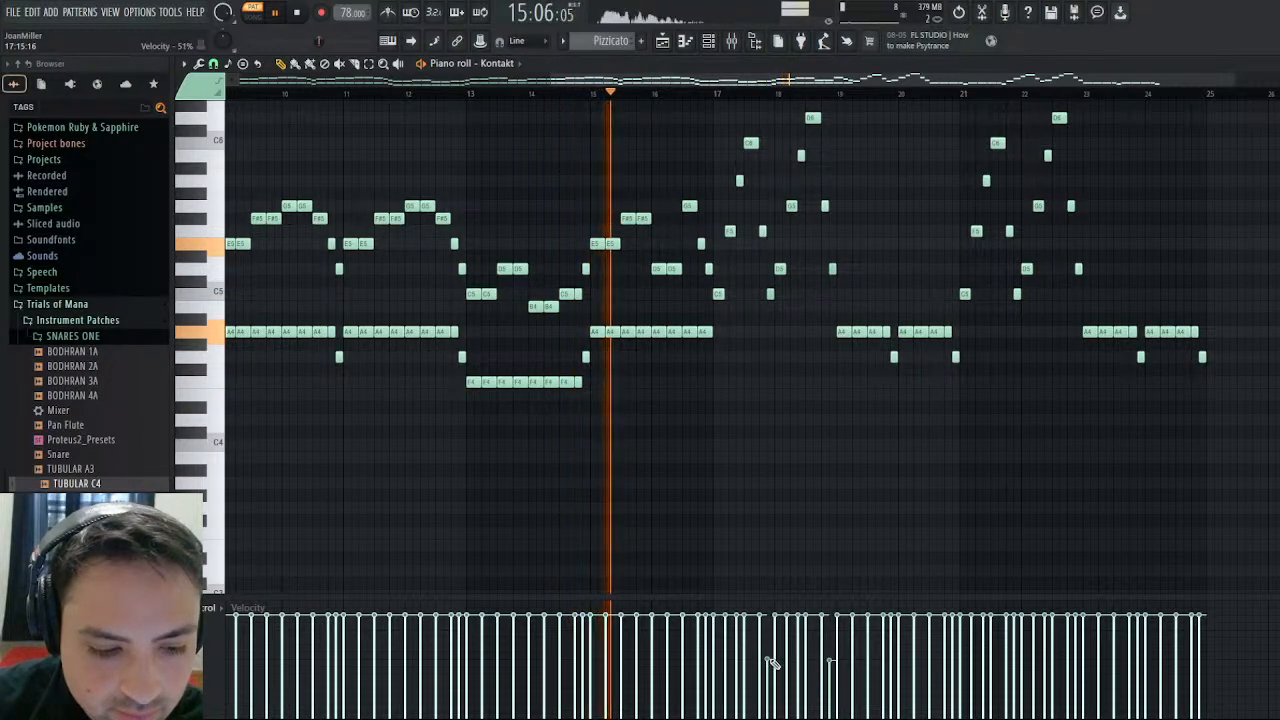
{"action": "scroll", "coordinate": [1100, 510], "scroll_direction": "up", "scroll_amount": 3}
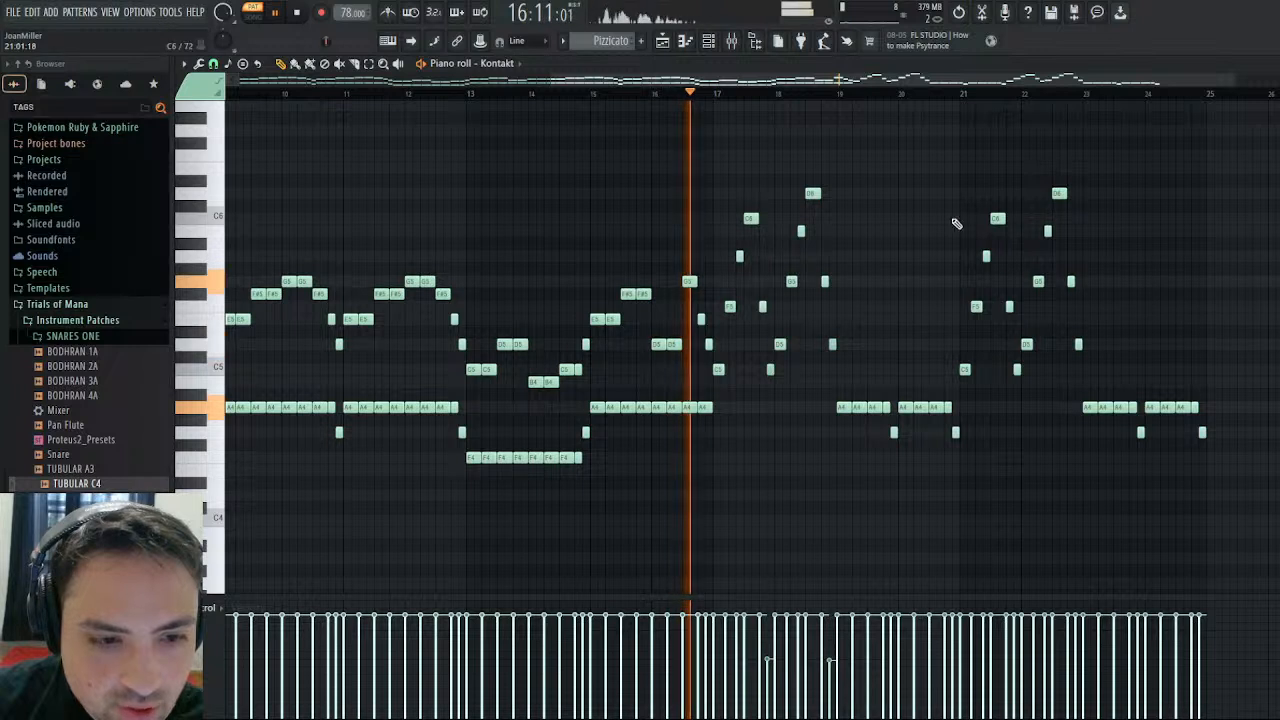
{"action": "left_click_drag", "start_coordinate": [1236, 150], "coordinate": [969, 511]}
{"action": "key", "text": "Delete"}
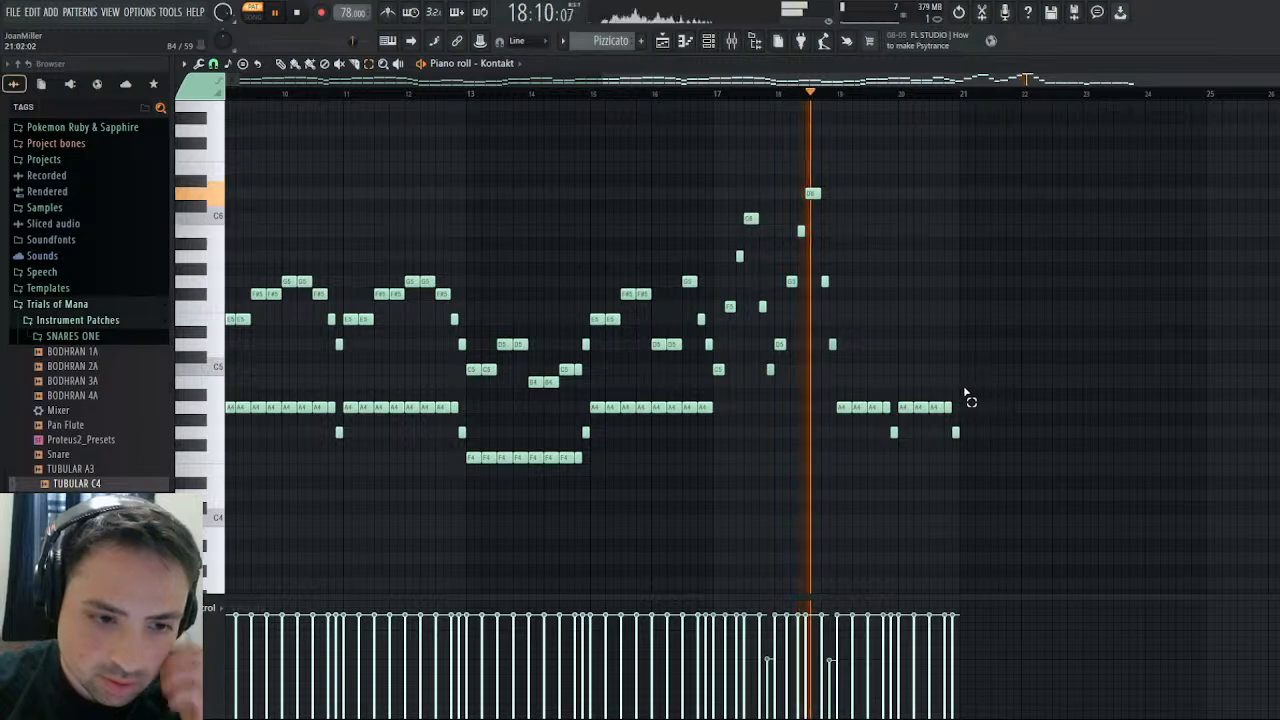
{"action": "left_click", "coordinate": [1271, 64]}
{"action": "key", "text": "ctrl+s"}
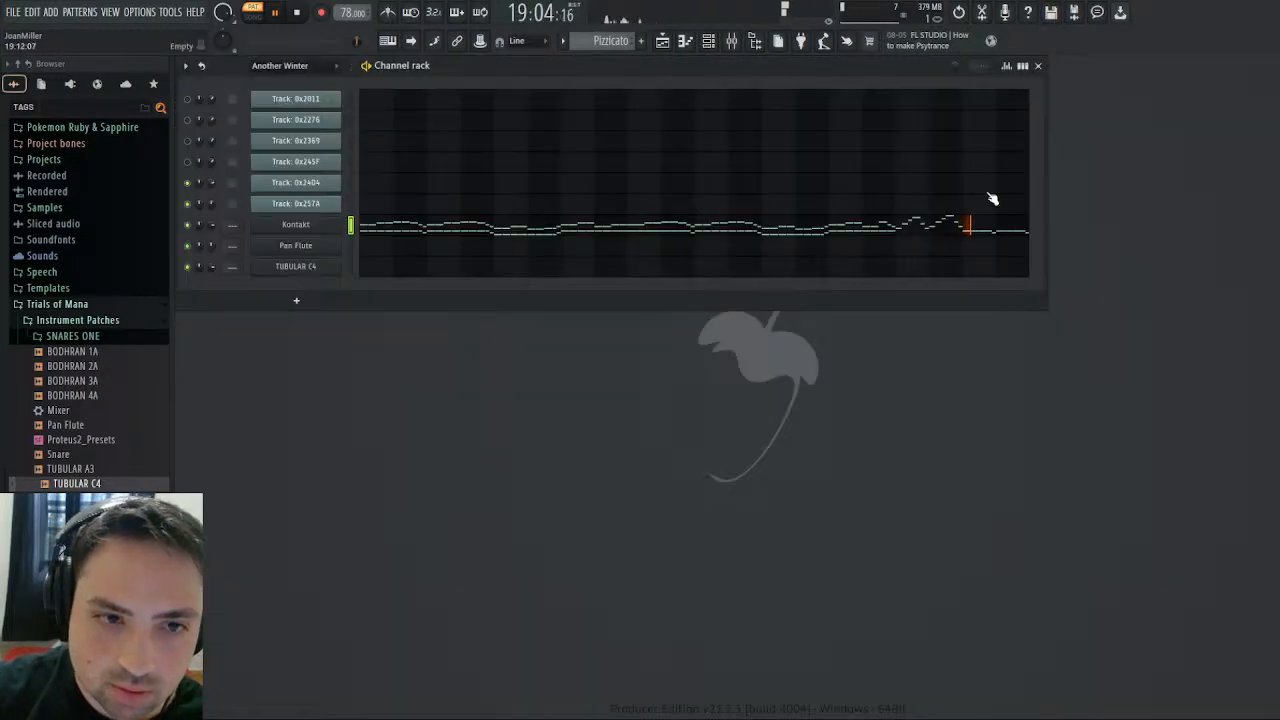
- Copy Track 0x257A's repeated E4 notes from bars 39–40 and 43–44 of Another Winter into Pizzicato from bar 19, one octave higher
{"action": "scroll", "coordinate": [611, 43], "scroll_direction": "up", "scroll_amount": 3}
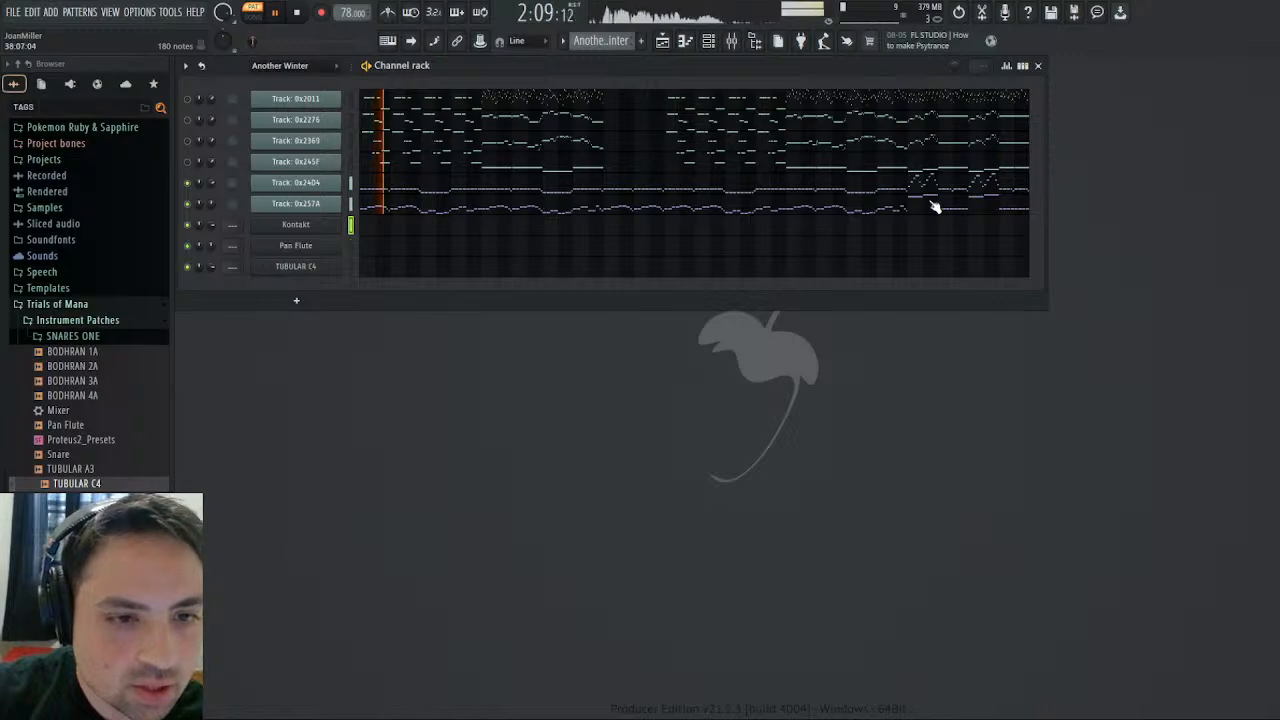
{"action": "left_click", "coordinate": [935, 207]}
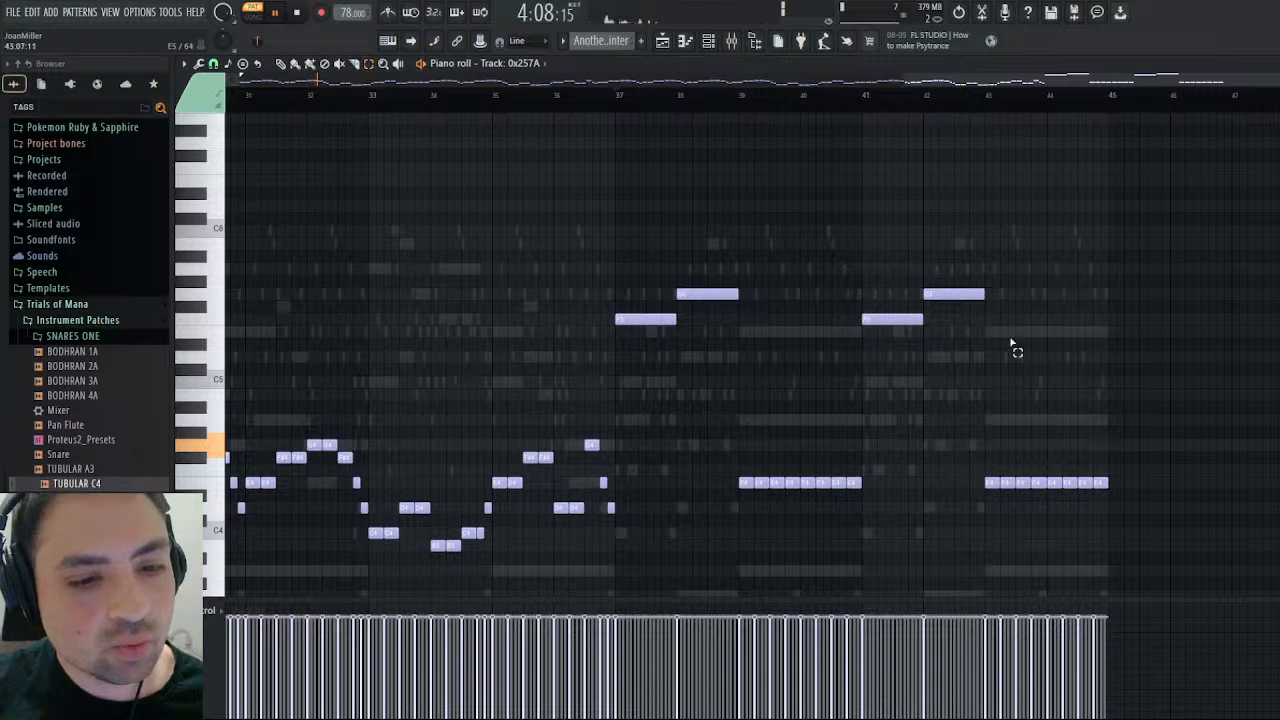
{"action": "left_click_drag", "start_coordinate": [1204, 410], "coordinate": [722, 565]}
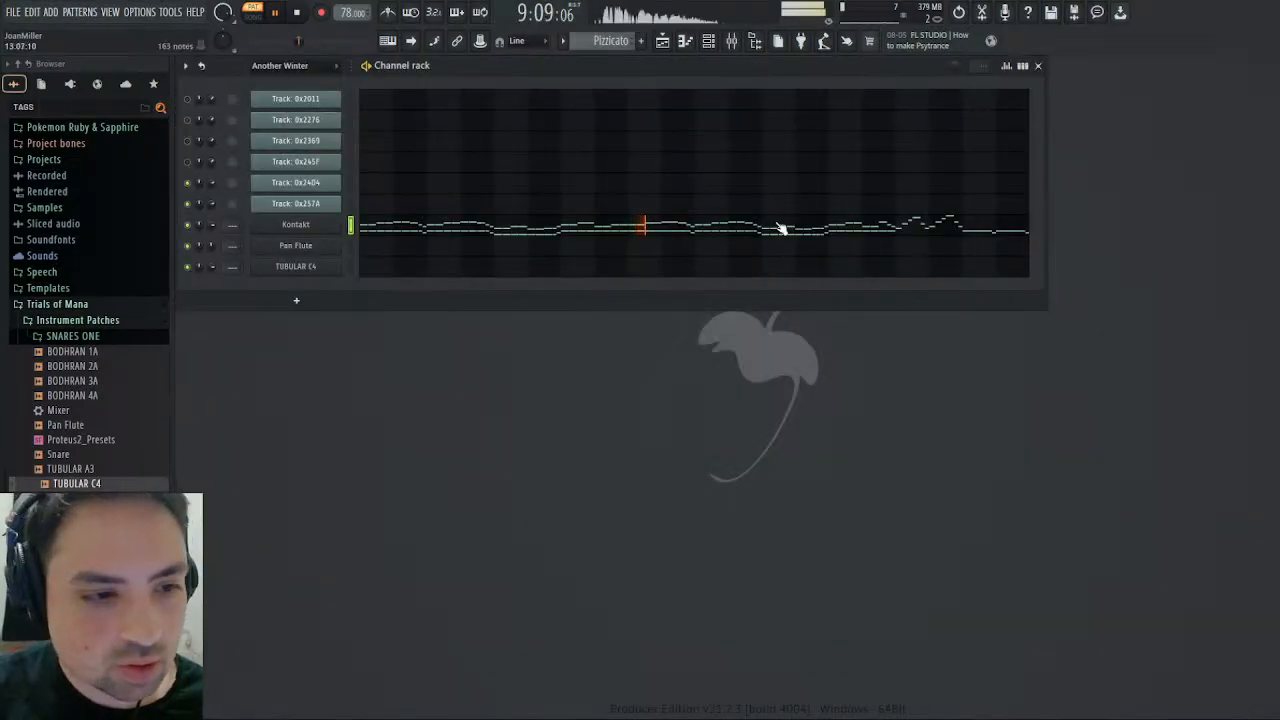
{"action": "left_click", "coordinate": [781, 228]}
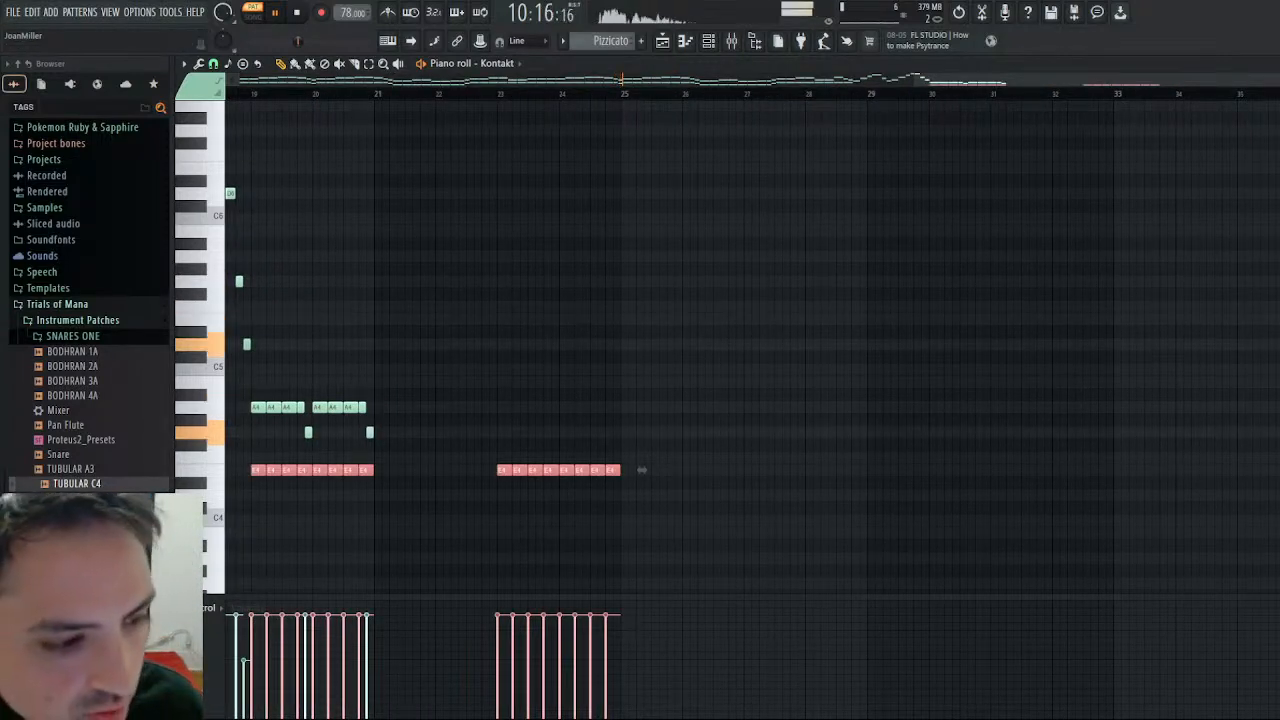
{"action": "key", "text": "ctrl+Up"}
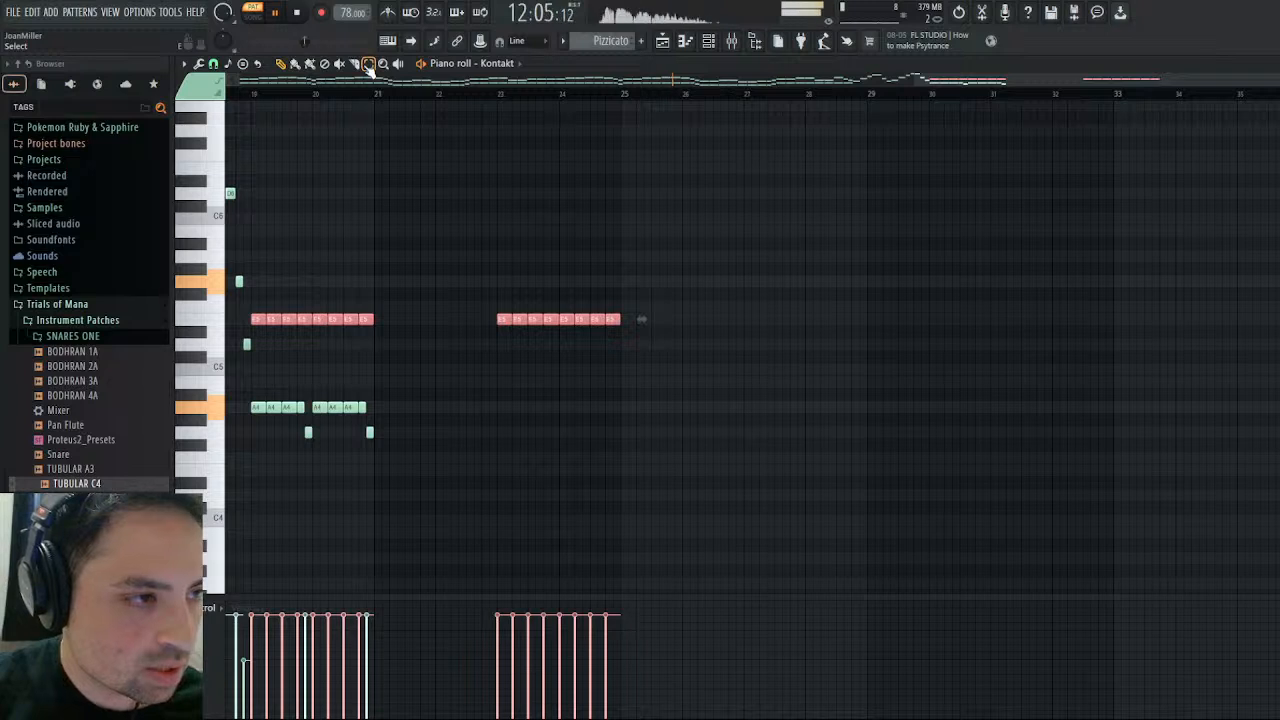
- Delete the pasted E5 notes in bars 23 and 24 of Pizzicato, deselect the rest, stop playback and close the piano roll
{"action": "right_click", "coordinate": [505, 319]}
{"action": "right_click", "coordinate": [605, 320]}
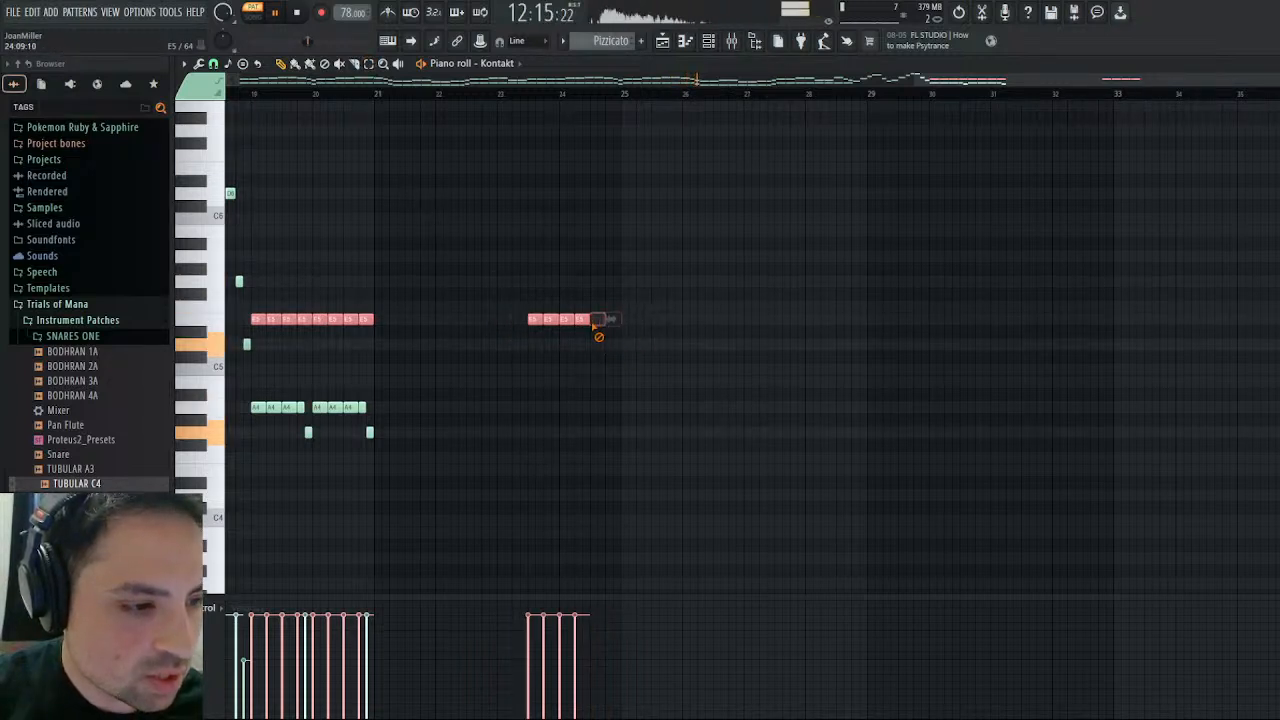
{"action": "right_click", "coordinate": [560, 320]}
{"action": "key", "text": "ctrl+d"}
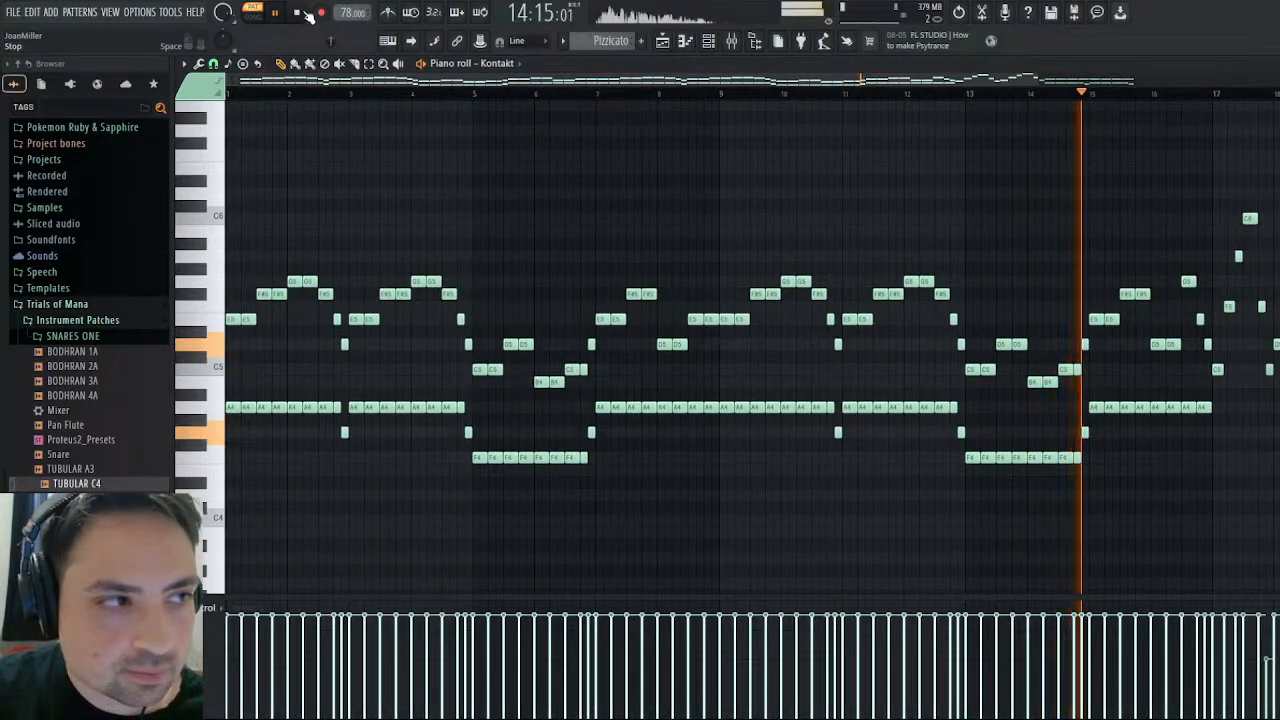
{"action": "left_click", "coordinate": [299, 12]}
{"action": "left_click", "coordinate": [1270, 64]}
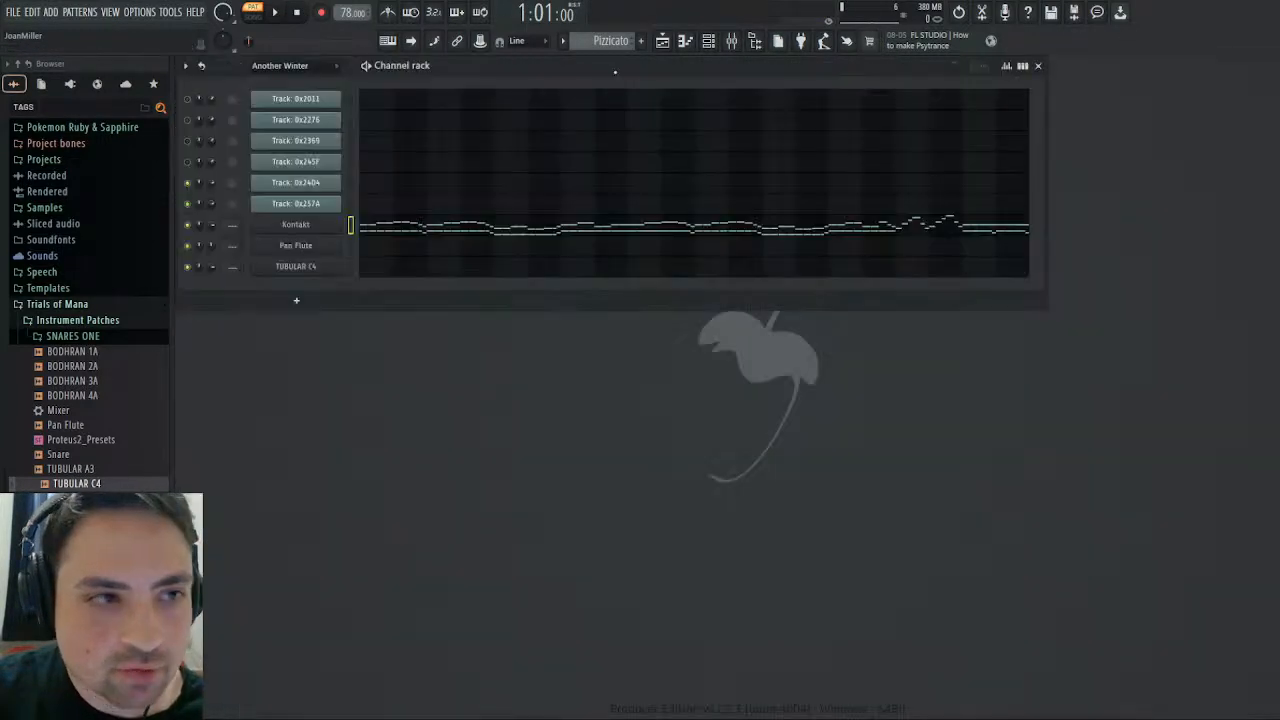
- Open Track 0x257A's channel volume events in Another Winter, mute Track 0x24D4, and start playback
{"action": "scroll", "coordinate": [616, 44], "scroll_direction": "up", "scroll_amount": 2}
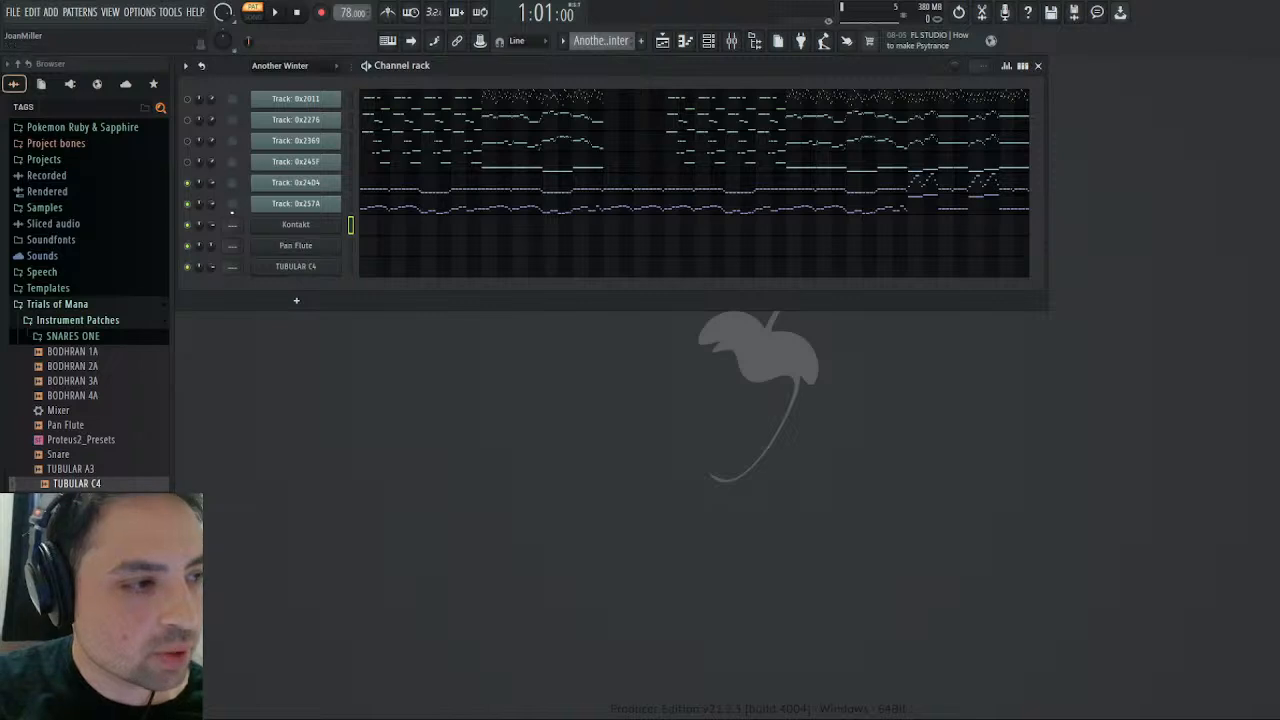
{"action": "left_click", "coordinate": [231, 236]}
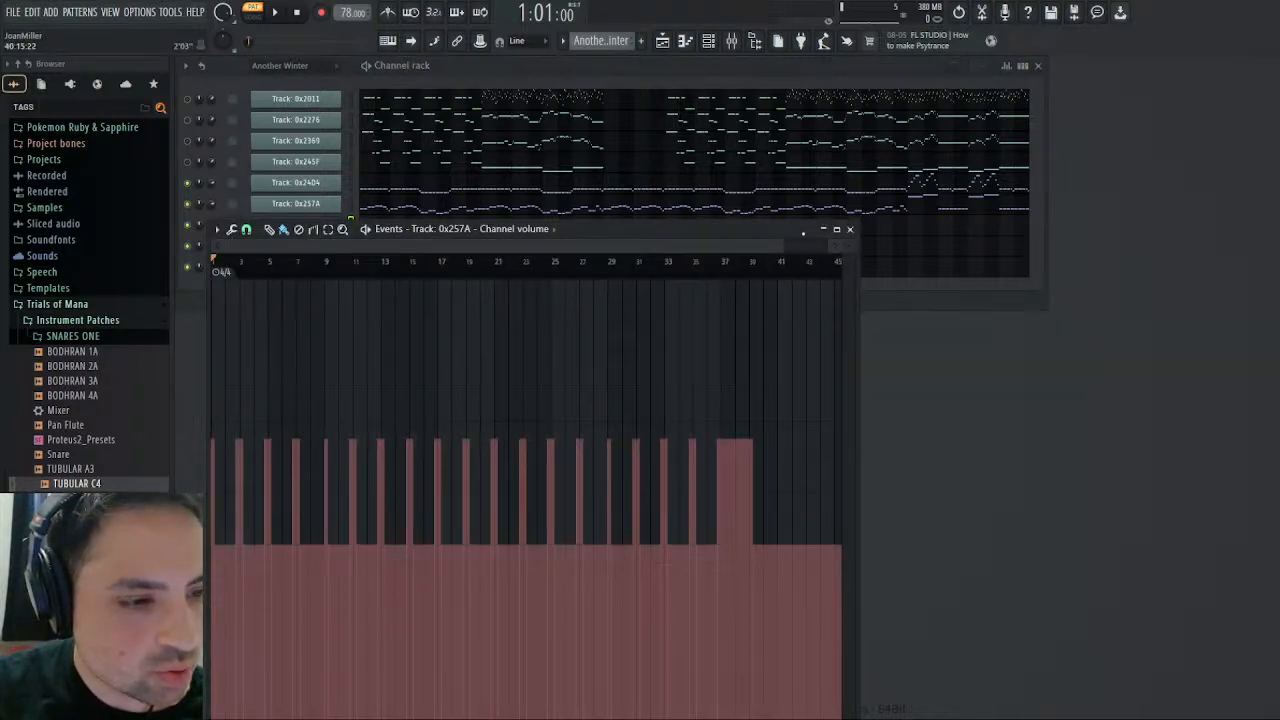
{"action": "left_click_drag", "start_coordinate": [786, 246], "coordinate": [345, 287]}
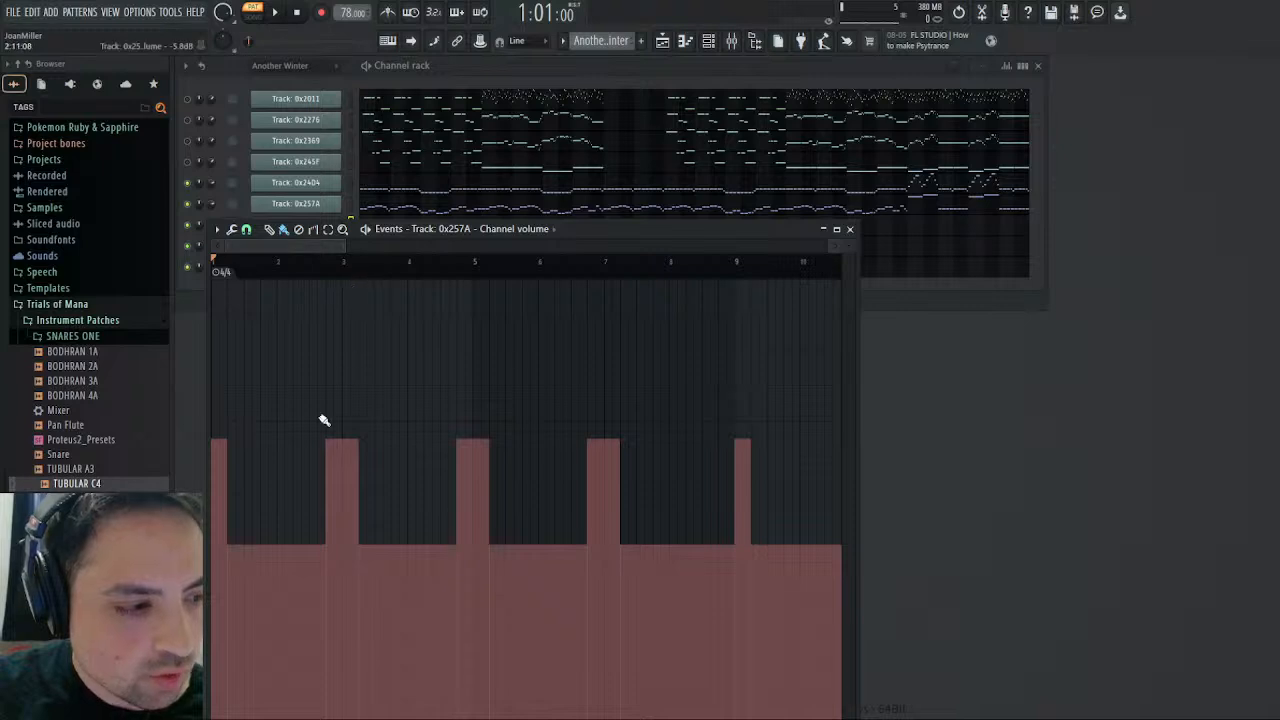
{"action": "left_click_drag", "start_coordinate": [590, 232], "coordinate": [804, 232]}
{"action": "left_click", "coordinate": [187, 186]}
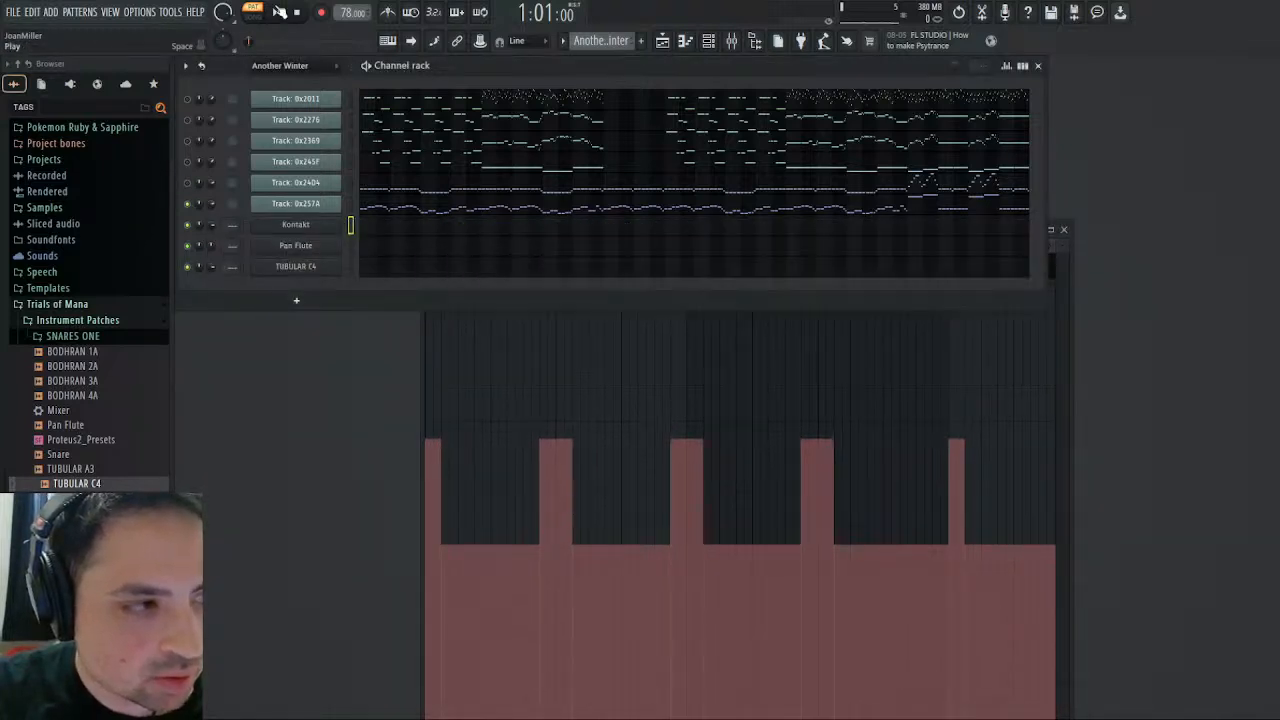
{"action": "left_click", "coordinate": [280, 12]}
- Examine Track 0x257A's channel volume changes from bar 1 through bar 32 while the pattern plays
{"action": "left_click", "coordinate": [1071, 357]}
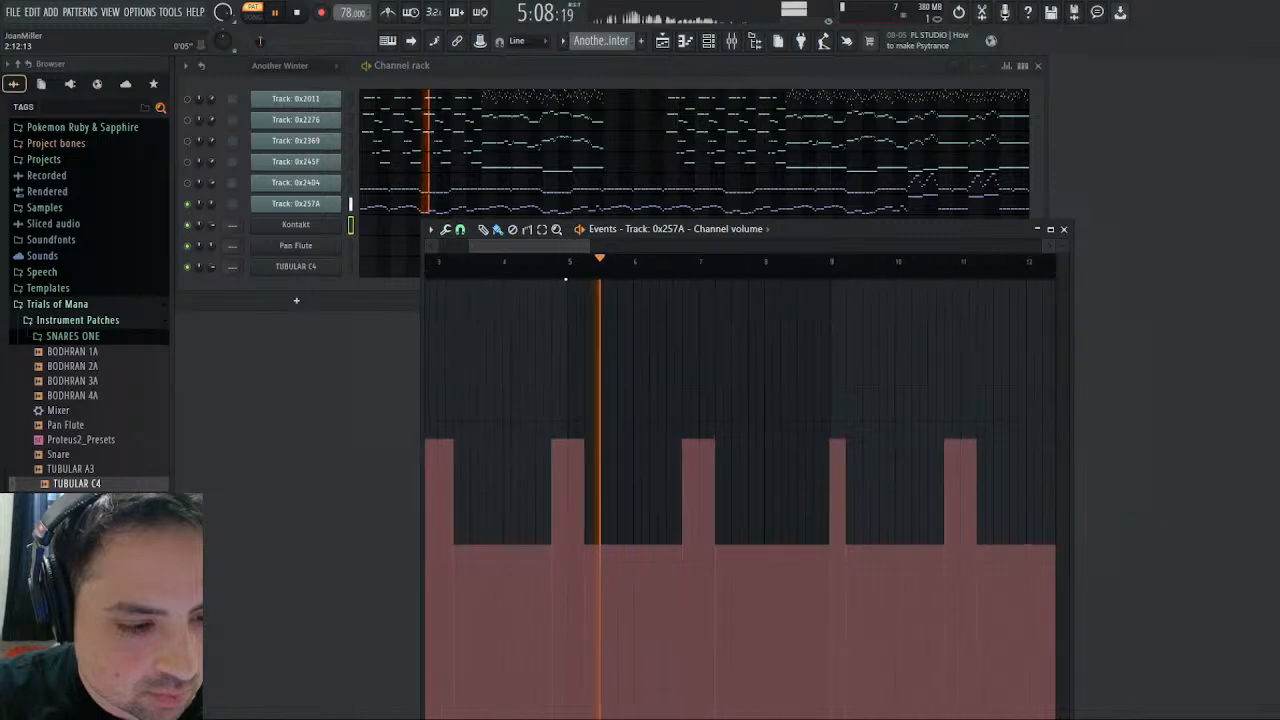
{"action": "left_click", "coordinate": [648, 266]}
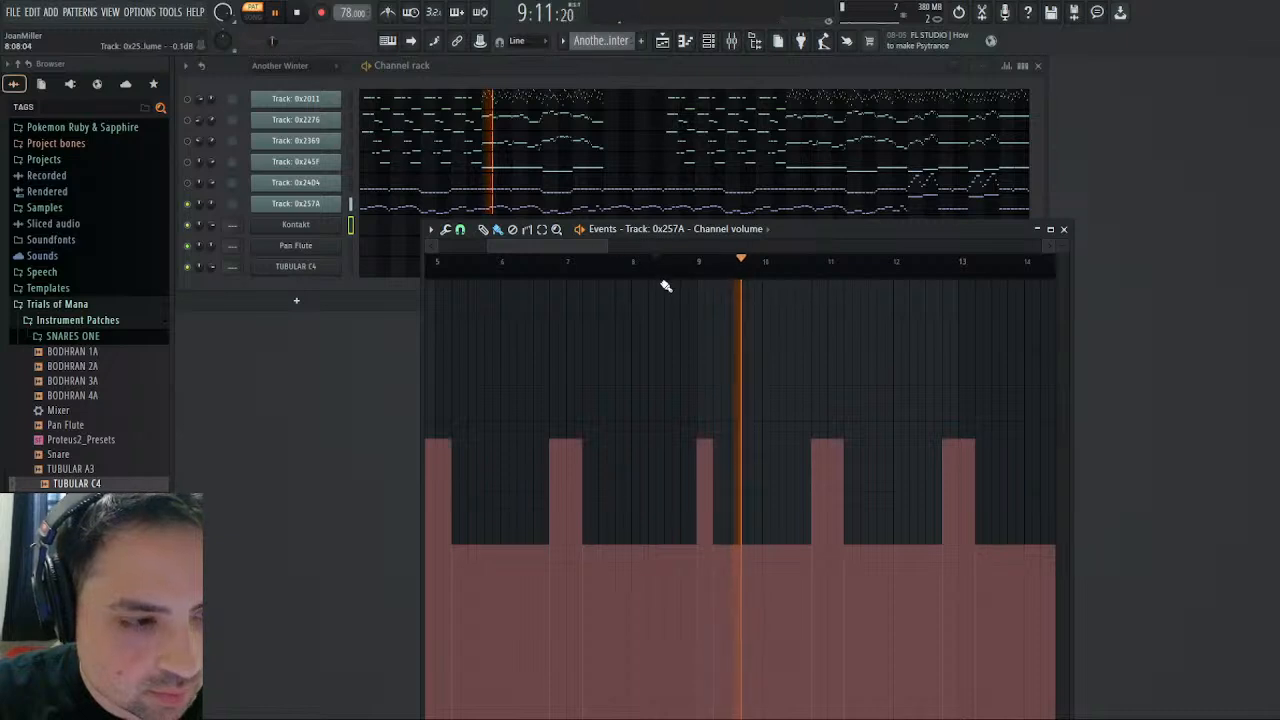
{"action": "left_click", "coordinate": [647, 270]}
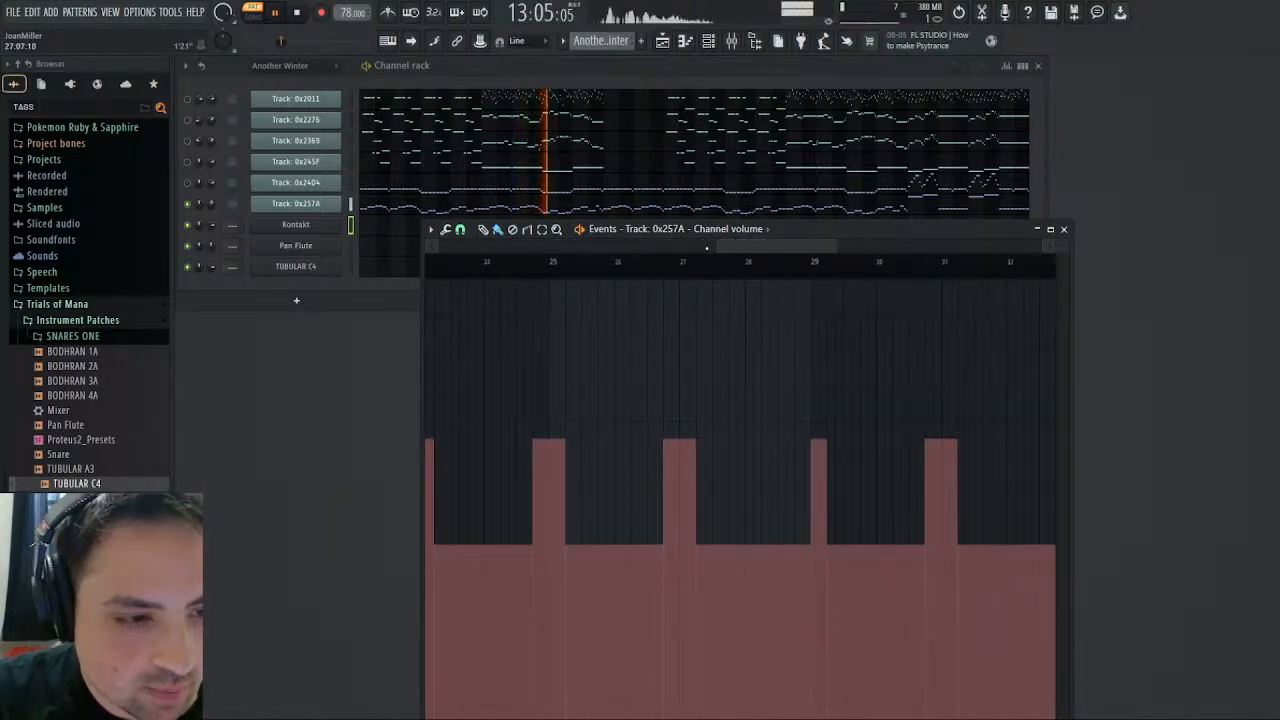
{"action": "left_click_drag", "start_coordinate": [710, 247], "coordinate": [246, 320]}
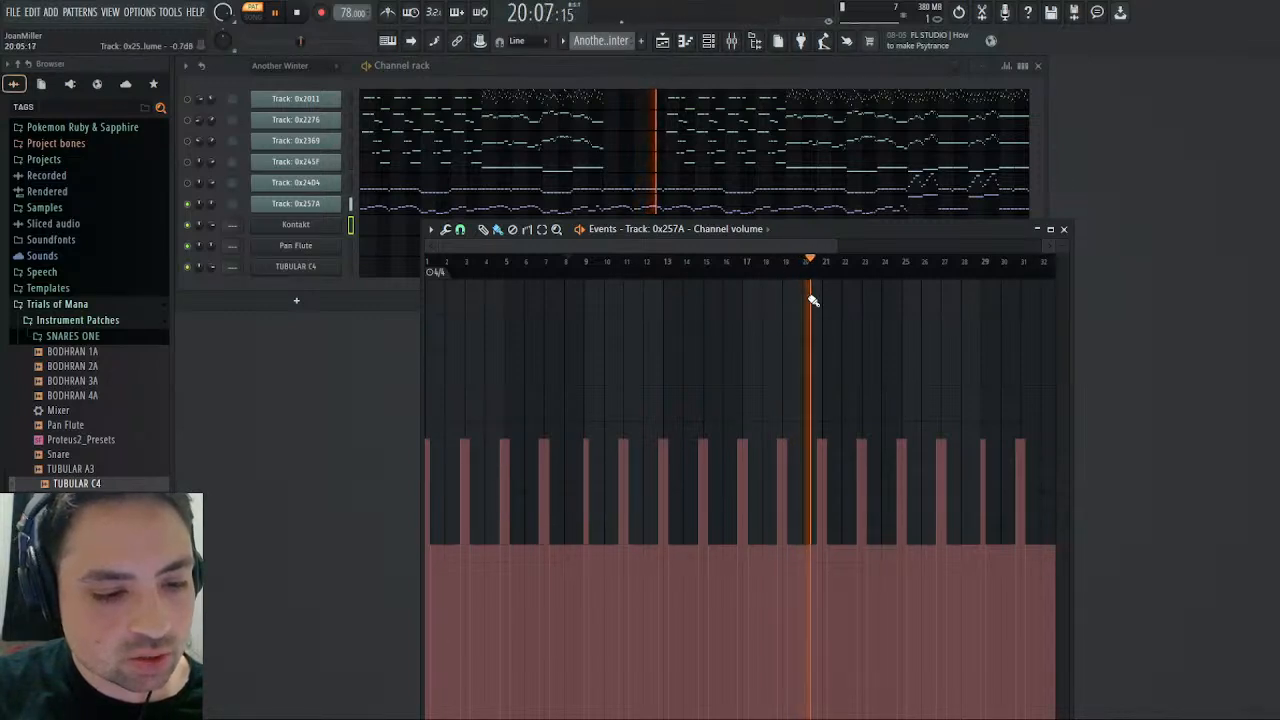
{"action": "mouse_move", "coordinate": [798, 246]}
{"action": "left_mouse_down"}
{"action": "mouse_move", "coordinate": [857, 246]}
{"action": "mouse_move", "coordinate": [782, 259]}
{"action": "left_mouse_up"}
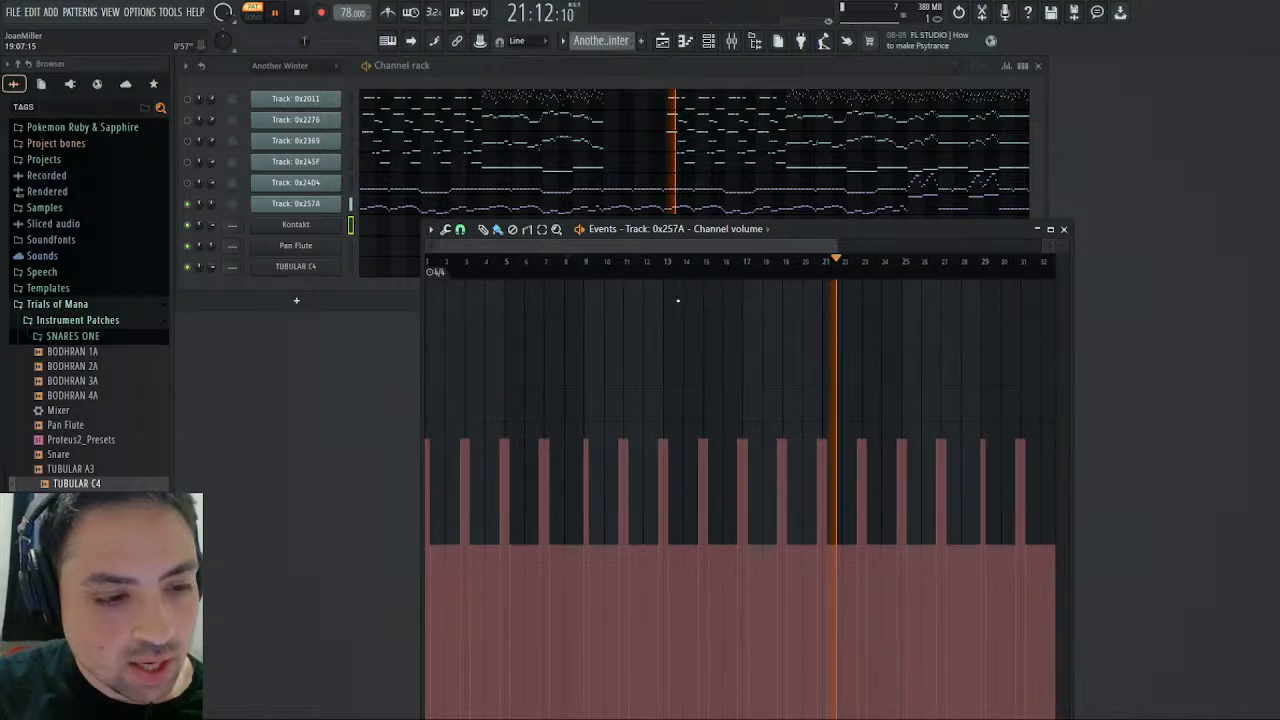
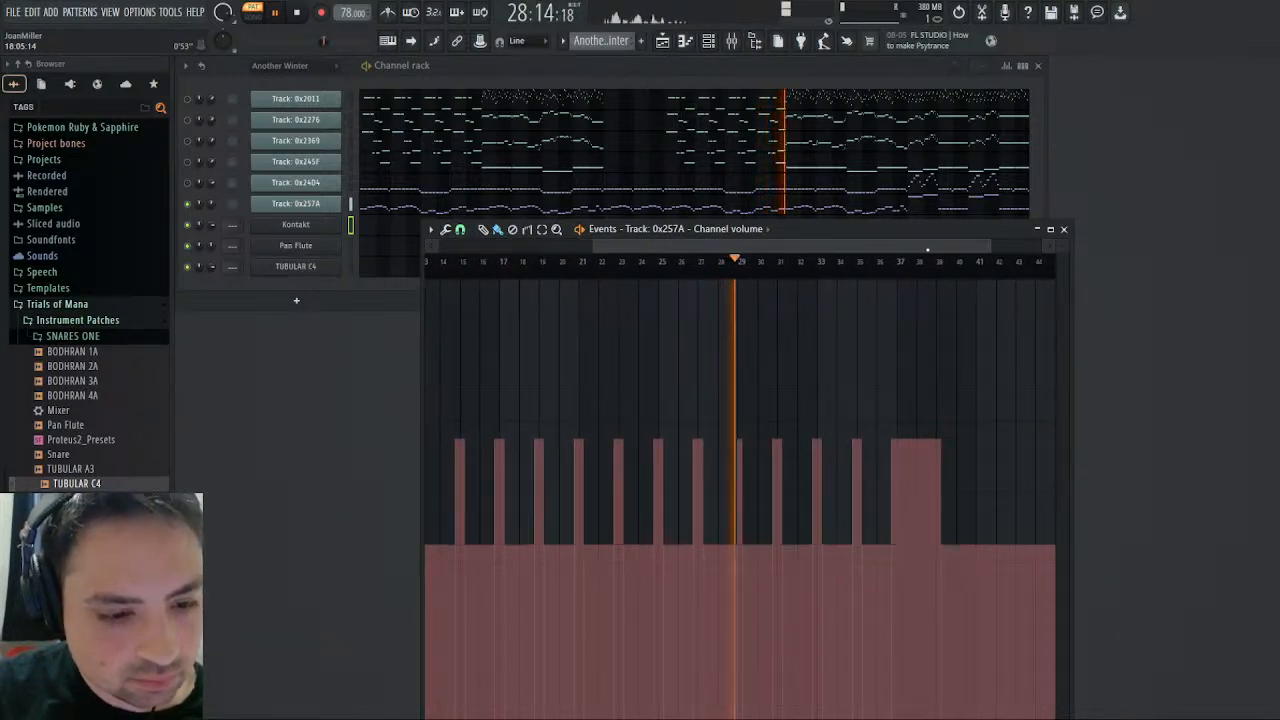
- Examine Track 0x257A's channel volume changes around bars 36–40 during playback, stop playback and close the events editor
{"action": "left_click", "coordinate": [296, 18]}
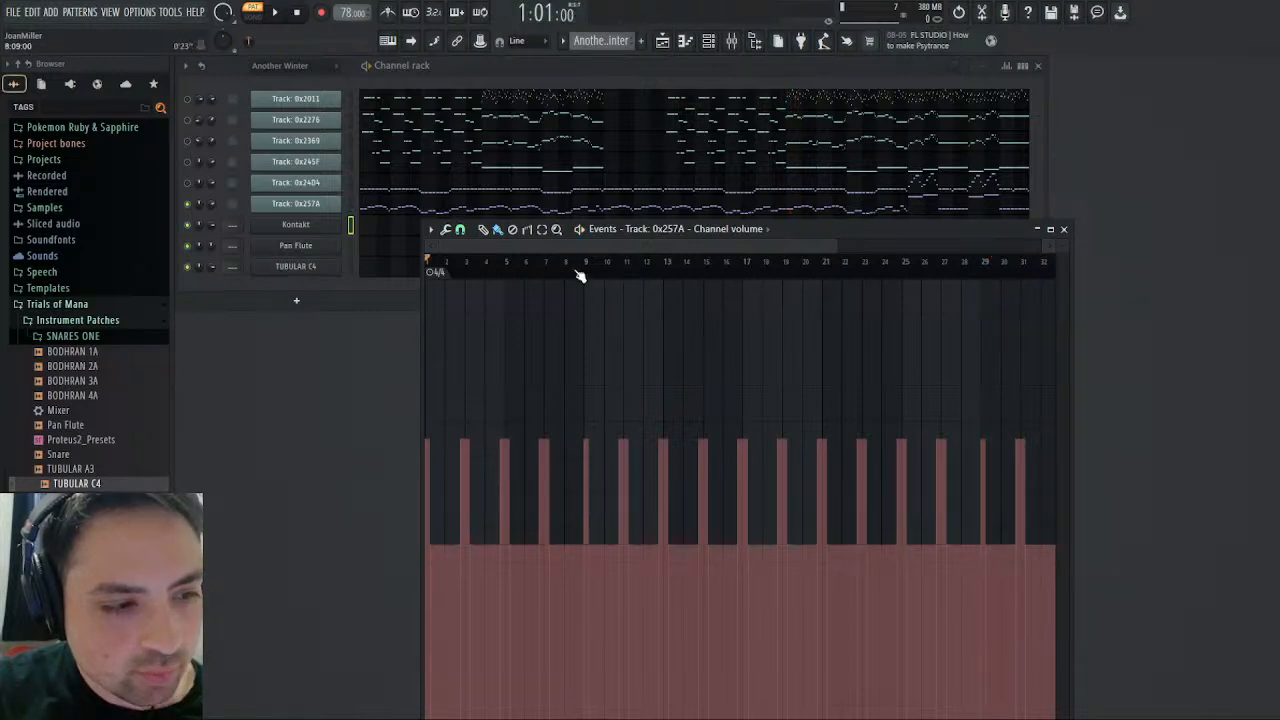
{"action": "left_click_drag", "start_coordinate": [803, 252], "coordinate": [998, 266]}
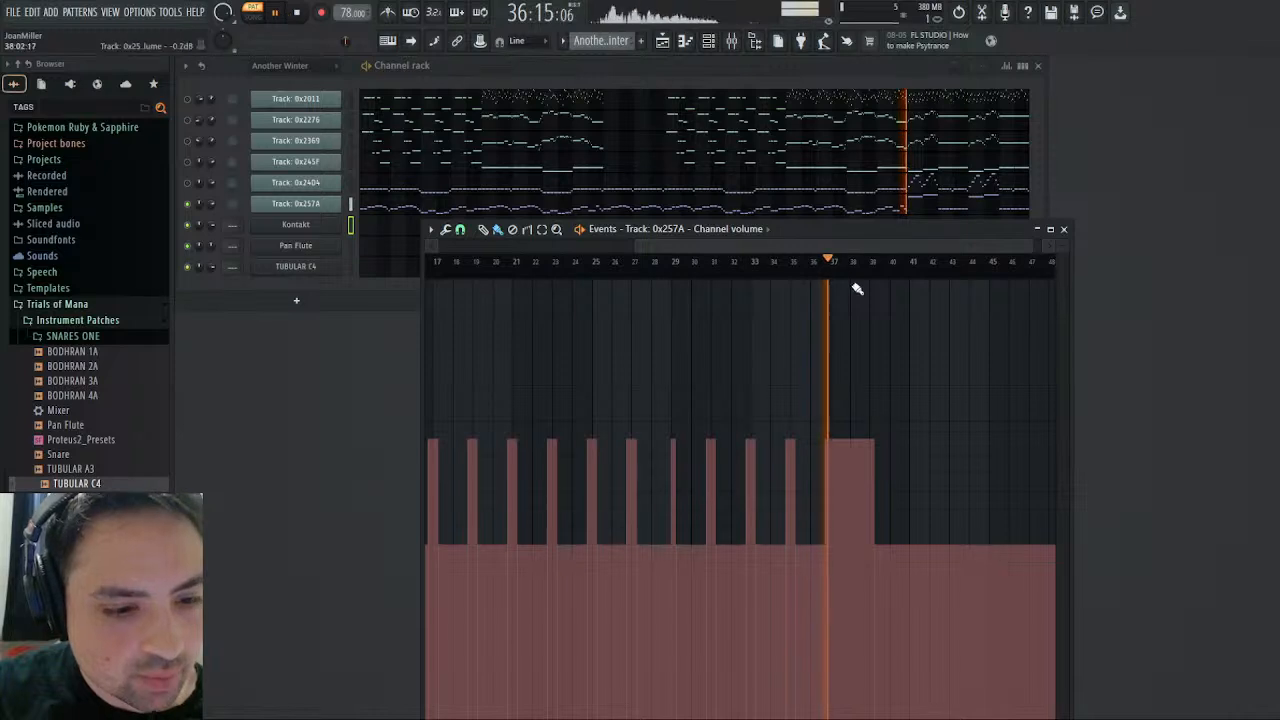
{"action": "left_click", "coordinate": [876, 271]}
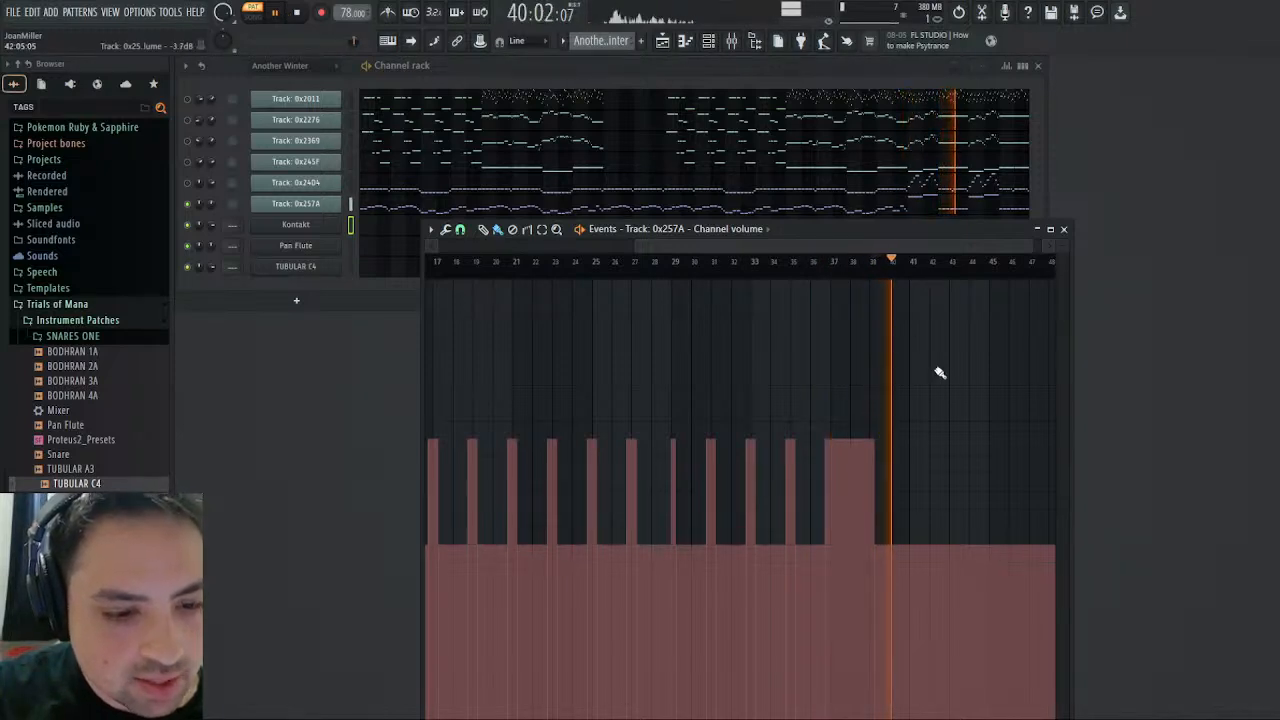
{"action": "left_click", "coordinate": [874, 275]}
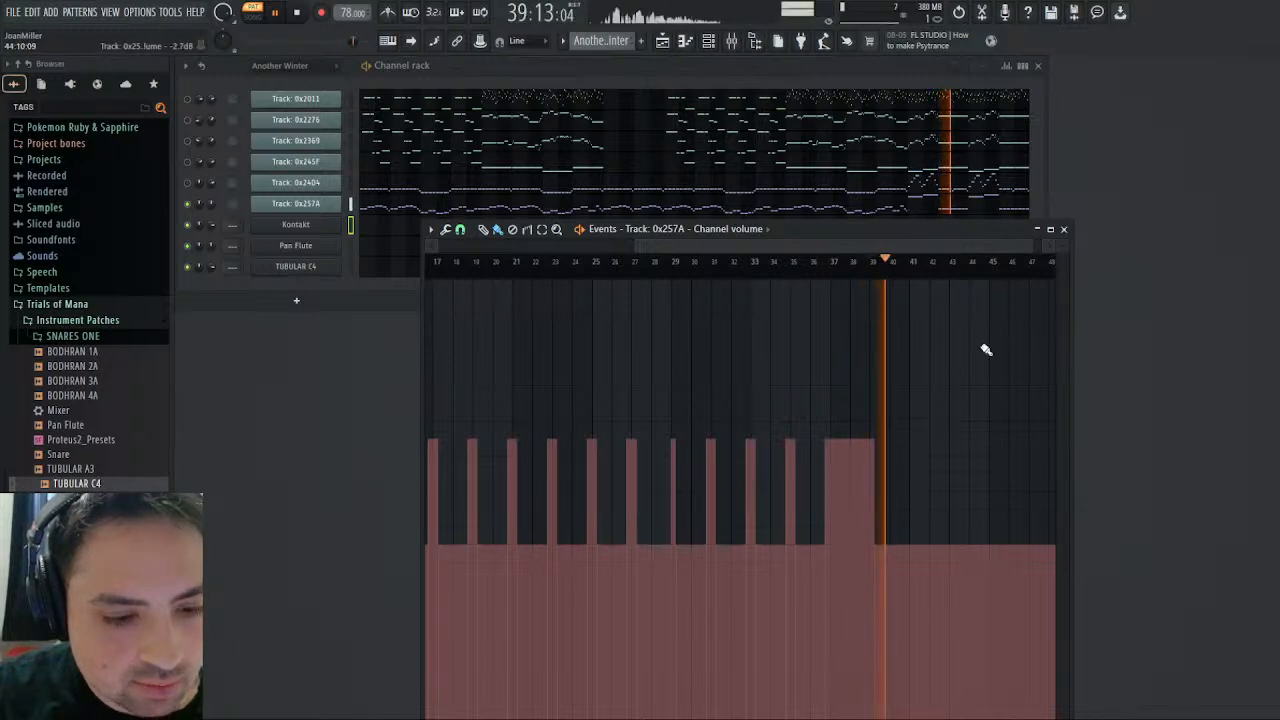
{"action": "left_click", "coordinate": [1064, 230]}
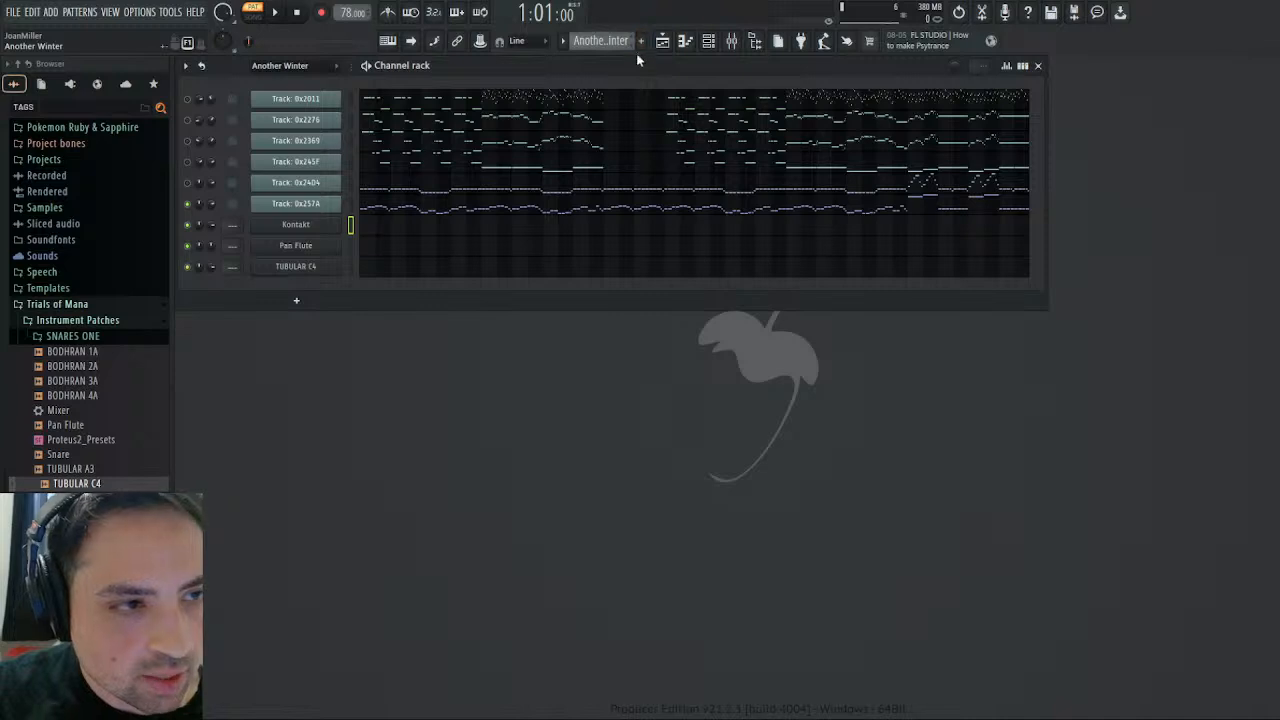
- Move the closing notes in bars 17–20 of the Pizzicato pattern so that they start at bar 33, keeping their pitch
{"action": "key", "text": "KP_Add"}
{"action": "left_click", "coordinate": [519, 238]}
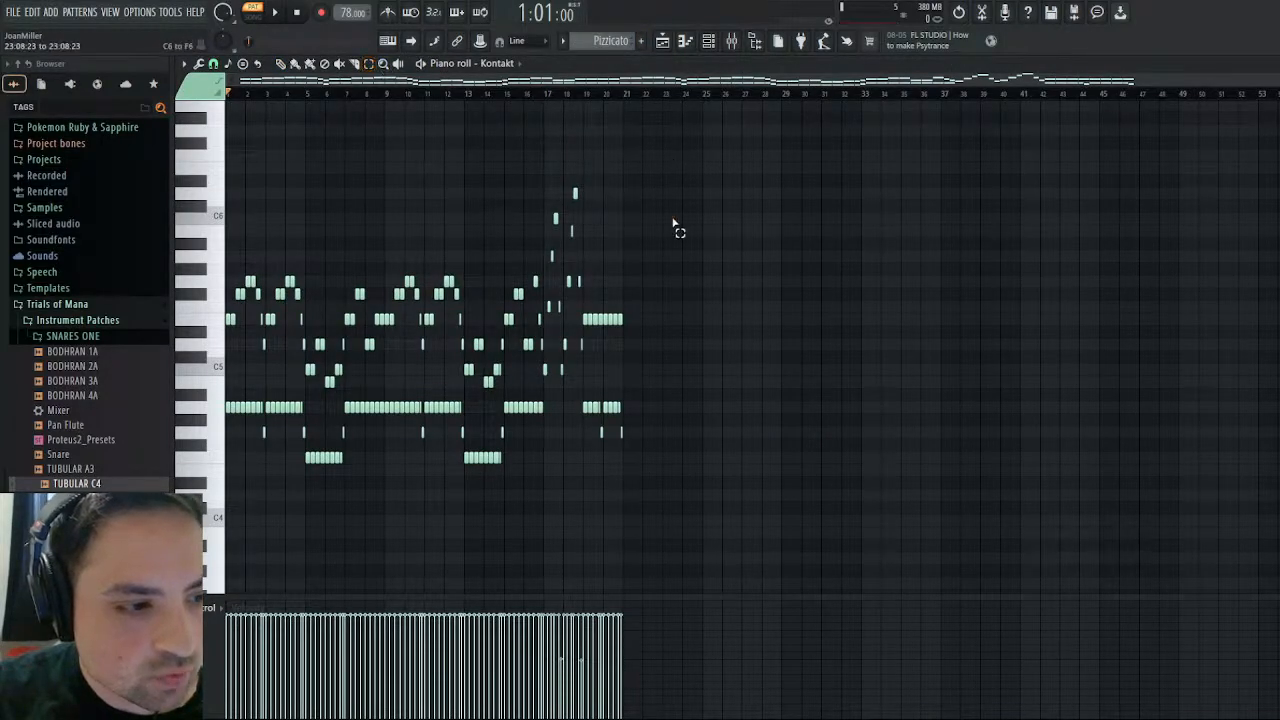
{"action": "left_click_drag", "start_coordinate": [674, 151], "coordinate": [545, 509]}
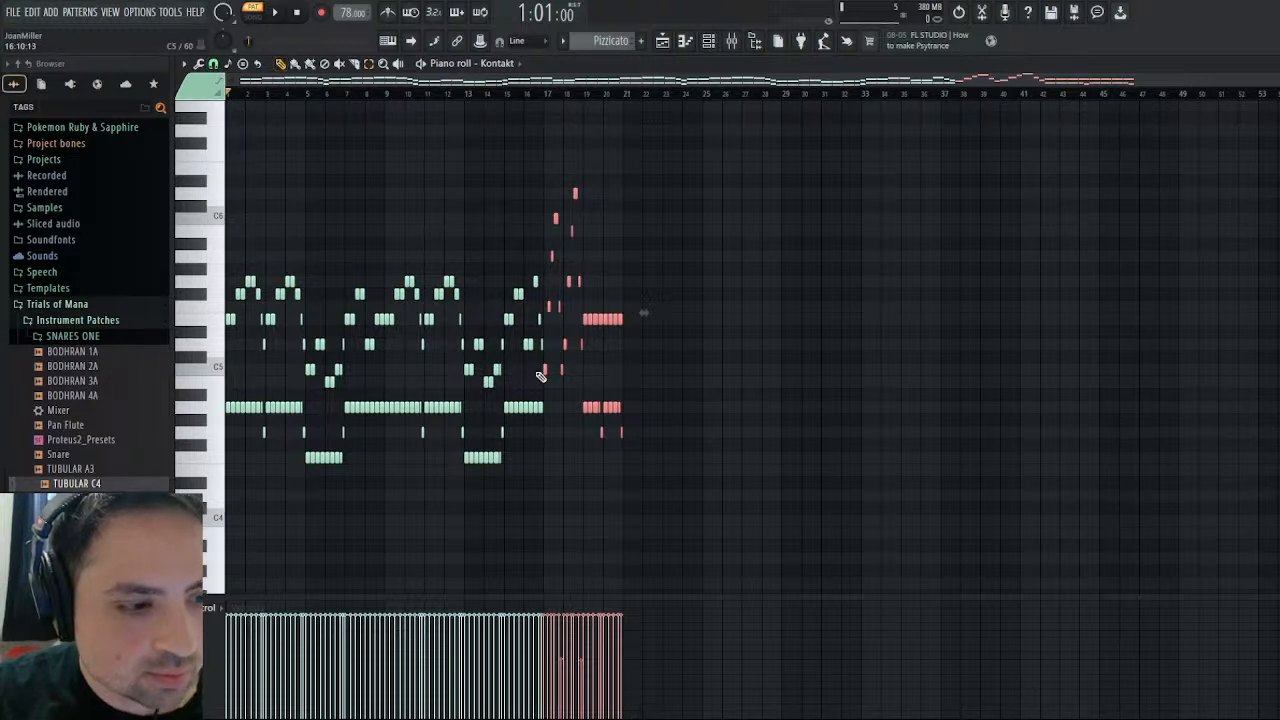
{"action": "left_click_drag", "start_coordinate": [544, 368], "coordinate": [774, 370]}
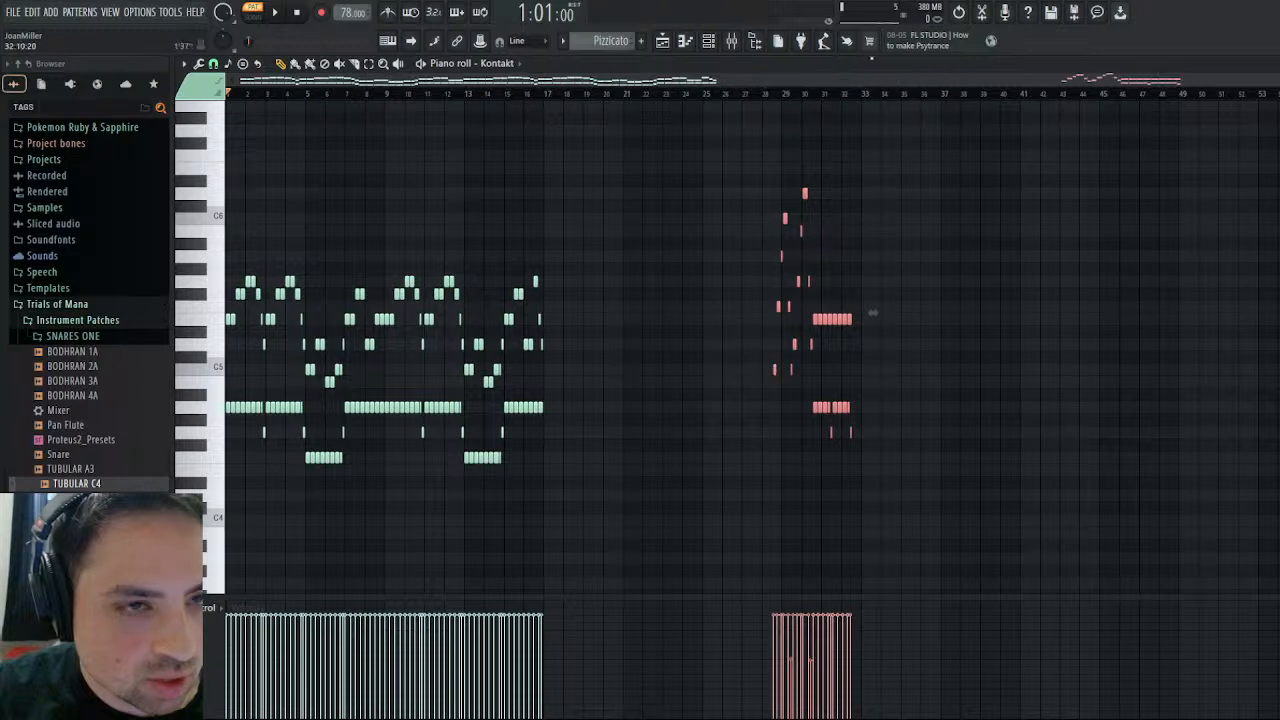
{"action": "left_click", "coordinate": [963, 15]}
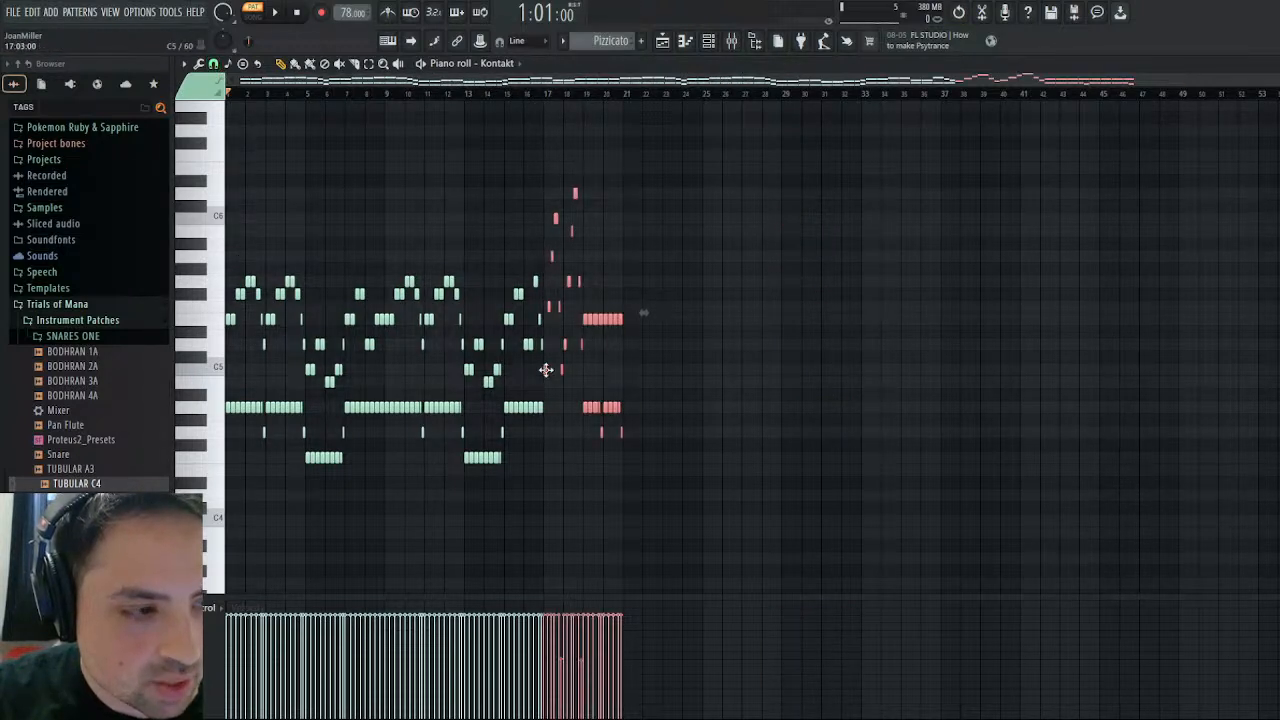
{"action": "left_click_drag", "start_coordinate": [546, 370], "coordinate": [863, 374]}
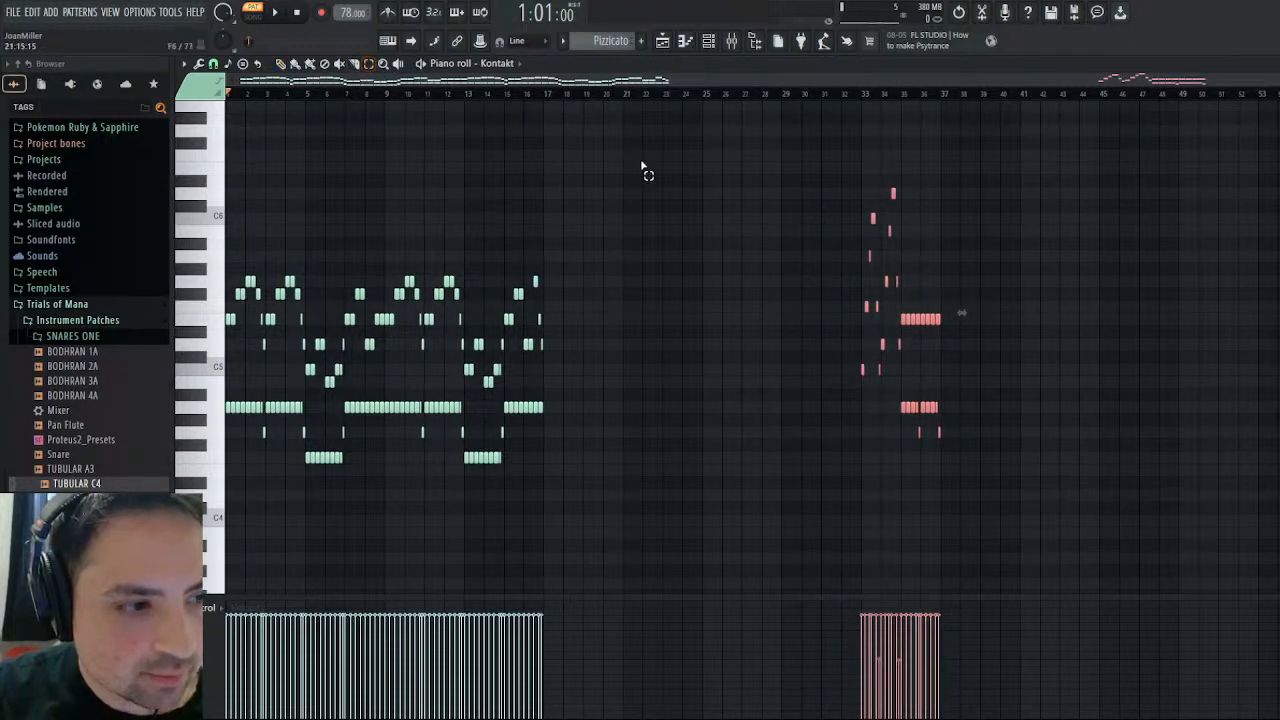
- Duplicate all Pizzicato notes from bars 1–16 into bars 17–32 and deselect them
{"action": "left_click_drag", "start_coordinate": [643, 170], "coordinate": [228, 552]}
{"action": "key", "text": "ctrl+b"}
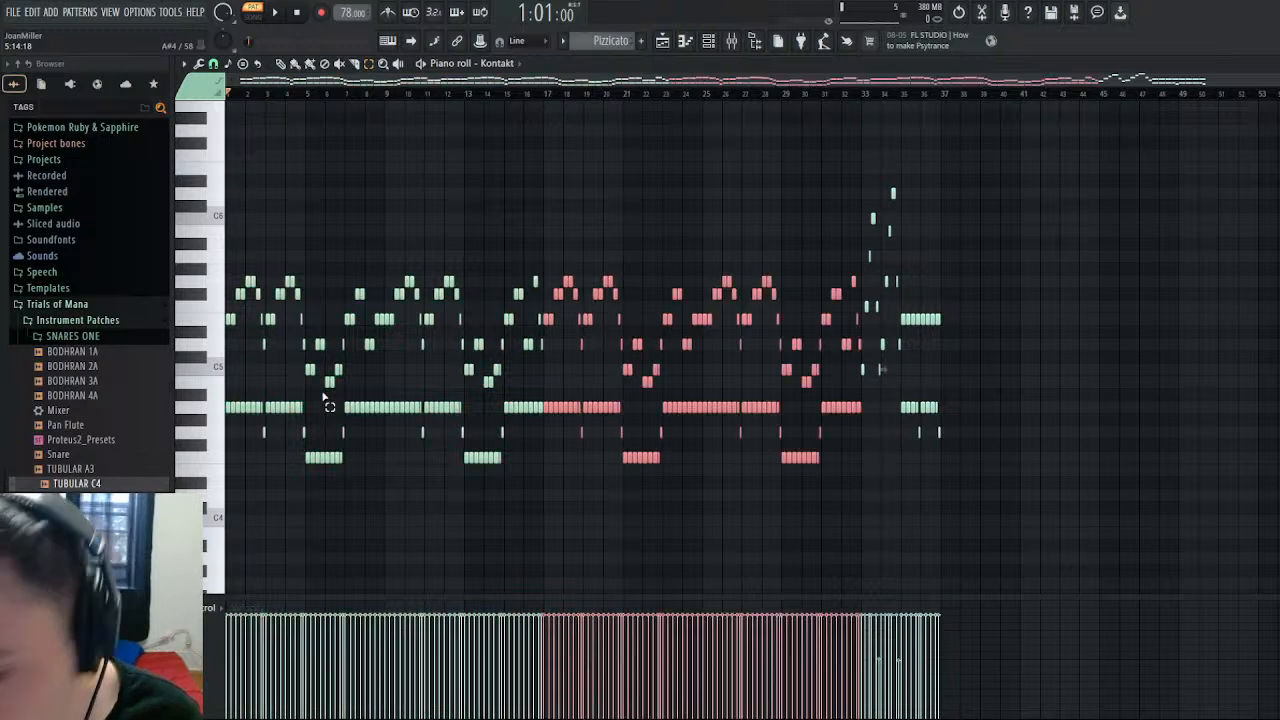
{"action": "left_click", "coordinate": [630, 188]}
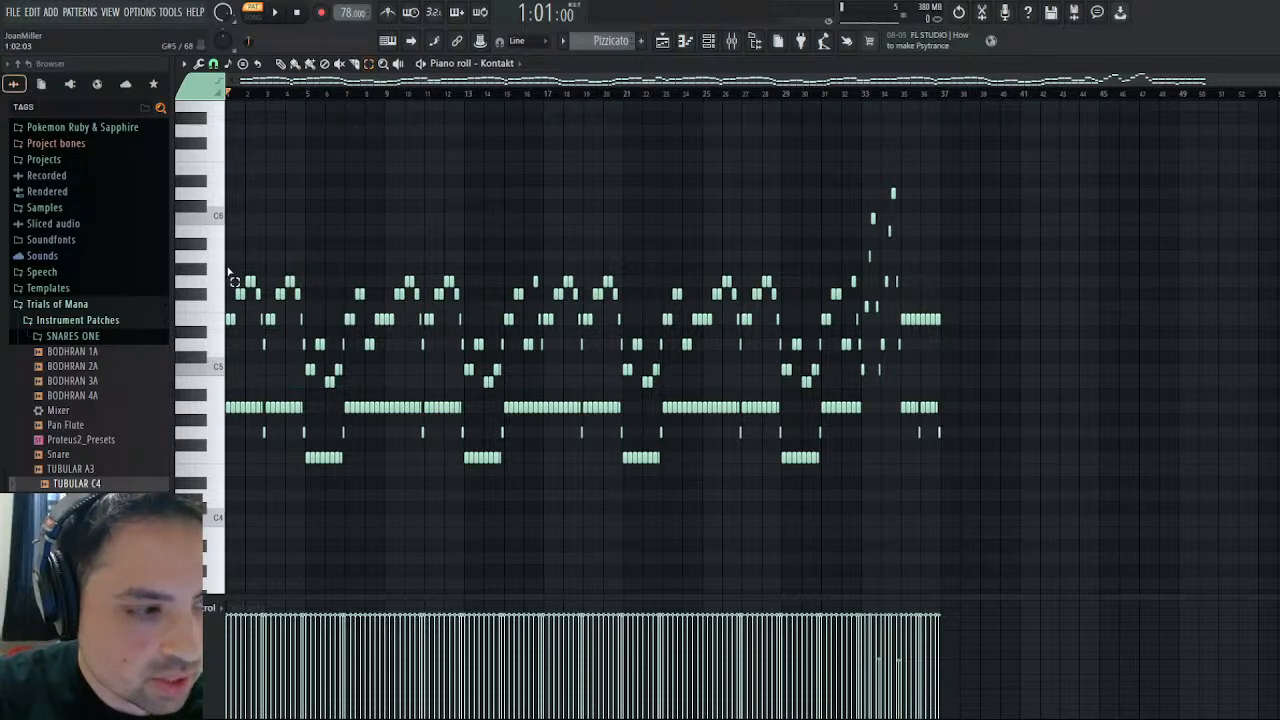
{"action": "left_click_drag", "start_coordinate": [229, 277], "coordinate": [806, 390]}
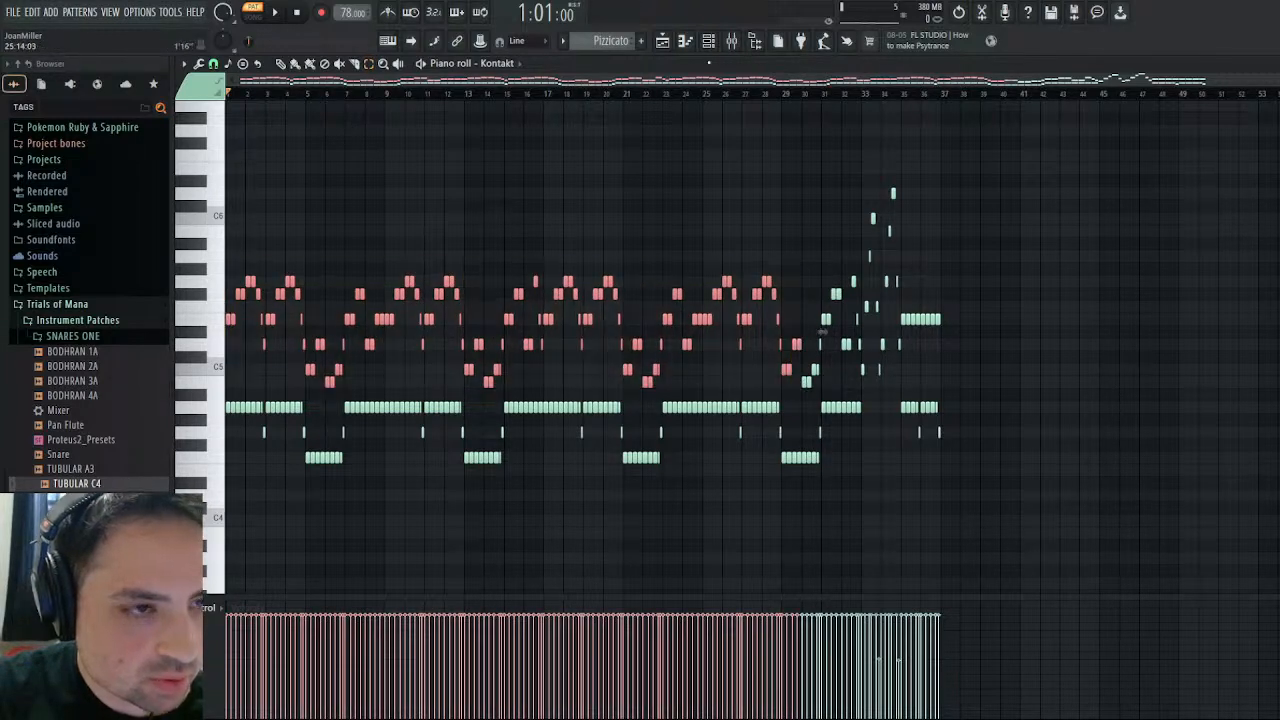
{"action": "scroll", "coordinate": [615, 44], "scroll_direction": "up", "scroll_amount": 3}
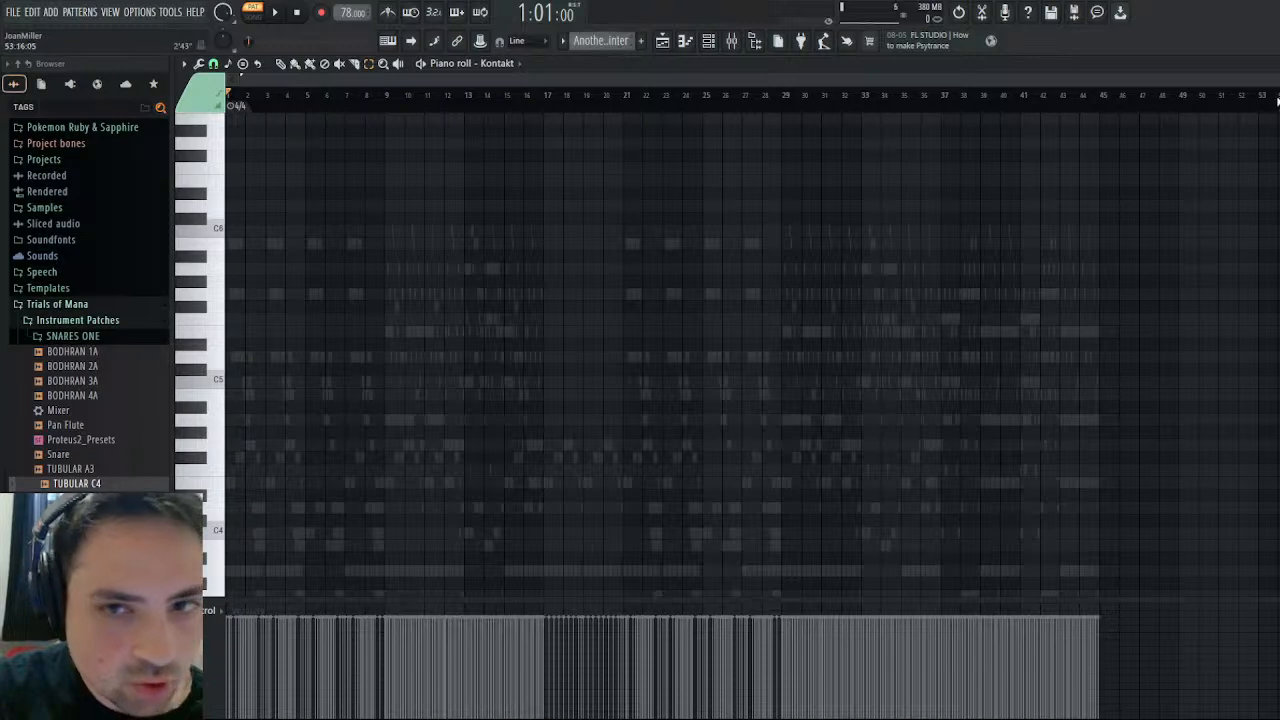
{"action": "left_click", "coordinate": [1268, 63]}
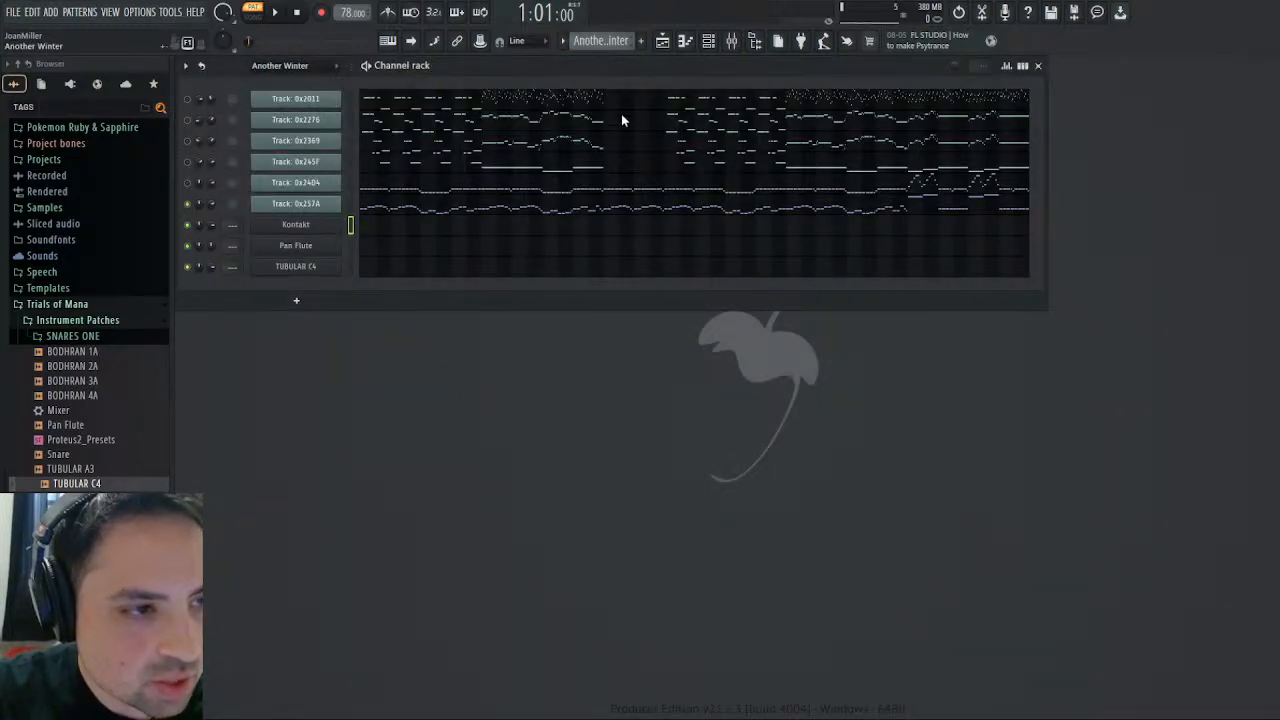
{"action": "key", "text": "KP_Add"}
{"action": "left_click", "coordinate": [385, 227]}
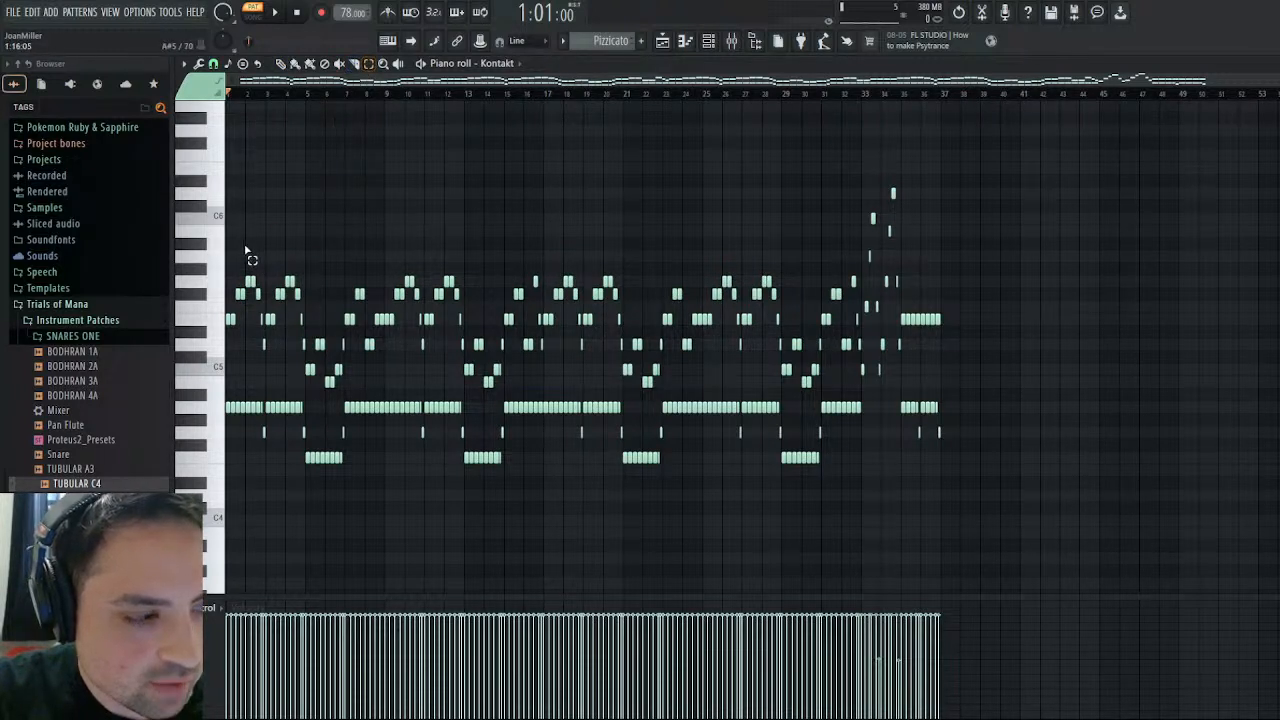
- Select Pizzicato's upper melody notes in bars 1–32 and lower their velocities, keeping the accents around the start of every odd bar
{"action": "left_click_drag", "start_coordinate": [229, 240], "coordinate": [886, 378]}
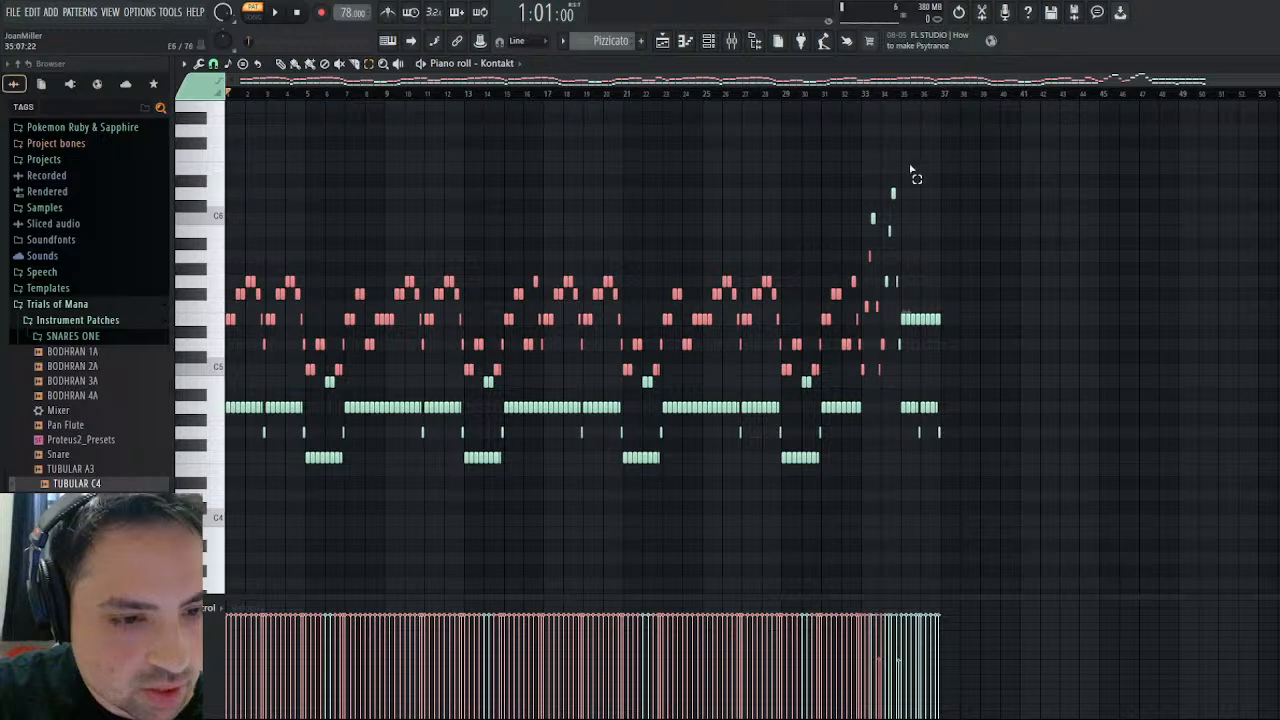
{"action": "left_click_drag", "start_coordinate": [858, 255], "coordinate": [202, 397]}
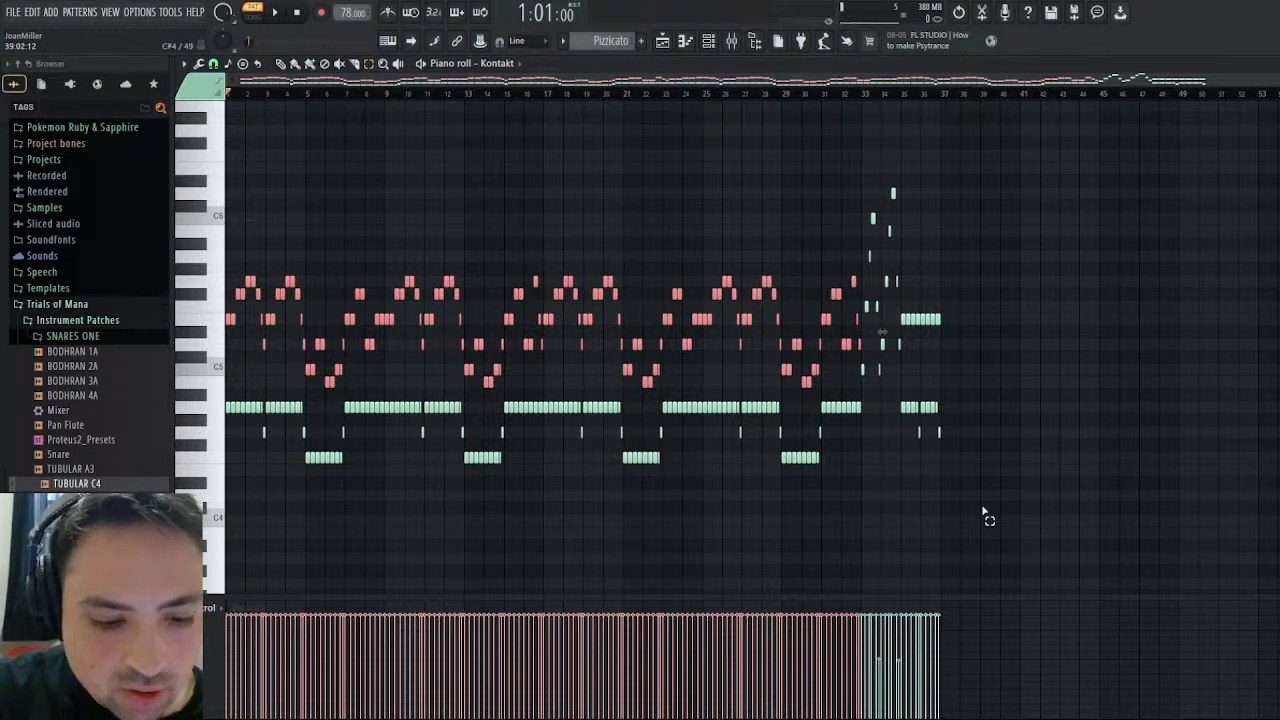
{"action": "scroll", "coordinate": [882, 331], "scroll_direction": "up", "scroll_amount": 5}
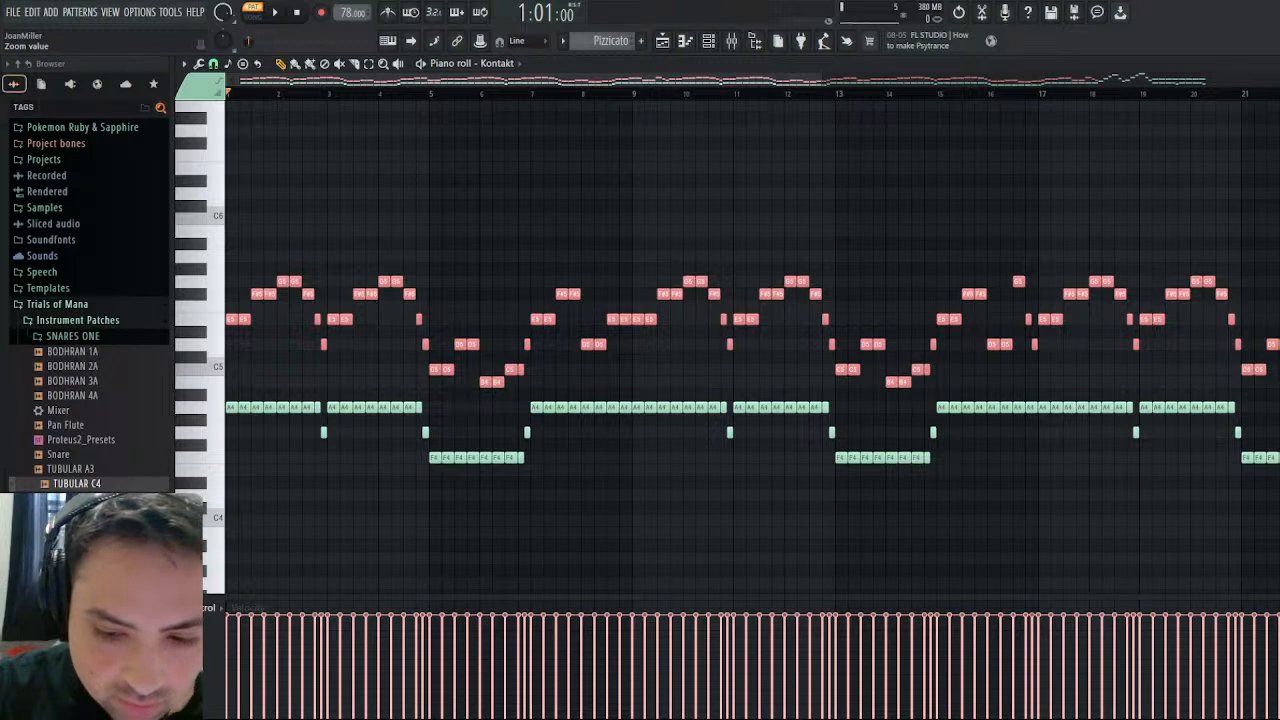
{"action": "scroll", "coordinate": [742, 660], "scroll_direction": "up", "scroll_amount": 1}
{"action": "scroll", "coordinate": [742, 660], "scroll_direction": "down", "scroll_amount": 4}
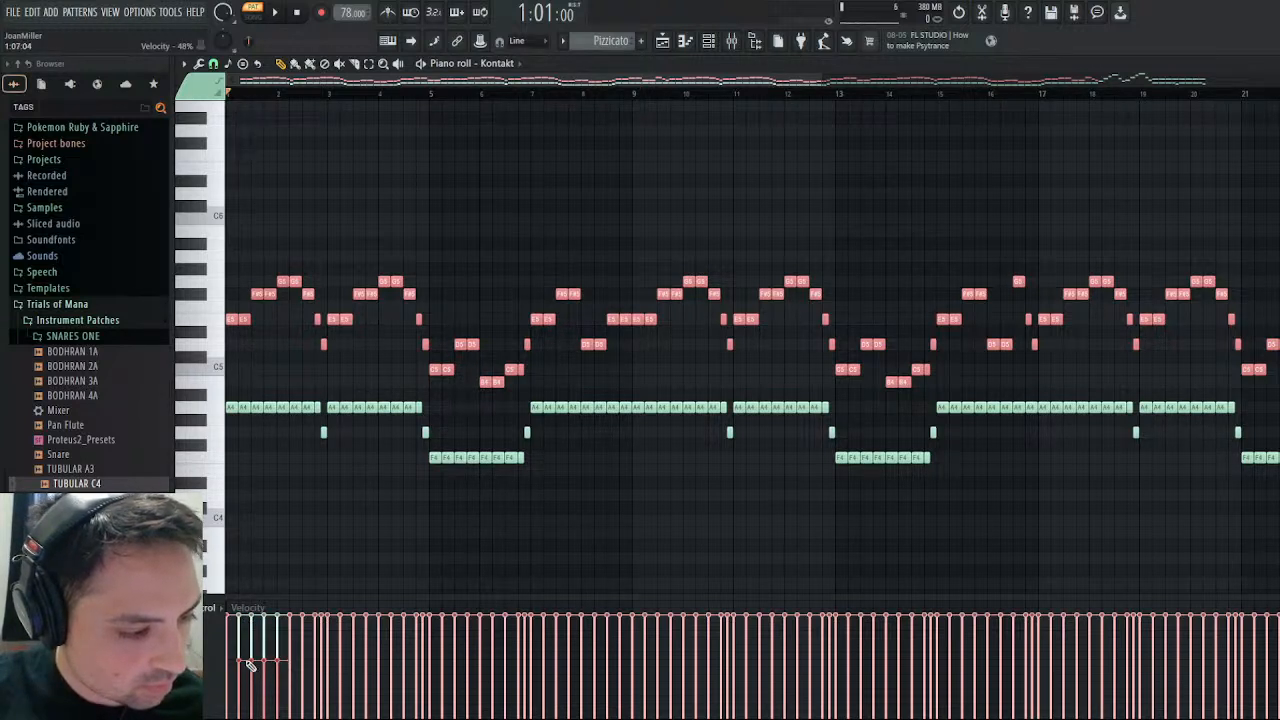
{"action": "mouse_move", "coordinate": [357, 664]}
{"action": "left_mouse_down"}
{"action": "mouse_move", "coordinate": [1278, 662]}
{"action": "mouse_move", "coordinate": [1003, 672]}
{"action": "mouse_move", "coordinate": [1021, 664]}
{"action": "left_mouse_up"}
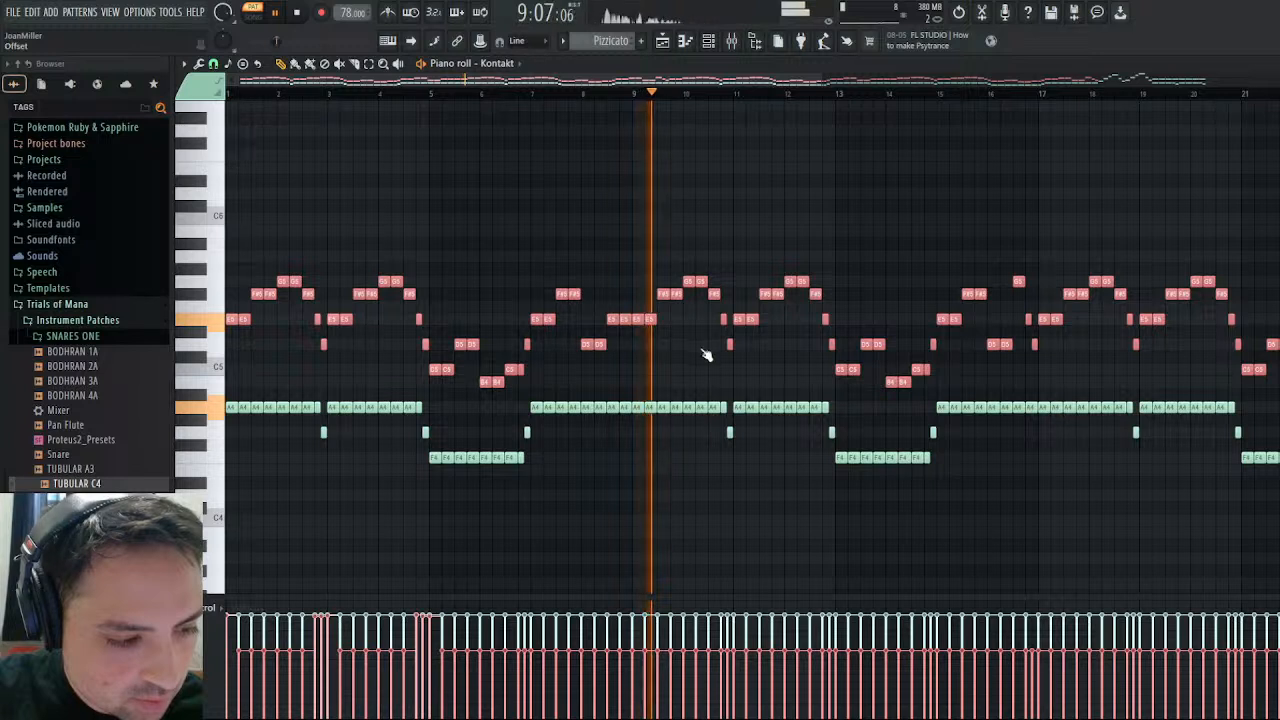
- Play back Pizzicato and check the accented velocities through bar 24 and the closing section up to bar 37
{"action": "left_click", "coordinate": [298, 14]}
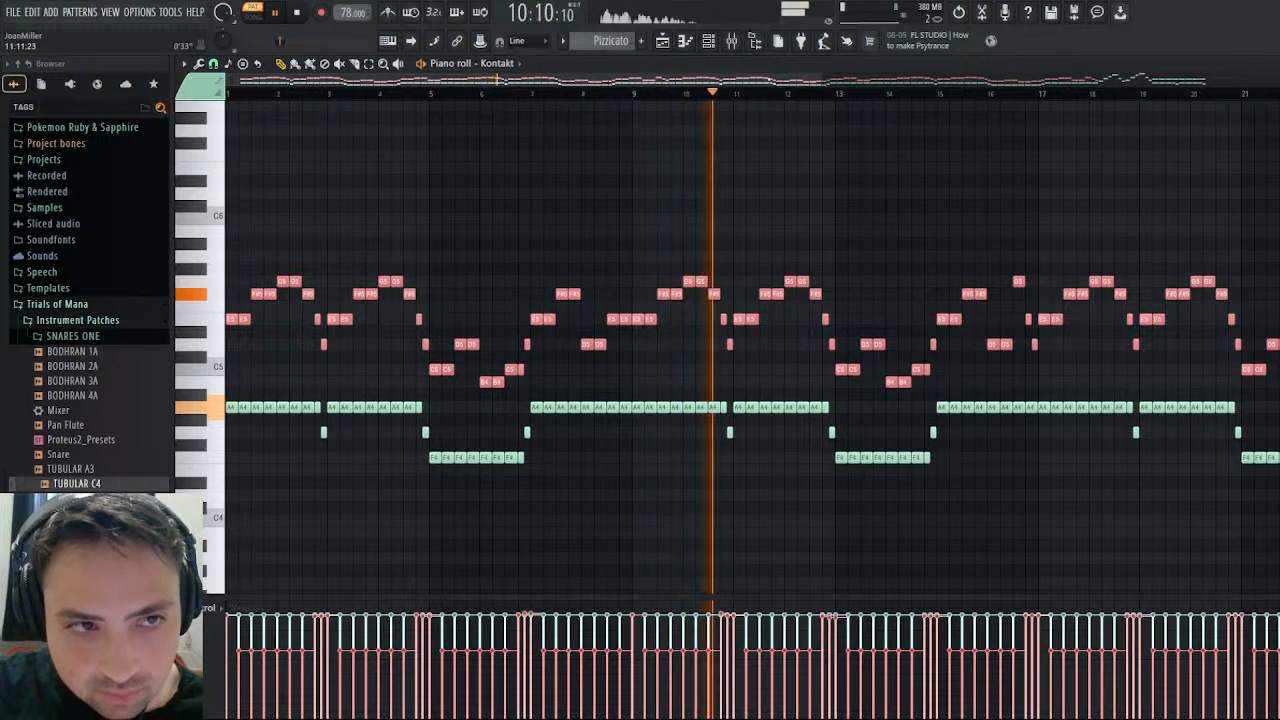
{"action": "left_click_drag", "start_coordinate": [767, 79], "coordinate": [1052, 80]}
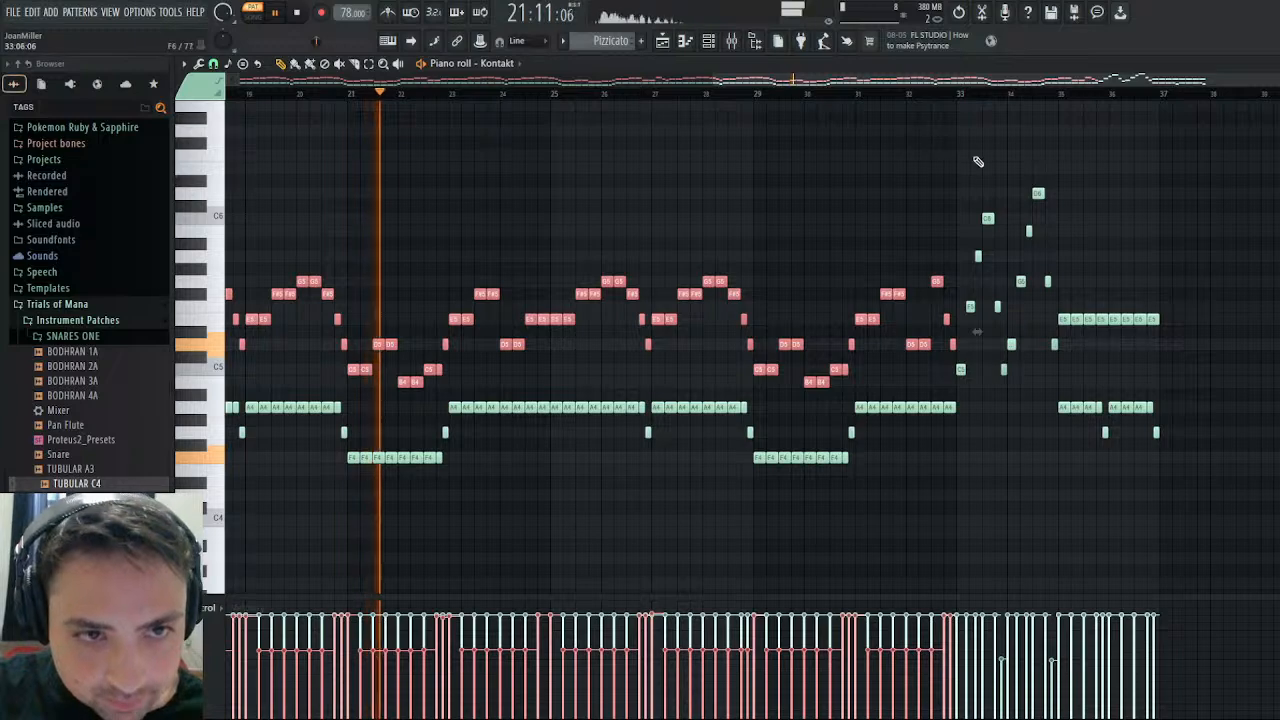
{"action": "left_click_drag", "start_coordinate": [1186, 74], "coordinate": [1165, 115]}
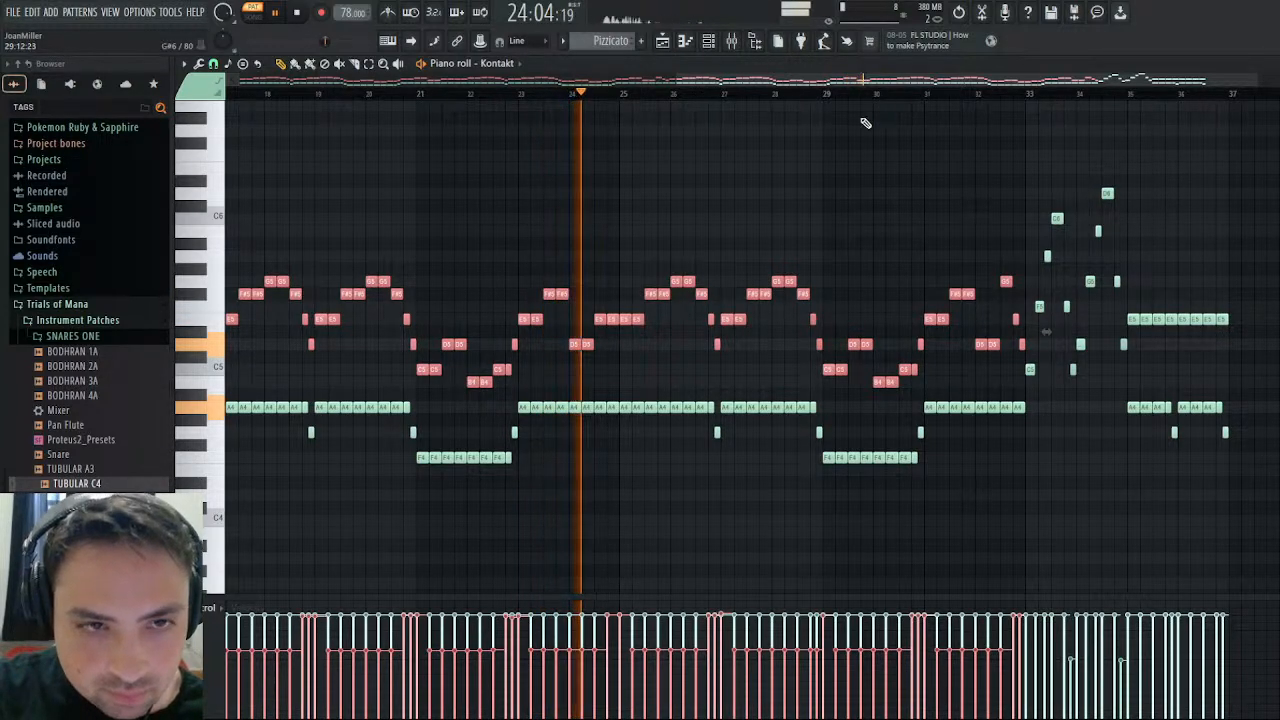
- Switch to Another Winter, unmute Track 0x24D4 and compare Track 0x257A's notes around bars 17–24 during playback
{"action": "scroll", "coordinate": [609, 41], "scroll_direction": "up", "scroll_amount": 3}
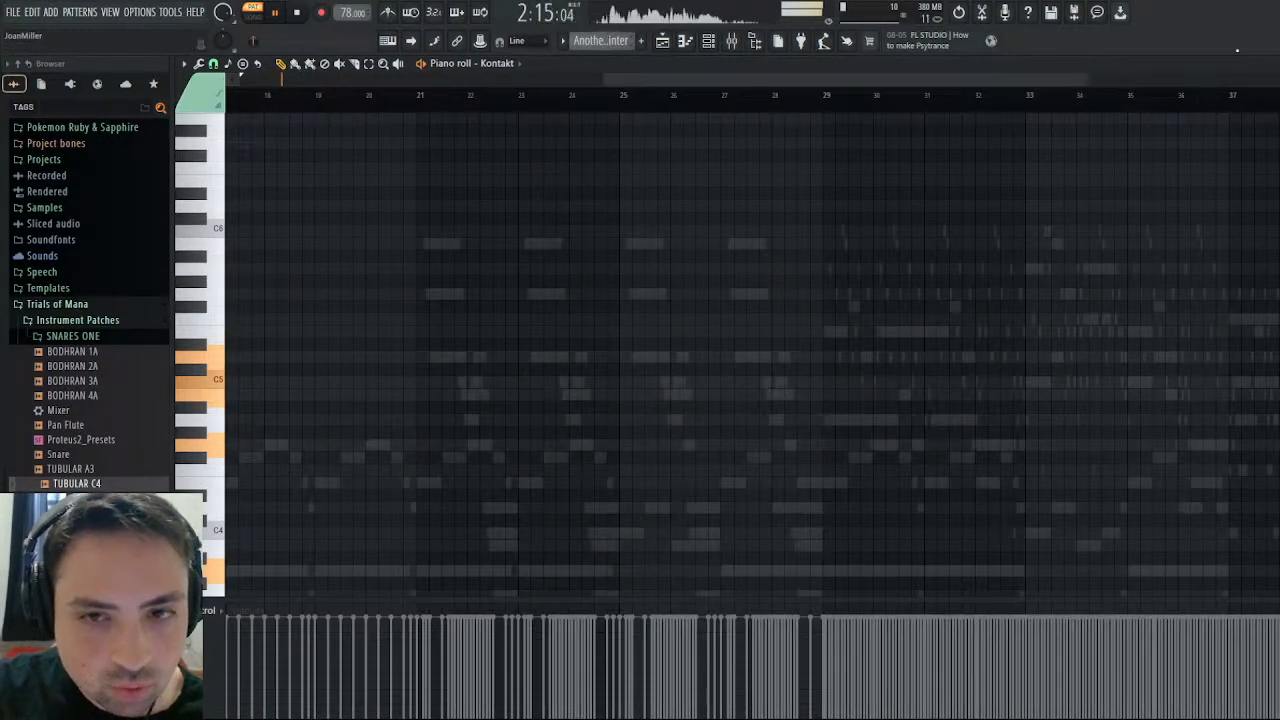
{"action": "left_click", "coordinate": [1270, 64]}
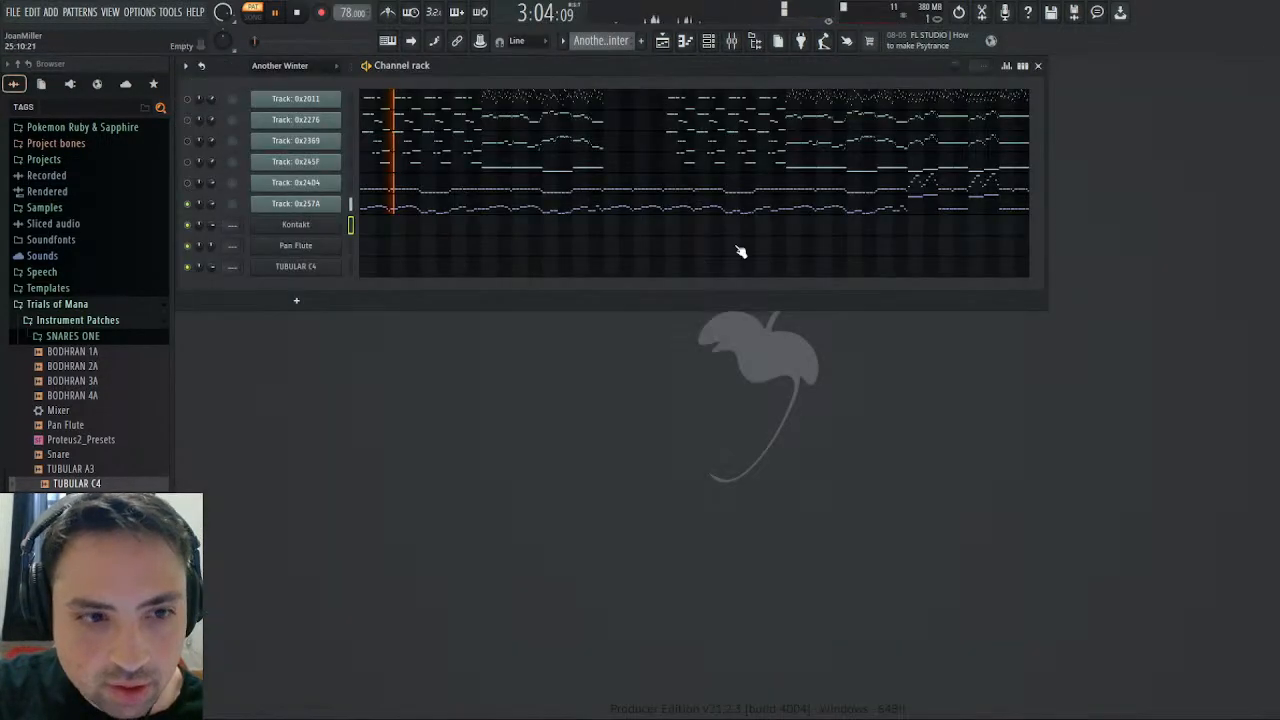
{"action": "left_click", "coordinate": [517, 211]}
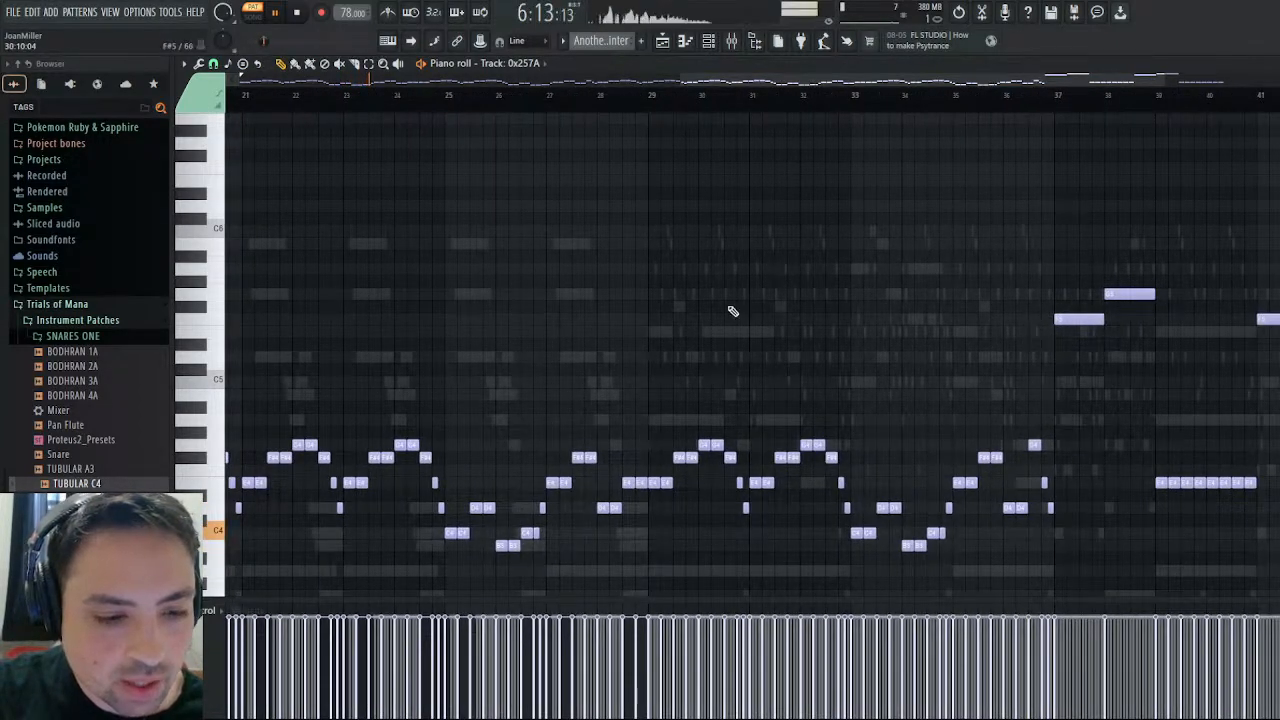
{"action": "left_click_drag", "start_coordinate": [922, 78], "coordinate": [490, 78]}
{"action": "left_click_drag", "start_coordinate": [738, 80], "coordinate": [1272, 100]}
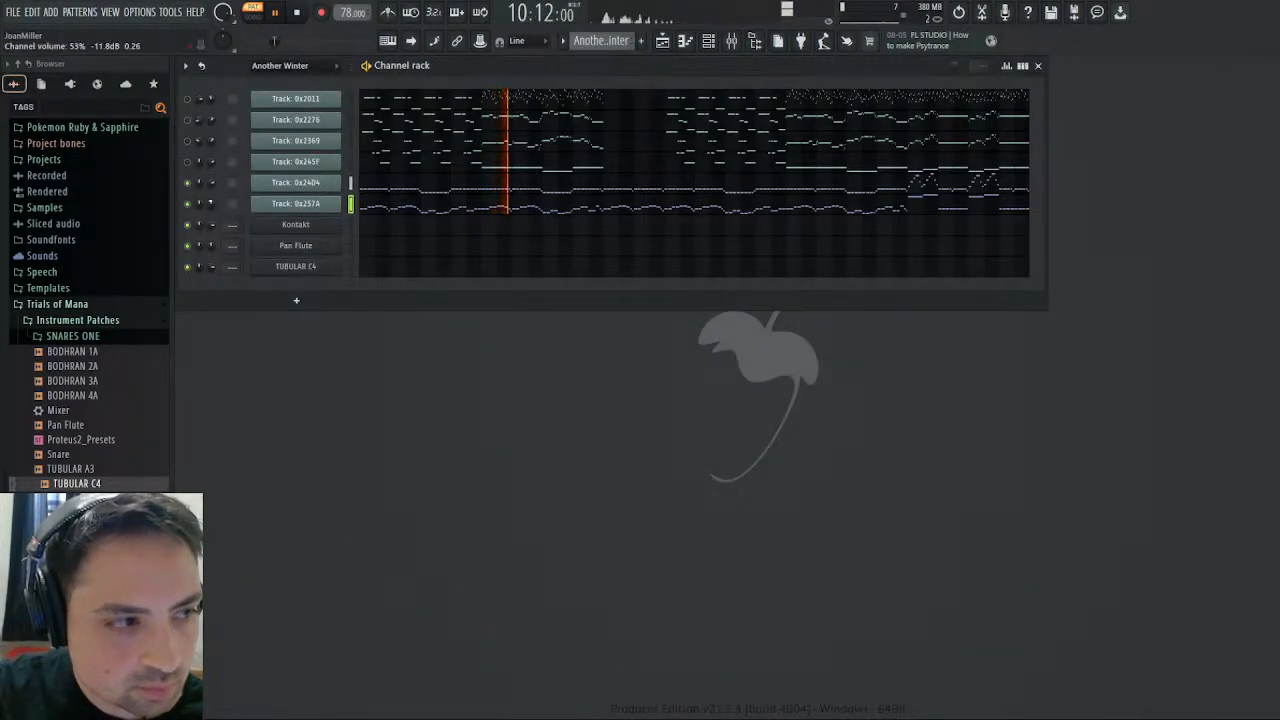
{"action": "left_click", "coordinate": [412, 200]}
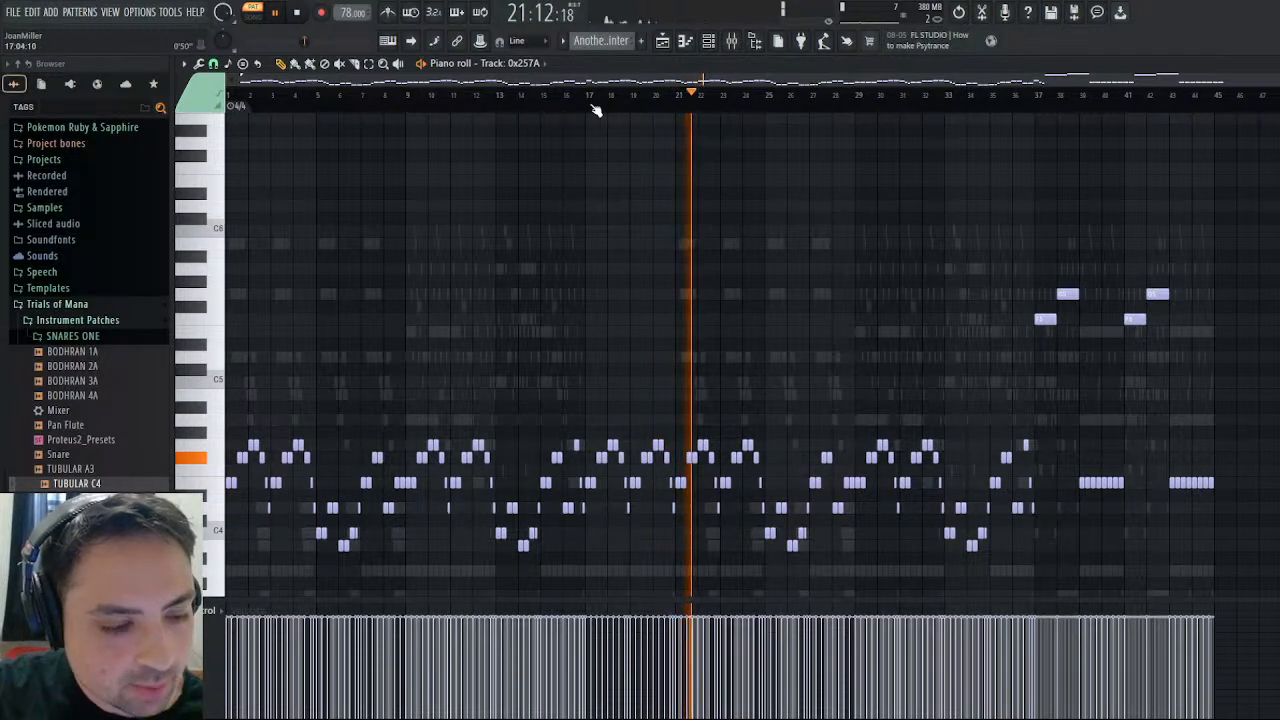
{"action": "left_click", "coordinate": [682, 104]}
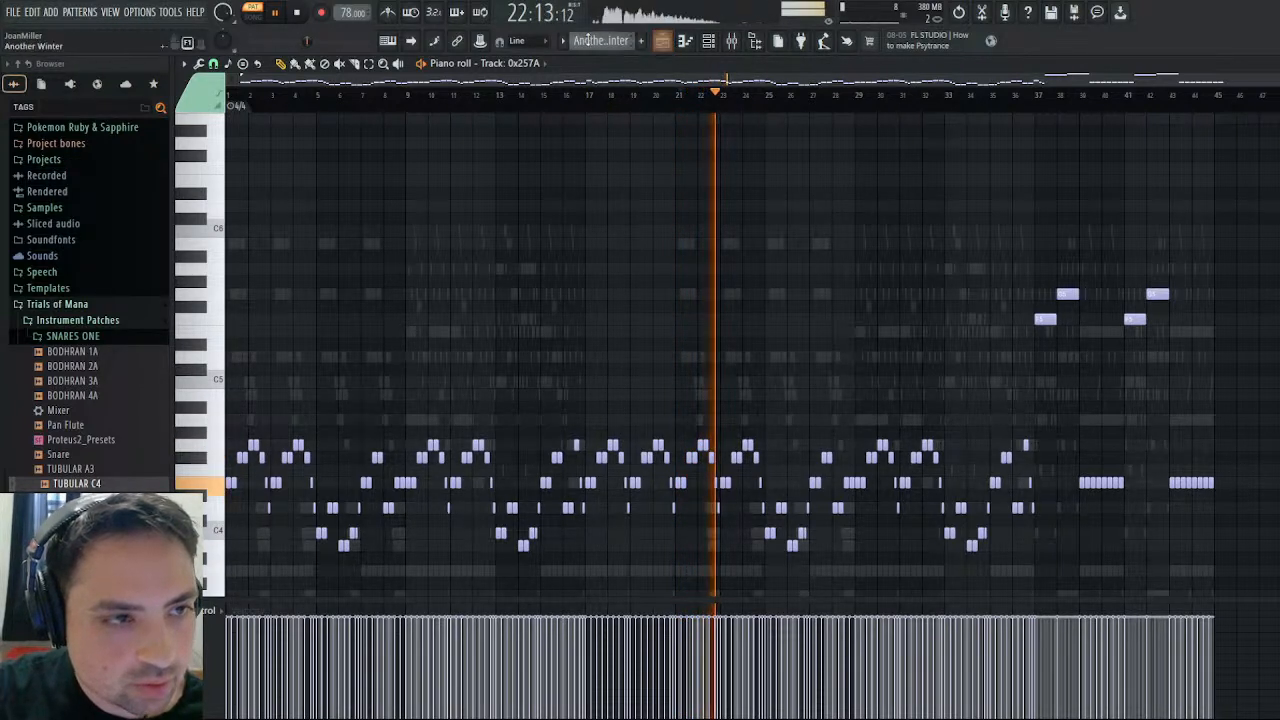
- Switch to the Pizzicato pattern and move all Kontakt notes from bar 21 onward four bars later
{"action": "left_click", "coordinate": [621, 128]}
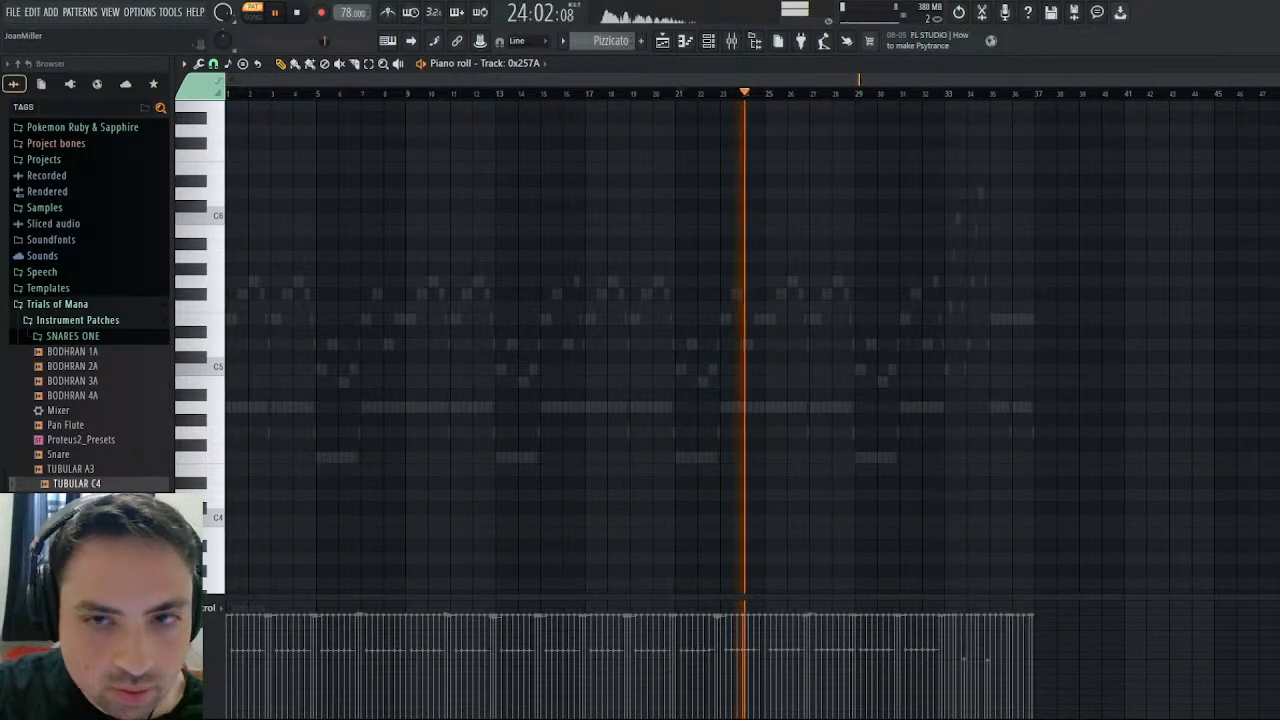
{"action": "left_click", "coordinate": [1269, 64]}
{"action": "left_click", "coordinate": [614, 237]}
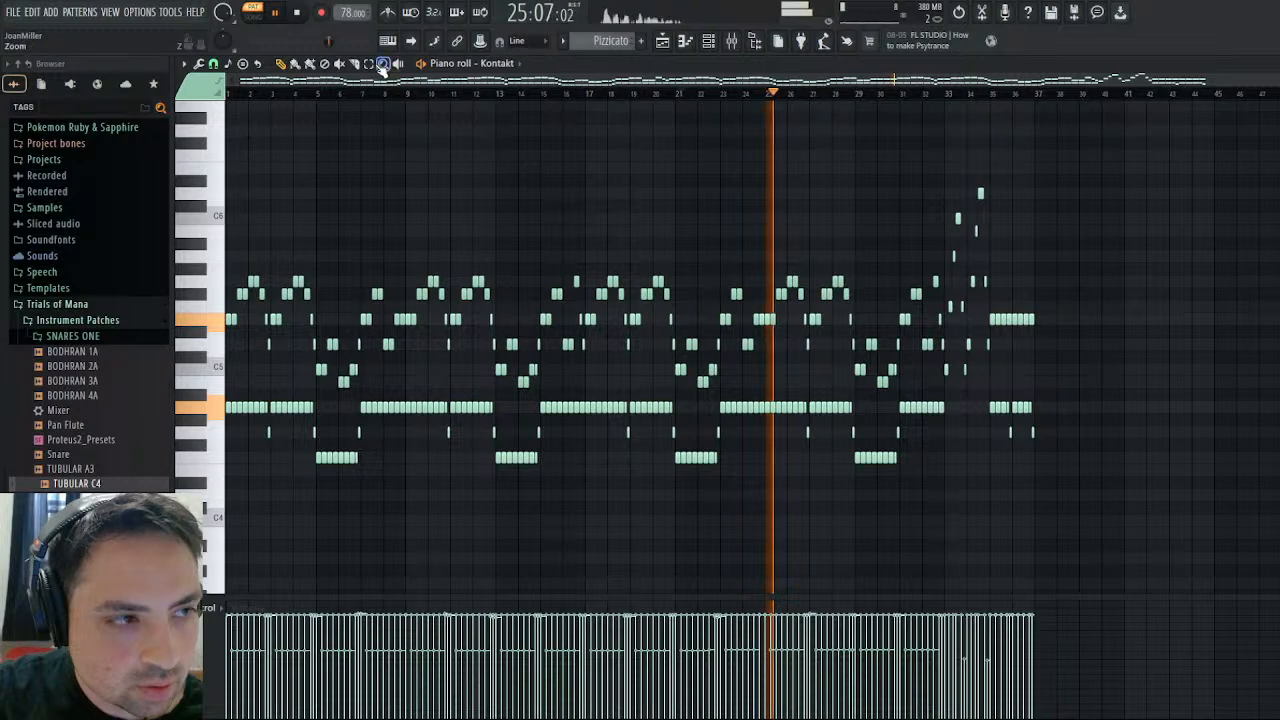
{"action": "left_click_drag", "start_coordinate": [1124, 138], "coordinate": [680, 543]}
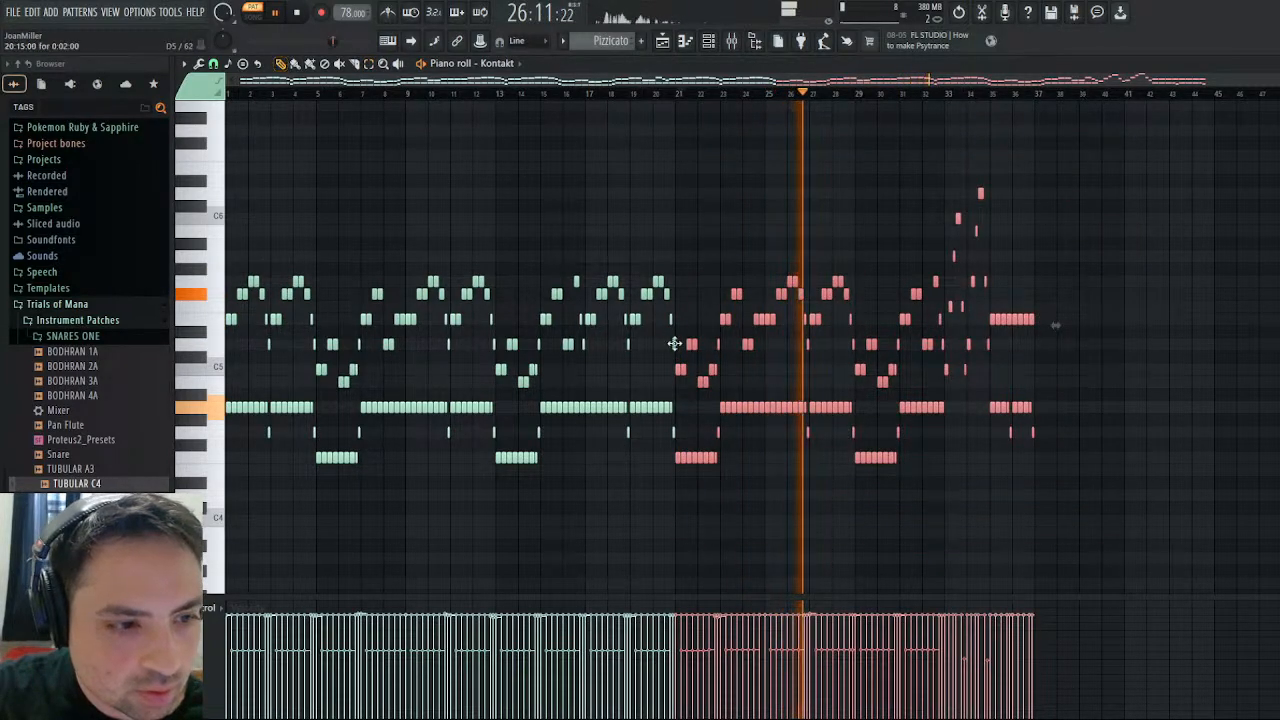
{"action": "left_click_drag", "start_coordinate": [675, 344], "coordinate": [765, 374]}
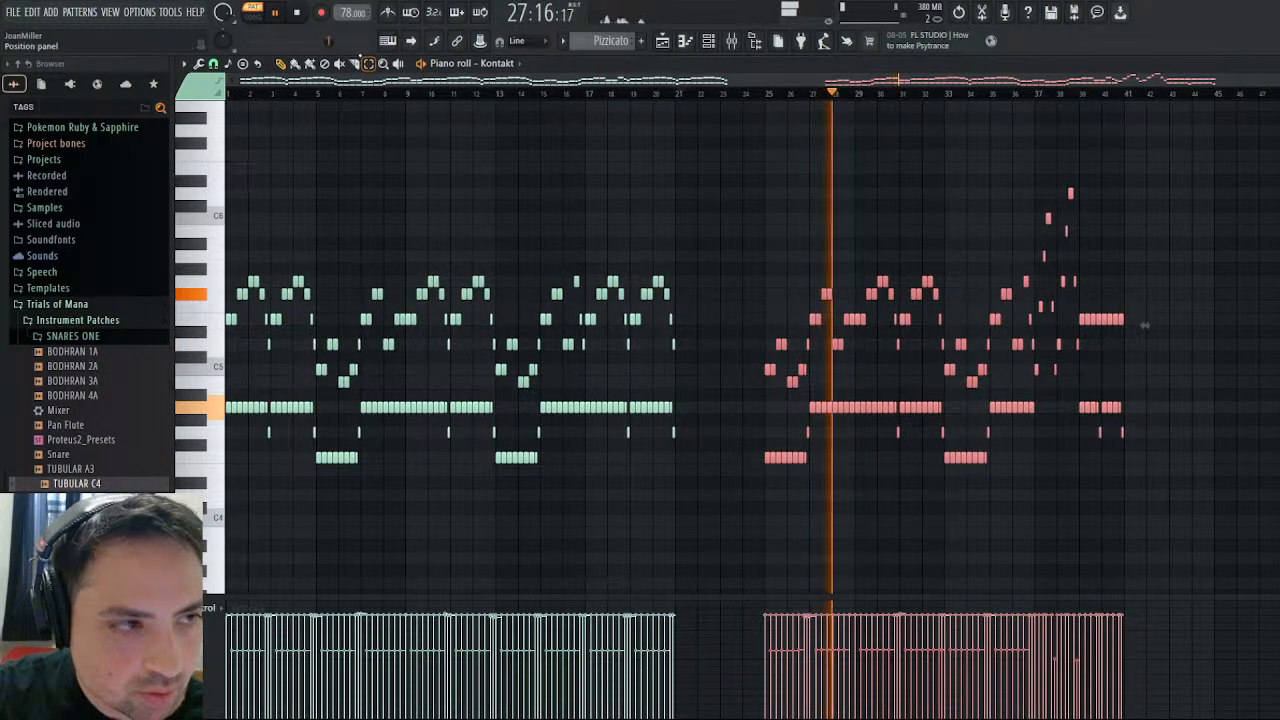
- Duplicate Pizzicato's notes from bars 17–20 into the gap at bars 21–24 and deselect them
{"action": "left_click_drag", "start_coordinate": [728, 226], "coordinate": [589, 505]}
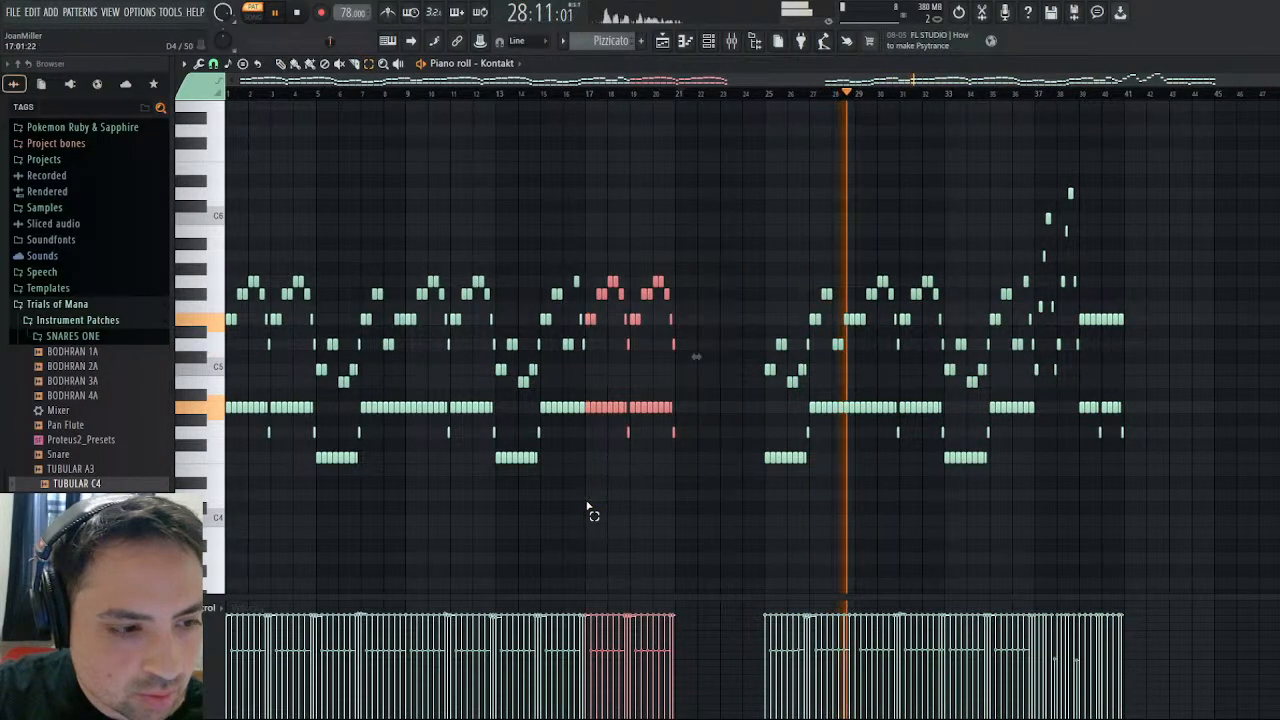
{"action": "key", "text": "ctrl+b"}
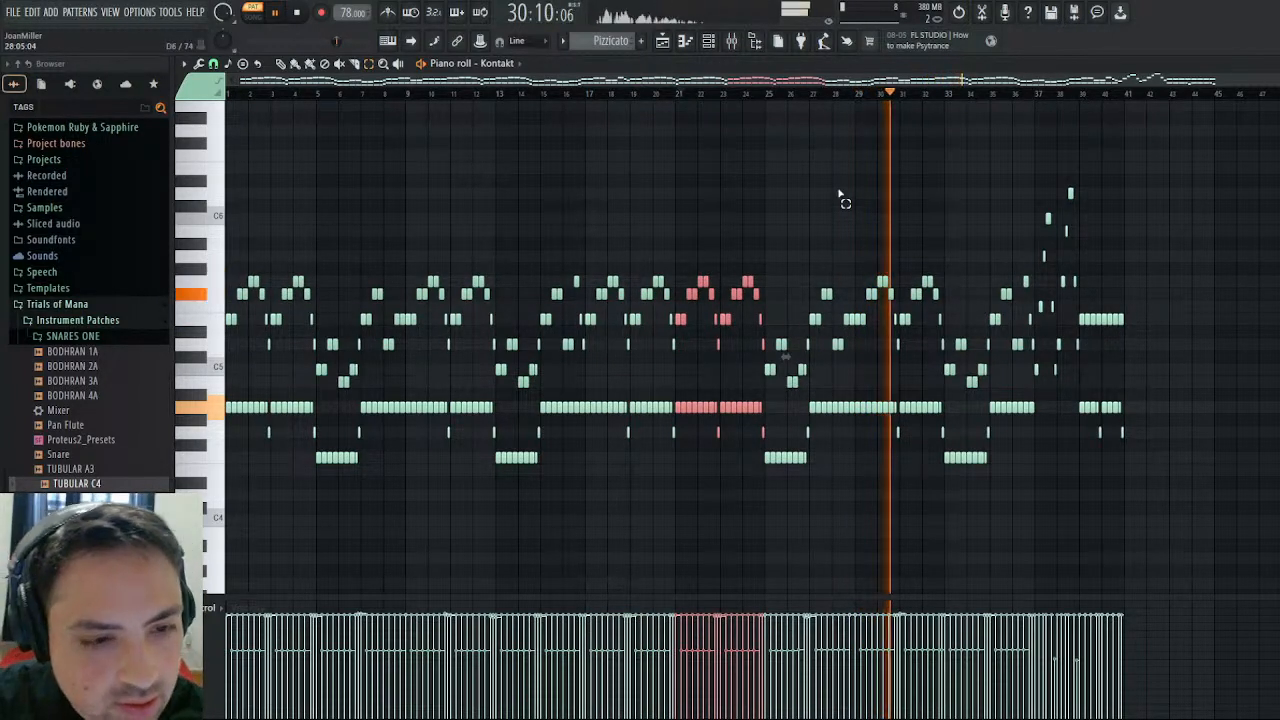
{"action": "left_click", "coordinate": [843, 195]}
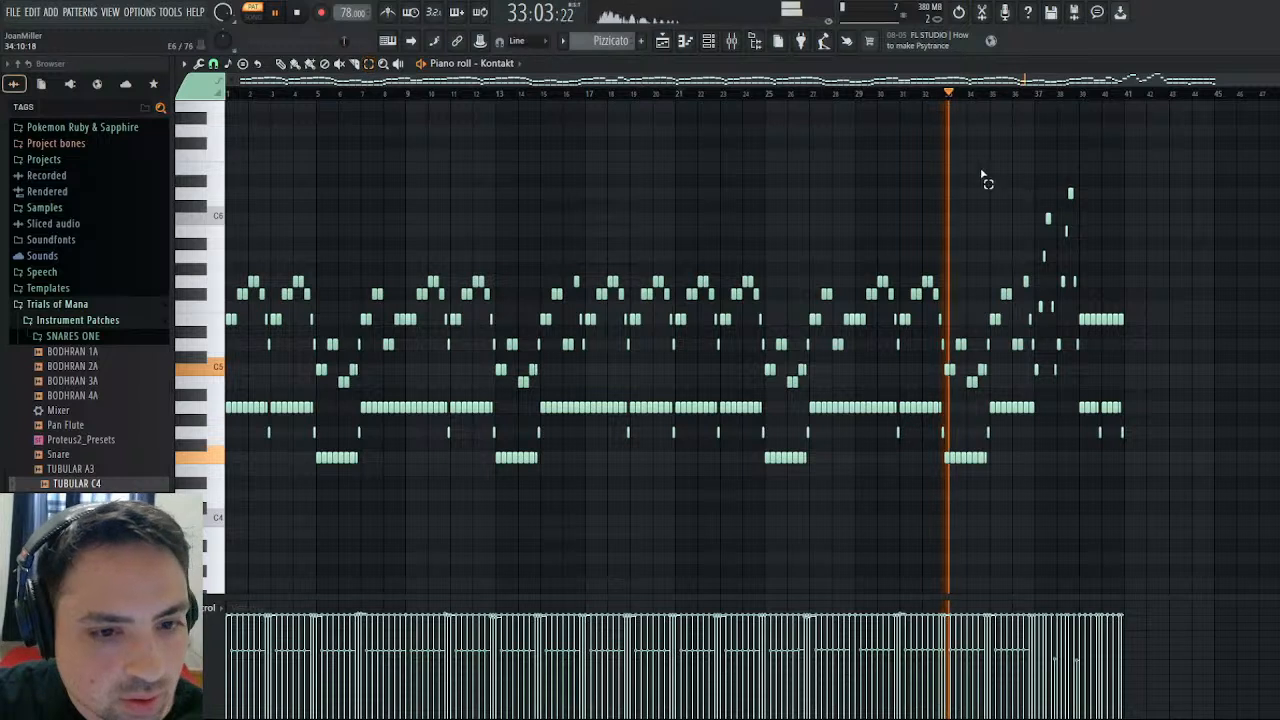
- Select Pizzicato's upper melody notes in bars 1–36, review their velocity accents during playback, then deselect them and stop
{"action": "left_click_drag", "start_coordinate": [1033, 205], "coordinate": [212, 410]}
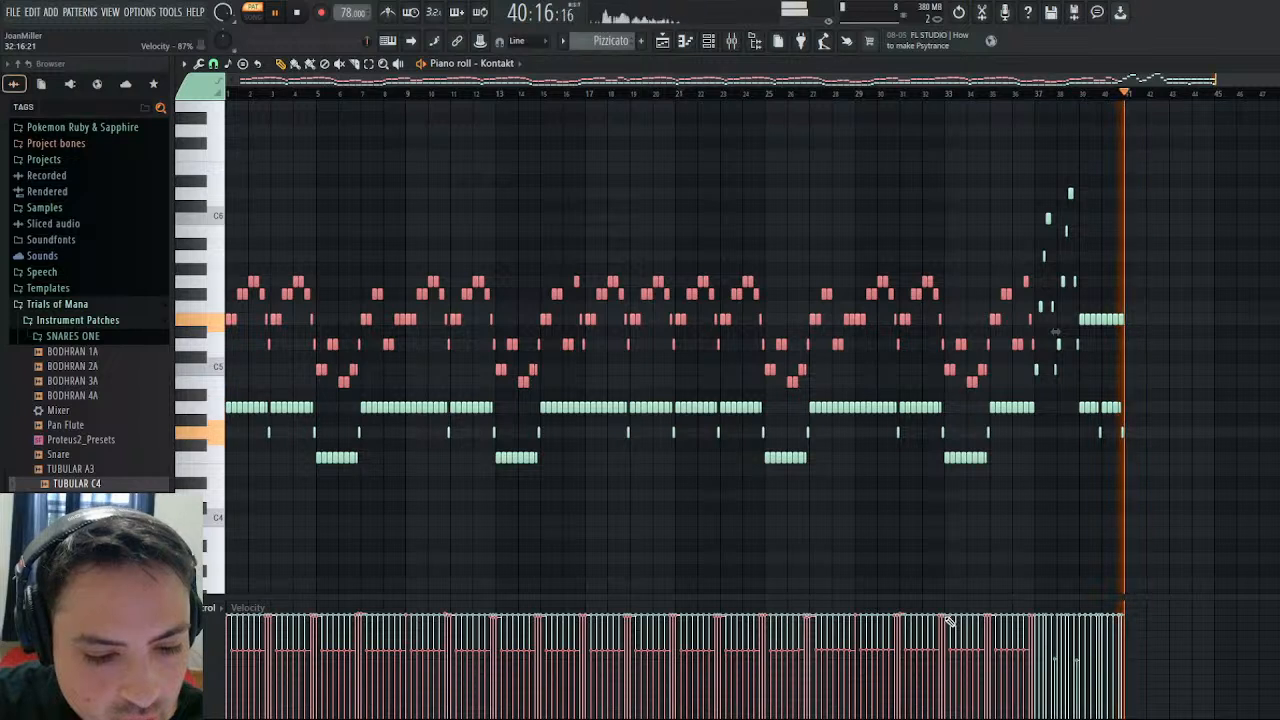
{"action": "left_click", "coordinate": [1060, 489]}
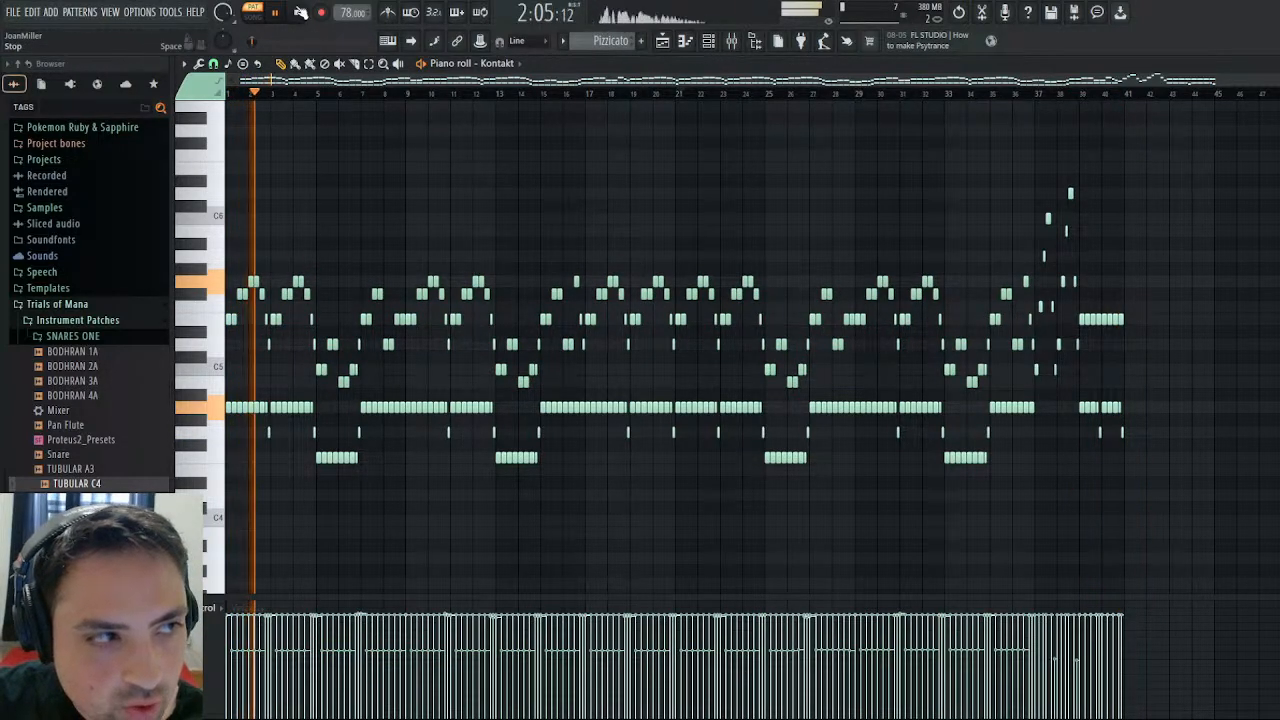
{"action": "key", "text": "space"}
- Switch to Another Winter, examine Track 0x24D4's notes and compare the channel volume events of Track 0x24D4 and Track 0x257A
{"action": "scroll", "coordinate": [608, 48], "scroll_direction": "up", "scroll_amount": 1}
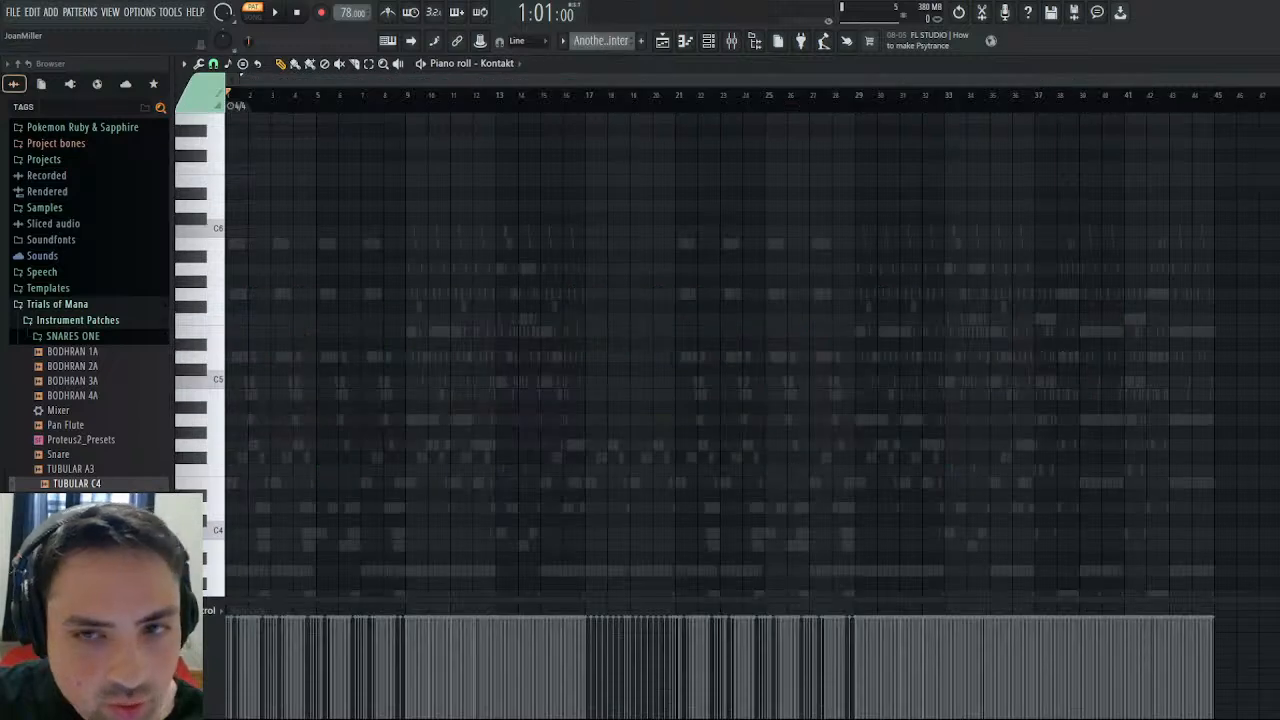
{"action": "key", "text": "Escape"}
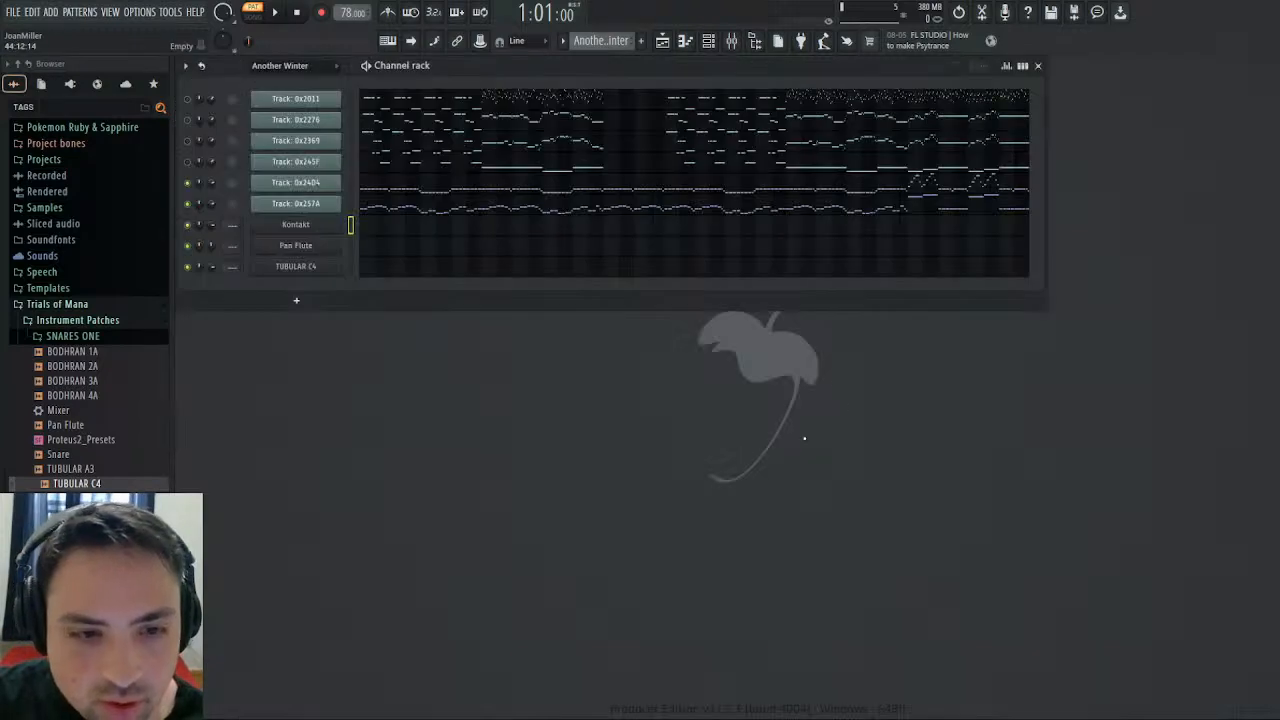
{"action": "left_click", "coordinate": [886, 188]}
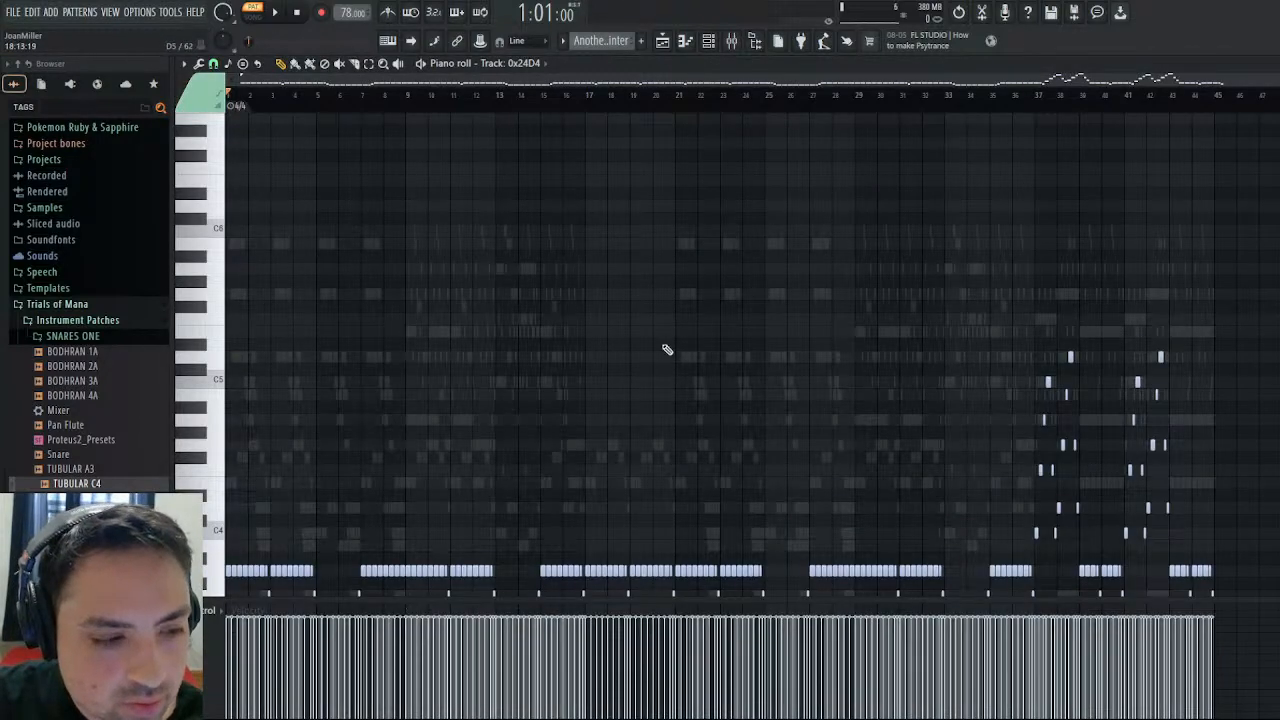
{"action": "key", "text": "Escape"}
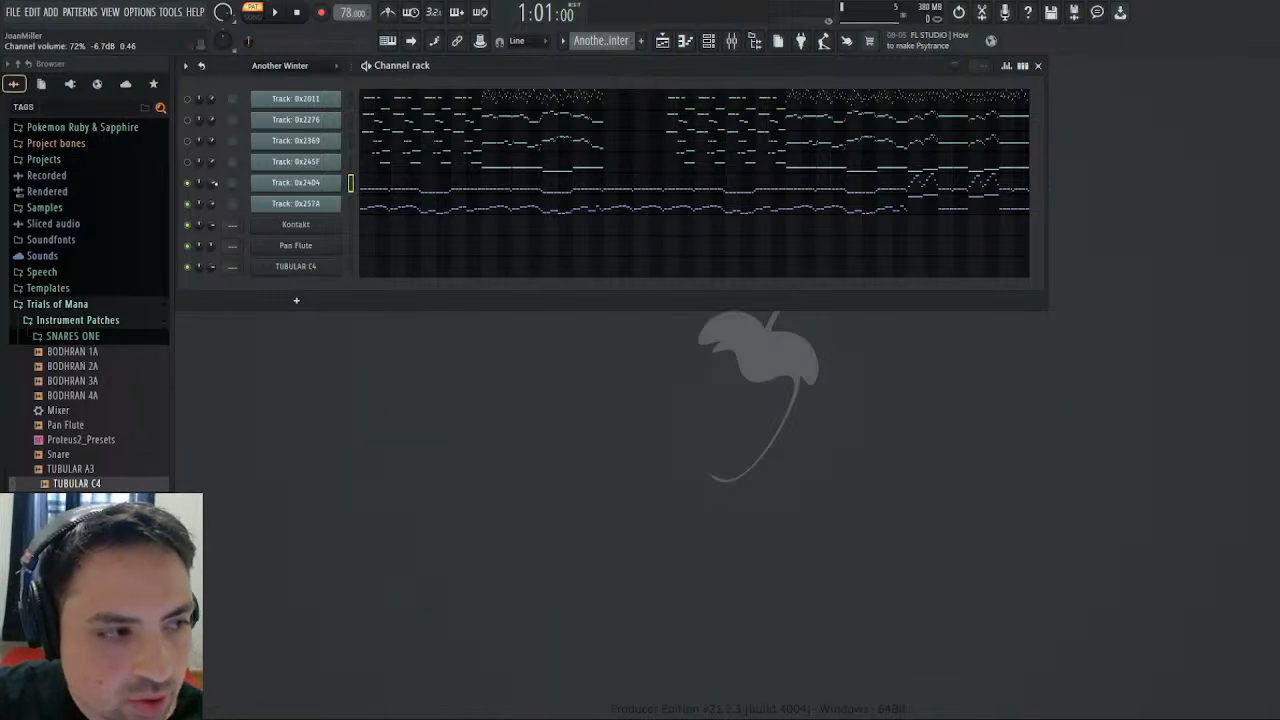
{"action": "left_click", "coordinate": [235, 219]}
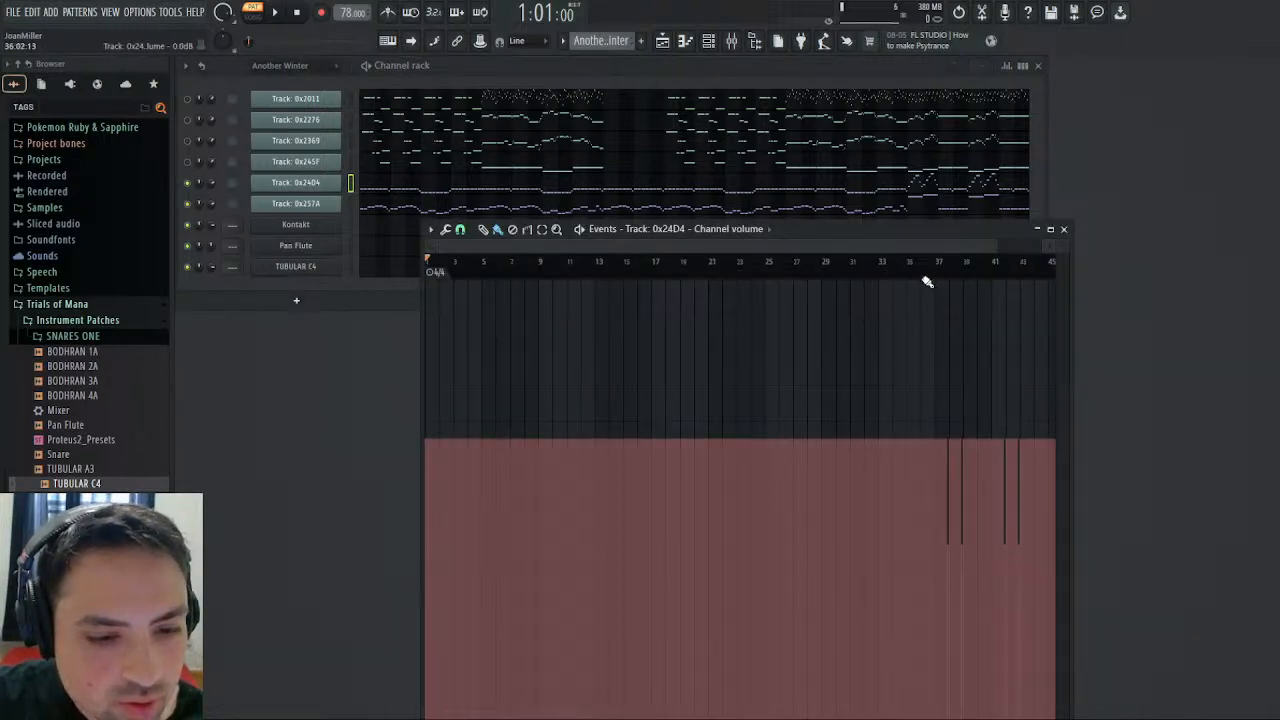
{"action": "left_click", "coordinate": [1064, 229]}
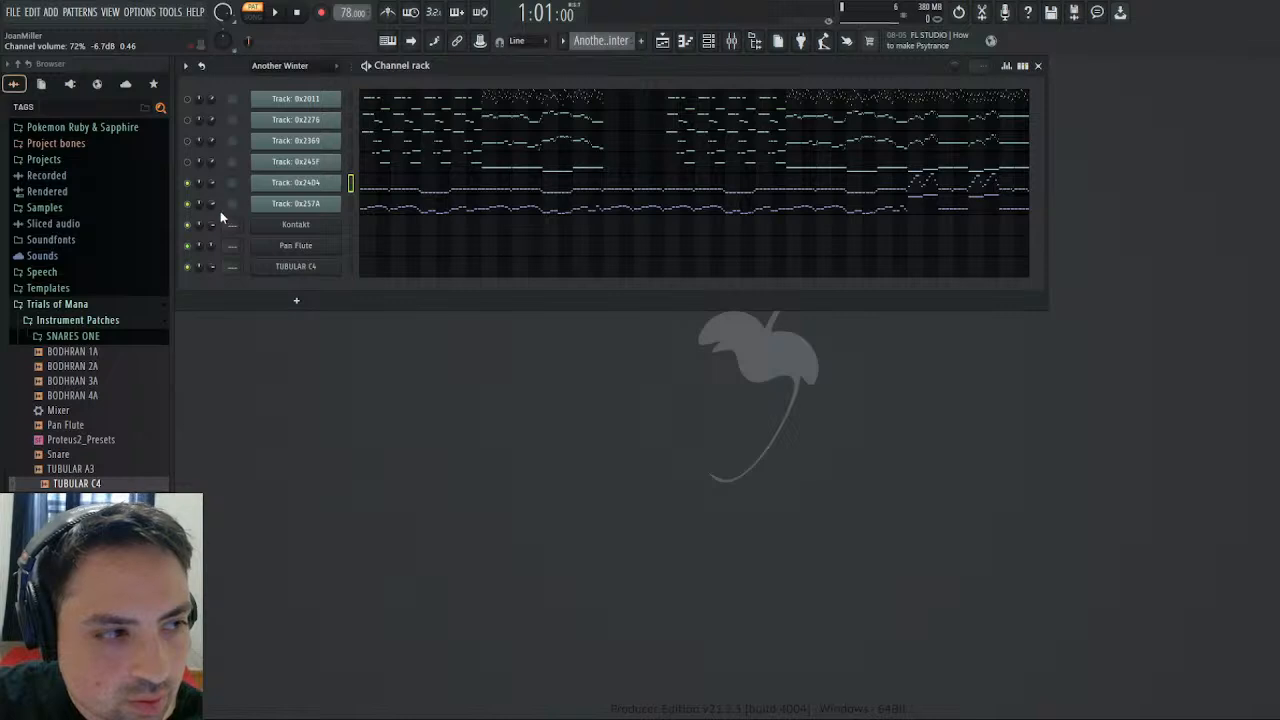
{"action": "left_click", "coordinate": [234, 238]}
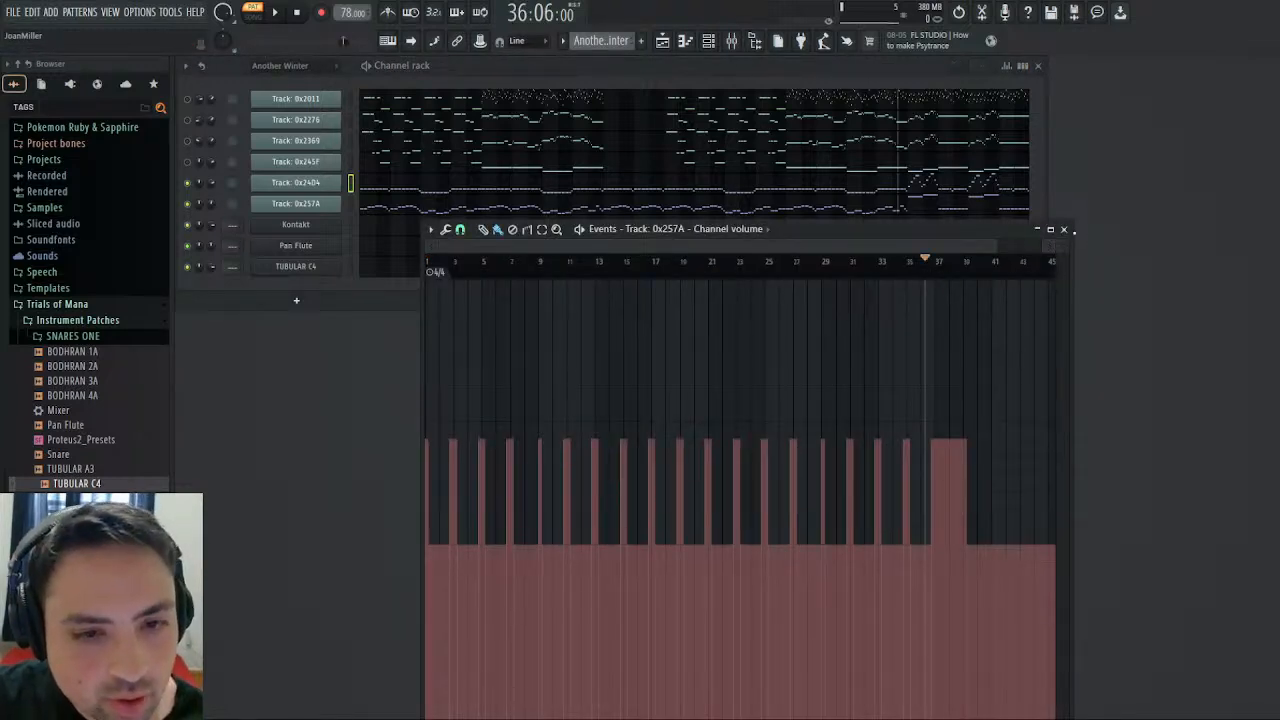
{"action": "left_click", "coordinate": [1064, 230]}
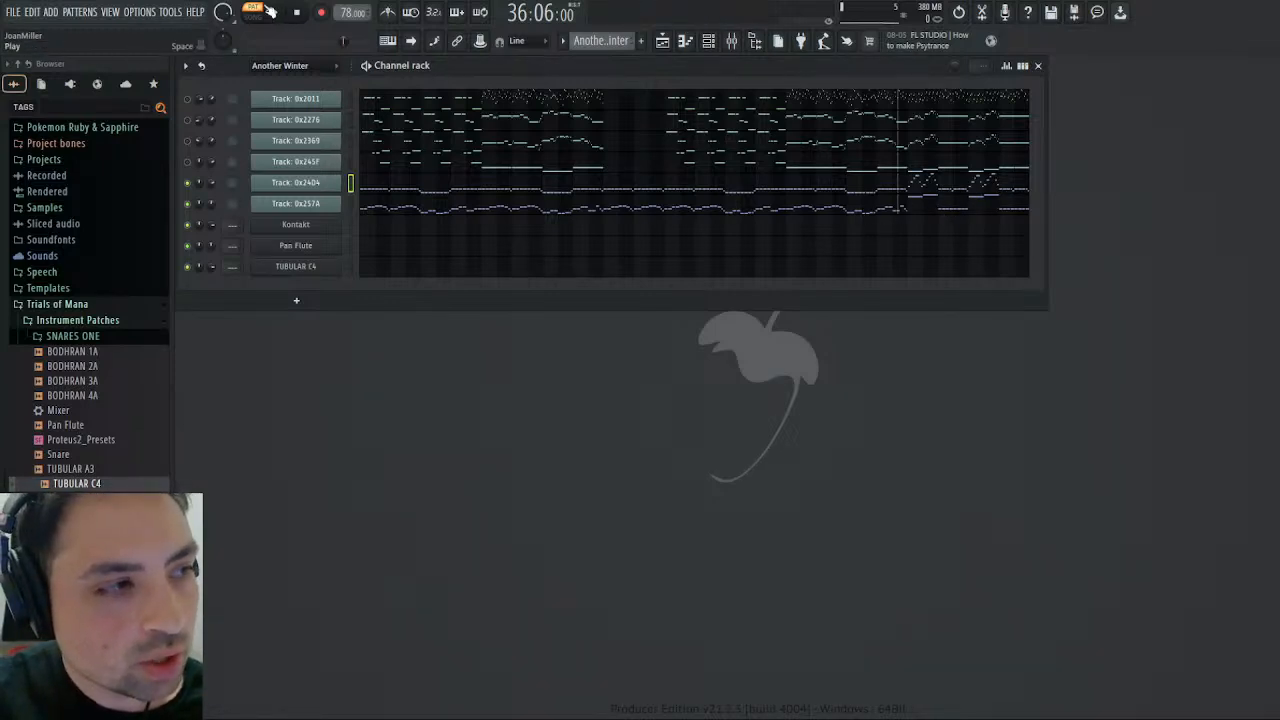
{"action": "left_click", "coordinate": [234, 211]}
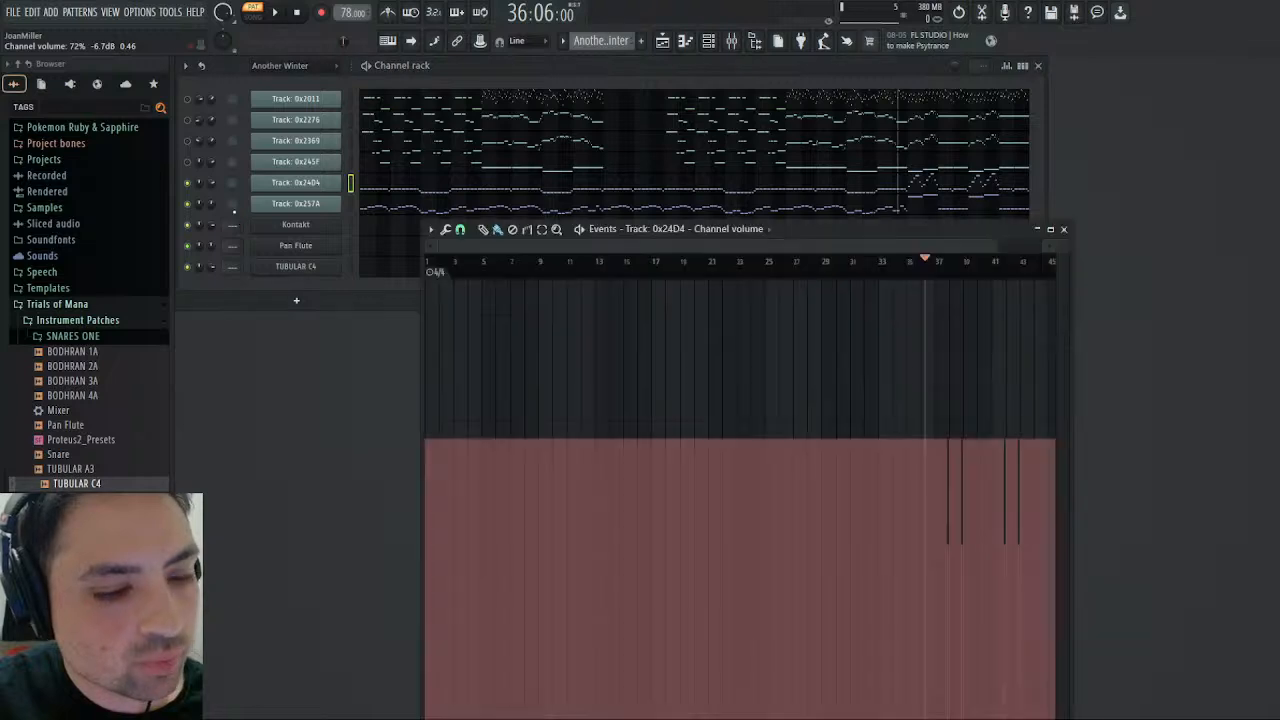
{"action": "left_click", "coordinate": [1063, 231]}
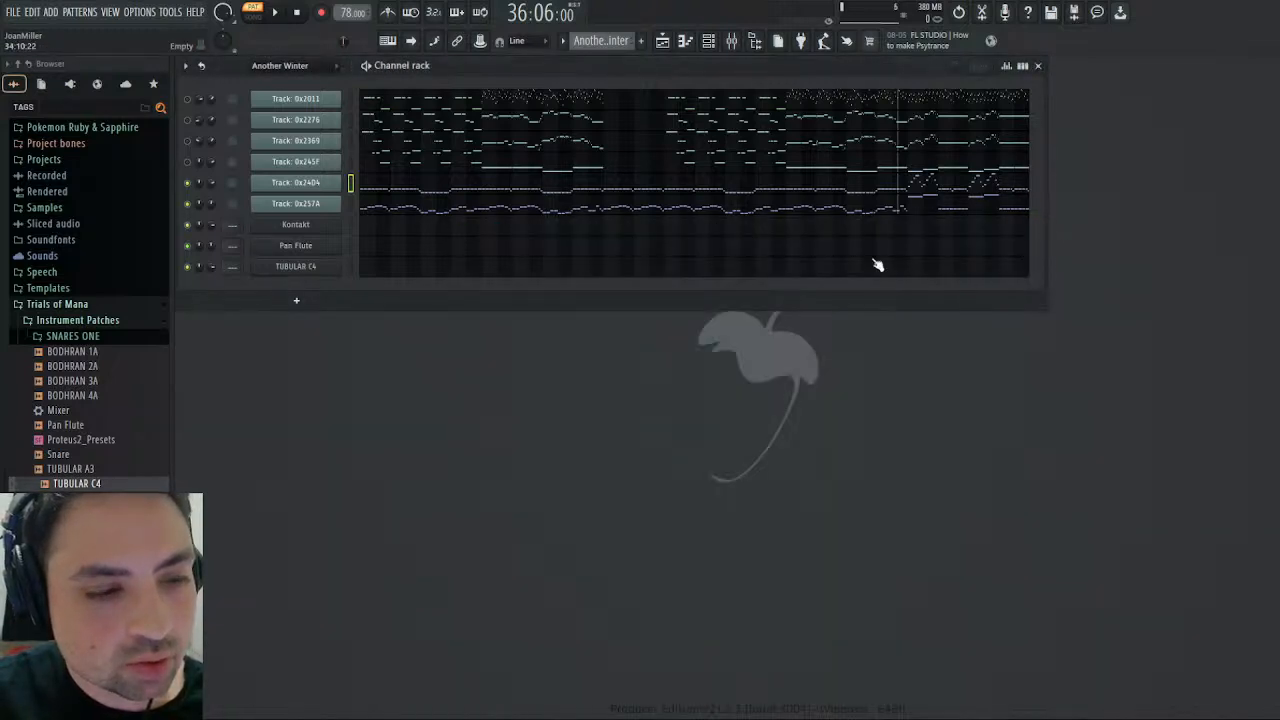
{"action": "left_click", "coordinate": [243, 243]}
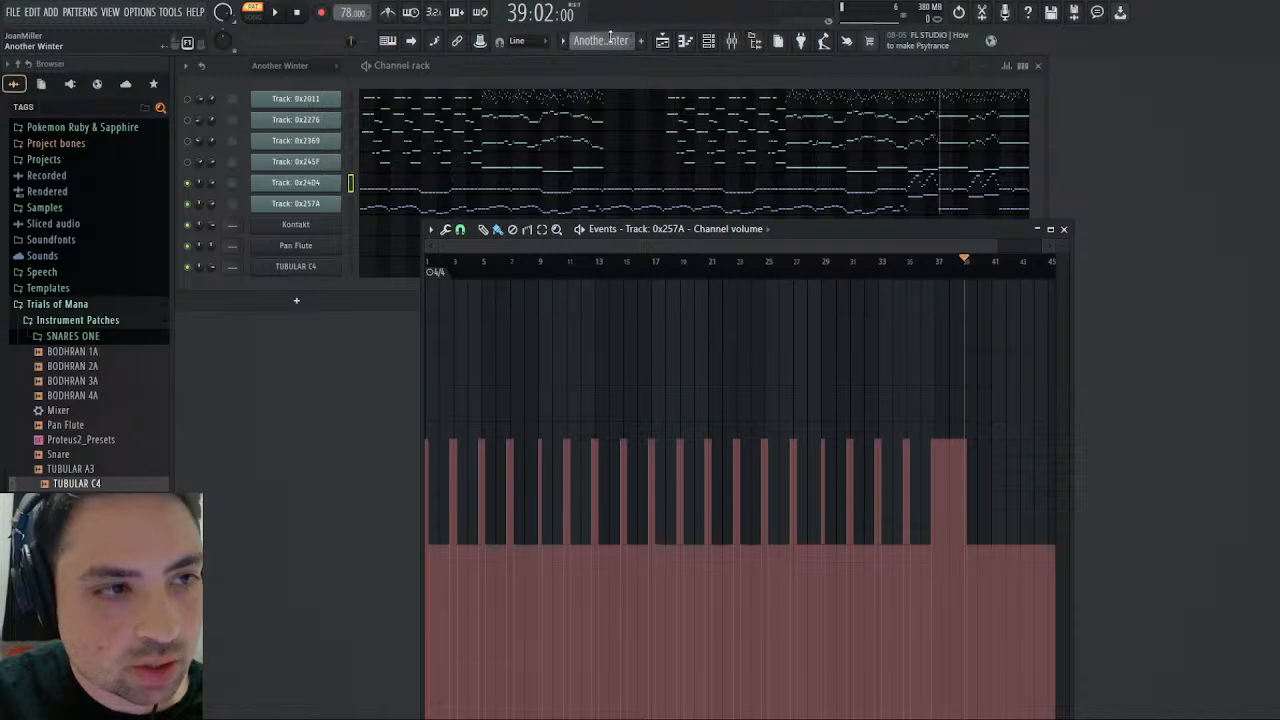
- In Pizzicato, lower the E5 notes in bars 39–40 after the first to about 58% velocity and match bars 37–38's two quiet notes
{"action": "key", "text": "plus"}
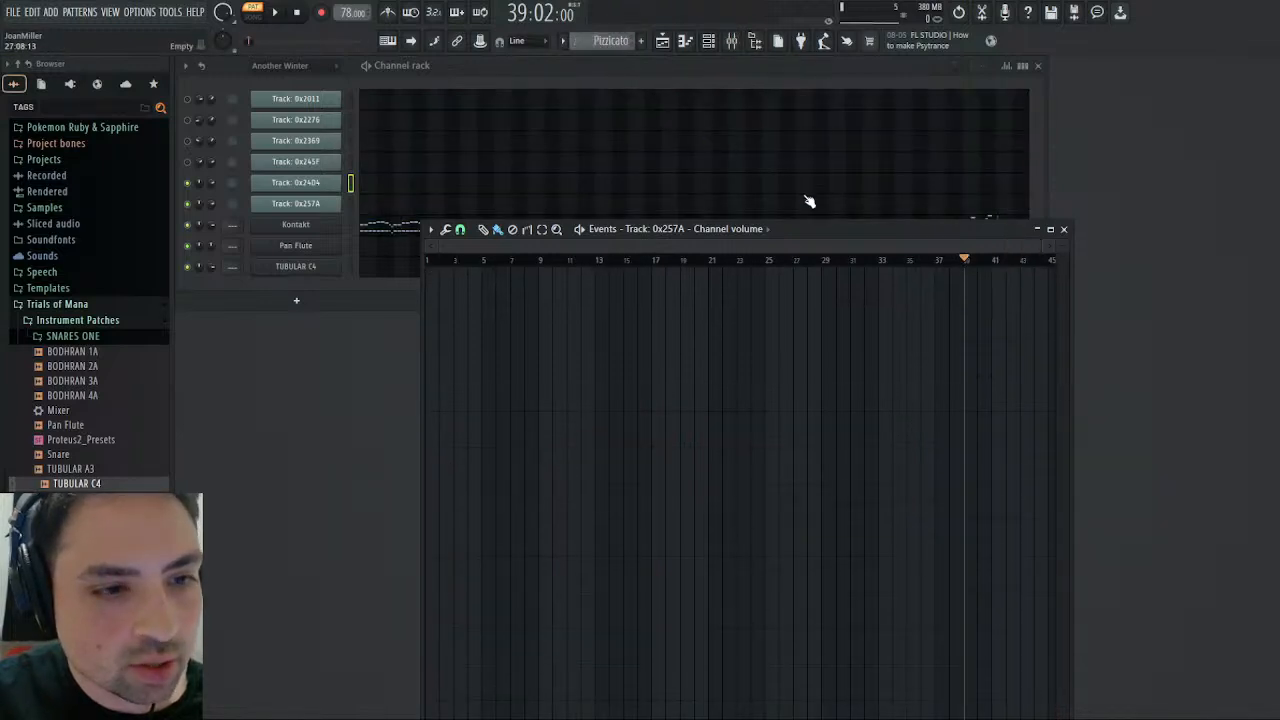
{"action": "left_click", "coordinate": [1064, 230]}
{"action": "left_click", "coordinate": [985, 230]}
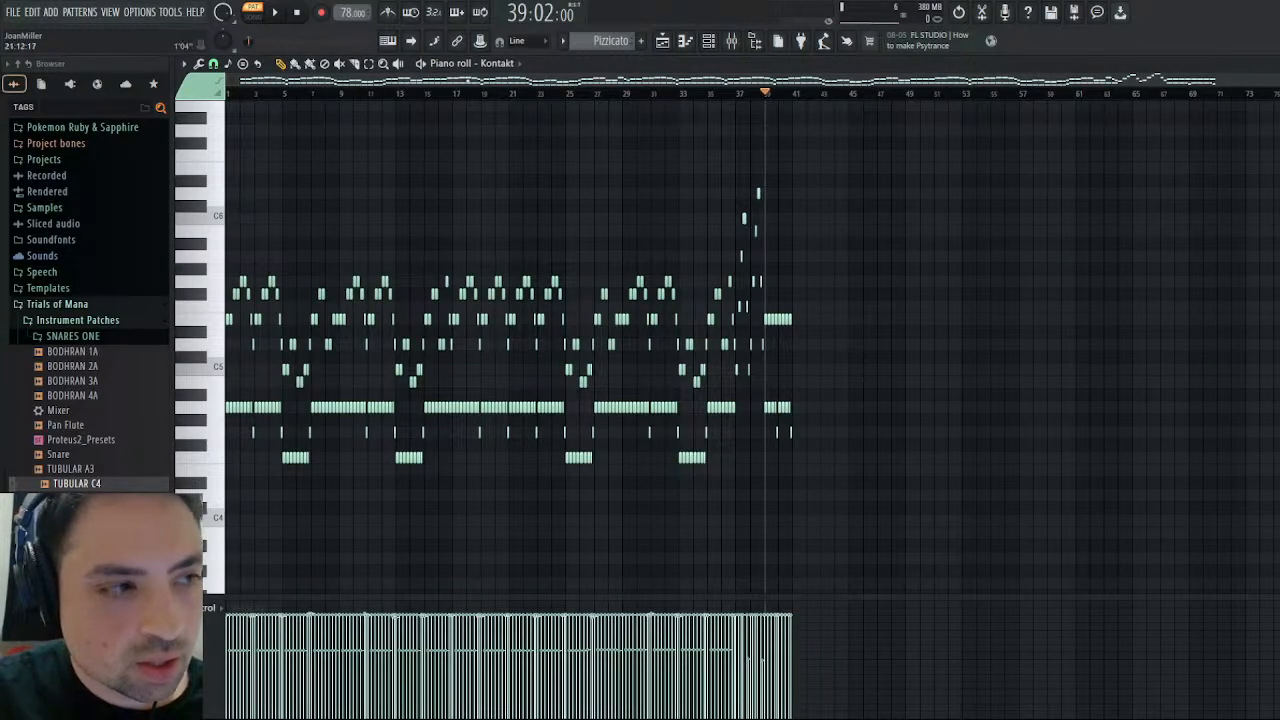
{"action": "left_click_drag", "start_coordinate": [816, 277], "coordinate": [784, 350]}
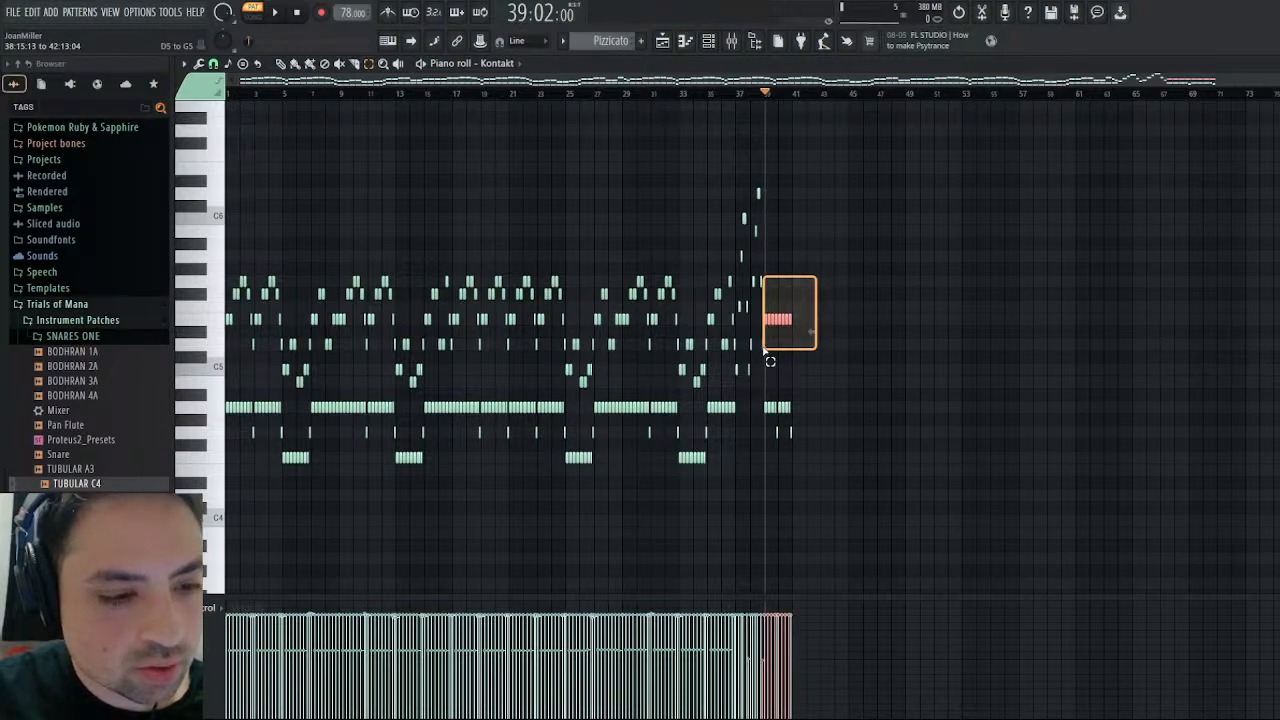
{"action": "left_click_drag", "start_coordinate": [767, 351], "coordinate": [768, 352]}
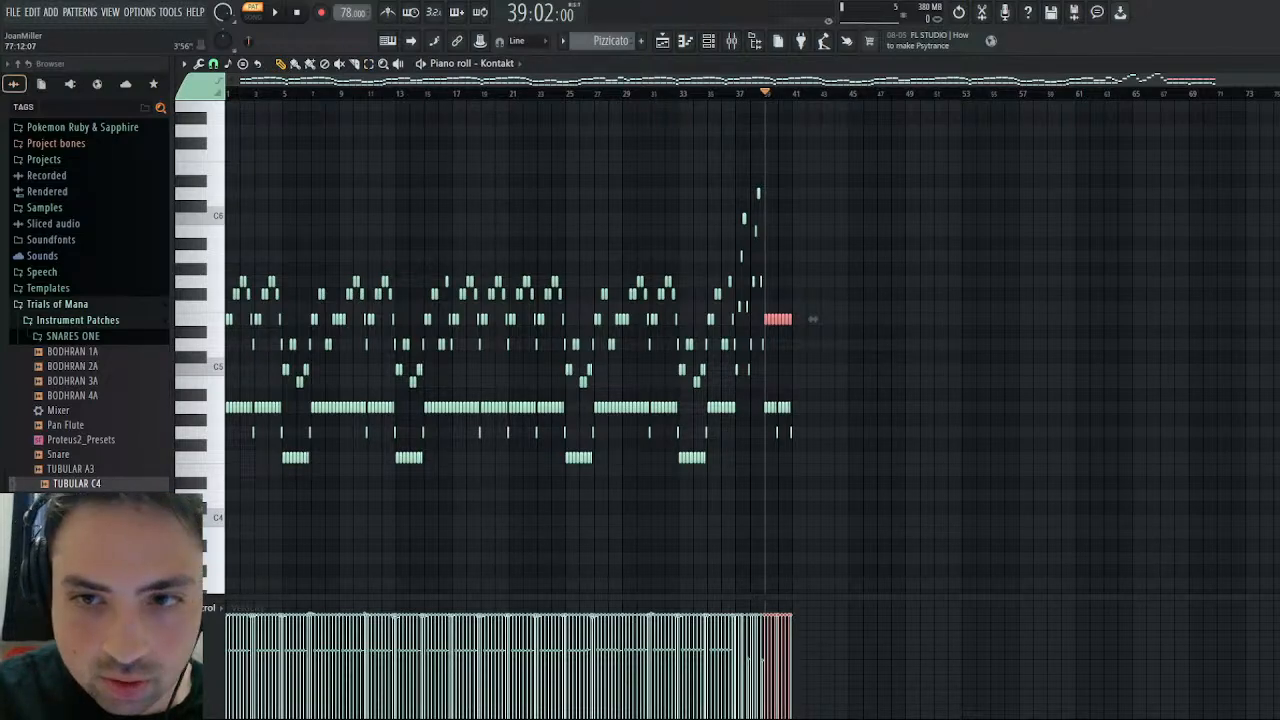
{"action": "left_click_drag", "start_coordinate": [1277, 79], "coordinate": [728, 145]}
{"action": "left_click_drag", "start_coordinate": [702, 80], "coordinate": [1268, 80]}
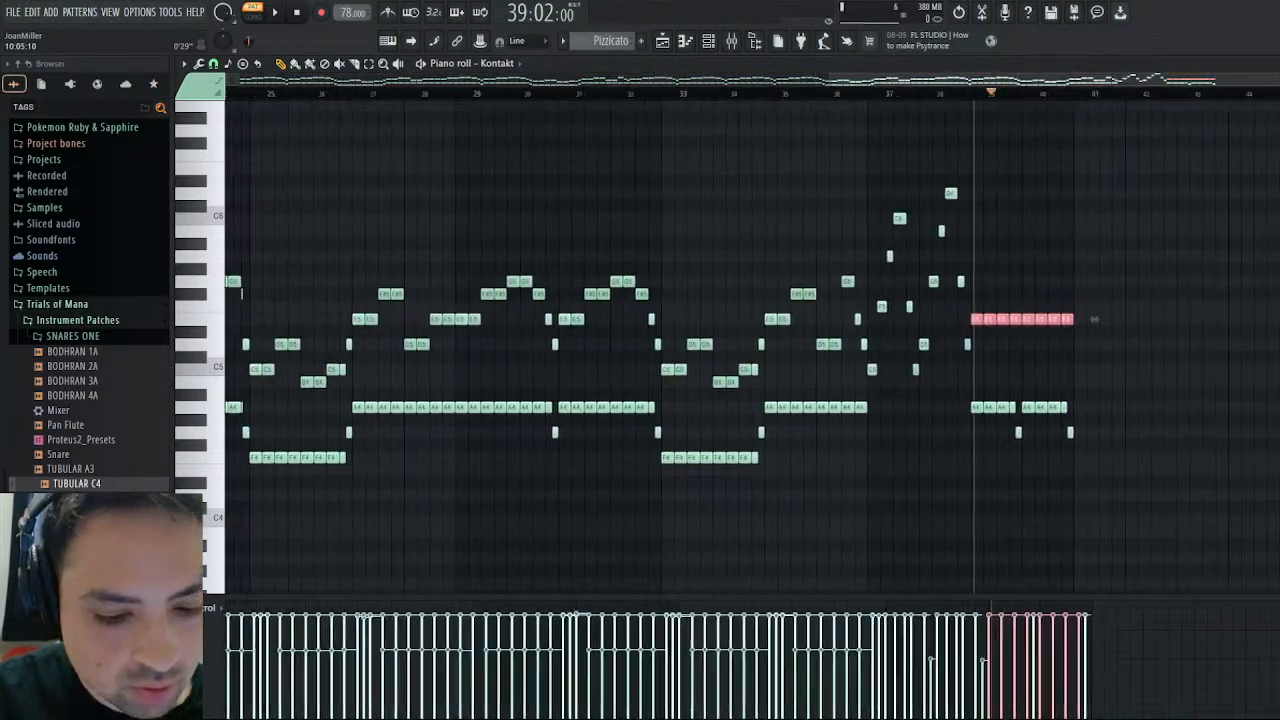
{"action": "left_click", "coordinate": [951, 658]}
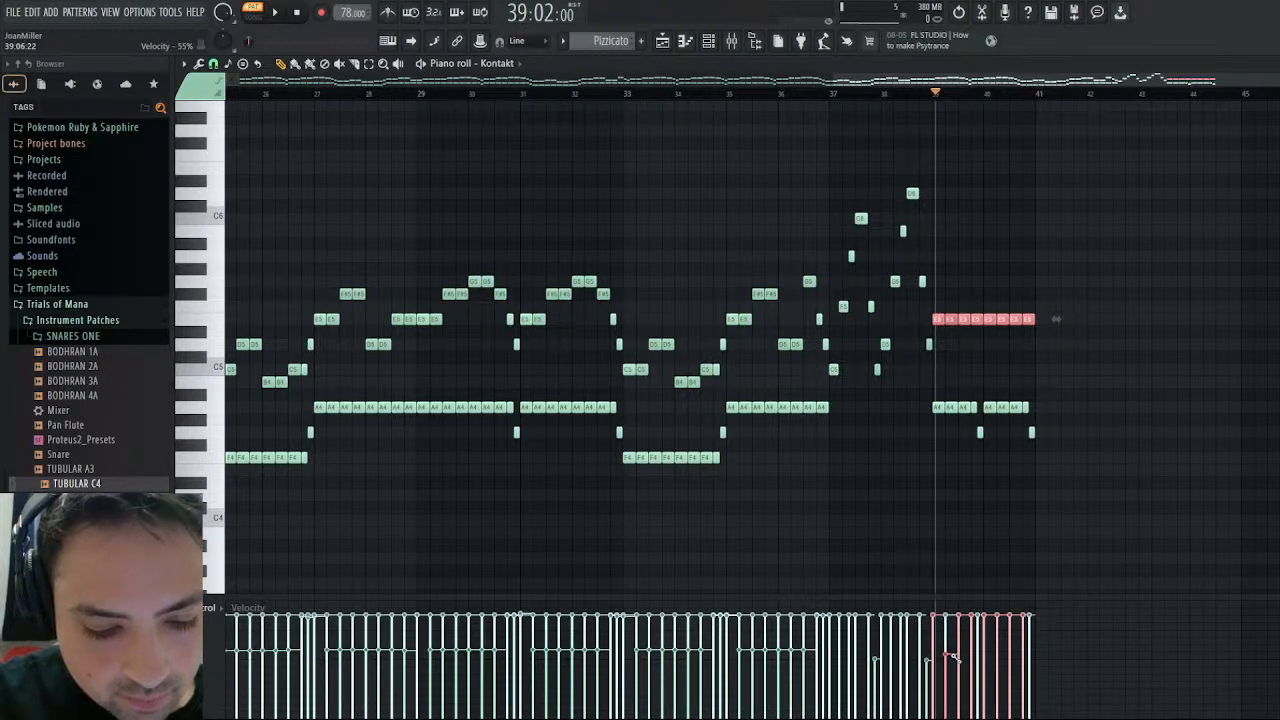
{"action": "mouse_move", "coordinate": [951, 658]}
{"action": "left_mouse_down"}
{"action": "mouse_move", "coordinate": [1063, 654]}
{"action": "mouse_move", "coordinate": [946, 654]}
{"action": "left_mouse_up"}
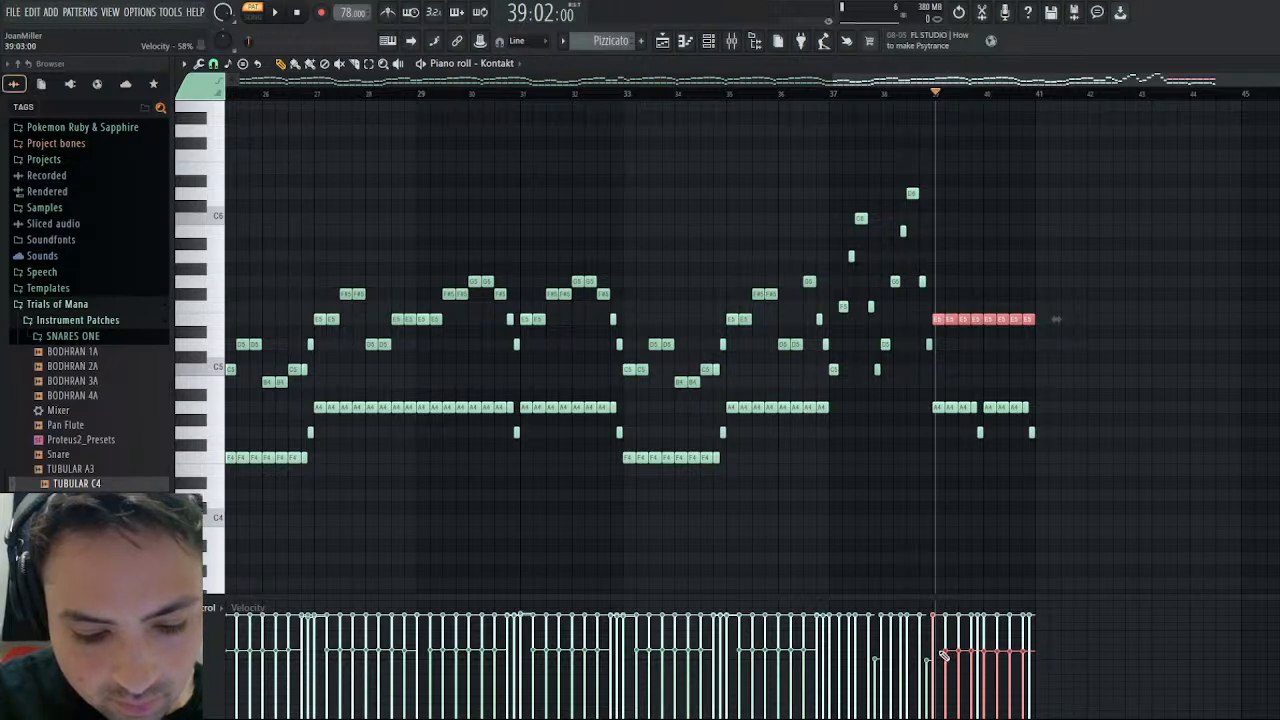
{"action": "left_click", "coordinate": [933, 95]}
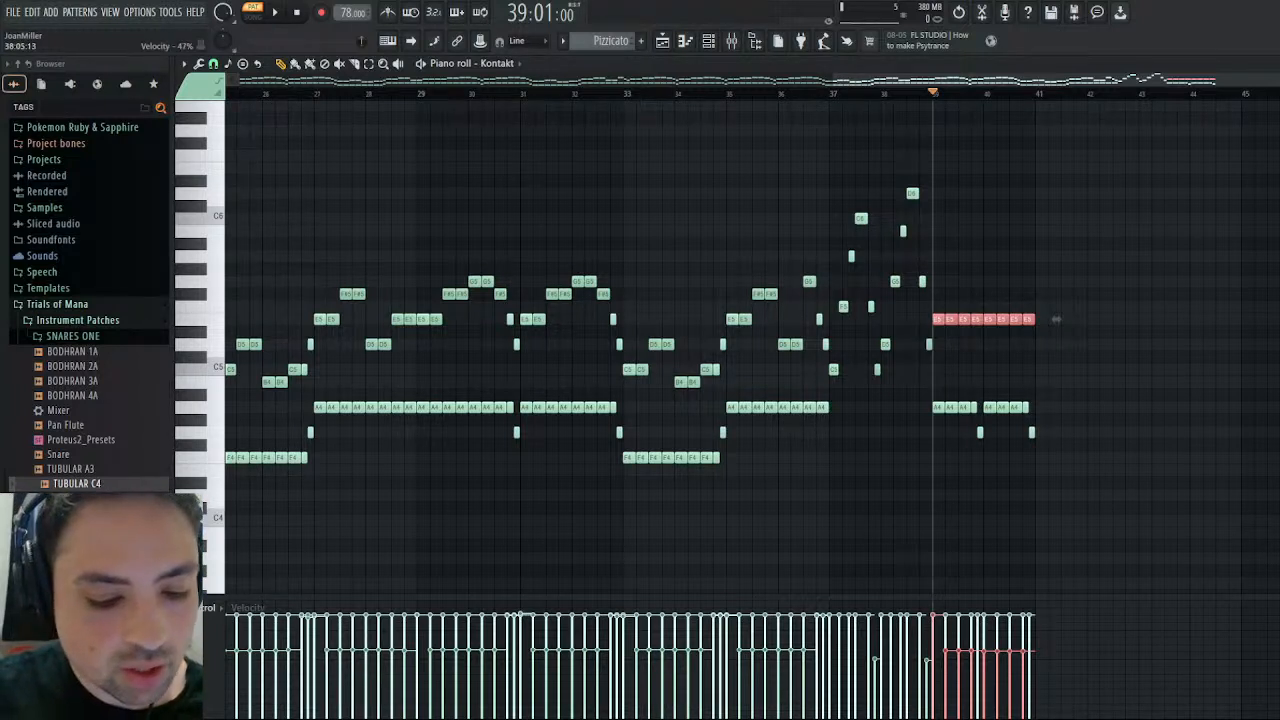
{"action": "key", "text": "ctrl+d"}
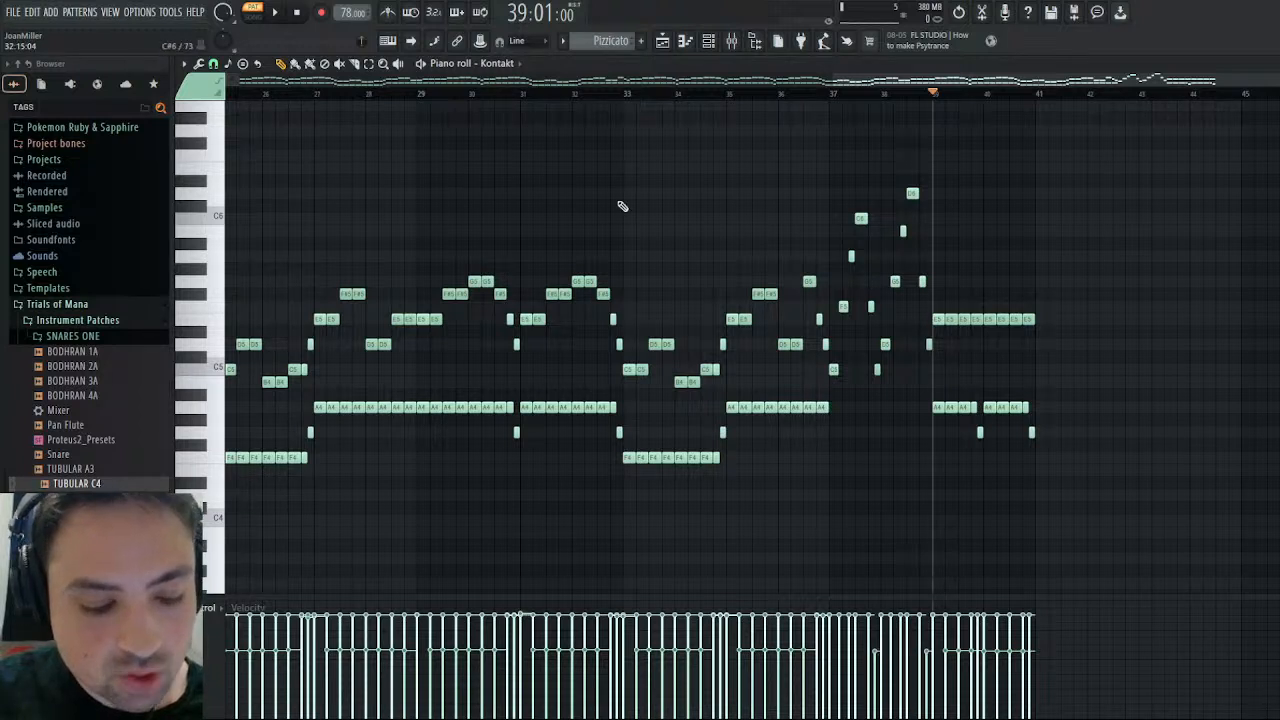
- Play back Pizzicato's closing section from bar 38 to check the adjusted velocities, then stop
{"action": "left_click", "coordinate": [276, 13]}
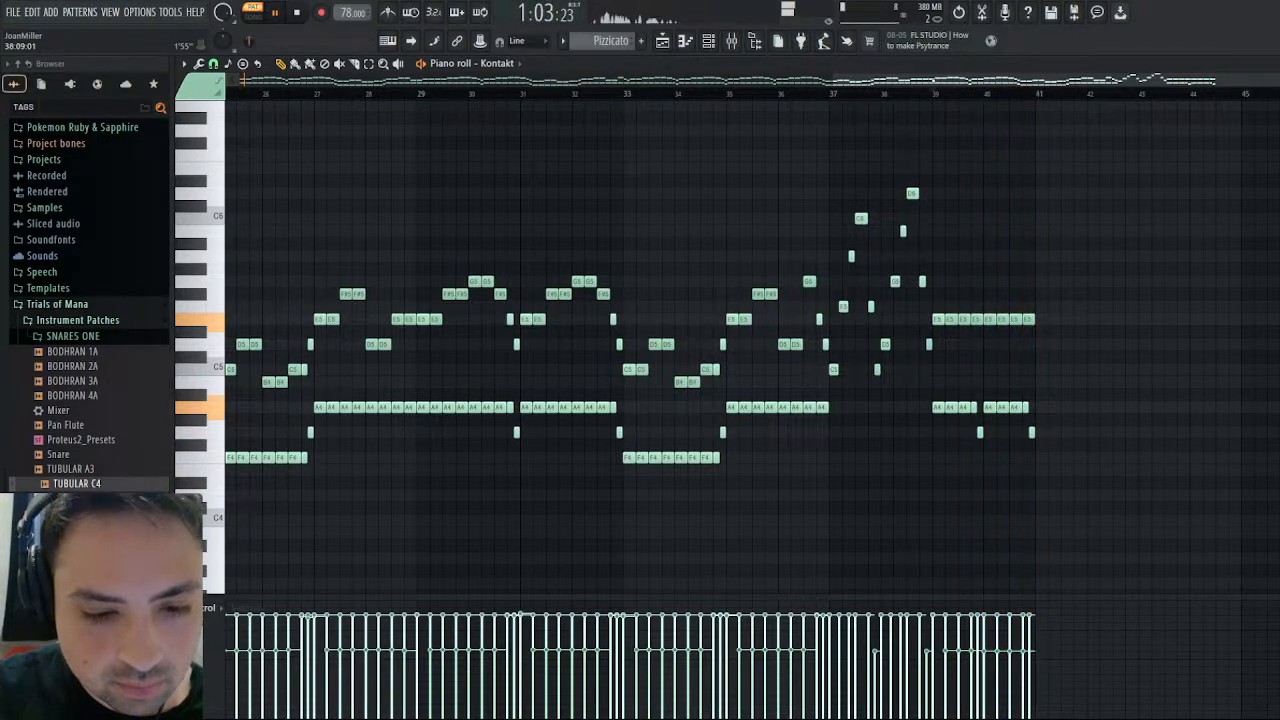
{"action": "left_click", "coordinate": [895, 94]}
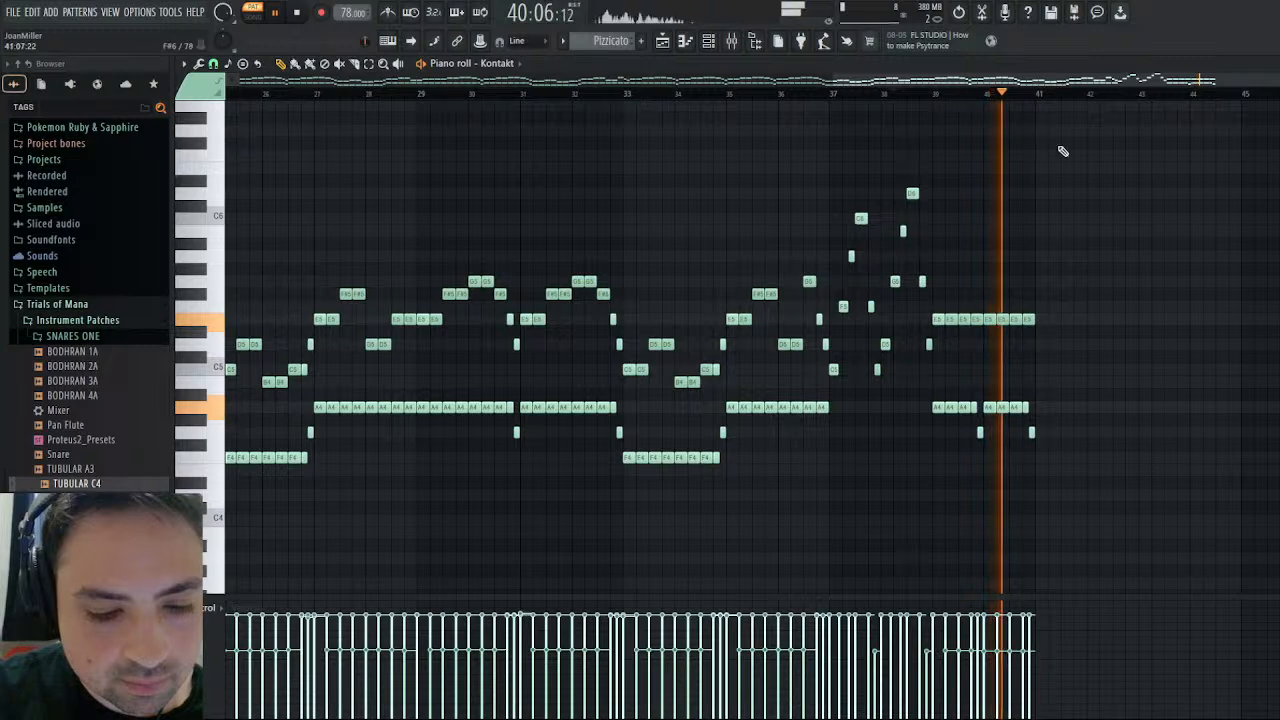
{"action": "key", "text": "space"}
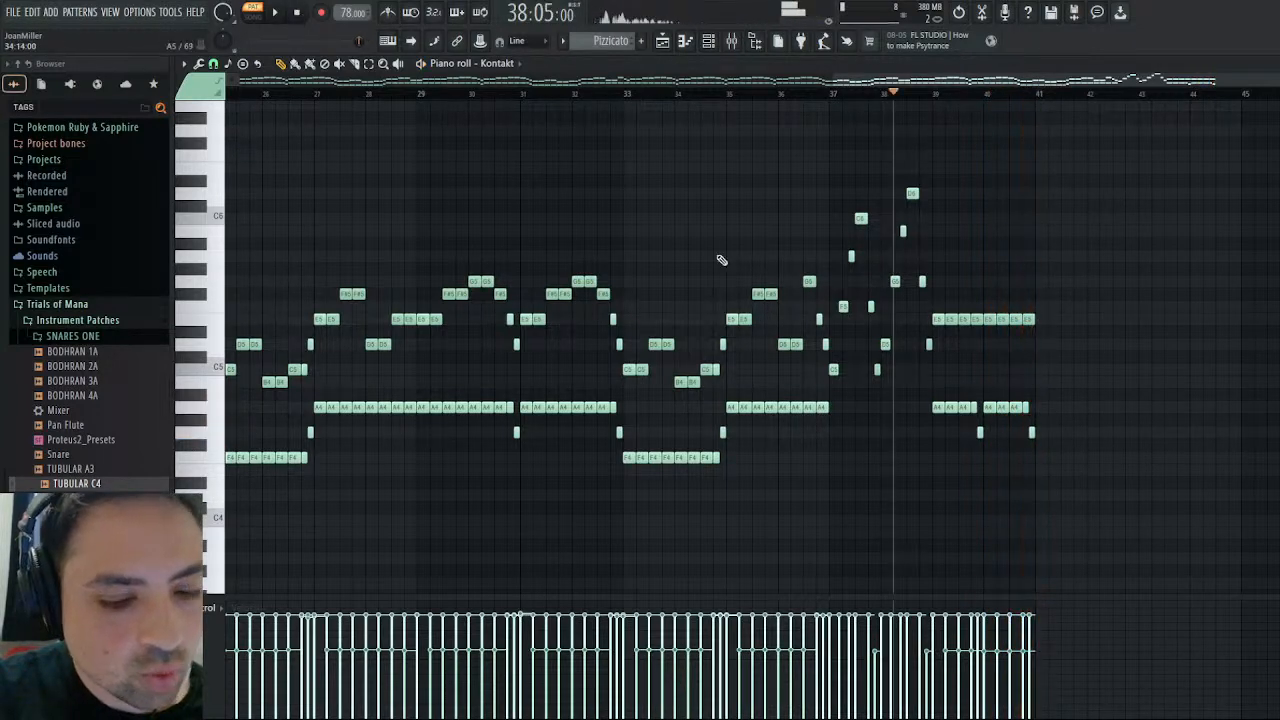
- Return to Another Winter and view Track 0x24D4's channel volume events around bars 37–43
{"action": "left_click", "coordinate": [1271, 64]}
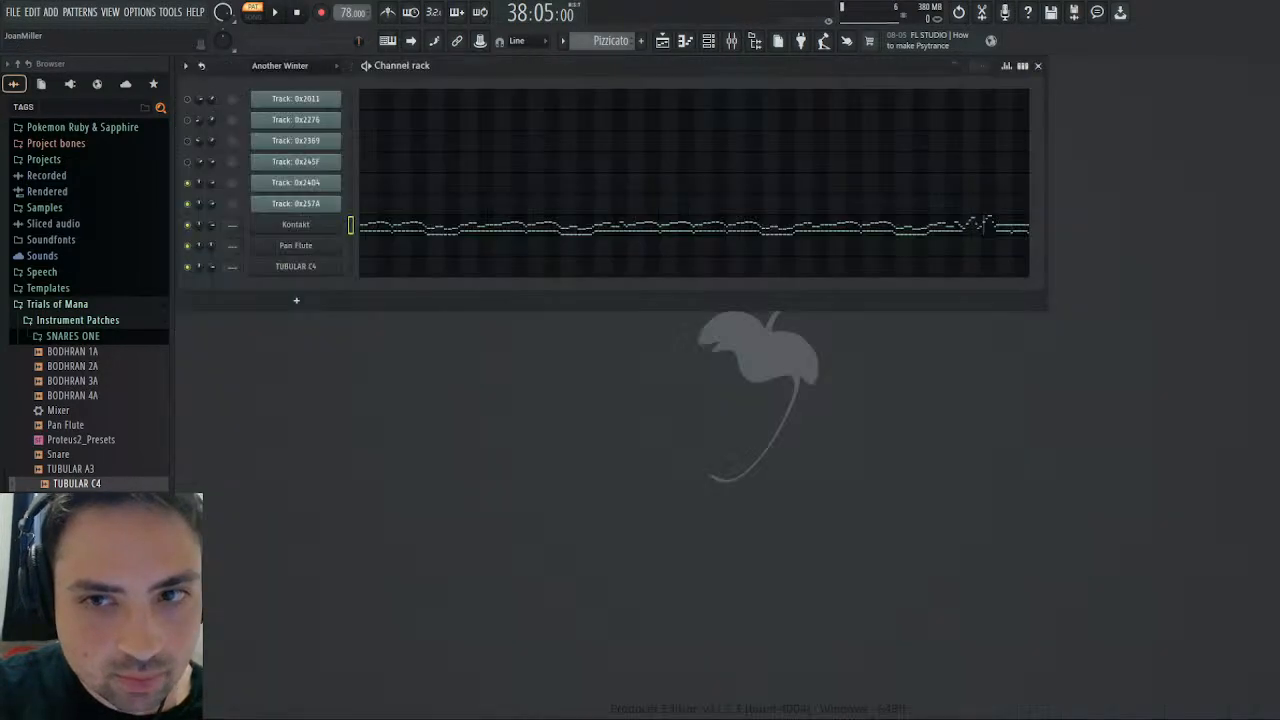
{"action": "scroll", "coordinate": [612, 42], "scroll_direction": "up", "scroll_amount": 1}
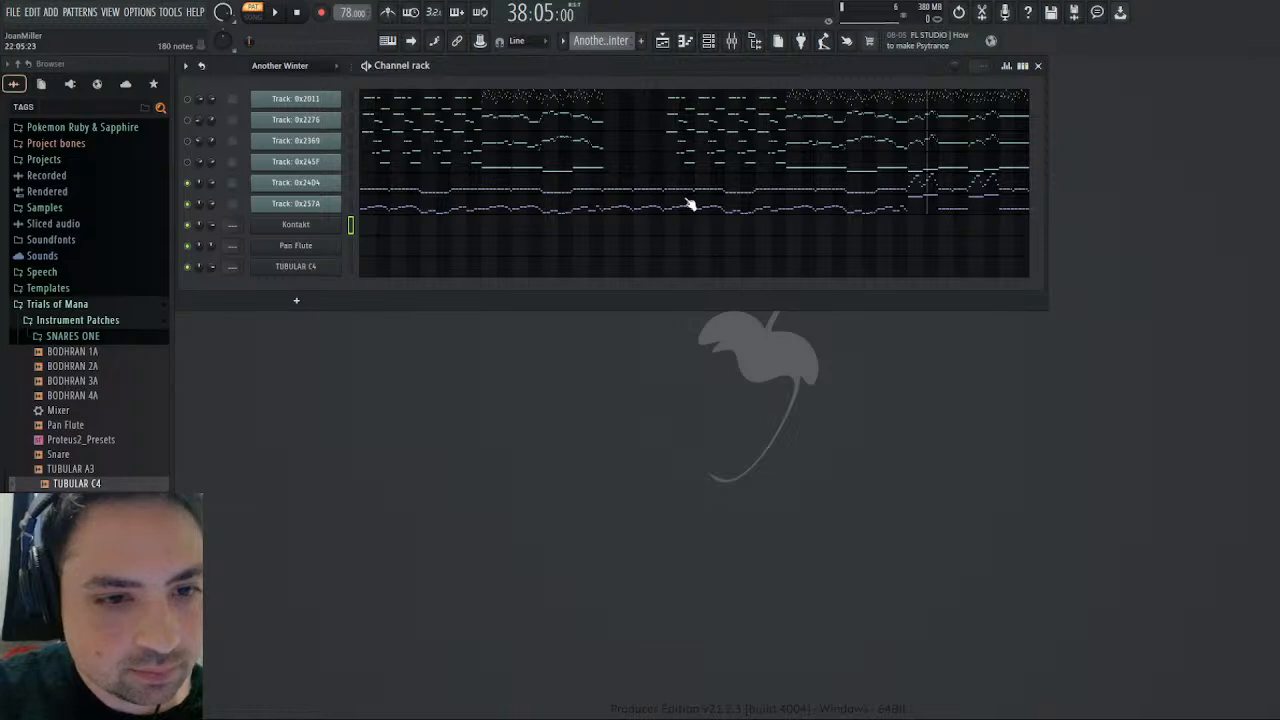
{"action": "left_click", "coordinate": [226, 222]}
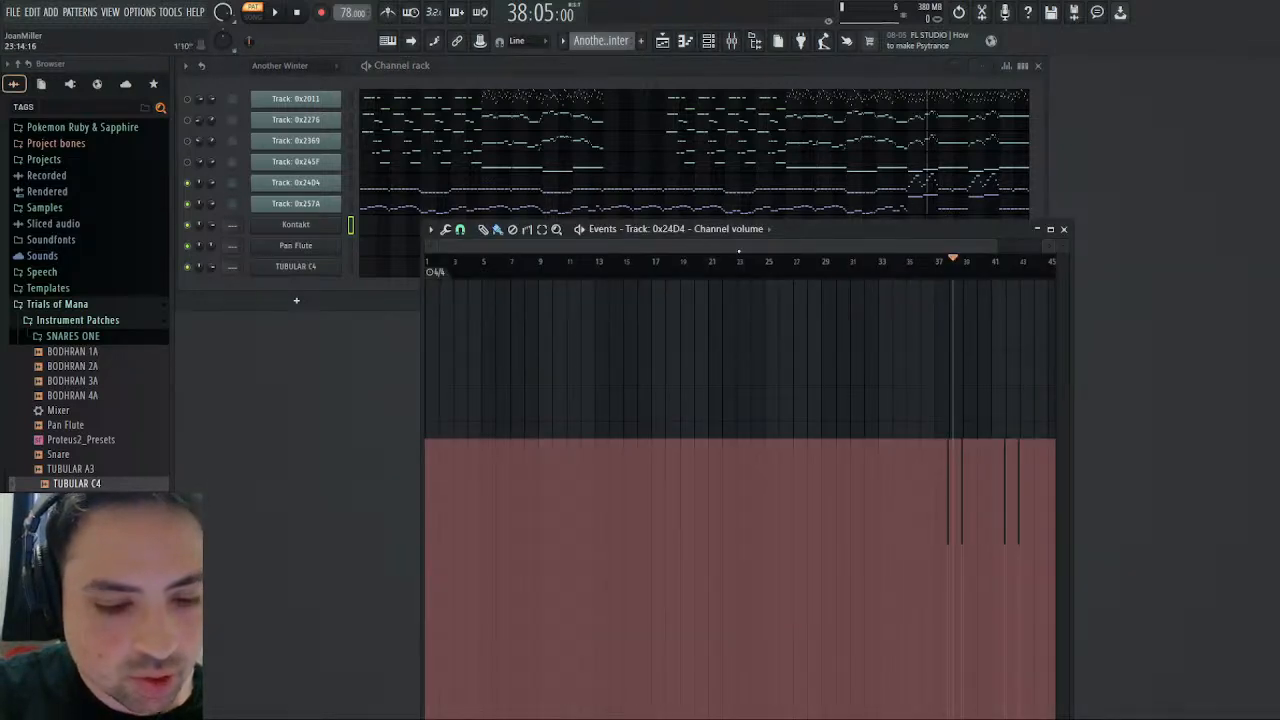
- View Track 0x257A's channel volume events, close the event editor and return playback to the start of the pattern
{"action": "right_click", "coordinate": [211, 205]}
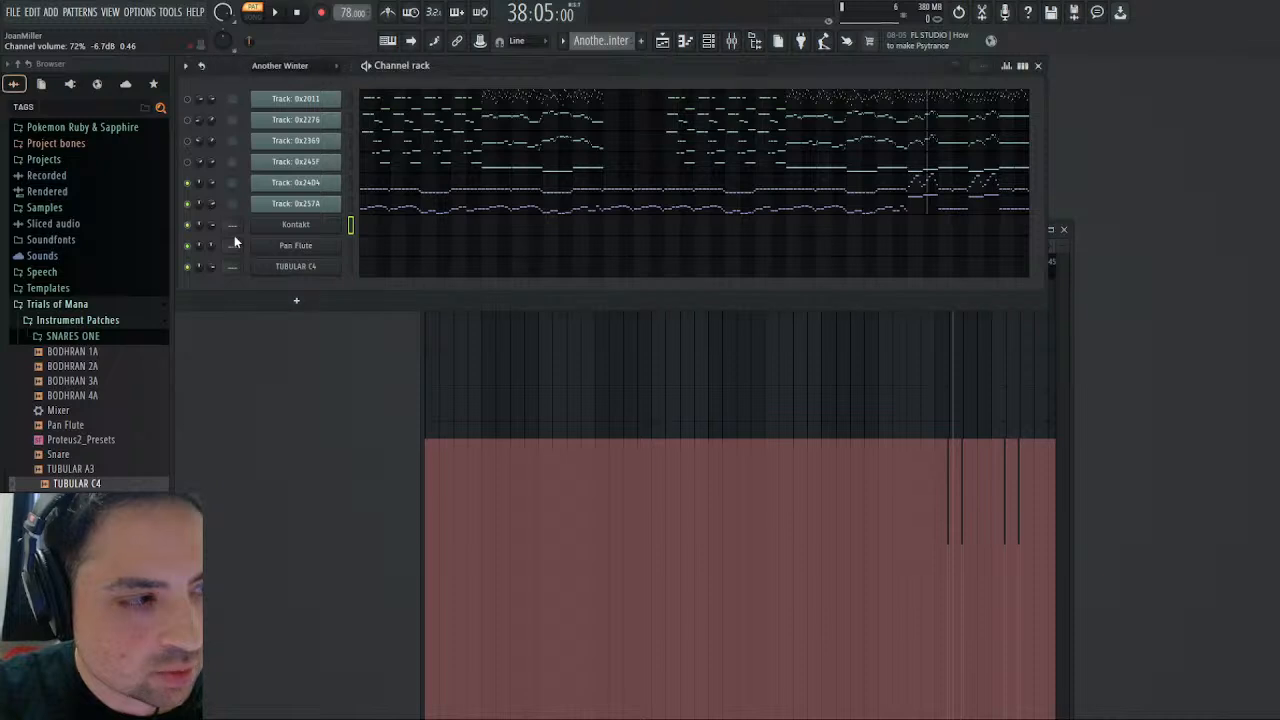
{"action": "left_click", "coordinate": [236, 243]}
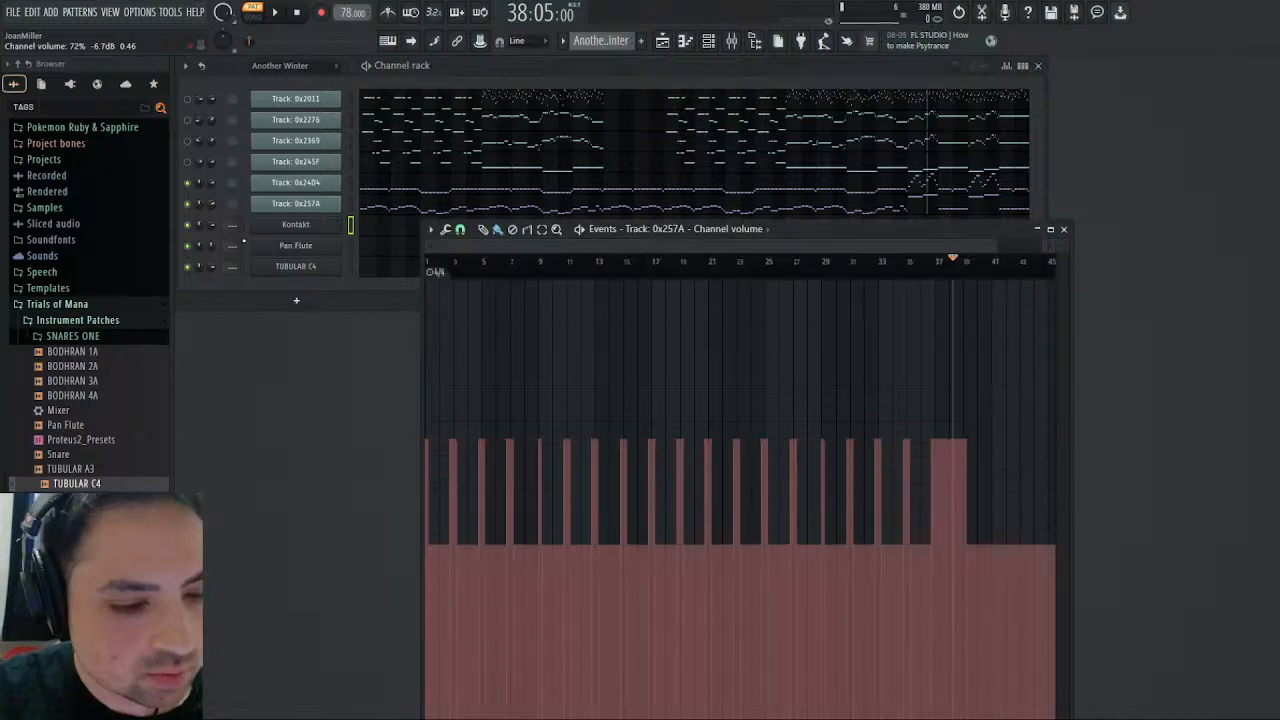
{"action": "left_click", "coordinate": [1063, 228]}
{"action": "left_click", "coordinate": [297, 12]}
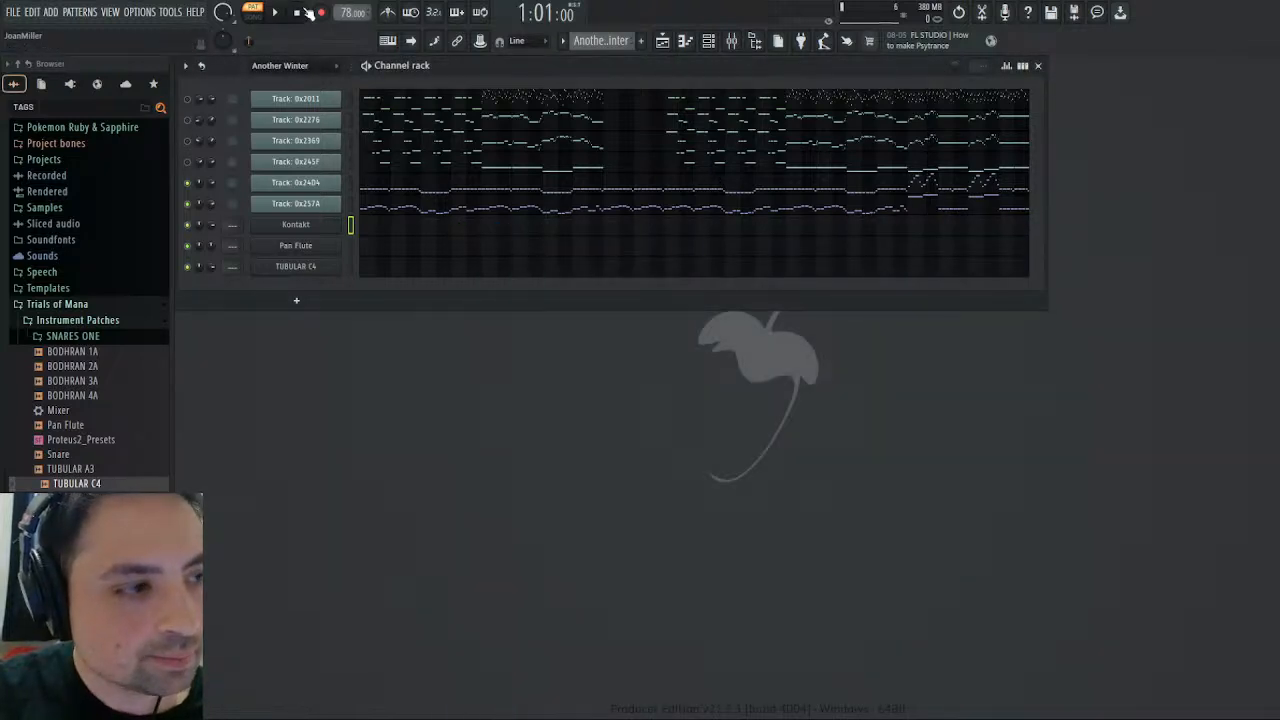
- Open Track 0x257A's notes and pick out the high notes around bars 37–43, narrowing the selection to the first pair
{"action": "left_click", "coordinate": [929, 206]}
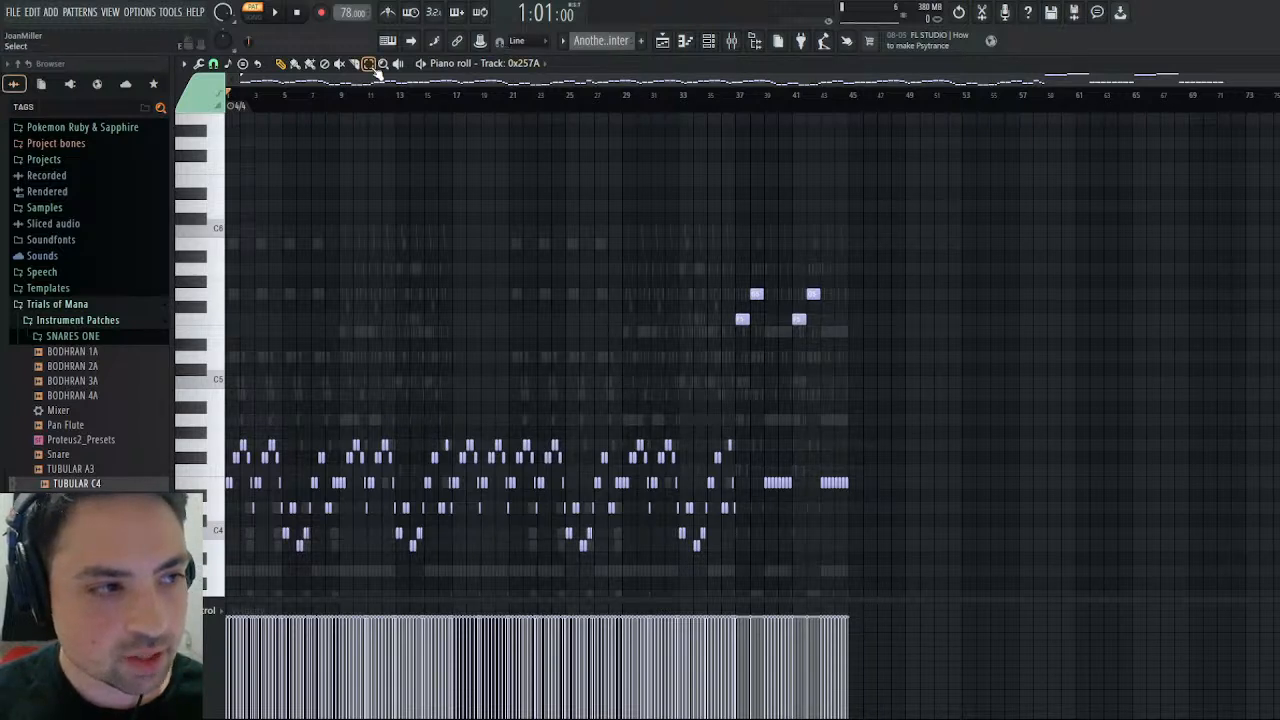
{"action": "left_click_drag", "start_coordinate": [720, 264], "coordinate": [860, 366]}
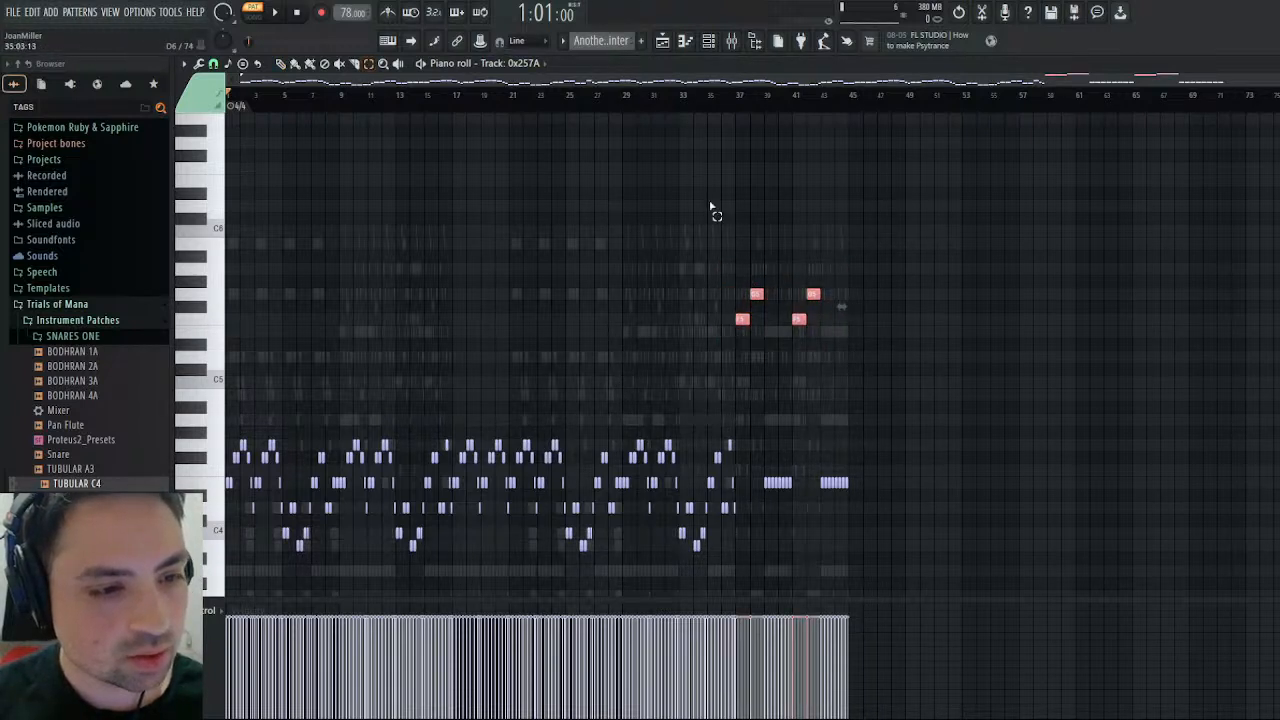
{"action": "mouse_move", "coordinate": [726, 276]}
{"action": "left_mouse_down"}
{"action": "mouse_move", "coordinate": [766, 350]}
{"action": "mouse_move", "coordinate": [779, 318]}
{"action": "left_mouse_up"}
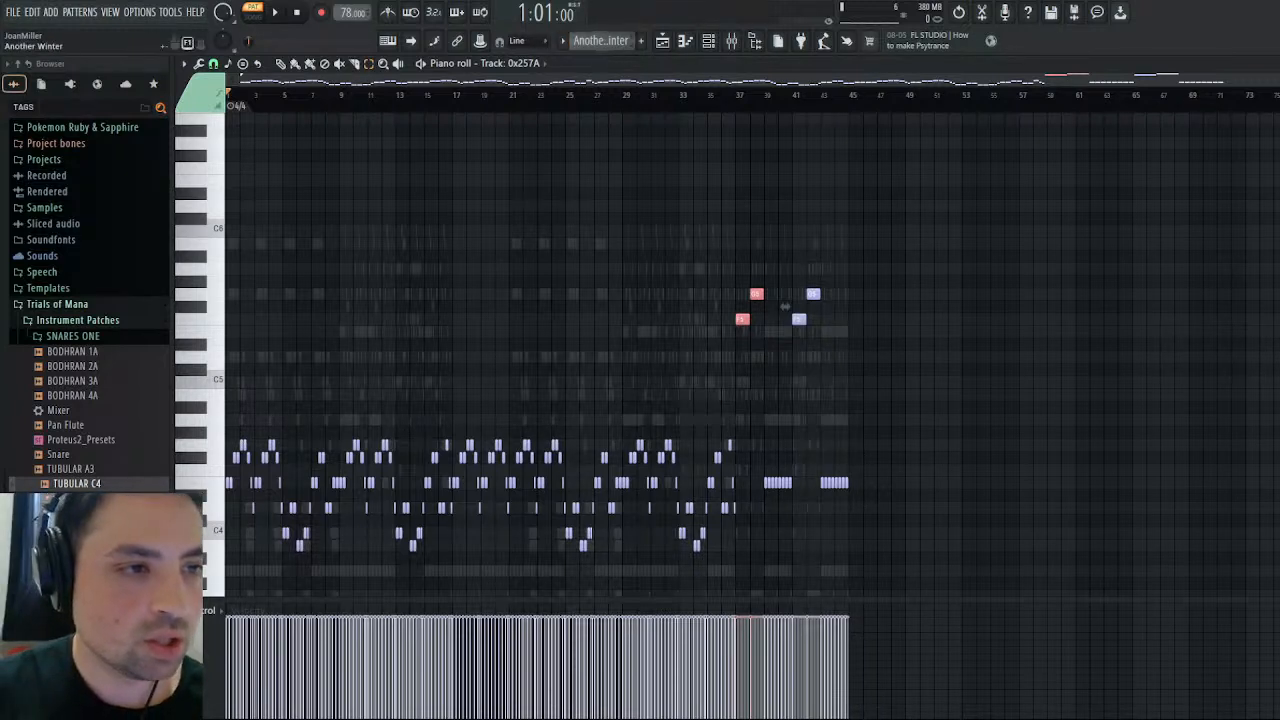
- Create a new pattern named Bass and check which instruments are loaded in the Kontakt rack
{"action": "key", "text": "KP_Add"}
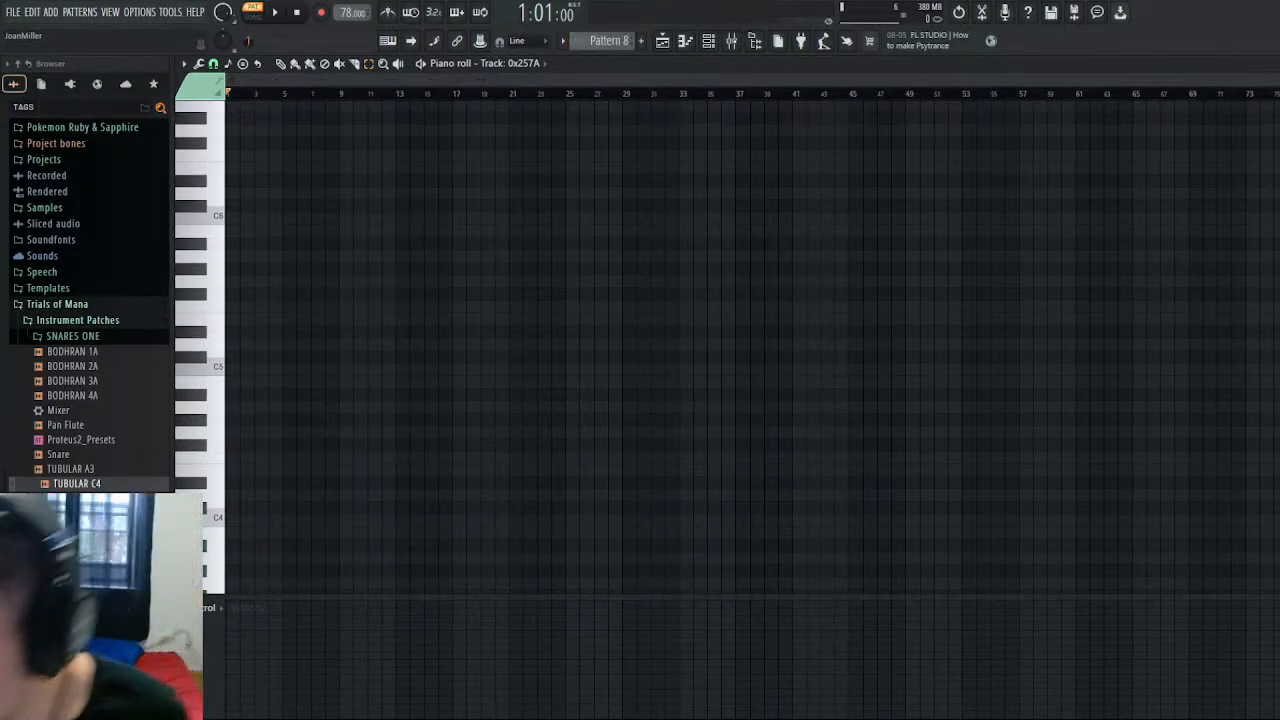
{"action": "key", "text": "KP_Add"}
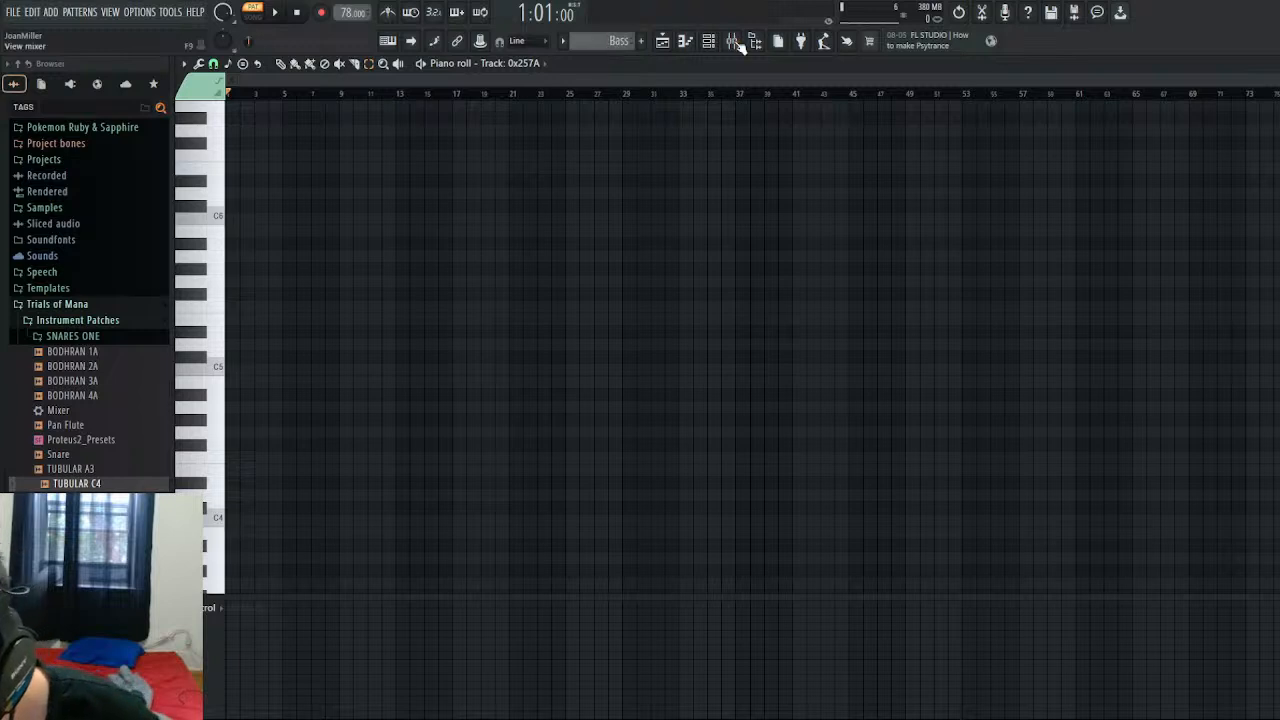
{"action": "left_click", "coordinate": [735, 43]}
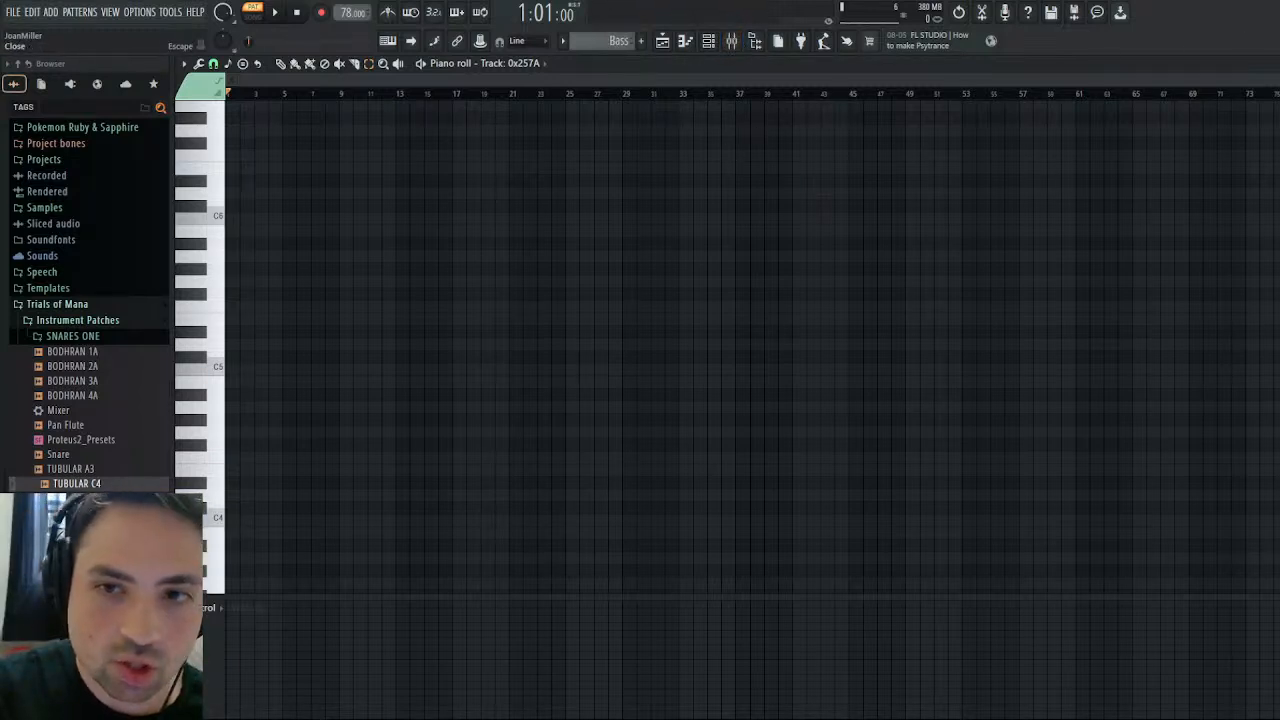
{"action": "key", "text": "F7"}
{"action": "left_click", "coordinate": [318, 232]}
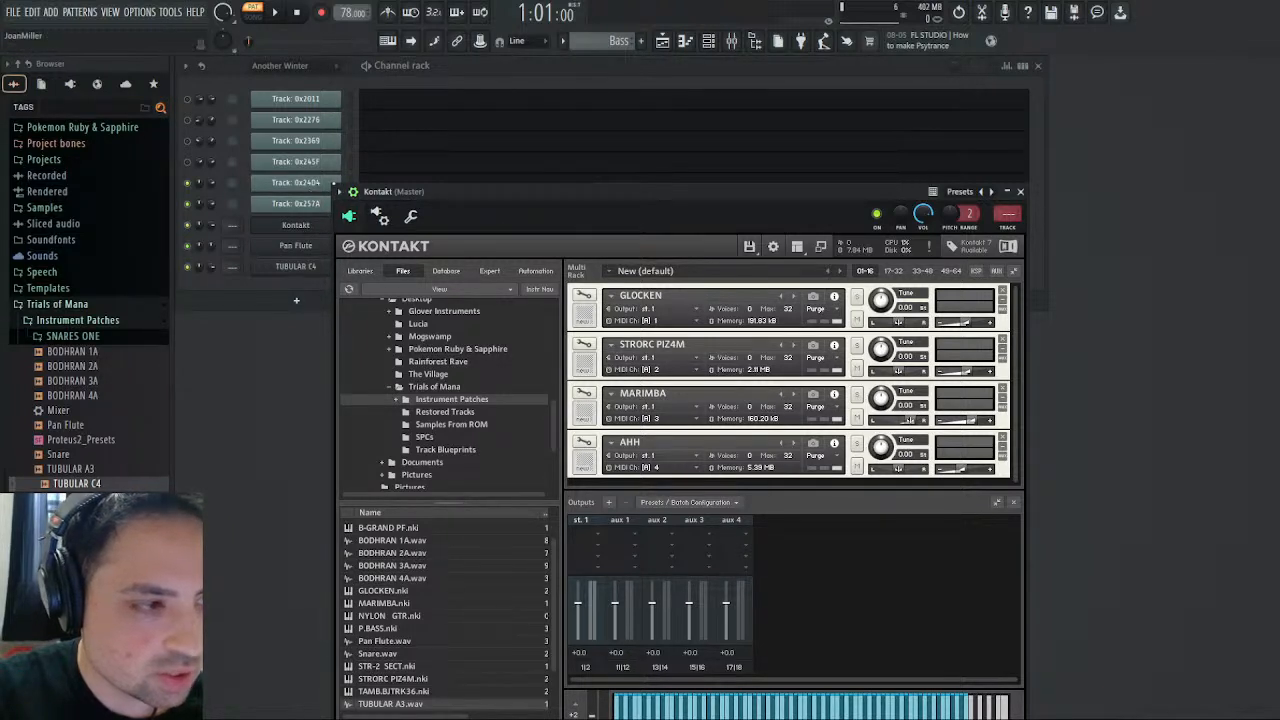
{"action": "left_click", "coordinate": [1020, 191]}
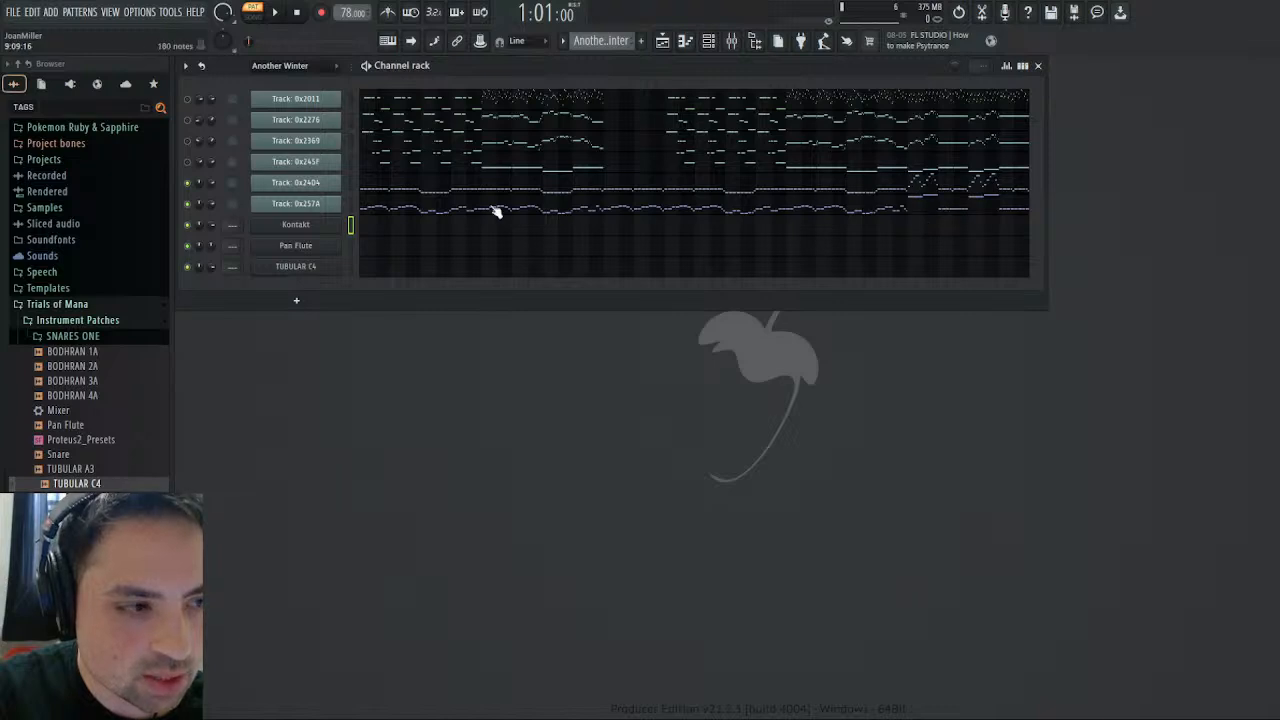
- In Another Winter, examine Track 0x257A's notes and place the playhead at the start of bar 37
{"action": "left_click", "coordinate": [351, 203]}
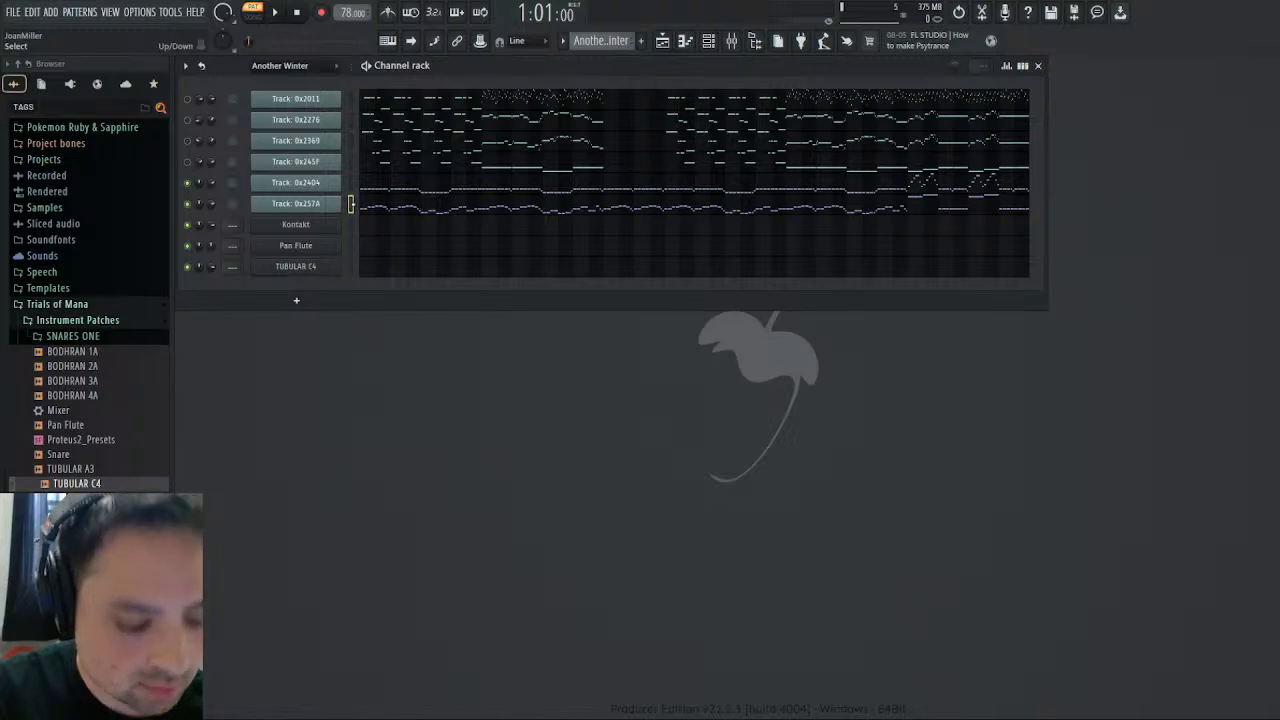
{"action": "left_click", "coordinate": [457, 206]}
{"action": "left_click", "coordinate": [736, 95]}
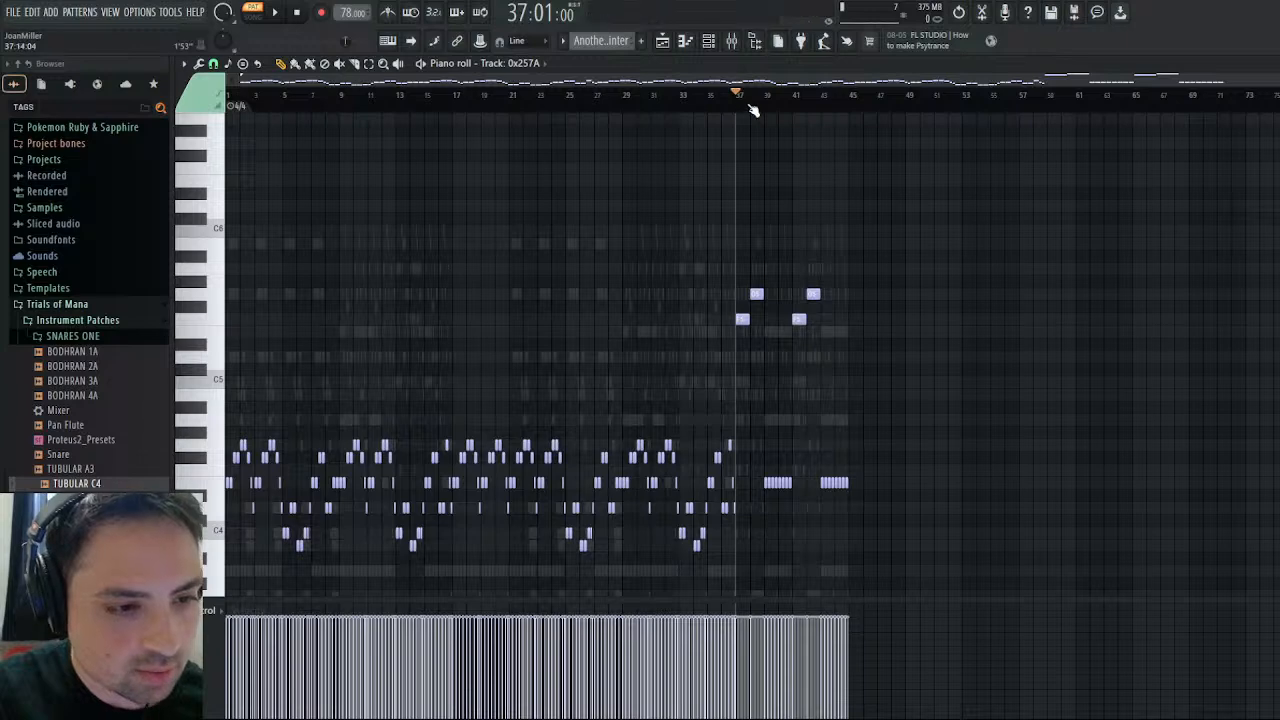
{"action": "key", "text": "Escape"}
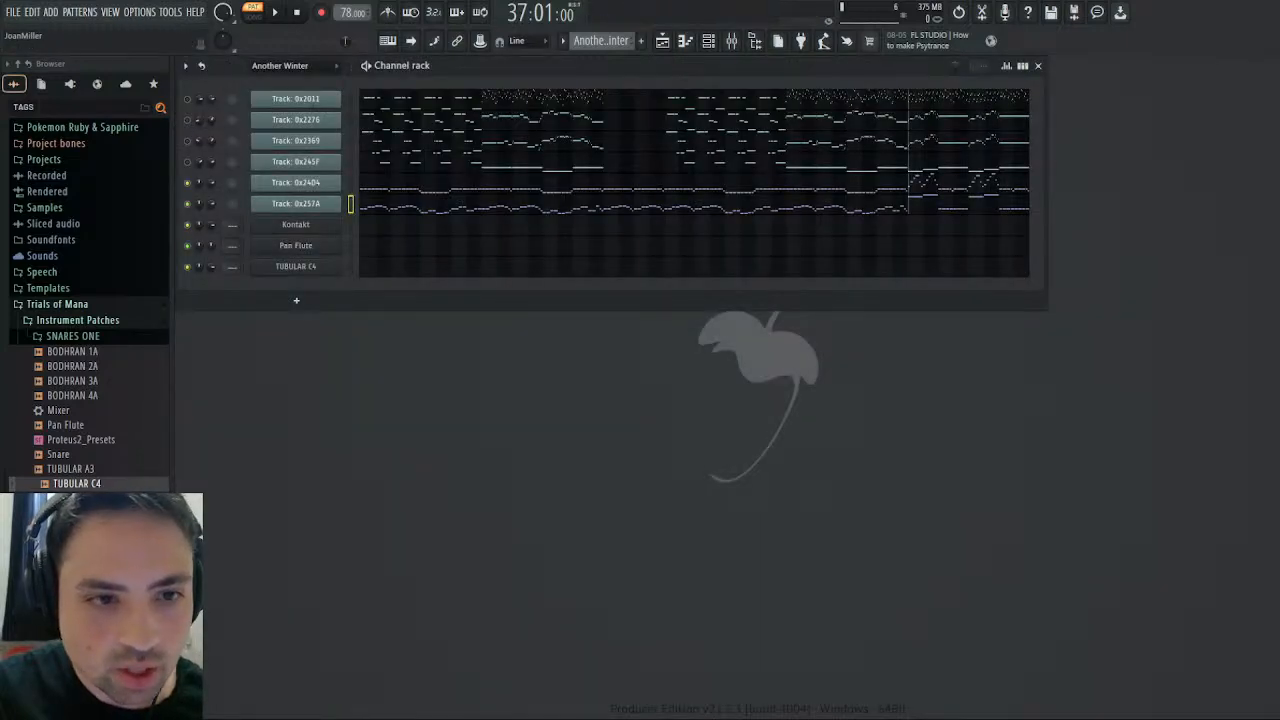
- Load P.BASS.nki into the Kontakt rack below AHH and raise its volume slightly
{"action": "left_click", "coordinate": [320, 228]}
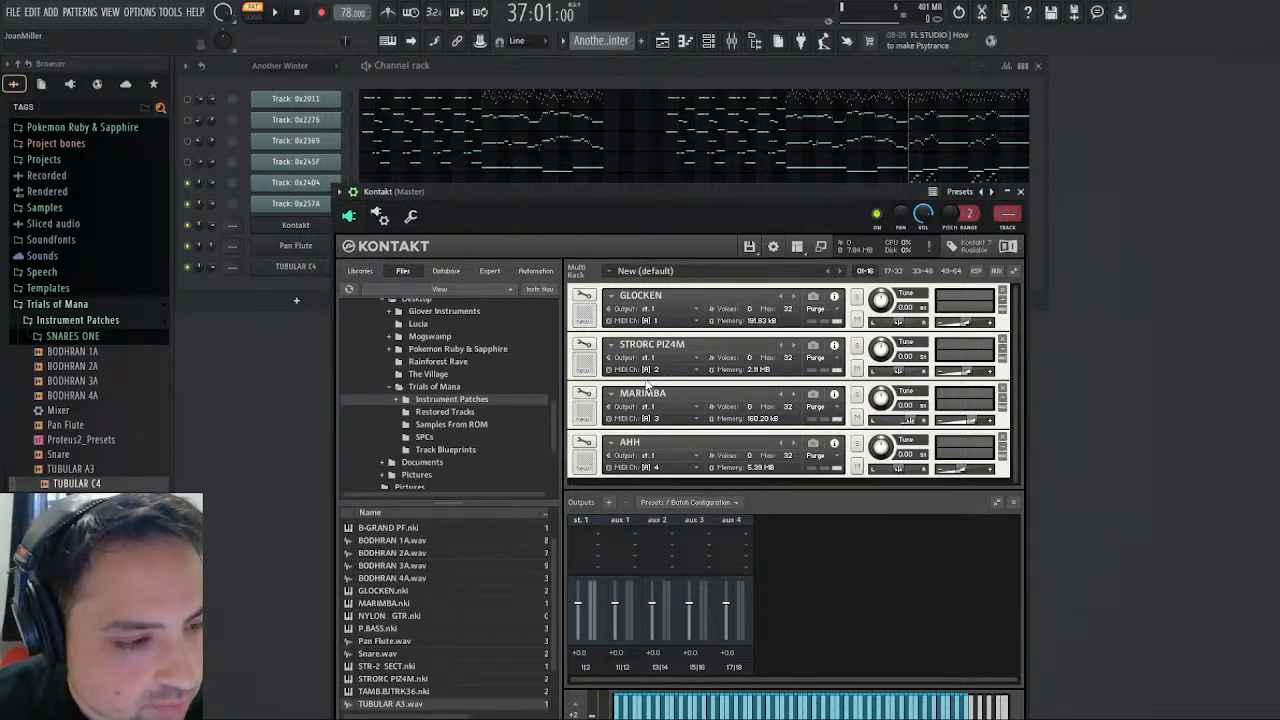
{"action": "scroll", "coordinate": [450, 470], "scroll_direction": "down", "scroll_amount": 2}
{"action": "scroll", "coordinate": [410, 625], "scroll_direction": "down", "scroll_amount": 2}
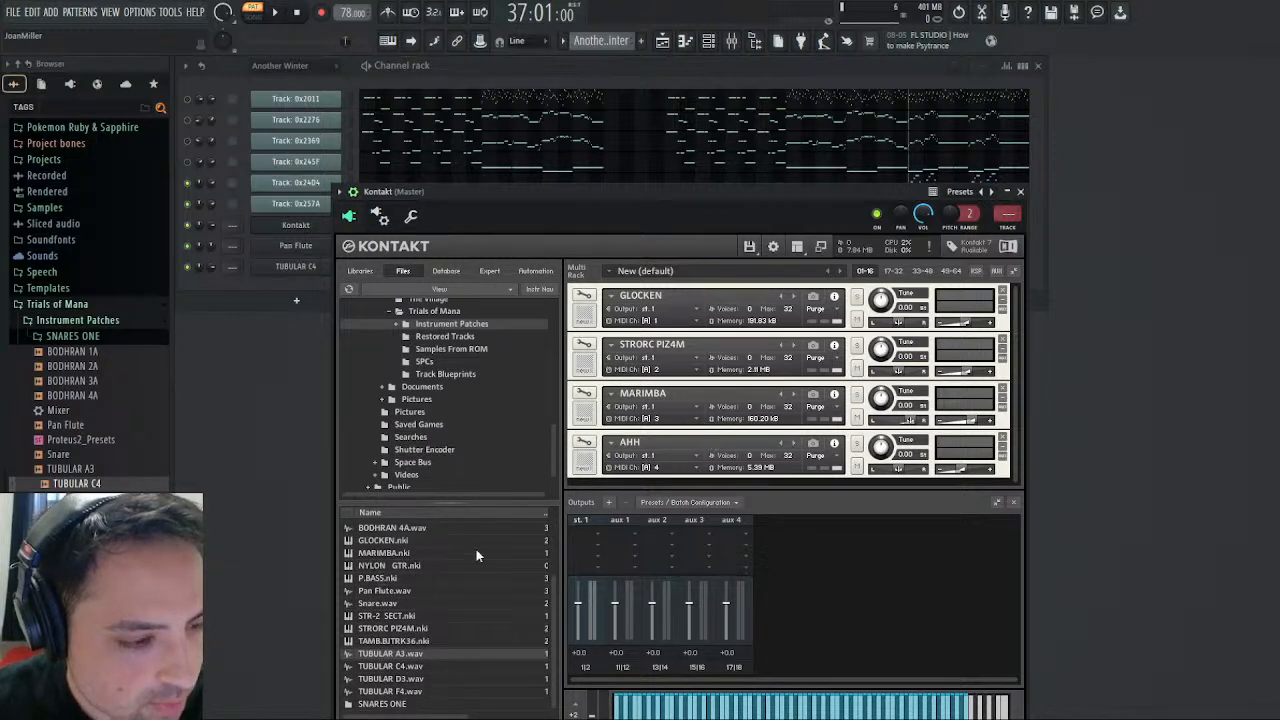
{"action": "left_click_drag", "start_coordinate": [397, 578], "coordinate": [684, 478]}
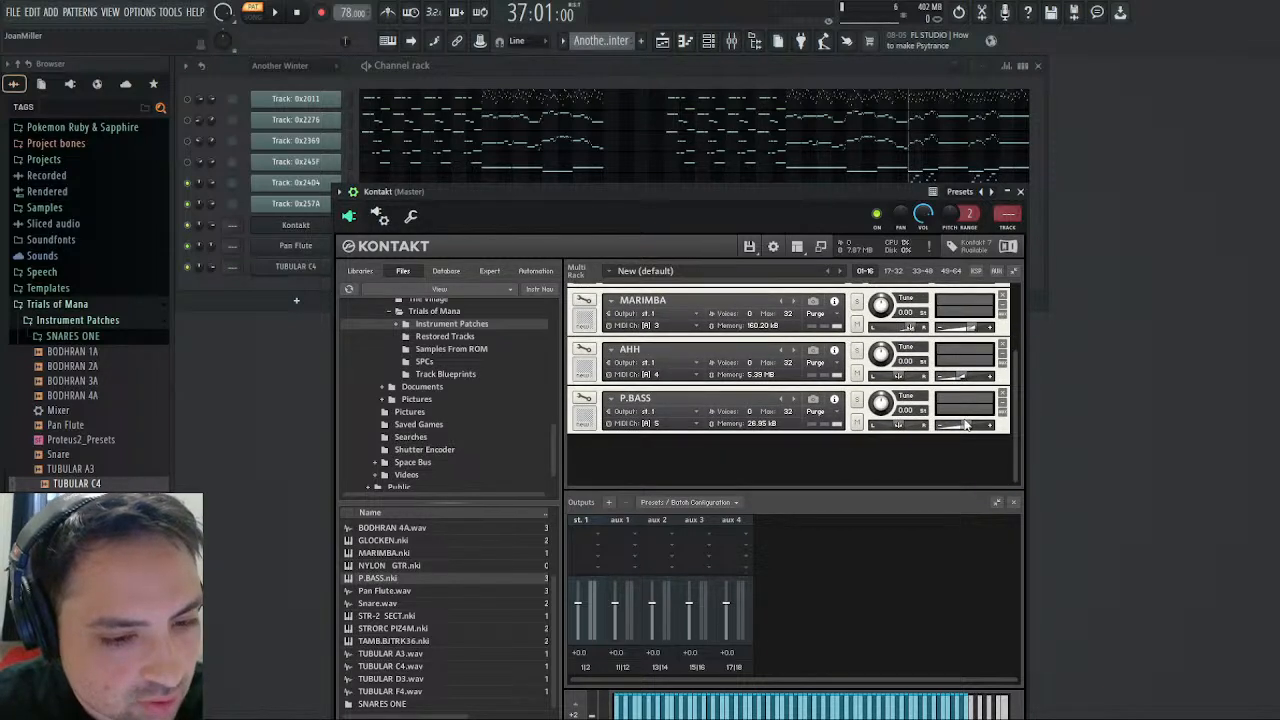
{"action": "left_click_drag", "start_coordinate": [962, 429], "coordinate": [968, 428]}
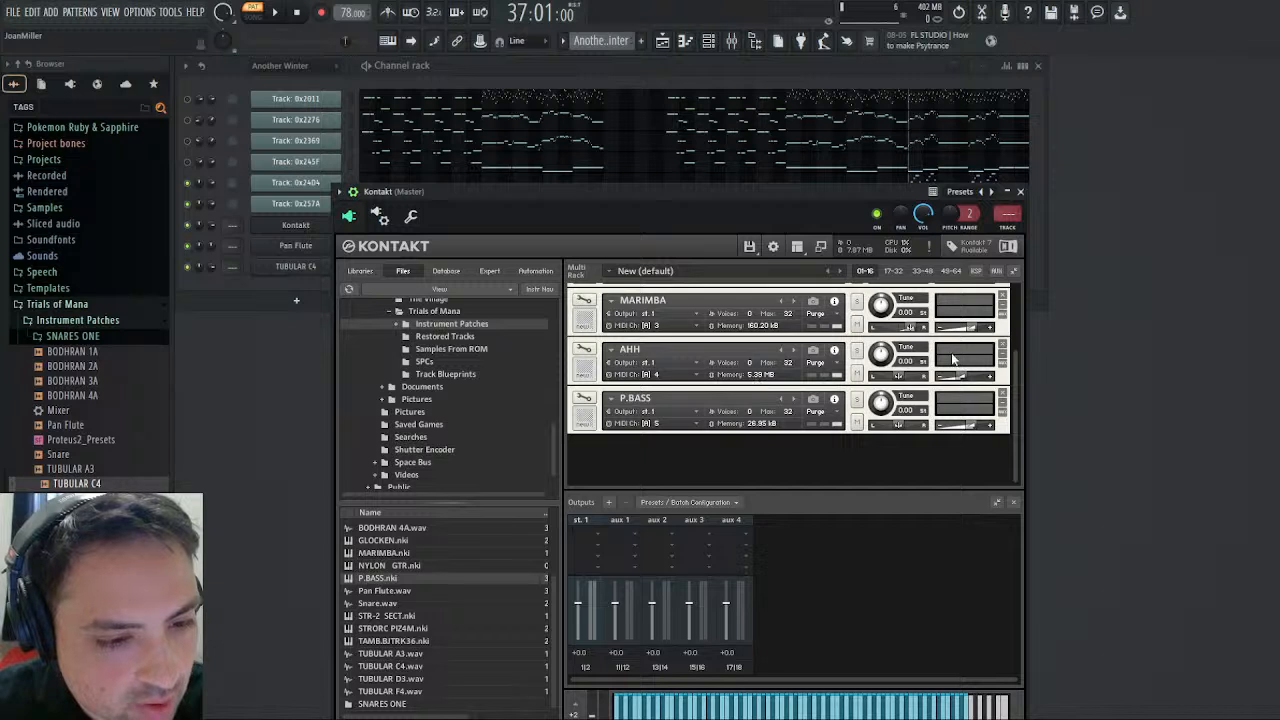
{"action": "left_click", "coordinate": [1020, 191]}
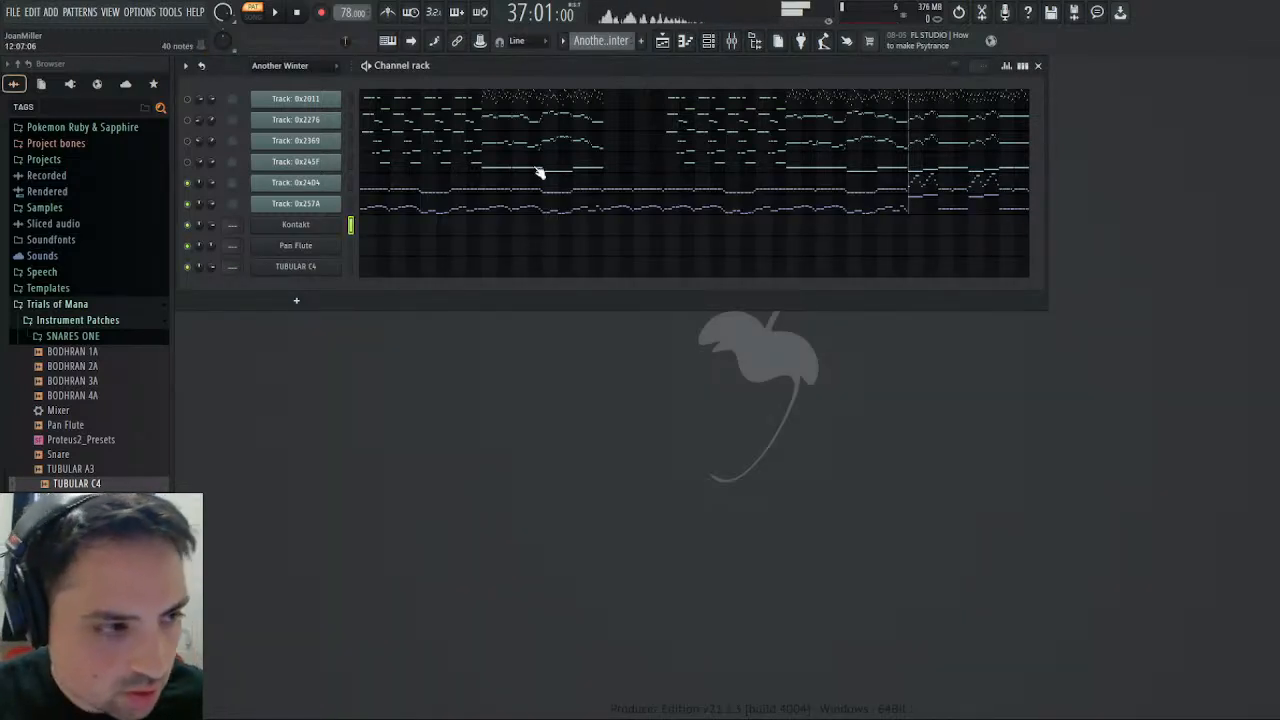
- Audition Track 0x257A and the Kontakt channel alternately to compare the reference bass with the P.BASS sound
{"action": "left_click", "coordinate": [351, 204]}
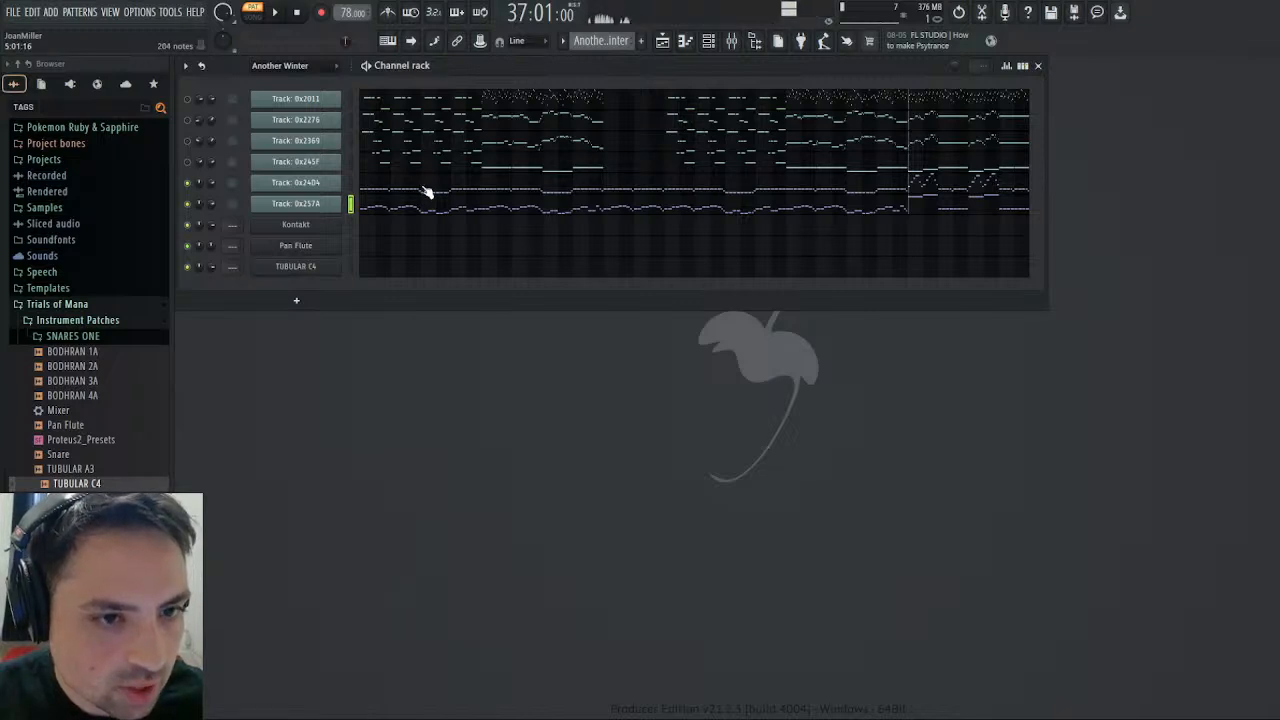
{"action": "left_click", "coordinate": [350, 225]}
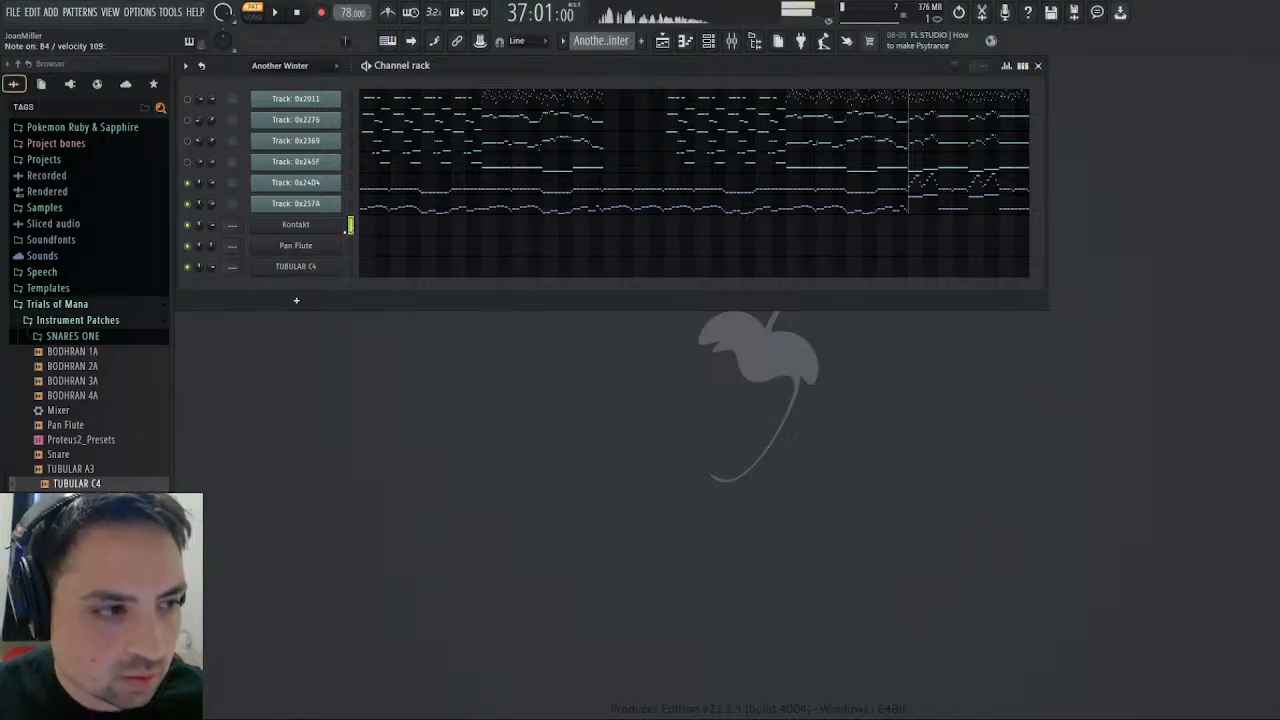
{"action": "left_click", "coordinate": [389, 229]}
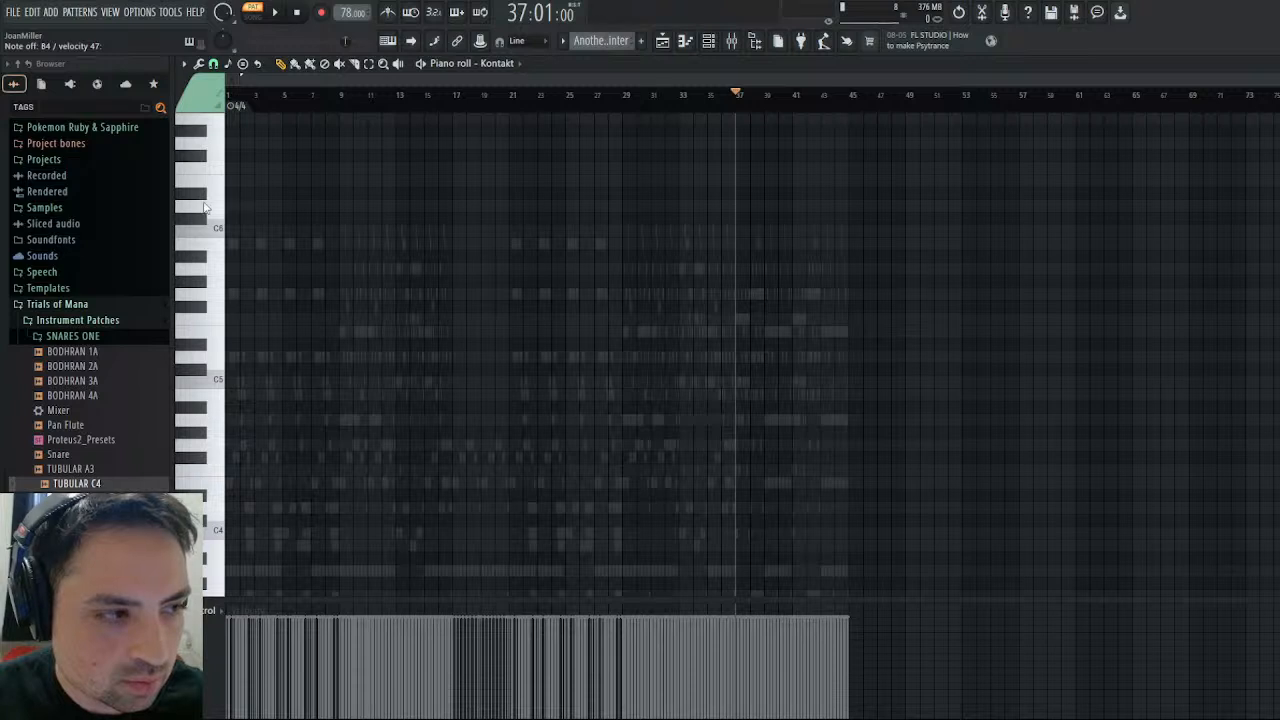
{"action": "scroll", "coordinate": [212, 99], "scroll_direction": "down", "scroll_amount": 1}
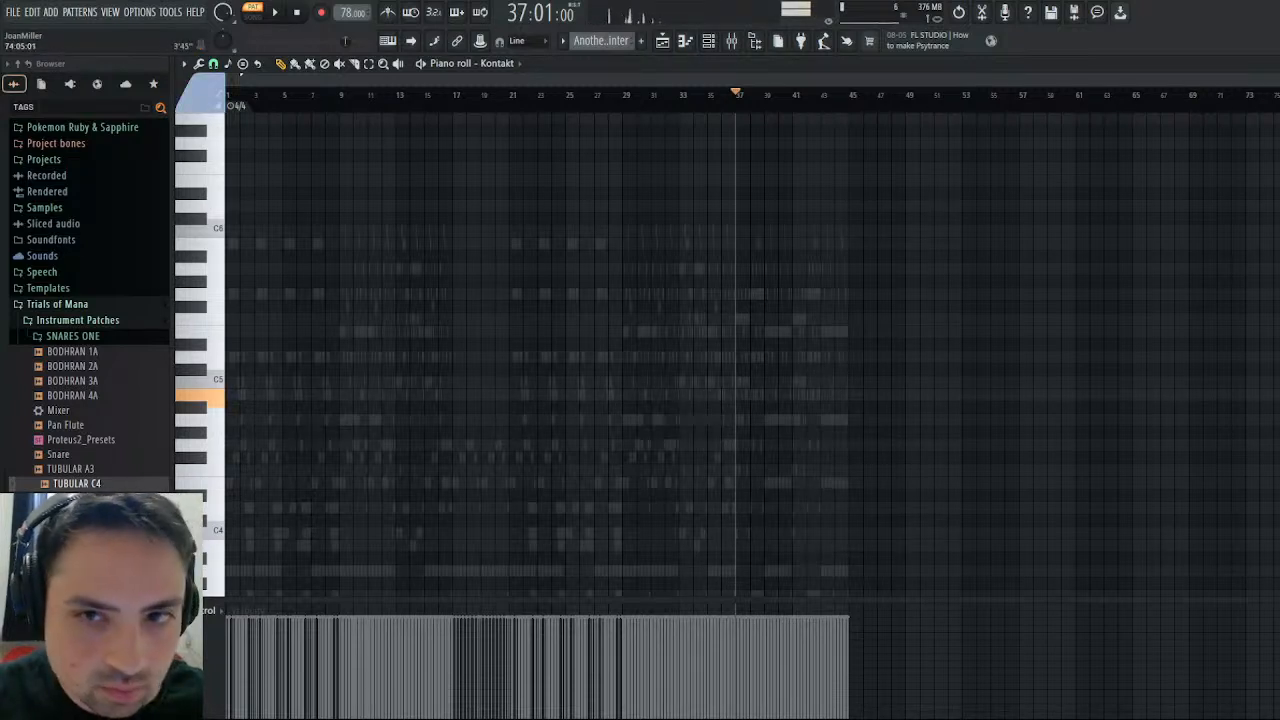
{"action": "key", "text": "Escape"}
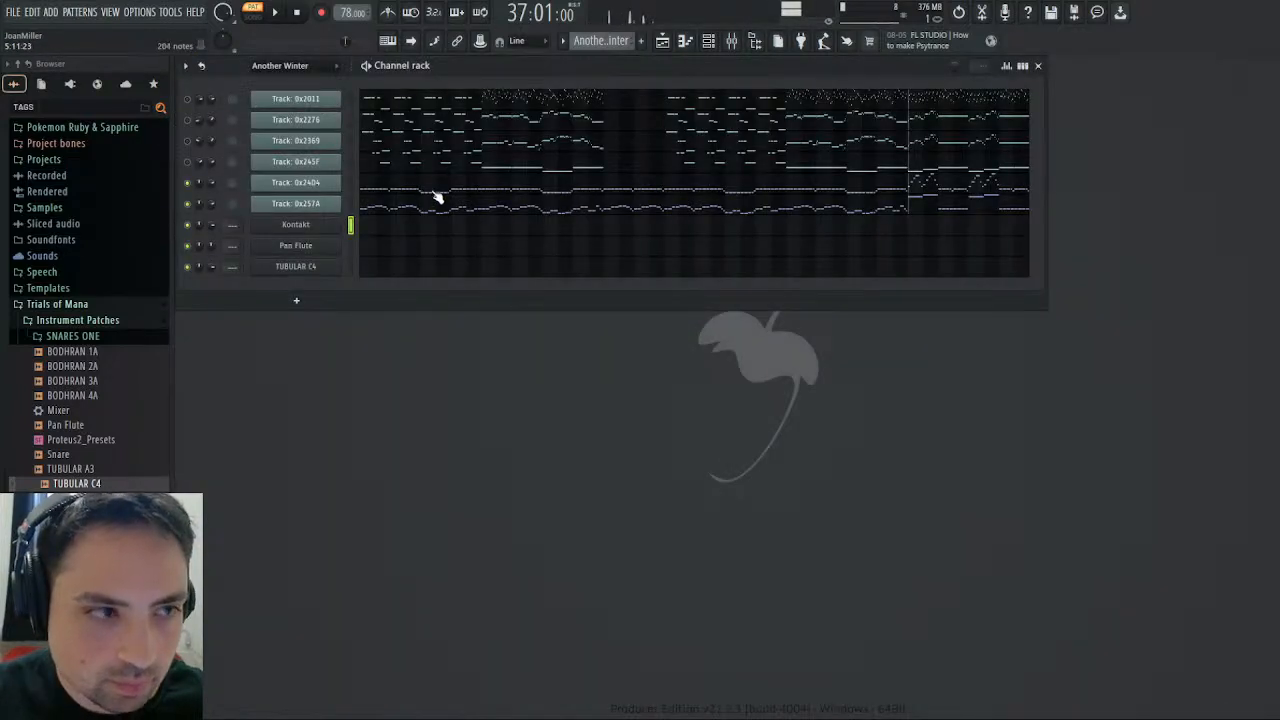
{"action": "left_click", "coordinate": [350, 204]}
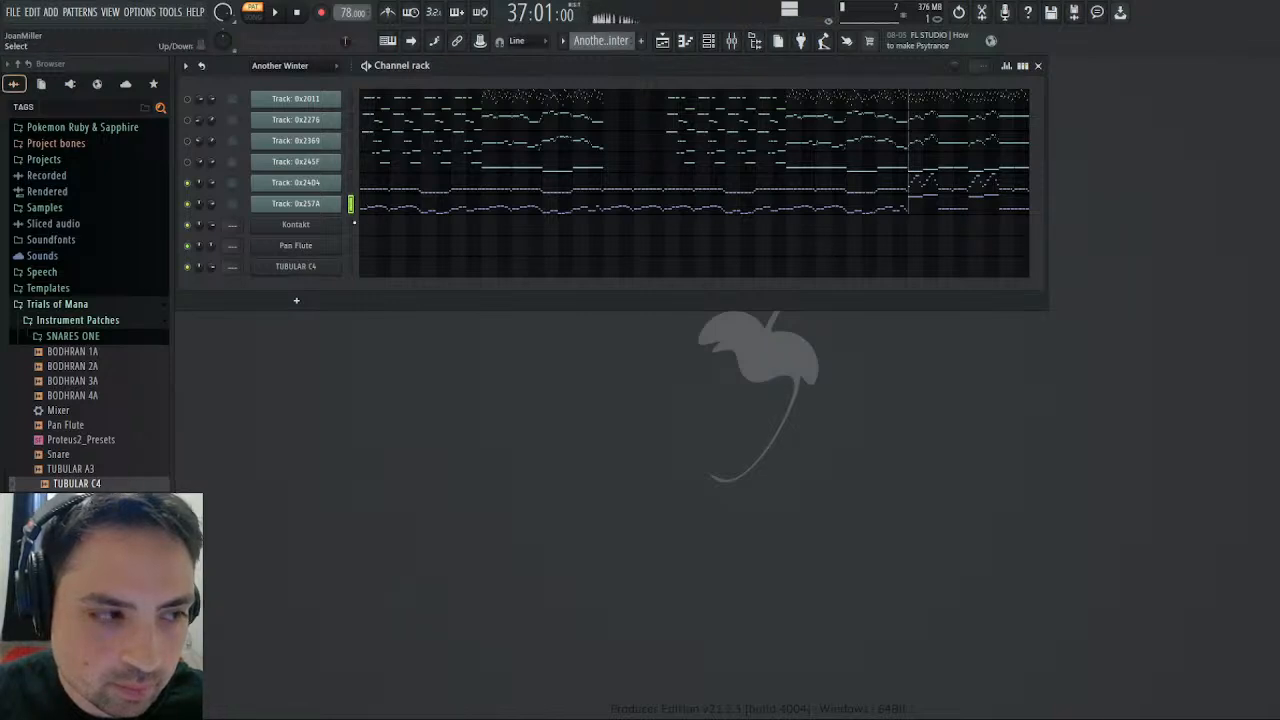
{"action": "left_click", "coordinate": [352, 225]}
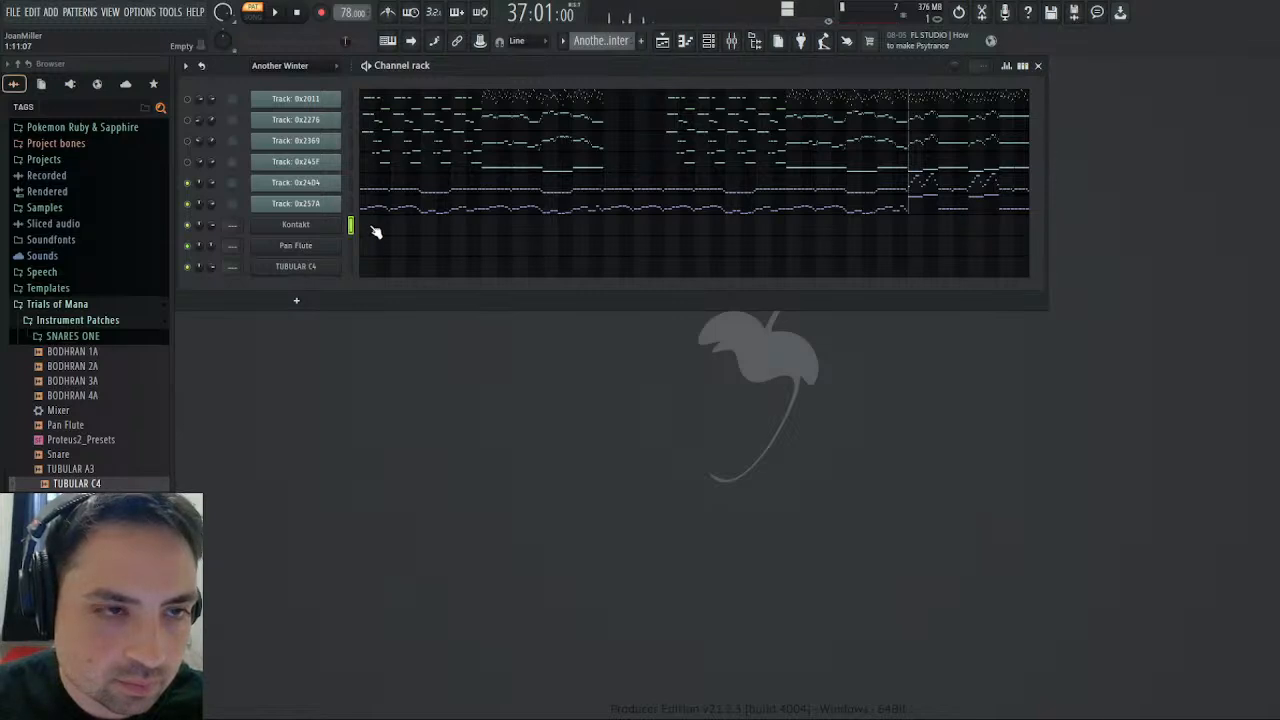
- Open P.BASS for editing in Kontakt and inspect its amplifier, volume envelope and cutoff modulation while auditioning notes
{"action": "left_click", "coordinate": [325, 222]}
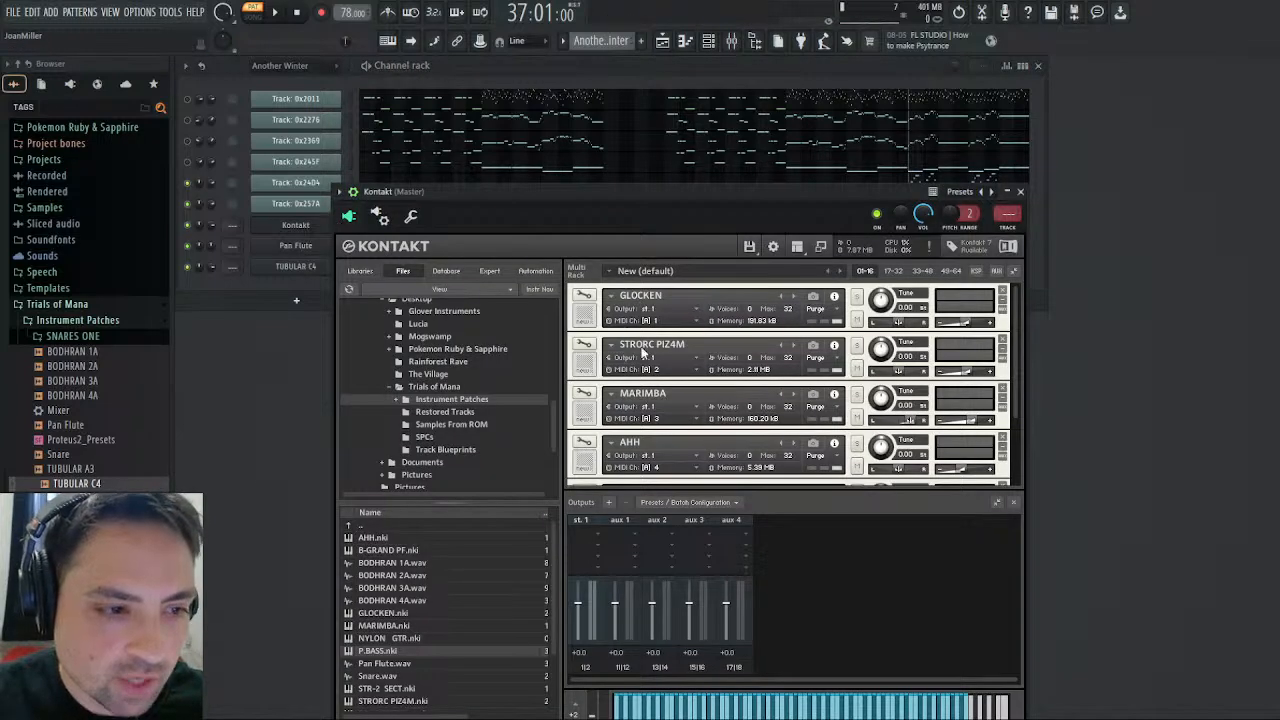
{"action": "scroll", "coordinate": [644, 352], "scroll_direction": "down", "scroll_amount": 3}
{"action": "left_click", "coordinate": [584, 400]}
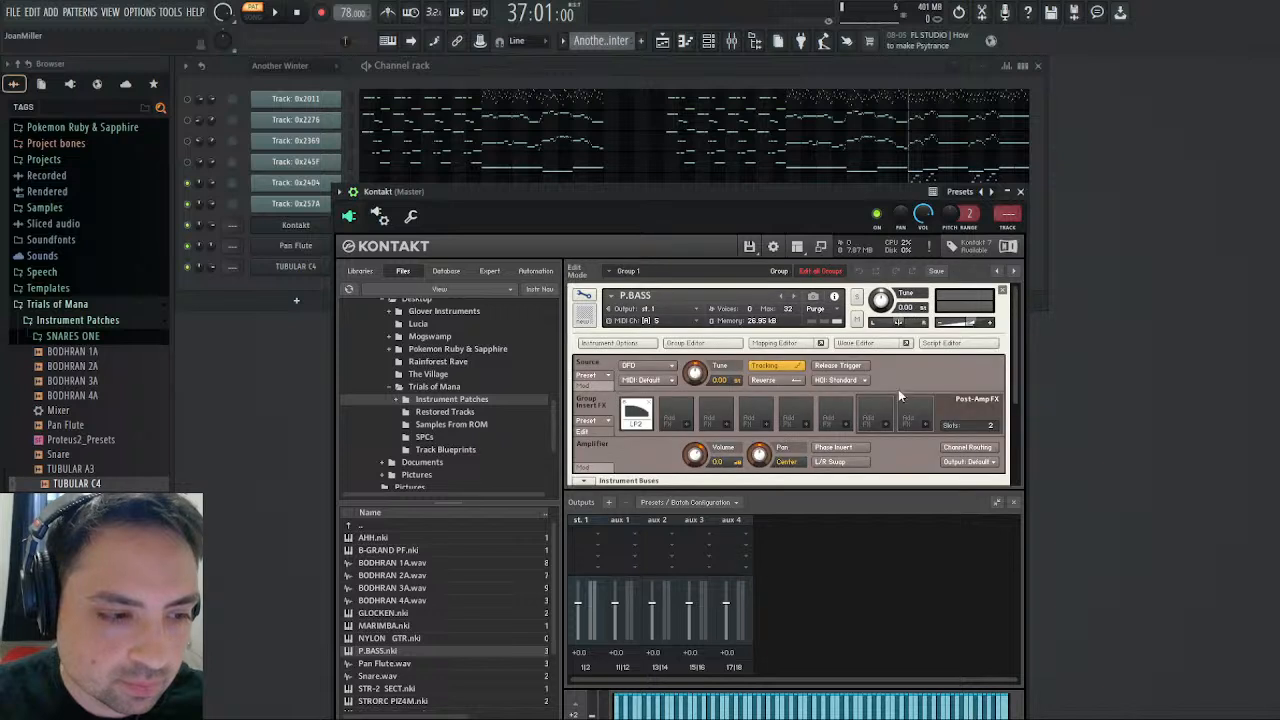
{"action": "scroll", "coordinate": [1015, 333], "scroll_direction": "down", "scroll_amount": 5}
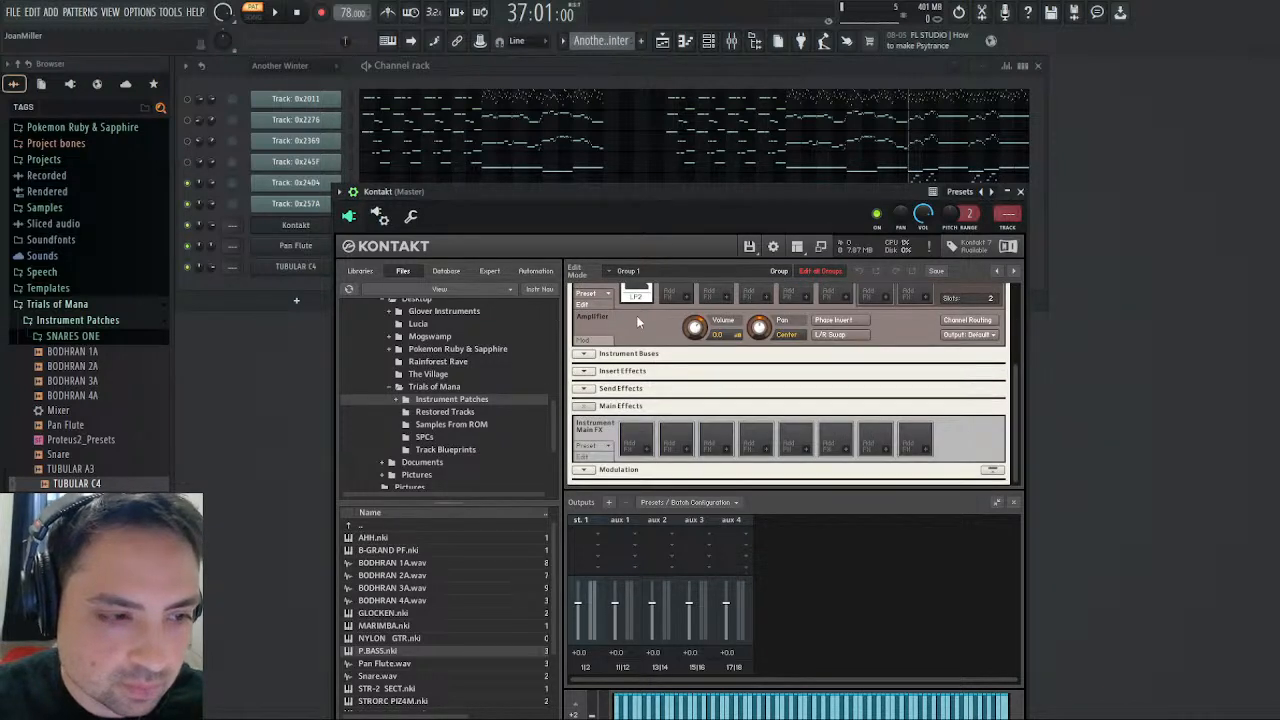
{"action": "scroll", "coordinate": [636, 315], "scroll_direction": "up", "scroll_amount": 1}
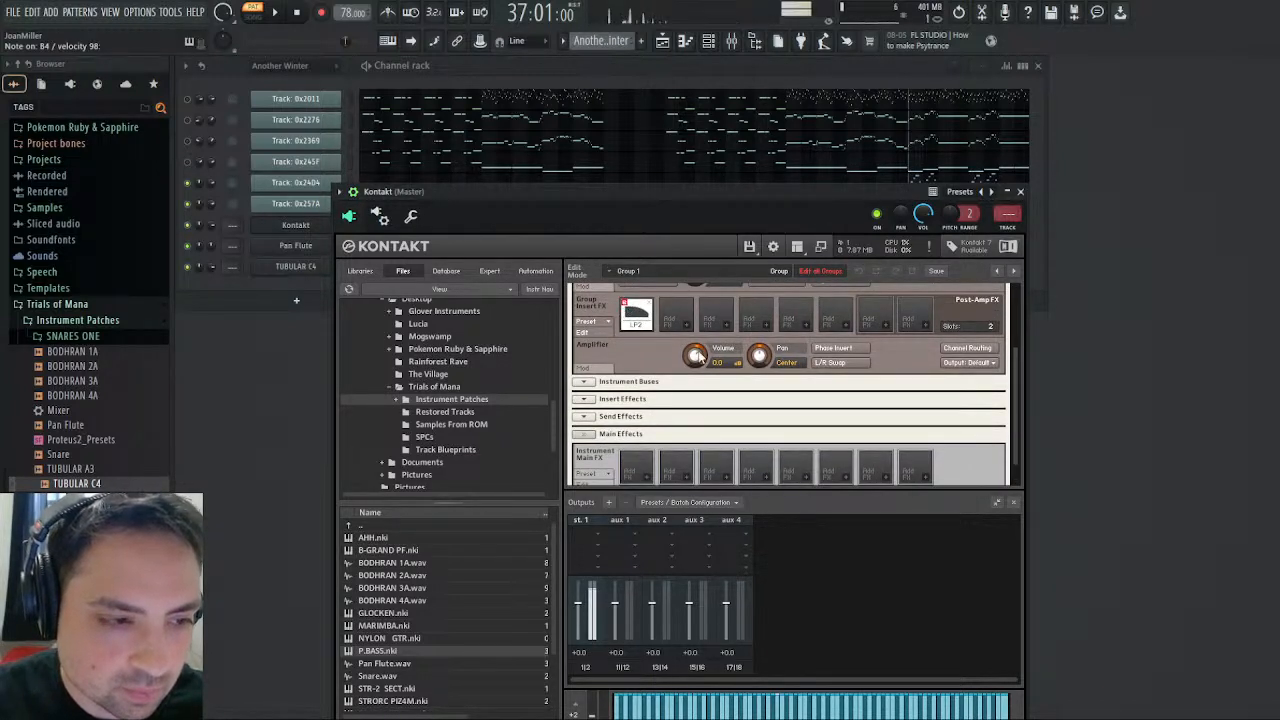
{"action": "scroll", "coordinate": [698, 355], "scroll_direction": "down", "scroll_amount": 1}
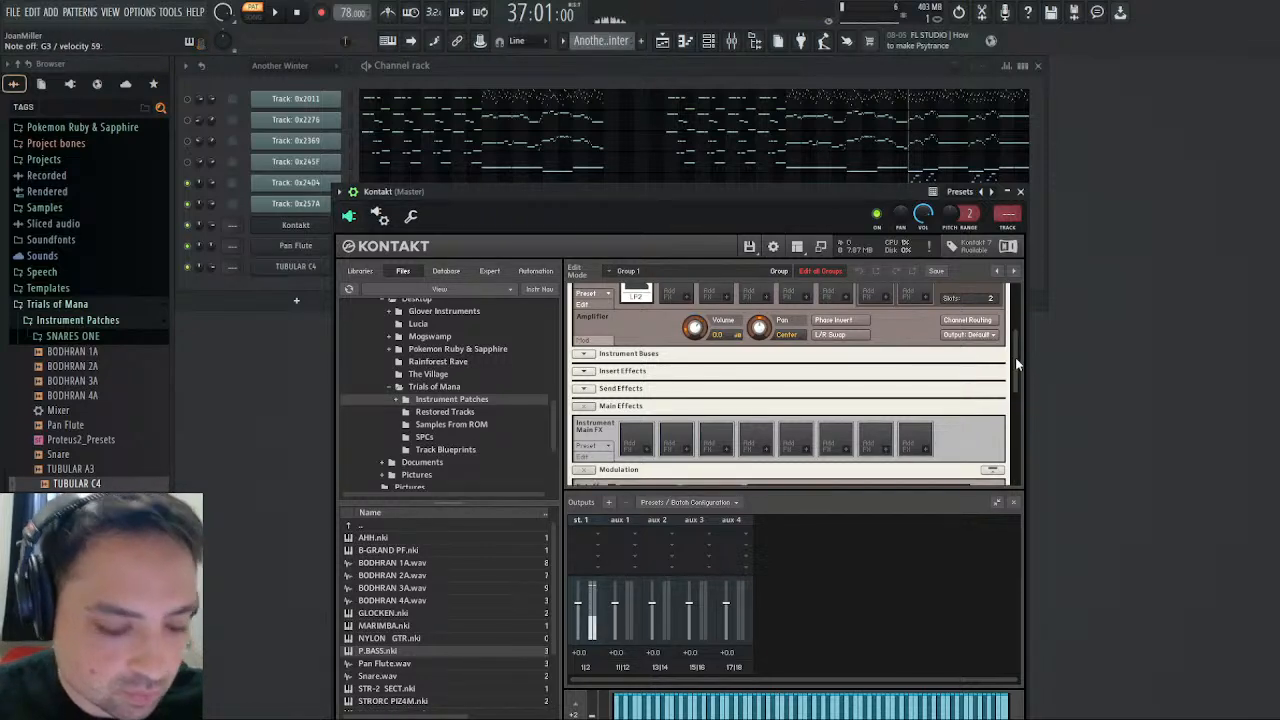
{"action": "left_click_drag", "start_coordinate": [1015, 357], "coordinate": [1024, 429]}
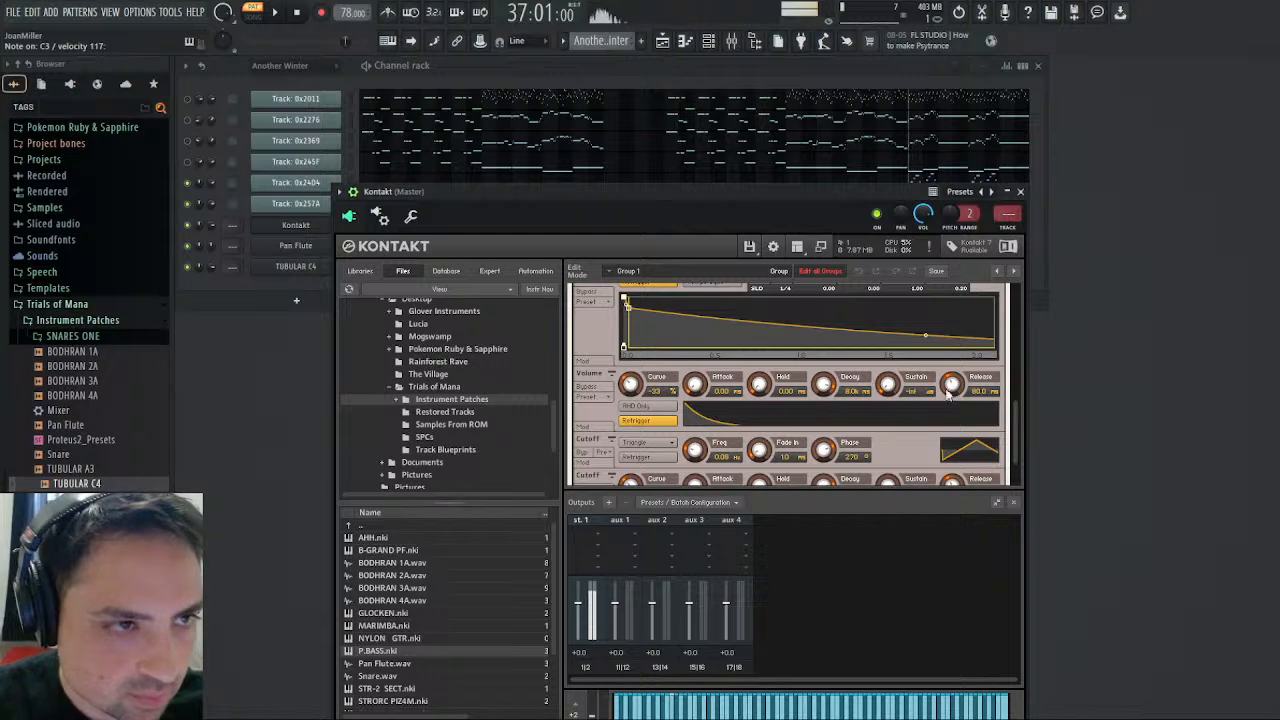
{"action": "scroll", "coordinate": [735, 440], "scroll_direction": "down", "scroll_amount": 2}
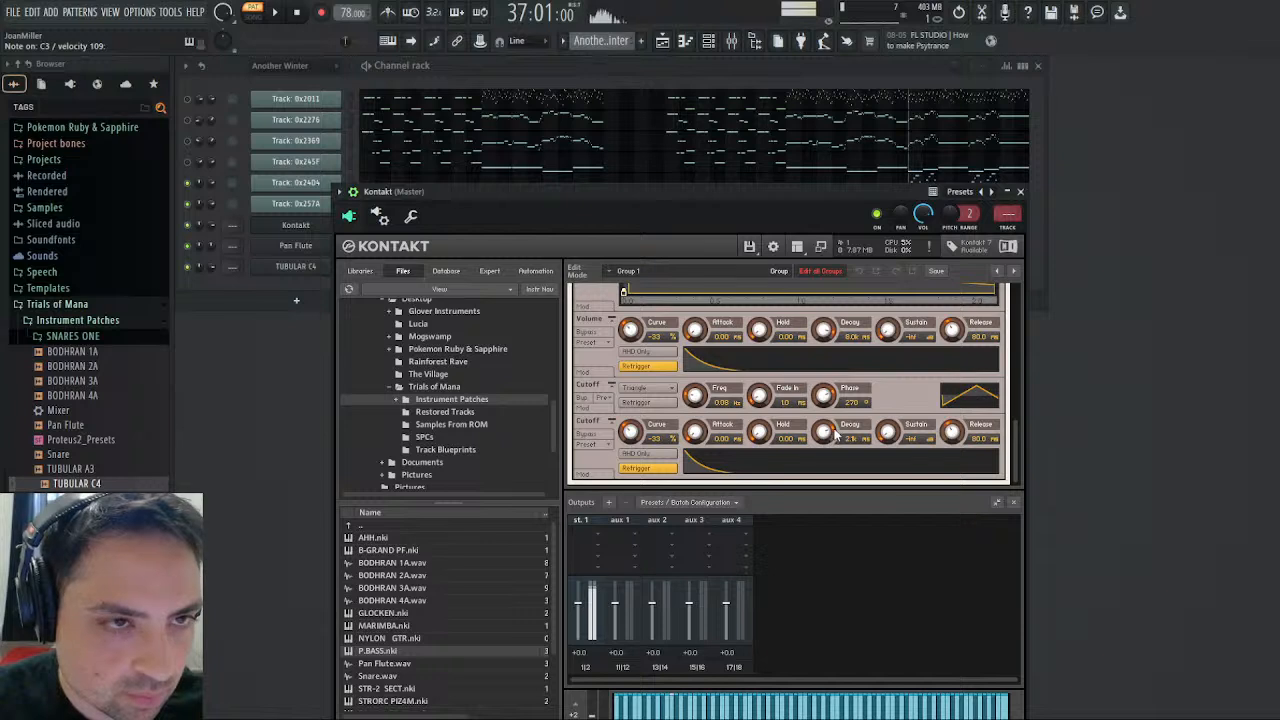
{"action": "left_click", "coordinate": [1021, 192]}
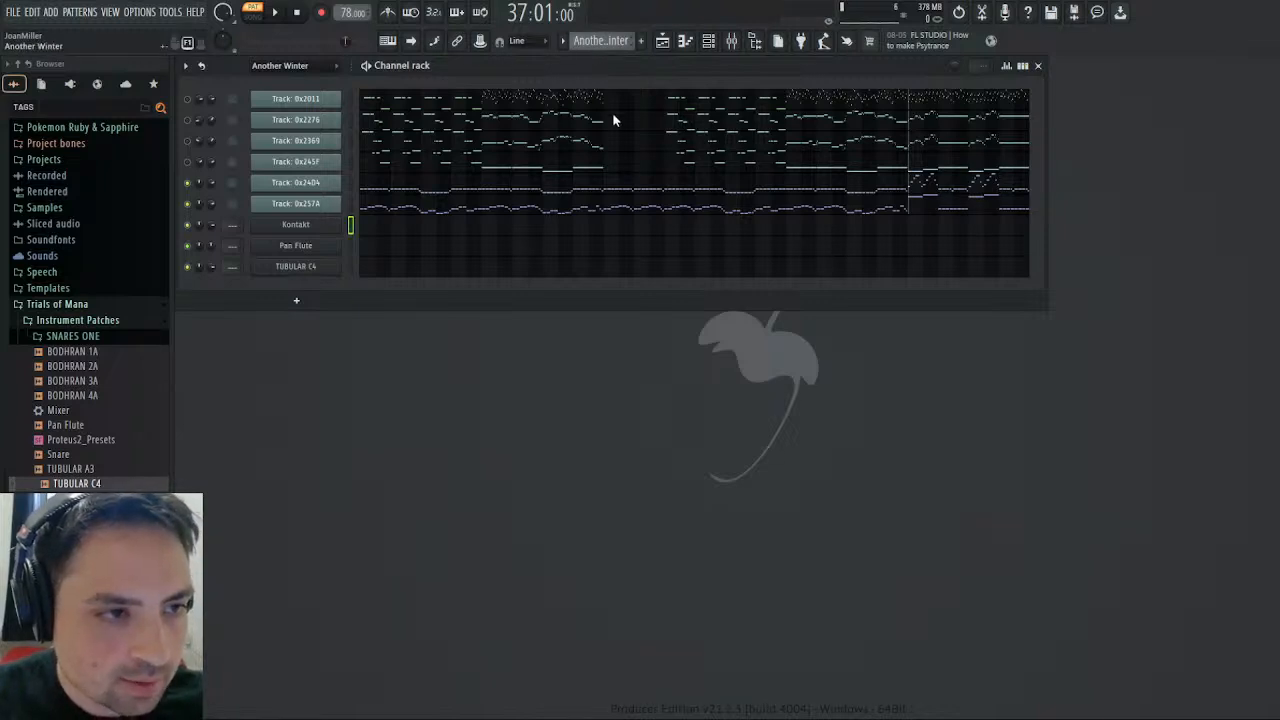
- Audition the Bass pattern's Kontakt notes against Another Winter around bar 37 to compare the two bass parts
{"action": "left_click", "coordinate": [606, 141]}
{"action": "left_click", "coordinate": [363, 230]}
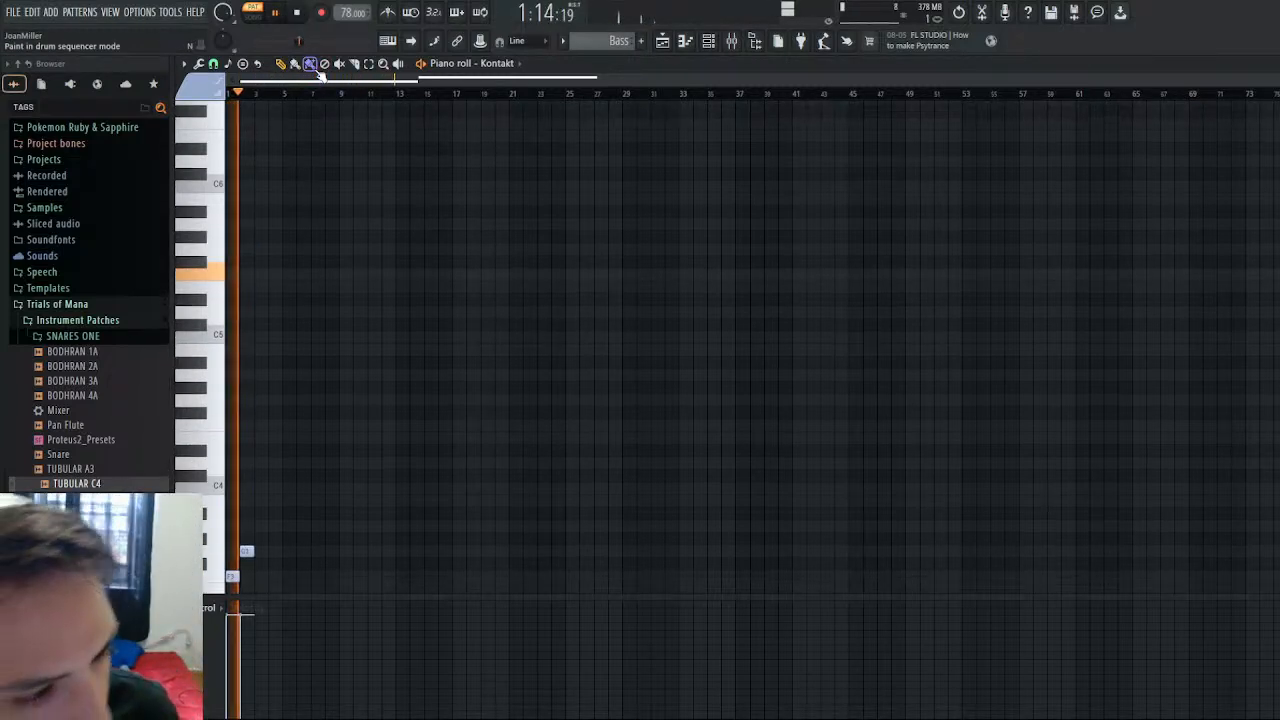
{"action": "left_click", "coordinate": [297, 14]}
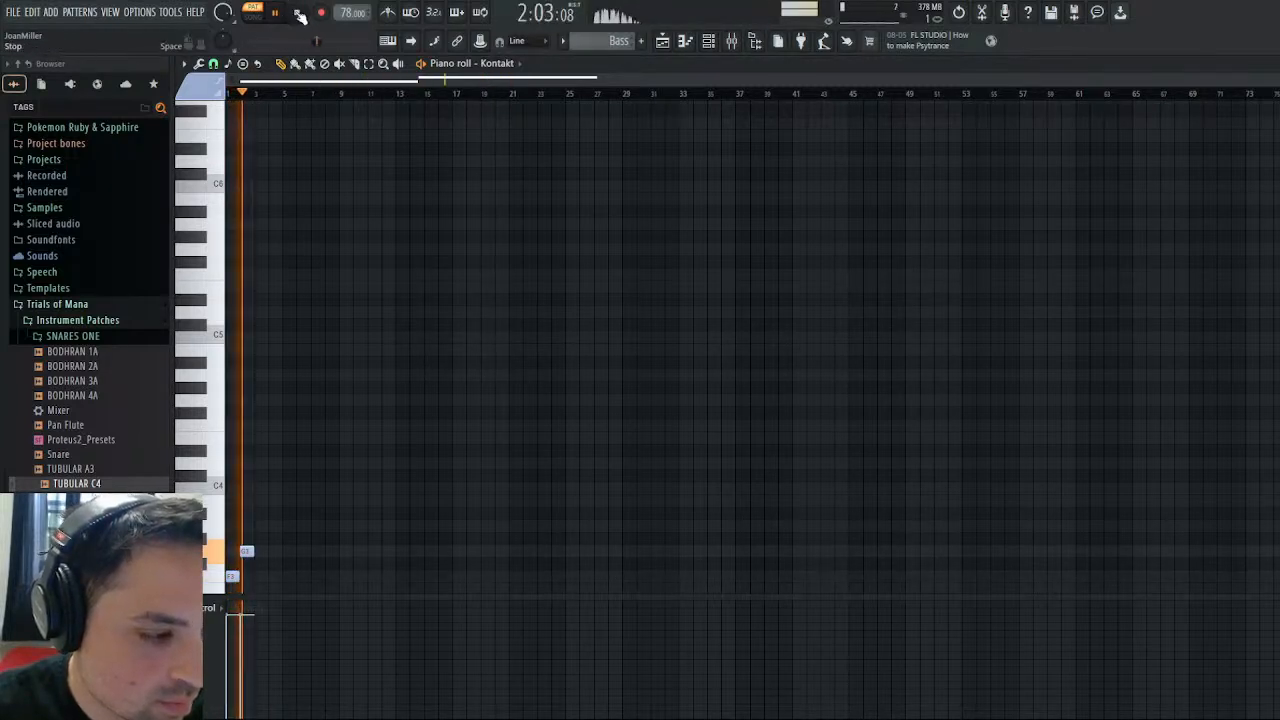
{"action": "left_click", "coordinate": [299, 15]}
{"action": "scroll", "coordinate": [601, 40], "scroll_direction": "down", "scroll_amount": 1}
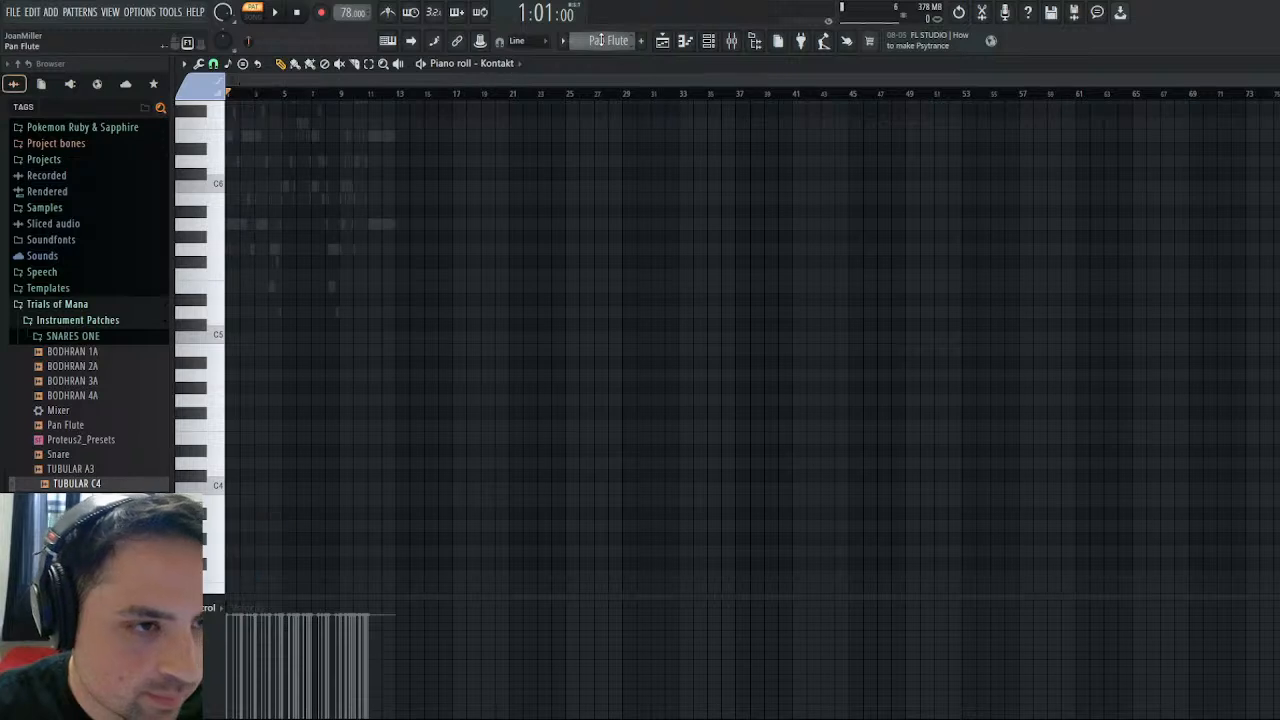
{"action": "scroll", "coordinate": [601, 42], "scroll_direction": "down", "scroll_amount": 1}
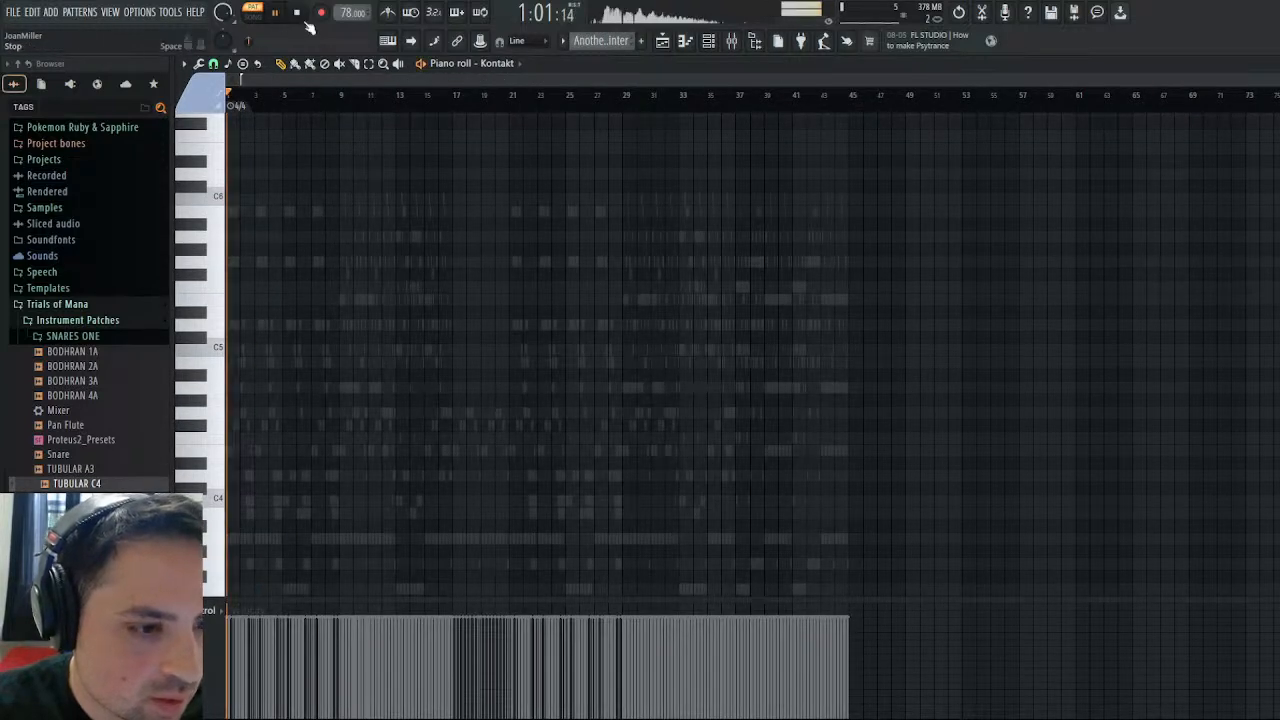
{"action": "left_click", "coordinate": [761, 95]}
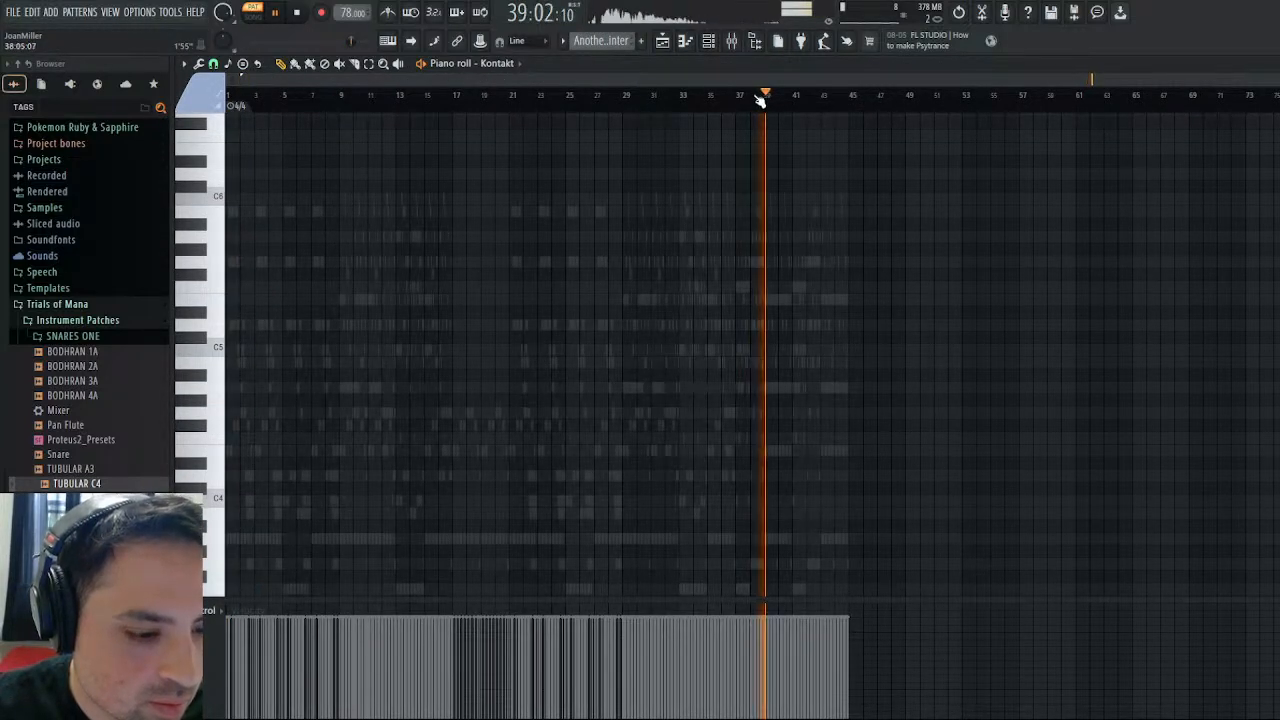
{"action": "left_click", "coordinate": [724, 95]}
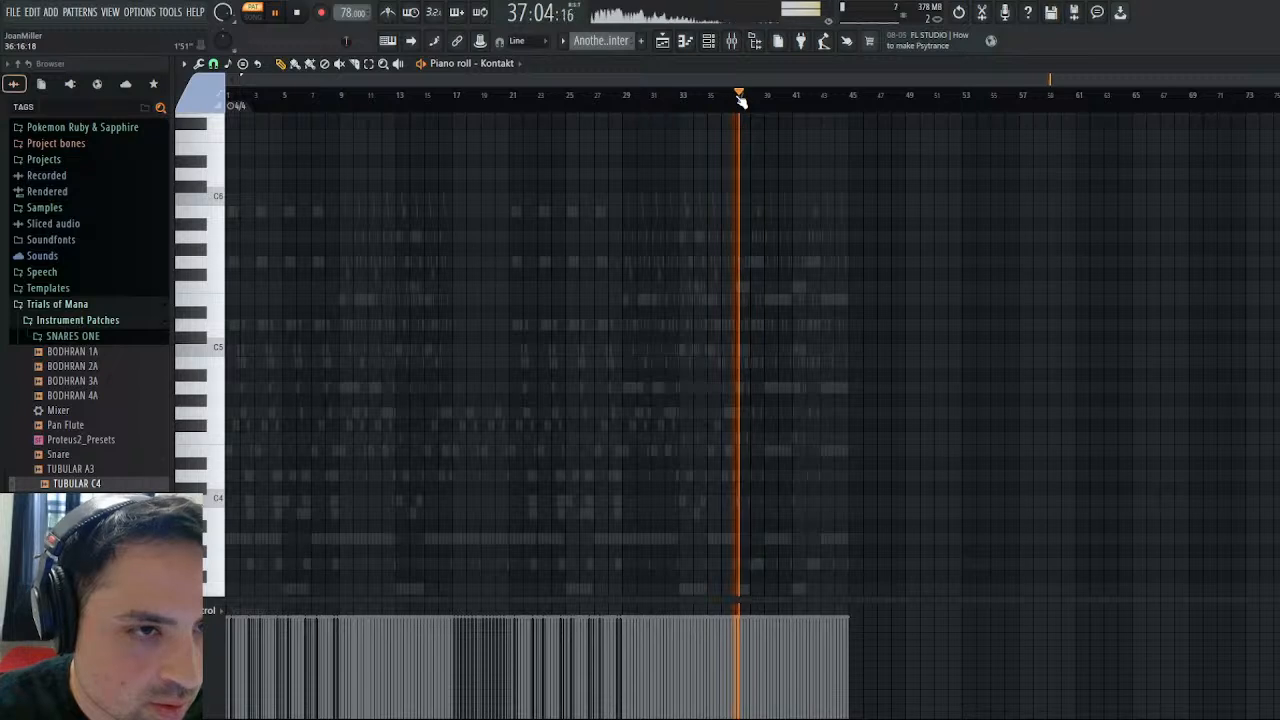
{"action": "left_click", "coordinate": [299, 12]}
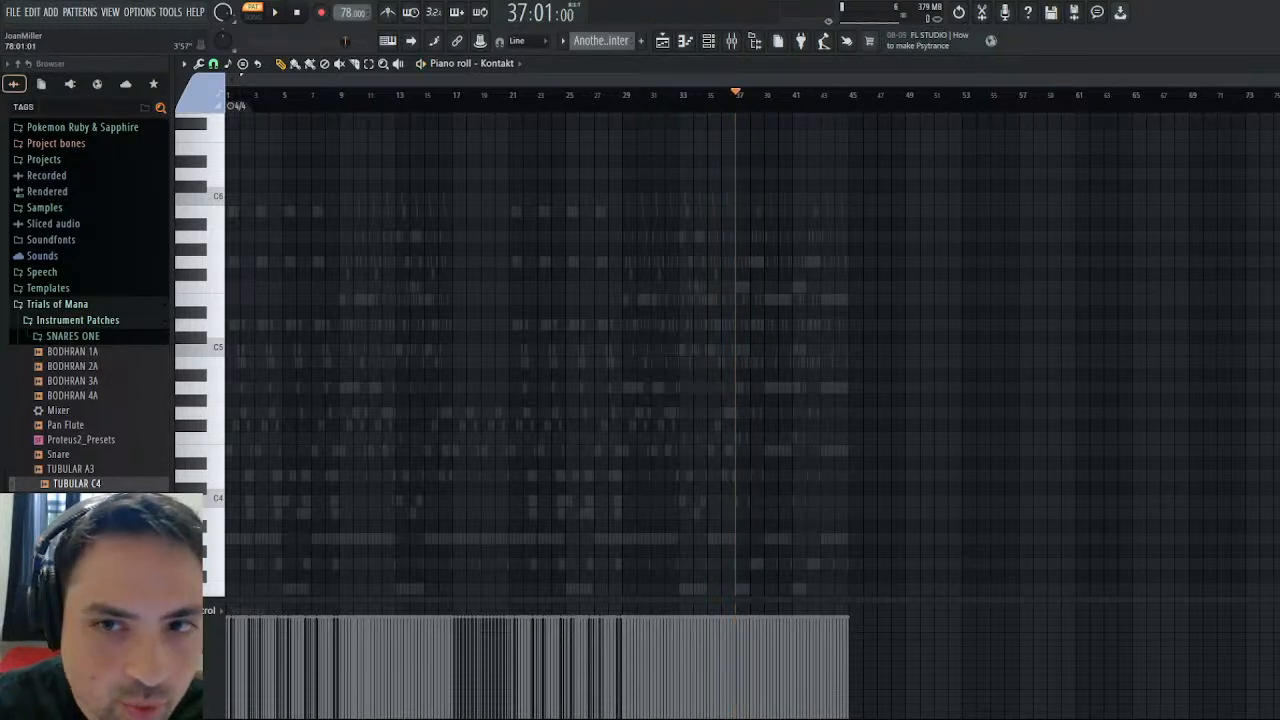
{"action": "key", "text": "Escape"}
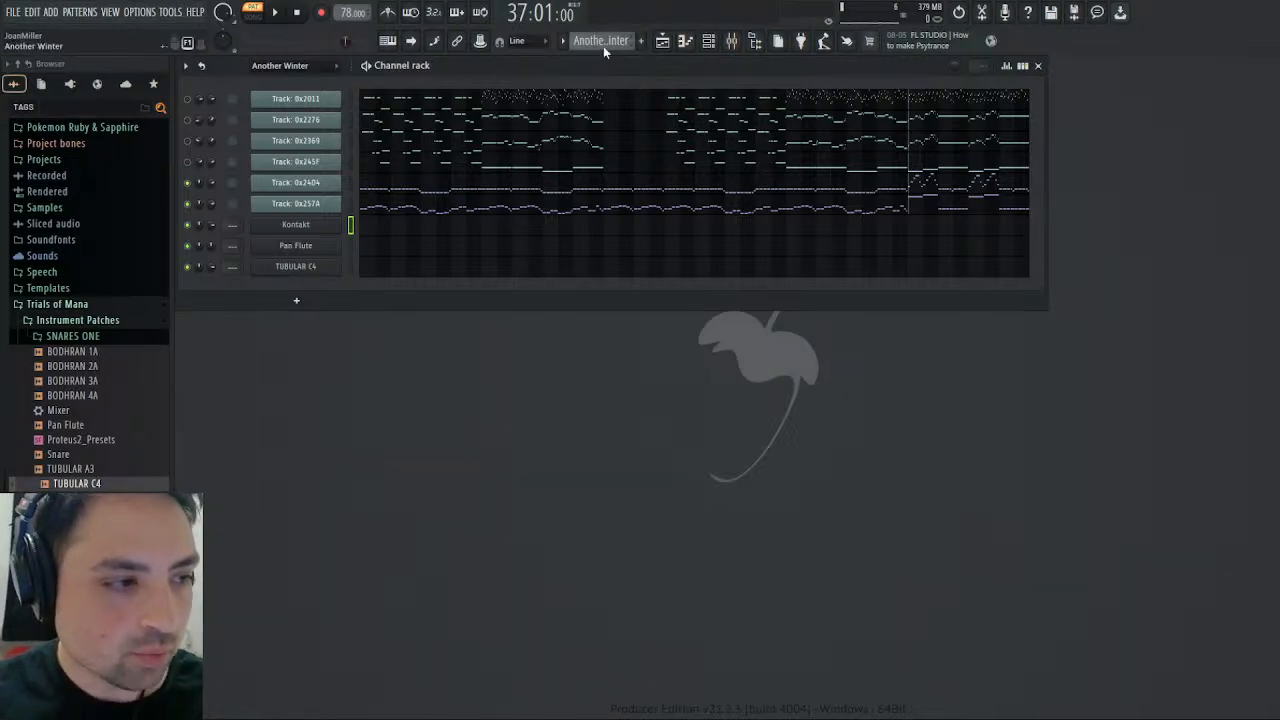
- Arrange four two-bar Glockenspiel clips back to back on Playlist Track 1 from bar 1 through bar 8, with song playback running
{"action": "left_click", "coordinate": [662, 41]}
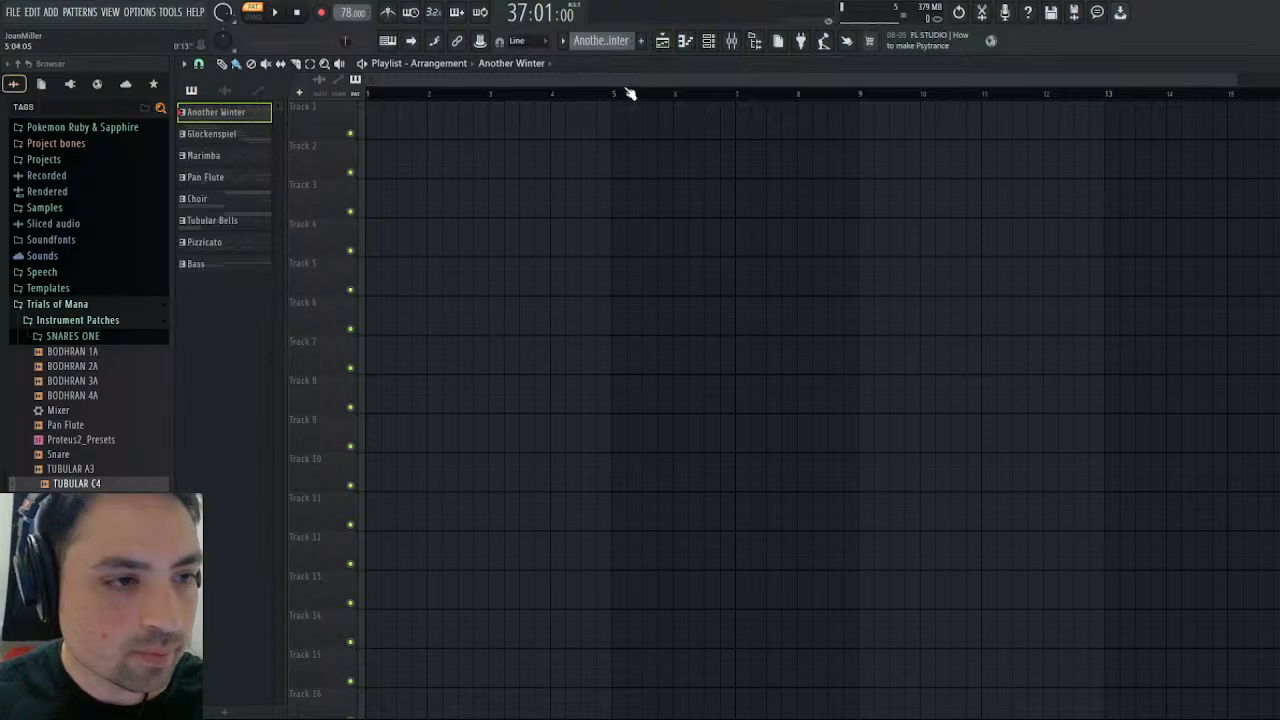
{"action": "left_click_drag", "start_coordinate": [211, 133], "coordinate": [398, 133]}
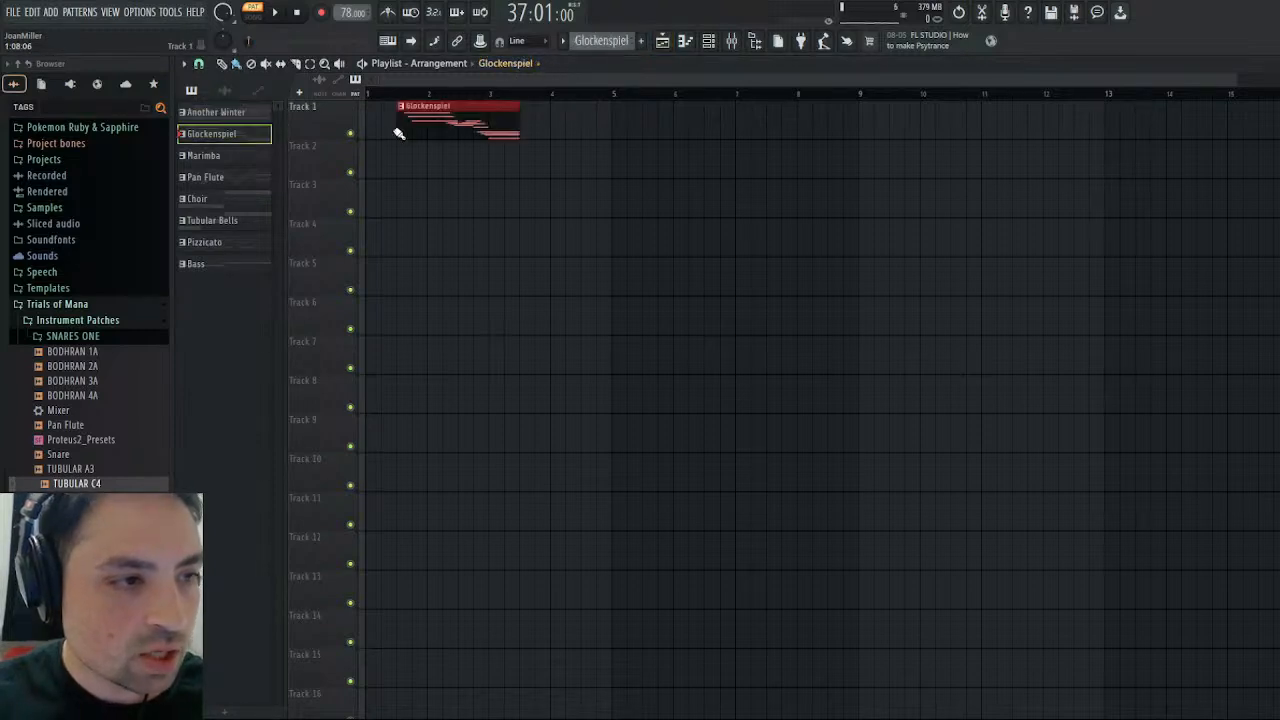
{"action": "left_click", "coordinate": [275, 15]}
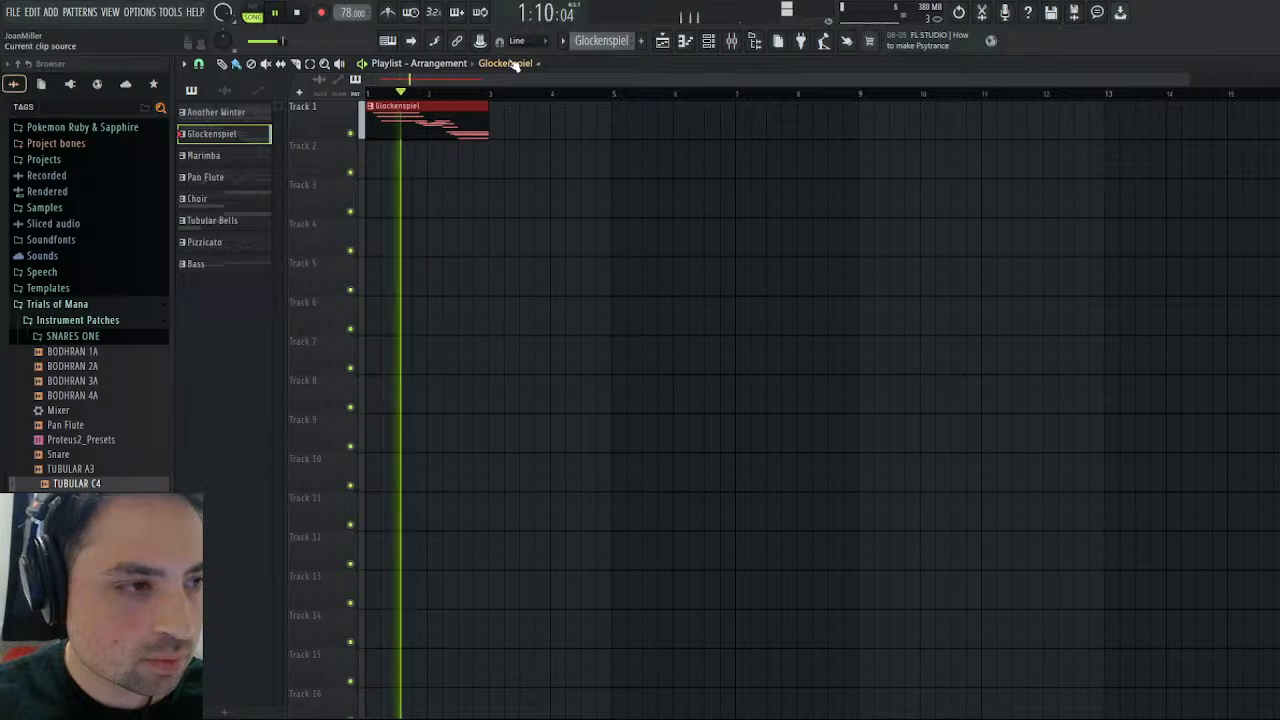
{"action": "key", "text": "KP_Add"}
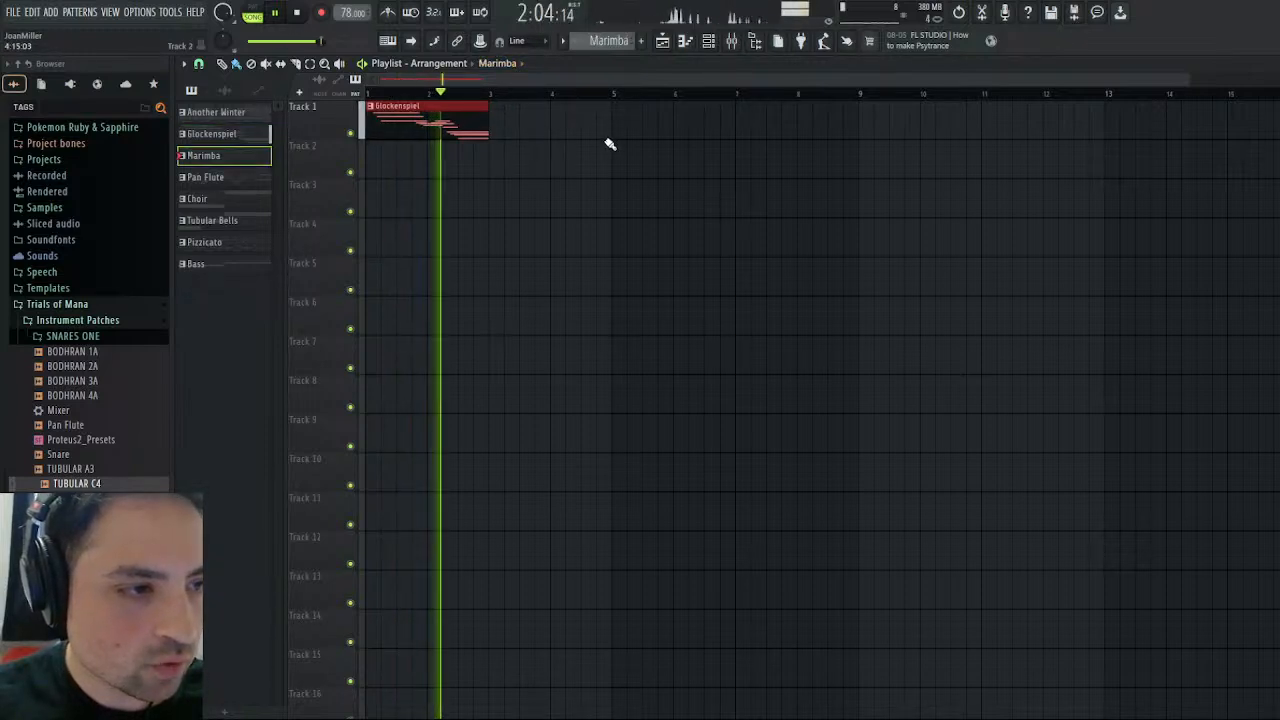
{"action": "key", "text": "KP_Subtract"}
{"action": "left_click", "coordinate": [525, 115]}
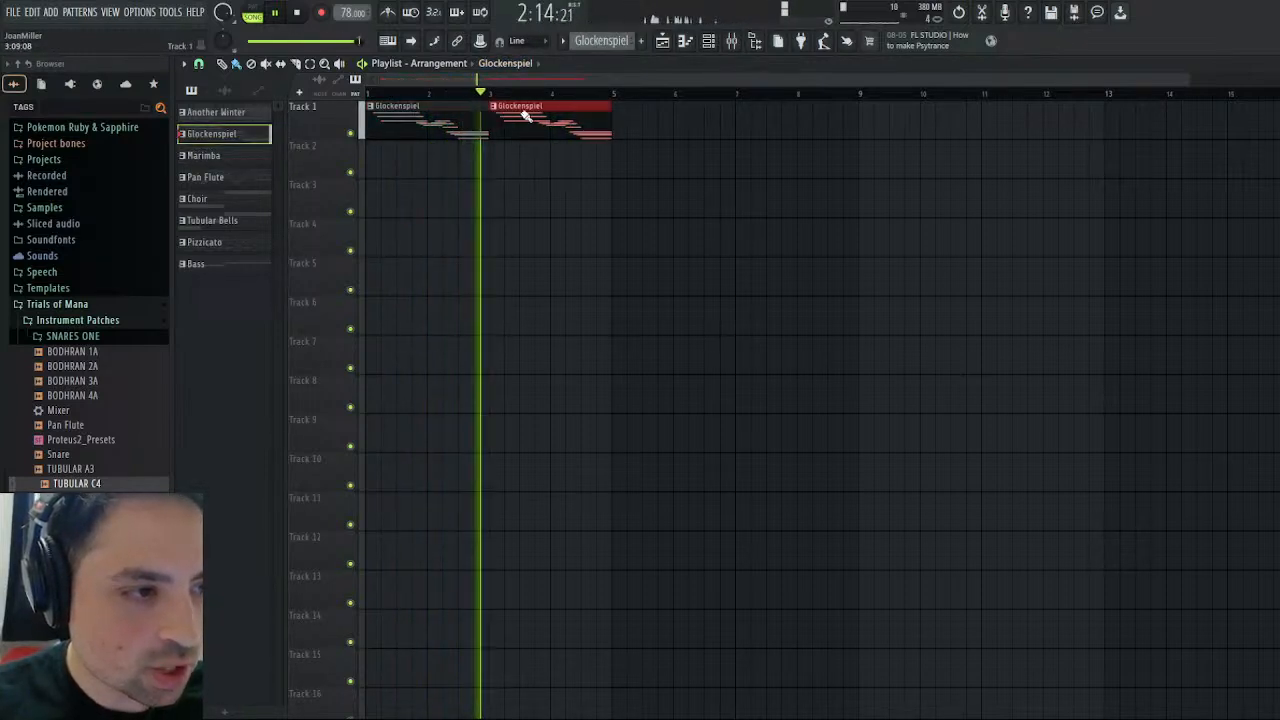
{"action": "left_click", "coordinate": [650, 115]}
{"action": "left_click", "coordinate": [765, 115]}
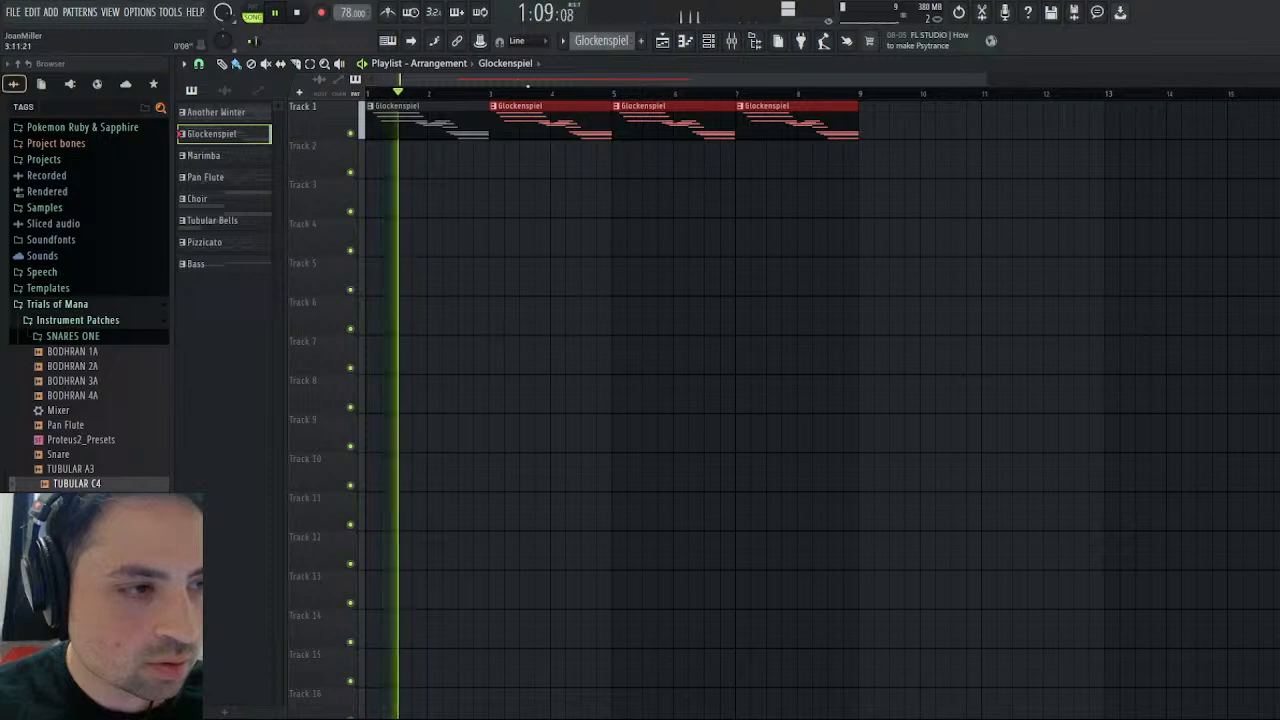
- Fill bars 9 to 16 of Track 1 with Marimba clips, one bar each except a two-bar clip at bar 12
{"action": "key", "text": "KP_Add"}
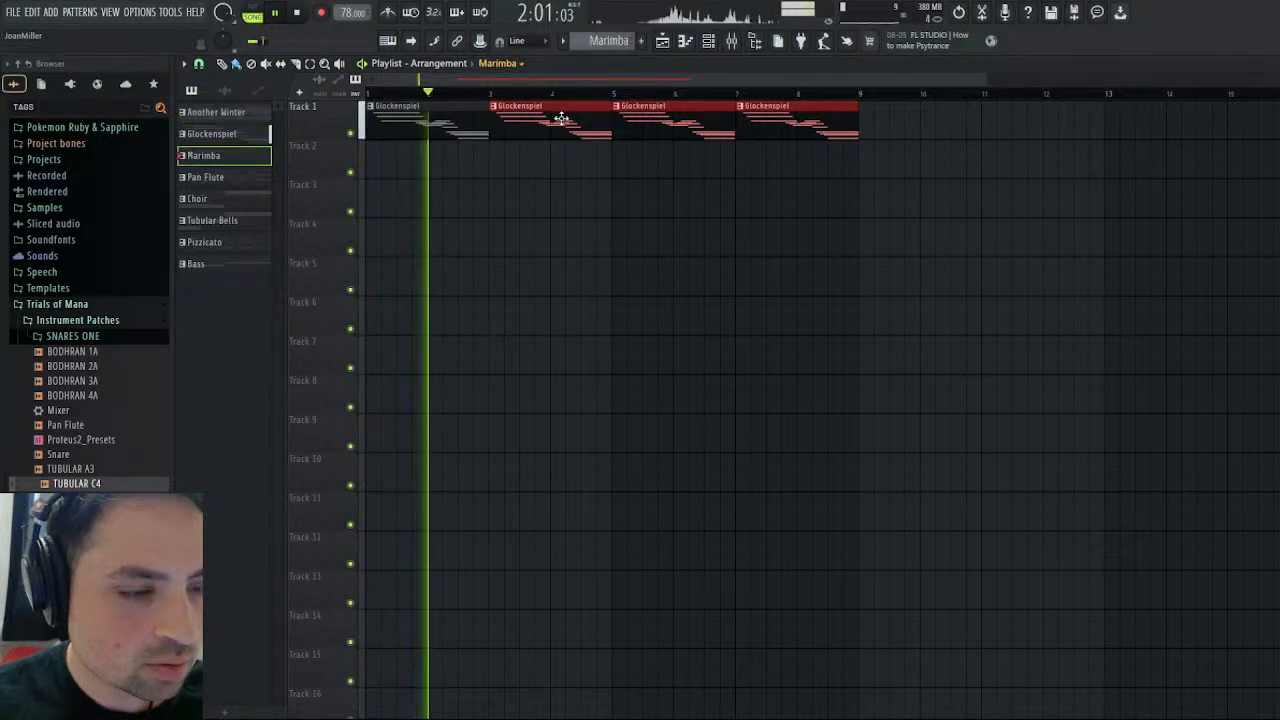
{"action": "left_click", "coordinate": [882, 128]}
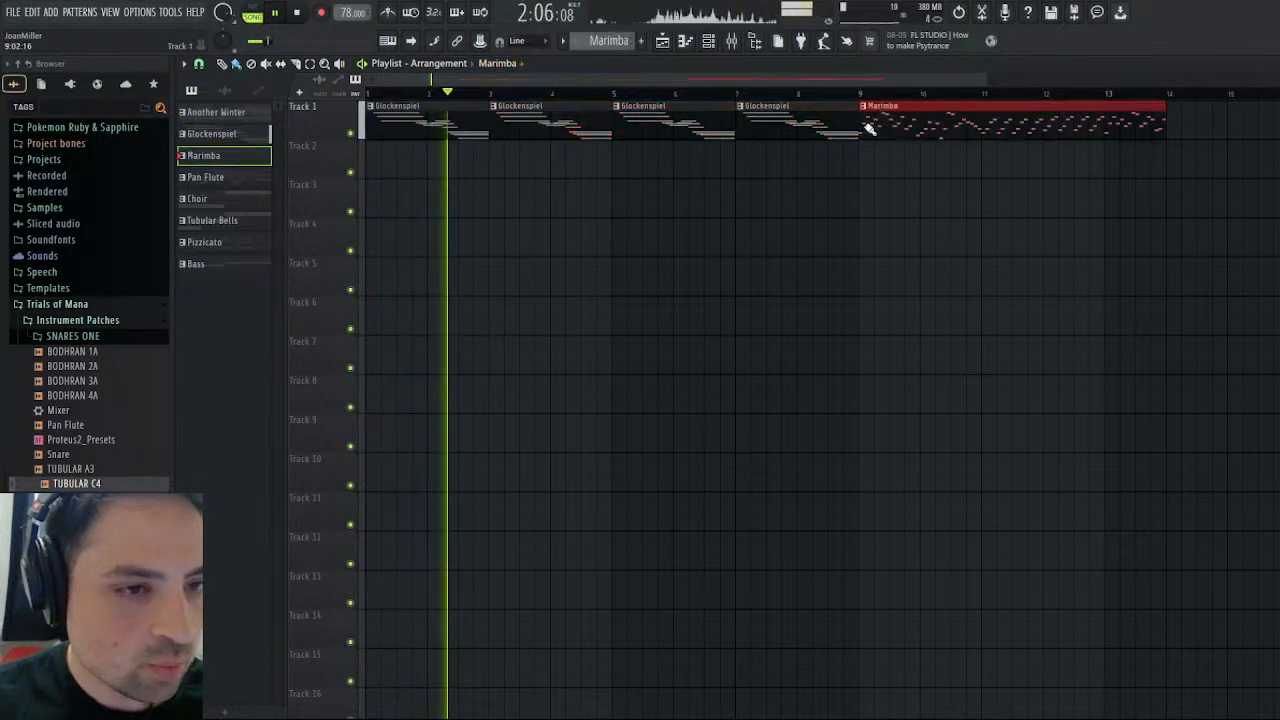
{"action": "mouse_move", "coordinate": [1166, 131]}
{"action": "left_mouse_down"}
{"action": "mouse_move", "coordinate": [908, 138]}
{"action": "mouse_move", "coordinate": [910, 123]}
{"action": "mouse_move", "coordinate": [1228, 130]}
{"action": "mouse_move", "coordinate": [1187, 141]}
{"action": "left_mouse_up"}
{"action": "right_click", "coordinate": [1122, 133]}
{"action": "left_click", "coordinate": [1183, 130]}
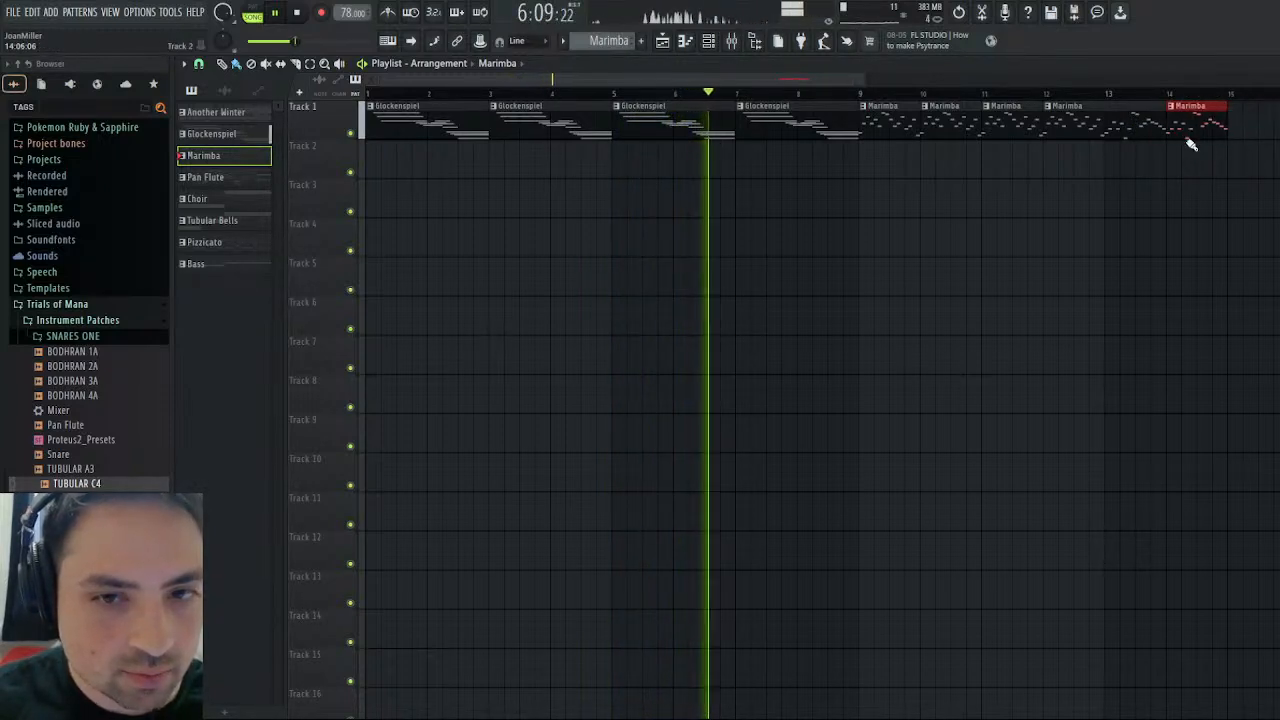
{"action": "left_click", "coordinate": [1245, 134]}
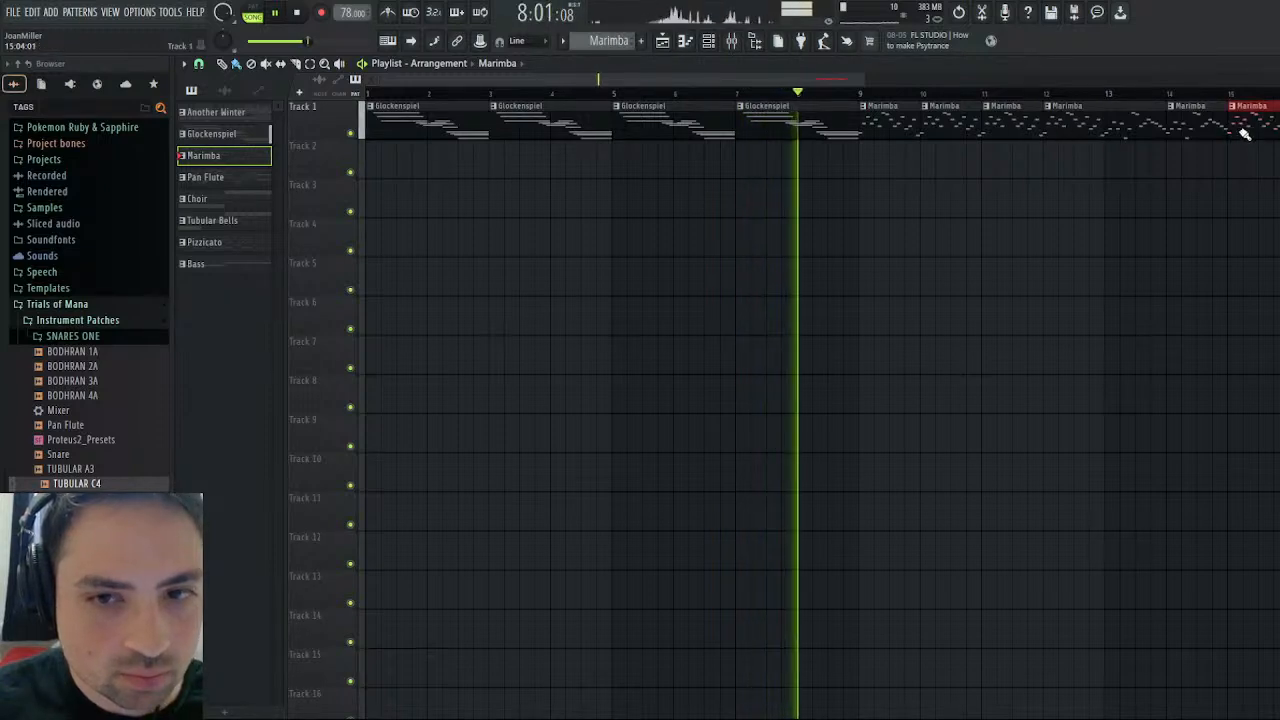
{"action": "left_click_drag", "start_coordinate": [1245, 134], "coordinate": [1279, 134]}
- Shift the Glockenspiel and Marimba clips to Track 2, and place Another Winter at bar 1 of Track 1 as a muted reference
{"action": "left_click_drag", "start_coordinate": [739, 79], "coordinate": [921, 79]}
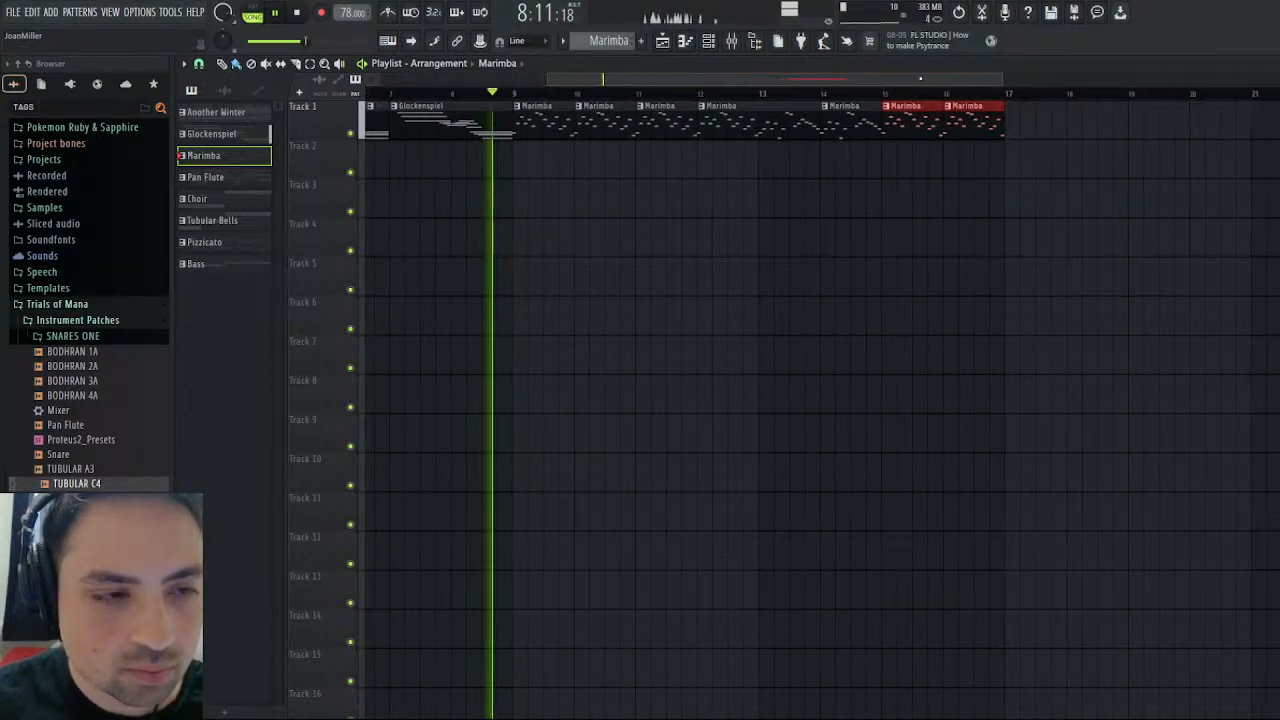
{"action": "left_click", "coordinate": [379, 383]}
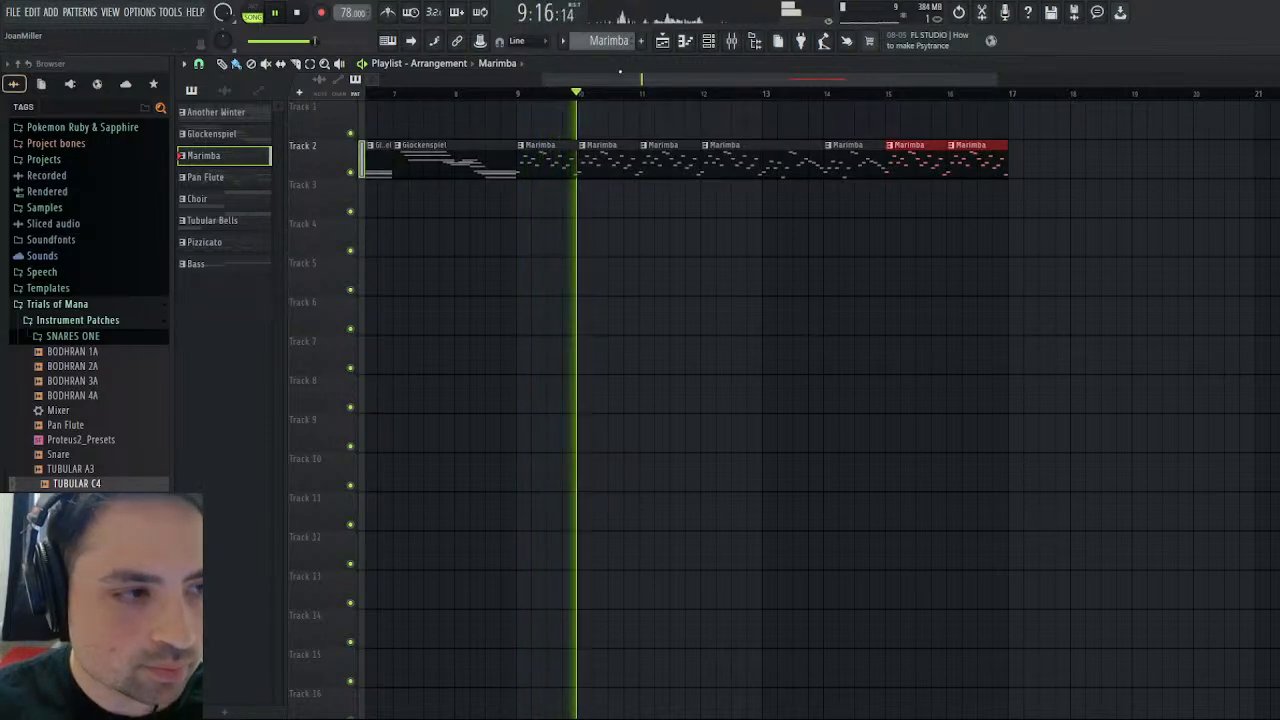
{"action": "left_click_drag", "start_coordinate": [591, 95], "coordinate": [473, 94]}
{"action": "left_click", "coordinate": [586, 94]}
{"action": "left_click_drag", "start_coordinate": [596, 78], "coordinate": [436, 72]}
{"action": "left_click", "coordinate": [491, 66]}
{"action": "left_click", "coordinate": [509, 90]}
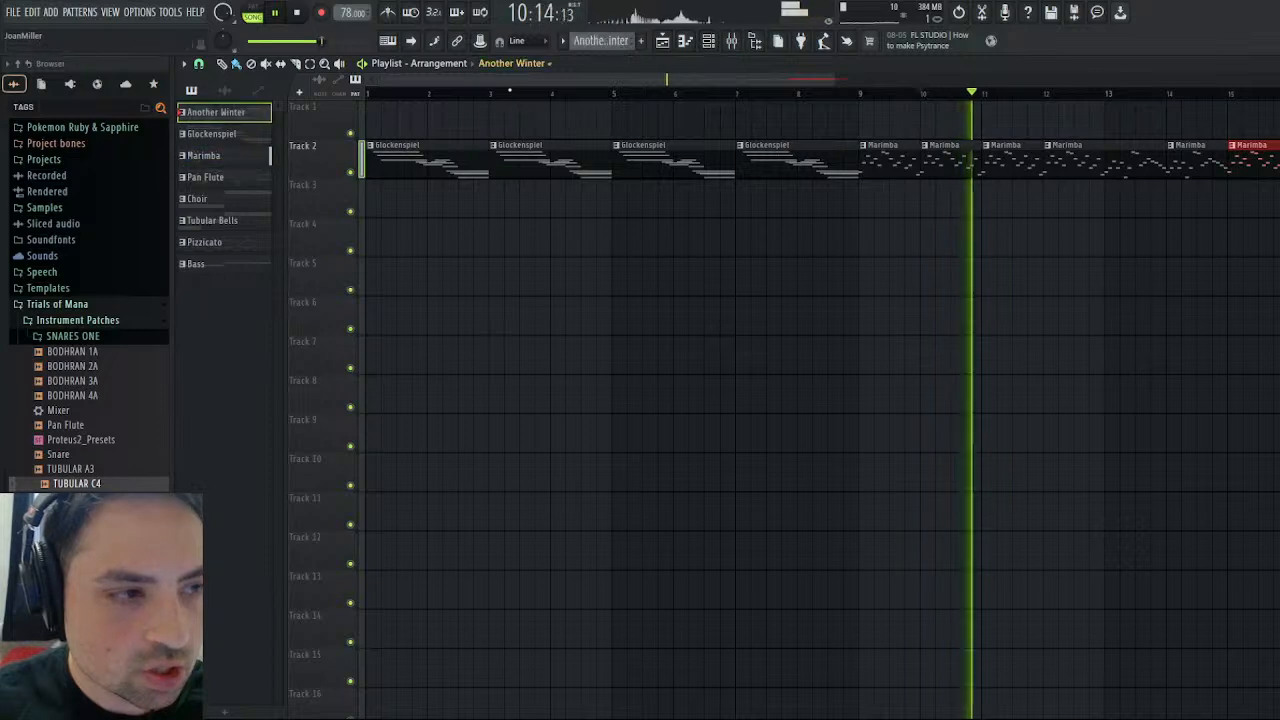
{"action": "left_click", "coordinate": [449, 128]}
{"action": "left_click_drag", "start_coordinate": [449, 128], "coordinate": [389, 128]}
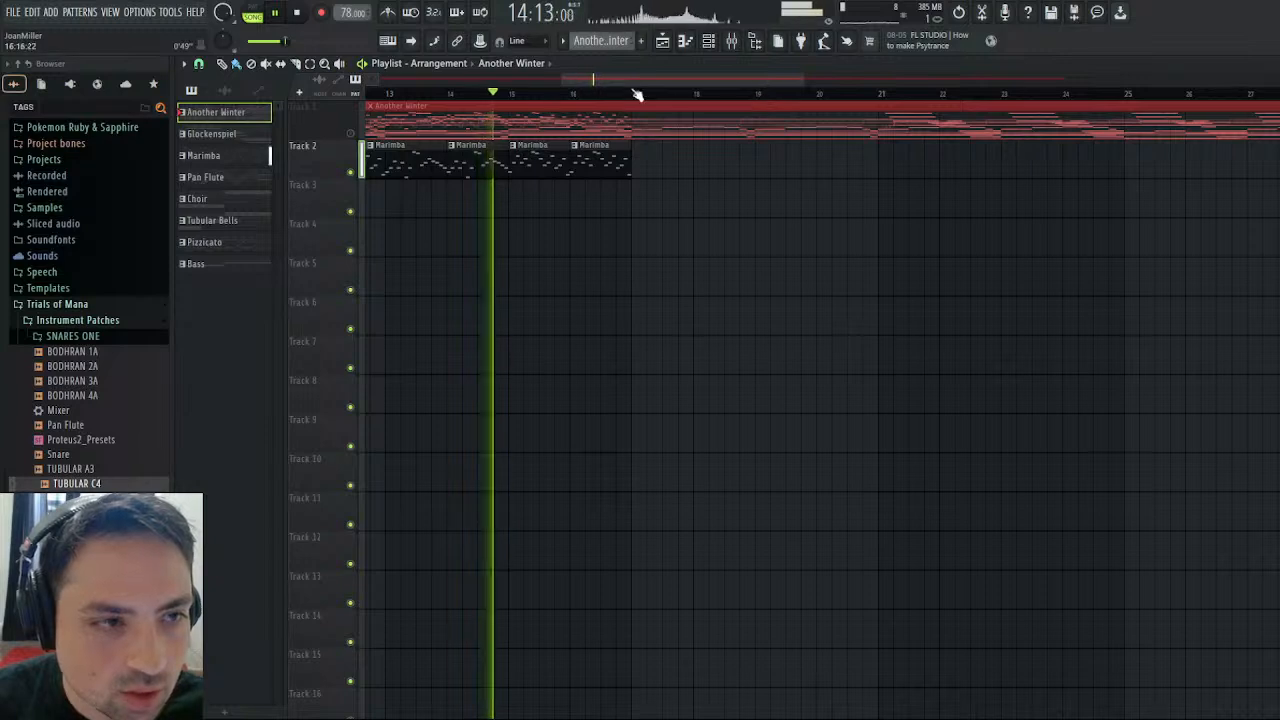
- Copy the four Glockenspiel clips on Track 2 to bars 21 through 28, matching the reference above
{"action": "left_click_drag", "start_coordinate": [562, 80], "coordinate": [374, 80]}
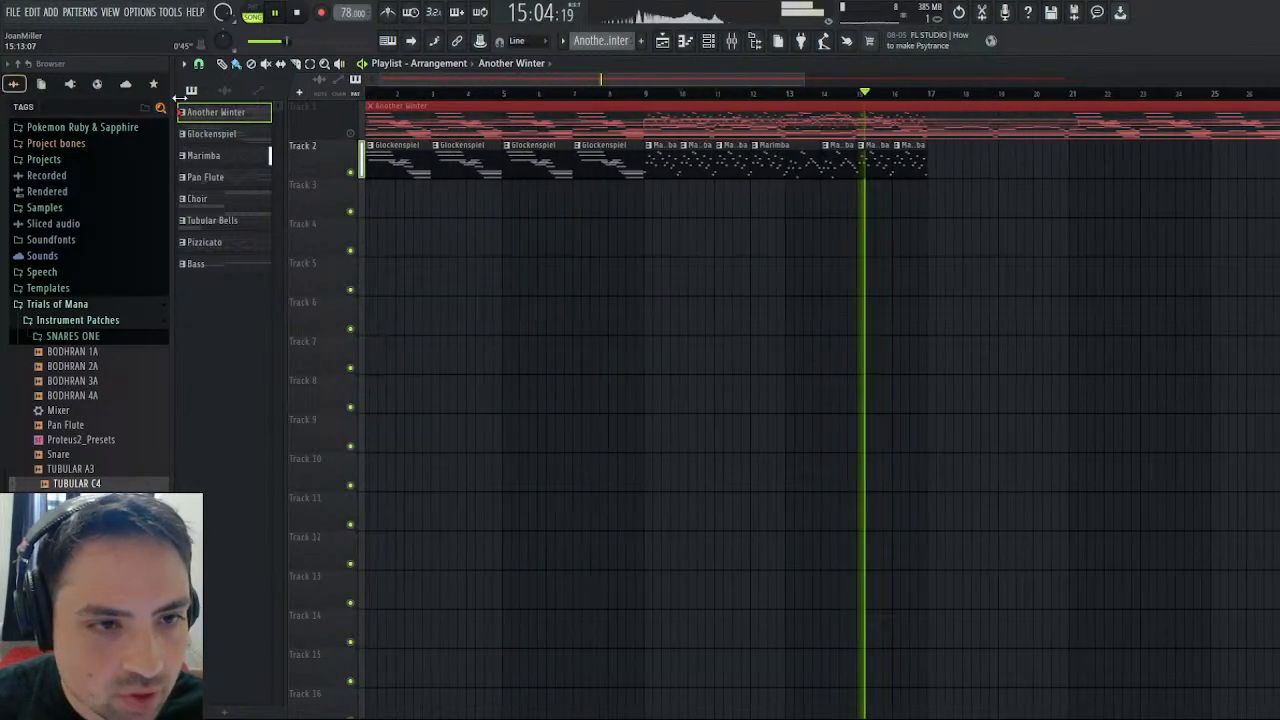
{"action": "left_click", "coordinate": [490, 165]}
{"action": "left_click_drag", "start_coordinate": [1074, 160], "coordinate": [1261, 163]}
{"action": "mouse_move", "coordinate": [719, 80]}
{"action": "left_mouse_down"}
{"action": "mouse_move", "coordinate": [863, 81]}
{"action": "mouse_move", "coordinate": [922, 115]}
{"action": "left_mouse_up"}
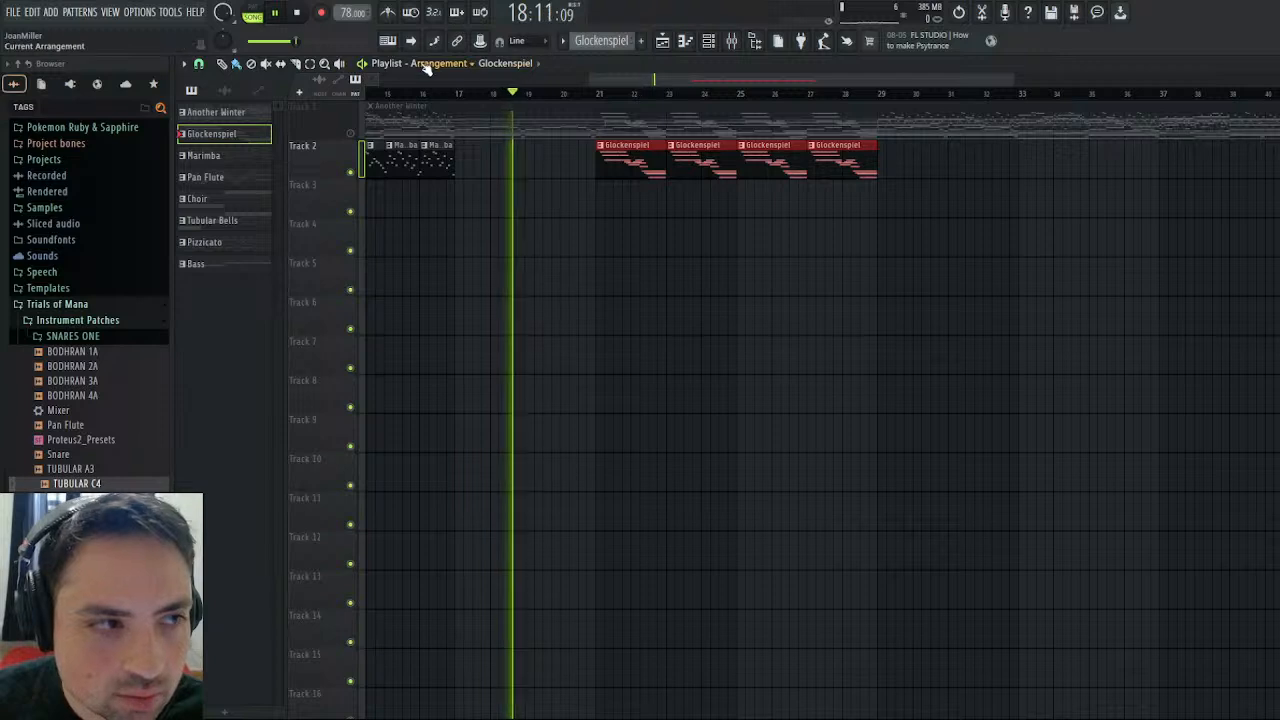
- Copy the Marimba clip sequence on Track 2 to bars 29 through 36, and add a trimmed three-bar Marimba clip at bar 37
{"action": "mouse_move", "coordinate": [440, 160]}
{"action": "left_mouse_down"}
{"action": "mouse_move", "coordinate": [450, 165]}
{"action": "mouse_move", "coordinate": [277, 178]}
{"action": "mouse_move", "coordinate": [471, 177]}
{"action": "mouse_move", "coordinate": [437, 177]}
{"action": "left_mouse_up"}
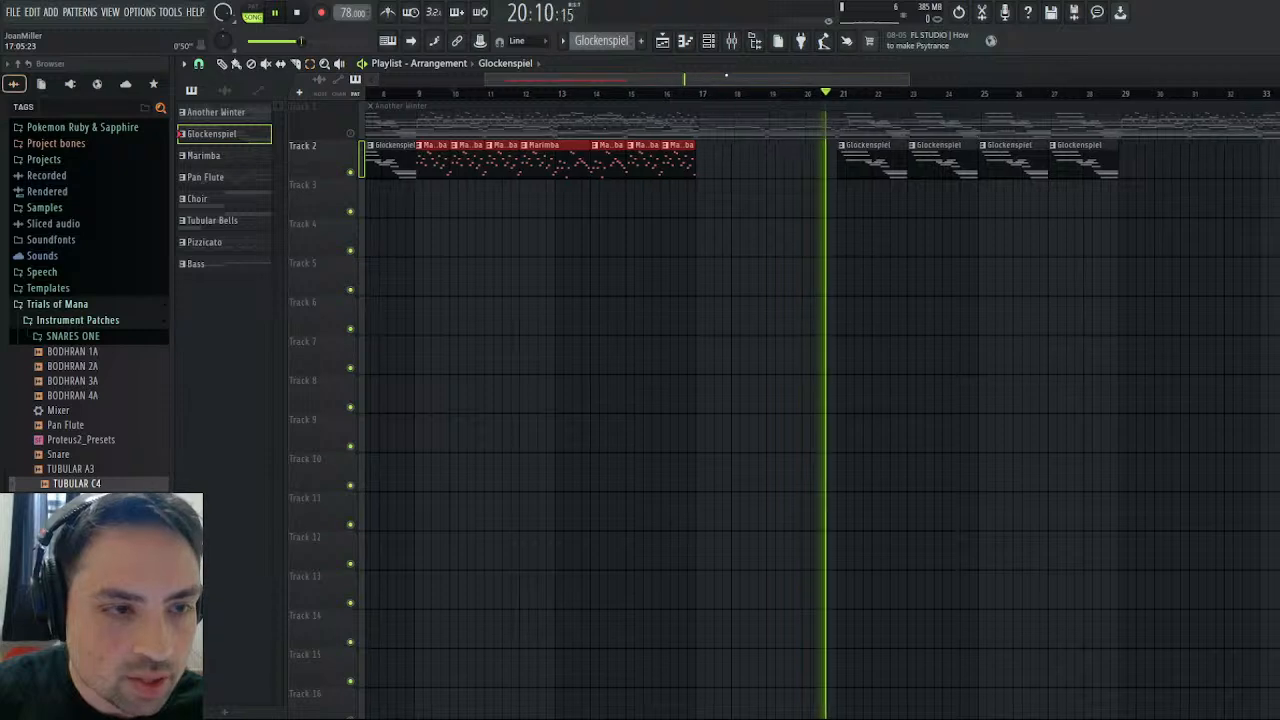
{"action": "left_click_drag", "start_coordinate": [726, 75], "coordinate": [1015, 86]}
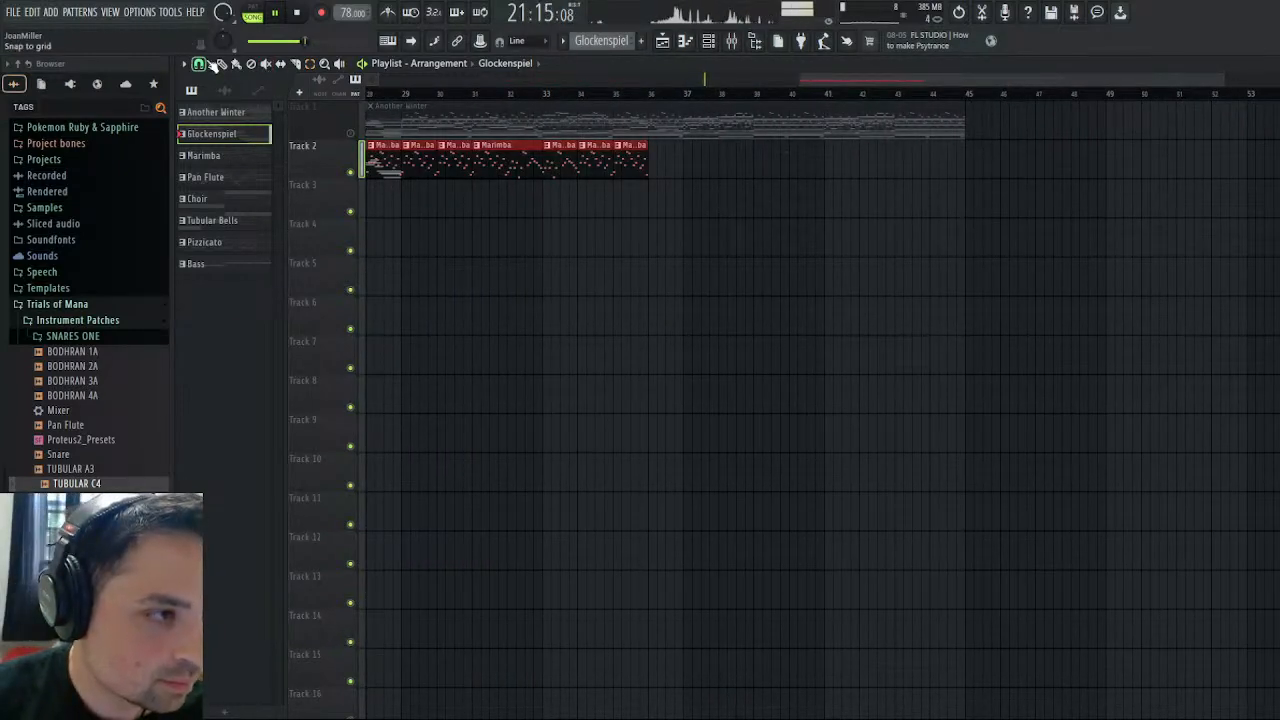
{"action": "left_click_drag", "start_coordinate": [497, 165], "coordinate": [534, 167]}
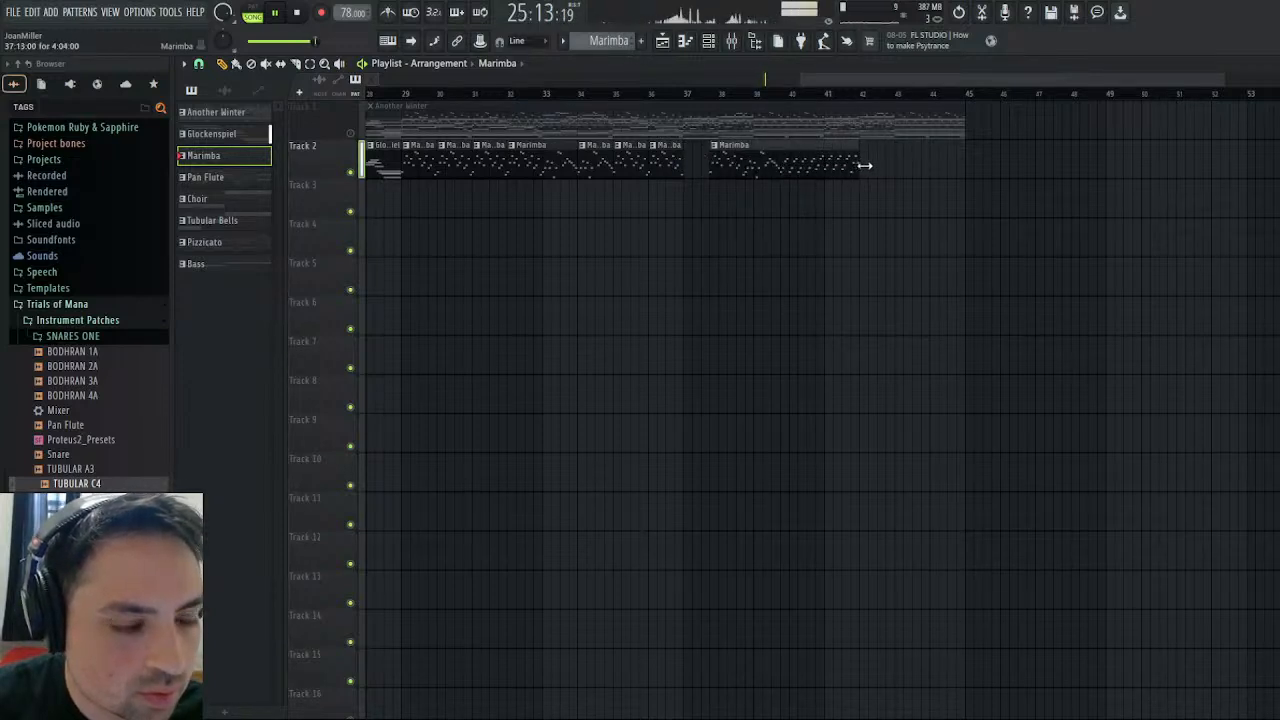
{"action": "left_click_drag", "start_coordinate": [865, 166], "coordinate": [975, 173]}
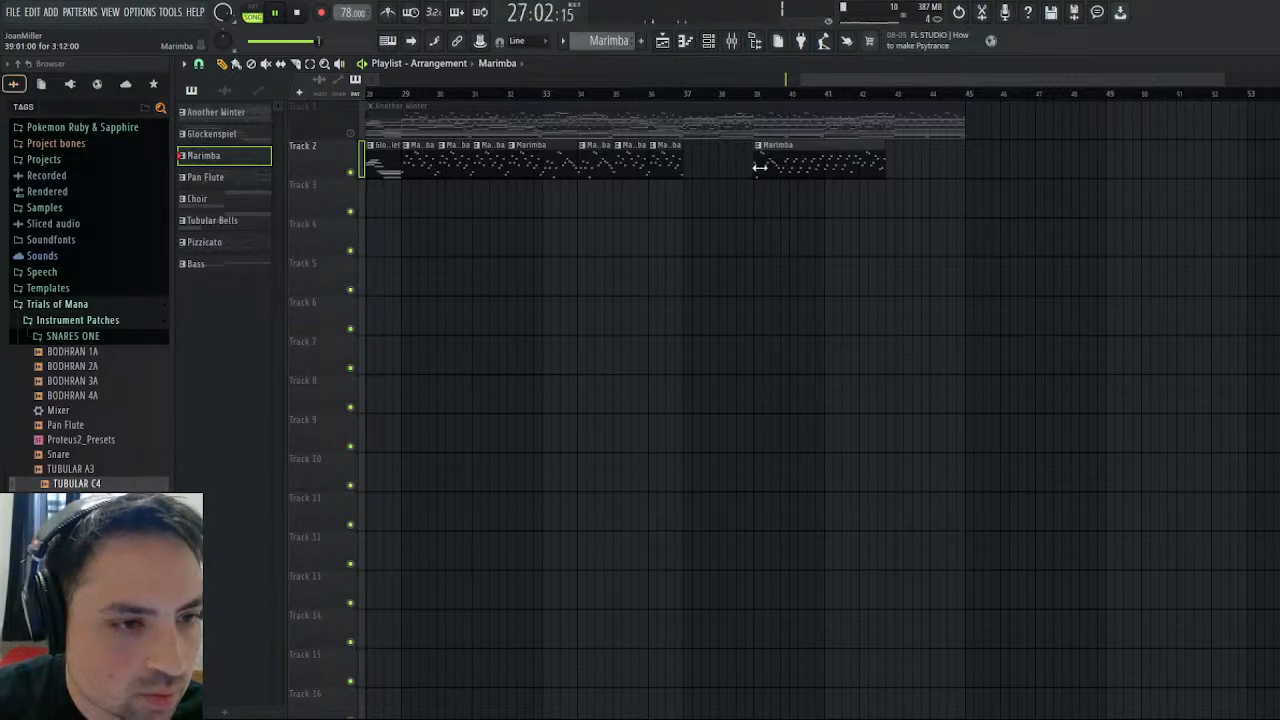
{"action": "left_click_drag", "start_coordinate": [813, 163], "coordinate": [721, 166]}
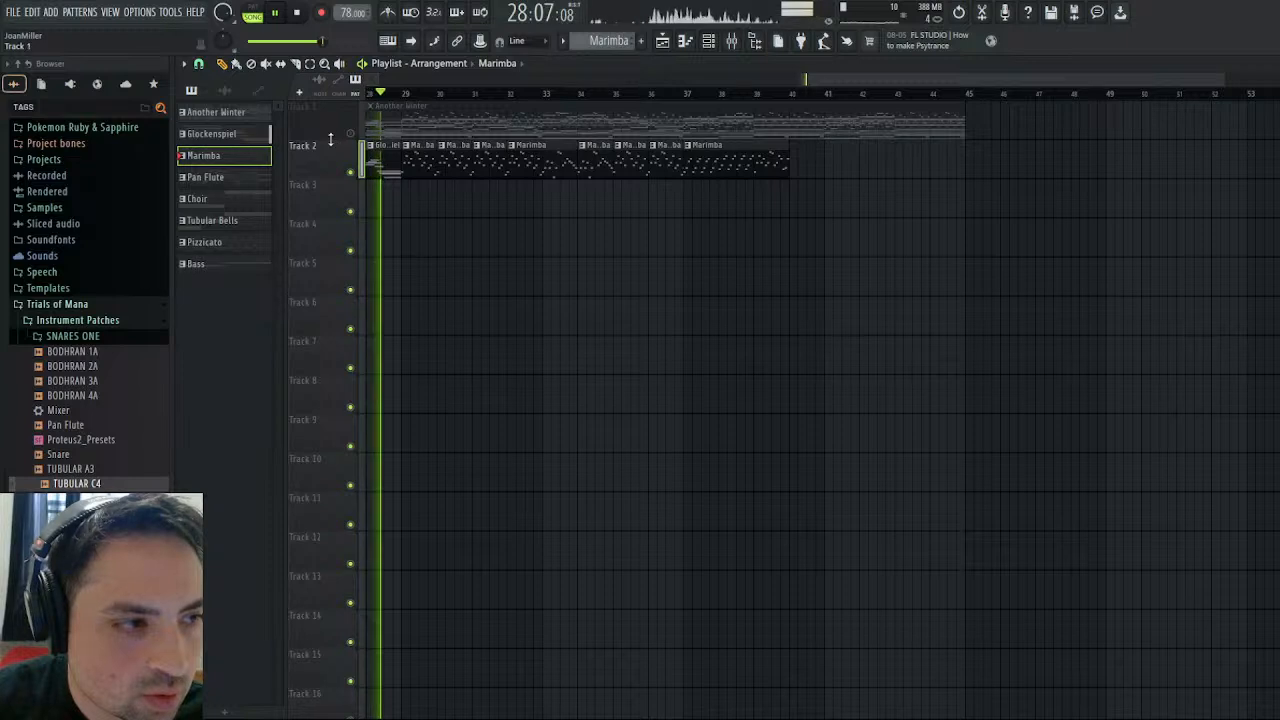
- Enlarge Tracks 1 and 2 to compare their notes, and add a one-bar Marimba clip at bar 40 and a three-bar one at bar 41
{"action": "left_click_drag", "start_coordinate": [290, 138], "coordinate": [259, 446]}
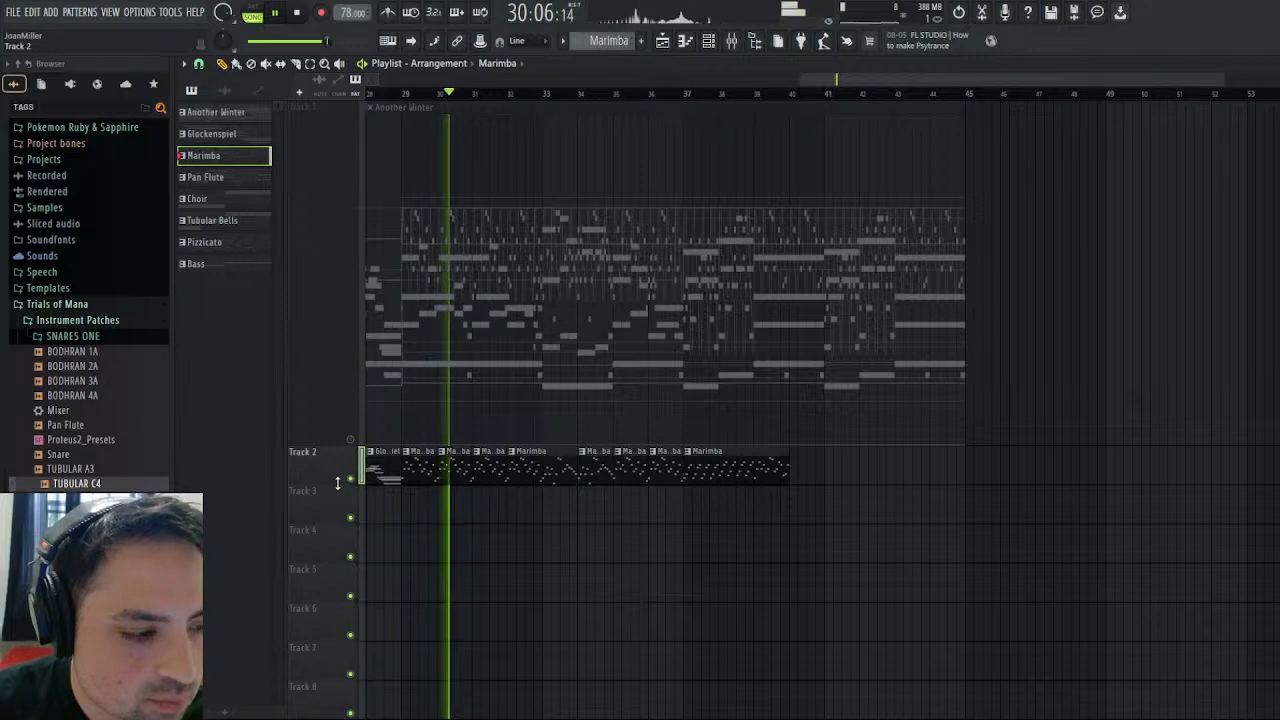
{"action": "left_click_drag", "start_coordinate": [300, 484], "coordinate": [297, 652]}
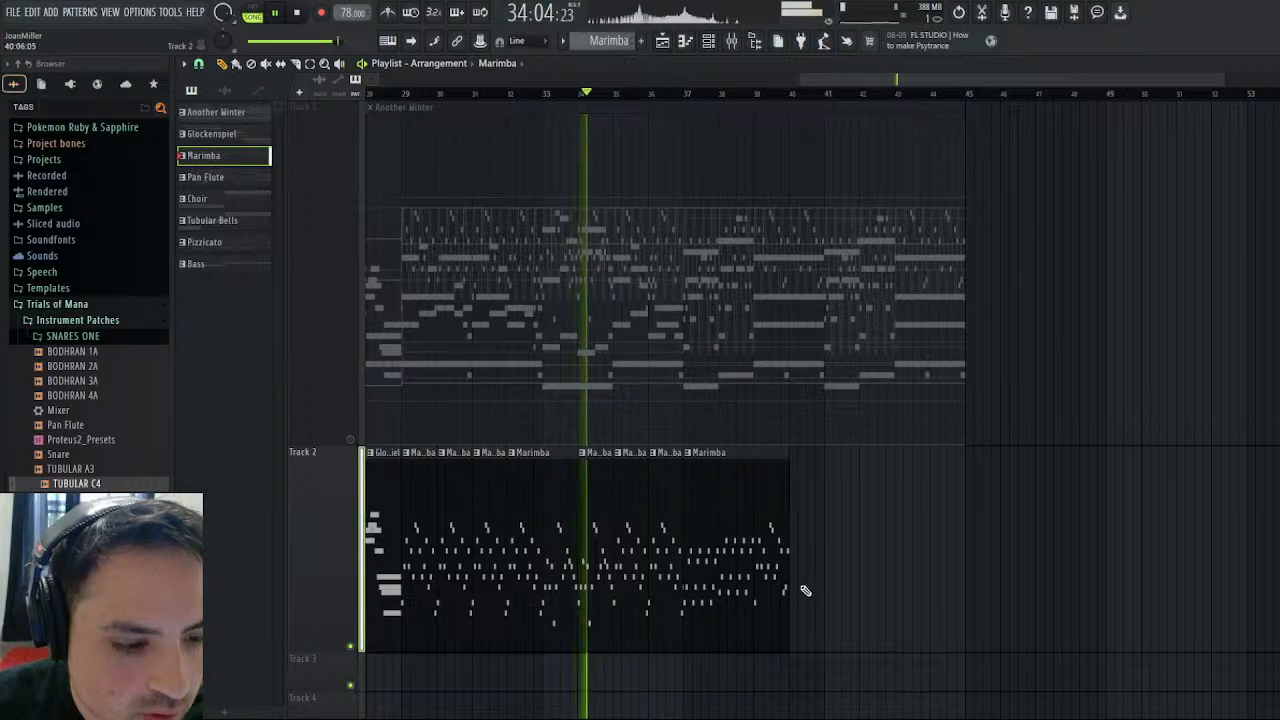
{"action": "left_click", "coordinate": [795, 540]}
{"action": "right_click", "coordinate": [793, 535]}
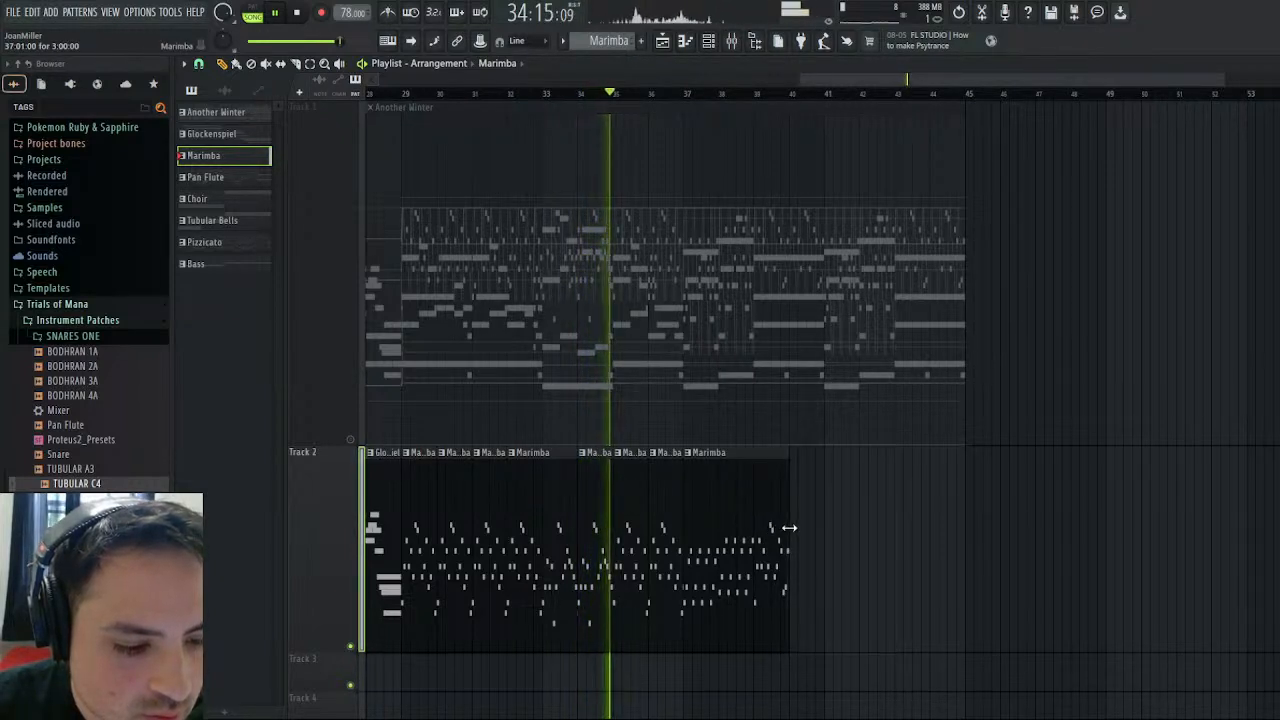
{"action": "mouse_move", "coordinate": [789, 527]}
{"action": "left_mouse_down"}
{"action": "mouse_move", "coordinate": [831, 530]}
{"action": "mouse_move", "coordinate": [790, 530]}
{"action": "left_mouse_up"}
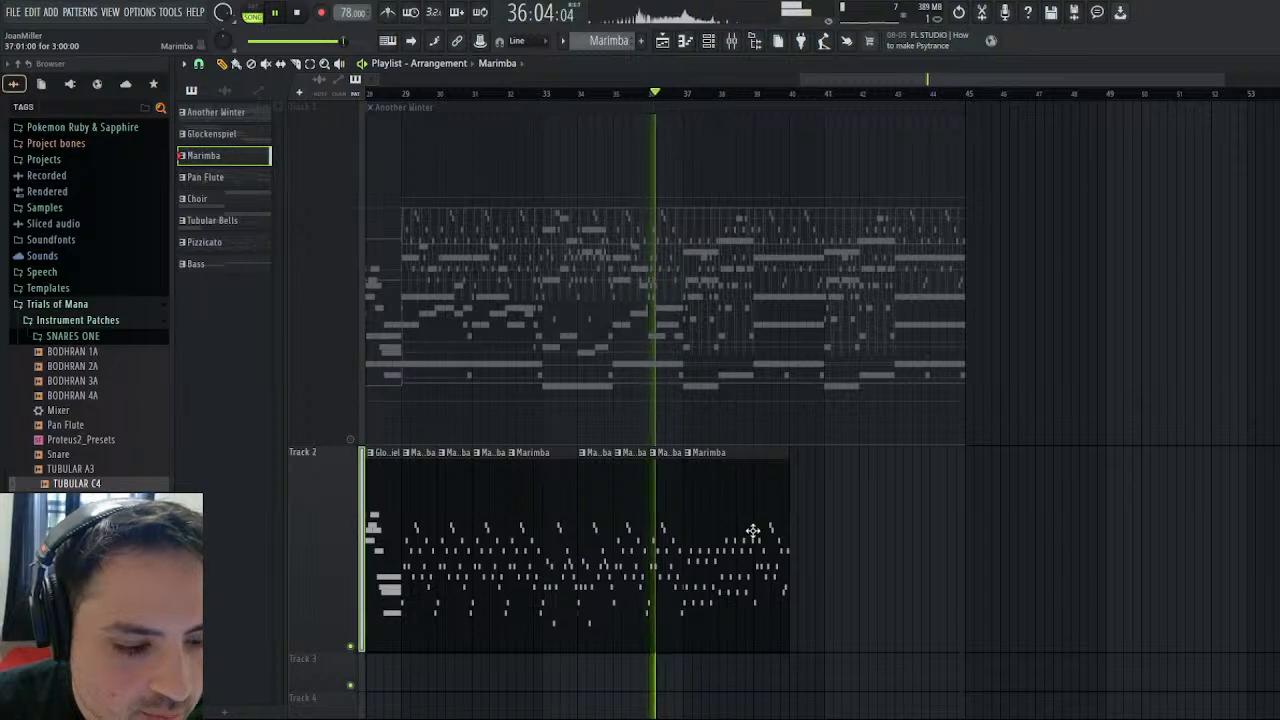
{"action": "left_click", "coordinate": [798, 531]}
{"action": "mouse_move", "coordinate": [800, 531]}
{"action": "left_mouse_down"}
{"action": "mouse_move", "coordinate": [871, 533]}
{"action": "mouse_move", "coordinate": [874, 547]}
{"action": "mouse_move", "coordinate": [805, 547]}
{"action": "left_mouse_up"}
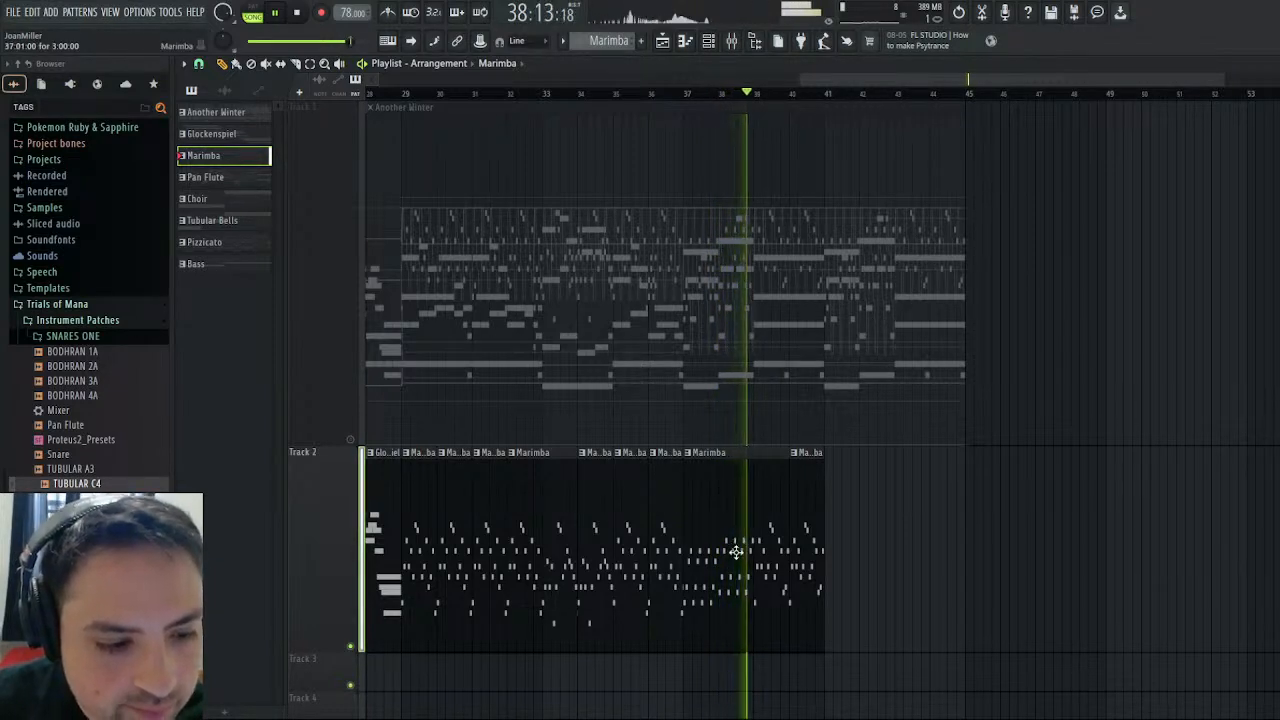
{"action": "mouse_move", "coordinate": [838, 547]}
{"action": "left_mouse_down"}
{"action": "mouse_move", "coordinate": [866, 534]}
{"action": "mouse_move", "coordinate": [855, 534]}
{"action": "left_mouse_up"}
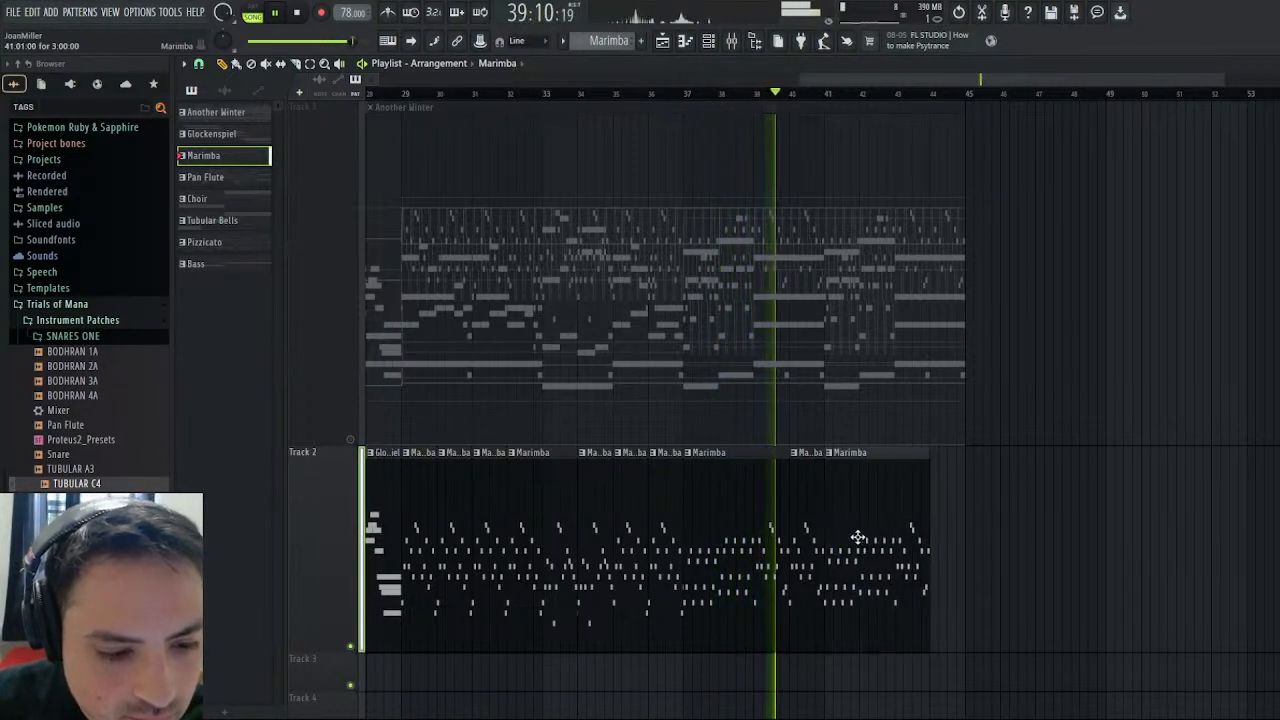
- Add a one-bar Marimba clip at bar 44 on Track 2 and play the arrangement from around bar 36
{"action": "left_click", "coordinate": [943, 534]}
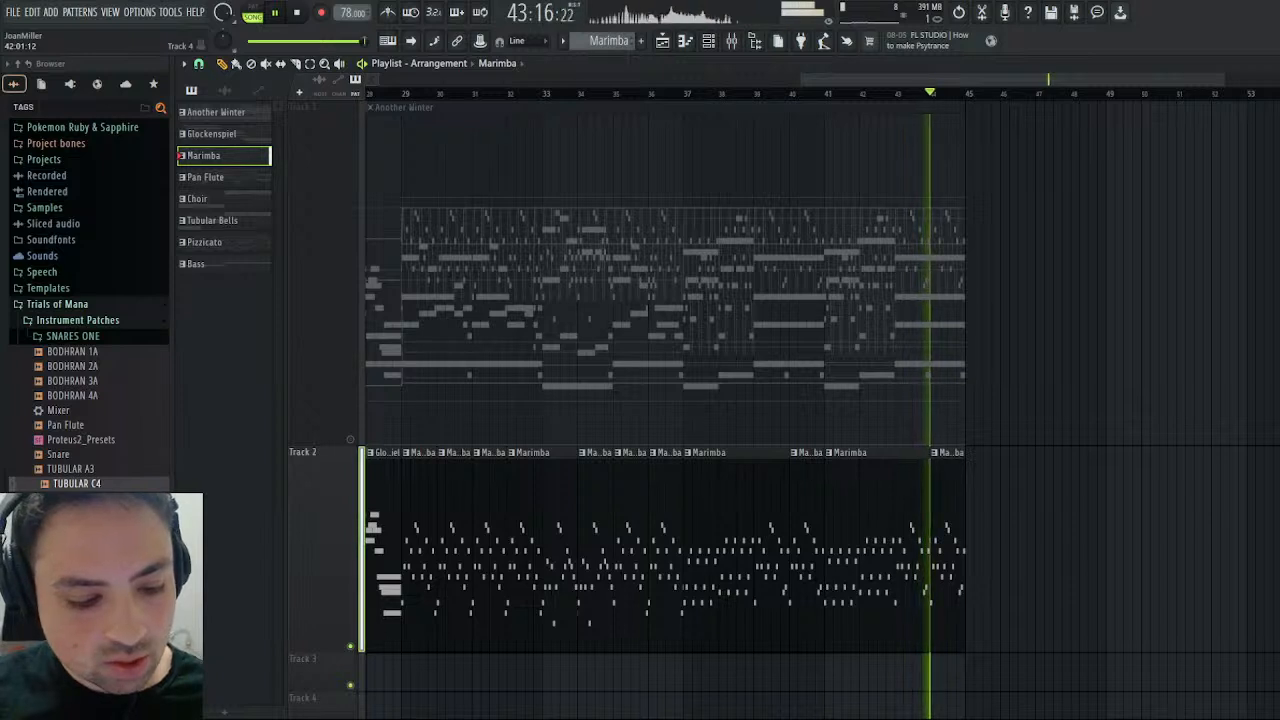
{"action": "left_click", "coordinate": [680, 103]}
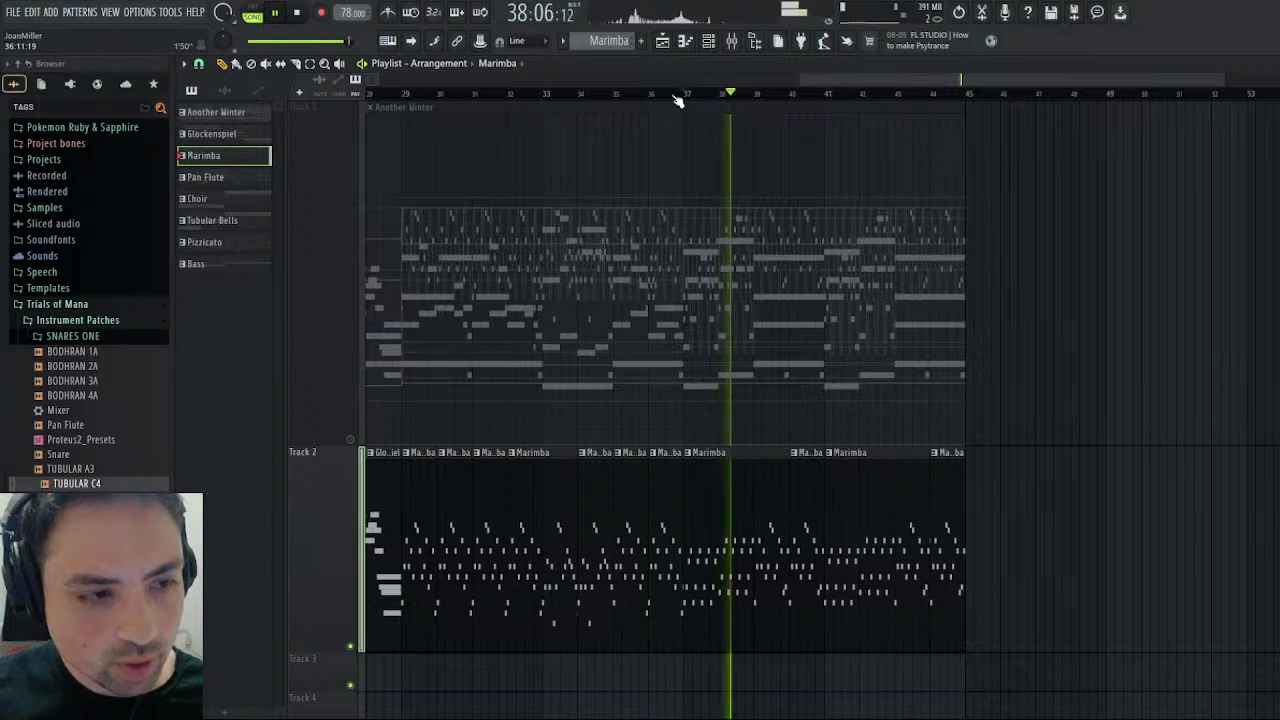
{"action": "left_click", "coordinate": [677, 96]}
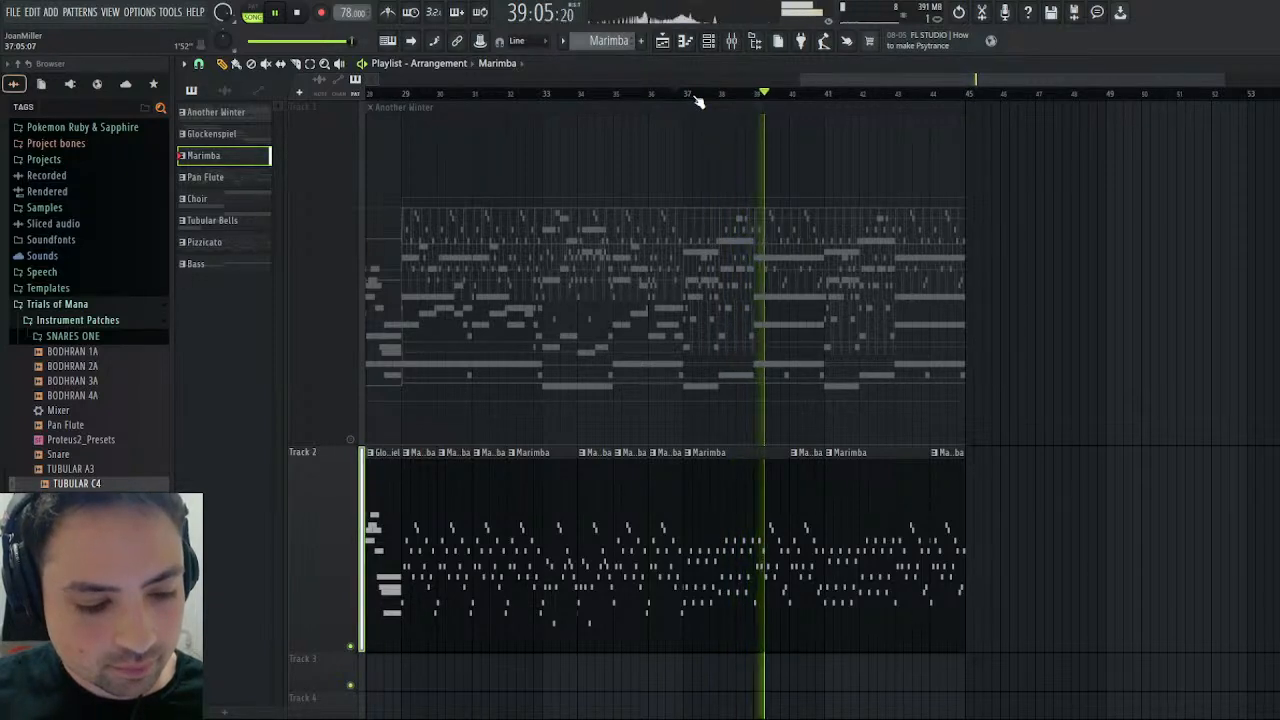
{"action": "key", "text": "space"}
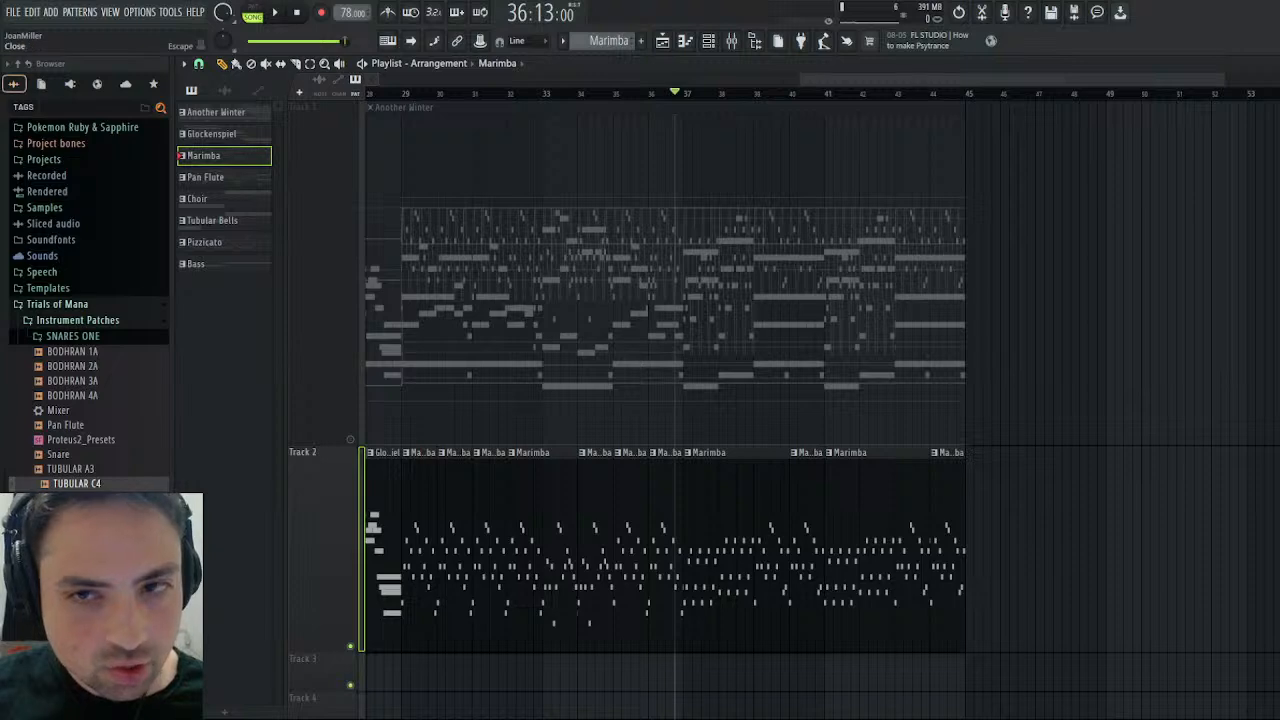
- Examine the Marimba pattern's notes up close in the Kontakt piano roll and return to the Playlist
{"action": "left_click", "coordinate": [1270, 64]}
{"action": "left_click", "coordinate": [730, 229]}
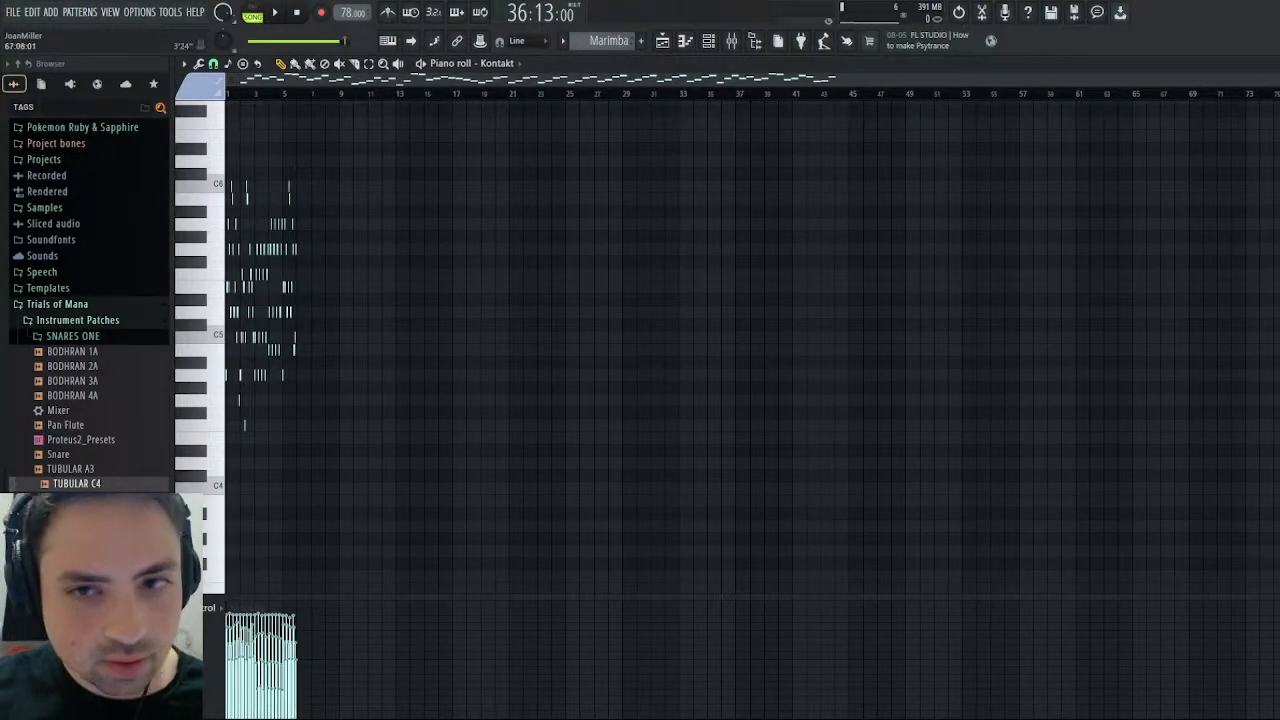
{"action": "left_click_drag", "start_coordinate": [1279, 126], "coordinate": [920, 126]}
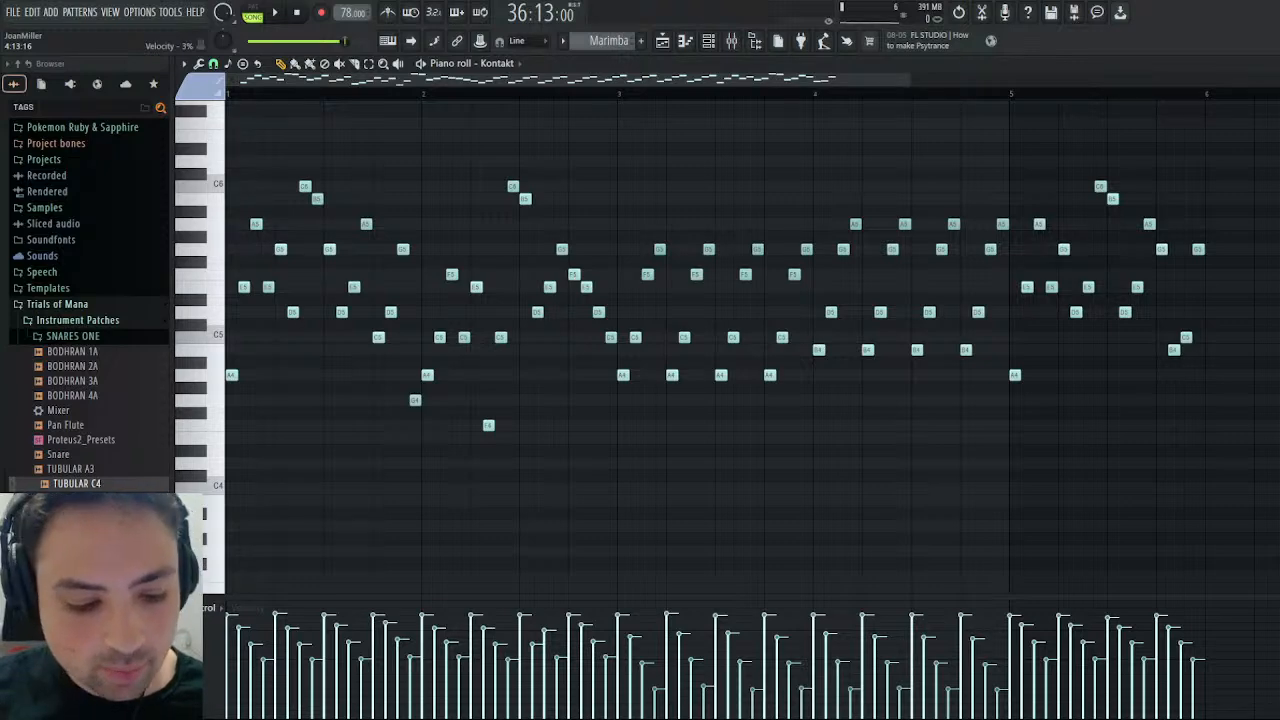
{"action": "left_click", "coordinate": [684, 41]}
- Play the arrangement from bar 1 in song mode to listen to the opening Glockenspiel section
{"action": "left_click_drag", "start_coordinate": [925, 81], "coordinate": [420, 94]}
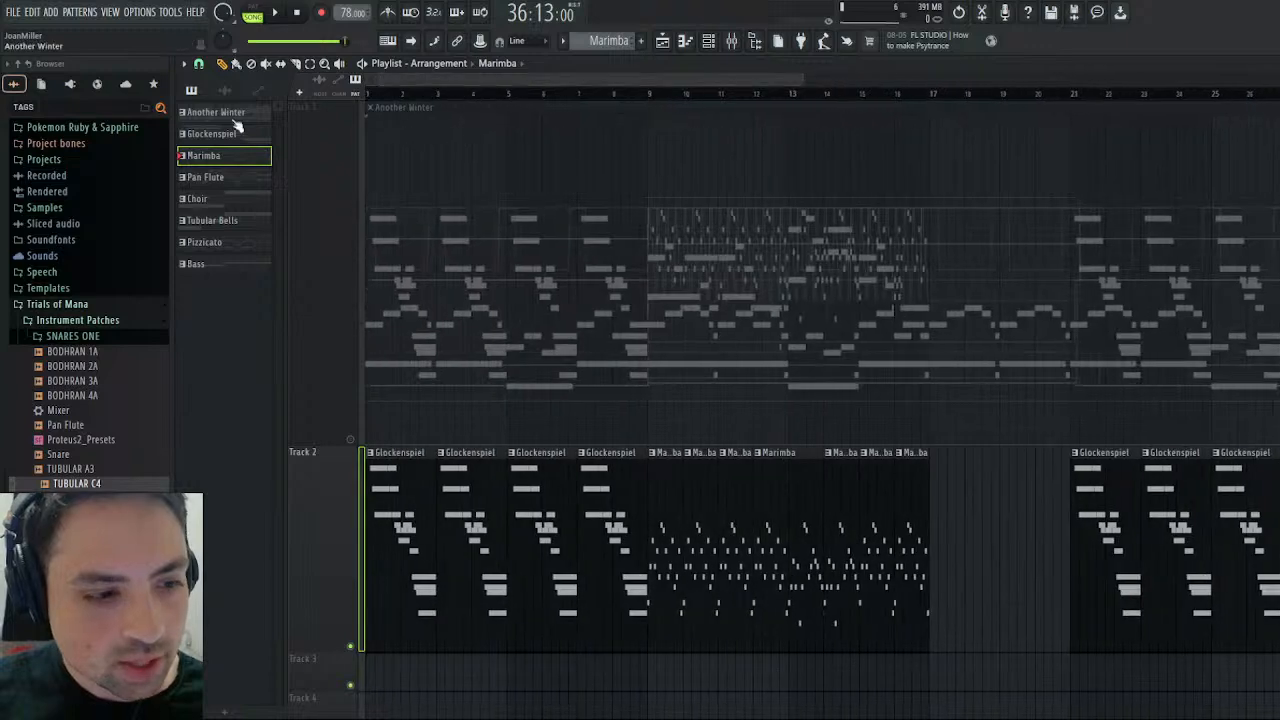
{"action": "left_click", "coordinate": [262, 12]}
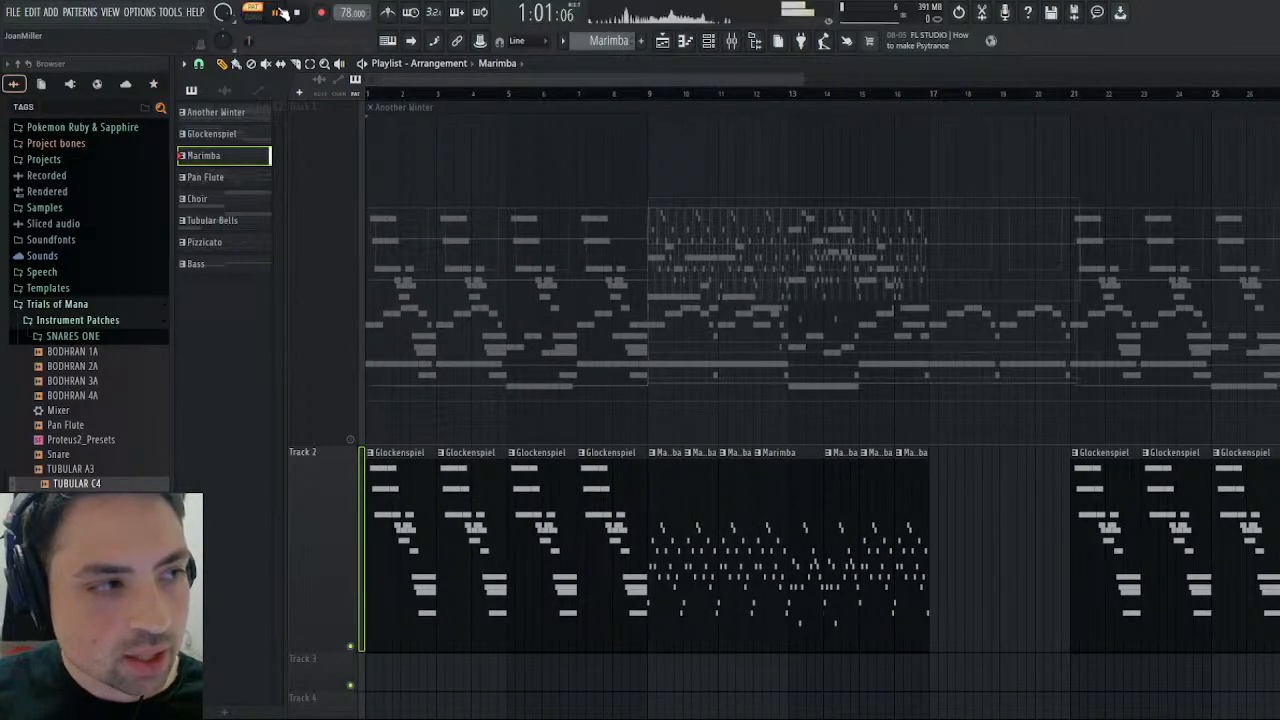
{"action": "left_click", "coordinate": [297, 12]}
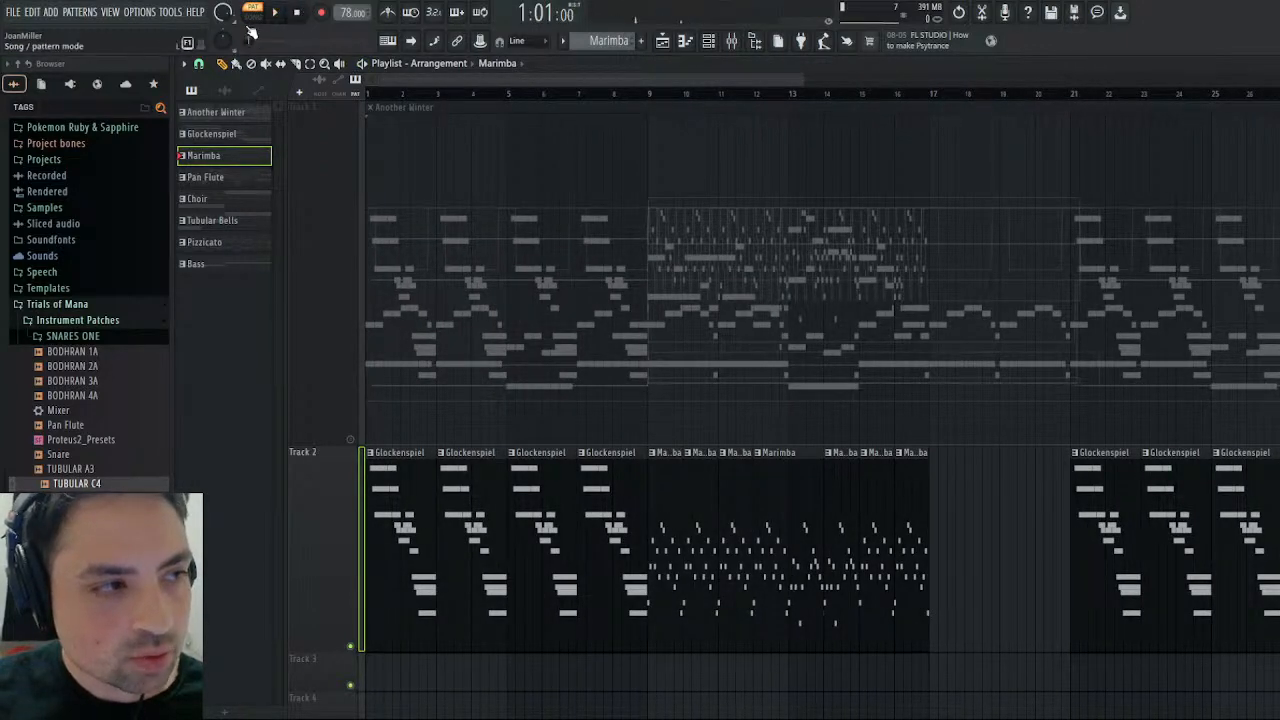
{"action": "left_click", "coordinate": [253, 13]}
{"action": "key", "text": "space"}
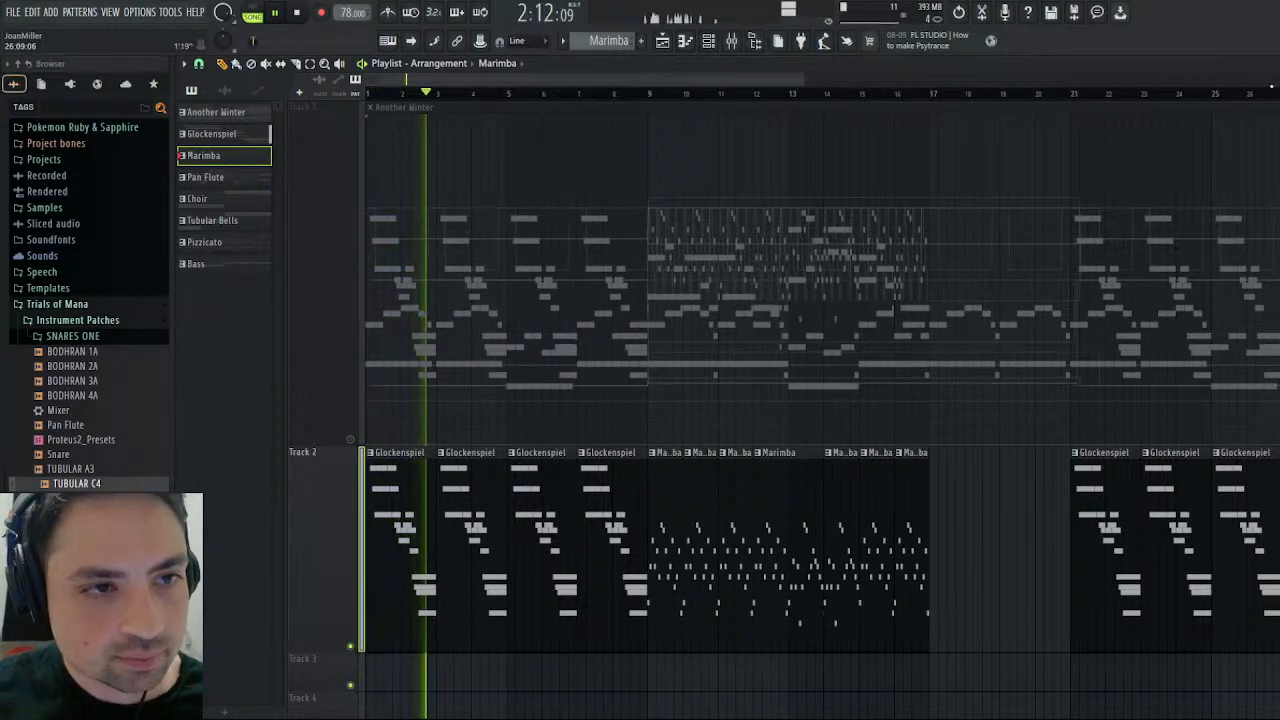
{"action": "key", "text": "F7"}
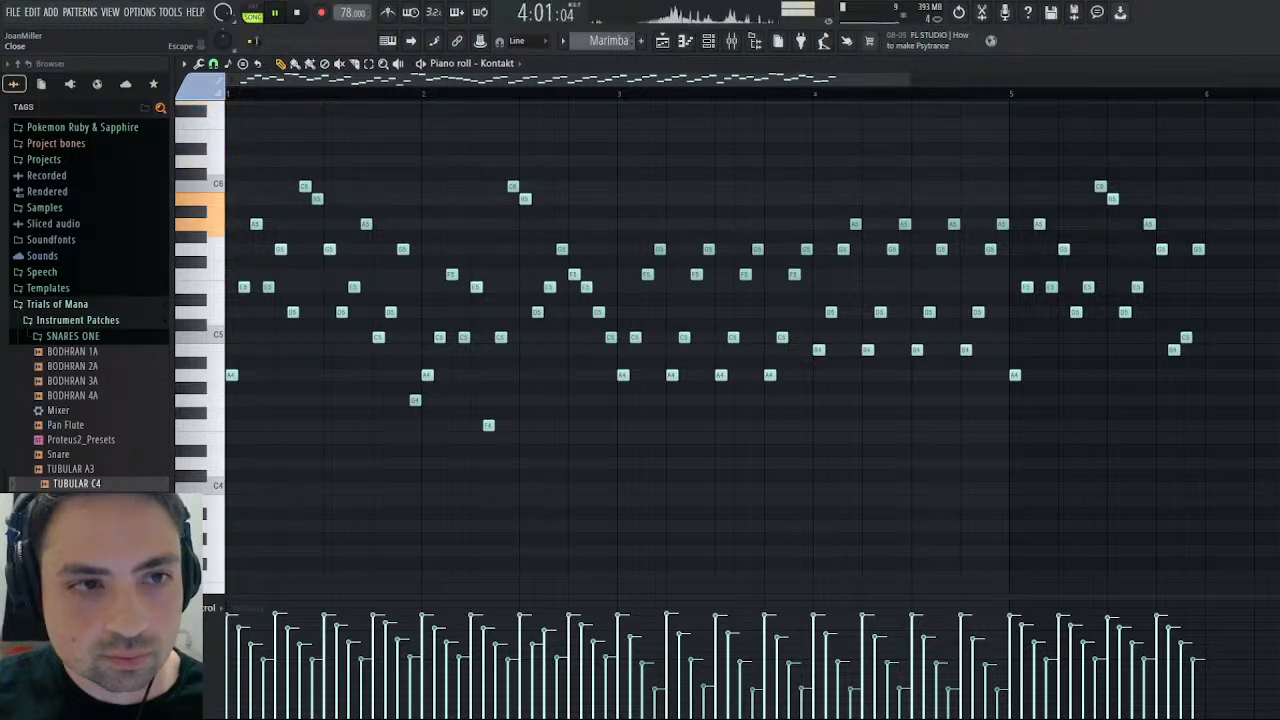
{"action": "left_click", "coordinate": [297, 12]}
{"action": "key", "text": "Escape"}
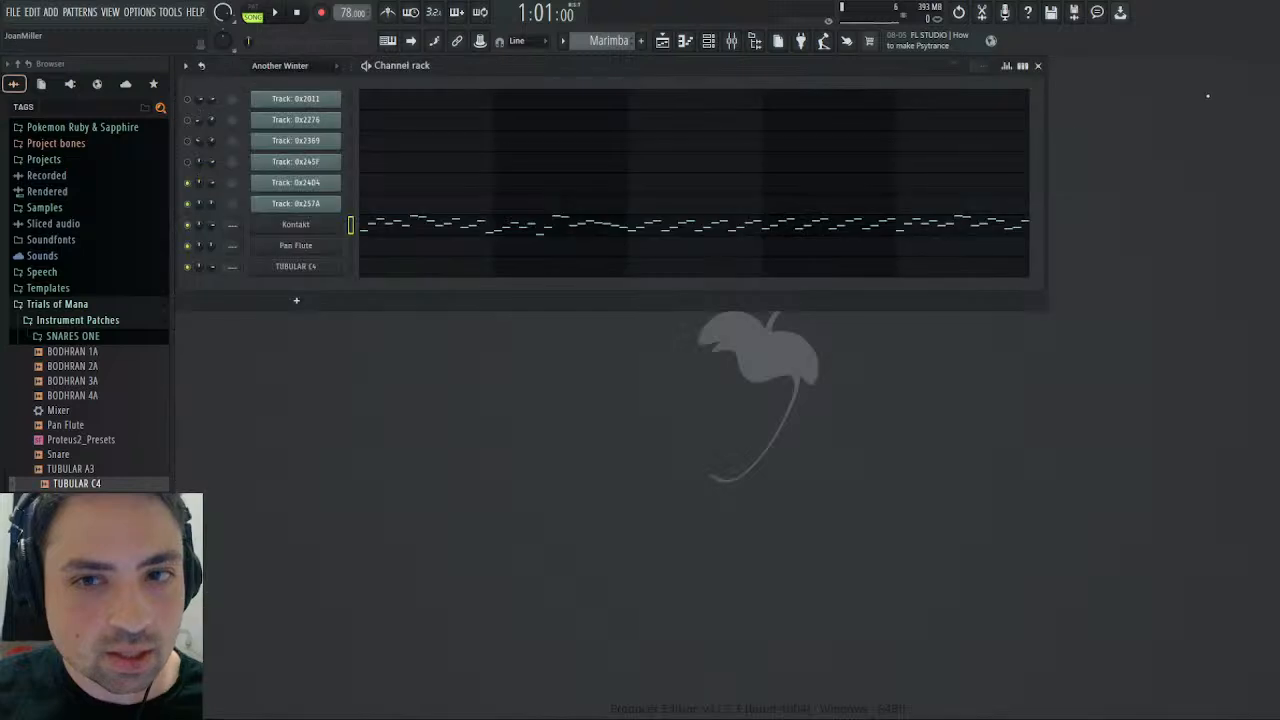
- Open Kontakt, leave the P.BASS editor and show the GLOCKEN instrument's Mapping Editor
{"action": "left_click", "coordinate": [304, 229]}
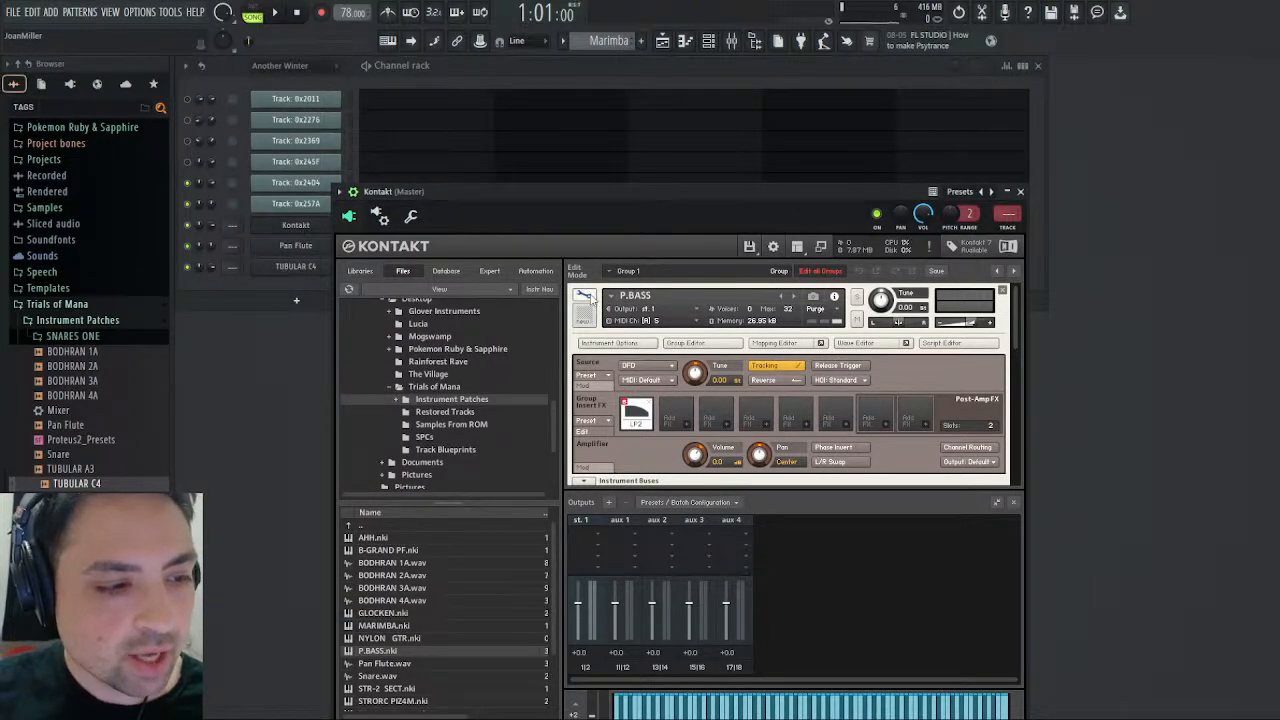
{"action": "left_click", "coordinate": [586, 296]}
{"action": "left_click", "coordinate": [588, 297]}
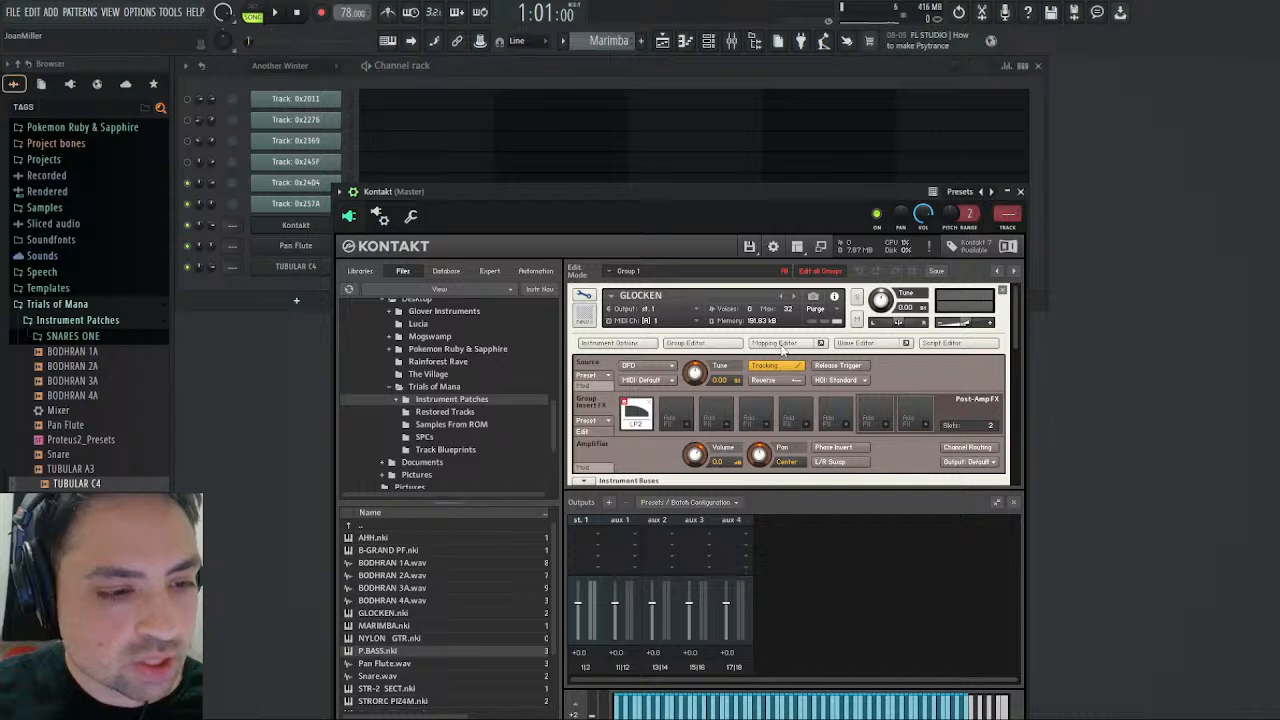
{"action": "left_click", "coordinate": [775, 343]}
{"action": "scroll", "coordinate": [783, 417], "scroll_direction": "down", "scroll_amount": 1}
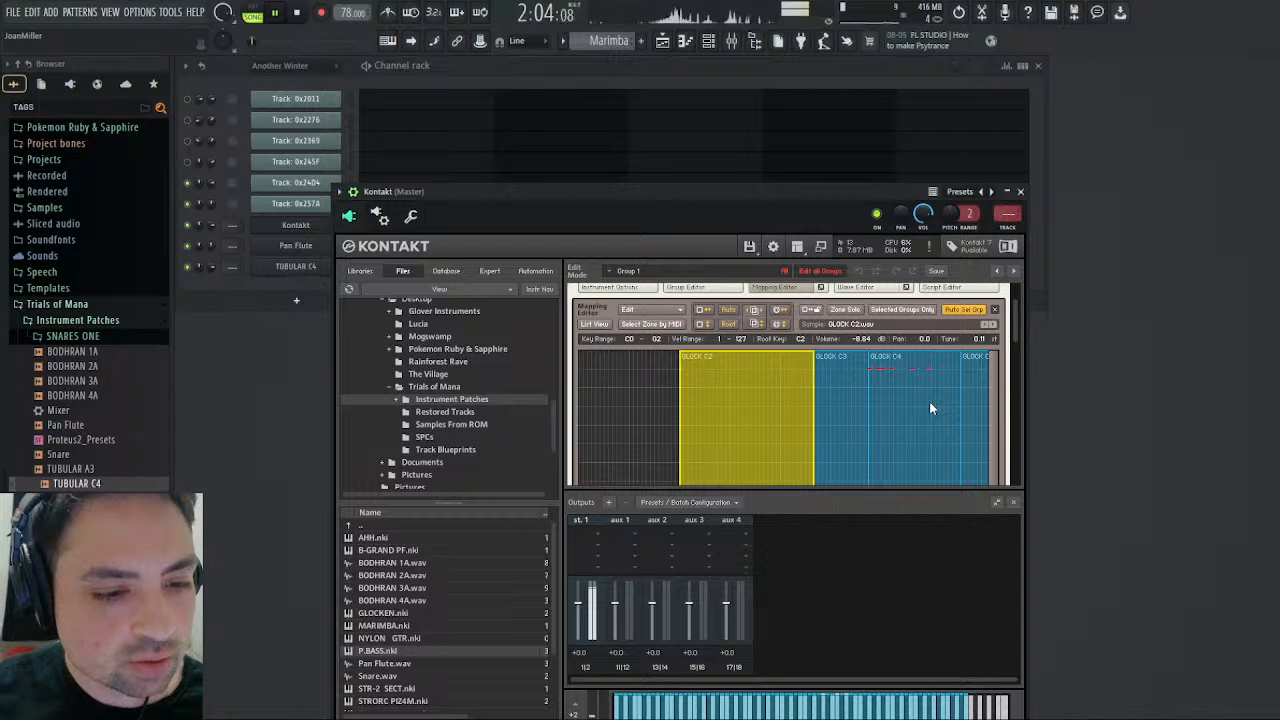
- Stop playback and compare the GLOCK C3 and GLOCK C4 sample waveforms and their loop regions in the Wave Editor
{"action": "left_click", "coordinate": [298, 12]}
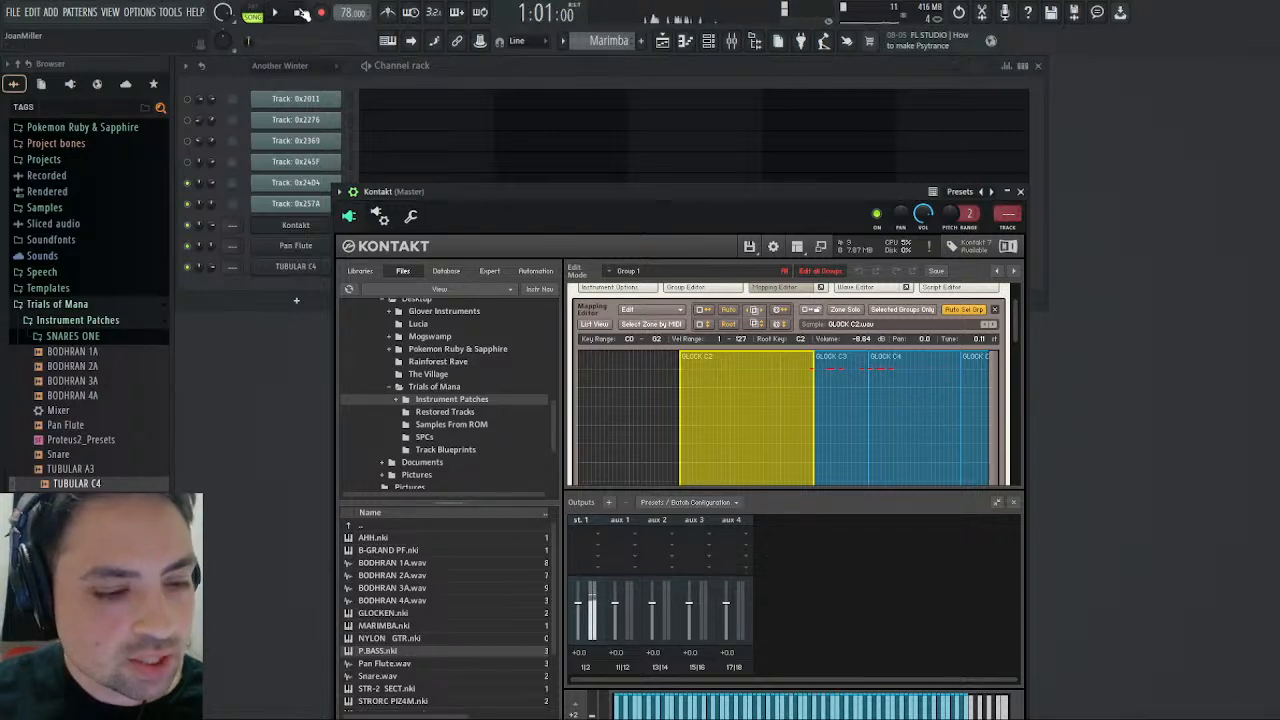
{"action": "double_click", "coordinate": [843, 383]}
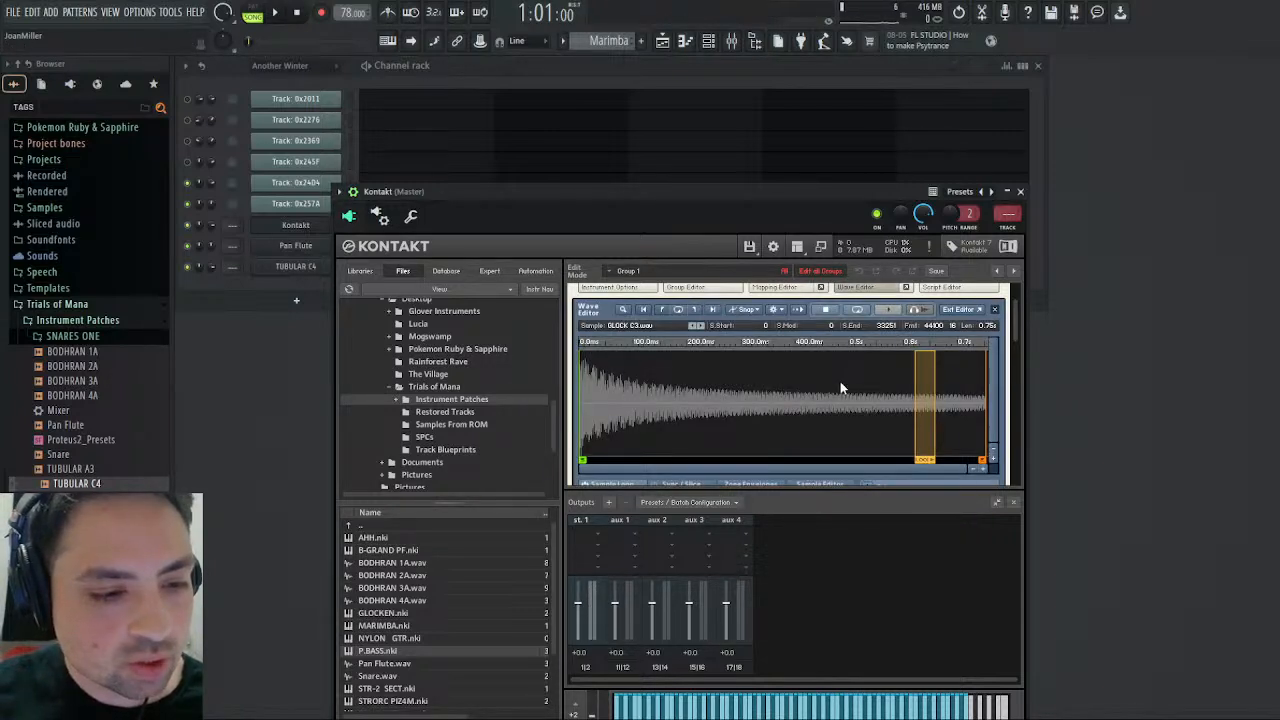
{"action": "scroll", "coordinate": [712, 337], "scroll_direction": "up", "scroll_amount": 2}
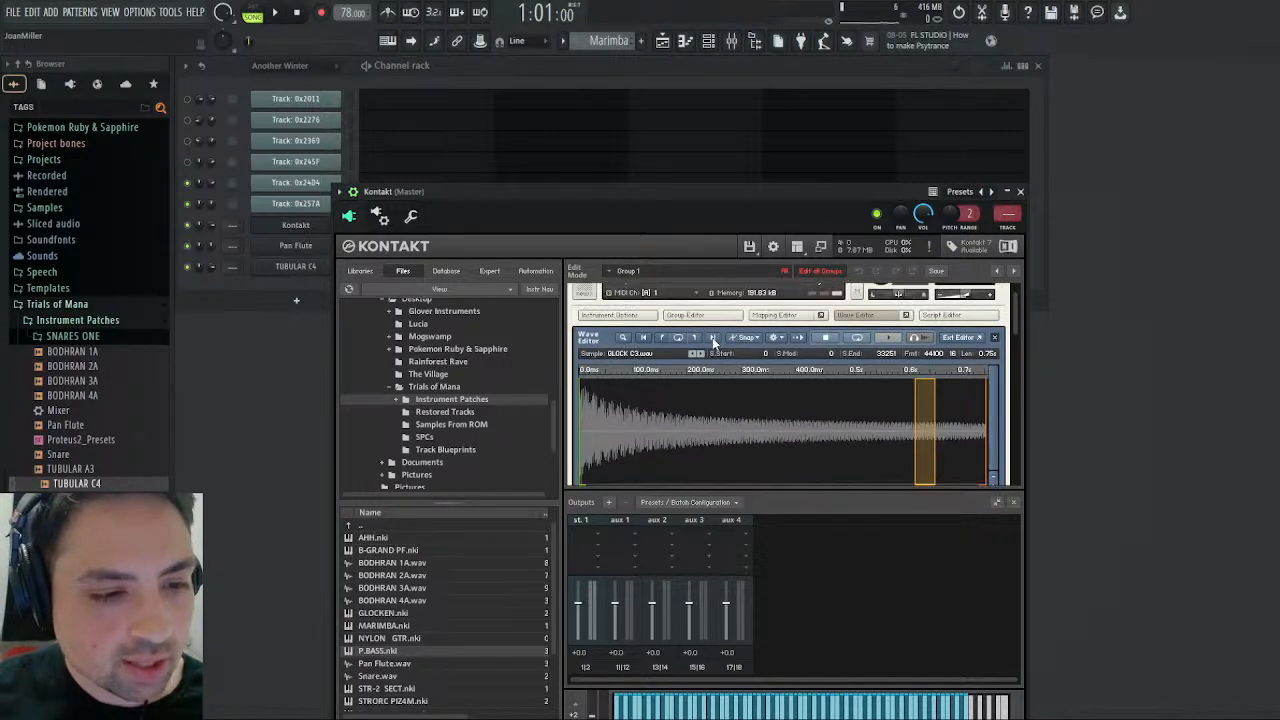
{"action": "left_click", "coordinate": [858, 322]}
{"action": "left_click", "coordinate": [785, 322]}
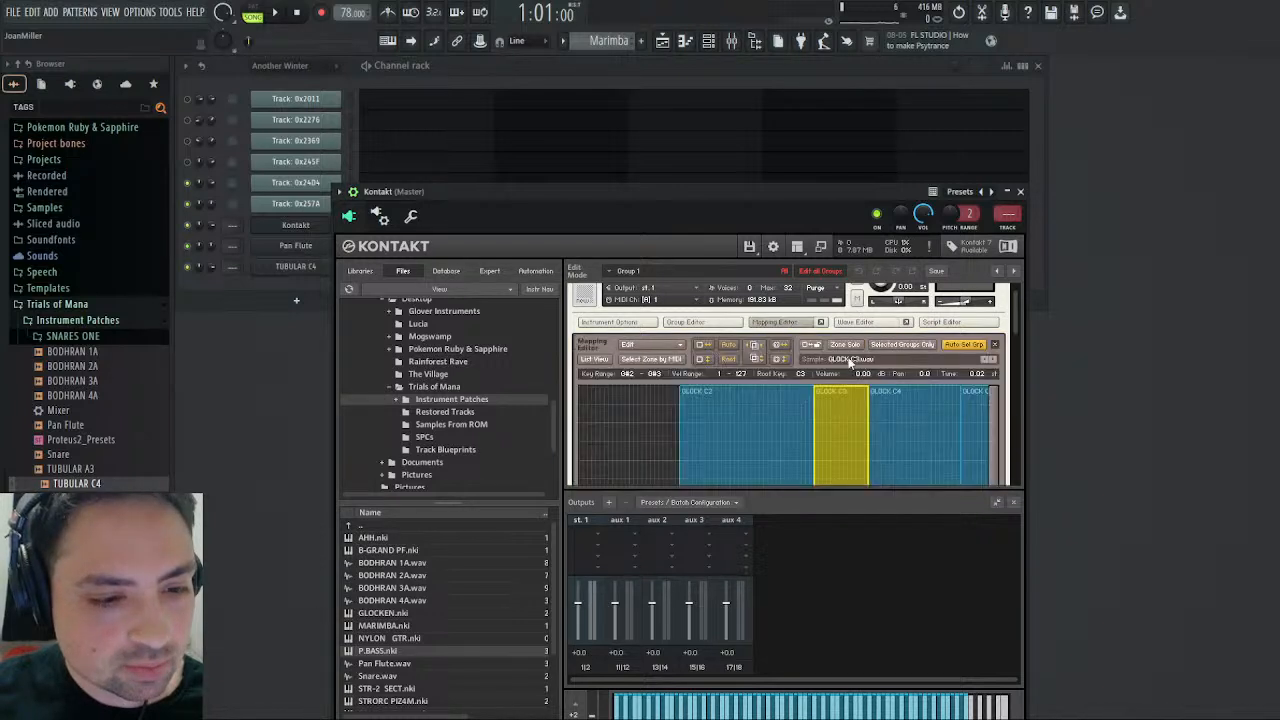
{"action": "double_click", "coordinate": [902, 421]}
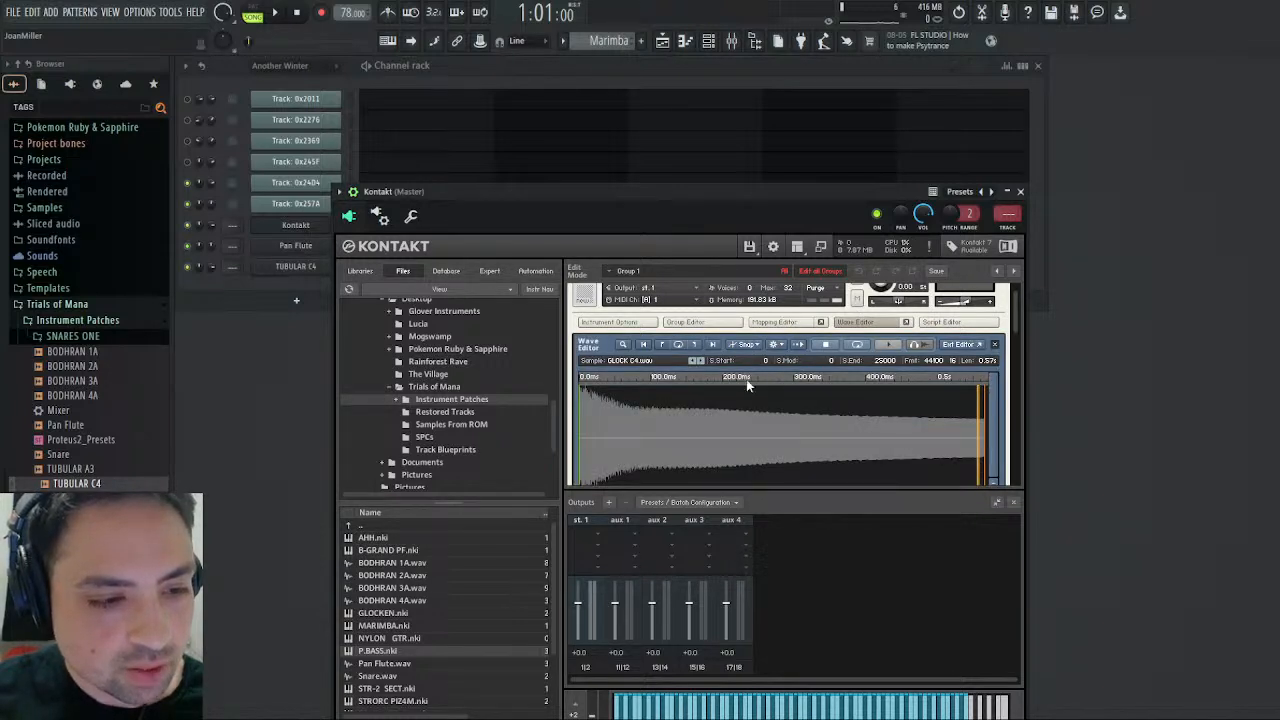
{"action": "left_click", "coordinate": [846, 322]}
{"action": "left_click", "coordinate": [785, 322]}
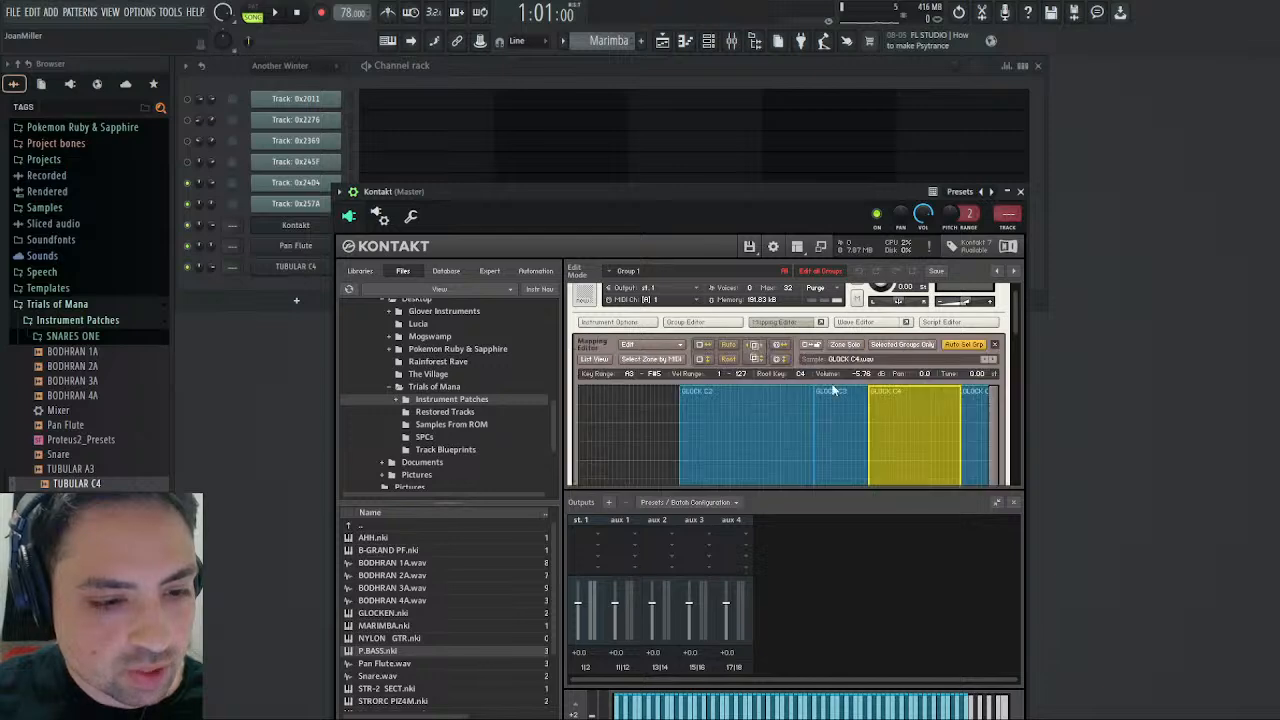
{"action": "double_click", "coordinate": [836, 410]}
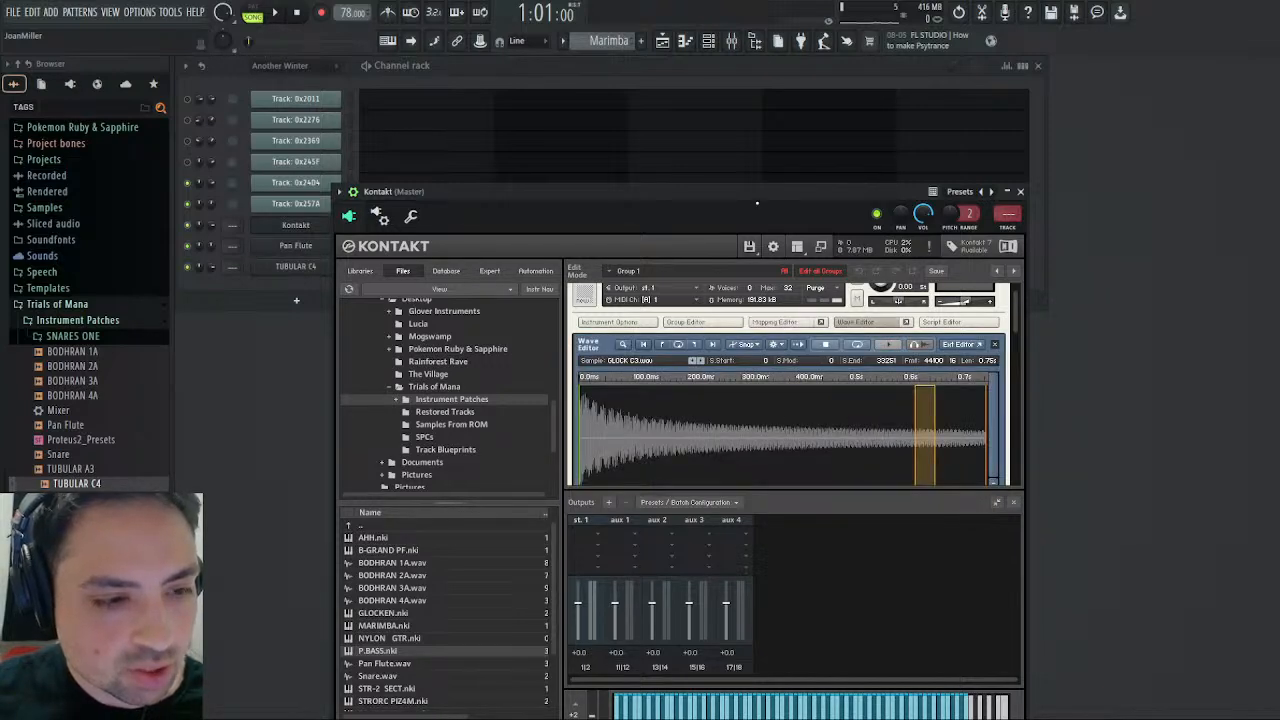
- Bring the whole Kontakt window into view and audition the Glockenspiel pattern in pattern mode
{"action": "left_click_drag", "start_coordinate": [768, 197], "coordinate": [849, 114]}
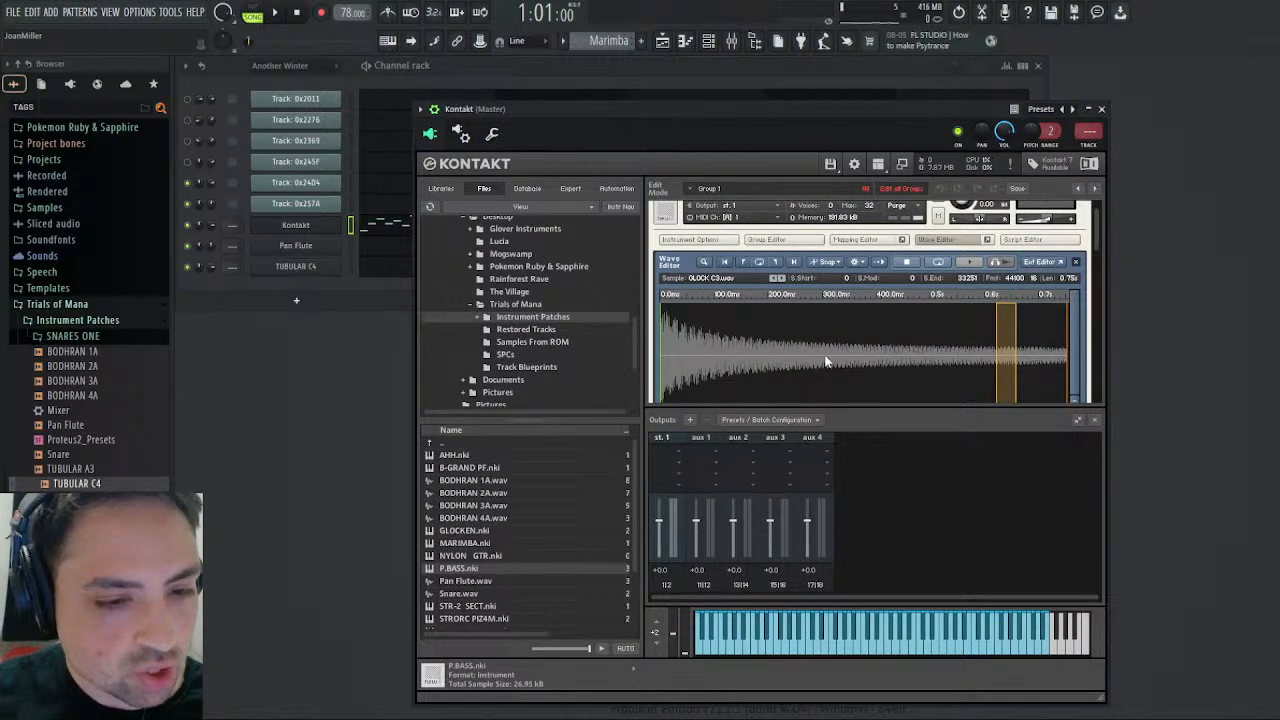
{"action": "left_click", "coordinate": [254, 15]}
{"action": "left_click", "coordinate": [275, 13]}
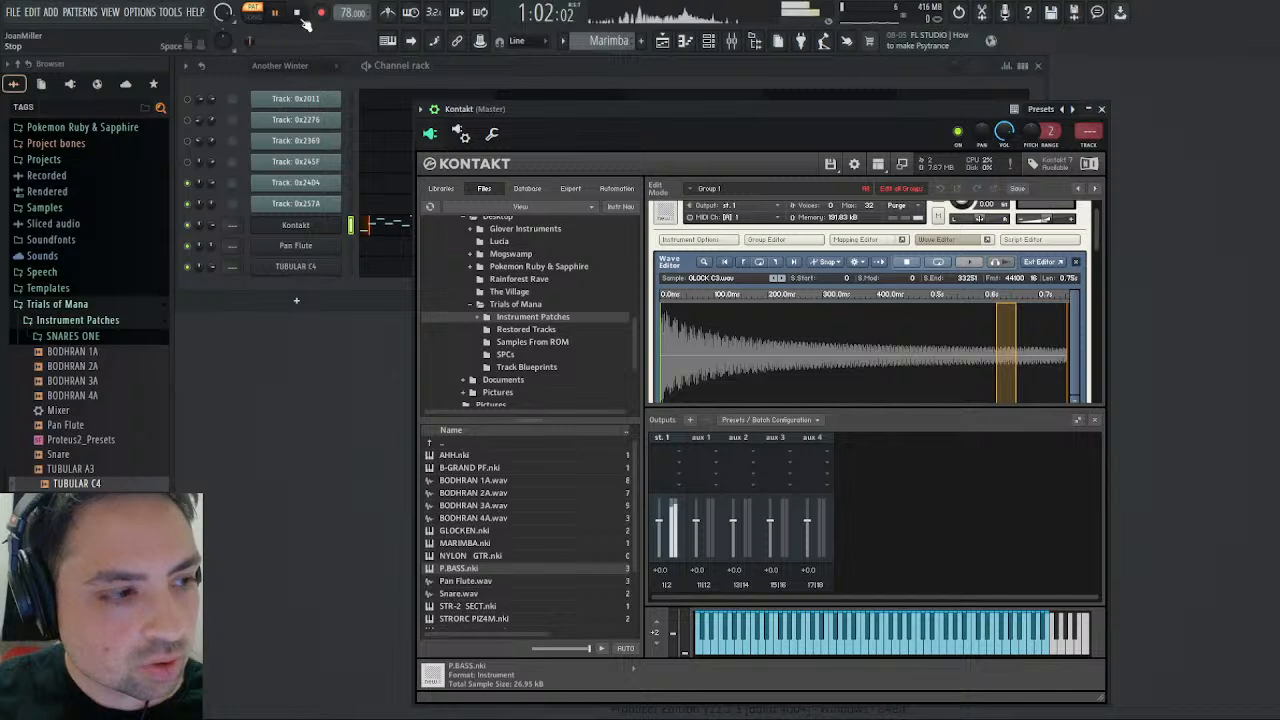
{"action": "scroll", "coordinate": [619, 40], "scroll_direction": "down", "scroll_amount": 1}
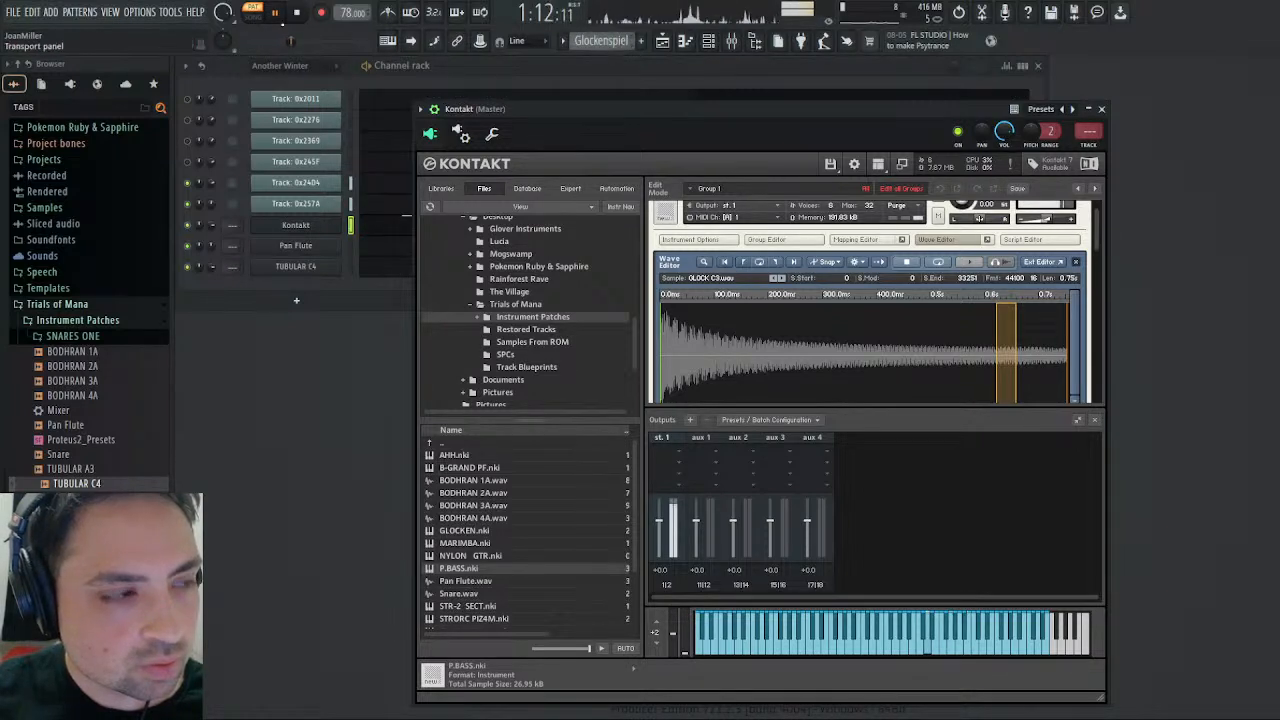
{"action": "left_click", "coordinate": [297, 13]}
{"action": "left_click", "coordinate": [281, 13]}
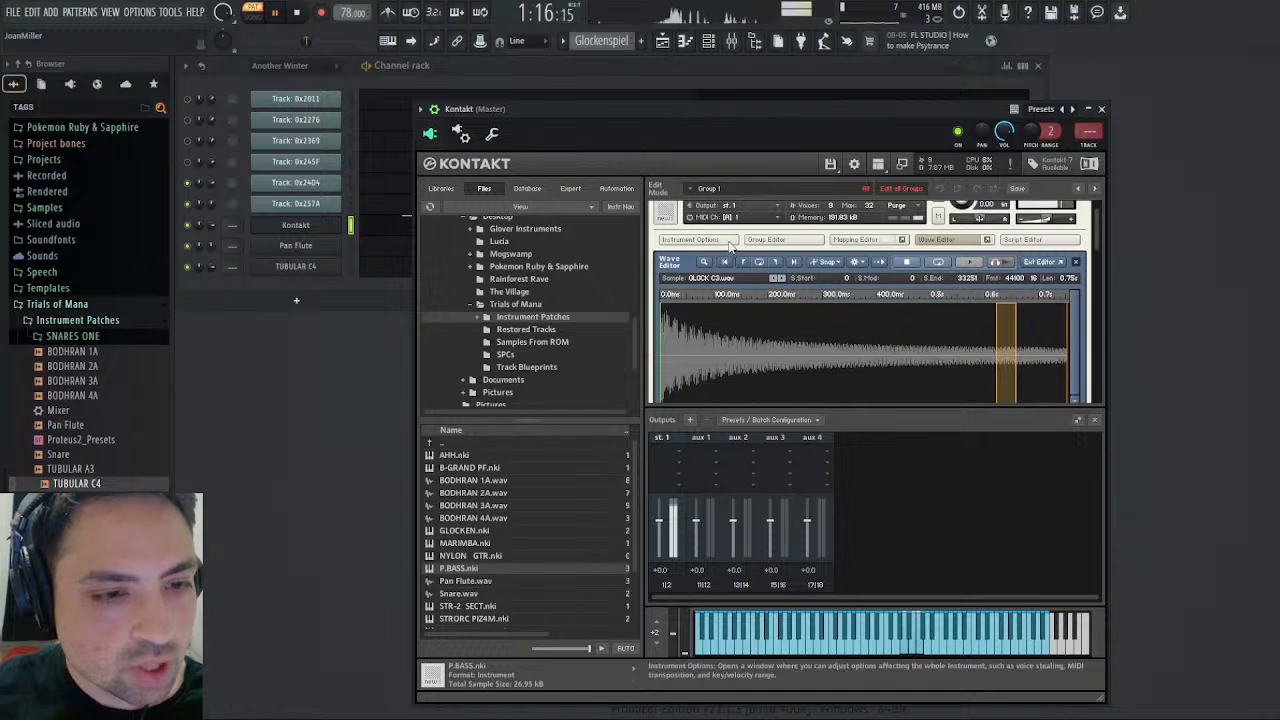
{"action": "key", "text": "space"}
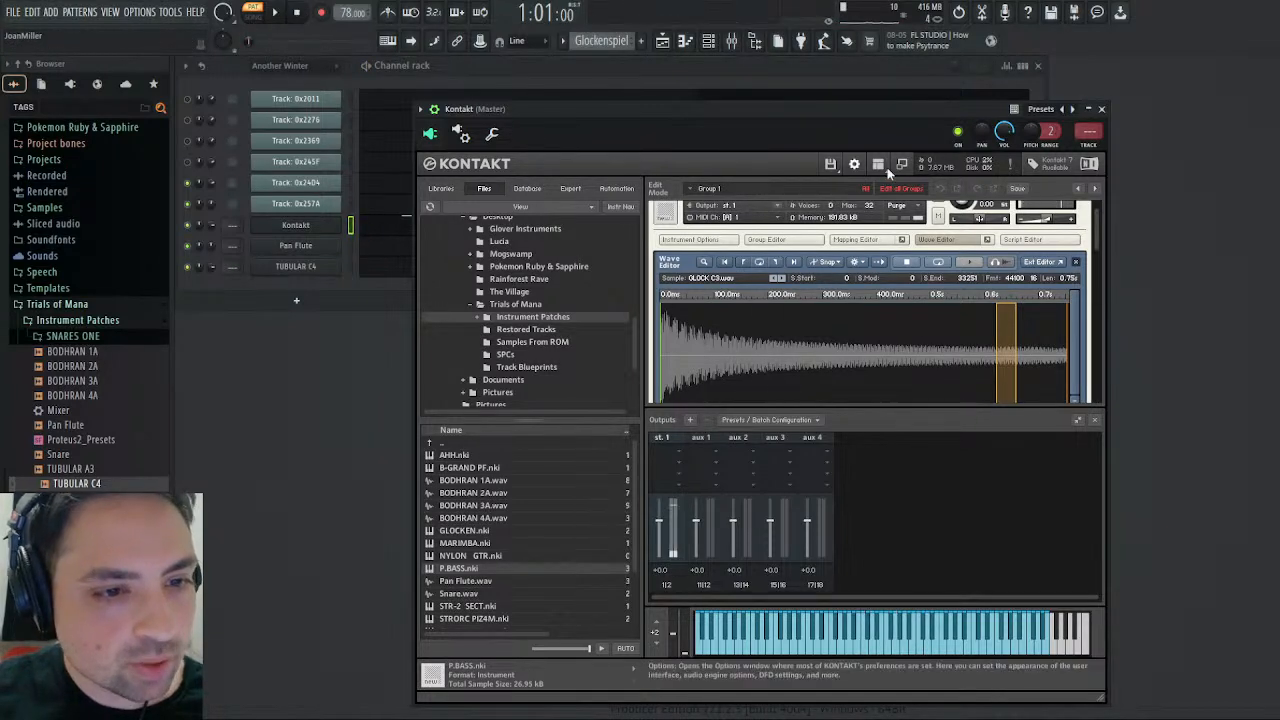
- Raise the GLOCK C4 zone's volume to -0.96 dB in the Mapping Editor, checking it against playback of the Glockenspiel pattern
{"action": "left_click", "coordinate": [944, 245]}
{"action": "left_click", "coordinate": [855, 240]}
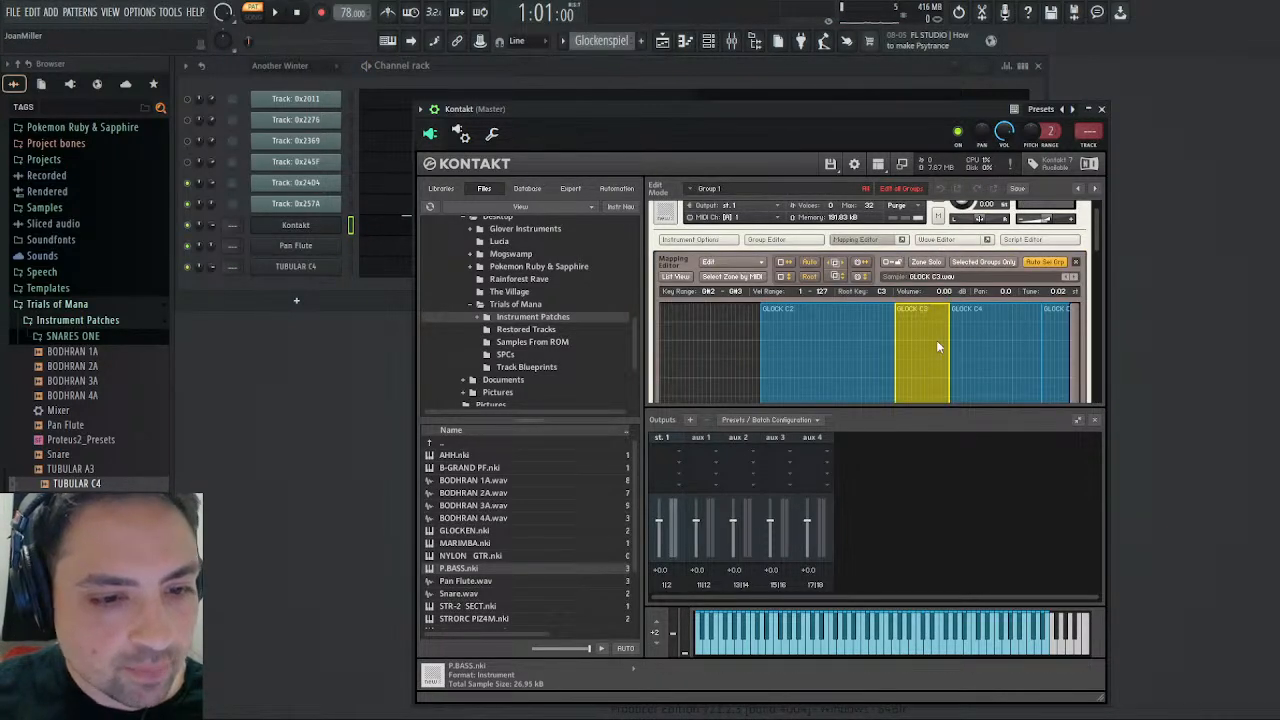
{"action": "left_click", "coordinate": [995, 322]}
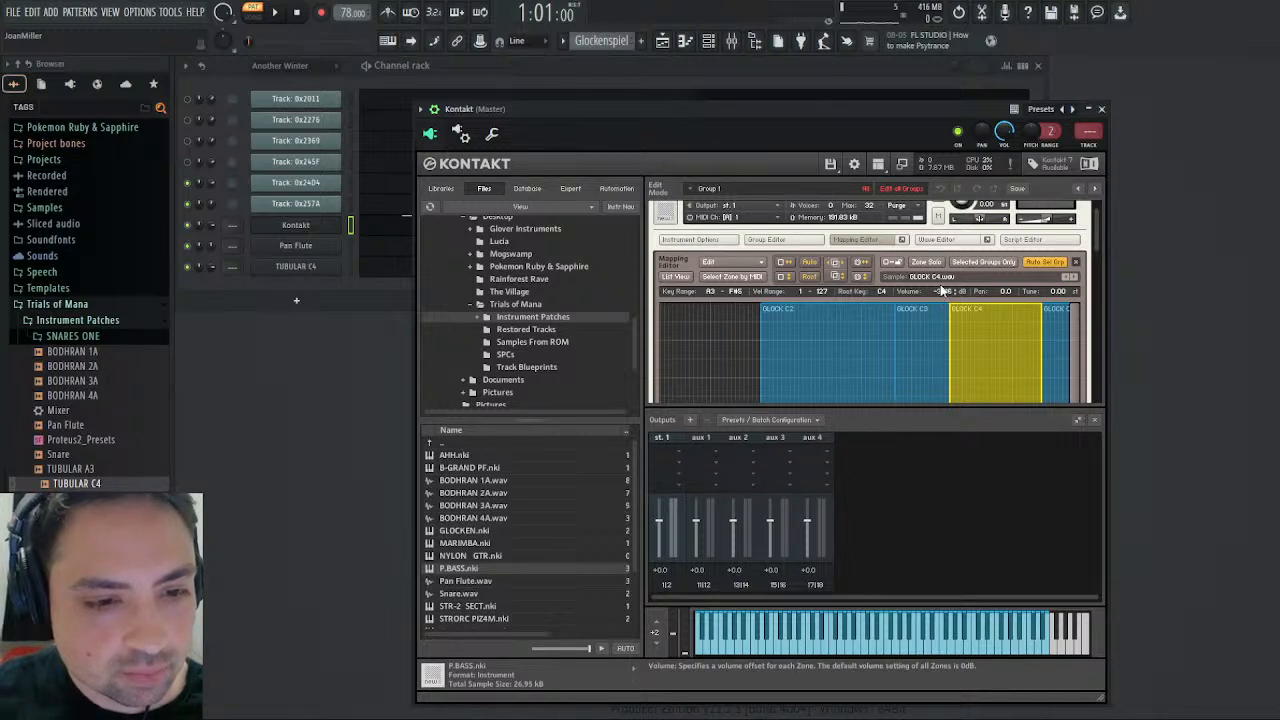
{"action": "left_click", "coordinate": [275, 12]}
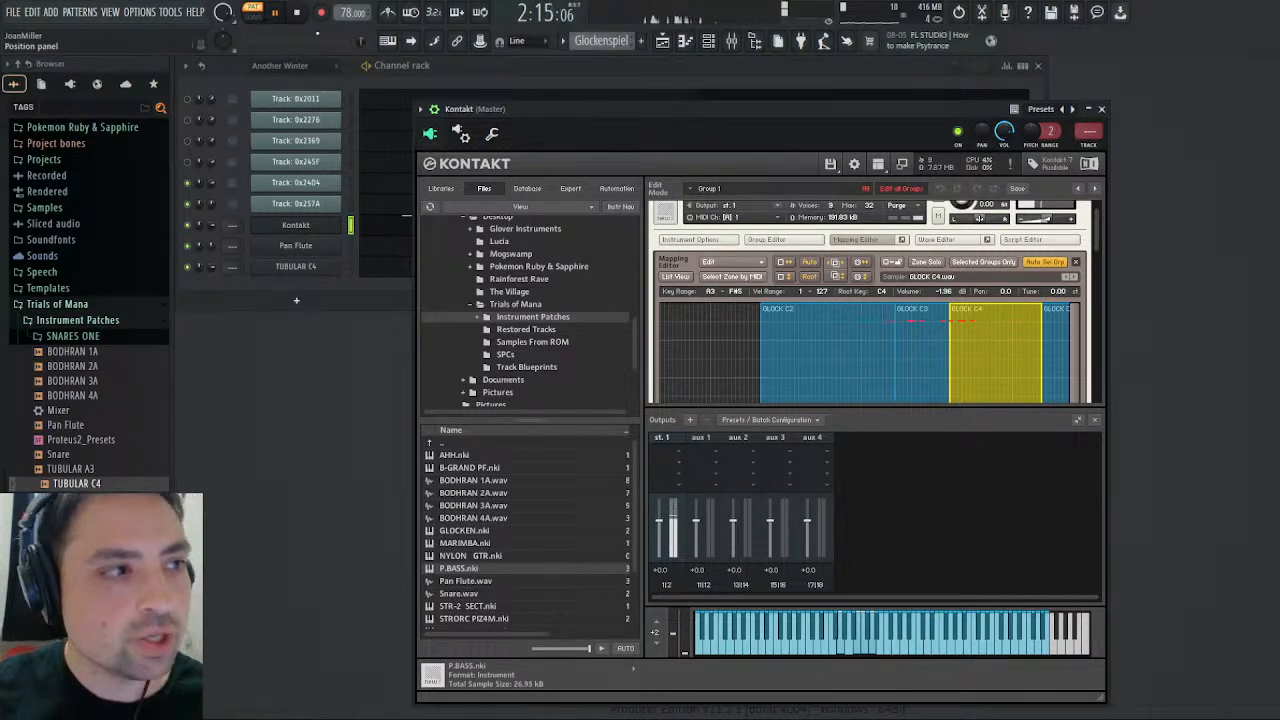
{"action": "left_click", "coordinate": [297, 15]}
{"action": "left_click", "coordinate": [278, 12]}
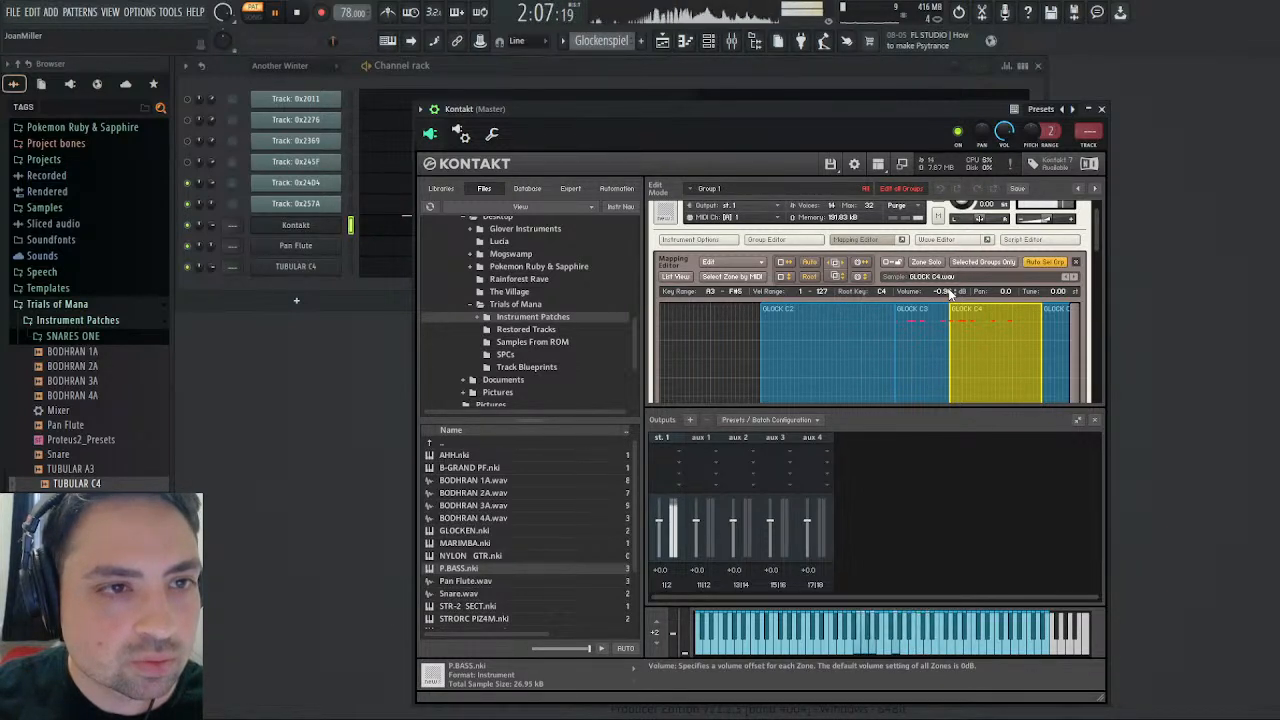
{"action": "left_click", "coordinate": [300, 15]}
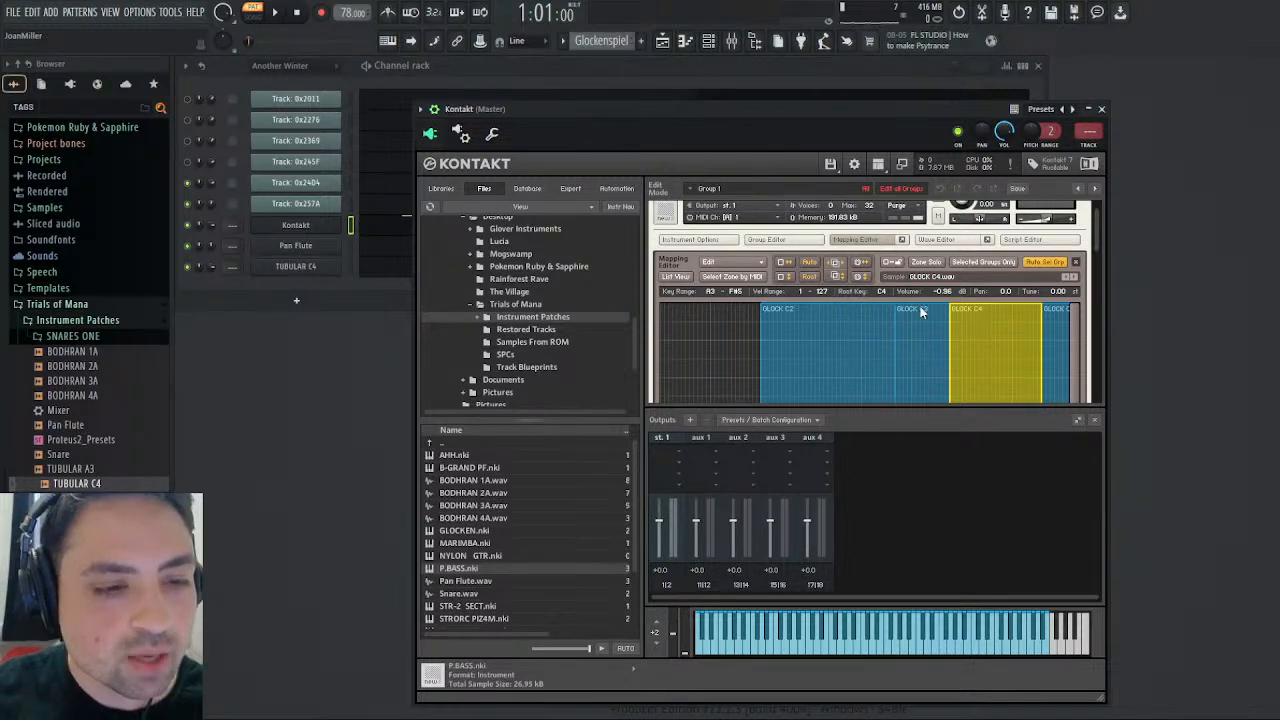
- Check the GLOCK C2 zone in the GLOCKEN Mapping Editor and return to the multi rack
{"action": "right_click", "coordinate": [850, 346]}
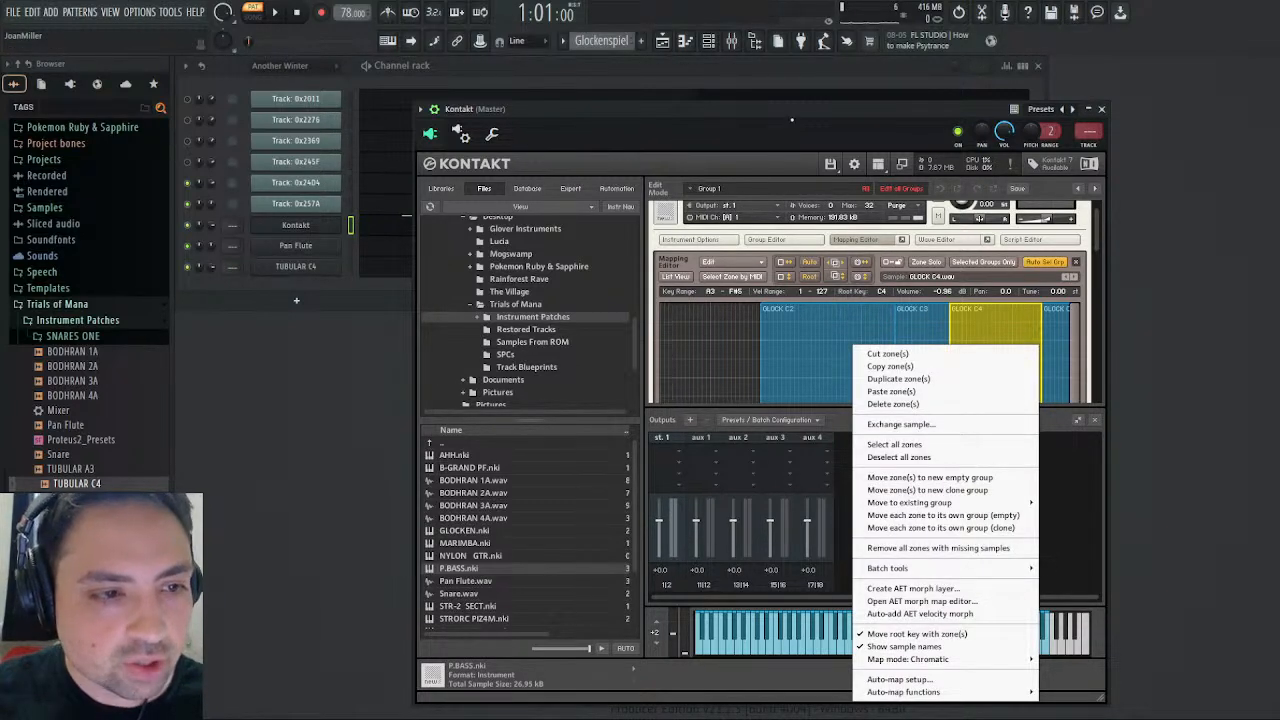
{"action": "left_click", "coordinate": [803, 321]}
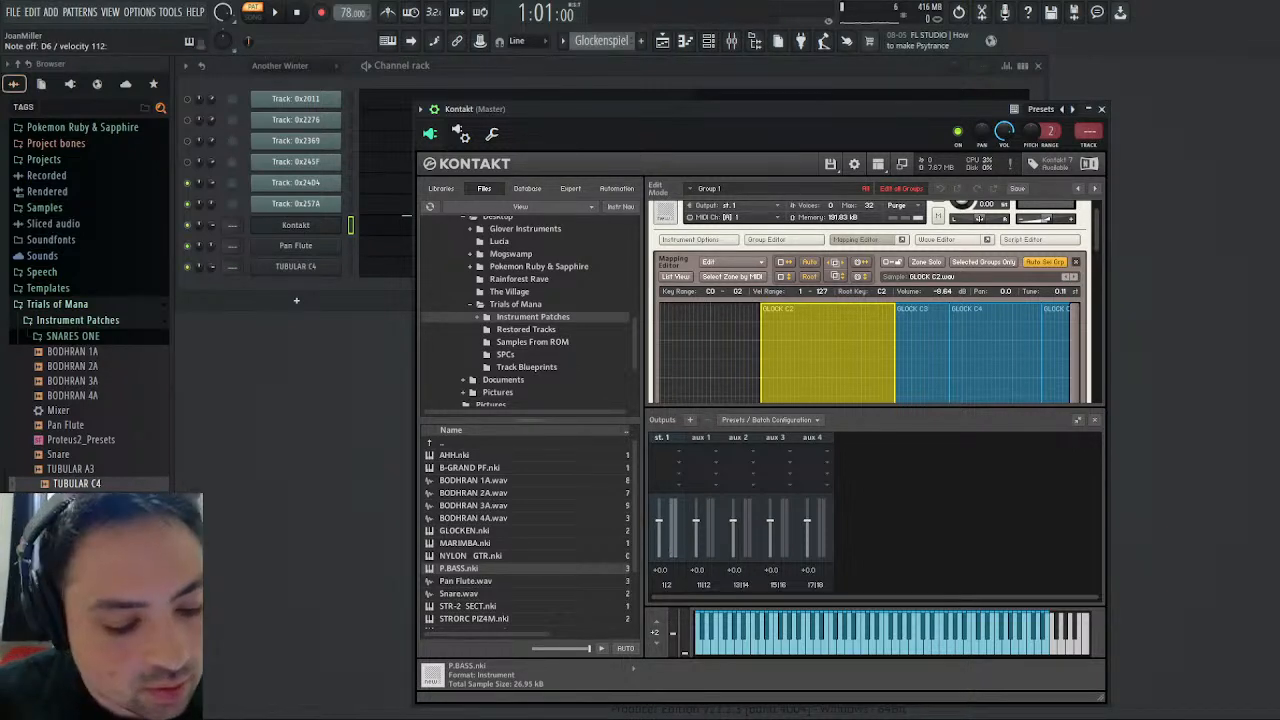
{"action": "scroll", "coordinate": [708, 234], "scroll_direction": "up", "scroll_amount": 1}
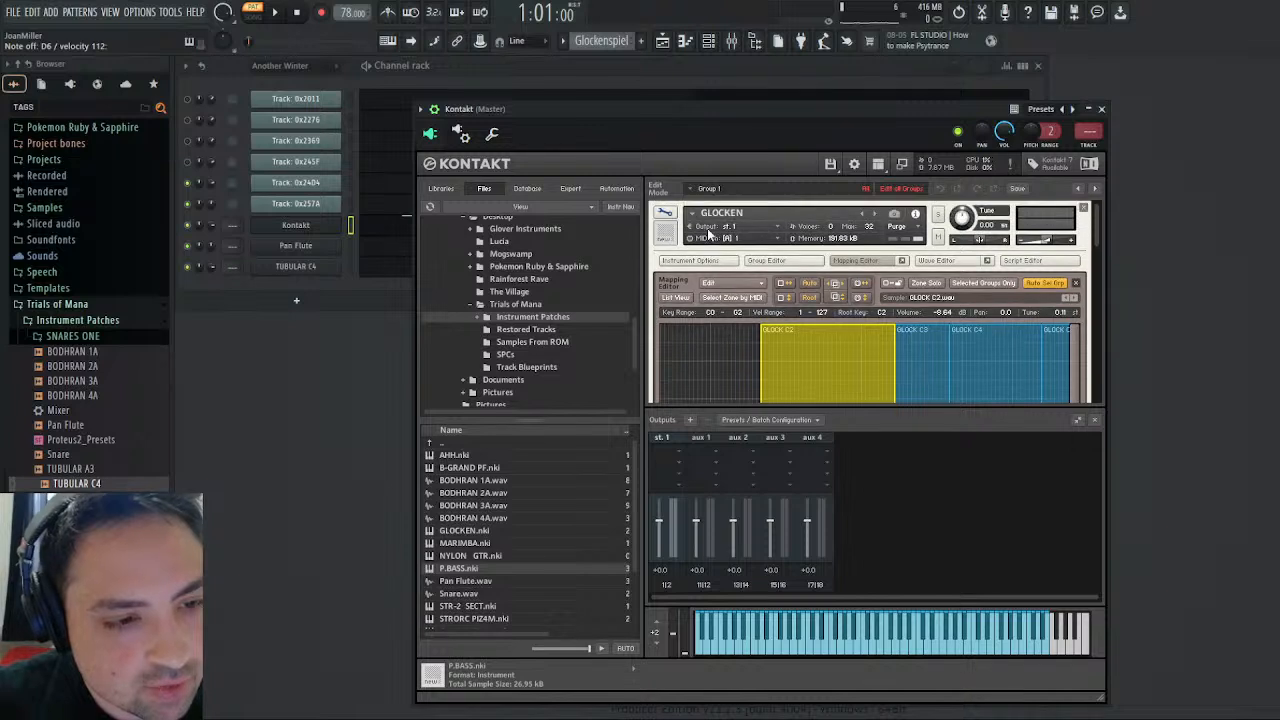
{"action": "left_click", "coordinate": [665, 213]}
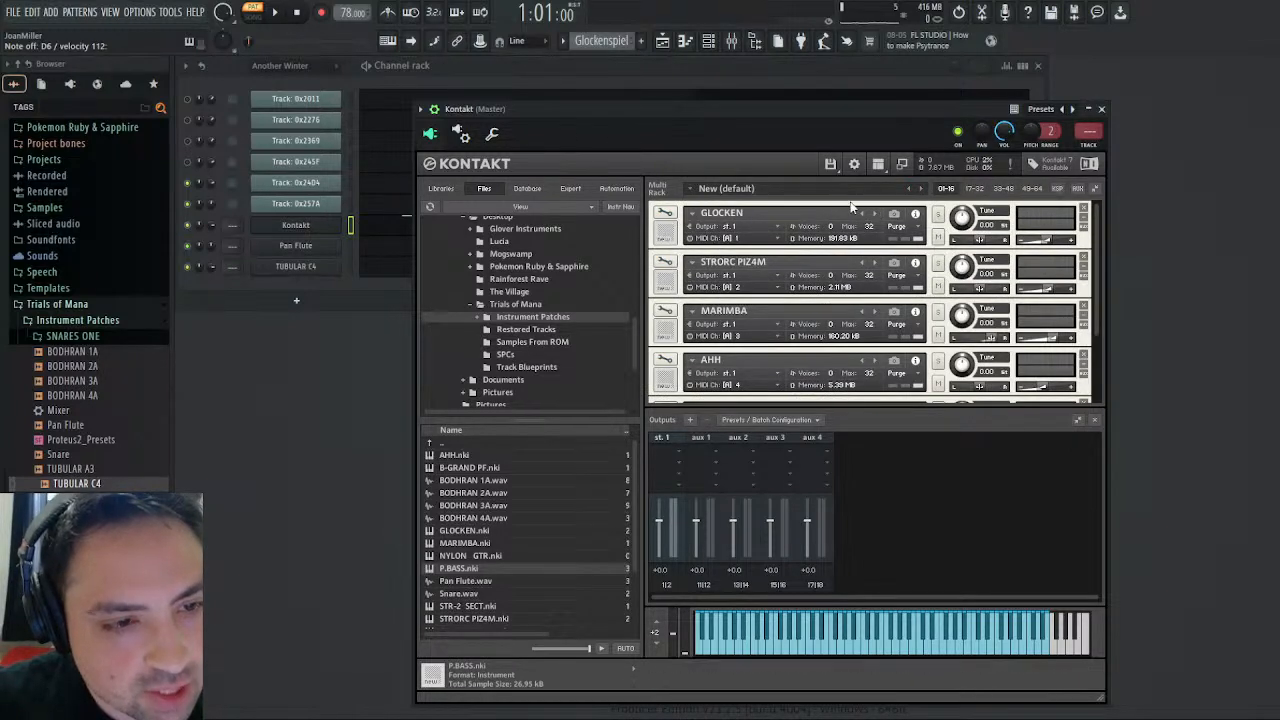
{"action": "left_click", "coordinate": [830, 163]}
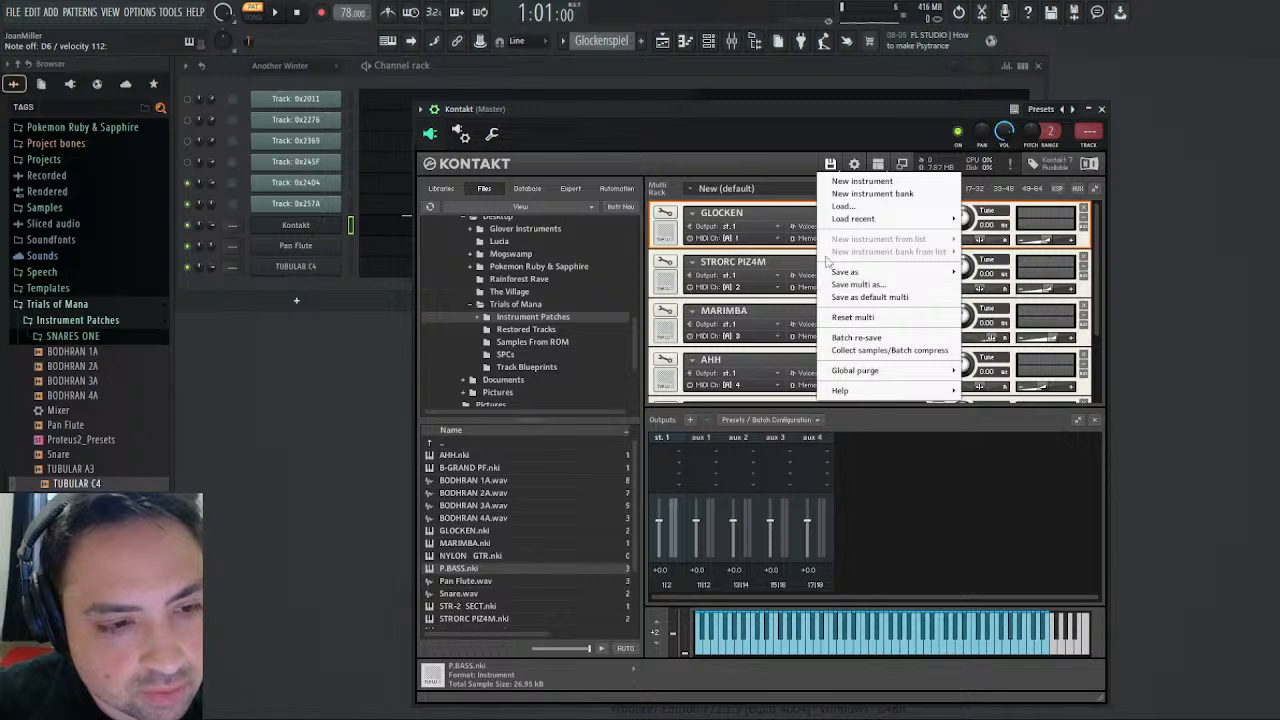
{"action": "mouse_move", "coordinate": [843, 273]}
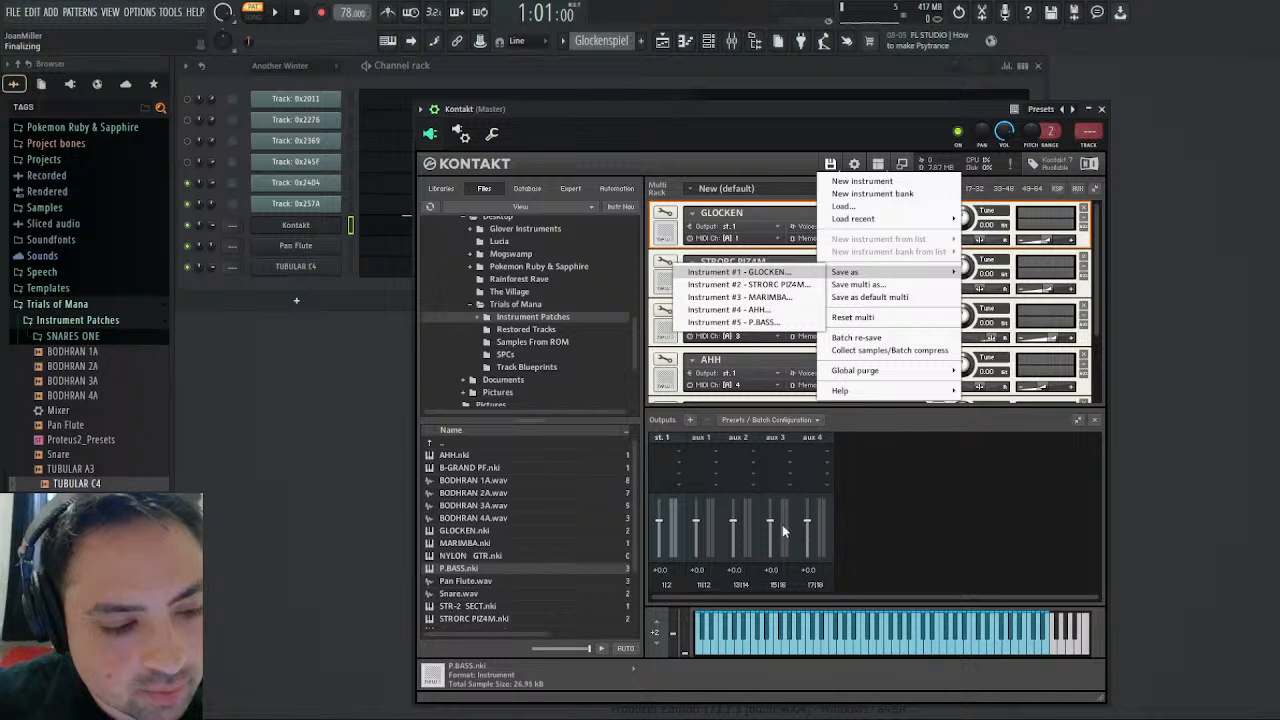
{"action": "left_click", "coordinate": [692, 362]}
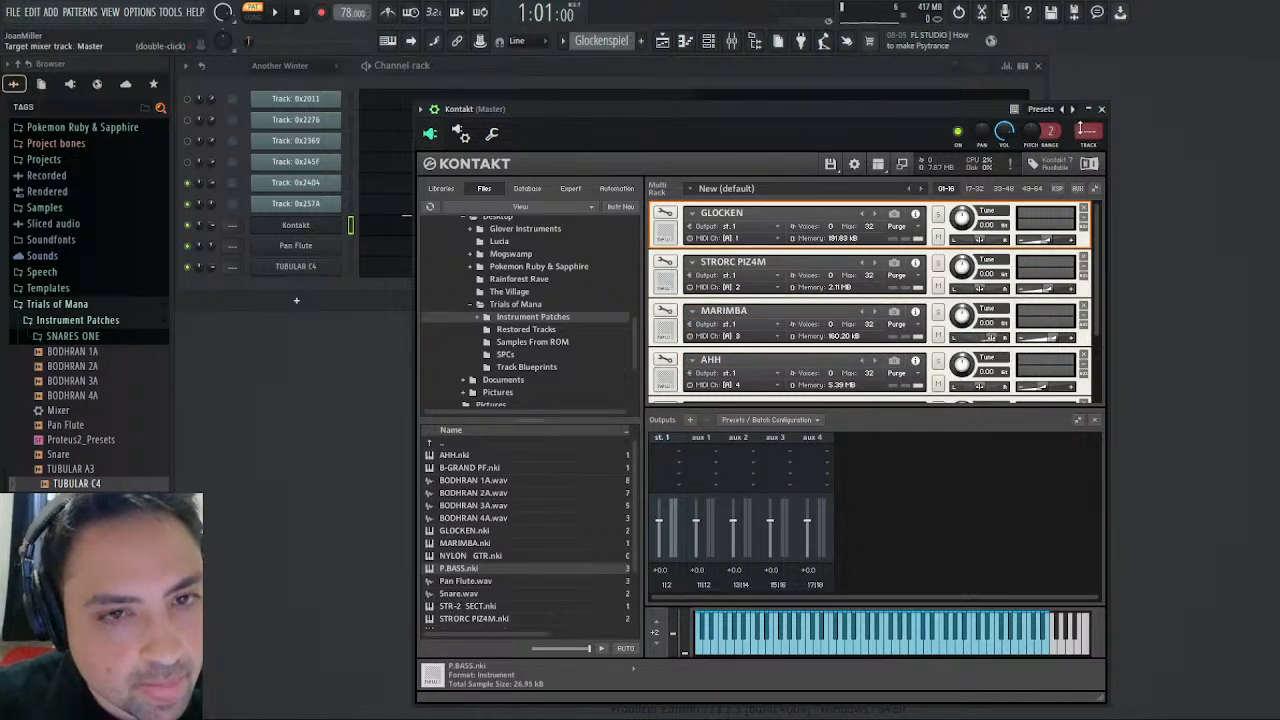
- Close Kontakt, bring up the Playlist and reduce the height of Track 2 to match the empty tracks
{"action": "left_click", "coordinate": [1101, 110]}
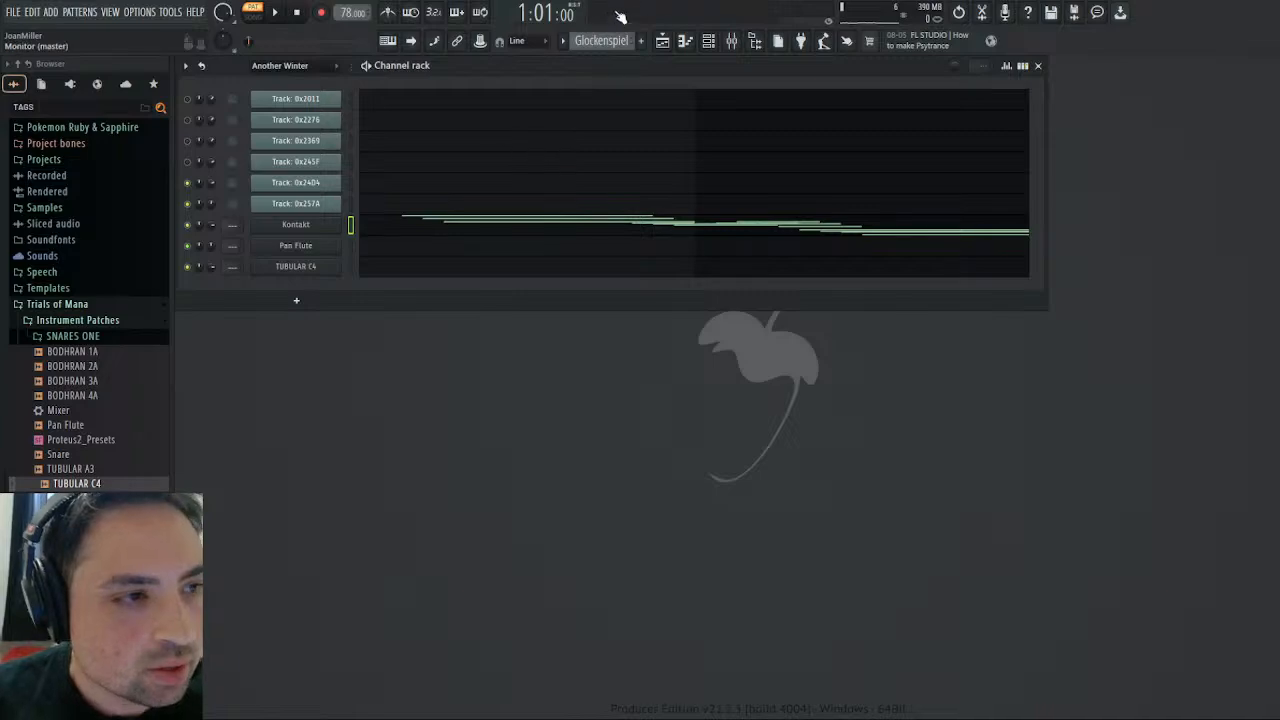
{"action": "left_click", "coordinate": [663, 44]}
{"action": "scroll", "coordinate": [746, 316], "scroll_direction": "down", "scroll_amount": 3}
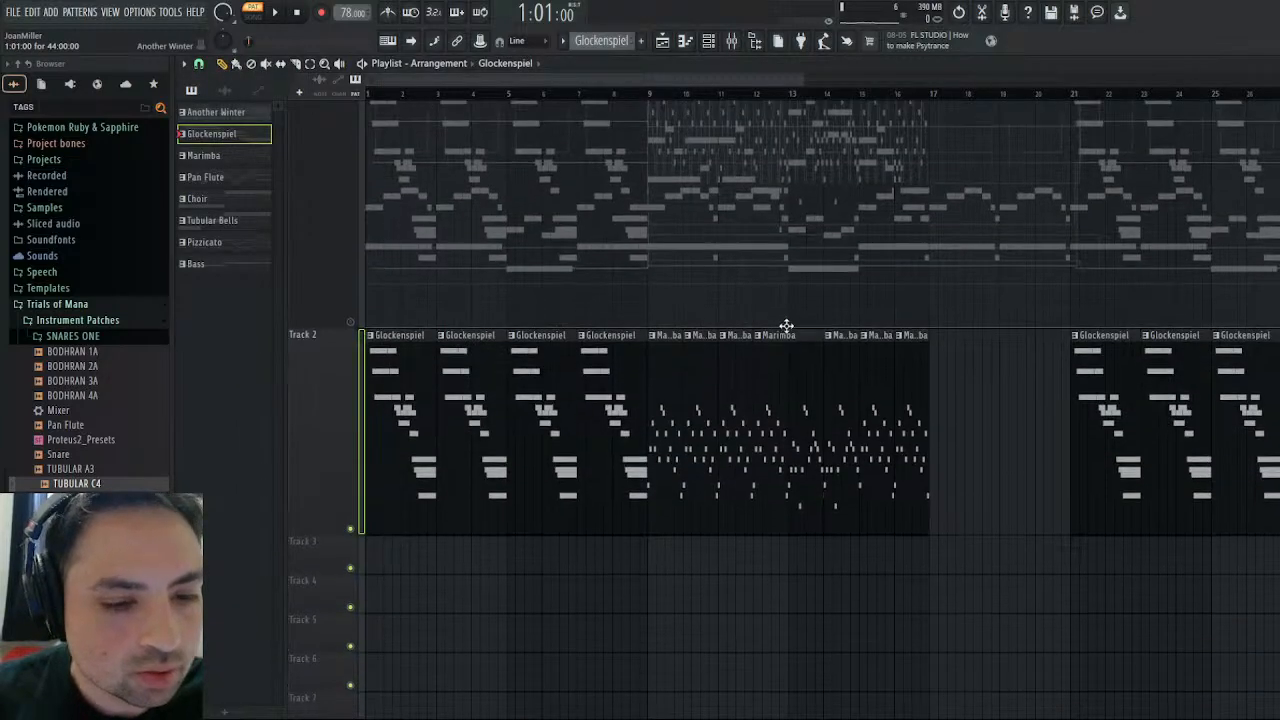
{"action": "scroll", "coordinate": [787, 326], "scroll_direction": "up", "scroll_amount": 1}
{"action": "mouse_move", "coordinate": [674, 81]}
{"action": "left_mouse_down"}
{"action": "mouse_move", "coordinate": [1125, 84]}
{"action": "mouse_move", "coordinate": [650, 84]}
{"action": "left_mouse_up"}
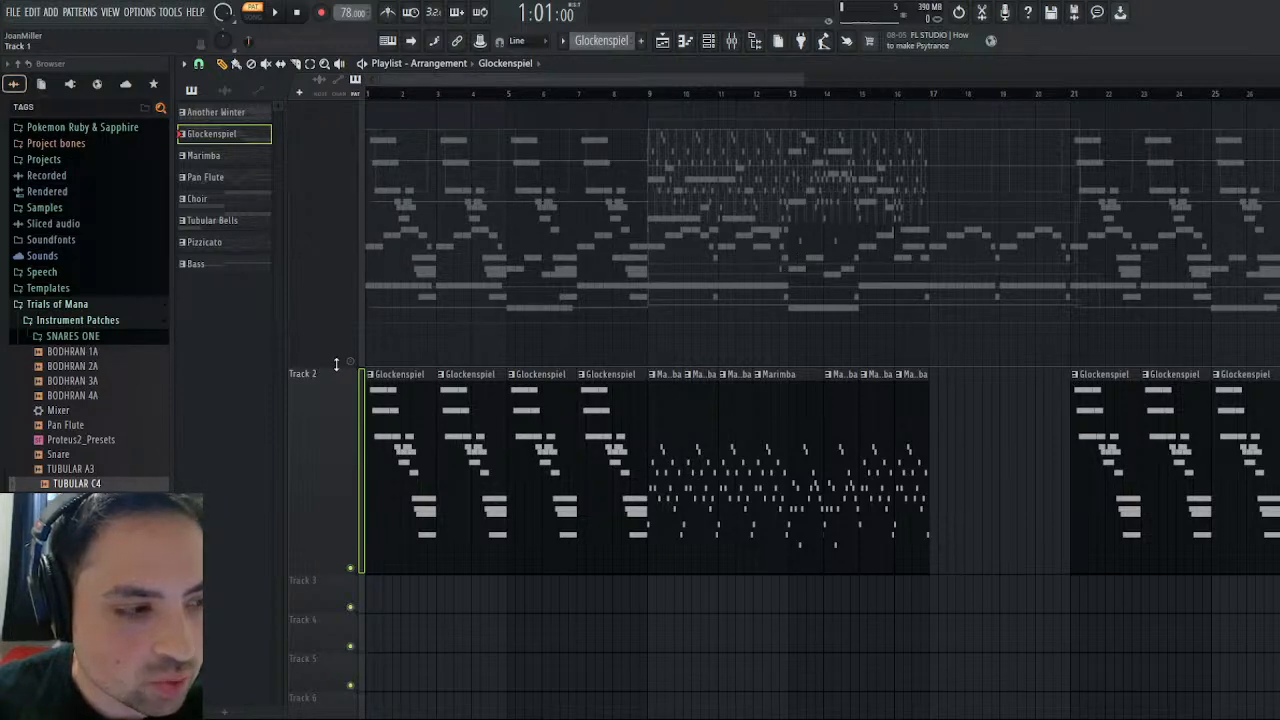
{"action": "scroll", "coordinate": [336, 364], "scroll_direction": "down", "scroll_amount": 5}
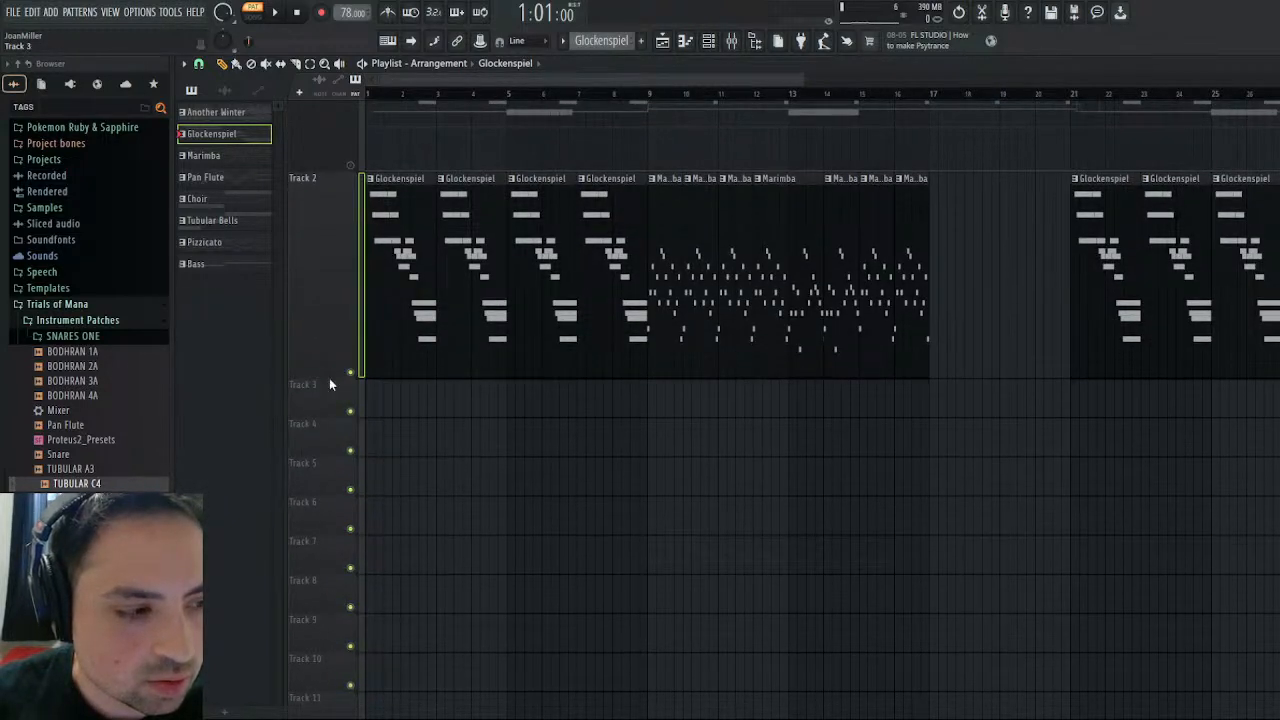
{"action": "left_click_drag", "start_coordinate": [335, 382], "coordinate": [335, 212]}
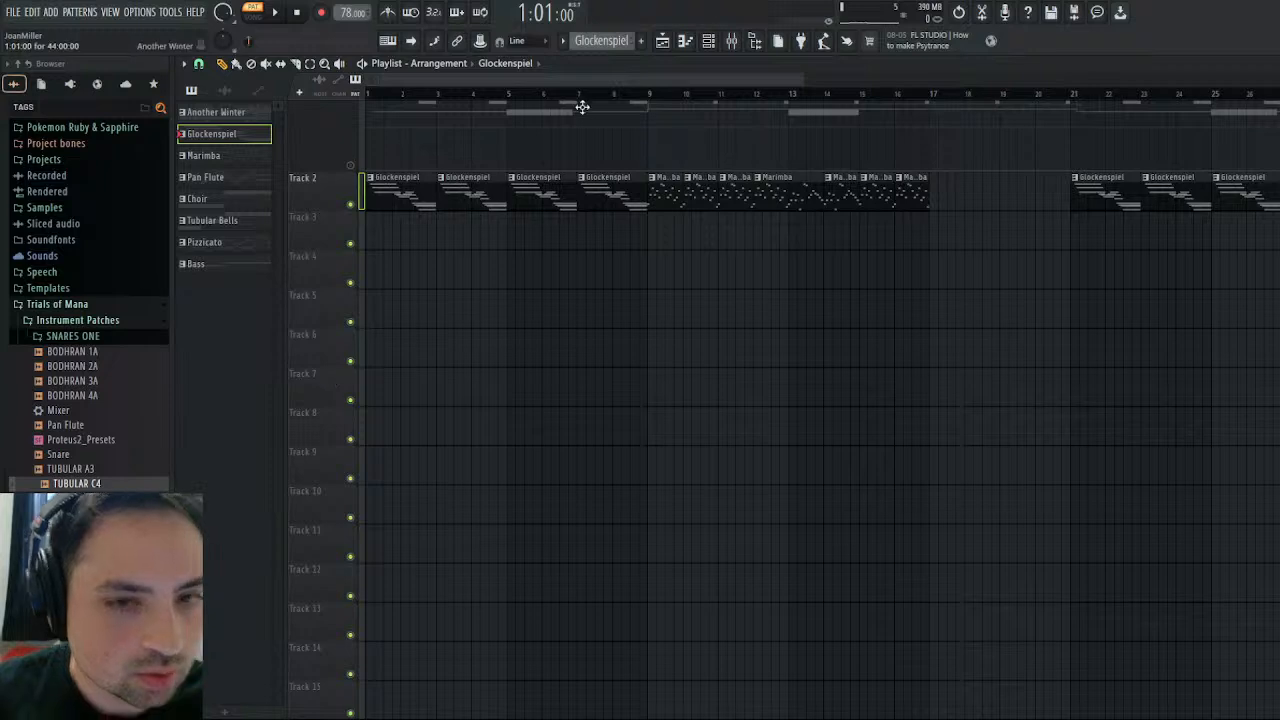
- Place a Pan Flute pattern clip on Track 3 at bar 9 and trim it to 8 bars
{"action": "left_click_drag", "start_coordinate": [612, 81], "coordinate": [365, 224]}
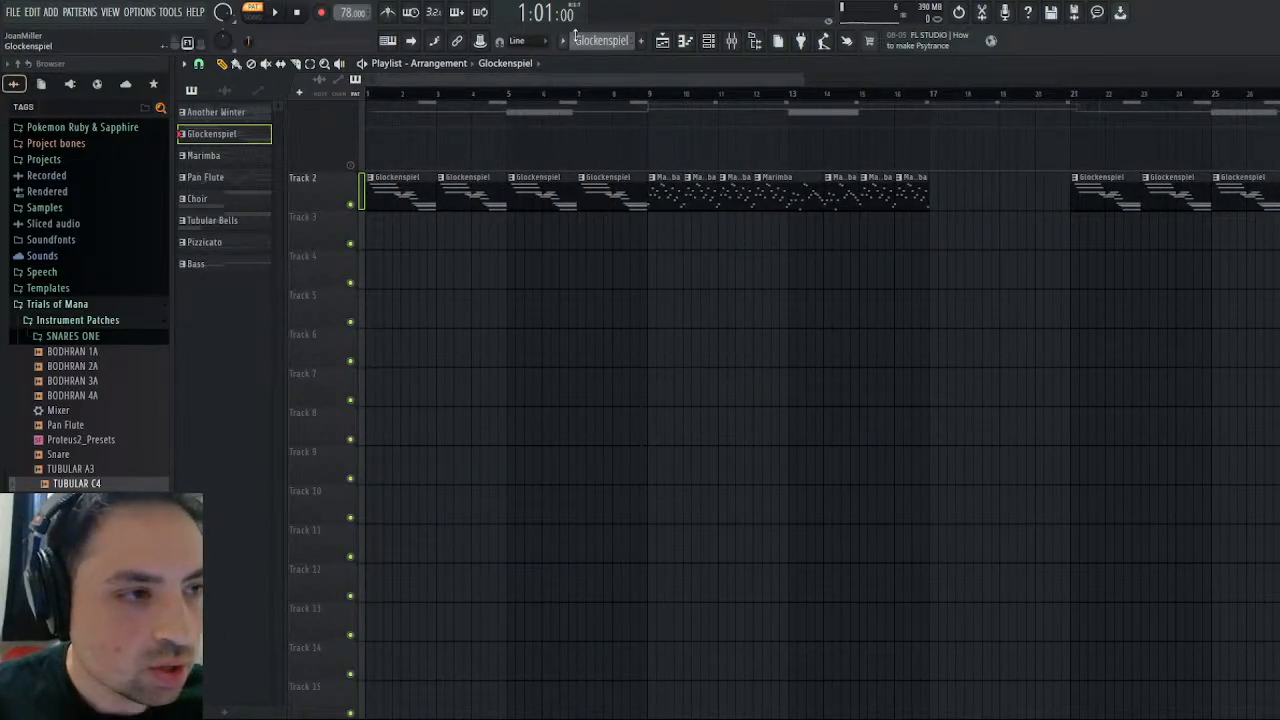
{"action": "scroll", "coordinate": [619, 43], "scroll_direction": "down", "scroll_amount": 1}
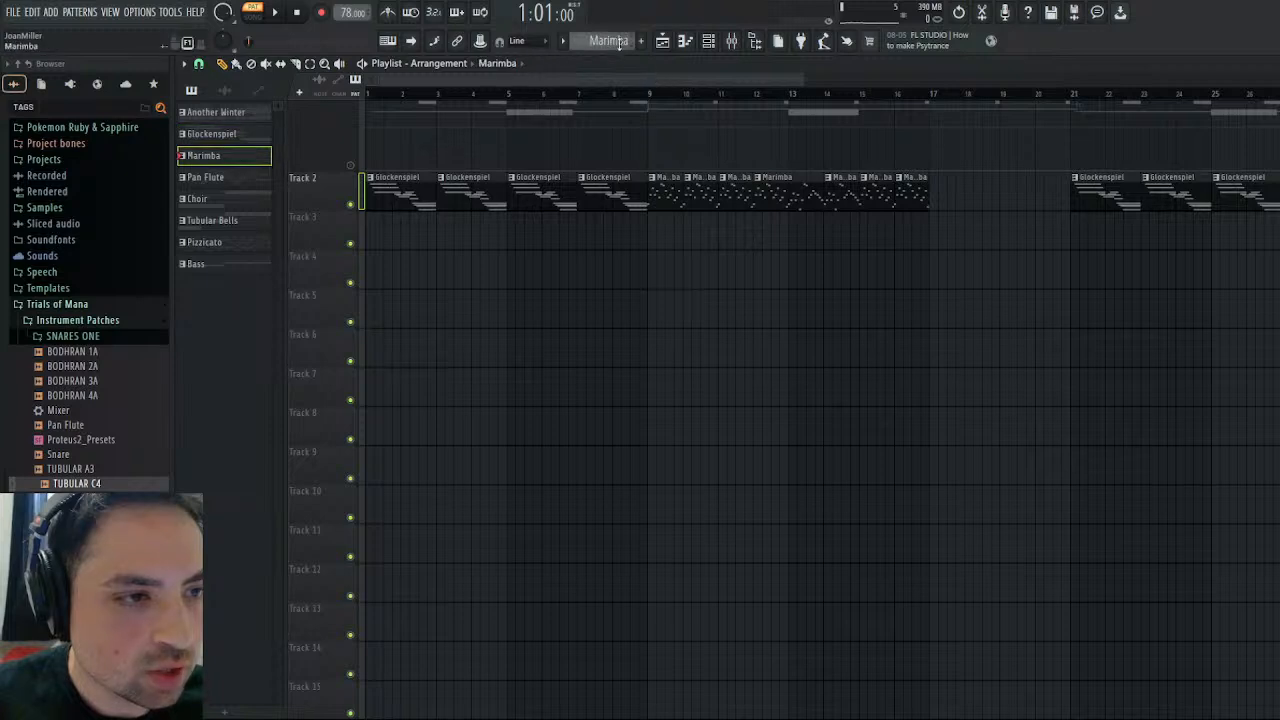
{"action": "key", "text": "KP_Add"}
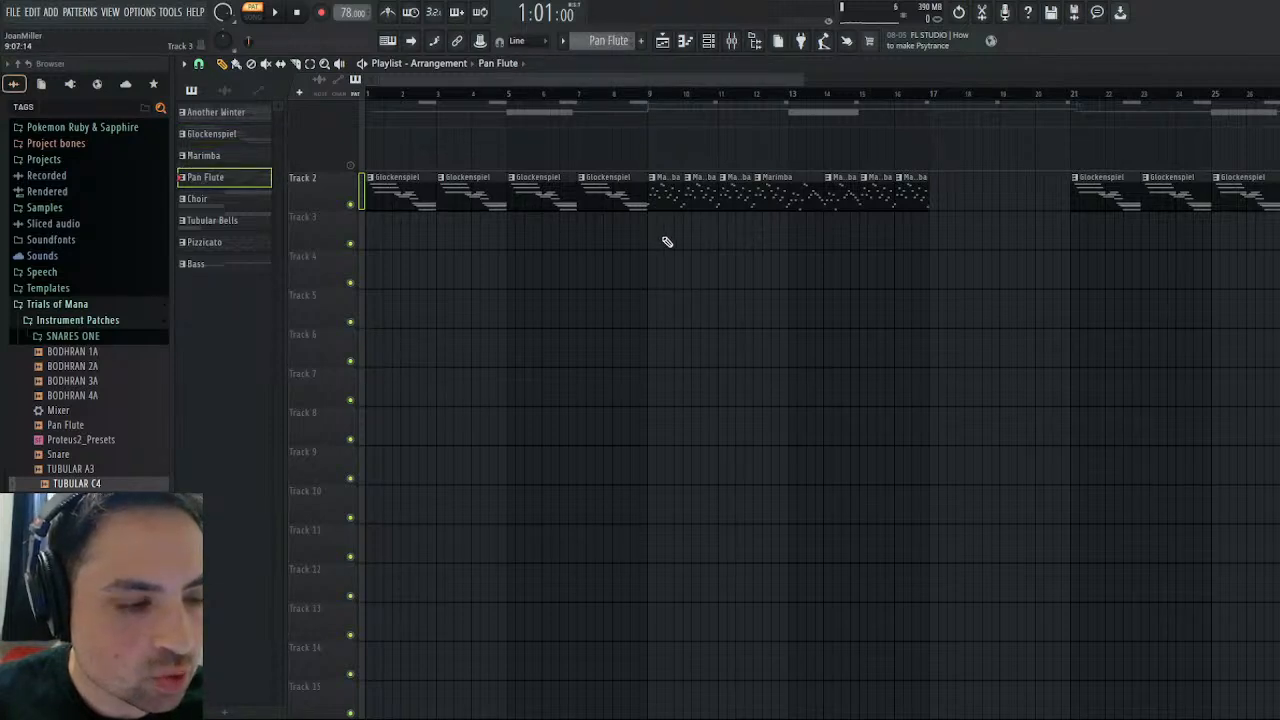
{"action": "scroll", "coordinate": [667, 242], "scroll_direction": "up", "scroll_amount": 3}
{"action": "left_click", "coordinate": [647, 522]}
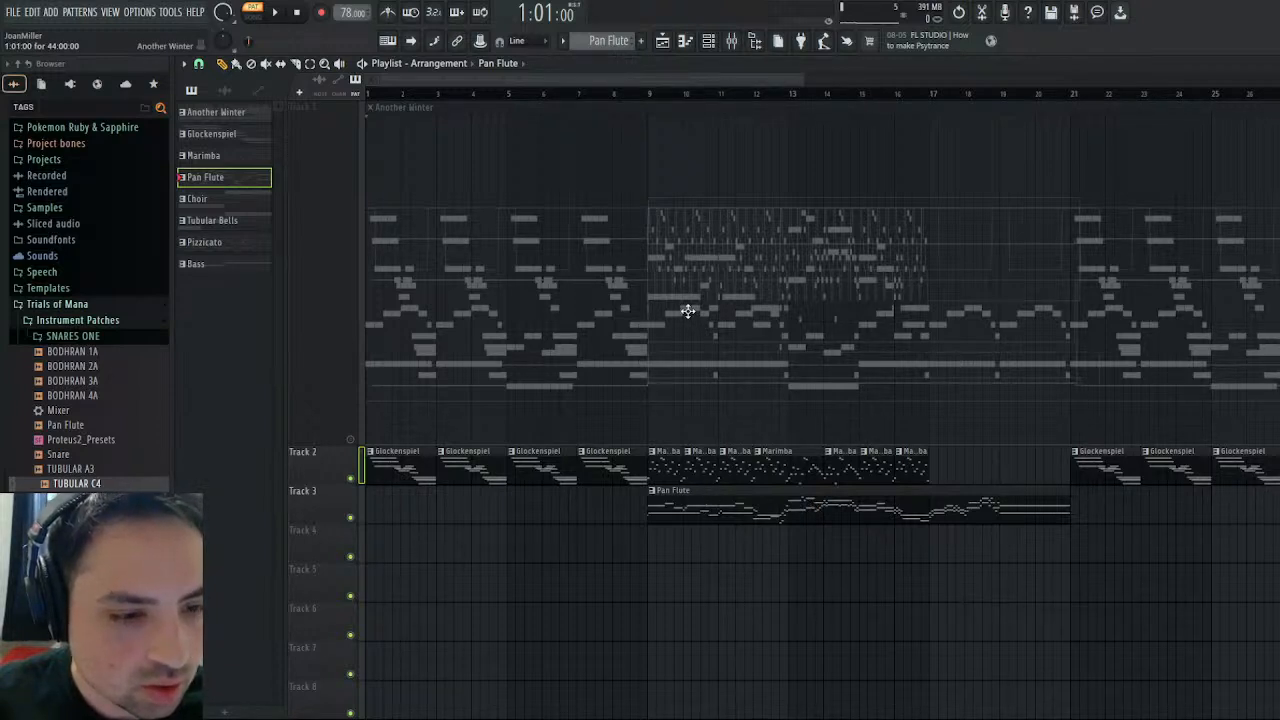
{"action": "left_click_drag", "start_coordinate": [1068, 504], "coordinate": [921, 504]}
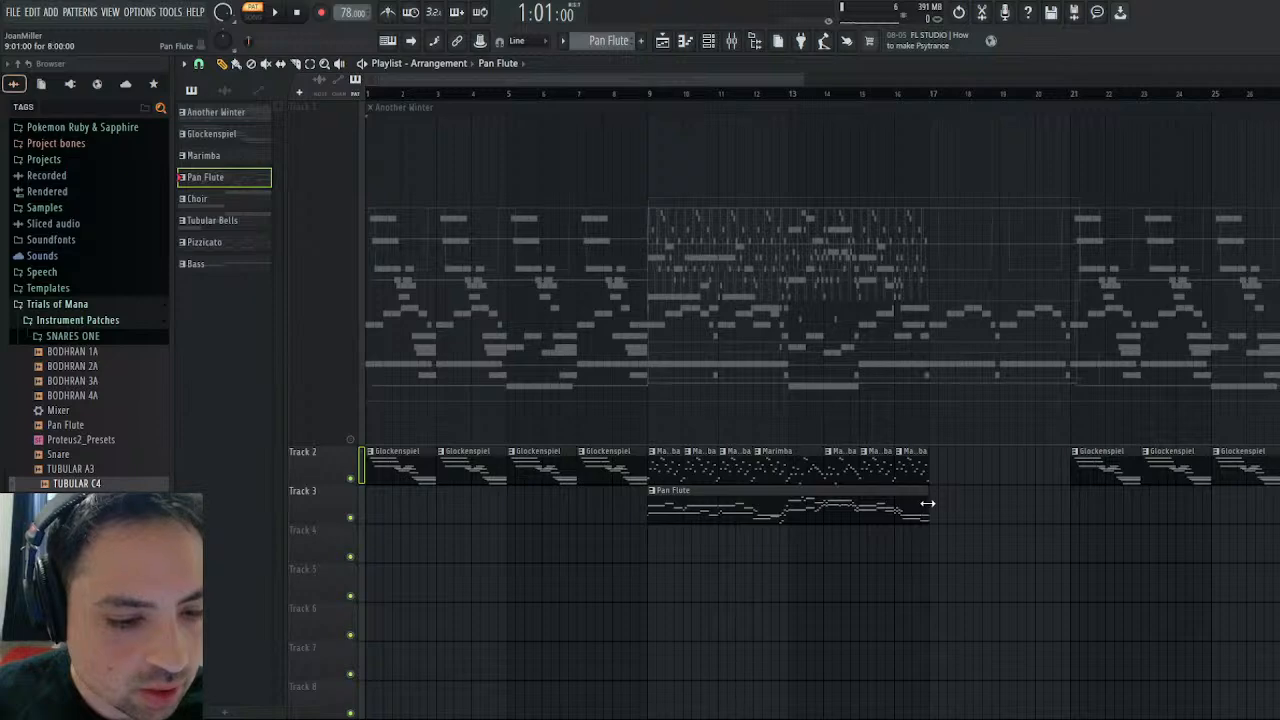
- Place a 12-bar Pan Flute clip on Track 3 at bar 29 and a second one from bar 41 ending at bar 45
{"action": "scroll", "coordinate": [750, 330], "scroll_direction": "right", "scroll_amount": 10}
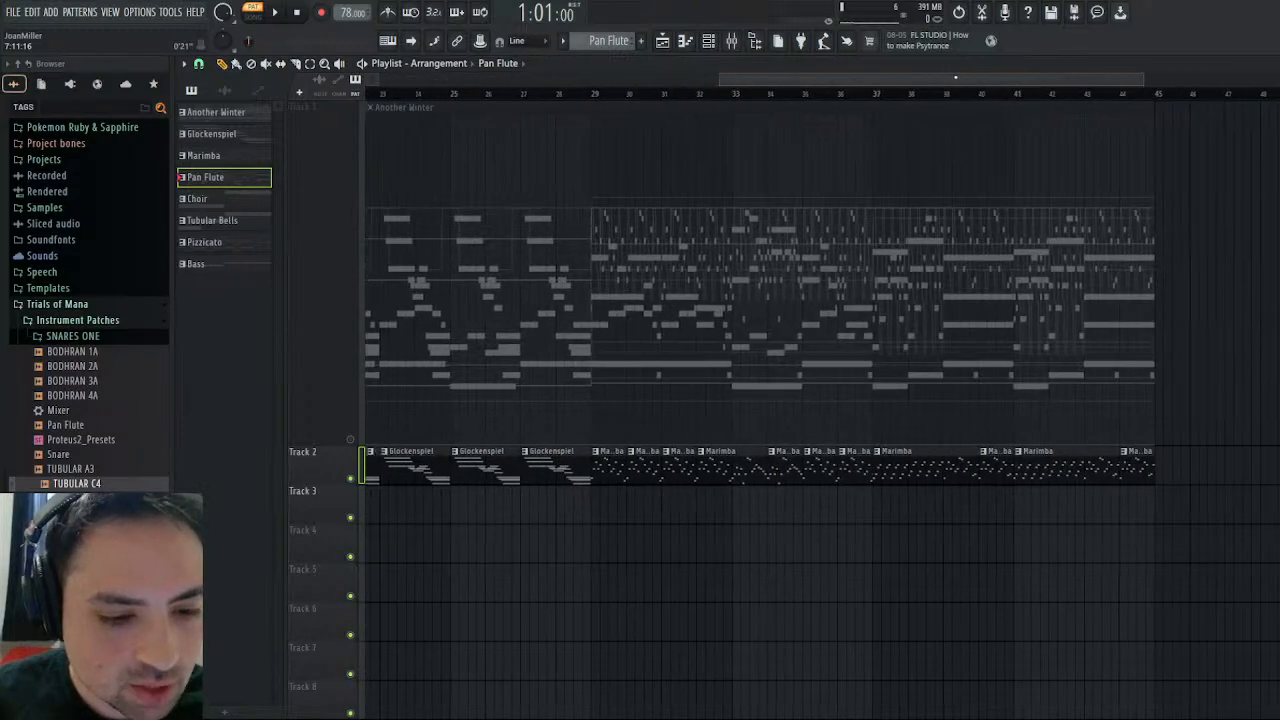
{"action": "left_click", "coordinate": [583, 508]}
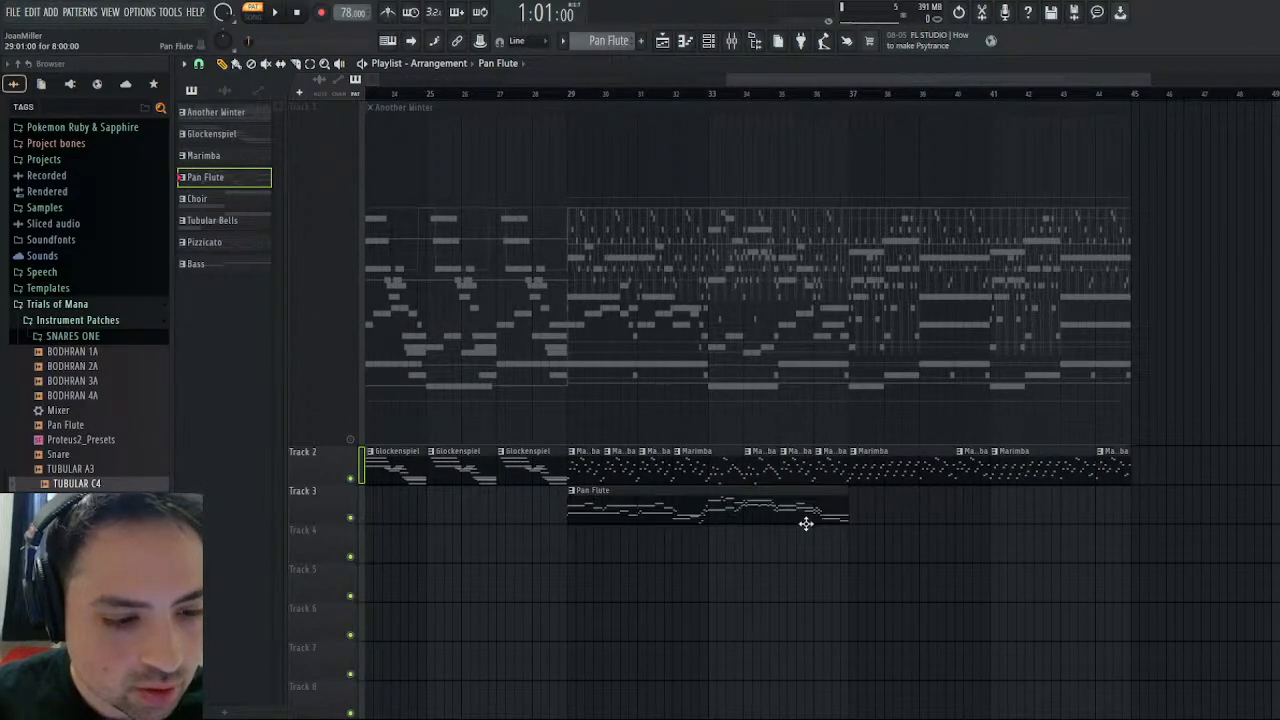
{"action": "left_click_drag", "start_coordinate": [845, 505], "coordinate": [985, 511]}
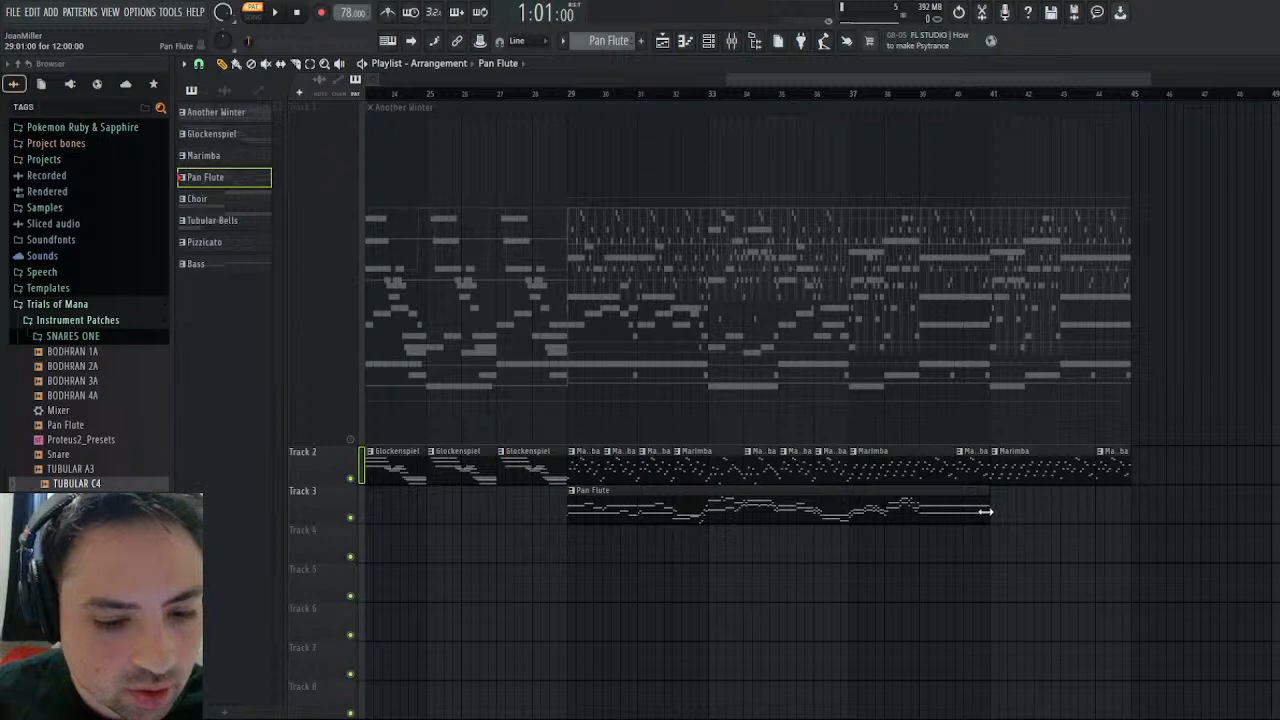
{"action": "left_click", "coordinate": [700, 552]}
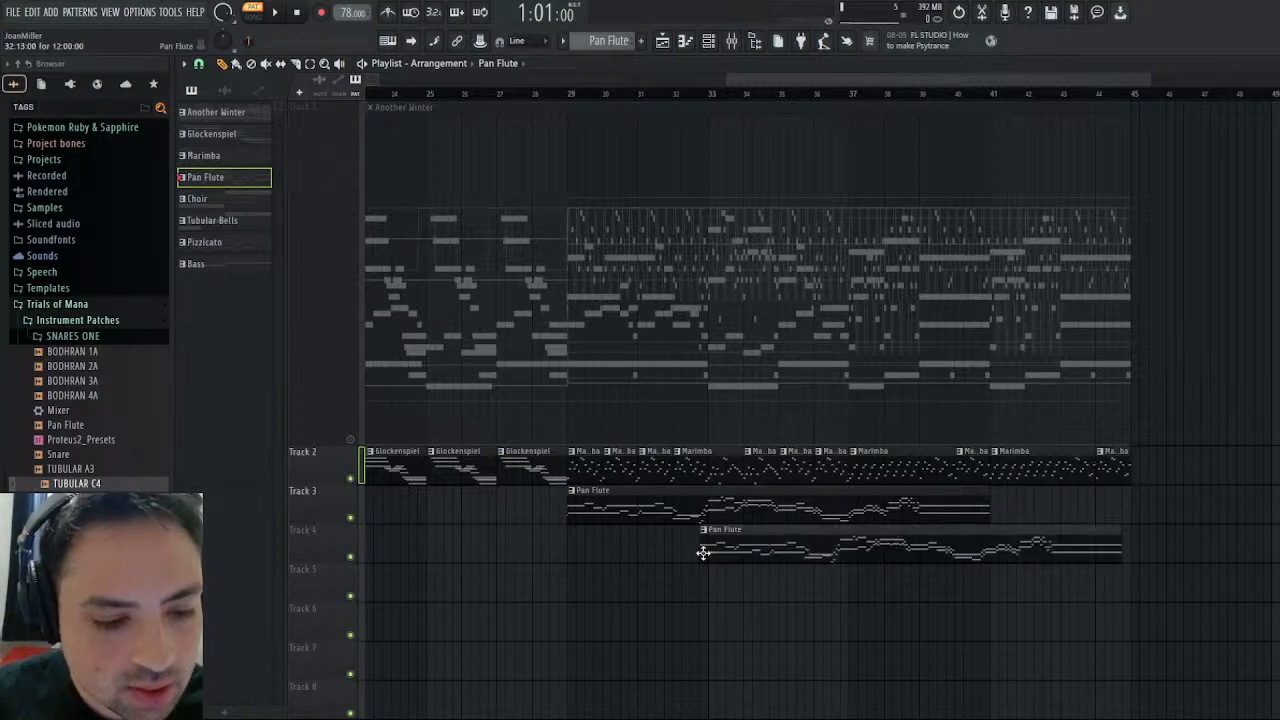
{"action": "left_click_drag", "start_coordinate": [700, 552], "coordinate": [1040, 508]}
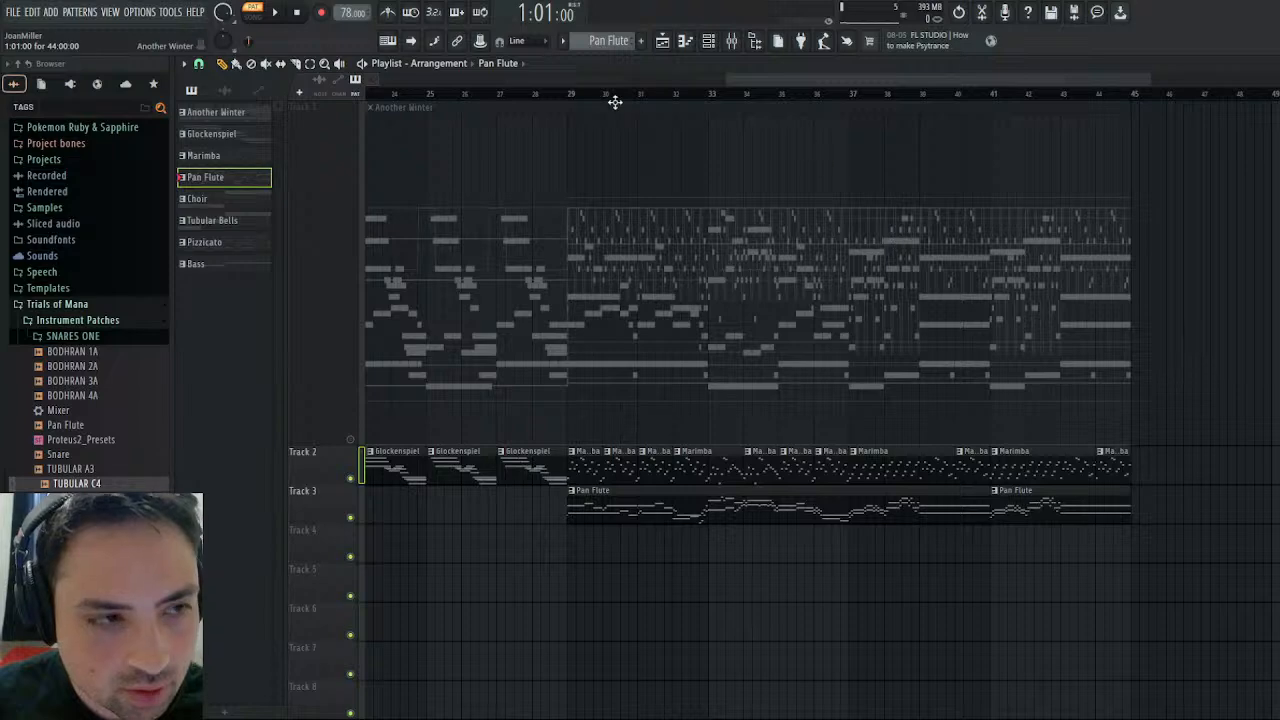
- Play the song from bar 29 to check the Pan Flute clips against the Marimba part
{"action": "left_click", "coordinate": [571, 95]}
{"action": "left_click", "coordinate": [276, 13]}
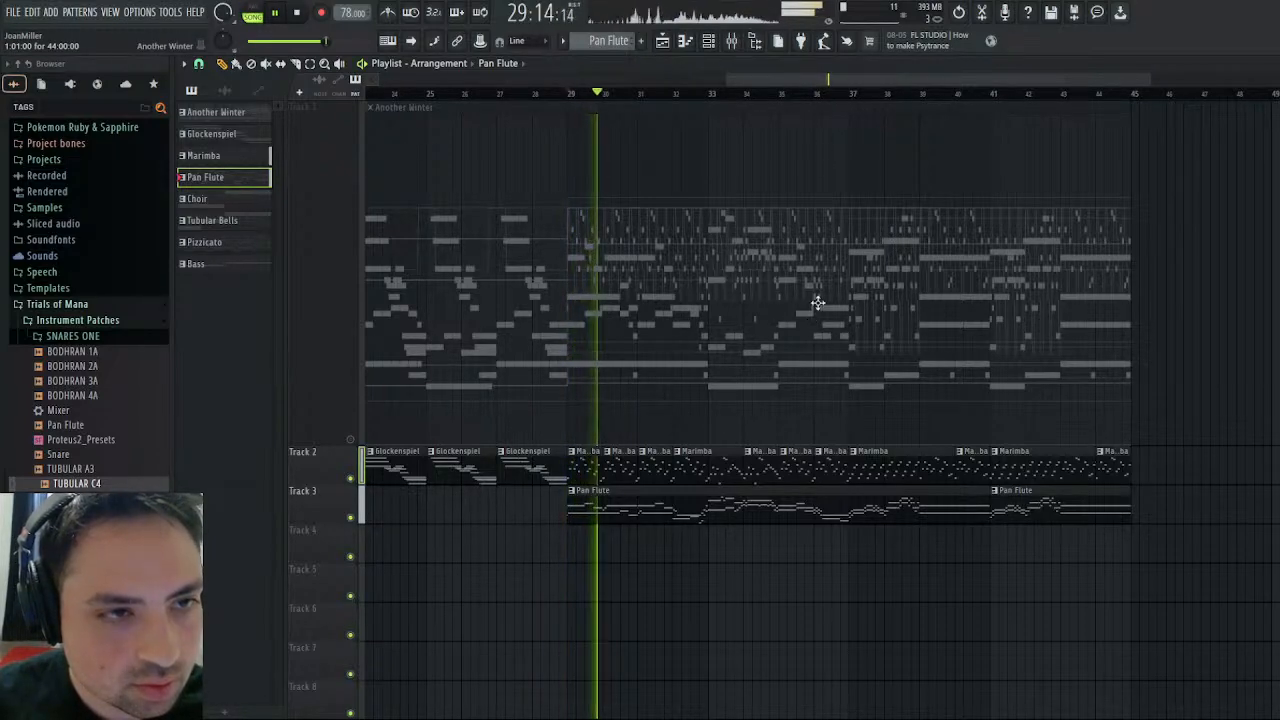
{"action": "left_click_drag", "start_coordinate": [816, 77], "coordinate": [490, 76]}
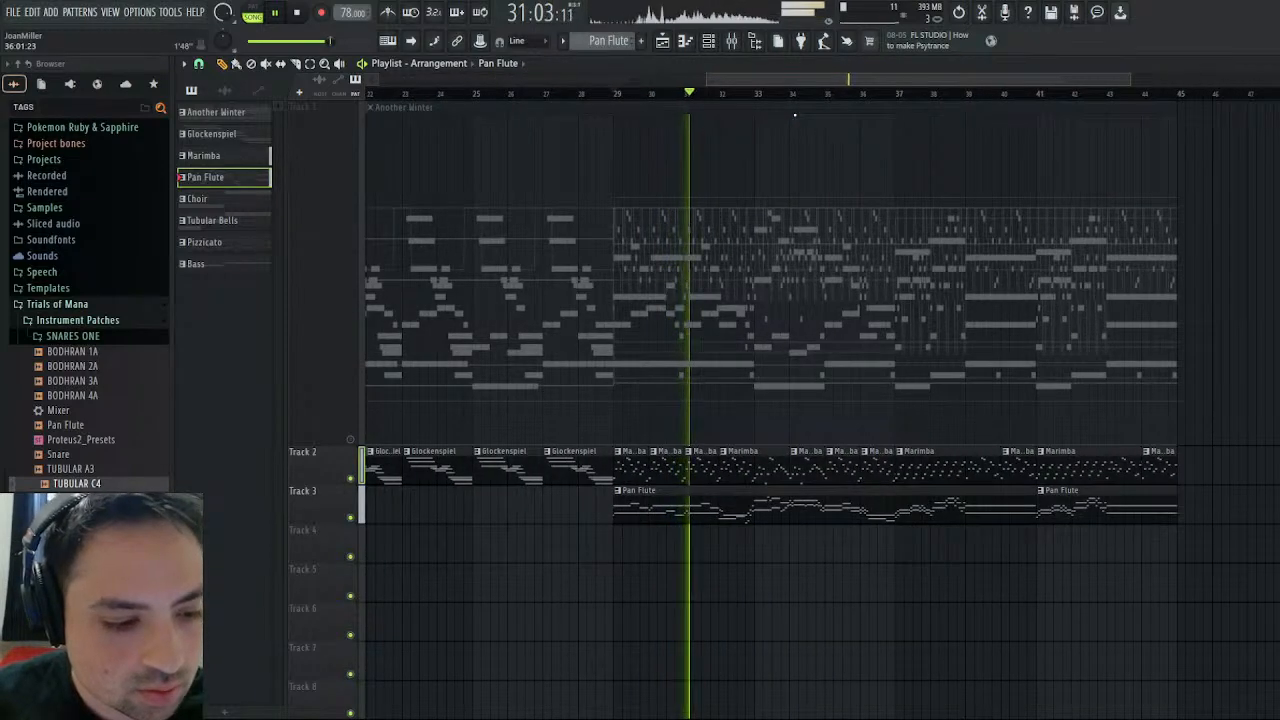
{"action": "left_click_drag", "start_coordinate": [803, 114], "coordinate": [720, 124]}
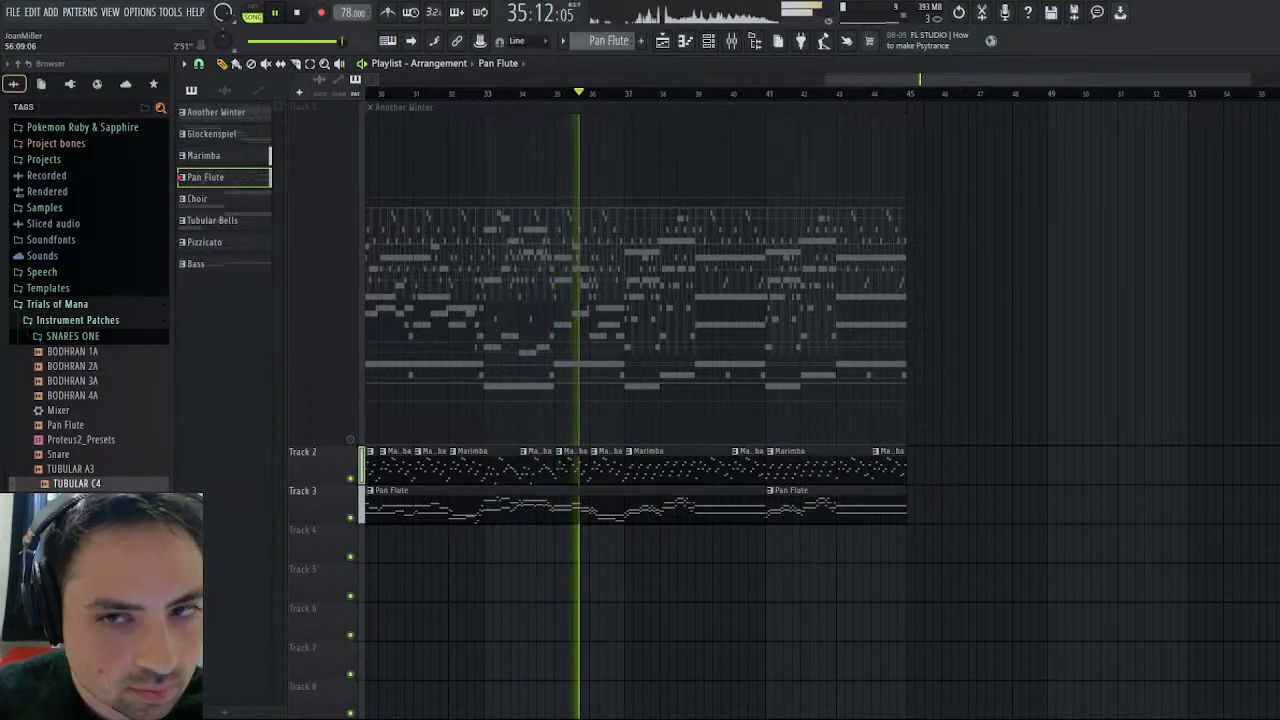
- Open the Pan Flute channel's pitch envelope and LFO settings while the song plays, and stop playback
{"action": "left_click", "coordinate": [1270, 64]}
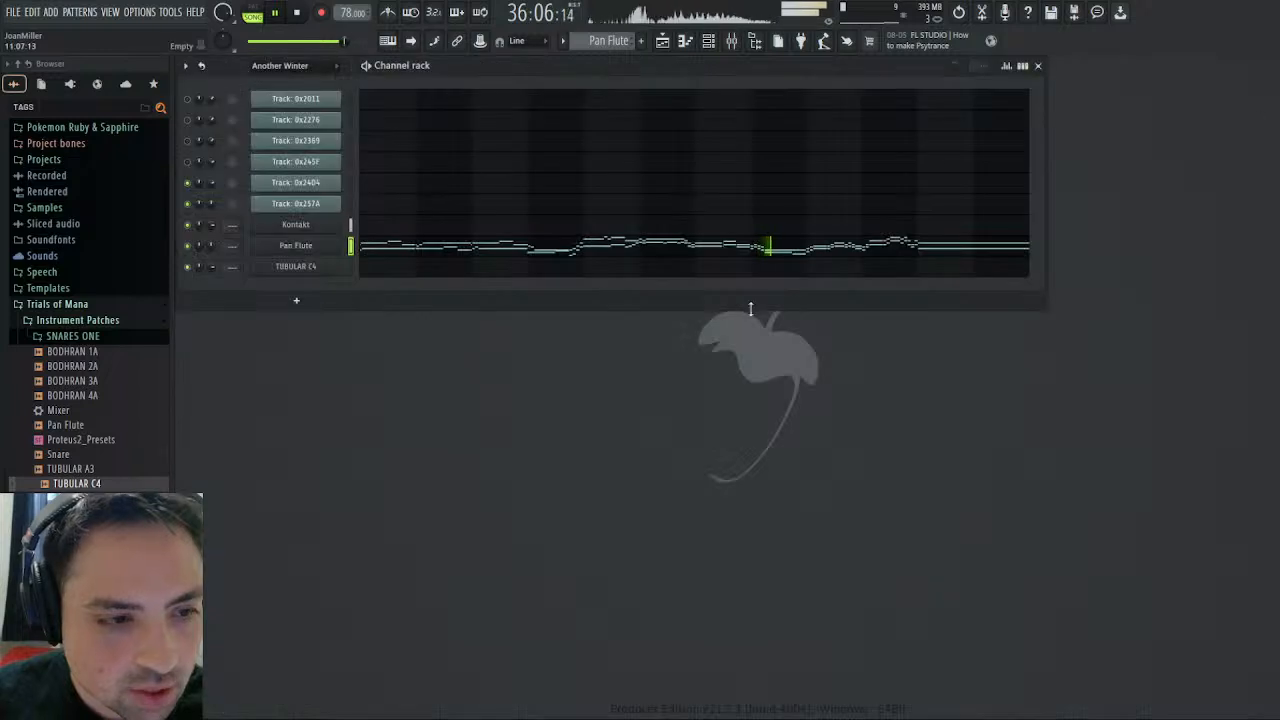
{"action": "left_click", "coordinate": [300, 247]}
{"action": "left_click", "coordinate": [380, 239]}
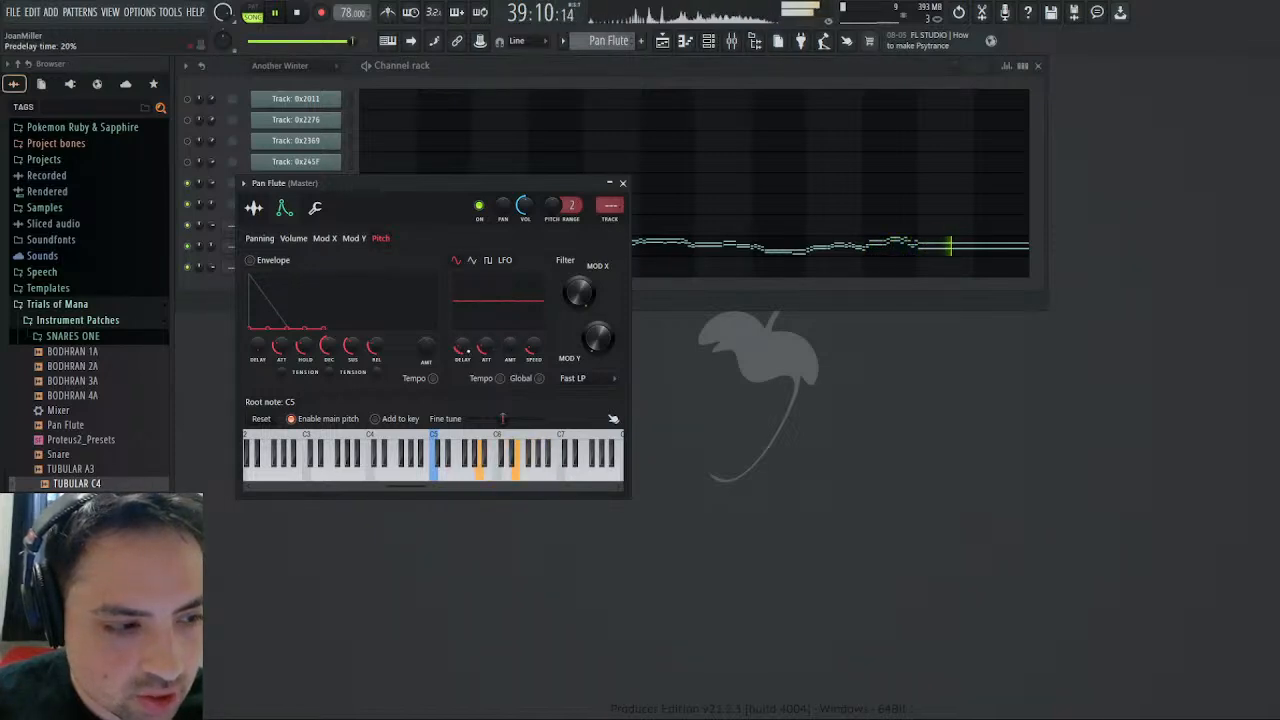
{"action": "left_click", "coordinate": [298, 12]}
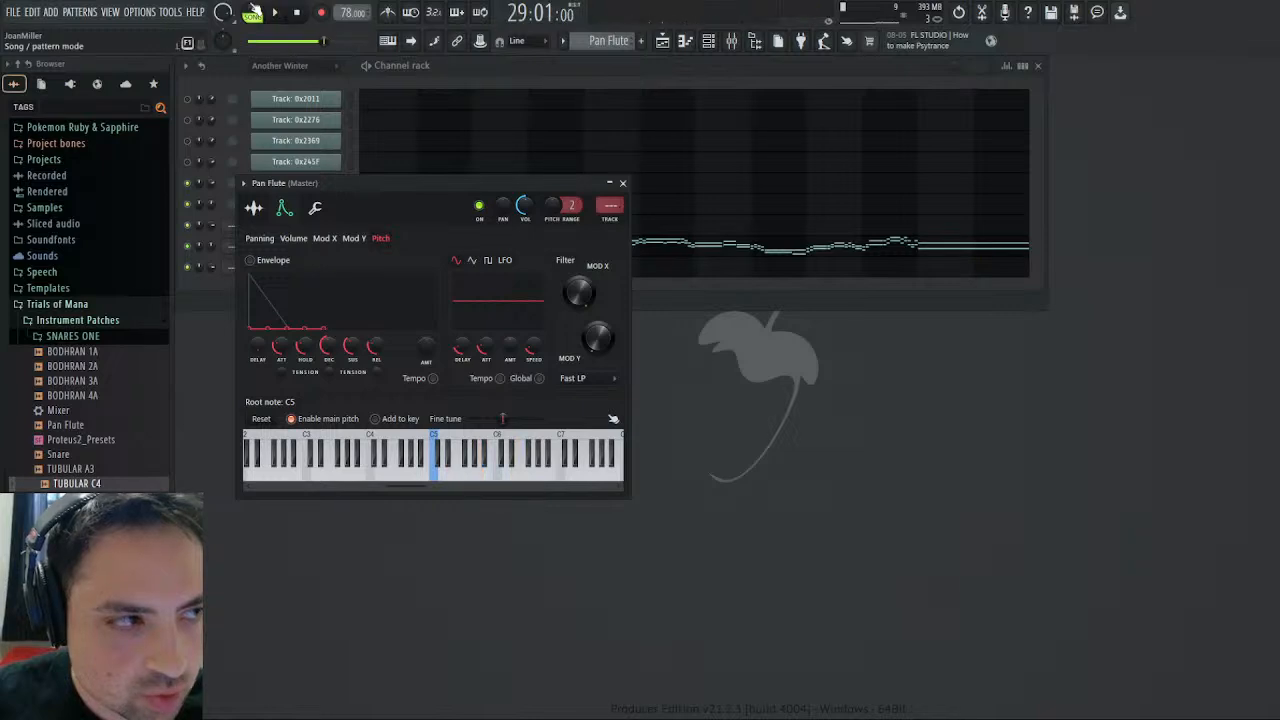
- Replay the song from bar 29 while examining the Pan Flute's volume, panning and pitch modulation, and close its channel settings
{"action": "left_click", "coordinate": [272, 13]}
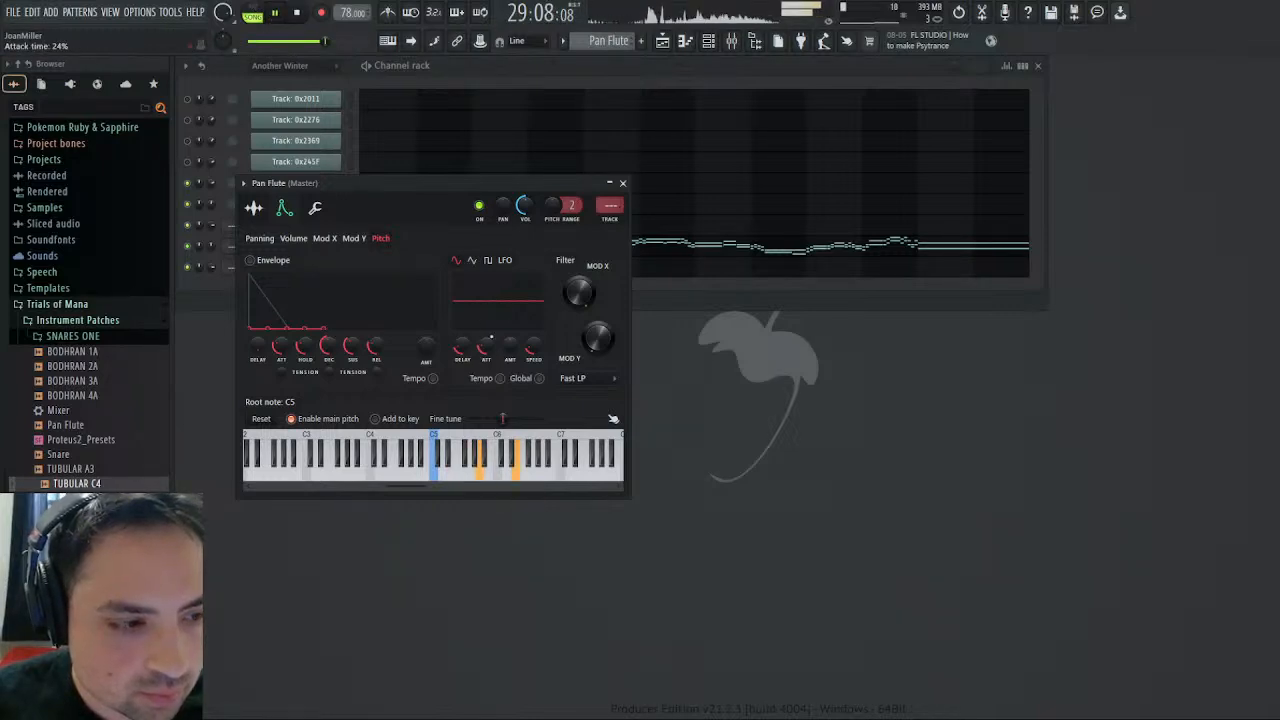
{"action": "left_click", "coordinate": [303, 240]}
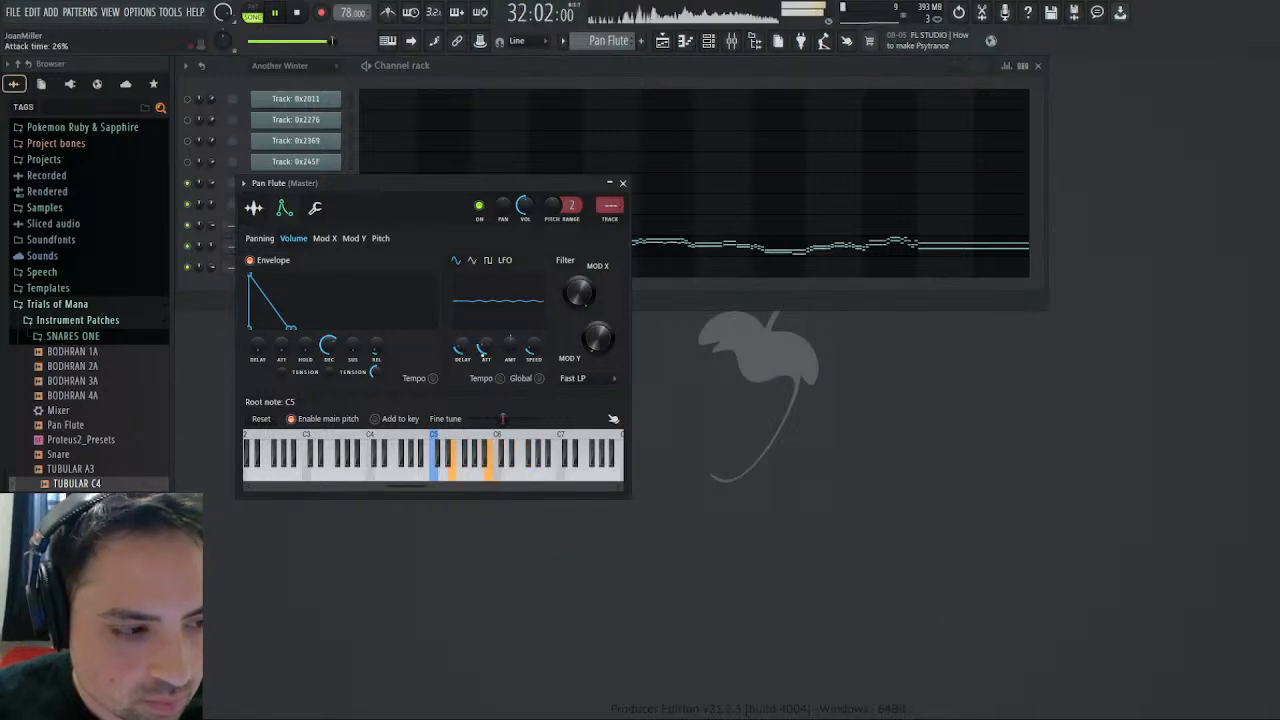
{"action": "left_click", "coordinate": [262, 239]}
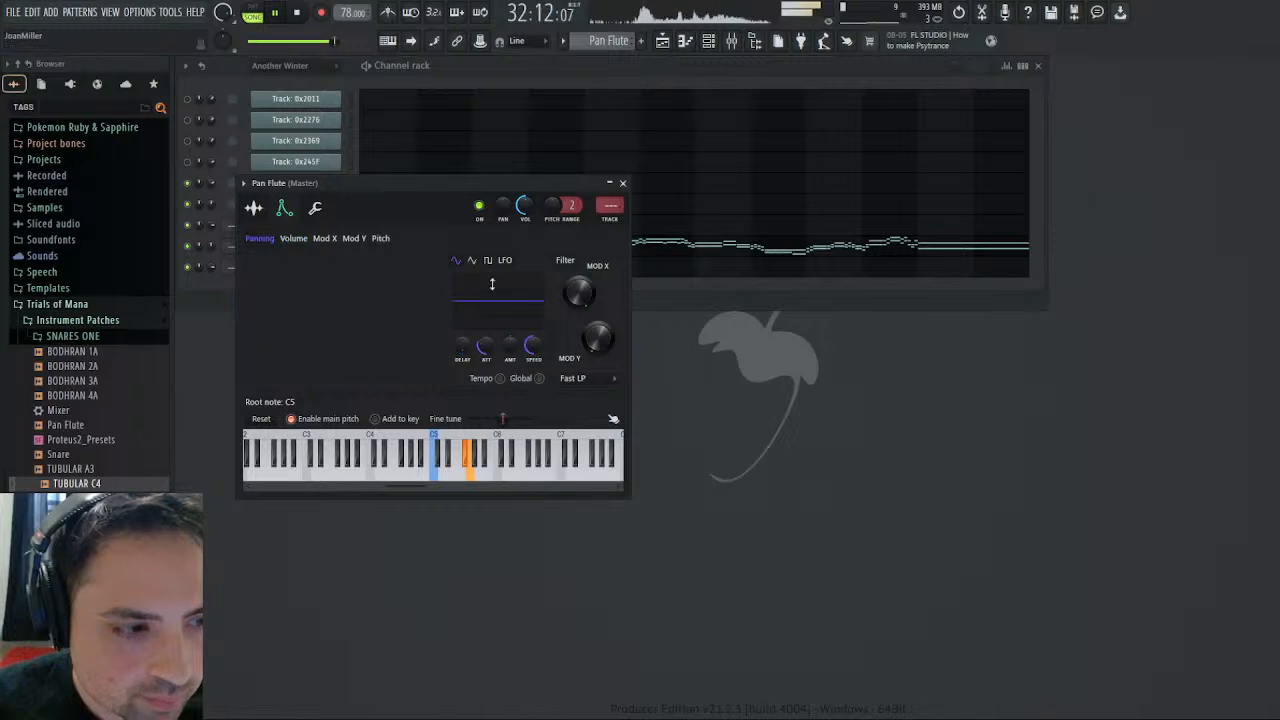
{"action": "left_click", "coordinate": [380, 238]}
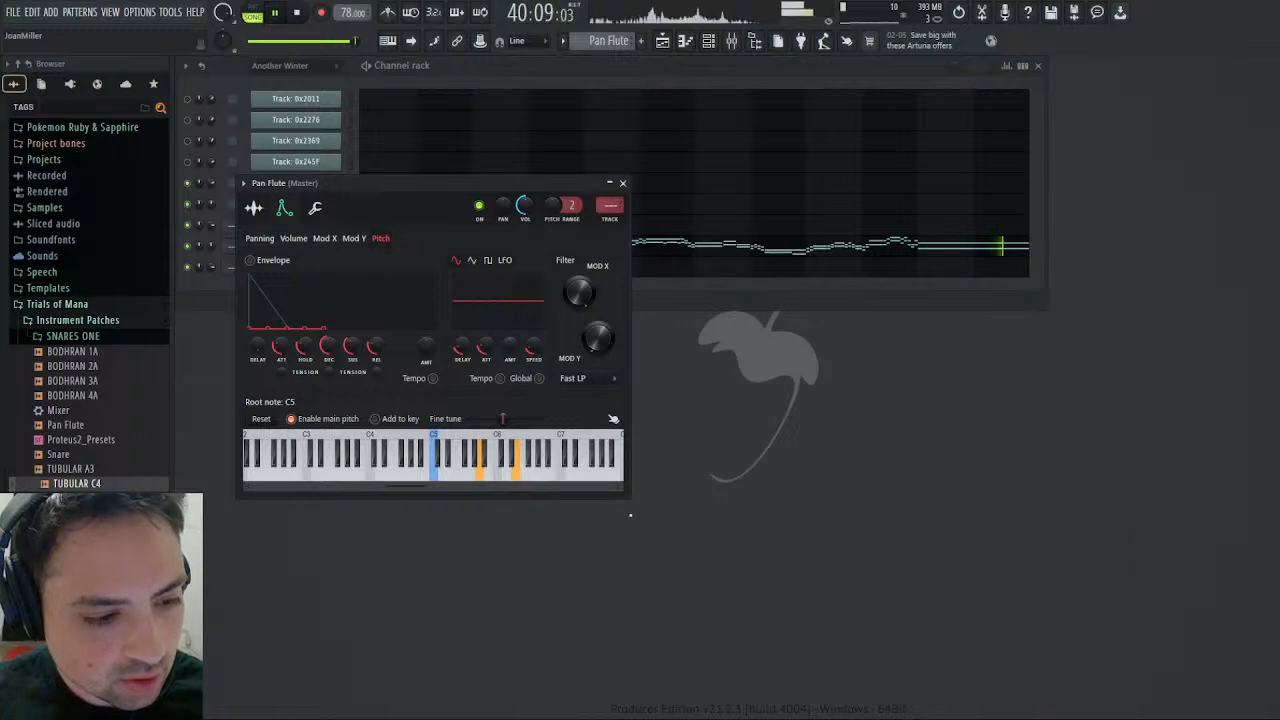
{"action": "left_click", "coordinate": [278, 14]}
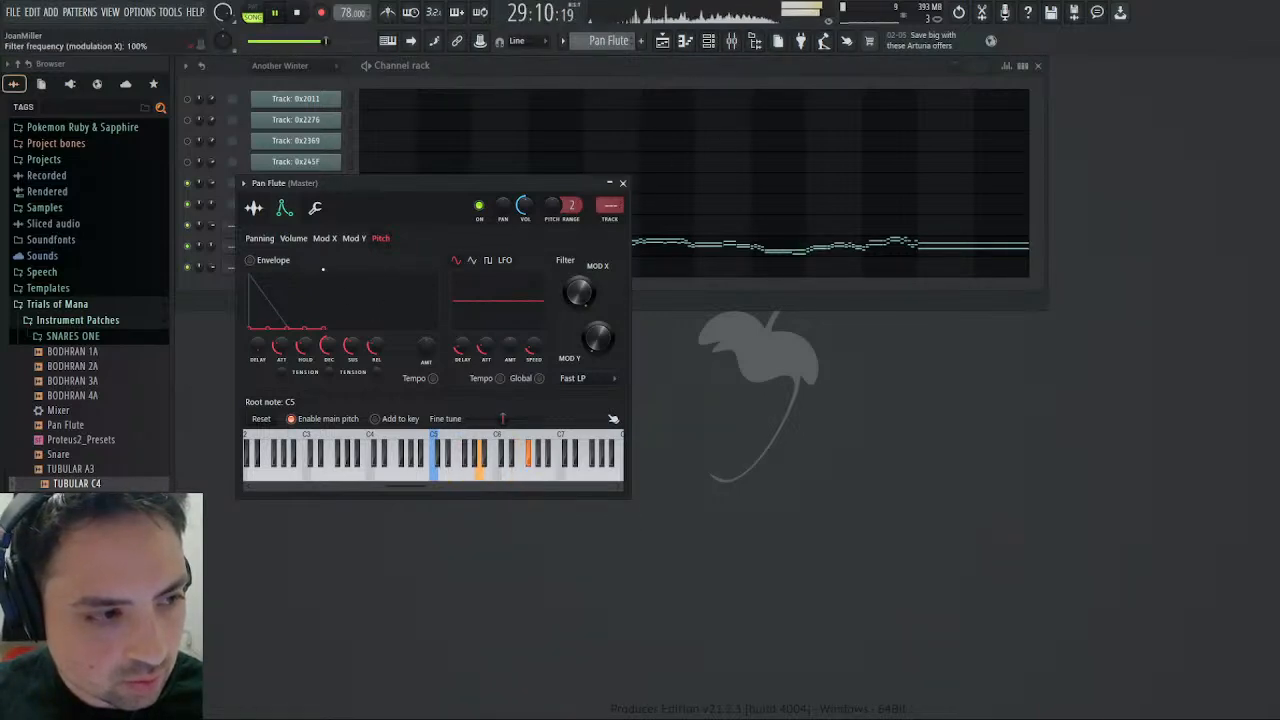
{"action": "left_click", "coordinate": [294, 240]}
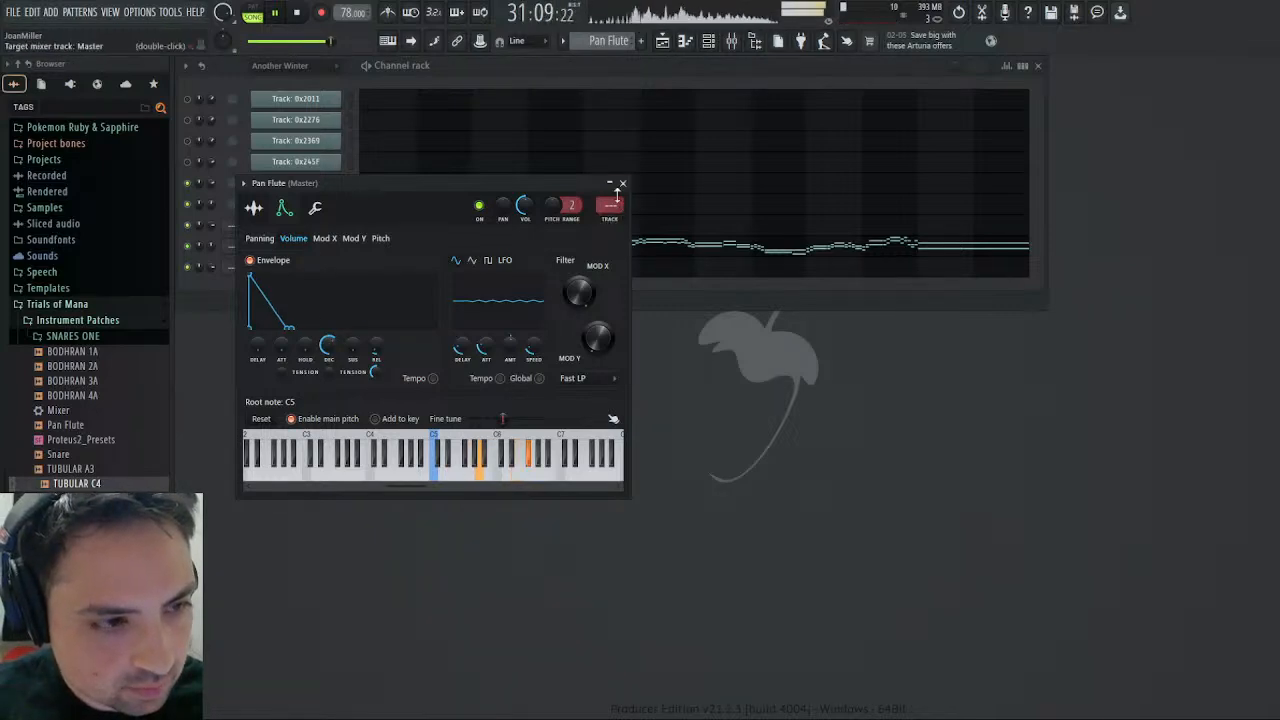
{"action": "left_click", "coordinate": [622, 183]}
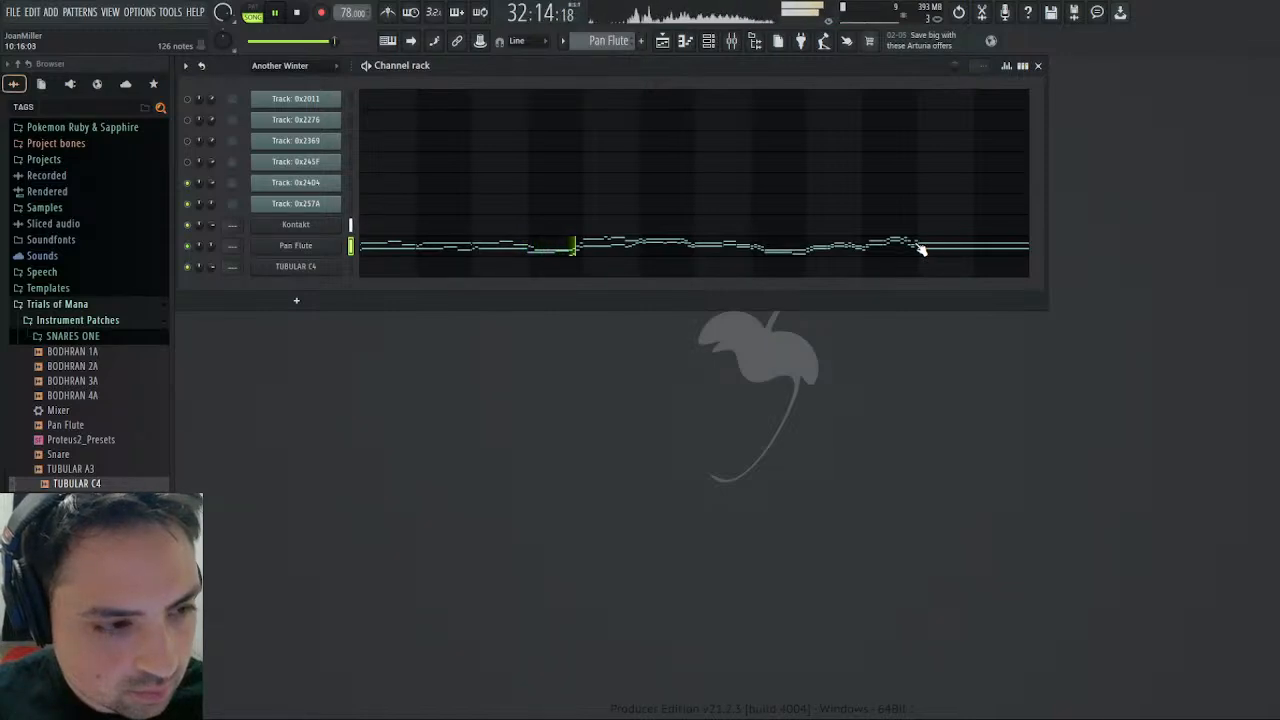
- Look over the Pan Flute channel's volume envelope and filter settings during playback, close them and stop the song
{"action": "left_click", "coordinate": [327, 244]}
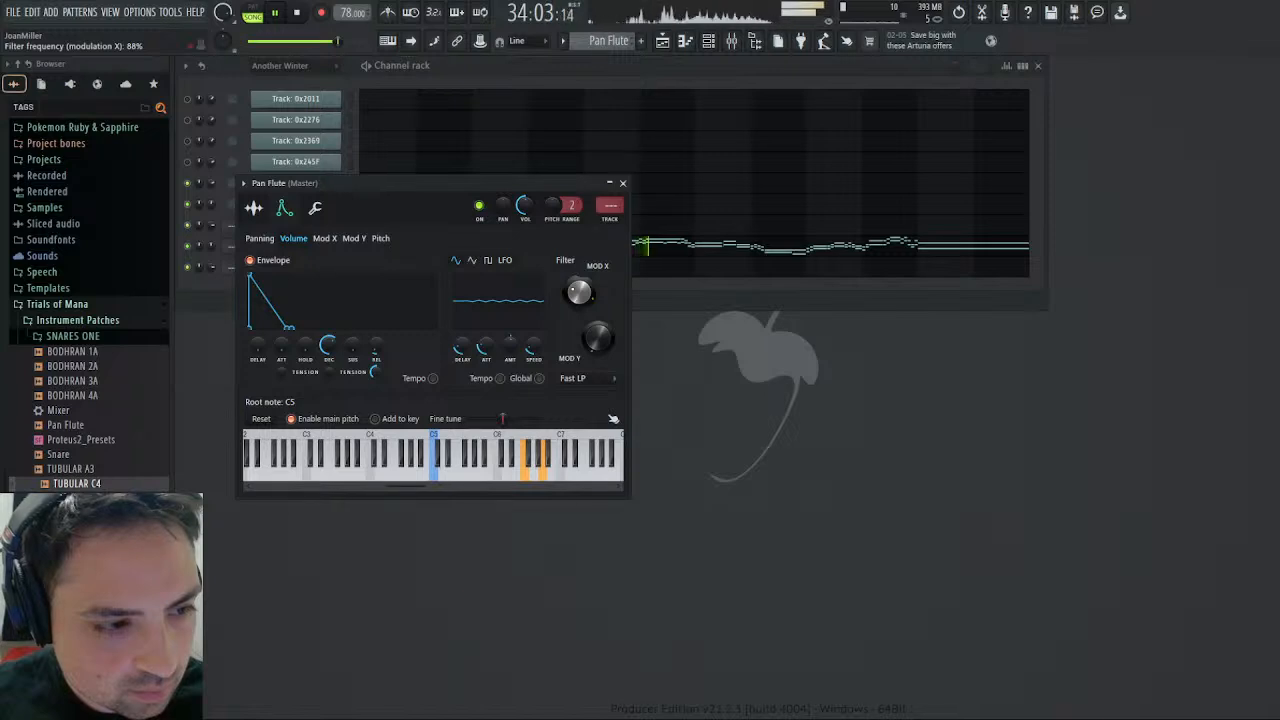
{"action": "left_click", "coordinate": [622, 183]}
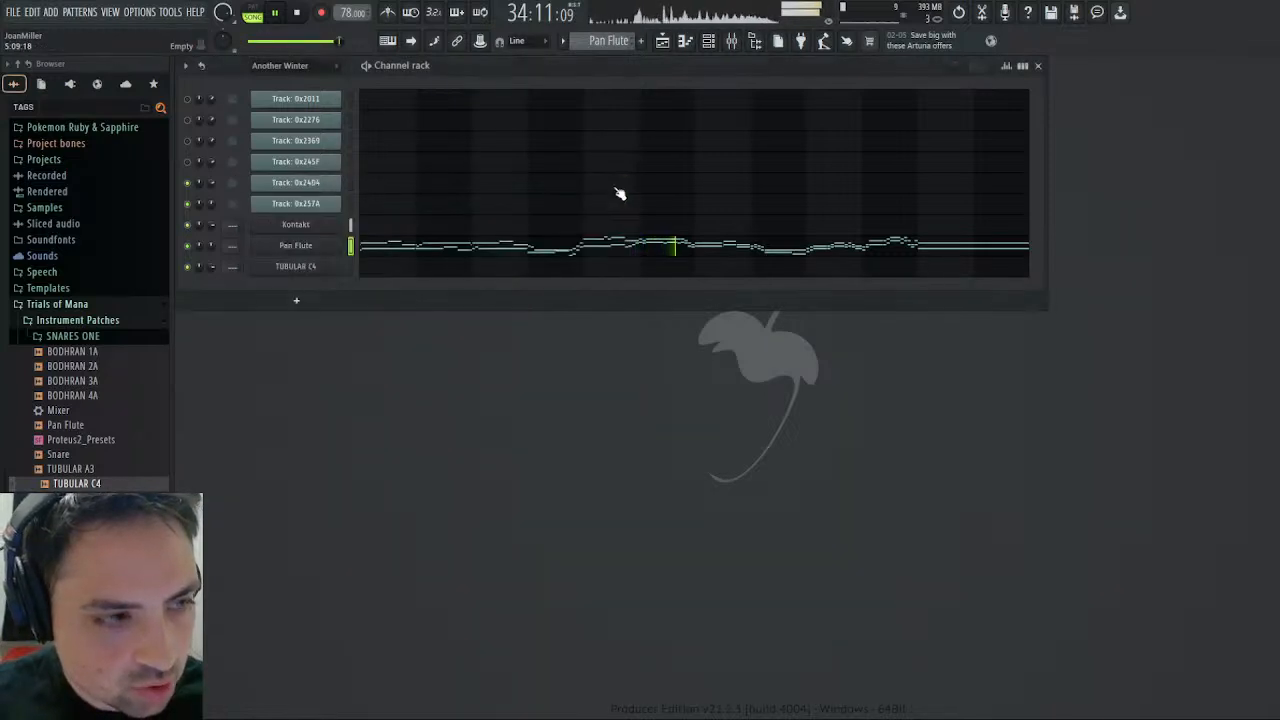
{"action": "left_click", "coordinate": [299, 12]}
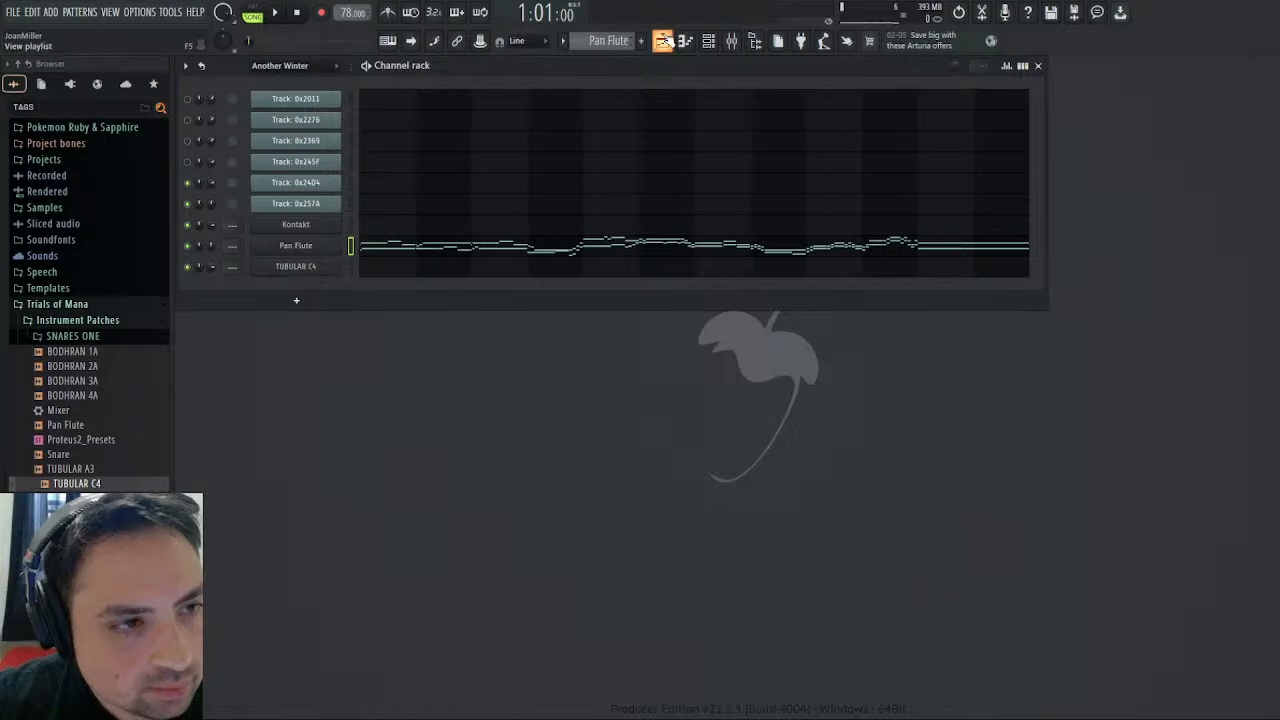
- Return to the start of the playlist and move the Pan Flute track up to Track 2, above the Glockenspiel and Marimba clips
{"action": "left_click", "coordinate": [662, 40]}
{"action": "left_click_drag", "start_coordinate": [866, 79], "coordinate": [400, 79]}
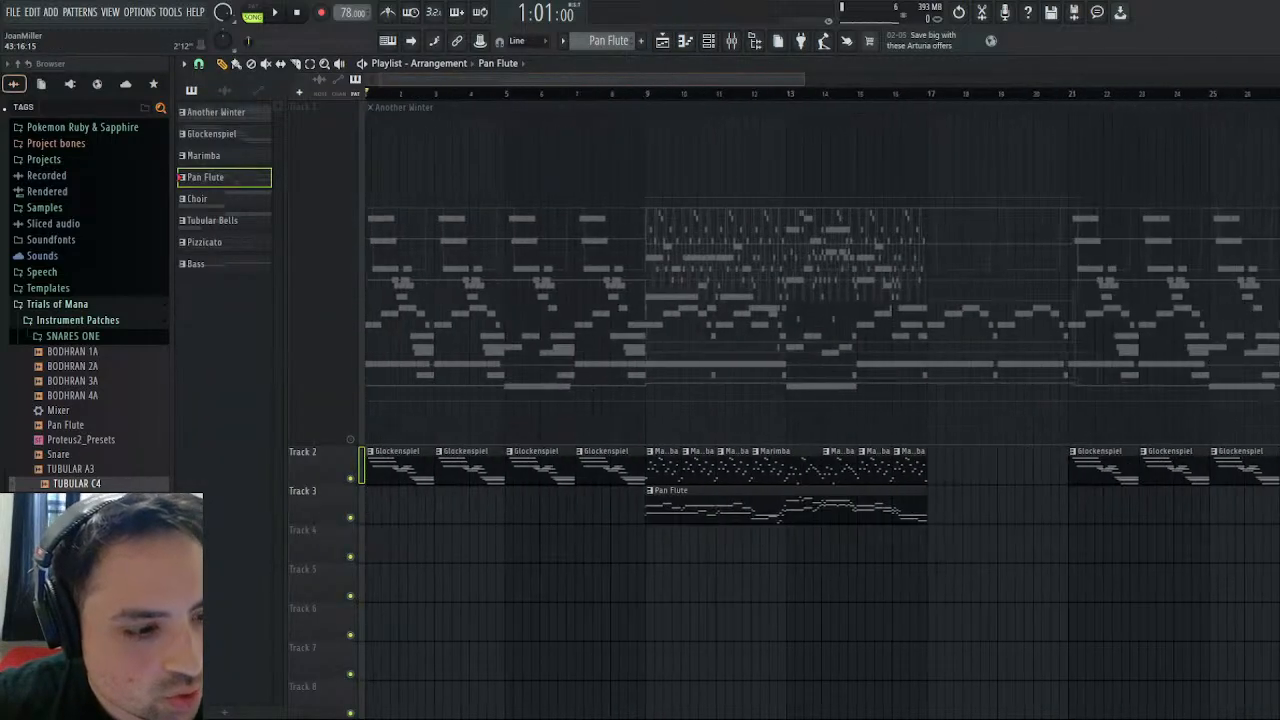
{"action": "left_click", "coordinate": [352, 679]}
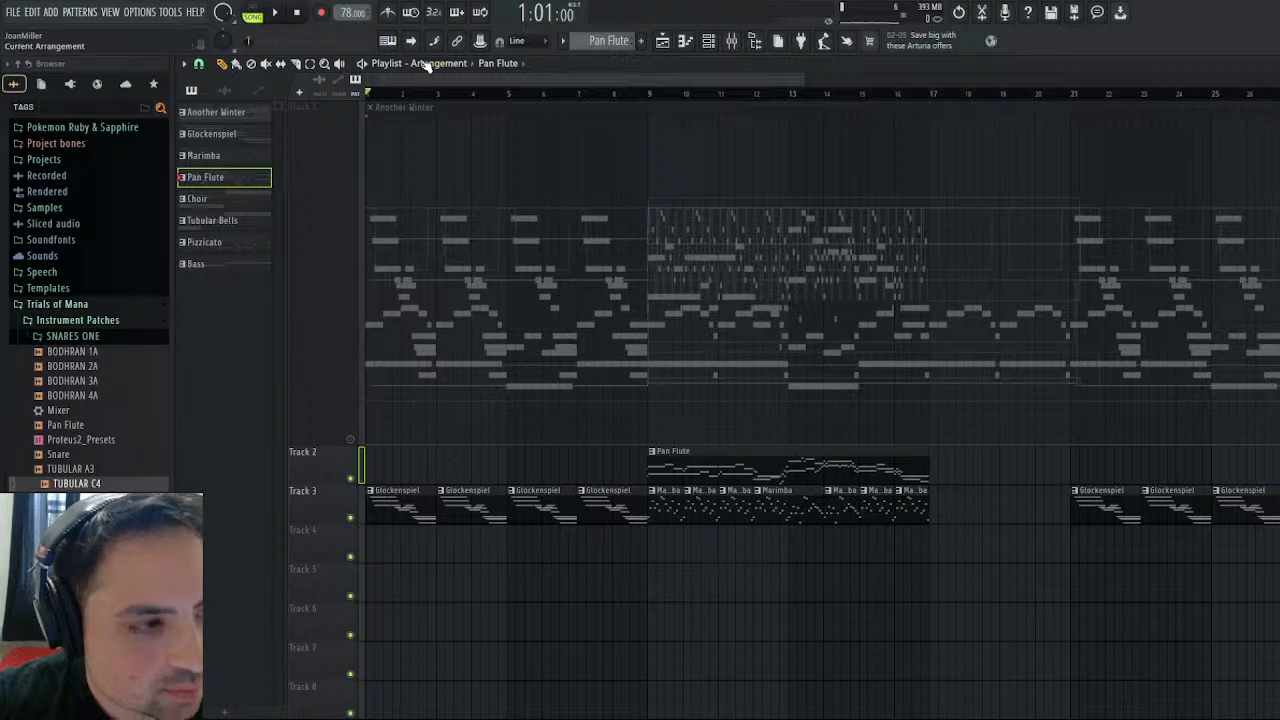
- Place Choir clips on Track 4: two-bar clips at bars 9 and 11 and a four-bar clip at bar 13
{"action": "left_click", "coordinate": [509, 142]}
{"action": "left_click", "coordinate": [383, 555]}
{"action": "left_click_drag", "start_coordinate": [455, 540], "coordinate": [913, 552]}
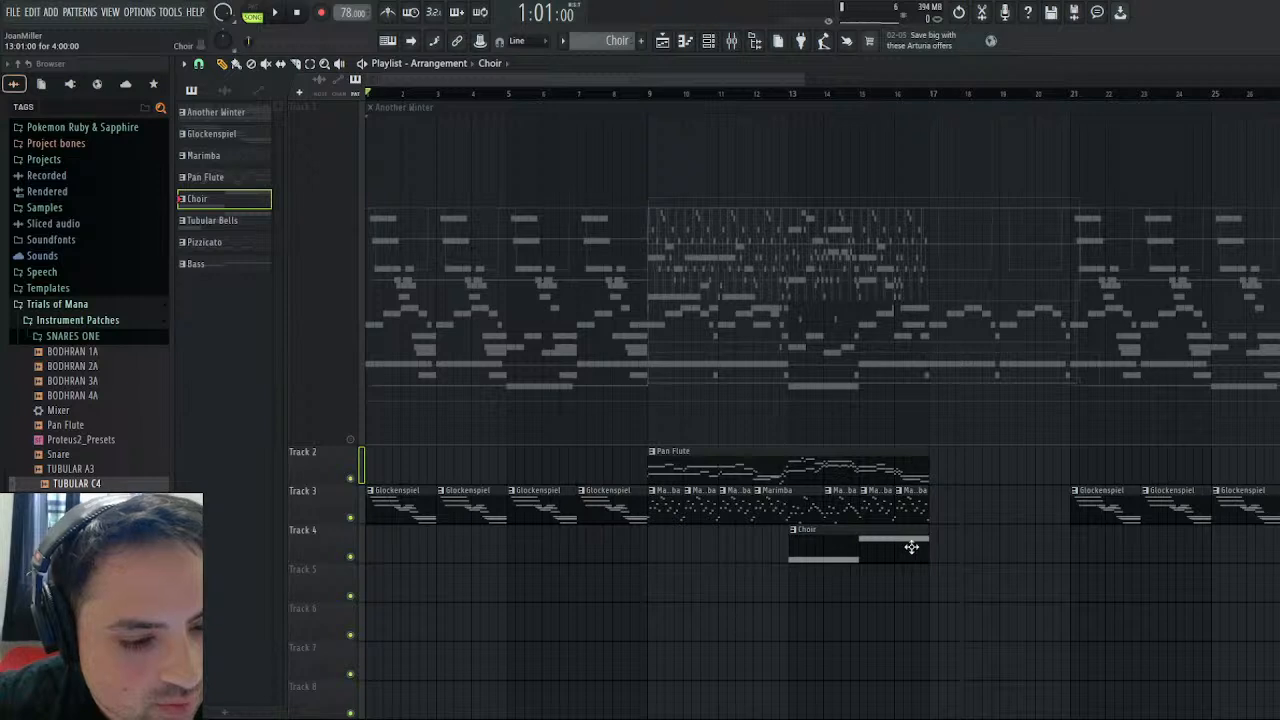
{"action": "left_click", "coordinate": [654, 540]}
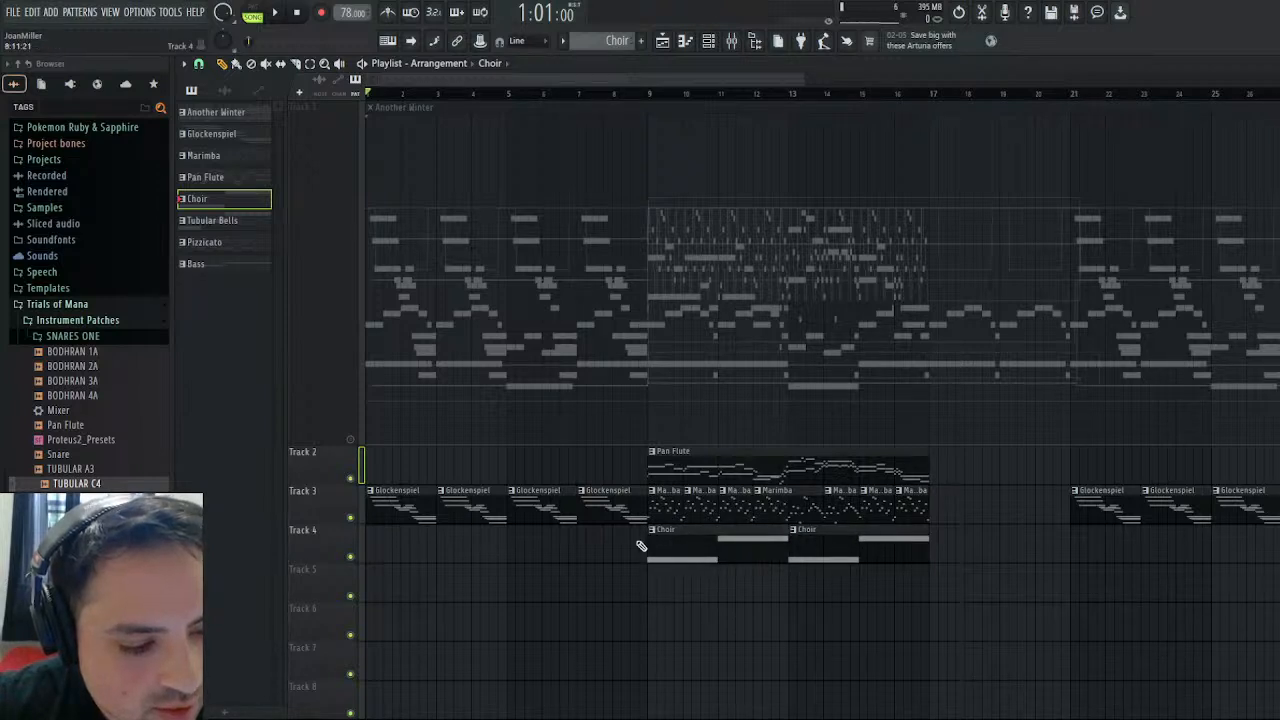
{"action": "left_click_drag", "start_coordinate": [647, 544], "coordinate": [720, 546]}
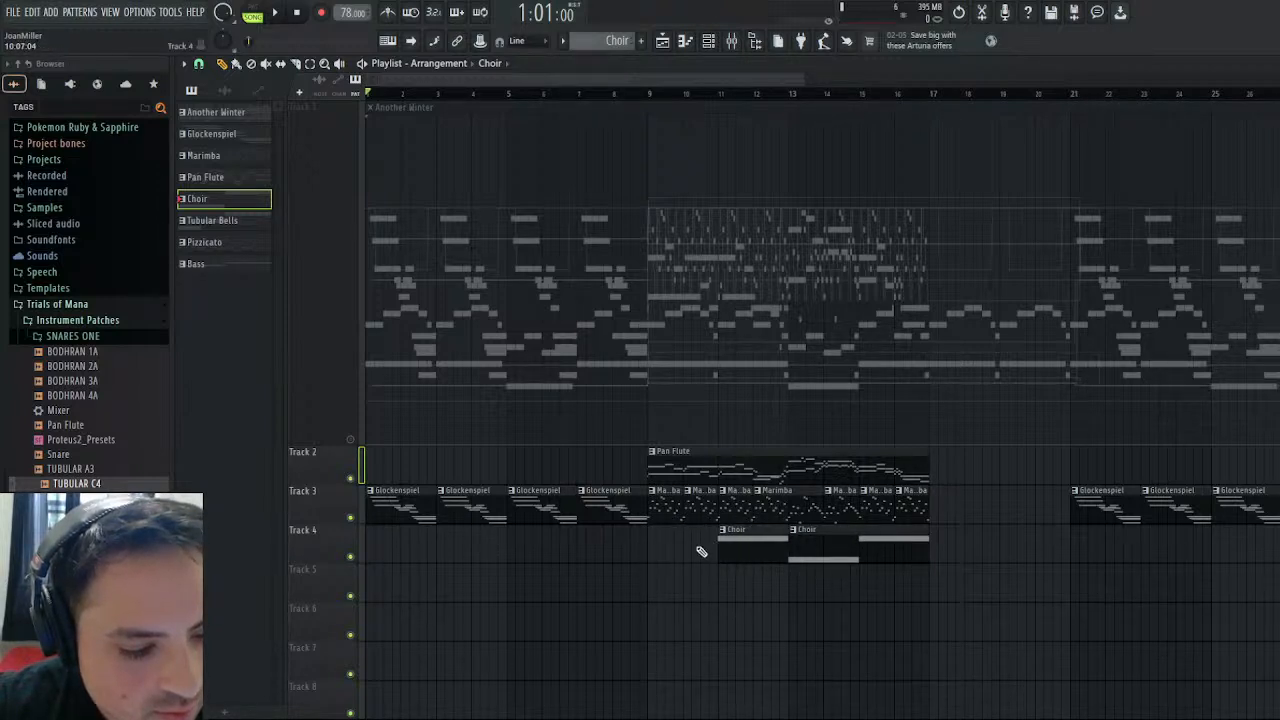
{"action": "left_click", "coordinate": [650, 546]}
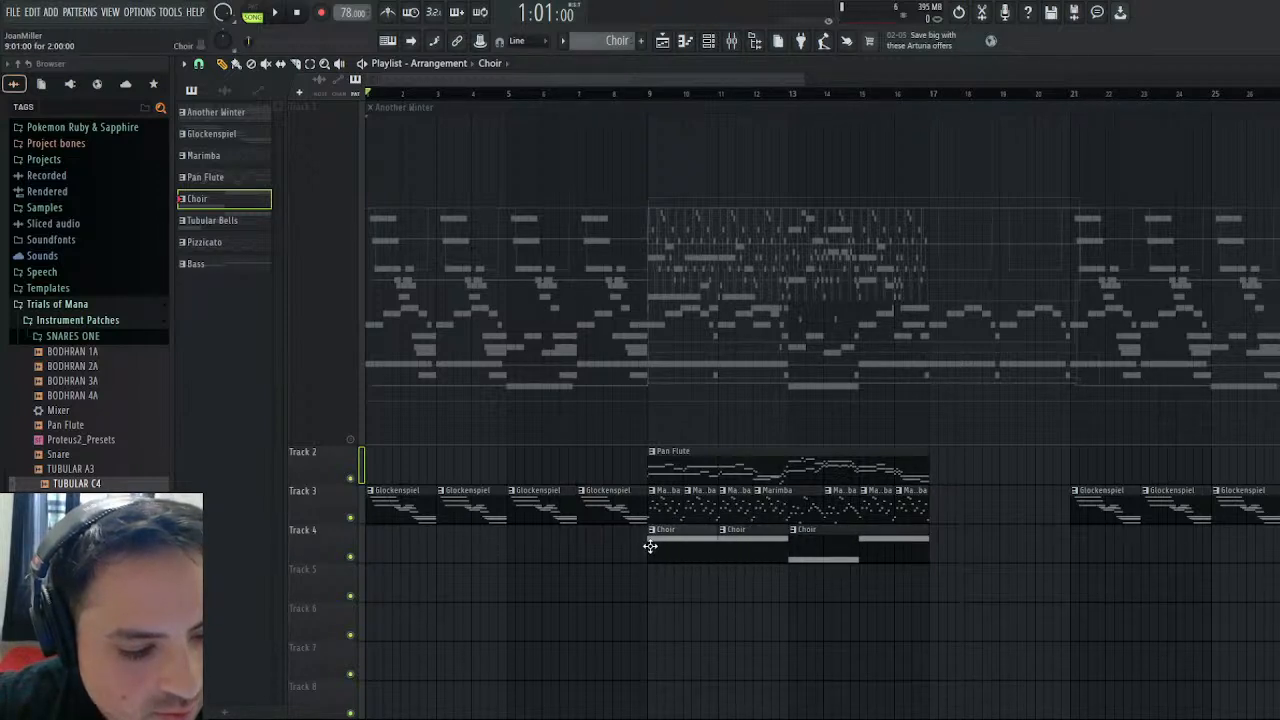
- Play the song from bar 9 while placing two-bar Choir clips at bars 29 and 31 and a four-bar one at bar 33 on Track 4
{"action": "left_click", "coordinate": [650, 93]}
{"action": "key", "text": "space"}
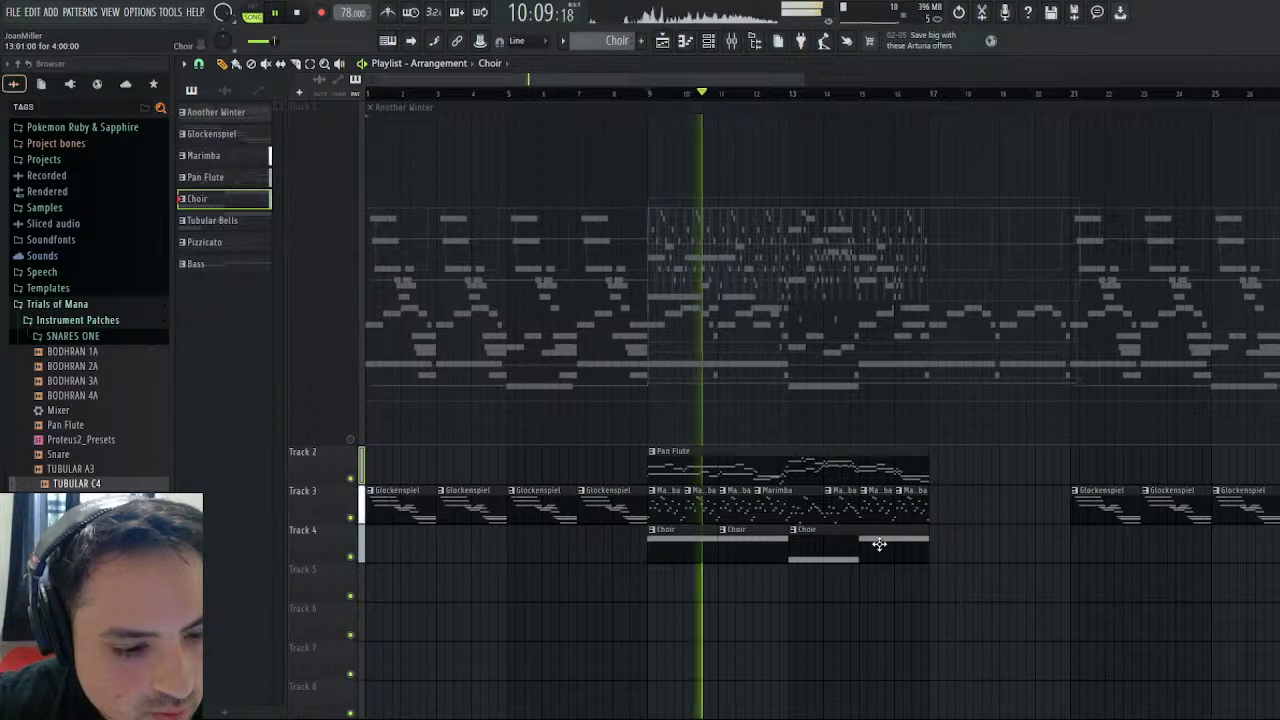
{"action": "scroll", "coordinate": [910, 543], "scroll_direction": "right", "scroll_amount": 8}
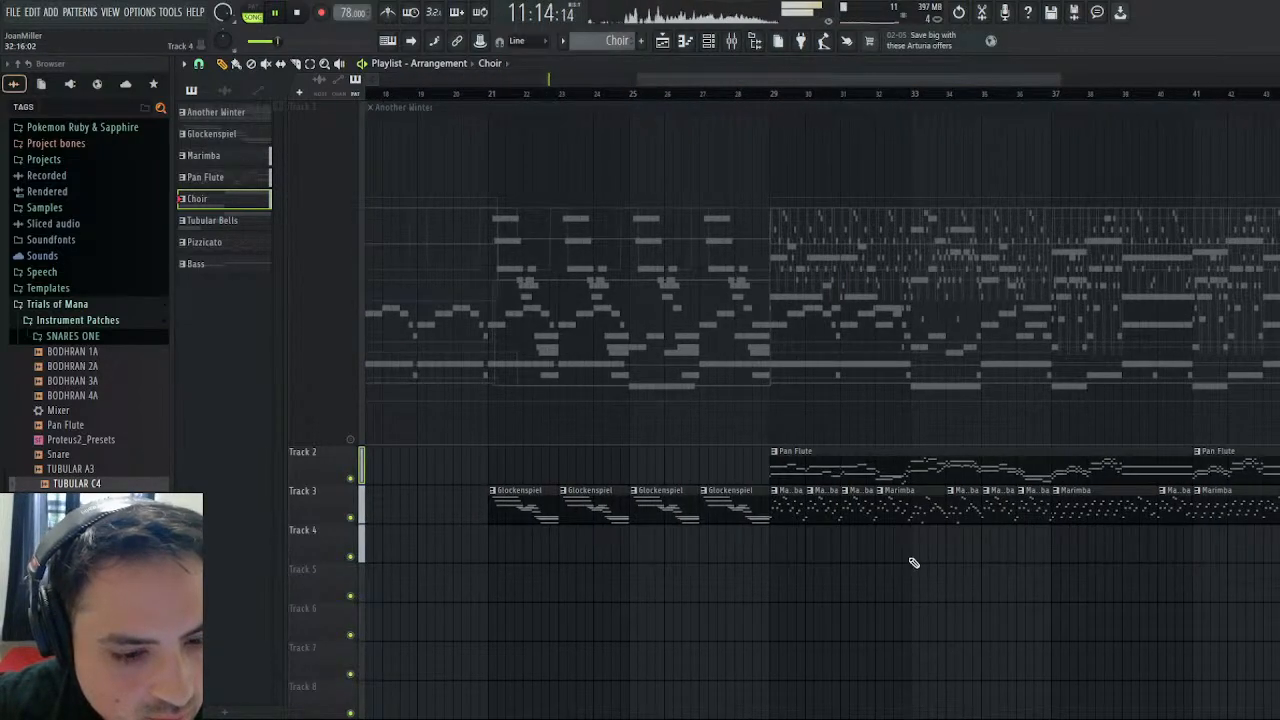
{"action": "left_click", "coordinate": [912, 558]}
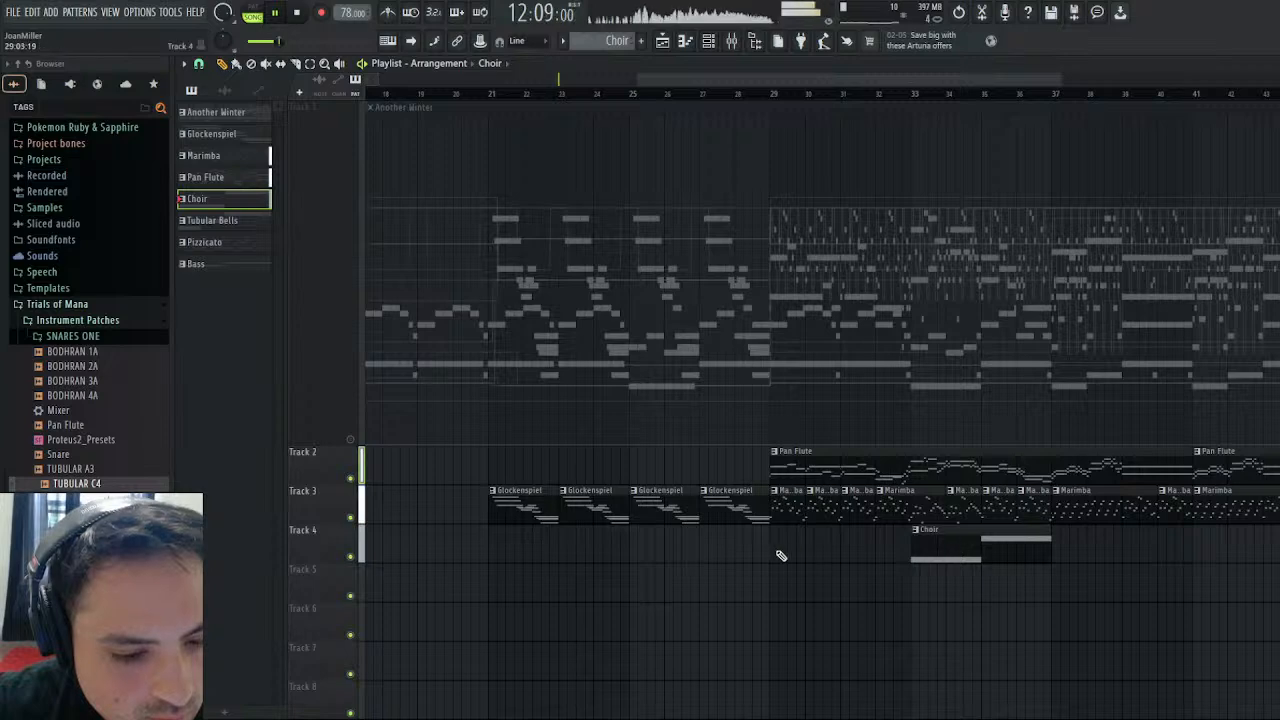
{"action": "left_click_drag", "start_coordinate": [781, 555], "coordinate": [866, 540]}
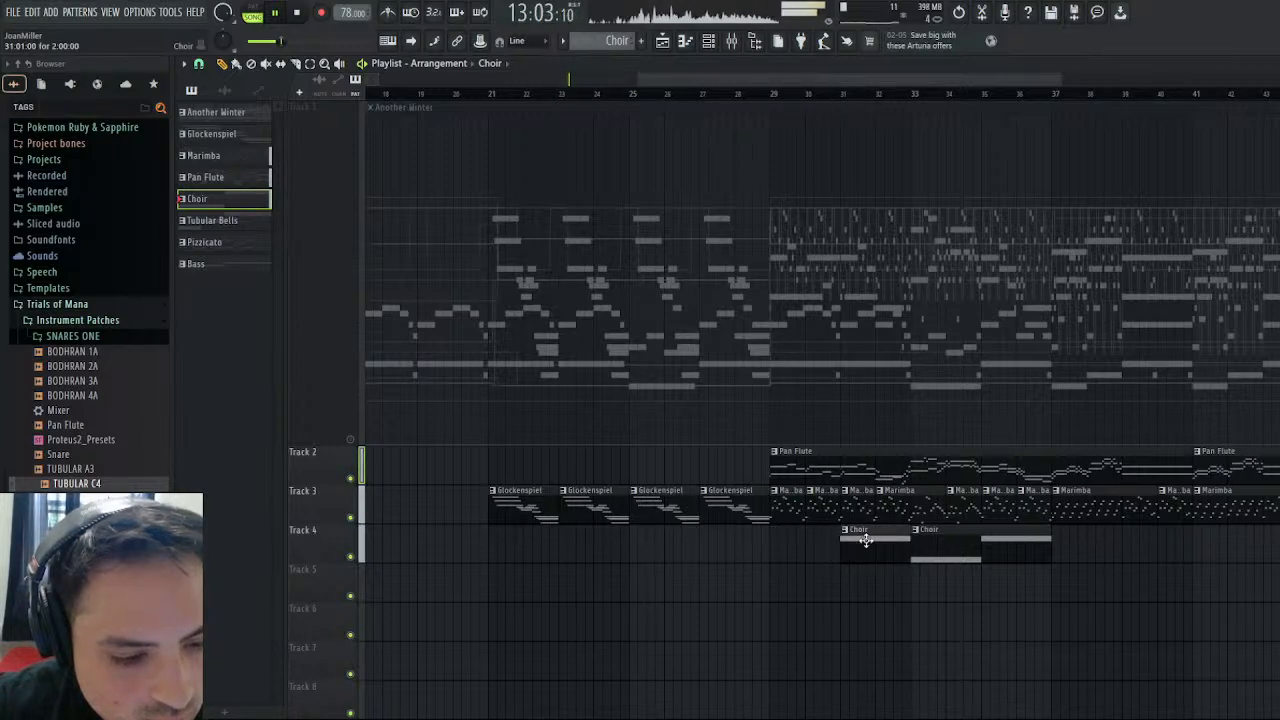
{"action": "left_click", "coordinate": [777, 543]}
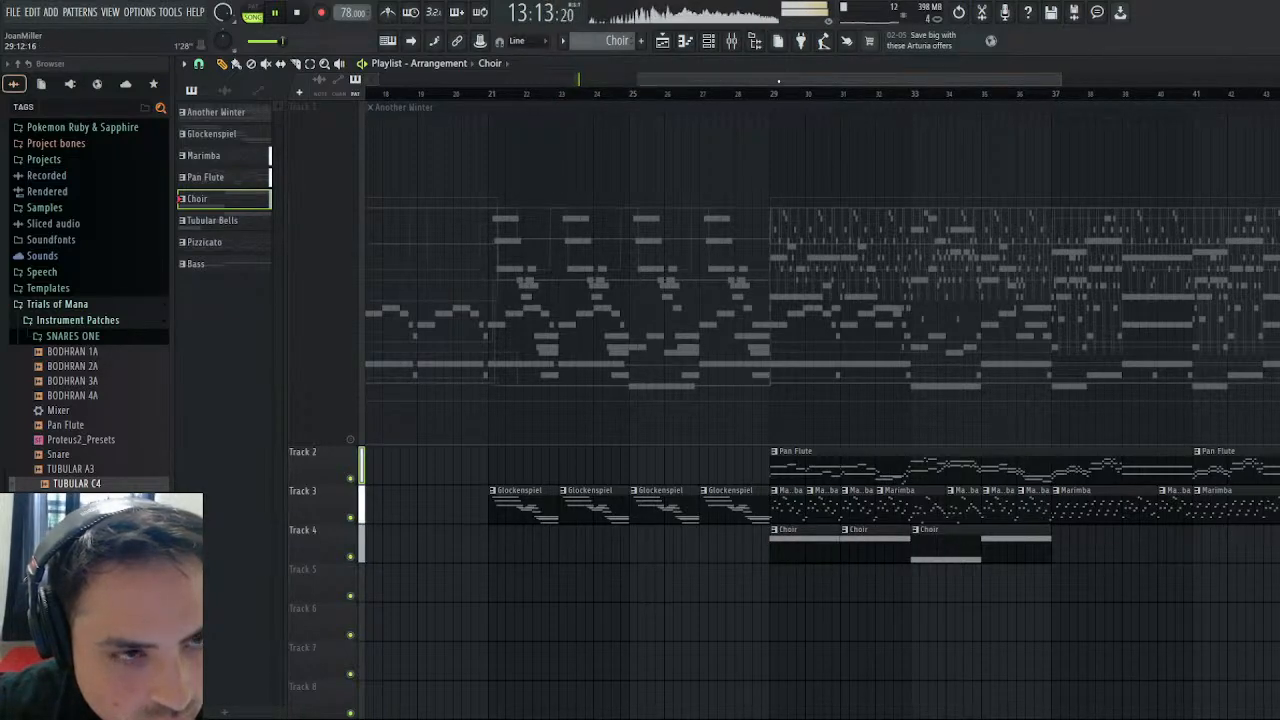
- Check the Another Winter pattern's MIDI tracks in the channel rack, return to the playlist and play the song from bar 29
{"action": "left_click_drag", "start_coordinate": [779, 81], "coordinate": [859, 81]}
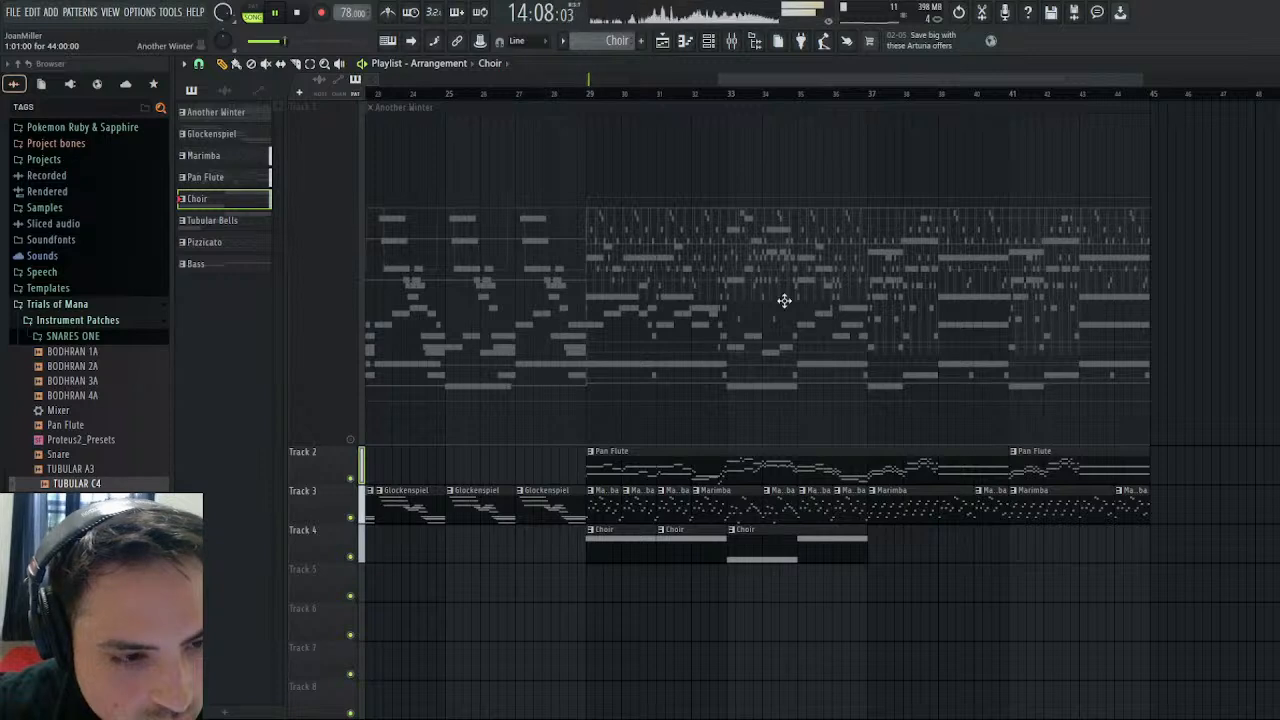
{"action": "left_click", "coordinate": [972, 192]}
{"action": "key", "text": "F5"}
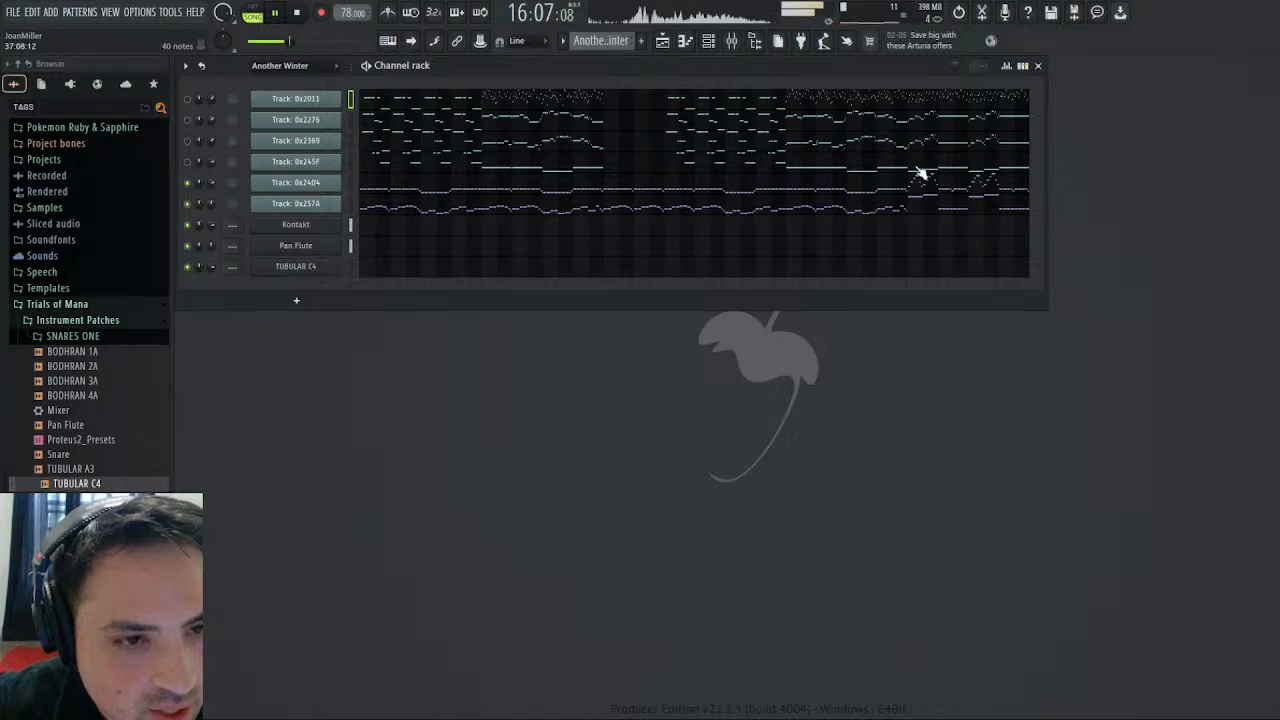
{"action": "left_click", "coordinate": [662, 41]}
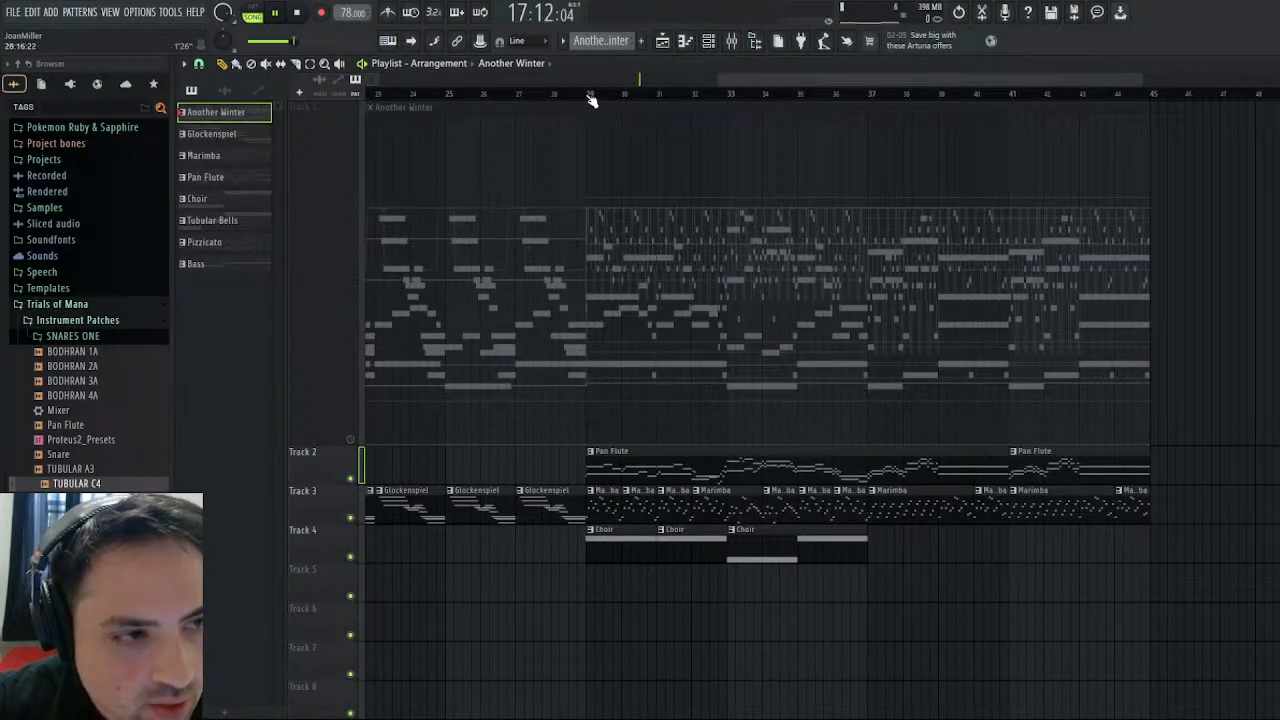
{"action": "left_click", "coordinate": [592, 98]}
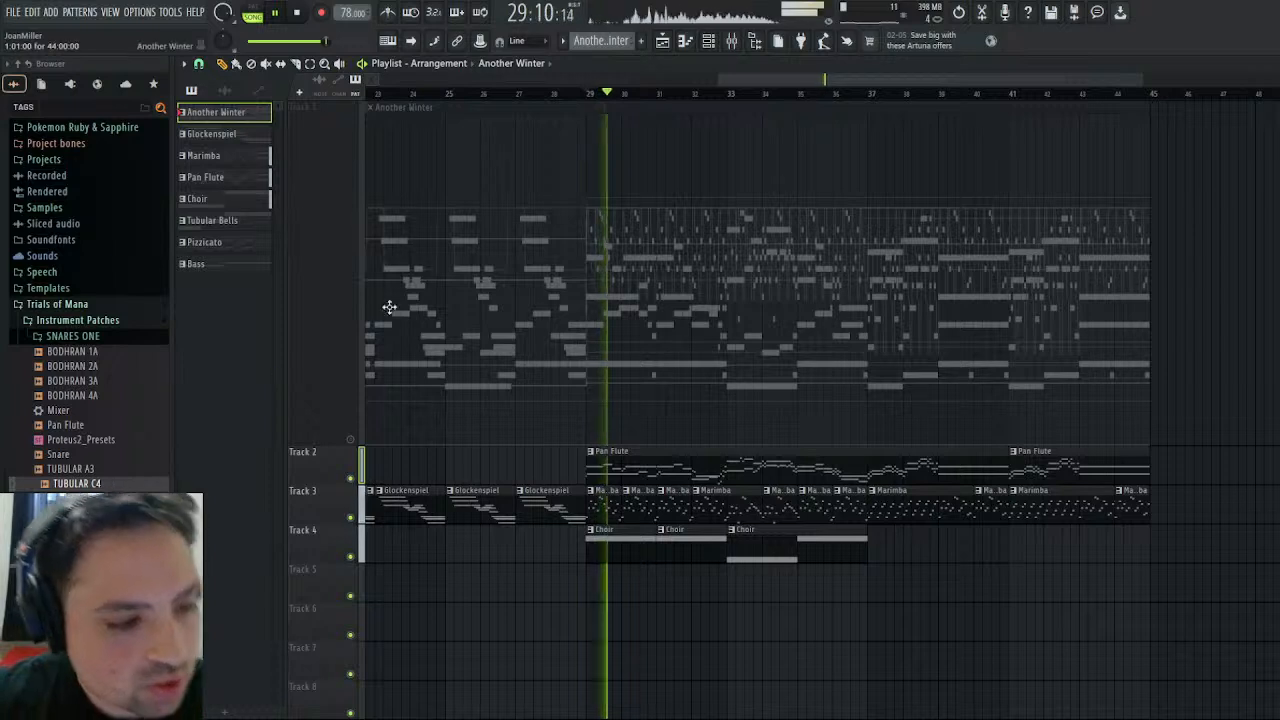
- Place four-bar Tubular Bells clips on Track 4 at bars 37 and 41, and check them by playing from bar 37
{"action": "scroll", "coordinate": [520, 79], "scroll_direction": "left", "scroll_amount": 1}
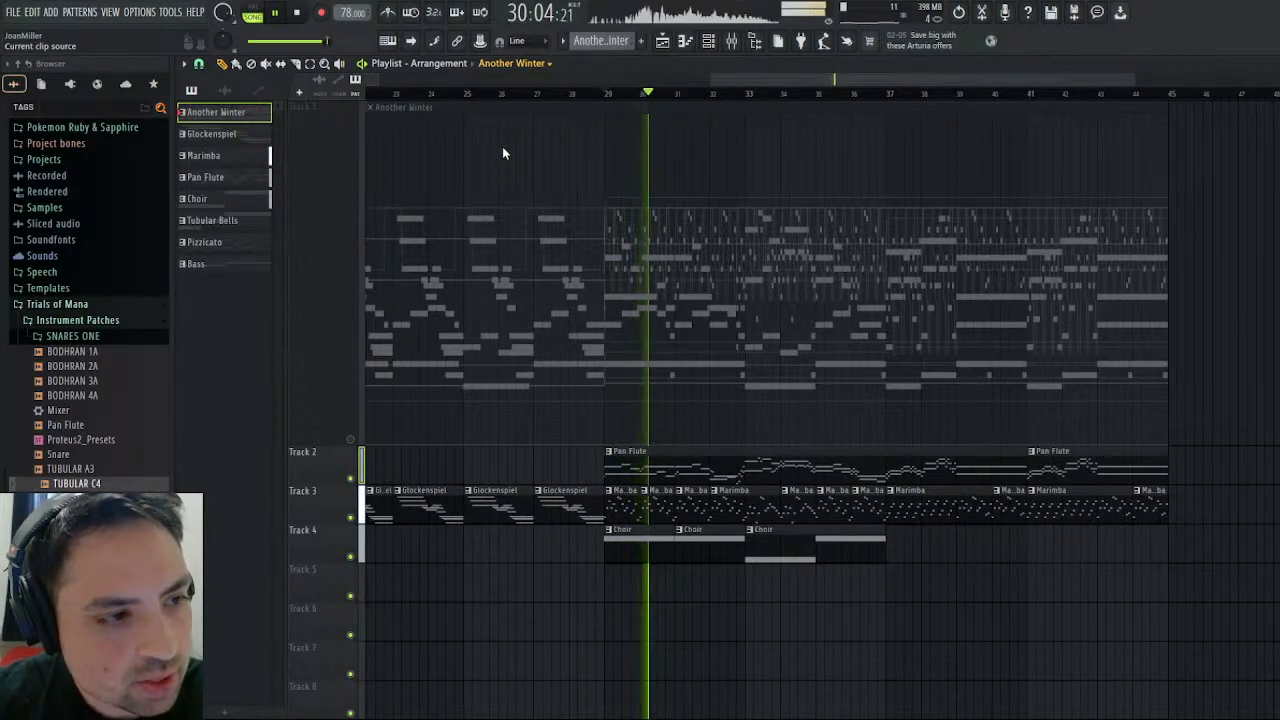
{"action": "left_click", "coordinate": [212, 220]}
{"action": "left_click", "coordinate": [916, 556]}
{"action": "left_click_drag", "start_coordinate": [968, 562], "coordinate": [942, 562]}
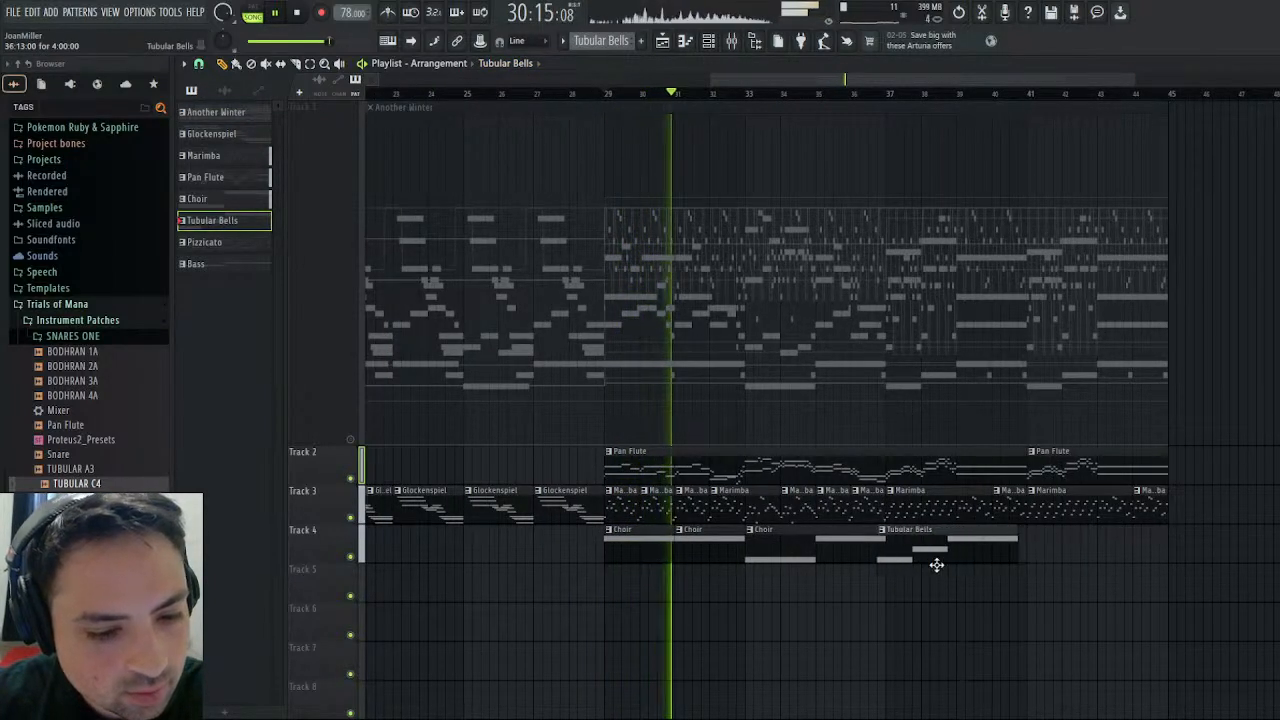
{"action": "left_click", "coordinate": [1040, 551]}
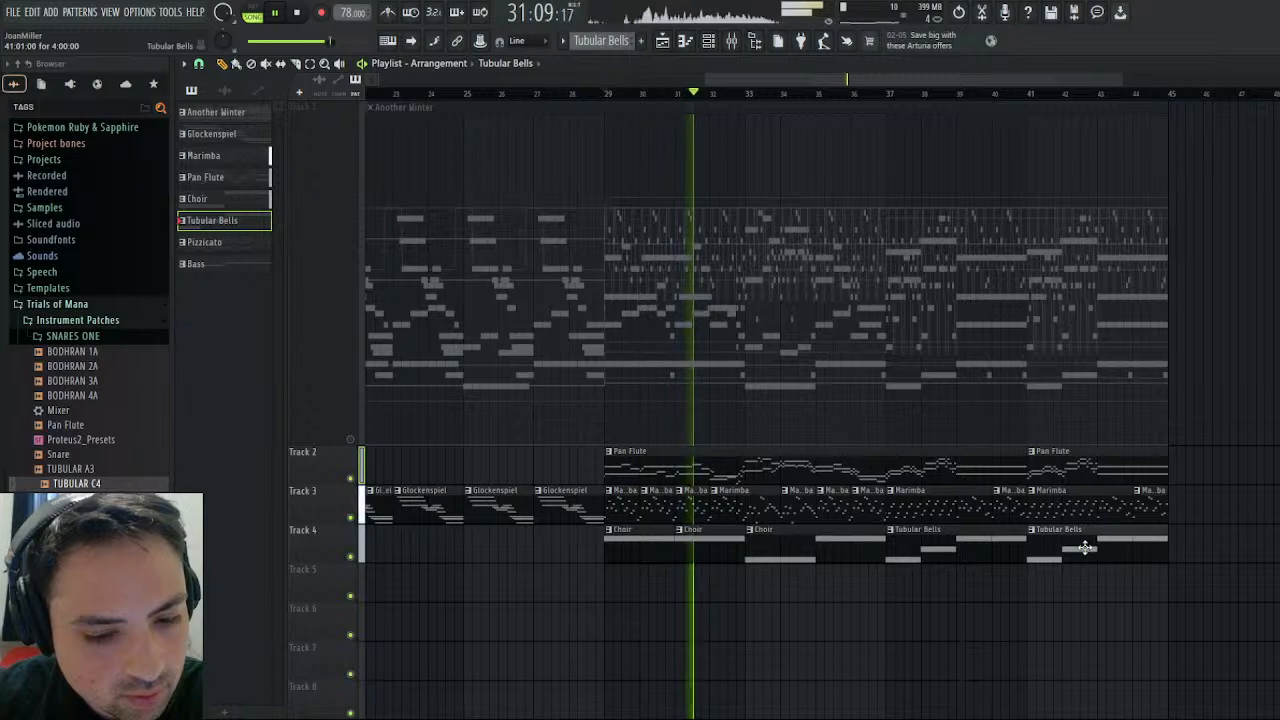
{"action": "left_click_drag", "start_coordinate": [1097, 547], "coordinate": [1089, 547]}
{"action": "left_click", "coordinate": [888, 95]}
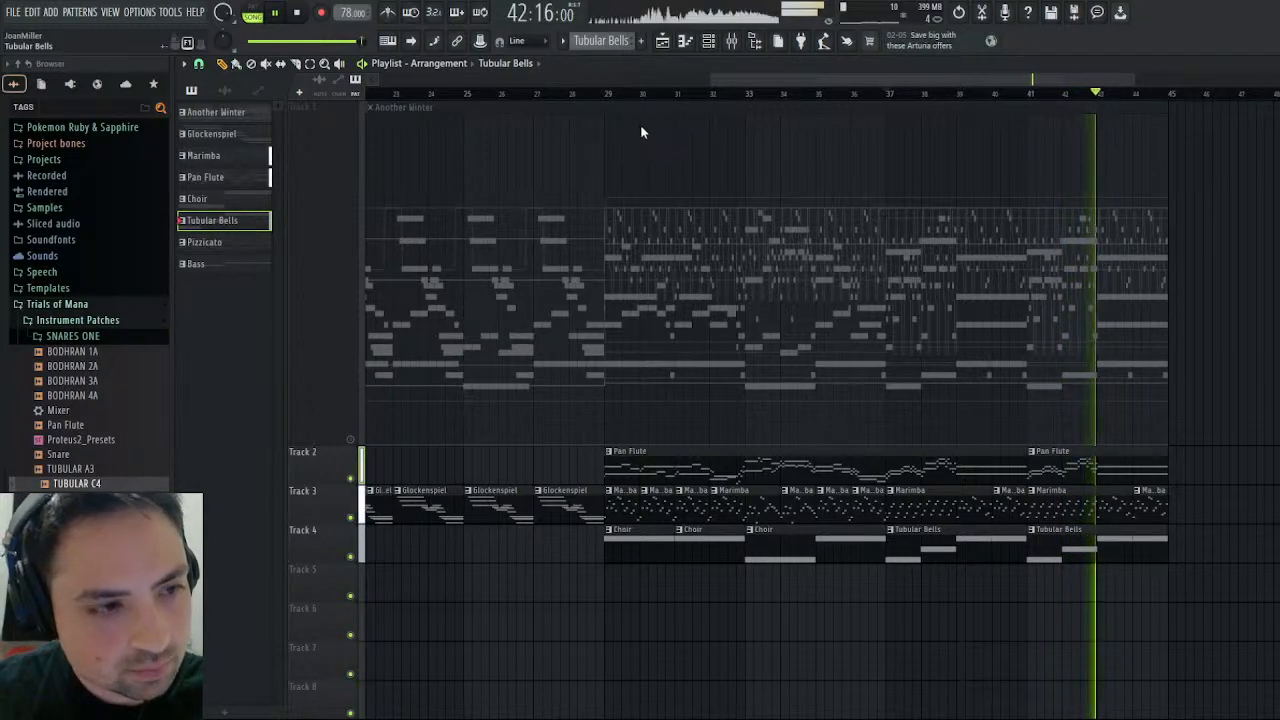
{"action": "left_click", "coordinate": [298, 12]}
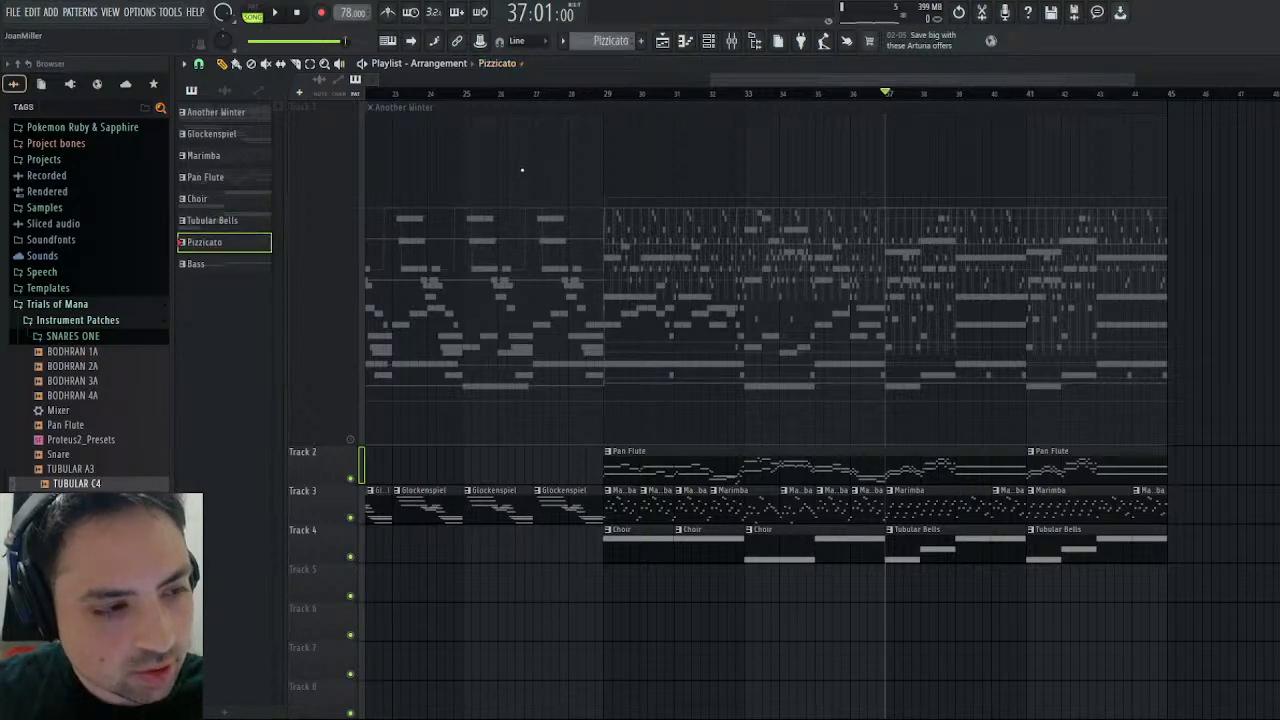
- Place the 40-bar Pizzicato clip on Track 5 starting at bar 1 and play the song with it, jumping ahead to bar 9
{"action": "left_click_drag", "start_coordinate": [779, 81], "coordinate": [434, 81]}
{"action": "left_click", "coordinate": [469, 590]}
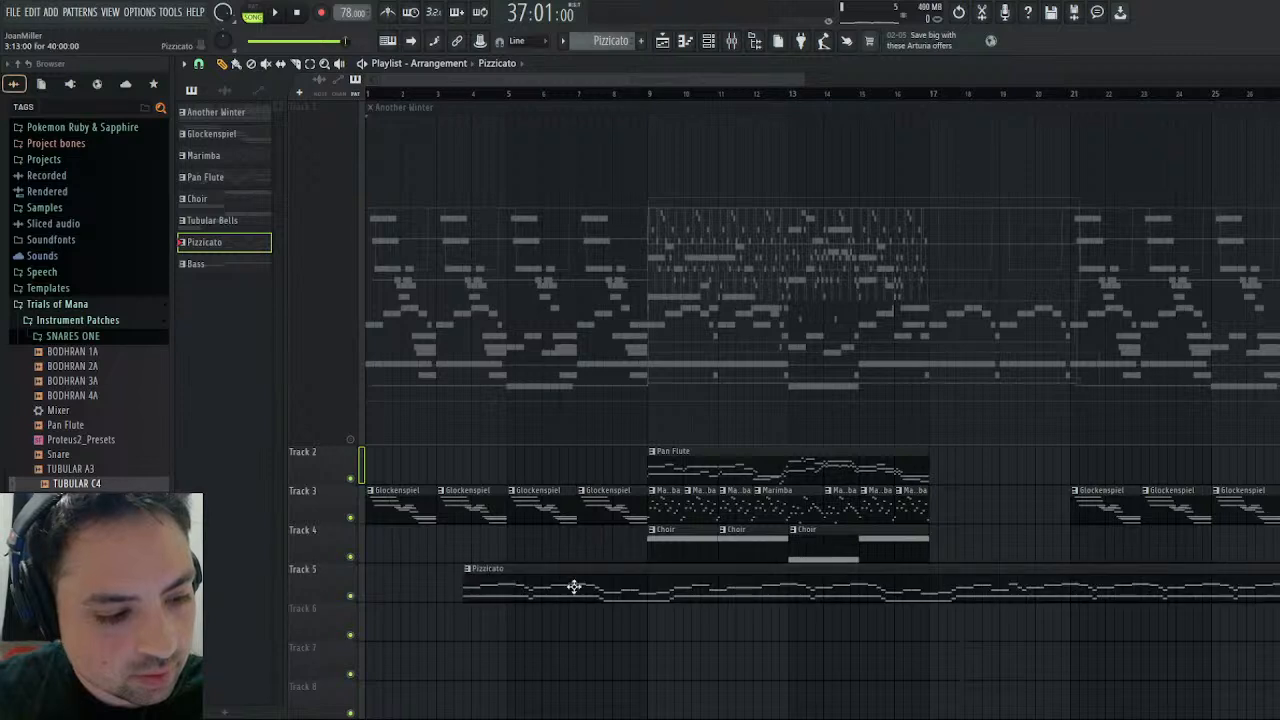
{"action": "left_click_drag", "start_coordinate": [574, 586], "coordinate": [411, 587]}
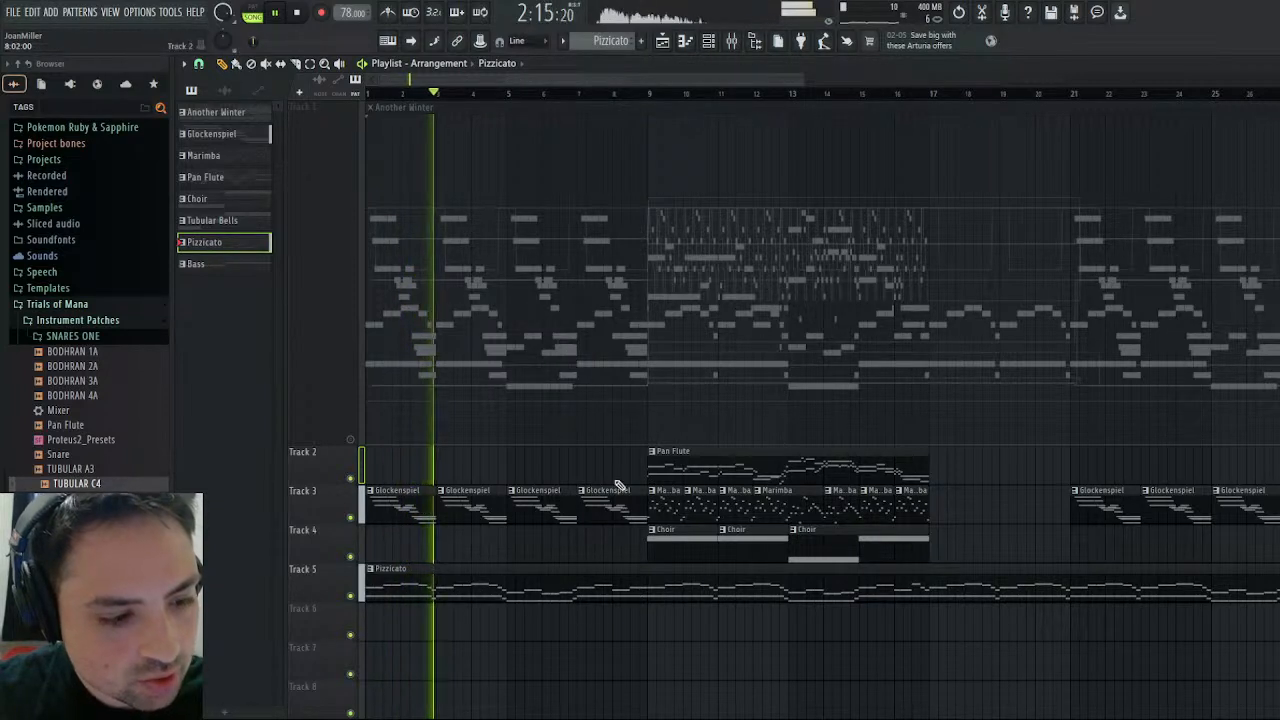
{"action": "left_click", "coordinate": [648, 93]}
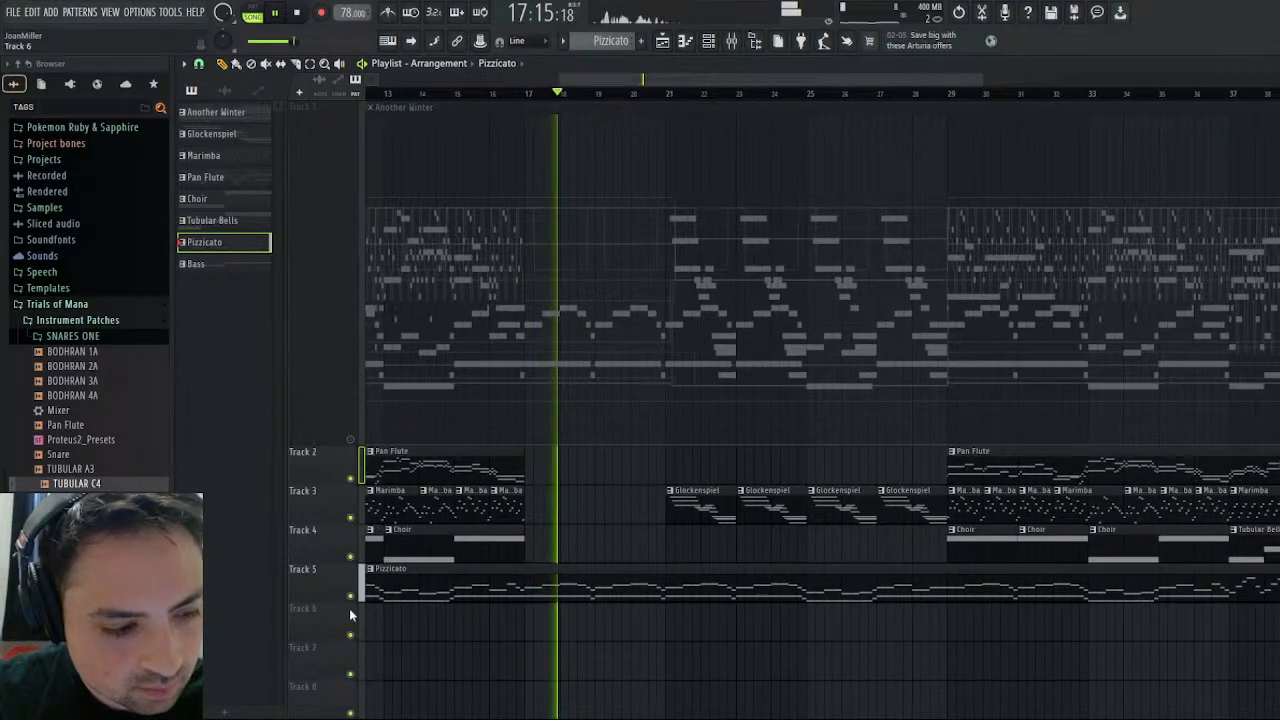
- Enlarge the Pizzicato track's height and move it up to Track 2, above the Pan Flute track
{"action": "left_click_drag", "start_coordinate": [326, 600], "coordinate": [326, 717]}
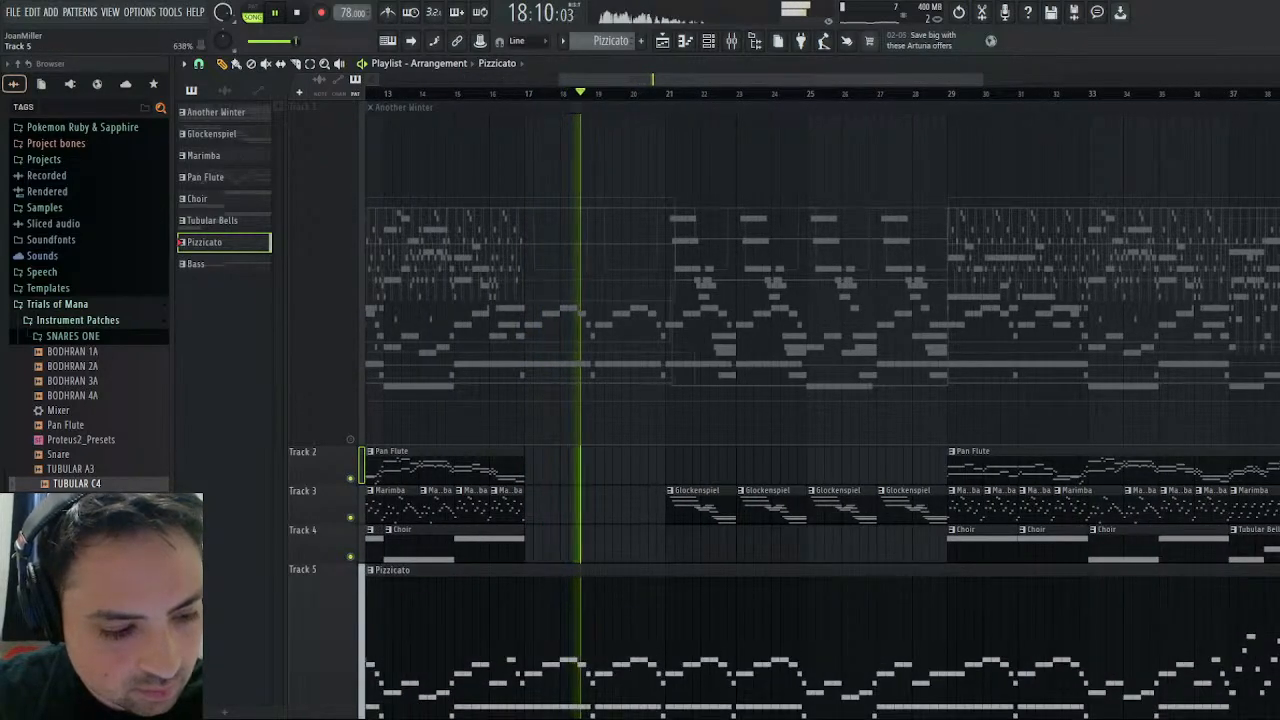
{"action": "scroll", "coordinate": [571, 509], "scroll_direction": "down", "scroll_amount": 2}
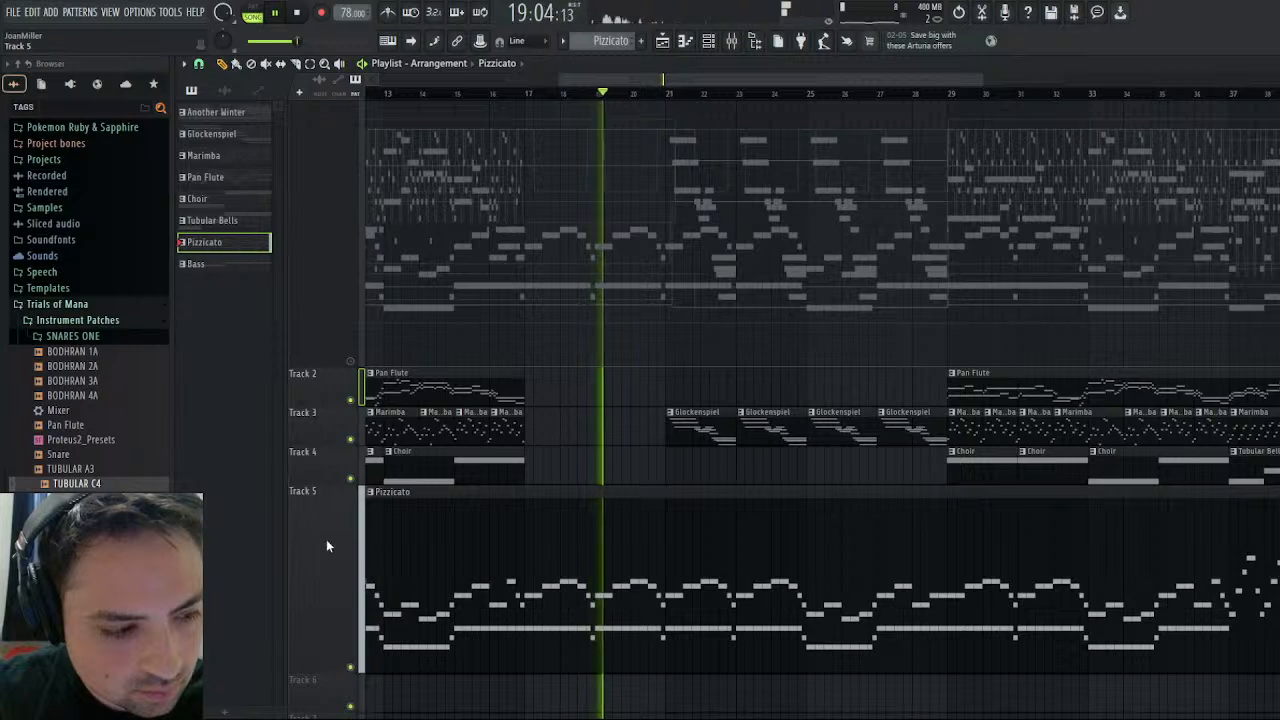
{"action": "left_click", "coordinate": [326, 541]}
{"action": "key", "text": "alt+shift+Up"}
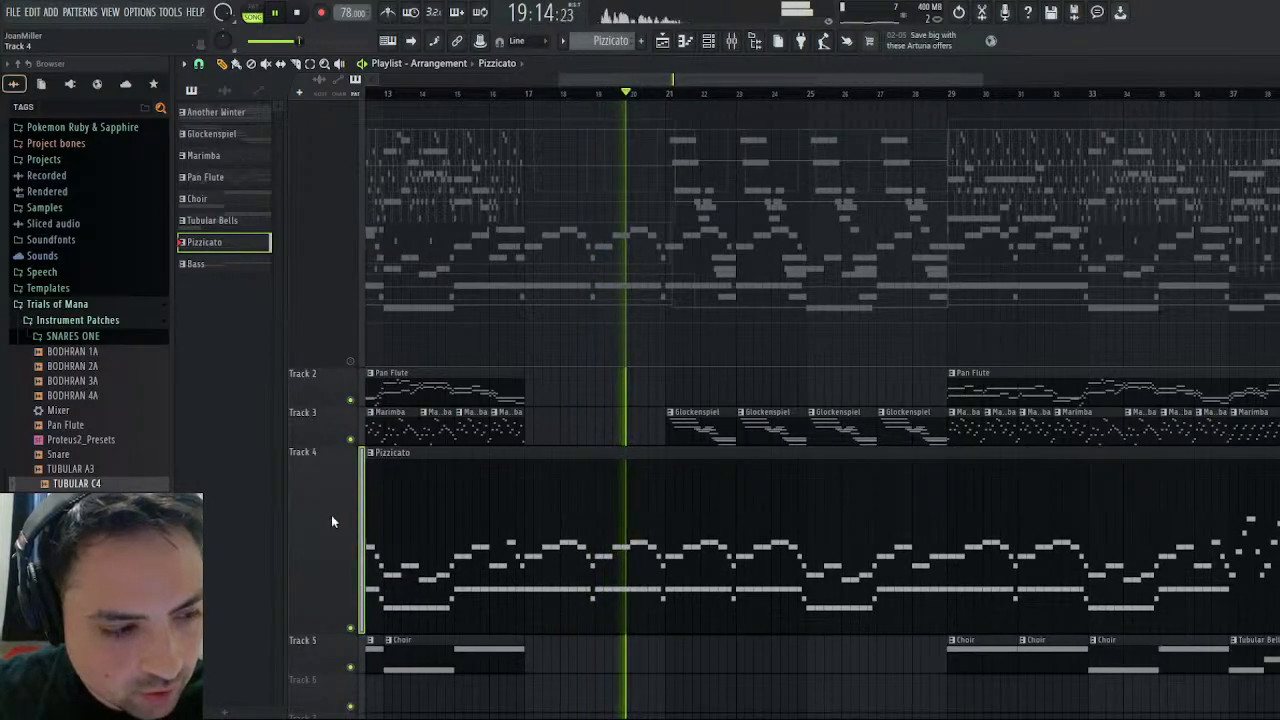
{"action": "key", "text": "alt+shift+Up"}
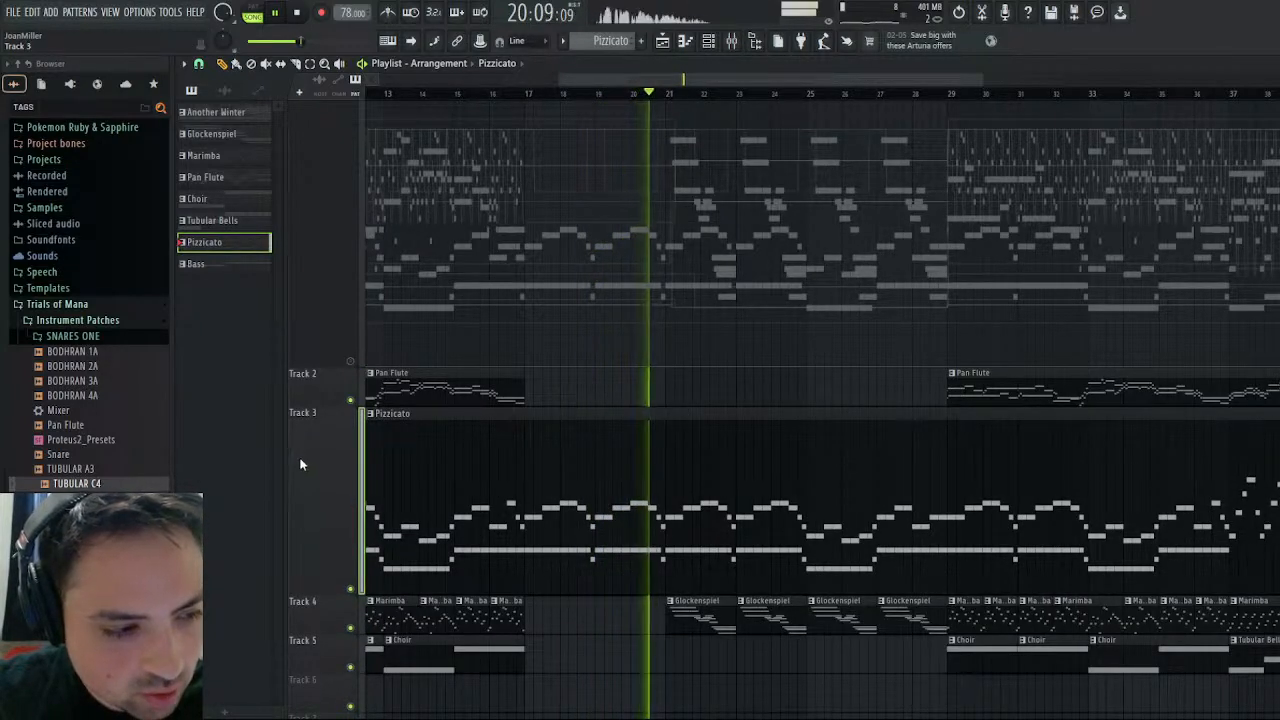
{"action": "key", "text": "alt+shift+Up"}
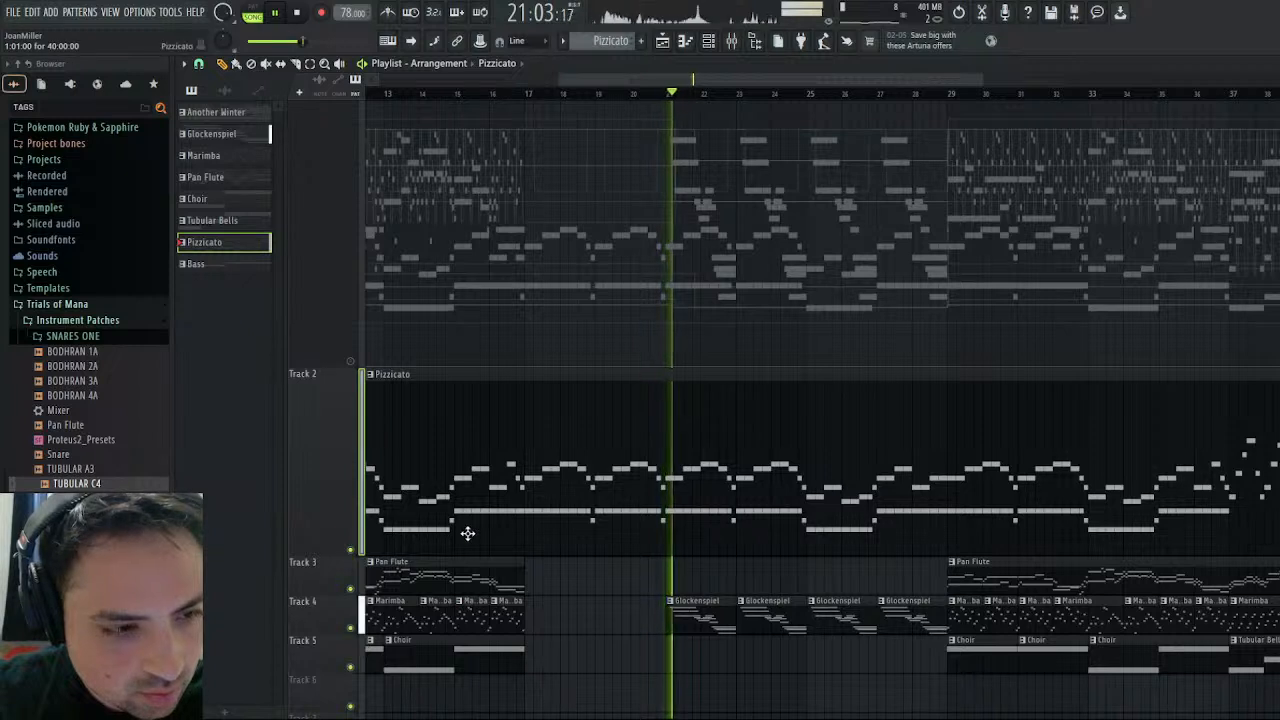
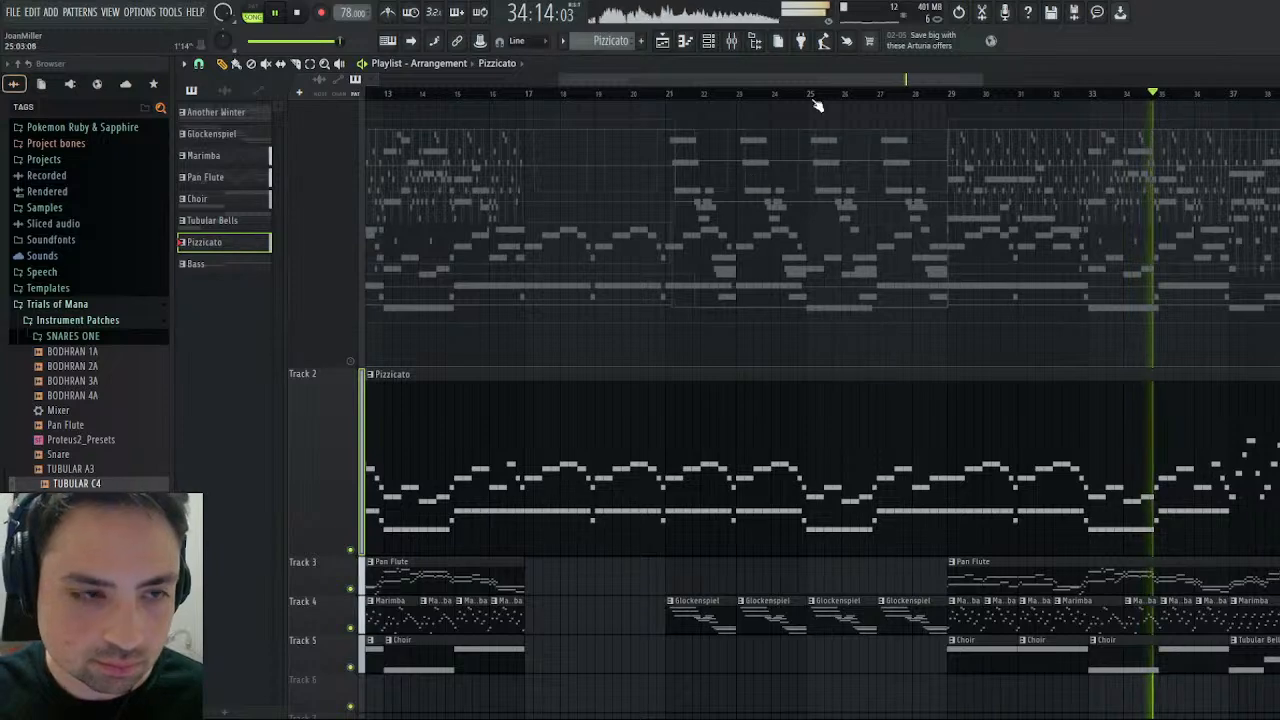
- Slice the Pizzicato clip at bar 37 on Track 2 and place a copy of the four-bar slice at bar 41
{"action": "left_click_drag", "start_coordinate": [830, 80], "coordinate": [1012, 80]}
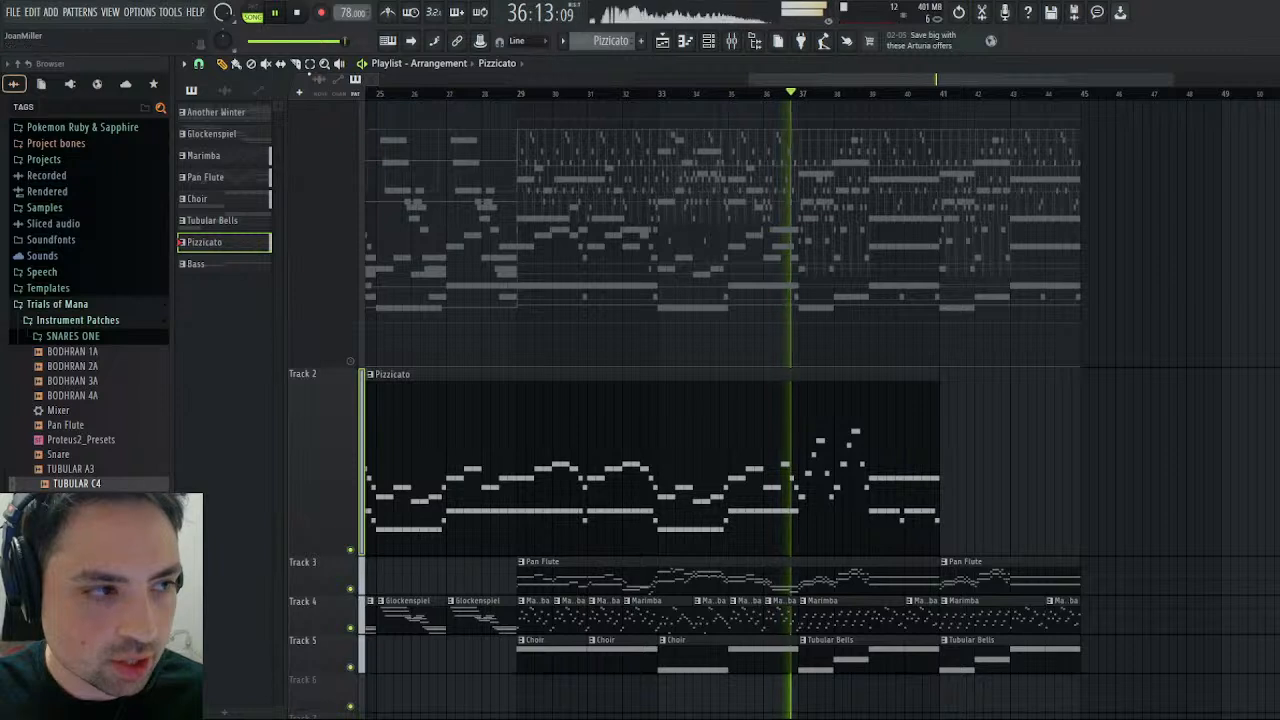
{"action": "left_click", "coordinate": [296, 64]}
{"action": "left_click_drag", "start_coordinate": [799, 375], "coordinate": [799, 557]}
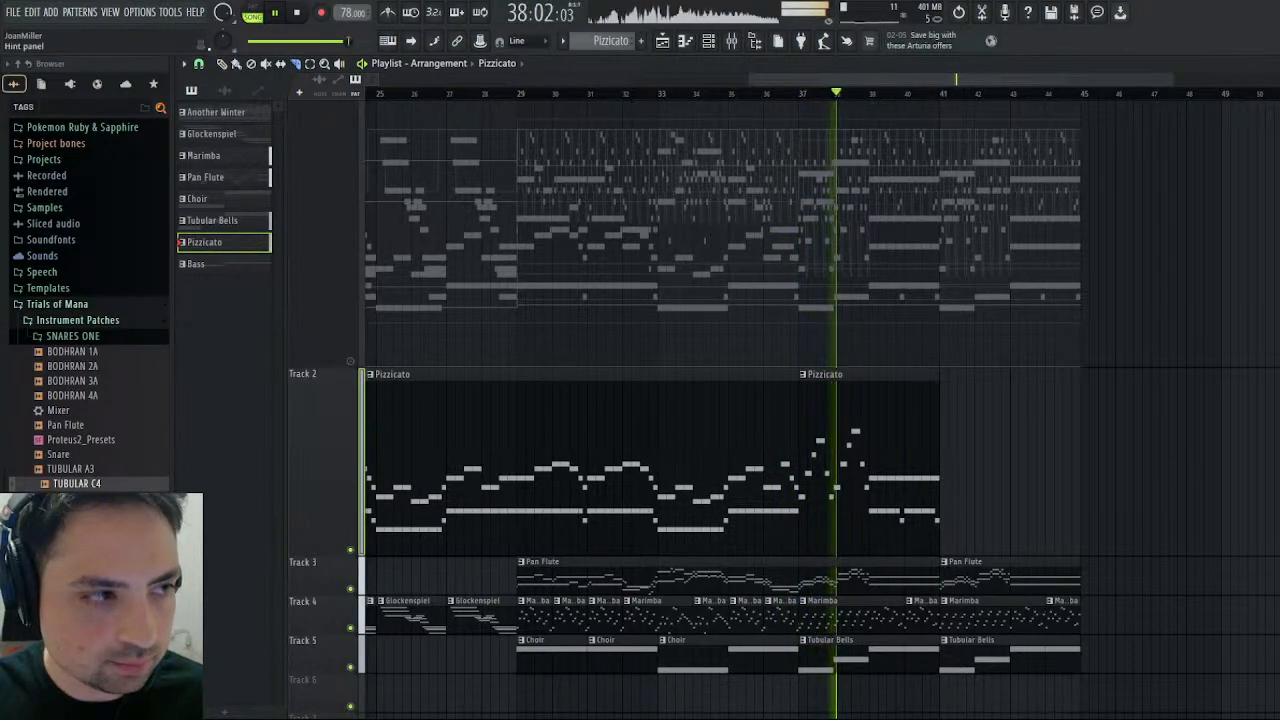
{"action": "left_click", "coordinate": [222, 64]}
{"action": "left_click", "coordinate": [866, 446]}
{"action": "left_click", "coordinate": [972, 457]}
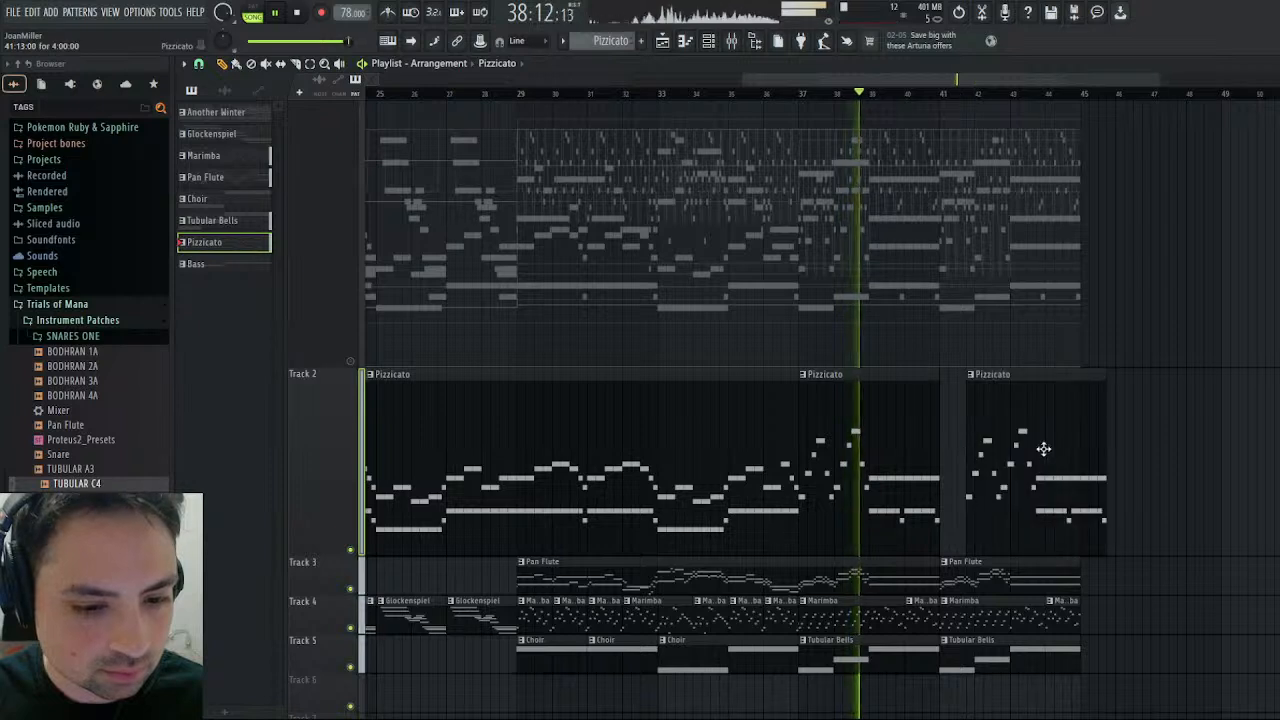
{"action": "left_click_drag", "start_coordinate": [1043, 449], "coordinate": [1022, 437]}
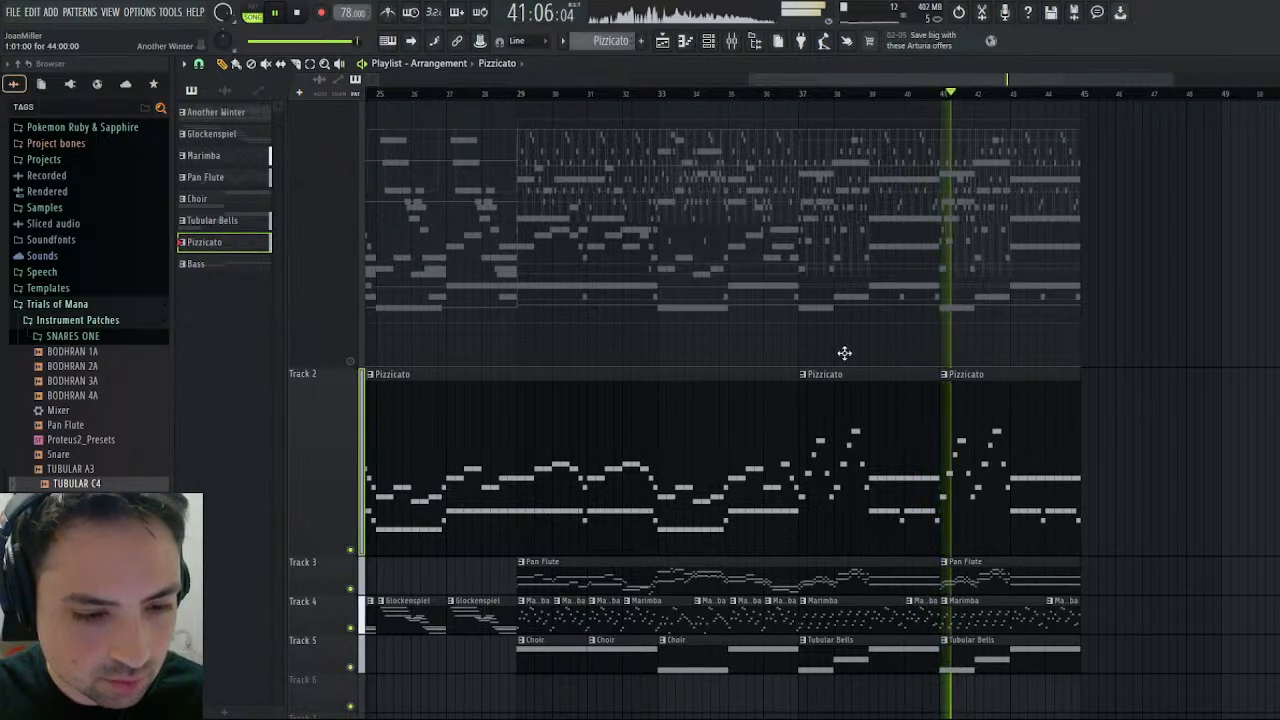
- Play from bar 39, check the Another Winter pattern's MIDI tracks in the channel rack and view the Pan Flute channel's settings
{"action": "left_click", "coordinate": [868, 93]}
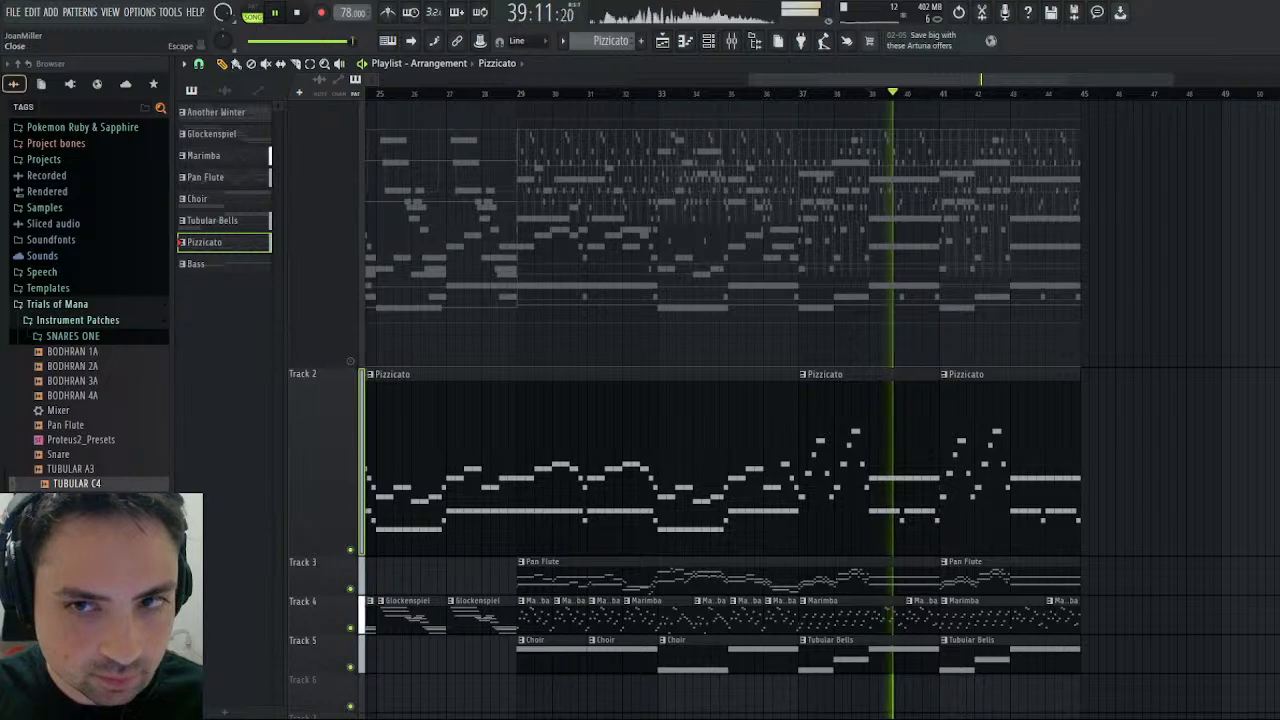
{"action": "left_click", "coordinate": [1270, 64]}
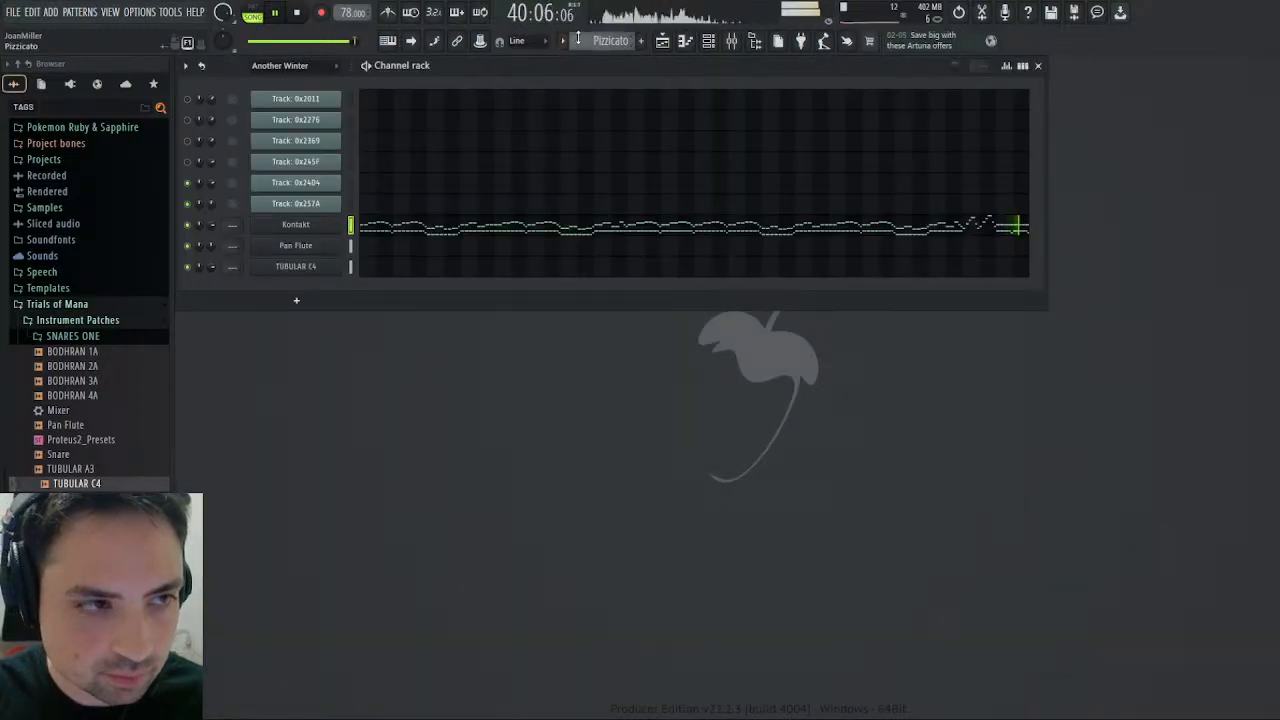
{"action": "scroll", "coordinate": [577, 38], "scroll_direction": "up", "scroll_amount": 3}
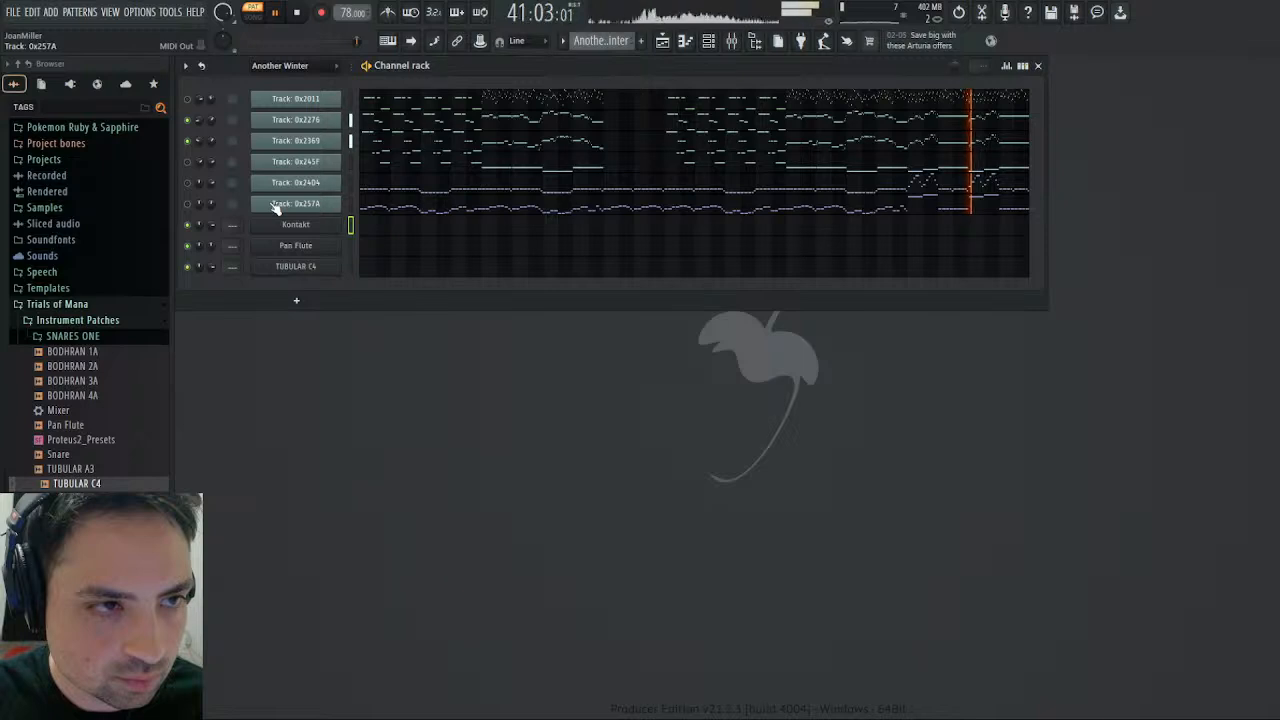
{"action": "left_click", "coordinate": [305, 250]}
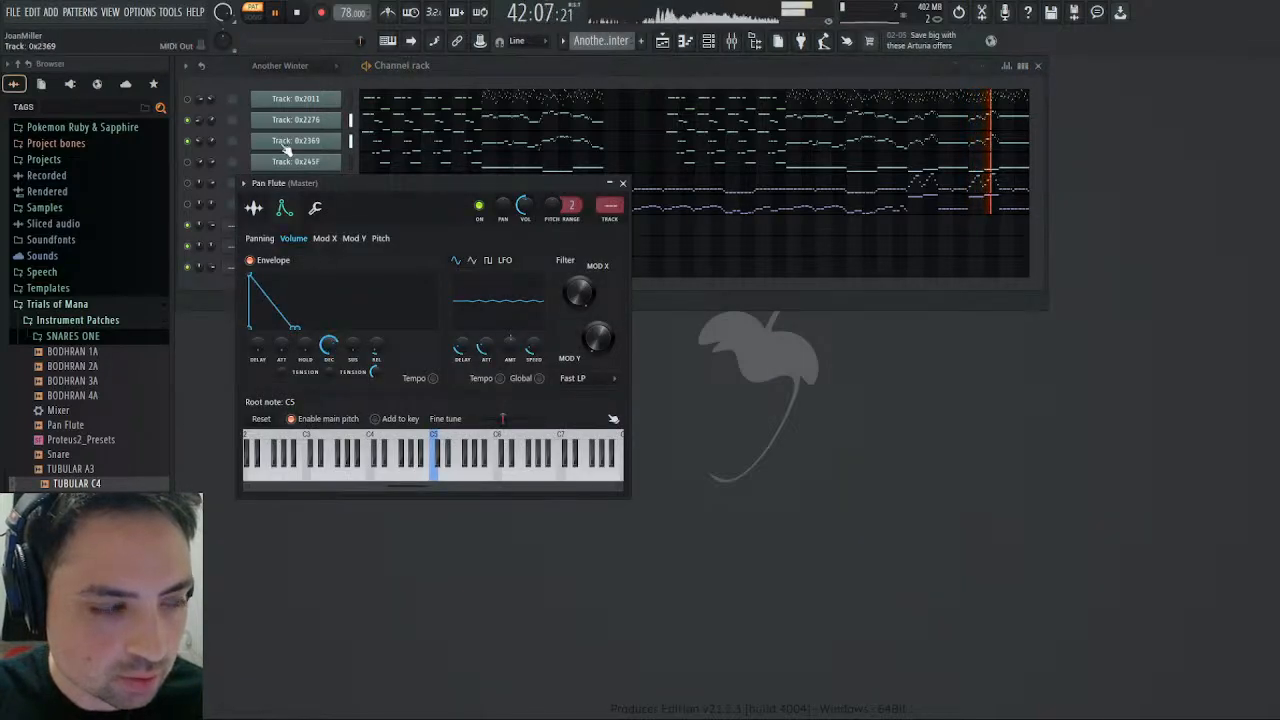
{"action": "left_click", "coordinate": [663, 41]}
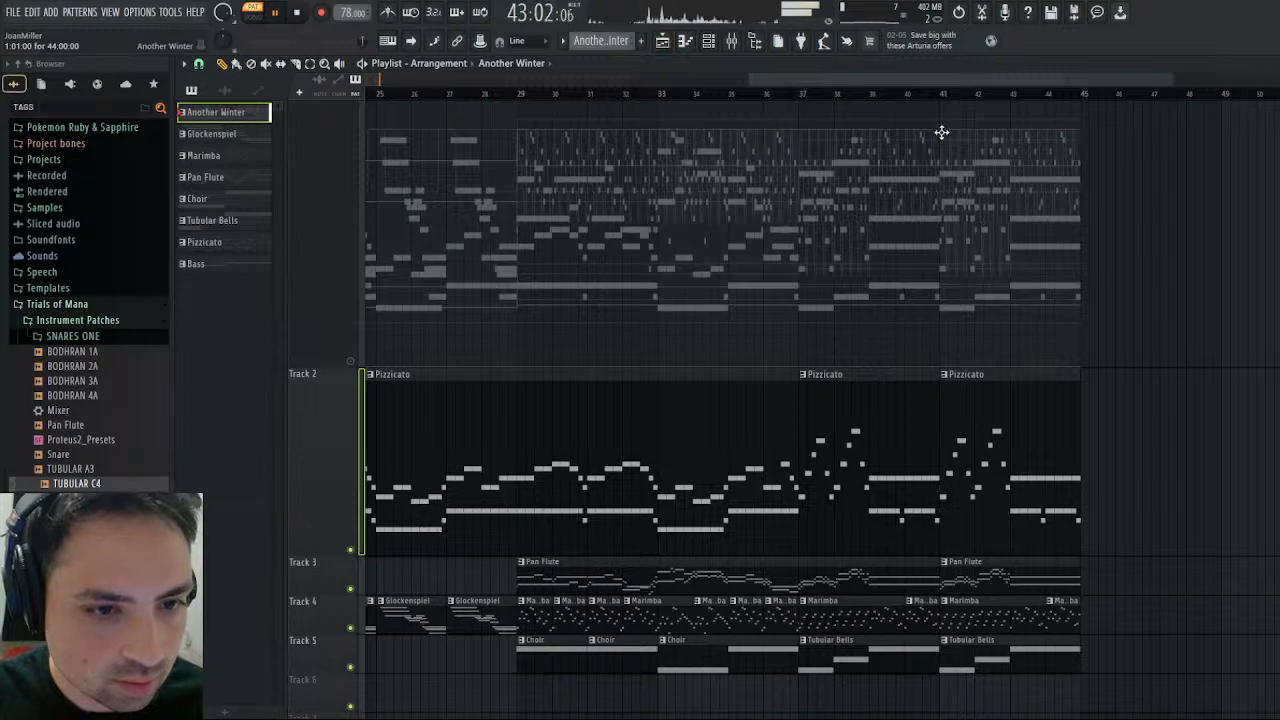
- Replay the song from bar 39 and inspect the Pan Flute's pitch envelope and LFO settings, ending back in the playlist
{"action": "left_click", "coordinate": [866, 95]}
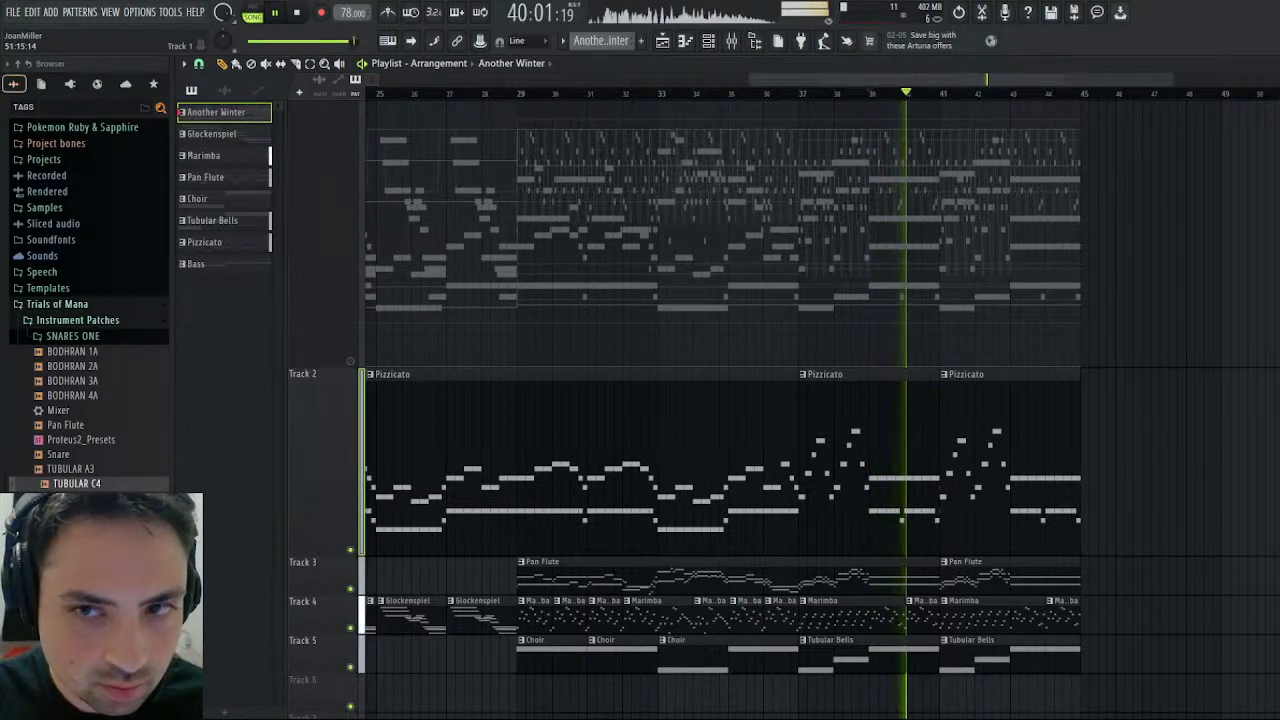
{"action": "left_click", "coordinate": [1270, 64]}
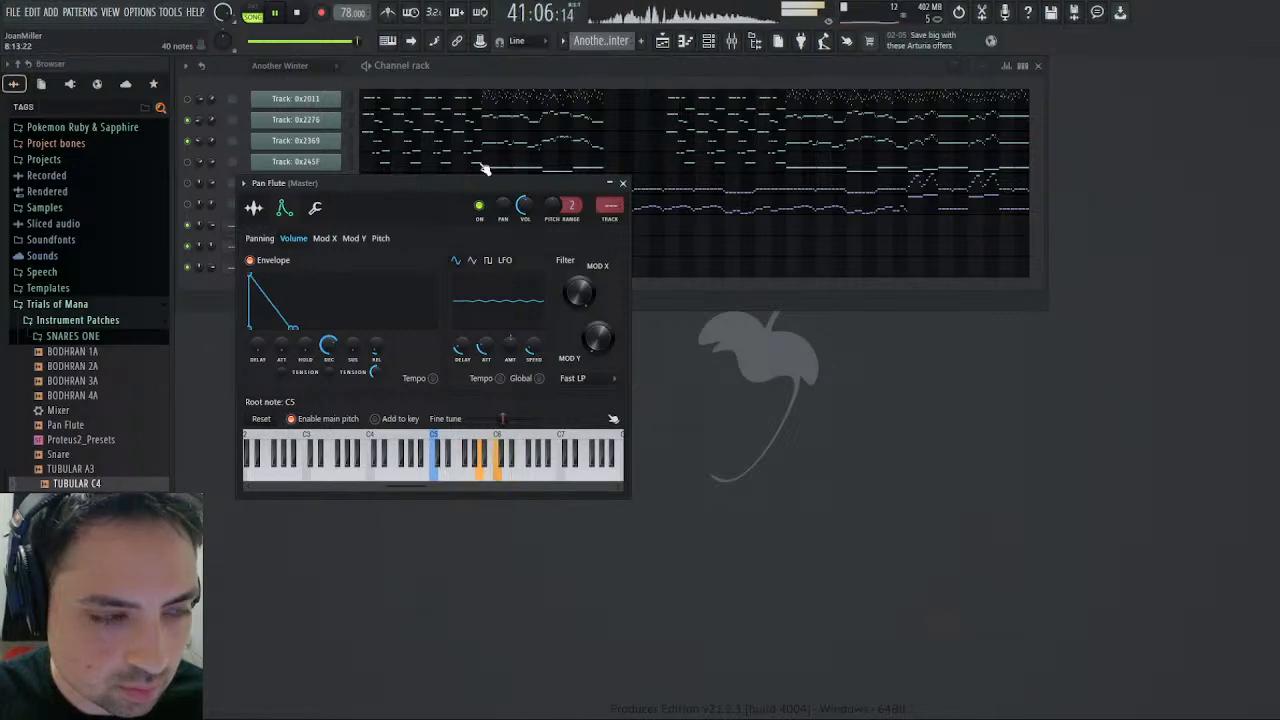
{"action": "left_click", "coordinate": [664, 41]}
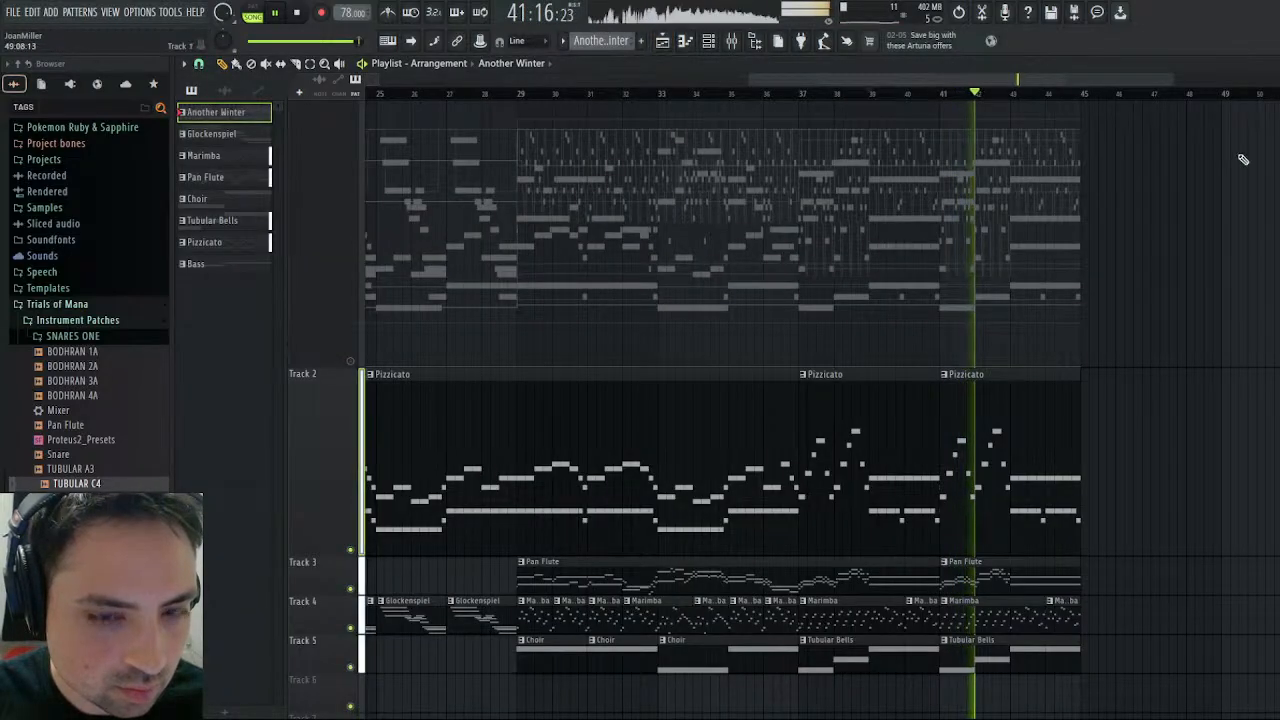
{"action": "key", "text": "F5"}
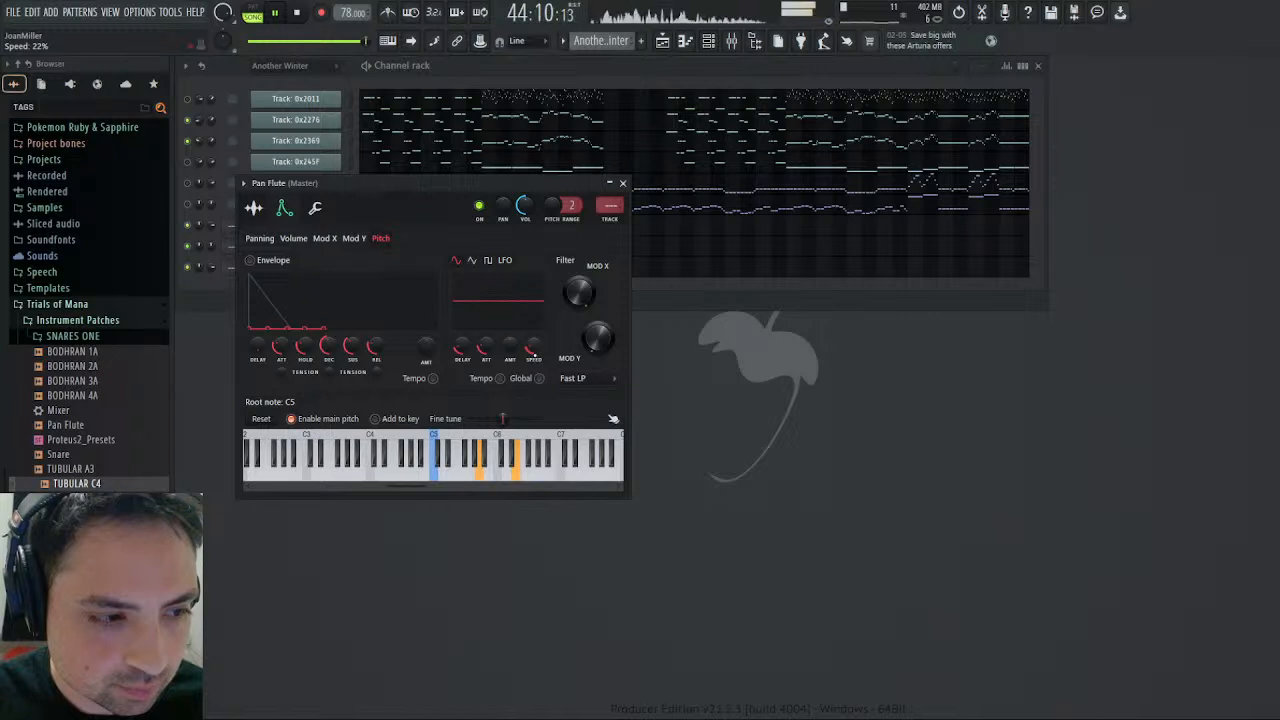
{"action": "left_click", "coordinate": [623, 185]}
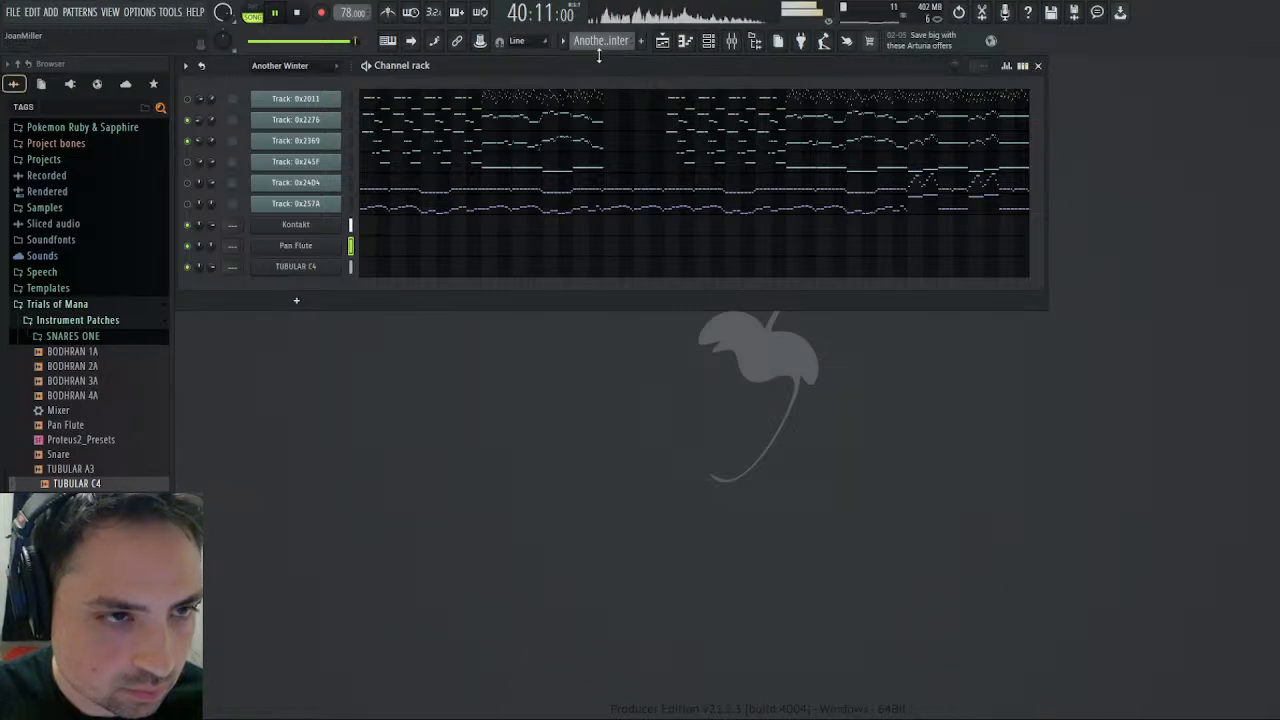
{"action": "left_click", "coordinate": [662, 42]}
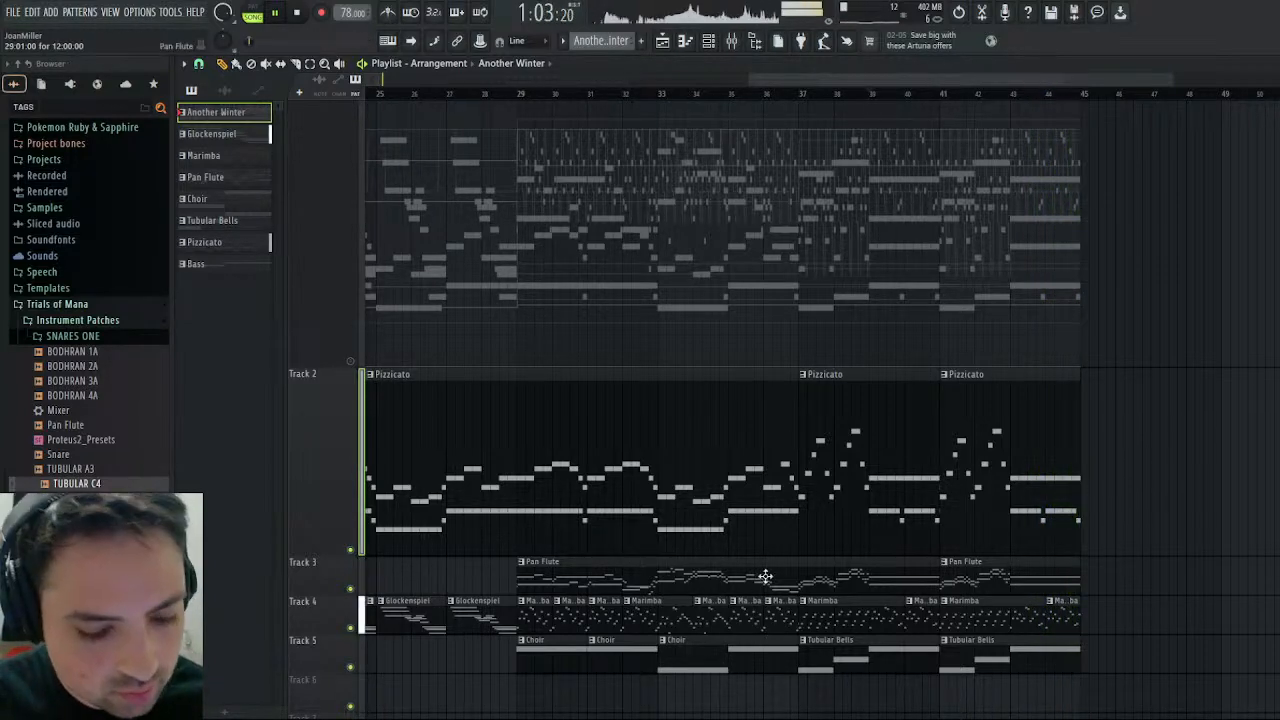
- Reduce the Pizzicato track to normal height and move it down to Track 5, below the Choir track
{"action": "left_click_drag", "start_coordinate": [905, 80], "coordinate": [300, 70]}
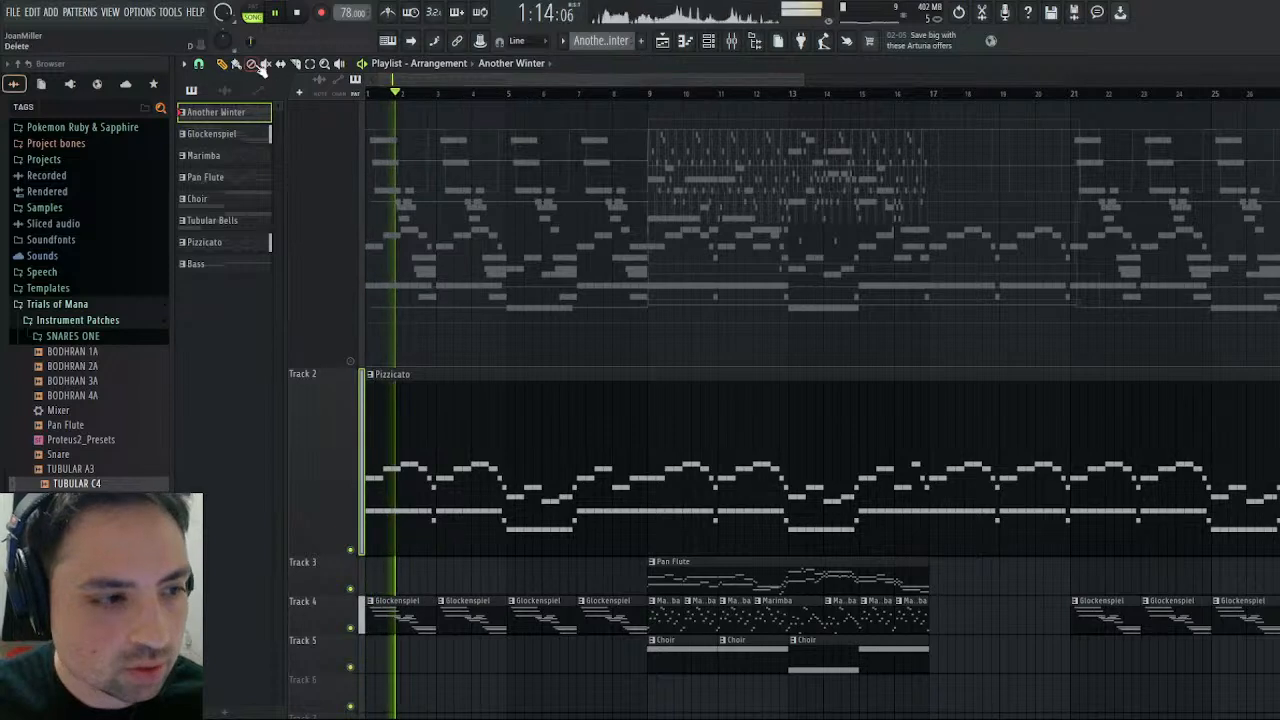
{"action": "right_click", "coordinate": [343, 556]}
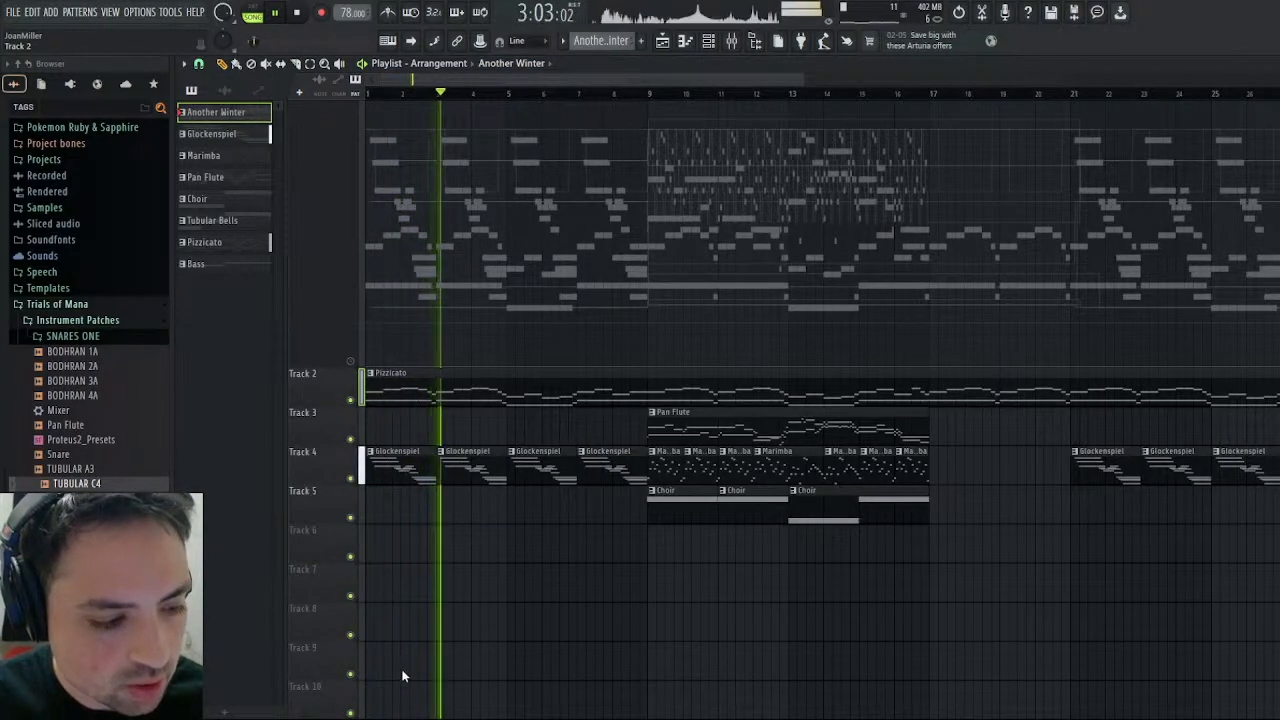
{"action": "left_click_drag", "start_coordinate": [332, 389], "coordinate": [363, 478]}
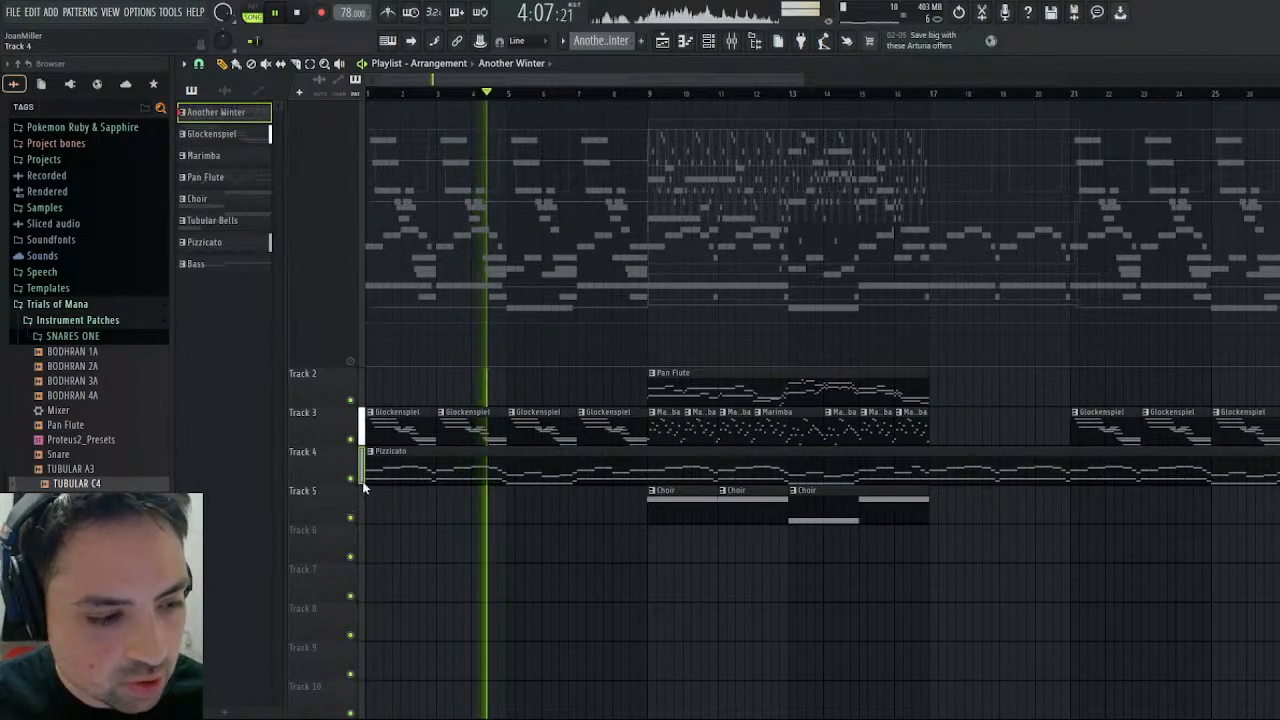
{"action": "right_click", "coordinate": [324, 464]}
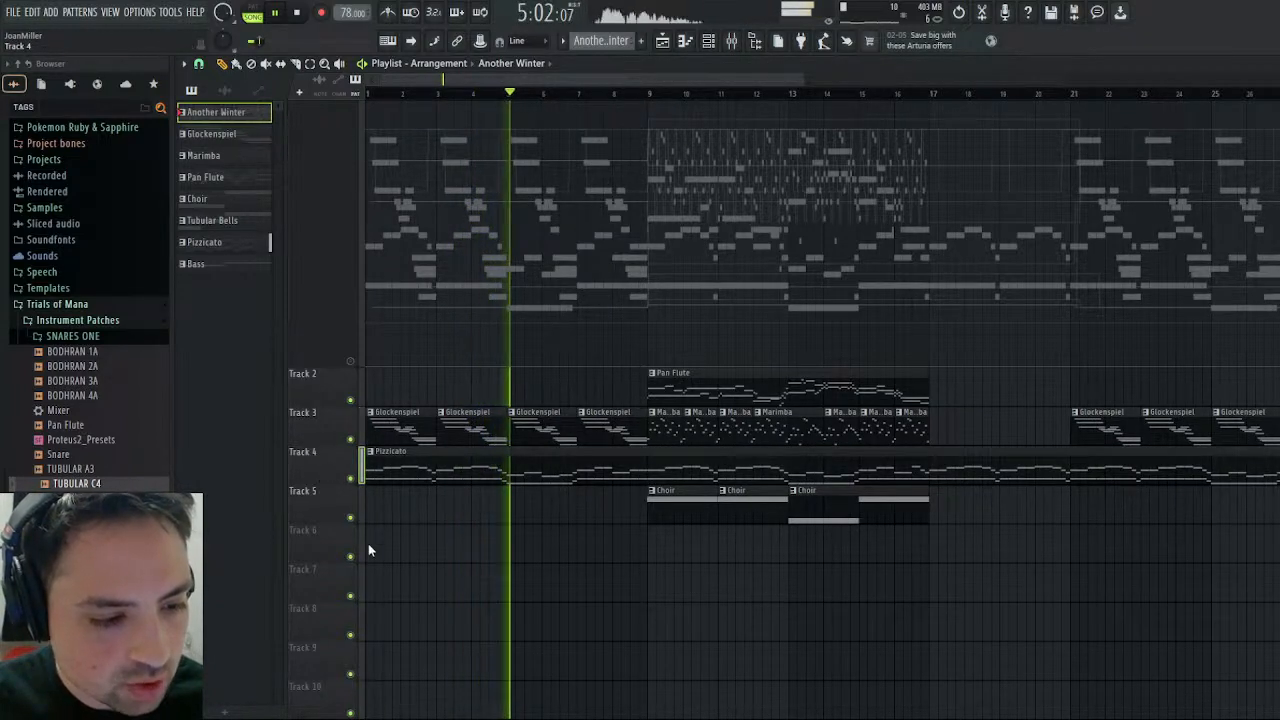
{"action": "left_click", "coordinate": [361, 699]}
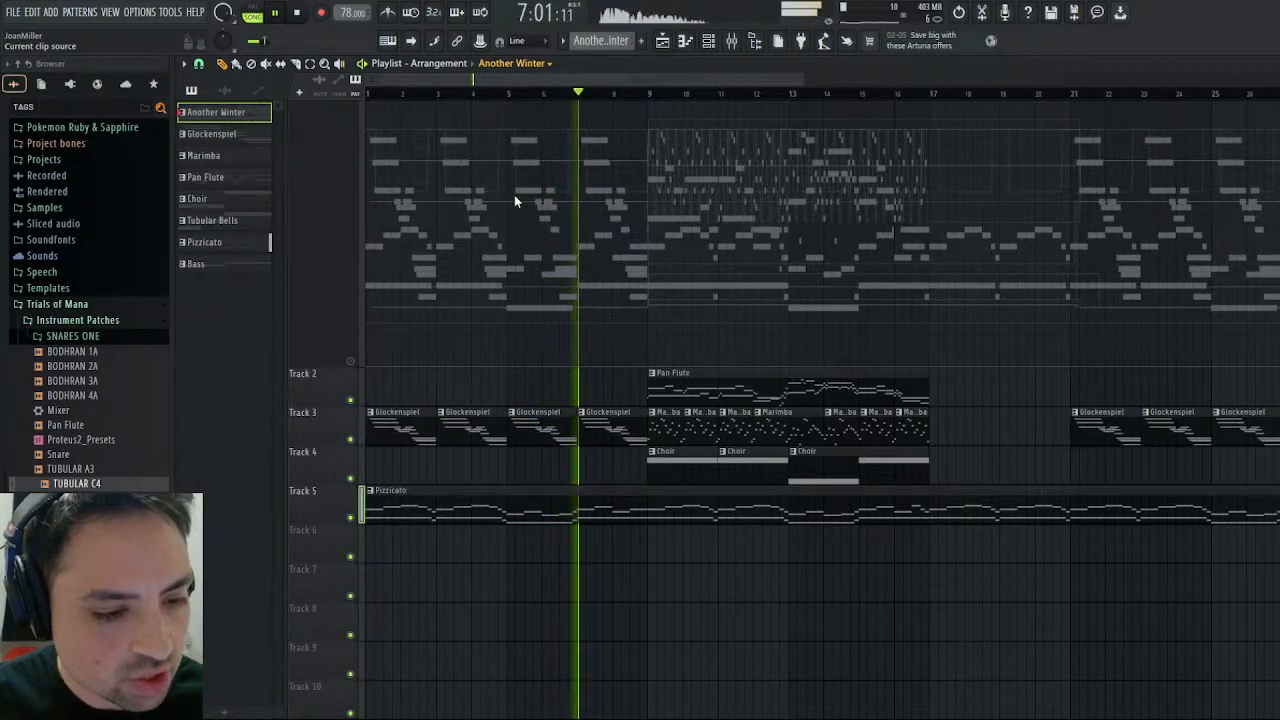
- Place two-bar Bass clips on Track 6 at bars 37 and 41
{"action": "left_click", "coordinate": [197, 264]}
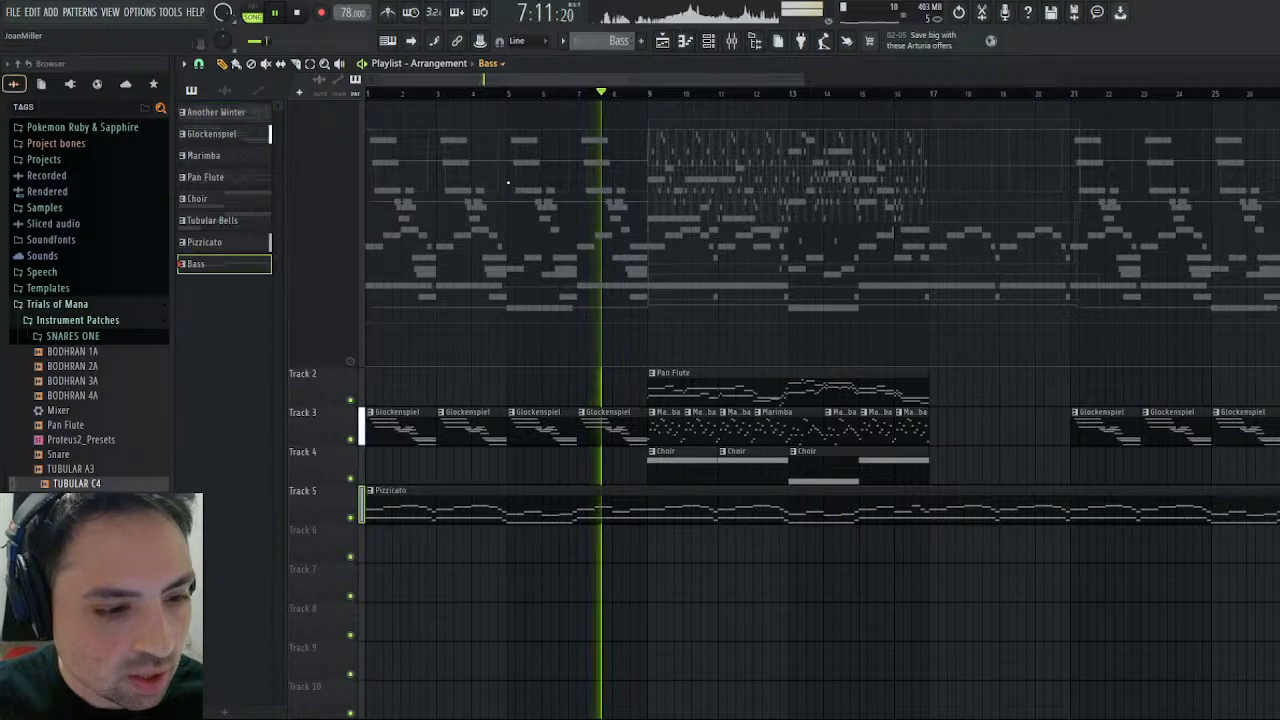
{"action": "left_click_drag", "start_coordinate": [619, 81], "coordinate": [969, 93]}
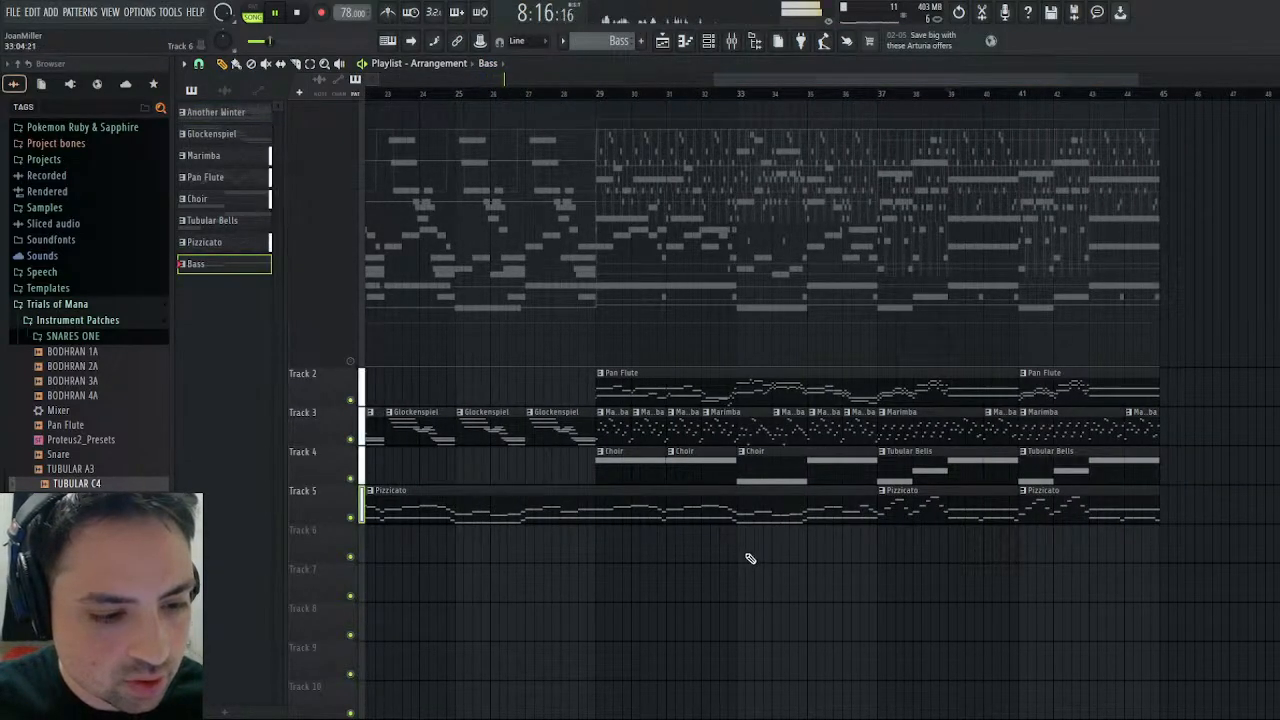
{"action": "mouse_move", "coordinate": [749, 557]}
{"action": "left_mouse_down"}
{"action": "mouse_move", "coordinate": [893, 558]}
{"action": "mouse_move", "coordinate": [878, 556]}
{"action": "left_mouse_up"}
{"action": "left_click", "coordinate": [1027, 544]}
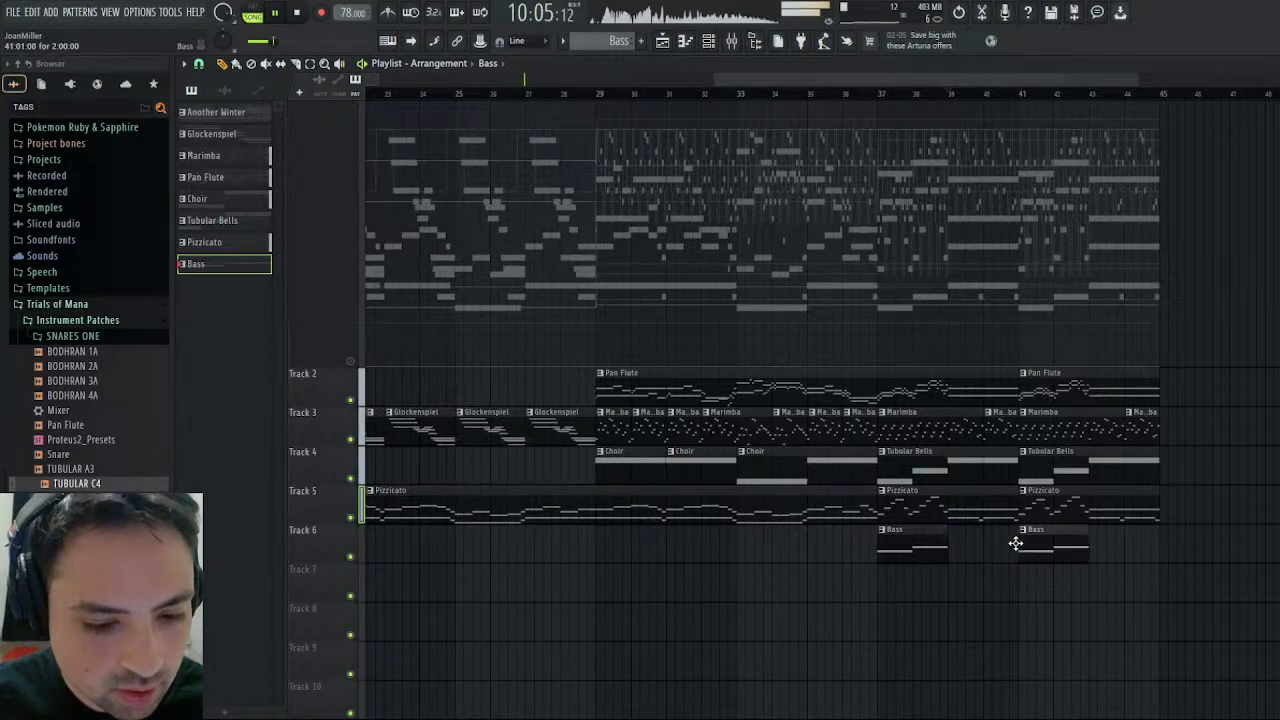
- Play the arrangement from bar 37 to check the Bass clips, restart it from the same bar, and stop playback
{"action": "left_click", "coordinate": [880, 91]}
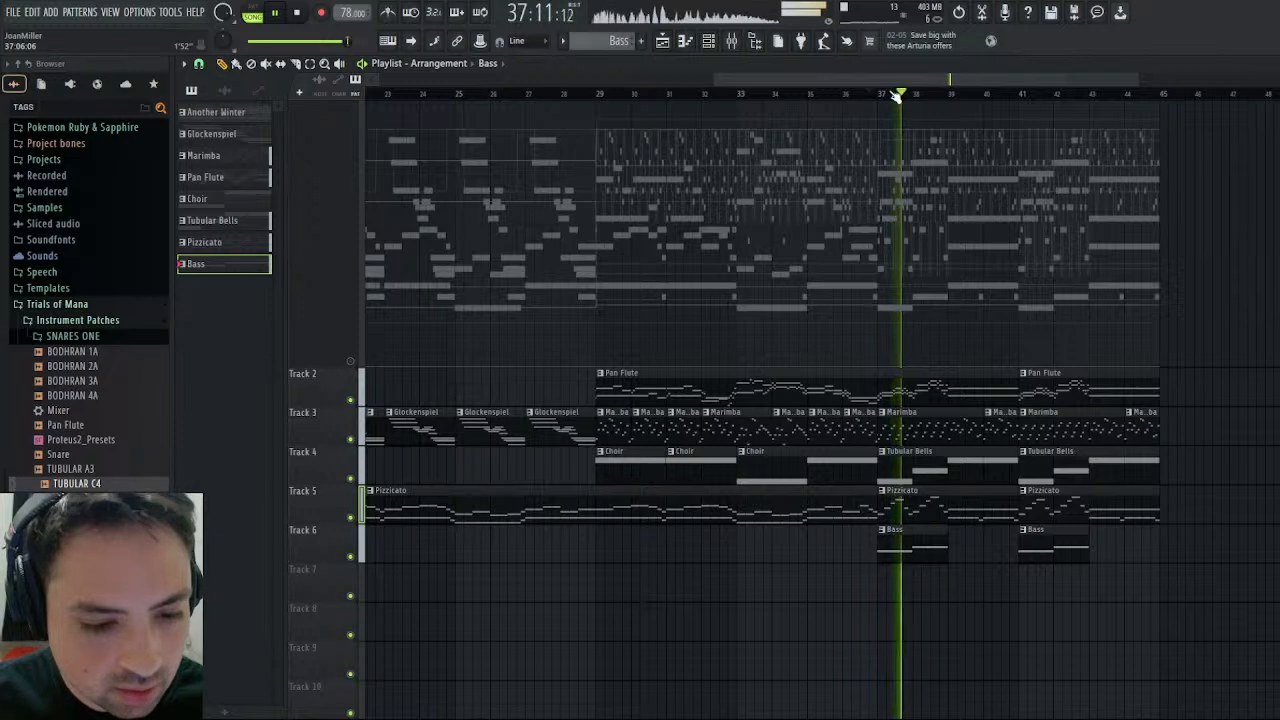
{"action": "left_click", "coordinate": [298, 13]}
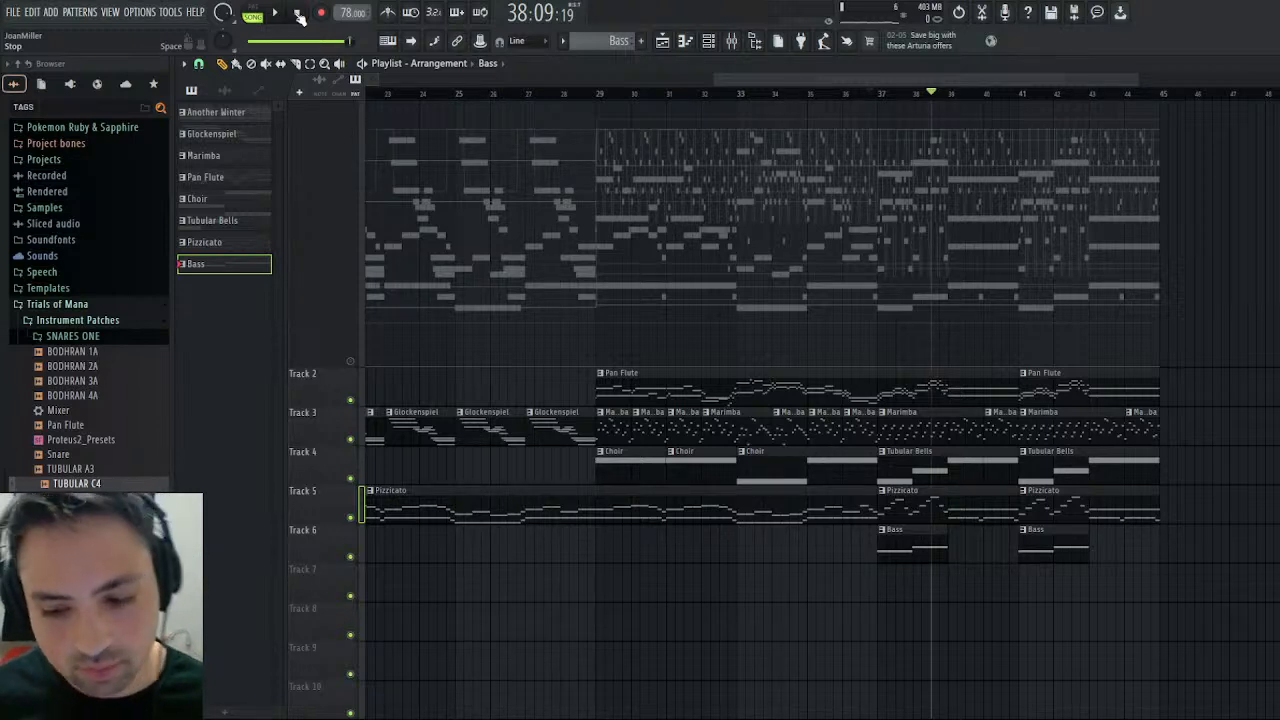
{"action": "left_click", "coordinate": [879, 94]}
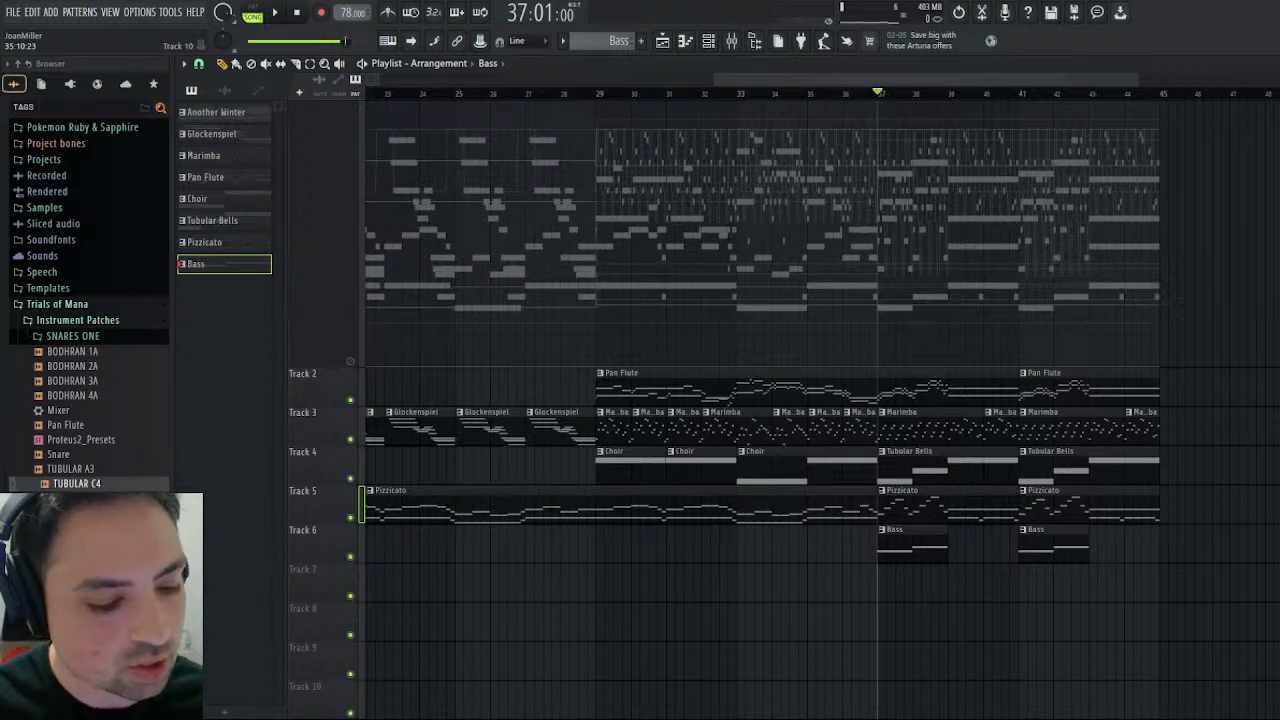
{"action": "left_click", "coordinate": [280, 12]}
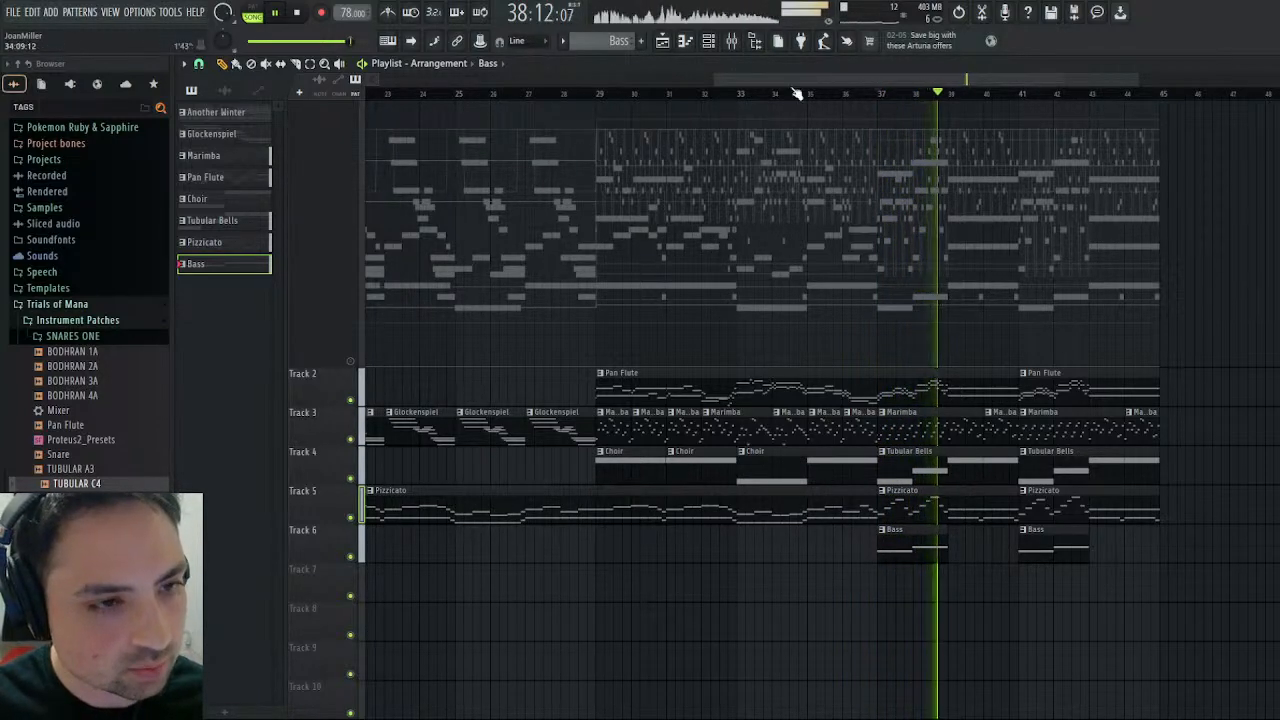
{"action": "left_click_drag", "start_coordinate": [815, 76], "coordinate": [887, 140]}
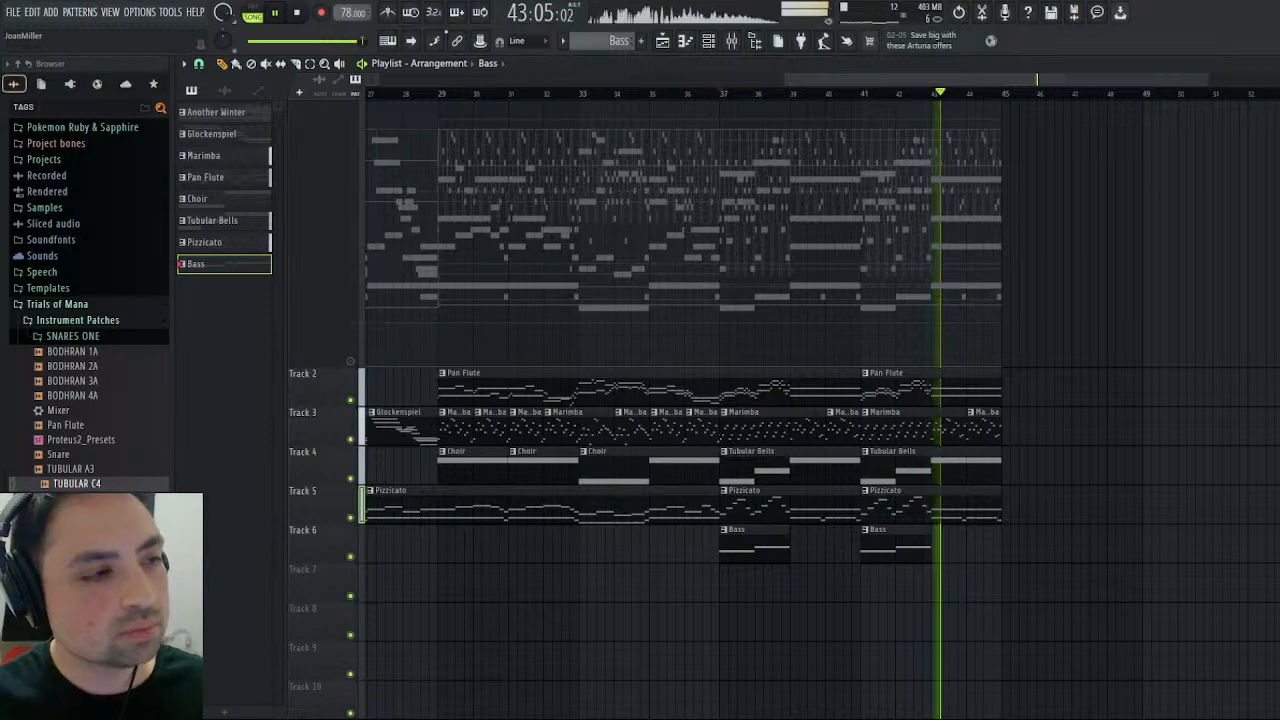
{"action": "scroll", "coordinate": [456, 147], "scroll_direction": "left", "scroll_amount": 10}
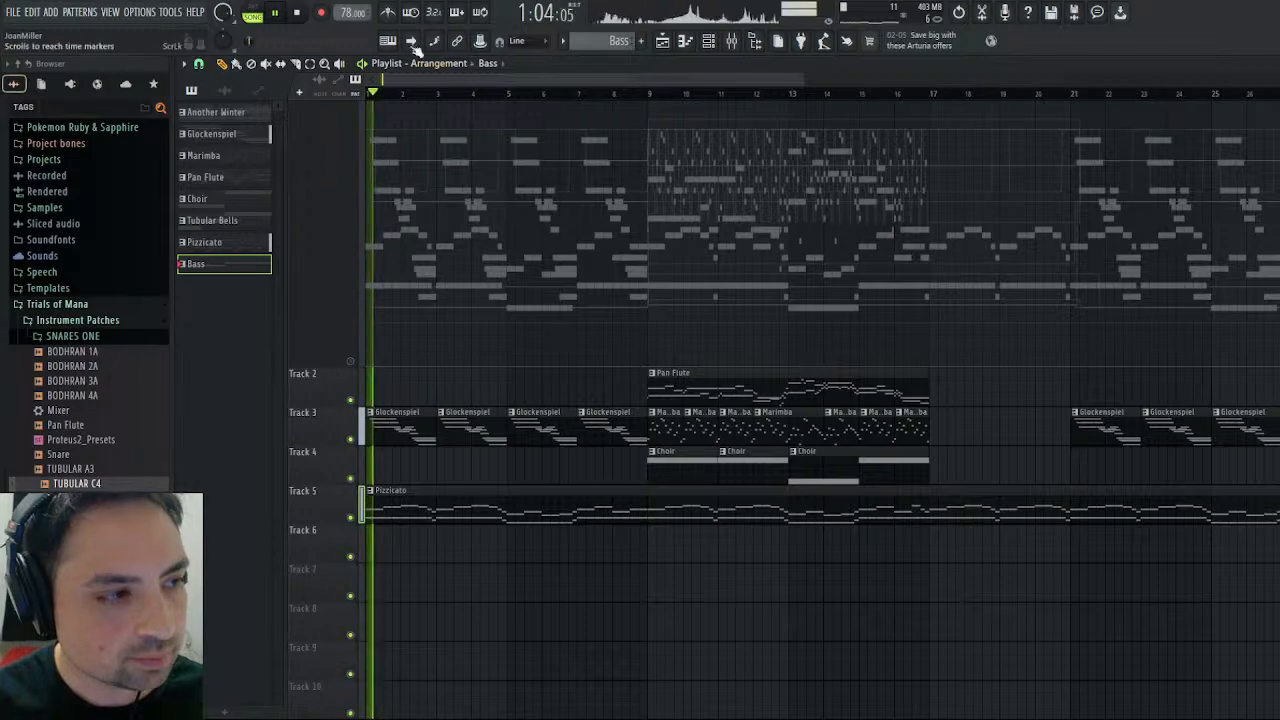
{"action": "key", "text": "space"}
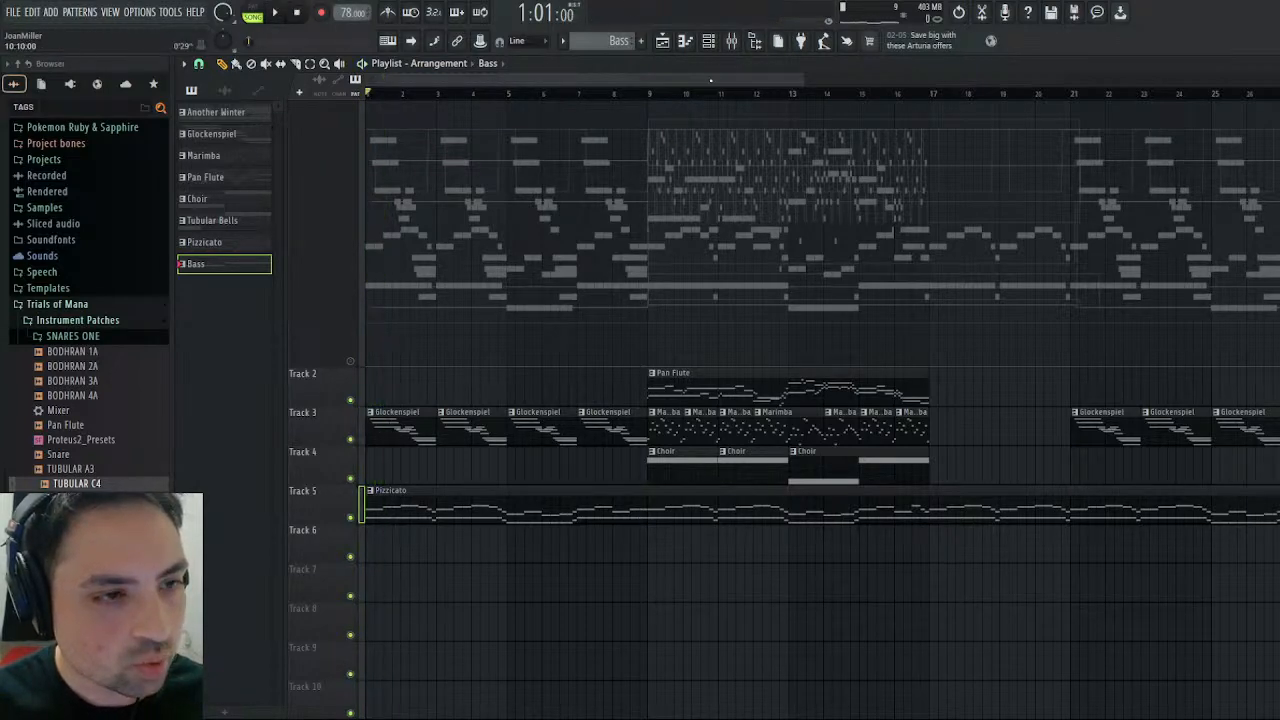
- Remove the muted Another Winter clip from Track 1, unmute and shrink that track, and shift the instrument tracks up one slot
{"action": "left_click_drag", "start_coordinate": [690, 80], "coordinate": [1212, 82]}
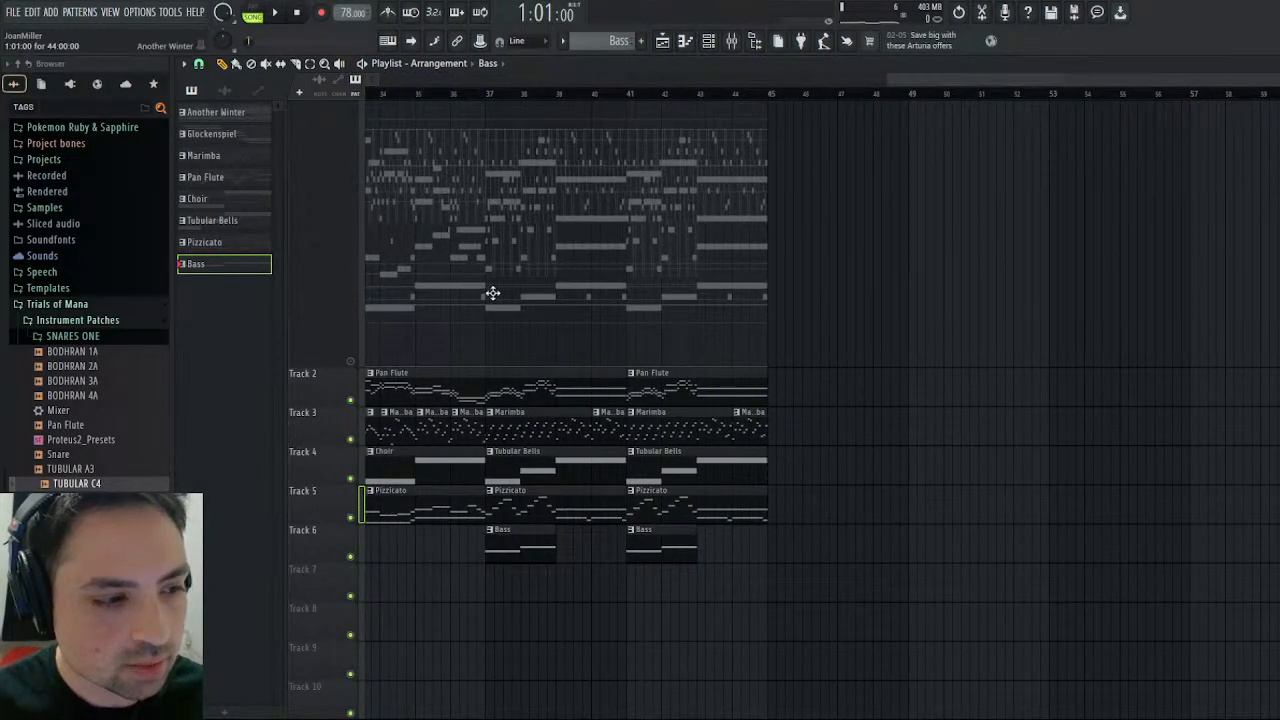
{"action": "left_click", "coordinate": [352, 362]}
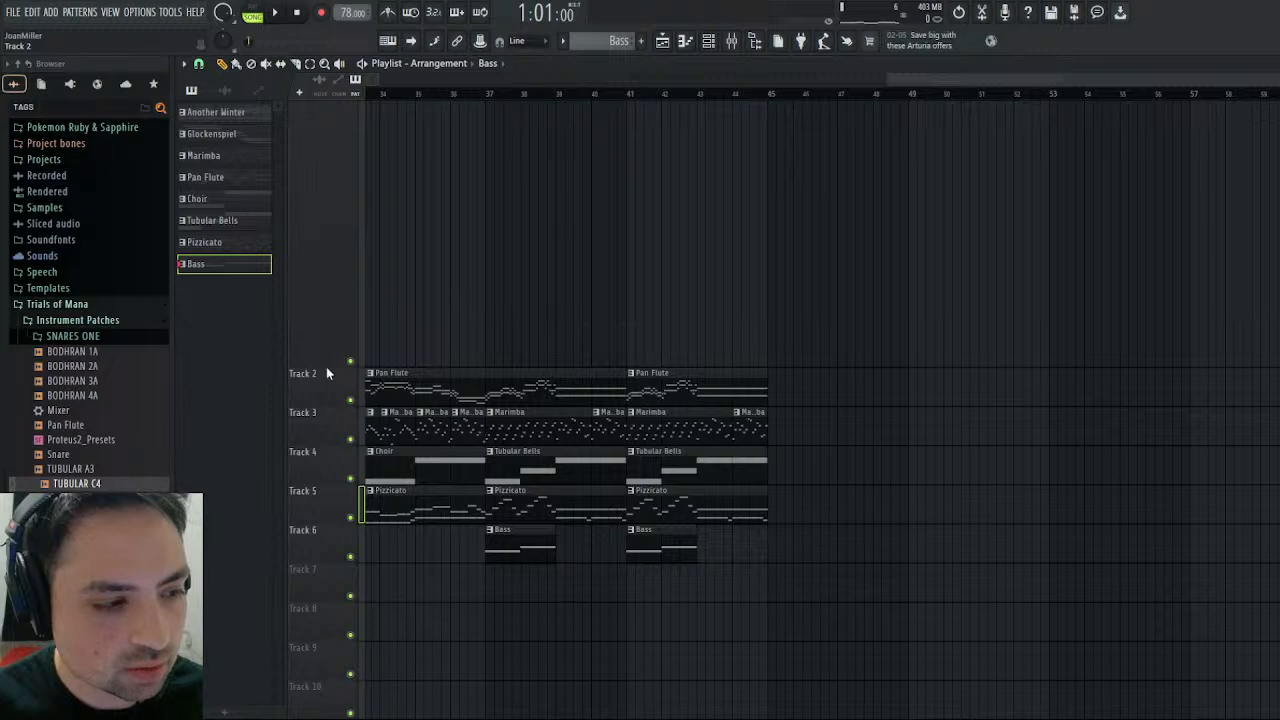
{"action": "left_click_drag", "start_coordinate": [332, 367], "coordinate": [333, 133]}
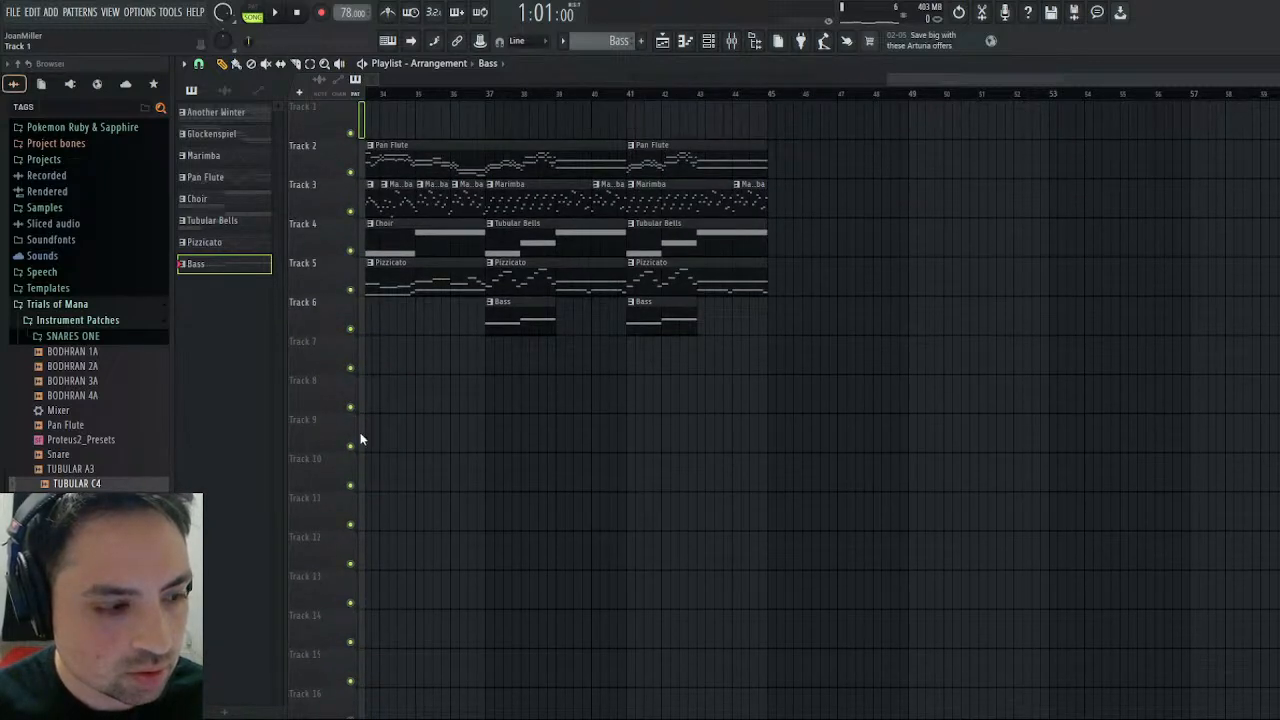
{"action": "left_click", "coordinate": [719, 407]}
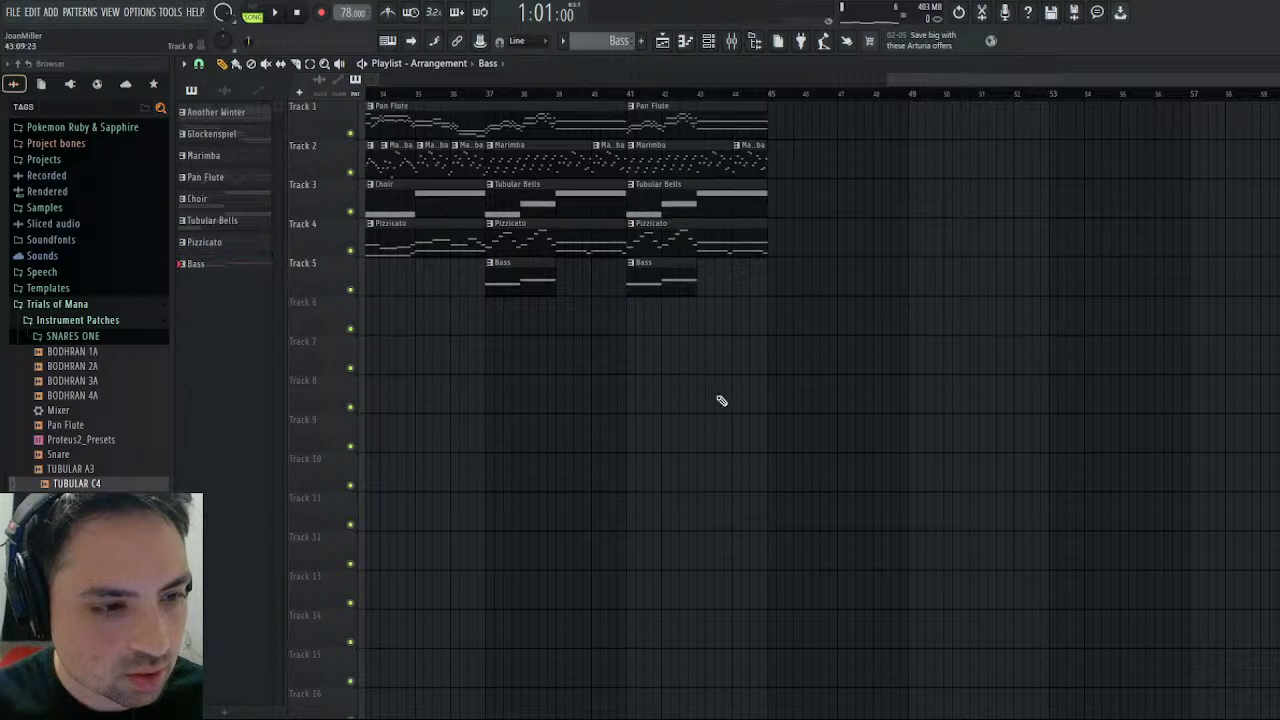
{"action": "left_click_drag", "start_coordinate": [979, 81], "coordinate": [410, 82]}
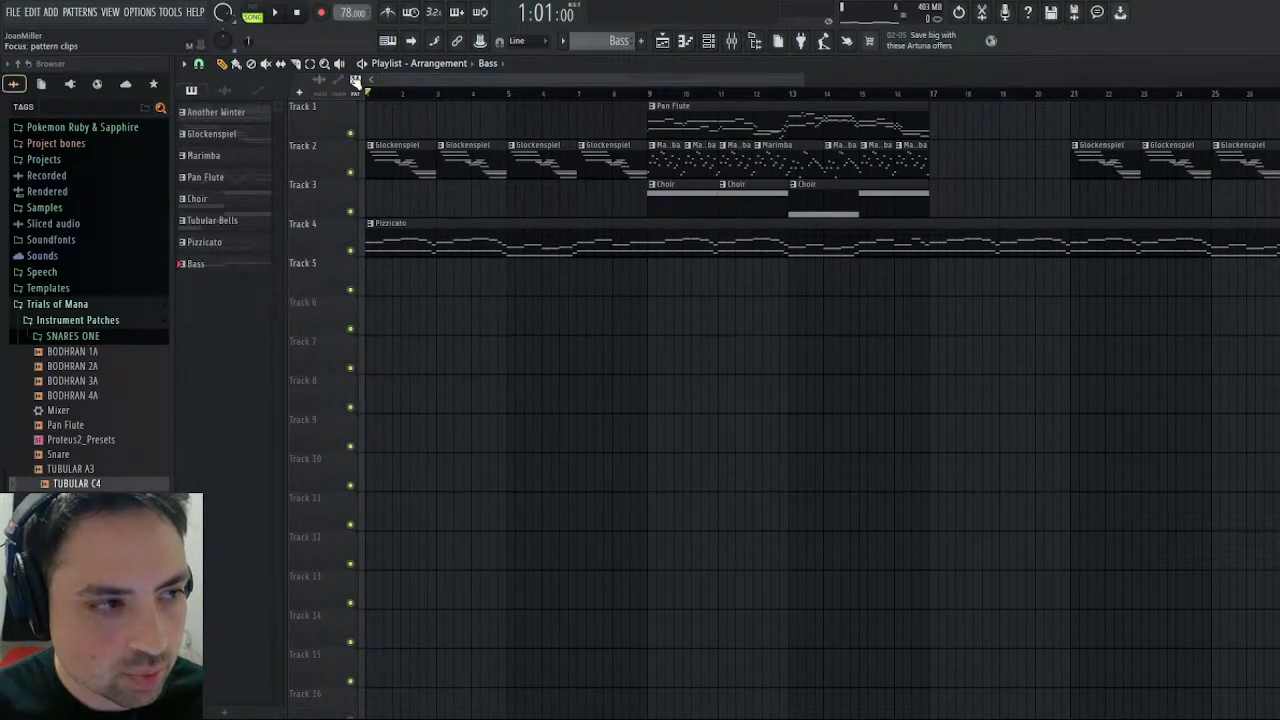
- Duplicate every clip in the playlist so the second pass of the arrangement starts at bar 45
{"action": "key", "text": "ctrl+a"}
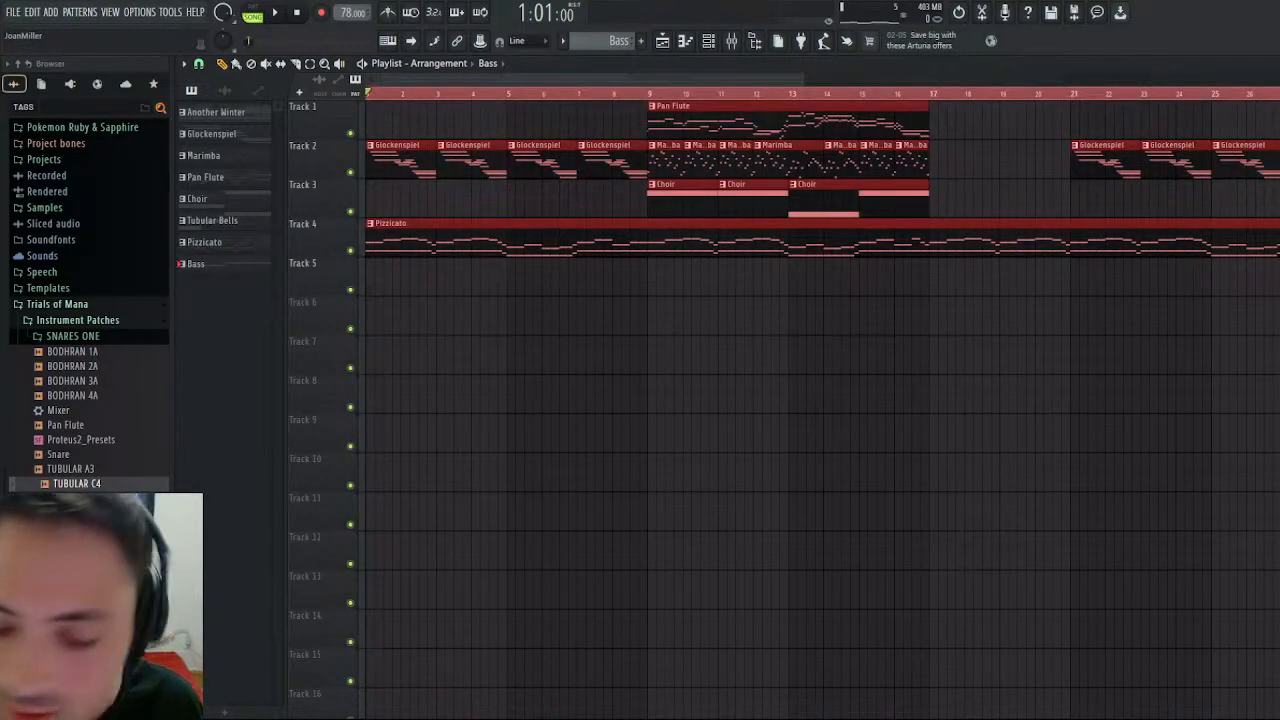
{"action": "key", "text": "ctrl+b"}
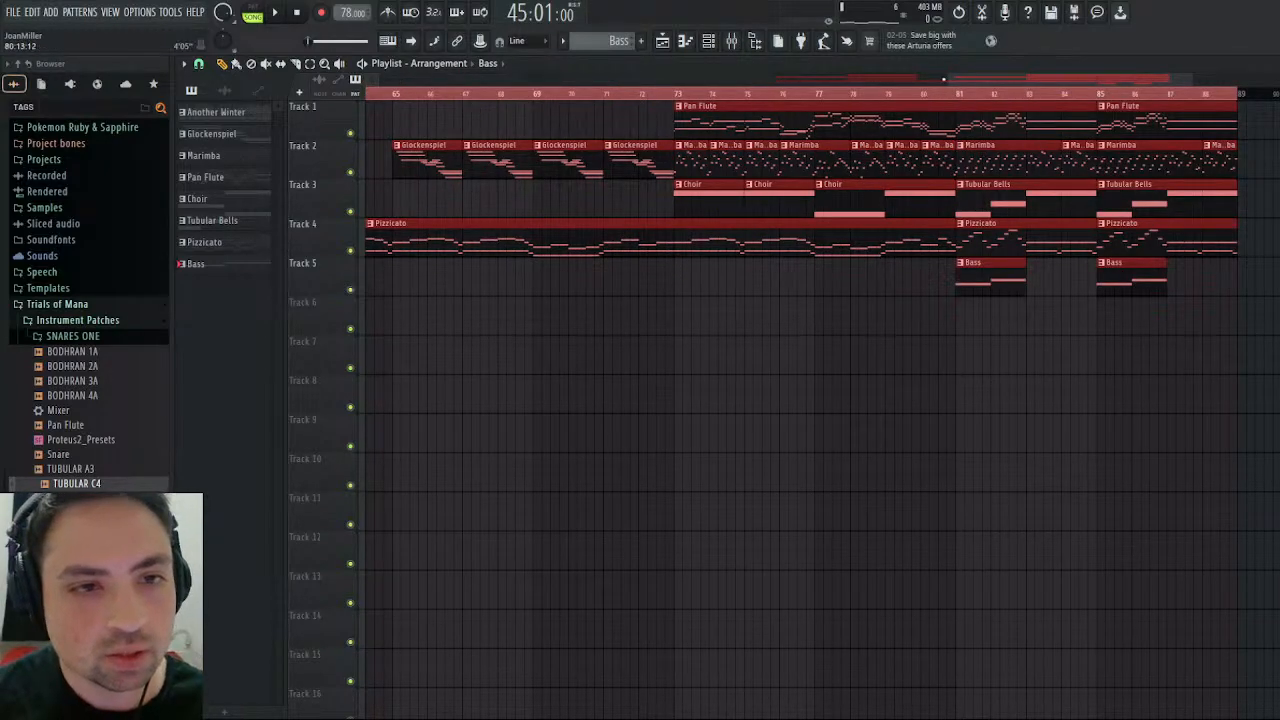
{"action": "left_click_drag", "start_coordinate": [945, 78], "coordinate": [425, 101]}
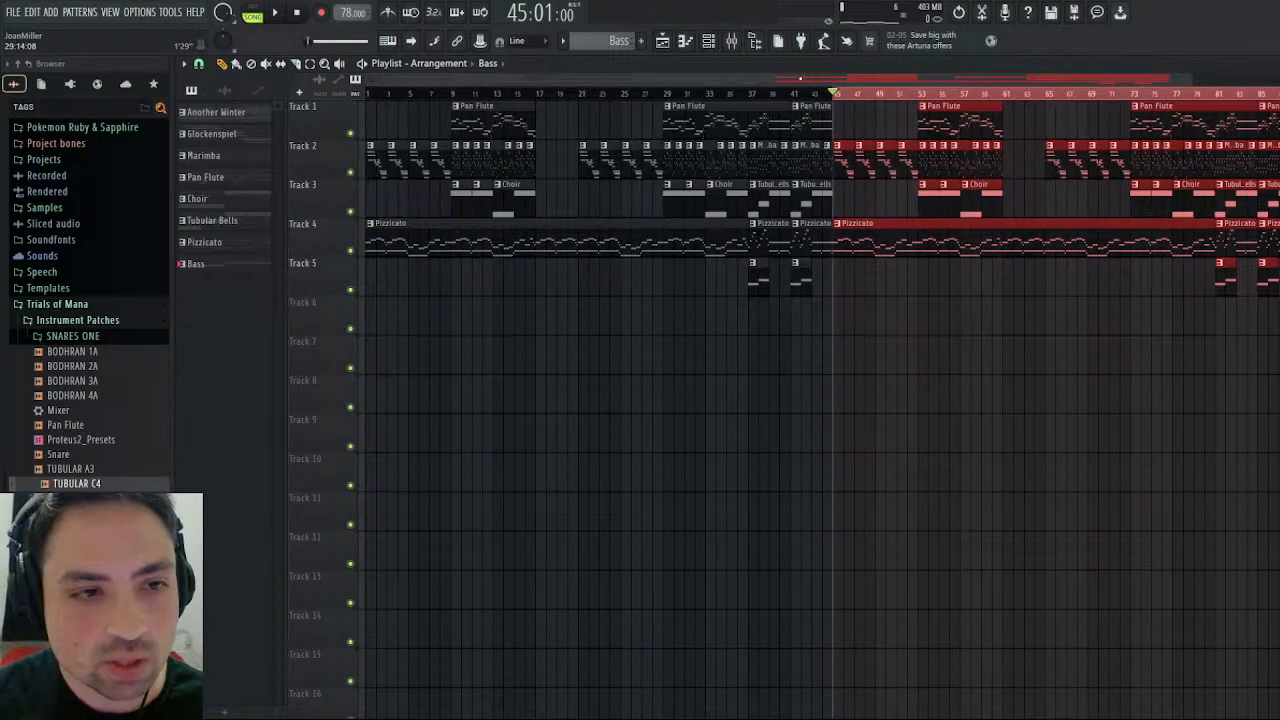
{"action": "left_click_drag", "start_coordinate": [800, 78], "coordinate": [996, 78]}
- Play the end of the duplicated arrangement from bar 87 and stop playback
{"action": "left_click", "coordinate": [932, 94]}
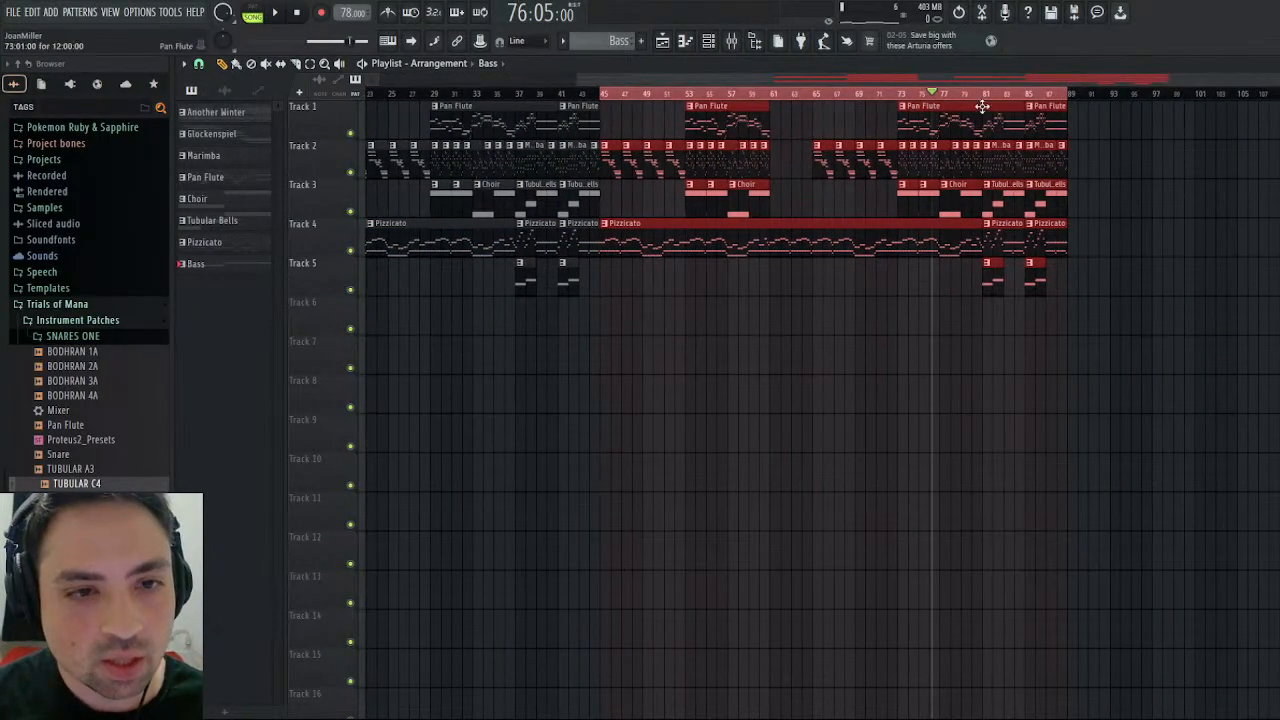
{"action": "left_click", "coordinate": [1052, 95]}
{"action": "left_click", "coordinate": [1048, 93]}
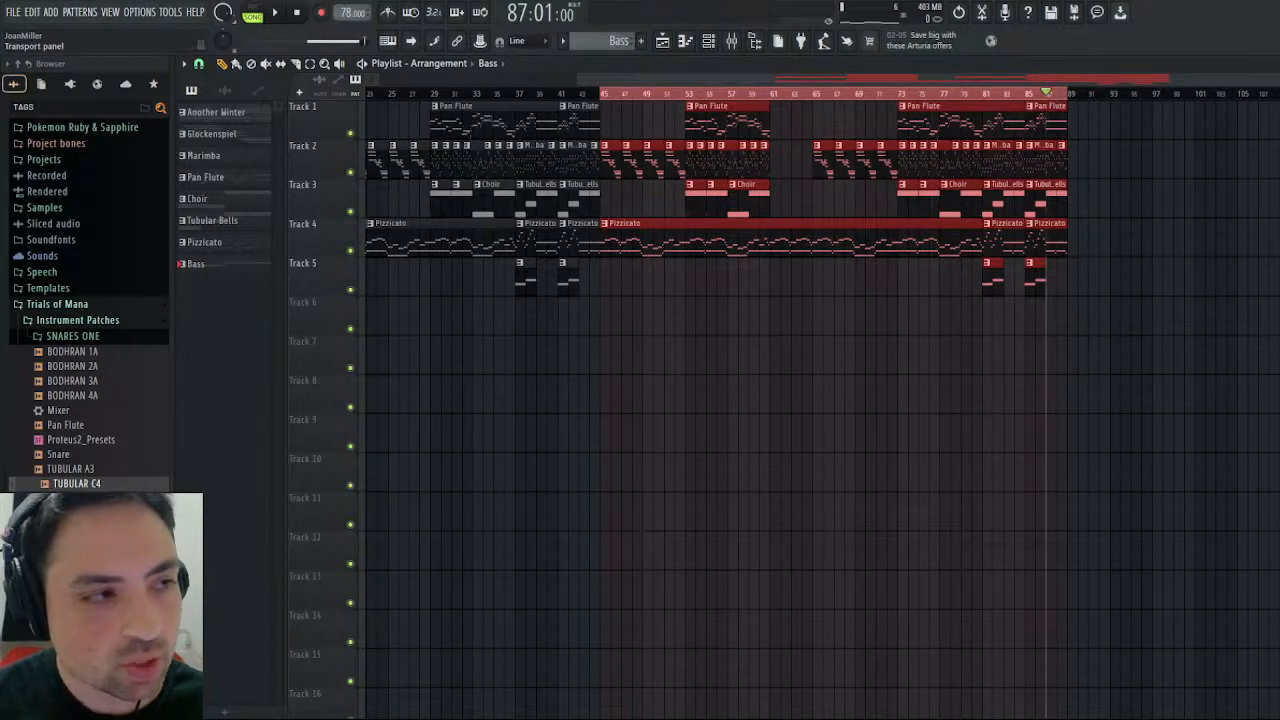
{"action": "key", "text": "space"}
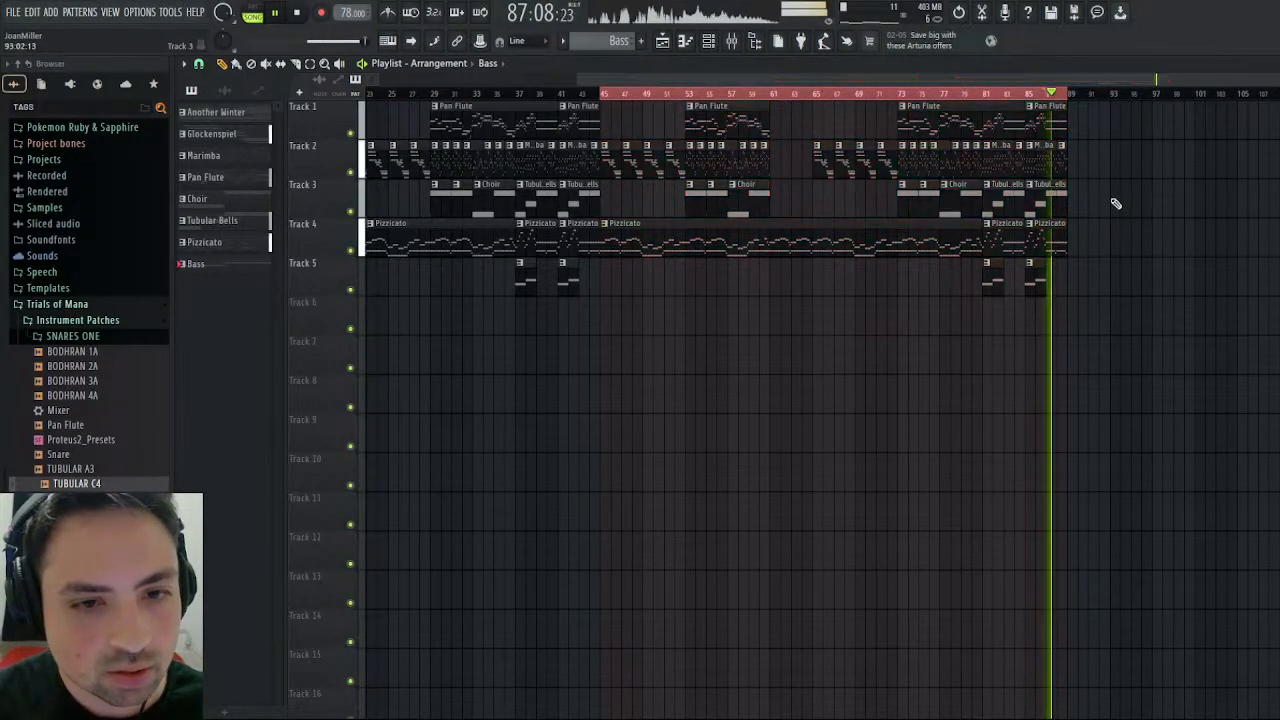
{"action": "left_click", "coordinate": [299, 17]}
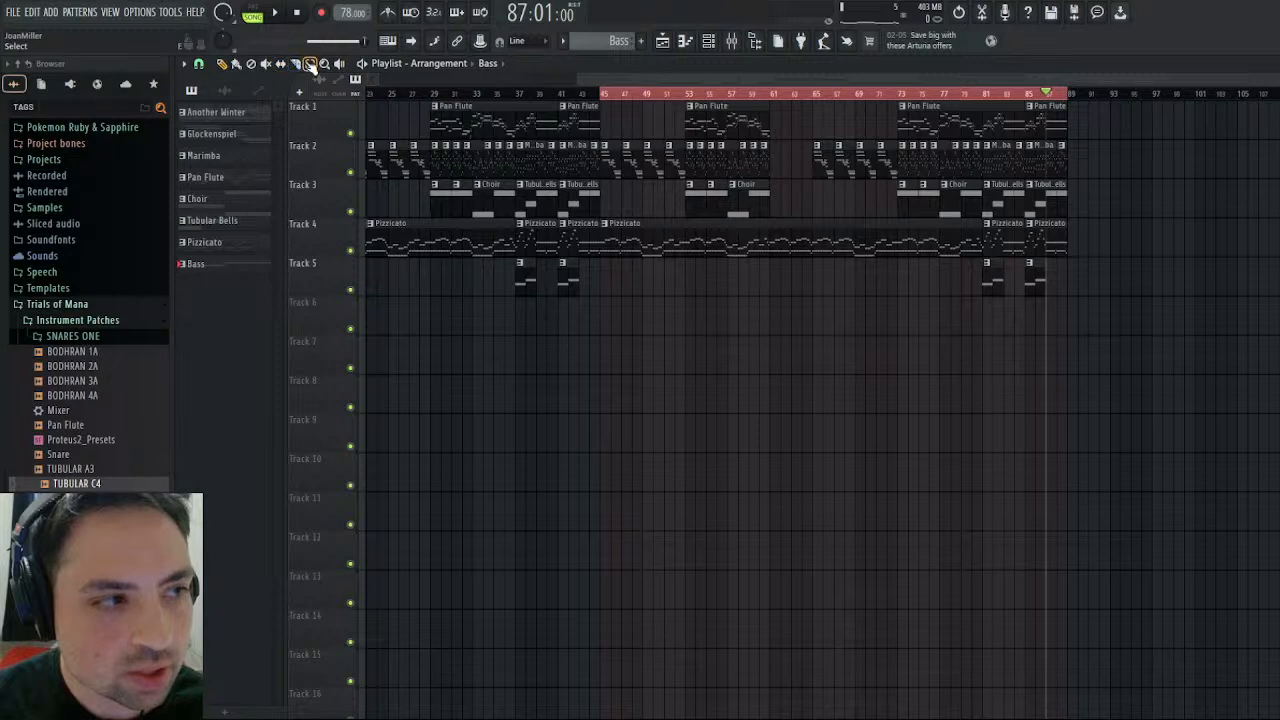
- Merge the final Marimba, Tubular Bells and Pizzicato clips at bar 85 into one pattern clip
{"action": "left_click_drag", "start_coordinate": [1073, 141], "coordinate": [1052, 258]}
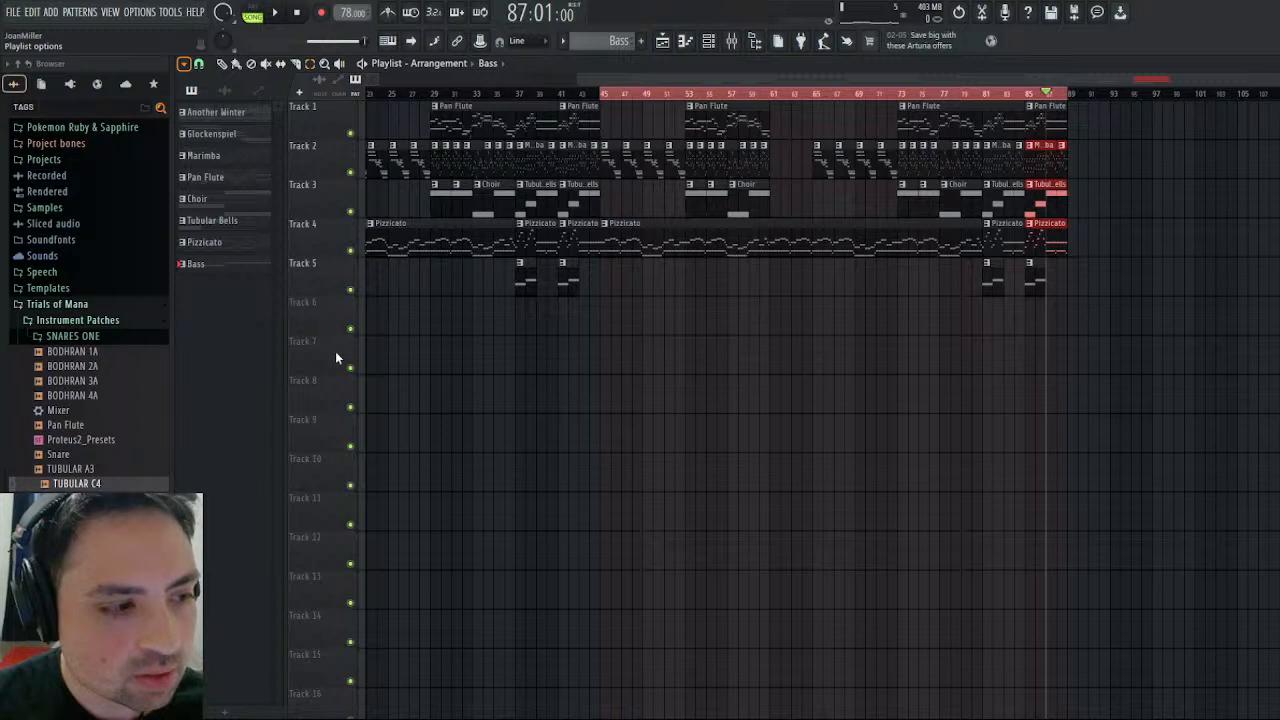
{"action": "left_click", "coordinate": [360, 367]}
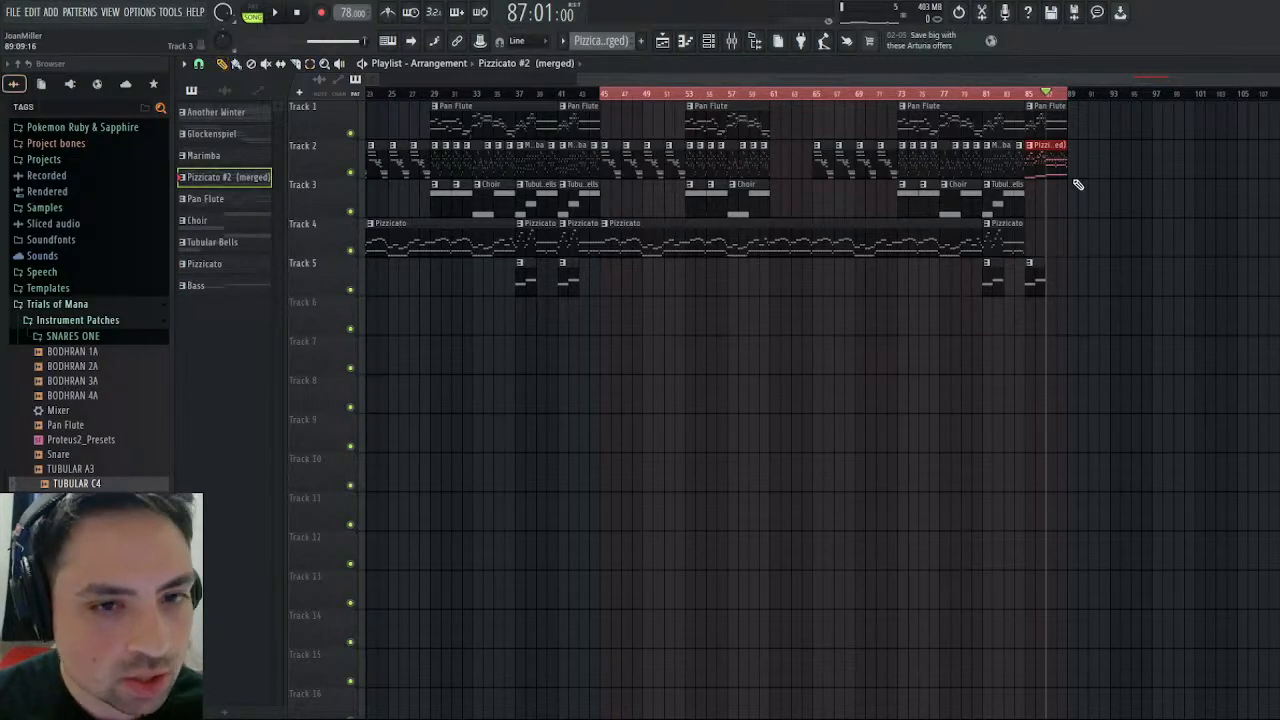
- Open the merged clip's Kontakt notes and delete the E5 notes and the last G5 note near the end of bar 4
{"action": "double_click", "coordinate": [1041, 168]}
{"action": "scroll", "coordinate": [762, 150], "scroll_direction": "left", "scroll_amount": 4}
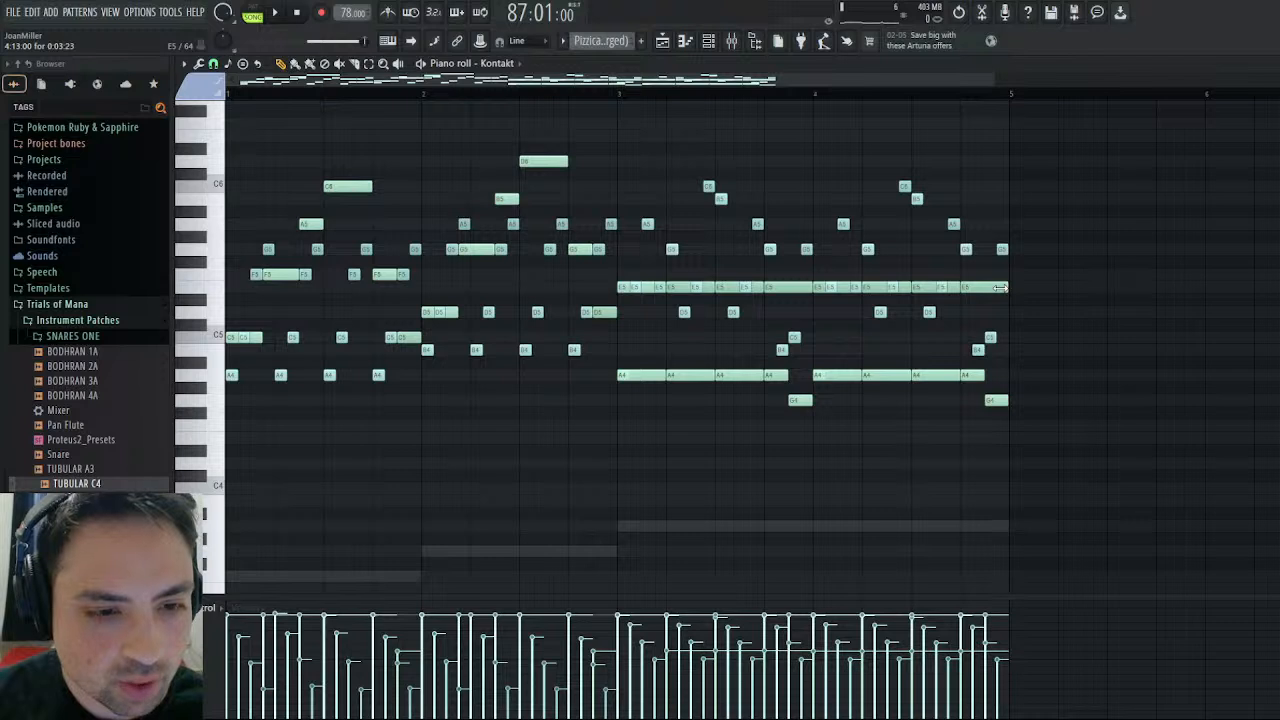
{"action": "right_click", "coordinate": [1001, 288]}
{"action": "right_click", "coordinate": [953, 287]}
{"action": "right_click", "coordinate": [999, 247]}
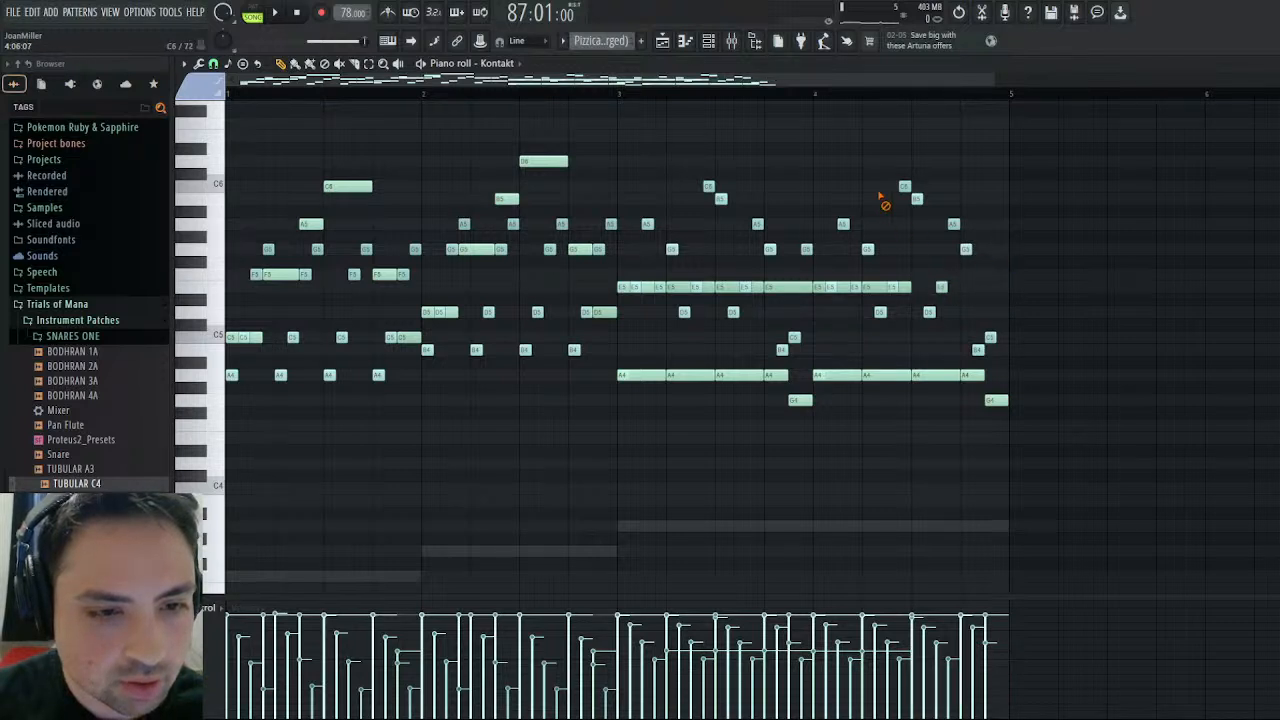
- Delete the short A5, B5, C6 and G5 notes across bars 3 and 4, keeping the G5 in bar 4's last beat
{"action": "right_click", "coordinate": [720, 198]}
{"action": "right_click", "coordinate": [708, 186]}
{"action": "right_click", "coordinate": [843, 223]}
{"action": "right_click", "coordinate": [953, 223]}
{"action": "right_click", "coordinate": [904, 186]}
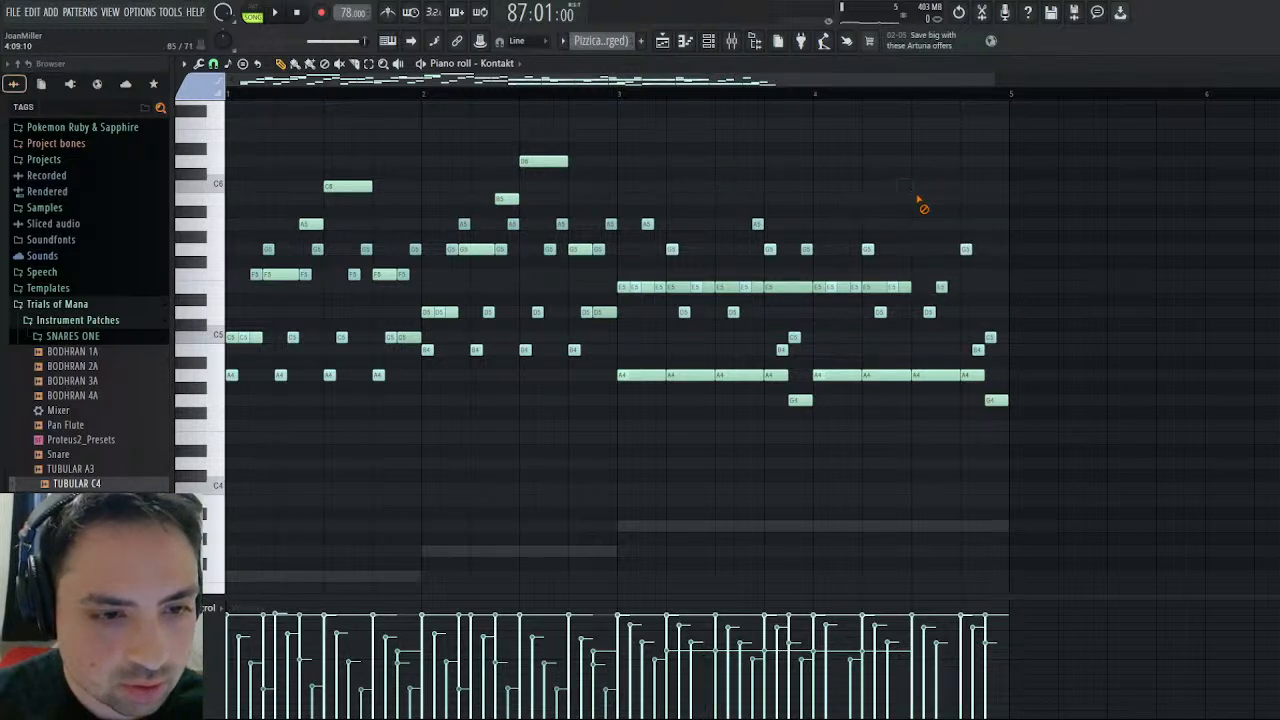
{"action": "right_click", "coordinate": [769, 249]}
{"action": "right_click", "coordinate": [757, 224]}
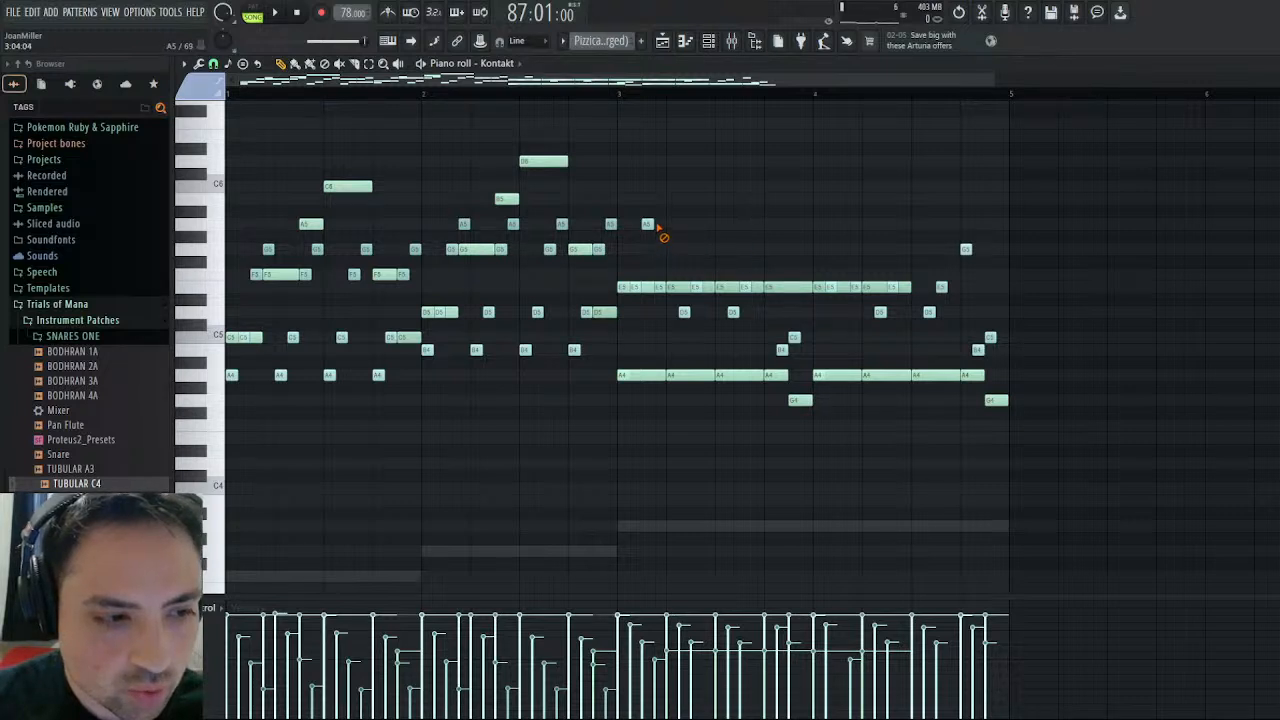
{"action": "right_click", "coordinate": [648, 225]}
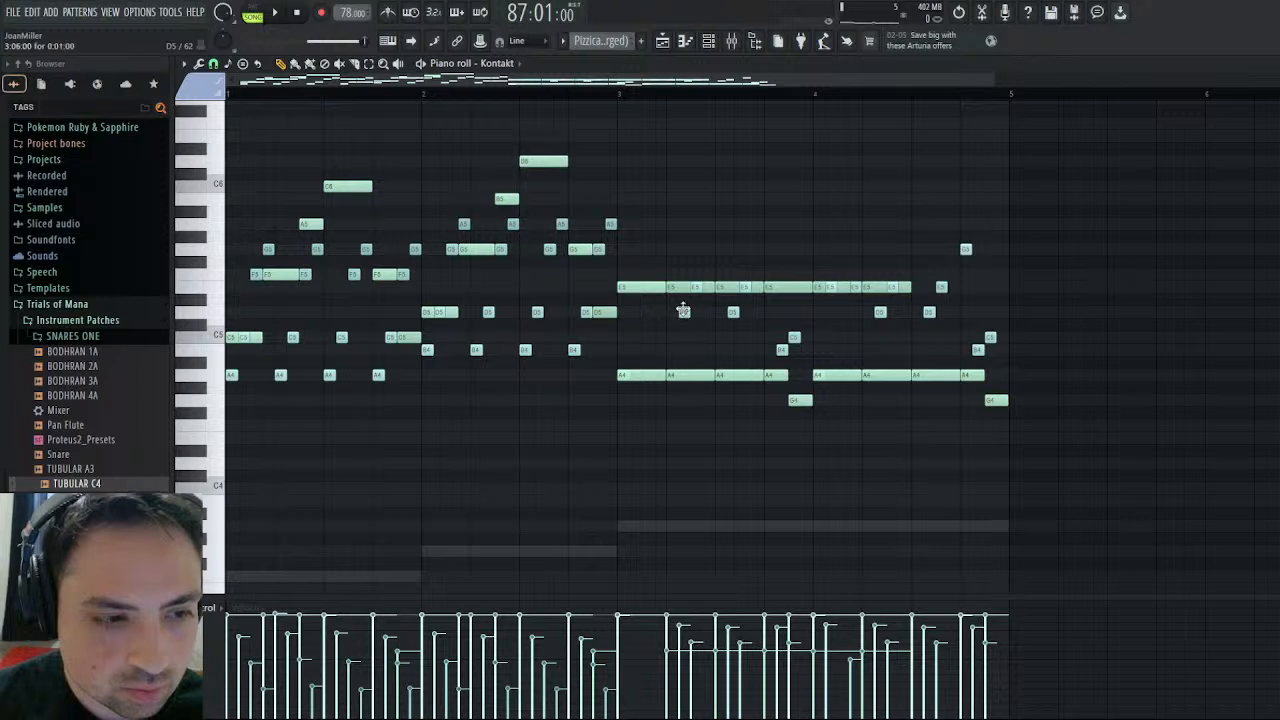
- Delete the short D5, E5, B4 and C5 notes in bar 3, keeping the held E5 and A4 notes
{"action": "right_click", "coordinate": [683, 311]}
{"action": "right_click", "coordinate": [735, 311]}
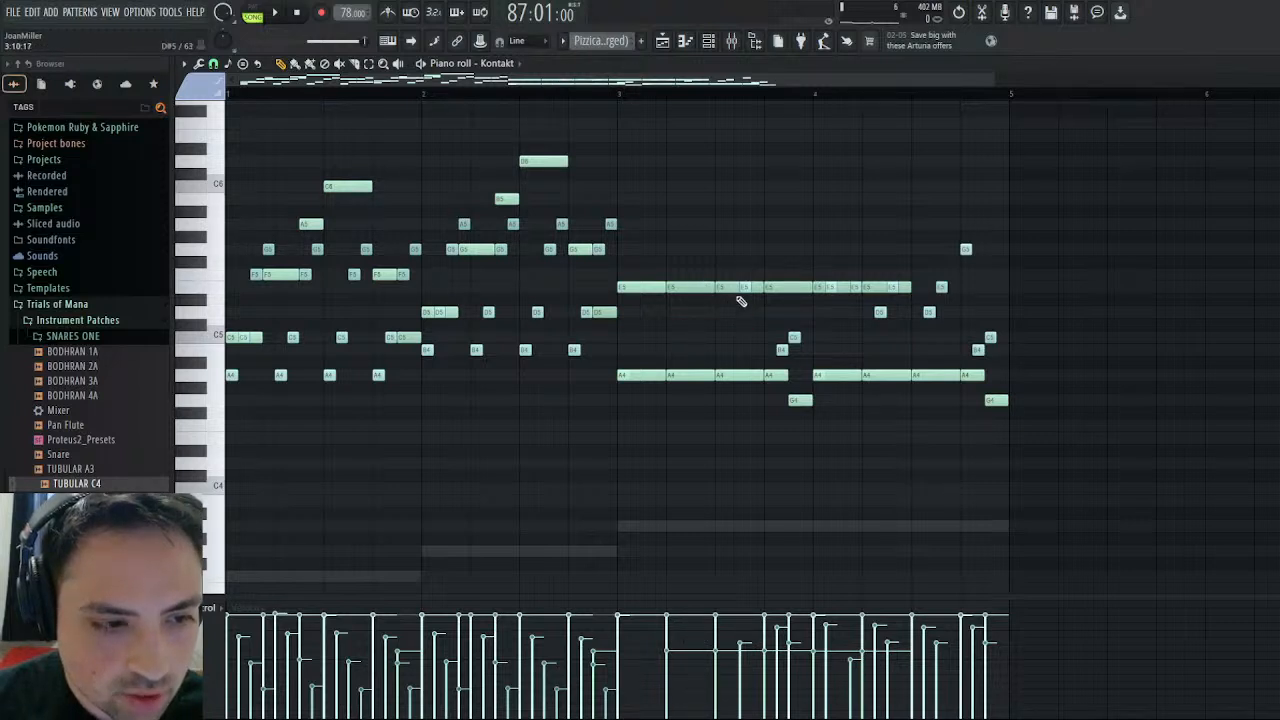
{"action": "right_click", "coordinate": [740, 288]}
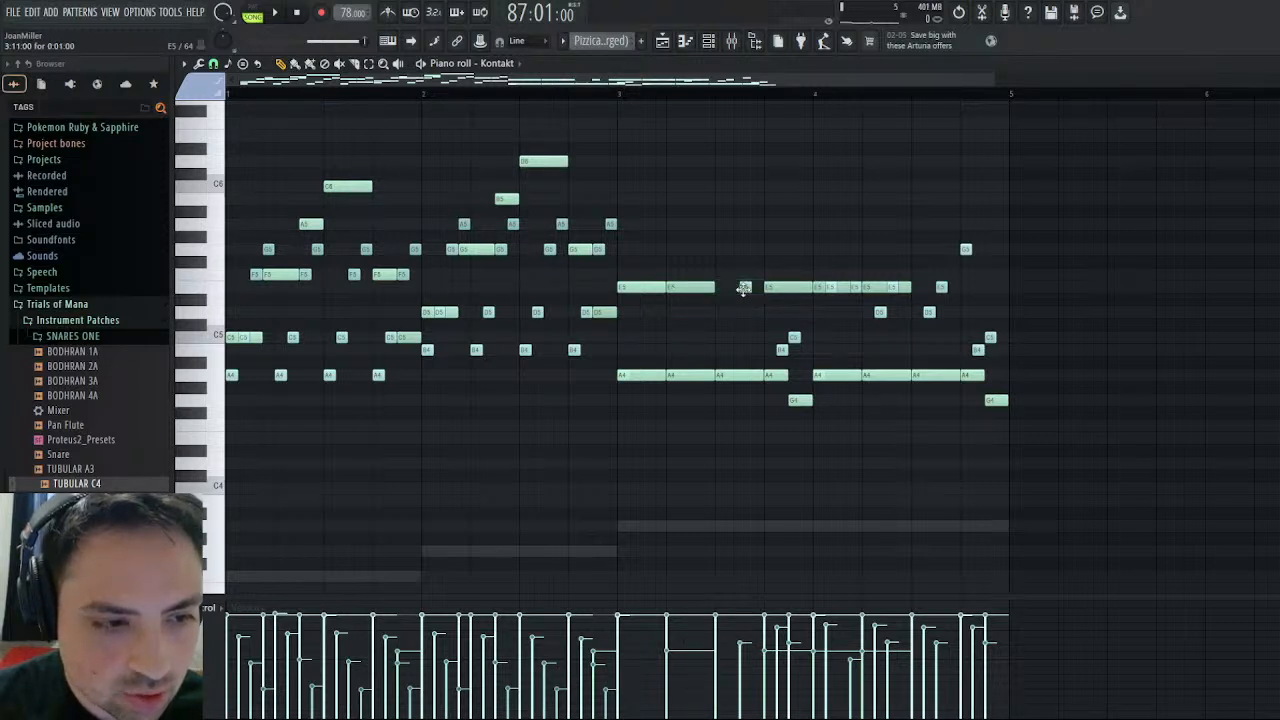
{"action": "left_click", "coordinate": [960, 19]}
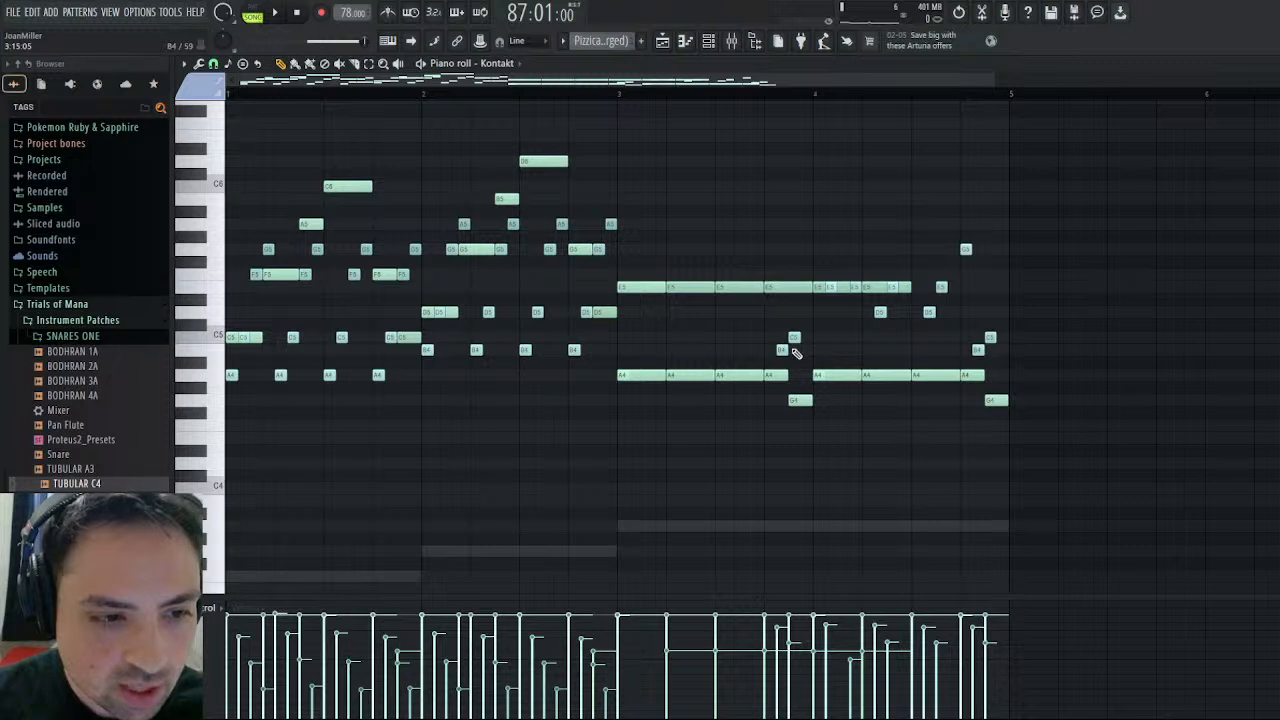
{"action": "right_click", "coordinate": [783, 350]}
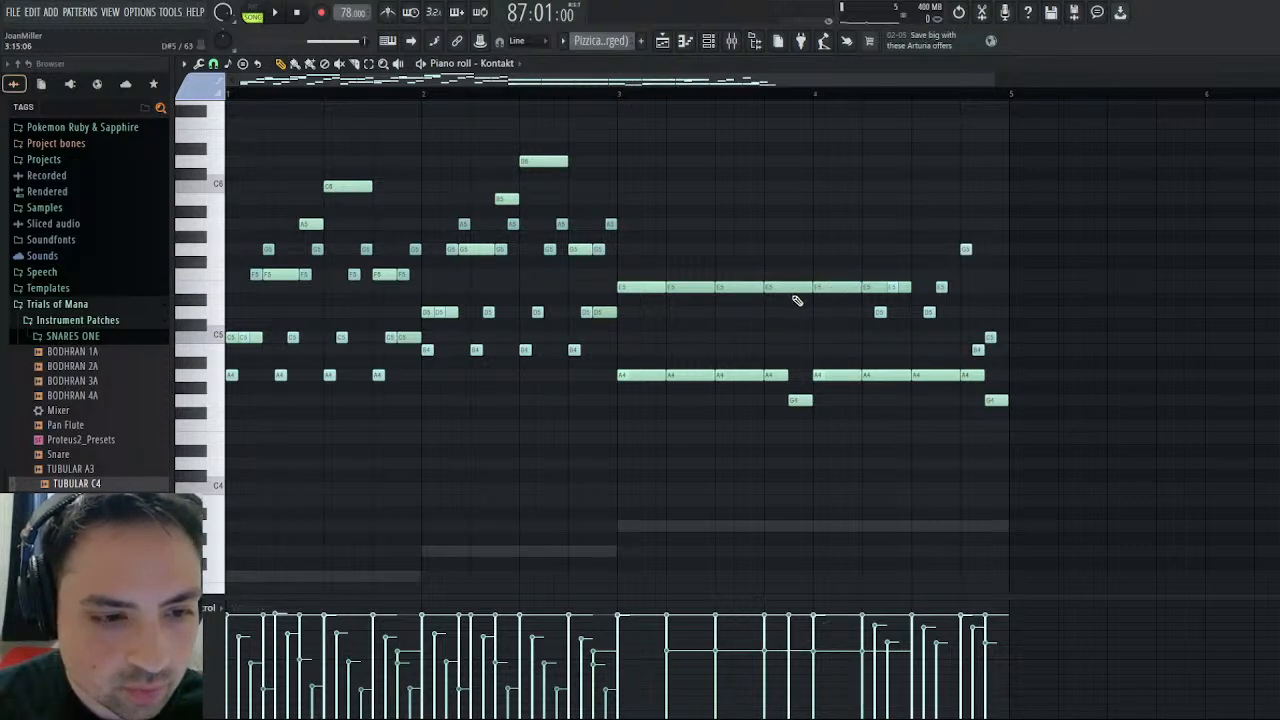
- Delete all remaining Kontakt notes after the first beat of bar 4, including the E5, D5, A4 and G4 notes
{"action": "right_click", "coordinate": [870, 288]}
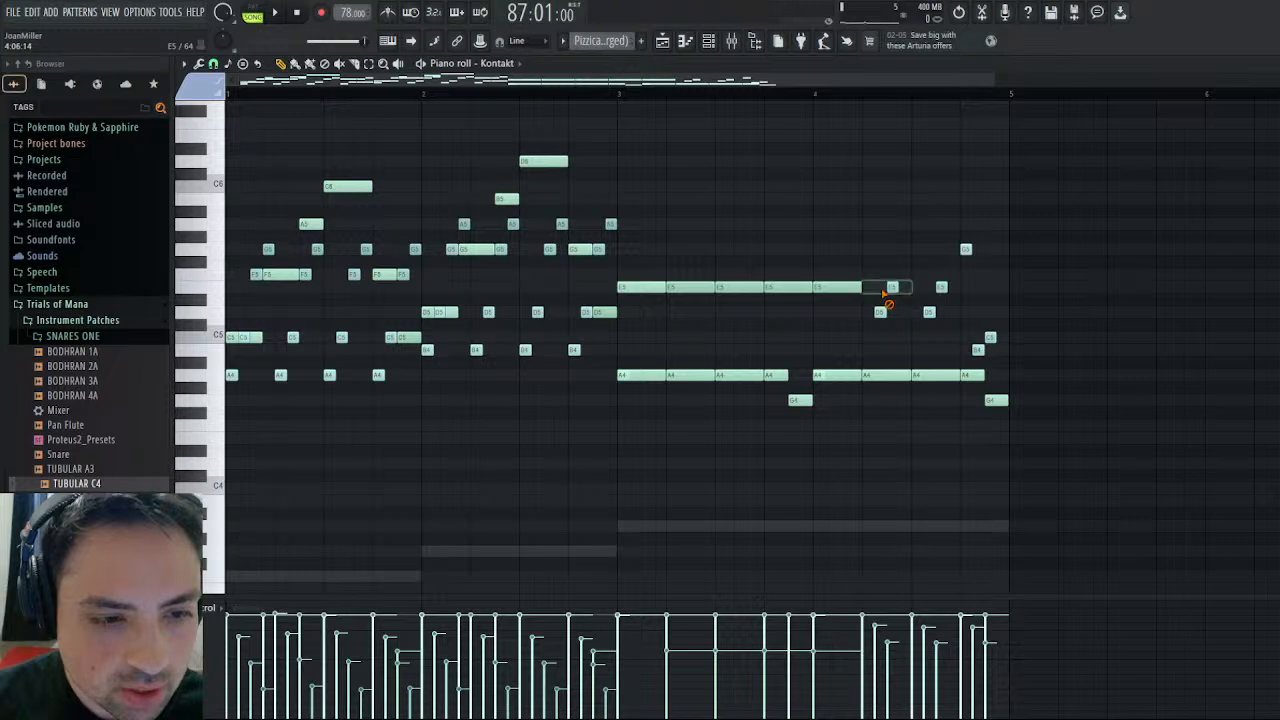
{"action": "right_click", "coordinate": [896, 288]}
{"action": "right_click", "coordinate": [880, 312]}
{"action": "right_click", "coordinate": [929, 312]}
{"action": "right_click", "coordinate": [941, 287]}
{"action": "right_click", "coordinate": [965, 250]}
{"action": "right_click", "coordinate": [988, 337]}
{"action": "right_click", "coordinate": [978, 350]}
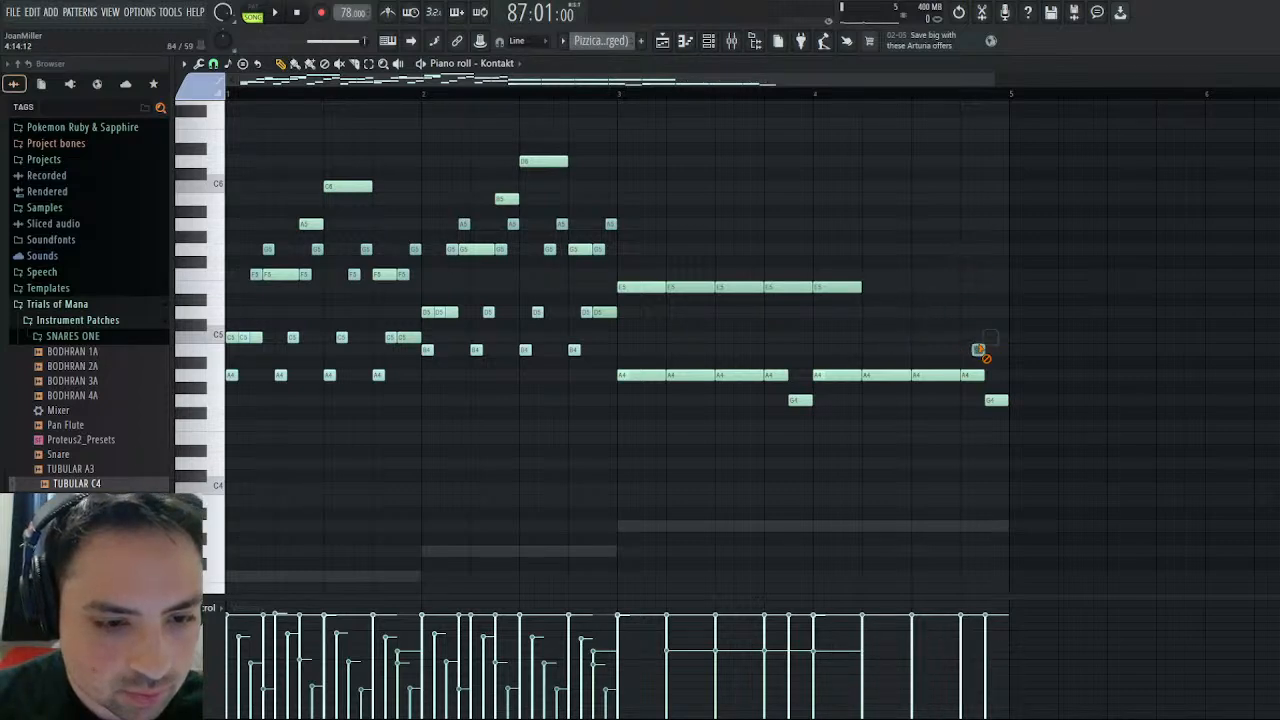
{"action": "right_click", "coordinate": [972, 375]}
{"action": "right_click", "coordinate": [936, 375]}
{"action": "right_click", "coordinate": [890, 375]}
{"action": "right_click", "coordinate": [996, 400]}
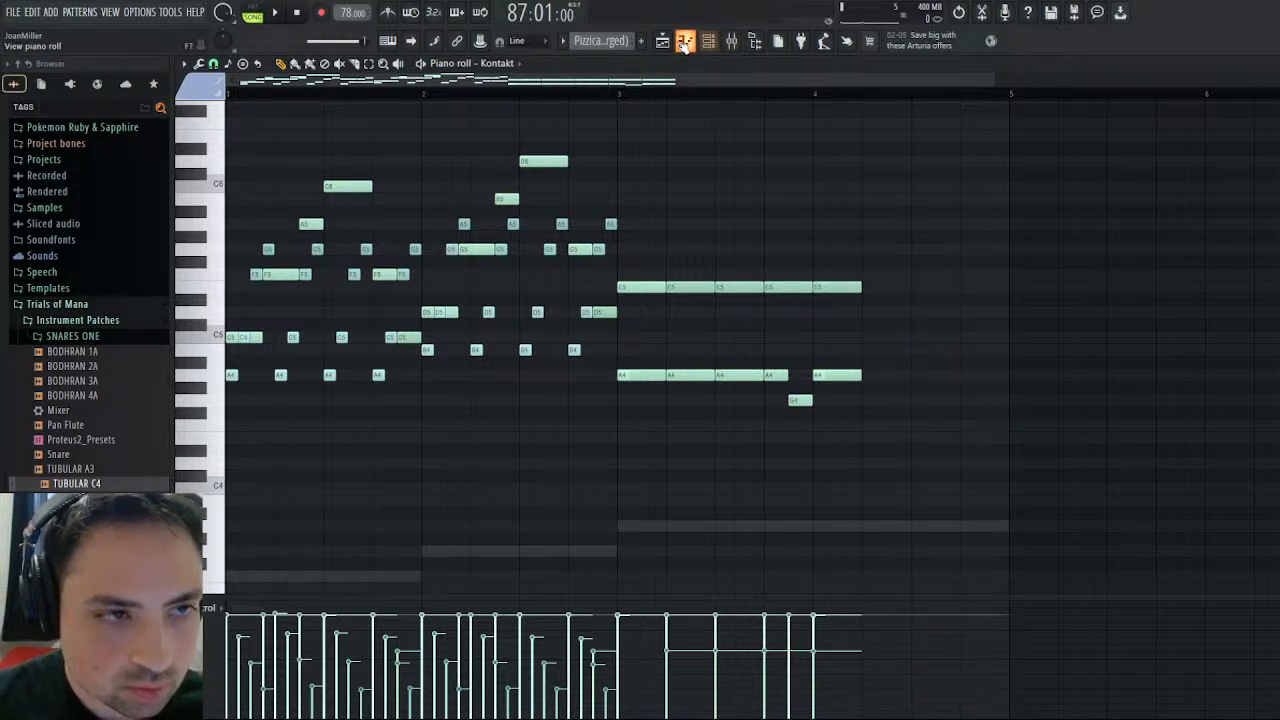
- In the TUBULAR C4 part, delete the bar 4 A3 note and extend the bar 3 A3 to the end of bar 4
{"action": "scroll", "coordinate": [789, 229], "scroll_direction": "down", "scroll_amount": 5}
{"action": "scroll", "coordinate": [637, 113], "scroll_direction": "up", "scroll_amount": 3}
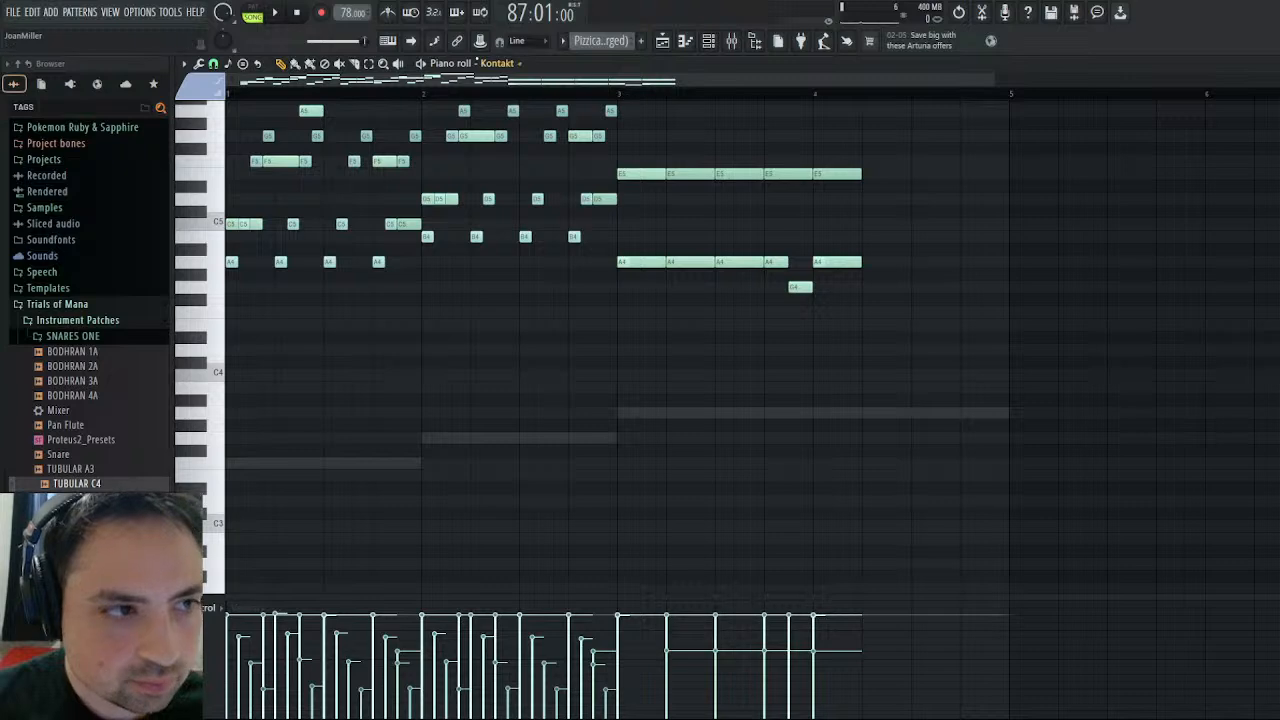
{"action": "right_click", "coordinate": [846, 411]}
{"action": "right_click", "coordinate": [846, 411]}
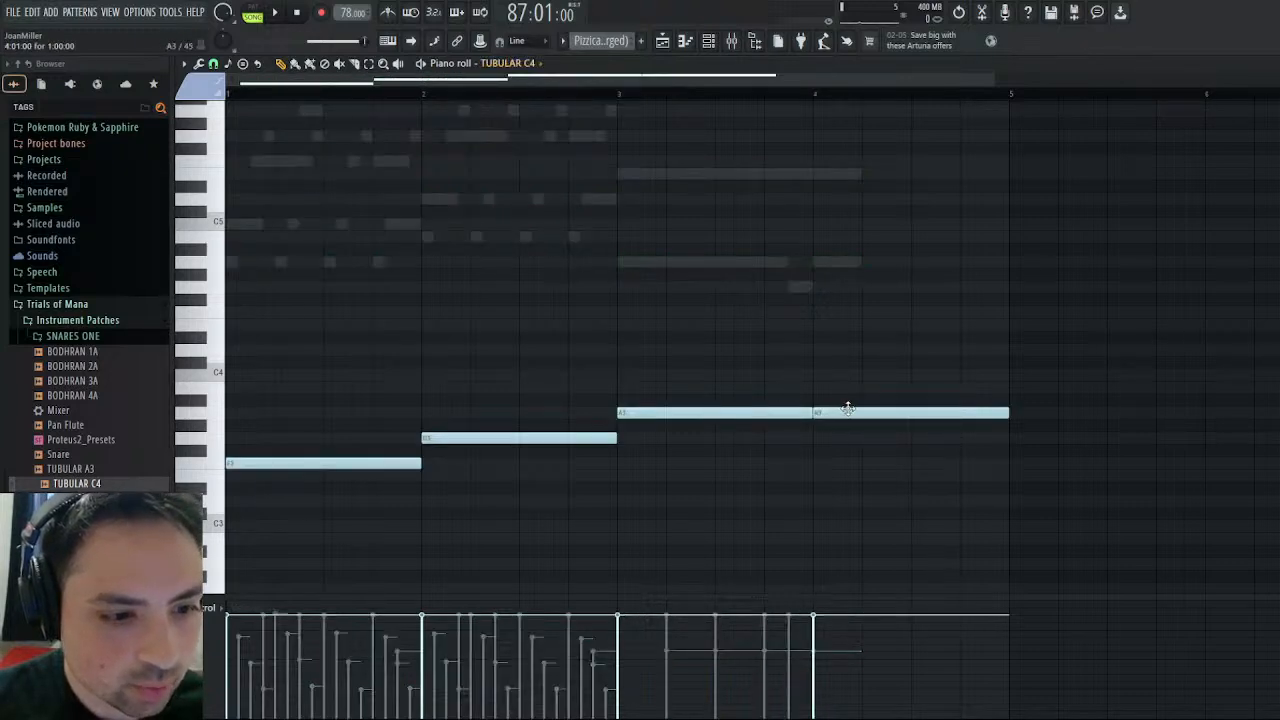
{"action": "right_click", "coordinate": [848, 412]}
{"action": "left_click_drag", "start_coordinate": [812, 411], "coordinate": [1008, 412]}
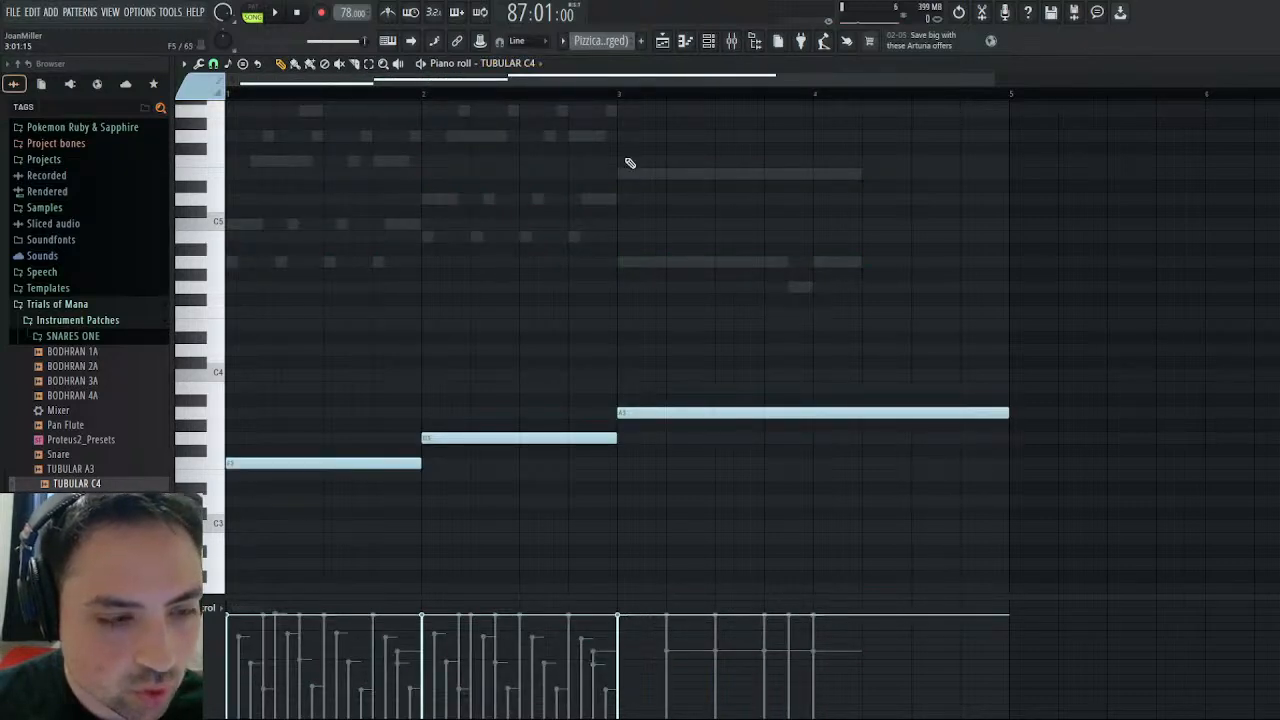
- Play the edited ending from bar 85 in the playlist, reopen the merged pattern's Kontakt notes, and stop playback
{"action": "left_click", "coordinate": [663, 42]}
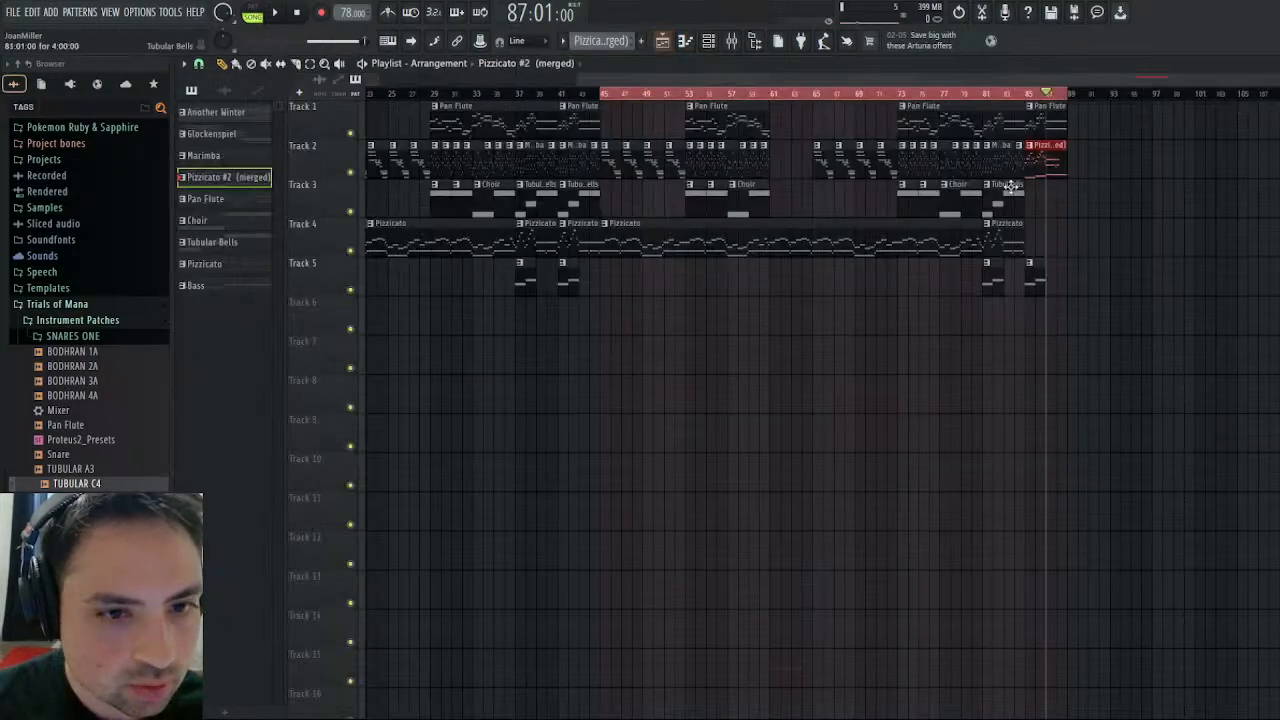
{"action": "left_click", "coordinate": [1030, 96]}
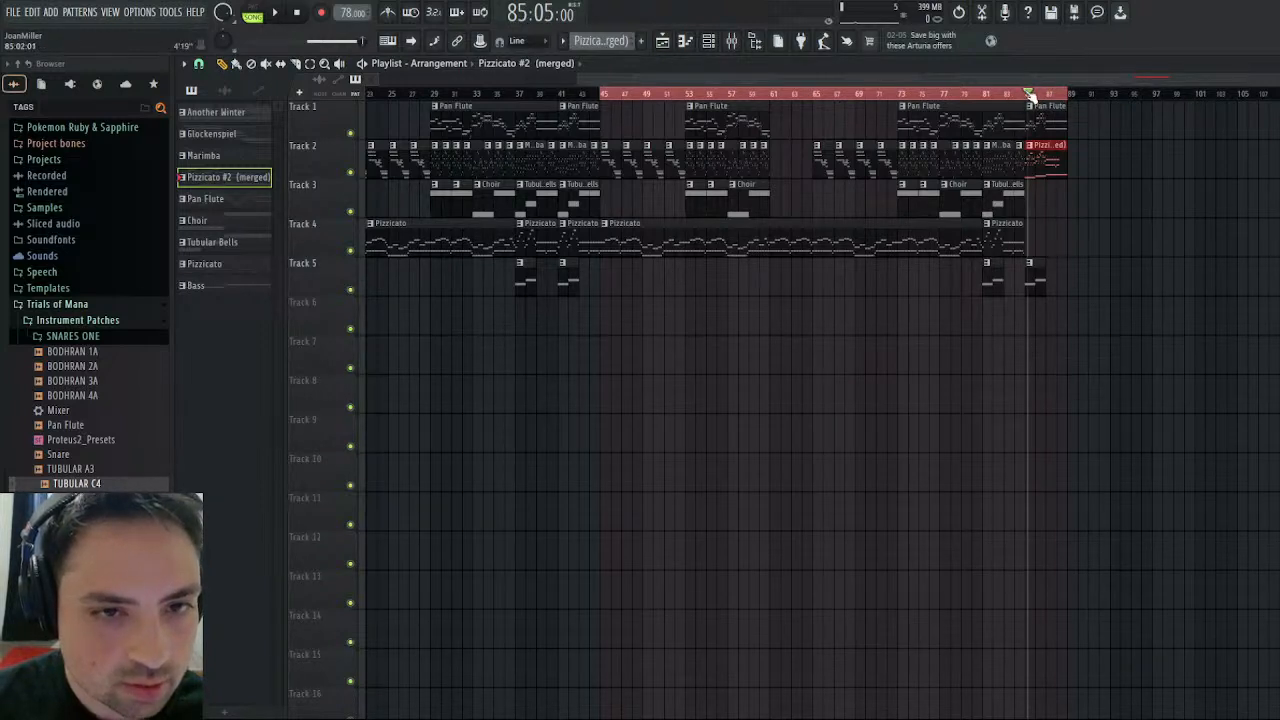
{"action": "left_click", "coordinate": [1026, 96]}
{"action": "key", "text": "space"}
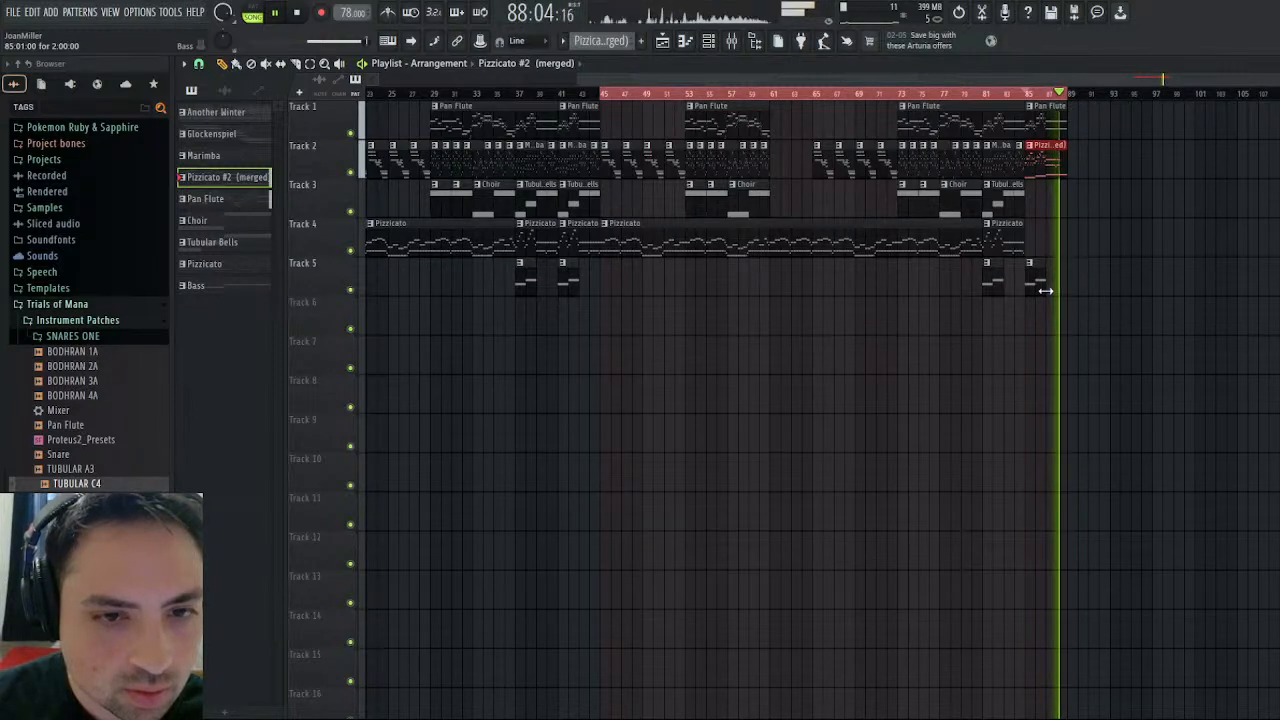
{"action": "left_click", "coordinate": [1271, 63]}
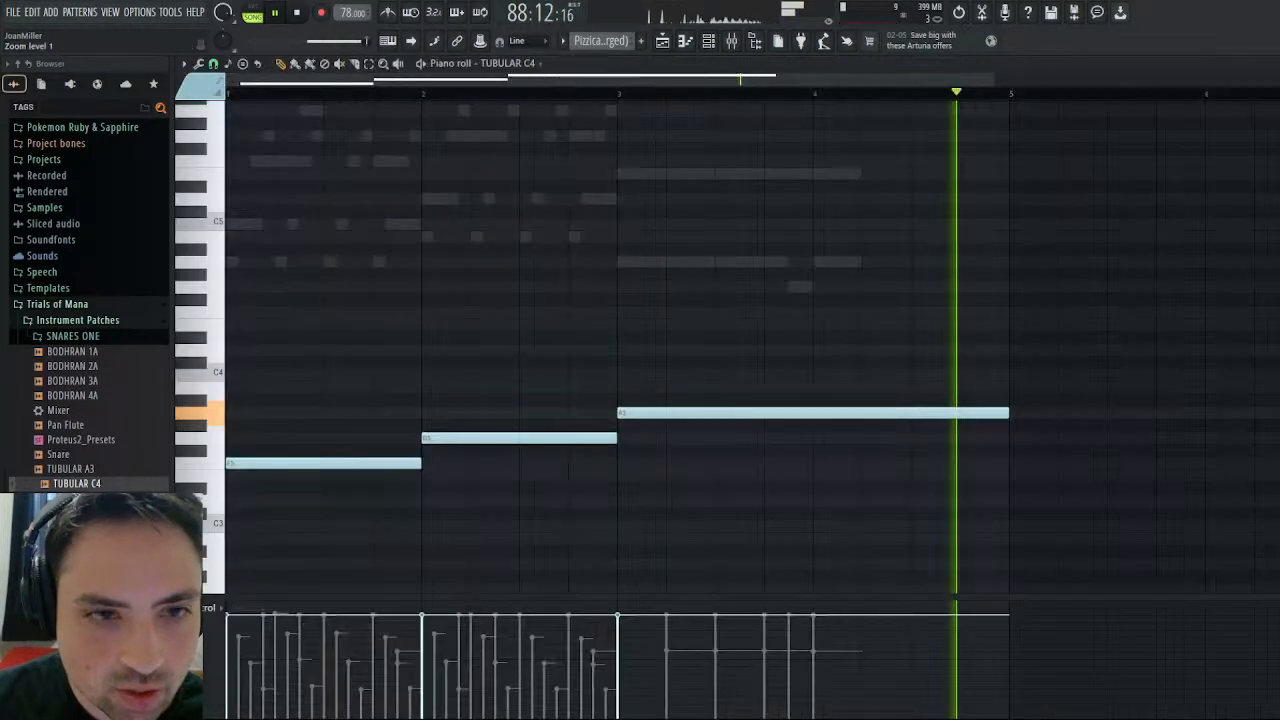
{"action": "right_click", "coordinate": [766, 261]}
{"action": "key", "text": "space"}
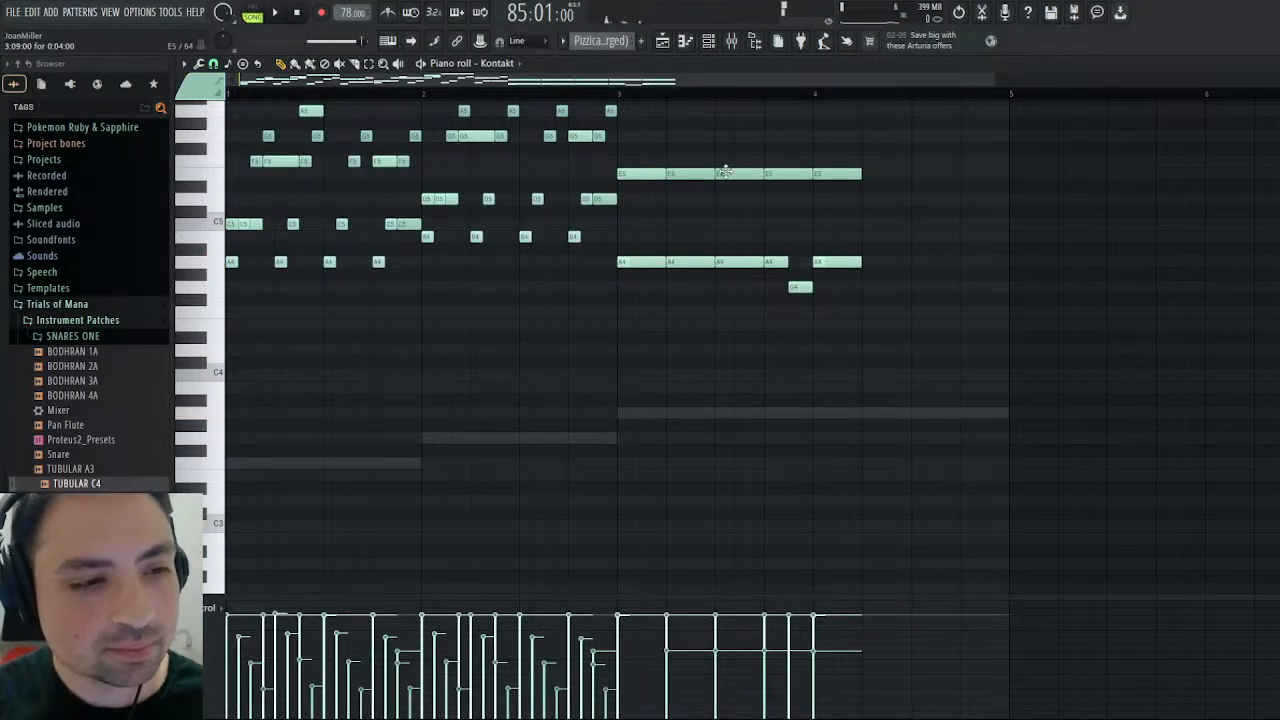
{"action": "left_click", "coordinate": [683, 164]}
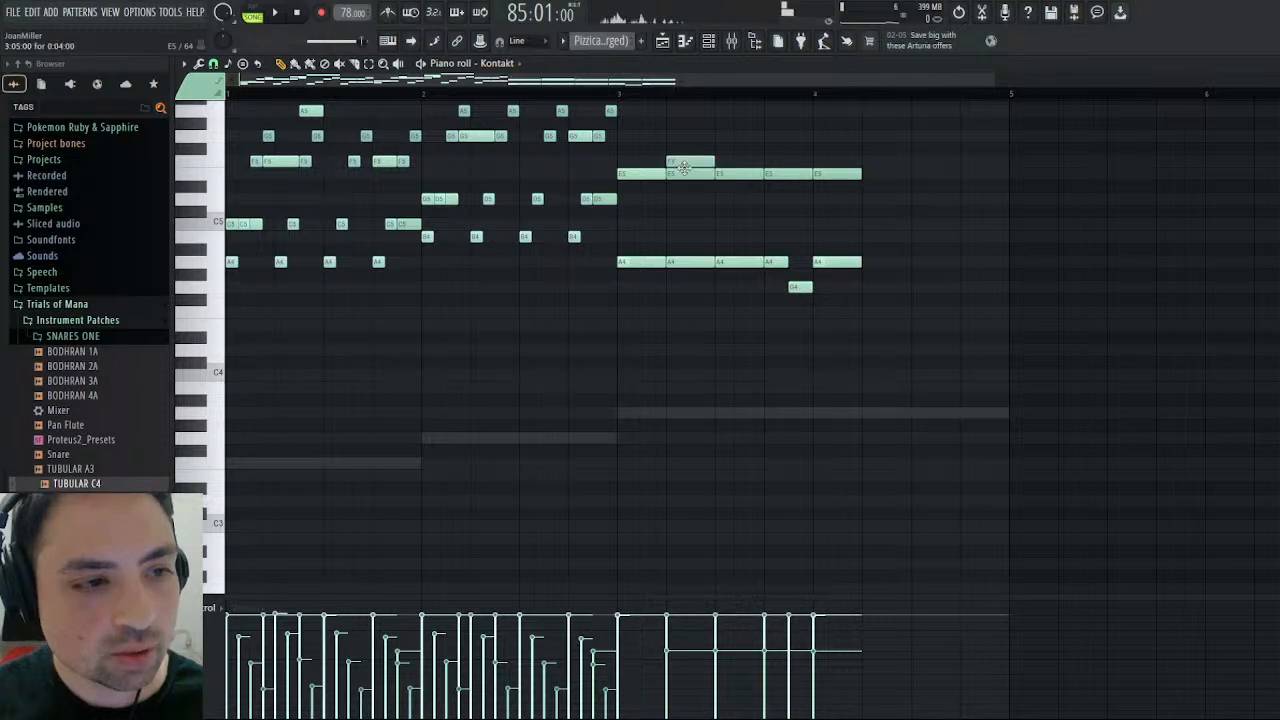
{"action": "right_click", "coordinate": [685, 165]}
{"action": "left_click_drag", "start_coordinate": [687, 185], "coordinate": [687, 175]}
{"action": "mouse_move", "coordinate": [802, 289]}
{"action": "left_mouse_down"}
{"action": "mouse_move", "coordinate": [803, 302]}
{"action": "mouse_move", "coordinate": [801, 287]}
{"action": "left_mouse_up"}
{"action": "mouse_move", "coordinate": [797, 179]}
{"action": "left_mouse_down"}
{"action": "mouse_move", "coordinate": [794, 194]}
{"action": "mouse_move", "coordinate": [794, 177]}
{"action": "mouse_move", "coordinate": [820, 186]}
{"action": "mouse_move", "coordinate": [820, 174]}
{"action": "left_mouse_up"}
{"action": "left_click", "coordinate": [819, 177]}
{"action": "left_click", "coordinate": [737, 177]}
{"action": "mouse_move", "coordinate": [737, 177]}
{"action": "left_mouse_down"}
{"action": "mouse_move", "coordinate": [737, 192]}
{"action": "mouse_move", "coordinate": [727, 178]}
{"action": "left_mouse_up"}
{"action": "scroll", "coordinate": [672, 208], "scroll_direction": "up", "scroll_amount": 4}
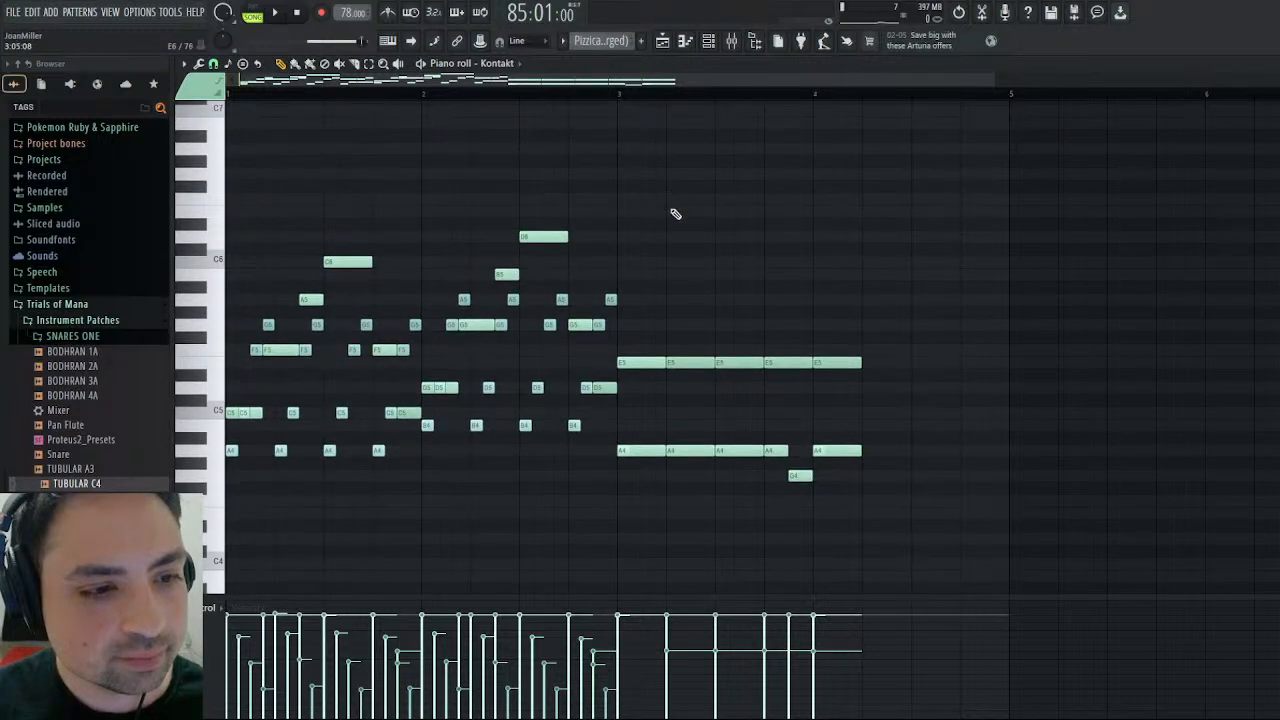
{"action": "left_click", "coordinate": [820, 450]}
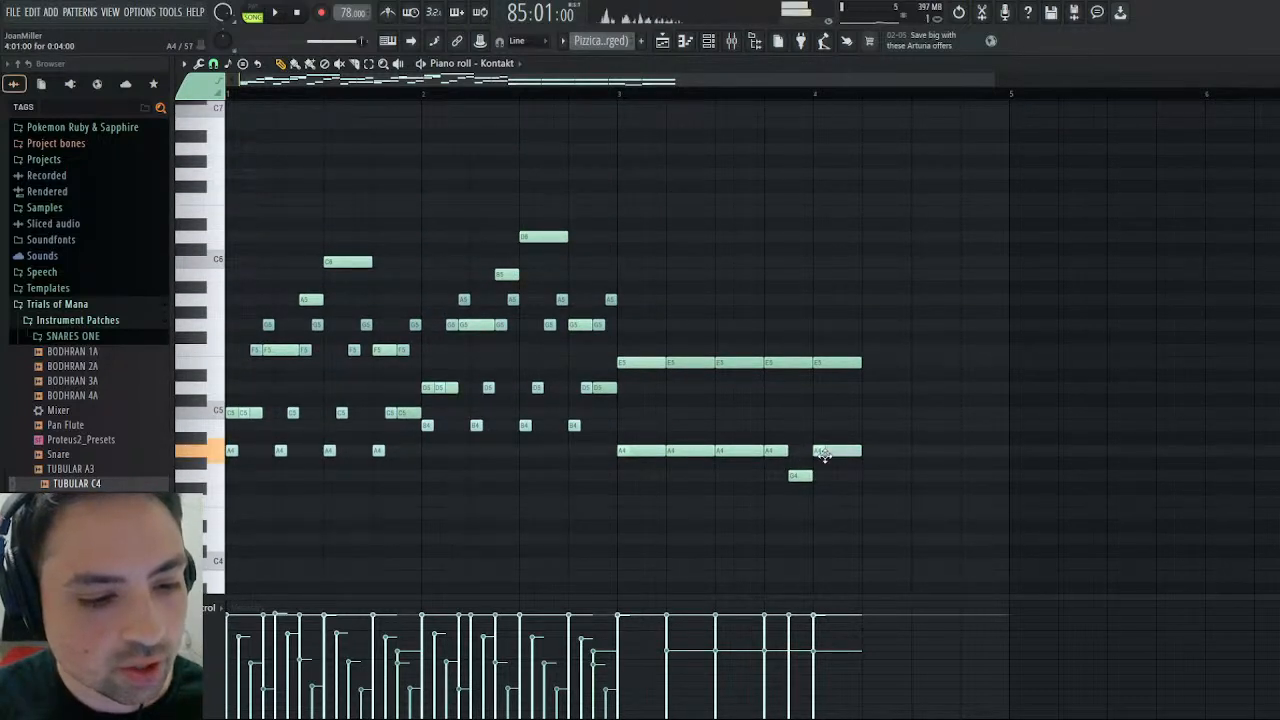
- Play the arrangement from bar 45, stop playback, and return to the playlist
{"action": "left_click", "coordinate": [617, 93]}
{"action": "key", "text": "space"}
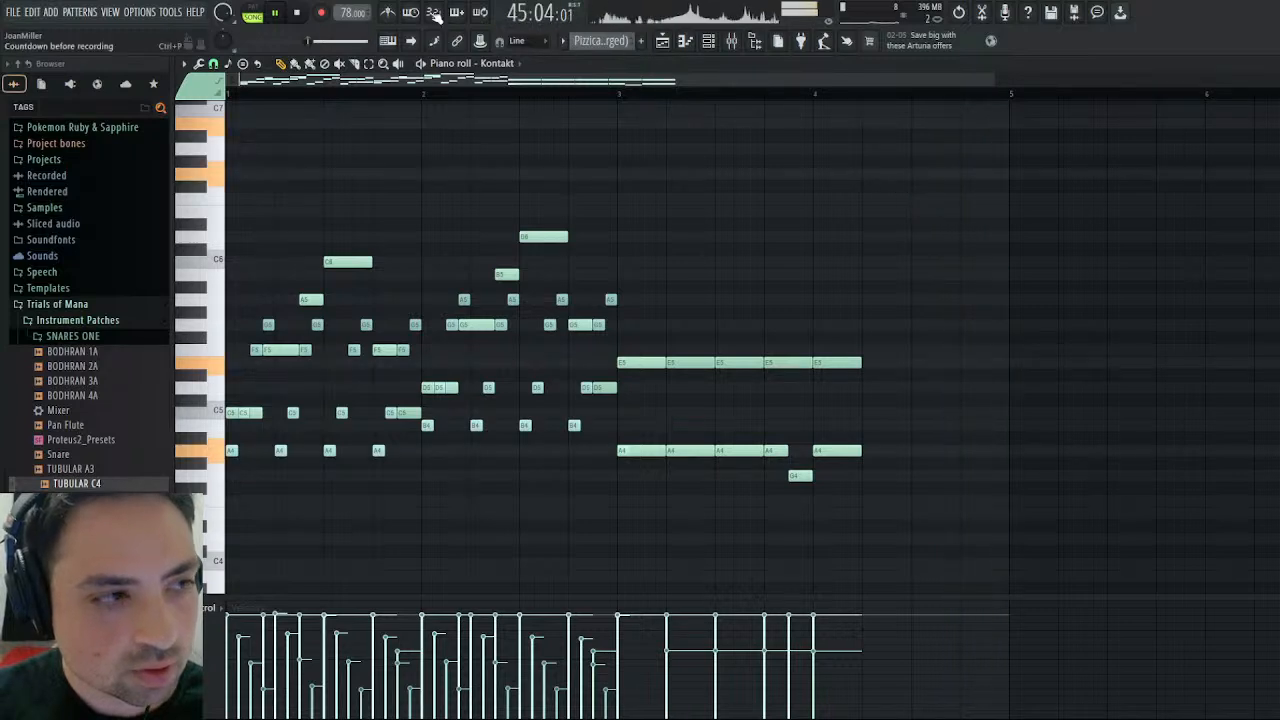
{"action": "key", "text": "space"}
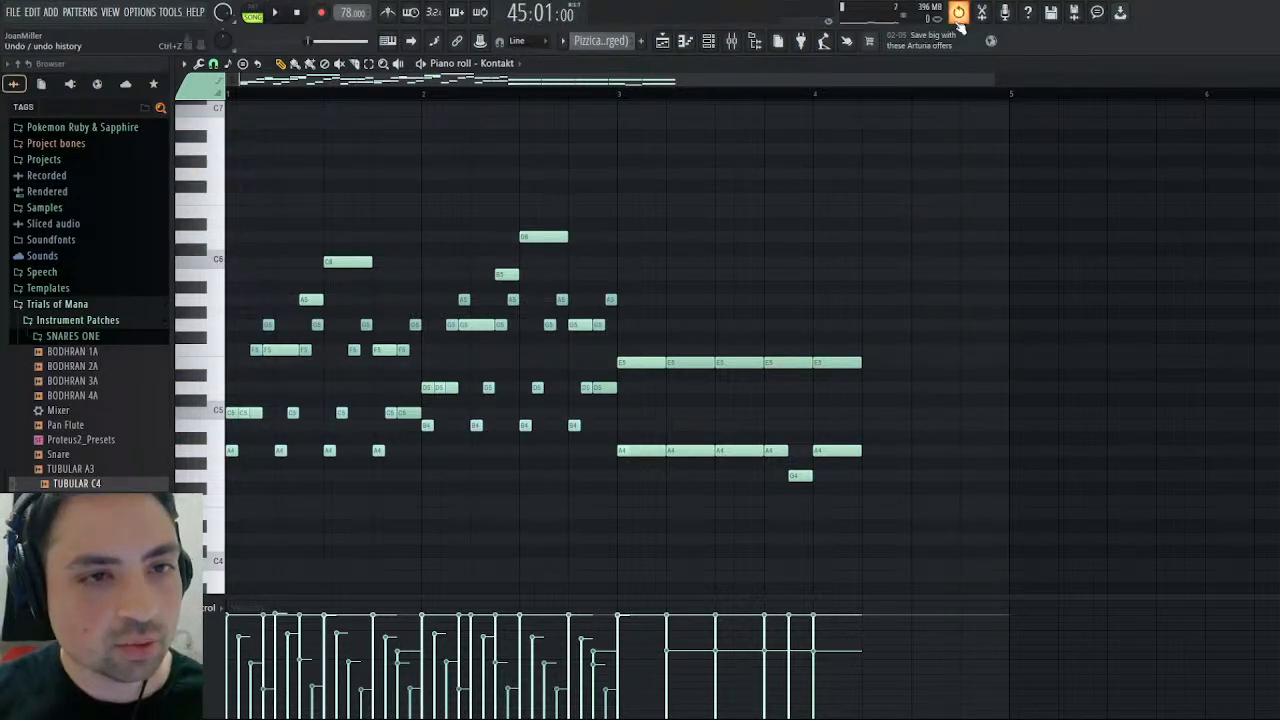
{"action": "left_click", "coordinate": [663, 41]}
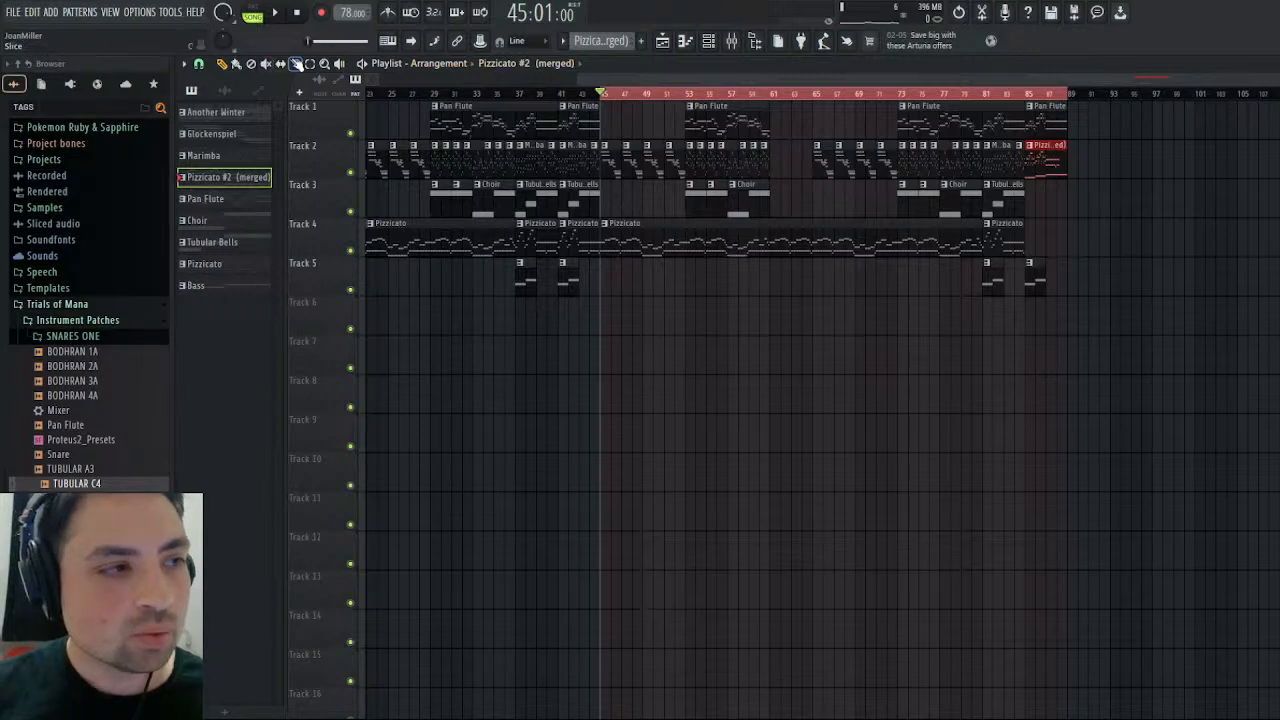
- Clear the playlist's time selection and return the song position to the start
{"action": "left_click", "coordinate": [310, 64]}
{"action": "left_click", "coordinate": [766, 110]}
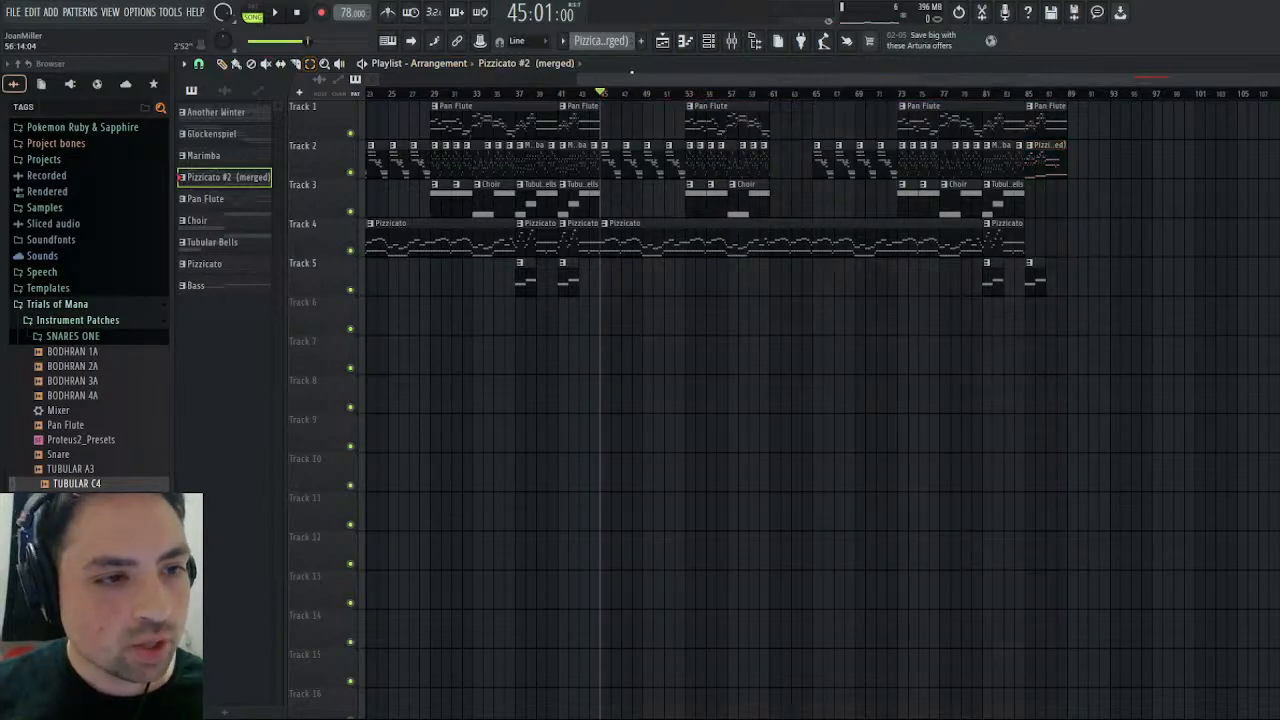
{"action": "left_click", "coordinate": [300, 14]}
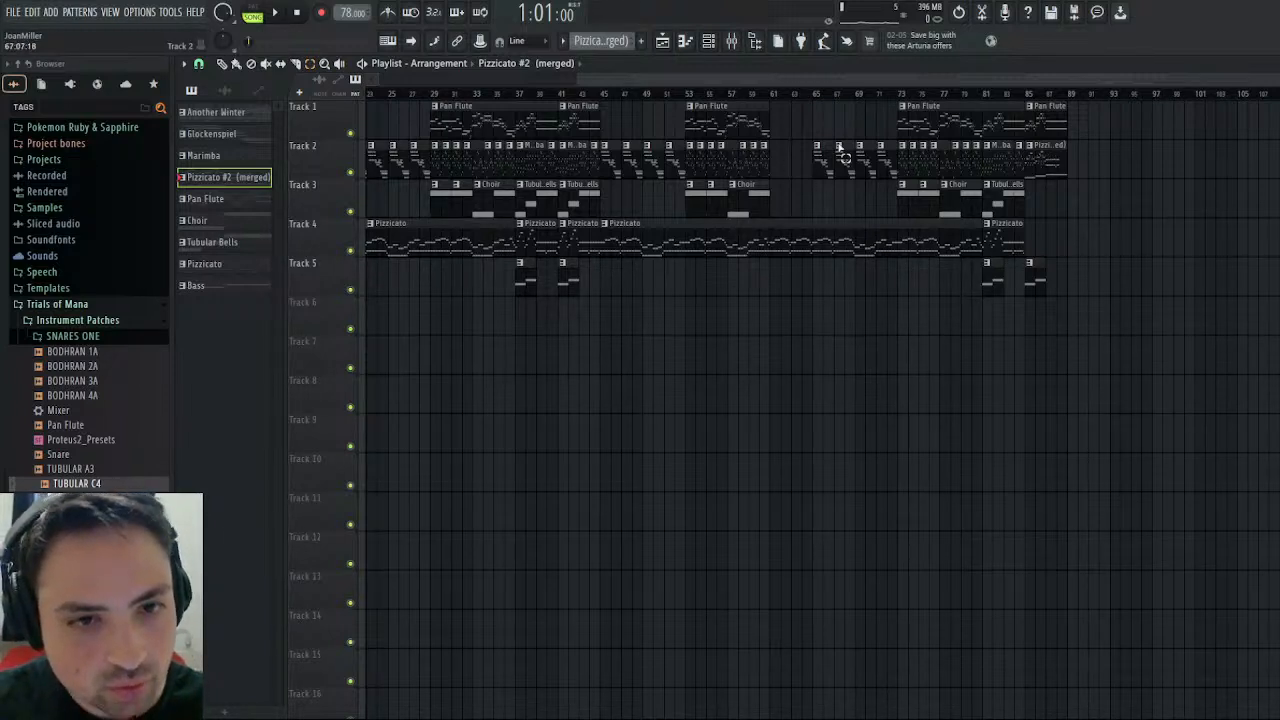
- In the Pizzicato #2 (merged) pattern's Kontakt part, delete the notes after bar 3's first beat, keeping only E5 and A4 on that beat
{"action": "left_click", "coordinate": [222, 63]}
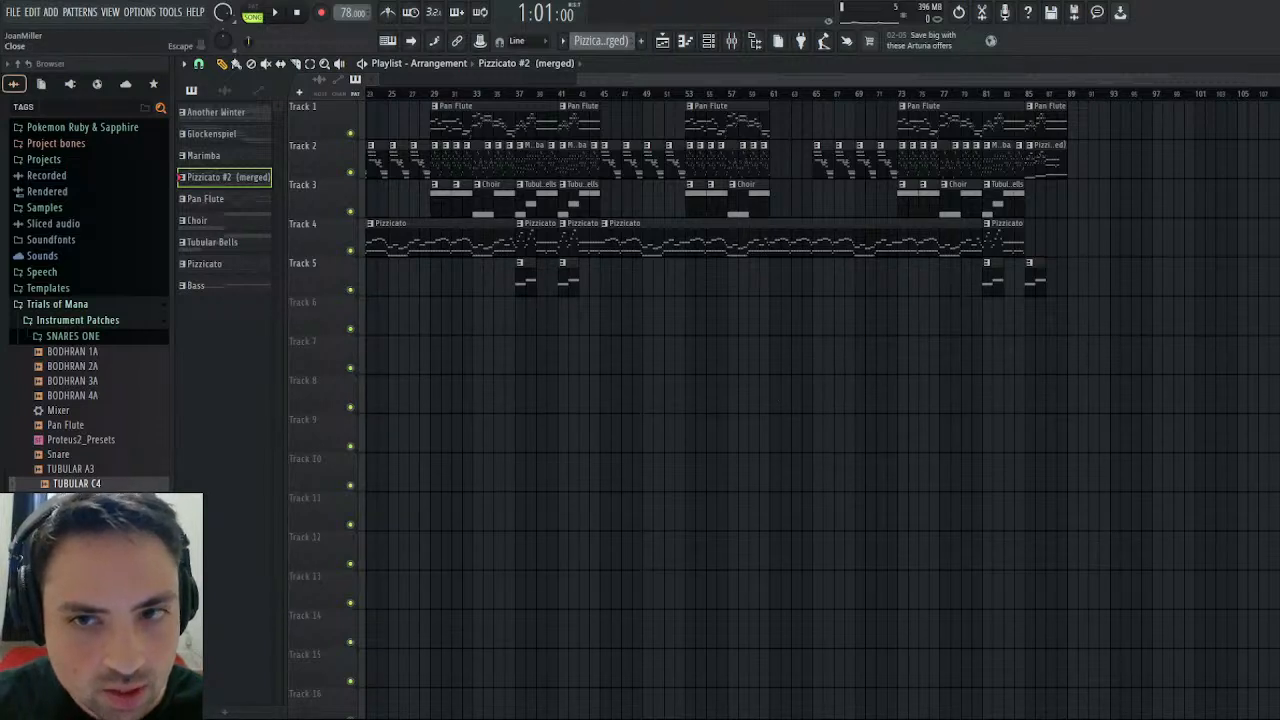
{"action": "left_click", "coordinate": [1271, 63]}
{"action": "mouse_move", "coordinate": [817, 363]}
{"action": "left_mouse_down"}
{"action": "mouse_move", "coordinate": [684, 367]}
{"action": "mouse_move", "coordinate": [672, 413]}
{"action": "mouse_move", "coordinate": [764, 455]}
{"action": "mouse_move", "coordinate": [789, 482]}
{"action": "mouse_move", "coordinate": [800, 476]}
{"action": "left_mouse_up"}
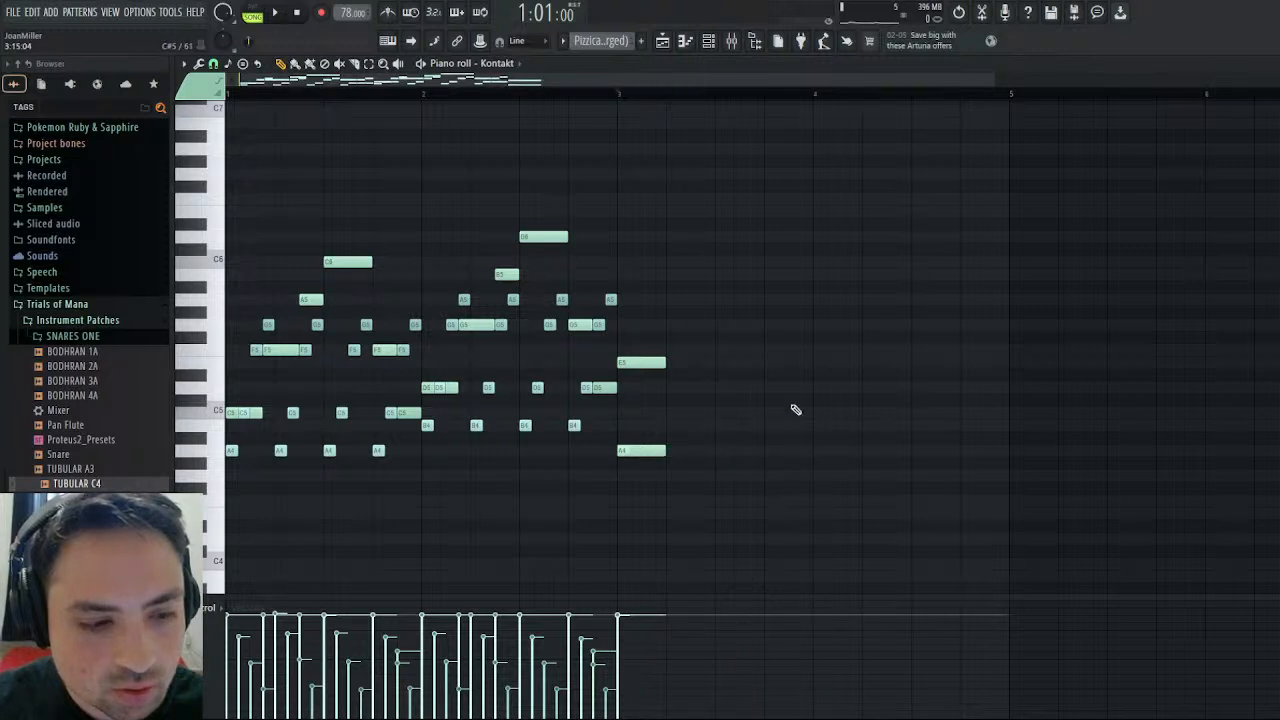
- Inspect the notes of the Tubular Bells and Pizzicato #2 (merged) patterns in the piano roll and channel rack
{"action": "left_click", "coordinate": [657, 136]}
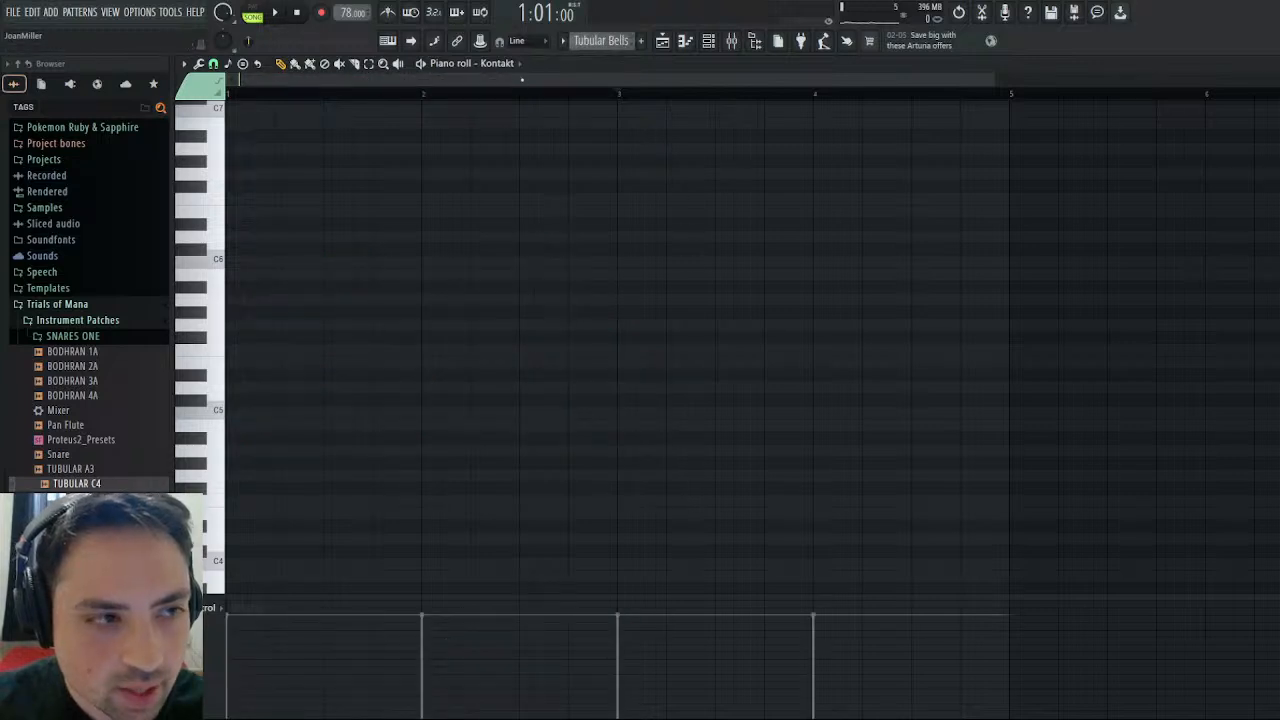
{"action": "scroll", "coordinate": [696, 318], "scroll_direction": "down", "scroll_amount": 6}
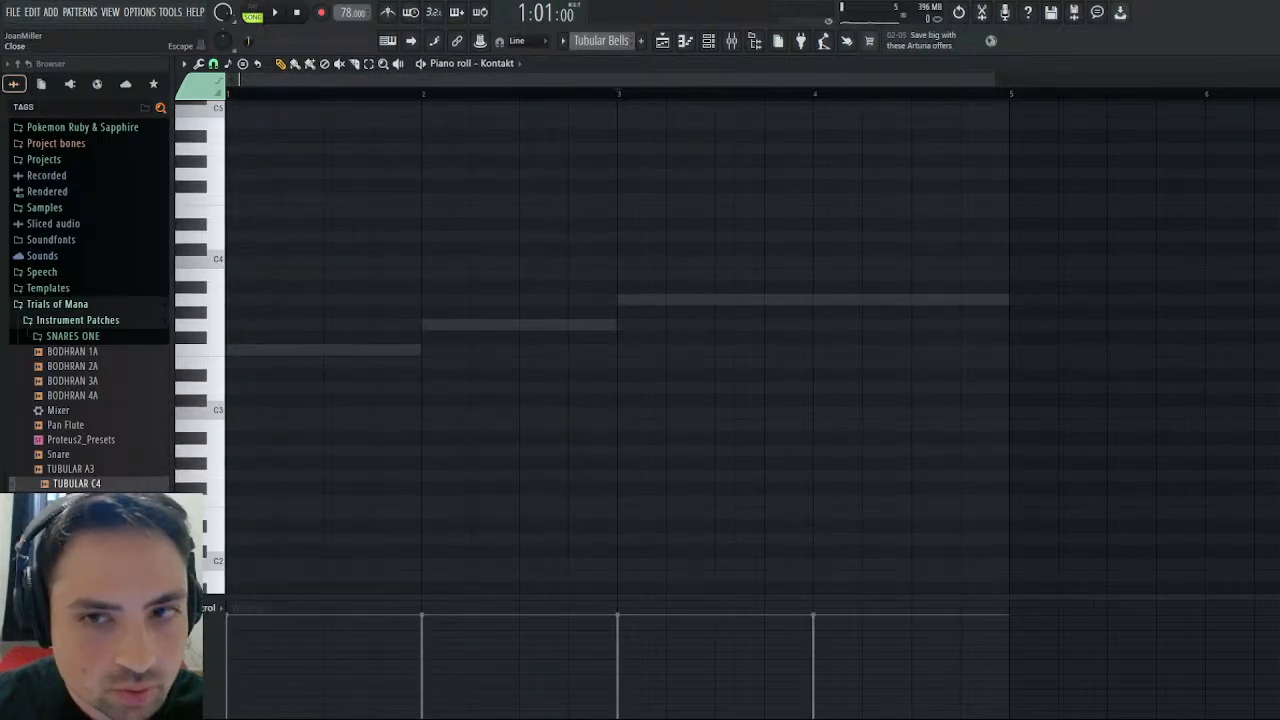
{"action": "key", "text": "Escape"}
{"action": "left_click", "coordinate": [661, 41]}
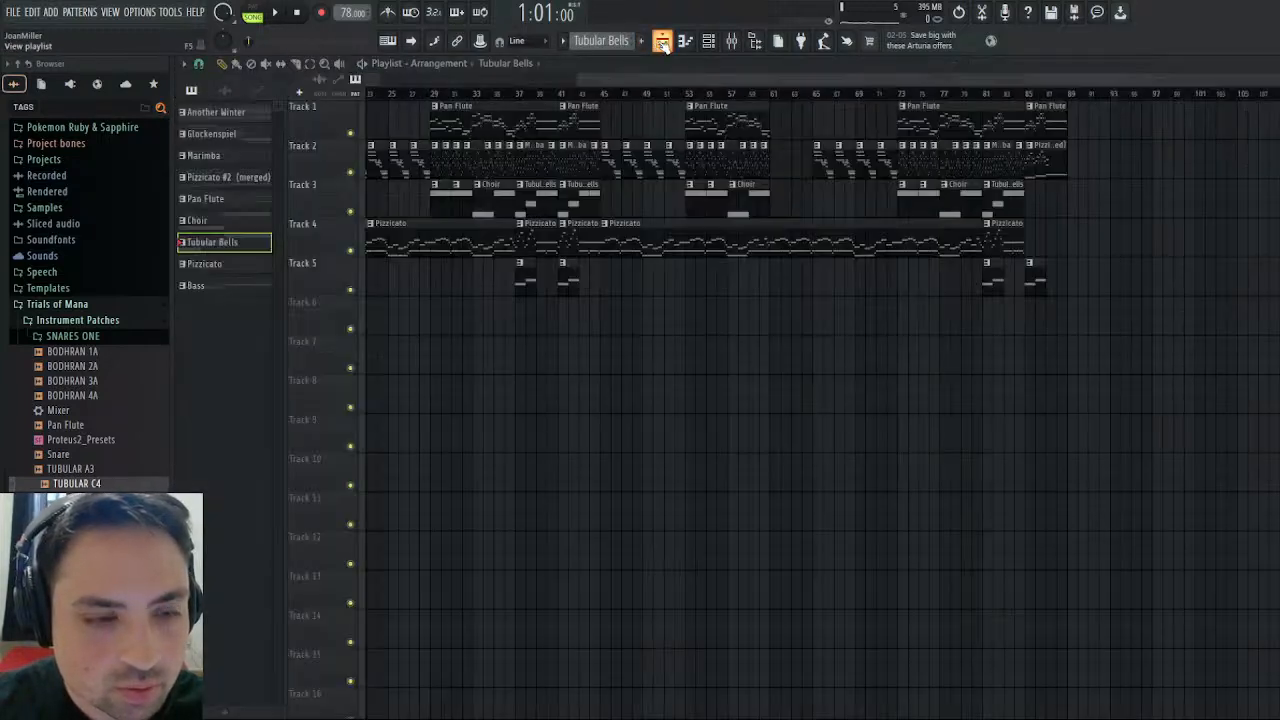
{"action": "left_click", "coordinate": [661, 41]}
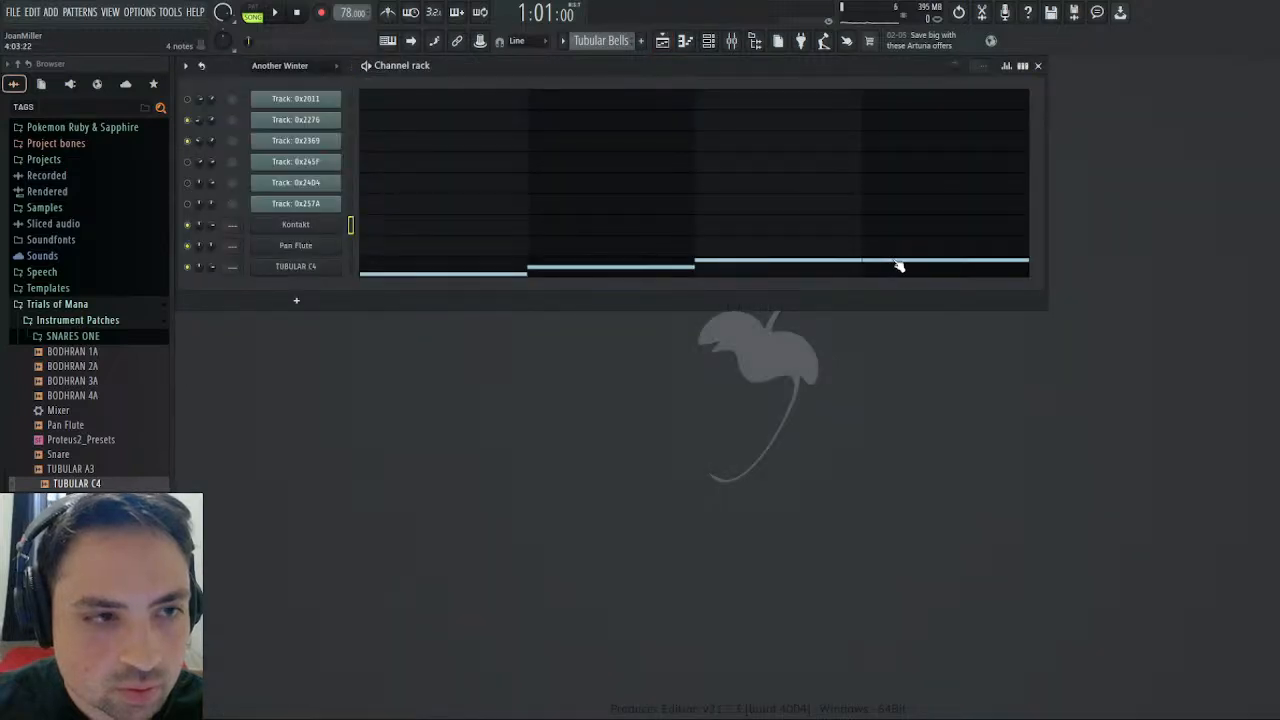
{"action": "left_click", "coordinate": [661, 41]}
{"action": "left_click", "coordinate": [1058, 166]}
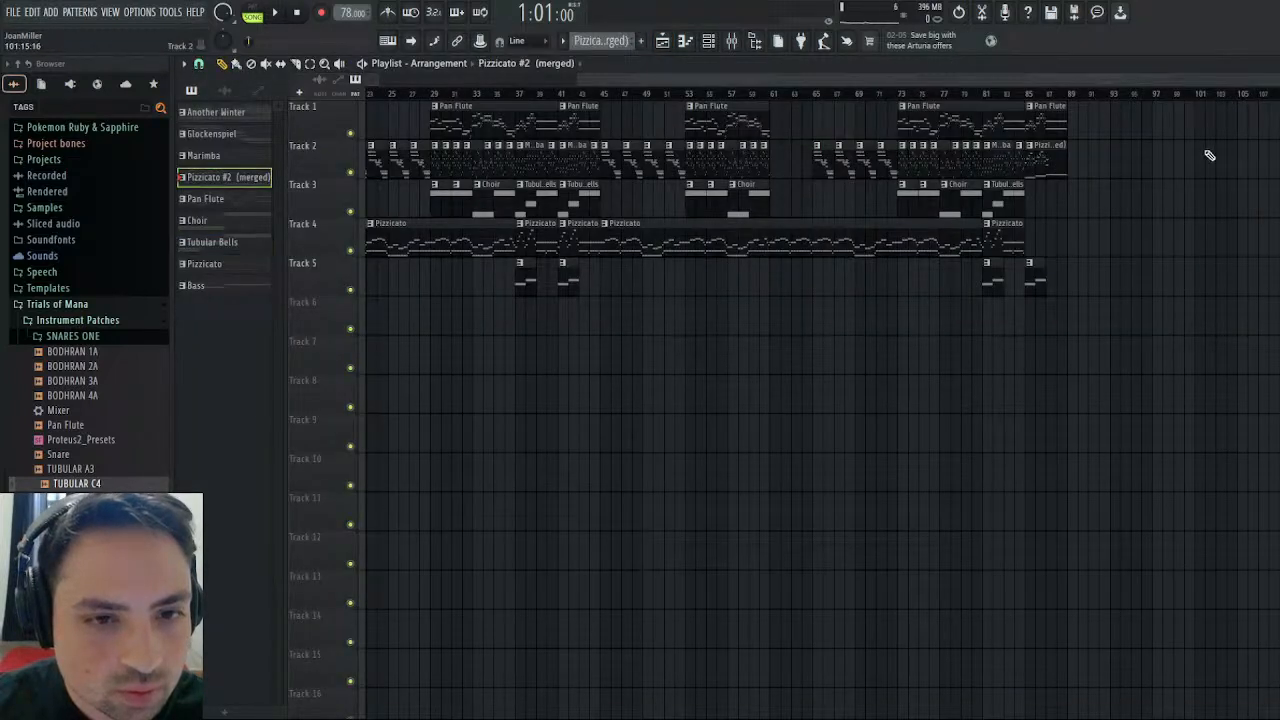
{"action": "key", "text": "Escape"}
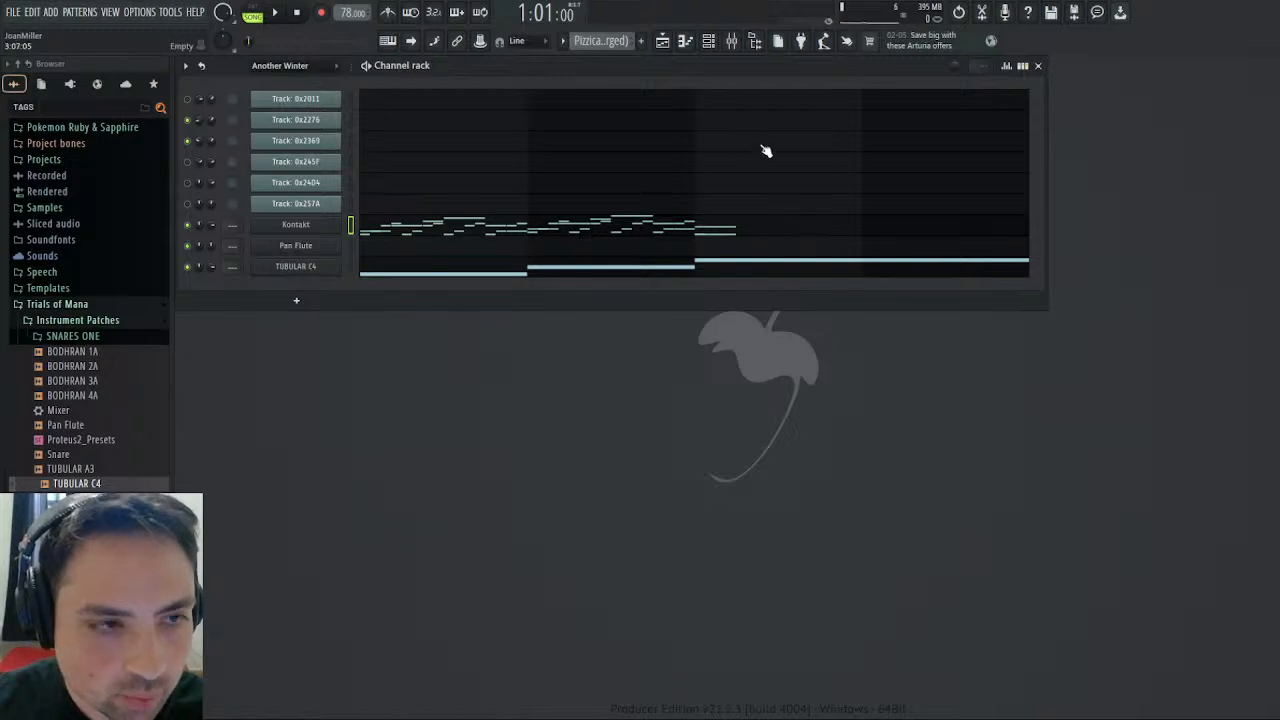
- Play the shortened ending from bar 86 in the playlist, and stop playback
{"action": "left_click", "coordinate": [662, 41]}
{"action": "left_click", "coordinate": [1036, 94]}
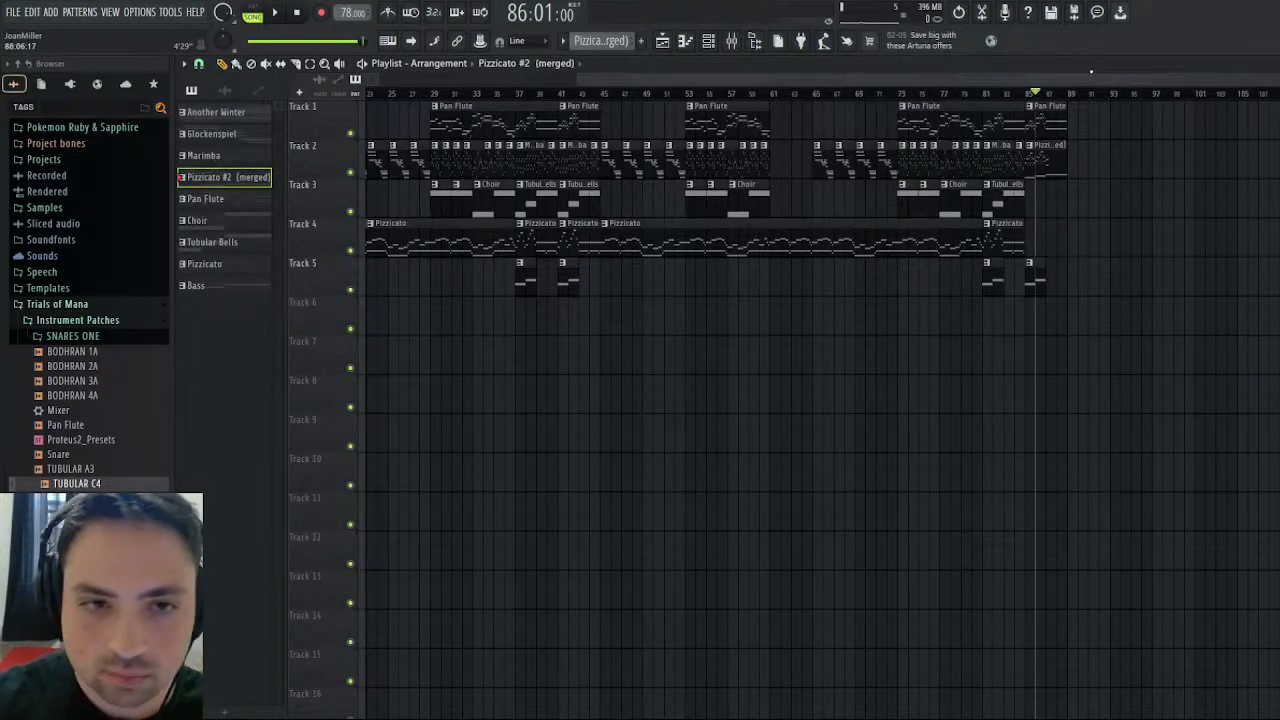
{"action": "left_click", "coordinate": [275, 13]}
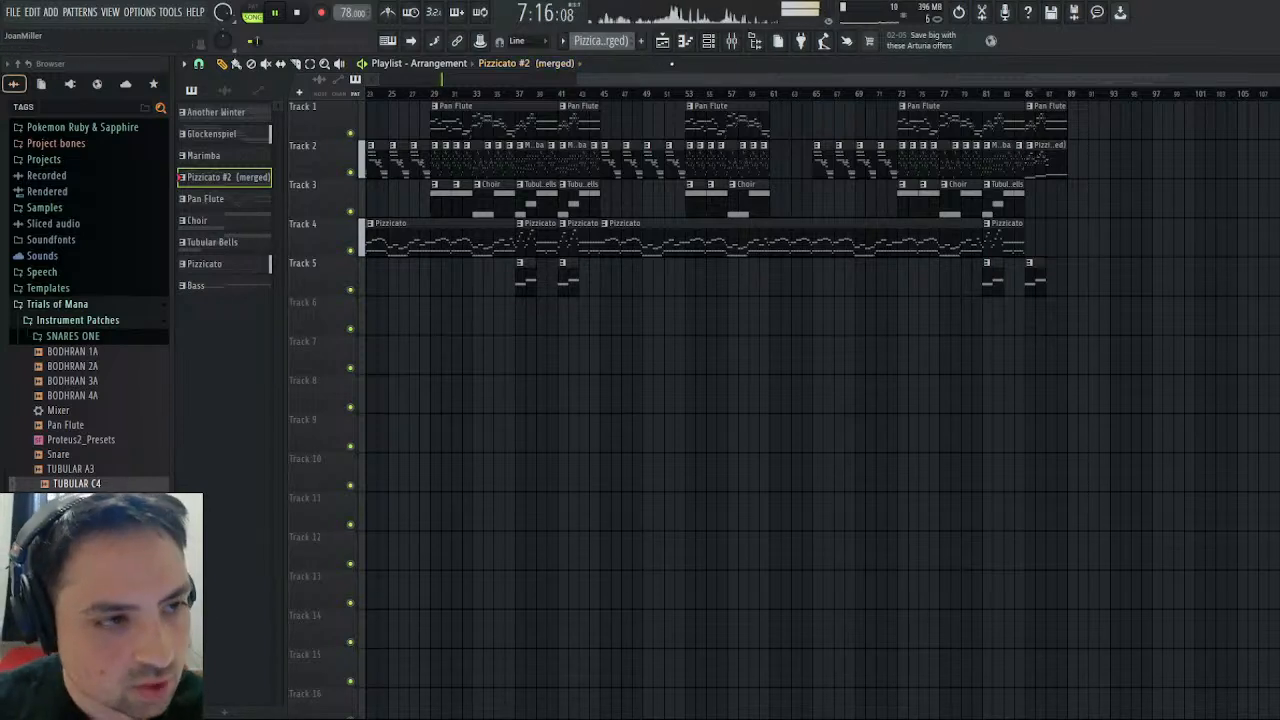
{"action": "left_click_drag", "start_coordinate": [630, 79], "coordinate": [425, 79]}
{"action": "left_click", "coordinate": [297, 13]}
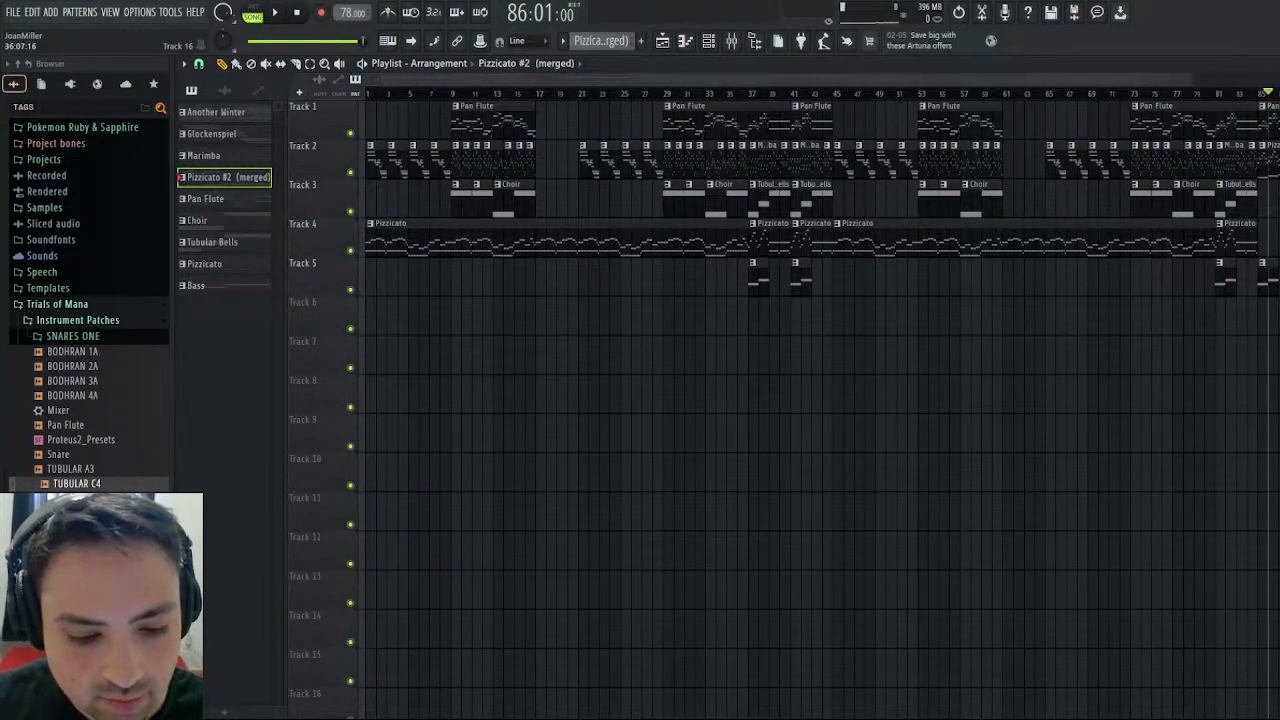
- Save the project and return the song position to the start
{"action": "key", "text": "ctrl+s"}
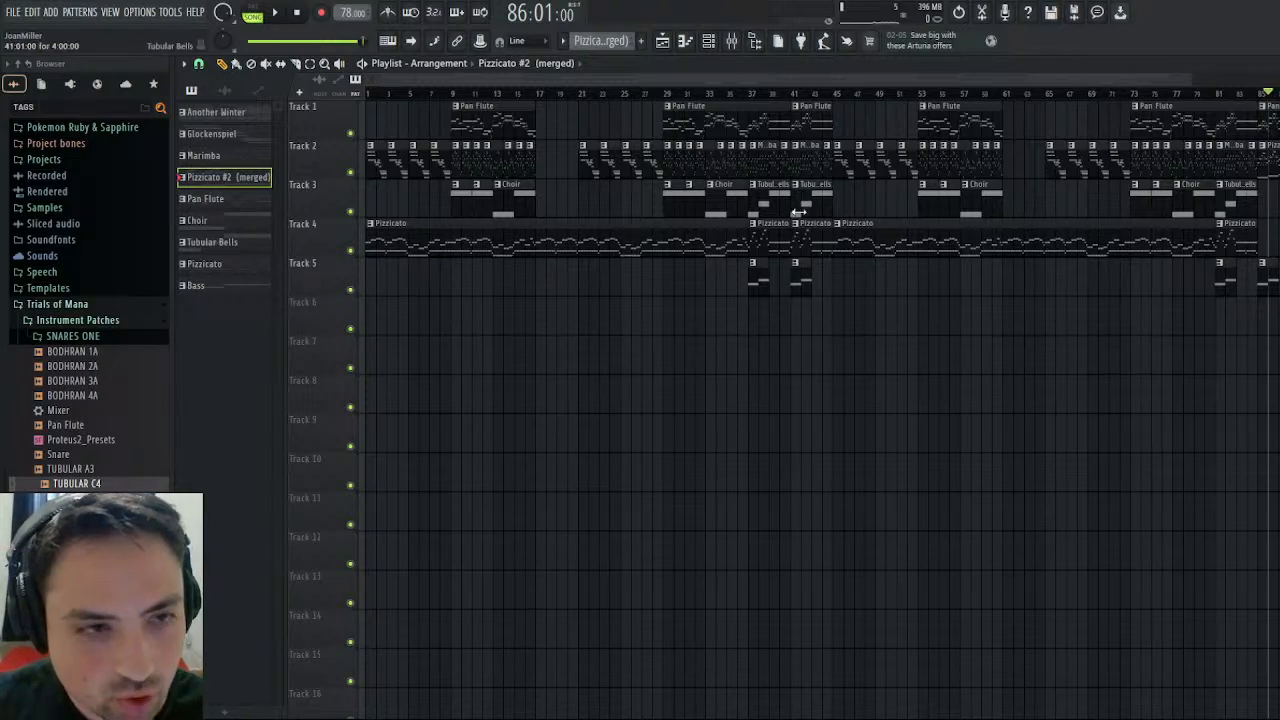
{"action": "left_click", "coordinate": [297, 13]}
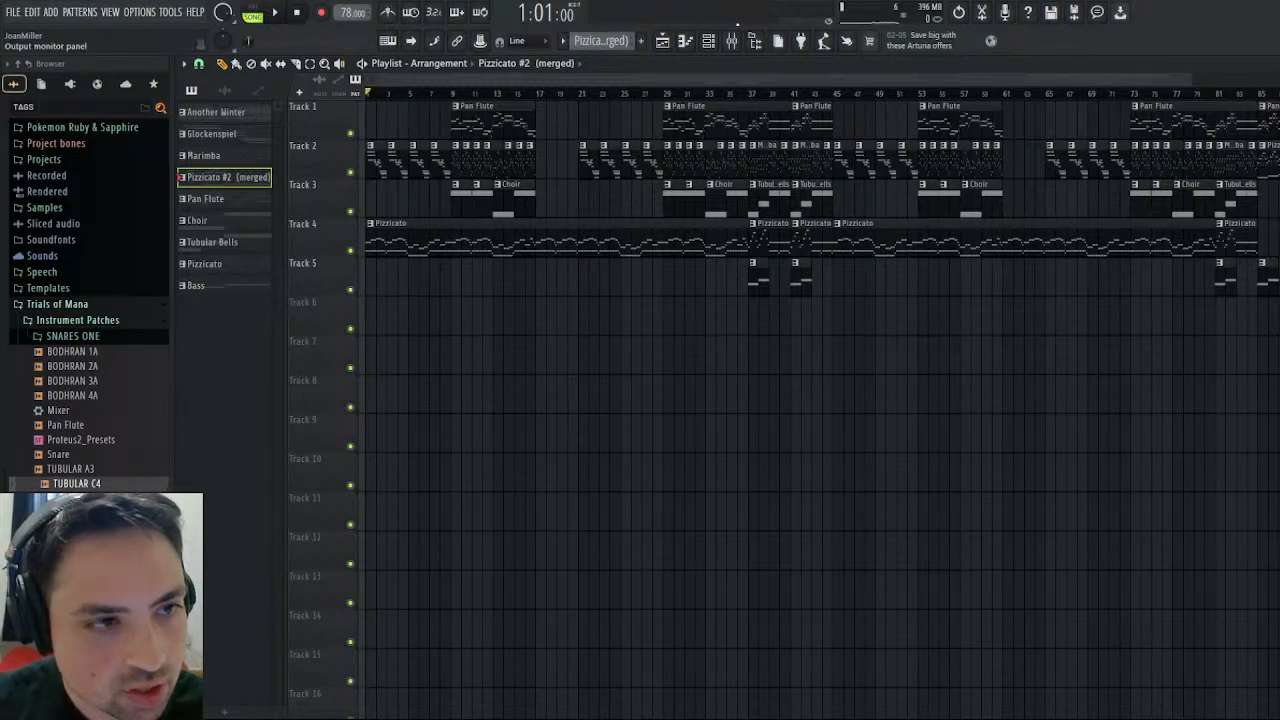
{"action": "left_click", "coordinate": [732, 41]}
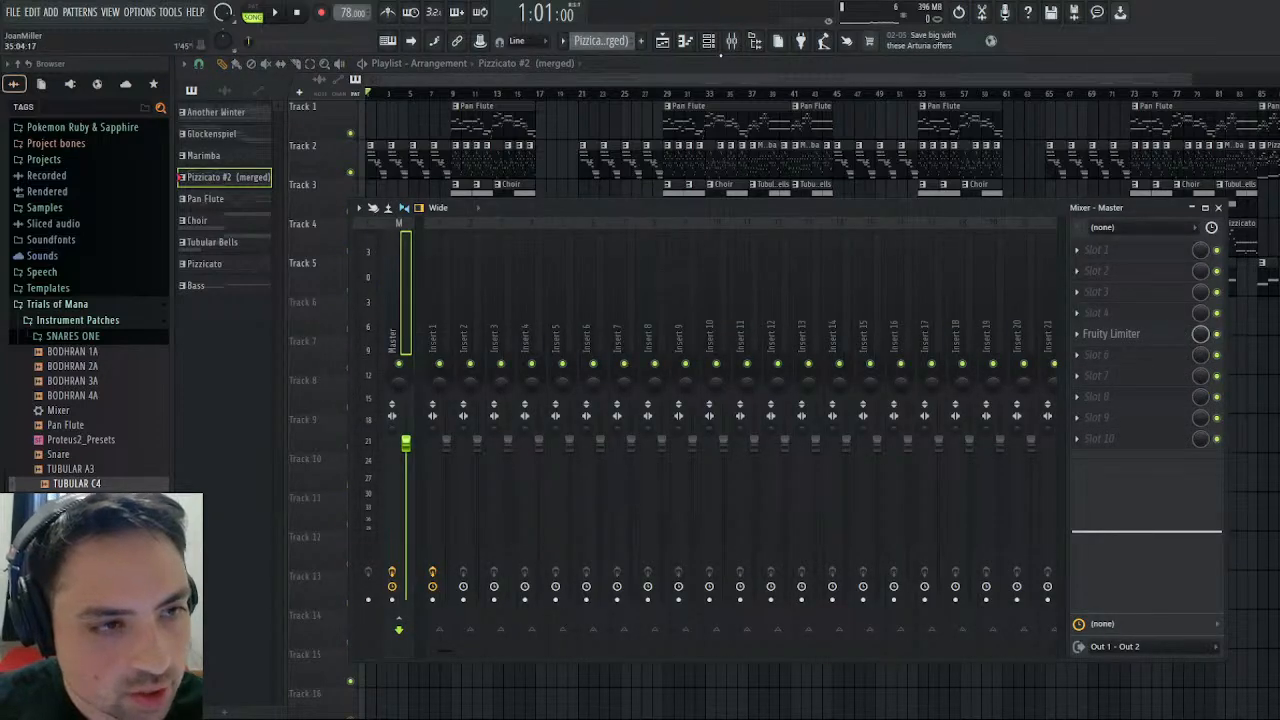
{"action": "left_click", "coordinate": [732, 41]}
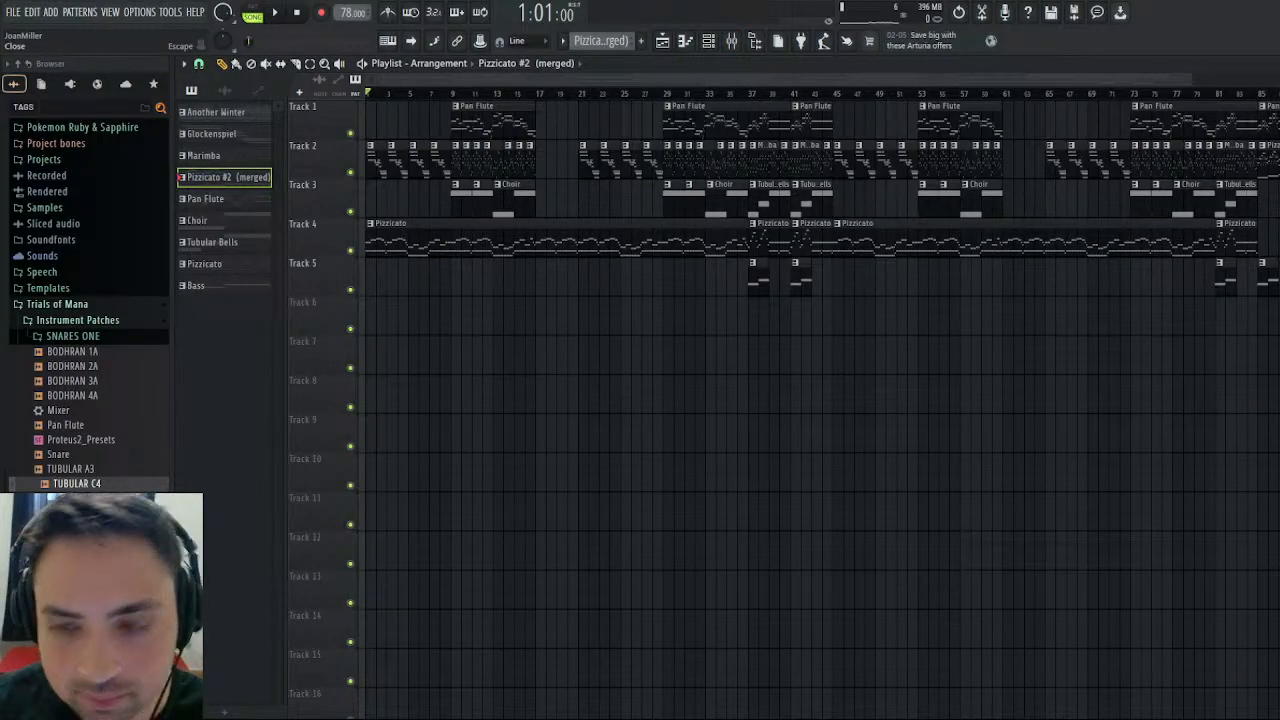
- Open the Kontakt channel and review its instrument outputs and the wrapper's Processing connections
{"action": "left_click", "coordinate": [1277, 64]}
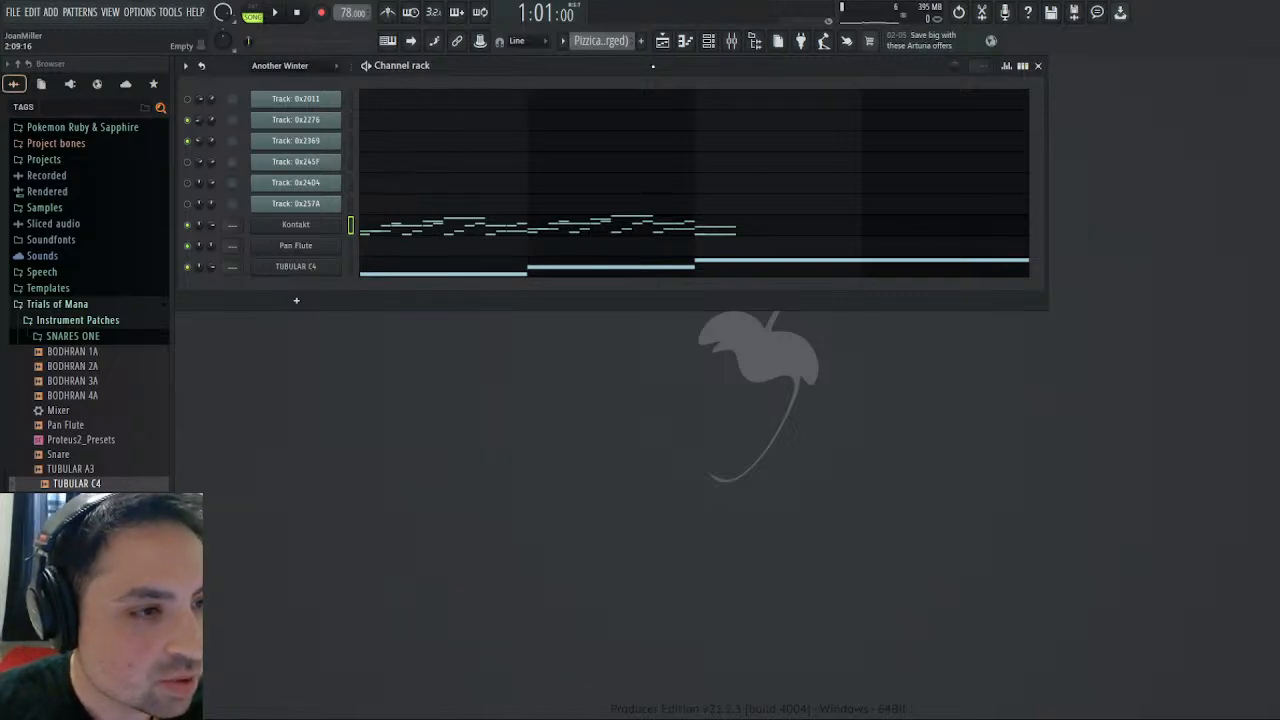
{"action": "left_click", "coordinate": [303, 229]}
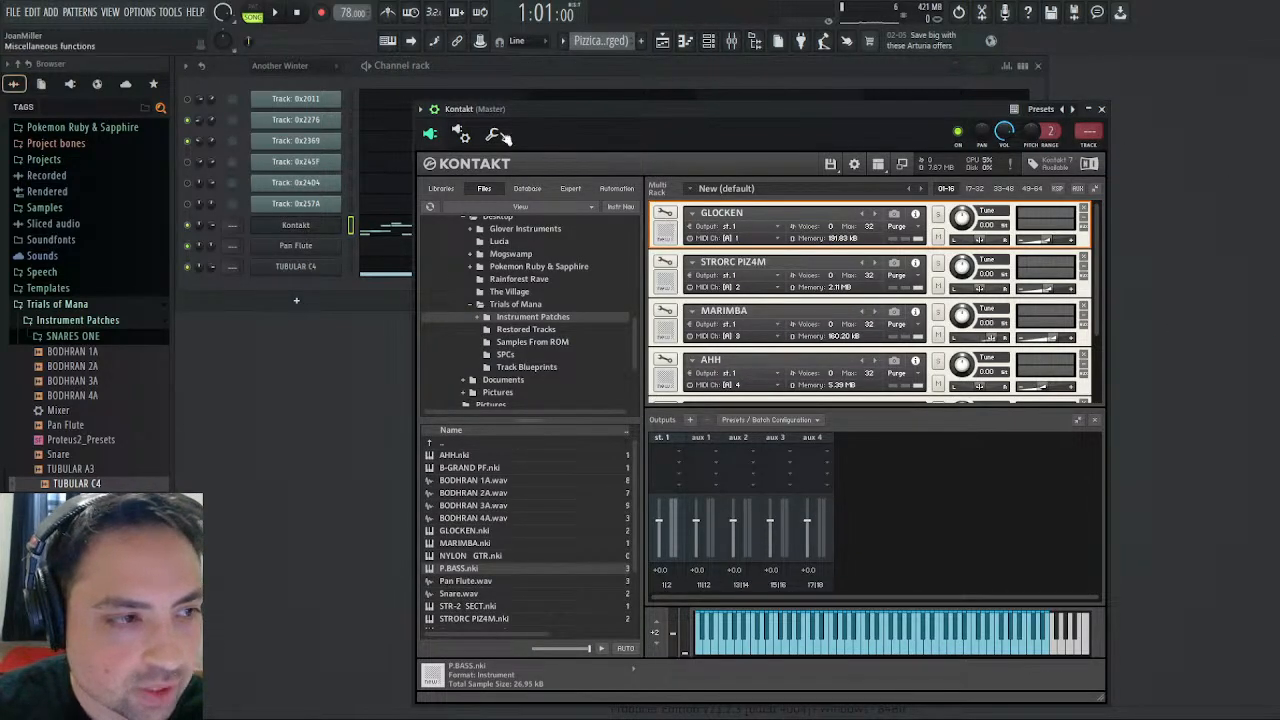
{"action": "left_click", "coordinate": [460, 133]}
{"action": "left_click", "coordinate": [487, 166]}
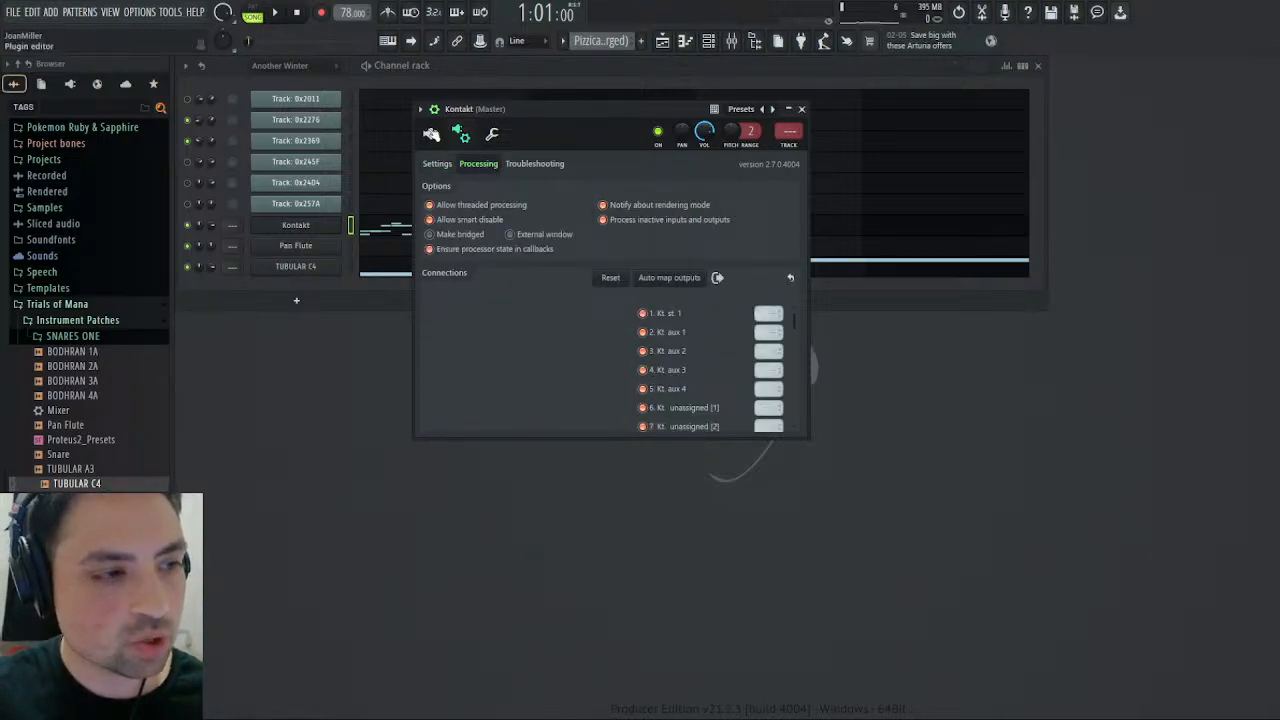
{"action": "left_click", "coordinate": [430, 134]}
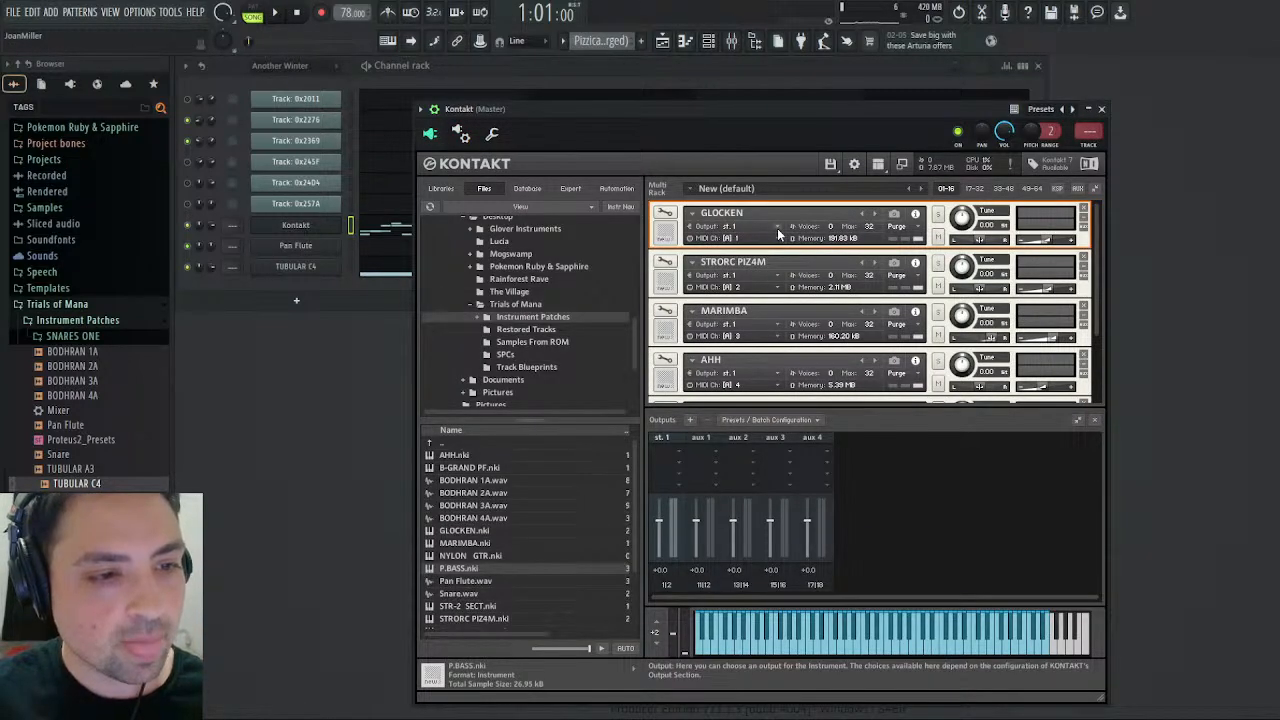
{"action": "left_click", "coordinate": [463, 134]}
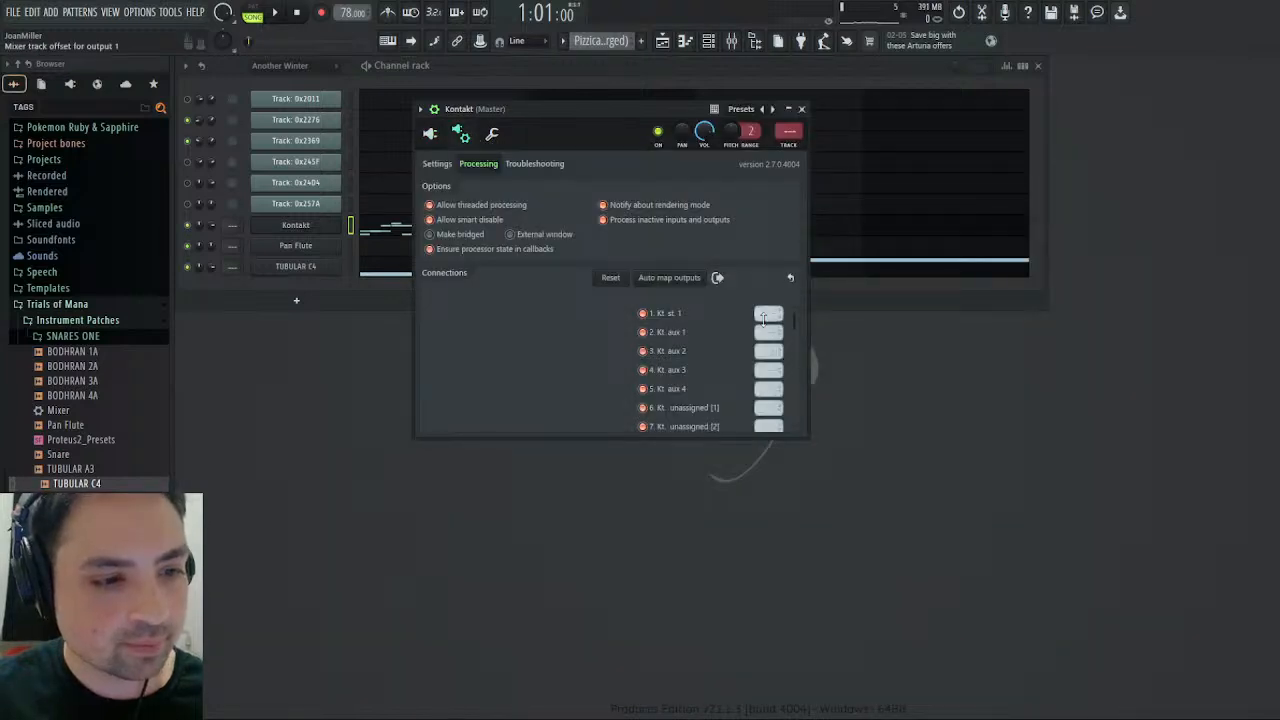
{"action": "left_click", "coordinate": [430, 134]}
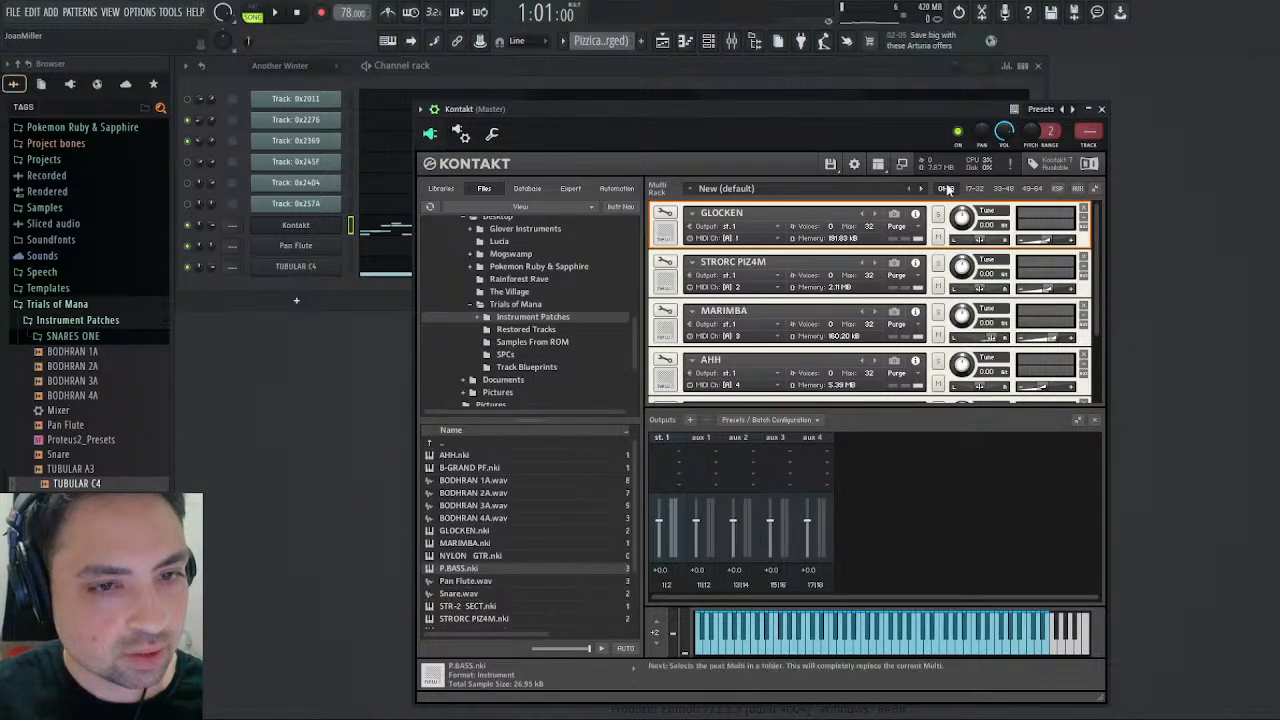
- With the mixer open, route Kontakt's st. 1 output to mixer track offset 2
{"action": "left_click", "coordinate": [732, 40]}
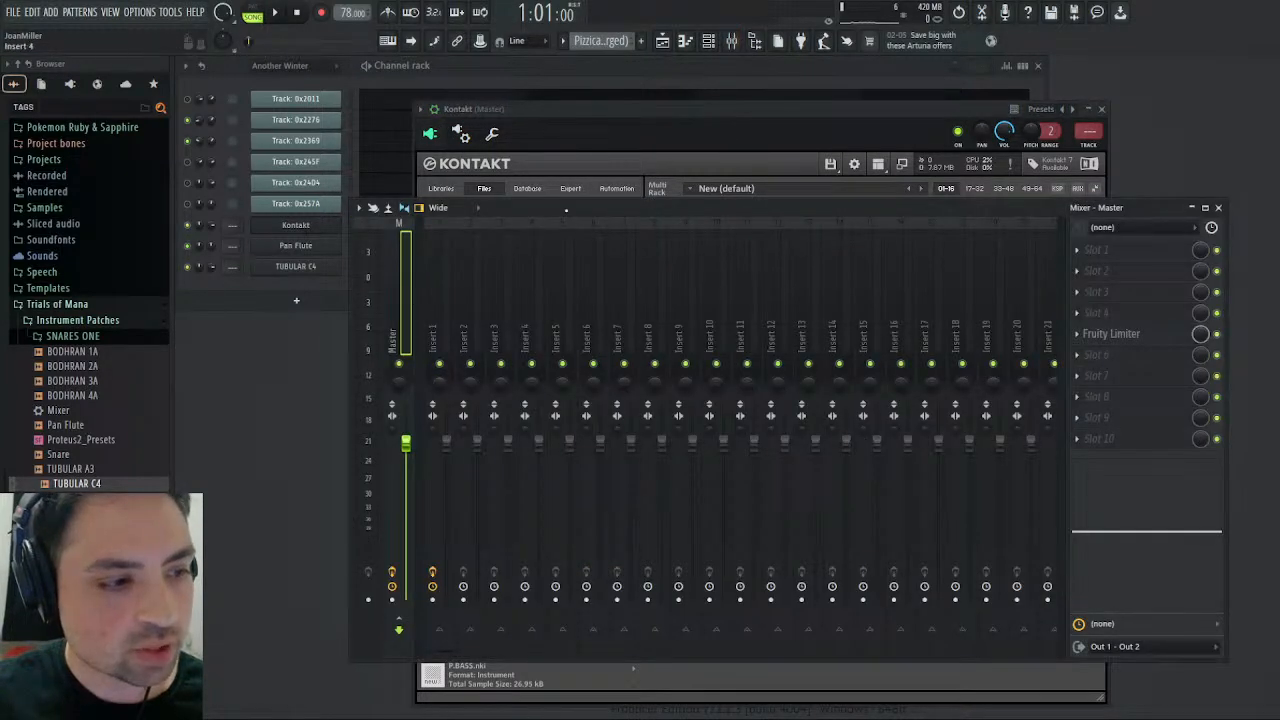
{"action": "left_click", "coordinate": [466, 110]}
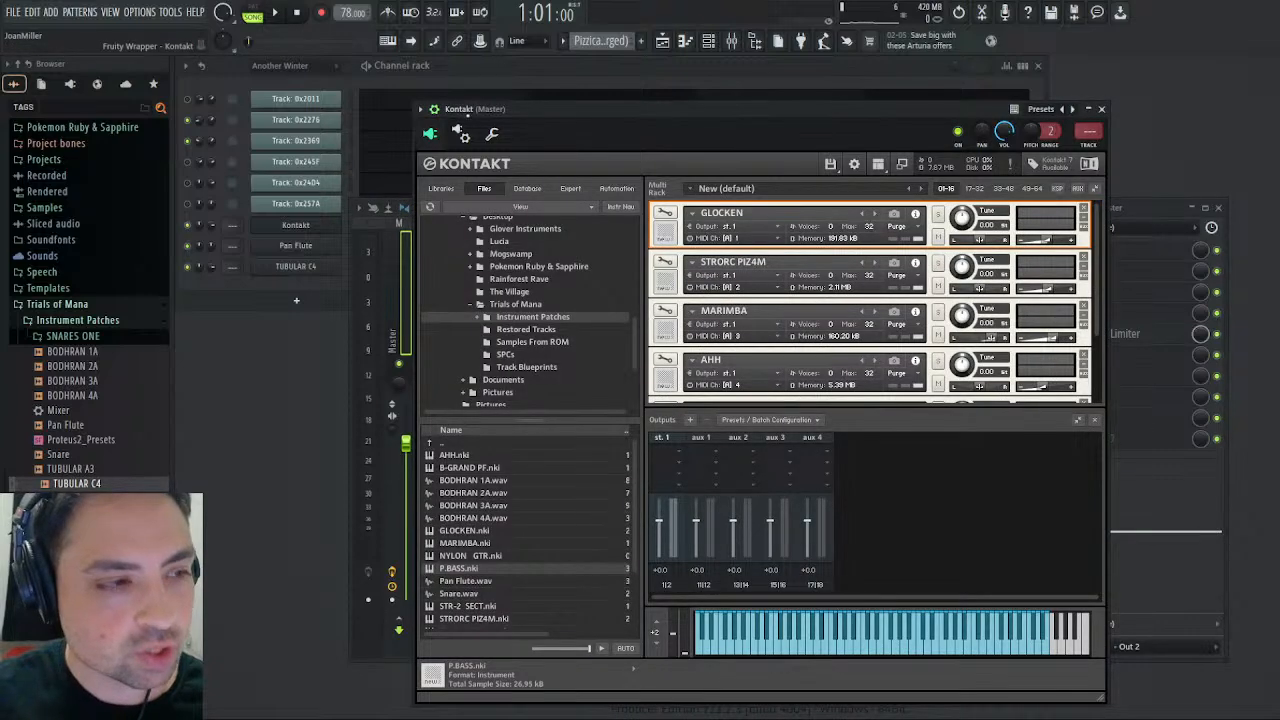
{"action": "left_click", "coordinate": [463, 134]}
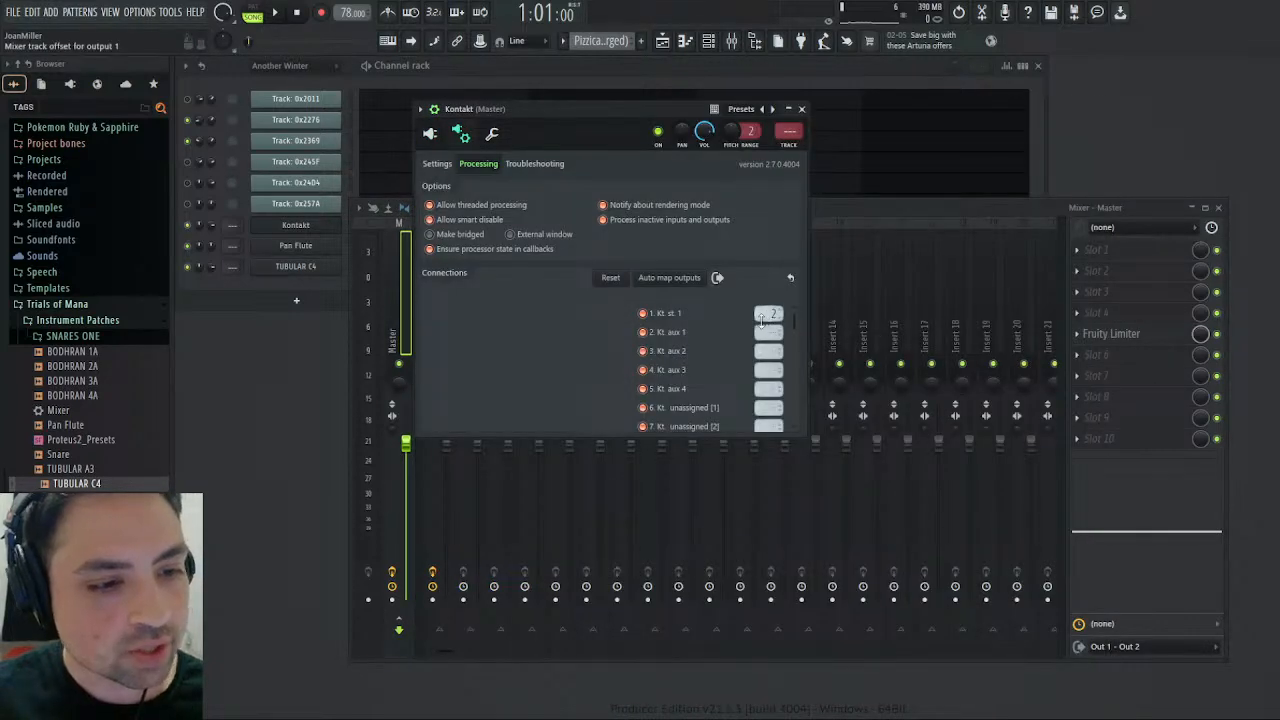
- Create separate master output channels in Kontakt for the STRORC PIZ4M and MARIMBA instruments
{"action": "left_click", "coordinate": [430, 134]}
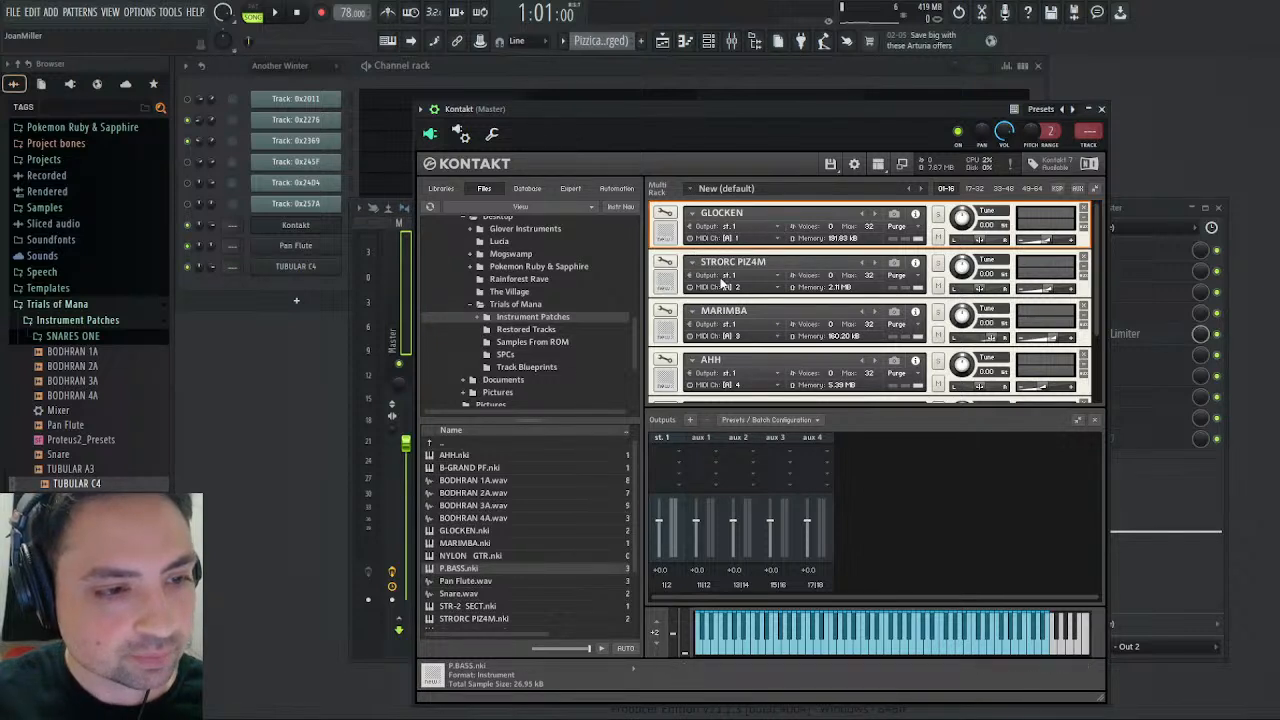
{"action": "left_click", "coordinate": [760, 277]}
{"action": "left_click", "coordinate": [772, 288]}
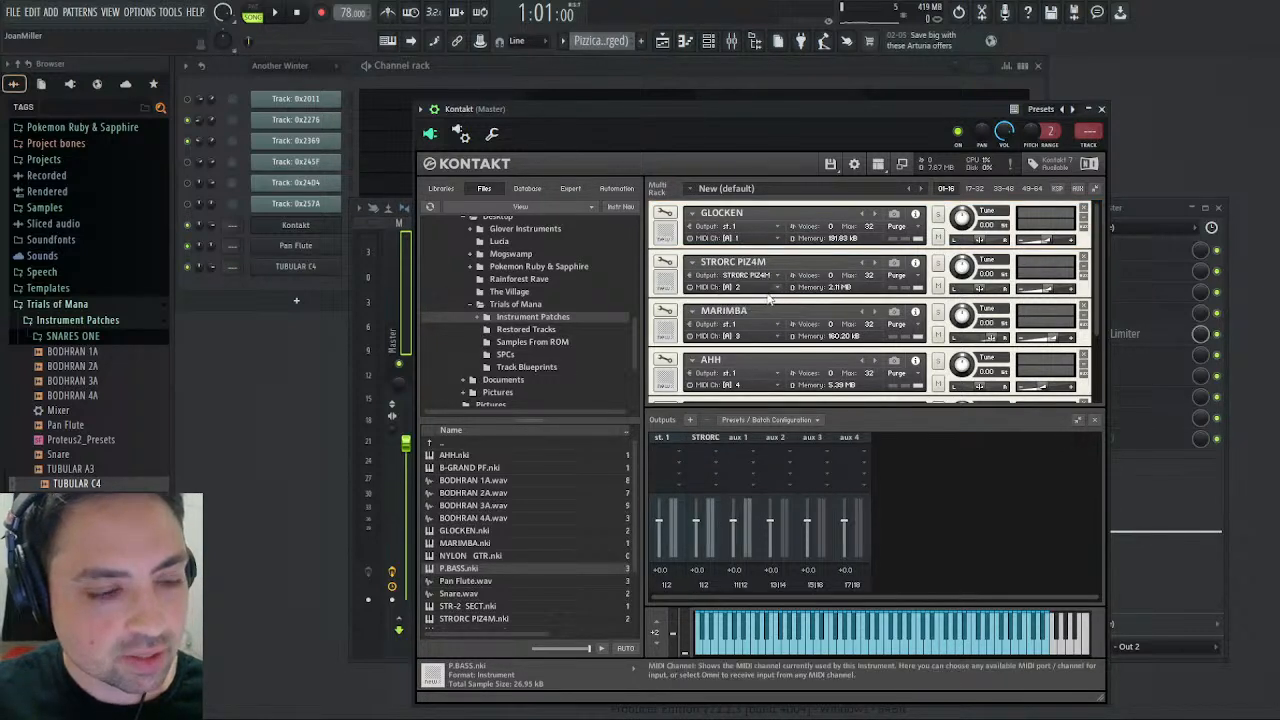
{"action": "left_click", "coordinate": [779, 323]}
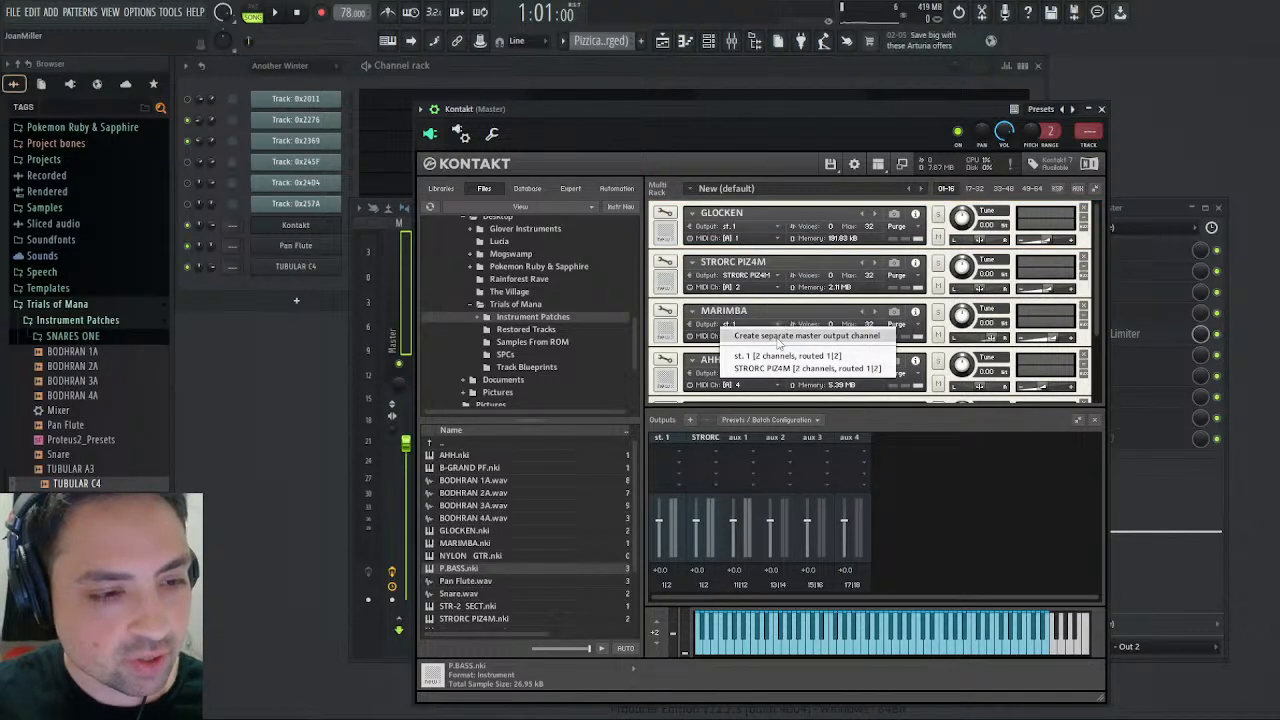
{"action": "left_click", "coordinate": [782, 337]}
- Create separate master output channels for AHH and P.BASS, and assign the instrument outputs to channel pairs 1|2 through 9|10
{"action": "scroll", "coordinate": [758, 367], "scroll_direction": "down", "scroll_amount": 1}
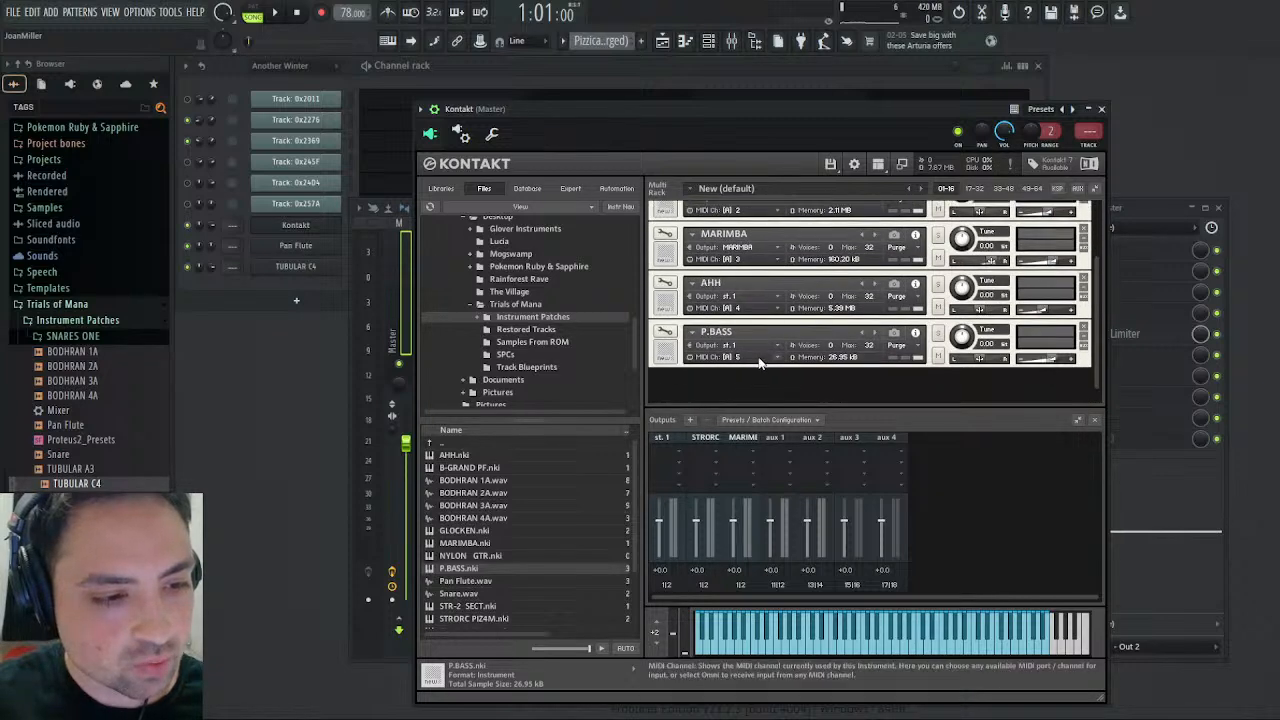
{"action": "scroll", "coordinate": [758, 367], "scroll_direction": "down", "scroll_amount": 1}
{"action": "left_click", "coordinate": [765, 297]}
{"action": "left_click", "coordinate": [770, 313]}
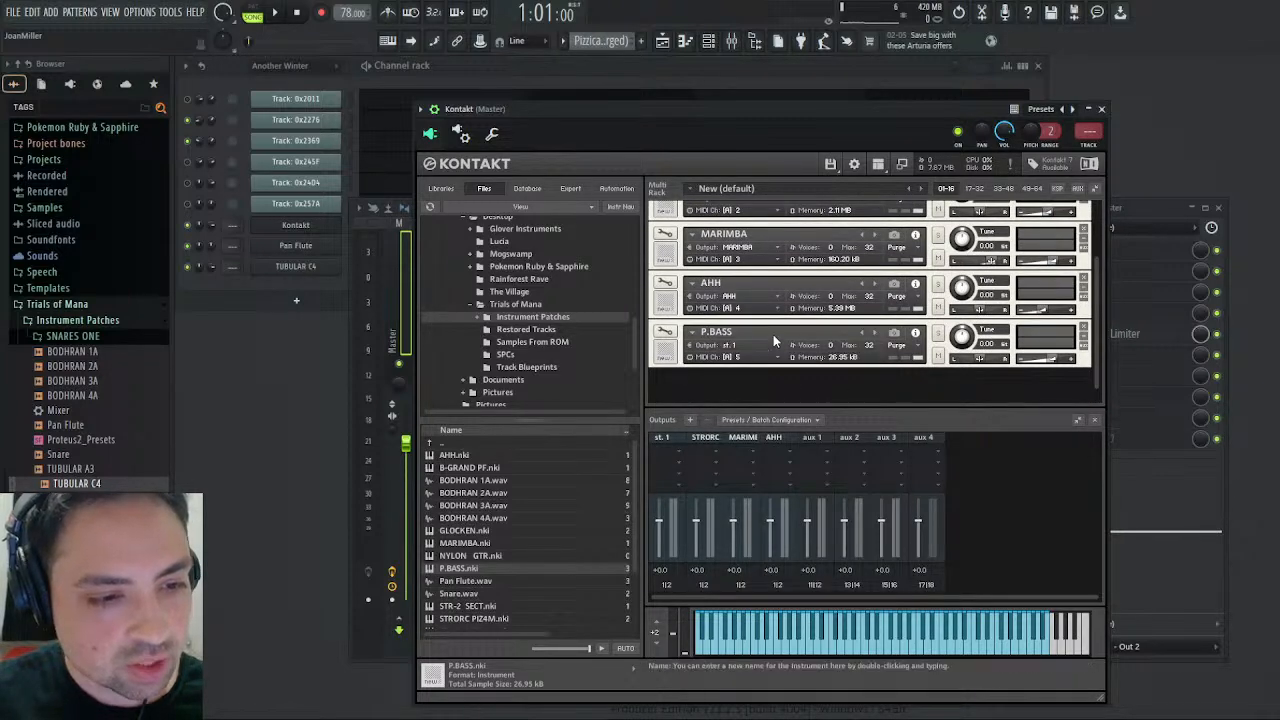
{"action": "left_click", "coordinate": [773, 345]}
{"action": "left_click", "coordinate": [782, 360]}
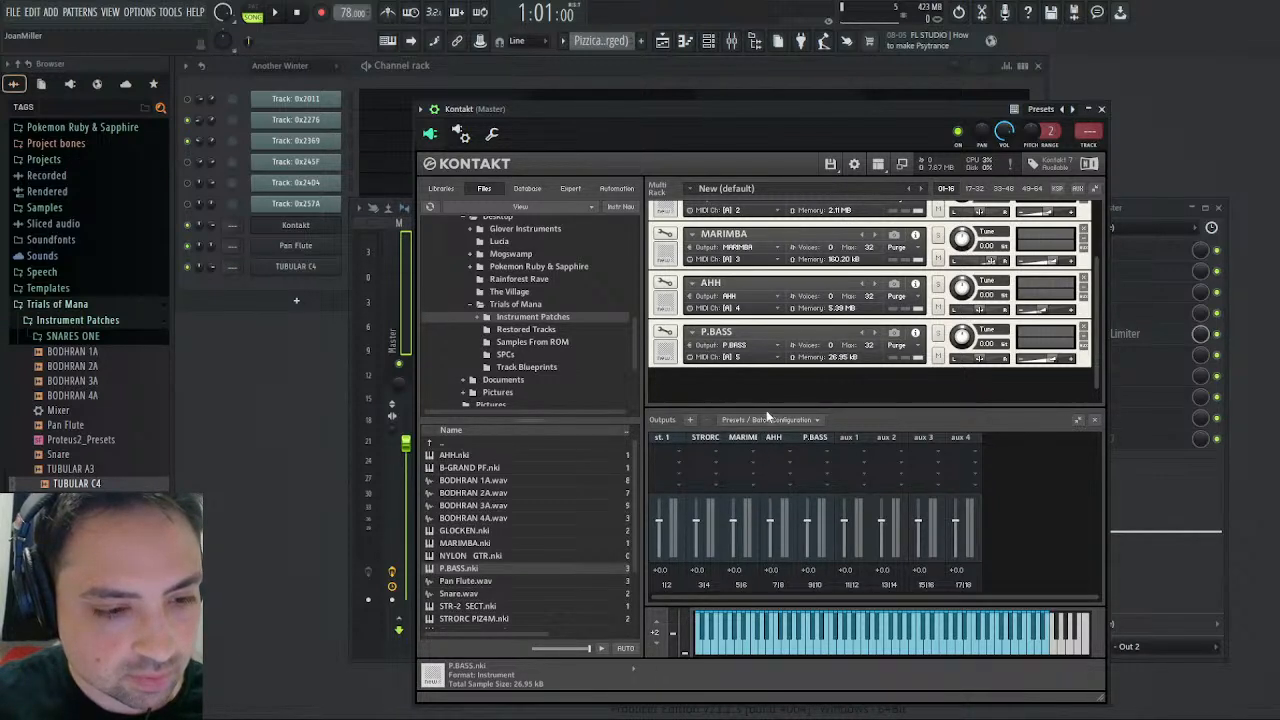
- Map Kontakt's aux 1 to aux 4 outputs to mixer track offsets 3, 4, 5 and 6, and play the song with the mixer shown
{"action": "left_click", "coordinate": [464, 133]}
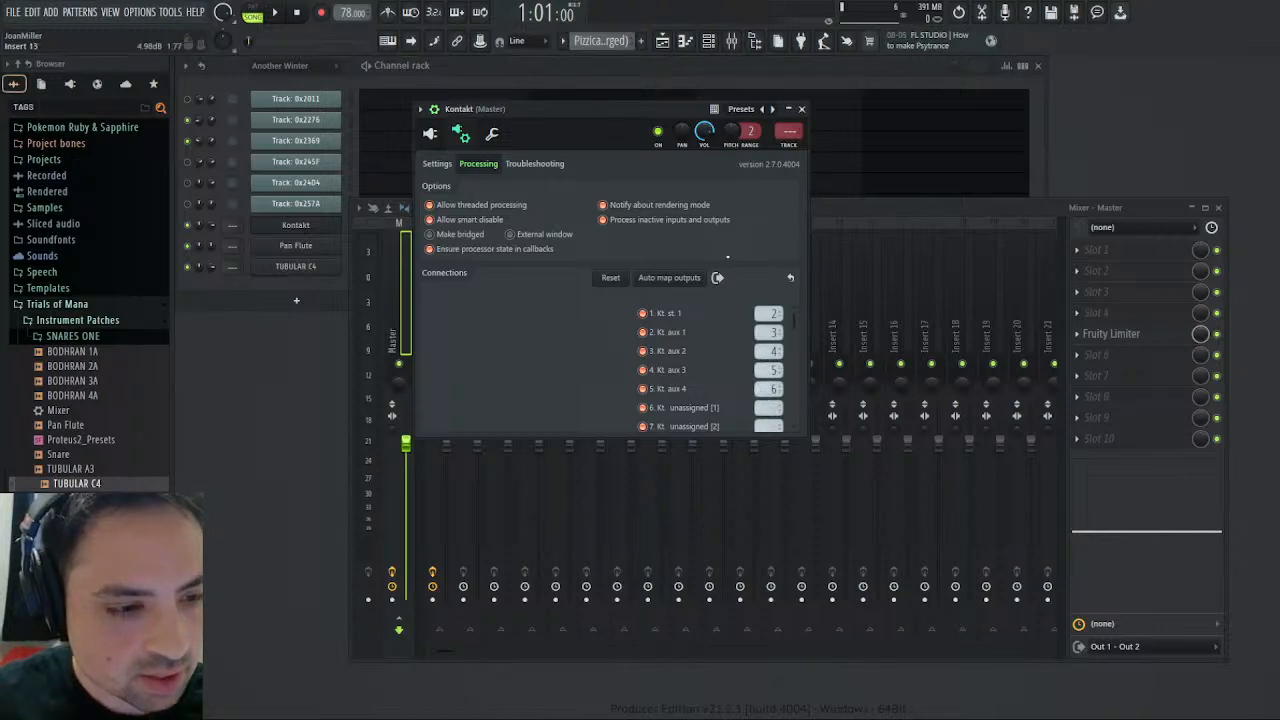
{"action": "left_click", "coordinate": [431, 134]}
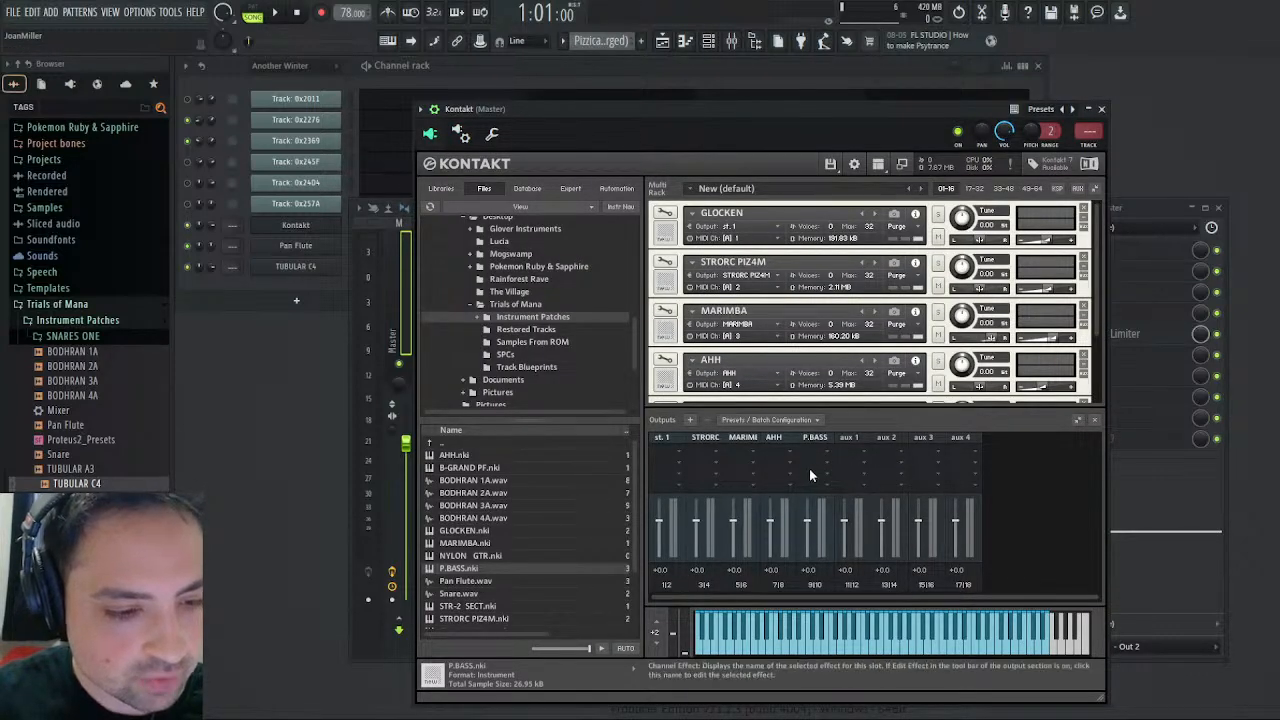
{"action": "left_click", "coordinate": [274, 12]}
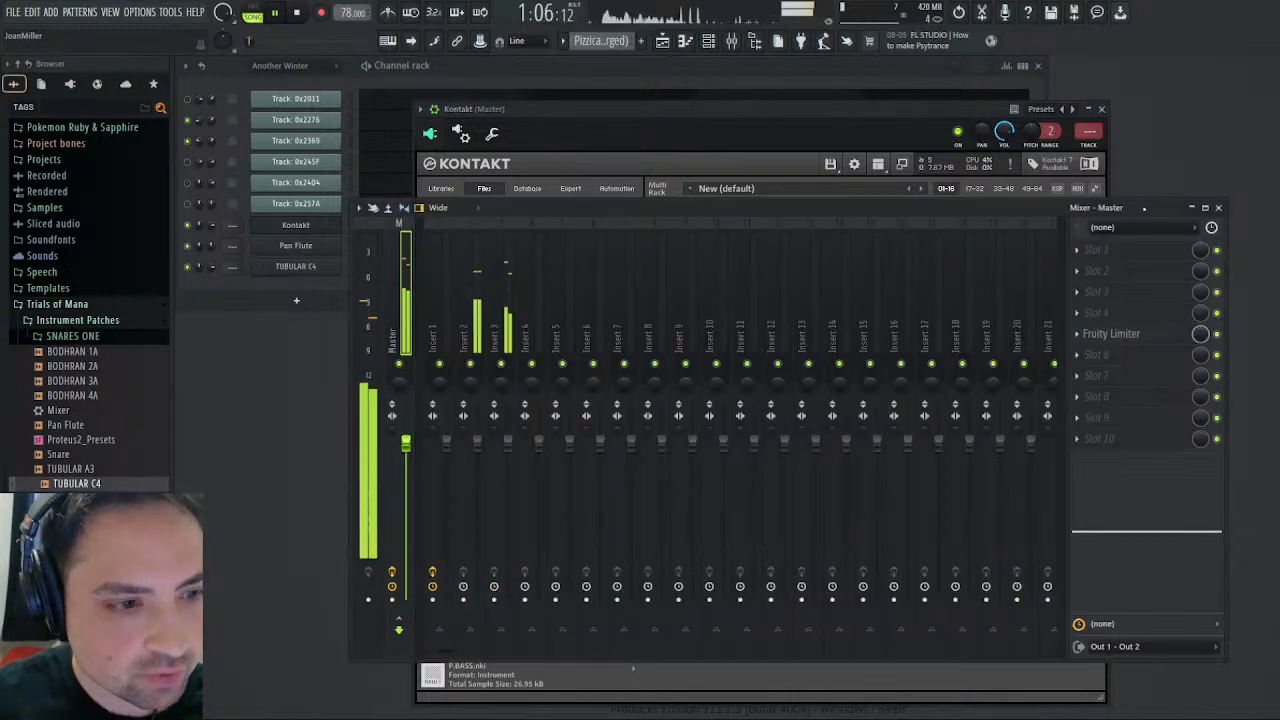
- Solo mixer track Insert 2 and play the song from the start
{"action": "key", "text": "F9"}
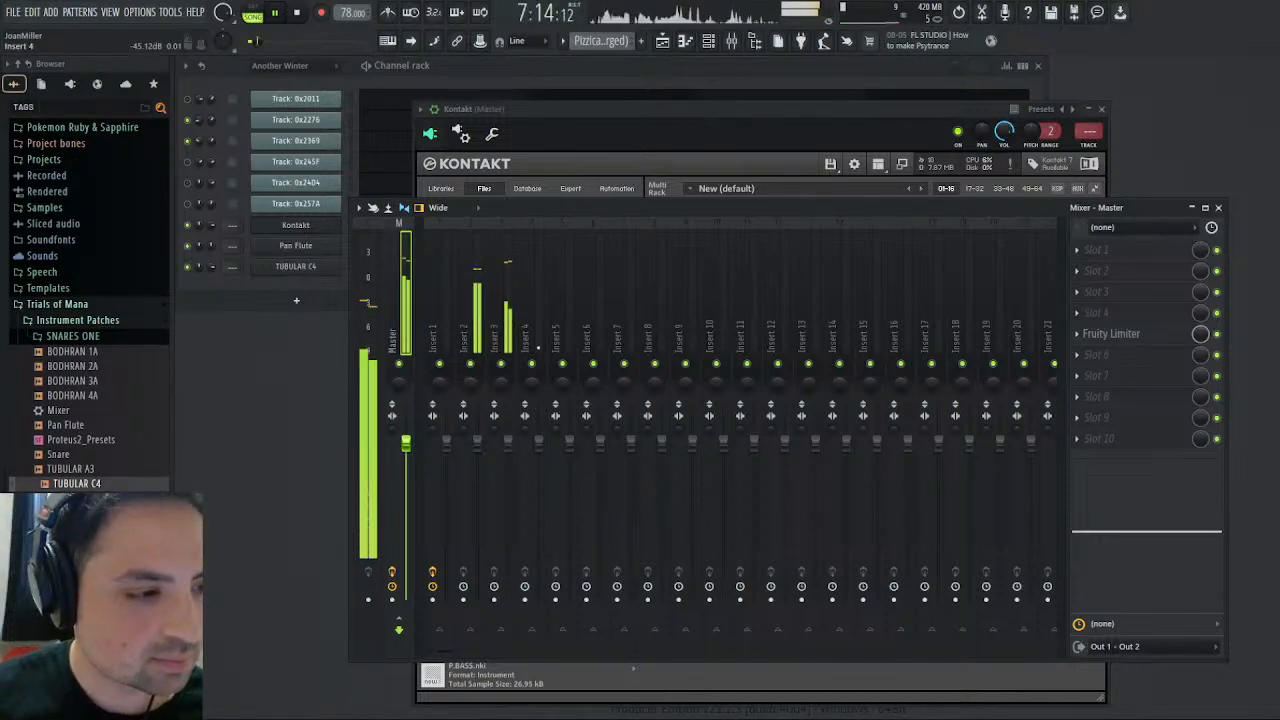
{"action": "left_click", "coordinate": [477, 330]}
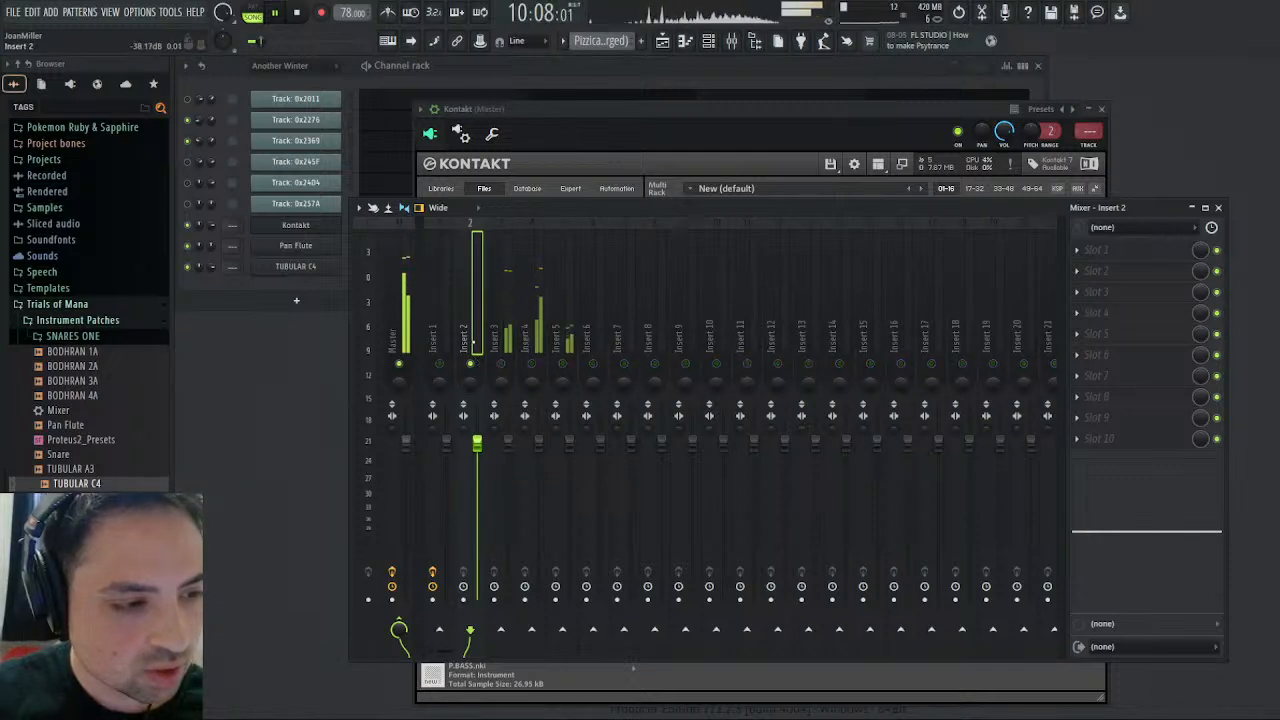
{"action": "left_click", "coordinate": [296, 12]}
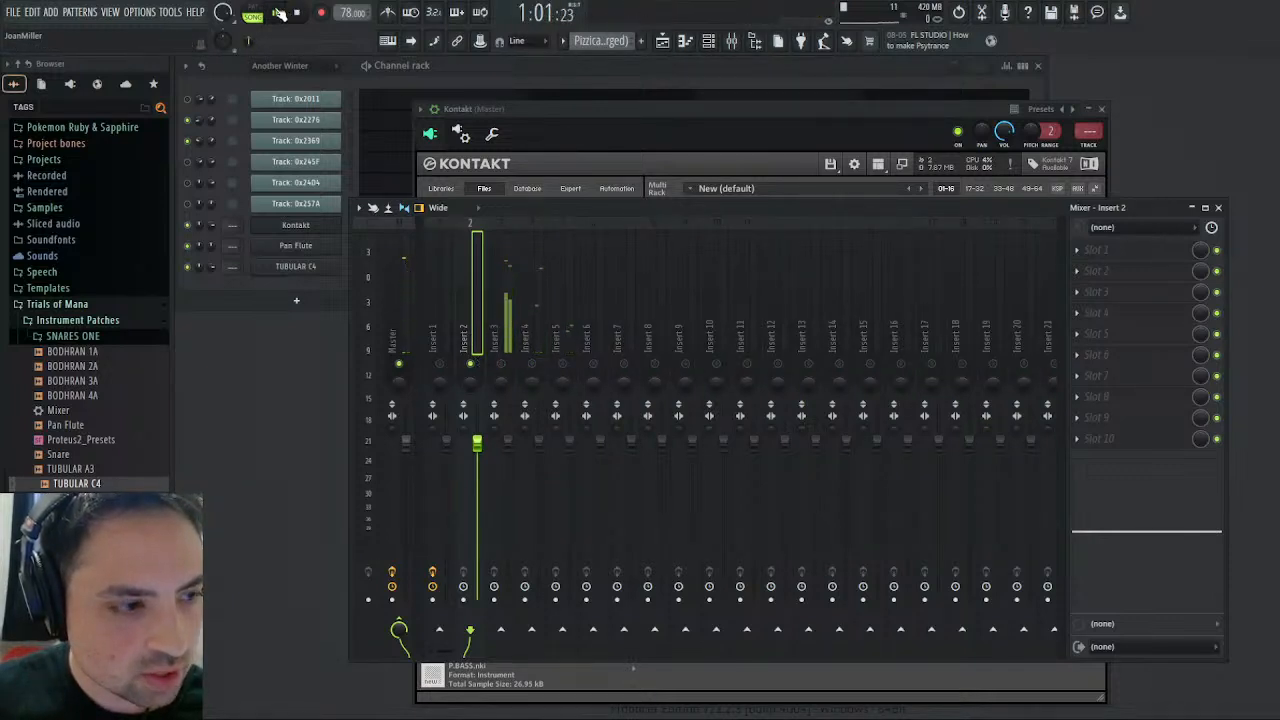
{"action": "key", "text": "space"}
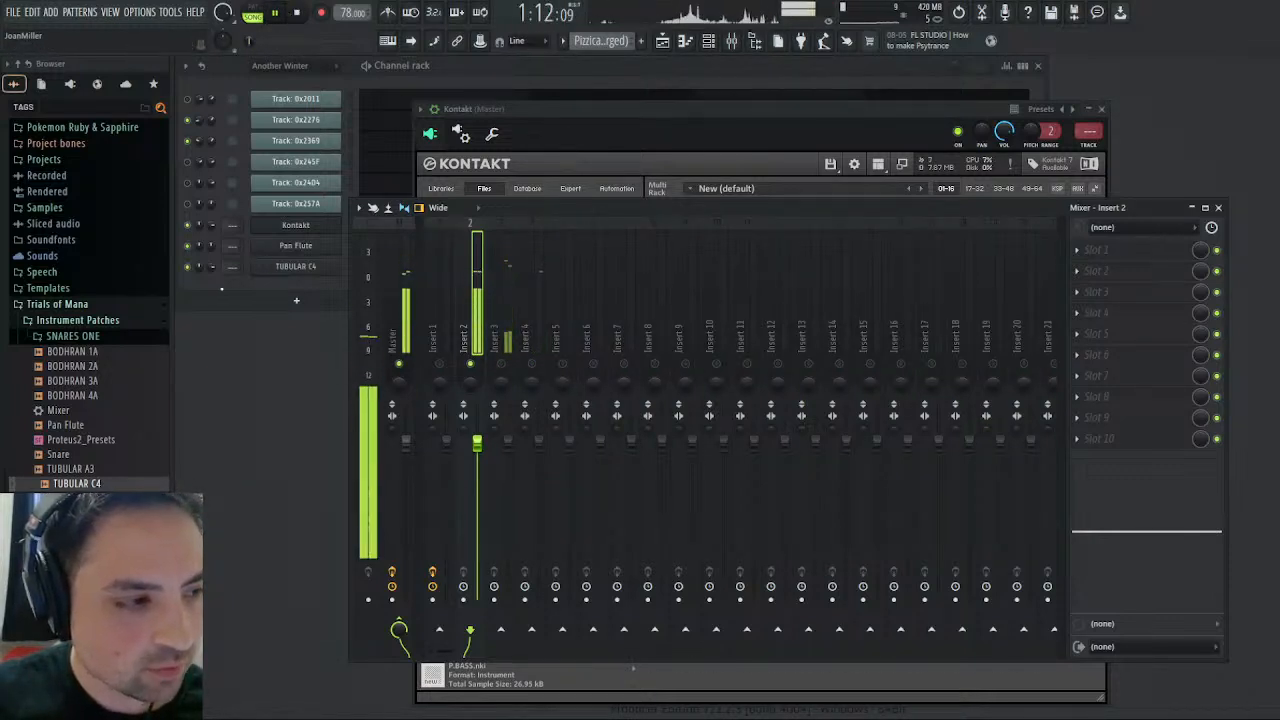
- Route the Pan Flute channel to mixer track 7 and the TUBULAR C4 channel to mixer track 8
{"action": "scroll", "coordinate": [228, 245], "scroll_direction": "up", "scroll_amount": 6}
{"action": "scroll", "coordinate": [228, 245], "scroll_direction": "up", "scroll_amount": 1}
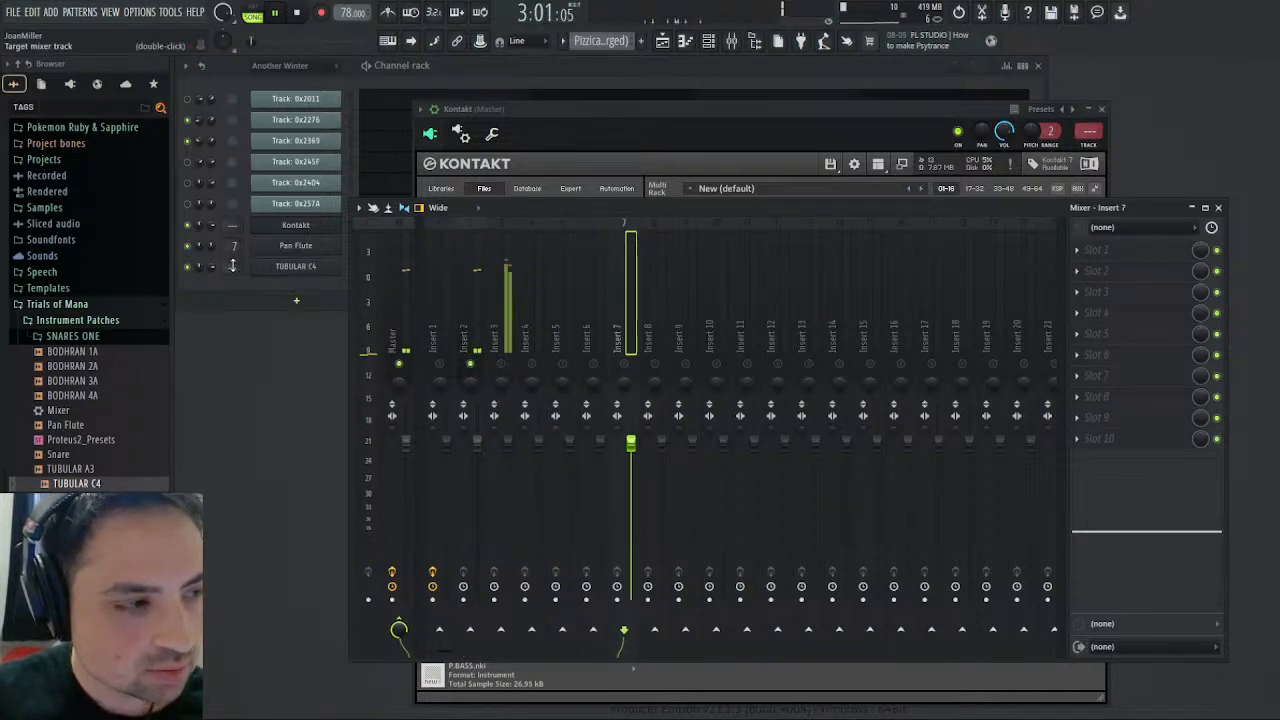
{"action": "scroll", "coordinate": [236, 268], "scroll_direction": "up", "scroll_amount": 5}
{"action": "scroll", "coordinate": [236, 268], "scroll_direction": "up", "scroll_amount": 3}
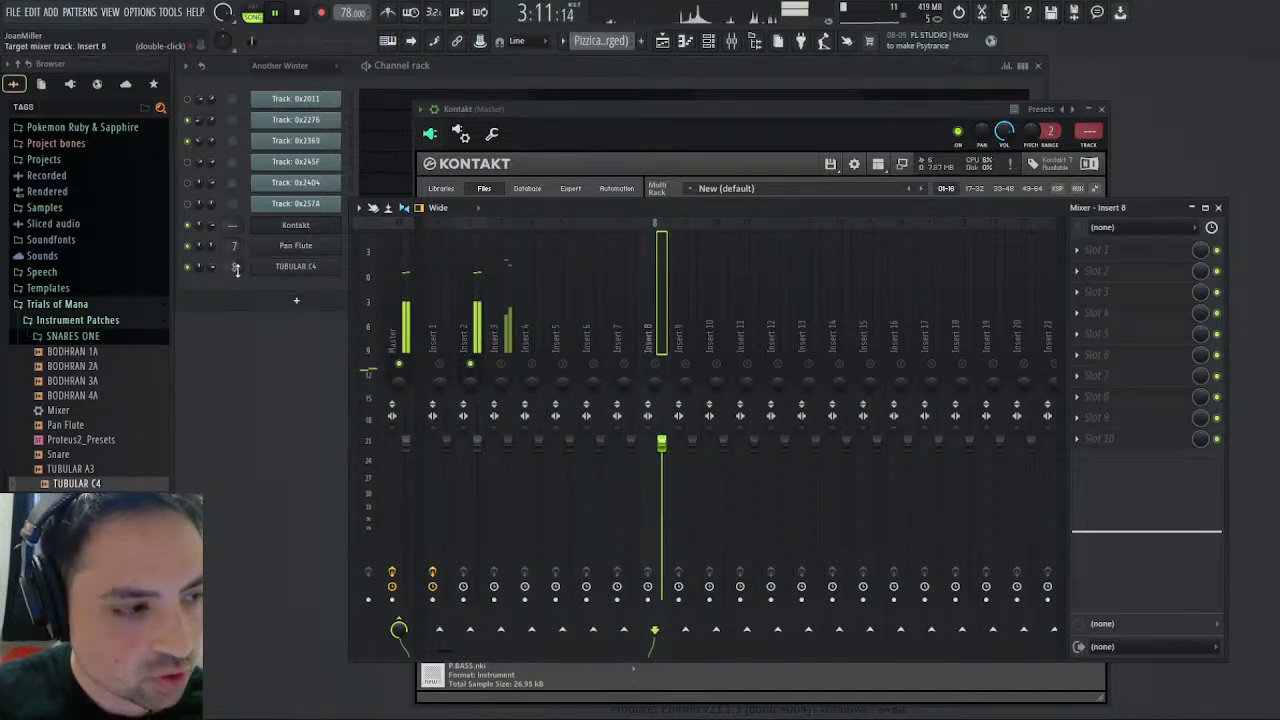
- Load the Mixer preset from Instrument Patches onto Insert 2, audition it from the song start, and rename the track Glock
{"action": "left_click", "coordinate": [463, 348]}
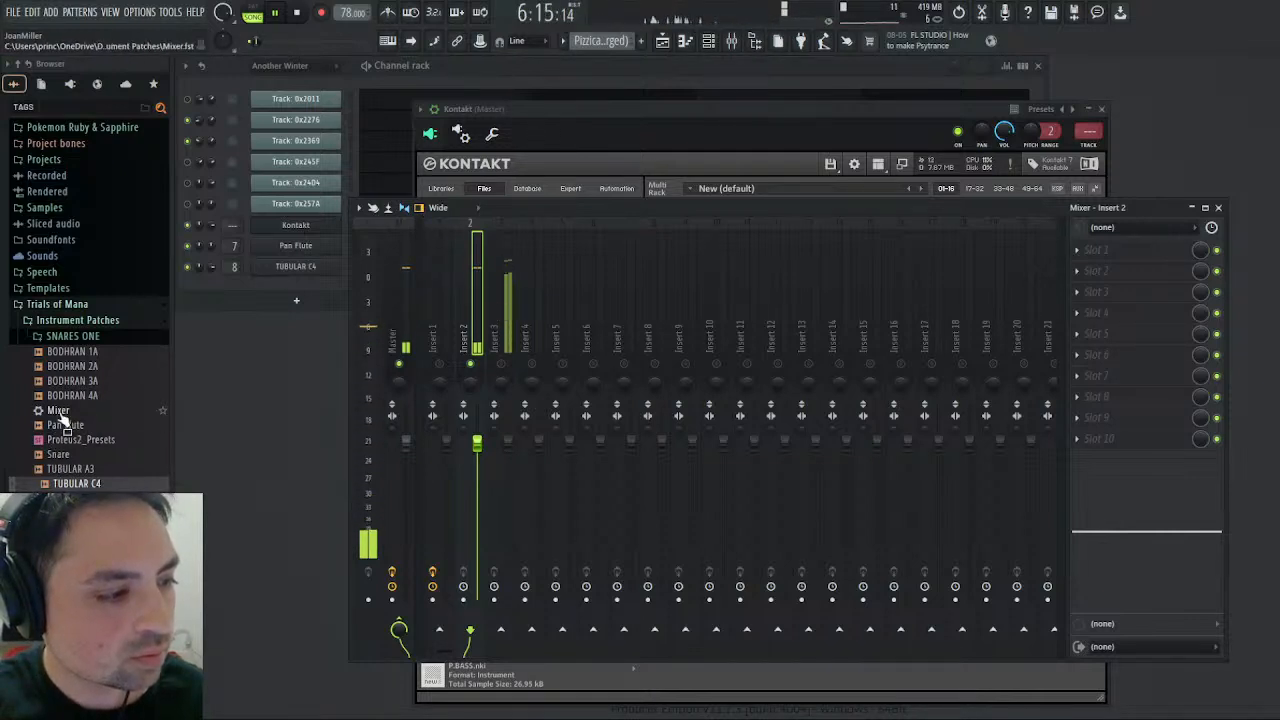
{"action": "left_click_drag", "start_coordinate": [54, 412], "coordinate": [1148, 291]}
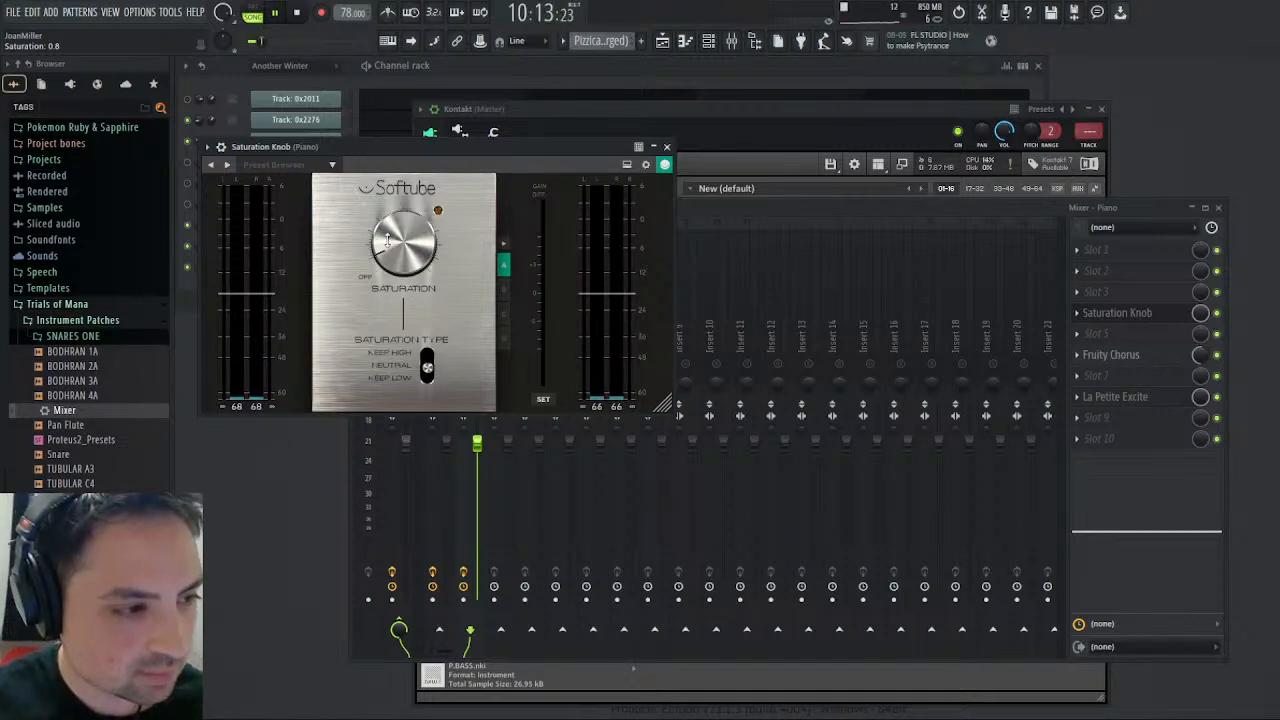
{"action": "left_click", "coordinate": [297, 14]}
{"action": "left_click", "coordinate": [277, 13]}
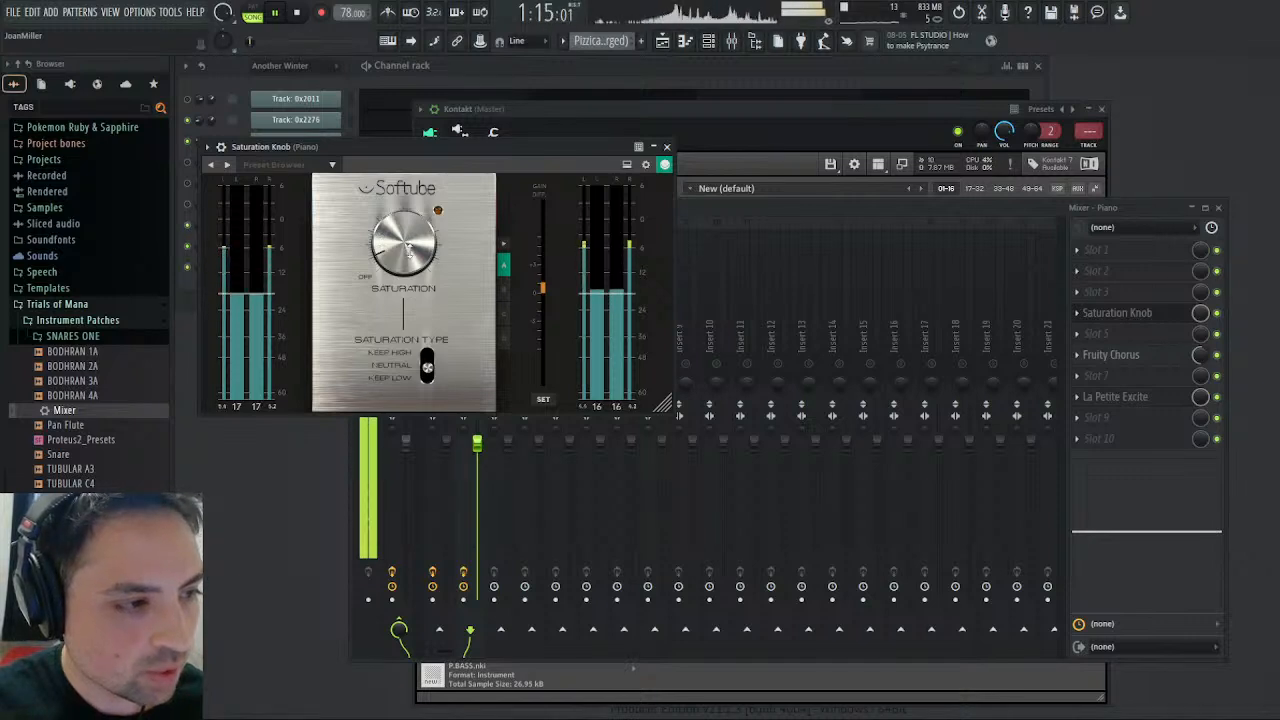
{"action": "left_click", "coordinate": [667, 147]}
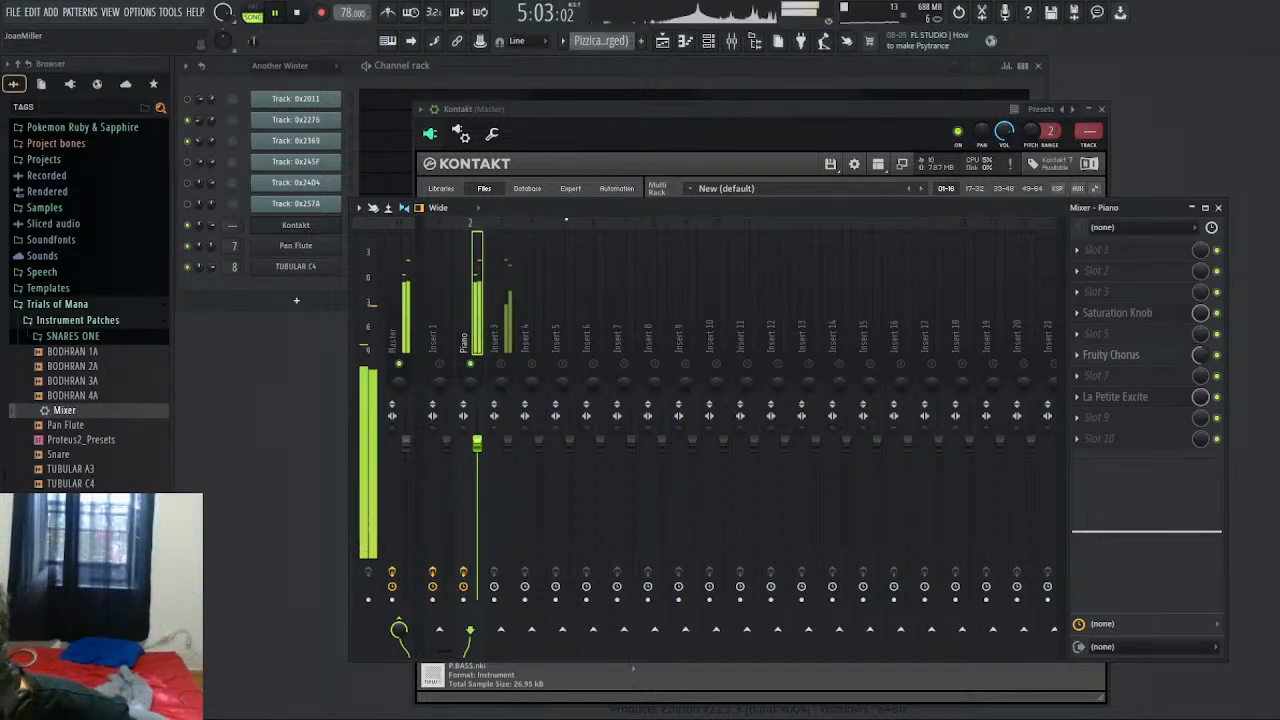
{"action": "type", "text": "Glock"}
{"action": "key", "text": "Return"}
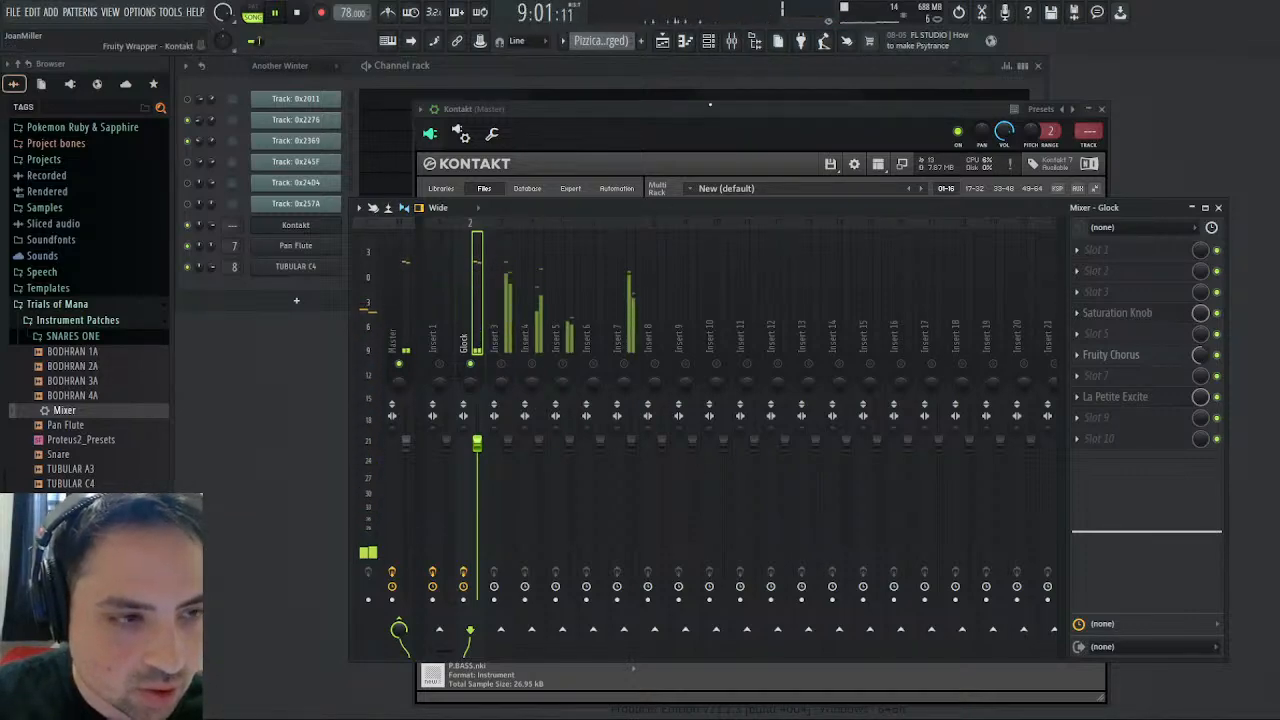
- Open GLOCKEN for editing in Kontakt, set the GLOCK C4 zone's volume to 0.24 dB, and replay the song from the start
{"action": "left_click", "coordinate": [636, 128]}
{"action": "left_click", "coordinate": [665, 212]}
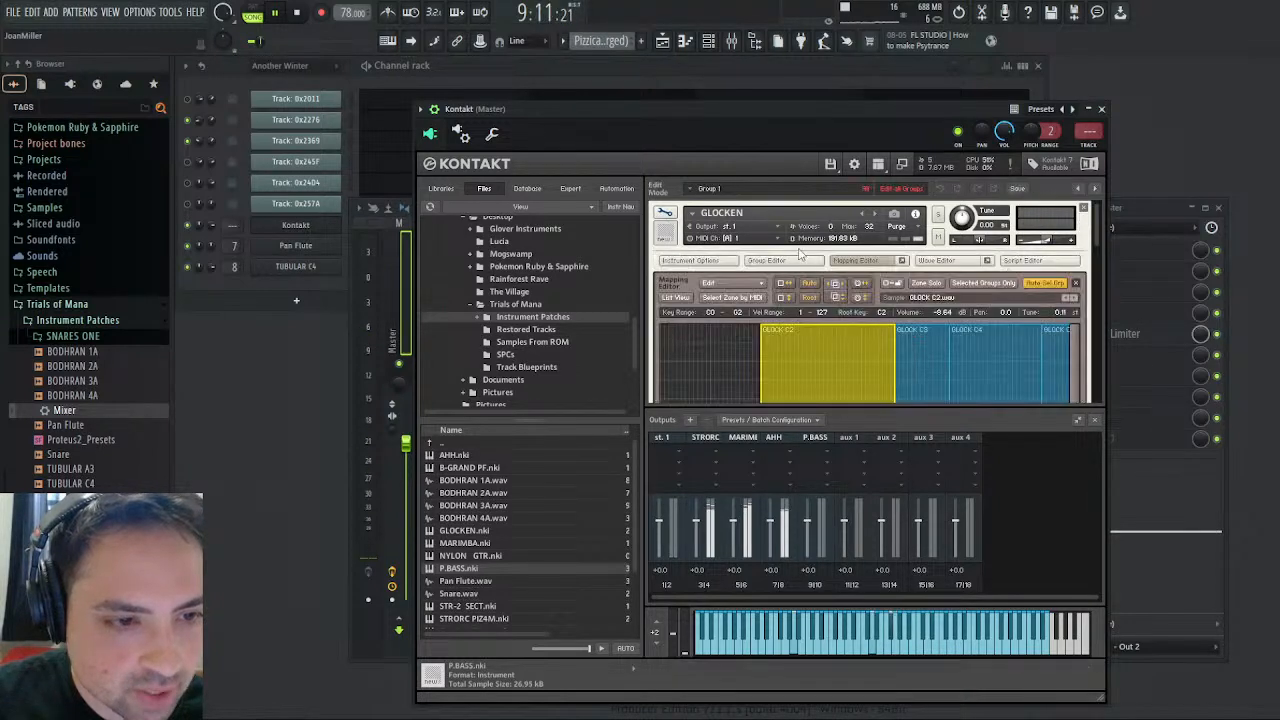
{"action": "left_click", "coordinate": [925, 343]}
{"action": "left_click", "coordinate": [977, 341]}
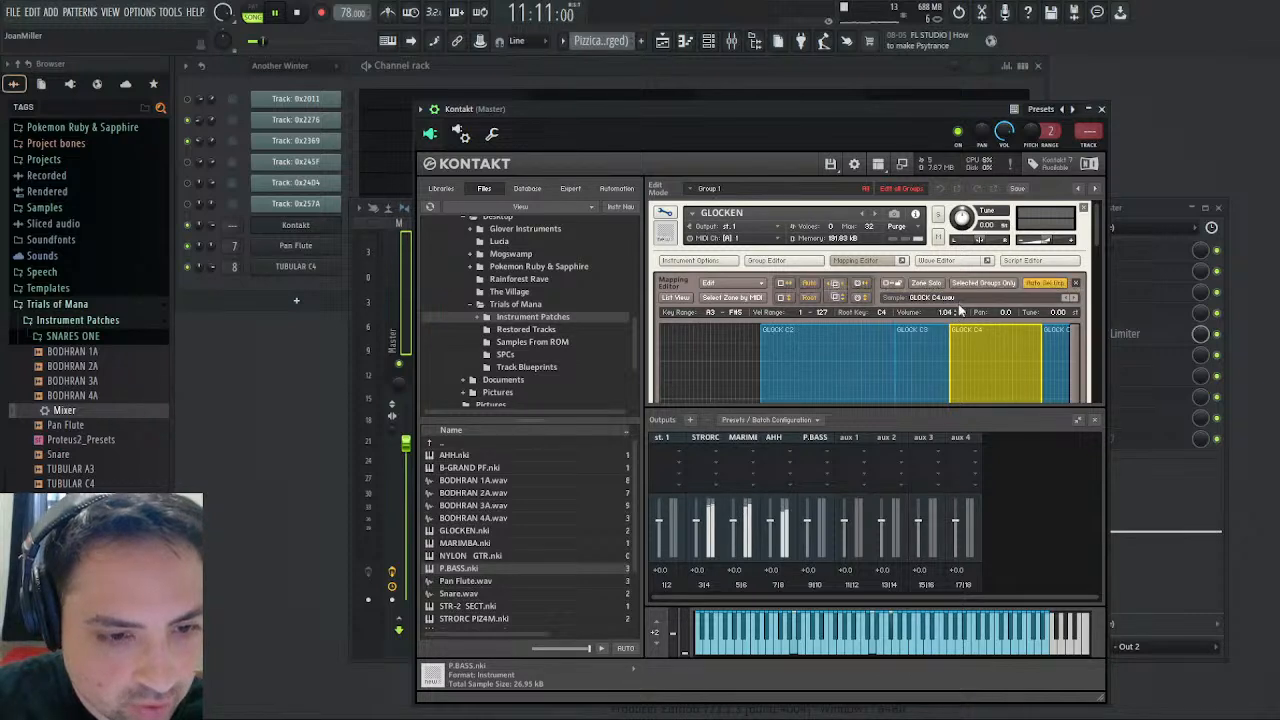
{"action": "left_click_drag", "start_coordinate": [957, 306], "coordinate": [958, 311]}
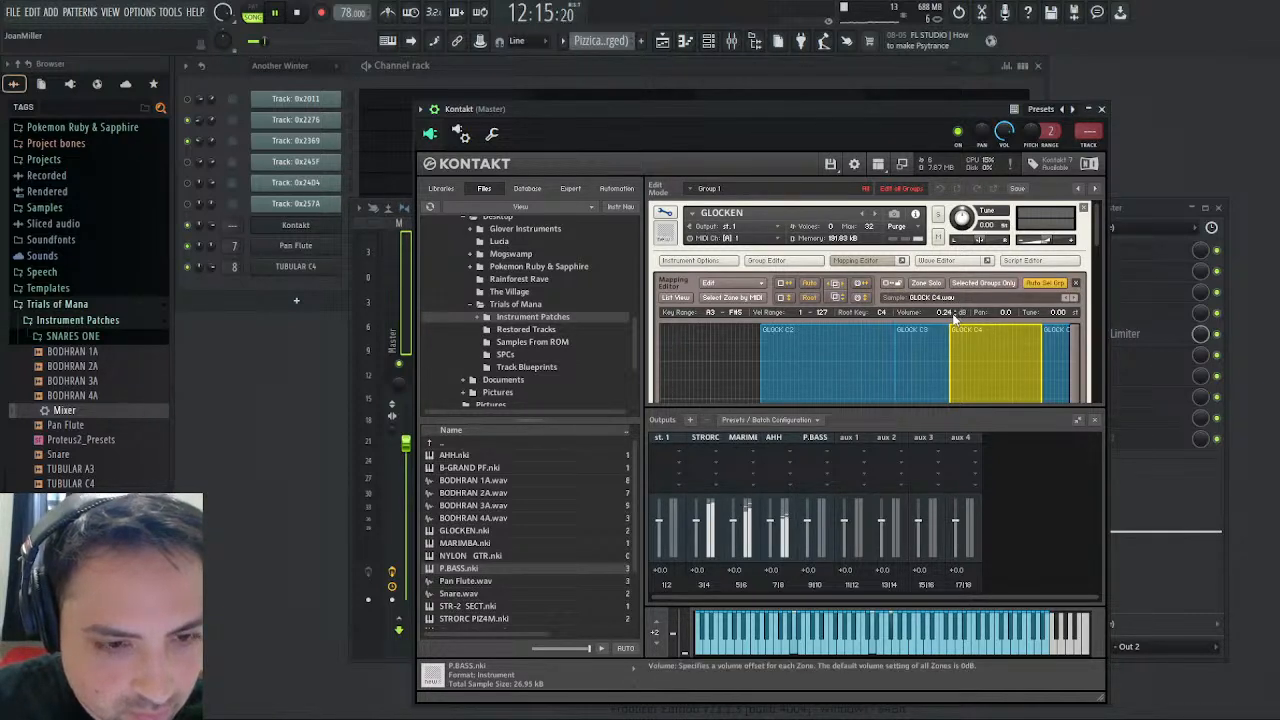
{"action": "left_click", "coordinate": [297, 13]}
{"action": "left_click", "coordinate": [276, 13]}
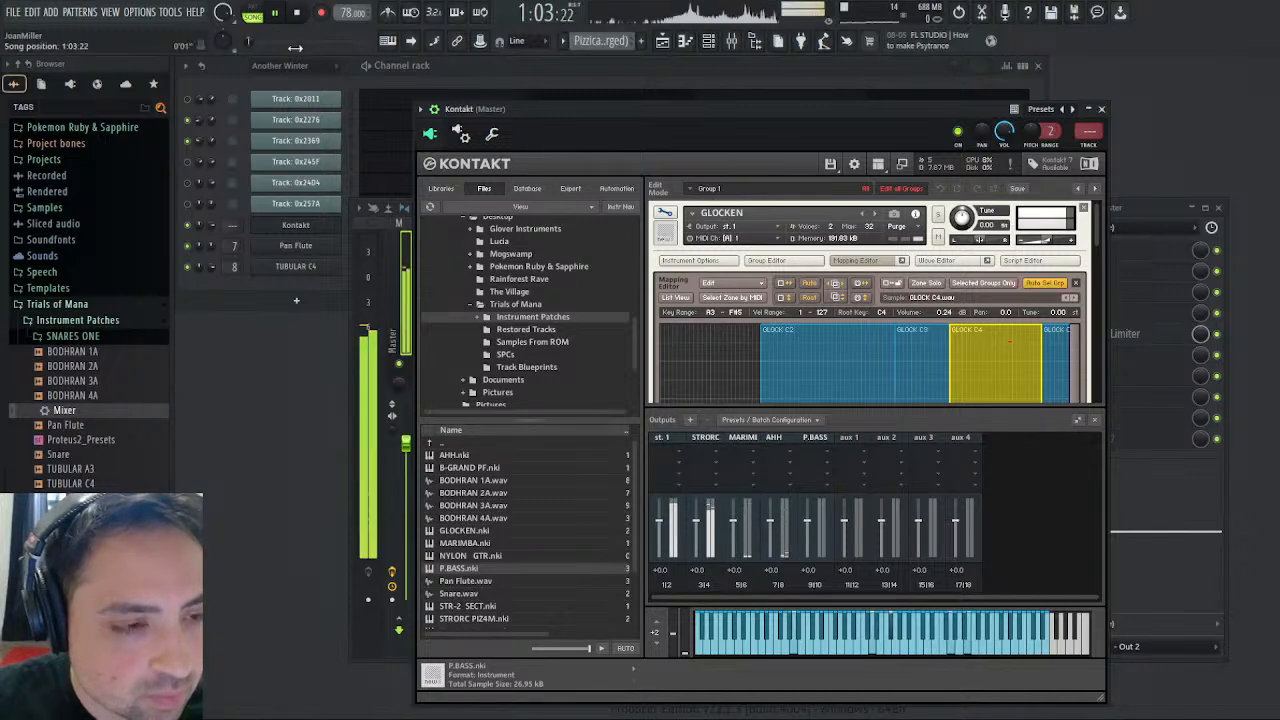
- Check the Glock level in the mixer and set the GLOCK C2 zone's volume in Kontakt to 0.16 dB
{"action": "key", "text": "F9"}
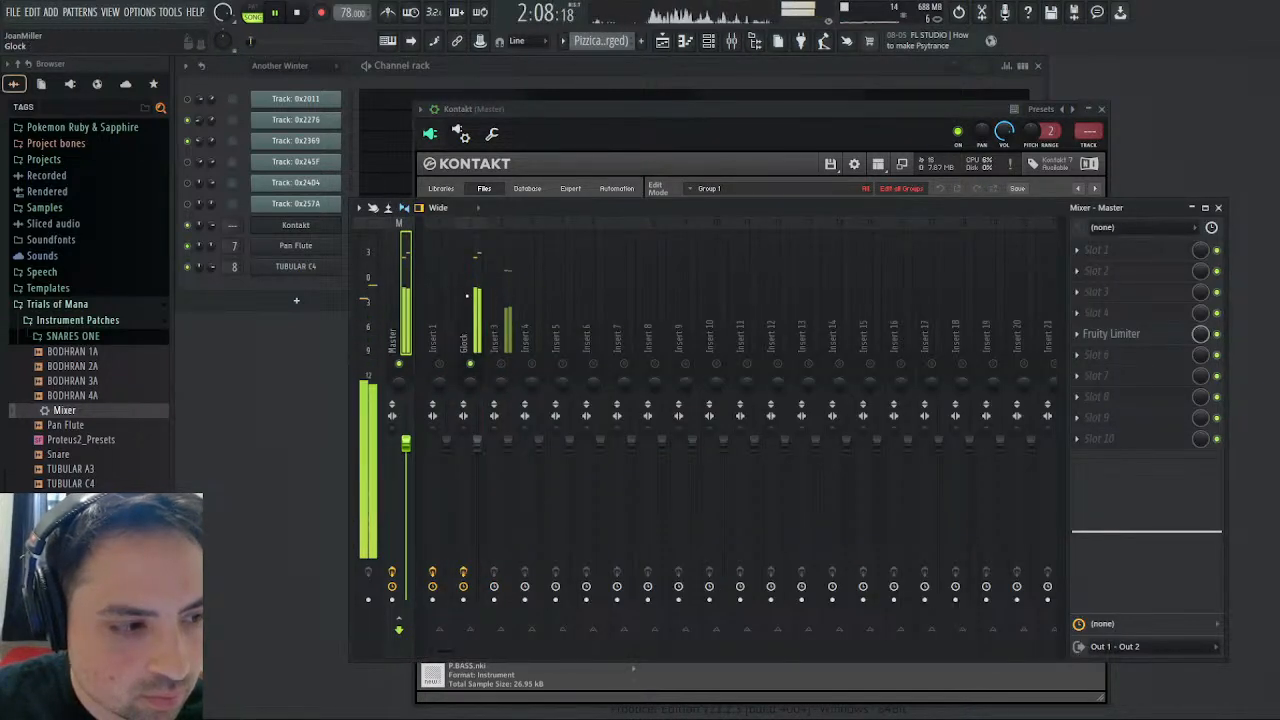
{"action": "left_click", "coordinate": [775, 200]}
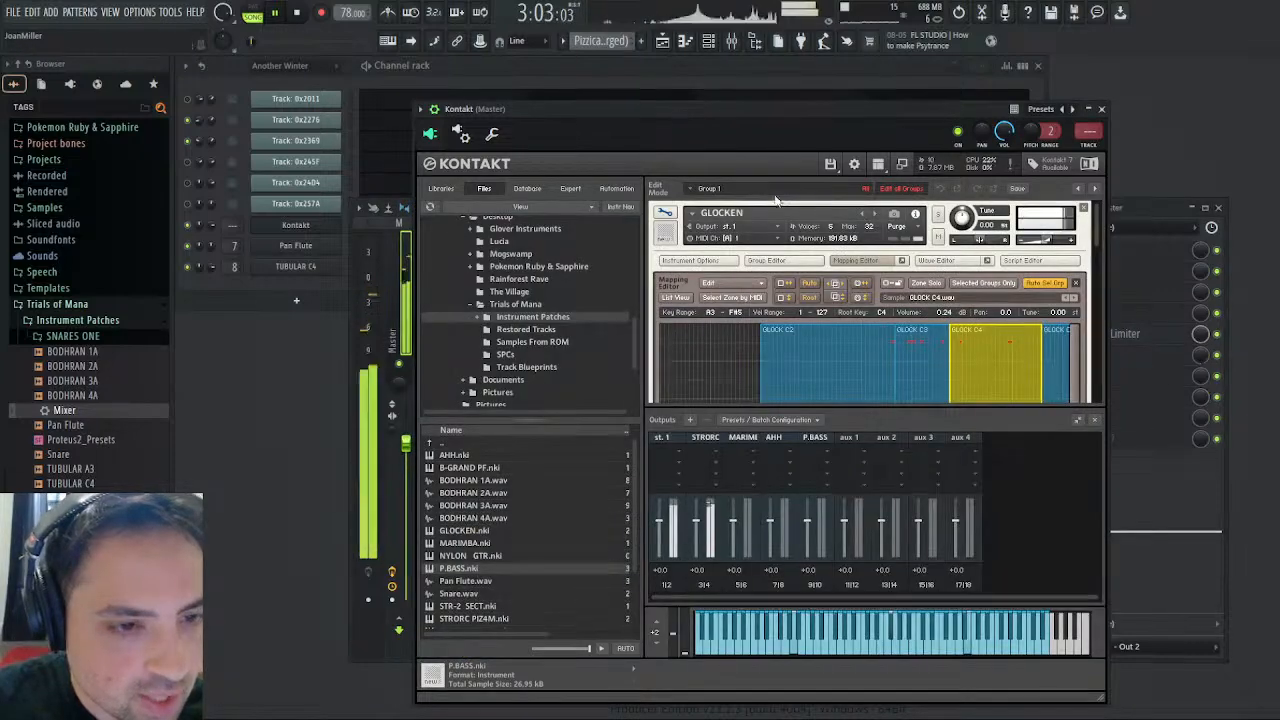
{"action": "left_click", "coordinate": [840, 343]}
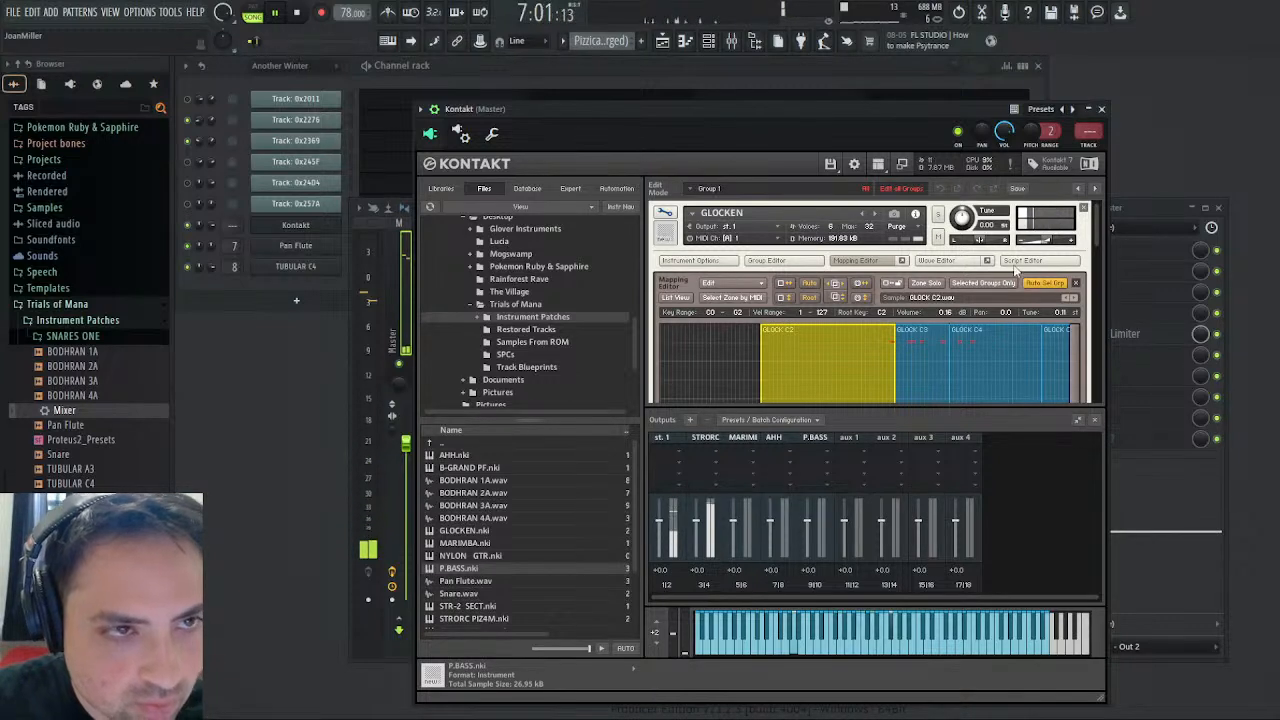
- Close Kontakt, lower the Glock mixer fader, and compare its level with Insert 3 by soloing each during playback
{"action": "left_click", "coordinate": [1102, 109]}
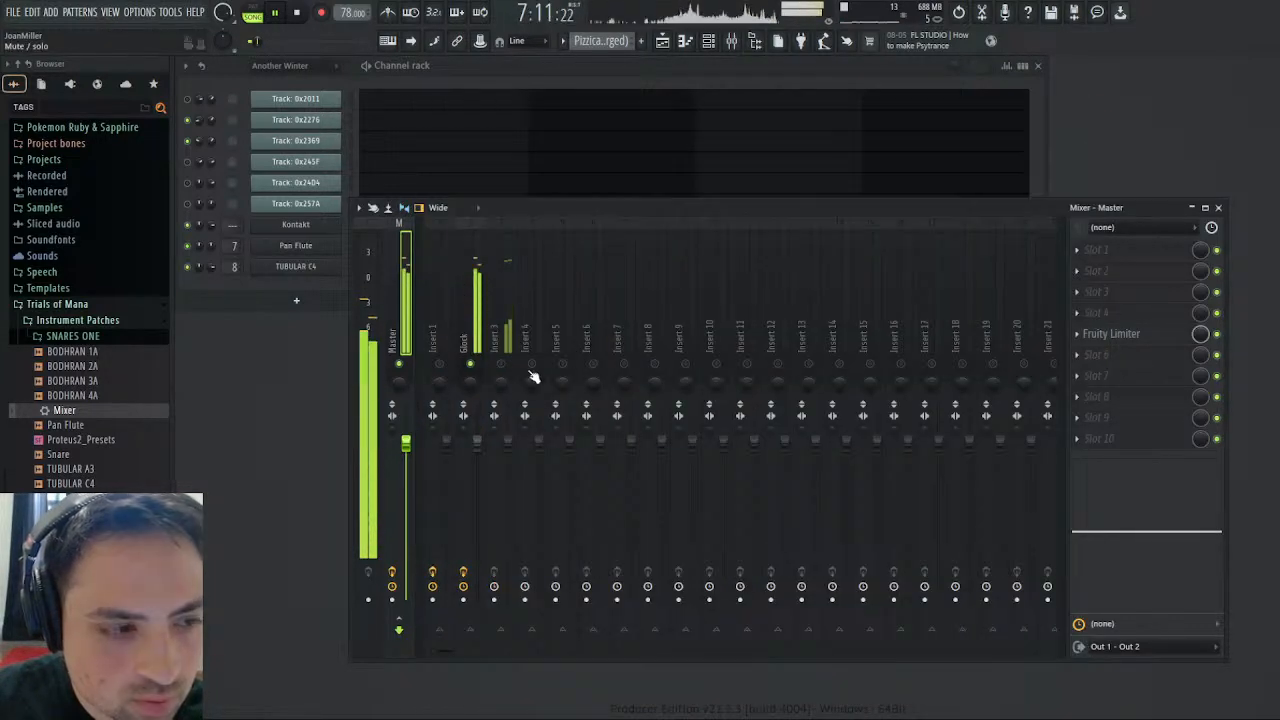
{"action": "left_click_drag", "start_coordinate": [484, 446], "coordinate": [484, 468]}
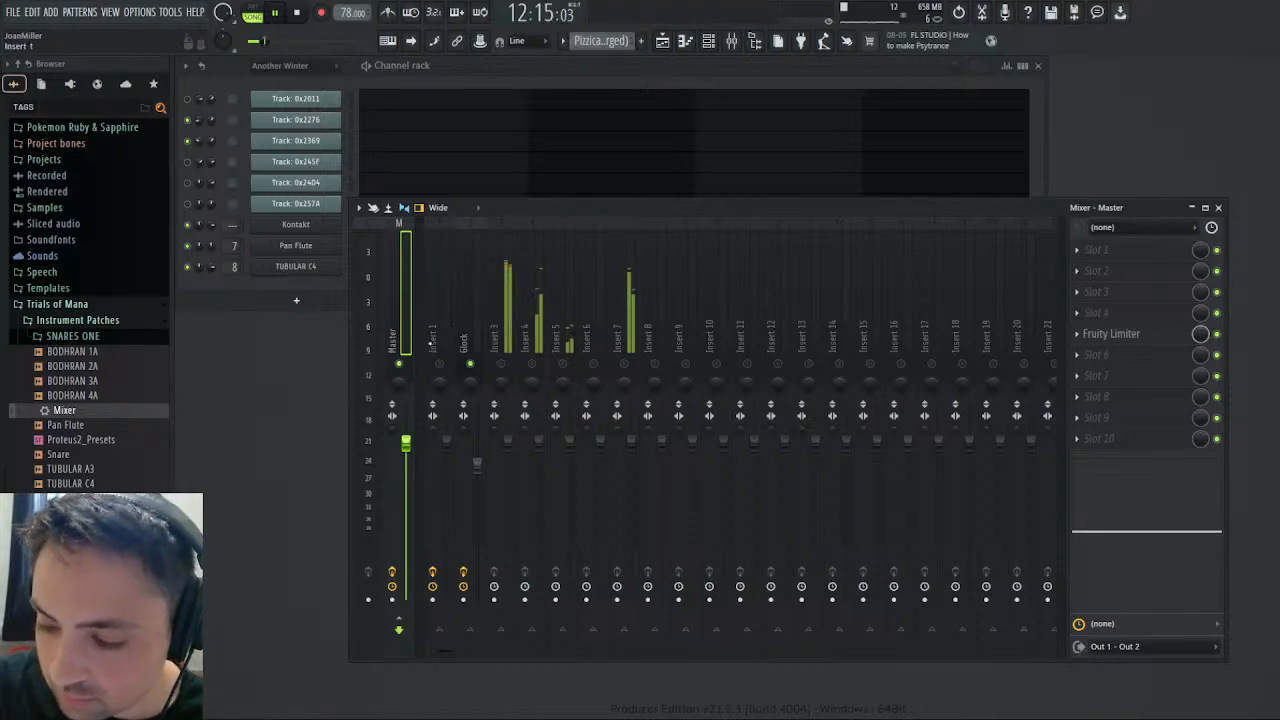
{"action": "left_click", "coordinate": [502, 350]}
{"action": "left_click", "coordinate": [297, 12]}
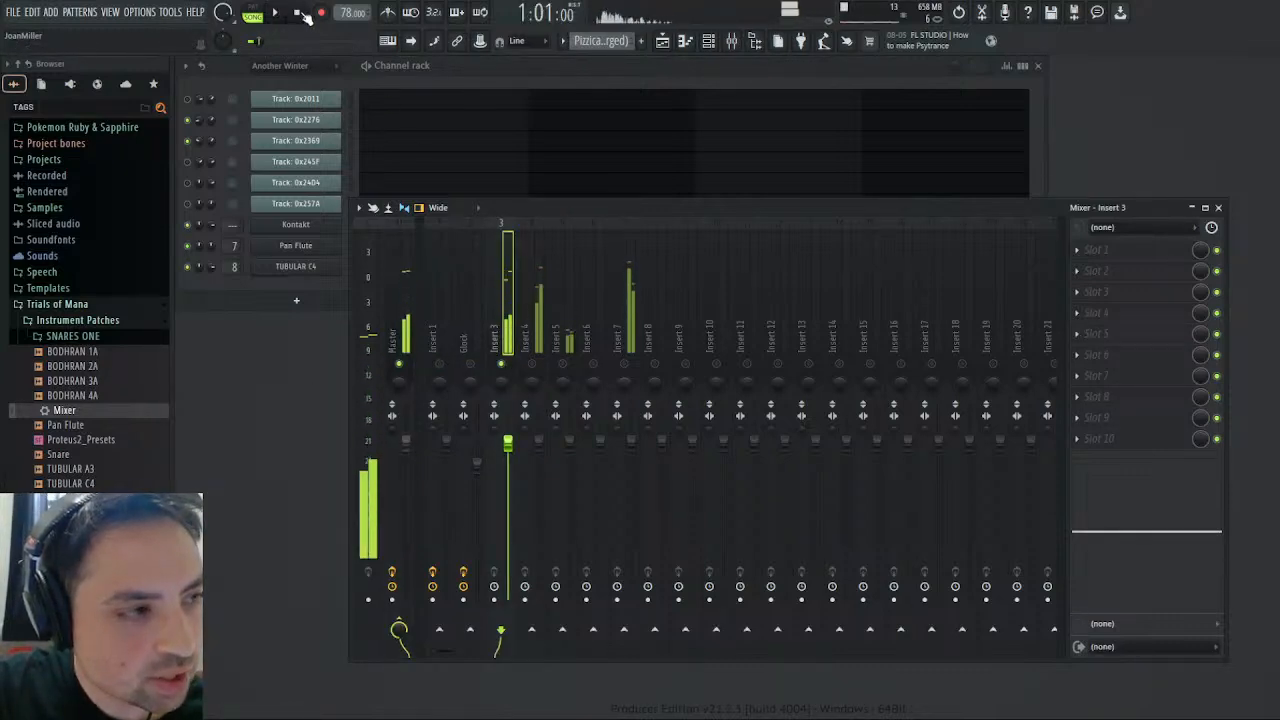
{"action": "key", "text": "space"}
{"action": "left_click", "coordinate": [470, 342]}
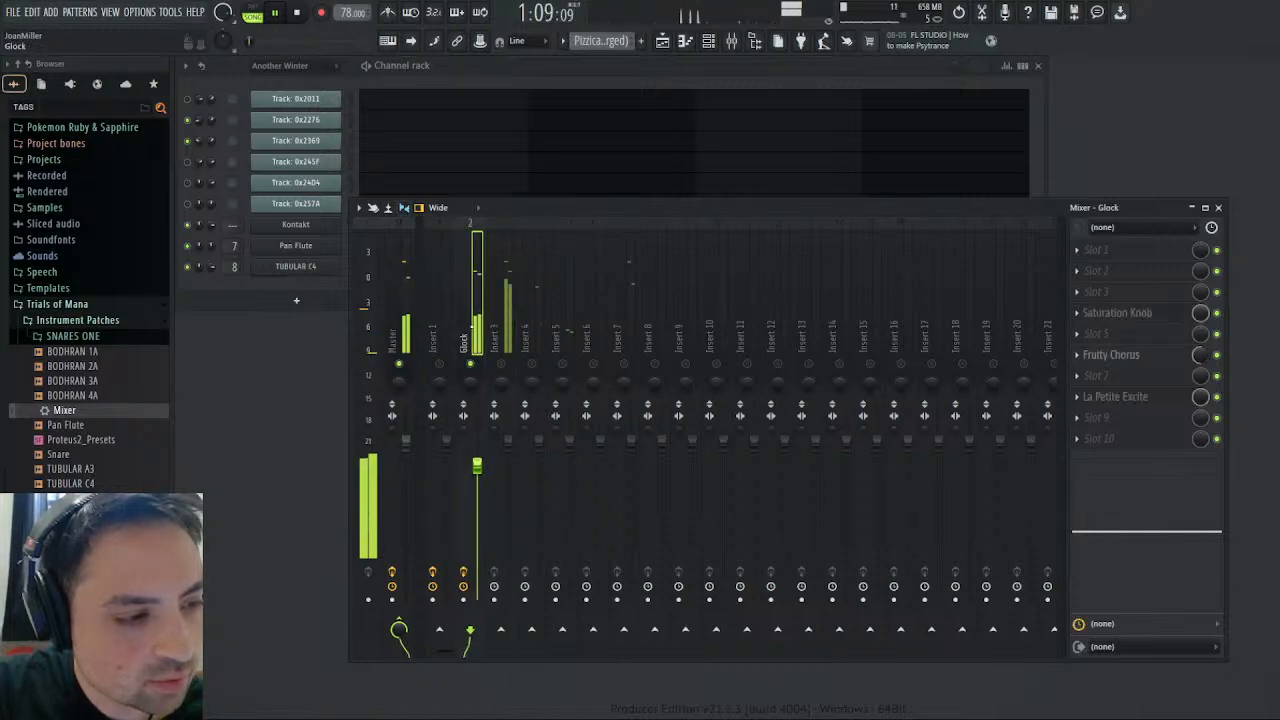
{"action": "left_click", "coordinate": [297, 13]}
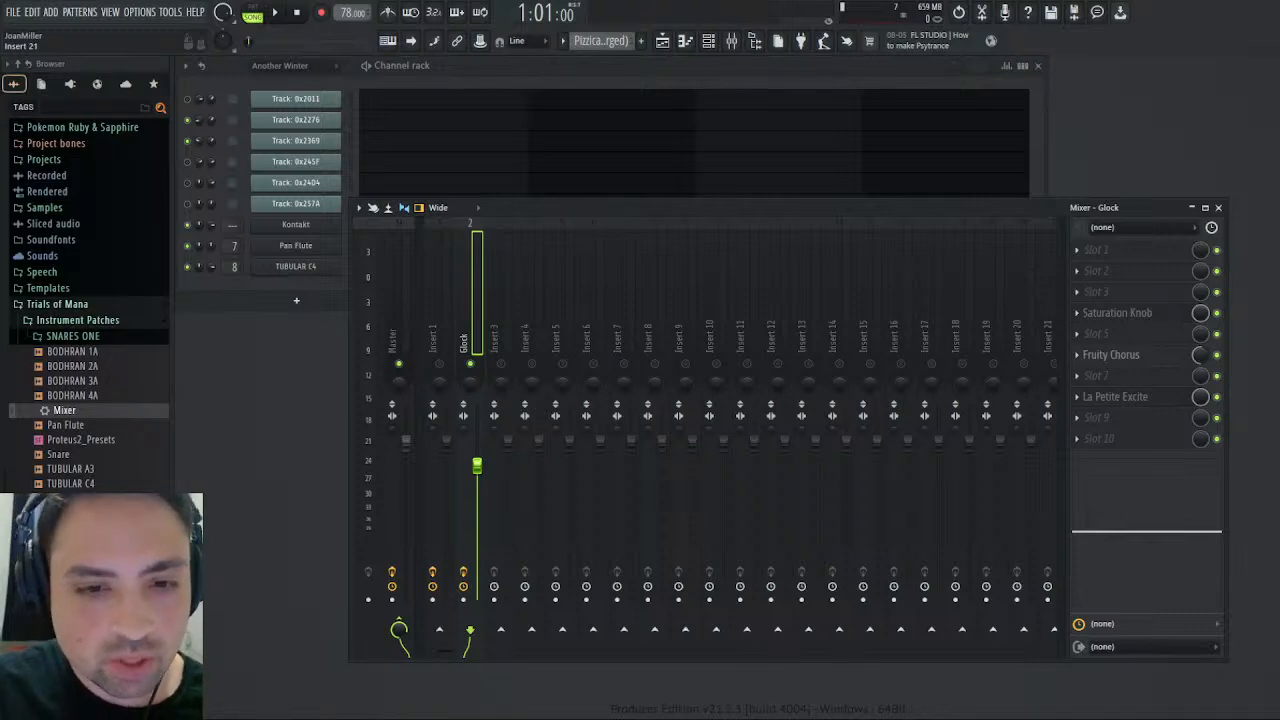
- Reopen GLOCKEN's edit view in Kontakt, hide the Mapping Editor, and enable Retrigger on the triangle Pan modulator
{"action": "left_click", "coordinate": [296, 224]}
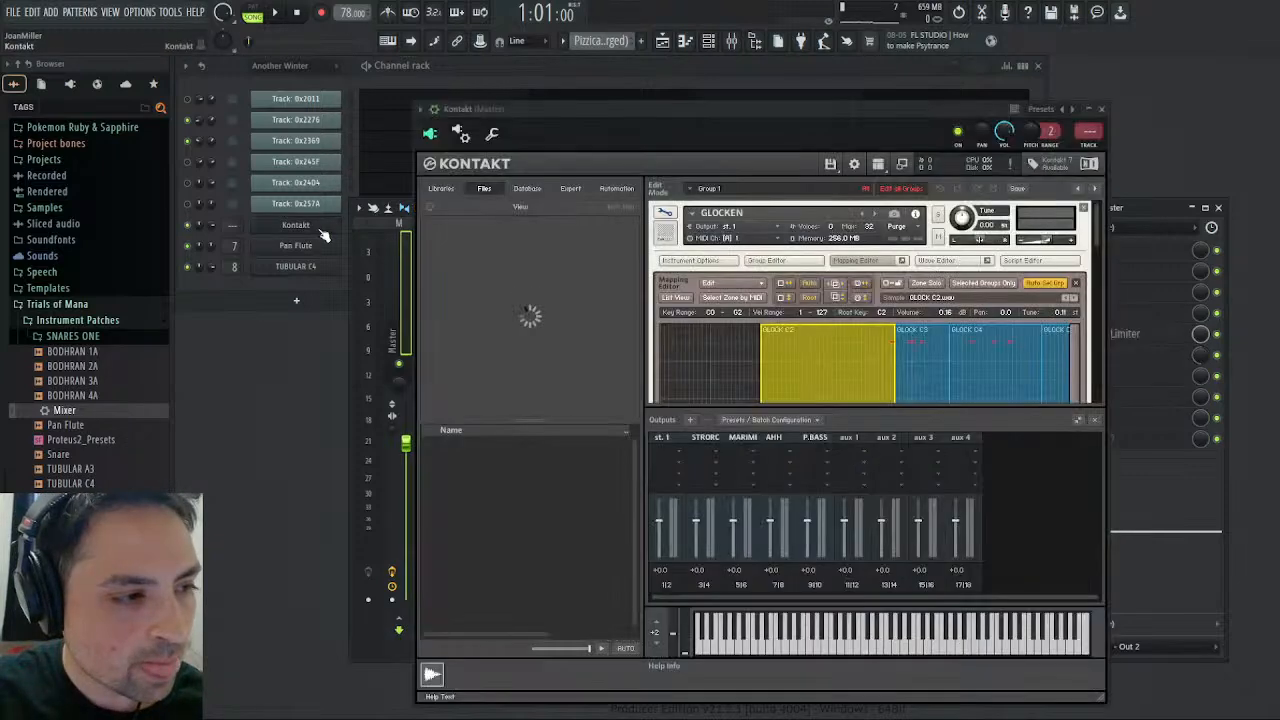
{"action": "left_click", "coordinate": [658, 212]}
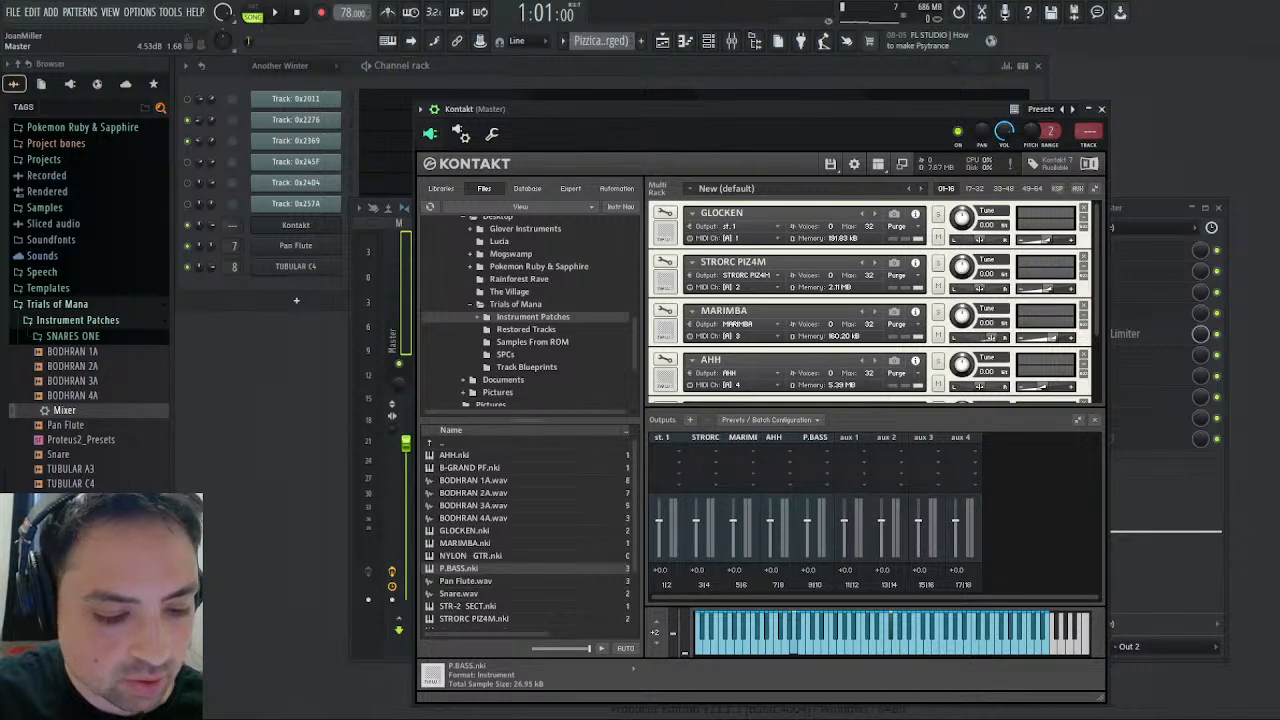
{"action": "left_click", "coordinate": [664, 212]}
{"action": "left_click", "coordinate": [664, 213]}
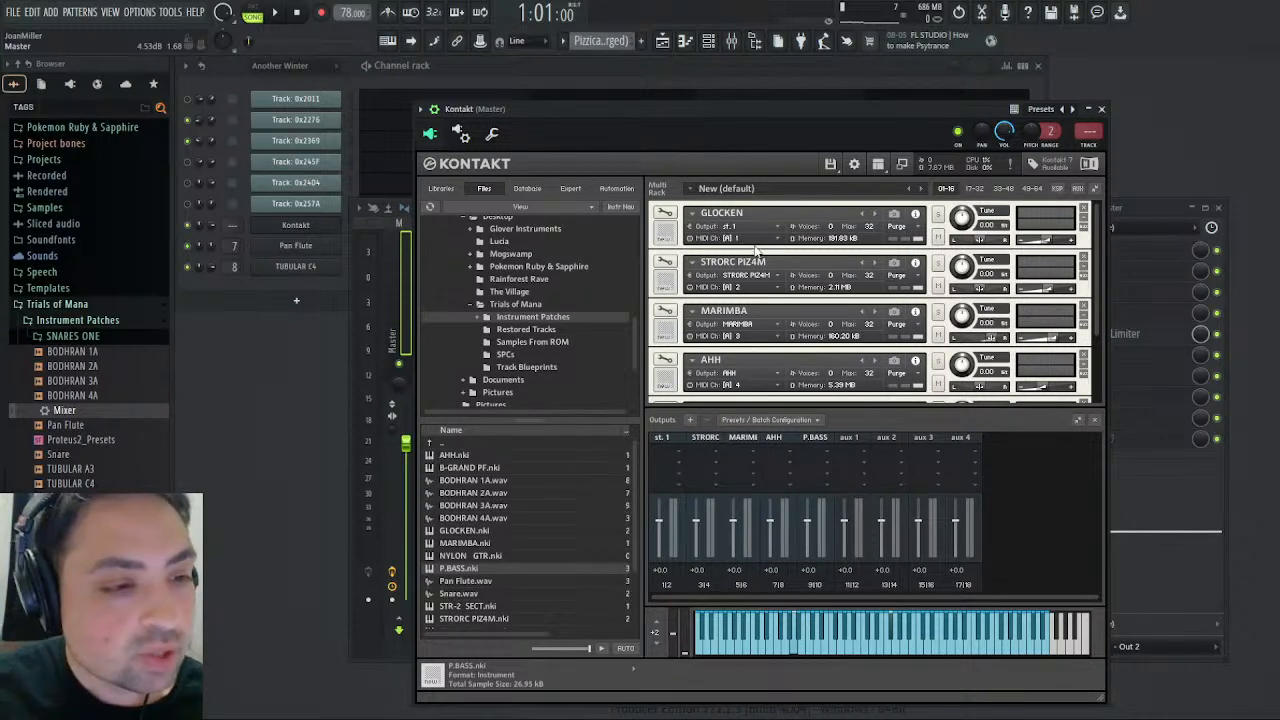
{"action": "left_click", "coordinate": [664, 213]}
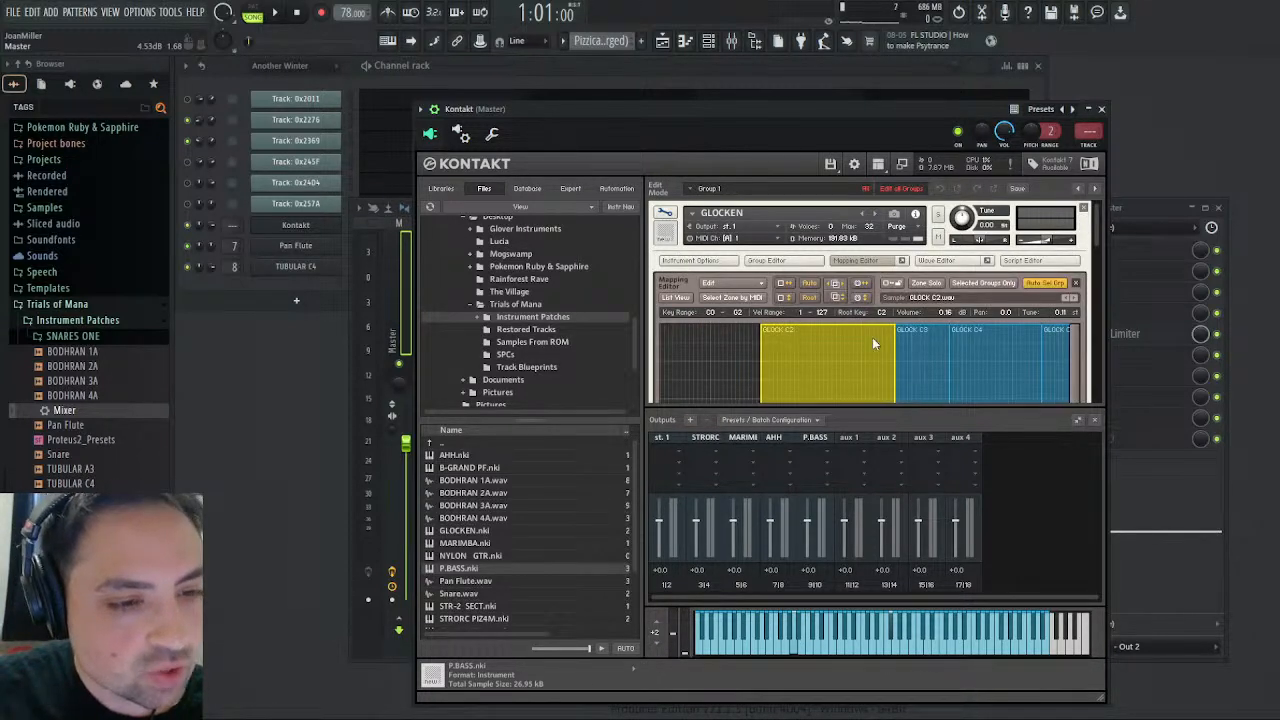
{"action": "left_click", "coordinate": [869, 262]}
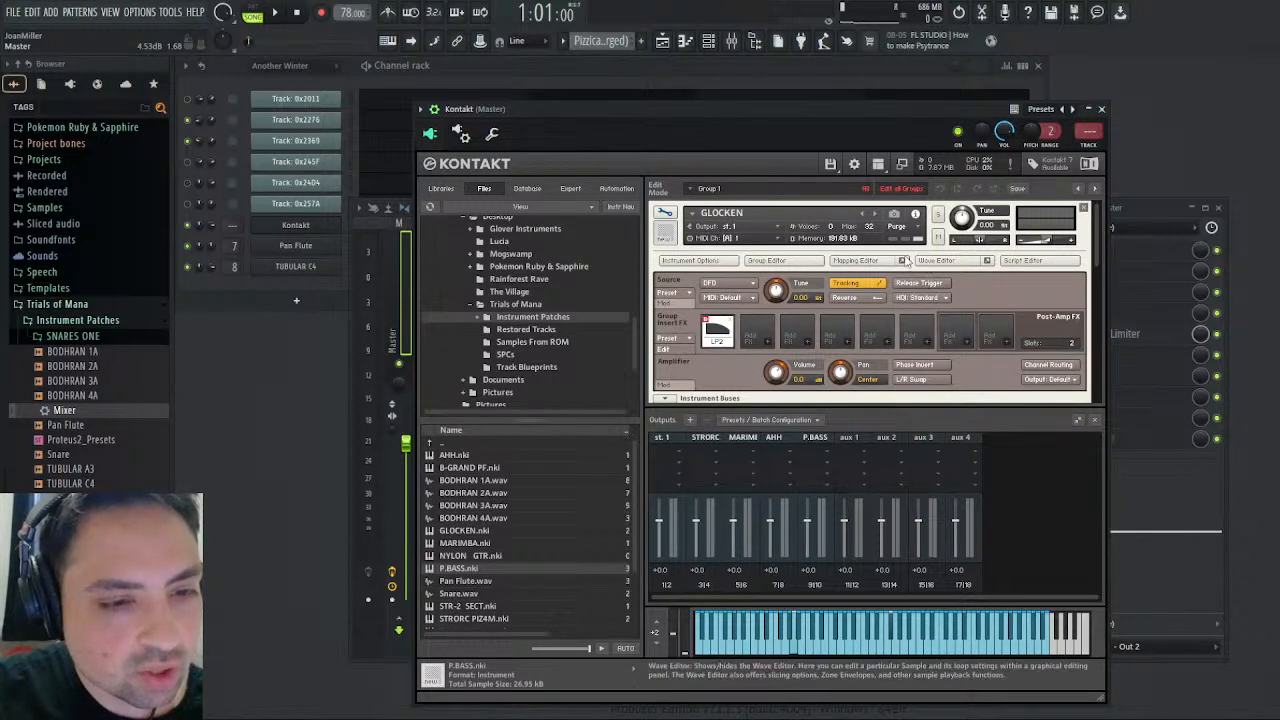
{"action": "scroll", "coordinate": [720, 354], "scroll_direction": "down", "scroll_amount": 5}
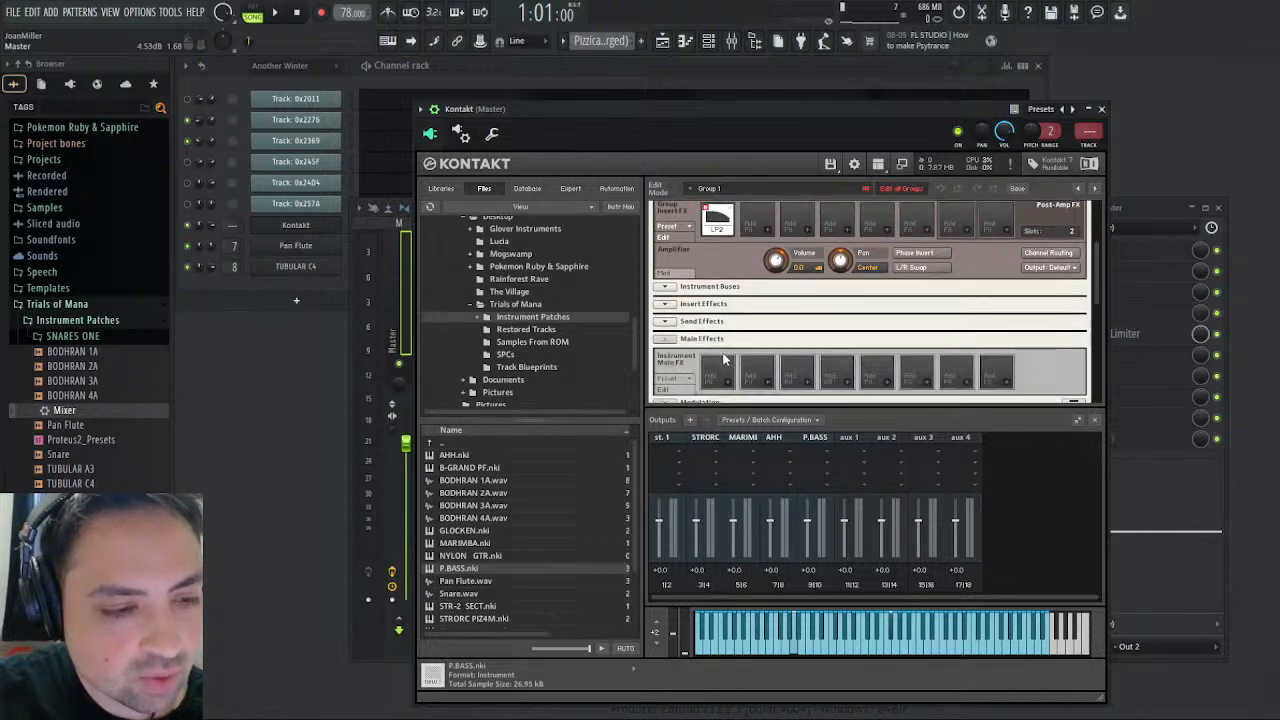
{"action": "scroll", "coordinate": [720, 354], "scroll_direction": "down", "scroll_amount": 4}
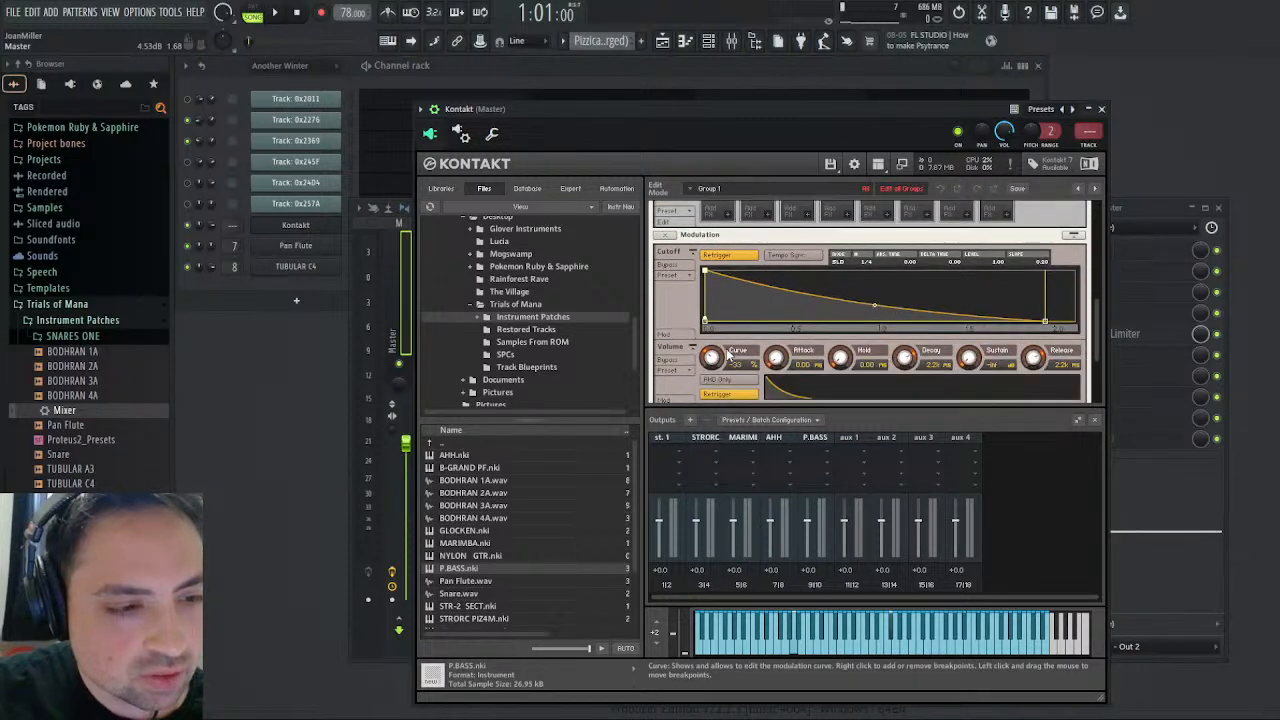
{"action": "scroll", "coordinate": [730, 352], "scroll_direction": "down", "scroll_amount": 3}
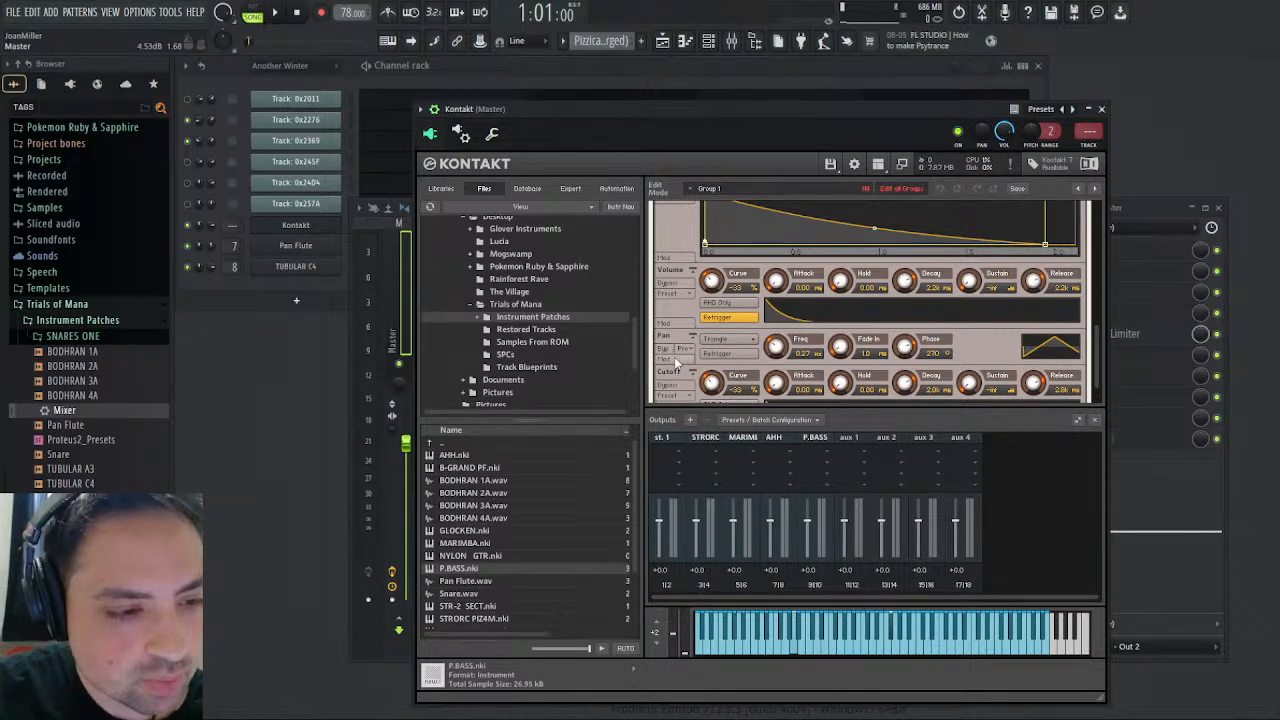
{"action": "left_click", "coordinate": [727, 356]}
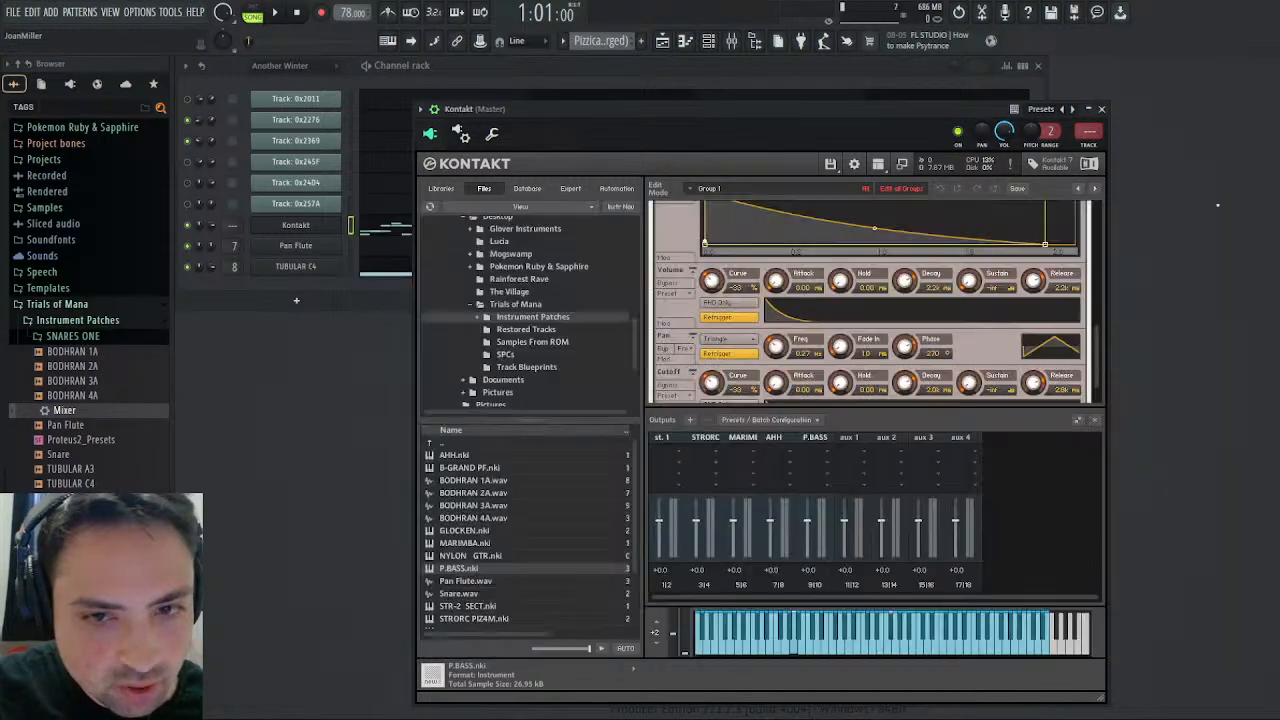
- Open Kontakt's piano roll, look over the pizzicato notes, and switch to the Glockenspiel pattern
{"action": "left_click", "coordinate": [382, 230]}
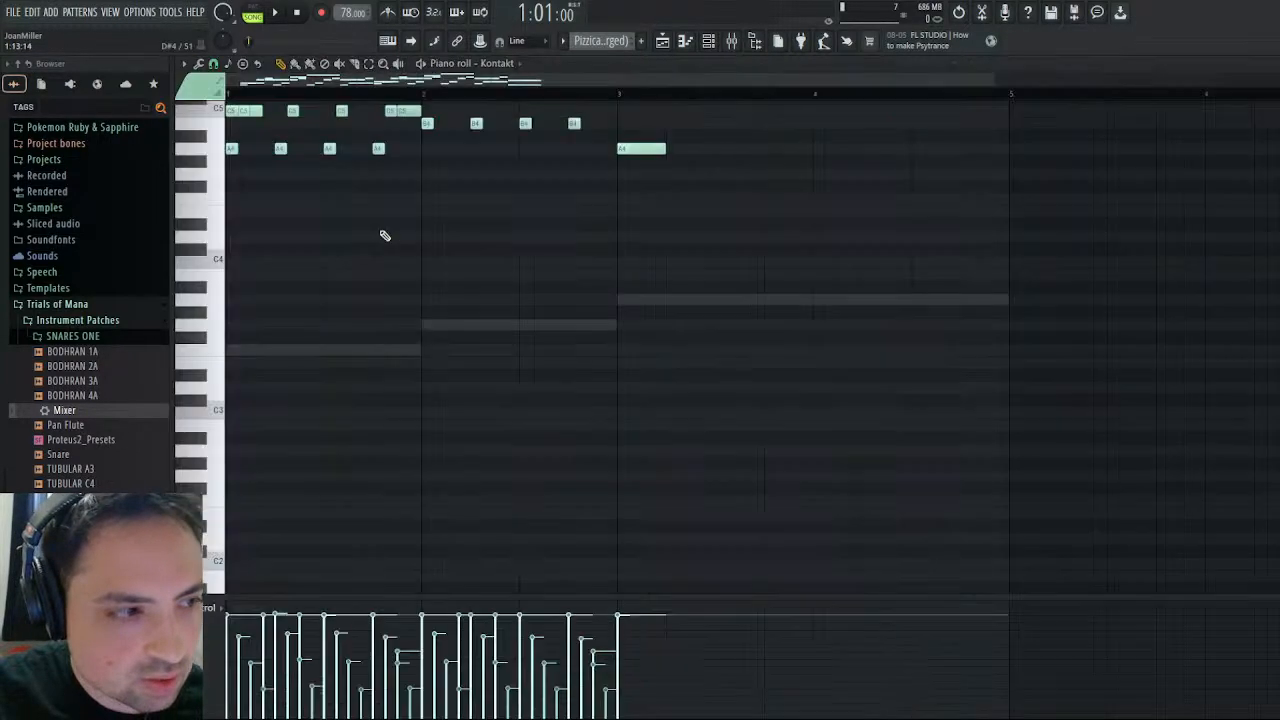
{"action": "left_click", "coordinate": [231, 150]}
{"action": "scroll", "coordinate": [232, 152], "scroll_direction": "up", "scroll_amount": 3}
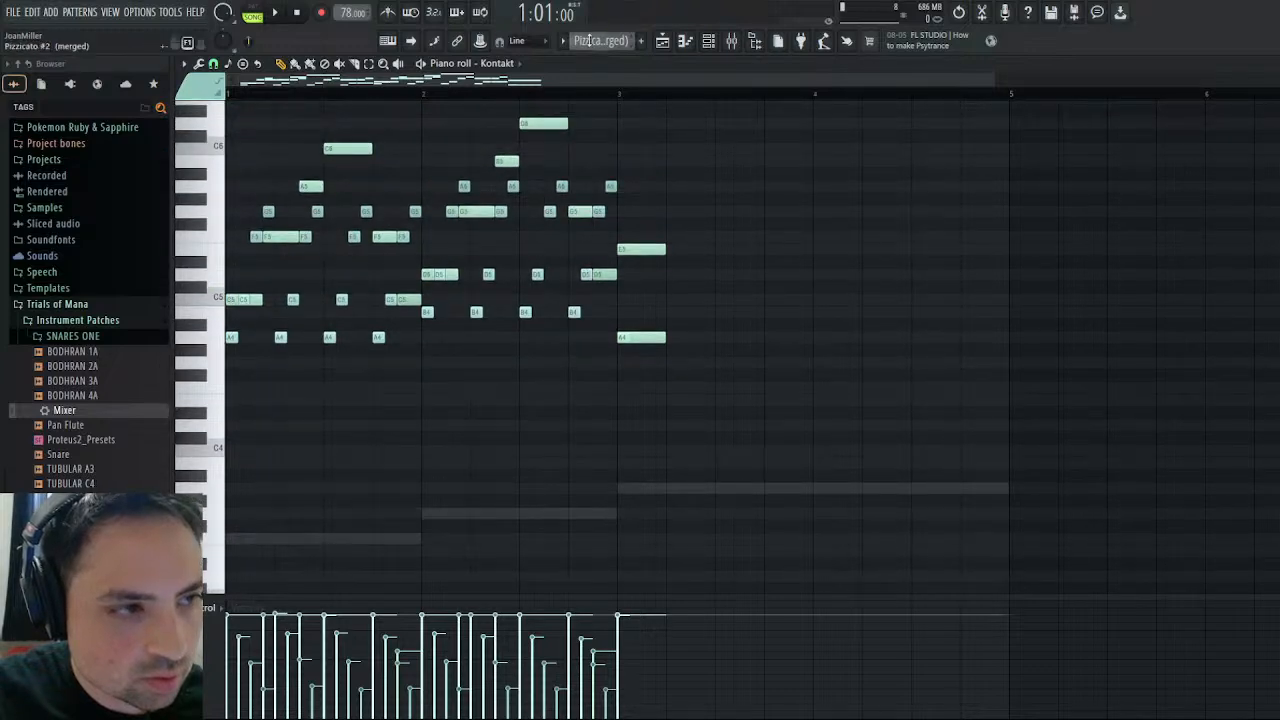
{"action": "scroll", "coordinate": [600, 41], "scroll_direction": "down", "scroll_amount": 2}
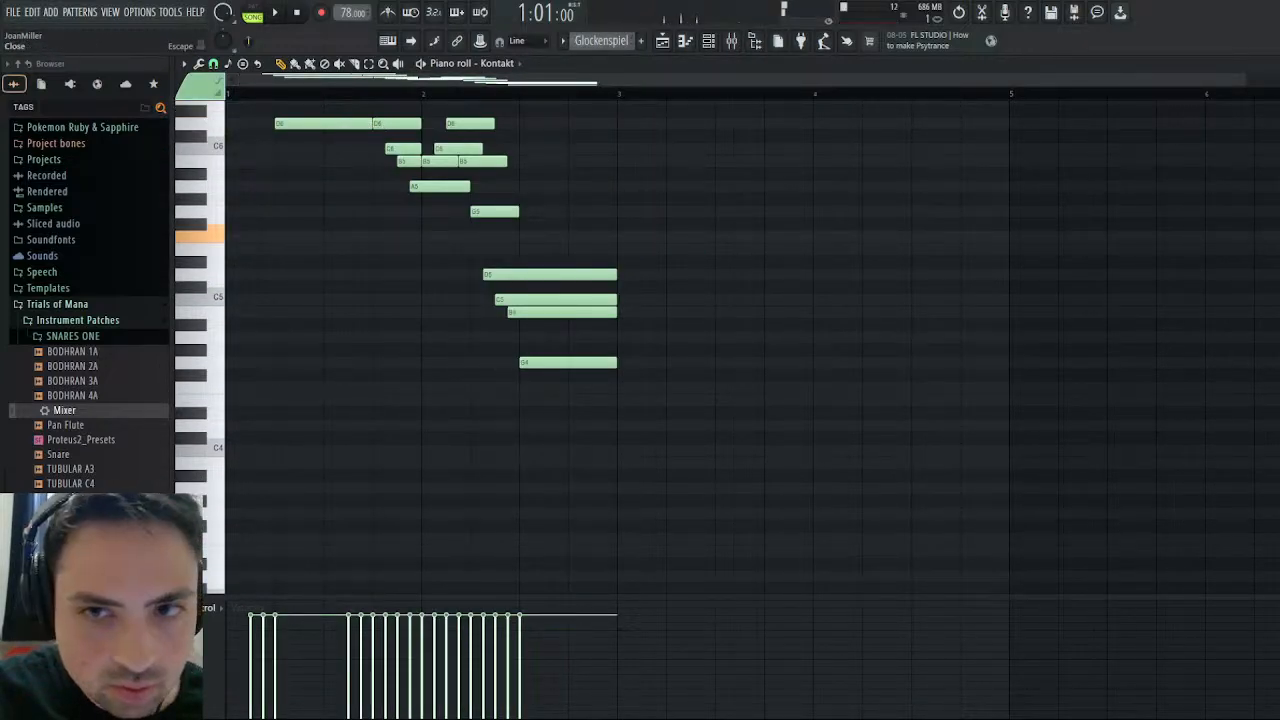
- Close the piano roll and examine GLOCKEN's Pan modulator, Source modulation, and Amplifier settings in Kontakt
{"action": "left_click", "coordinate": [1270, 64]}
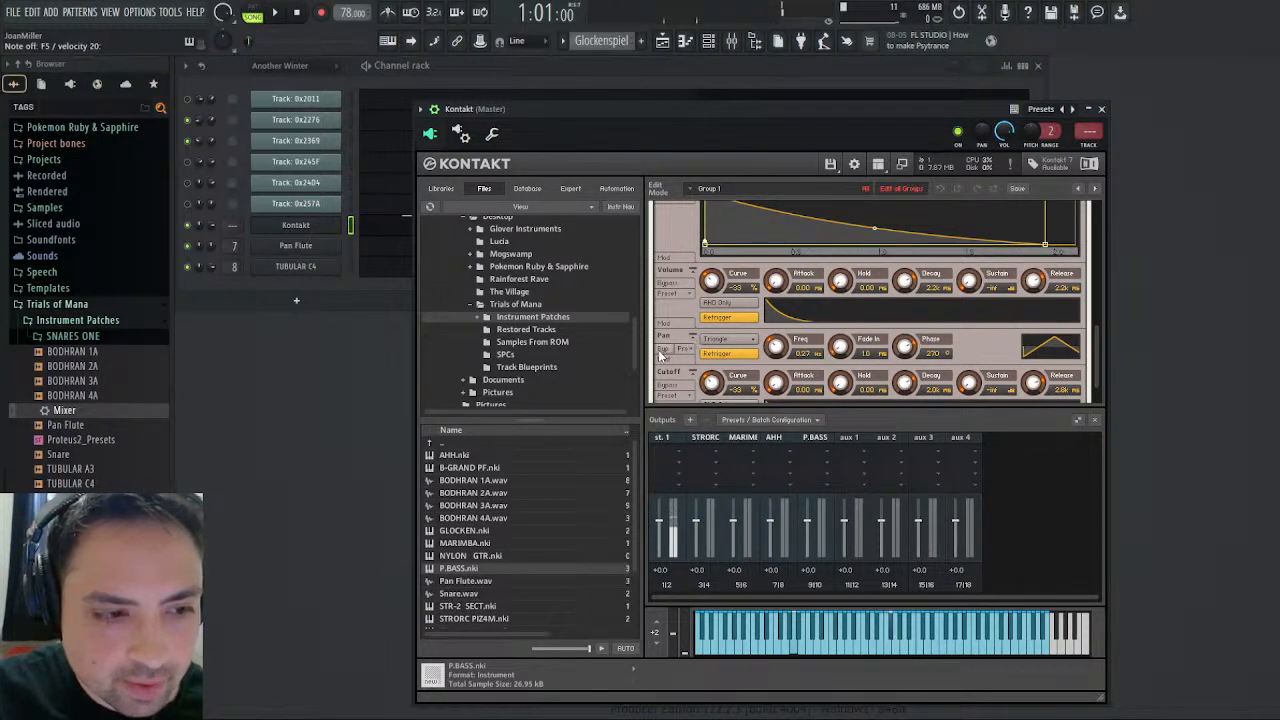
{"action": "left_click", "coordinate": [666, 362]}
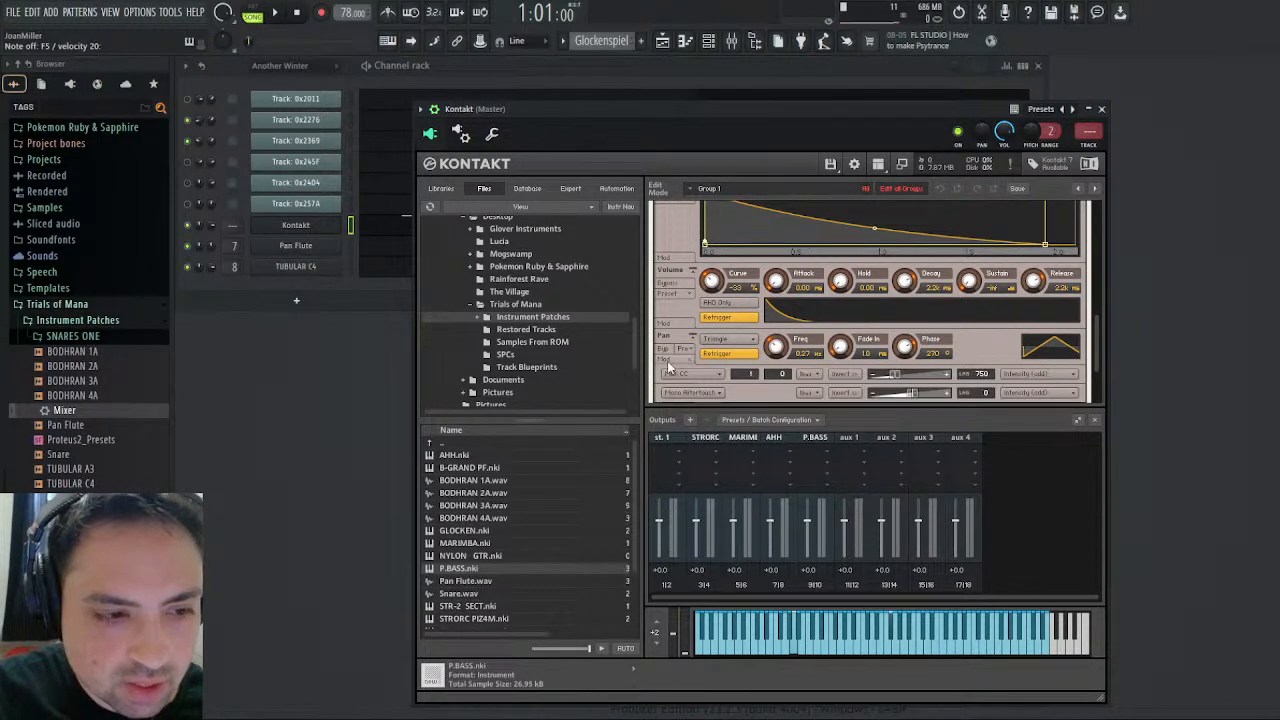
{"action": "left_click", "coordinate": [680, 362]}
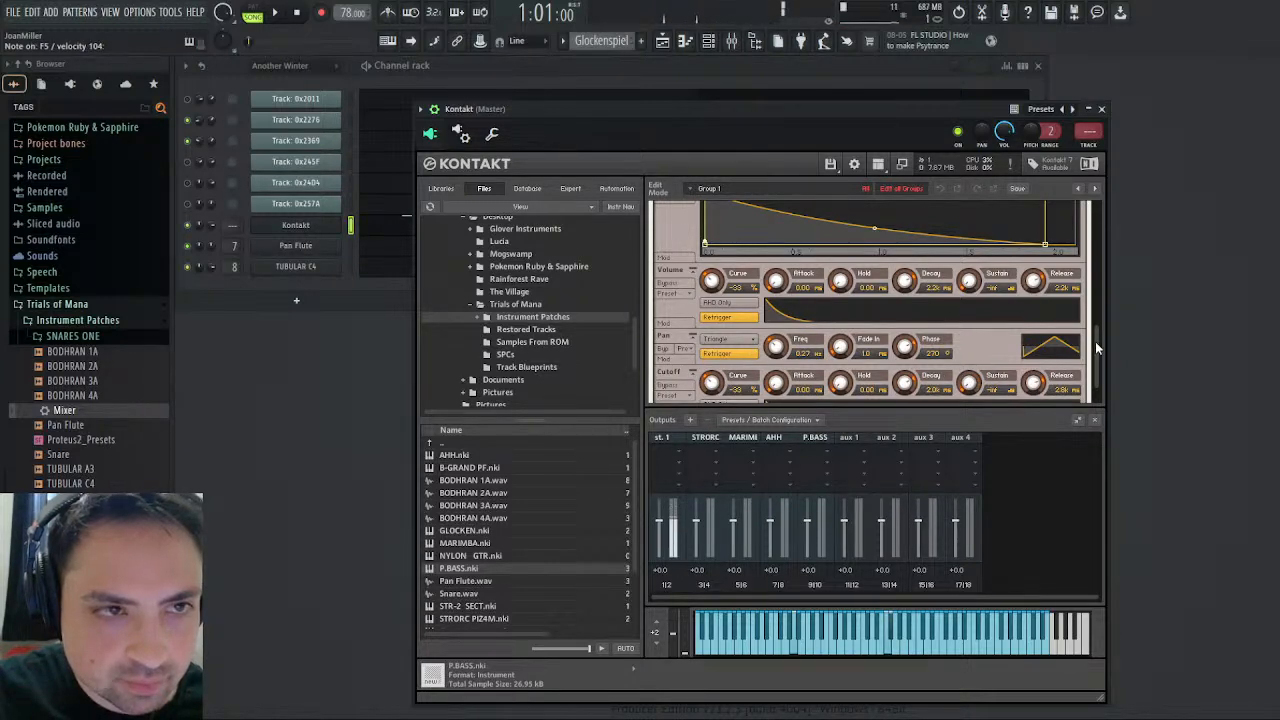
{"action": "left_click_drag", "start_coordinate": [1097, 350], "coordinate": [1115, 217]}
{"action": "left_click", "coordinate": [659, 303]}
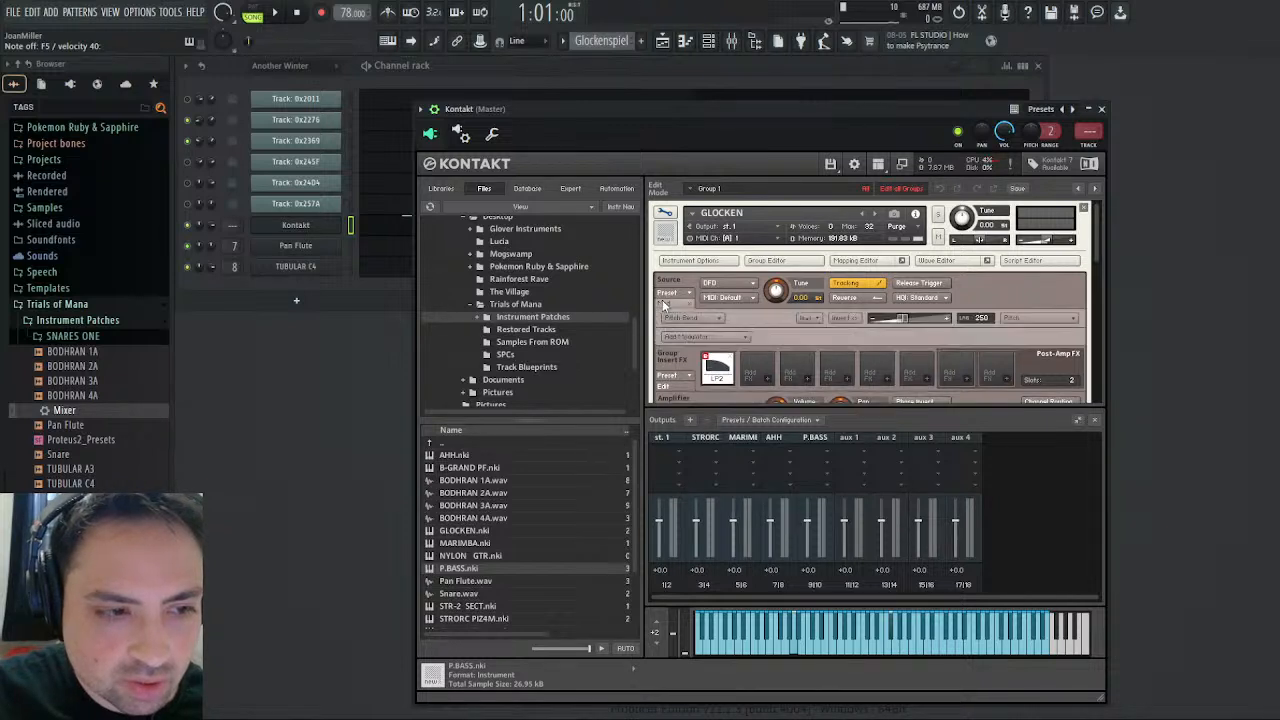
{"action": "left_click", "coordinate": [669, 304]}
{"action": "scroll", "coordinate": [672, 340], "scroll_direction": "down", "scroll_amount": 3}
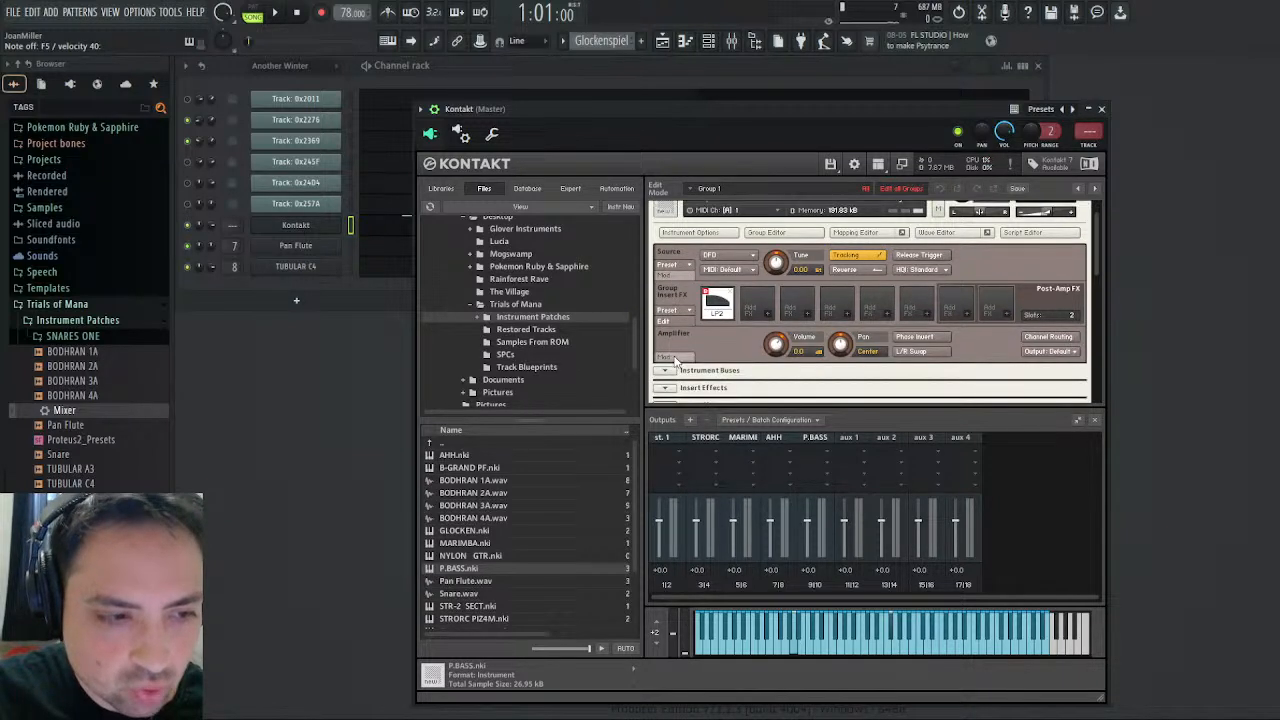
{"action": "scroll", "coordinate": [677, 359], "scroll_direction": "down", "scroll_amount": 1}
{"action": "scroll", "coordinate": [677, 359], "scroll_direction": "down", "scroll_amount": 1}
{"action": "scroll", "coordinate": [677, 359], "scroll_direction": "up", "scroll_amount": 2}
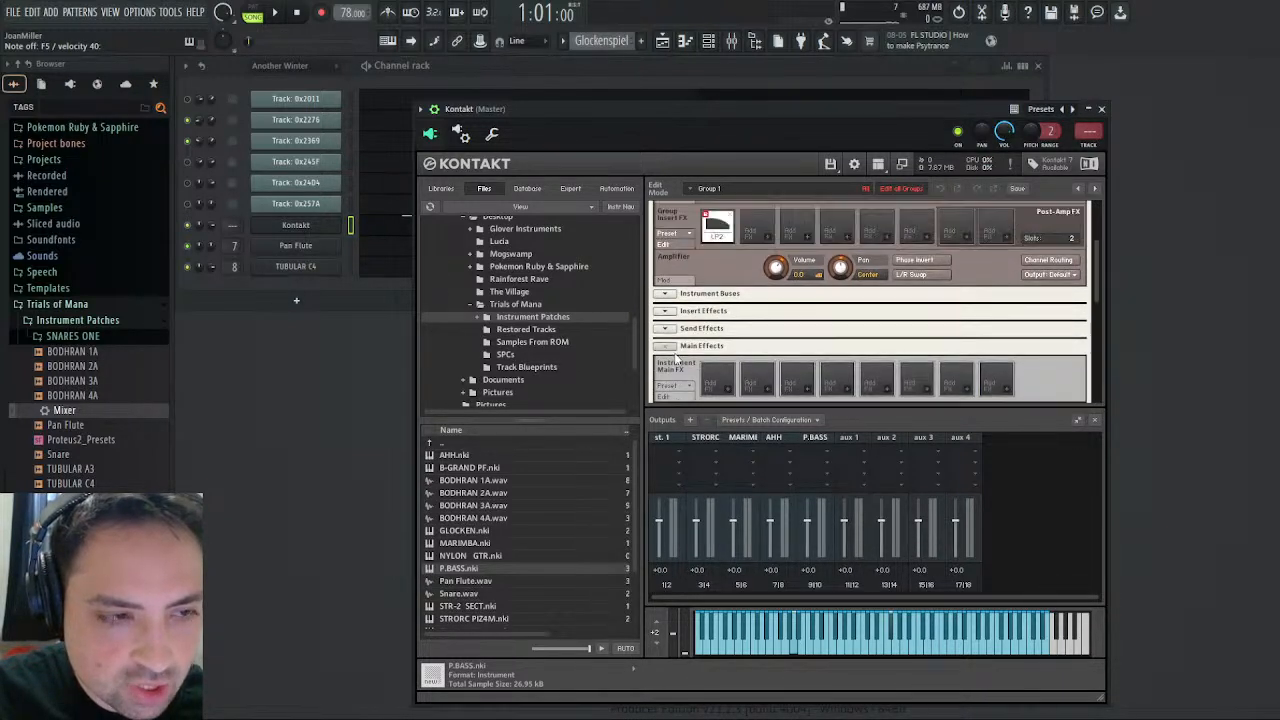
{"action": "scroll", "coordinate": [676, 360], "scroll_direction": "up", "scroll_amount": 3}
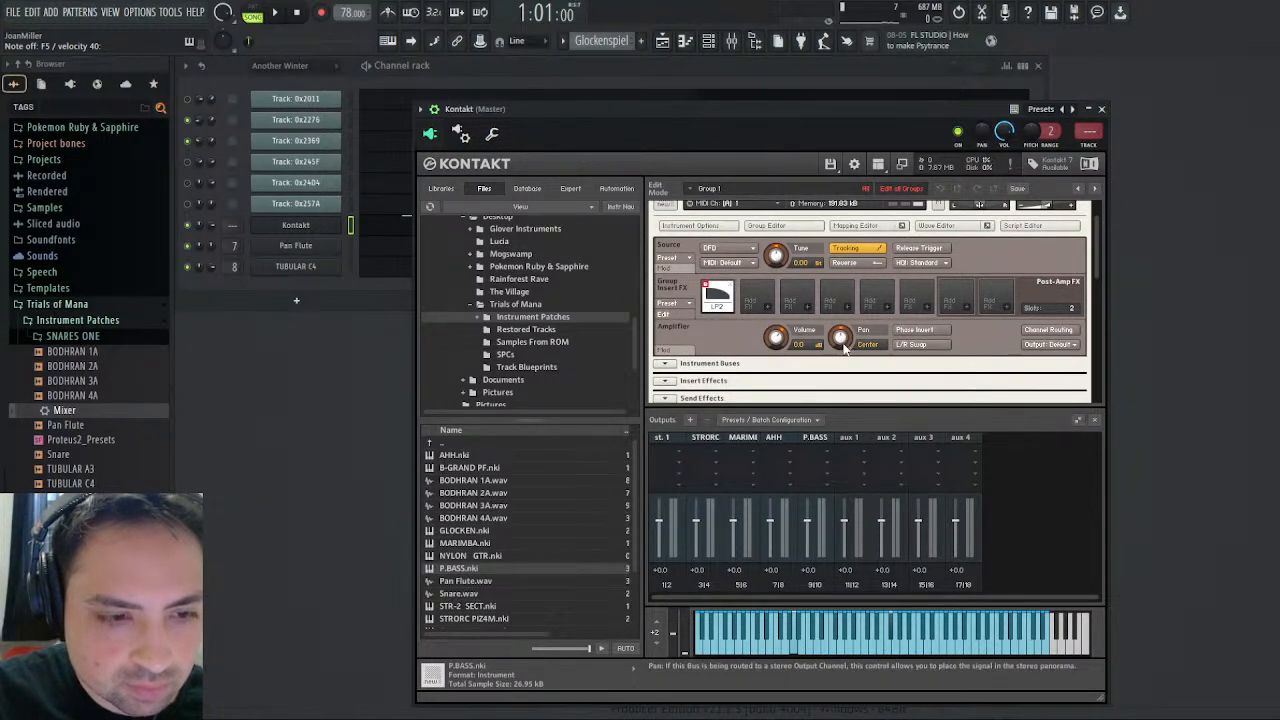
- Raise the MIDI CC intensity of GLOCKEN's triangle Pan modulator to its maximum
{"action": "left_click_drag", "start_coordinate": [1093, 274], "coordinate": [1072, 418]}
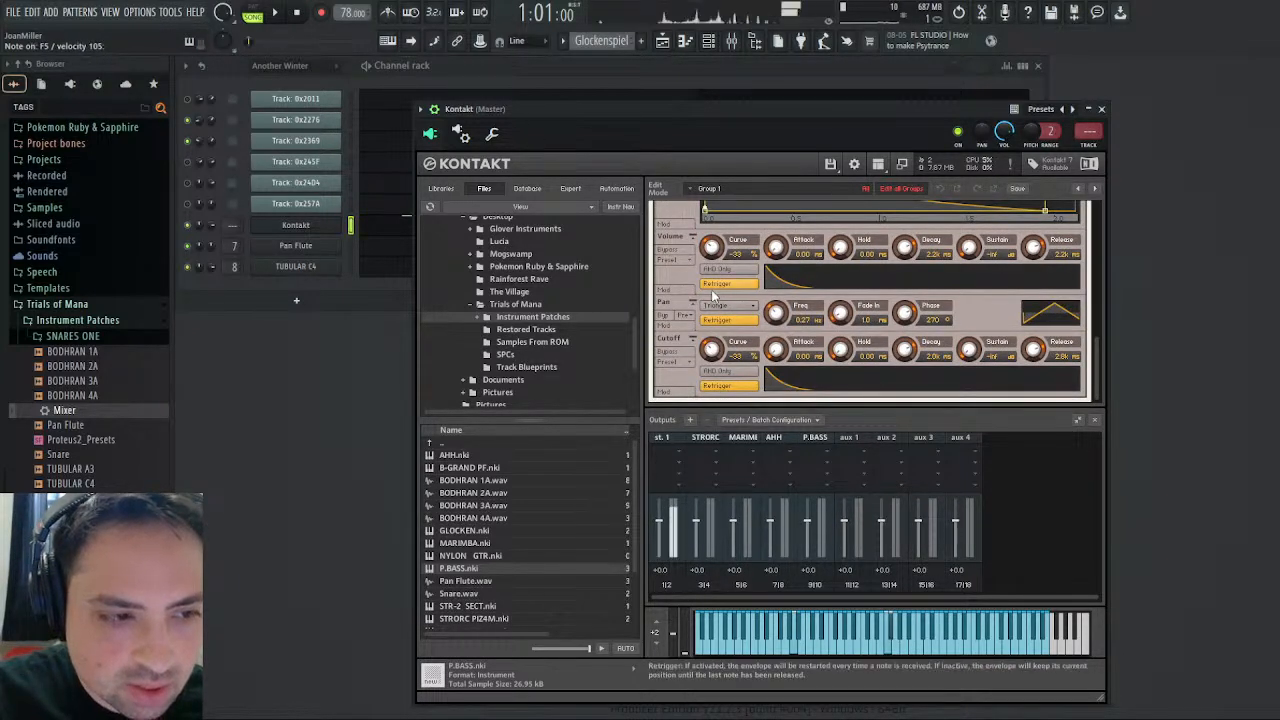
{"action": "left_click", "coordinate": [672, 326]}
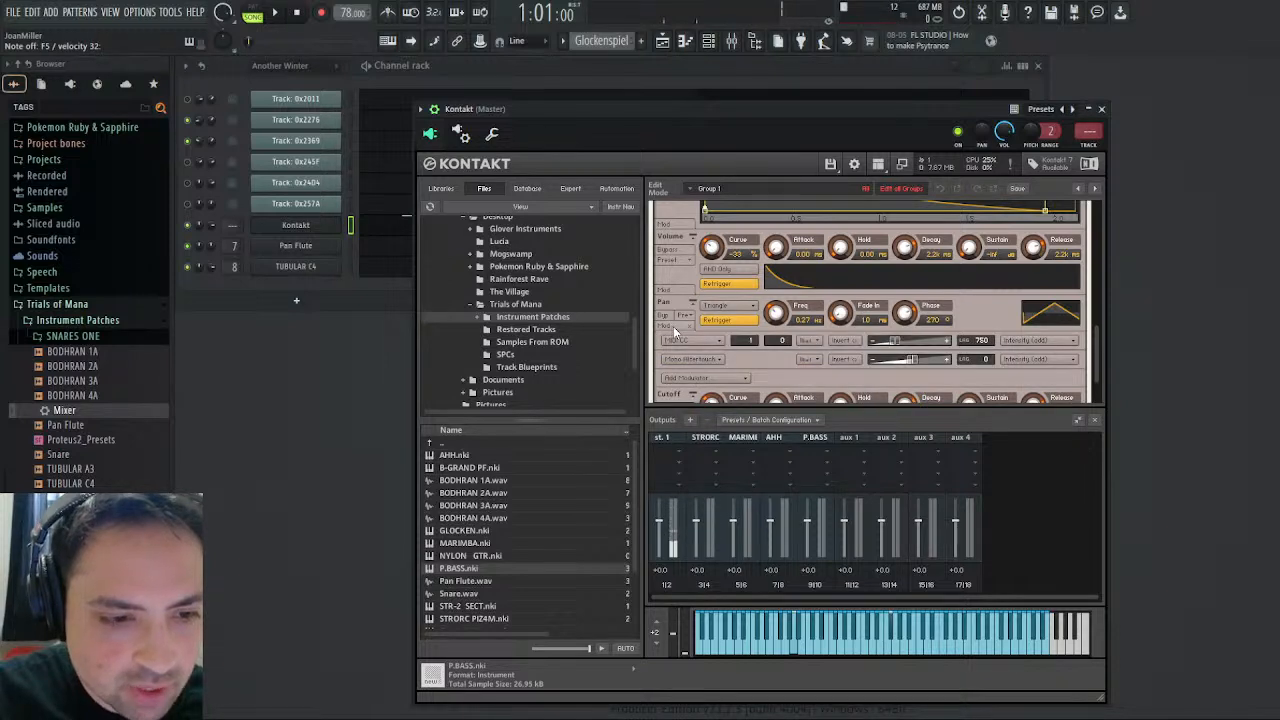
{"action": "left_click_drag", "start_coordinate": [897, 343], "coordinate": [945, 342]}
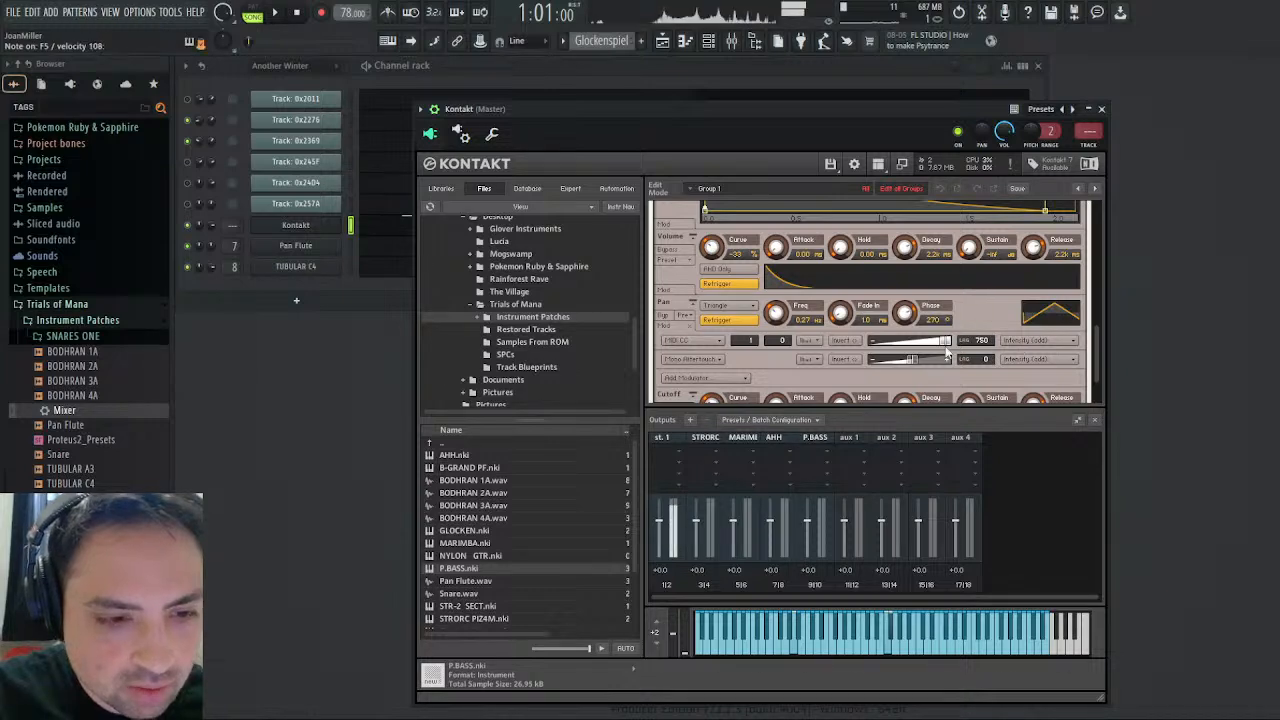
- Try adding a sine LFO to the Amplifier's Pan control, and delete that modulator
{"action": "left_click_drag", "start_coordinate": [1097, 342], "coordinate": [1108, 254]}
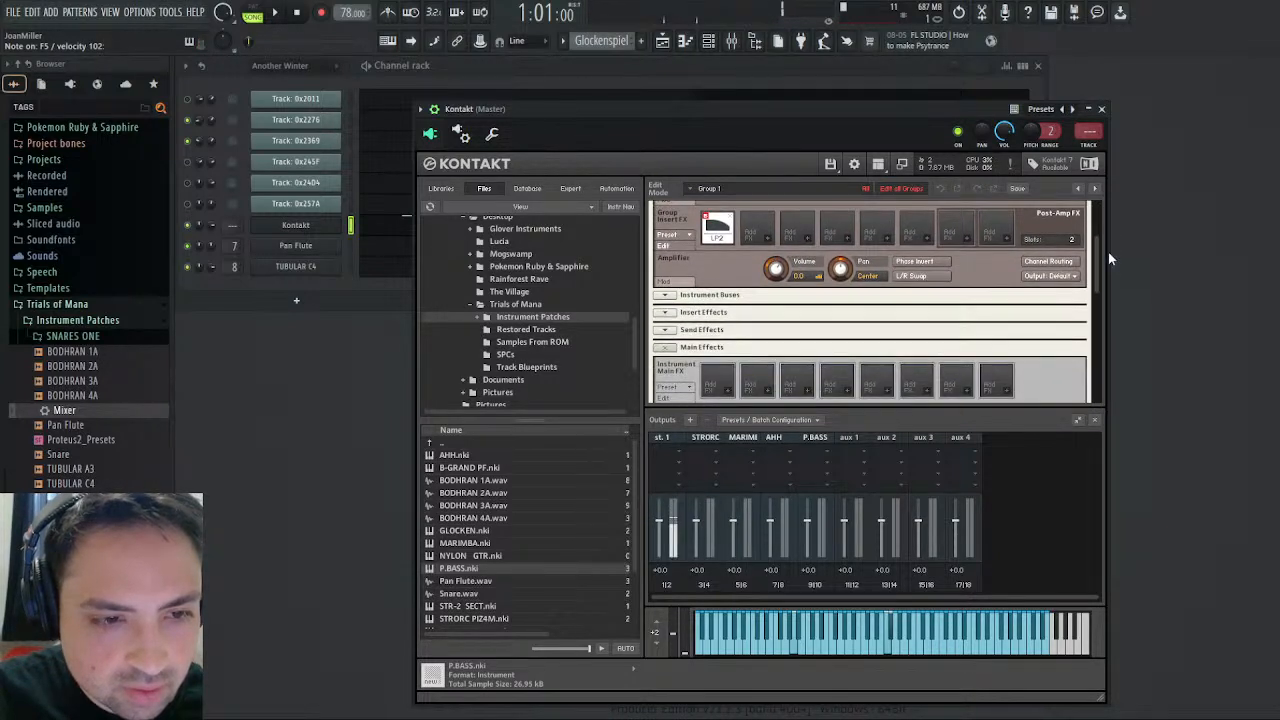
{"action": "left_click", "coordinate": [1055, 277]}
{"action": "left_click", "coordinate": [989, 262]}
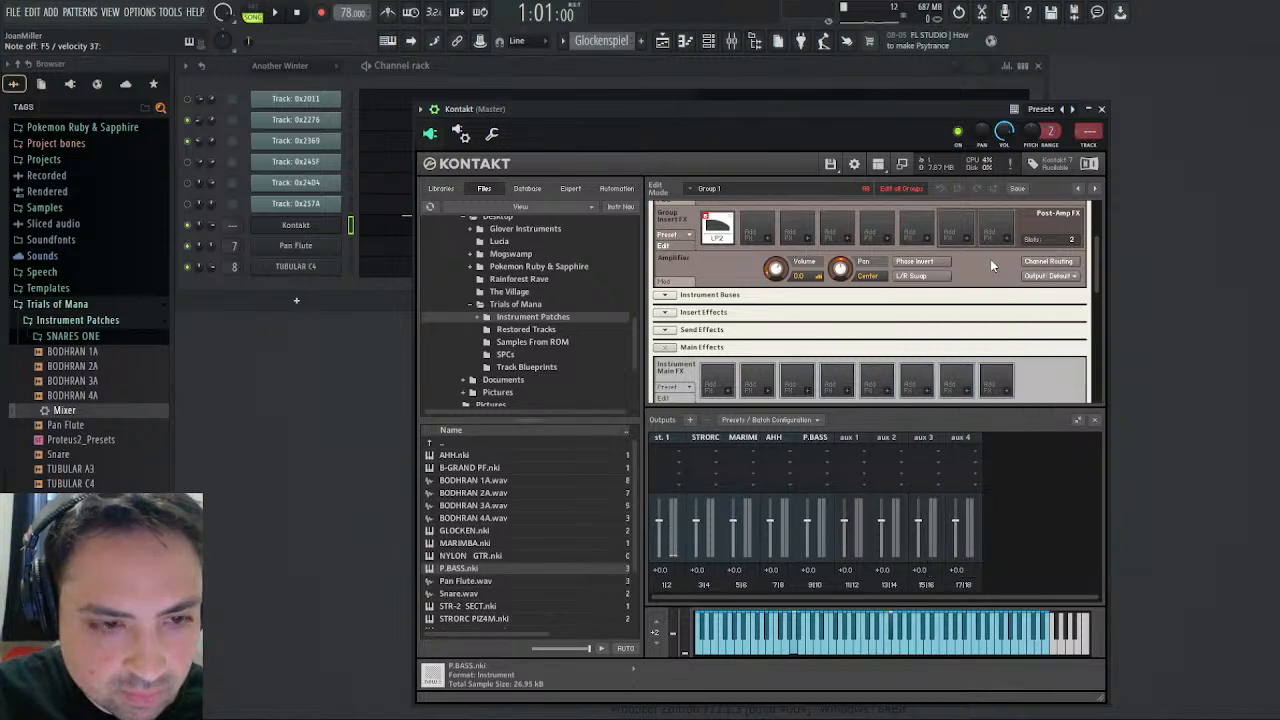
{"action": "right_click", "coordinate": [840, 266]}
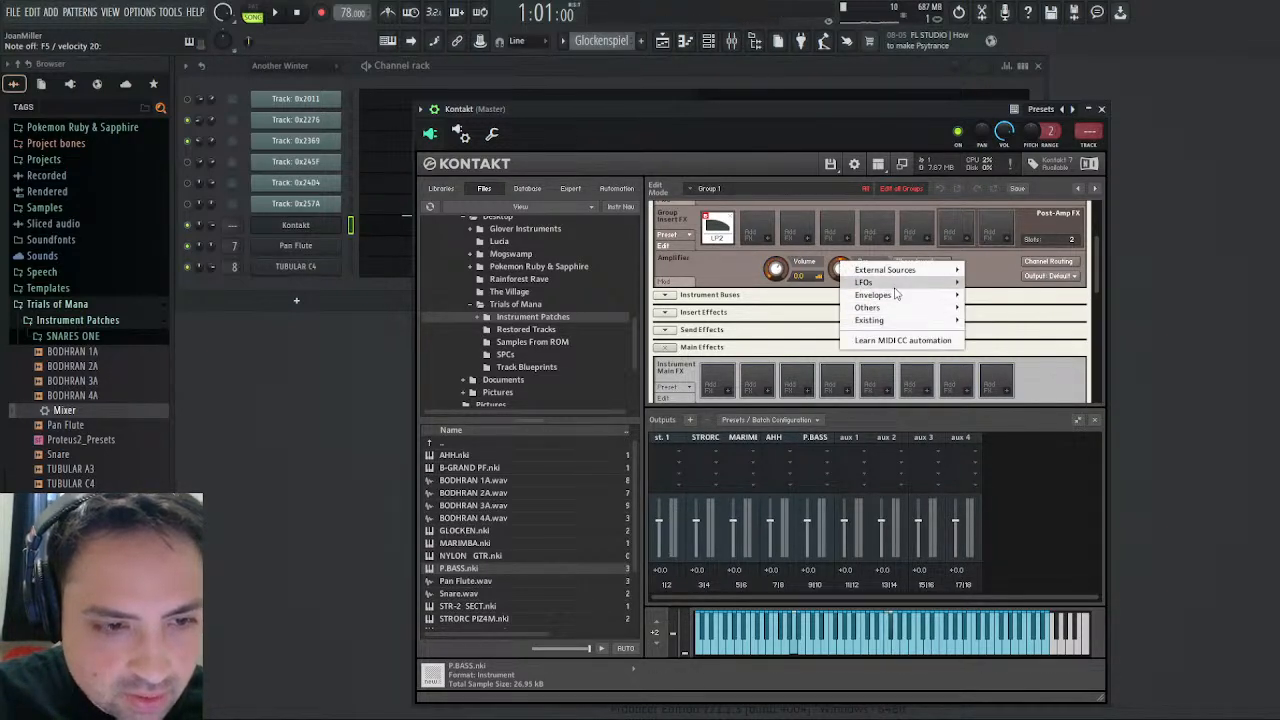
{"action": "mouse_move", "coordinate": [898, 284]}
{"action": "left_click", "coordinate": [991, 284]}
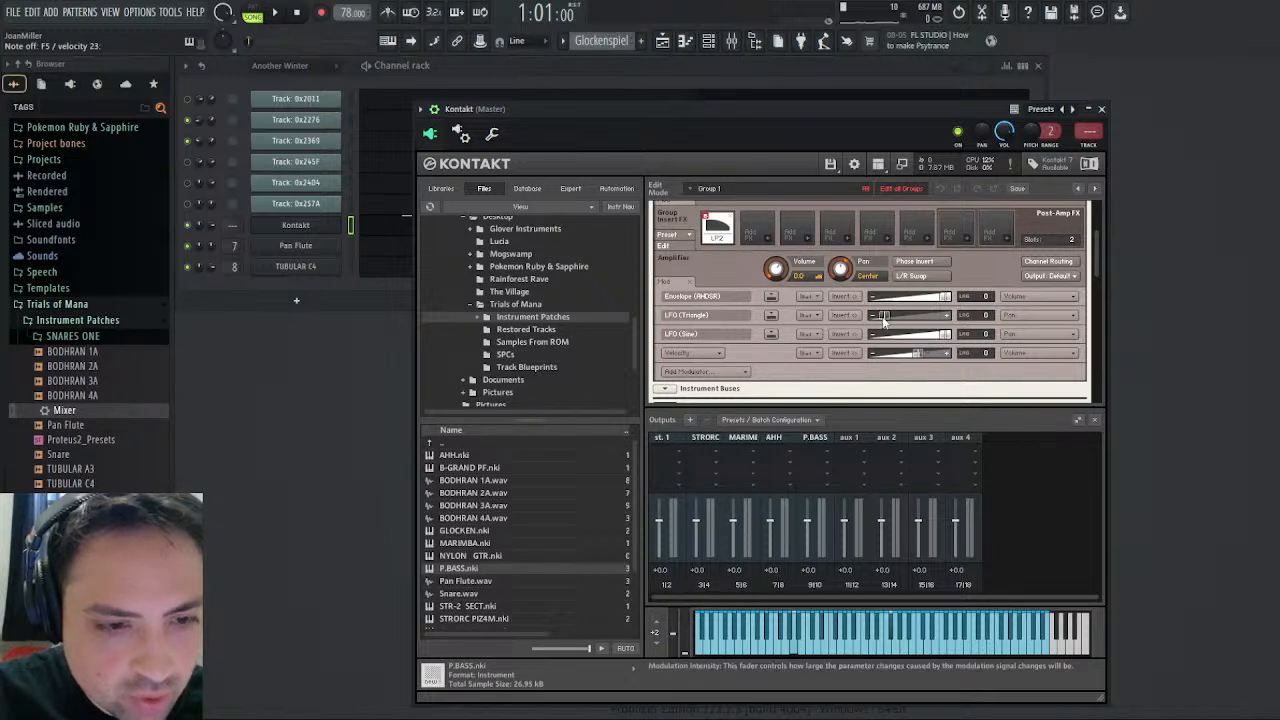
{"action": "right_click", "coordinate": [762, 346]}
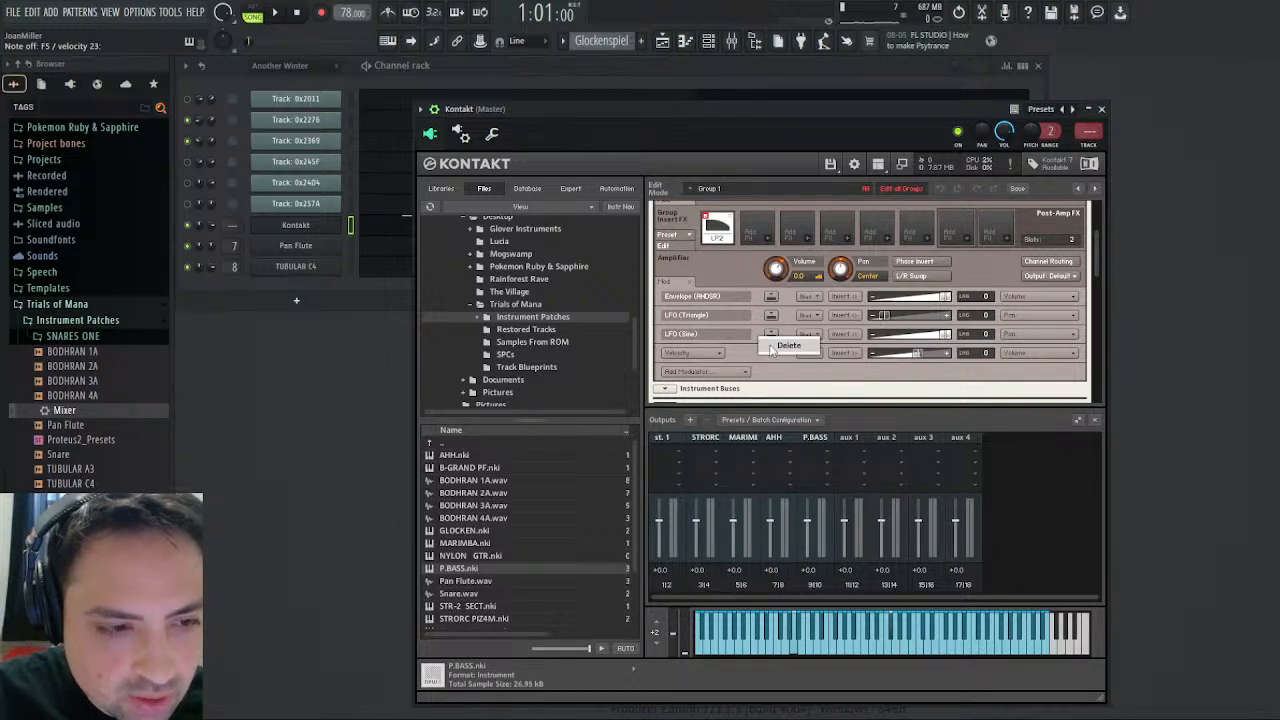
{"action": "left_click", "coordinate": [787, 346]}
- Raise the triangle LFO's Pan intensity in the Amplifier and set its frequency to about 1.6 Hz
{"action": "mouse_move", "coordinate": [883, 315]}
{"action": "left_mouse_down"}
{"action": "mouse_move", "coordinate": [957, 324]}
{"action": "mouse_move", "coordinate": [895, 326]}
{"action": "left_mouse_up"}
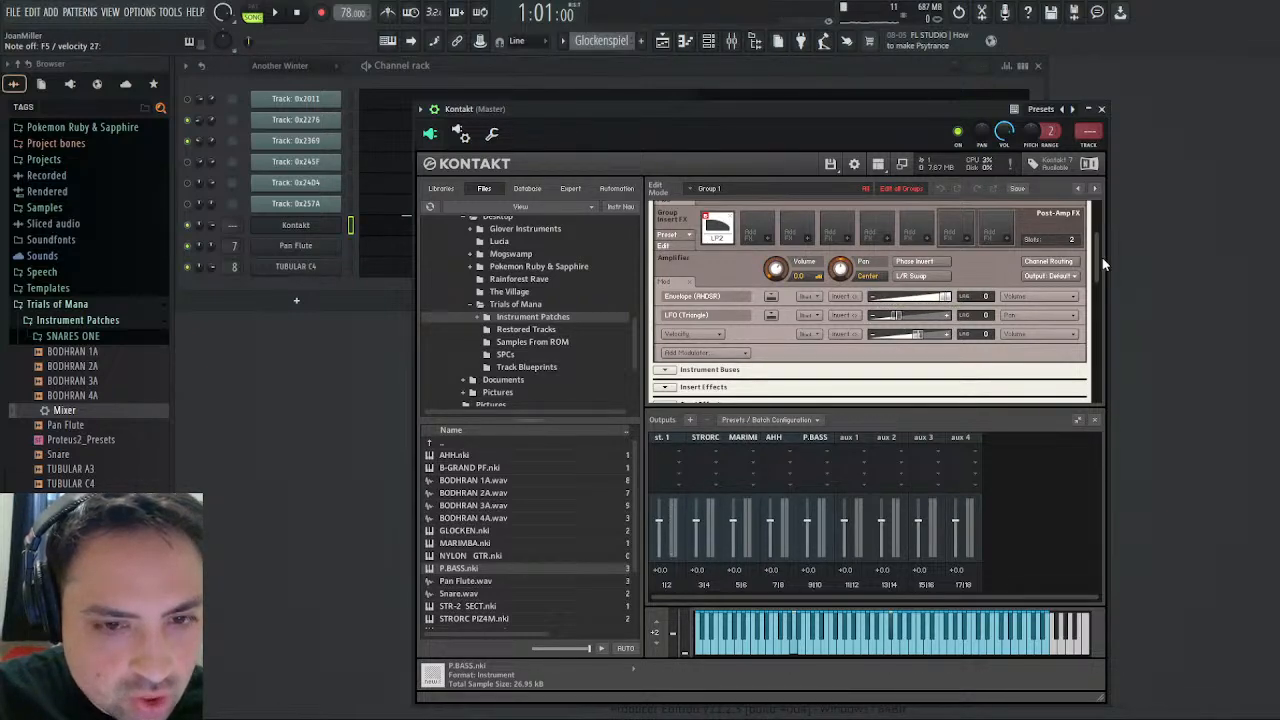
{"action": "left_click_drag", "start_coordinate": [1095, 266], "coordinate": [1100, 377]}
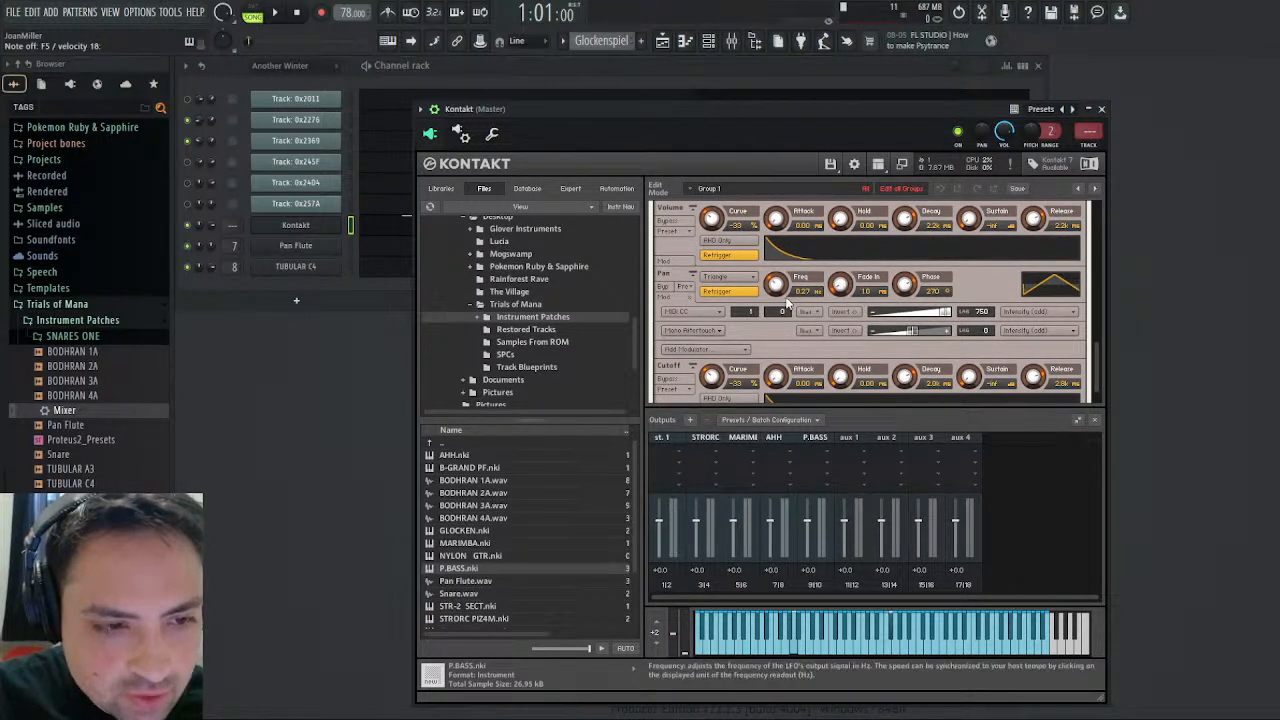
{"action": "left_click_drag", "start_coordinate": [778, 287], "coordinate": [803, 263]}
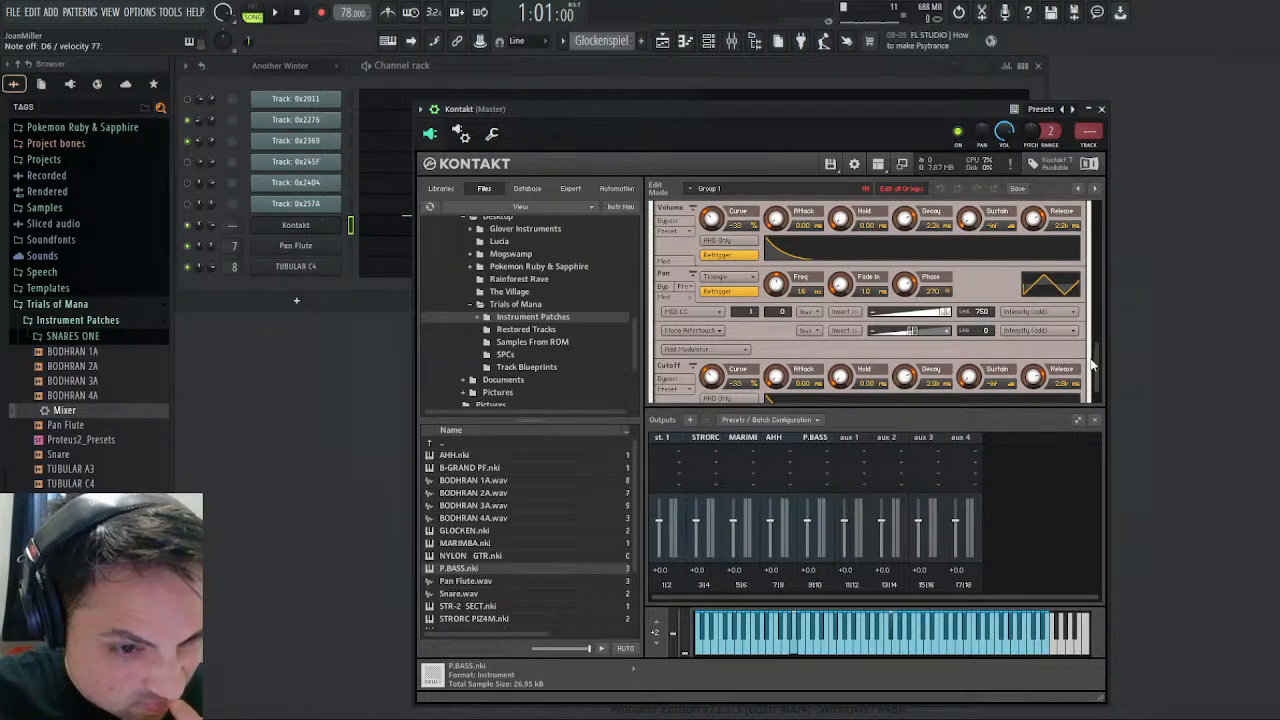
{"action": "left_click_drag", "start_coordinate": [1096, 368], "coordinate": [1110, 260]}
{"action": "left_click_drag", "start_coordinate": [896, 291], "coordinate": [925, 289]}
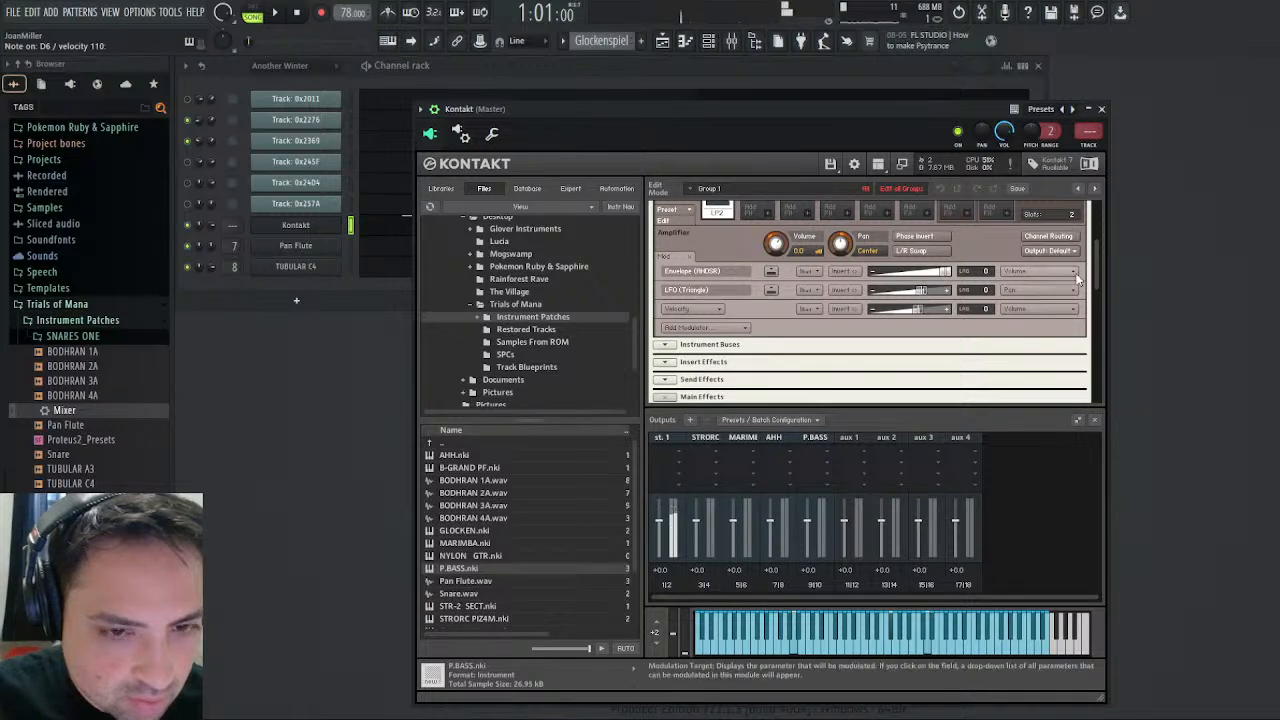
- Show the GLOCK C4 sample in the Wave Editor and set its loop crossfade to 4000
{"action": "scroll", "coordinate": [1090, 268], "scroll_direction": "up", "scroll_amount": 5}
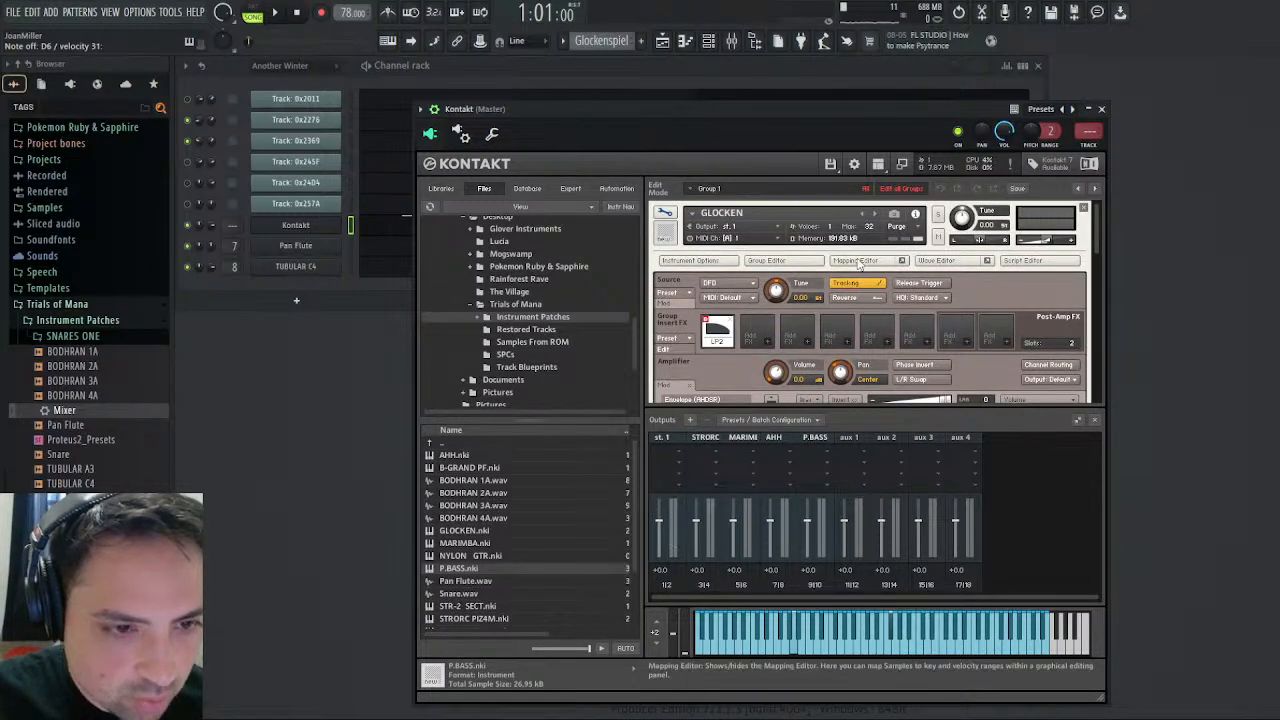
{"action": "left_click", "coordinate": [861, 261]}
{"action": "double_click", "coordinate": [992, 350]}
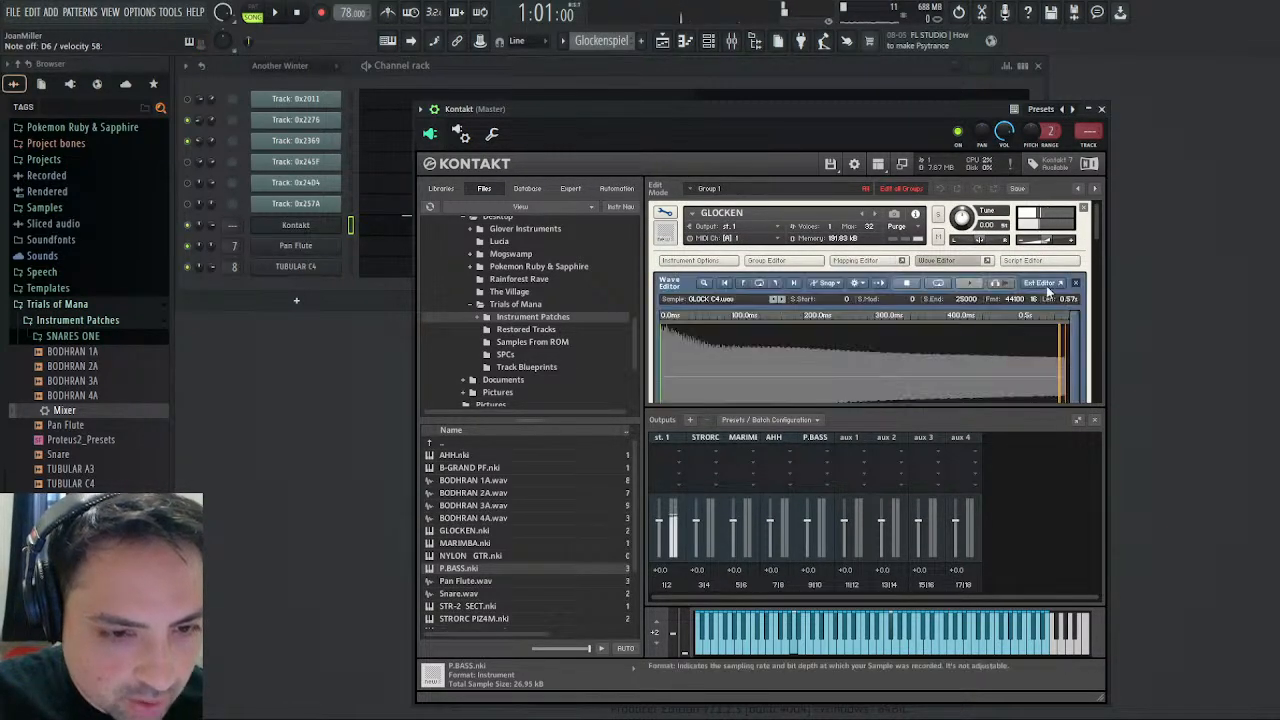
{"action": "scroll", "coordinate": [1097, 225], "scroll_direction": "down", "scroll_amount": 3}
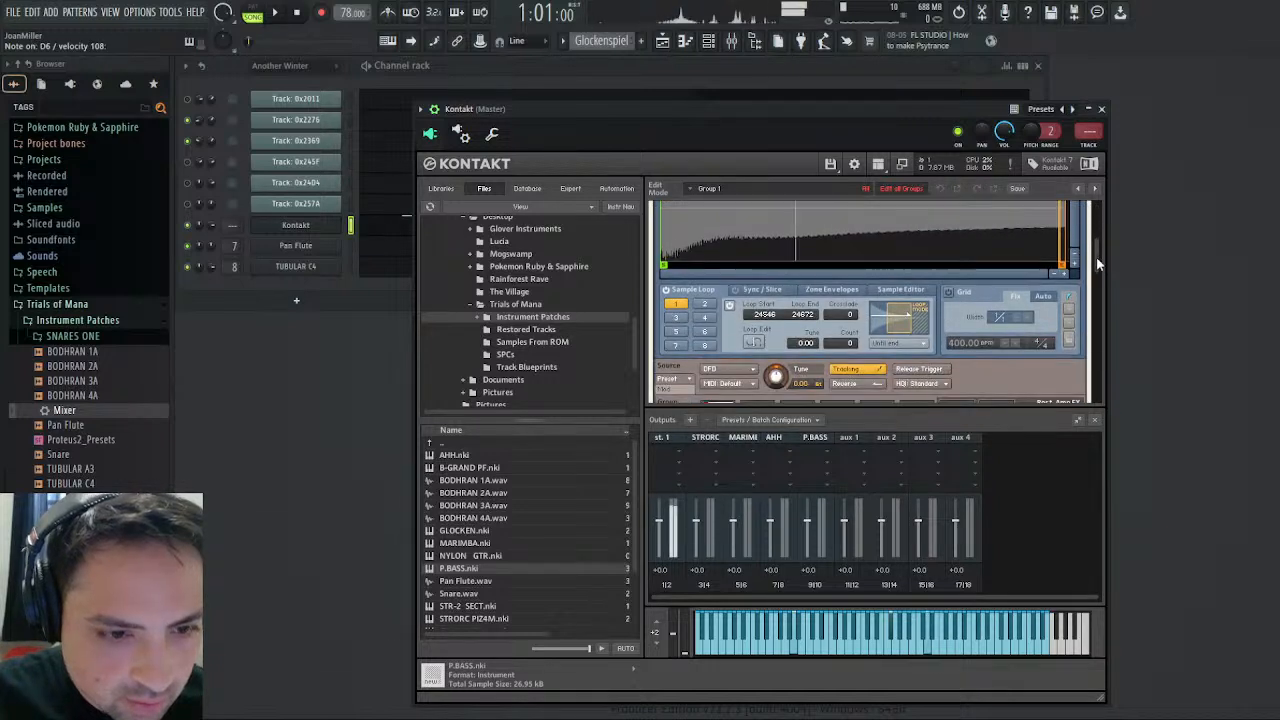
{"action": "left_click", "coordinate": [816, 306]}
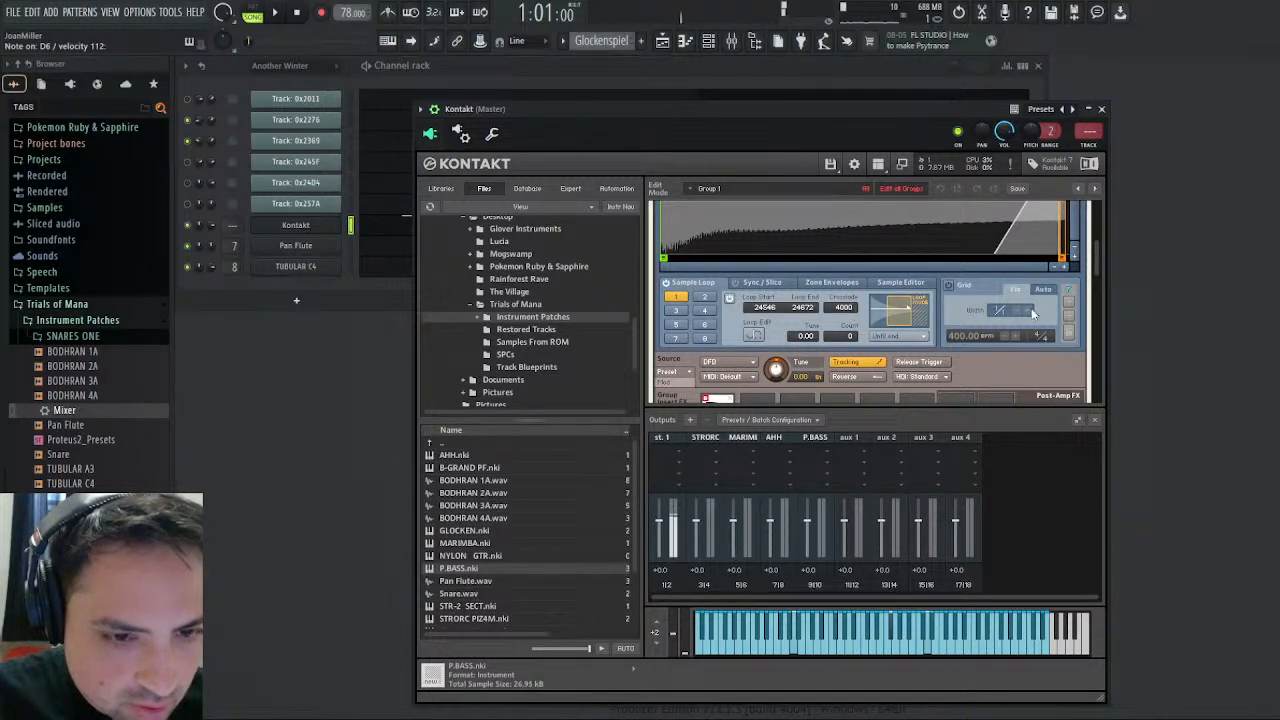
- Play the song while fine-tuning the triangle LFO's Pan intensity, replay it from the start, and stop playback
{"action": "left_click_drag", "start_coordinate": [1096, 252], "coordinate": [1116, 382]}
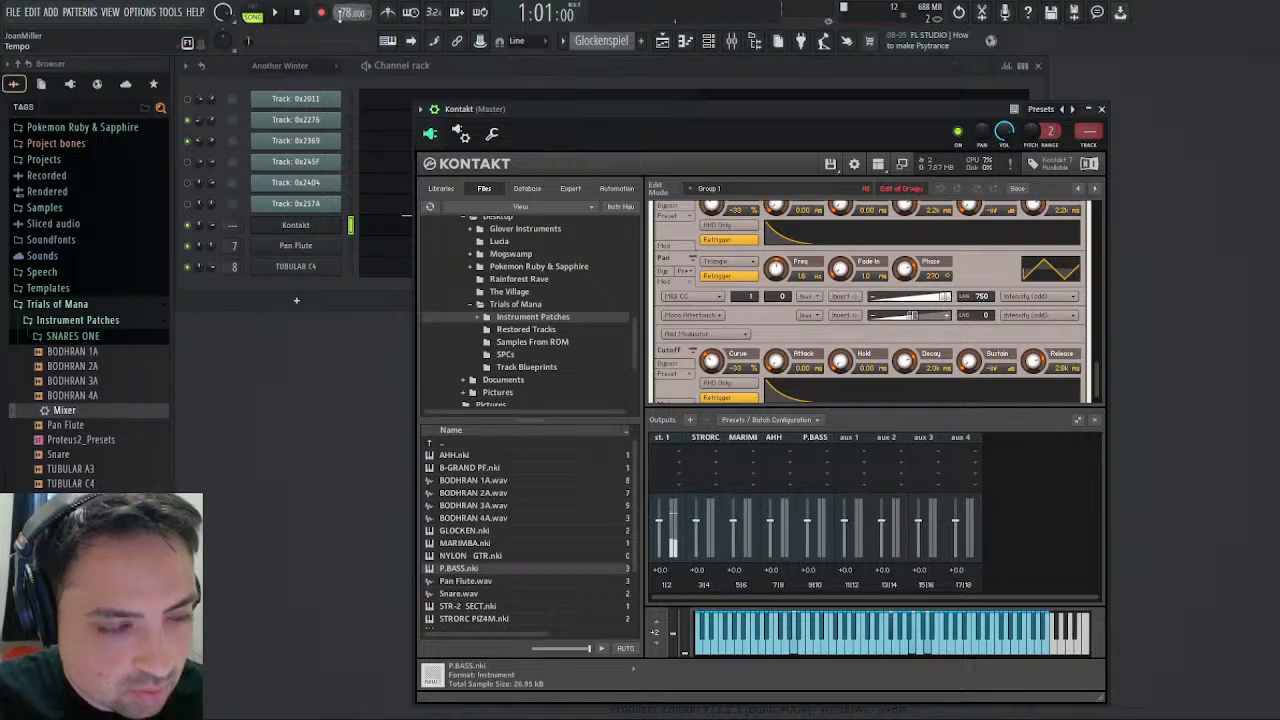
{"action": "left_click", "coordinate": [275, 13]}
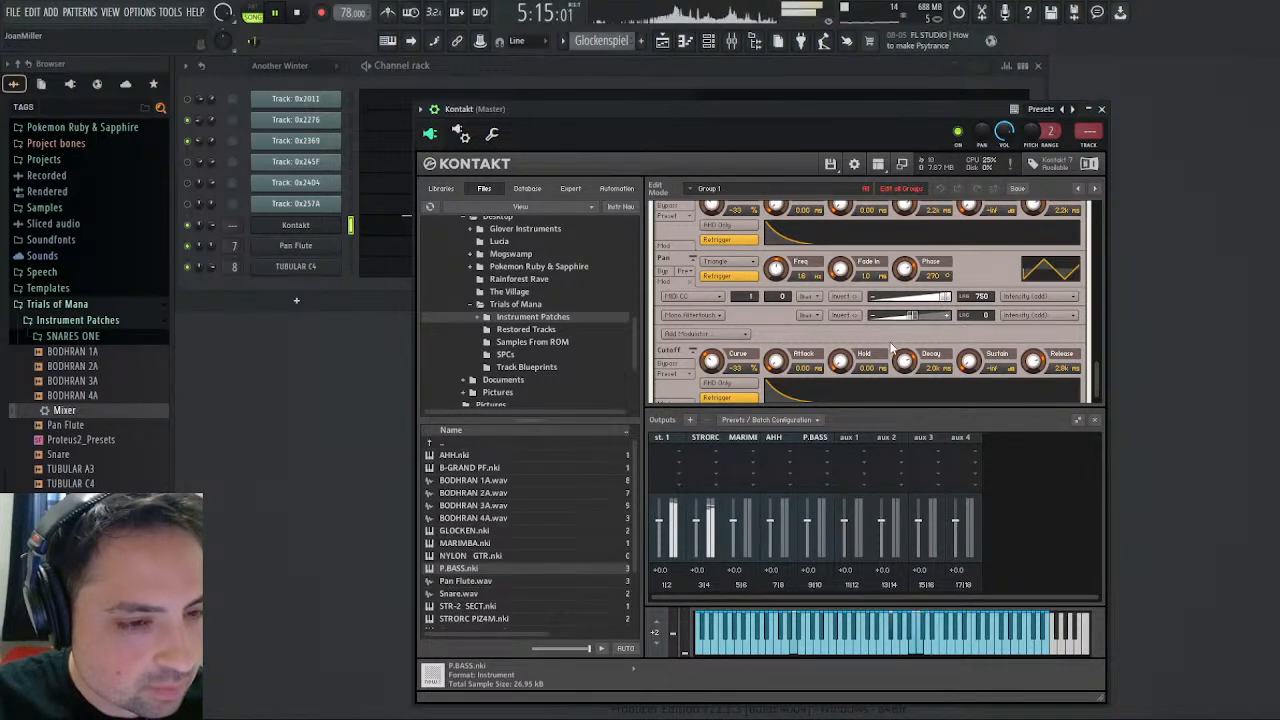
{"action": "left_click_drag", "start_coordinate": [1097, 364], "coordinate": [1100, 286]}
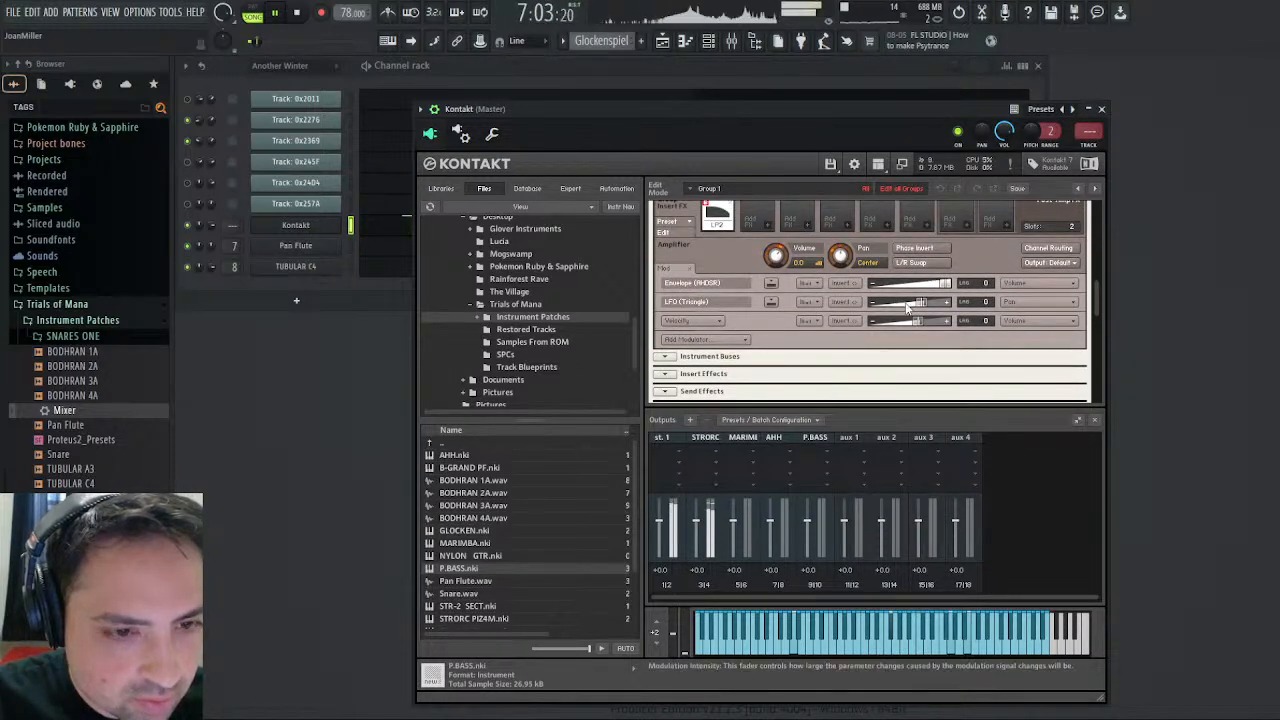
{"action": "mouse_move", "coordinate": [922, 308]}
{"action": "left_mouse_down"}
{"action": "mouse_move", "coordinate": [953, 312]}
{"action": "mouse_move", "coordinate": [928, 308]}
{"action": "left_mouse_up"}
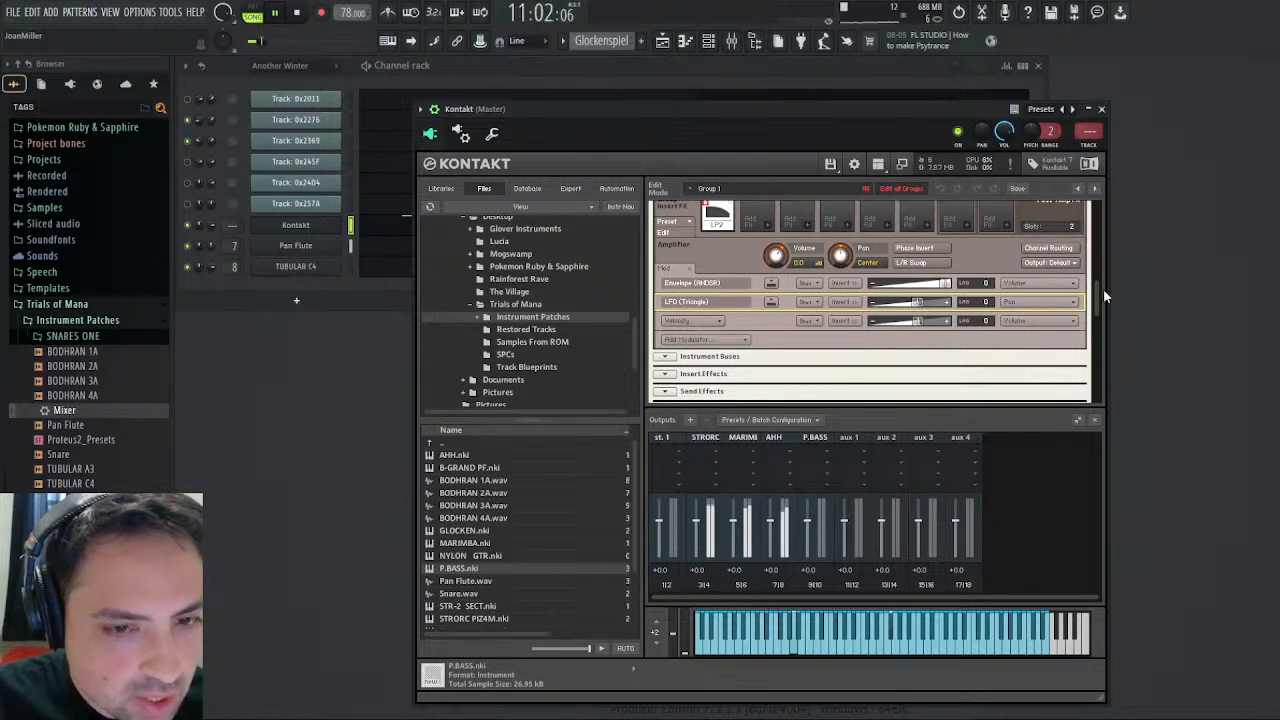
{"action": "mouse_move", "coordinate": [1103, 288]}
{"action": "left_mouse_down"}
{"action": "mouse_move", "coordinate": [1105, 235]}
{"action": "mouse_move", "coordinate": [1103, 288]}
{"action": "left_mouse_up"}
{"action": "left_click", "coordinate": [298, 12]}
{"action": "left_click", "coordinate": [275, 12]}
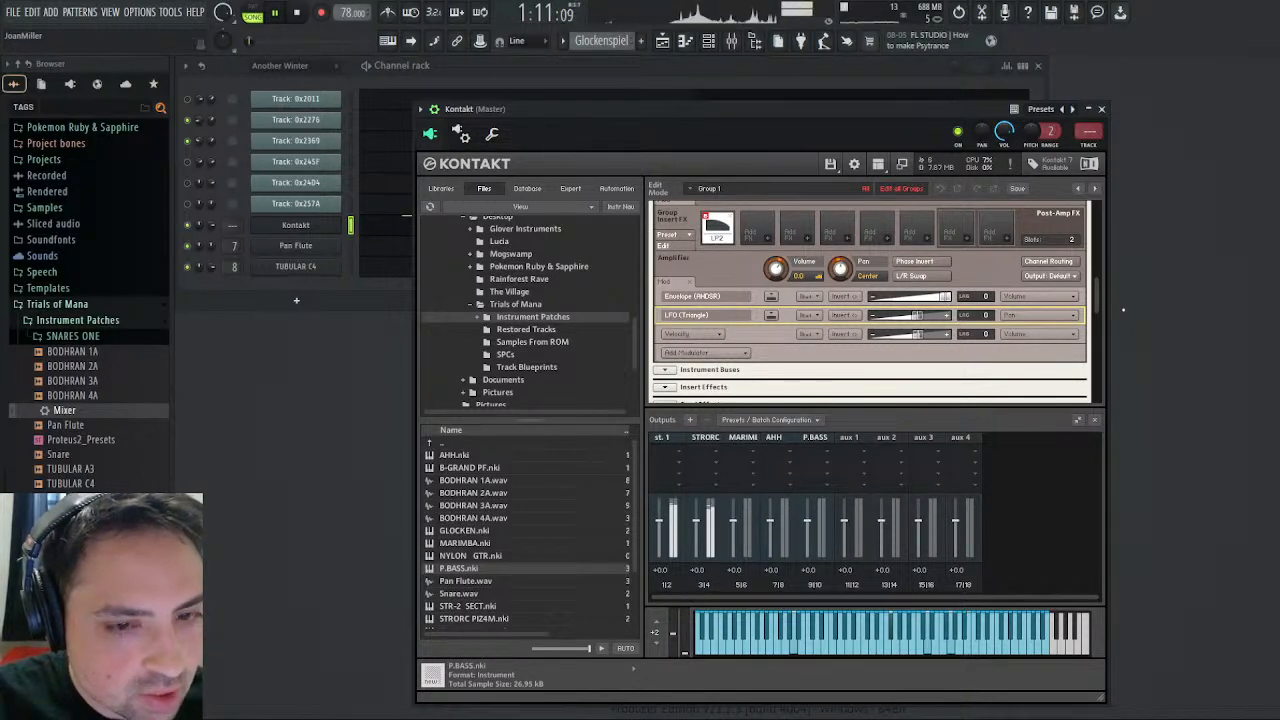
{"action": "left_click_drag", "start_coordinate": [1103, 300], "coordinate": [1101, 215]}
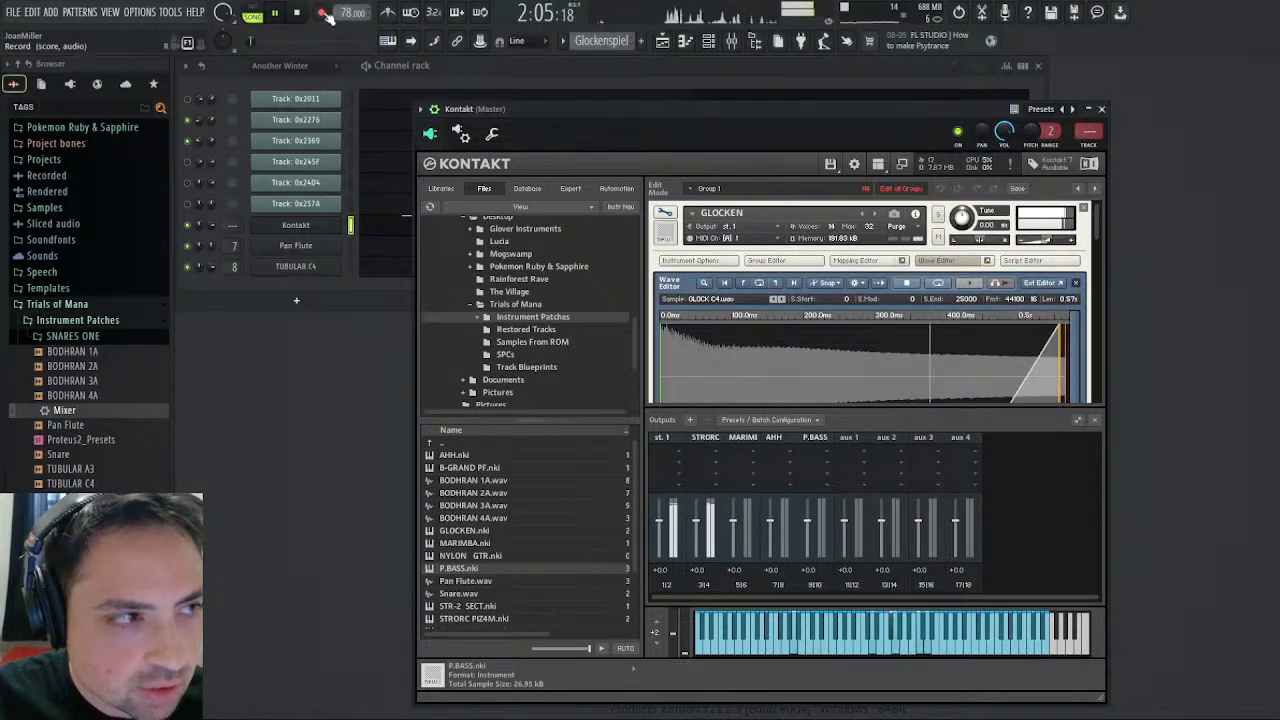
{"action": "key", "text": "space"}
- Leave the GLOCKEN instrument's edit mode and select GLOCKEN in the multi rack
{"action": "left_click", "coordinate": [667, 213]}
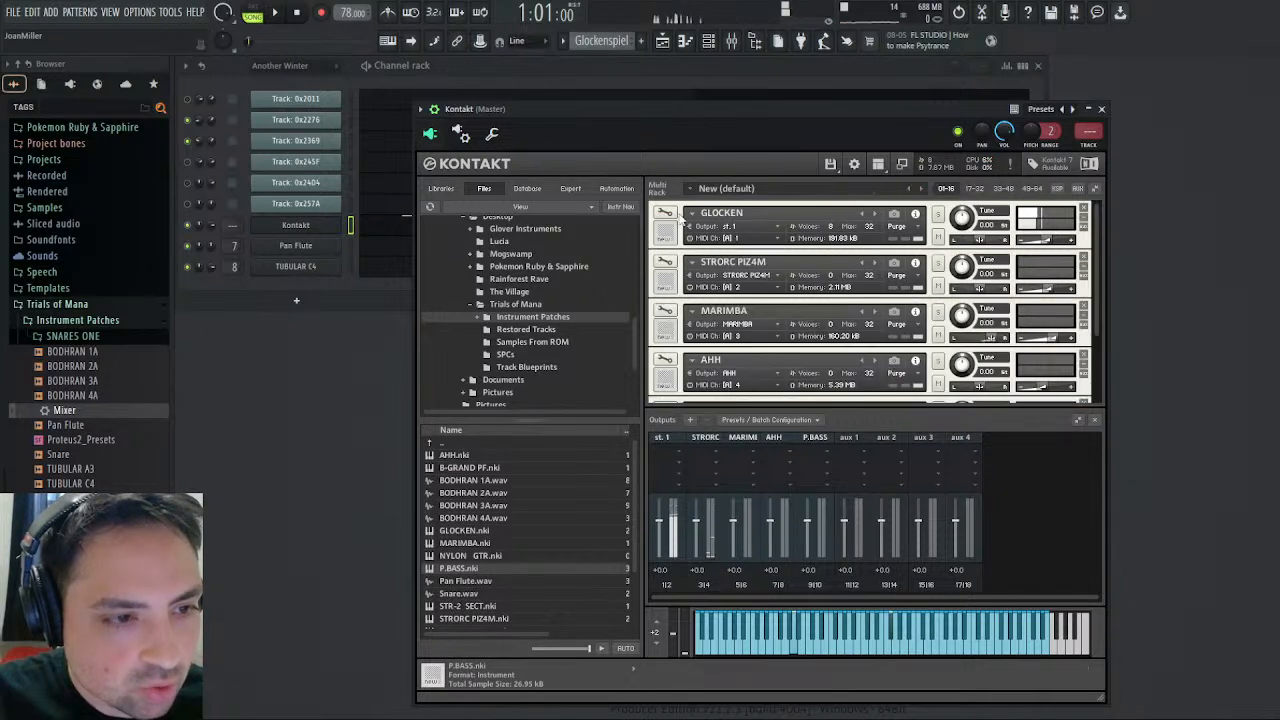
{"action": "left_click", "coordinate": [747, 211]}
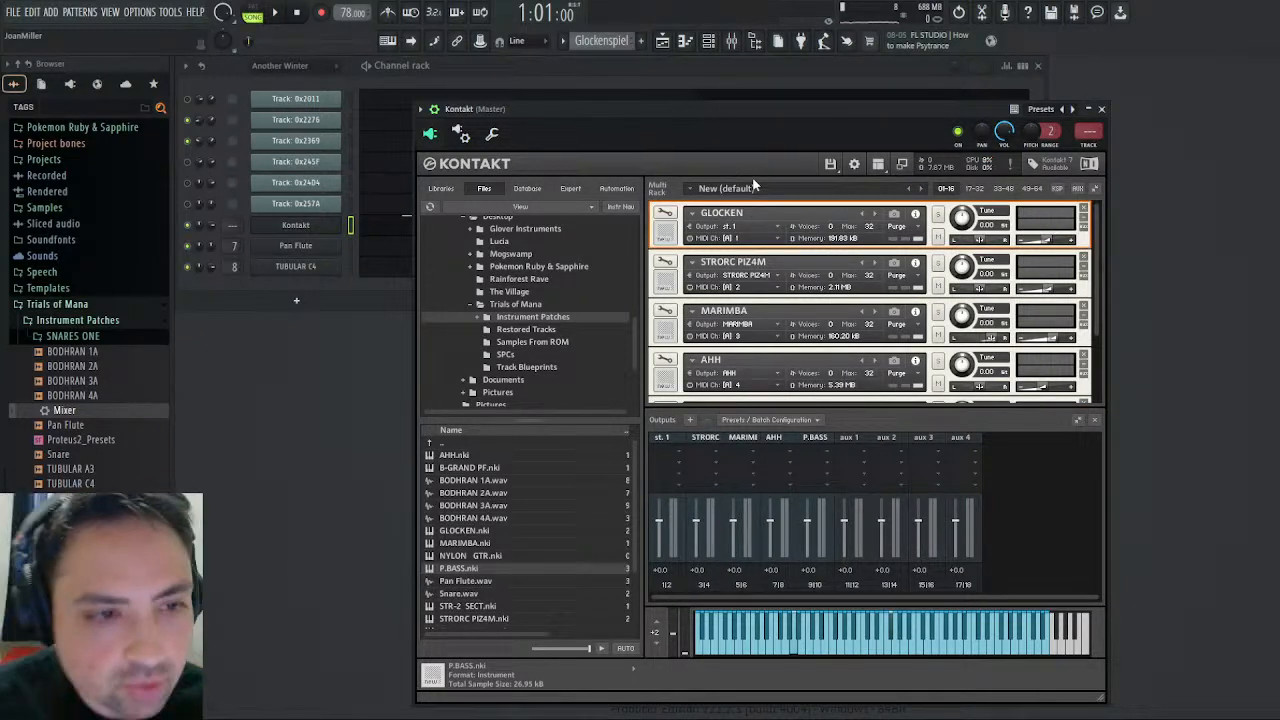
{"action": "scroll", "coordinate": [706, 210], "scroll_direction": "down", "scroll_amount": 1}
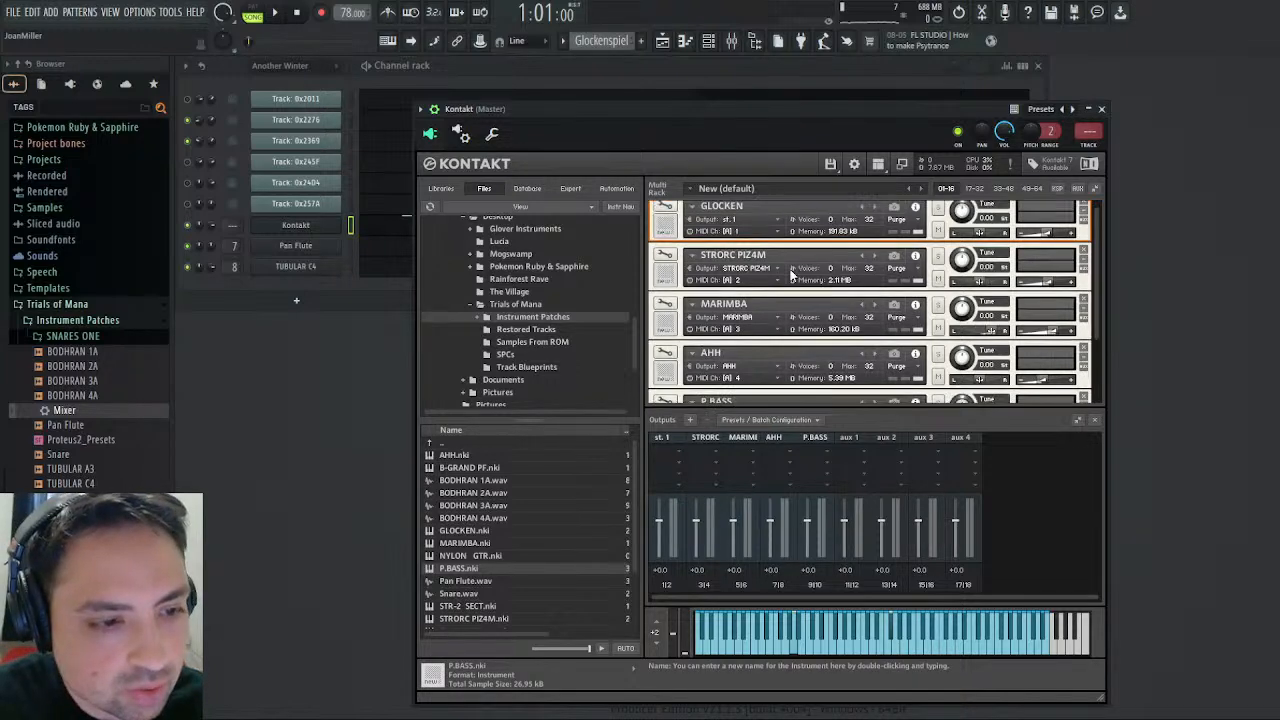
{"action": "scroll", "coordinate": [680, 266], "scroll_direction": "up", "scroll_amount": 1}
{"action": "left_click", "coordinate": [662, 213]}
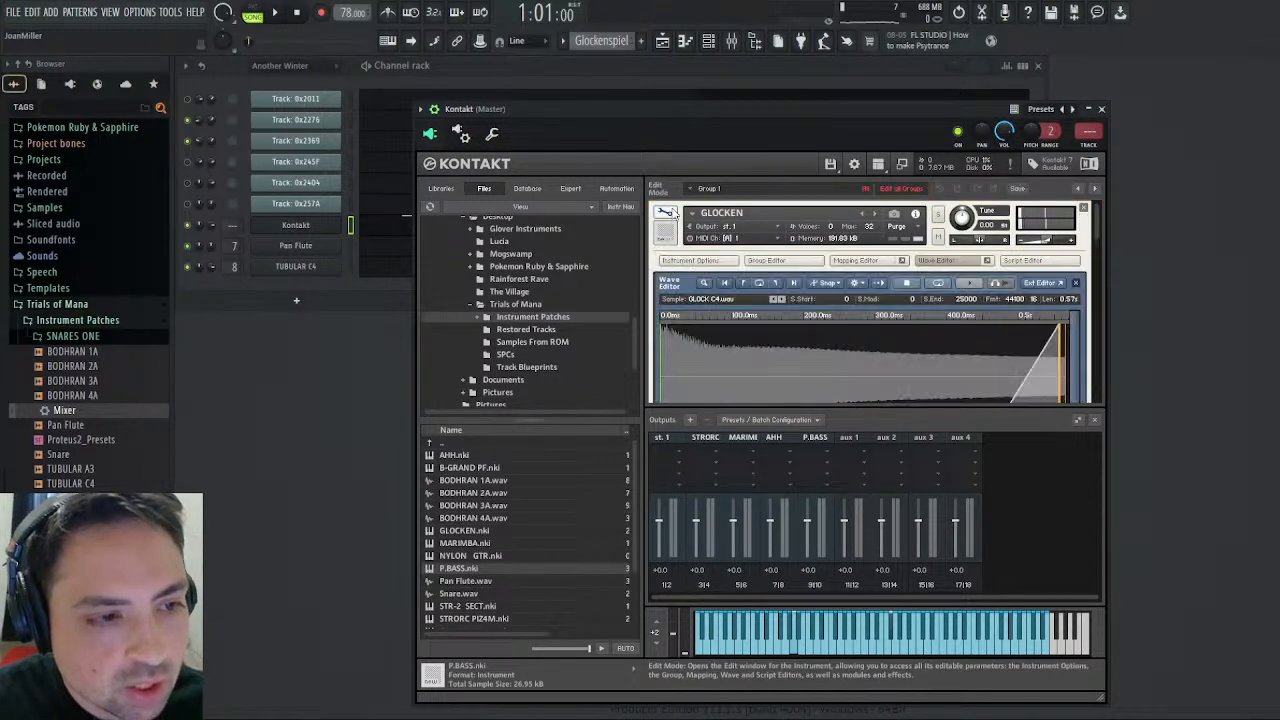
{"action": "left_click", "coordinate": [665, 216]}
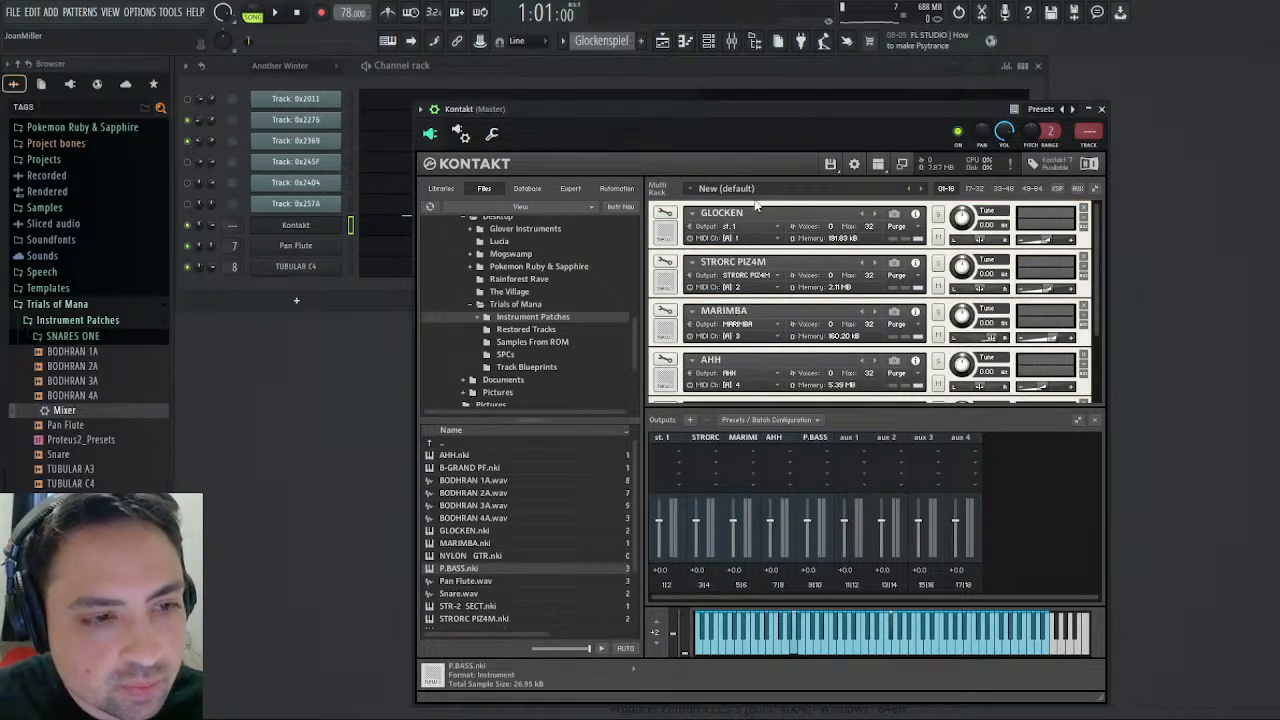
{"action": "left_click", "coordinate": [757, 208]}
{"action": "left_click", "coordinate": [830, 163]}
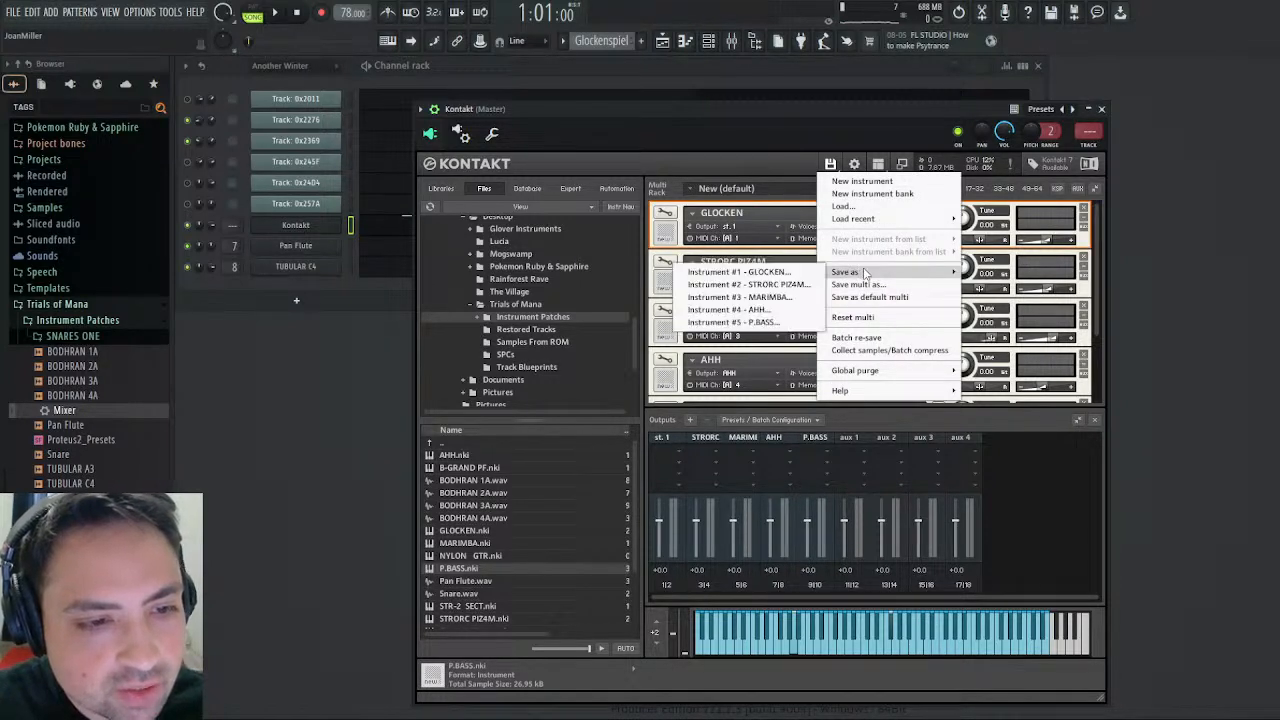
{"action": "mouse_move", "coordinate": [850, 278]}
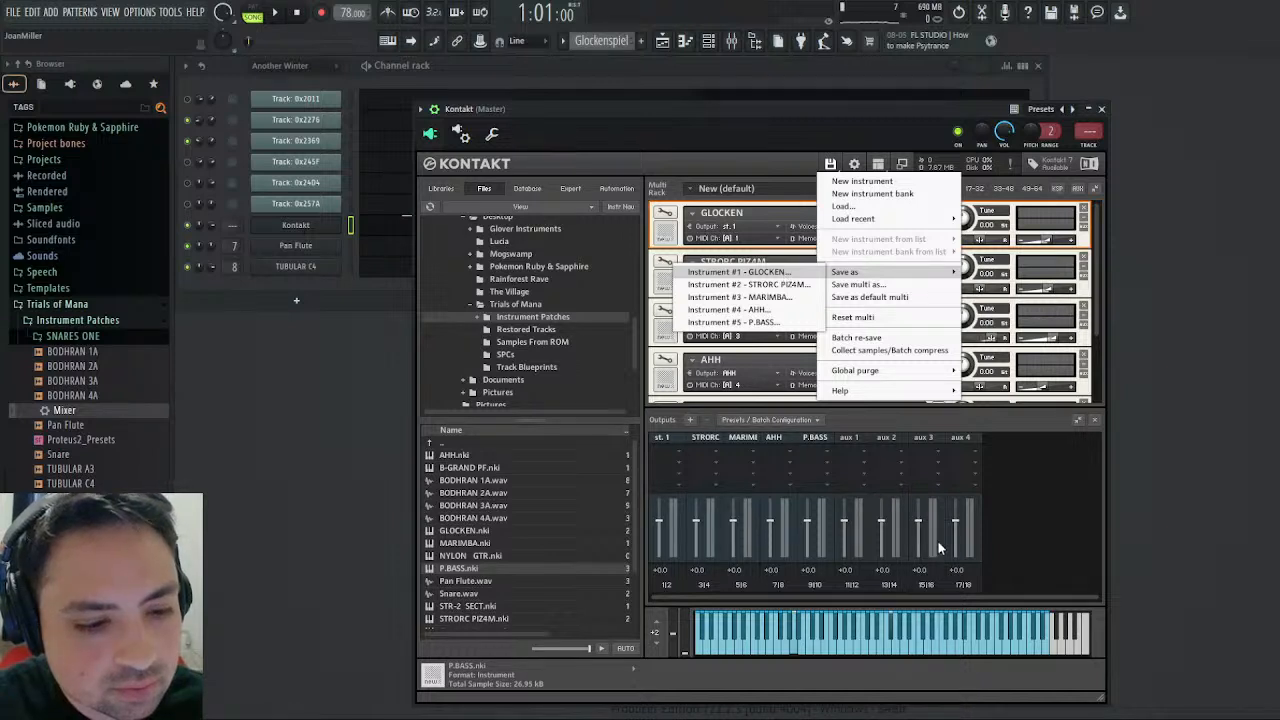
{"action": "left_click", "coordinate": [712, 371]}
- Load three more copies of GLOCKEN.nki below P.BASS in the instrument rack
{"action": "scroll", "coordinate": [716, 304], "scroll_direction": "down", "scroll_amount": 1}
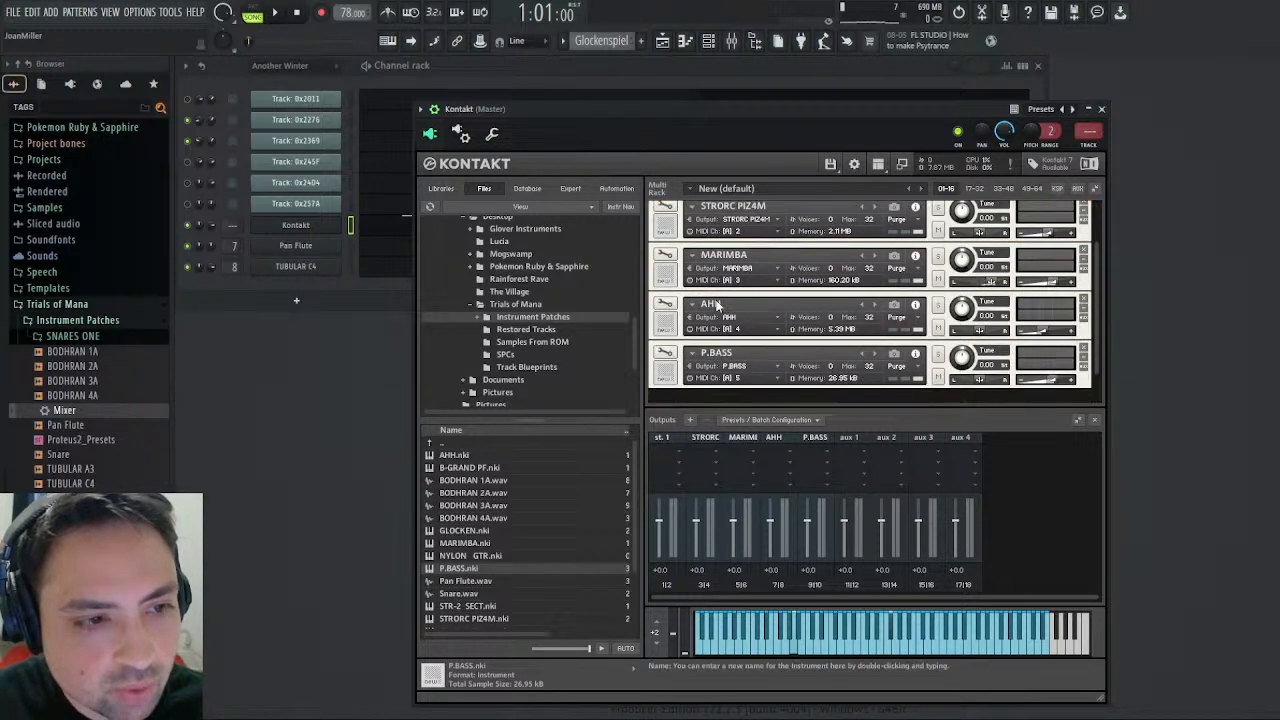
{"action": "scroll", "coordinate": [716, 304], "scroll_direction": "down", "scroll_amount": 1}
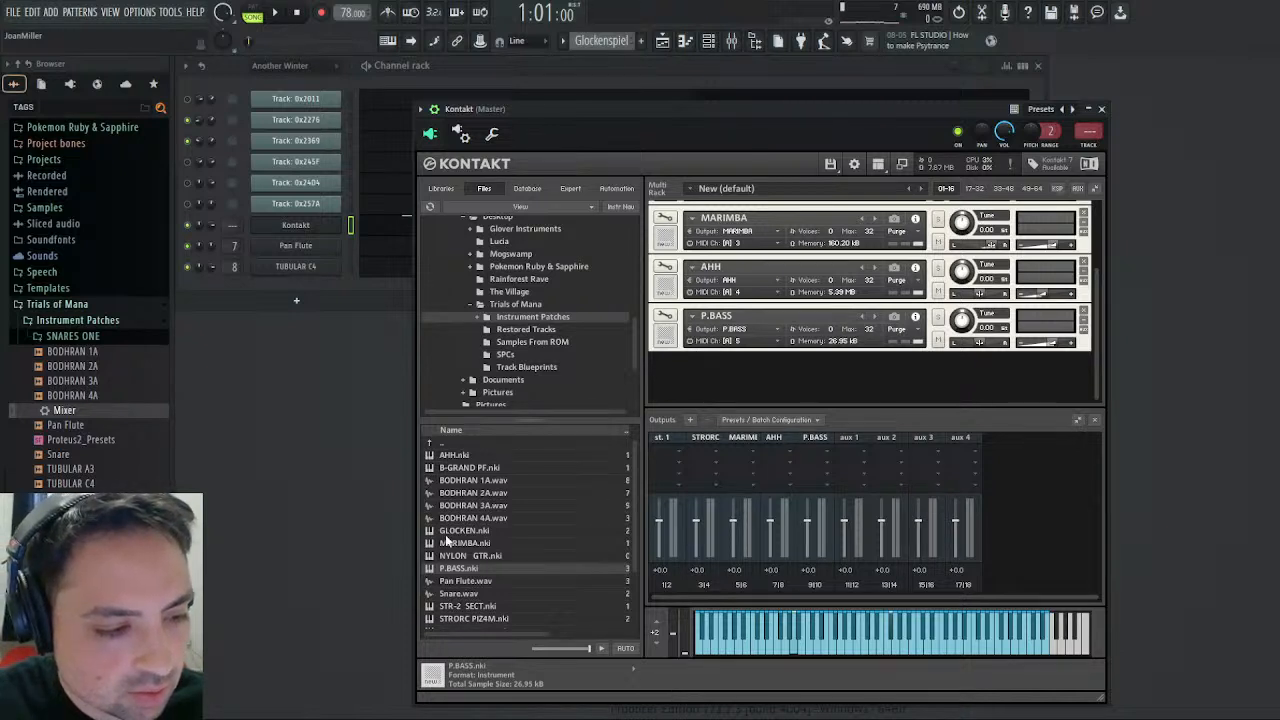
{"action": "left_click_drag", "start_coordinate": [446, 532], "coordinate": [481, 515]}
{"action": "left_click_drag", "start_coordinate": [747, 409], "coordinate": [750, 379]}
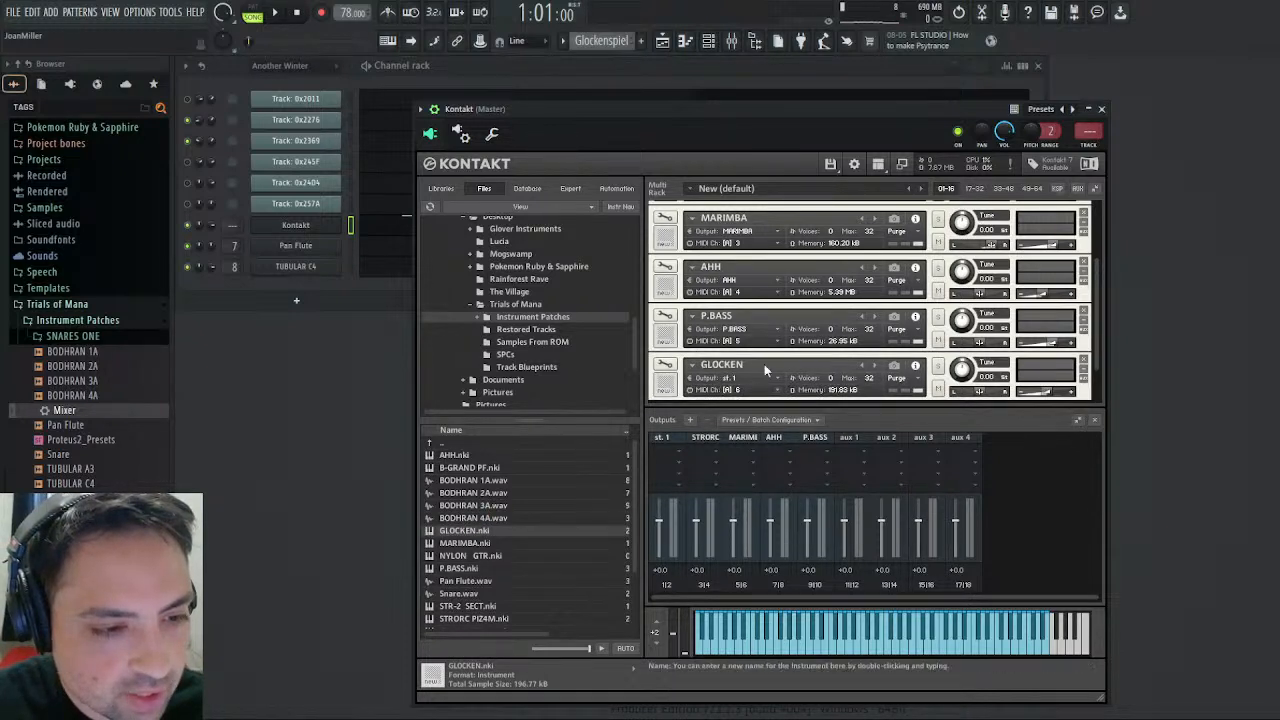
{"action": "left_click", "coordinate": [902, 650]}
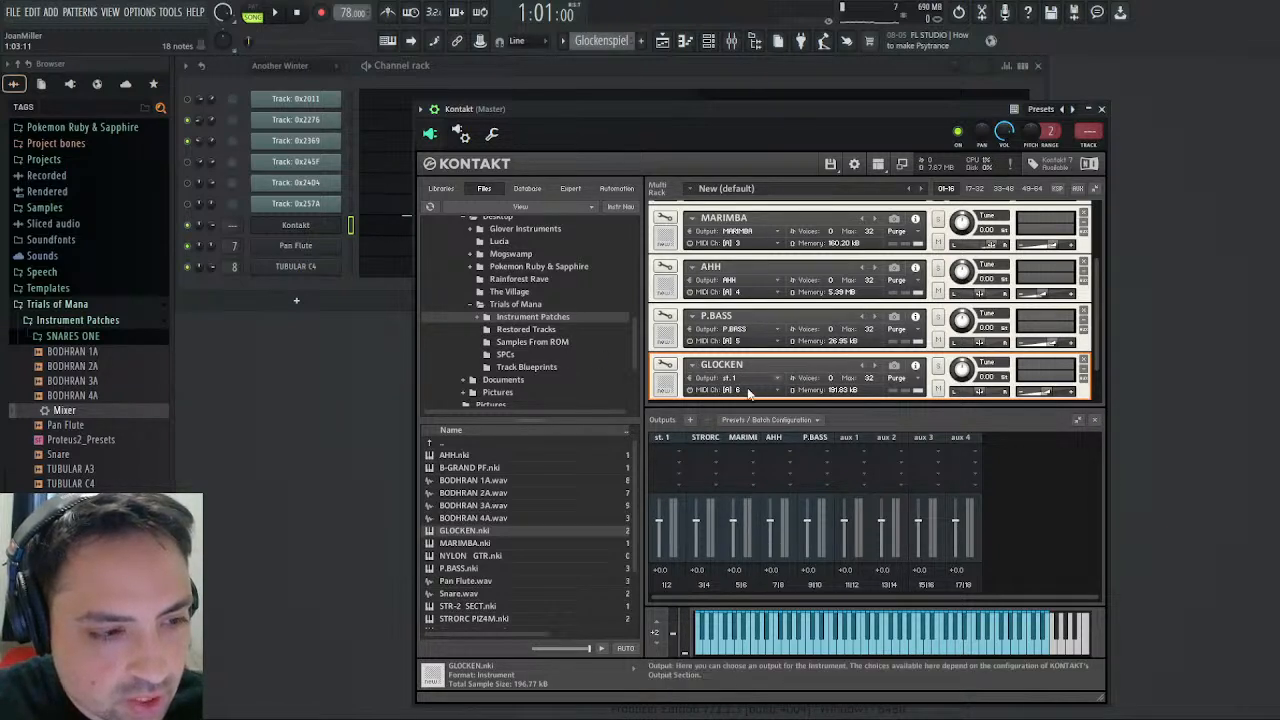
{"action": "scroll", "coordinate": [754, 387], "scroll_direction": "down", "scroll_amount": 1}
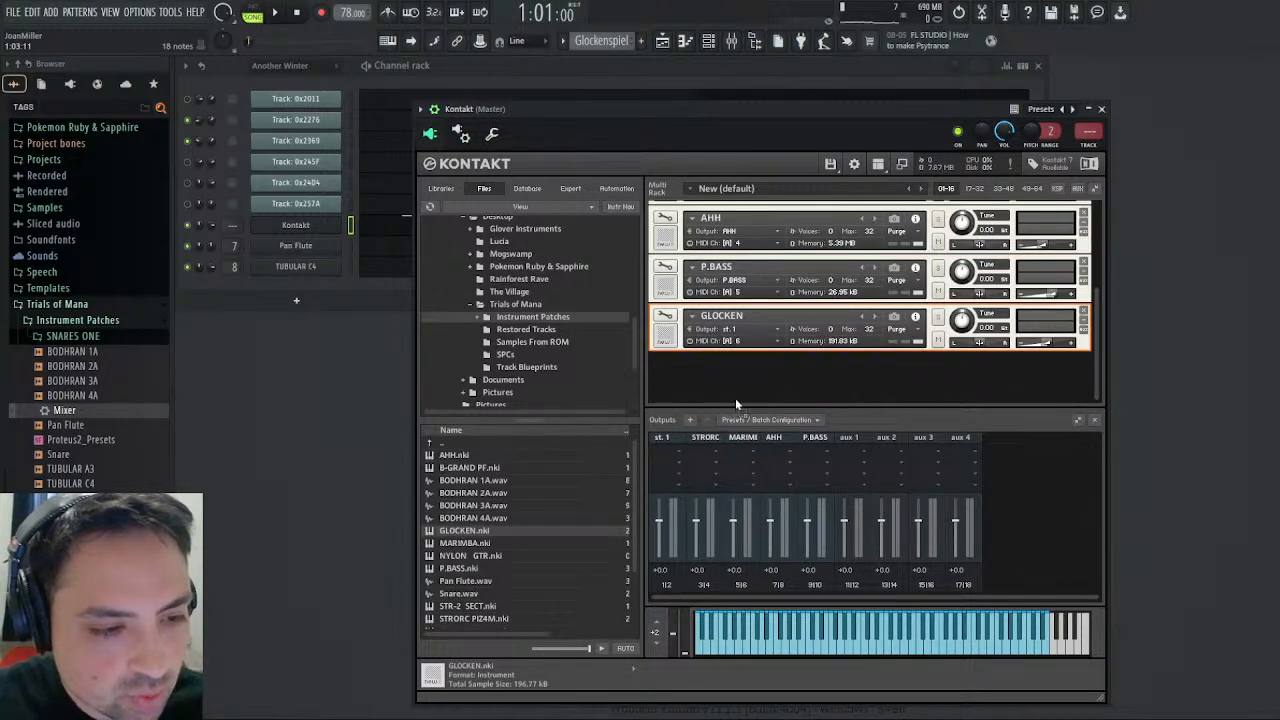
{"action": "left_click_drag", "start_coordinate": [685, 421], "coordinate": [725, 395]}
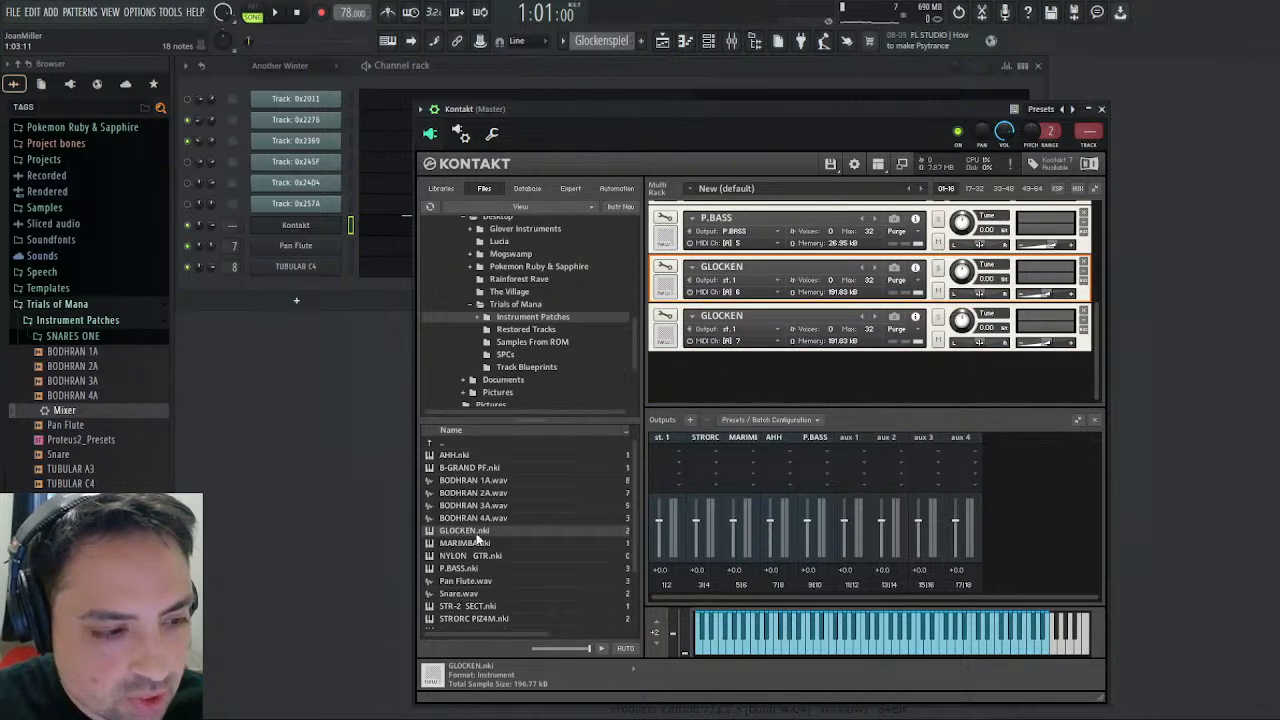
- Examine the Kontakt channel's notes in the Glockenspiel pattern's piano roll, and close the Kontakt window
{"action": "left_click", "coordinate": [402, 229]}
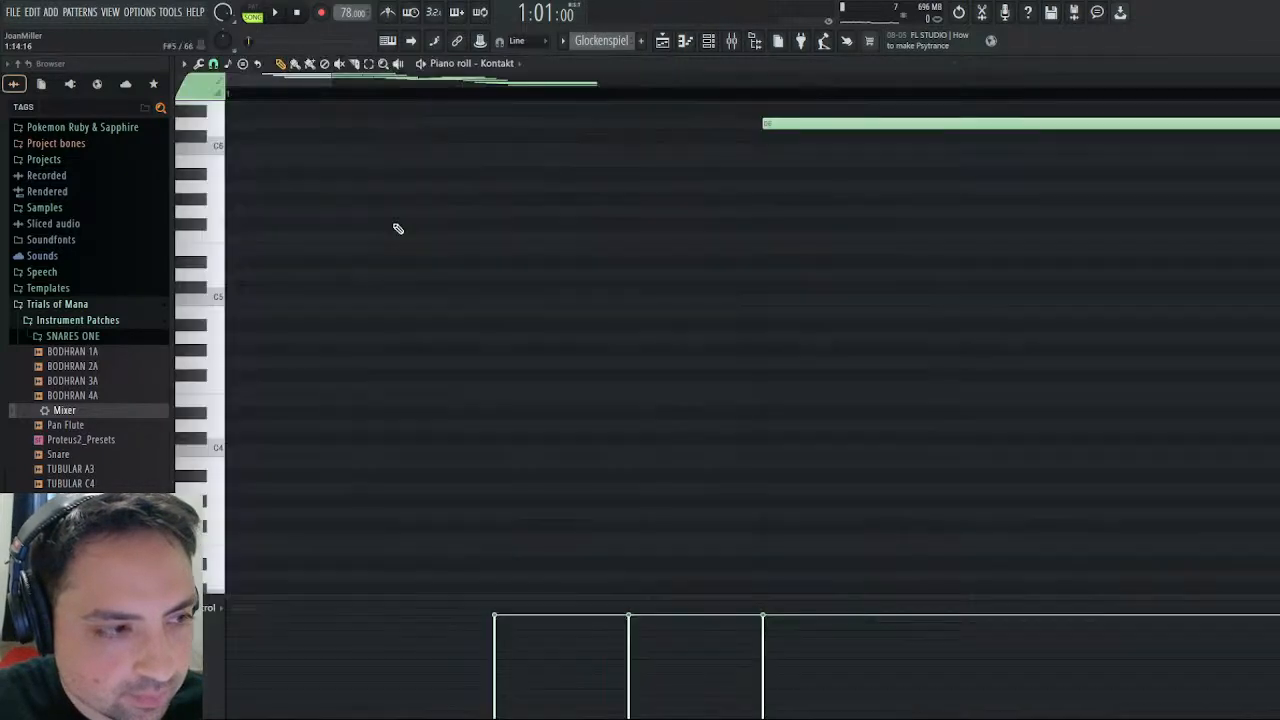
{"action": "scroll", "coordinate": [540, 176], "scroll_direction": "down", "scroll_amount": 2}
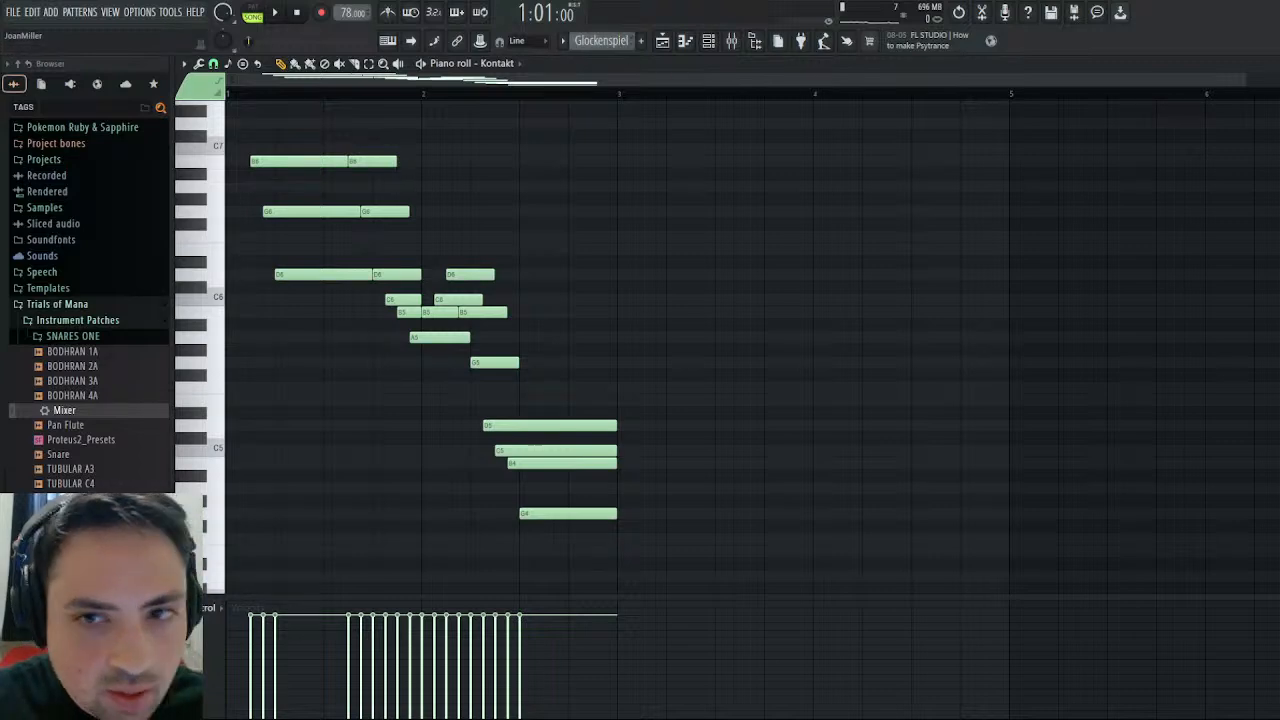
{"action": "left_click", "coordinate": [1269, 64]}
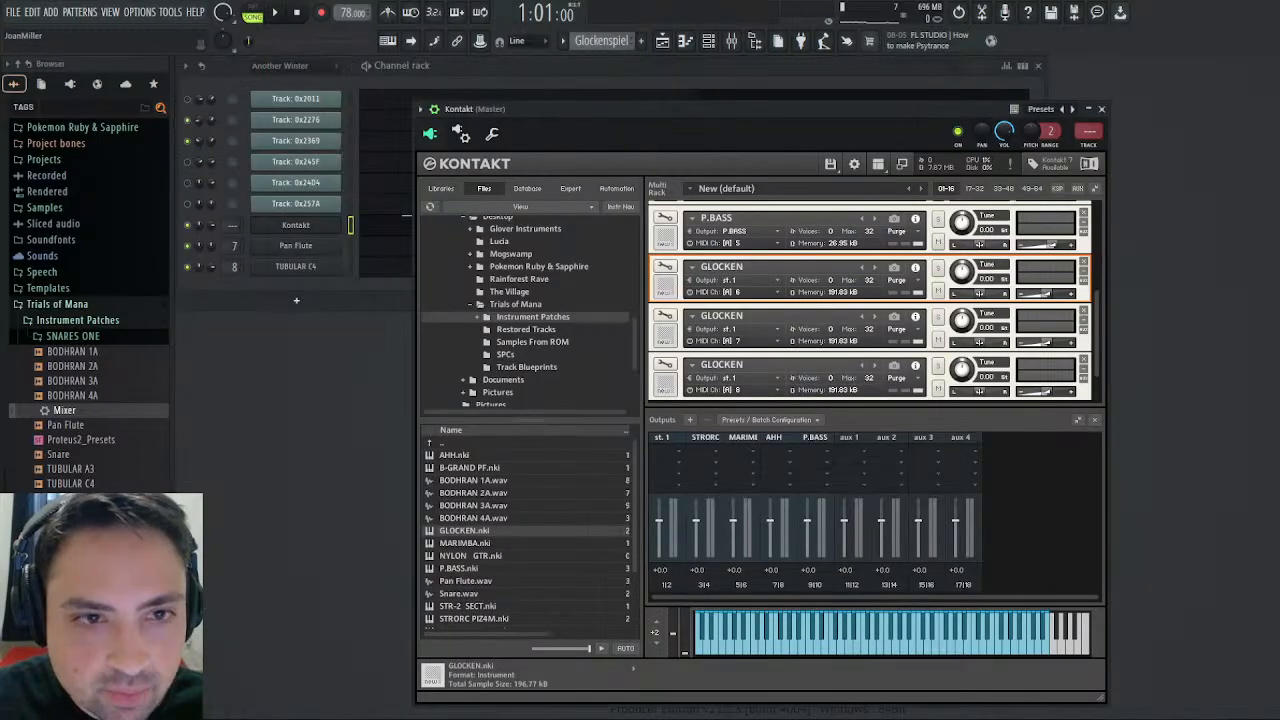
{"action": "left_click", "coordinate": [1108, 112]}
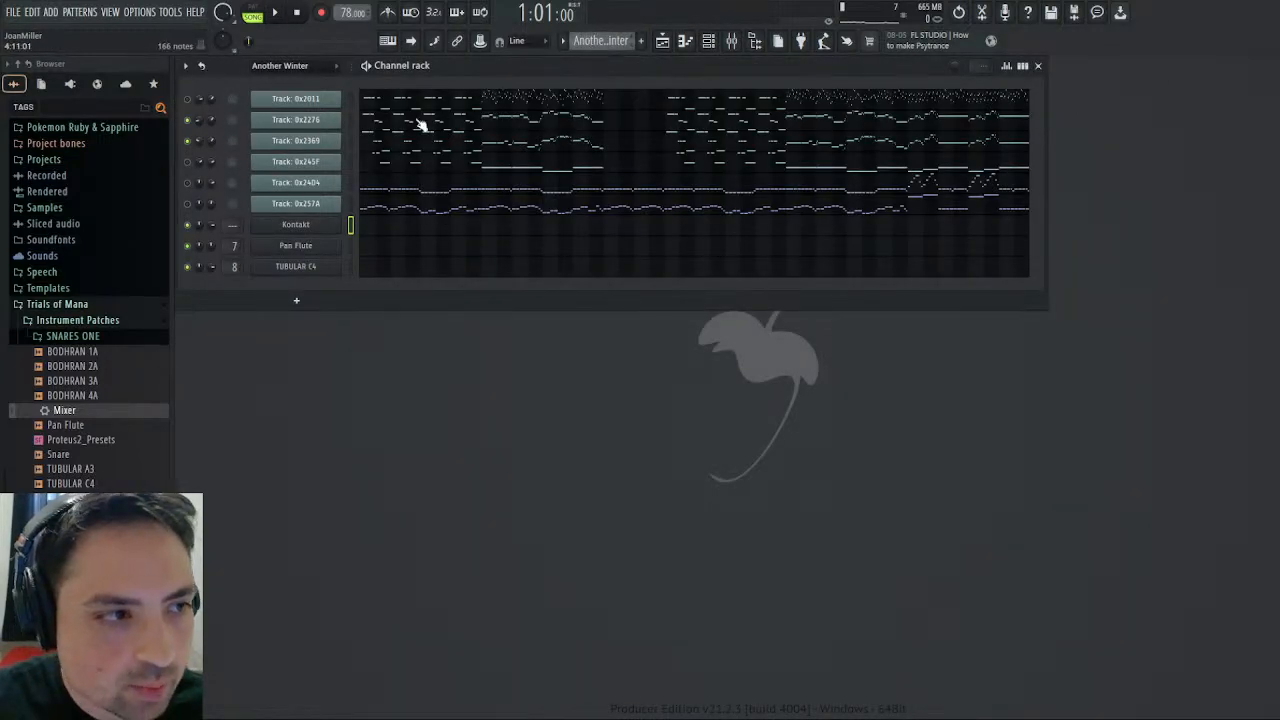
- Copy the first two bars of Track: 0x2011's notes from the Another Winter pattern's piano roll
{"action": "left_click", "coordinate": [410, 104]}
{"action": "scroll", "coordinate": [506, 247], "scroll_direction": "down", "scroll_amount": 5}
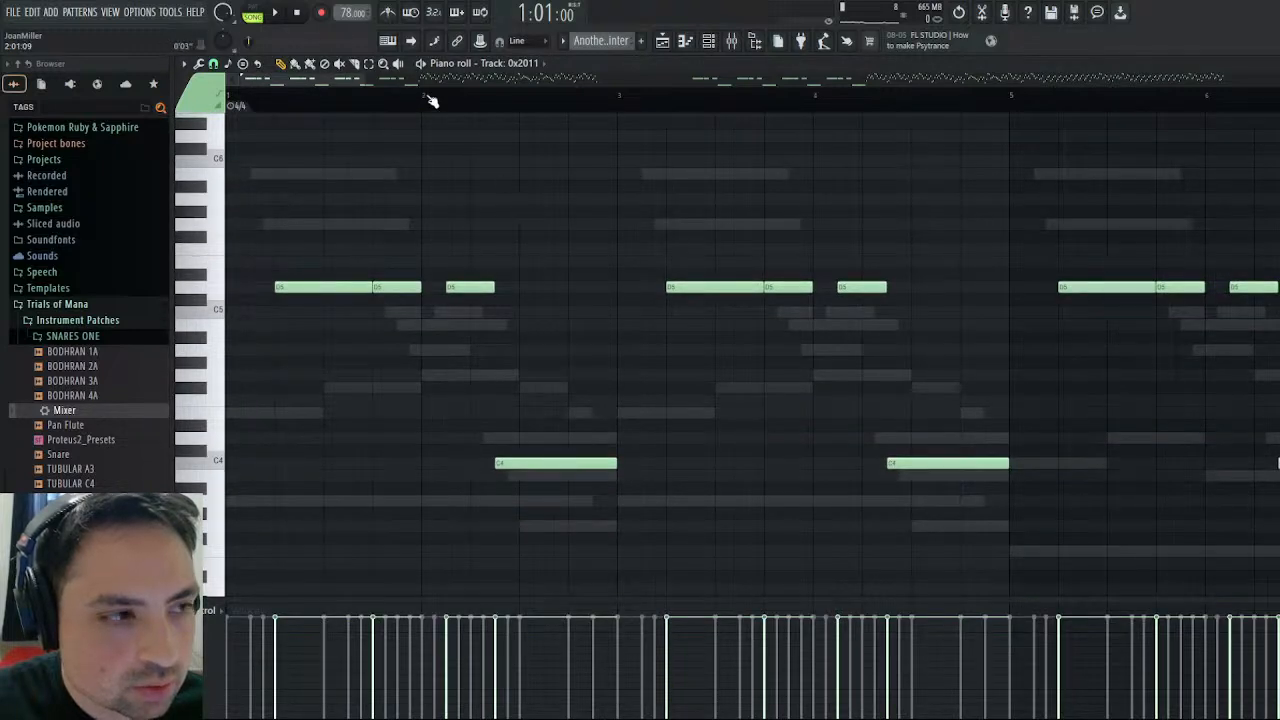
{"action": "left_click", "coordinate": [368, 63]}
{"action": "left_click_drag", "start_coordinate": [278, 182], "coordinate": [598, 540]}
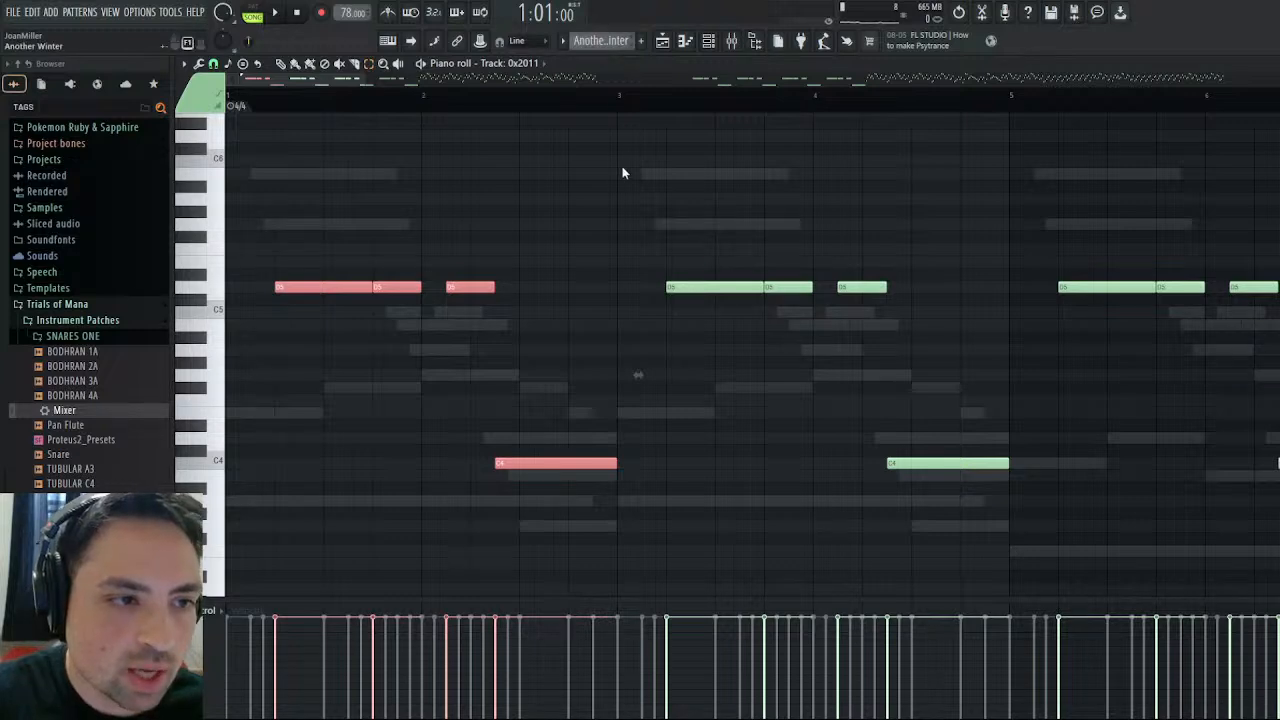
- Replace all notes of the Kontakt channel in the Glockenspiel pattern with the copied Track: 0x2011 notes
{"action": "left_click", "coordinate": [617, 69]}
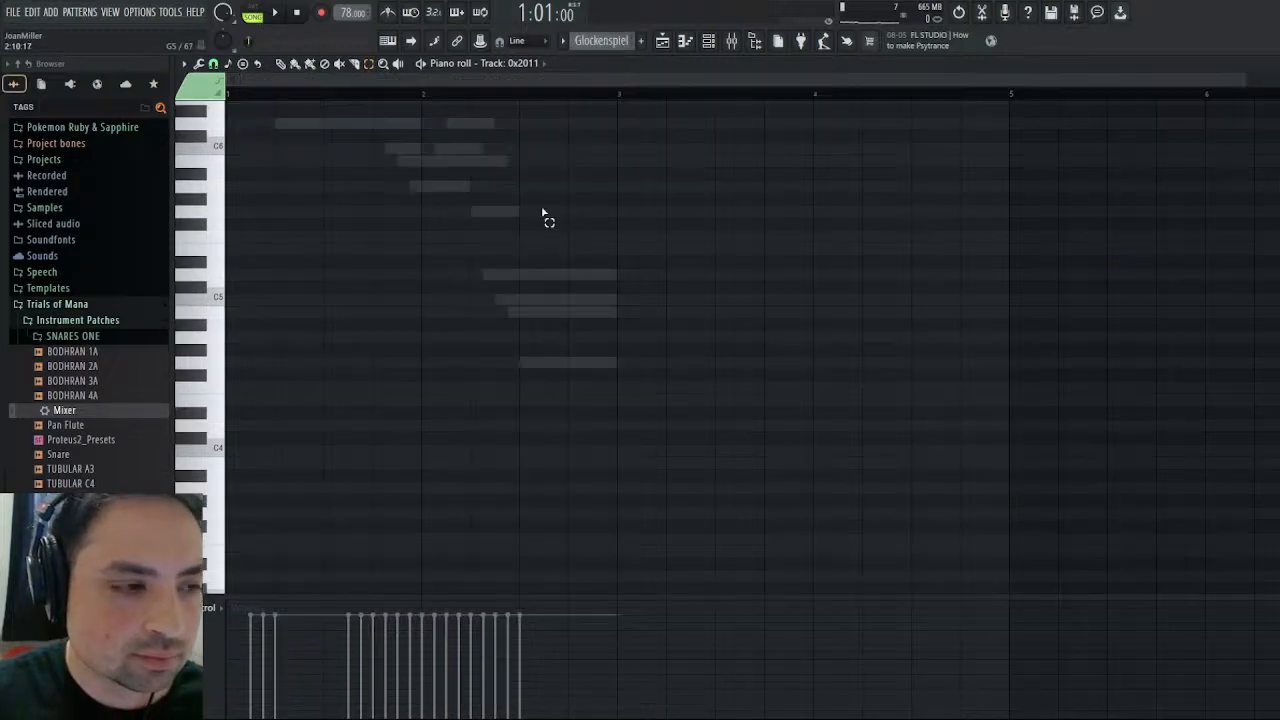
{"action": "left_click", "coordinate": [1273, 63]}
{"action": "left_click", "coordinate": [604, 220]}
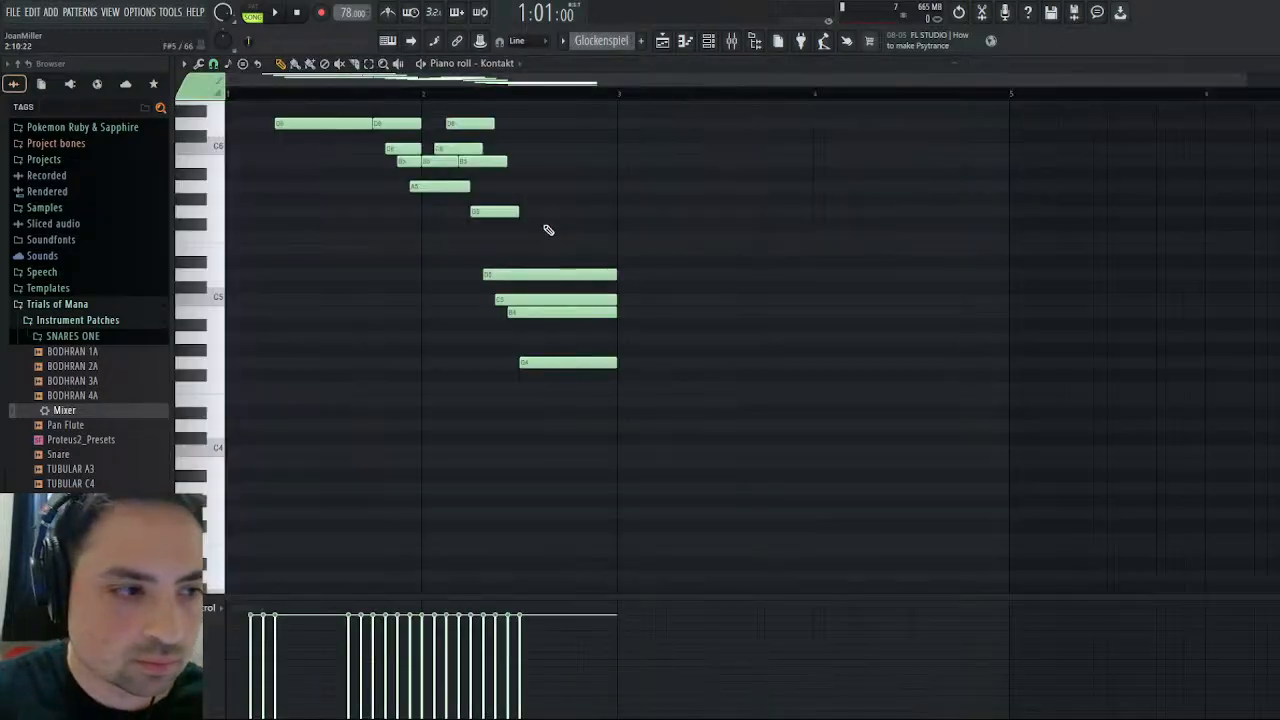
{"action": "key", "text": "ctrl+x"}
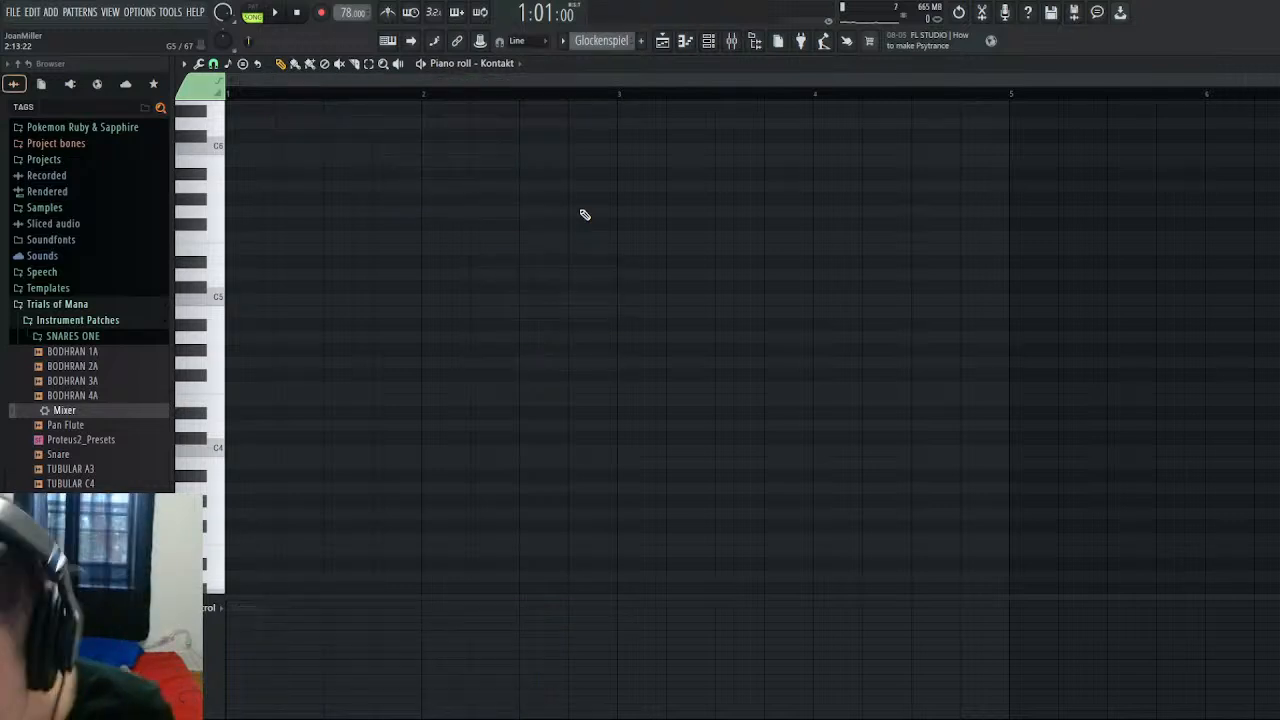
{"action": "key", "text": "ctrl+v"}
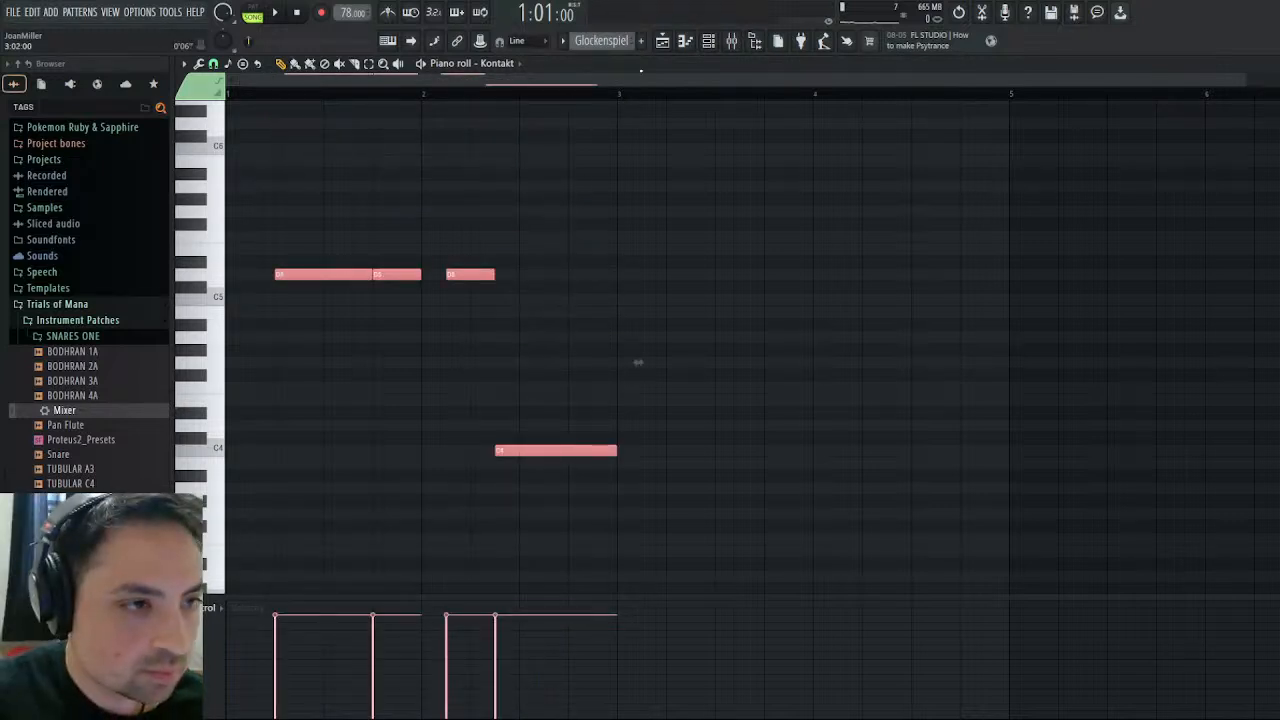
- Copy the first two bars of Track: 0x2276's notes from the Another Winter pattern's piano roll
{"action": "left_click", "coordinate": [663, 52]}
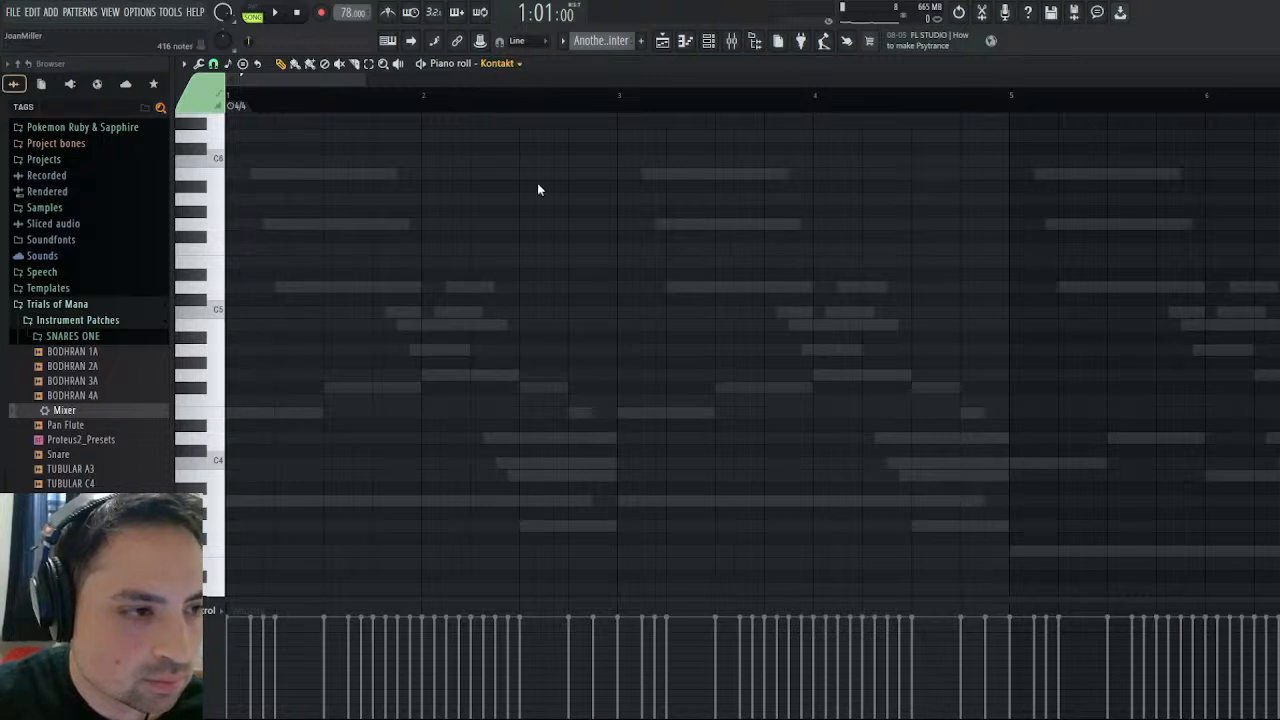
{"action": "key", "text": "Down"}
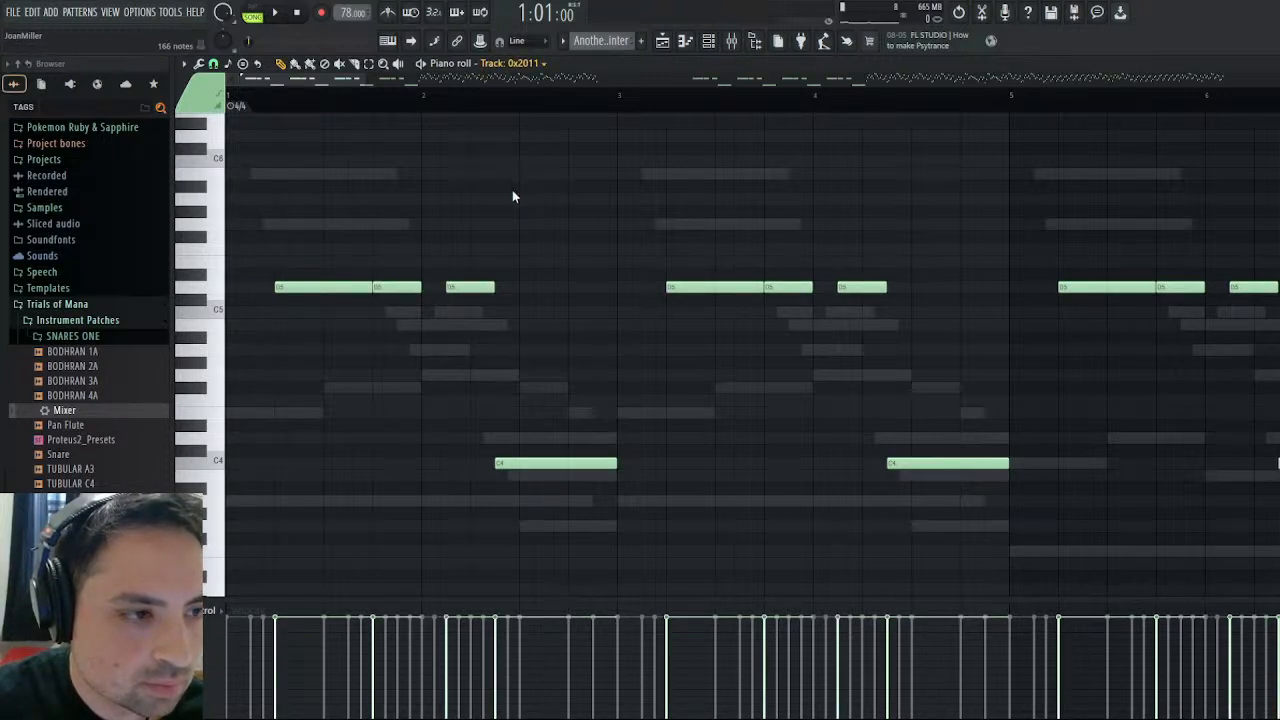
{"action": "key", "text": "Down"}
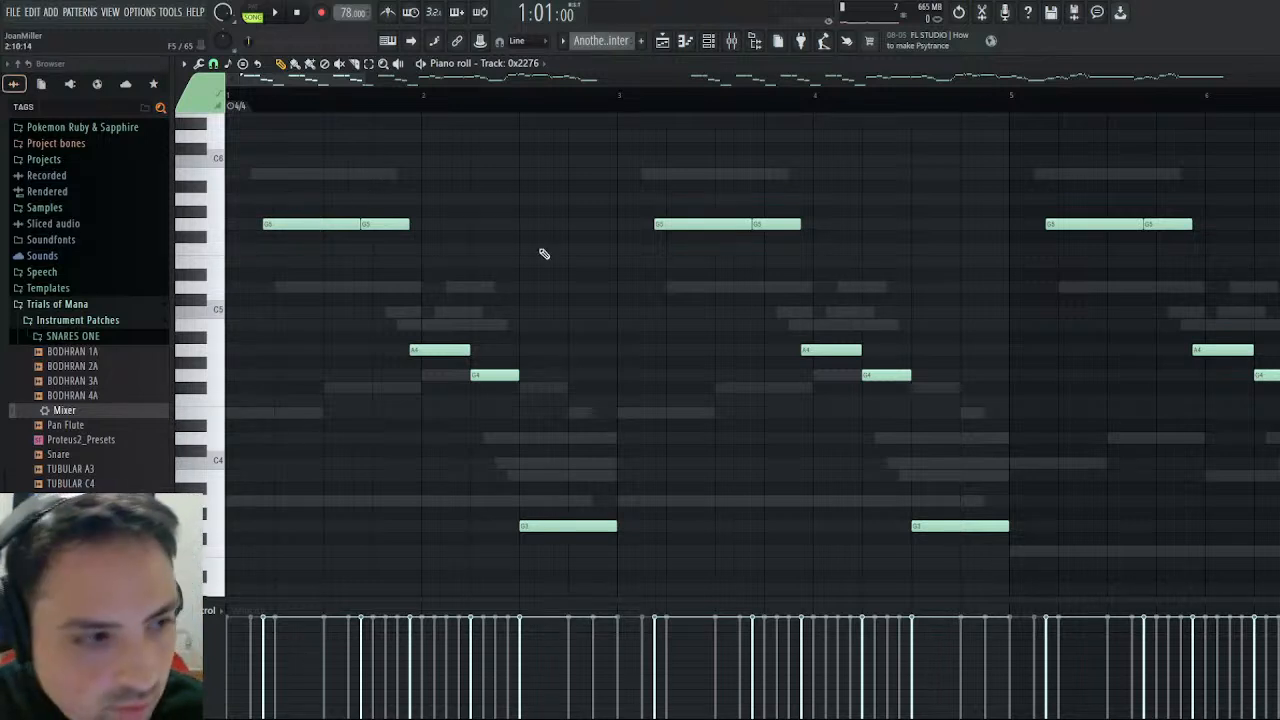
{"action": "left_click", "coordinate": [368, 65]}
{"action": "left_click_drag", "start_coordinate": [607, 170], "coordinate": [247, 570]}
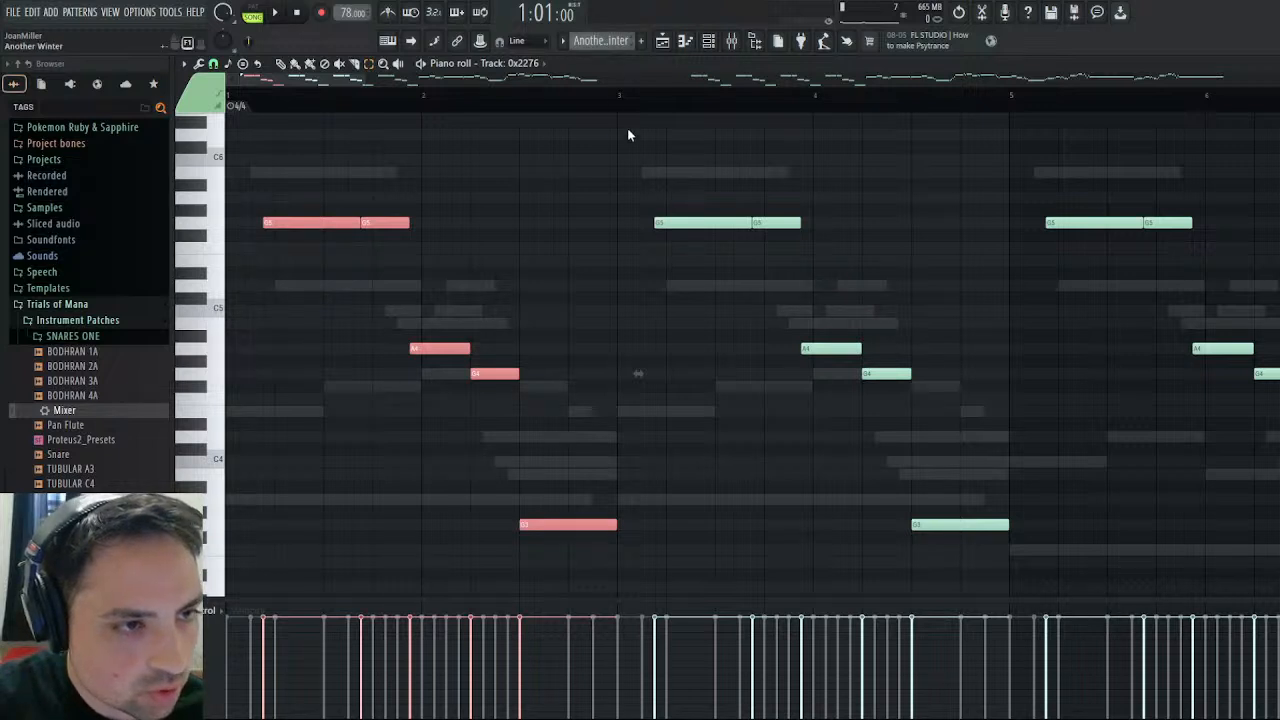
- Paste the Track: 0x2276 notes alongside the existing ones in the Glockenspiel pattern's Kontakt channel, and deselect them
{"action": "left_click", "coordinate": [650, 61]}
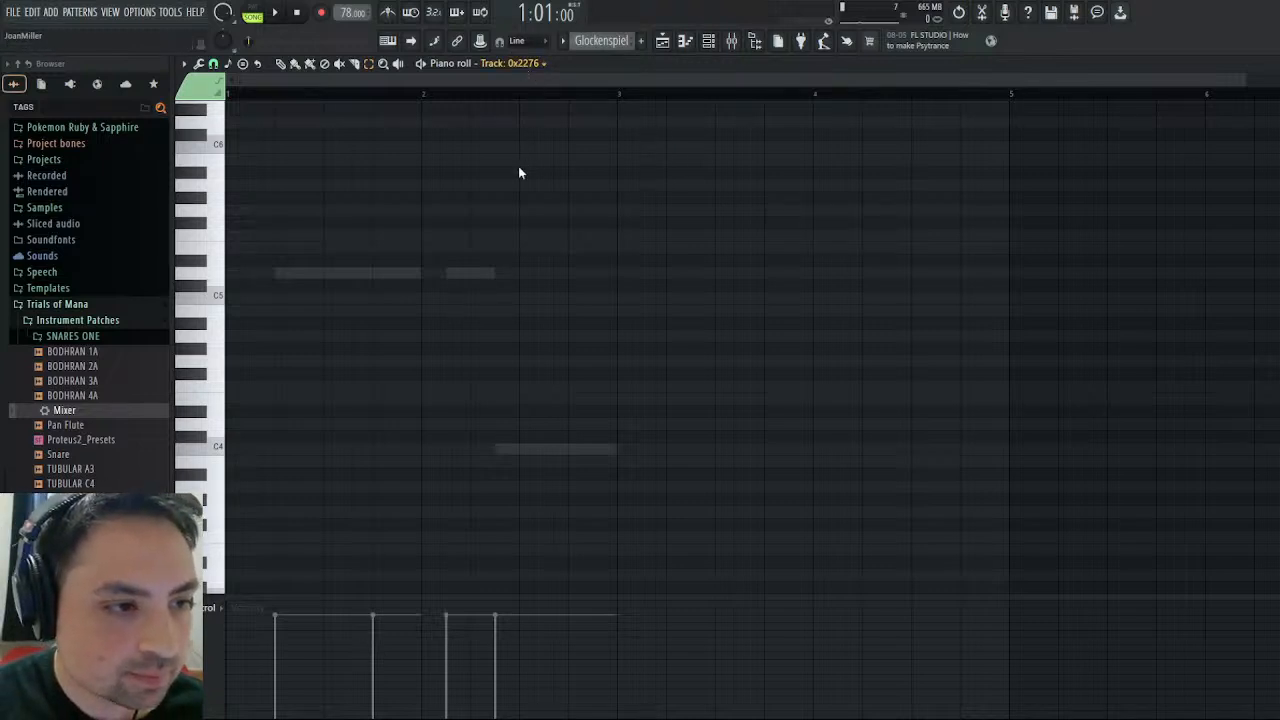
{"action": "left_click", "coordinate": [518, 194]}
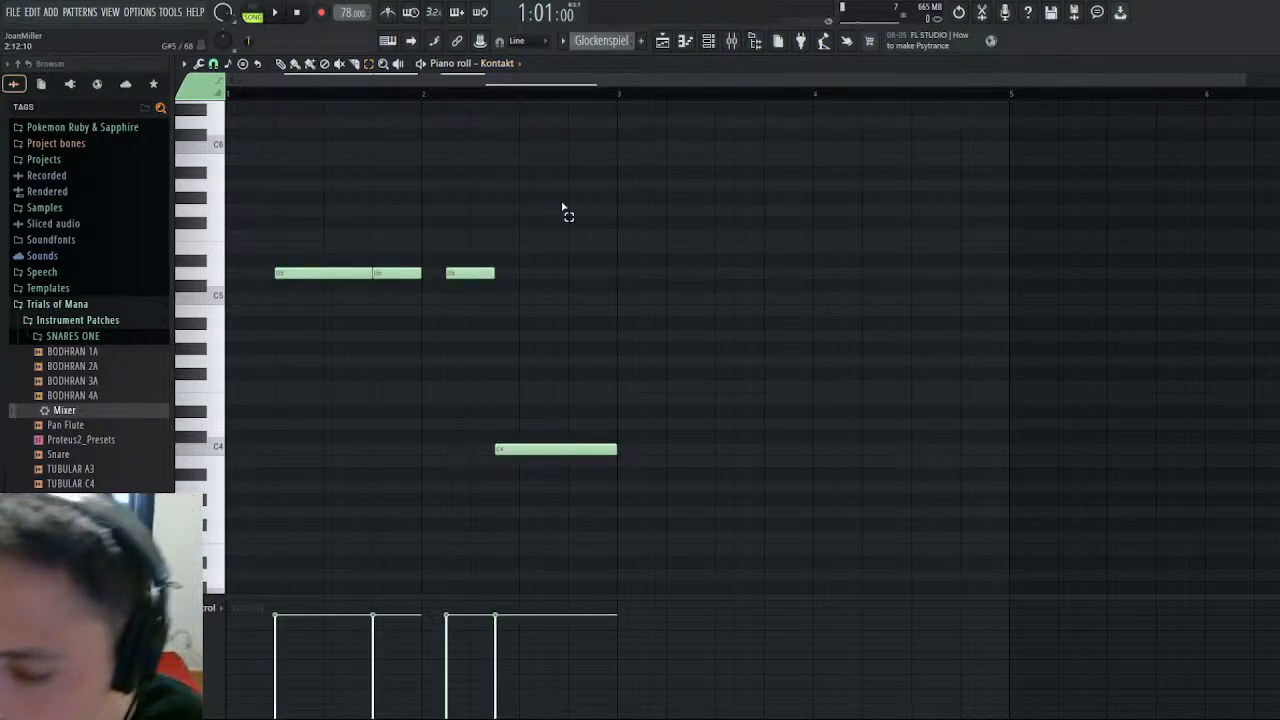
{"action": "key", "text": "ctrl+v"}
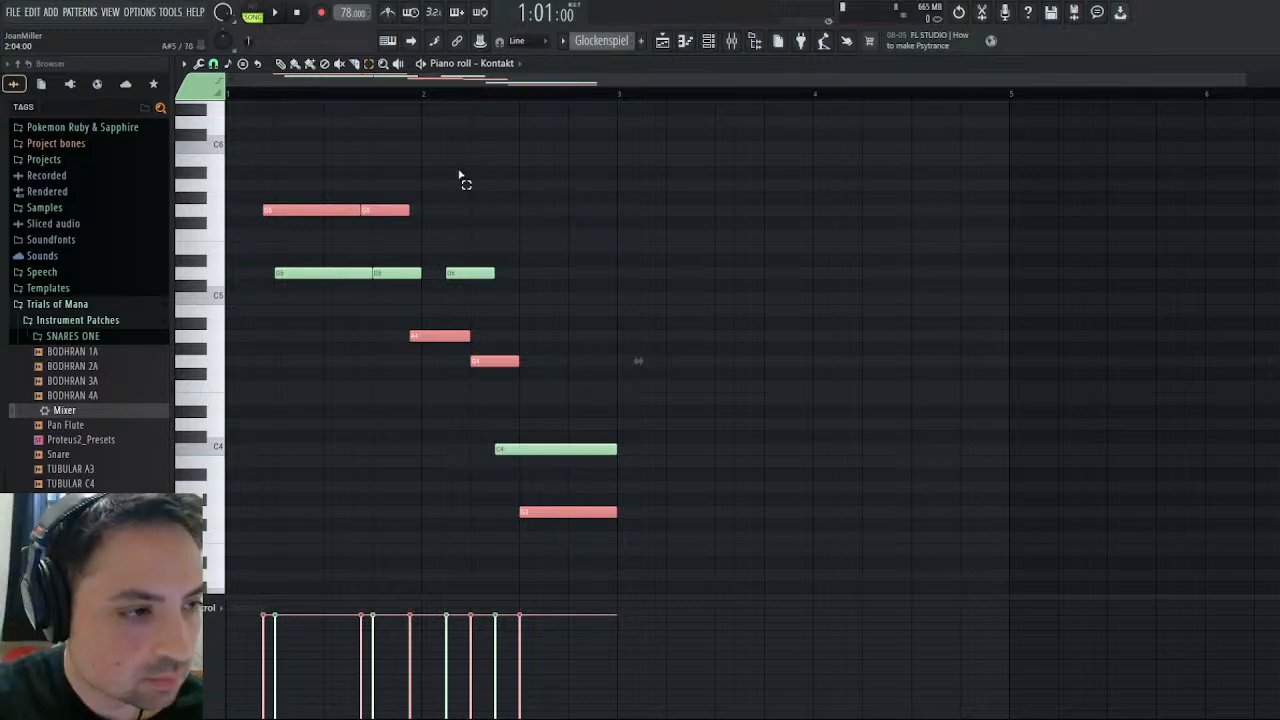
{"action": "key", "text": "ctrl+d"}
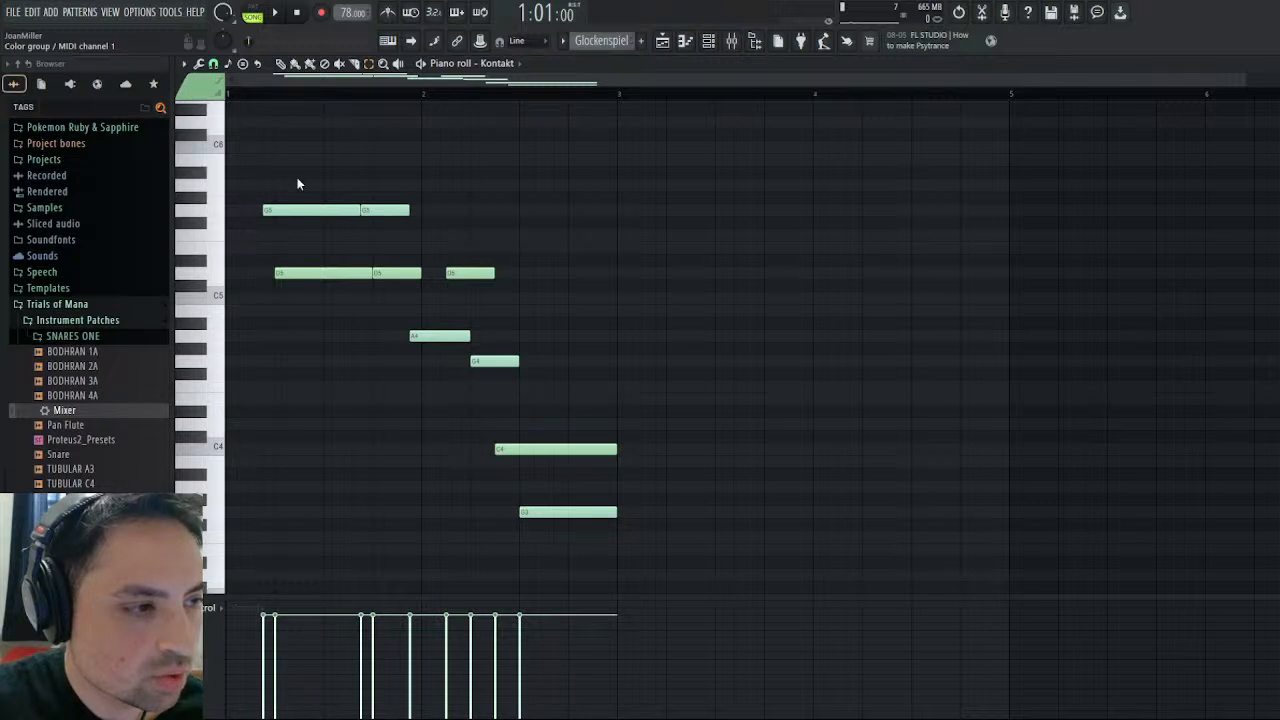
- Assign the five notes pasted from Track: 0x2276 to the purple color group so they use a separate MIDI channel
{"action": "left_click_drag", "start_coordinate": [297, 180], "coordinate": [337, 217]}
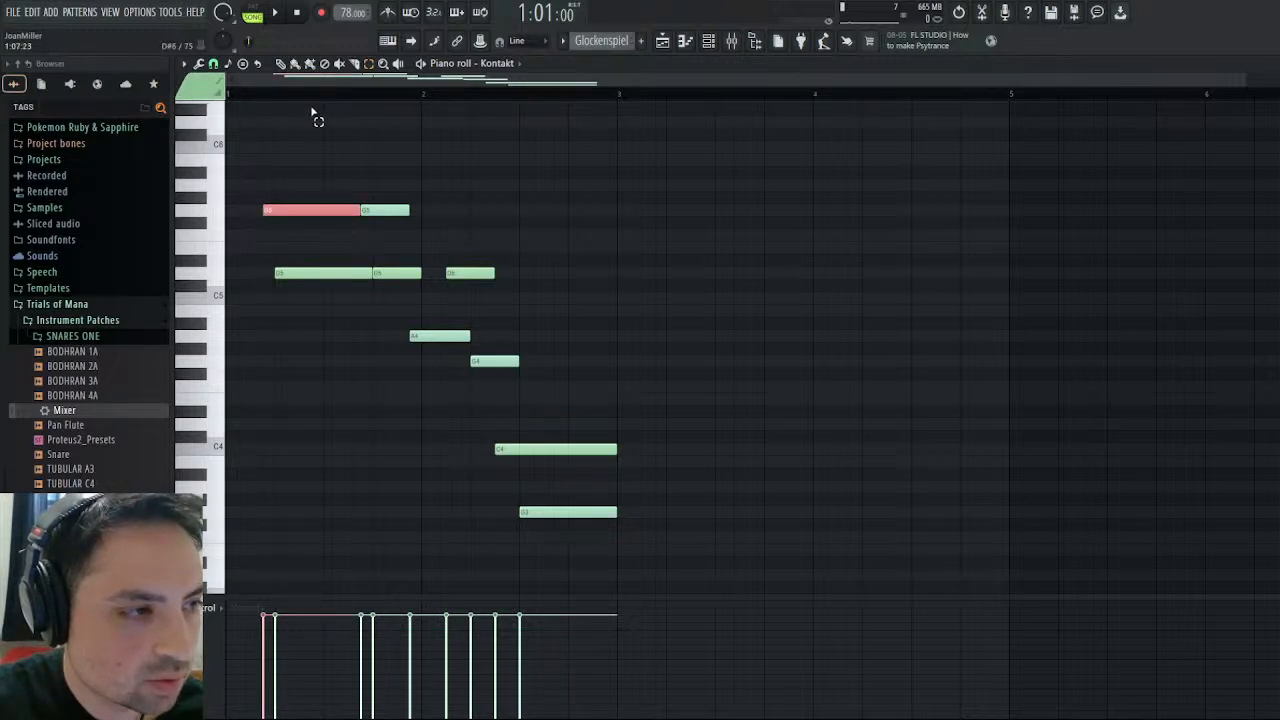
{"action": "left_click", "coordinate": [282, 65]}
{"action": "left_click", "coordinate": [333, 194]}
{"action": "right_click", "coordinate": [338, 197]}
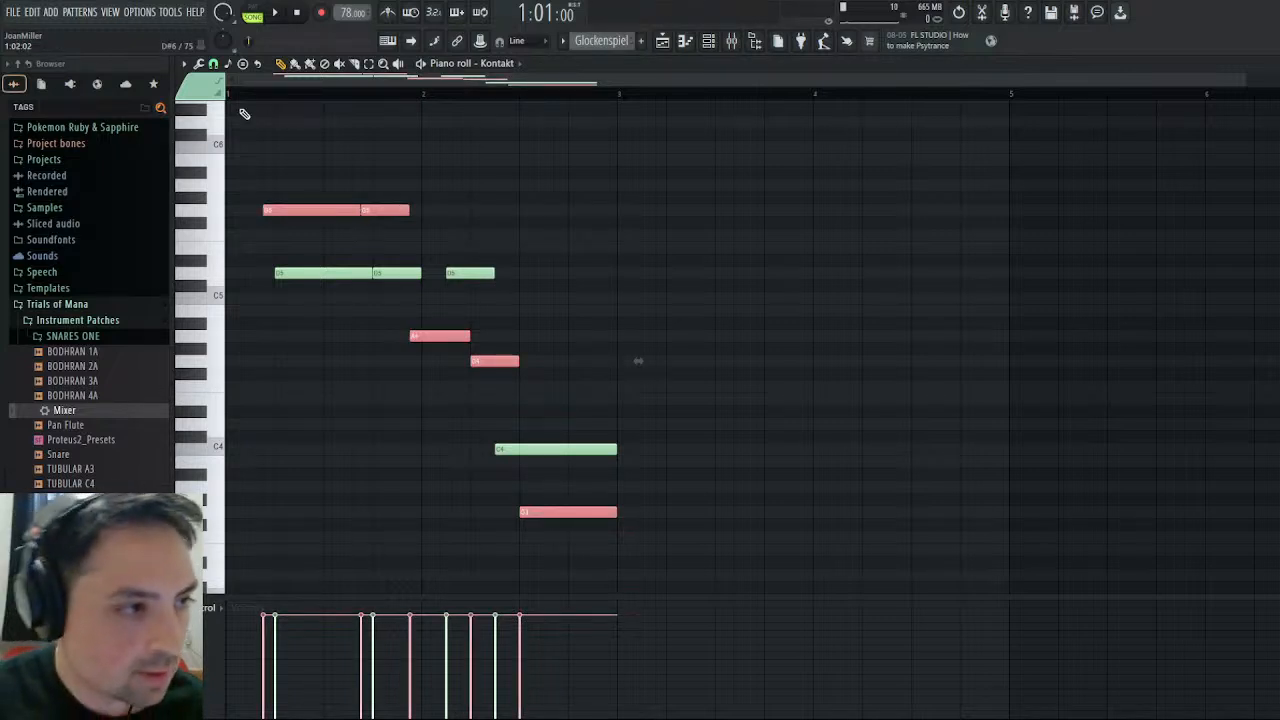
{"action": "left_click", "coordinate": [230, 155]}
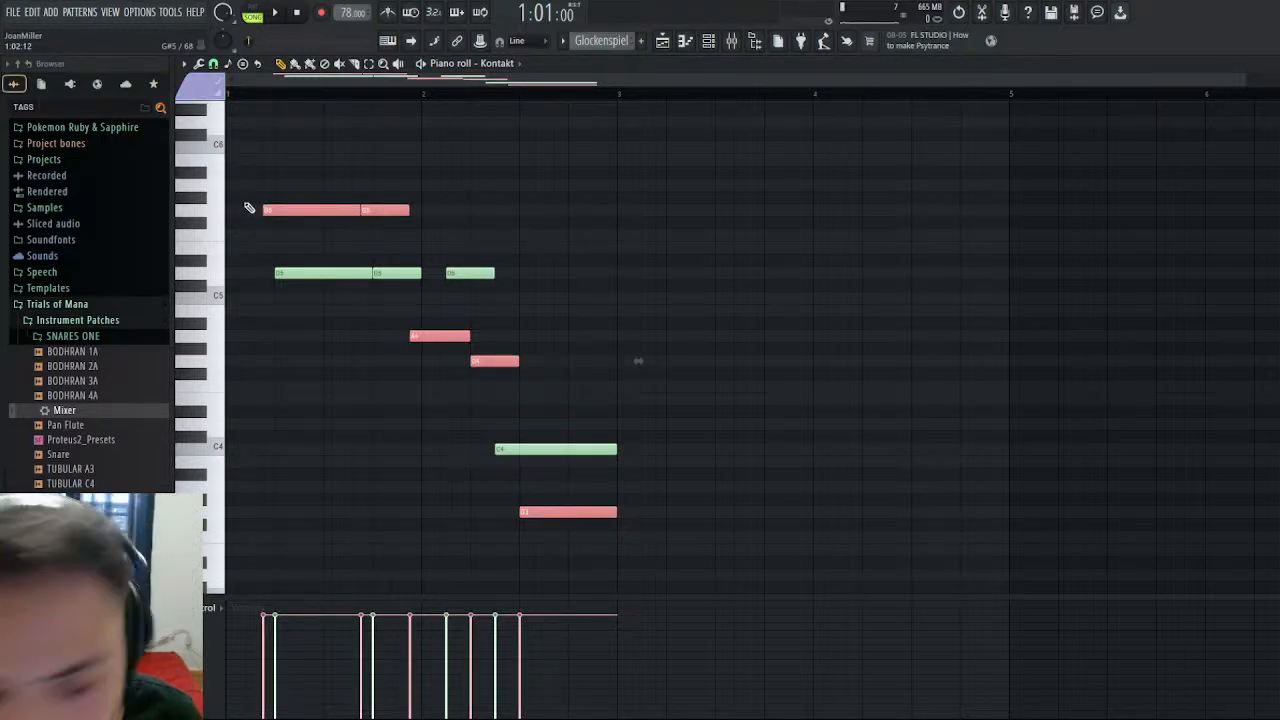
{"action": "key", "text": "alt+c"}
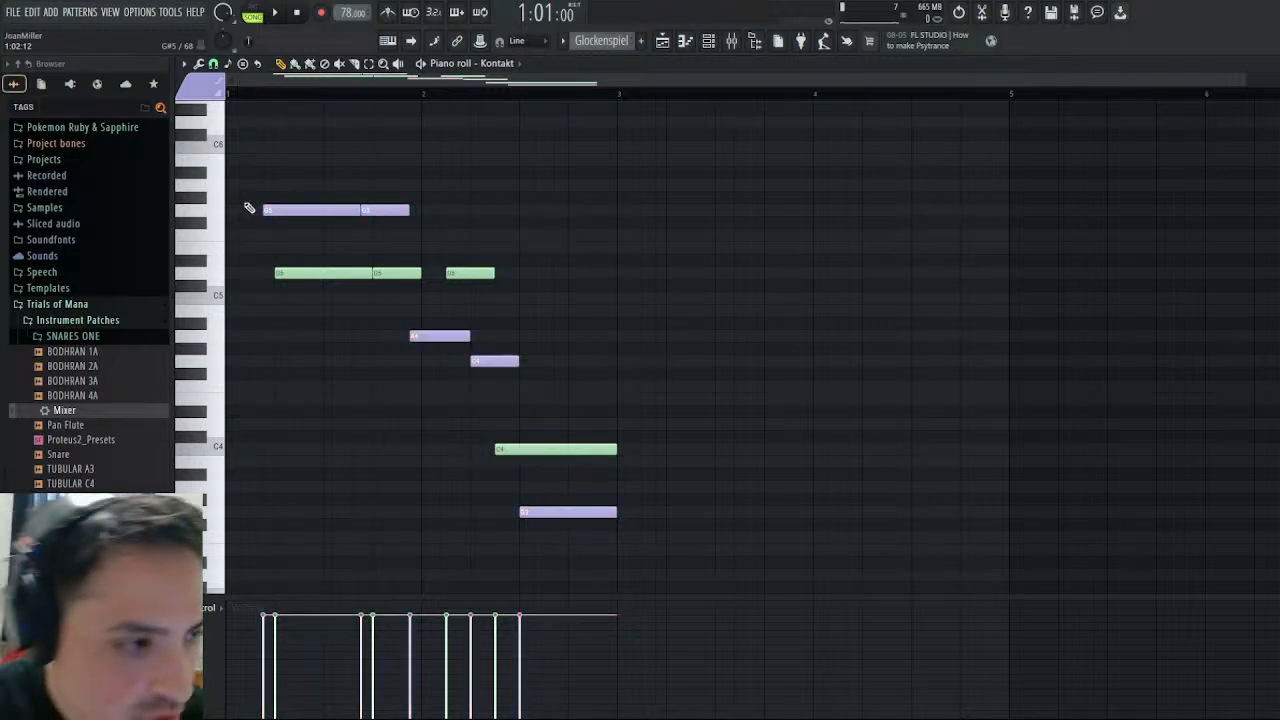
- Check the MIDI channel assignments of the GLOCKEN copies in the Kontakt multi rack
{"action": "key", "text": "Escape"}
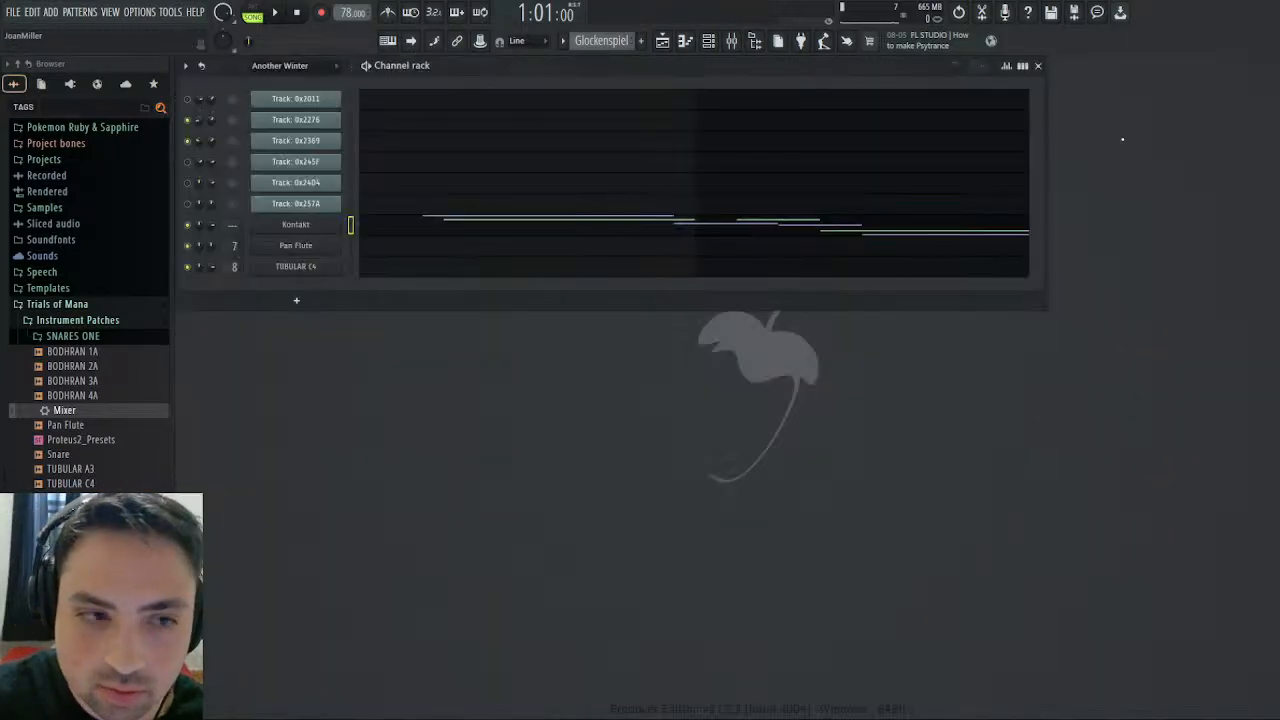
{"action": "left_click", "coordinate": [311, 231]}
{"action": "scroll", "coordinate": [812, 371], "scroll_direction": "down", "scroll_amount": 1}
{"action": "scroll", "coordinate": [812, 371], "scroll_direction": "down", "scroll_amount": 3}
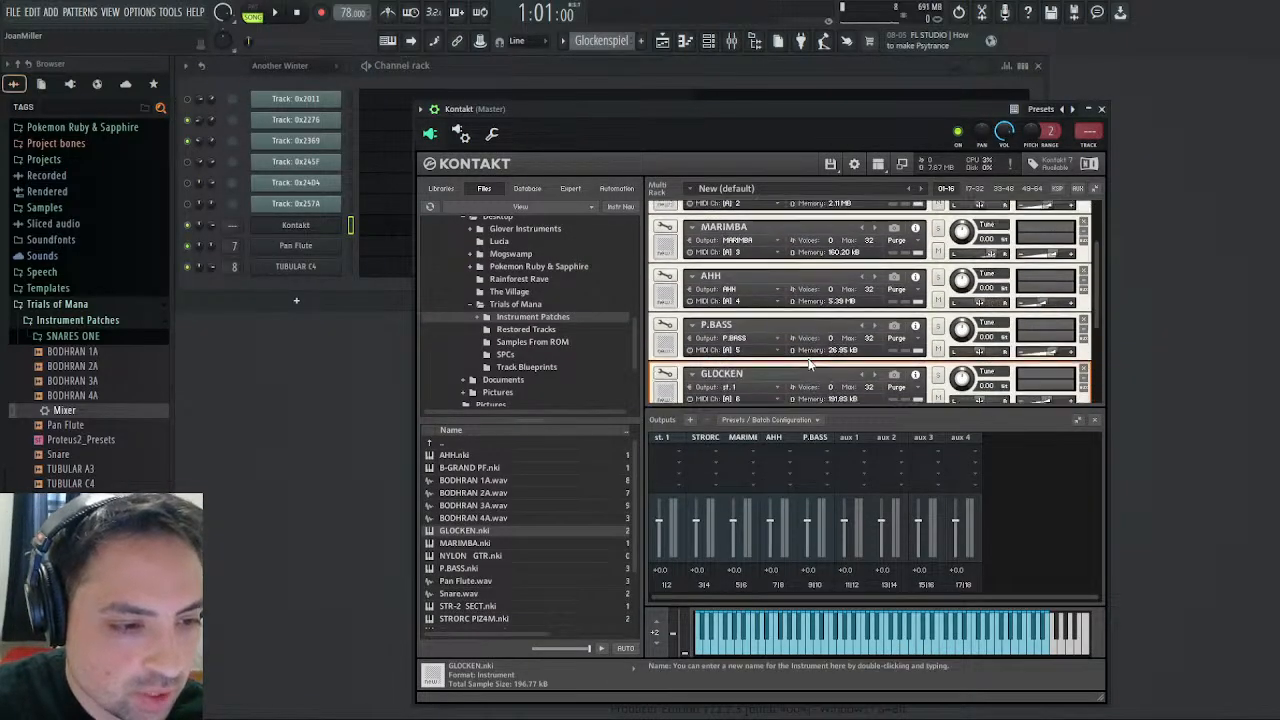
{"action": "left_click", "coordinate": [1101, 108]}
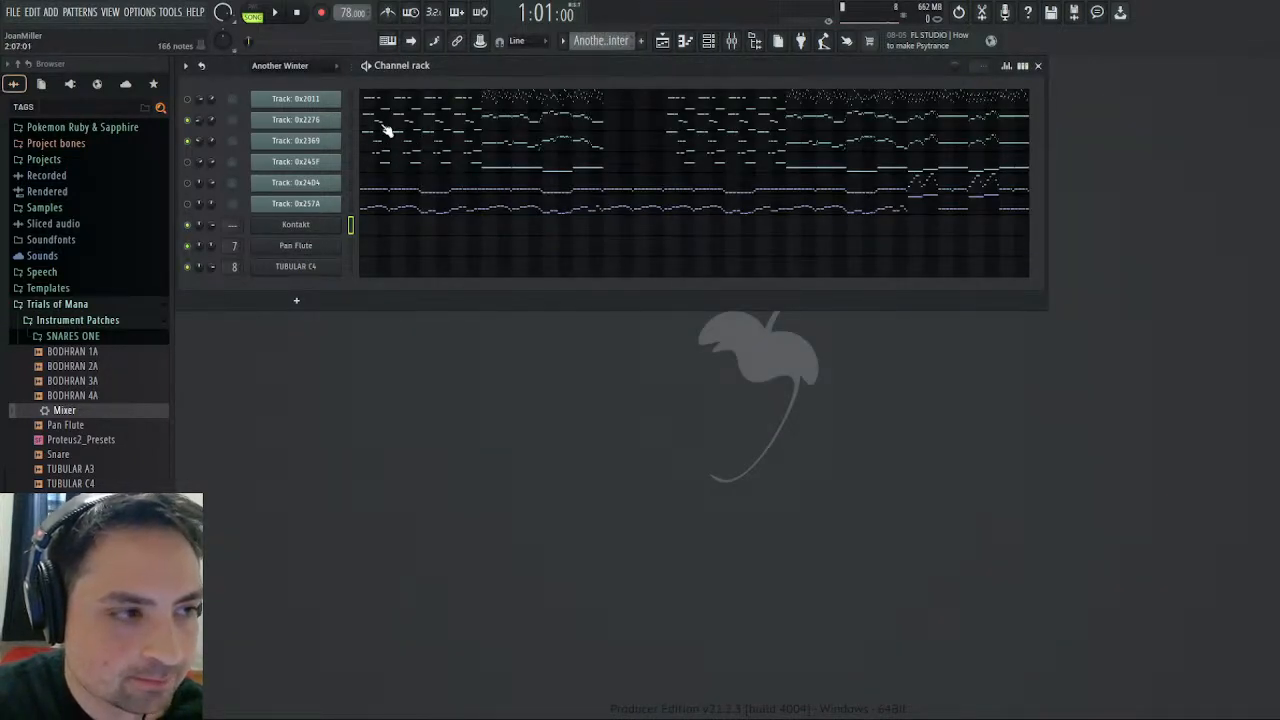
- Copy the first two bars of Track: 0x2369's notes into the Glockenspiel pattern's Kontakt channel and assign them to the violet color group
{"action": "left_click", "coordinate": [386, 149]}
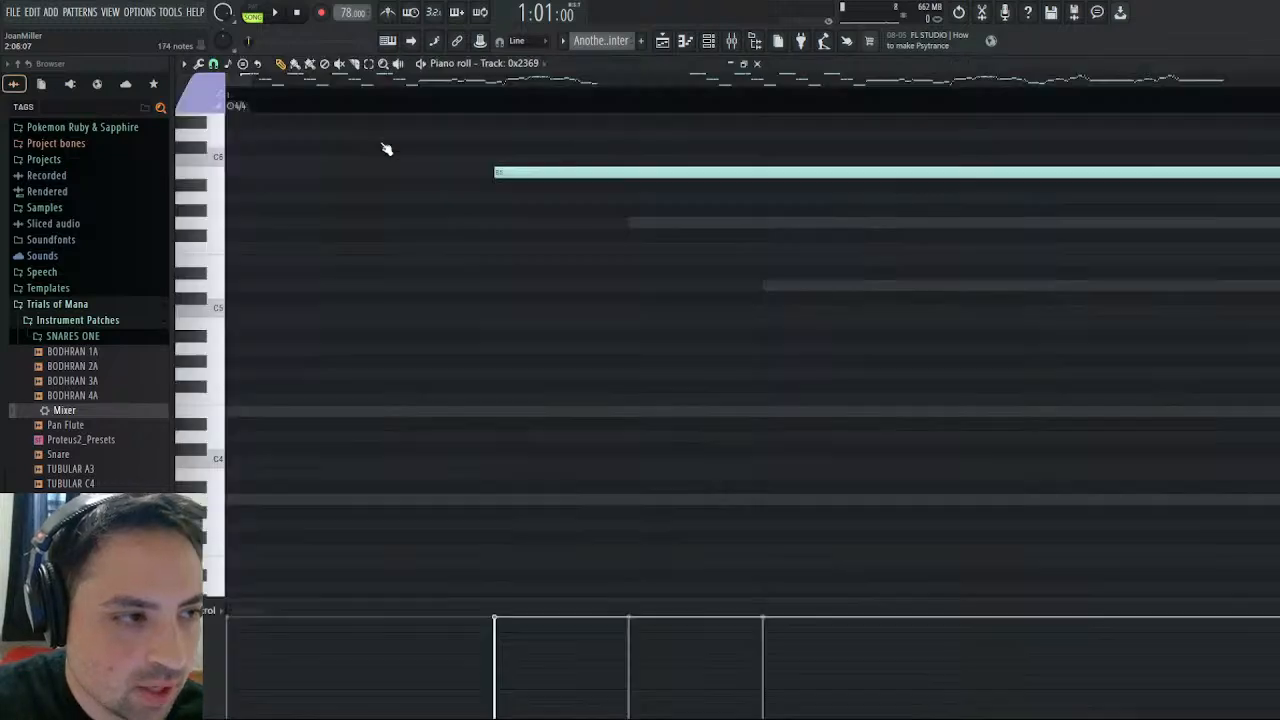
{"action": "left_click_drag", "start_coordinate": [612, 142], "coordinate": [210, 572]}
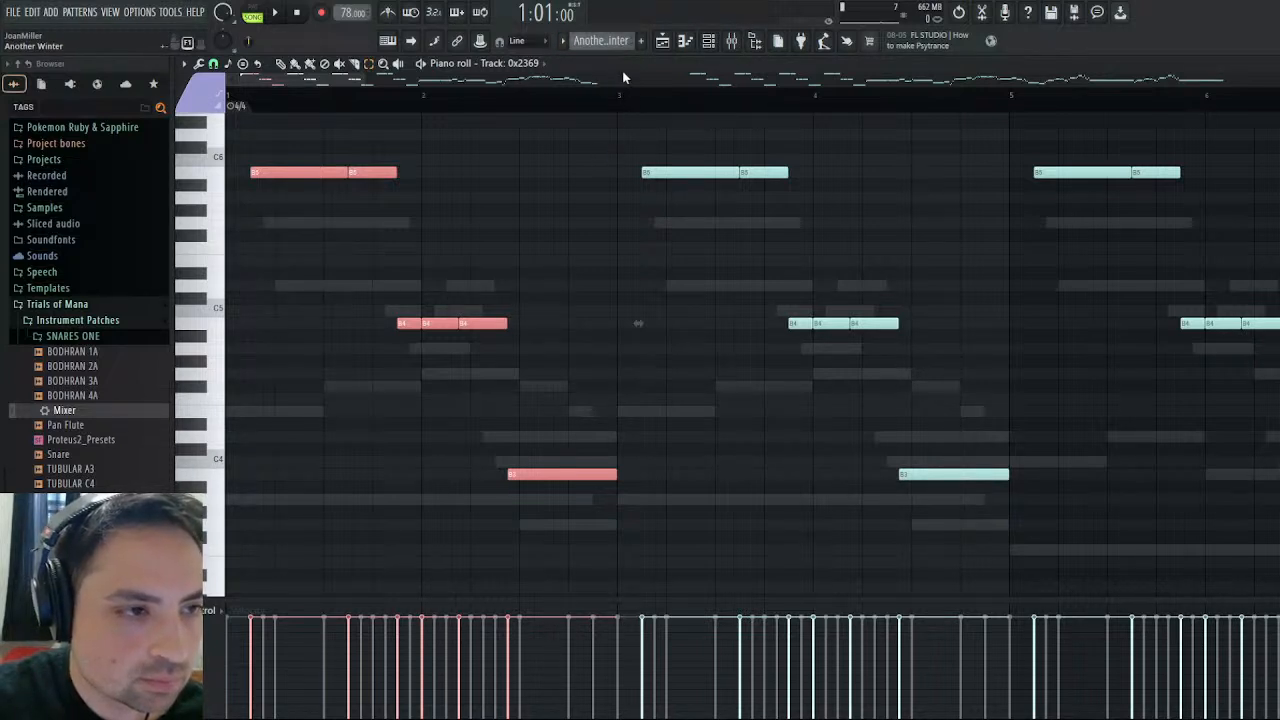
{"action": "scroll", "coordinate": [622, 47], "scroll_direction": "down", "scroll_amount": 1}
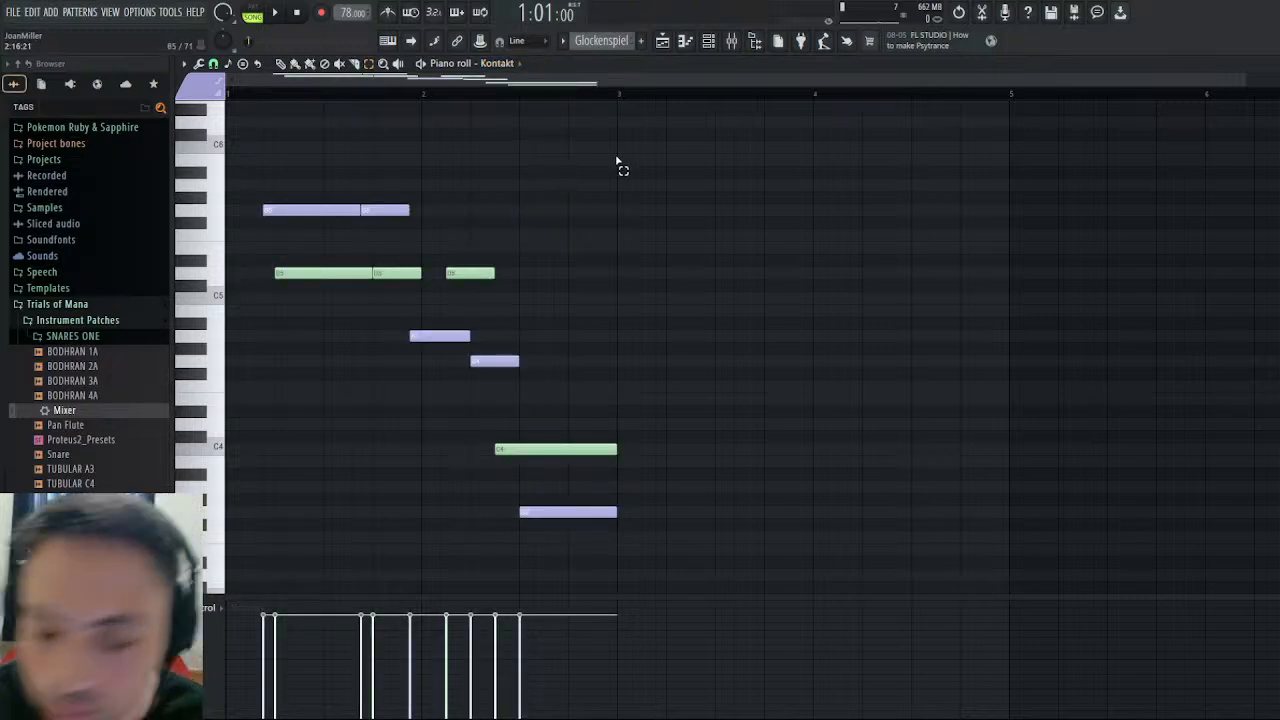
{"action": "key", "text": "ctrl+v"}
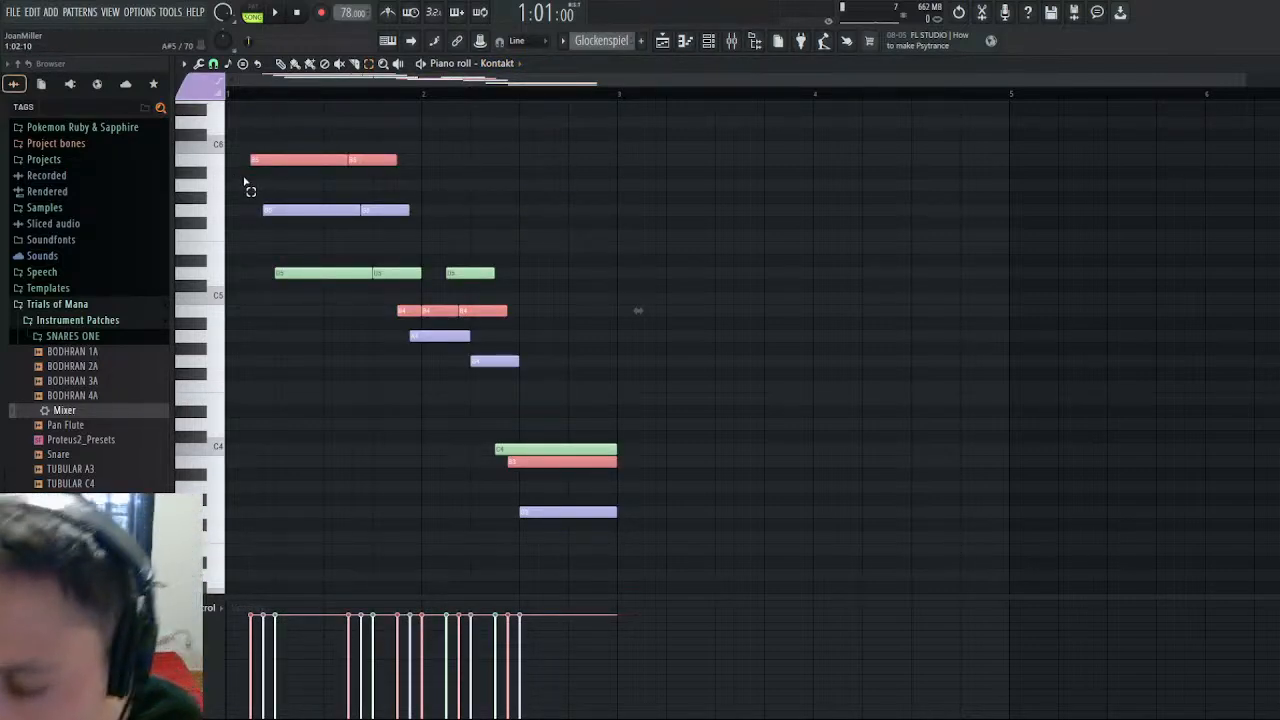
{"action": "key", "text": "ctrl+d"}
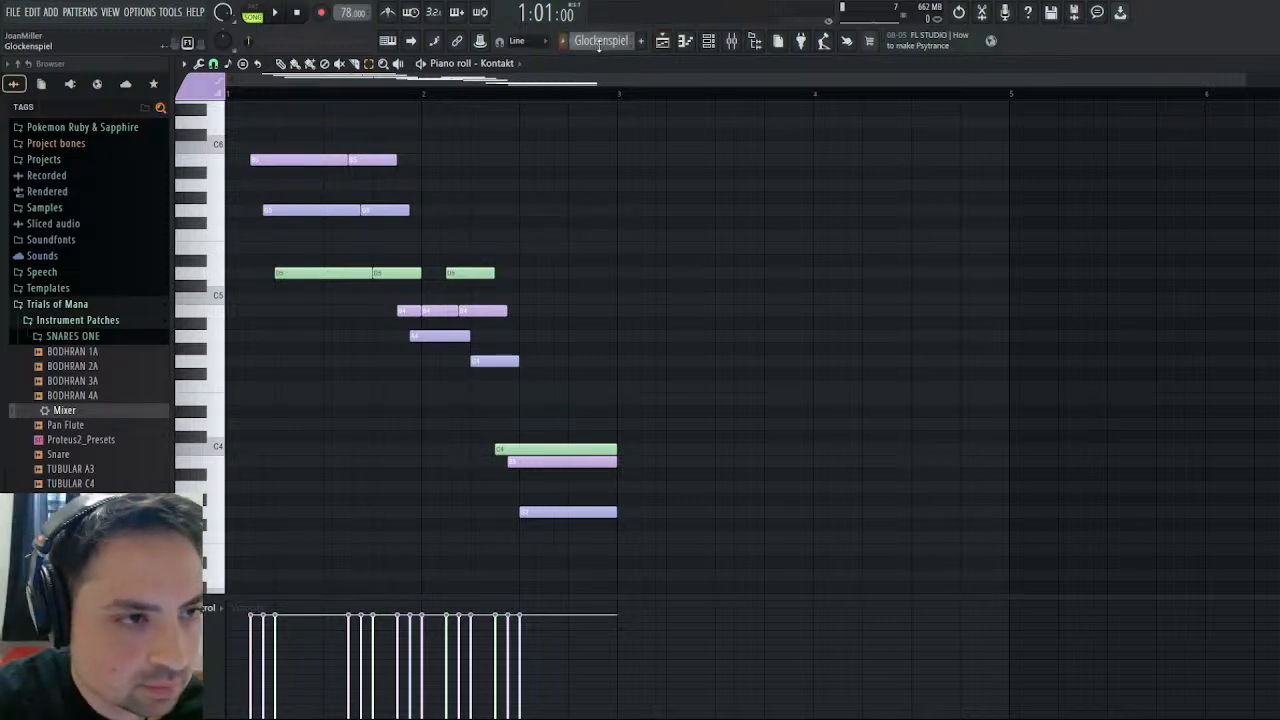
- Copy the first two bars of Track: 0x245F's notes into the Glockenspiel pattern's Kontakt channel and assign them to the pink MIDI channel 8 group
{"action": "left_click", "coordinate": [636, 57]}
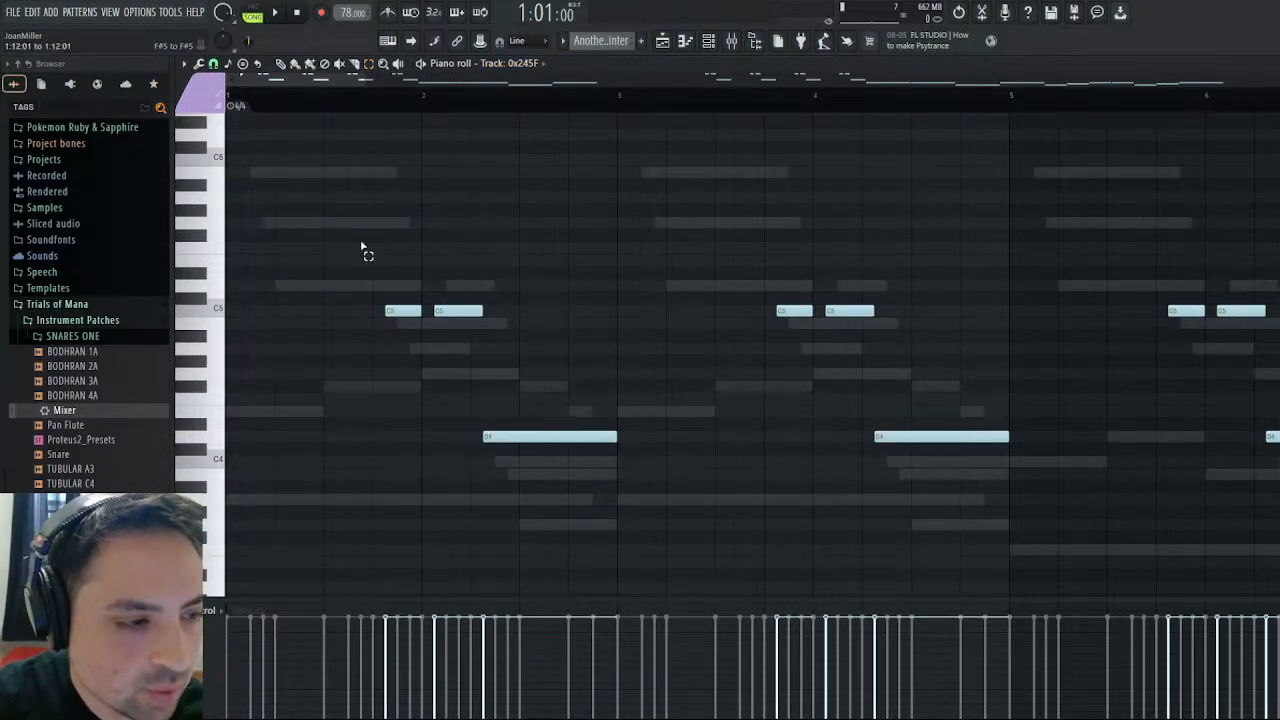
{"action": "left_click_drag", "start_coordinate": [363, 249], "coordinate": [567, 500]}
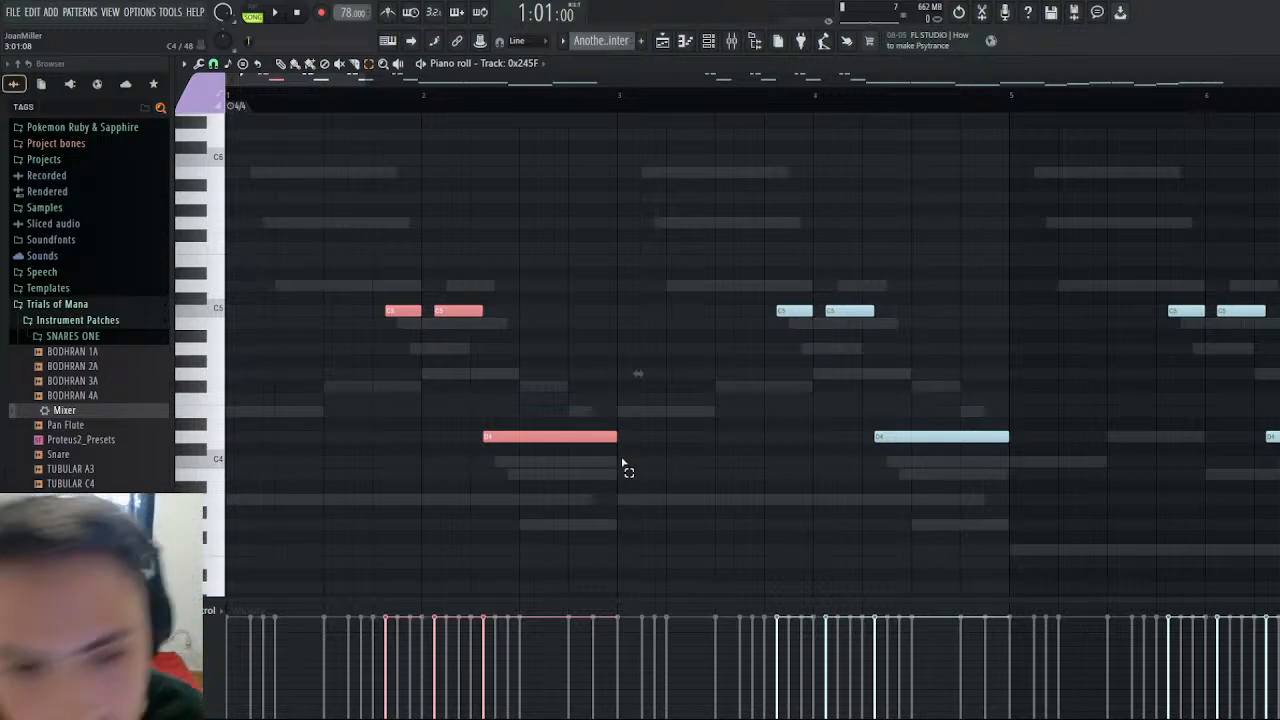
{"action": "left_click", "coordinate": [624, 70]}
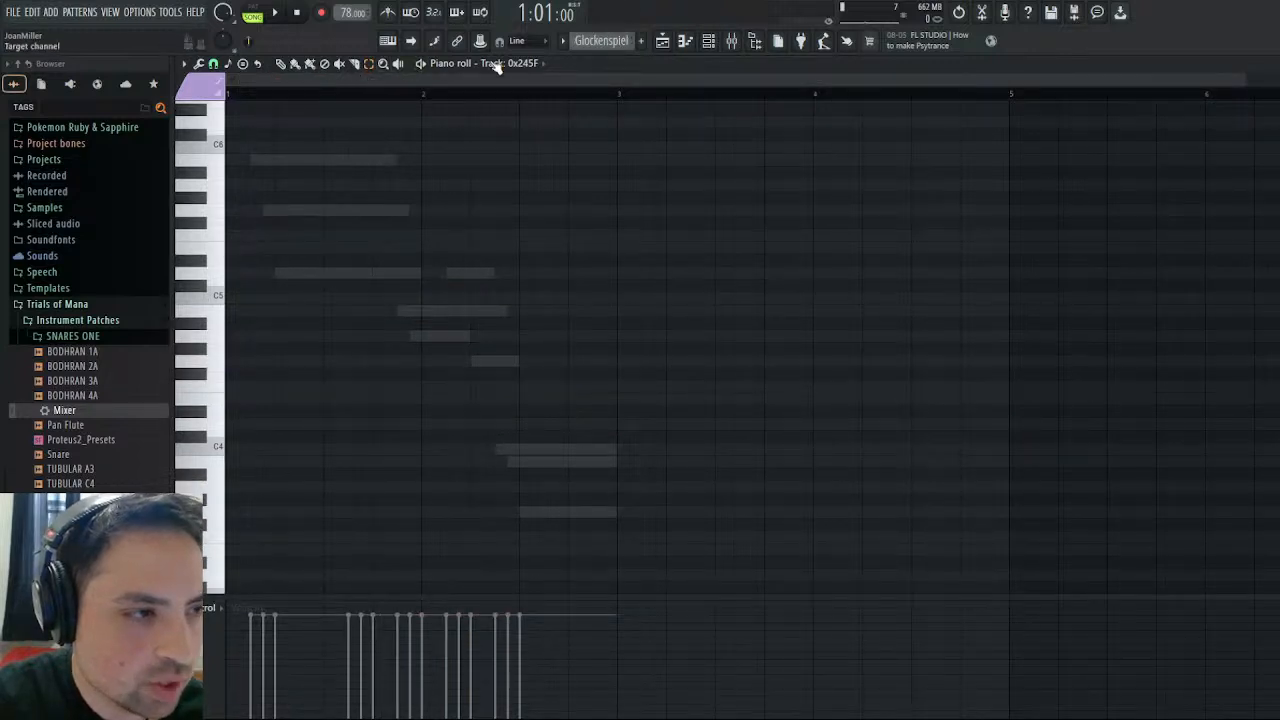
{"action": "left_click", "coordinate": [514, 194]}
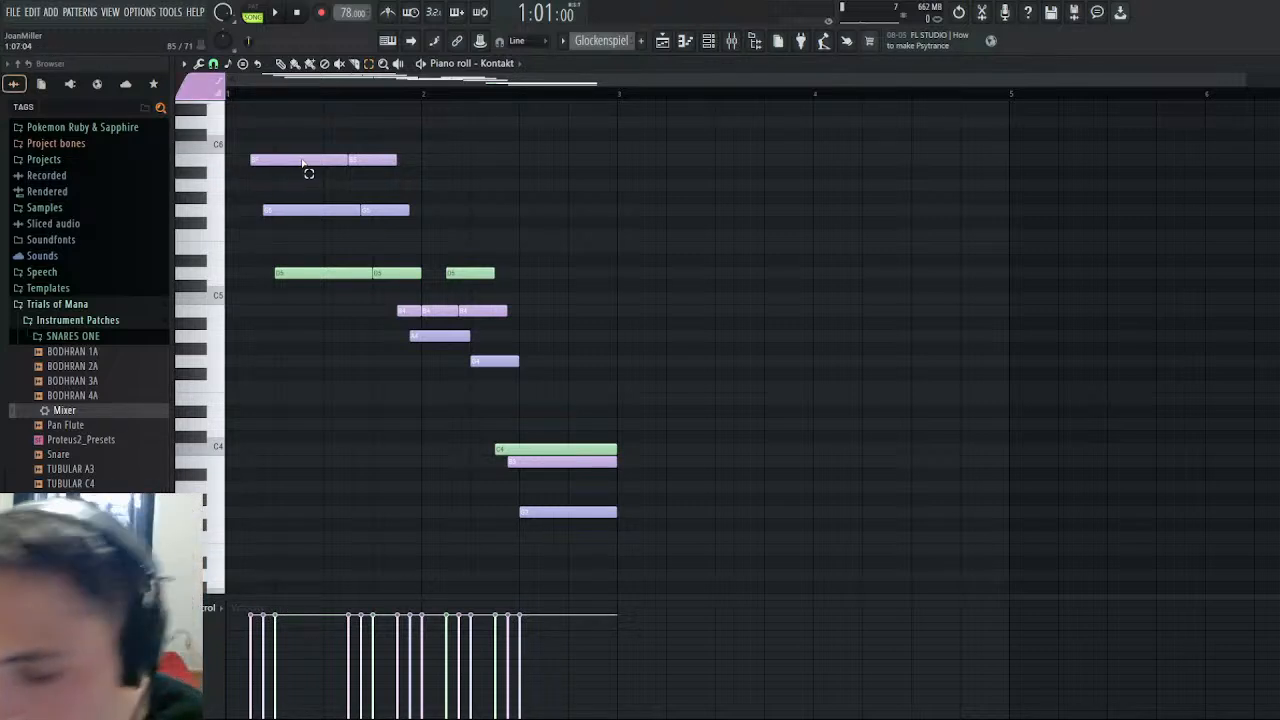
{"action": "key", "text": "ctrl+v"}
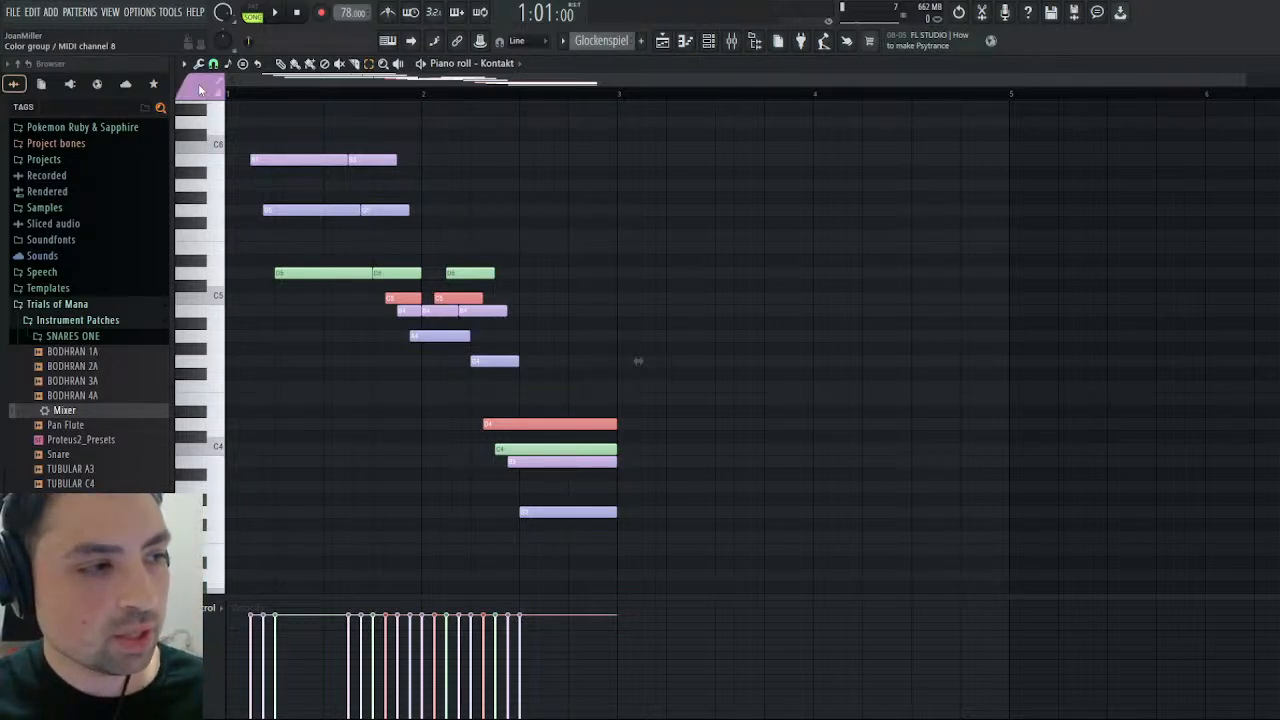
{"action": "key", "text": "ctrl+d"}
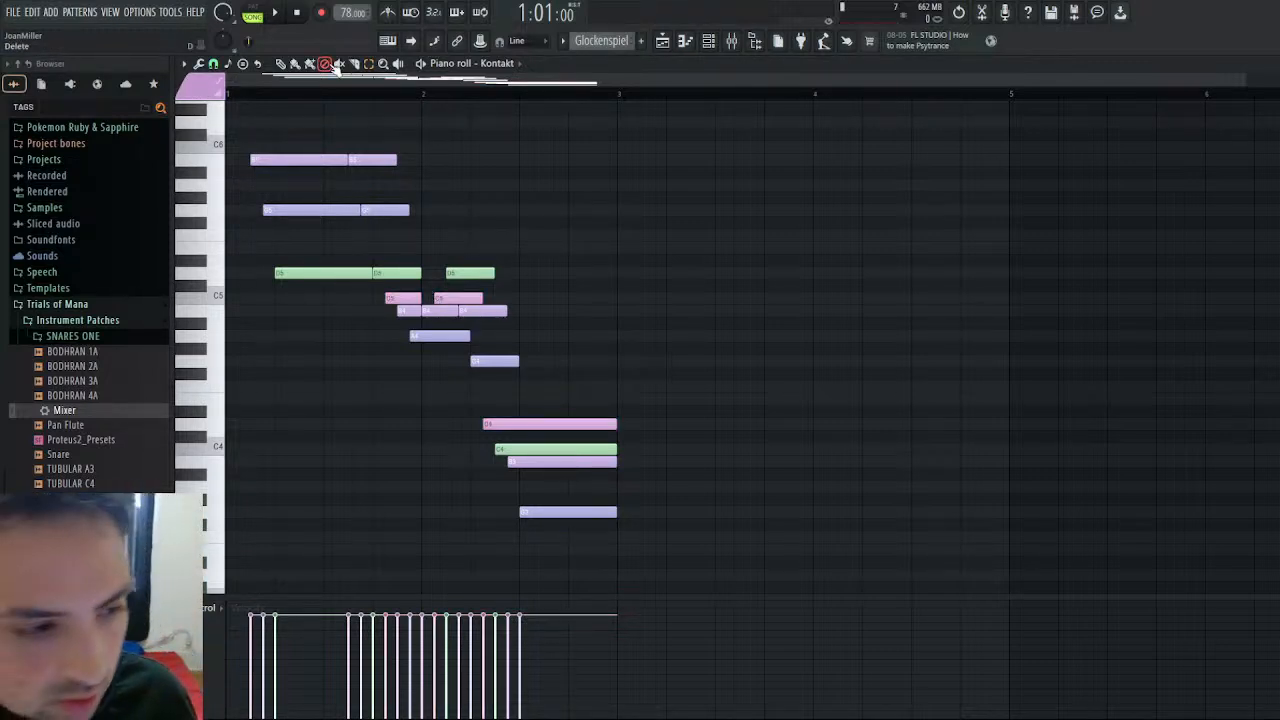
- Play the layered Glockenspiel pattern from the start, and stop playback after listening to it
{"action": "key", "text": "space"}
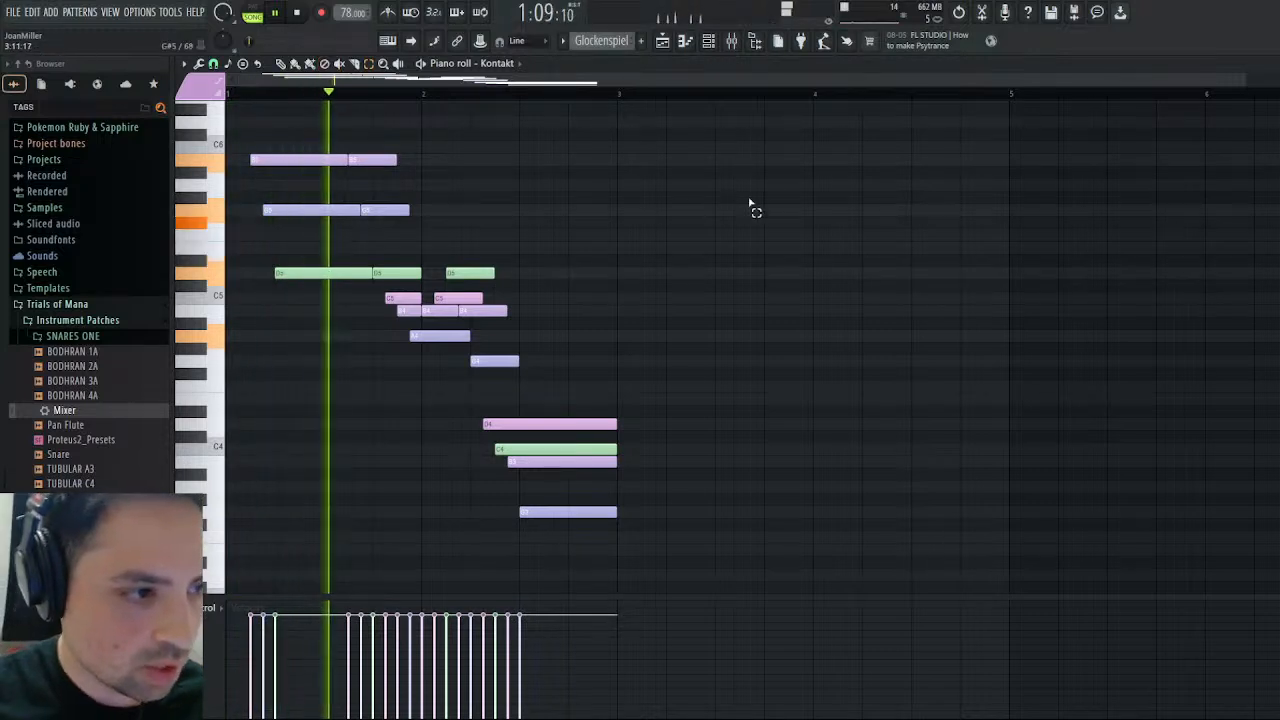
{"action": "scroll", "coordinate": [716, 180], "scroll_direction": "up", "scroll_amount": 2}
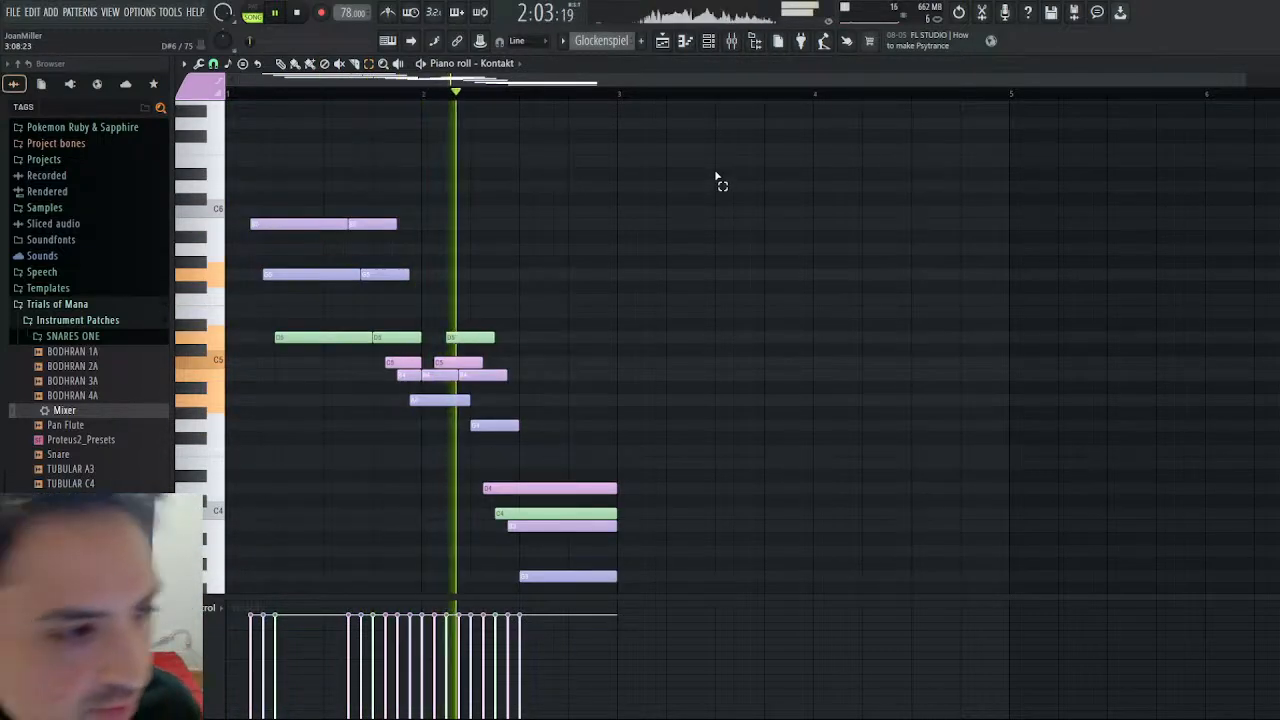
{"action": "left_click", "coordinate": [309, 12]}
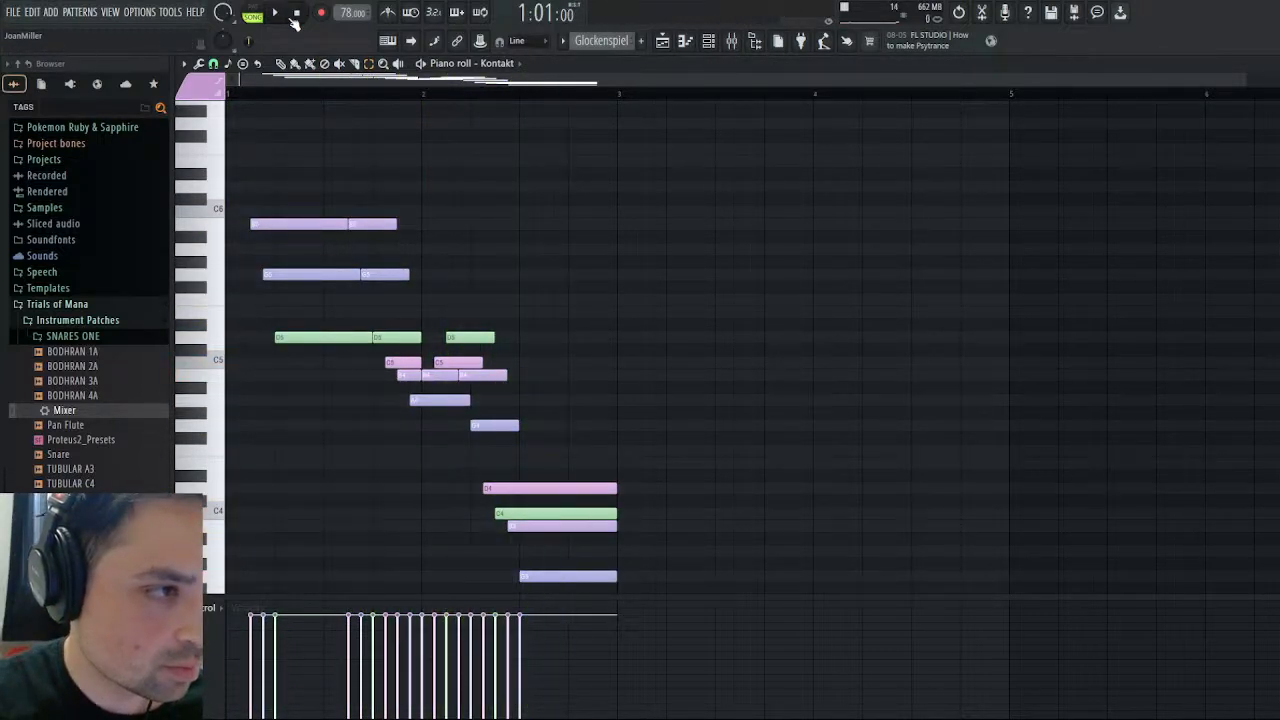
- Transpose all notes in the Glockenspiel pattern up one octave during playback, listen to the result, and stop playback with the piano roll closed
{"action": "left_click", "coordinate": [274, 13]}
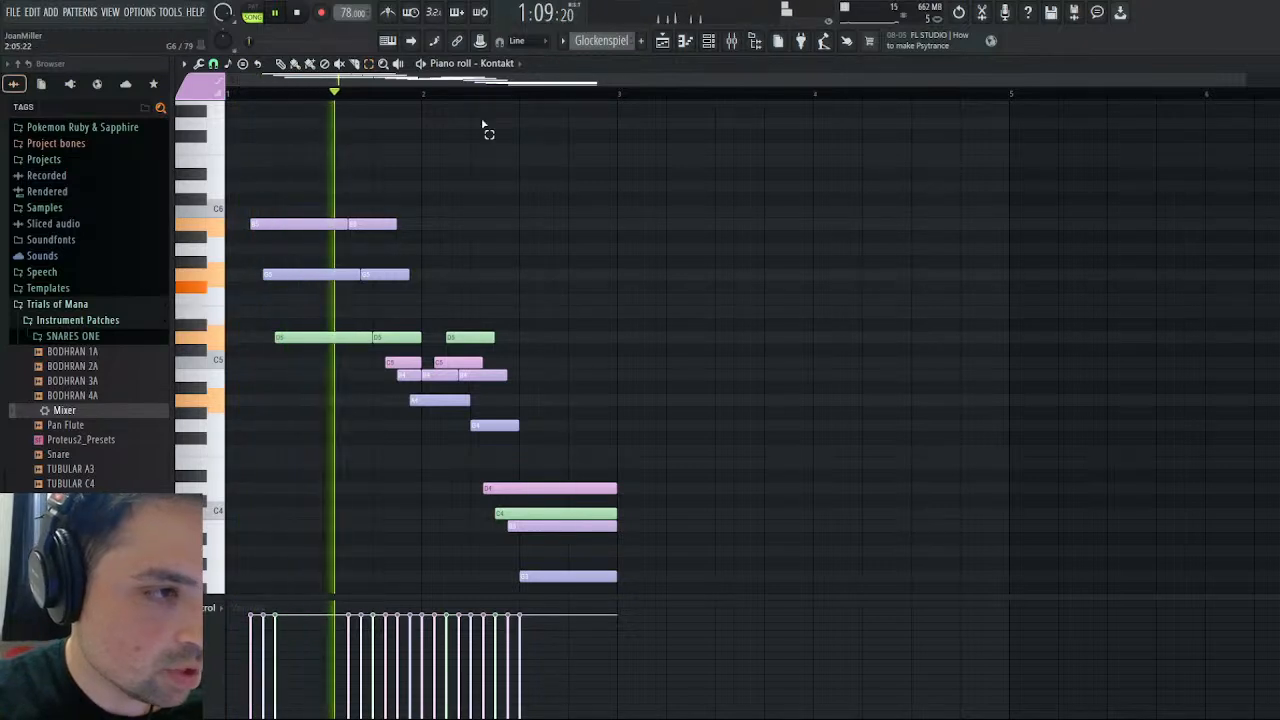
{"action": "key", "text": "ctrl+Up"}
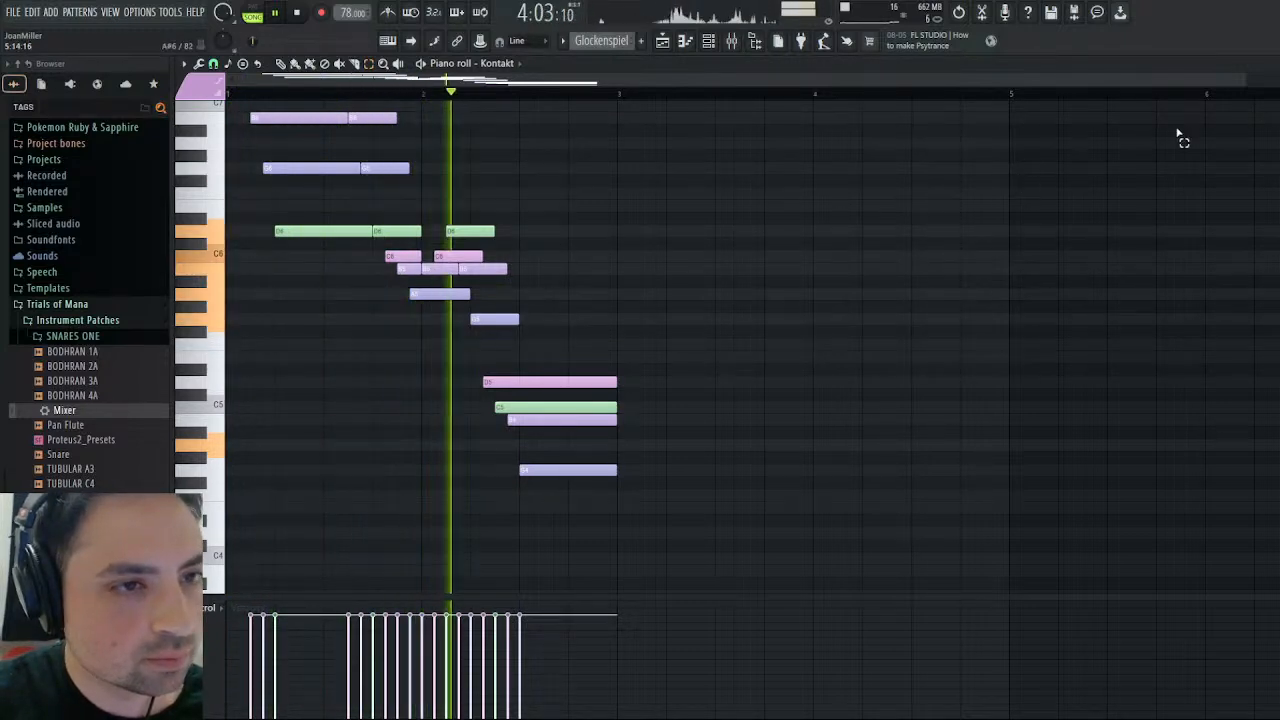
{"action": "left_click", "coordinate": [1269, 64]}
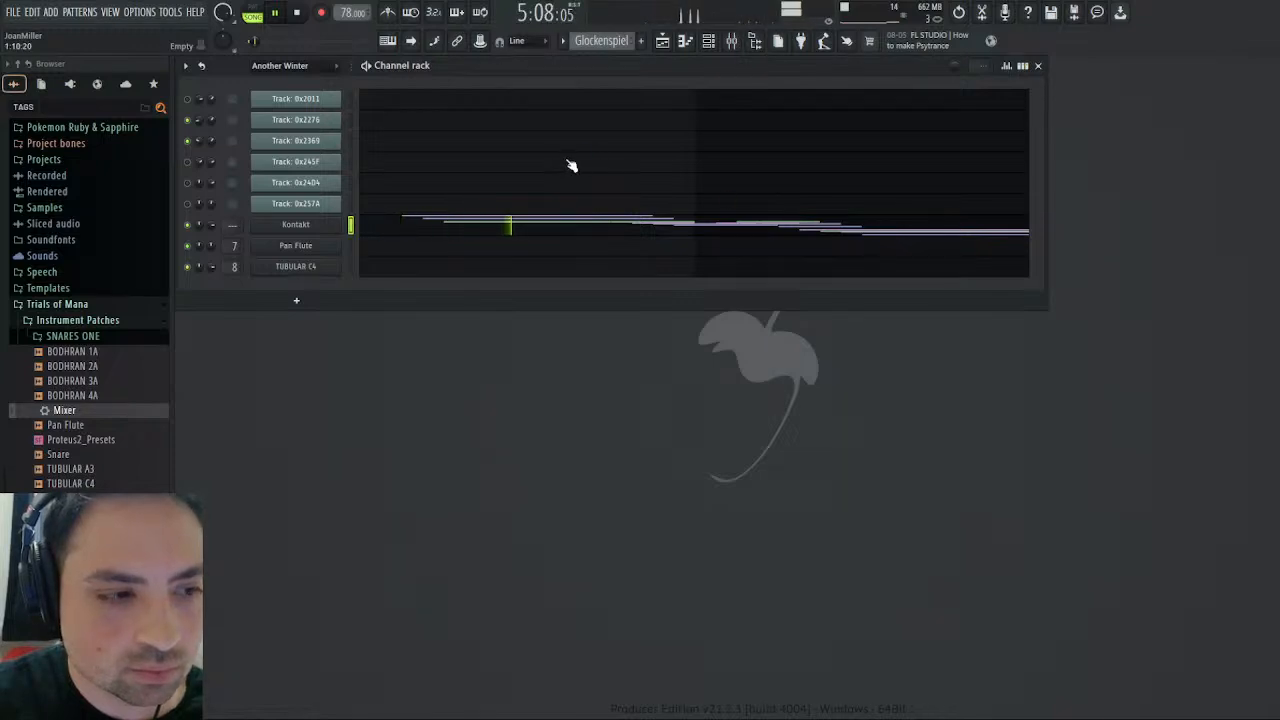
{"action": "left_click", "coordinate": [301, 14]}
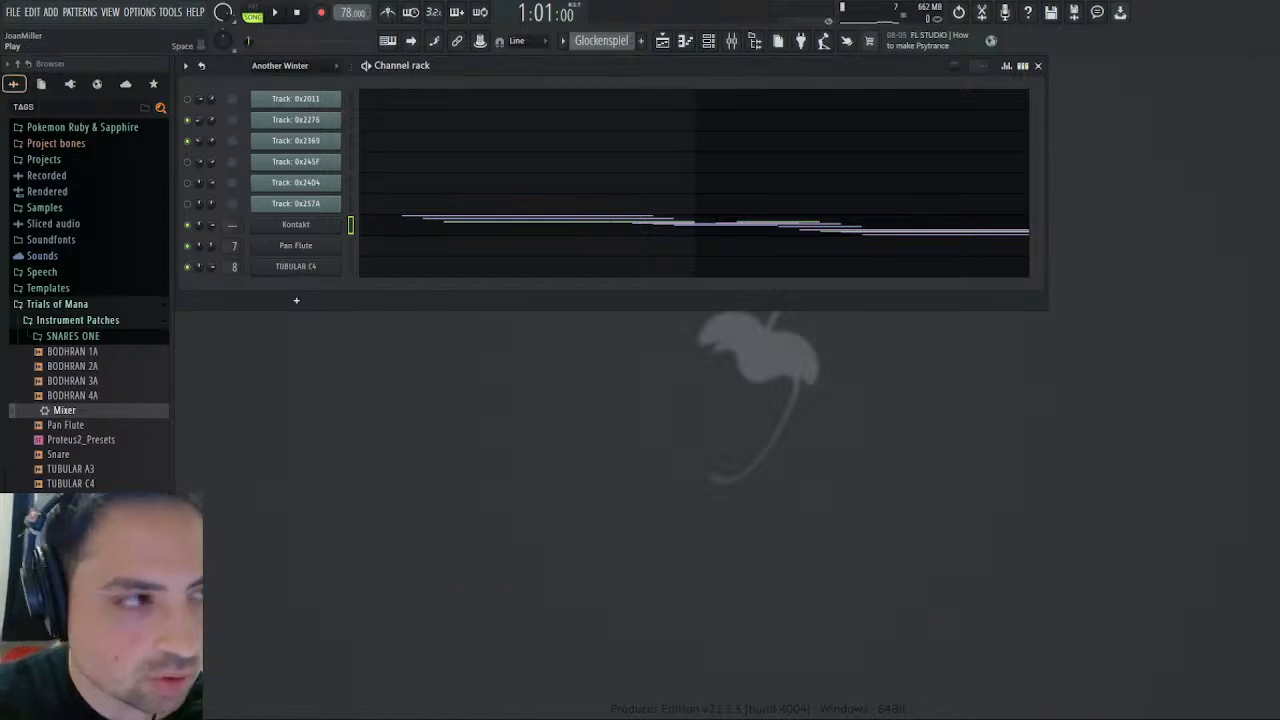
- Audition the pattern with the mixer open, and cut the high frequencies of the Glock mixer track's EQ to about -7.9 dB
{"action": "key", "text": "space"}
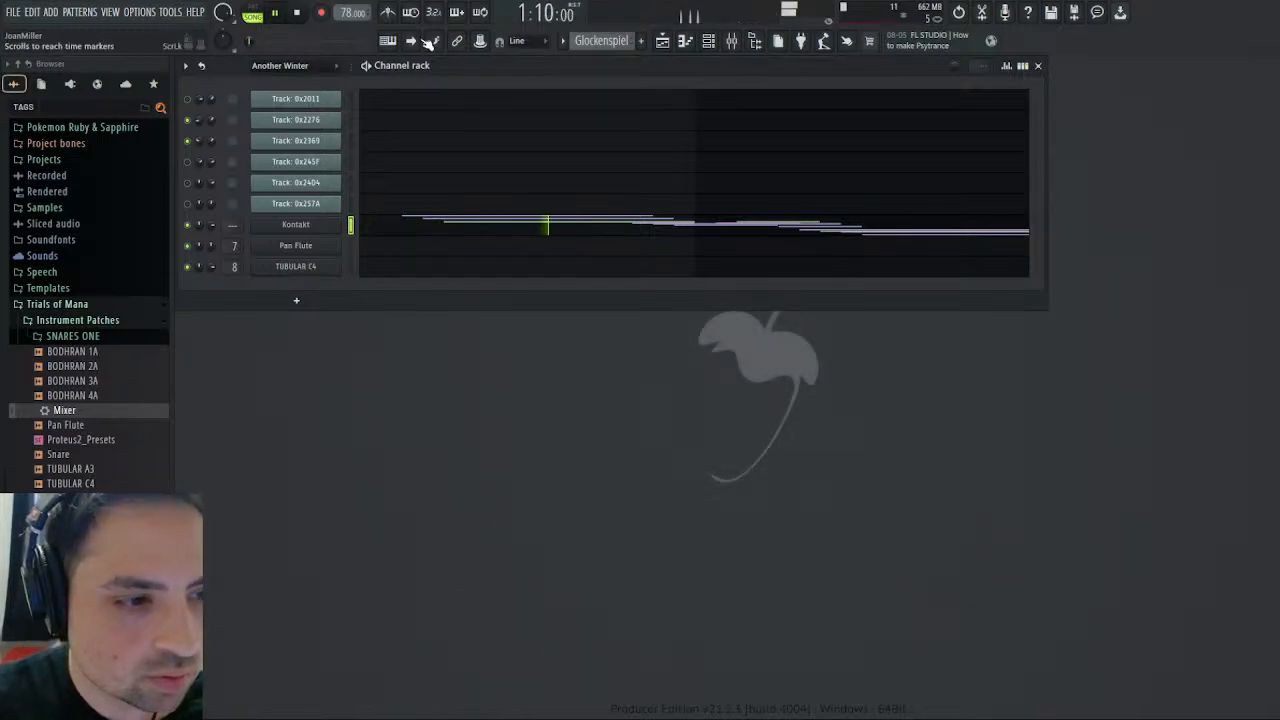
{"action": "left_click", "coordinate": [732, 42]}
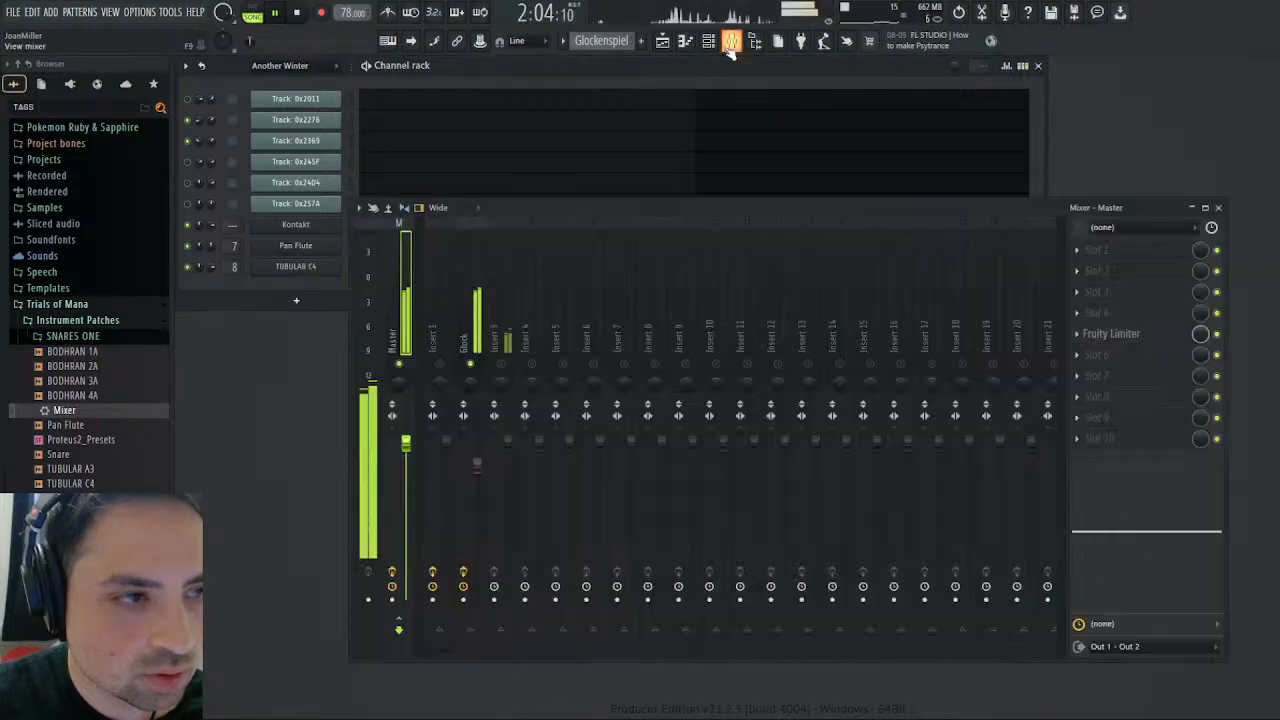
{"action": "key", "text": "space"}
{"action": "left_click", "coordinate": [490, 332]}
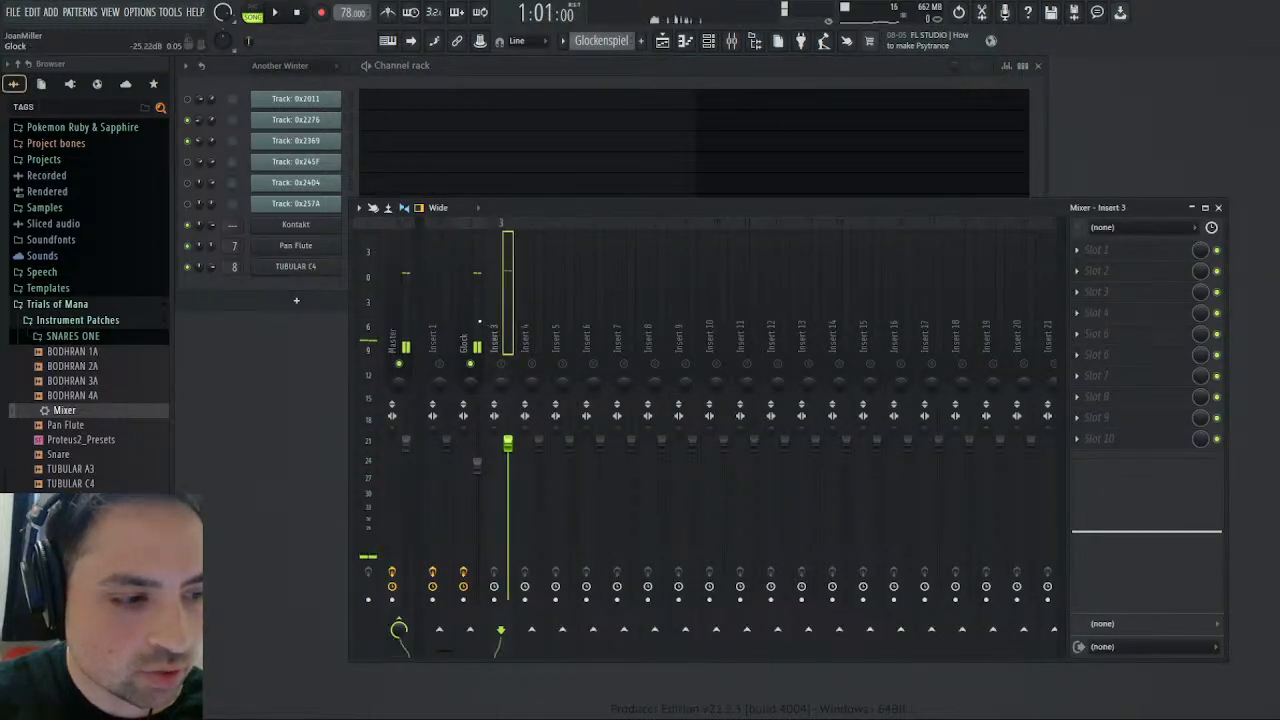
{"action": "left_click", "coordinate": [470, 330]}
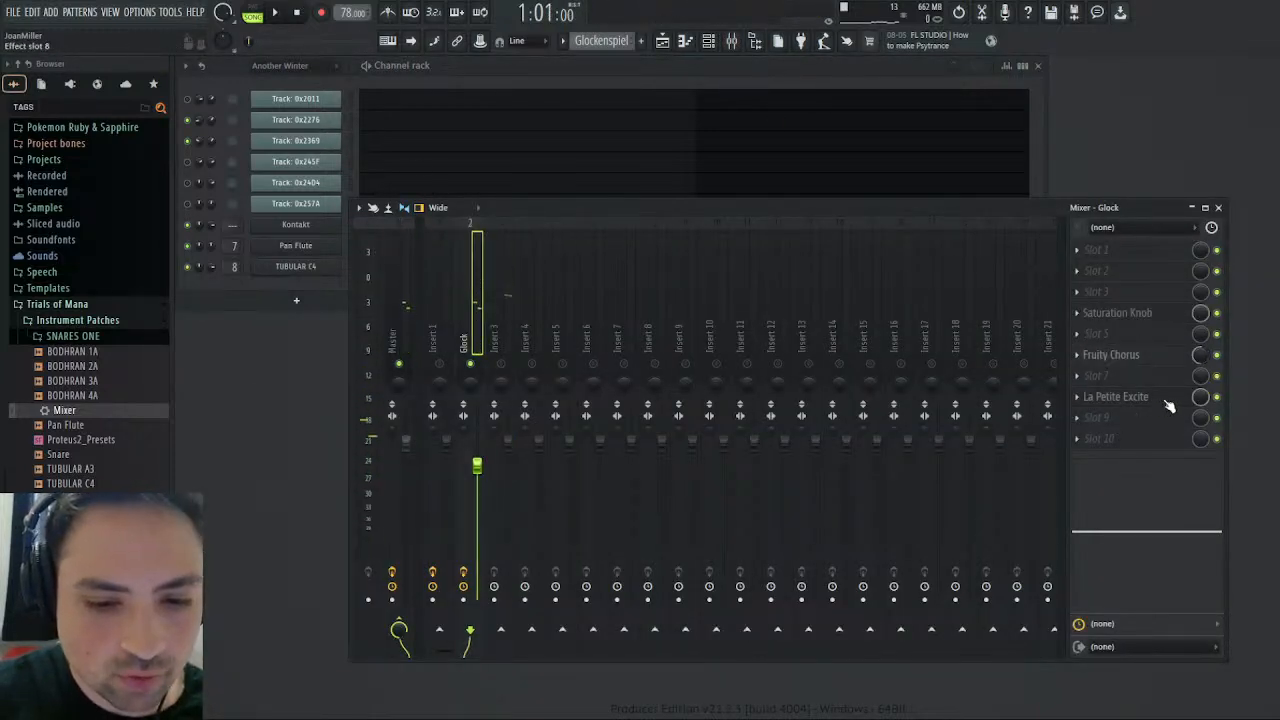
{"action": "left_click_drag", "start_coordinate": [1179, 538], "coordinate": [1206, 550]}
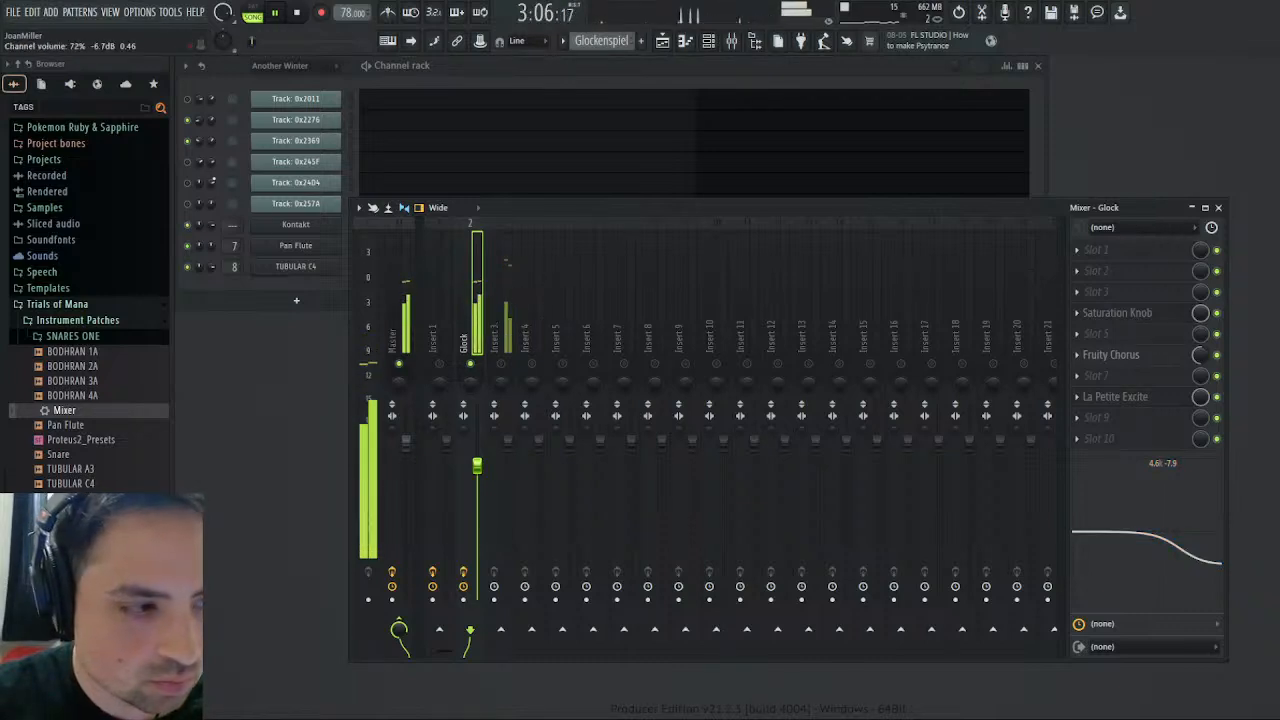
- Extend the upper key limit of the GLOCK C3 zone to B3 in the first GLOCKEN instrument's mapping, overlapping the GLOCK C4 zone
{"action": "left_click", "coordinate": [308, 228]}
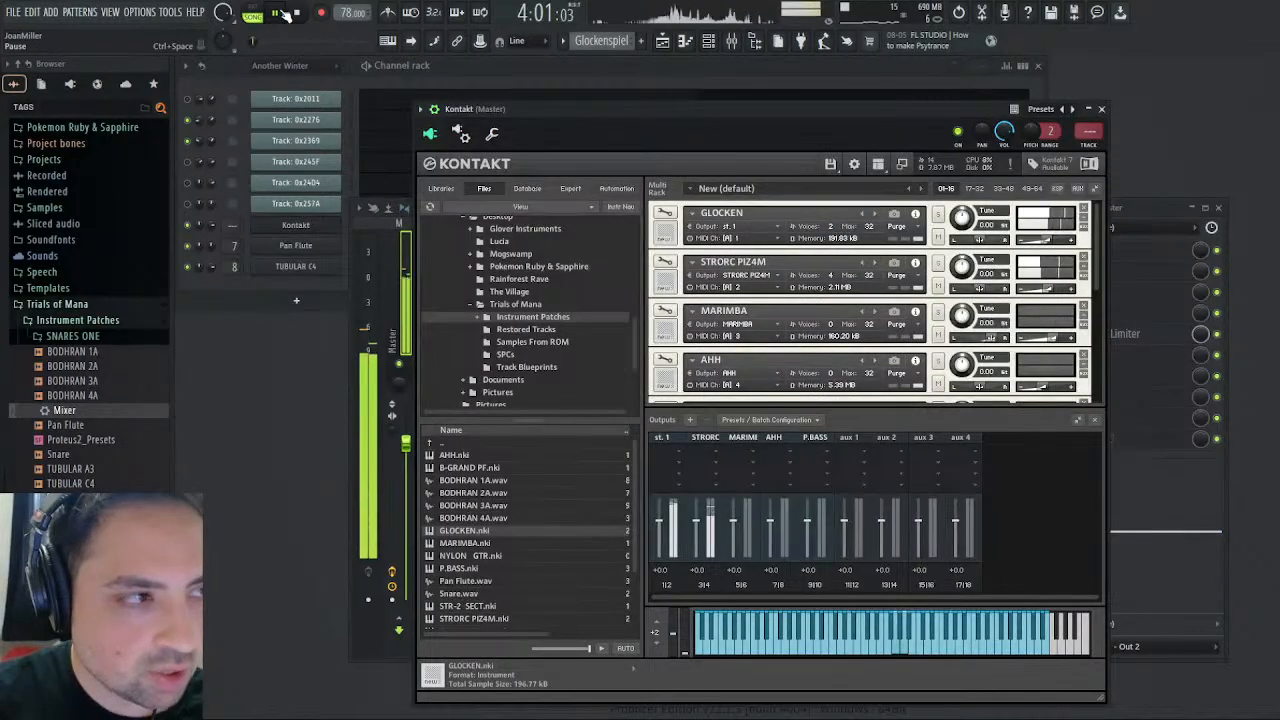
{"action": "key", "text": "space"}
{"action": "left_click", "coordinate": [664, 214]}
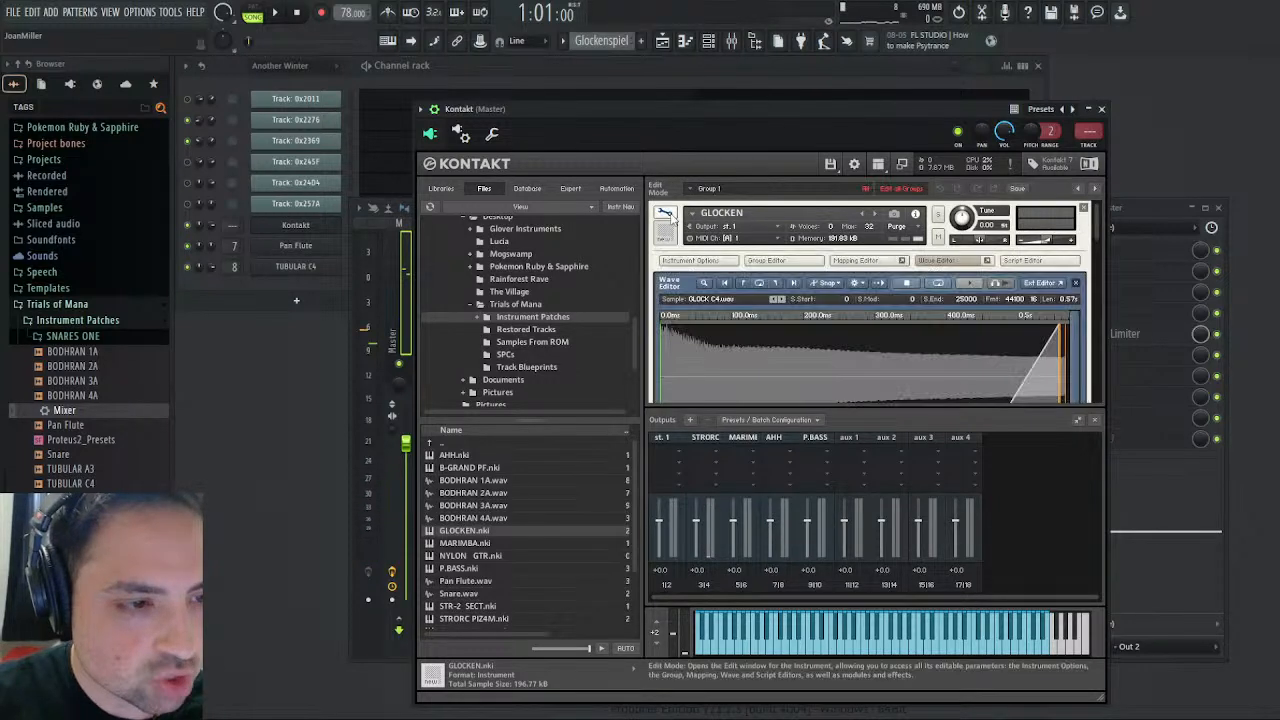
{"action": "left_click", "coordinate": [858, 261]}
{"action": "scroll", "coordinate": [899, 354], "scroll_direction": "down", "scroll_amount": 1}
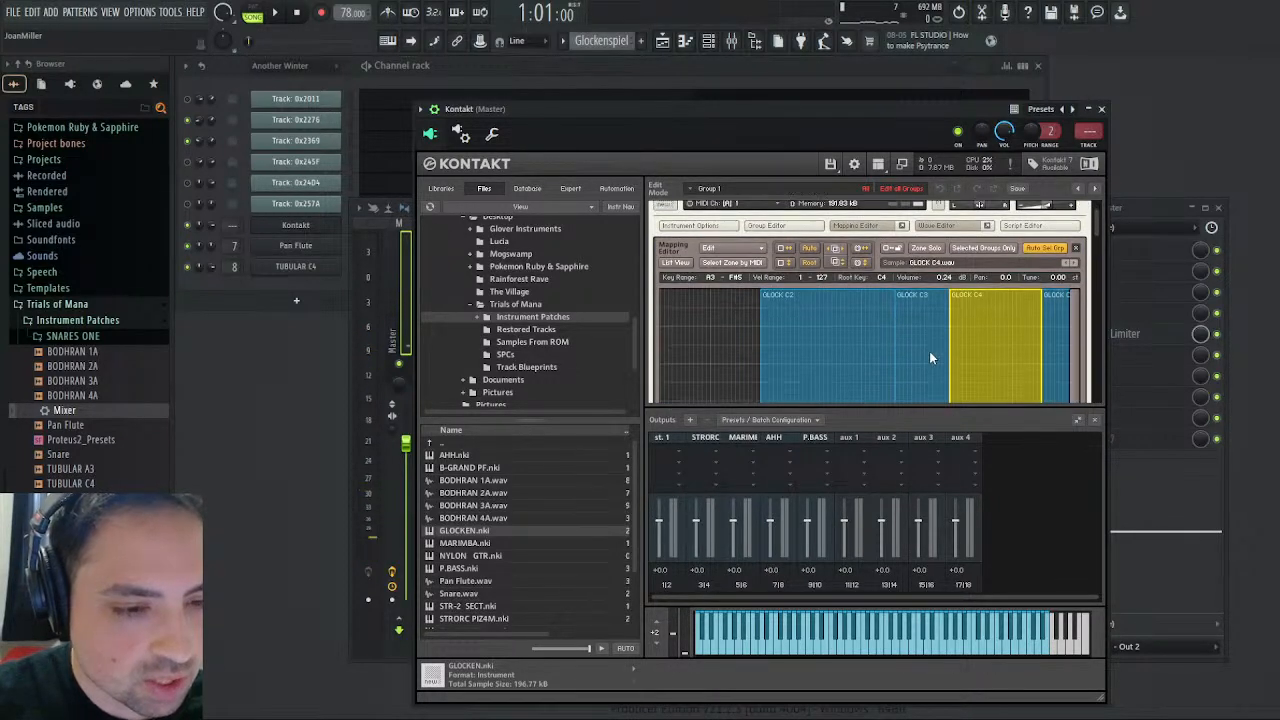
{"action": "left_click", "coordinate": [946, 341]}
{"action": "left_click_drag", "start_coordinate": [949, 335], "coordinate": [960, 329]}
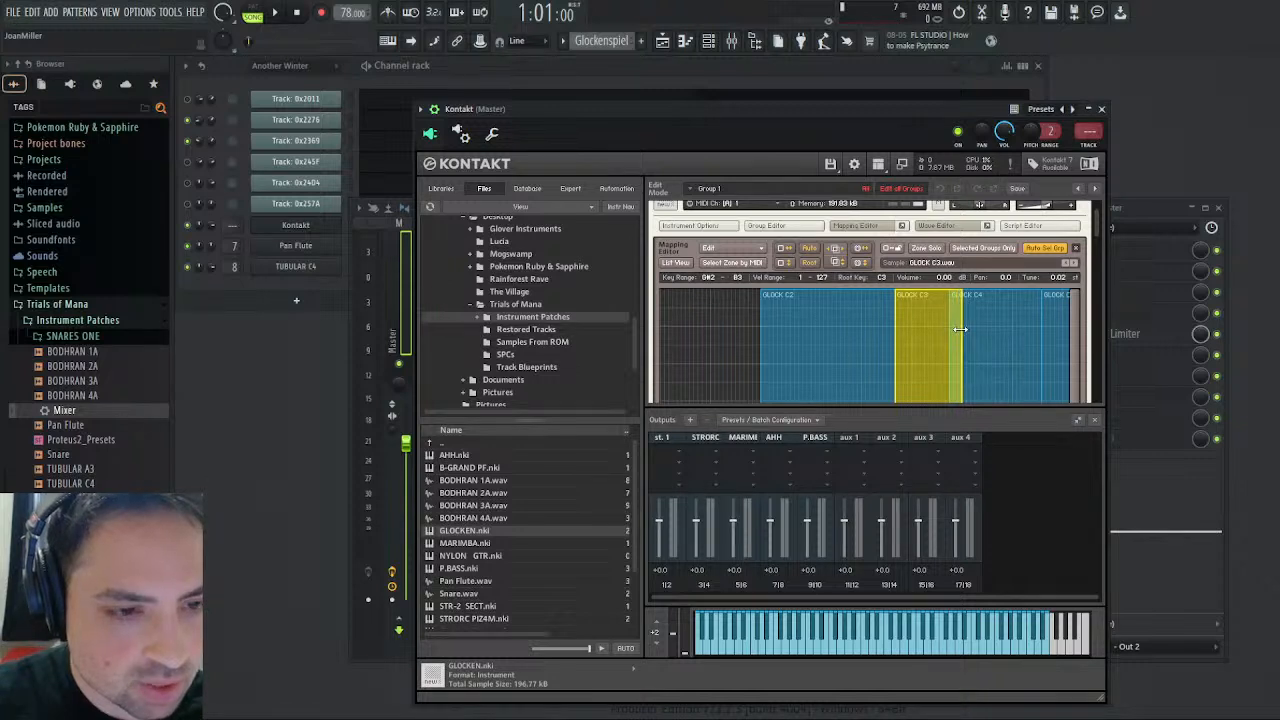
- Auto-apply a key crossfade to the overlapping GLOCK C3 and GLOCK C4 zones in the first GLOCKEN instrument
{"action": "scroll", "coordinate": [911, 338], "scroll_direction": "down", "scroll_amount": 2}
{"action": "scroll", "coordinate": [911, 338], "scroll_direction": "up", "scroll_amount": 2}
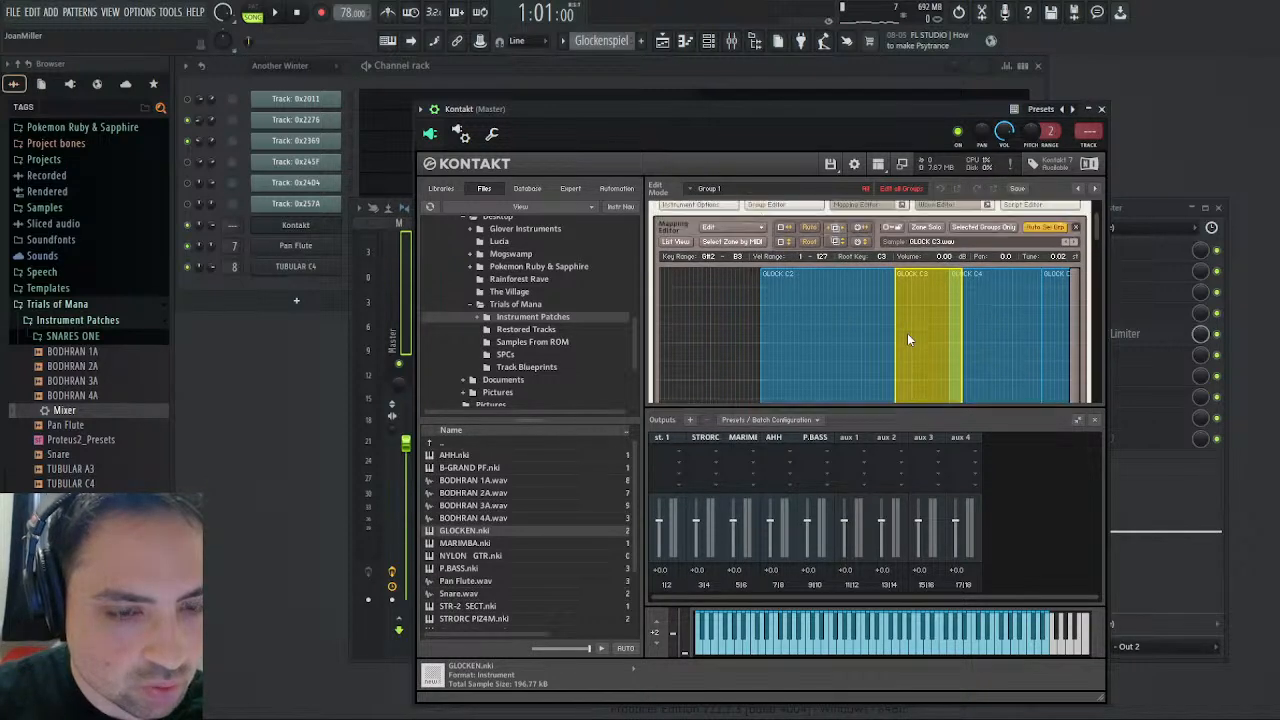
{"action": "scroll", "coordinate": [913, 339], "scroll_direction": "down", "scroll_amount": 4}
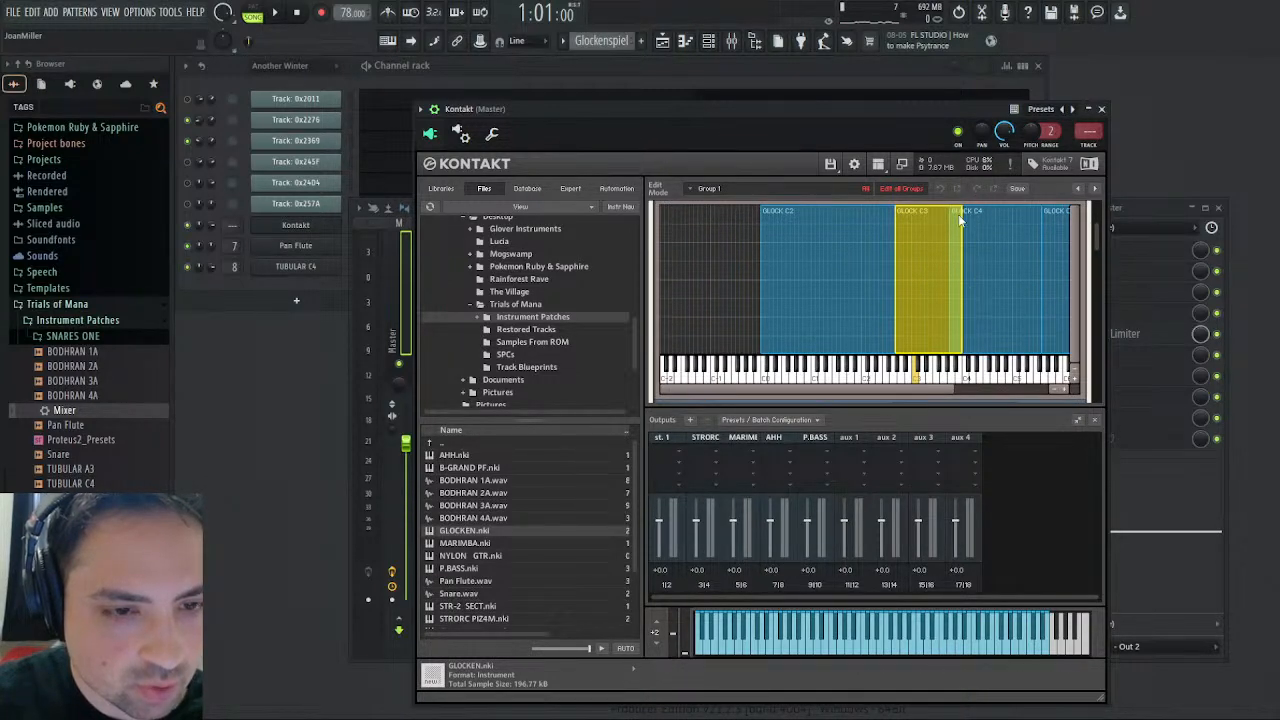
{"action": "scroll", "coordinate": [970, 234], "scroll_direction": "up", "scroll_amount": 2}
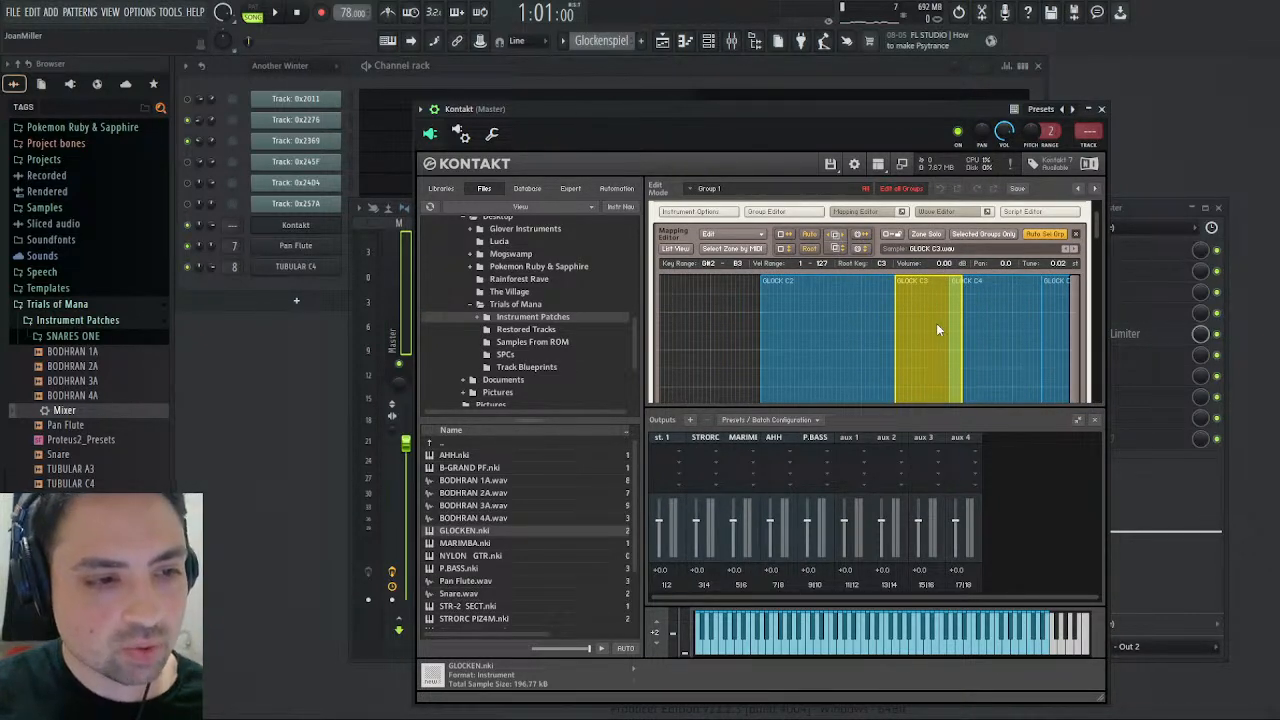
{"action": "left_click", "coordinate": [706, 236]}
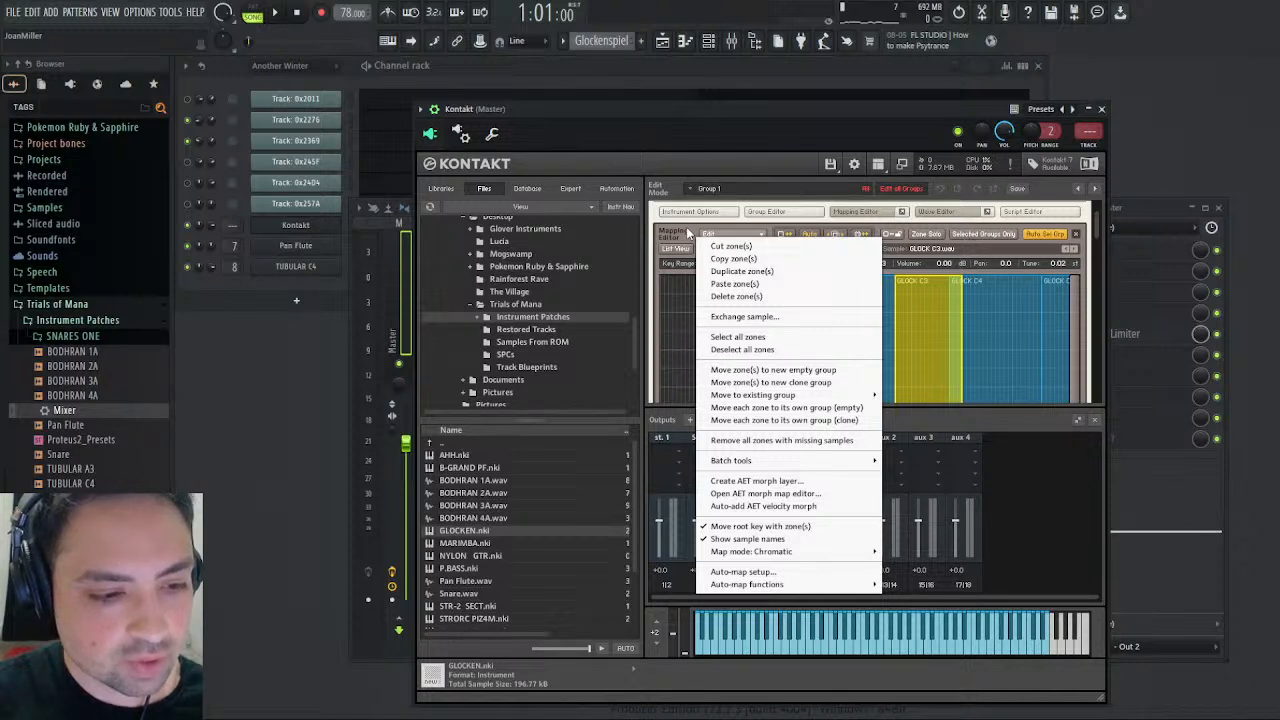
{"action": "mouse_move", "coordinate": [773, 462]}
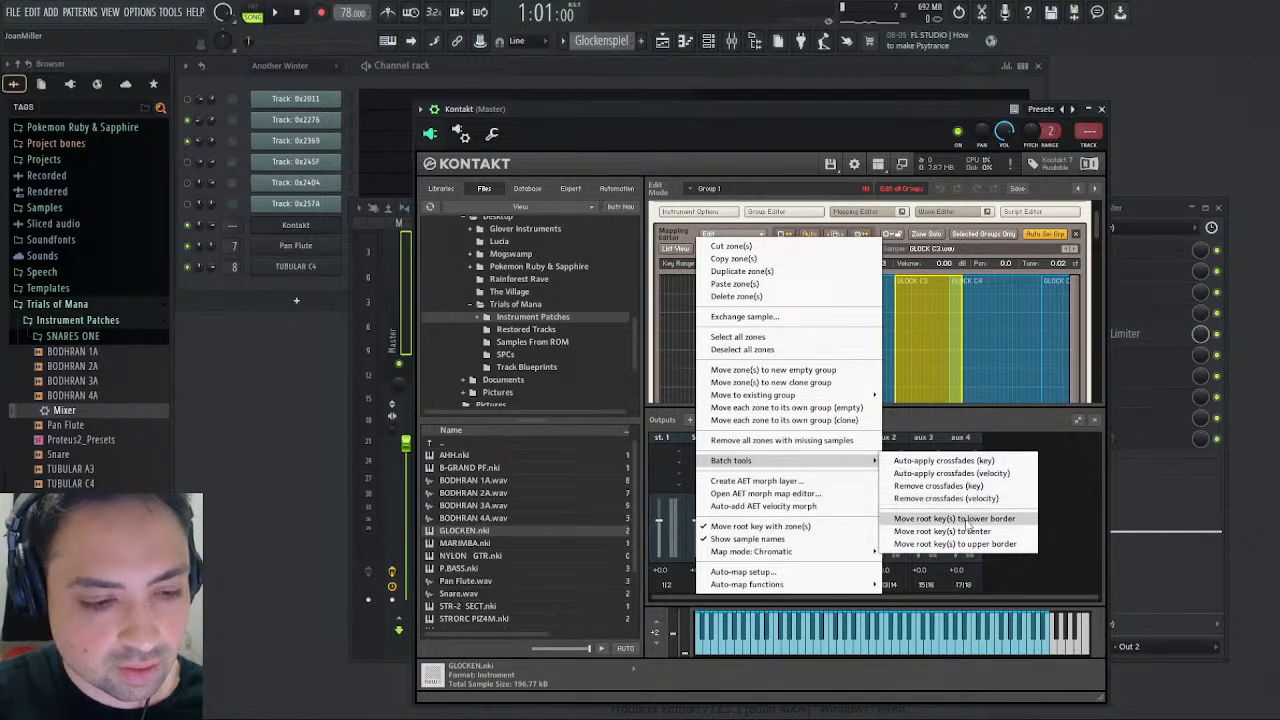
{"action": "left_click", "coordinate": [957, 460]}
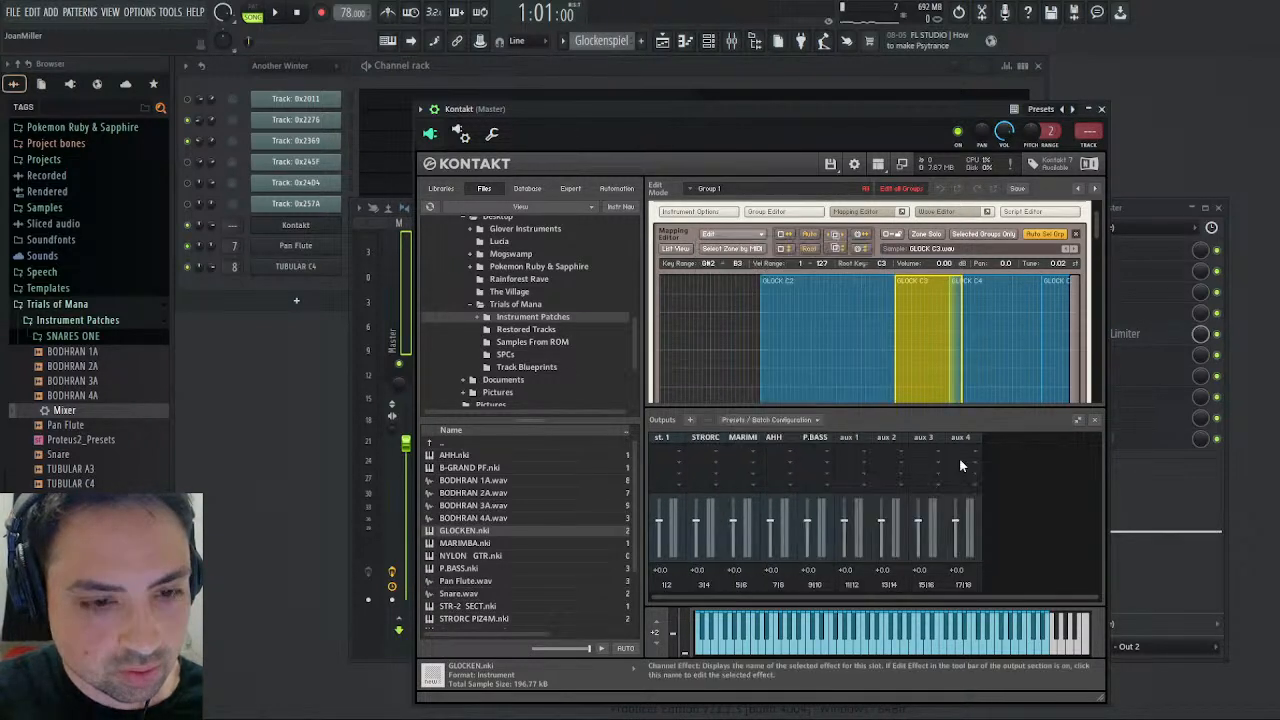
- Audition the pattern with the crossfaded zones, and return to the instrument rack with playback running
{"action": "scroll", "coordinate": [992, 361], "scroll_direction": "down", "scroll_amount": 2}
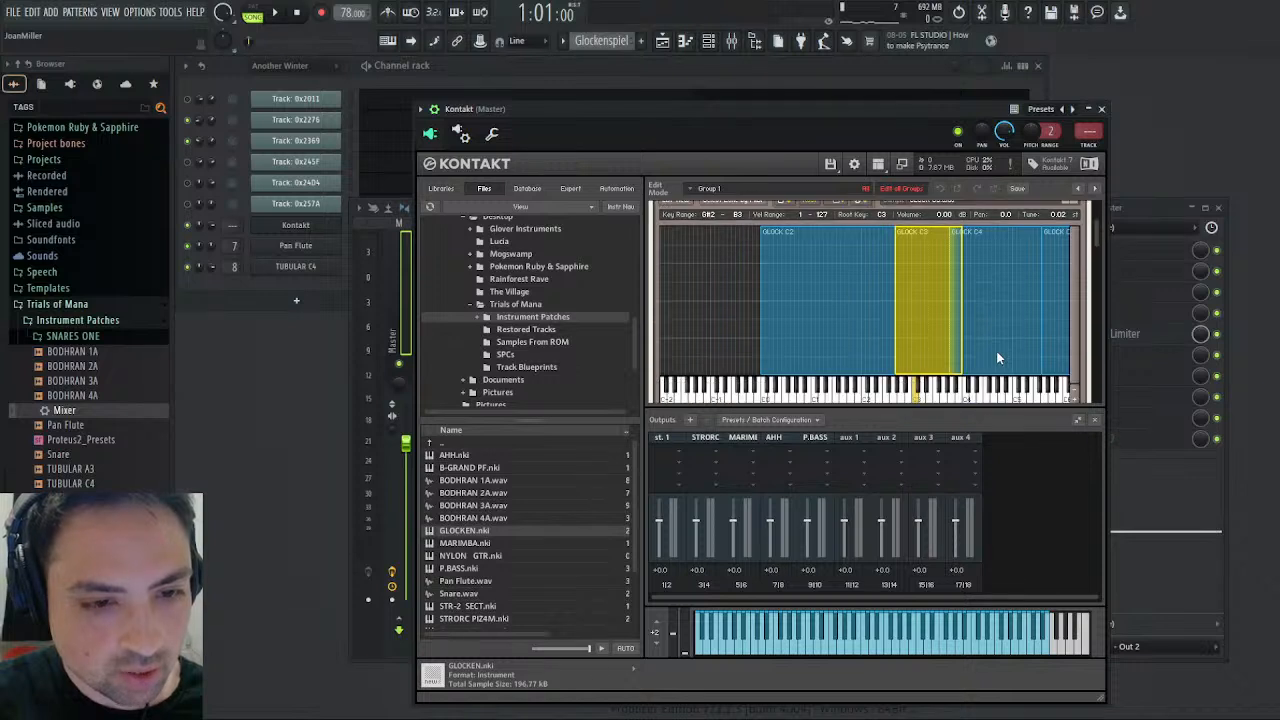
{"action": "left_click", "coordinate": [274, 12]}
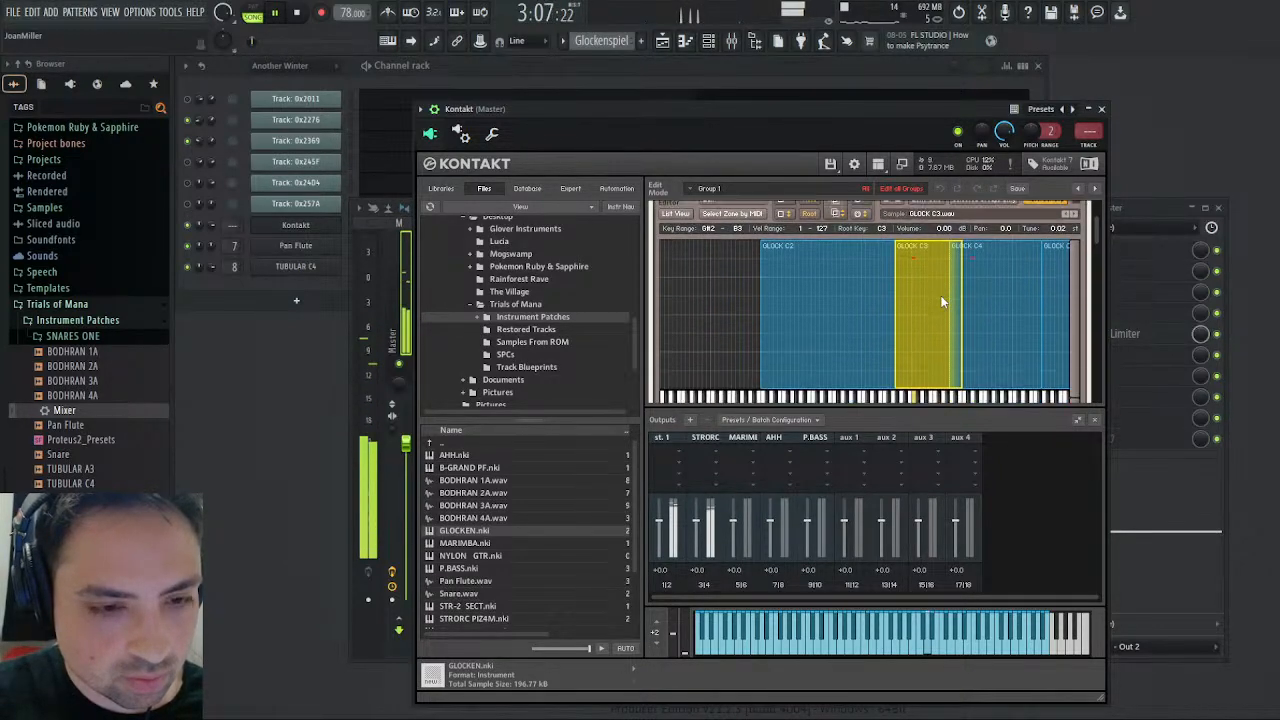
{"action": "scroll", "coordinate": [933, 295], "scroll_direction": "up", "scroll_amount": 3}
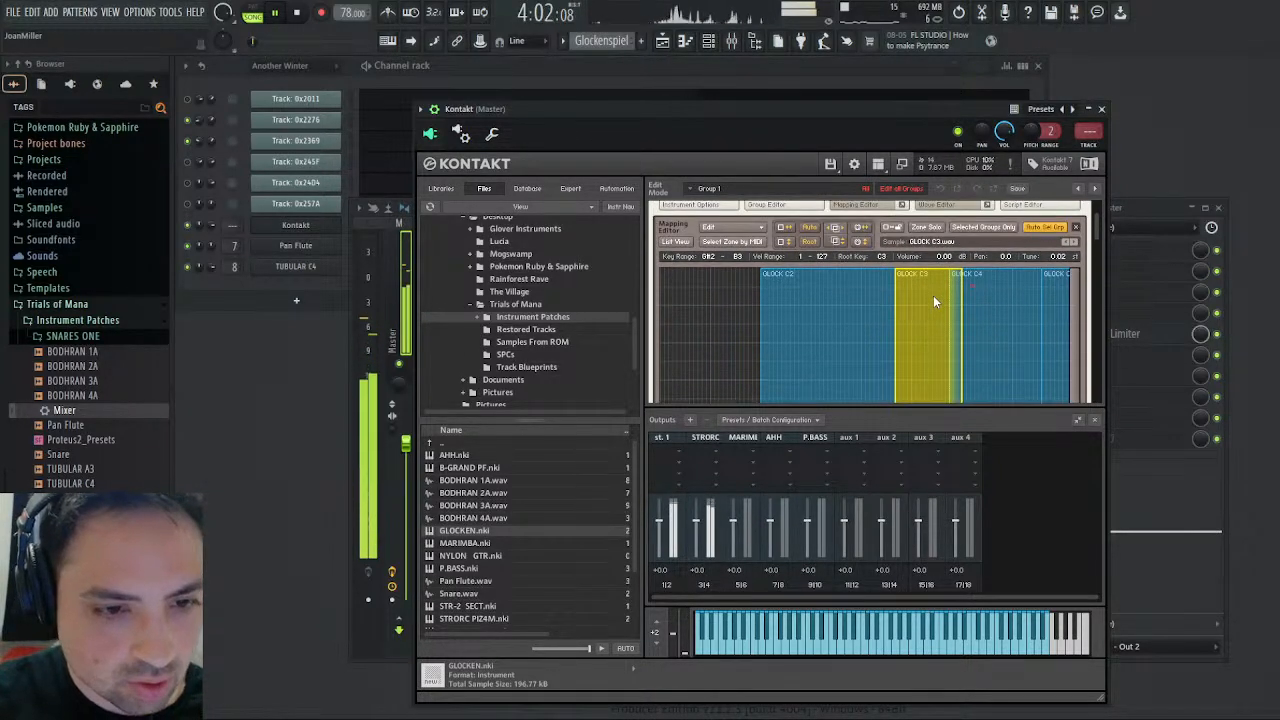
{"action": "scroll", "coordinate": [935, 302], "scroll_direction": "up", "scroll_amount": 2}
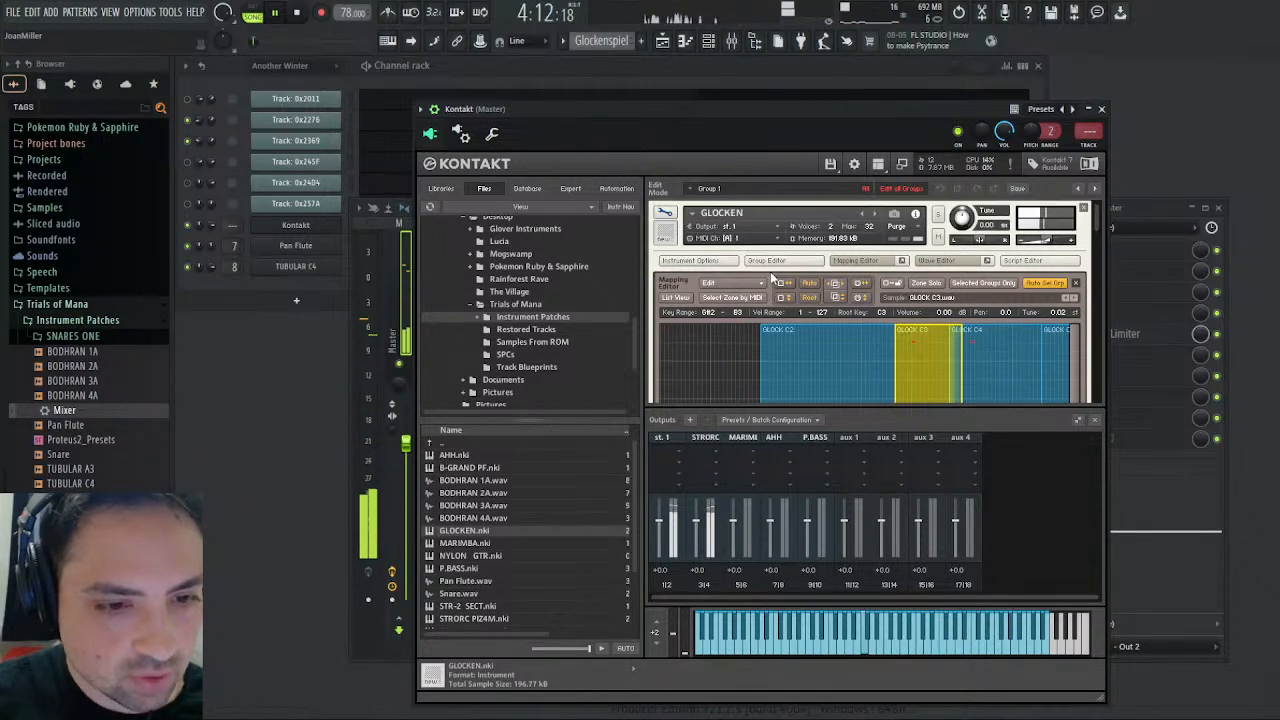
{"action": "left_click", "coordinate": [665, 217]}
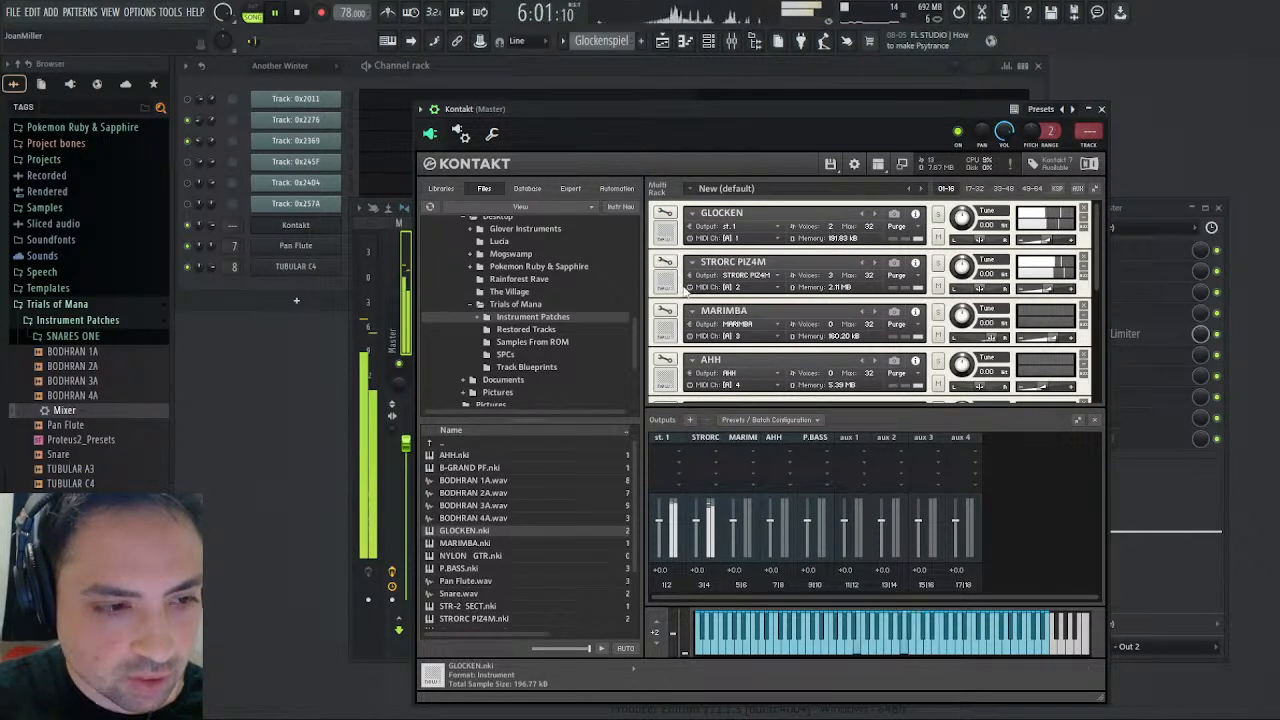
- In the mapping of the GLOCKEN on MIDI channel 6, extend GLOCK C3 up to A#3 and GLOCK C4 downward so the zones overlap
{"action": "scroll", "coordinate": [668, 331], "scroll_direction": "down", "scroll_amount": 2}
{"action": "scroll", "coordinate": [668, 331], "scroll_direction": "down", "scroll_amount": 3}
{"action": "left_click", "coordinate": [665, 320]}
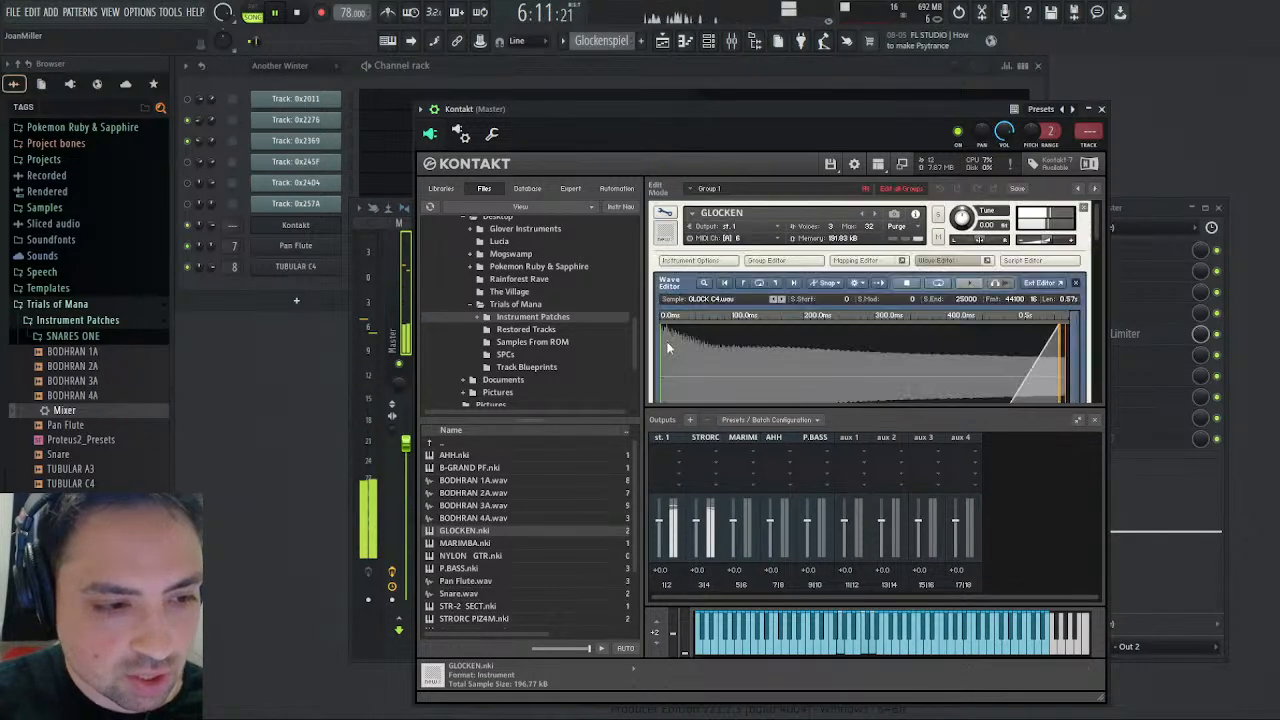
{"action": "left_click", "coordinate": [935, 260]}
{"action": "left_click", "coordinate": [855, 260]}
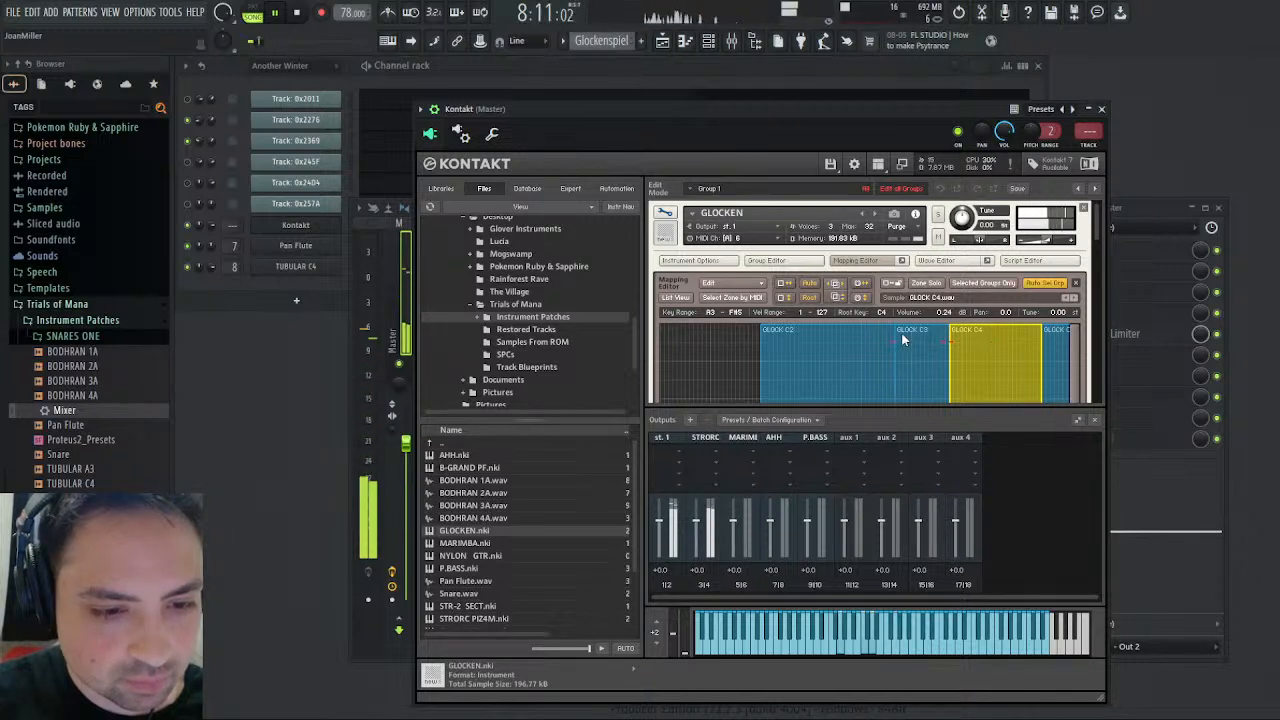
{"action": "scroll", "coordinate": [915, 338], "scroll_direction": "down", "scroll_amount": 1}
{"action": "left_click", "coordinate": [935, 341]}
{"action": "left_click", "coordinate": [954, 330]}
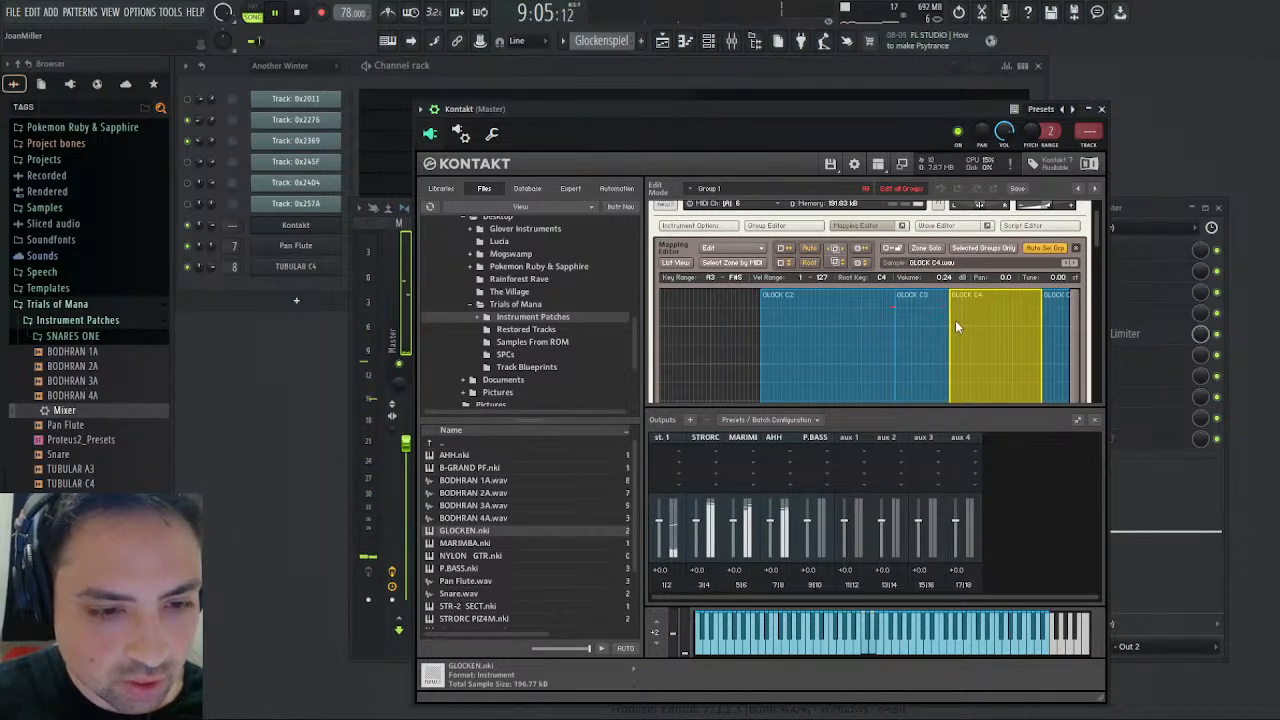
{"action": "left_click_drag", "start_coordinate": [947, 320], "coordinate": [960, 323]}
{"action": "left_click", "coordinate": [933, 321]}
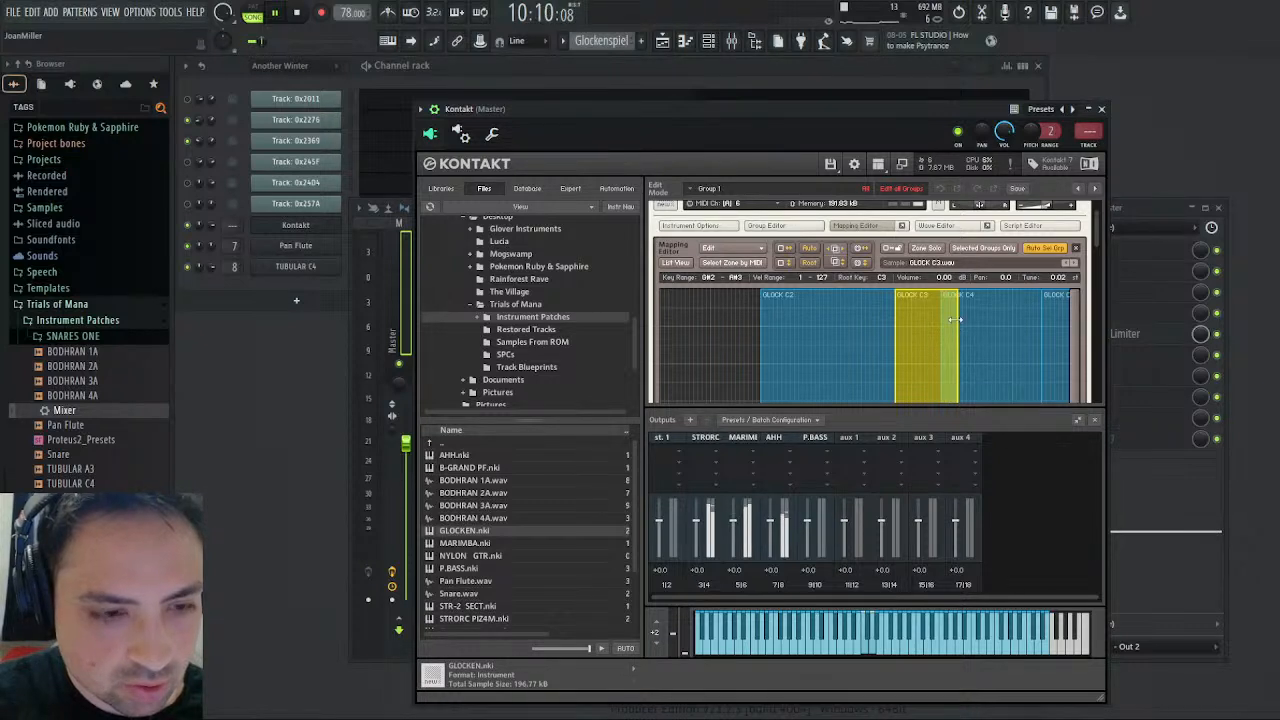
- Auto-apply a key crossfade to the overlapping GLOCK C3 and C4 zones of this GLOCKEN, and return to the instrument rack
{"action": "left_click", "coordinate": [736, 248]}
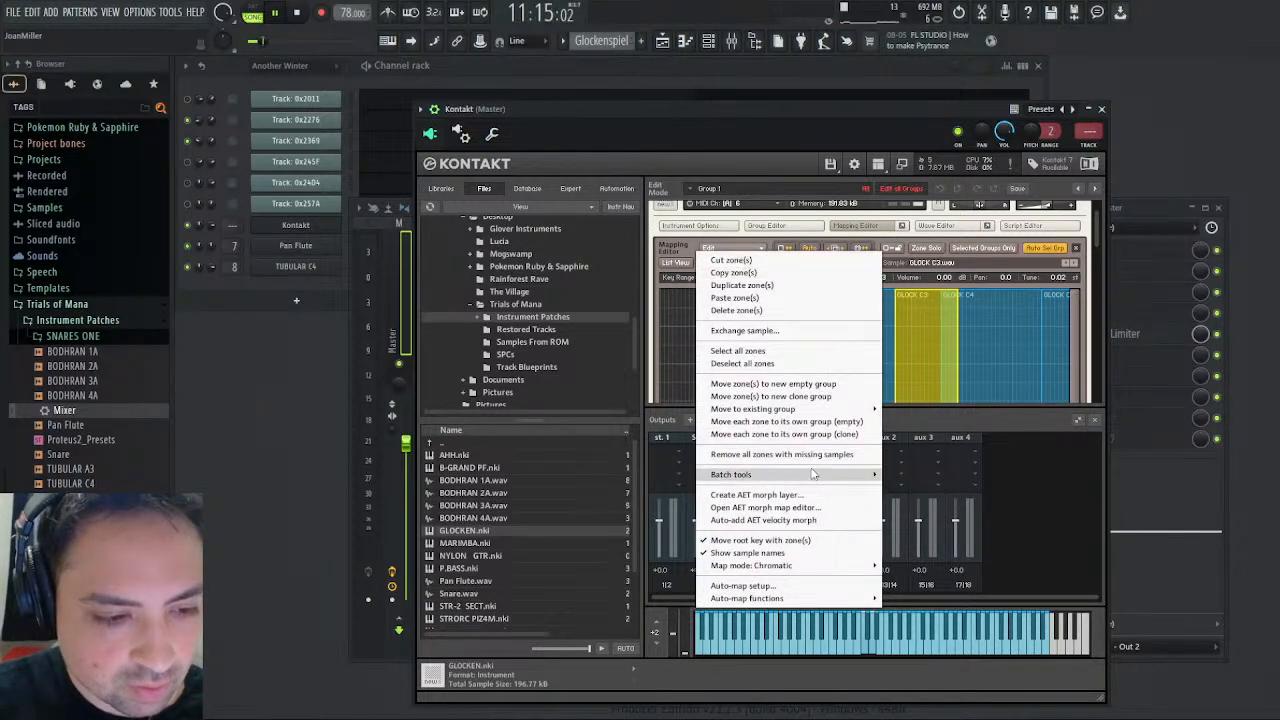
{"action": "mouse_move", "coordinate": [813, 474]}
{"action": "left_click", "coordinate": [957, 473]}
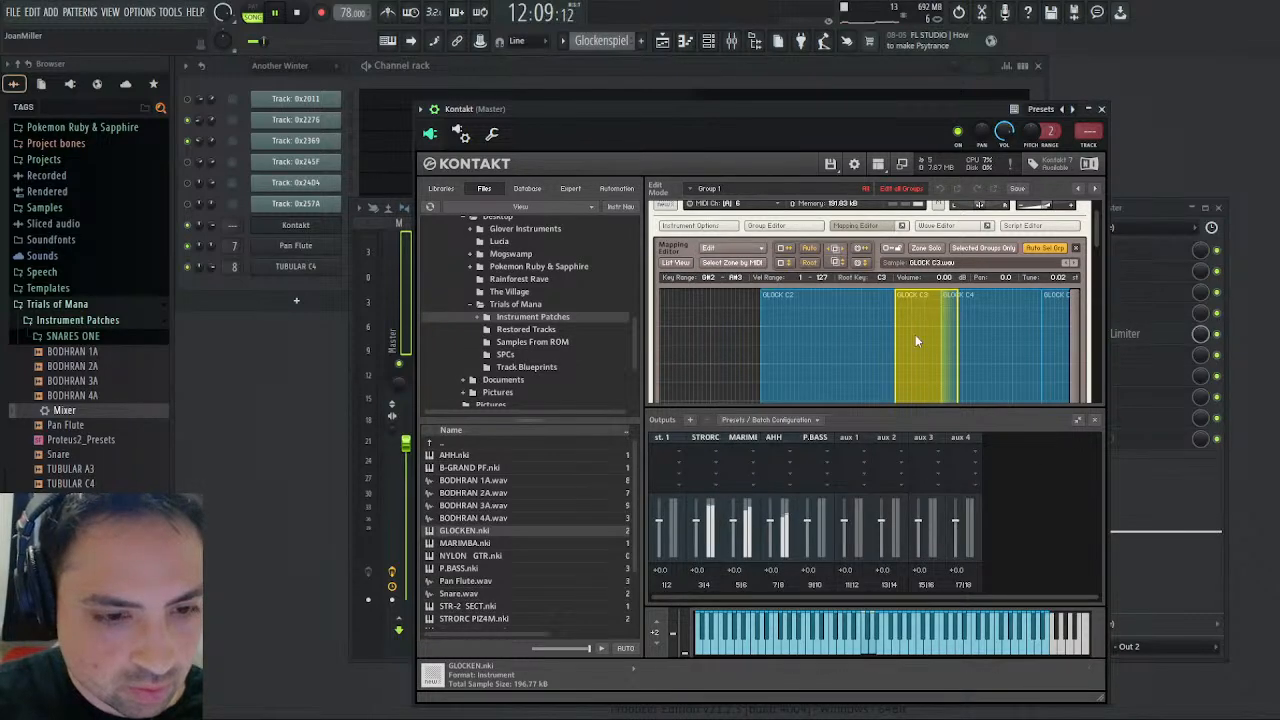
{"action": "scroll", "coordinate": [826, 312], "scroll_direction": "up", "scroll_amount": 1}
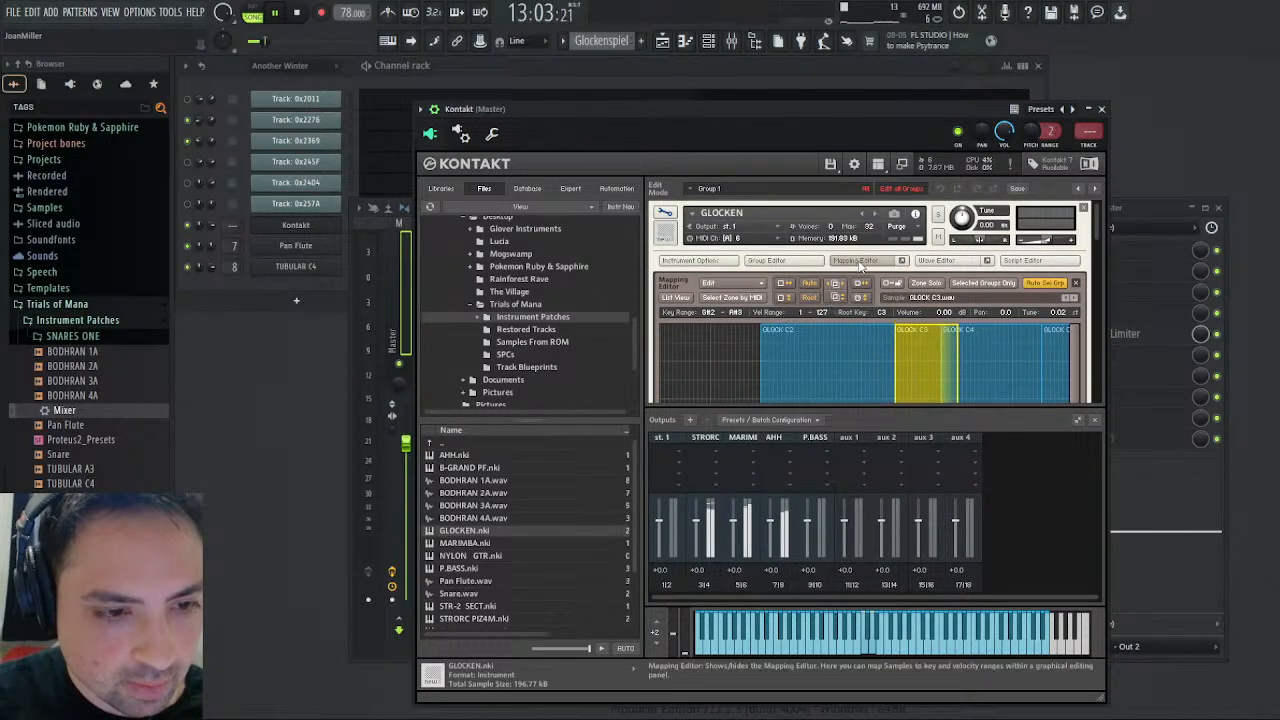
{"action": "left_click", "coordinate": [766, 259]}
{"action": "left_click", "coordinate": [665, 213]}
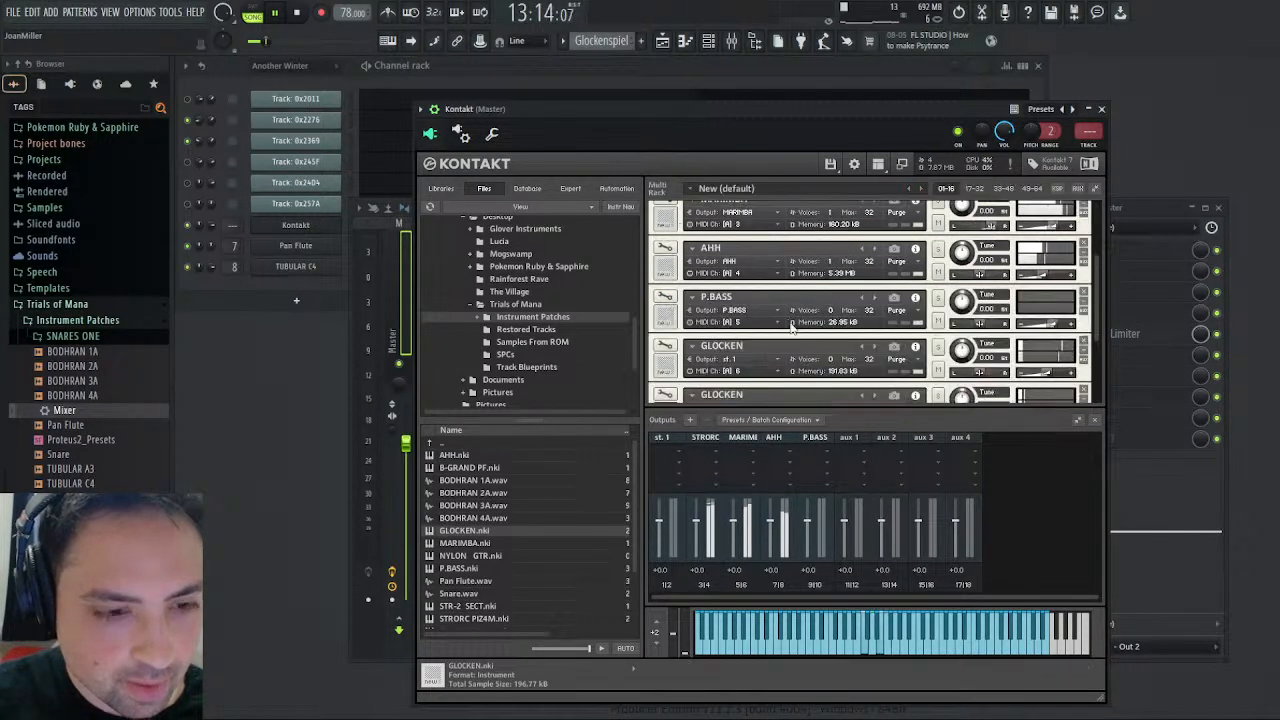
- Examine the zone mapping of the GLOCKEN on MIDI channel 7 while playing the pattern again from the start
{"action": "scroll", "coordinate": [796, 334], "scroll_direction": "down", "scroll_amount": 2}
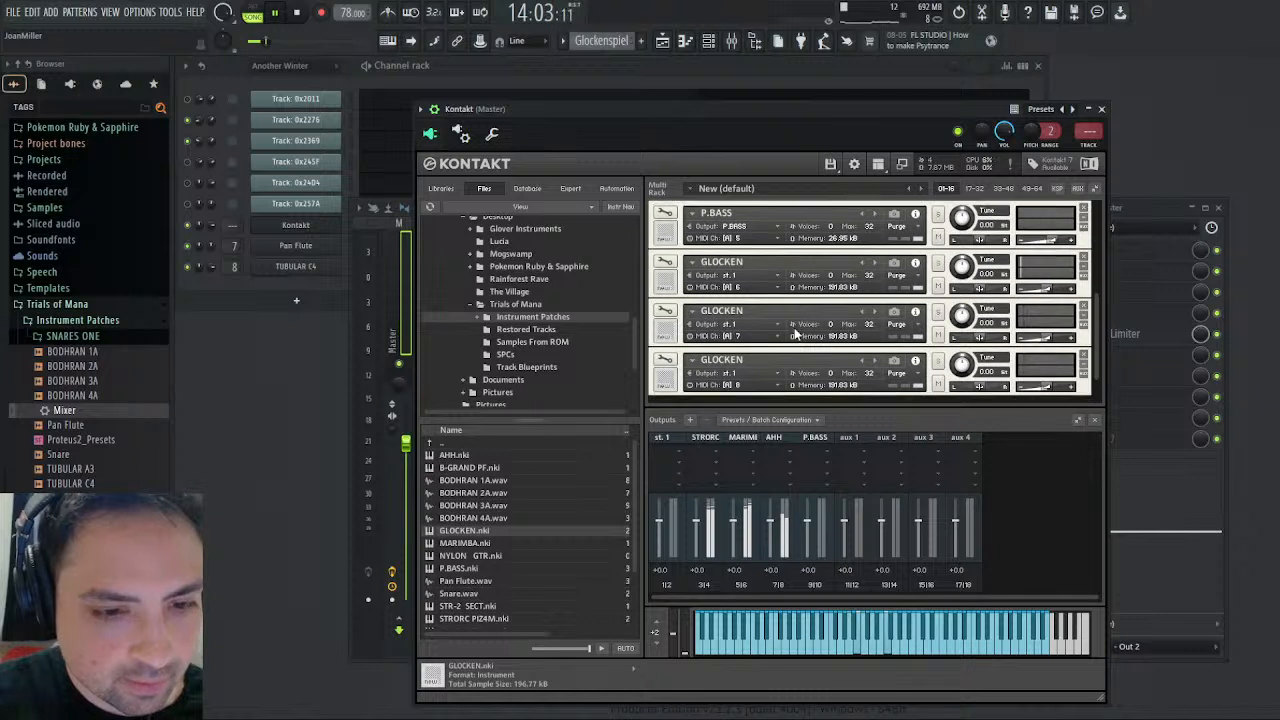
{"action": "left_click", "coordinate": [665, 311]}
{"action": "left_click", "coordinate": [866, 260]}
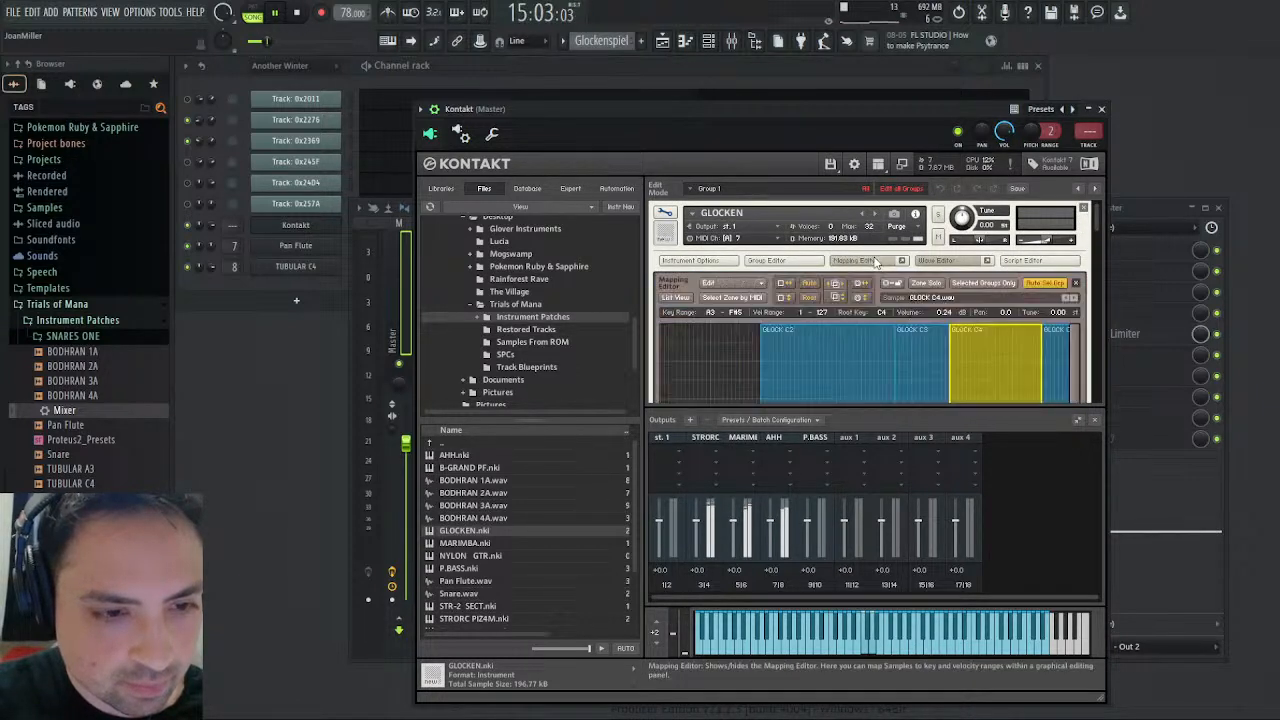
{"action": "left_click", "coordinate": [298, 14]}
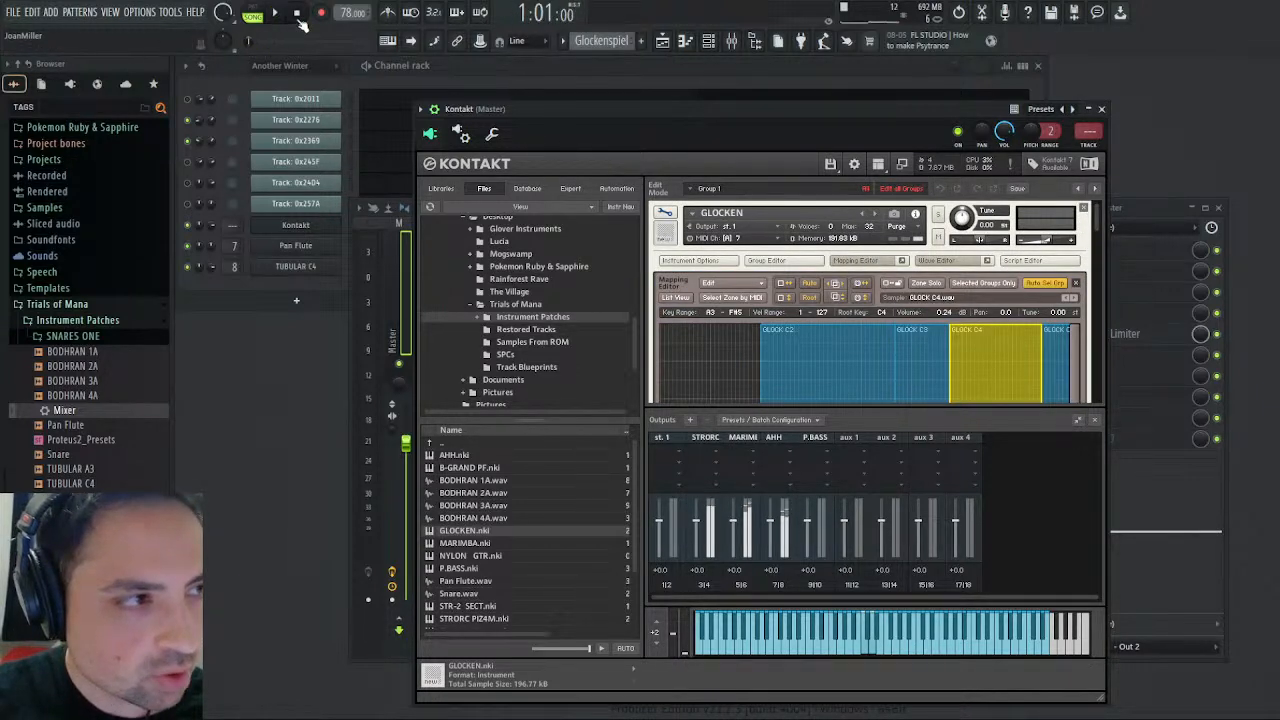
{"action": "left_click", "coordinate": [279, 15]}
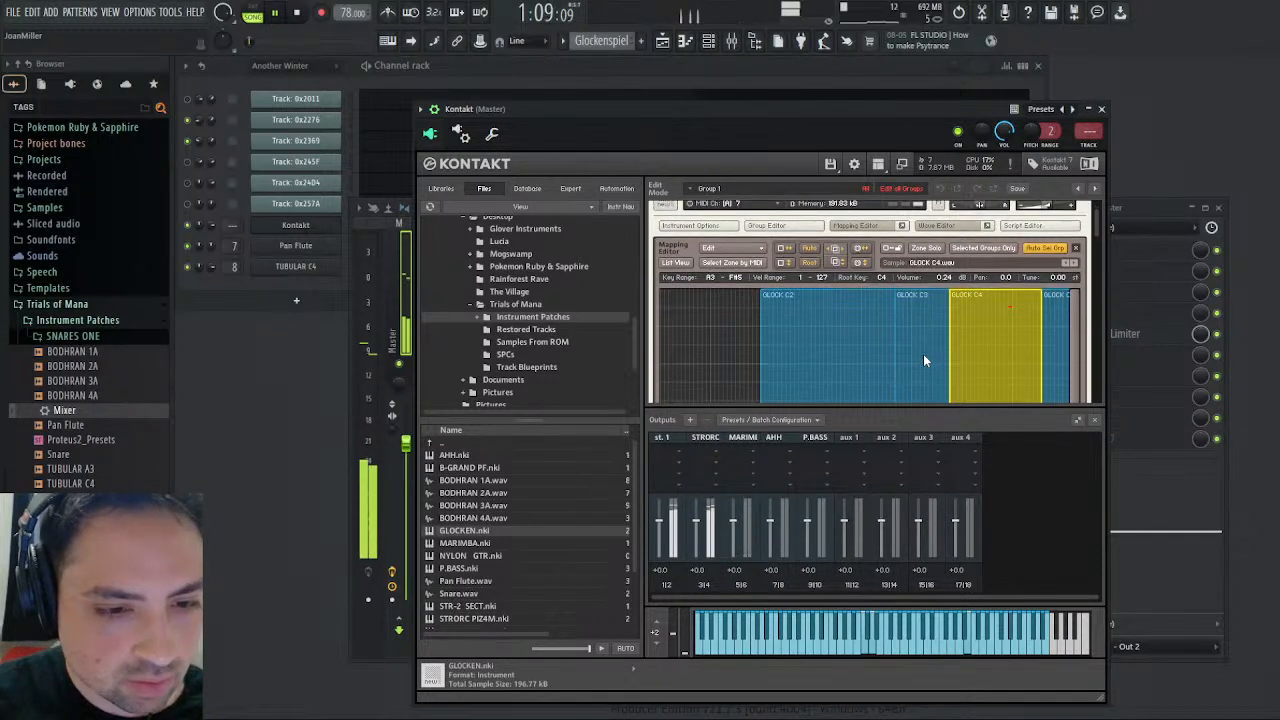
{"action": "scroll", "coordinate": [923, 354], "scroll_direction": "down", "scroll_amount": 1}
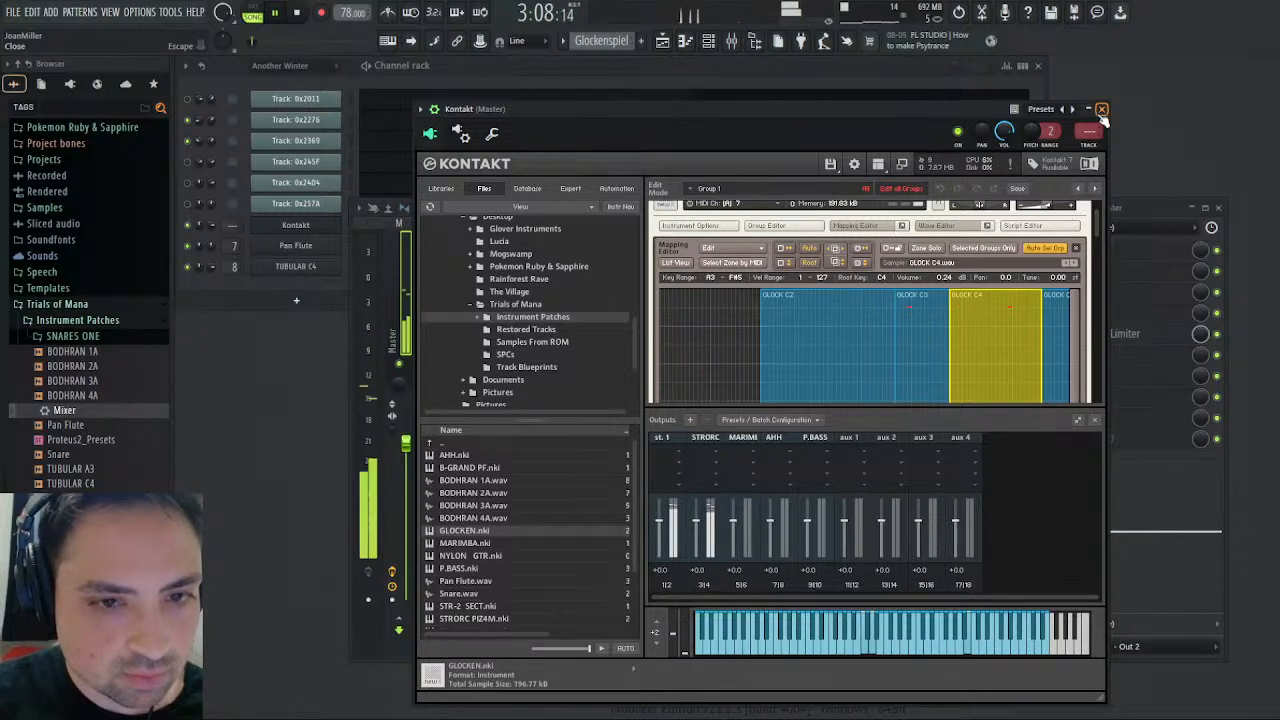
{"action": "scroll", "coordinate": [738, 306], "scroll_direction": "up", "scroll_amount": 1}
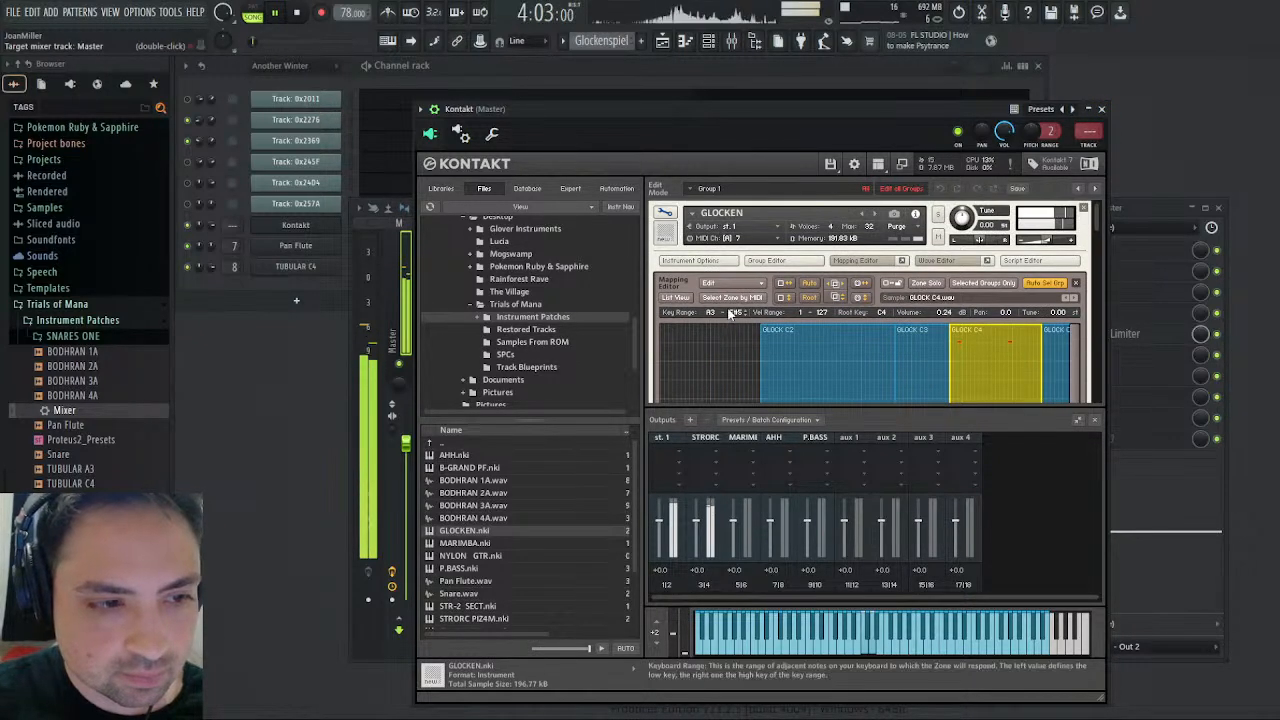
- Examine the zone mapping of the GLOCKEN on MIDI channel 8 during playback, and stop the playback
{"action": "left_click", "coordinate": [655, 219]}
{"action": "scroll", "coordinate": [768, 319], "scroll_direction": "down", "scroll_amount": 2}
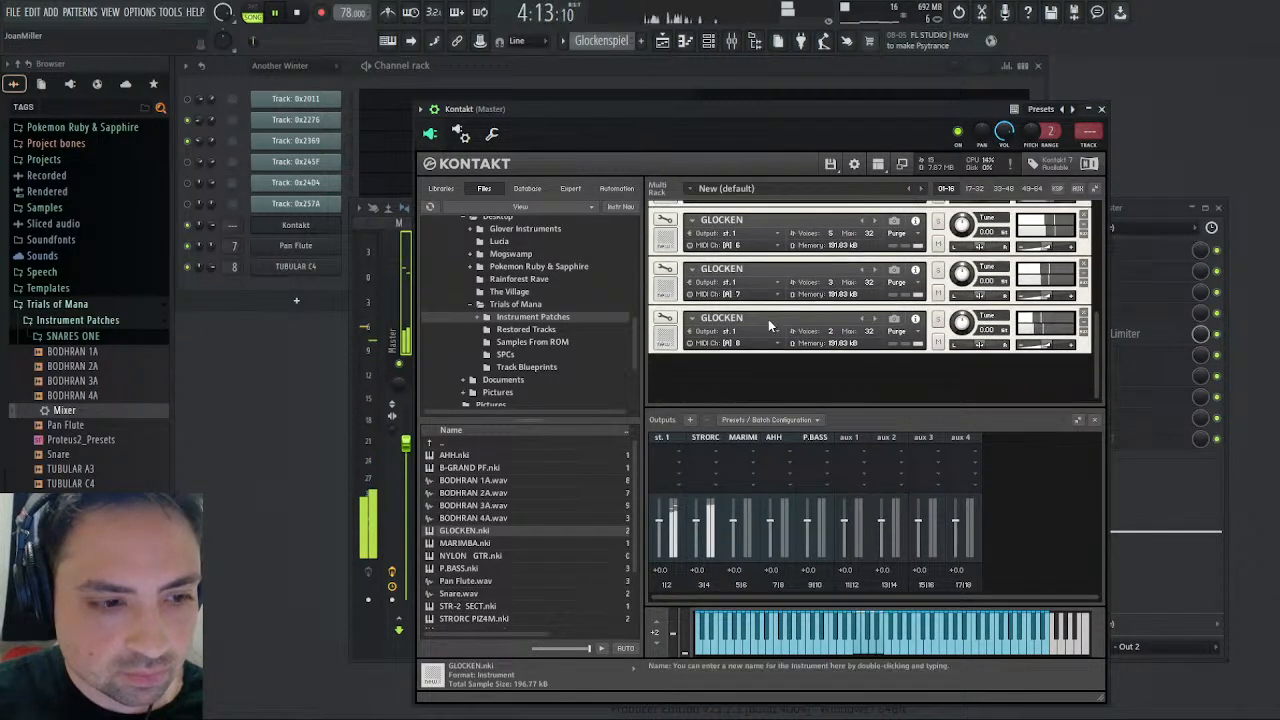
{"action": "left_click", "coordinate": [661, 319]}
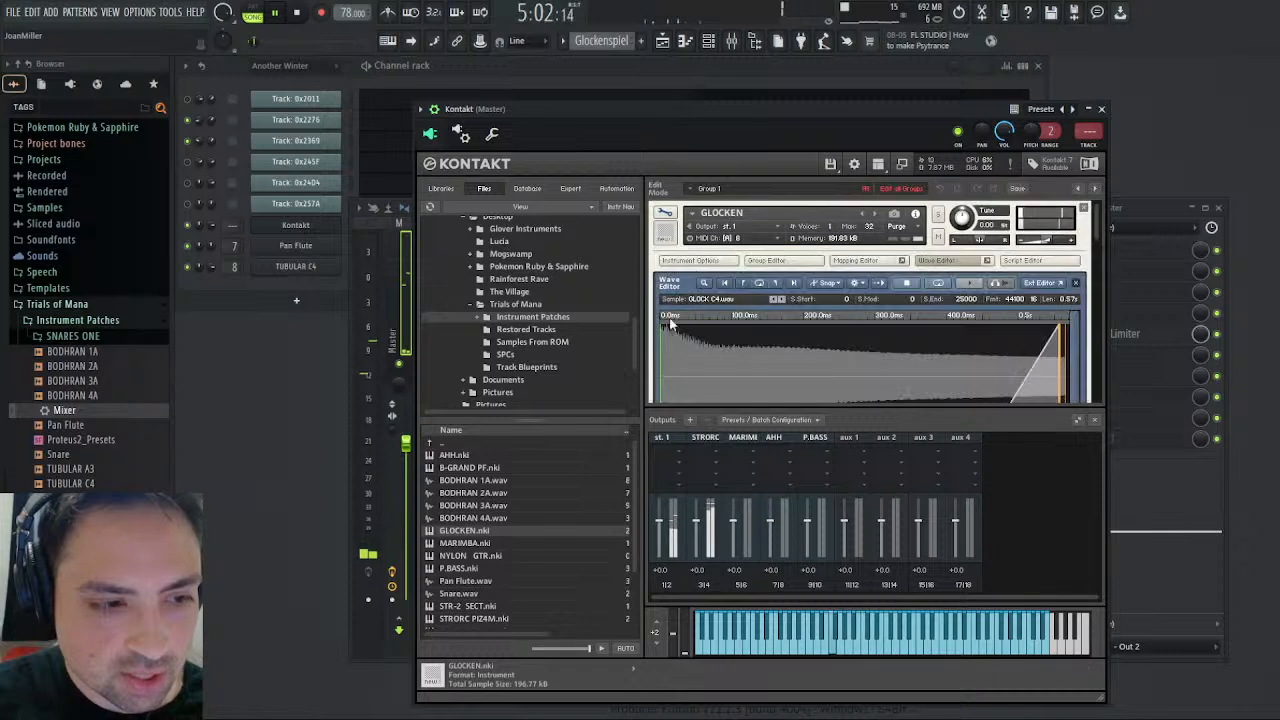
{"action": "left_click", "coordinate": [866, 262]}
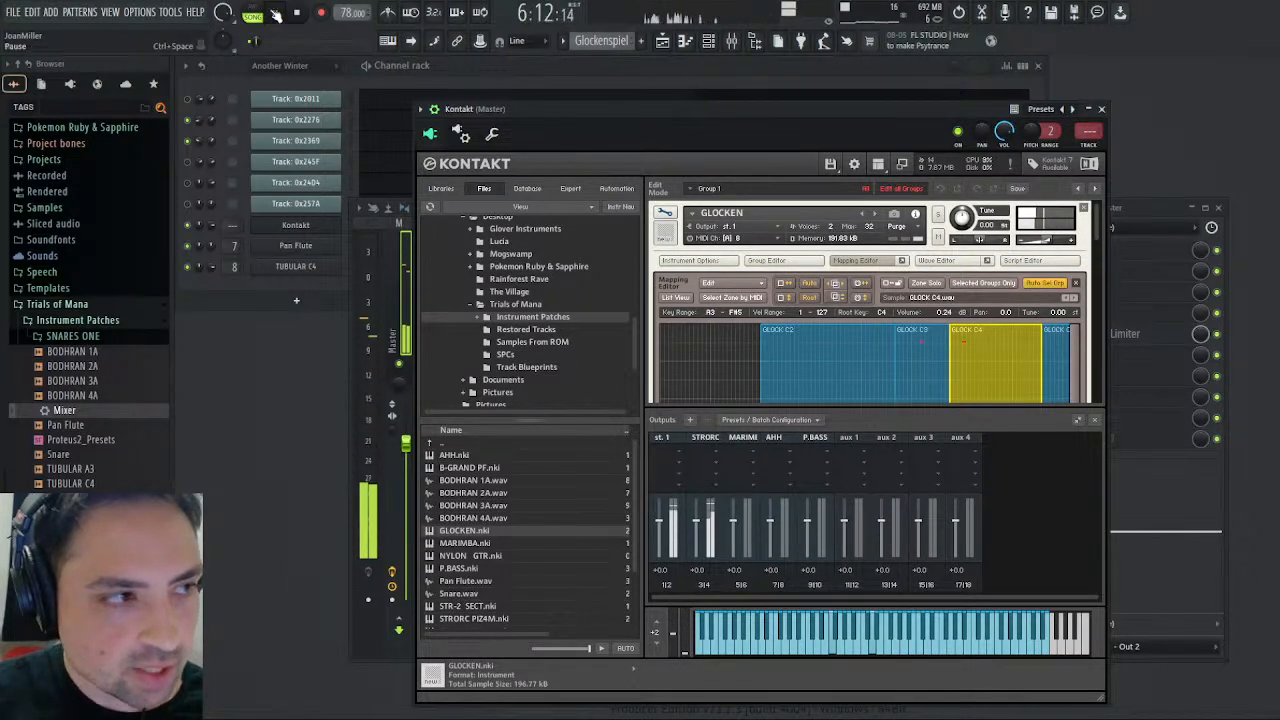
{"action": "left_click", "coordinate": [299, 13]}
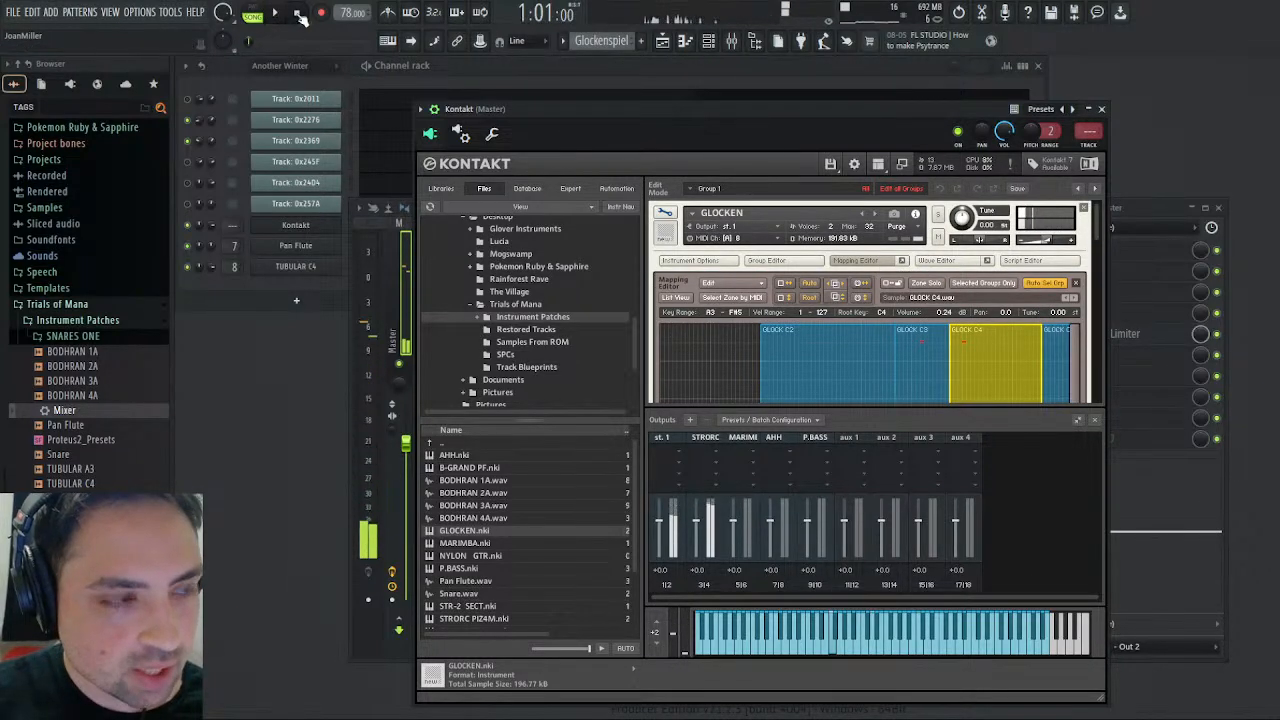
- Save the project with the Kontakt and mixer windows closed, and briefly play the pattern from the start
{"action": "left_click", "coordinate": [1101, 108]}
{"action": "left_click", "coordinate": [1219, 208]}
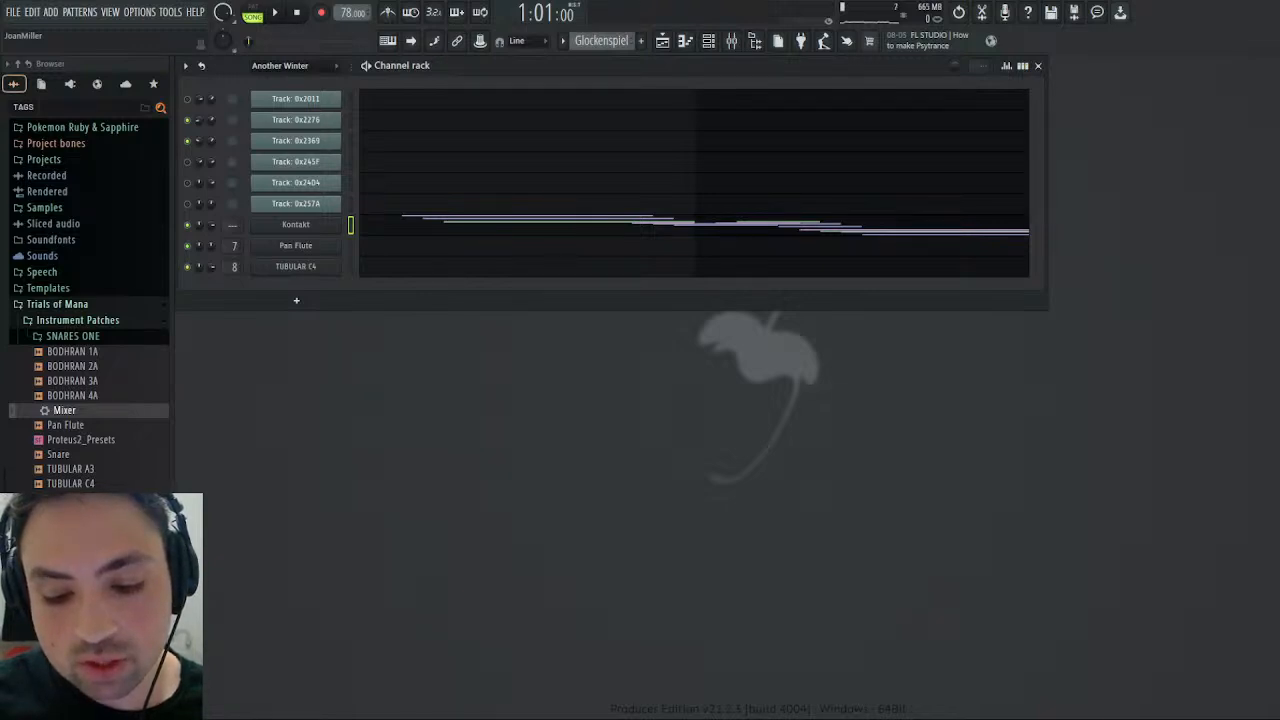
{"action": "key", "text": "ctrl+s"}
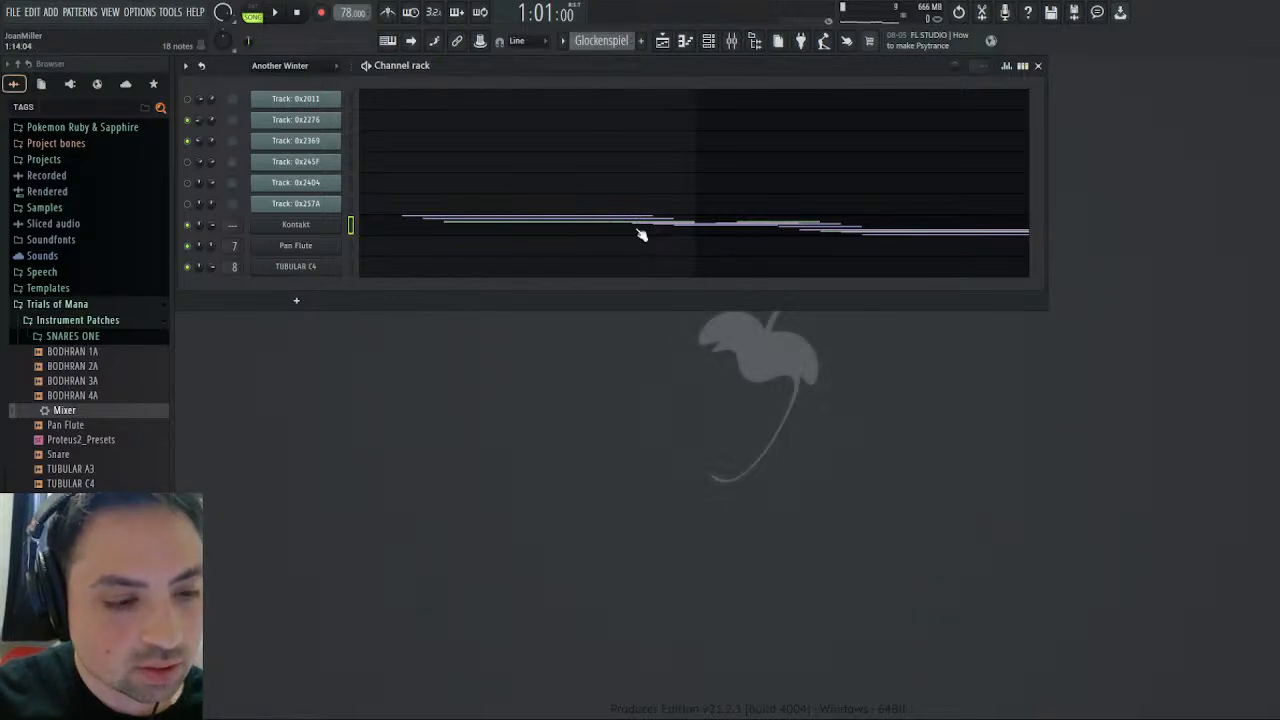
{"action": "left_click", "coordinate": [276, 13]}
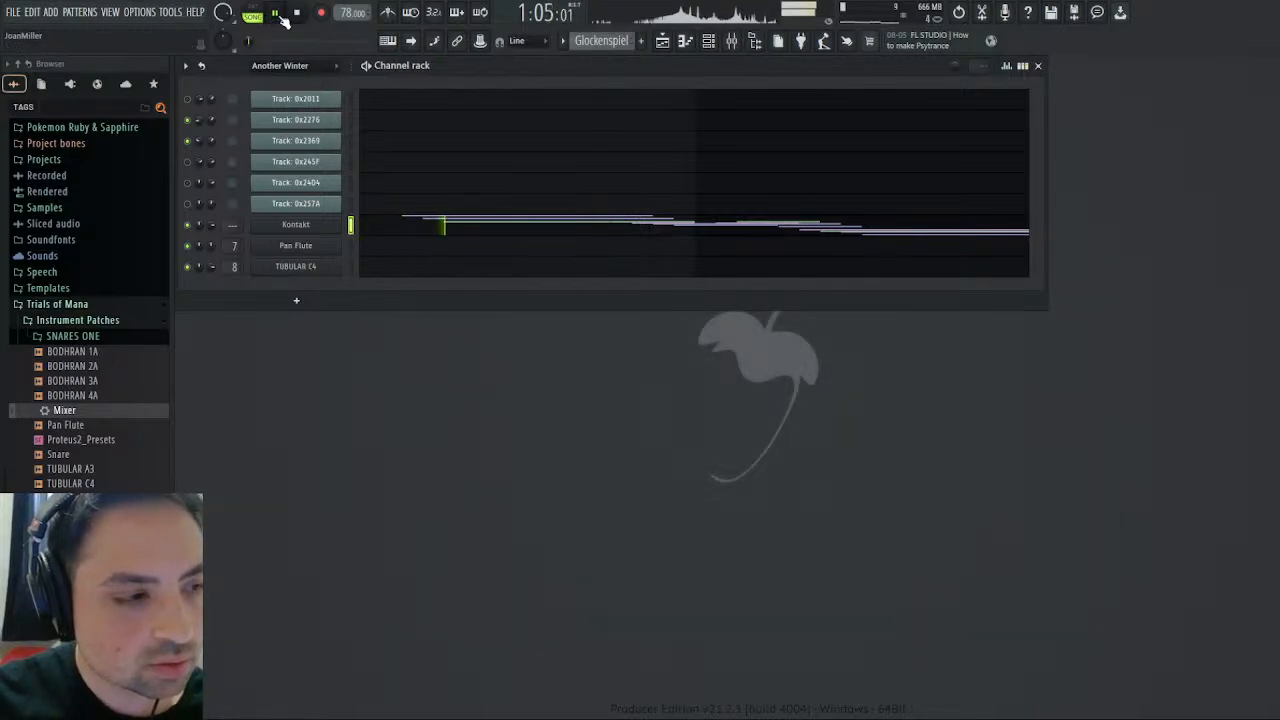
{"action": "key", "text": "space"}
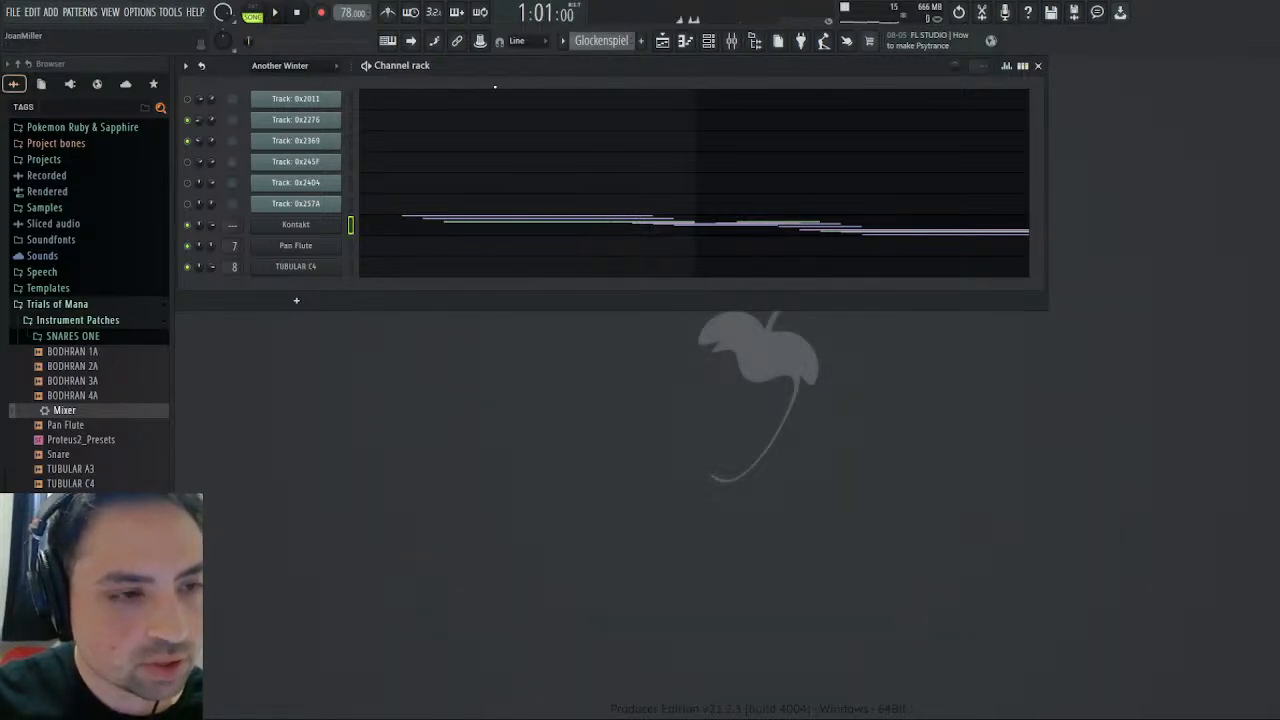
- Dock the Insert 20 track to the right side of the mixer
{"action": "left_click", "coordinate": [732, 40]}
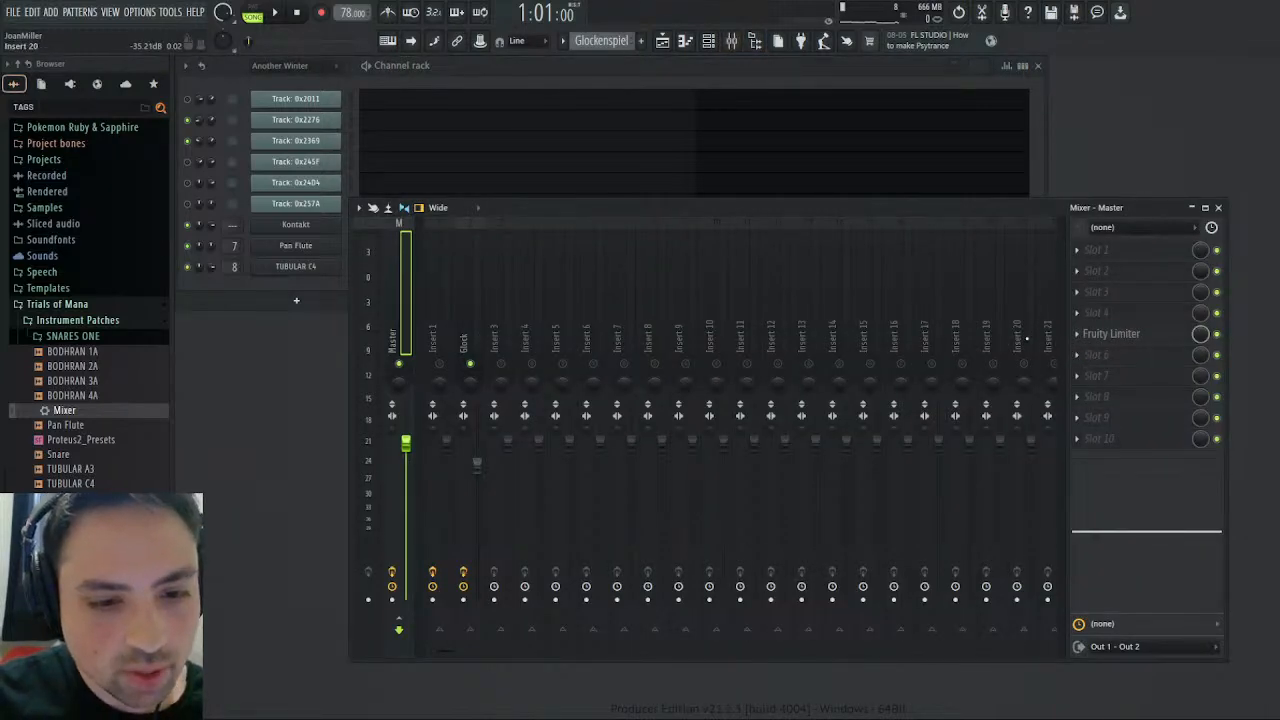
{"action": "left_click", "coordinate": [1026, 339]}
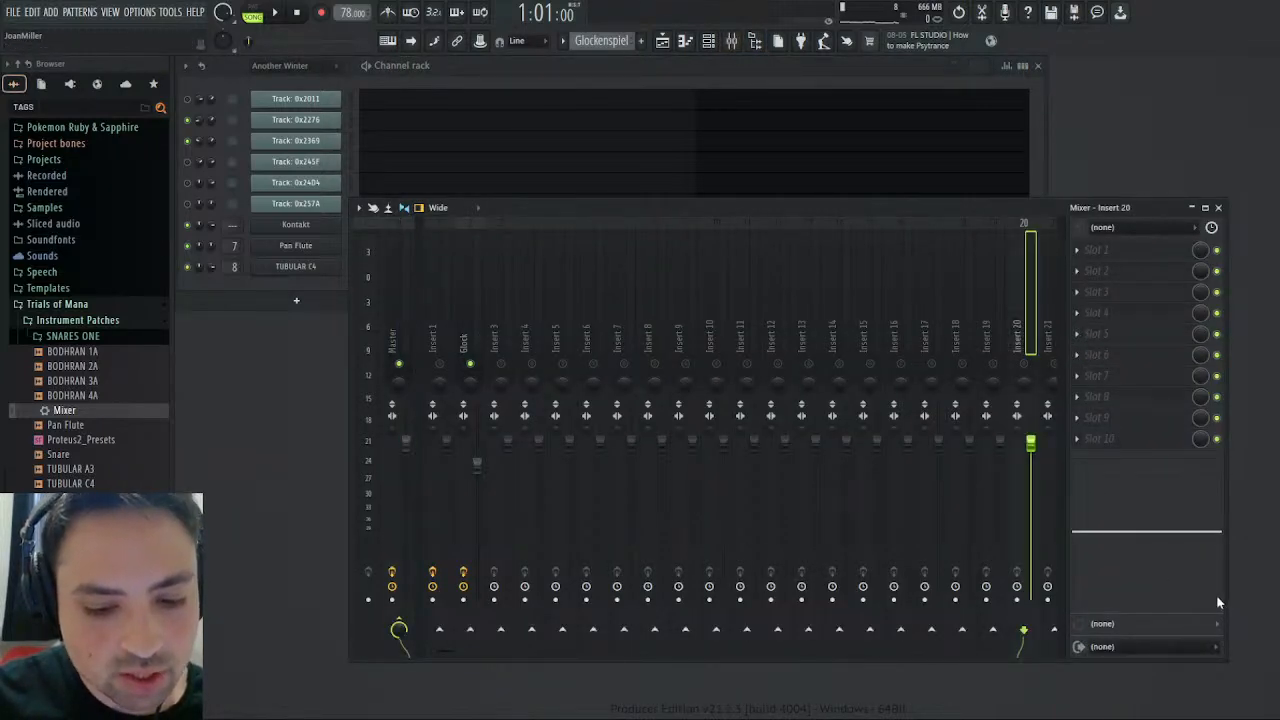
{"action": "key", "text": "alt+Right"}
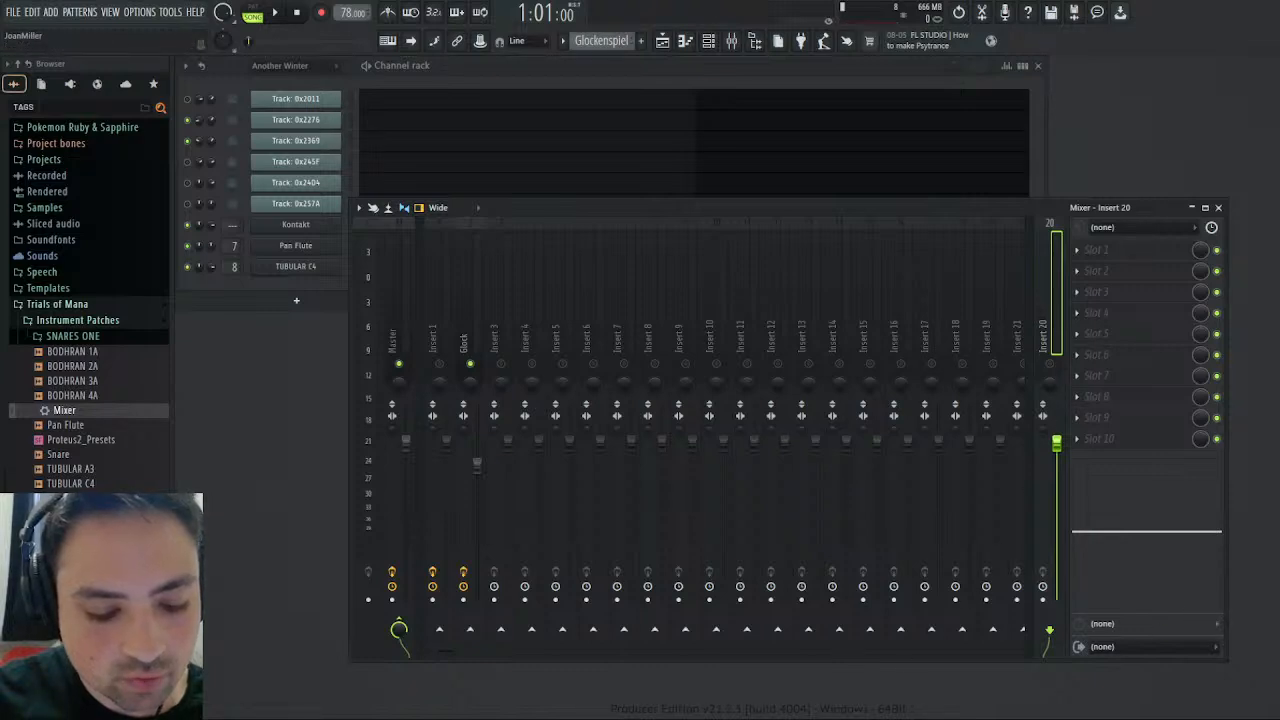
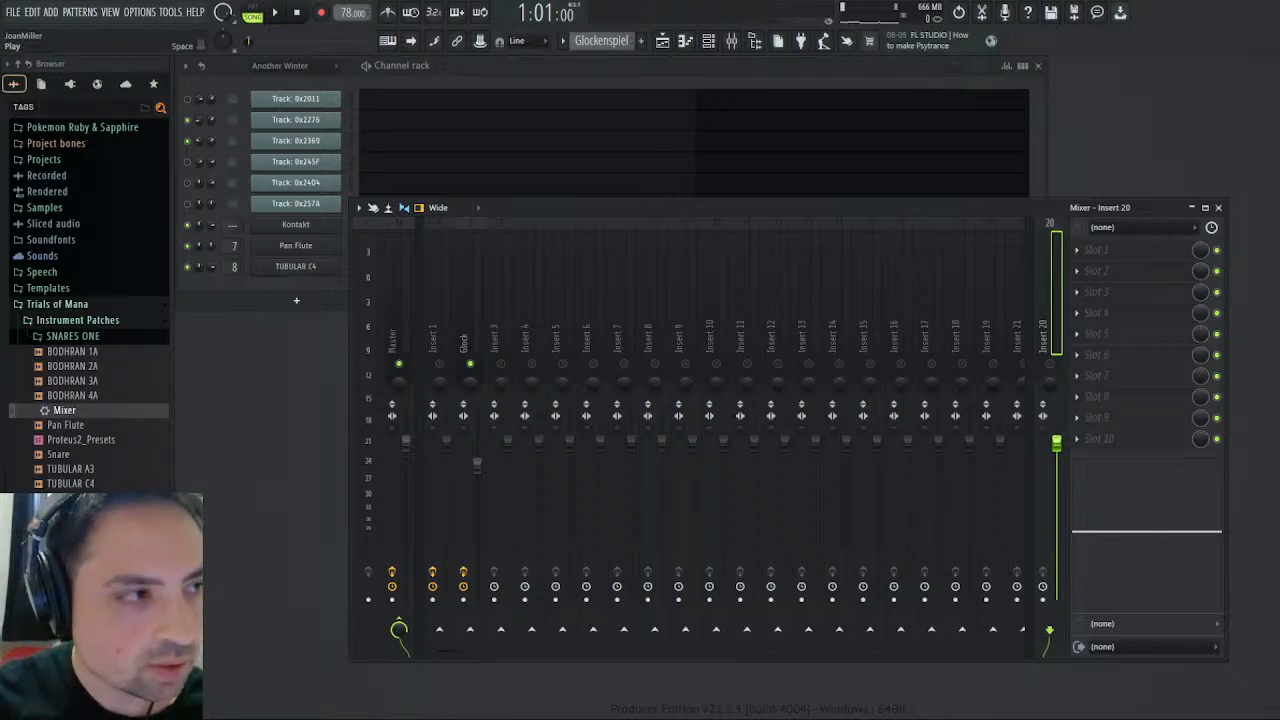
- Start playback, rename mixer insert 20 to Reverb, and load the TSAR-1R Reverb effect in its slot 6
{"action": "key", "text": "space"}
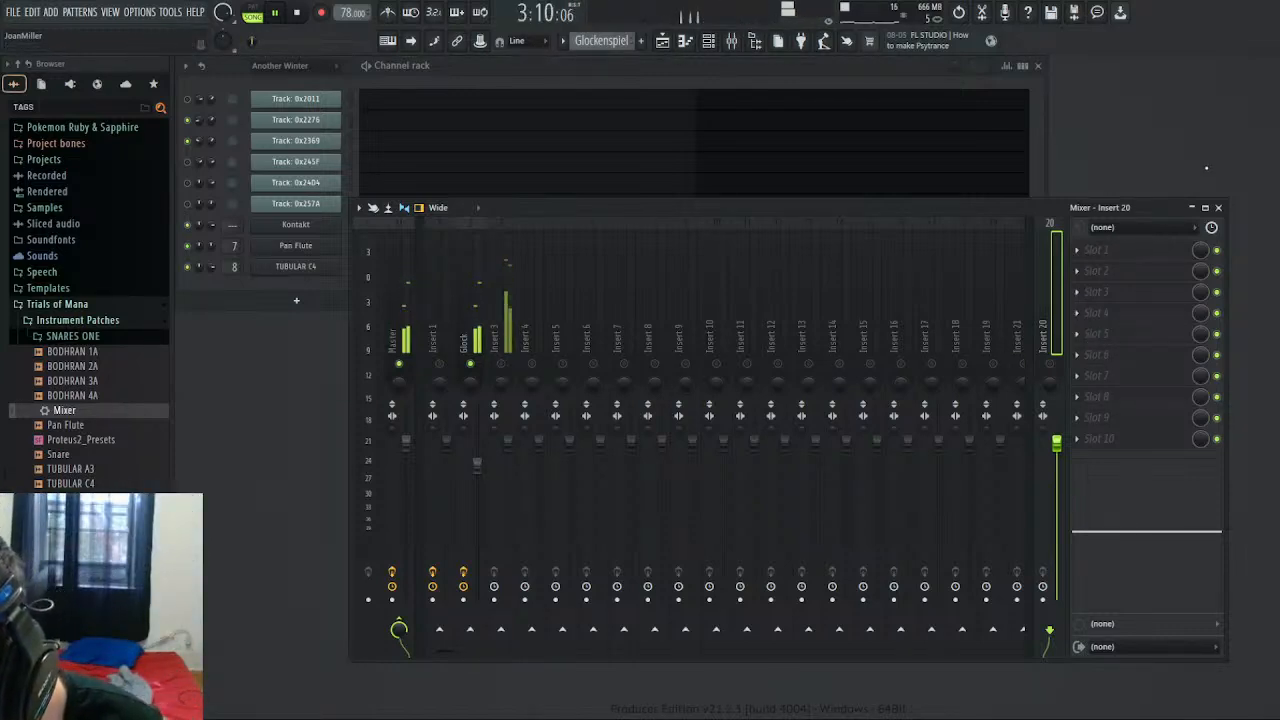
{"action": "key", "text": "Return"}
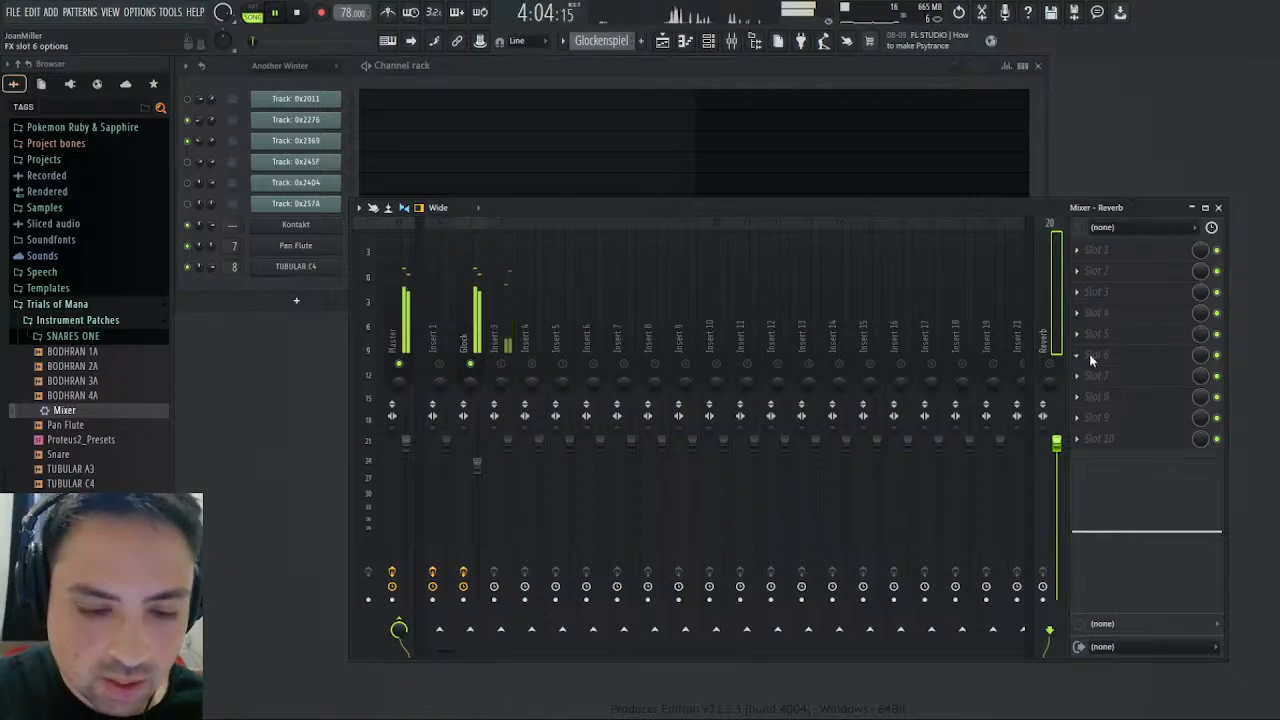
{"action": "left_click", "coordinate": [914, 287]}
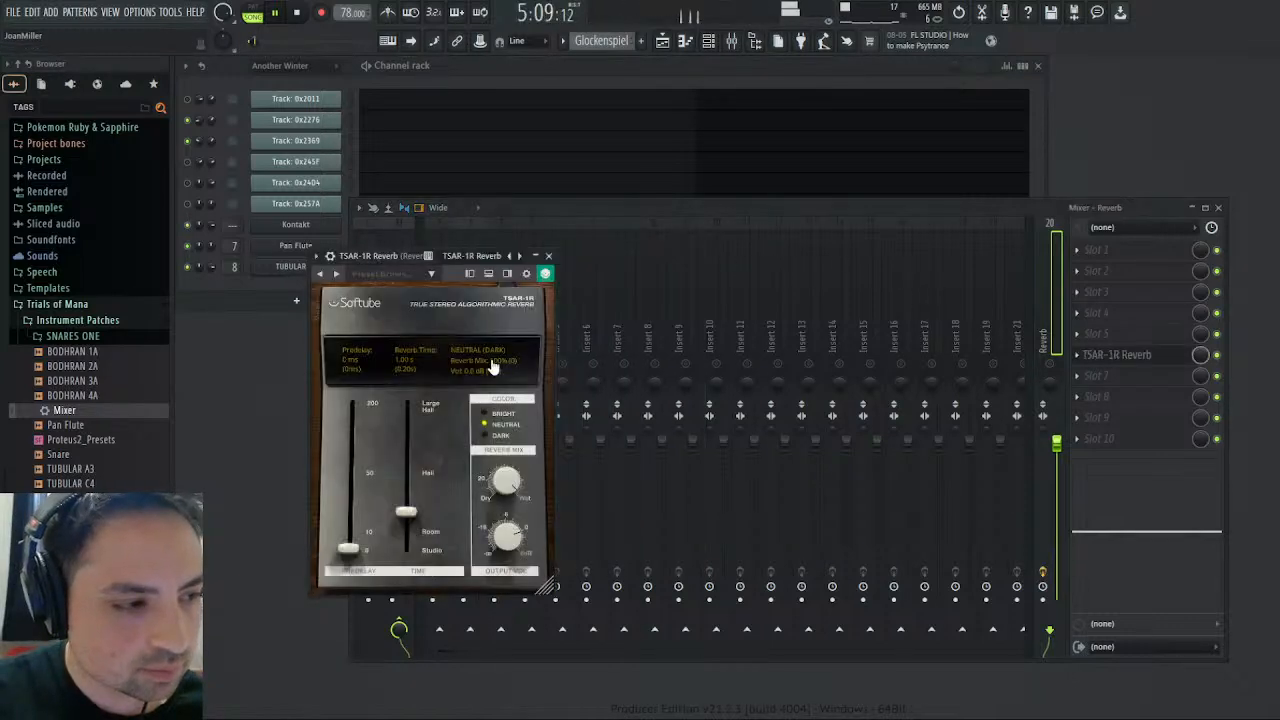
- Set the TSAR-1R reverb mix to about 12%, adjust its reverb time slightly, and close the plugin
{"action": "left_click_drag", "start_coordinate": [490, 487], "coordinate": [491, 492]}
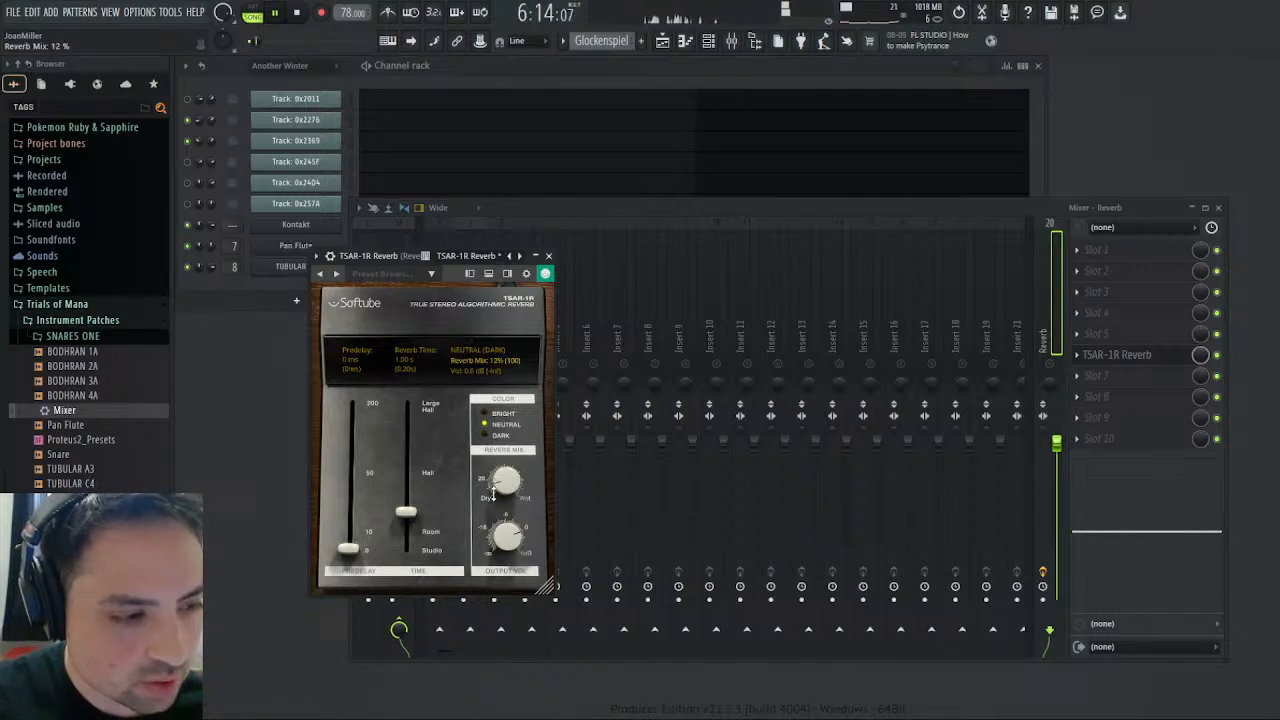
{"action": "left_click_drag", "start_coordinate": [409, 517], "coordinate": [410, 509]}
{"action": "left_click", "coordinate": [548, 256]}
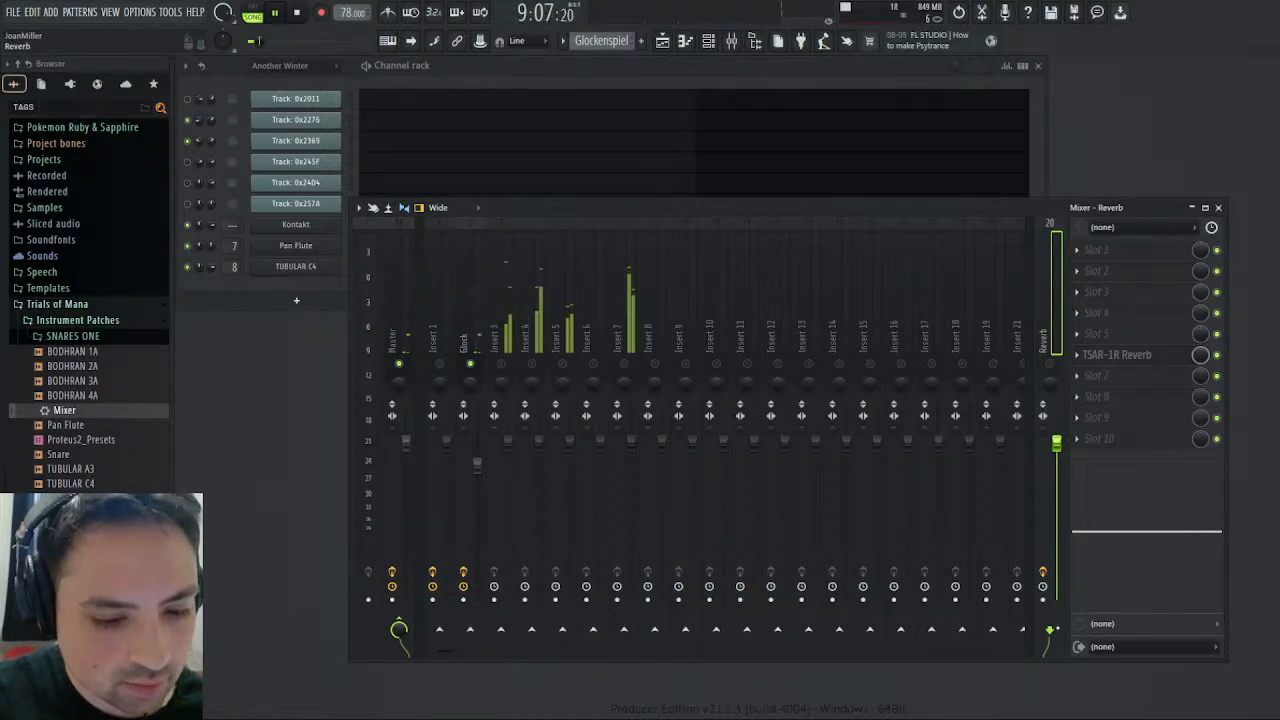
- Route the Glock track to the Reverb track instead of the Master and restart playback from the beginning
{"action": "left_click", "coordinate": [470, 300]}
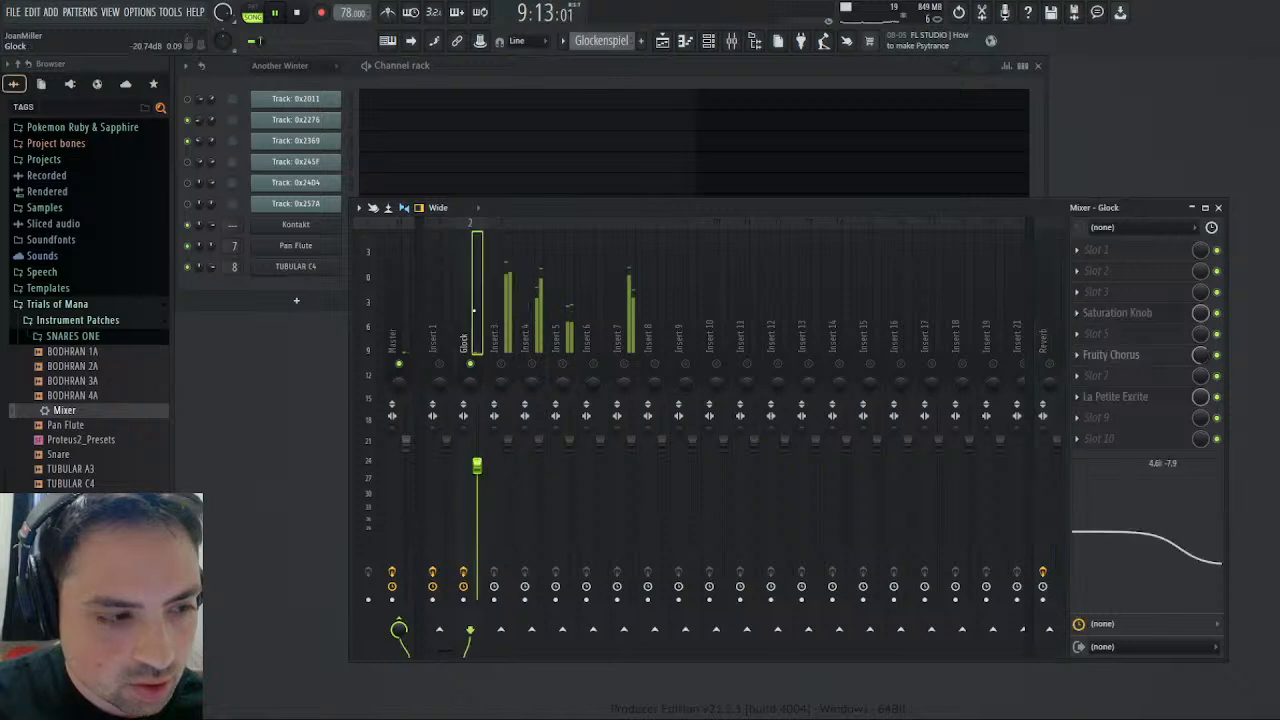
{"action": "left_click", "coordinate": [1048, 628]}
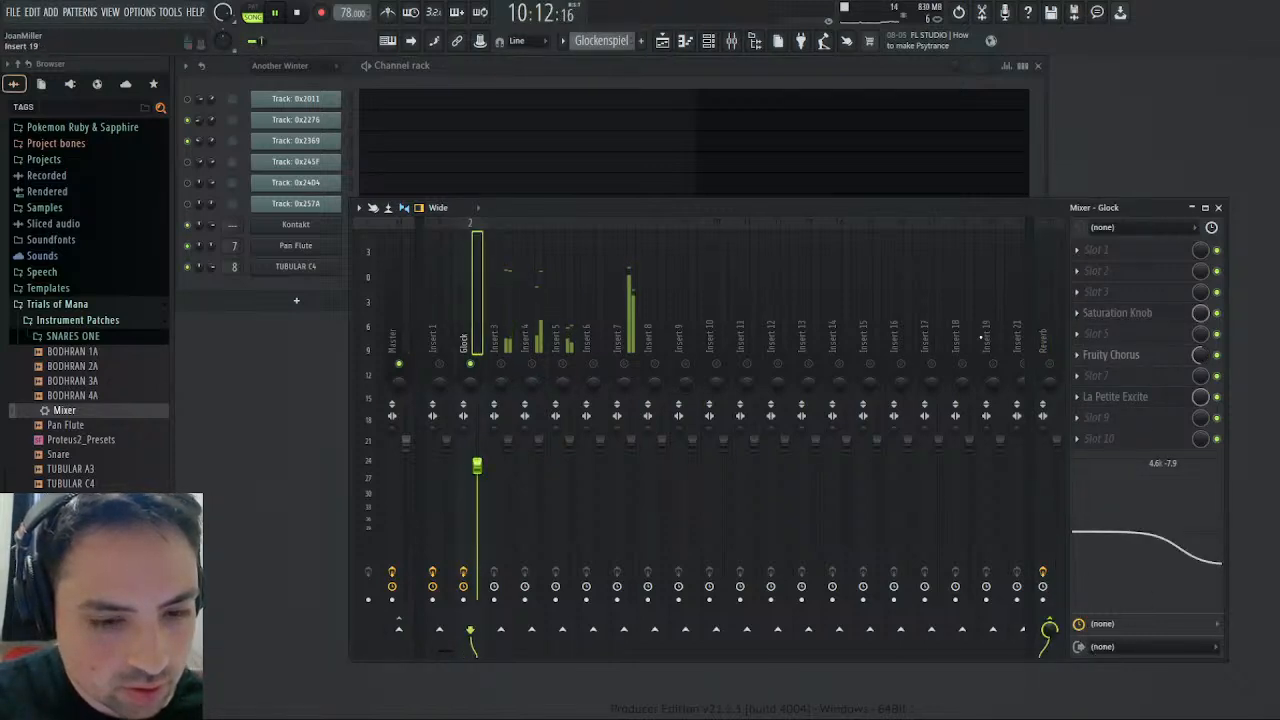
{"action": "left_click", "coordinate": [299, 13]}
{"action": "left_click", "coordinate": [277, 13]}
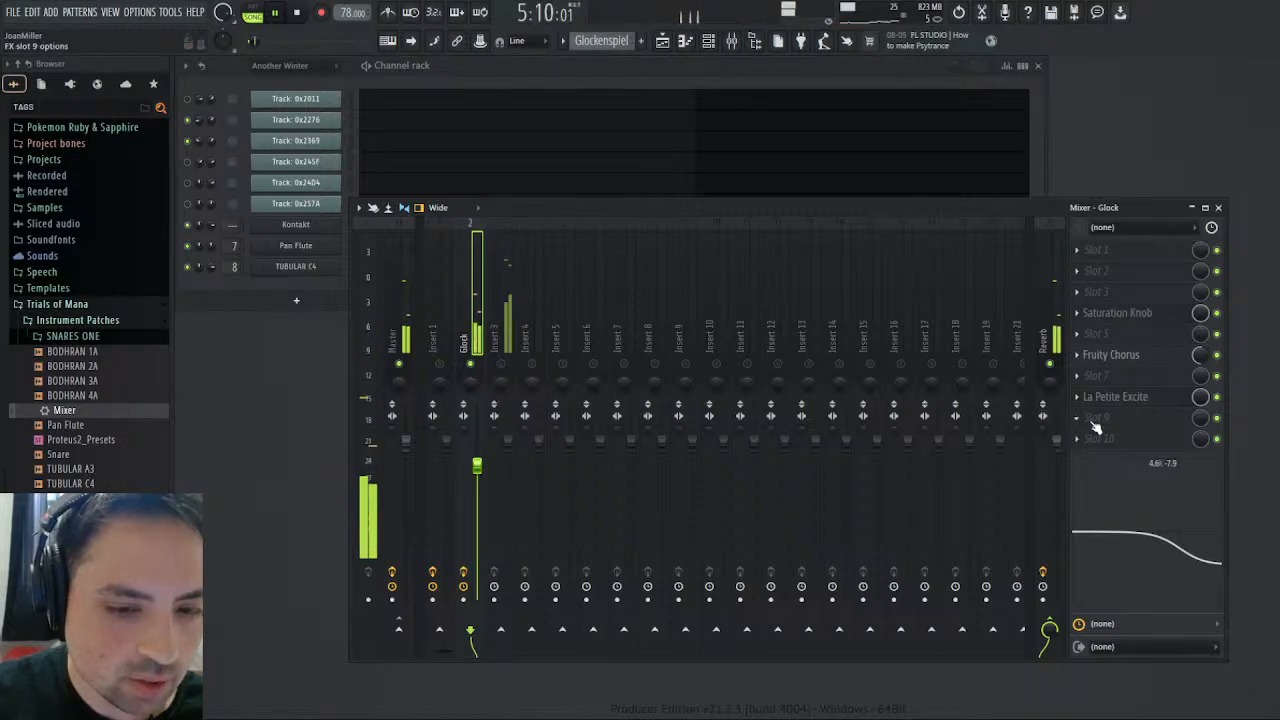
- Add Fruity parametric EQ 2 in slot 9 of the Glock track, slightly cutting bands 5 and 6 and raising band 7
{"action": "left_click", "coordinate": [1006, 137]}
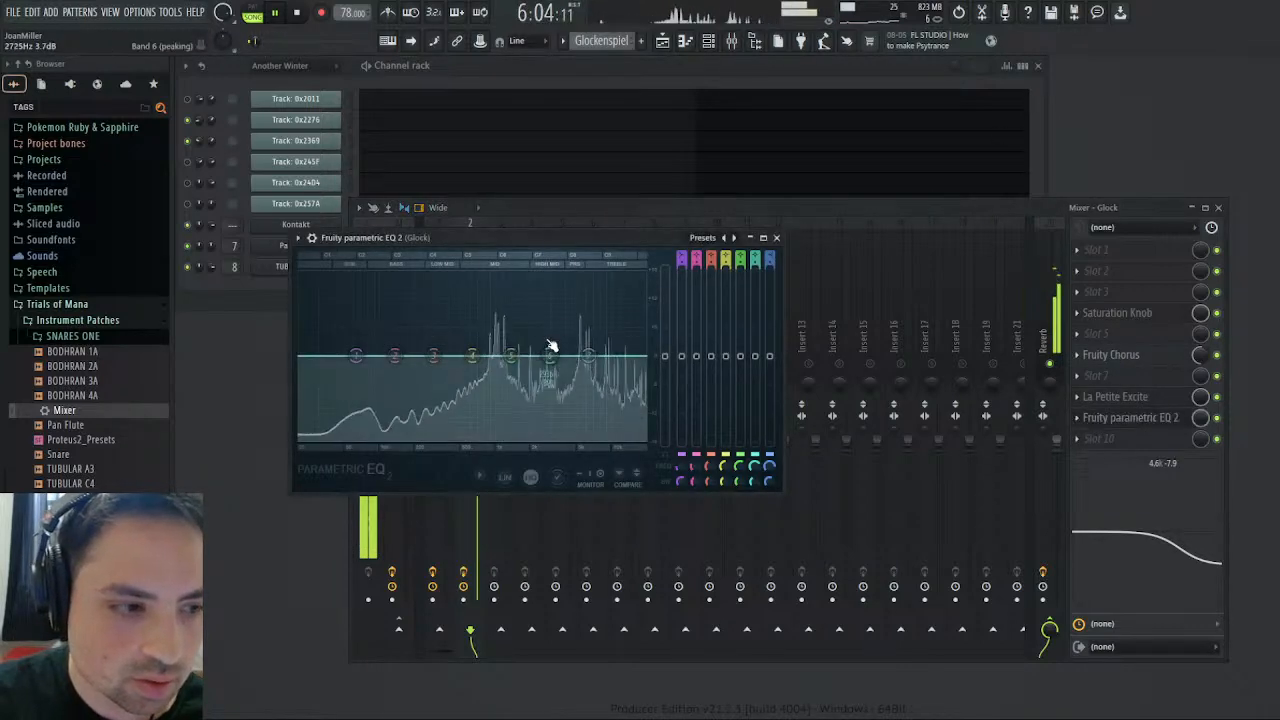
{"action": "left_click_drag", "start_coordinate": [550, 356], "coordinate": [491, 368]}
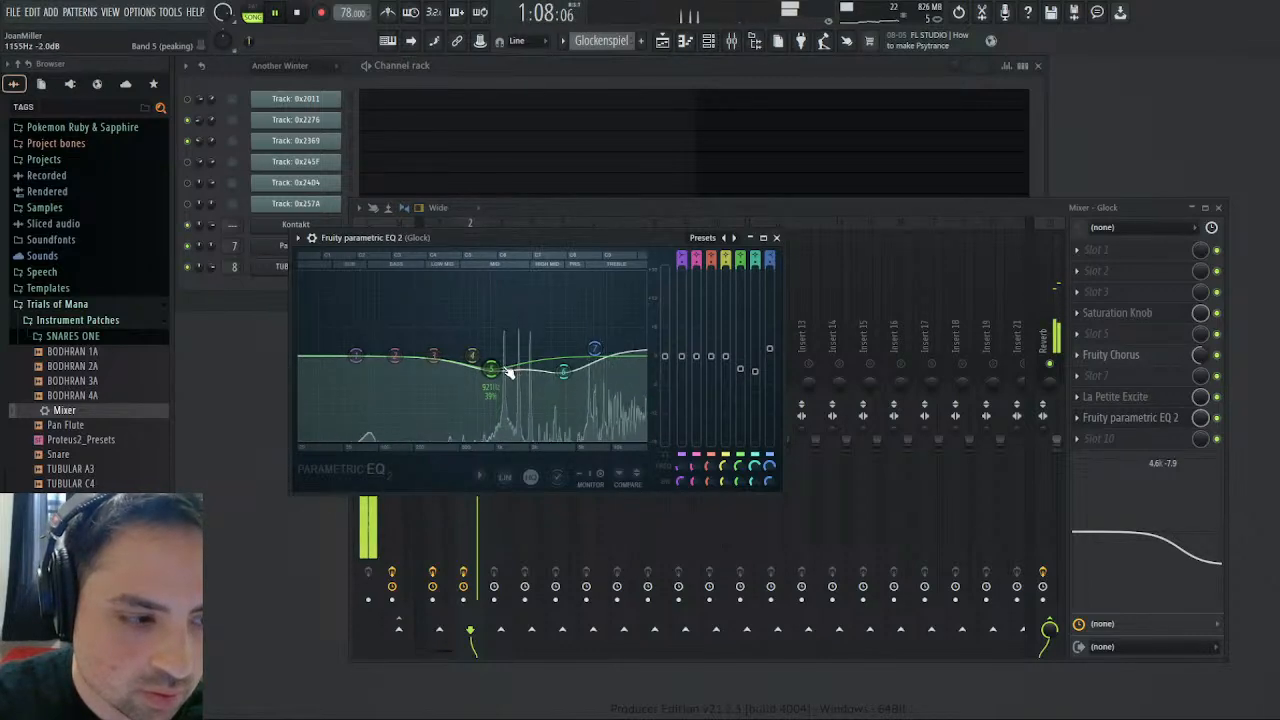
{"action": "left_click_drag", "start_coordinate": [505, 368], "coordinate": [501, 370]}
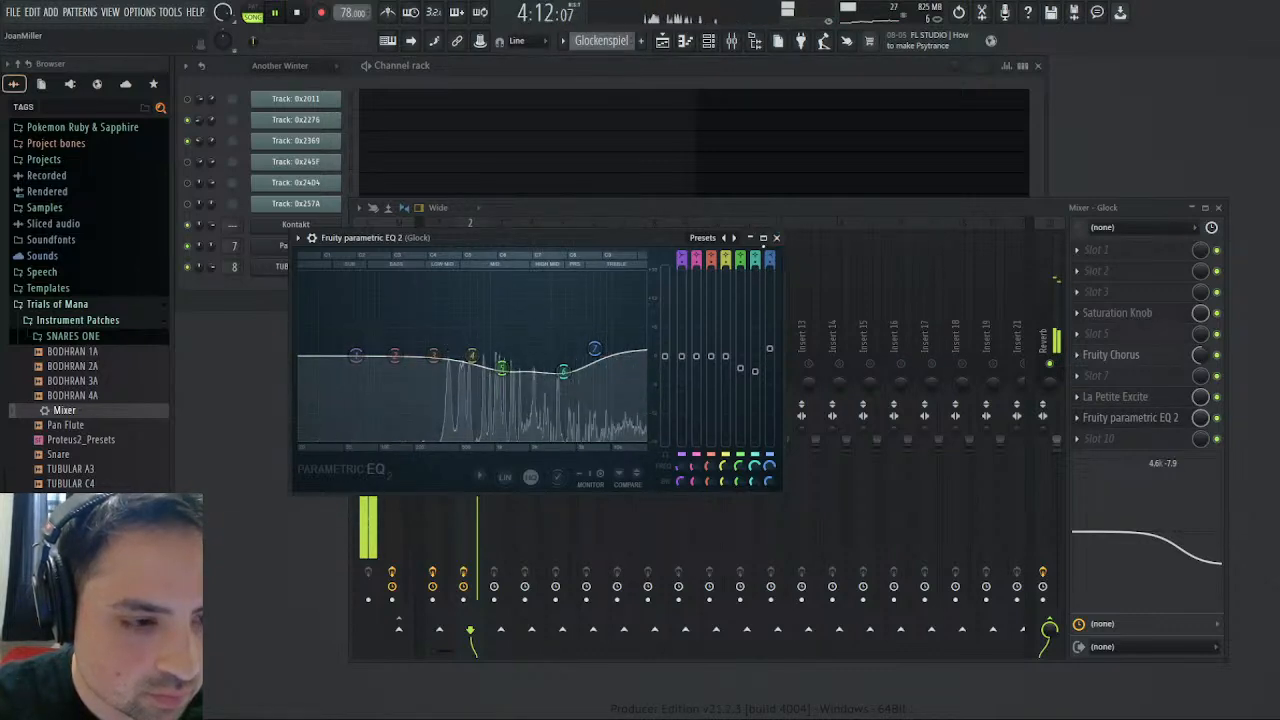
{"action": "left_click", "coordinate": [776, 237]}
- Set the saturation to 1.2 in the Glock track's Saturation Knob, then close the mixer and stop playback
{"action": "left_click", "coordinate": [1140, 314]}
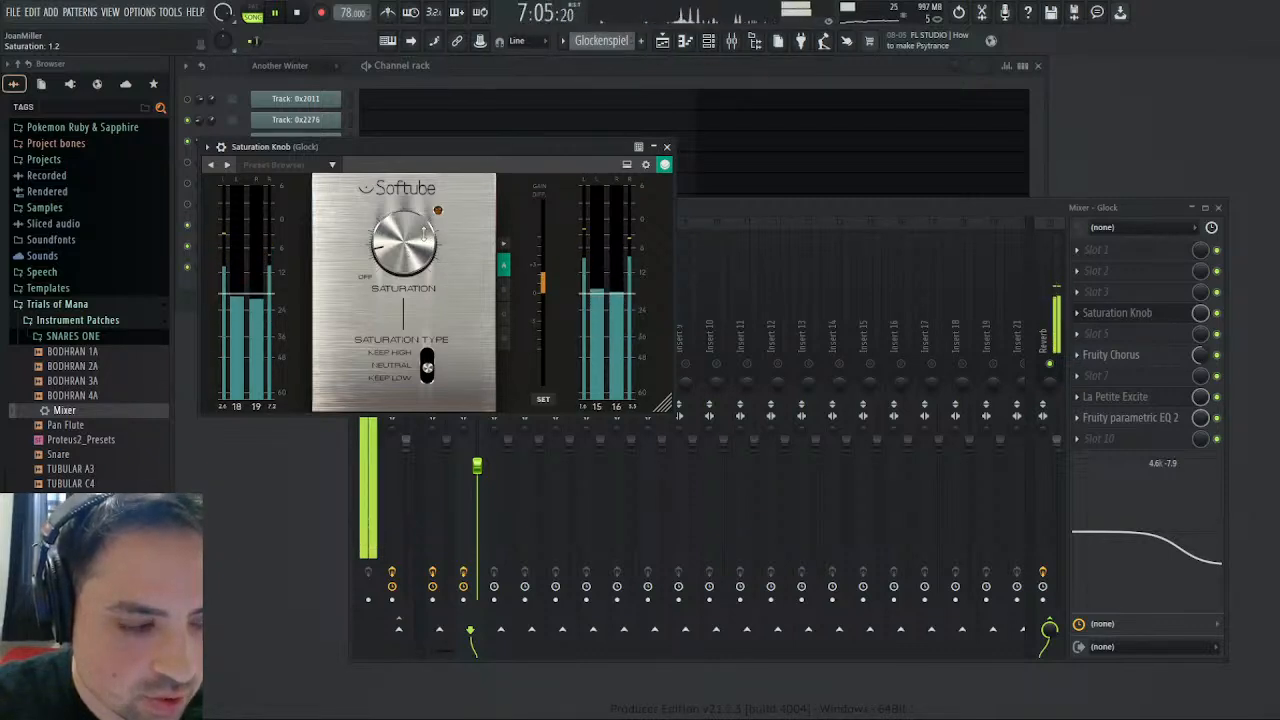
{"action": "left_click", "coordinate": [669, 147]}
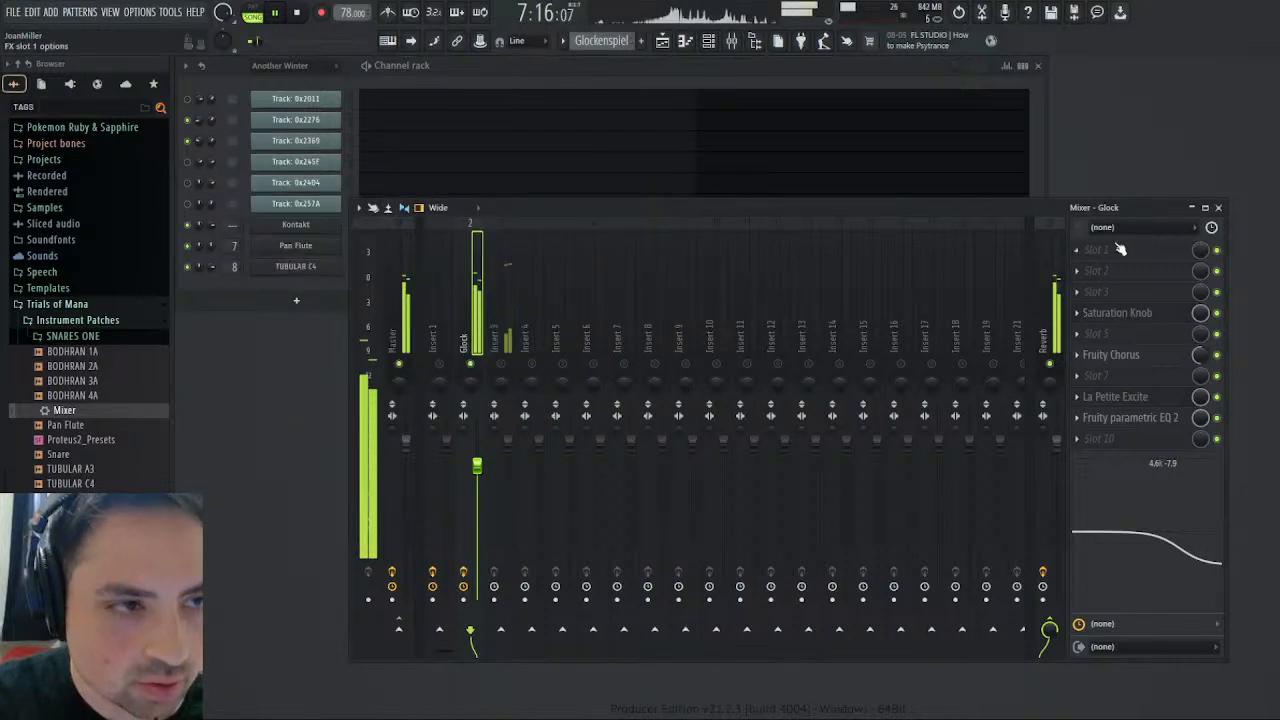
{"action": "left_click", "coordinate": [1219, 208]}
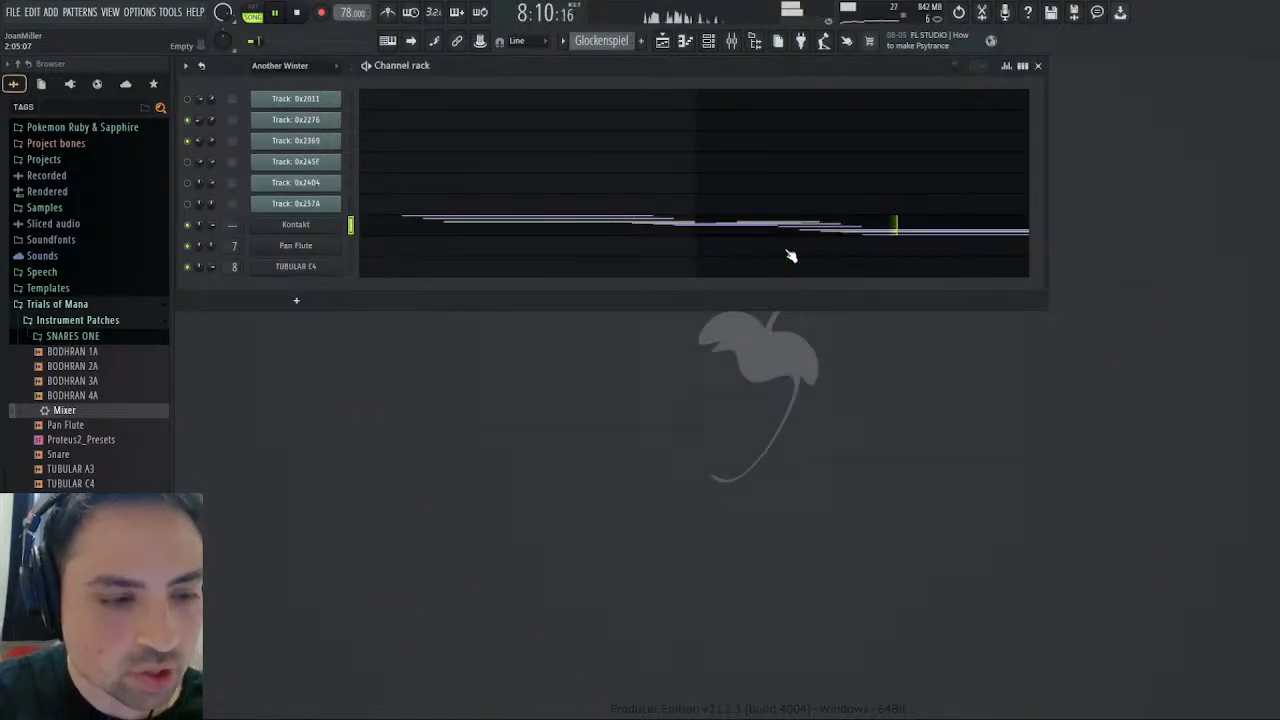
{"action": "left_click", "coordinate": [299, 12]}
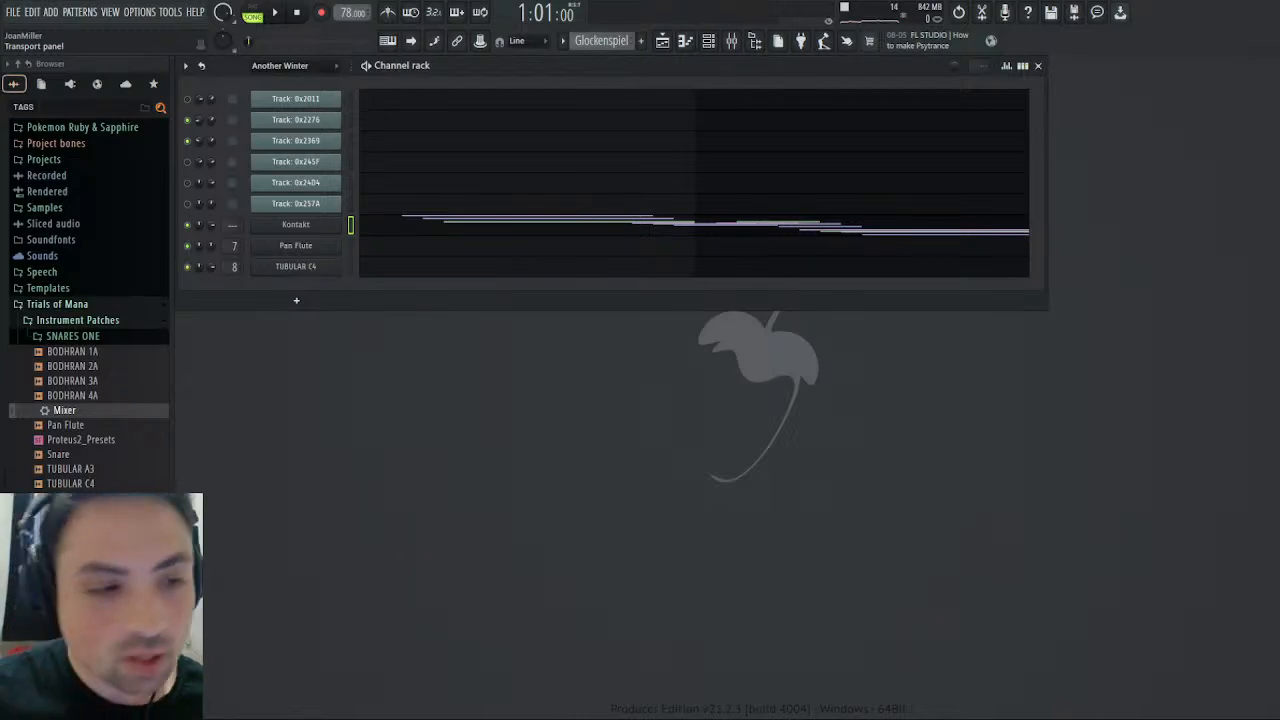
- Reopen the mixer, play the song, and load the saved Mixer preset from Instrument Patches onto insert 3
{"action": "left_click", "coordinate": [732, 40]}
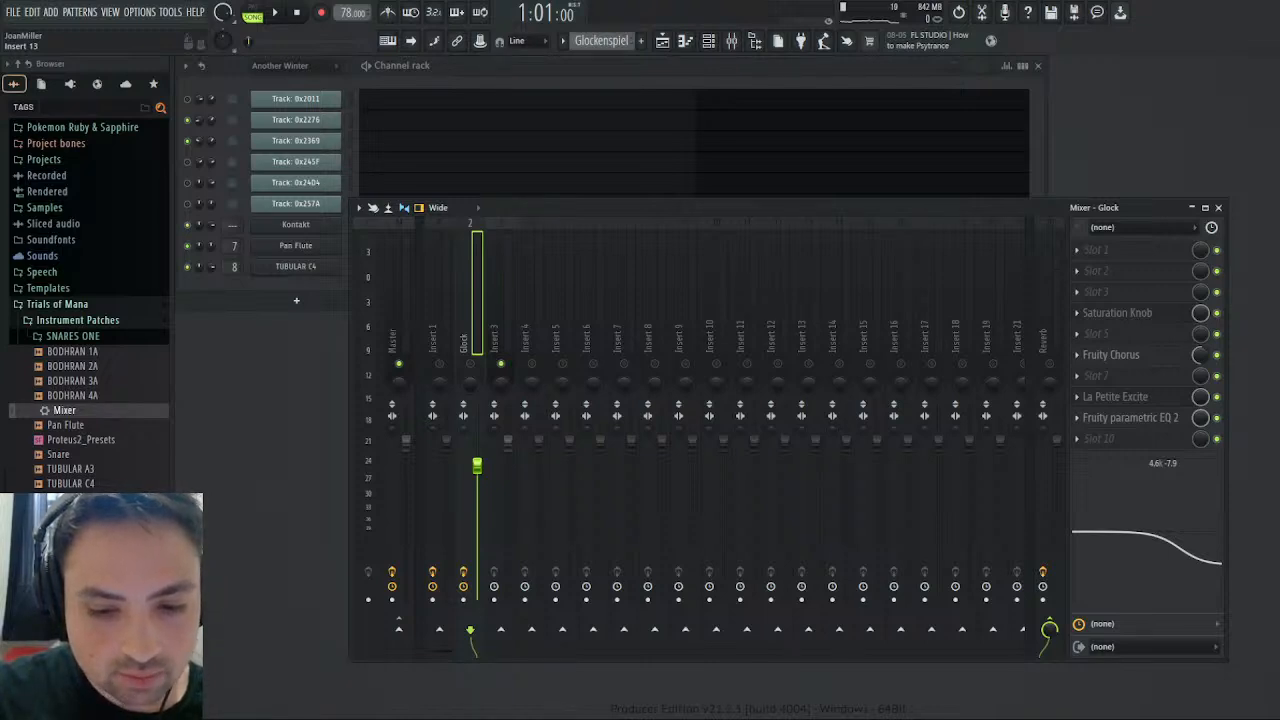
{"action": "left_click", "coordinate": [276, 18]}
{"action": "left_click", "coordinate": [507, 337]}
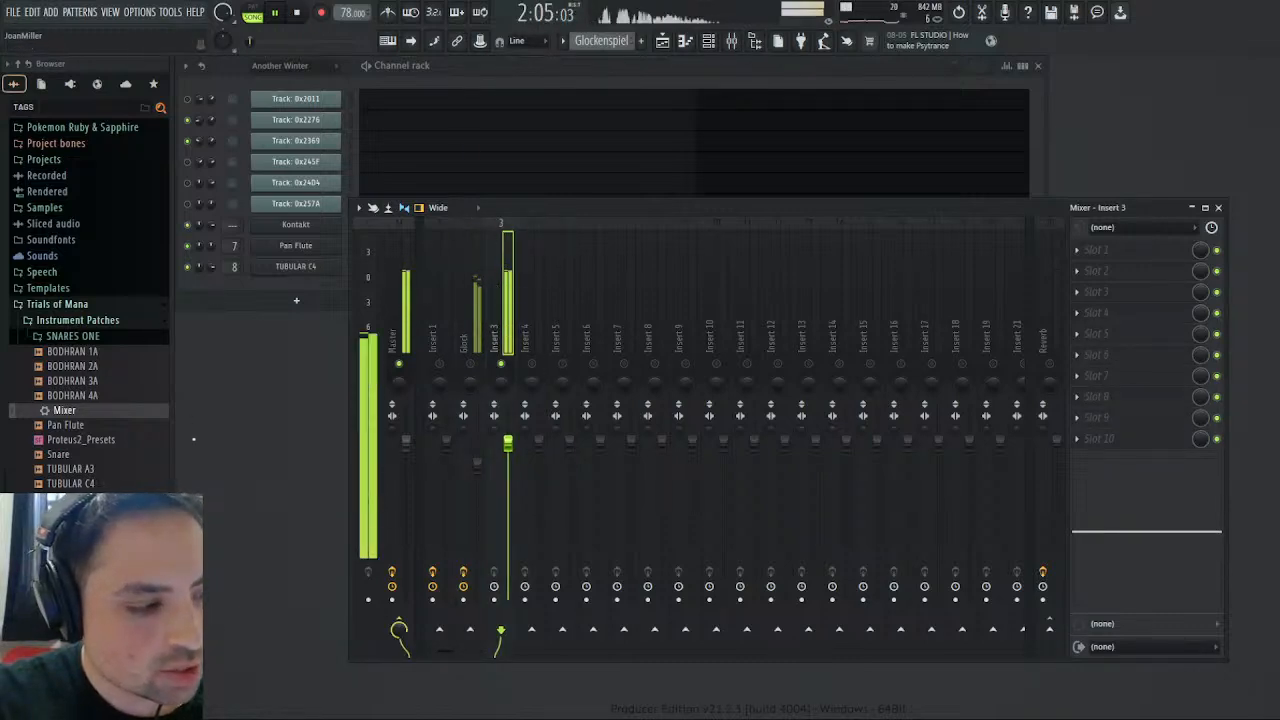
{"action": "left_click_drag", "start_coordinate": [50, 414], "coordinate": [1088, 380]}
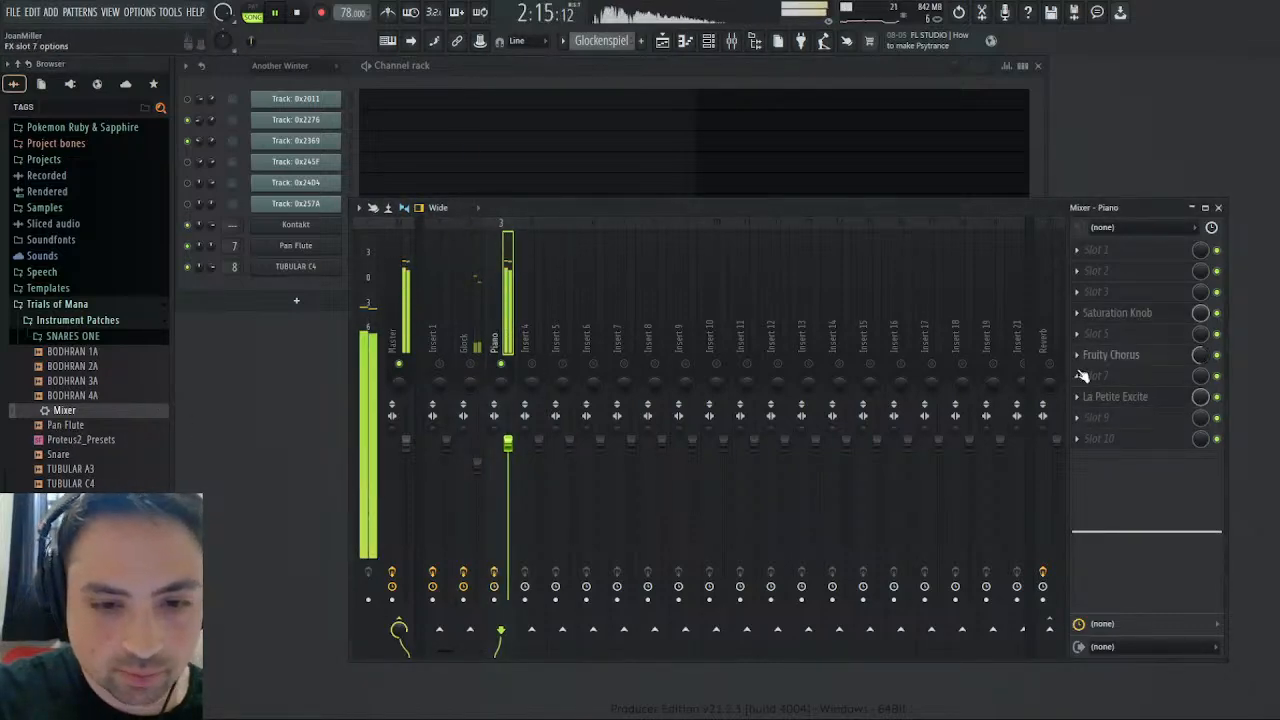
- Check the Saturation Knob effect on insert 3, close it, and rename the track Pizzicato
{"action": "left_click", "coordinate": [1120, 314]}
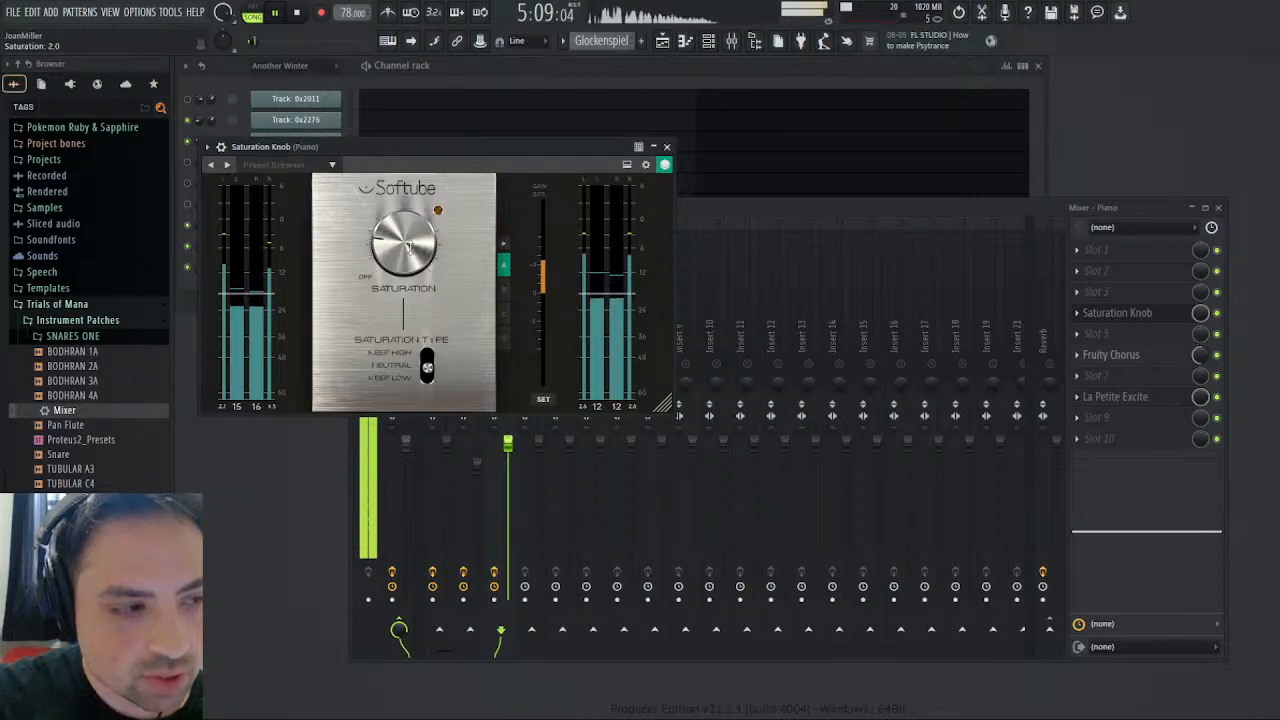
{"action": "left_click", "coordinate": [668, 147]}
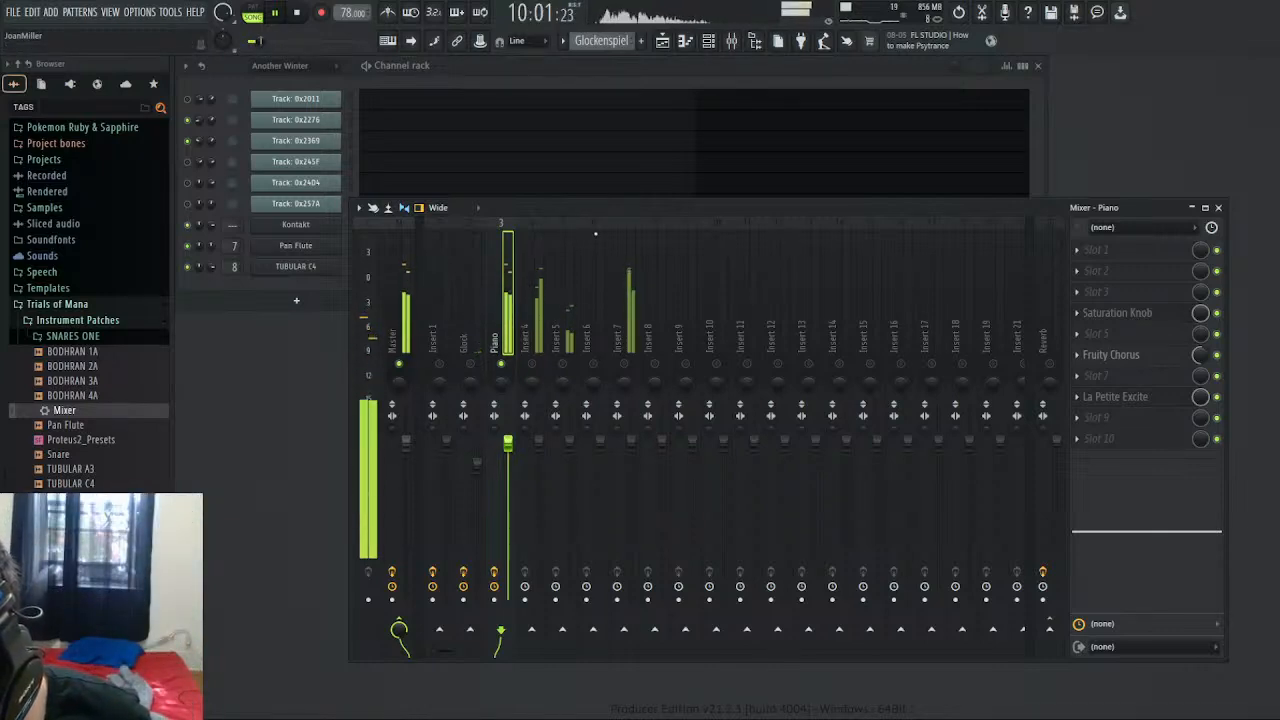
{"action": "type", "text": "Pizzicato"}
{"action": "key", "text": "Return"}
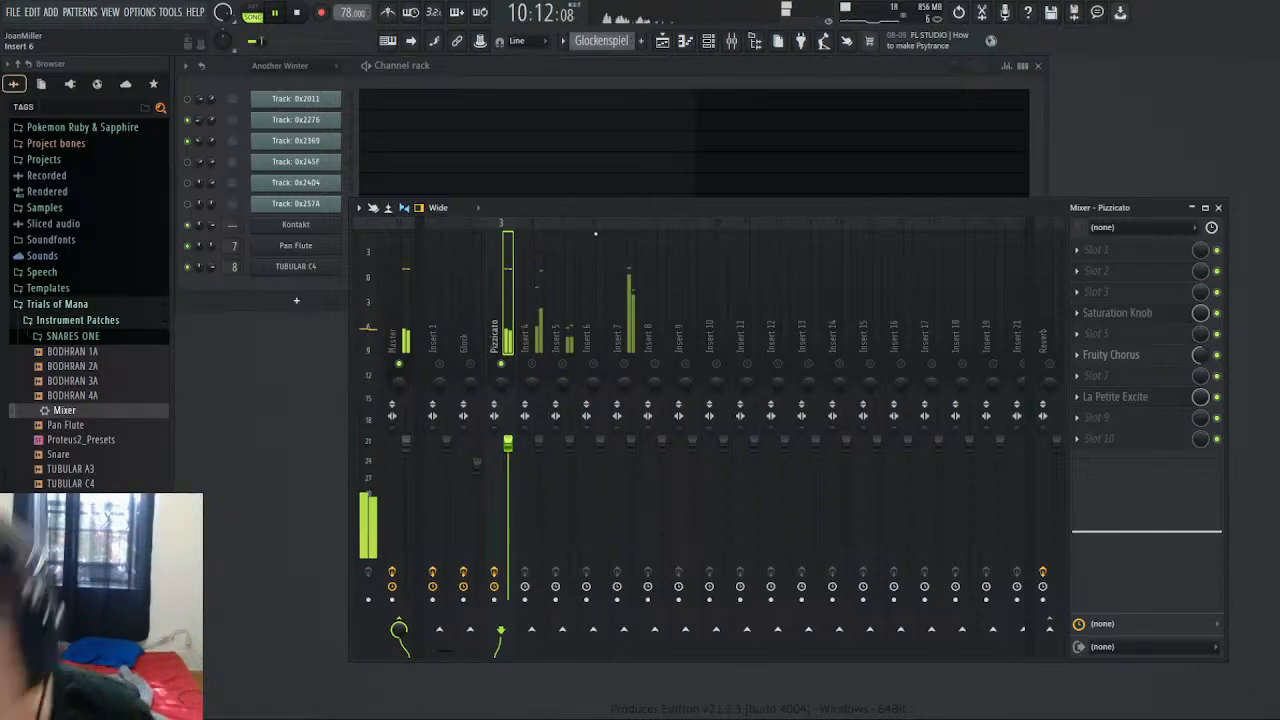
- Stop playback, route the Pizzicato track only to the Reverb track, enable the Reverb track, and restart playback
{"action": "key", "text": "space"}
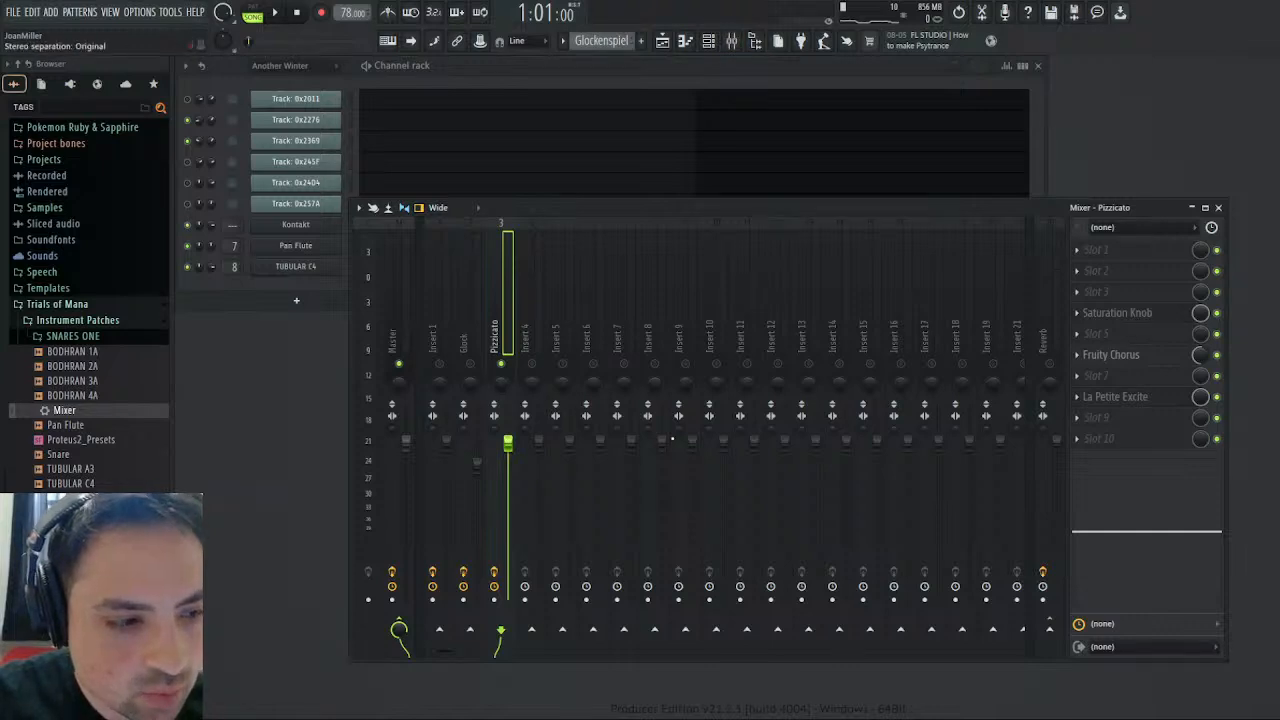
{"action": "left_click", "coordinate": [1076, 653]}
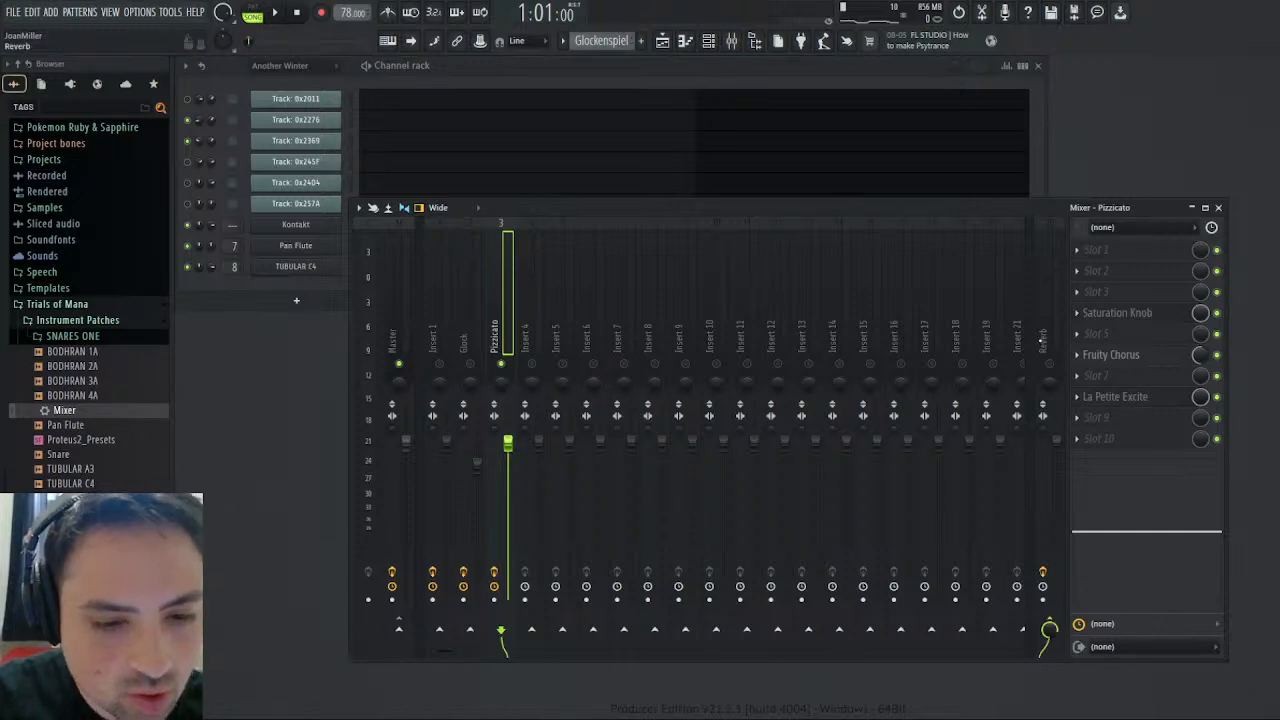
{"action": "left_click", "coordinate": [1050, 364]}
{"action": "left_click", "coordinate": [280, 12]}
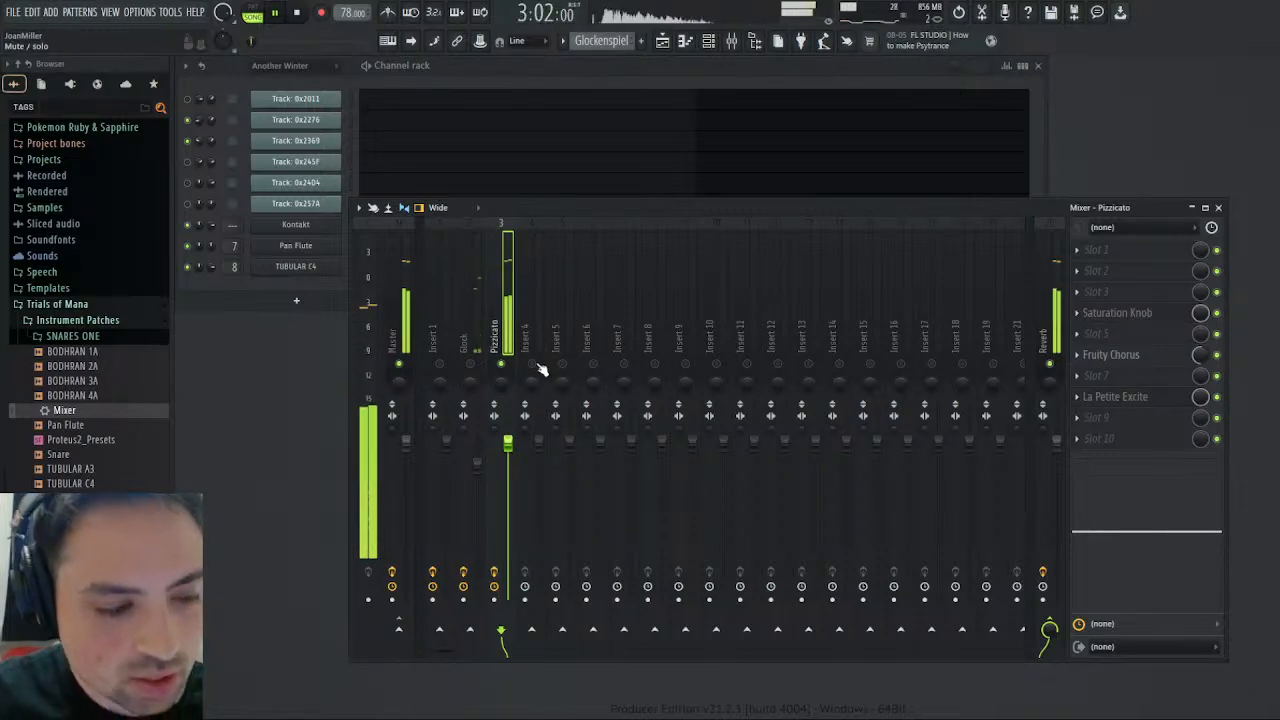
- Boost the Pizzicato track's high EQ band by about 3.4 dB and raise the High amount in La Petite Excite
{"action": "left_click_drag", "start_coordinate": [1184, 470], "coordinate": [1172, 558]}
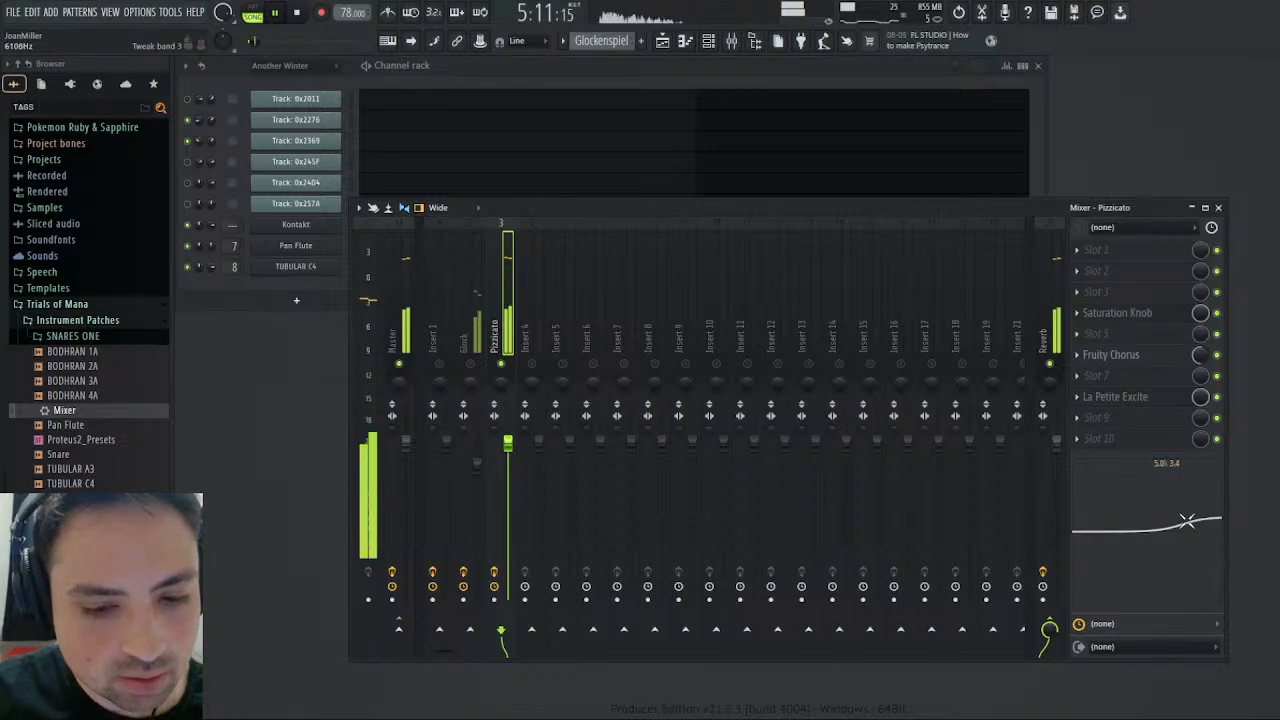
{"action": "left_click", "coordinate": [1115, 396]}
{"action": "left_click_drag", "start_coordinate": [562, 298], "coordinate": [562, 290]}
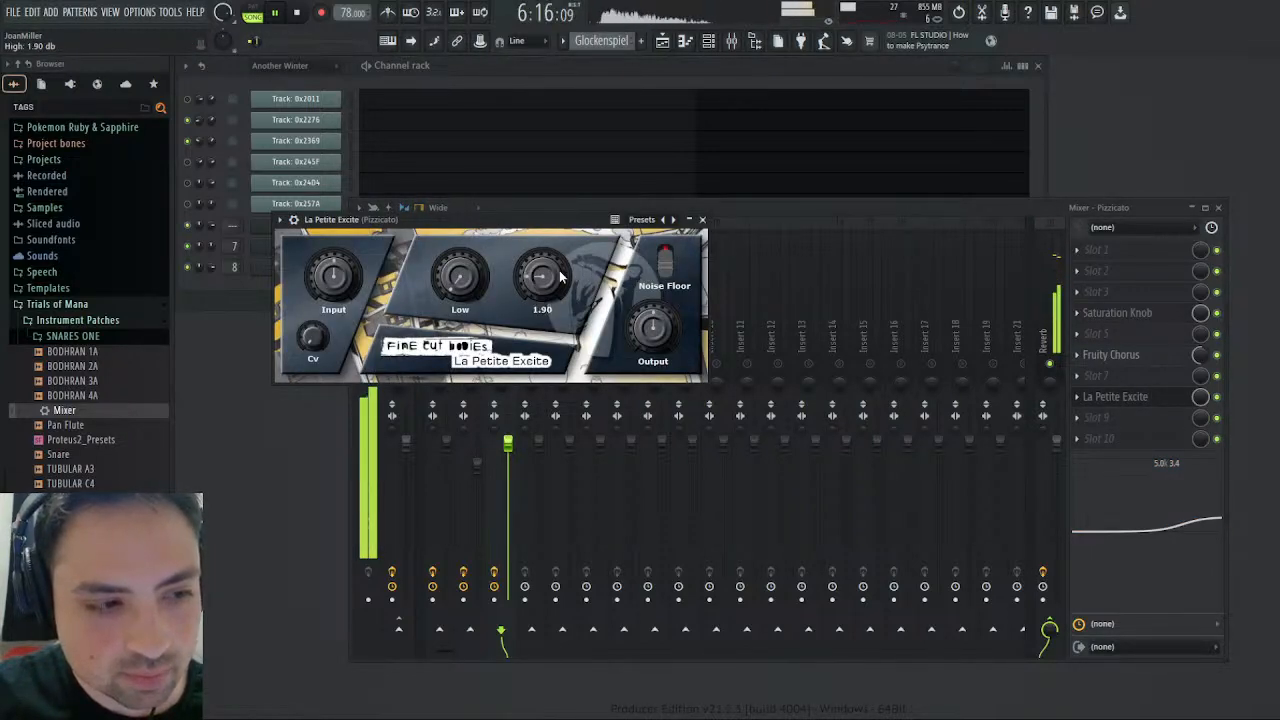
{"action": "left_click", "coordinate": [702, 219]}
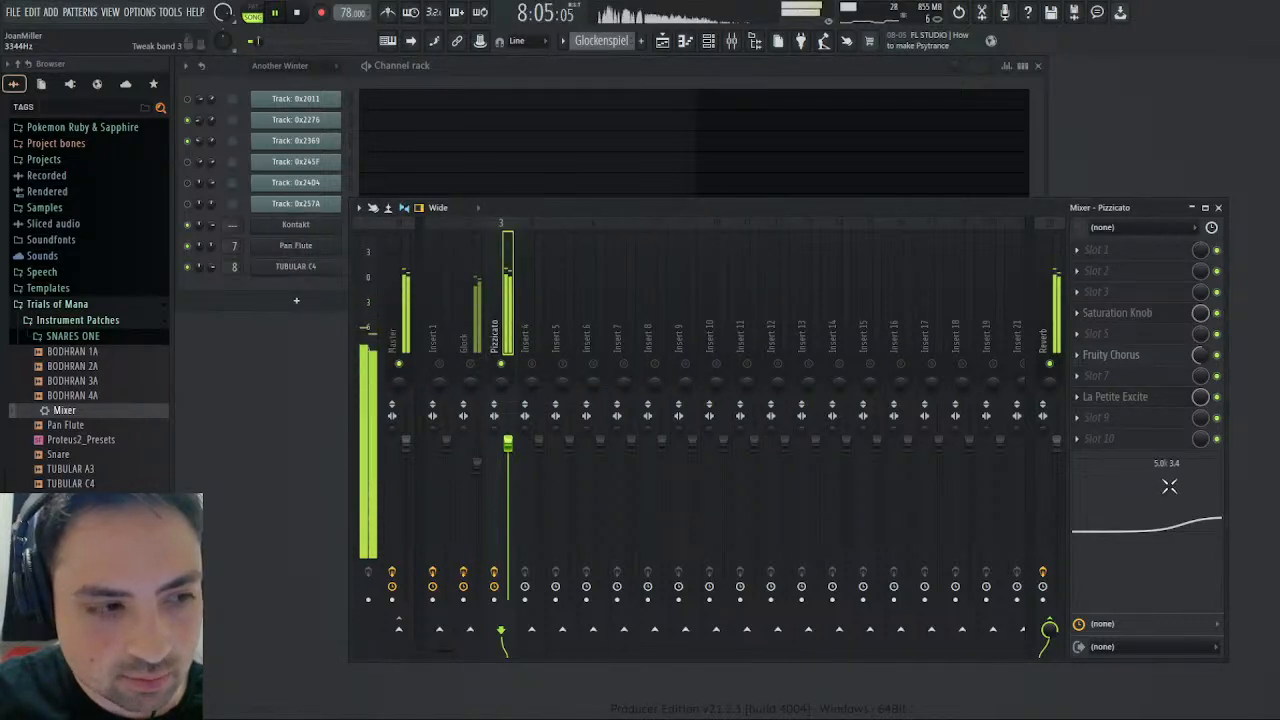
- Solo mixer insert 4 and load the saved Mixer preset from Instrument Patches onto it
{"action": "left_click", "coordinate": [530, 372]}
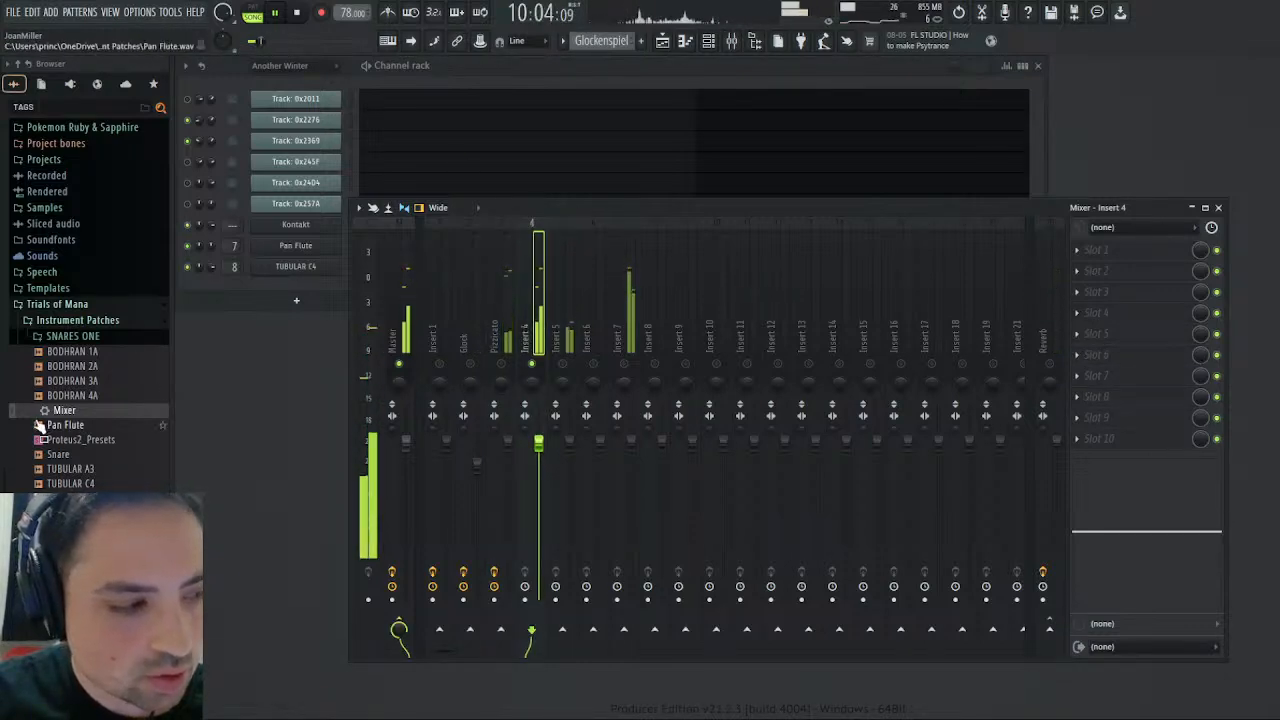
{"action": "left_click_drag", "start_coordinate": [62, 411], "coordinate": [1156, 336]}
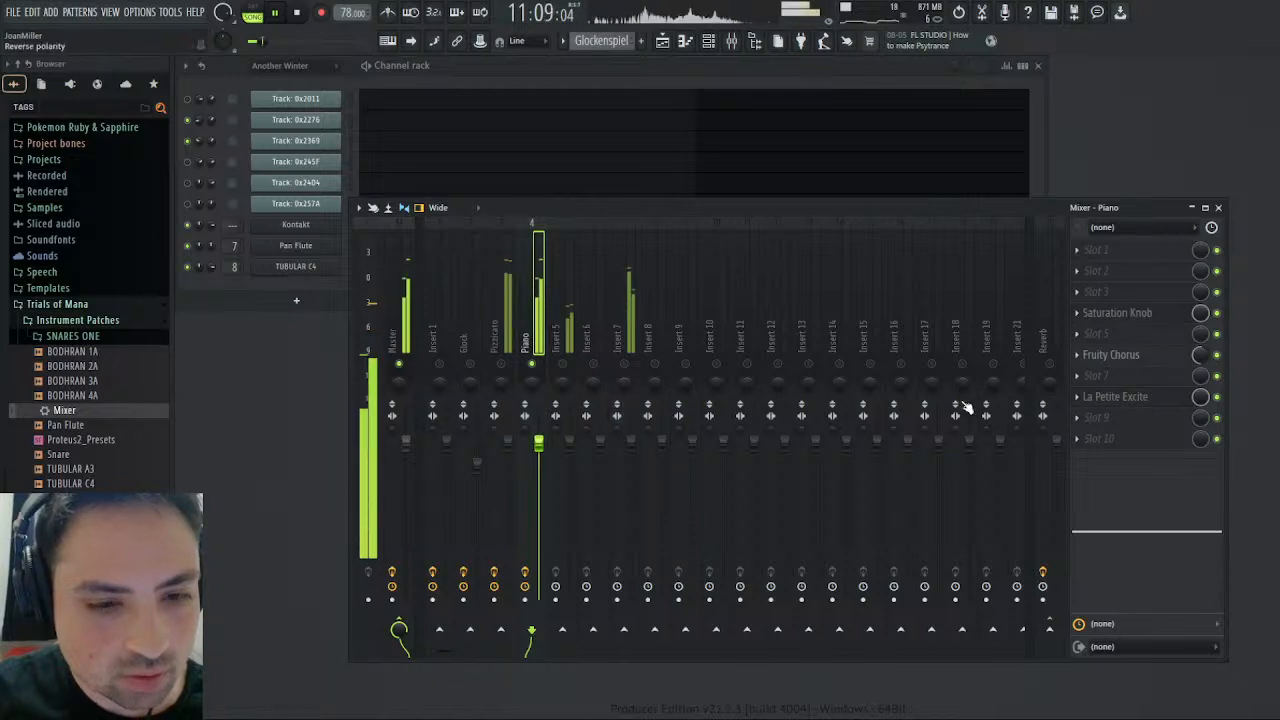
- Lower the Fruity Chorus mix level on insert 4 and rename the track Marimba
{"action": "left_click_drag", "start_coordinate": [1199, 356], "coordinate": [1199, 362]}
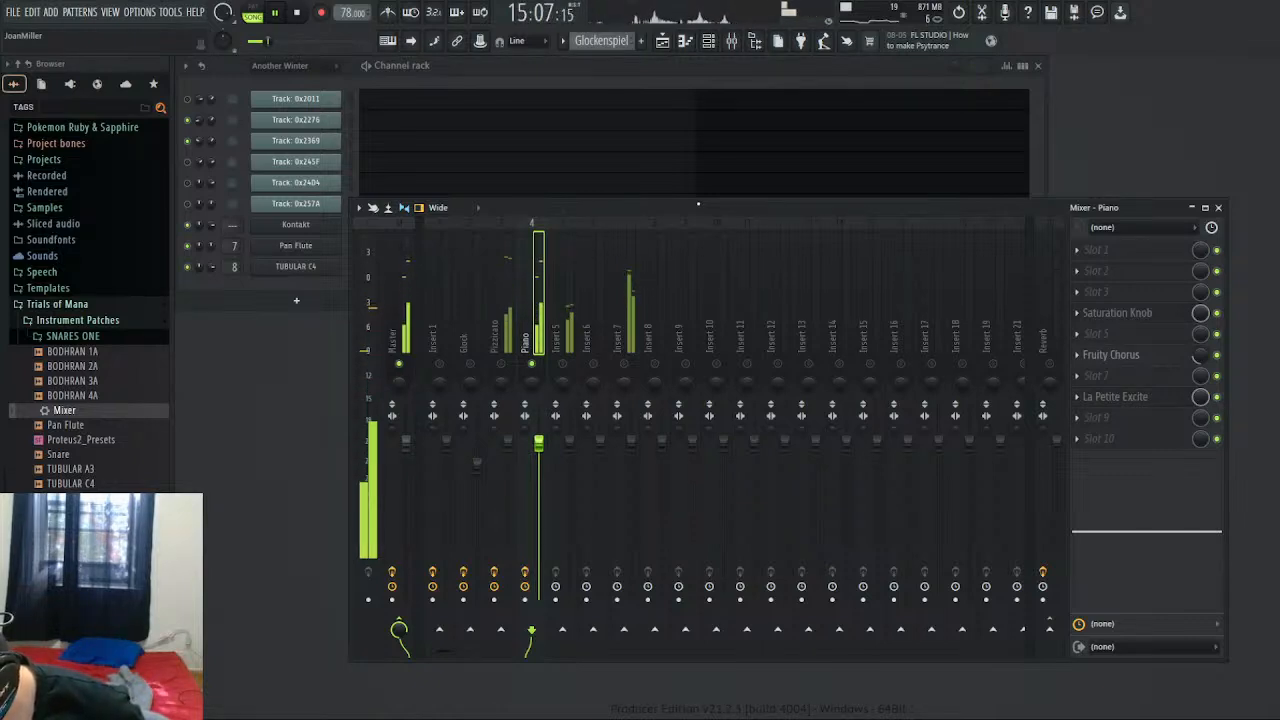
{"action": "type", "text": "Marimba"}
{"action": "key", "text": "Return"}
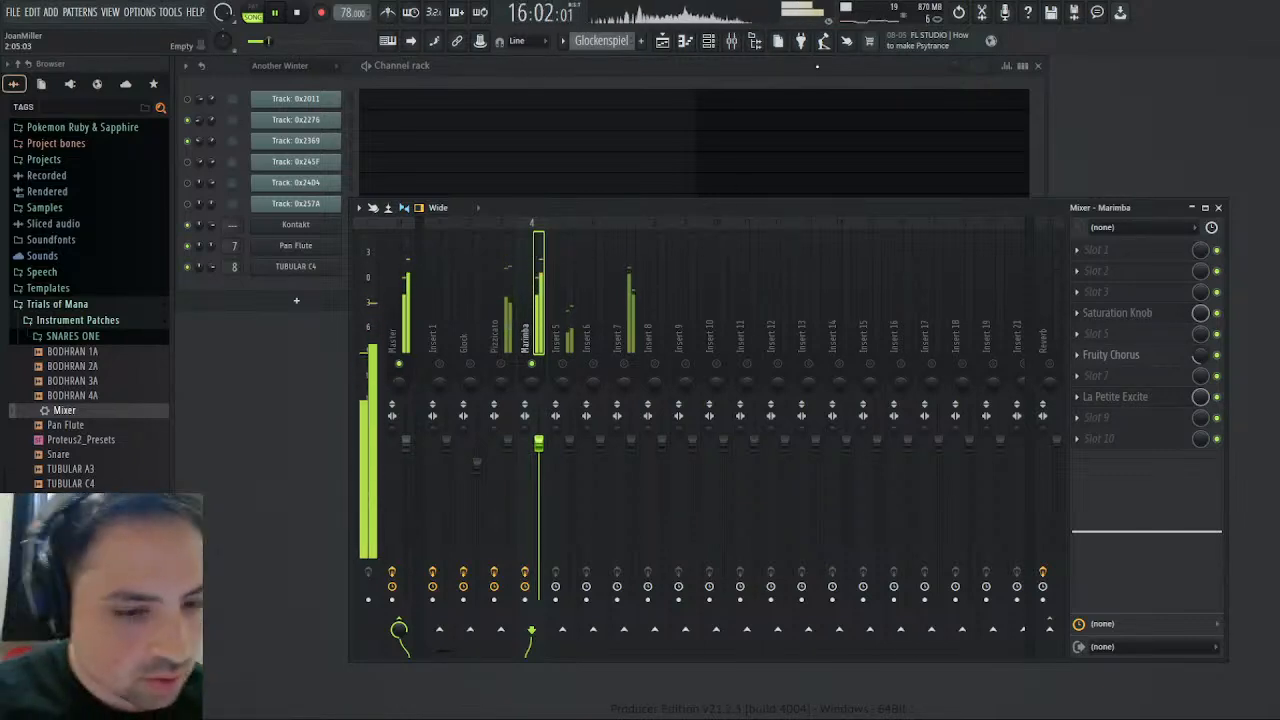
- Add Fruity parametric EQ 2 in slot 9 of the Marimba track and cut band 6 in the upper frequencies
{"action": "mouse_move", "coordinate": [1195, 532]}
{"action": "left_mouse_down"}
{"action": "mouse_move", "coordinate": [1187, 559]}
{"action": "mouse_move", "coordinate": [1190, 531]}
{"action": "left_mouse_up"}
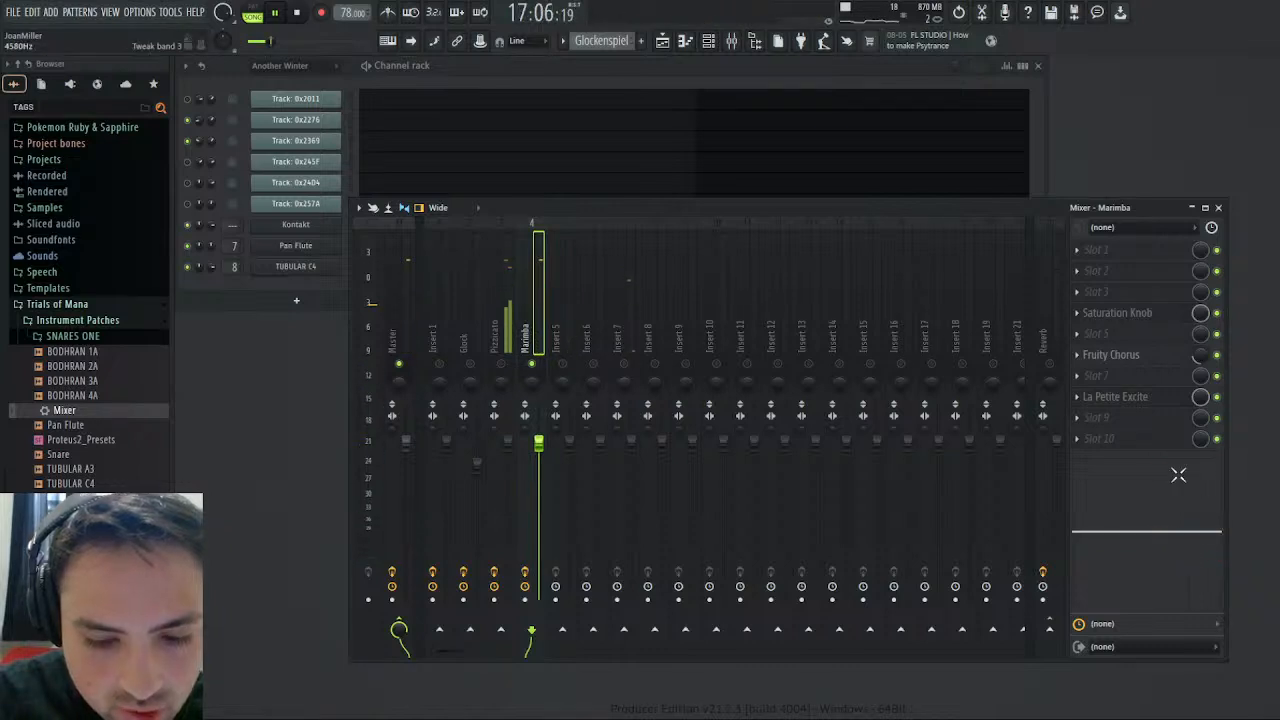
{"action": "left_click", "coordinate": [1077, 418]}
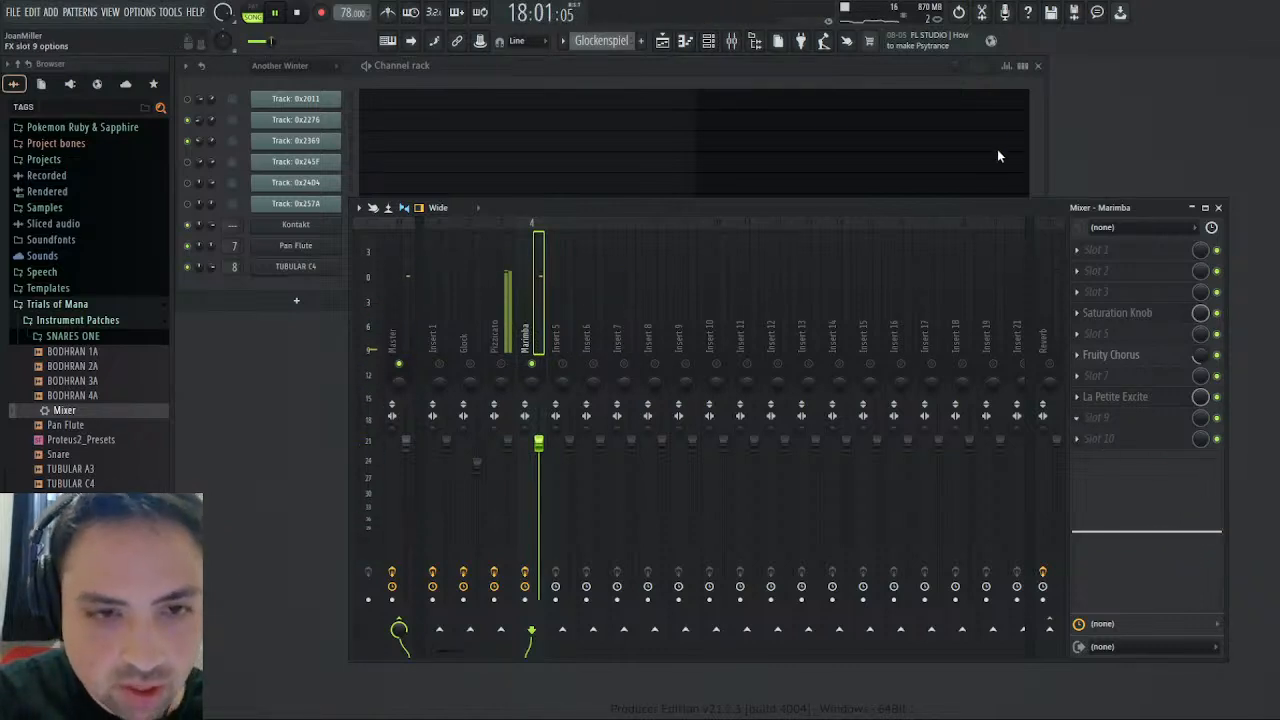
{"action": "left_click", "coordinate": [1025, 102]}
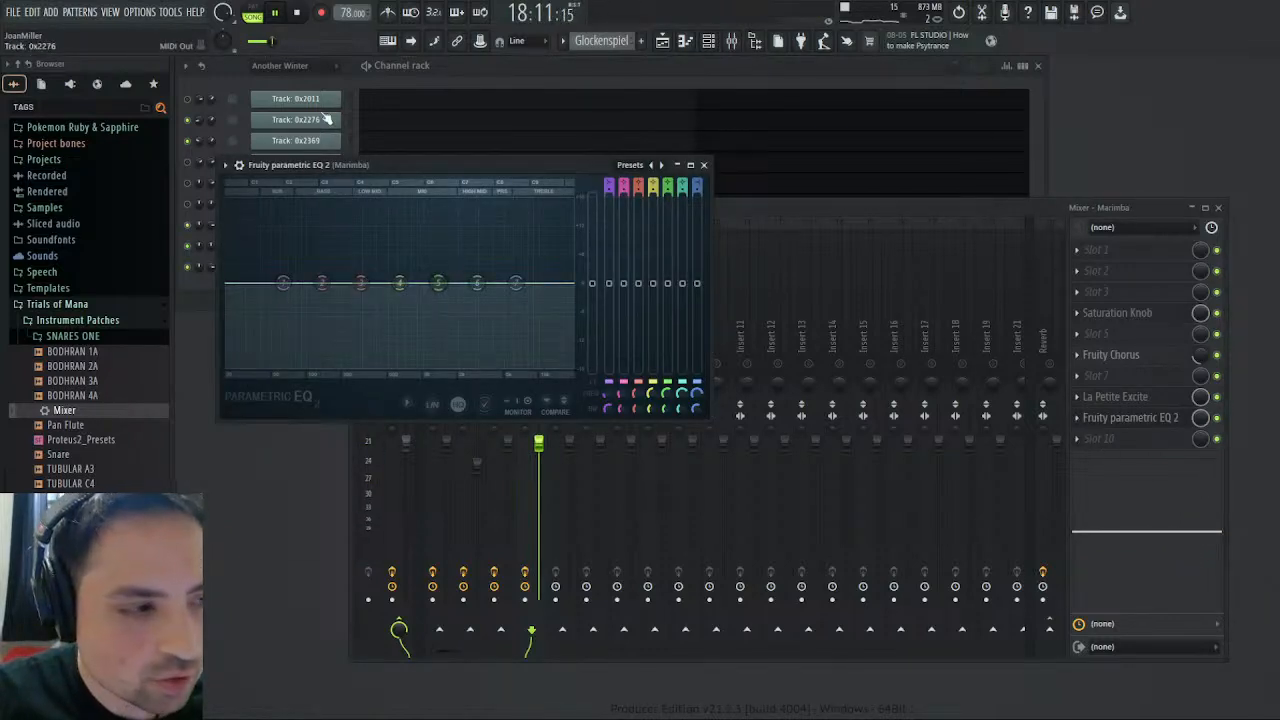
{"action": "left_click_drag", "start_coordinate": [478, 286], "coordinate": [502, 304]}
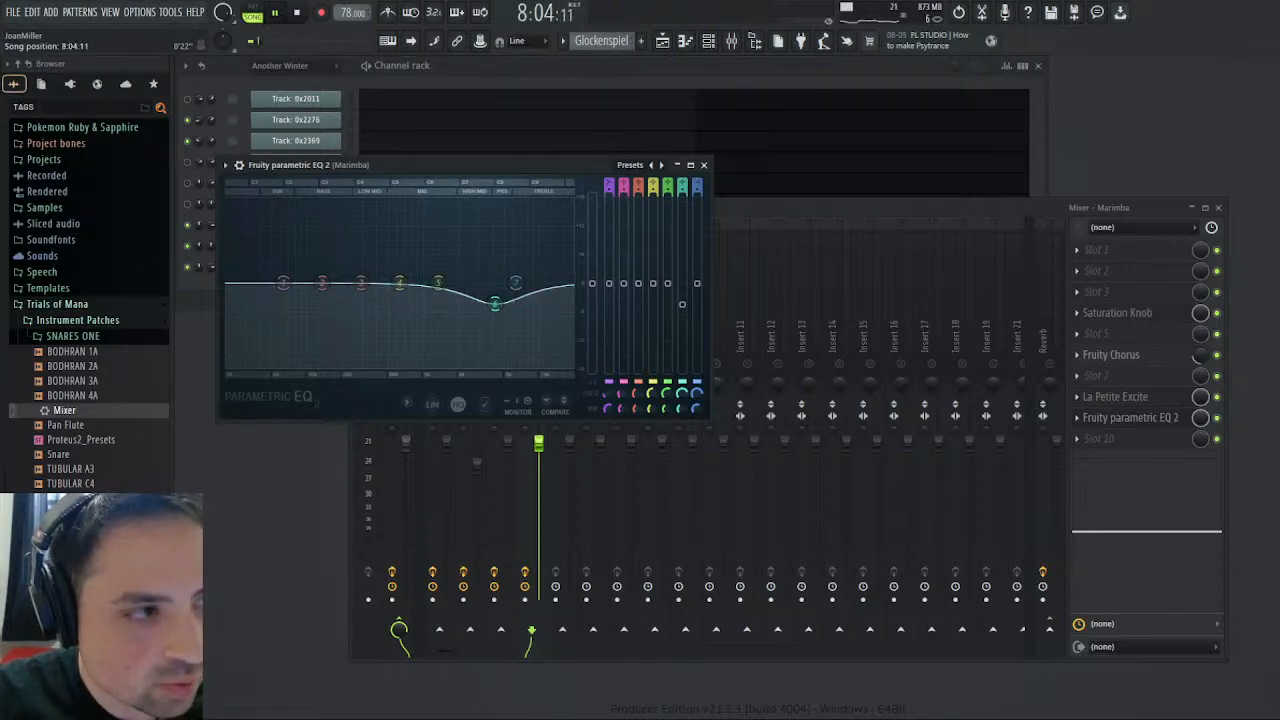
- Reshape the Marimba's parametric EQ by easing the band 6 cut, raising band 7, and moving band 5 down to a slight low-mid boost
{"action": "left_click_drag", "start_coordinate": [258, 46], "coordinate": [270, 42]}
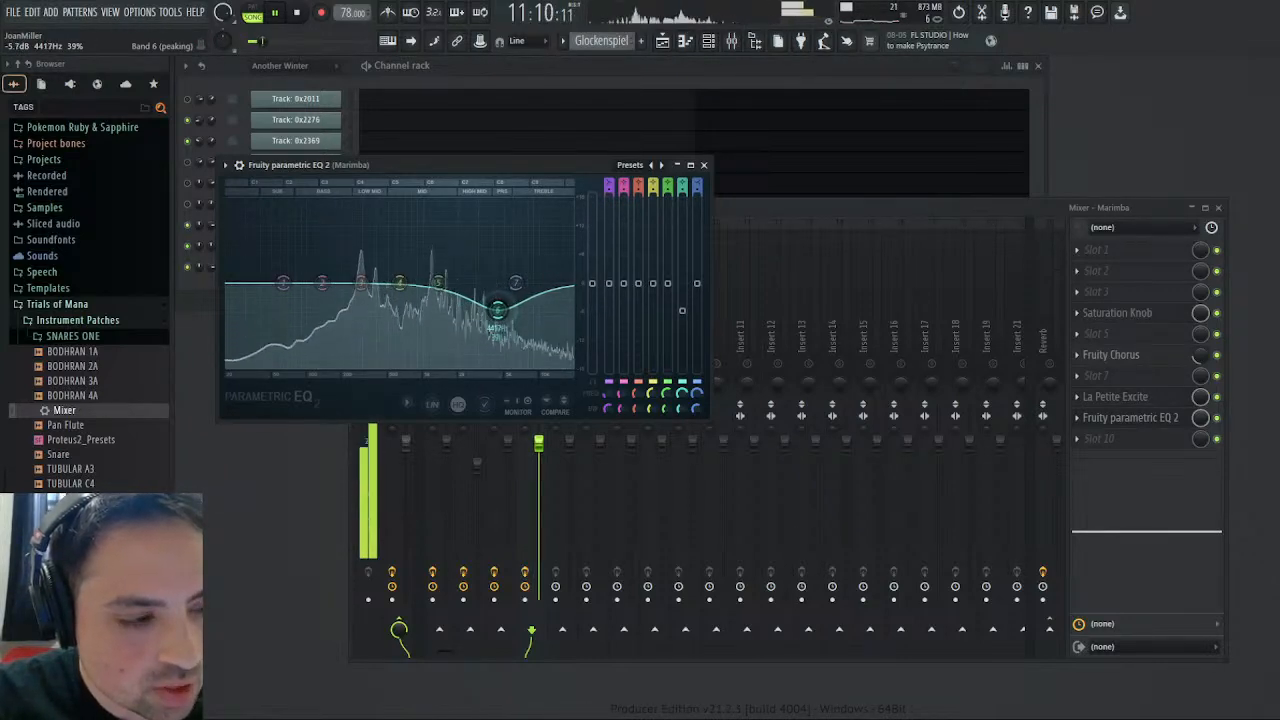
{"action": "mouse_move", "coordinate": [498, 303]}
{"action": "left_mouse_down"}
{"action": "mouse_move", "coordinate": [508, 292]}
{"action": "mouse_move", "coordinate": [505, 302]}
{"action": "left_mouse_up"}
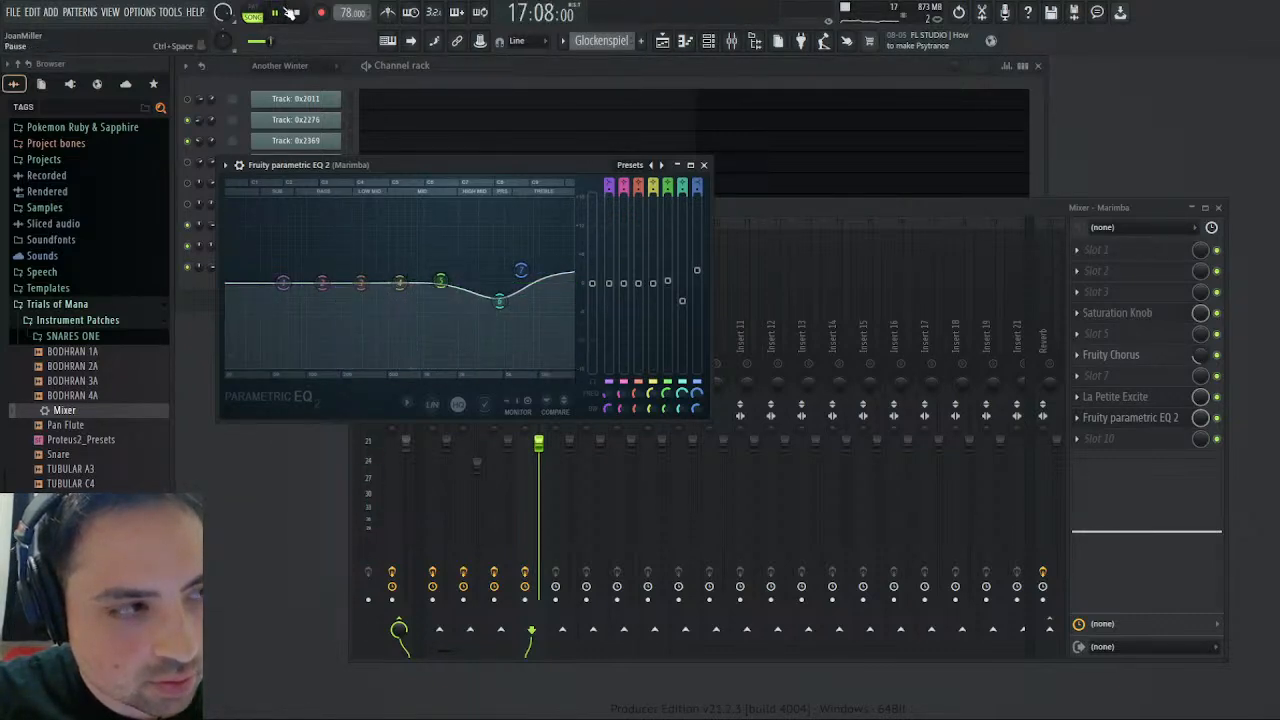
{"action": "left_click", "coordinate": [295, 14]}
{"action": "left_click", "coordinate": [276, 13]}
{"action": "left_click_drag", "start_coordinate": [441, 281], "coordinate": [441, 279]}
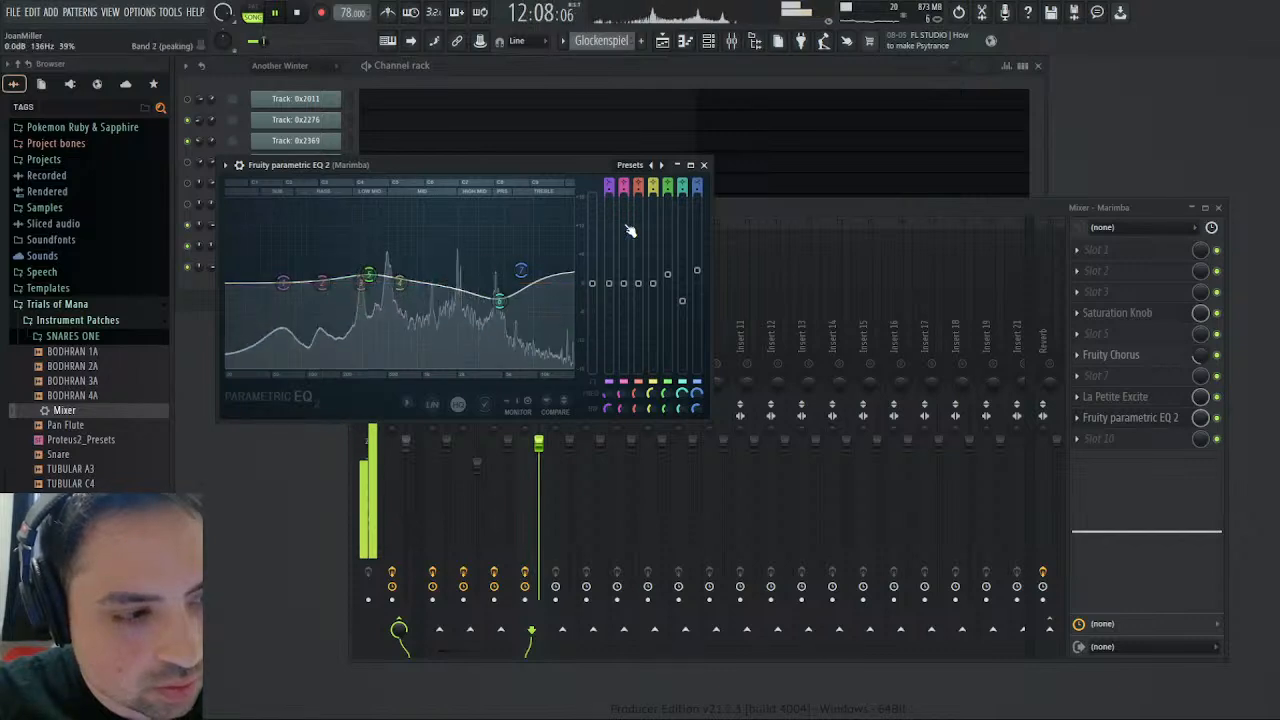
{"action": "left_click", "coordinate": [704, 164]}
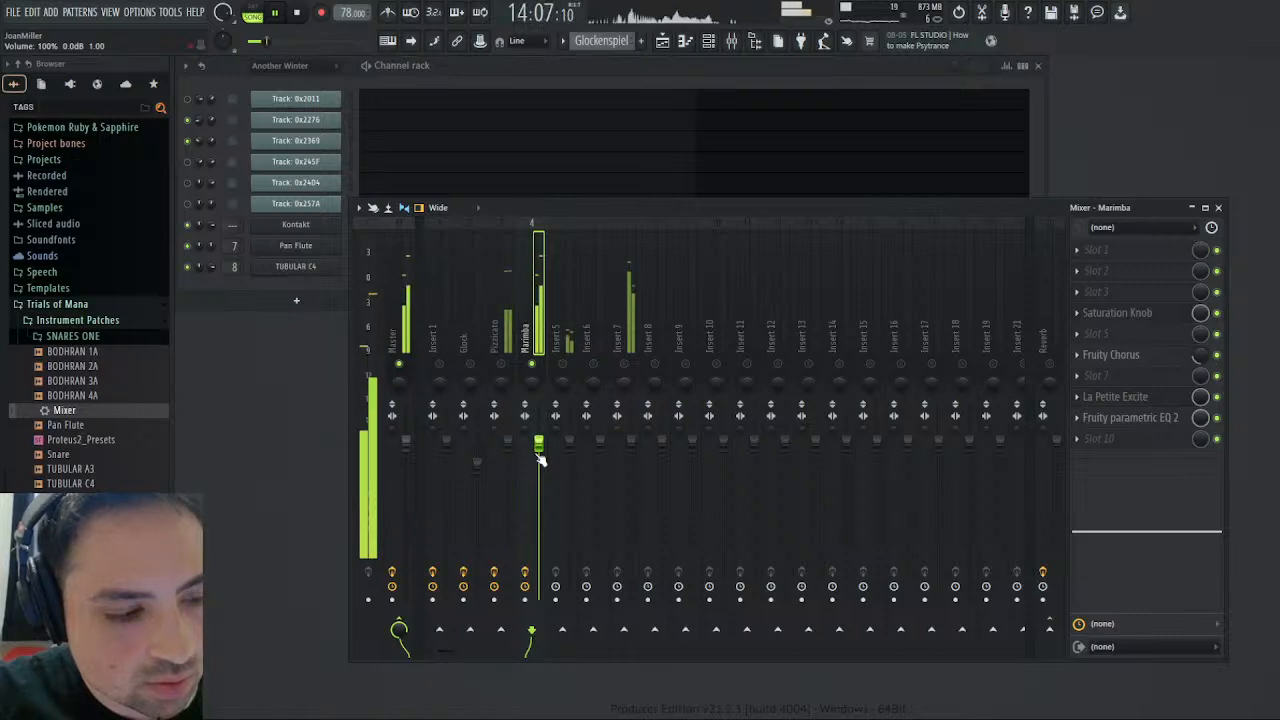
- Lower the Marimba track's volume and route its output to the Reverb track instead of the Master
{"action": "left_click_drag", "start_coordinate": [538, 454], "coordinate": [540, 462]}
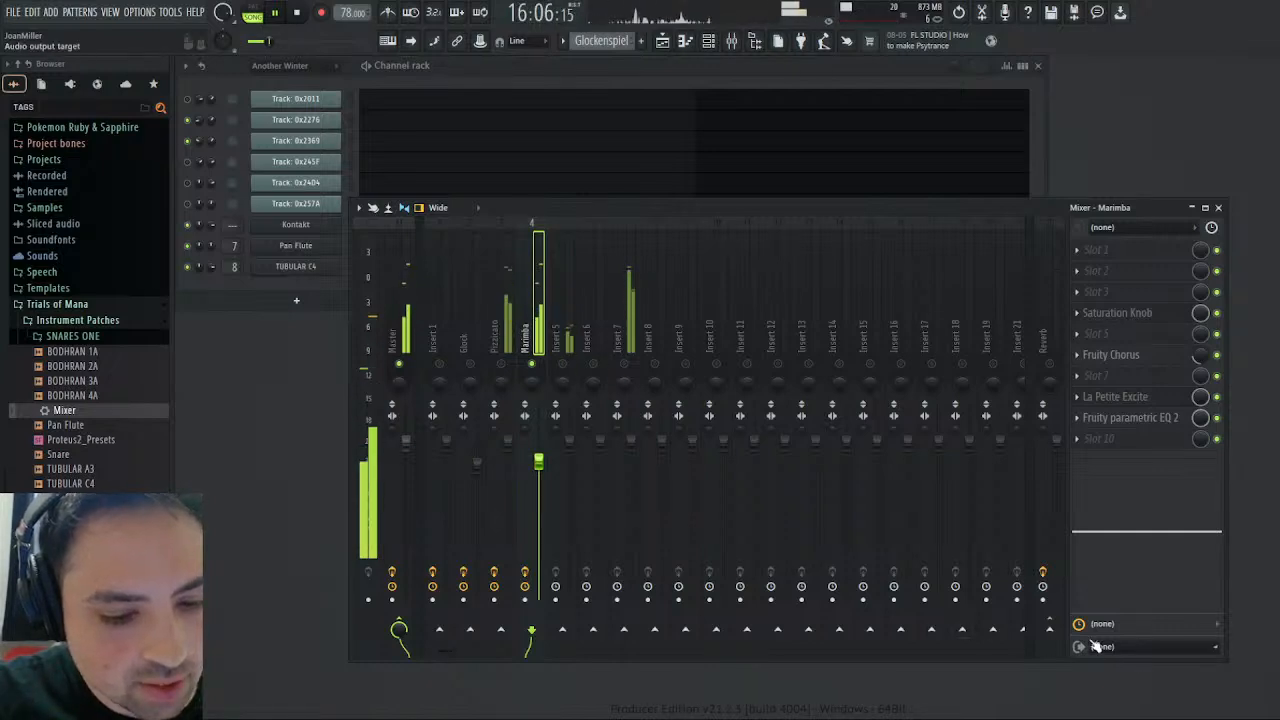
{"action": "left_click", "coordinate": [1049, 629]}
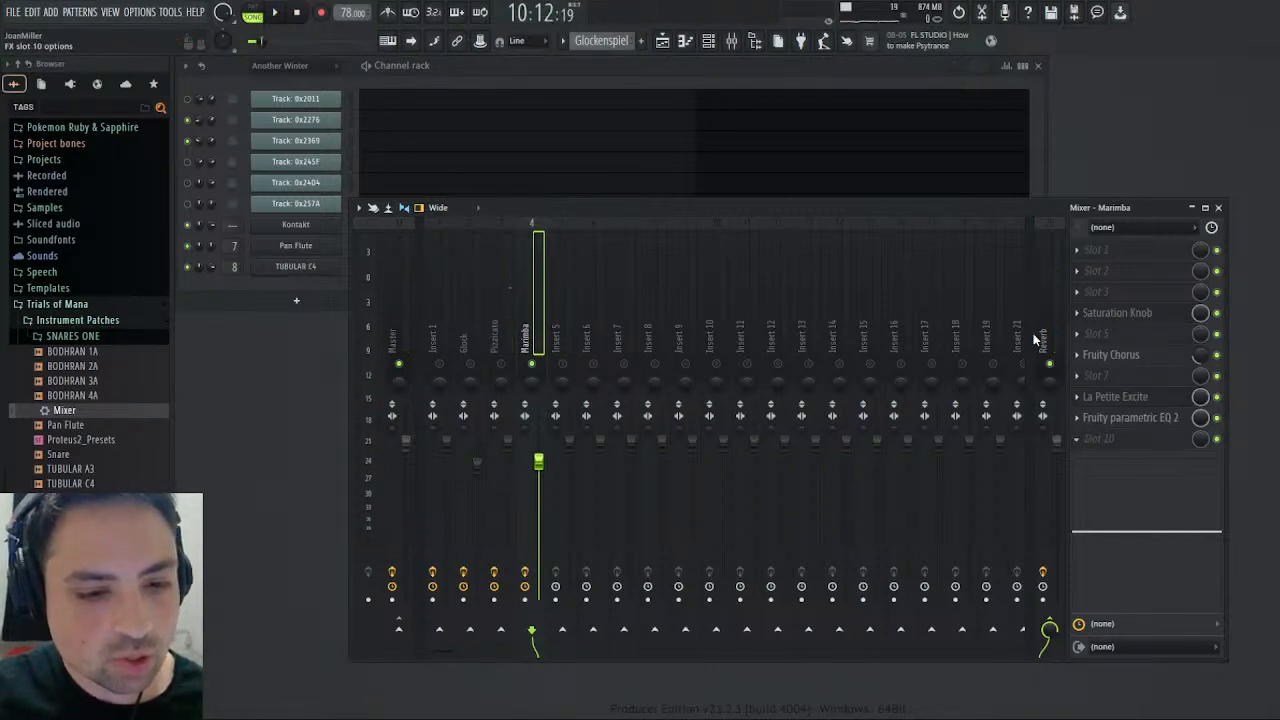
- Add Fruity Delay 3 in slot 10 of the Marimba track, adjust its time, and reduce its offset, feedback level and wet output
{"action": "left_click", "coordinate": [914, 197]}
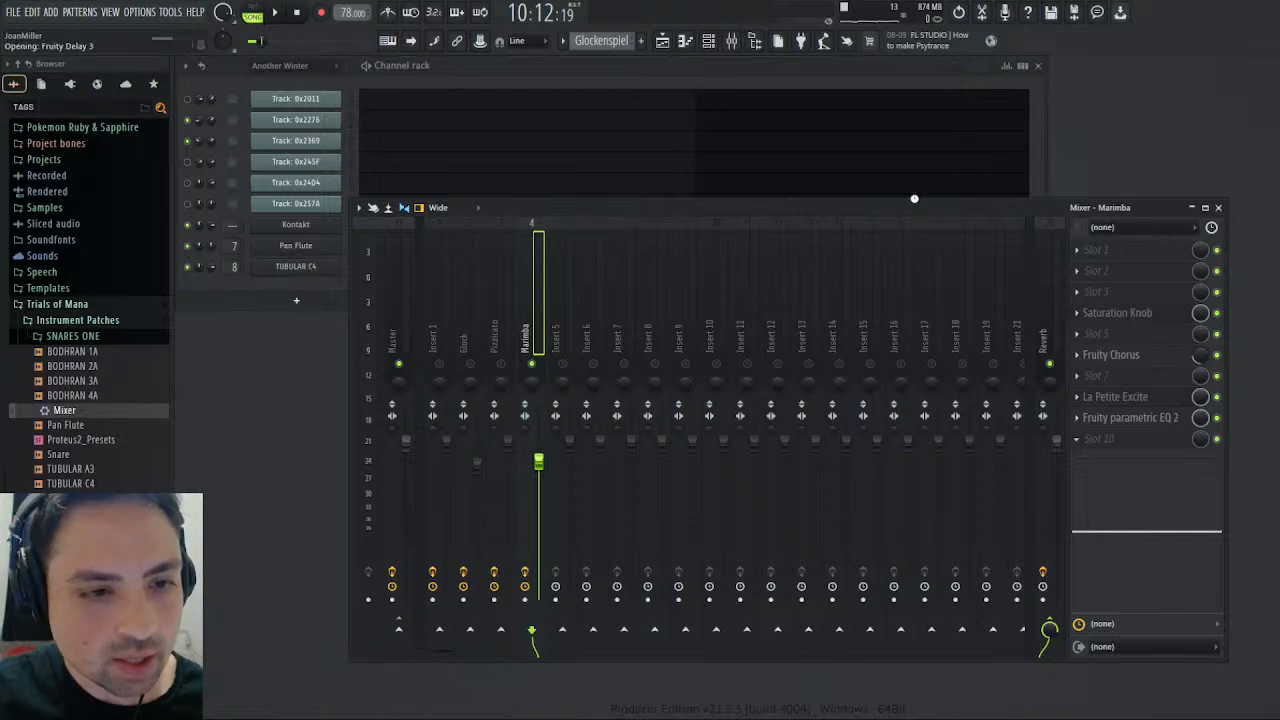
{"action": "left_click_drag", "start_coordinate": [314, 231], "coordinate": [314, 238]}
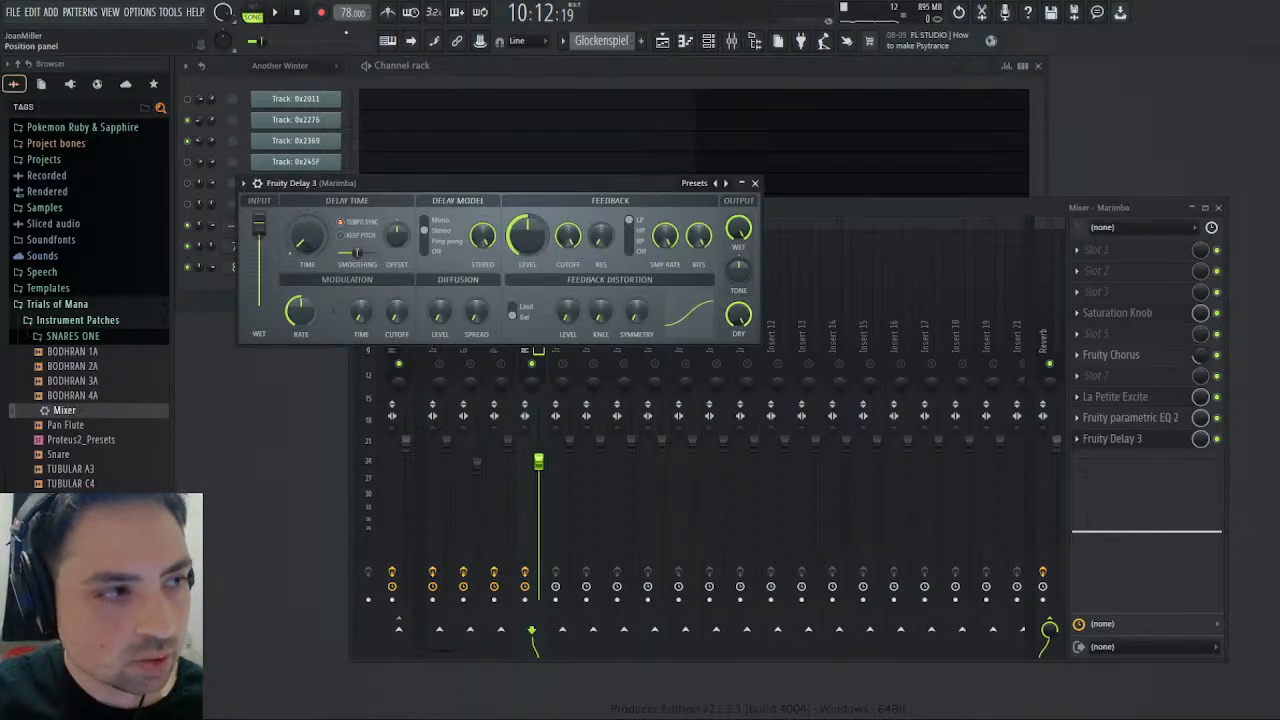
{"action": "key", "text": "space"}
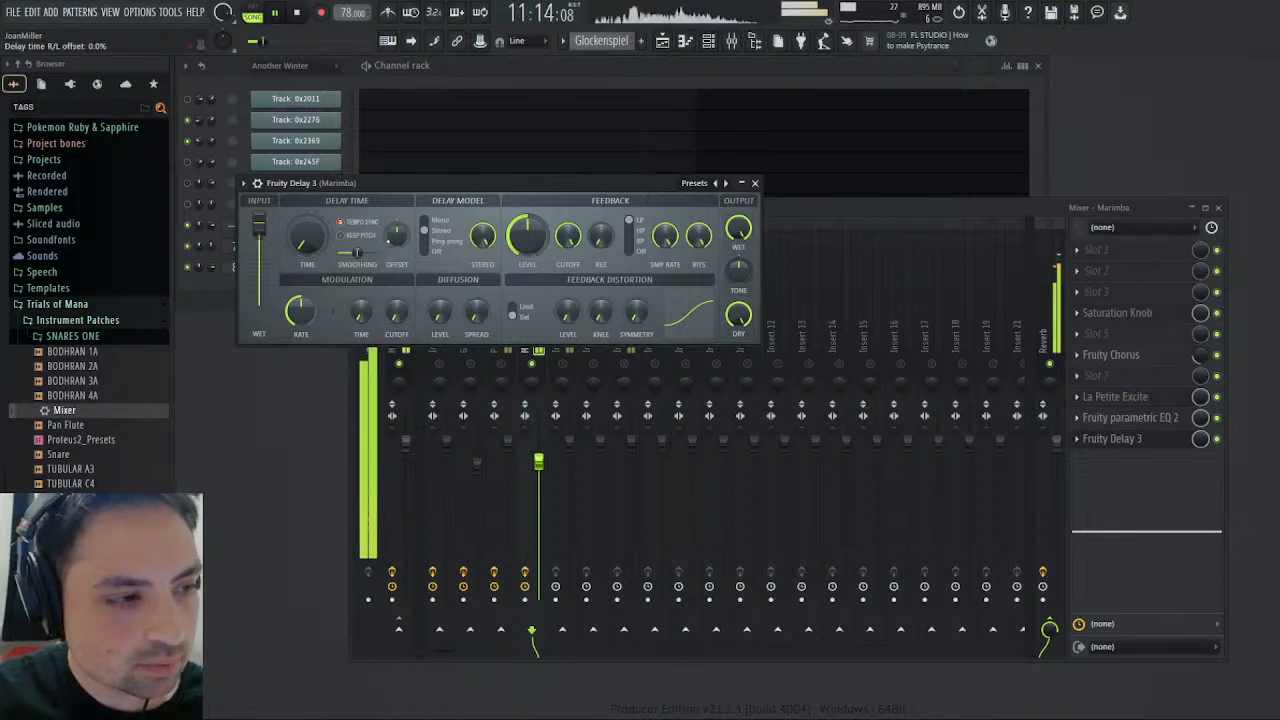
{"action": "left_click_drag", "start_coordinate": [396, 233], "coordinate": [396, 255]}
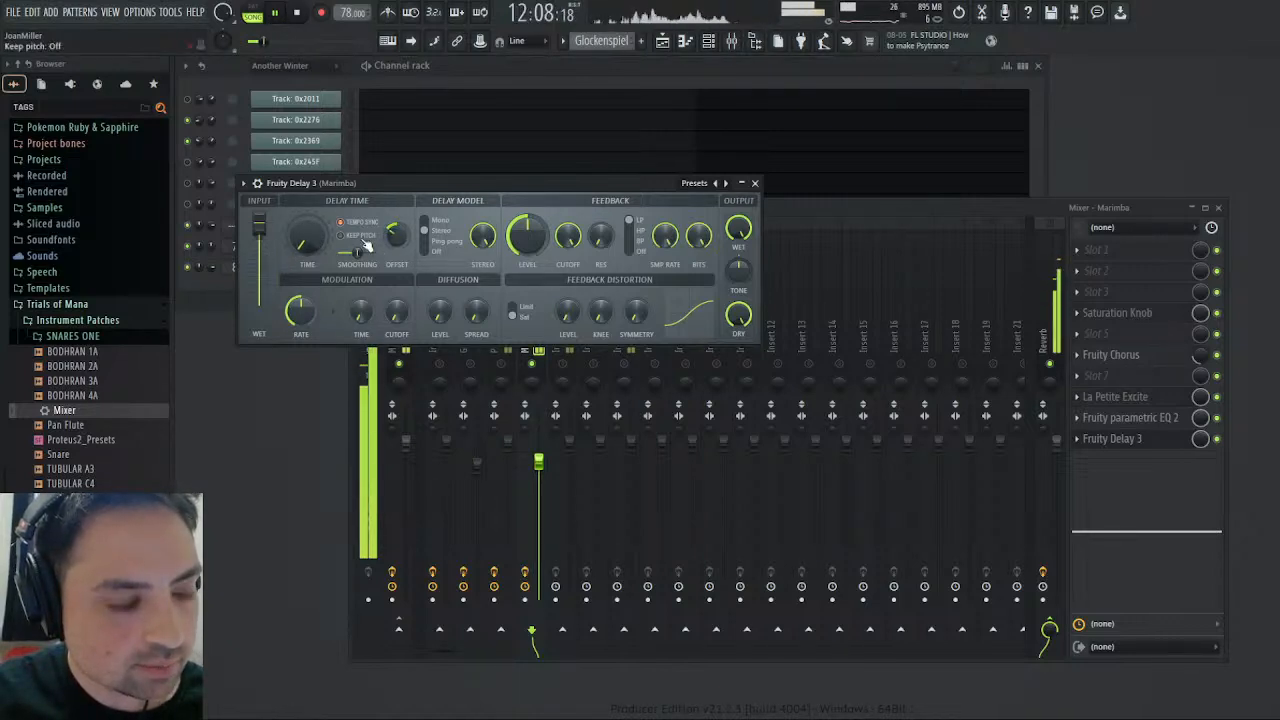
{"action": "mouse_move", "coordinate": [527, 232]}
{"action": "left_mouse_down"}
{"action": "mouse_move", "coordinate": [536, 250]}
{"action": "mouse_move", "coordinate": [531, 231]}
{"action": "left_mouse_up"}
{"action": "left_click_drag", "start_coordinate": [738, 229], "coordinate": [737, 245]}
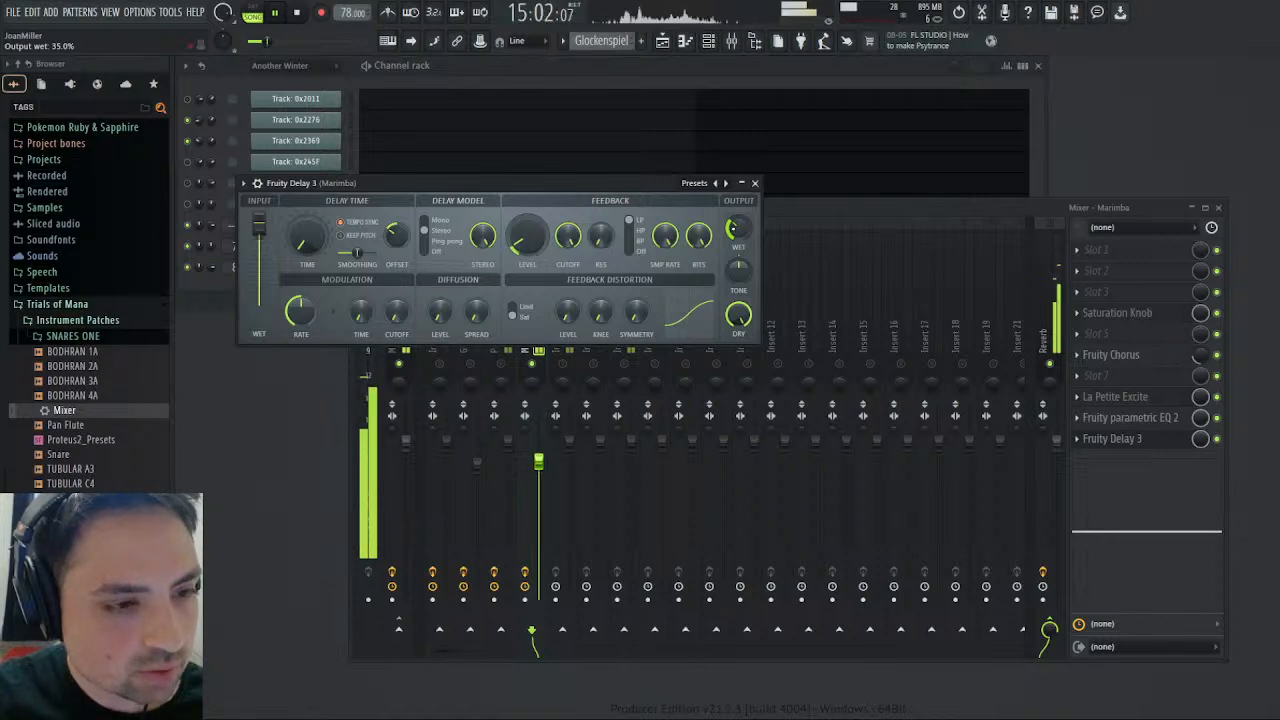
{"action": "left_click", "coordinate": [298, 16]}
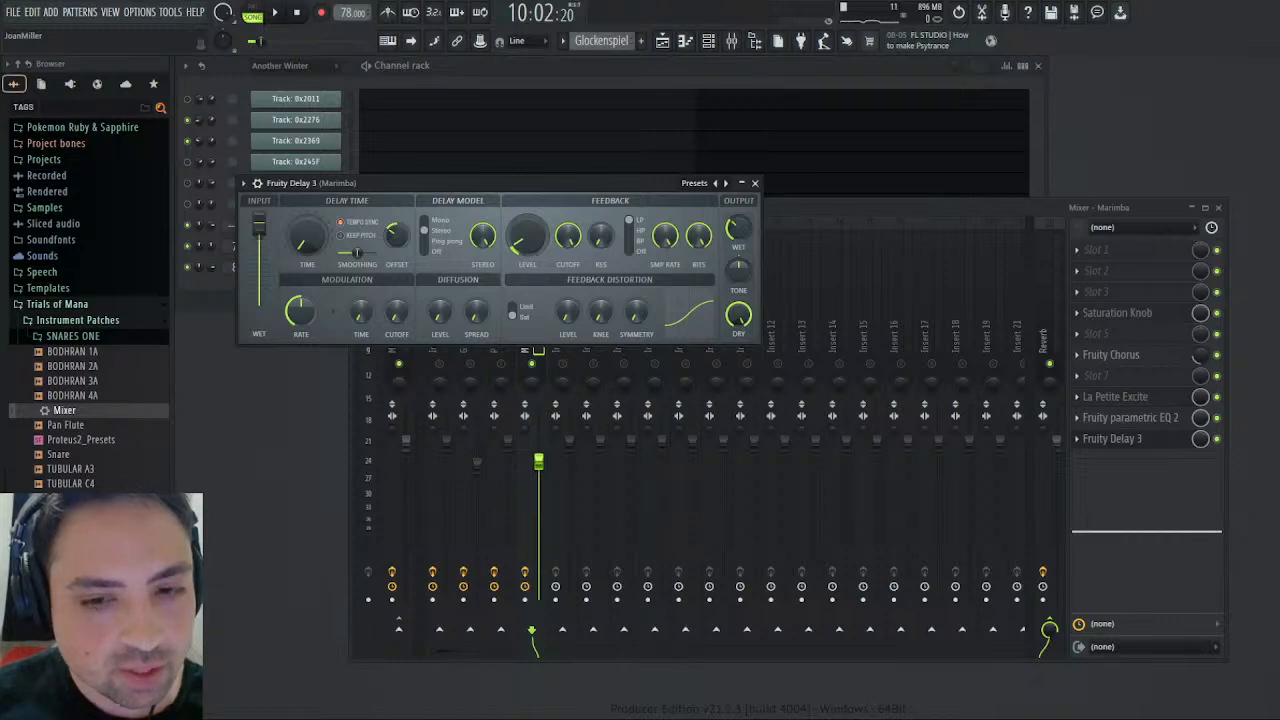
{"action": "key", "text": "space"}
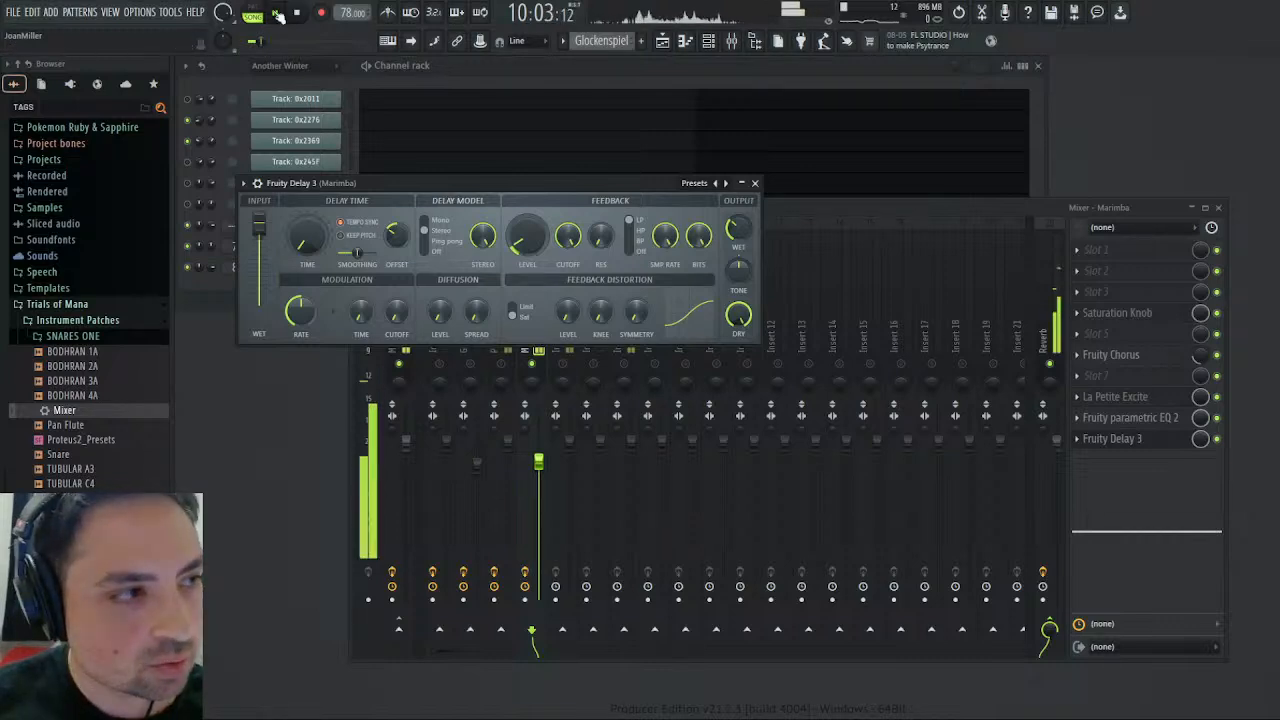
{"action": "key", "text": "space"}
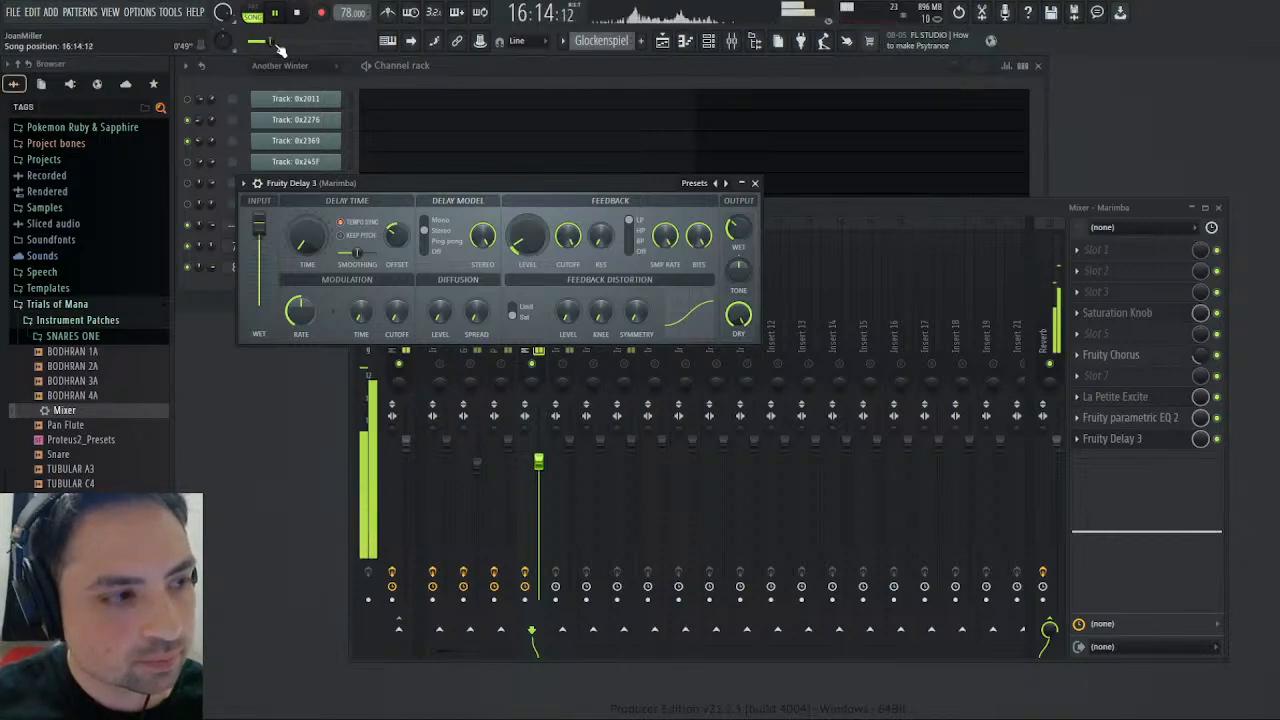
{"action": "left_click", "coordinate": [755, 183]}
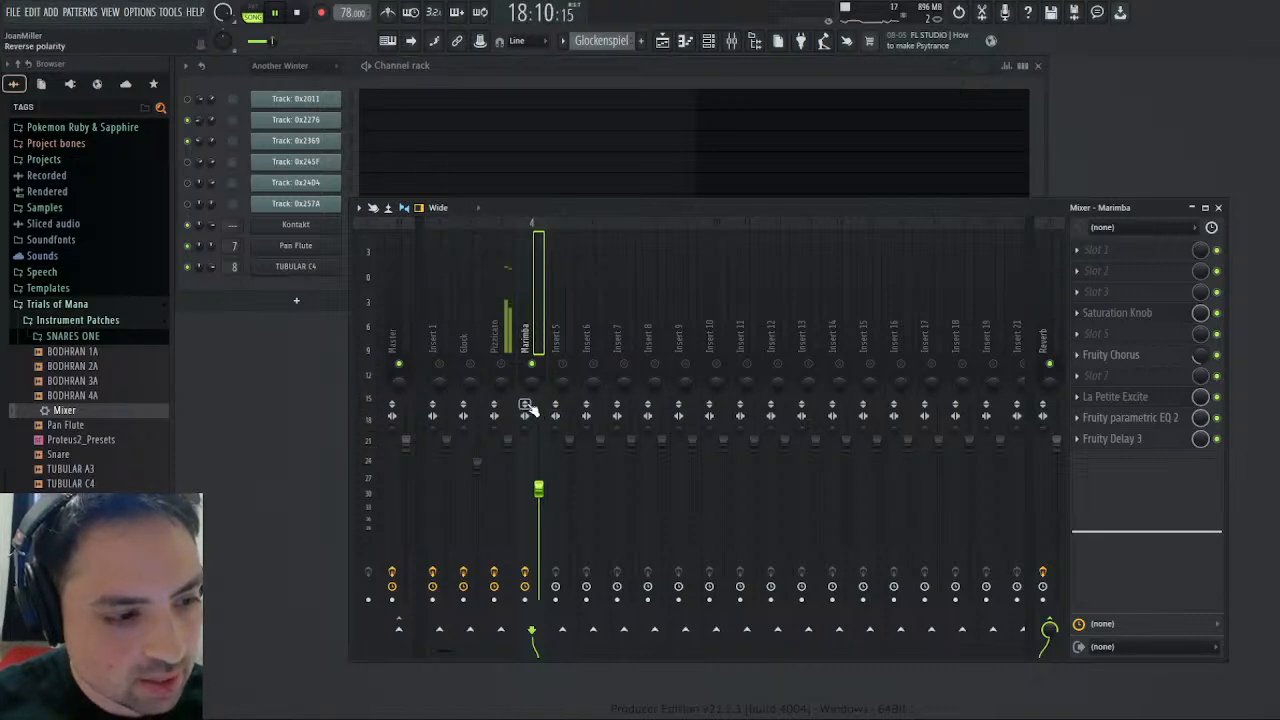
- Pan the Marimba track 38% left while listening to it in the song
{"action": "left_click", "coordinate": [297, 12]}
{"action": "key", "text": "space"}
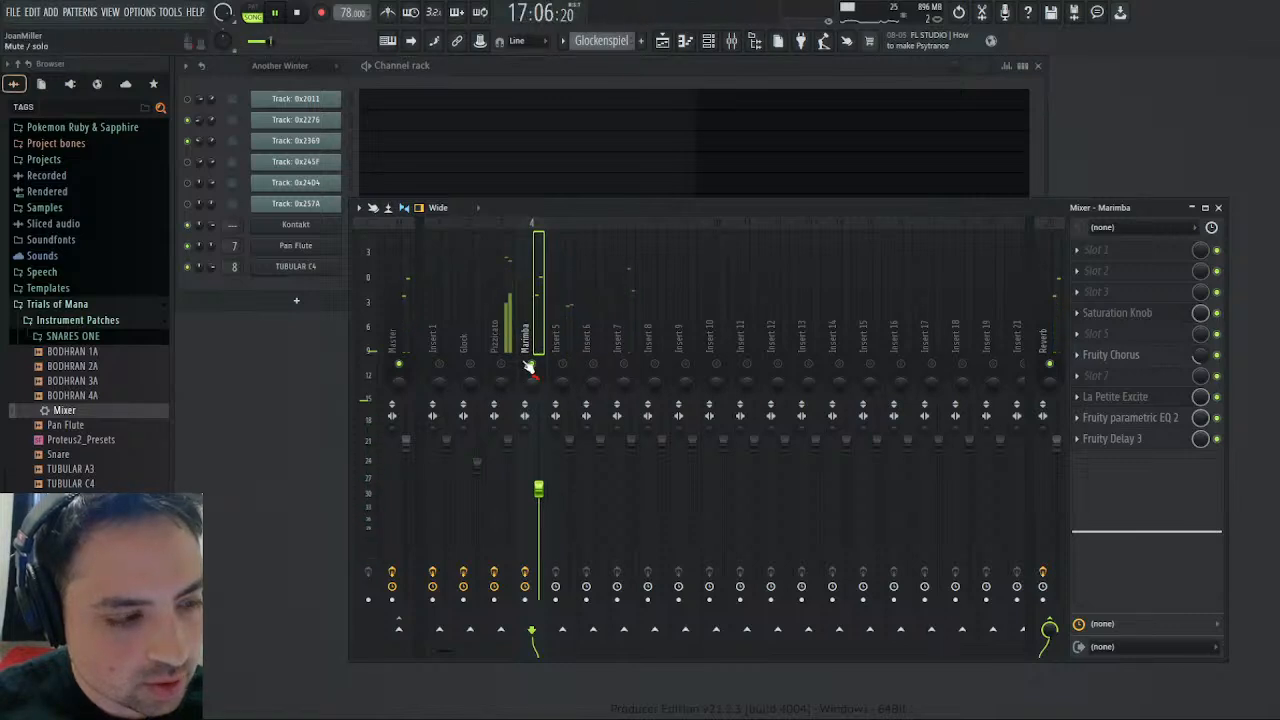
{"action": "left_click_drag", "start_coordinate": [531, 382], "coordinate": [531, 416]}
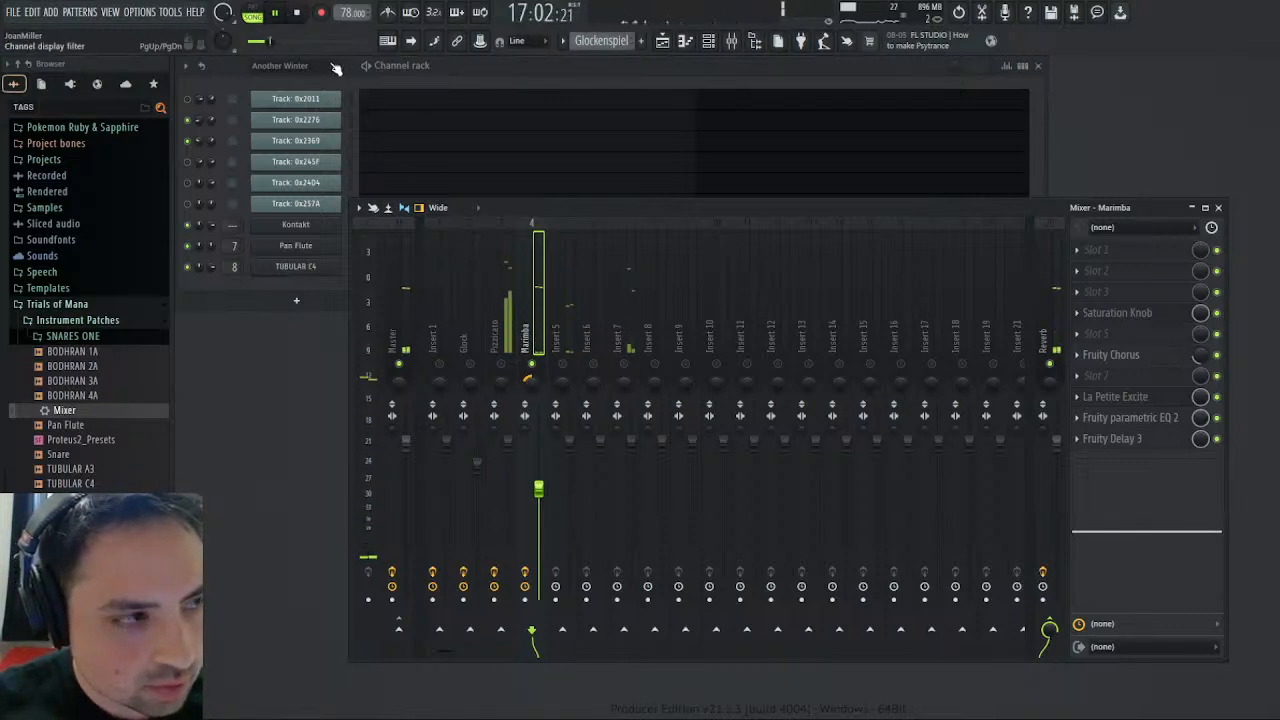
{"action": "key", "text": "space"}
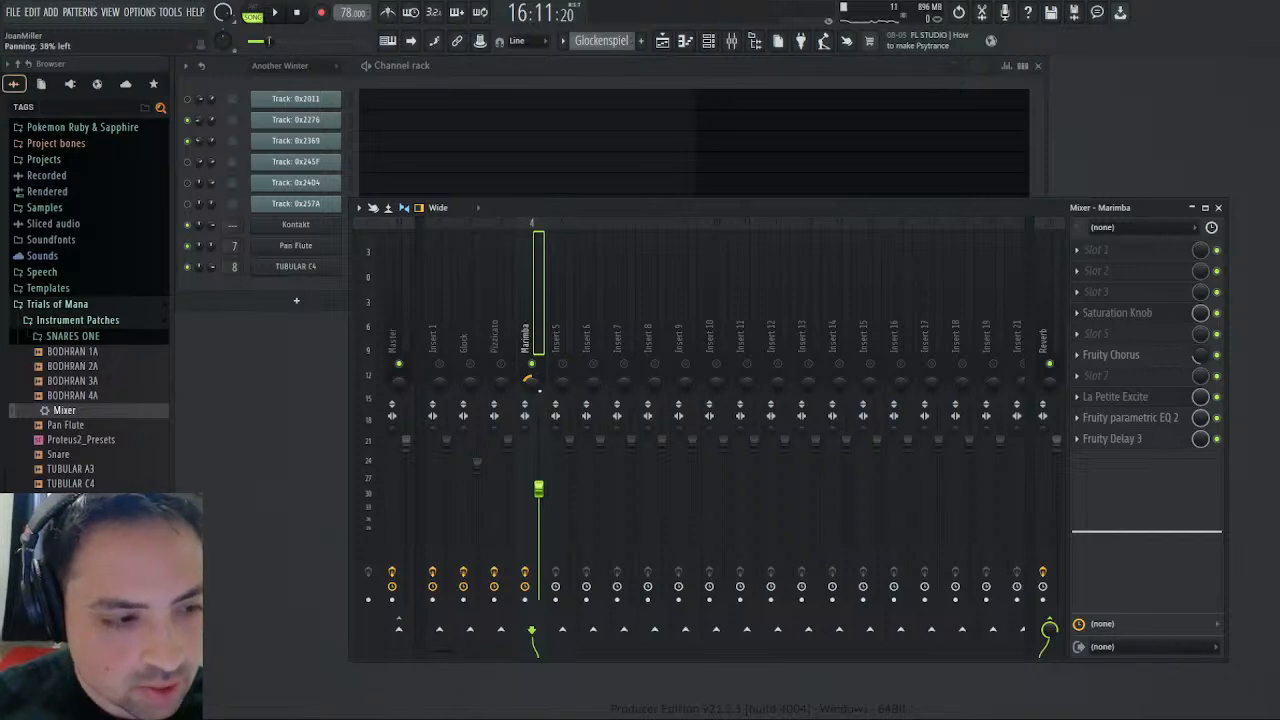
{"action": "key", "text": "space"}
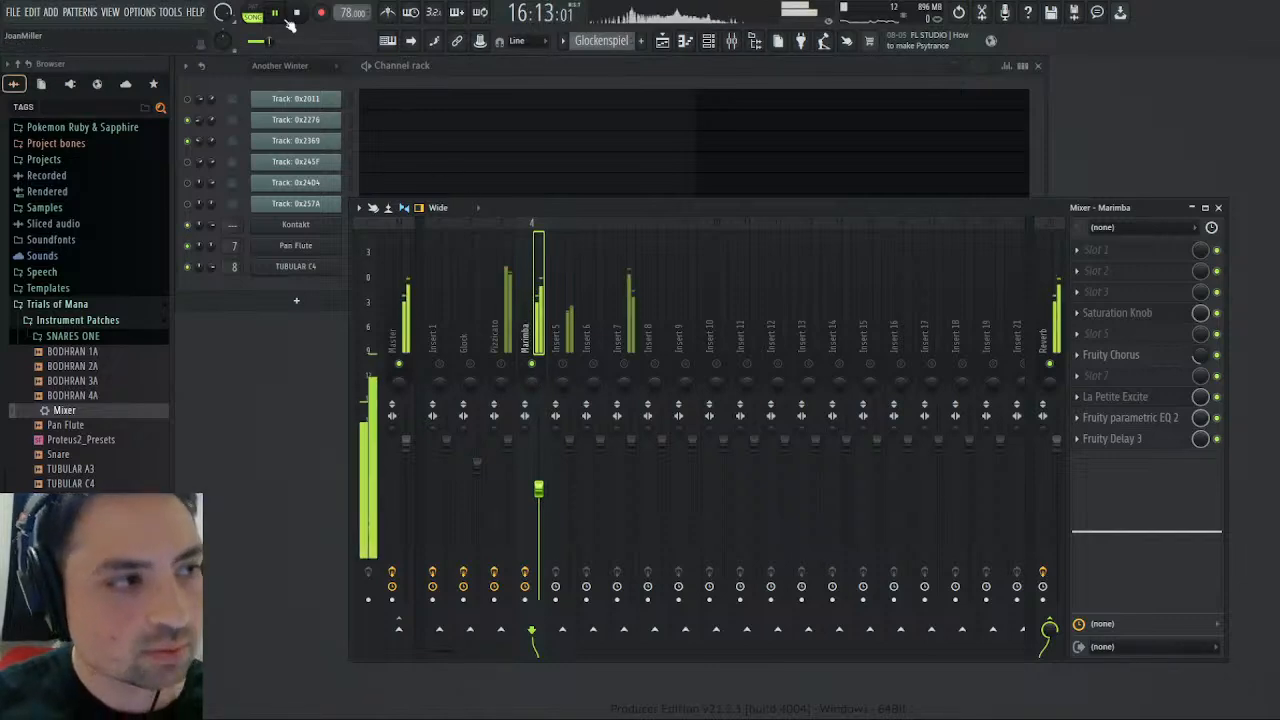
- Unsolo the Marimba track, solo and select mixer insert 5, and switch playback to the Choir pattern in pattern mode
{"action": "right_click", "coordinate": [531, 366]}
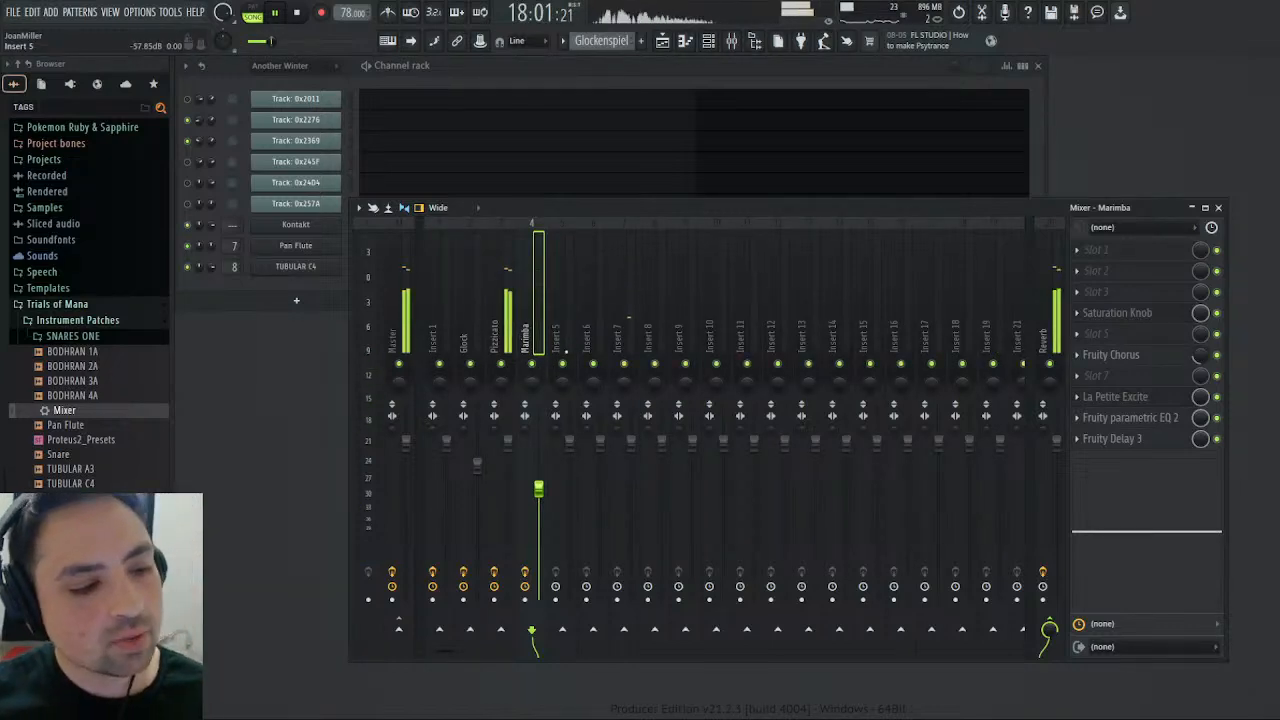
{"action": "right_click", "coordinate": [564, 364]}
{"action": "left_click", "coordinate": [562, 342]}
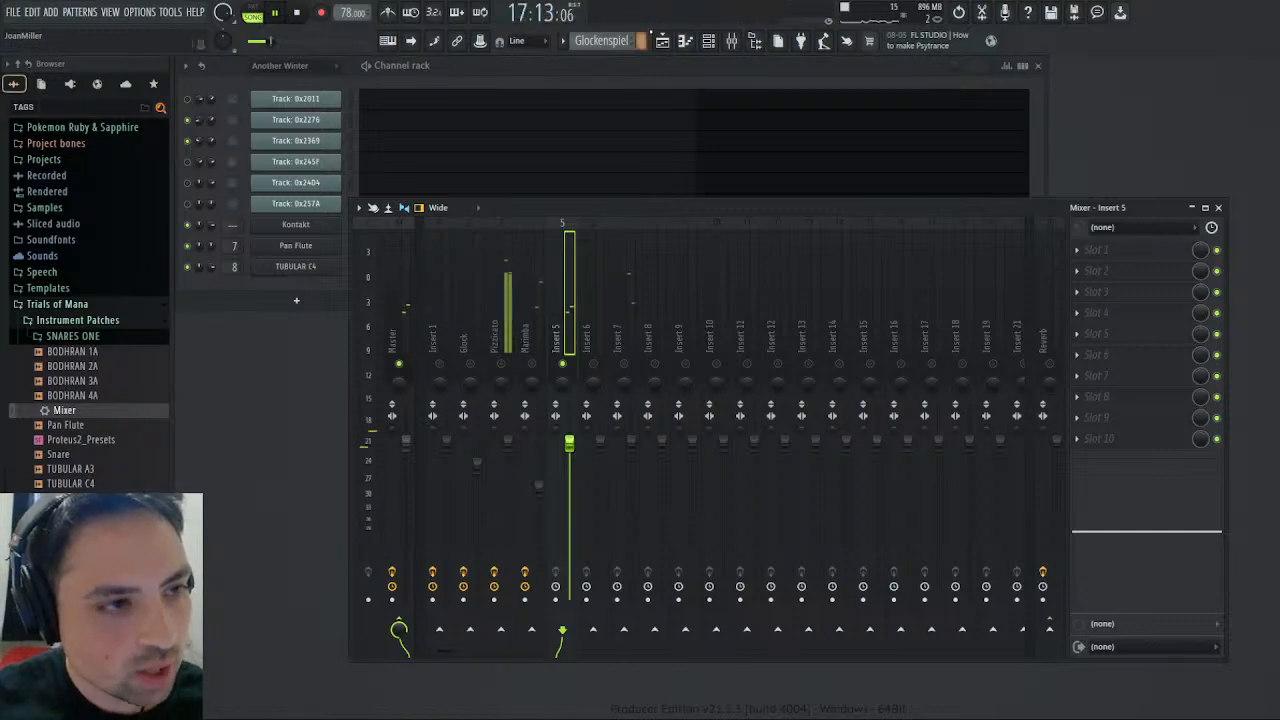
{"action": "left_click", "coordinate": [643, 114]}
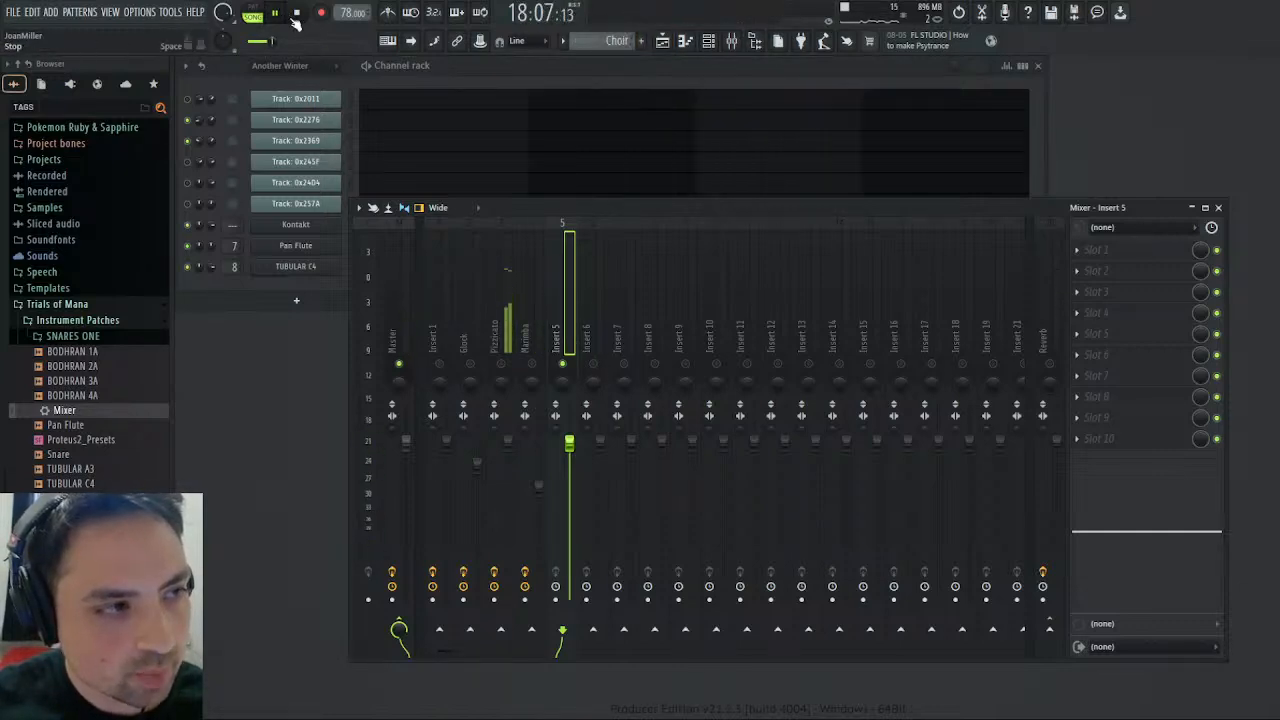
{"action": "left_click", "coordinate": [253, 13]}
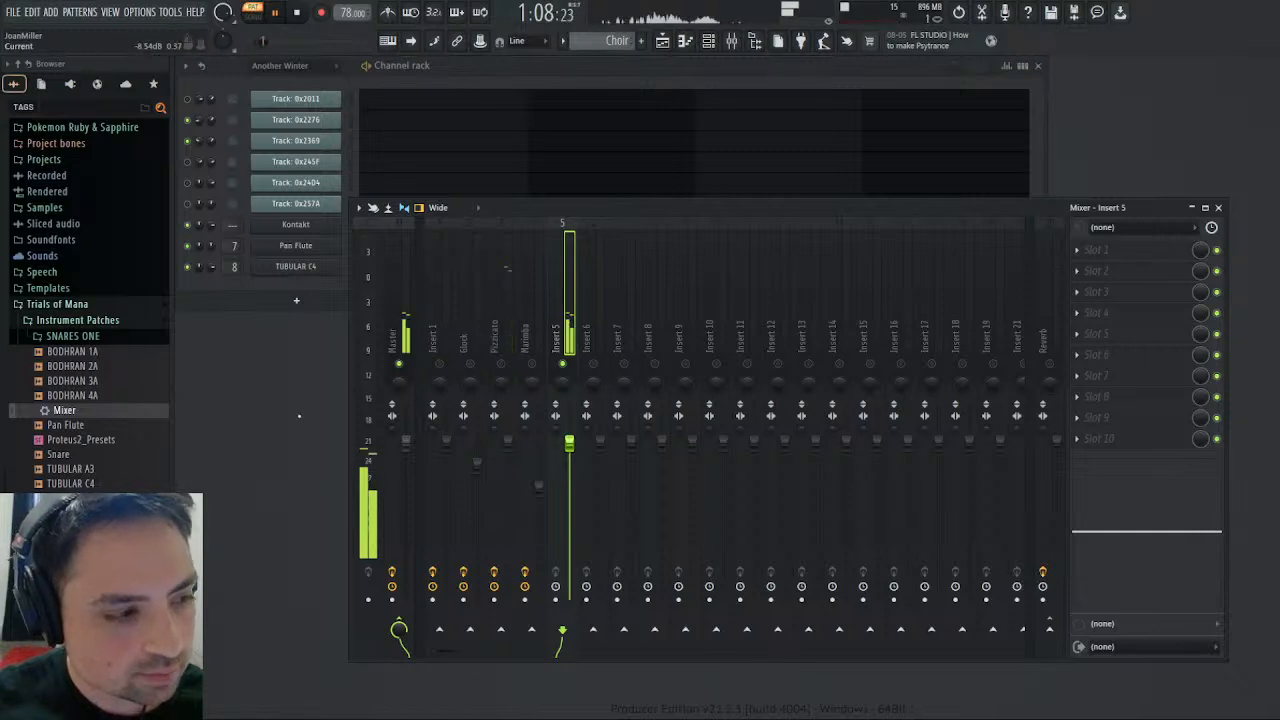
- Load the saved Mixer preset onto insert 5, name it Choir, and set its mixer EQ to -18 dB at 3.2 kHz and +4.1 dB at 1.3 kHz
{"action": "left_click_drag", "start_coordinate": [64, 410], "coordinate": [1095, 352]}
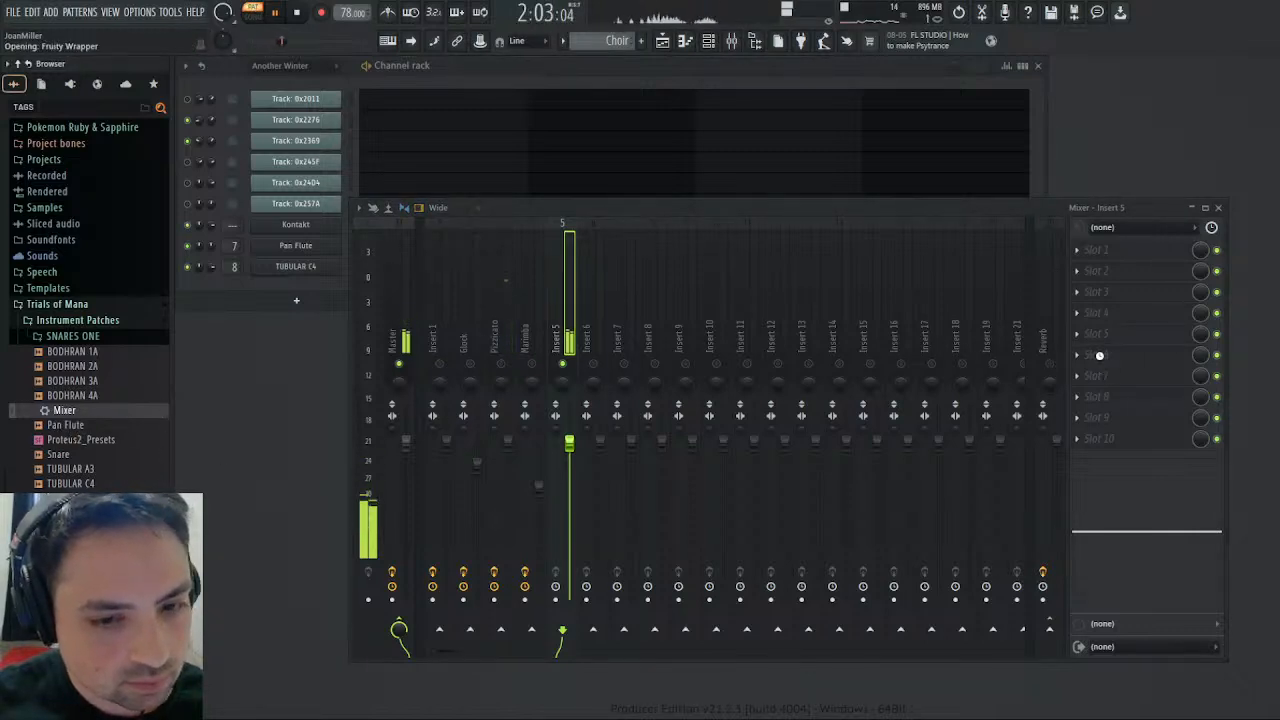
{"action": "left_click_drag", "start_coordinate": [1190, 527], "coordinate": [1182, 603]}
{"action": "left_click_drag", "start_coordinate": [1105, 532], "coordinate": [1147, 511]}
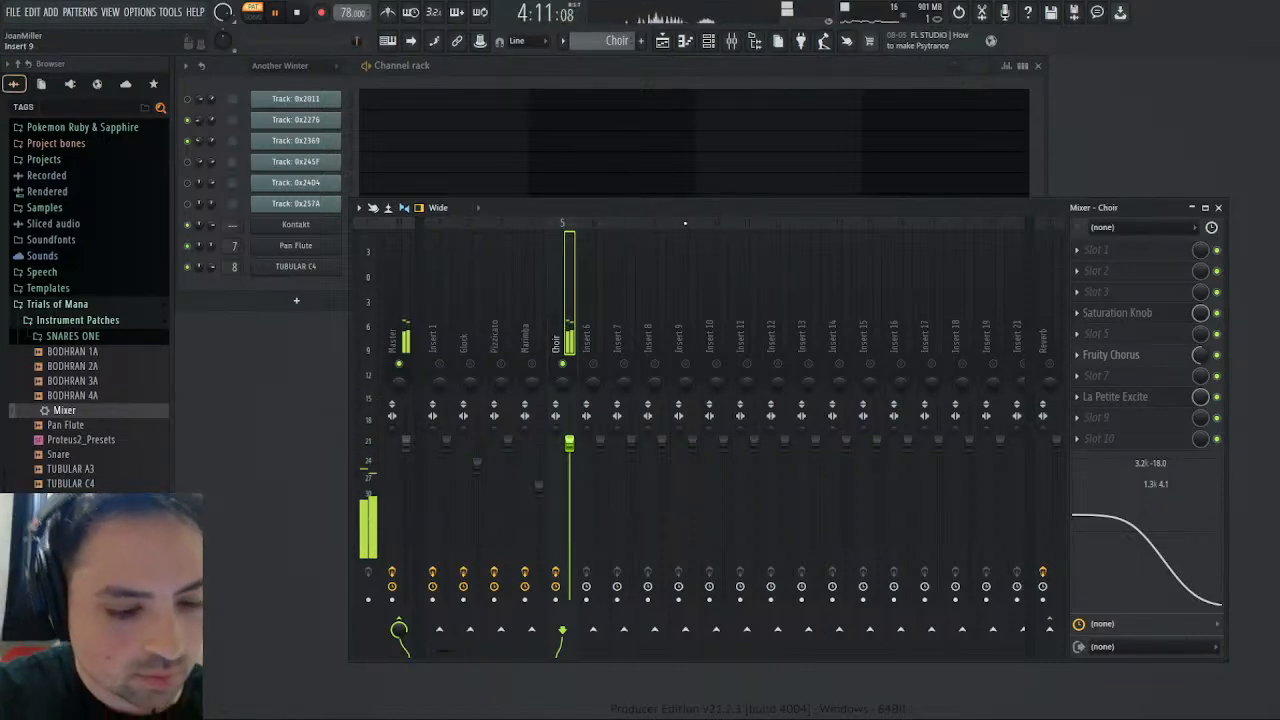
- Add Fruity parametric EQ 2 in slot 9 of the Choir track and turn band 7 into a low-pass filter in the high mids
{"action": "left_click", "coordinate": [1077, 422]}
{"action": "left_click", "coordinate": [1043, 95]}
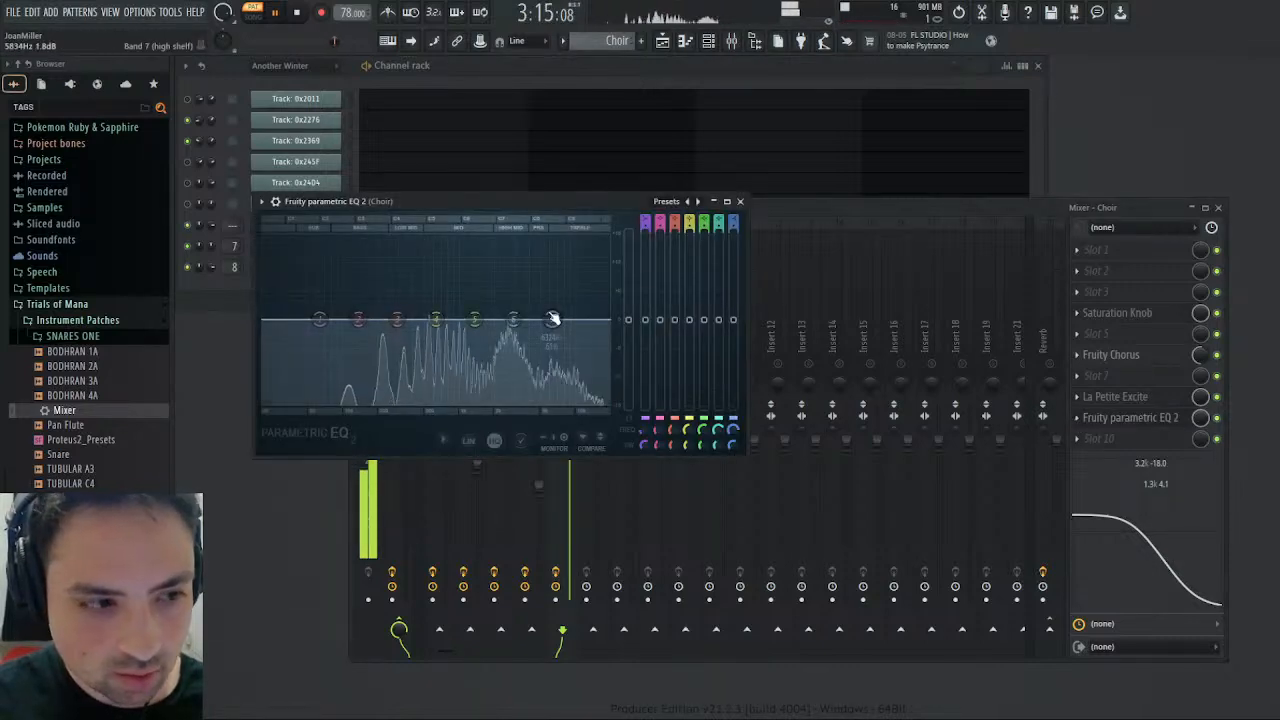
{"action": "left_click", "coordinate": [622, 368]}
{"action": "left_click_drag", "start_coordinate": [552, 319], "coordinate": [514, 319]}
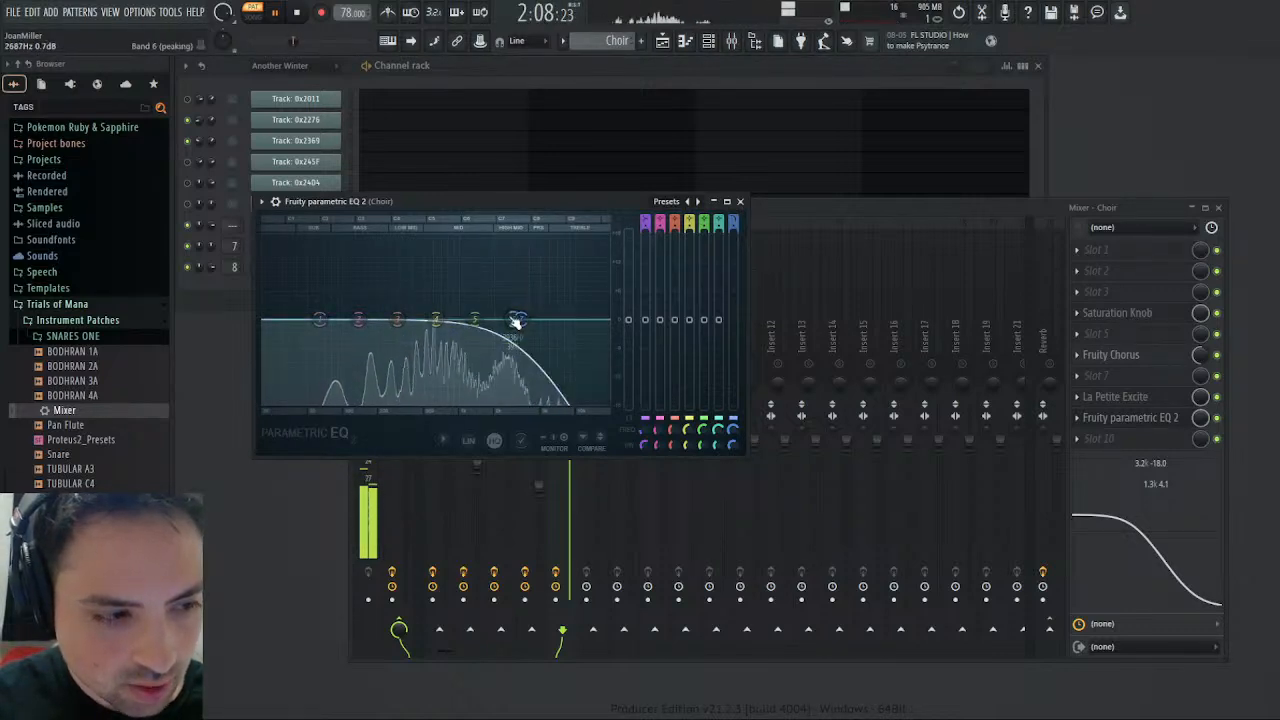
- Cut band 6 of the Choir's parametric EQ by about 11 dB near 2.5 kHz at 24% width, and boost band 2 slightly in the bass
{"action": "left_click_drag", "start_coordinate": [518, 320], "coordinate": [510, 348]}
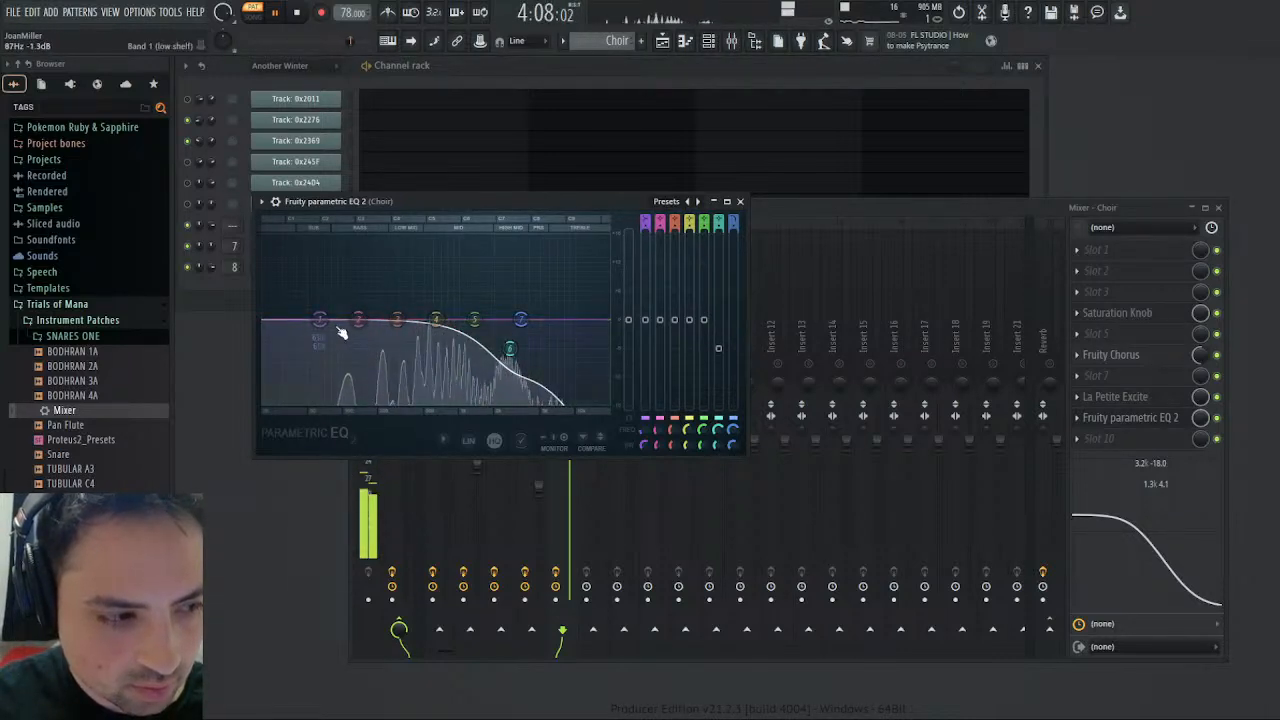
{"action": "left_click_drag", "start_coordinate": [358, 319], "coordinate": [332, 302]}
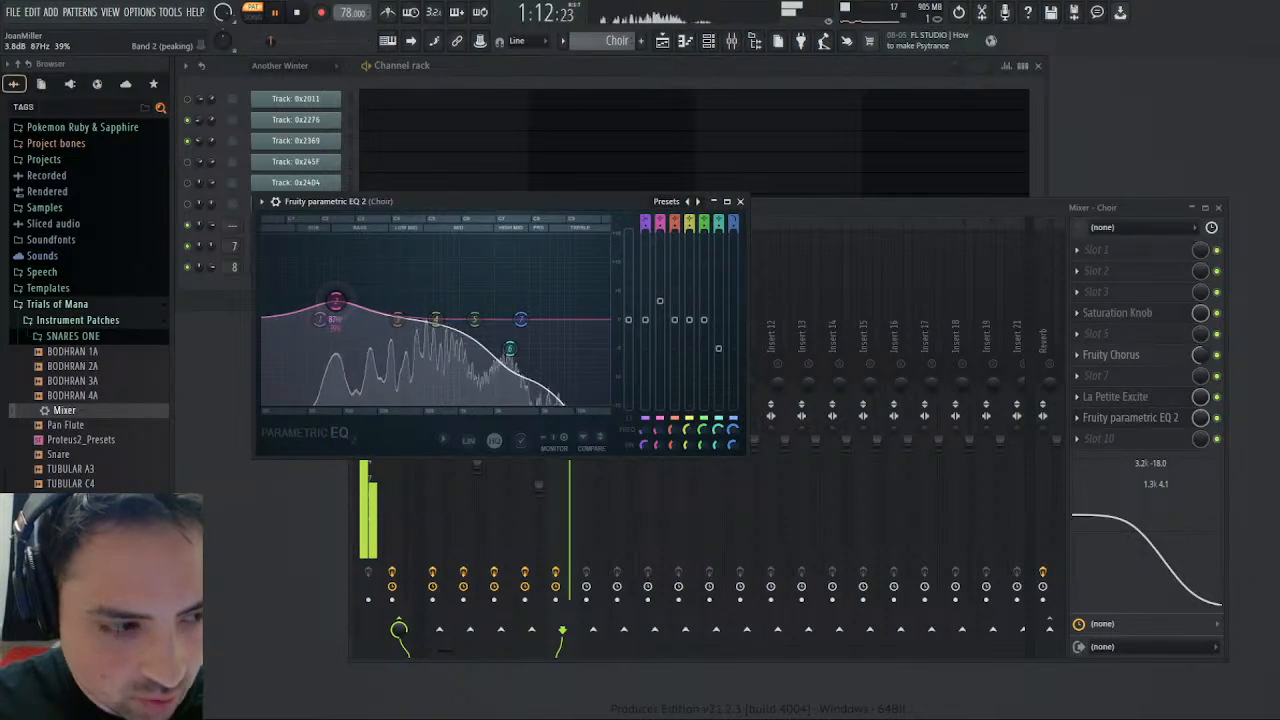
{"action": "scroll", "coordinate": [338, 303], "scroll_direction": "down", "scroll_amount": 4}
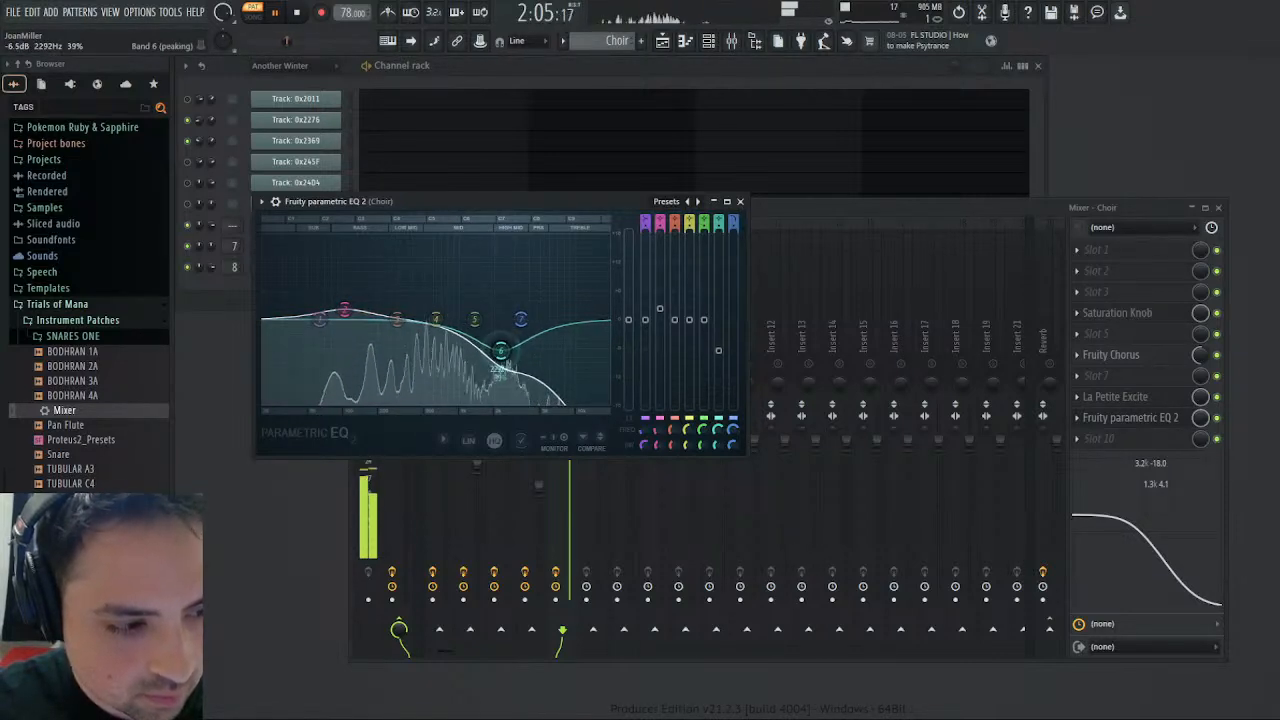
{"action": "scroll", "coordinate": [505, 351], "scroll_direction": "down", "scroll_amount": 3}
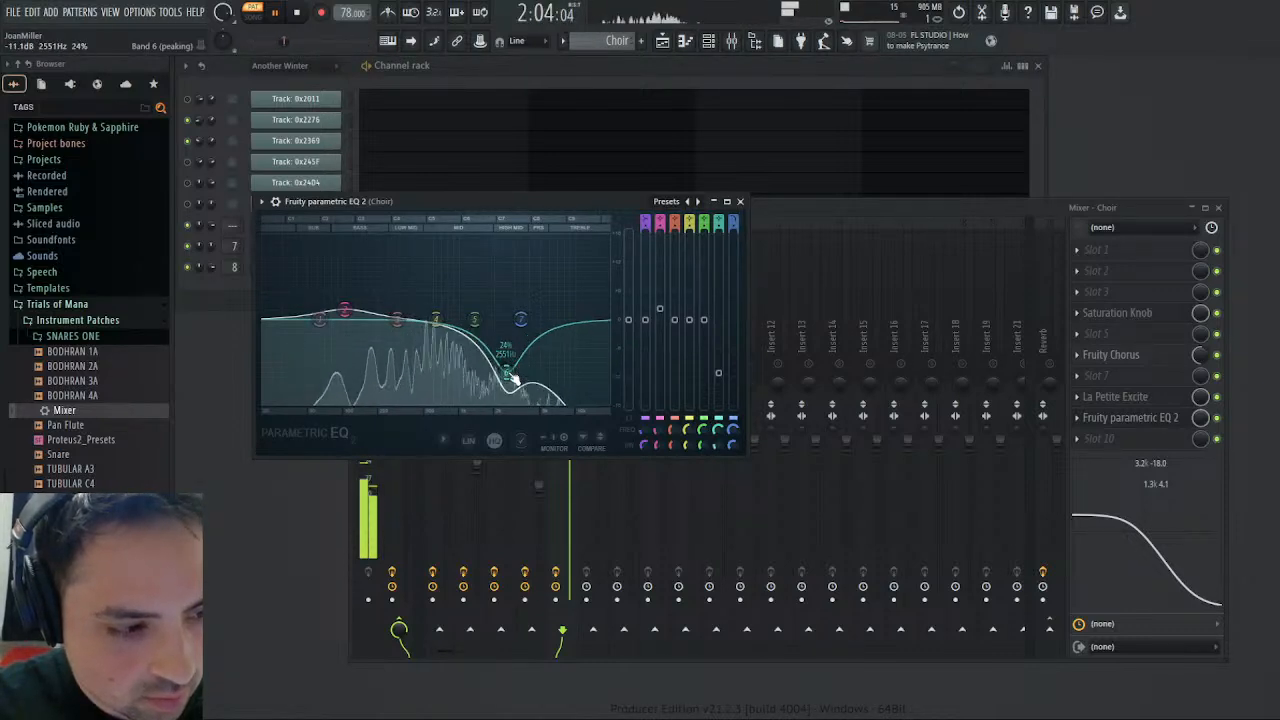
- Move the band 7 low-pass to the top of the range, and set the Choir's mixer EQ to -13.5 dB at 3.3 kHz with flat mids
{"action": "left_click_drag", "start_coordinate": [521, 320], "coordinate": [527, 320]}
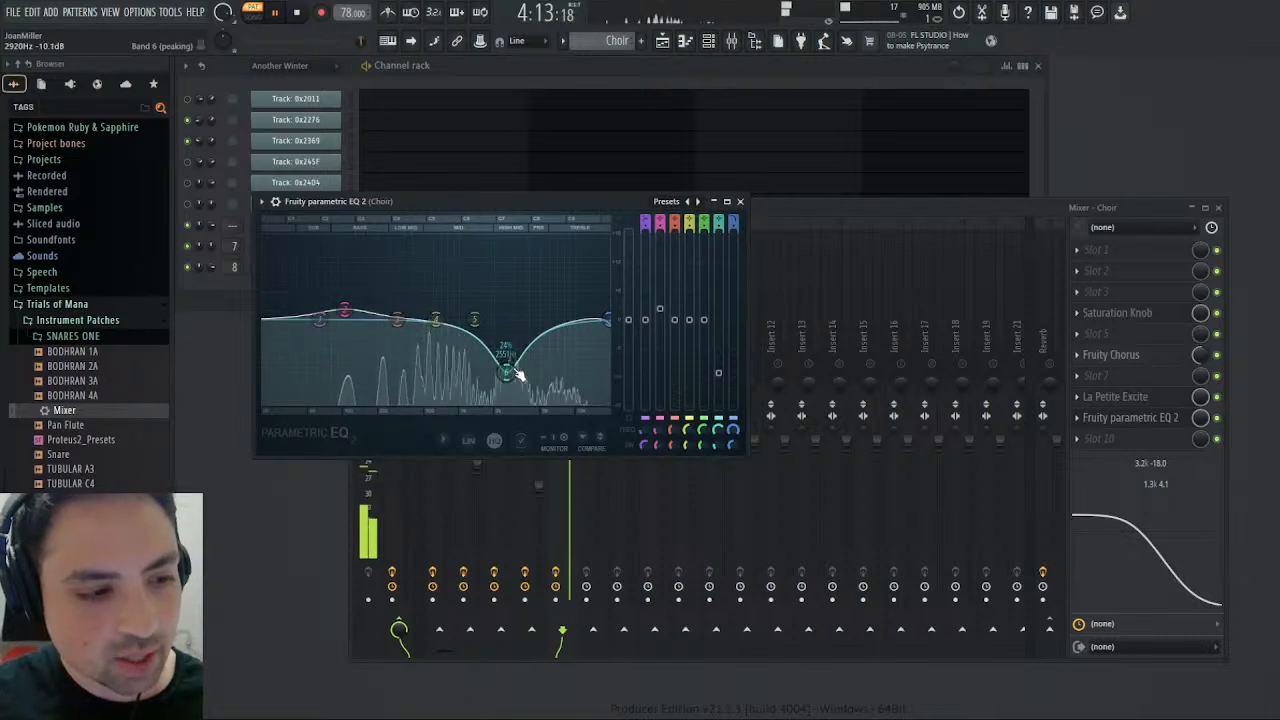
{"action": "left_click_drag", "start_coordinate": [507, 372], "coordinate": [512, 371]}
{"action": "left_click_drag", "start_coordinate": [1186, 571], "coordinate": [1131, 539]}
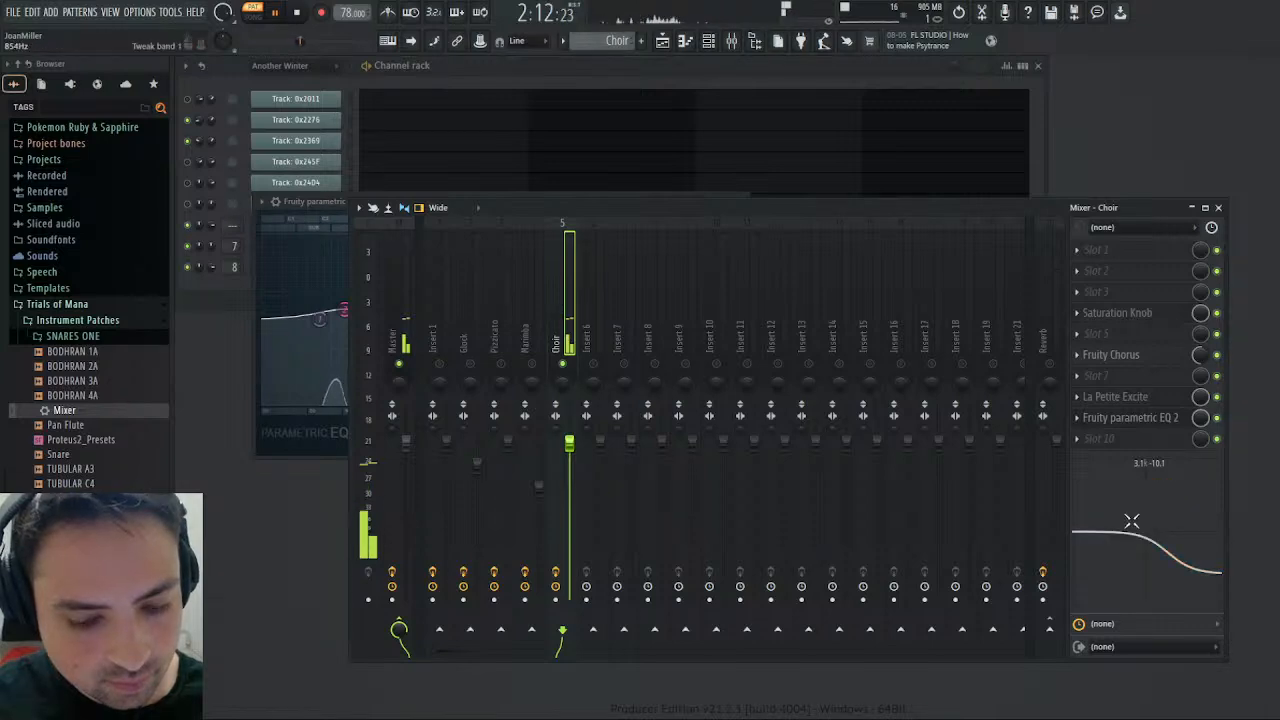
{"action": "left_click_drag", "start_coordinate": [1205, 569], "coordinate": [1198, 569]}
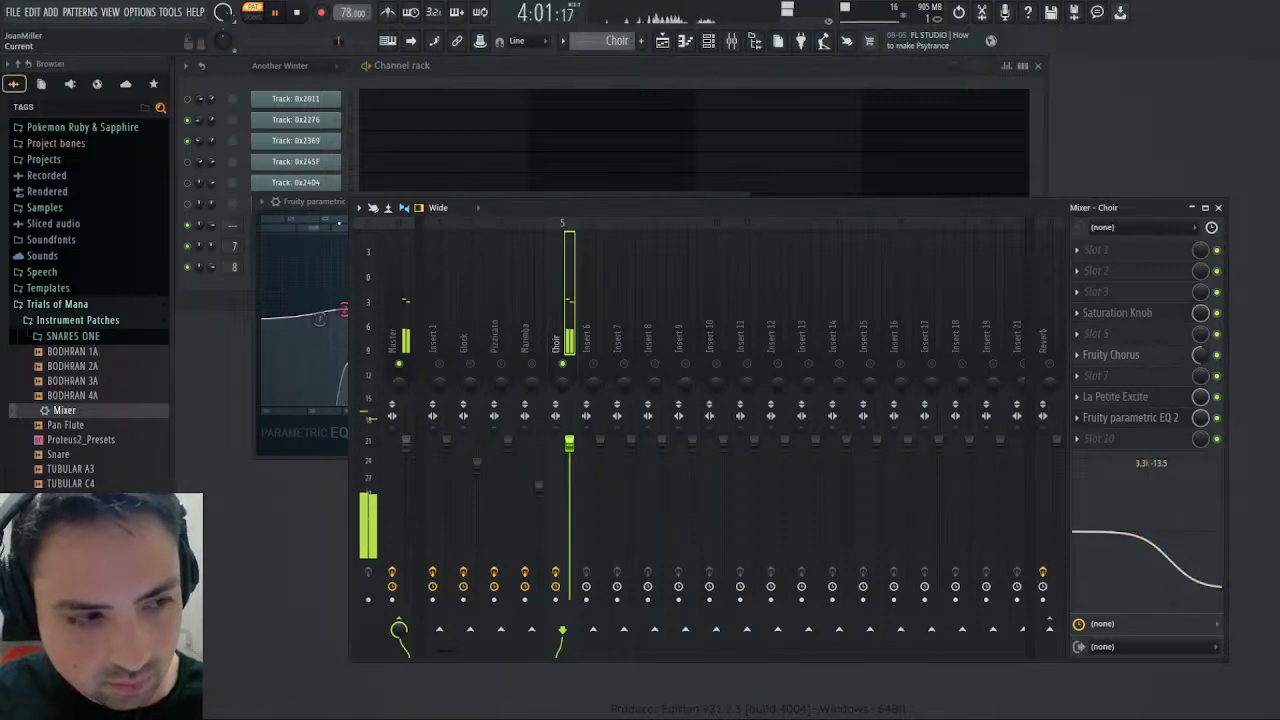
{"action": "left_click", "coordinate": [306, 203]}
{"action": "mouse_move", "coordinate": [608, 321]}
{"action": "left_mouse_down"}
{"action": "mouse_move", "coordinate": [554, 319]}
{"action": "mouse_move", "coordinate": [614, 324]}
{"action": "left_mouse_up"}
{"action": "key", "text": "space"}
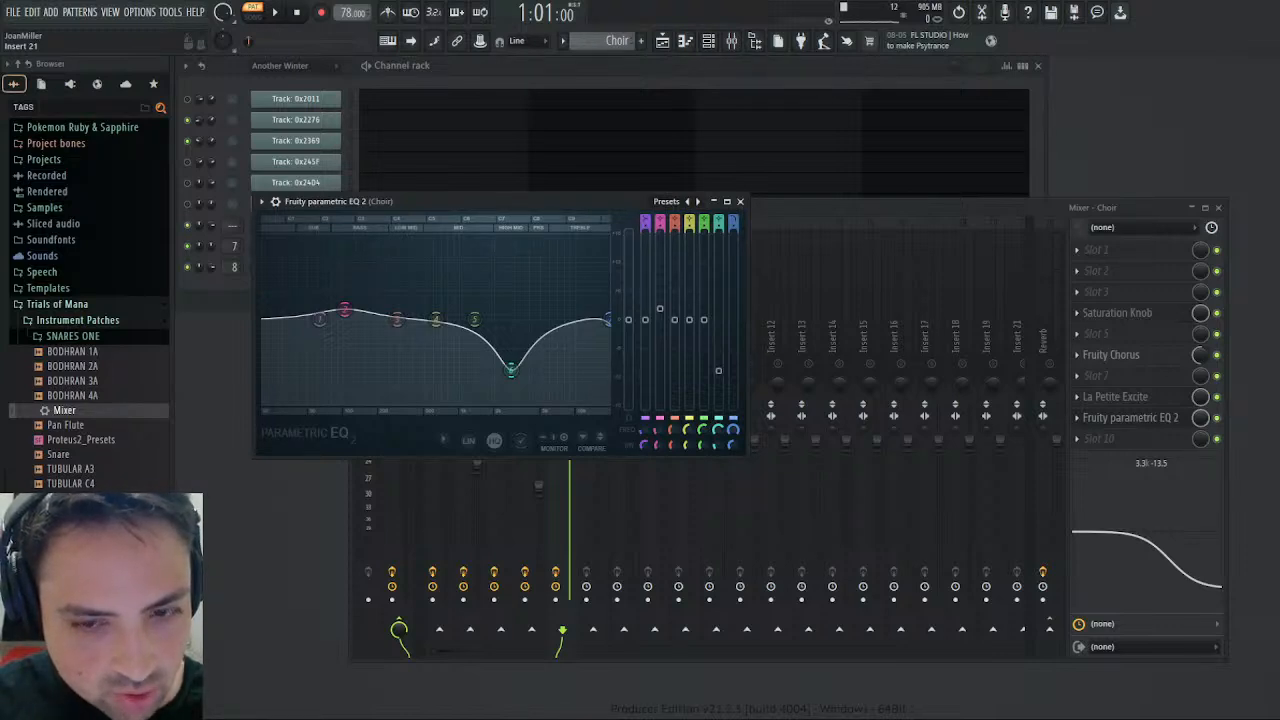
- During playback, boost band 2 of the Choir's parametric EQ by about 16.5 dB near 107 Hz, and slightly cut band 4
{"action": "left_click", "coordinate": [276, 12]}
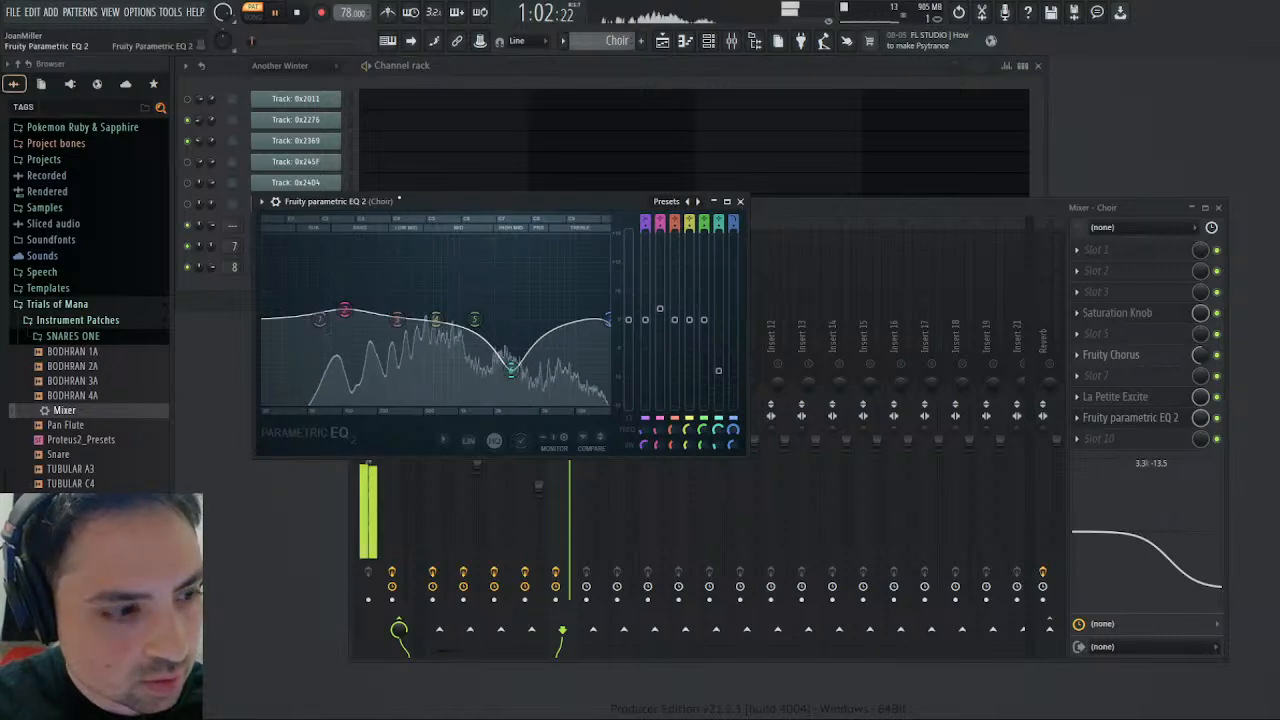
{"action": "left_click_drag", "start_coordinate": [344, 310], "coordinate": [341, 263]}
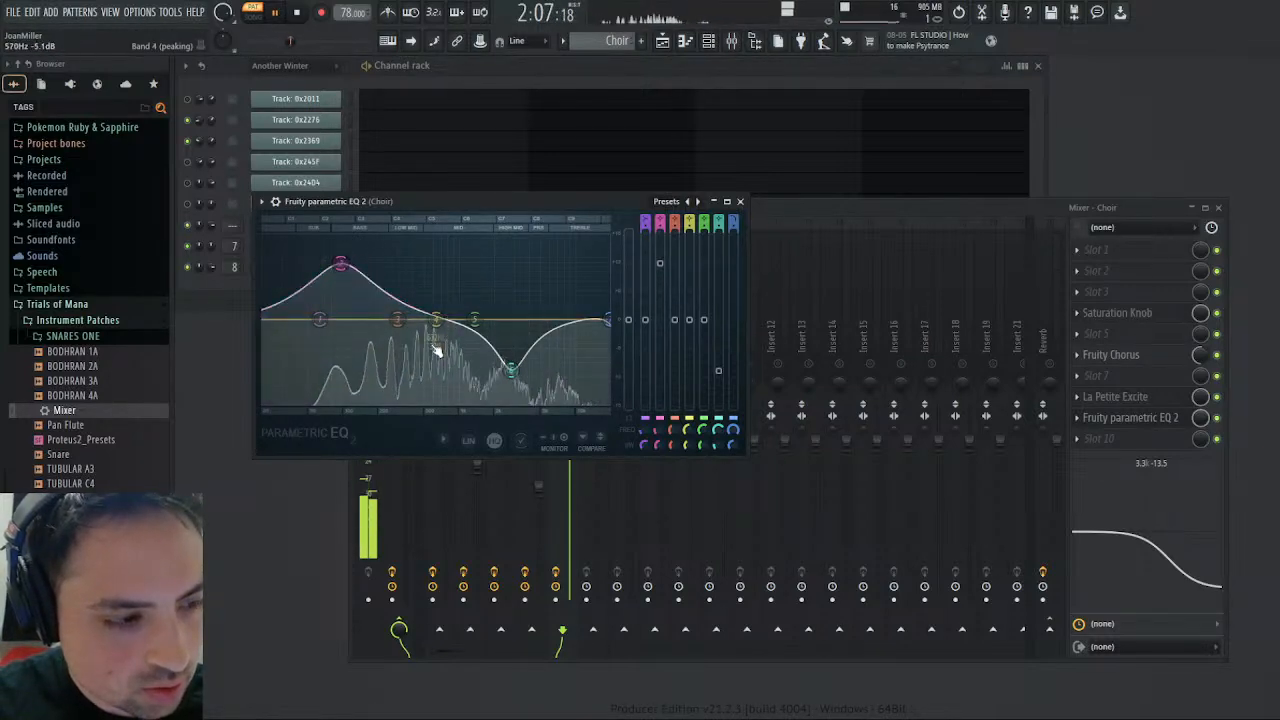
{"action": "left_click_drag", "start_coordinate": [437, 319], "coordinate": [427, 347]}
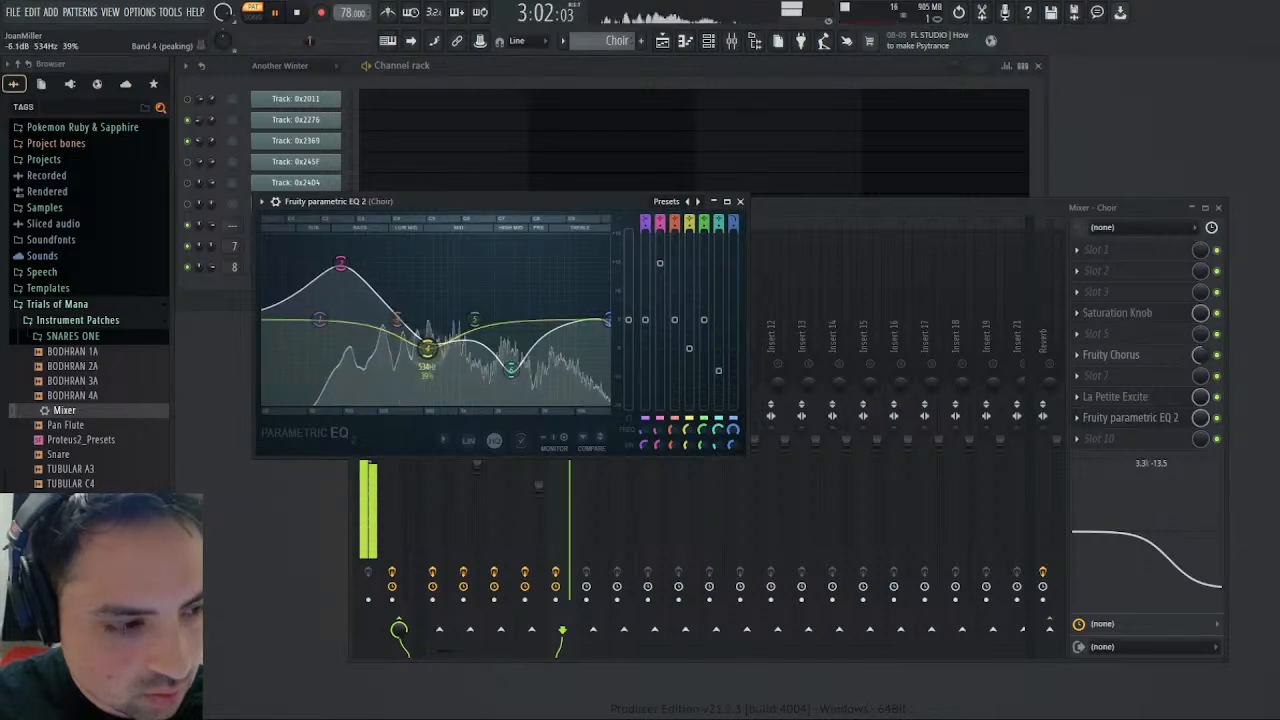
{"action": "left_click_drag", "start_coordinate": [341, 263], "coordinate": [349, 240]}
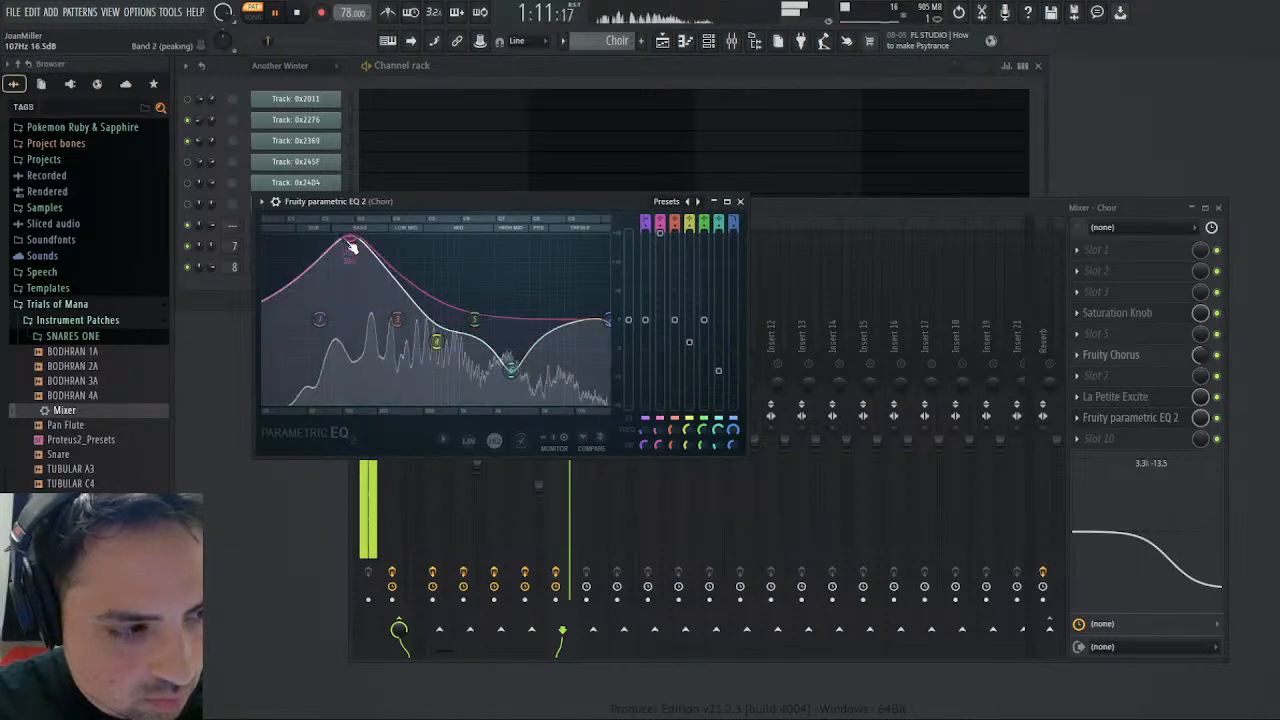
{"action": "left_click_drag", "start_coordinate": [350, 243], "coordinate": [346, 245]}
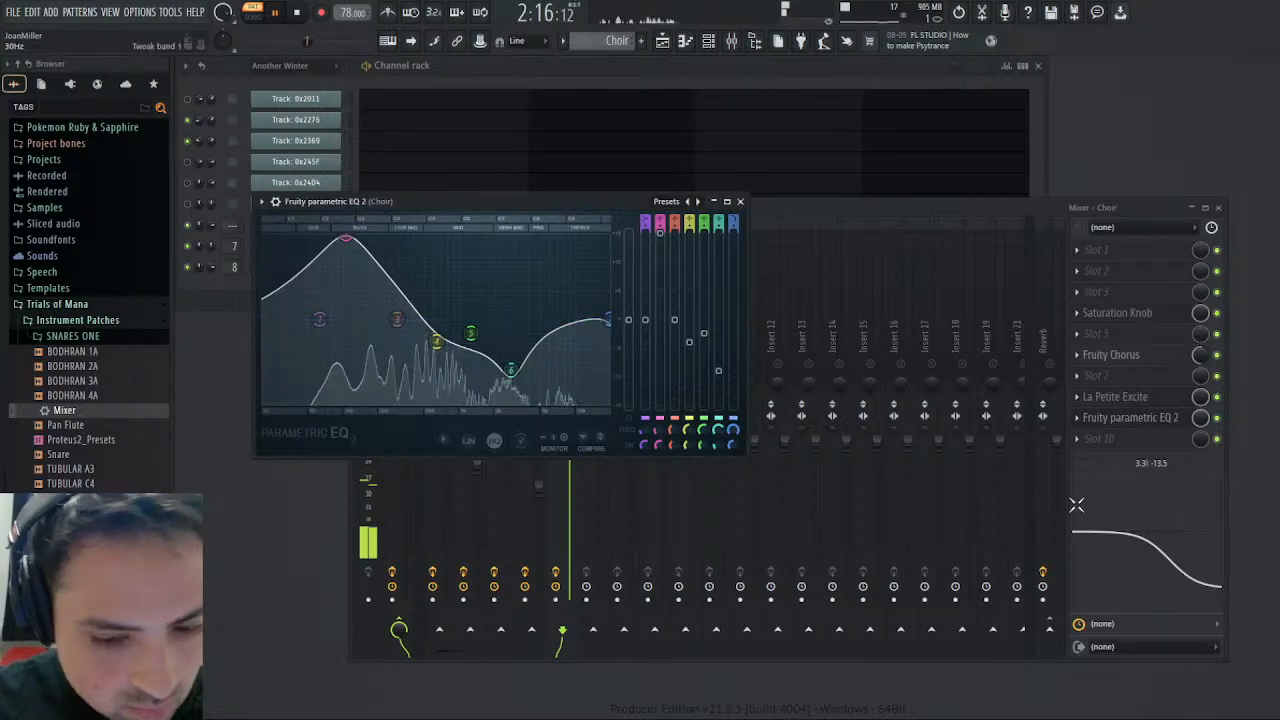
- Set the Choir's mixer EQ high band to -18 dB, and reshape its parametric EQ with a band 5 cut and slight band 3 boost
{"action": "mouse_move", "coordinate": [1168, 562]}
{"action": "left_mouse_down"}
{"action": "mouse_move", "coordinate": [1181, 584]}
{"action": "mouse_move", "coordinate": [1168, 584]}
{"action": "left_mouse_up"}
{"action": "left_click", "coordinate": [328, 340]}
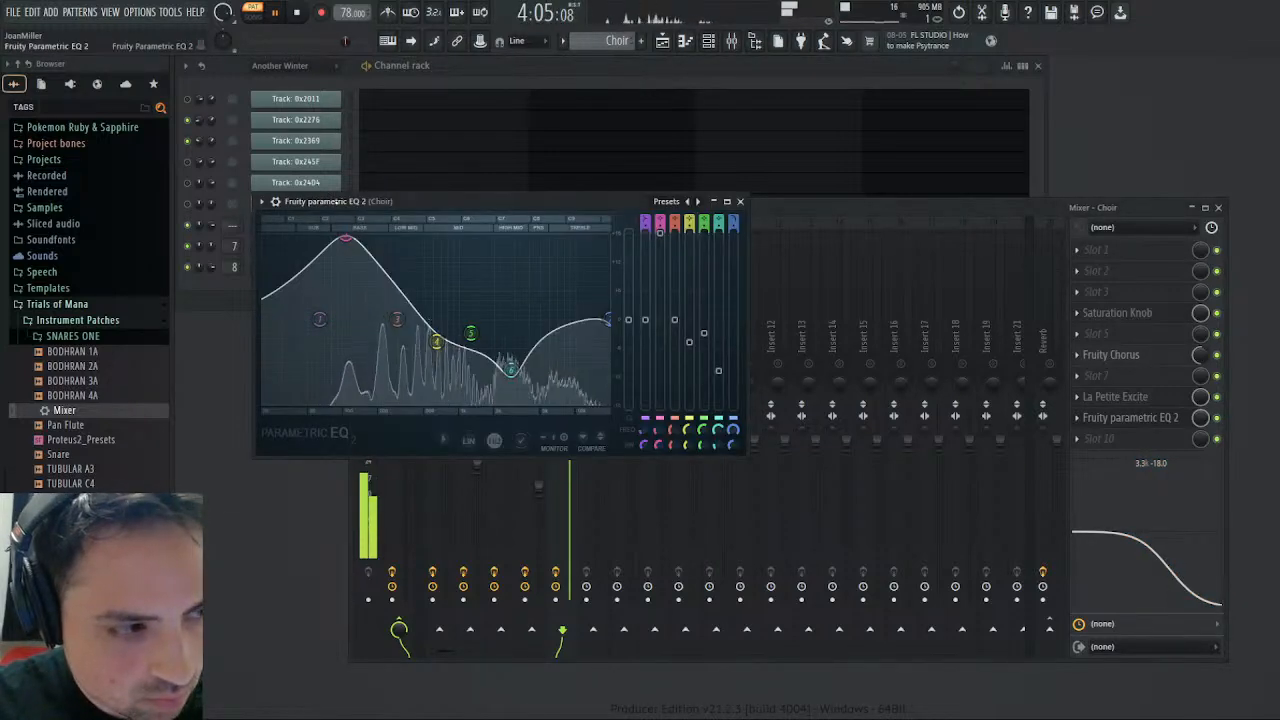
{"action": "left_click_drag", "start_coordinate": [471, 337], "coordinate": [432, 337]}
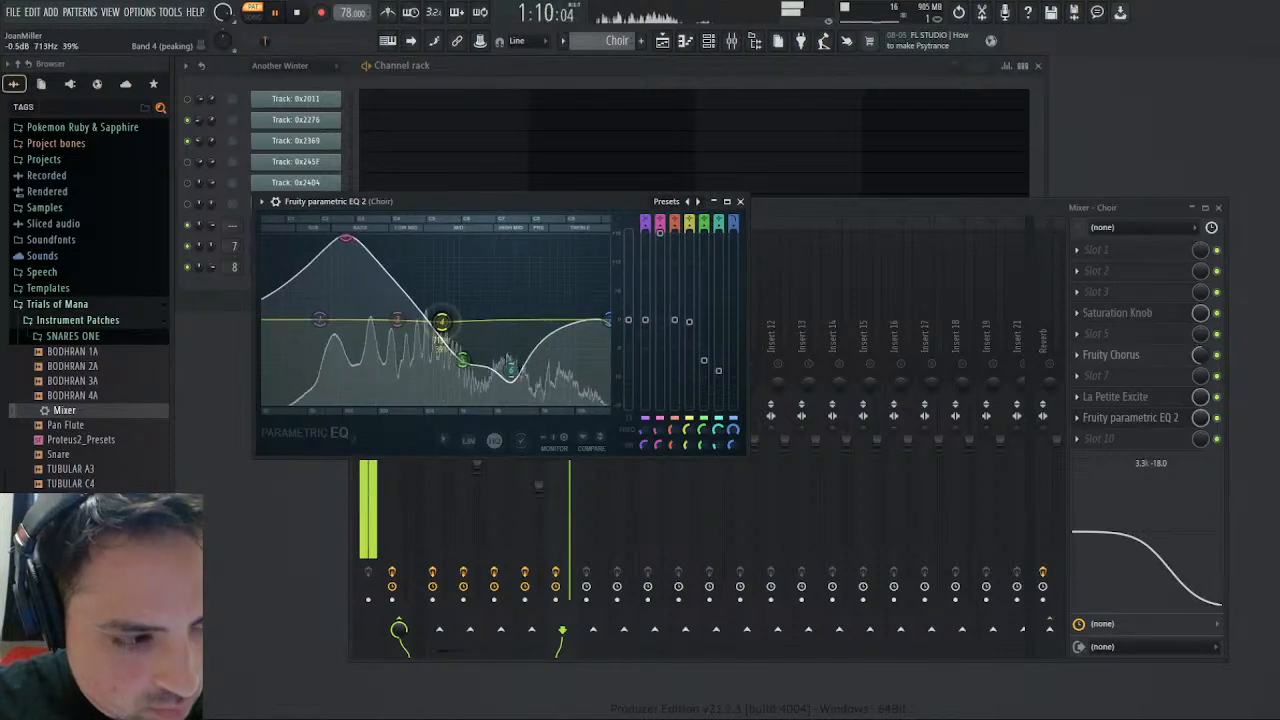
{"action": "left_click_drag", "start_coordinate": [396, 318], "coordinate": [390, 301]}
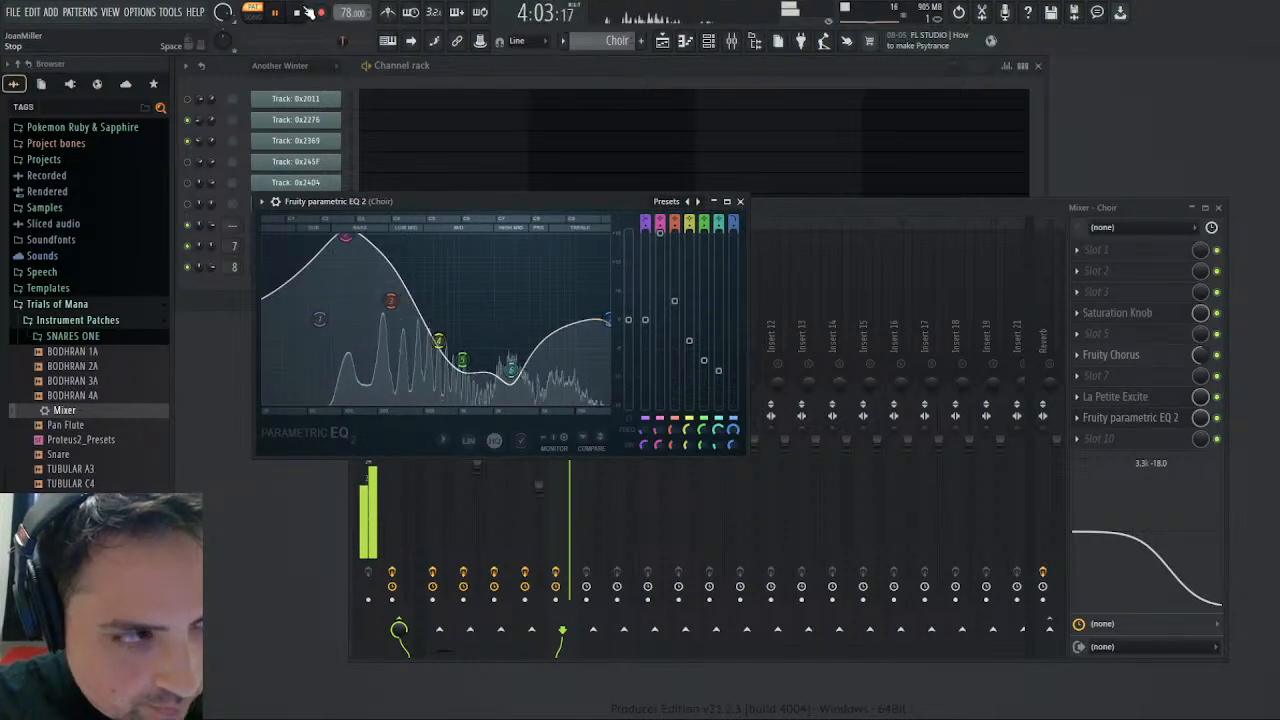
{"action": "key", "text": "space"}
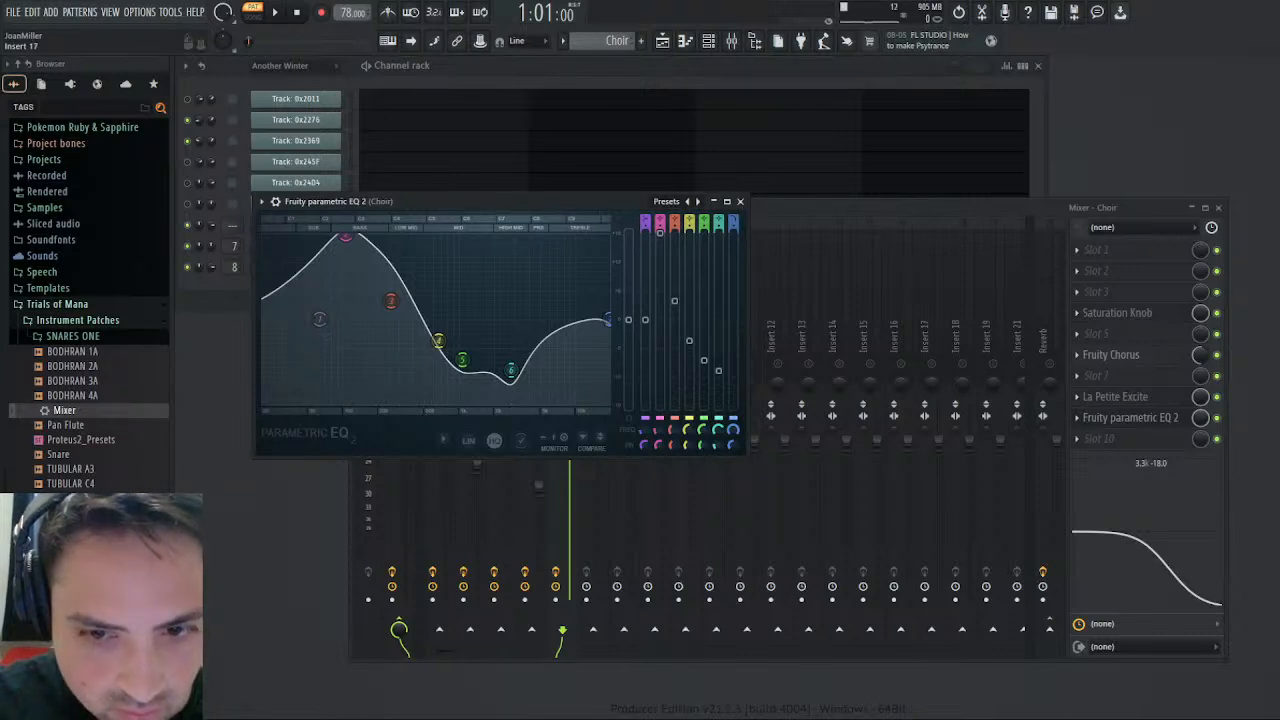
- Open Kontakt during playback and display the AHH instrument's mapping editor in place of the GLOCKEN instrument
{"action": "left_click", "coordinate": [275, 13]}
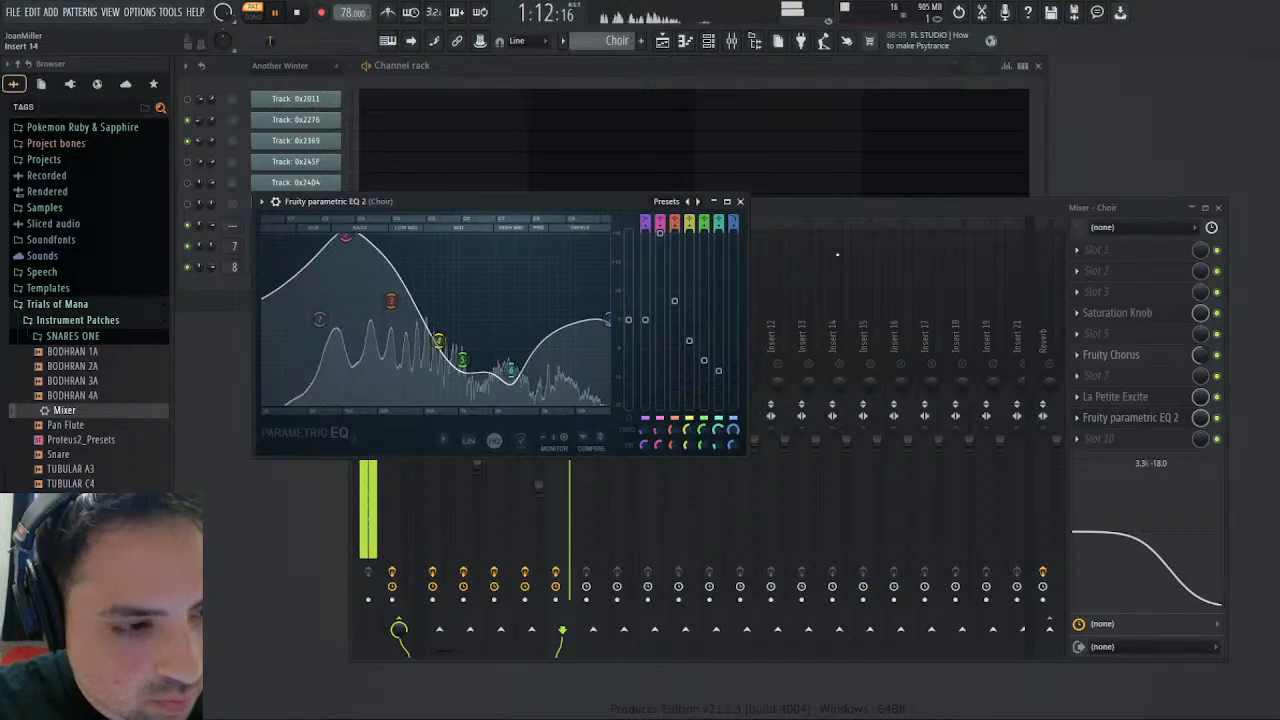
{"action": "left_click", "coordinate": [1218, 207]}
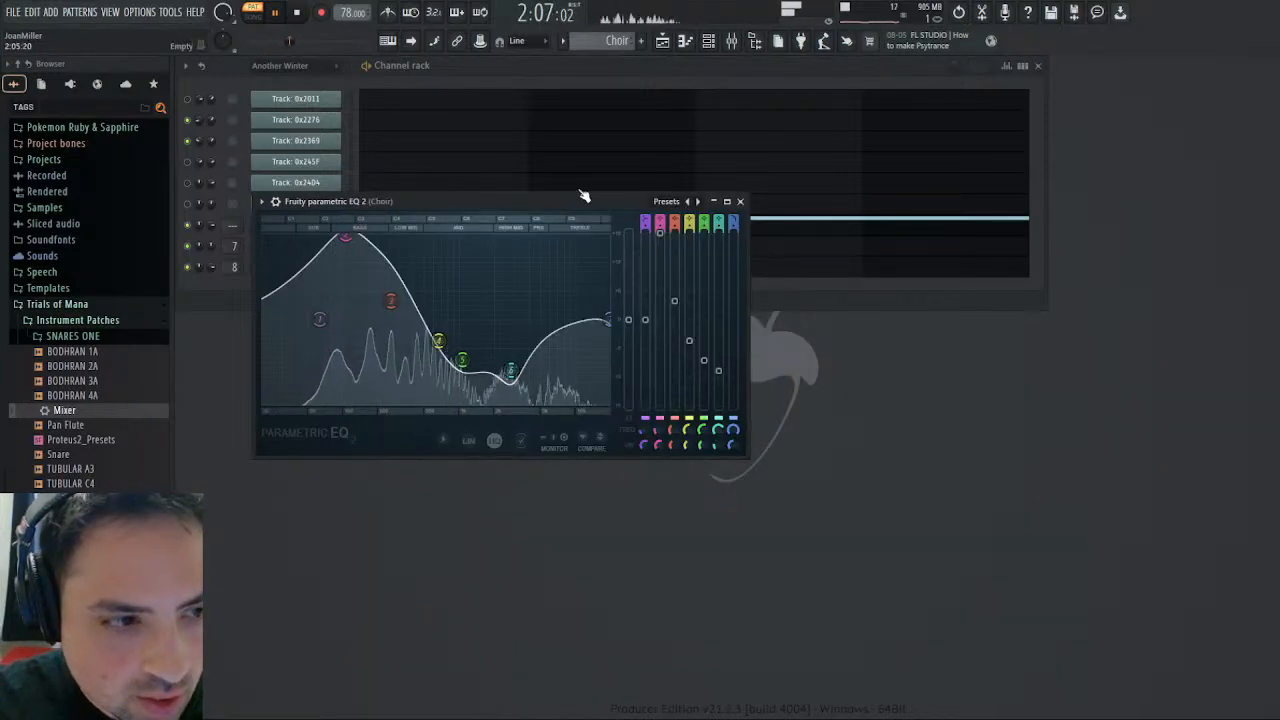
{"action": "left_click_drag", "start_coordinate": [582, 196], "coordinate": [805, 298]}
{"action": "left_click", "coordinate": [331, 228]}
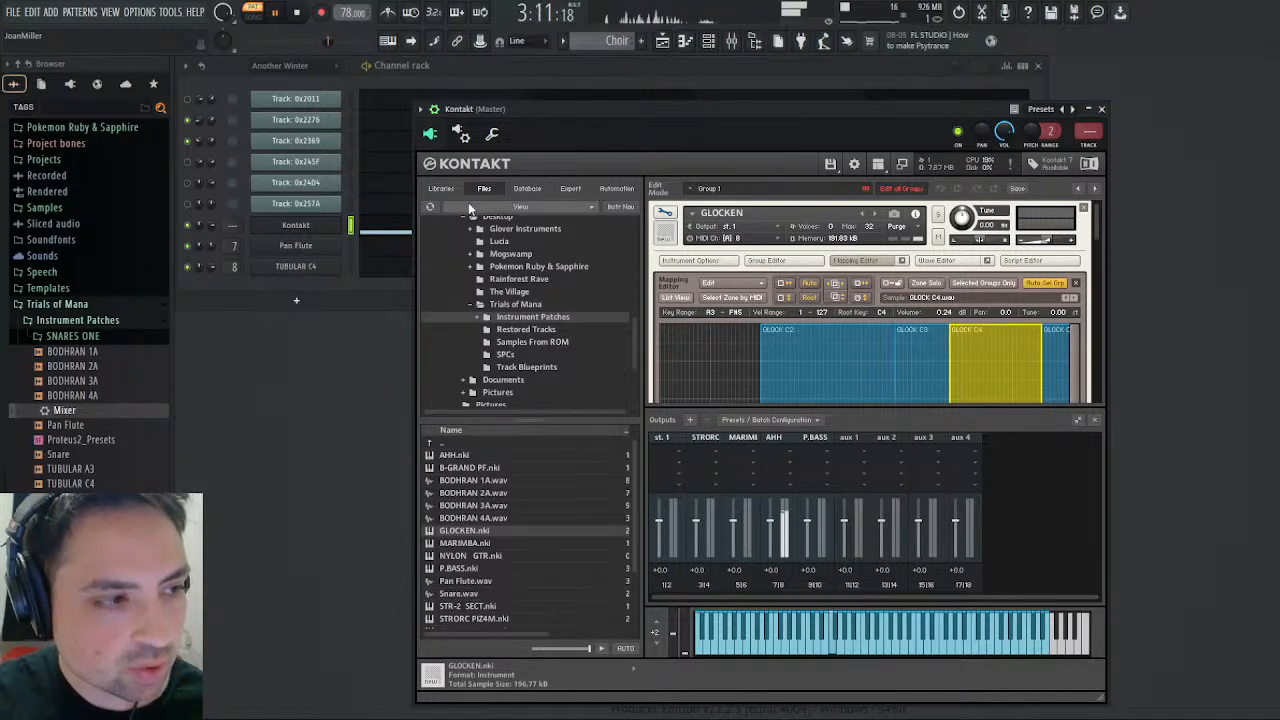
{"action": "left_click", "coordinate": [663, 213]}
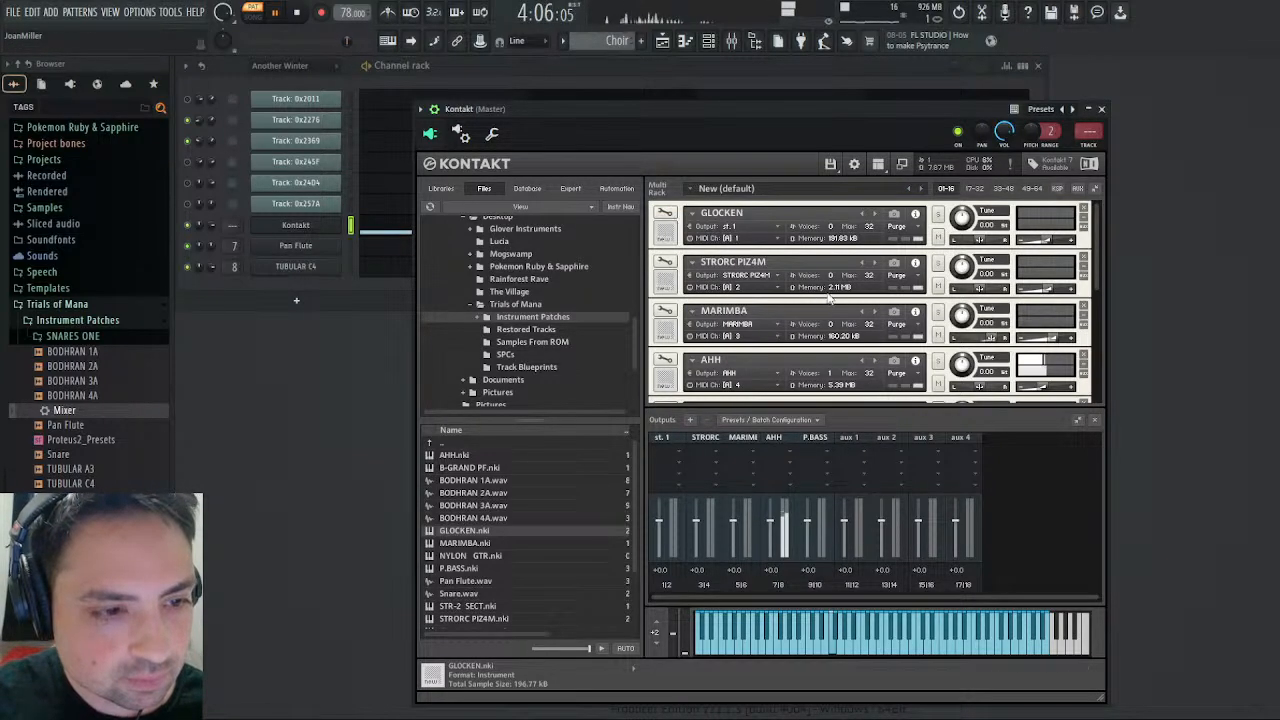
{"action": "scroll", "coordinate": [703, 338], "scroll_direction": "down", "scroll_amount": 2}
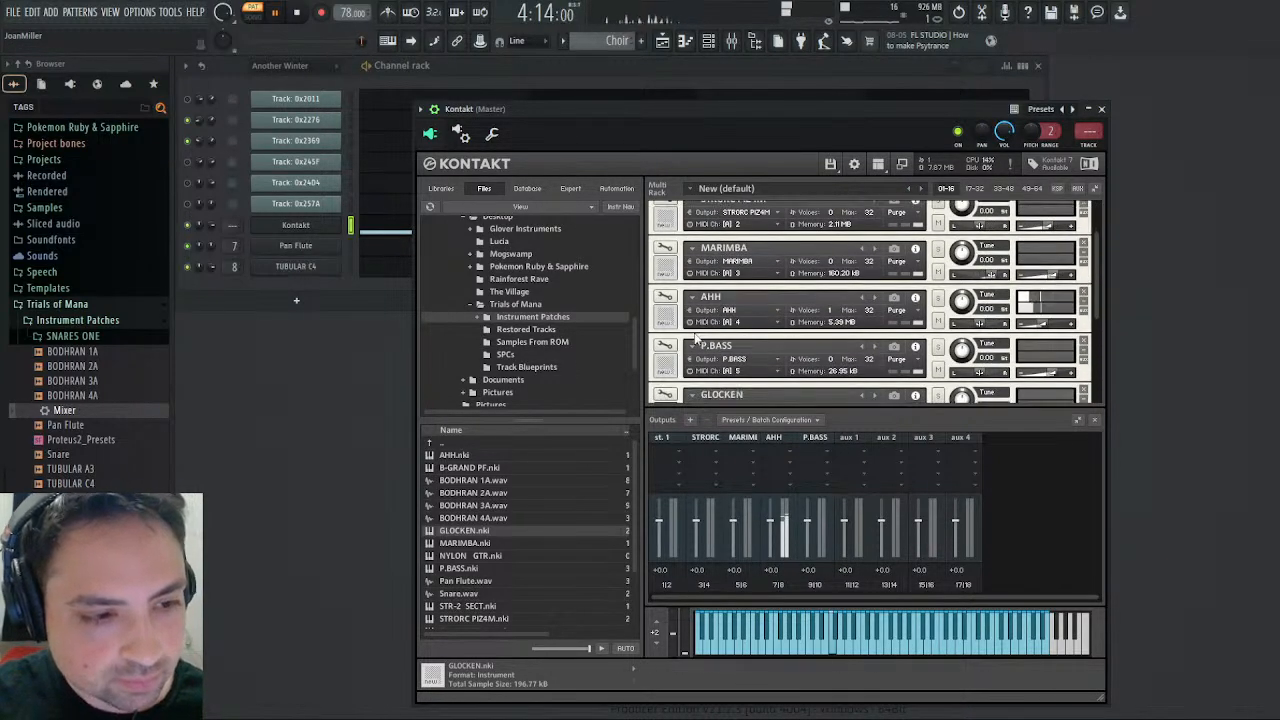
{"action": "left_click", "coordinate": [665, 297]}
{"action": "left_click", "coordinate": [868, 261]}
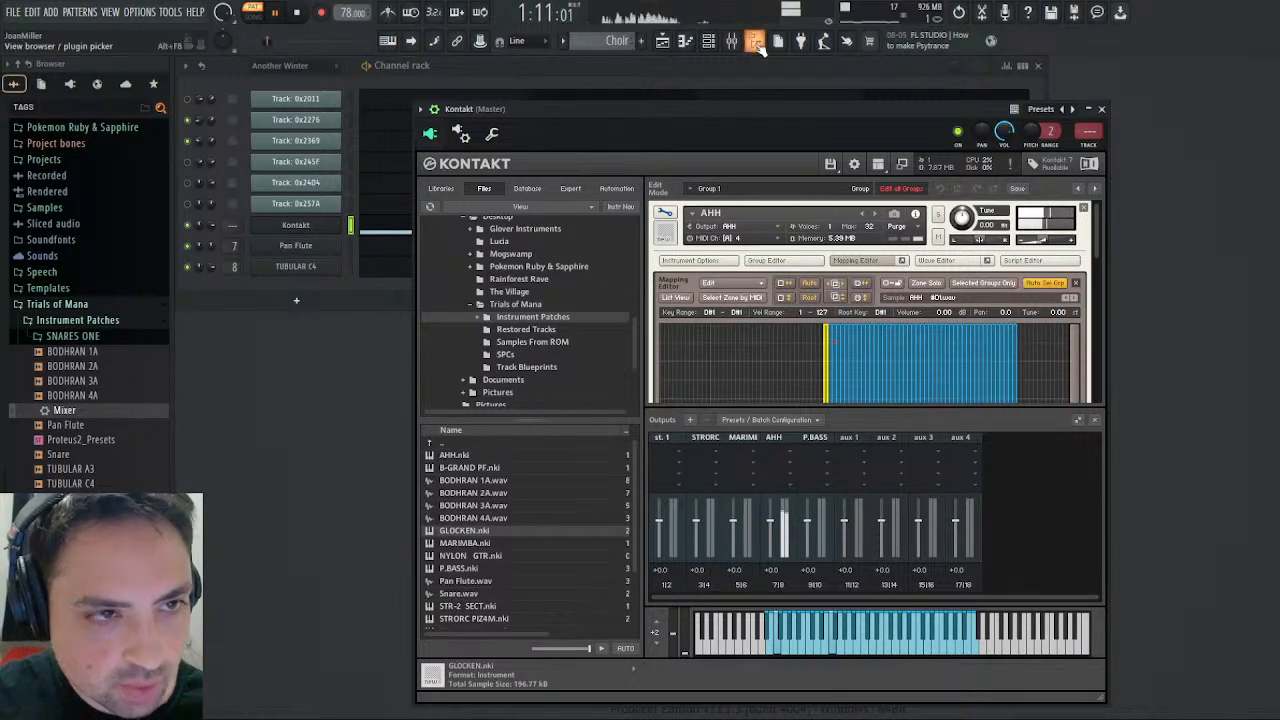
- Bypass Fruity parametric EQ 2 in slot 9 of the Choir track, keeping the mixer EQ's high band at -18 dB
{"action": "key", "text": "F9"}
{"action": "left_click", "coordinate": [556, 340]}
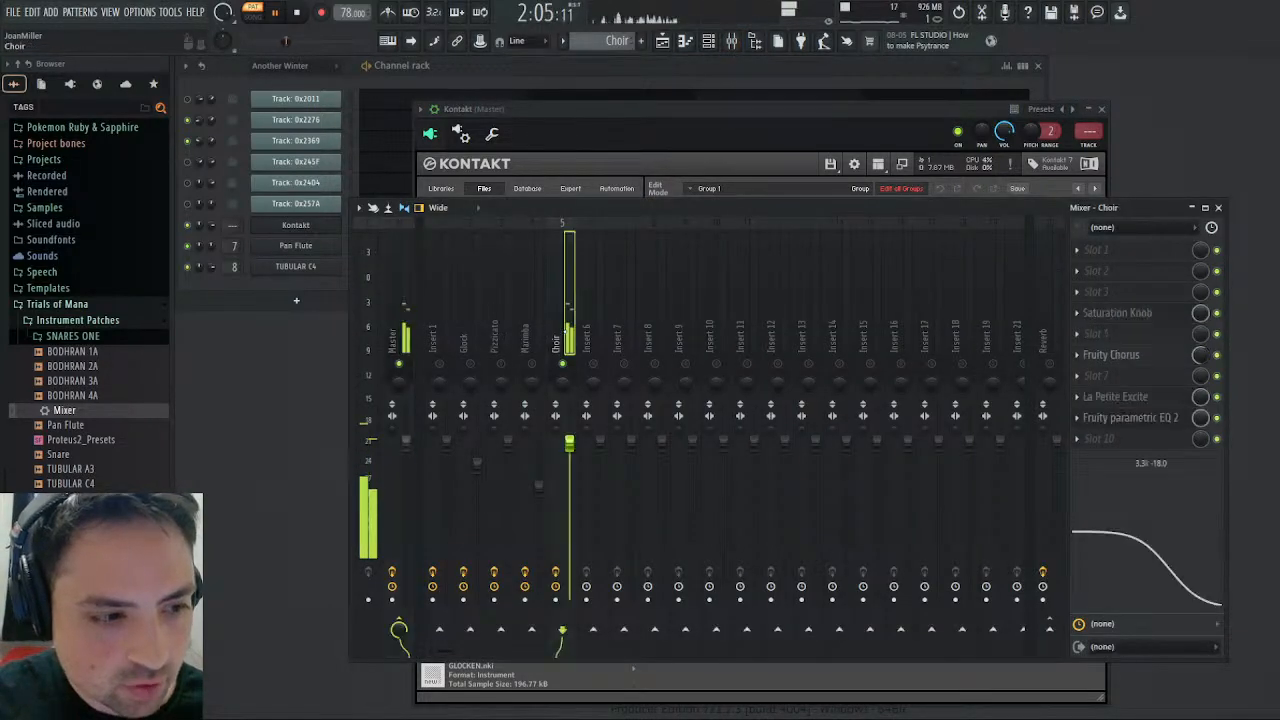
{"action": "left_click", "coordinate": [1217, 418]}
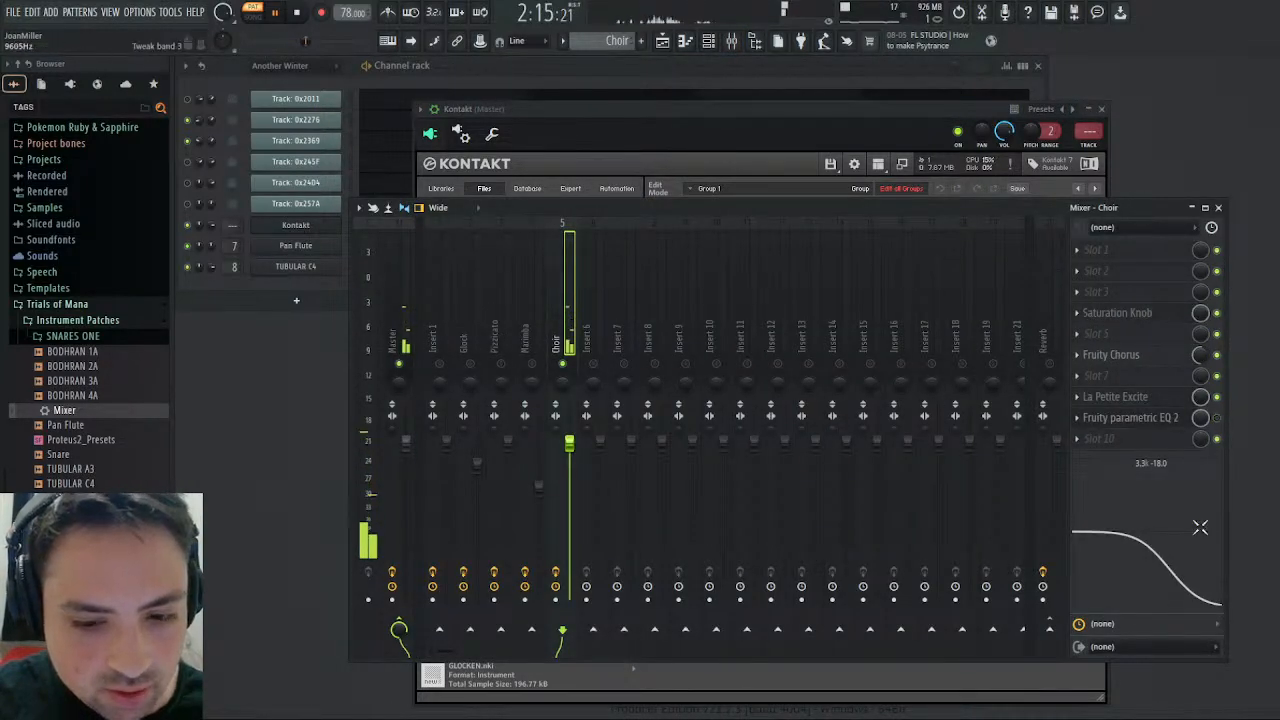
{"action": "left_click_drag", "start_coordinate": [1200, 527], "coordinate": [1205, 526]}
{"action": "left_click_drag", "start_coordinate": [1187, 573], "coordinate": [1181, 576]}
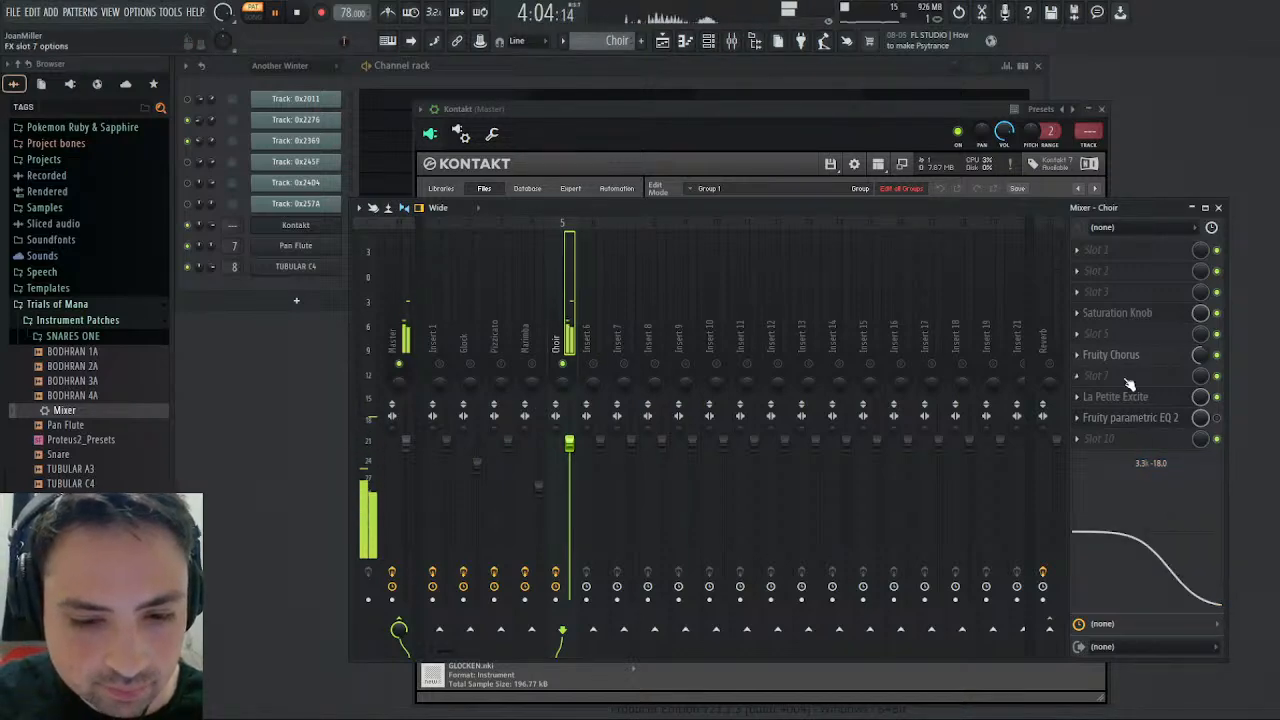
- Examine the AHH sample mapping in Kontakt, and audition single notes from the middle of its key range with playback stopped
{"action": "left_click", "coordinate": [700, 130]}
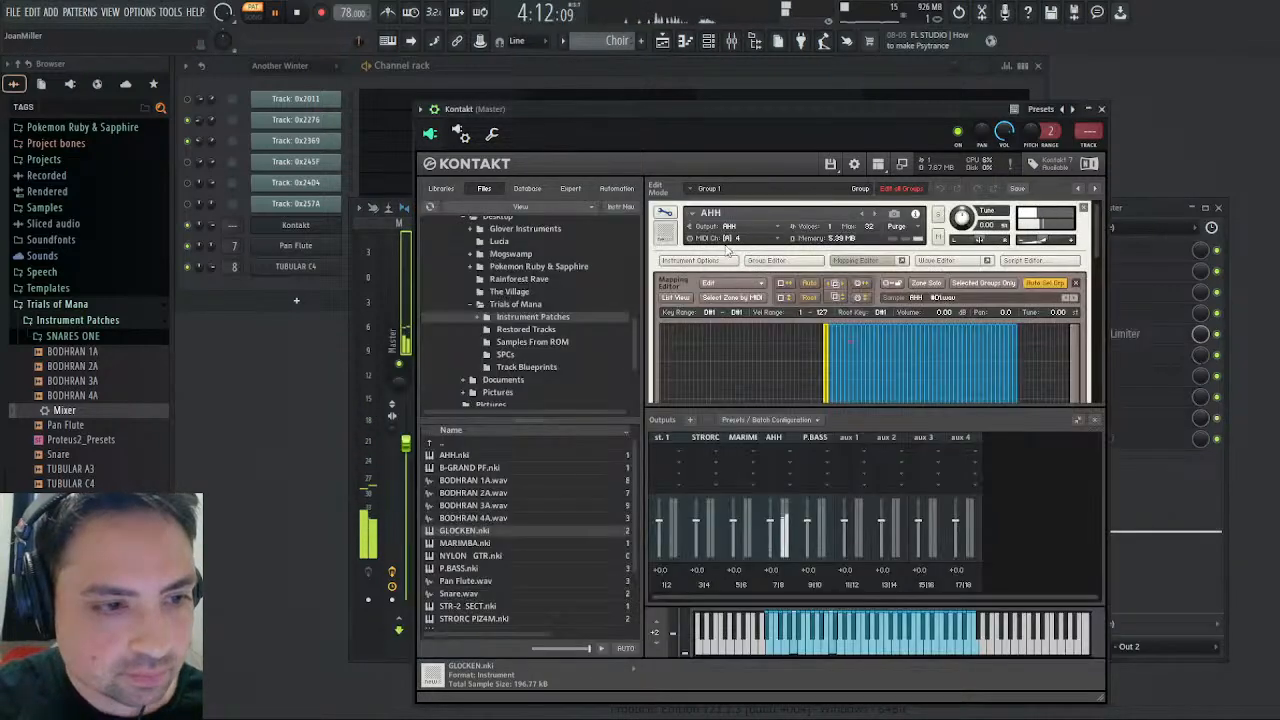
{"action": "left_click", "coordinate": [863, 264]}
{"action": "left_click", "coordinate": [862, 261]}
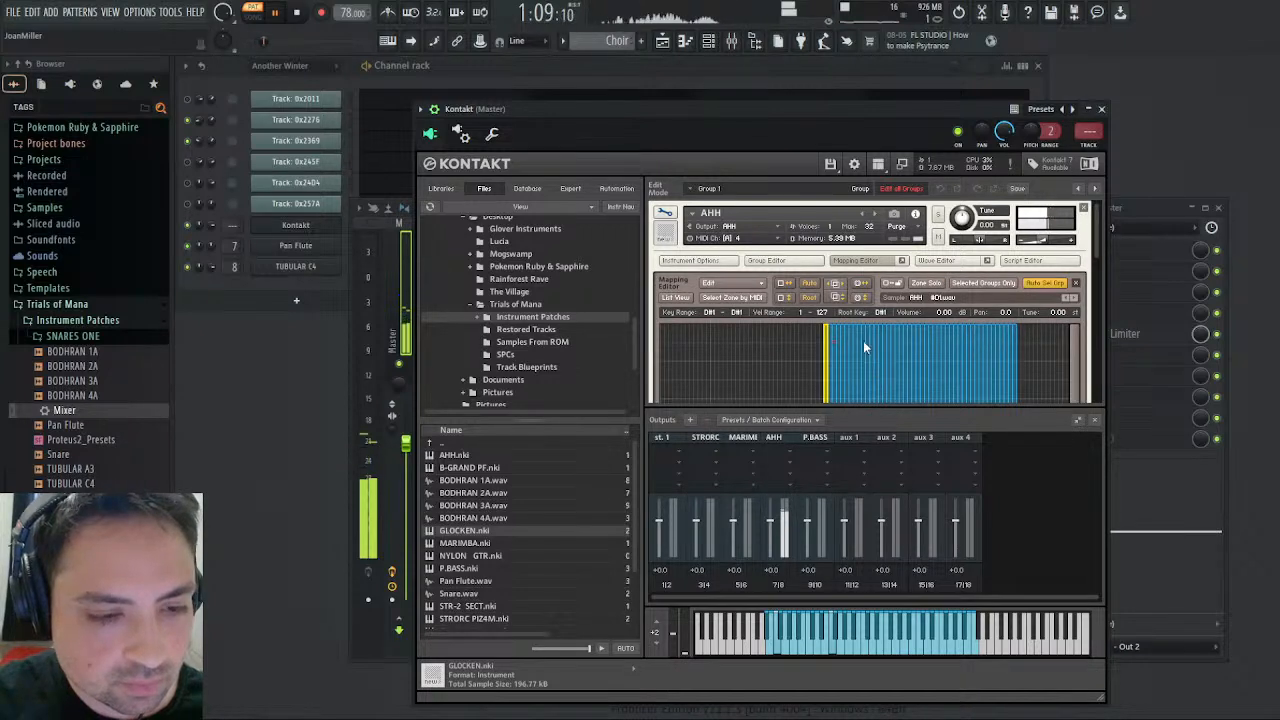
{"action": "scroll", "coordinate": [893, 332], "scroll_direction": "down", "scroll_amount": 3}
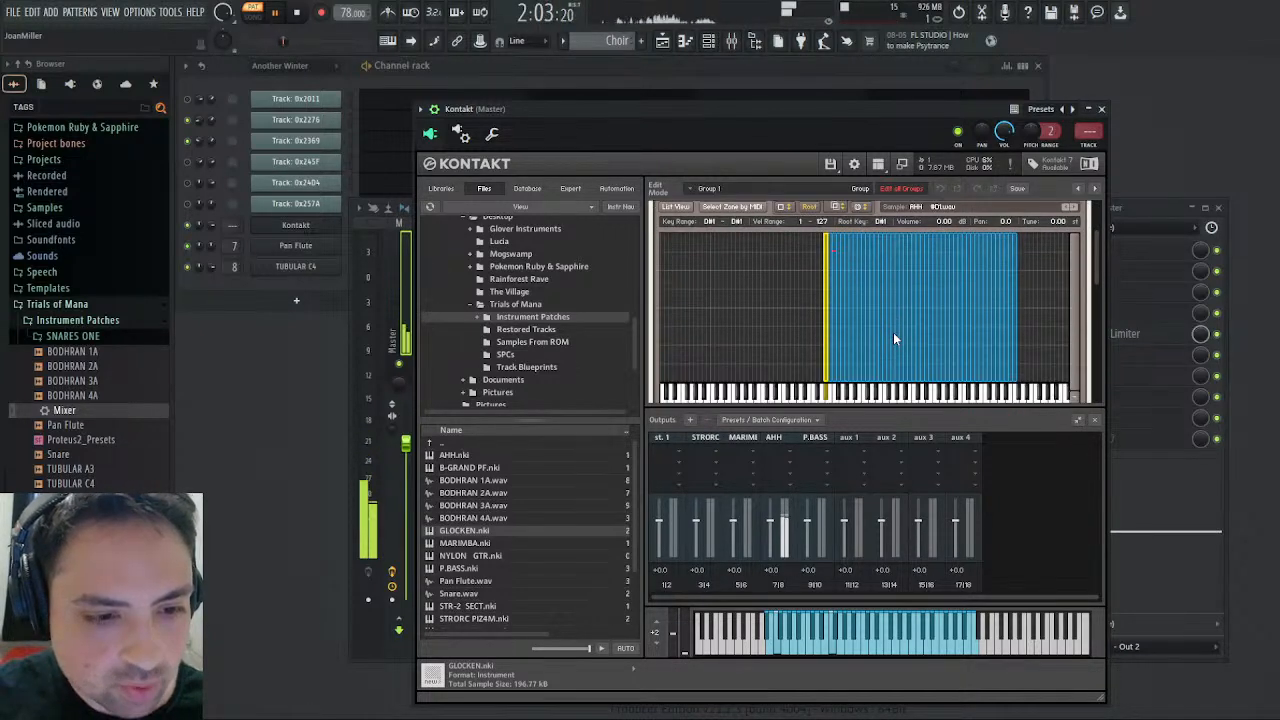
{"action": "key", "text": "space"}
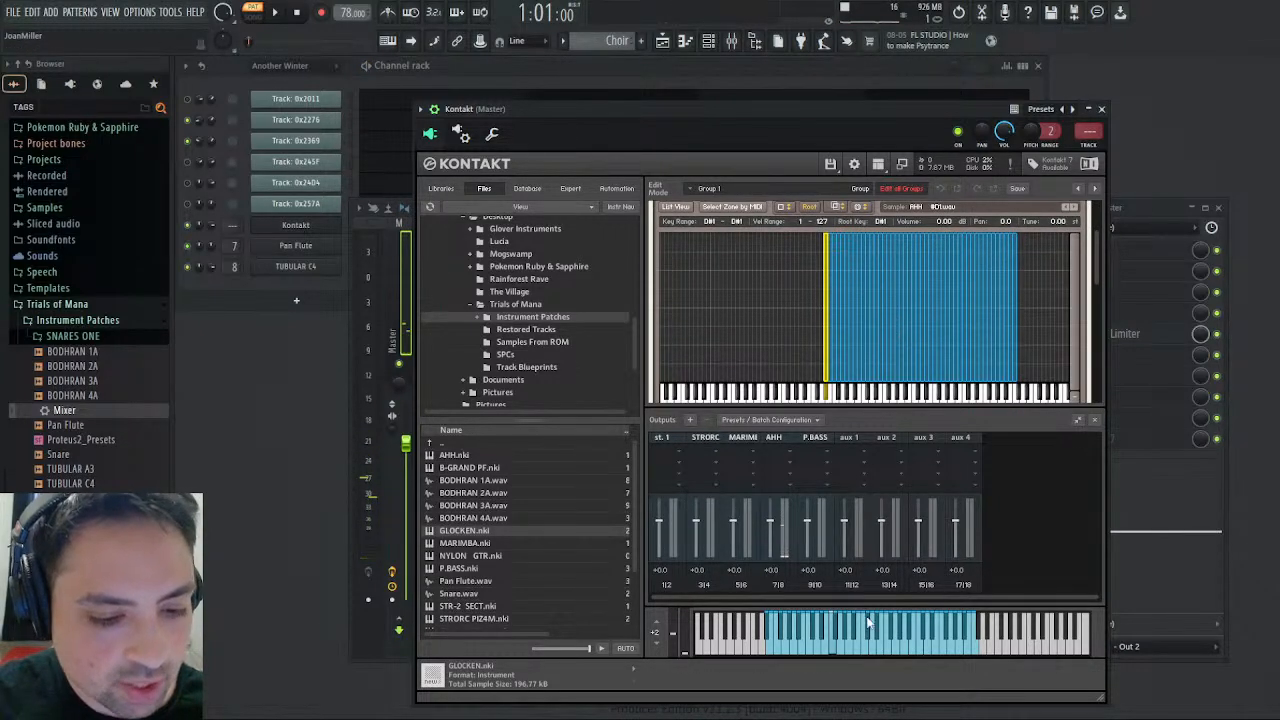
{"action": "left_click", "coordinate": [862, 652]}
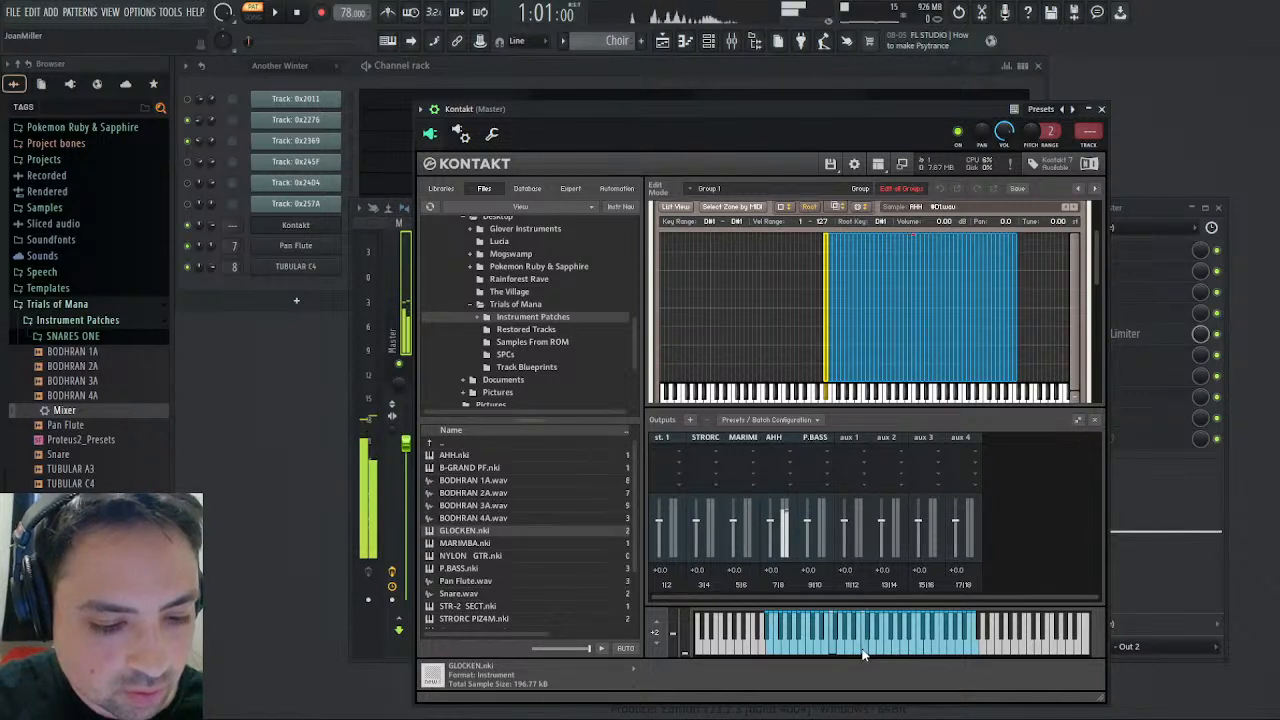
{"action": "left_click", "coordinate": [872, 652]}
{"action": "left_click", "coordinate": [880, 650]}
{"action": "left_click", "coordinate": [889, 653]}
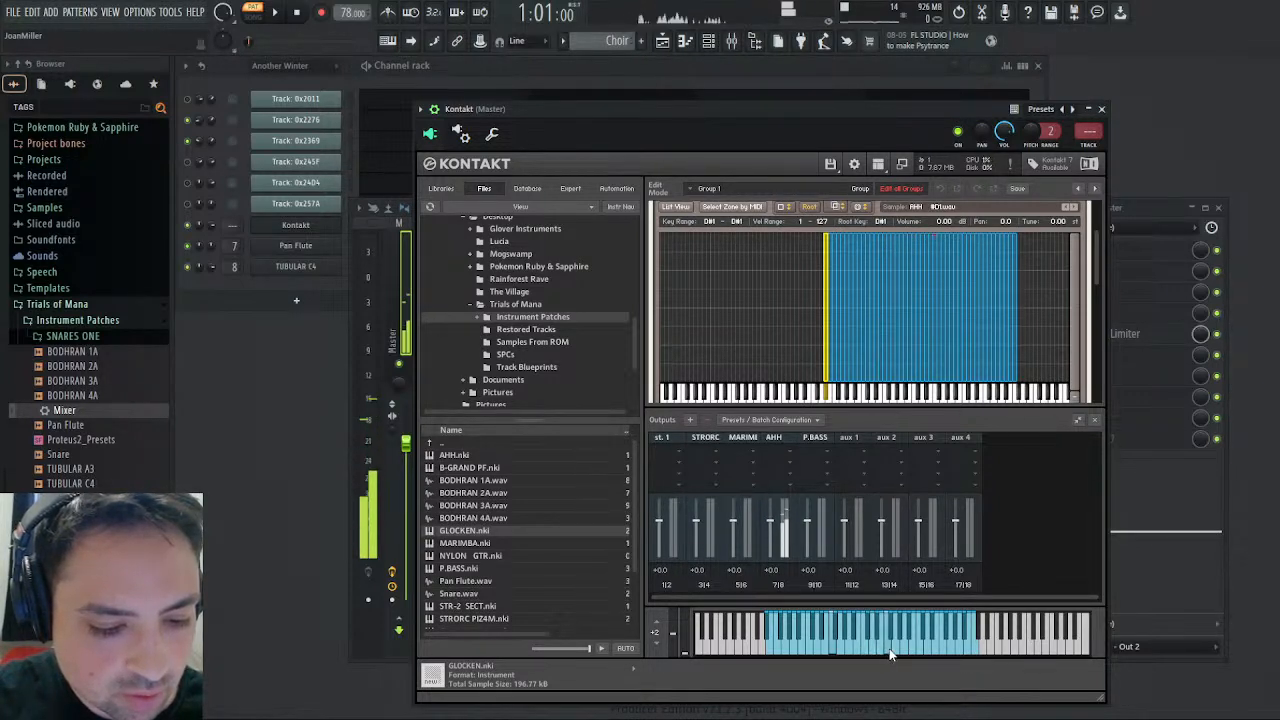
{"action": "left_click", "coordinate": [859, 648]}
{"action": "left_click", "coordinate": [851, 650]}
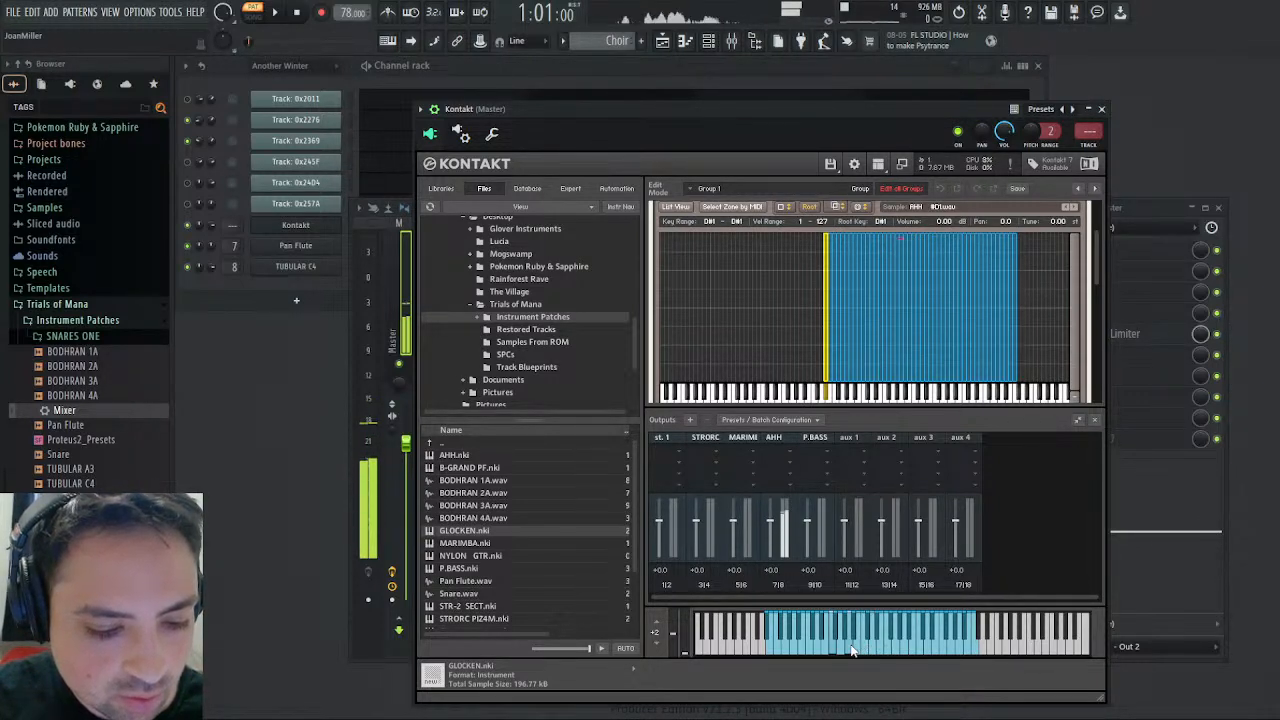
{"action": "left_click", "coordinate": [847, 652]}
{"action": "left_click", "coordinate": [866, 654]}
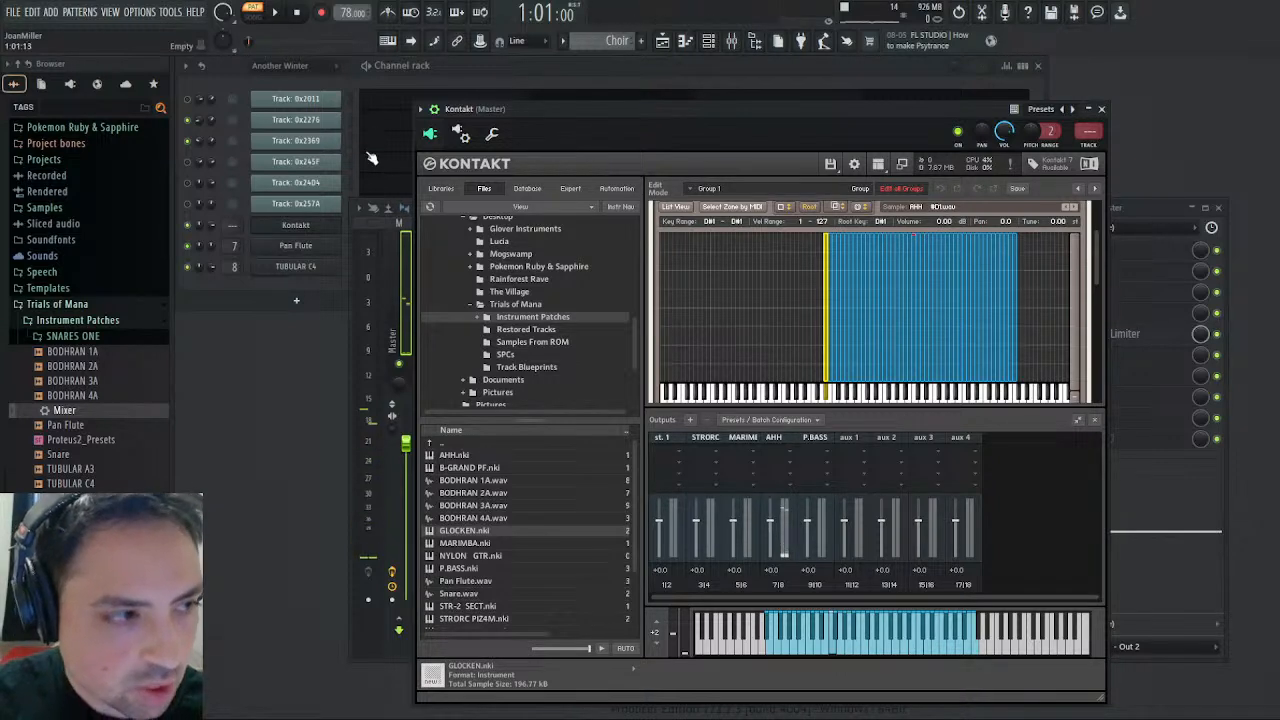
- Check the mixer with the Glockenspiel pattern selected, and switch to the Another Winter pattern
{"action": "left_click", "coordinate": [353, 120]}
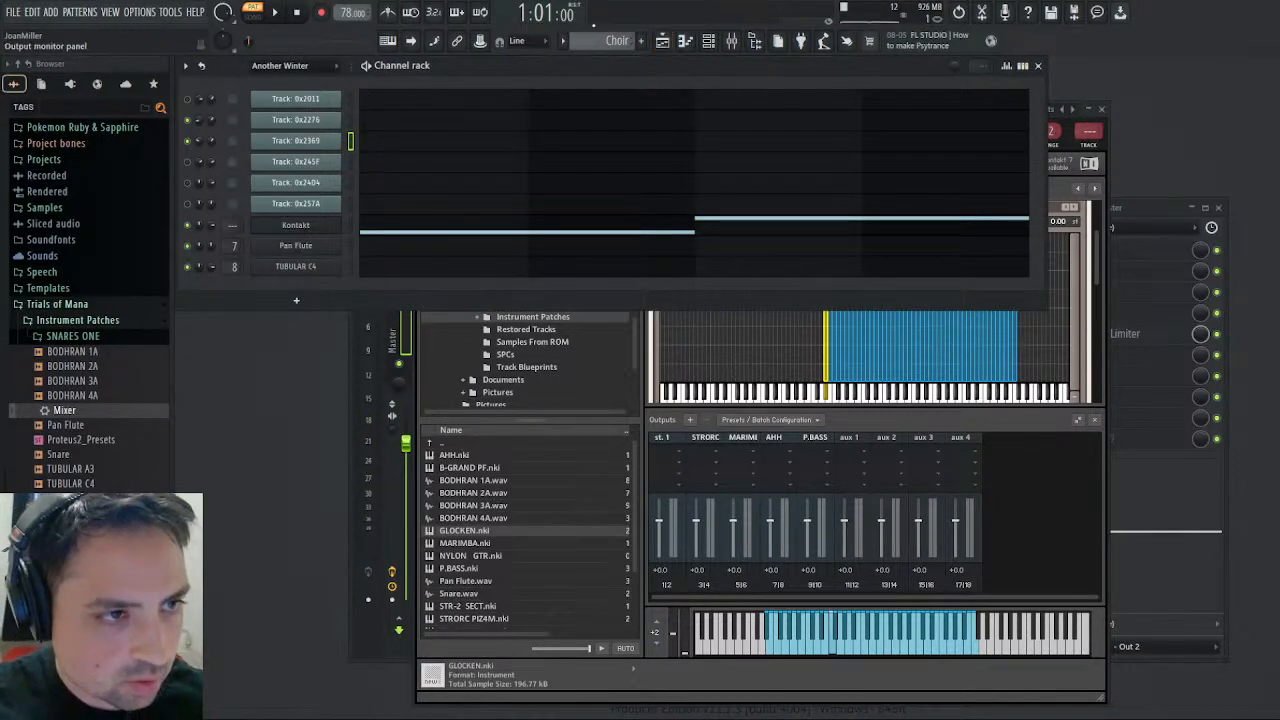
{"action": "scroll", "coordinate": [601, 42], "scroll_direction": "down", "scroll_amount": 2}
{"action": "scroll", "coordinate": [601, 42], "scroll_direction": "down", "scroll_amount": 2}
{"action": "left_click", "coordinate": [731, 40]}
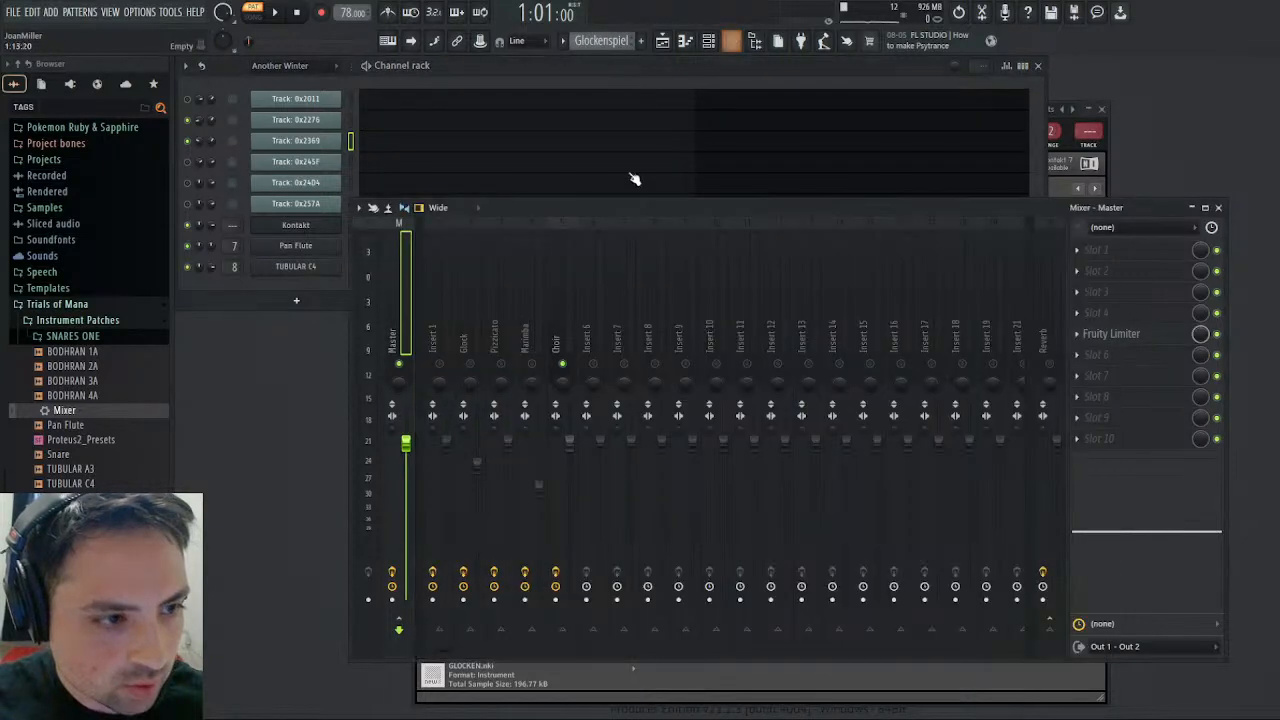
{"action": "left_click", "coordinate": [1218, 207]}
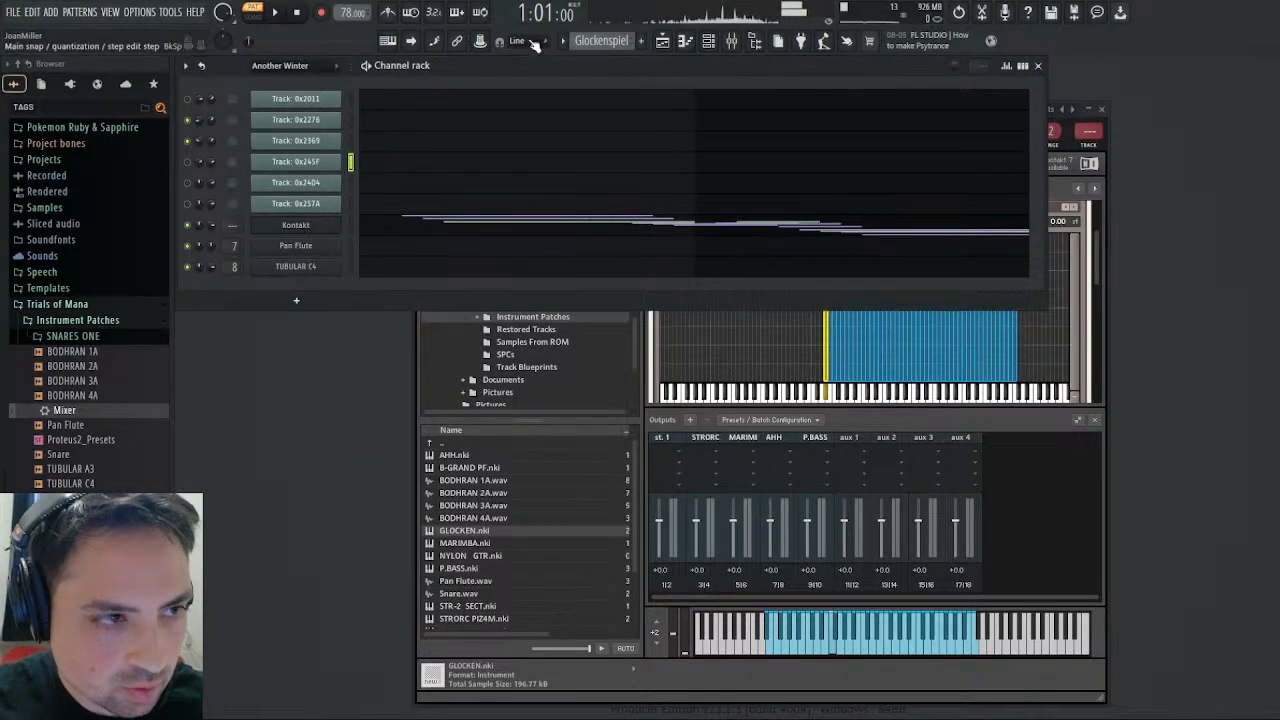
{"action": "scroll", "coordinate": [576, 42], "scroll_direction": "up", "scroll_amount": 2}
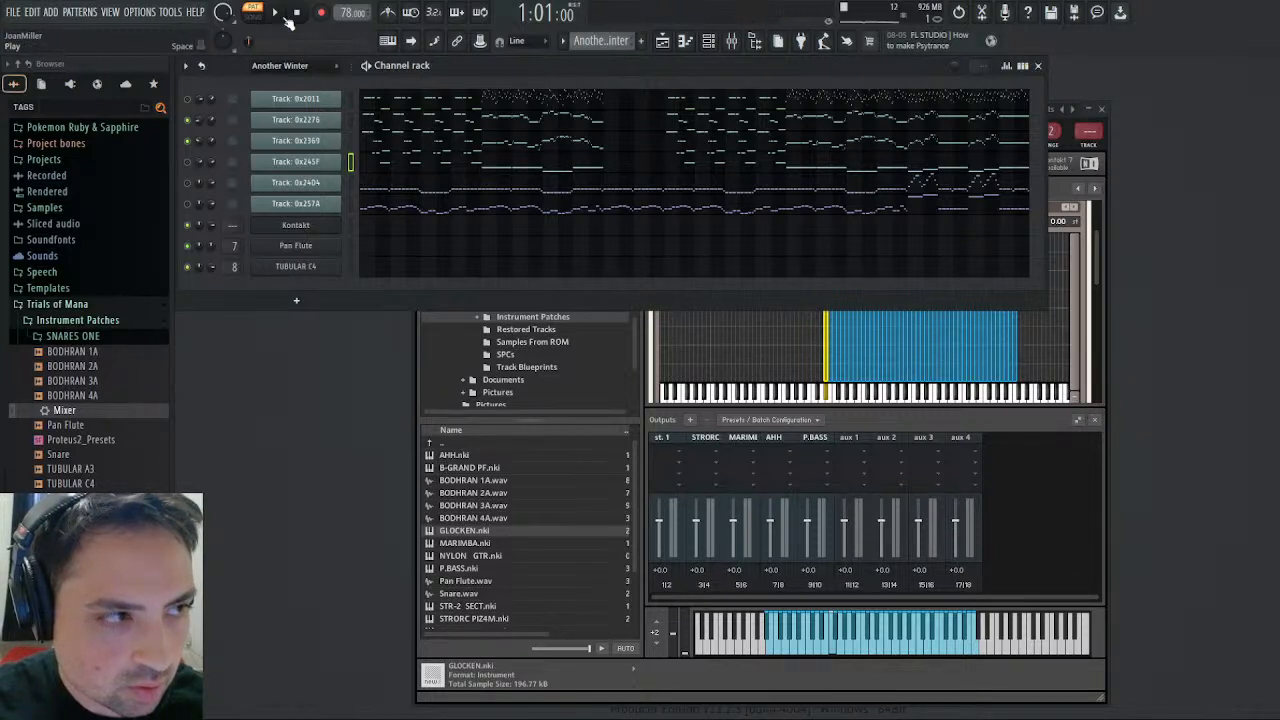
- Unmute Track: 0x245F, mute Track: 0x2369 and Track: 0x2276, and play the Another Winter pattern from around bar 13
{"action": "key", "text": "space"}
{"action": "left_click", "coordinate": [188, 162]}
{"action": "left_click", "coordinate": [188, 141]}
{"action": "left_click", "coordinate": [188, 120]}
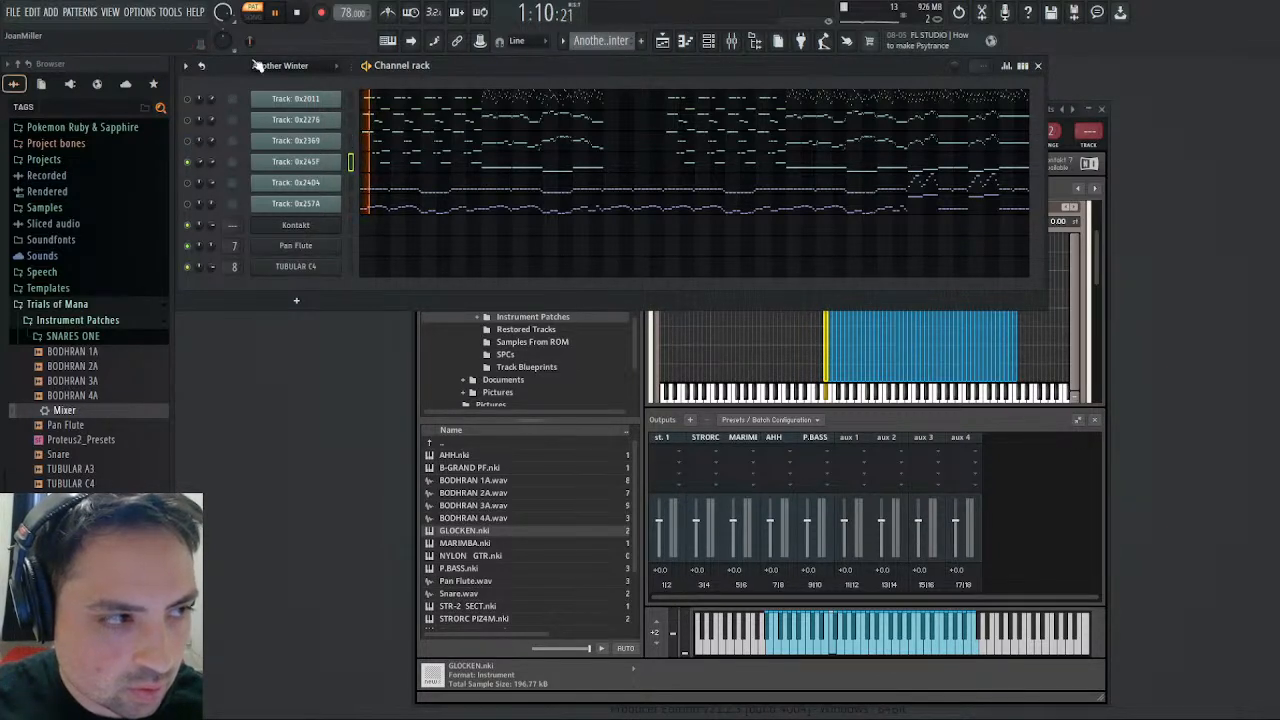
{"action": "left_click_drag", "start_coordinate": [250, 42], "coordinate": [291, 42]}
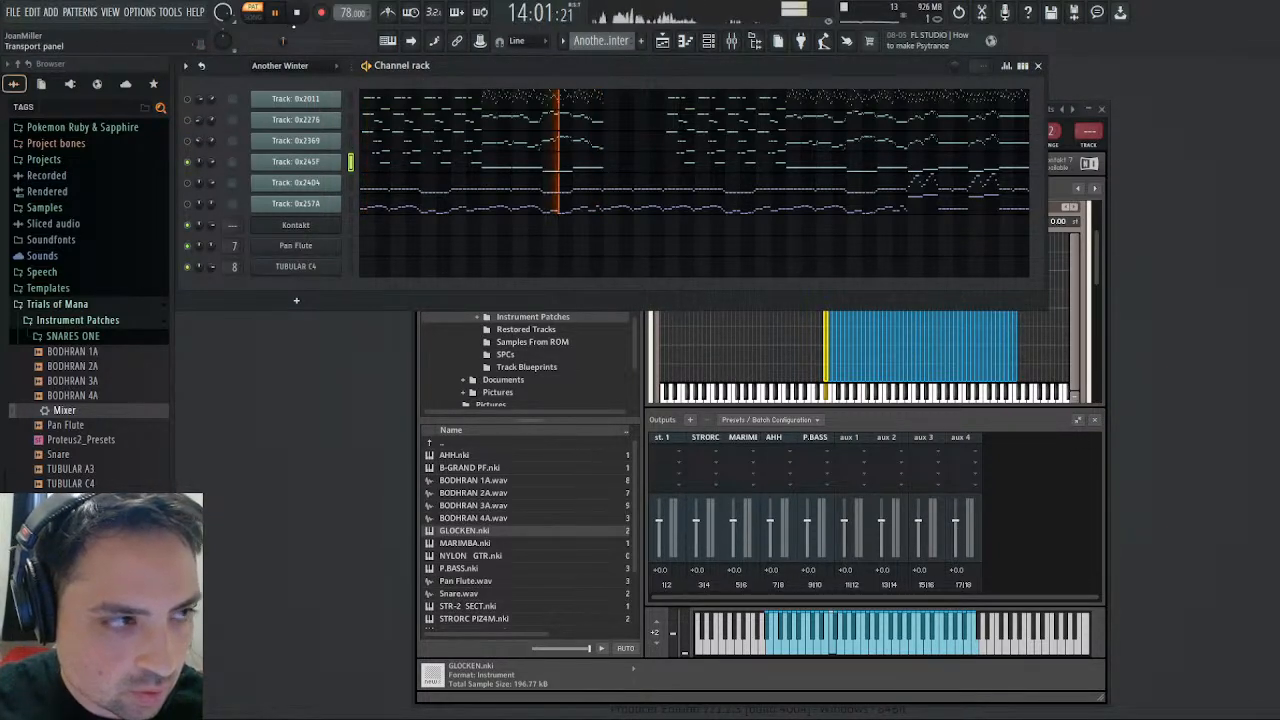
{"action": "left_click", "coordinate": [299, 14]}
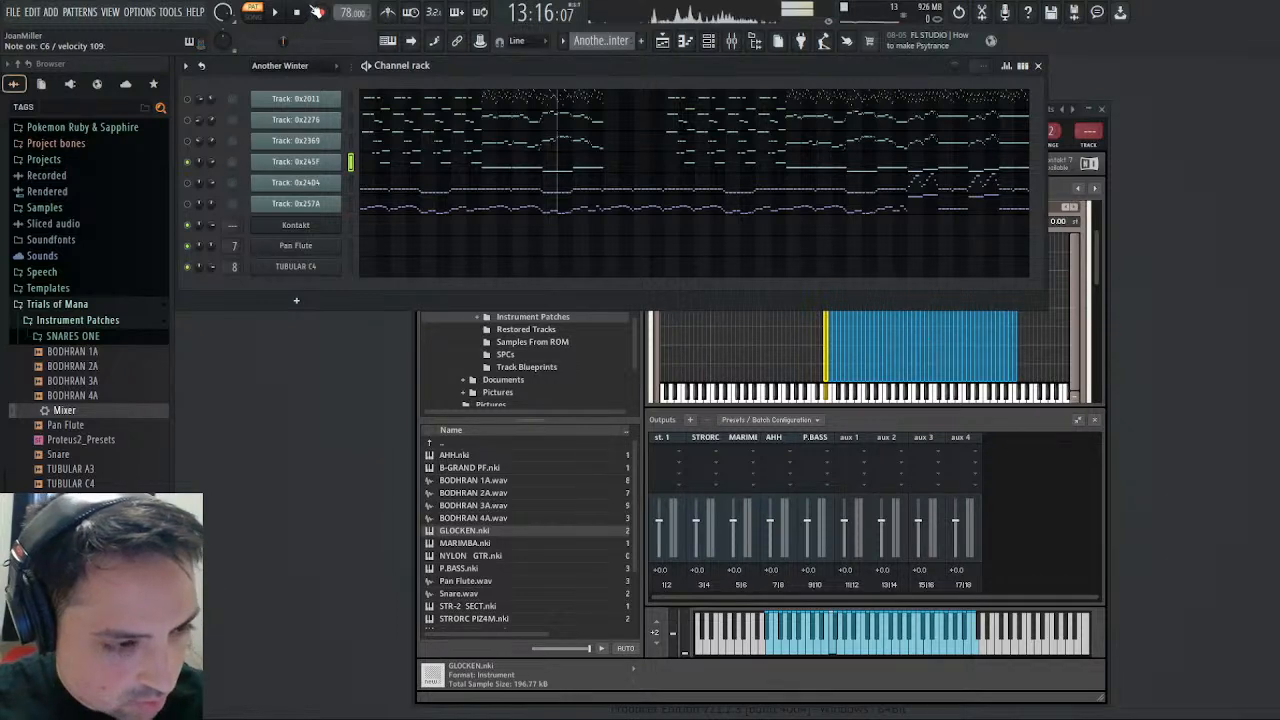
- Open the Kontakt channel's piano roll in the Another Winter pattern
{"action": "left_click", "coordinate": [318, 11]}
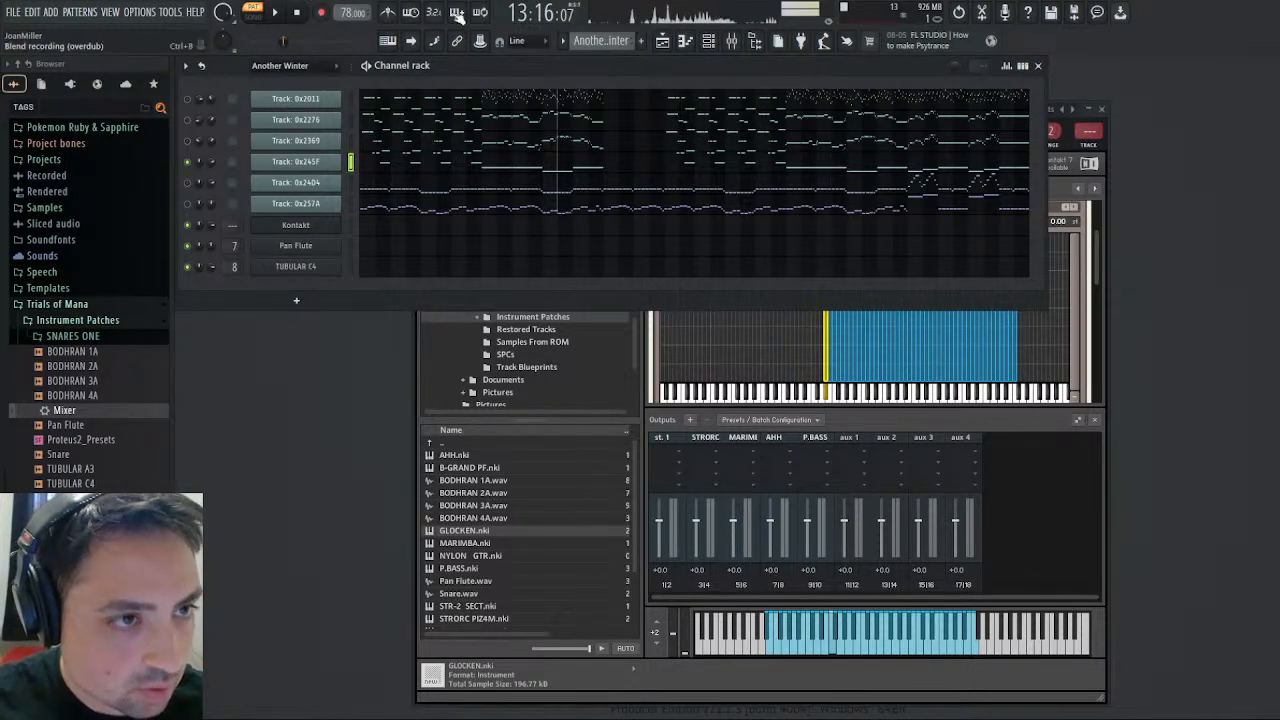
{"action": "left_click", "coordinate": [374, 230]}
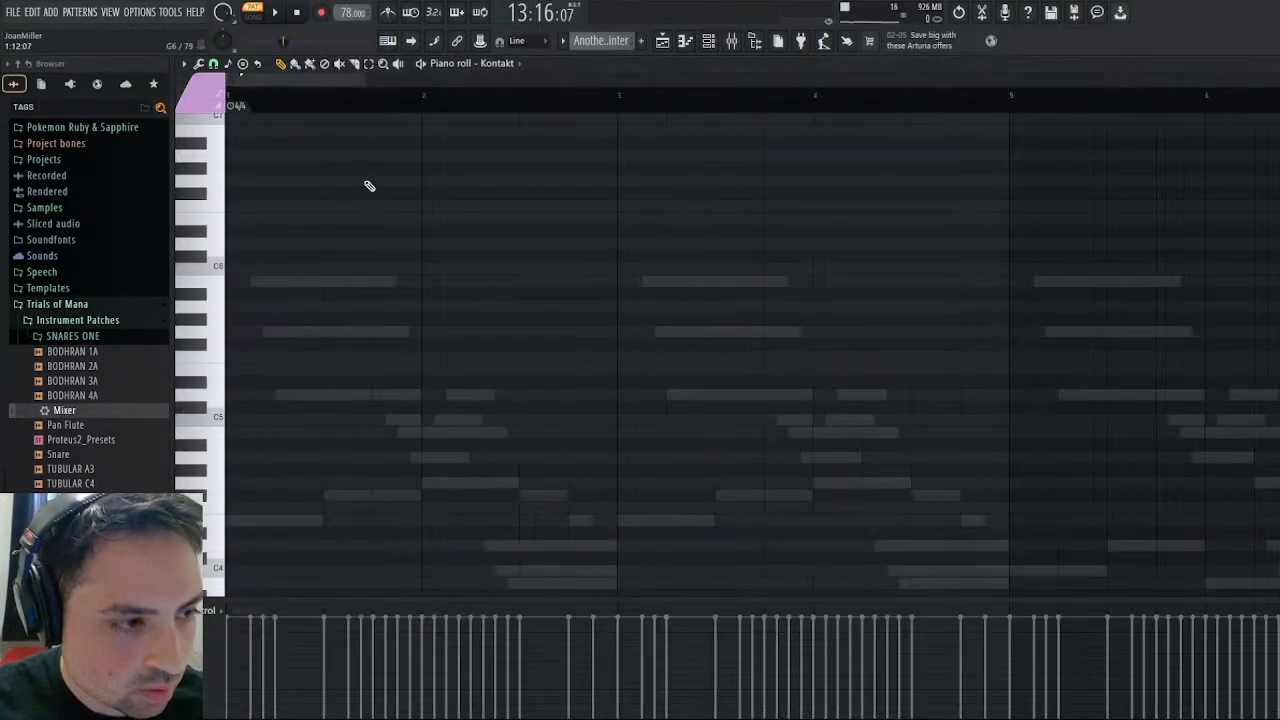
- Audition Kontakt notes through a different piano roll colour group and compare them with Track: 0x245F
{"action": "left_click", "coordinate": [191, 196]}
{"action": "left_click", "coordinate": [203, 94]}
{"action": "left_click", "coordinate": [191, 206]}
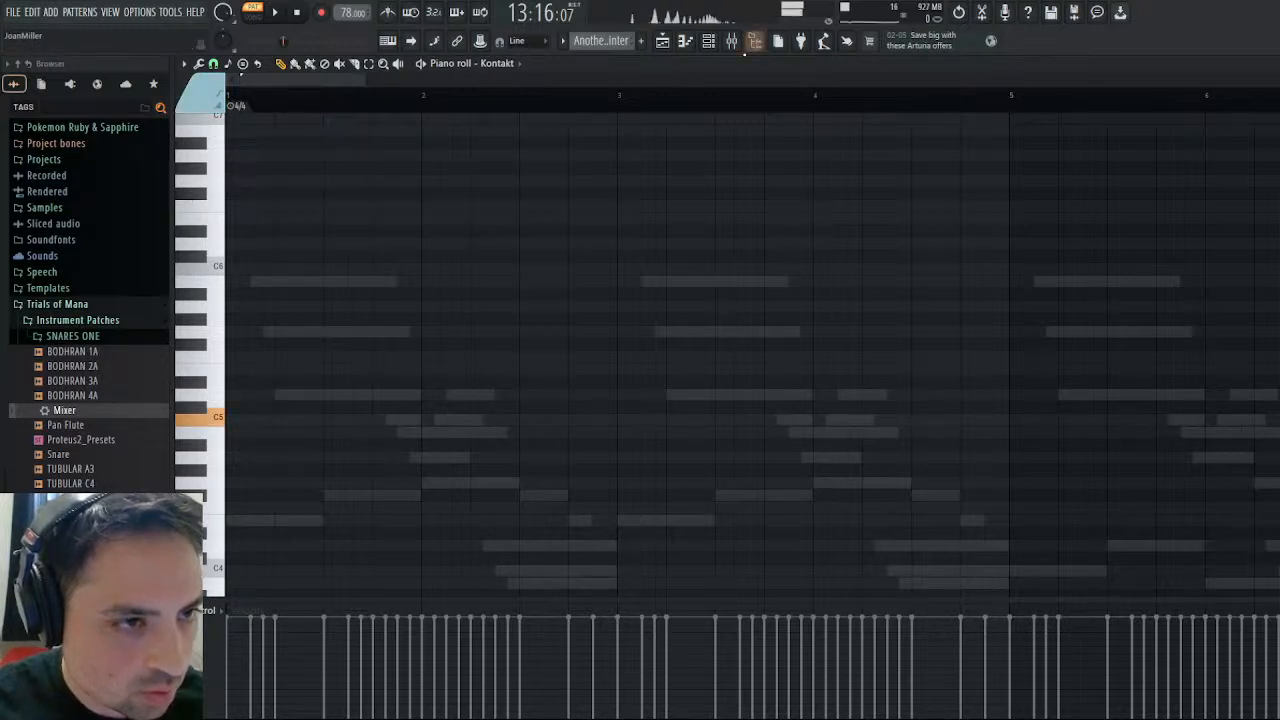
{"action": "left_click", "coordinate": [1270, 64]}
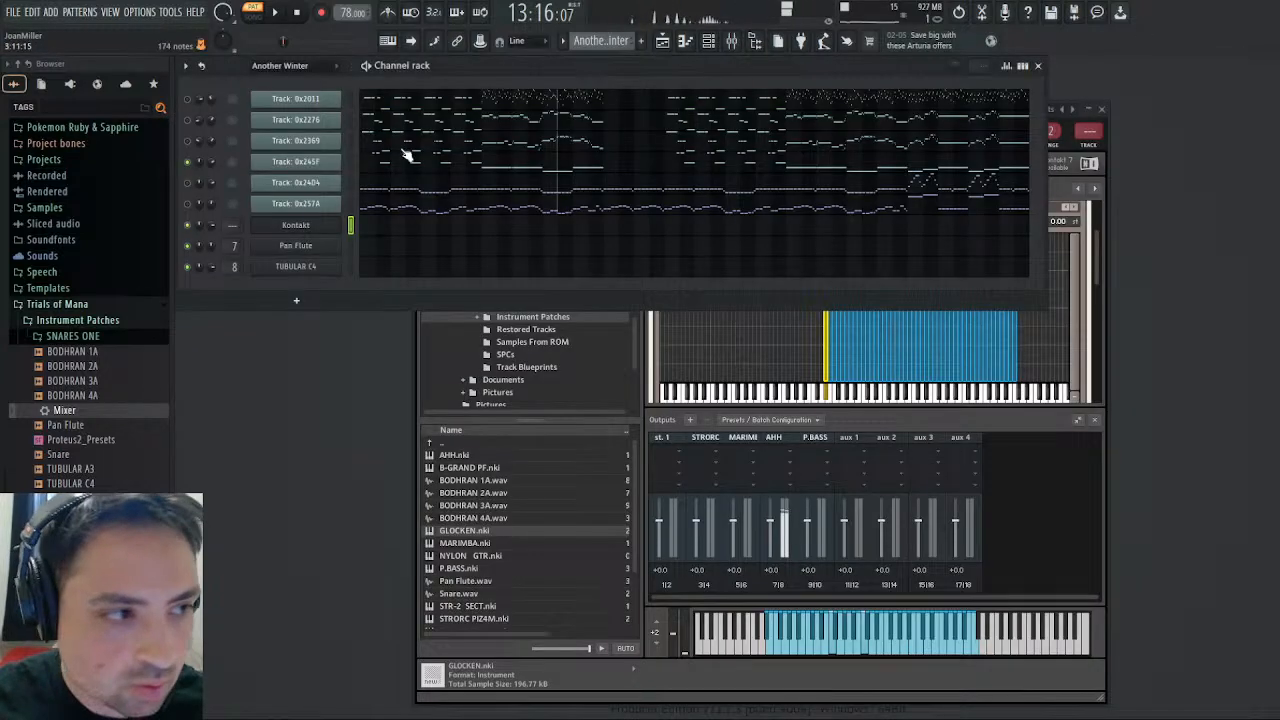
{"action": "left_click", "coordinate": [352, 162]}
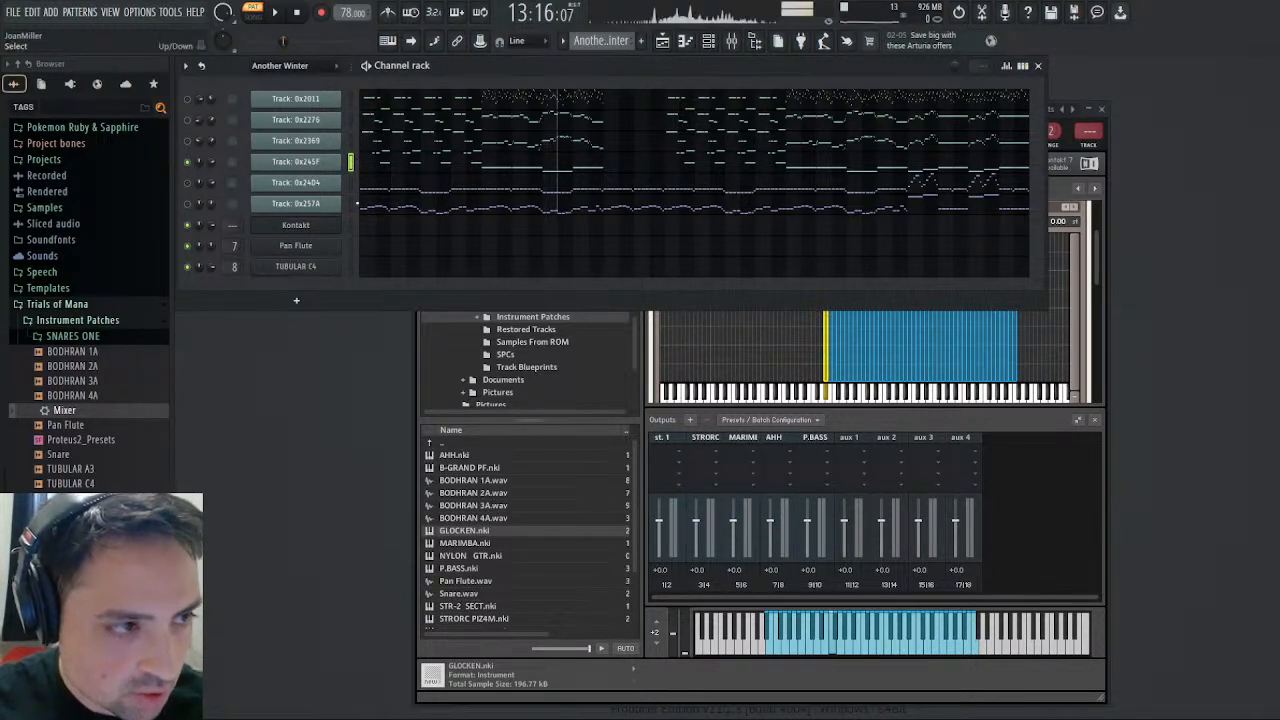
{"action": "left_click", "coordinate": [353, 225]}
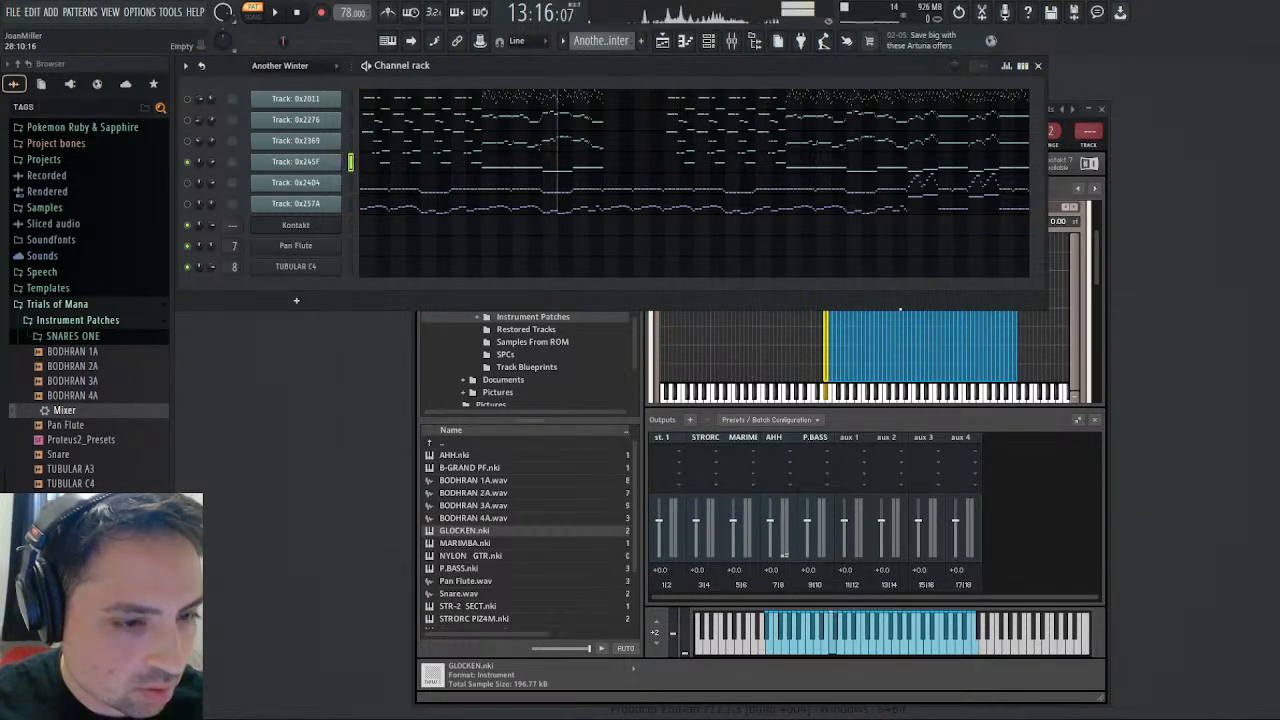
- Remove the AHH zones below G3 in Kontakt's mapping and stretch the G3 zone down over their key range
{"action": "mouse_move", "coordinate": [1095, 263]}
{"action": "left_mouse_down"}
{"action": "mouse_move", "coordinate": [1101, 309]}
{"action": "mouse_move", "coordinate": [1095, 267]}
{"action": "left_mouse_up"}
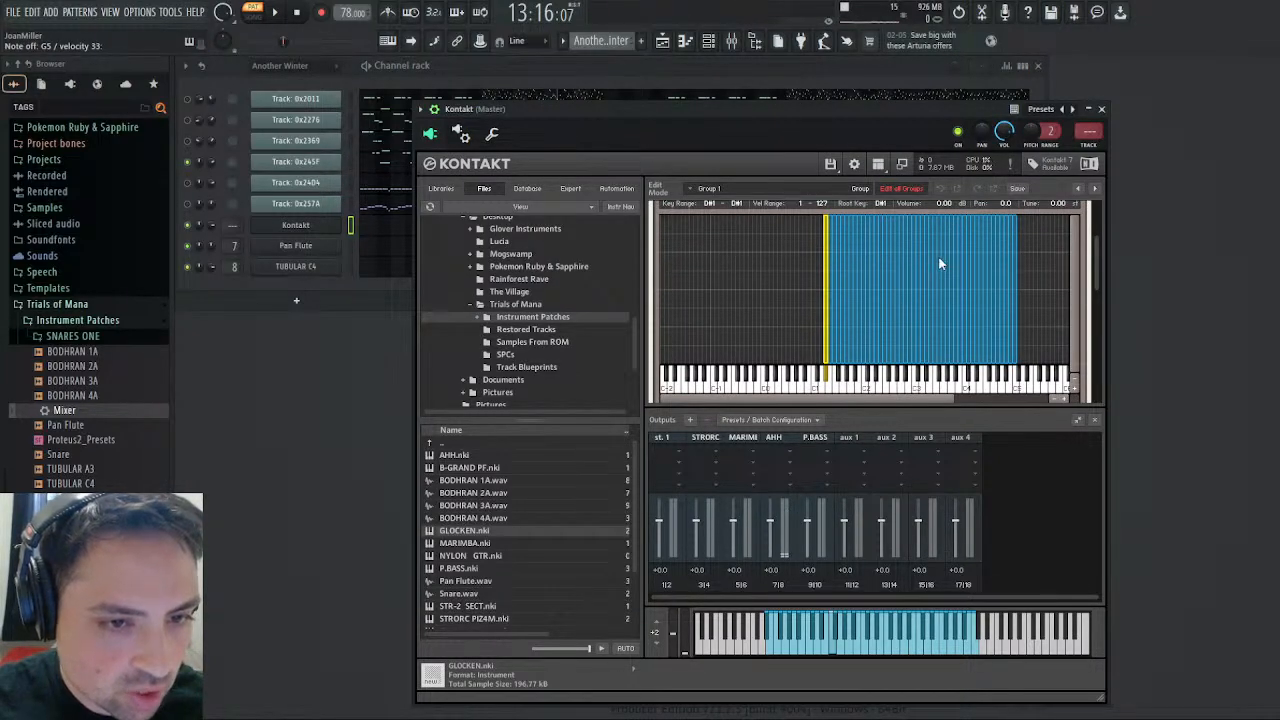
{"action": "left_click_drag", "start_coordinate": [756, 256], "coordinate": [938, 272]}
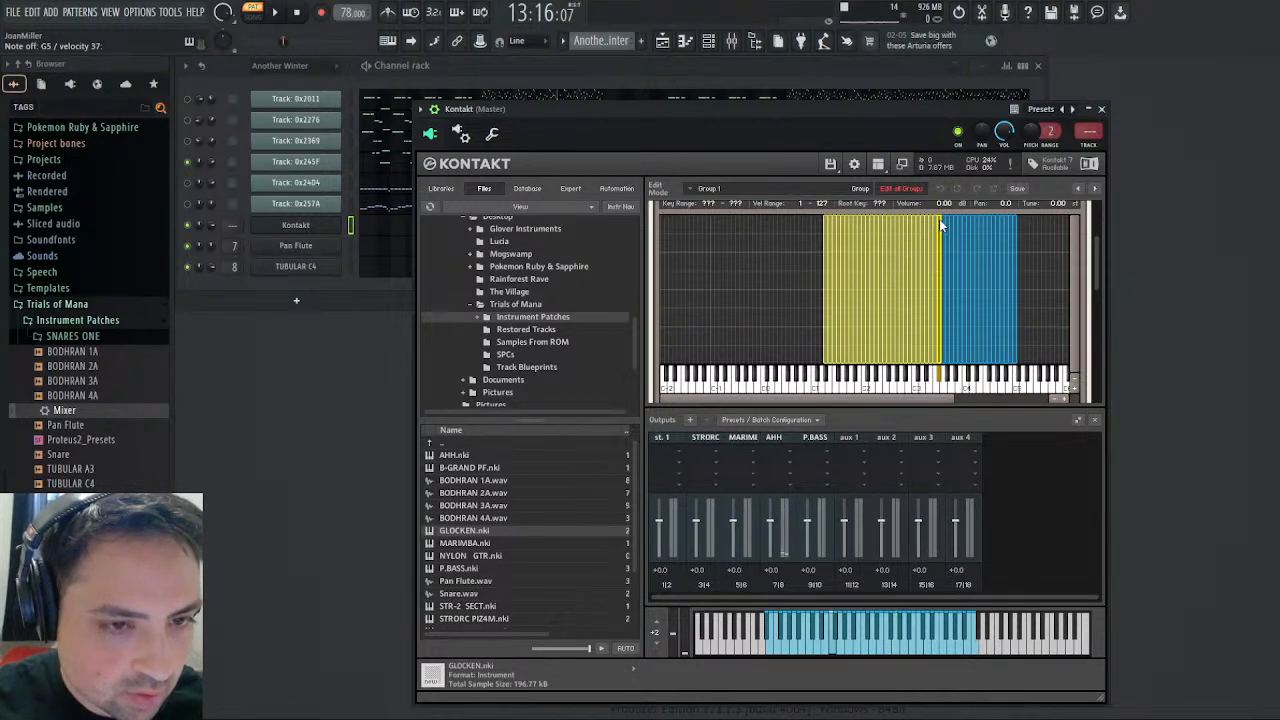
{"action": "left_click_drag", "start_coordinate": [938, 218], "coordinate": [824, 267]}
{"action": "left_click", "coordinate": [941, 270]}
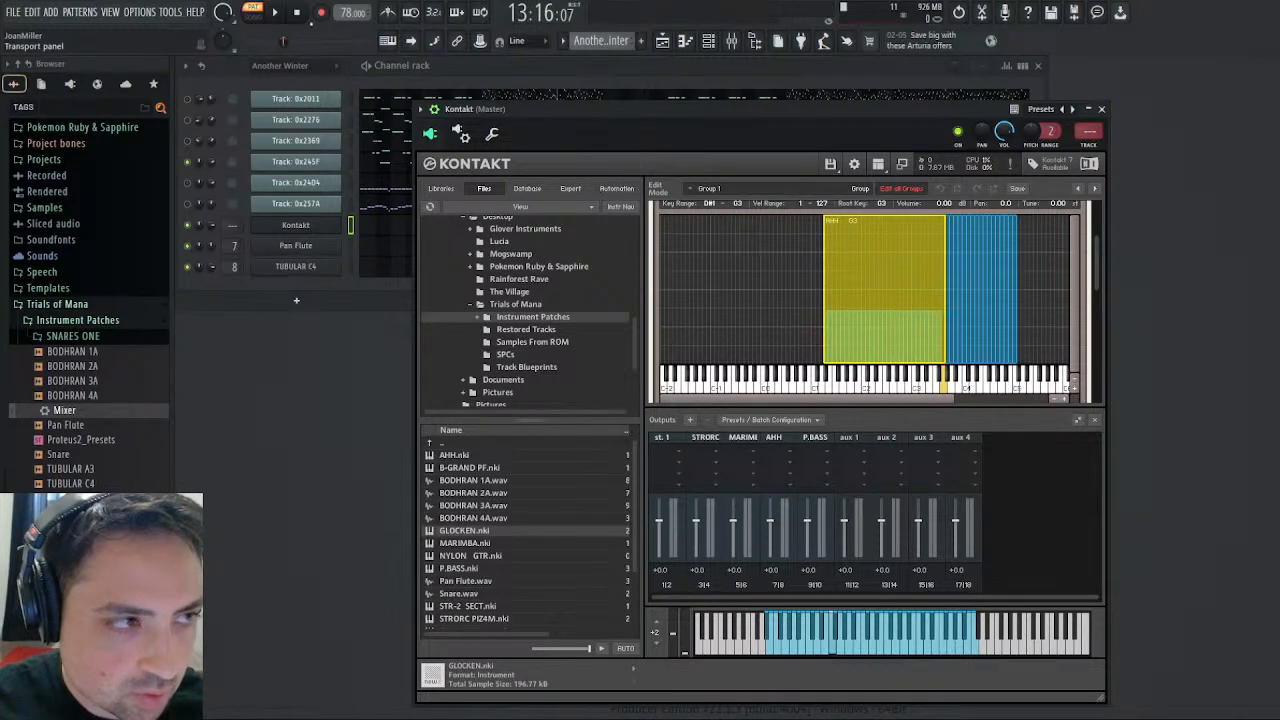
- Play the Another Winter pattern, switch to the Choir pattern, and check AHH's volume envelope and pitch modulation in Kontakt
{"action": "left_click", "coordinate": [278, 14]}
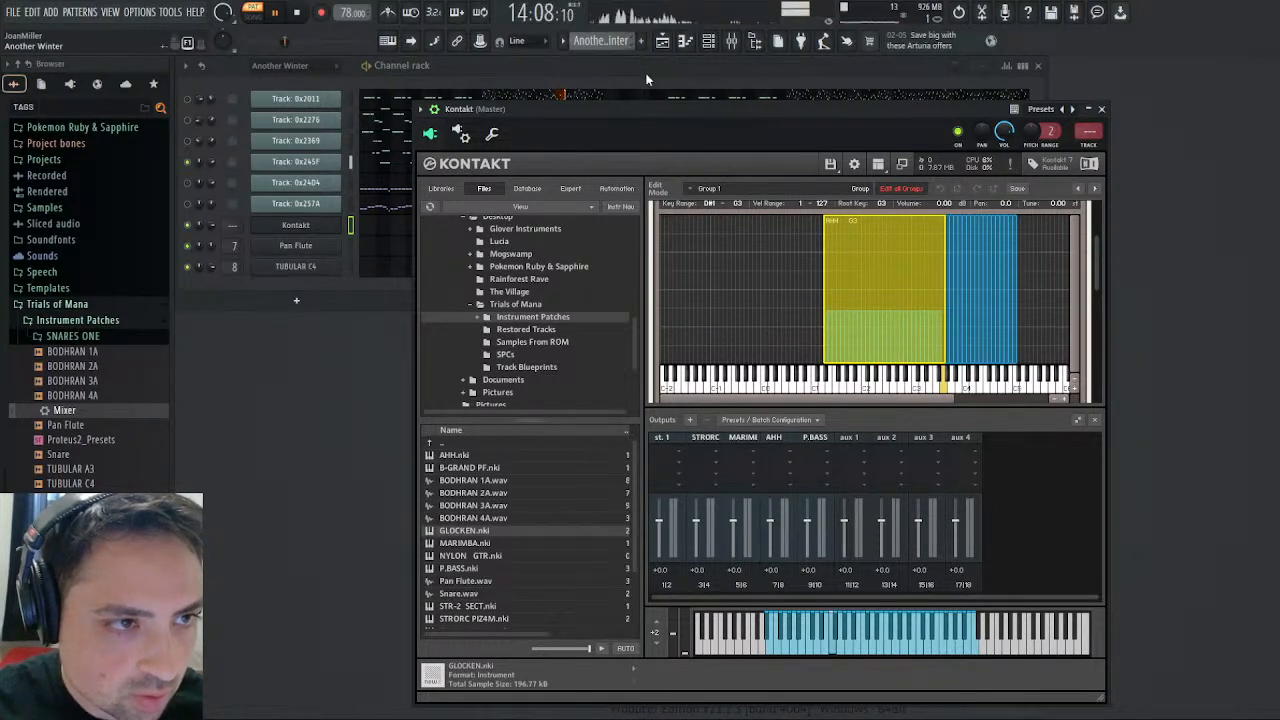
{"action": "left_click", "coordinate": [640, 128]}
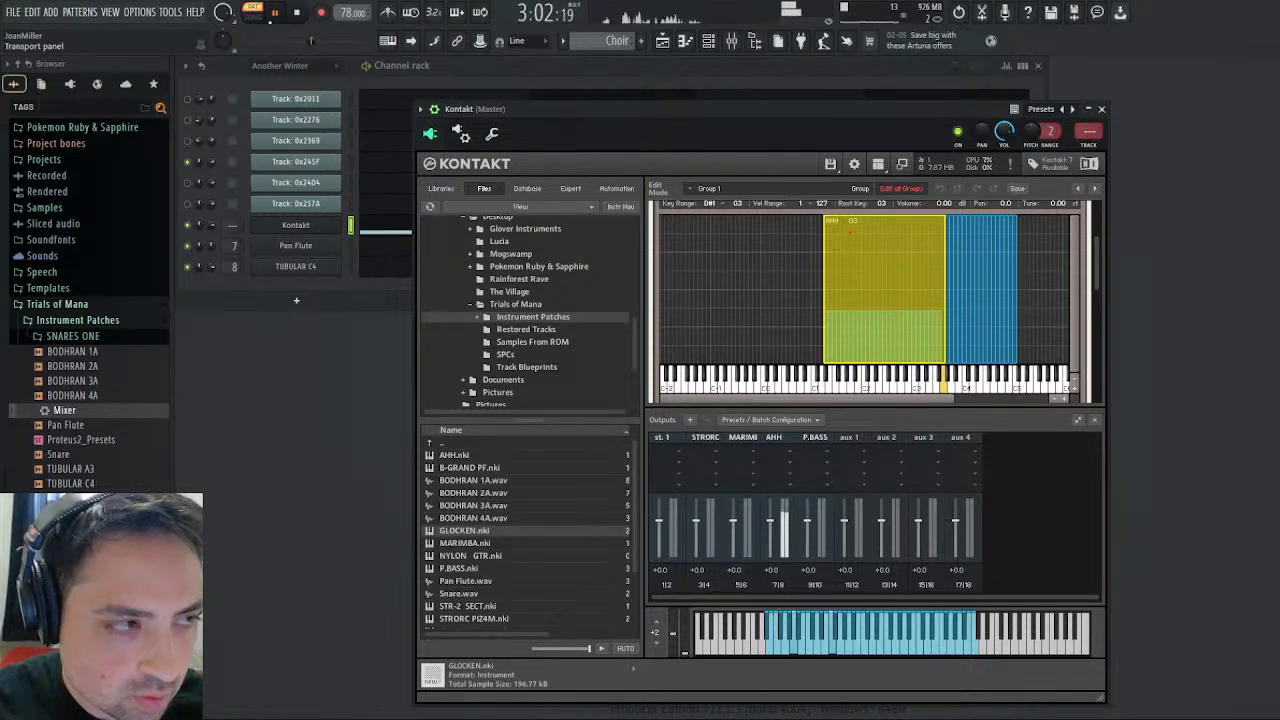
{"action": "left_click", "coordinate": [297, 14]}
{"action": "left_click", "coordinate": [280, 15]}
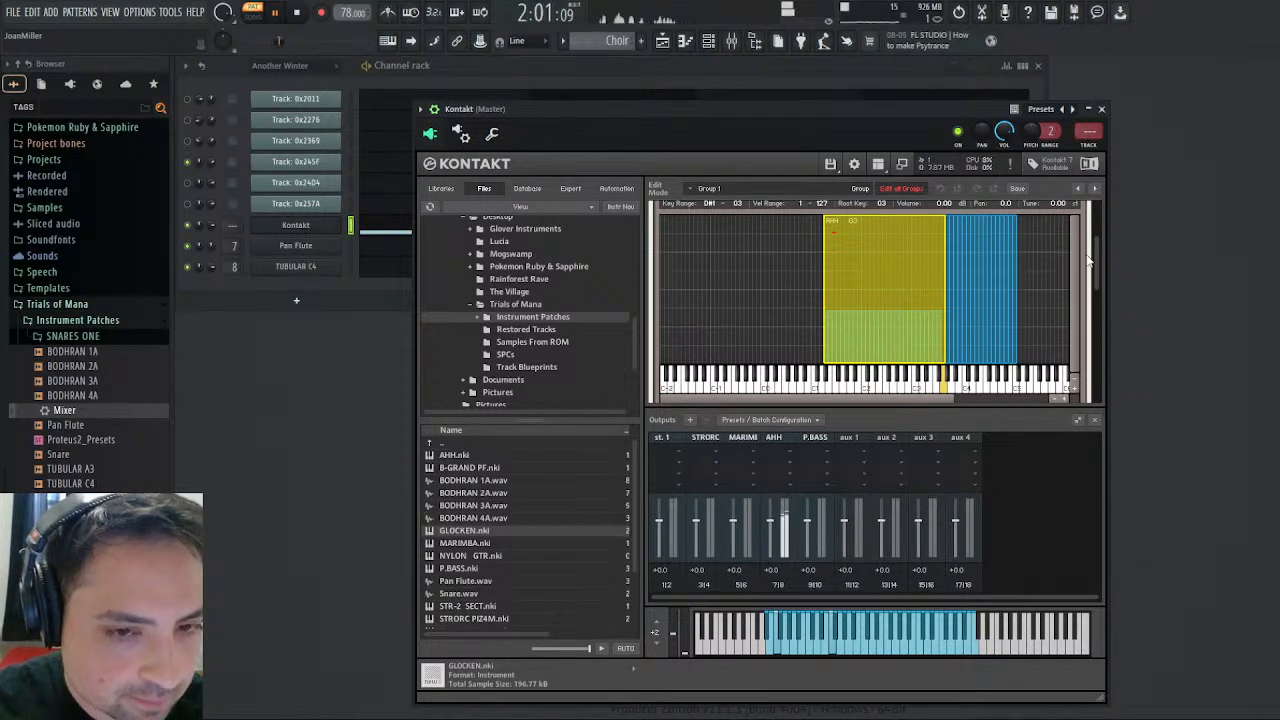
{"action": "left_click_drag", "start_coordinate": [1094, 251], "coordinate": [1121, 371]}
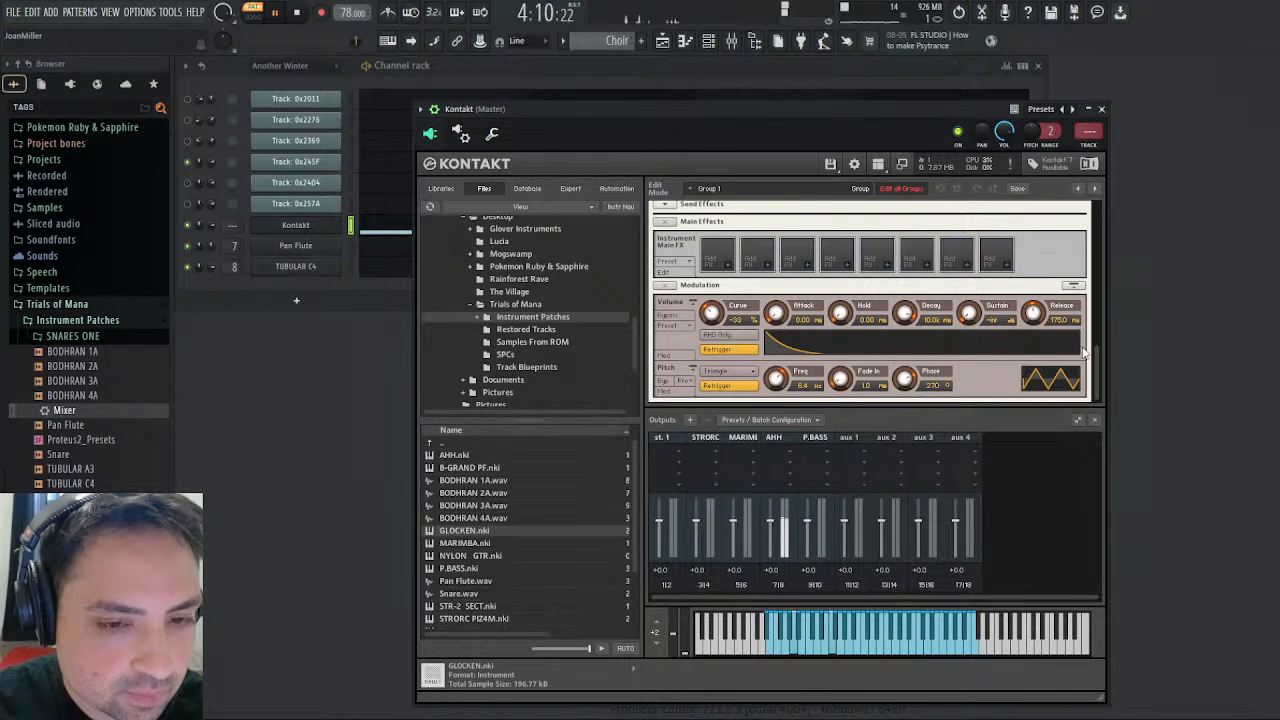
{"action": "left_click_drag", "start_coordinate": [1095, 360], "coordinate": [1110, 205]}
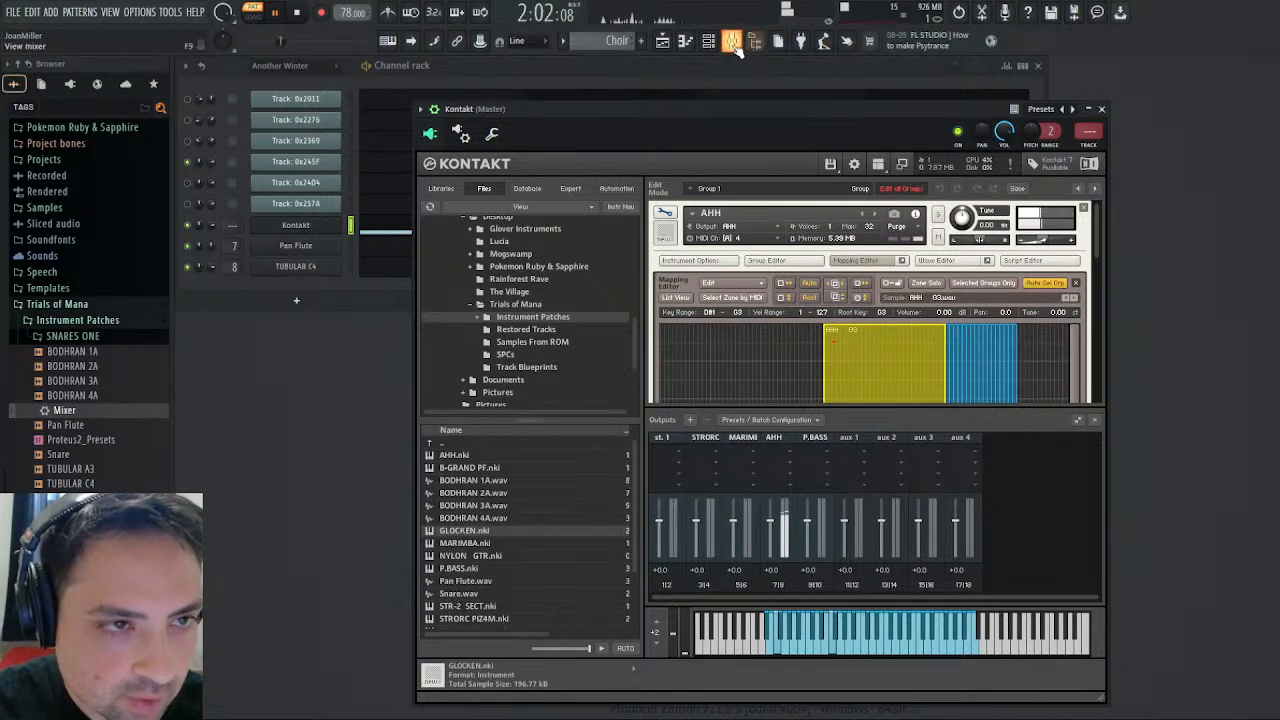
- Raise the Choir mixer track's Saturation Knob to just past its midpoint while replaying the Choir pattern
{"action": "left_click", "coordinate": [731, 40]}
{"action": "left_click", "coordinate": [556, 300]}
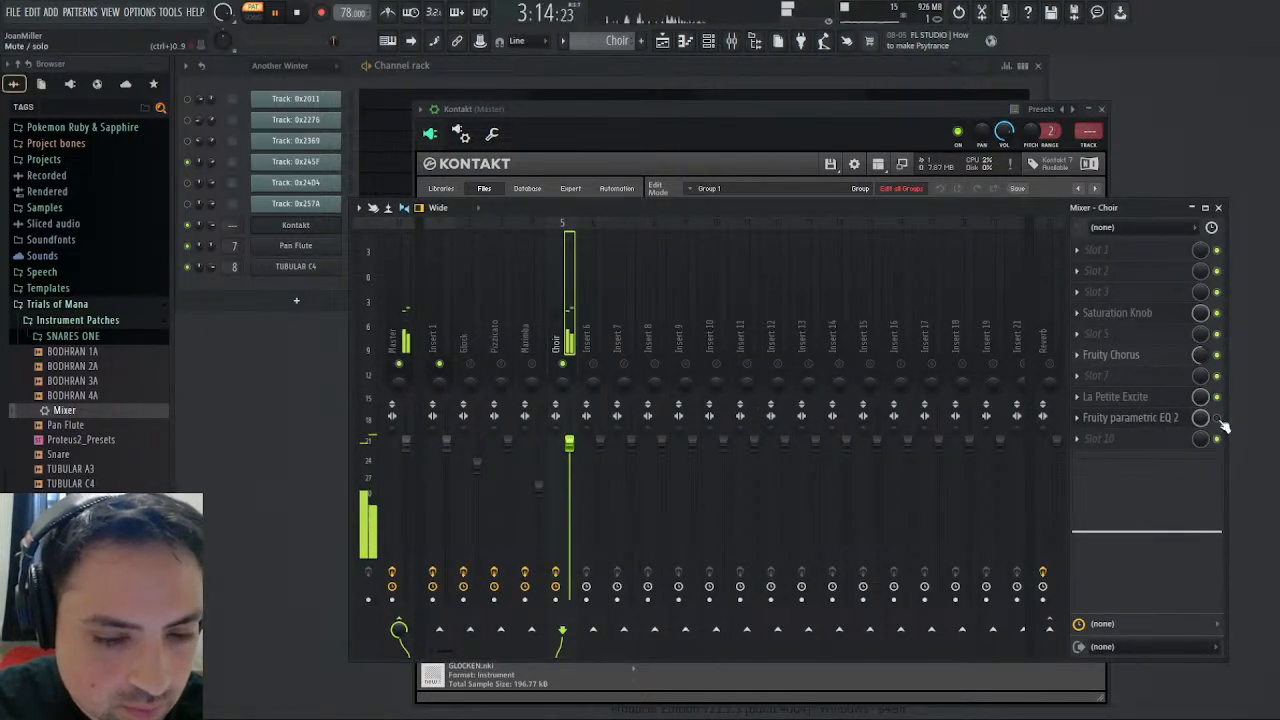
{"action": "left_click", "coordinate": [300, 15]}
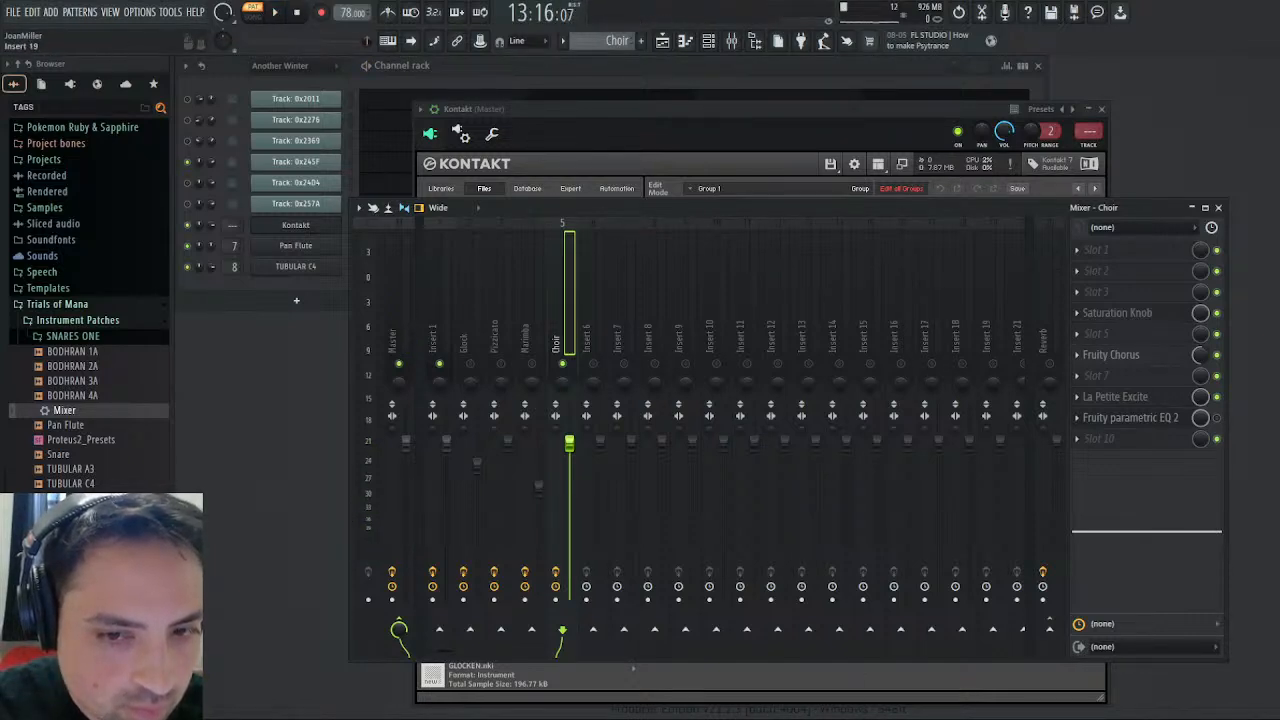
{"action": "left_click", "coordinate": [276, 14]}
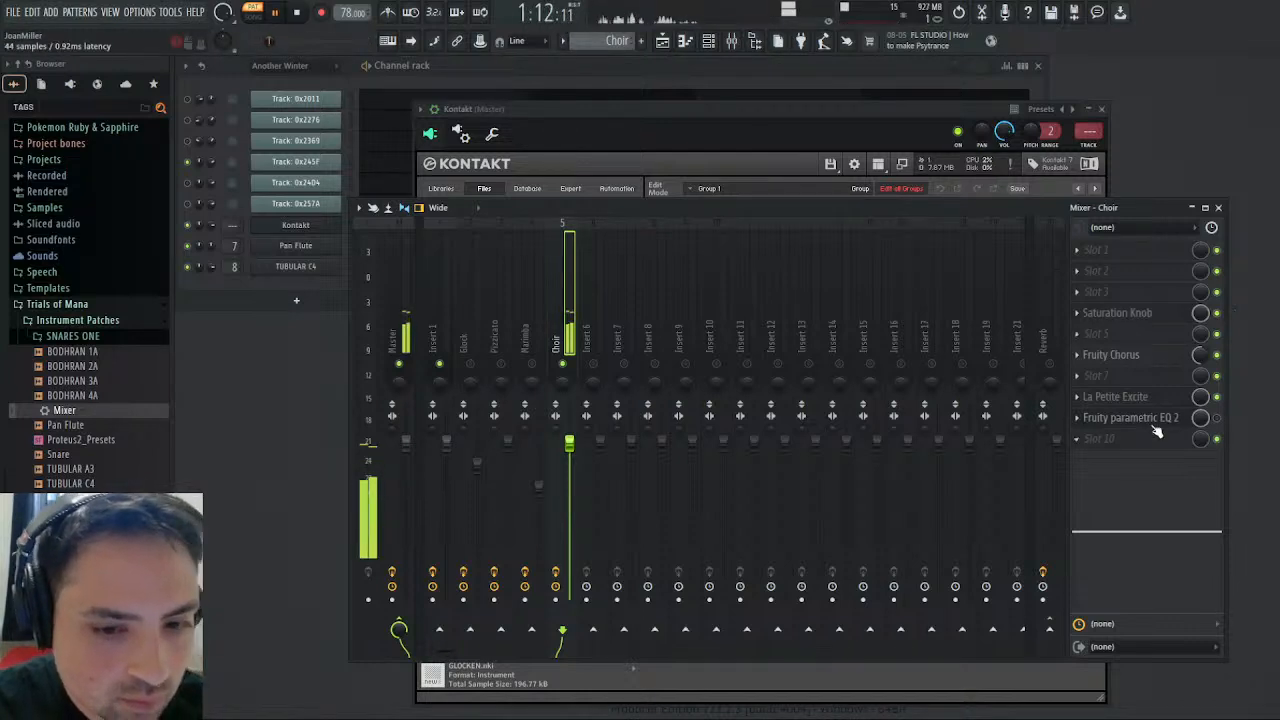
{"action": "left_click", "coordinate": [1168, 314]}
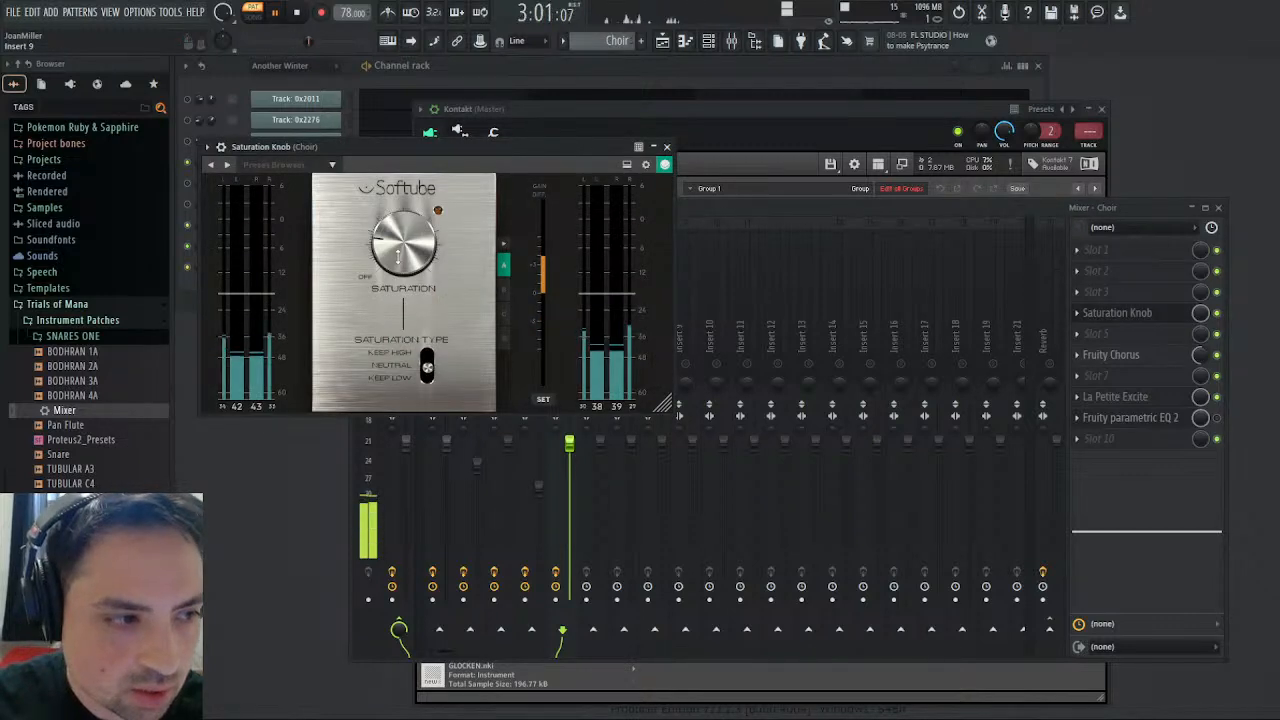
{"action": "left_click_drag", "start_coordinate": [400, 255], "coordinate": [408, 248]}
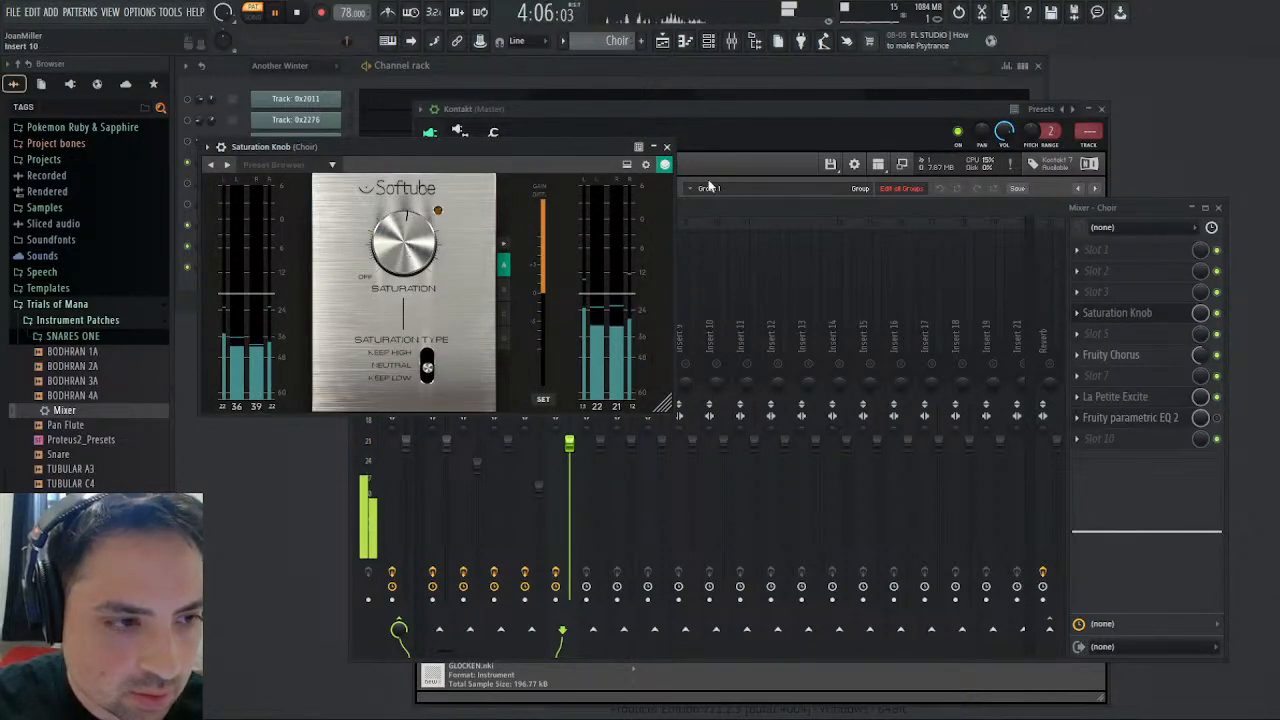
{"action": "left_click", "coordinate": [667, 147]}
- Adjust the High control of Choir's La Petite Excite and cut the track EQ's high band to 2.9k at -18.0
{"action": "left_click", "coordinate": [1150, 397]}
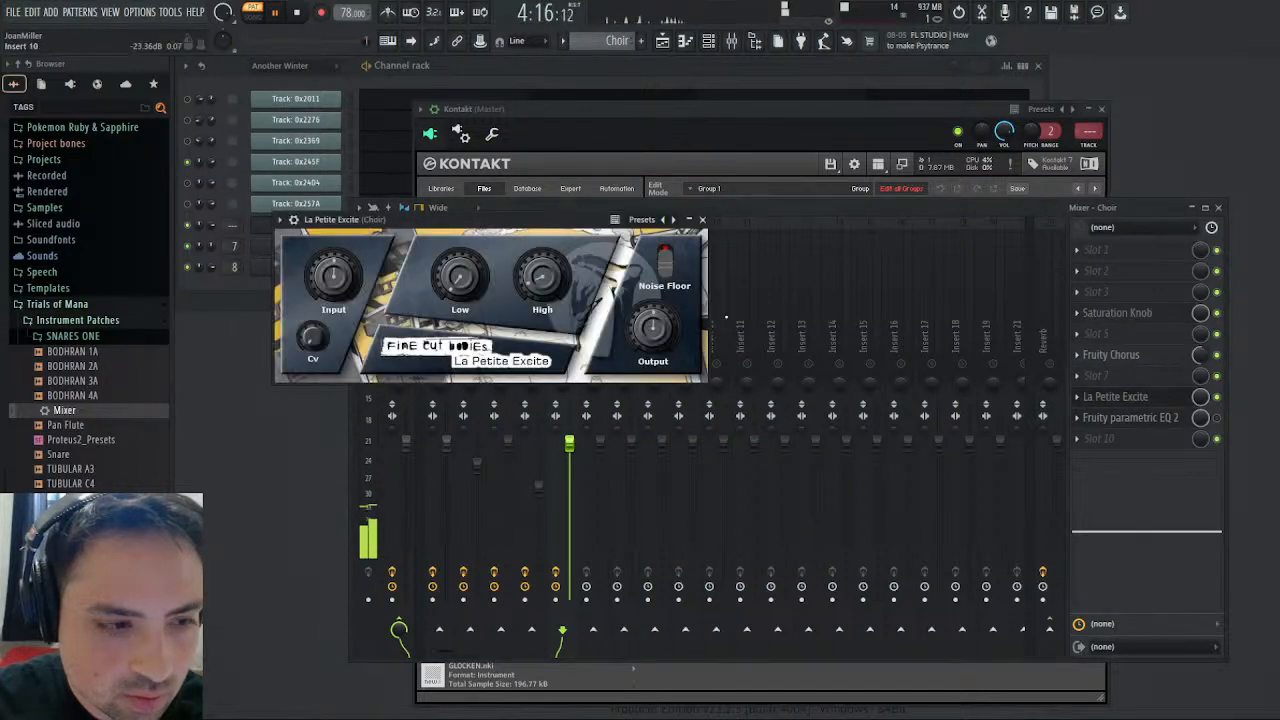
{"action": "left_click_drag", "start_coordinate": [549, 287], "coordinate": [544, 285]}
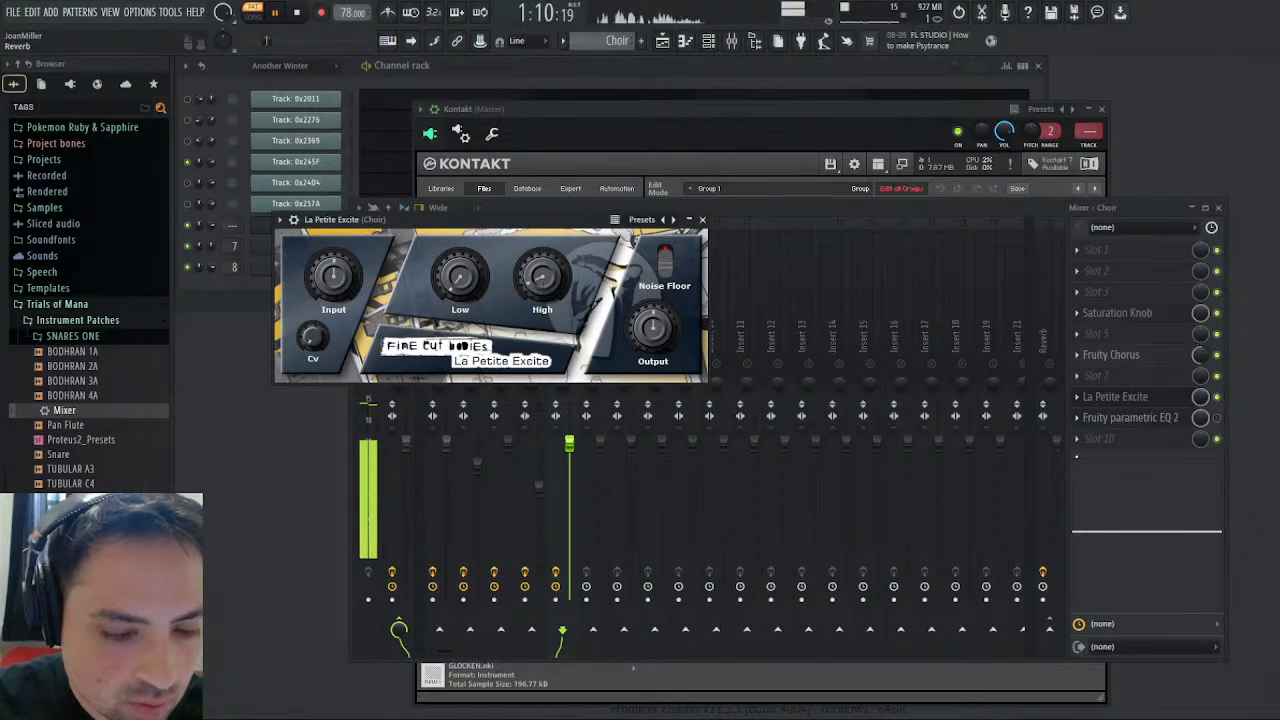
{"action": "left_click_drag", "start_coordinate": [1200, 531], "coordinate": [1168, 586]}
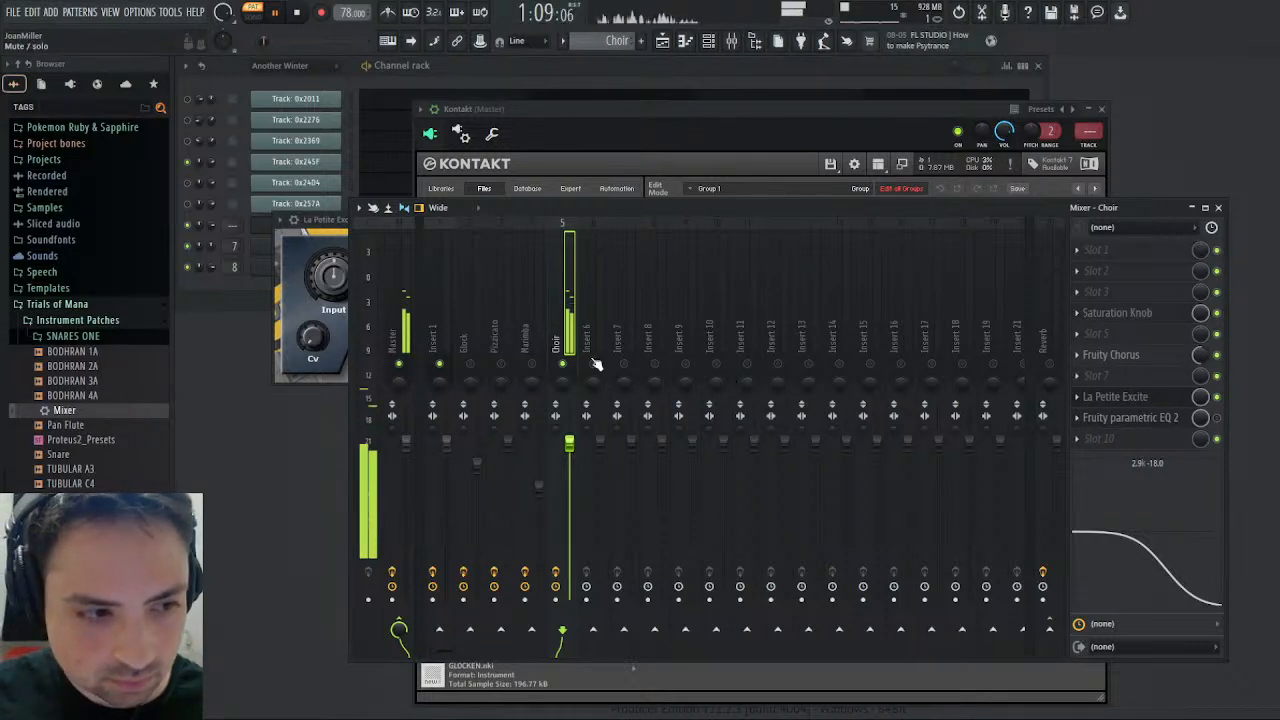
{"action": "key", "text": "space"}
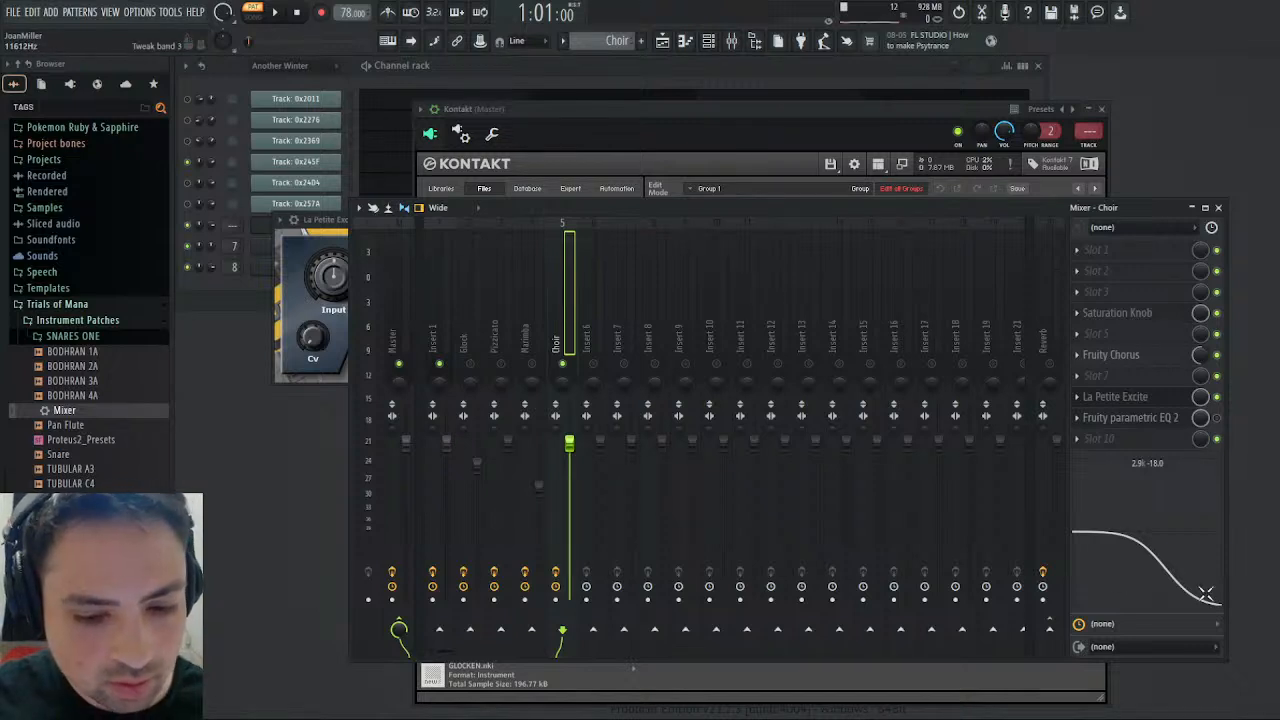
- Route the Choir track only to the Reverb track and play the Choir pattern
{"action": "left_click", "coordinate": [1049, 628]}
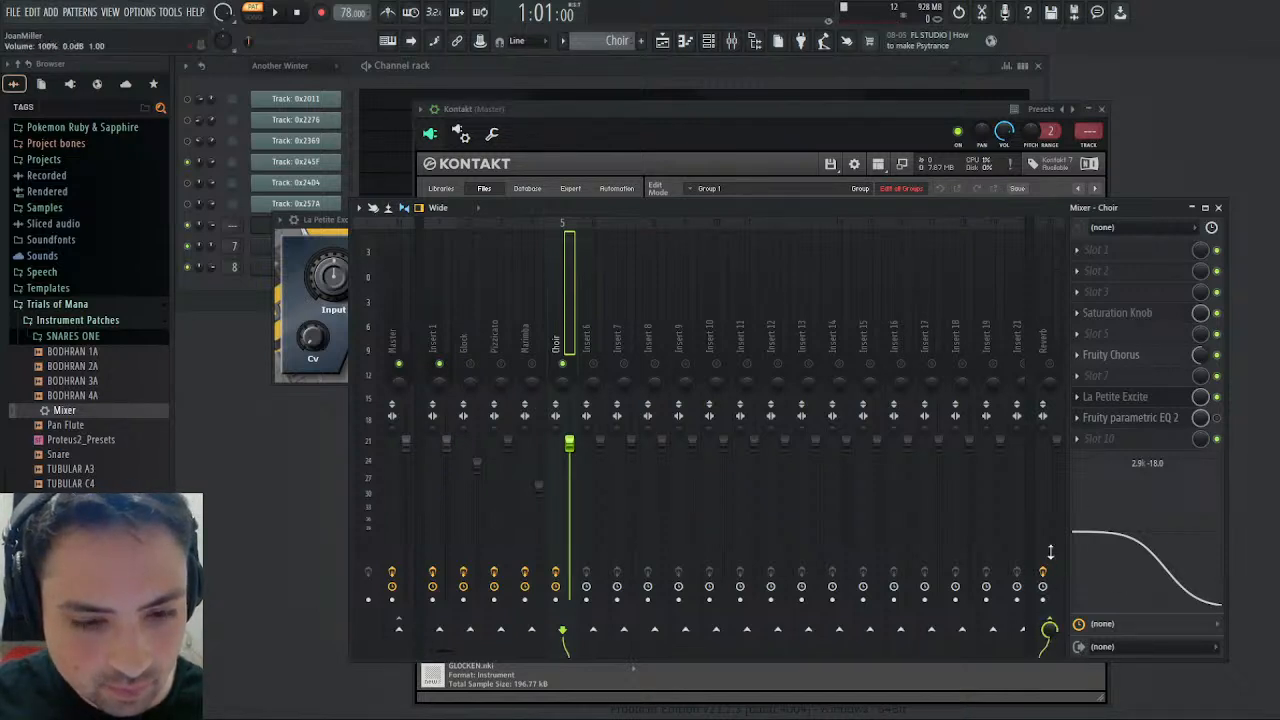
{"action": "left_click", "coordinate": [273, 13]}
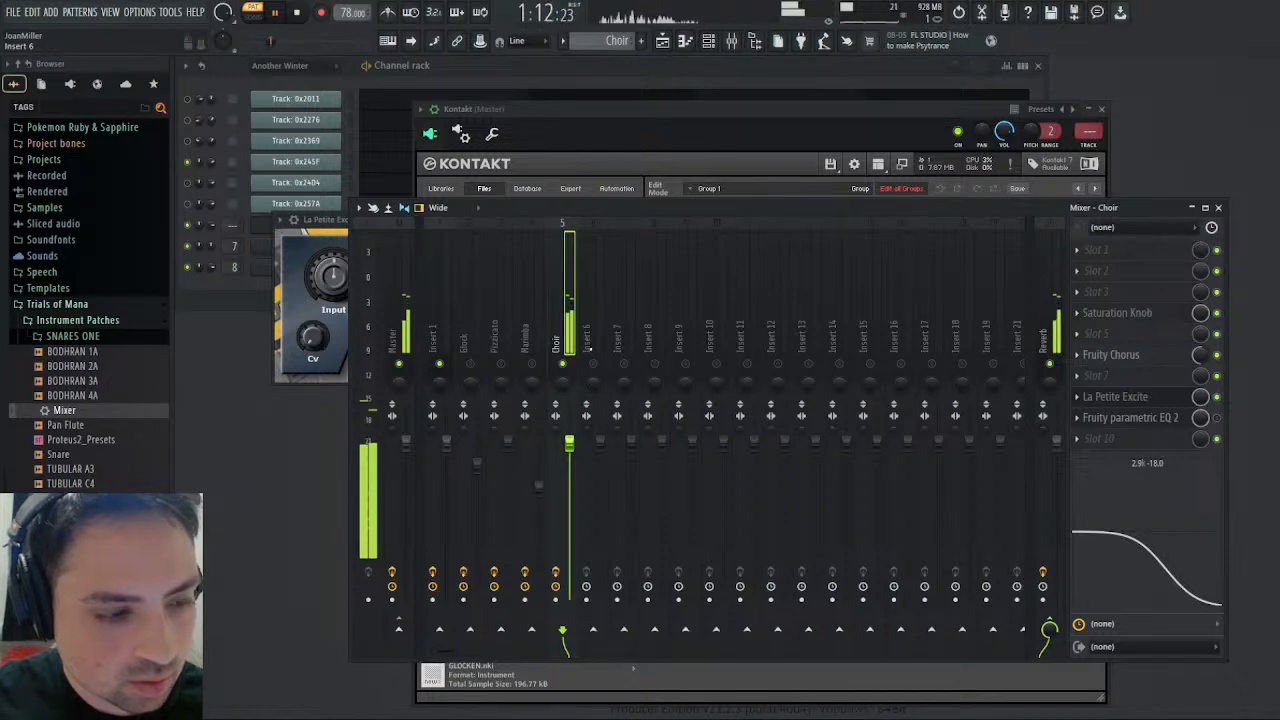
- Solo Insert 6 and play the song arrangement from close to its end
{"action": "right_click", "coordinate": [595, 361]}
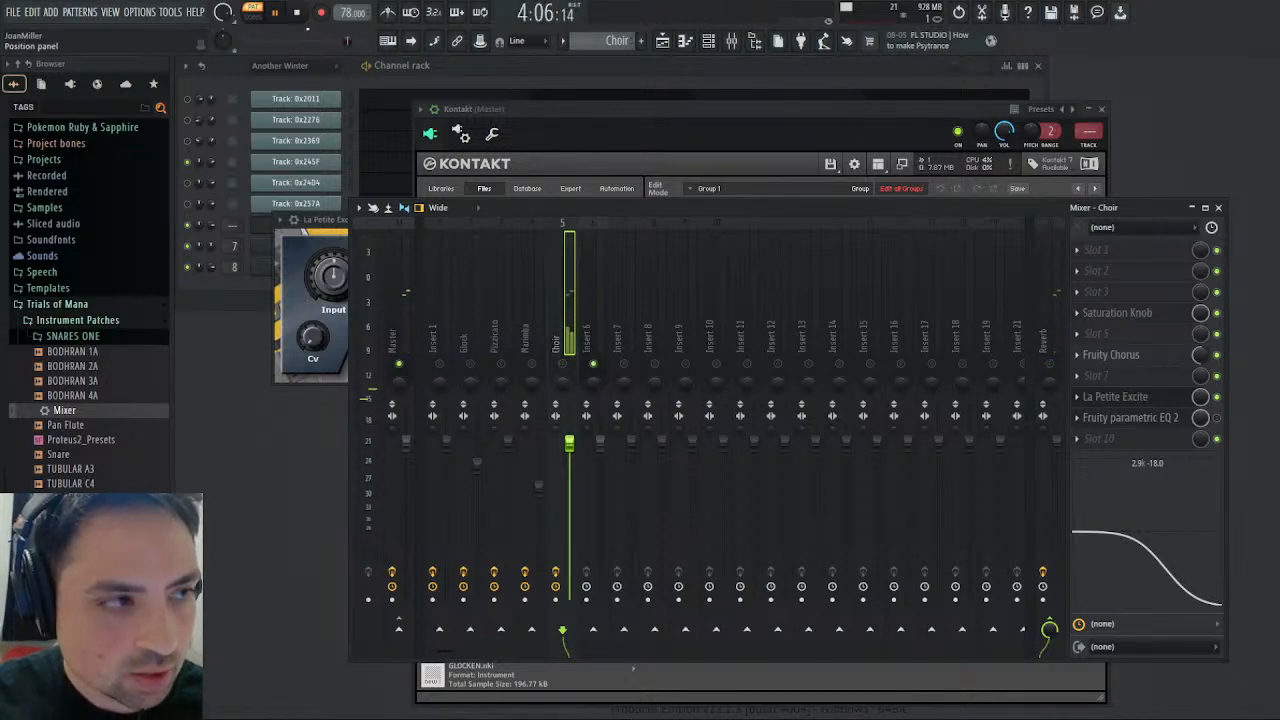
{"action": "left_click", "coordinate": [248, 43]}
{"action": "left_click", "coordinate": [252, 15]}
{"action": "left_click_drag", "start_coordinate": [248, 44], "coordinate": [281, 41]}
{"action": "left_click_drag", "start_coordinate": [298, 44], "coordinate": [356, 43]}
- Leave the AHH editor in Kontakt and check the outputs and MIDI channels of the instruments down to the last GLOCKEN
{"action": "left_click", "coordinate": [505, 104]}
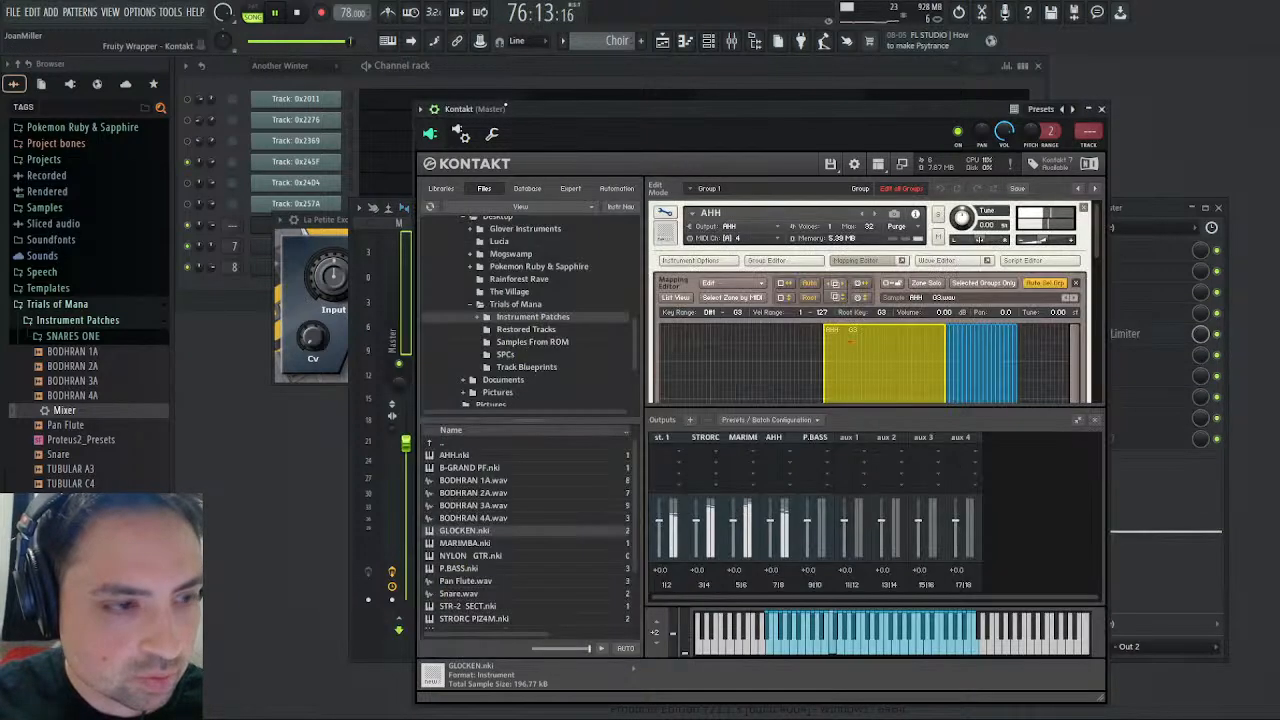
{"action": "scroll", "coordinate": [797, 341], "scroll_direction": "up", "scroll_amount": 2}
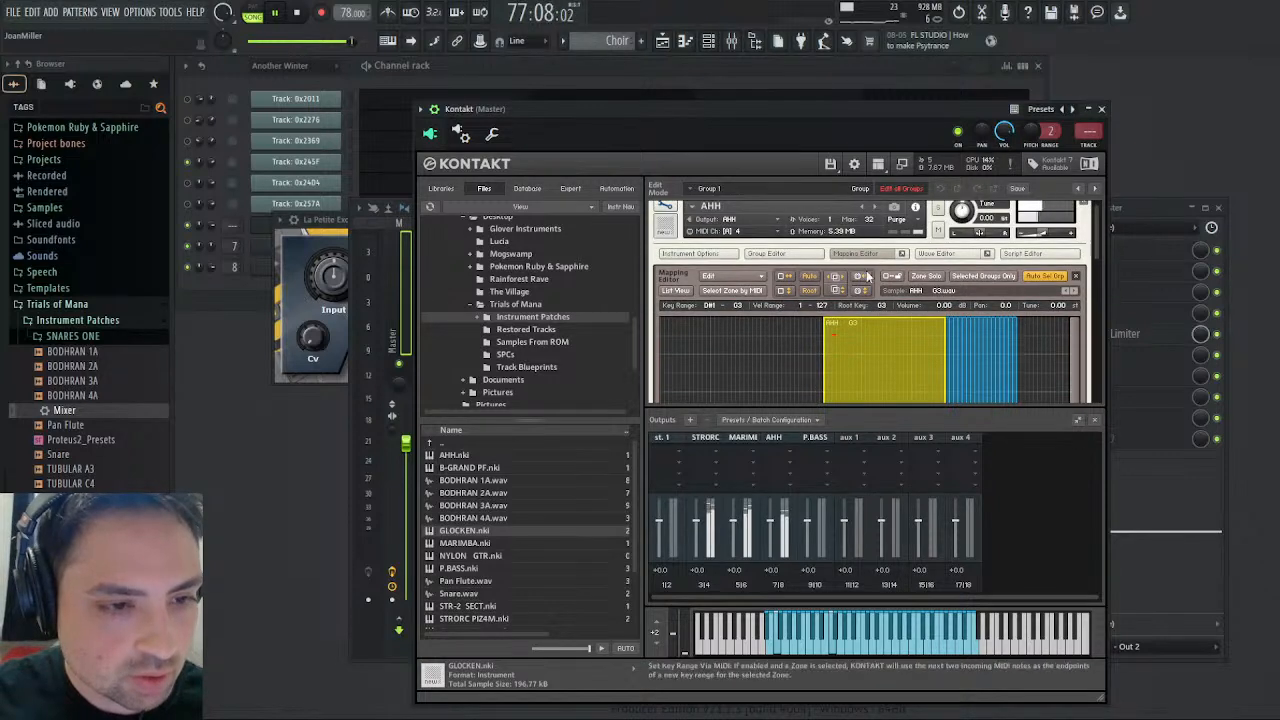
{"action": "left_click", "coordinate": [676, 212]}
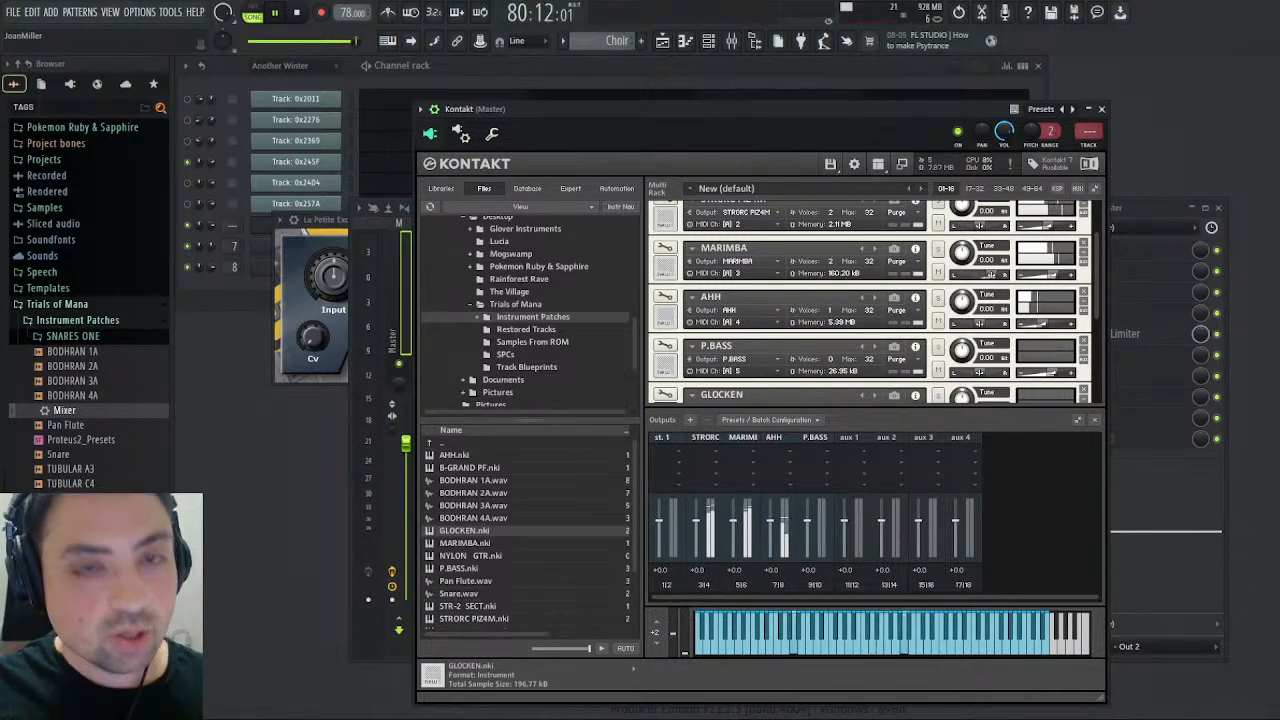
{"action": "scroll", "coordinate": [760, 320], "scroll_direction": "down", "scroll_amount": 2}
{"action": "scroll", "coordinate": [760, 320], "scroll_direction": "down", "scroll_amount": 2}
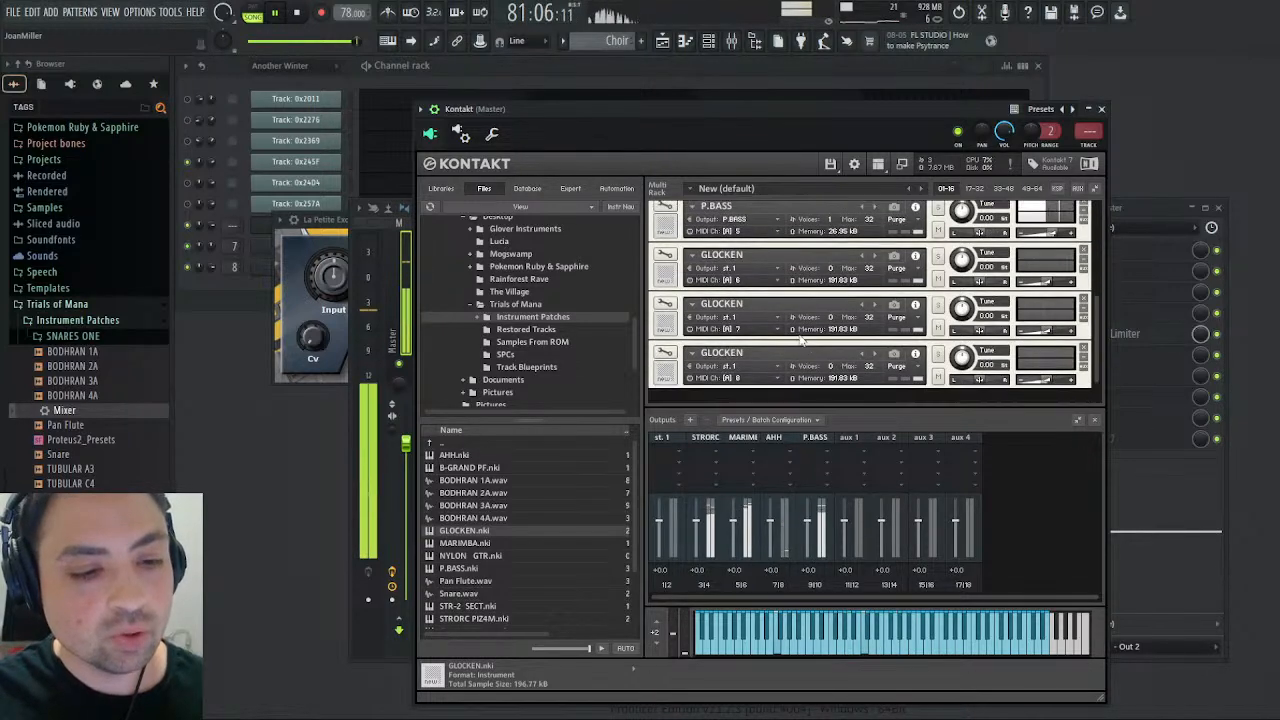
{"action": "left_click", "coordinate": [1102, 109]}
- Load the Mixer preset onto Insert 6 and rename the track Piano
{"action": "left_click", "coordinate": [597, 322]}
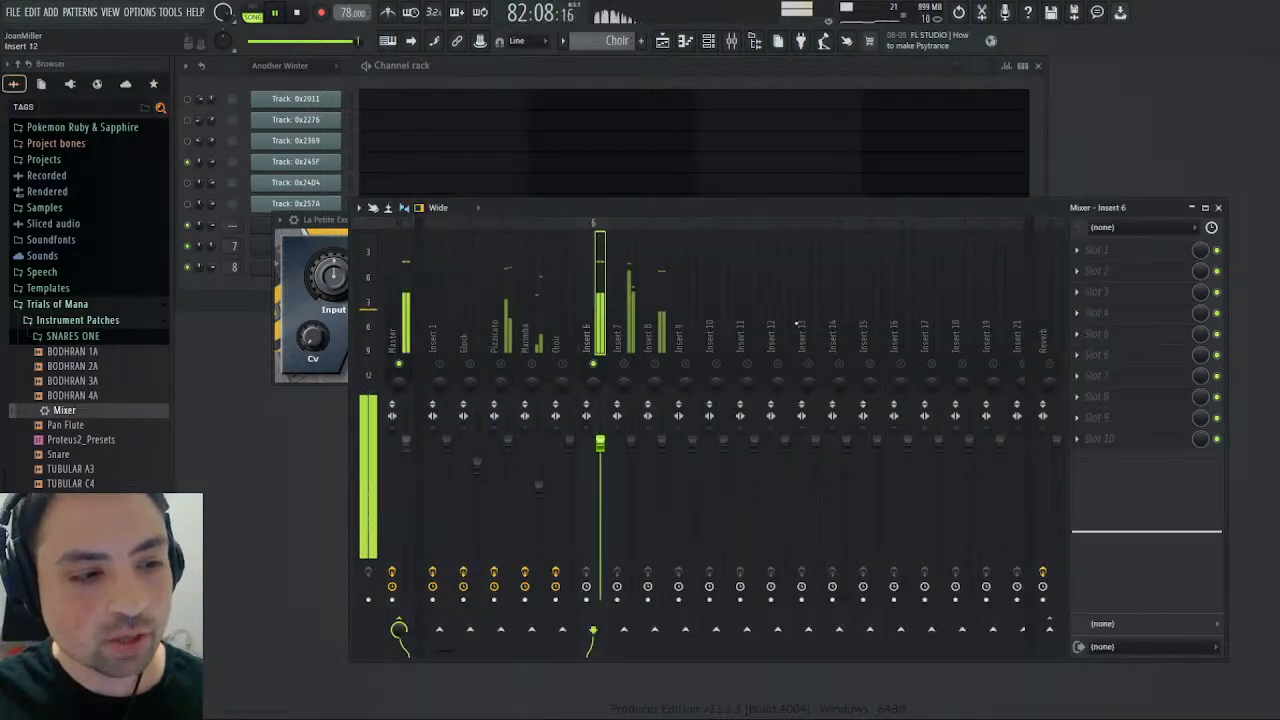
{"action": "left_click_drag", "start_coordinate": [66, 410], "coordinate": [1140, 372]}
- Fine-tune the Piano track's saturation amount in Saturation Knob while replaying the Bass pattern from its start
{"action": "left_click", "coordinate": [1133, 320]}
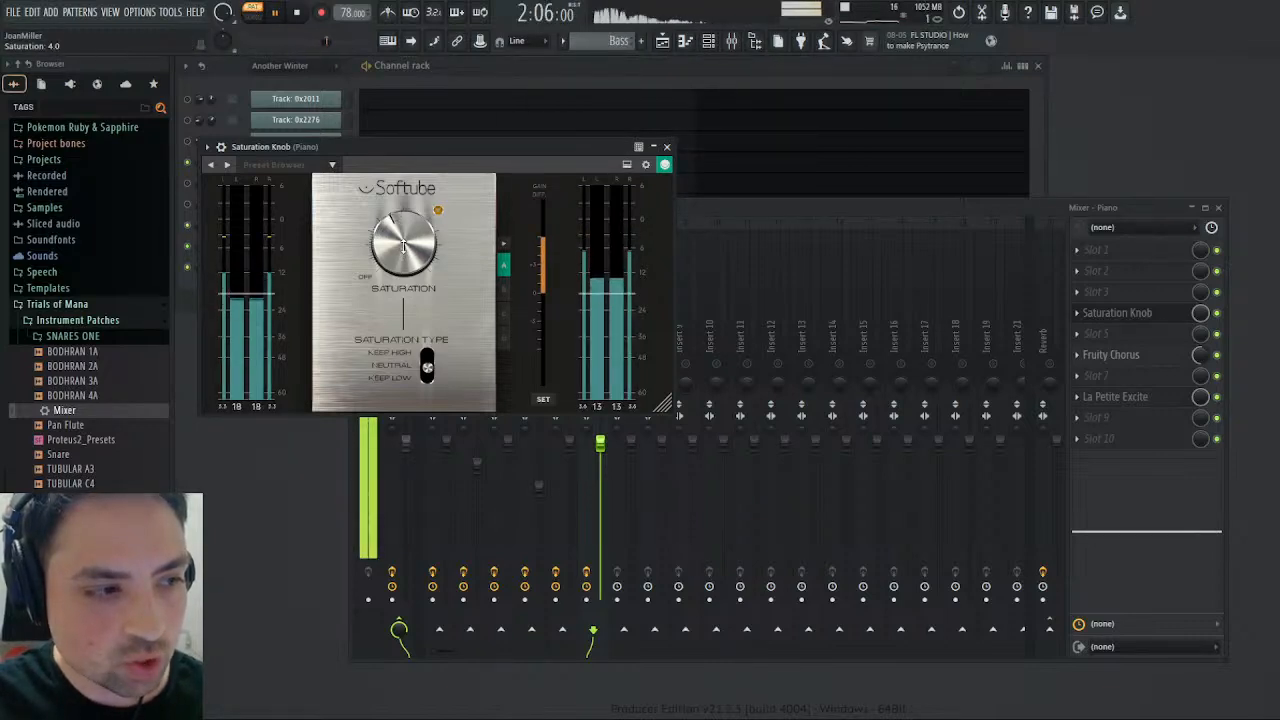
{"action": "left_click", "coordinate": [296, 12]}
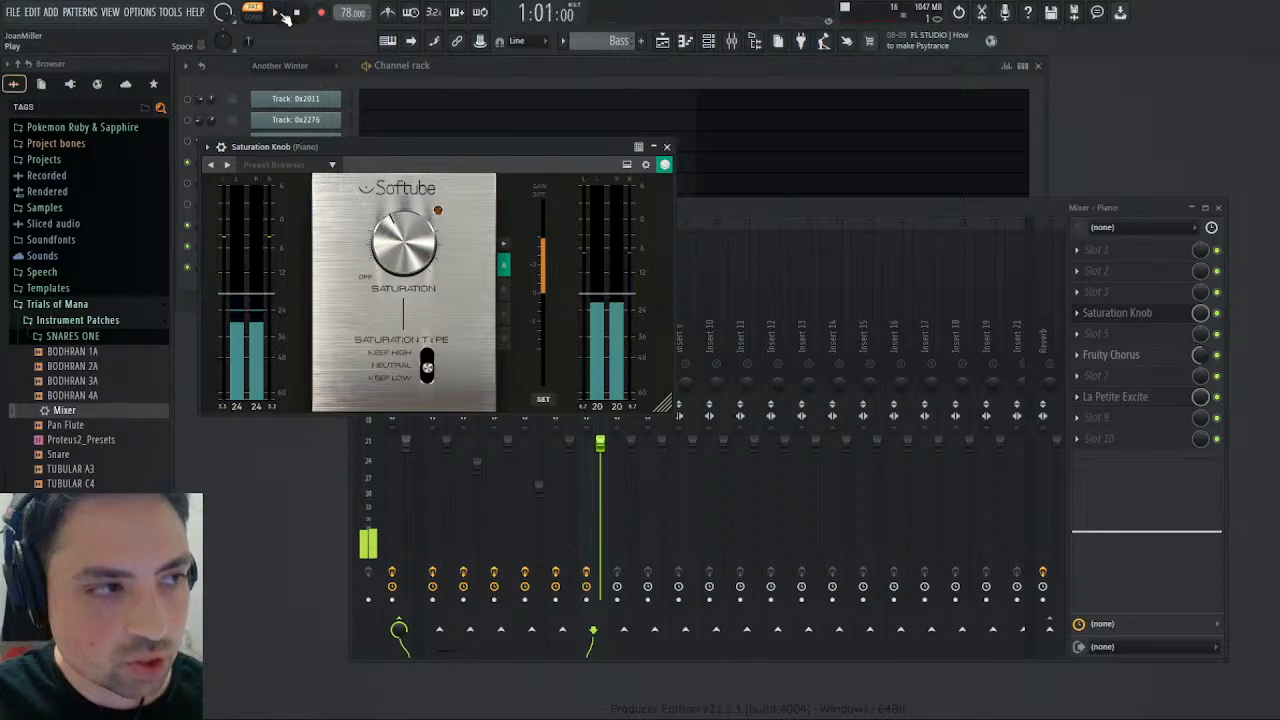
{"action": "left_click", "coordinate": [280, 13]}
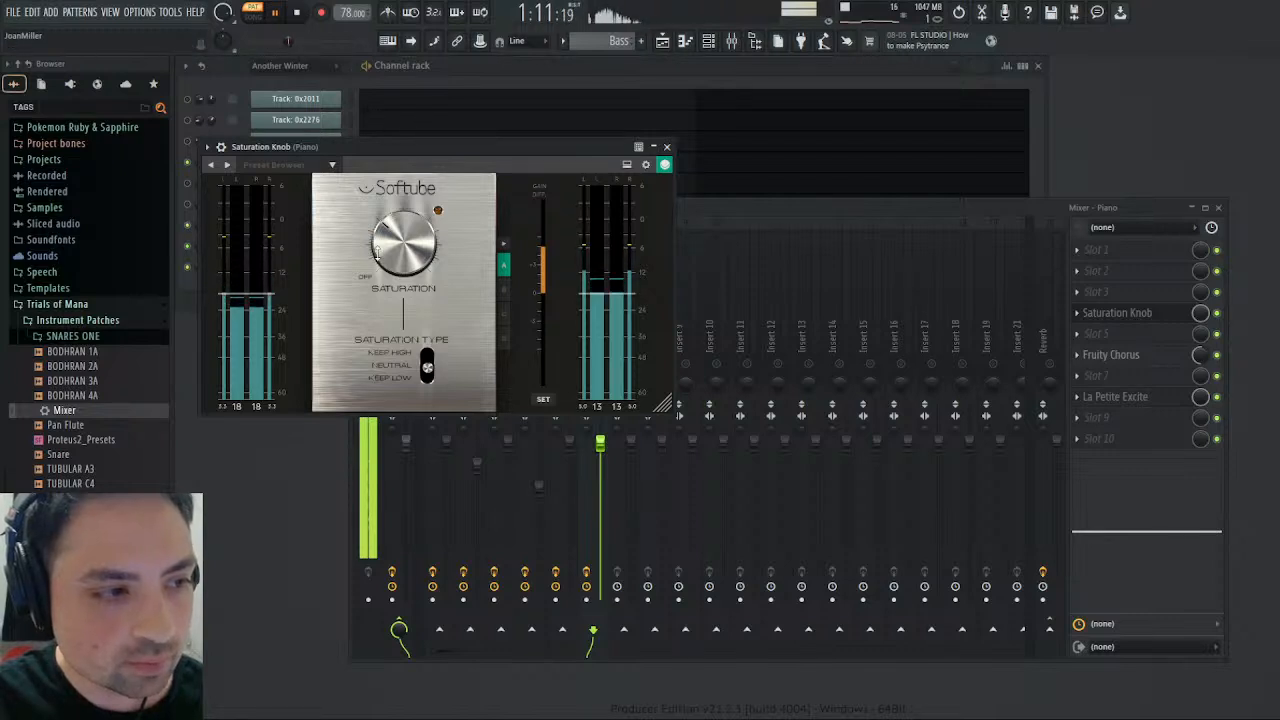
{"action": "left_click", "coordinate": [297, 13]}
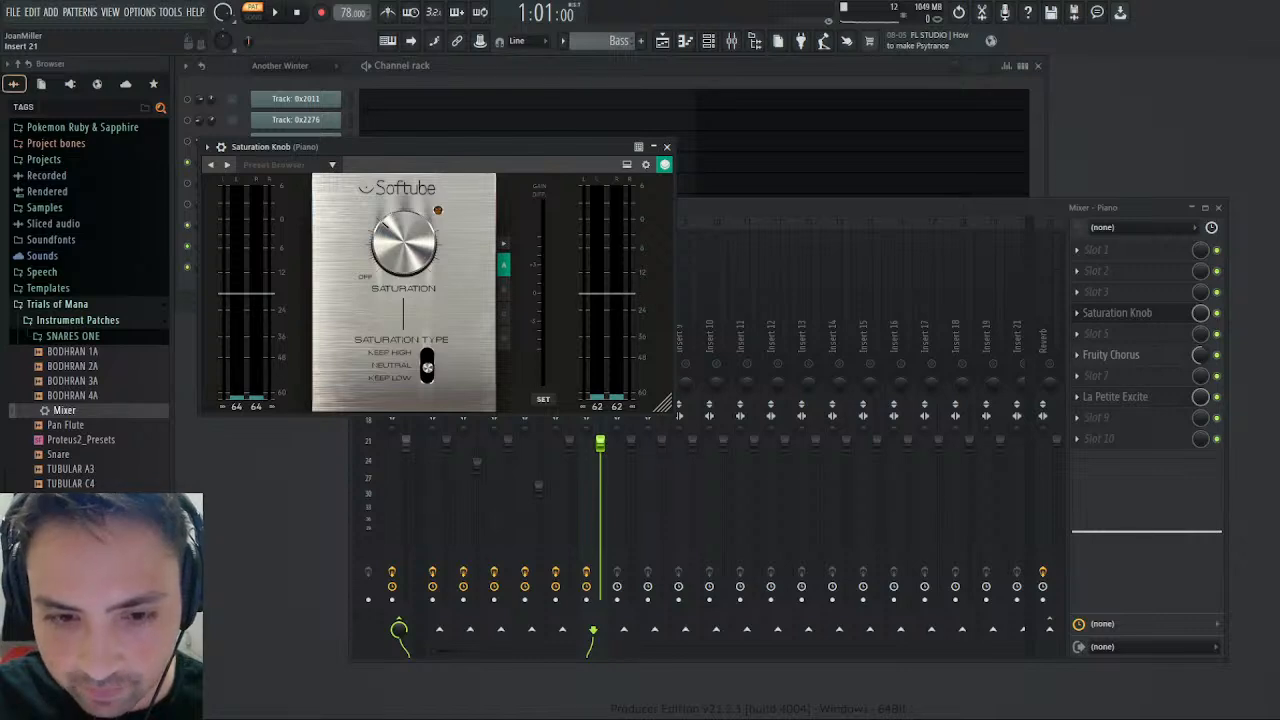
{"action": "key", "text": "space"}
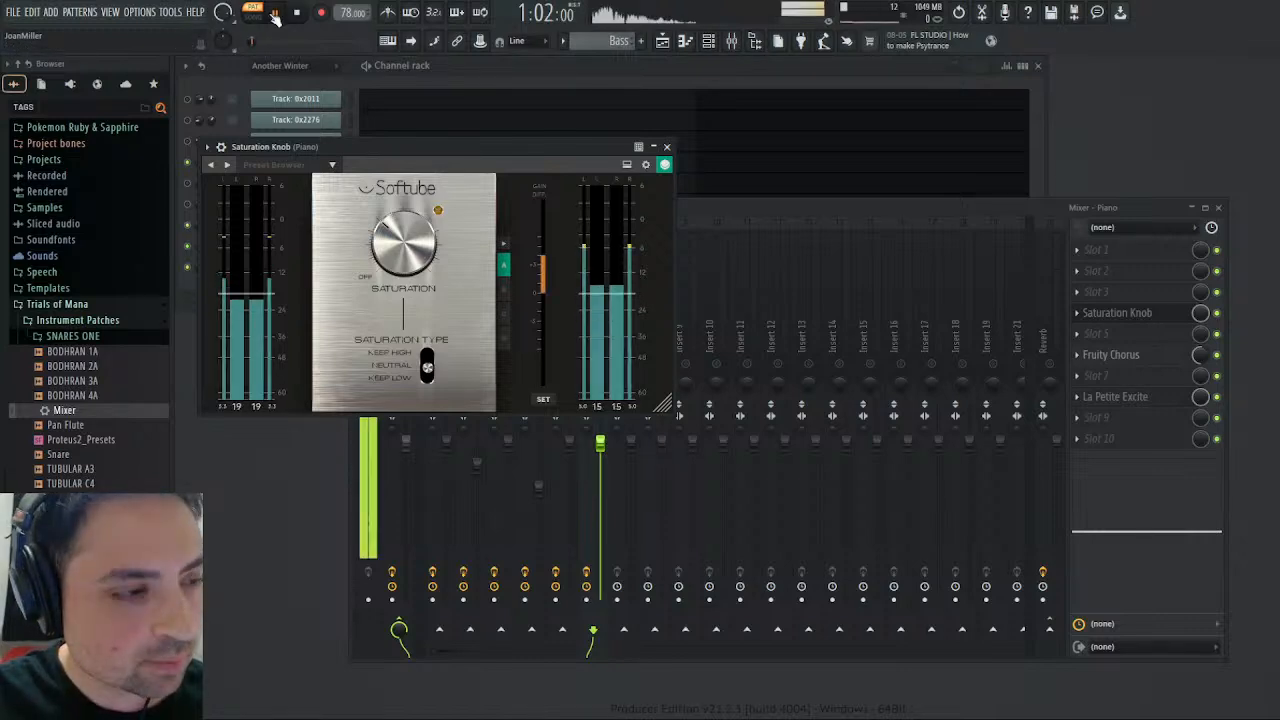
{"action": "left_click", "coordinate": [667, 147]}
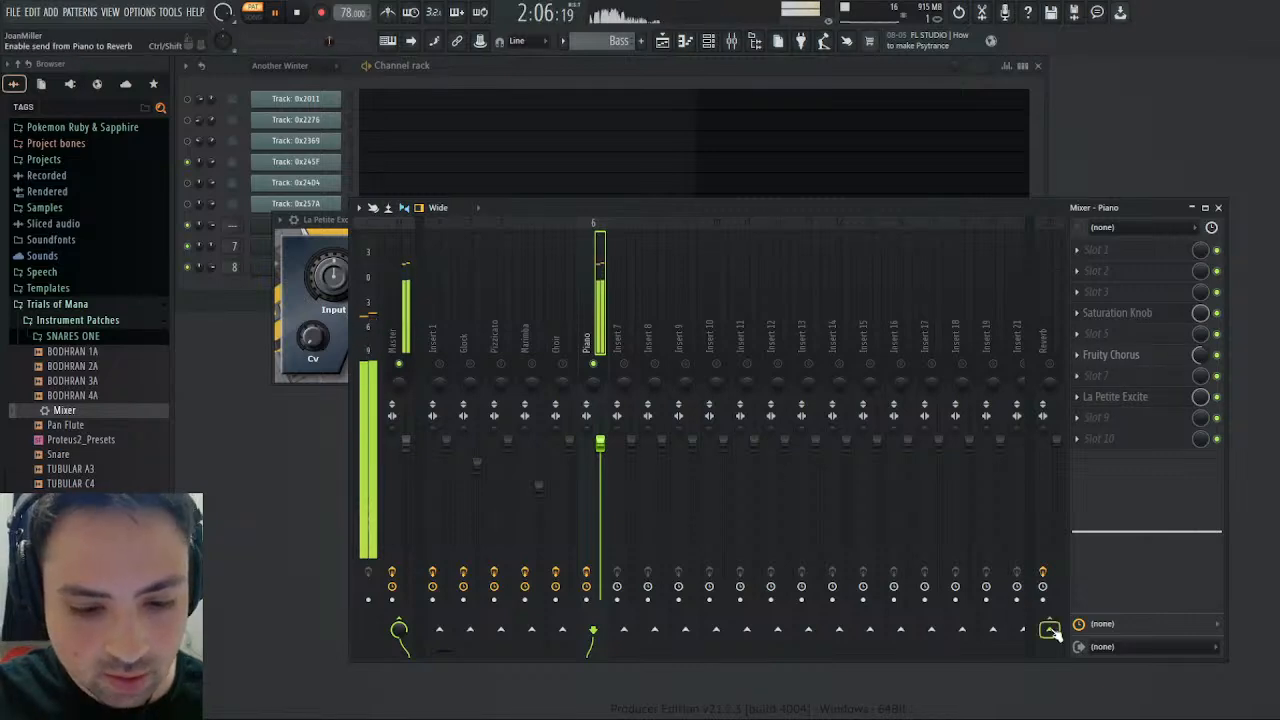
- Route the sixth mixer track to the Reverb track instead of the Master and rename it Bass
{"action": "left_click", "coordinate": [1058, 360]}
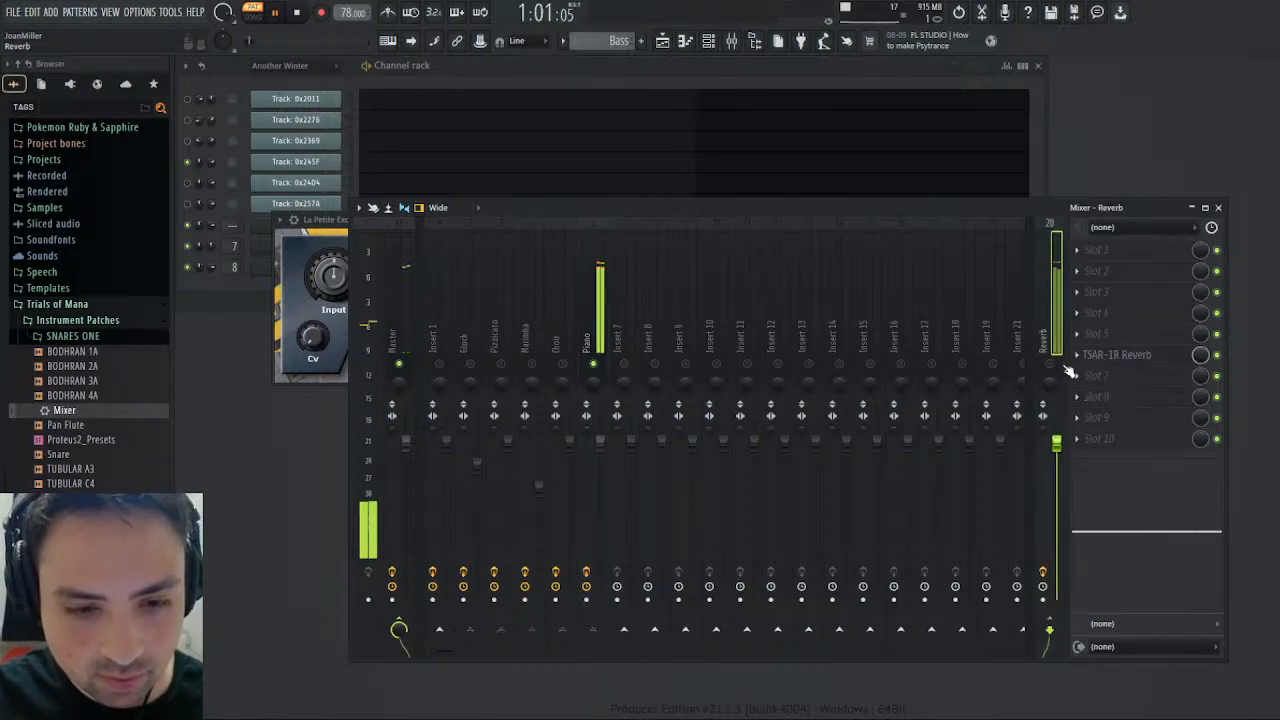
{"action": "left_click", "coordinate": [598, 300]}
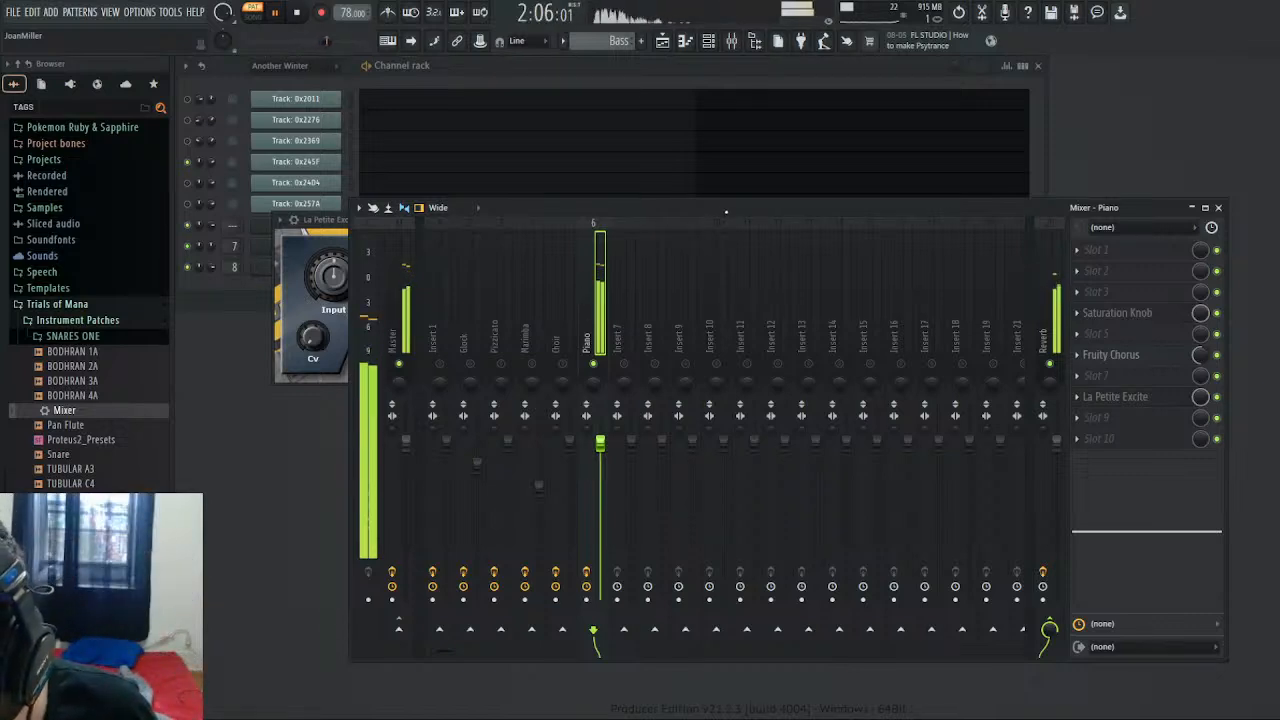
{"action": "type", "text": "Bass"}
{"action": "key", "text": "Return"}
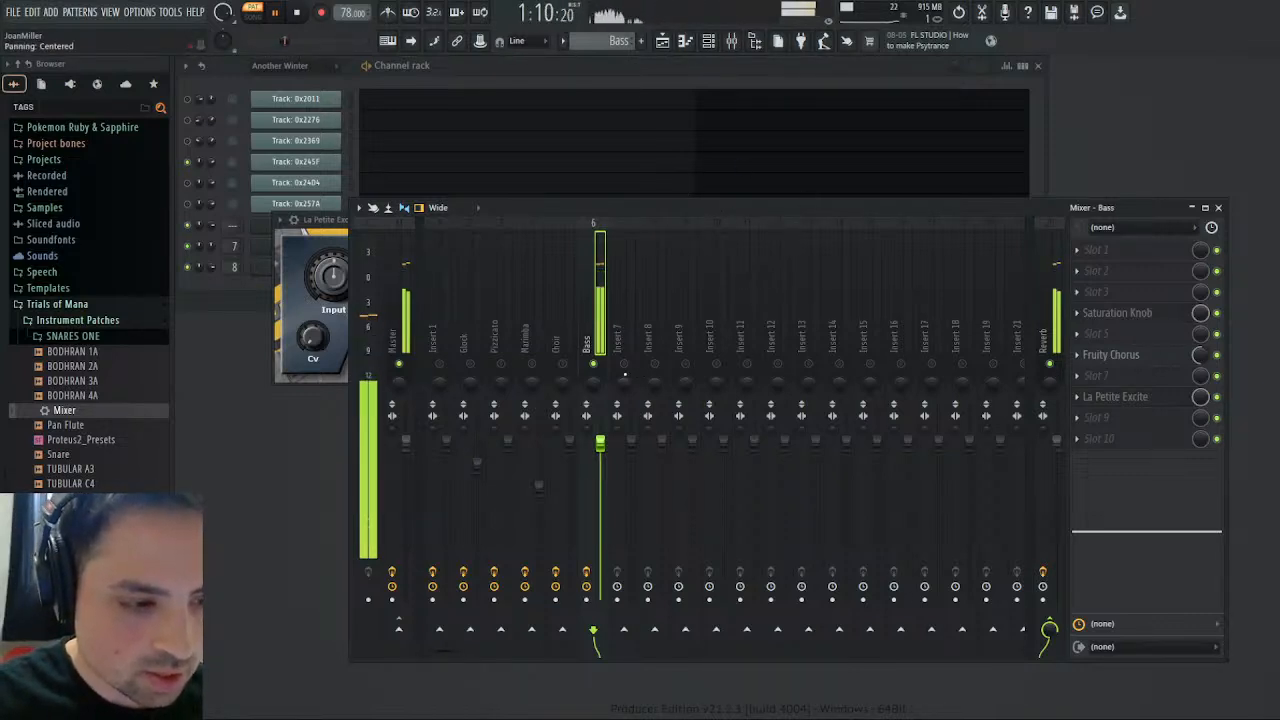
- Solo Insert 7 and switch playback from the pattern to the song arrangement
{"action": "right_click", "coordinate": [625, 364]}
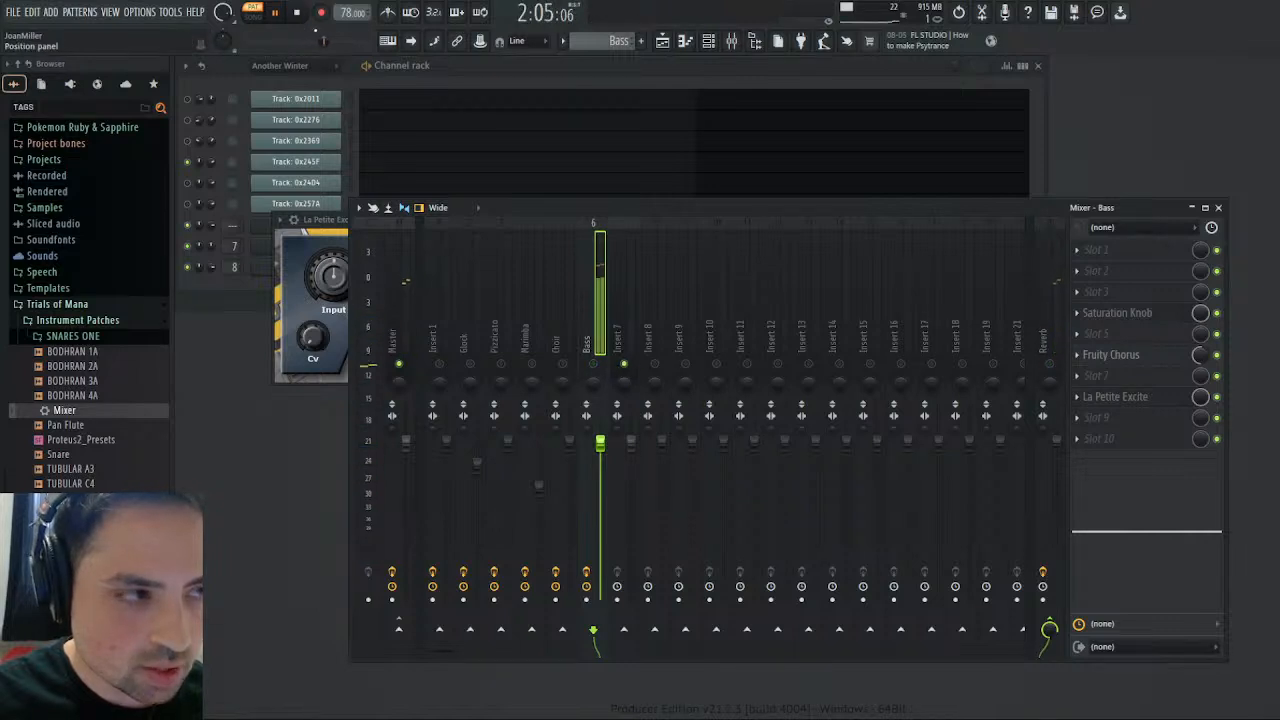
{"action": "left_click", "coordinate": [266, 45]}
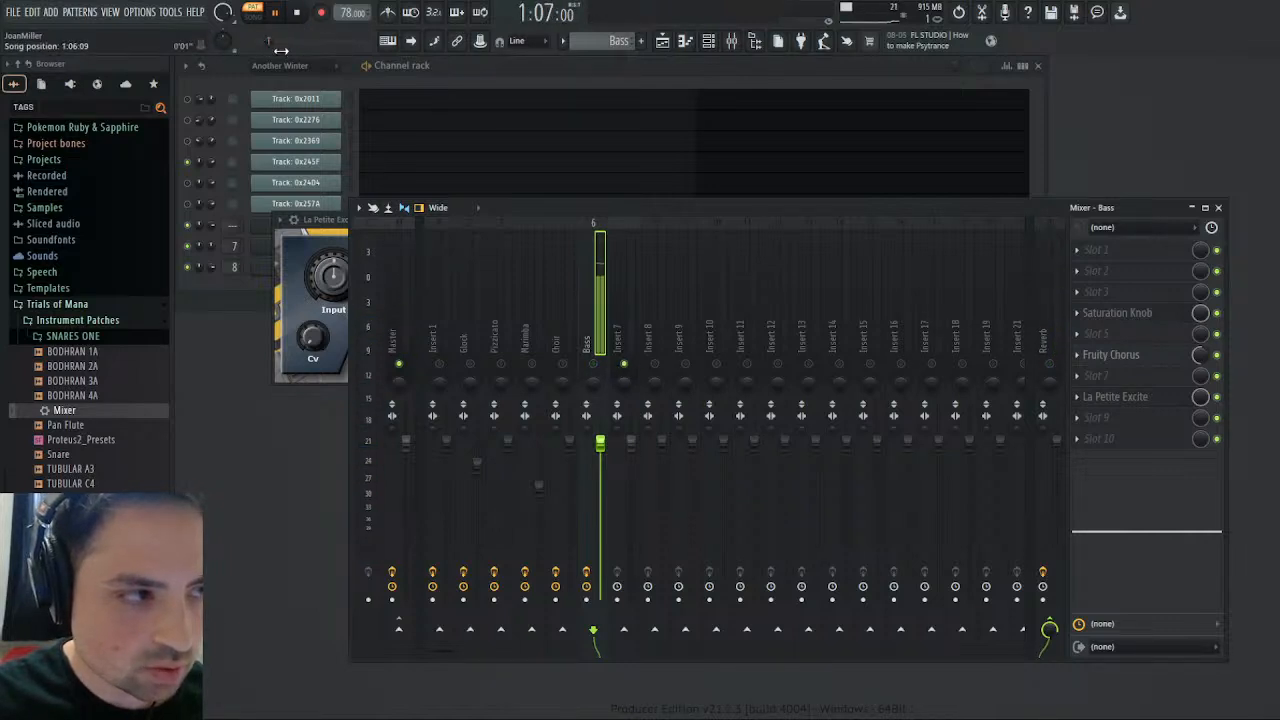
{"action": "left_click", "coordinate": [253, 14]}
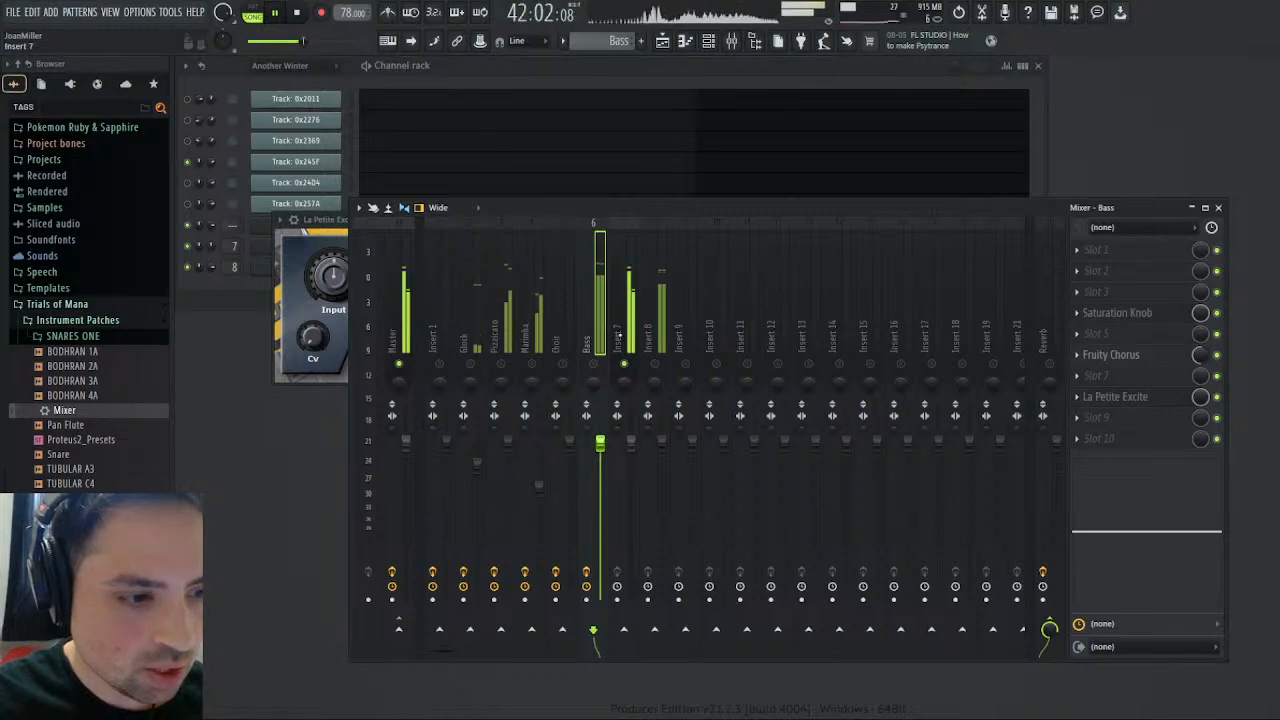
- Load the Mixer preset onto Insert 7 and route that track to the Reverb track
{"action": "left_click", "coordinate": [628, 290]}
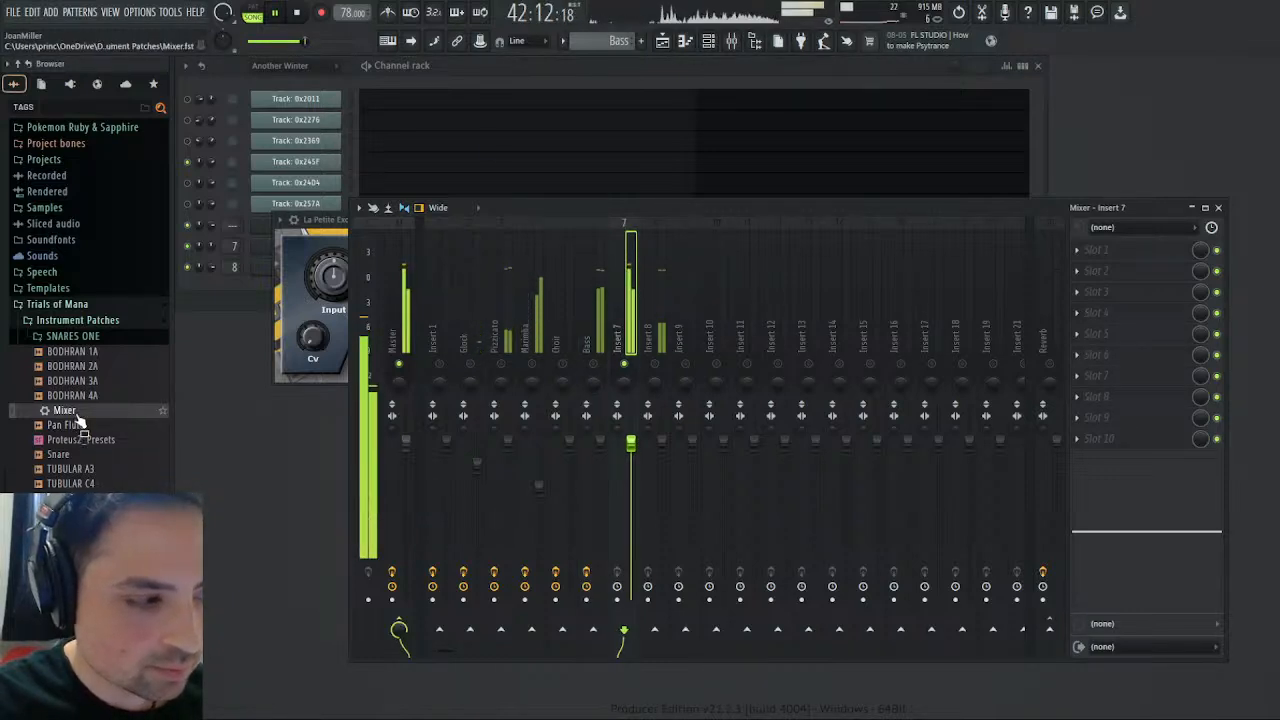
{"action": "left_click_drag", "start_coordinate": [80, 412], "coordinate": [1150, 350]}
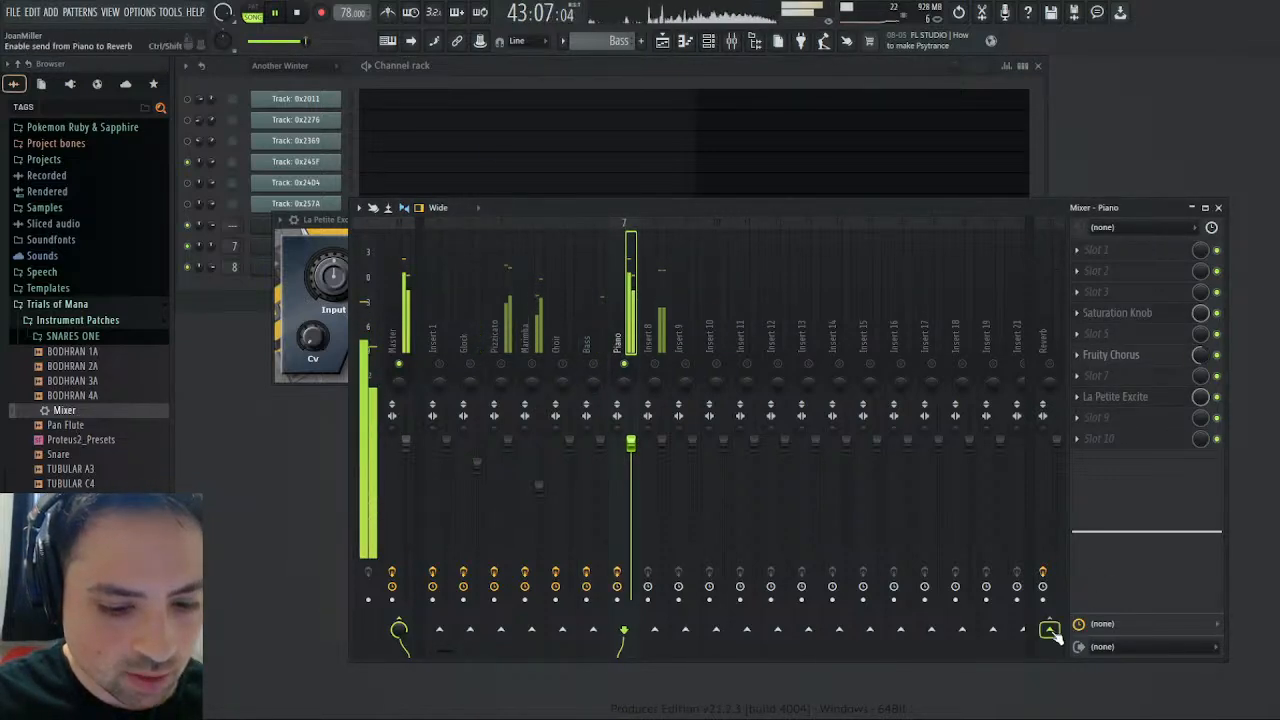
{"action": "left_click", "coordinate": [1049, 628]}
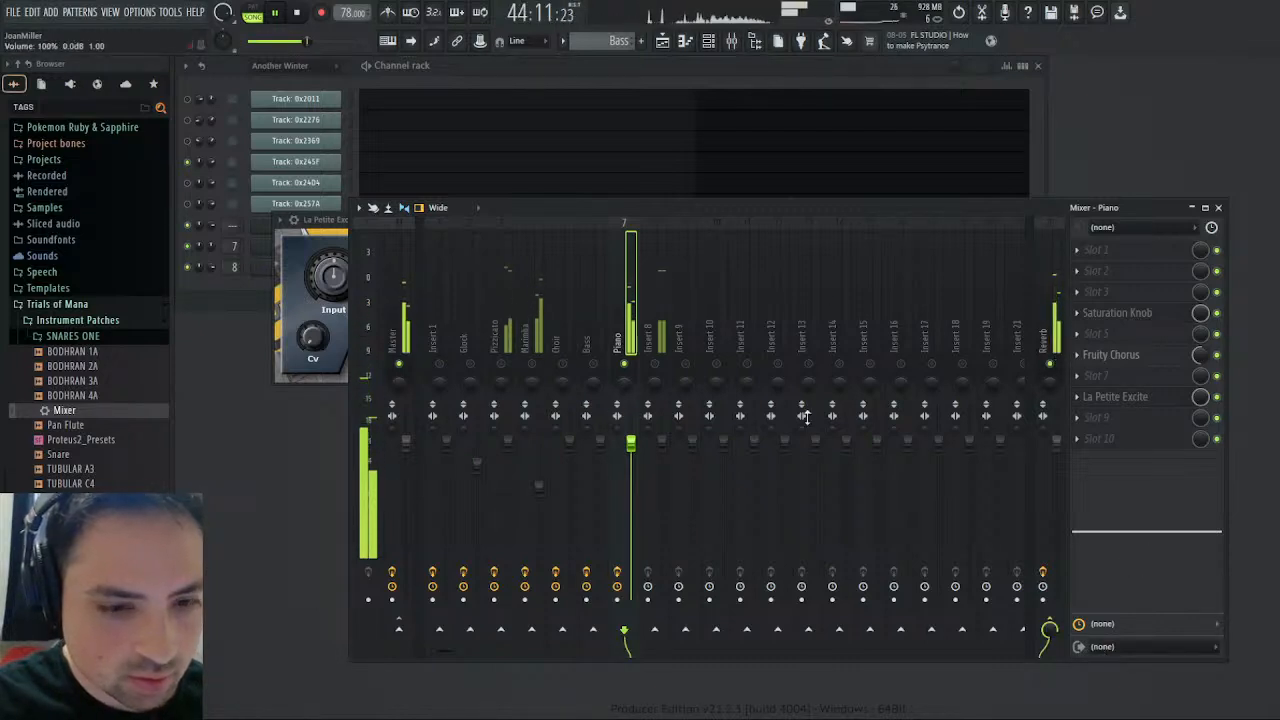
- Bypass Saturation Knob on the seventh track and check its La Petite Excite settings while replaying the arrangement
{"action": "left_click", "coordinate": [1217, 313]}
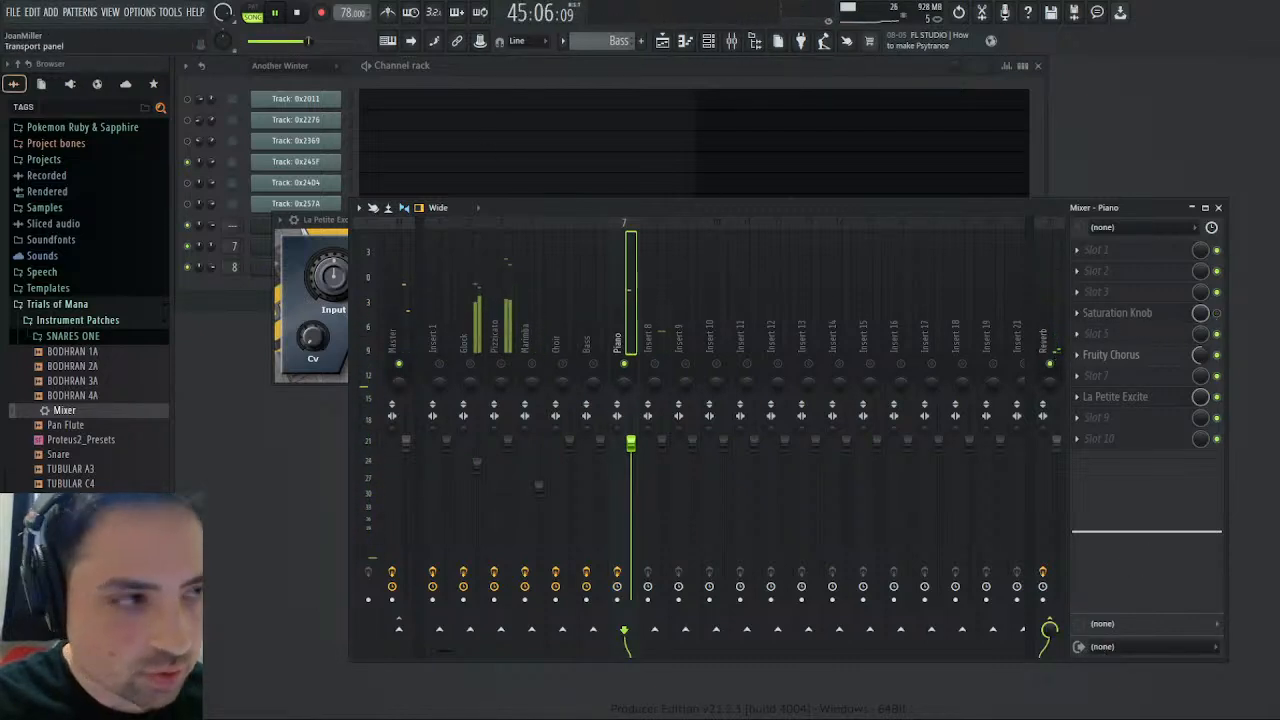
{"action": "left_click", "coordinate": [298, 12]}
{"action": "key", "text": "space"}
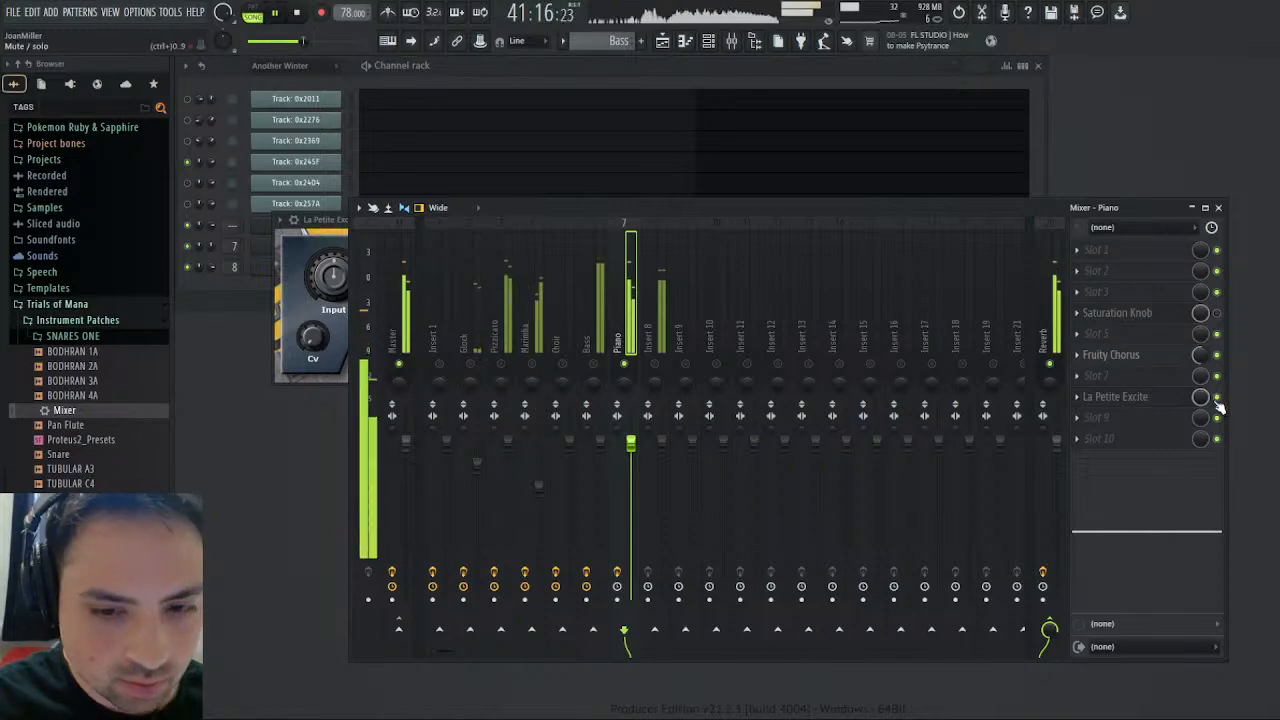
{"action": "left_click", "coordinate": [1120, 397]}
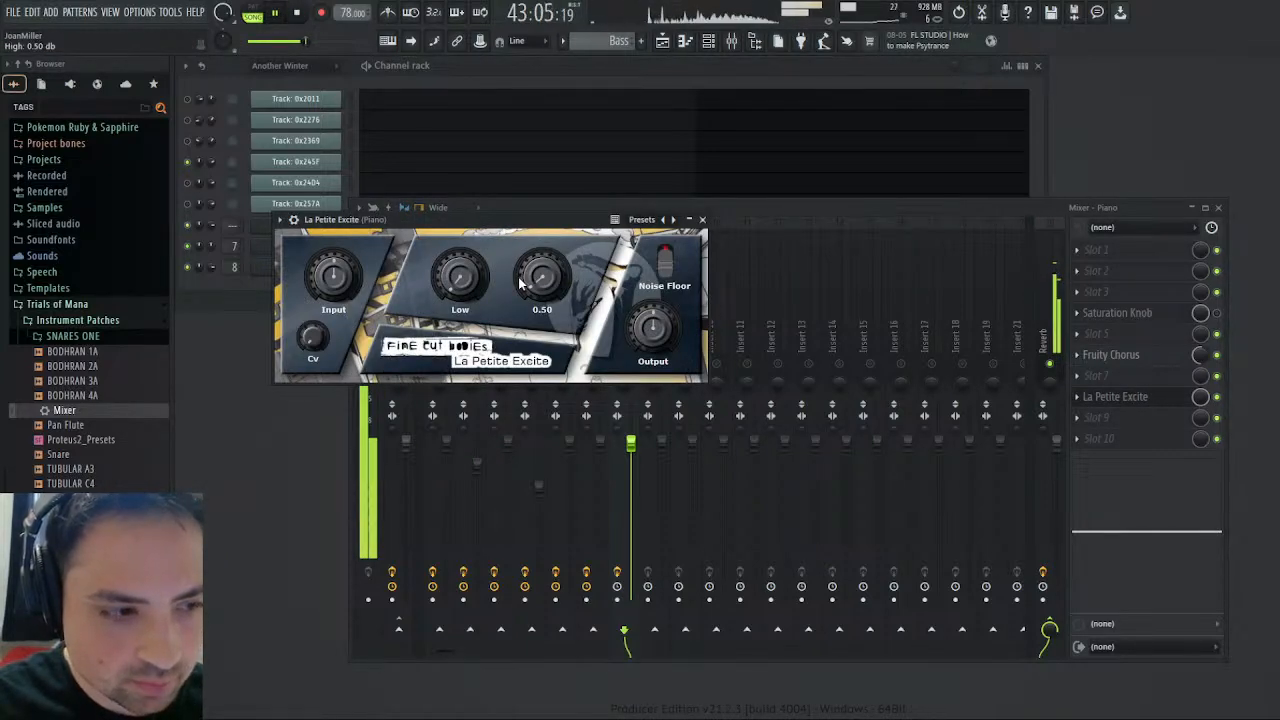
{"action": "left_click", "coordinate": [736, 210]}
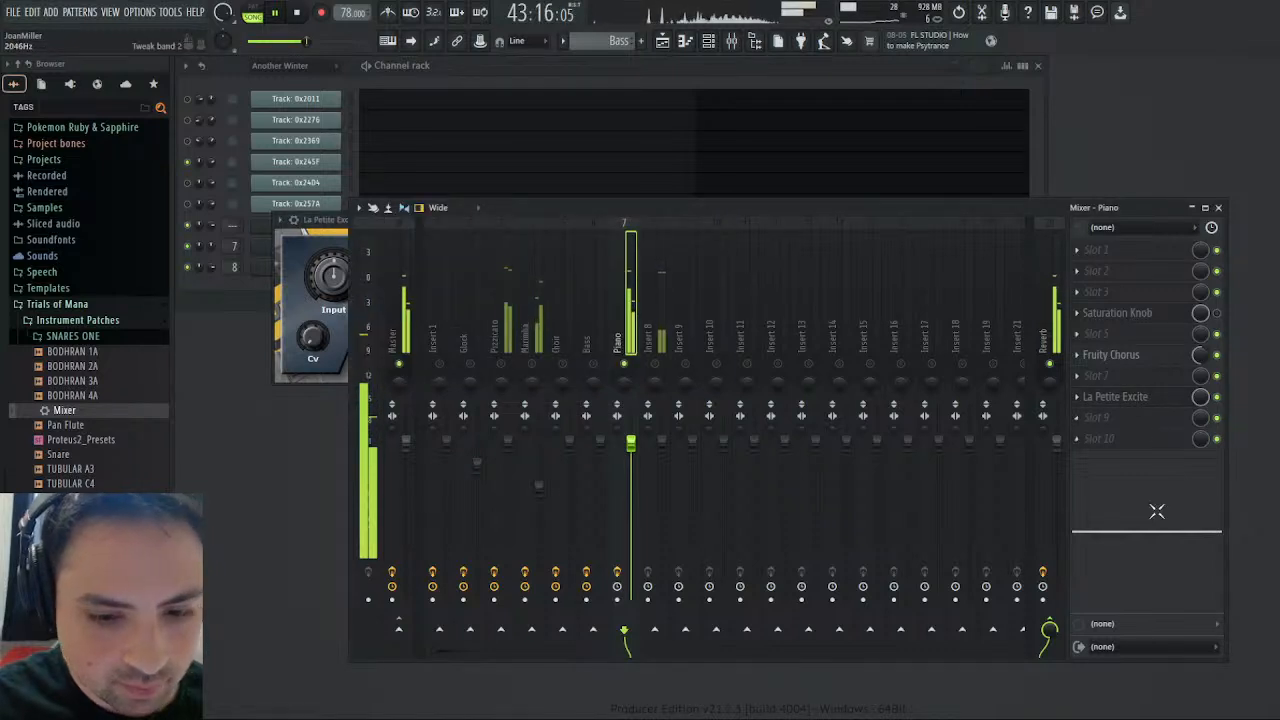
- Cut the seventh track's highs in its built-in EQ to -6.2 dB at 5.0 kHz
{"action": "left_click_drag", "start_coordinate": [1157, 512], "coordinate": [1153, 546]}
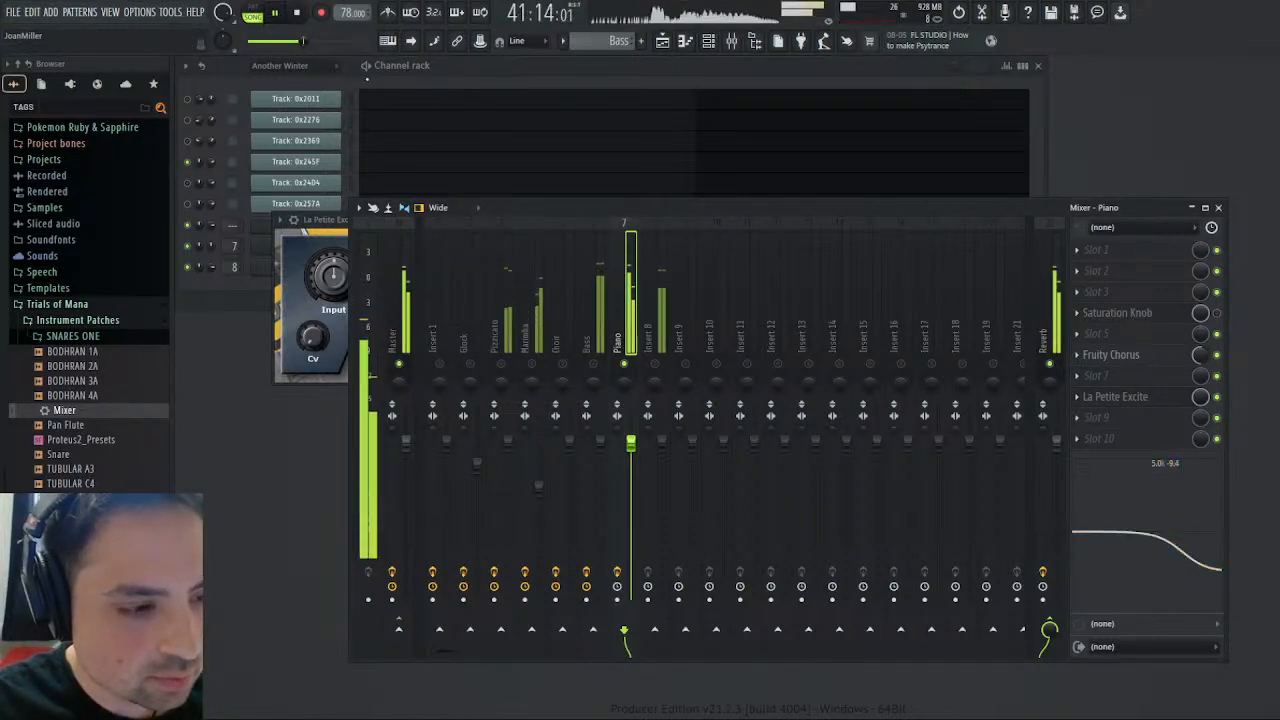
{"action": "left_click_drag", "start_coordinate": [1222, 544], "coordinate": [1204, 559]}
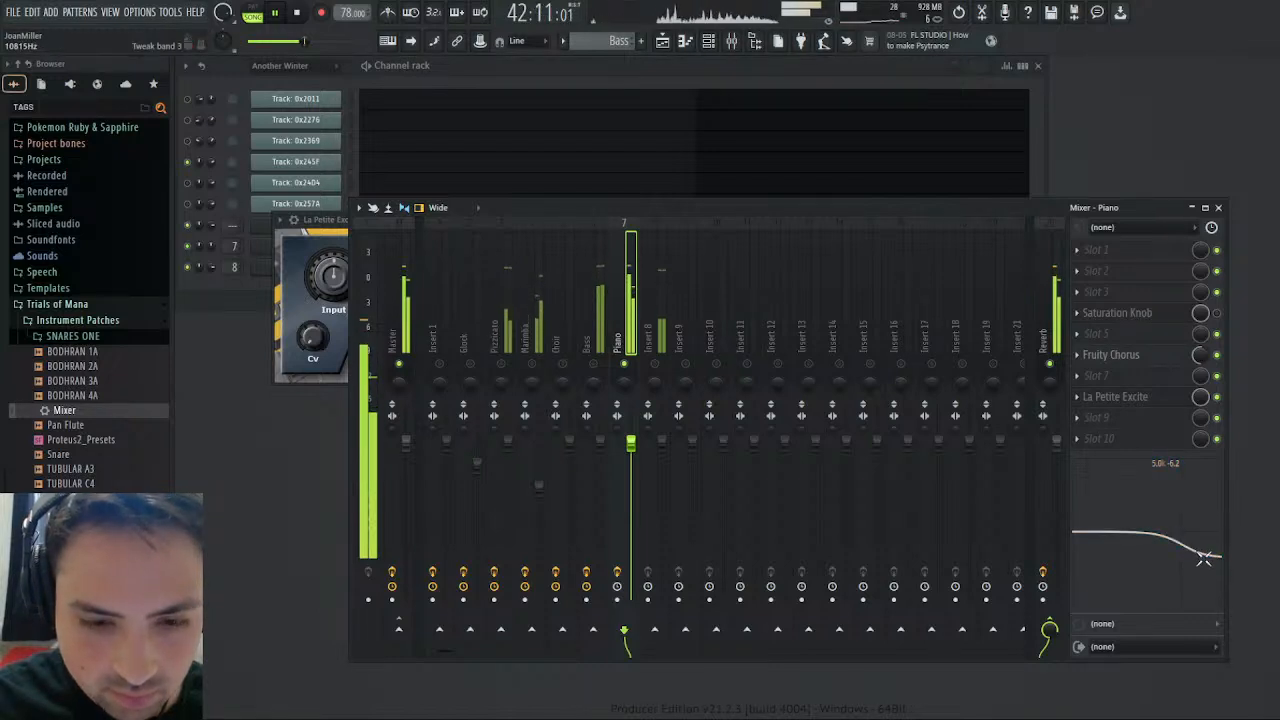
- Bend the decay of the Pan Flute channel's volume envelope into a curve with the decay tension, replaying the arrangement to compare
{"action": "left_click_drag", "start_coordinate": [318, 220], "coordinate": [427, 245]}
{"action": "left_click", "coordinate": [296, 245]}
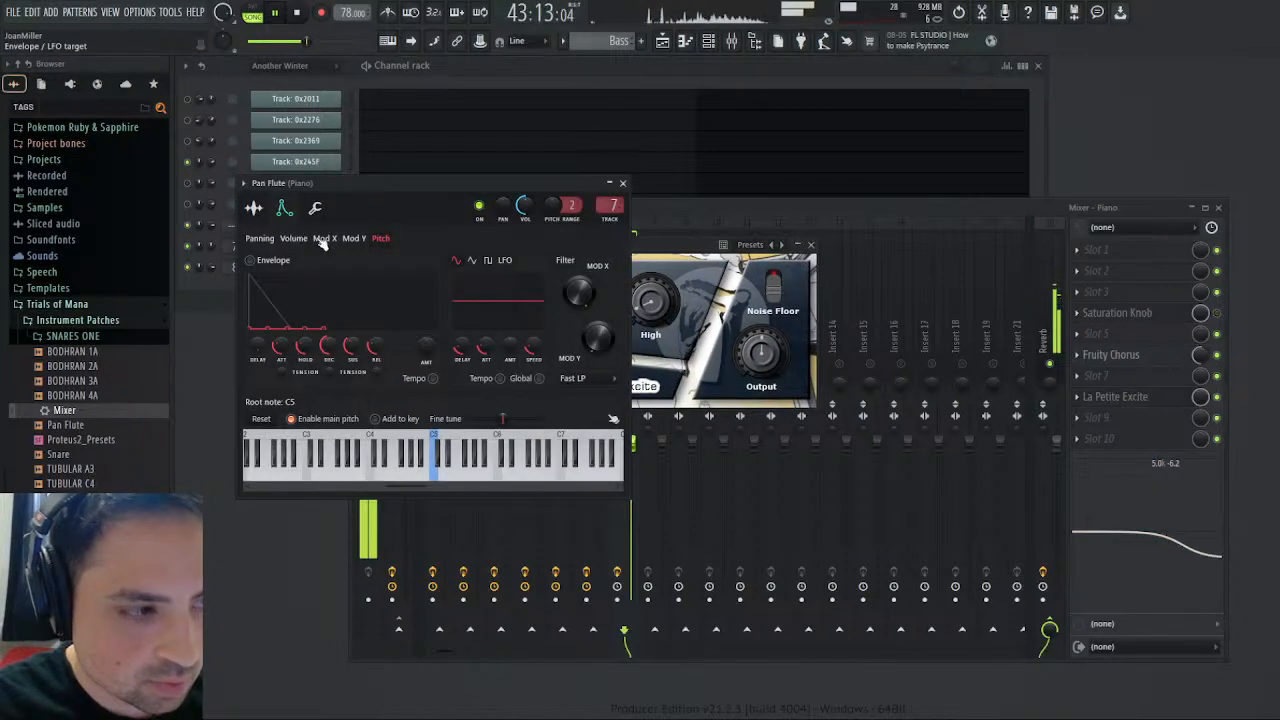
{"action": "left_click", "coordinate": [253, 208]}
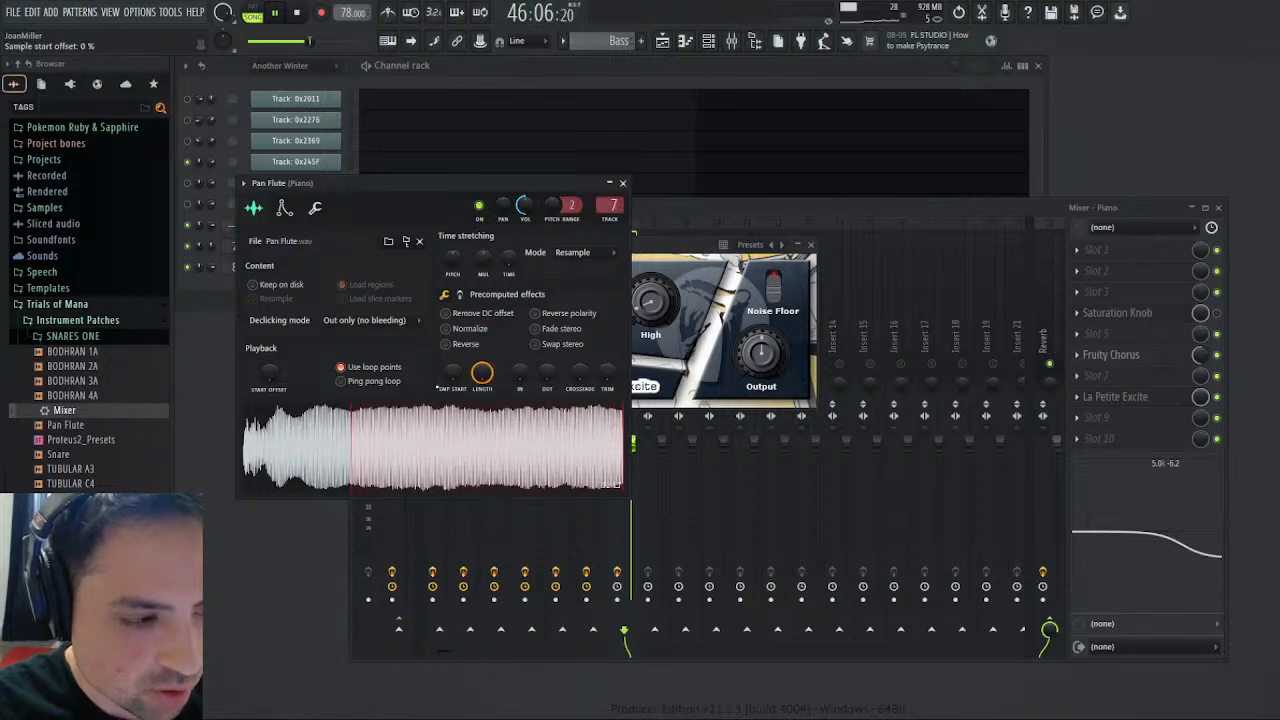
{"action": "left_click", "coordinate": [284, 207]}
{"action": "left_click", "coordinate": [293, 238]}
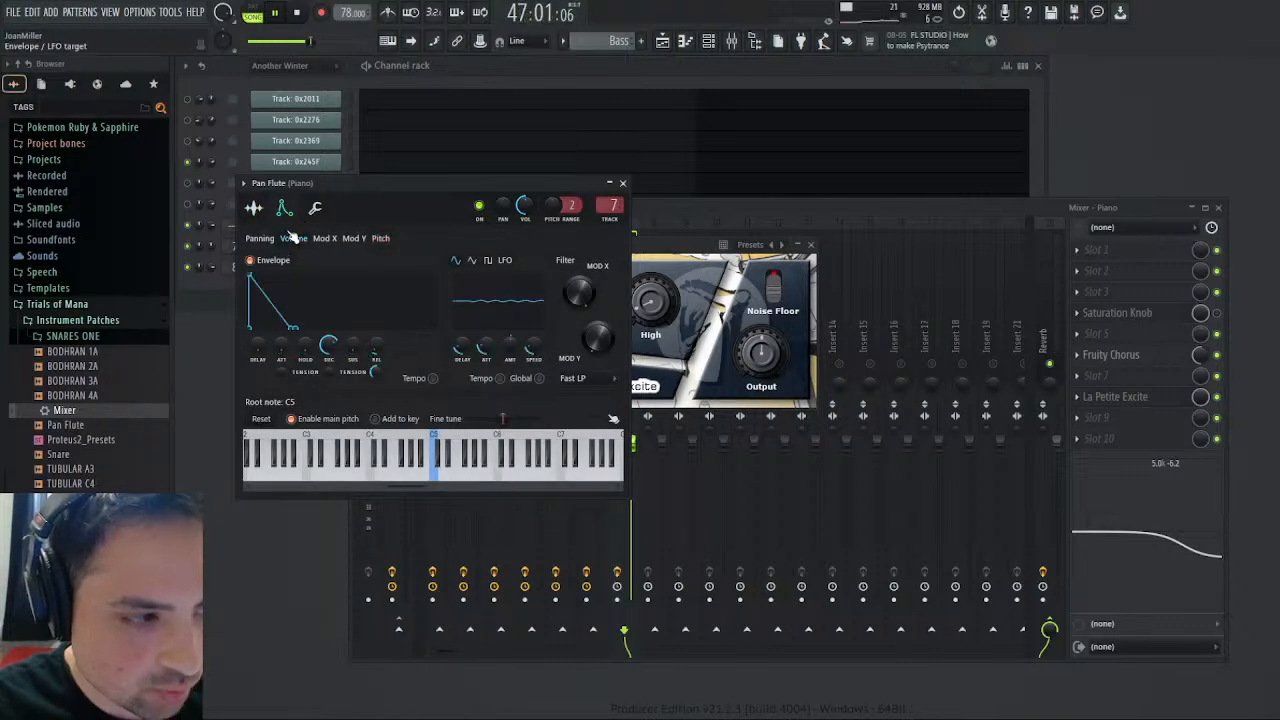
{"action": "mouse_move", "coordinate": [330, 371]}
{"action": "left_mouse_down"}
{"action": "mouse_move", "coordinate": [330, 400]}
{"action": "mouse_move", "coordinate": [330, 388]}
{"action": "left_mouse_up"}
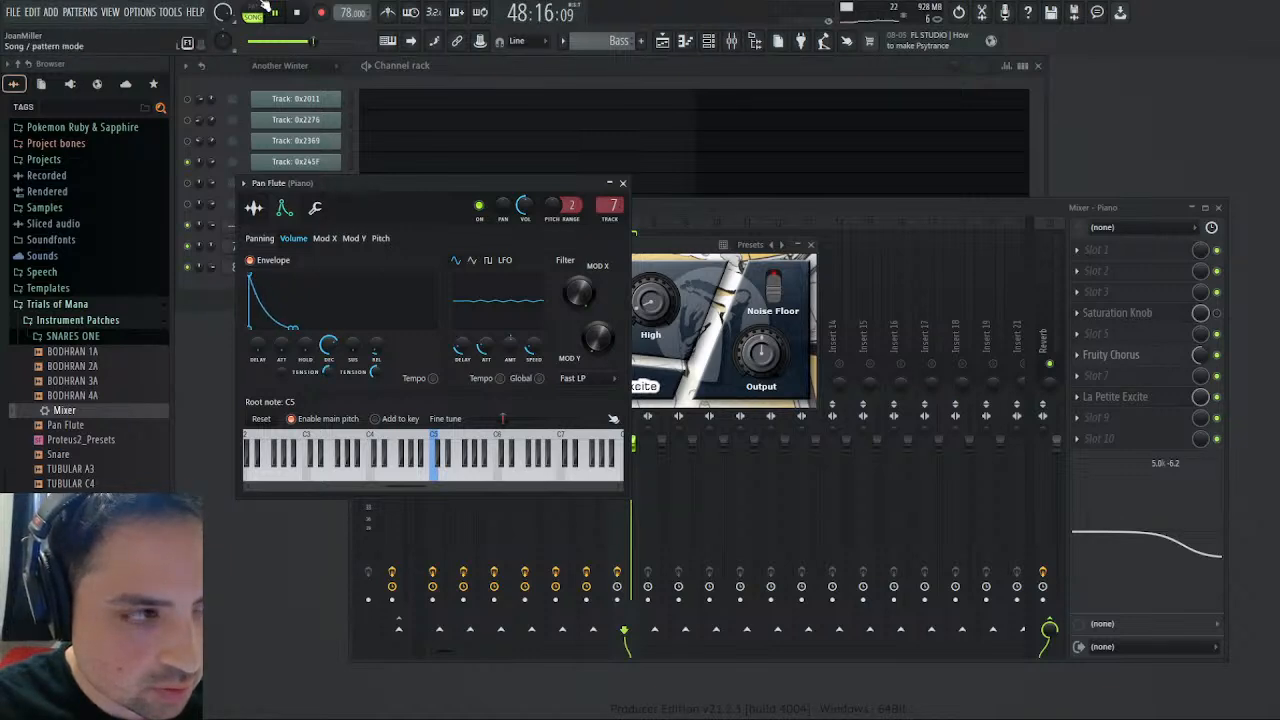
{"action": "left_click", "coordinate": [295, 14]}
{"action": "left_click", "coordinate": [277, 14]}
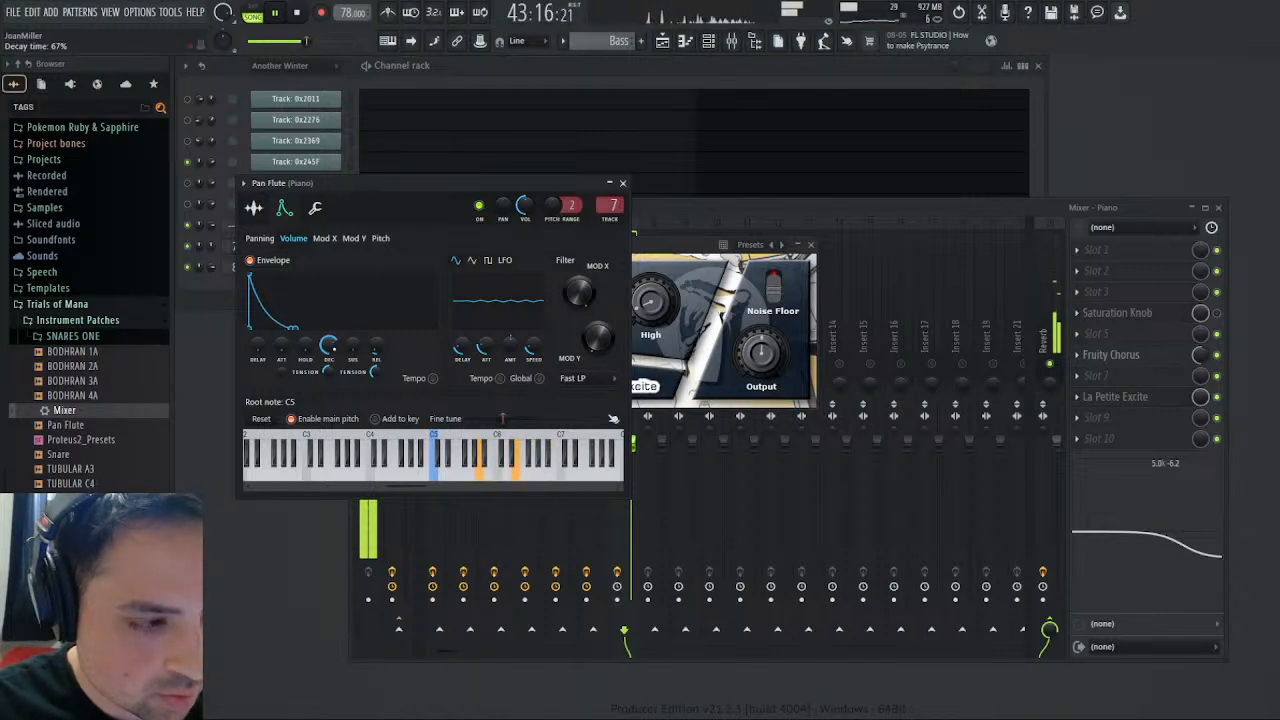
{"action": "mouse_move", "coordinate": [330, 371]}
{"action": "left_mouse_down"}
{"action": "mouse_move", "coordinate": [330, 345]}
{"action": "mouse_move", "coordinate": [330, 379]}
{"action": "left_mouse_up"}
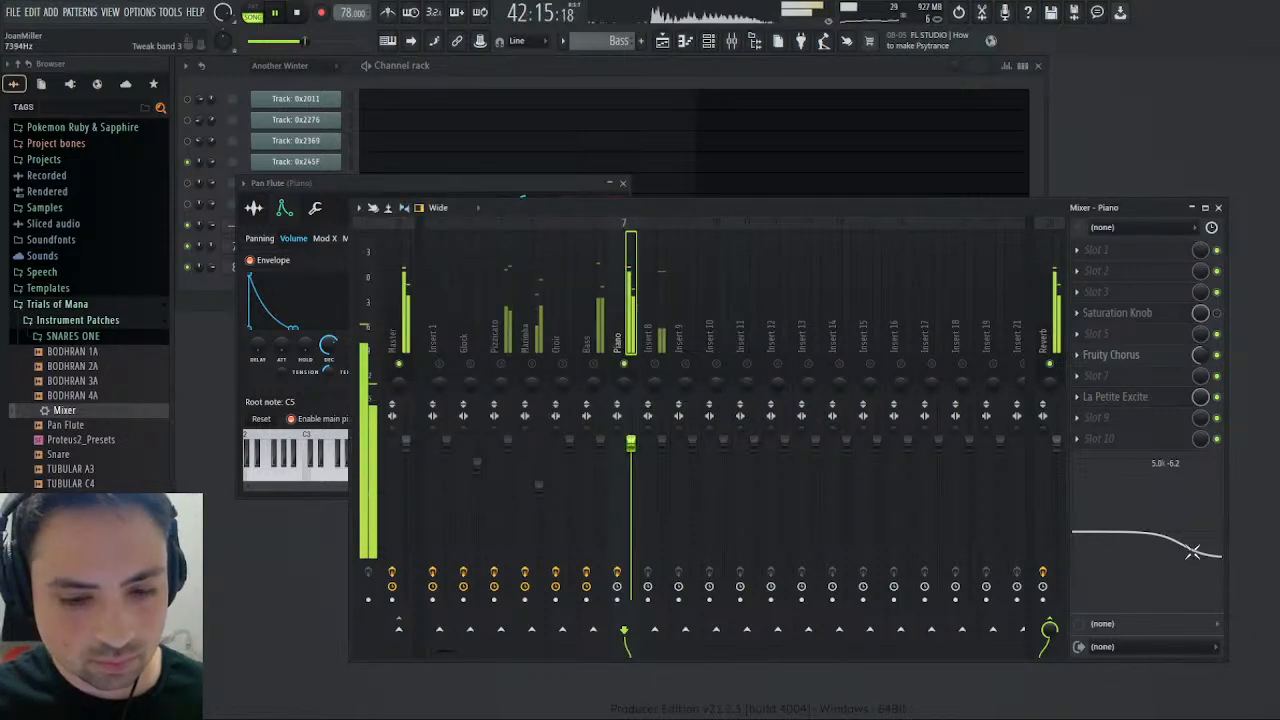
- Flatten the seventh track's built-in EQ and add Fruity Parametric EQ 2 in slot 9, shifting band 6 slightly higher in frequency
{"action": "left_click_drag", "start_coordinate": [1197, 545], "coordinate": [1198, 532]}
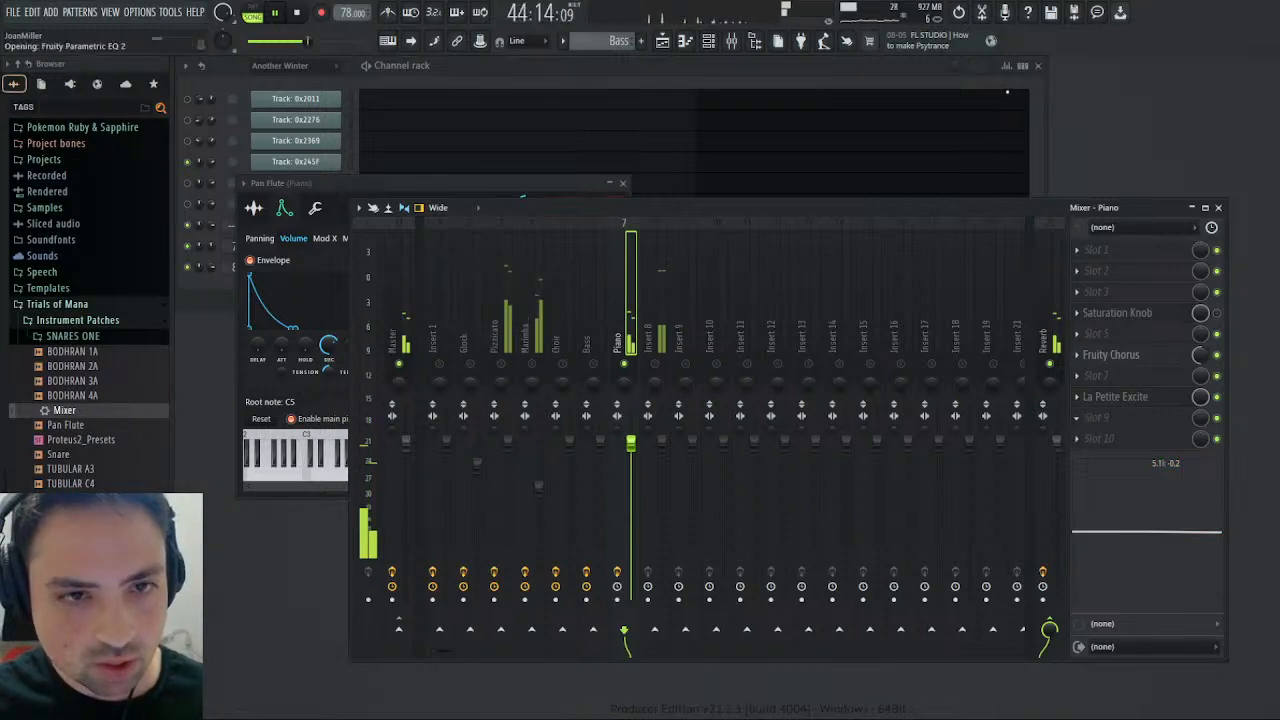
{"action": "left_click", "coordinate": [281, 12]}
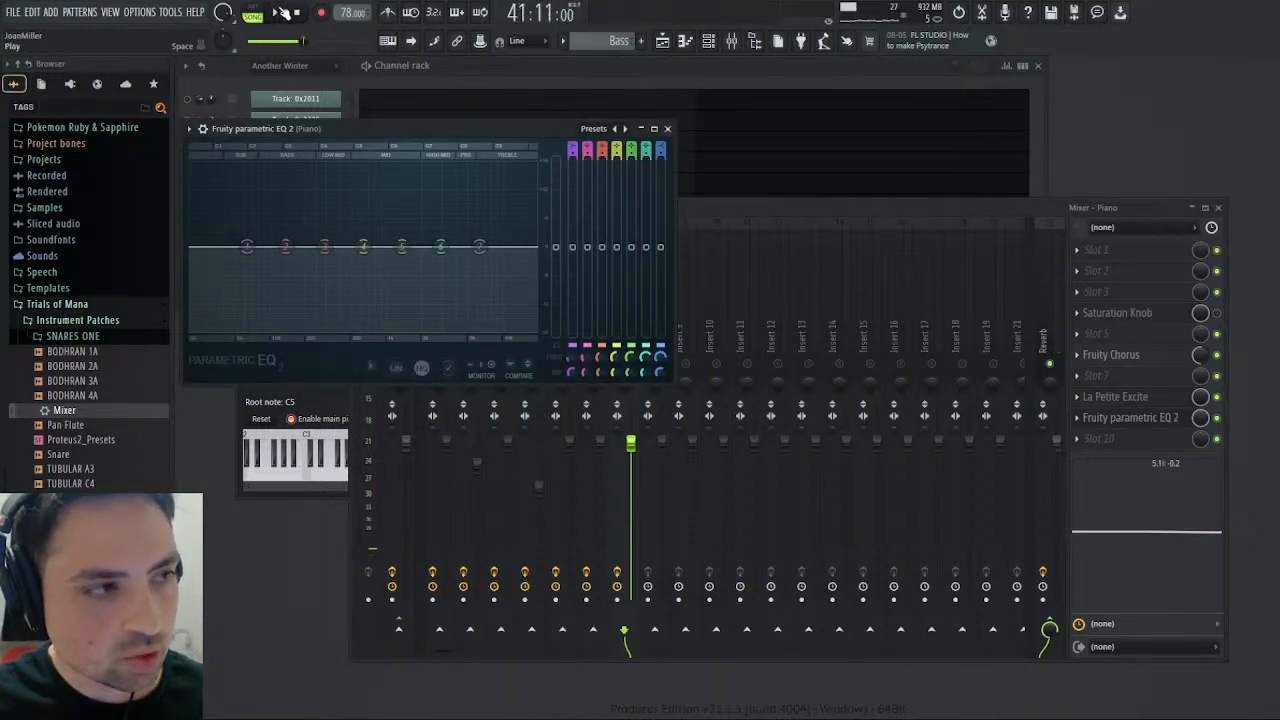
{"action": "left_click_drag", "start_coordinate": [441, 247], "coordinate": [471, 261]}
{"action": "mouse_move", "coordinate": [451, 265]}
{"action": "left_mouse_down"}
{"action": "mouse_move", "coordinate": [442, 287]}
{"action": "mouse_move", "coordinate": [478, 249]}
{"action": "mouse_move", "coordinate": [449, 257]}
{"action": "mouse_move", "coordinate": [454, 248]}
{"action": "left_mouse_up"}
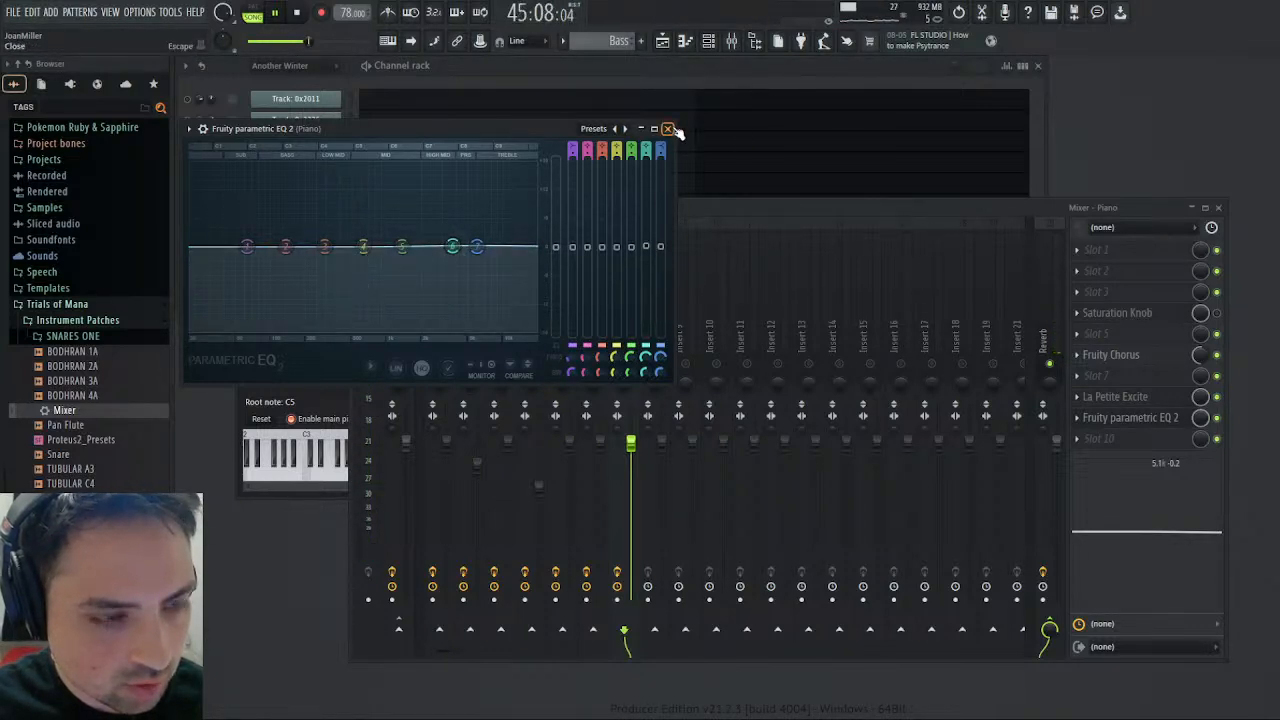
{"action": "left_click", "coordinate": [669, 129]}
- Cut the seventh track's highs to -18.0 dB at 4.2 kHz in its built-in EQ and replay the arrangement from bar 29
{"action": "left_click_drag", "start_coordinate": [1130, 554], "coordinate": [1122, 626]}
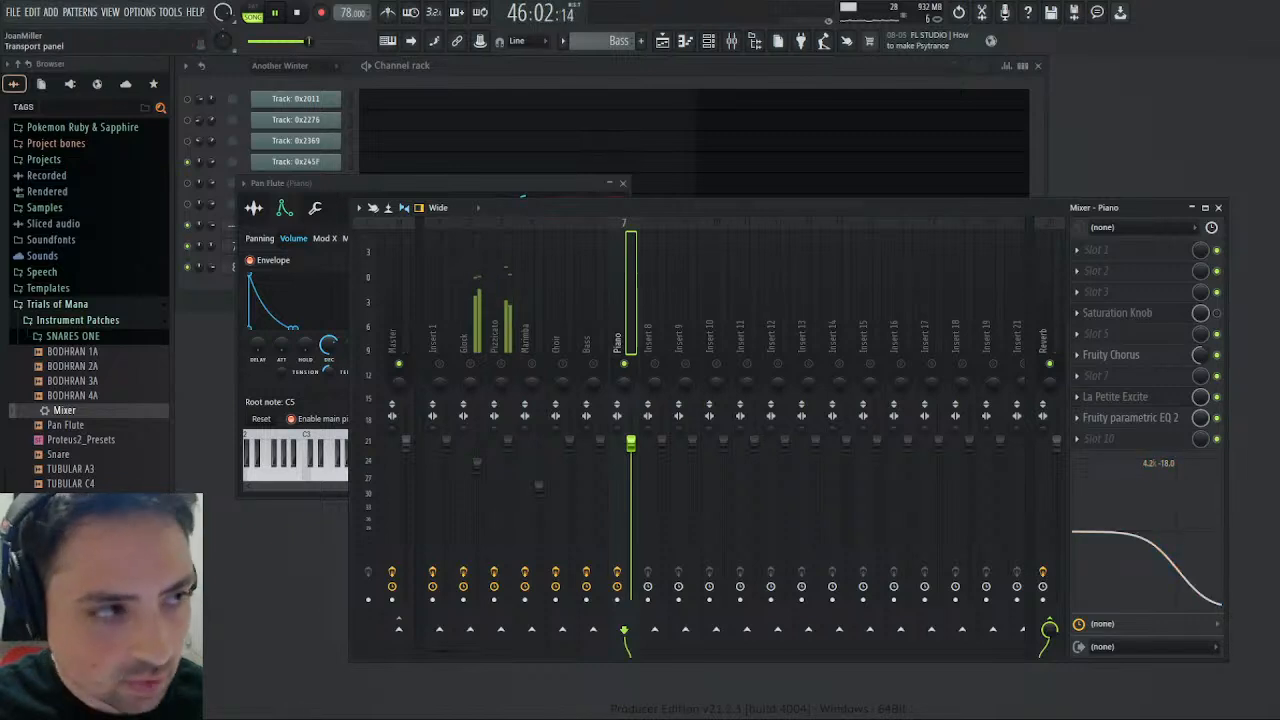
{"action": "left_click", "coordinate": [296, 12]}
{"action": "left_click", "coordinate": [663, 40]}
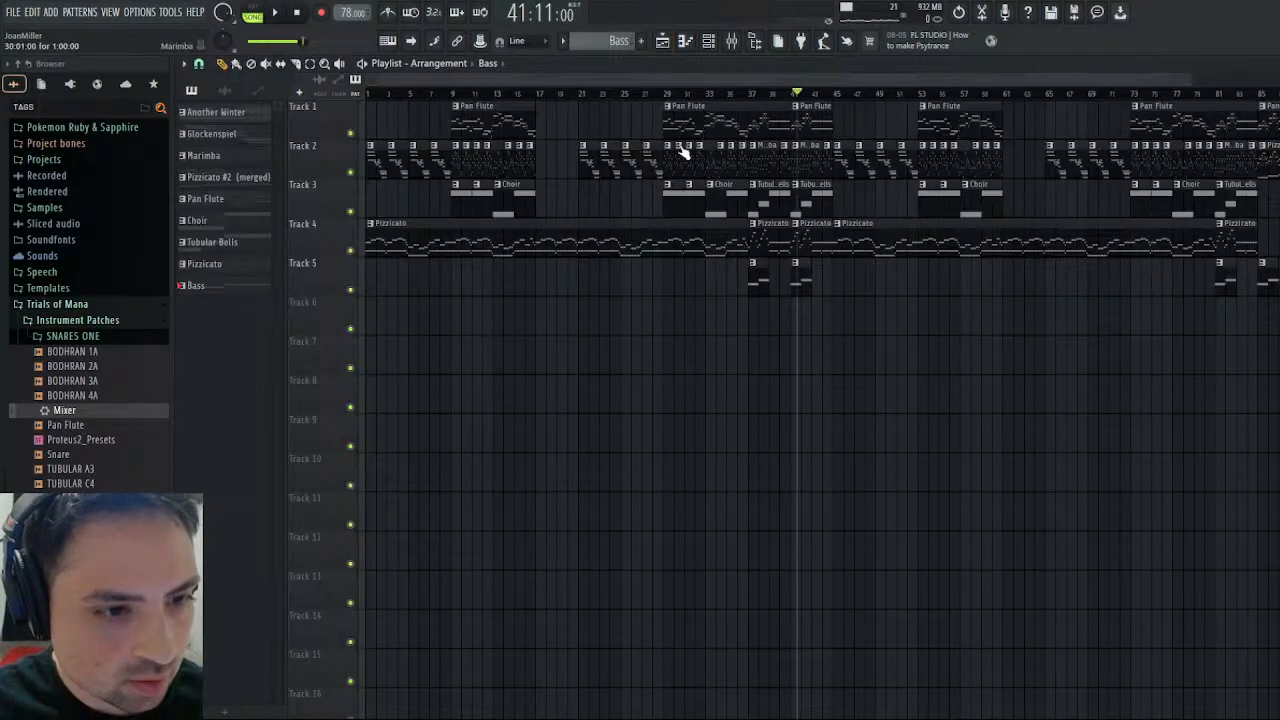
{"action": "left_click", "coordinate": [665, 94]}
{"action": "left_click", "coordinate": [265, 12]}
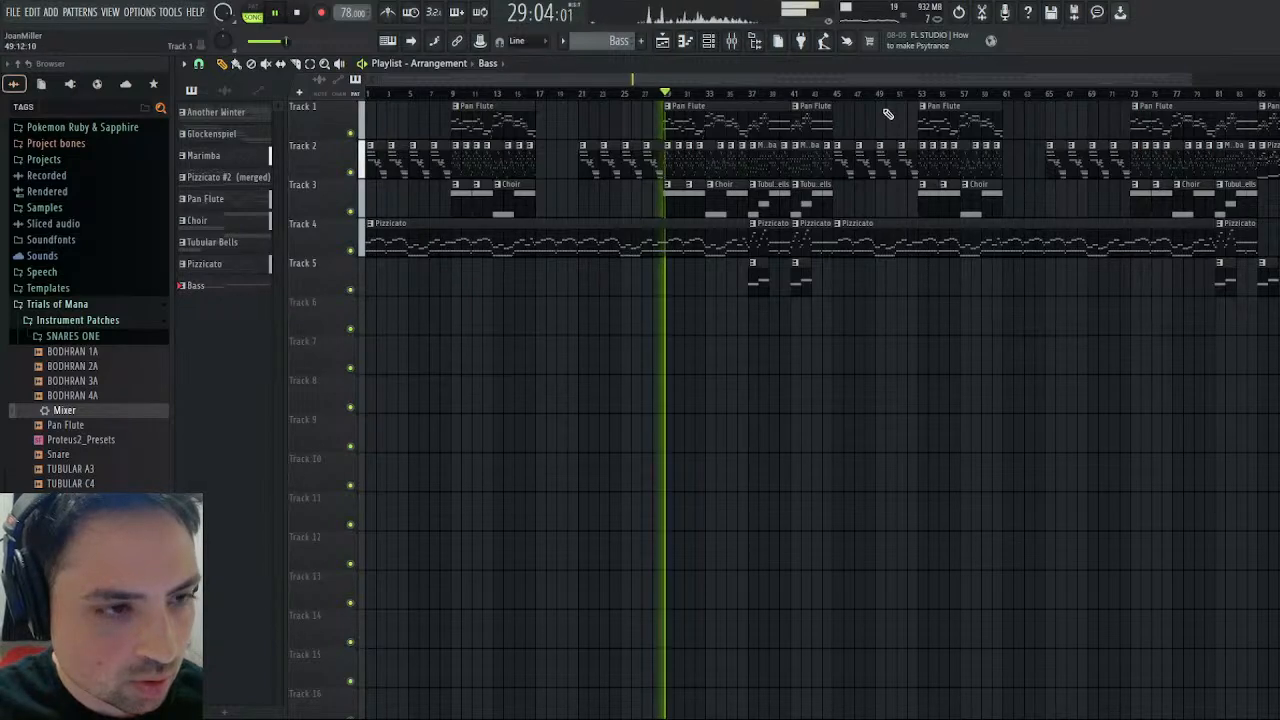
- Ease the seventh track's high cut to -10.0 dB at 4.9 kHz during playback and rename the track Pan Flute
{"action": "left_click", "coordinate": [1273, 64]}
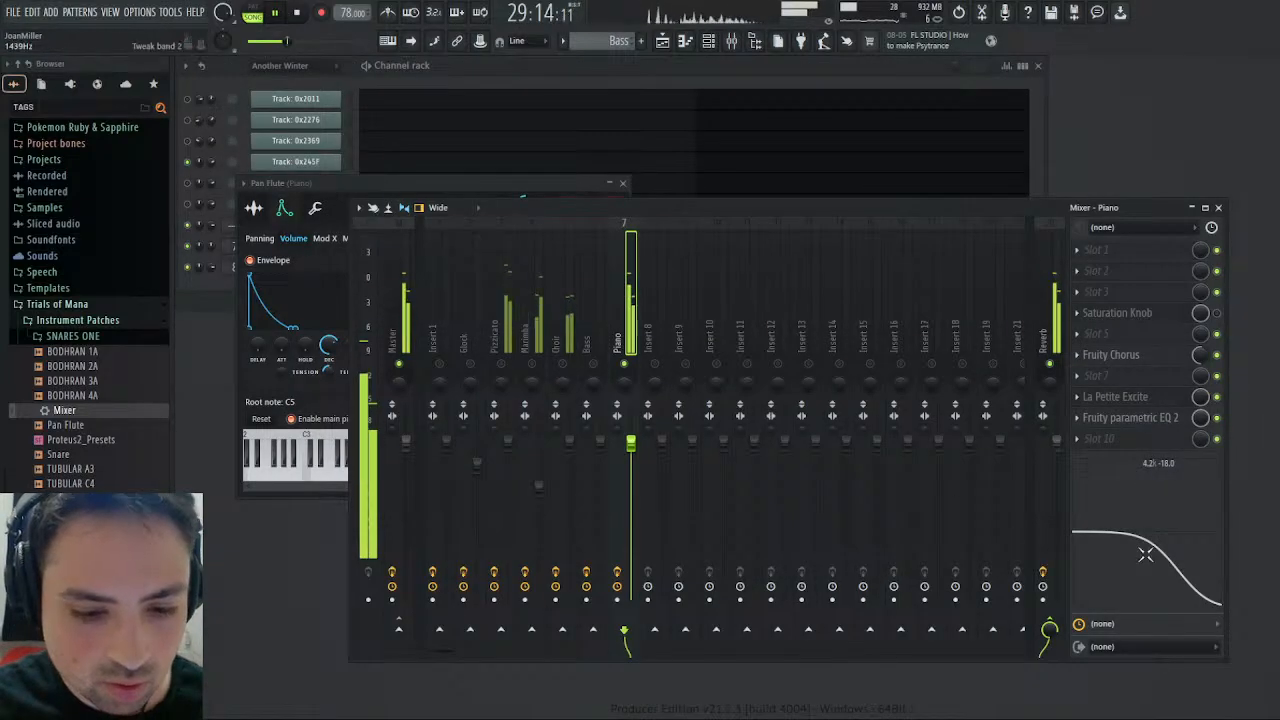
{"action": "left_click_drag", "start_coordinate": [1146, 552], "coordinate": [1156, 527]}
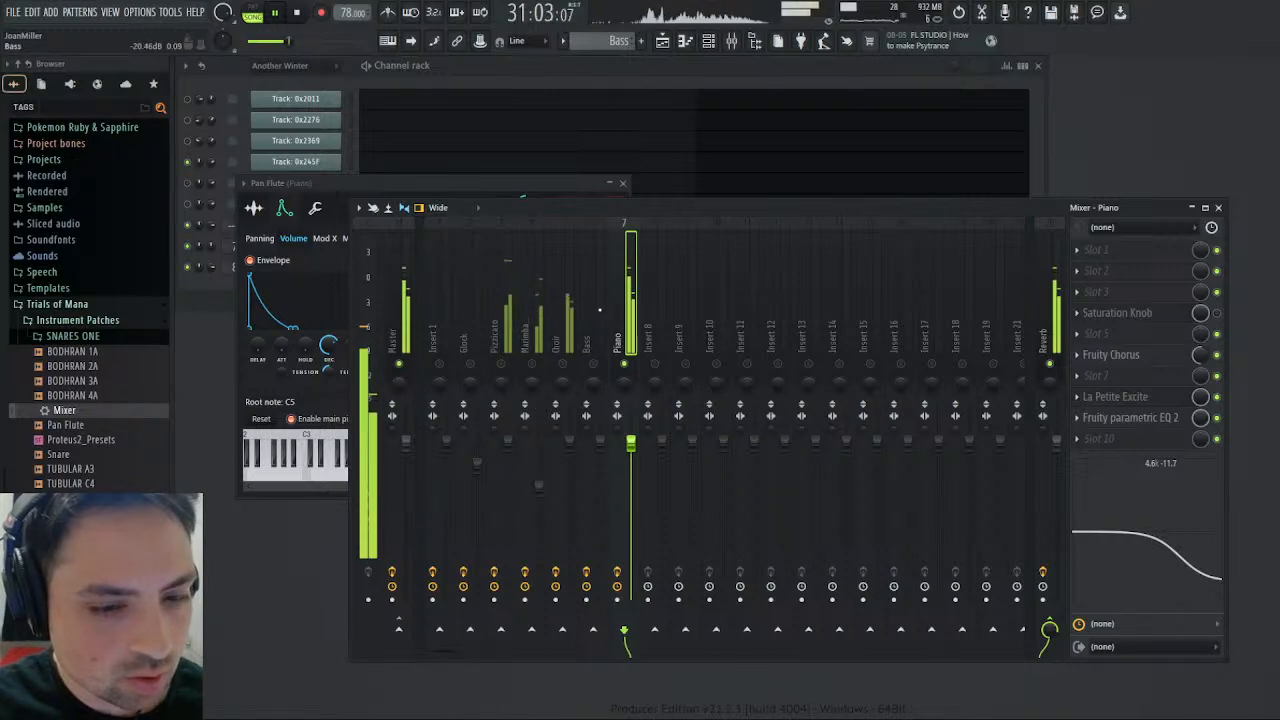
{"action": "key", "text": "space"}
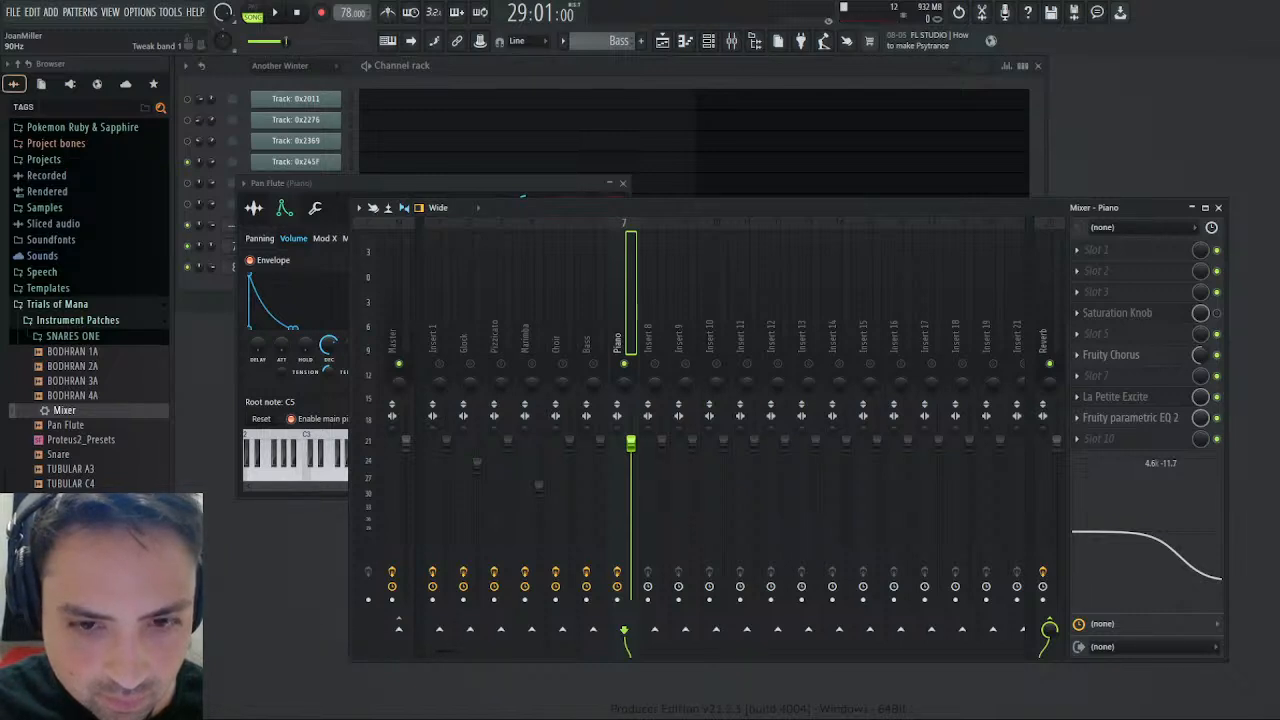
{"action": "key", "text": "space"}
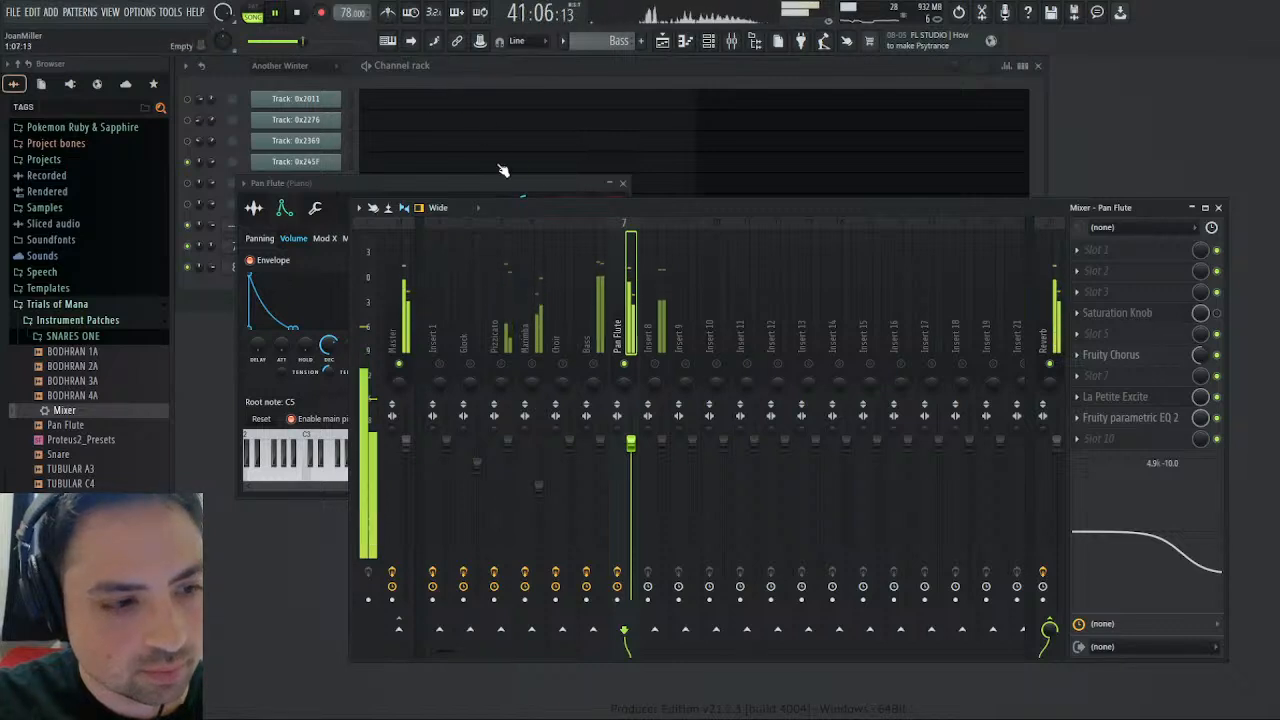
- Try a quick fade-in on the Pan Flute sample and return to the channel's volume envelope
{"action": "left_click", "coordinate": [316, 183]}
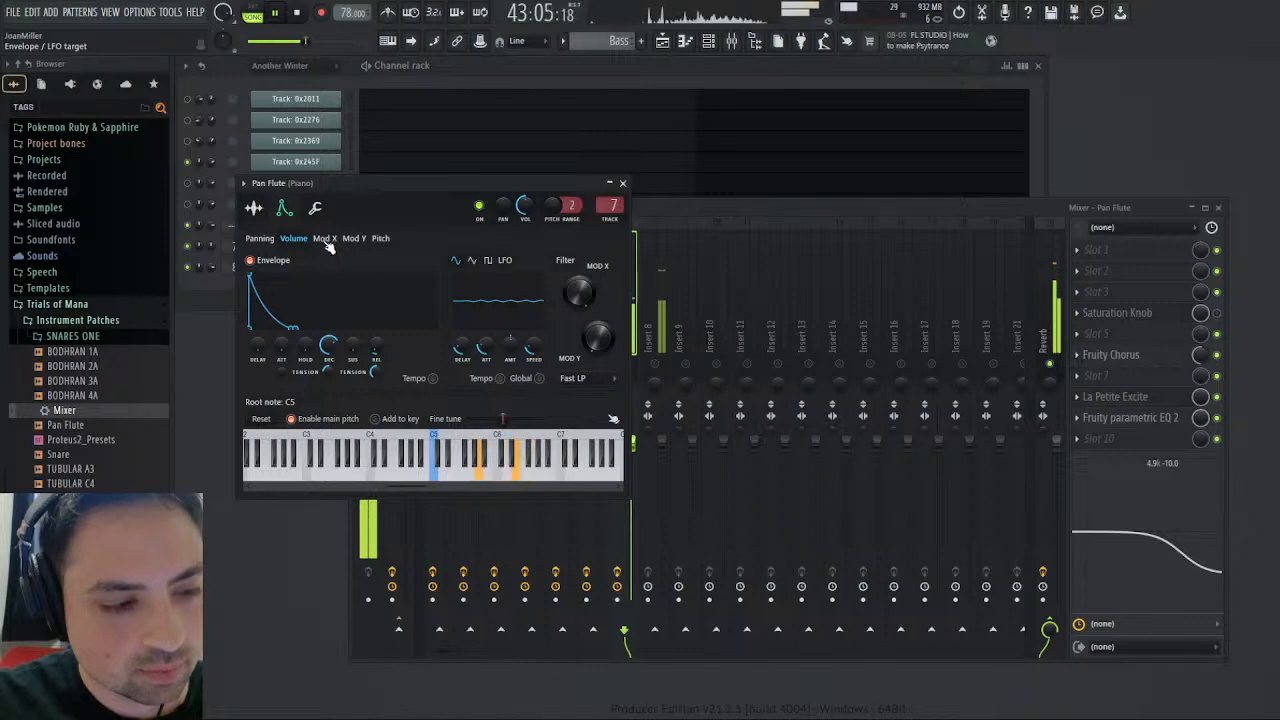
{"action": "left_click", "coordinate": [255, 210]}
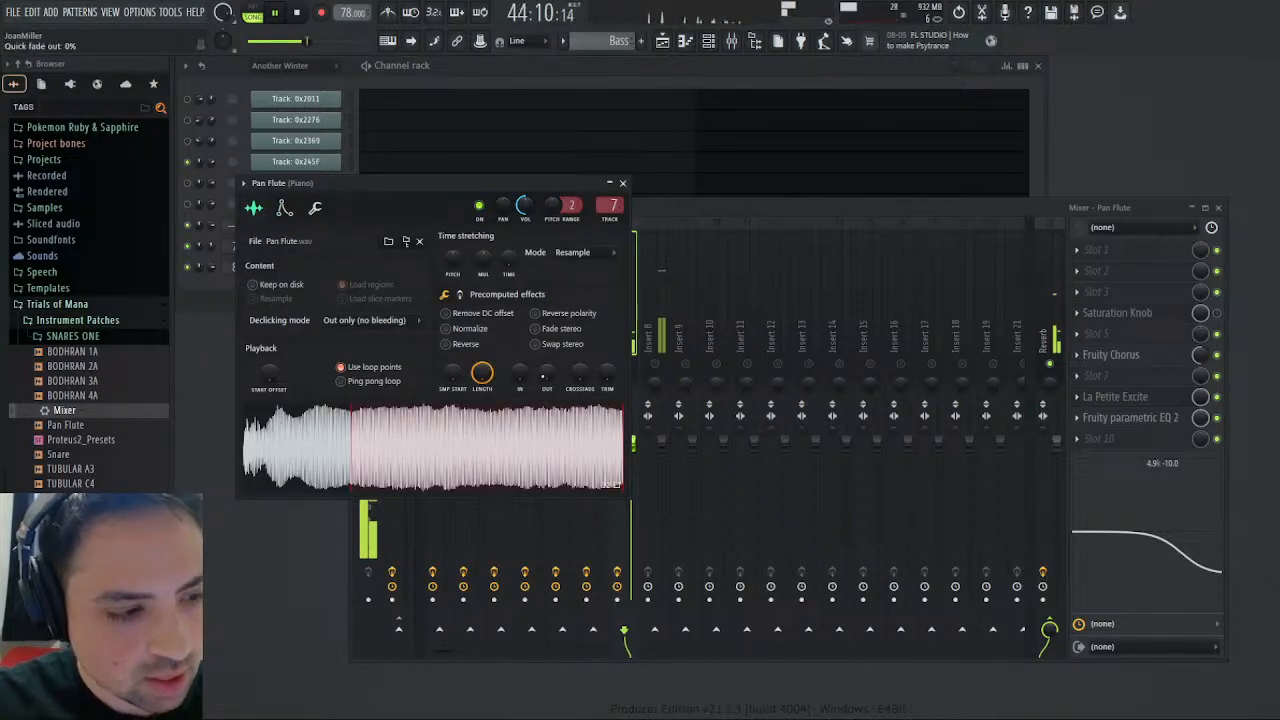
{"action": "left_click_drag", "start_coordinate": [519, 374], "coordinate": [519, 362]}
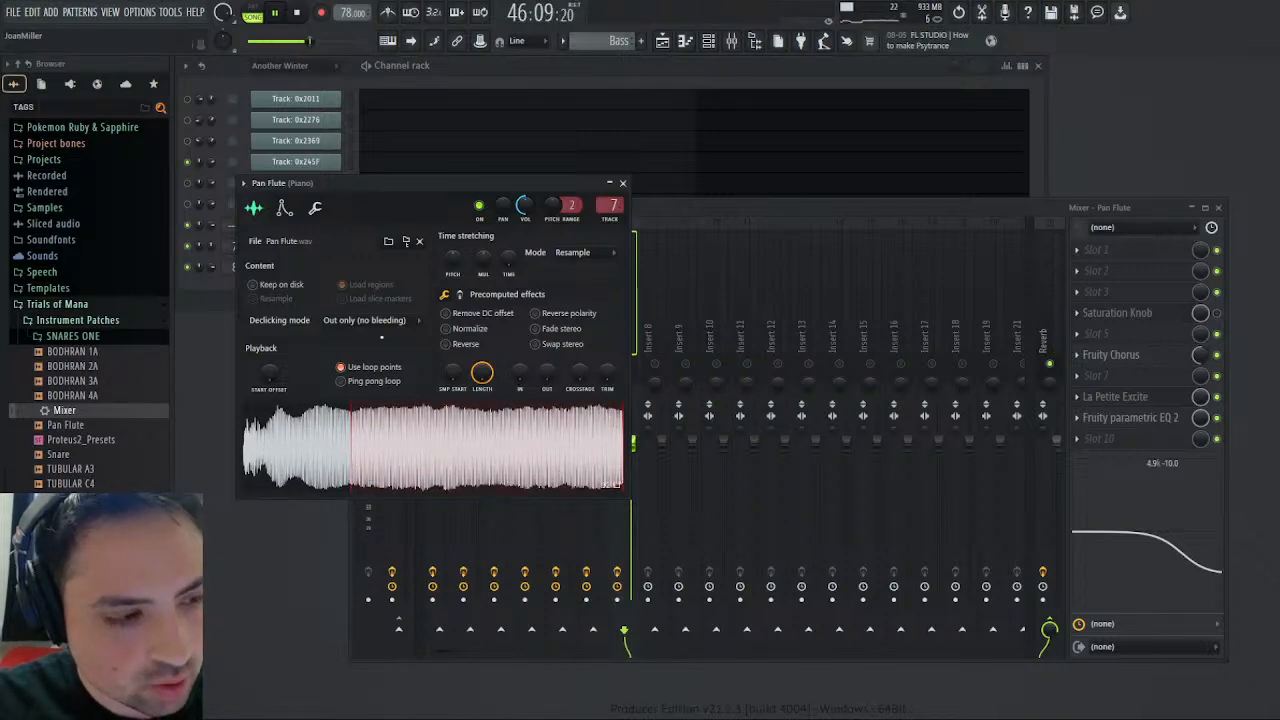
{"action": "left_click", "coordinate": [282, 207]}
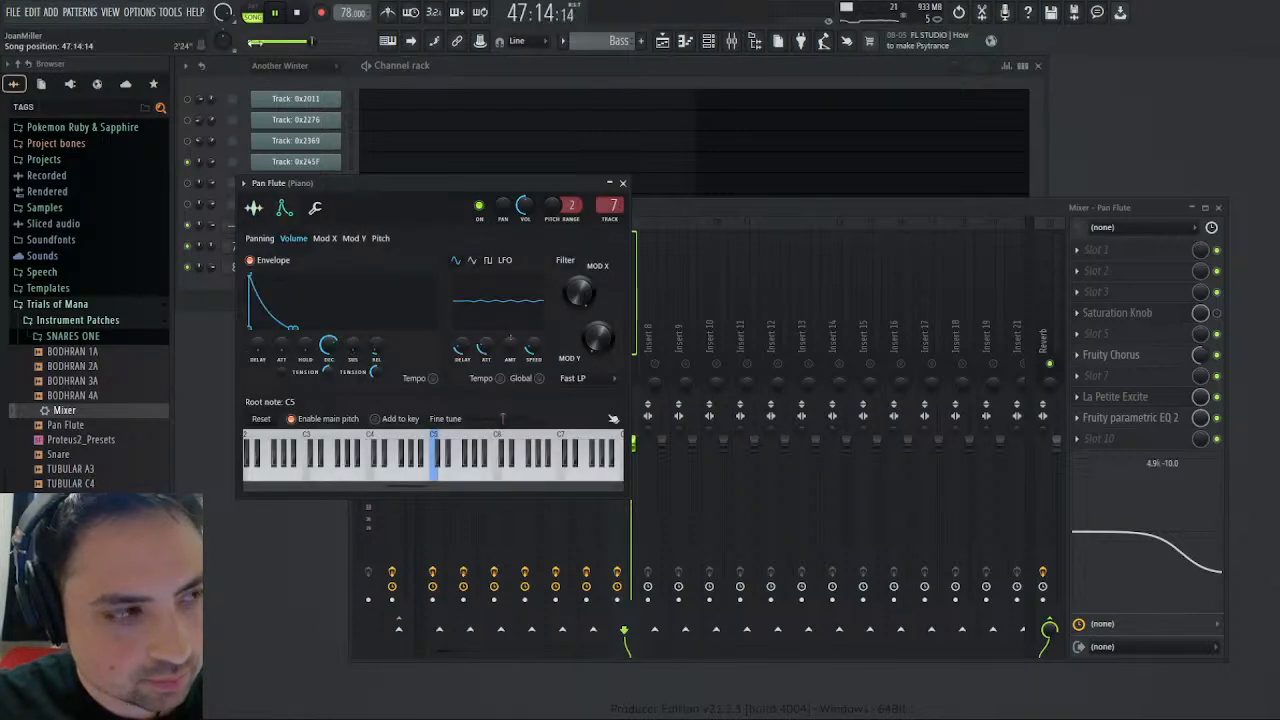
- Replay the arrangement from bar 29 with the Pan Flute track's Saturation Knob turned back on, and check its saturation setting
{"action": "left_click", "coordinate": [297, 12]}
{"action": "left_click", "coordinate": [276, 12]}
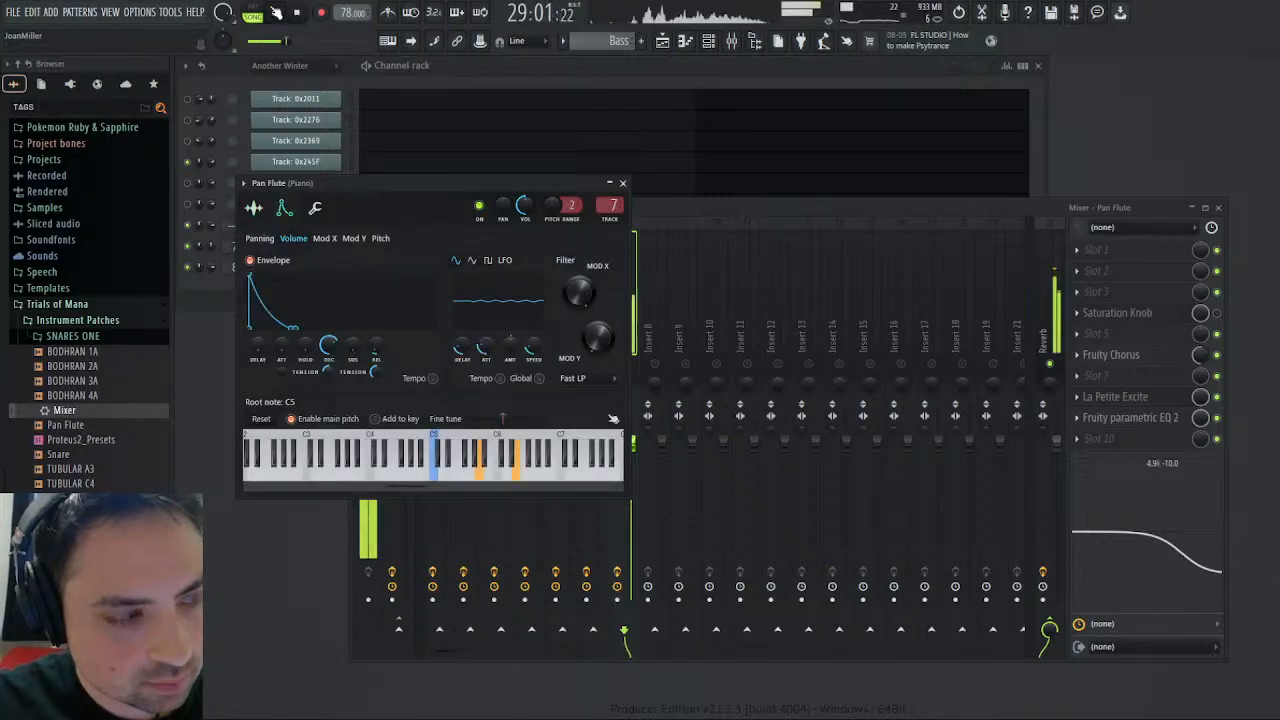
{"action": "left_click", "coordinate": [622, 183]}
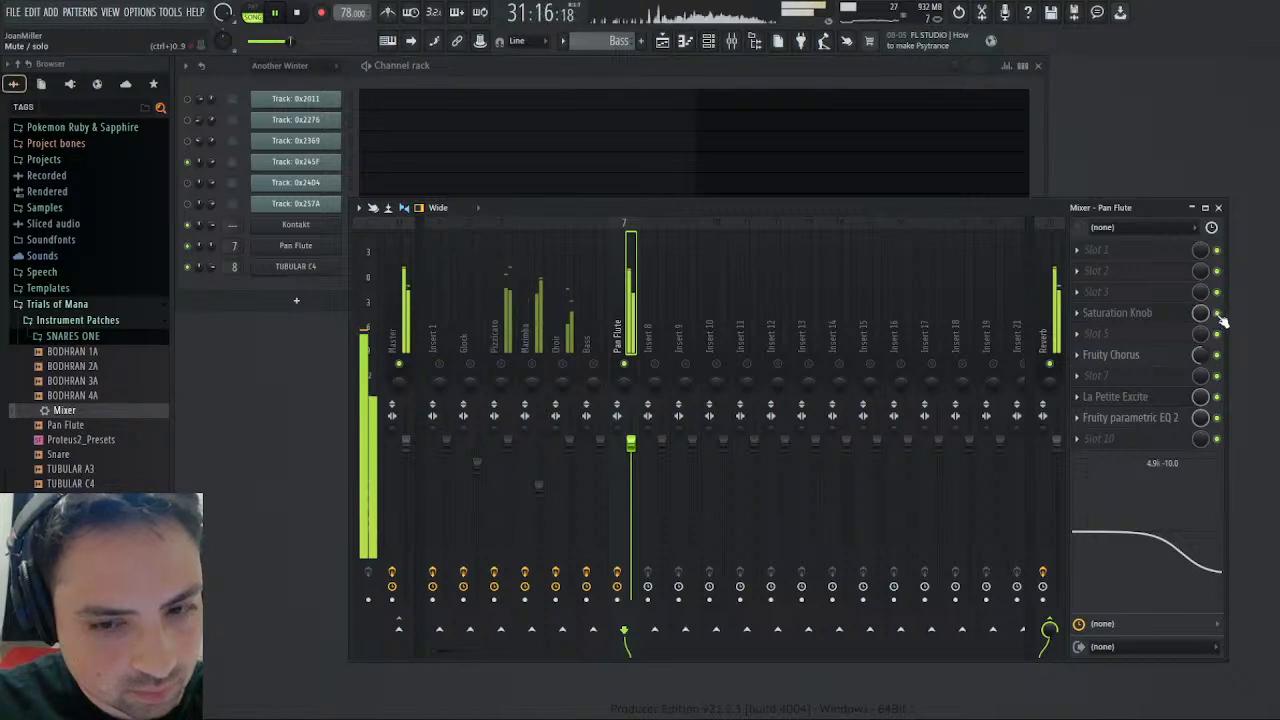
{"action": "left_click", "coordinate": [1148, 316]}
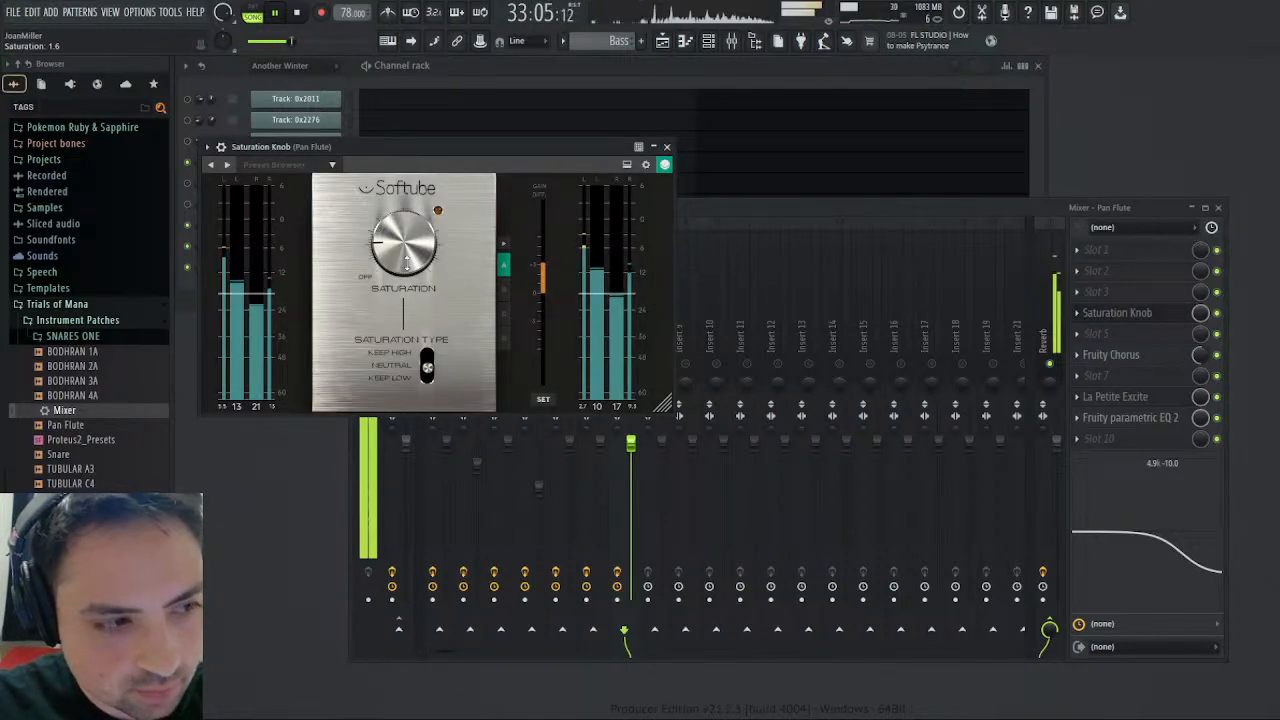
{"action": "left_click", "coordinate": [667, 147]}
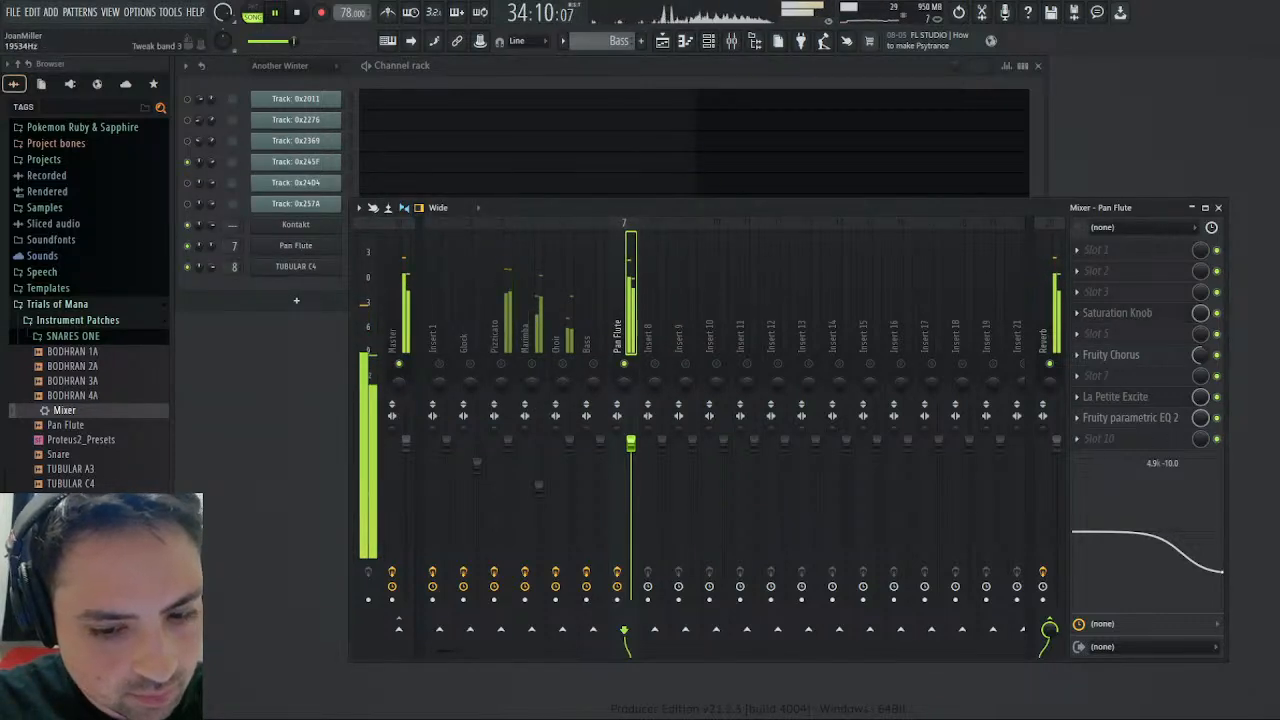
- Deepen the Pan Flute's built-in high cut to -11.7 dB at 4.9 kHz and remove Fruity Parametric EQ 2 from slot 9
{"action": "mouse_move", "coordinate": [1190, 570]}
{"action": "left_mouse_down"}
{"action": "mouse_move", "coordinate": [1195, 603]}
{"action": "mouse_move", "coordinate": [1192, 572]}
{"action": "left_mouse_up"}
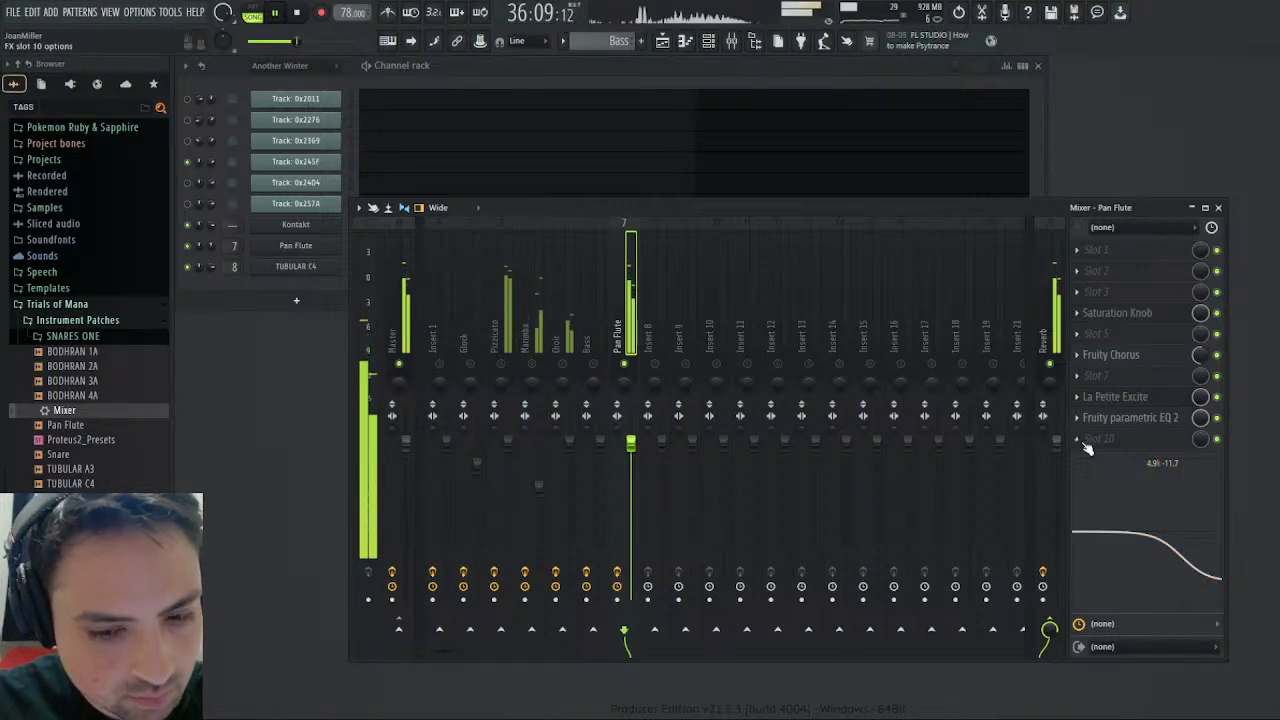
{"action": "left_click", "coordinate": [1168, 418]}
{"action": "left_click", "coordinate": [1092, 418]}
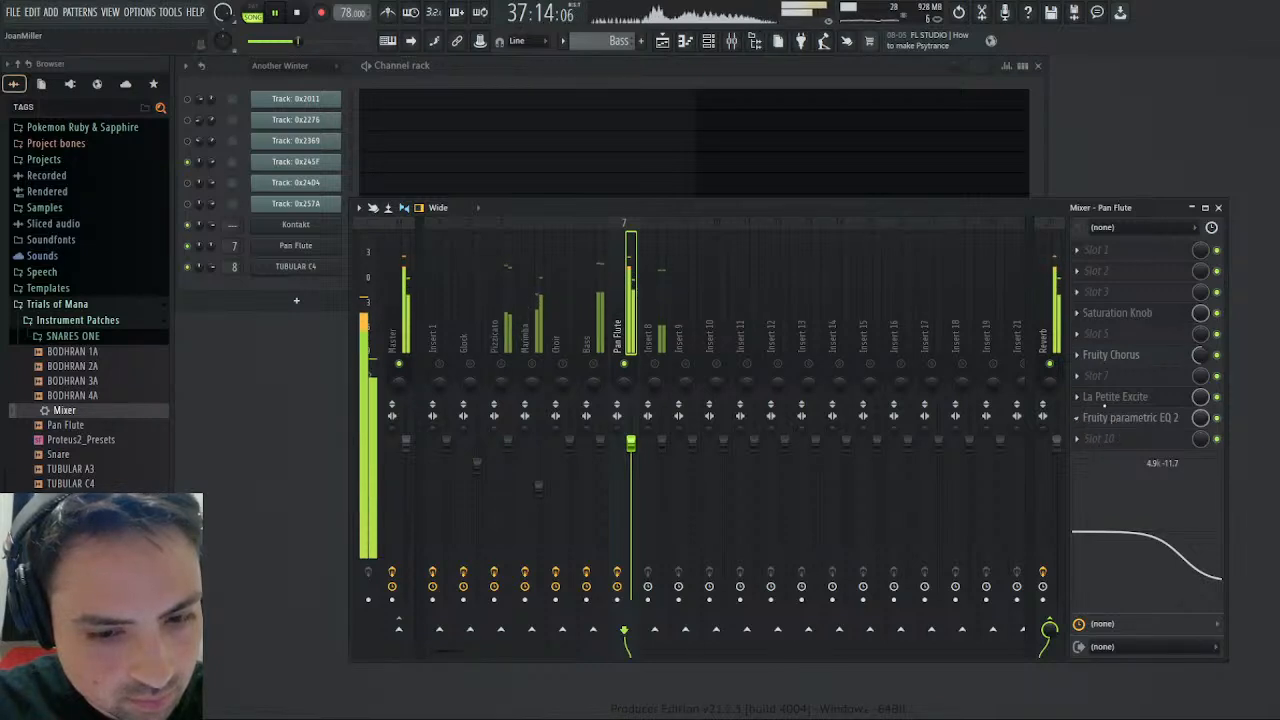
{"action": "left_click", "coordinate": [712, 416]}
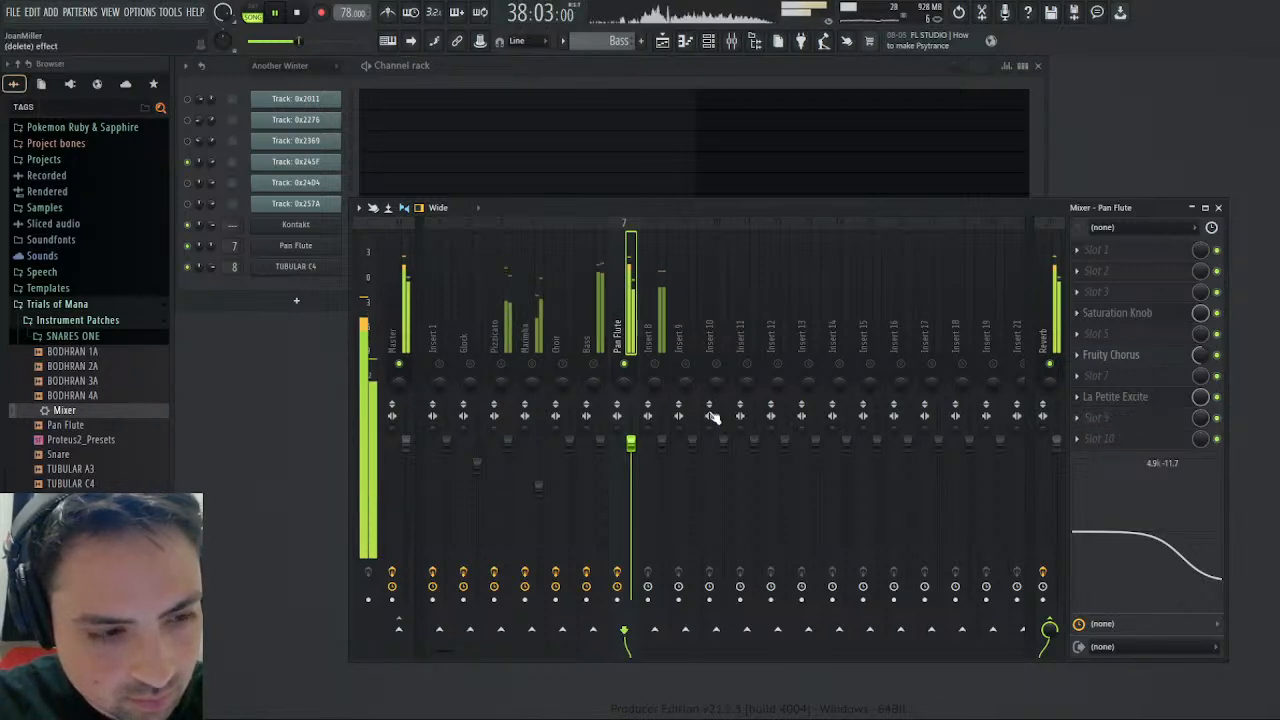
- Solo Insert 8 with the Tubular Bells pattern playing alone, load the saved Mixer preset onto it and name it Tubular Bells
{"action": "left_click", "coordinate": [662, 362]}
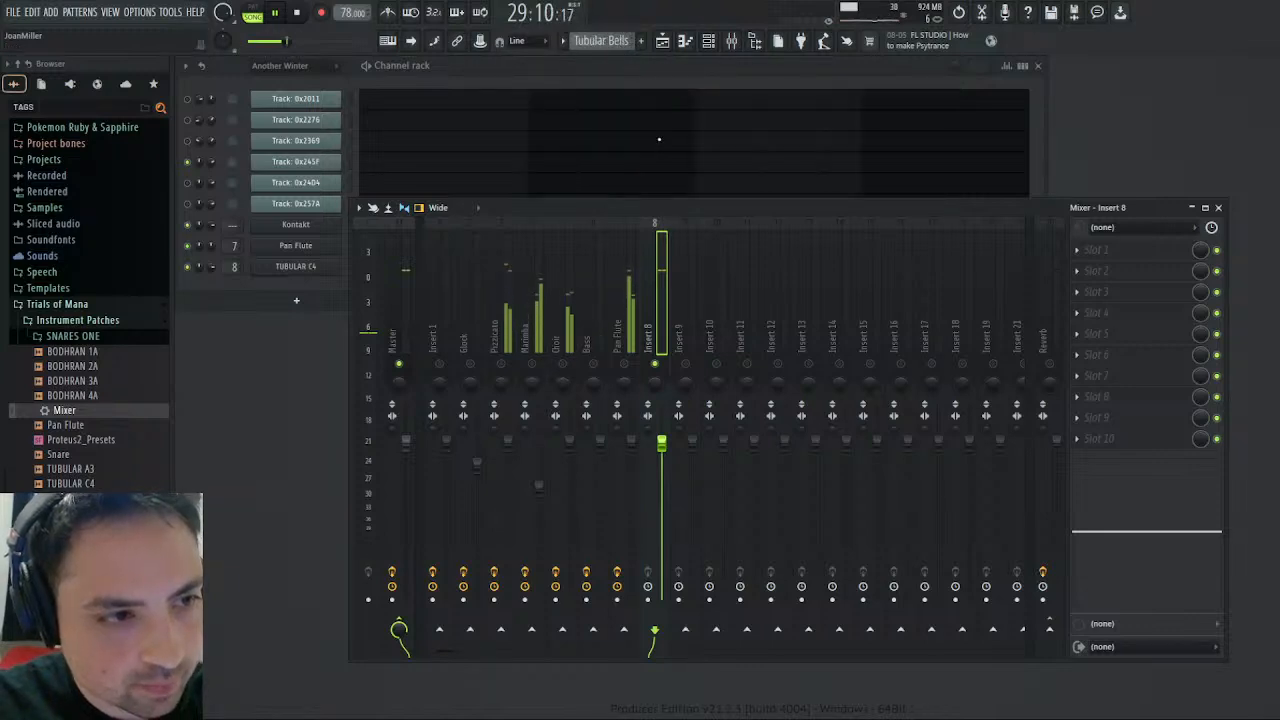
{"action": "left_click", "coordinate": [262, 14]}
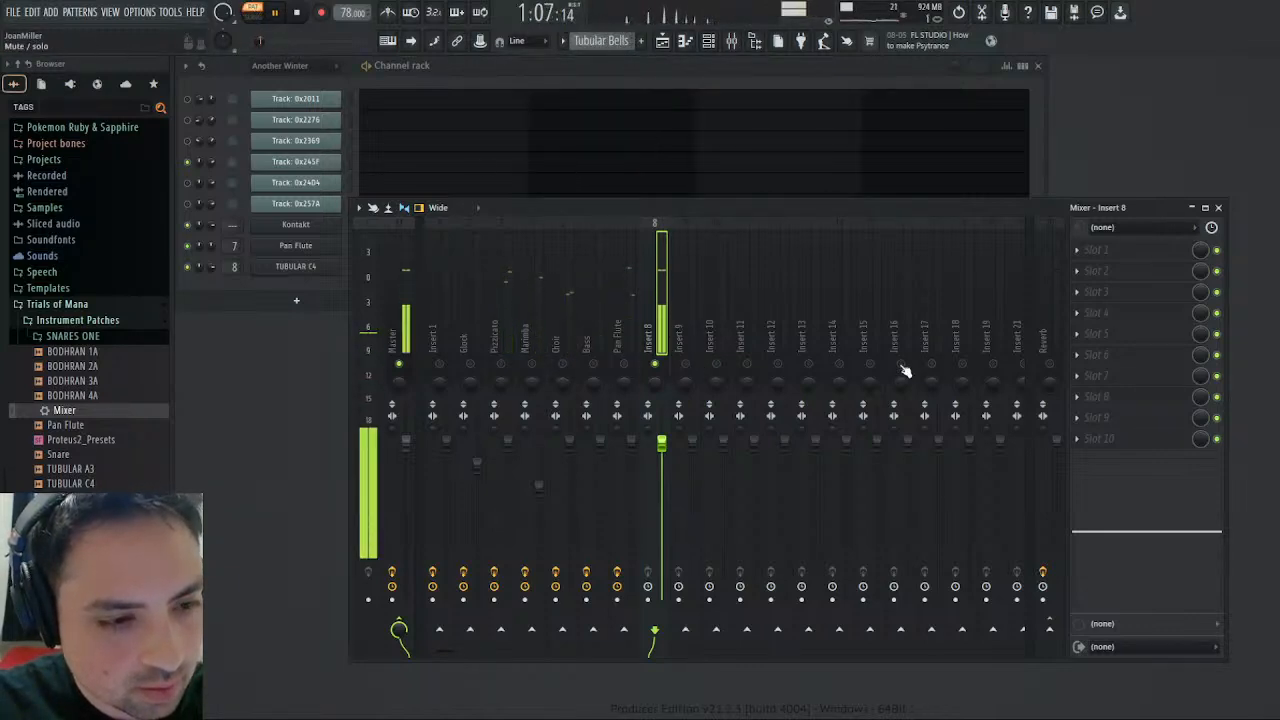
{"action": "left_click_drag", "start_coordinate": [88, 424], "coordinate": [1105, 385]}
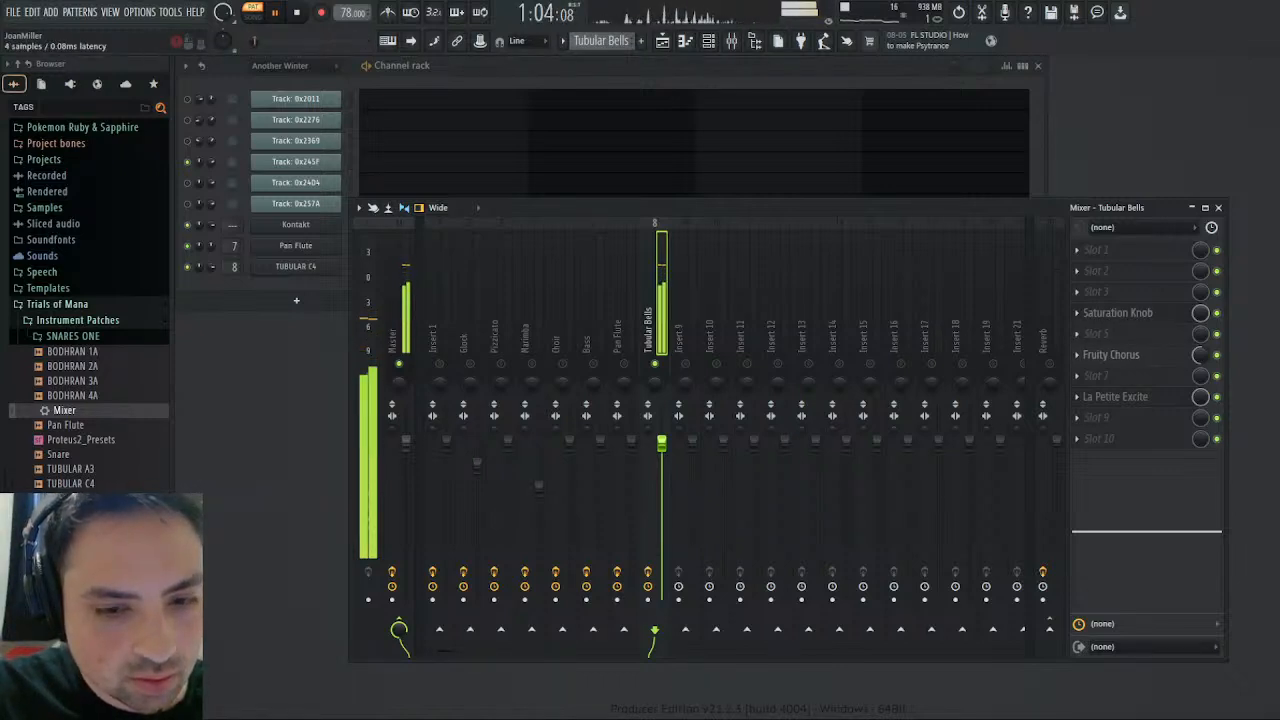
- Cut the Tubular Bells' highs to -9.9 dB at 4.9 kHz and add Fruity Parametric EQ 2 in slot 9, boosting band 4 and lowering band 5
{"action": "mouse_move", "coordinate": [1194, 531]}
{"action": "left_mouse_down"}
{"action": "mouse_move", "coordinate": [1183, 582]}
{"action": "mouse_move", "coordinate": [1191, 522]}
{"action": "left_mouse_up"}
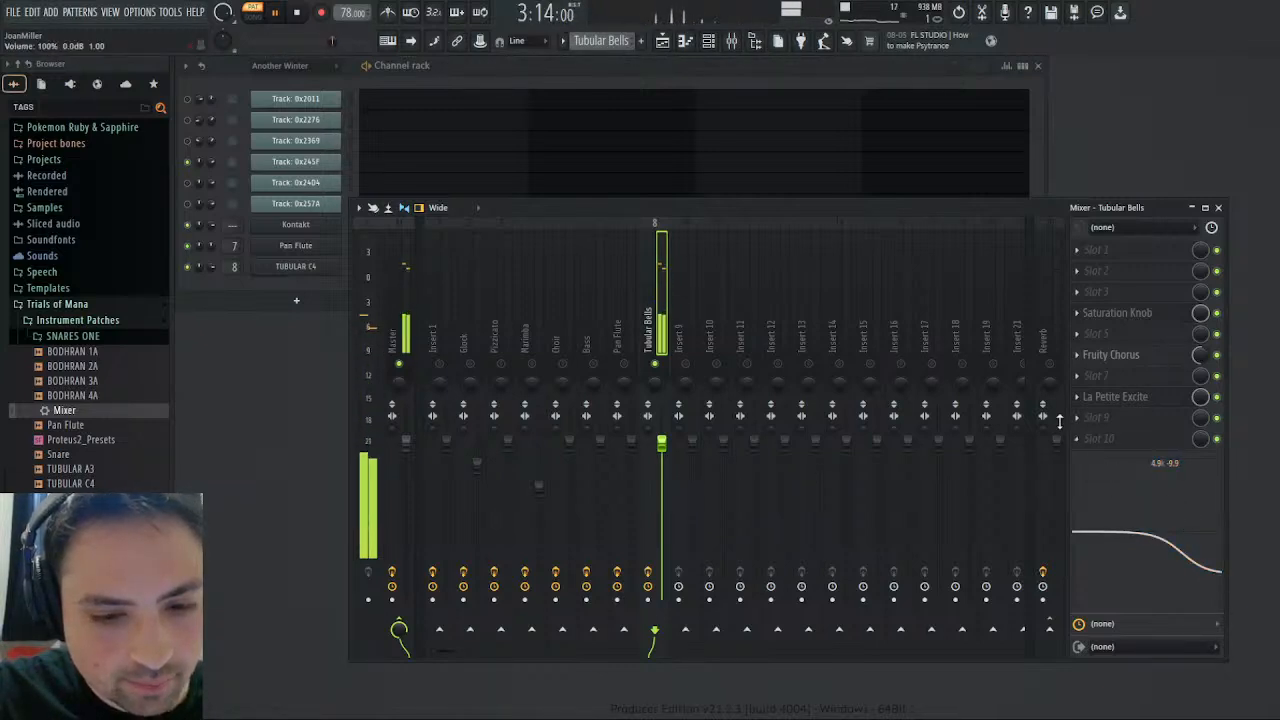
{"action": "left_click", "coordinate": [1016, 98]}
{"action": "left_click_drag", "start_coordinate": [400, 284], "coordinate": [354, 272]}
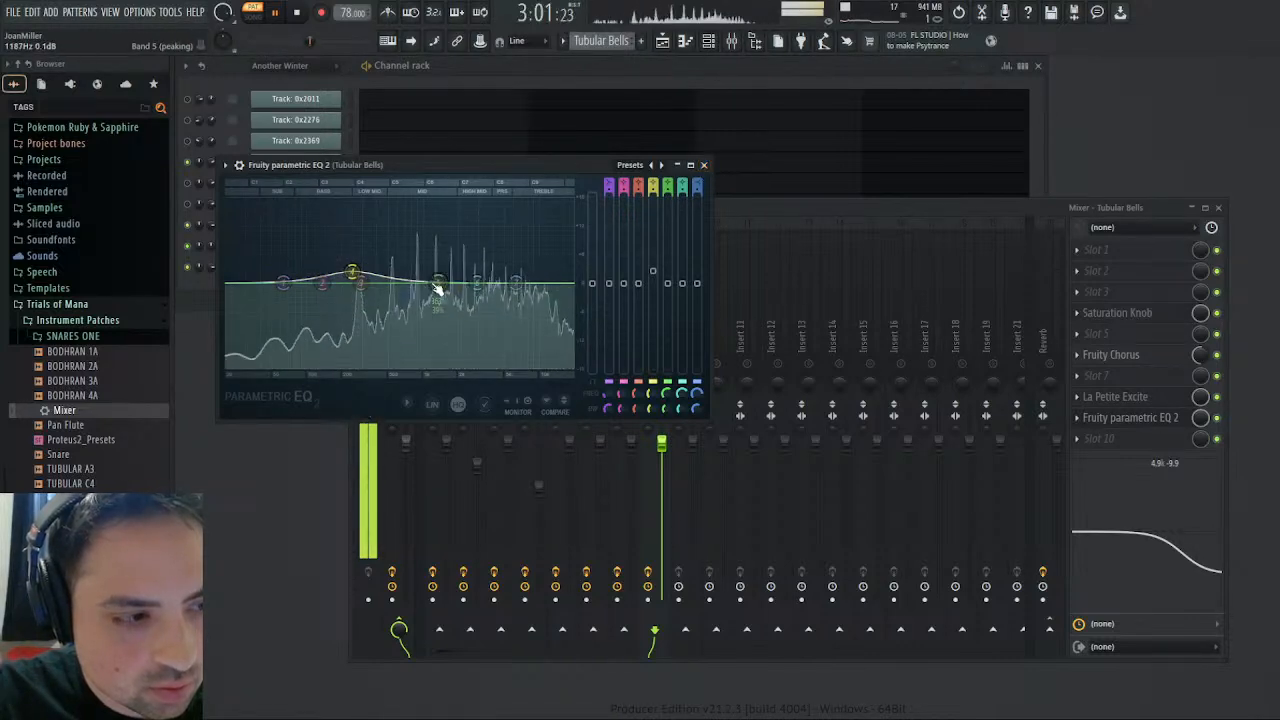
{"action": "left_click_drag", "start_coordinate": [440, 289], "coordinate": [423, 297]}
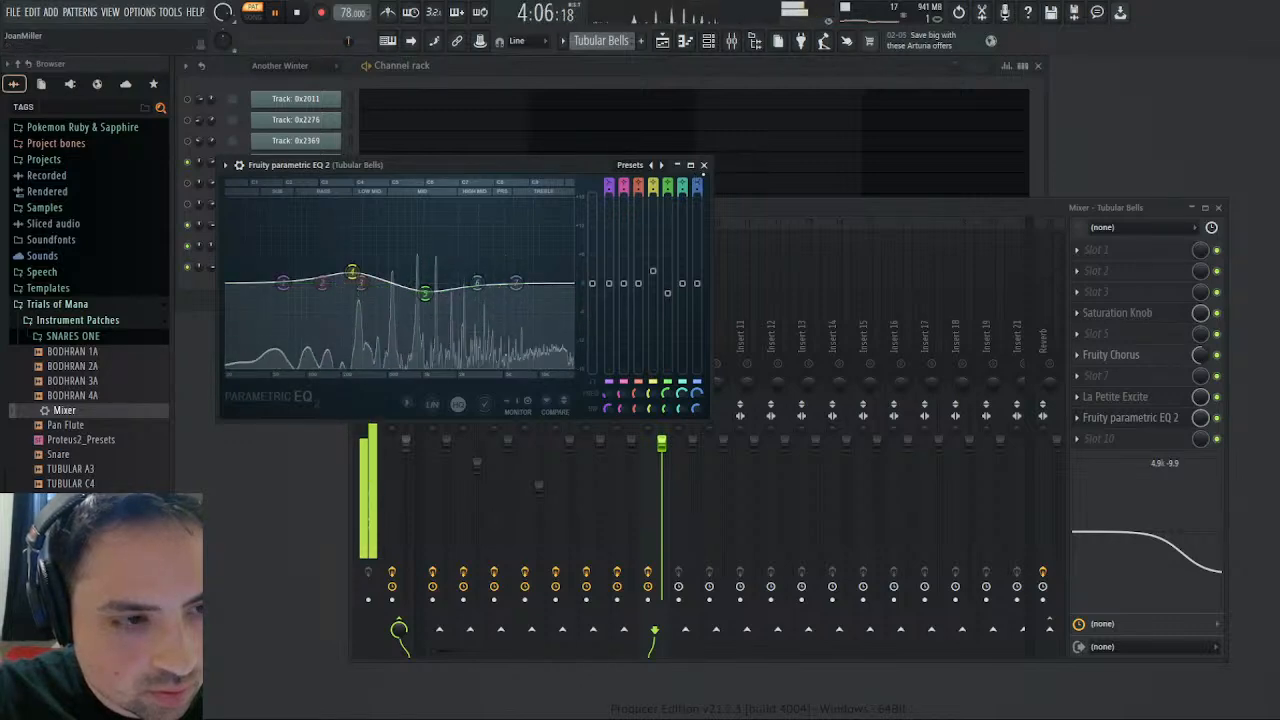
{"action": "left_click", "coordinate": [704, 166]}
- Restart the Tubular Bells pattern and route its mixer track only to the Reverb track instead of the Master
{"action": "key", "text": "space"}
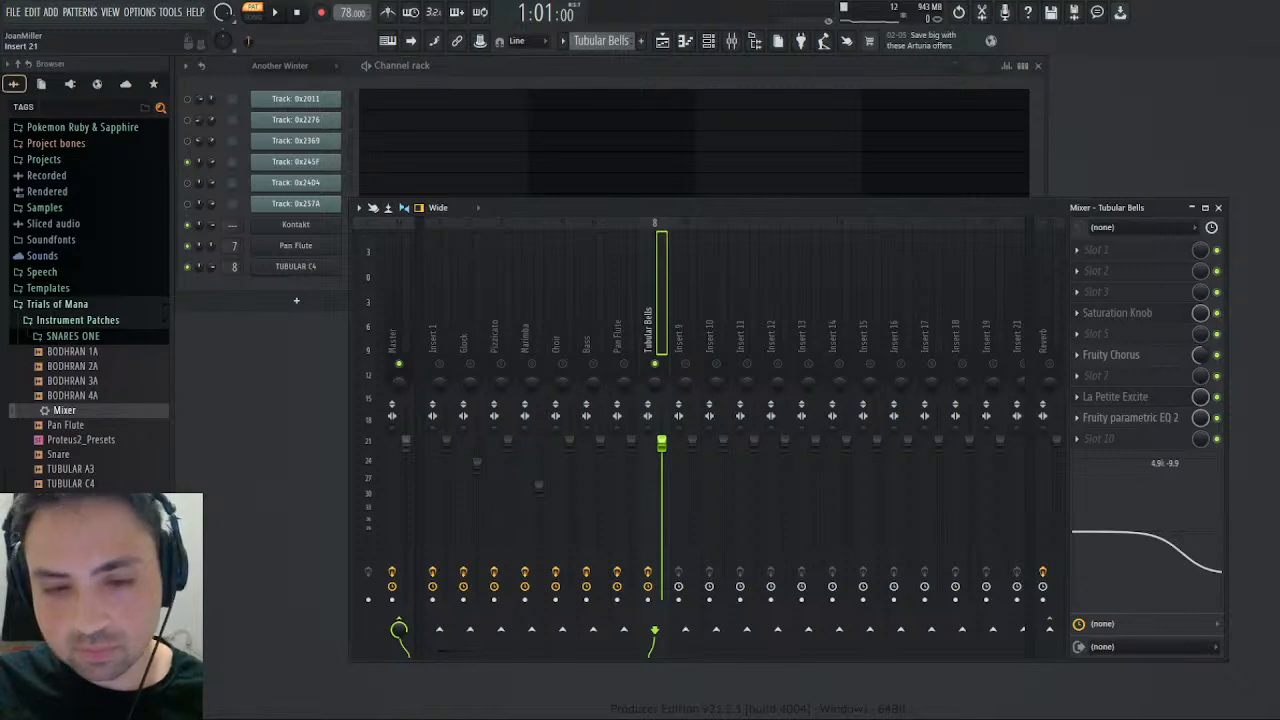
{"action": "key", "text": "space"}
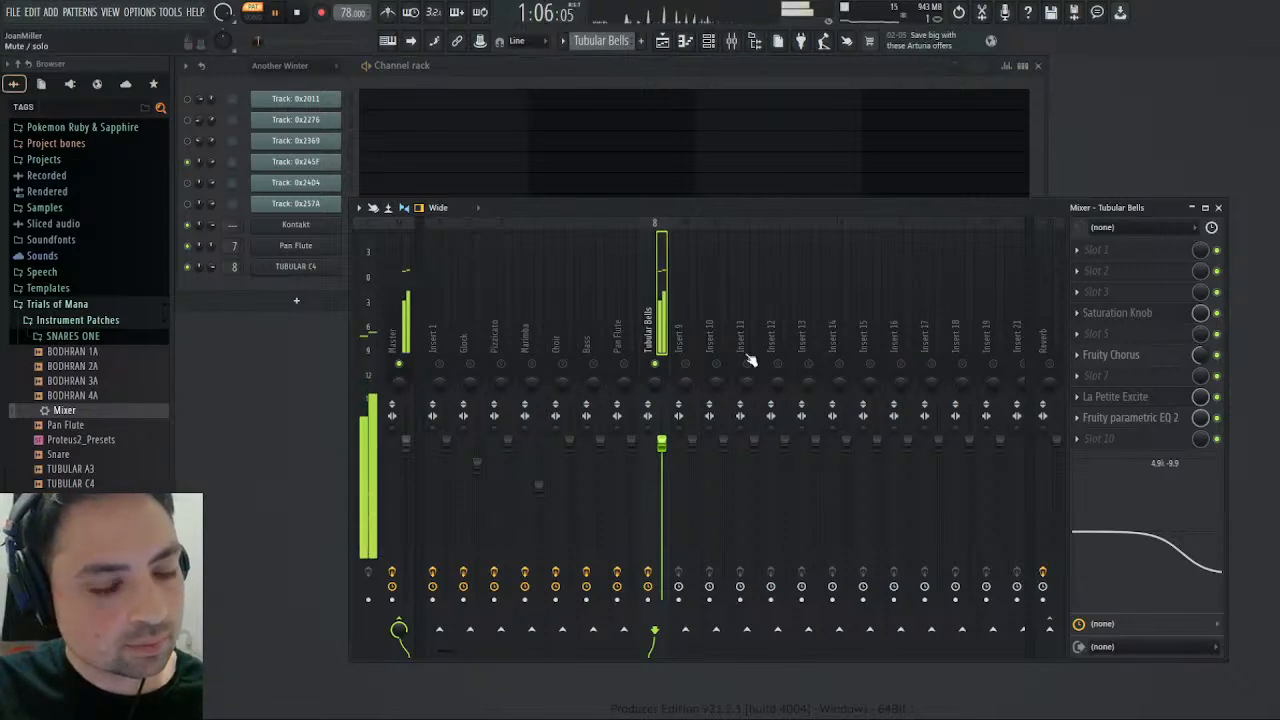
{"action": "left_click", "coordinate": [1049, 628]}
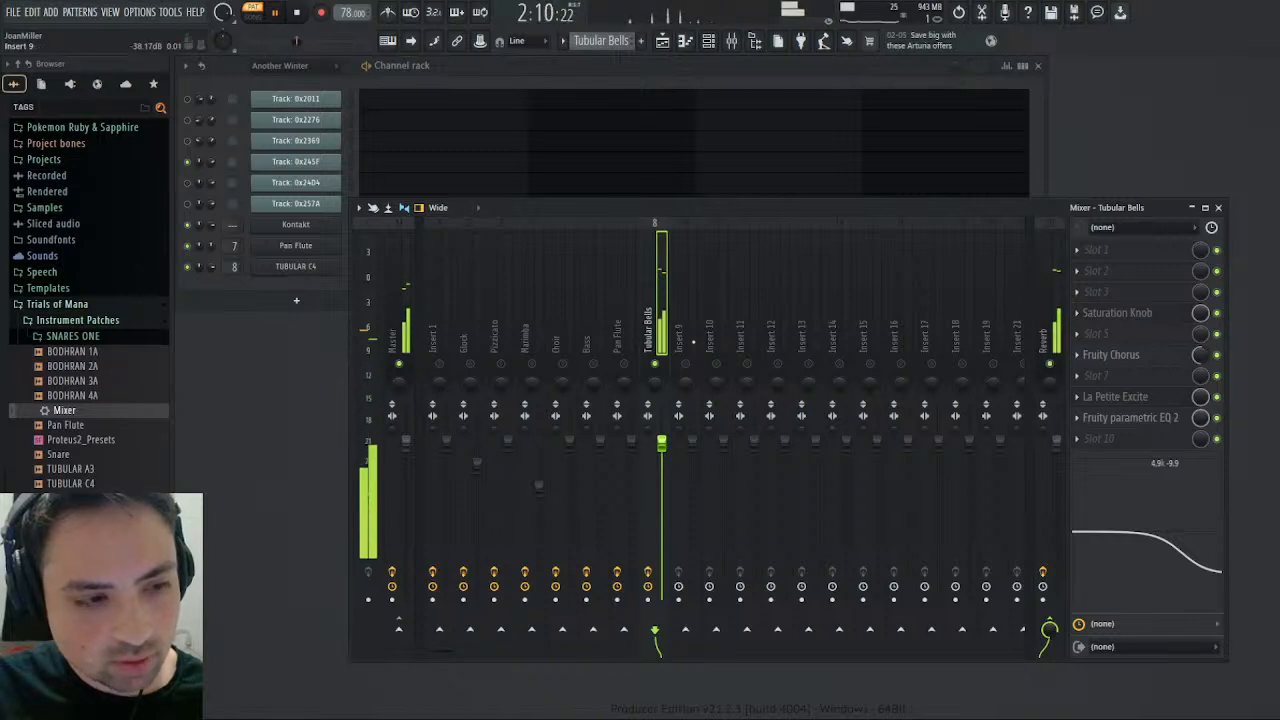
- Unsolo the Tubular Bells track and play the full arrangement from the start in song mode
{"action": "right_click", "coordinate": [657, 364]}
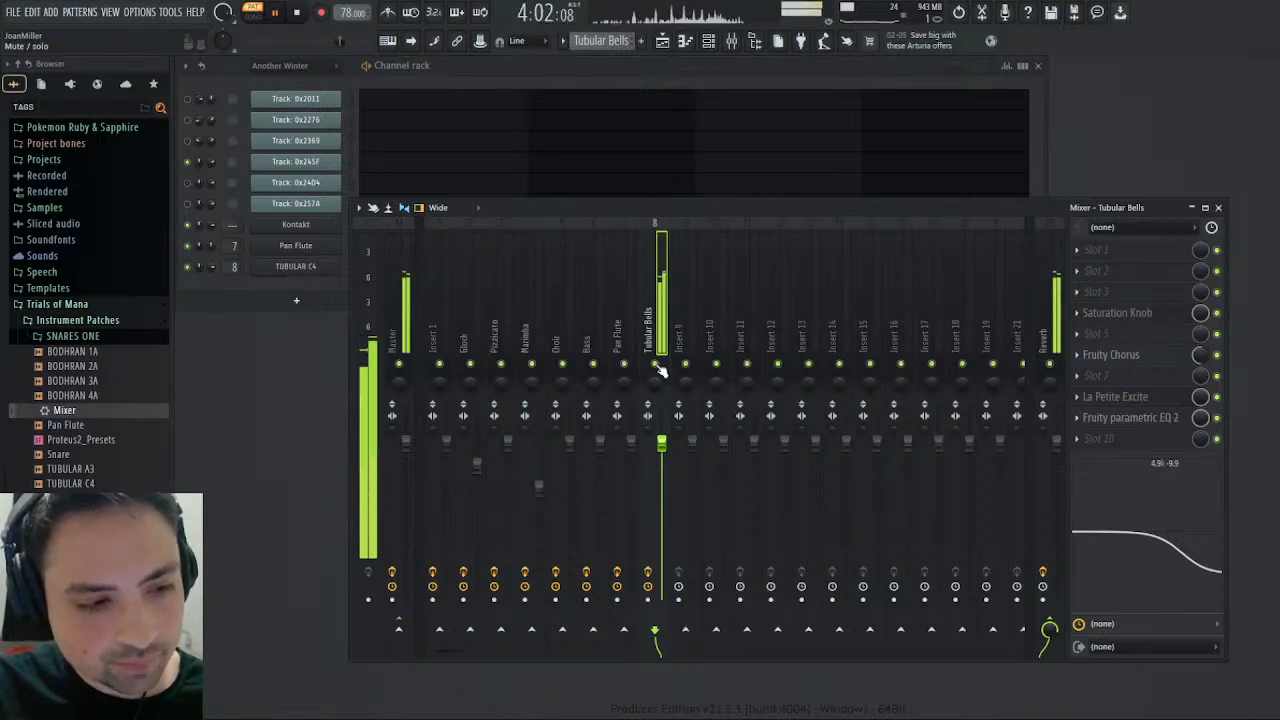
{"action": "left_click", "coordinate": [298, 13]}
{"action": "left_click", "coordinate": [253, 14]}
{"action": "left_click", "coordinate": [277, 14]}
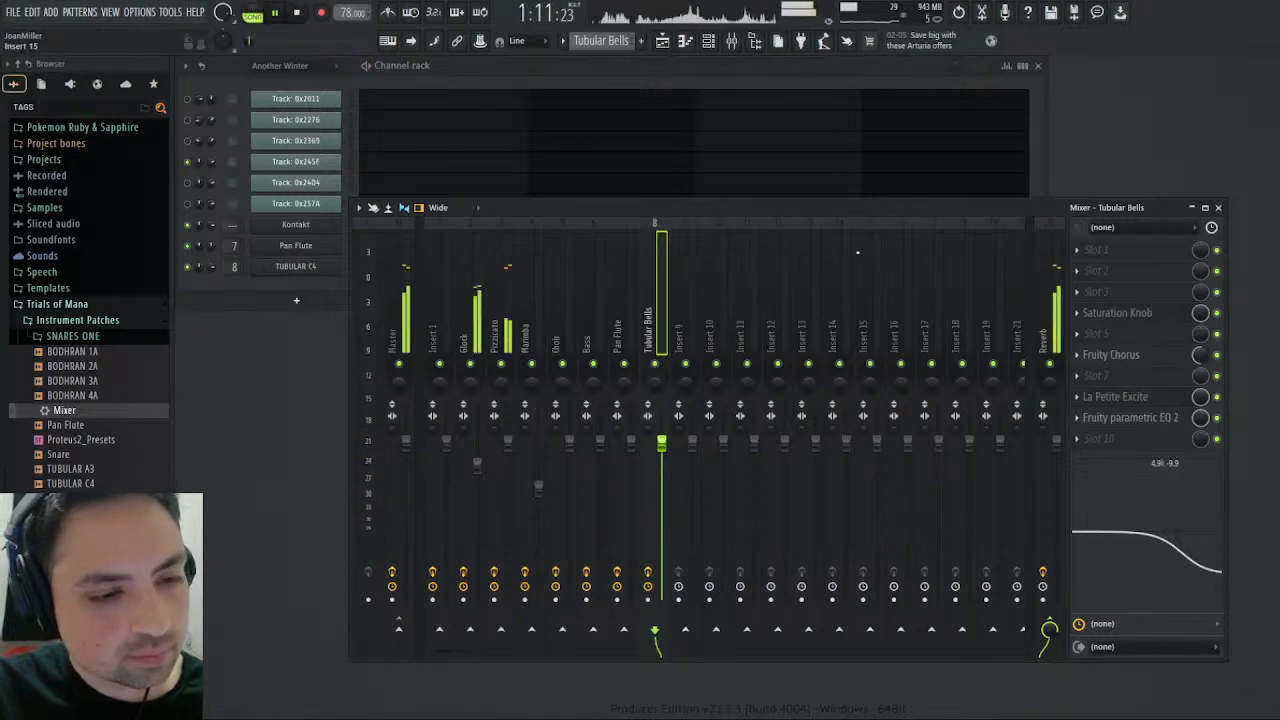
- Close the Choir's La Petite Excite and Fruity Parametric EQ 2 windows and open Maximus on the Master track
{"action": "left_click", "coordinate": [1218, 207]}
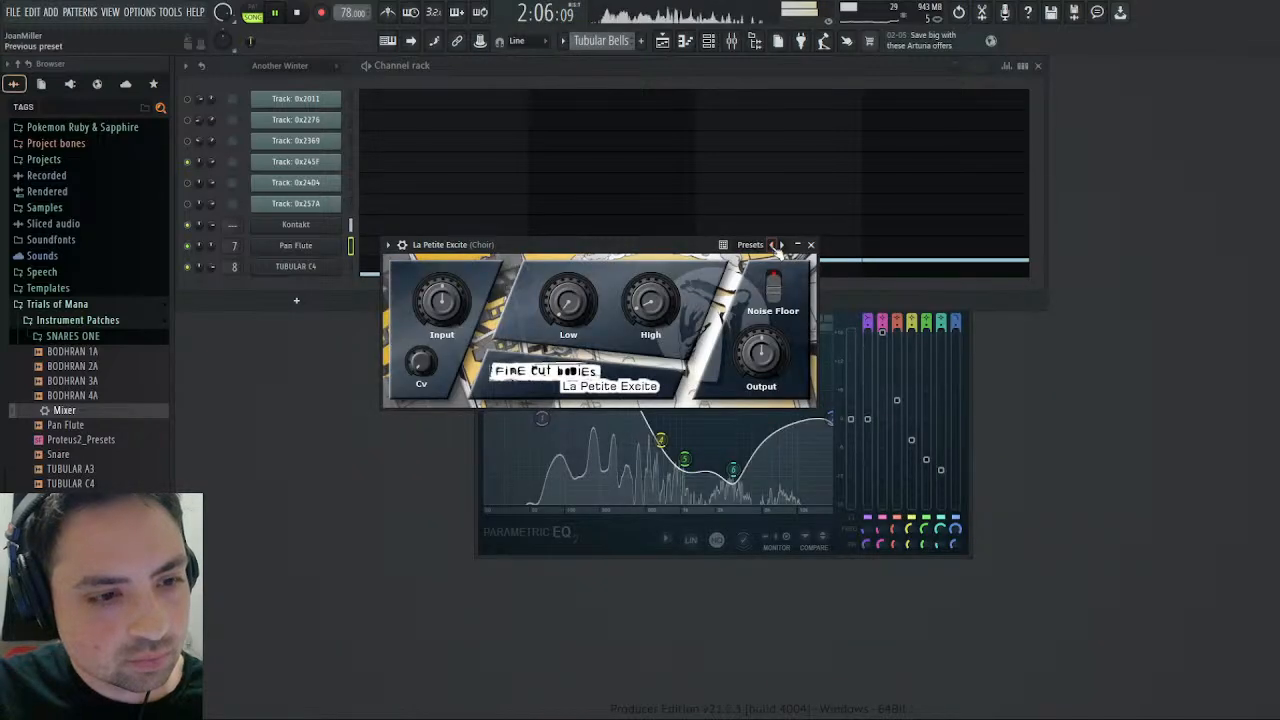
{"action": "left_click", "coordinate": [810, 244]}
{"action": "left_click", "coordinate": [734, 41]}
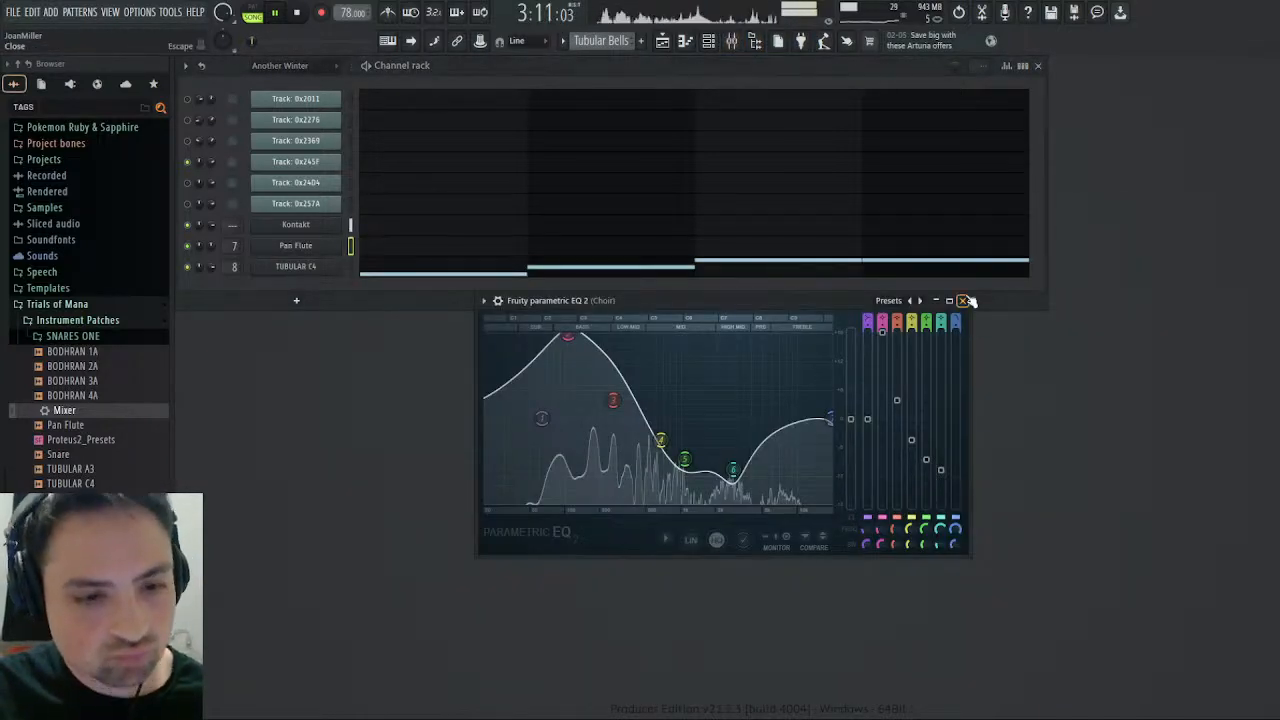
{"action": "left_click", "coordinate": [965, 302]}
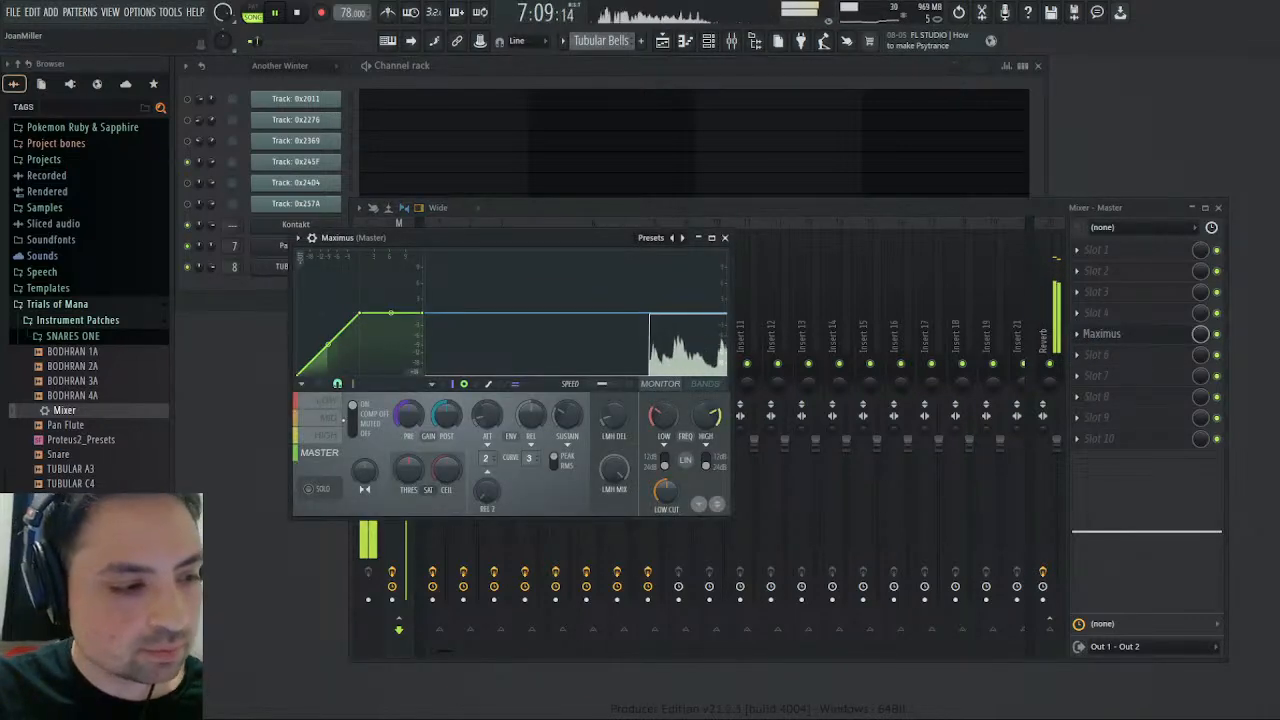
- Lower the HIGH band's compression curve in Maximus to a flat ceiling and add a knee point at -14.2 dB
{"action": "left_click", "coordinate": [327, 435]}
{"action": "left_click_drag", "start_coordinate": [427, 312], "coordinate": [427, 362]}
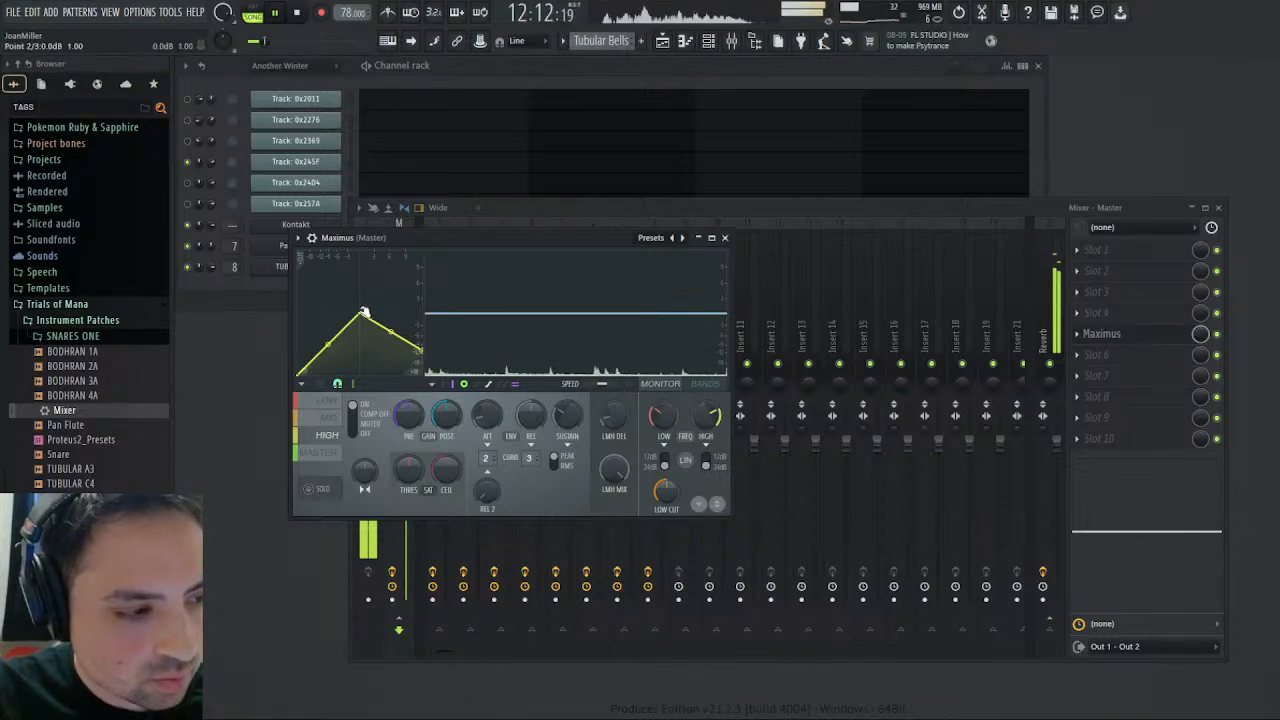
{"action": "left_click_drag", "start_coordinate": [364, 312], "coordinate": [361, 350]}
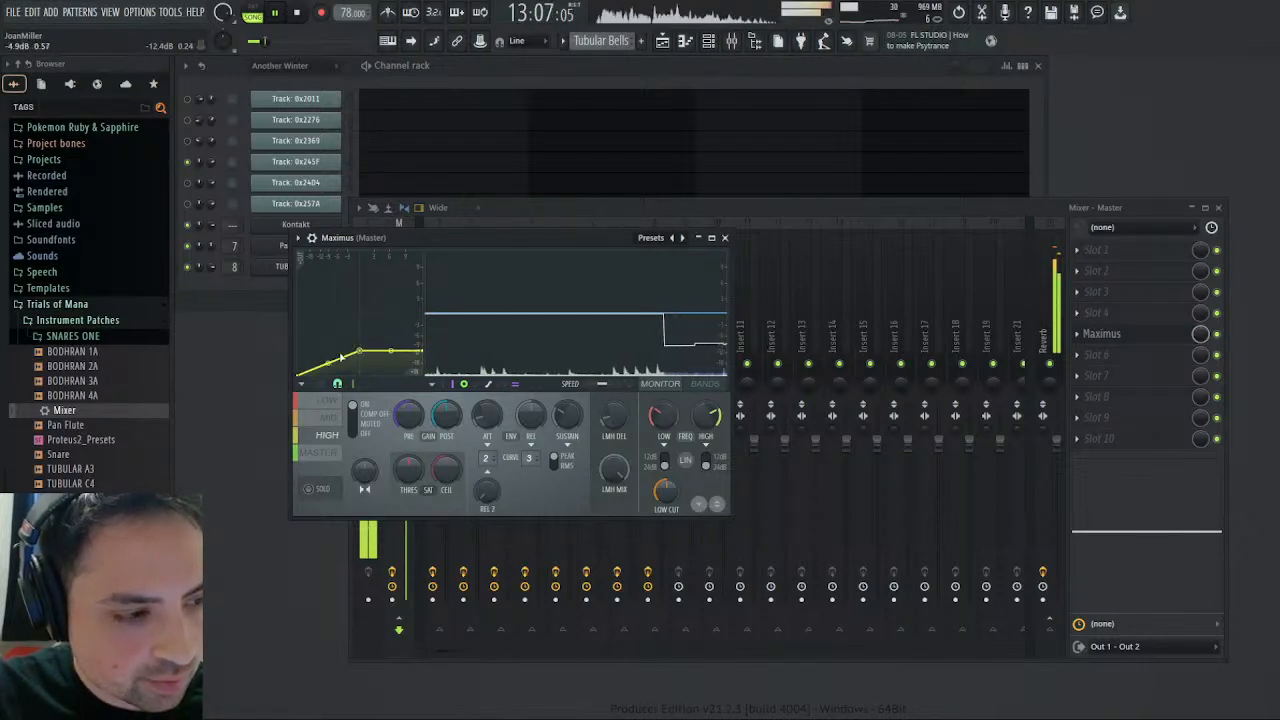
{"action": "right_click", "coordinate": [322, 357]}
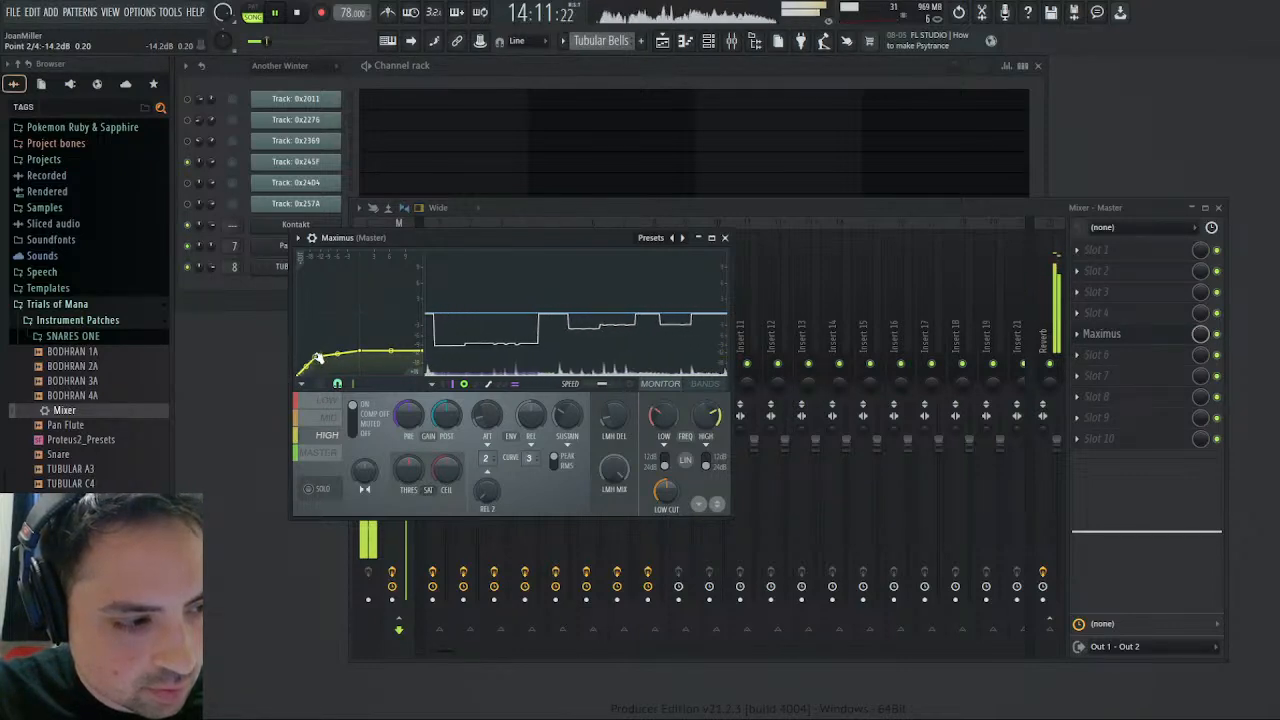
- Flatten the MID and LOW band curves in Maximus into lower ceilings with rounded knees, the MID knee at -4.7 dB, and return to MASTER
{"action": "left_click", "coordinate": [330, 418]}
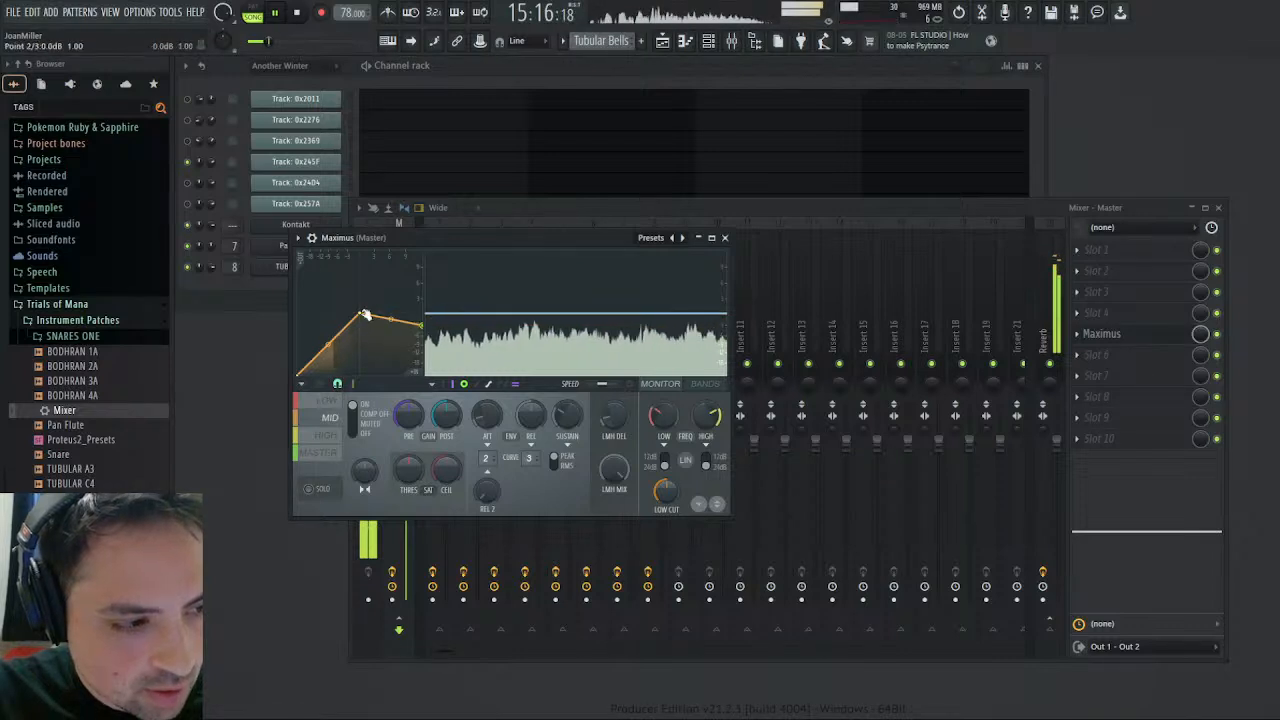
{"action": "left_click_drag", "start_coordinate": [360, 313], "coordinate": [360, 325]}
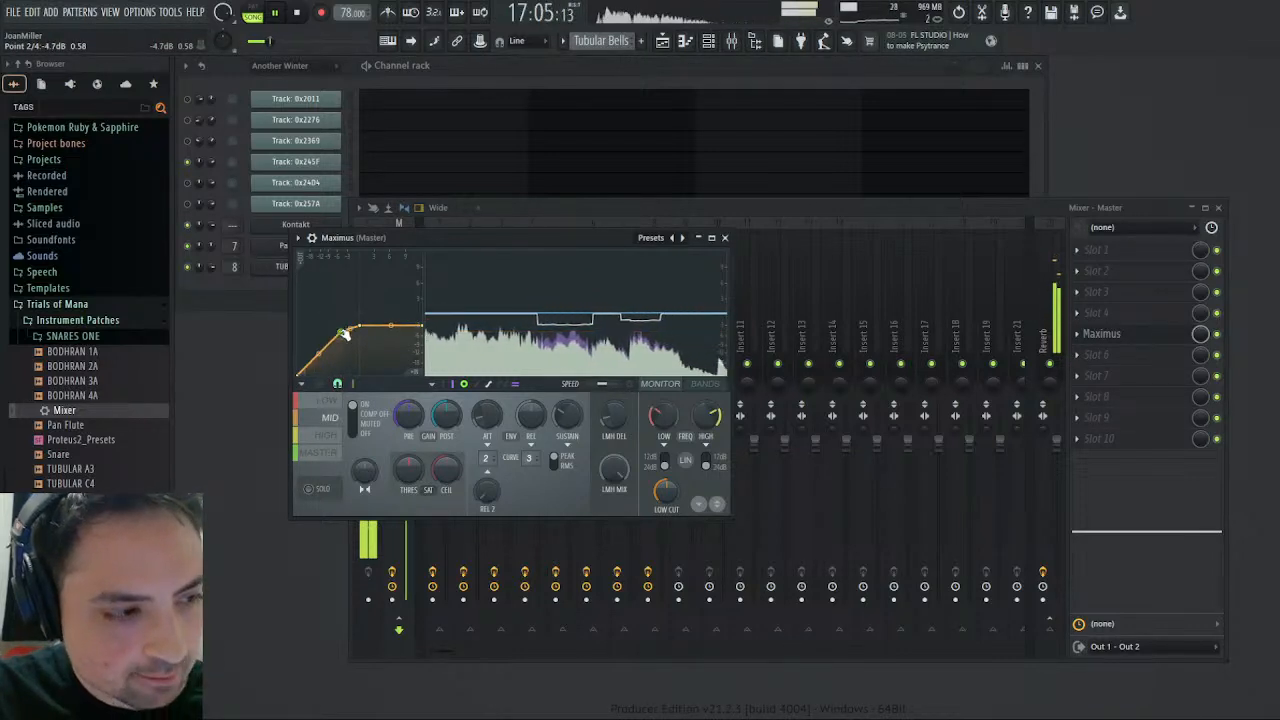
{"action": "left_click", "coordinate": [328, 400]}
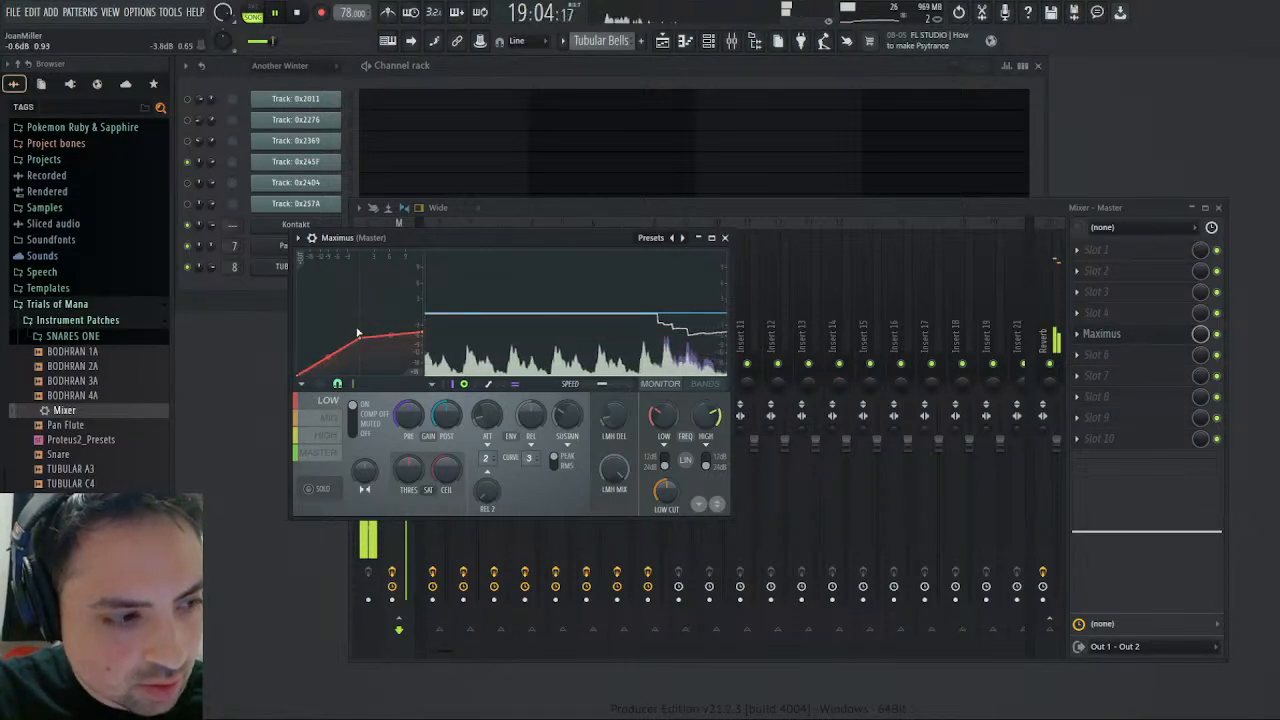
{"action": "left_click_drag", "start_coordinate": [361, 336], "coordinate": [337, 332]}
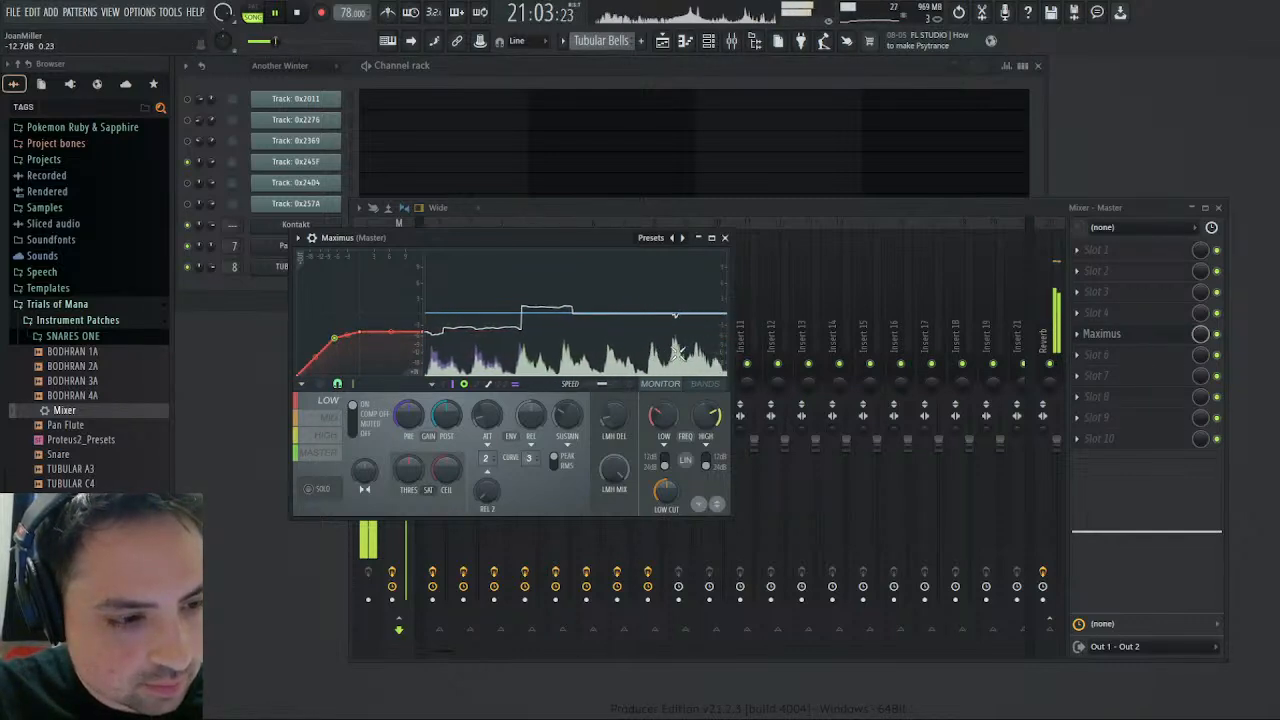
{"action": "left_click", "coordinate": [325, 424]}
{"action": "left_click", "coordinate": [338, 455]}
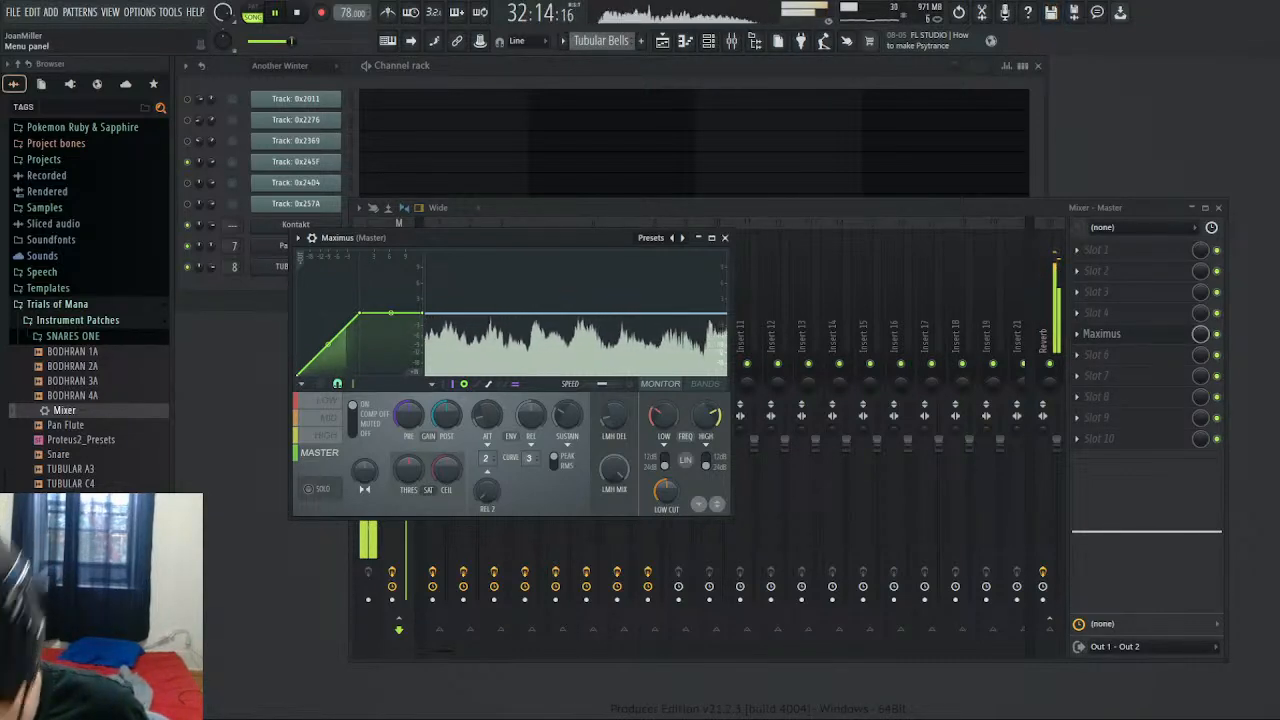
- Reshape the Pan Flute's built-in EQ to -3.4 dB at 4.8 kHz and -3.3 dB at 4.3 kHz
{"action": "left_click", "coordinate": [750, 204]}
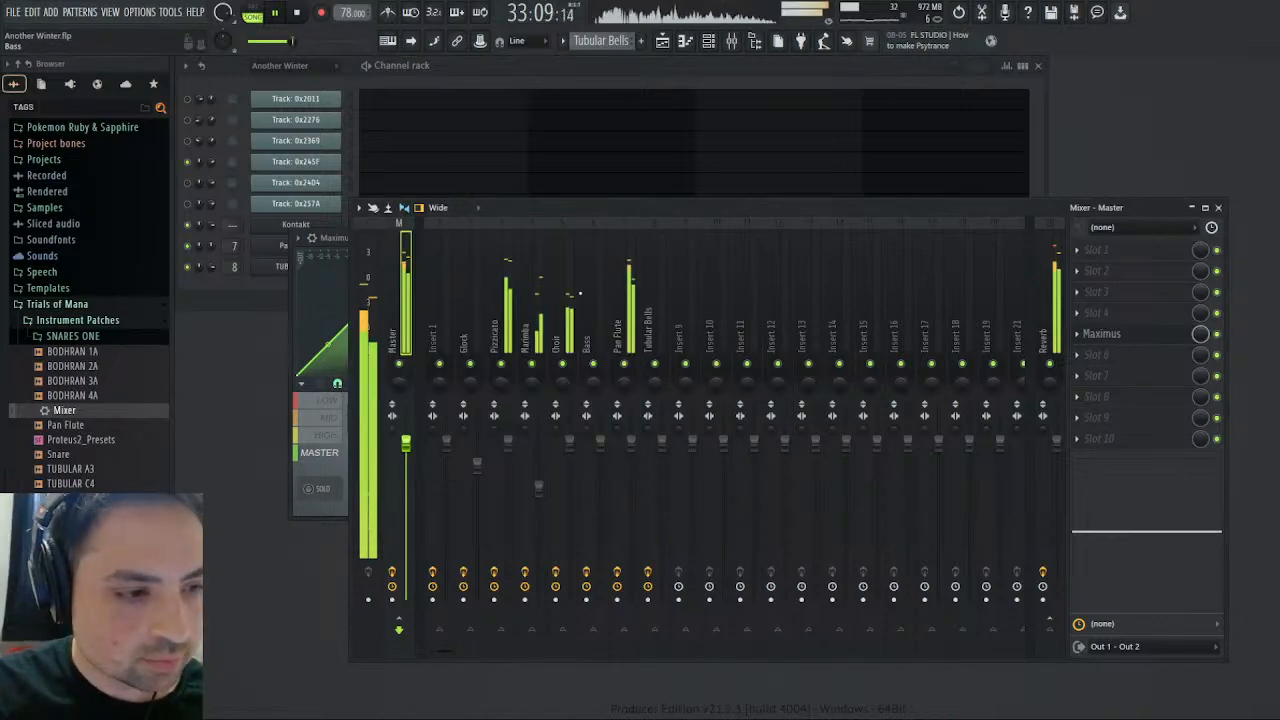
{"action": "left_click", "coordinate": [630, 290]}
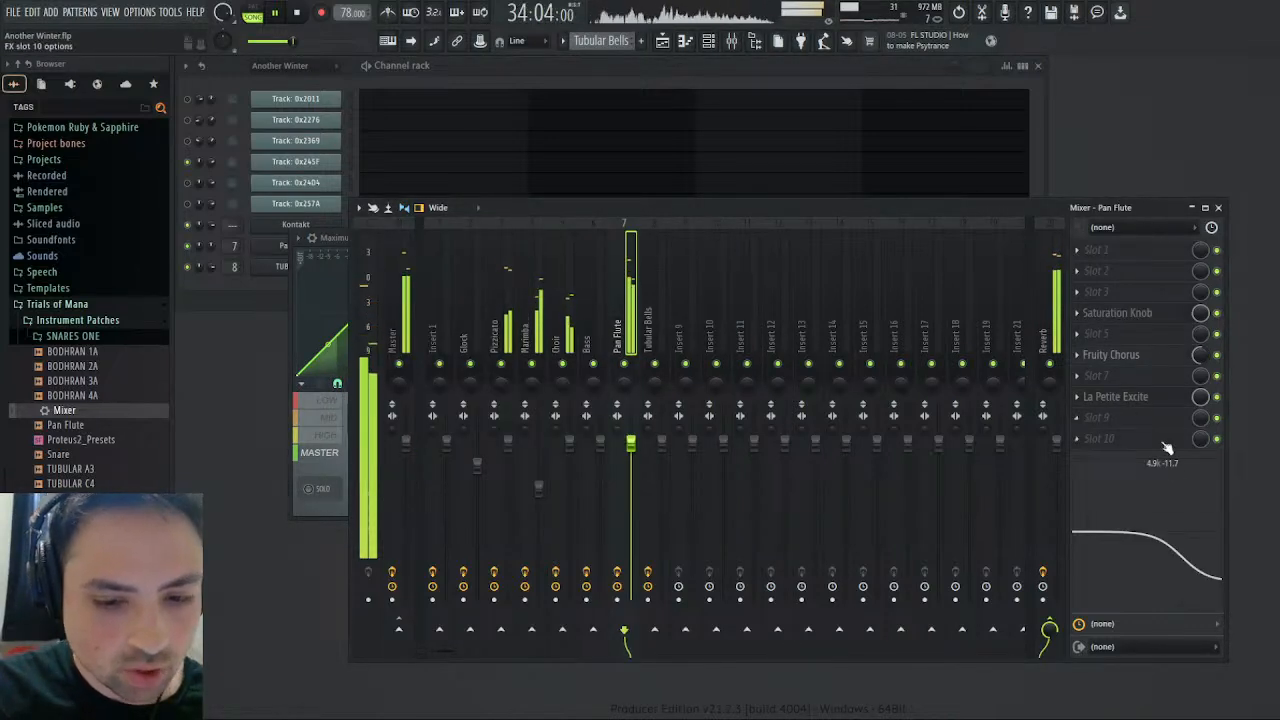
{"action": "left_click_drag", "start_coordinate": [1189, 571], "coordinate": [1168, 522]}
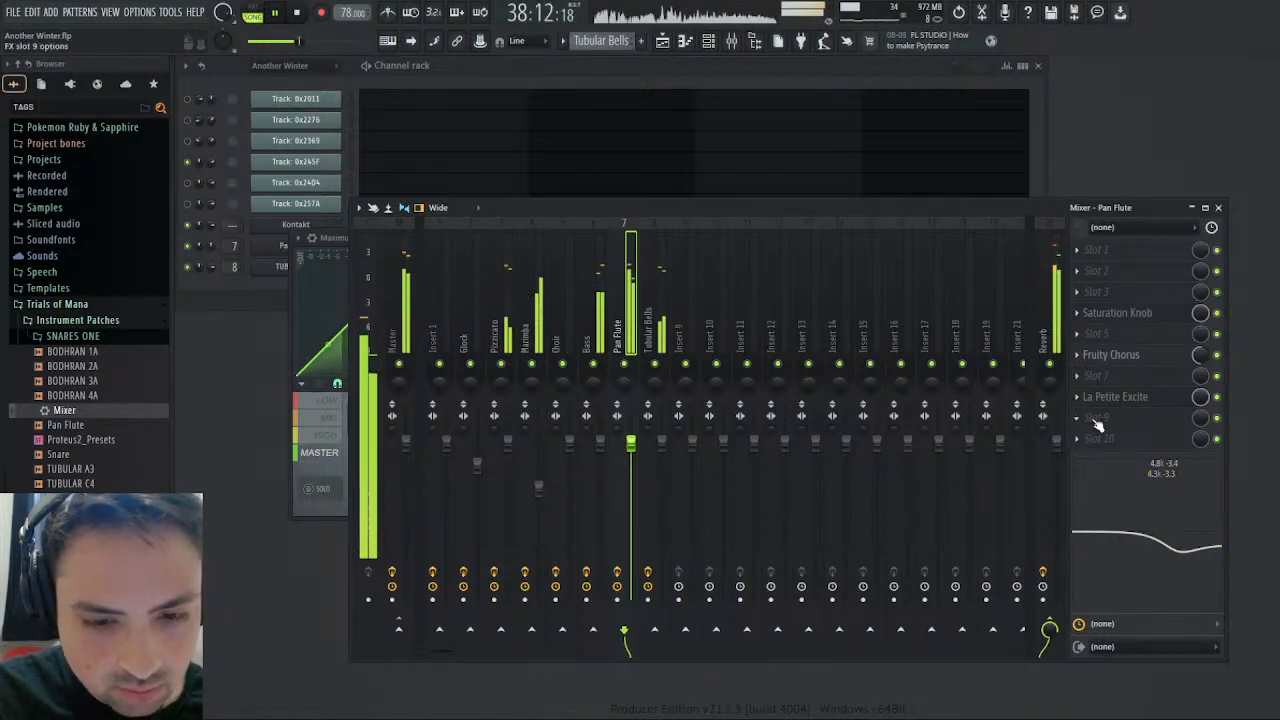
- Add Fruity Parametric EQ 2 in slot 9 of the Pan Flute, dip band 6 in the high mids and leave band 7 flat
{"action": "left_click", "coordinate": [1020, 101]}
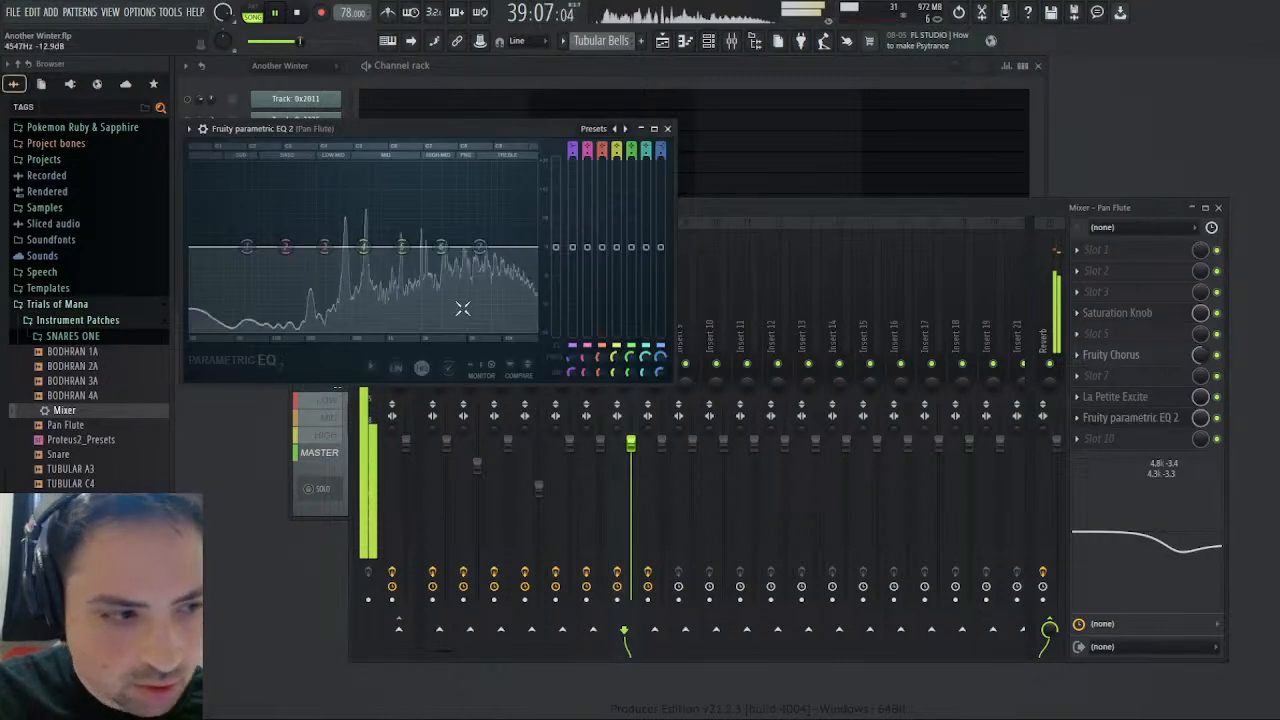
{"action": "left_click_drag", "start_coordinate": [441, 247], "coordinate": [441, 268]}
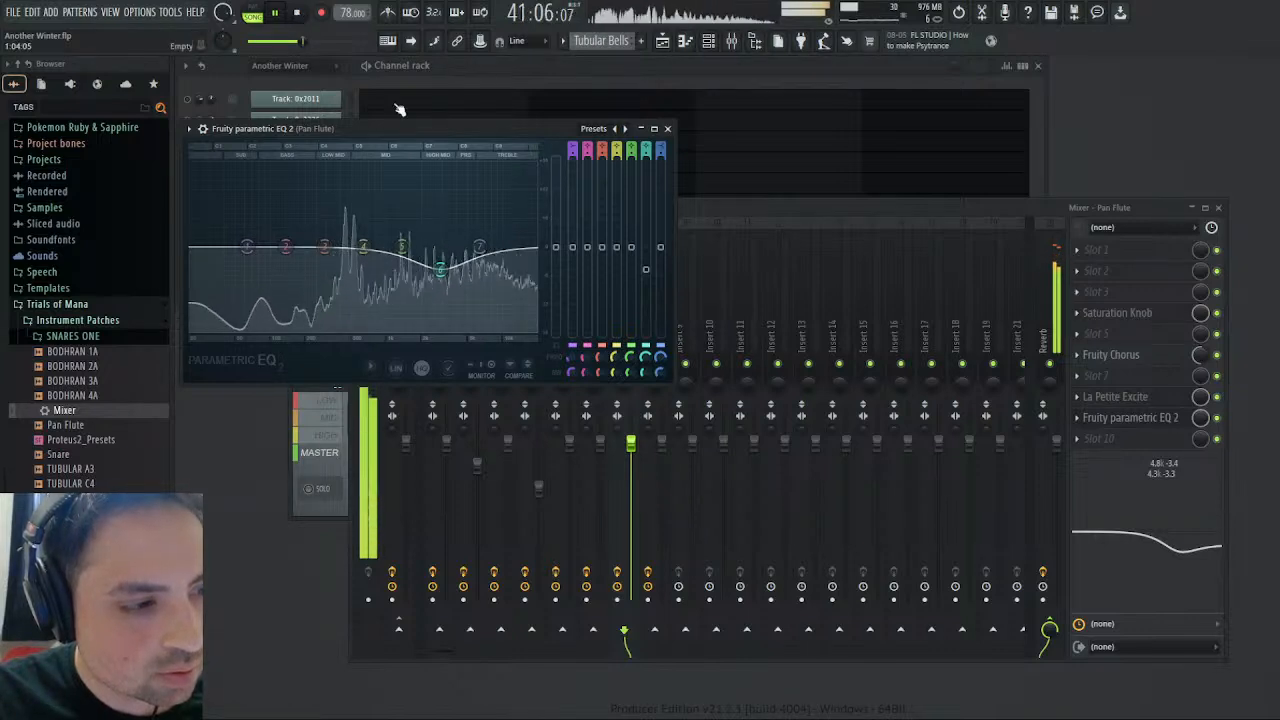
{"action": "mouse_move", "coordinate": [438, 266]}
{"action": "left_mouse_down"}
{"action": "mouse_move", "coordinate": [468, 258]}
{"action": "mouse_move", "coordinate": [437, 275]}
{"action": "mouse_move", "coordinate": [451, 276]}
{"action": "mouse_move", "coordinate": [461, 268]}
{"action": "mouse_move", "coordinate": [436, 270]}
{"action": "left_mouse_up"}
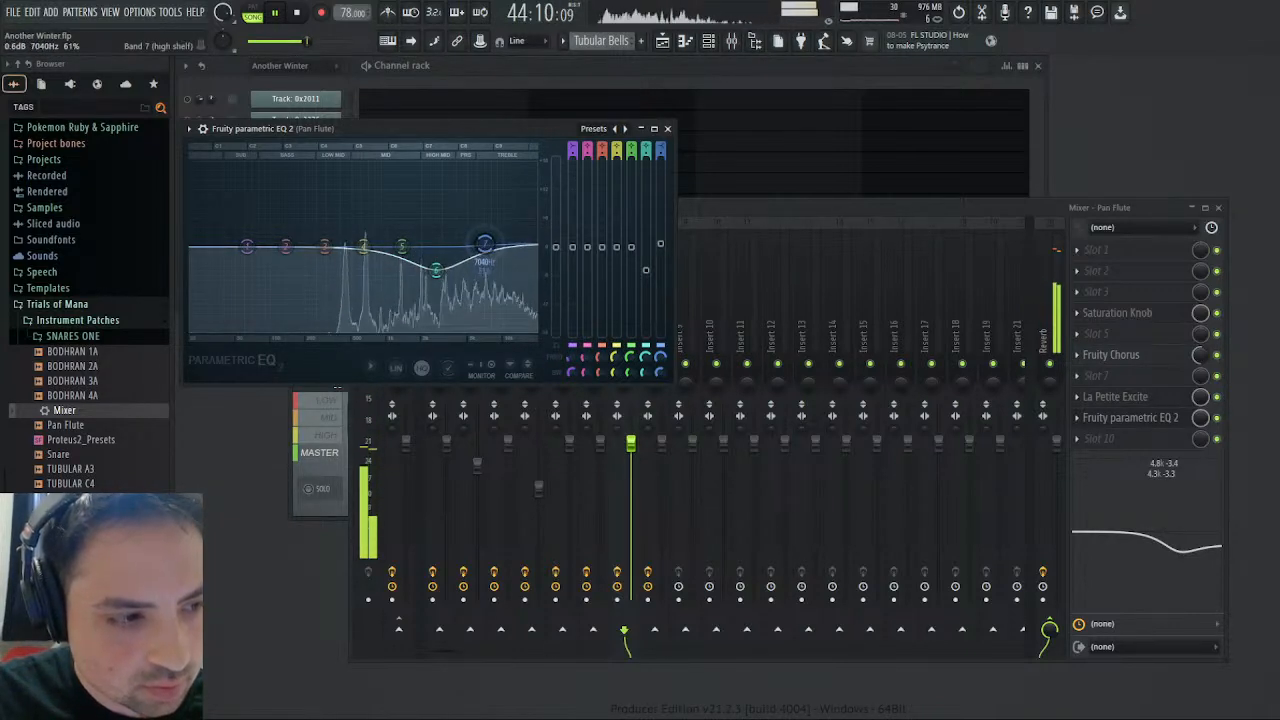
{"action": "left_click_drag", "start_coordinate": [484, 243], "coordinate": [488, 249]}
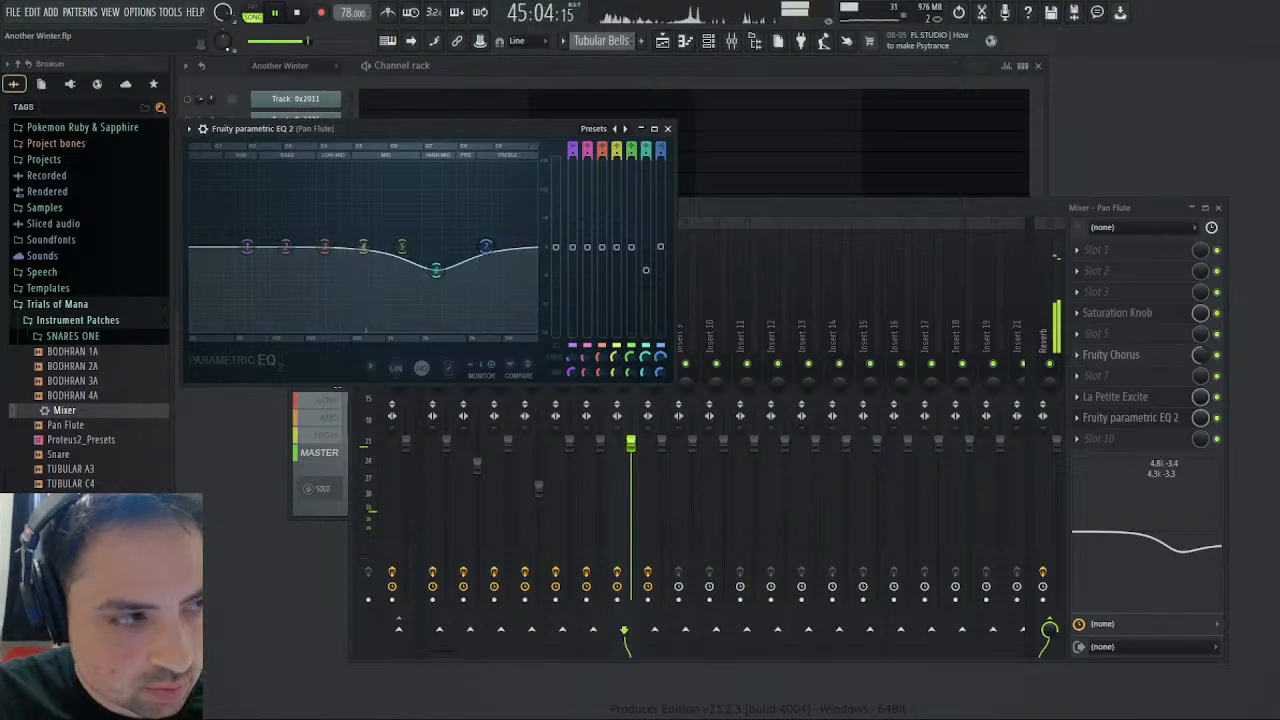
{"action": "left_click", "coordinate": [672, 133]}
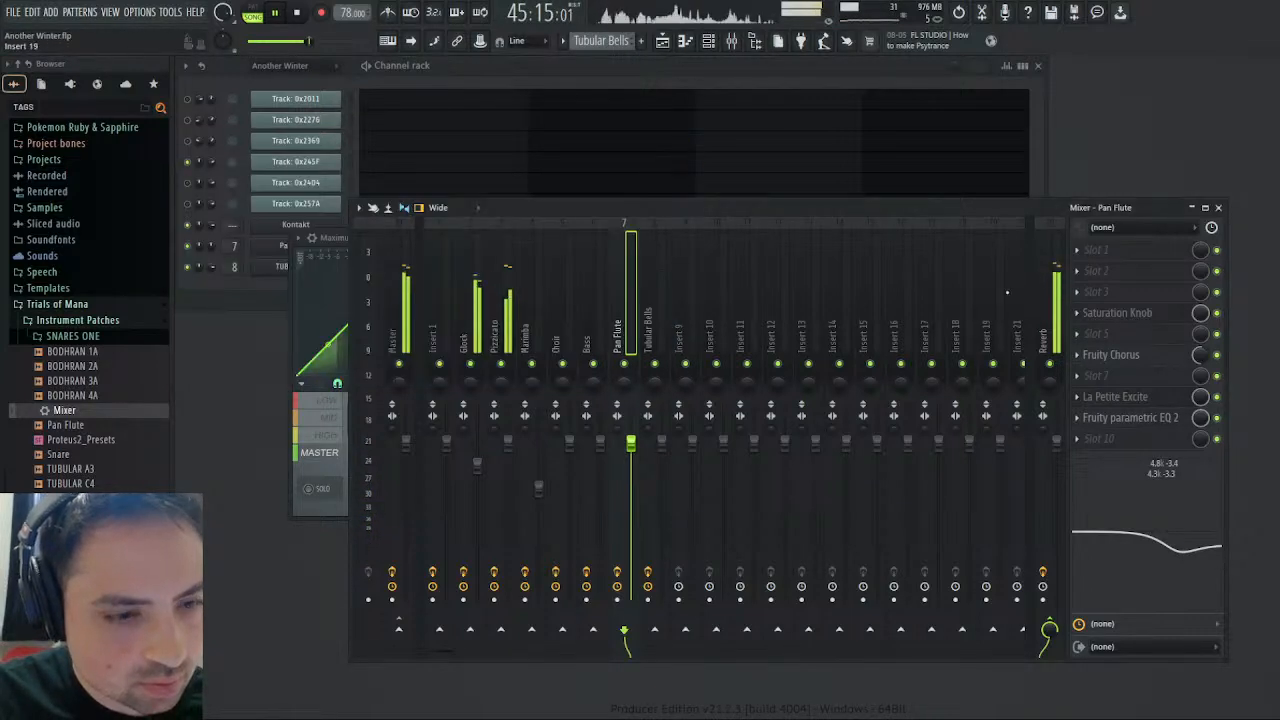
- Close the mixer and examine how the HIGH, MID and LOW bands of Maximus on the Master react during playback
{"action": "left_click", "coordinate": [1217, 207]}
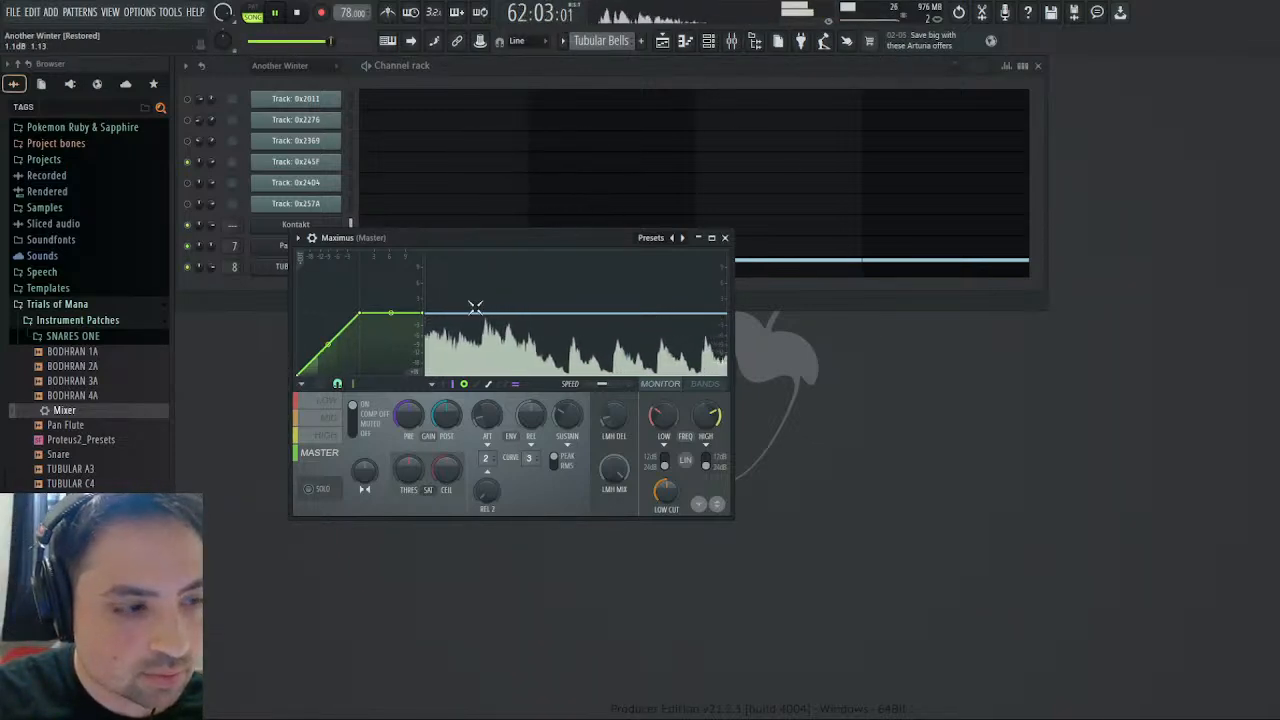
{"action": "left_click", "coordinate": [326, 435]}
{"action": "left_click", "coordinate": [327, 418]}
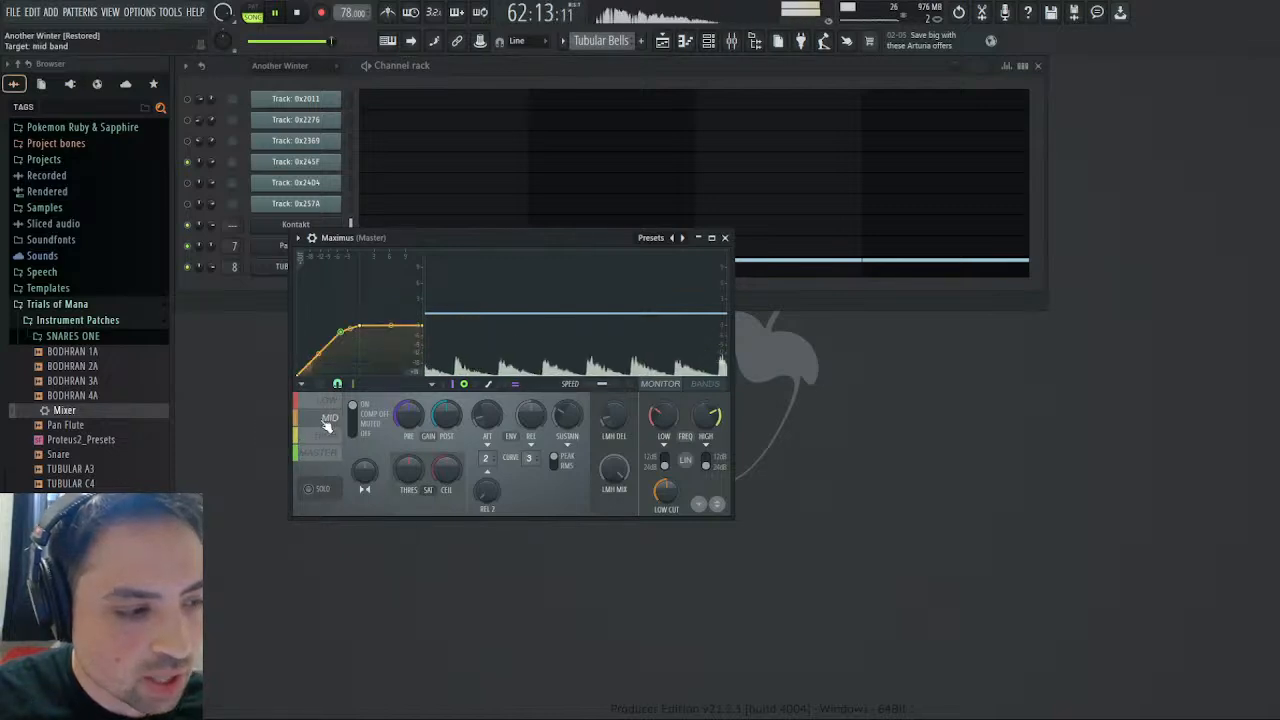
{"action": "left_click", "coordinate": [328, 402]}
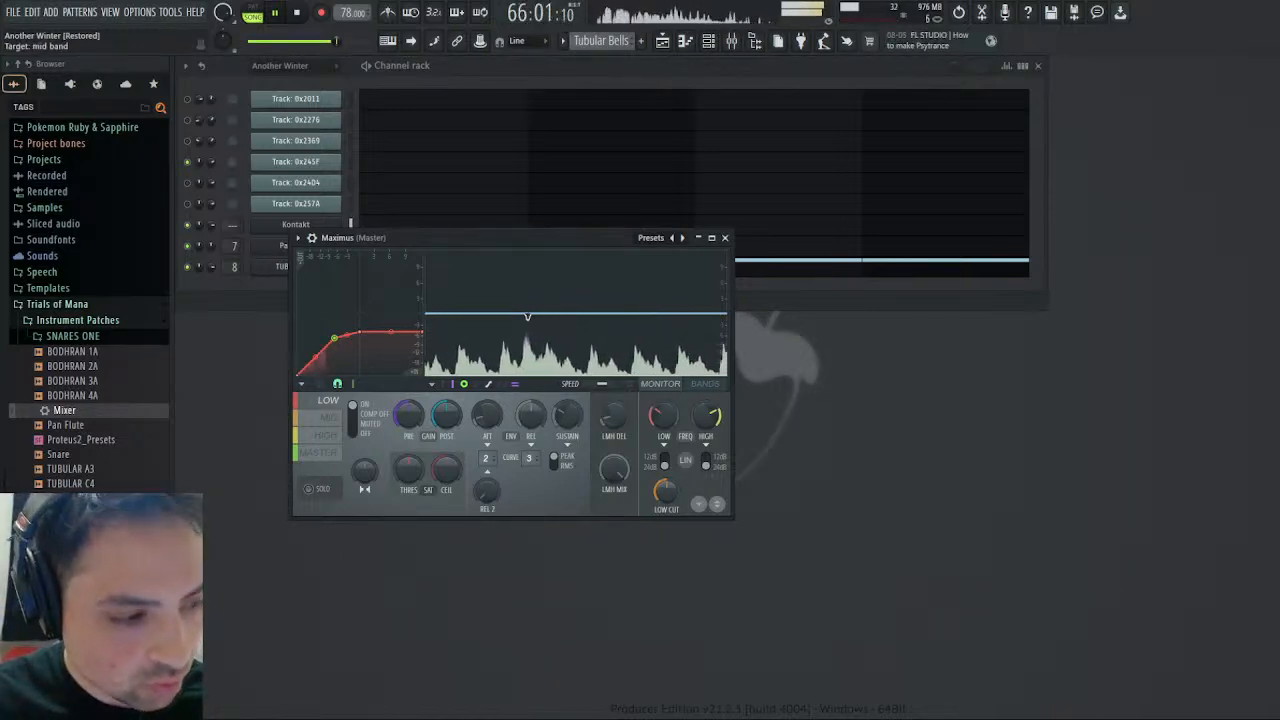
{"action": "left_click", "coordinate": [324, 422]}
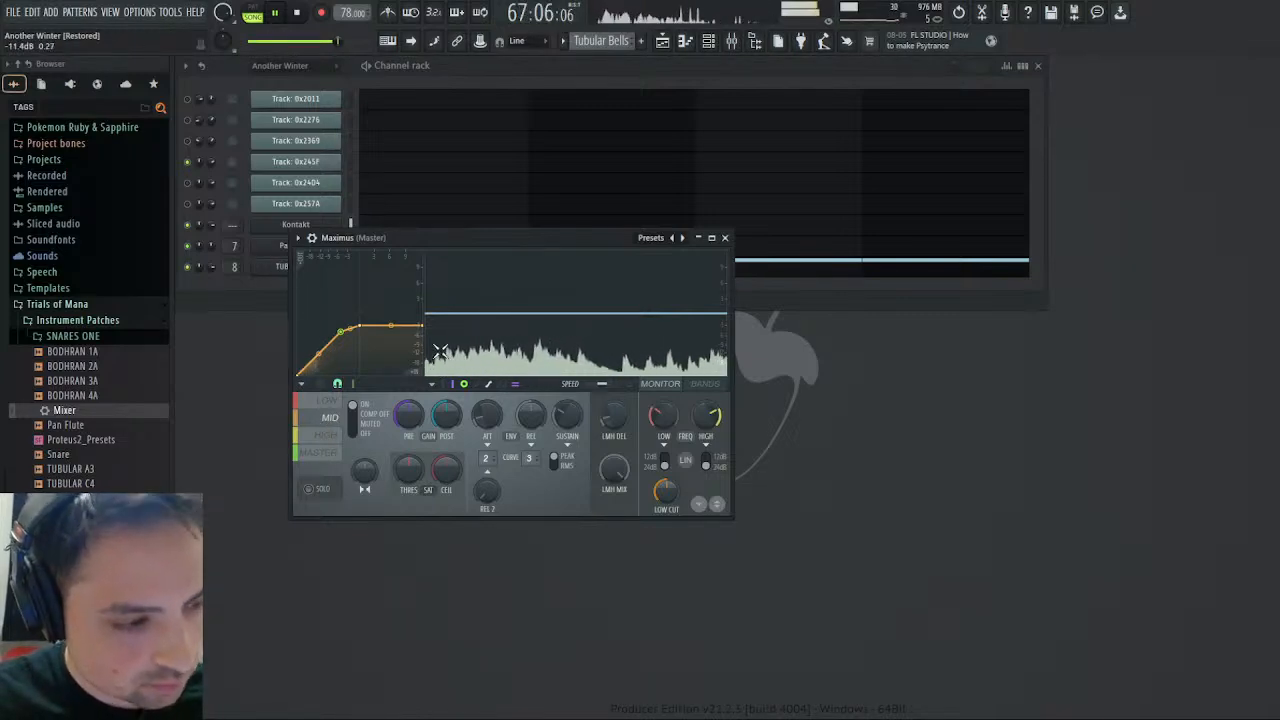
- Jump playback to bar 73 in the Playlist and return to the Maximus window
{"action": "left_click", "coordinate": [685, 42]}
{"action": "left_click", "coordinate": [685, 42]}
{"action": "left_click", "coordinate": [664, 43]}
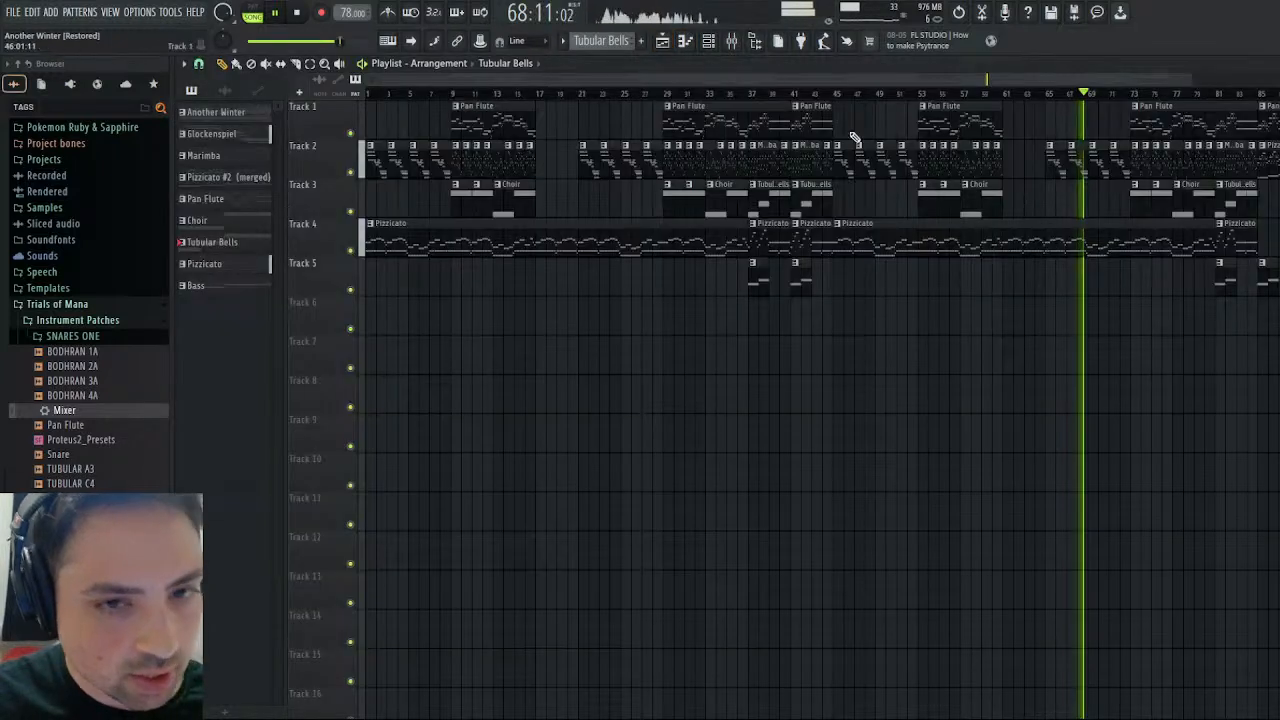
{"action": "left_click", "coordinate": [1136, 98]}
{"action": "left_click", "coordinate": [663, 42]}
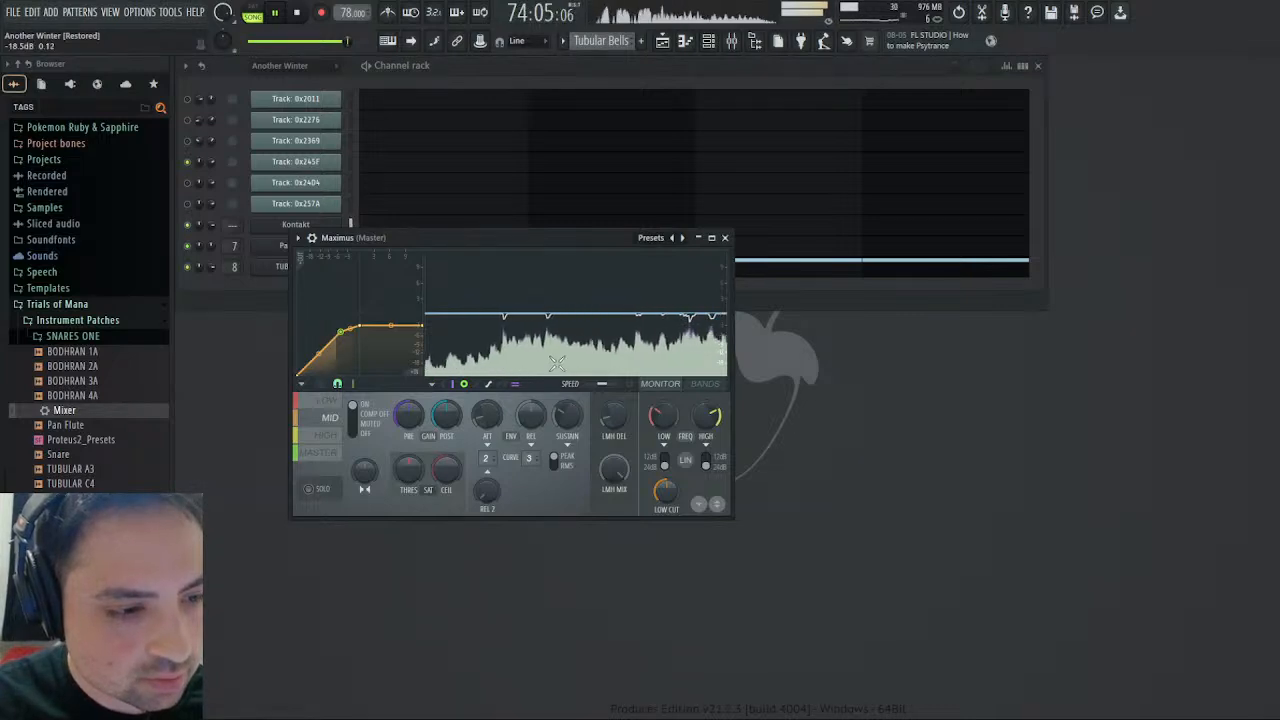
- Raise the pre gain of the HIGH band in Maximus
{"action": "left_click", "coordinate": [327, 436]}
{"action": "left_click", "coordinate": [330, 450]}
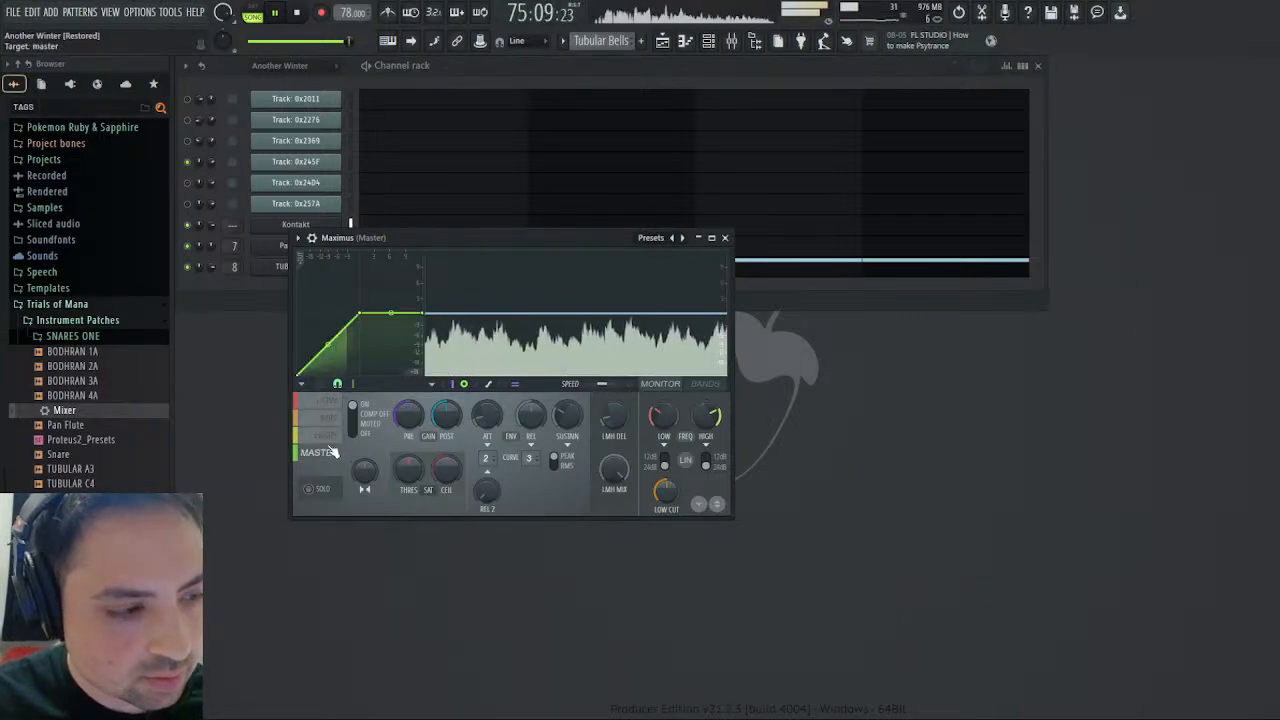
{"action": "left_click", "coordinate": [327, 436]}
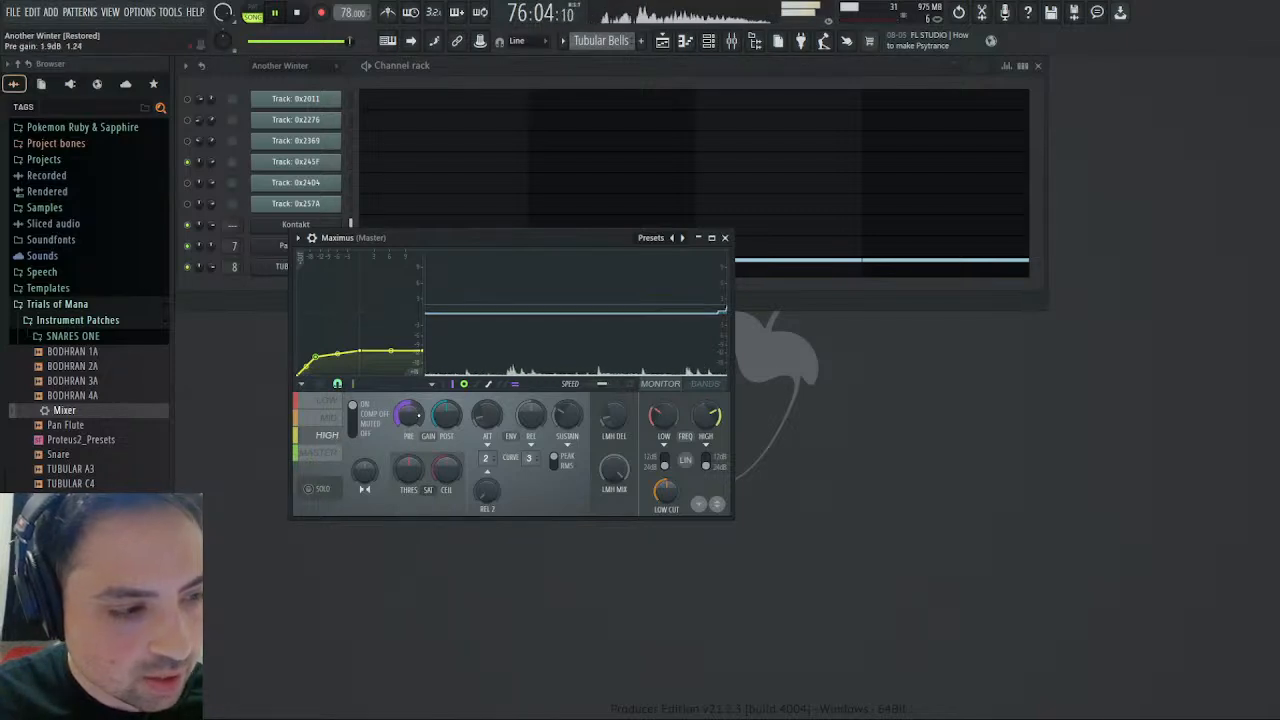
{"action": "scroll", "coordinate": [419, 414], "scroll_direction": "up", "scroll_amount": 5}
{"action": "left_click_drag", "start_coordinate": [420, 414], "coordinate": [420, 416]}
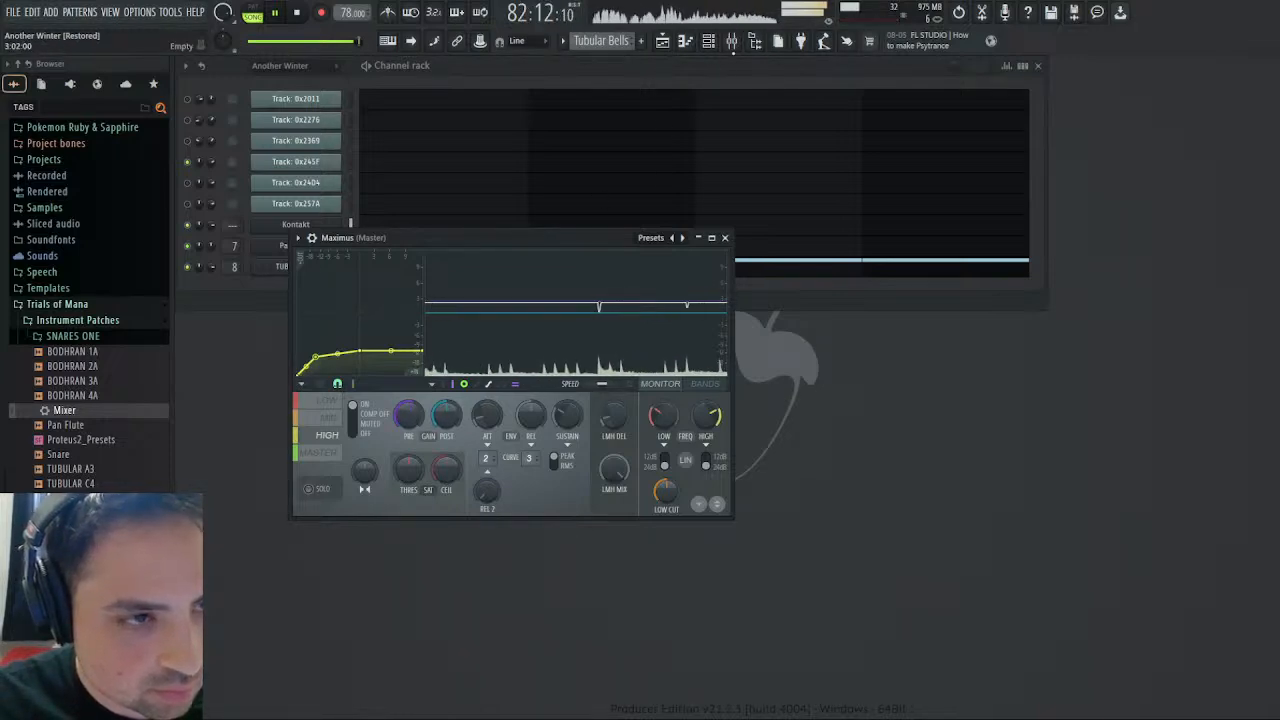
- Lower the Tubular Bells fader in the mixer and close the mixer
{"action": "key", "text": "F9"}
{"action": "left_click_drag", "start_coordinate": [664, 446], "coordinate": [664, 468]}
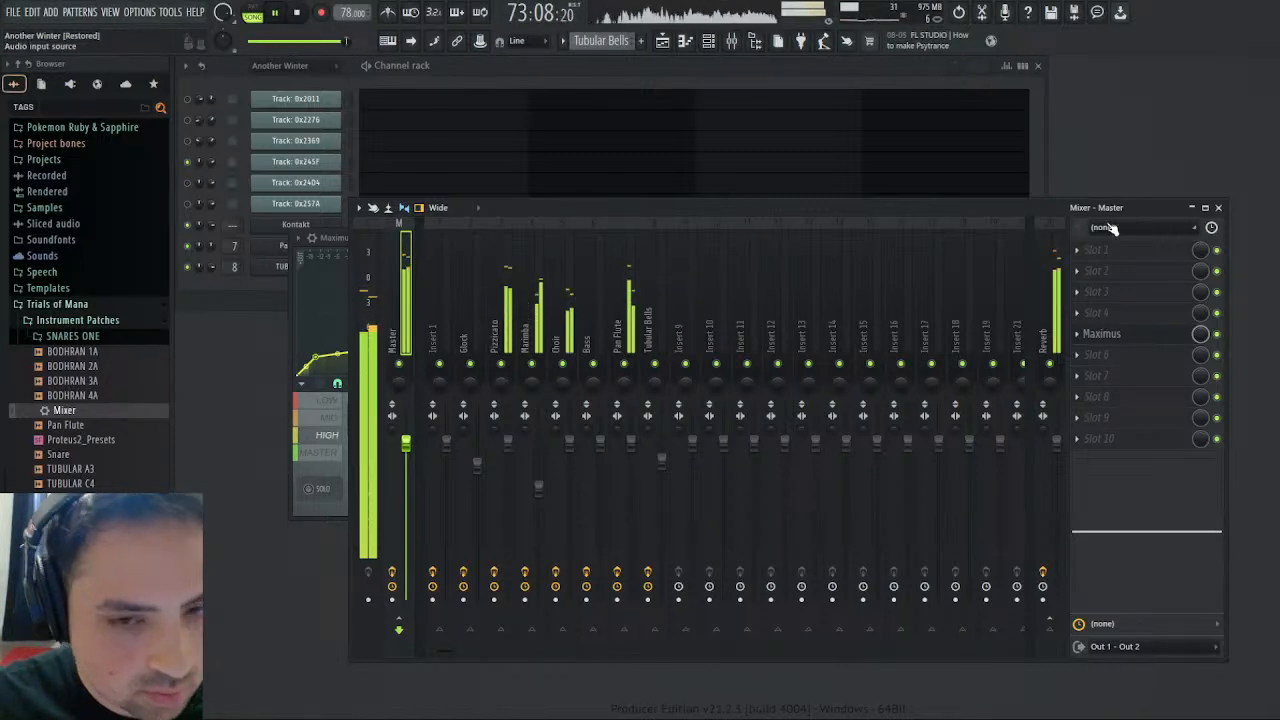
{"action": "left_click", "coordinate": [1218, 207]}
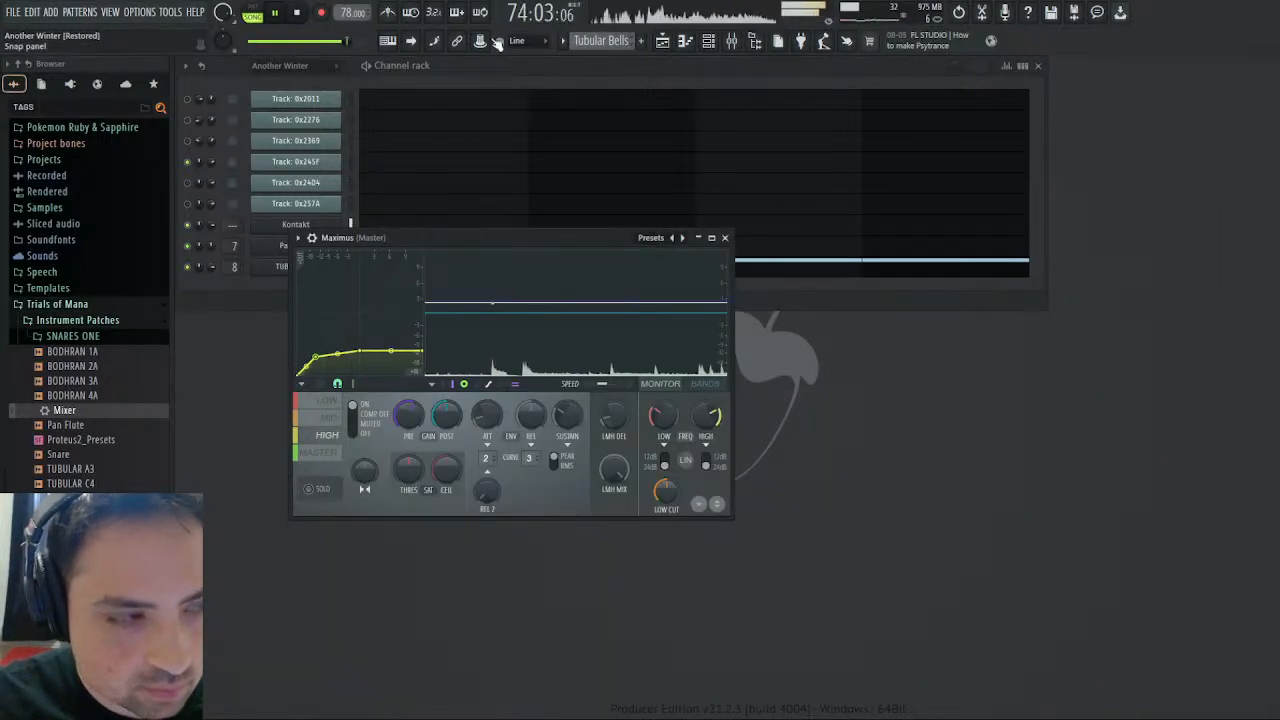
- Listen to the mix from bar 73 and from the start of the song, ending with playback stopped
{"action": "left_click", "coordinate": [296, 13]}
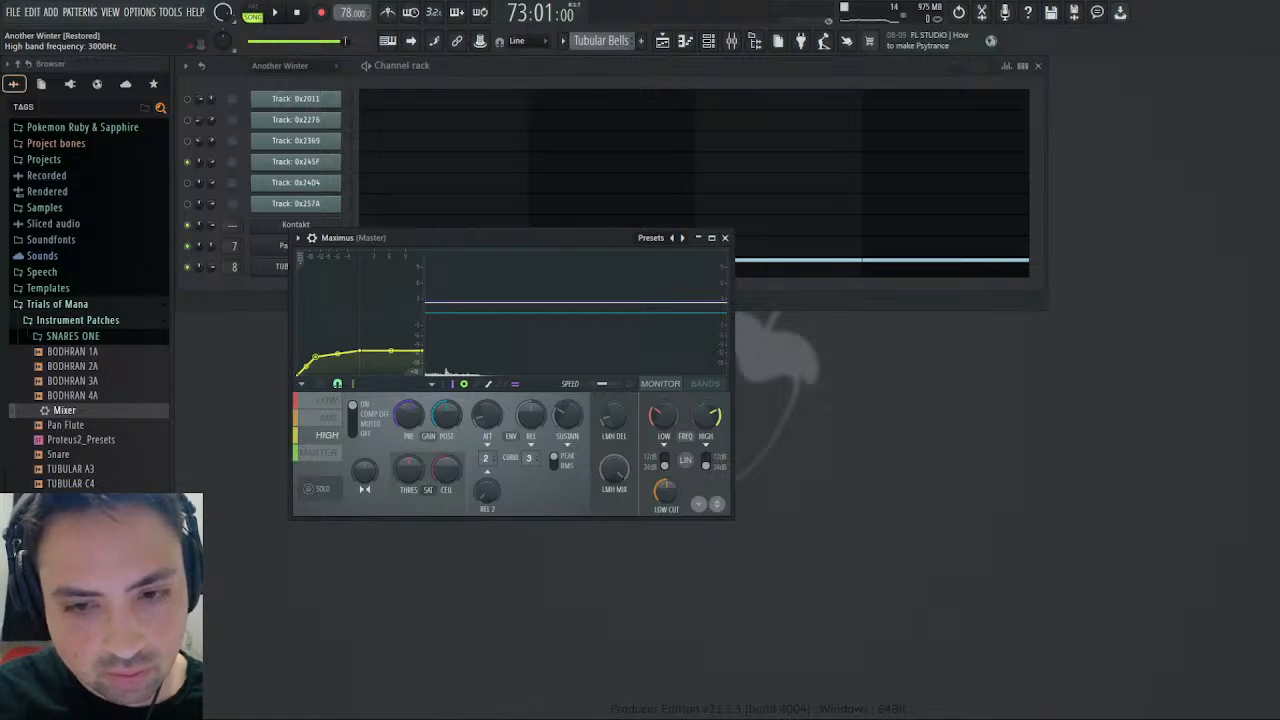
{"action": "key", "text": "space"}
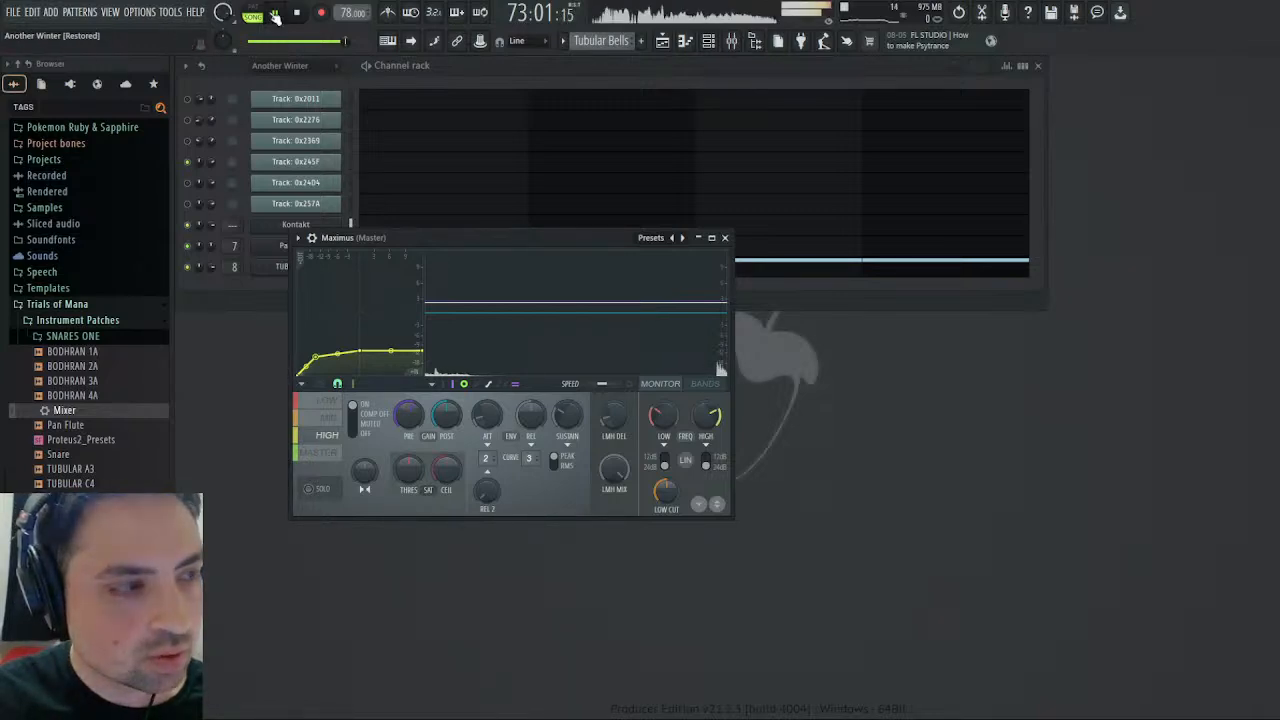
{"action": "left_click", "coordinate": [297, 14]}
{"action": "left_click", "coordinate": [277, 14]}
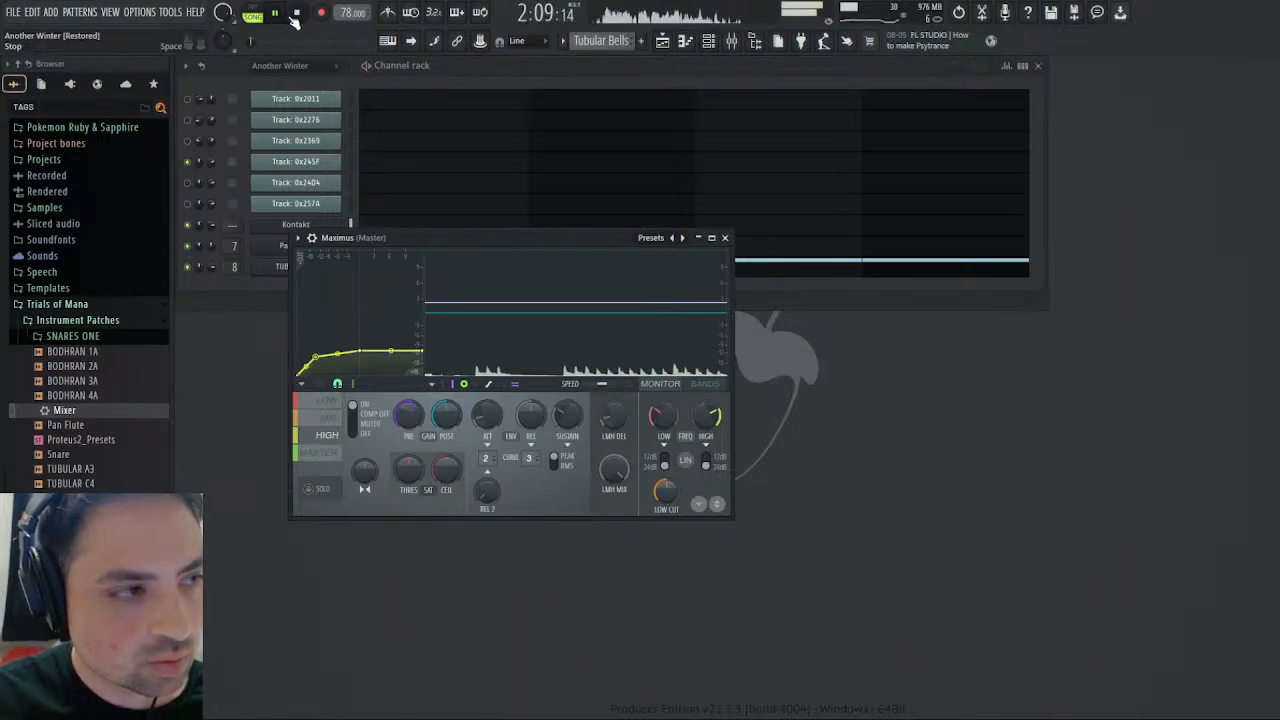
{"action": "key", "text": "space"}
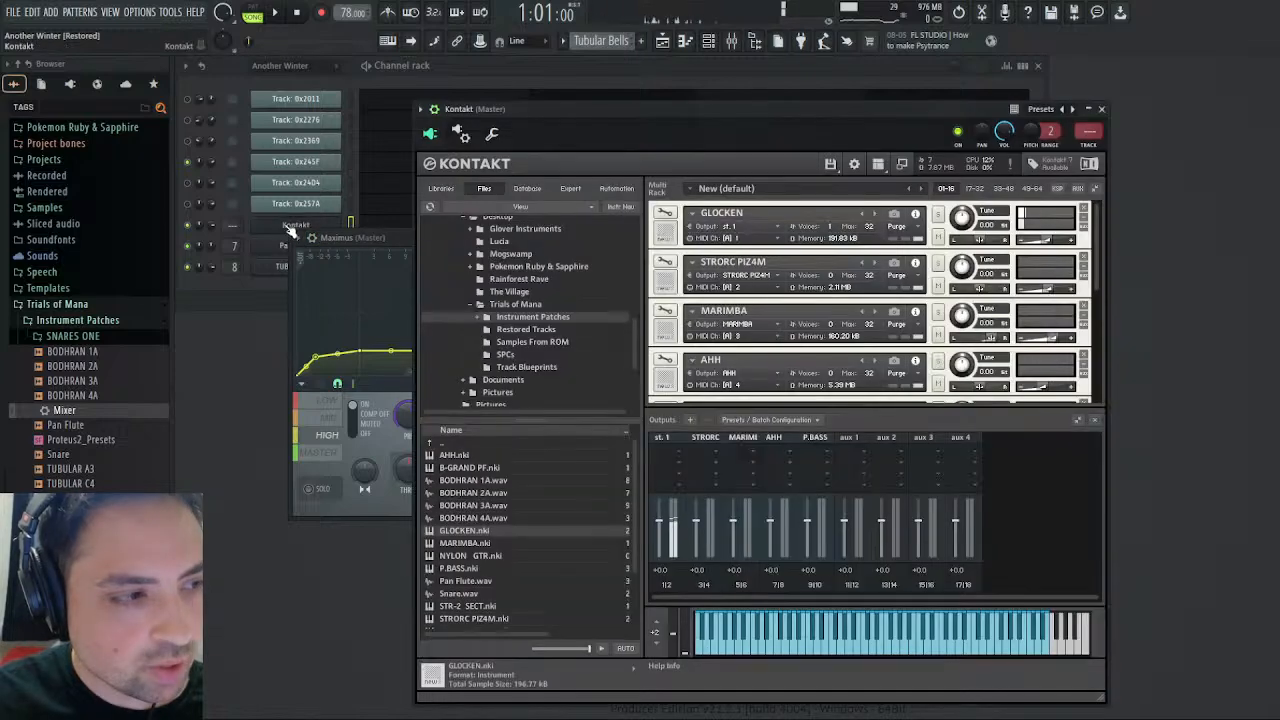
- Increase the LFO (Triangle) pan modulation intensity of the channel 1 GLOCKEN in Kontakt and return to the instrument rack
{"action": "left_click", "coordinate": [290, 225]}
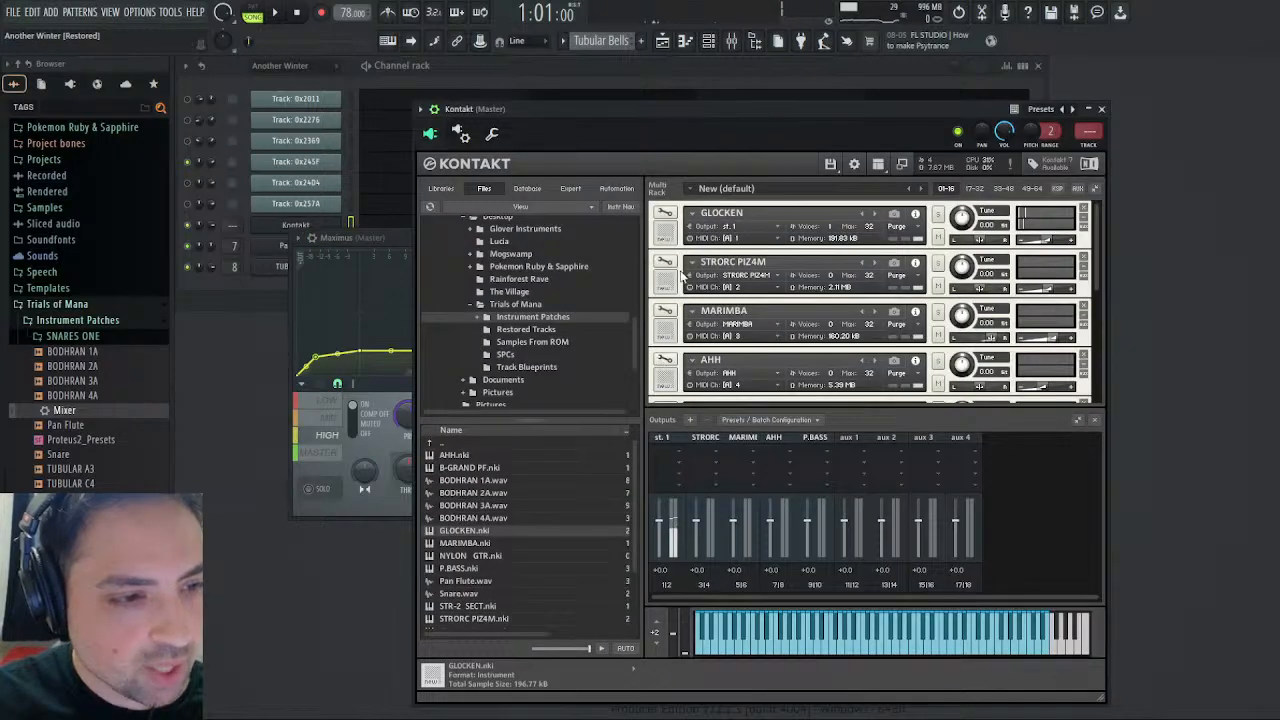
{"action": "left_click", "coordinate": [665, 213]}
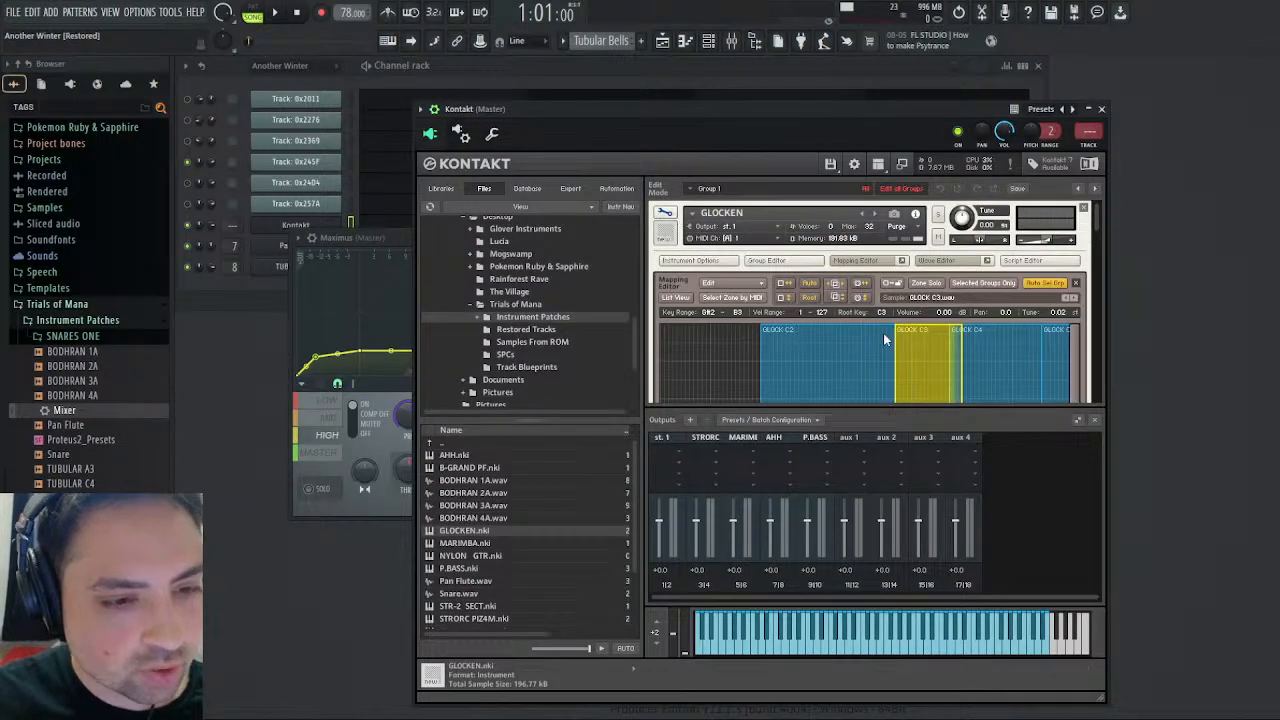
{"action": "scroll", "coordinate": [883, 340], "scroll_direction": "down", "scroll_amount": 3}
{"action": "scroll", "coordinate": [885, 345], "scroll_direction": "down", "scroll_amount": 5}
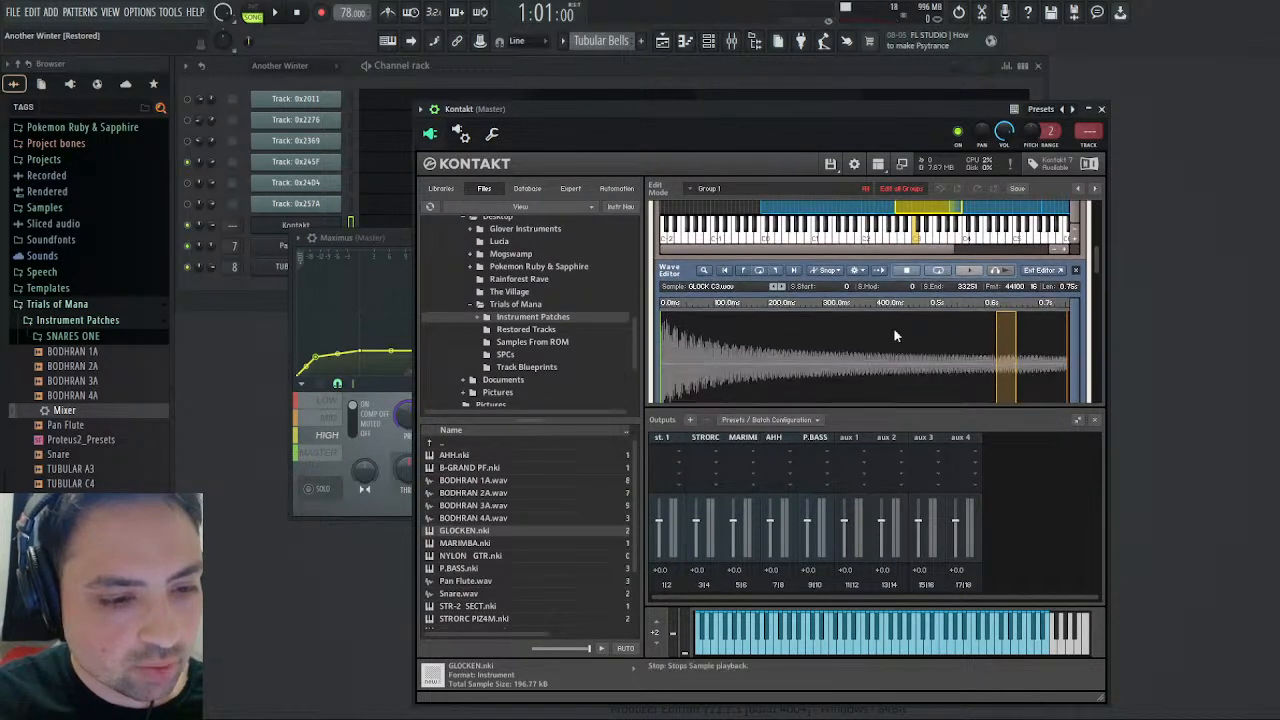
{"action": "scroll", "coordinate": [893, 327], "scroll_direction": "down", "scroll_amount": 4}
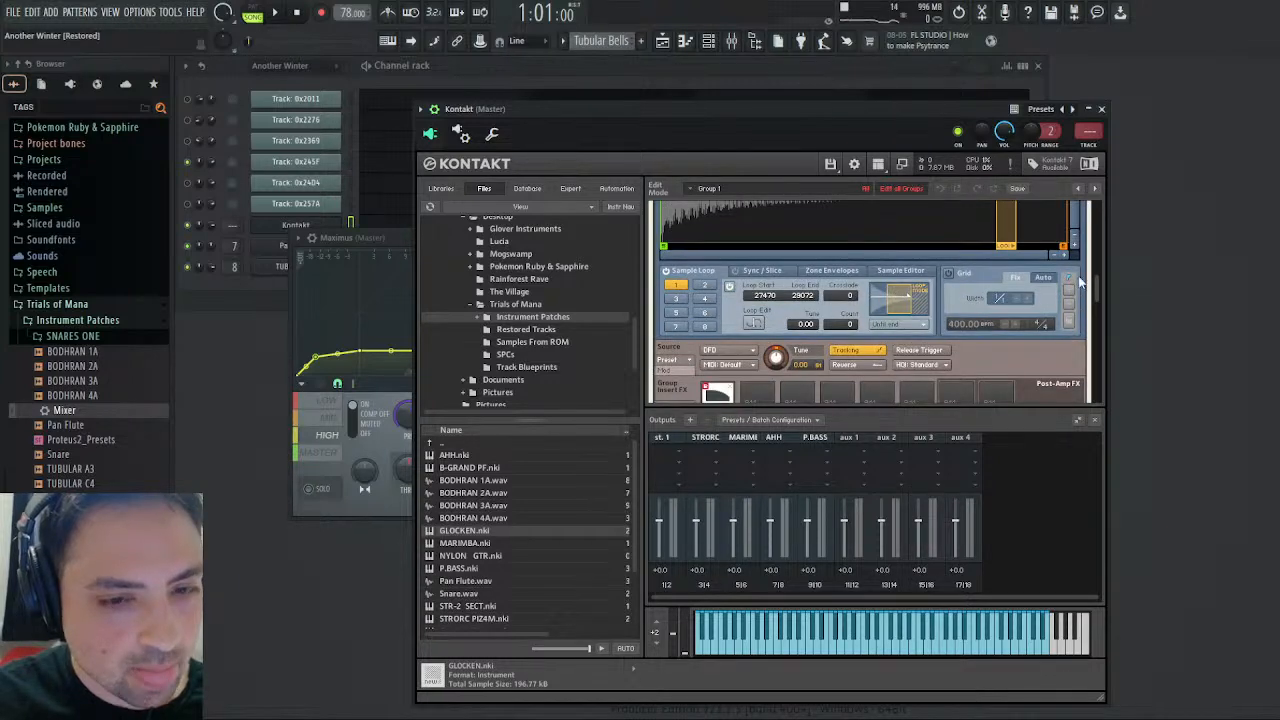
{"action": "left_click_drag", "start_coordinate": [1093, 274], "coordinate": [1099, 302]}
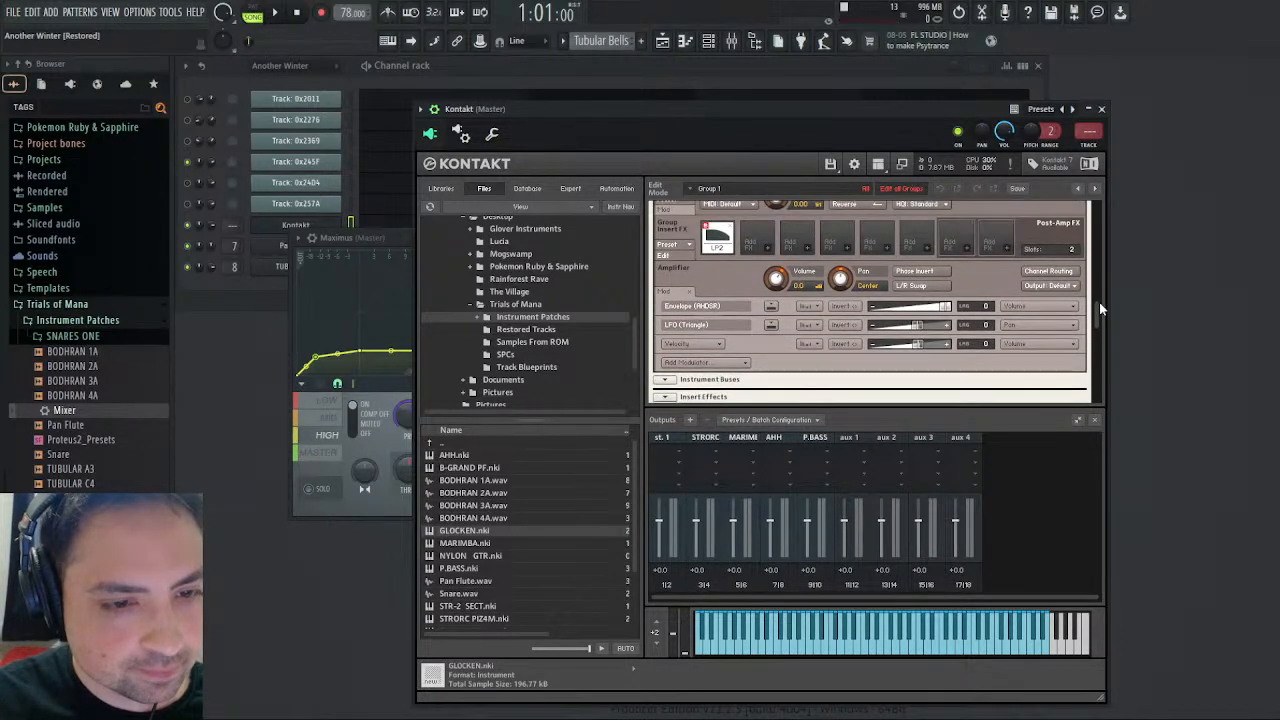
{"action": "left_click_drag", "start_coordinate": [920, 327], "coordinate": [935, 332]}
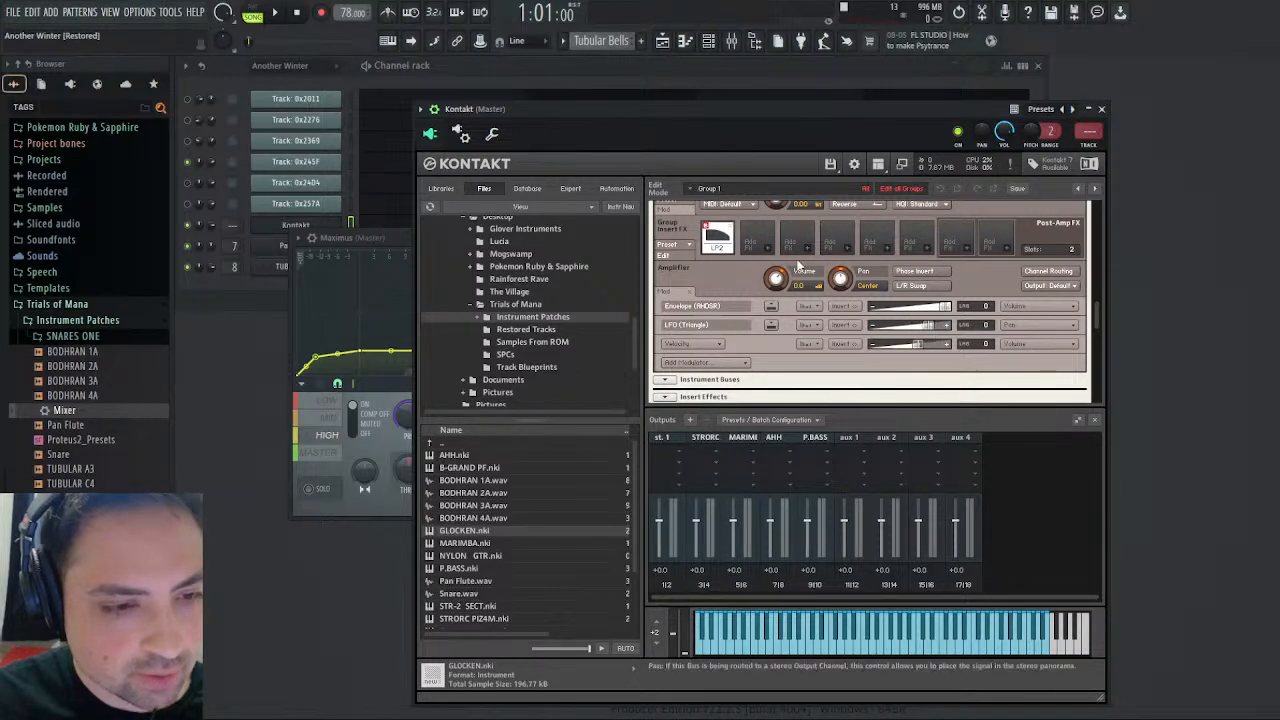
{"action": "scroll", "coordinate": [712, 234], "scroll_direction": "up", "scroll_amount": 2}
{"action": "left_click_drag", "start_coordinate": [1097, 306], "coordinate": [1096, 213]}
{"action": "left_click", "coordinate": [664, 213]}
- Increase the LFO (Triangle) pan modulation intensity of the channel 6 GLOCKEN, start playback and return to the instrument rack
{"action": "scroll", "coordinate": [729, 358], "scroll_direction": "down", "scroll_amount": 3}
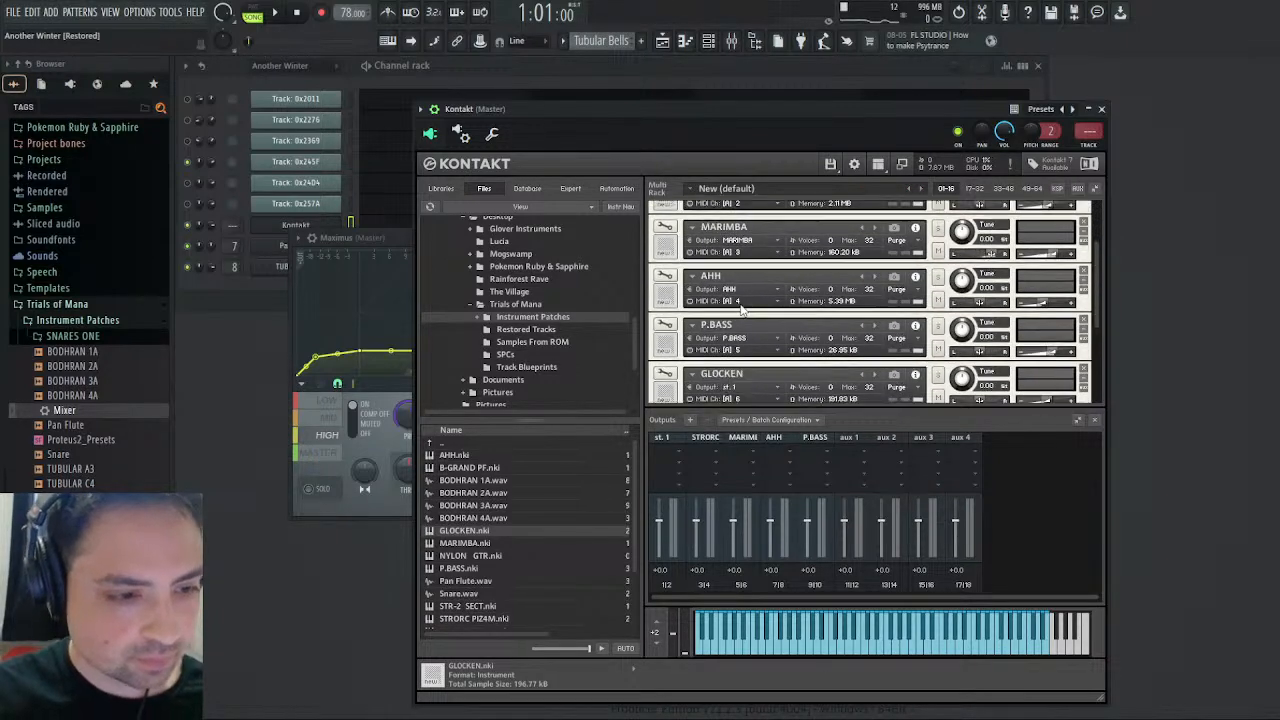
{"action": "scroll", "coordinate": [728, 359], "scroll_direction": "down", "scroll_amount": 1}
{"action": "left_click", "coordinate": [665, 346]}
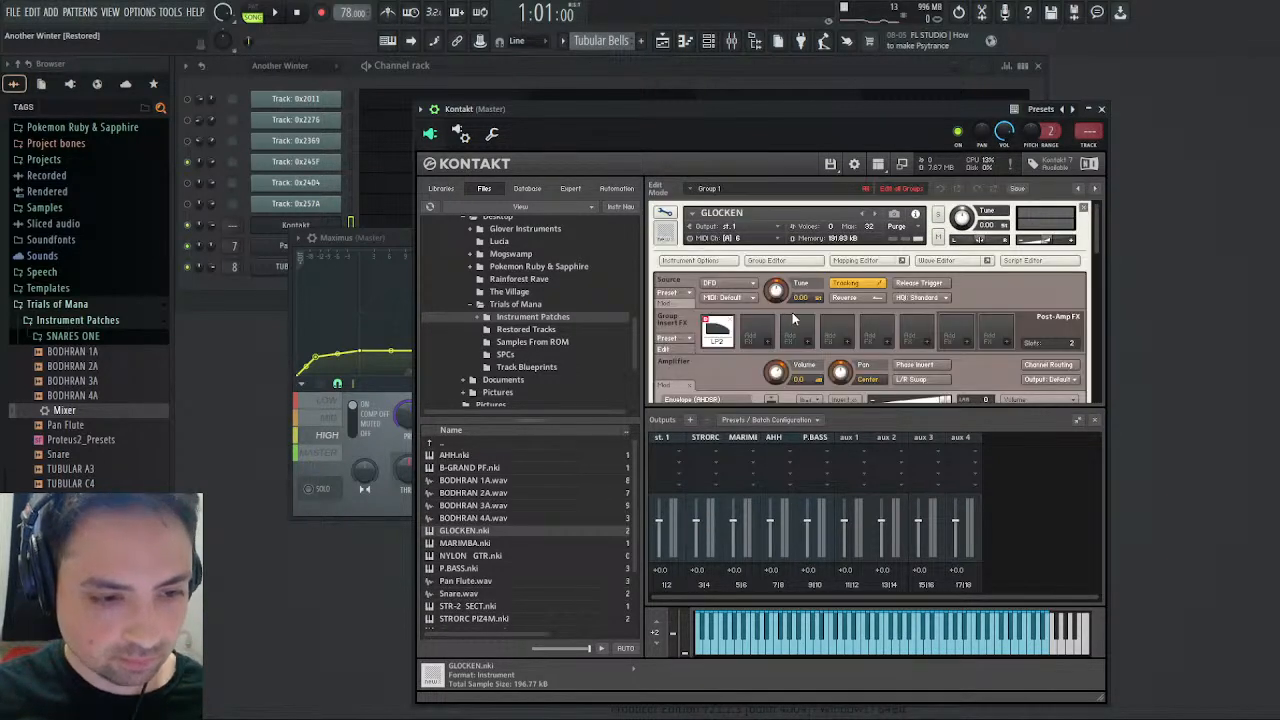
{"action": "scroll", "coordinate": [795, 320], "scroll_direction": "down", "scroll_amount": 5}
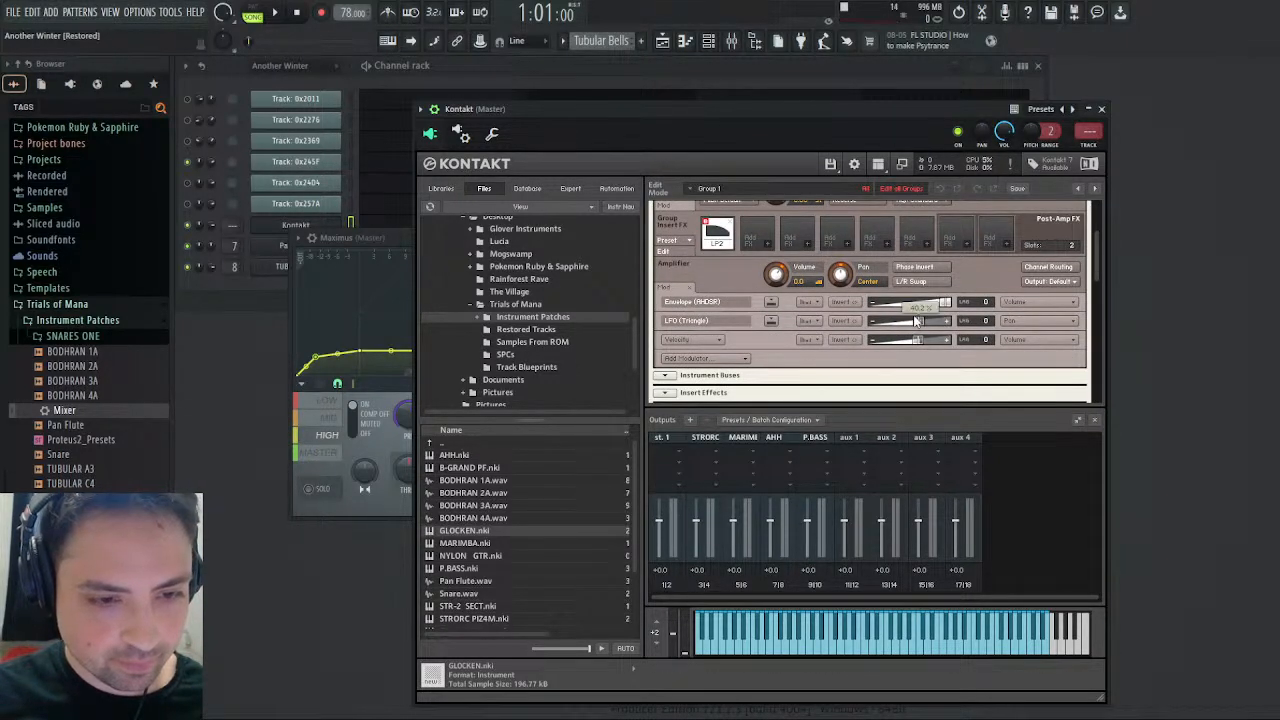
{"action": "left_click_drag", "start_coordinate": [915, 320], "coordinate": [928, 320]}
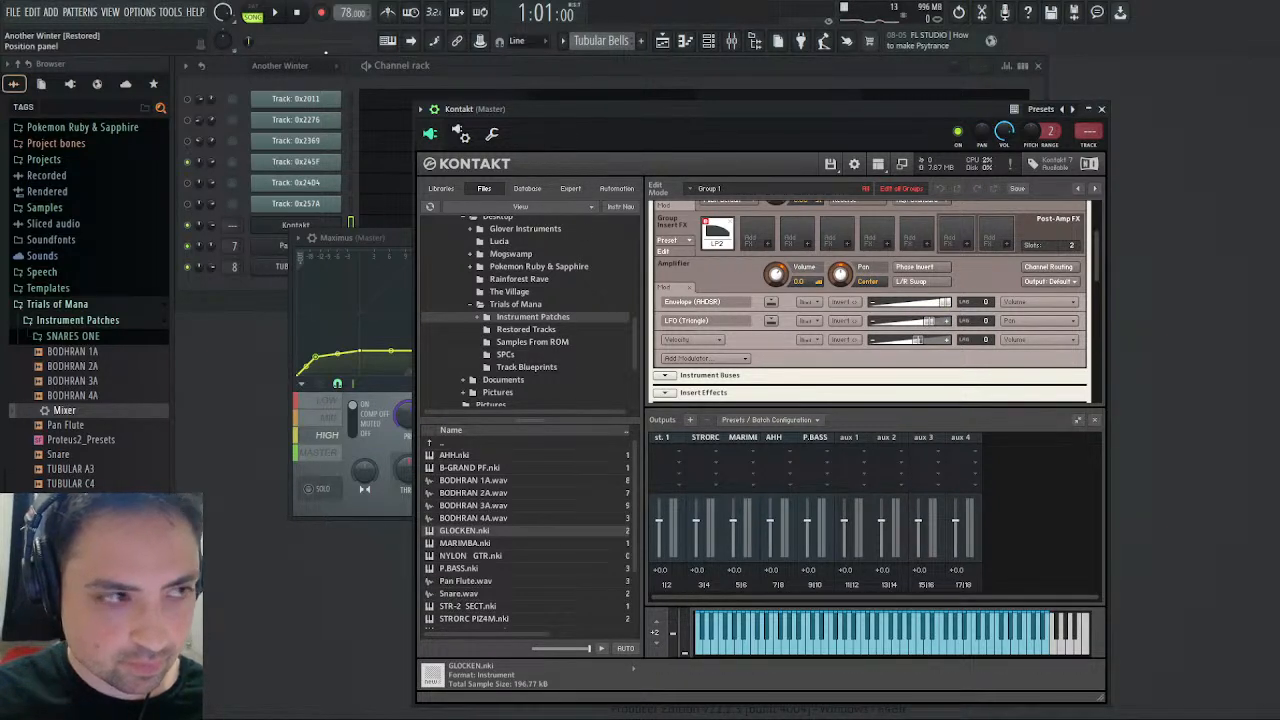
{"action": "key", "text": "space"}
{"action": "scroll", "coordinate": [758, 256], "scroll_direction": "up", "scroll_amount": 2}
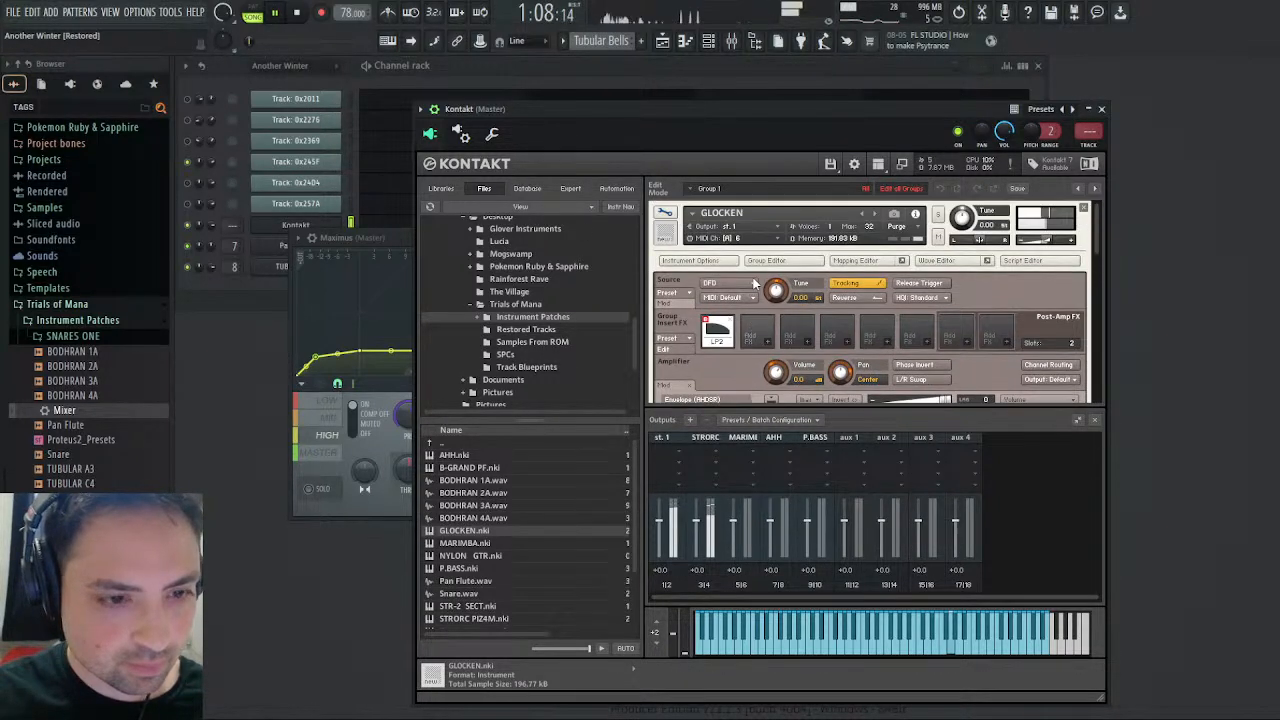
{"action": "left_click", "coordinate": [665, 213]}
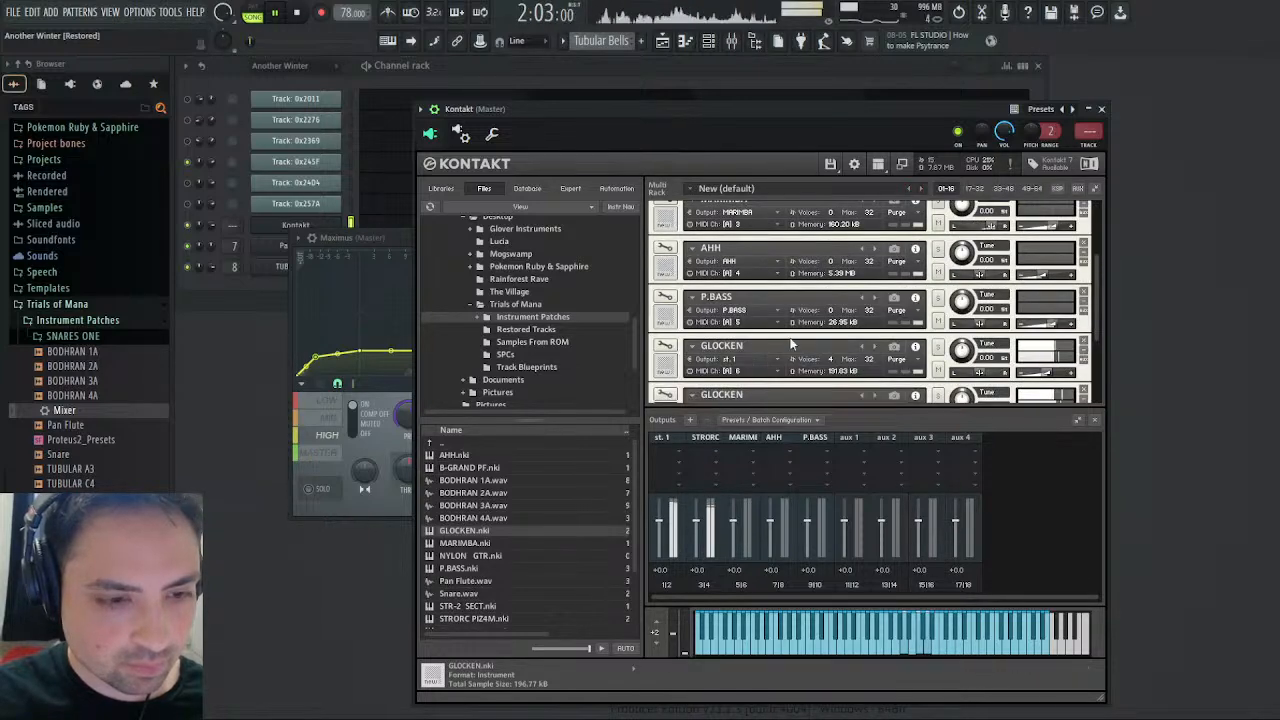
- Increase the LFO (Triangle) pan modulation intensity of the channel 7 GLOCKEN
{"action": "scroll", "coordinate": [772, 350], "scroll_direction": "down", "scroll_amount": 2}
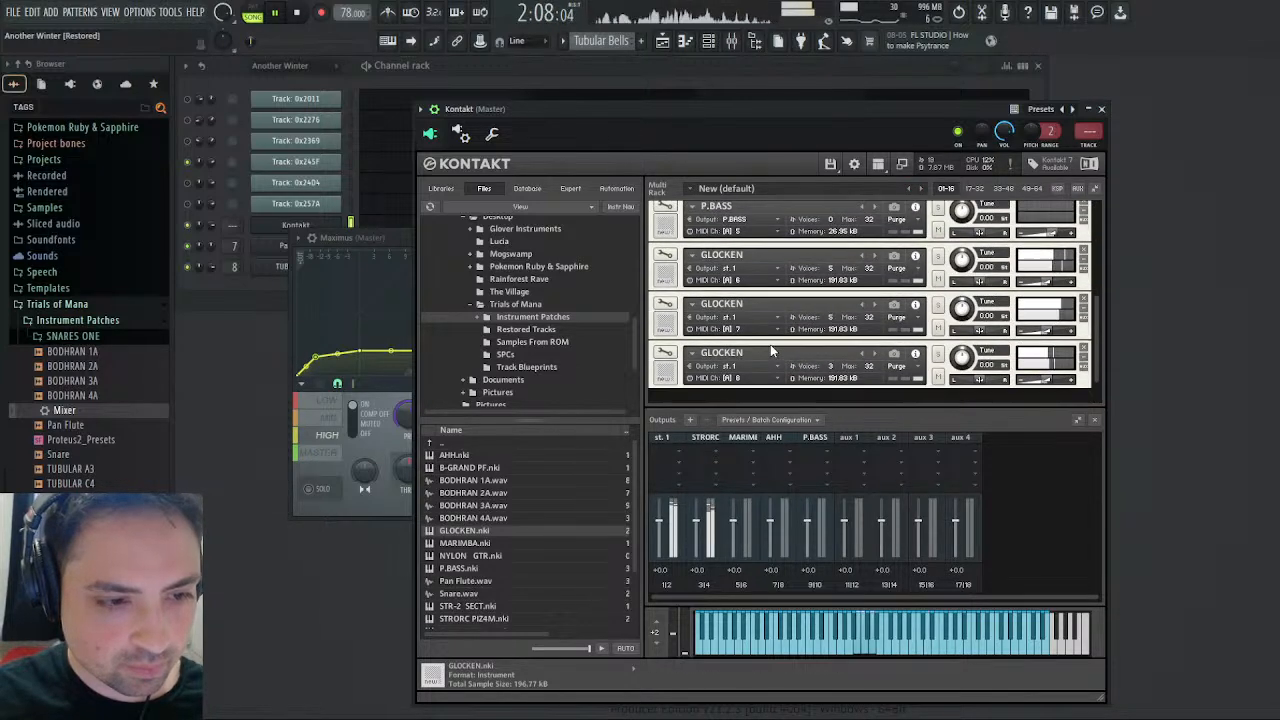
{"action": "left_click", "coordinate": [665, 305]}
{"action": "left_click_drag", "start_coordinate": [1095, 222], "coordinate": [1094, 314]}
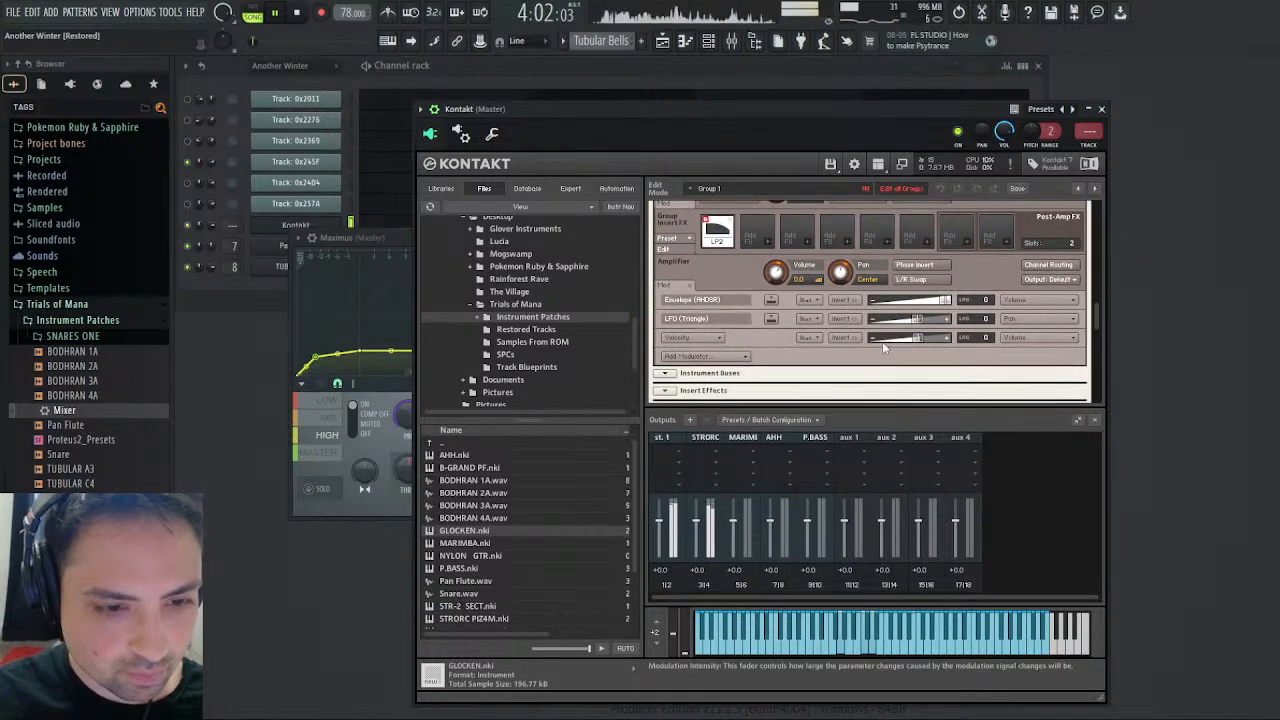
{"action": "left_click_drag", "start_coordinate": [917, 323], "coordinate": [932, 323]}
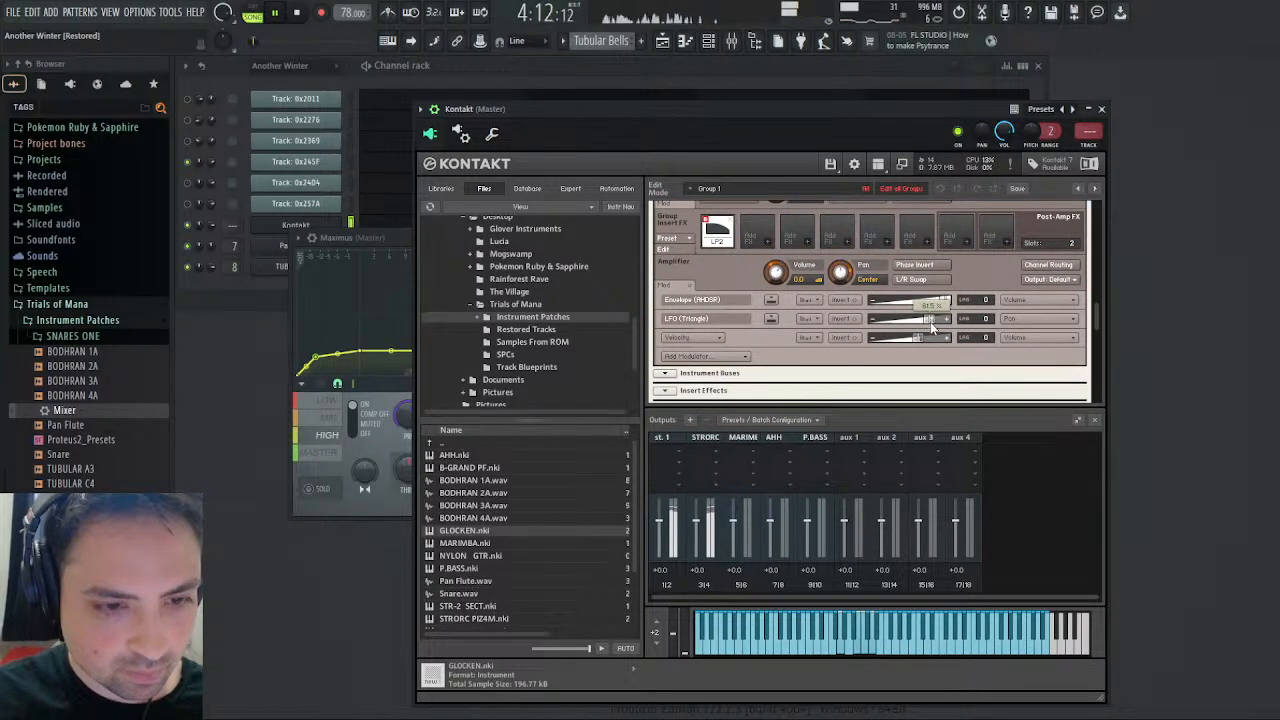
{"action": "left_click_drag", "start_coordinate": [1097, 327], "coordinate": [1095, 214]}
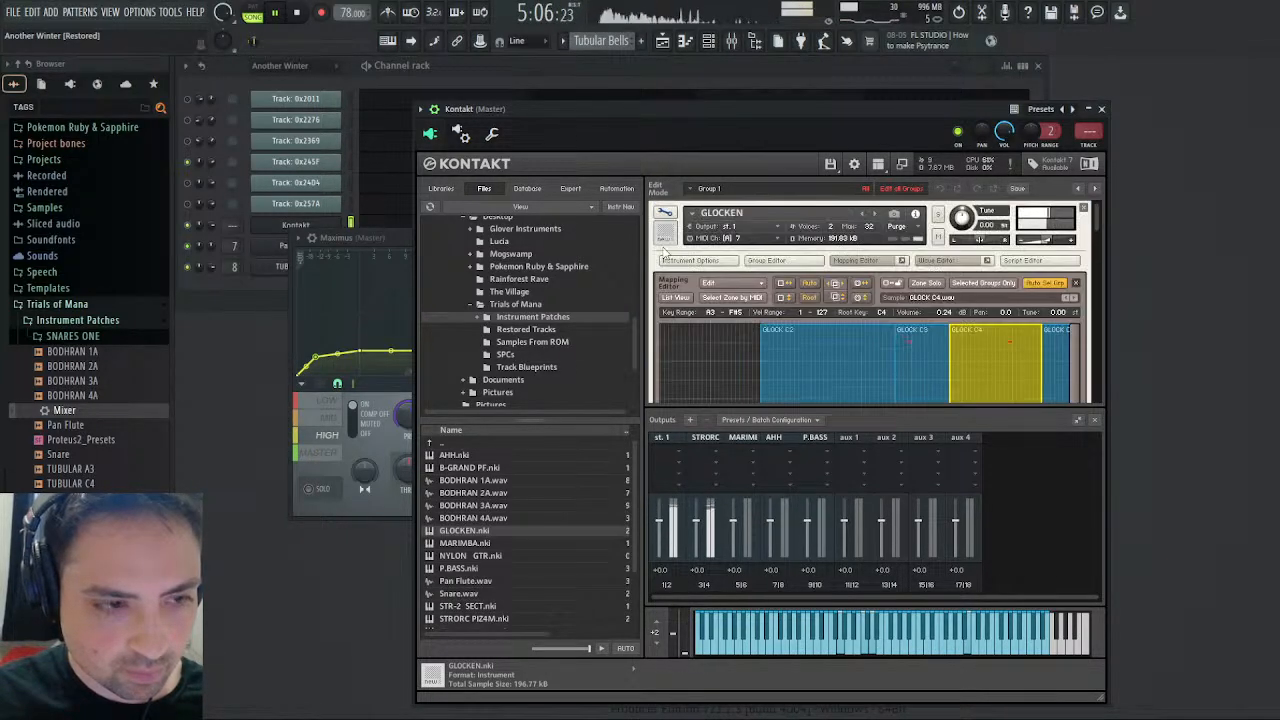
- Increase the LFO (Triangle) pan modulation intensity of the channel 8 GLOCKEN in Kontakt
{"action": "left_click", "coordinate": [665, 212]}
{"action": "left_click", "coordinate": [664, 305]}
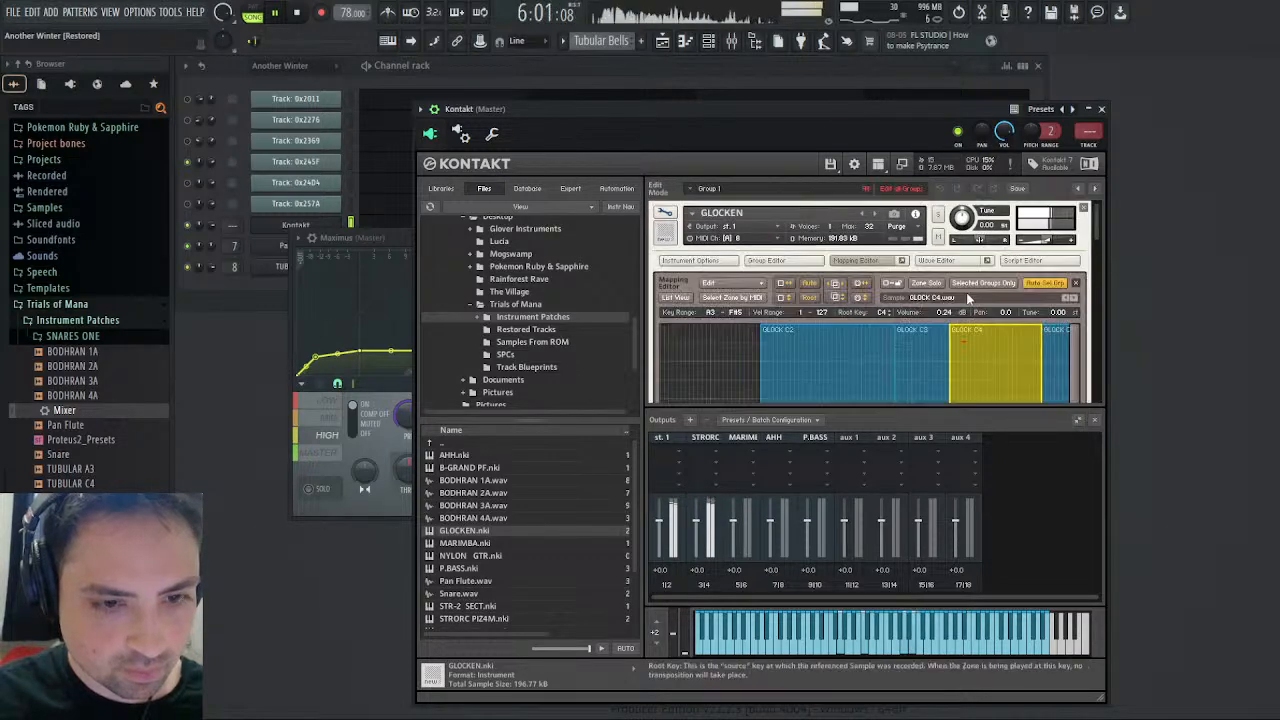
{"action": "left_click_drag", "start_coordinate": [1097, 224], "coordinate": [1103, 306]}
{"action": "left_click_drag", "start_coordinate": [917, 264], "coordinate": [929, 264]}
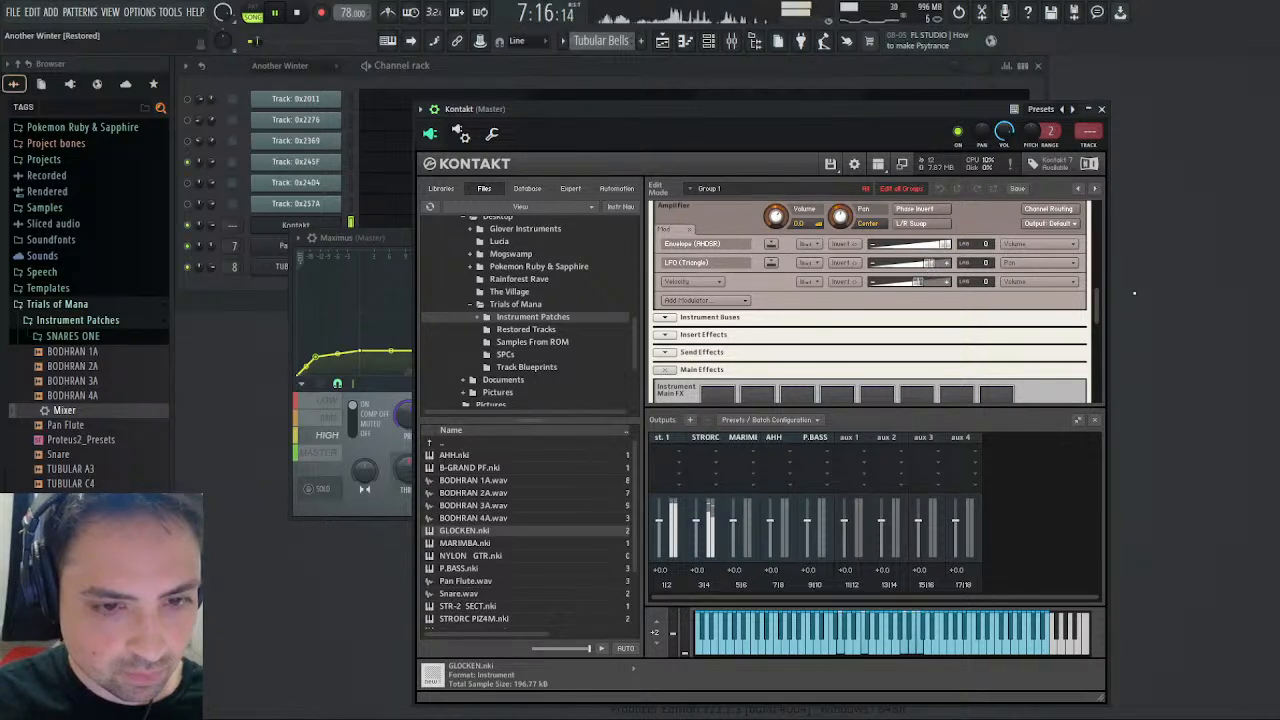
{"action": "left_click_drag", "start_coordinate": [1094, 305], "coordinate": [1100, 204]}
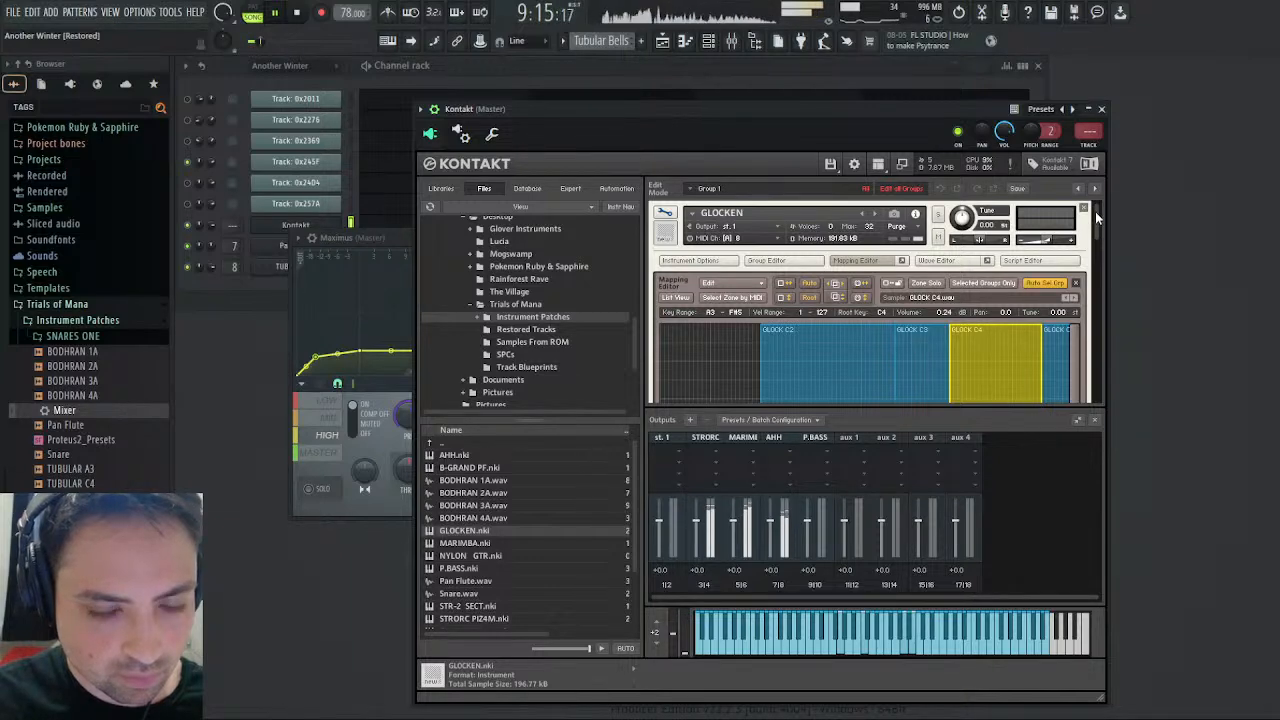
- Review the channel 8 GLOCKEN's amplifier modulation settings and replay the song from the start
{"action": "left_click_drag", "start_coordinate": [1096, 209], "coordinate": [1104, 292]}
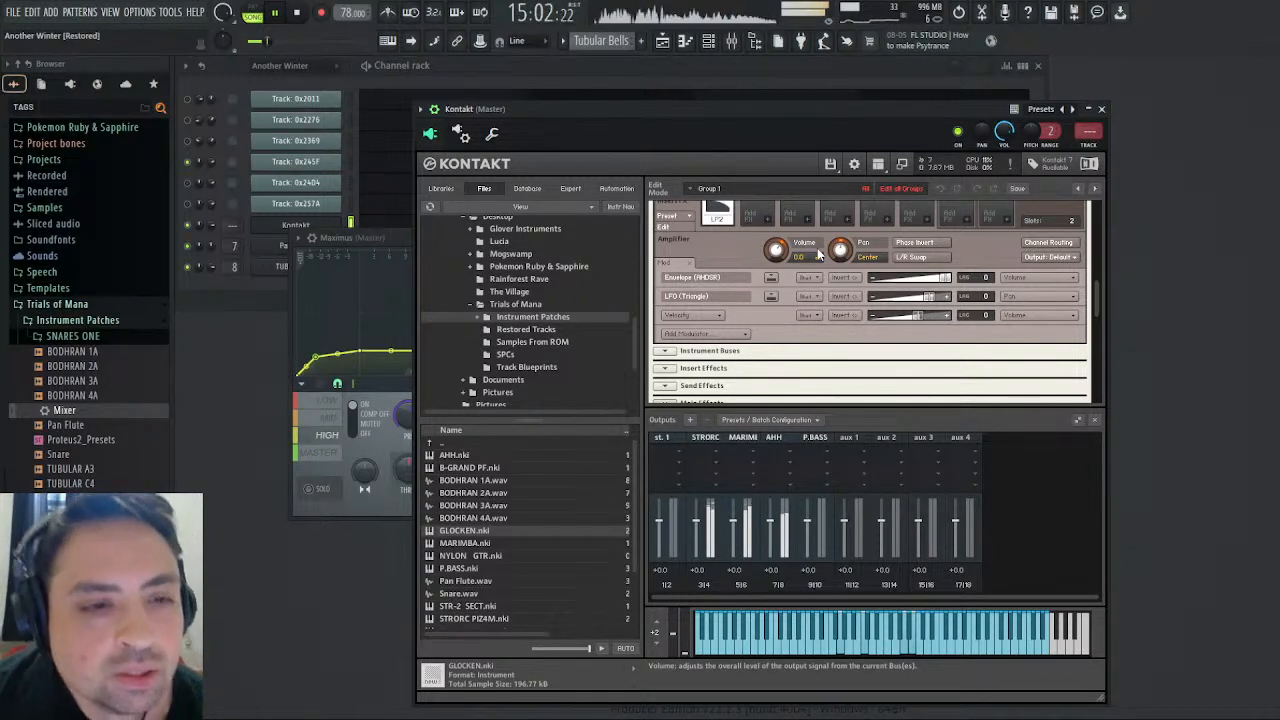
{"action": "scroll", "coordinate": [717, 243], "scroll_direction": "up", "scroll_amount": 1}
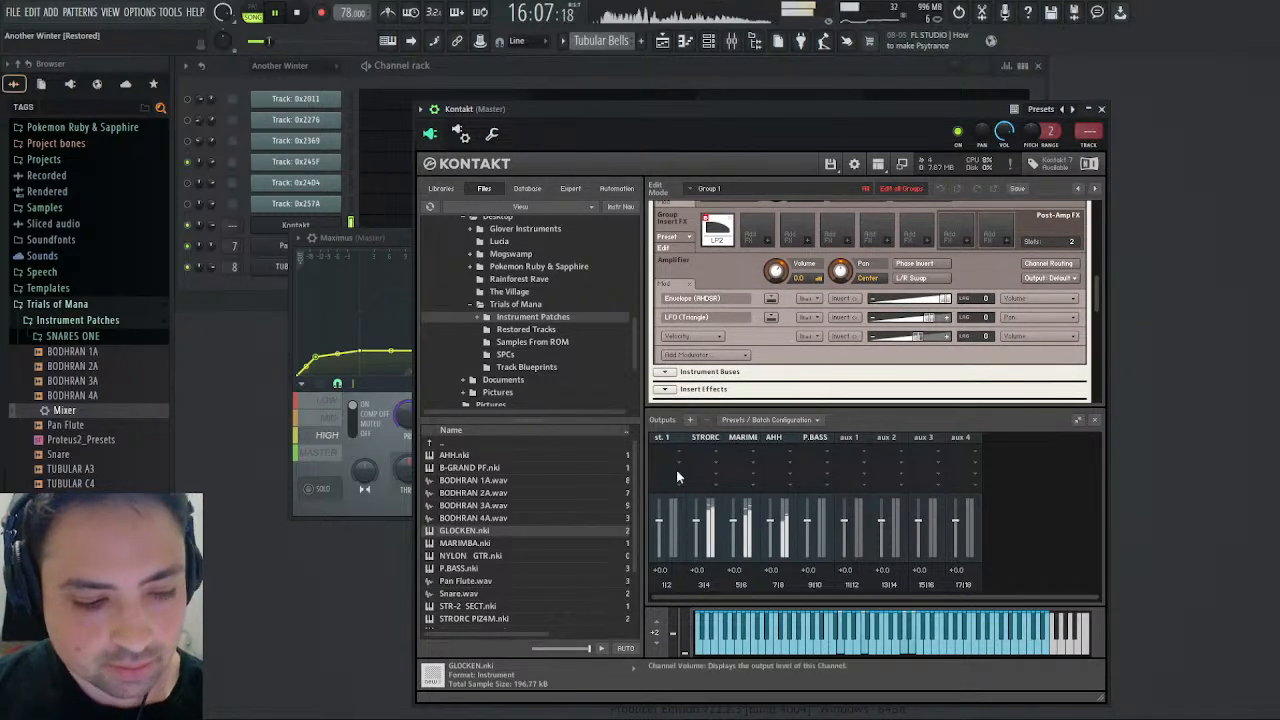
{"action": "left_click", "coordinate": [295, 12]}
{"action": "left_click", "coordinate": [276, 13]}
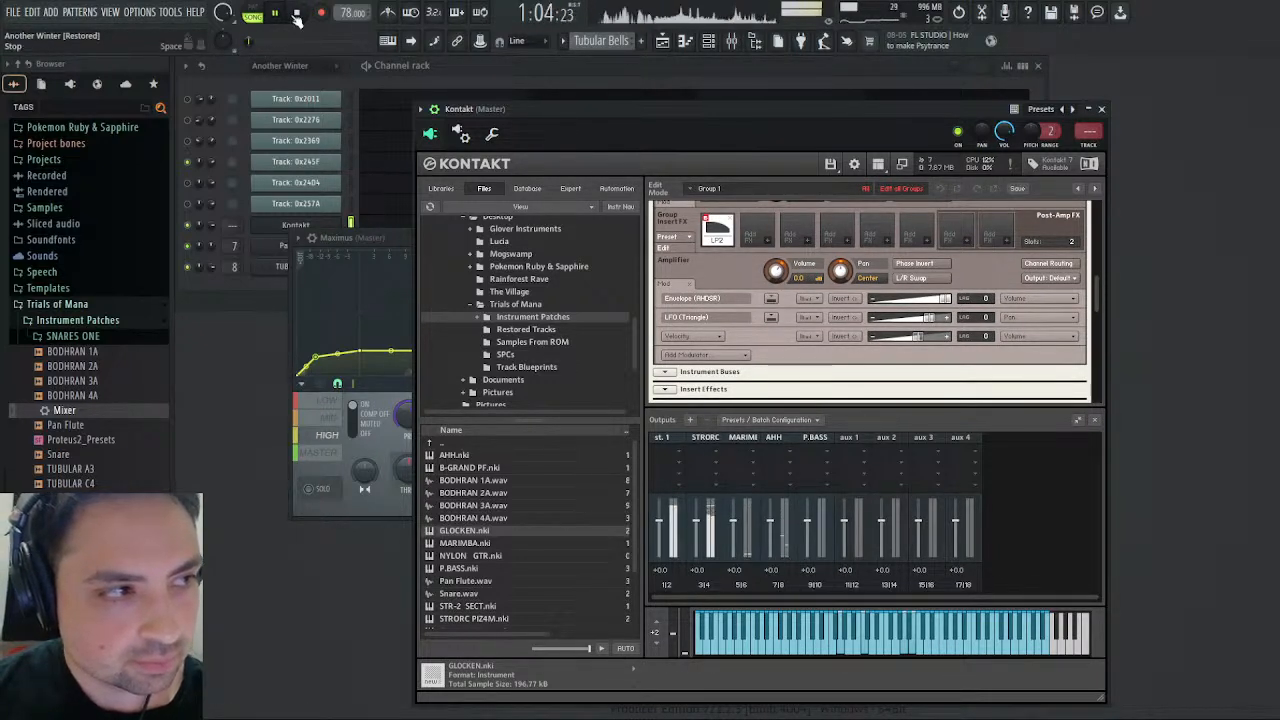
{"action": "left_click", "coordinate": [297, 14]}
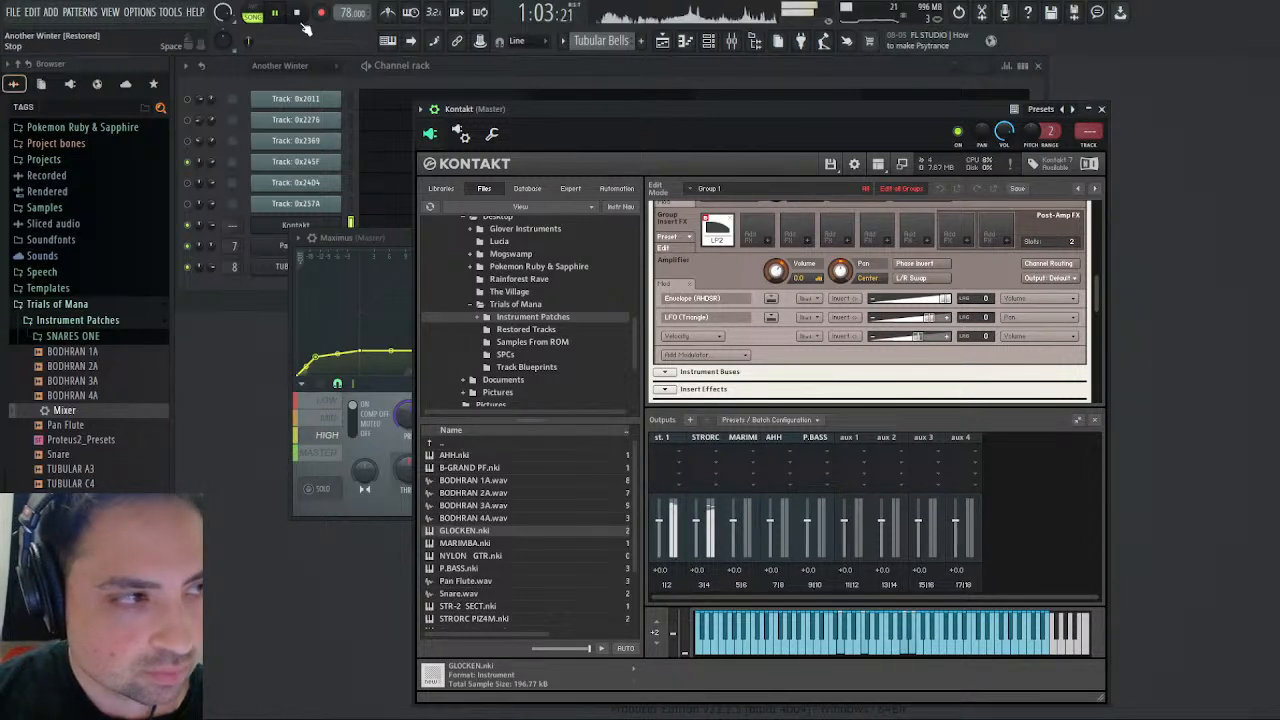
- Raise the Glock track's mixer volume to 100% and close the Kontakt and mixer windows
{"action": "left_click", "coordinate": [733, 42]}
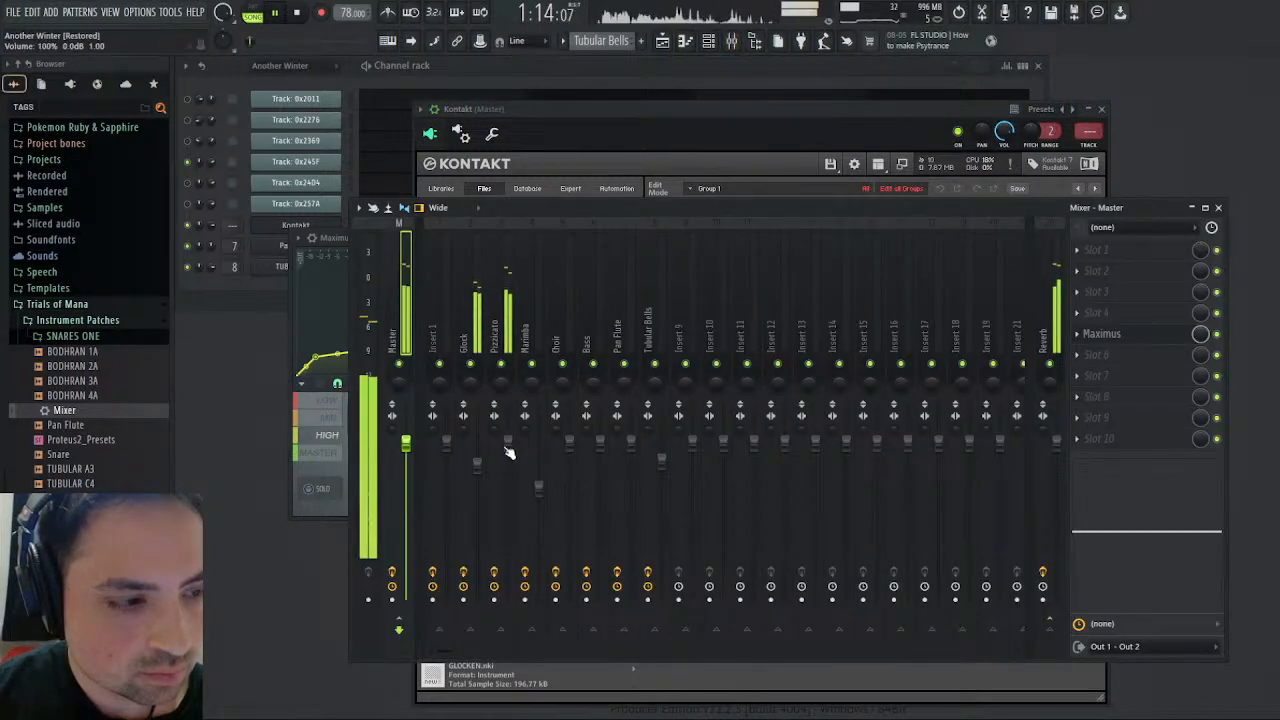
{"action": "scroll", "coordinate": [509, 448], "scroll_direction": "down", "scroll_amount": 3}
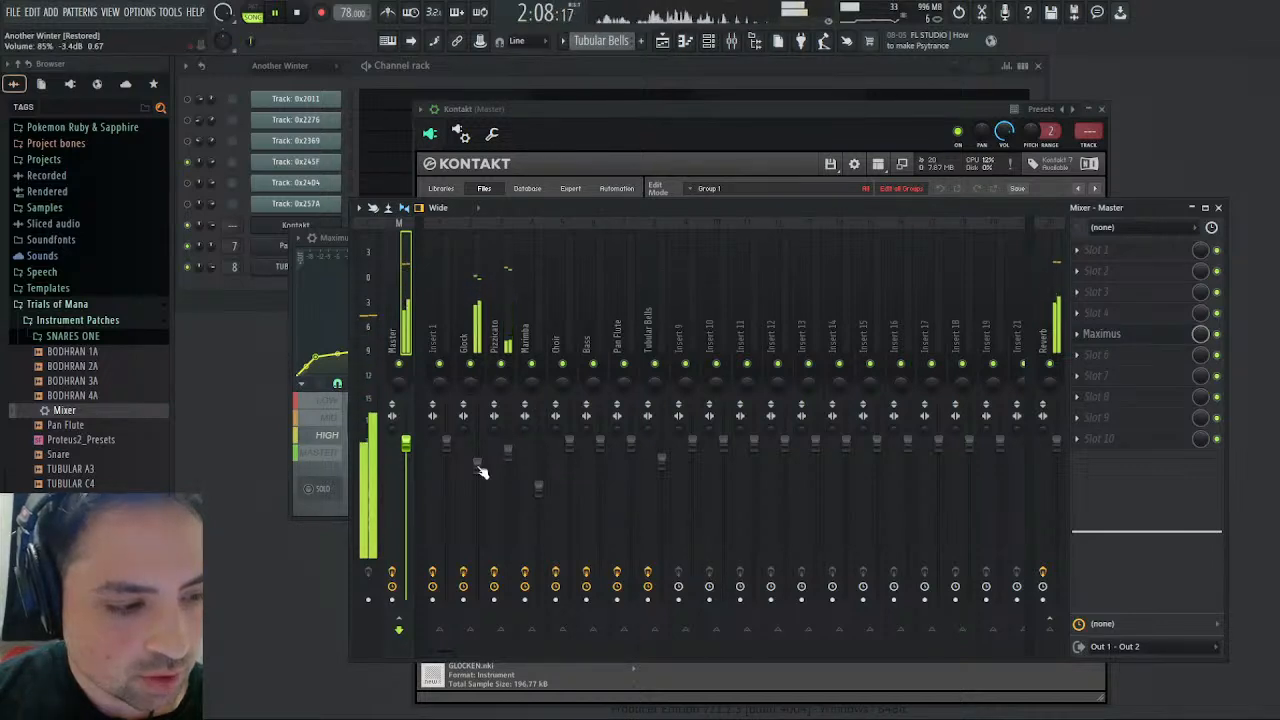
{"action": "scroll", "coordinate": [478, 466], "scroll_direction": "up", "scroll_amount": 5}
{"action": "scroll", "coordinate": [485, 451], "scroll_direction": "up", "scroll_amount": 3}
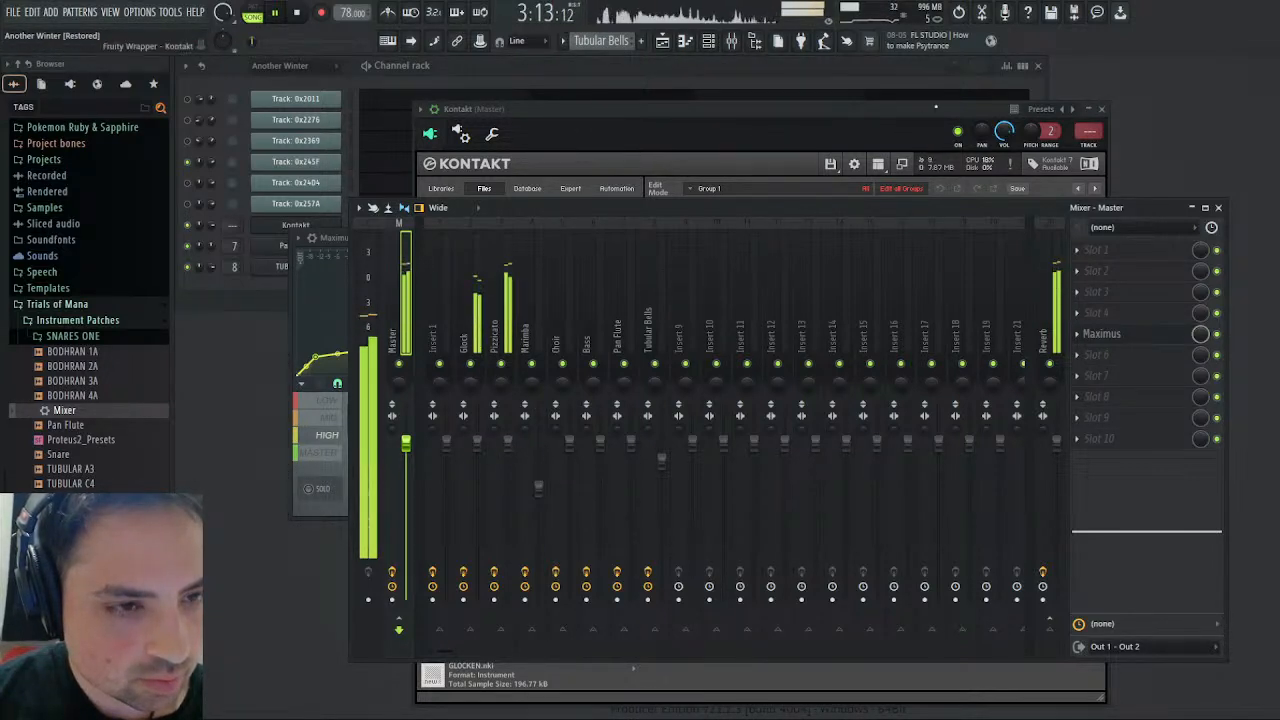
{"action": "left_click", "coordinate": [1101, 108]}
{"action": "left_click", "coordinate": [1218, 207]}
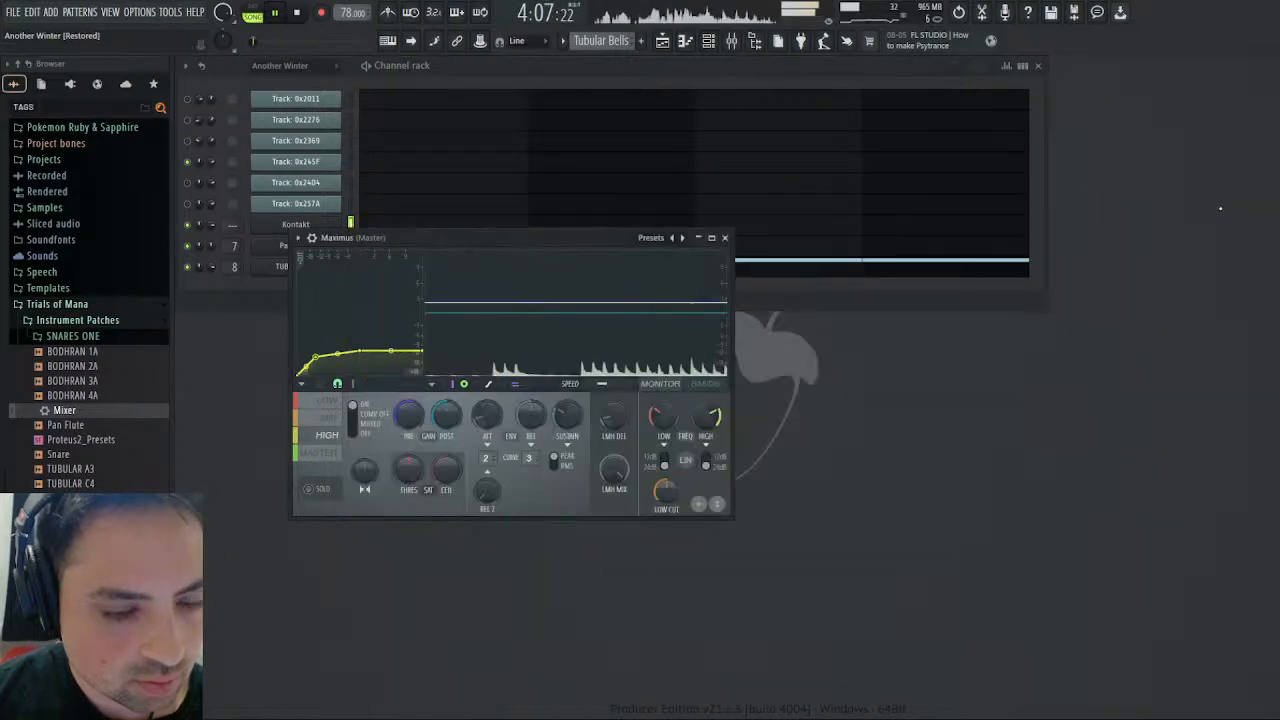
- Examine the mid, low, high and master compression curves in Maximus while the song plays
{"action": "left_click", "coordinate": [317, 424]}
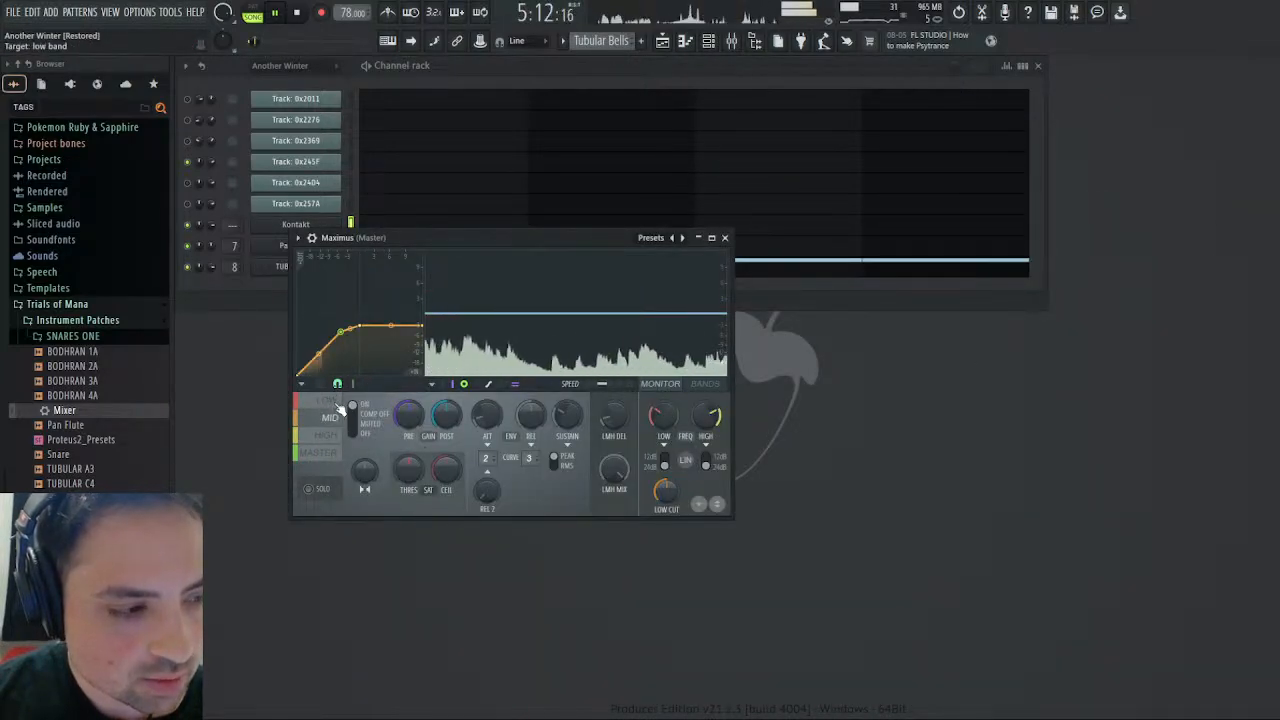
{"action": "left_click", "coordinate": [330, 402]}
{"action": "left_click", "coordinate": [330, 435]}
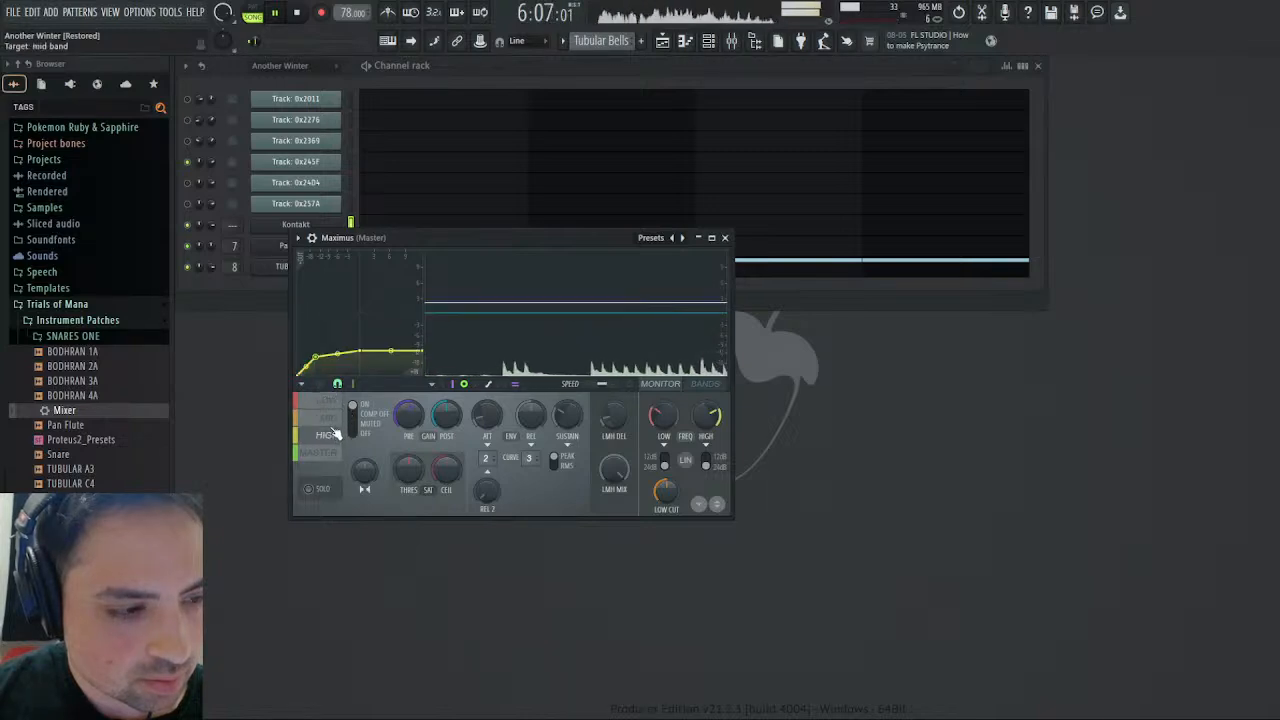
{"action": "left_click", "coordinate": [334, 453]}
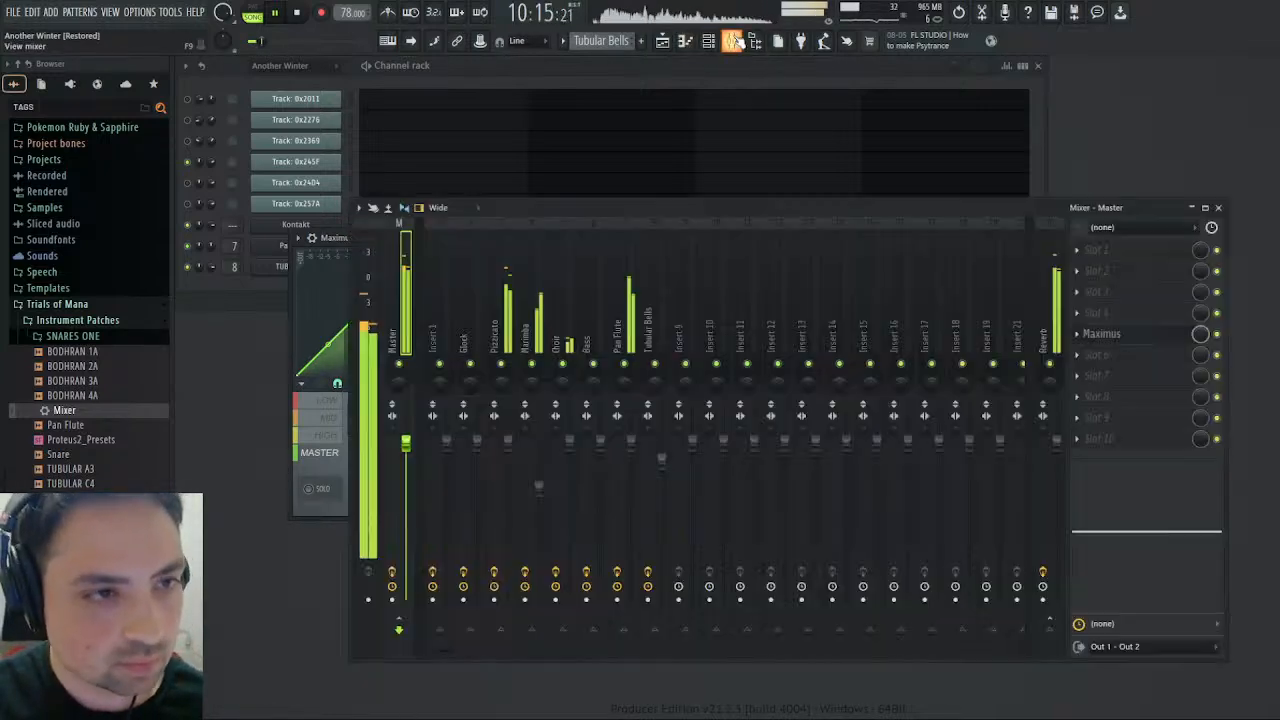
- Try a higher Marimba volume in the mixer and check its effect on the Maximus mid band
{"action": "left_click", "coordinate": [733, 40]}
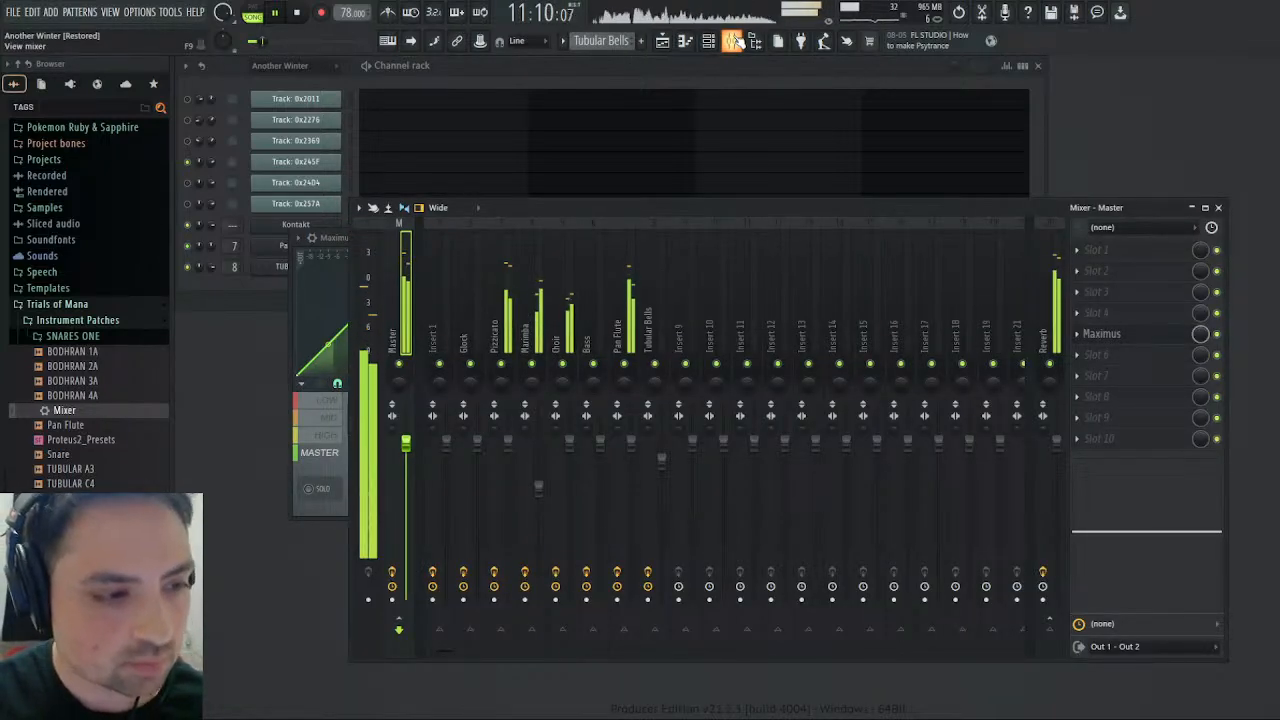
{"action": "left_click_drag", "start_coordinate": [539, 491], "coordinate": [539, 476]}
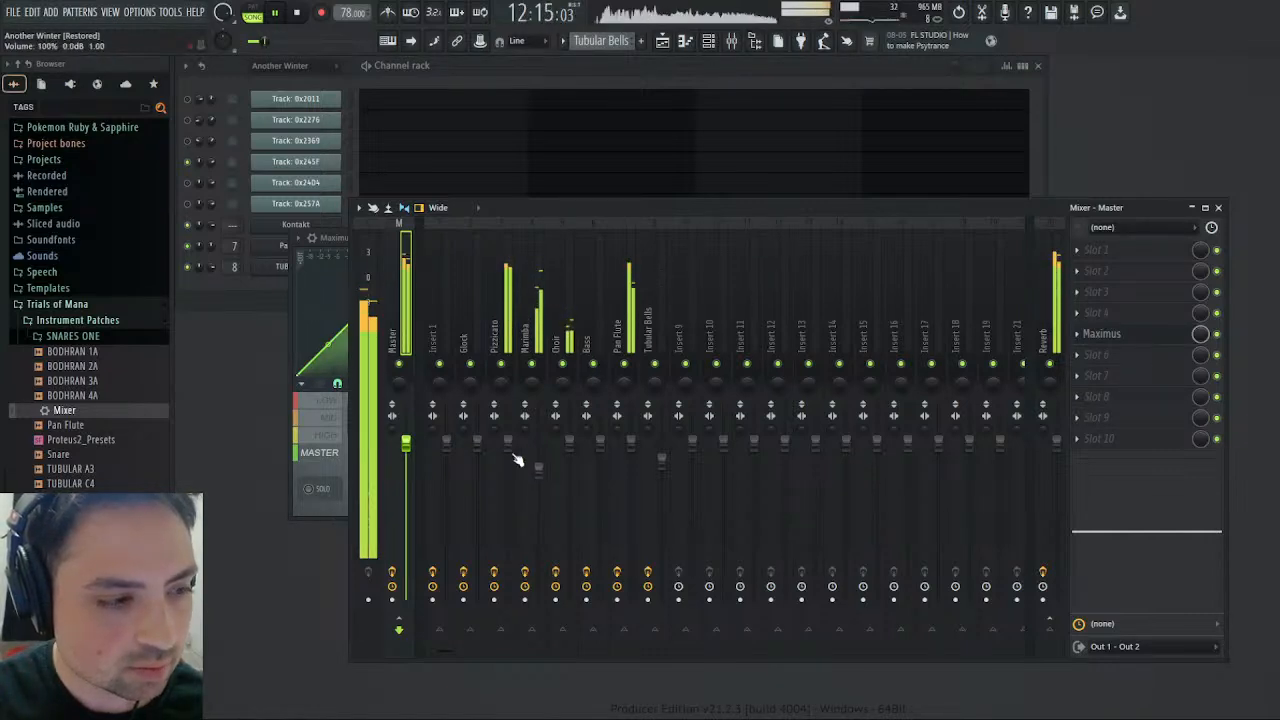
{"action": "left_click", "coordinate": [320, 422]}
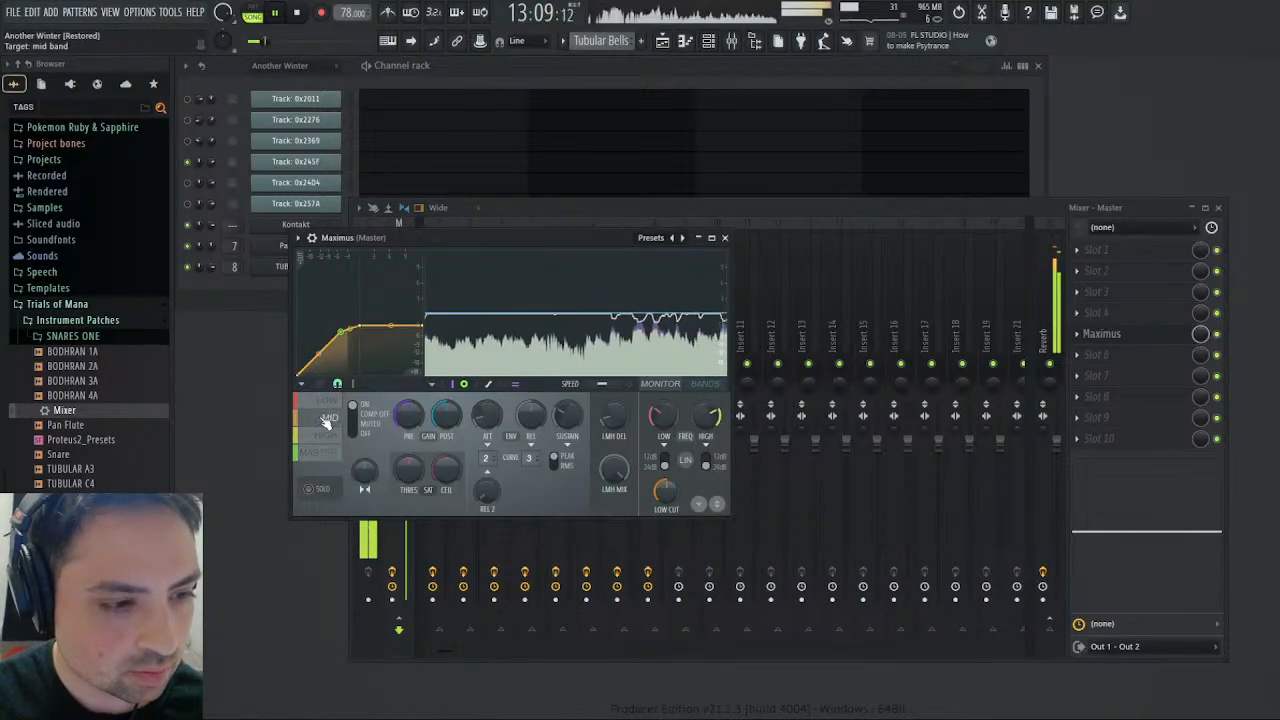
{"action": "left_click", "coordinate": [591, 214]}
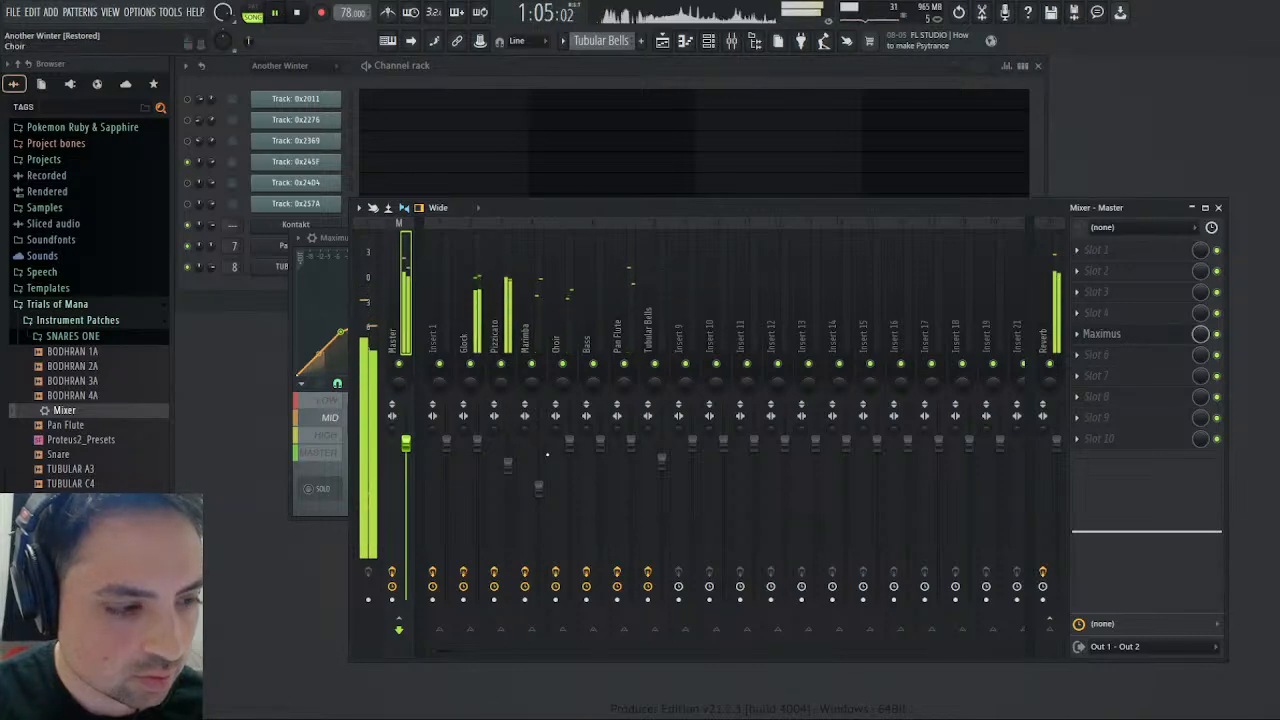
- Play the song from bar 29 and check the mixer levels and the Maximus mid and master curves
{"action": "left_click", "coordinate": [662, 42]}
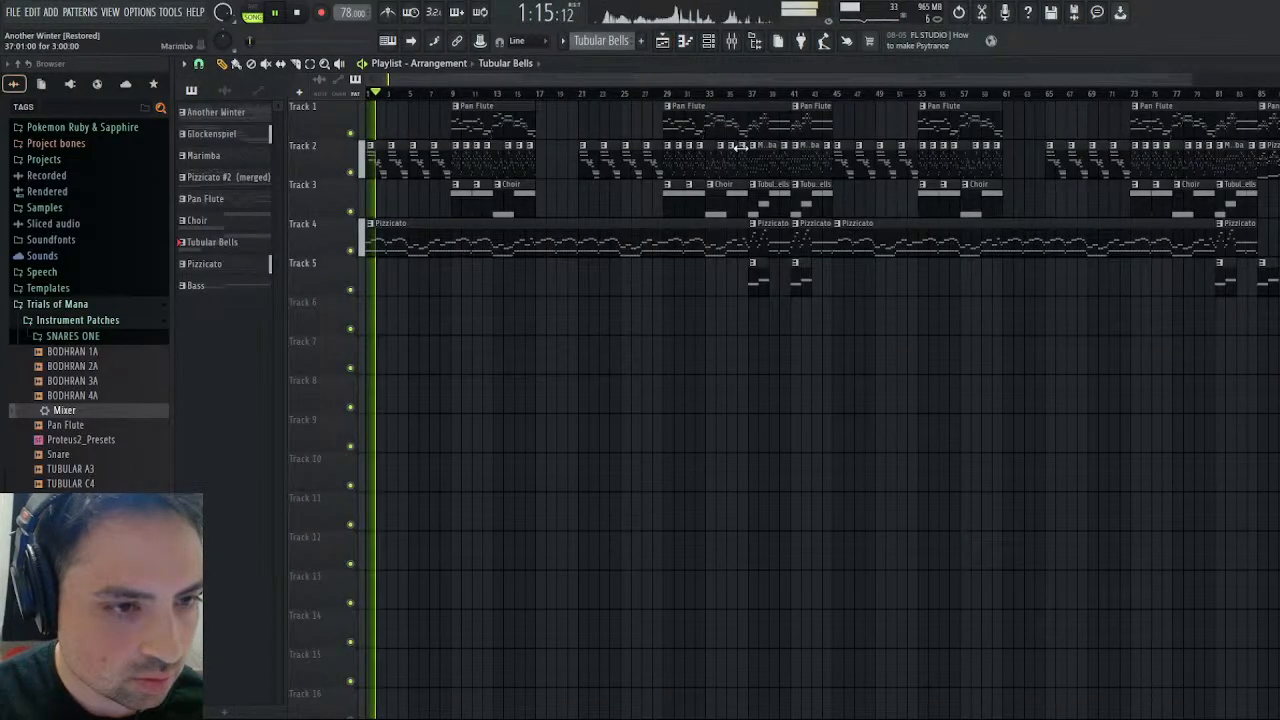
{"action": "left_click", "coordinate": [663, 93]}
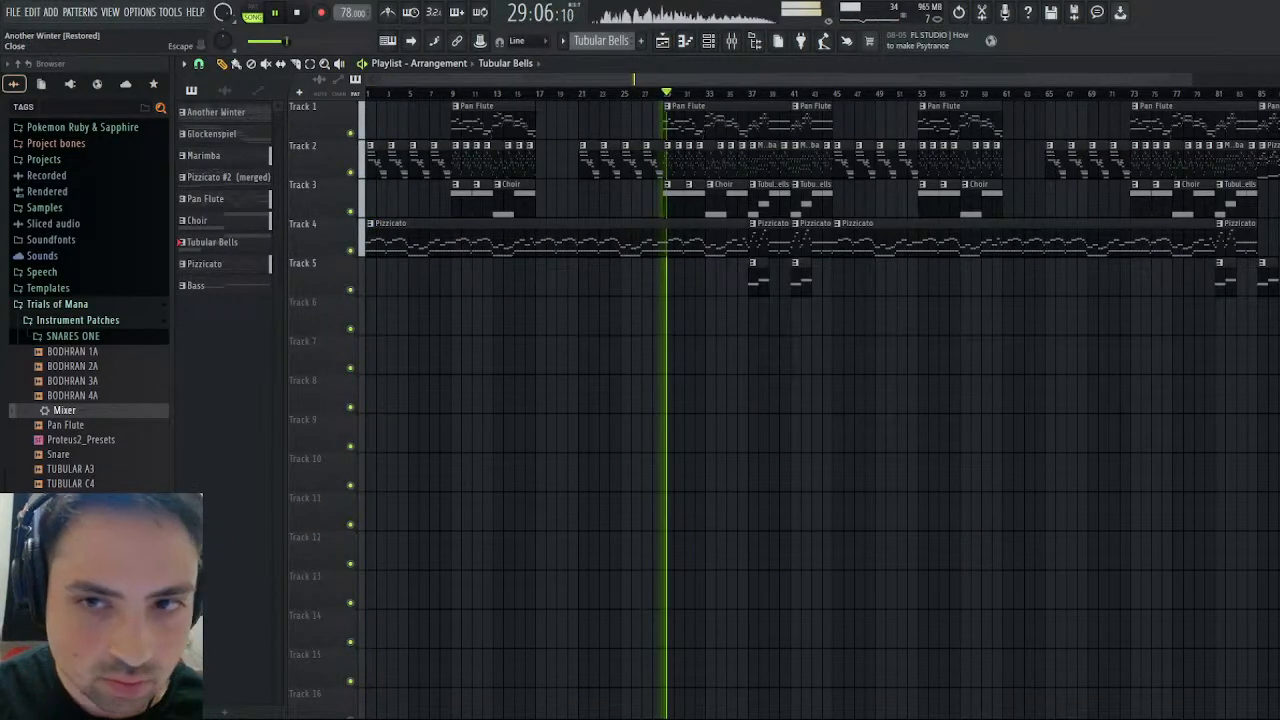
{"action": "left_click", "coordinate": [1270, 64]}
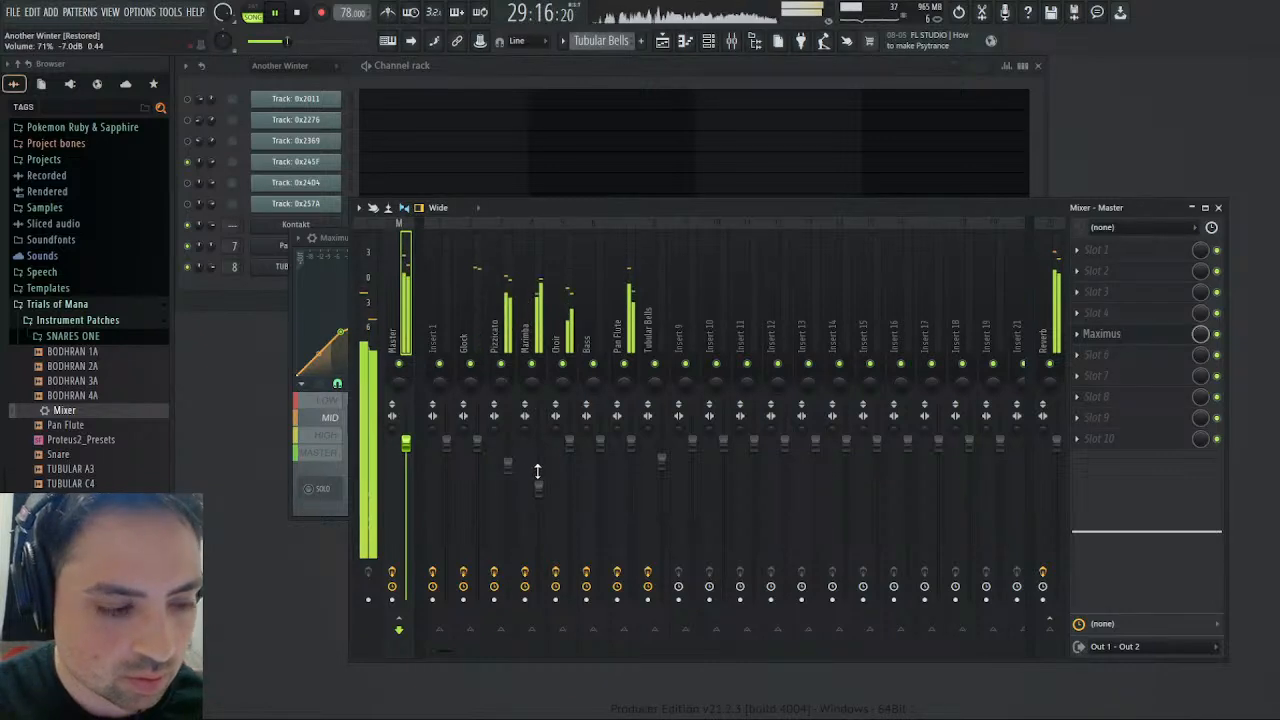
{"action": "left_click", "coordinate": [327, 237]}
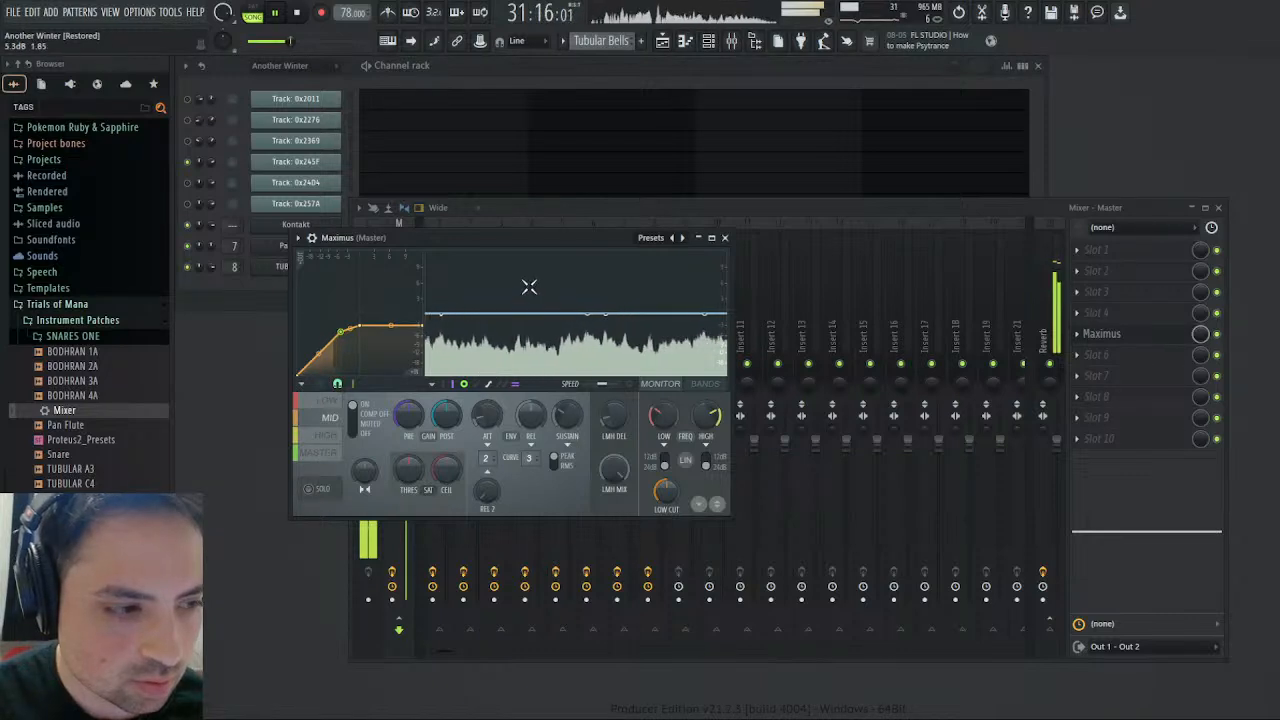
{"action": "left_click", "coordinate": [326, 456]}
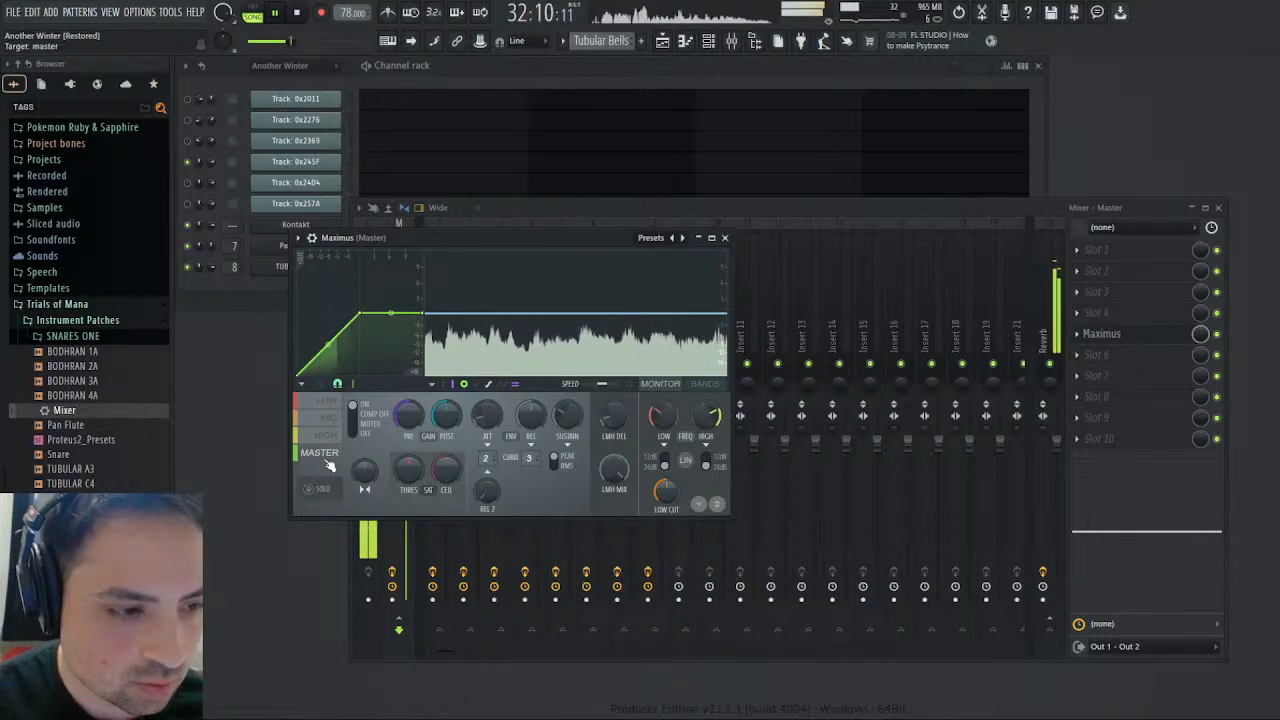
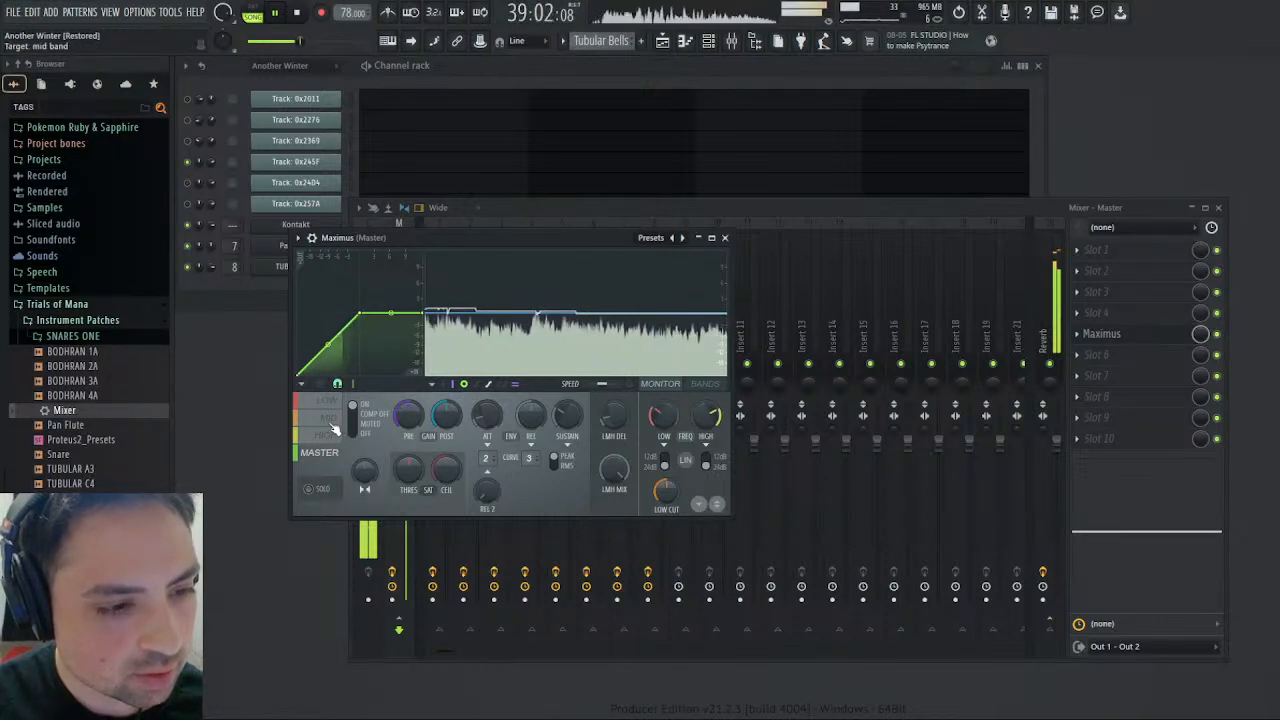
- Play the song from bar 37 and check the mixer levels and the Maximus master and mid bands
{"action": "left_click", "coordinate": [685, 42]}
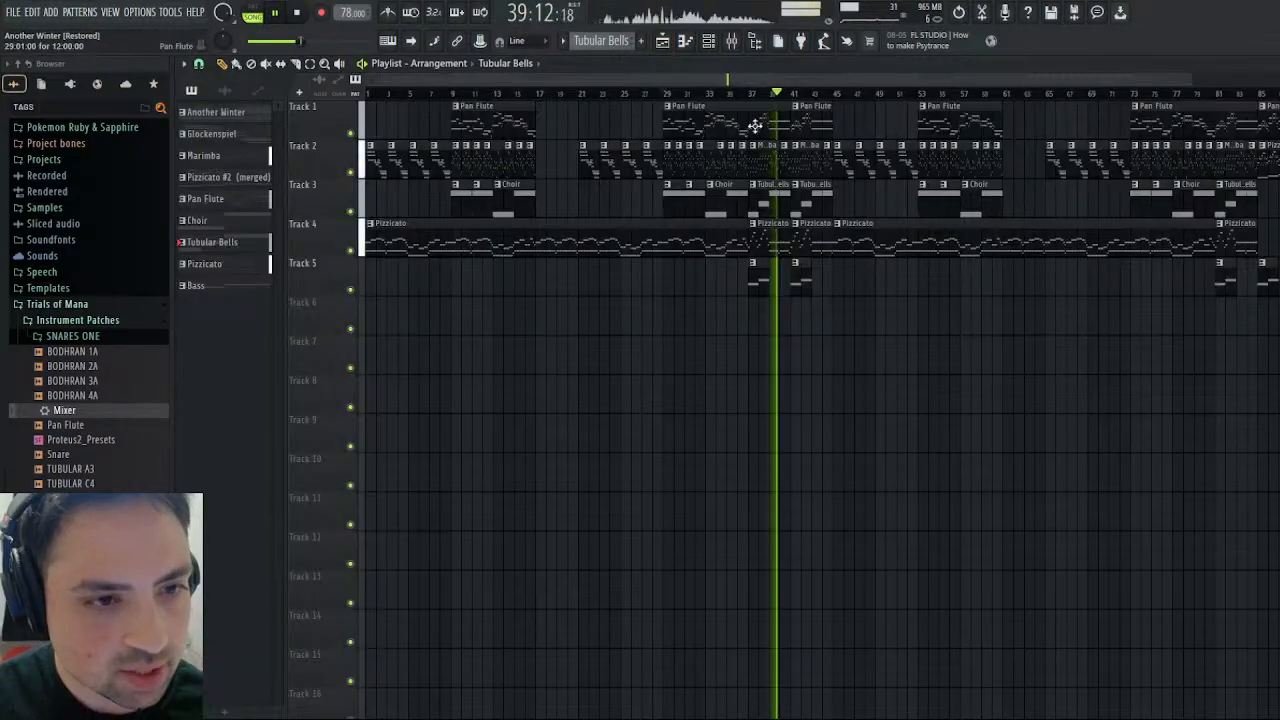
{"action": "left_click", "coordinate": [750, 94]}
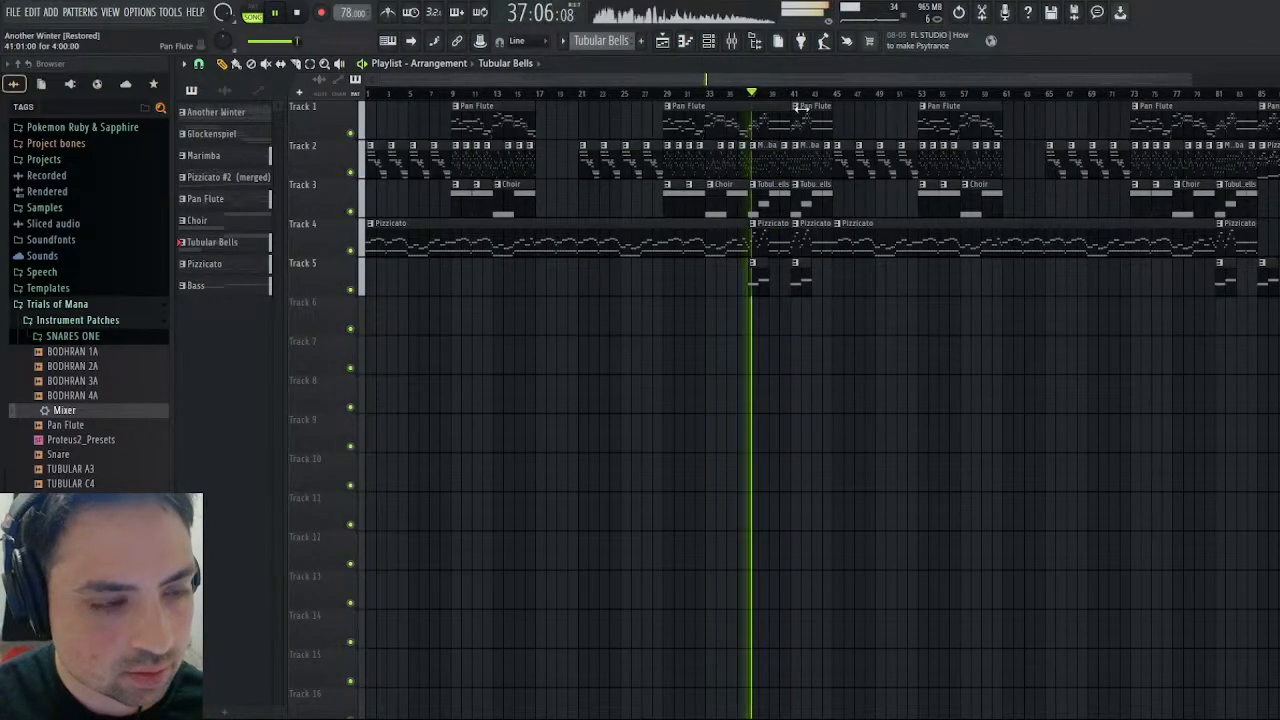
{"action": "key", "text": "F5"}
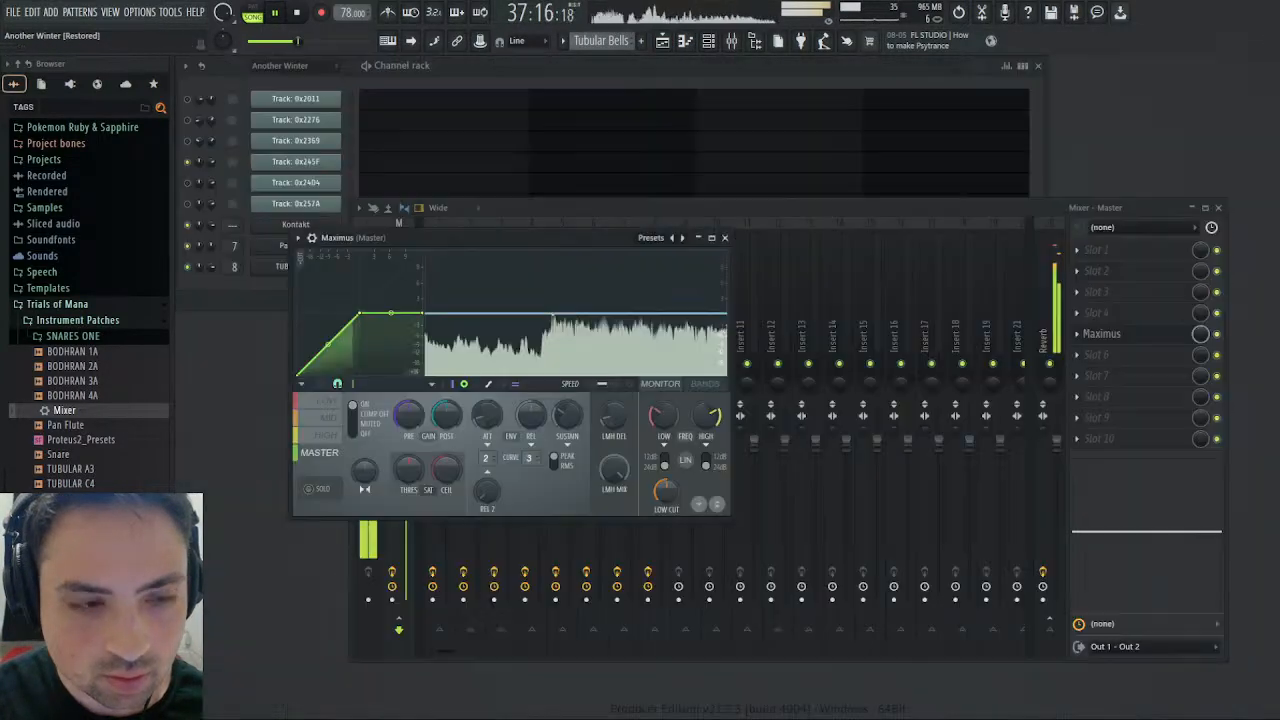
{"action": "left_click", "coordinate": [889, 203]}
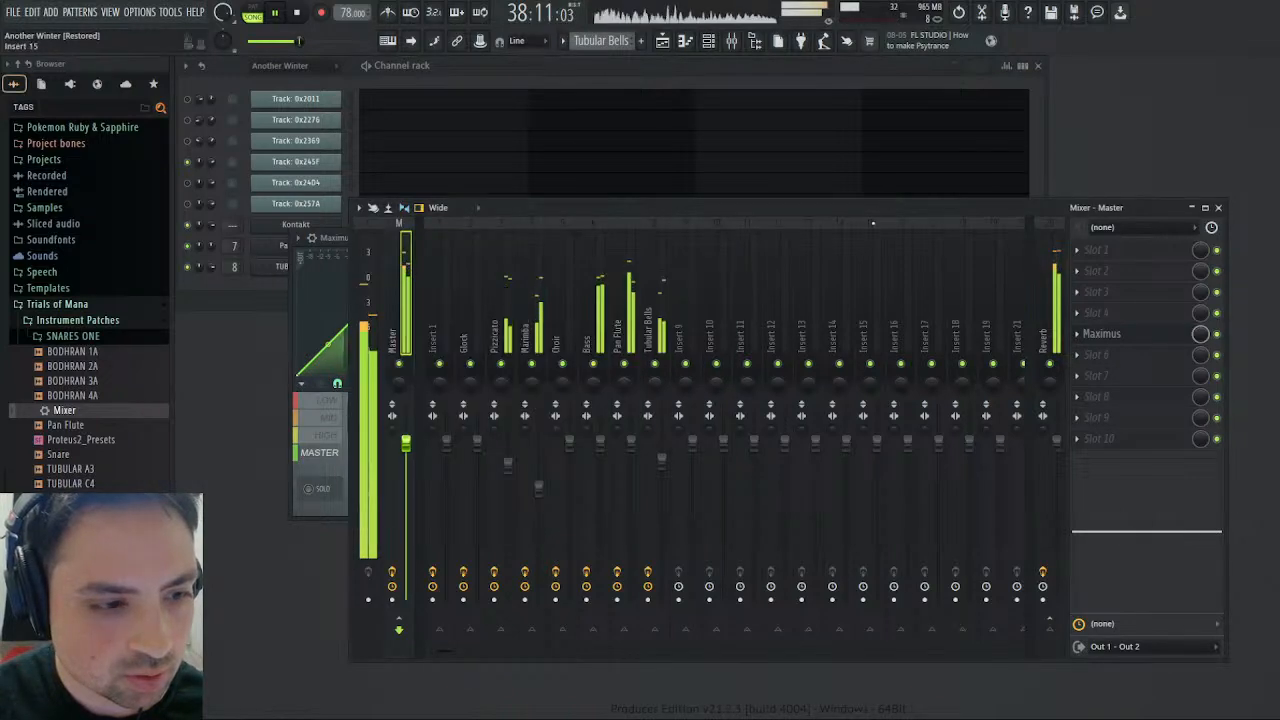
{"action": "left_click", "coordinate": [1218, 207]}
{"action": "left_click", "coordinate": [338, 420]}
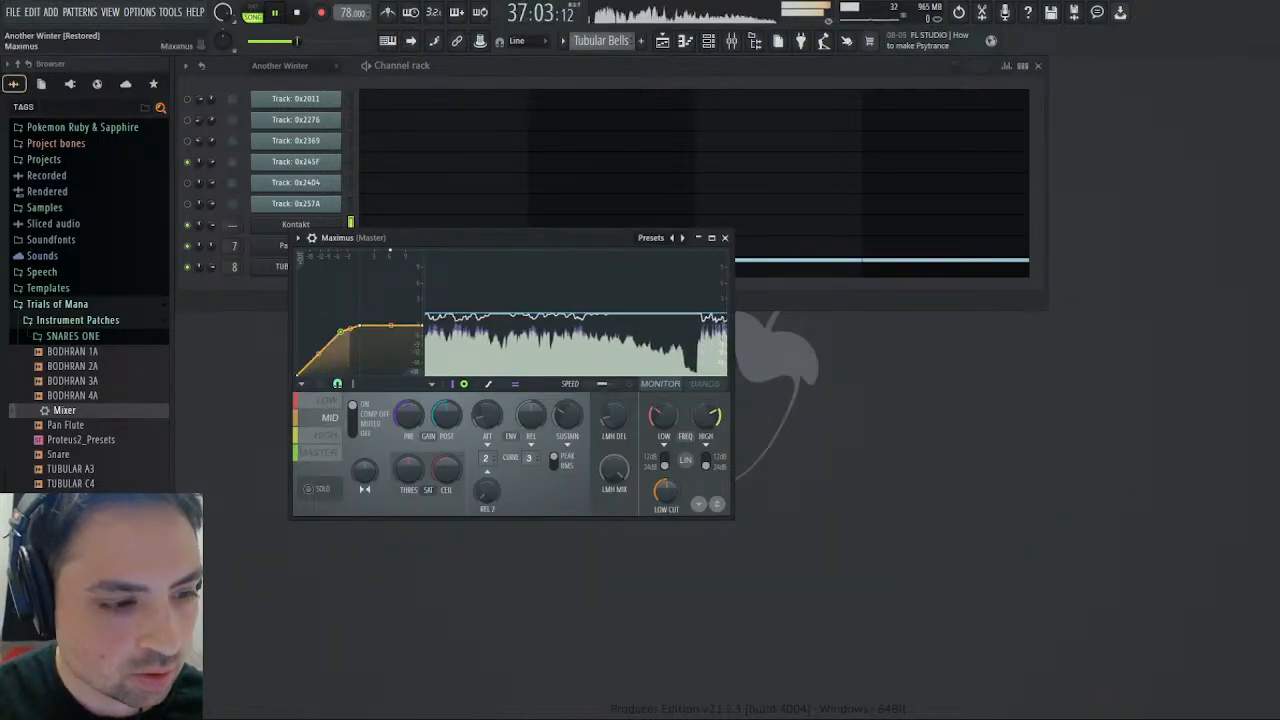
- Replay the song from bar 37 and compare the low, mid, high and master responses in Maximus with the mixer levels
{"action": "key", "text": "F9"}
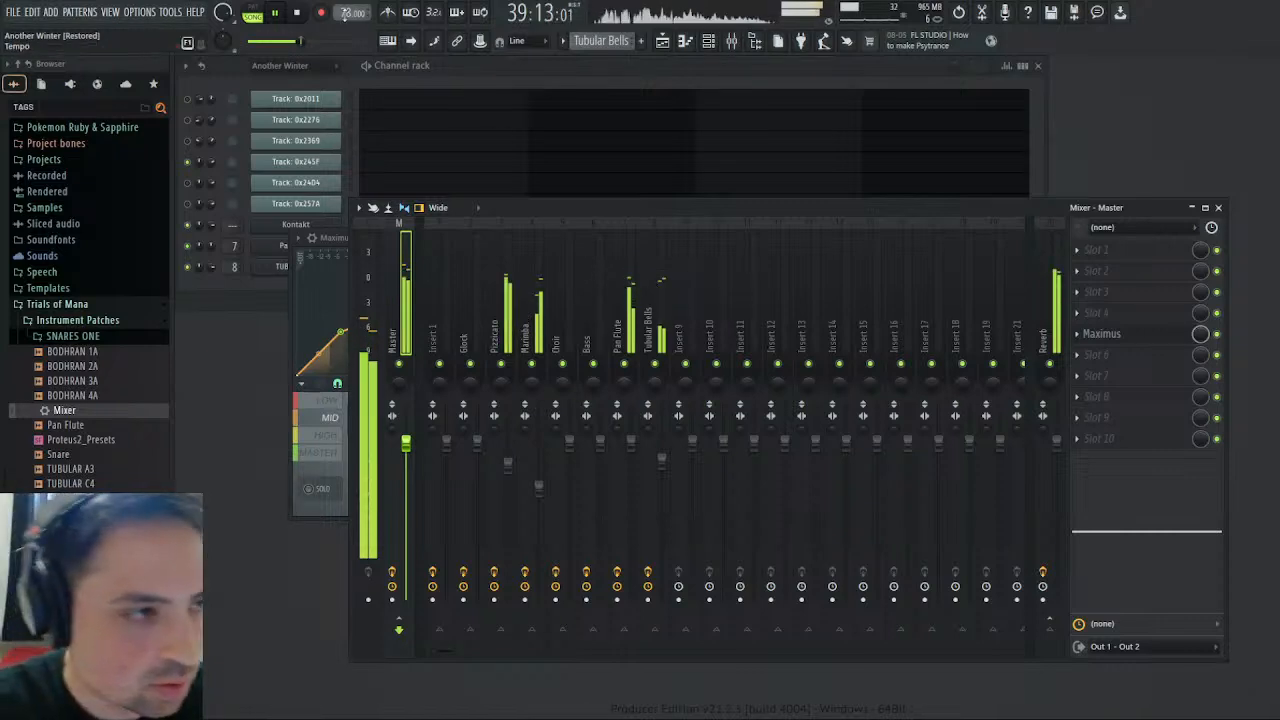
{"action": "left_click", "coordinate": [298, 13]}
{"action": "left_click", "coordinate": [280, 13]}
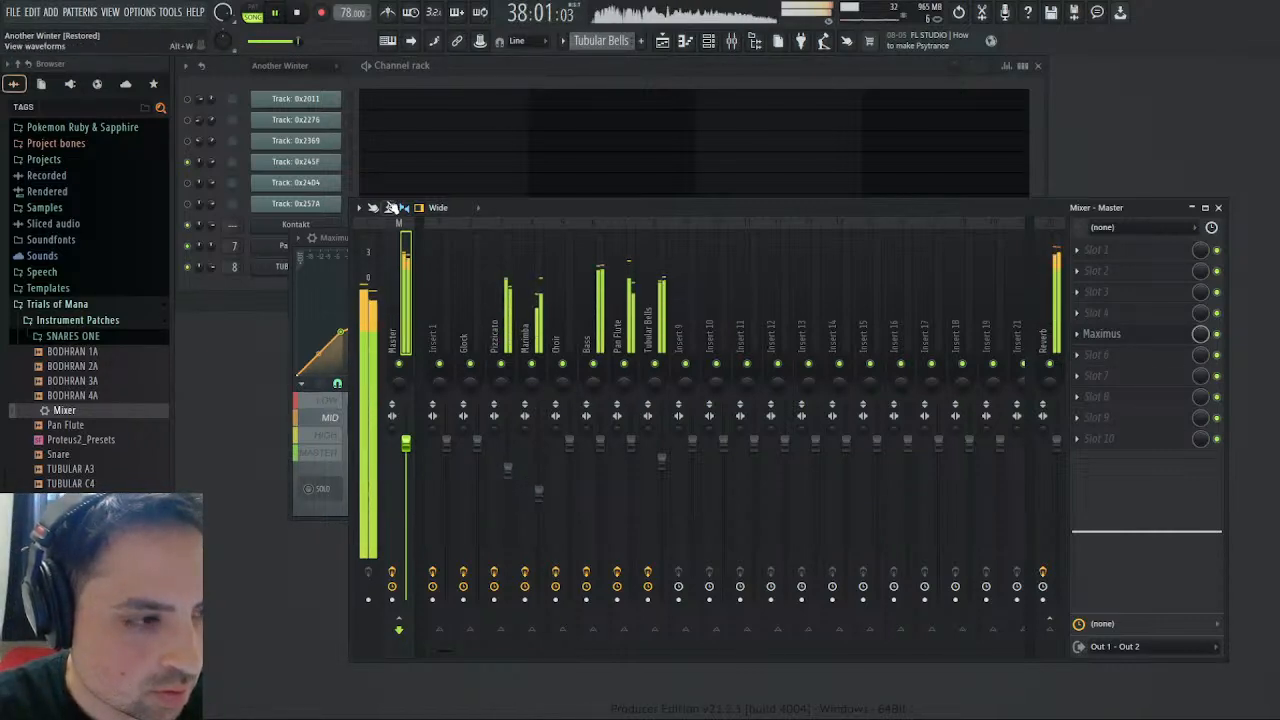
{"action": "left_click", "coordinate": [305, 385]}
{"action": "left_click", "coordinate": [315, 402]}
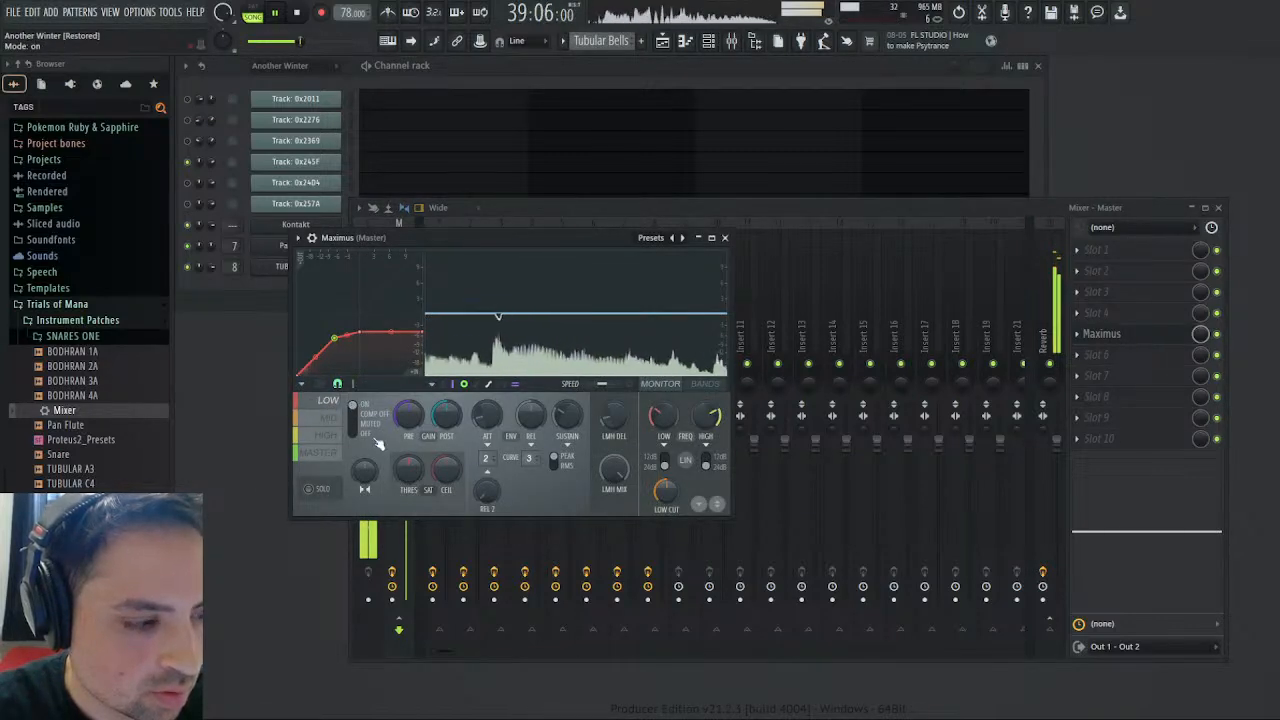
{"action": "left_click", "coordinate": [331, 419]}
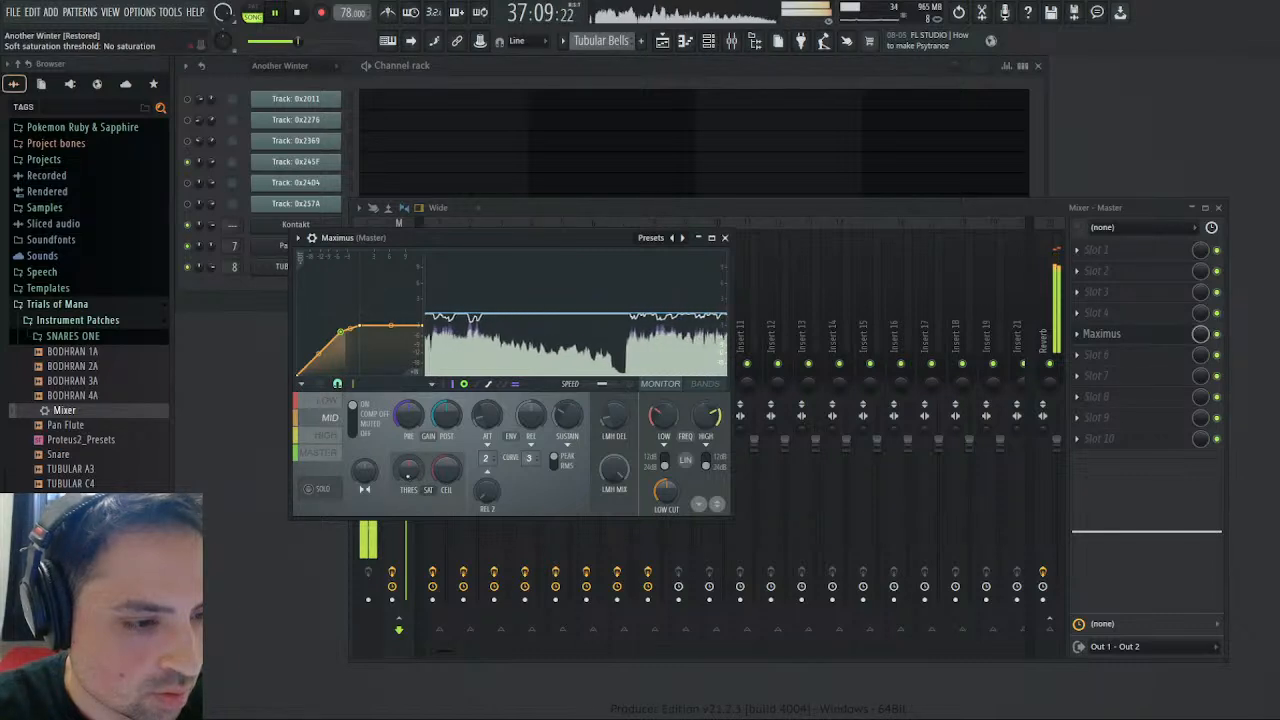
{"action": "left_click", "coordinate": [334, 455]}
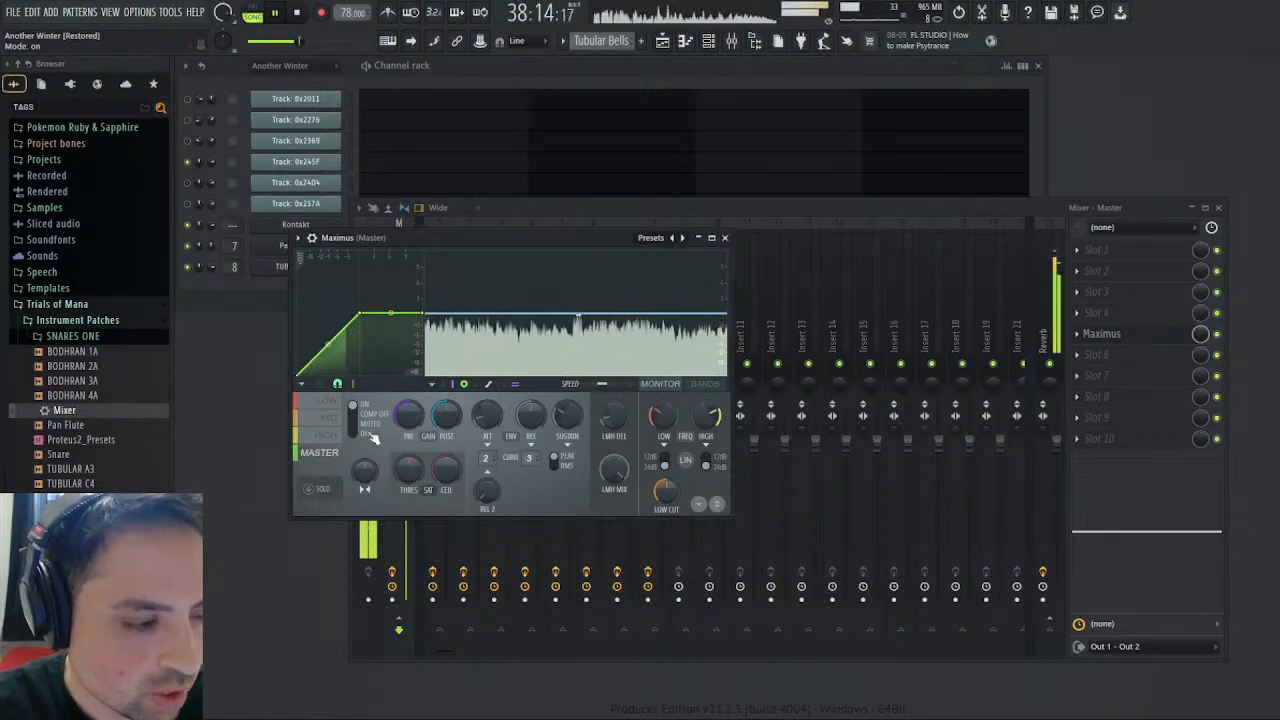
{"action": "left_click", "coordinate": [331, 421]}
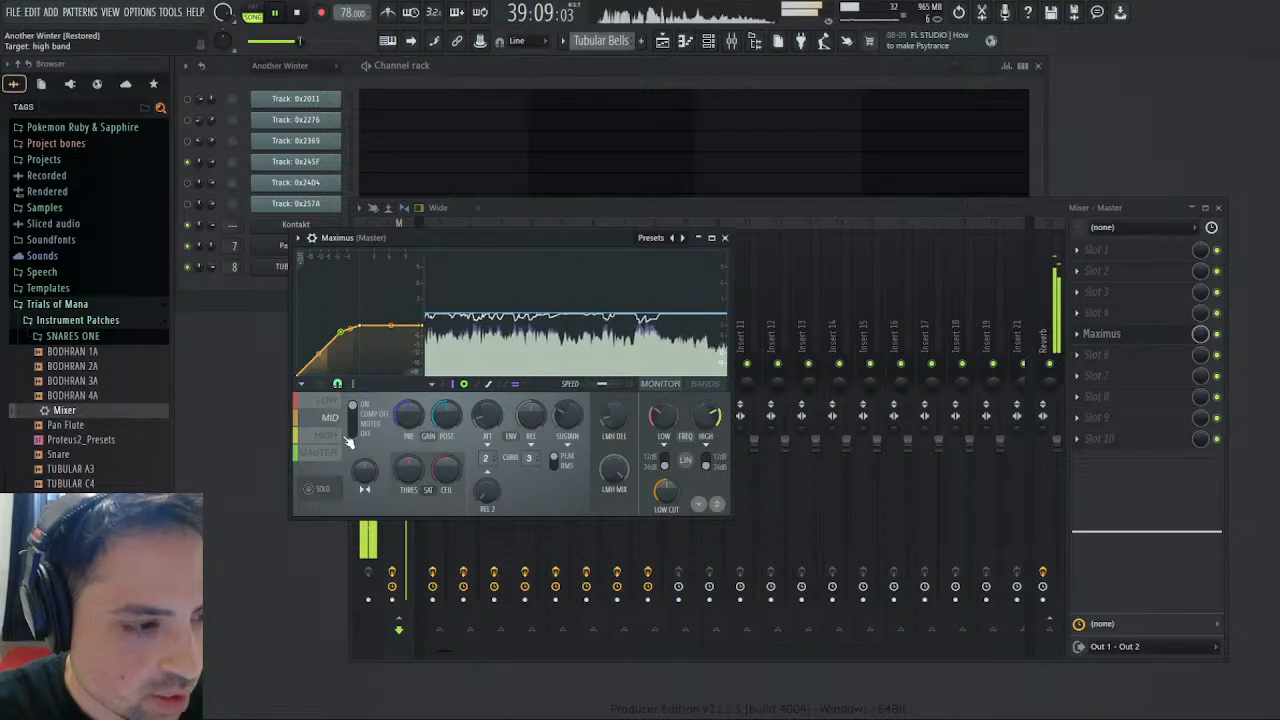
{"action": "left_click", "coordinate": [339, 436]}
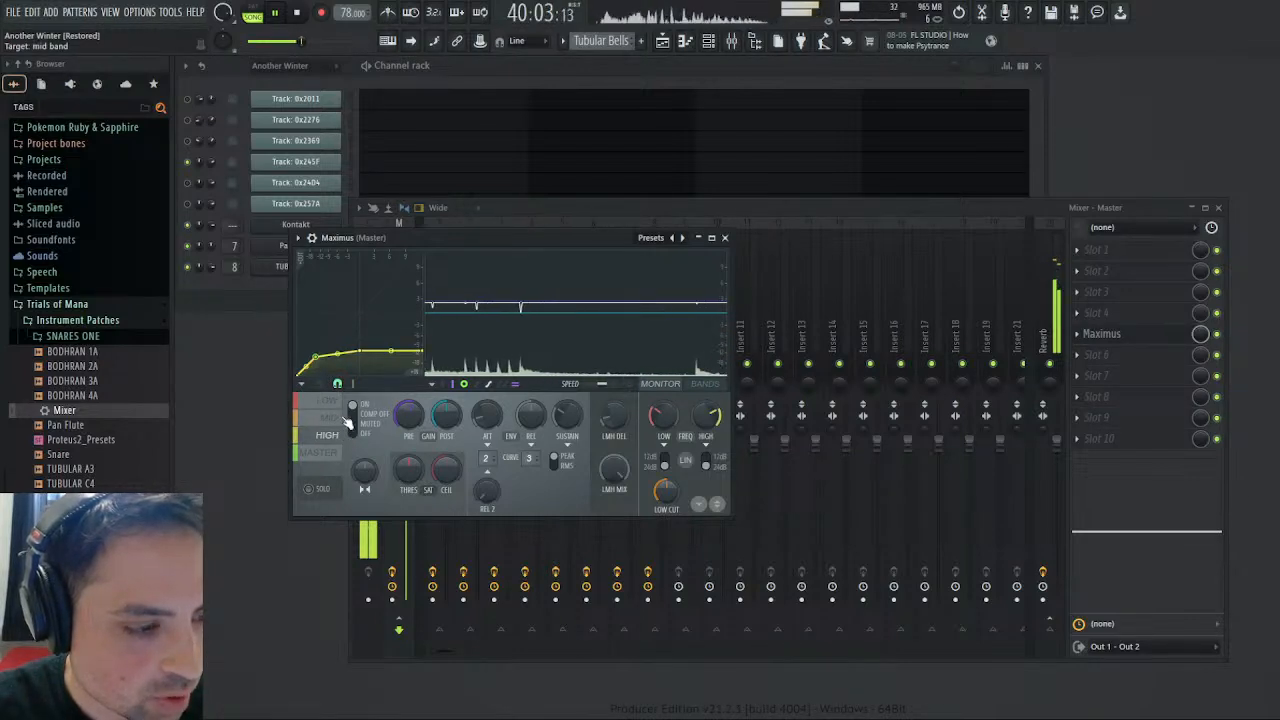
{"action": "left_click", "coordinate": [340, 452]}
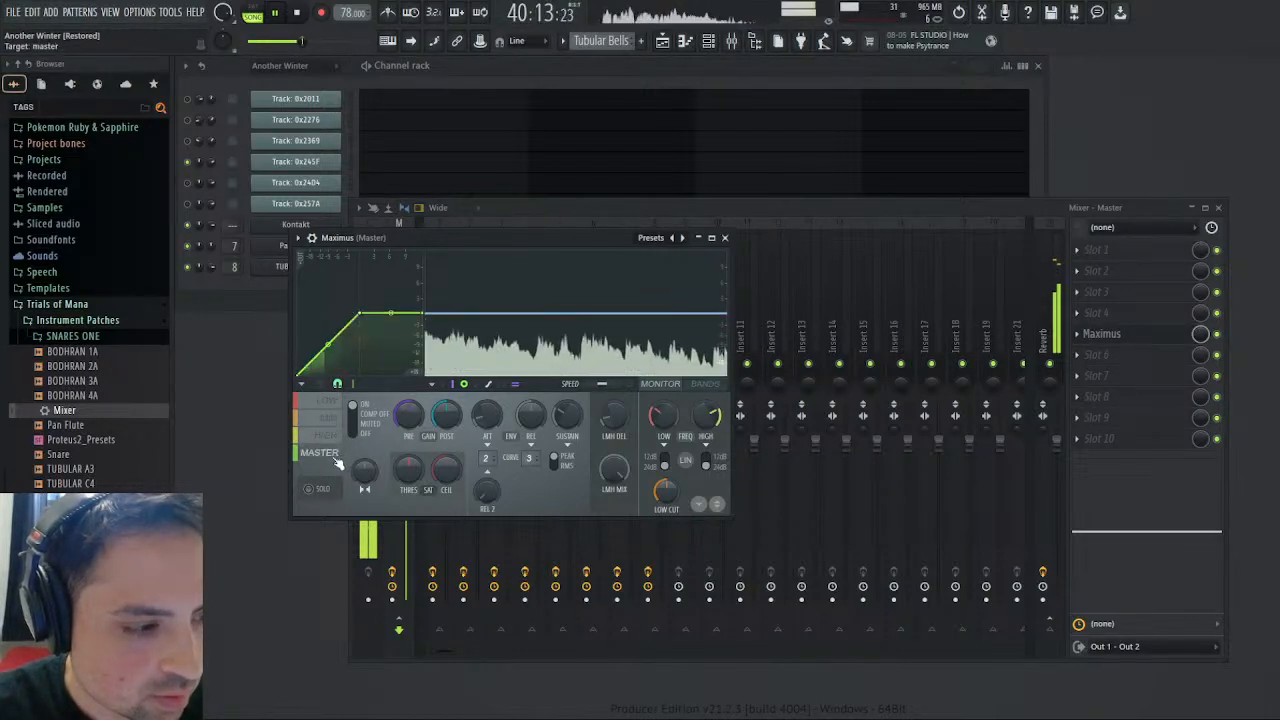
{"action": "left_click", "coordinate": [330, 435]}
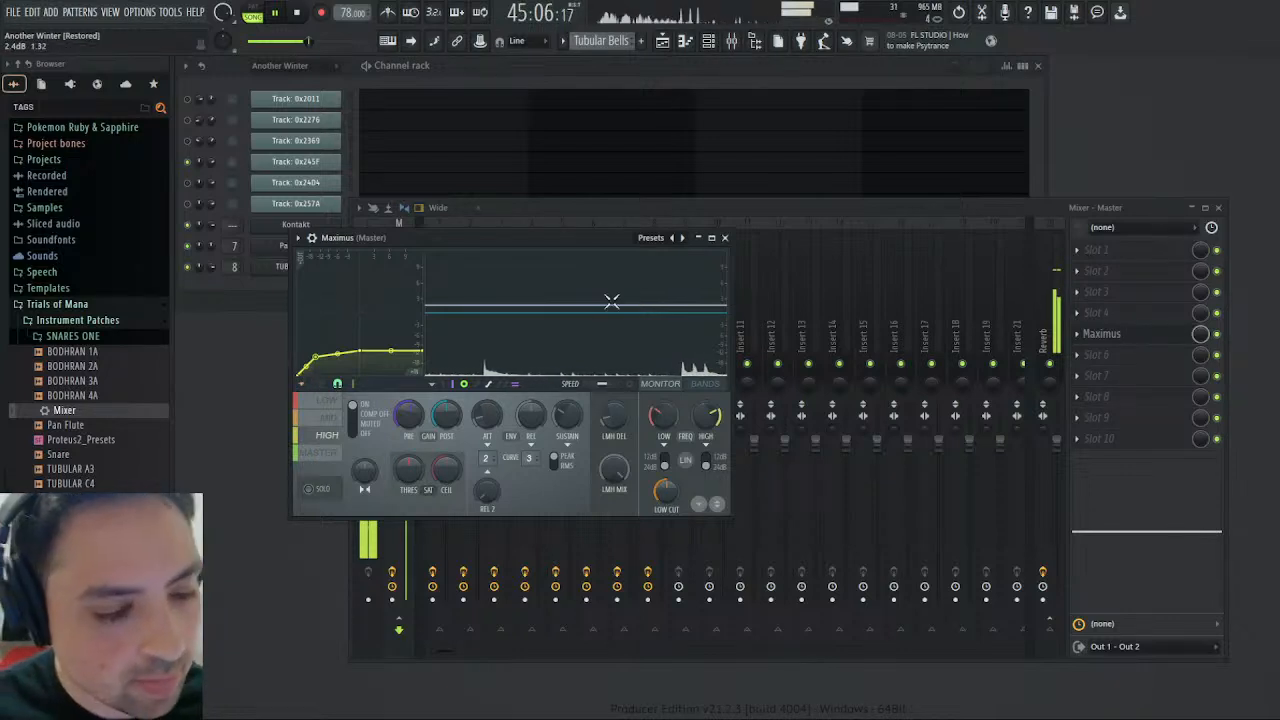
- Close the Maximus window and bring up the playlist with the mixer over it
{"action": "left_click", "coordinate": [1215, 208]}
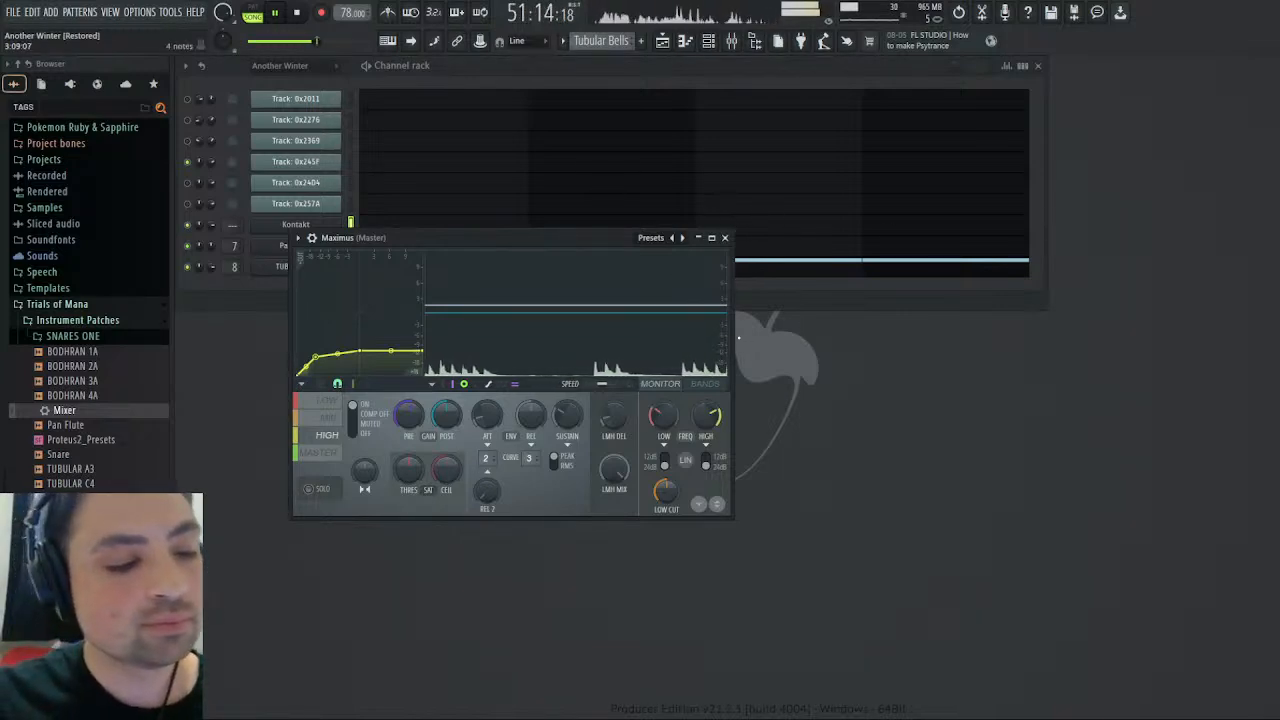
{"action": "left_click", "coordinate": [725, 237]}
{"action": "left_click", "coordinate": [663, 50]}
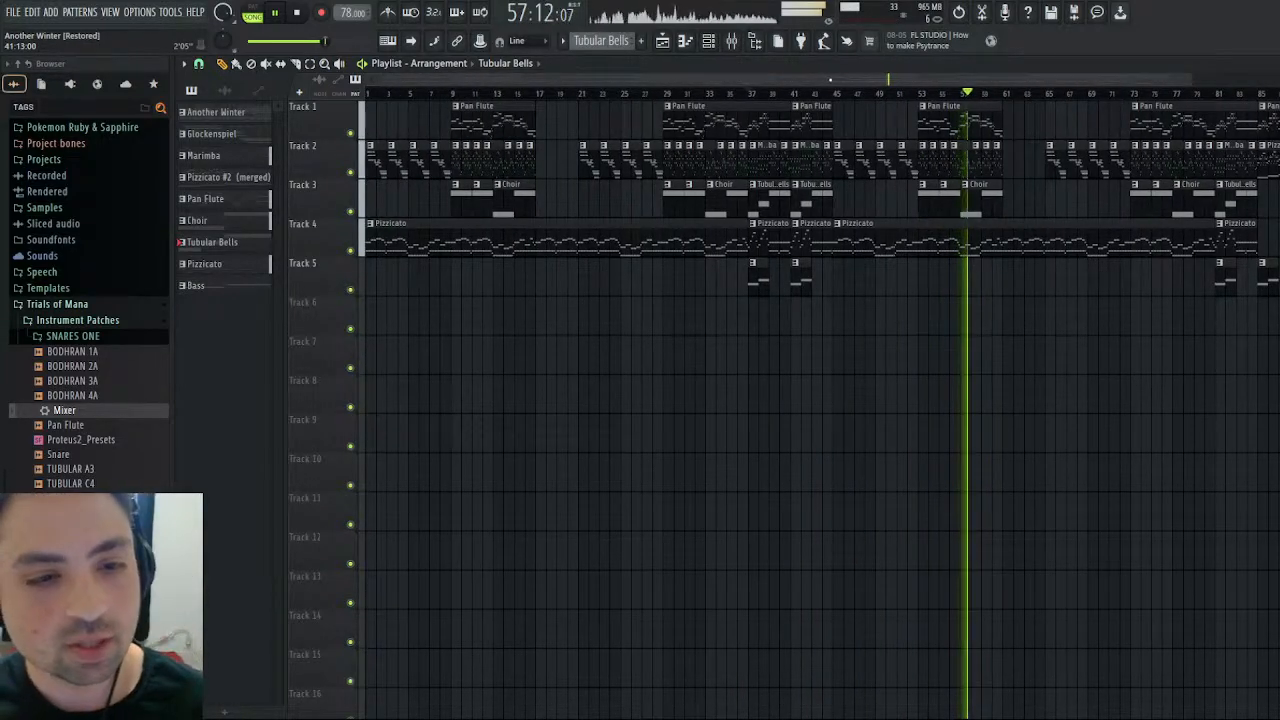
{"action": "left_click", "coordinate": [745, 43]}
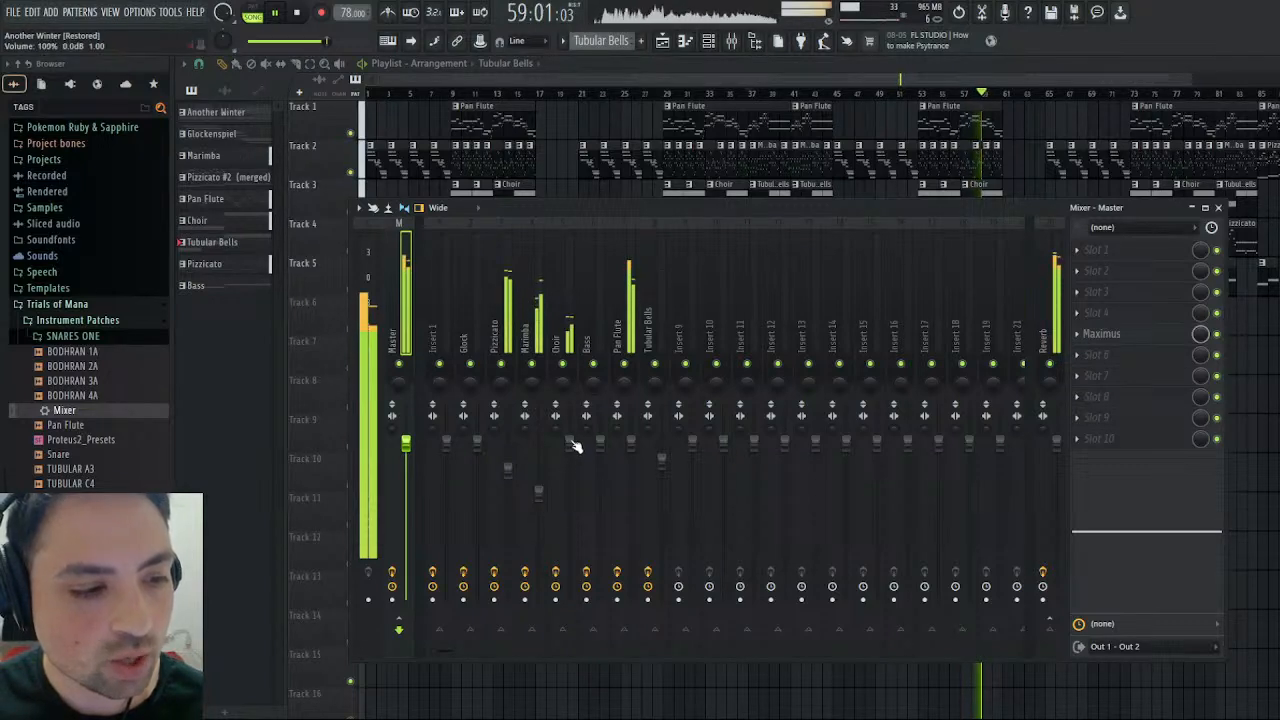
- Try a Choir volume of 121% and a high-frequency cut with the Choir mixer track's built-in EQ
{"action": "scroll", "coordinate": [571, 441], "scroll_direction": "up", "scroll_amount": 6}
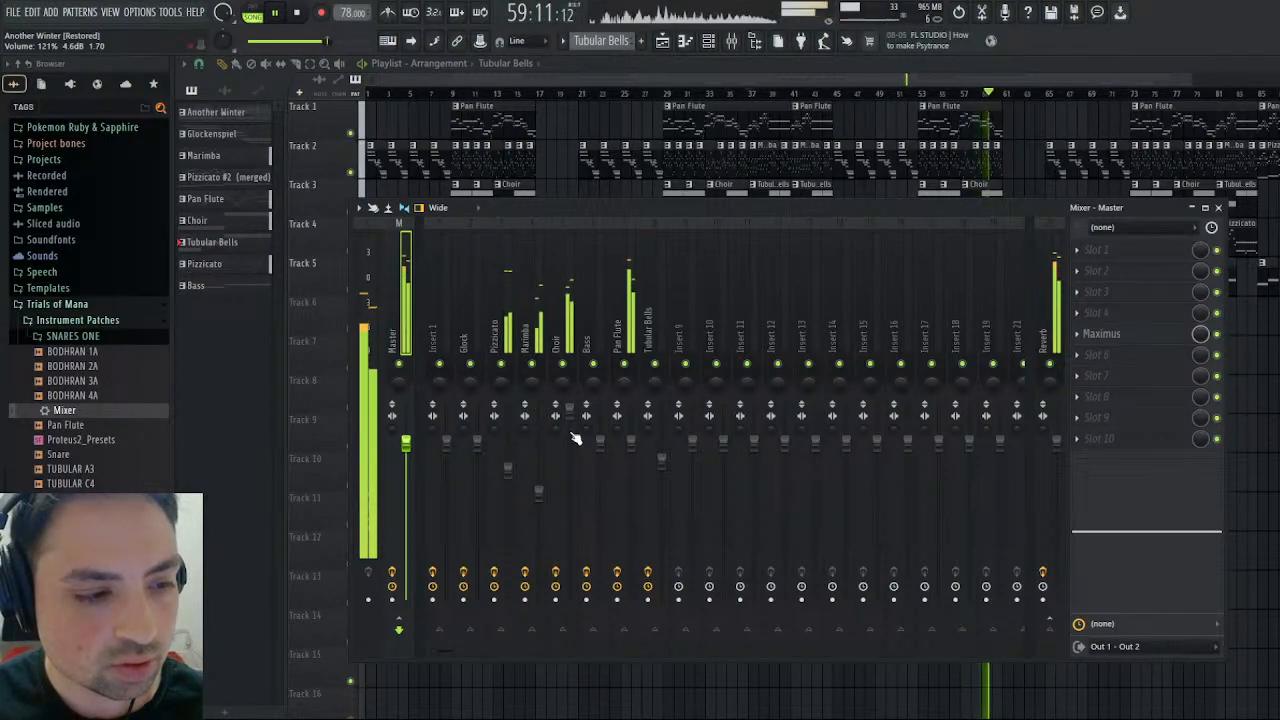
{"action": "left_click", "coordinate": [562, 306]}
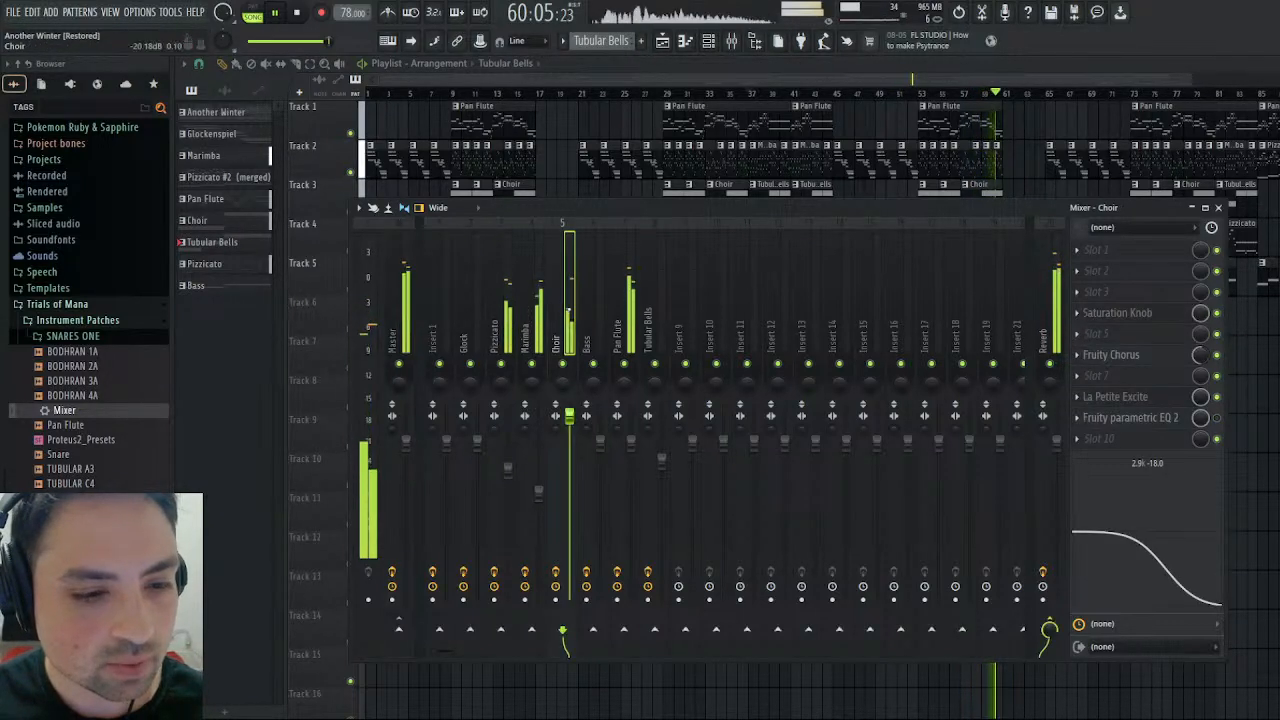
{"action": "left_click_drag", "start_coordinate": [1176, 578], "coordinate": [1185, 532]}
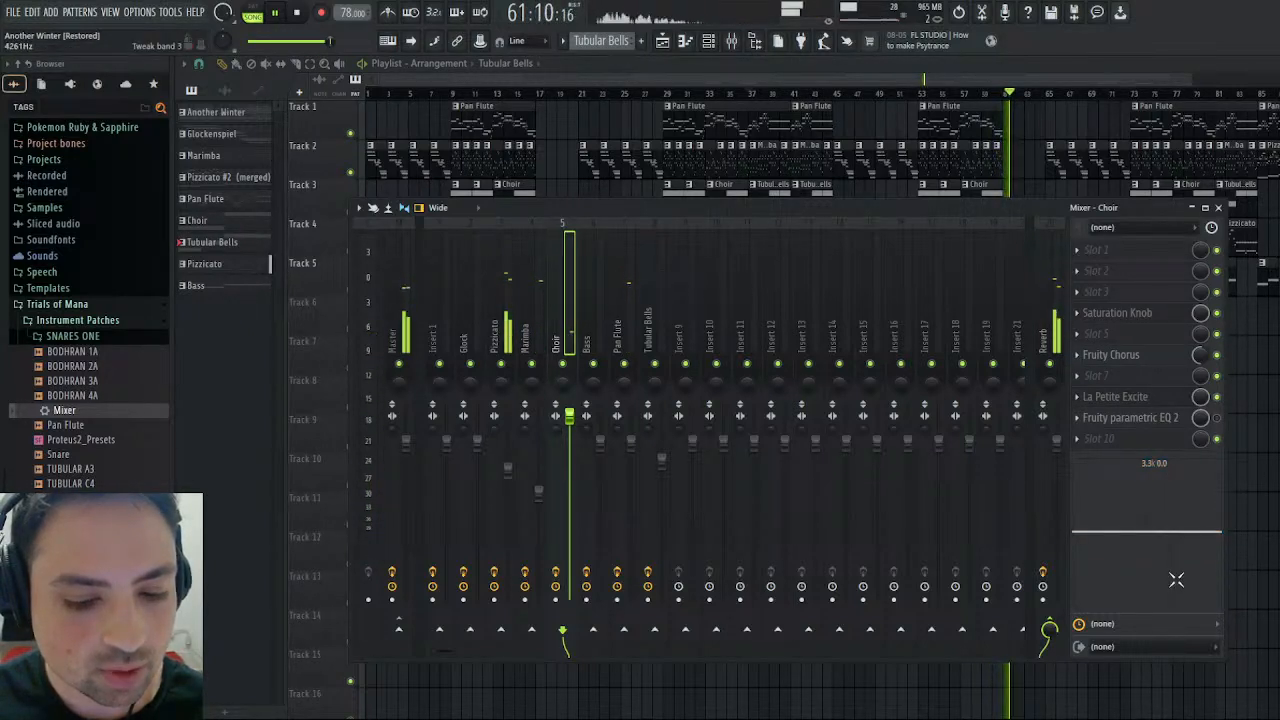
- Replay the song from bar 29 and check the Choir's level against the other mixer tracks
{"action": "left_click", "coordinate": [298, 42]}
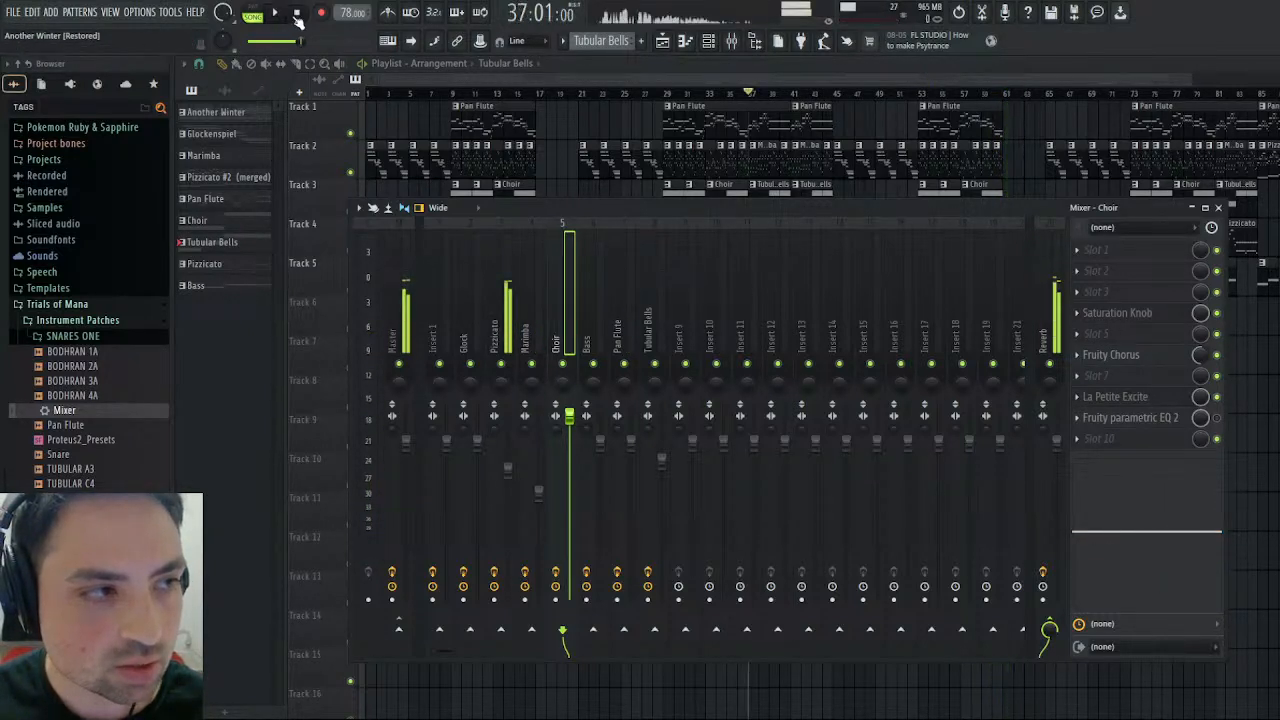
{"action": "left_click", "coordinate": [667, 94]}
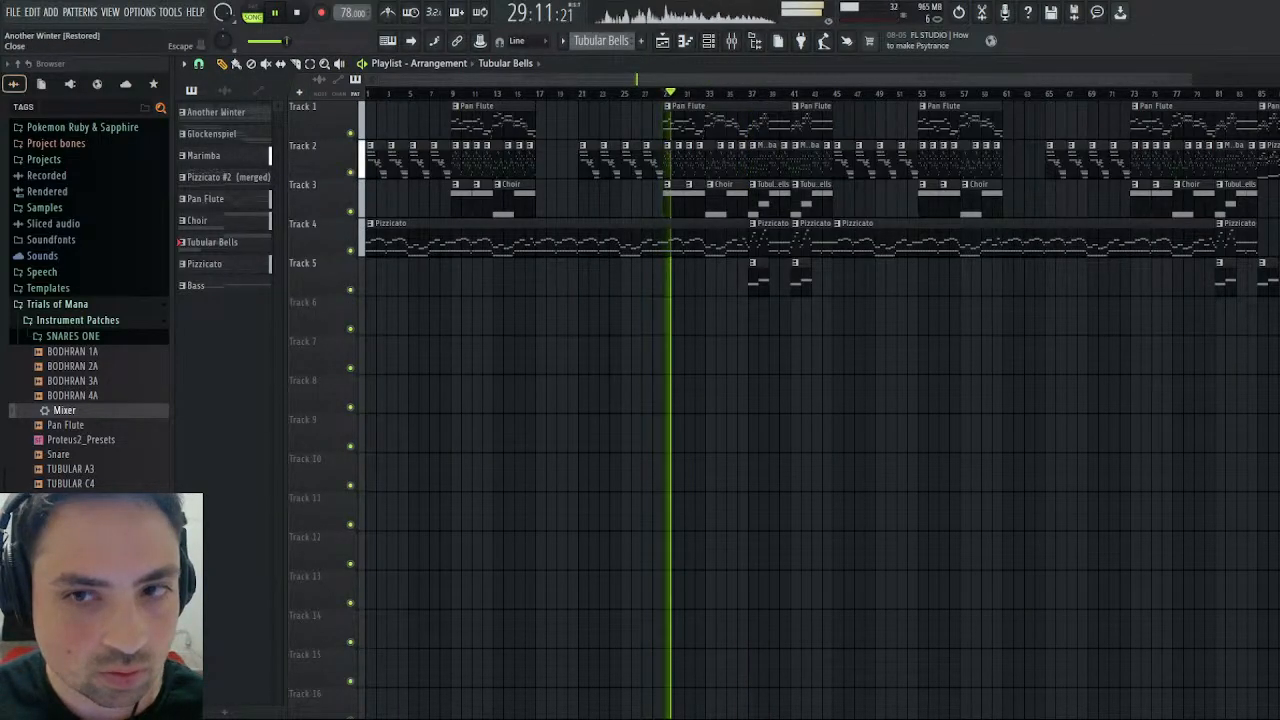
{"action": "left_click", "coordinate": [1271, 64]}
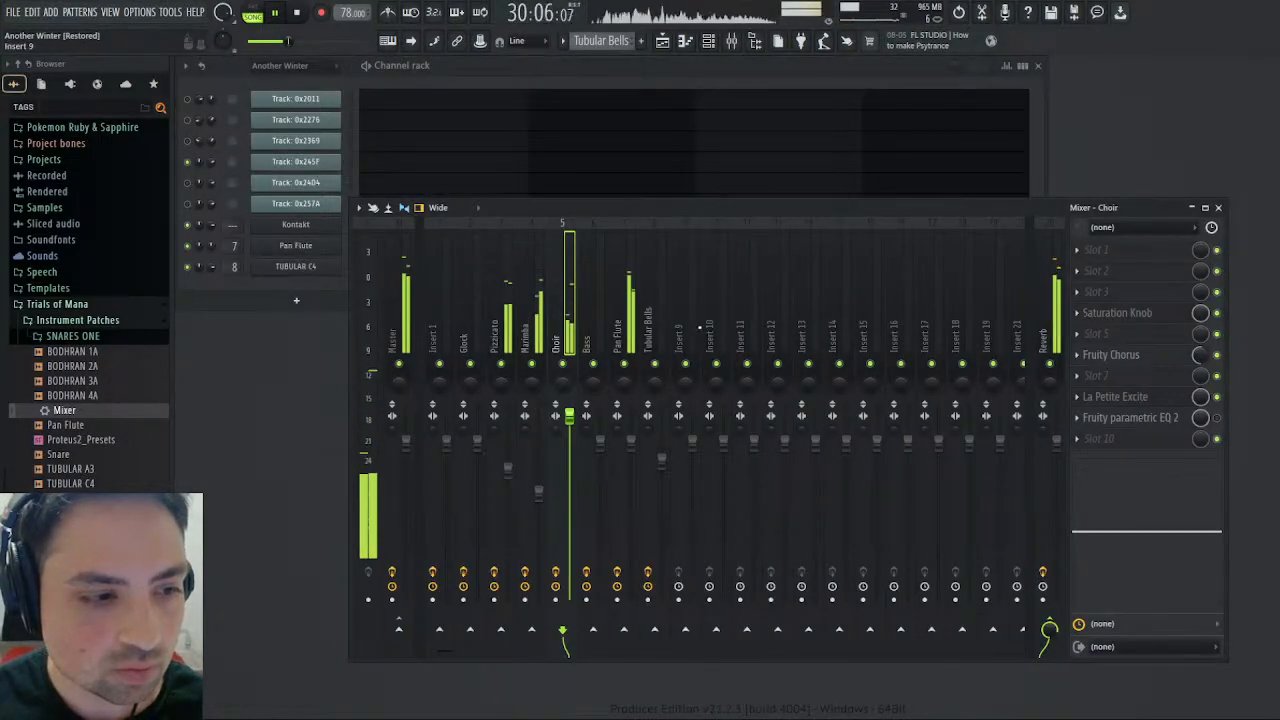
{"action": "left_click", "coordinate": [299, 15]}
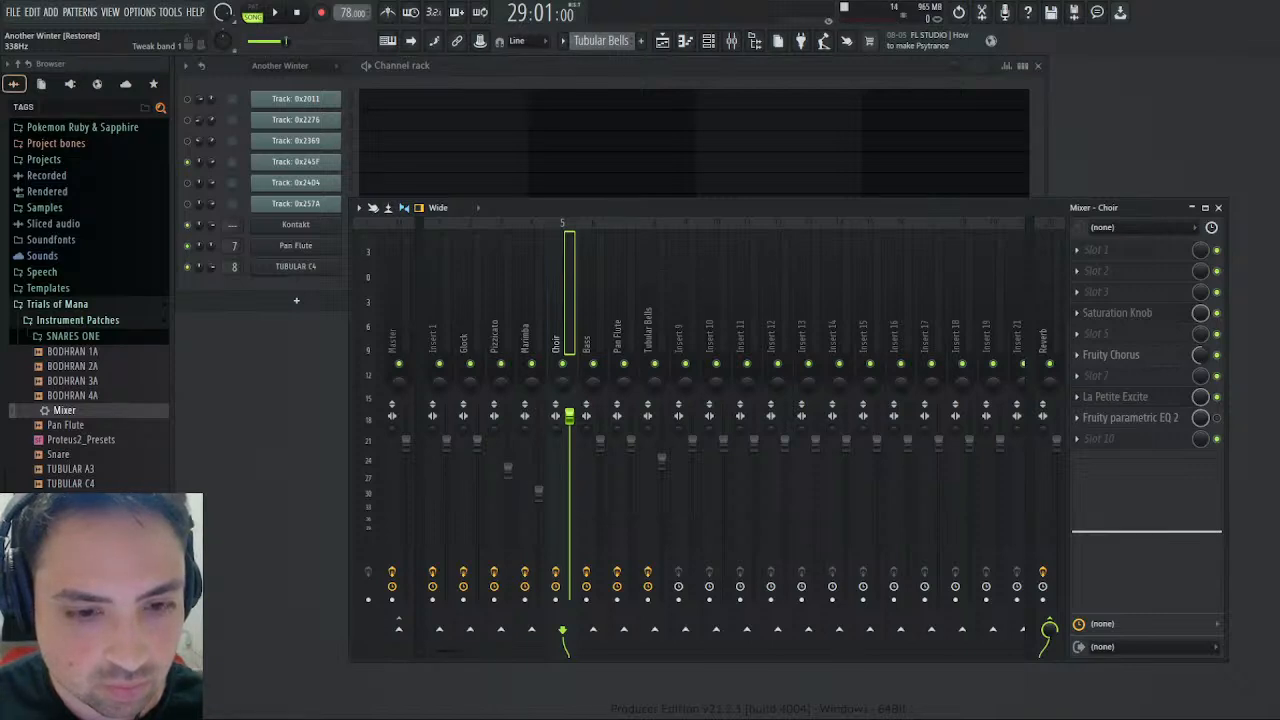
- Reset the Choir volume to 100%, slightly lower the Pan Flute and Marimba volumes, and resume playback
{"action": "left_click_drag", "start_coordinate": [569, 416], "coordinate": [569, 432]}
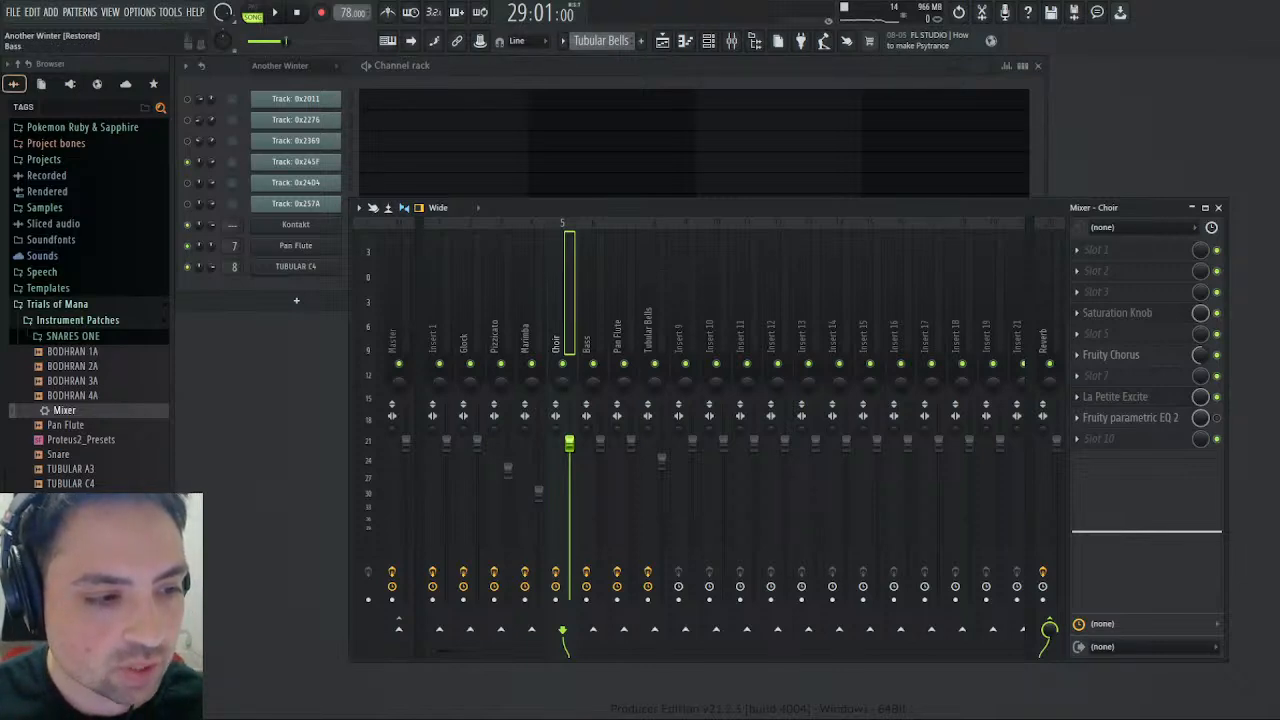
{"action": "left_click_drag", "start_coordinate": [630, 442], "coordinate": [630, 463]}
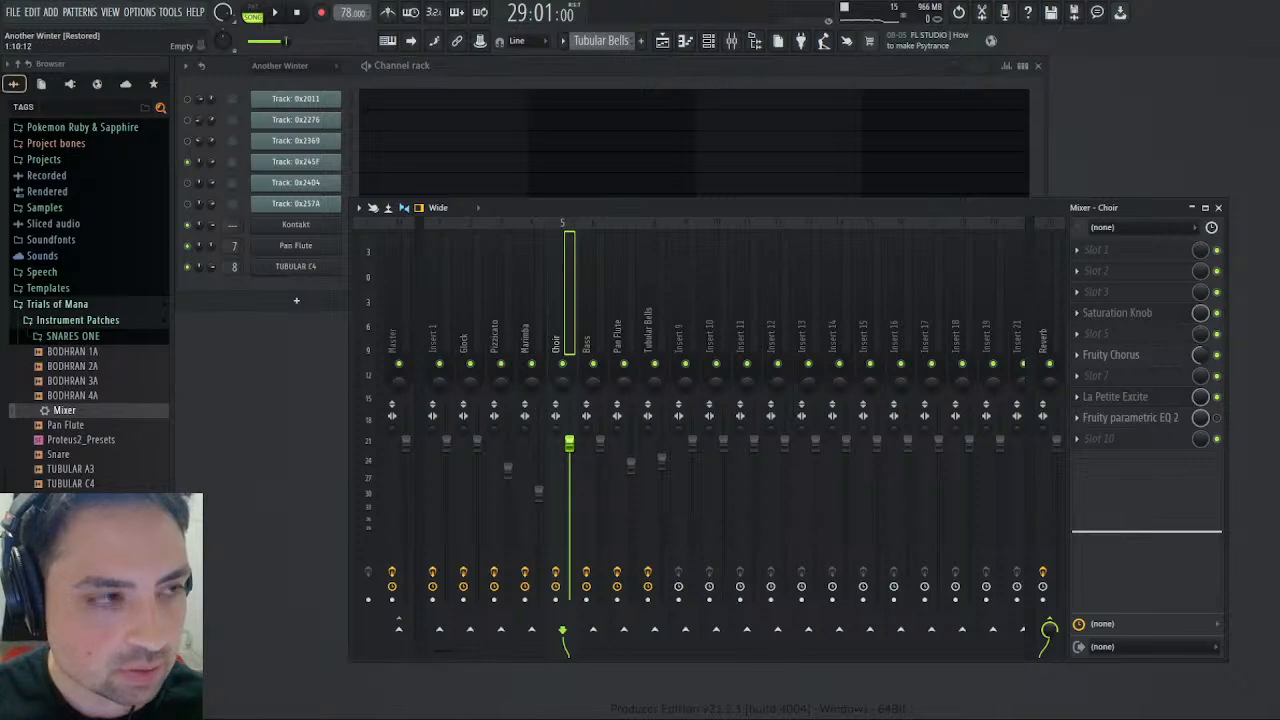
{"action": "left_click", "coordinate": [276, 13]}
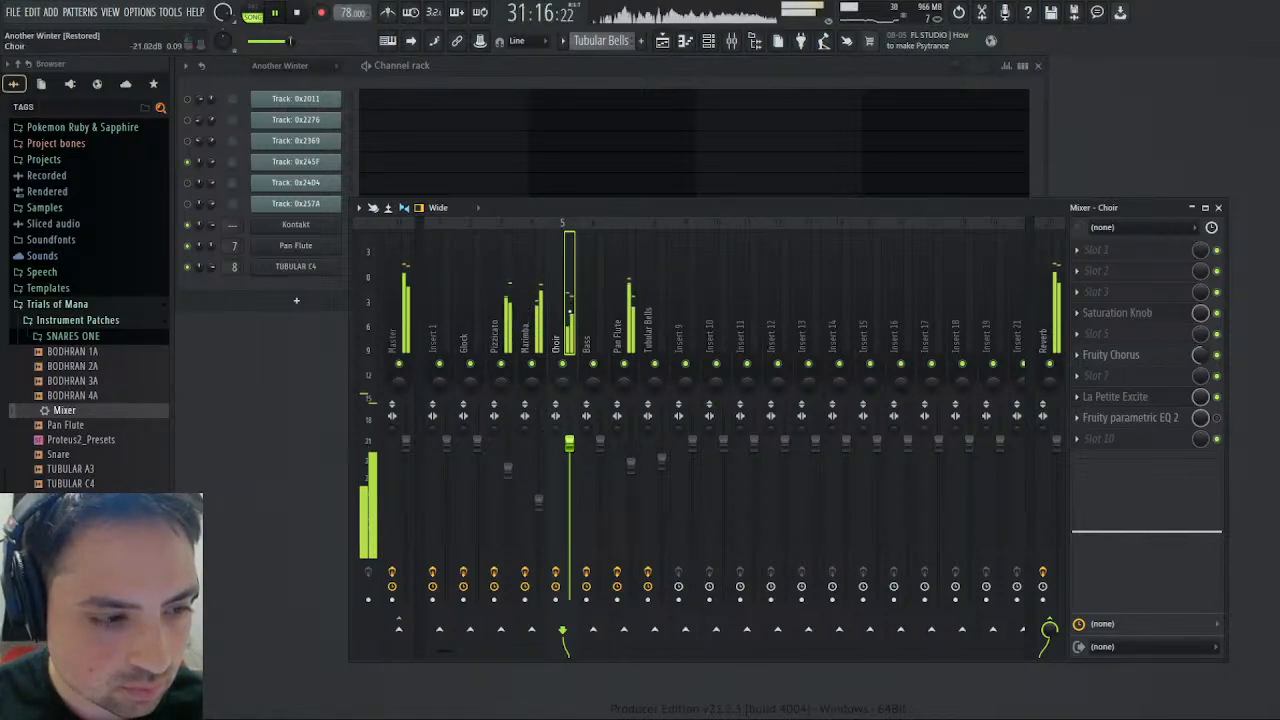
- Enable the Choir's Fruity parametric EQ 2 and reset its curve to the flat Default preset
{"action": "left_click", "coordinate": [1156, 420]}
{"action": "left_click", "coordinate": [1159, 425]}
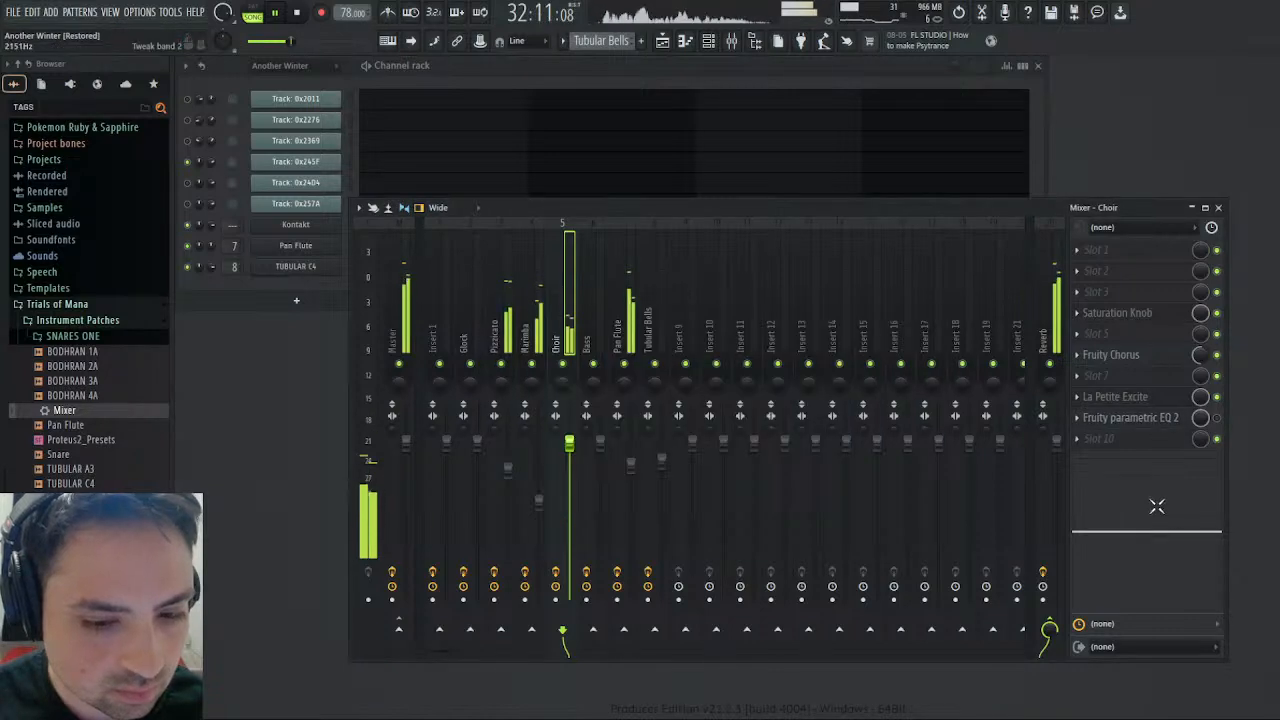
{"action": "mouse_move", "coordinate": [1187, 531]}
{"action": "left_mouse_down"}
{"action": "mouse_move", "coordinate": [1188, 555]}
{"action": "mouse_move", "coordinate": [1163, 568]}
{"action": "mouse_move", "coordinate": [1186, 530]}
{"action": "left_mouse_up"}
{"action": "left_click", "coordinate": [1217, 419]}
{"action": "left_click", "coordinate": [1154, 420]}
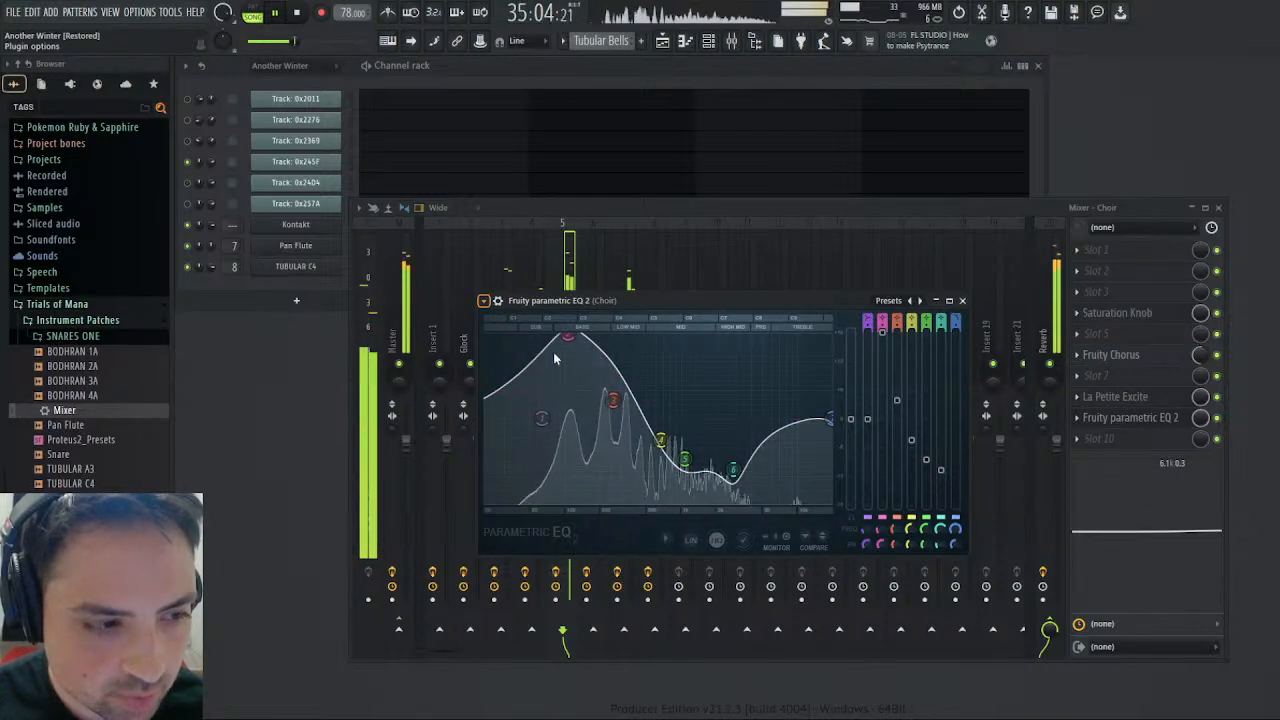
{"action": "key", "text": "ctrl+z"}
- In the Choir's EQ, cut band 5 by 5.3 dB at 900 Hz, boost band 3 in the bass range and slightly raise the main level
{"action": "left_click_drag", "start_coordinate": [697, 418], "coordinate": [682, 447]}
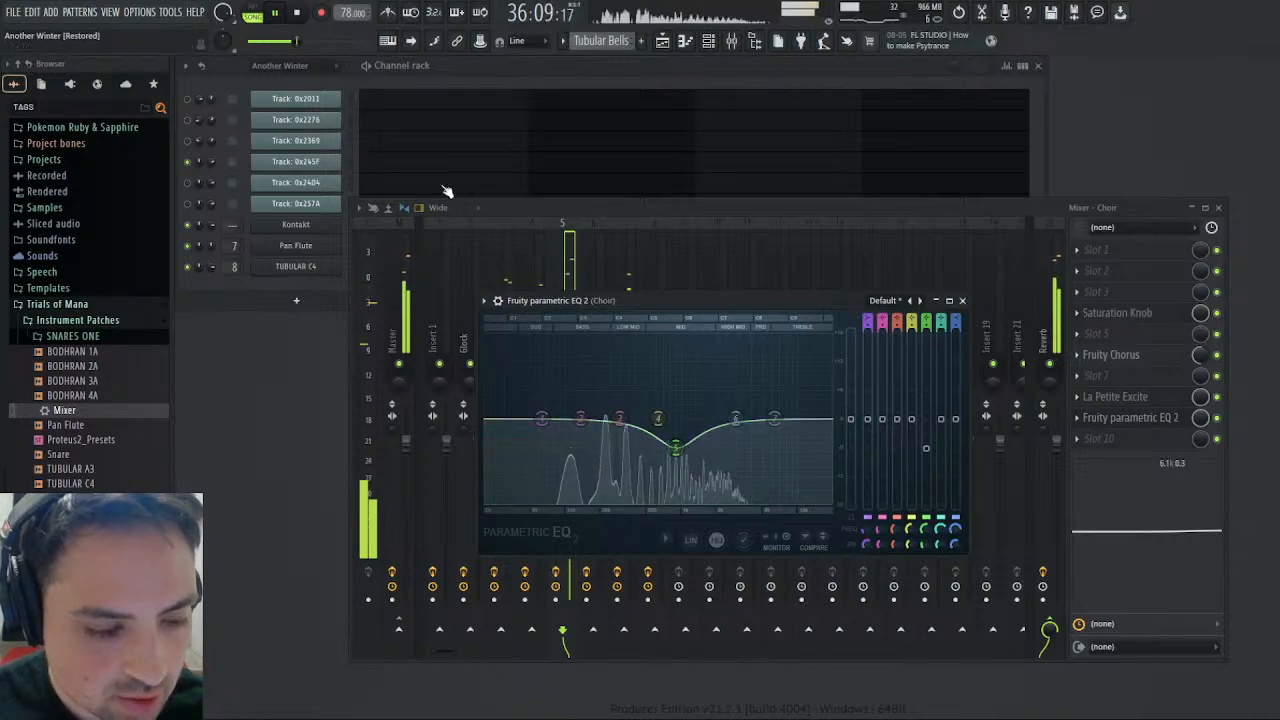
{"action": "left_click", "coordinate": [292, 13]}
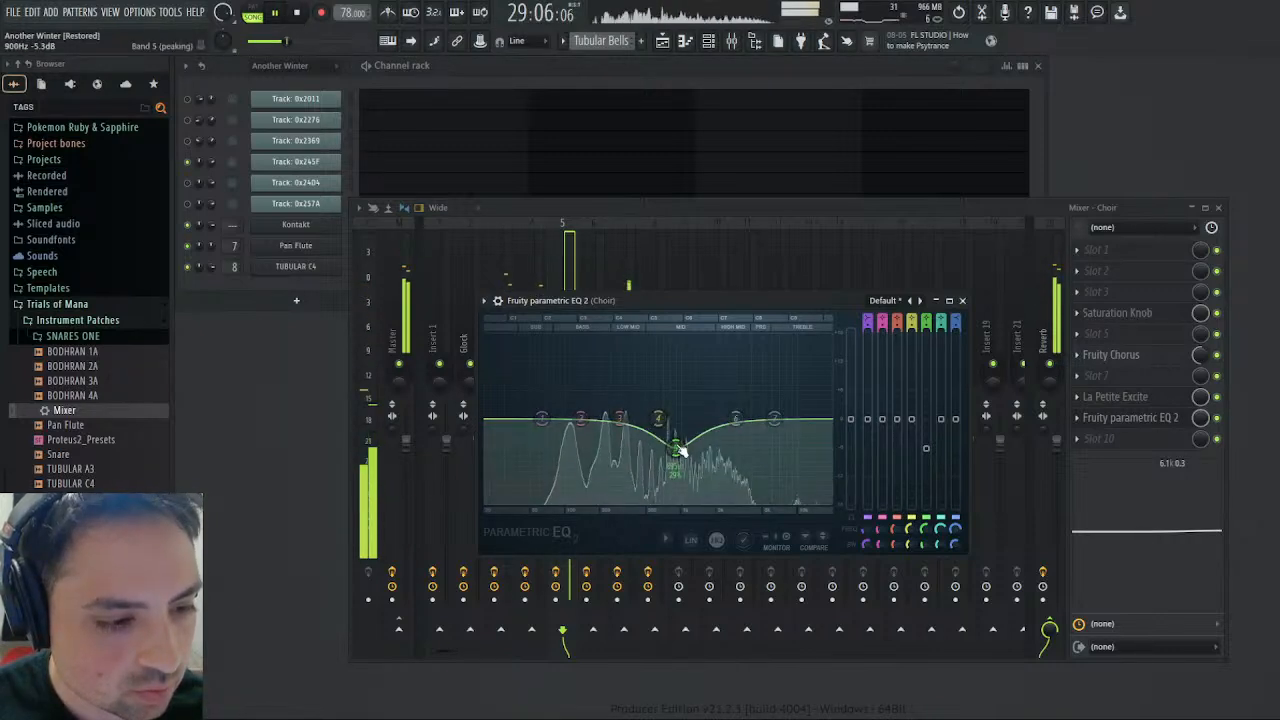
{"action": "left_click_drag", "start_coordinate": [620, 418], "coordinate": [589, 405]}
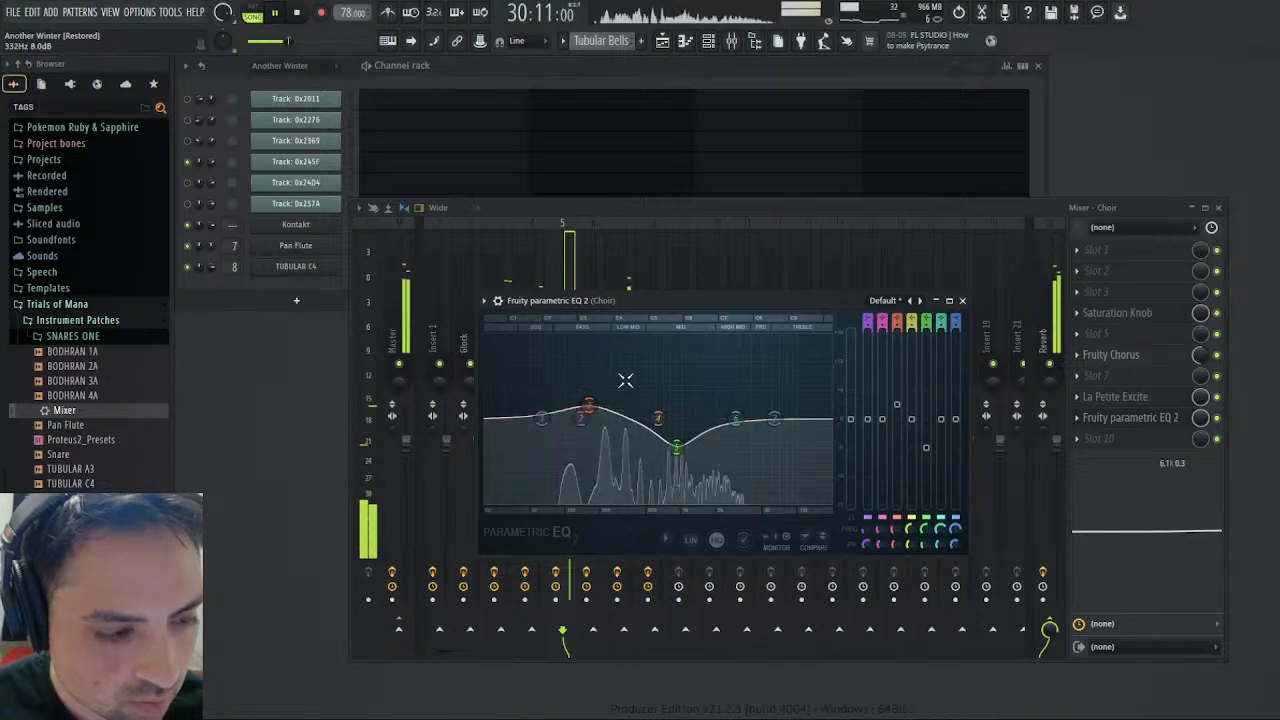
{"action": "left_click_drag", "start_coordinate": [850, 418], "coordinate": [851, 405]}
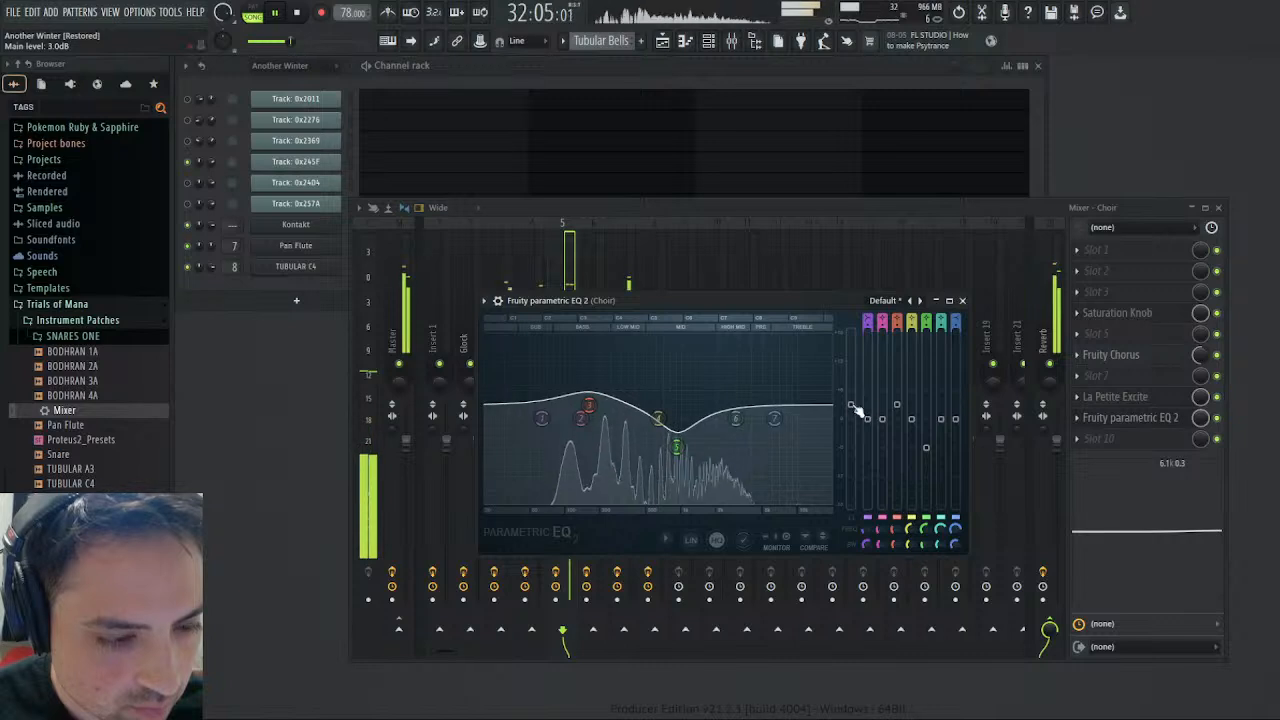
{"action": "left_click", "coordinate": [962, 300]}
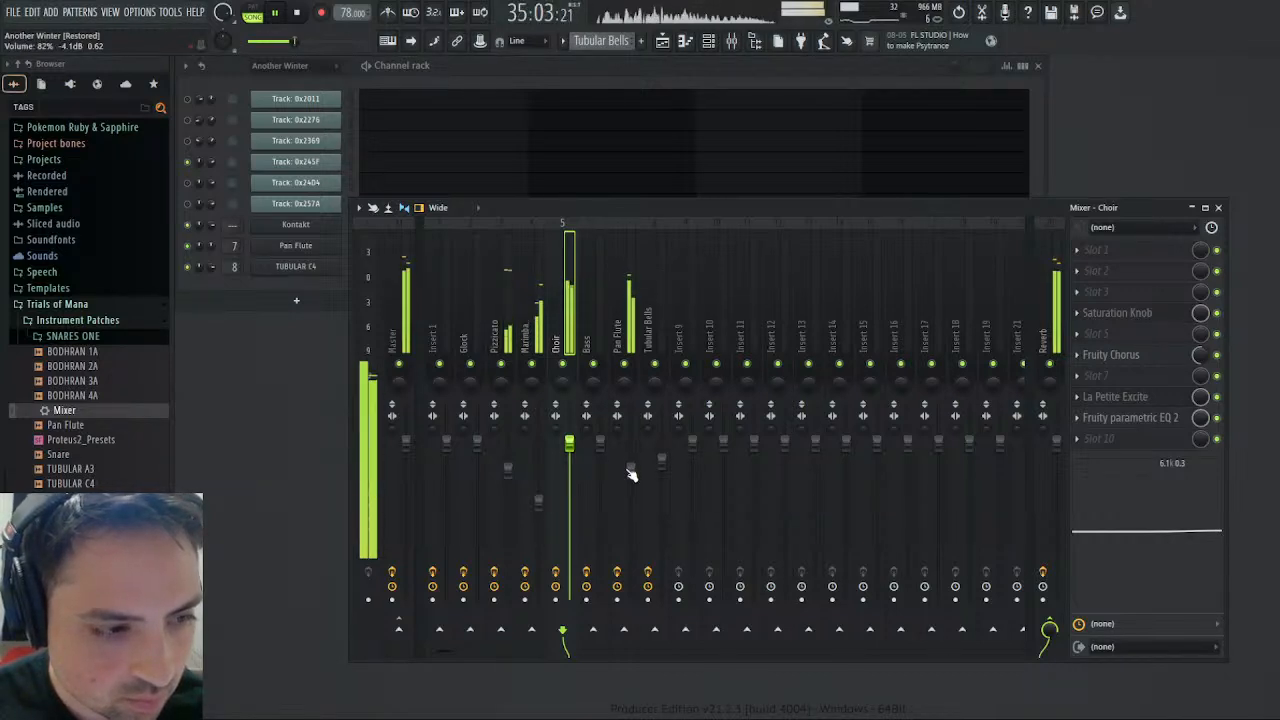
- Set the Pan Flute volume to 82% and slightly raise the Pizzicato volume in the mixer
{"action": "scroll", "coordinate": [507, 479], "scroll_direction": "up", "scroll_amount": 3}
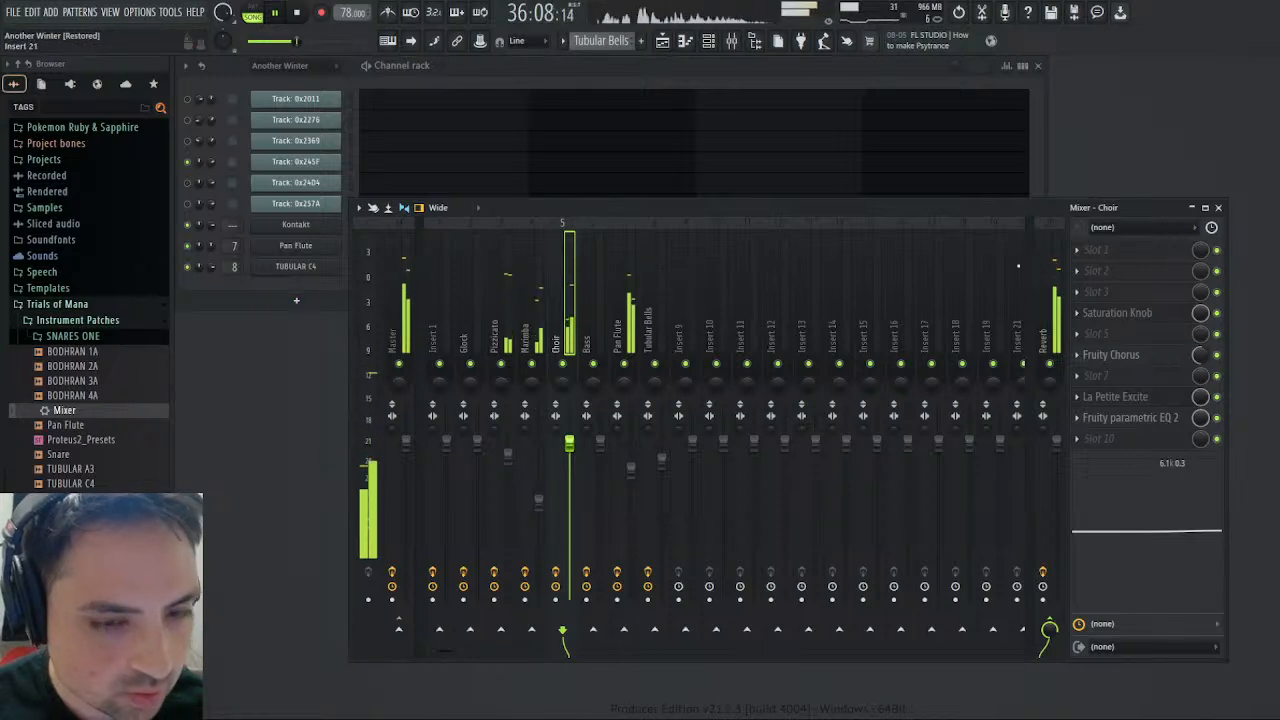
- Open the Master track's Maximus compressor in the mixer and inspect its mid band during playback
{"action": "left_click", "coordinate": [1217, 208]}
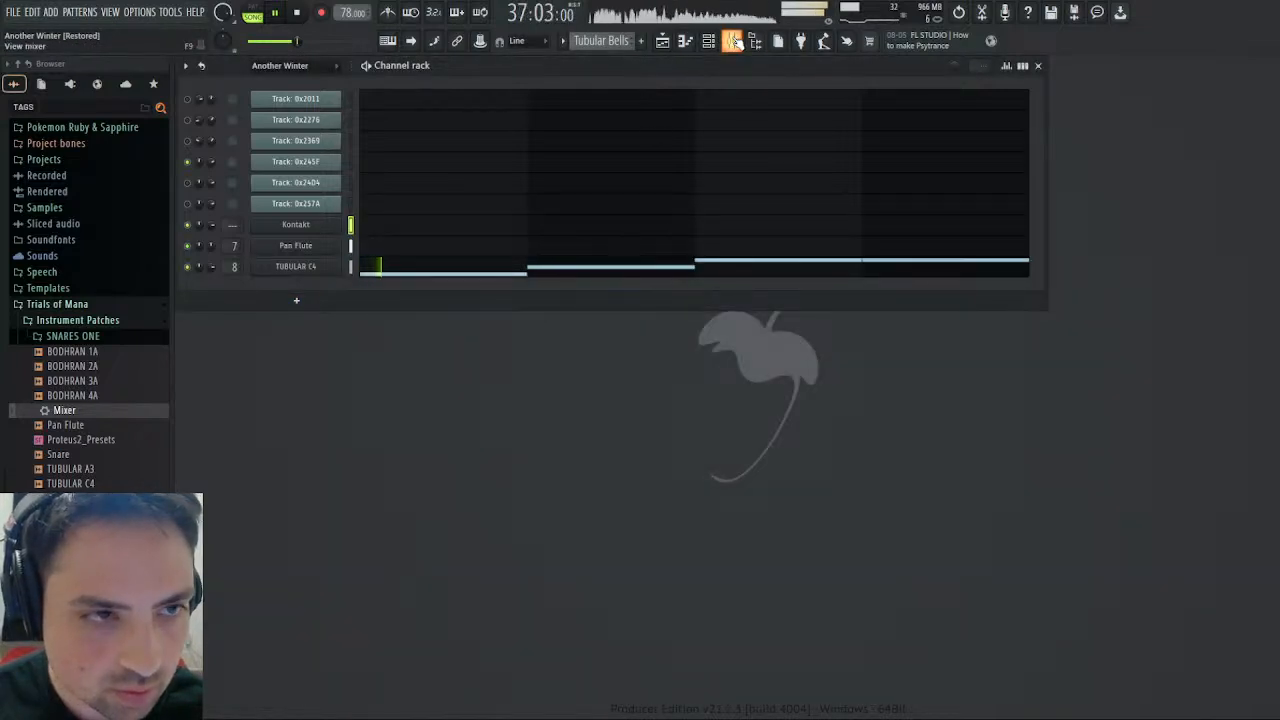
{"action": "key", "text": "F9"}
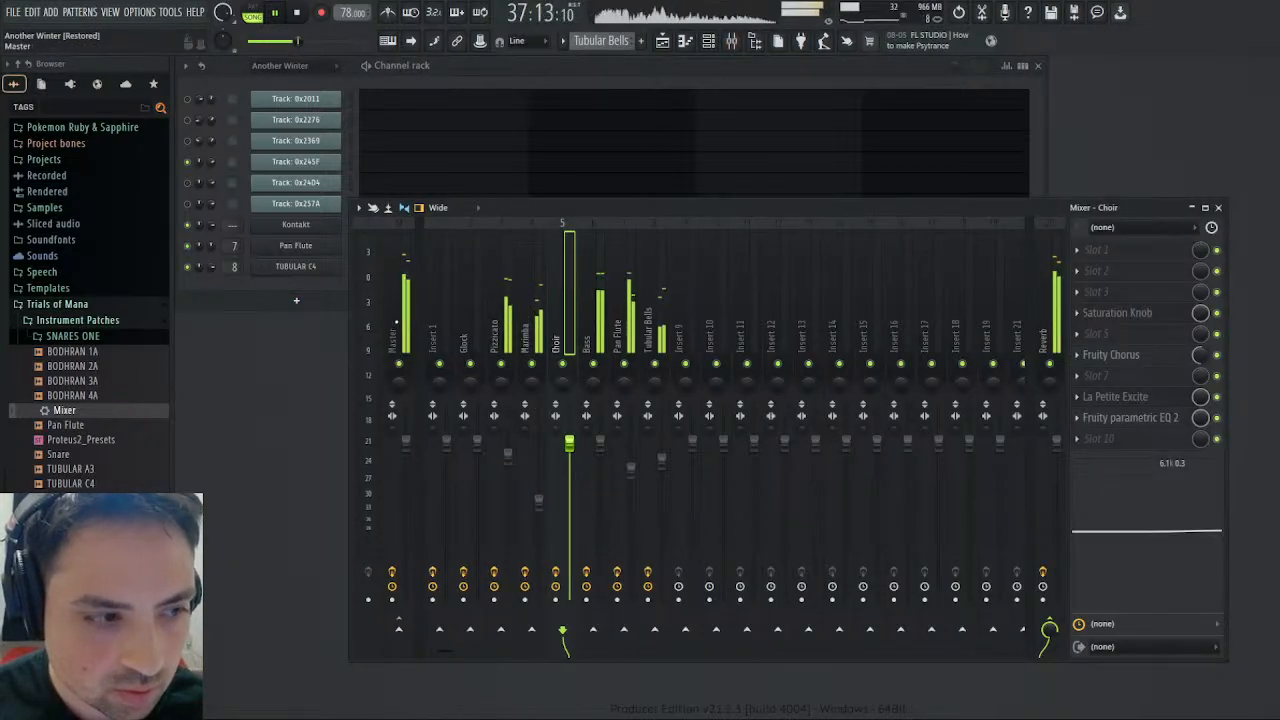
{"action": "left_click", "coordinate": [404, 326]}
{"action": "left_click", "coordinate": [1114, 339]}
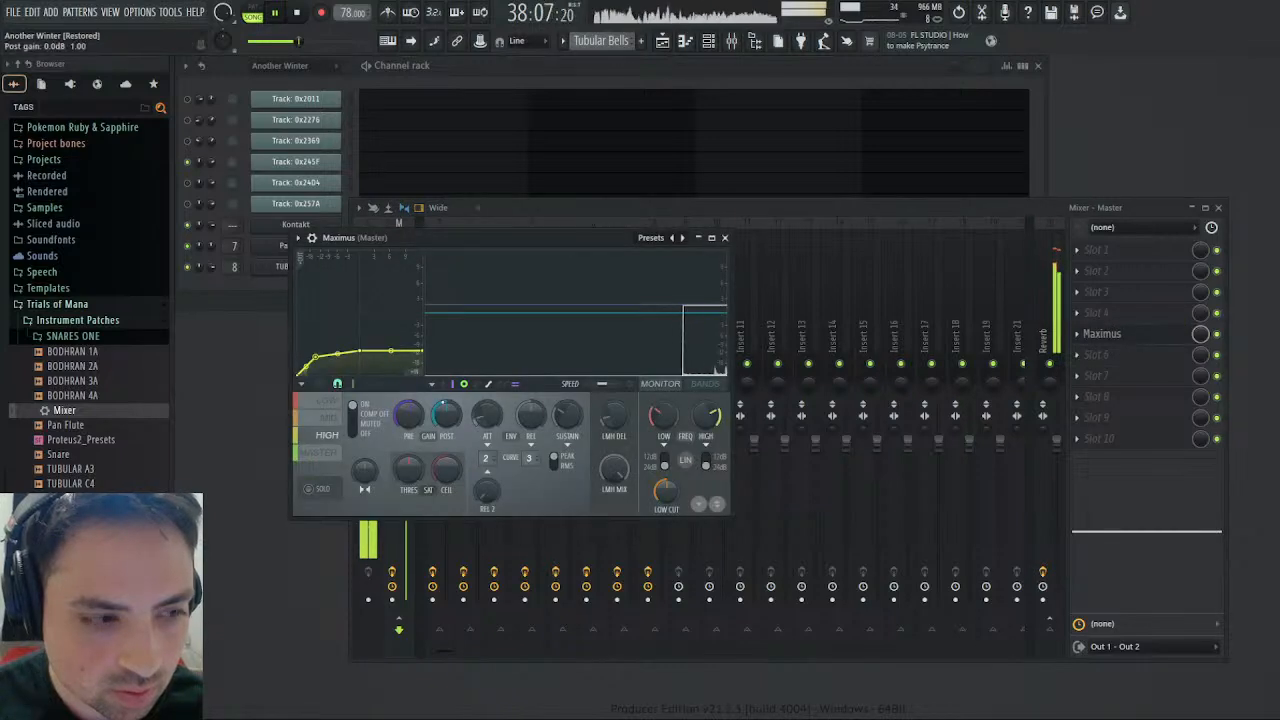
{"action": "left_click", "coordinate": [328, 417]}
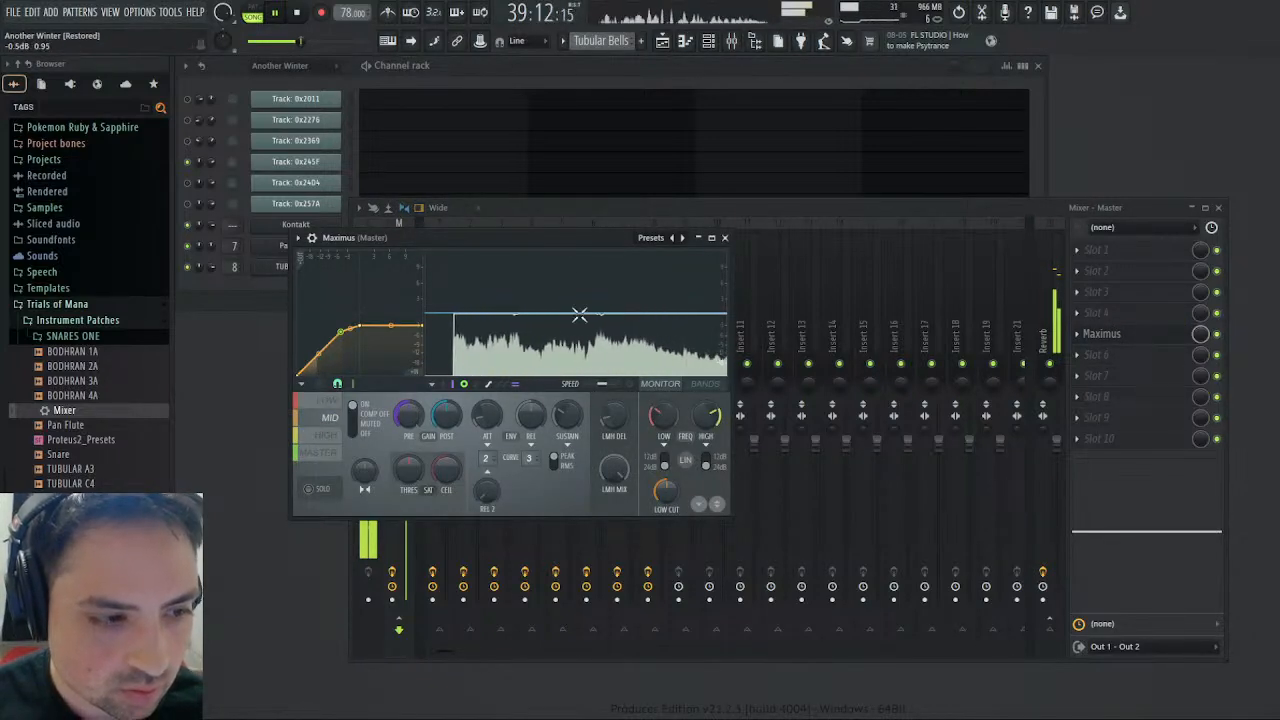
- Restart playback from bar 29, check the arrangement in the playlist, and return to the mixer
{"action": "left_click", "coordinate": [297, 13]}
{"action": "left_click", "coordinate": [274, 13]}
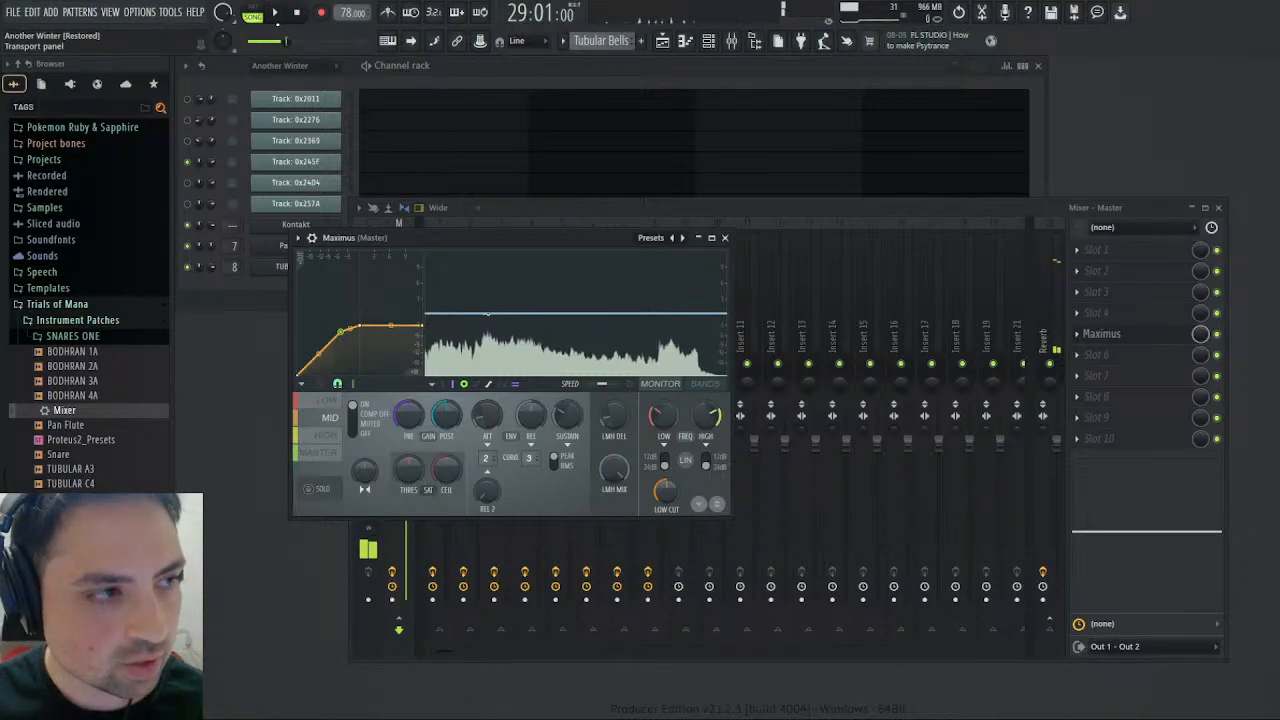
{"action": "left_click", "coordinate": [662, 41]}
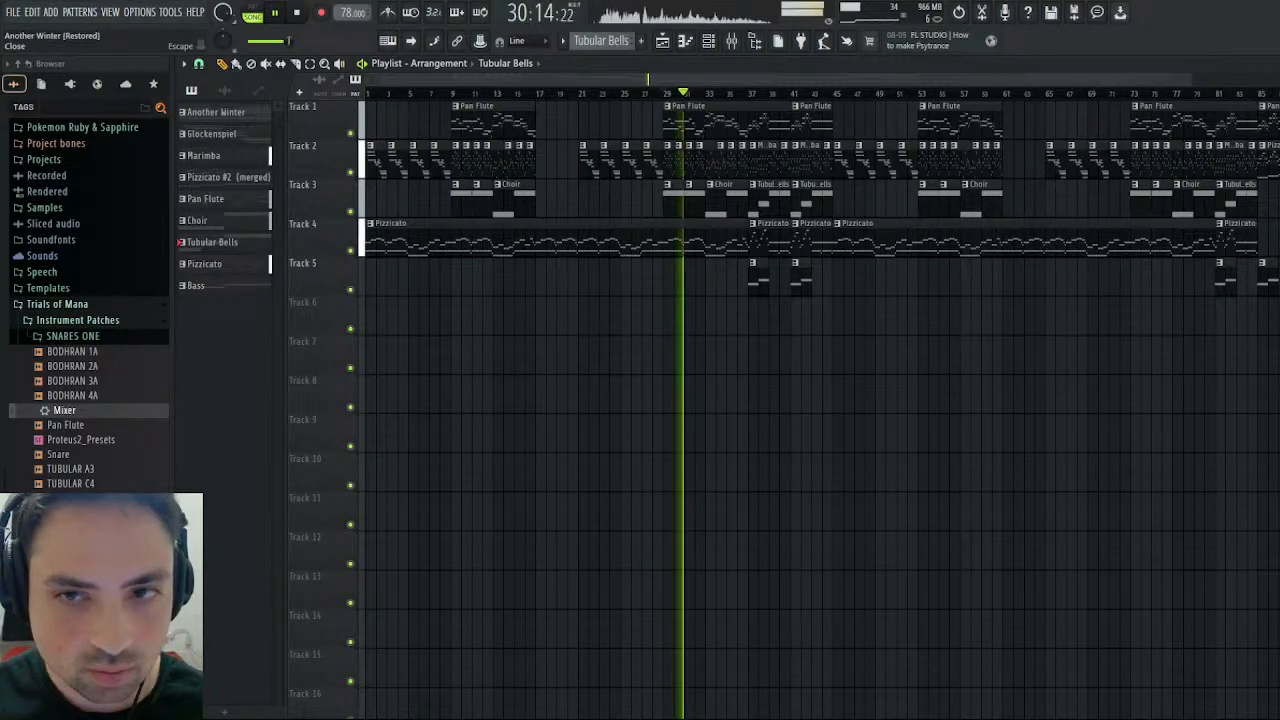
{"action": "left_click", "coordinate": [1270, 63]}
{"action": "left_click", "coordinate": [748, 229]}
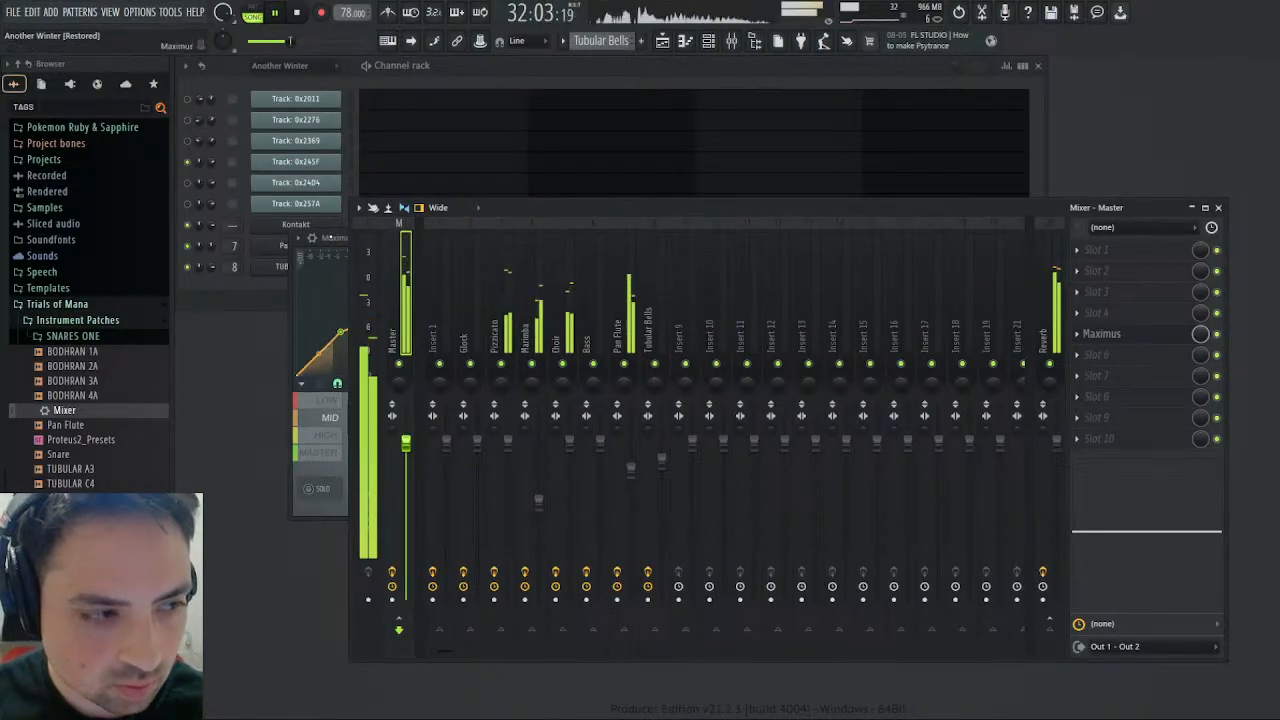
- Inspect the low, mid, high and master bands of Maximus while the song plays
{"action": "left_click", "coordinate": [318, 430]}
{"action": "left_click", "coordinate": [318, 404]}
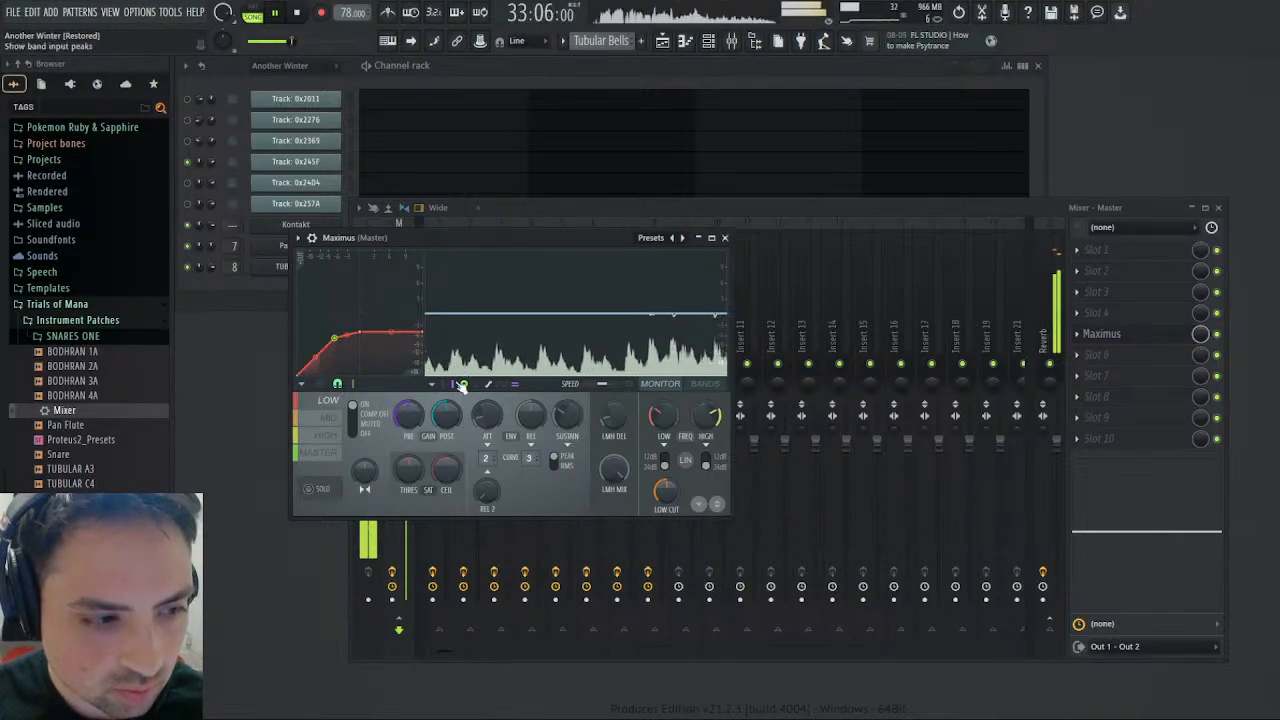
{"action": "left_click", "coordinate": [331, 419]}
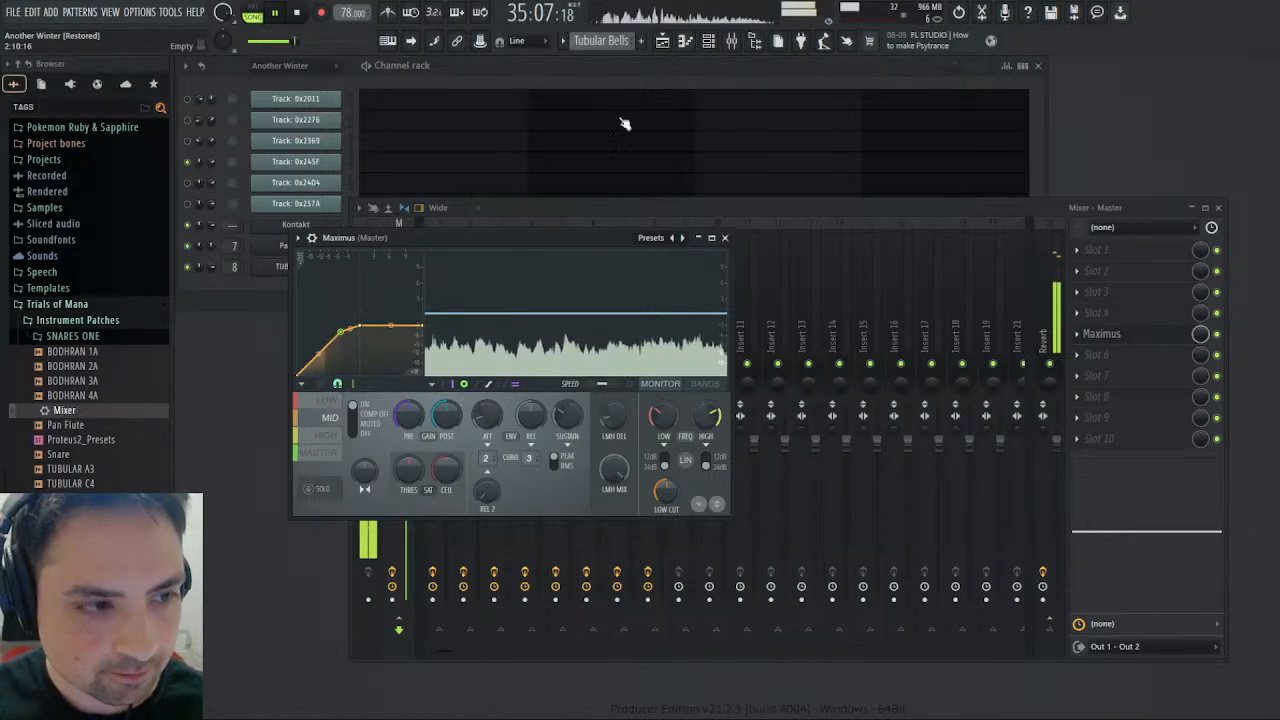
{"action": "left_click", "coordinate": [329, 436]}
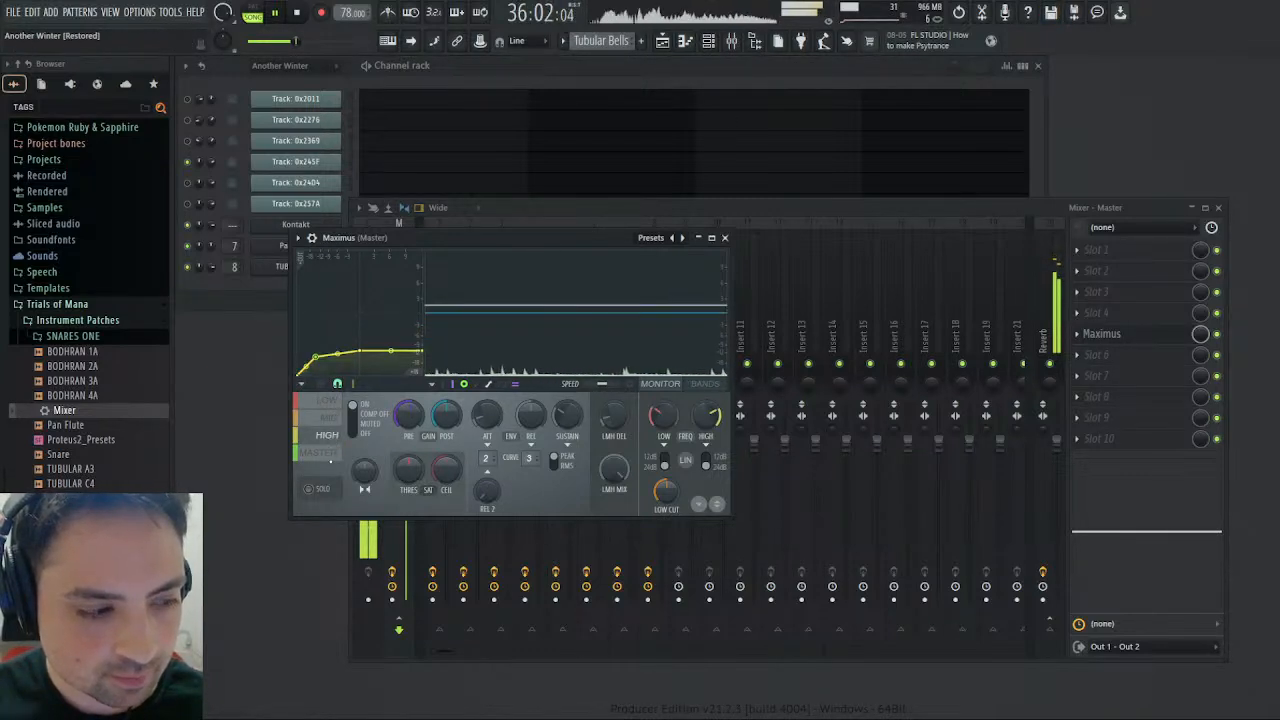
{"action": "left_click", "coordinate": [320, 452]}
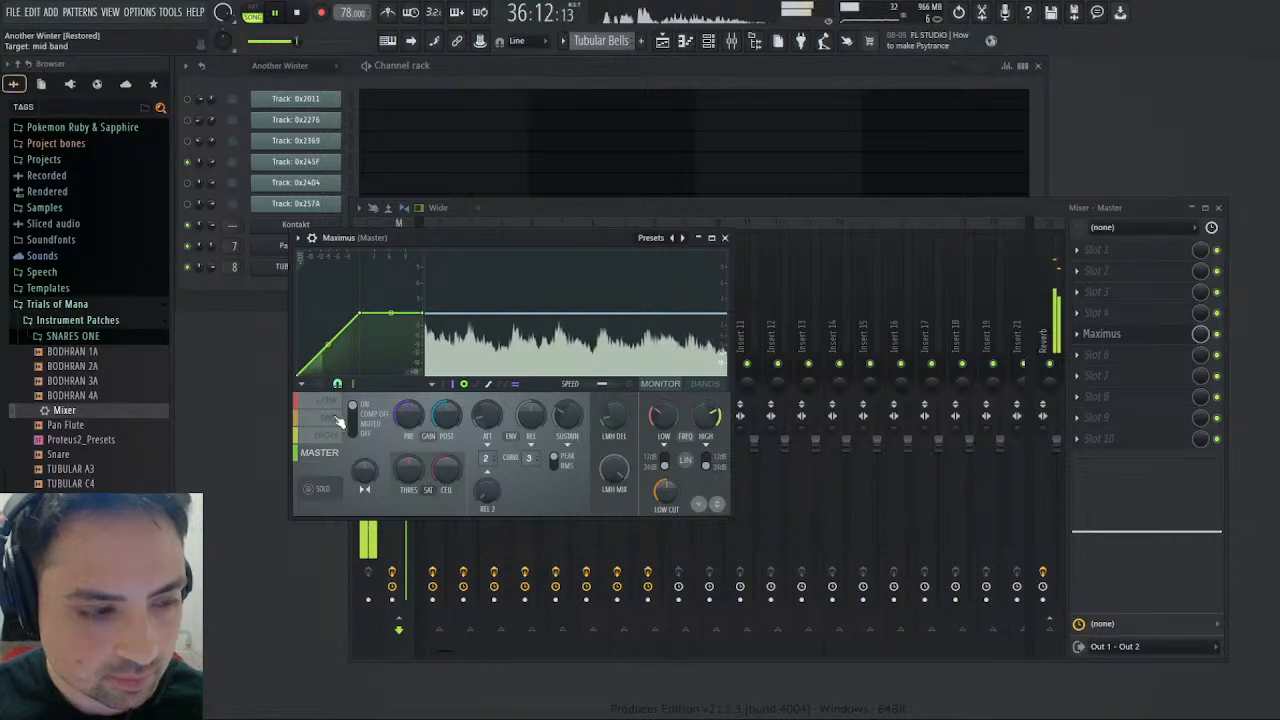
{"action": "left_click", "coordinate": [338, 418]}
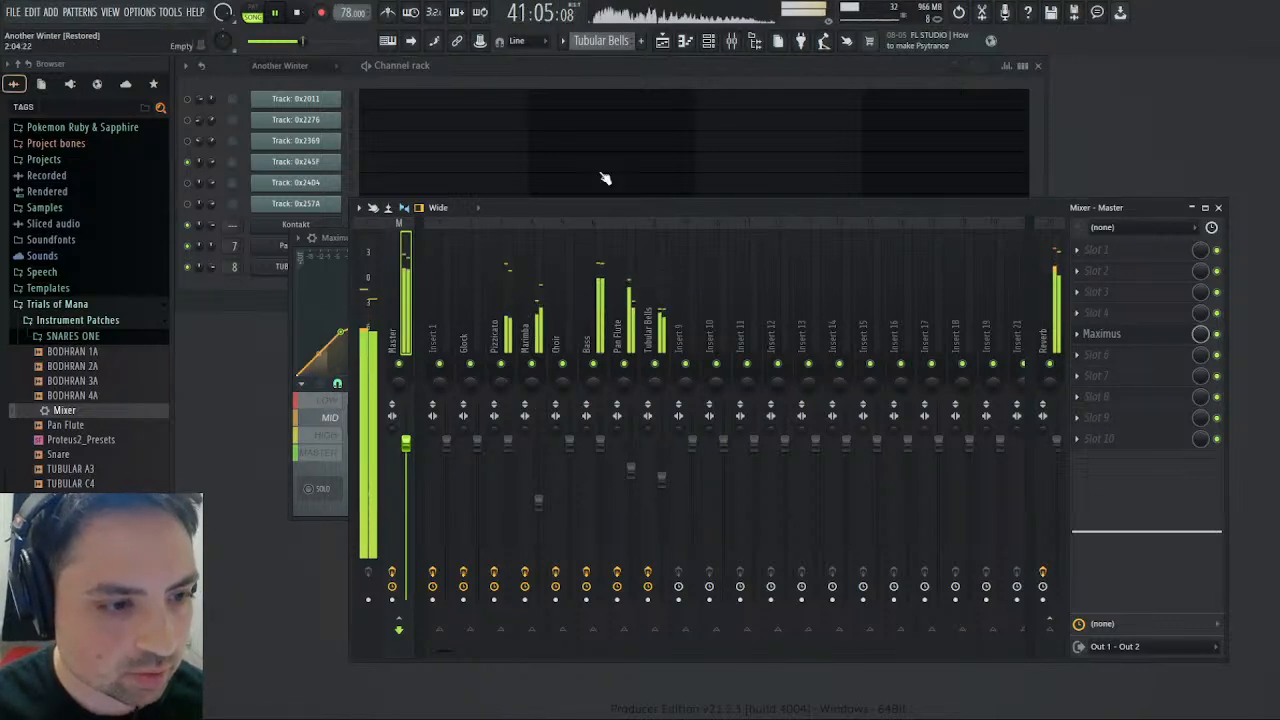
- Slightly raise the Pan Flute and Marimba volumes and lower the Tubular Bells volume in the mixer, stopping playback in between
{"action": "left_click_drag", "start_coordinate": [625, 211], "coordinate": [795, 198]}
{"action": "left_click", "coordinate": [449, 242]}
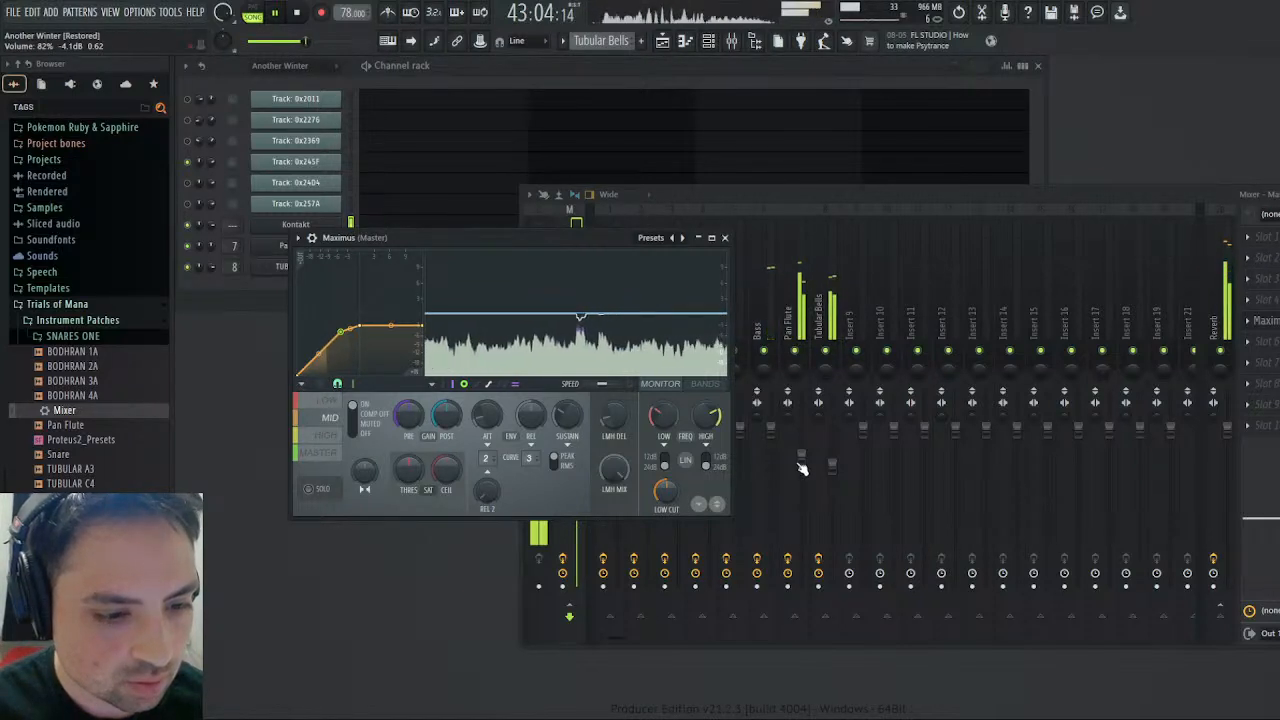
{"action": "scroll", "coordinate": [802, 467], "scroll_direction": "up", "scroll_amount": 3}
{"action": "scroll", "coordinate": [834, 471], "scroll_direction": "down", "scroll_amount": 4}
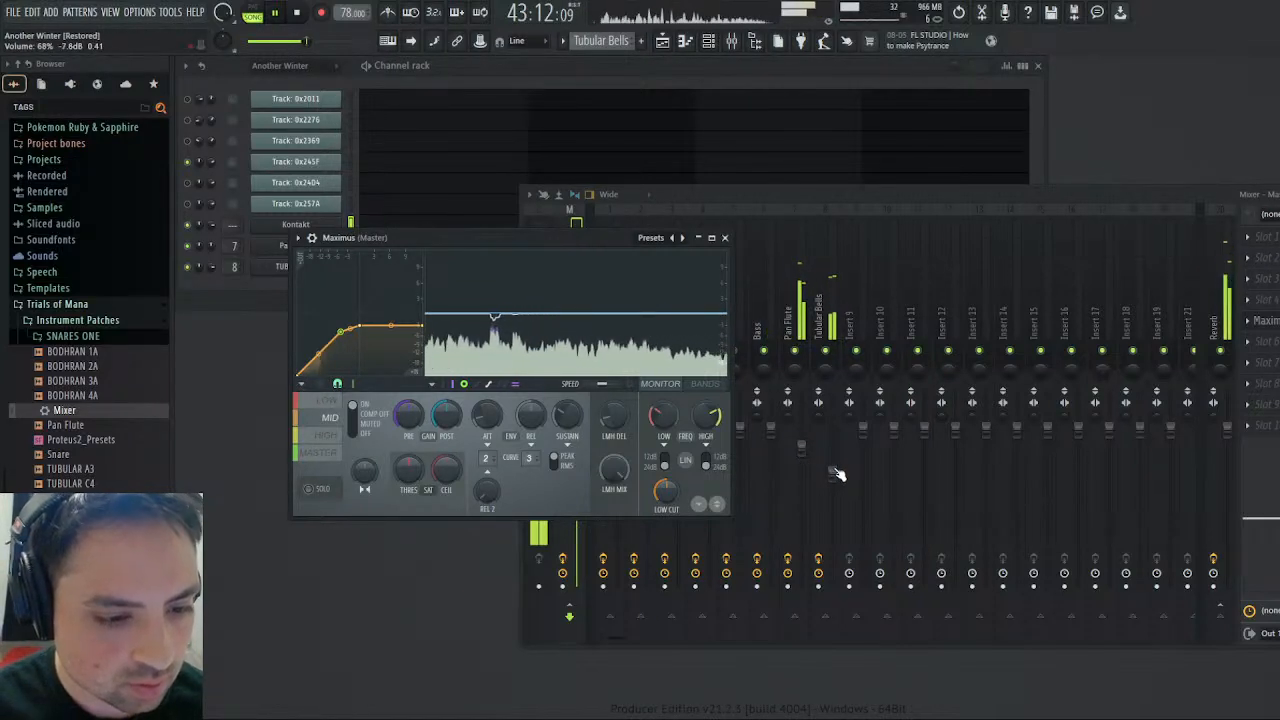
{"action": "left_click", "coordinate": [297, 13]}
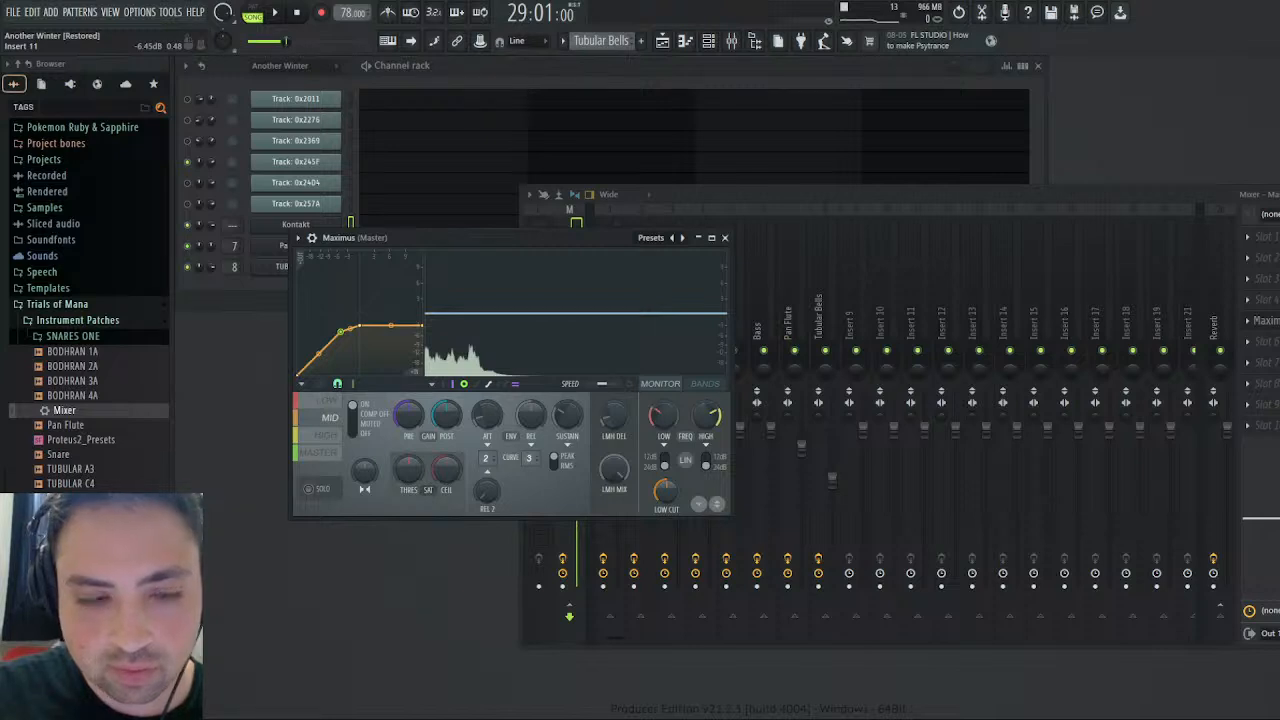
{"action": "left_click", "coordinate": [687, 477]}
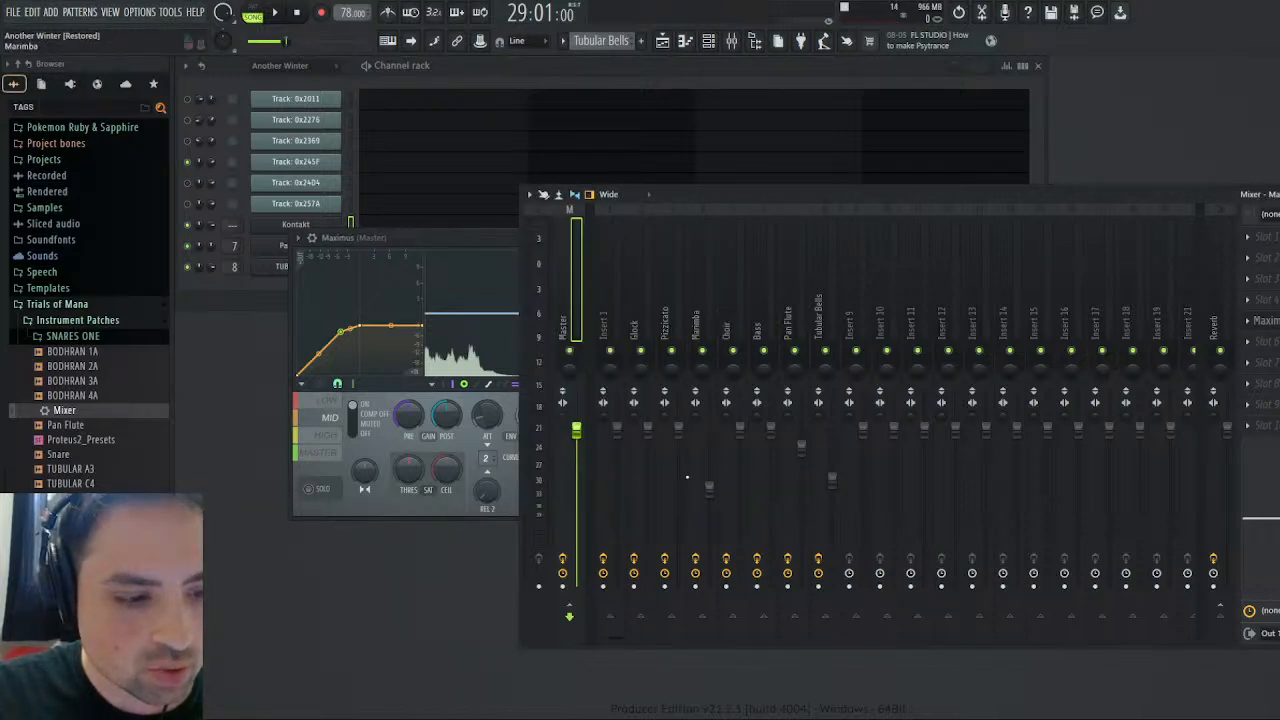
{"action": "left_click_drag", "start_coordinate": [707, 491], "coordinate": [707, 464]}
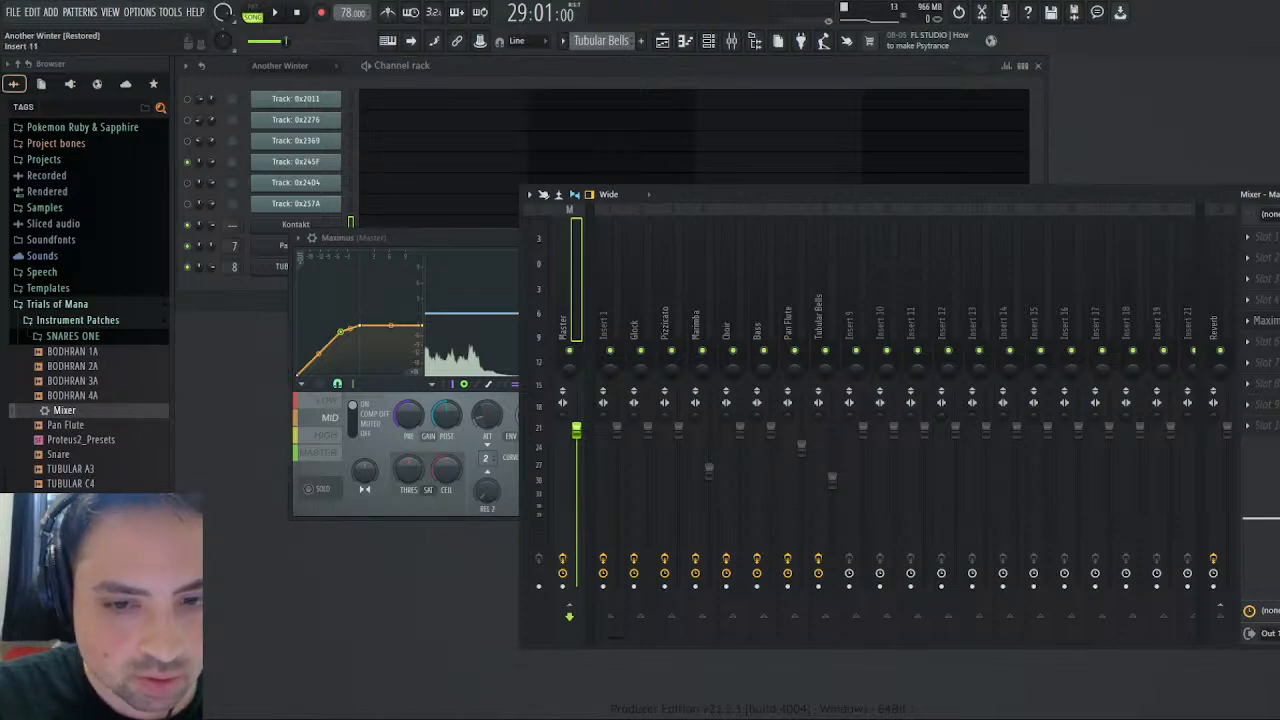
- In the Pan Flute's volume envelope, shorten the decay sharply, raise the sustain level to about 51%, and resume playback
{"action": "left_click", "coordinate": [284, 245]}
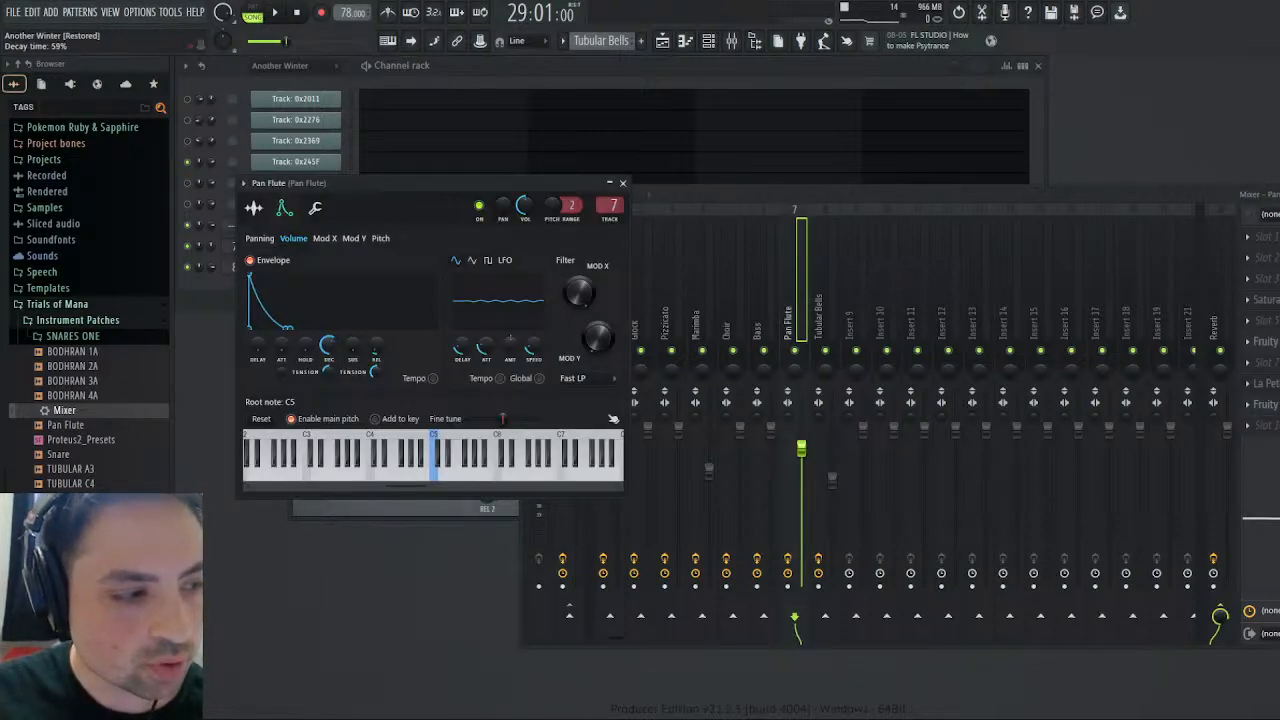
{"action": "left_click_drag", "start_coordinate": [328, 346], "coordinate": [328, 392]}
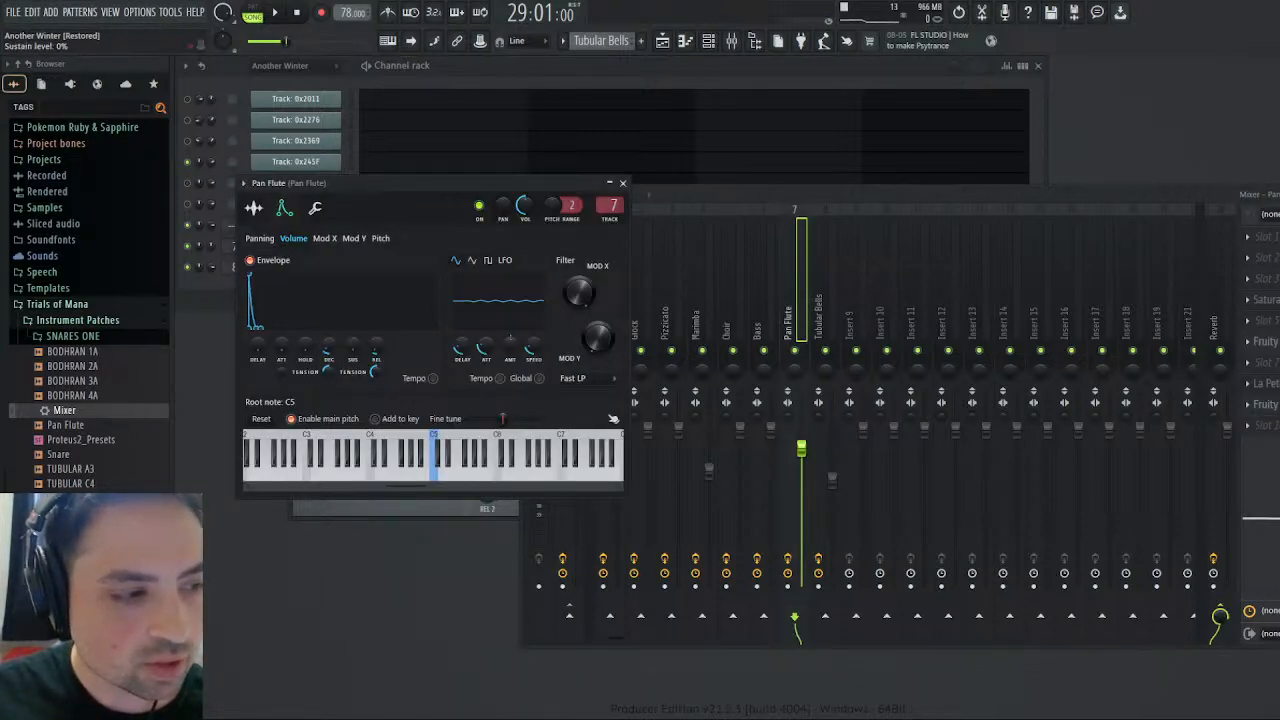
{"action": "left_click_drag", "start_coordinate": [327, 367], "coordinate": [327, 350]}
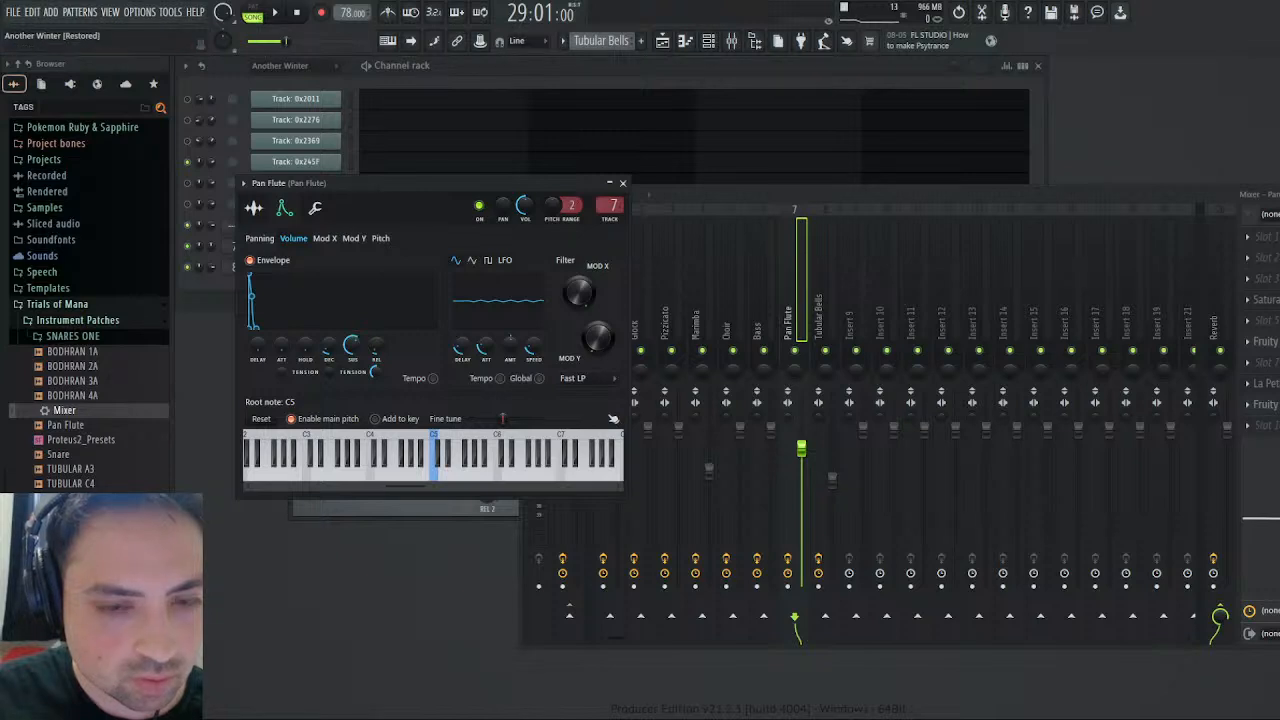
{"action": "key", "text": "space"}
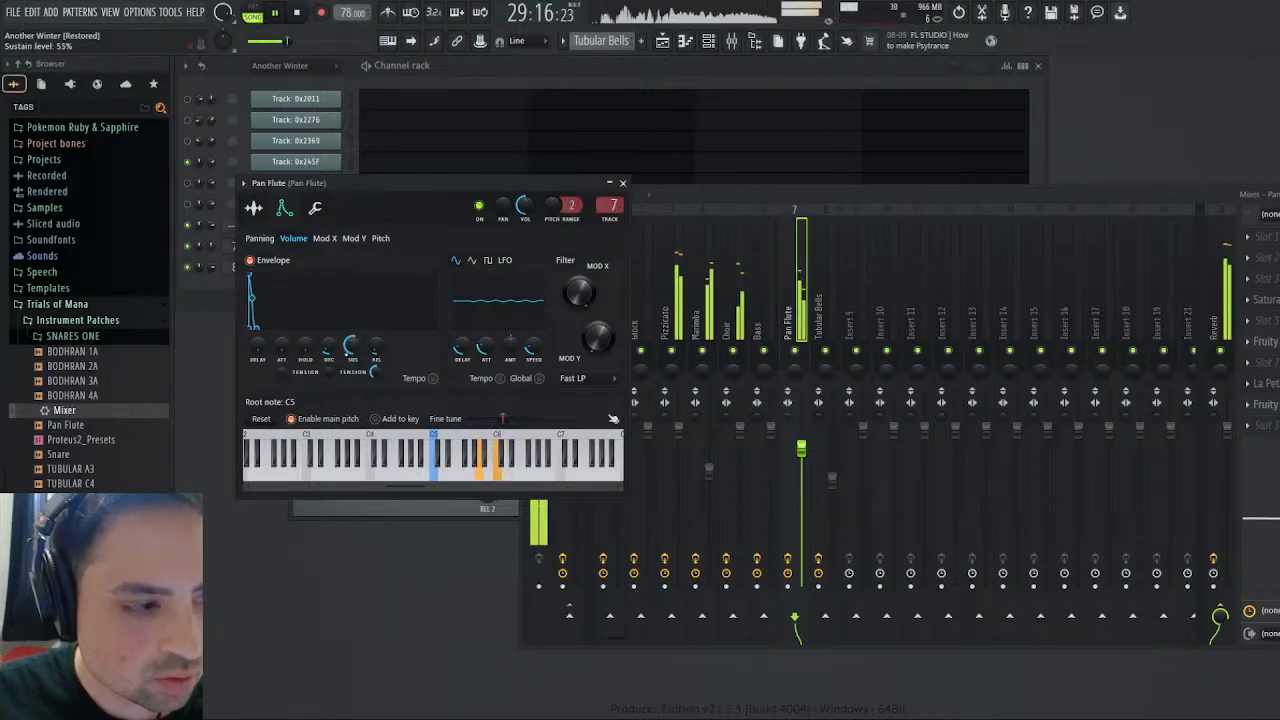
- Close the Pan Flute settings and check the volume envelope of the Tubular Bells sampler
{"action": "left_click", "coordinate": [622, 183]}
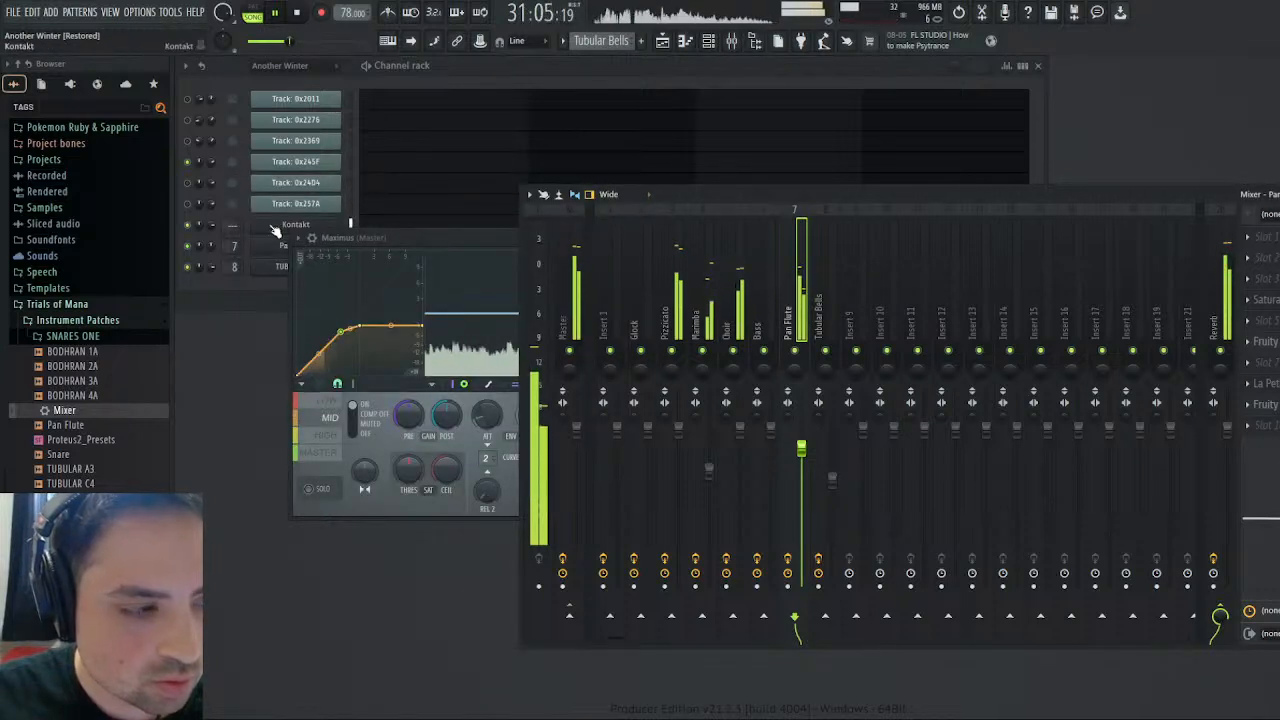
{"action": "left_click", "coordinate": [283, 266]}
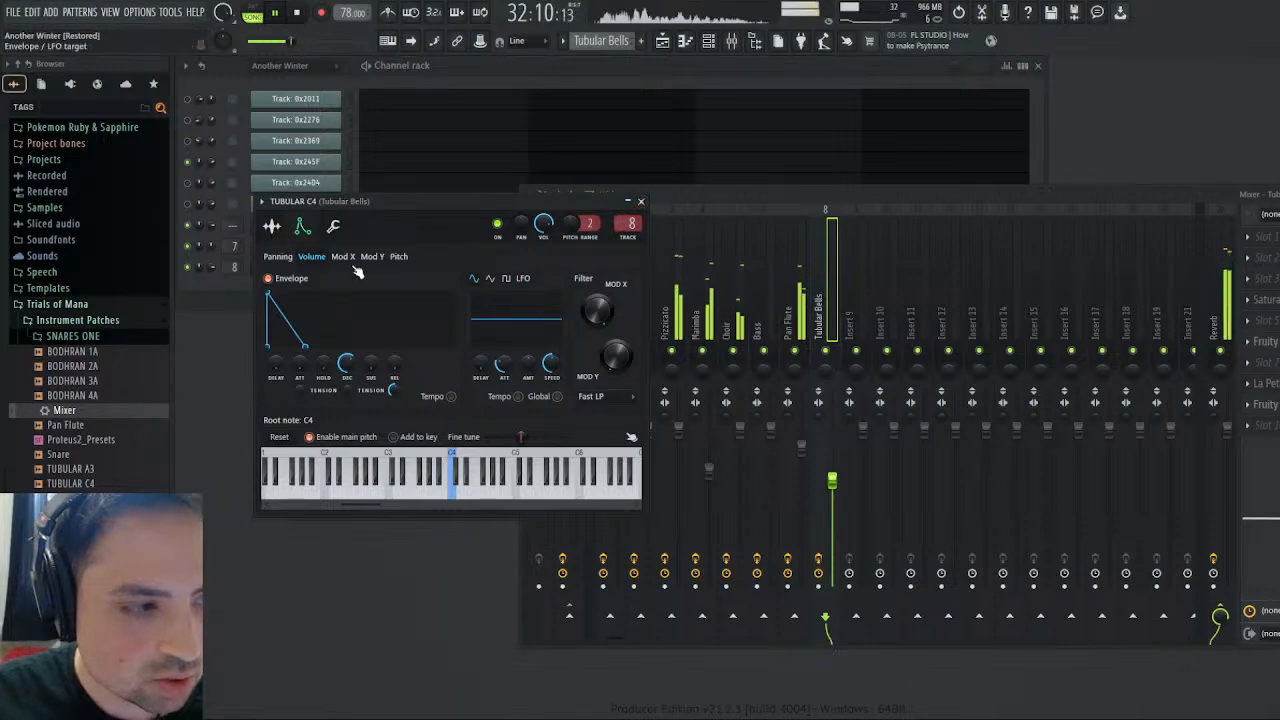
{"action": "left_click", "coordinate": [641, 202]}
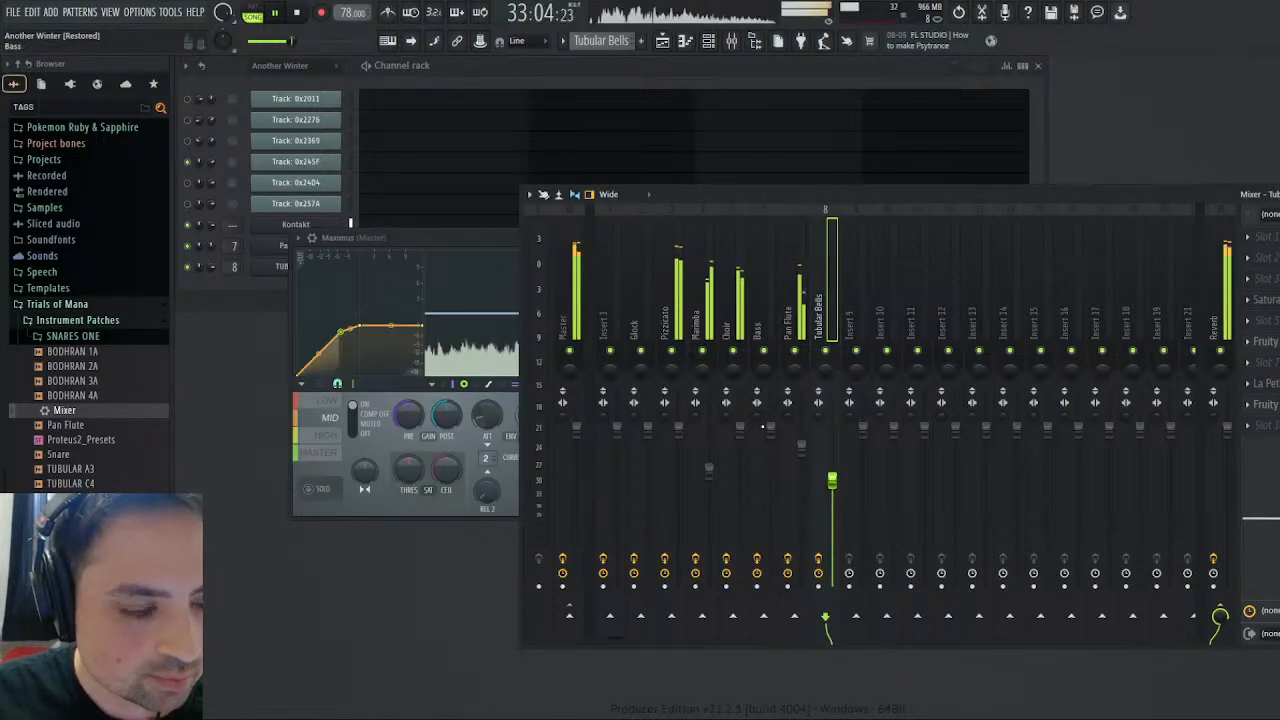
- Enable the Pan Flute's Mod X envelope with a high positive amount, and set its attack, hold, sustain and release to zero
{"action": "left_click", "coordinate": [281, 250]}
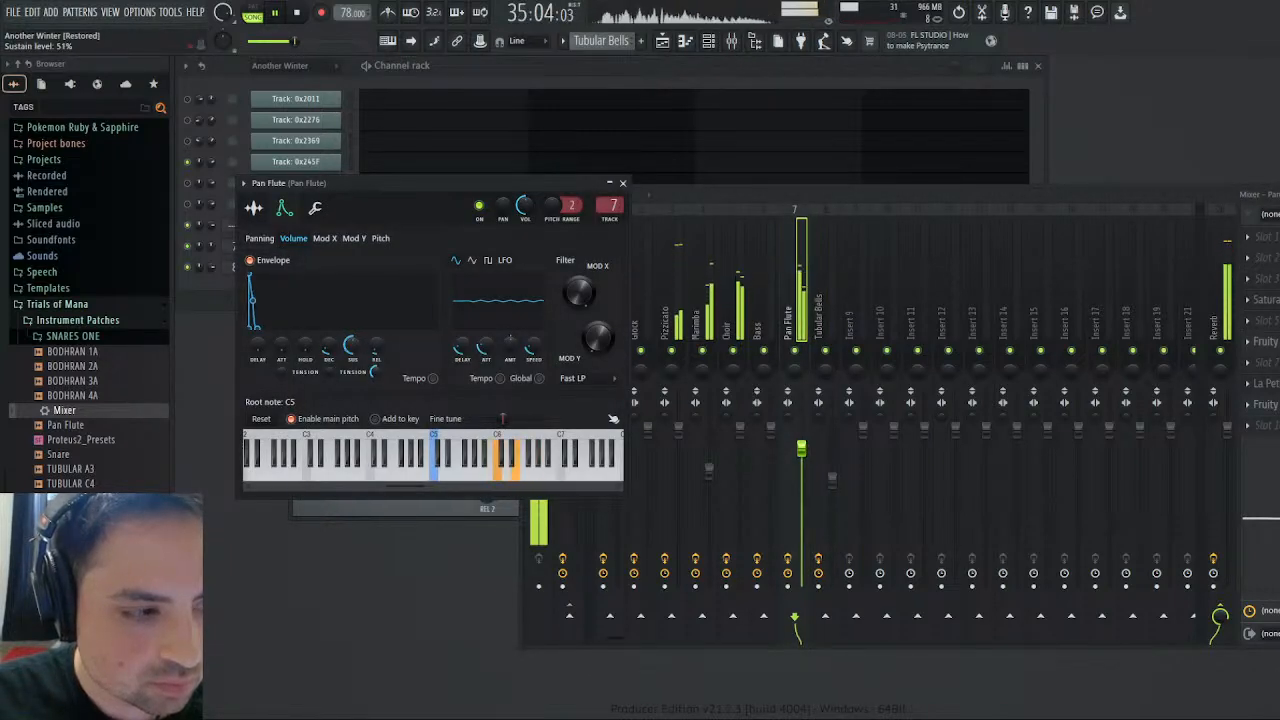
{"action": "left_click", "coordinate": [324, 239]}
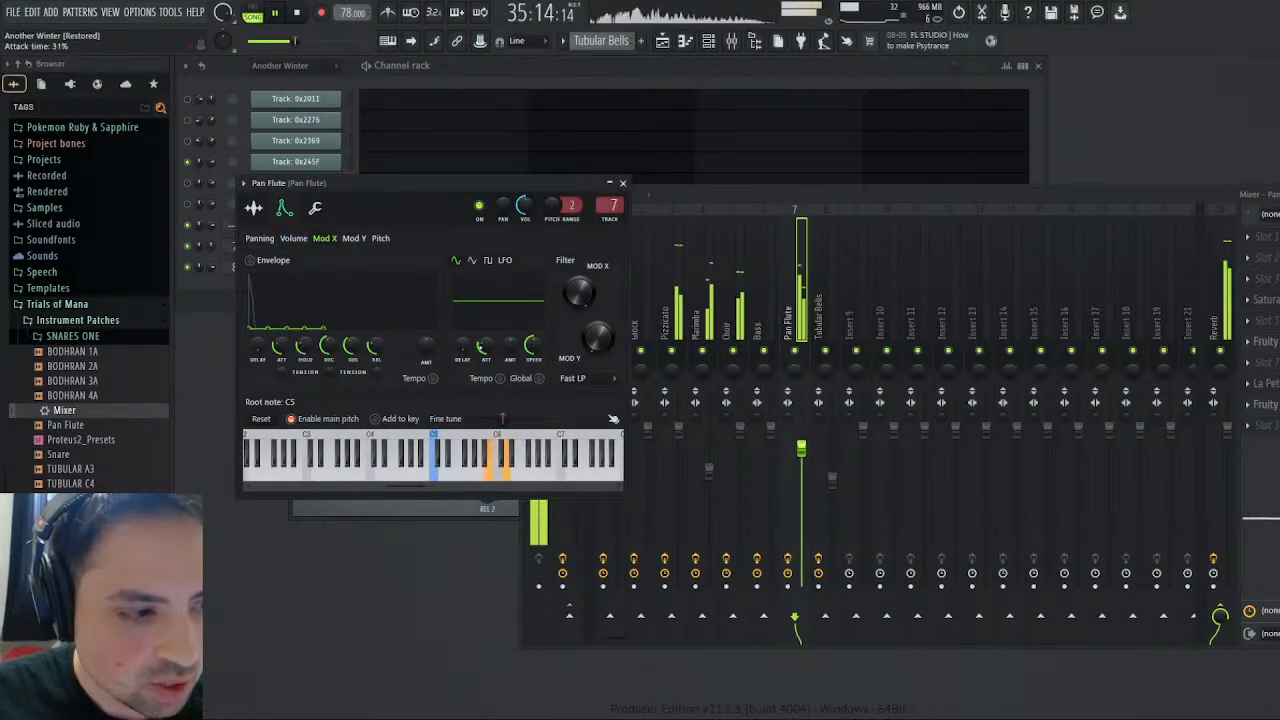
{"action": "left_click_drag", "start_coordinate": [427, 346], "coordinate": [427, 290]}
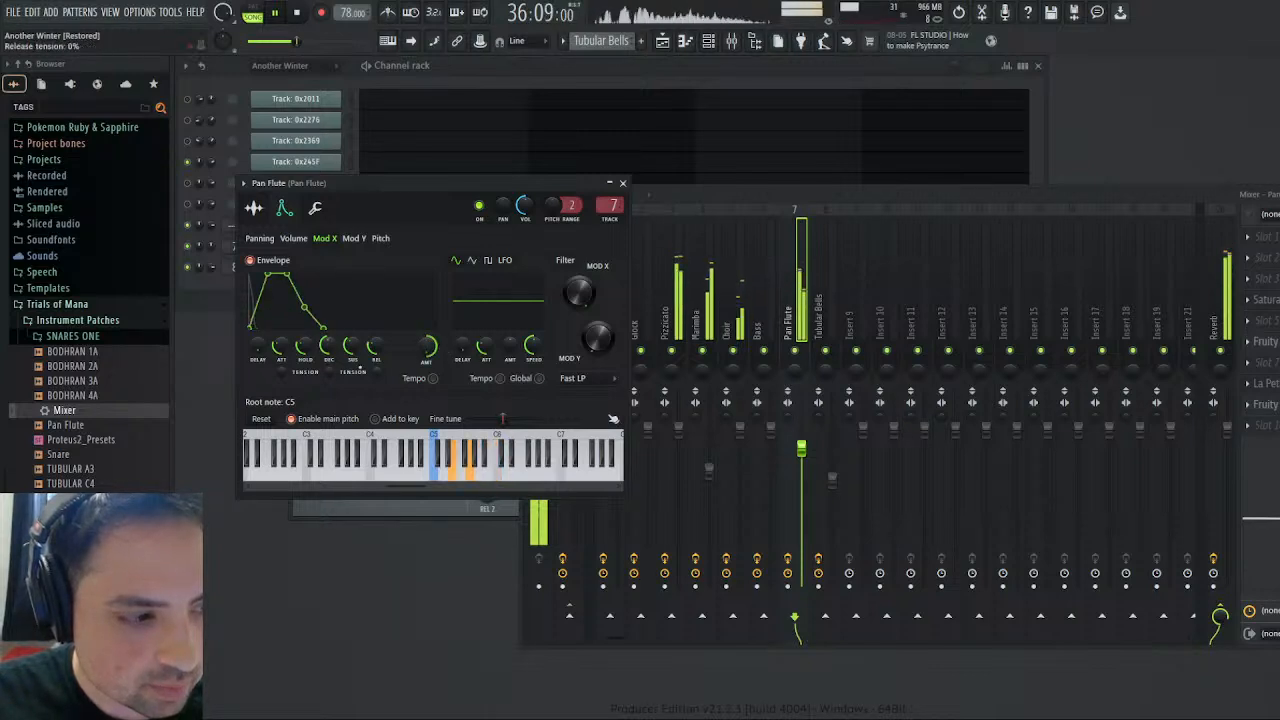
{"action": "left_click_drag", "start_coordinate": [283, 351], "coordinate": [306, 390]}
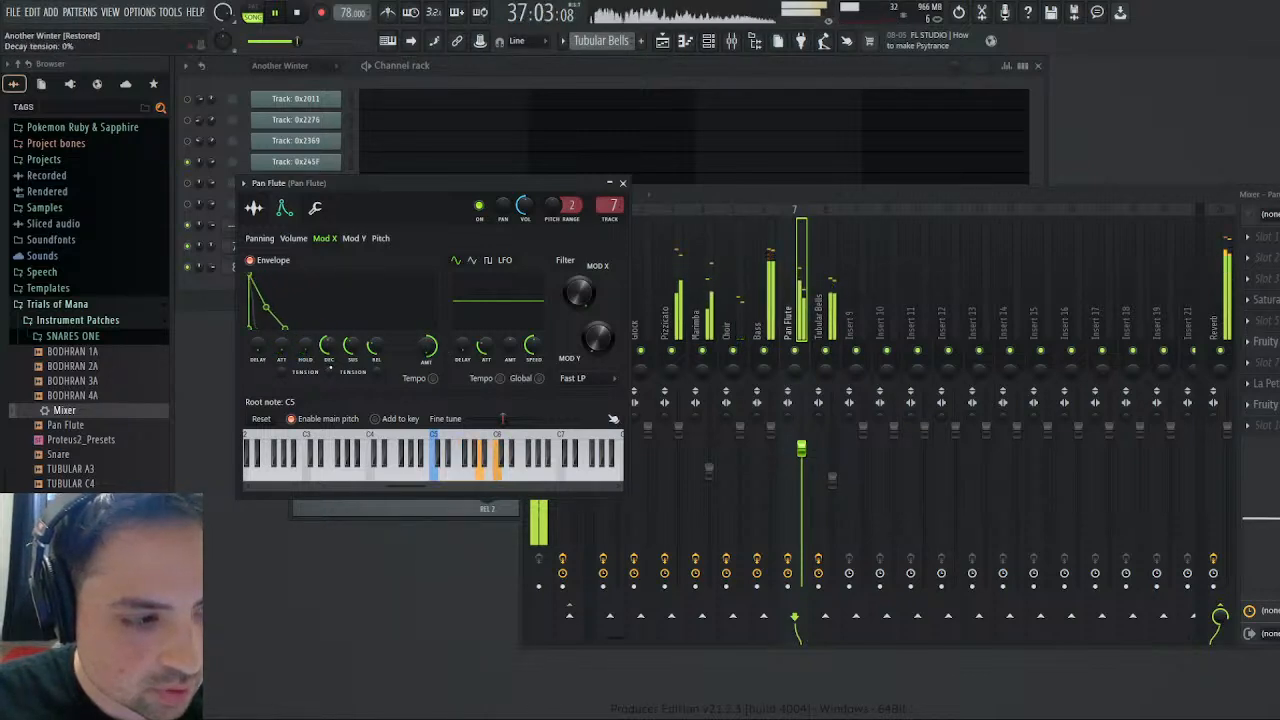
{"action": "left_click_drag", "start_coordinate": [352, 347], "coordinate": [376, 385]}
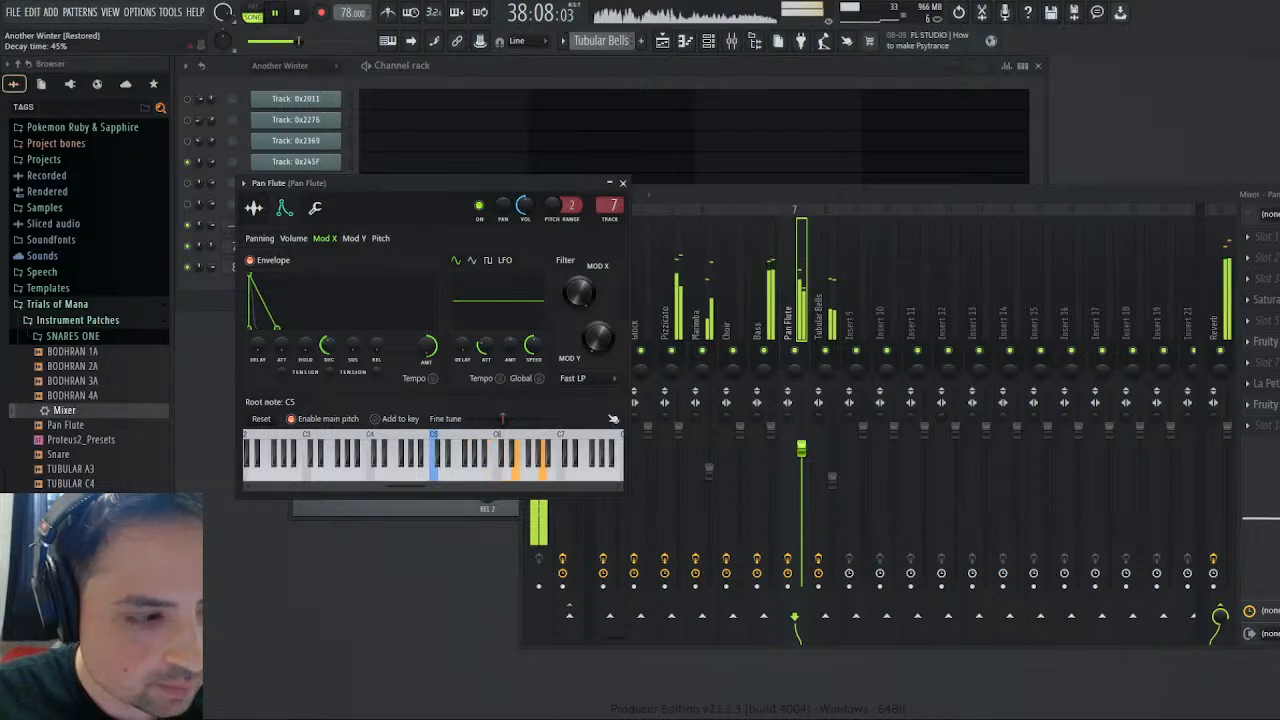
- Fine-tune the decay time of the Pan Flute's Mod X envelope by ear to about 68%
{"action": "left_click_drag", "start_coordinate": [326, 347], "coordinate": [326, 339]}
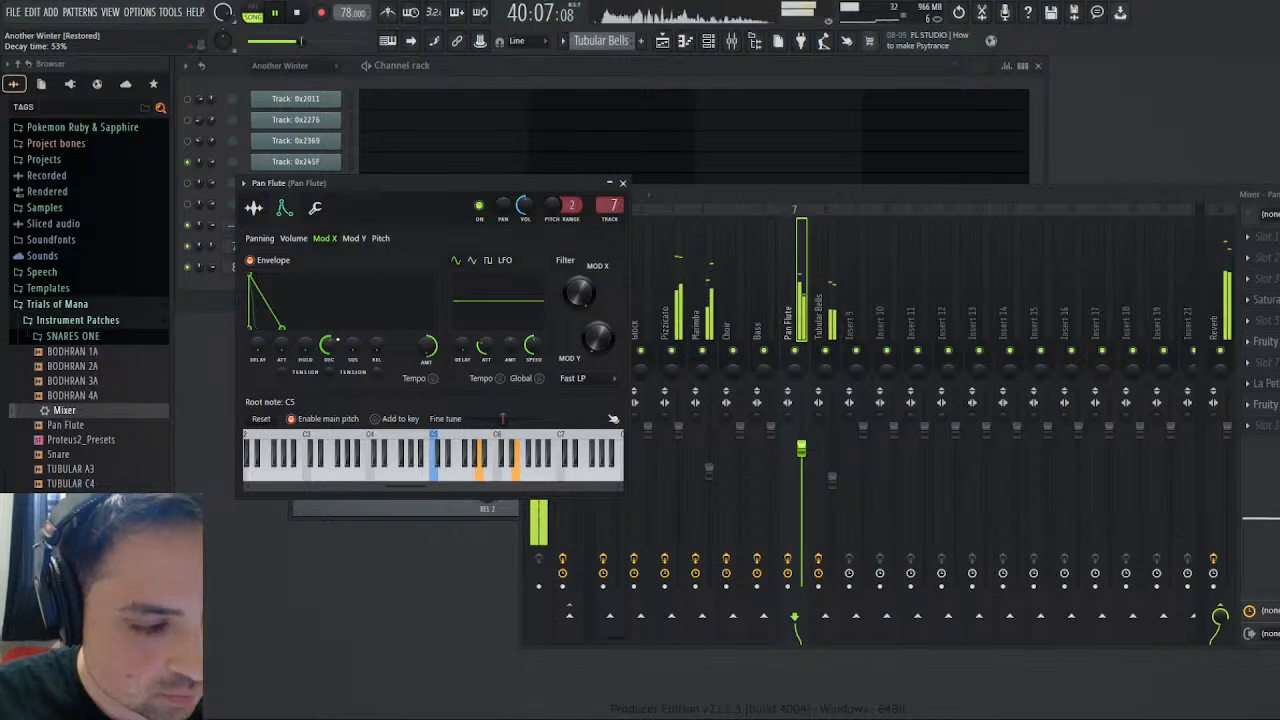
{"action": "left_click_drag", "start_coordinate": [328, 345], "coordinate": [328, 353]}
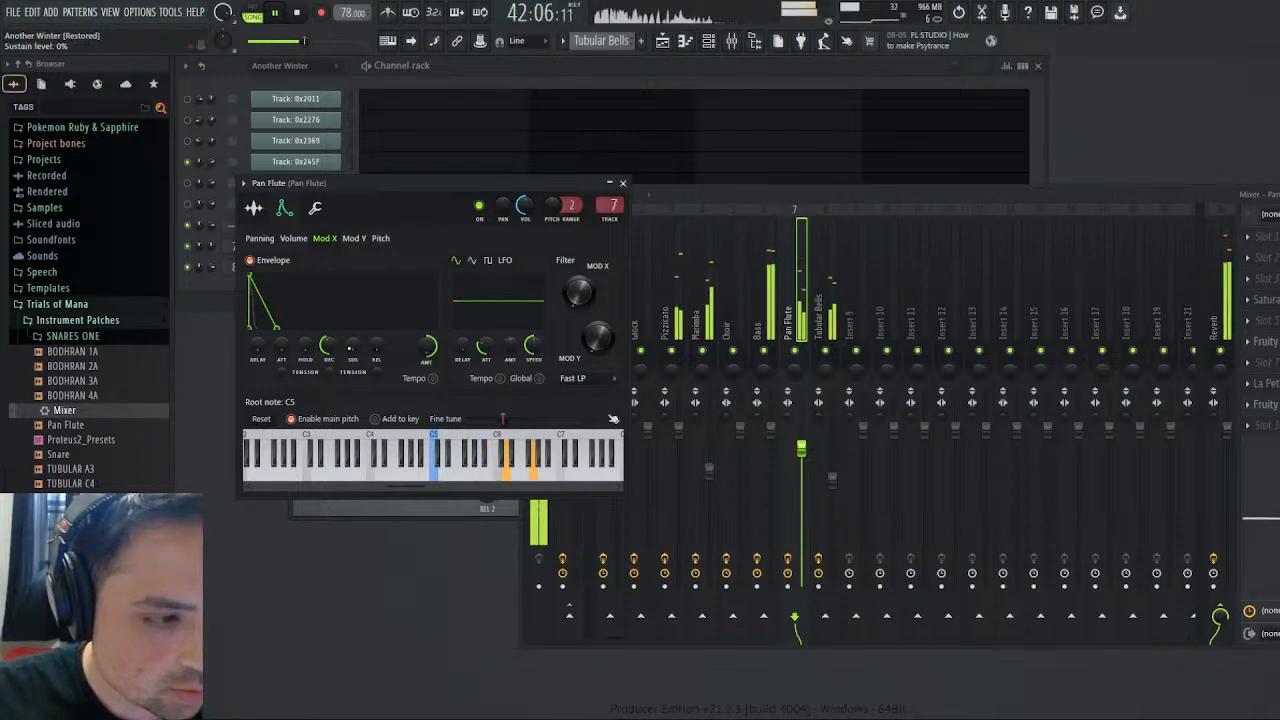
{"action": "left_click_drag", "start_coordinate": [328, 346], "coordinate": [328, 332]}
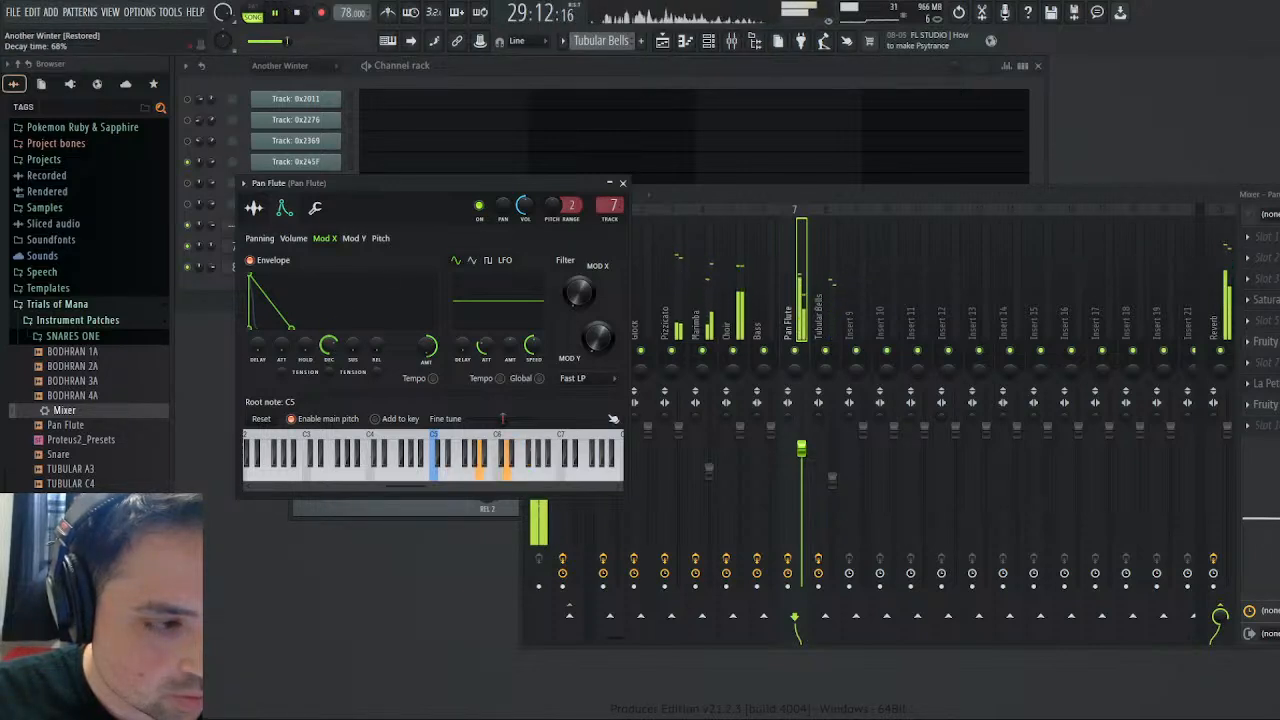
{"action": "left_click_drag", "start_coordinate": [328, 346], "coordinate": [328, 344]}
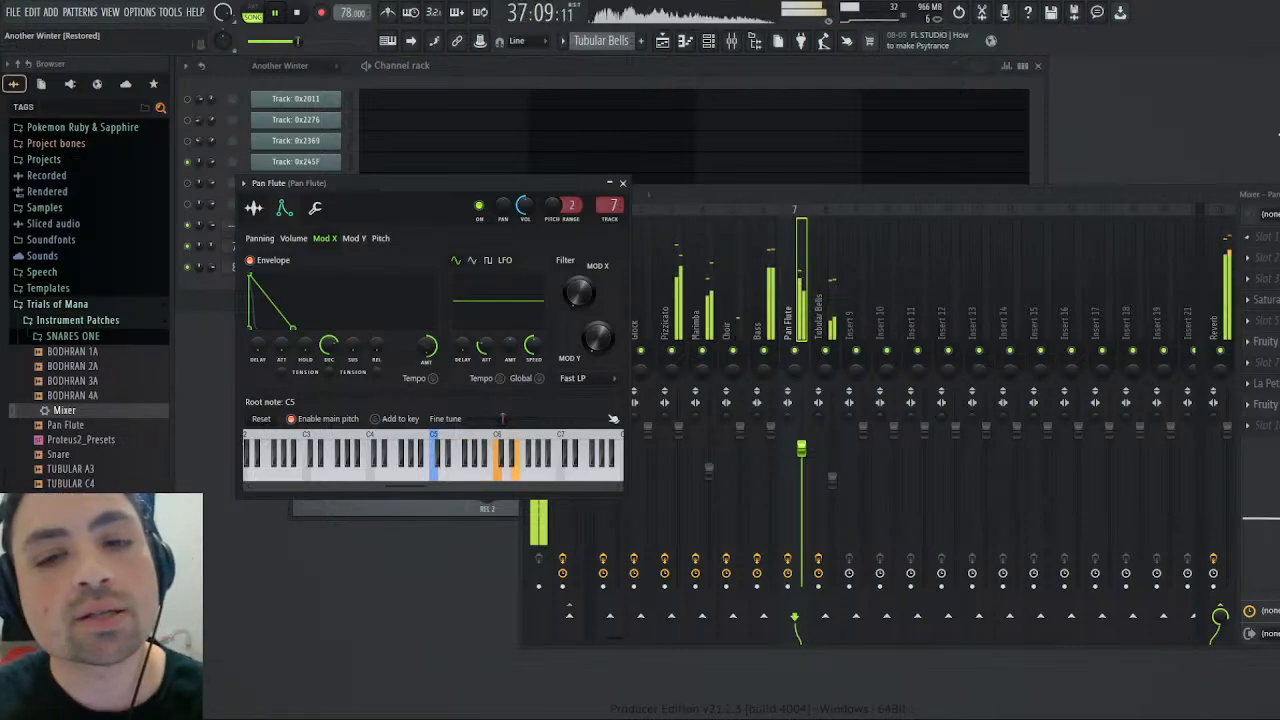
- Move the mixer window fully into view and close it
{"action": "left_click_drag", "start_coordinate": [1250, 195], "coordinate": [1196, 208]}
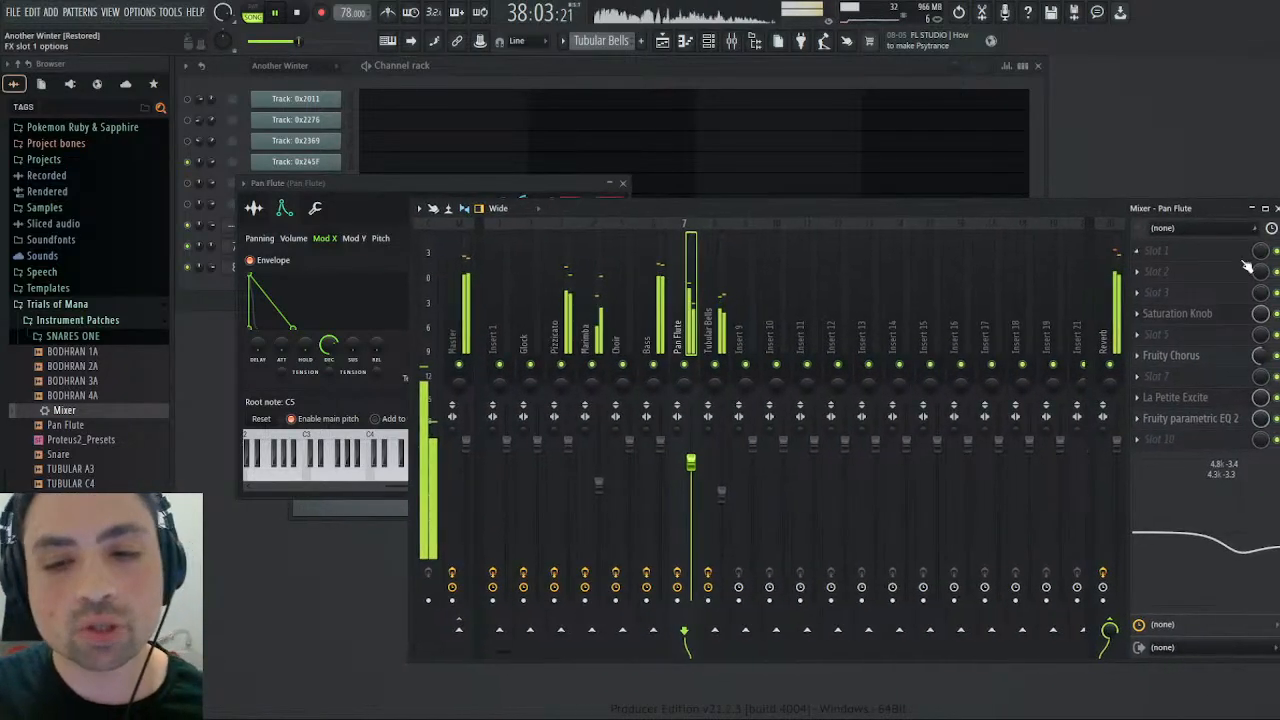
{"action": "left_click", "coordinate": [1275, 206]}
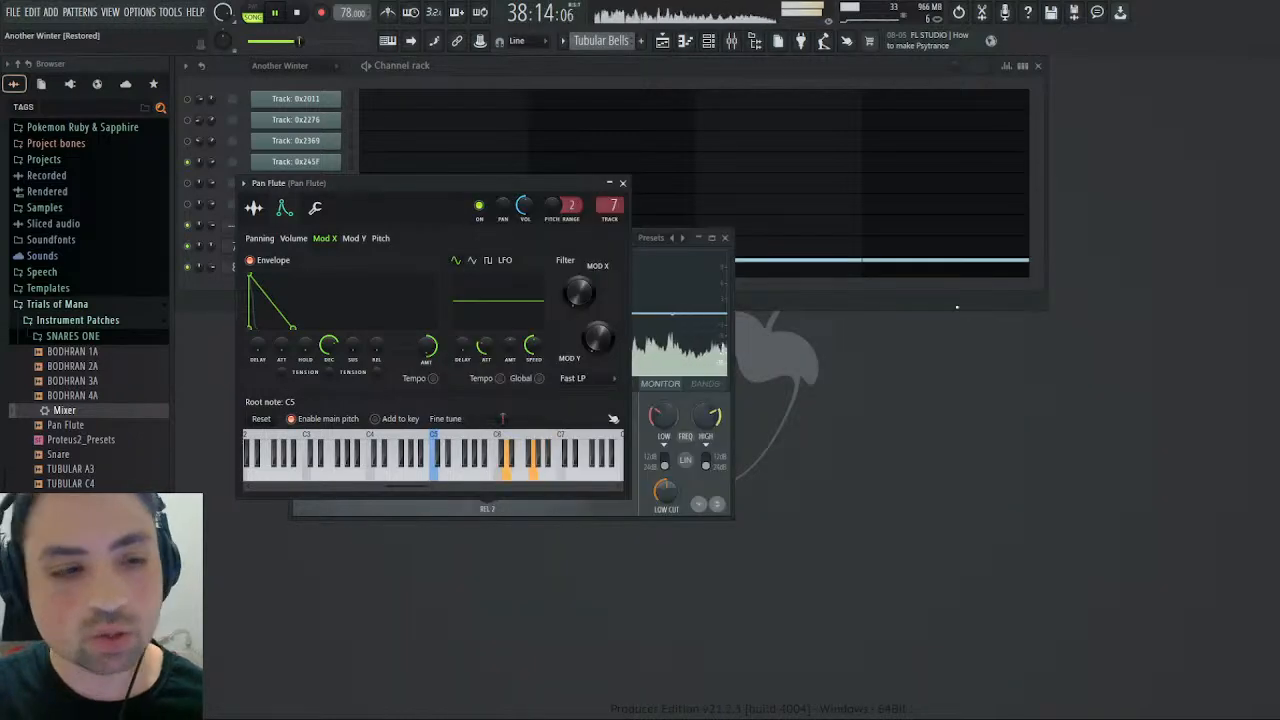
- Move the Pan Flute settings off Maximus and review its Master, High and Mid bands during playback
{"action": "left_click_drag", "start_coordinate": [493, 183], "coordinate": [1015, 191]}
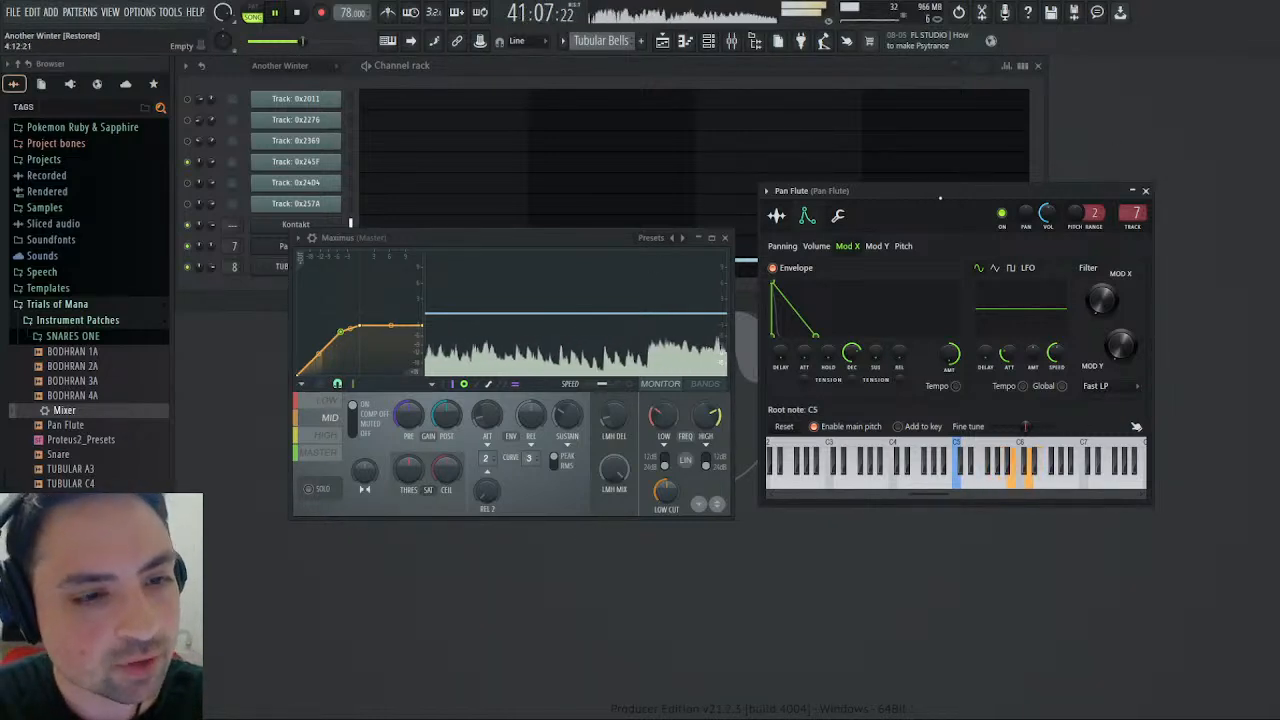
{"action": "left_click_drag", "start_coordinate": [965, 191], "coordinate": [1080, 180]}
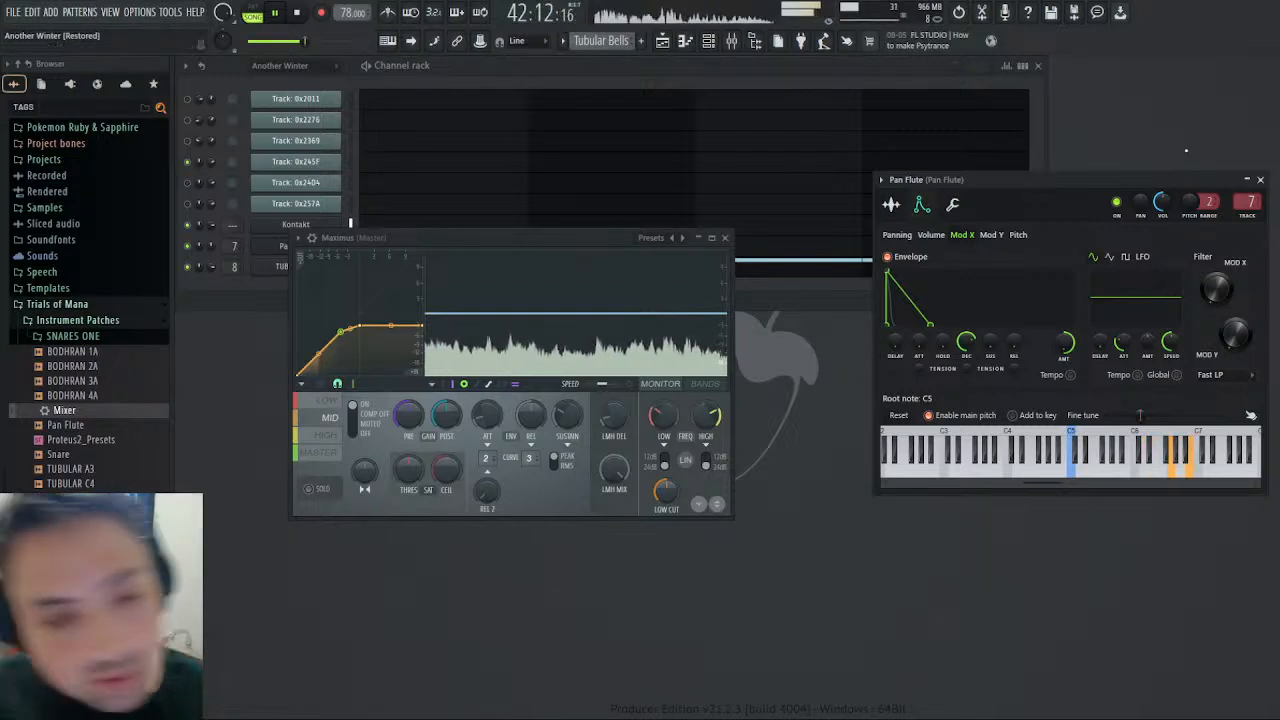
{"action": "left_click", "coordinate": [340, 455]}
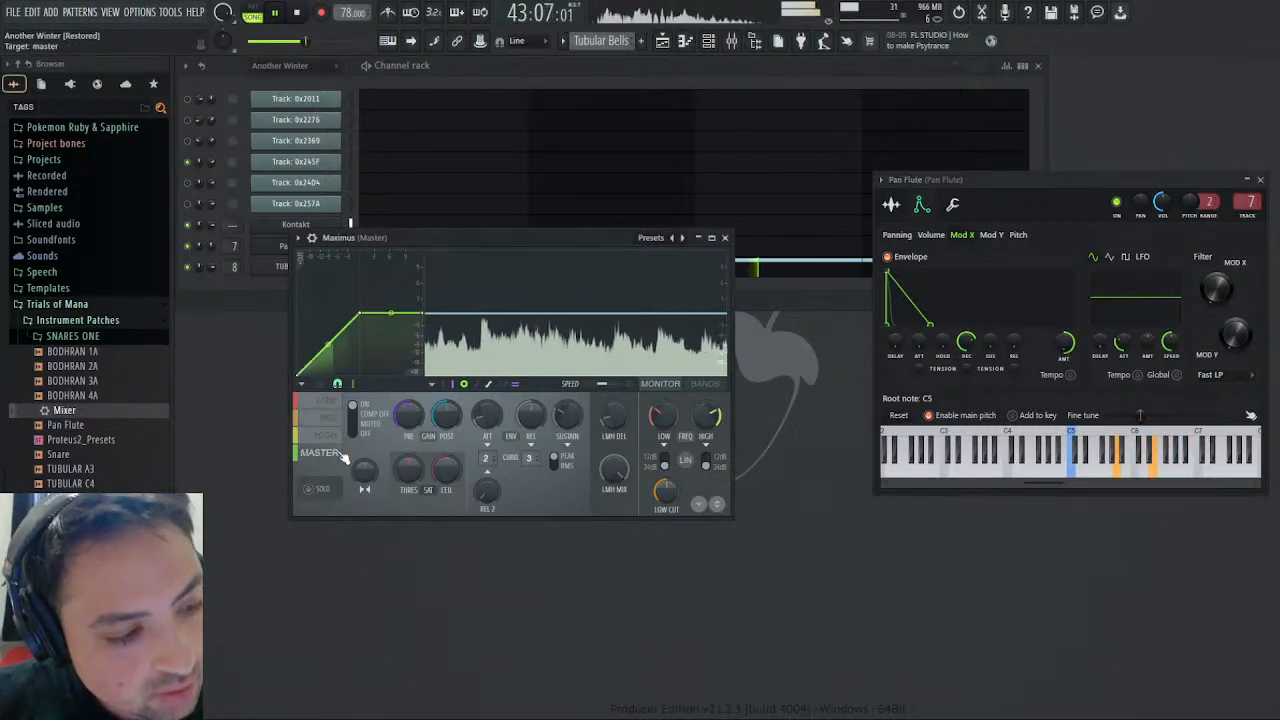
{"action": "left_click", "coordinate": [334, 438]}
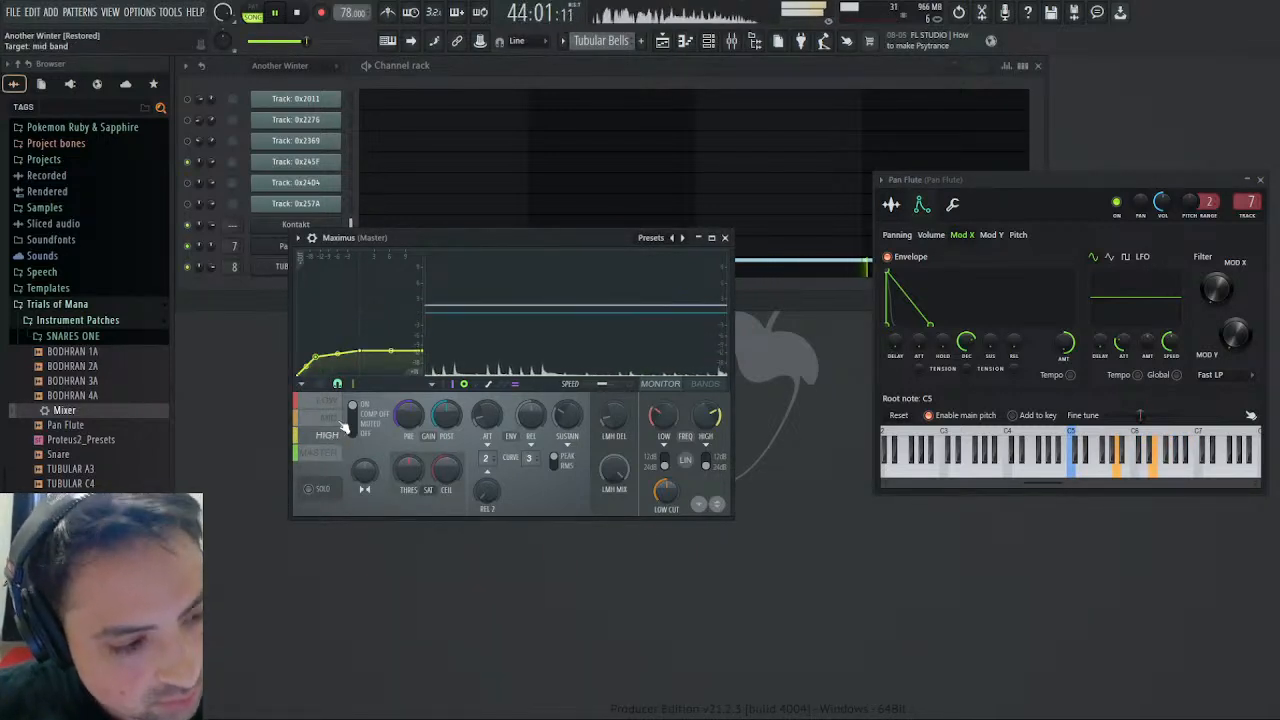
{"action": "left_click", "coordinate": [331, 418]}
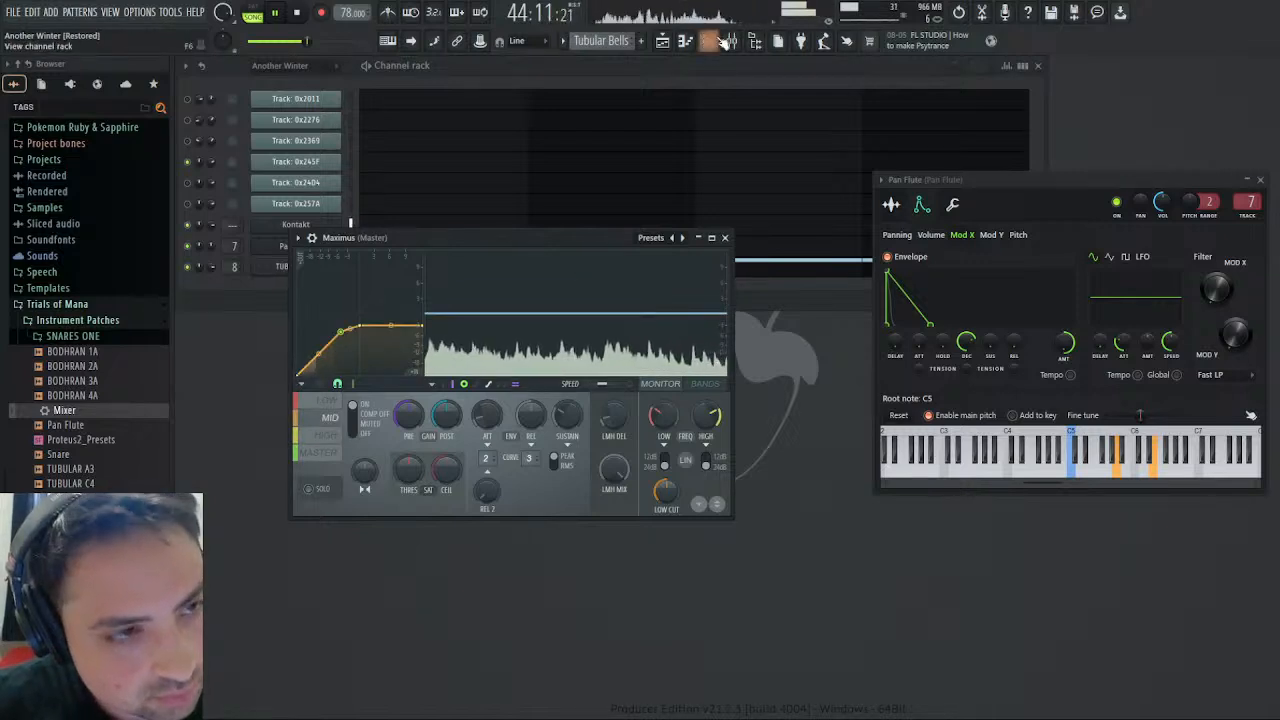
- Set the mixer high-shelf cut to about 3.9 kHz, -10.7 dB on Glock and about 4.6 kHz, -11.6 dB on Tubular Bells
{"action": "left_click", "coordinate": [727, 40]}
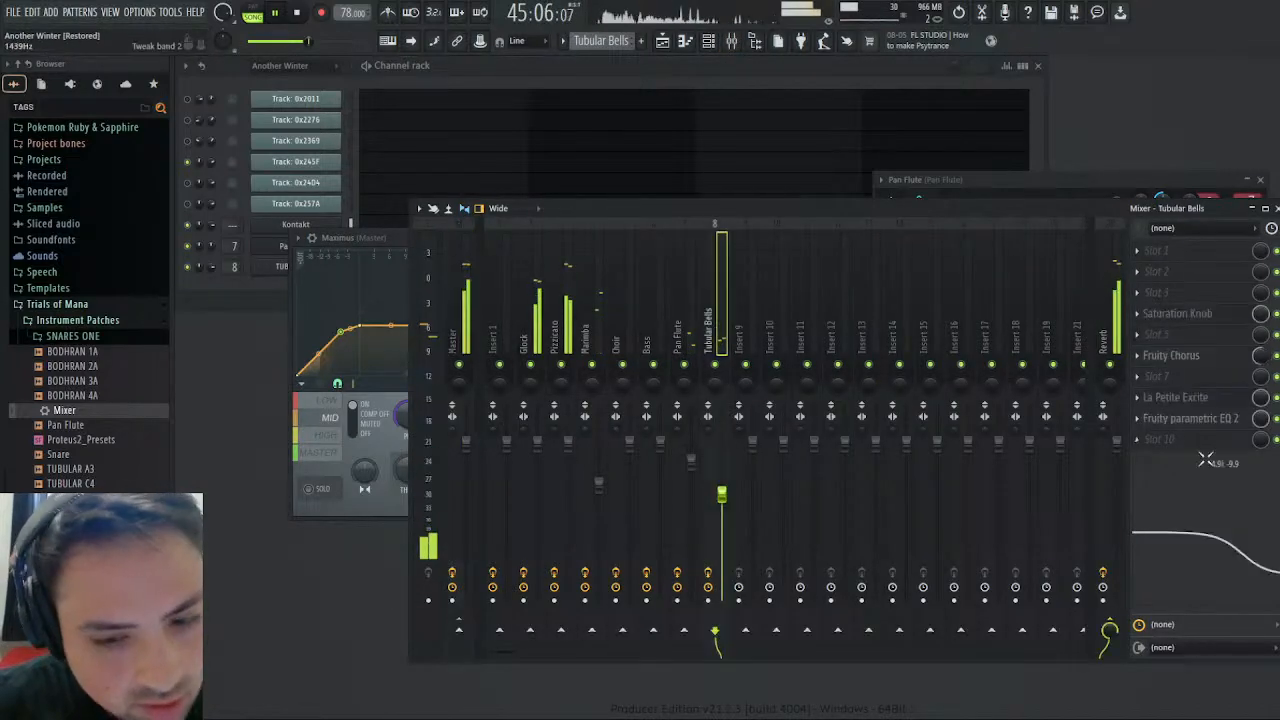
{"action": "left_click", "coordinate": [532, 325]}
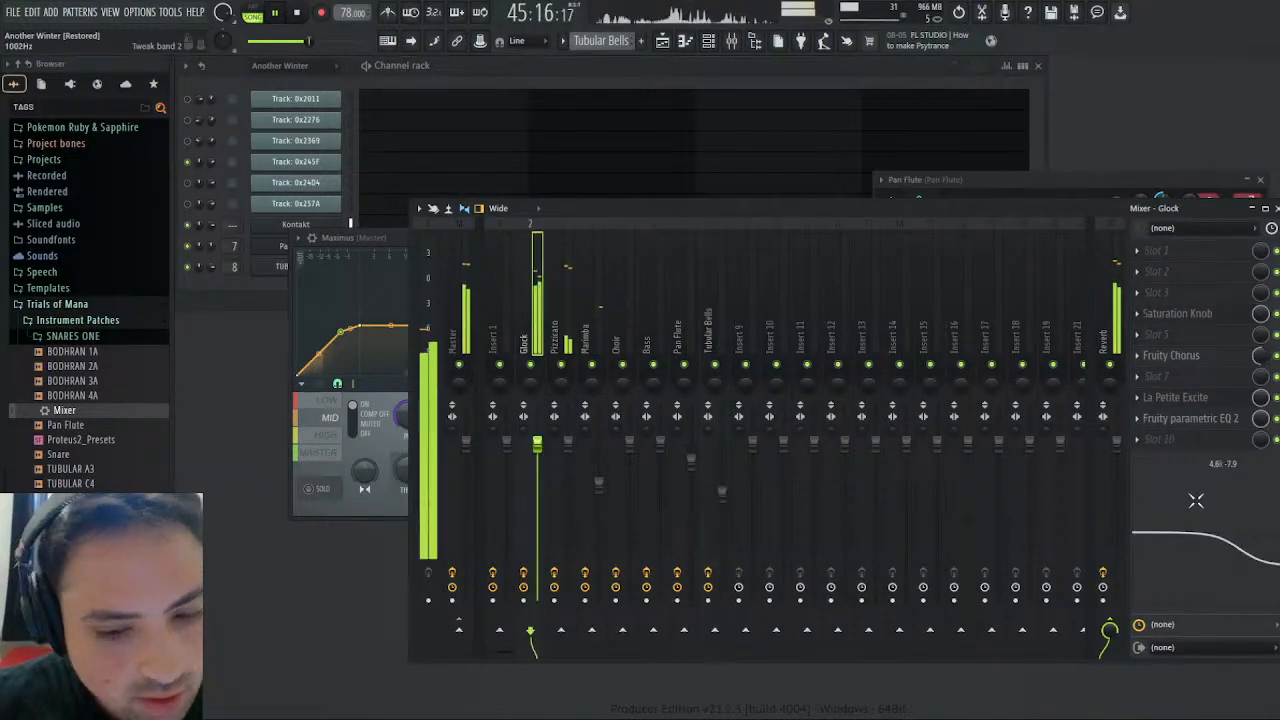
{"action": "mouse_move", "coordinate": [1196, 500]}
{"action": "left_mouse_down"}
{"action": "mouse_move", "coordinate": [1181, 521]}
{"action": "mouse_move", "coordinate": [1187, 510]}
{"action": "left_mouse_up"}
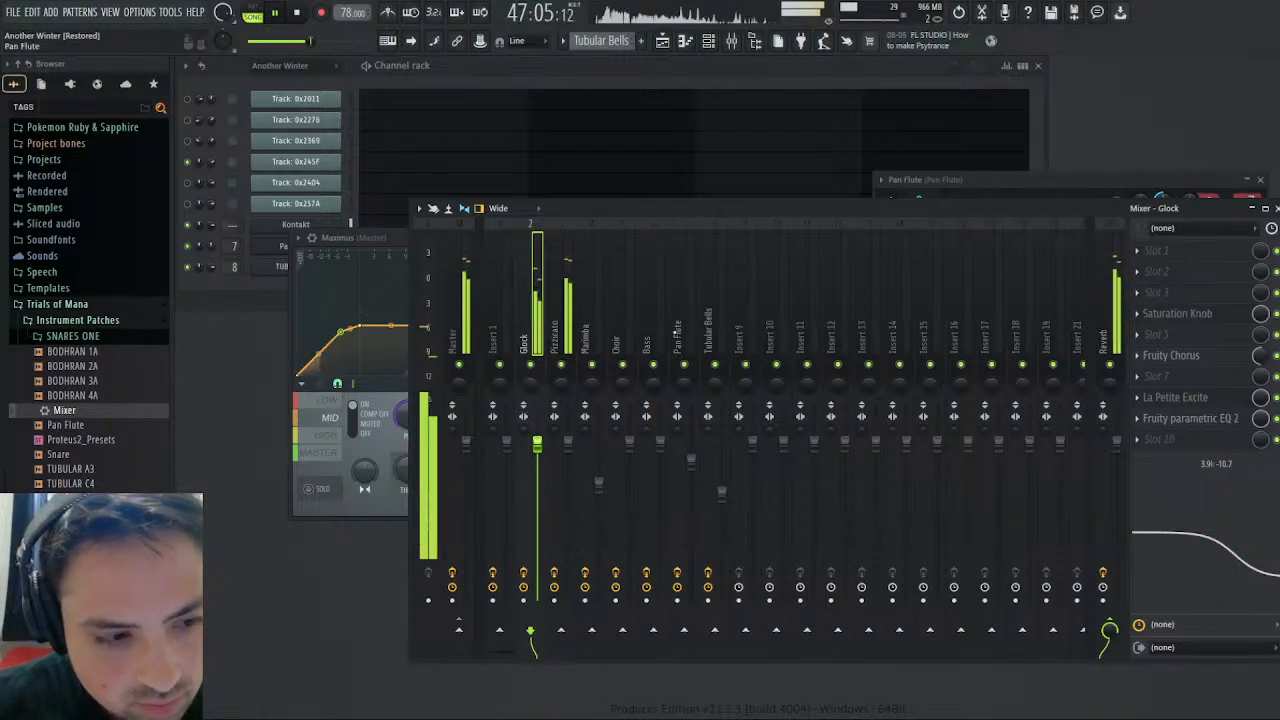
{"action": "left_click", "coordinate": [709, 328]}
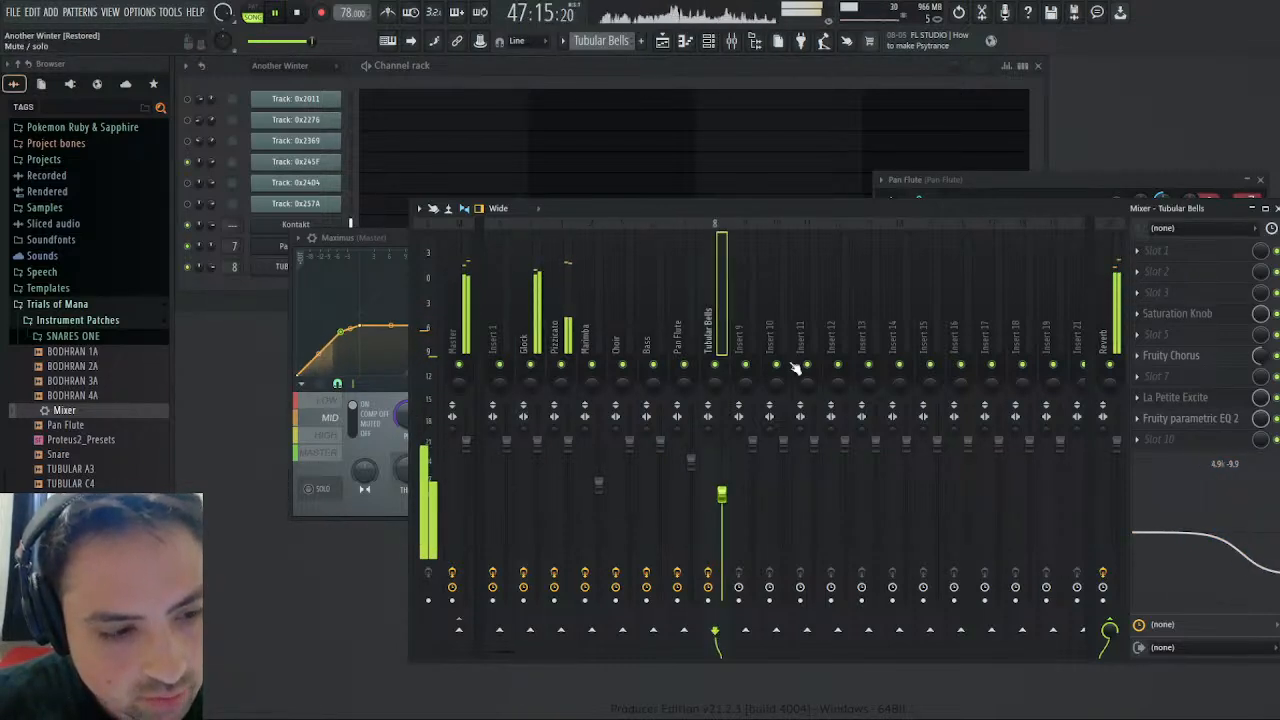
{"action": "left_click_drag", "start_coordinate": [1241, 572], "coordinate": [1239, 578]}
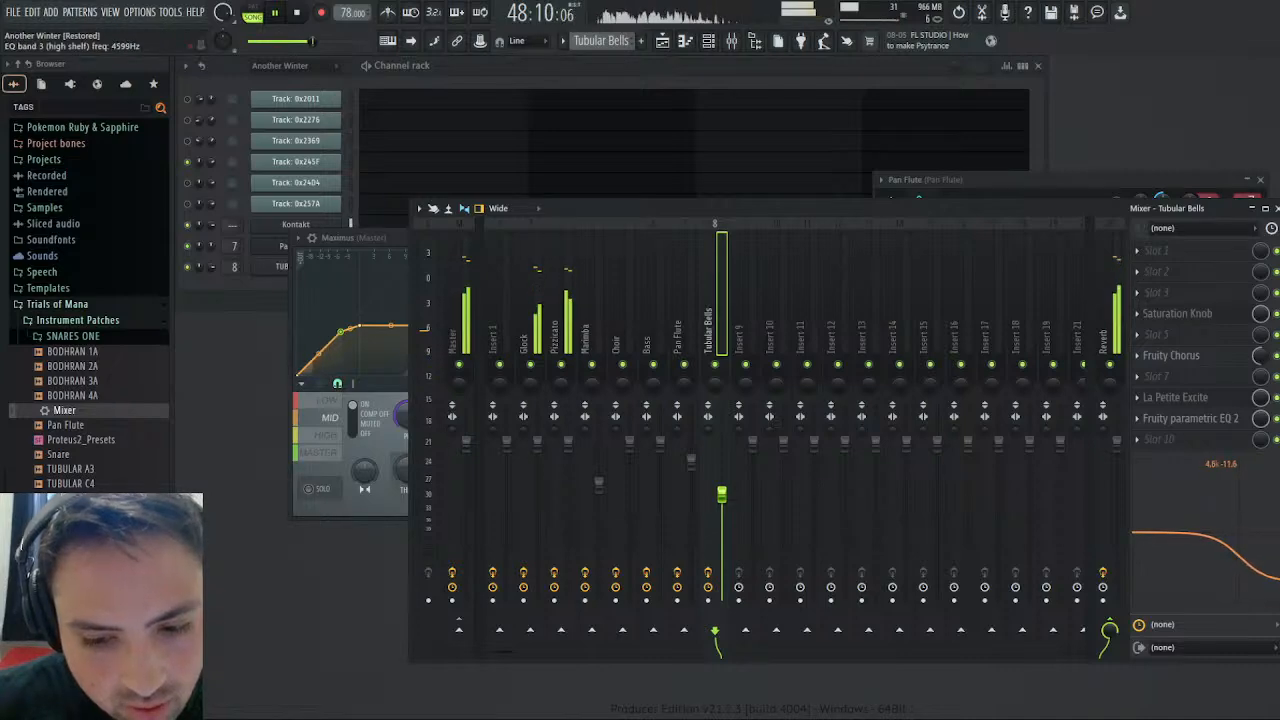
- Replay the song from just before bar 37 and adjust the Tubular Bells track volume by ear to about 74% (-6.3 dB)
{"action": "left_click", "coordinate": [662, 40]}
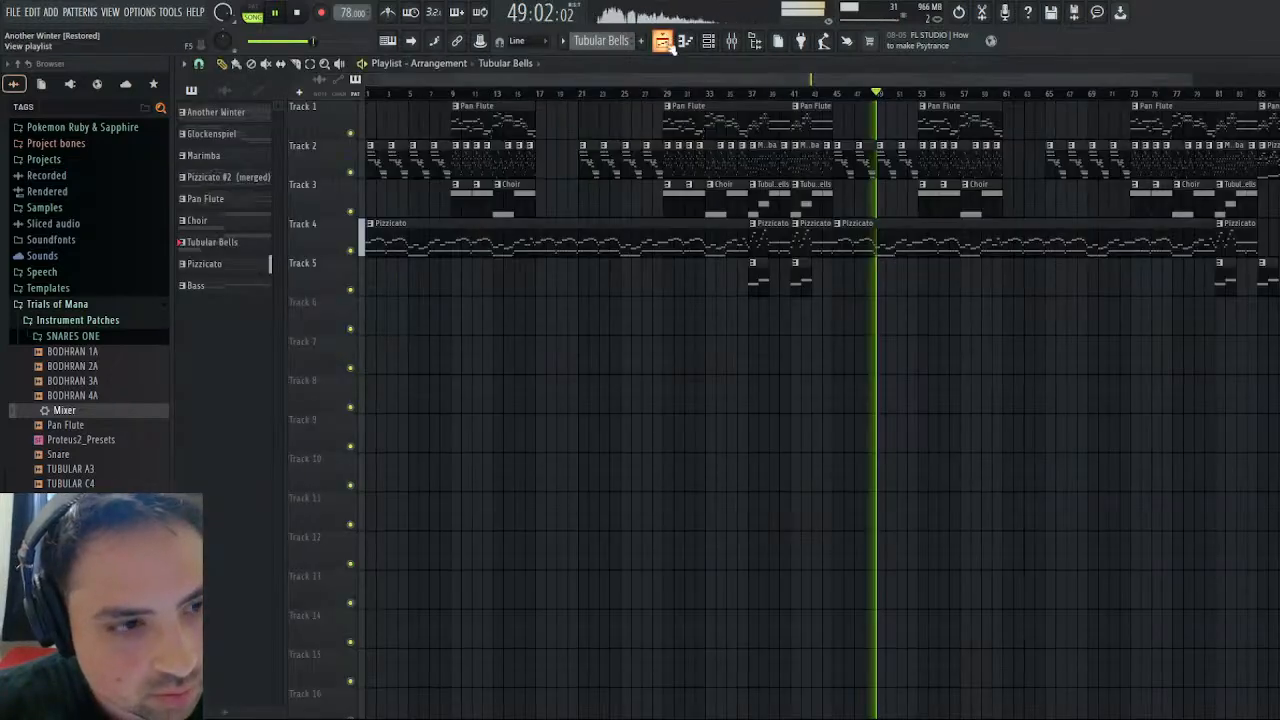
{"action": "left_click", "coordinate": [753, 96]}
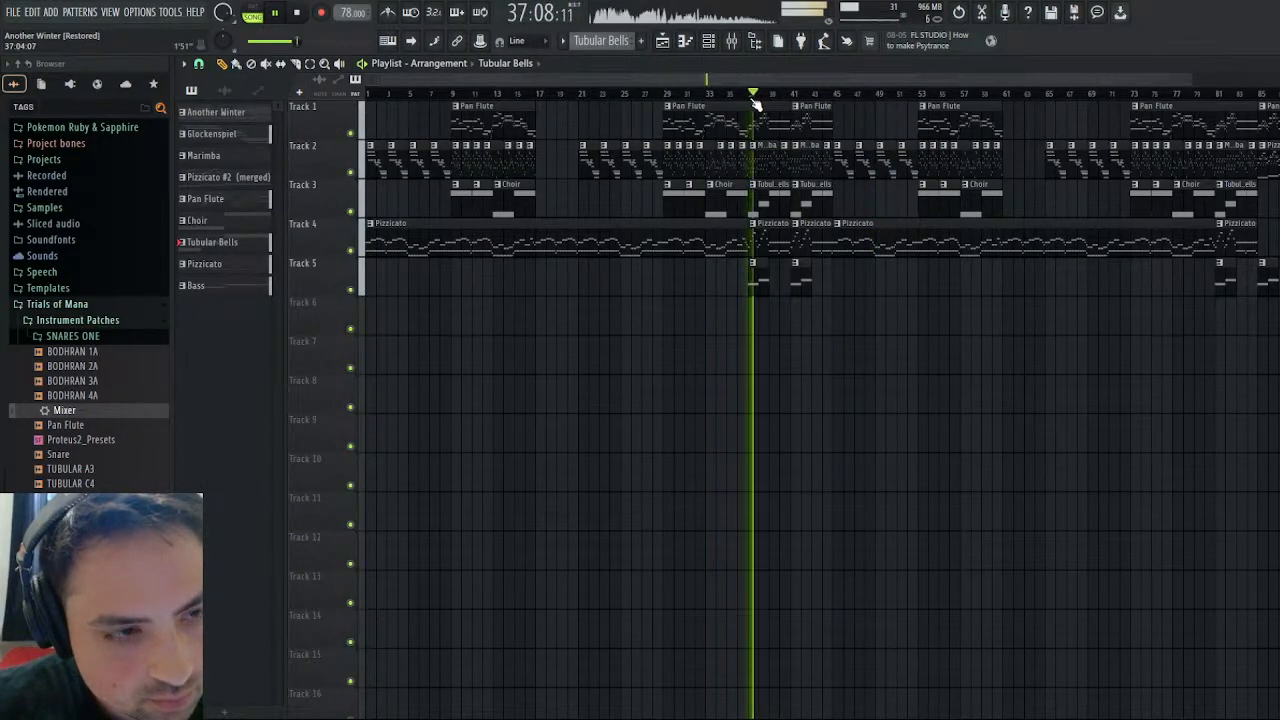
{"action": "left_click", "coordinate": [751, 98]}
{"action": "left_click", "coordinate": [745, 94]}
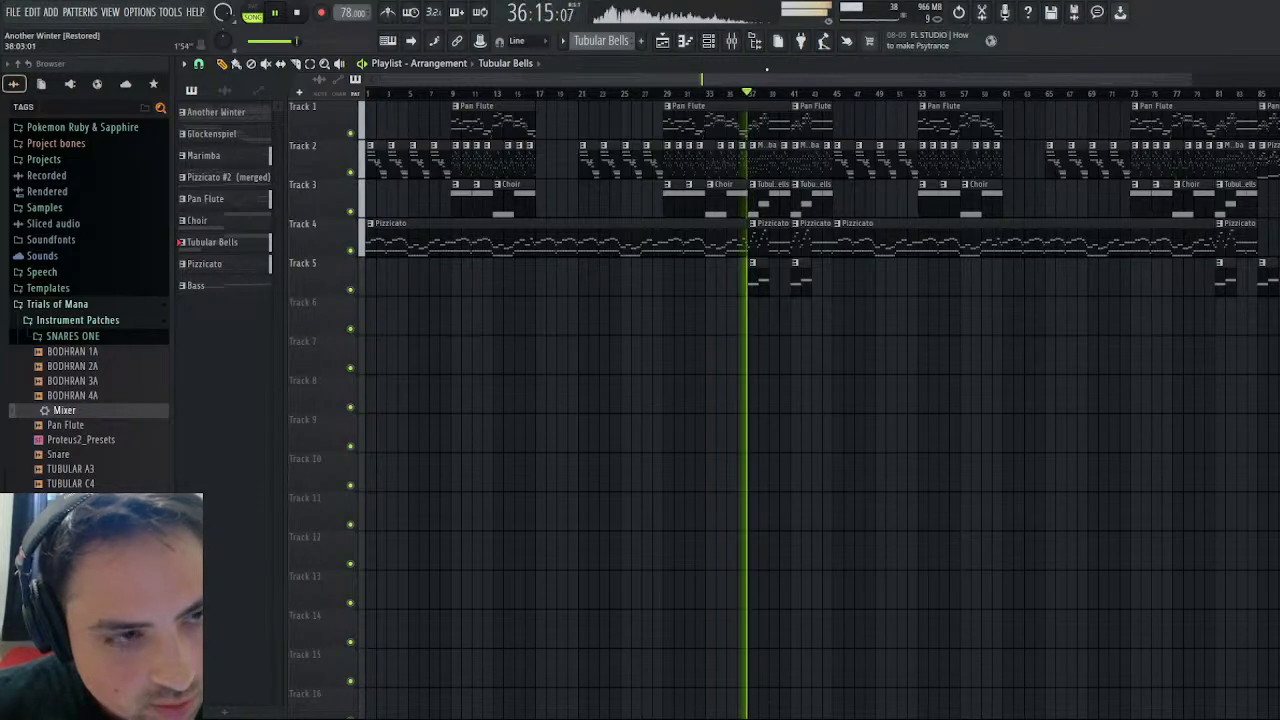
{"action": "key", "text": "F9"}
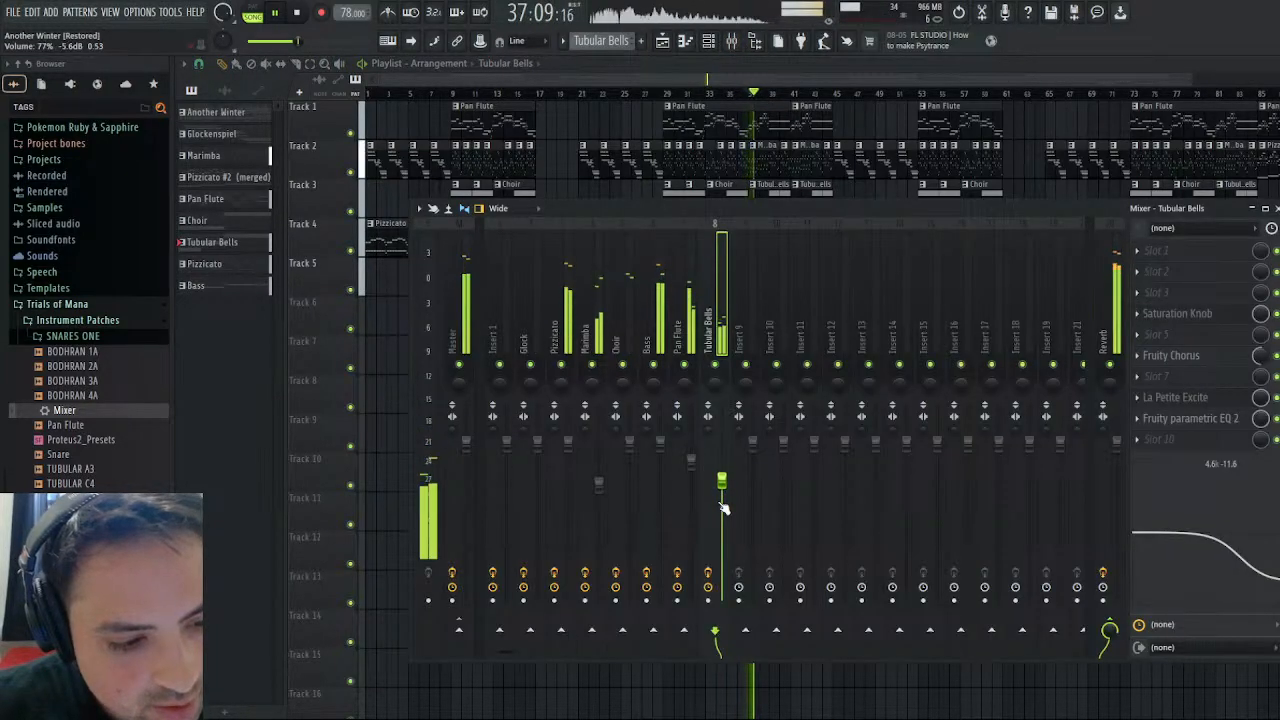
{"action": "left_click_drag", "start_coordinate": [723, 481], "coordinate": [727, 487]}
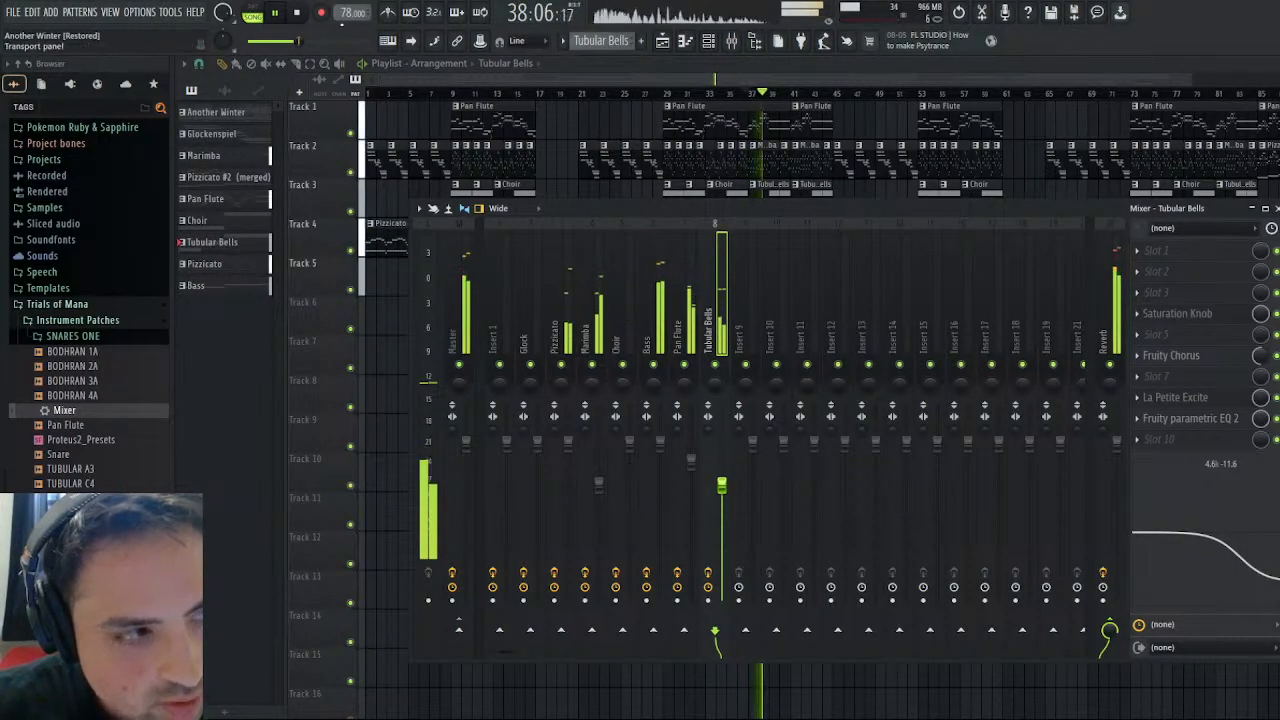
- Lower the Bass track's mixer volume to about -3.4 dB and replay the section to check it
{"action": "key", "text": "space"}
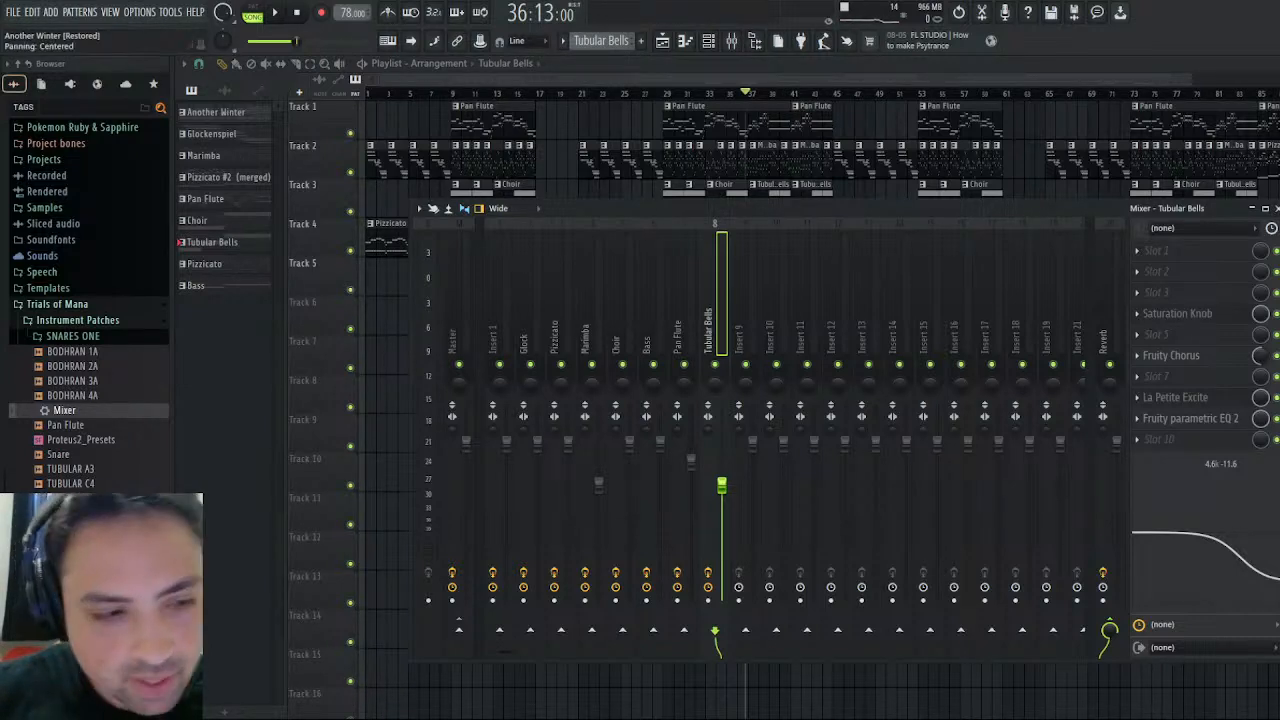
{"action": "left_click", "coordinate": [660, 448]}
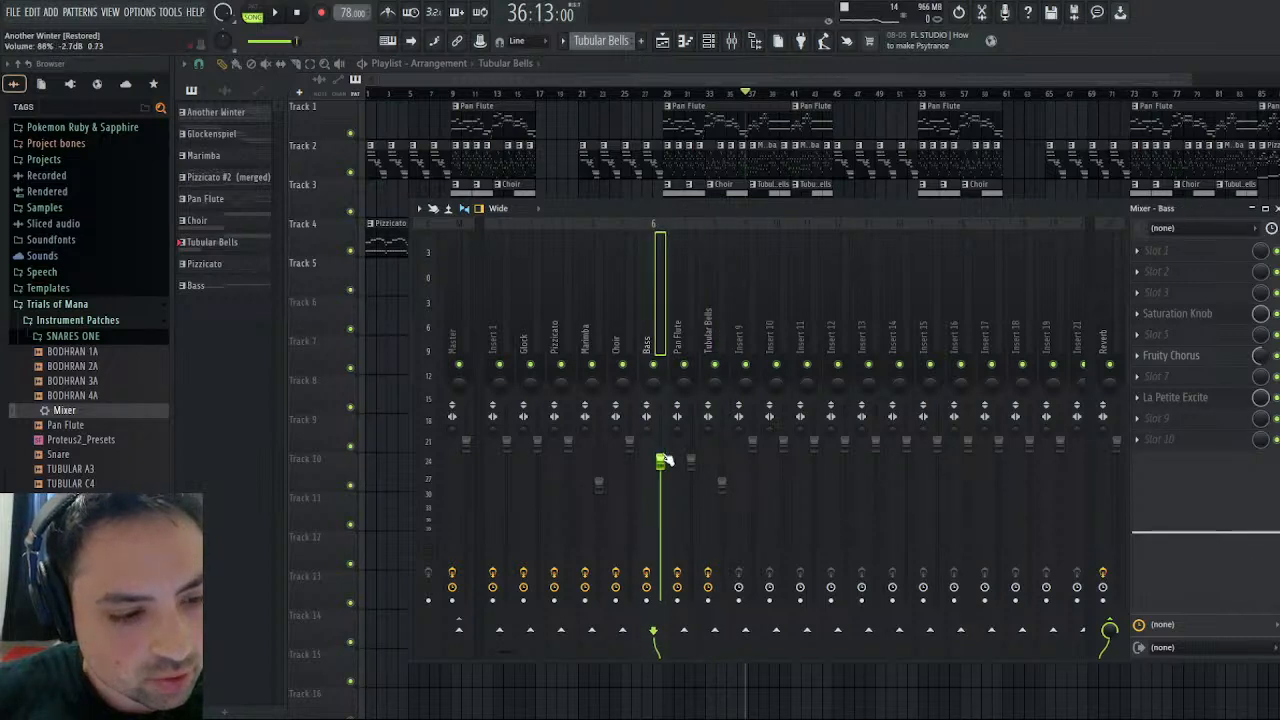
{"action": "key", "text": "space"}
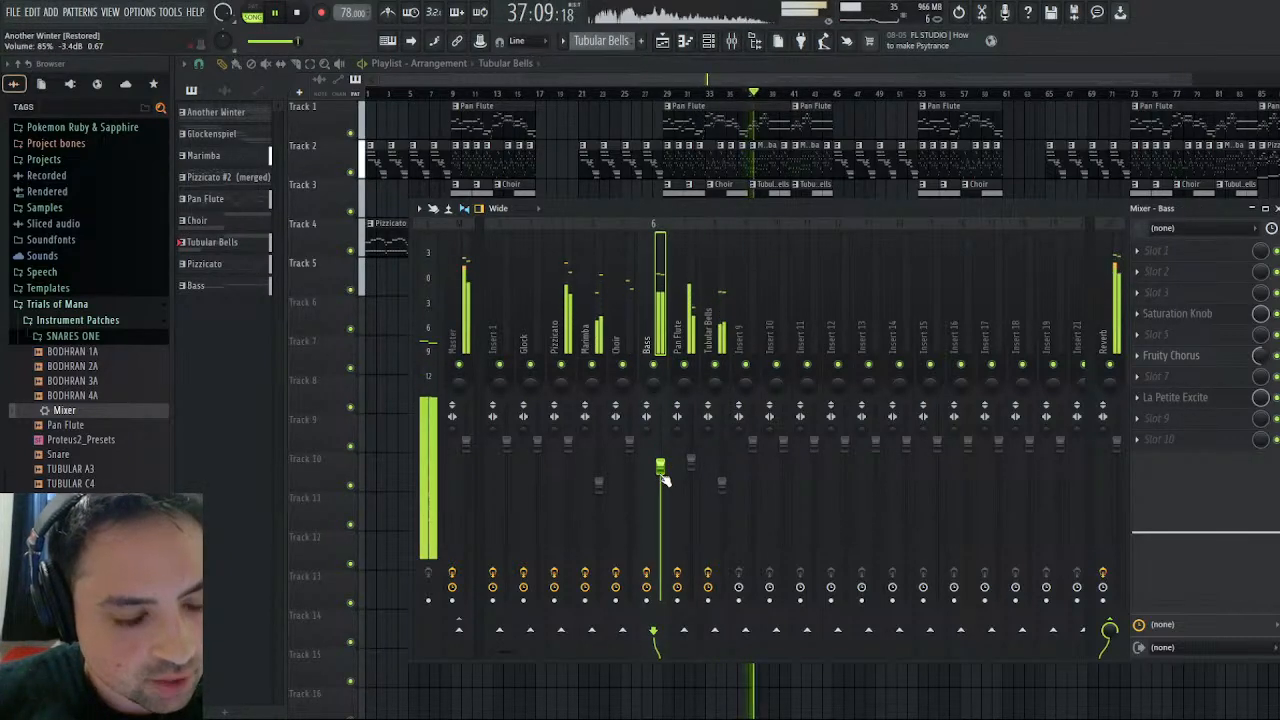
- Fine-tune the Marimba track's Saturation Knob effect by ear, trying a saturation of about 2.4, and close it
{"action": "left_click", "coordinate": [722, 485]}
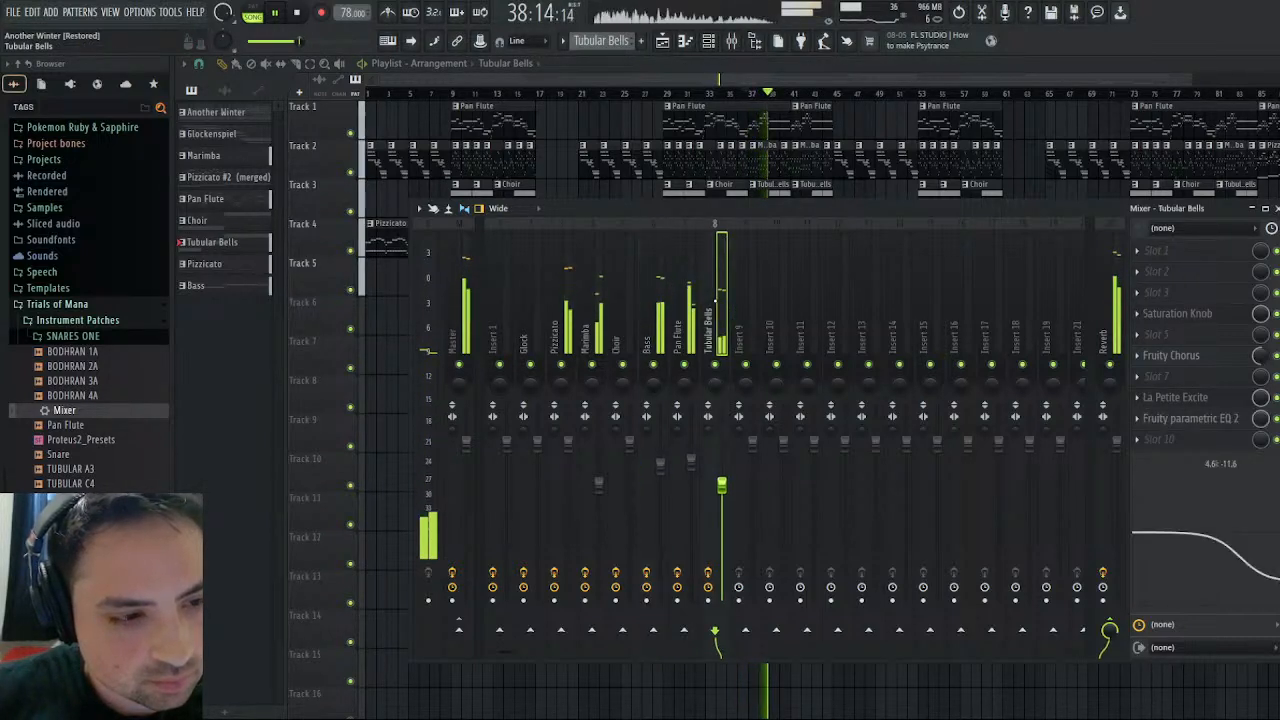
{"action": "left_click", "coordinate": [598, 485]}
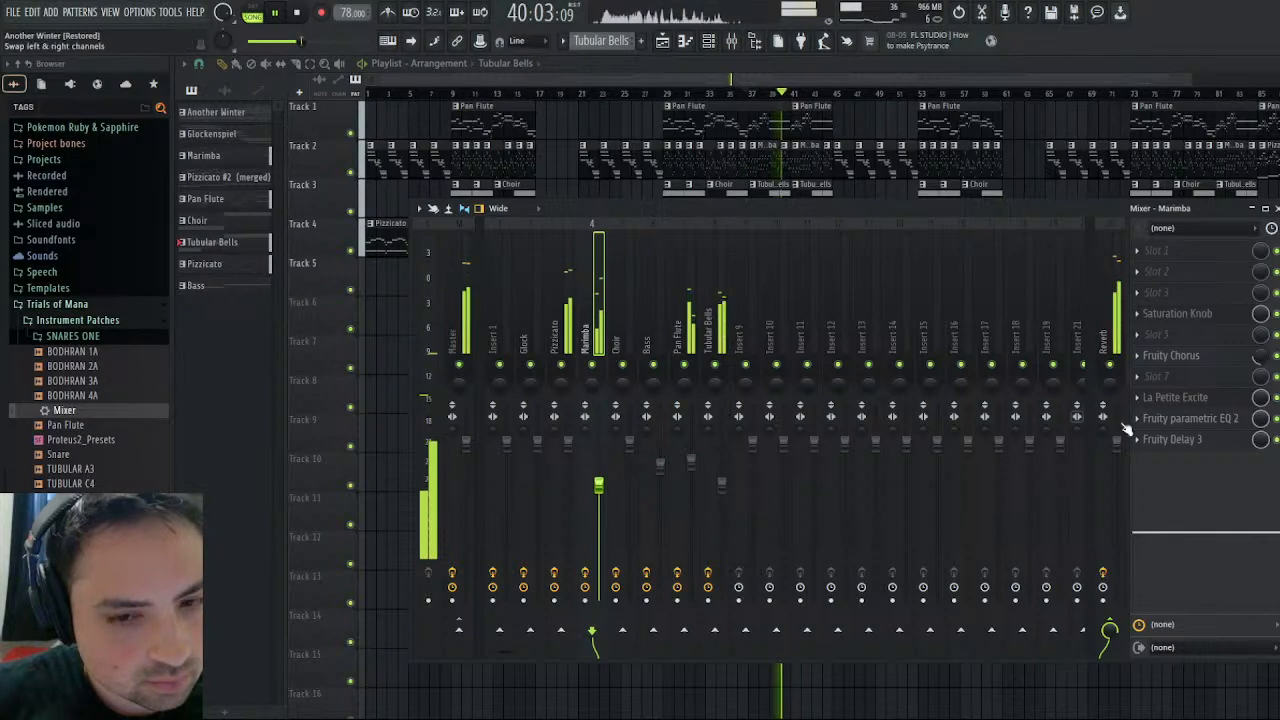
{"action": "left_click", "coordinate": [1178, 314]}
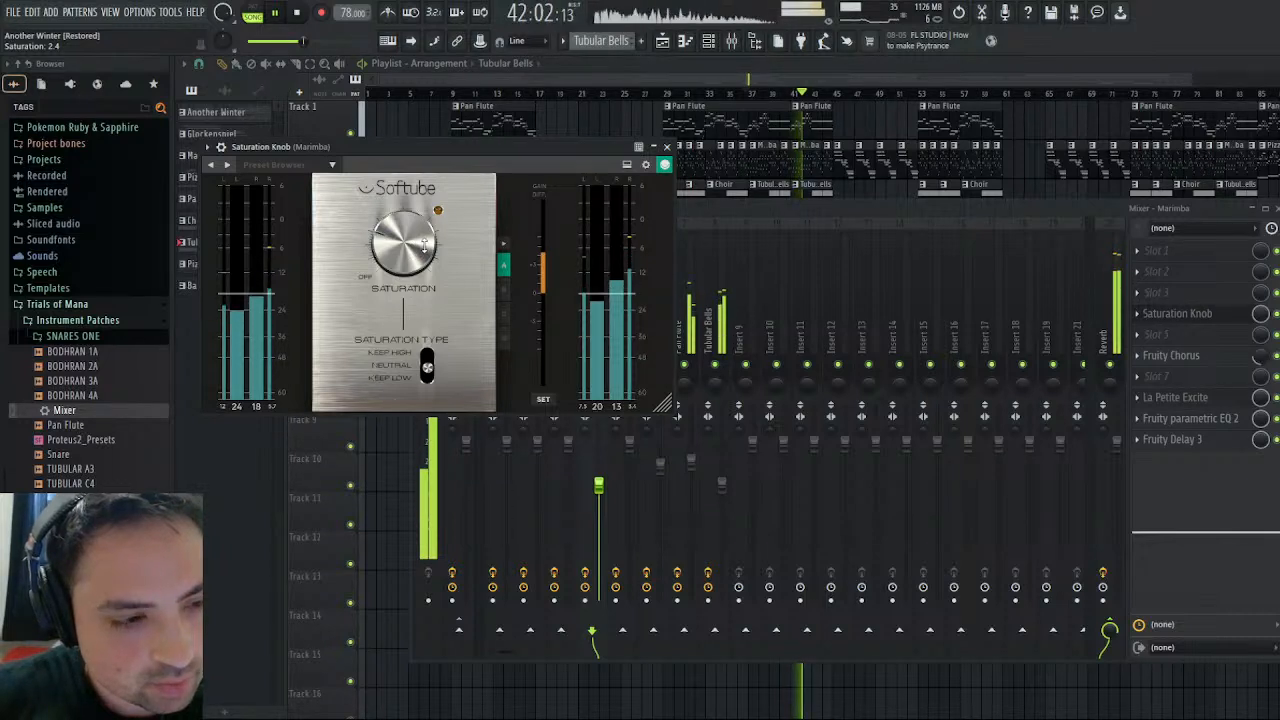
{"action": "left_click", "coordinate": [663, 166]}
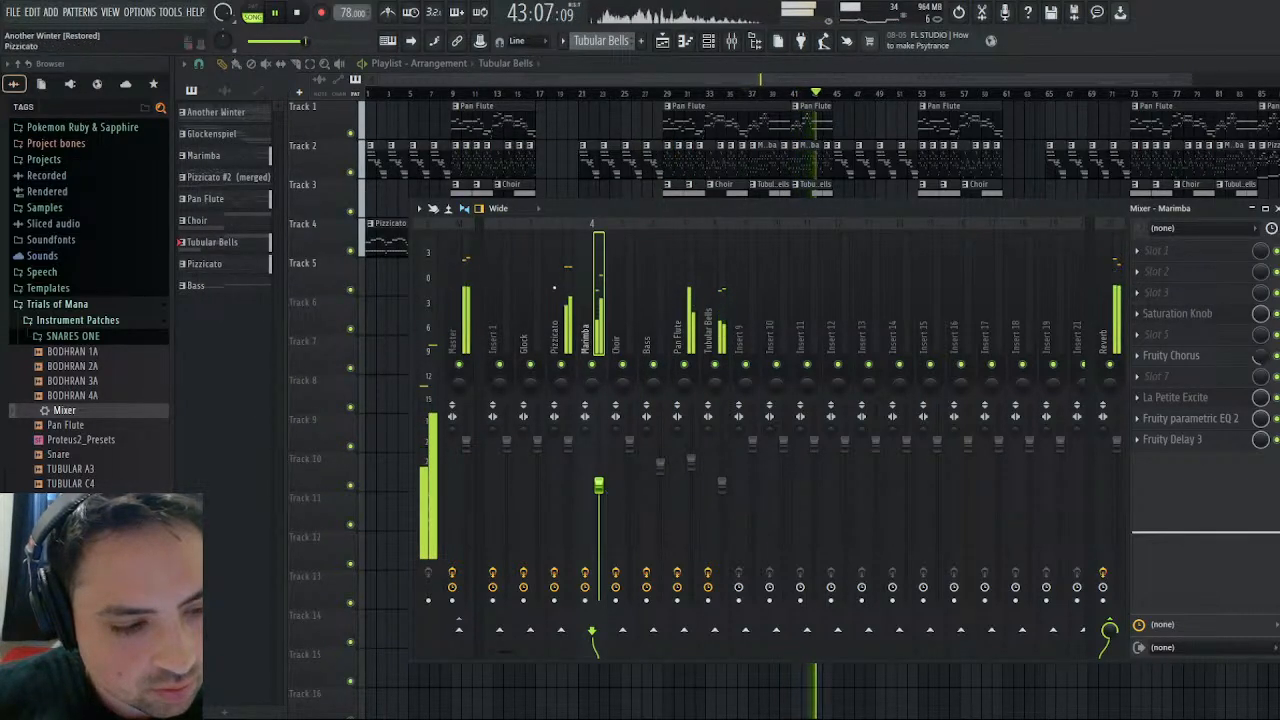
{"action": "left_click", "coordinate": [1225, 318]}
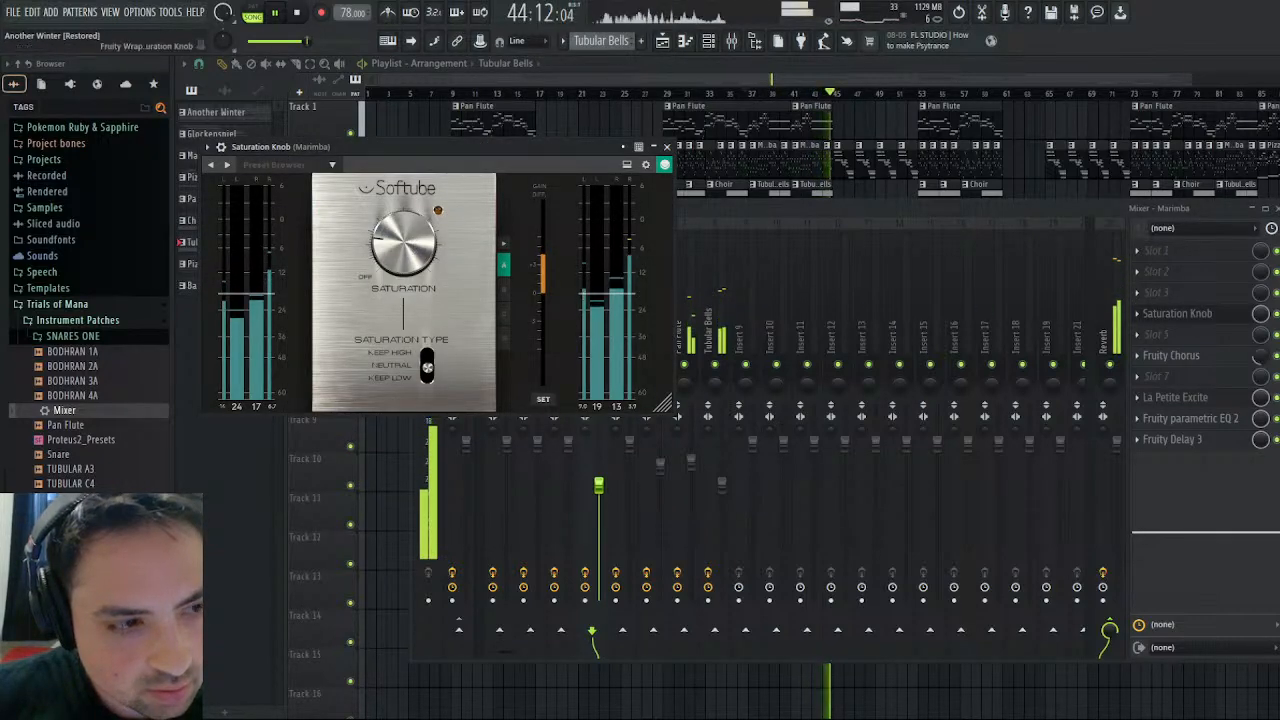
{"action": "left_click", "coordinate": [666, 147]}
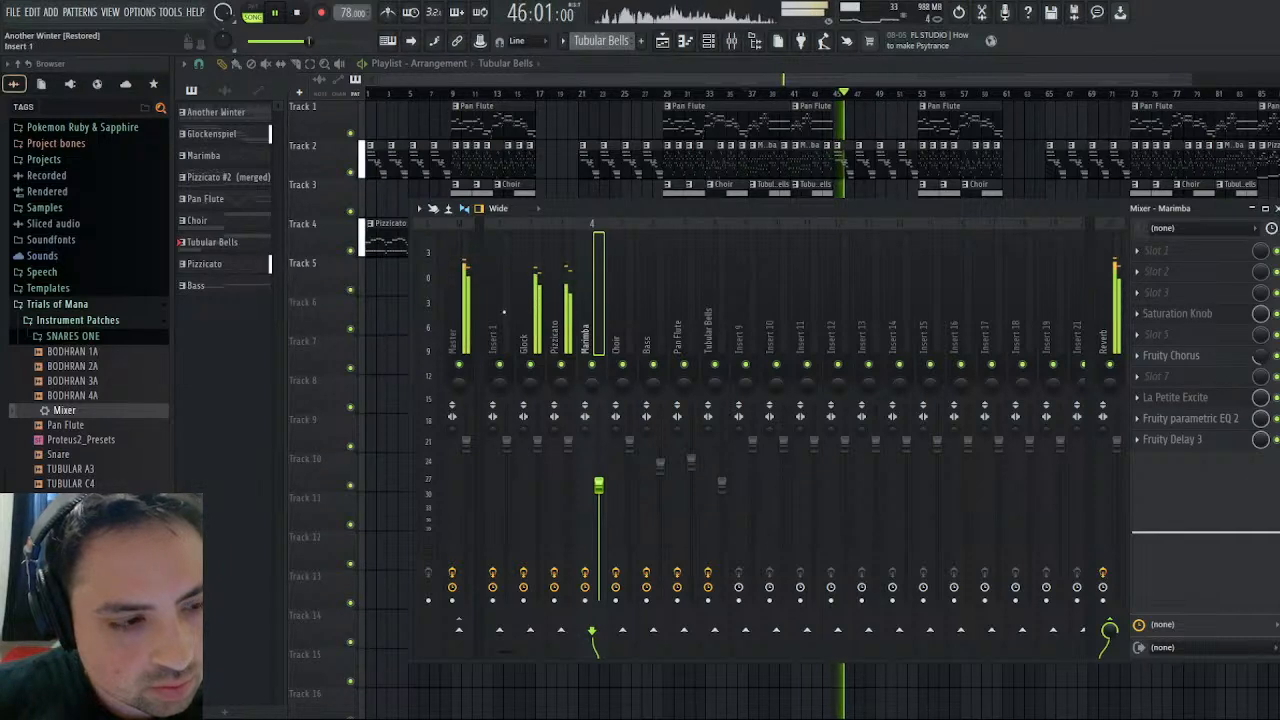
- Check the La Petite Excite effect on the Glock track and close it
{"action": "left_click", "coordinate": [530, 310]}
{"action": "left_click", "coordinate": [1210, 400]}
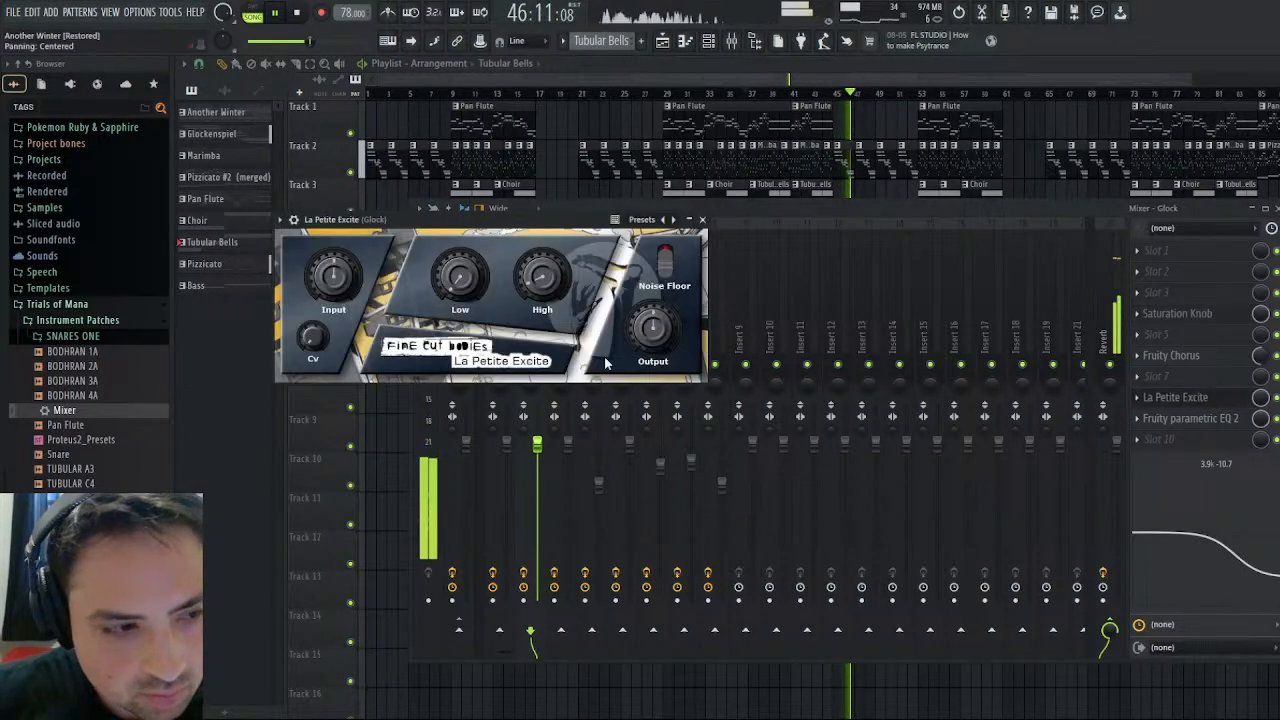
{"action": "left_click", "coordinate": [702, 219]}
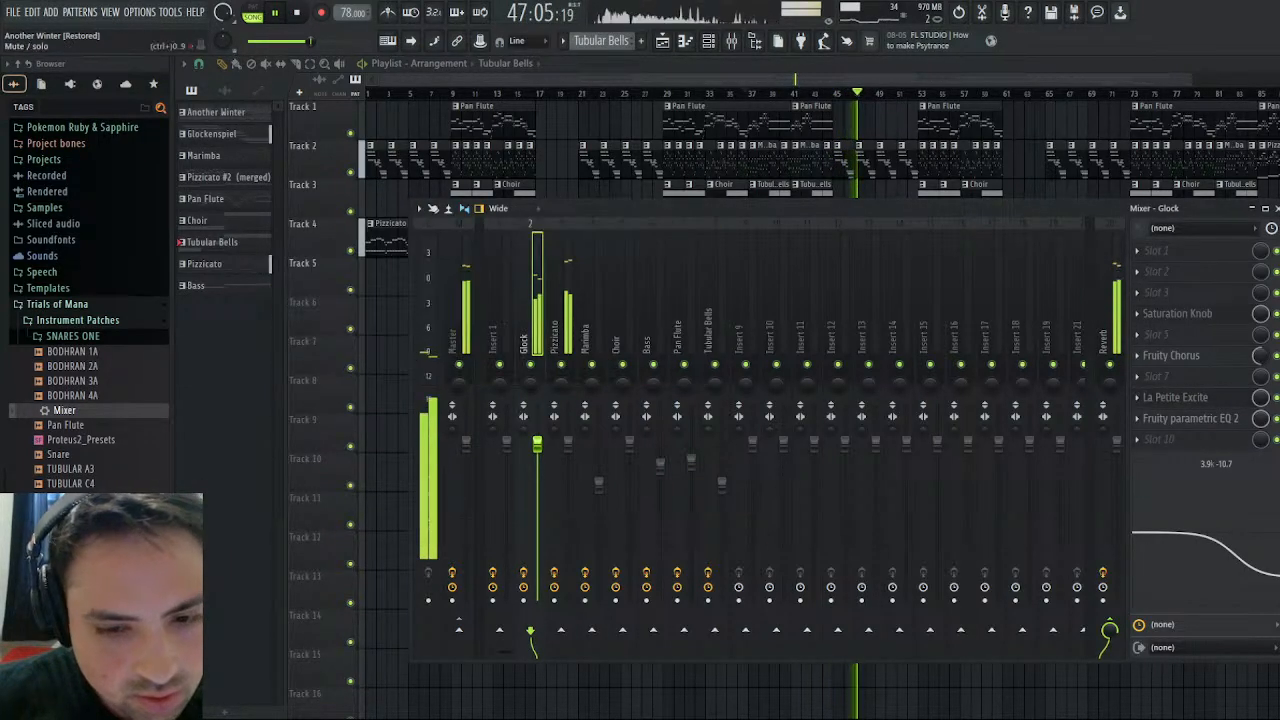
- Adjust the Glock track's Fruity parametric EQ 2 and set its mixer high-shelf cut to about 3.9 kHz, -12.5 dB
{"action": "left_click_drag", "start_coordinate": [1251, 543], "coordinate": [1247, 558]}
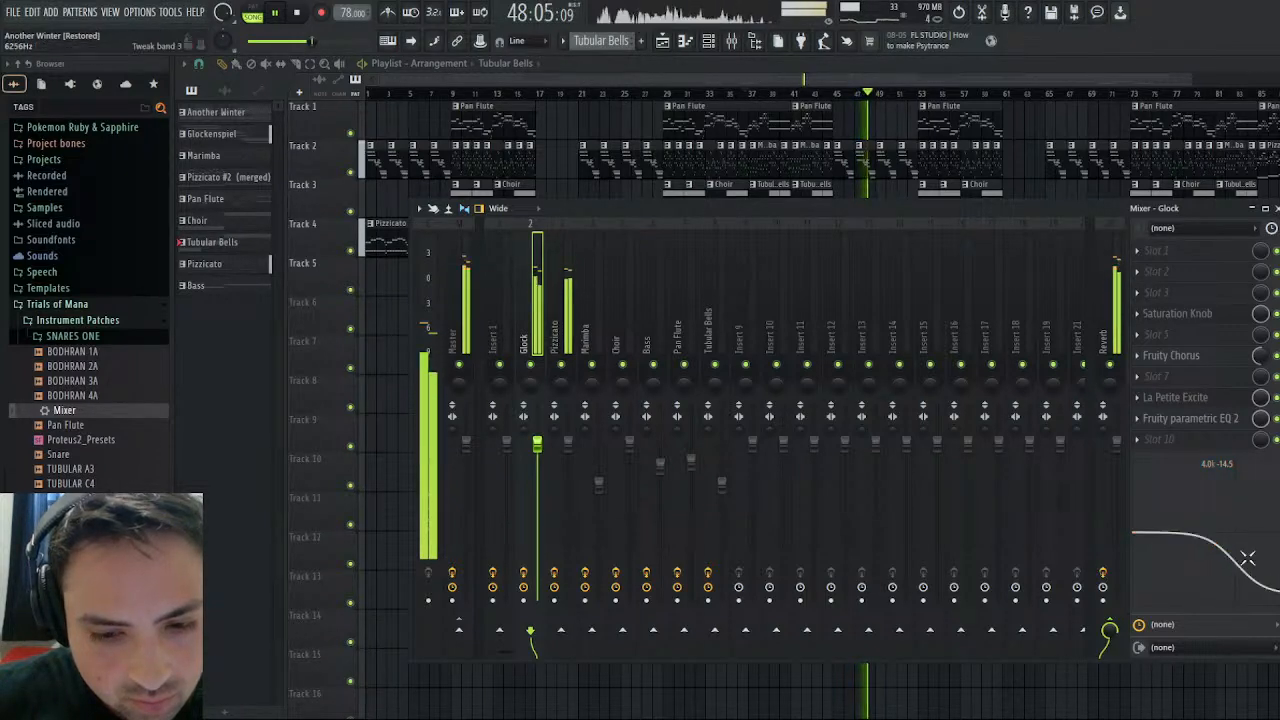
{"action": "left_click", "coordinate": [1190, 418]}
{"action": "left_click_drag", "start_coordinate": [595, 349], "coordinate": [599, 356]}
{"action": "left_click", "coordinate": [777, 238]}
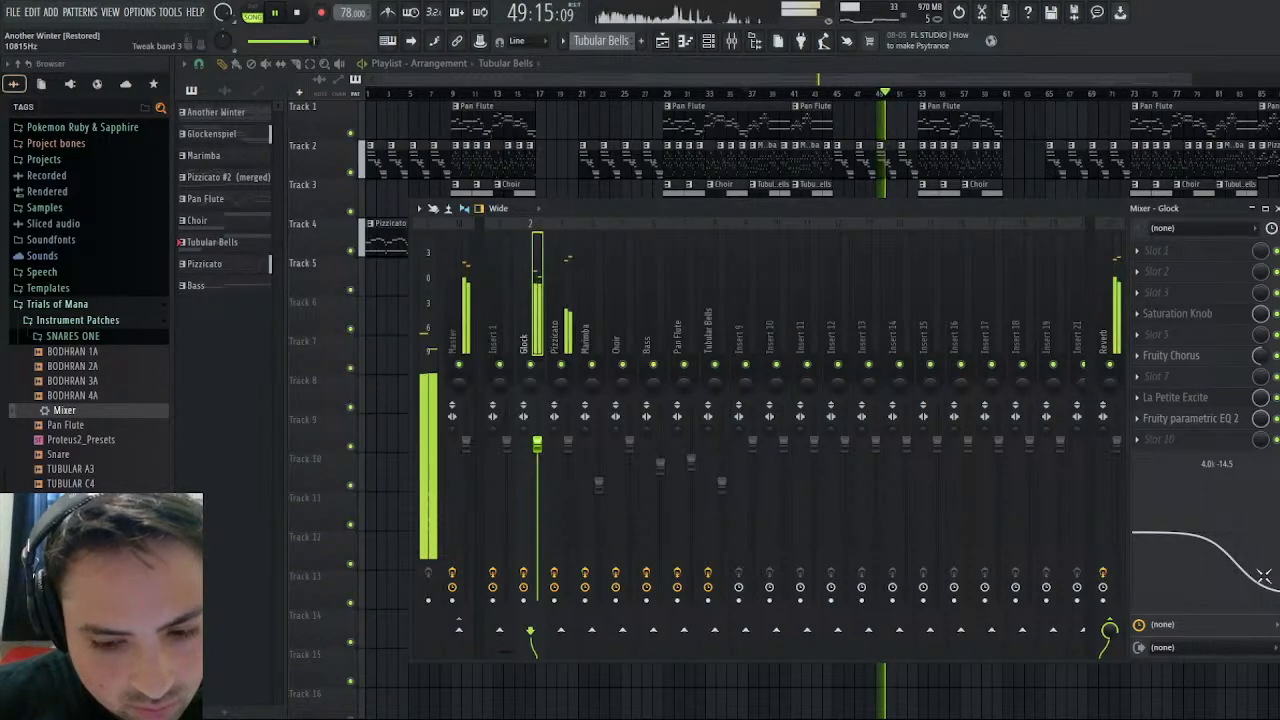
{"action": "left_click_drag", "start_coordinate": [1265, 573], "coordinate": [1263, 567]}
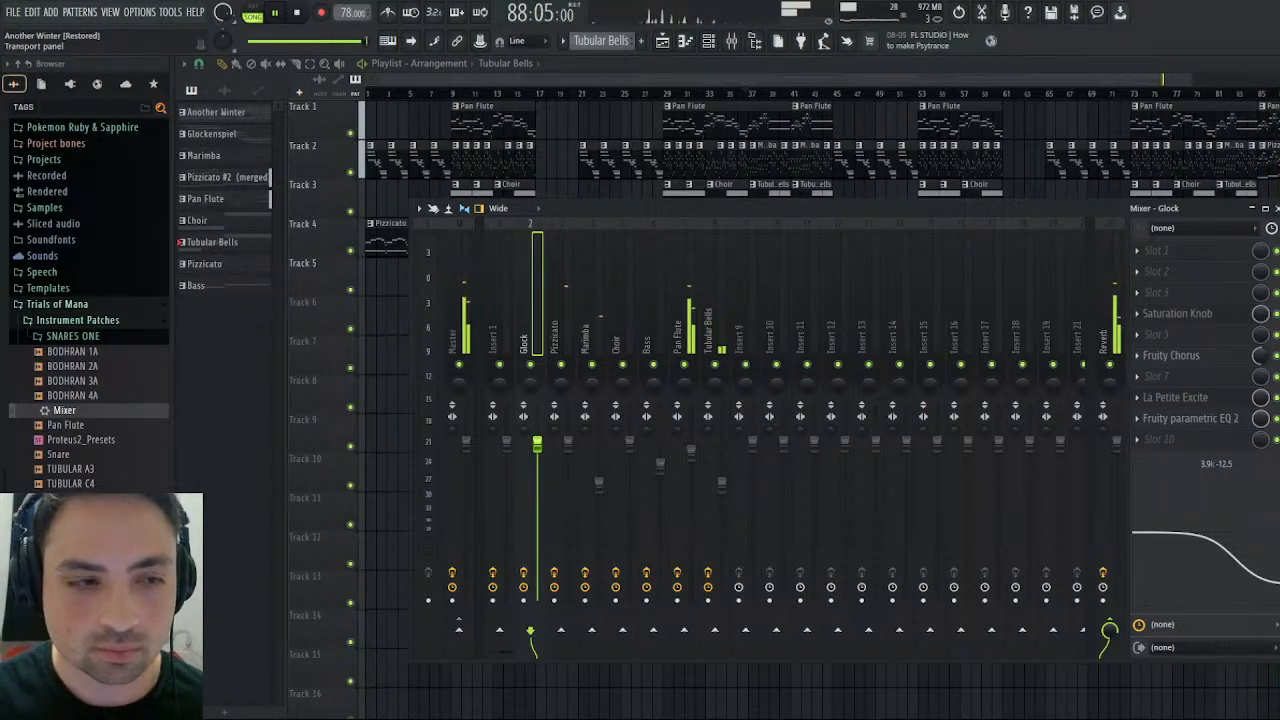
- Stop the song playback and close the mixer
{"action": "left_click", "coordinate": [298, 20]}
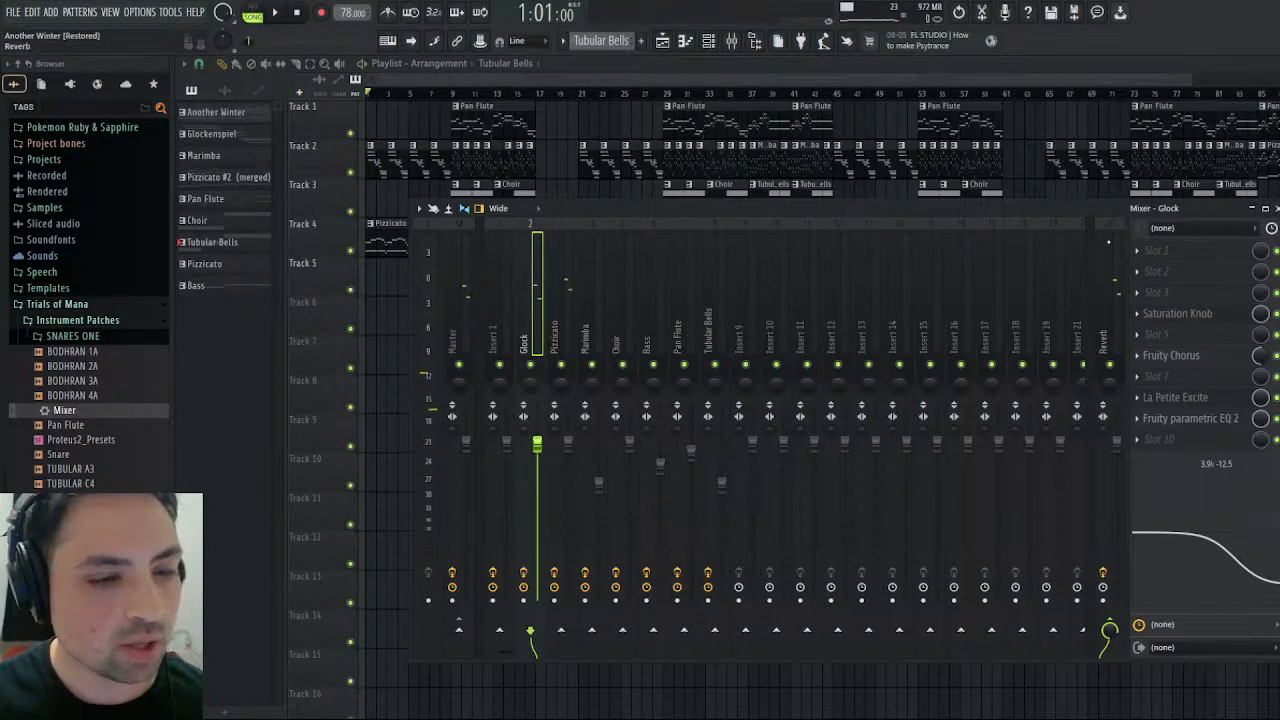
{"action": "left_click", "coordinate": [1277, 208]}
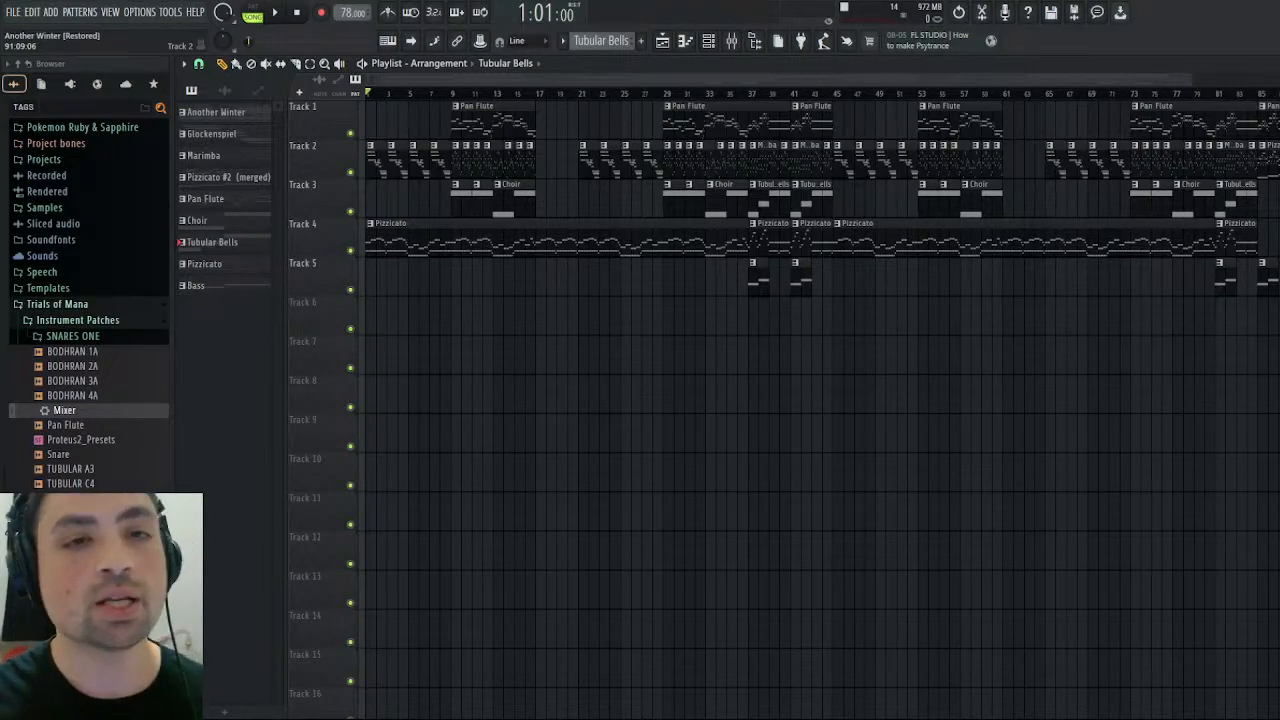
{"action": "mouse_move", "coordinate": [1025, 79]}
{"action": "left_mouse_down"}
{"action": "mouse_move", "coordinate": [1050, 79]}
{"action": "mouse_move", "coordinate": [1018, 79]}
{"action": "left_mouse_up"}
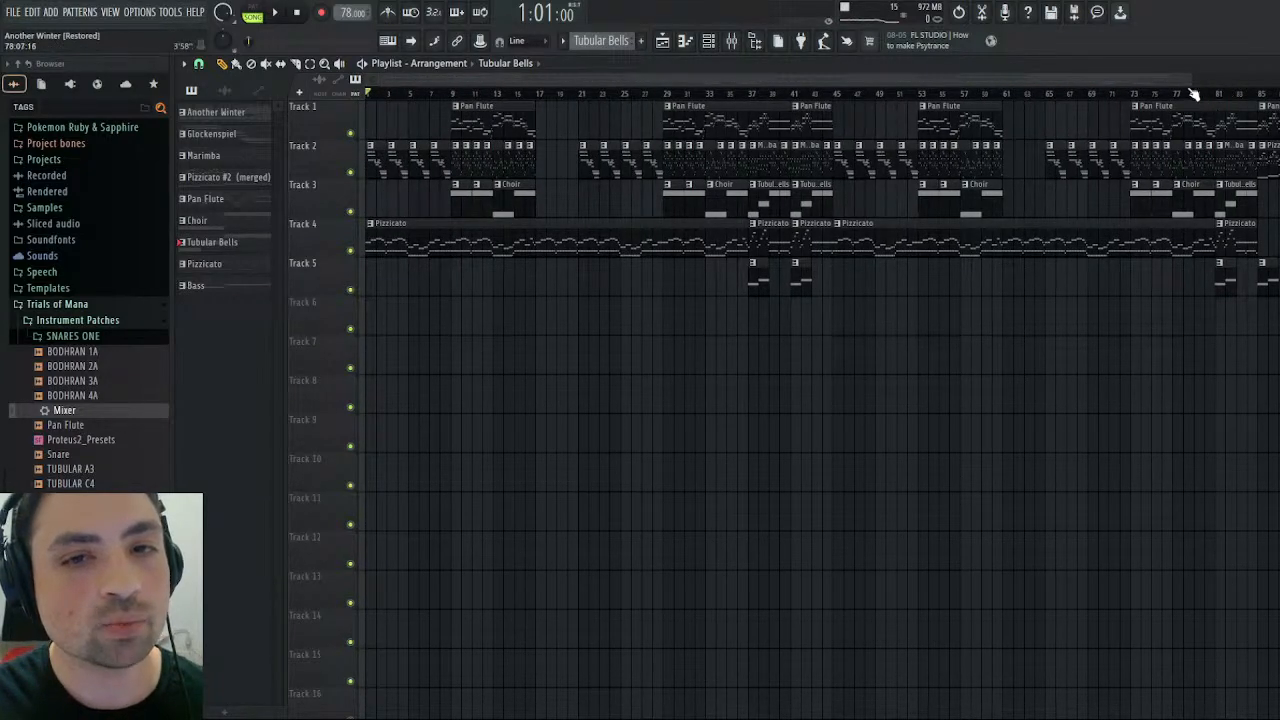
{"action": "mouse_move", "coordinate": [1188, 84]}
{"action": "left_mouse_down"}
{"action": "mouse_move", "coordinate": [1230, 82]}
{"action": "mouse_move", "coordinate": [1110, 84]}
{"action": "mouse_move", "coordinate": [1167, 95]}
{"action": "left_mouse_up"}
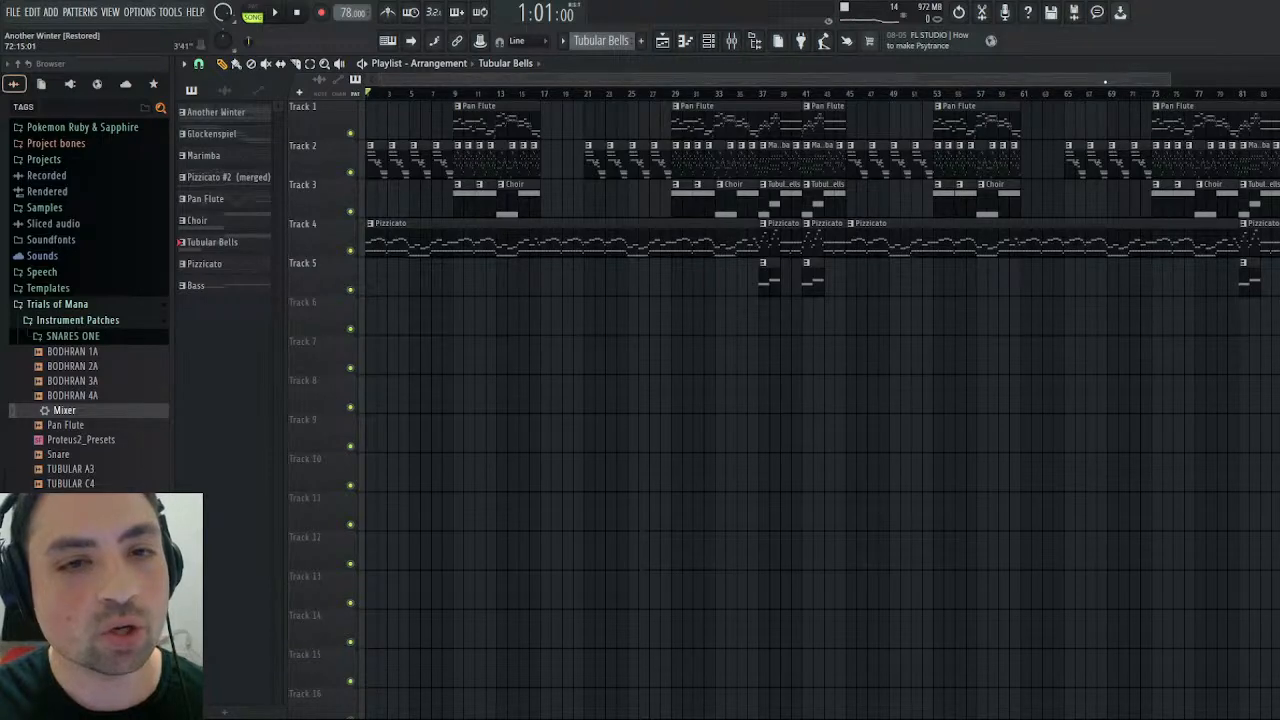
{"action": "mouse_move", "coordinate": [973, 80]}
{"action": "left_mouse_down"}
{"action": "mouse_move", "coordinate": [1090, 85]}
{"action": "mouse_move", "coordinate": [972, 98]}
{"action": "left_mouse_up"}
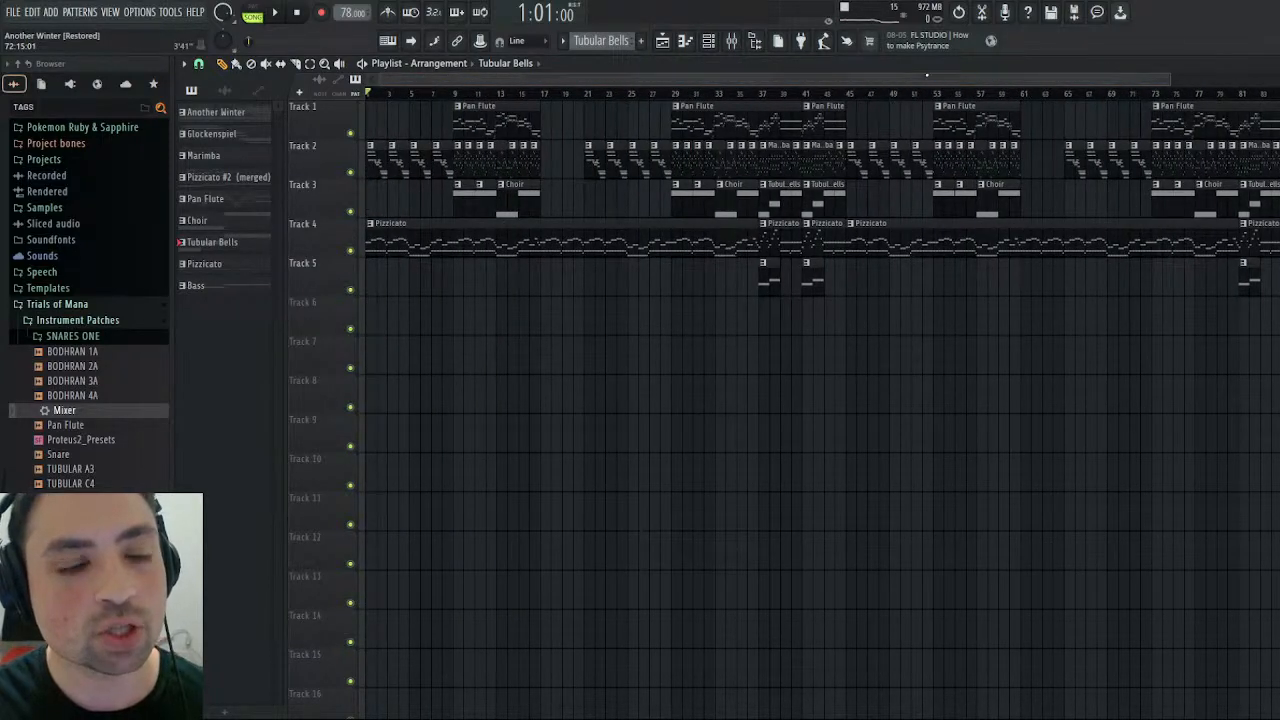
{"action": "mouse_move", "coordinate": [1006, 84]}
{"action": "left_mouse_down"}
{"action": "mouse_move", "coordinate": [1069, 84]}
{"action": "mouse_move", "coordinate": [1000, 82]}
{"action": "left_mouse_up"}
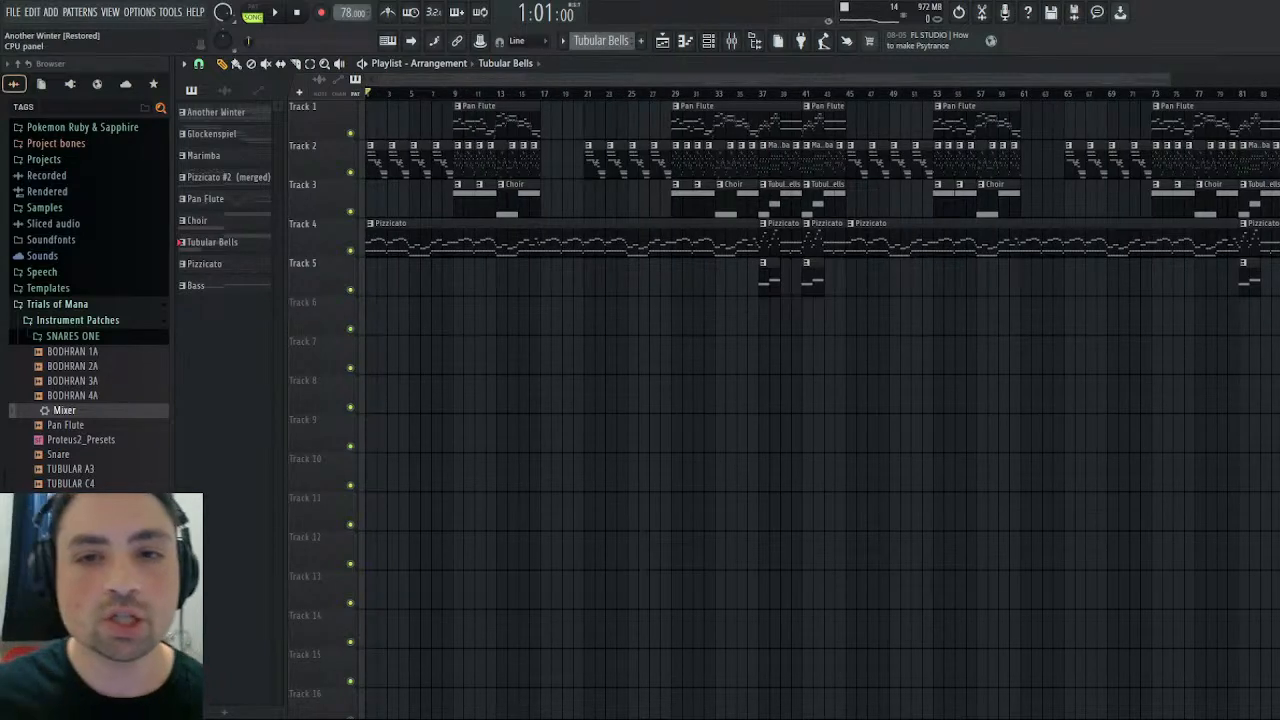